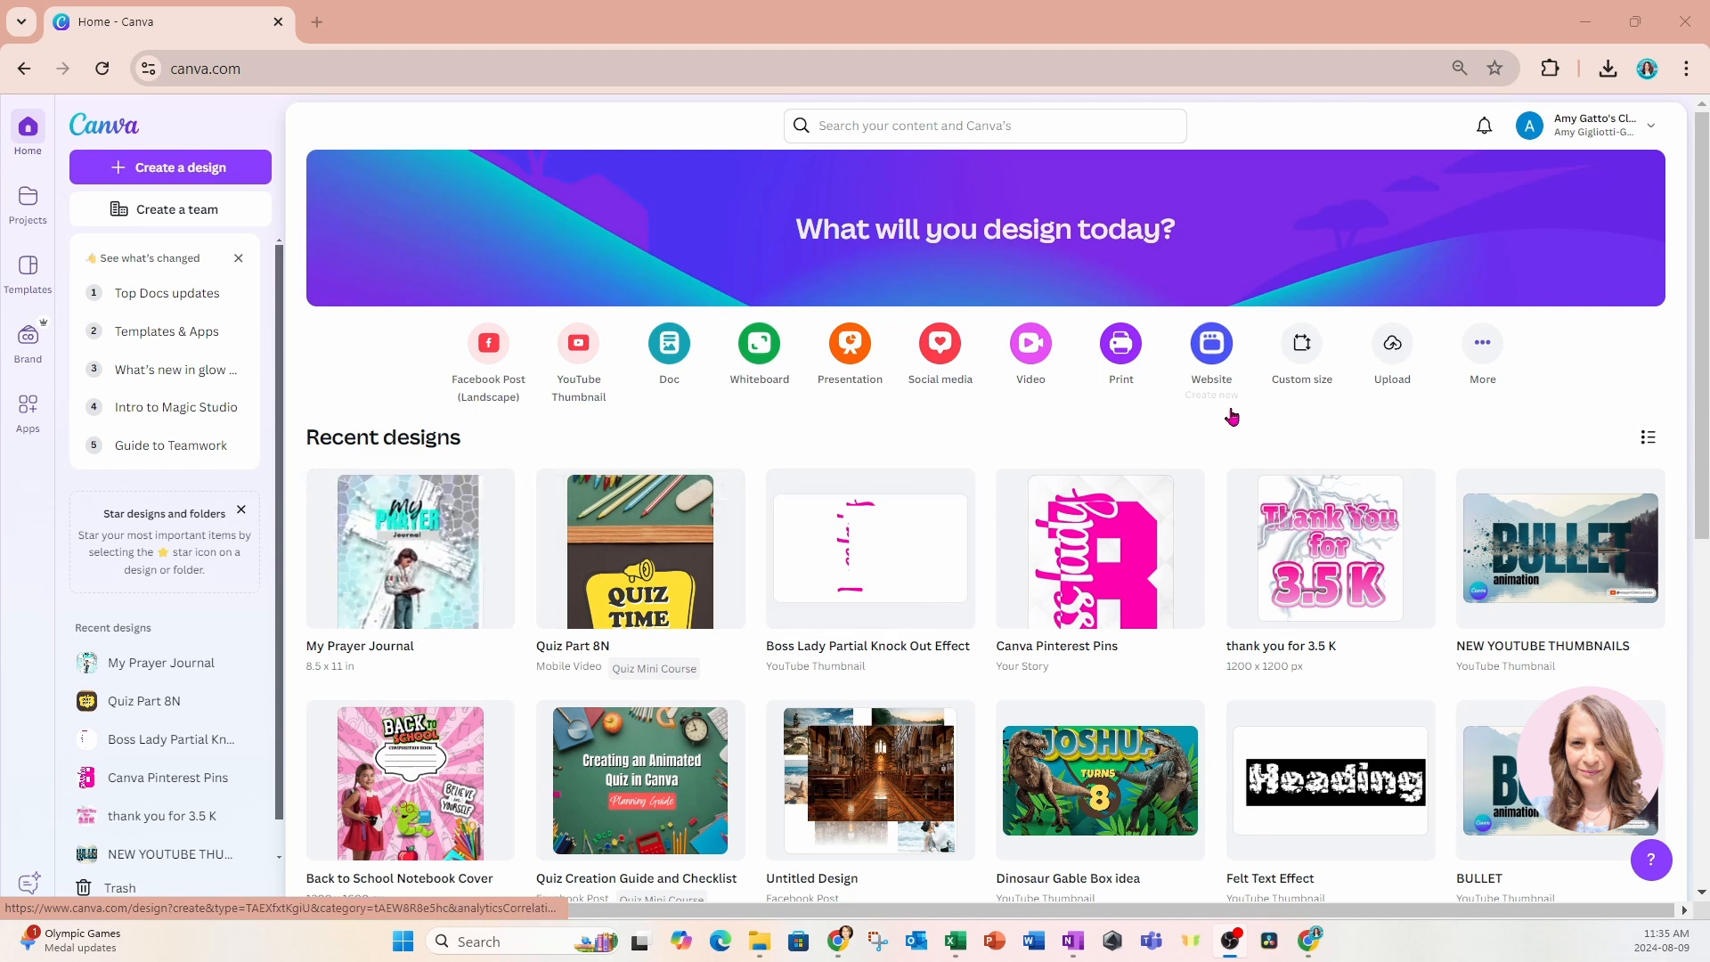
Create a new blank custom-size design measuring 8.5 × 11 in.
{"action": "left_click", "coordinate": [1303, 347]}
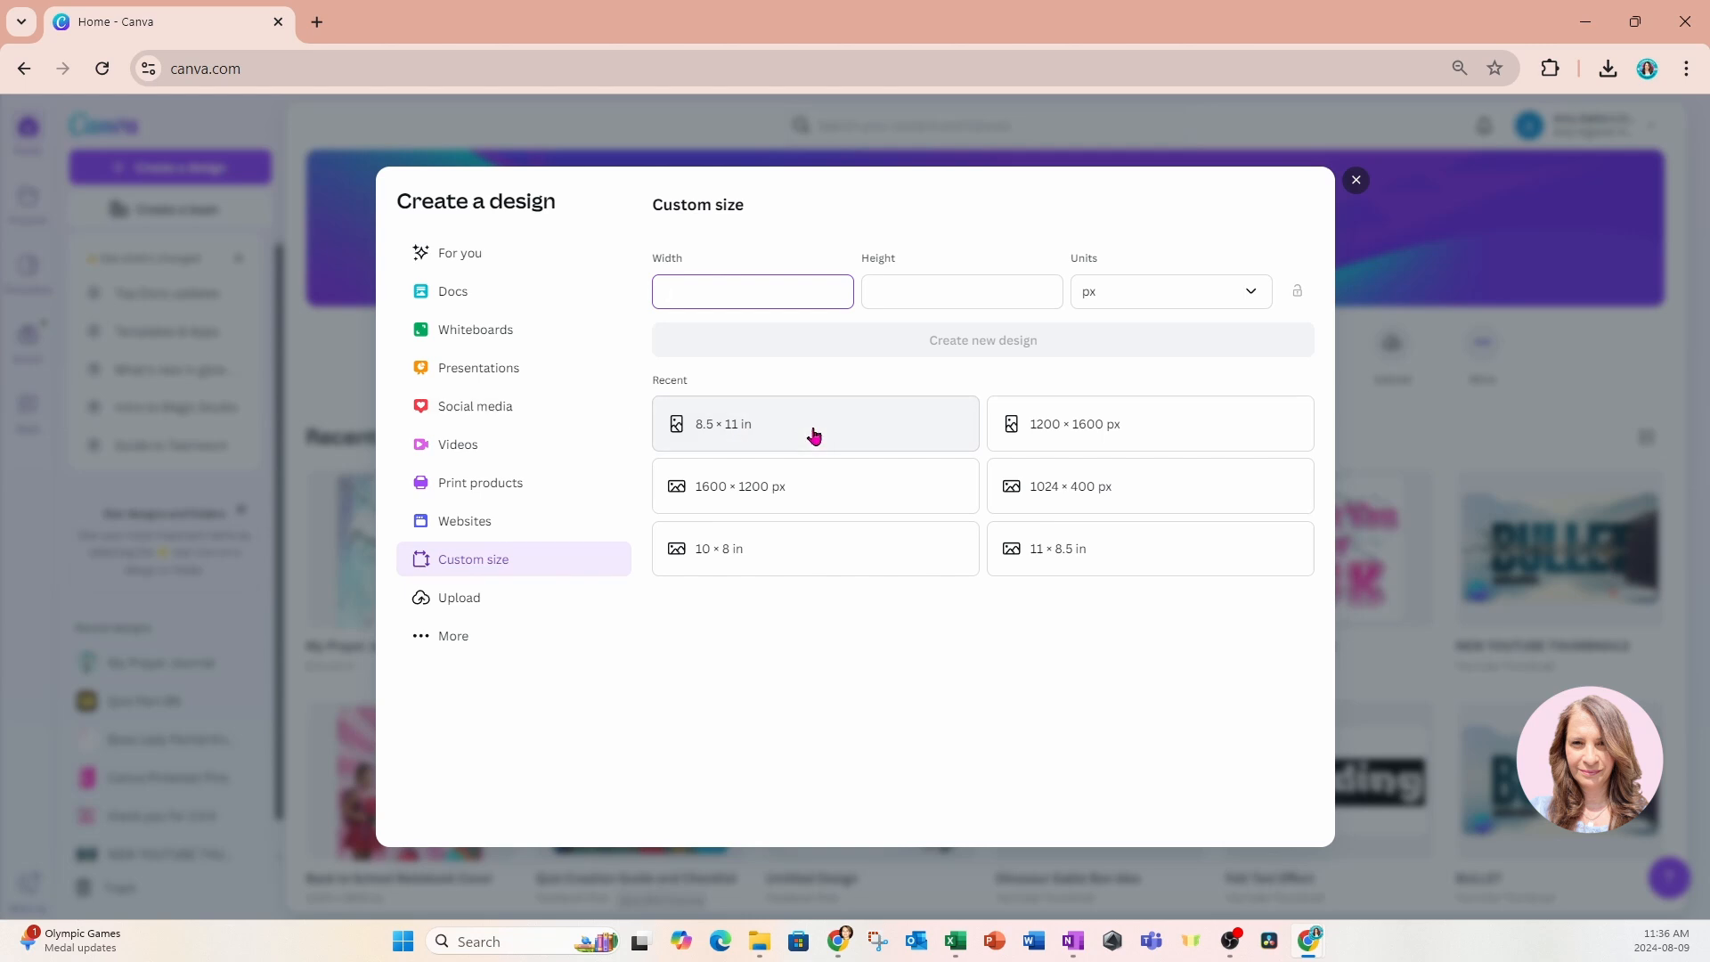
{"action": "left_click", "coordinate": [790, 444]}
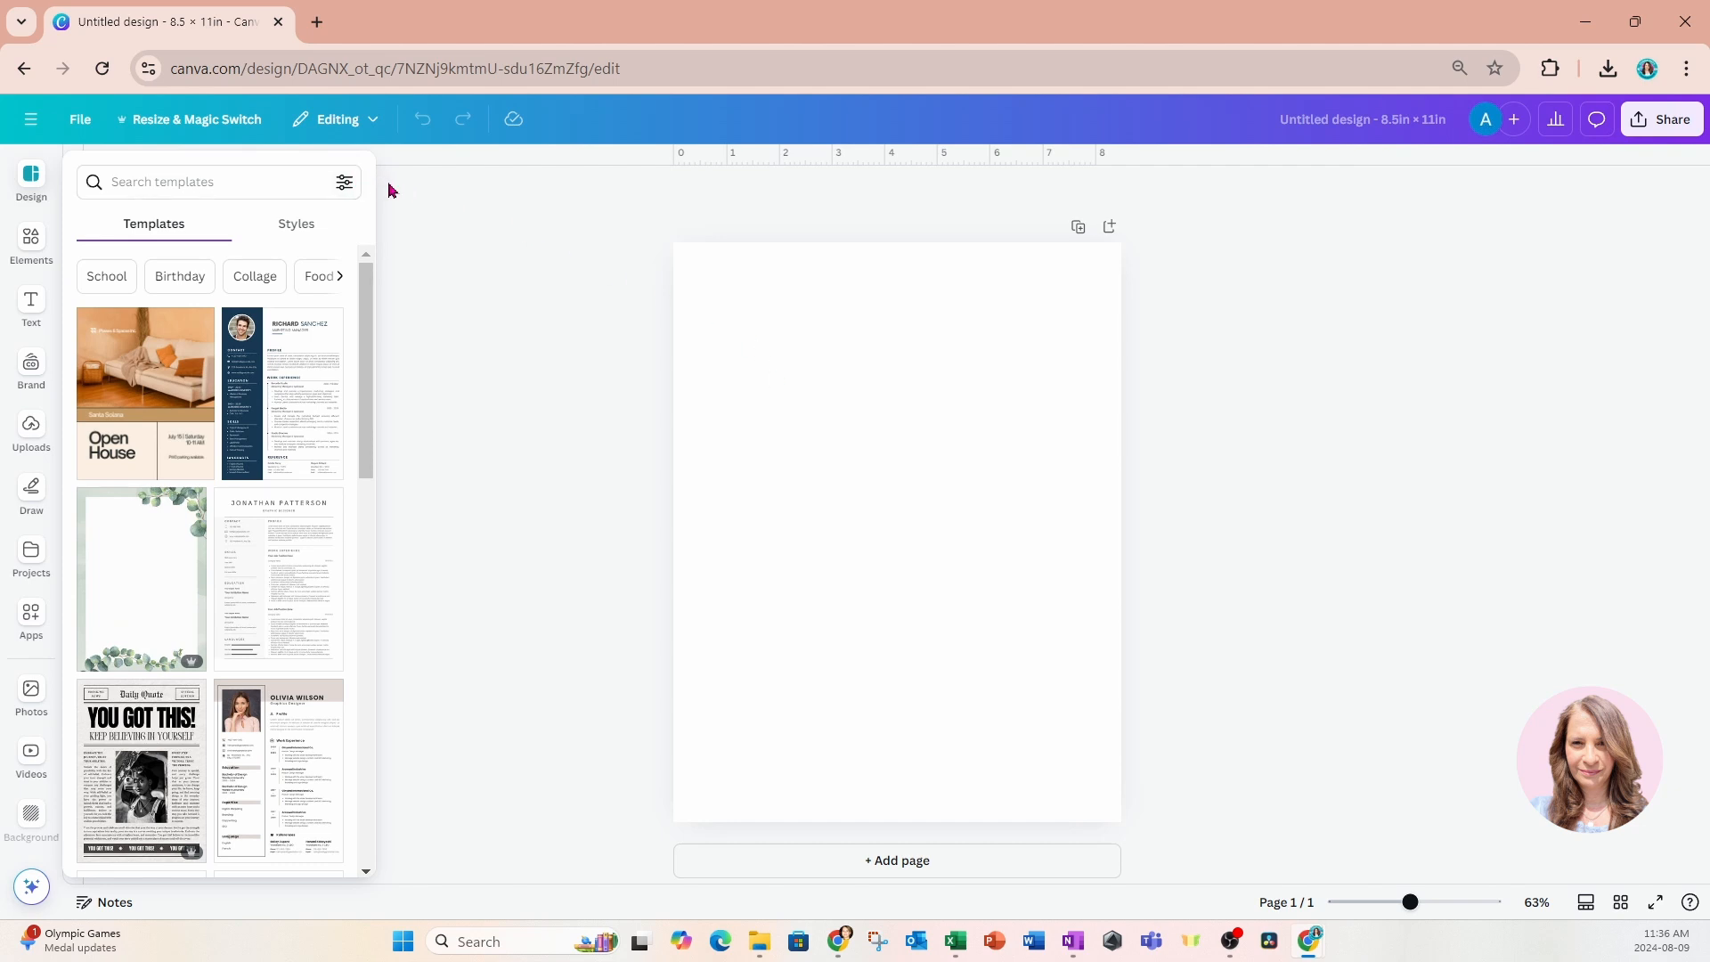
{"action": "left_click", "coordinate": [856, 433]}
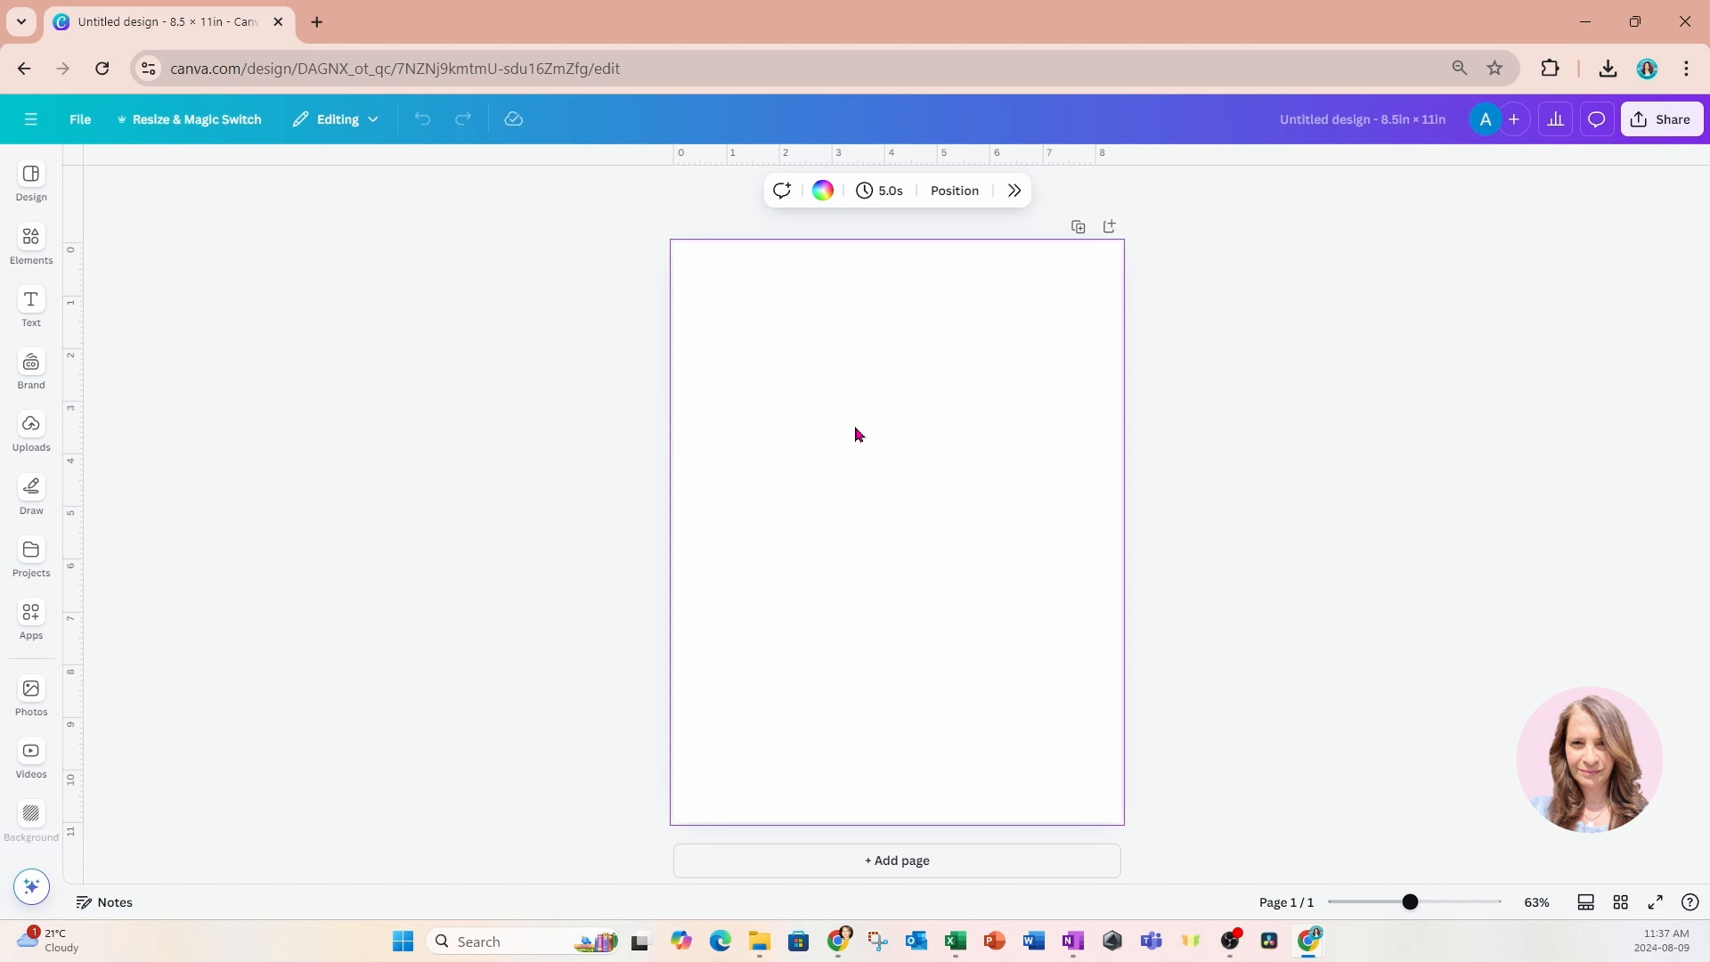
Search the design elements for "stained glass" and list all matching photos.
{"action": "left_click", "coordinate": [27, 239]}
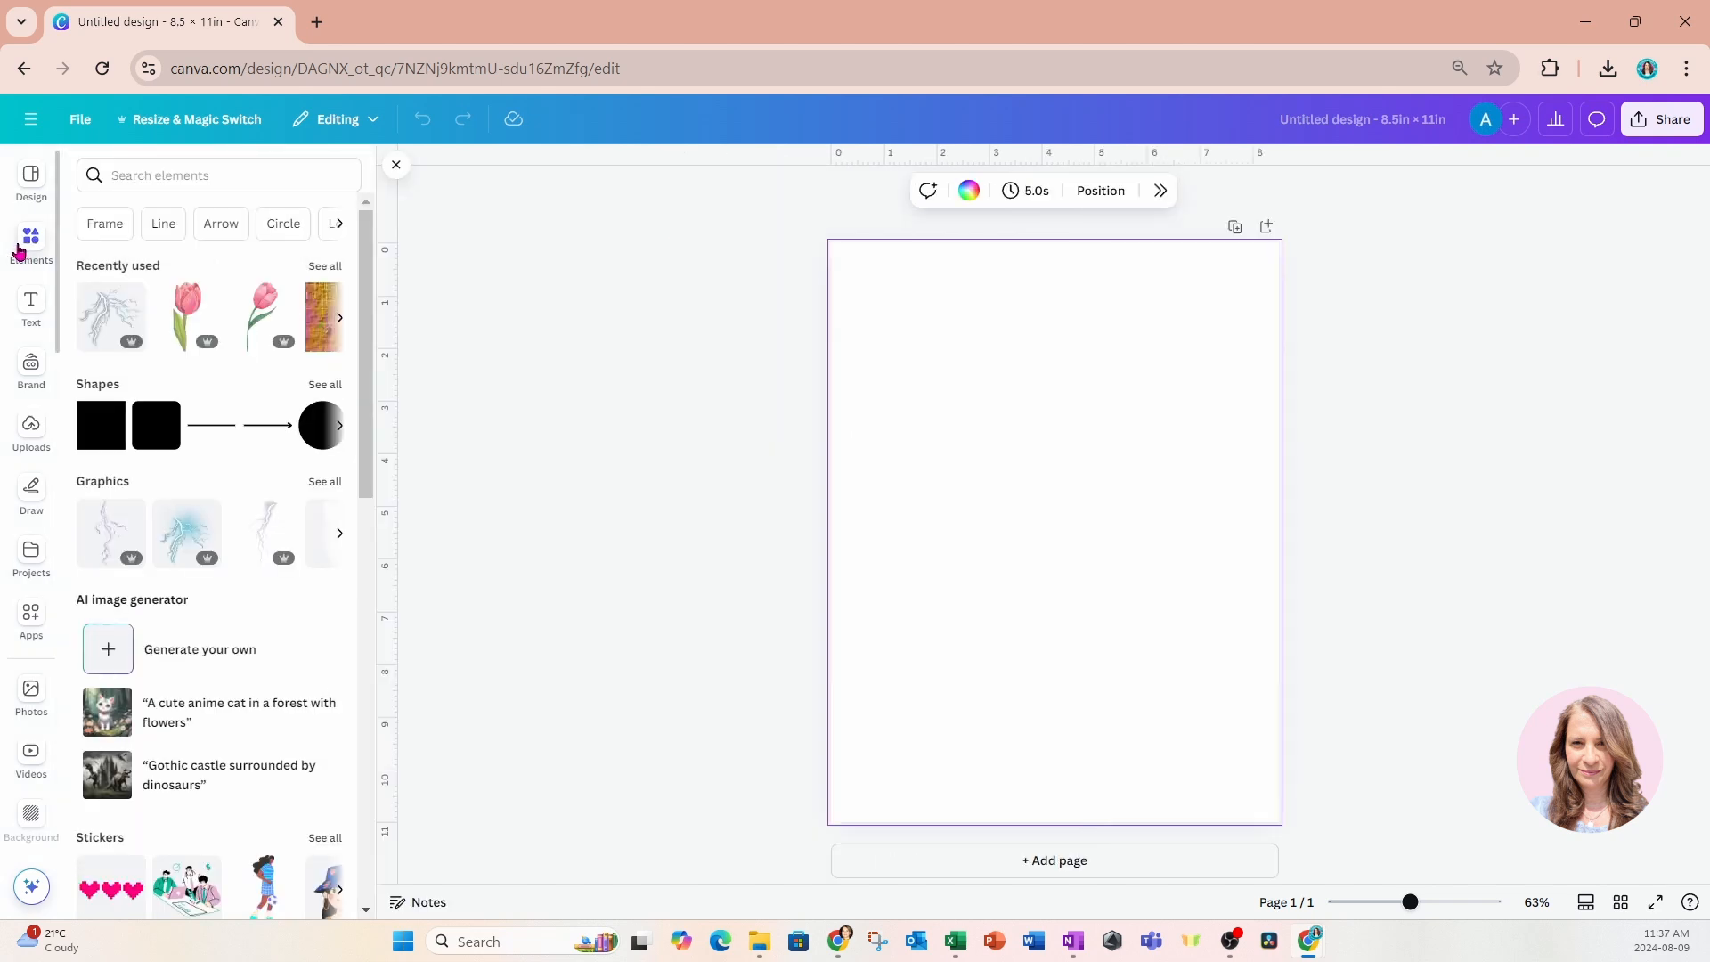
{"action": "left_click", "coordinate": [184, 178]}
{"action": "type", "text": "s"}
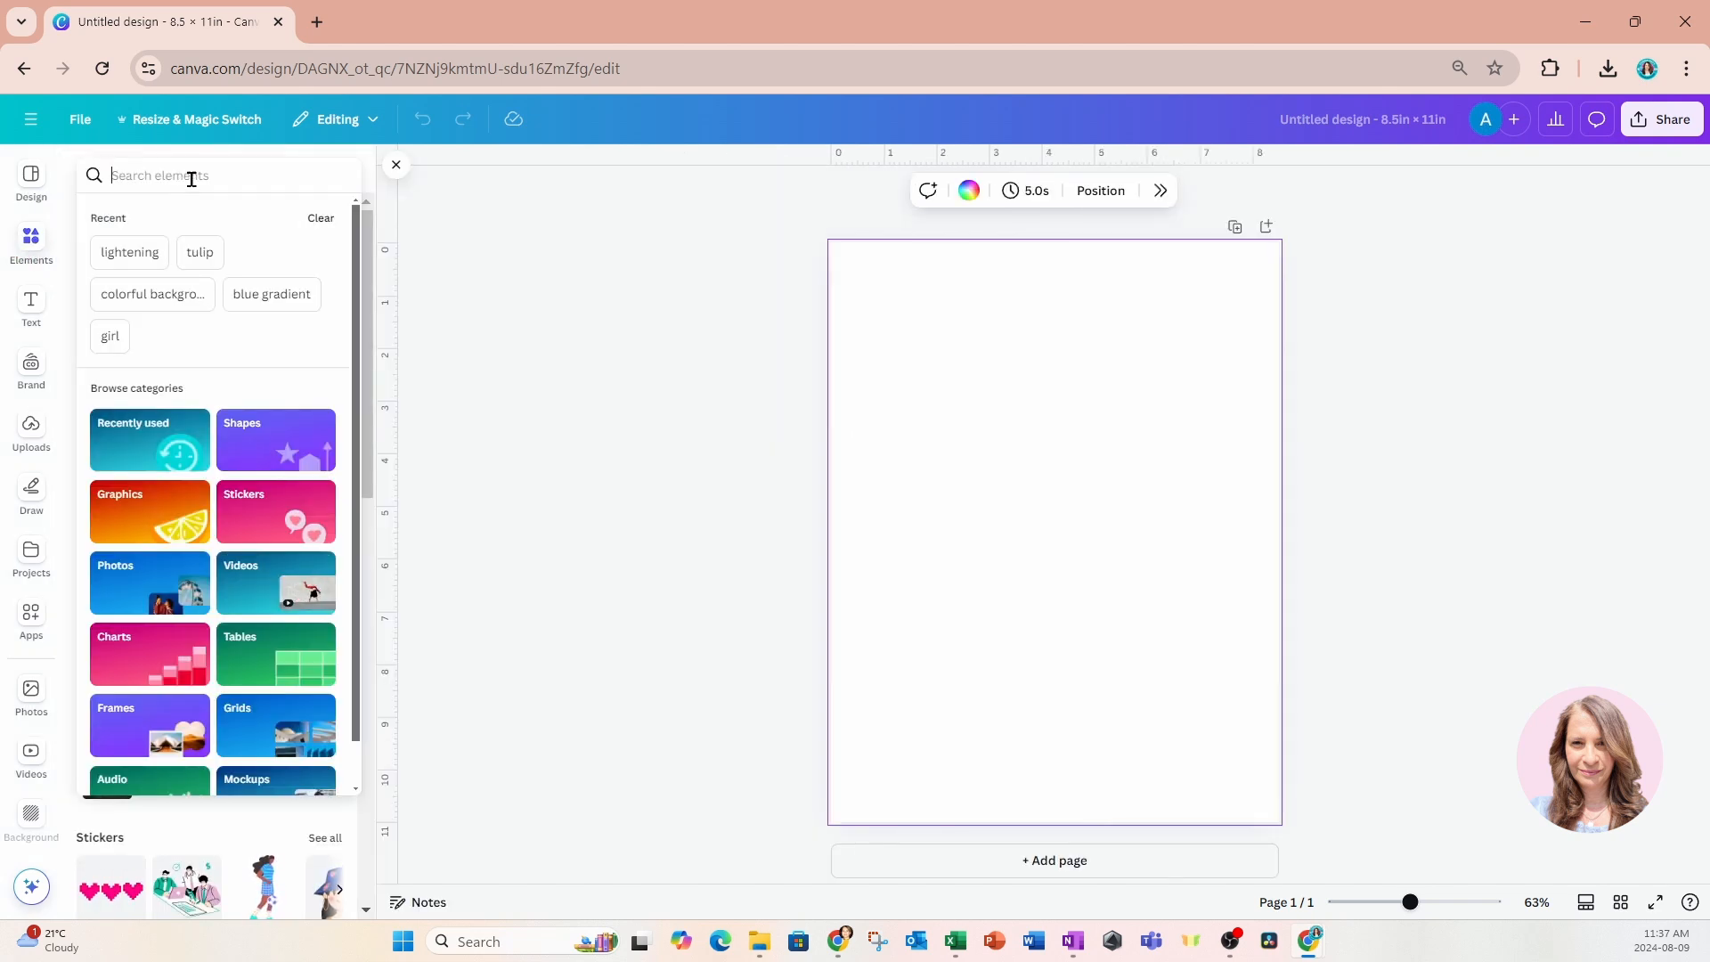
{"action": "type", "text": "tained glass"}
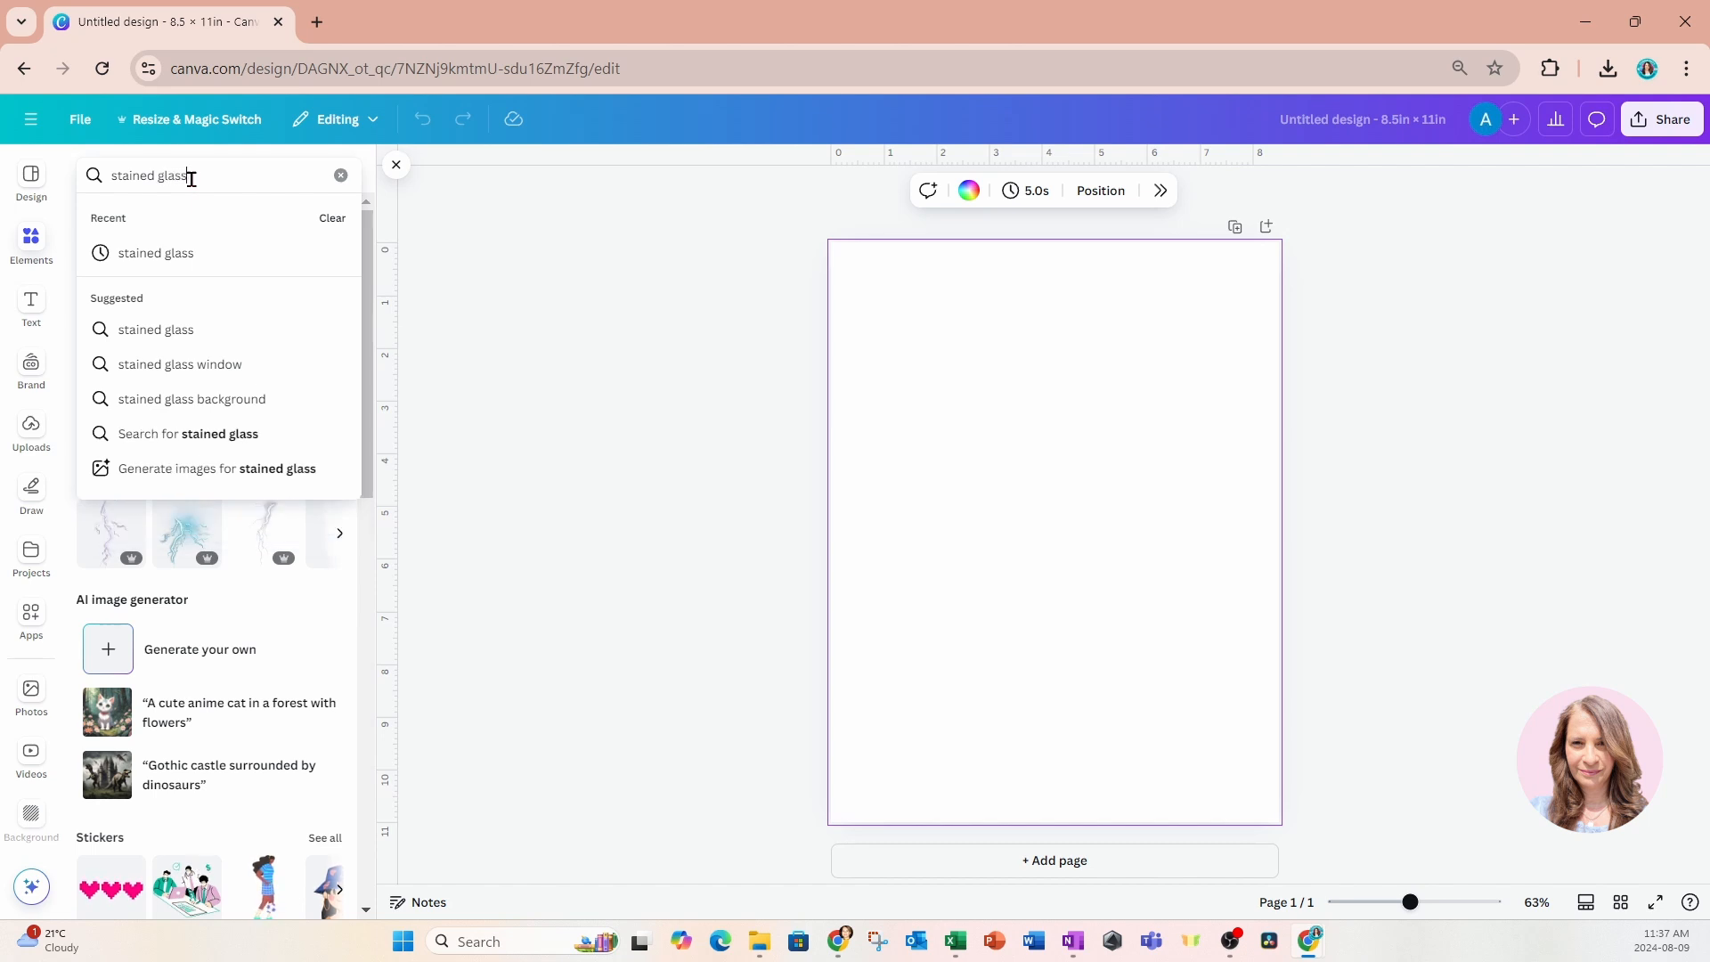
{"action": "key", "text": "Return"}
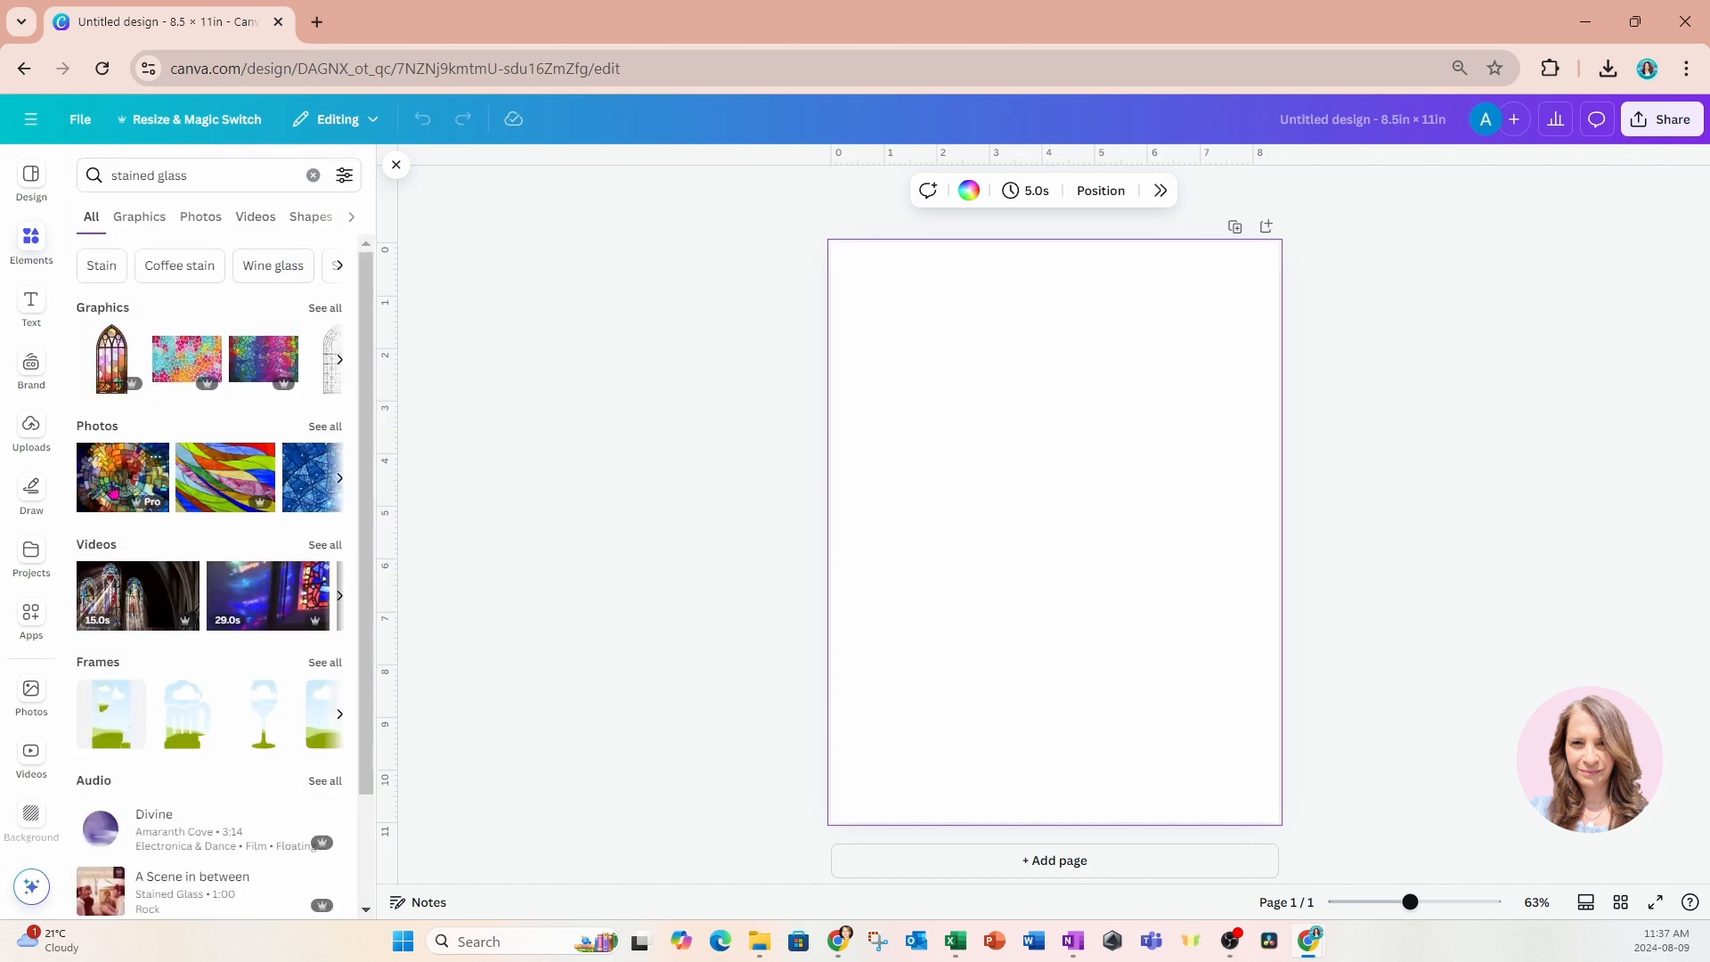
{"action": "left_click", "coordinate": [324, 426]}
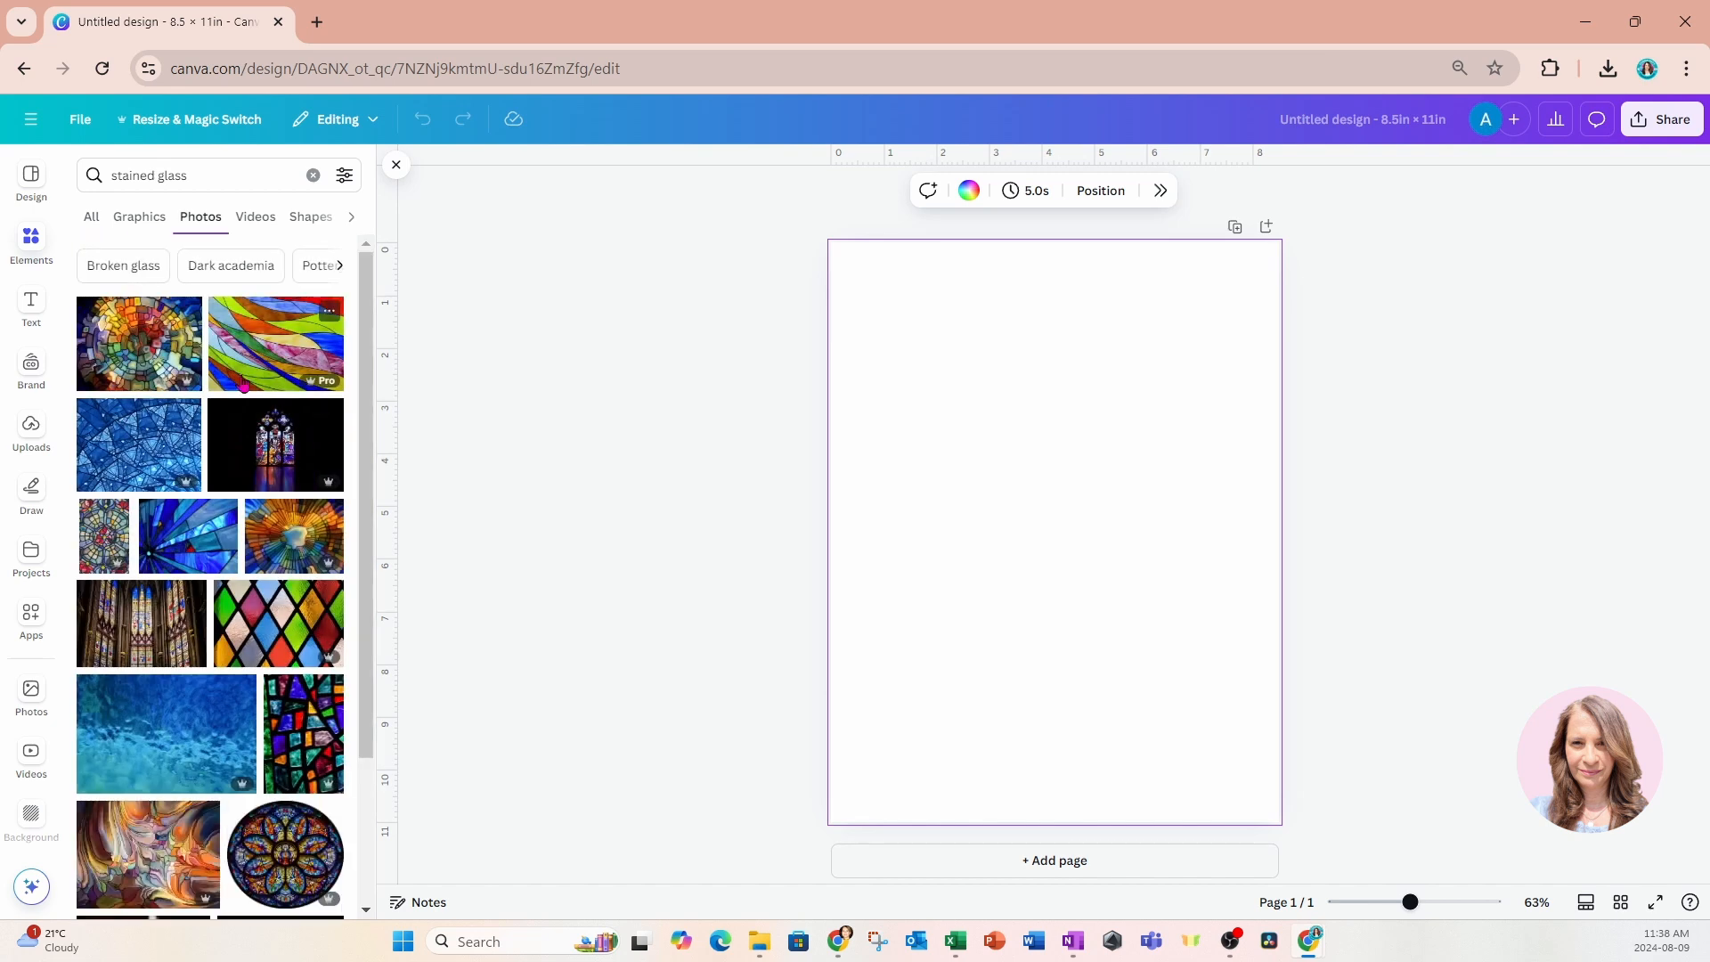
Browse the stained glass photos, refine the search to "stained glass purple", and add the turquoise and dark blue mosaic photo.
{"action": "scroll", "coordinate": [275, 567], "scroll_direction": "down", "scroll_amount": 5}
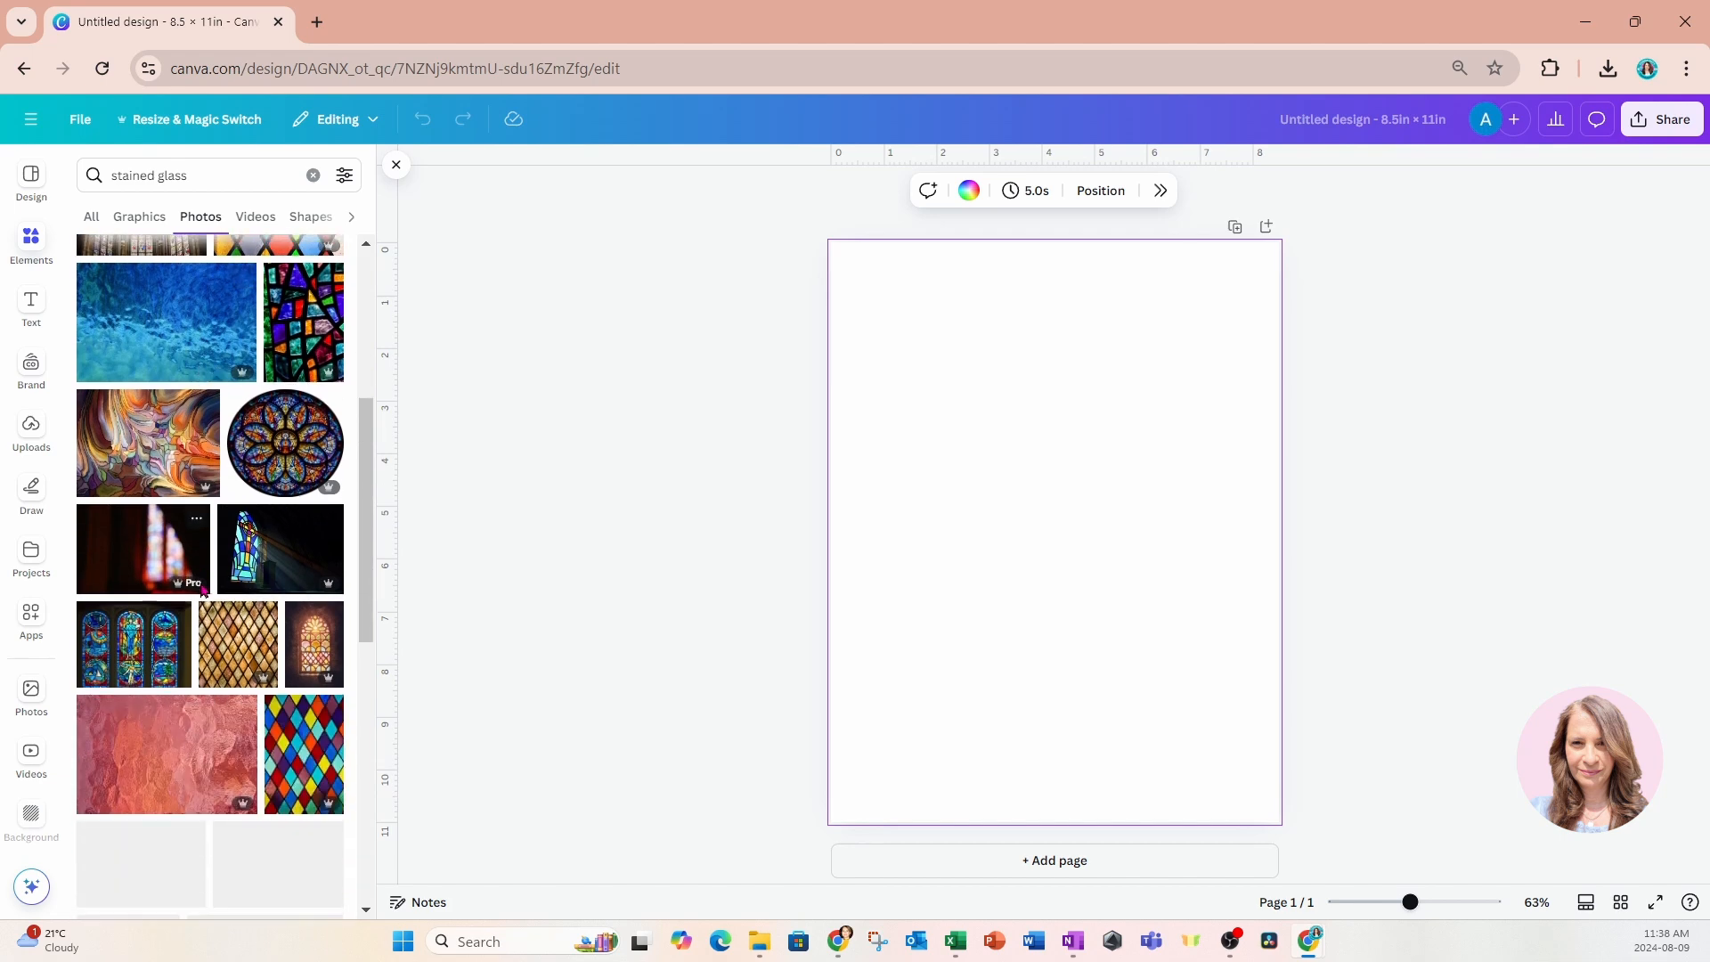
{"action": "scroll", "coordinate": [203, 588], "scroll_direction": "down", "scroll_amount": 4}
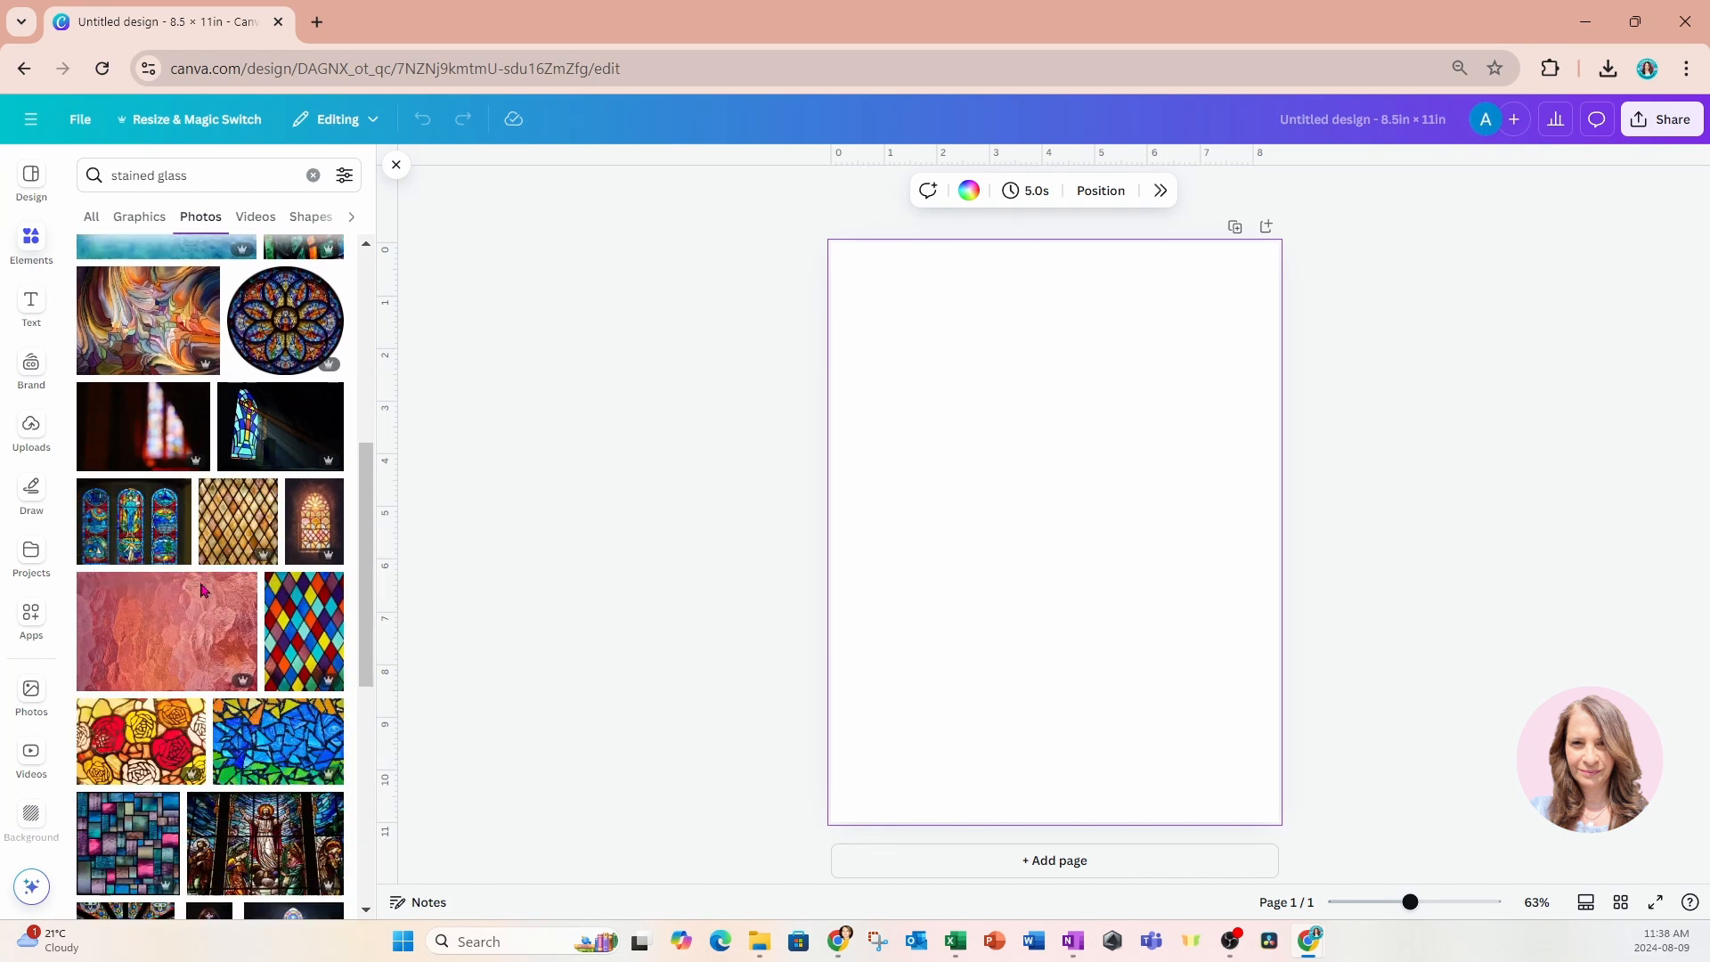
{"action": "scroll", "coordinate": [202, 592], "scroll_direction": "down", "scroll_amount": 4}
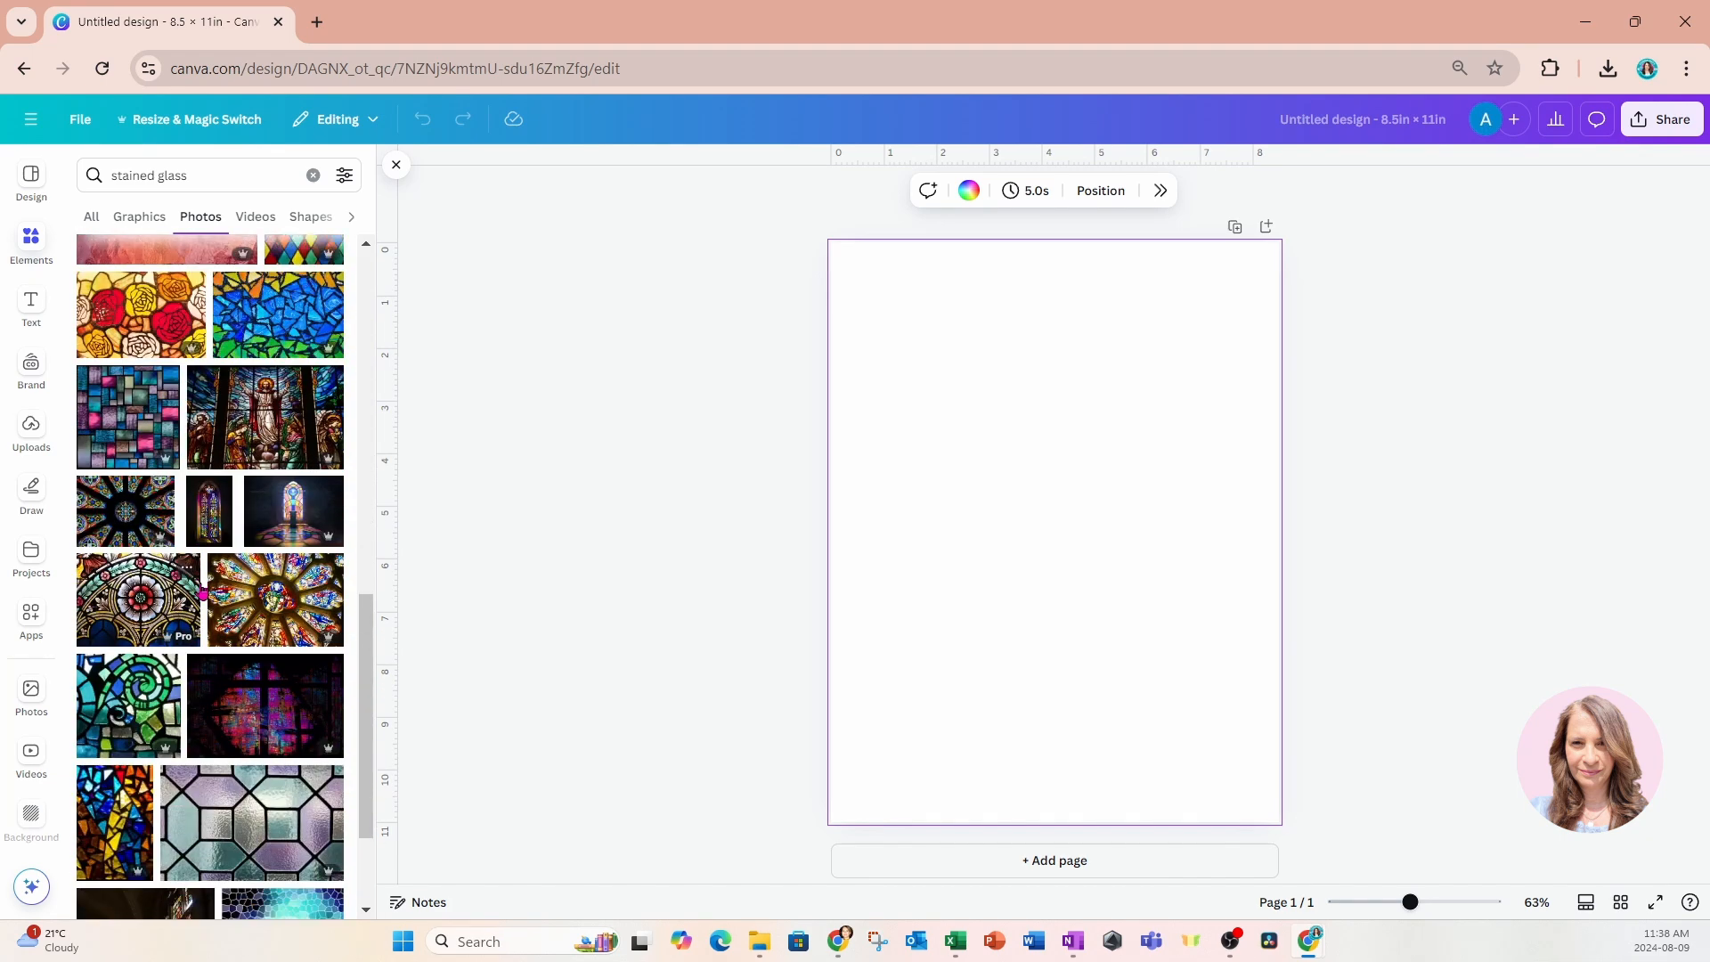
{"action": "scroll", "coordinate": [202, 592], "scroll_direction": "down", "scroll_amount": 3}
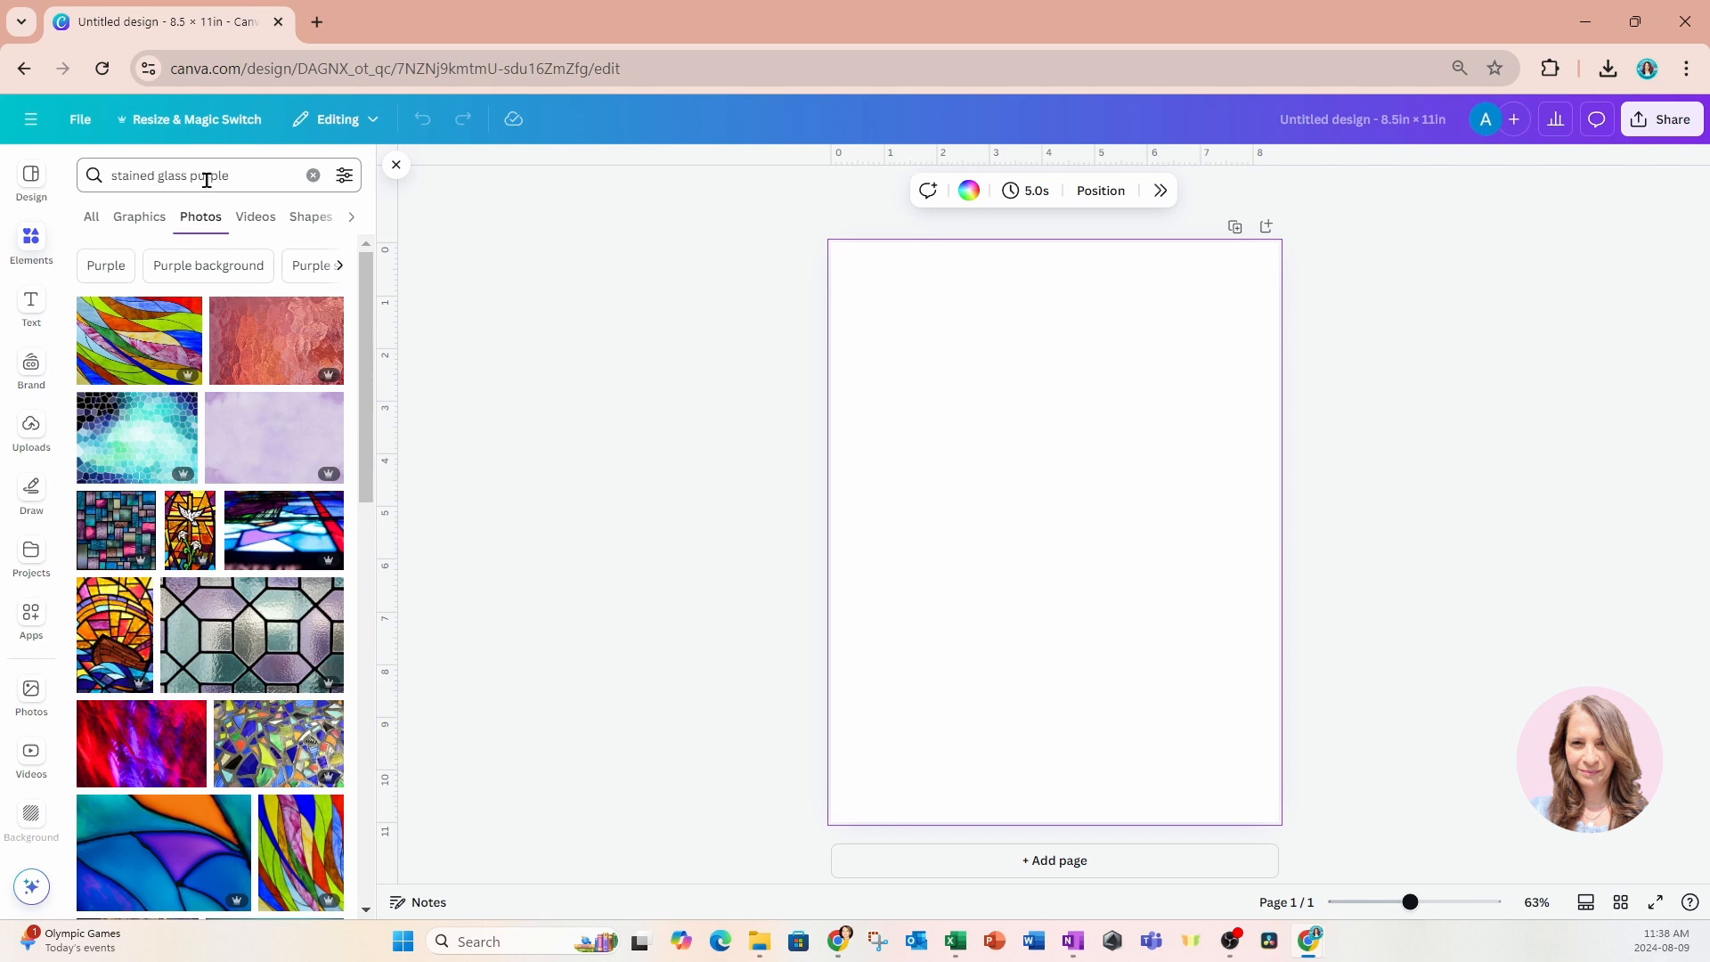
{"action": "left_click", "coordinate": [121, 433]}
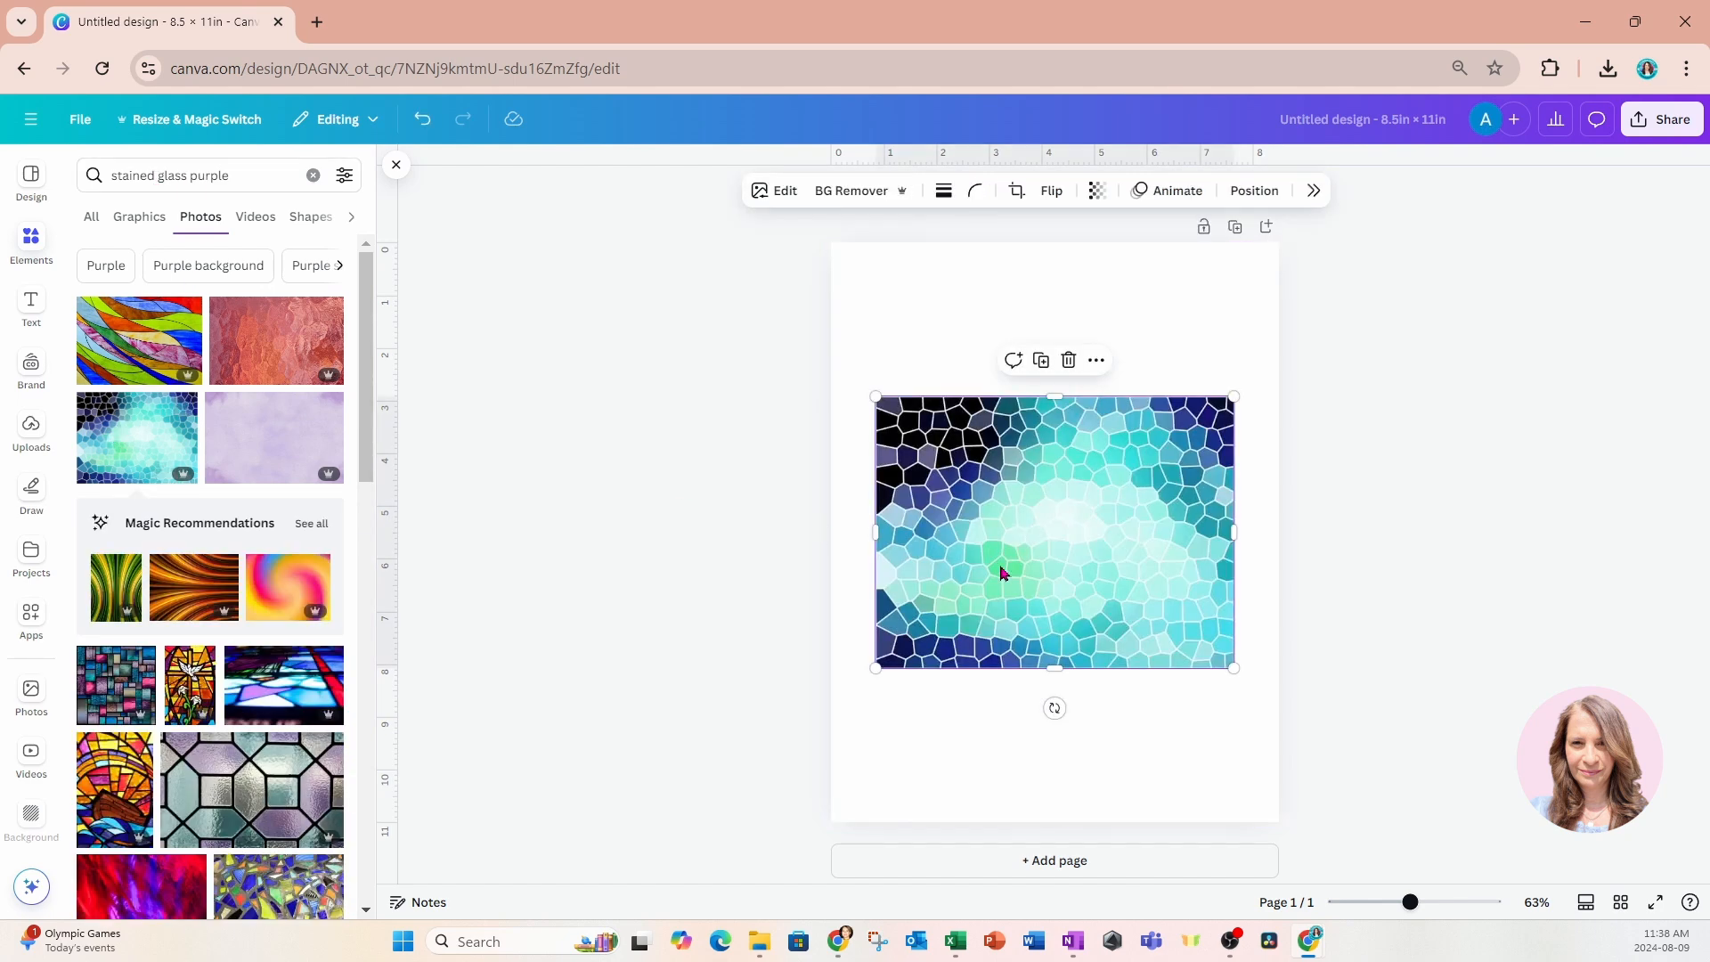
Rotate the mosaic photo 90 degrees clockwise and set it as the page background.
{"action": "left_click_drag", "start_coordinate": [1055, 709], "coordinate": [892, 541]}
{"action": "right_click", "coordinate": [1077, 557]}
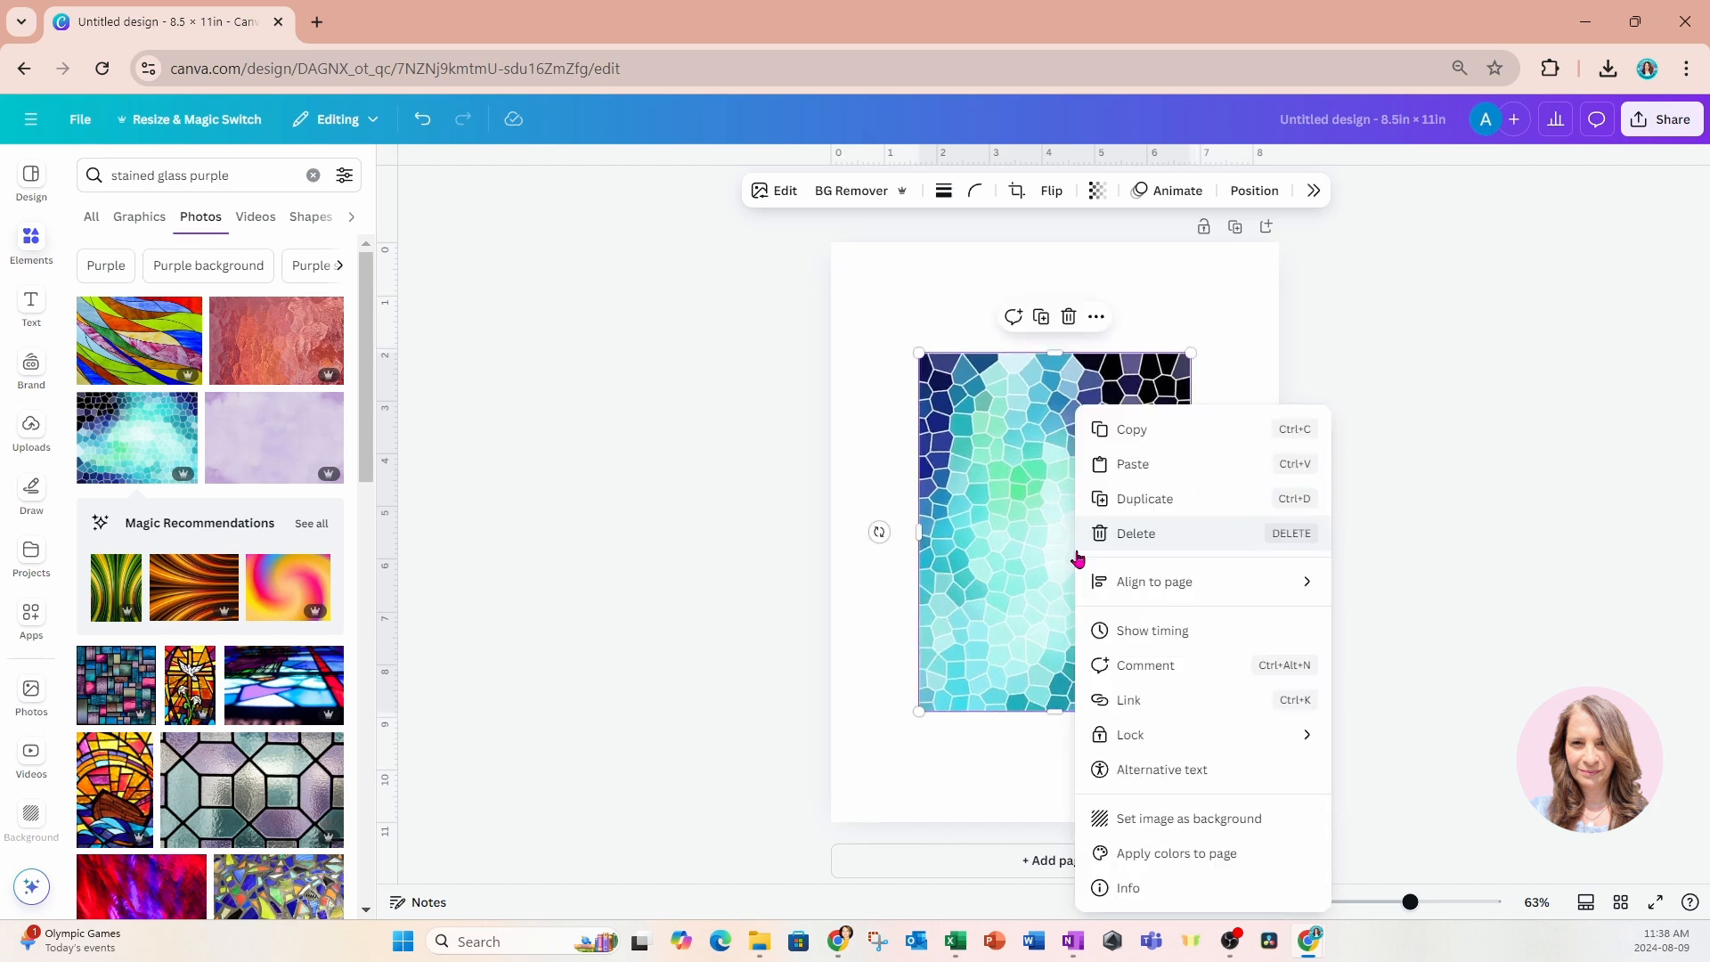
{"action": "left_click", "coordinate": [1118, 820]}
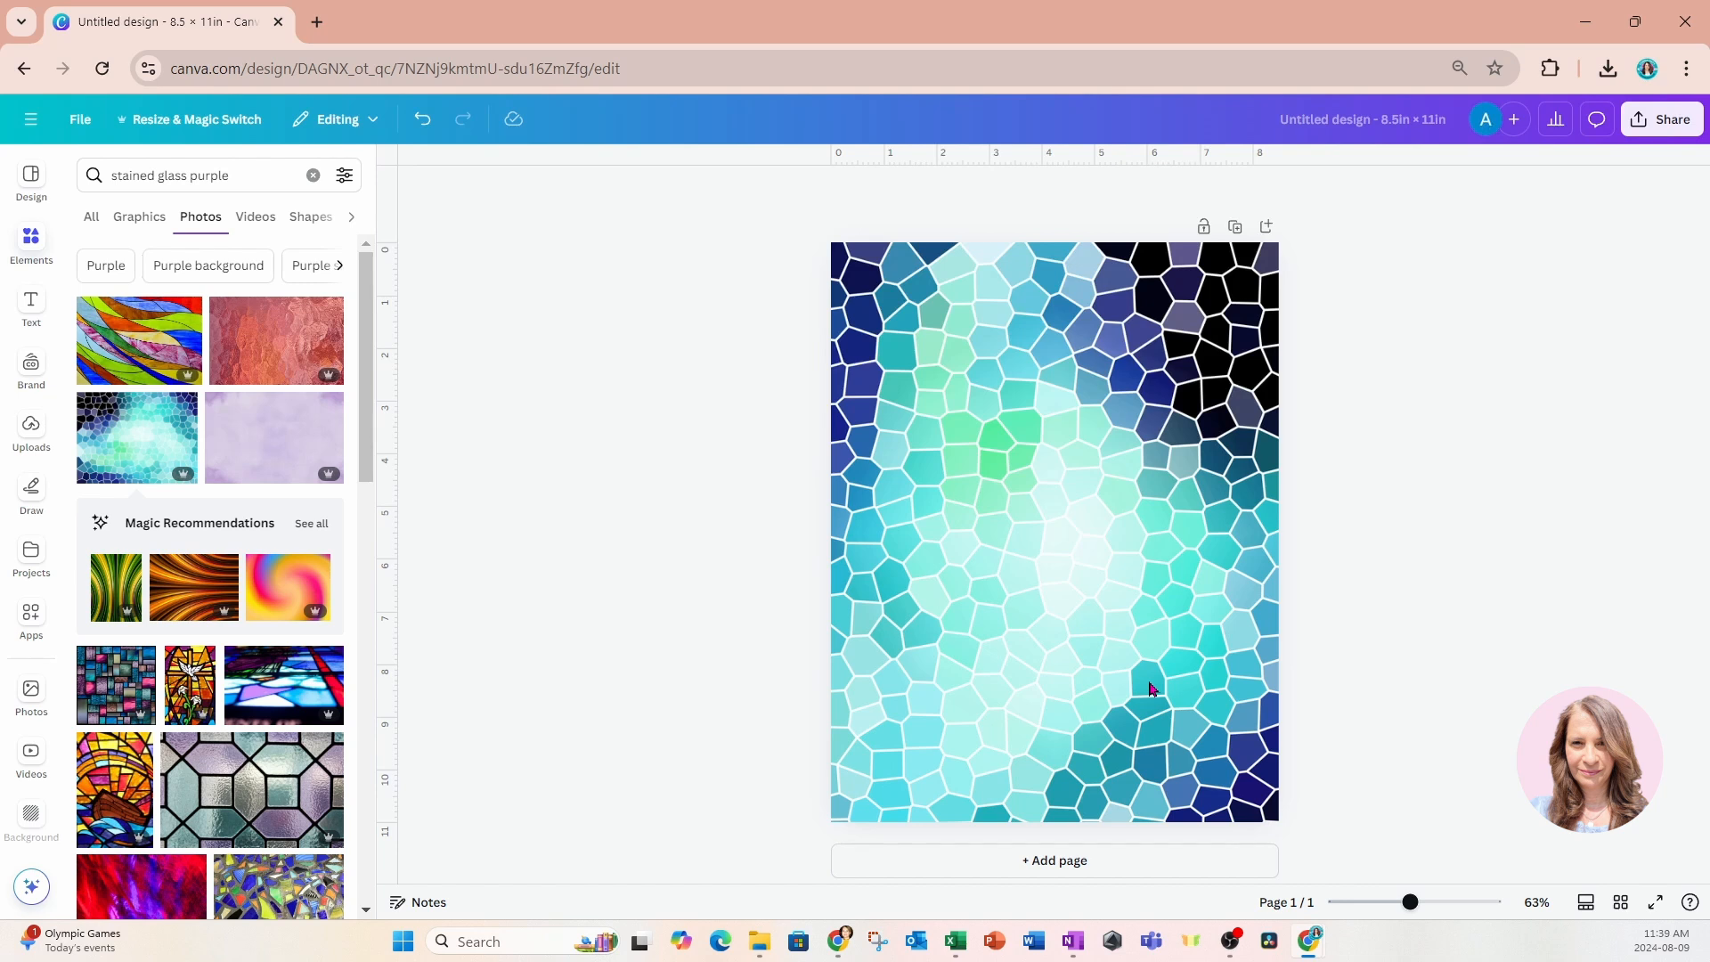
Set the mosaic background's transparency to 35.
{"action": "left_click", "coordinate": [1163, 352]}
{"action": "left_click", "coordinate": [1087, 190]}
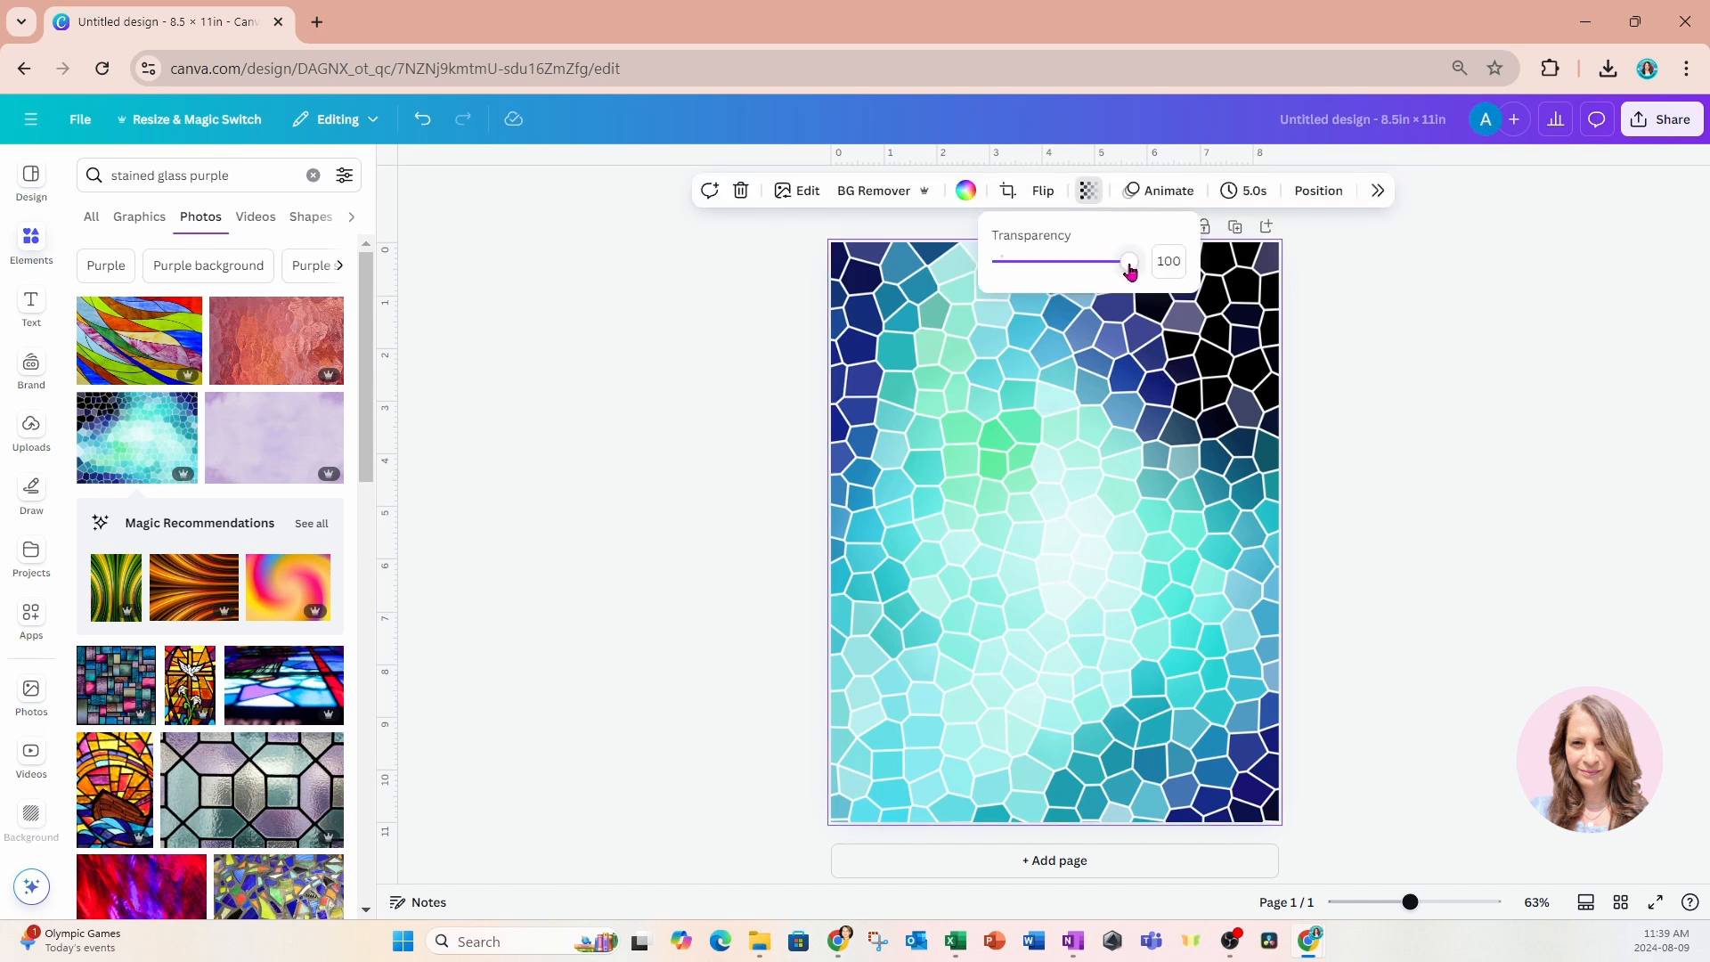
{"action": "left_click_drag", "start_coordinate": [1127, 270], "coordinate": [1046, 277]}
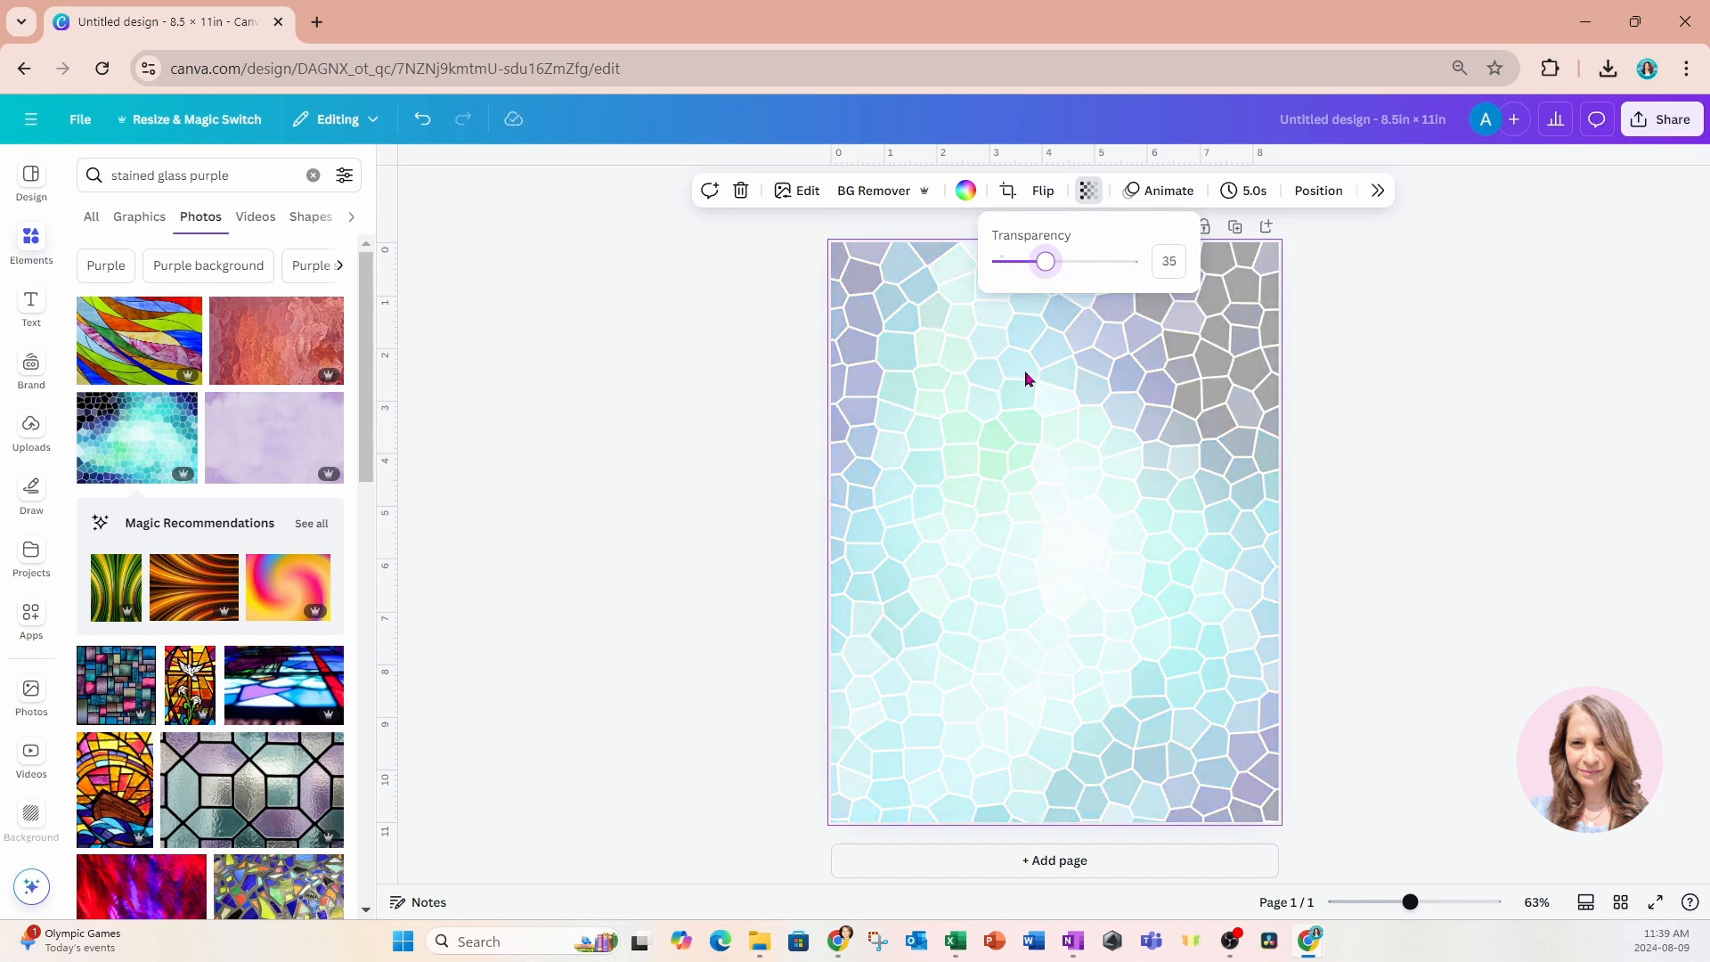
{"action": "left_click", "coordinate": [1049, 454]}
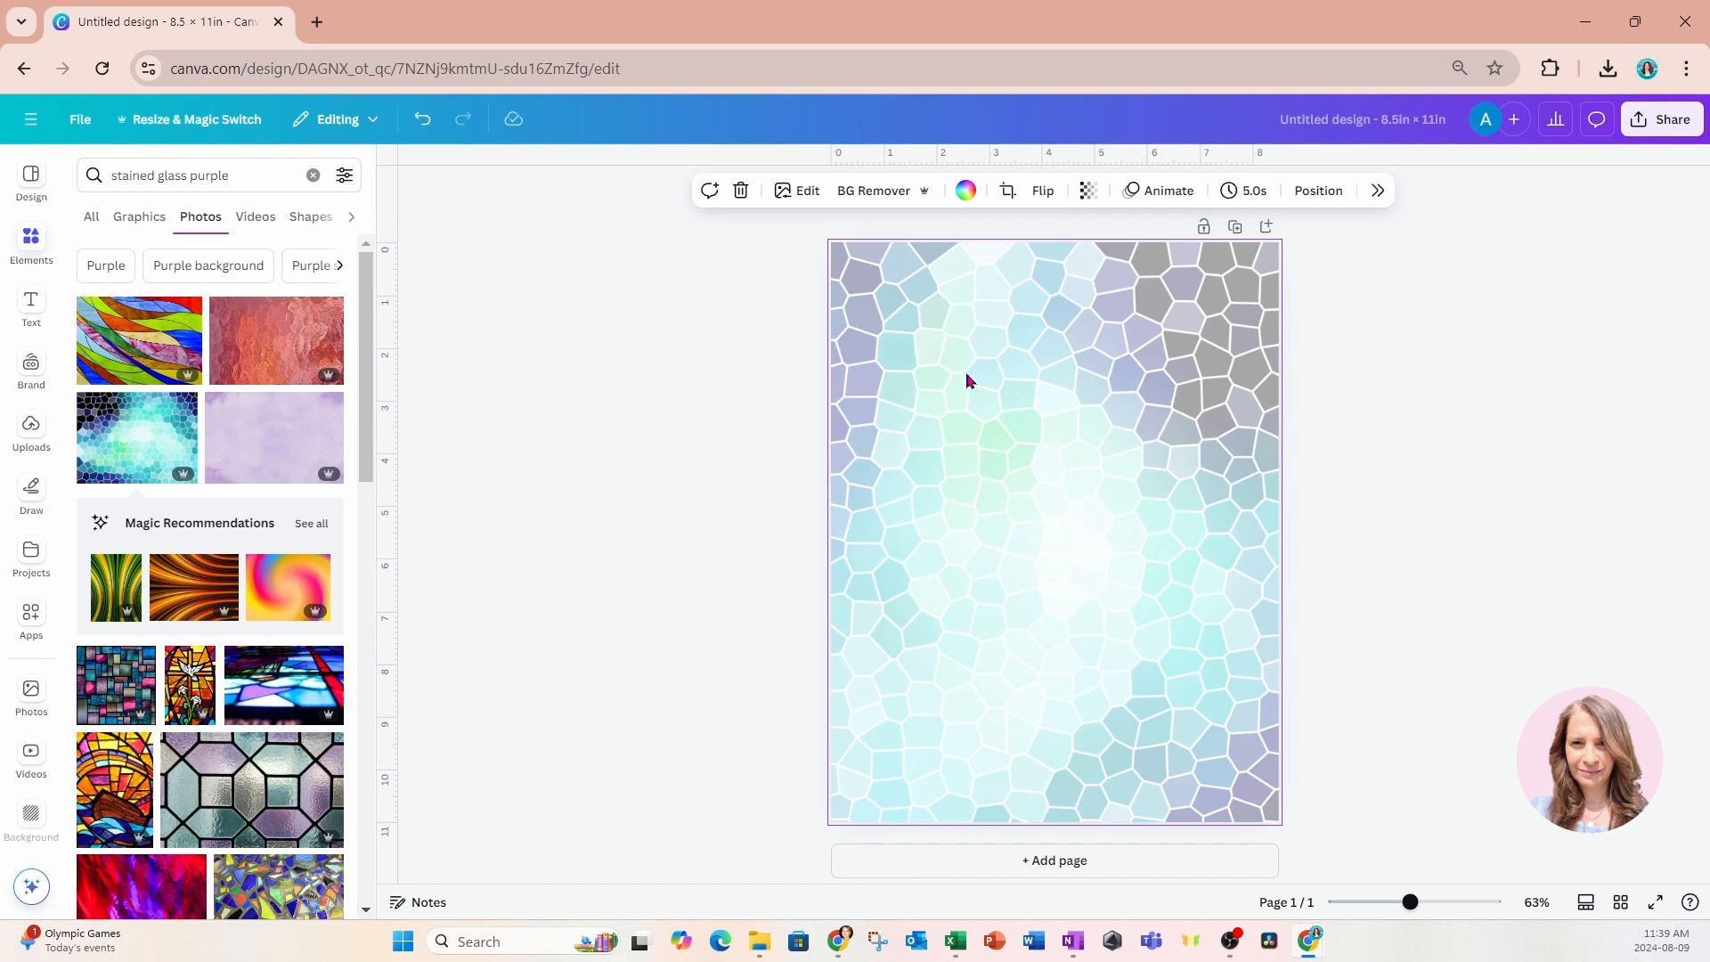
Add a heading reading "PRAYER" and place it centred in the upper part of the page.
{"action": "left_click", "coordinate": [30, 304]}
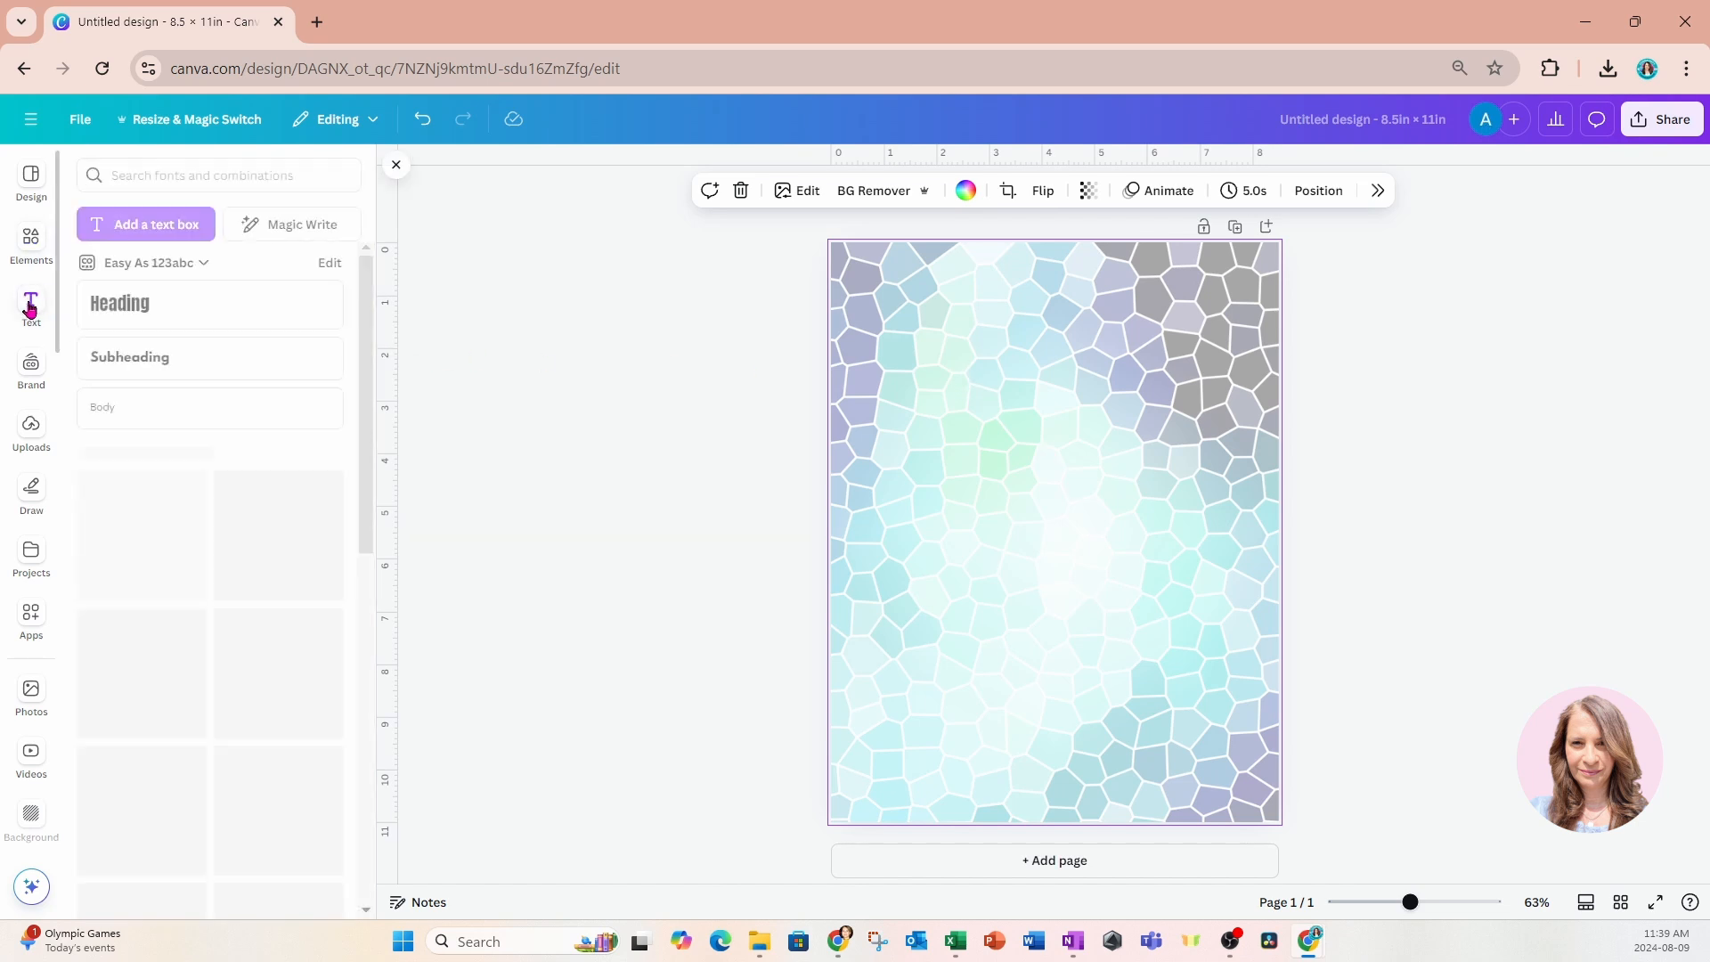
{"action": "left_click", "coordinate": [120, 303]}
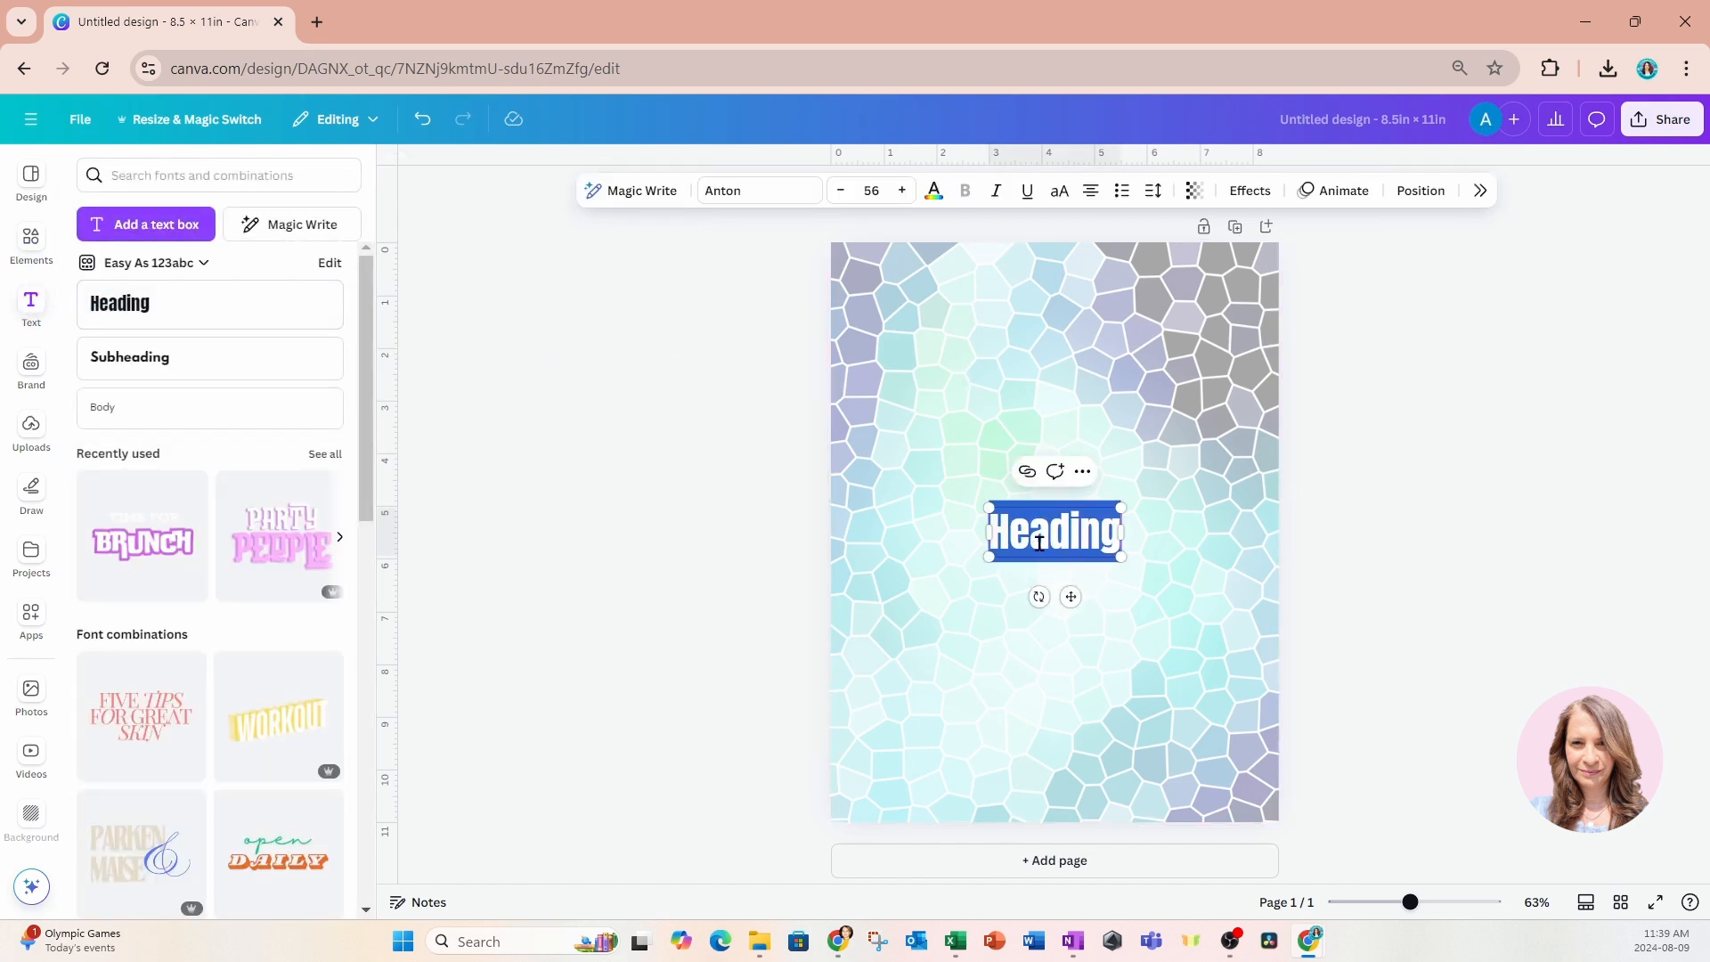
{"action": "left_click_drag", "start_coordinate": [1071, 596], "coordinate": [1069, 443]}
{"action": "double_click", "coordinate": [1080, 389]}
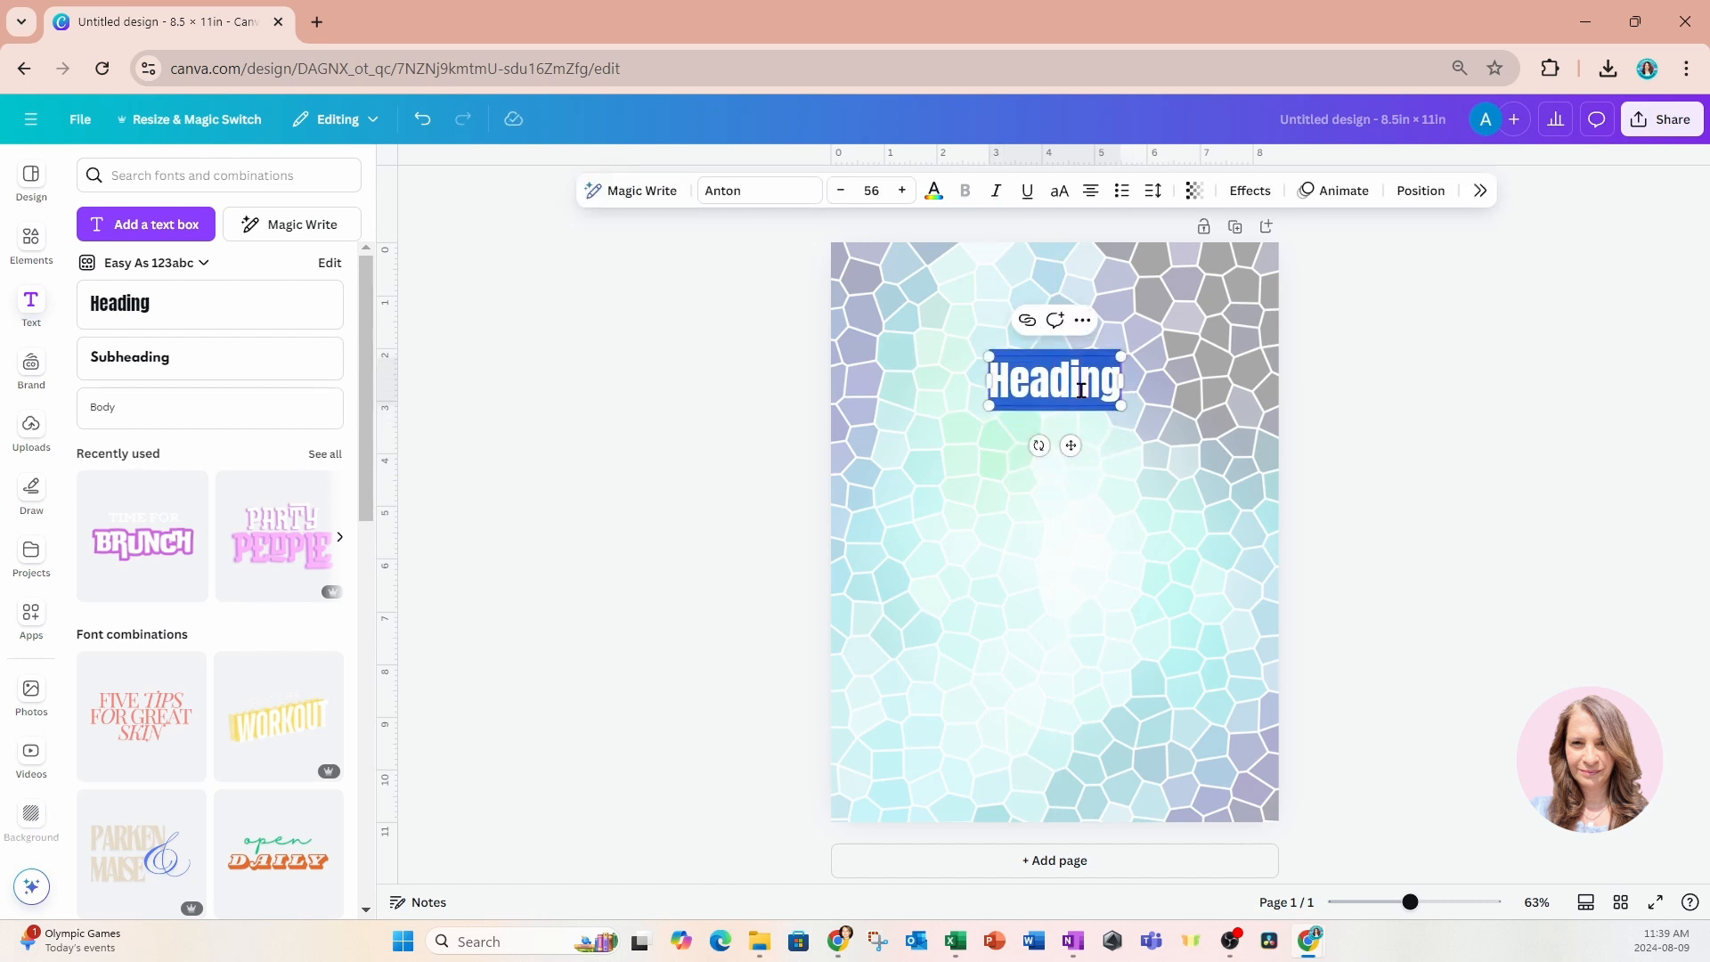
{"action": "type", "text": "Pra"}
{"action": "key", "text": "BackSpace"}
{"action": "key", "text": "BackSpace"}
{"action": "key", "text": "BackSpace"}
{"action": "type", "text": "PRA"}
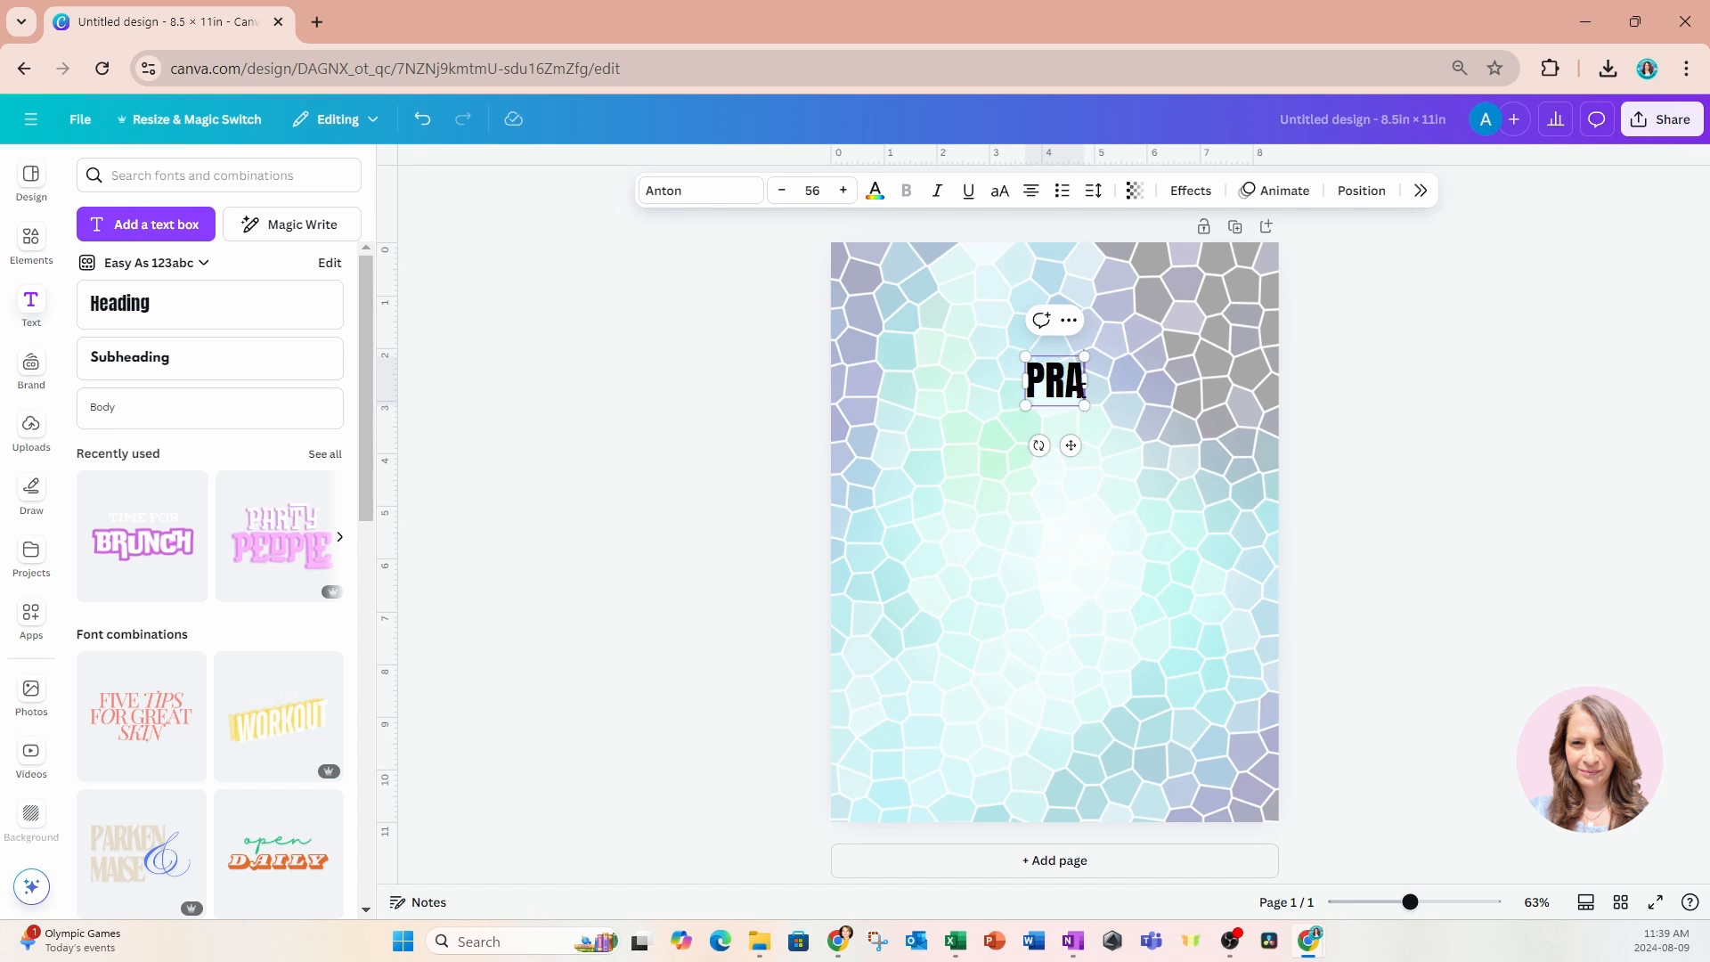
{"action": "type", "text": "YER"}
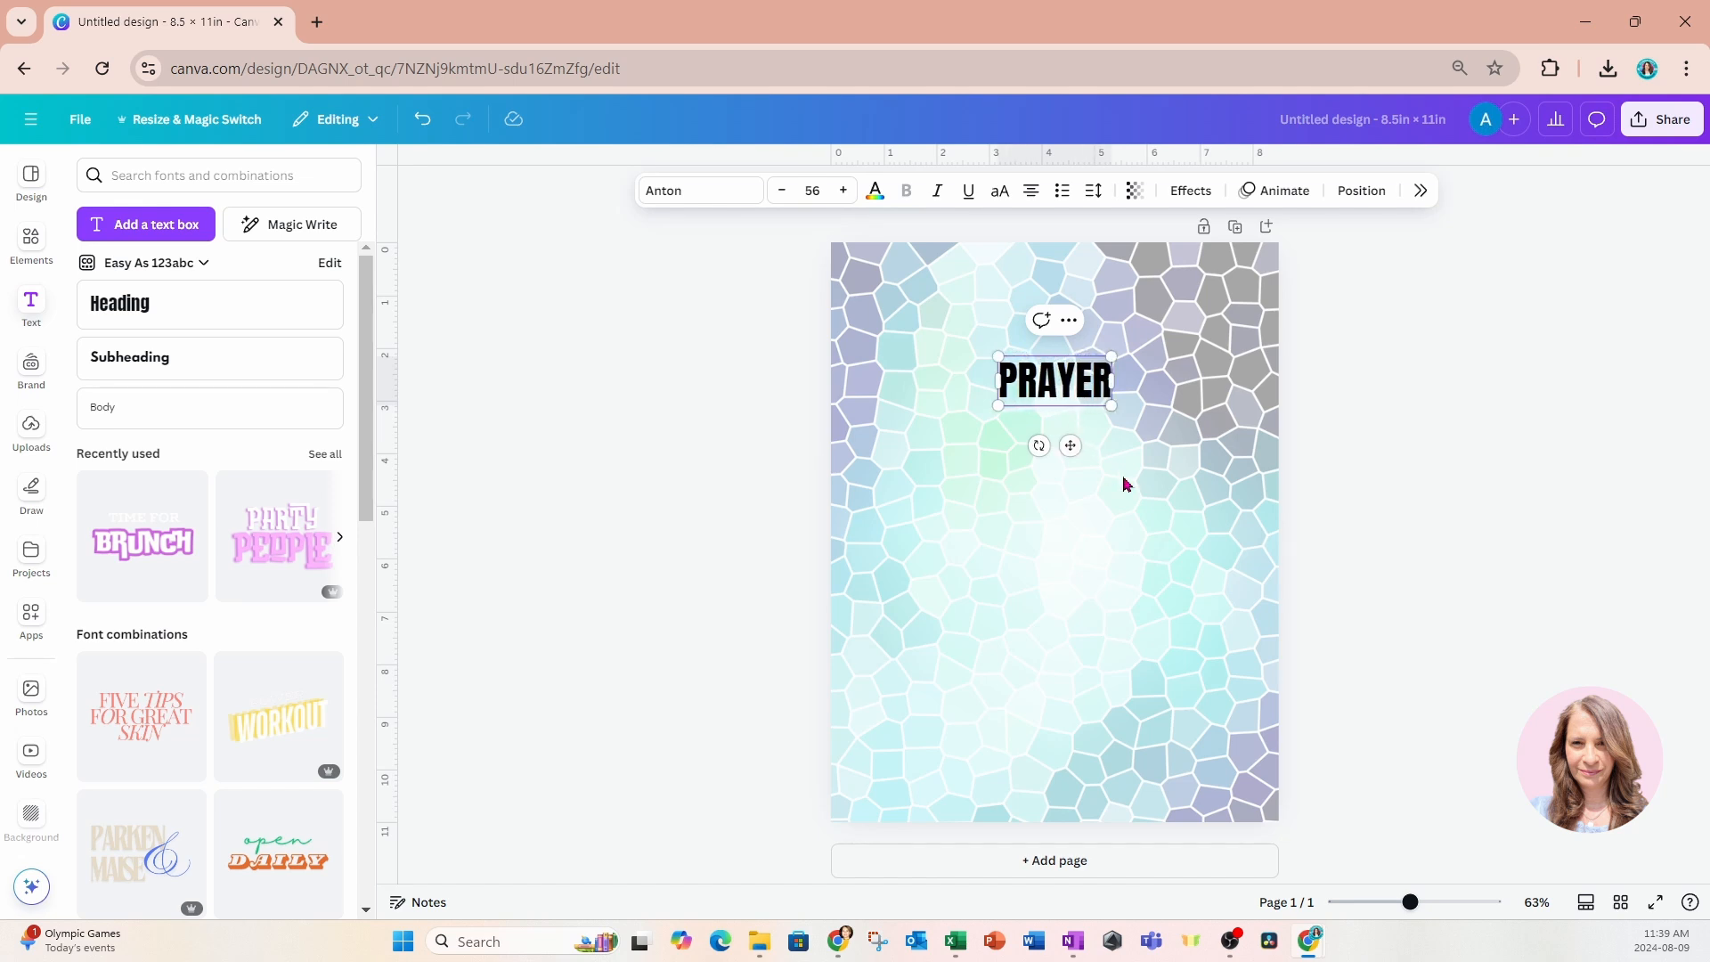
{"action": "left_click", "coordinate": [1065, 444]}
Add a subheading reading "Journal" and place it directly beneath the PRAYER heading.
{"action": "left_click", "coordinate": [203, 368]}
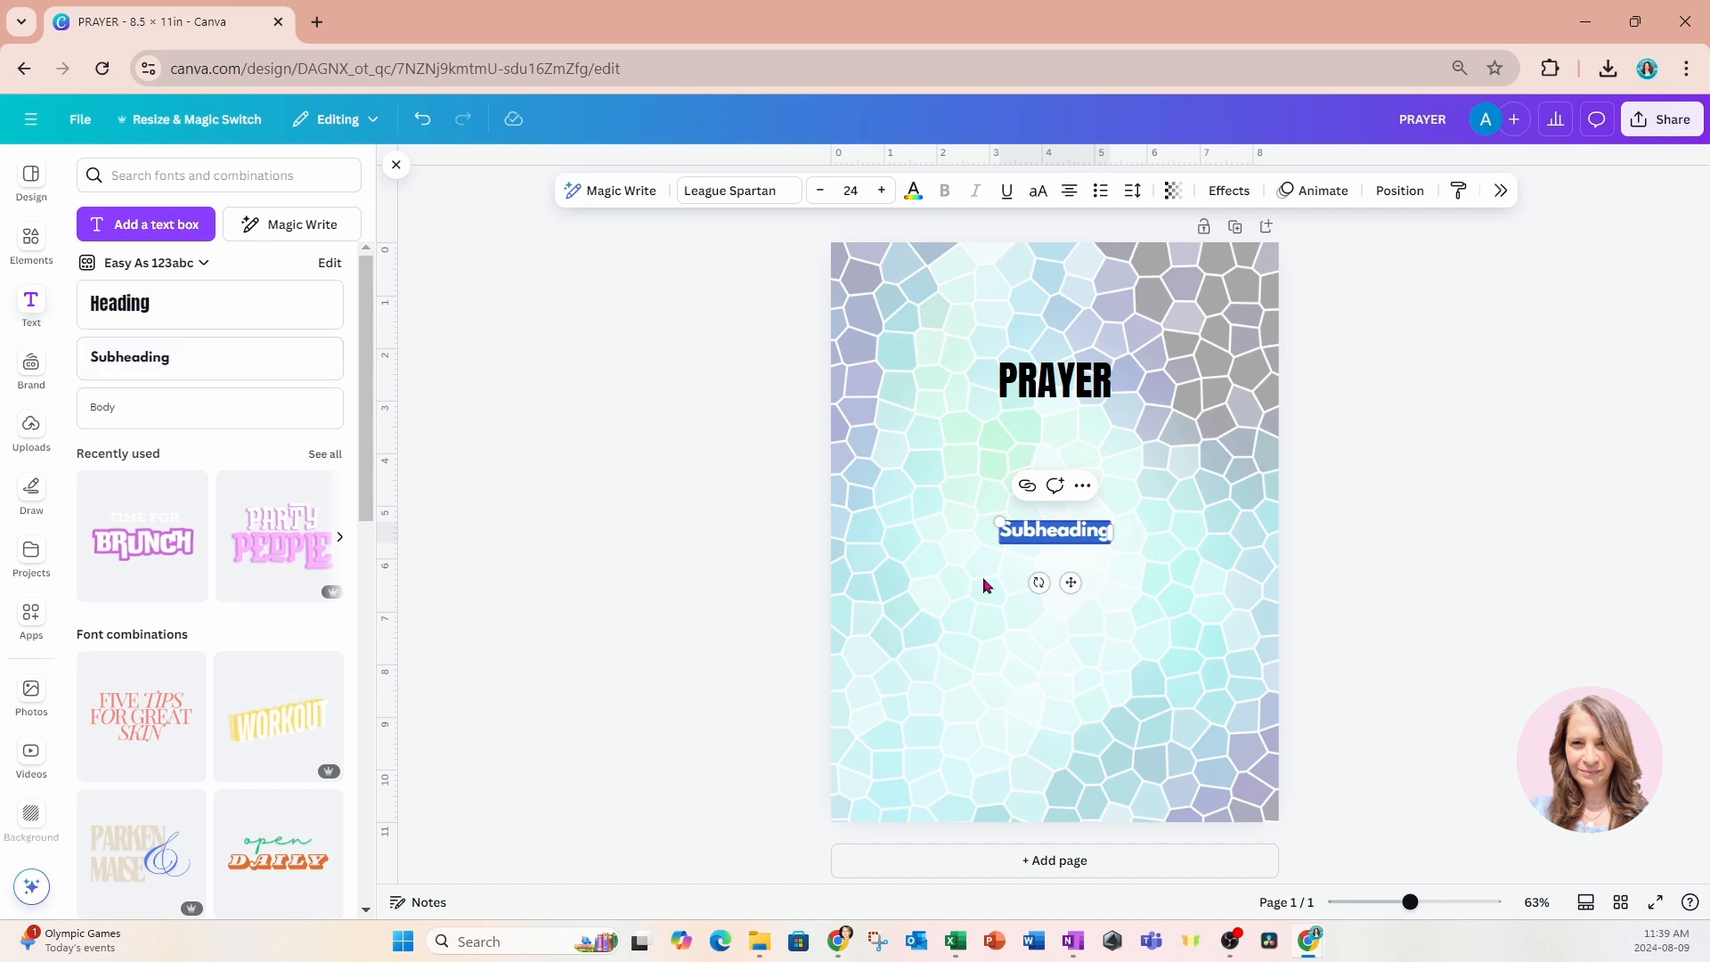
{"action": "type", "text": "JOURNA"}
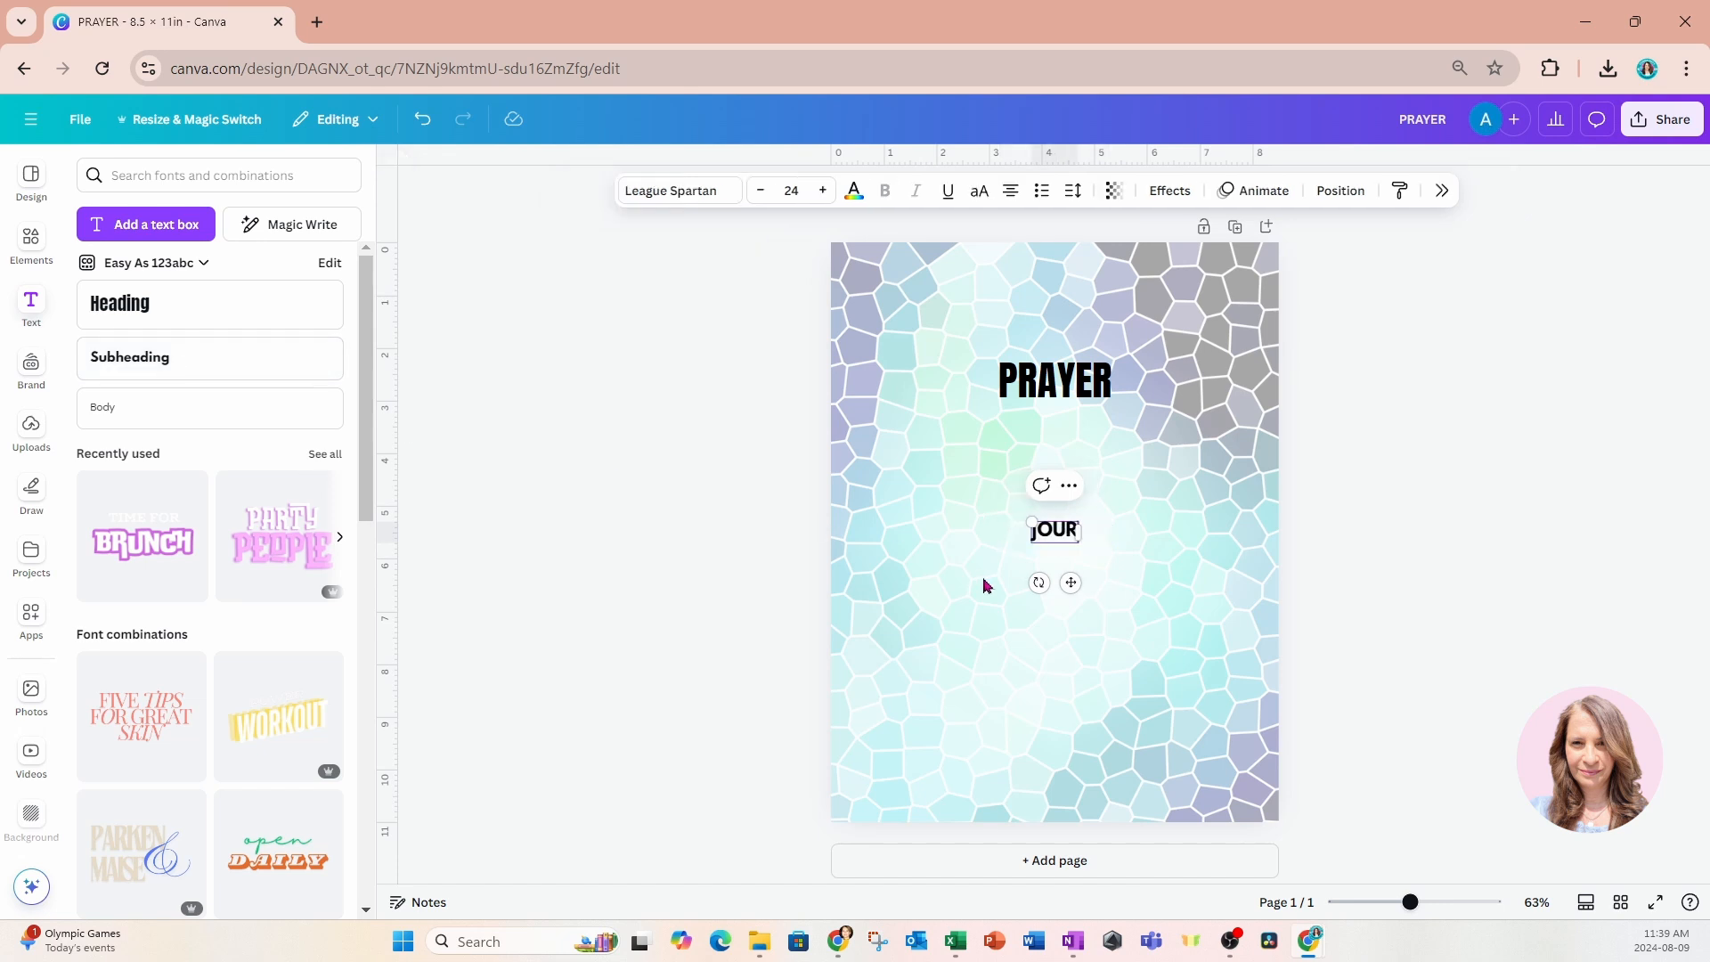
{"action": "key", "text": "BackSpace"}
{"action": "key", "text": "BackSpace"}
{"action": "key", "text": "BackSpace"}
{"action": "key", "text": "BackSpace"}
{"action": "key", "text": "BackSpace"}
{"action": "key", "text": "BackSpace"}
{"action": "type", "text": "Journal"}
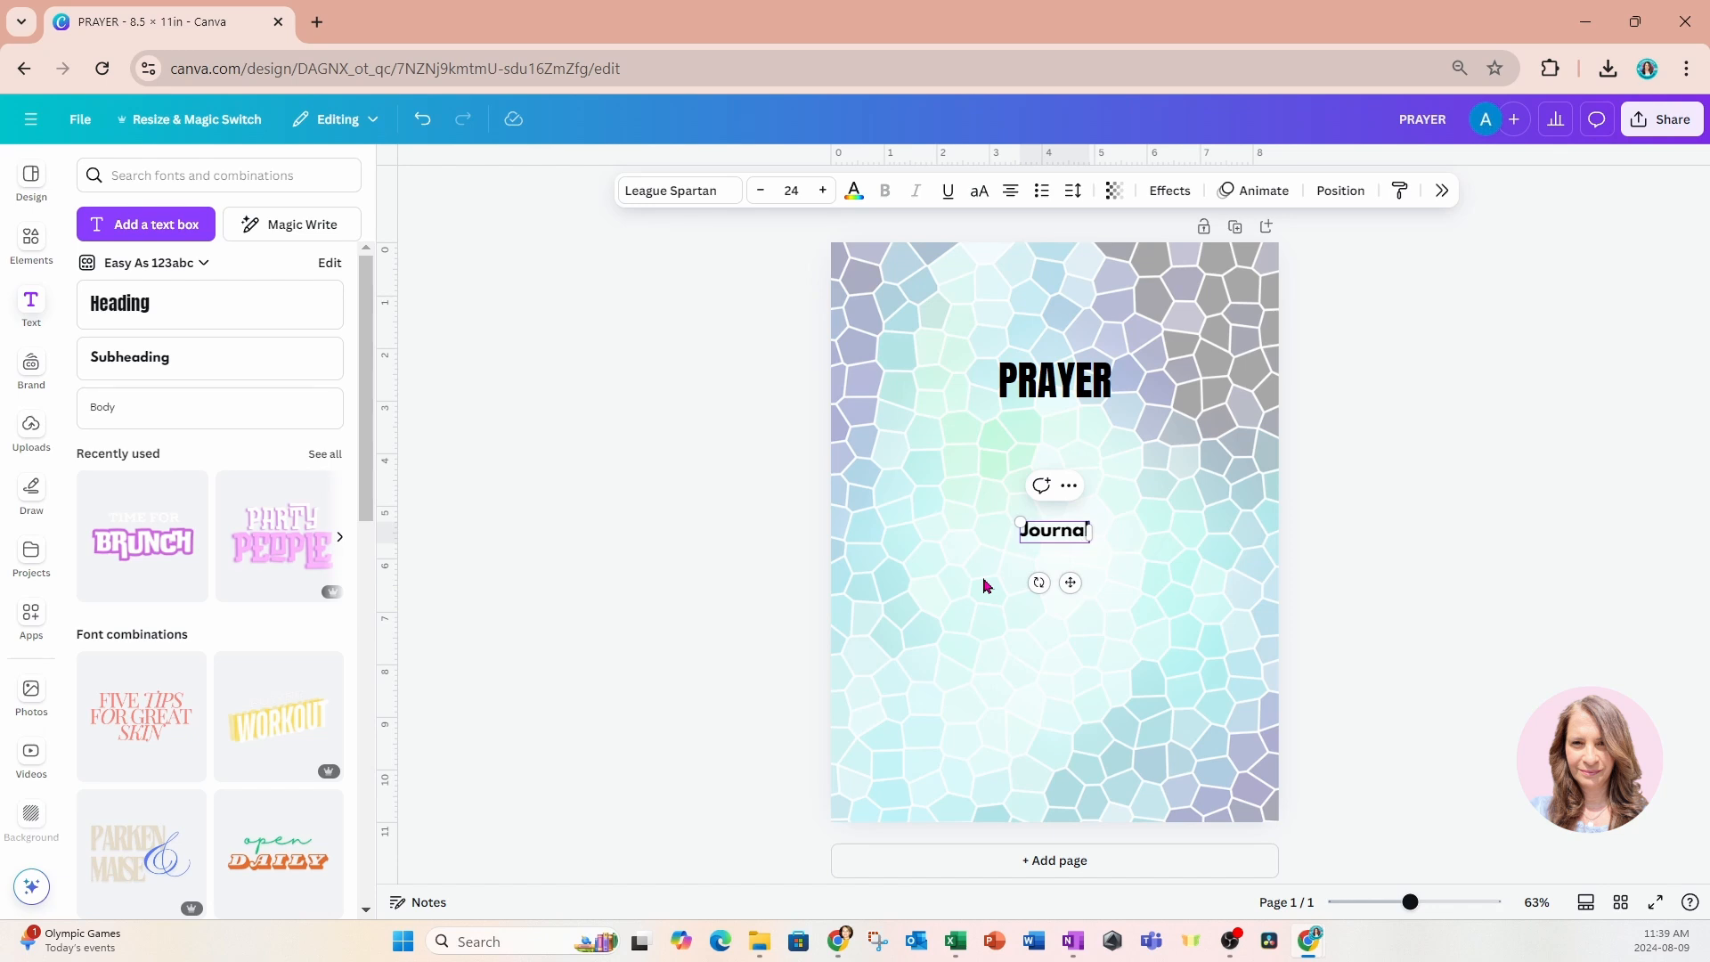
{"action": "left_click_drag", "start_coordinate": [1068, 580], "coordinate": [1069, 473]}
Recolour the PRAYER heading to the bright cyan #00D8FE.
{"action": "left_click", "coordinate": [1102, 392]}
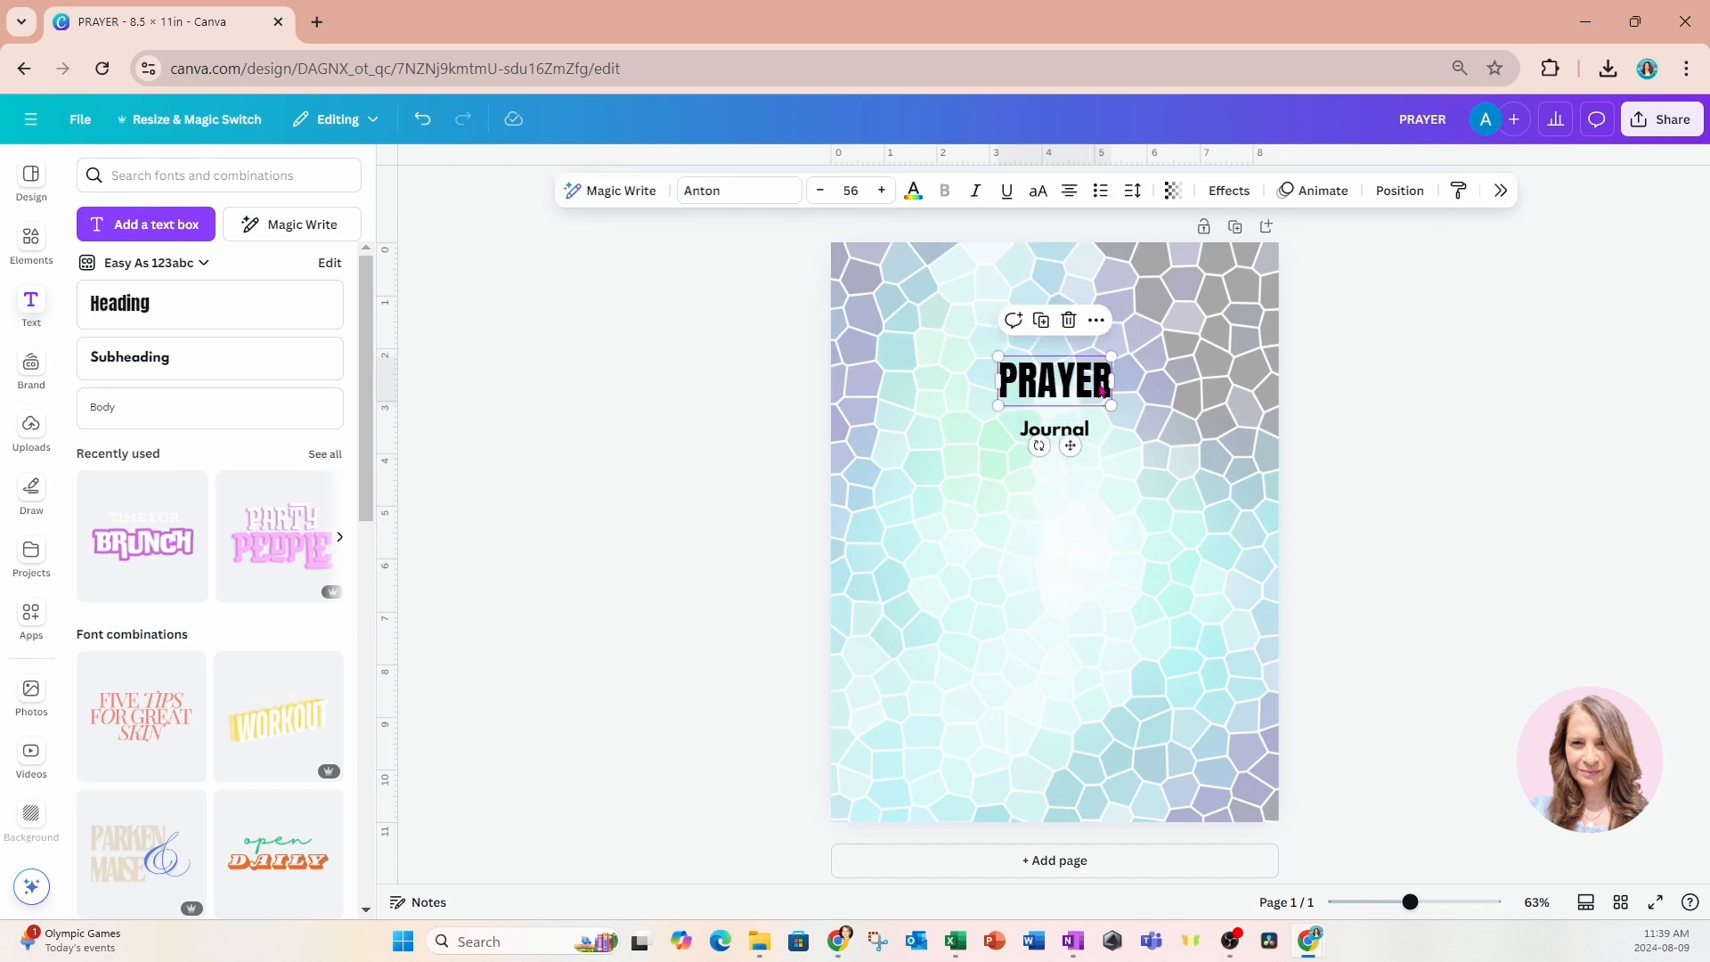
{"action": "left_click", "coordinate": [914, 197]}
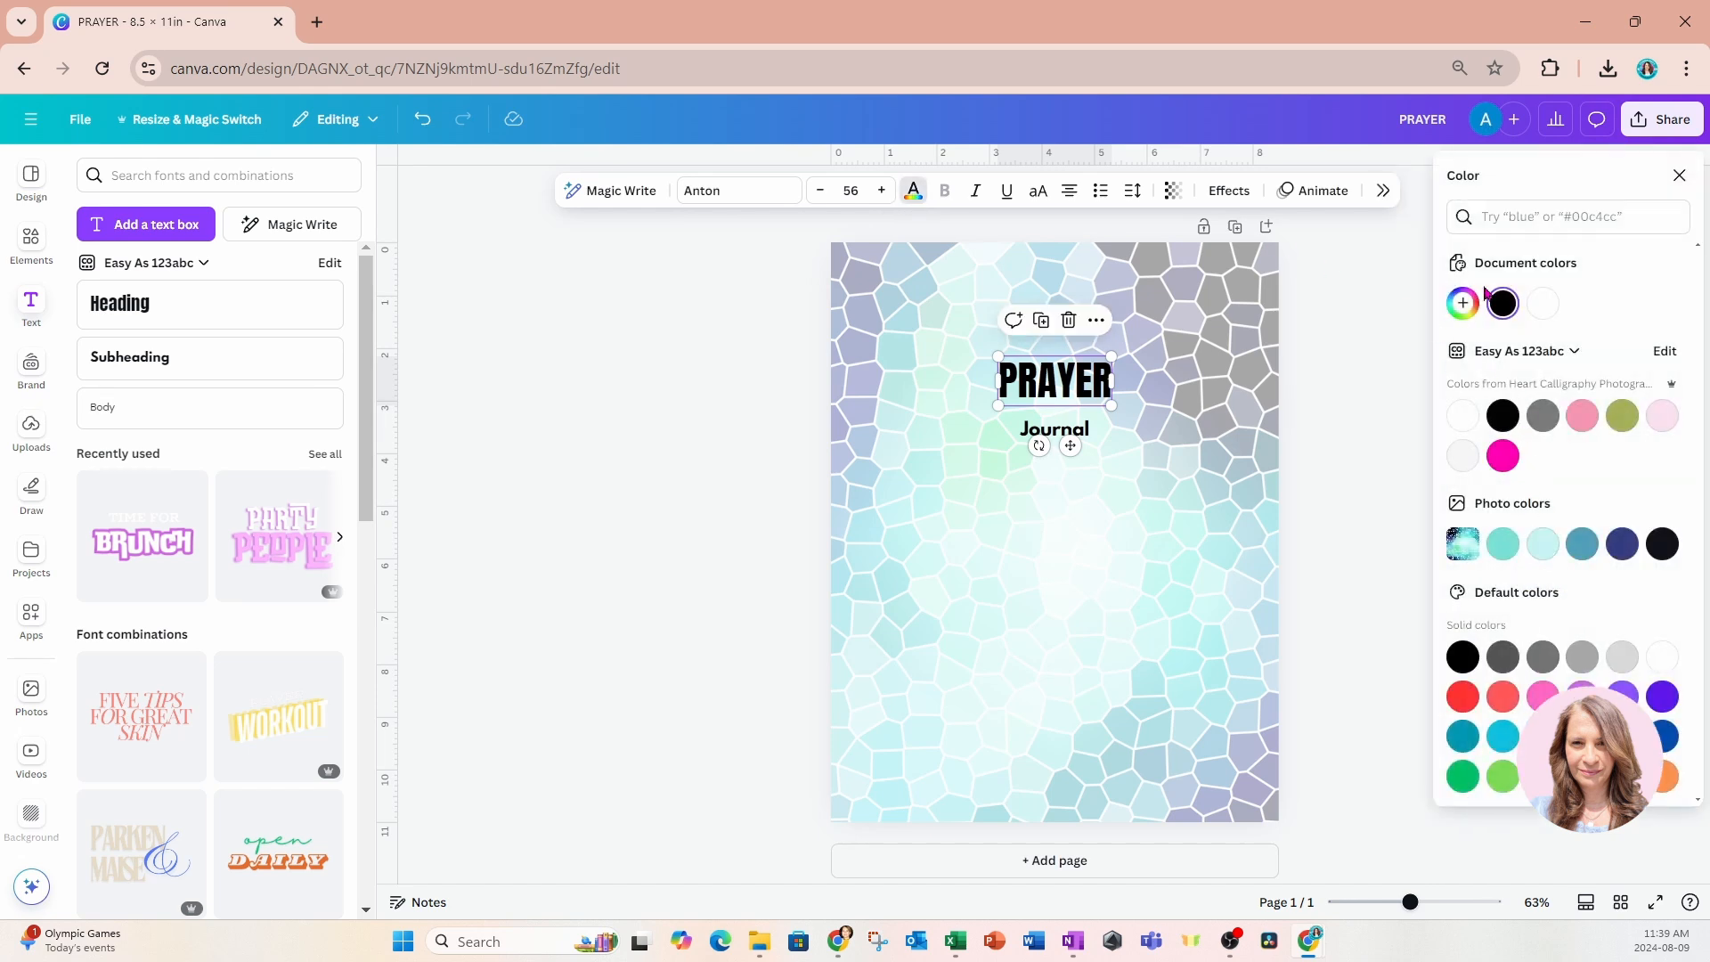
{"action": "left_click", "coordinate": [1502, 736]}
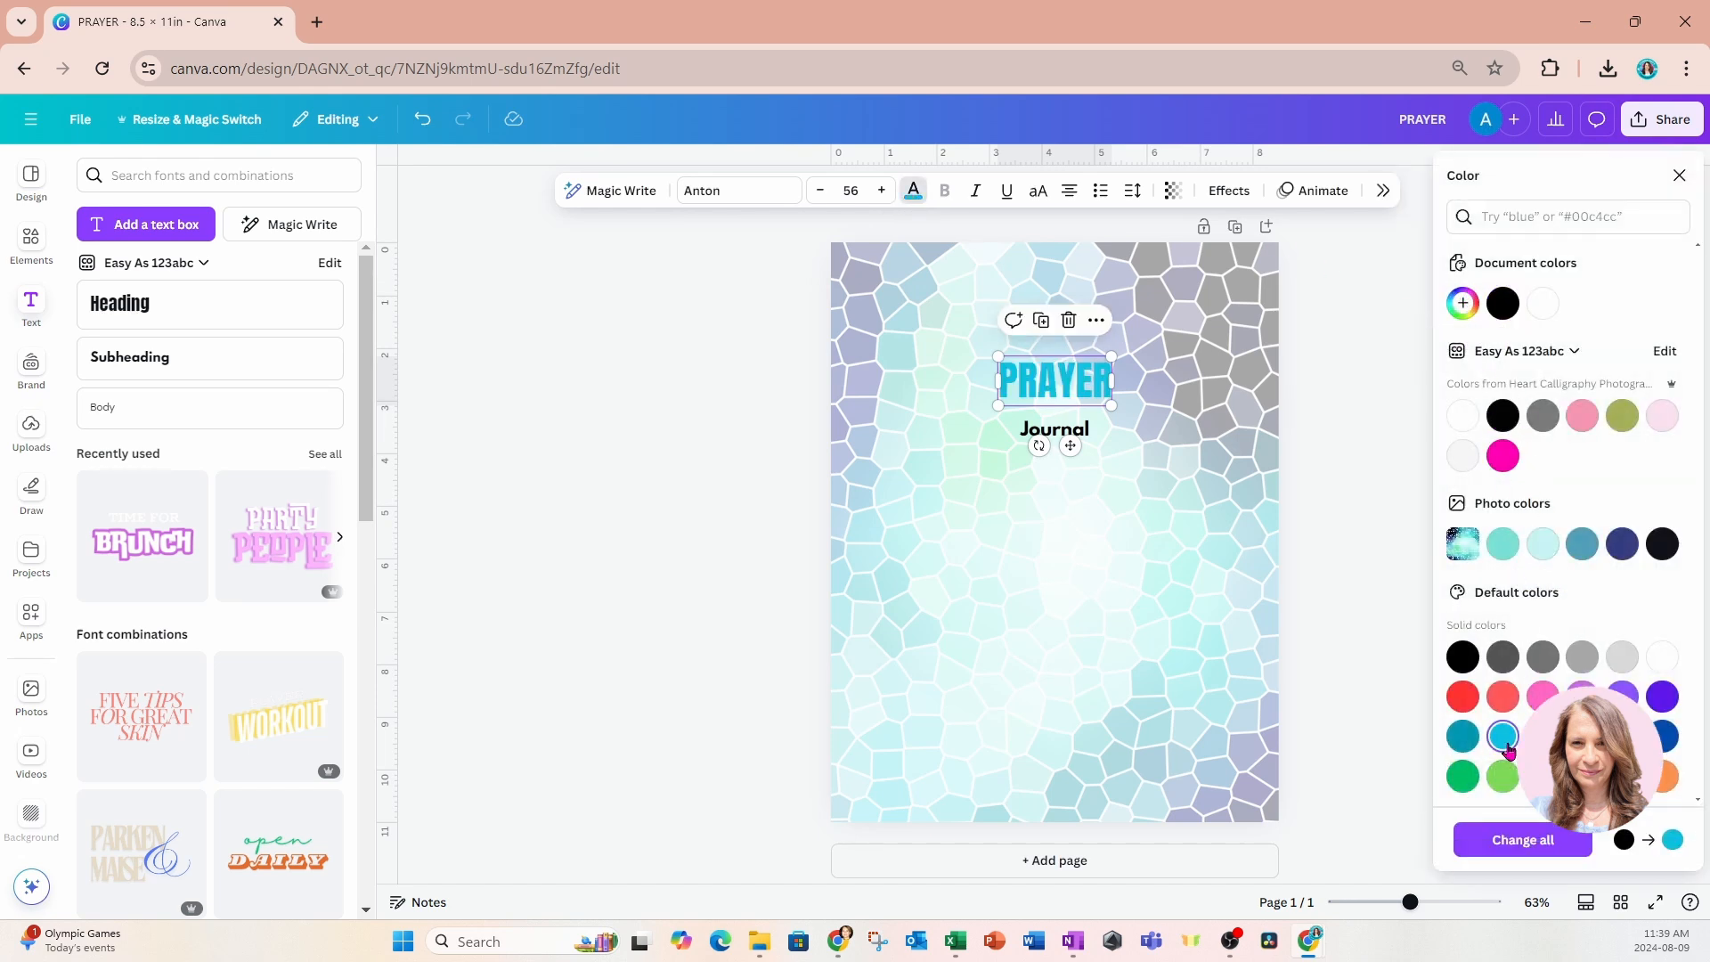
{"action": "left_click", "coordinate": [1463, 304]}
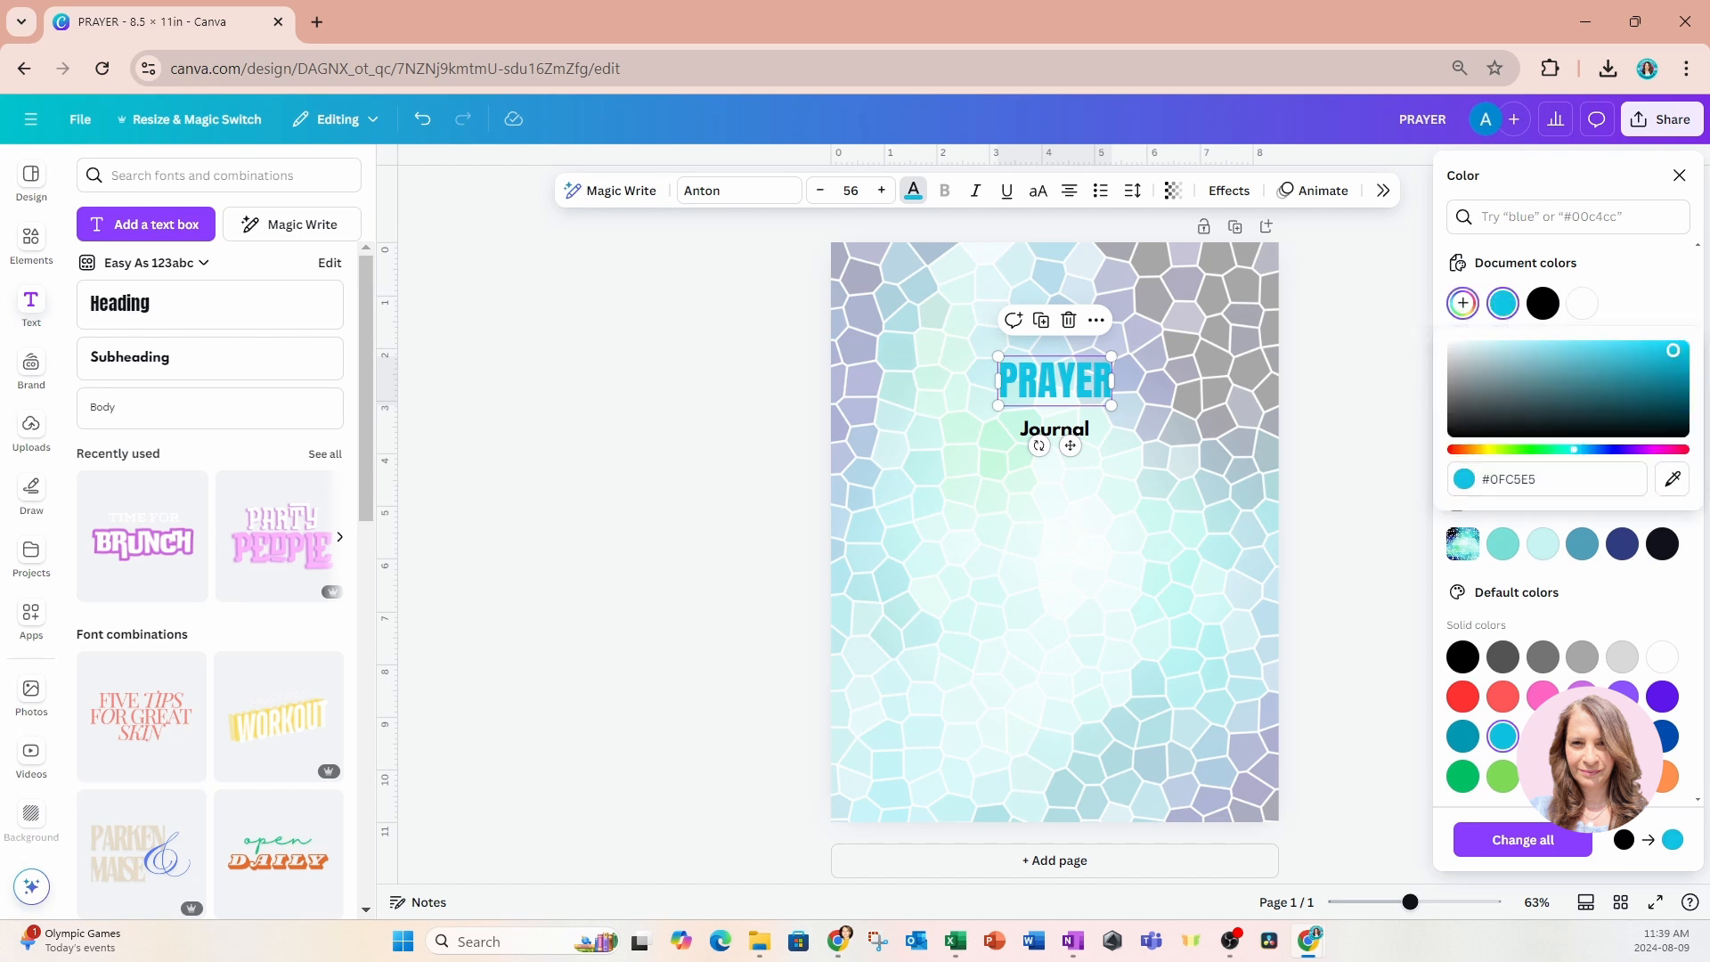
{"action": "left_click_drag", "start_coordinate": [1674, 350], "coordinate": [1698, 349]}
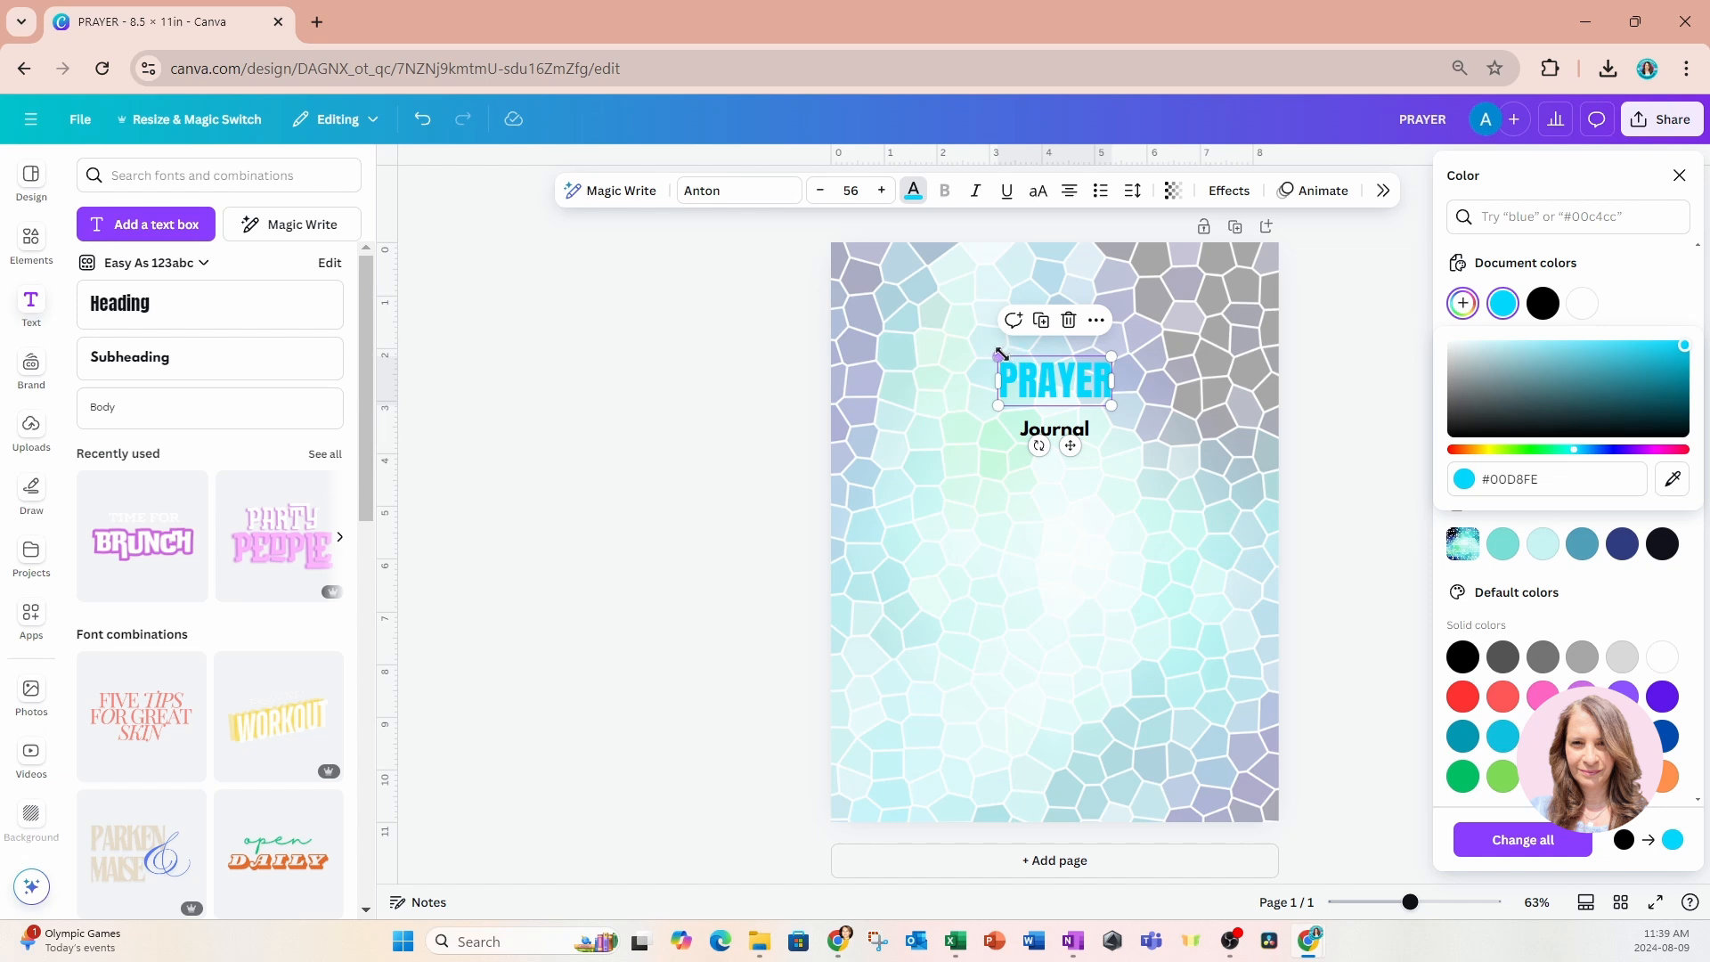
Enlarge the PRAYER heading to a font size of about 122 and centre it just above the Journal text.
{"action": "left_click_drag", "start_coordinate": [998, 357], "coordinate": [937, 332]}
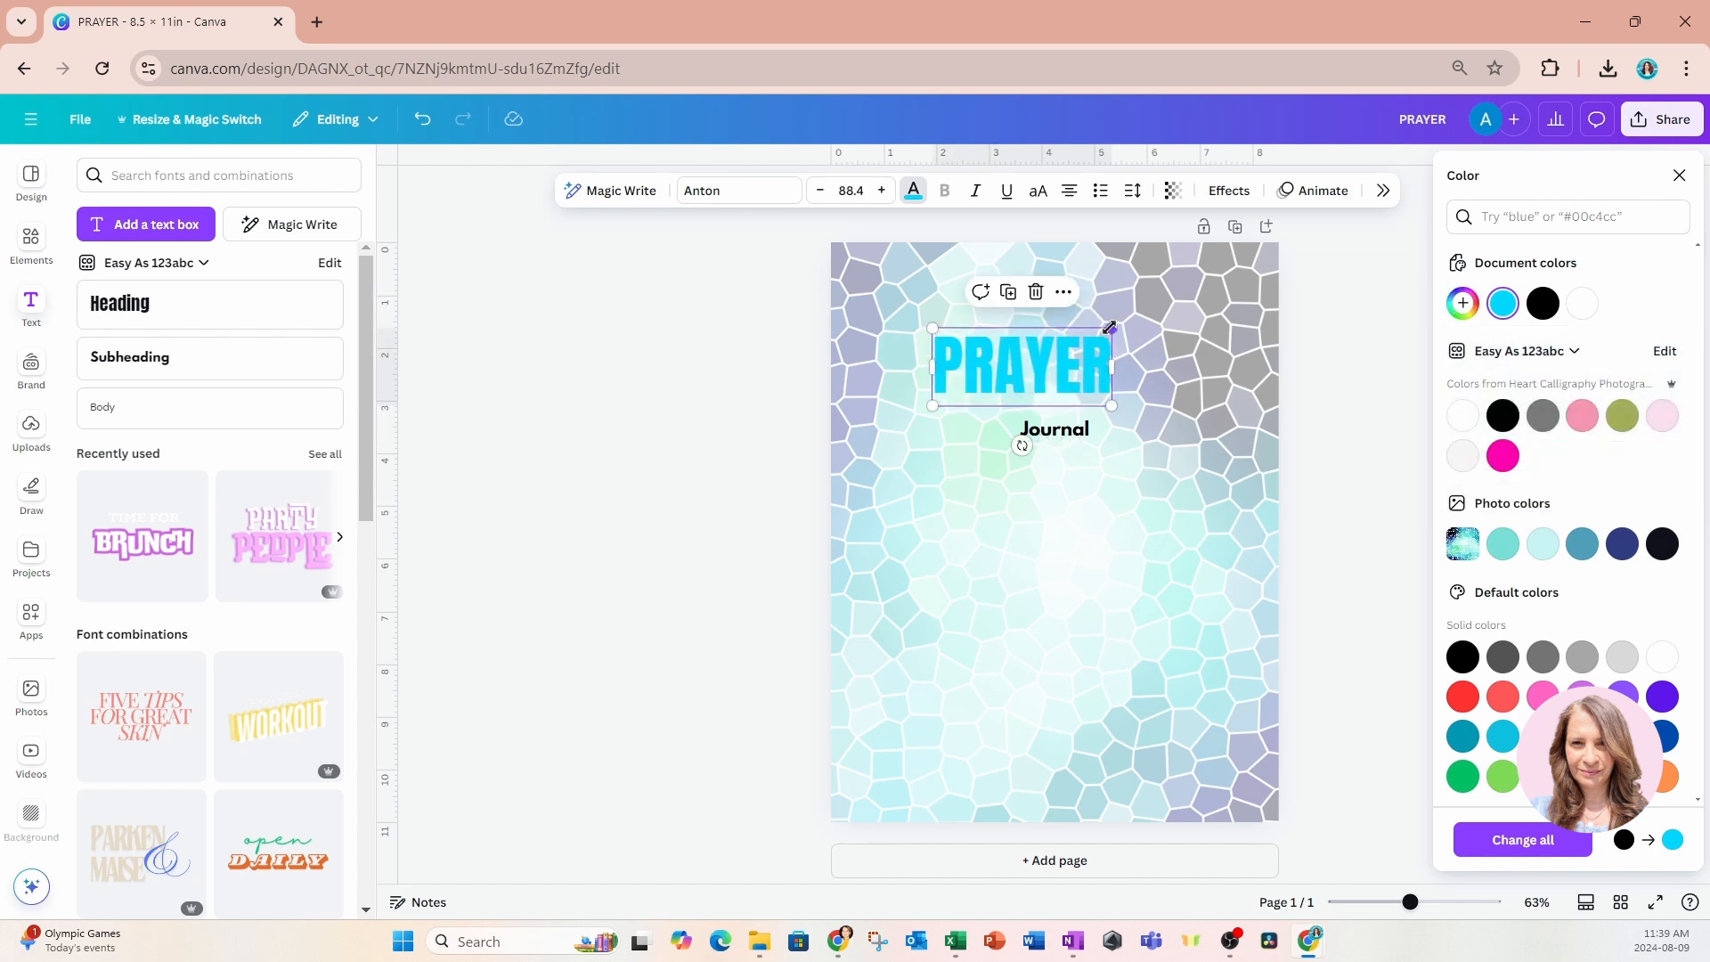
{"action": "left_click_drag", "start_coordinate": [1113, 331], "coordinate": [1180, 300]}
{"action": "left_click_drag", "start_coordinate": [1131, 382], "coordinate": [1132, 388]}
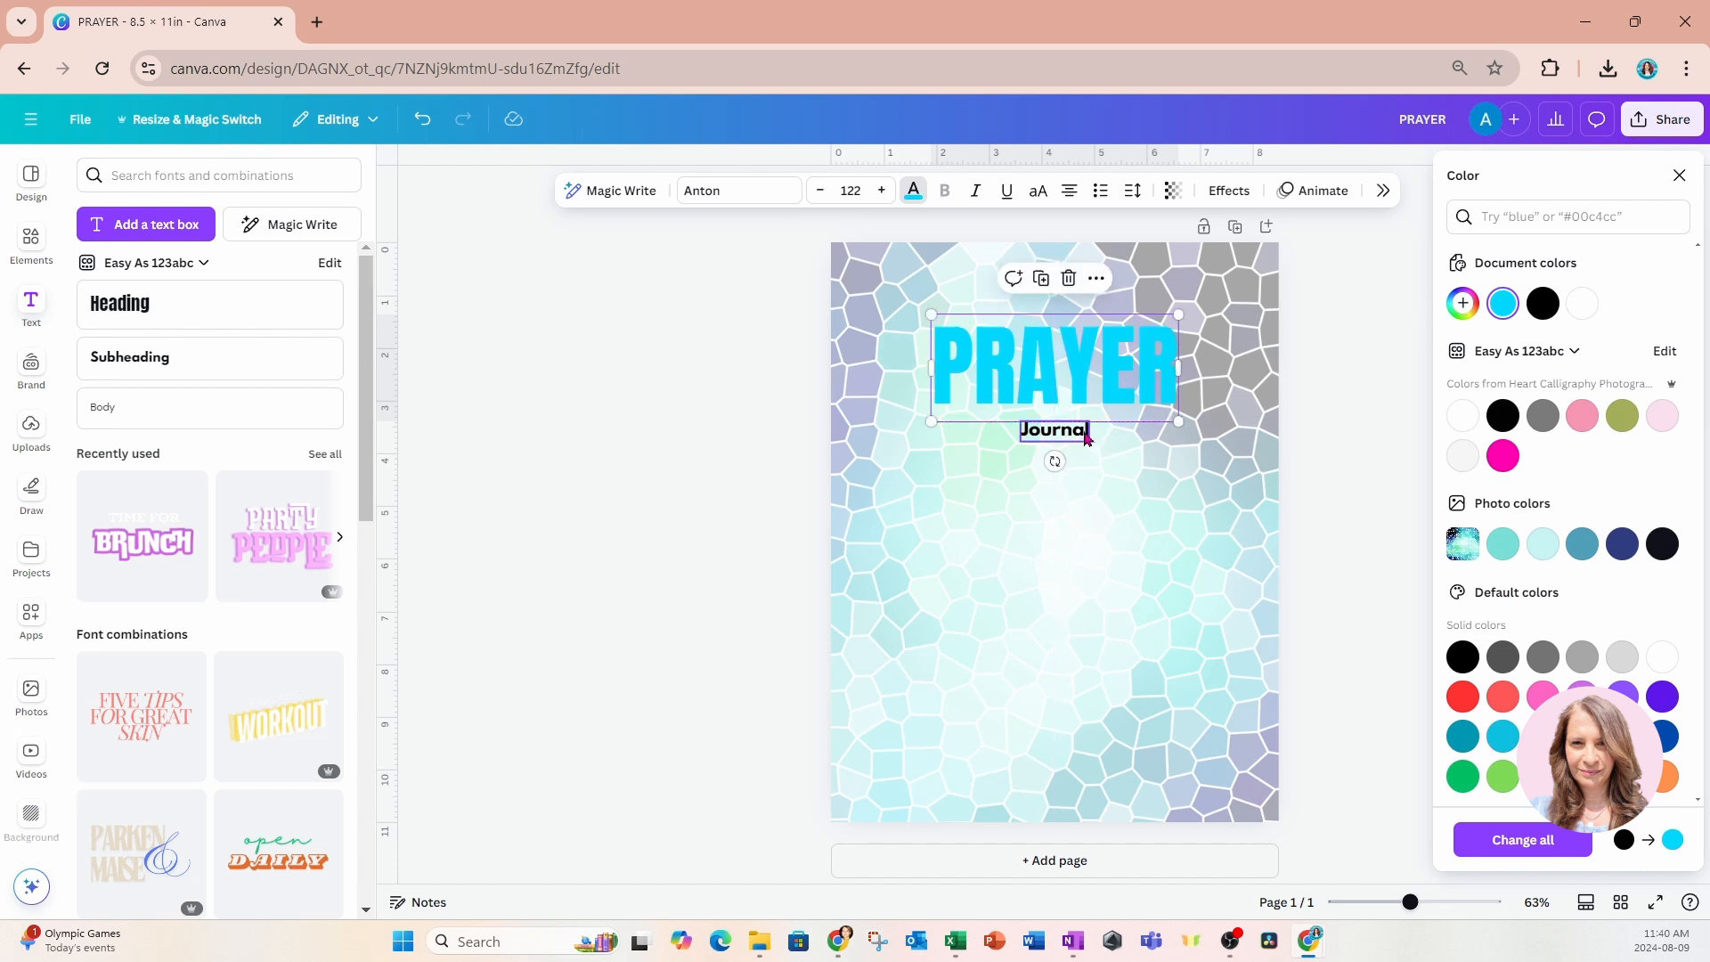
Add a square shape and resize it into a thin bar behind the Journal text, as wide as the PRAYER heading.
{"action": "left_click", "coordinate": [1085, 437]}
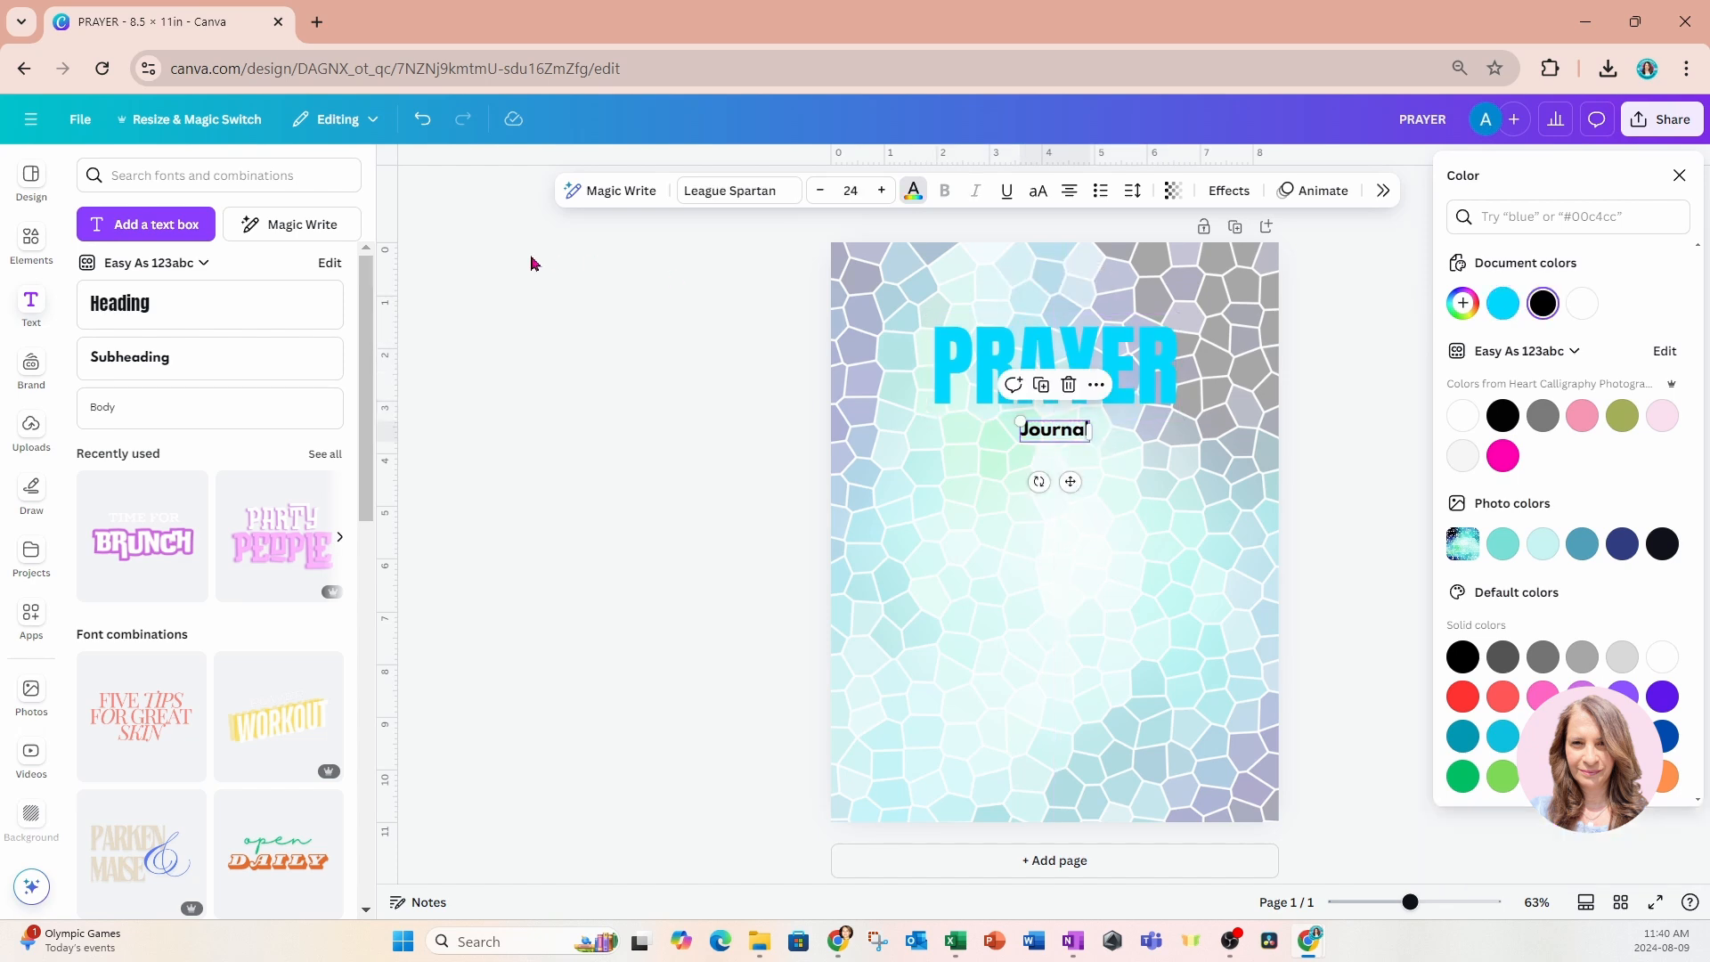
{"action": "left_click", "coordinate": [30, 241]}
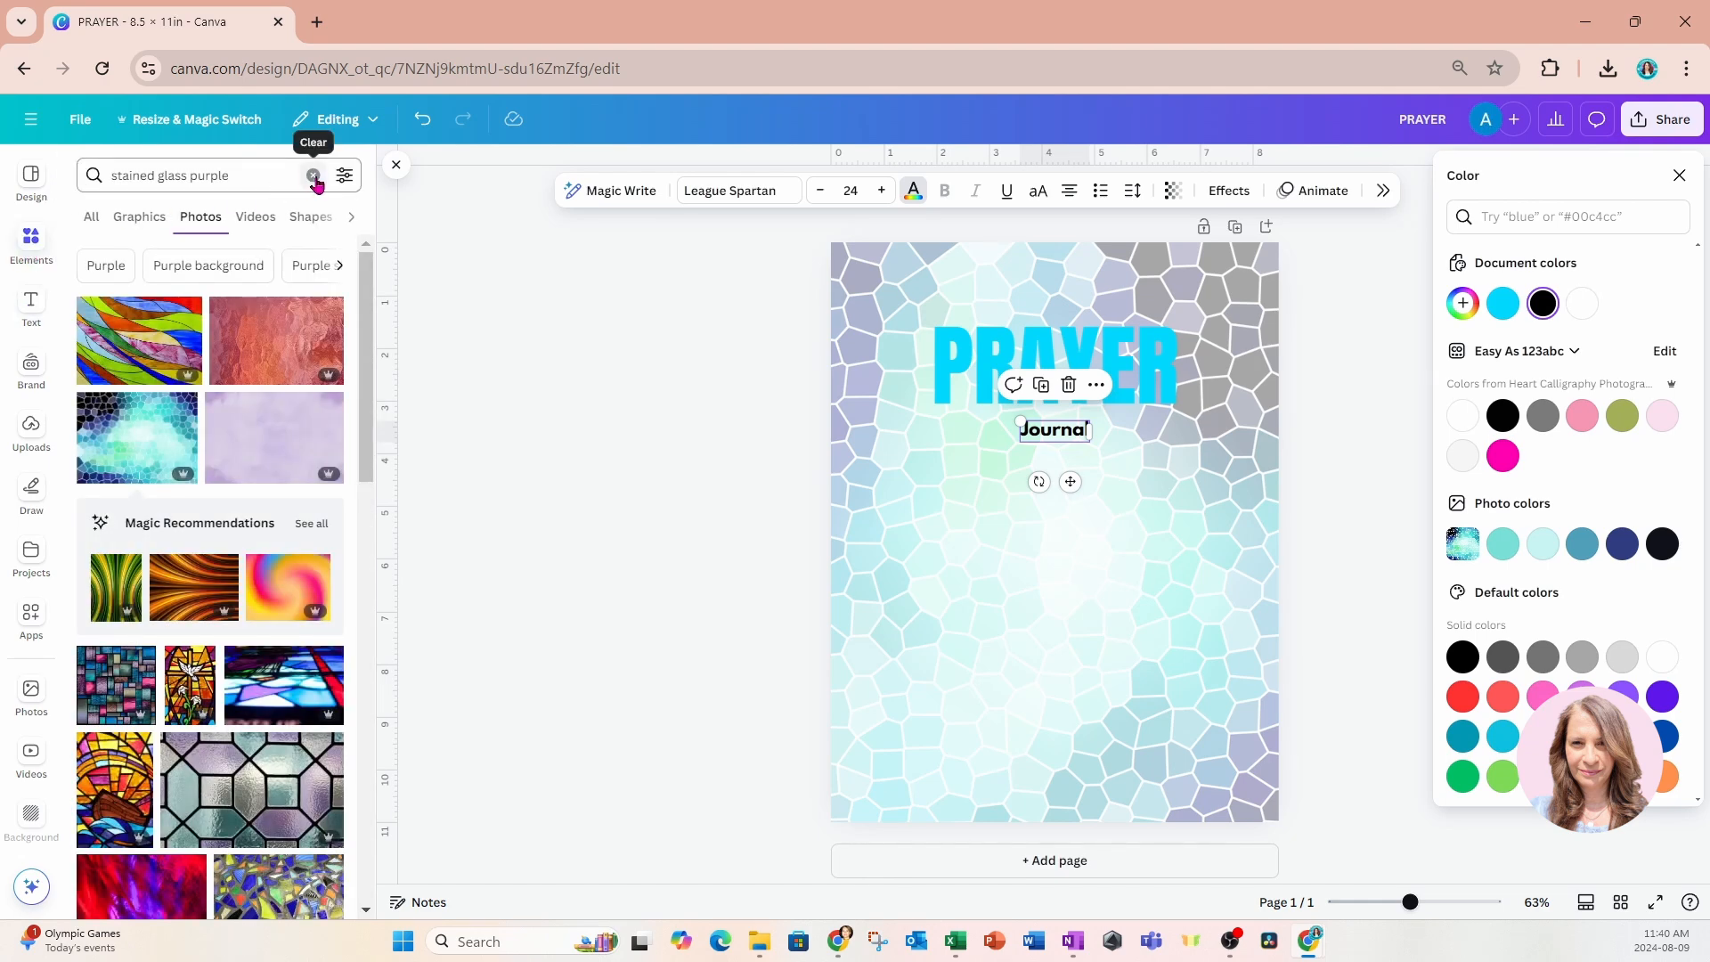
{"action": "left_click", "coordinate": [313, 175]}
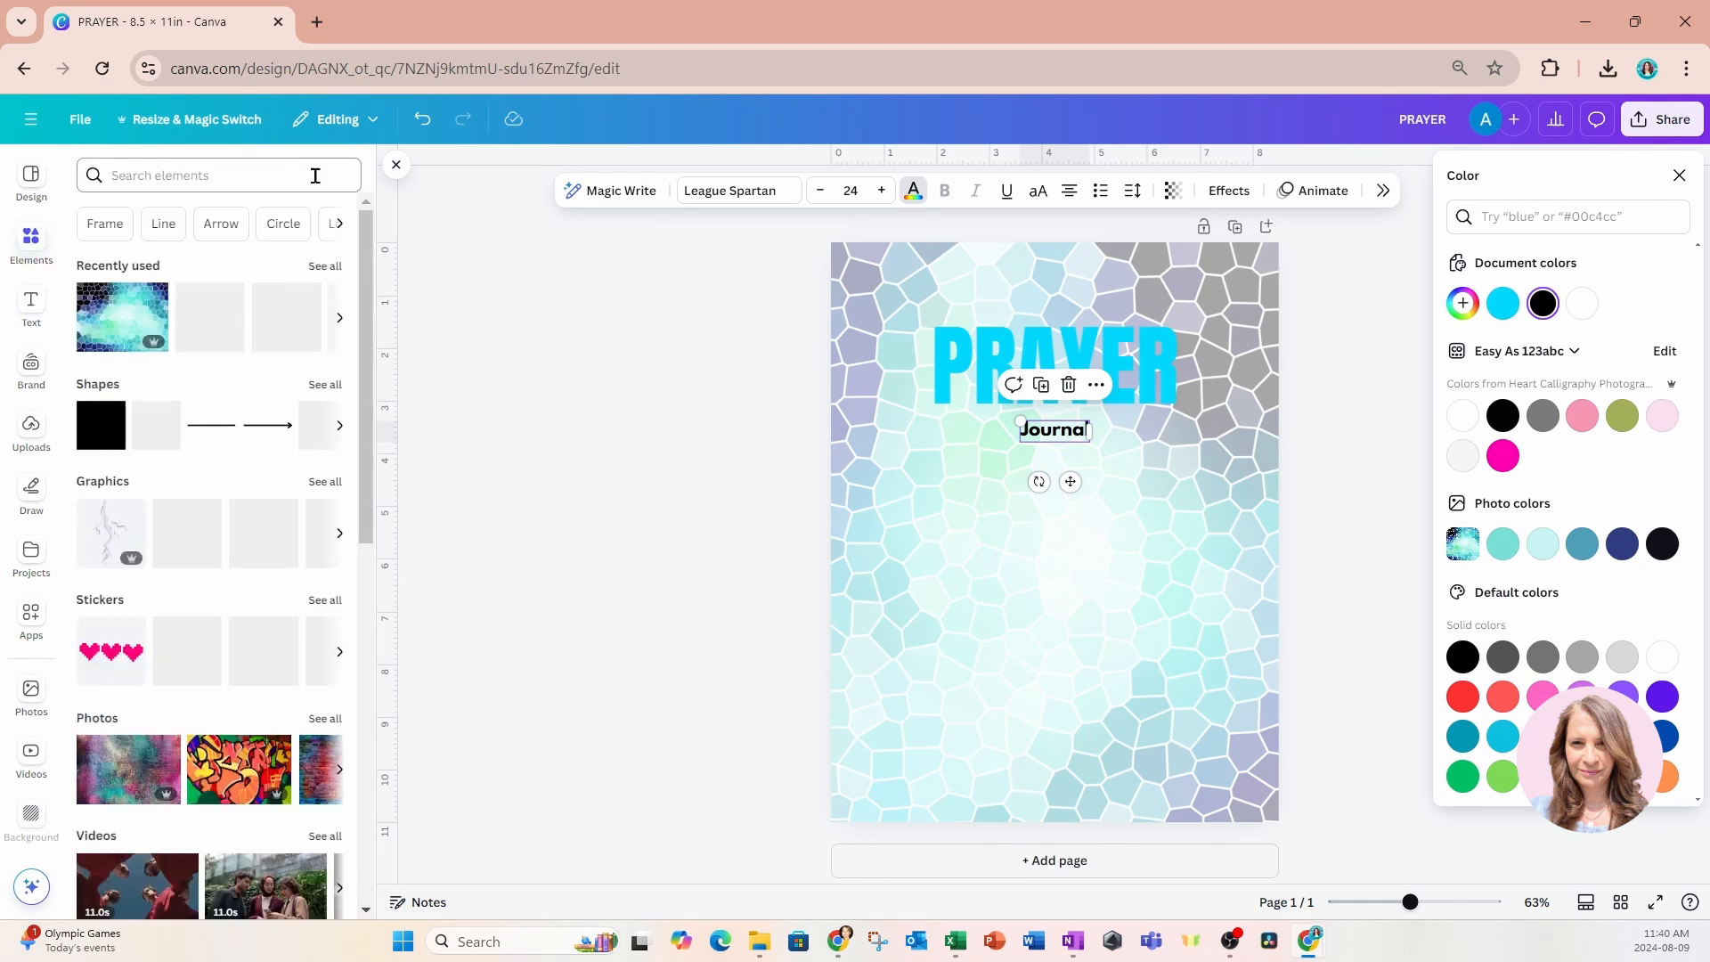
{"action": "left_click", "coordinate": [105, 431]}
{"action": "double_click", "coordinate": [1051, 559]}
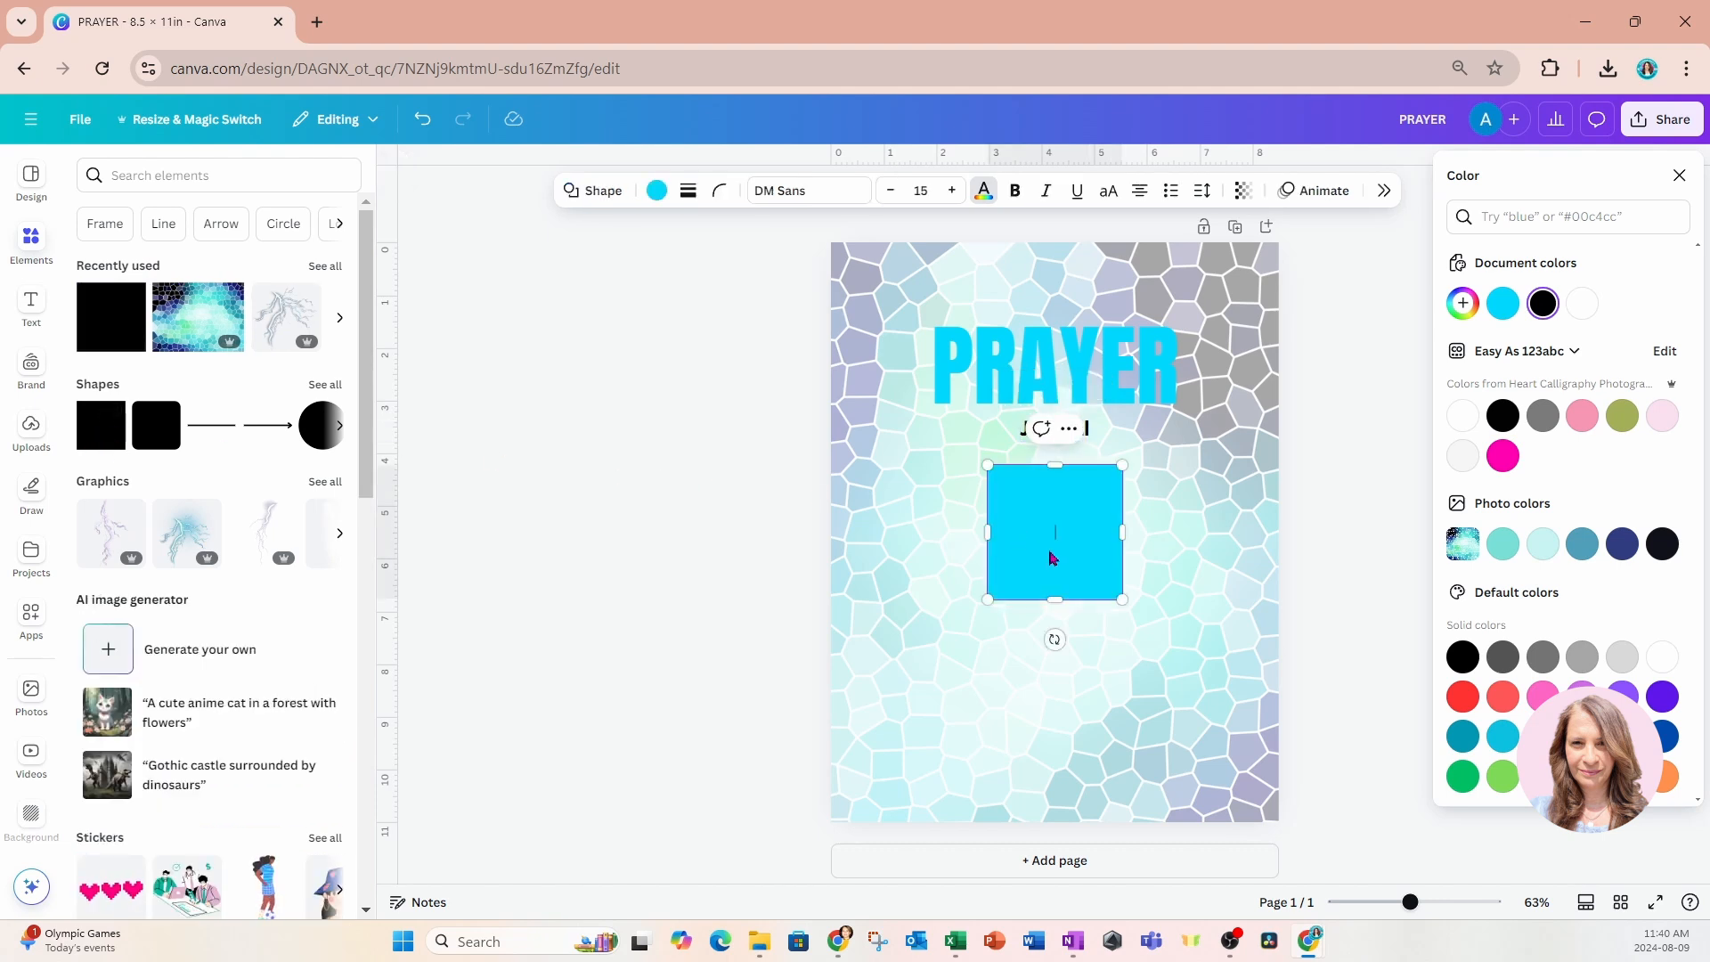
{"action": "left_click_drag", "start_coordinate": [1051, 558], "coordinate": [1176, 479]}
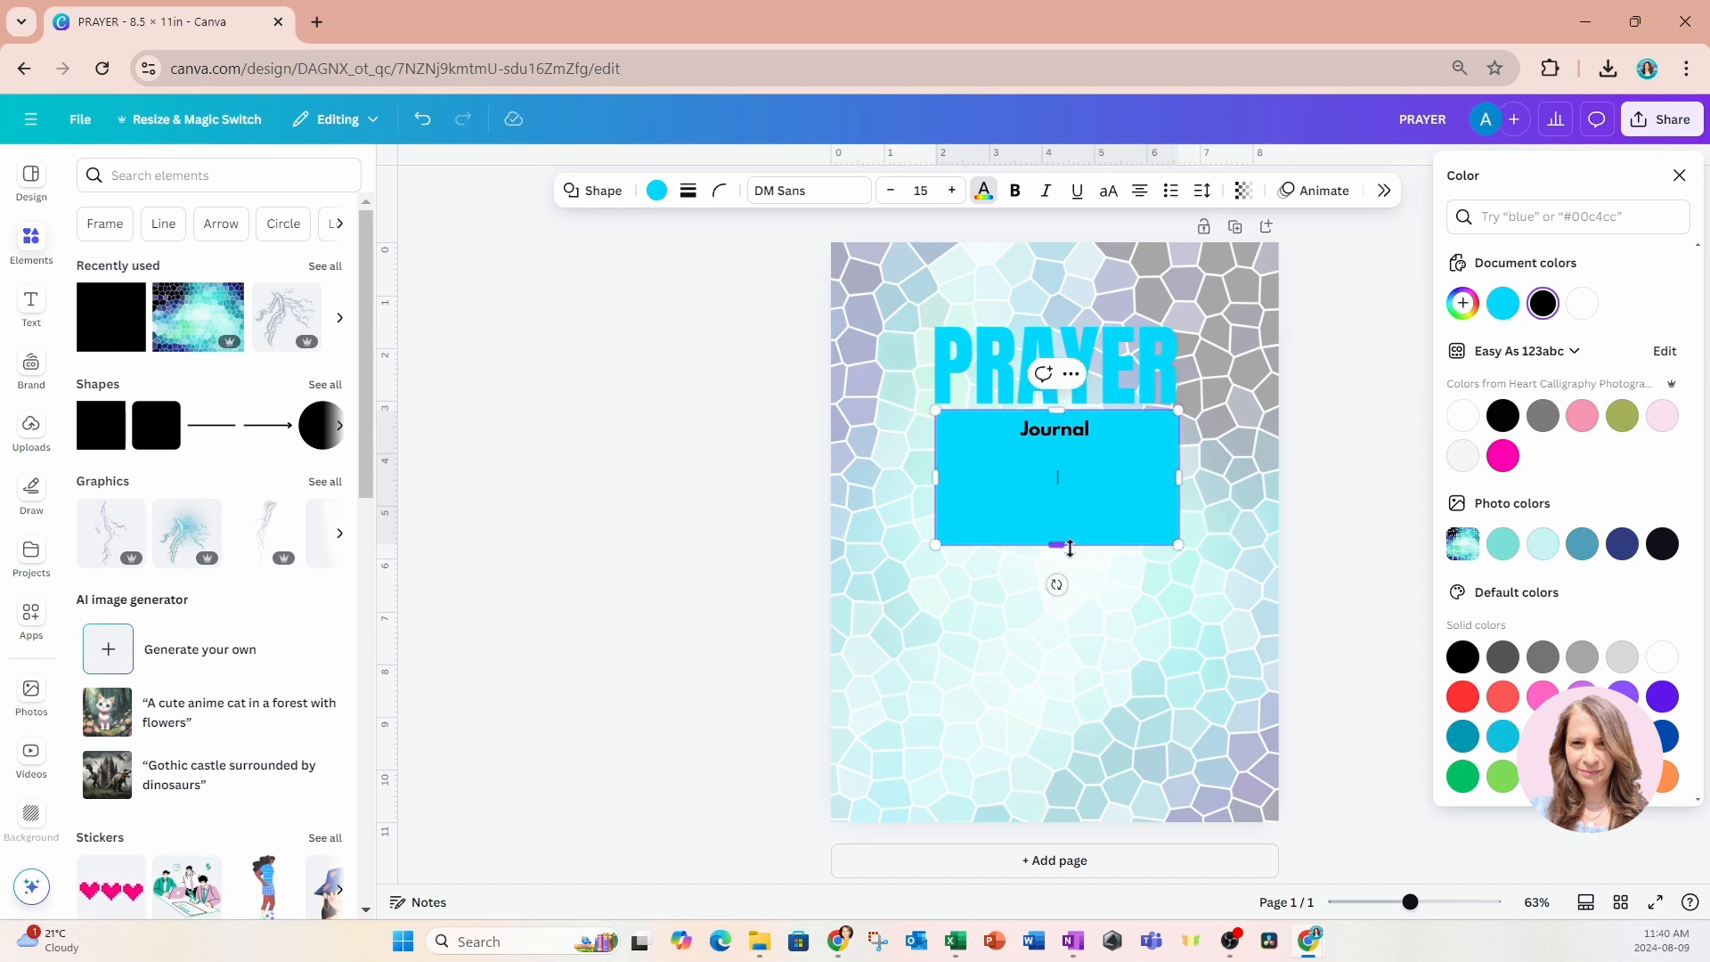
{"action": "left_click_drag", "start_coordinate": [1062, 545], "coordinate": [1076, 451]}
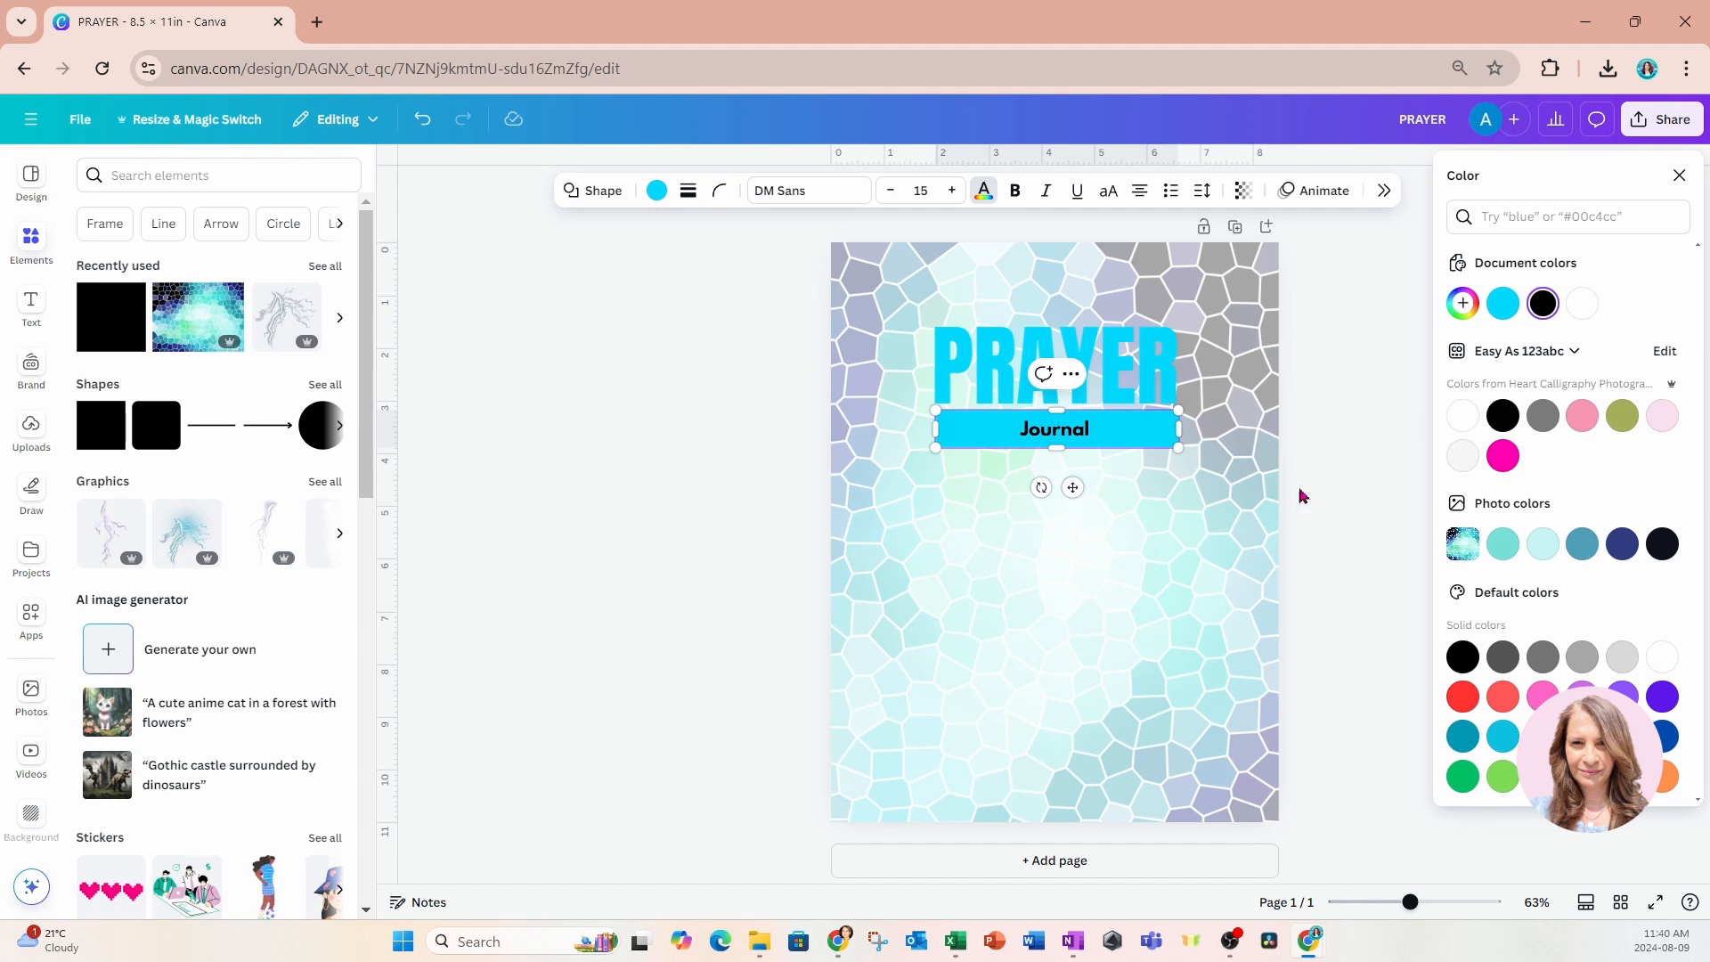
Recolour the bar behind the Journal text to light grey.
{"action": "left_click", "coordinate": [1621, 658]}
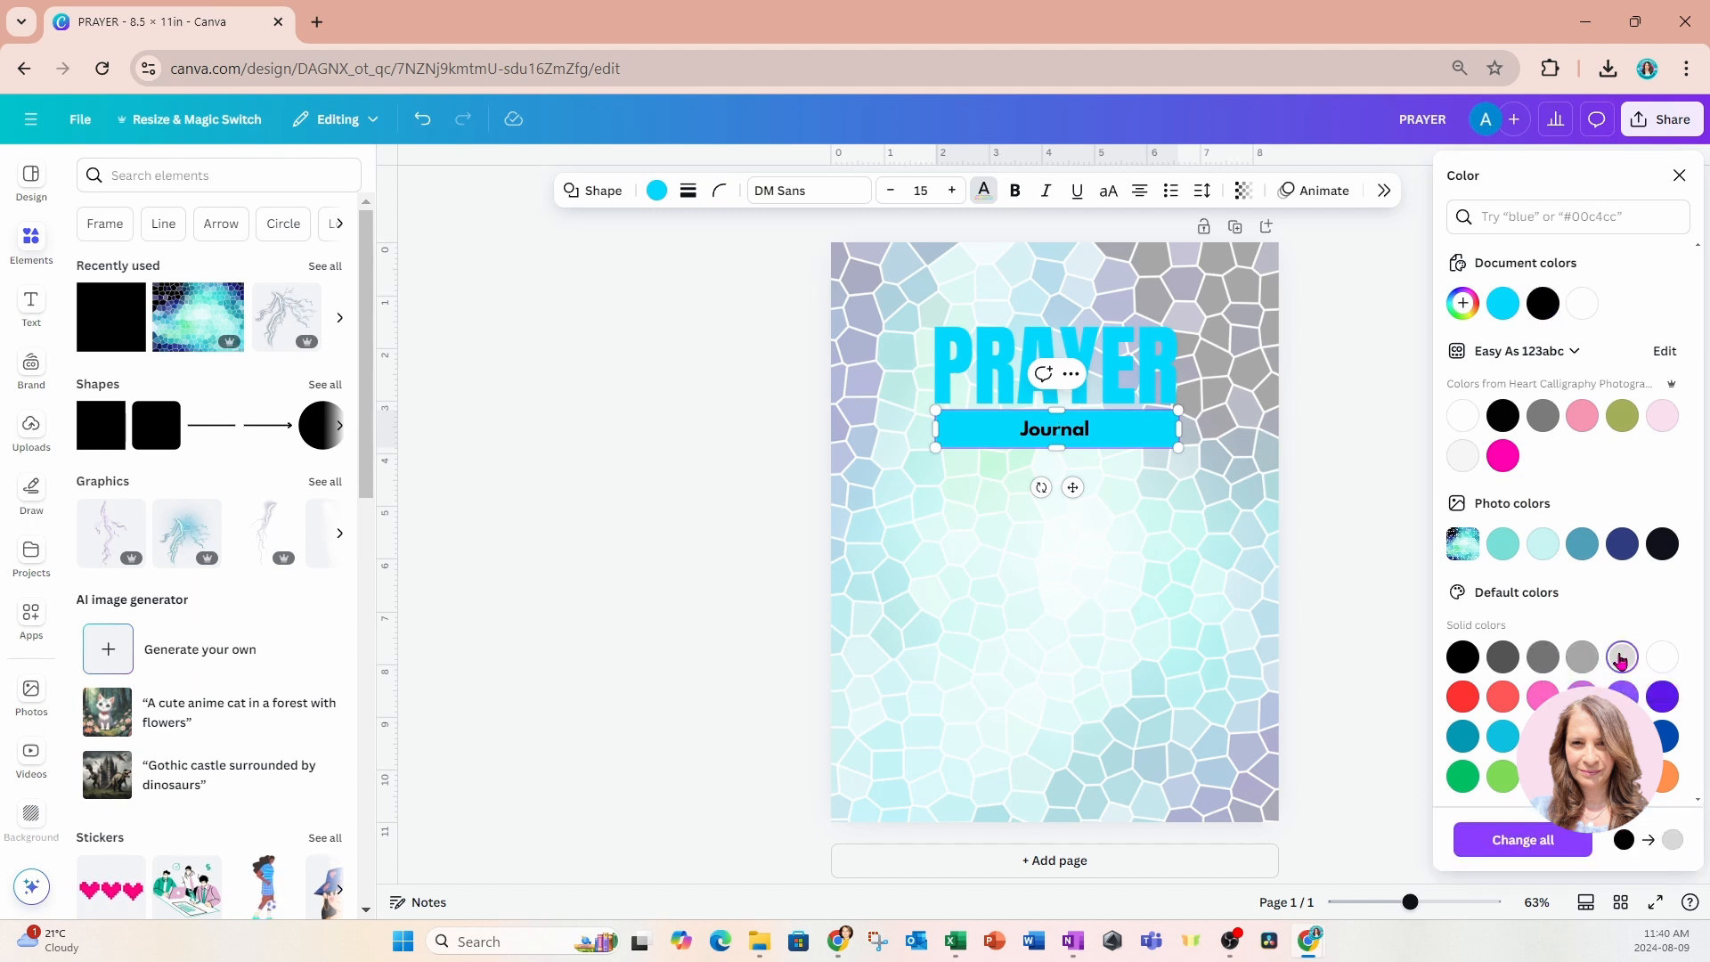
{"action": "left_click", "coordinate": [1131, 526]}
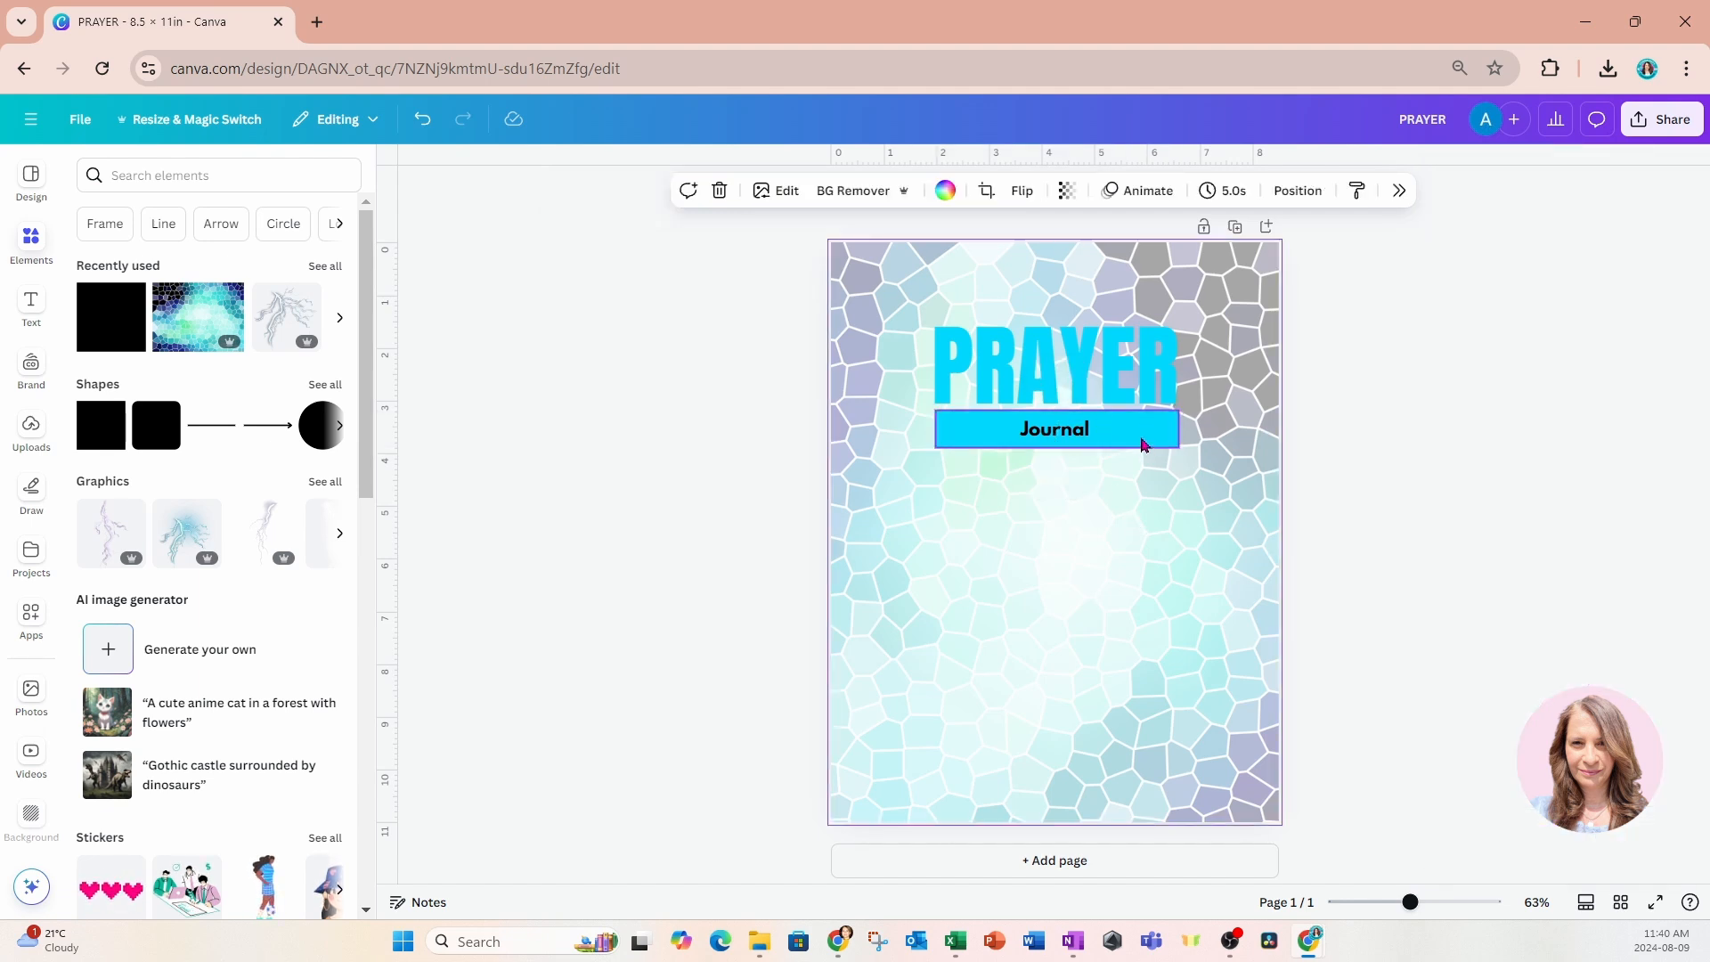
{"action": "left_click", "coordinate": [1137, 440]}
{"action": "left_click", "coordinate": [659, 192]}
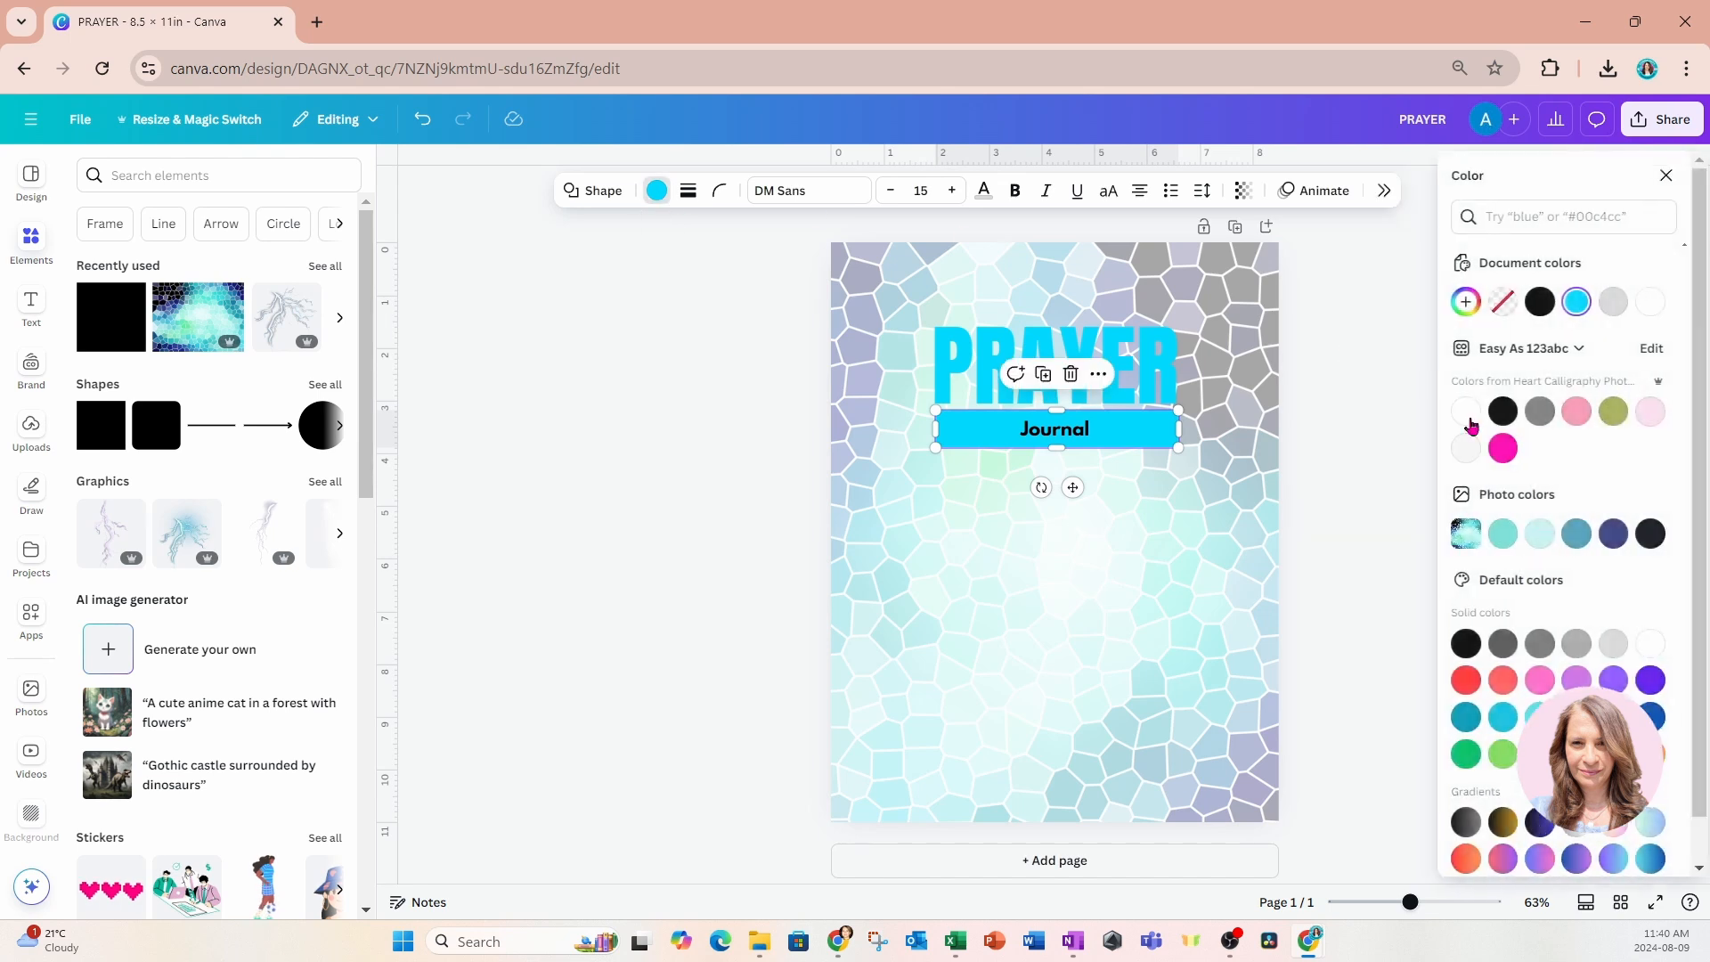
{"action": "left_click", "coordinate": [1605, 646]}
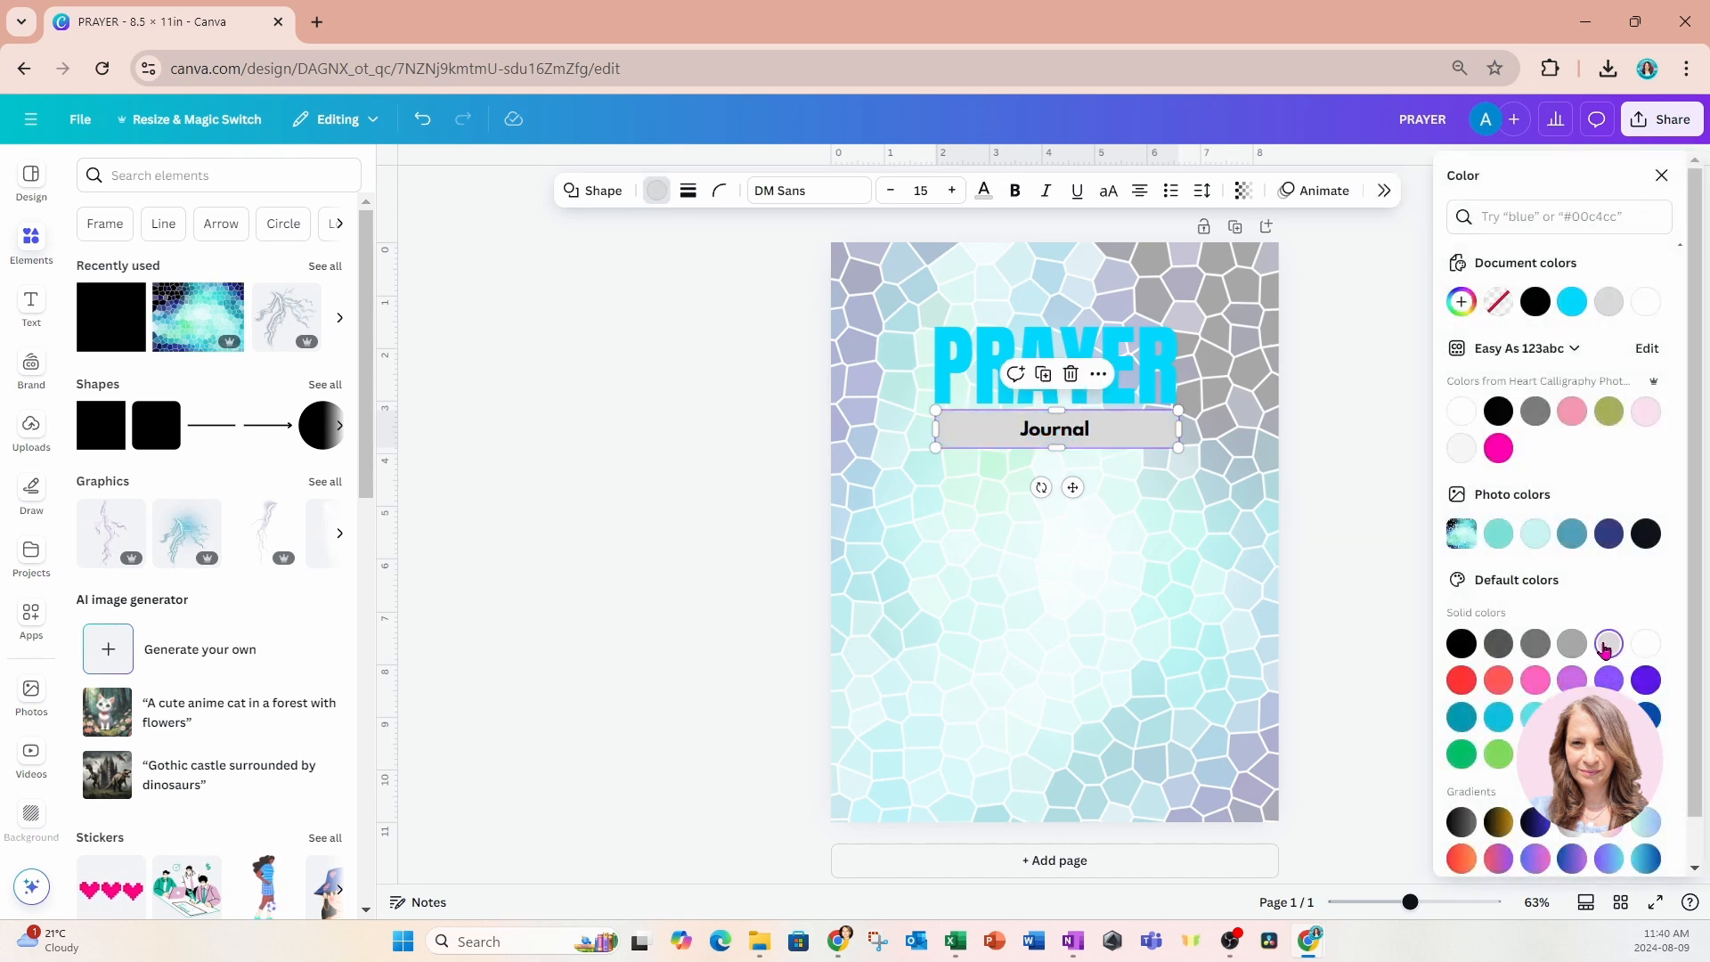
{"action": "left_click", "coordinate": [1164, 512]}
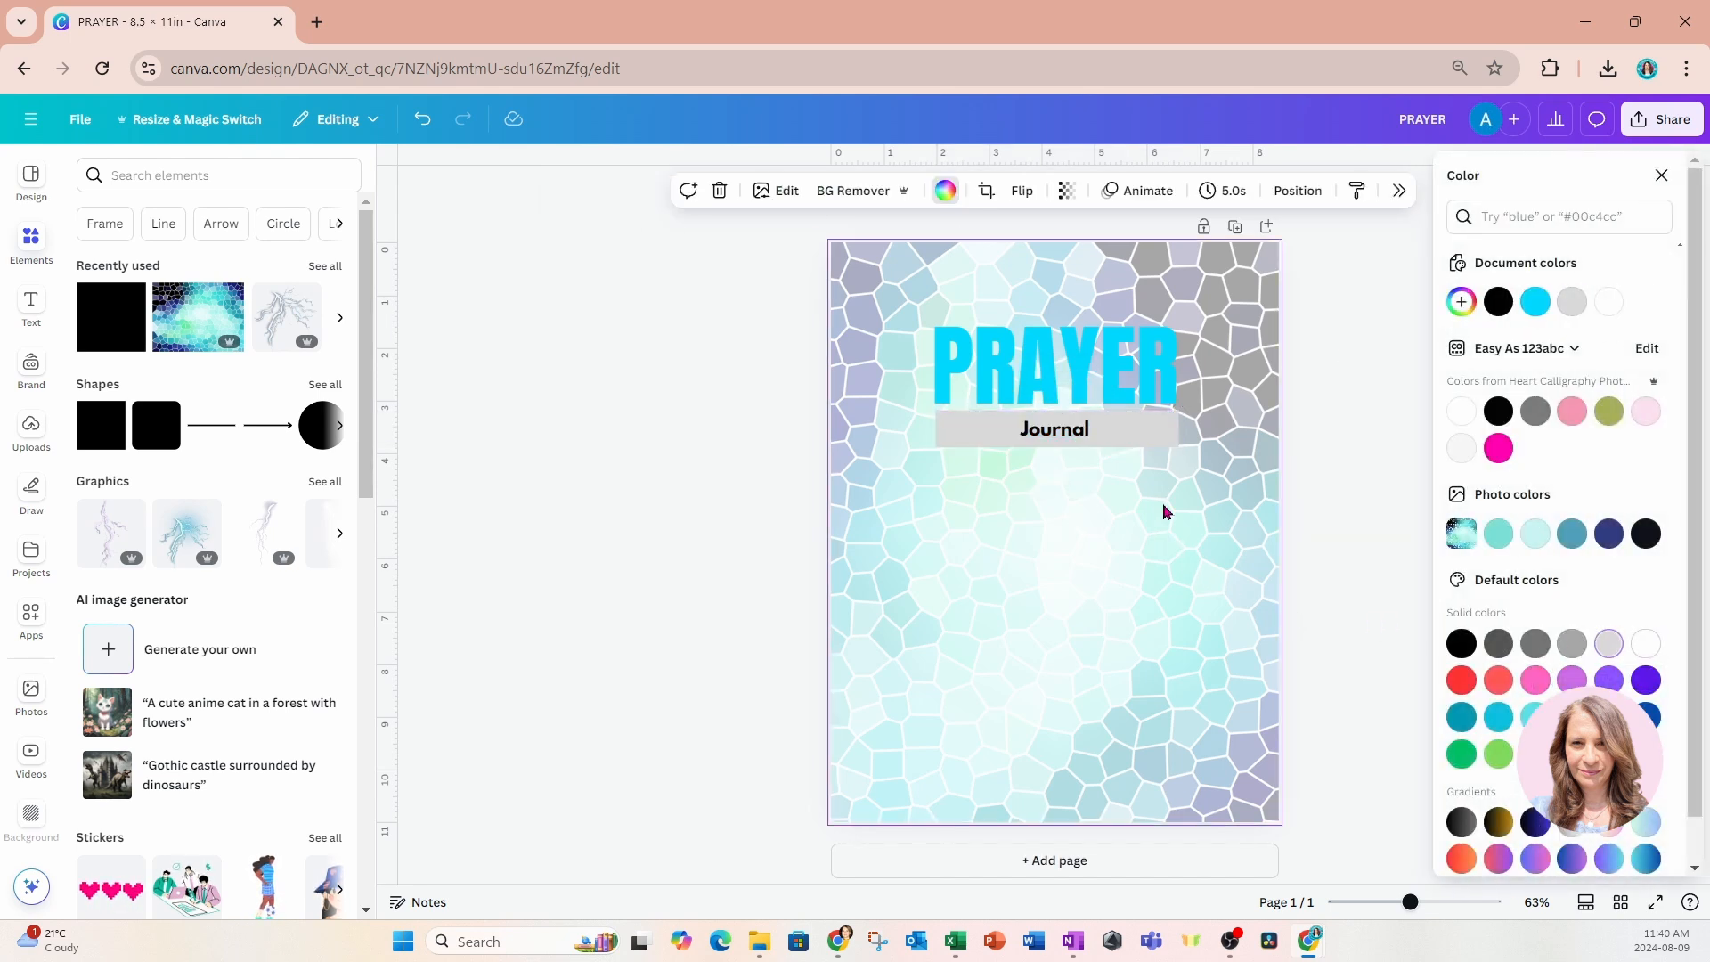
Set the letter spacing of the Journal text to 289.
{"action": "left_click", "coordinate": [1069, 436]}
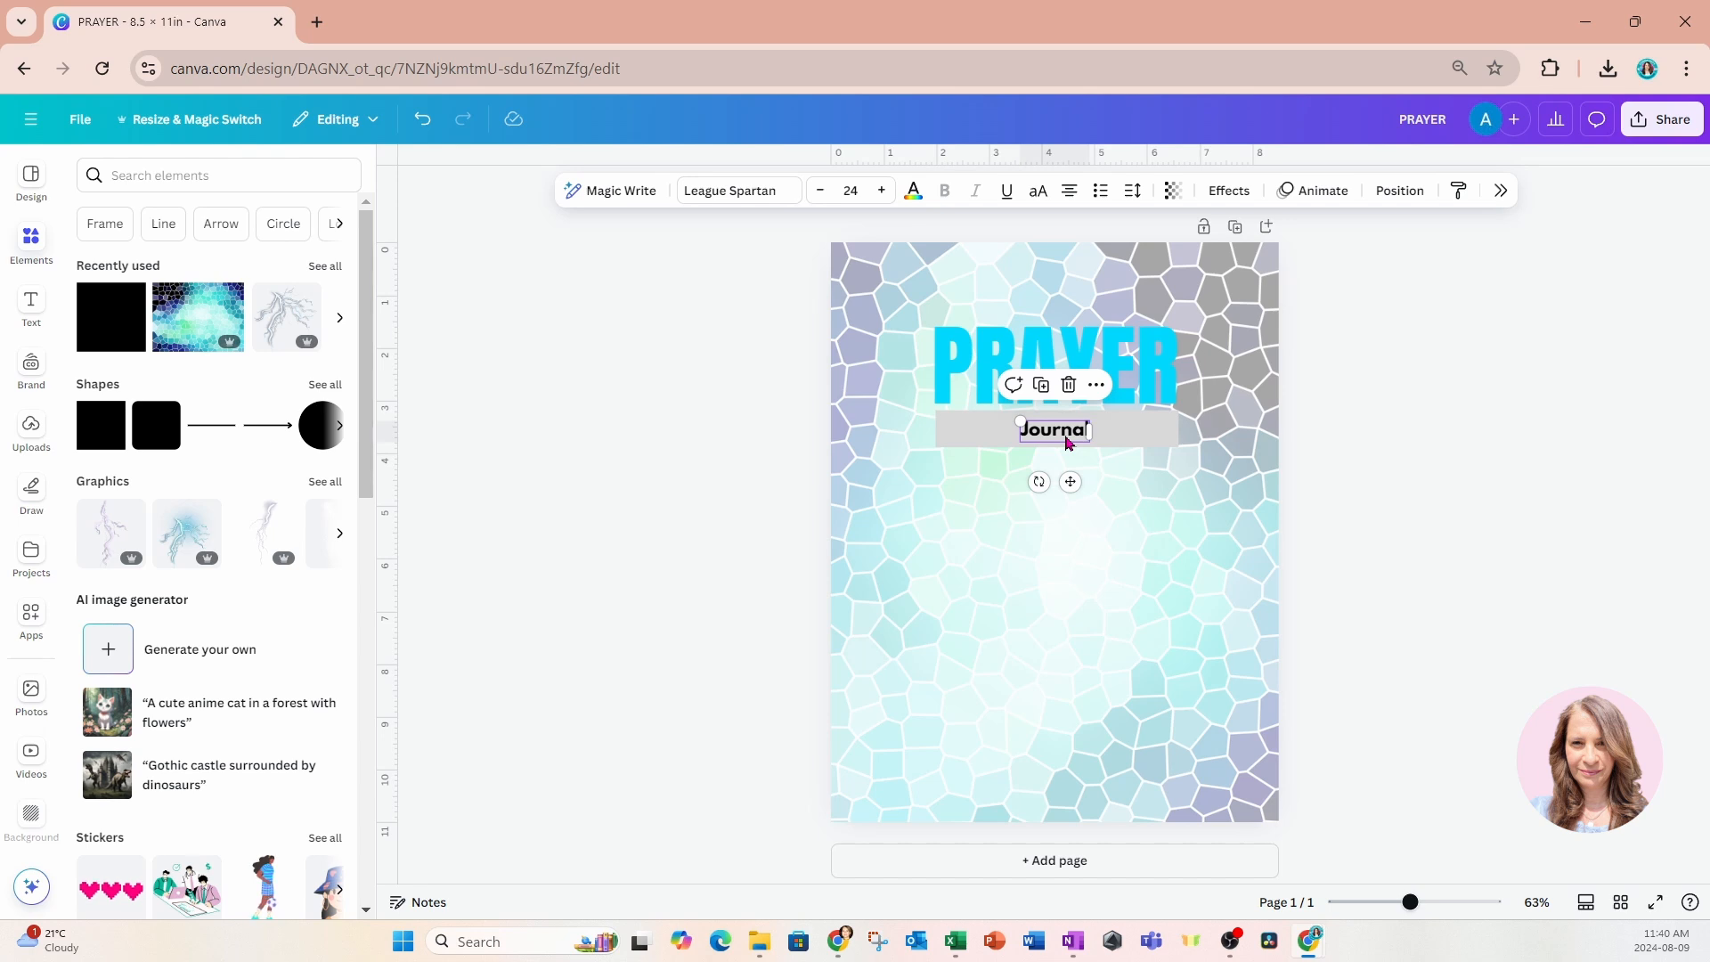
{"action": "left_click", "coordinate": [1132, 192]}
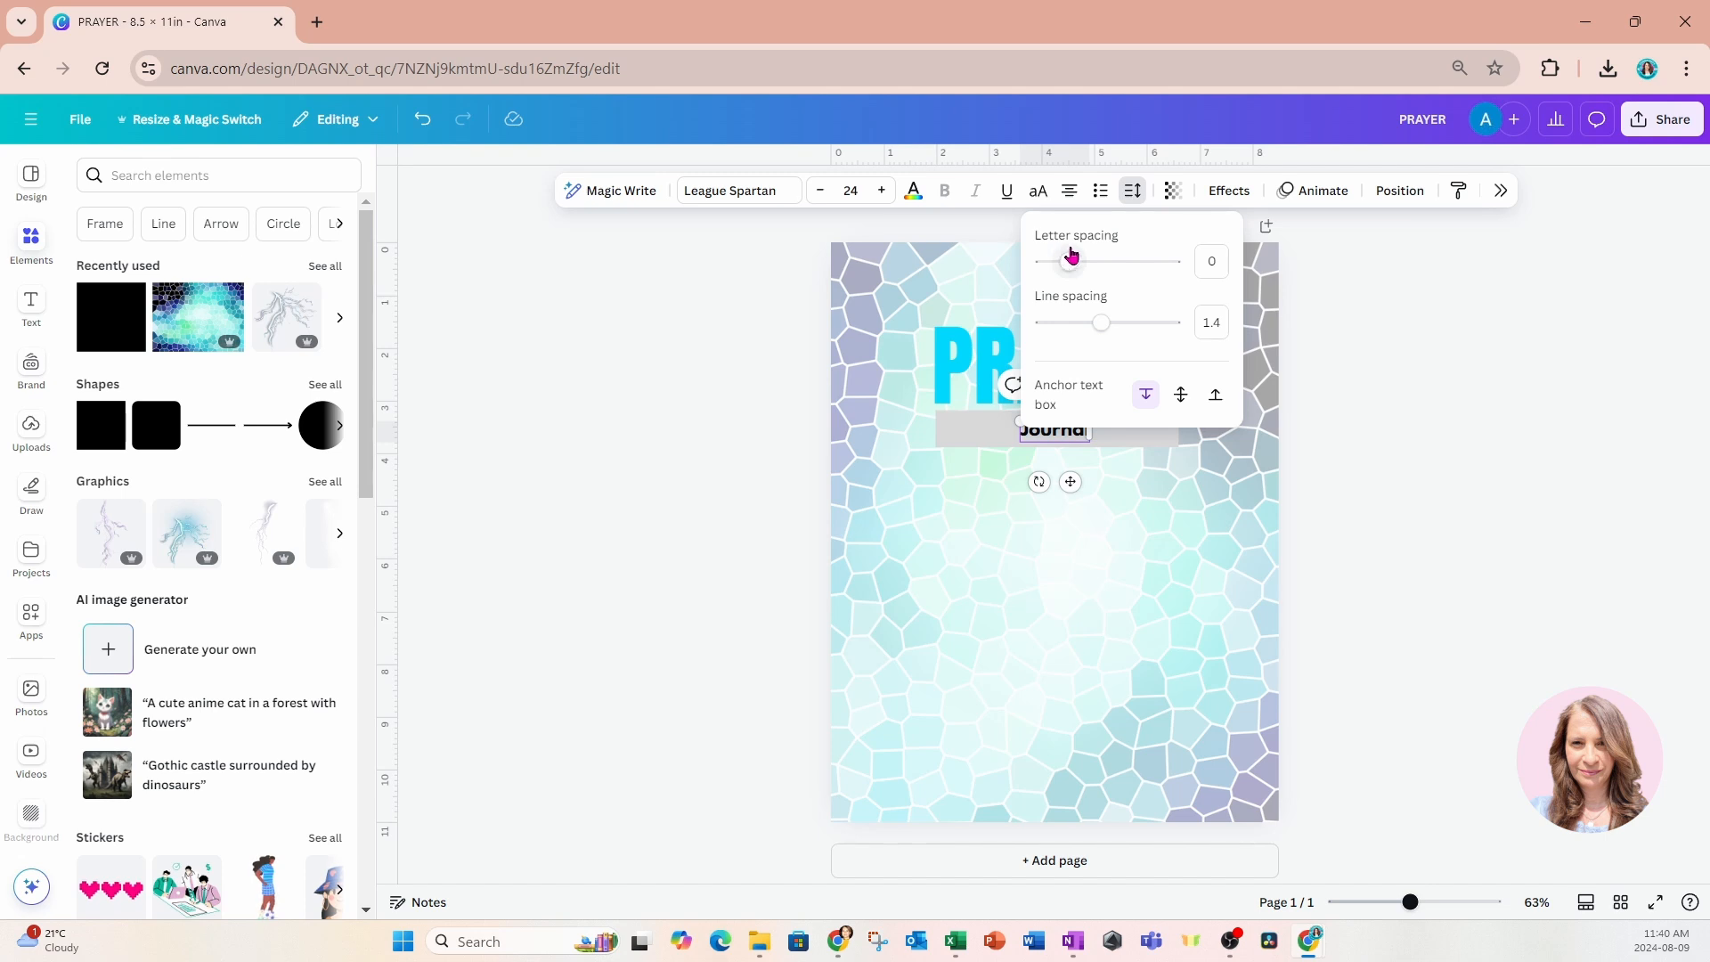
{"action": "left_click_drag", "start_coordinate": [1069, 264], "coordinate": [1107, 265]}
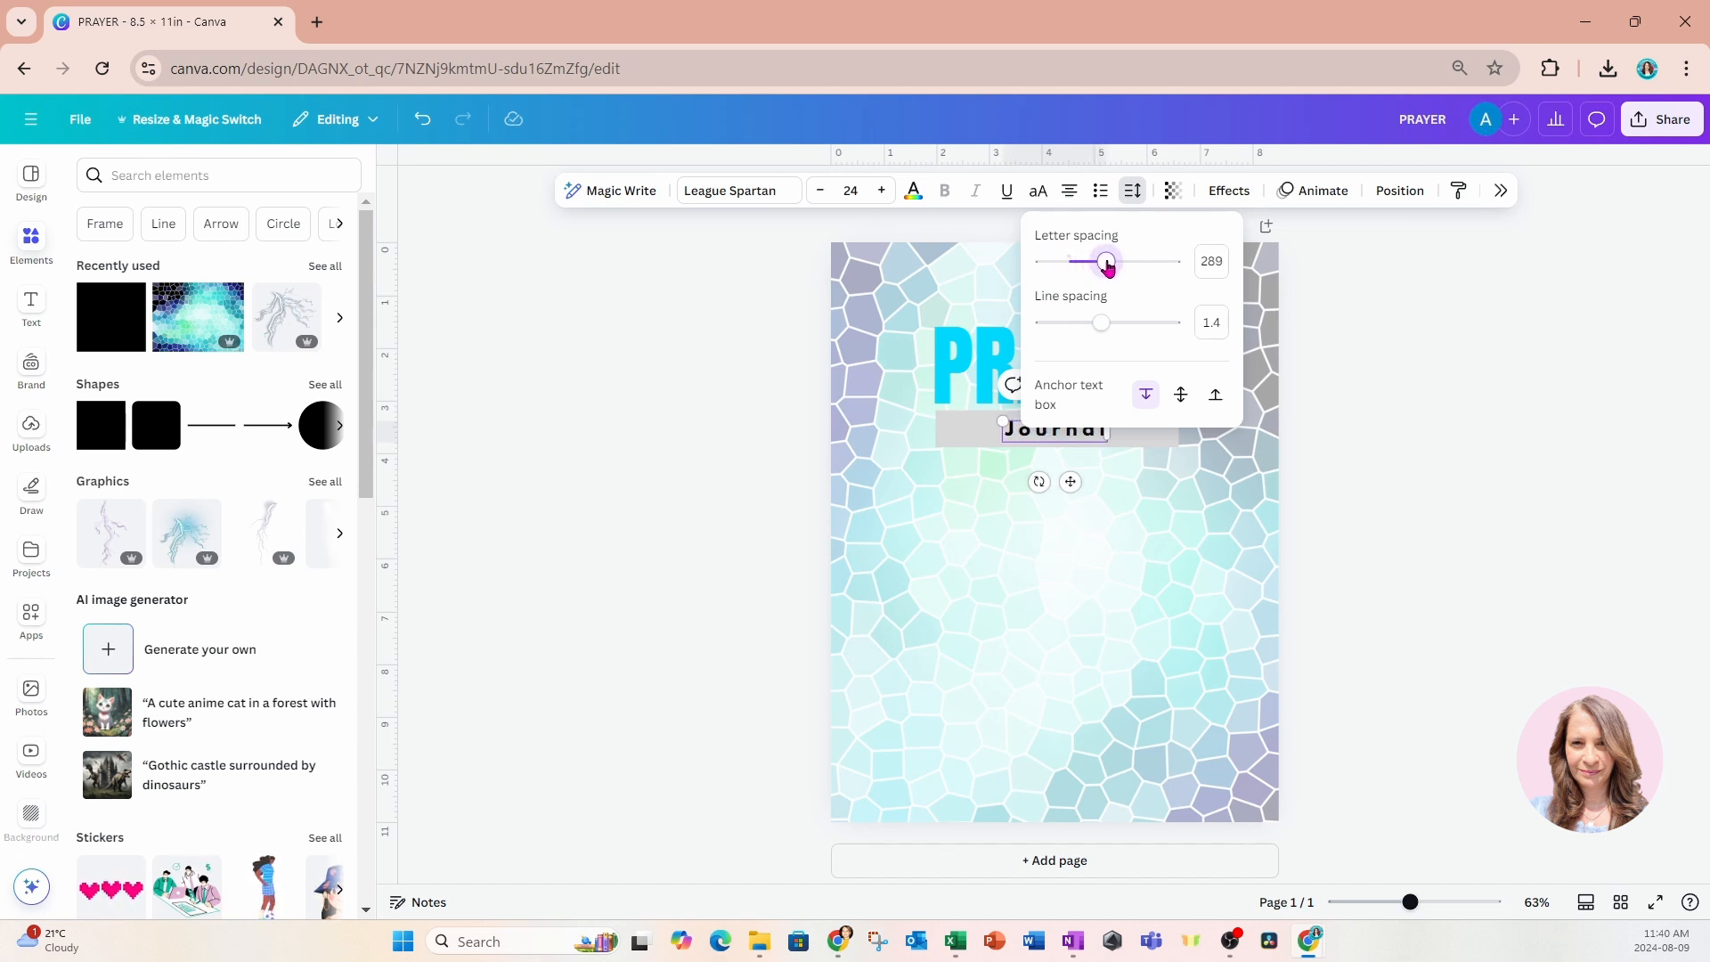
{"action": "left_click", "coordinate": [1144, 559]}
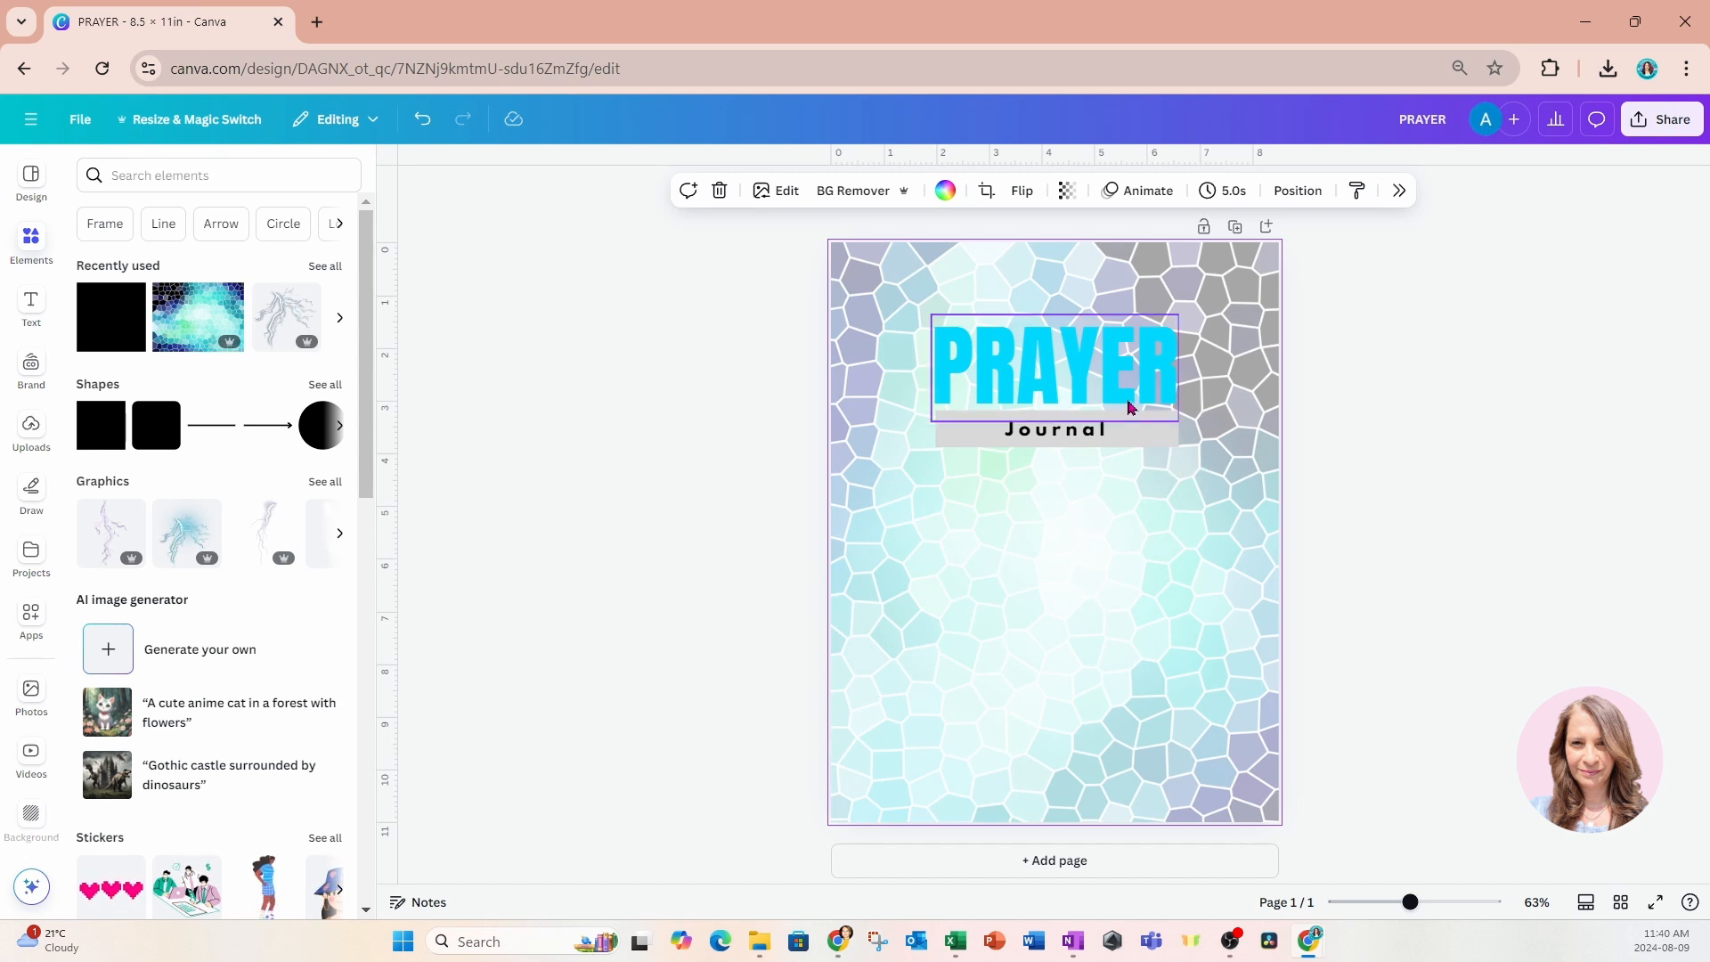
Apply a Shadow effect to the PRAYER heading and colour the shadow black #000000.
{"action": "left_click", "coordinate": [1087, 369]}
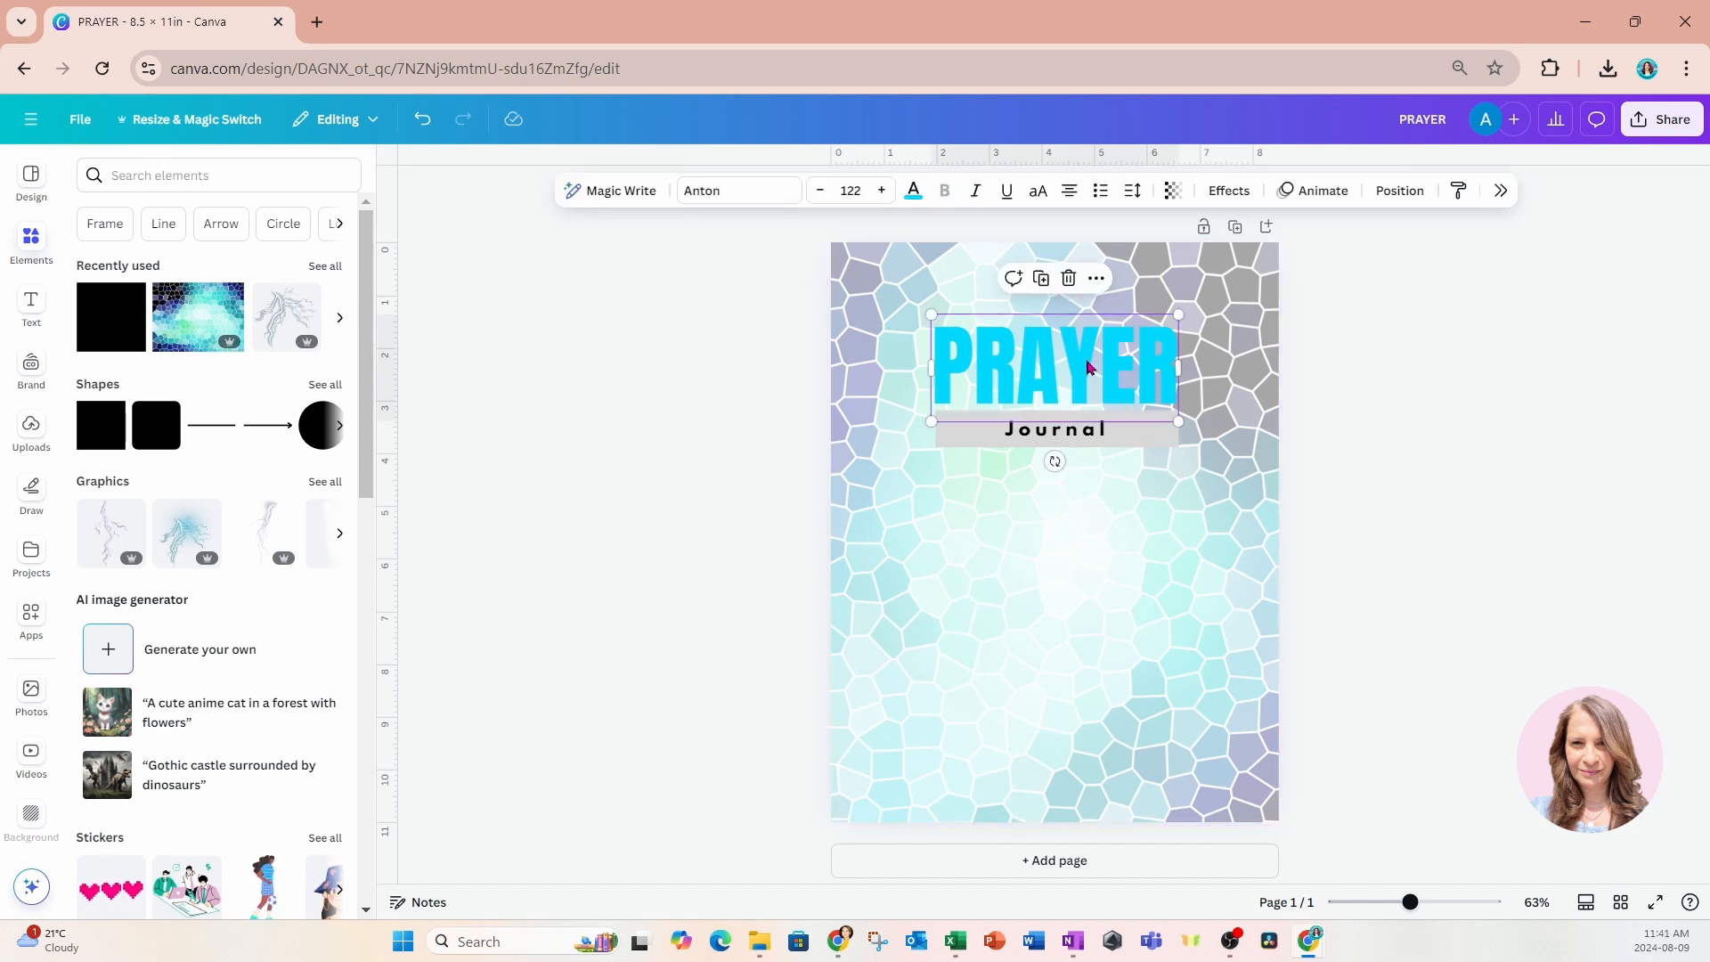
{"action": "left_click", "coordinate": [1227, 191]}
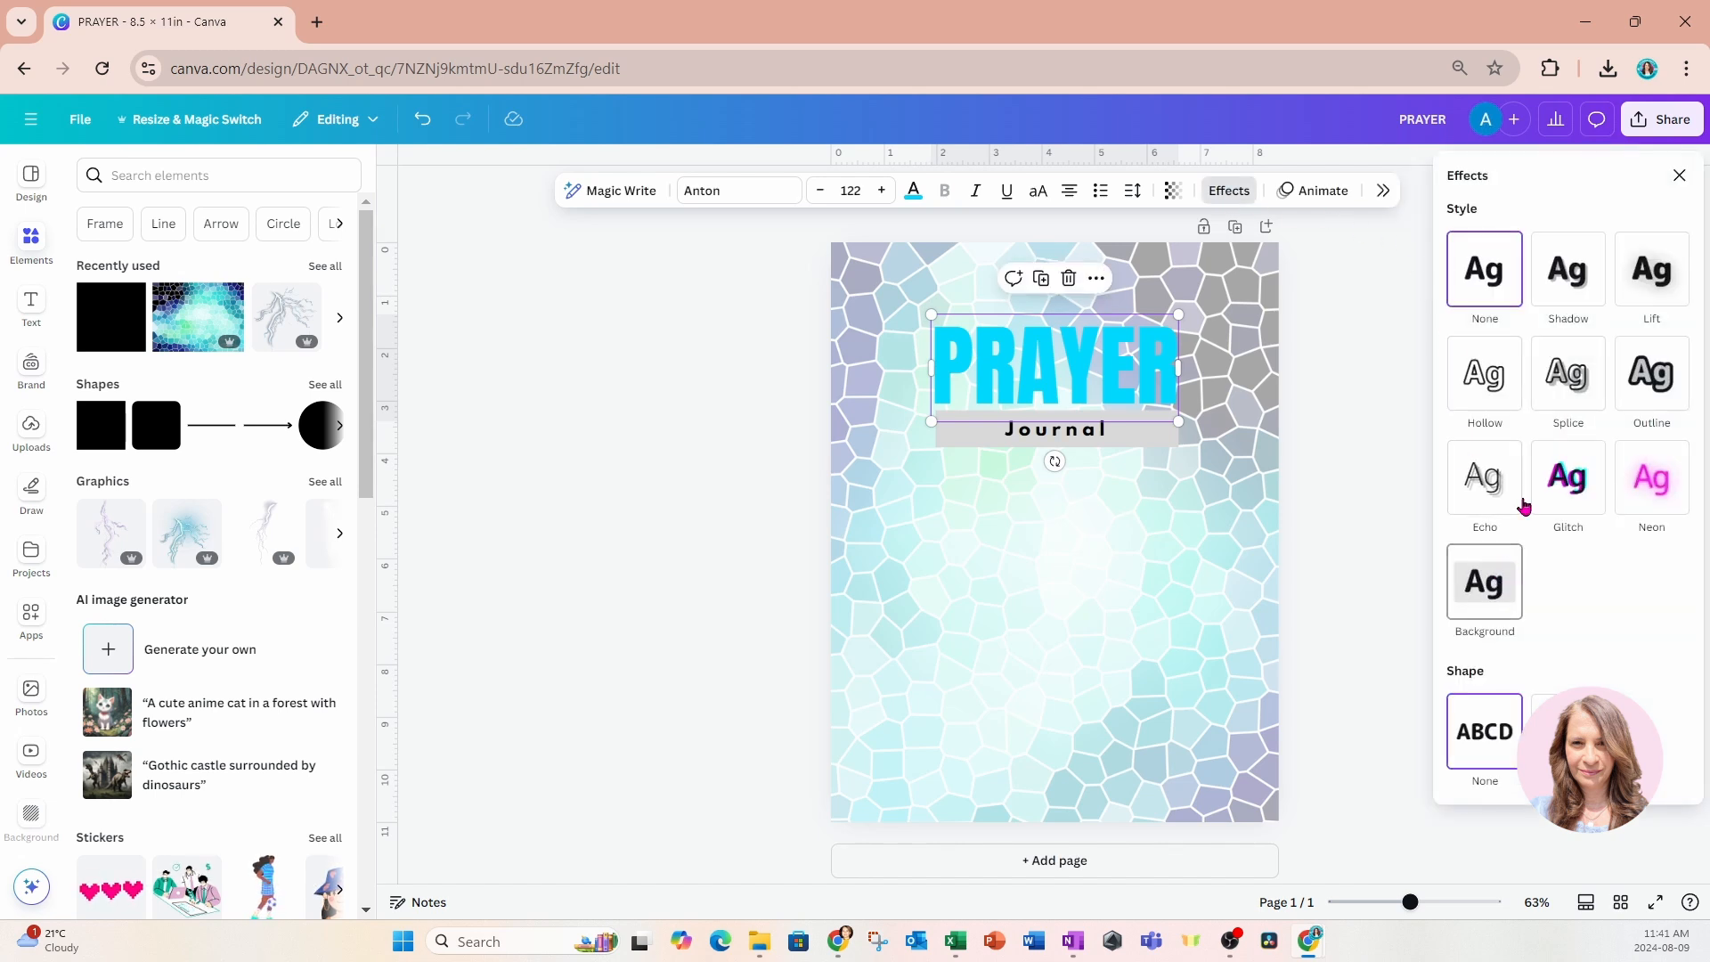
{"action": "left_click", "coordinate": [1578, 283]}
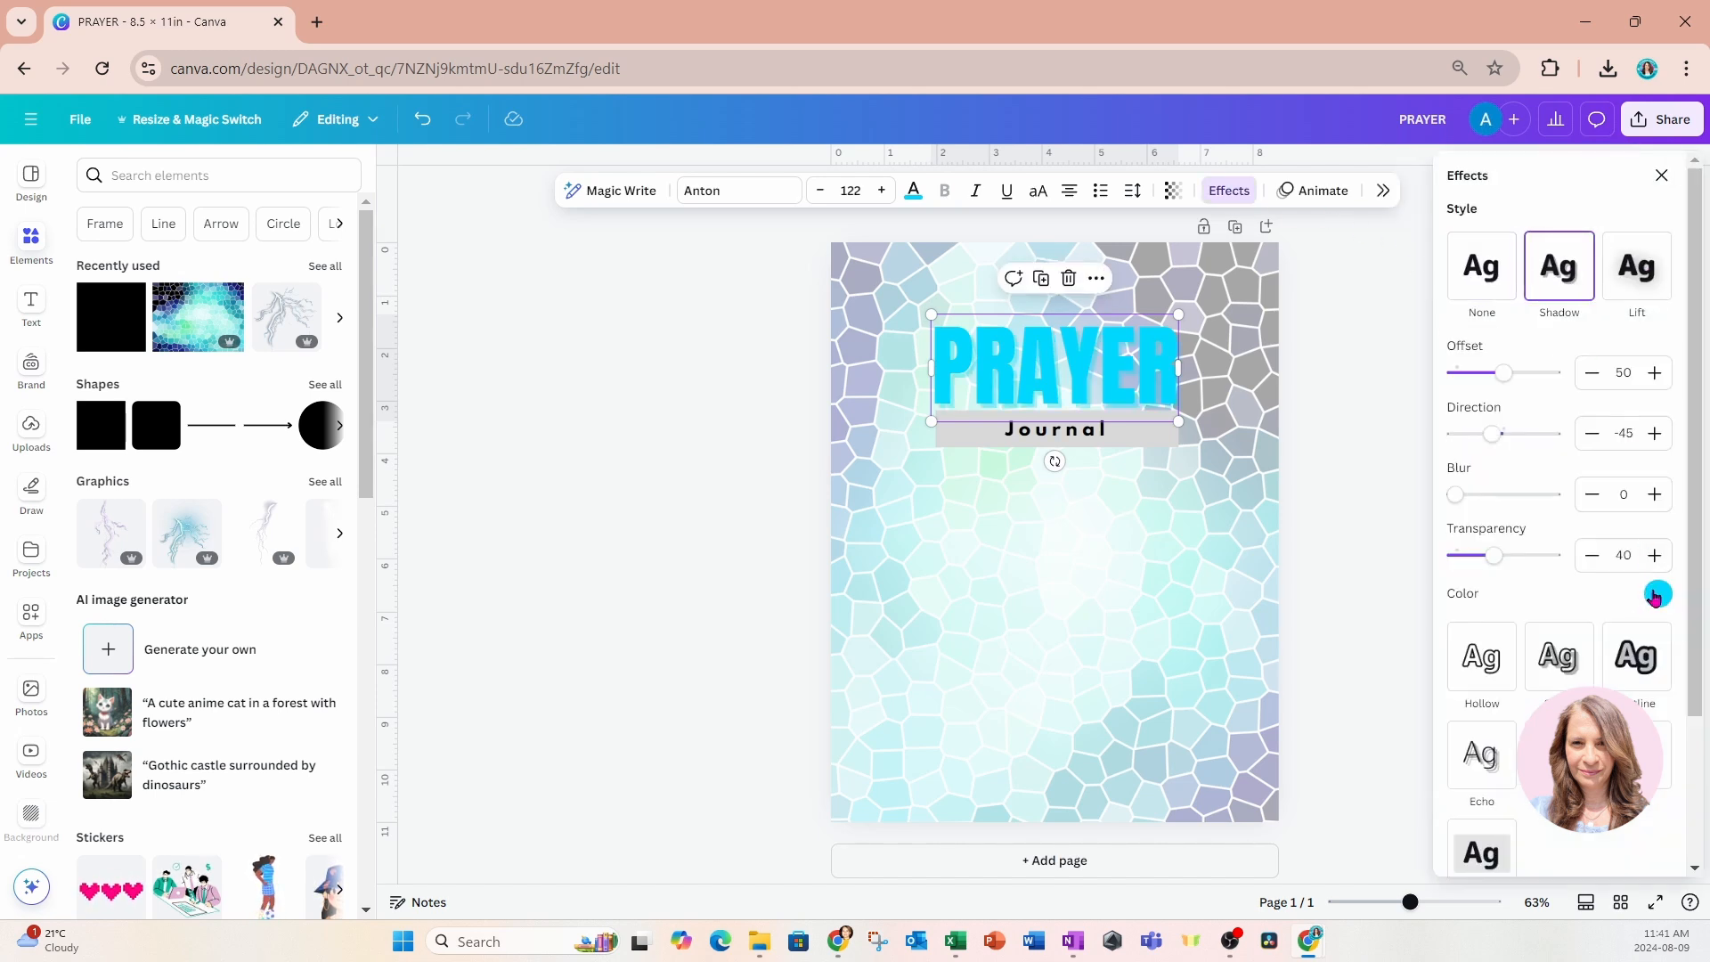
{"action": "left_click", "coordinate": [1657, 593]}
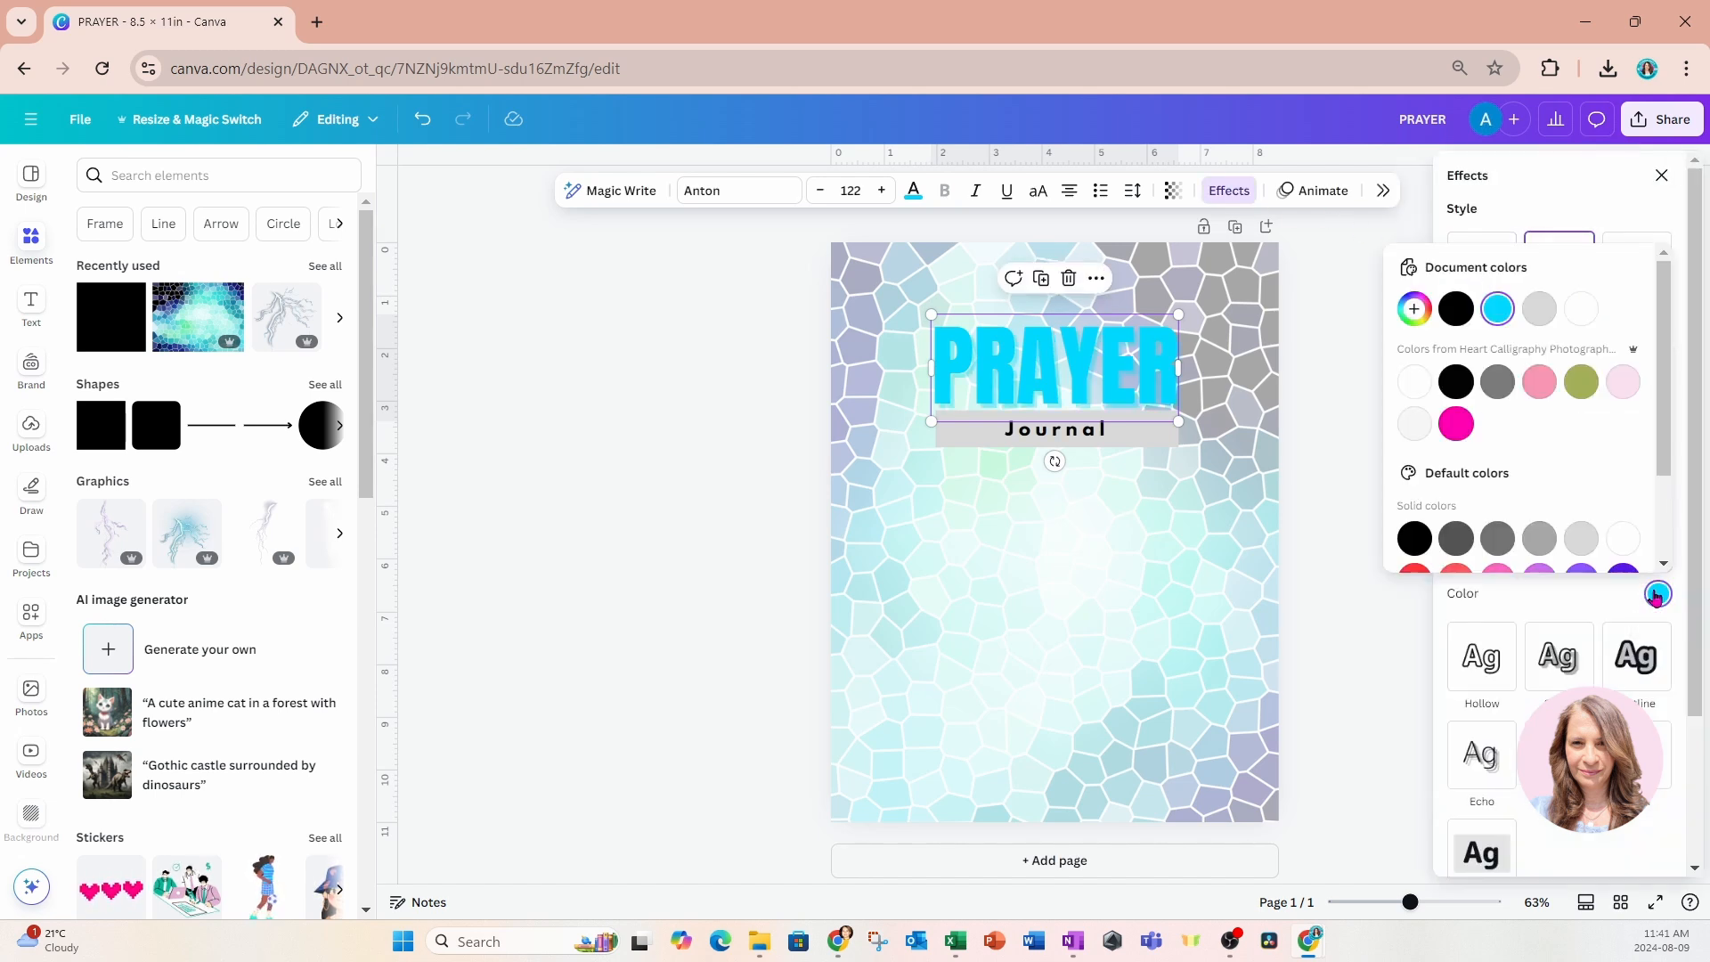
{"action": "left_click", "coordinate": [1456, 309]}
{"action": "left_click", "coordinate": [1578, 201]}
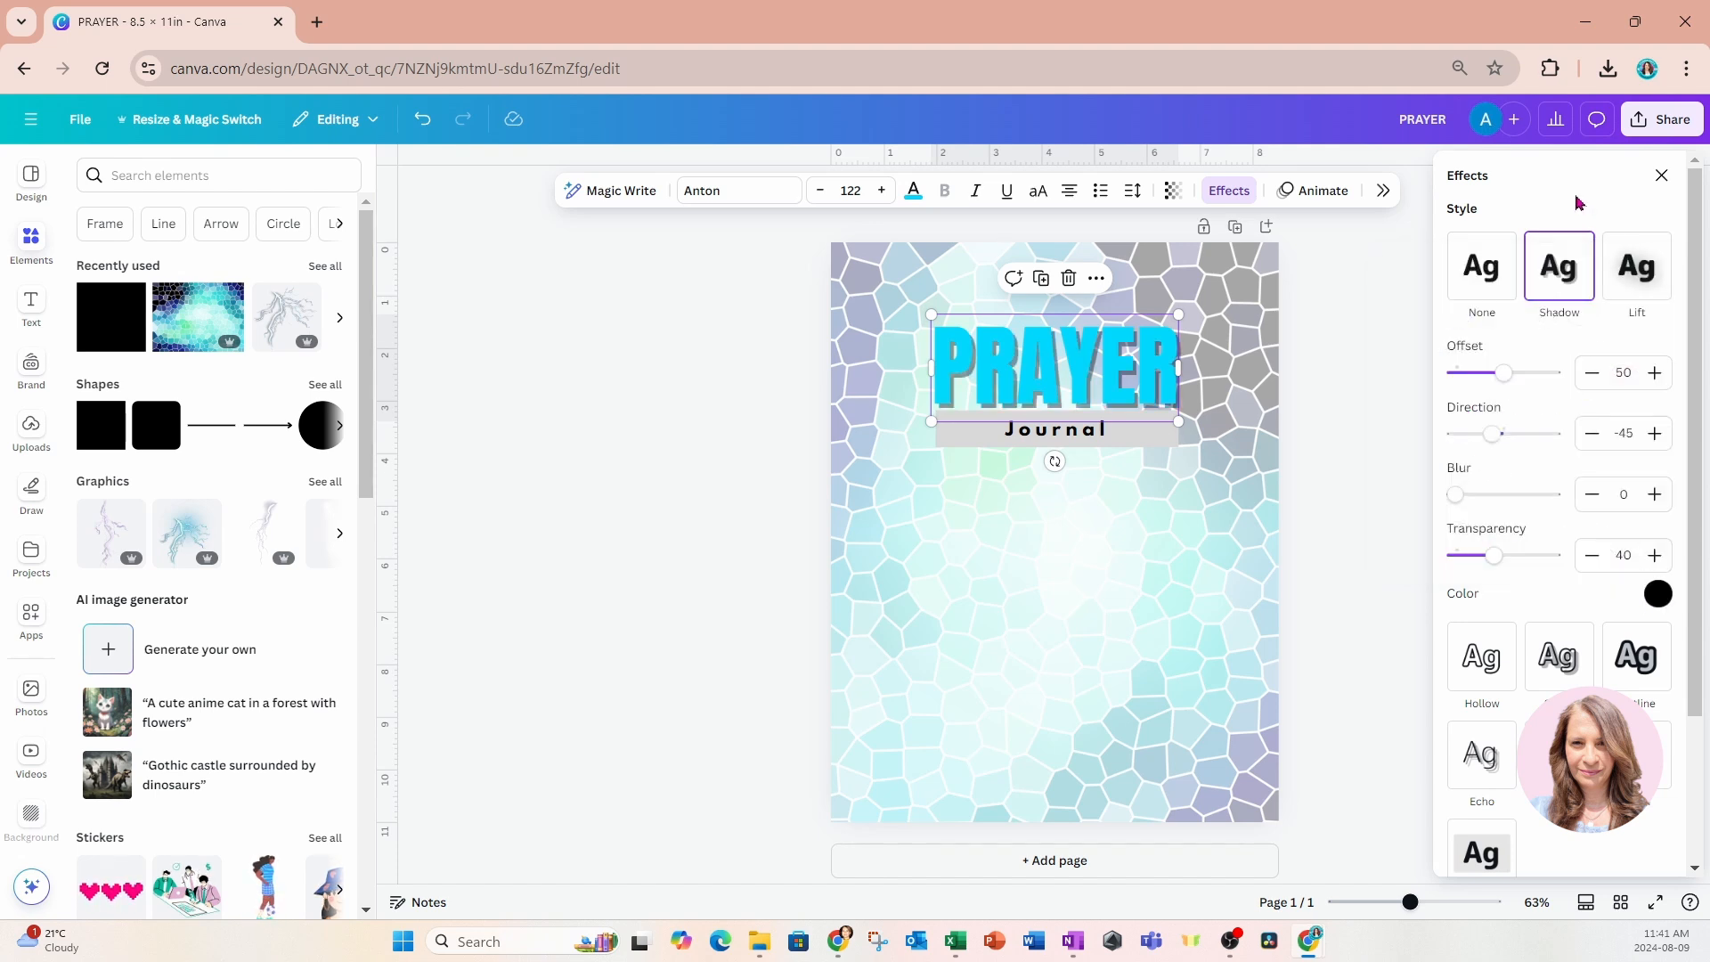
Set the PRAYER heading's shadow transparency to 100 and reduce the shadow offset.
{"action": "left_click_drag", "start_coordinate": [1499, 560], "coordinate": [1569, 561]}
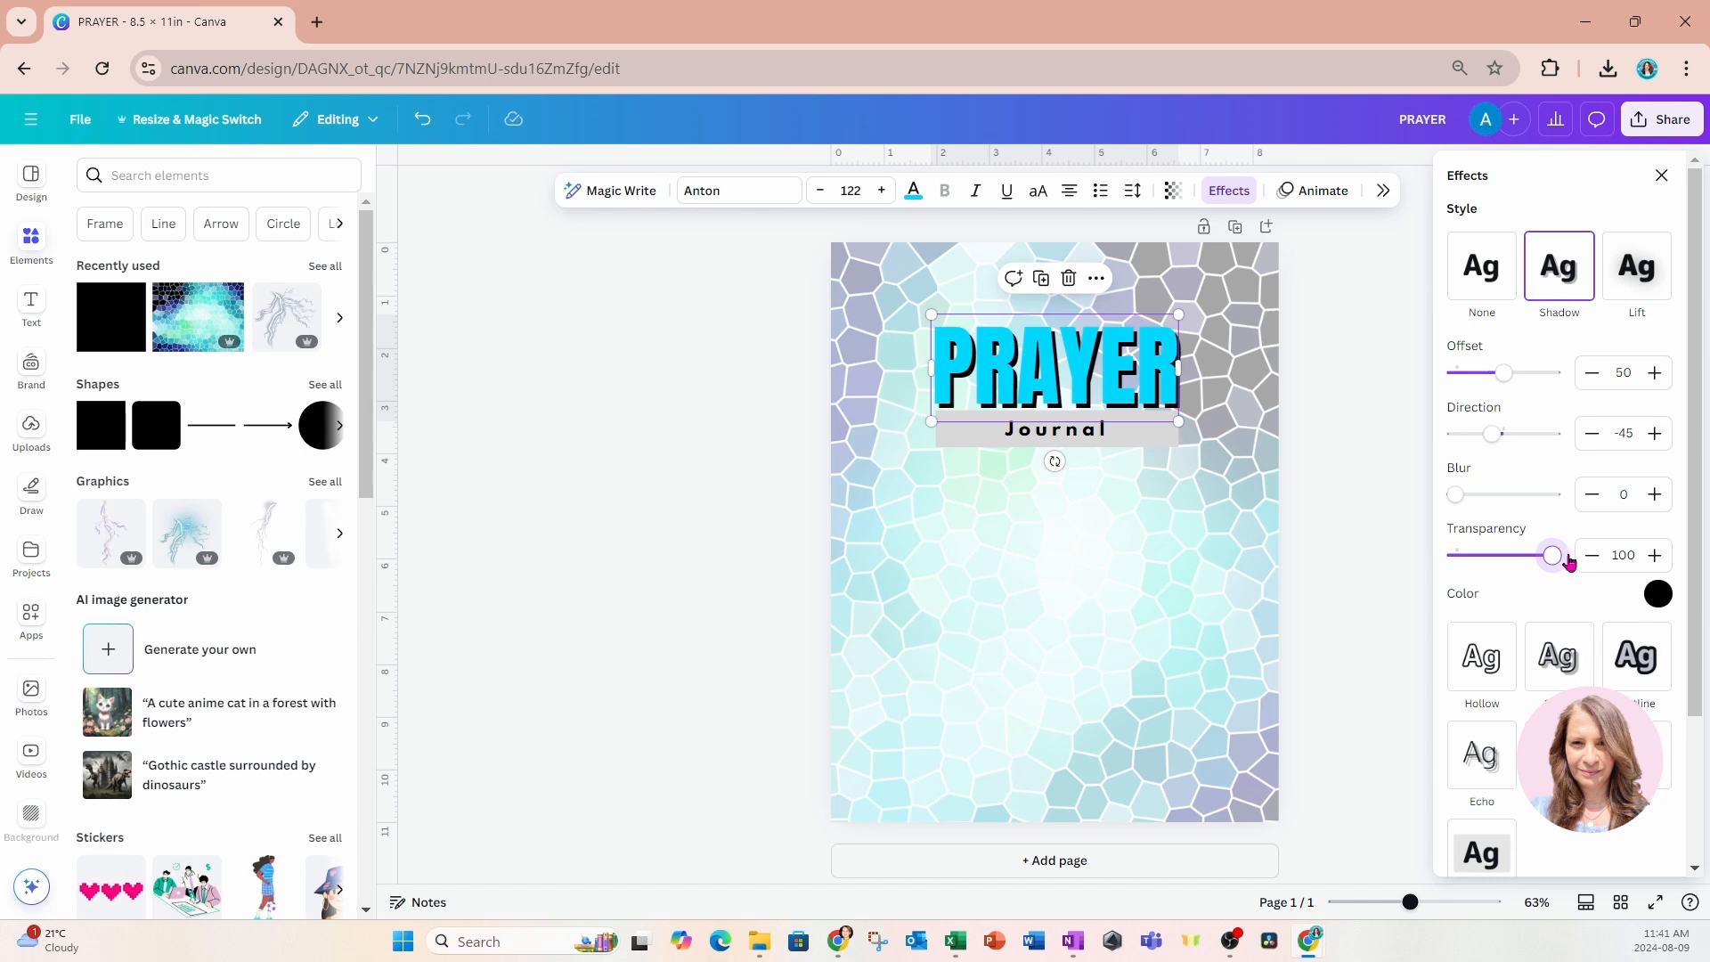
{"action": "left_click_drag", "start_coordinate": [1503, 380], "coordinate": [1479, 384]}
{"action": "left_click", "coordinate": [1217, 543]}
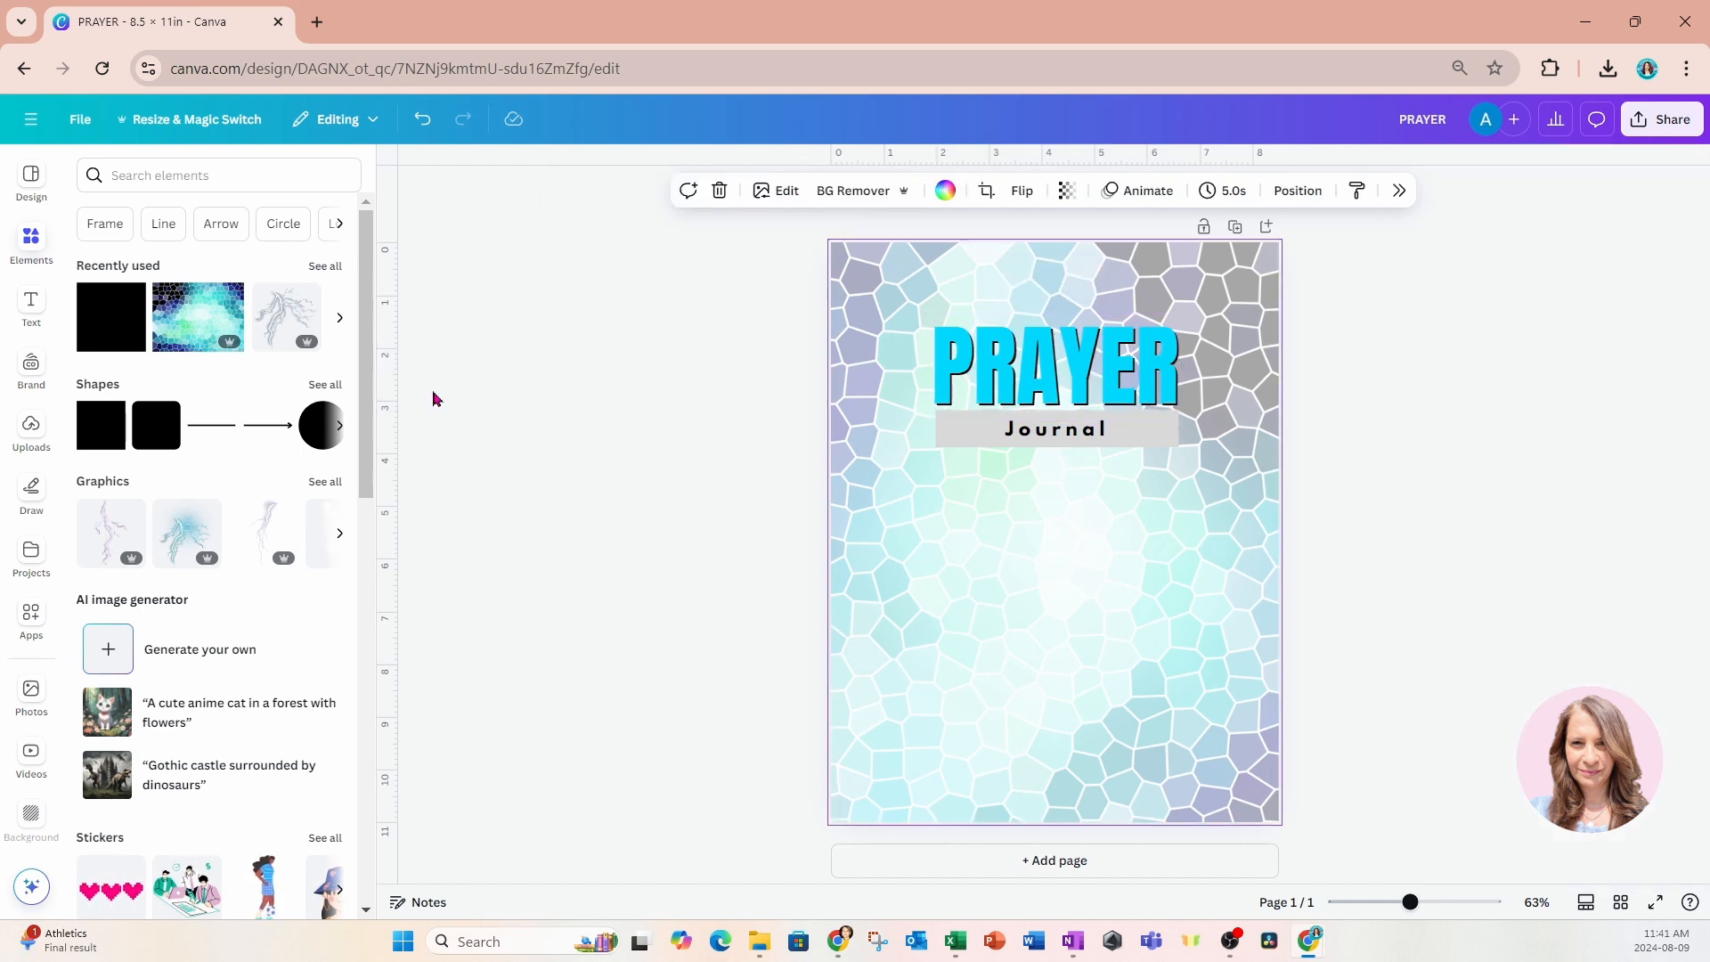
Add a new heading reading "My" to the page.
{"action": "left_click", "coordinate": [31, 308]}
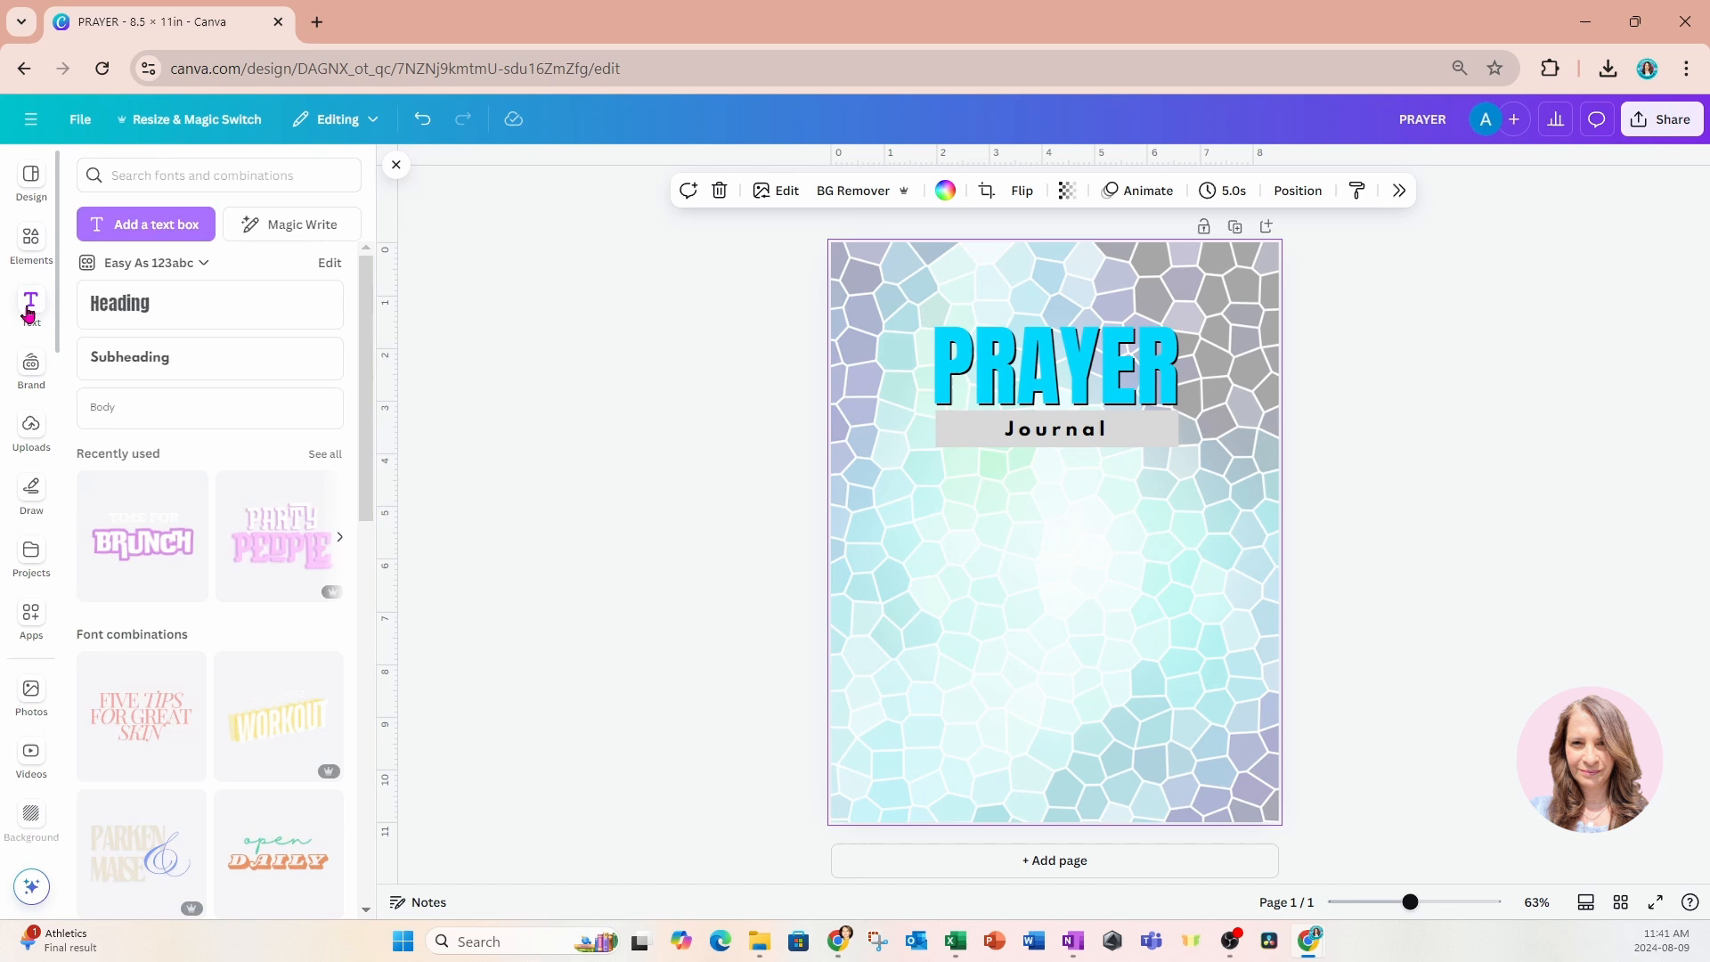
{"action": "left_click", "coordinate": [92, 303]}
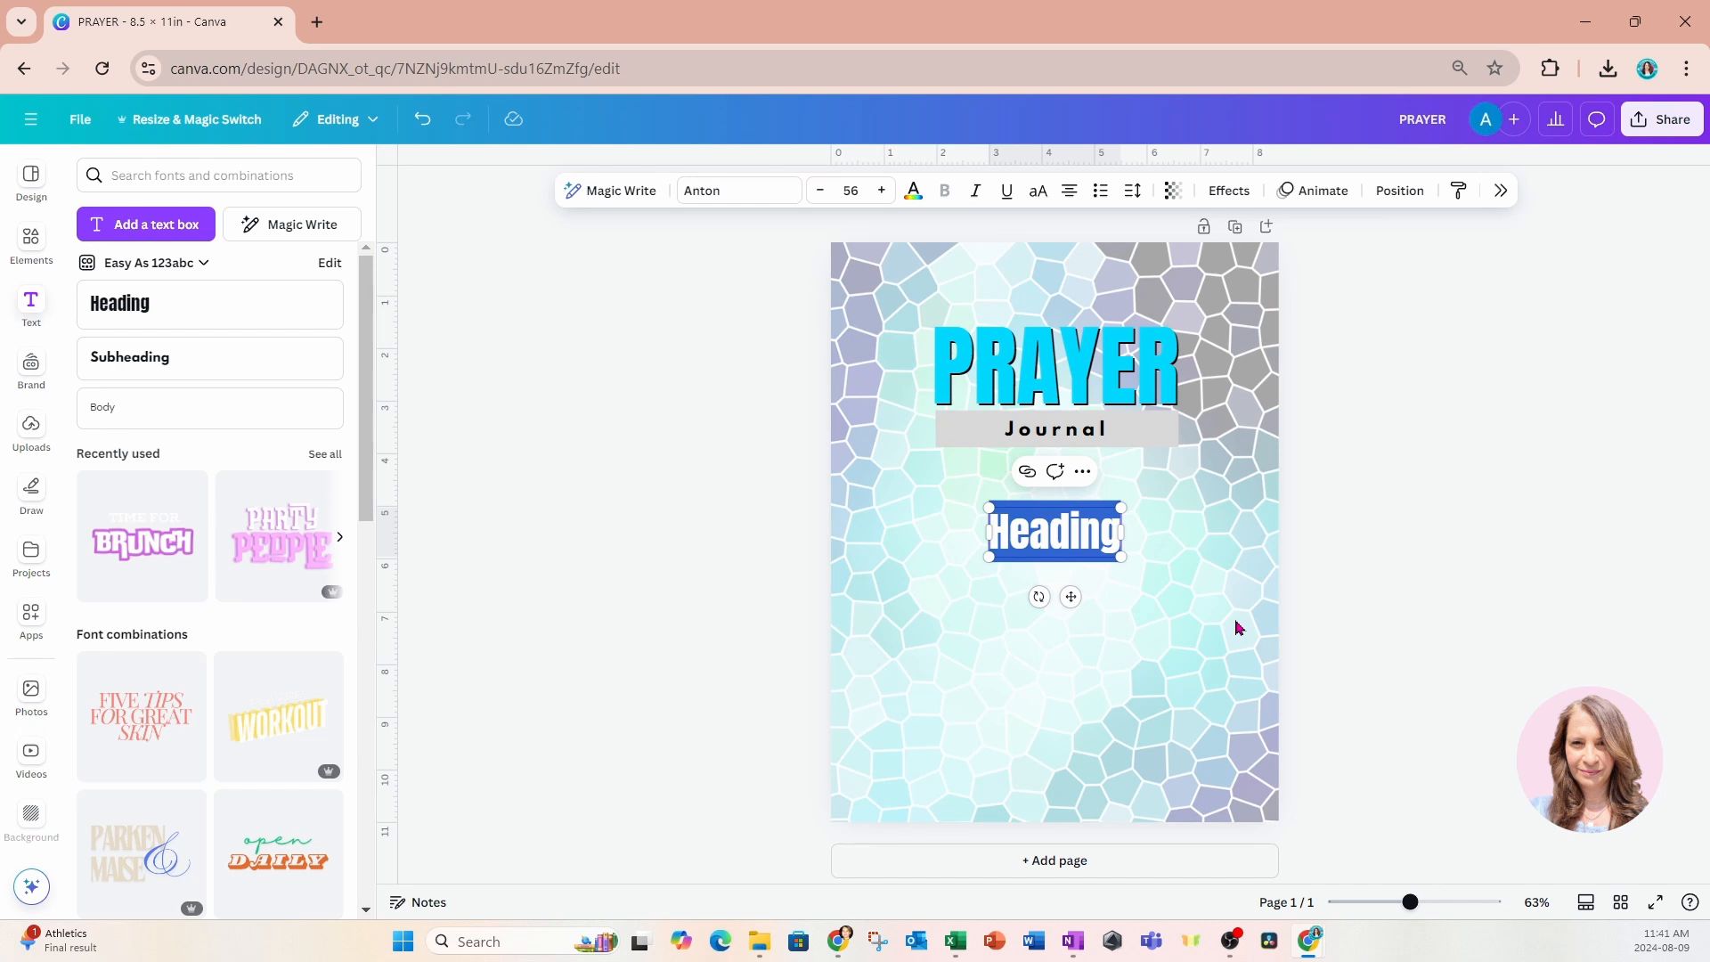
{"action": "type", "text": "My"}
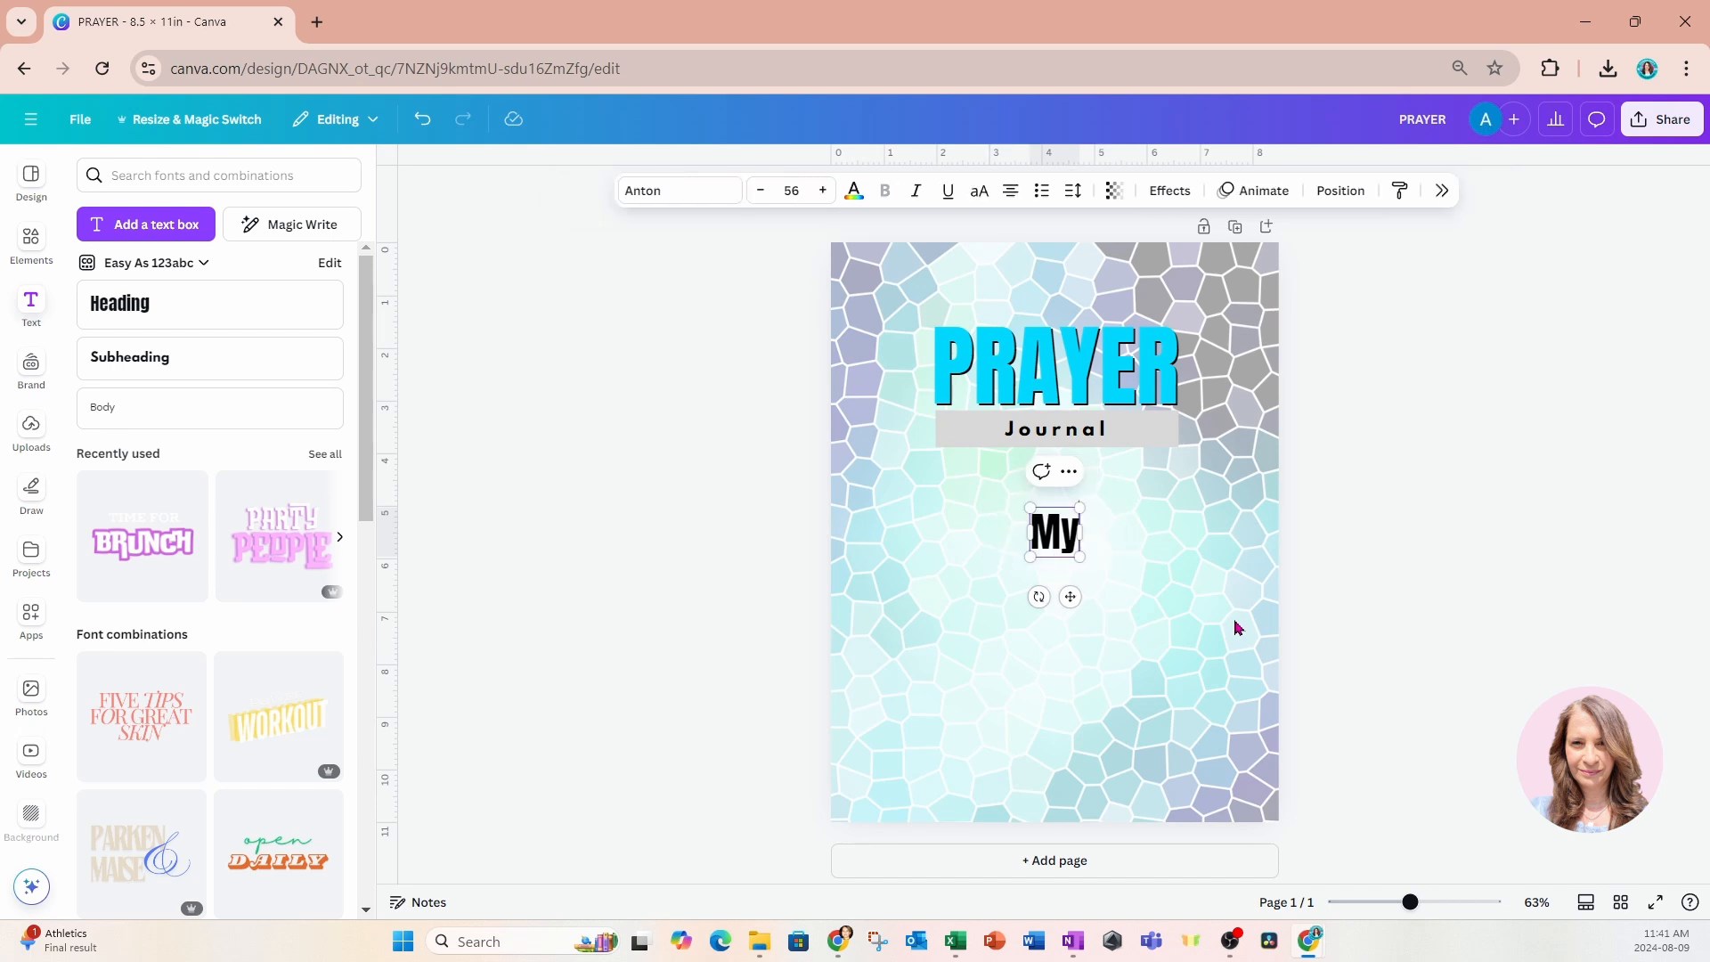
Set the "My" heading in the Feeling Passionate font and place it, slightly enlarged, overlapping the top edge of PRAYER.
{"action": "left_click", "coordinate": [692, 190]}
{"action": "left_click", "coordinate": [1524, 216]}
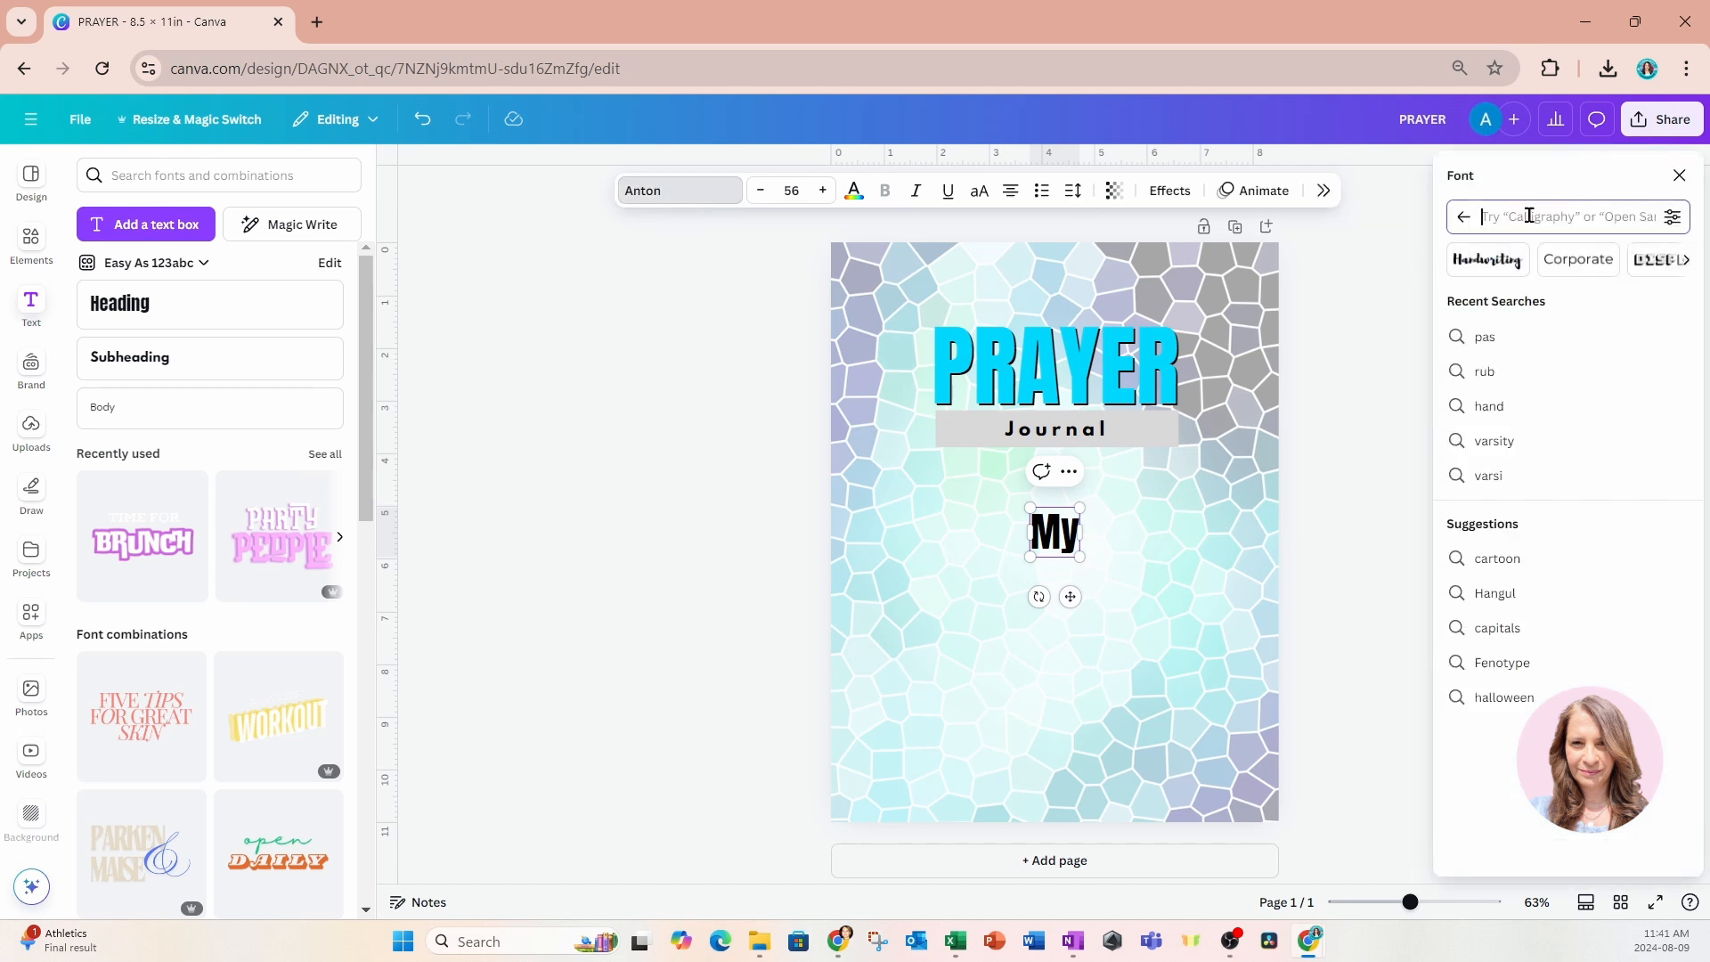
{"action": "type", "text": "feeli"}
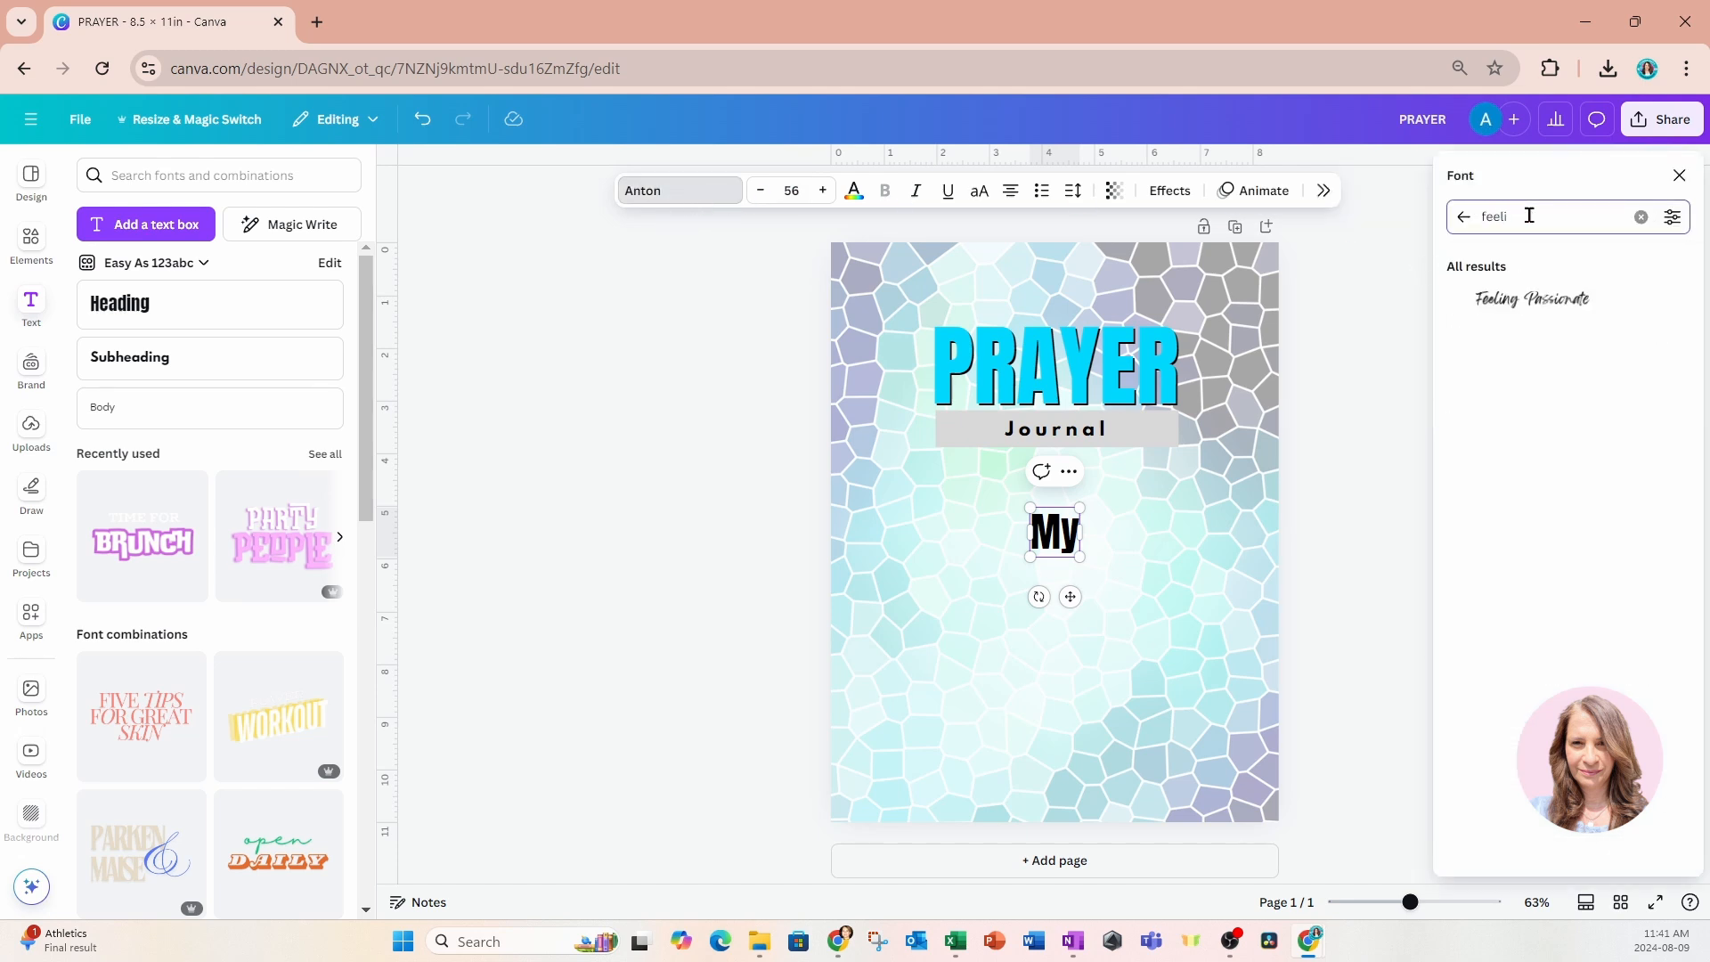
{"action": "left_click", "coordinate": [1531, 299]}
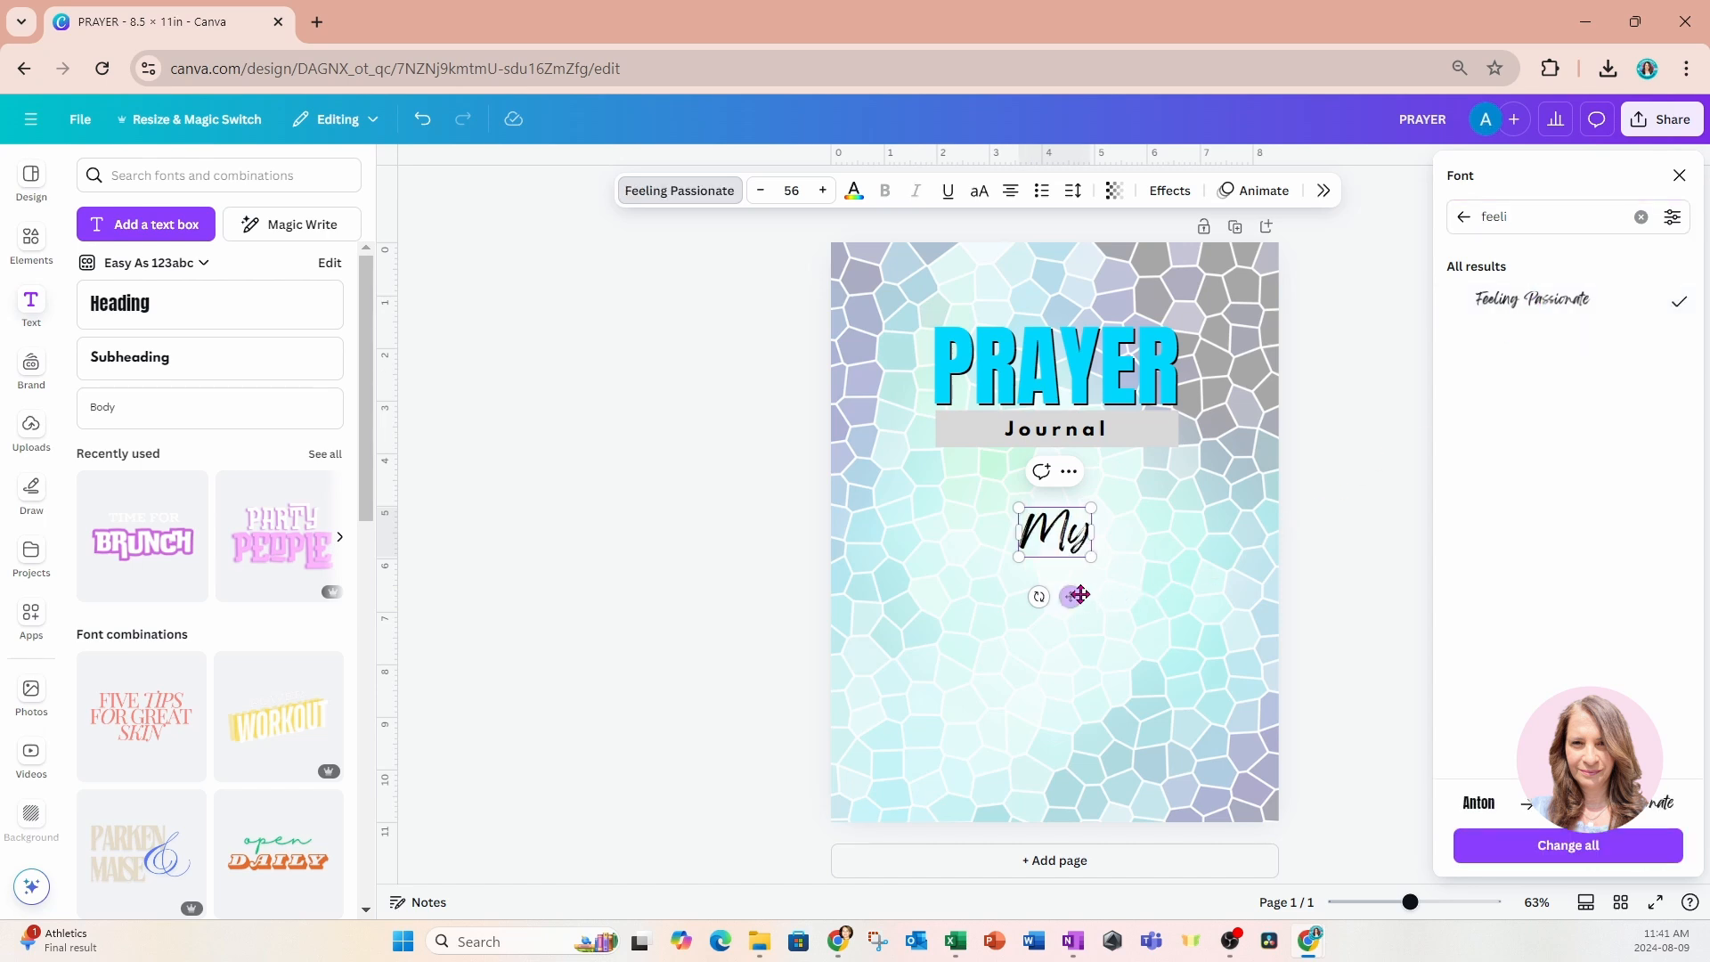
{"action": "left_click_drag", "start_coordinate": [1070, 597], "coordinate": [1072, 387]}
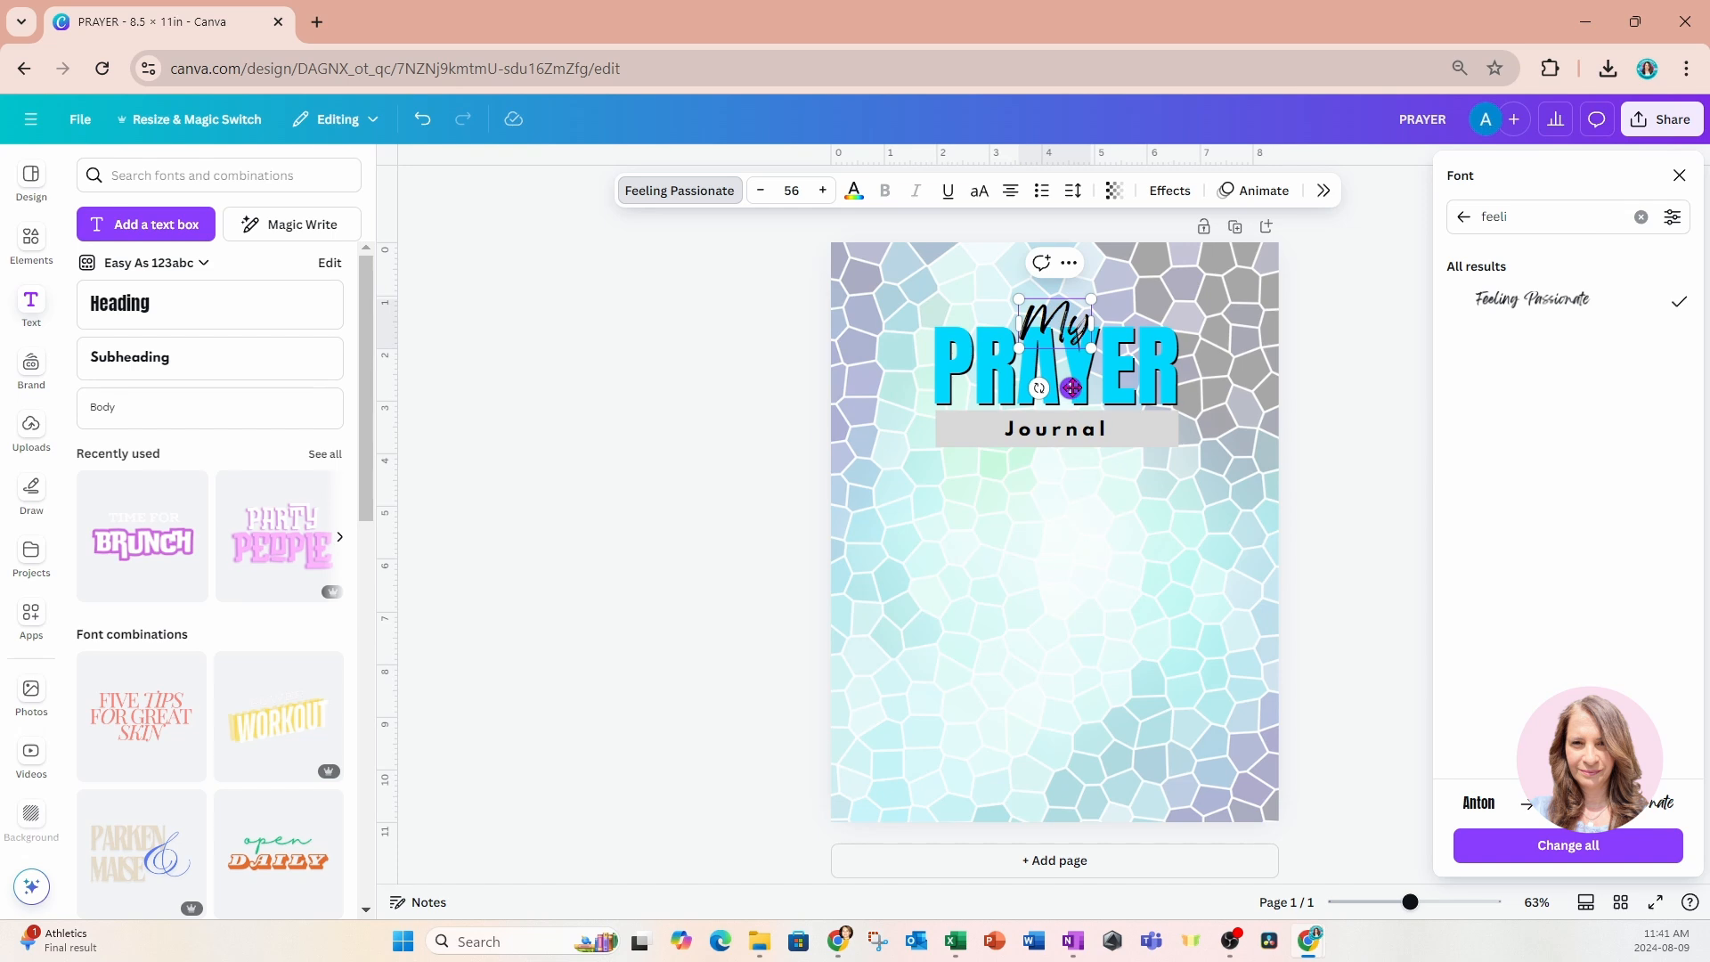
{"action": "left_click", "coordinate": [1076, 535]}
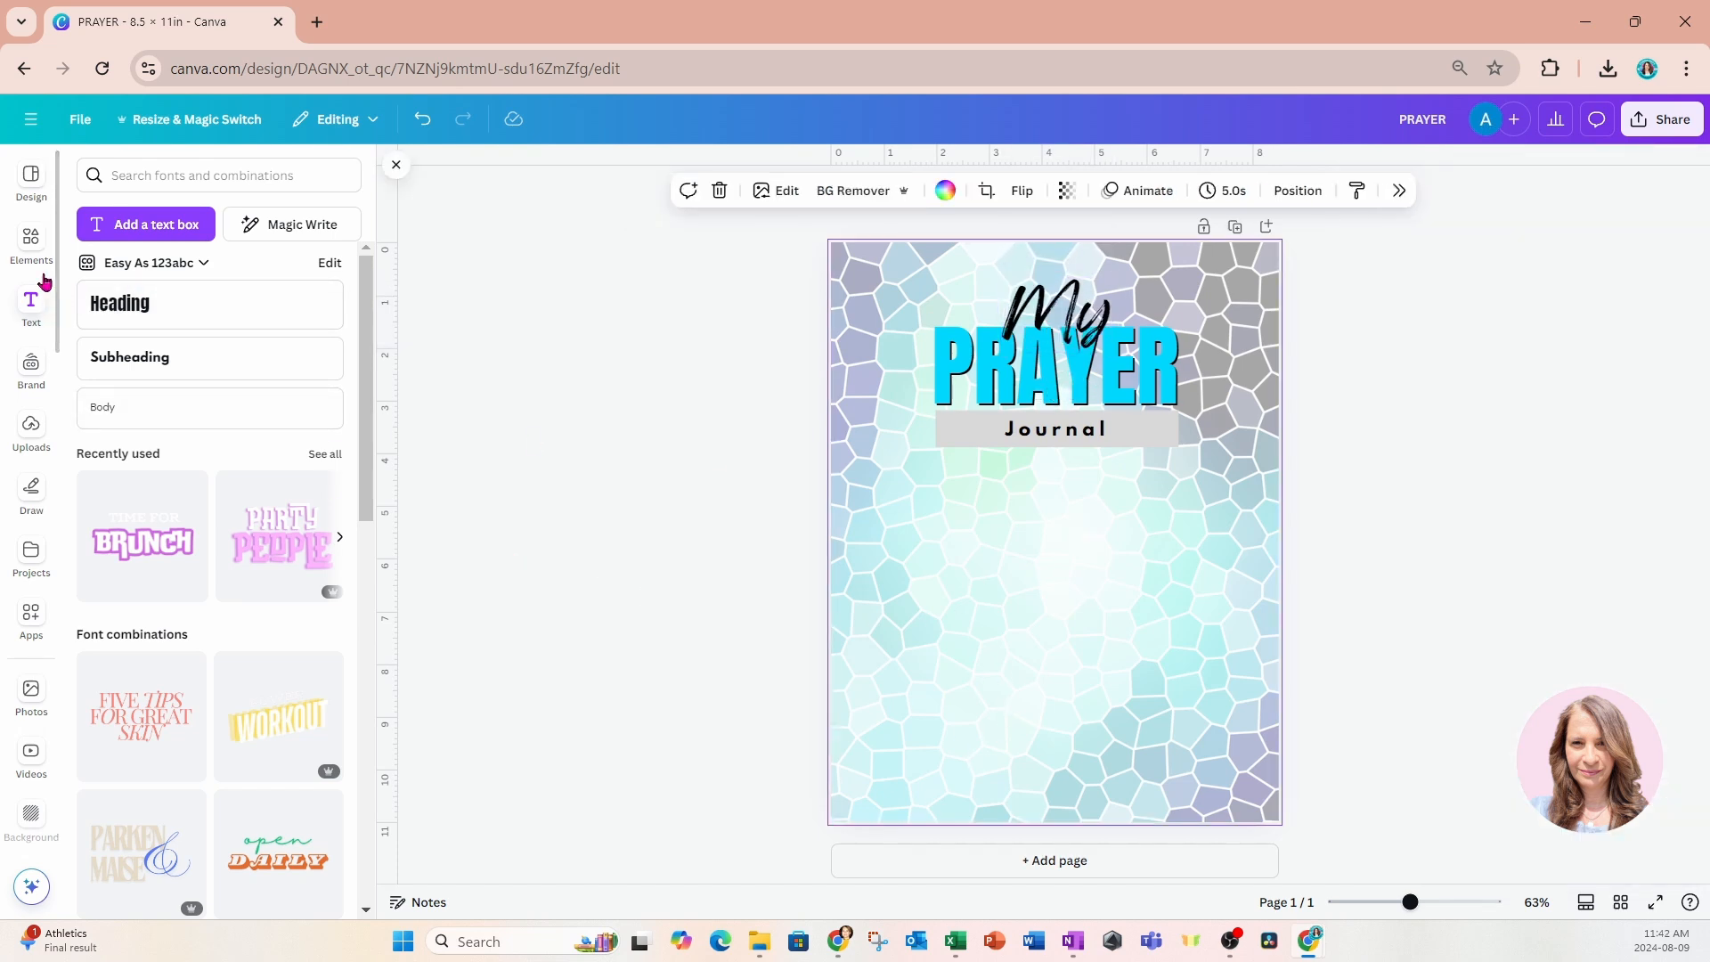
Search the design elements for "cross".
{"action": "left_click", "coordinate": [31, 240]}
{"action": "left_click", "coordinate": [178, 171]}
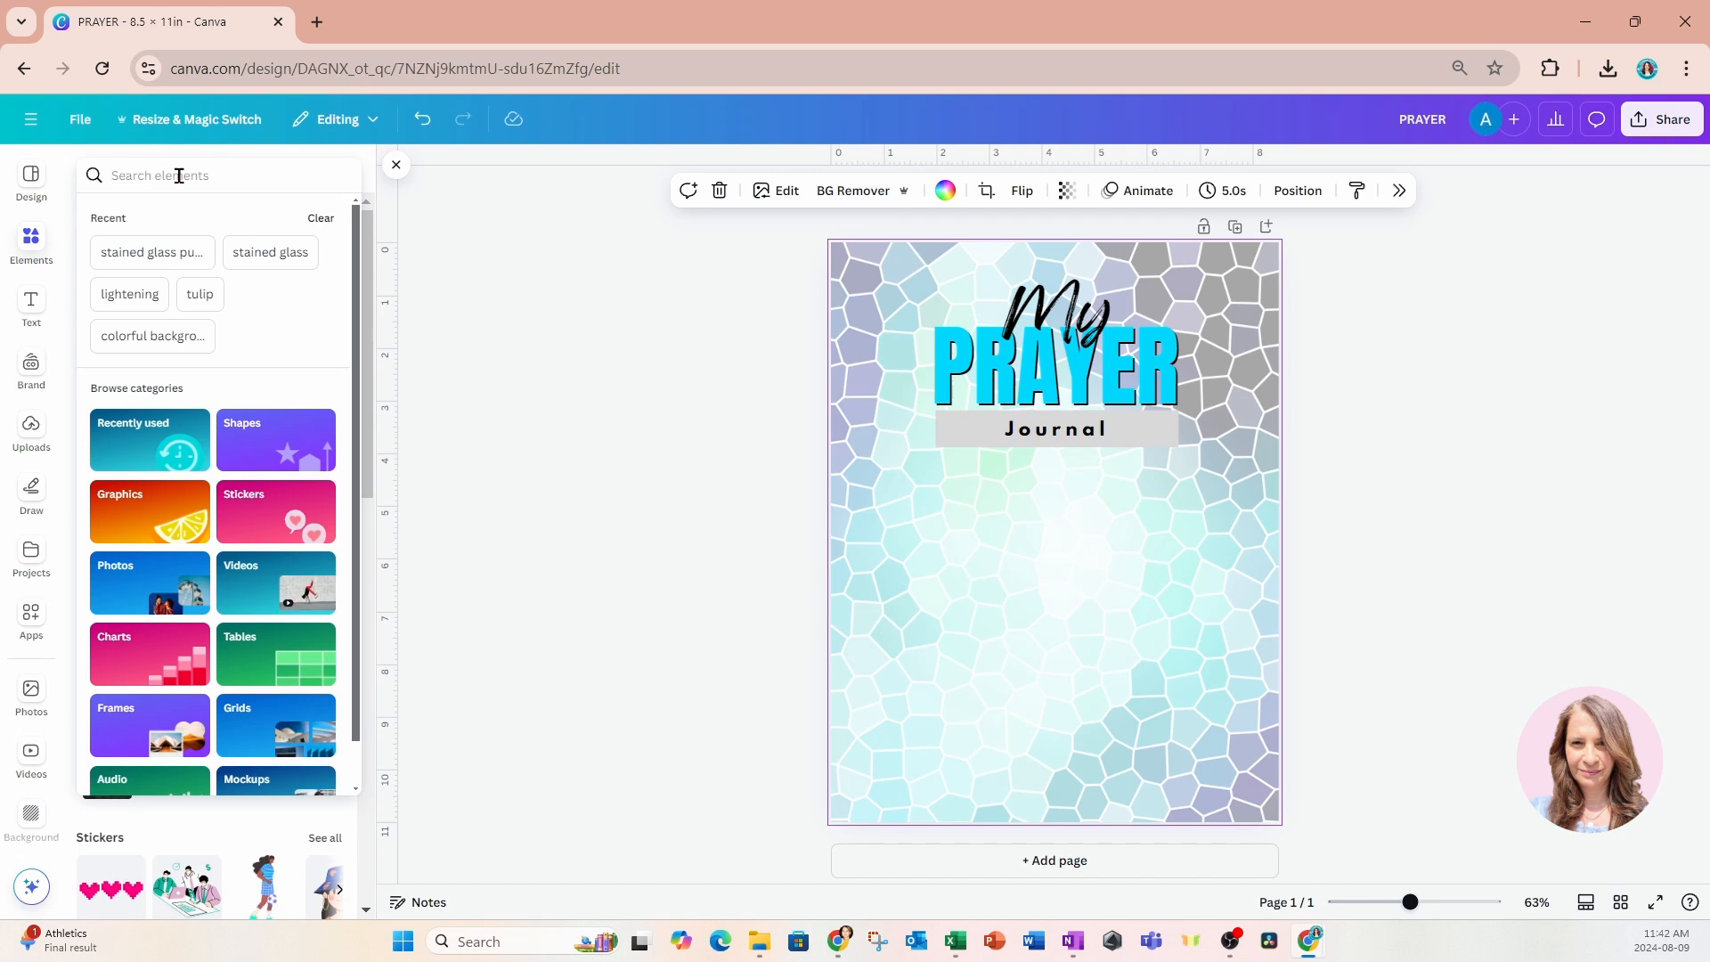
{"action": "type", "text": "cross"}
{"action": "key", "text": "Return"}
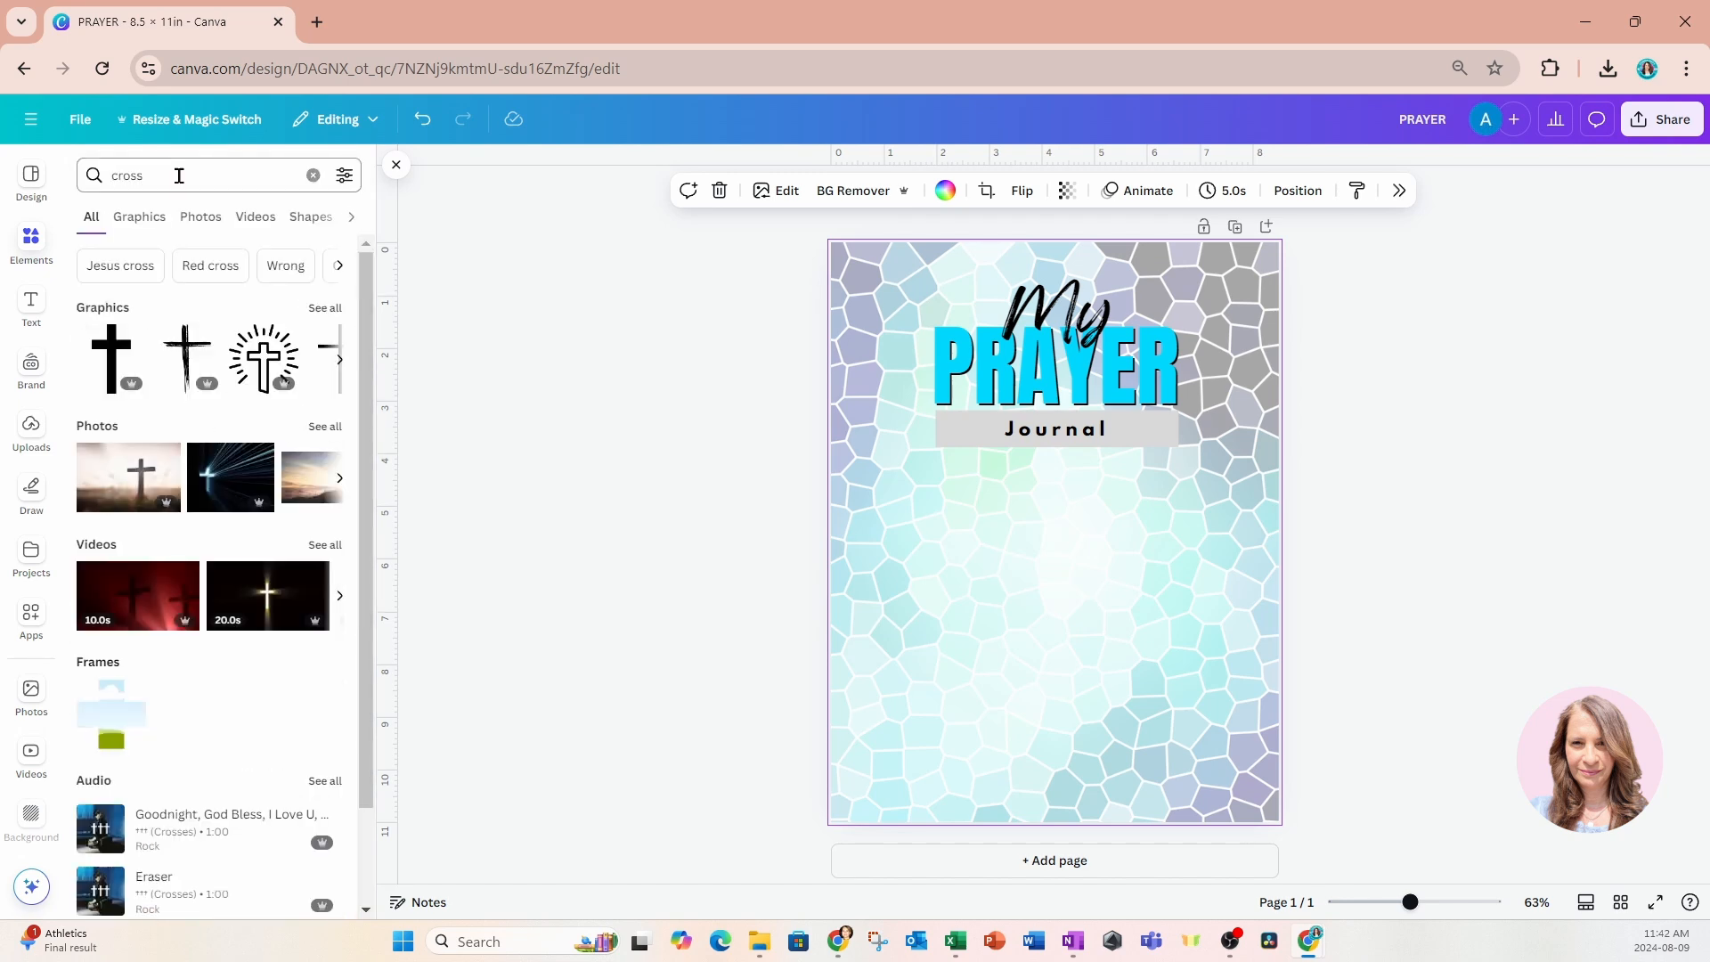
Discard the black brush-stroke cross after trying it on the page, and show all cross graphics.
{"action": "left_click", "coordinate": [186, 363]}
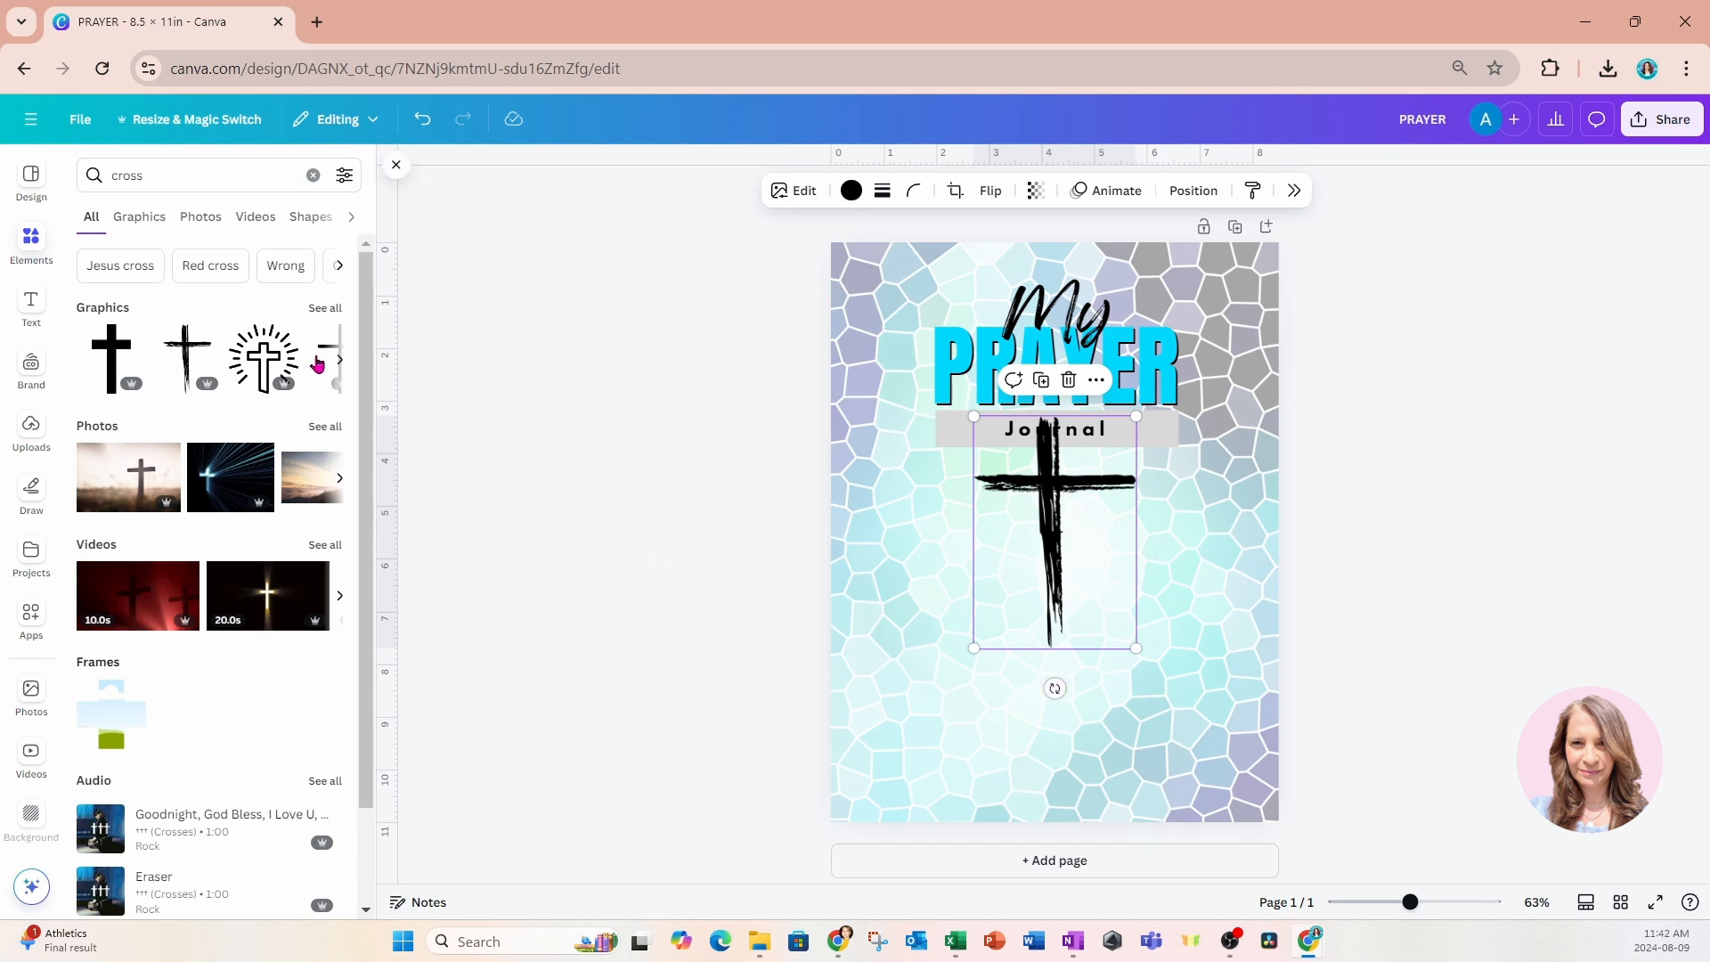
{"action": "left_click", "coordinate": [1069, 381]}
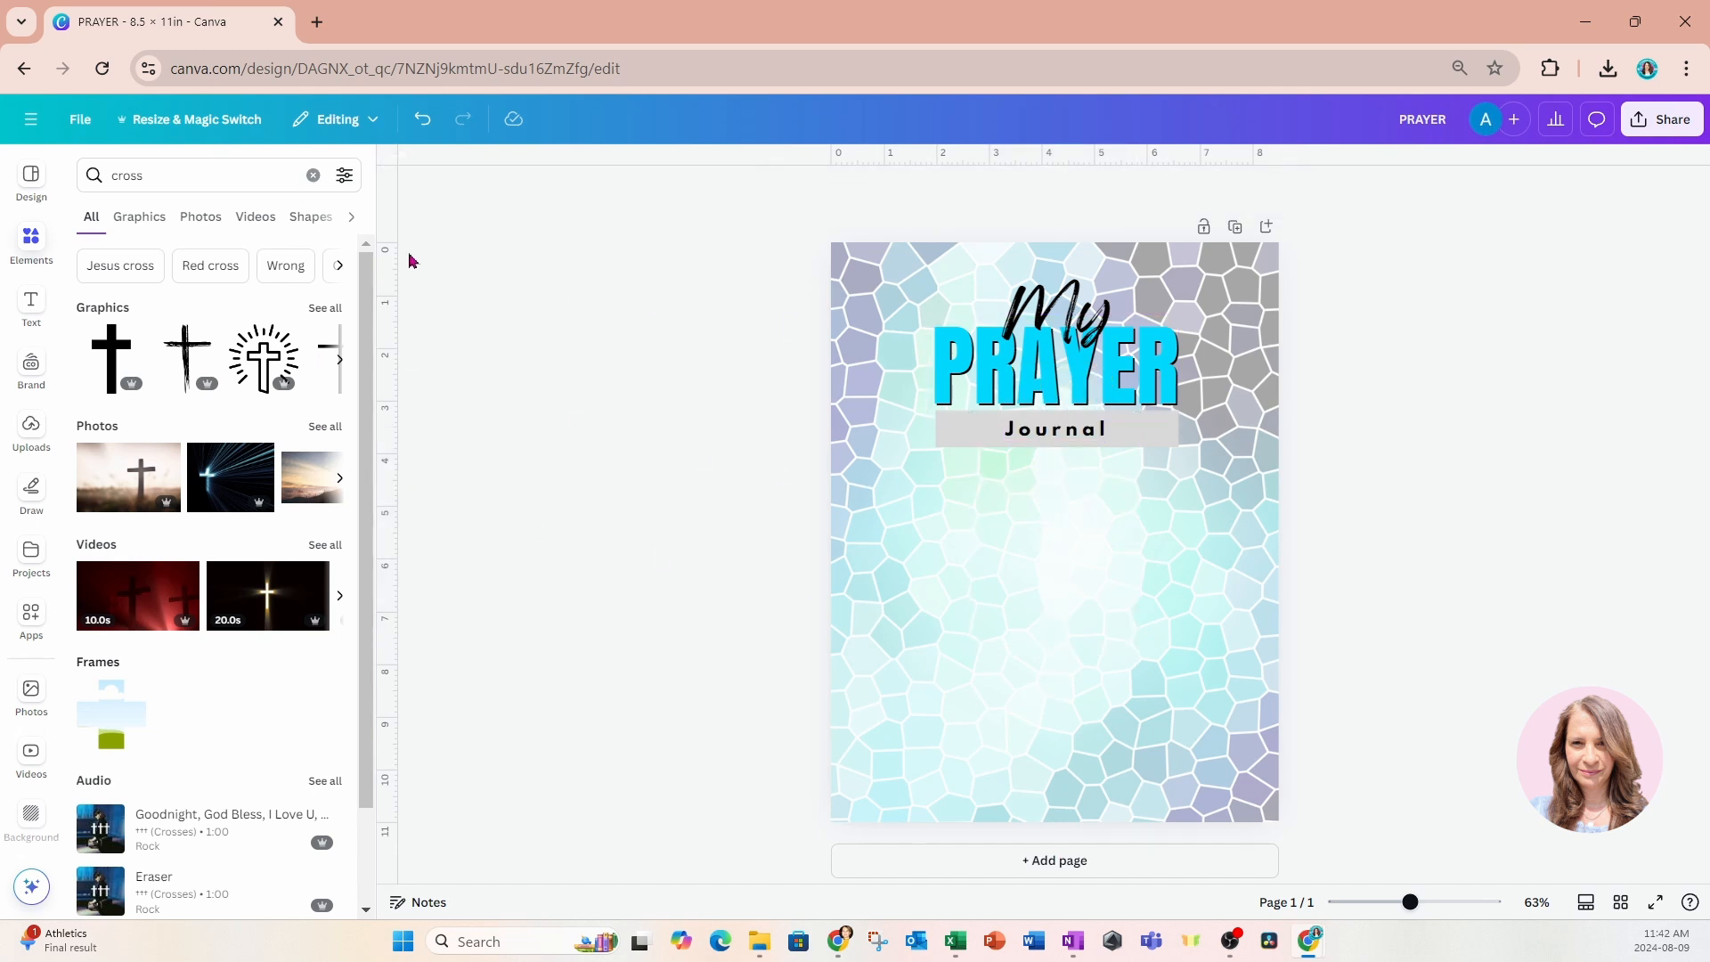
{"action": "left_click", "coordinate": [340, 311]}
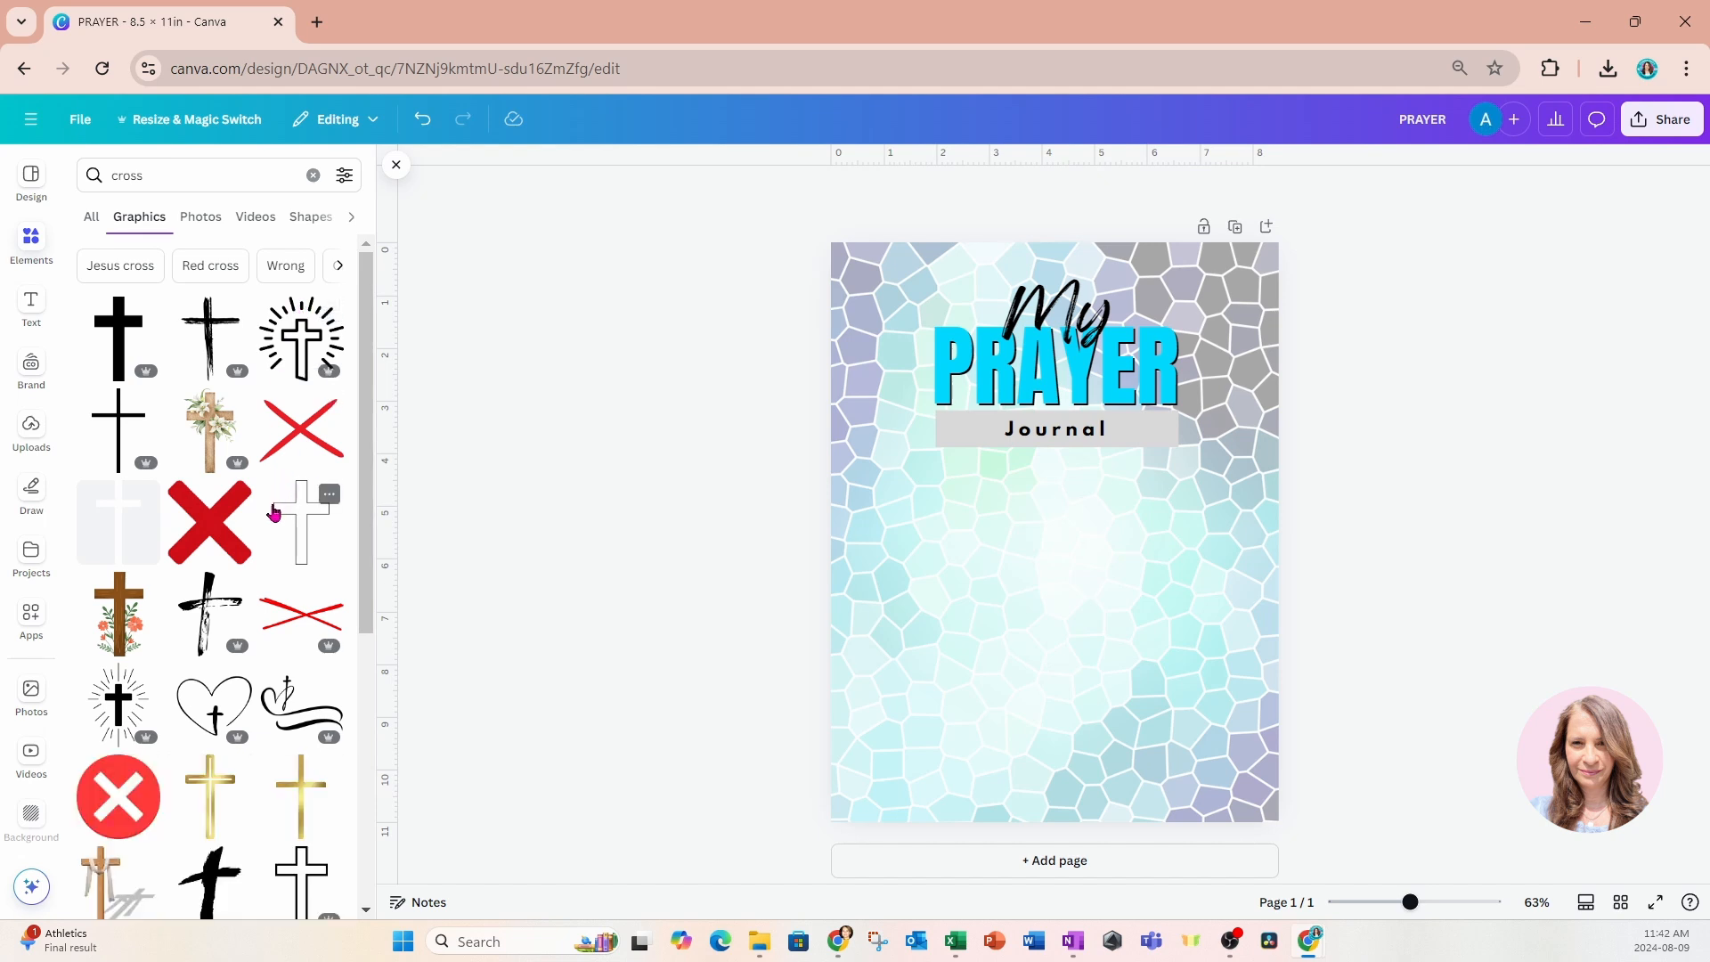
Add the black ink-splattered grunge cross from the cross graphics to the page.
{"action": "scroll", "coordinate": [267, 703], "scroll_direction": "down", "scroll_amount": 3}
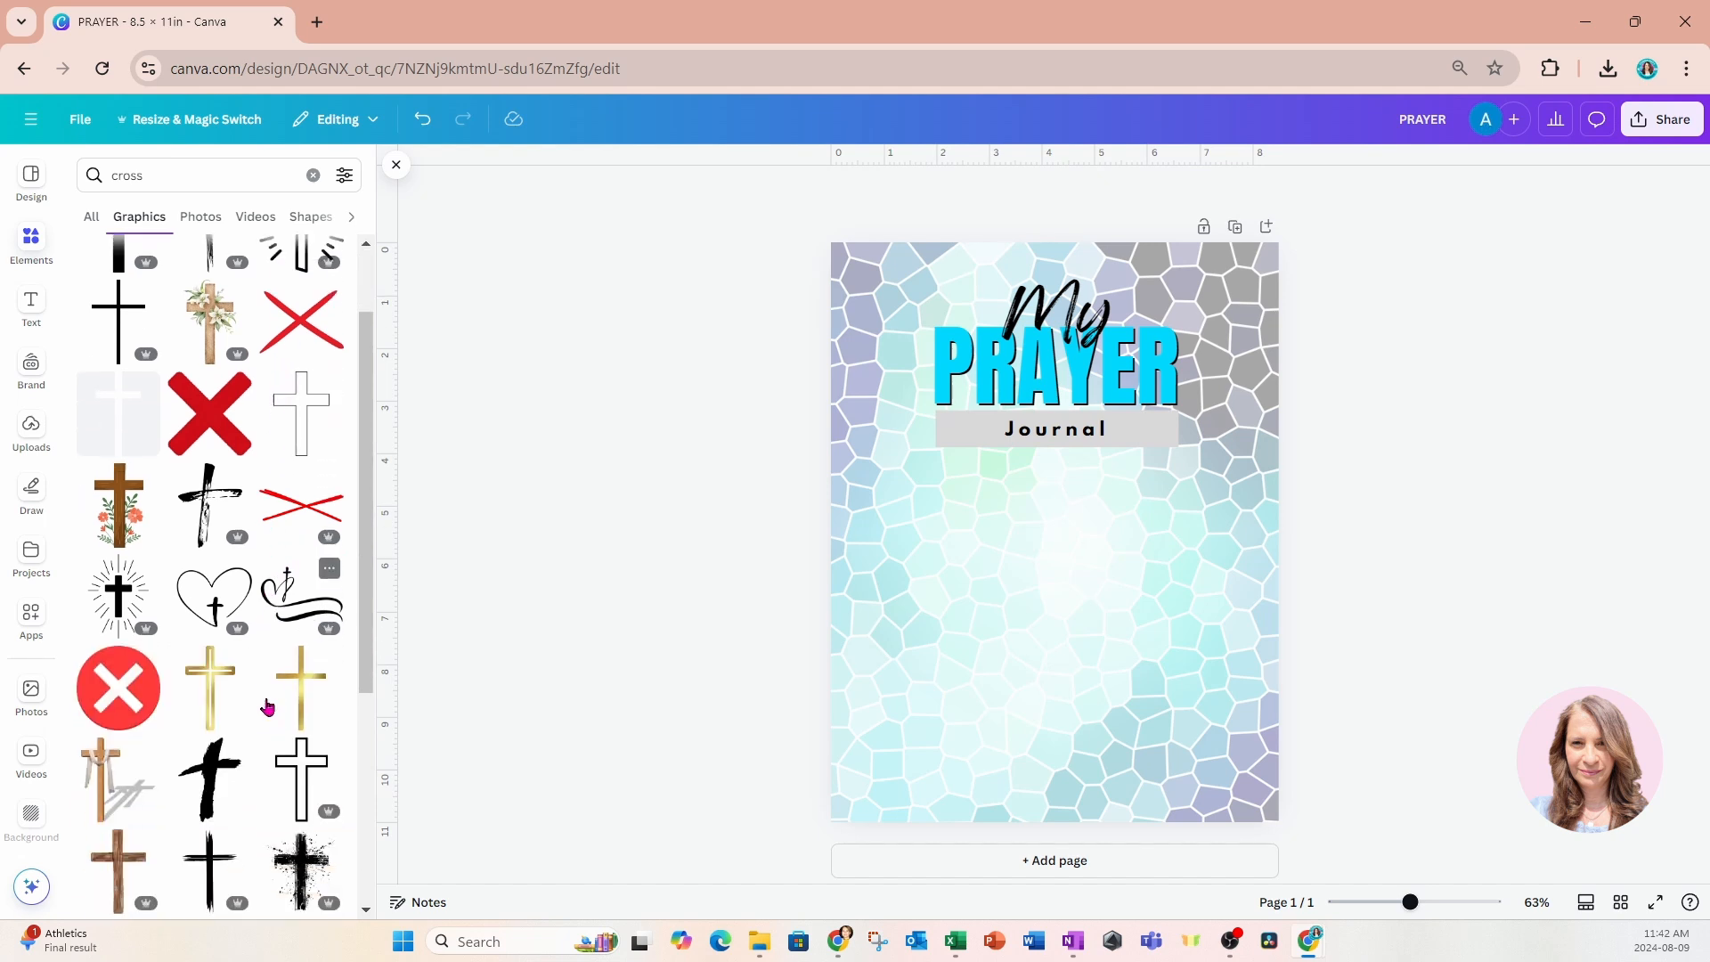
{"action": "scroll", "coordinate": [267, 706], "scroll_direction": "down", "scroll_amount": 1}
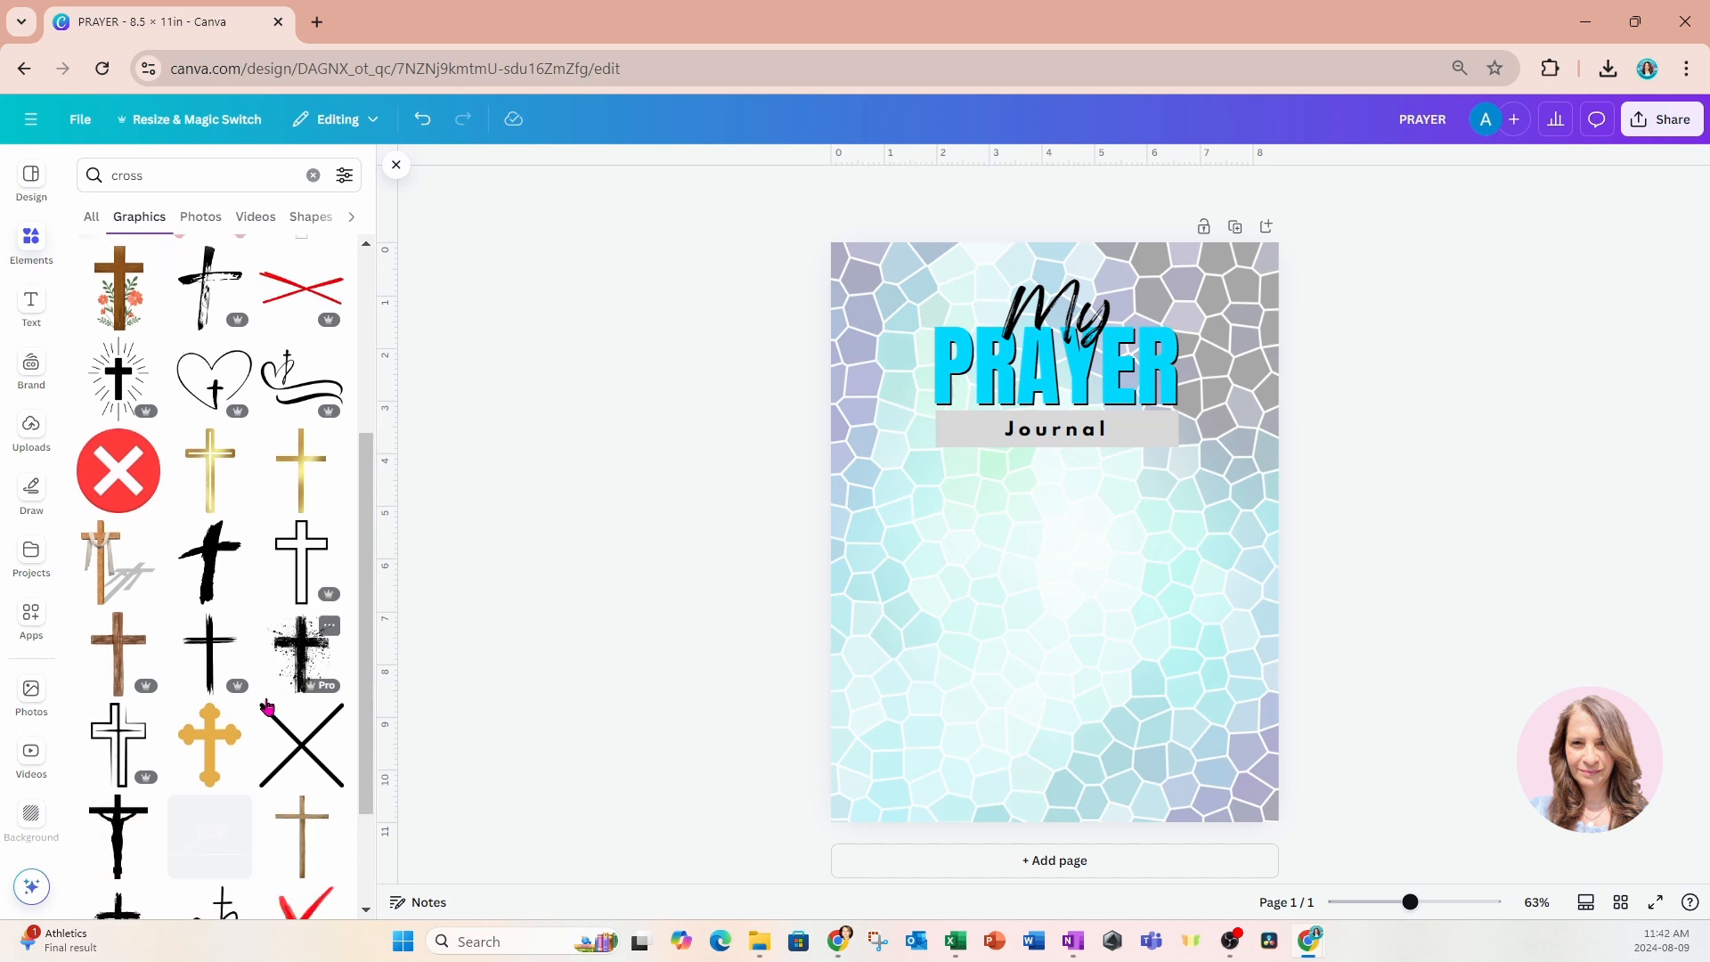
{"action": "left_click", "coordinate": [295, 656]}
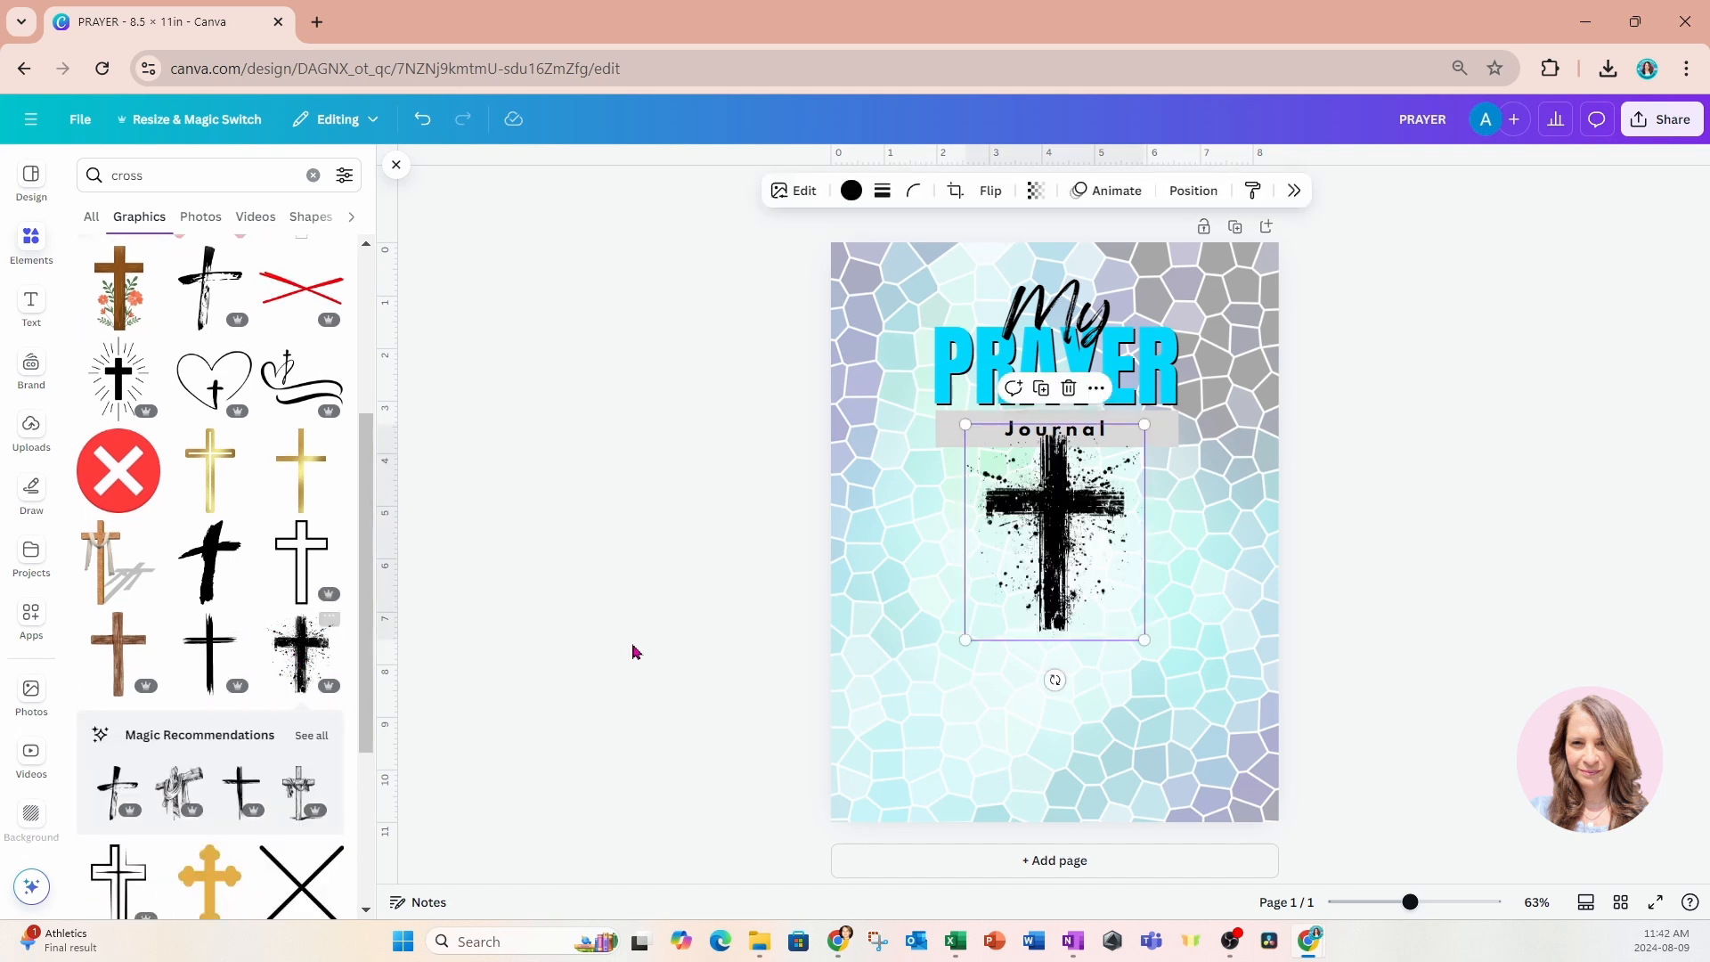
Tilt the splattered cross to lean right and enlarge it to span the whole page behind the title.
{"action": "left_click_drag", "start_coordinate": [1053, 681], "coordinate": [974, 688]}
{"action": "left_click_drag", "start_coordinate": [1081, 499], "coordinate": [1029, 672]}
{"action": "left_click_drag", "start_coordinate": [961, 571], "coordinate": [841, 192]}
{"action": "left_click_drag", "start_coordinate": [973, 617], "coordinate": [1068, 672]}
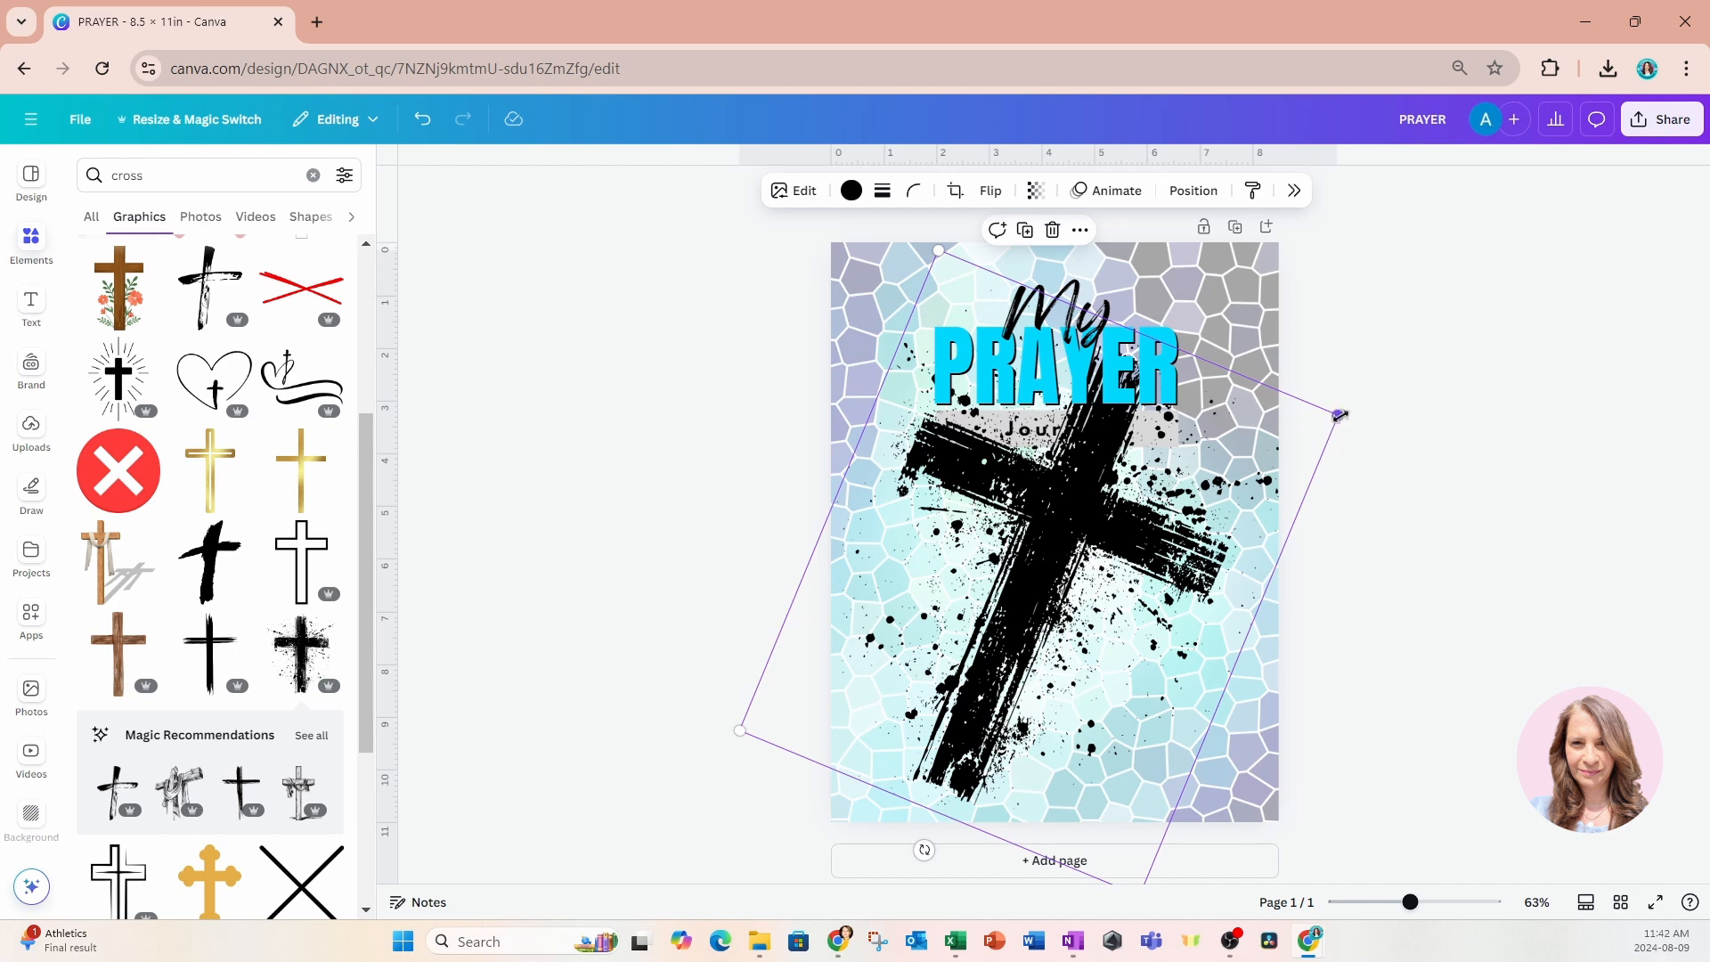
{"action": "left_click_drag", "start_coordinate": [1338, 415], "coordinate": [1472, 338]}
{"action": "left_click_drag", "start_coordinate": [1100, 588], "coordinate": [1072, 559]}
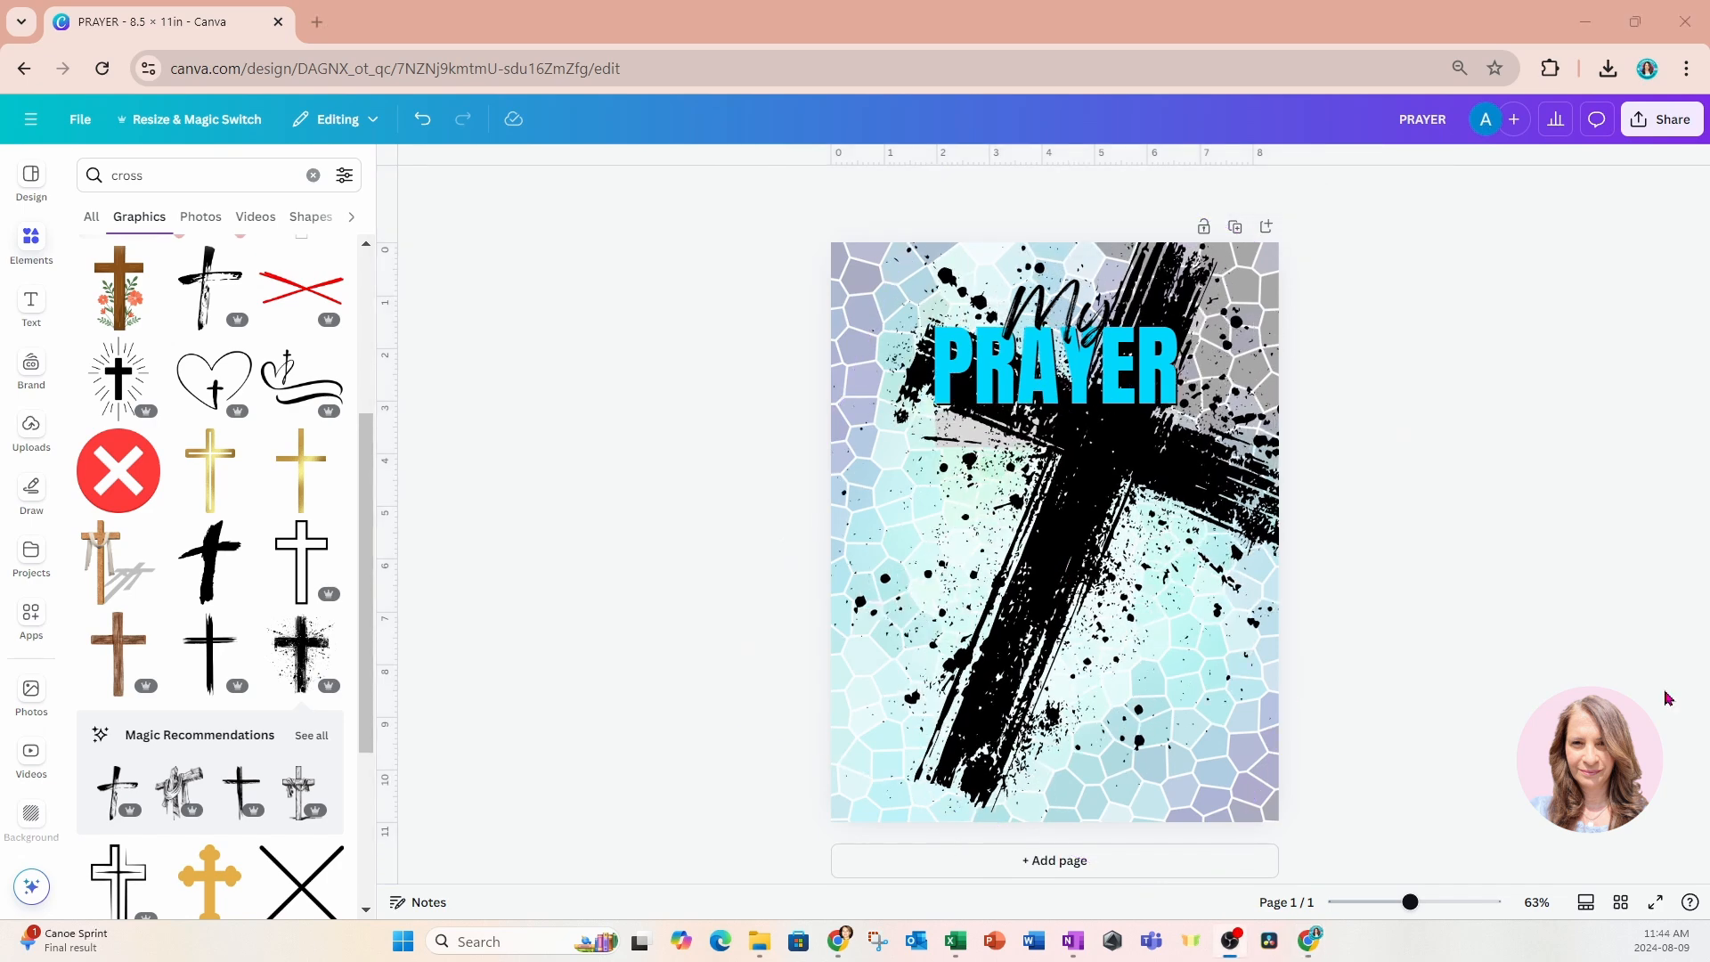
Recolor the large splattered cross white.
{"action": "left_click", "coordinate": [1101, 664]}
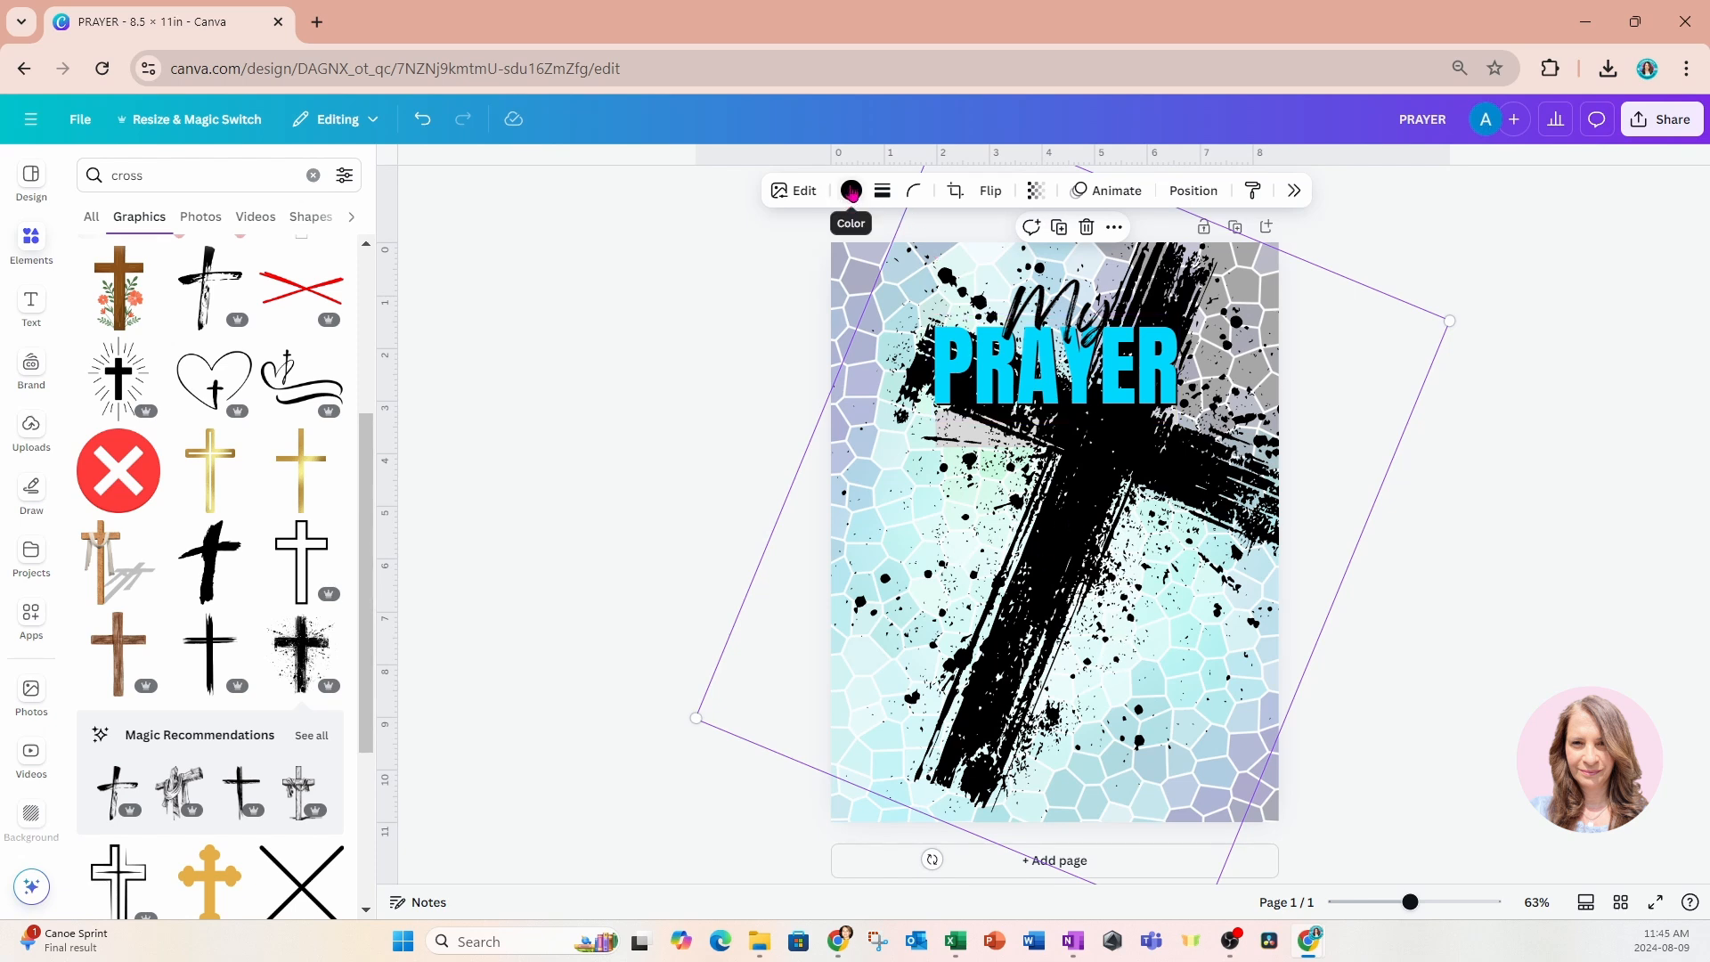
{"action": "left_click", "coordinate": [851, 192]}
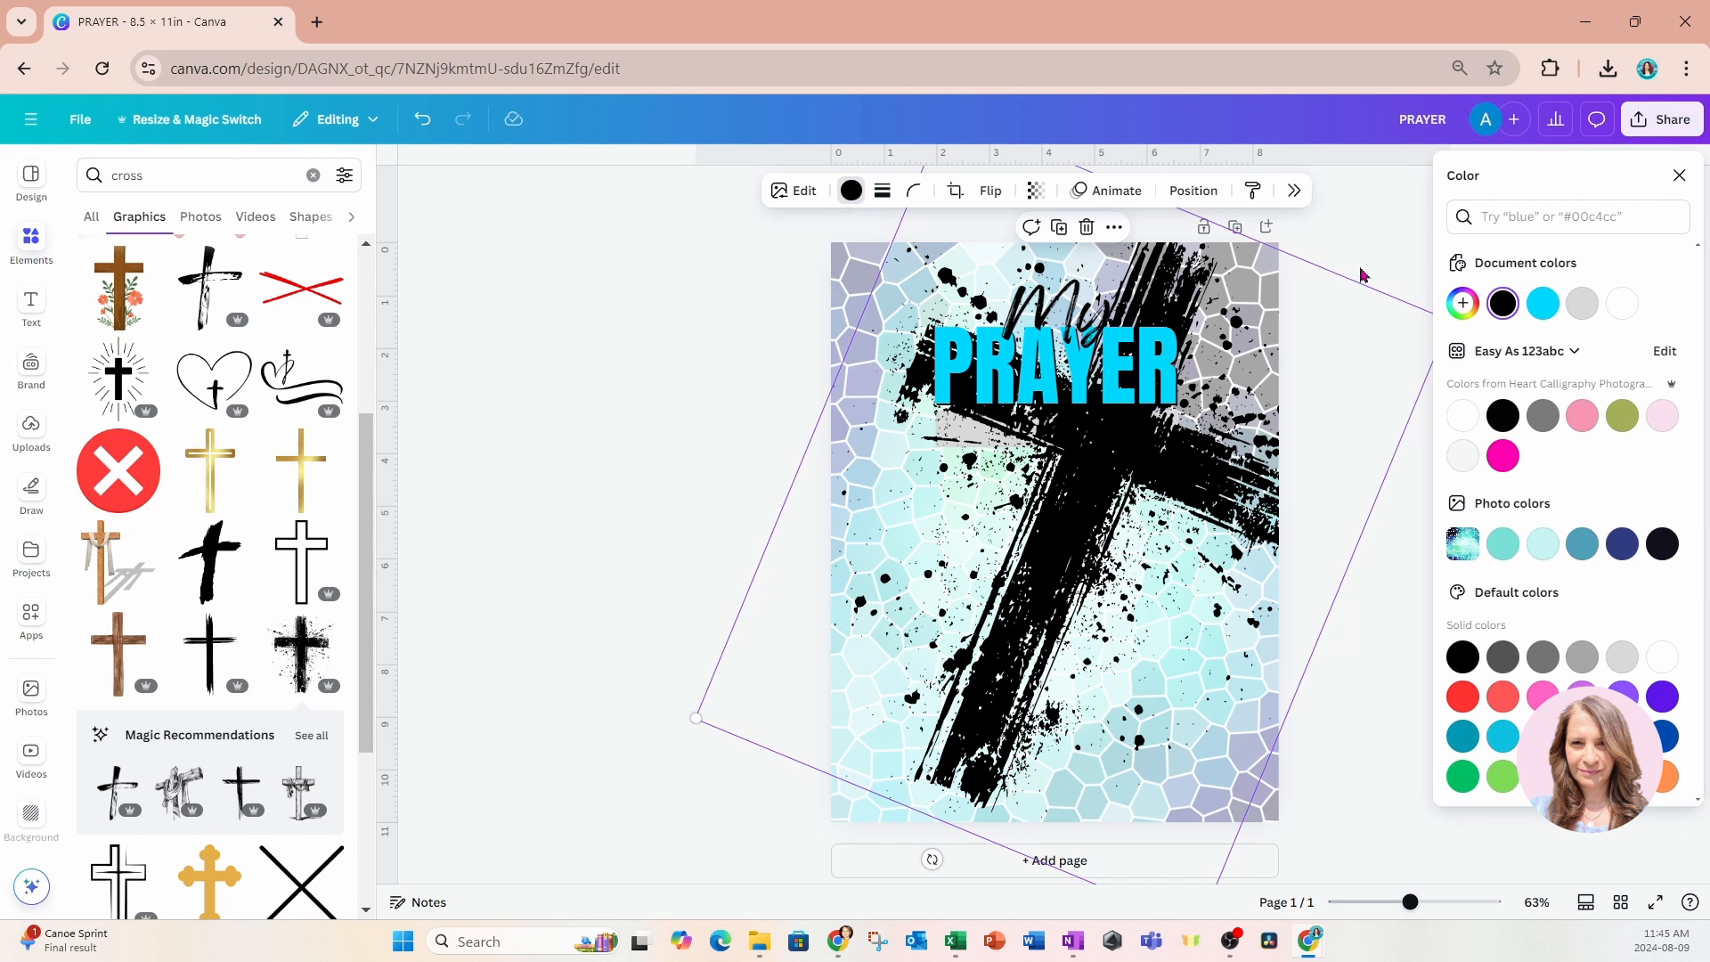
{"action": "left_click", "coordinate": [1461, 415]}
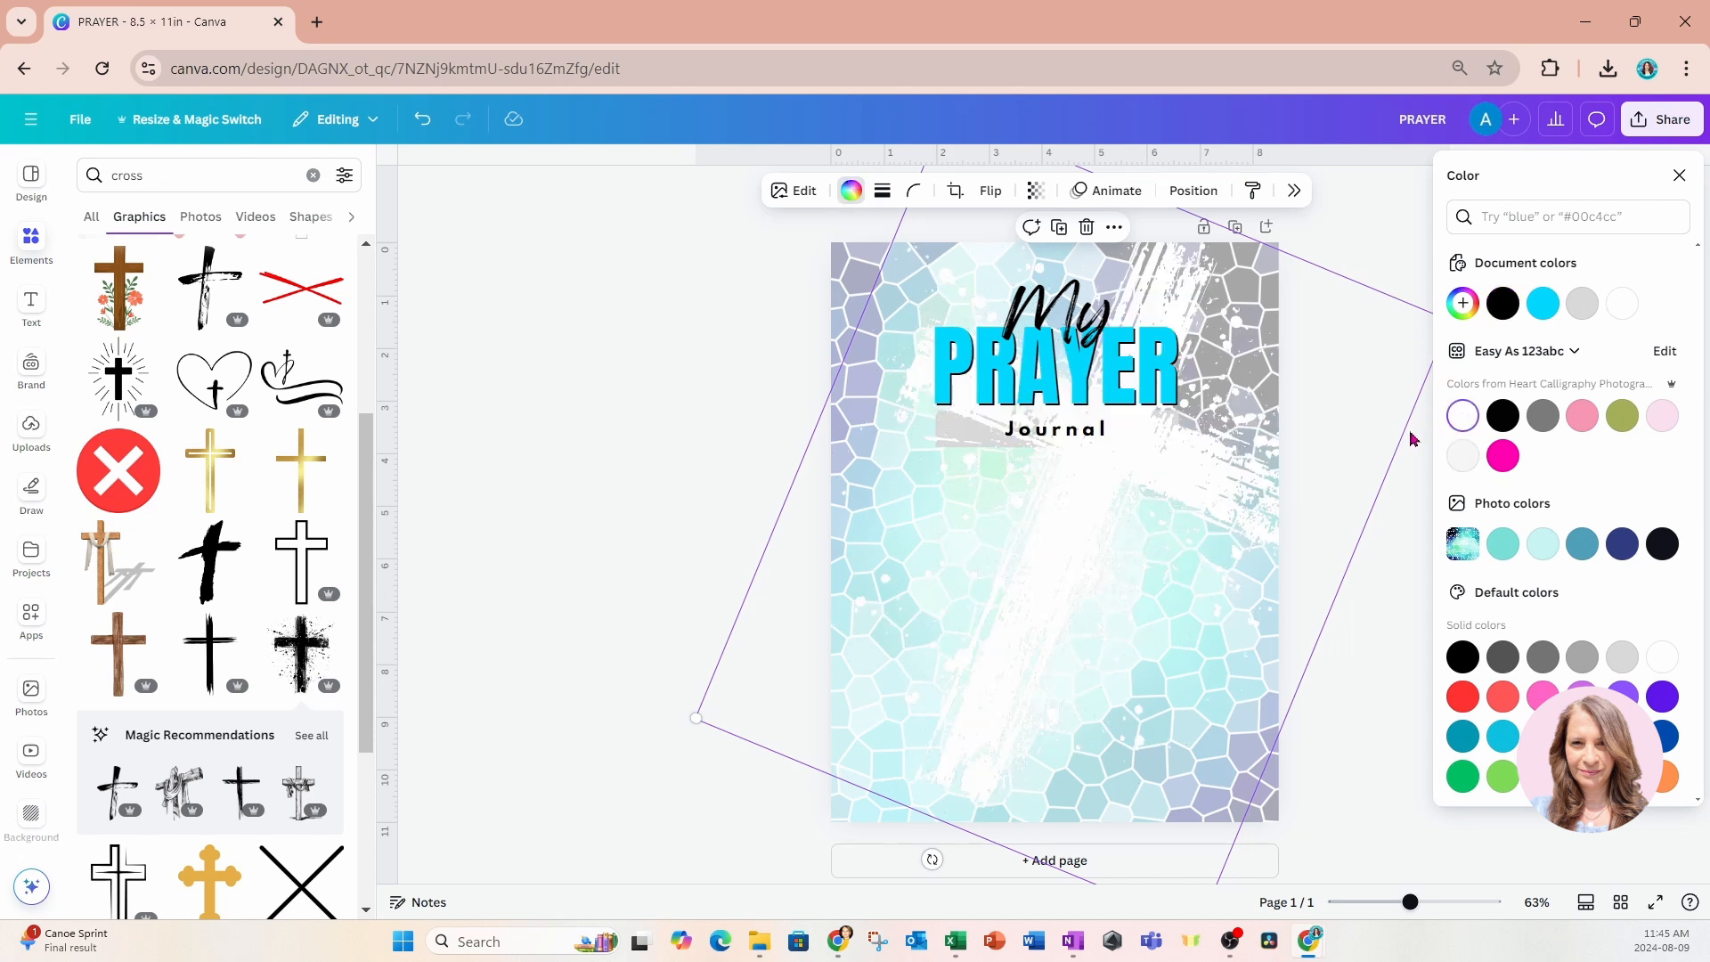
Apply a Drop shadow effect to the white cross and shift it slightly toward the page's left edge.
{"action": "left_click", "coordinate": [796, 190]}
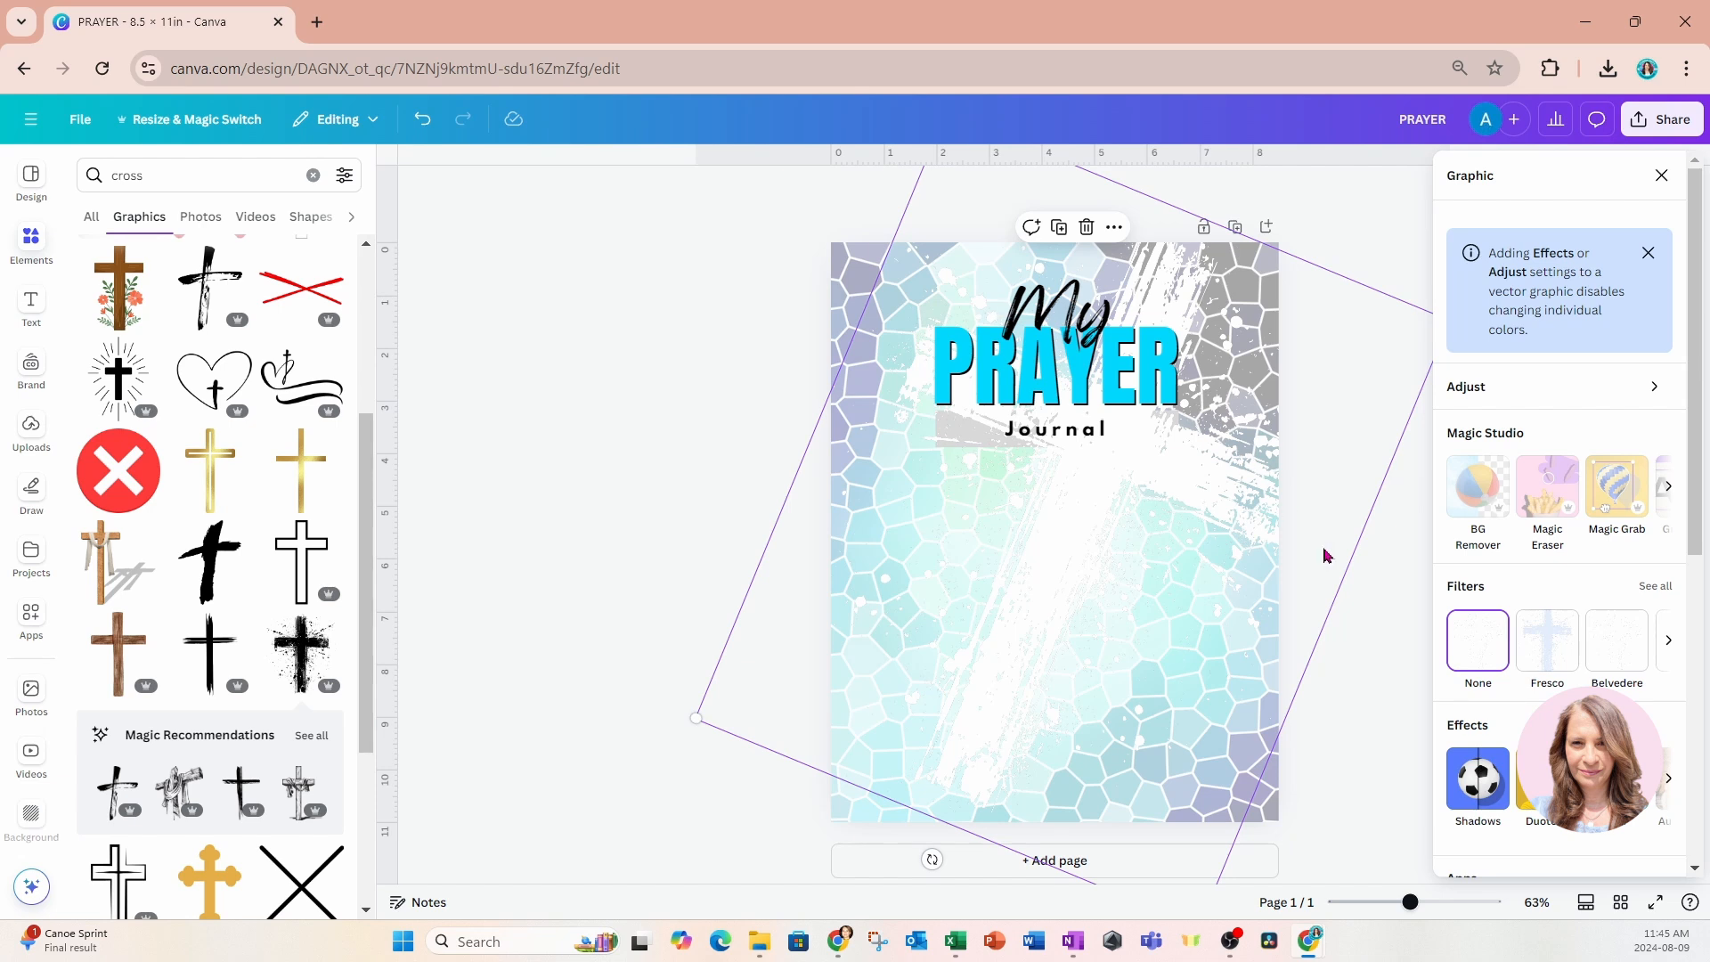
{"action": "left_click", "coordinate": [1479, 782]}
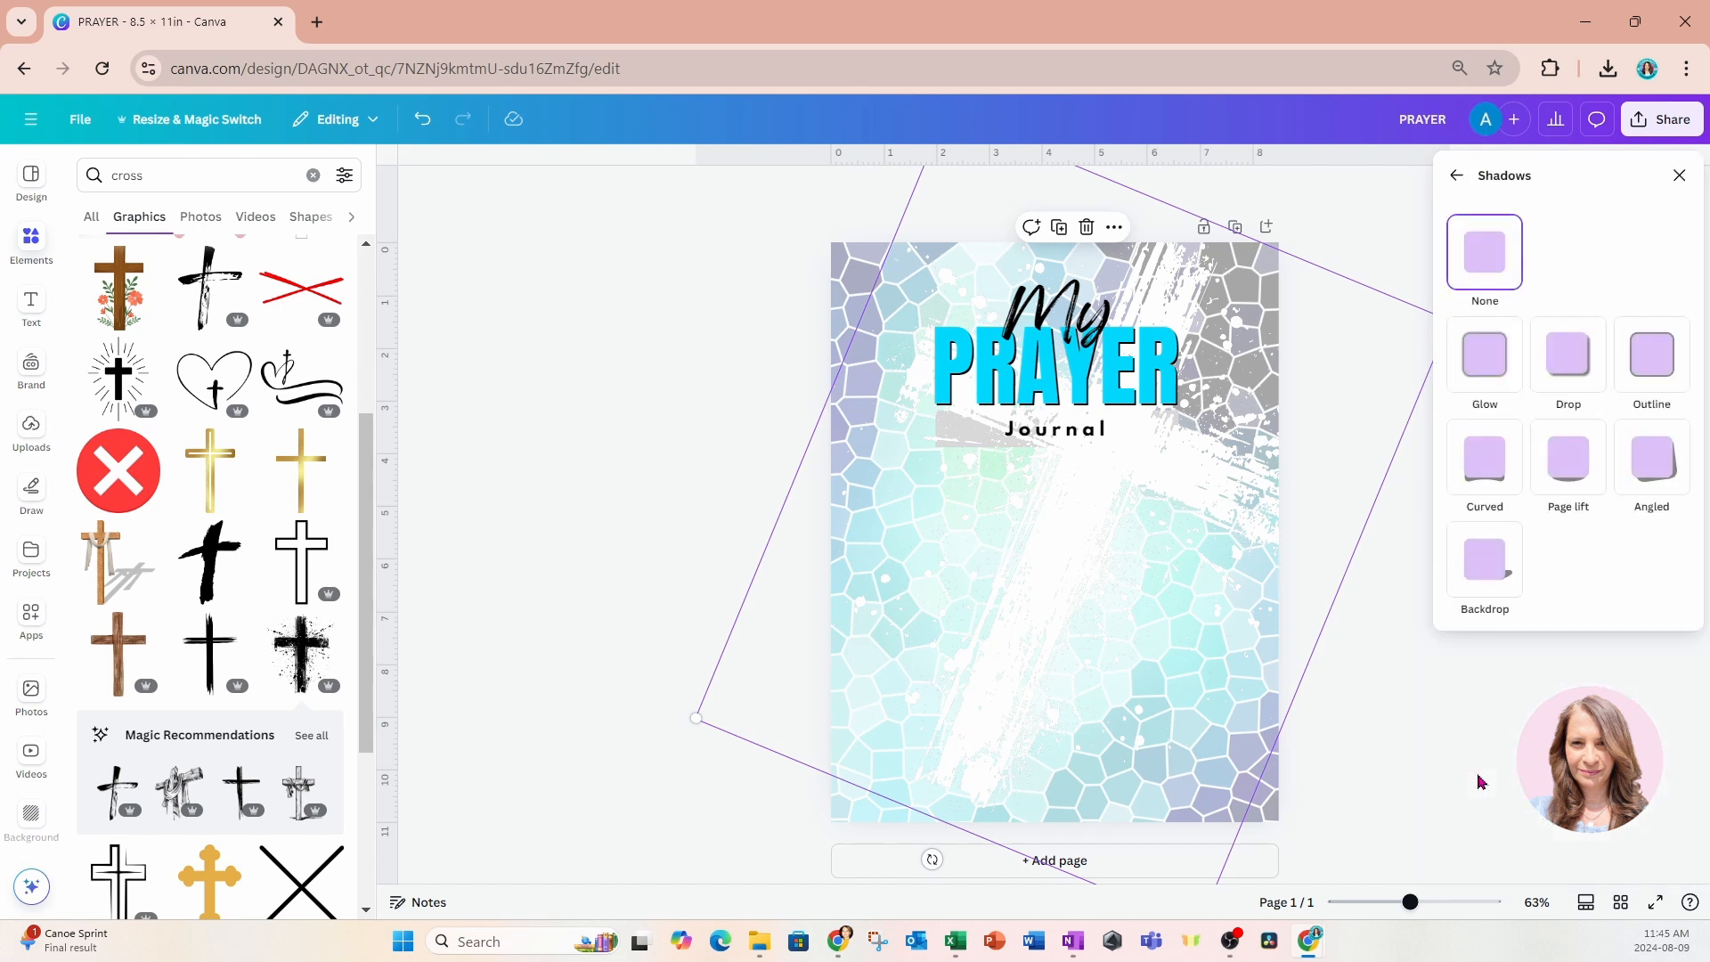
{"action": "left_click", "coordinate": [1571, 359]}
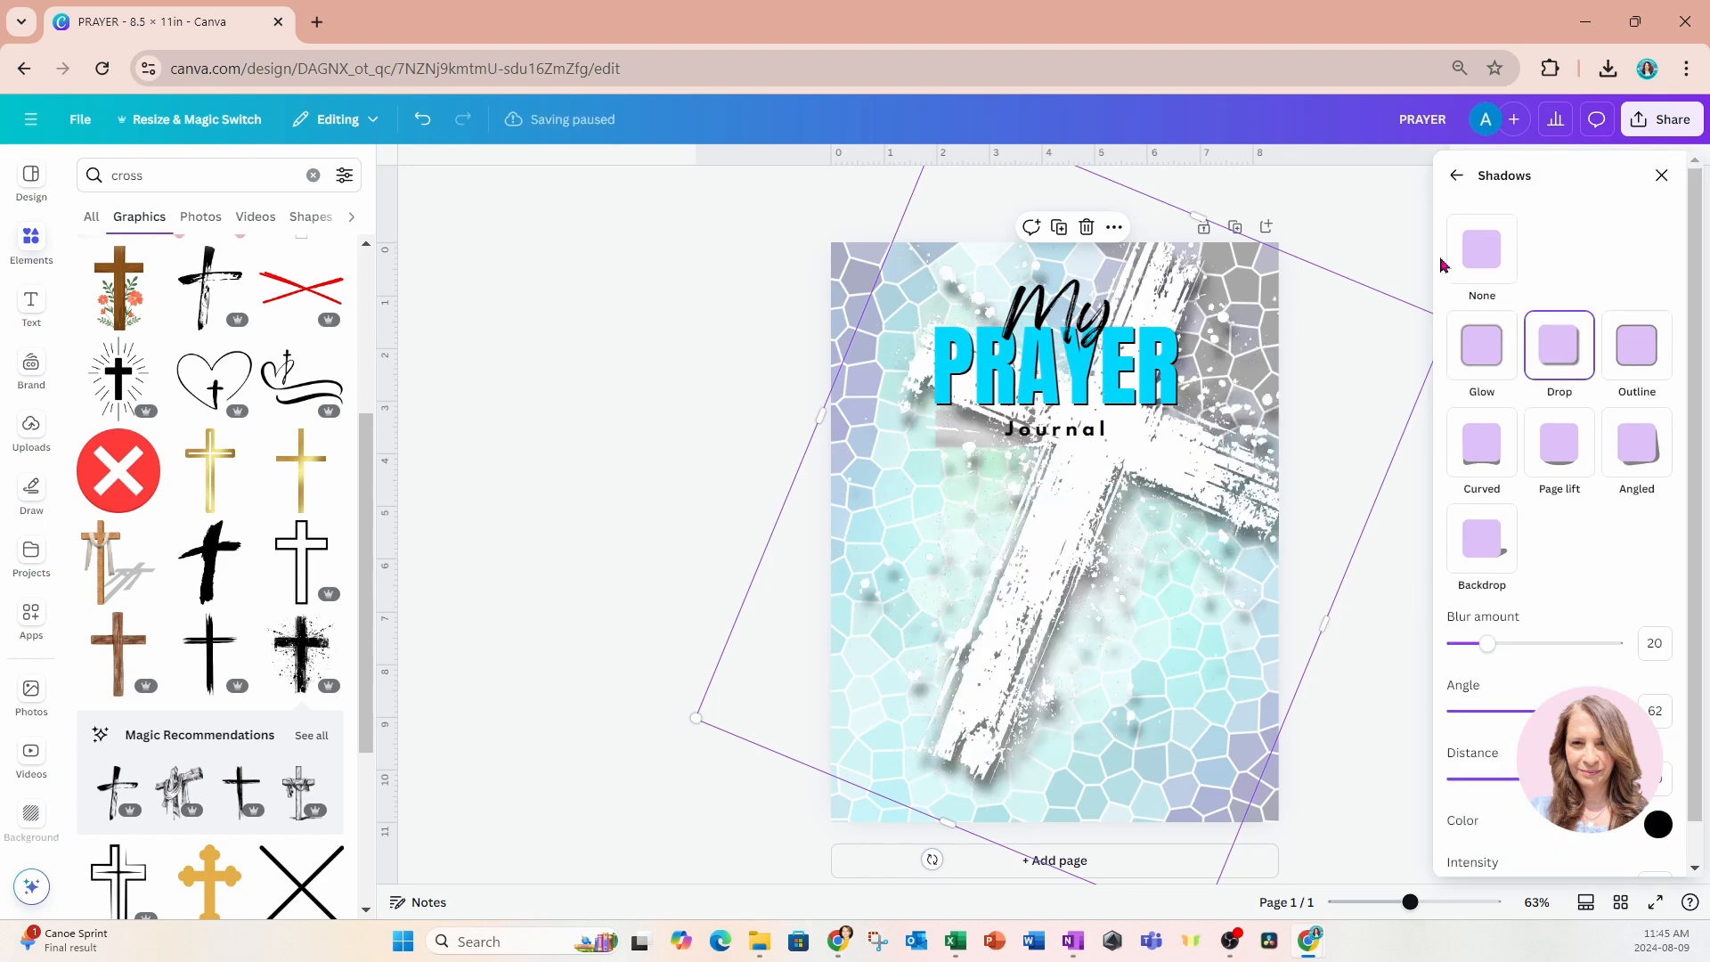
{"action": "left_click", "coordinate": [1398, 213]}
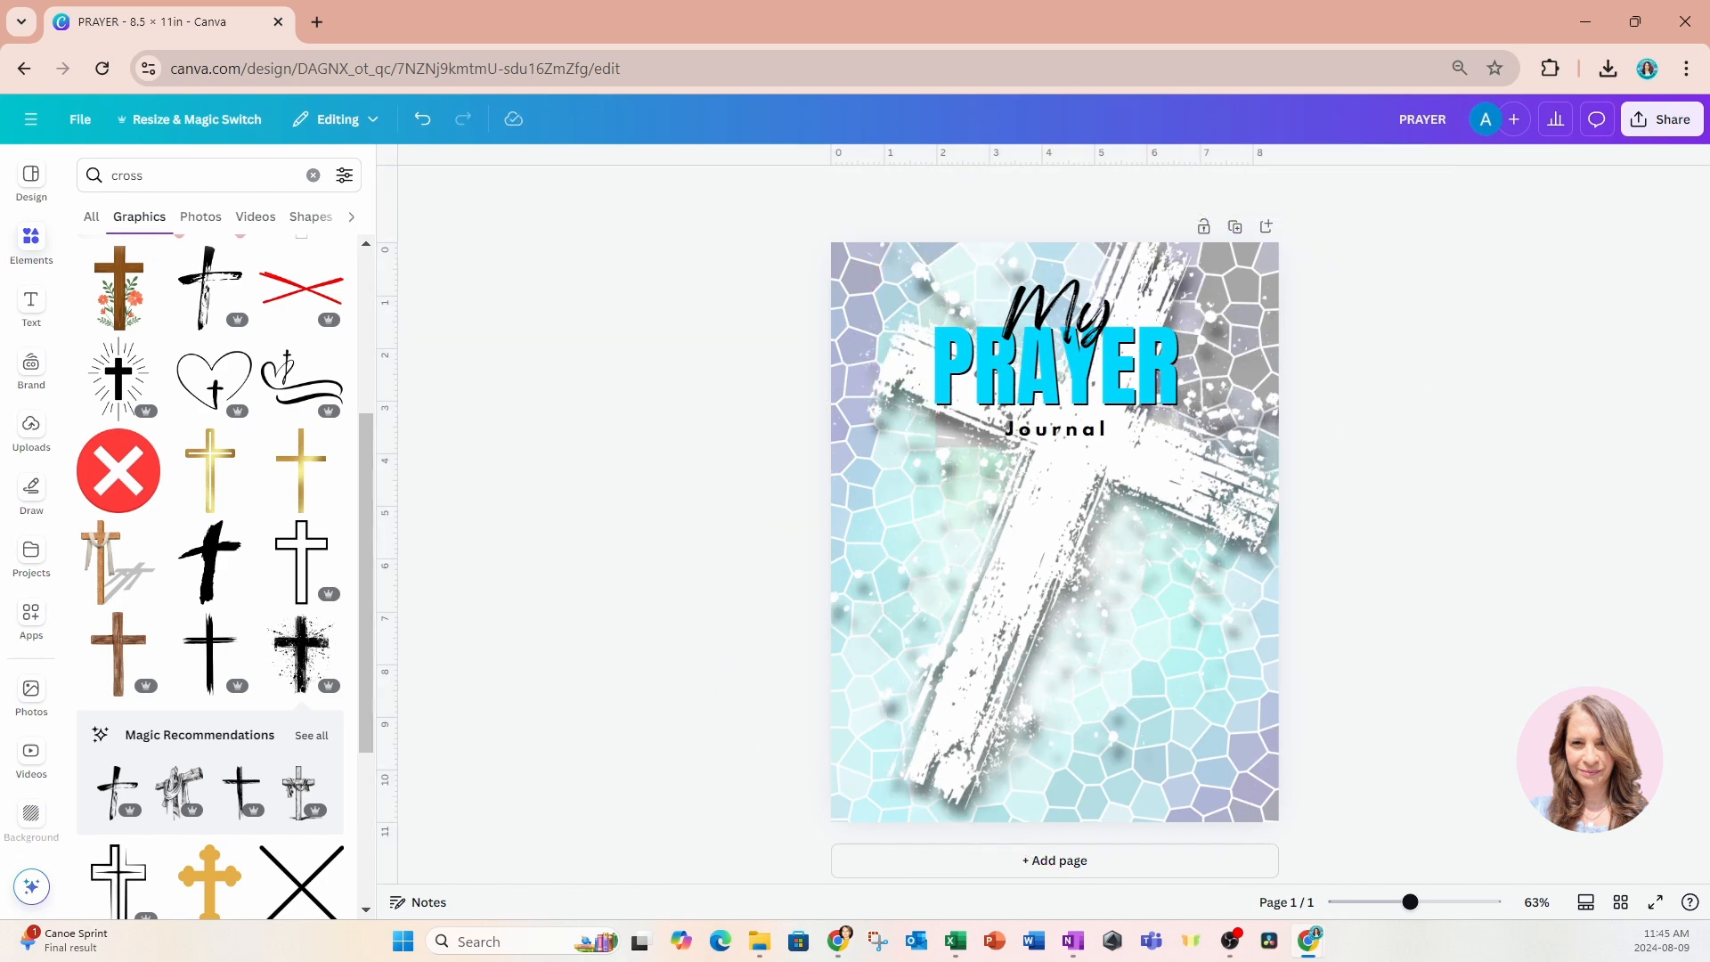
Switch to Copilot and look through the generated images of the teen boy reading a bible.
{"action": "key", "text": "super+c"}
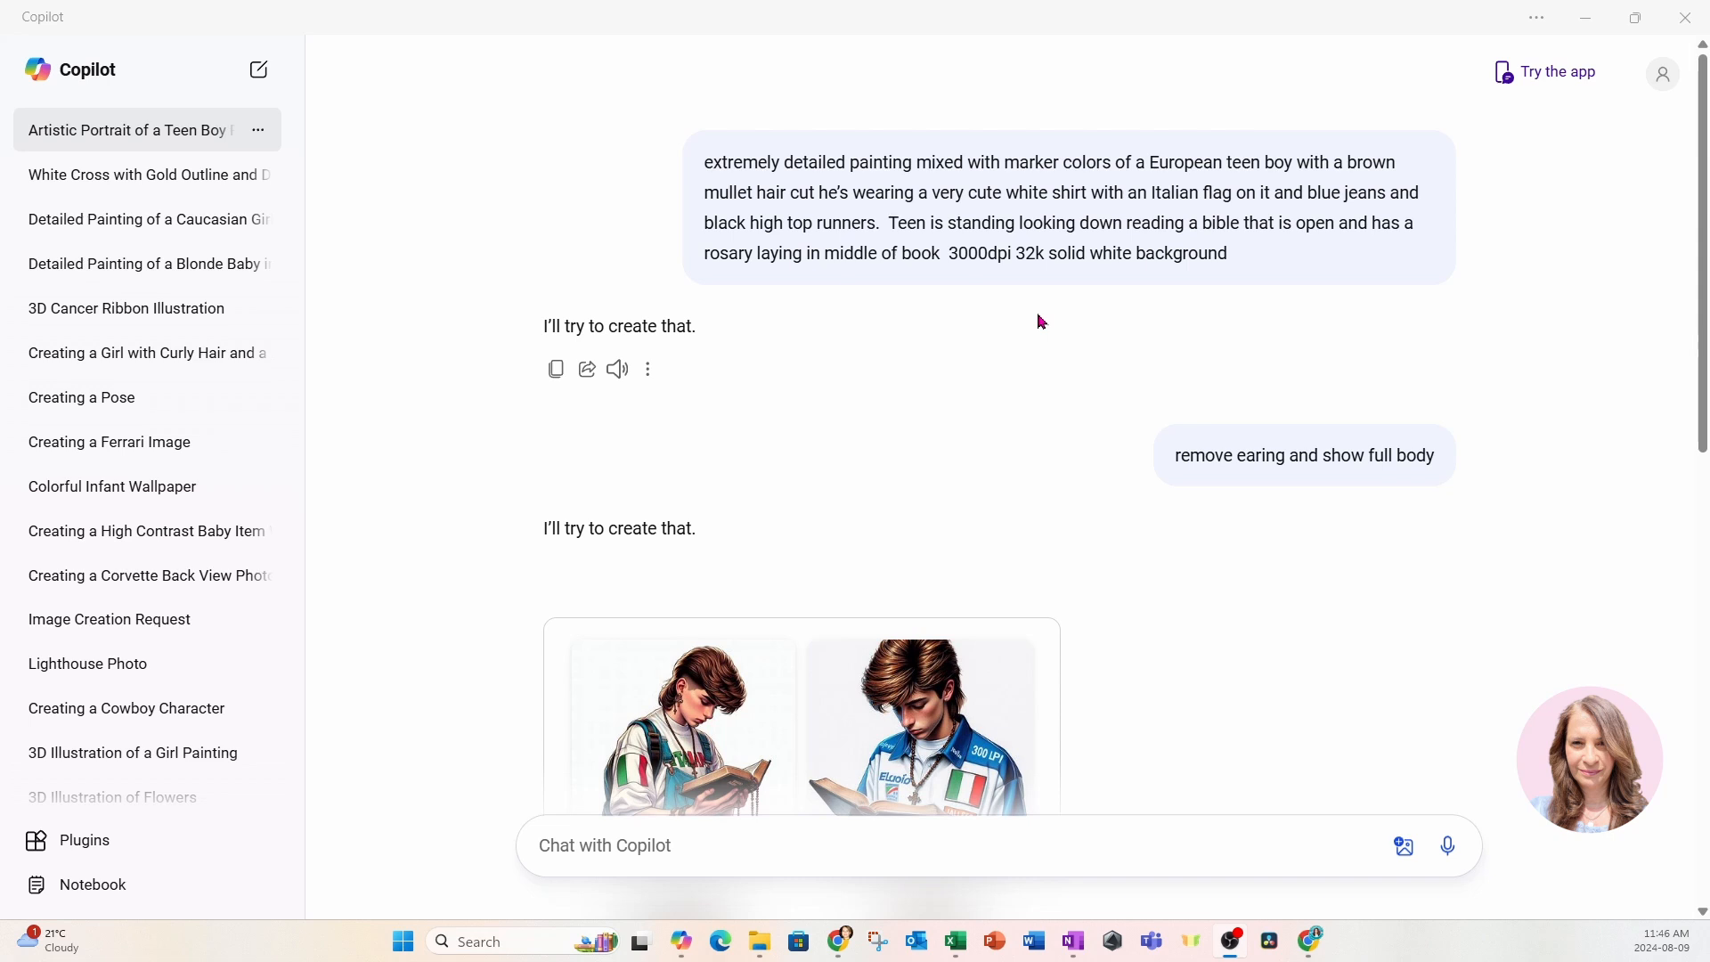
{"action": "scroll", "coordinate": [1042, 321], "scroll_direction": "down", "scroll_amount": 5}
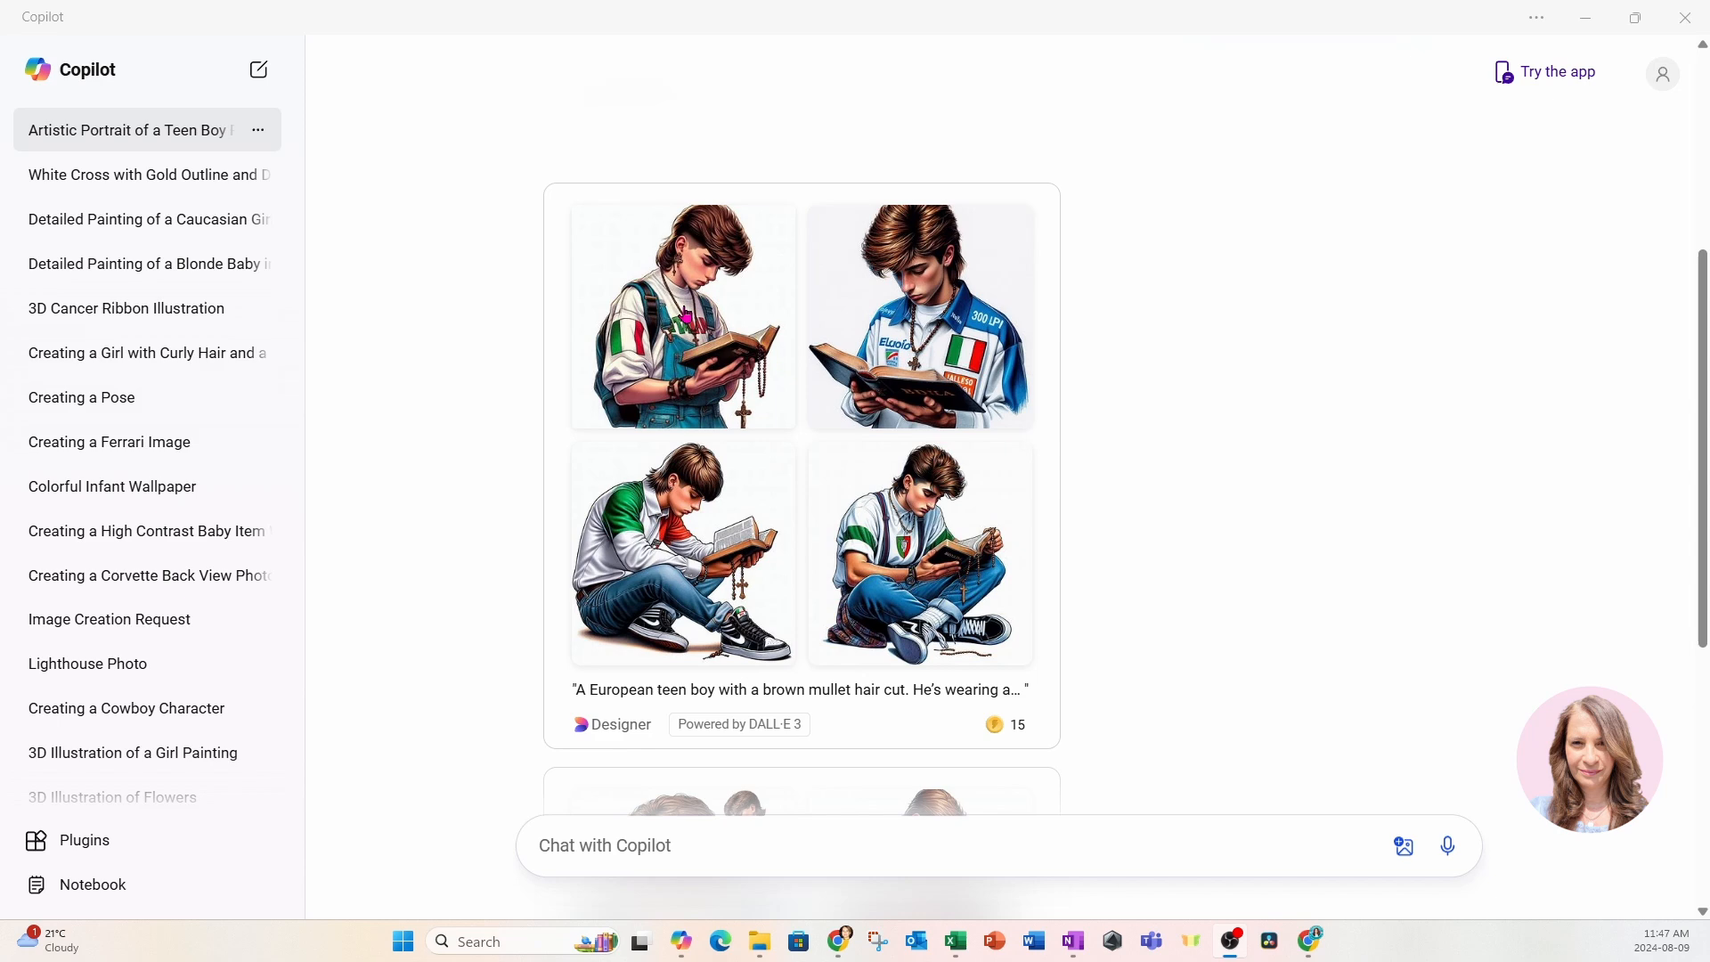
{"action": "scroll", "coordinate": [1355, 344], "scroll_direction": "down", "scroll_amount": 5}
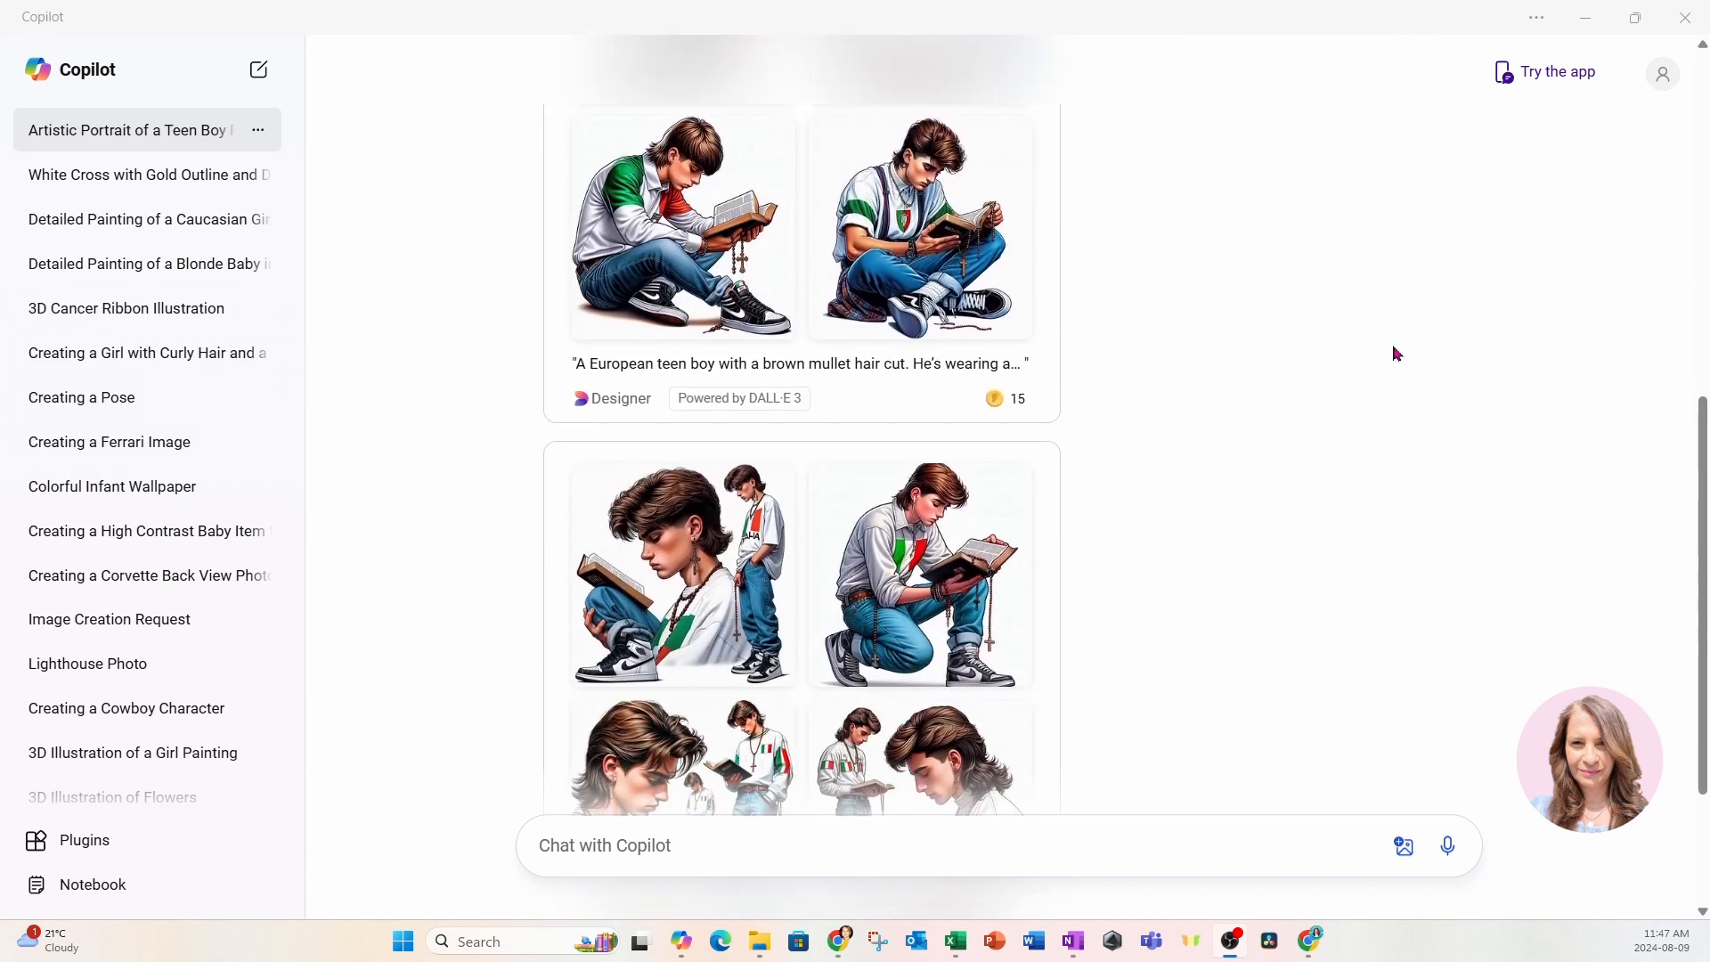
{"action": "scroll", "coordinate": [1395, 356], "scroll_direction": "down", "scroll_amount": 15}
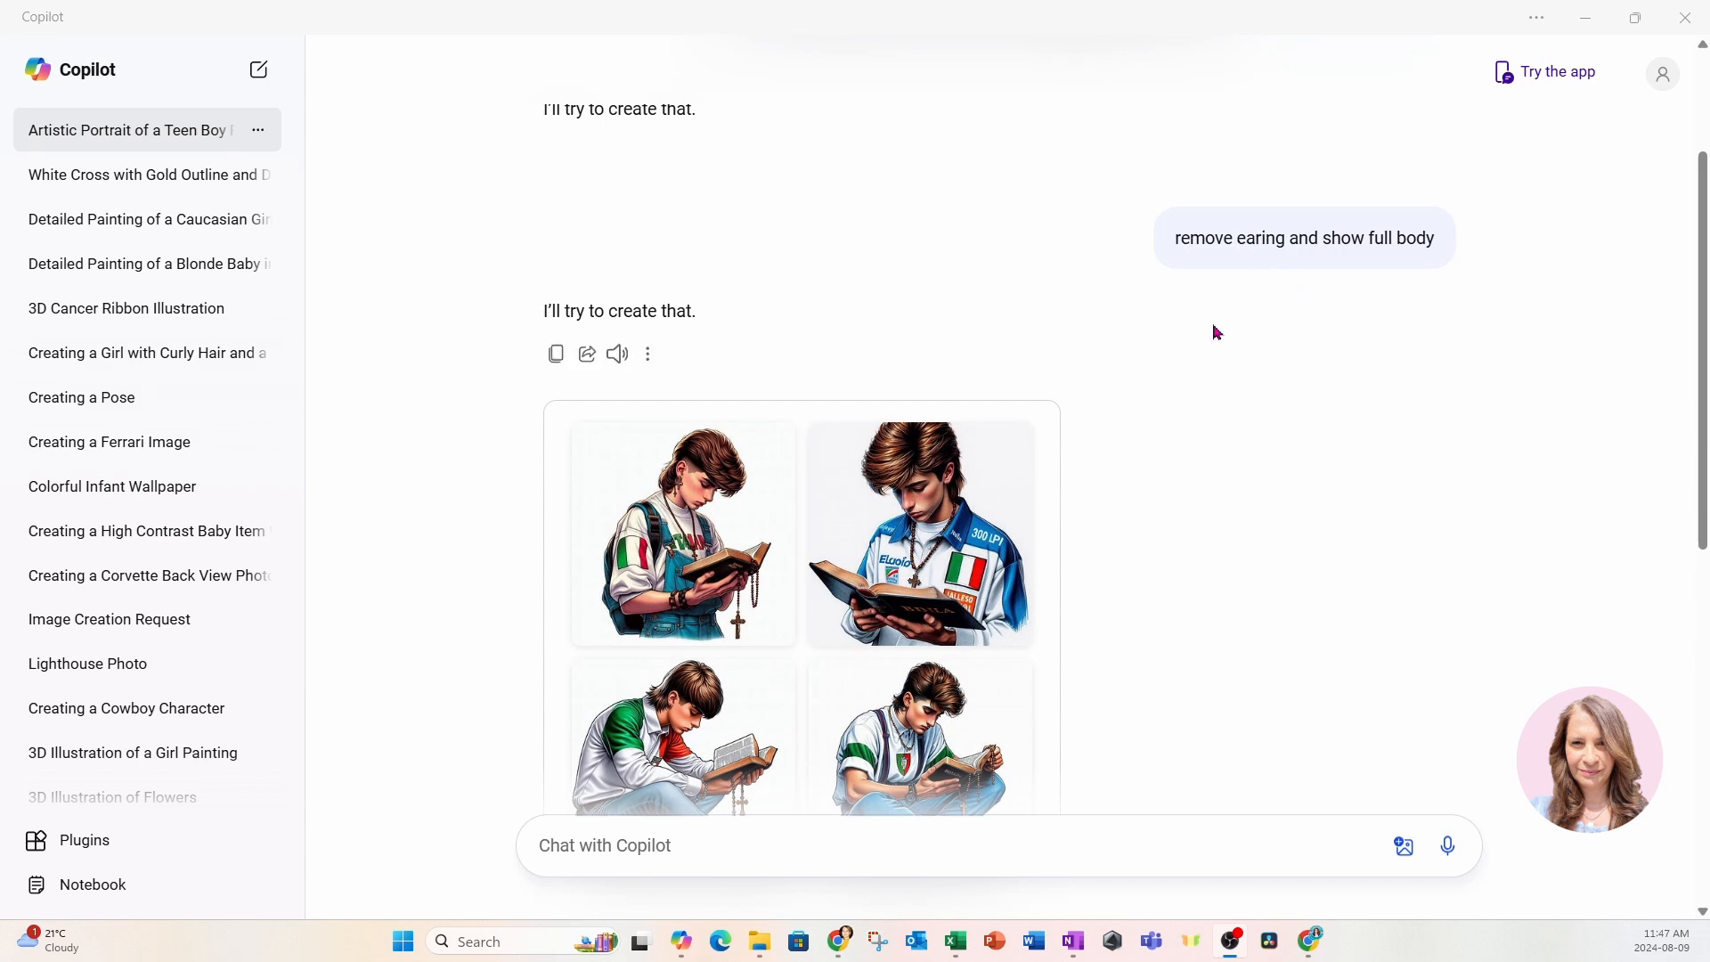
{"action": "scroll", "coordinate": [1237, 412], "scroll_direction": "down", "scroll_amount": 4}
{"action": "scroll", "coordinate": [1241, 414], "scroll_direction": "down", "scroll_amount": 3}
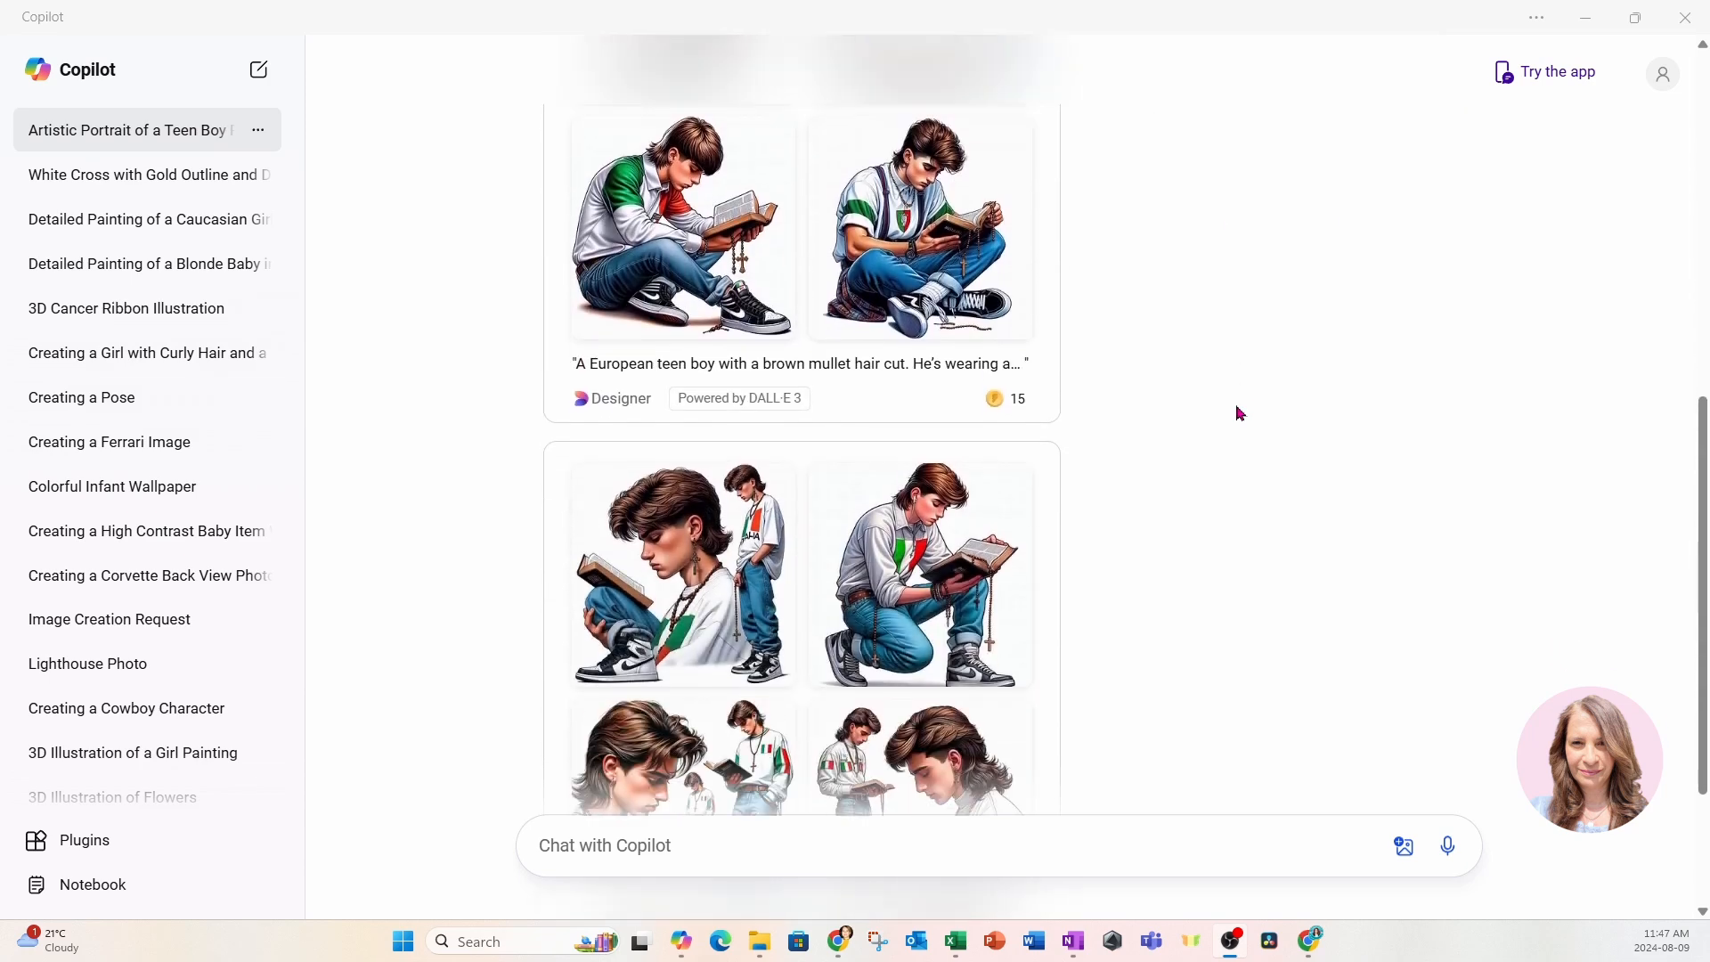
{"action": "scroll", "coordinate": [1220, 418], "scroll_direction": "down", "scroll_amount": 1}
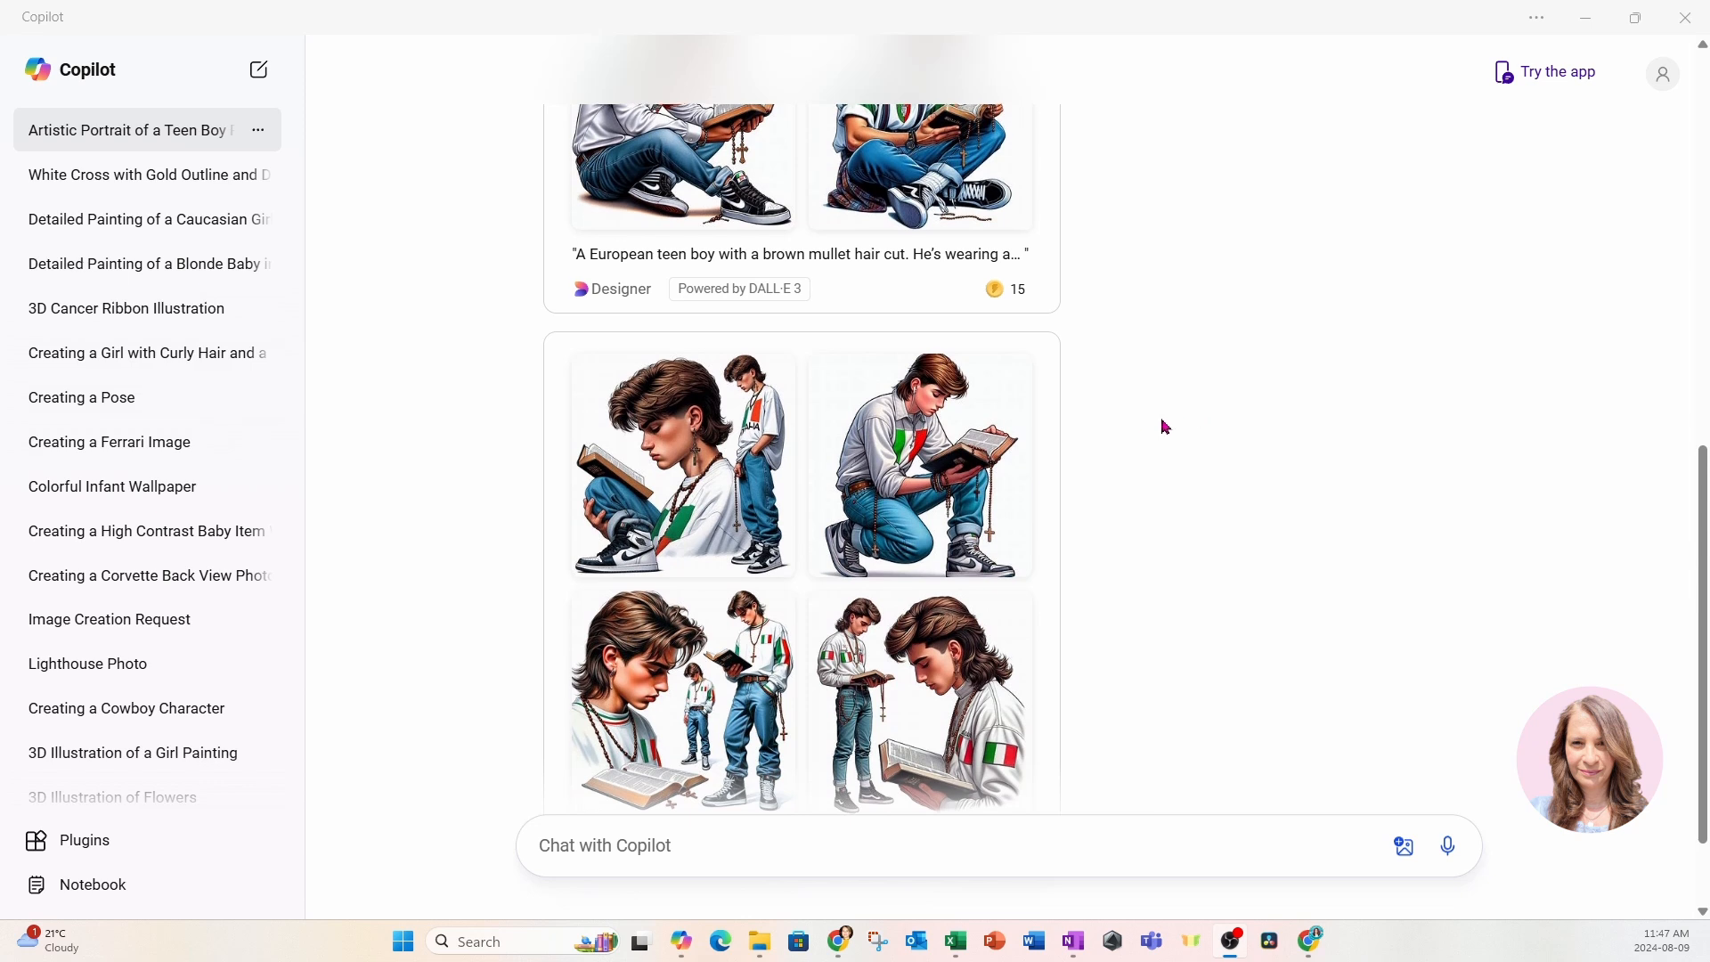
{"action": "scroll", "coordinate": [1161, 424], "scroll_direction": "down", "scroll_amount": 1}
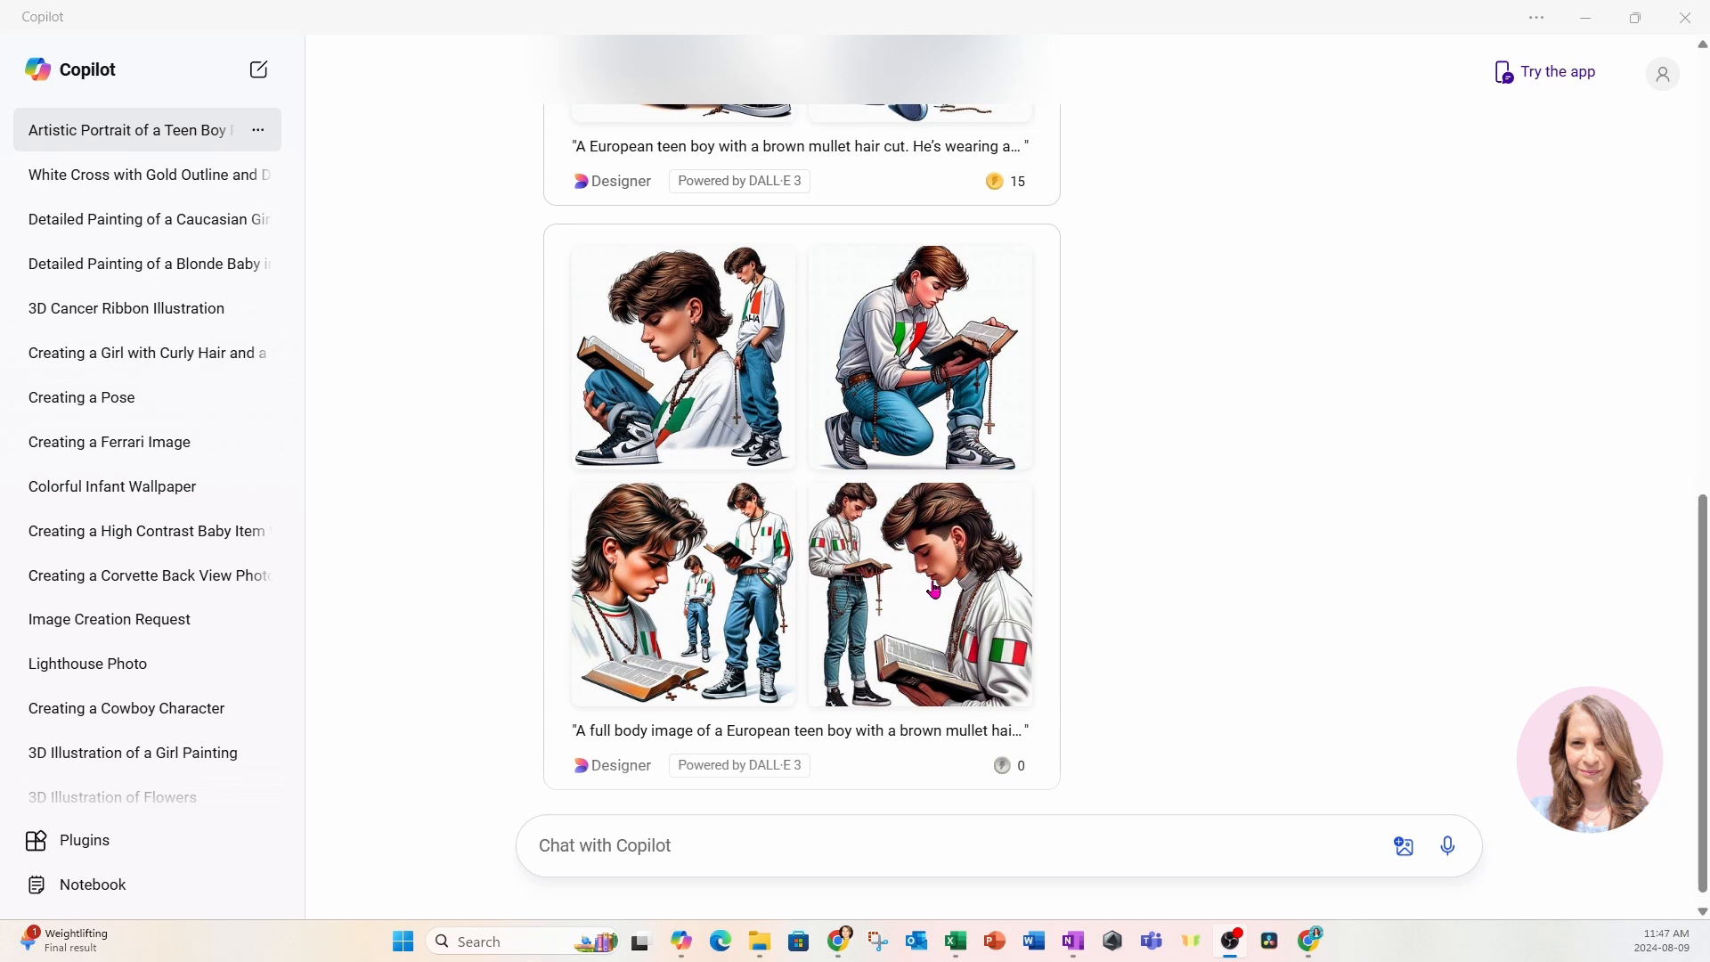
{"action": "left_click", "coordinate": [1585, 26]}
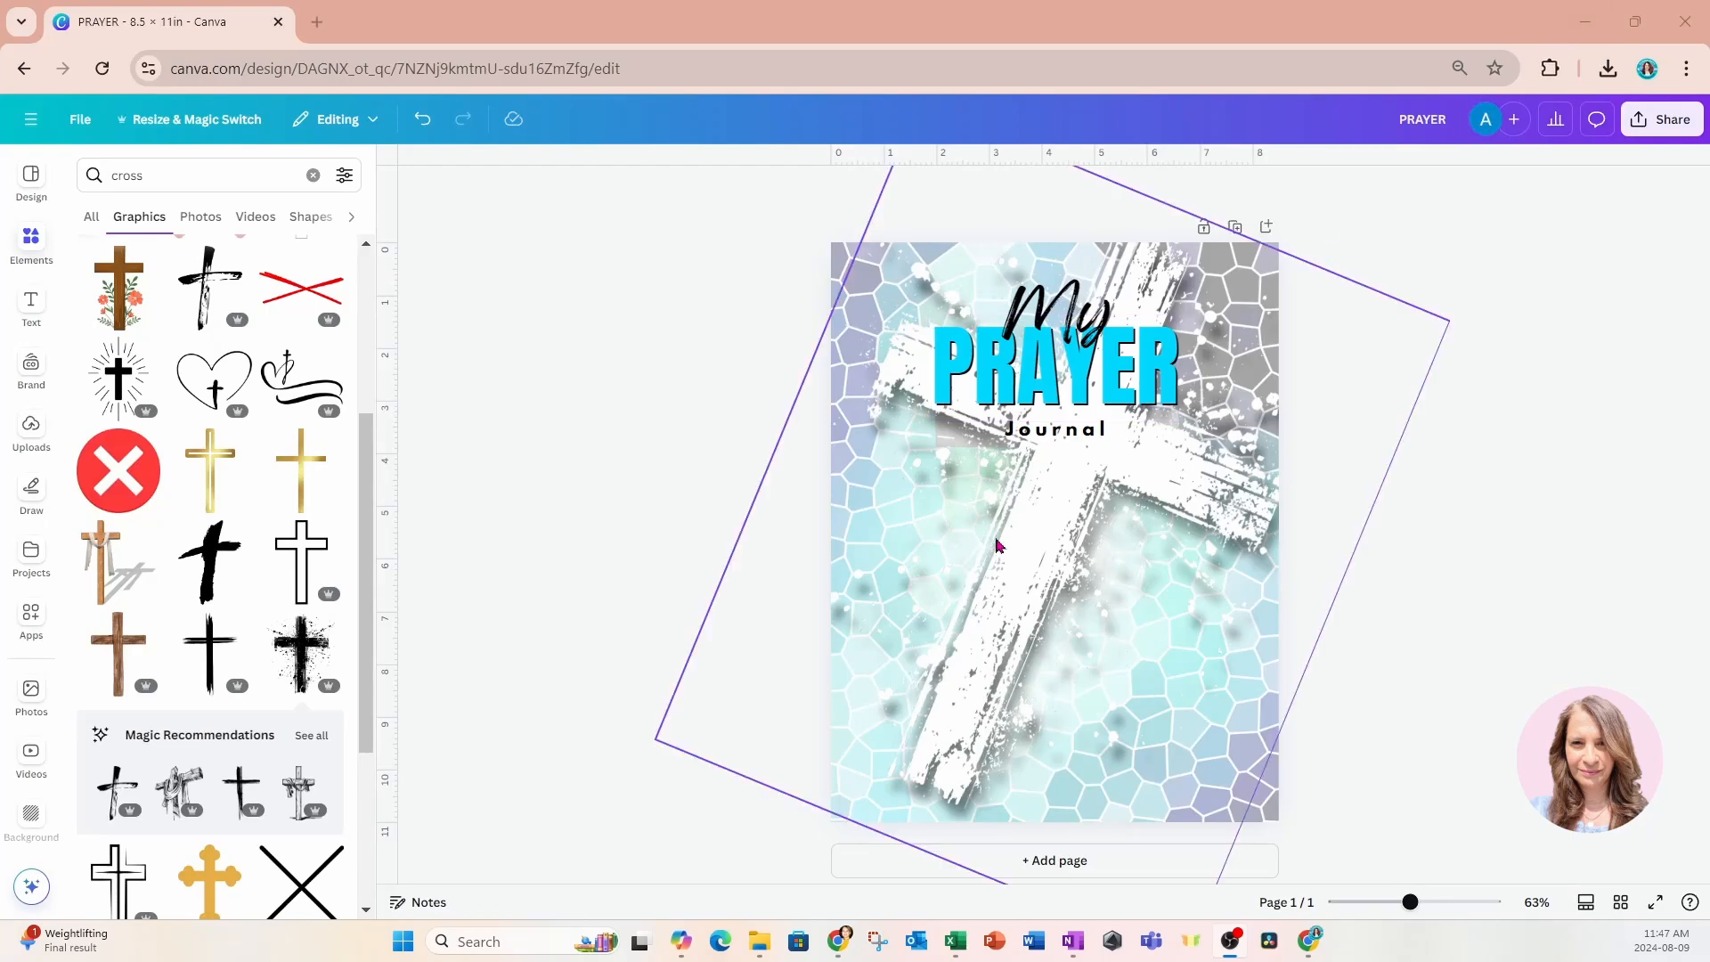
Add the image file of the two reading boys to the Canva page and remove its white background.
{"action": "mouse_move", "coordinate": [762, 946]}
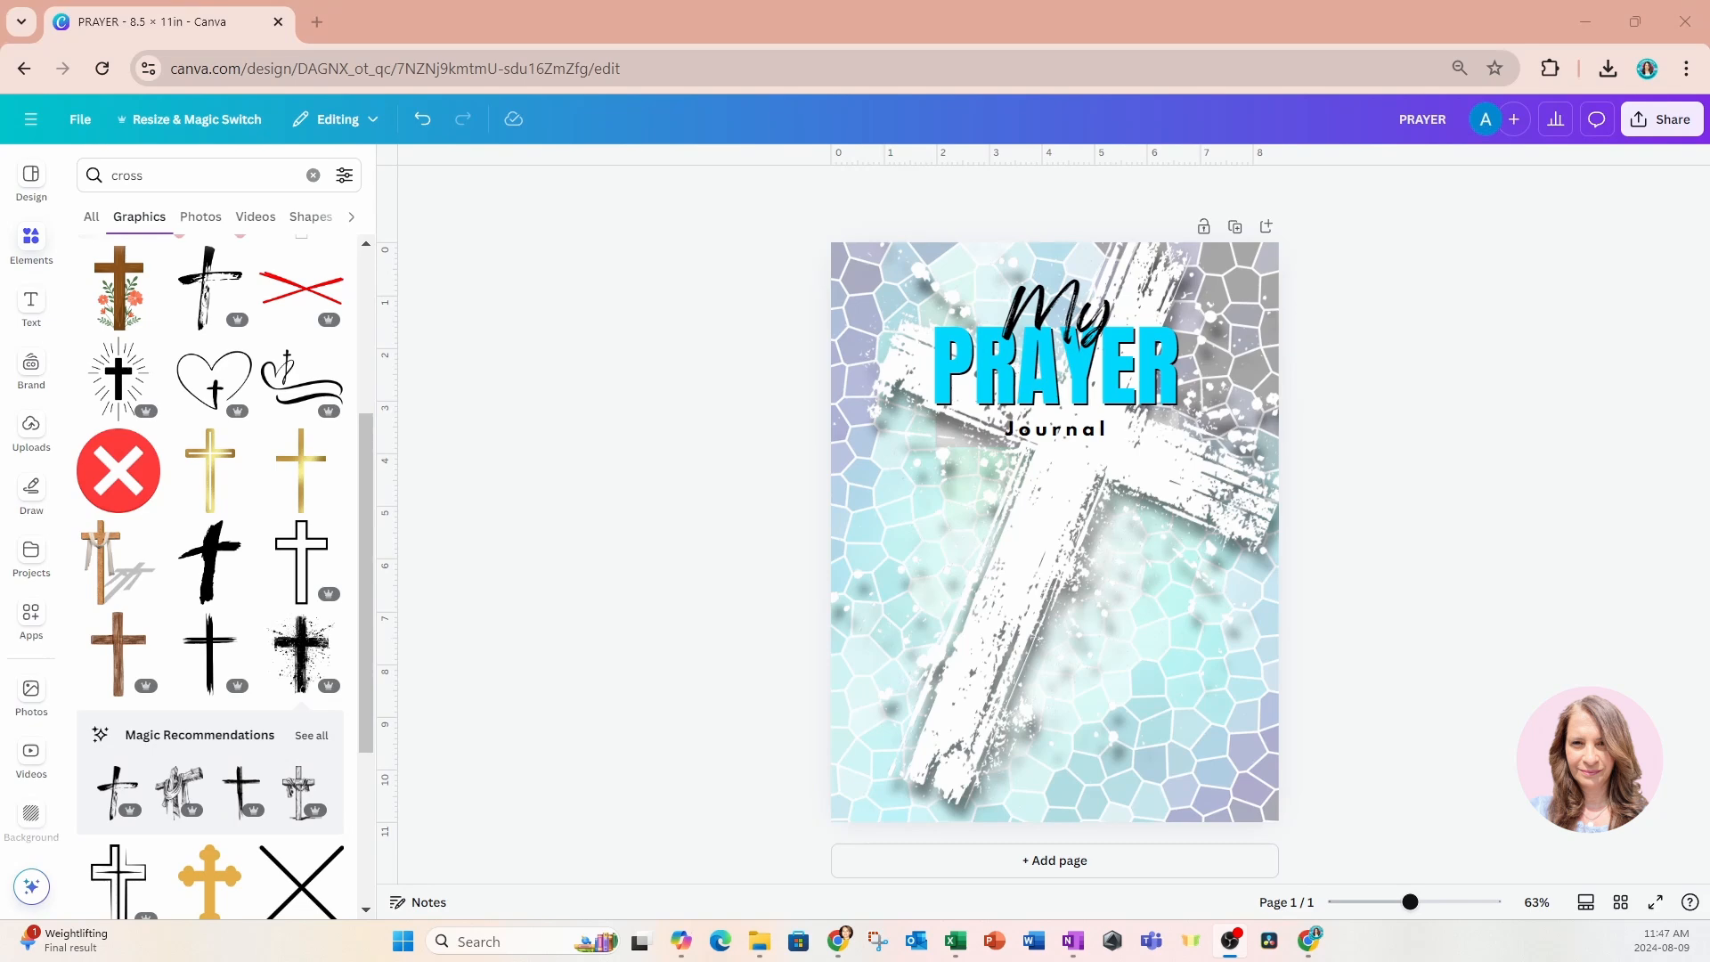
{"action": "left_click_drag", "start_coordinate": [1709, 674], "coordinate": [1008, 612]}
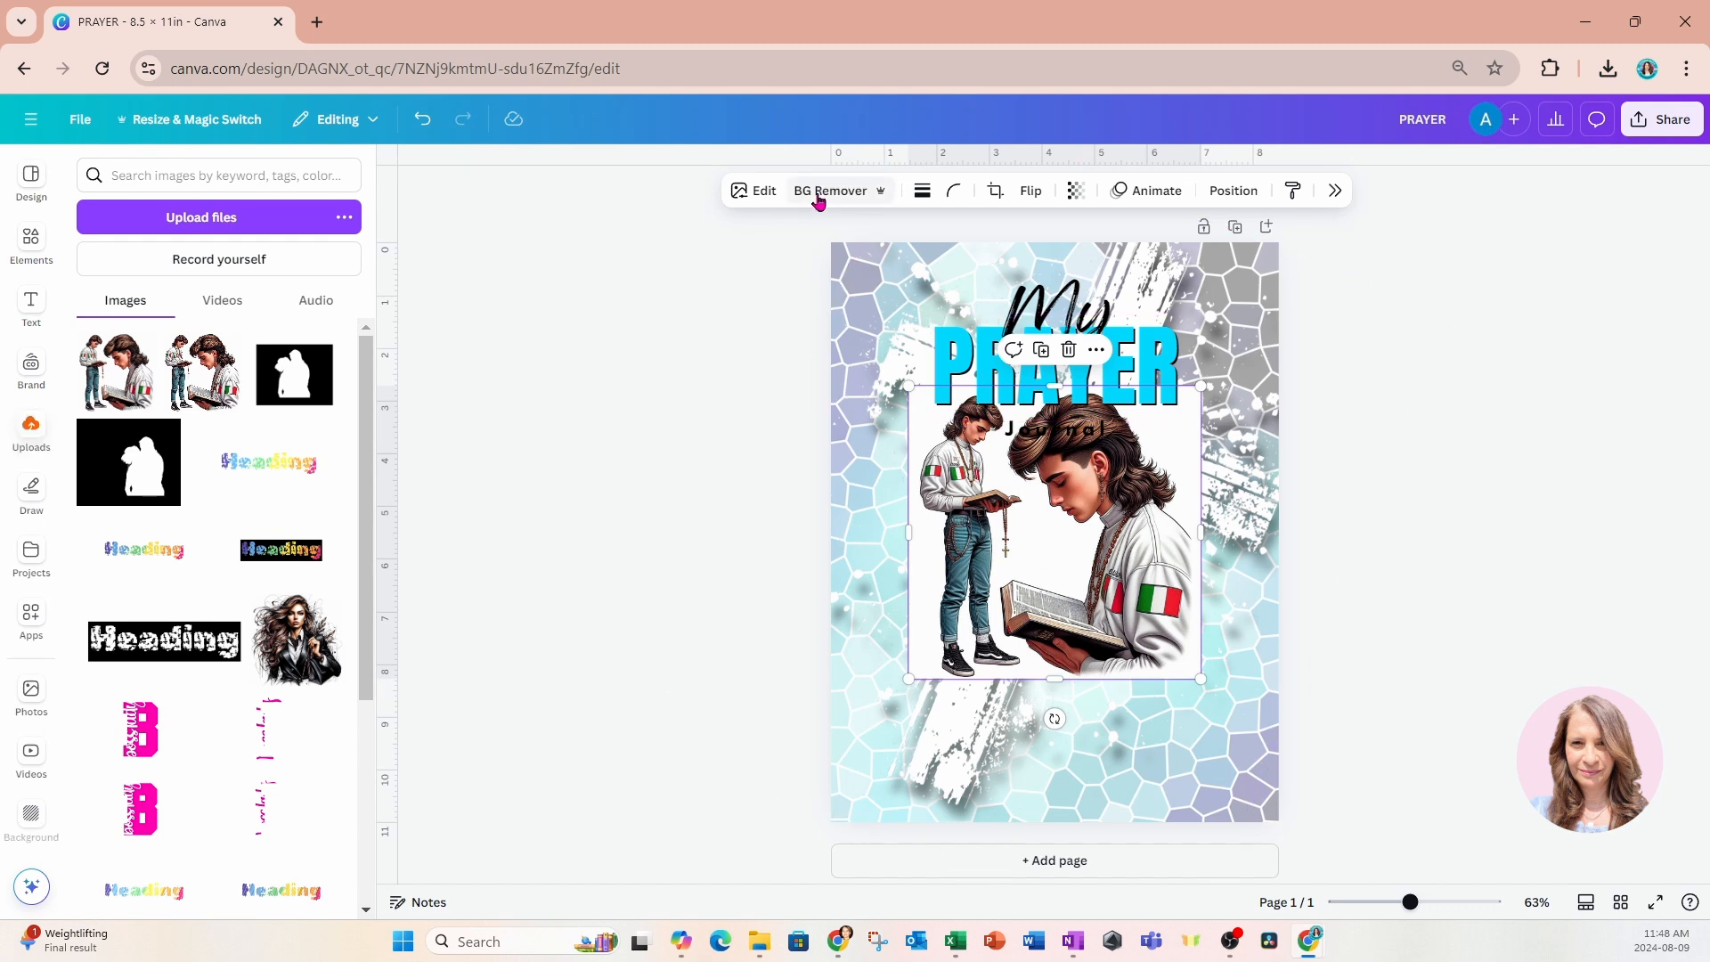
{"action": "left_click", "coordinate": [819, 197]}
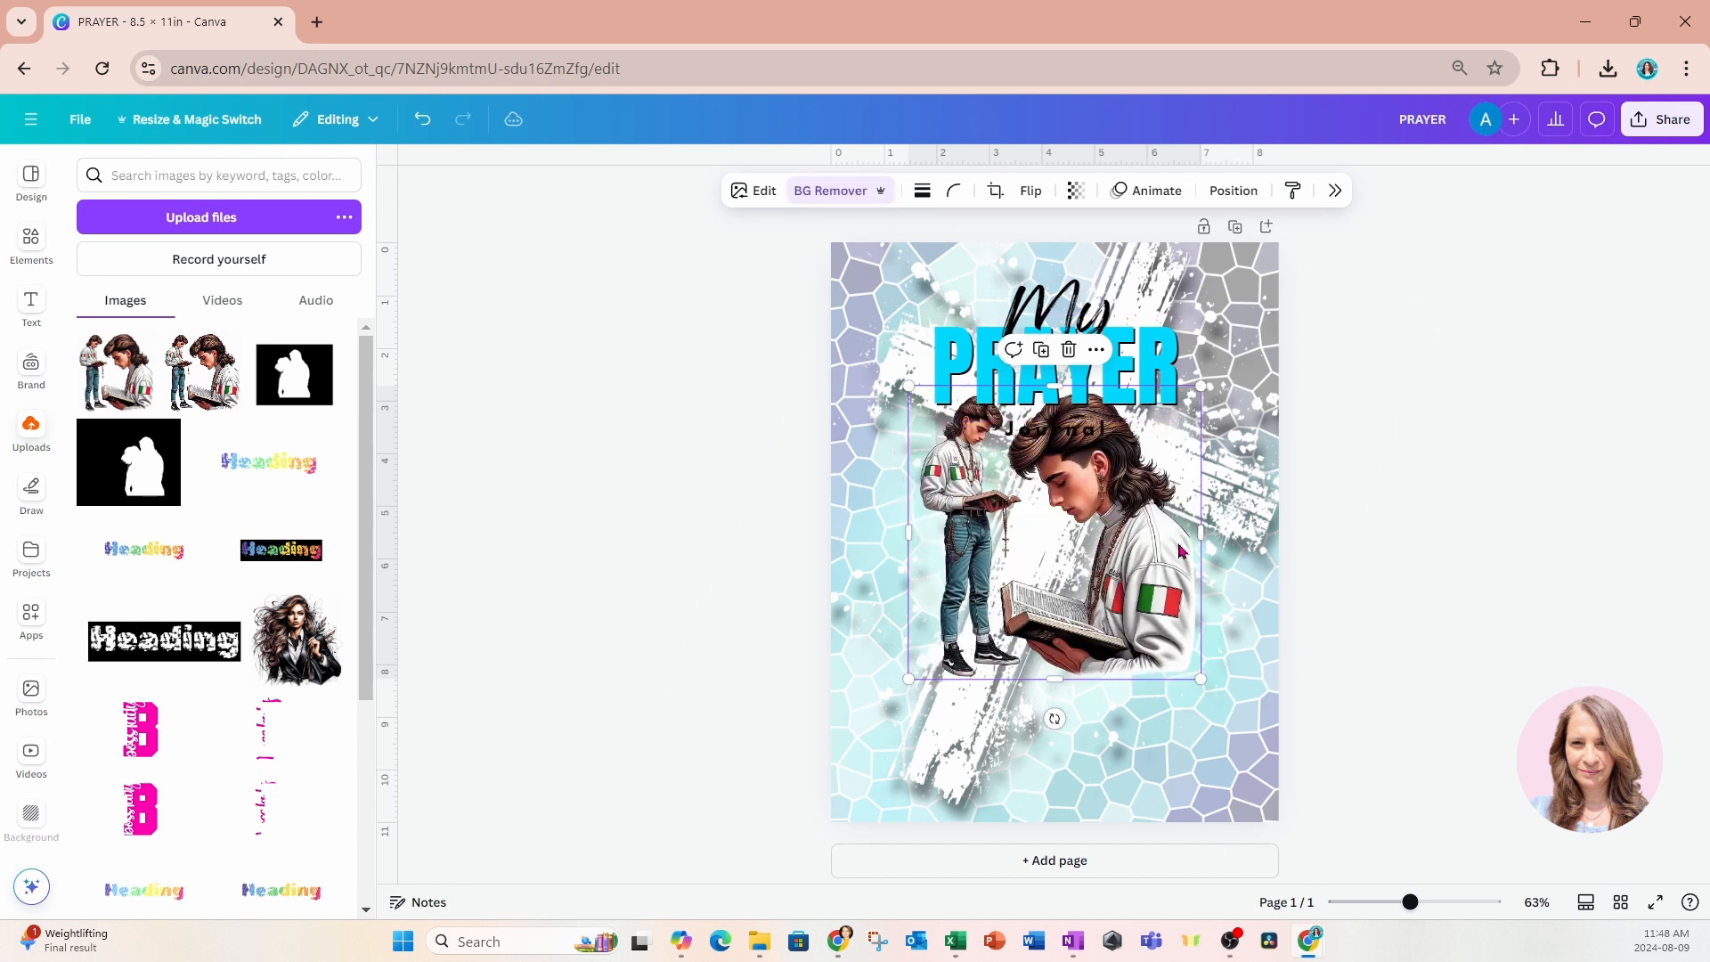
Erase the large close-up boy from the image with a size 95 brush, keeping only the standing figure.
{"action": "left_click", "coordinate": [802, 196]}
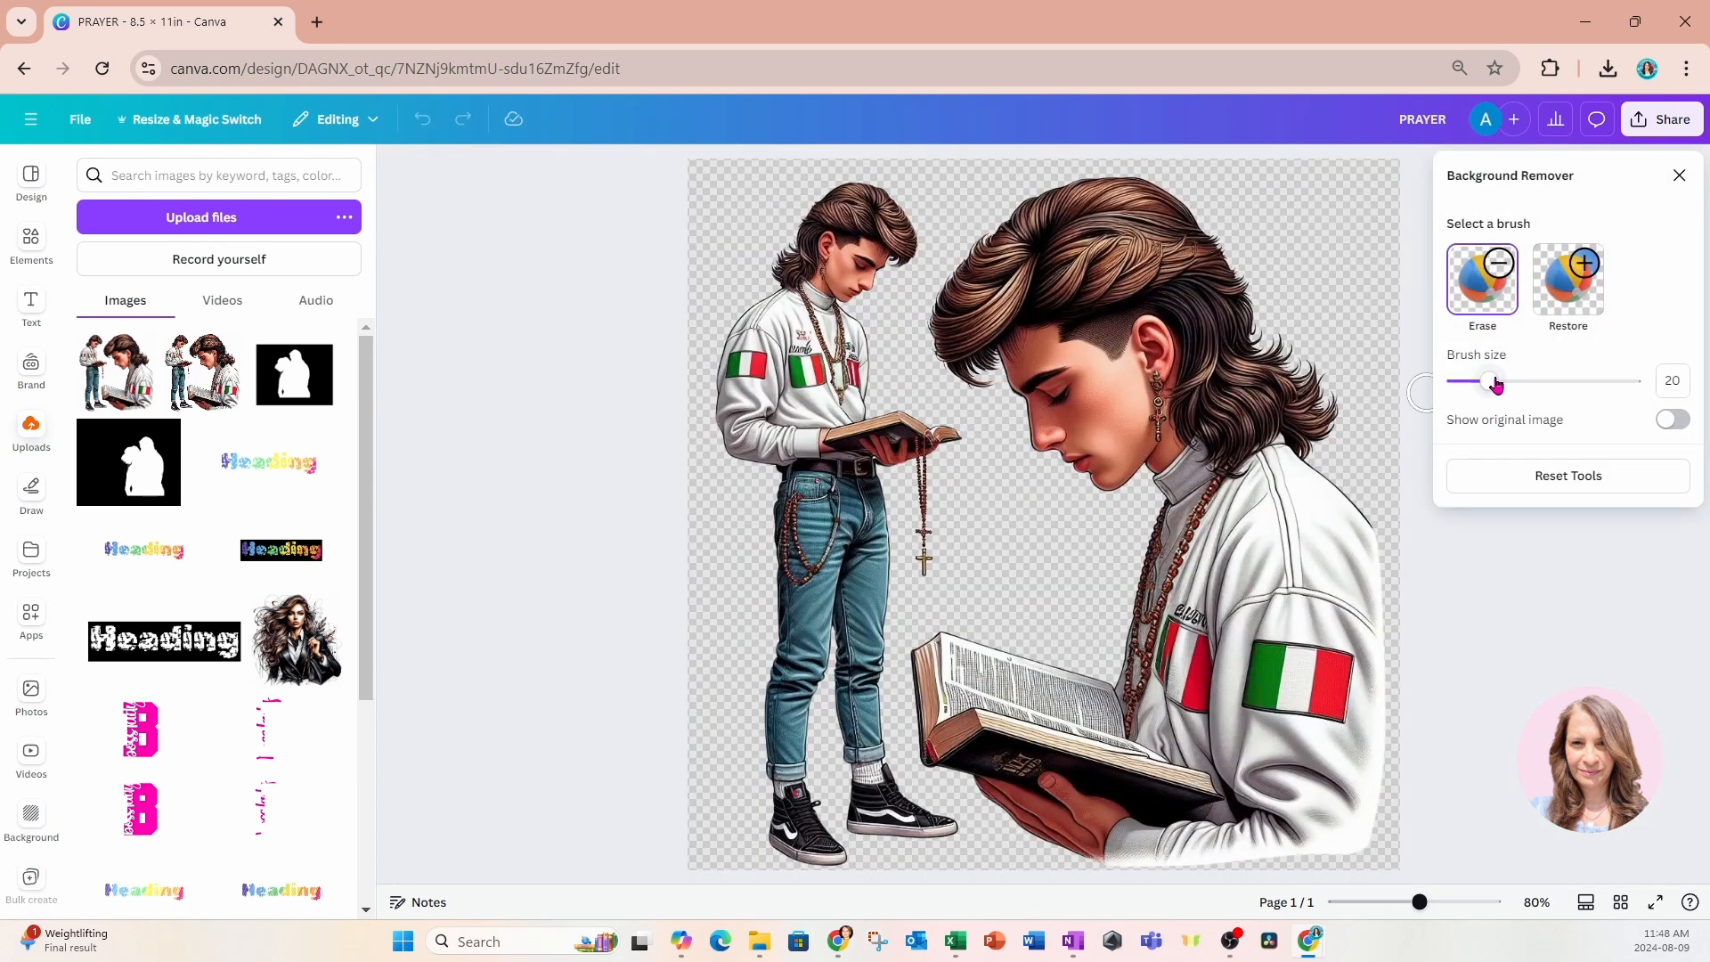
{"action": "left_click_drag", "start_coordinate": [1496, 388], "coordinate": [1625, 383]}
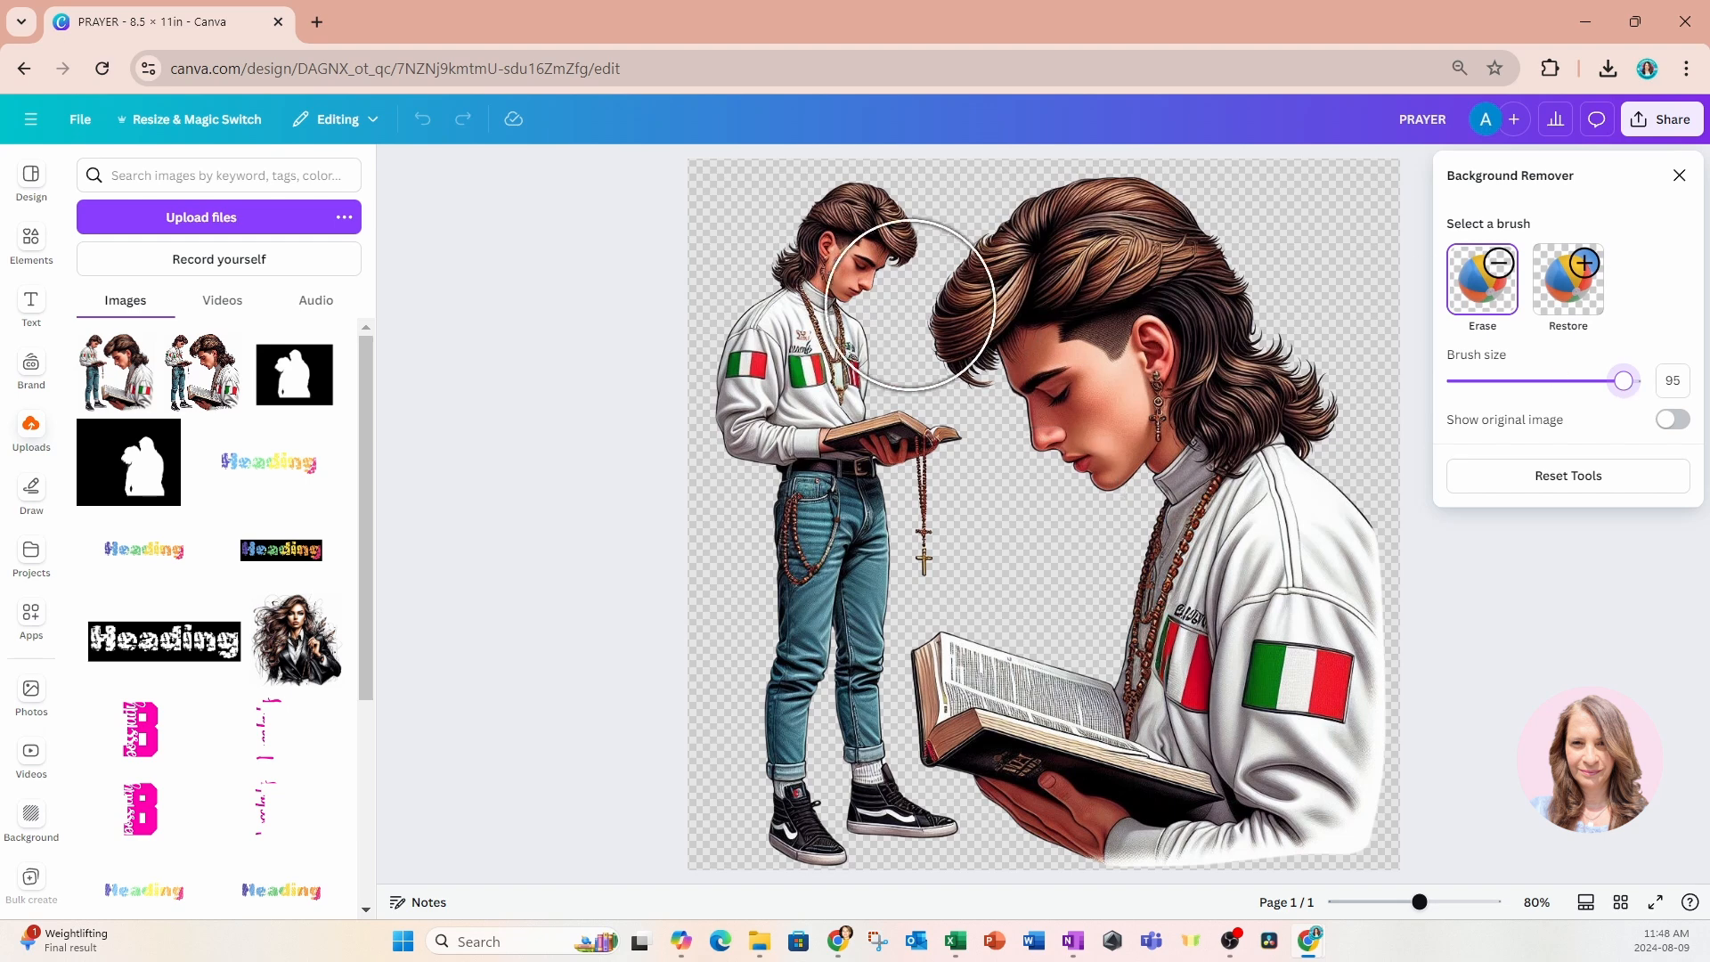
{"action": "mouse_move", "coordinate": [986, 313]}
{"action": "left_mouse_down"}
{"action": "mouse_move", "coordinate": [1144, 252]}
{"action": "mouse_move", "coordinate": [1245, 324]}
{"action": "mouse_move", "coordinate": [1331, 651]}
{"action": "mouse_move", "coordinate": [1336, 739]}
{"action": "mouse_move", "coordinate": [1224, 806]}
{"action": "mouse_move", "coordinate": [1151, 813]}
{"action": "mouse_move", "coordinate": [999, 734]}
{"action": "mouse_move", "coordinate": [981, 694]}
{"action": "mouse_move", "coordinate": [1137, 690]}
{"action": "mouse_move", "coordinate": [1200, 661]}
{"action": "mouse_move", "coordinate": [1159, 431]}
{"action": "mouse_move", "coordinate": [1136, 377]}
{"action": "mouse_move", "coordinate": [1099, 409]}
{"action": "left_mouse_up"}
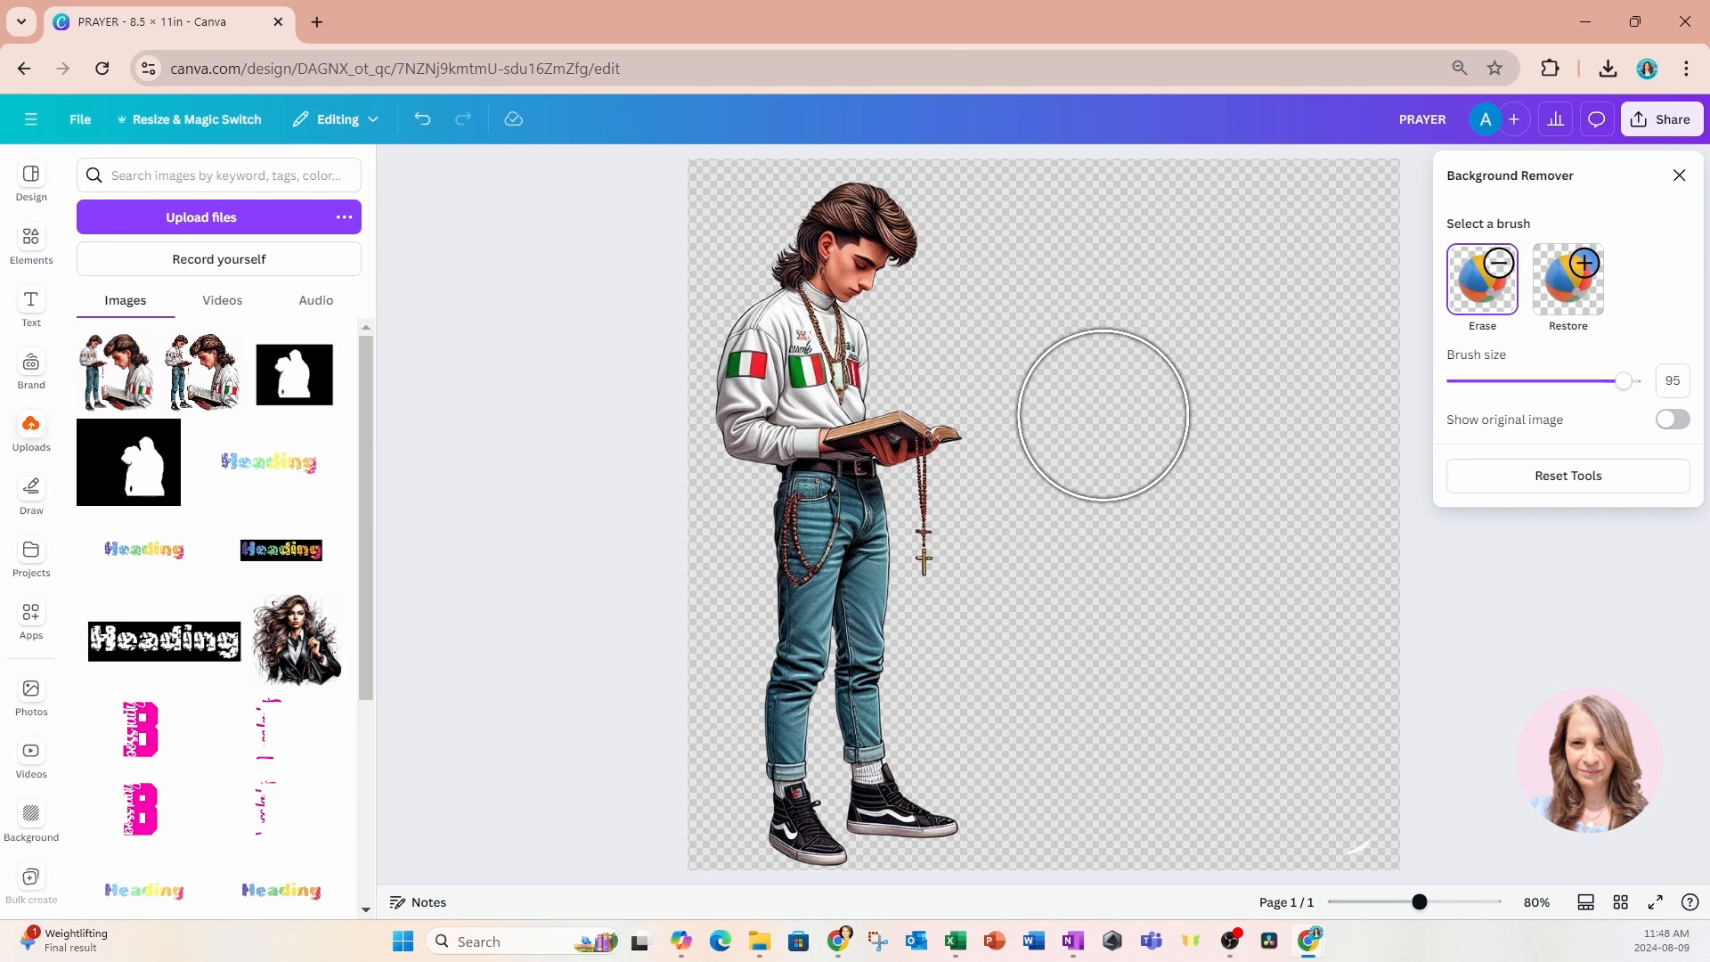
{"action": "left_click", "coordinate": [1680, 175]}
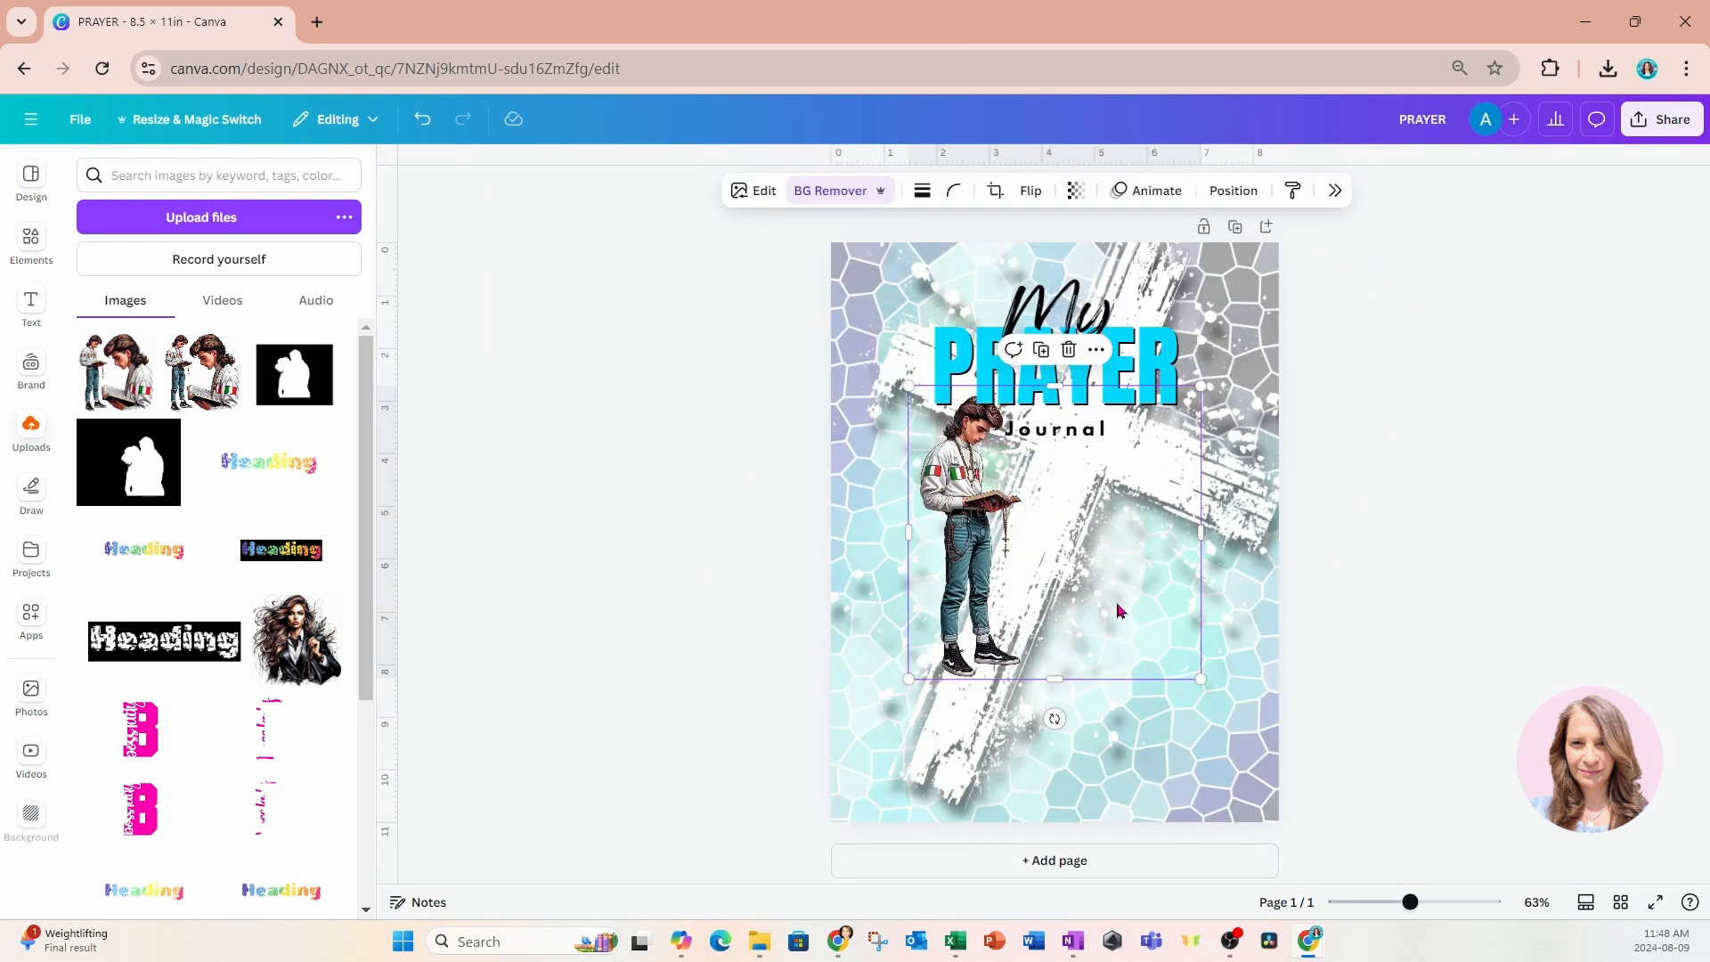
Crop the image to the standing boy, enlarge it to about 3.38 × 7.88 in and place it at the page's lower left.
{"action": "left_click_drag", "start_coordinate": [1201, 532], "coordinate": [1009, 702]}
{"action": "left_click_drag", "start_coordinate": [1085, 522], "coordinate": [1205, 434]}
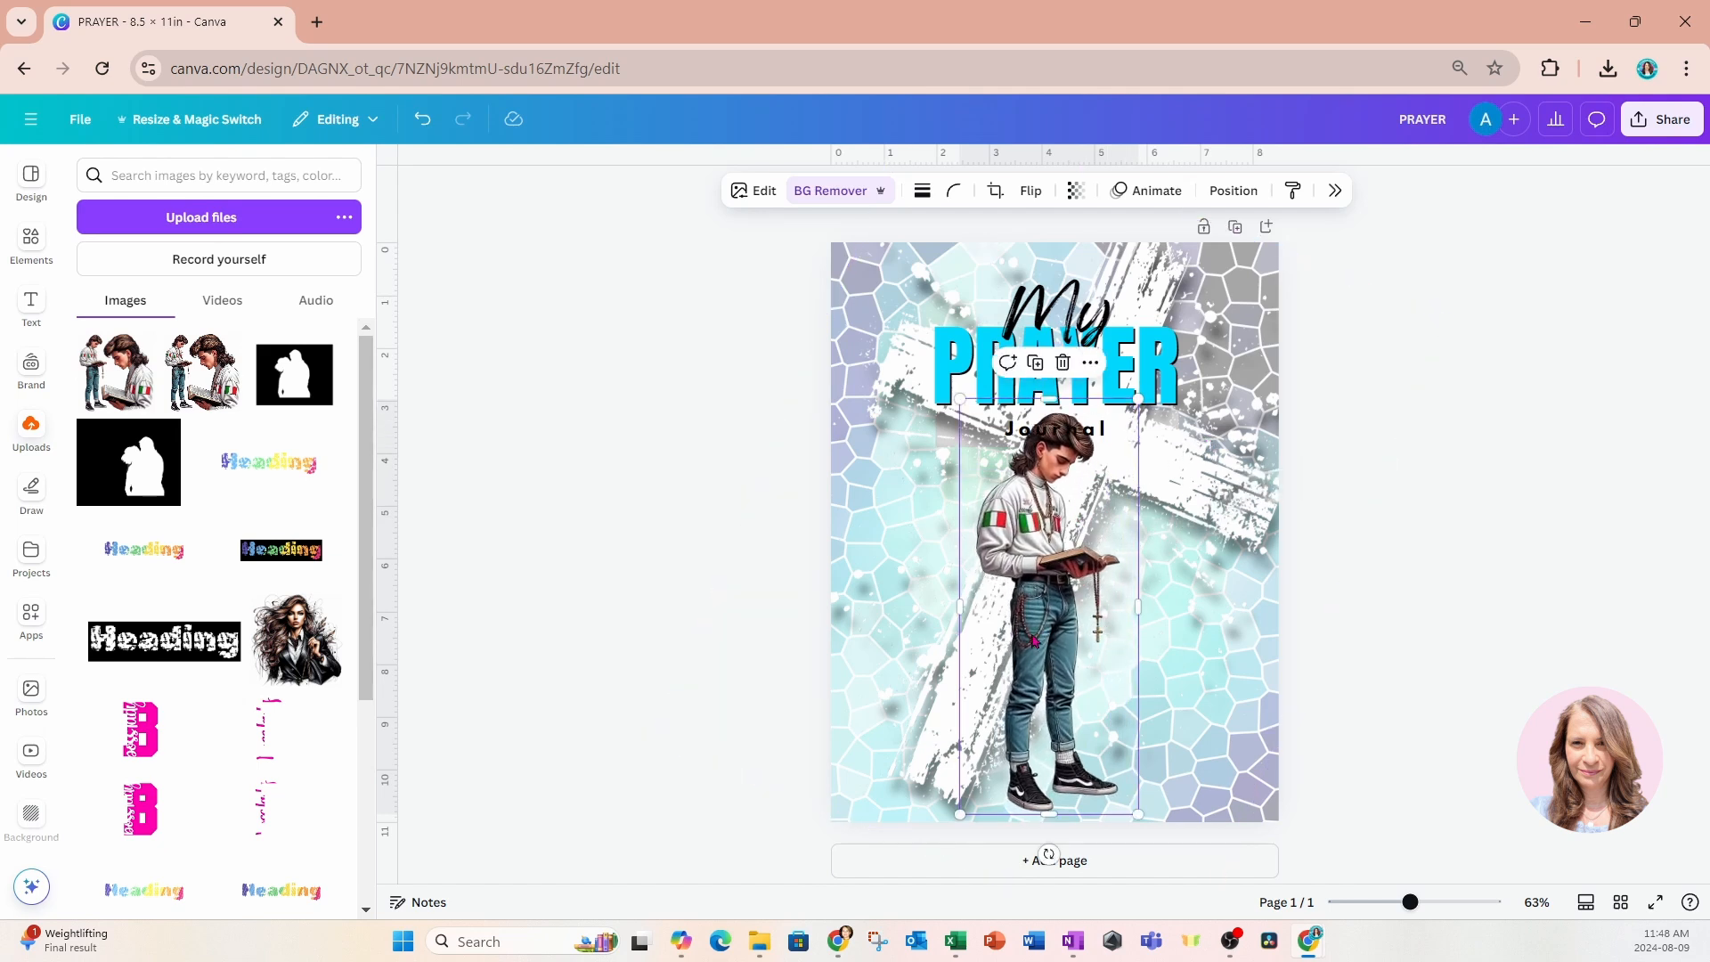
{"action": "left_click_drag", "start_coordinate": [1041, 638], "coordinate": [932, 639]}
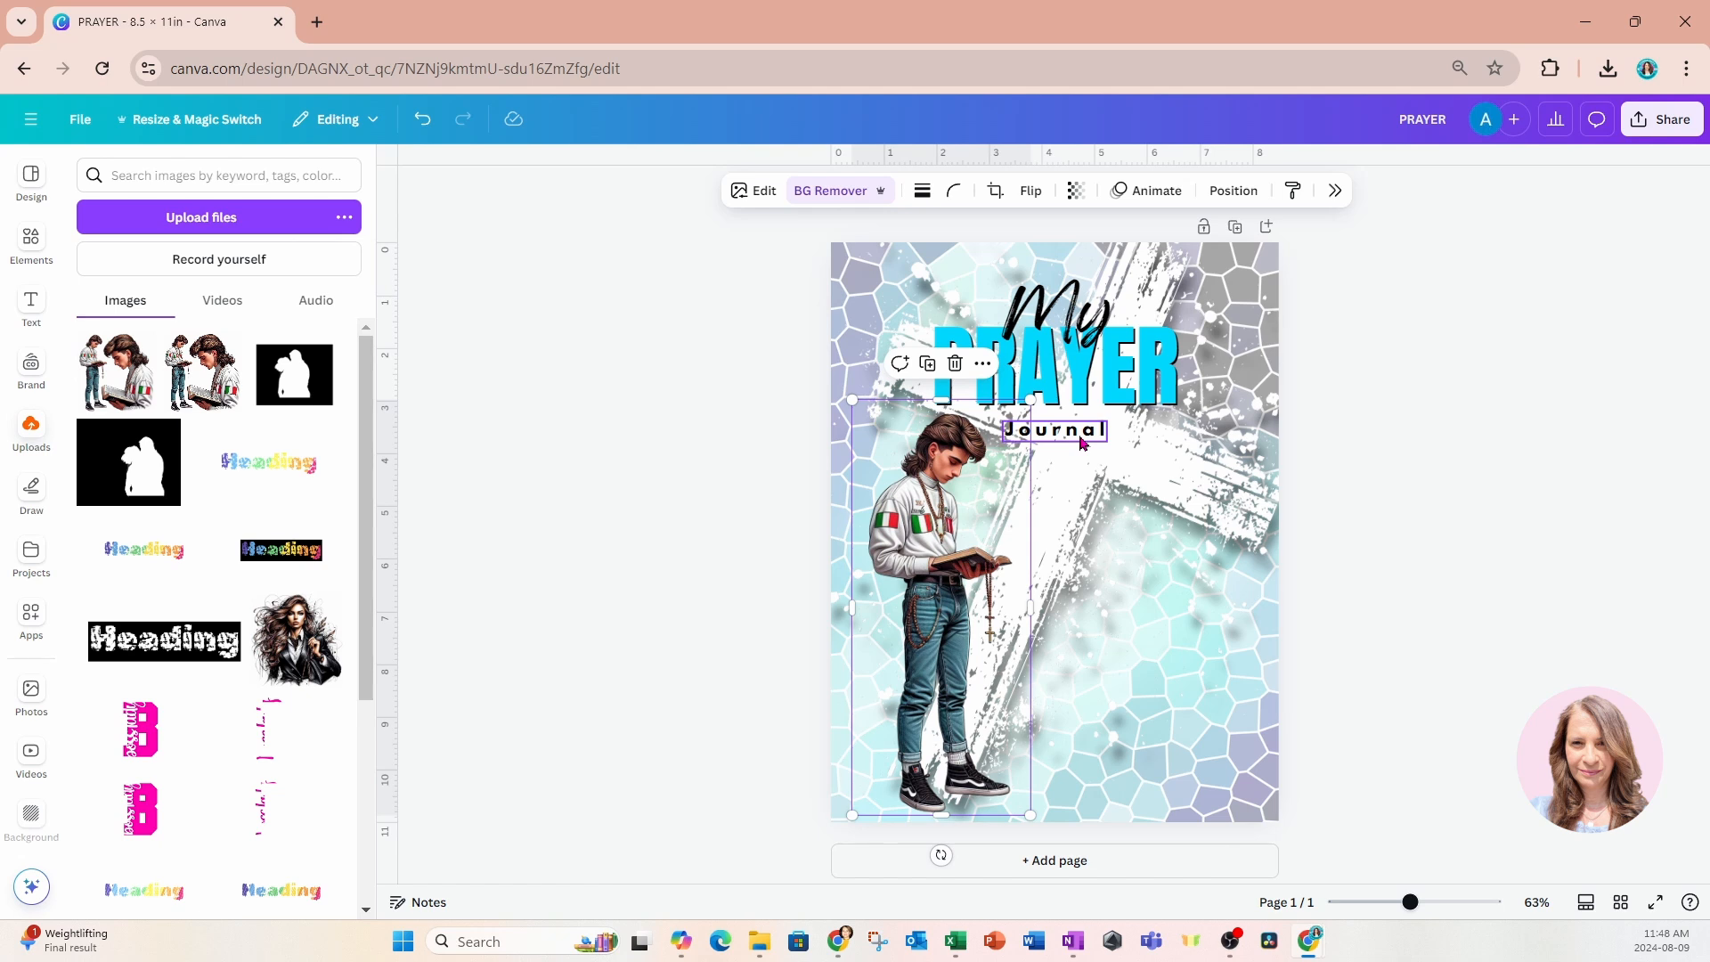
Reorder the layers so the grey bar sits just above PRAYER and the boy sits directly above Journal.
{"action": "left_click", "coordinate": [1229, 190]}
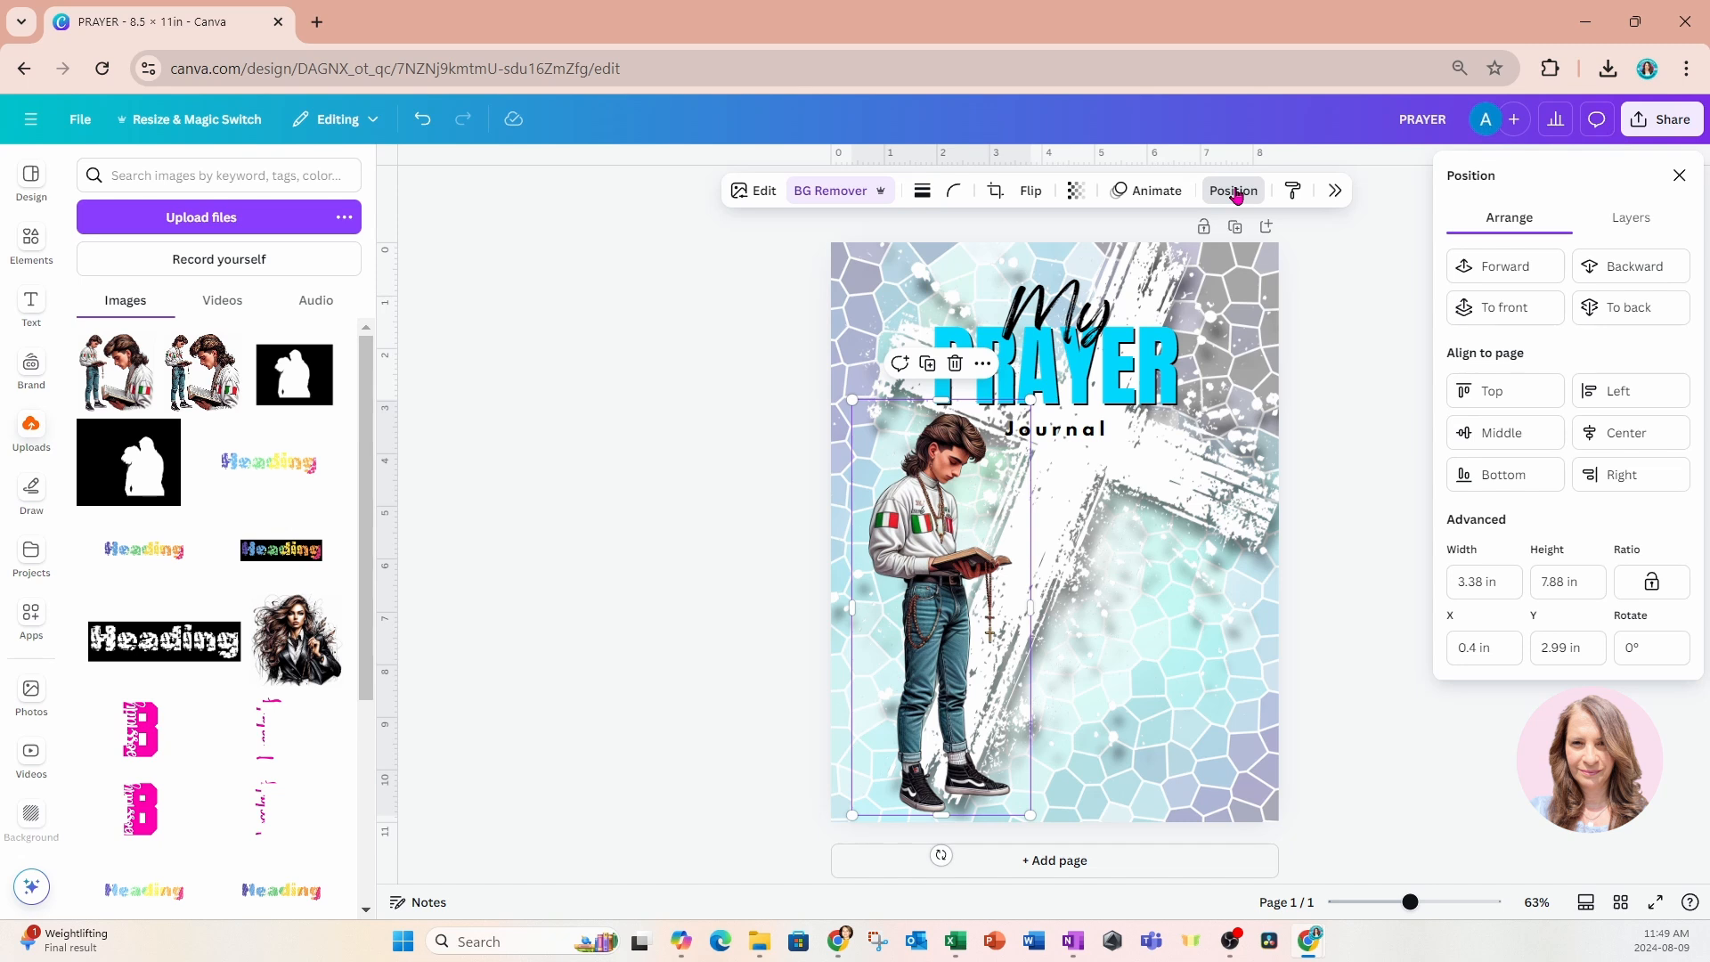
{"action": "left_click", "coordinate": [1615, 223]}
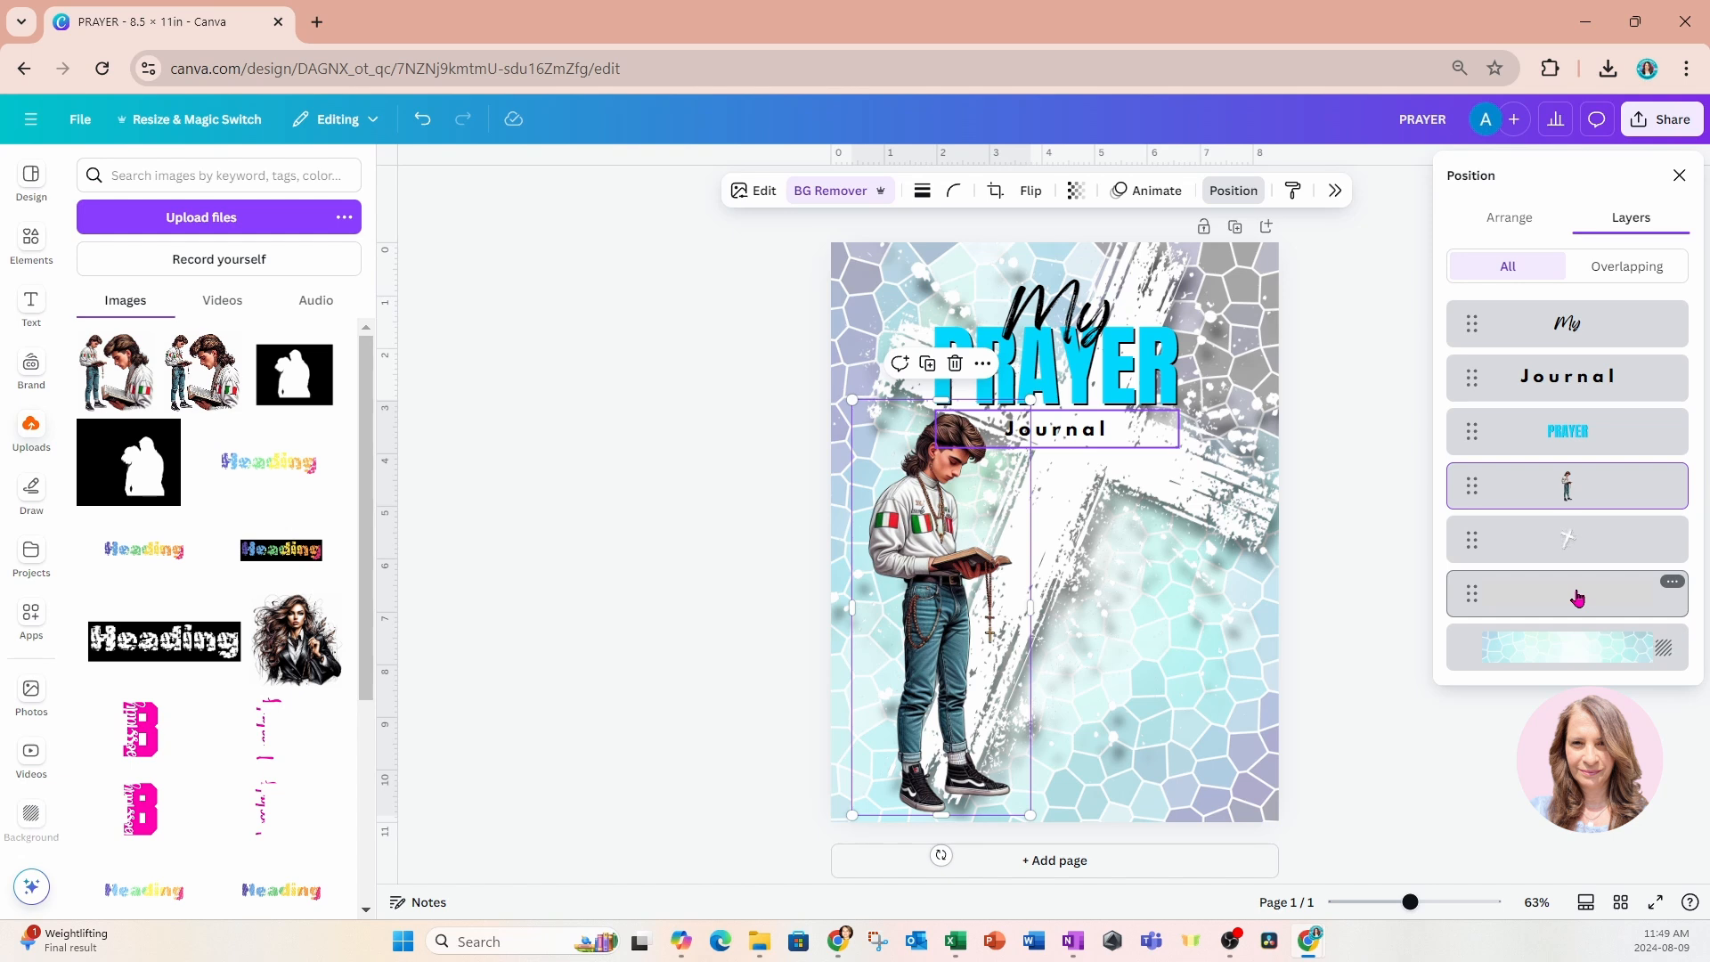
{"action": "left_click_drag", "start_coordinate": [1577, 597], "coordinate": [1572, 408]}
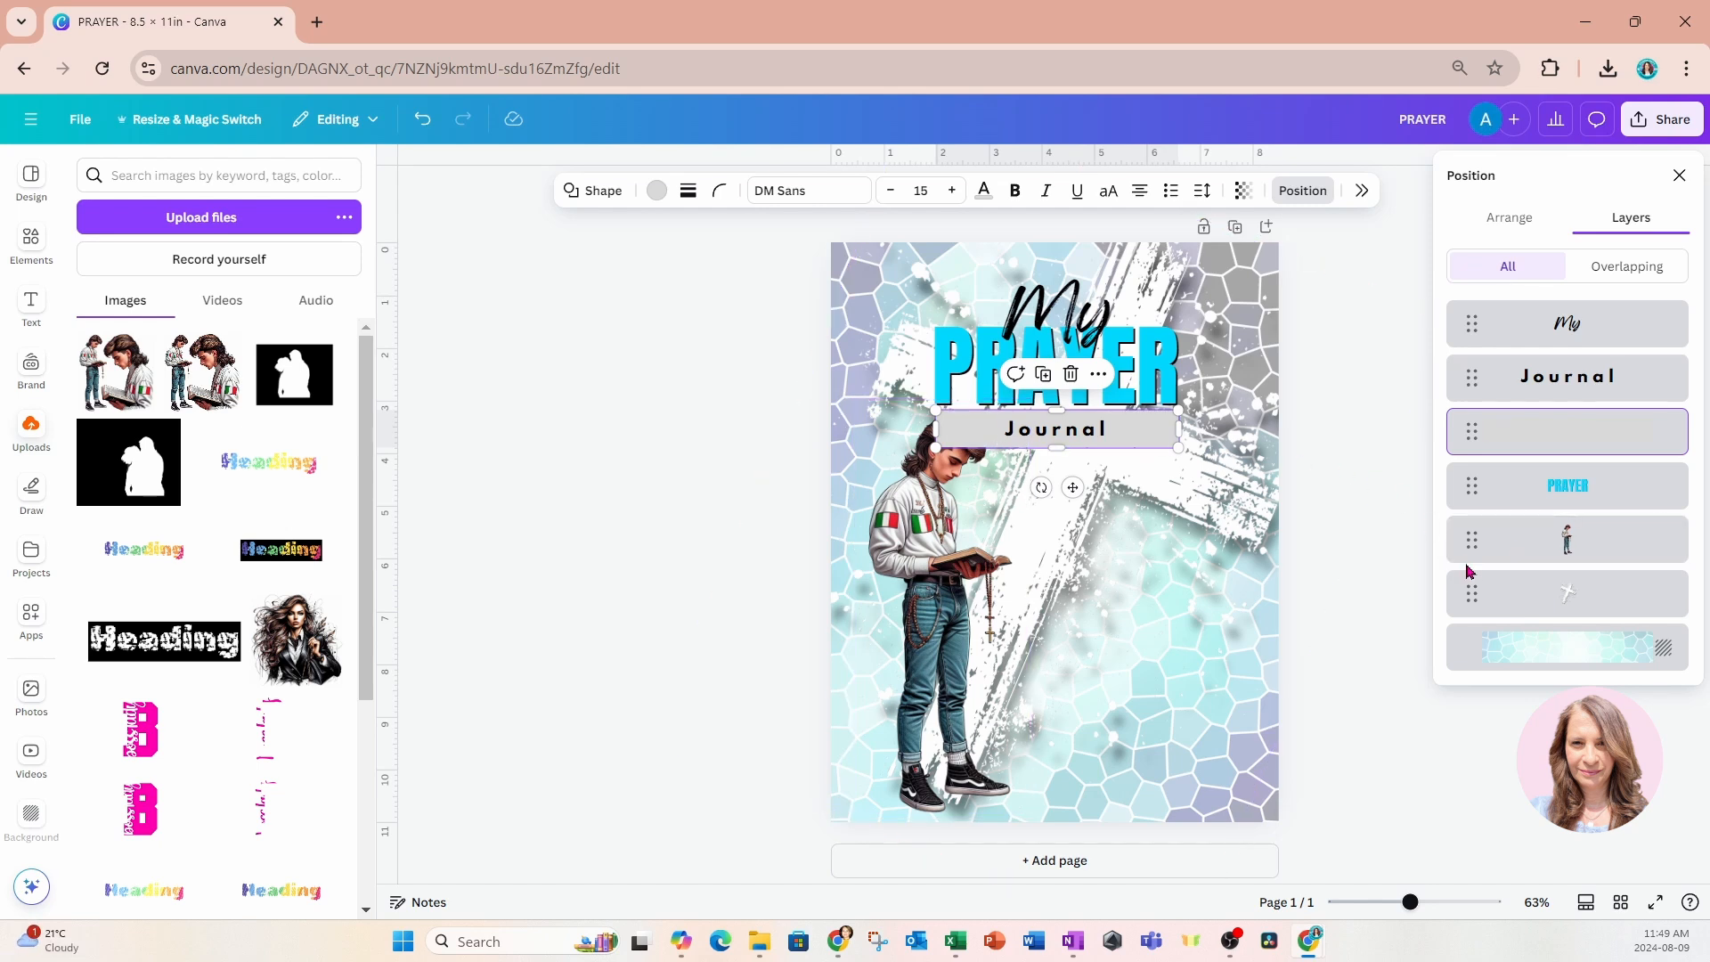
{"action": "left_click_drag", "start_coordinate": [1525, 545], "coordinate": [1531, 366]}
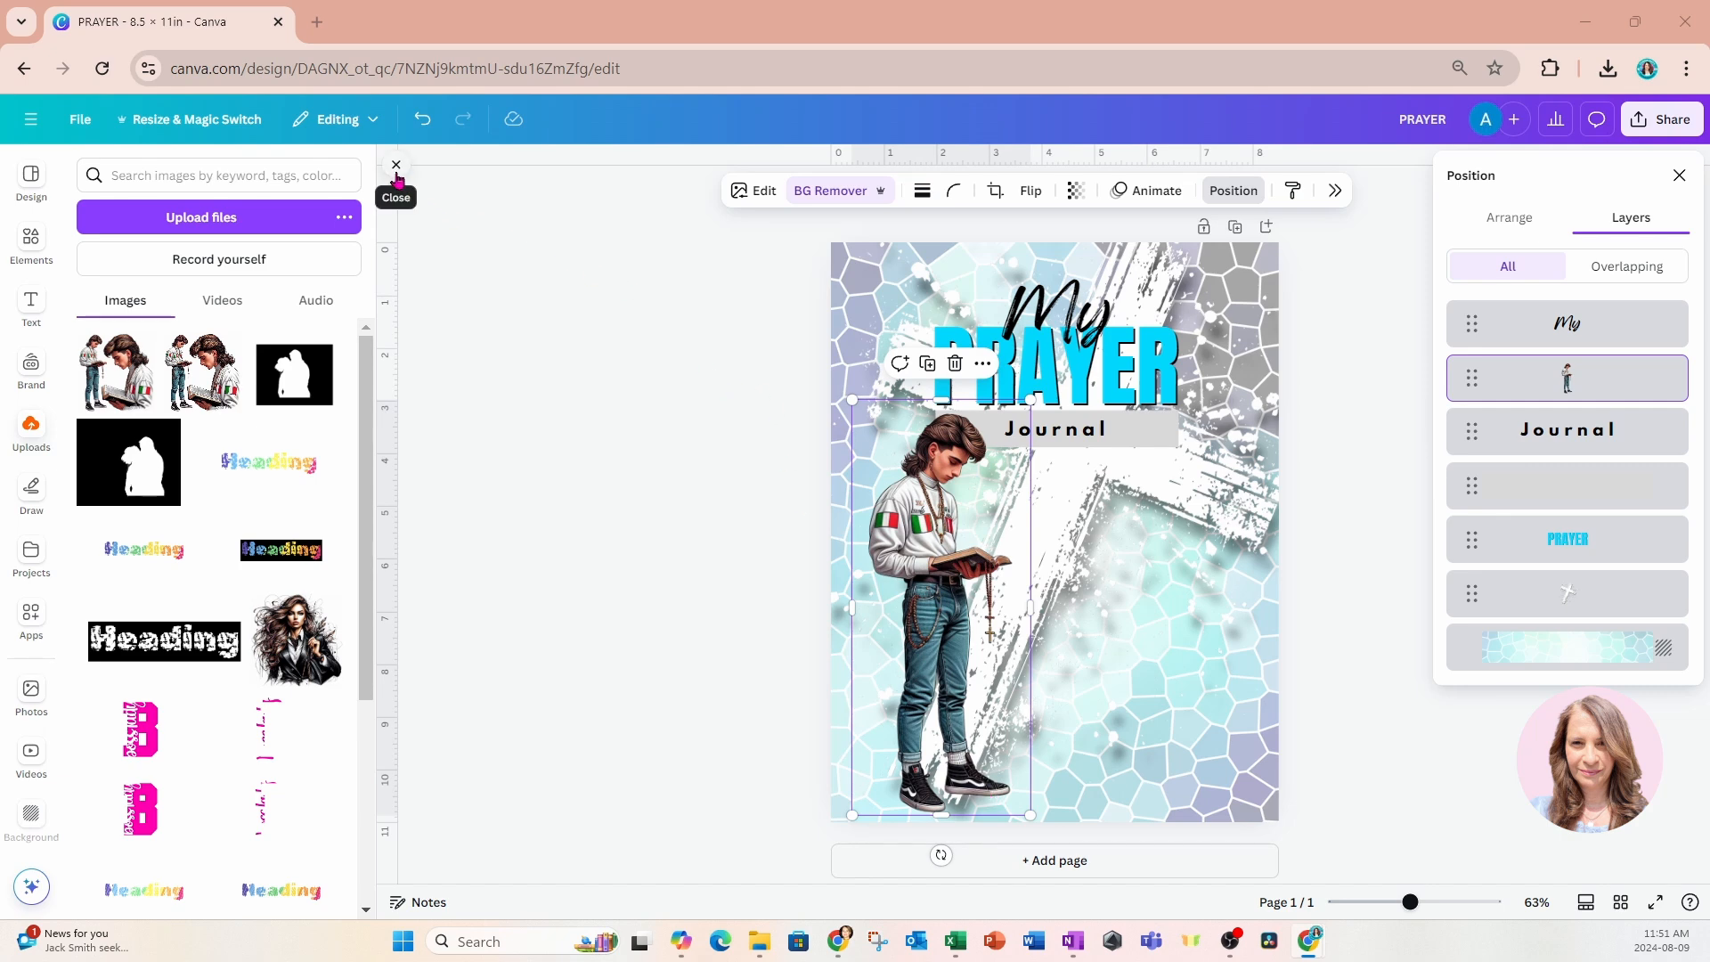
{"action": "left_click", "coordinate": [396, 164]}
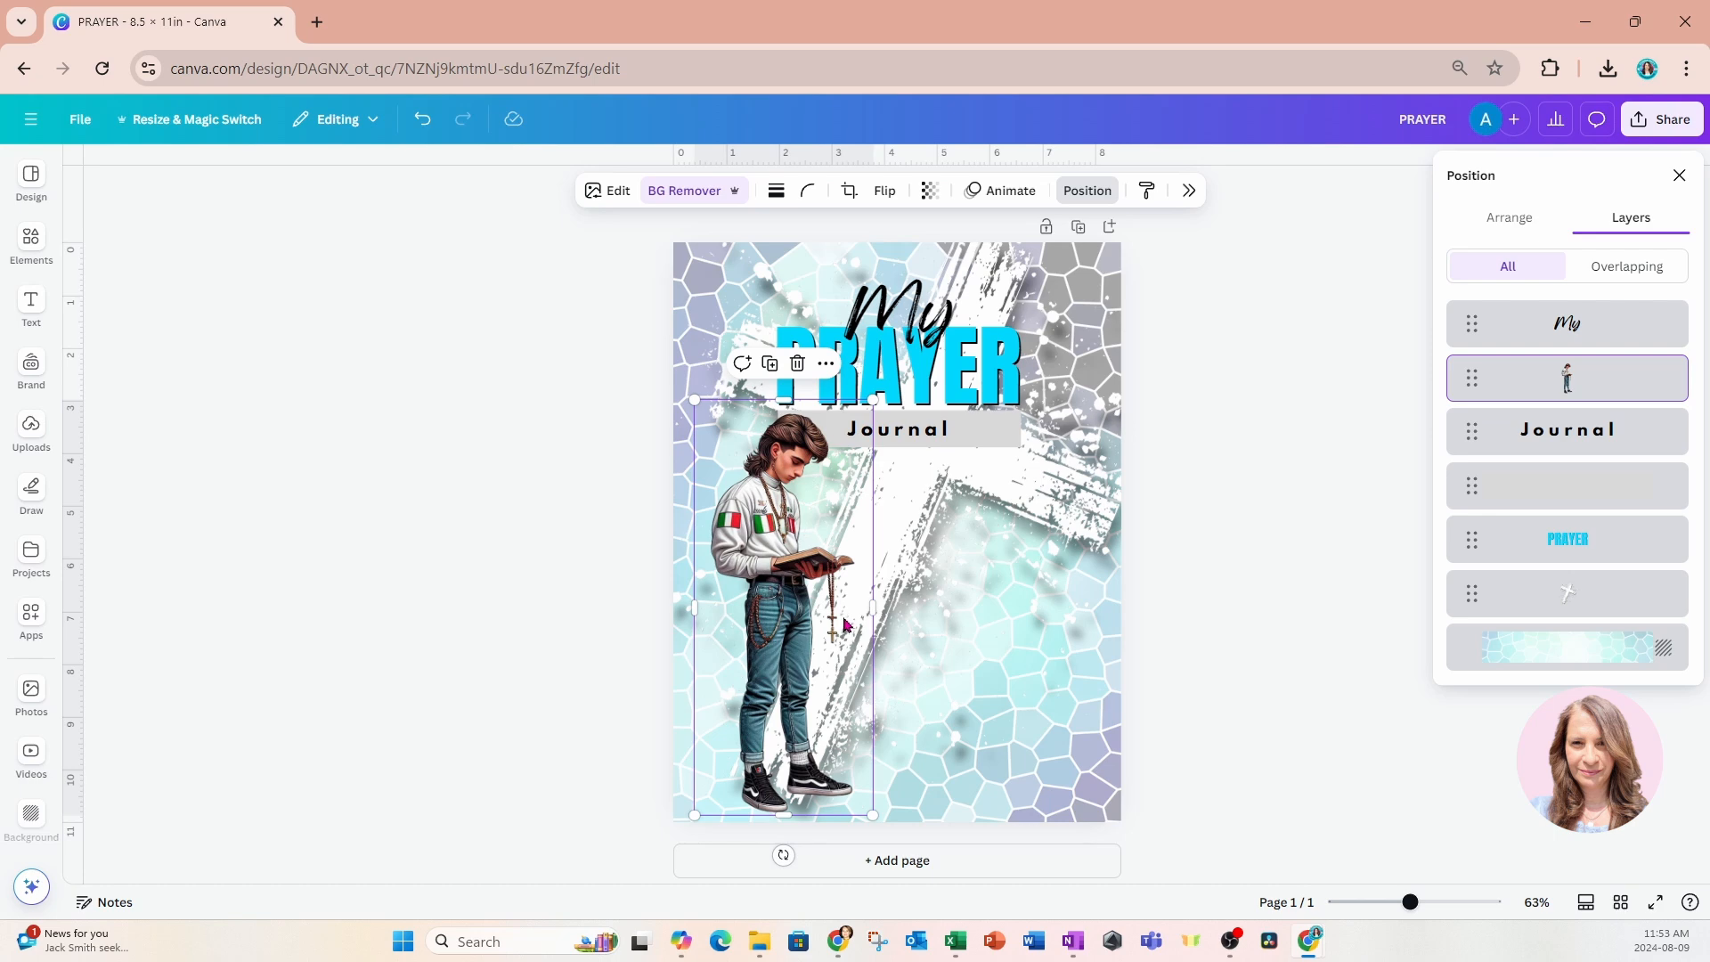
{"action": "left_click", "coordinate": [21, 246]}
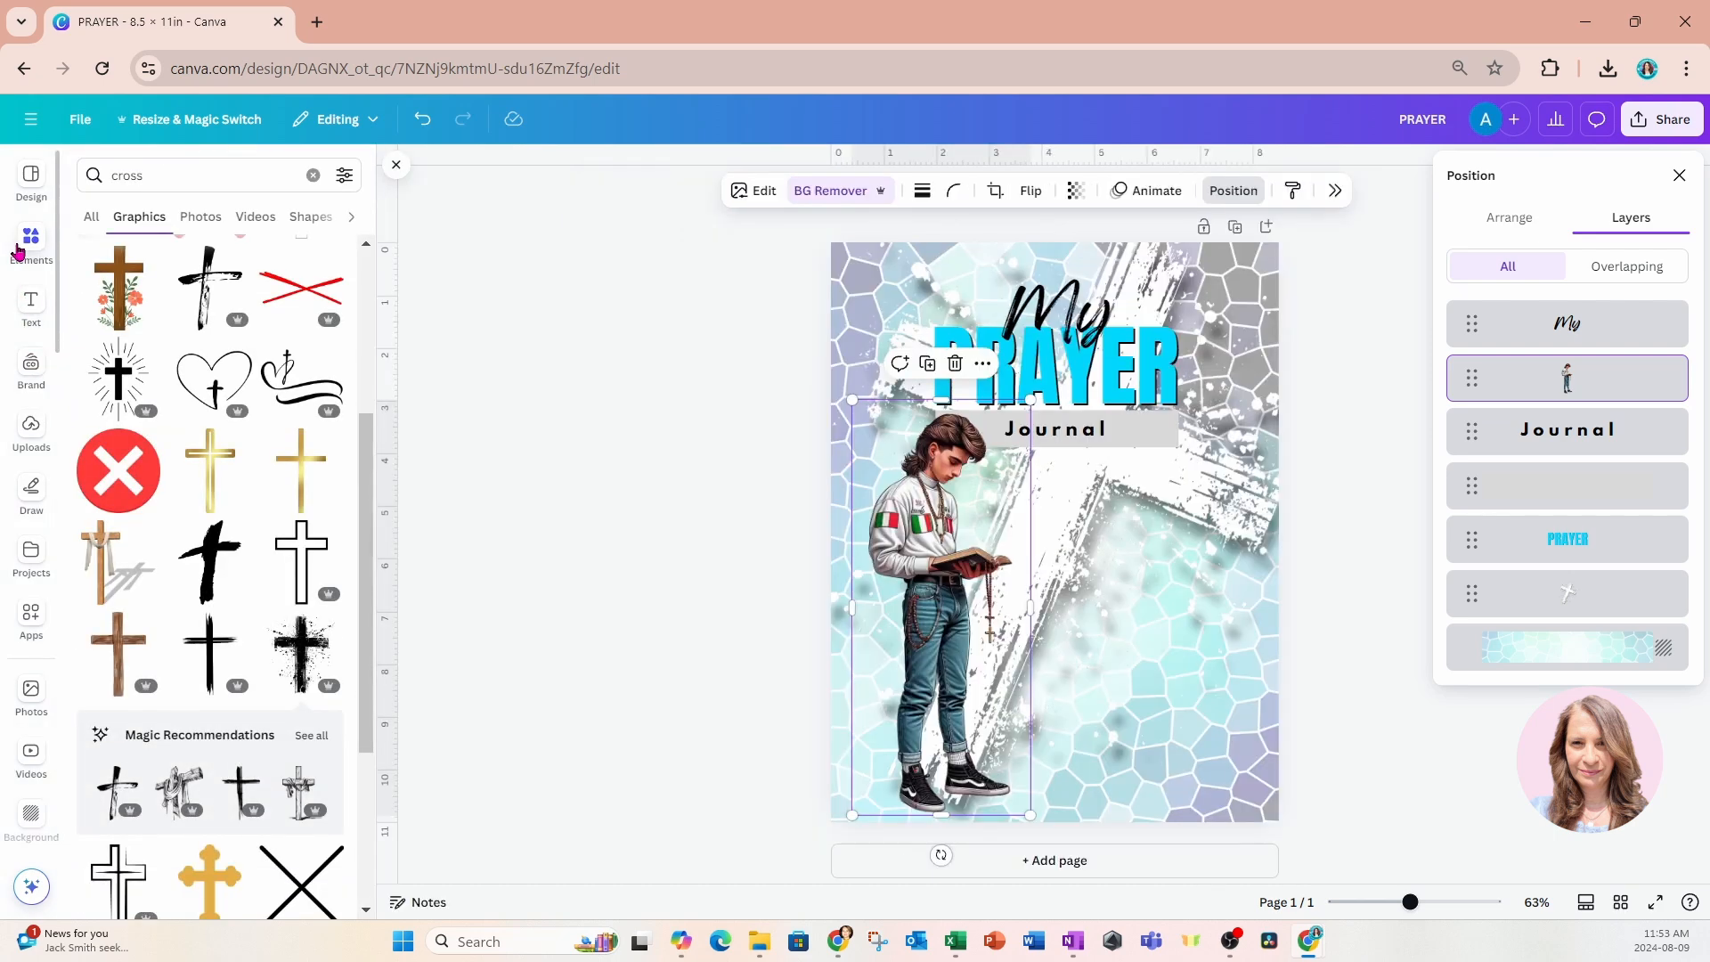
{"action": "left_click", "coordinate": [313, 176]}
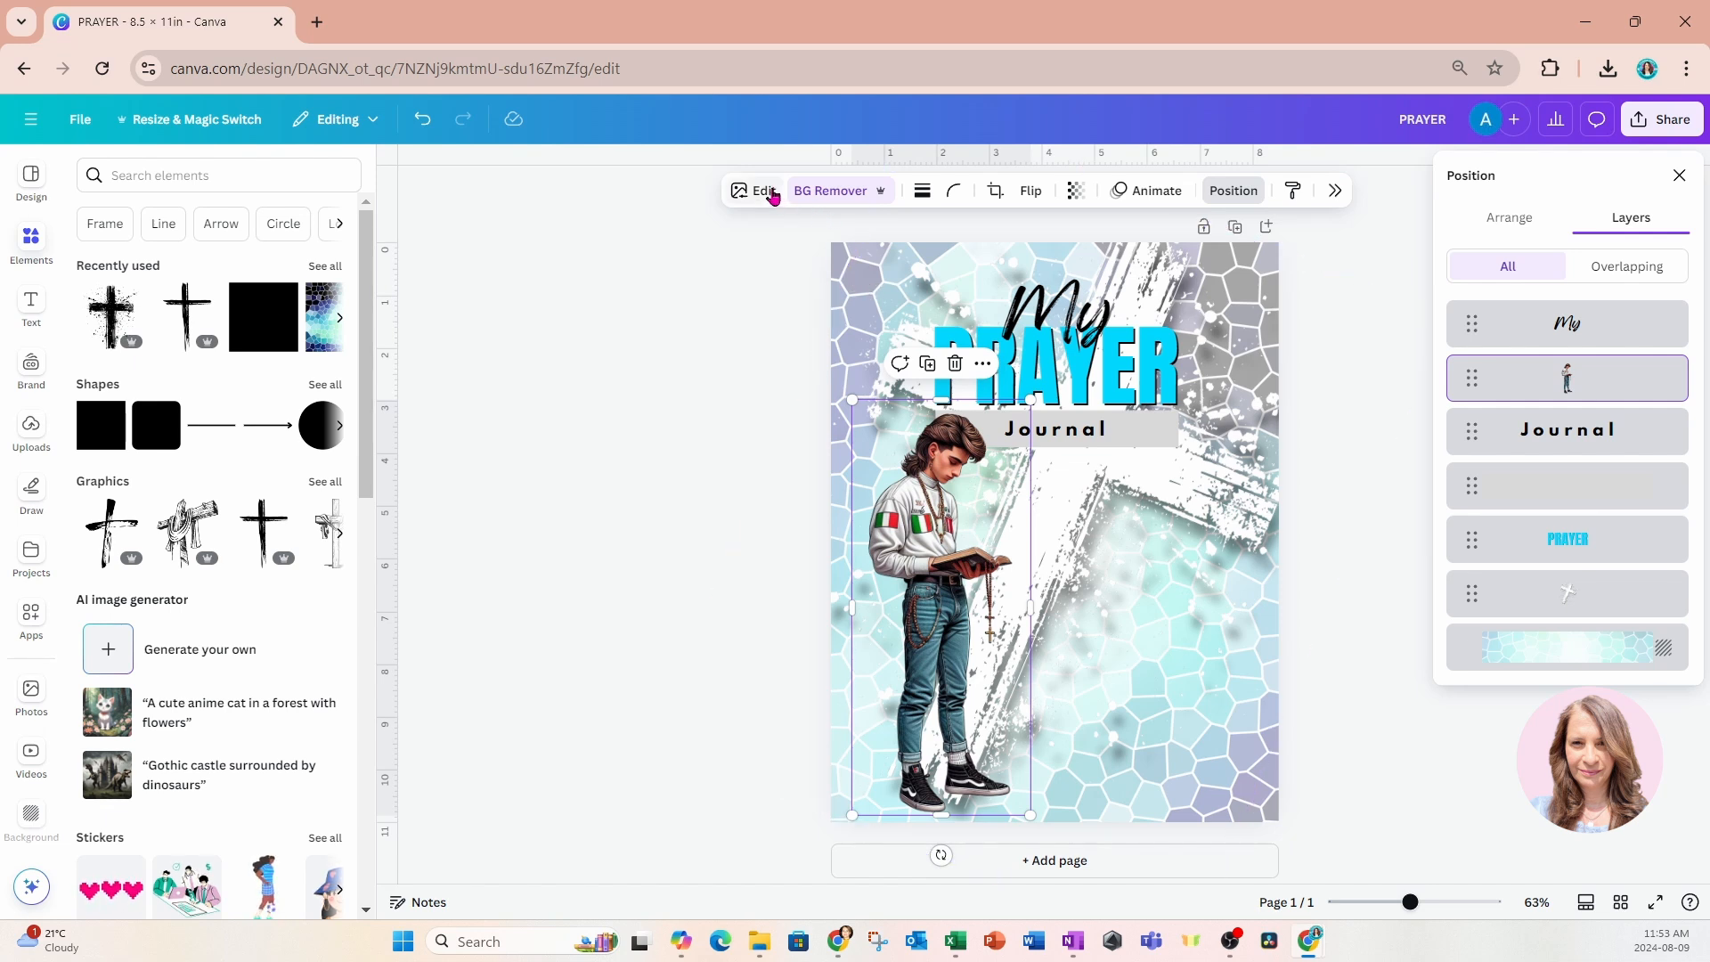
{"action": "left_click", "coordinate": [859, 270]}
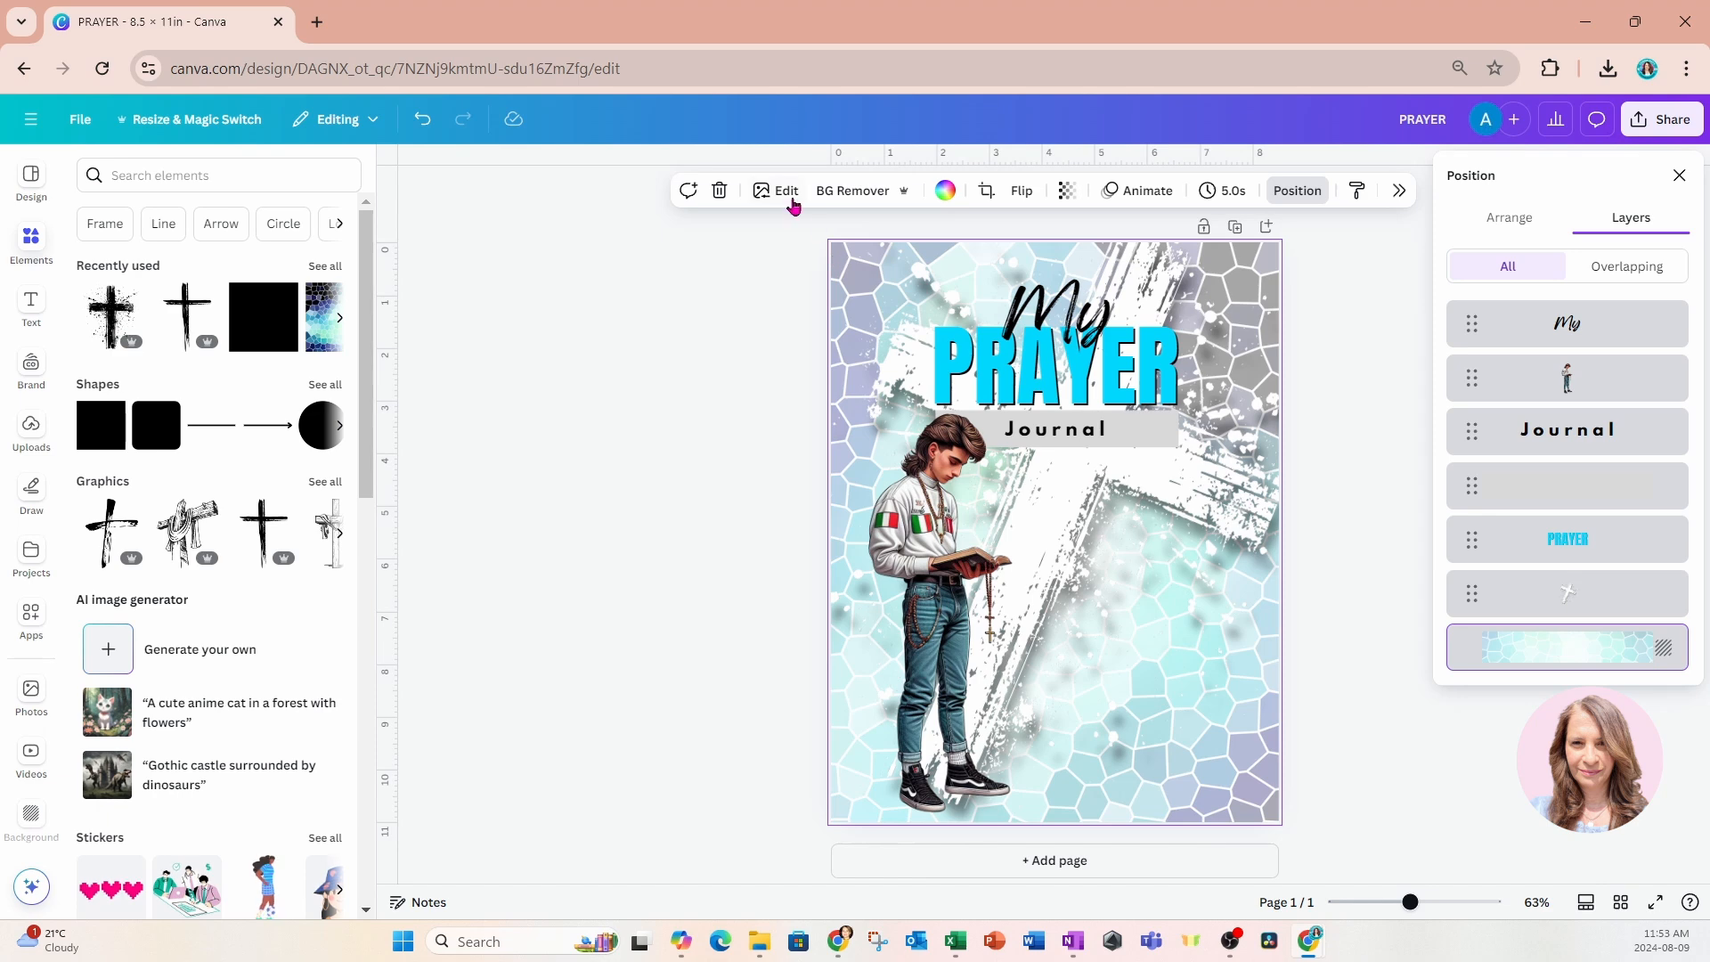
{"action": "left_click", "coordinate": [826, 311]}
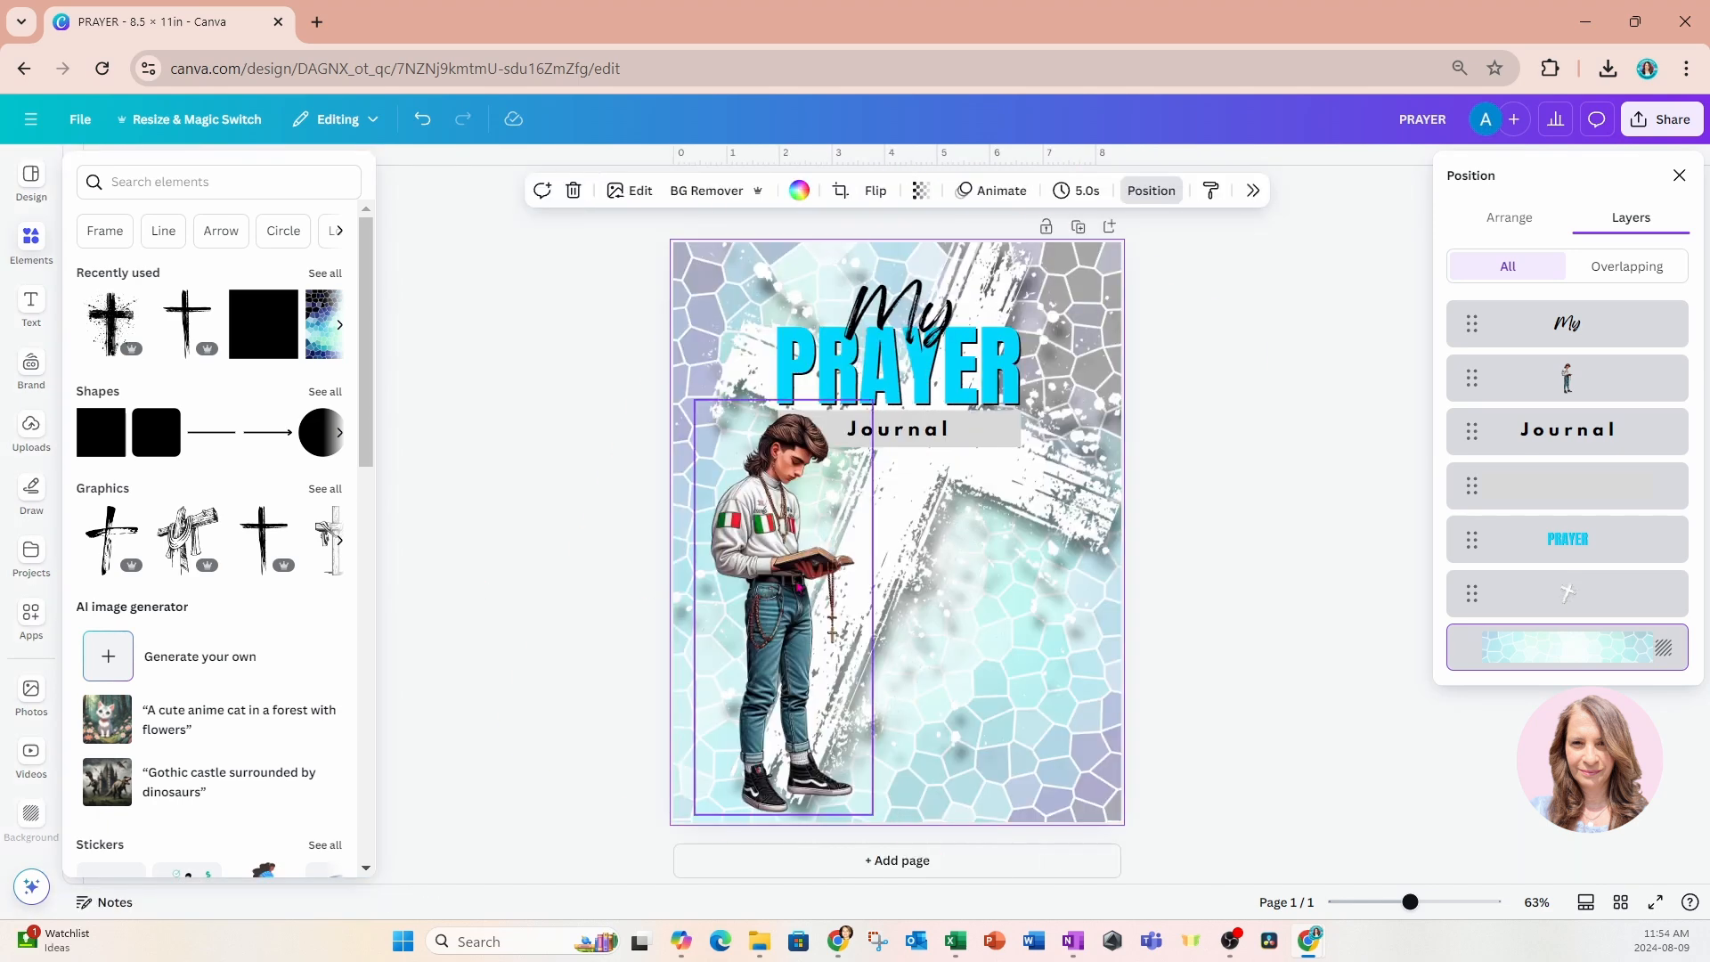
{"action": "left_click", "coordinate": [1263, 482]}
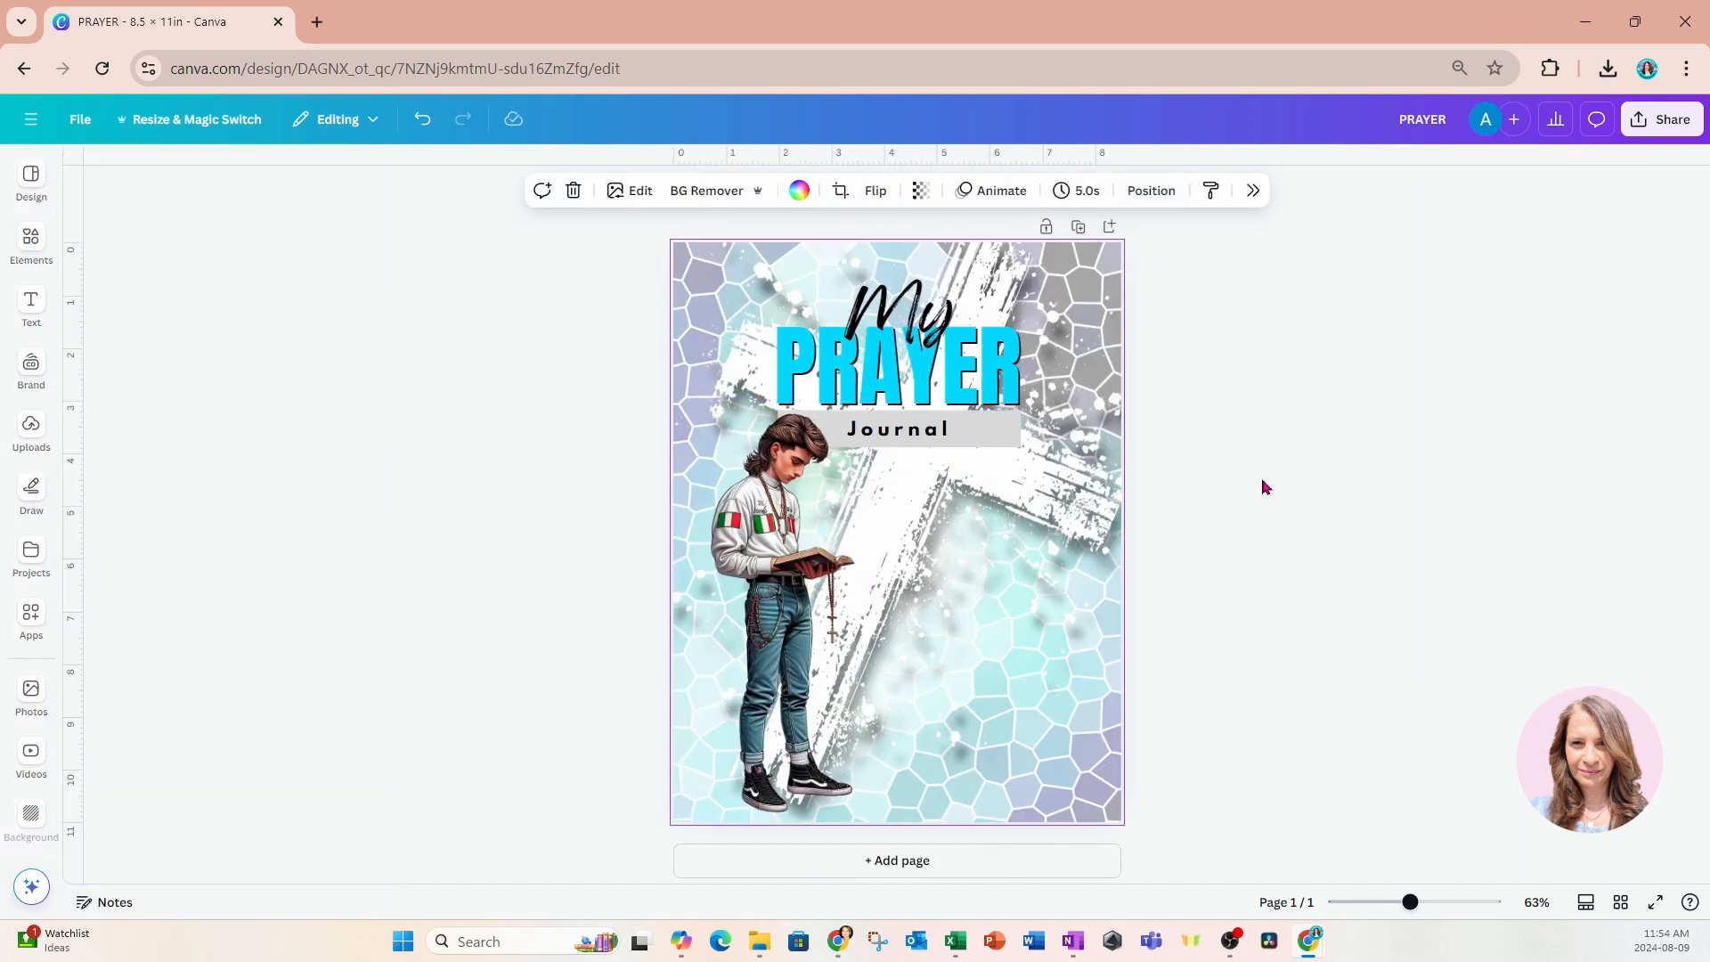
Create a template link for the prayer journal design and return to the main sharing options.
{"action": "left_click", "coordinate": [1652, 125]}
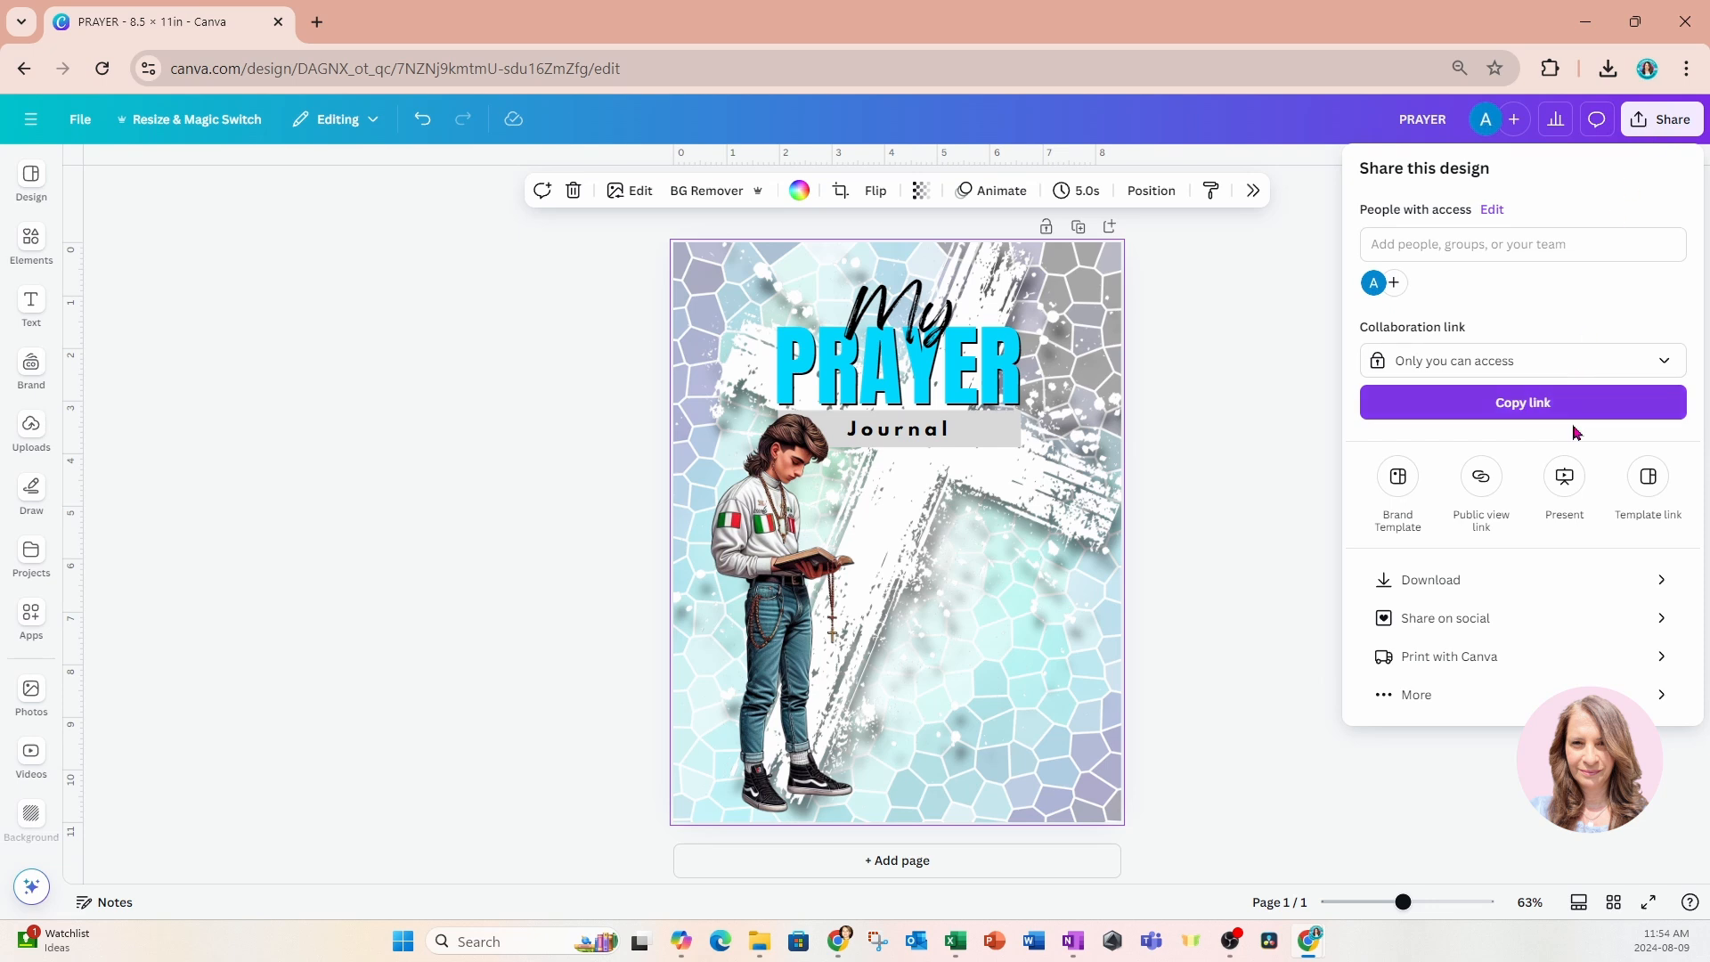
{"action": "left_click", "coordinate": [1416, 697]}
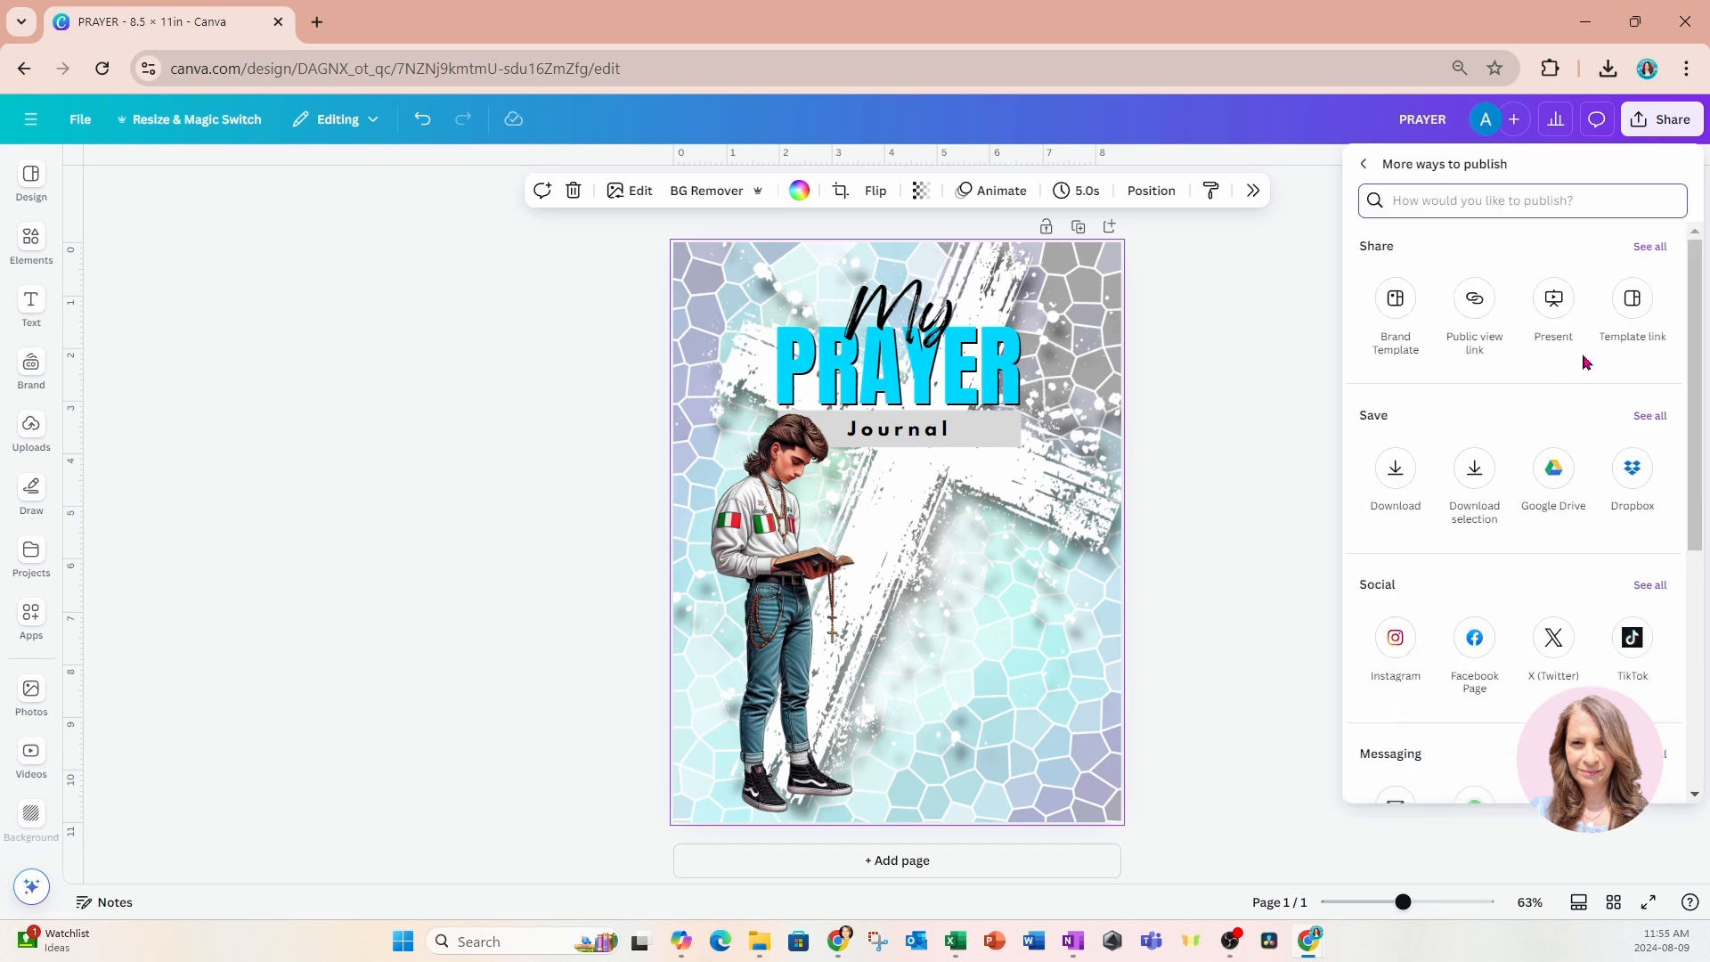
{"action": "left_click", "coordinate": [1633, 300]}
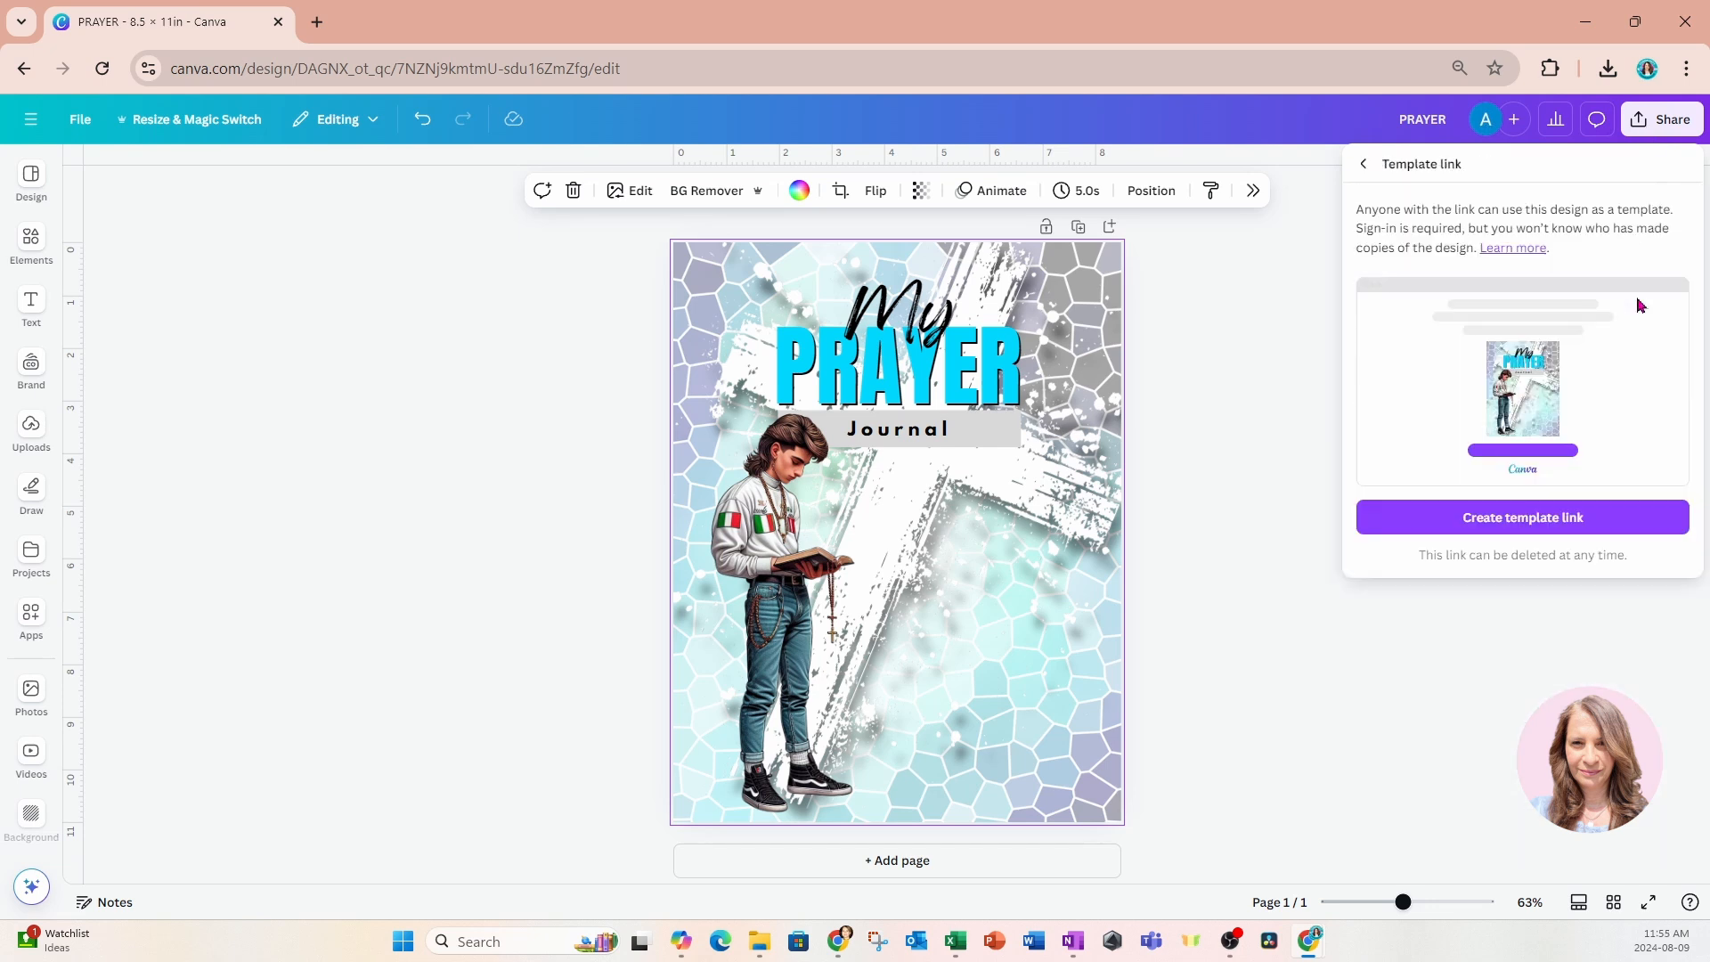
{"action": "left_click", "coordinate": [1613, 522]}
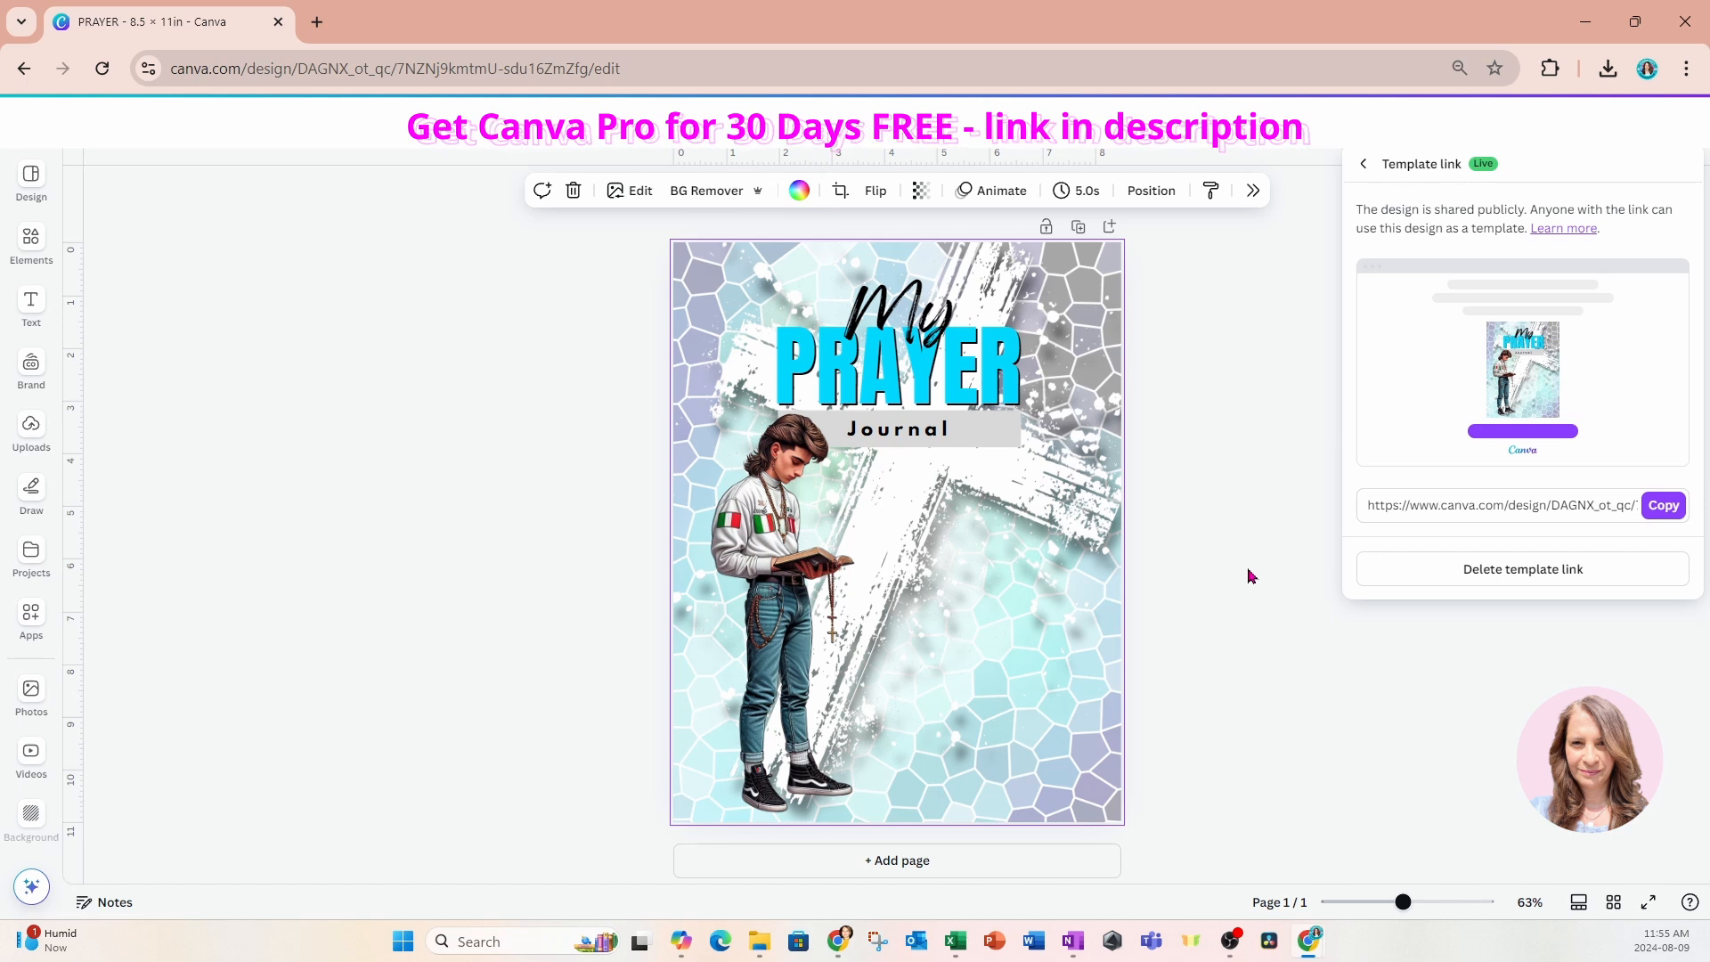
{"action": "left_click", "coordinate": [1362, 167]}
{"action": "left_click", "coordinate": [1363, 166]}
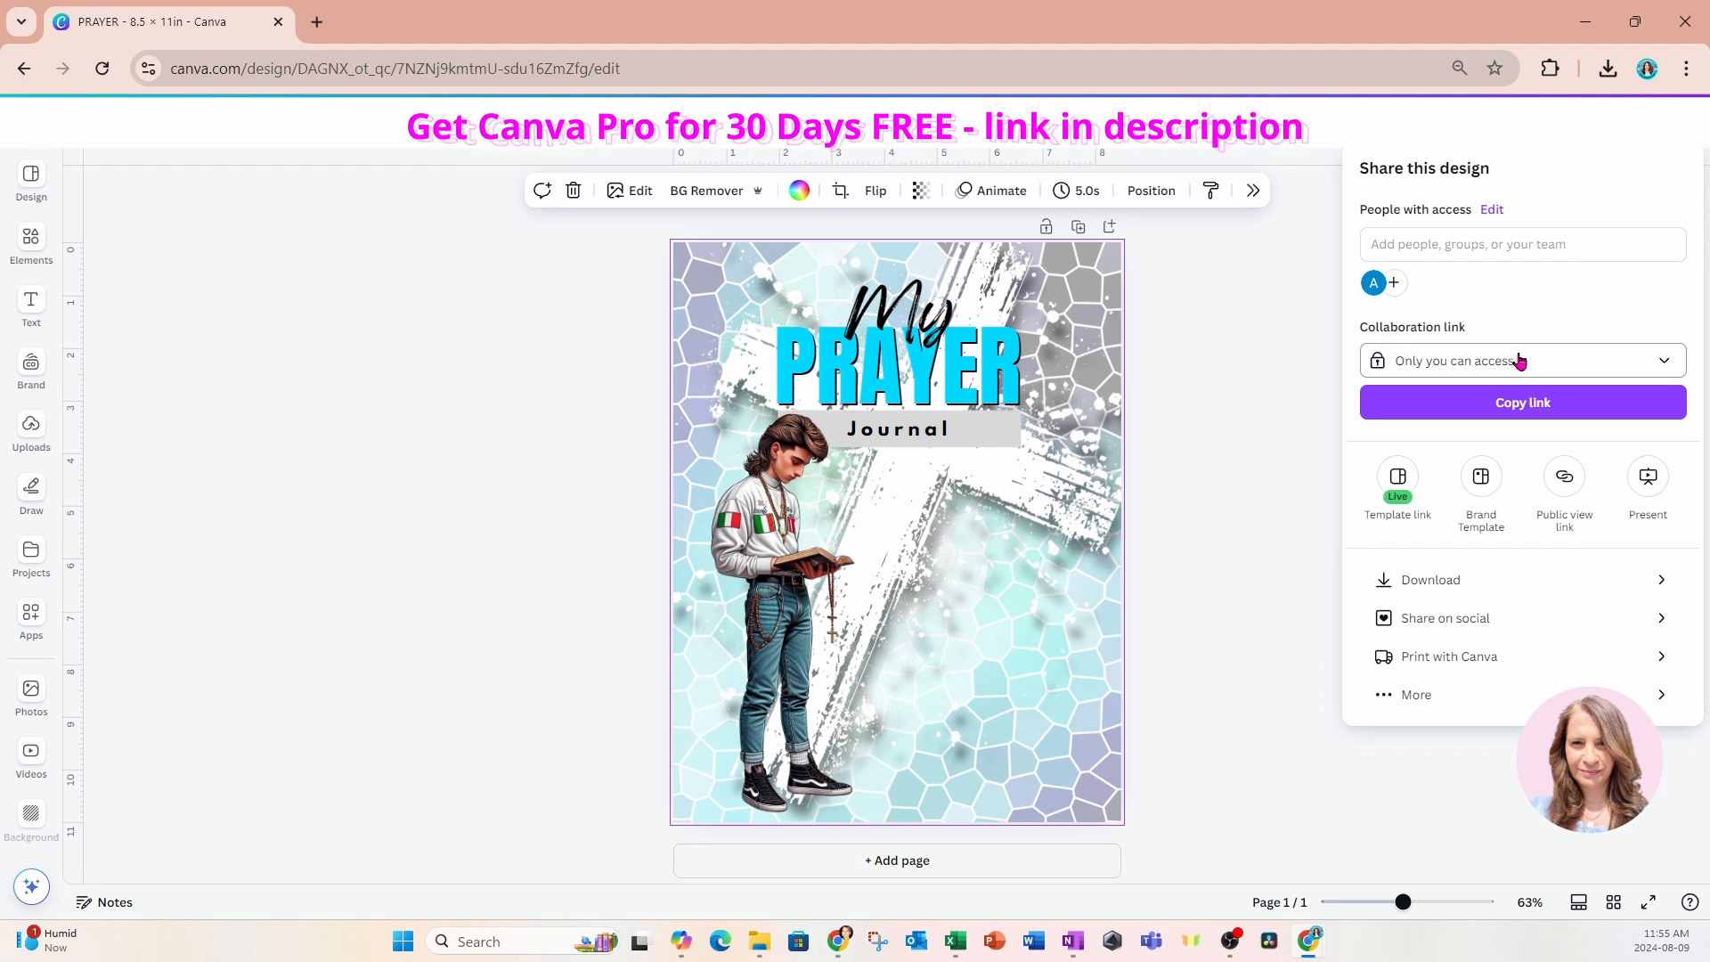
{"action": "left_click", "coordinate": [1662, 366]}
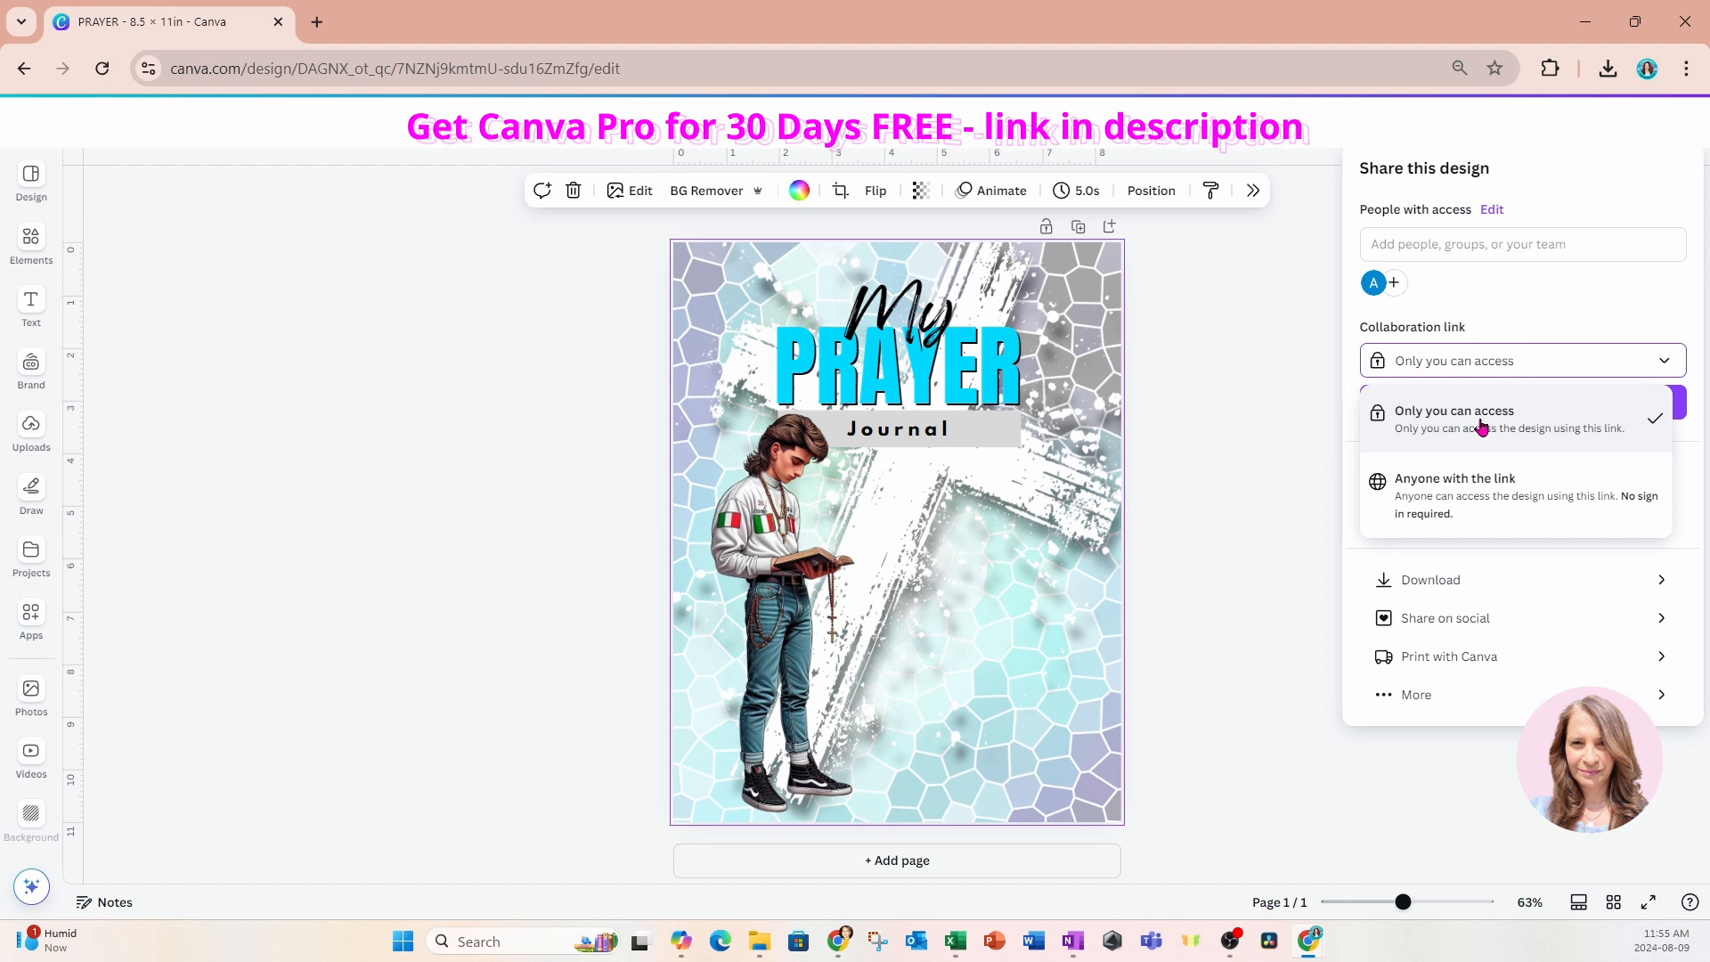
{"action": "left_click", "coordinate": [1317, 408]}
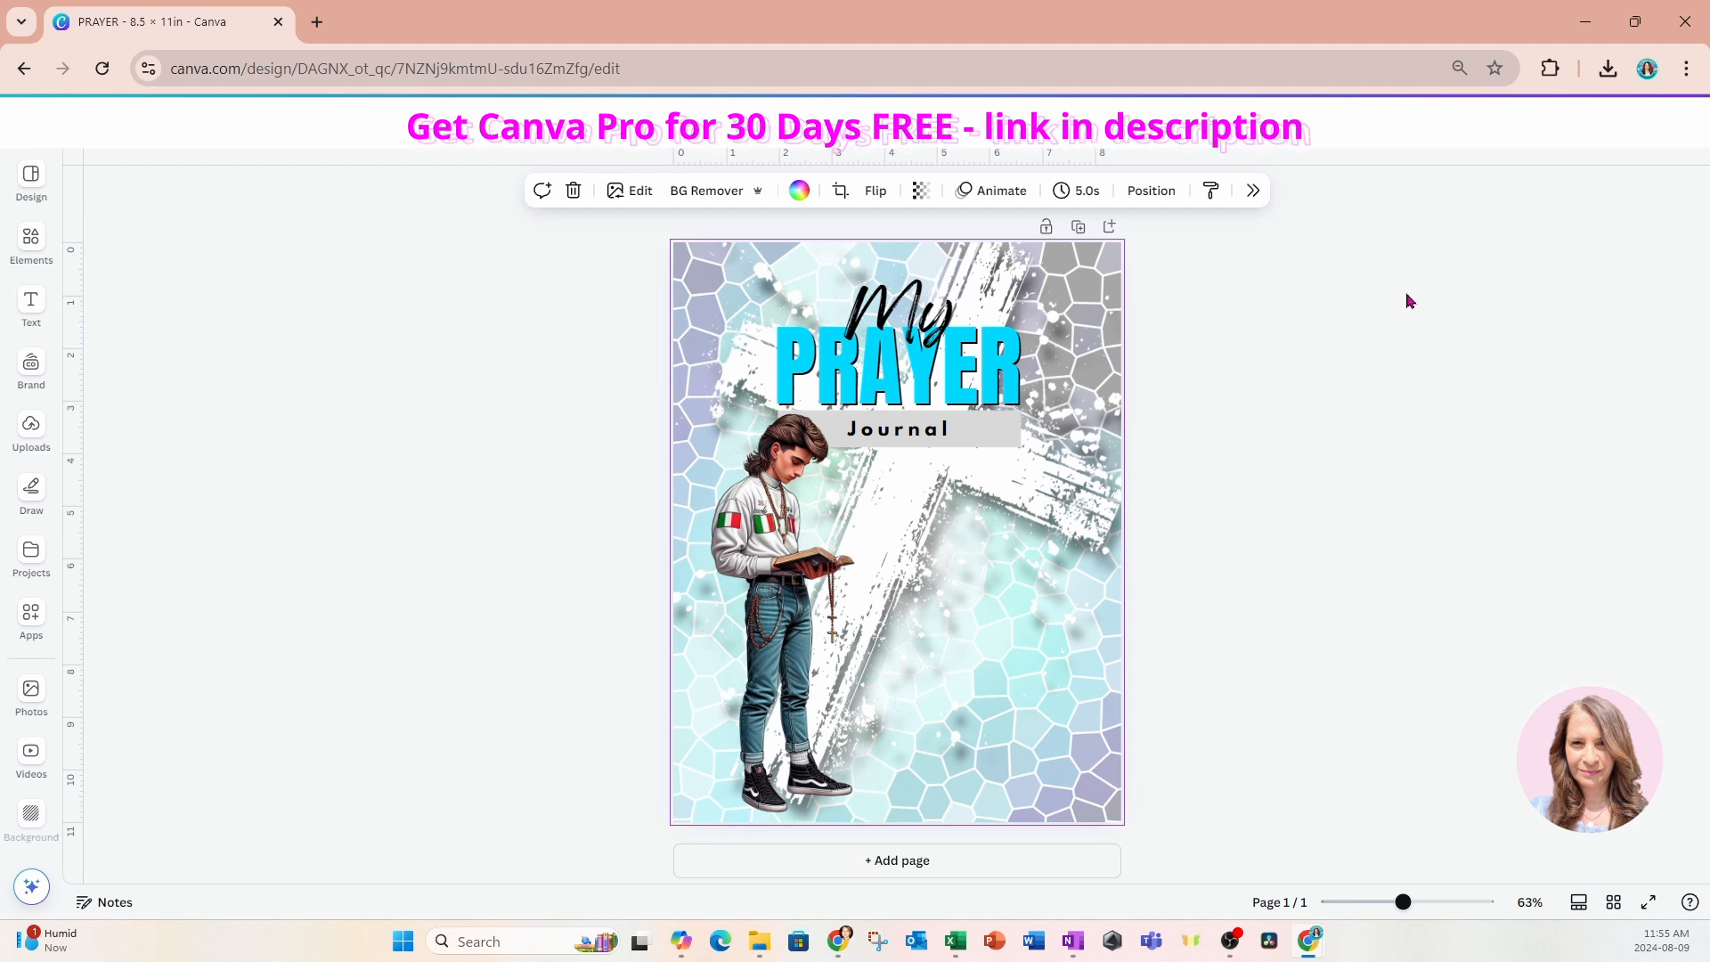
{"action": "left_click", "coordinate": [1652, 123]}
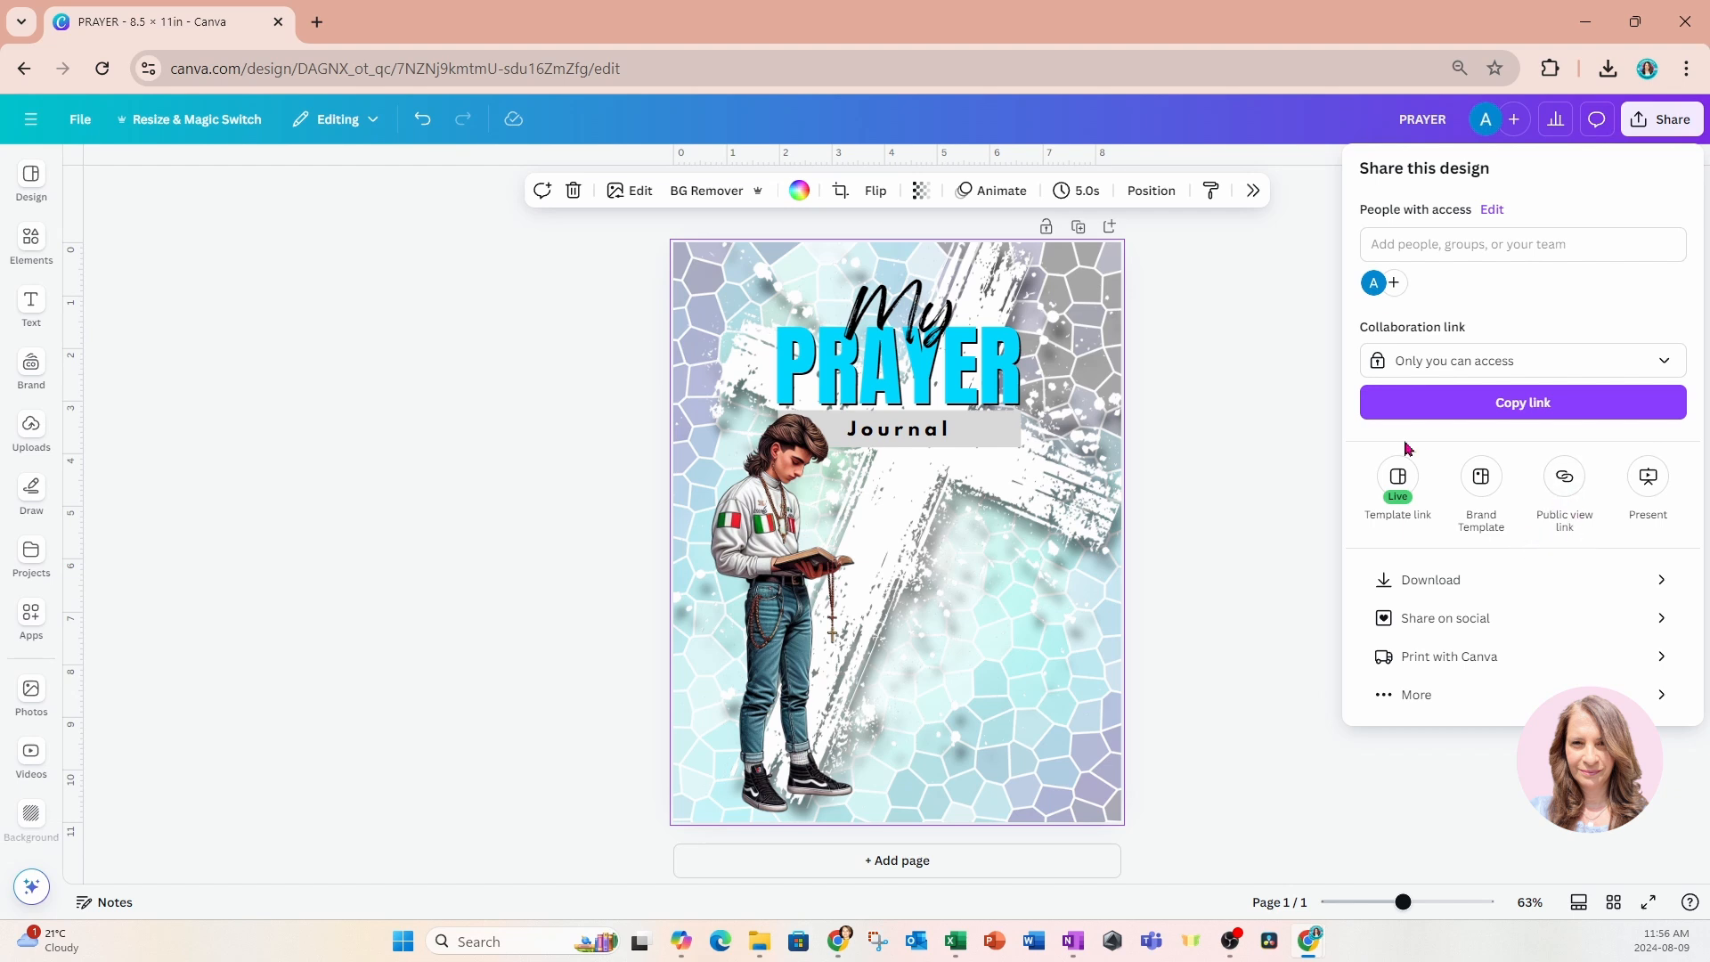
{"action": "left_click", "coordinate": [1271, 411]}
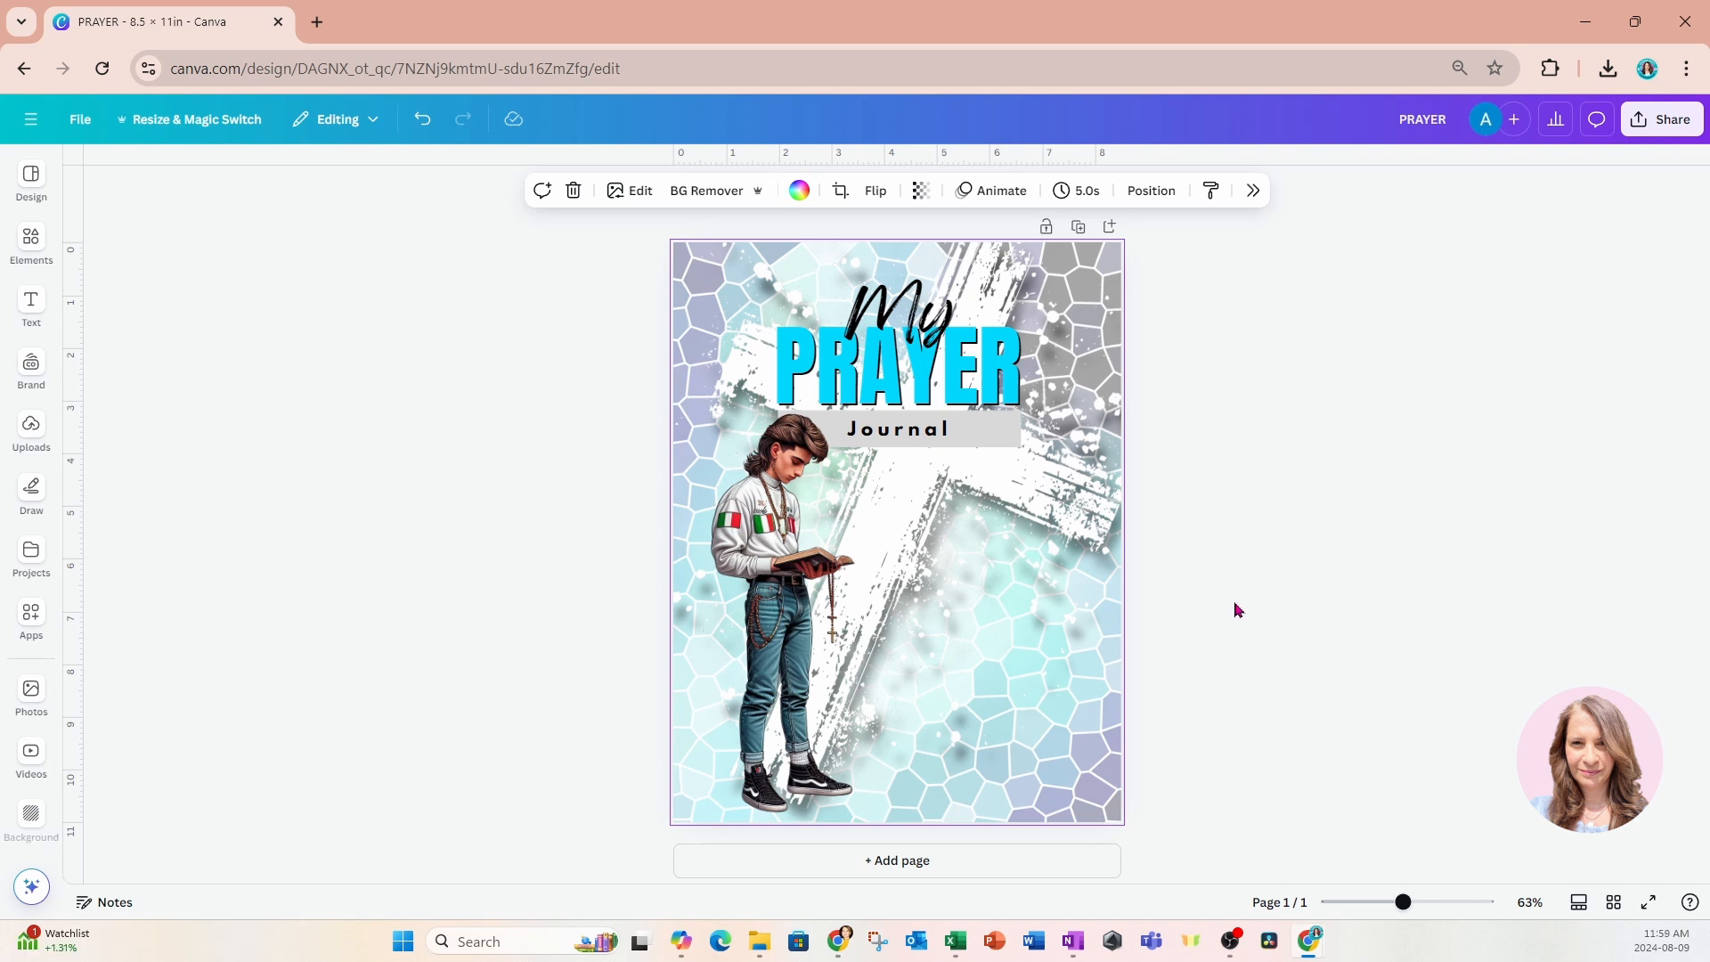
Add a second page after the cover and place a heading text box in its upper part.
{"action": "left_click", "coordinate": [1052, 872]}
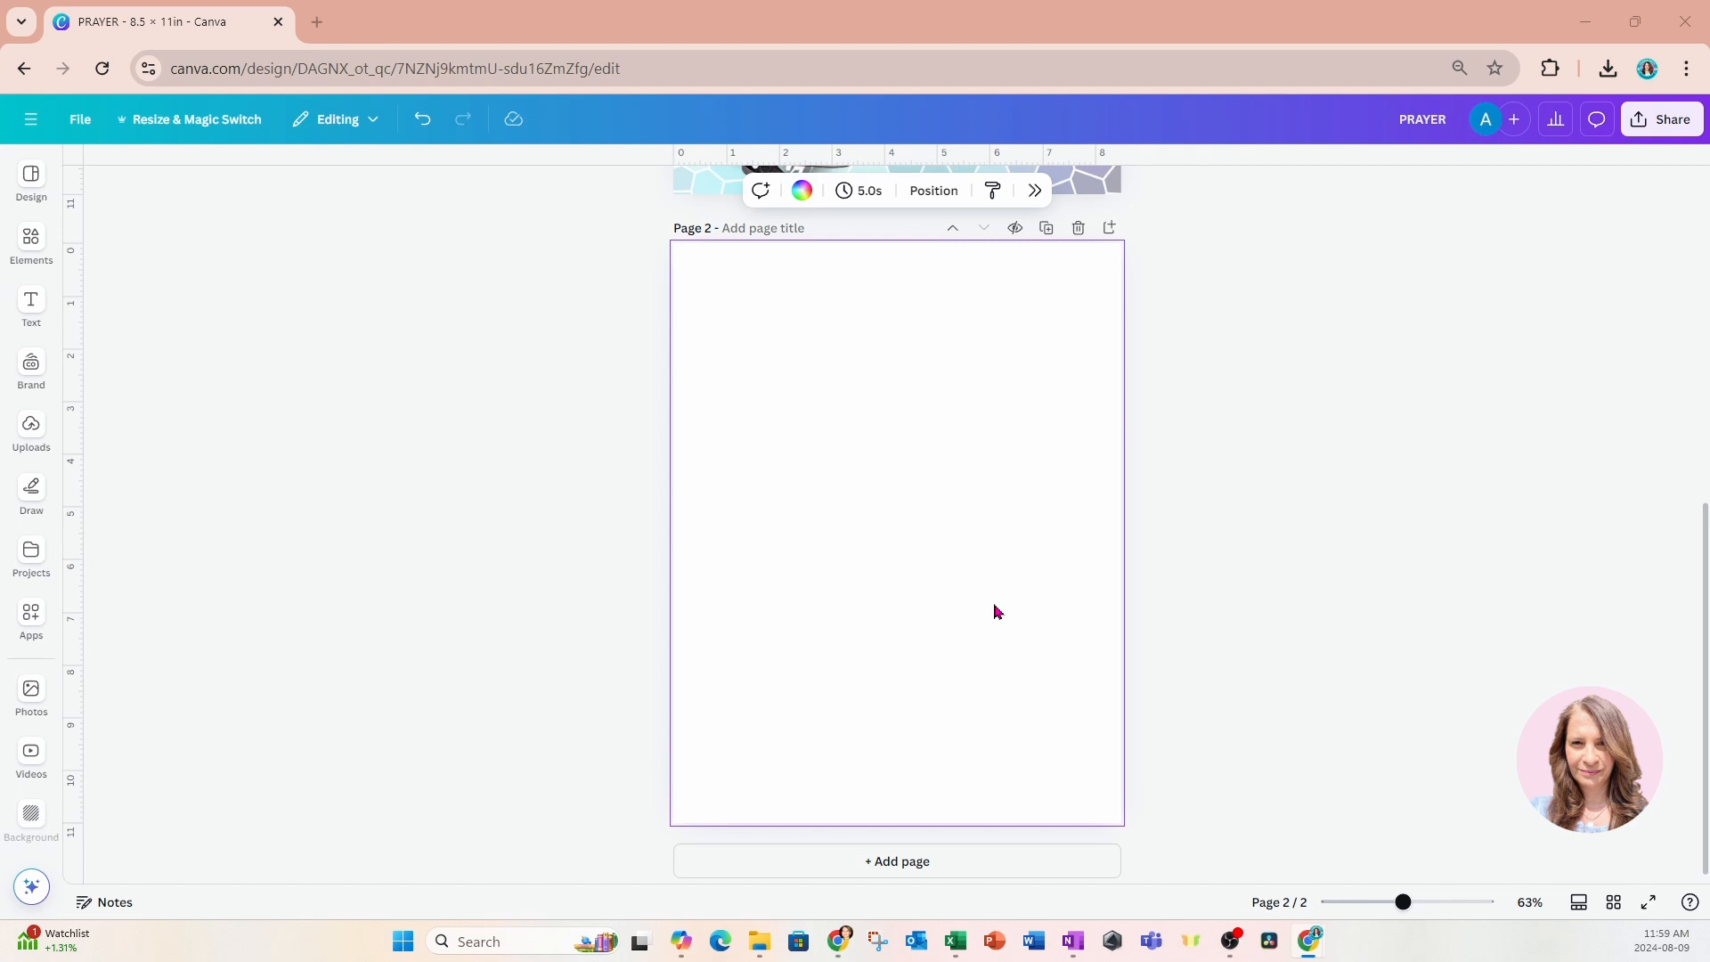
{"action": "left_click", "coordinate": [32, 307]}
{"action": "left_click", "coordinate": [100, 315]}
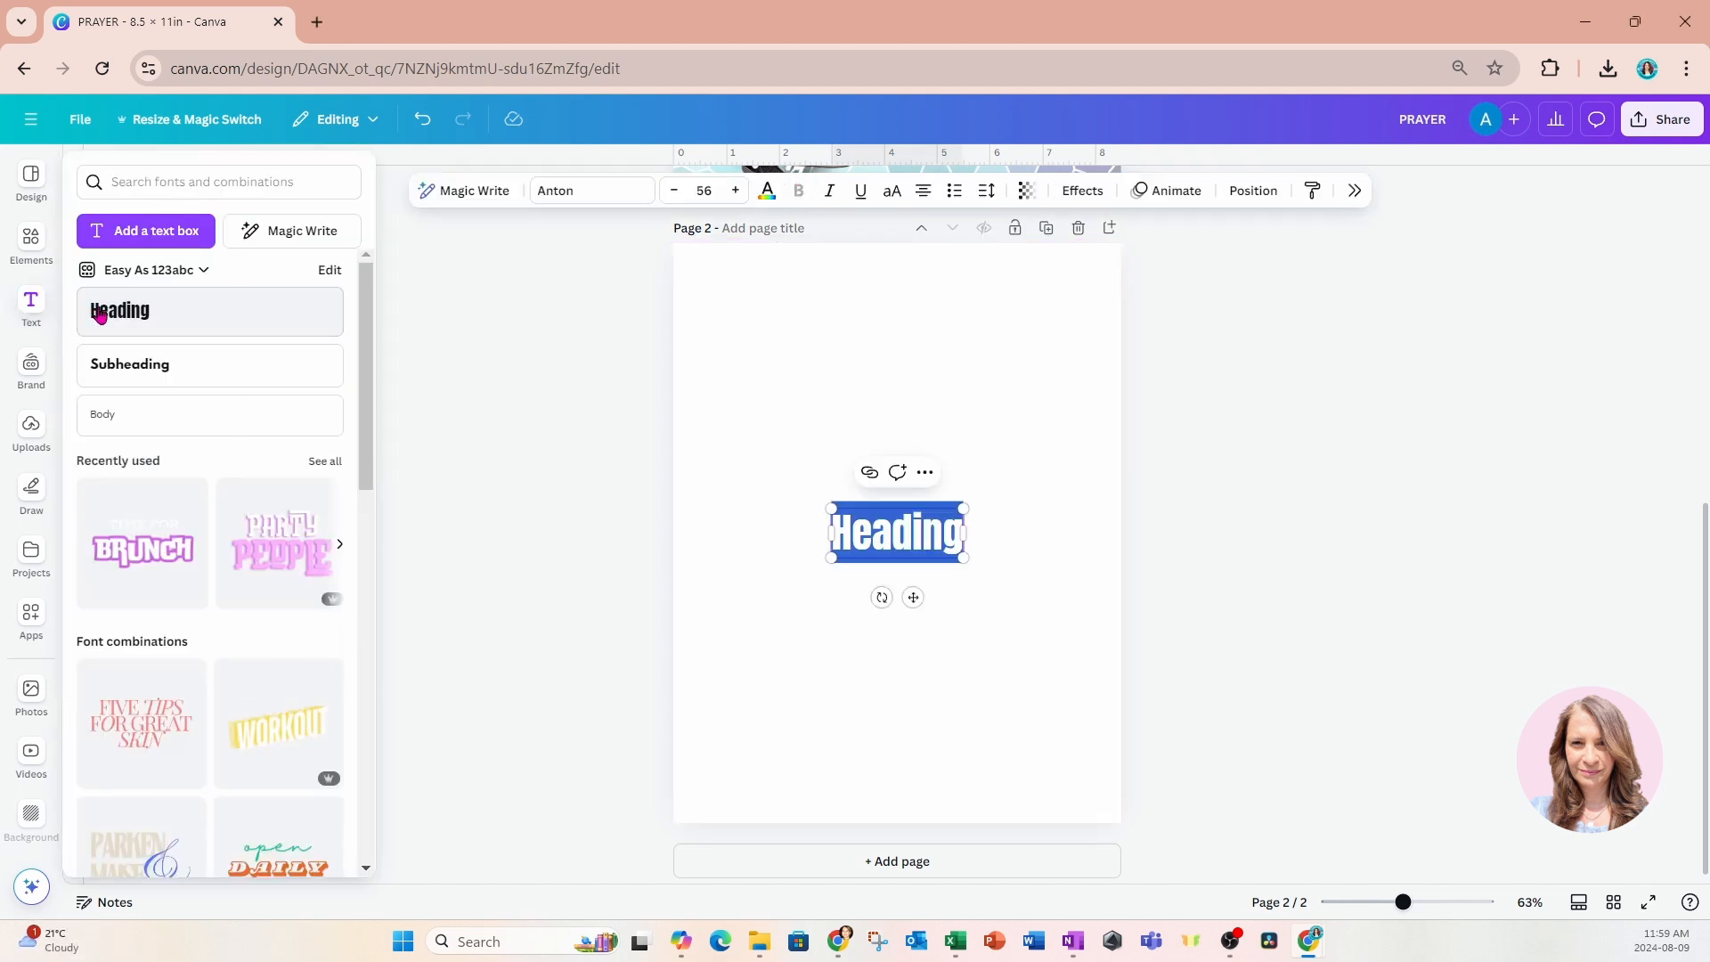
{"action": "left_click_drag", "start_coordinate": [913, 597], "coordinate": [909, 420]}
Replace the heading text with "May the Lord guide me on this path to spirtuality through this planning journey. Amen" on separate centred lines.
{"action": "type", "text": "May"}
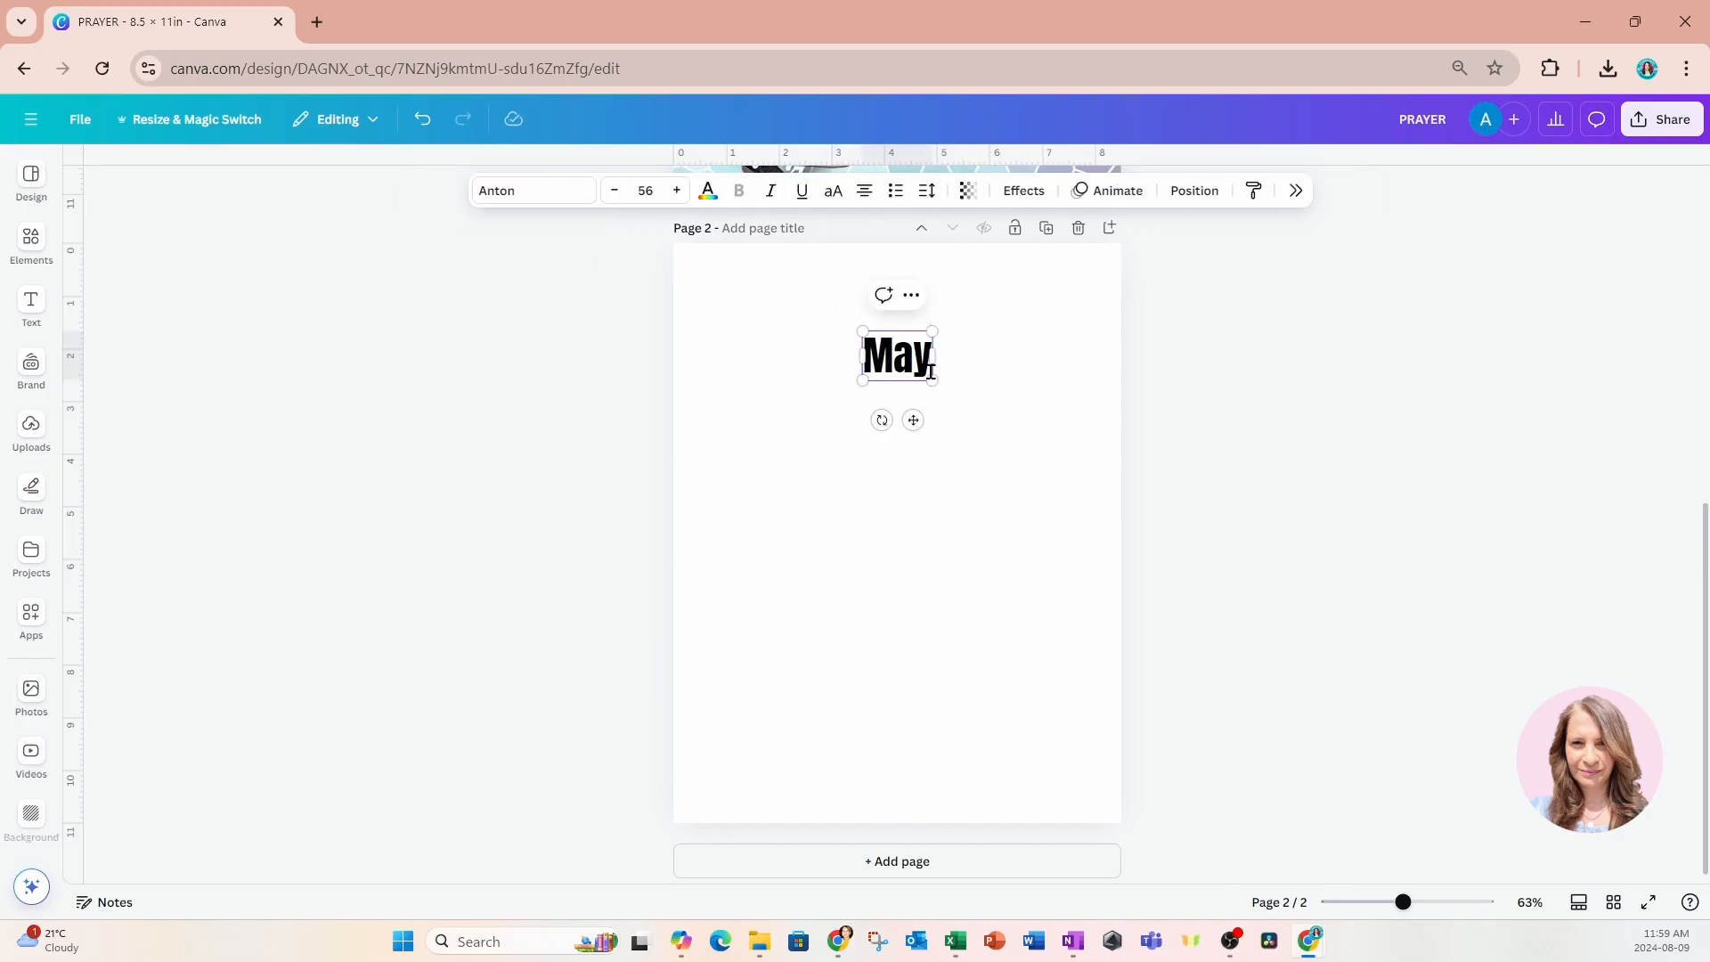
{"action": "type", "text": " the Lord"}
{"action": "type", "text": "guide me"}
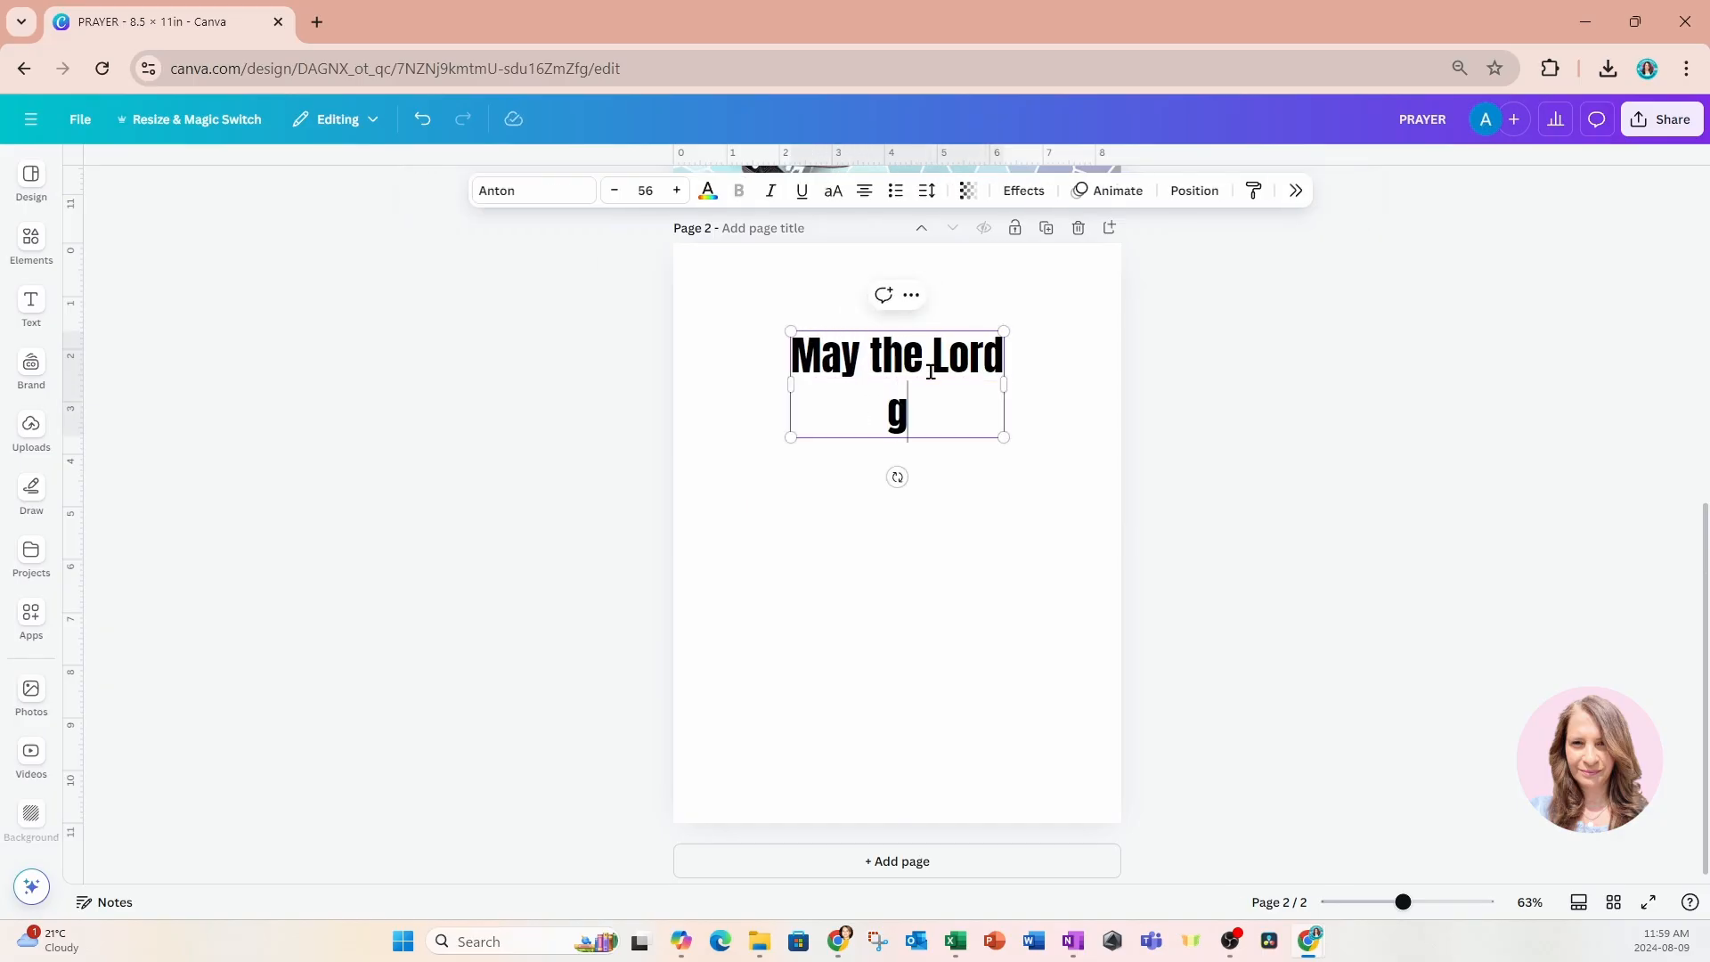
{"action": "key", "text": "Return"}
{"action": "type", "text": "on this path"}
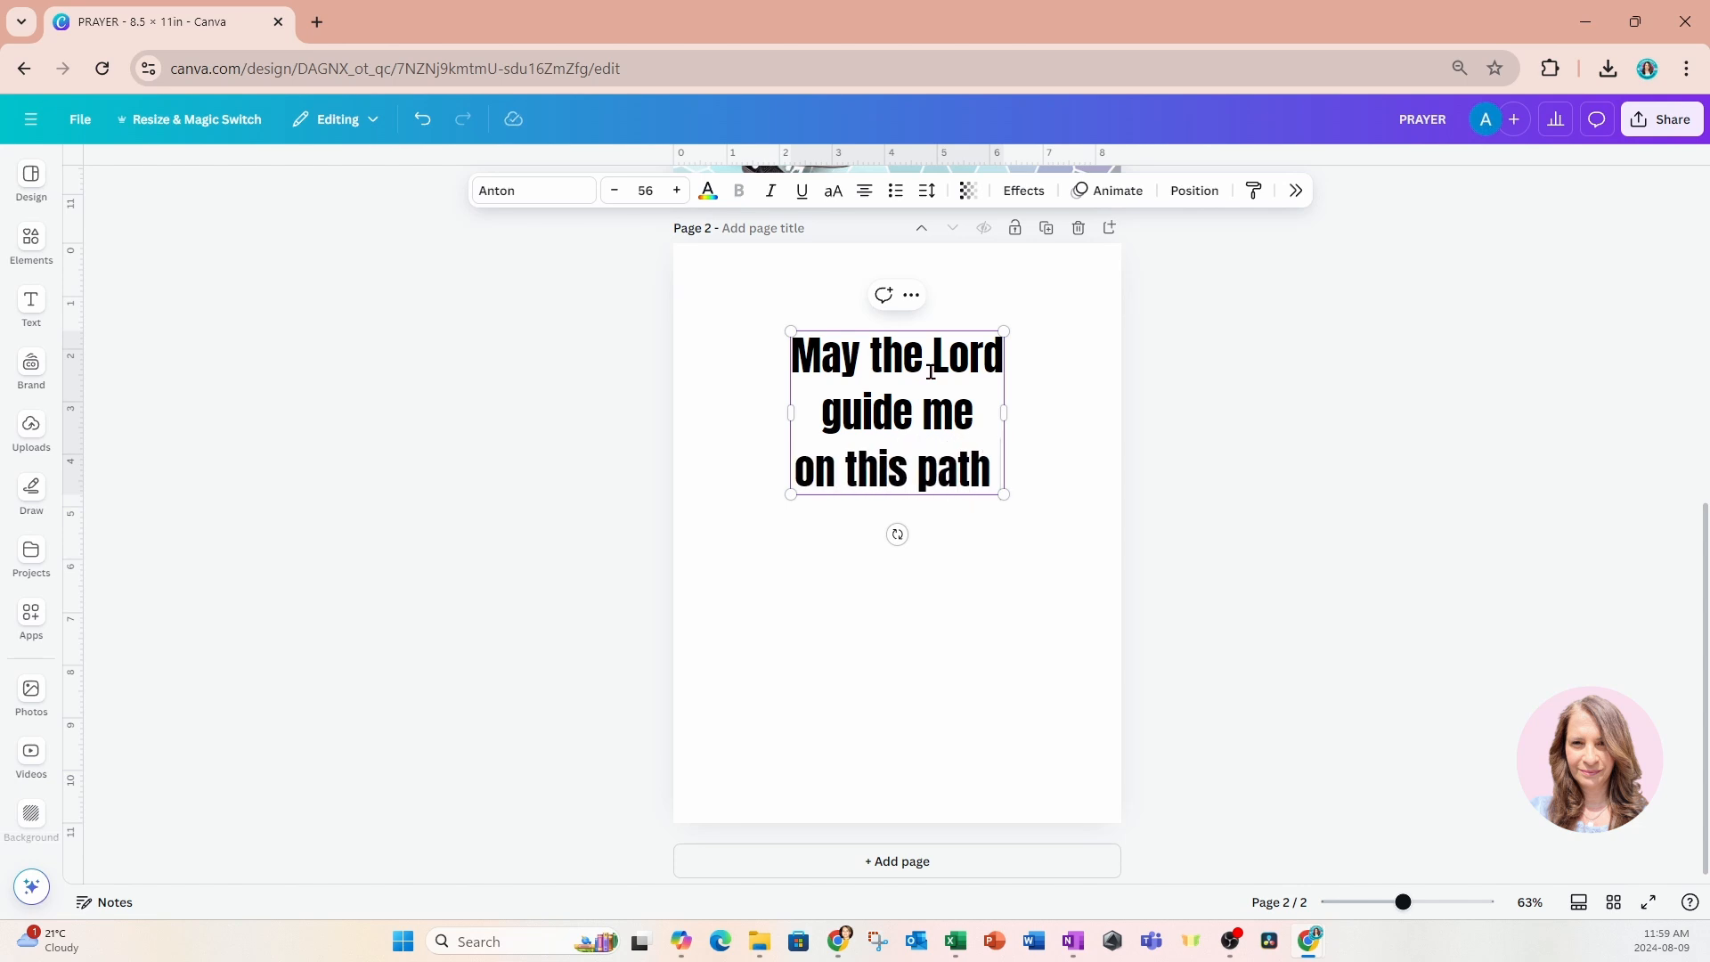
{"action": "type", "text": " to spirt"}
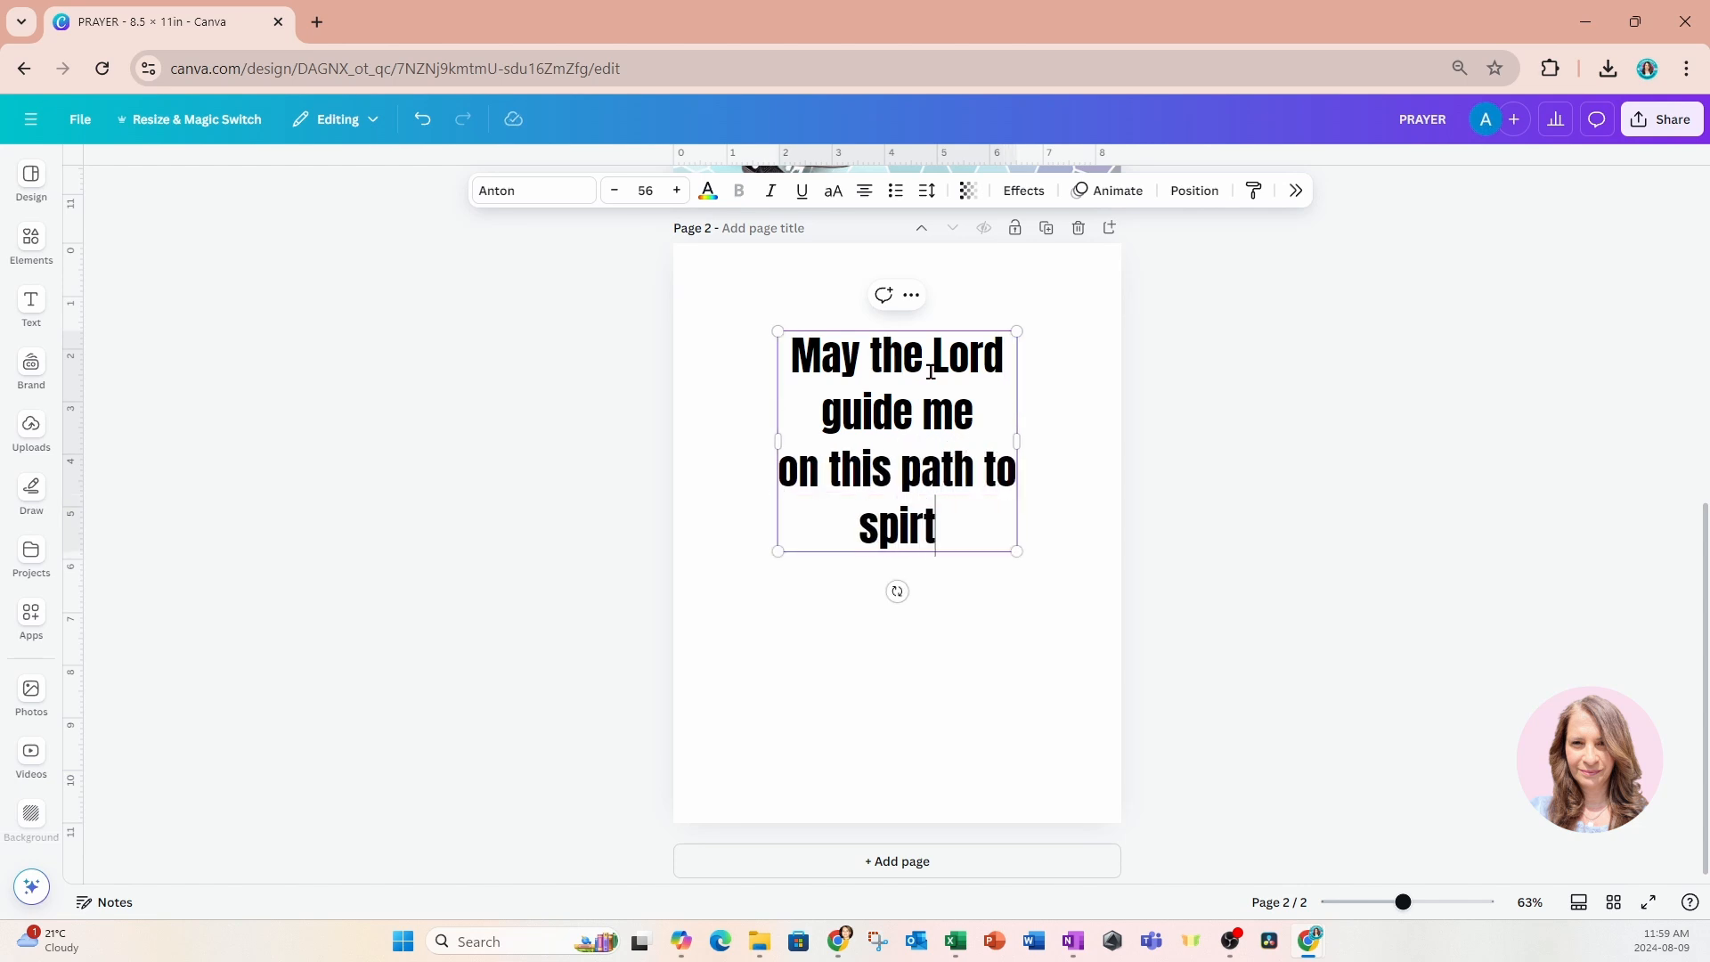
{"action": "type", "text": "uality"}
{"action": "key", "text": "Return"}
{"action": "type", "text": "thr"}
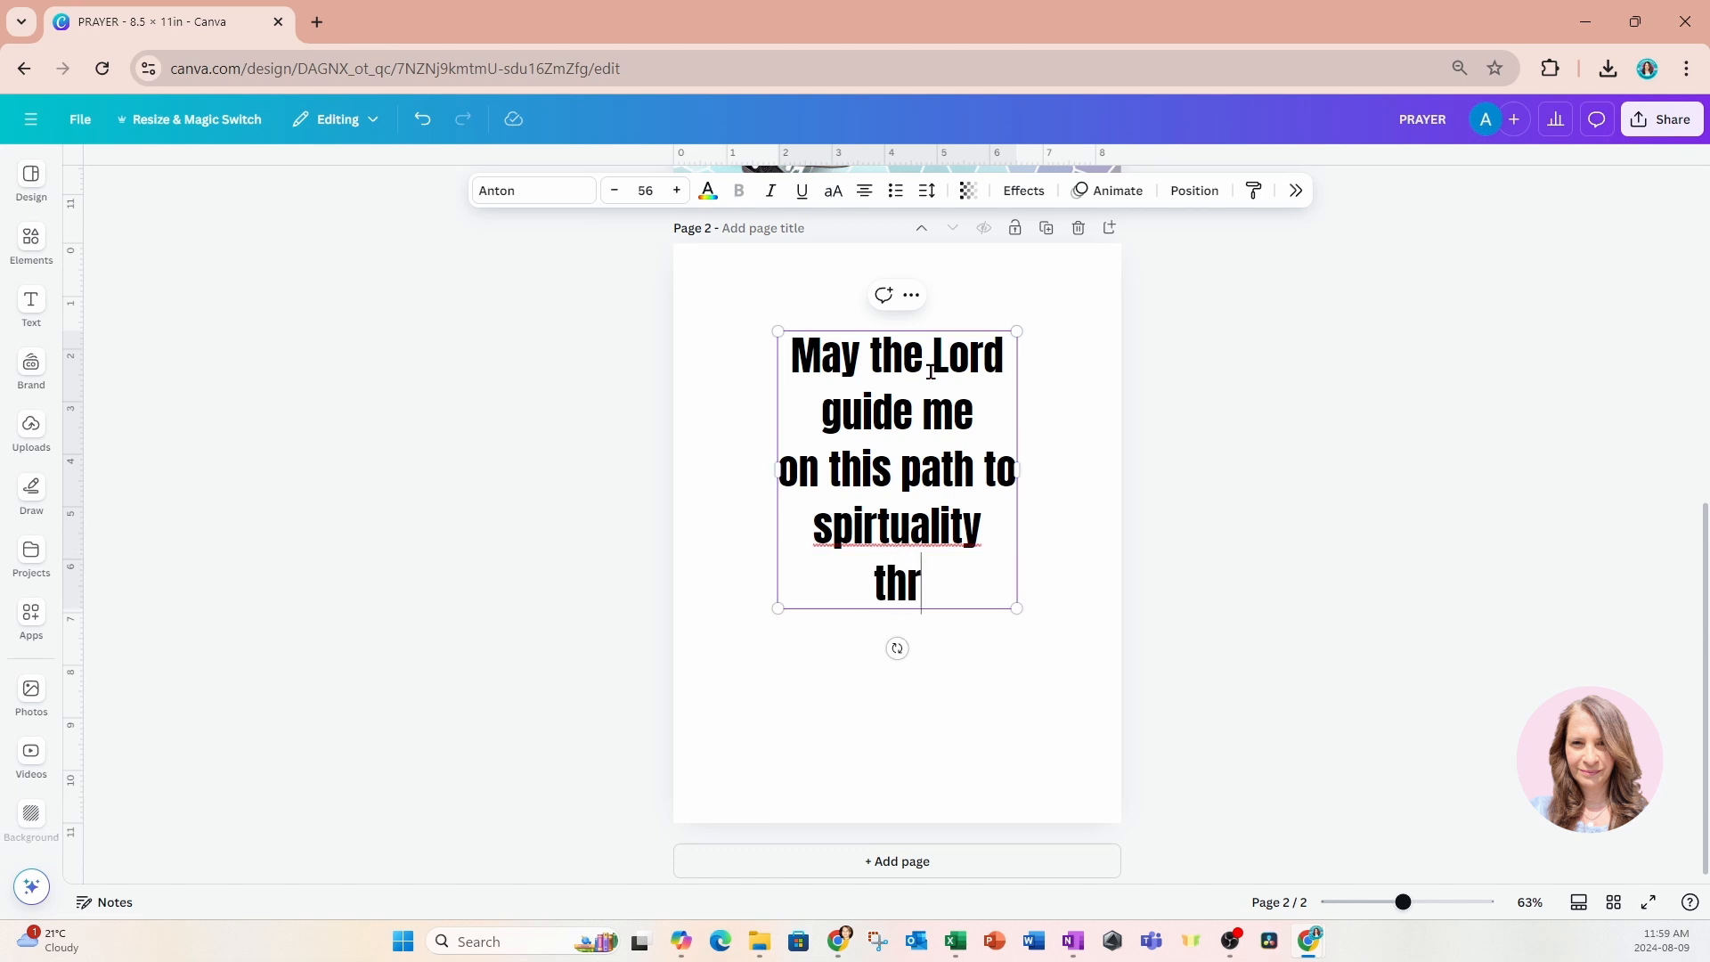
{"action": "type", "text": "ough this plan"}
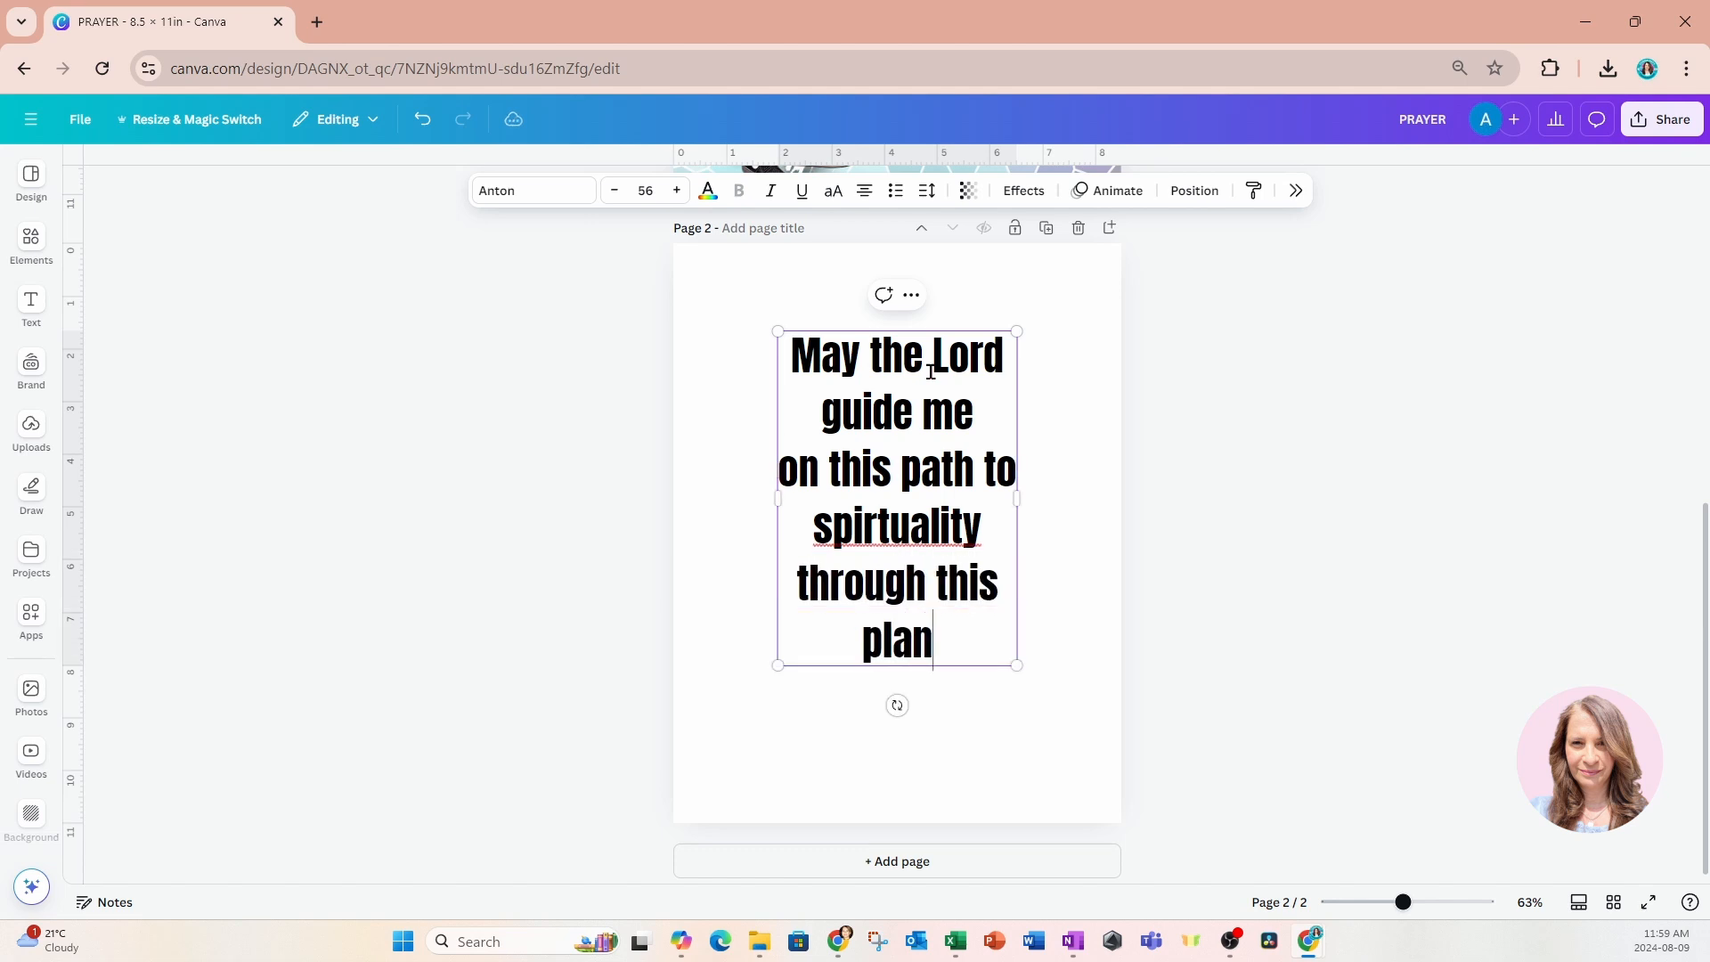
{"action": "type", "text": "ning journey"}
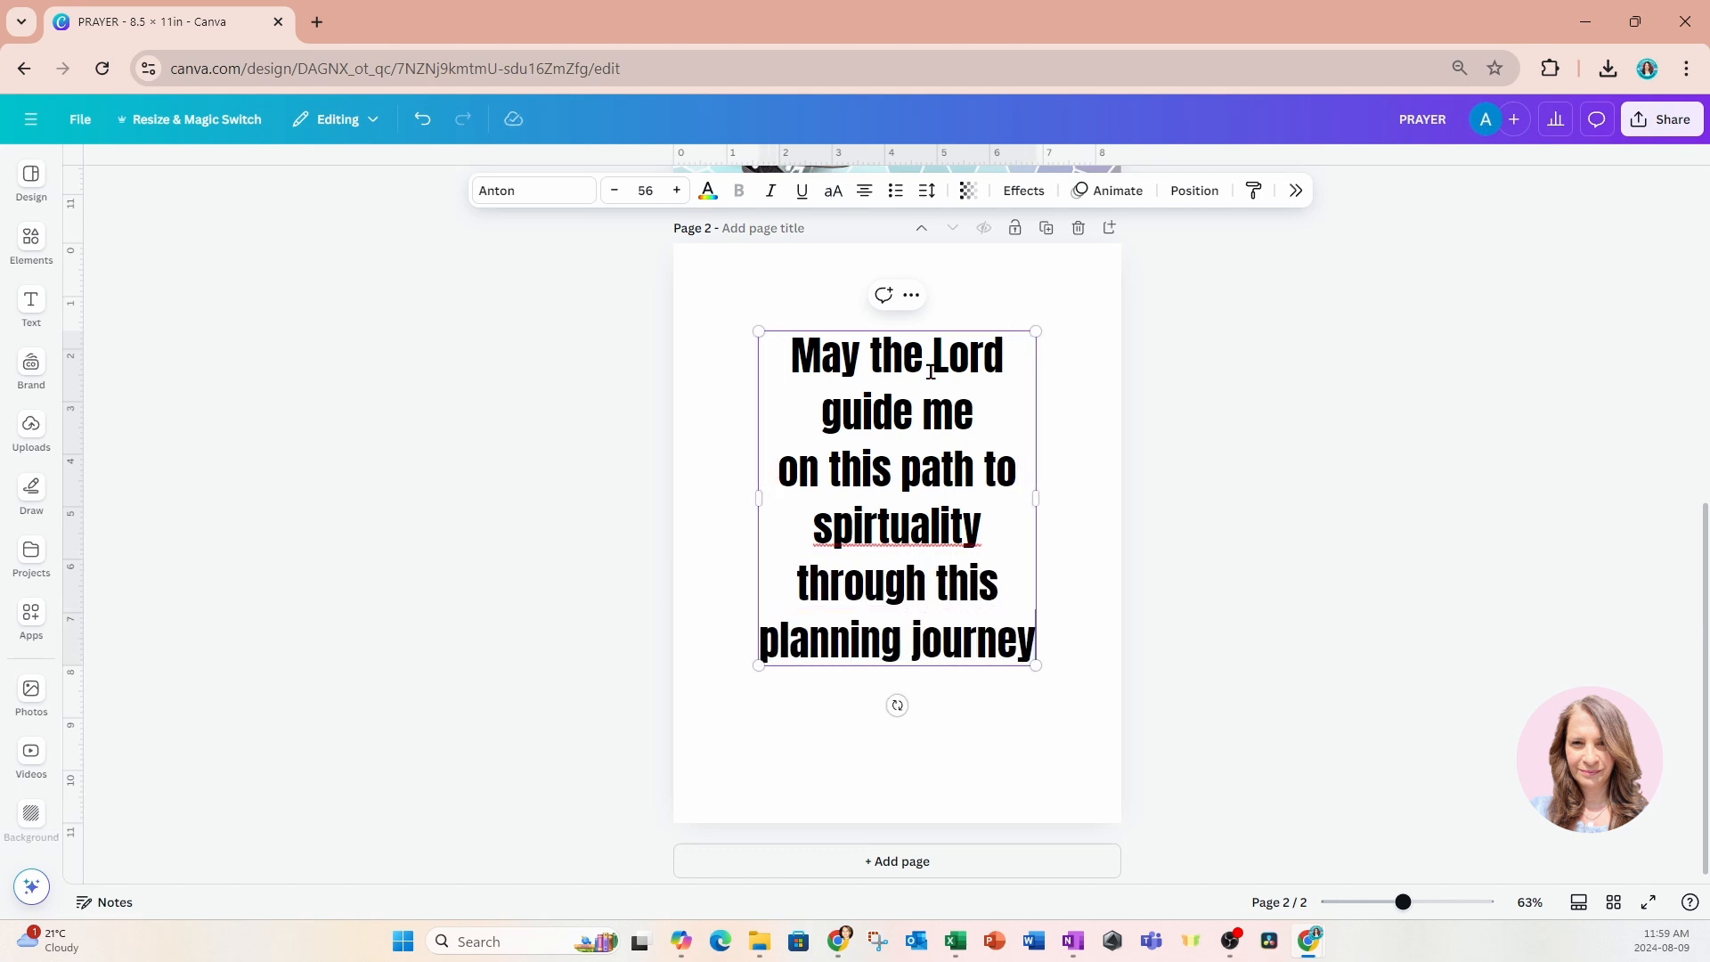
{"action": "type", "text": "."}
{"action": "key", "text": "Return"}
{"action": "type", "text": "Amy"}
{"action": "key", "text": "BackSpace"}
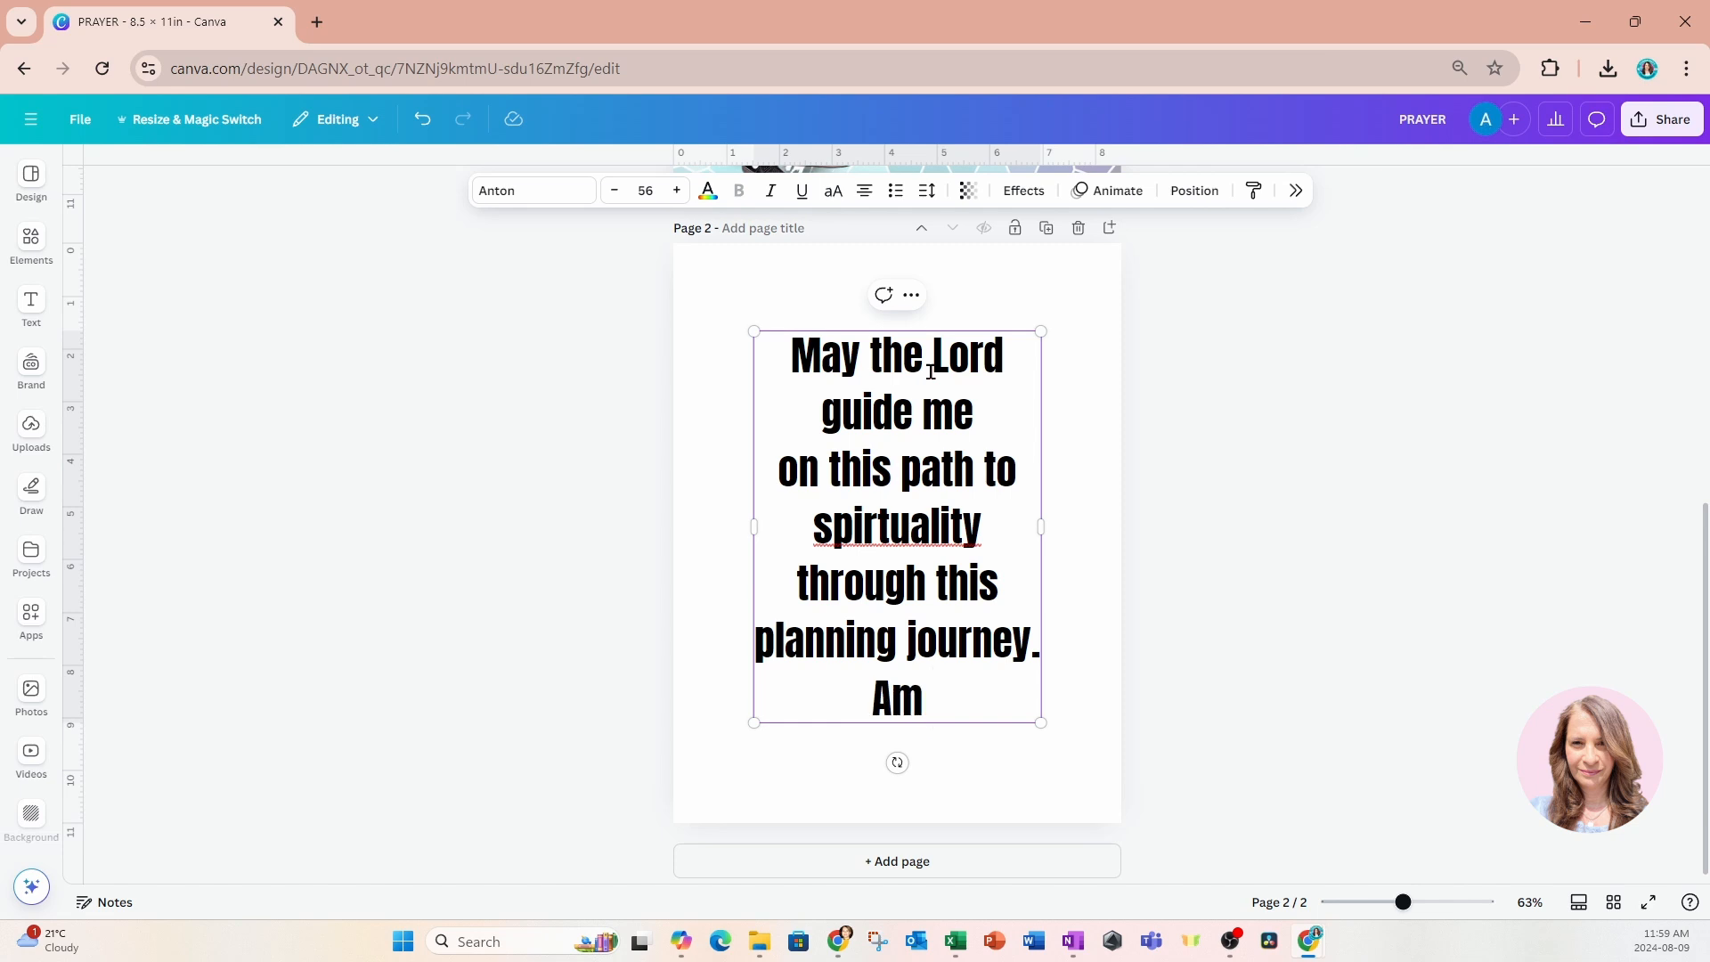
{"action": "type", "text": "en"}
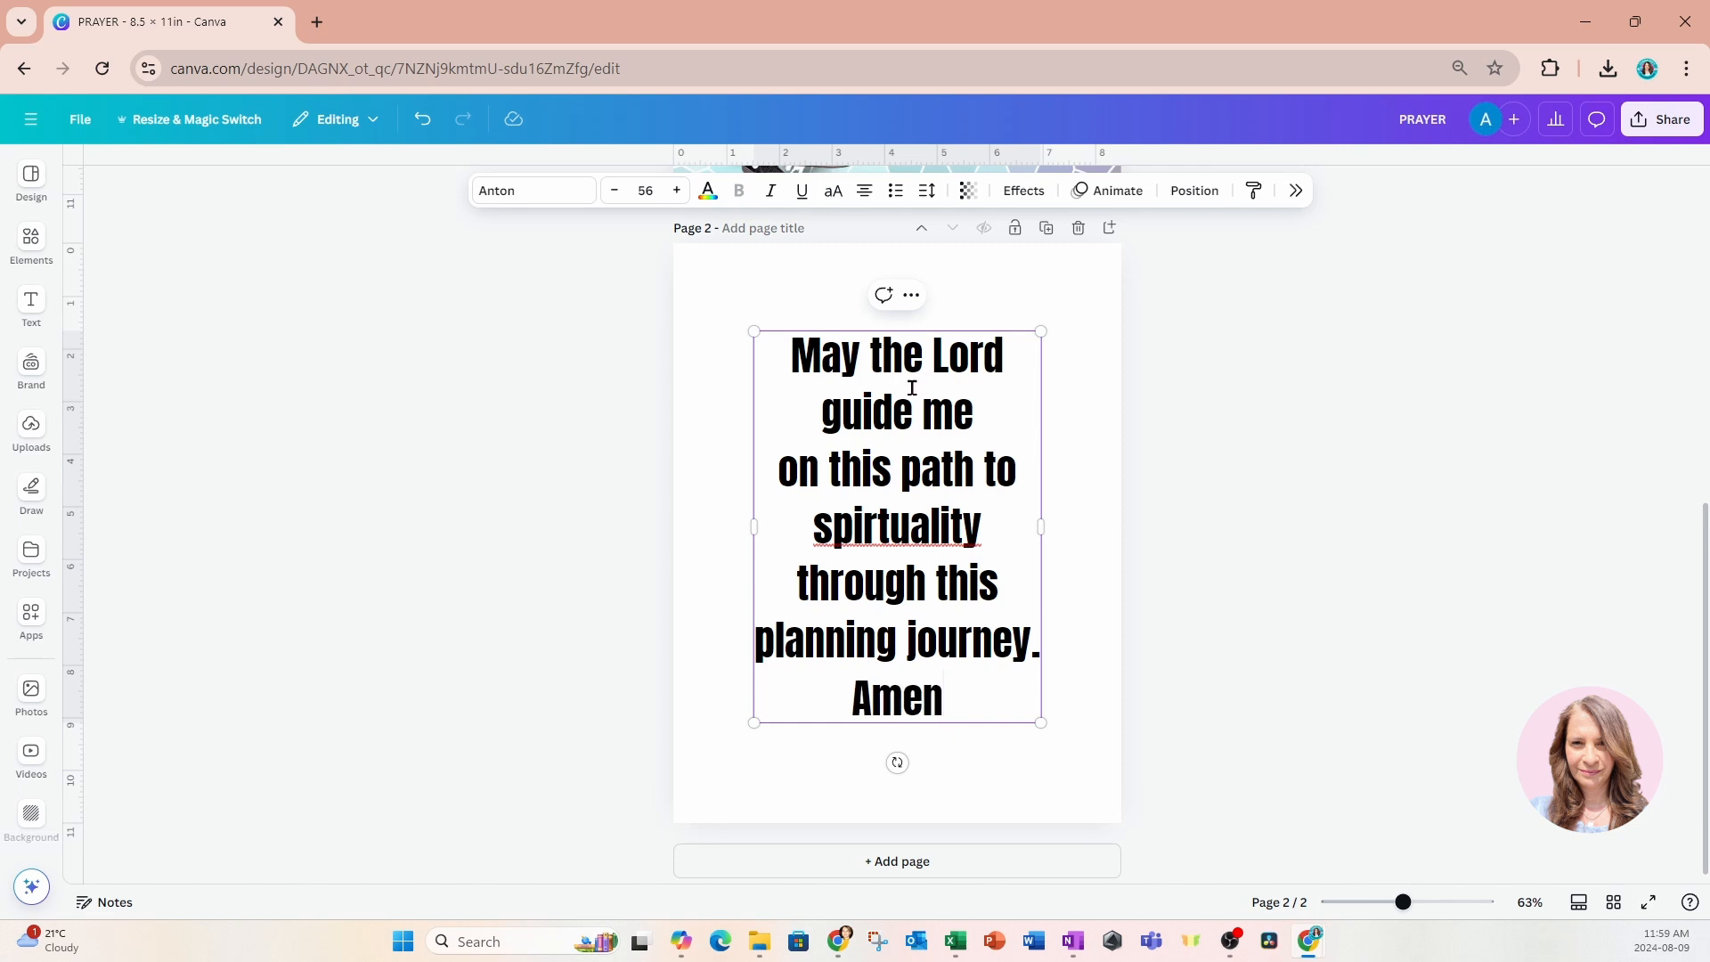
{"action": "left_click", "coordinate": [1103, 431]}
Change the prayer text's font to Feeling Passionate and enlarge it to size 68 so it fills most of page 2.
{"action": "left_click", "coordinate": [990, 497]}
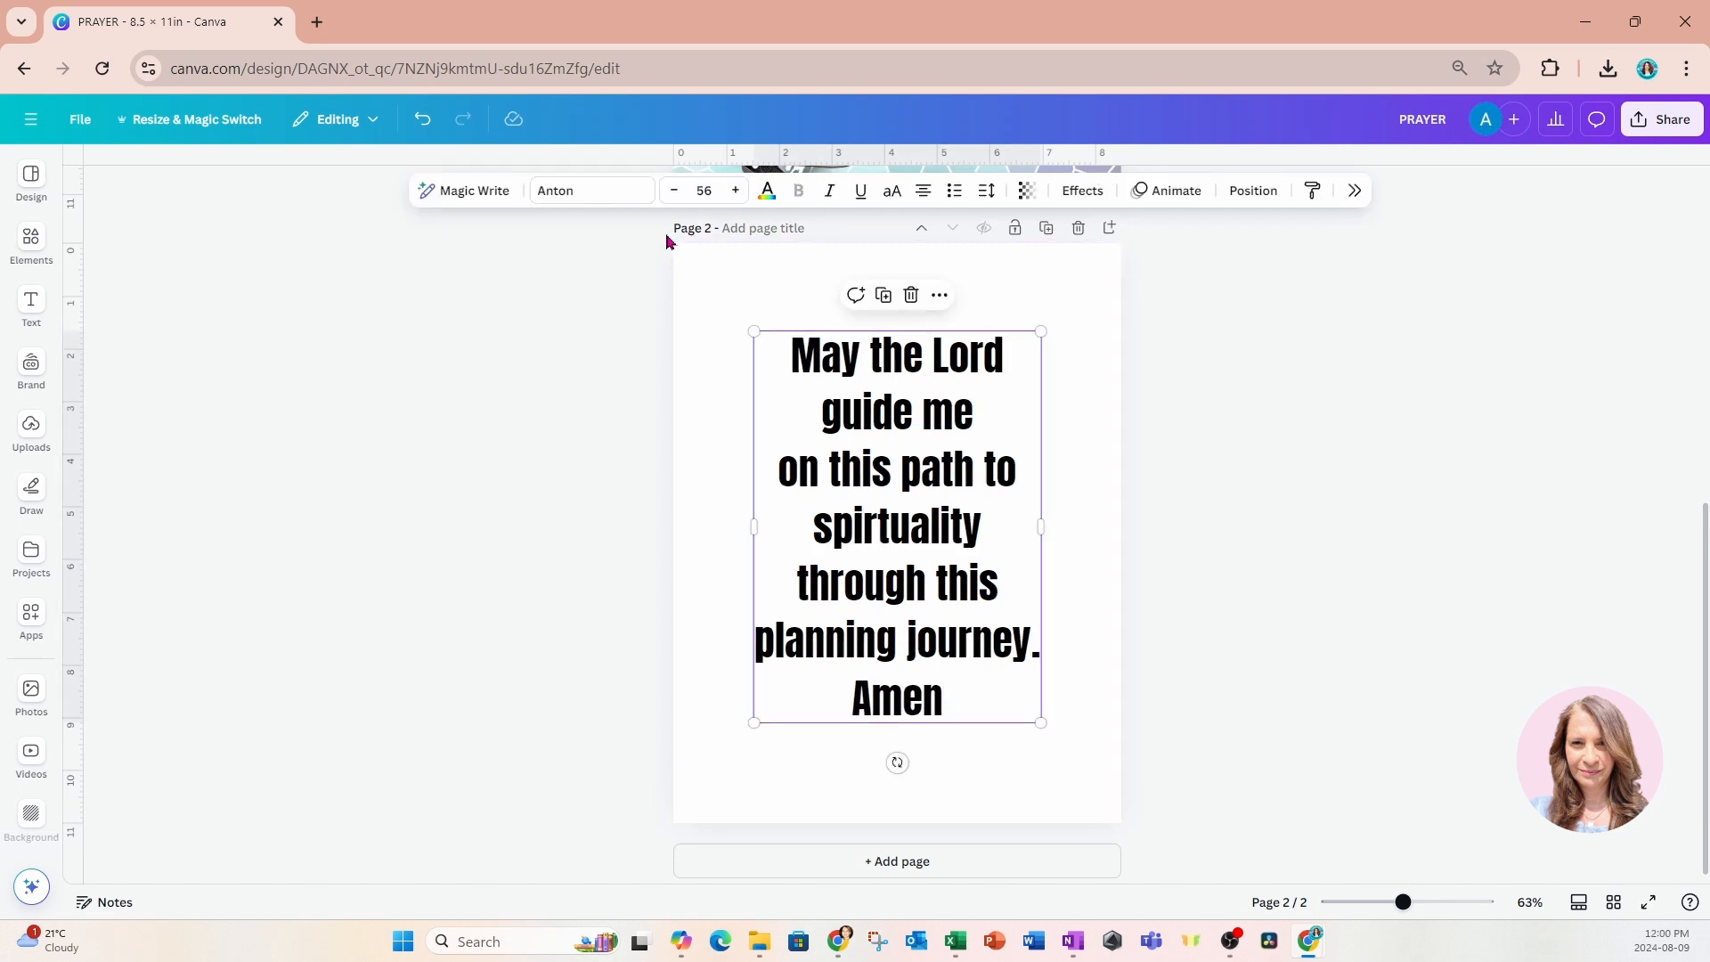
{"action": "left_click", "coordinate": [623, 195]}
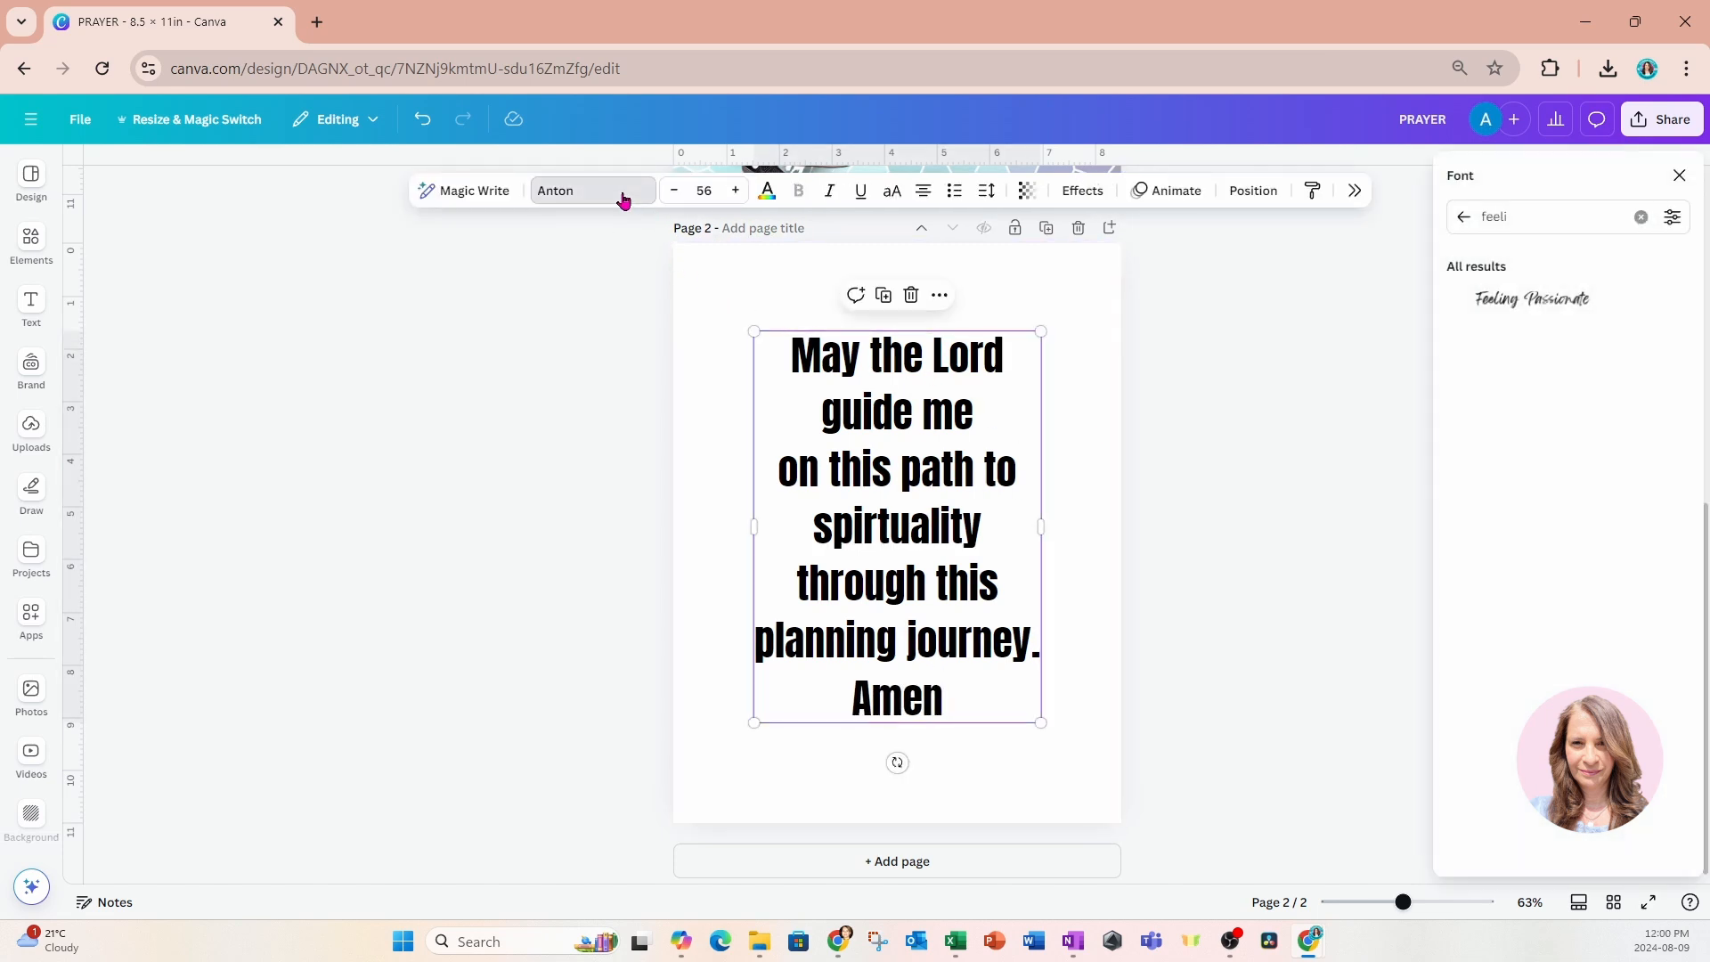
{"action": "left_click", "coordinate": [1504, 307]}
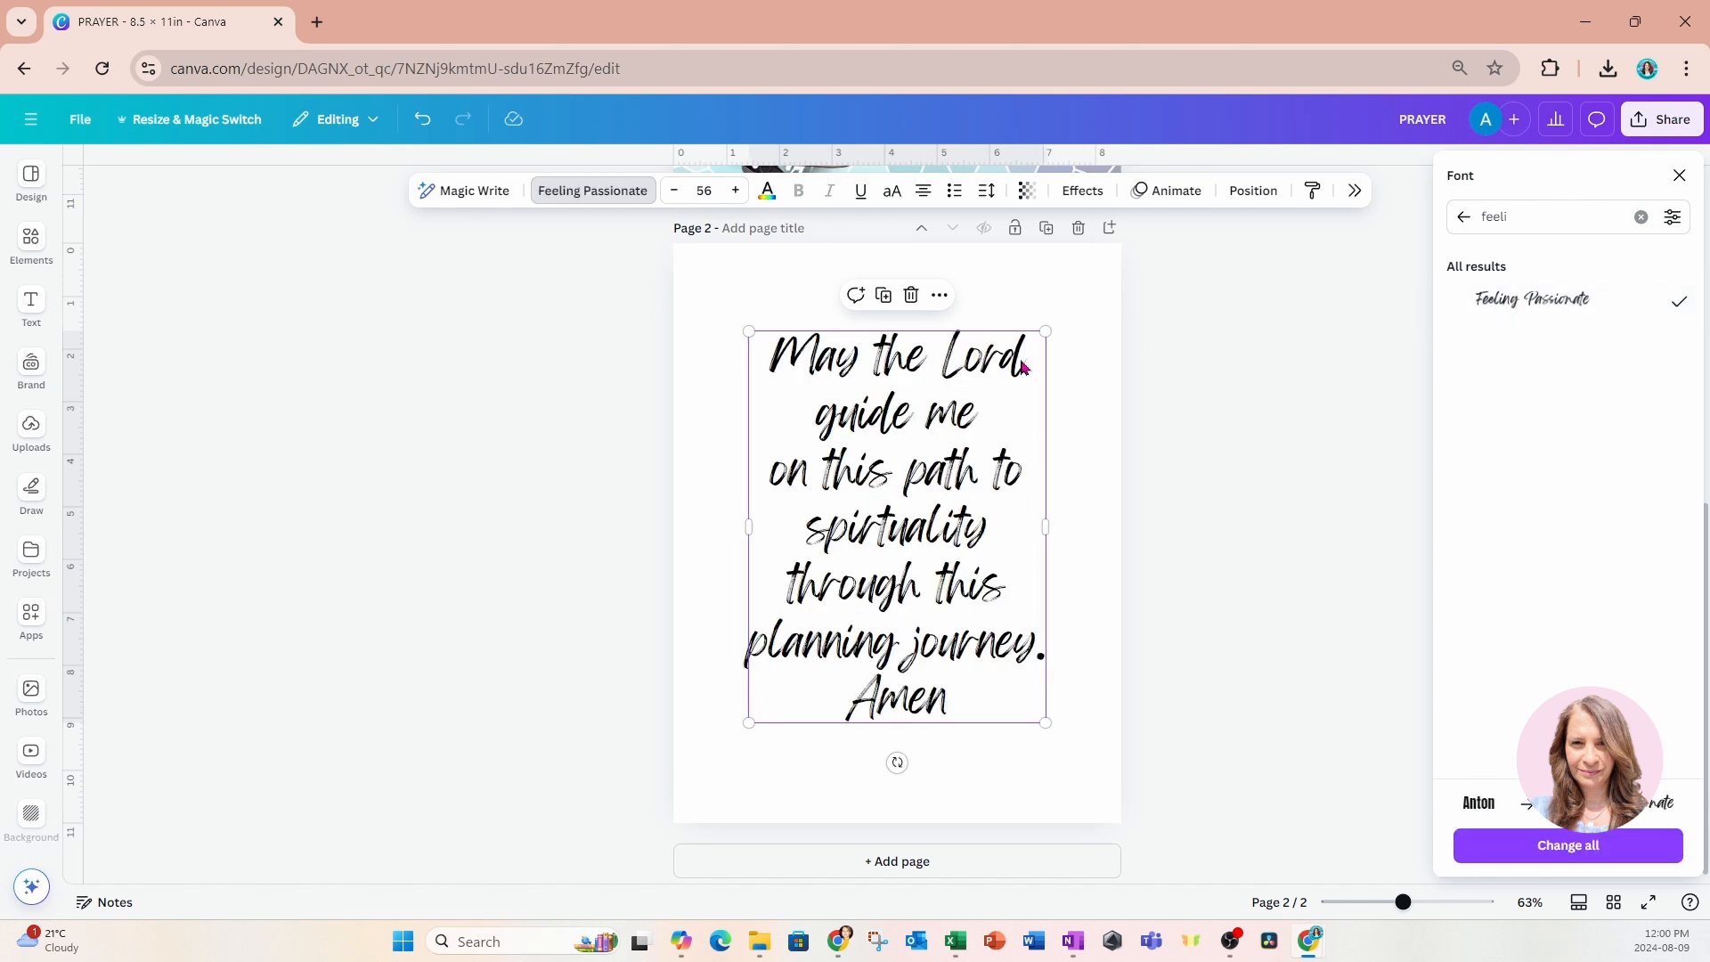
{"action": "left_click_drag", "start_coordinate": [1045, 331], "coordinate": [1078, 288]}
{"action": "left_click_drag", "start_coordinate": [750, 719], "coordinate": [735, 766]}
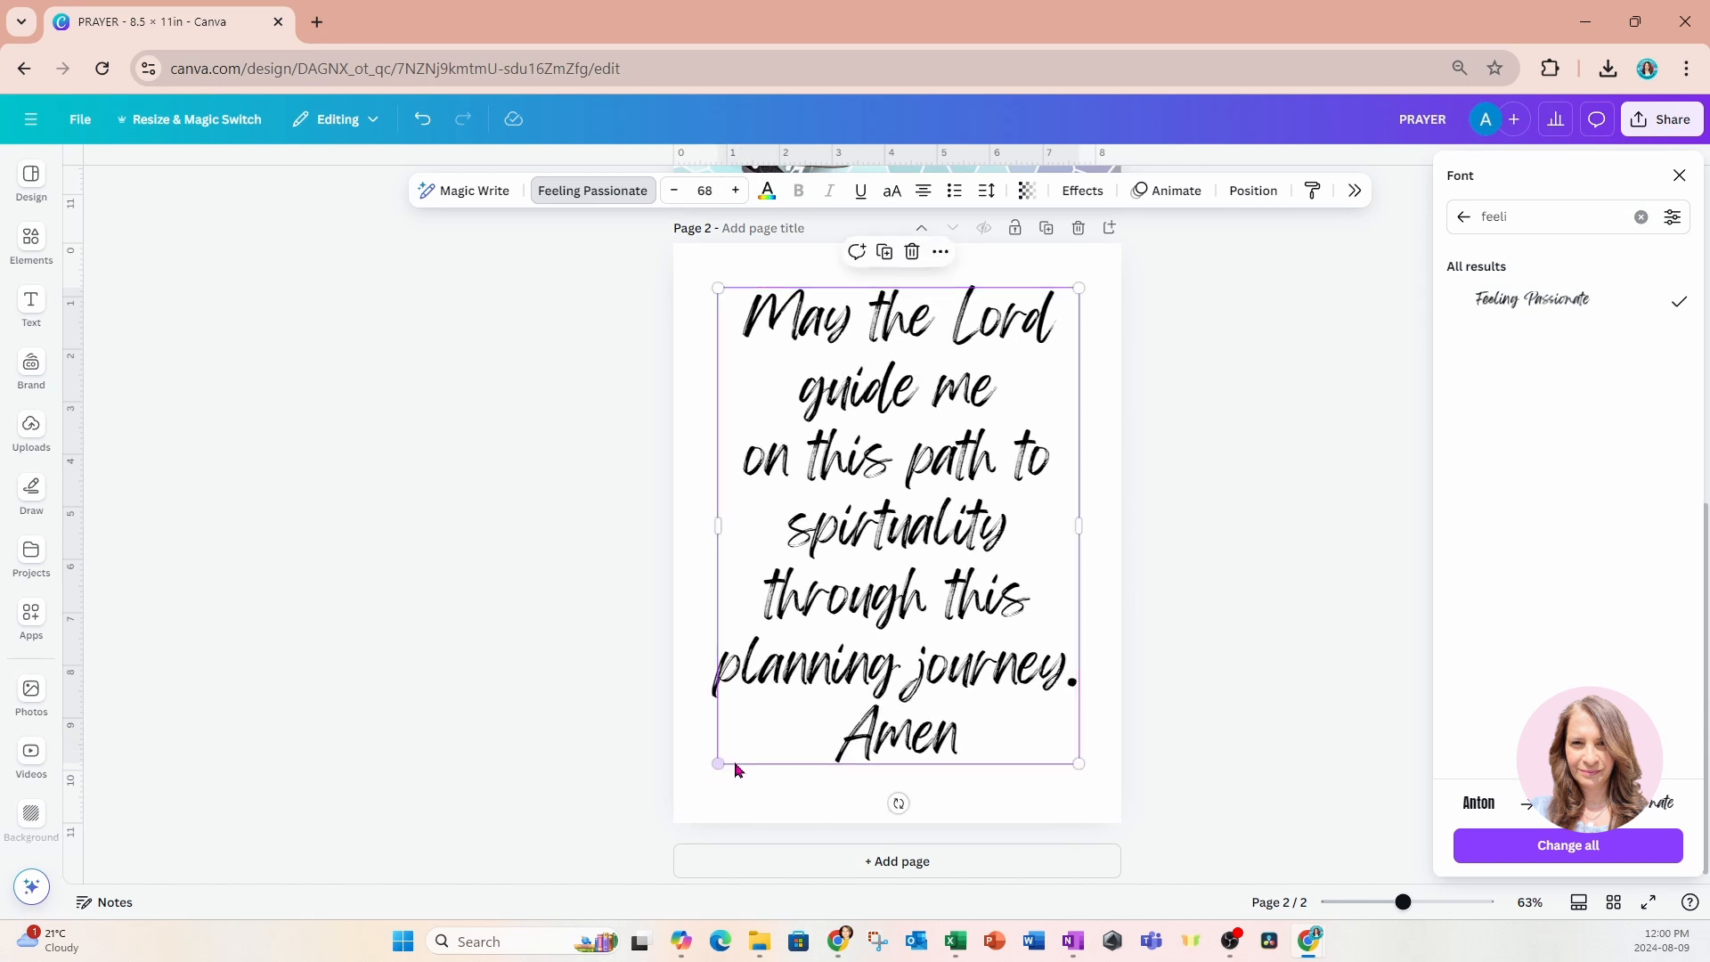
Add a period after "Amen" and correct the misspelled "spirtuality" to "spirituality" in the prayer text.
{"action": "left_click", "coordinate": [964, 746]}
{"action": "type", "text": "."}
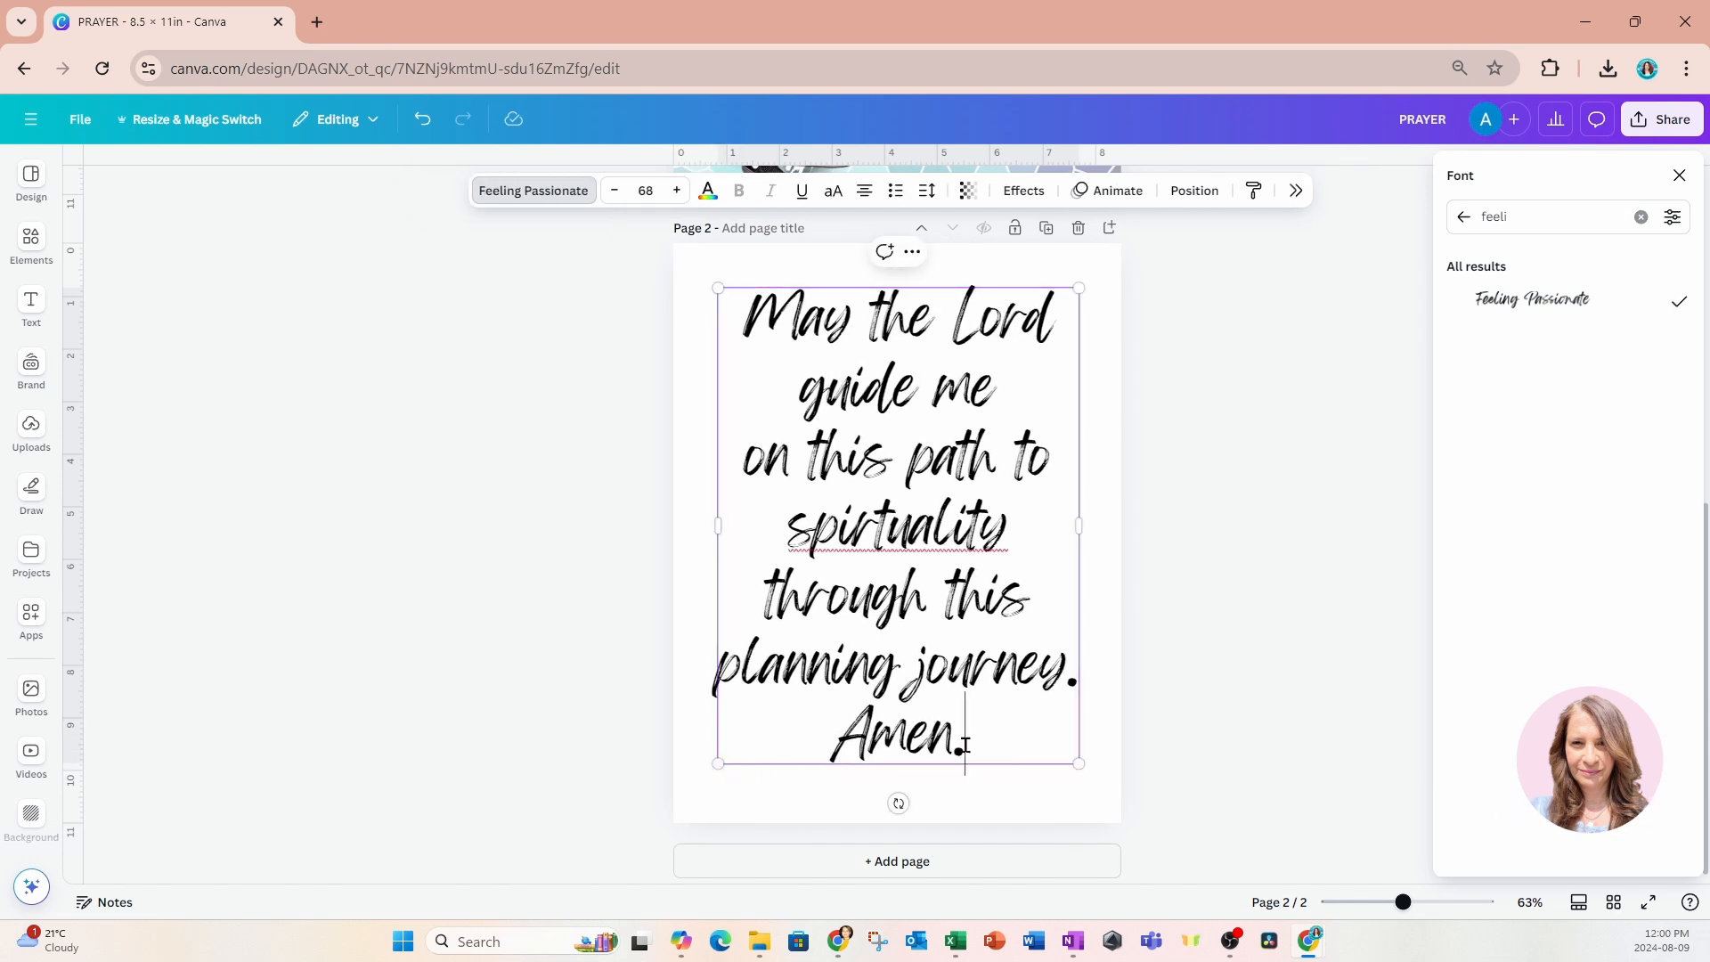
{"action": "left_click", "coordinate": [897, 539]}
{"action": "right_click", "coordinate": [898, 539]}
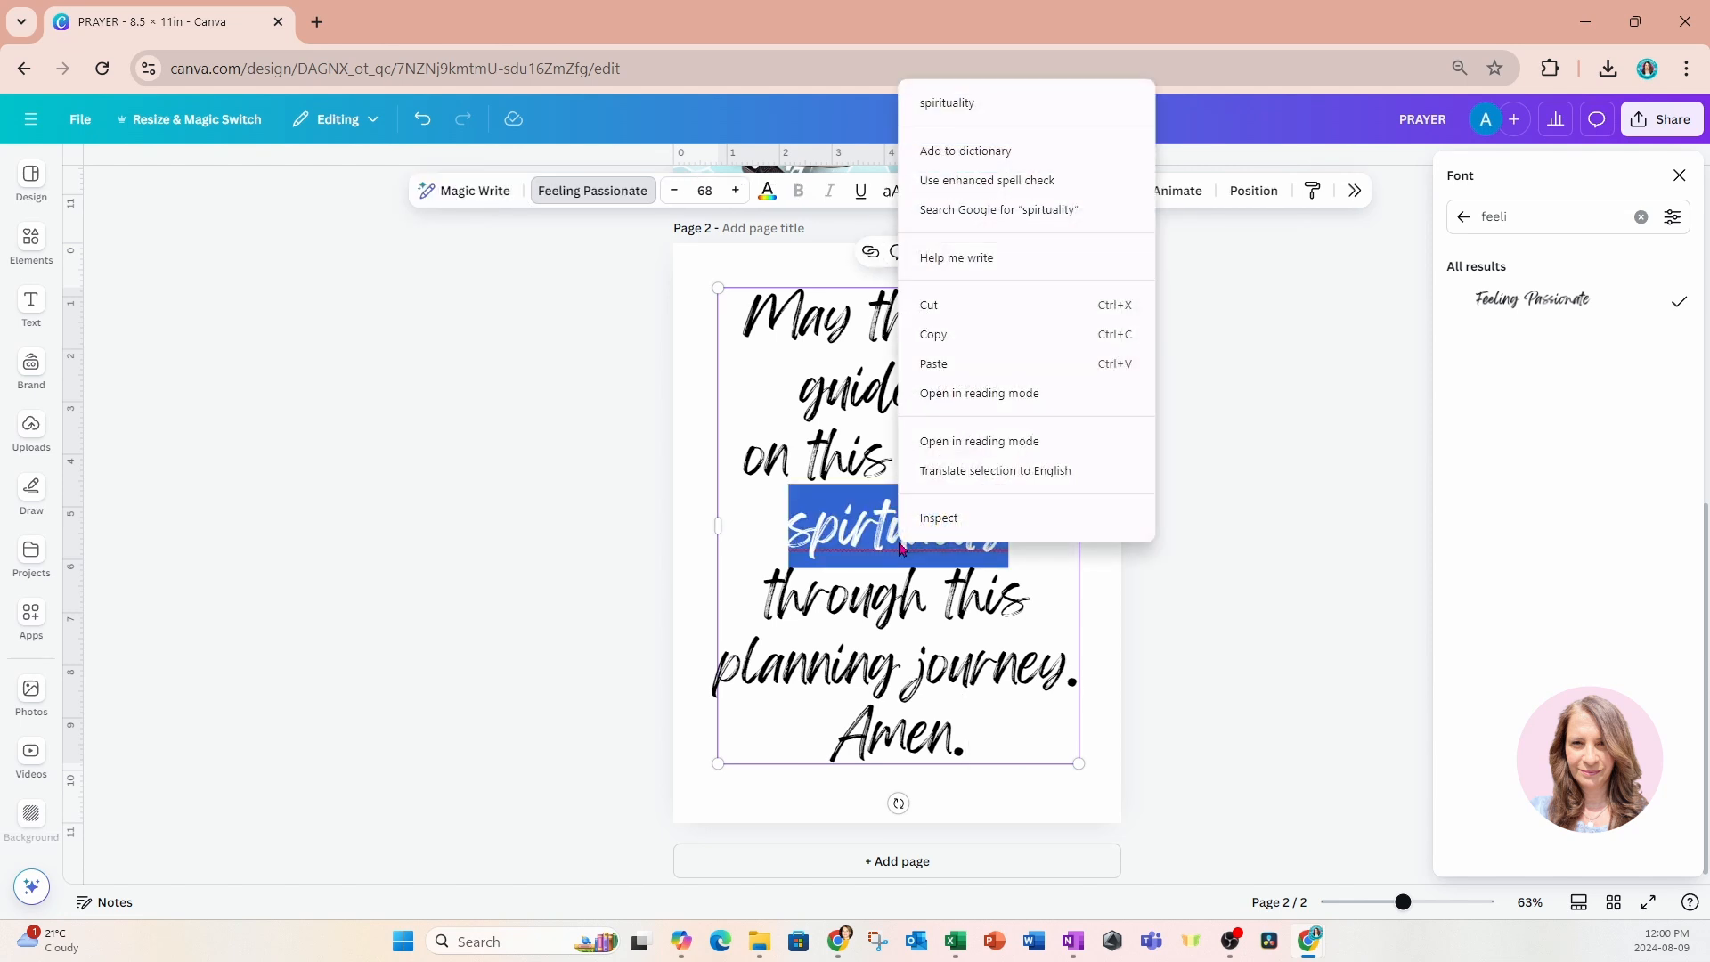
{"action": "left_click", "coordinate": [944, 107]}
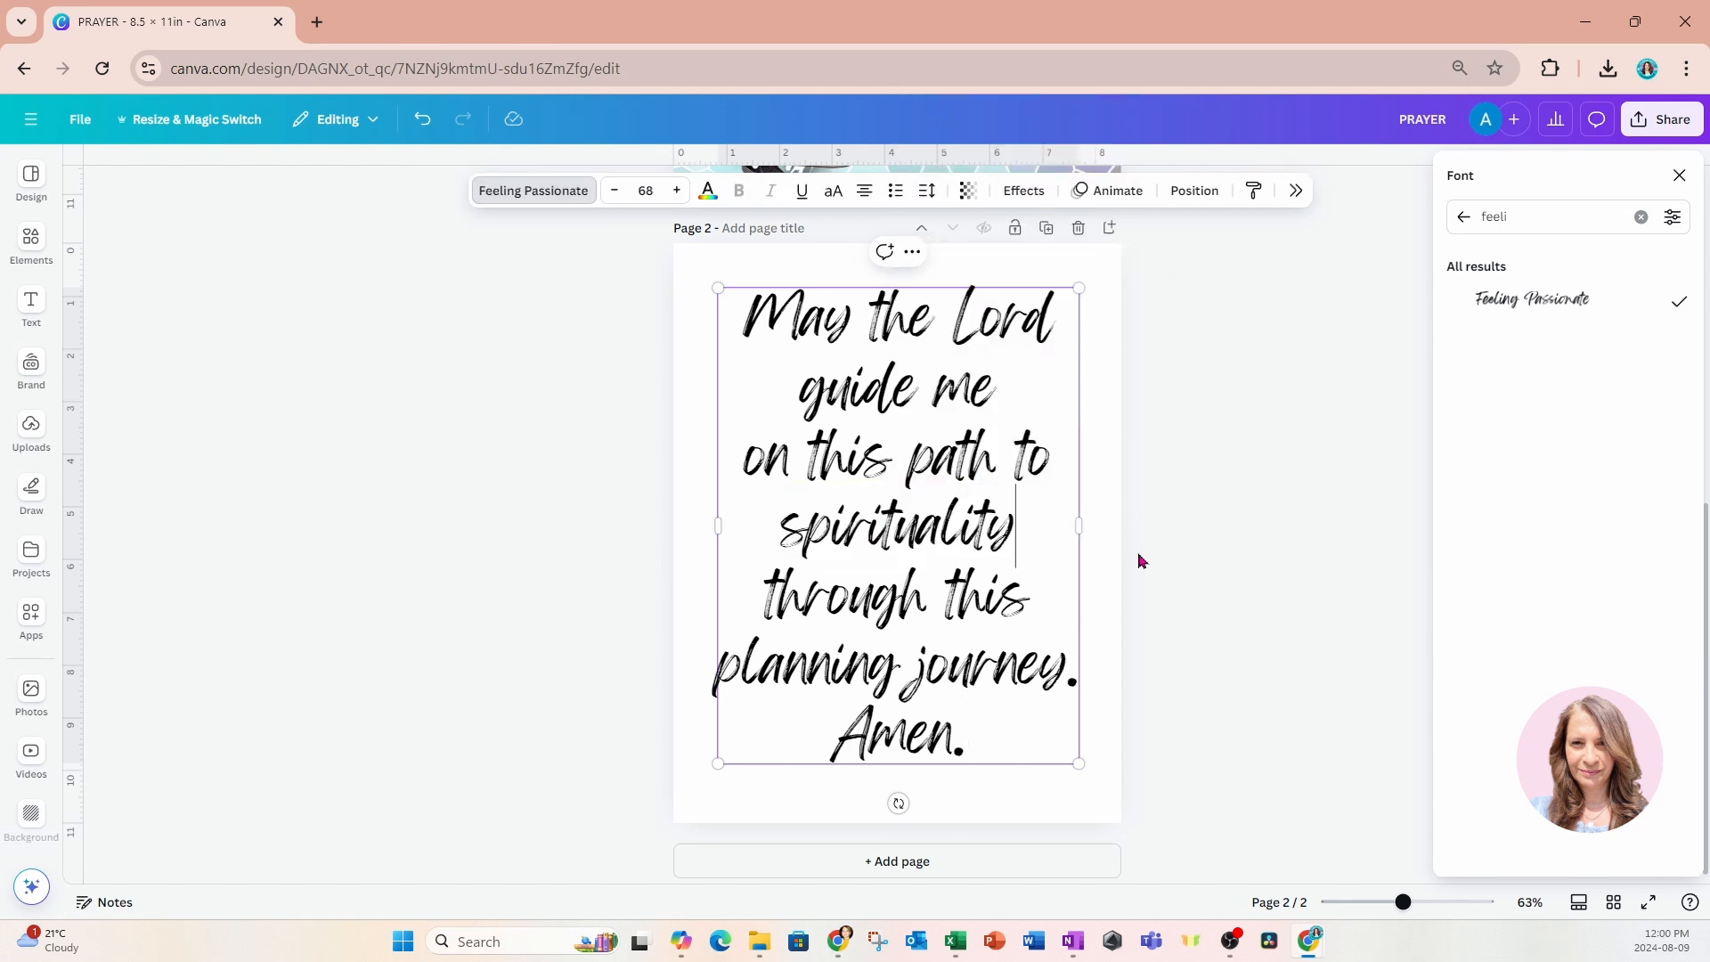
{"action": "left_click", "coordinate": [1107, 559]}
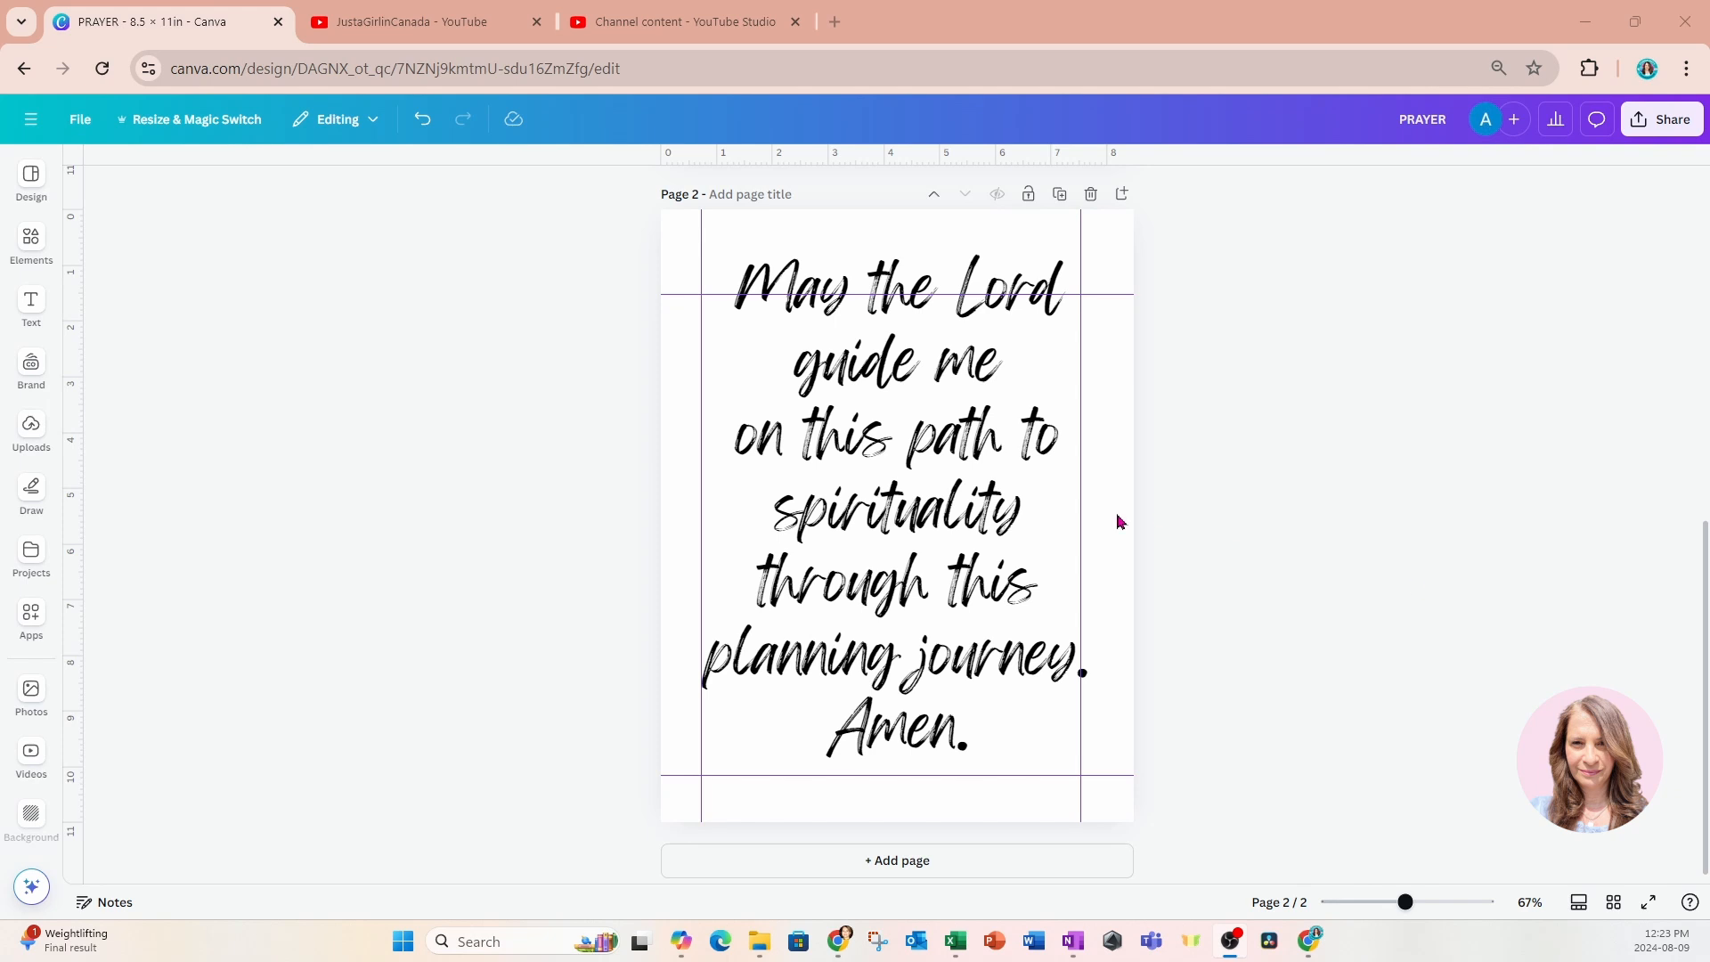
Add a blank third page after the prayer page.
{"action": "left_click", "coordinate": [904, 868]}
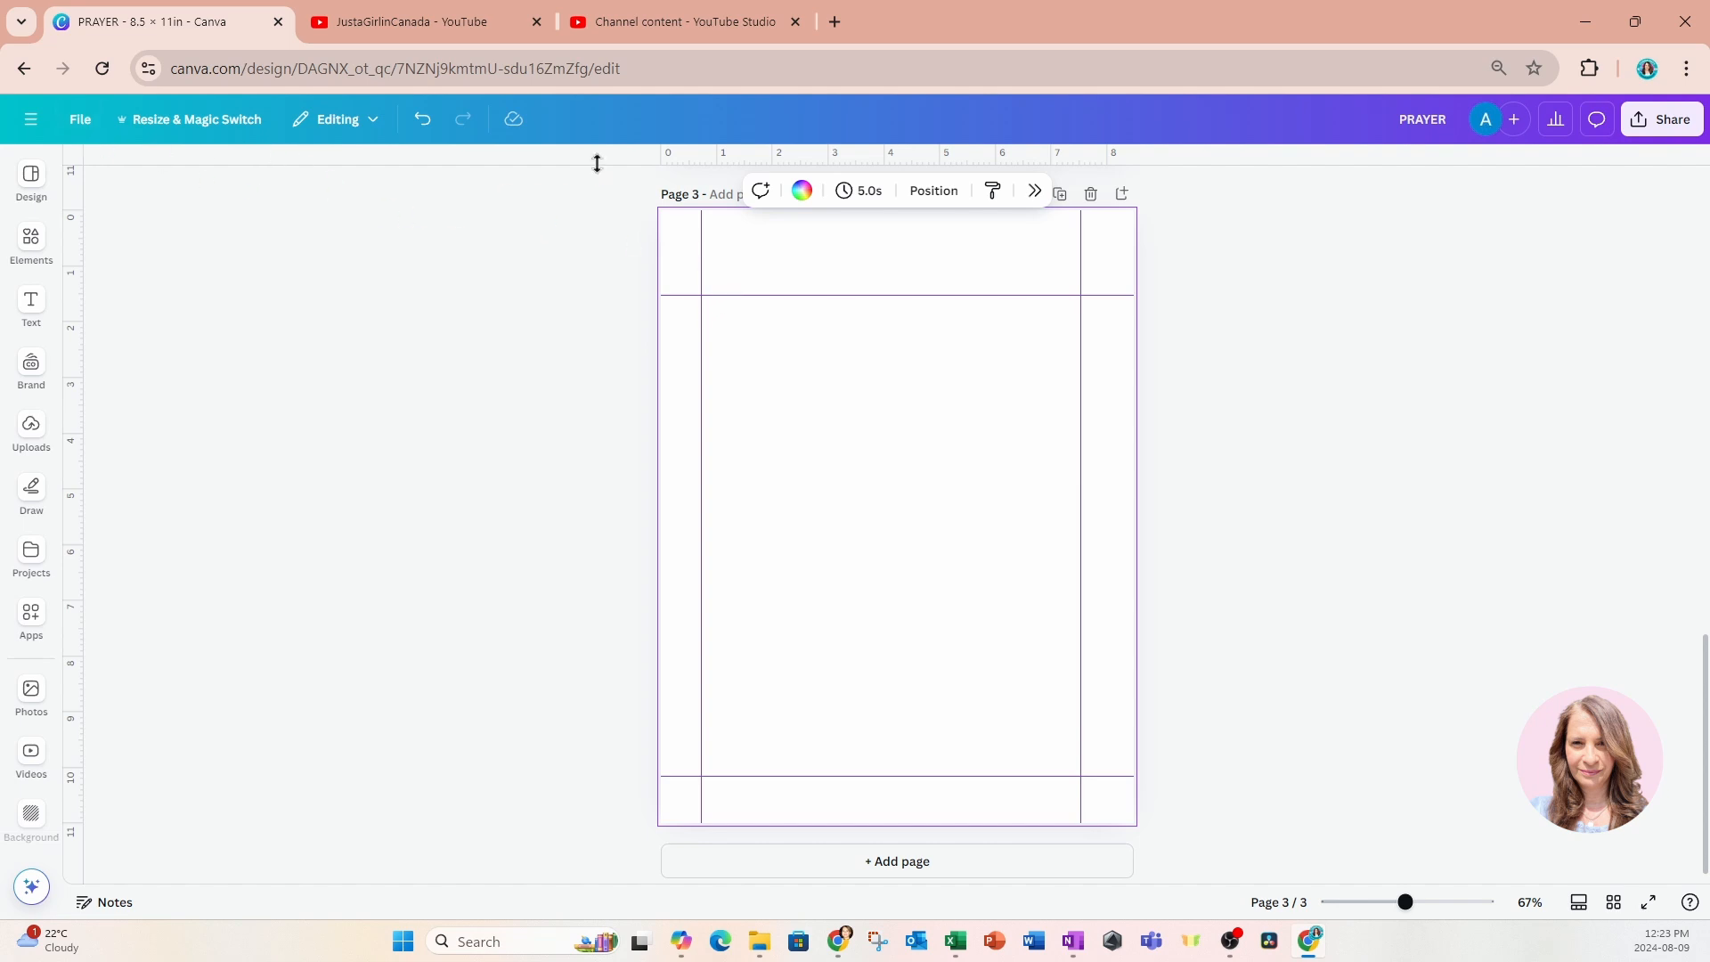
{"action": "left_click_drag", "start_coordinate": [597, 163], "coordinate": [593, 389]}
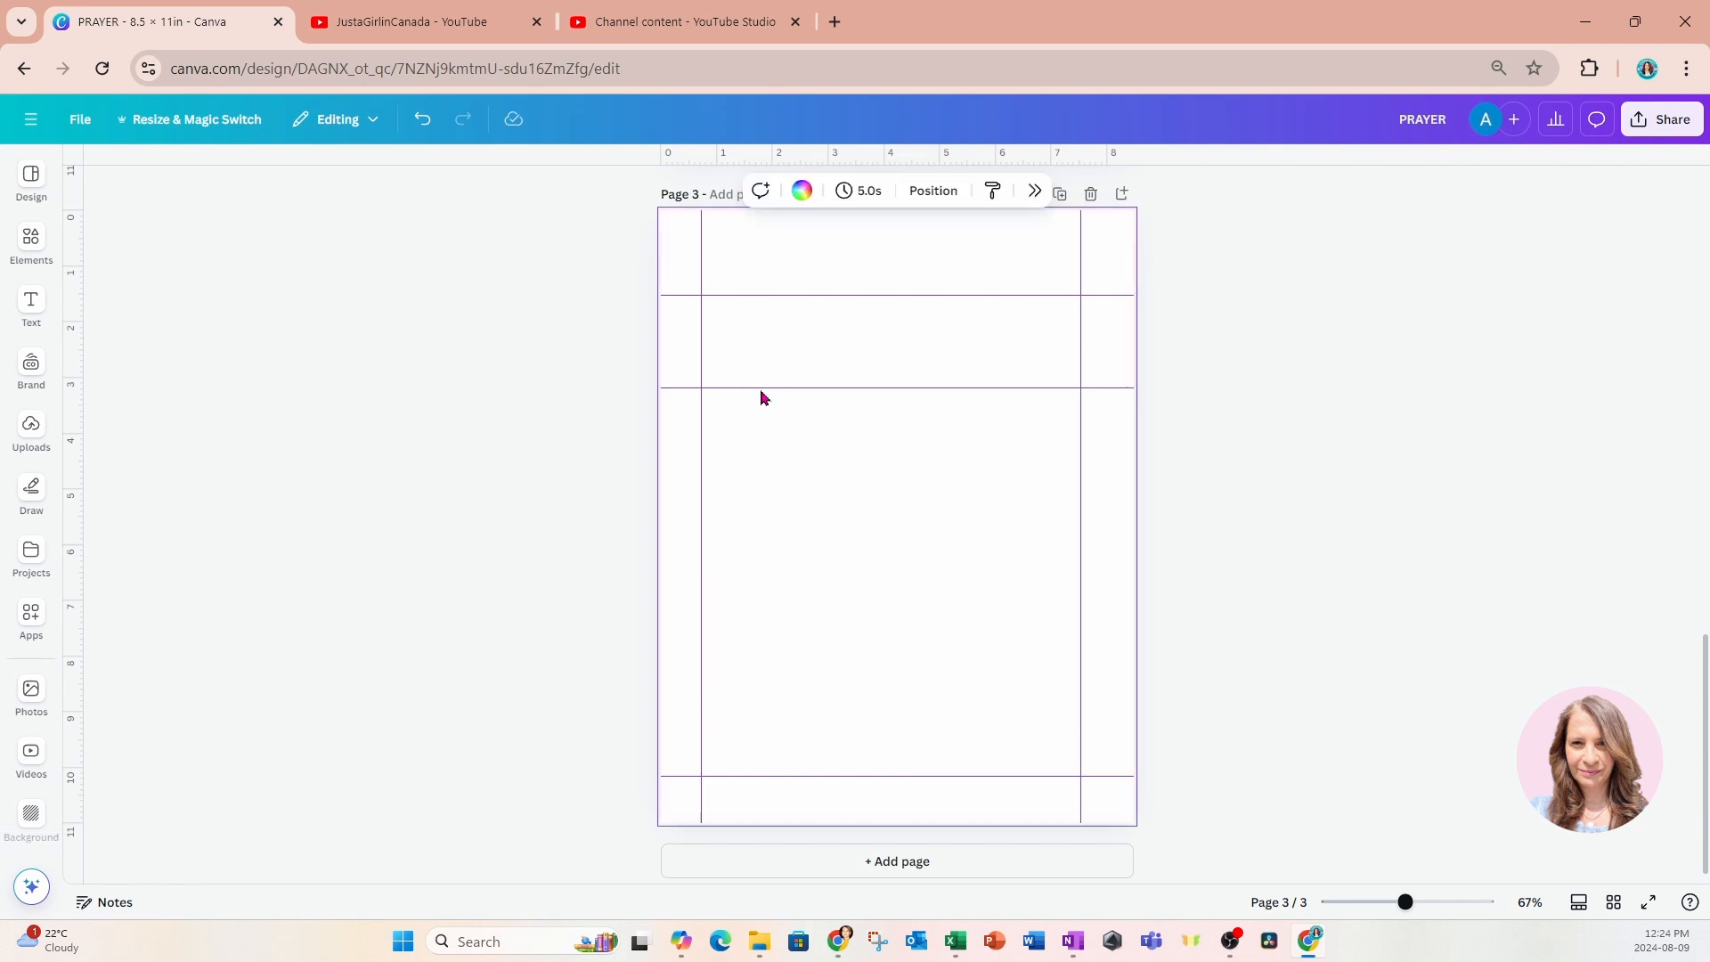
{"action": "left_click", "coordinate": [423, 121]}
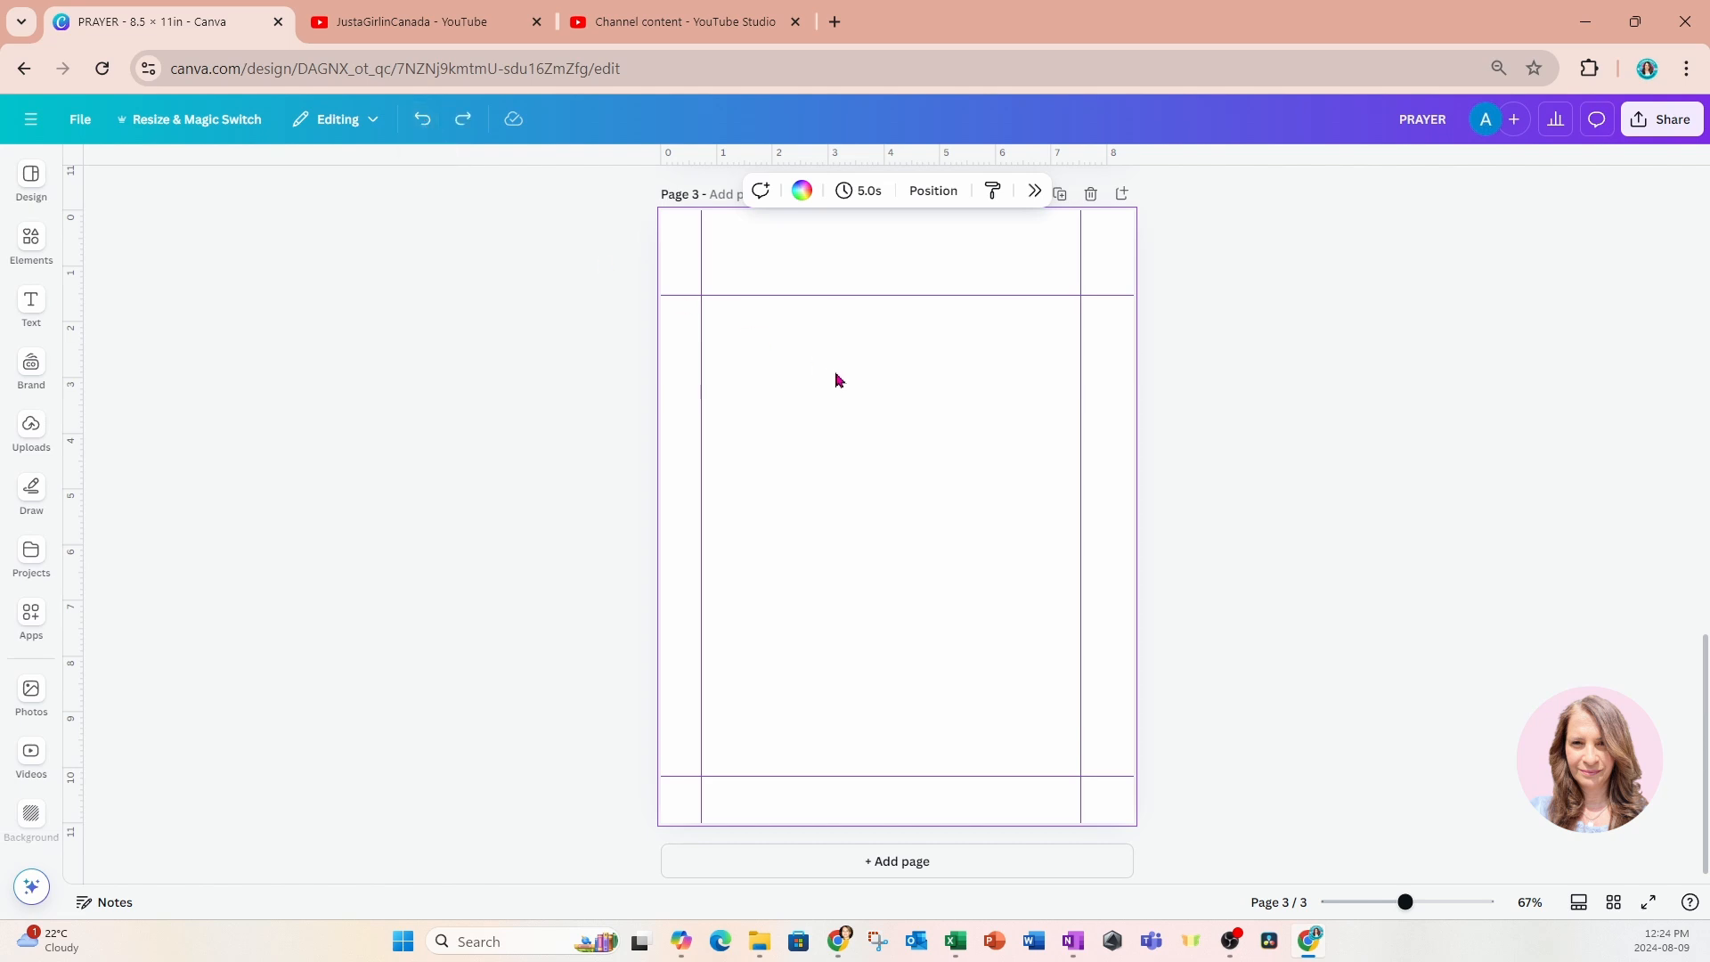
{"action": "left_click", "coordinate": [742, 289]}
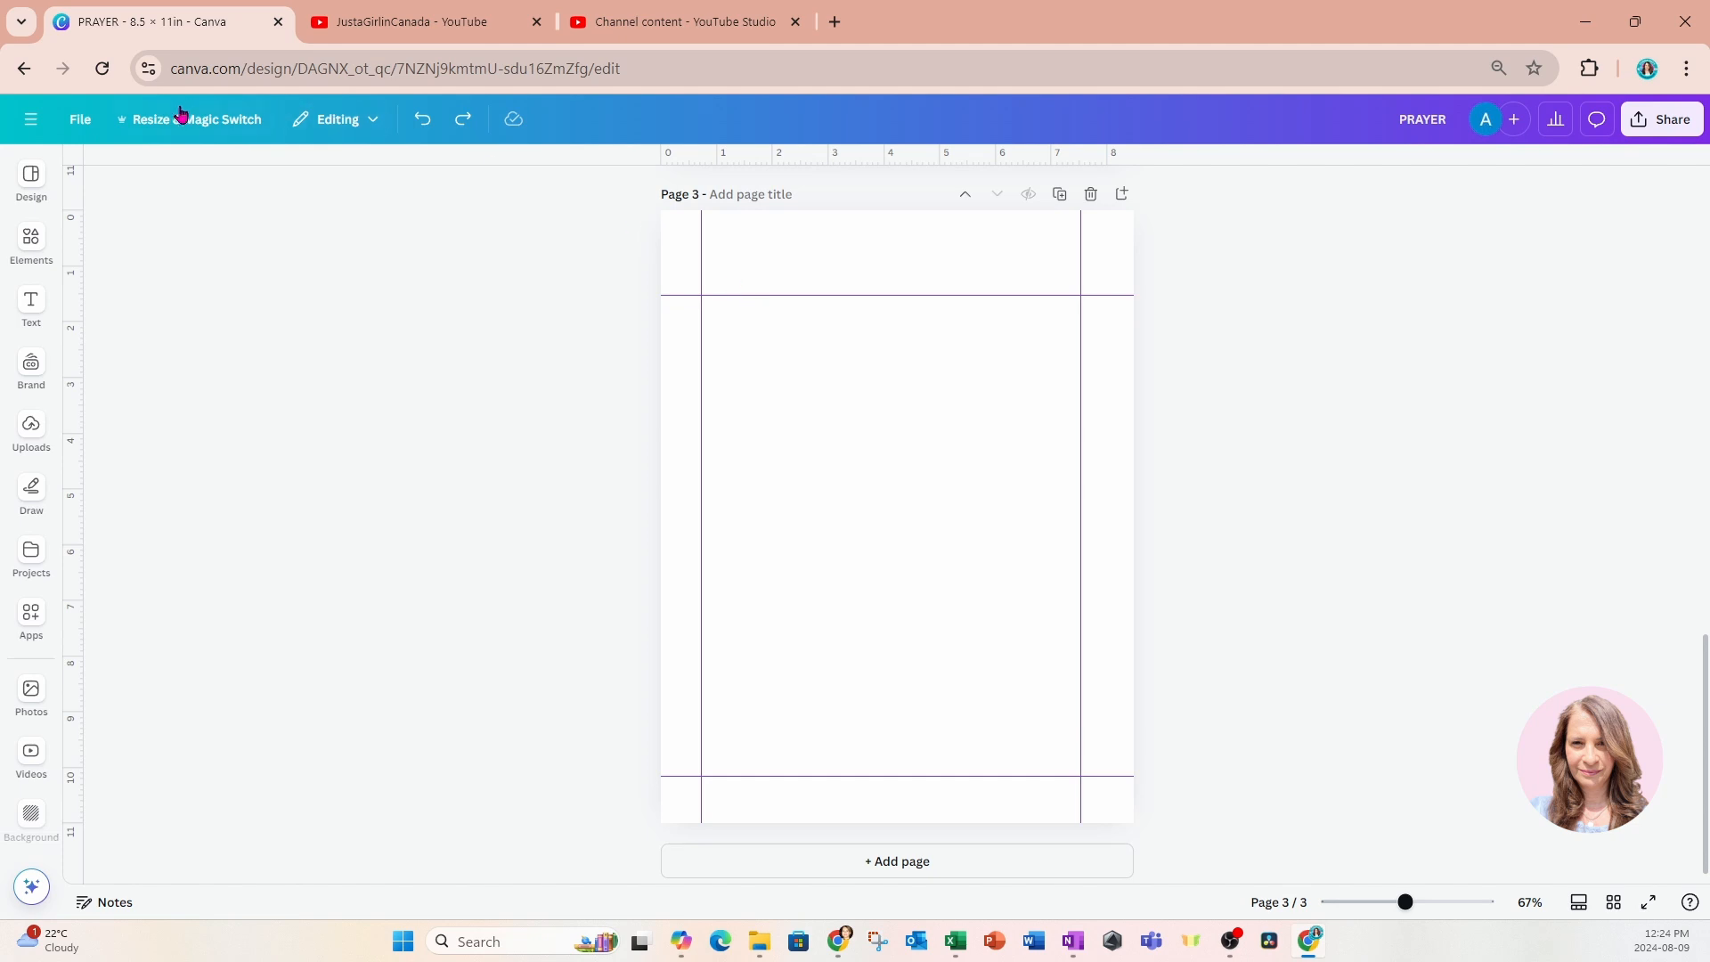
{"action": "left_click", "coordinate": [76, 124]}
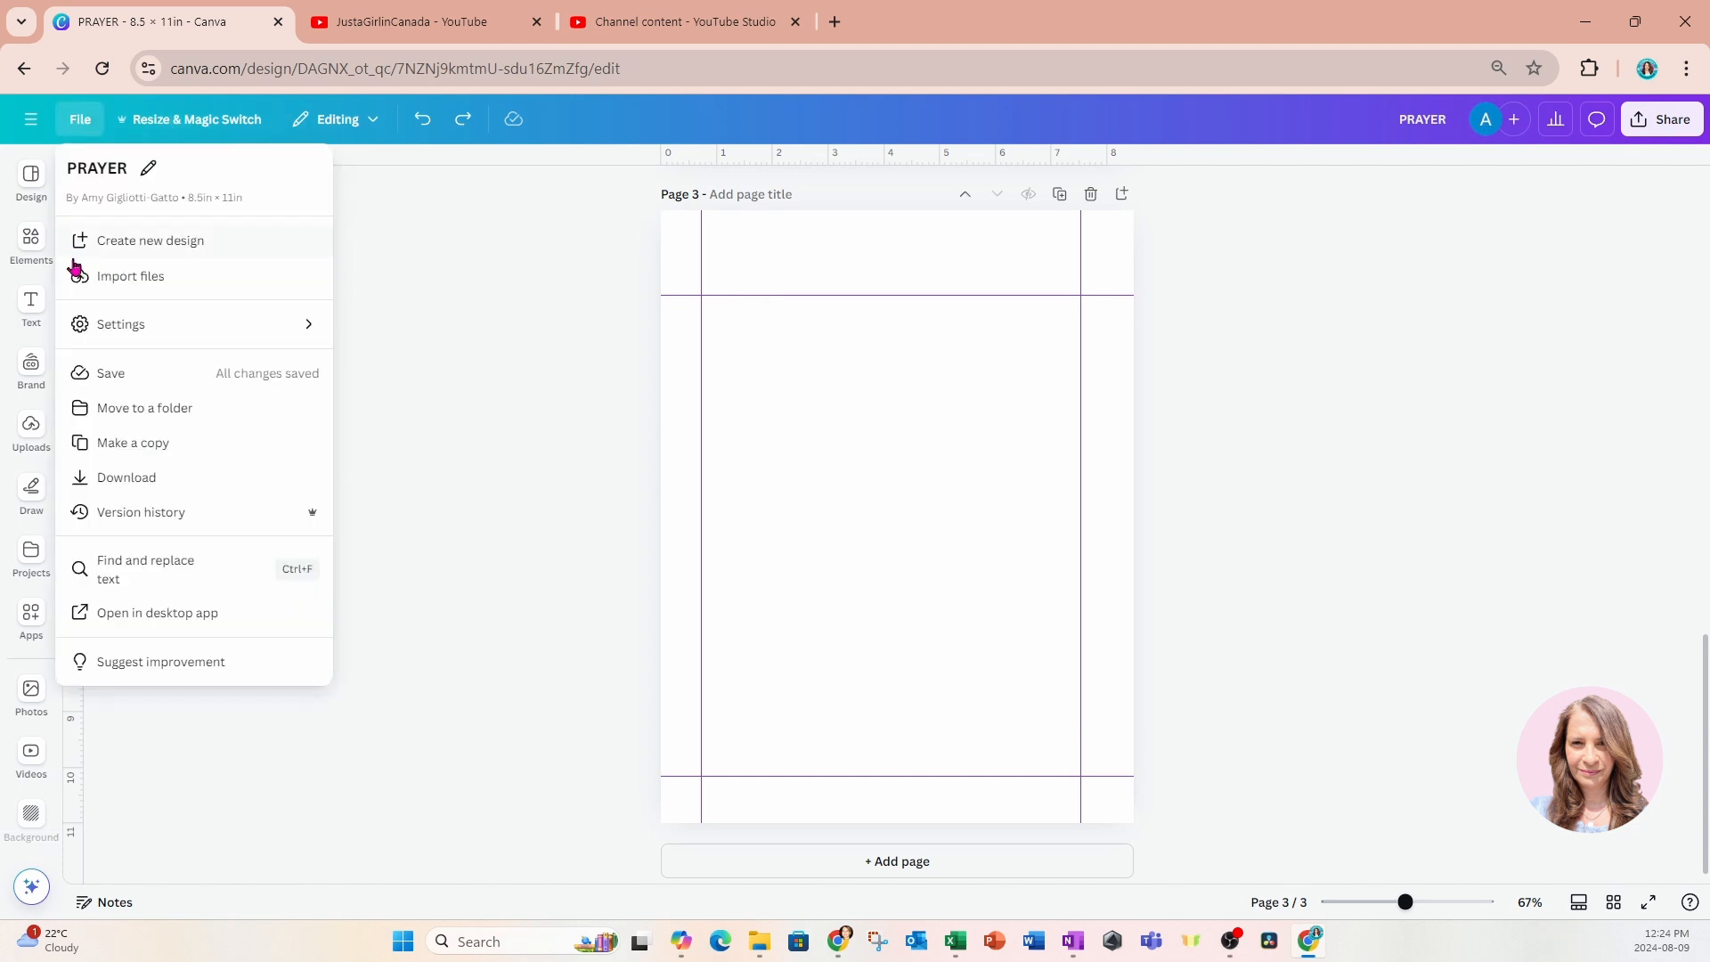
{"action": "mouse_move", "coordinate": [77, 327]}
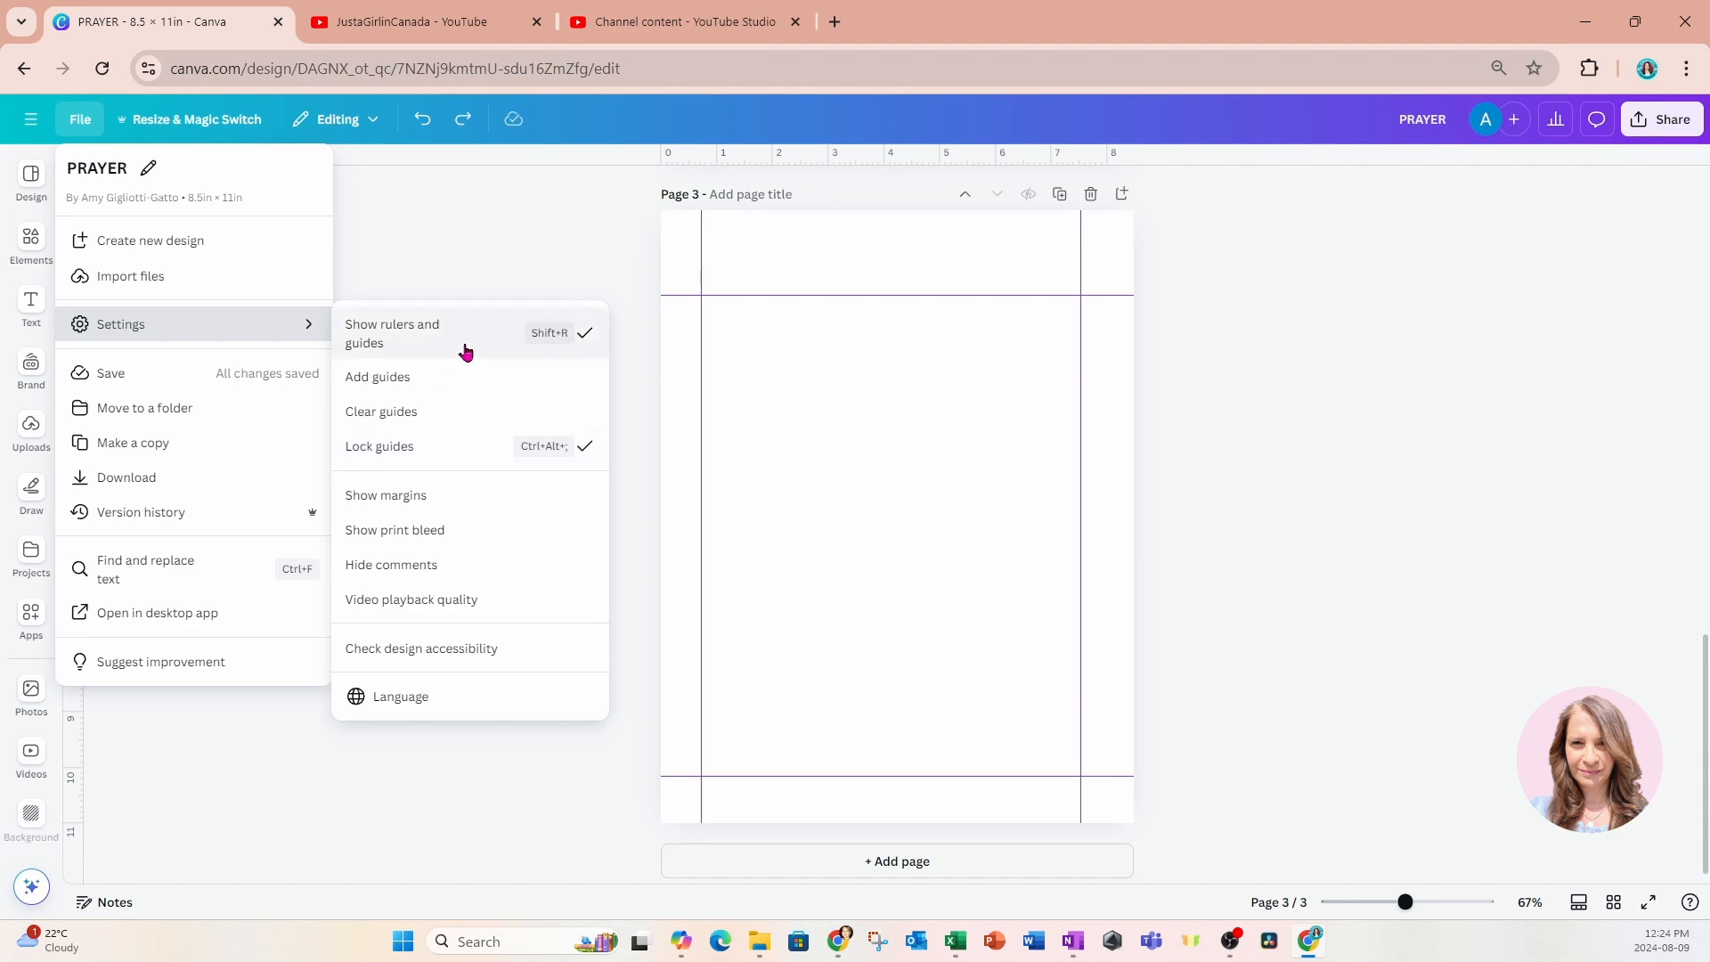
{"action": "left_click", "coordinate": [629, 259]}
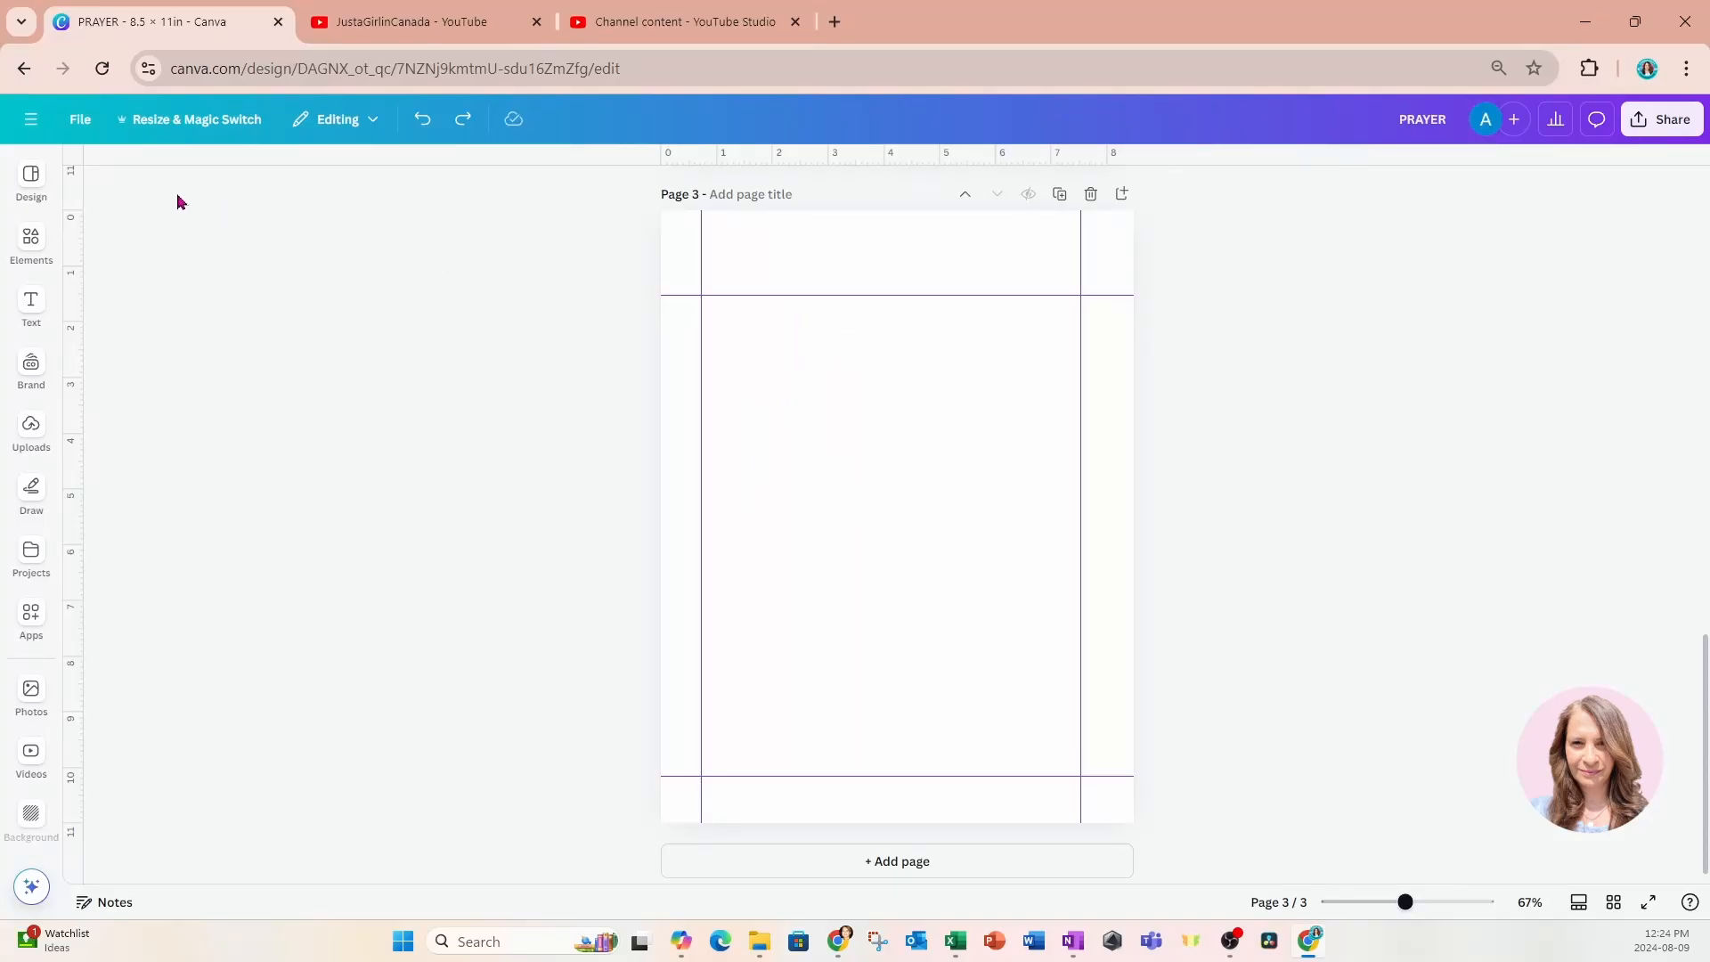
Search the design templates for "year calendars".
{"action": "left_click", "coordinate": [32, 239]}
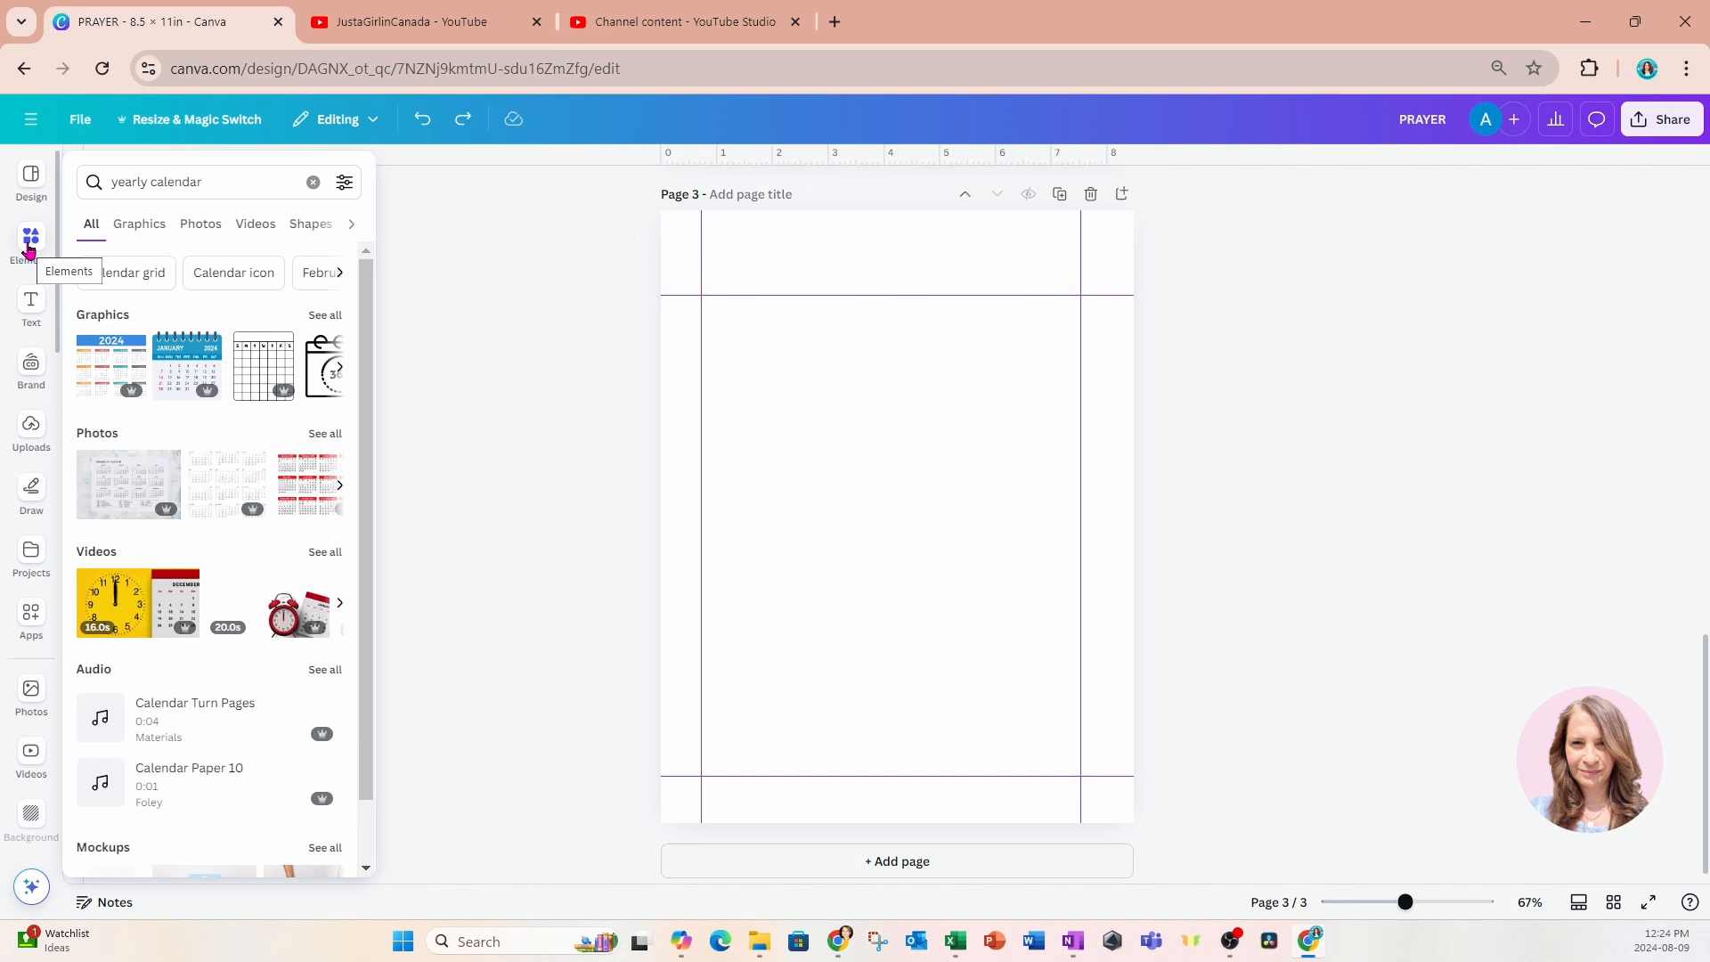
{"action": "left_click", "coordinate": [31, 175]}
{"action": "left_click", "coordinate": [132, 173]}
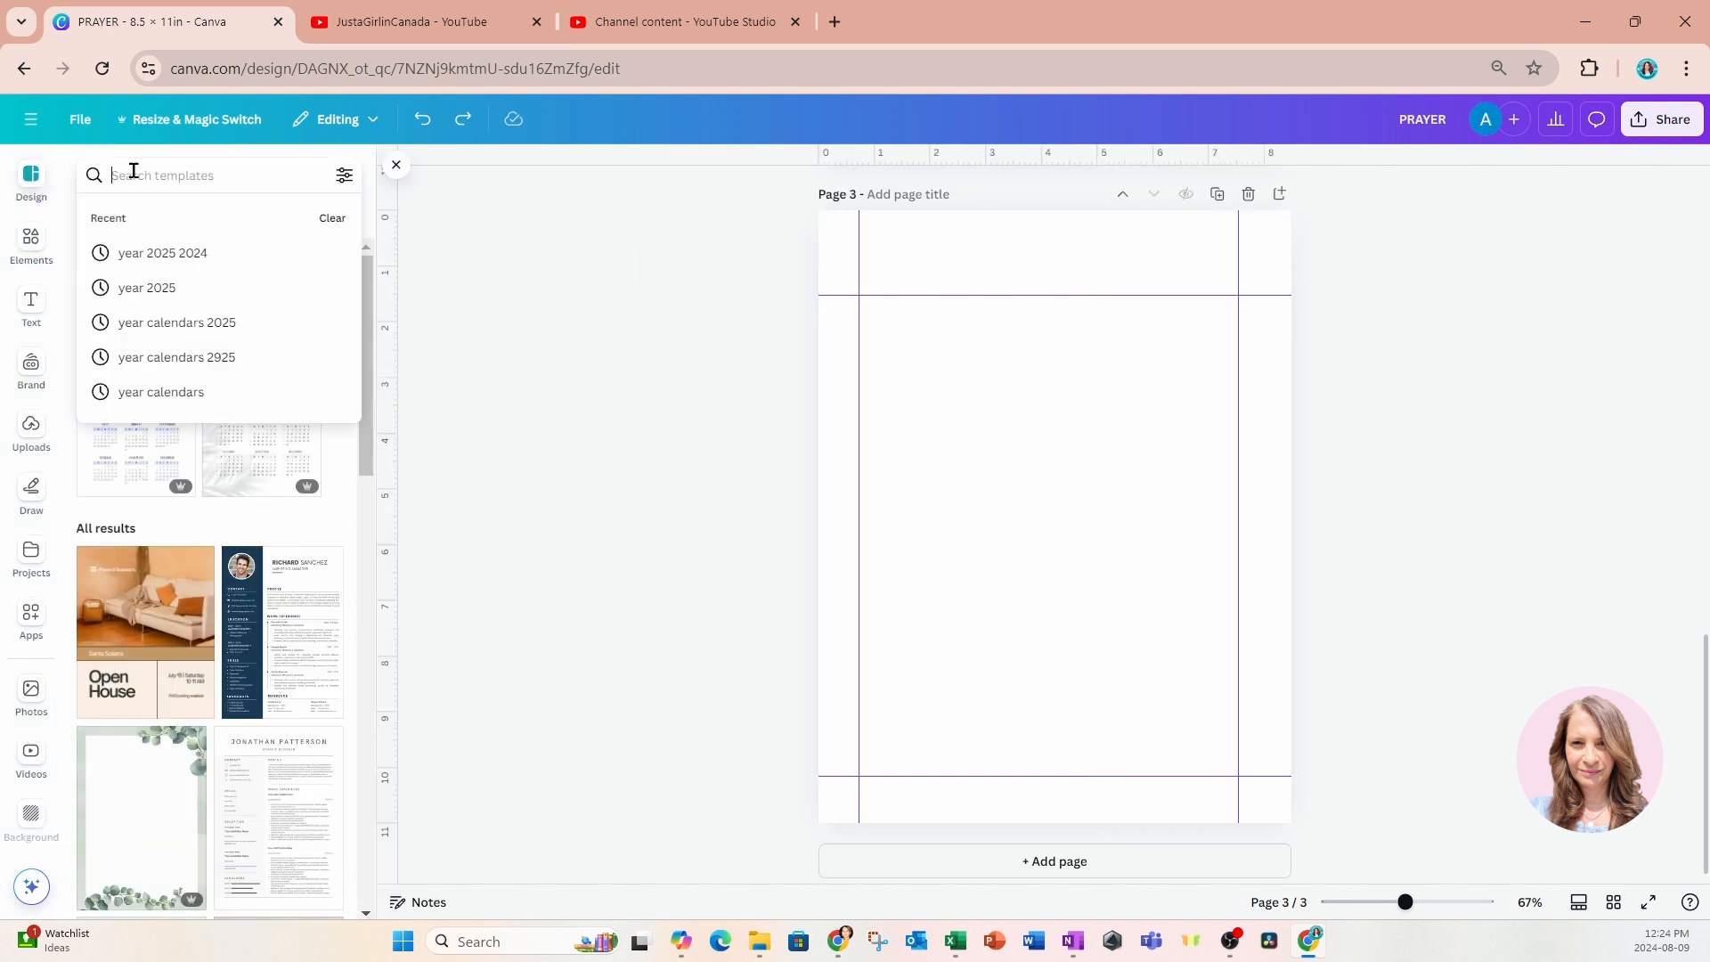
{"action": "type", "text": "year"}
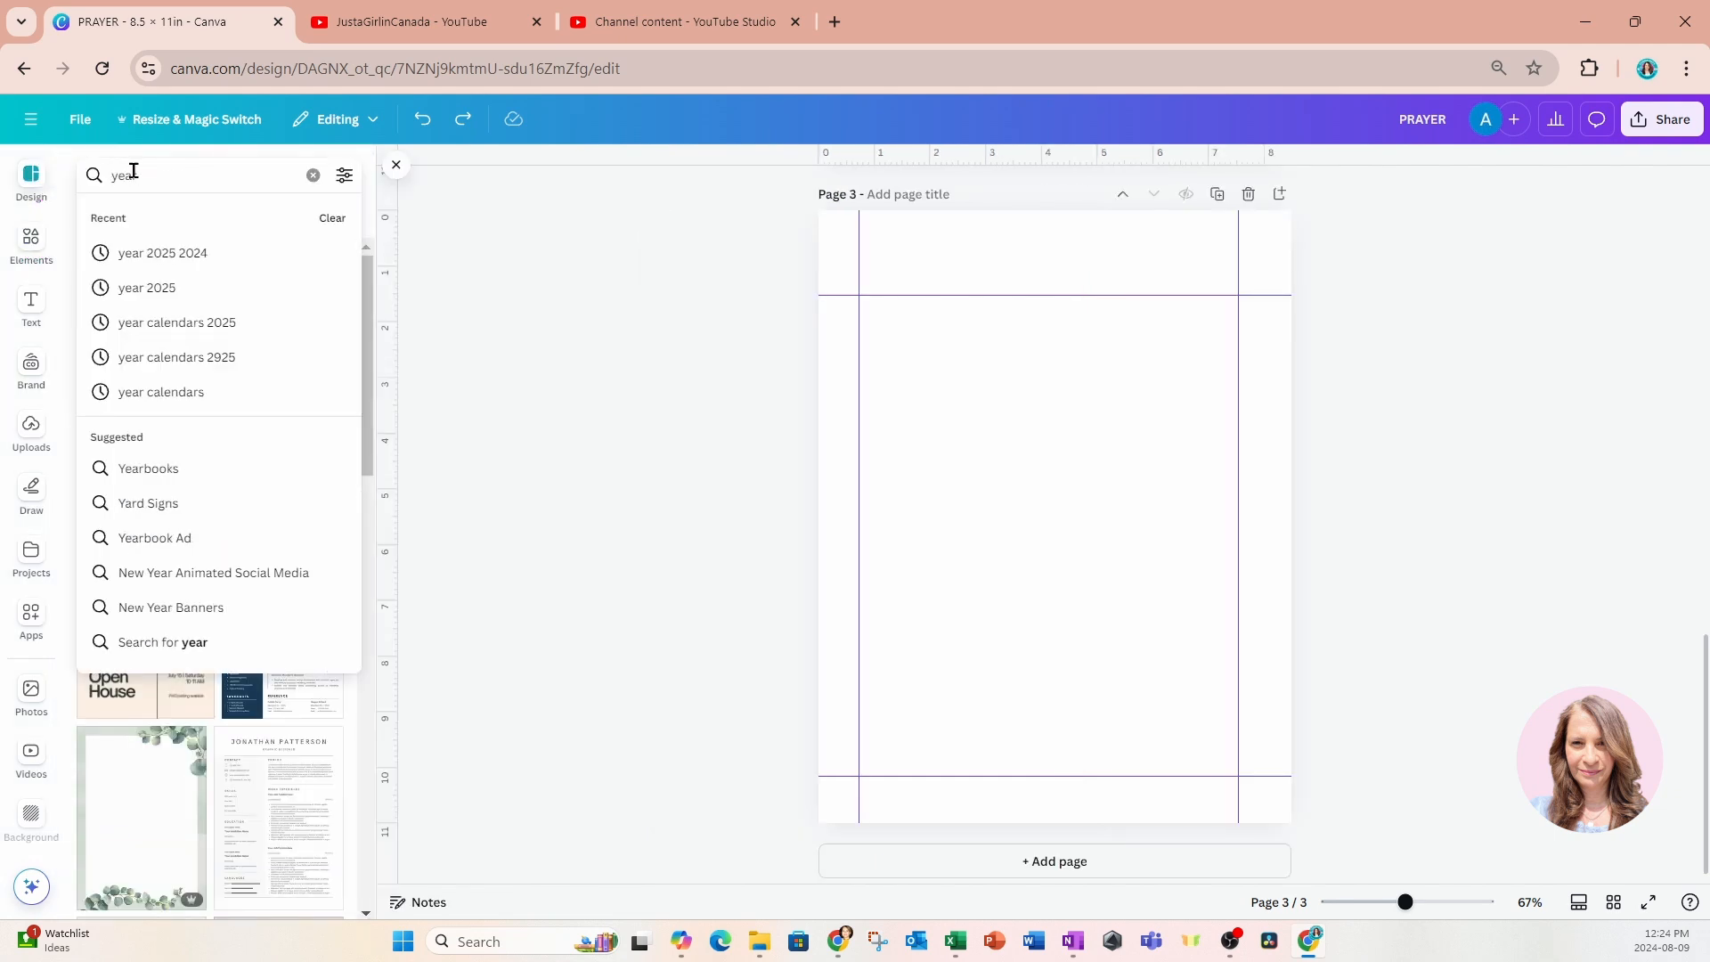
{"action": "key", "text": "Return"}
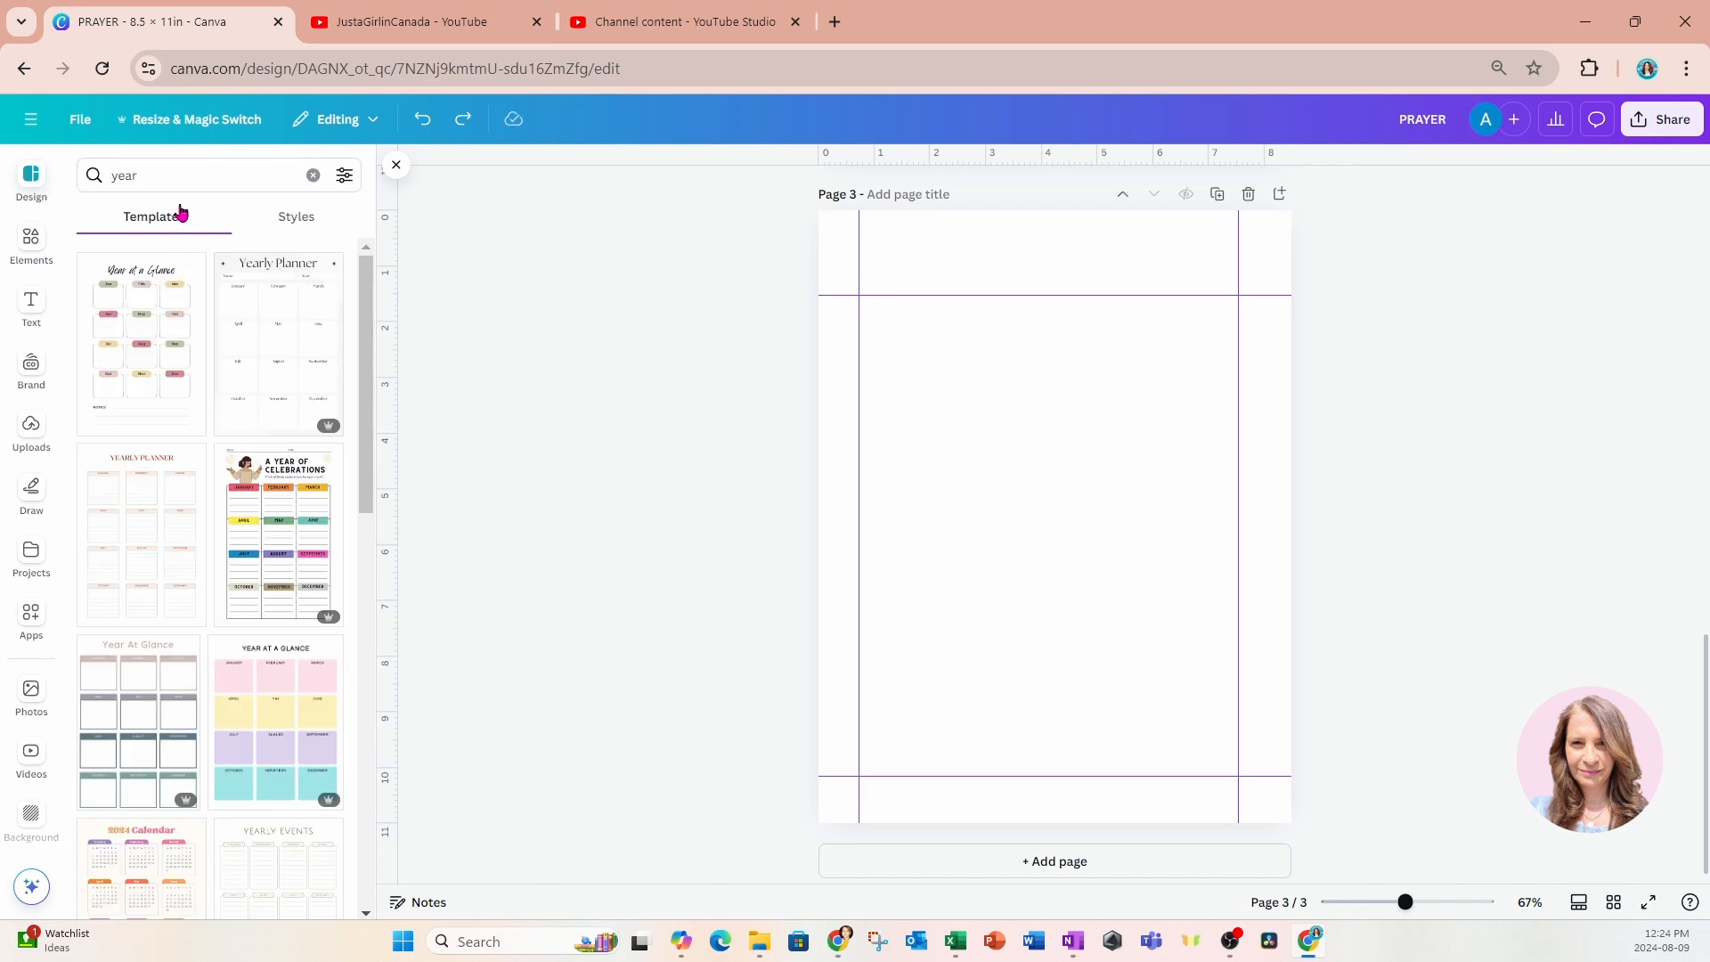
{"action": "left_click", "coordinate": [179, 176]}
{"action": "type", "text": "calendars"}
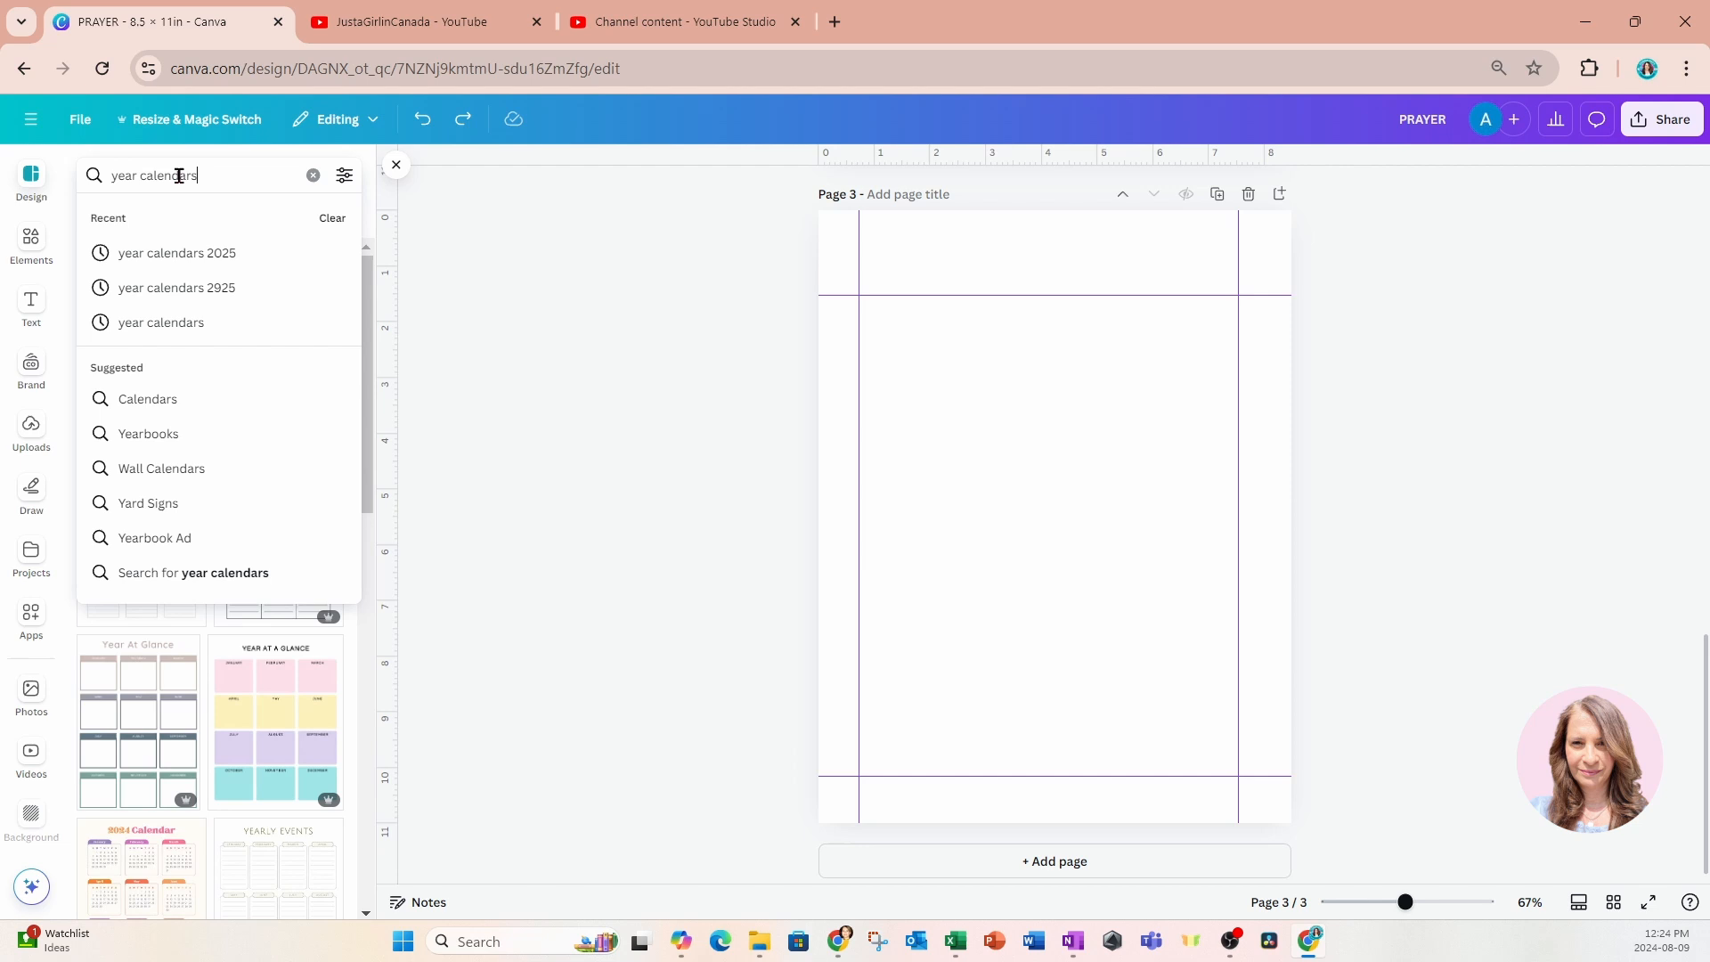
{"action": "key", "text": "Return"}
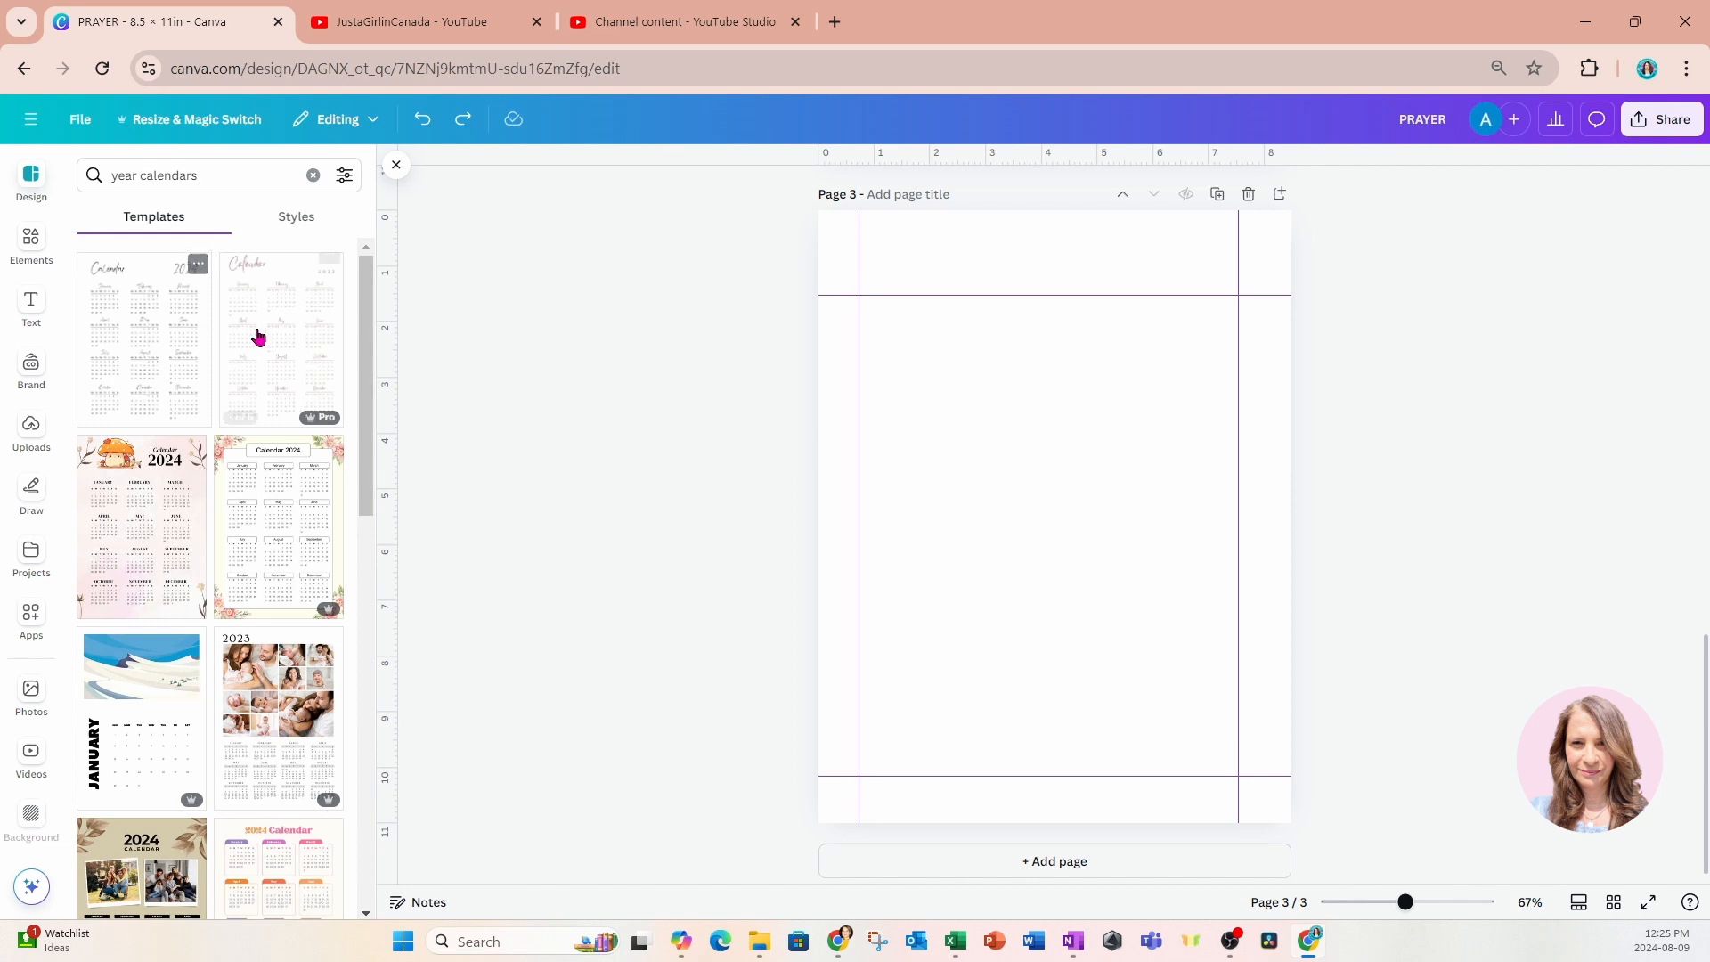
Apply the White and Beige Minimalist 2024 Calendar template to page 3.
{"action": "scroll", "coordinate": [107, 586], "scroll_direction": "down", "scroll_amount": 10}
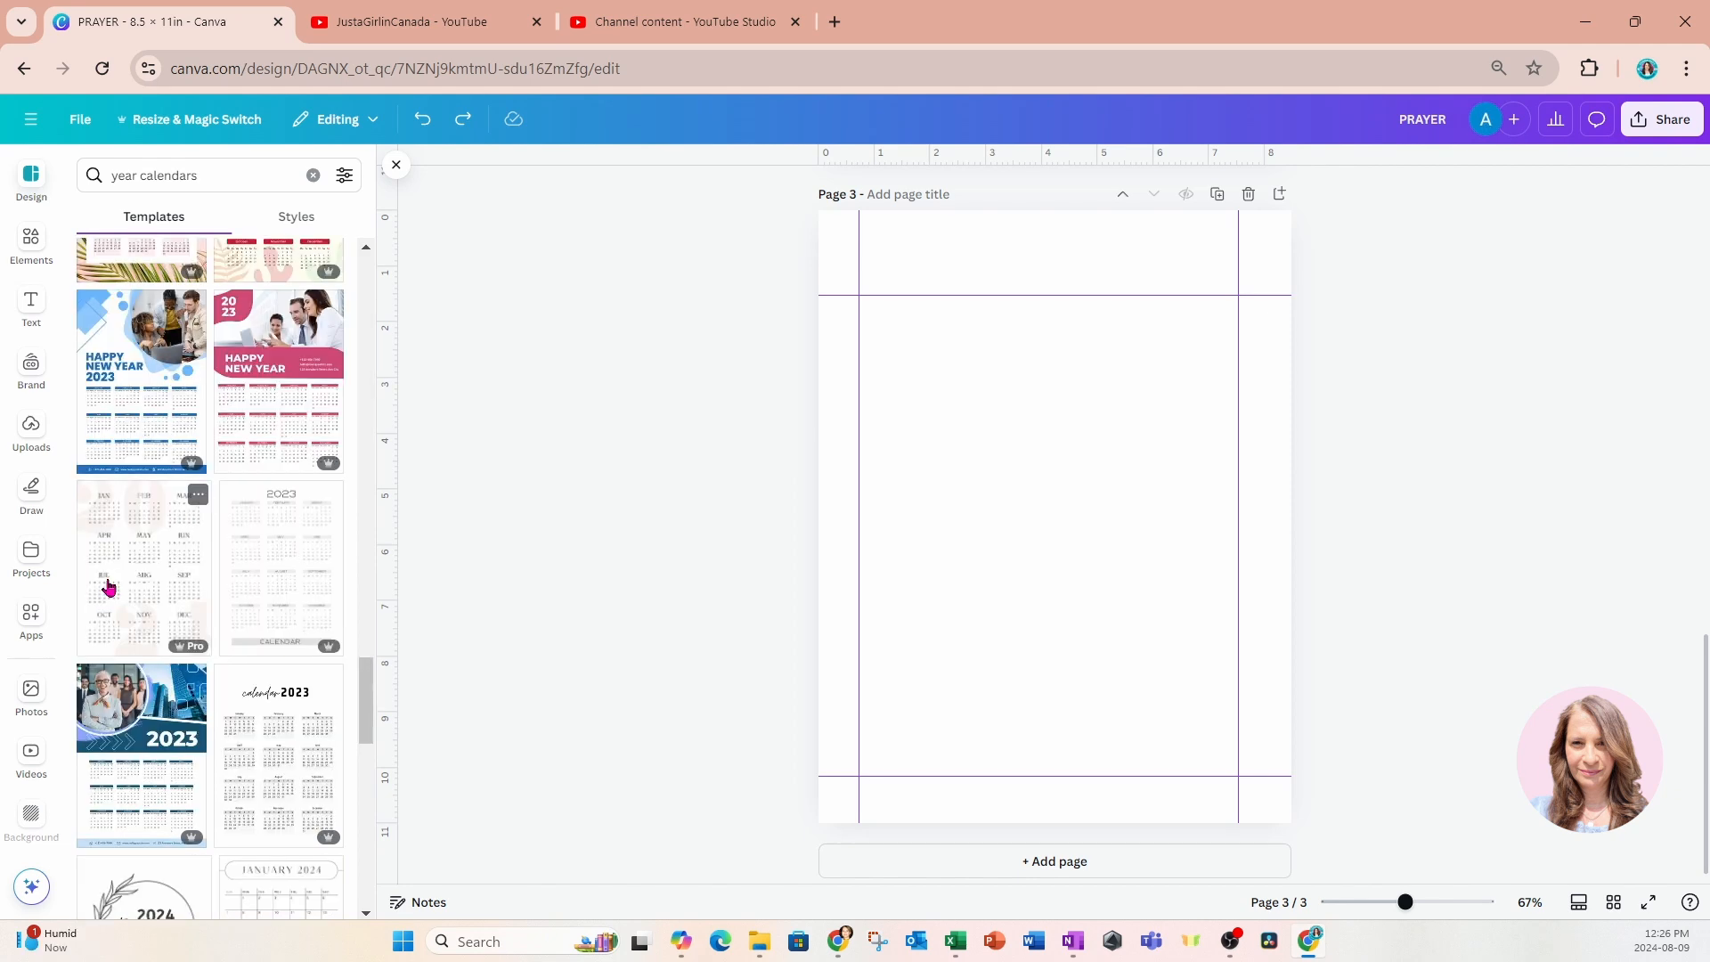
{"action": "left_click", "coordinate": [118, 554]}
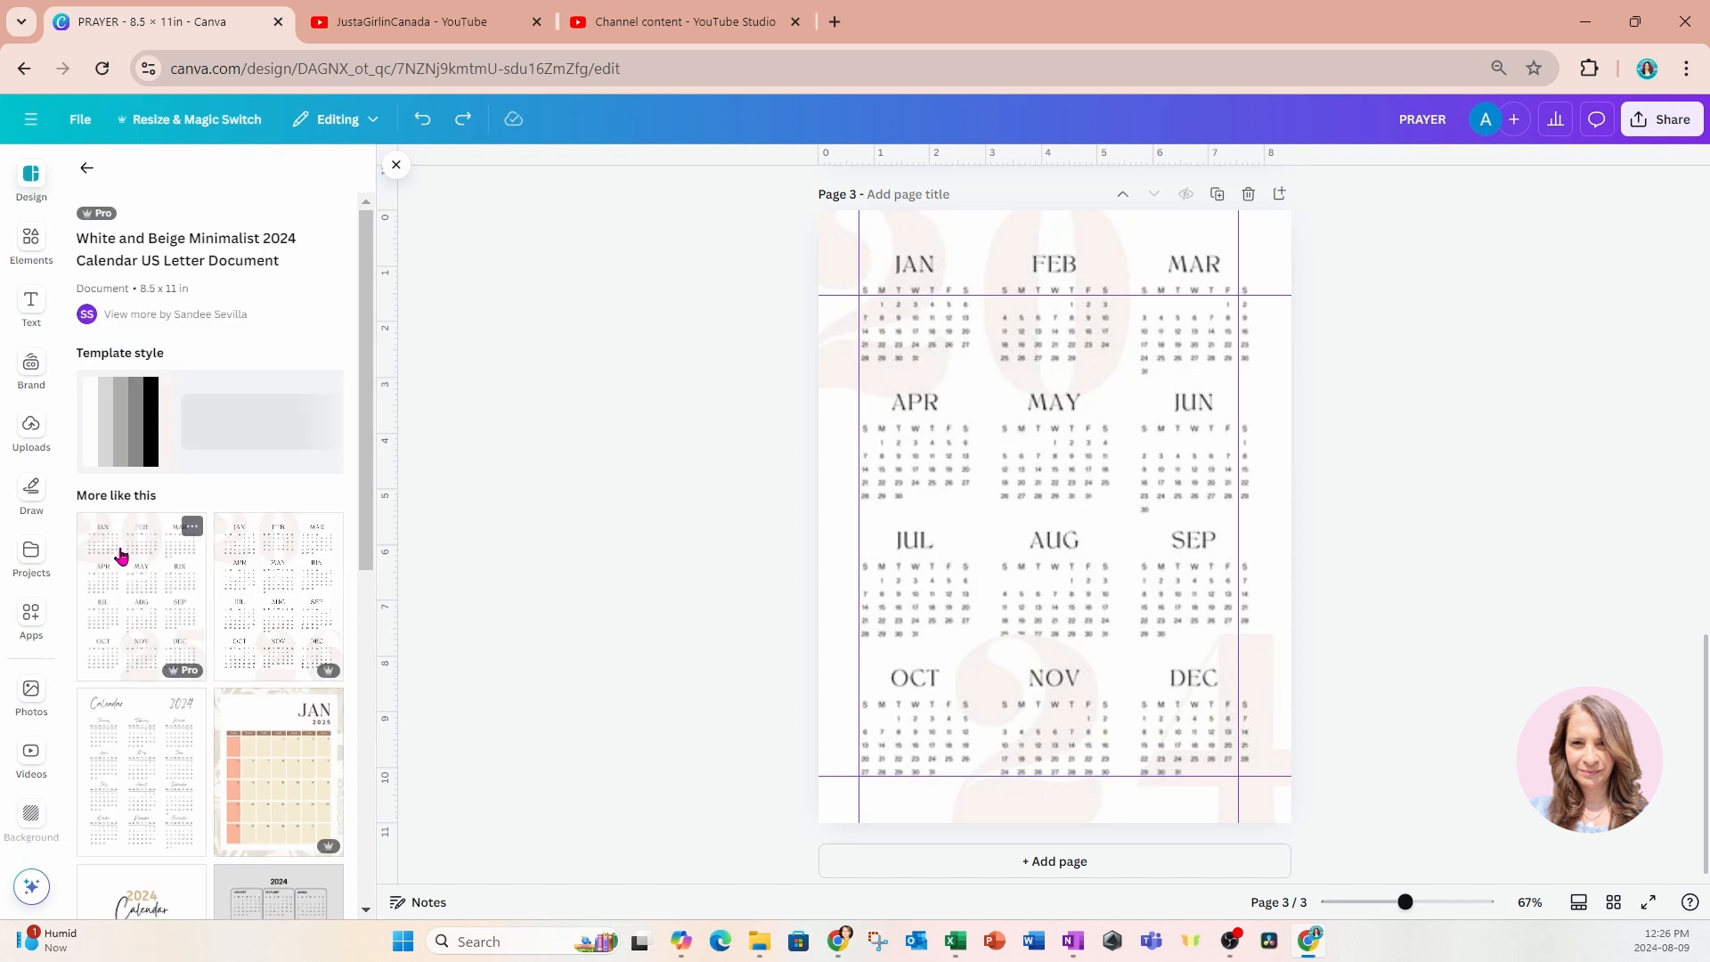
{"action": "left_click", "coordinate": [839, 218]}
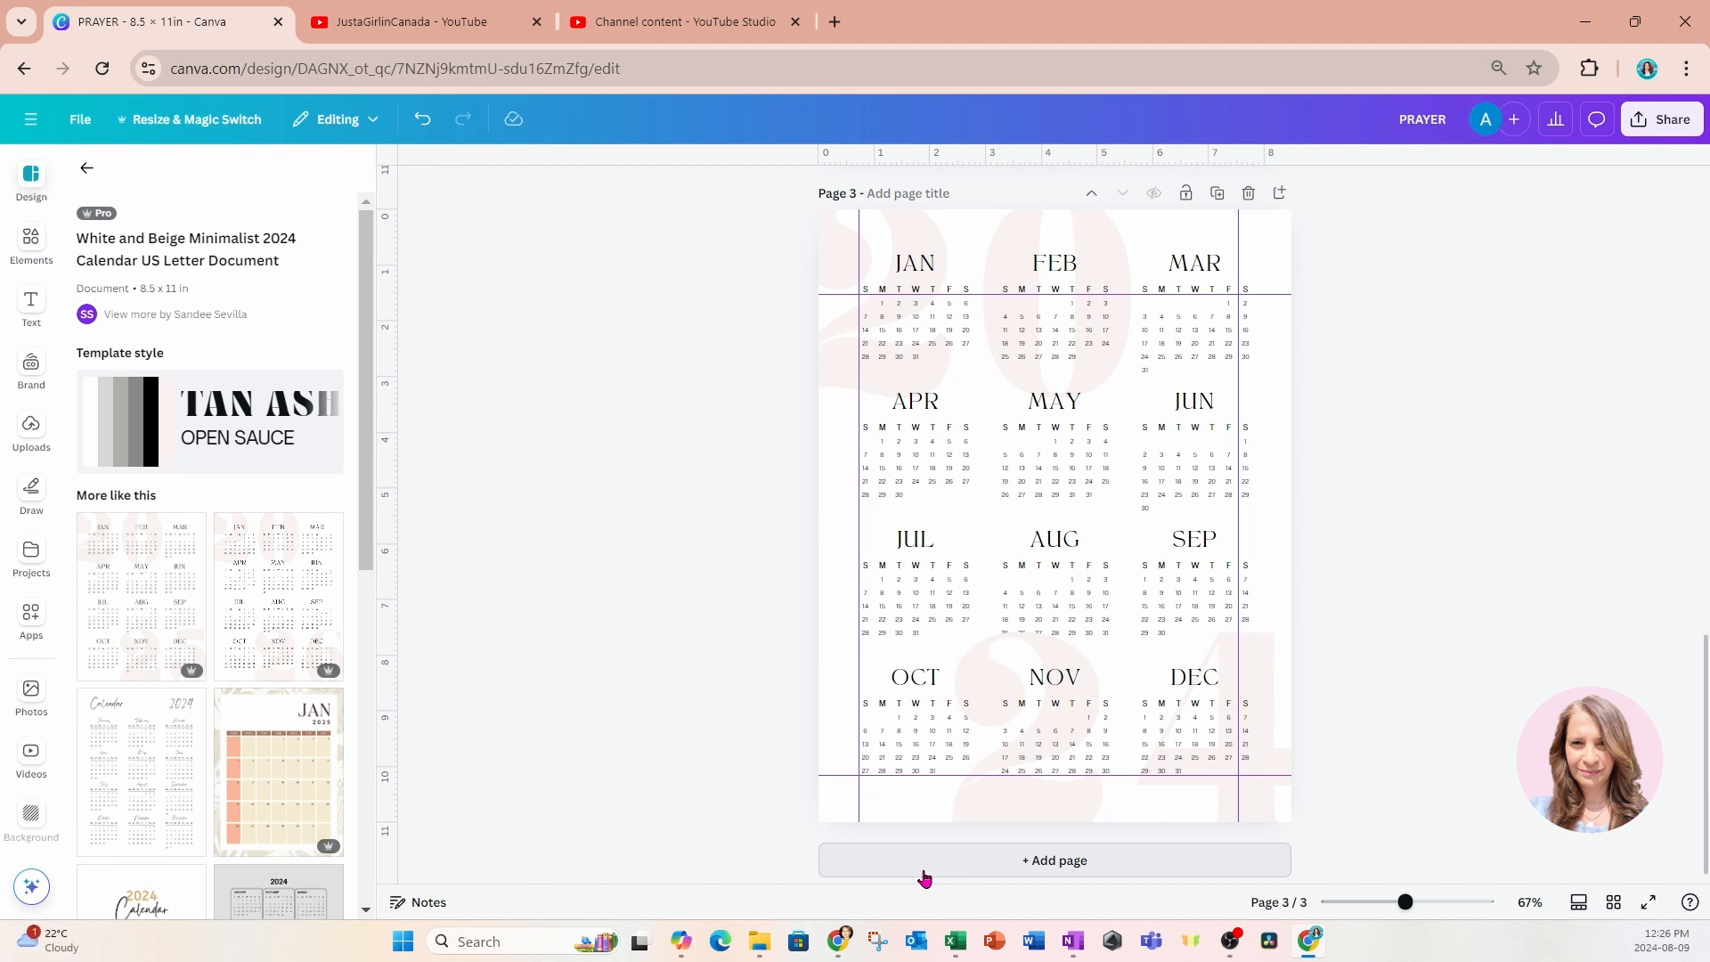
Add a fourth page and apply the matching White and Beige Minimalist 2025 Calendar template to it.
{"action": "left_click", "coordinate": [922, 874]}
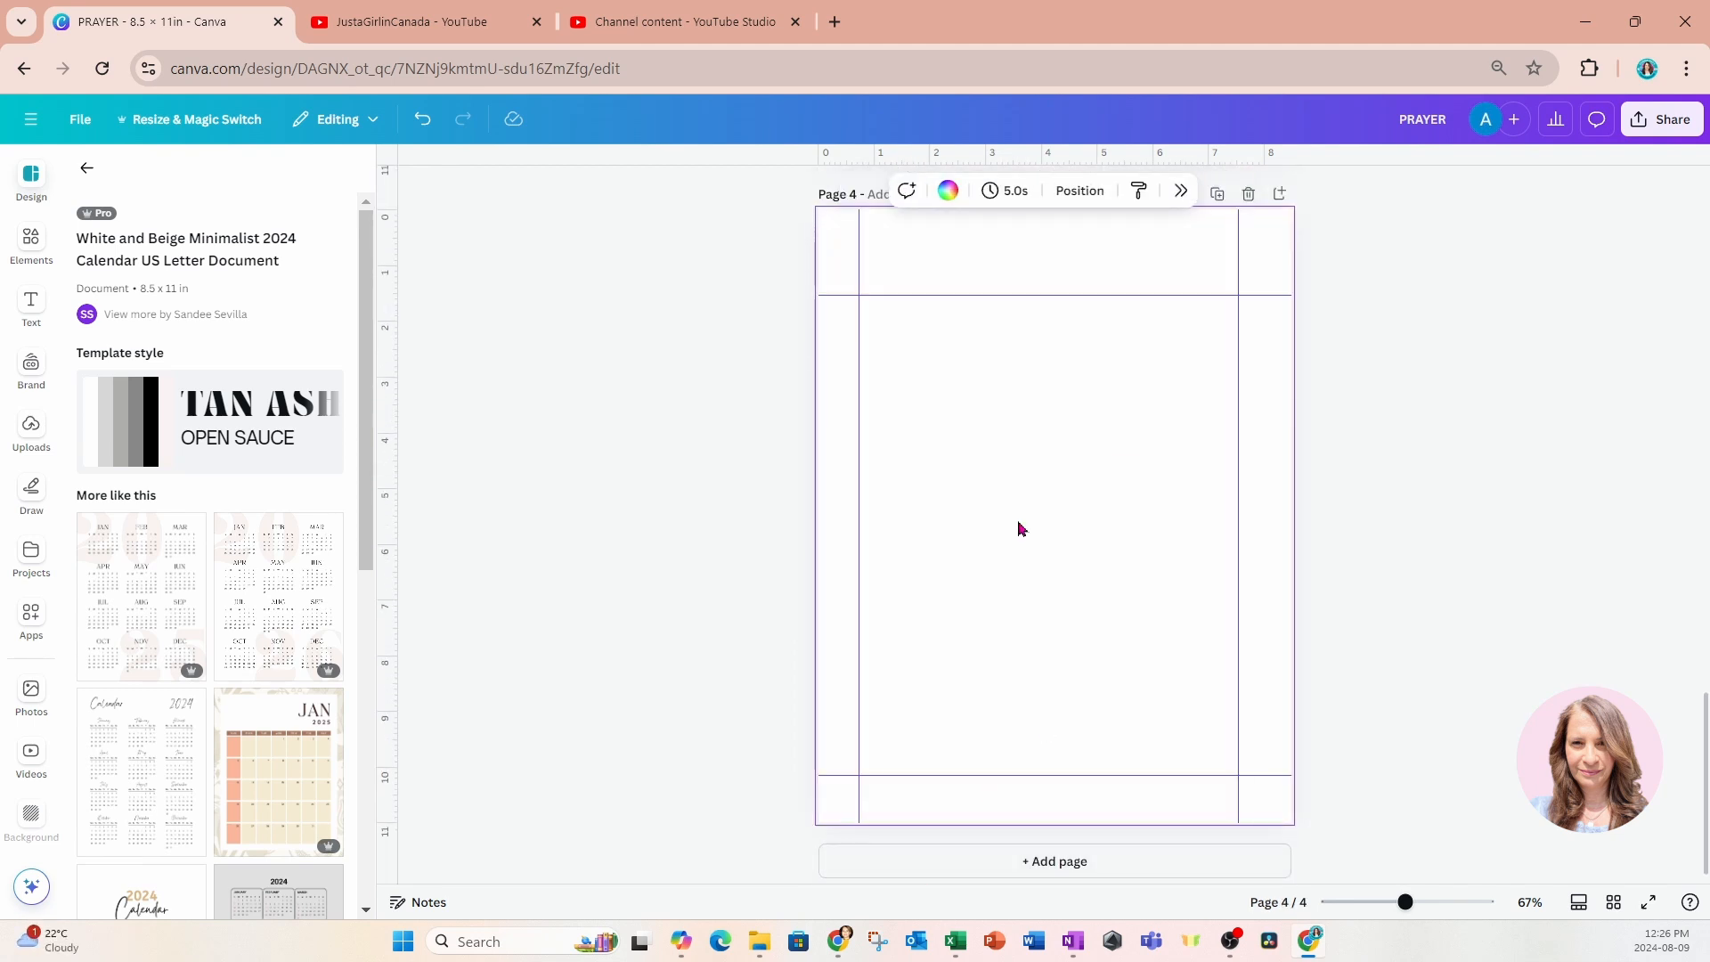
{"action": "scroll", "coordinate": [222, 557], "scroll_direction": "down", "scroll_amount": 5}
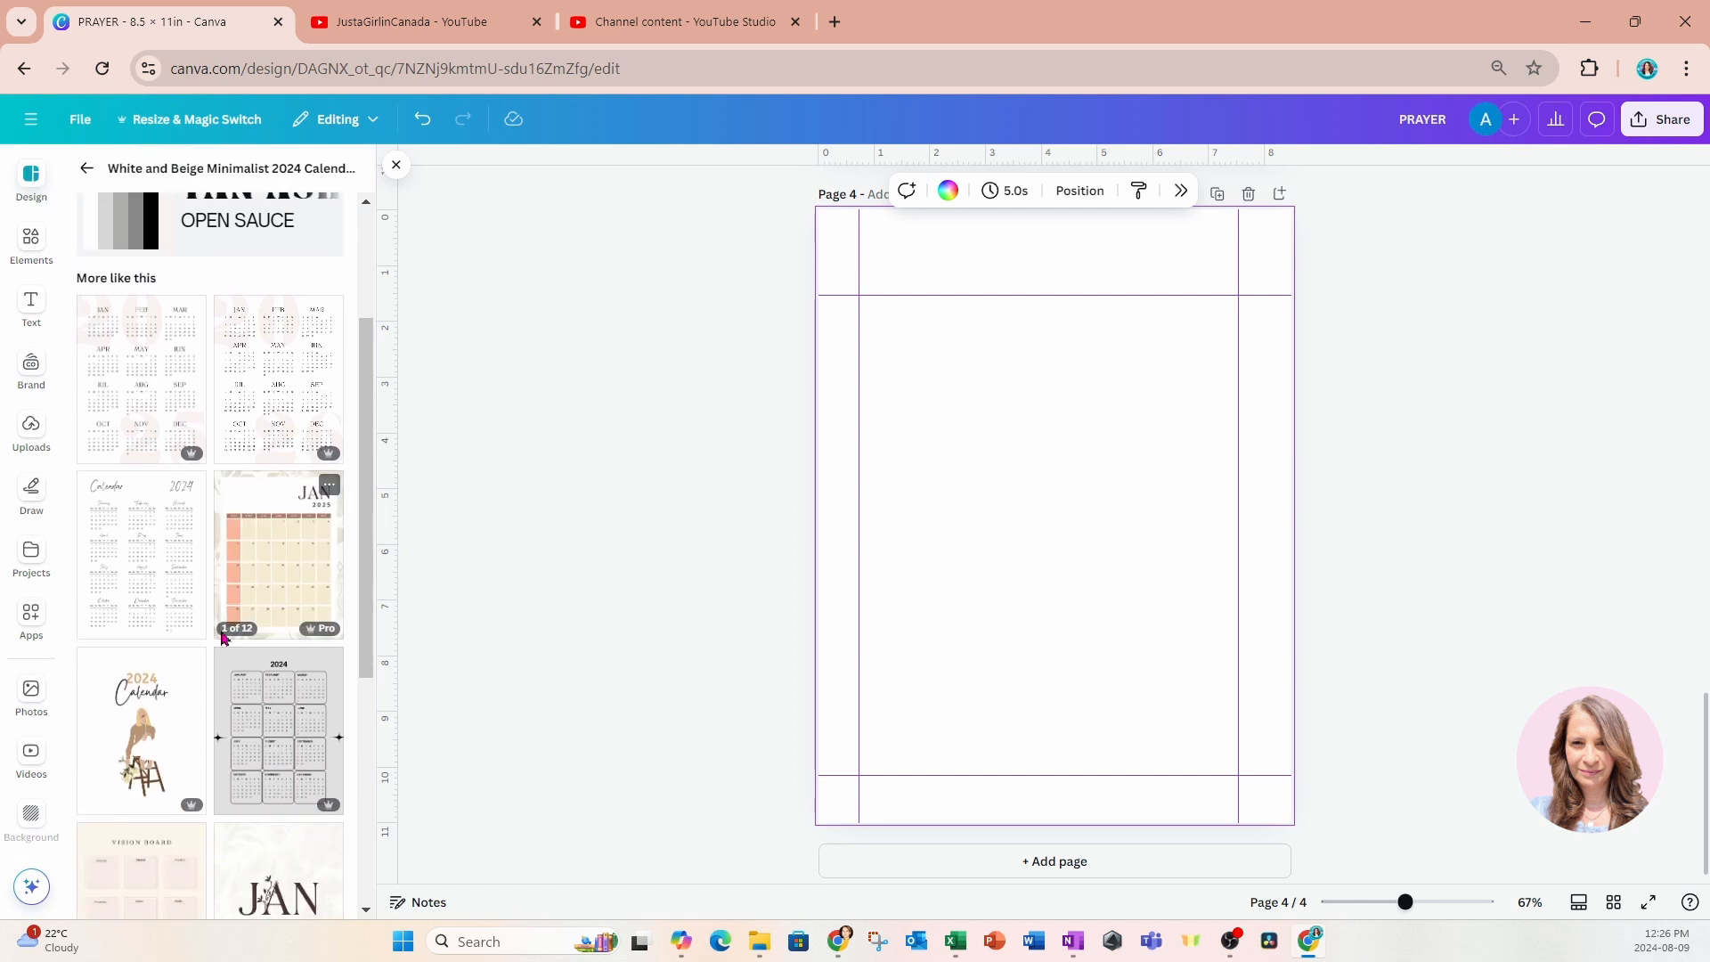
{"action": "scroll", "coordinate": [222, 637], "scroll_direction": "down", "scroll_amount": 4}
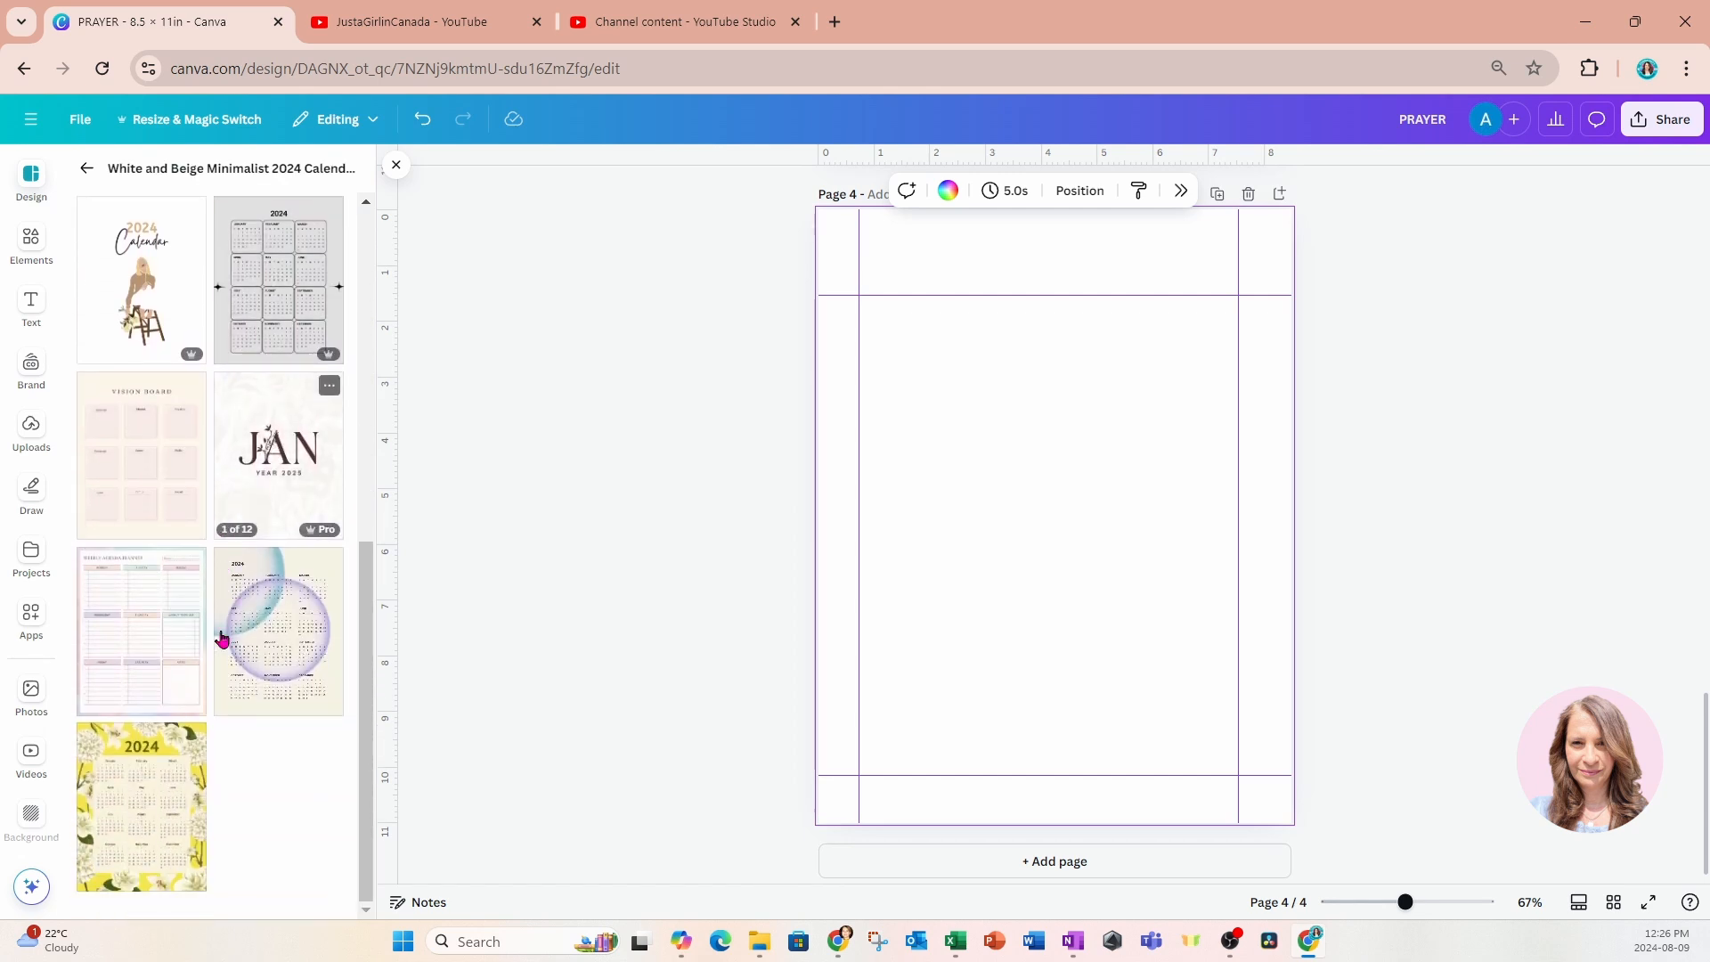
{"action": "scroll", "coordinate": [222, 638], "scroll_direction": "up", "scroll_amount": 8}
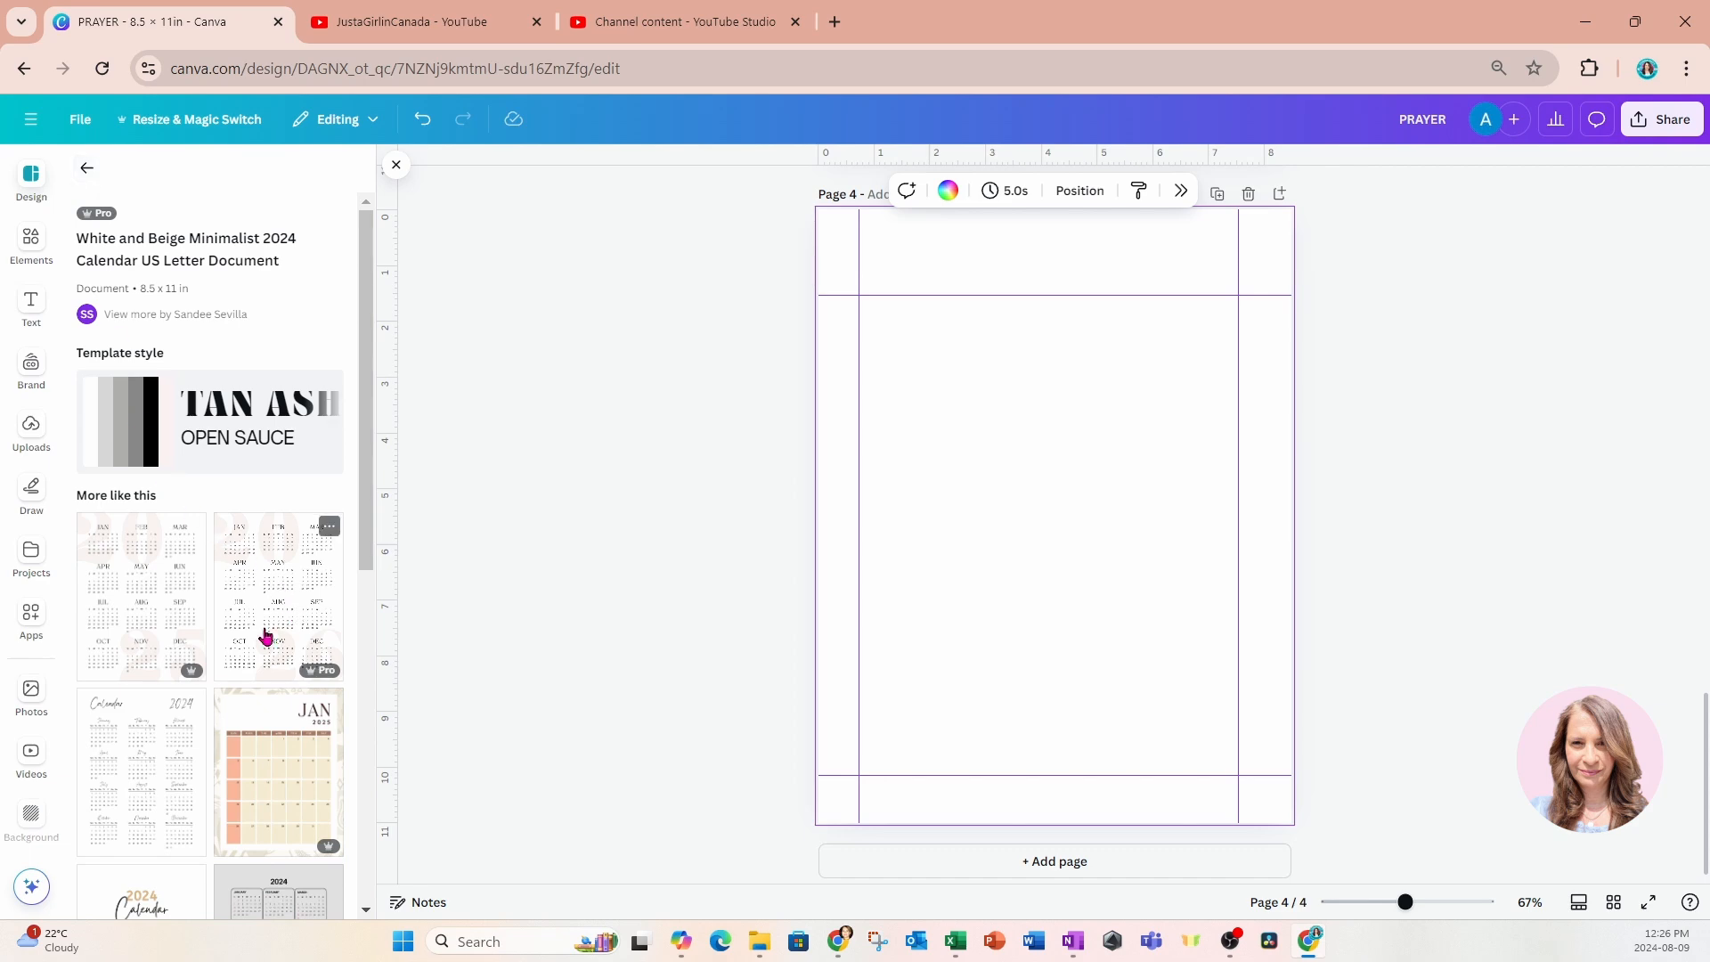
{"action": "left_click", "coordinate": [130, 648]}
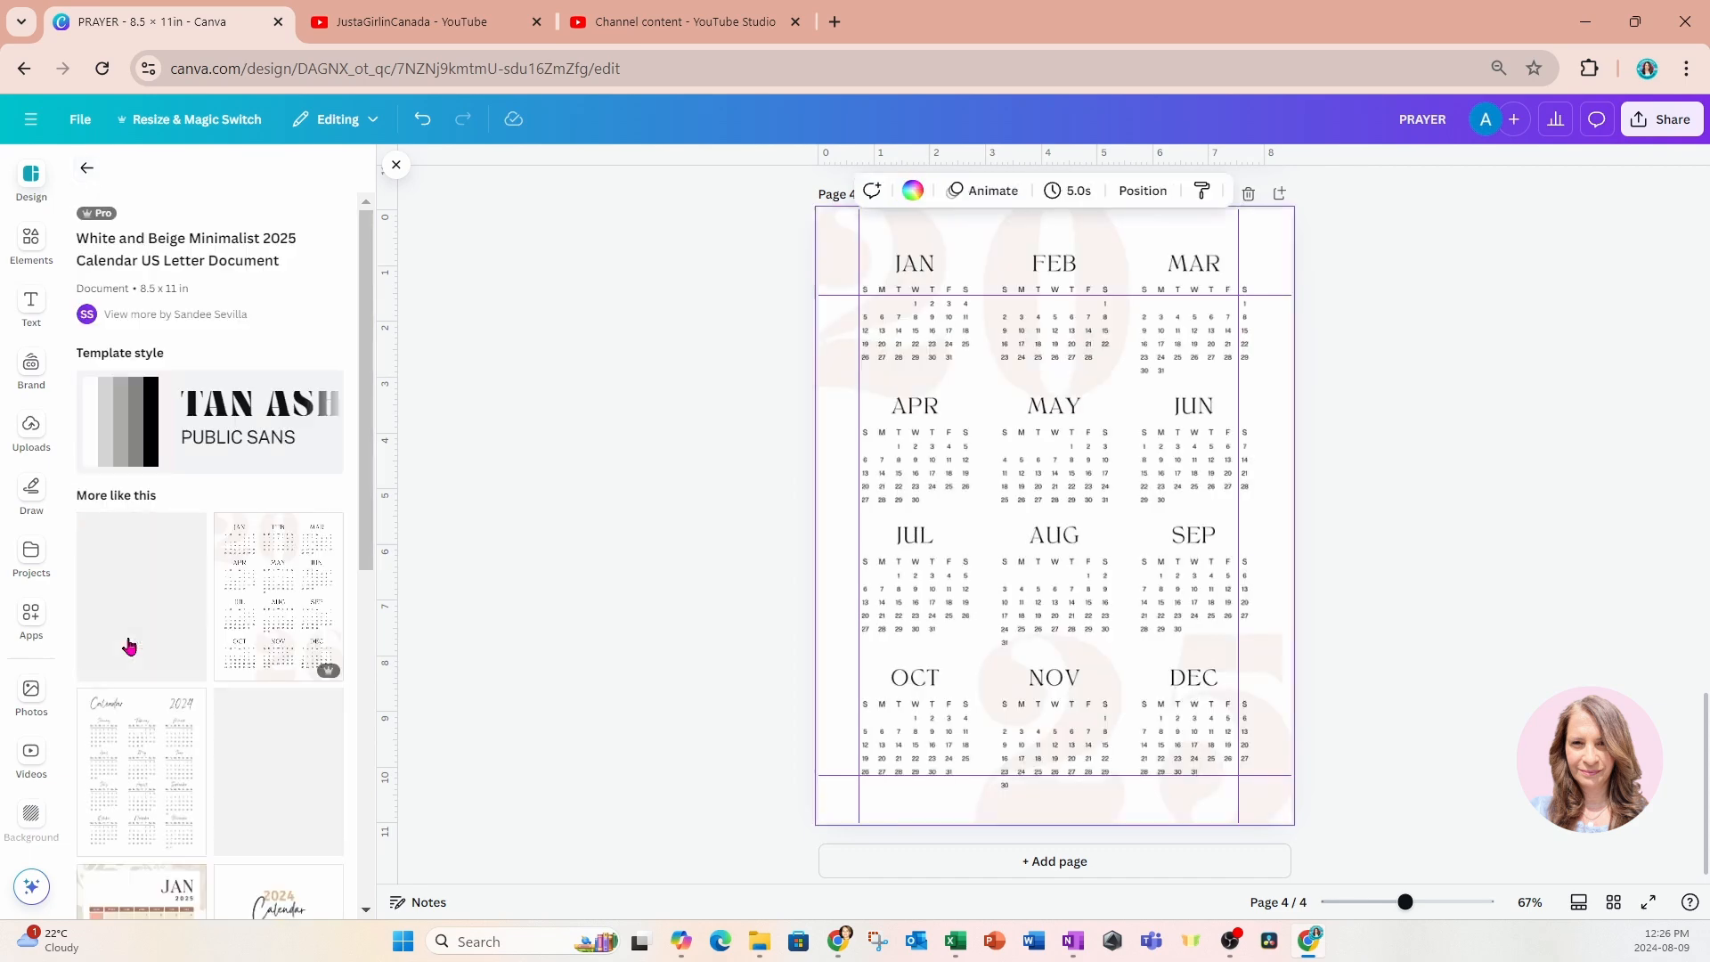
Delete the large pale "20" and "24" background numerals from the 2024 calendar on page 3.
{"action": "scroll", "coordinate": [1263, 727], "scroll_direction": "up", "scroll_amount": 5}
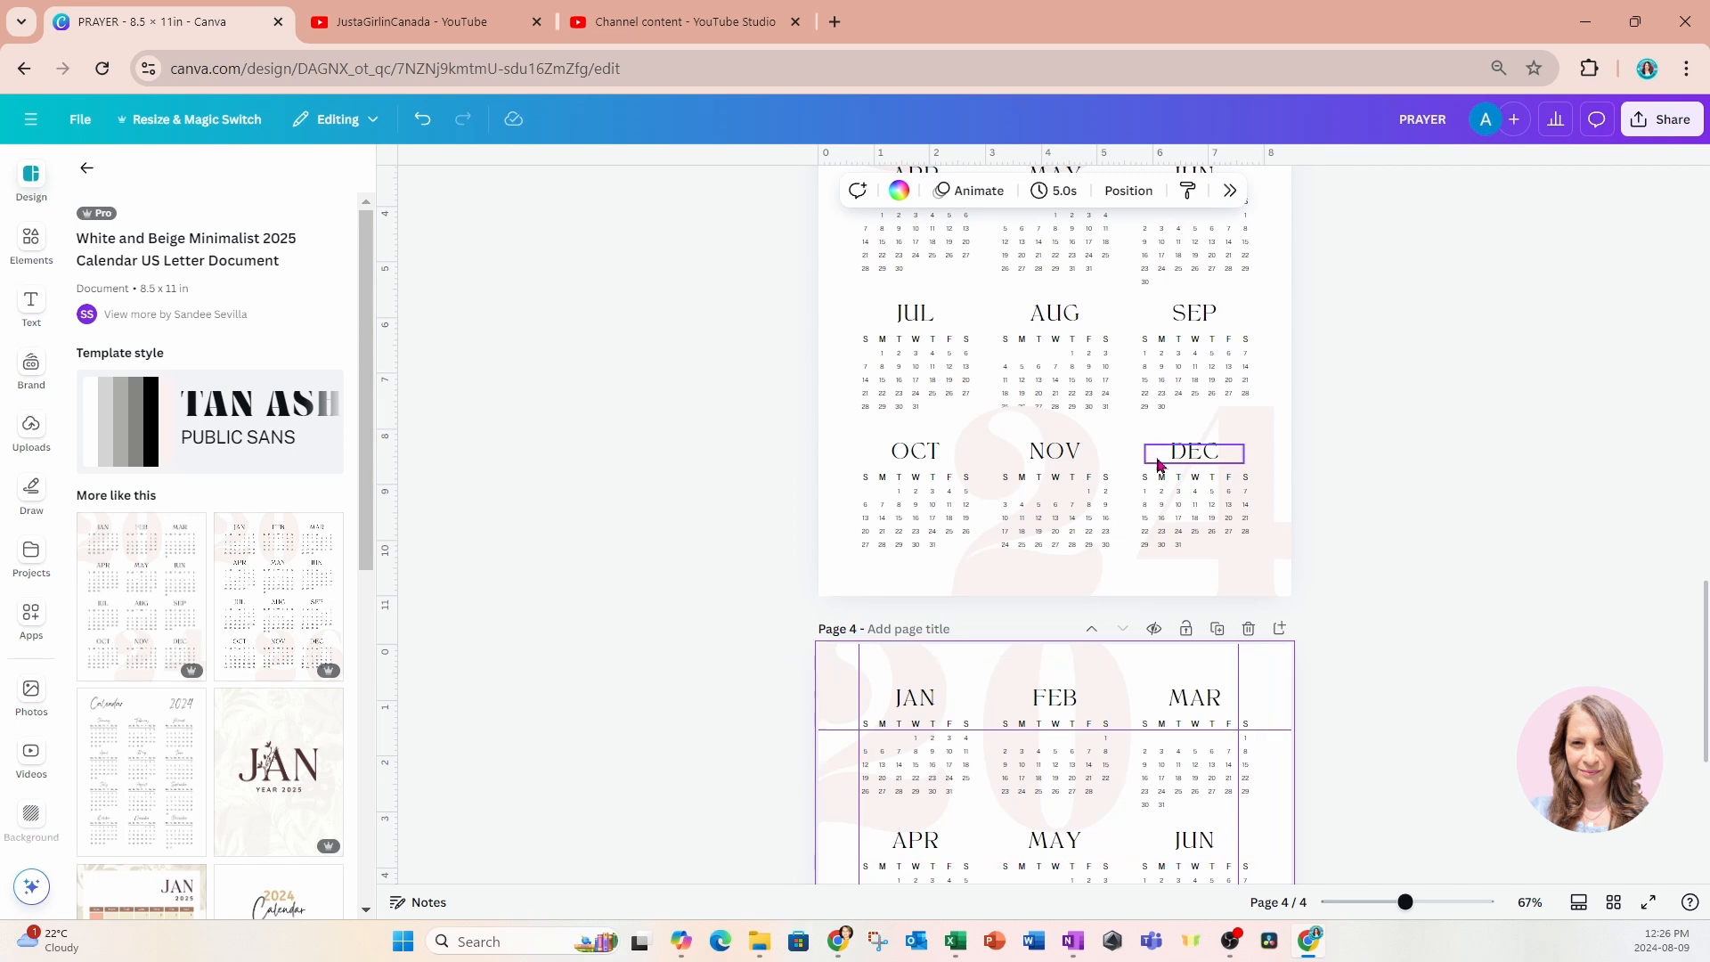
{"action": "scroll", "coordinate": [1265, 684], "scroll_direction": "down", "scroll_amount": 5}
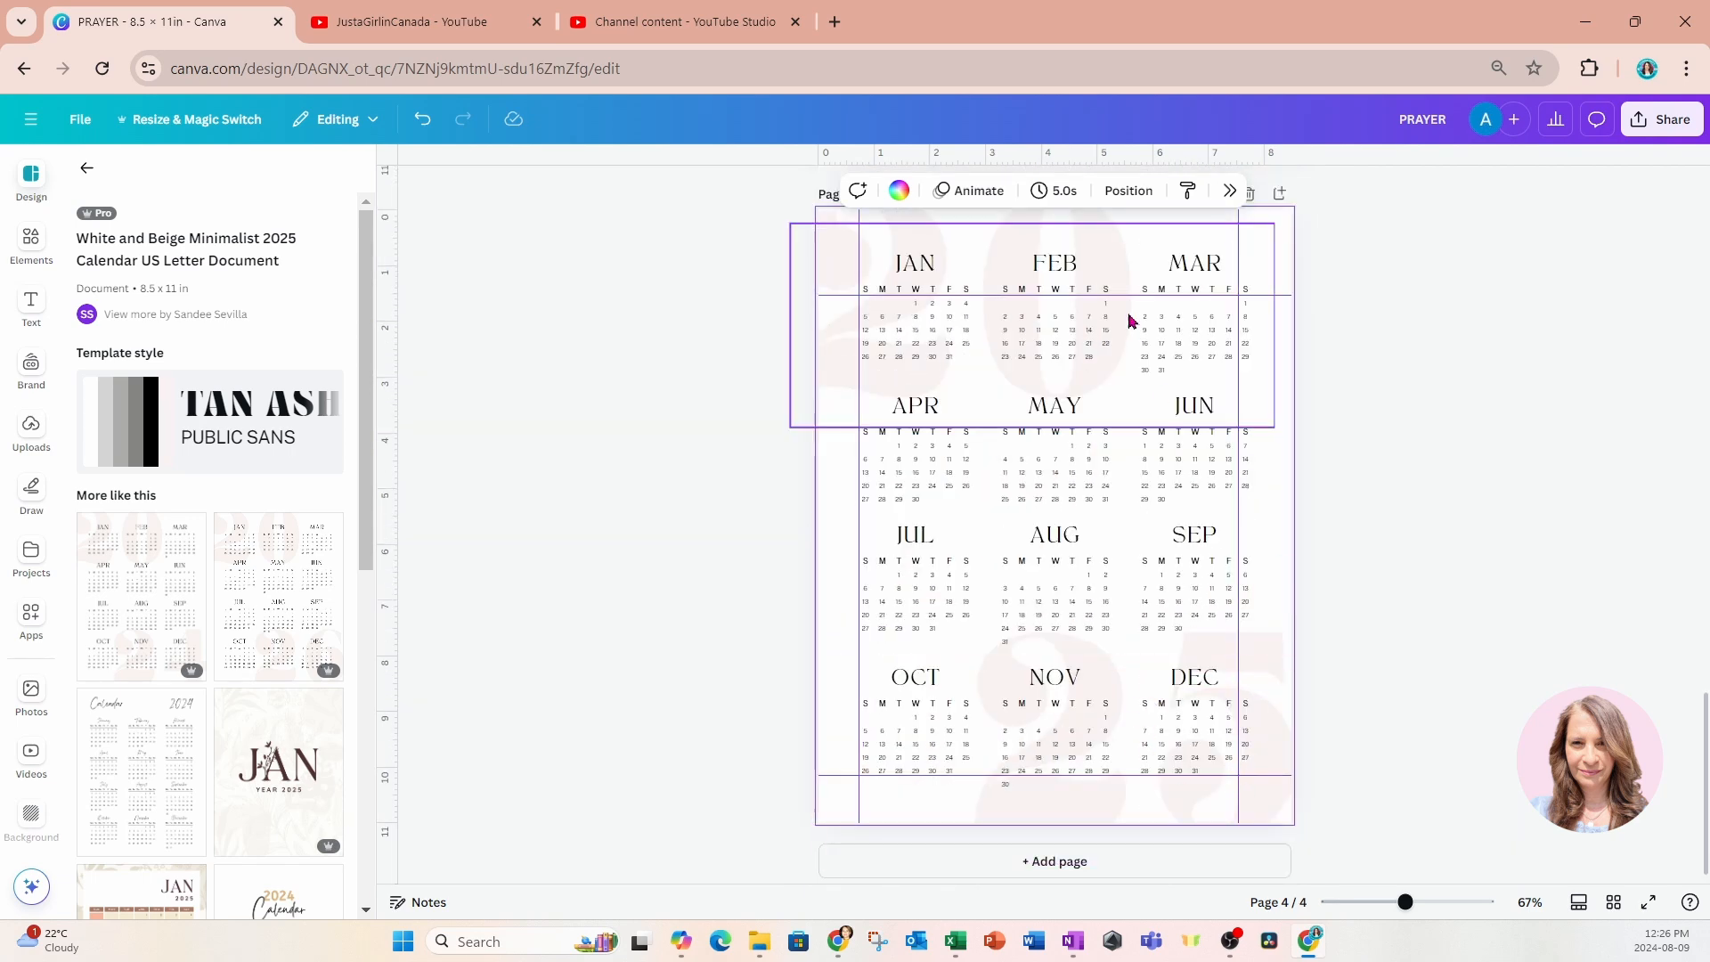
{"action": "scroll", "coordinate": [1131, 322], "scroll_direction": "up", "scroll_amount": 5}
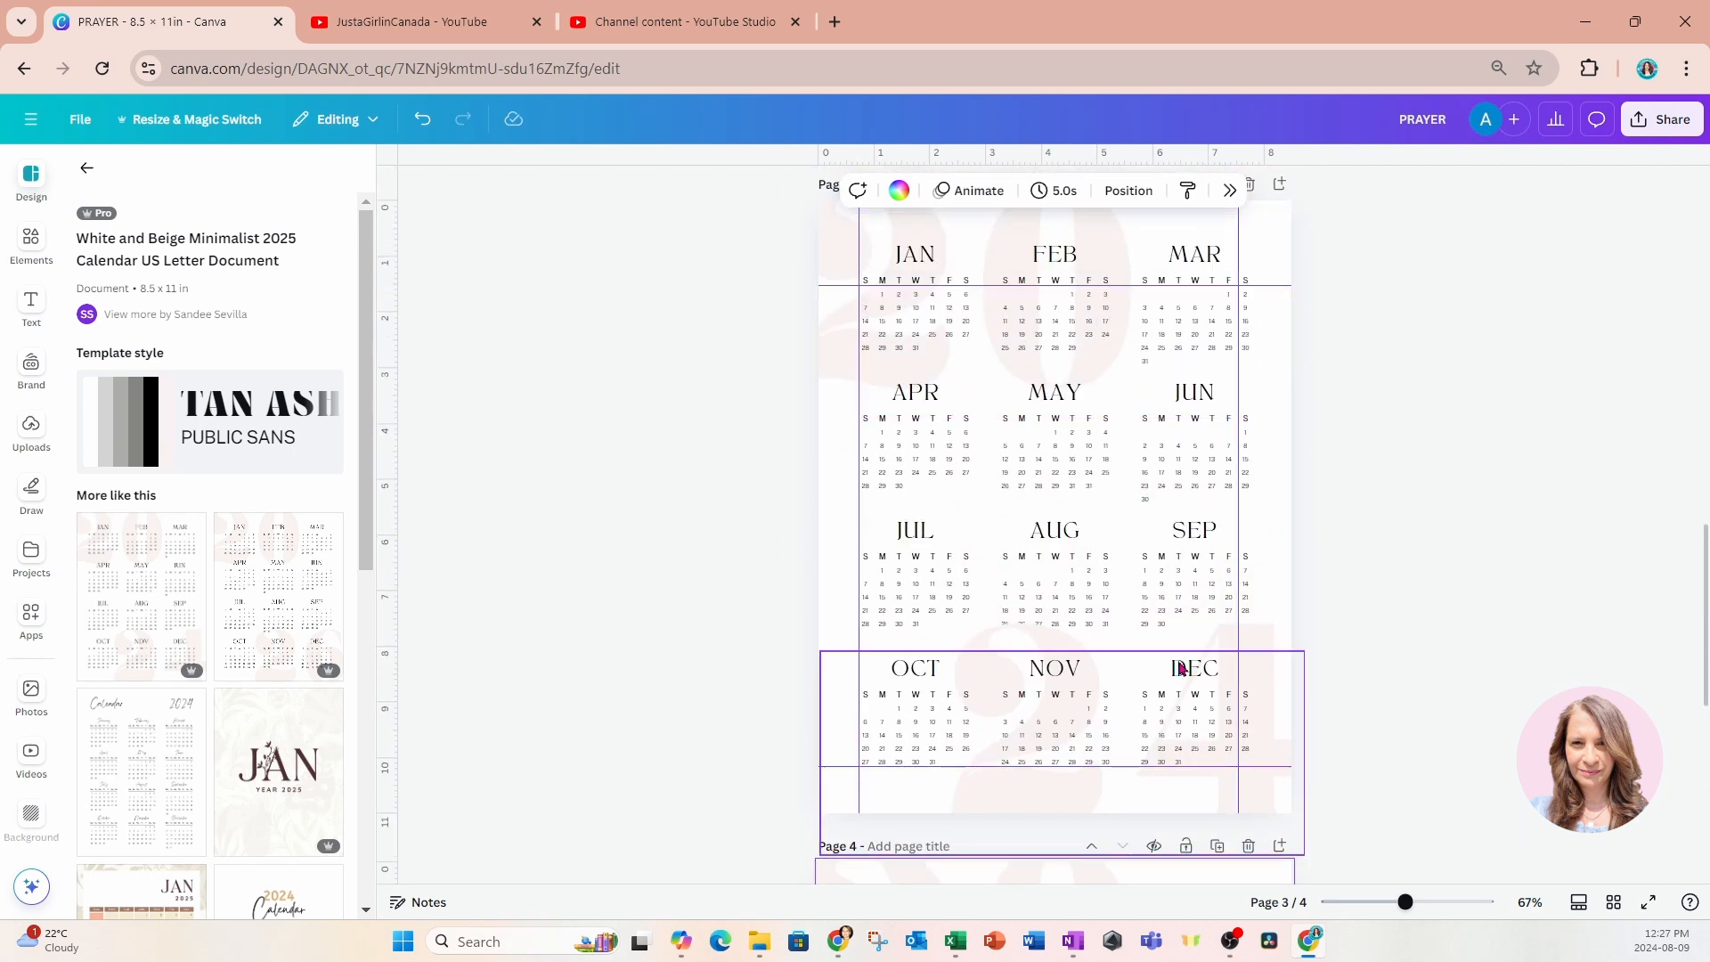
{"action": "left_click", "coordinate": [1211, 751]}
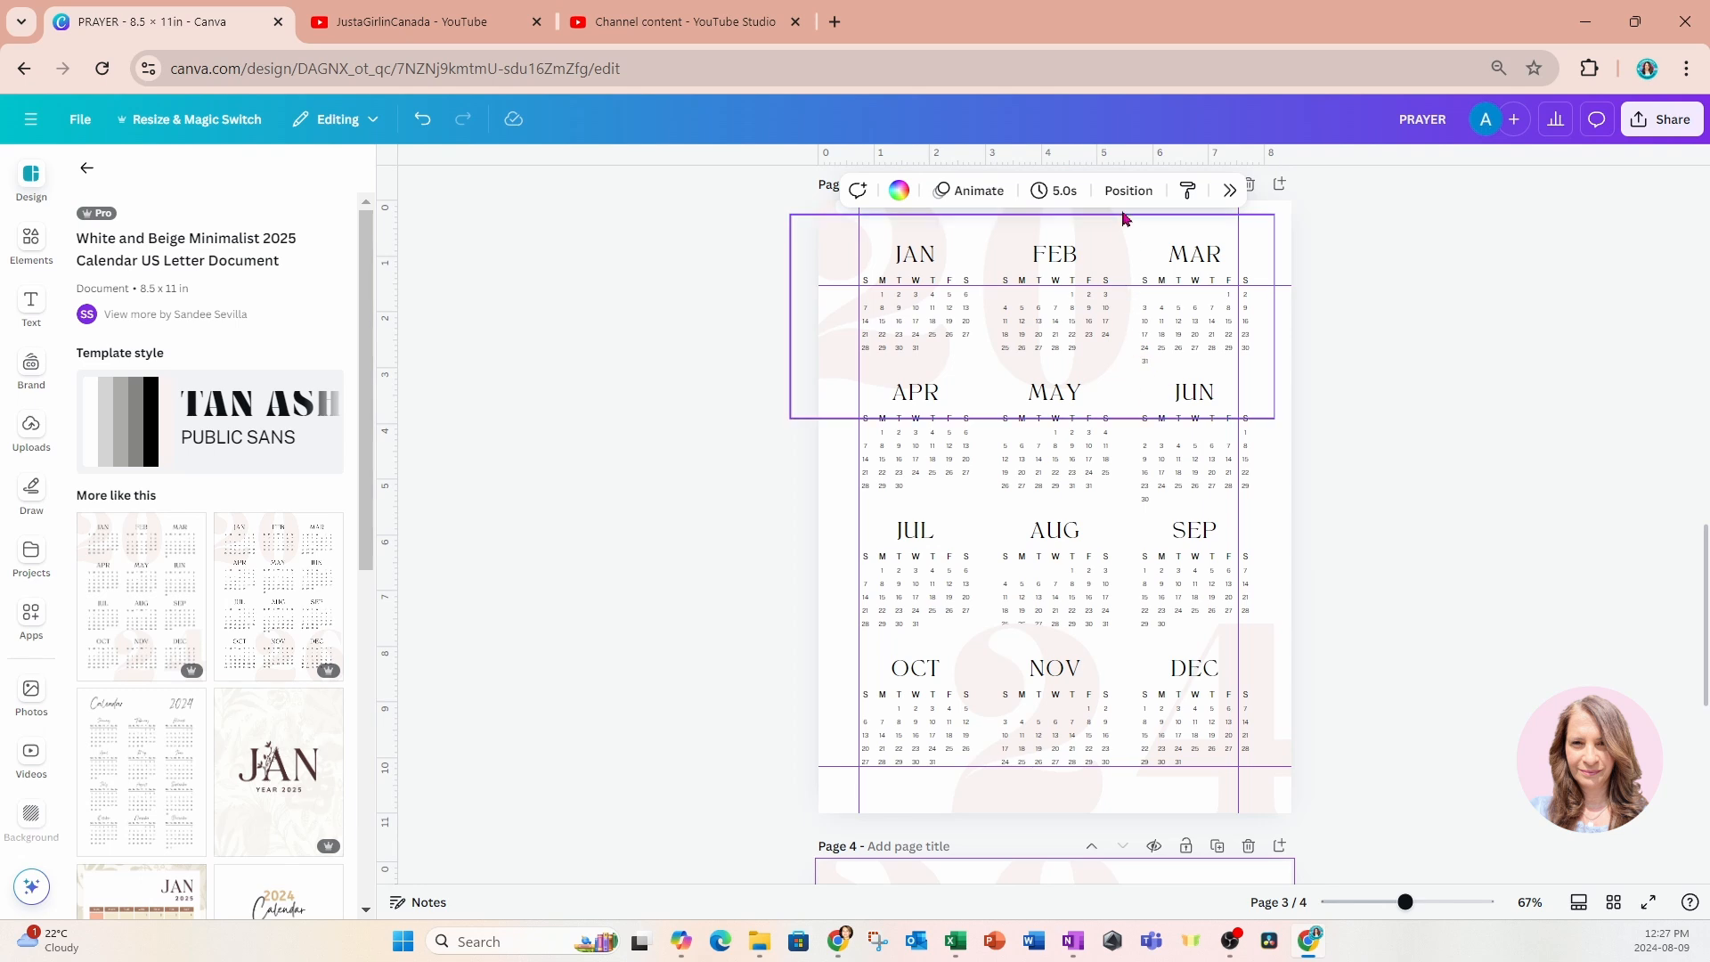
{"action": "left_click", "coordinate": [827, 269]}
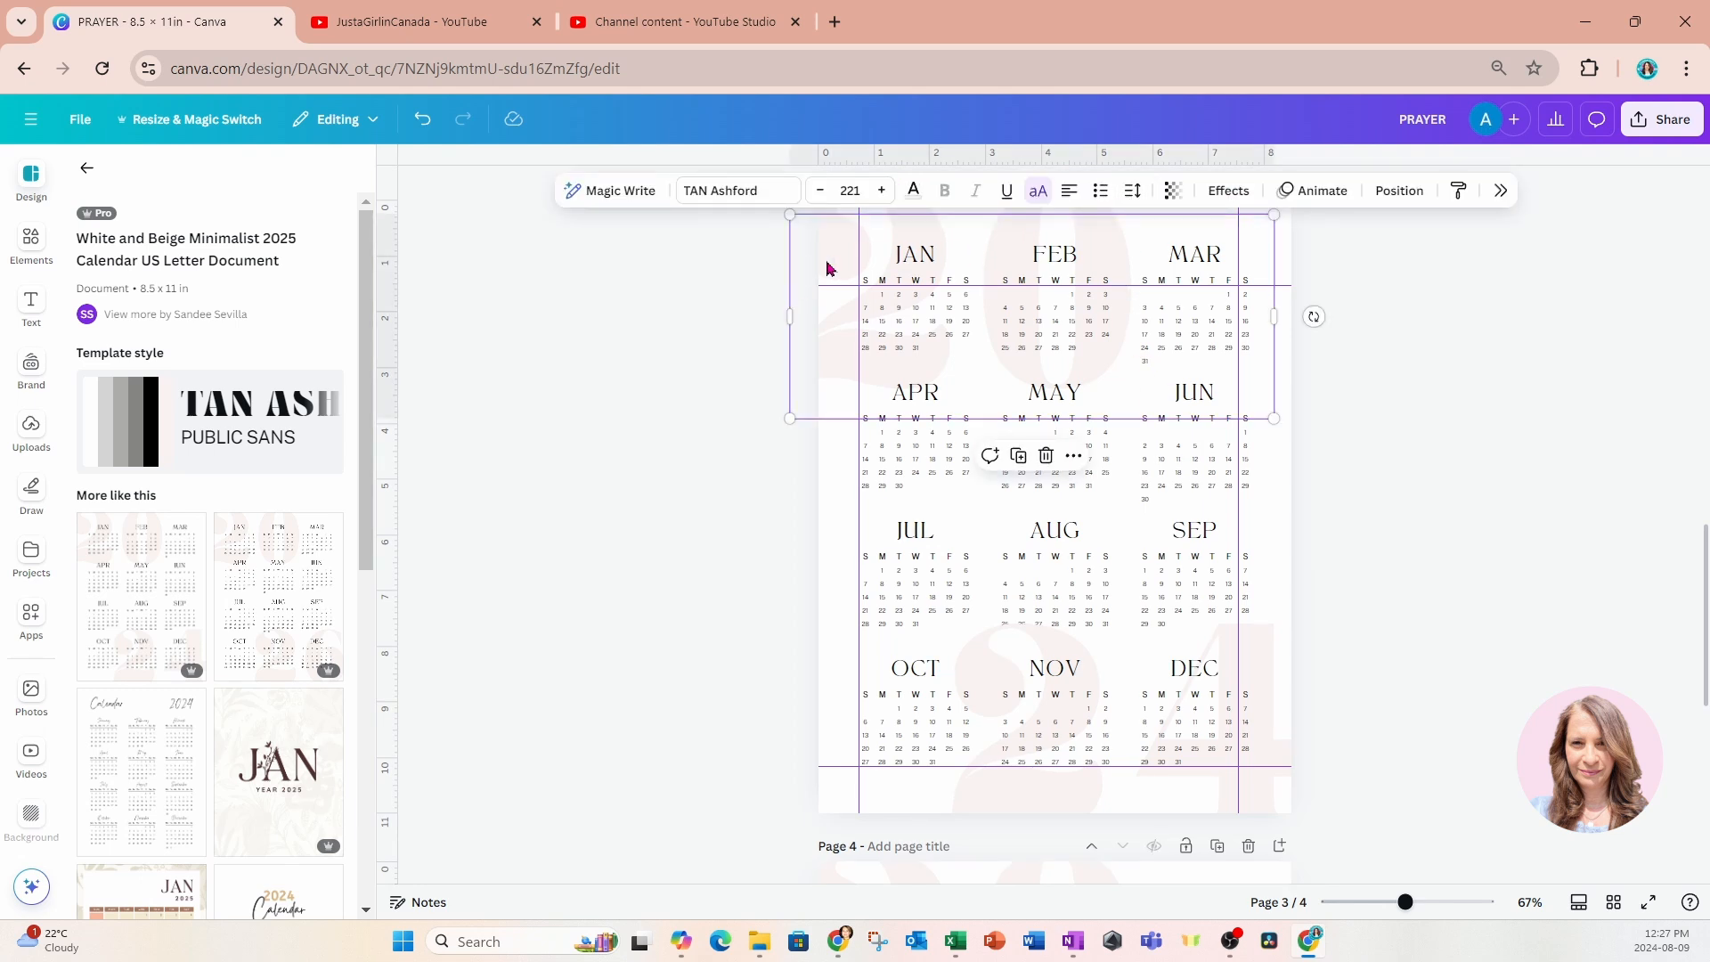
{"action": "key", "text": "Delete"}
{"action": "left_click", "coordinate": [1269, 816]}
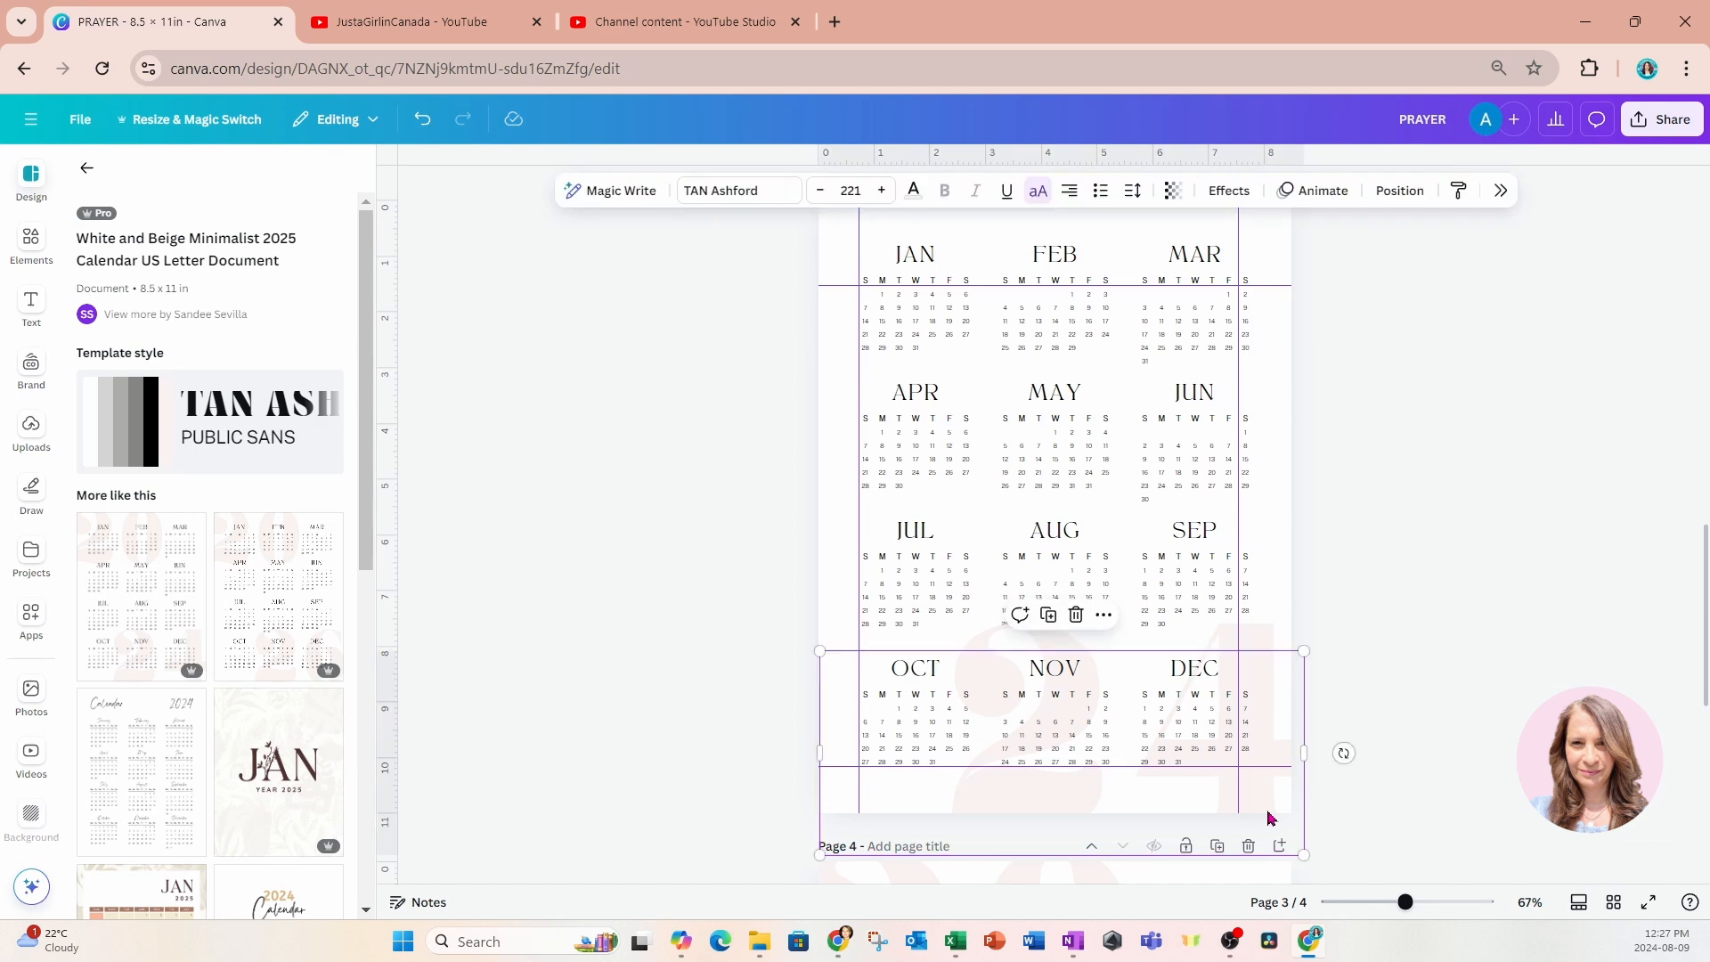
{"action": "key", "text": "Delete"}
Delete the large pale "20" and "25" background numerals from the 2025 calendar on page 4.
{"action": "scroll", "coordinate": [1454, 784], "scroll_direction": "down", "scroll_amount": 3}
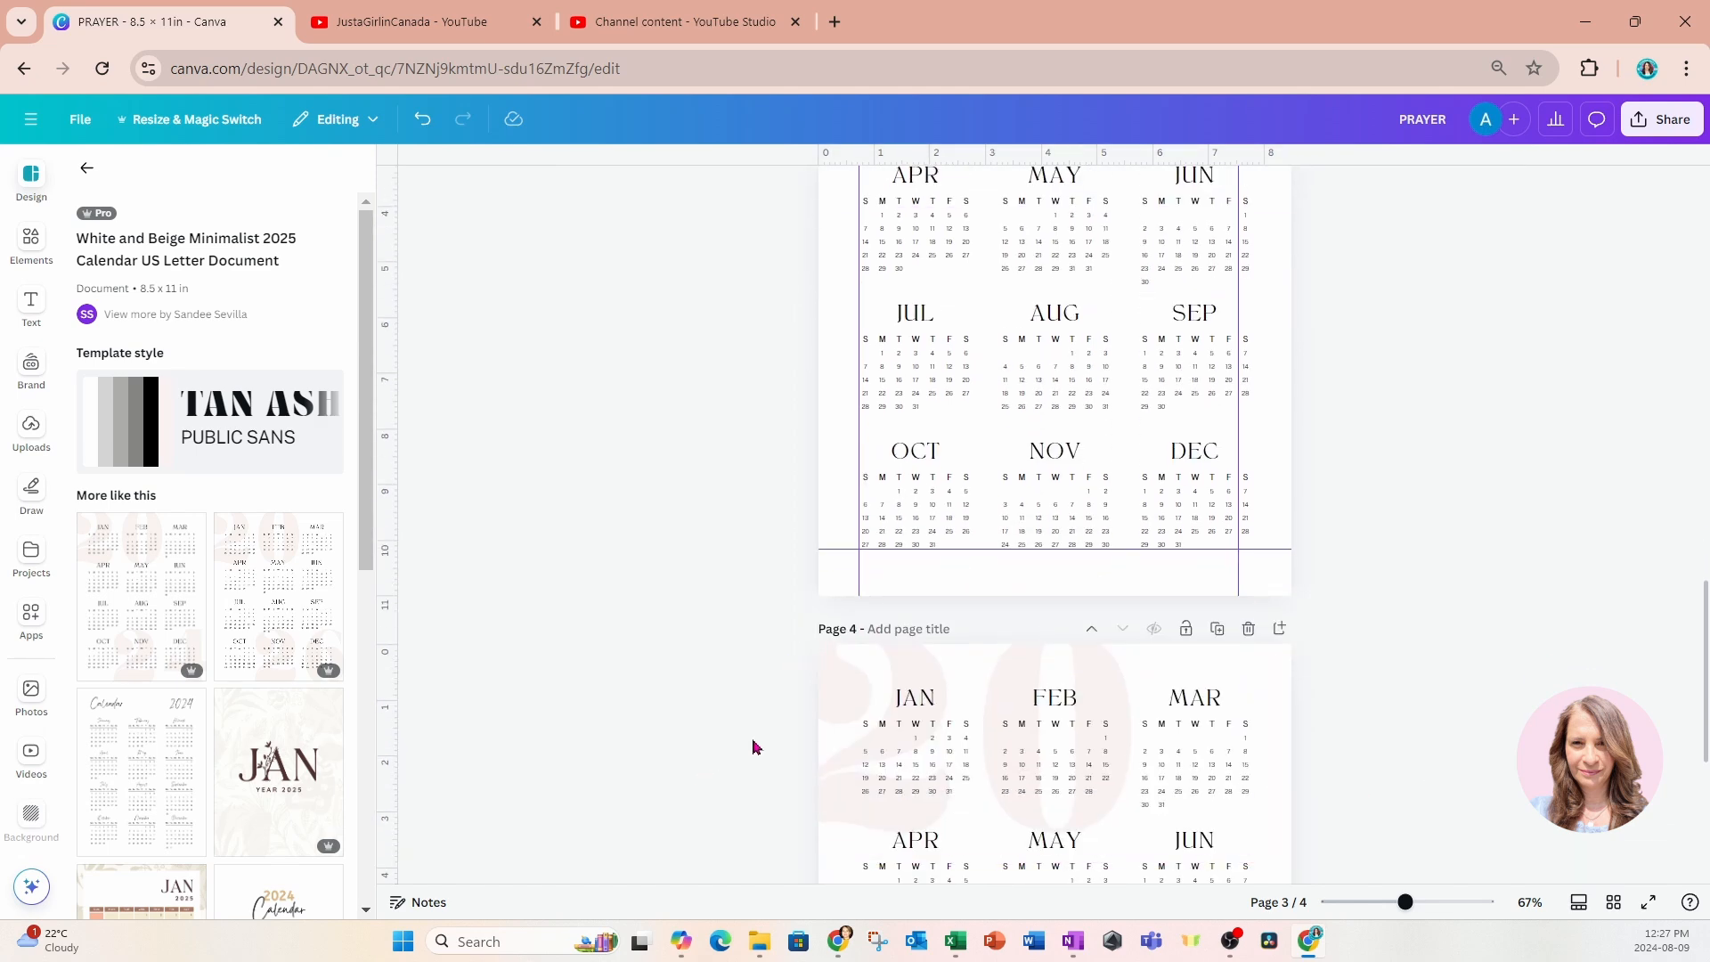
{"action": "left_click", "coordinate": [822, 743]}
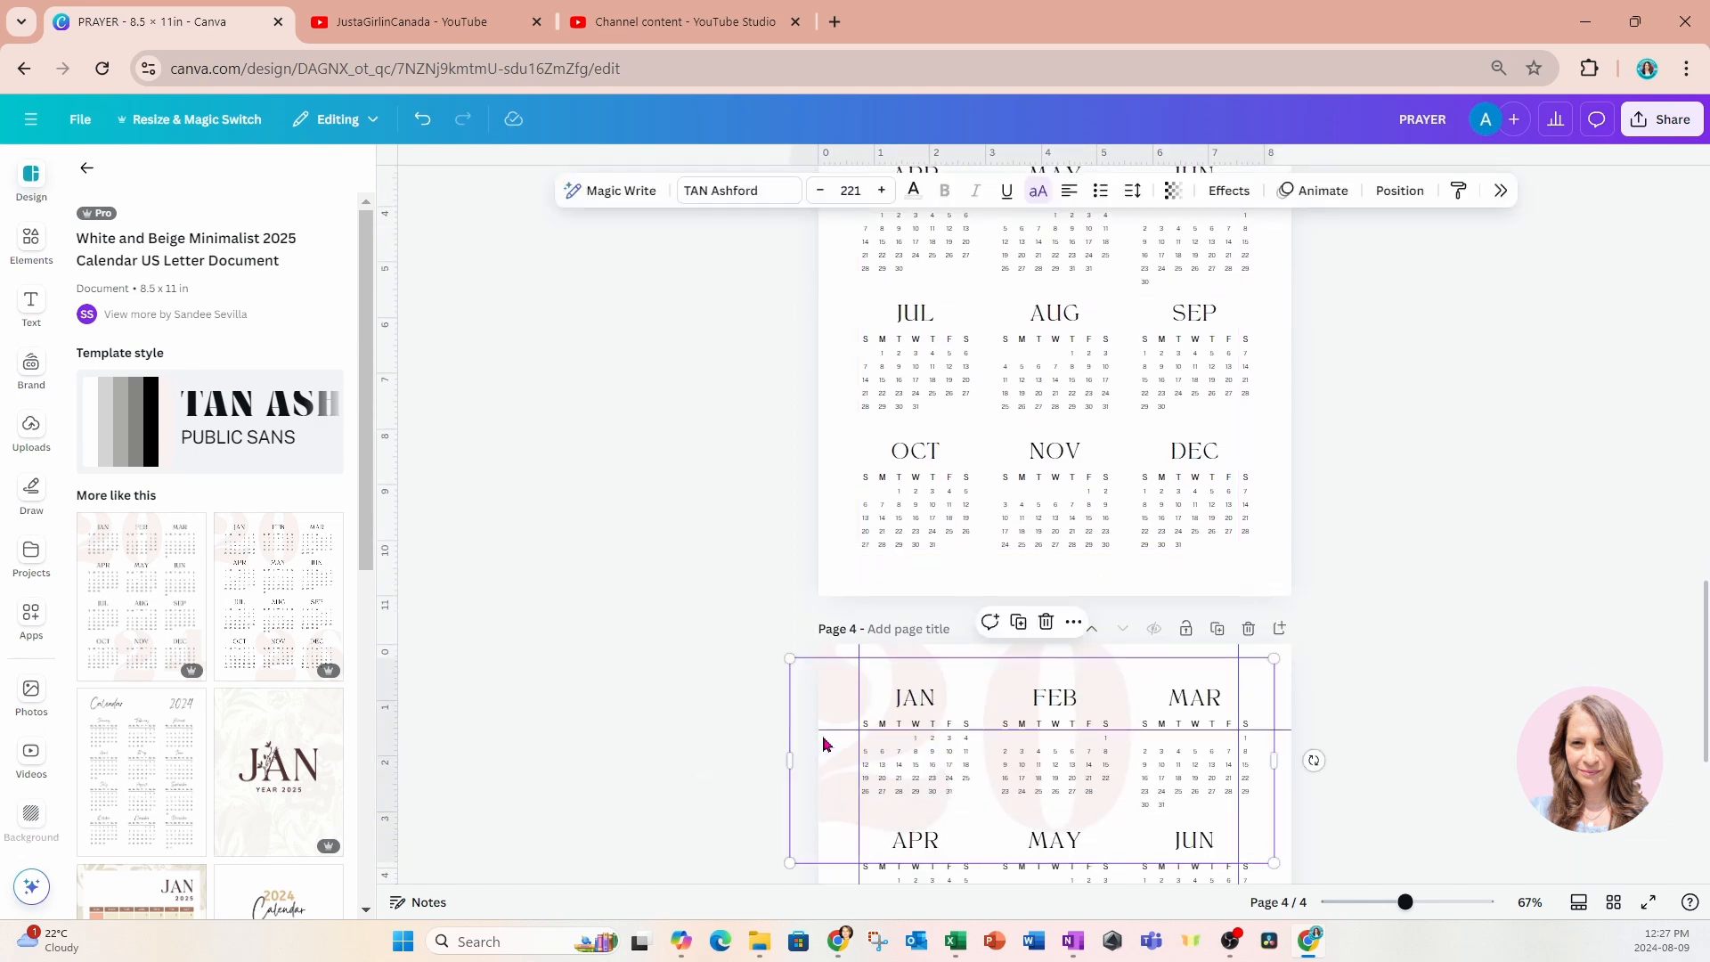
{"action": "key", "text": "Delete"}
{"action": "scroll", "coordinate": [1175, 770], "scroll_direction": "down", "scroll_amount": 2}
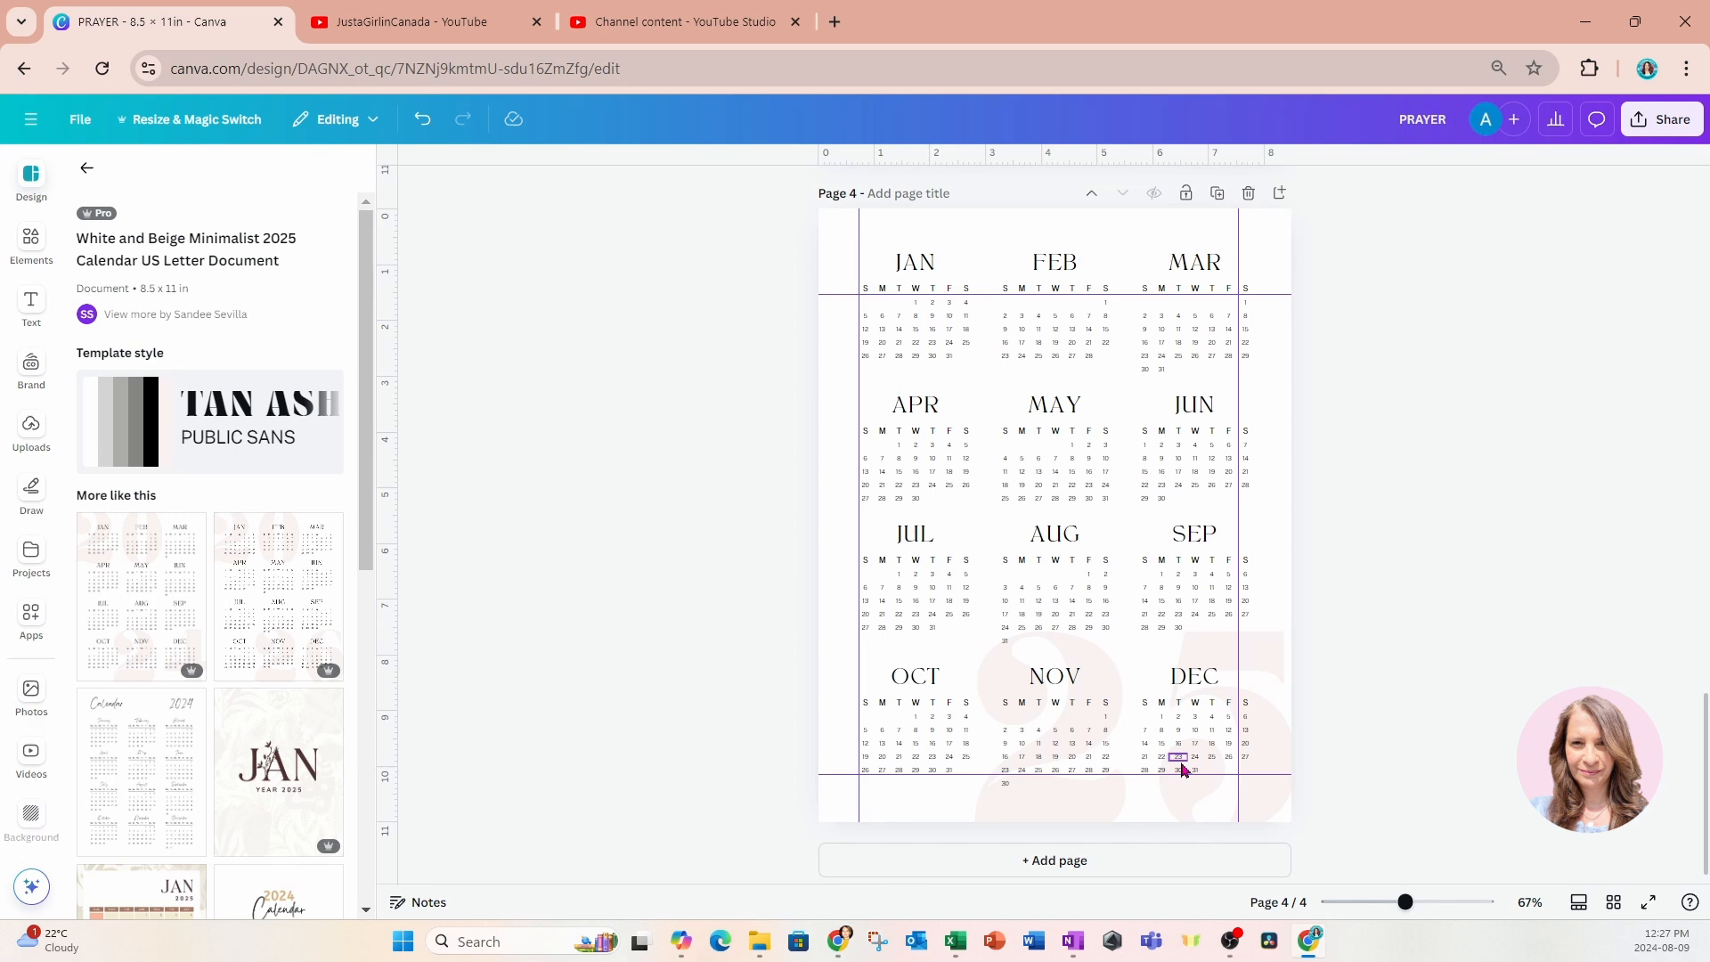
{"action": "left_click", "coordinate": [1271, 757]}
{"action": "key", "text": "Delete"}
Check which fonts the cover's "My", "PRAYER" and "Journal" texts use on page 1.
{"action": "scroll", "coordinate": [1352, 712], "scroll_direction": "up", "scroll_amount": 8}
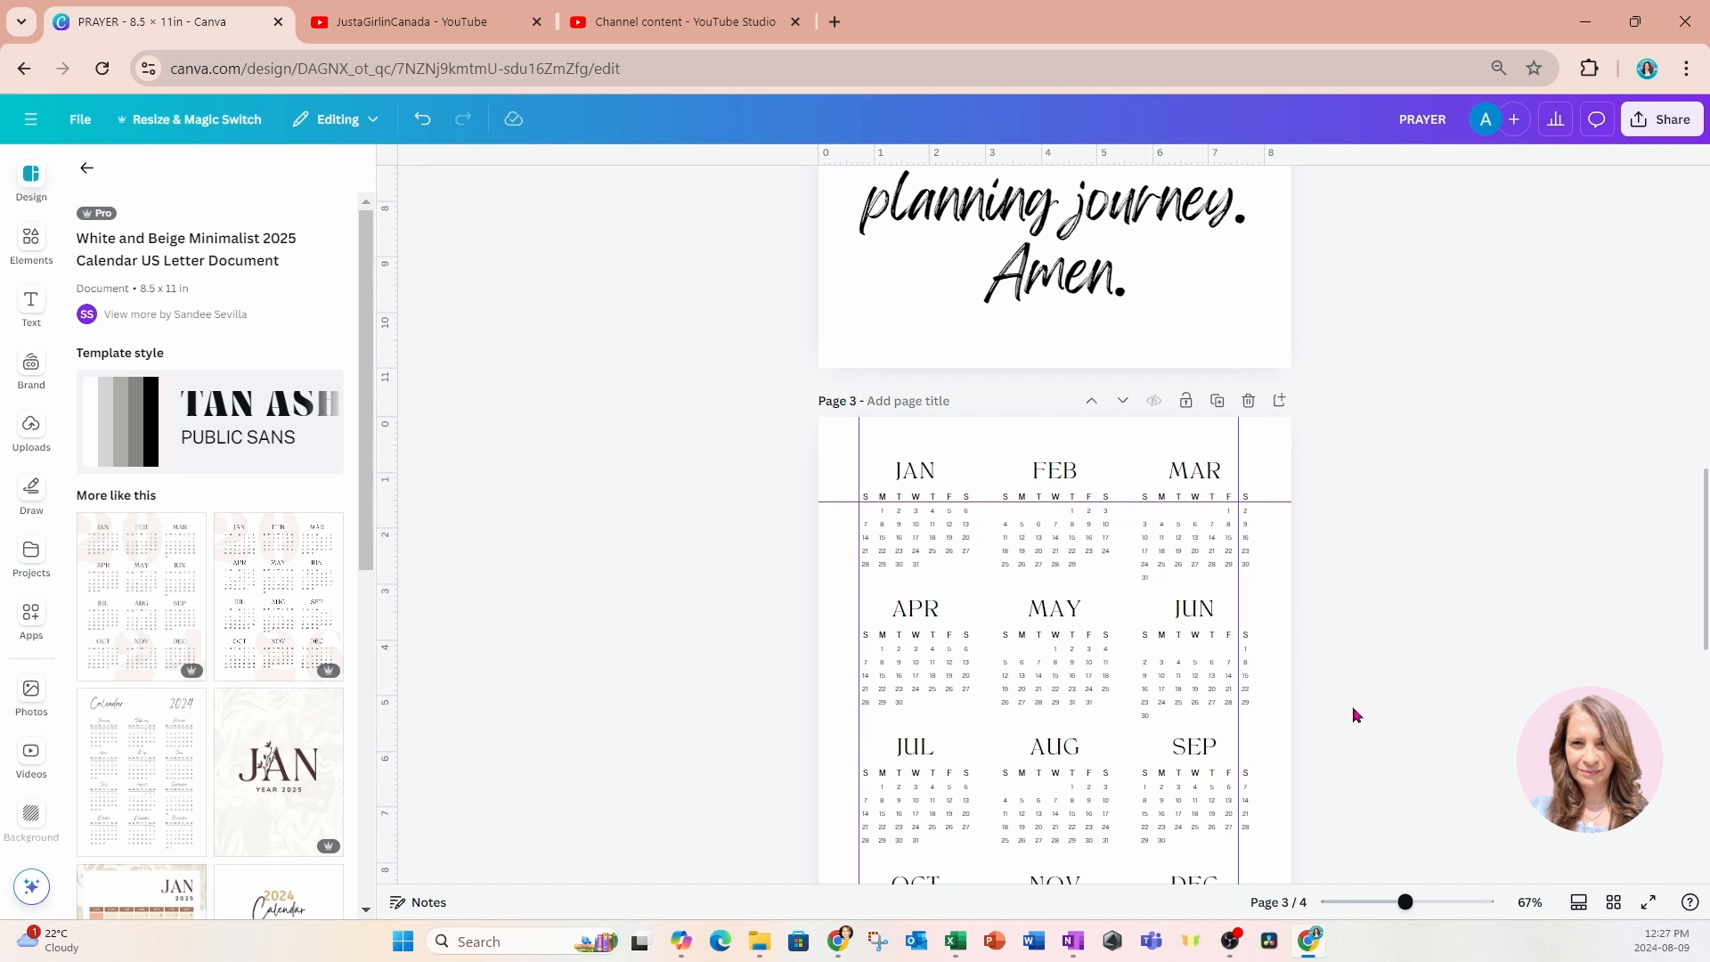
{"action": "scroll", "coordinate": [1377, 630], "scroll_direction": "up", "scroll_amount": 12}
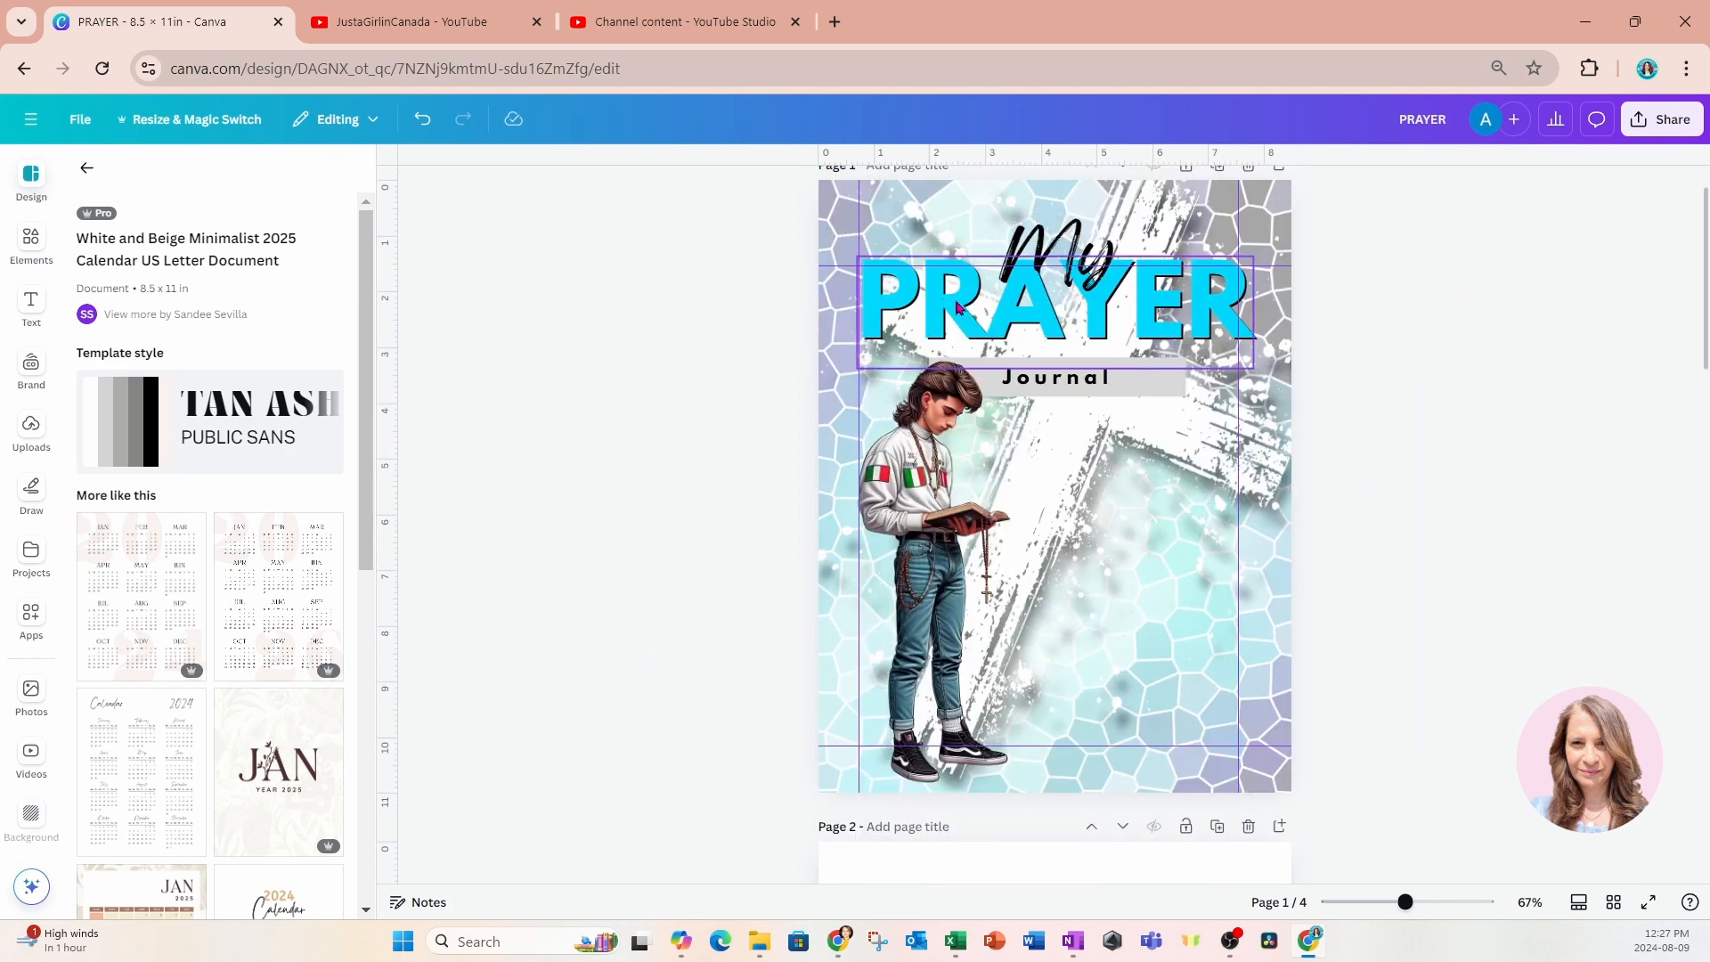
{"action": "left_click", "coordinate": [958, 307]}
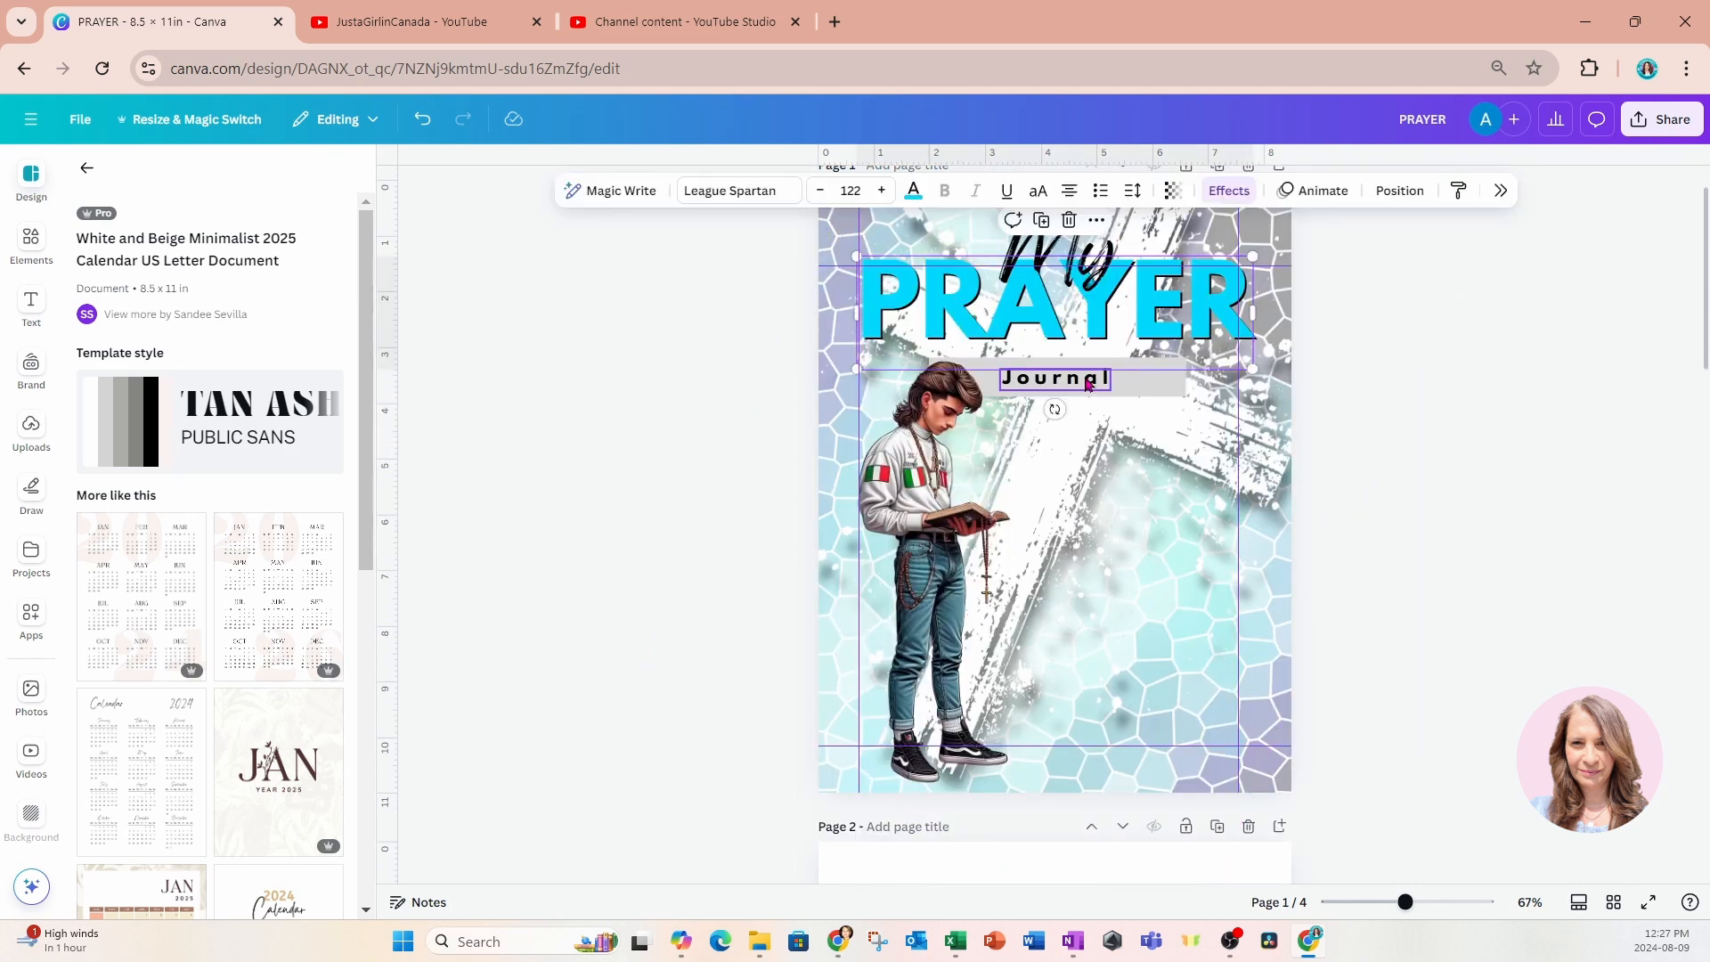
{"action": "left_click", "coordinate": [1079, 253]}
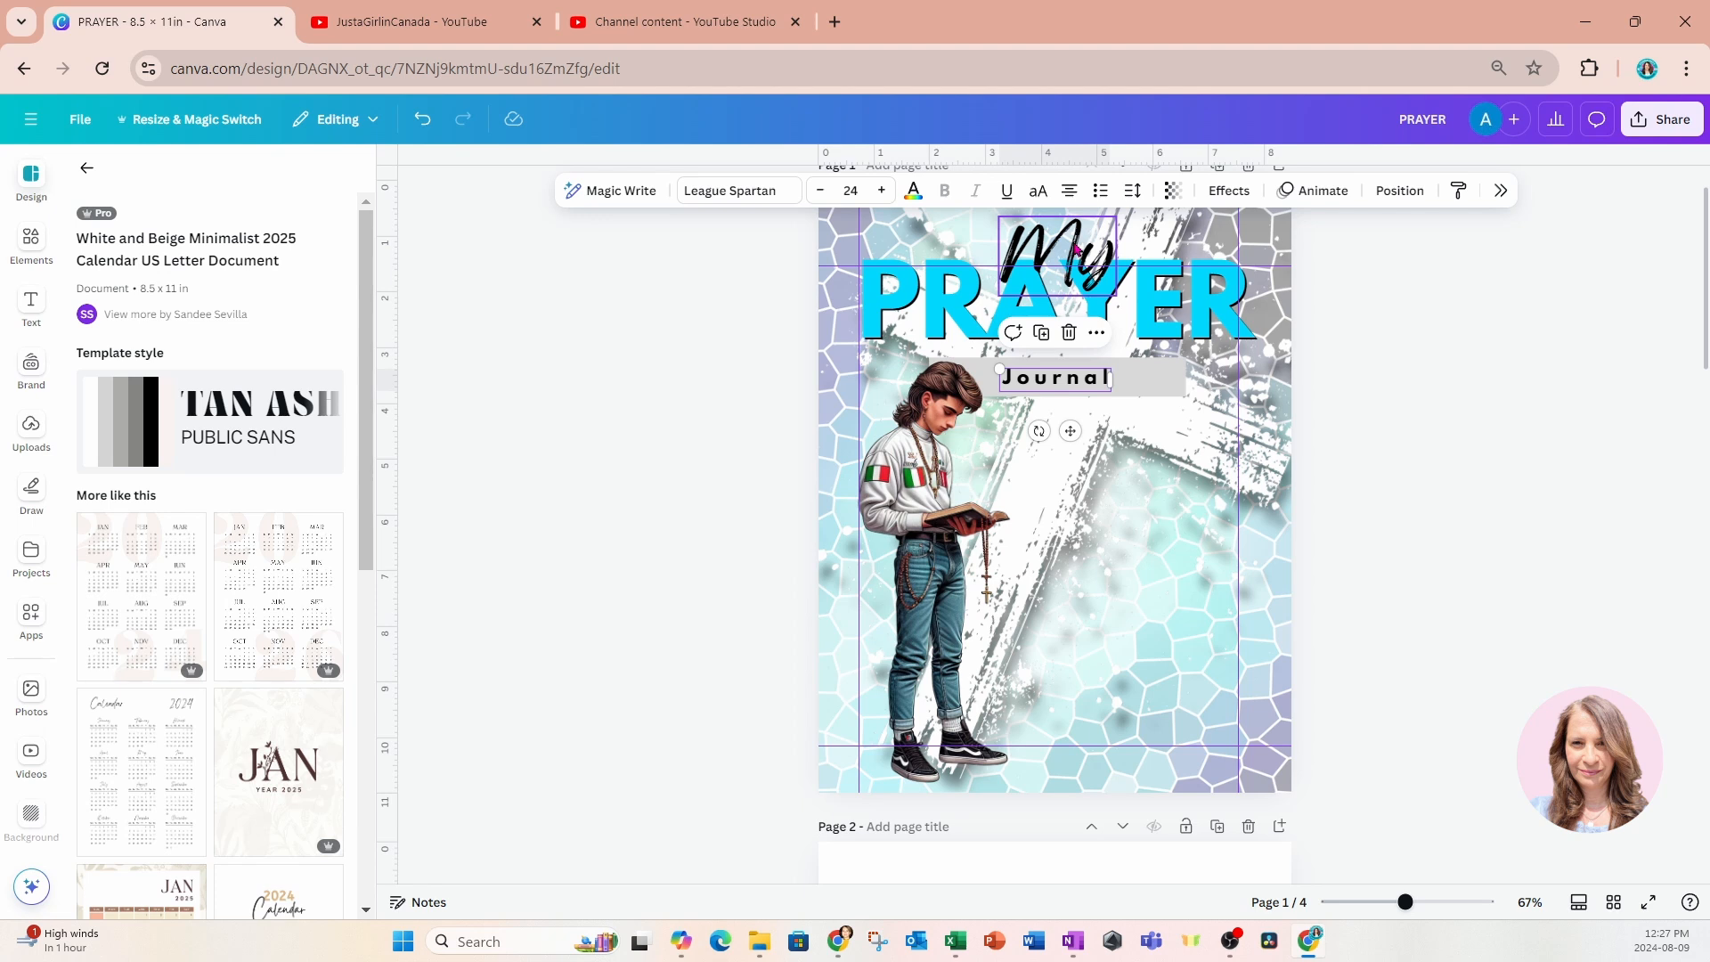
{"action": "left_click", "coordinate": [1054, 312]}
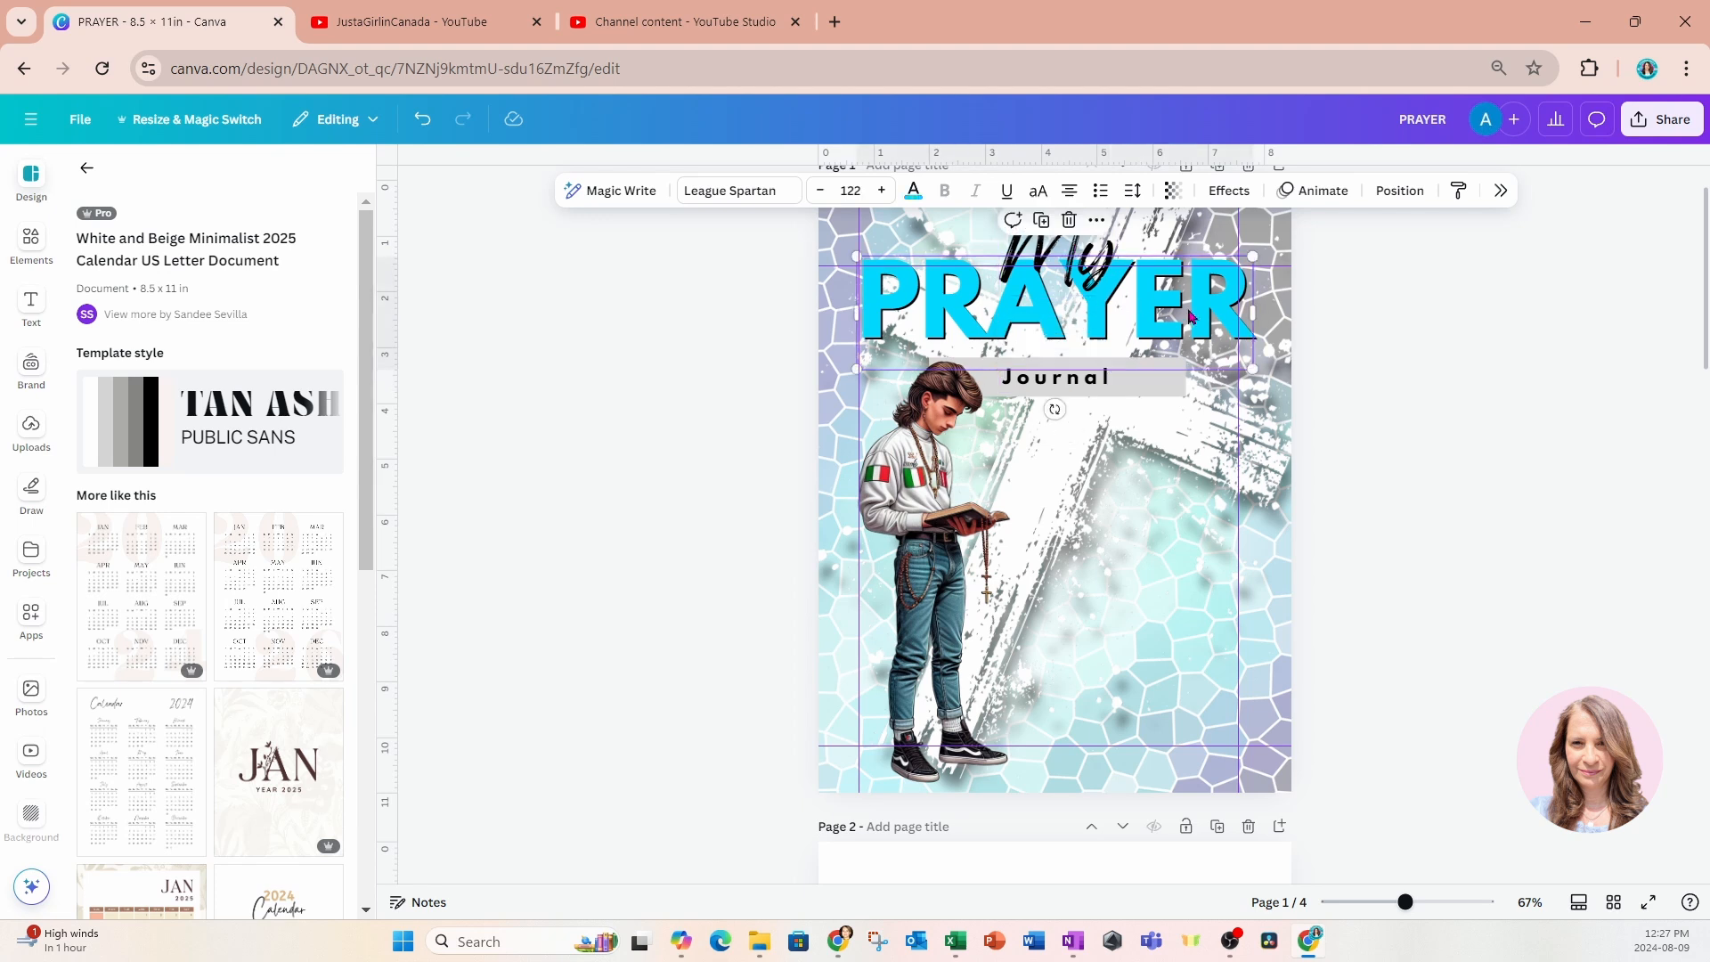
Undo the League Spartan font change on the cover's "PRAYER" title.
{"action": "scroll", "coordinate": [1025, 343], "scroll_direction": "down", "scroll_amount": 2}
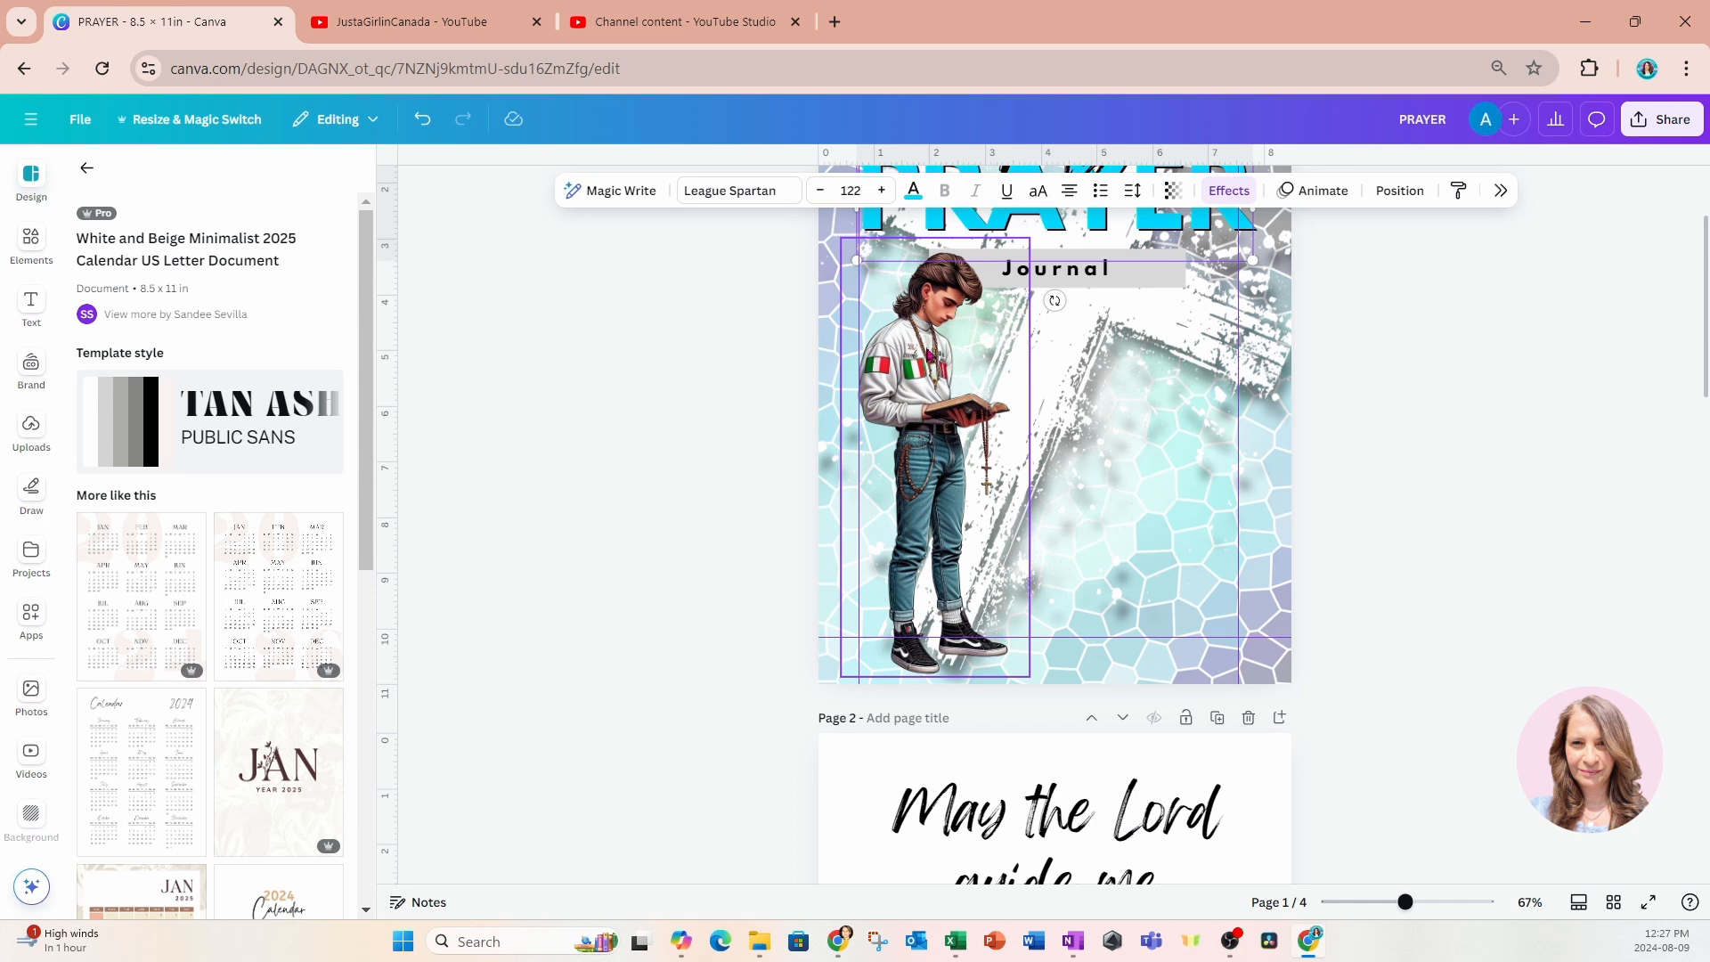
{"action": "scroll", "coordinate": [1245, 422], "scroll_direction": "up", "scroll_amount": 3}
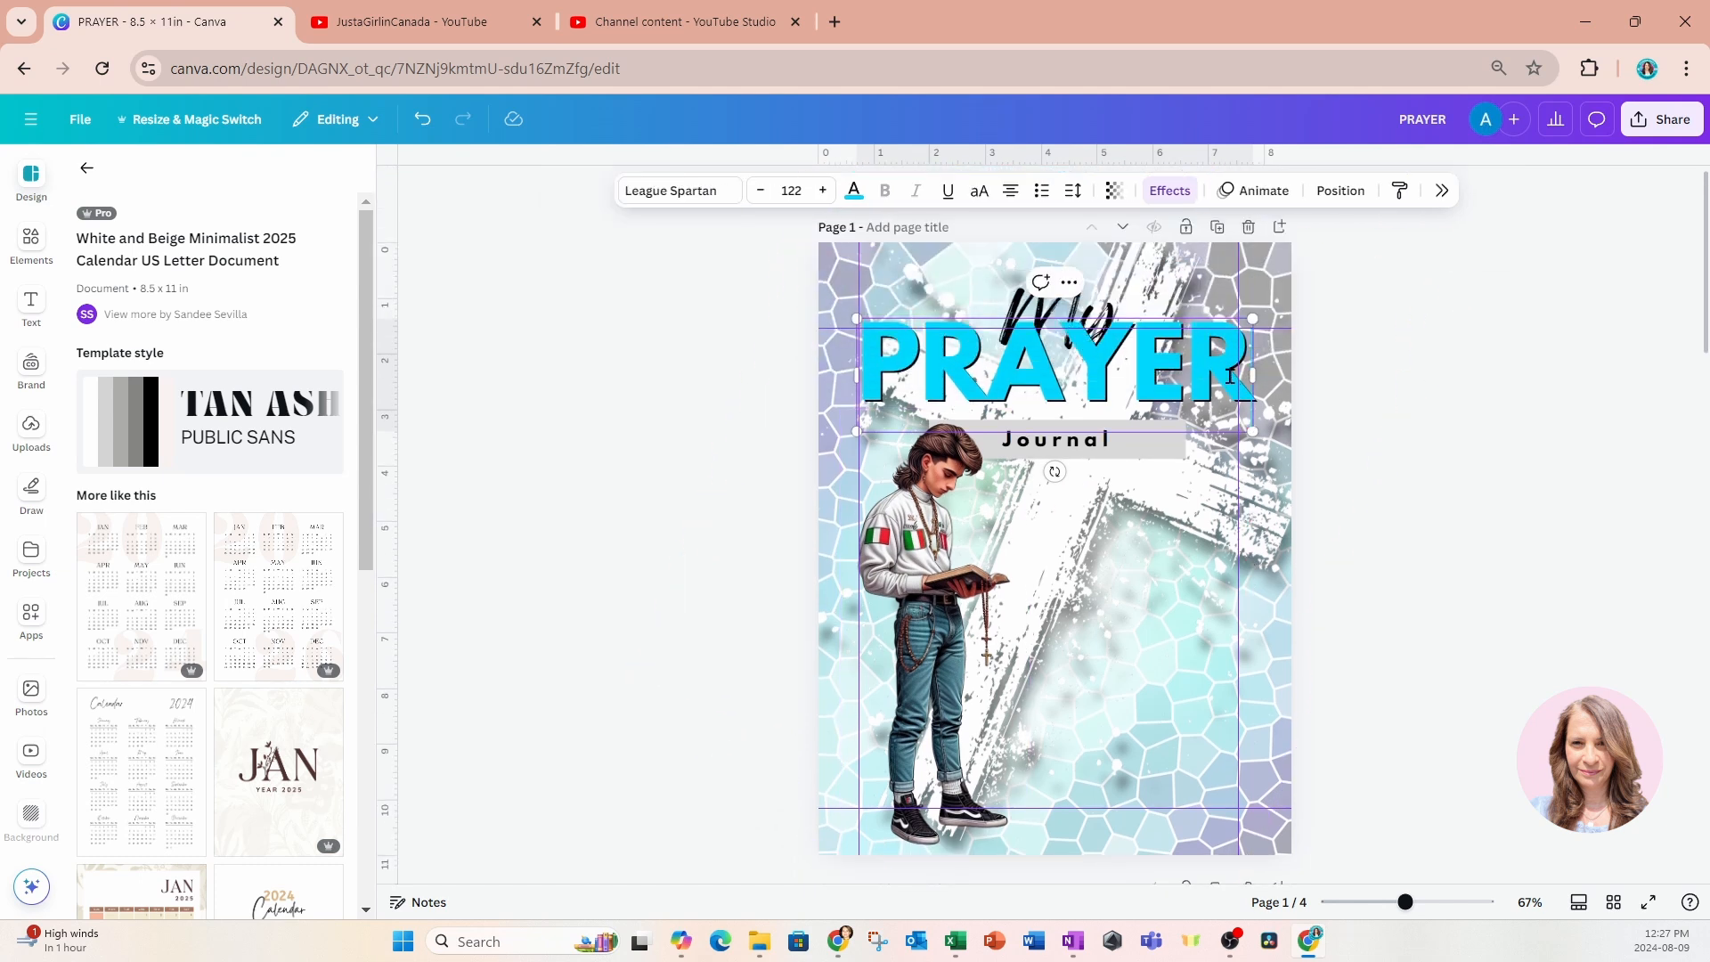
{"action": "left_click", "coordinate": [764, 382]}
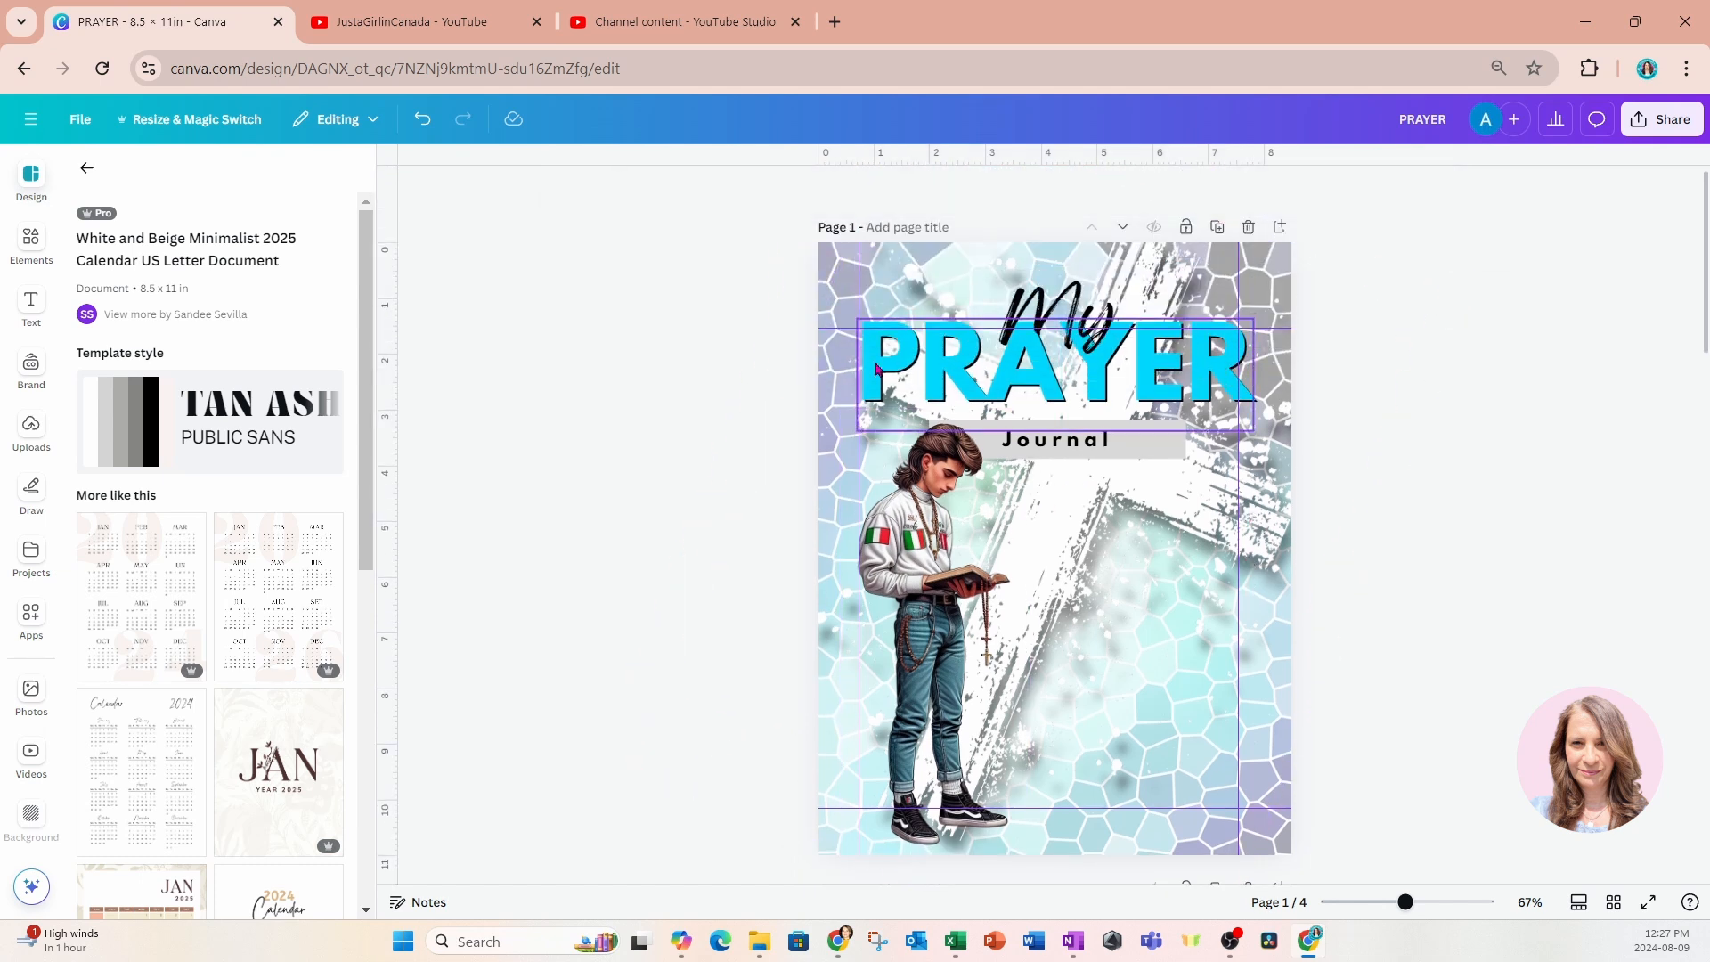
{"action": "left_click", "coordinate": [878, 368]}
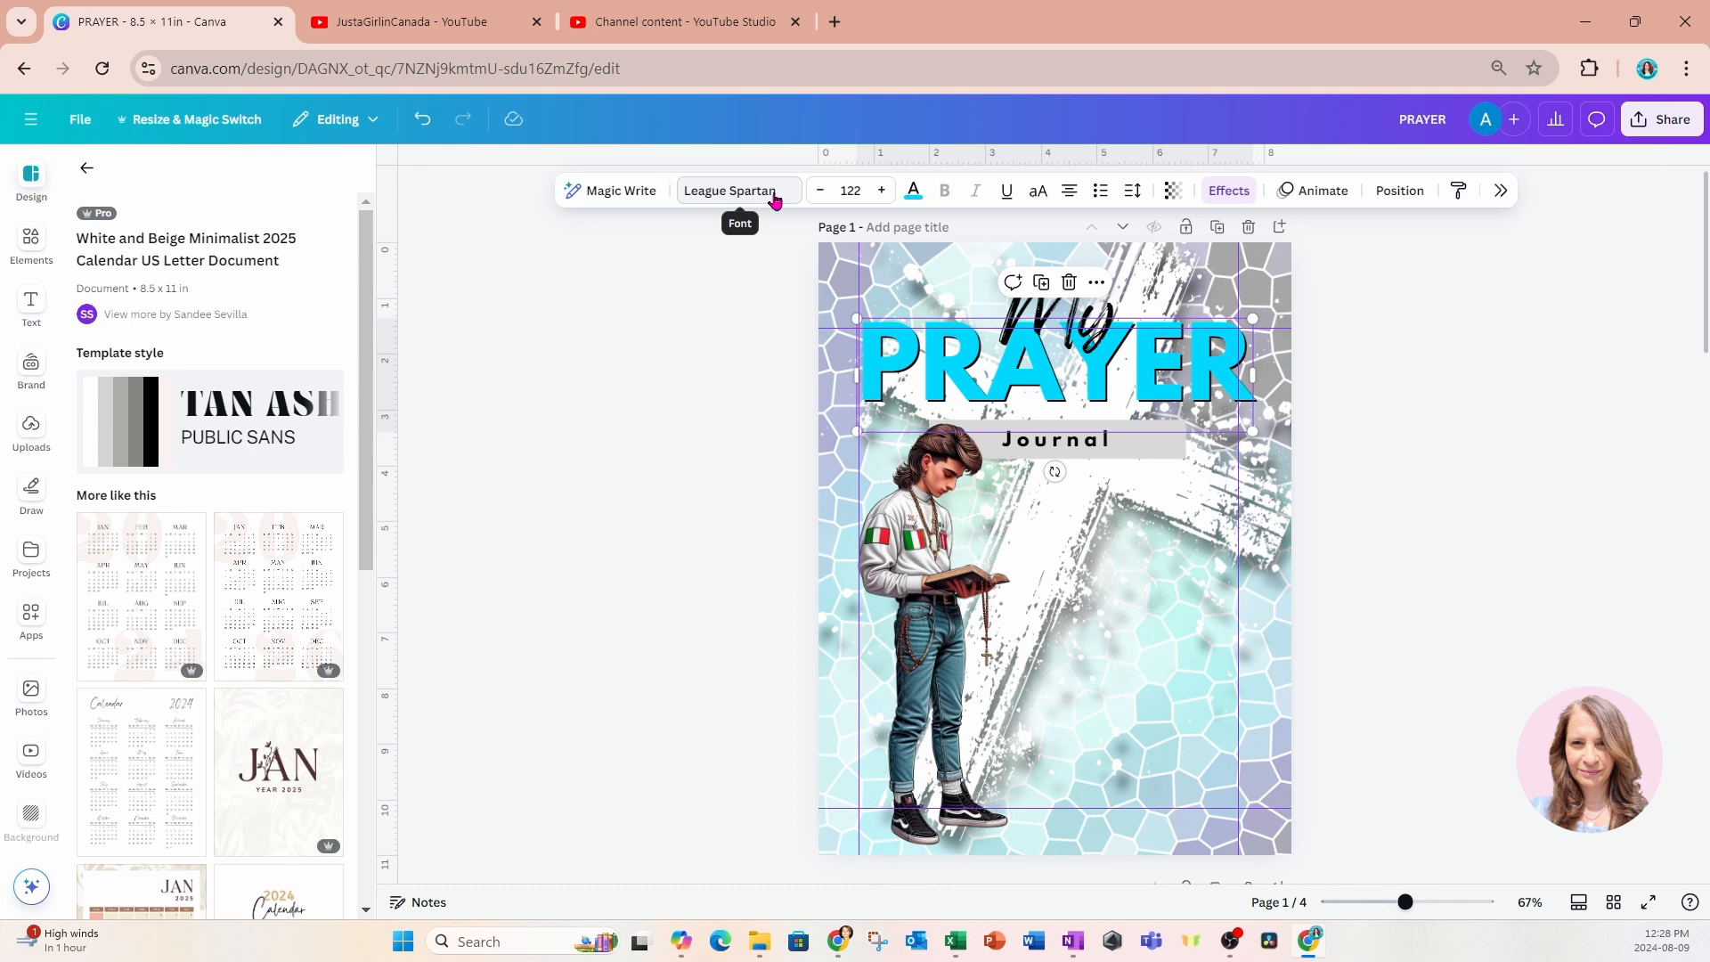
{"action": "key", "text": "ctrl+z"}
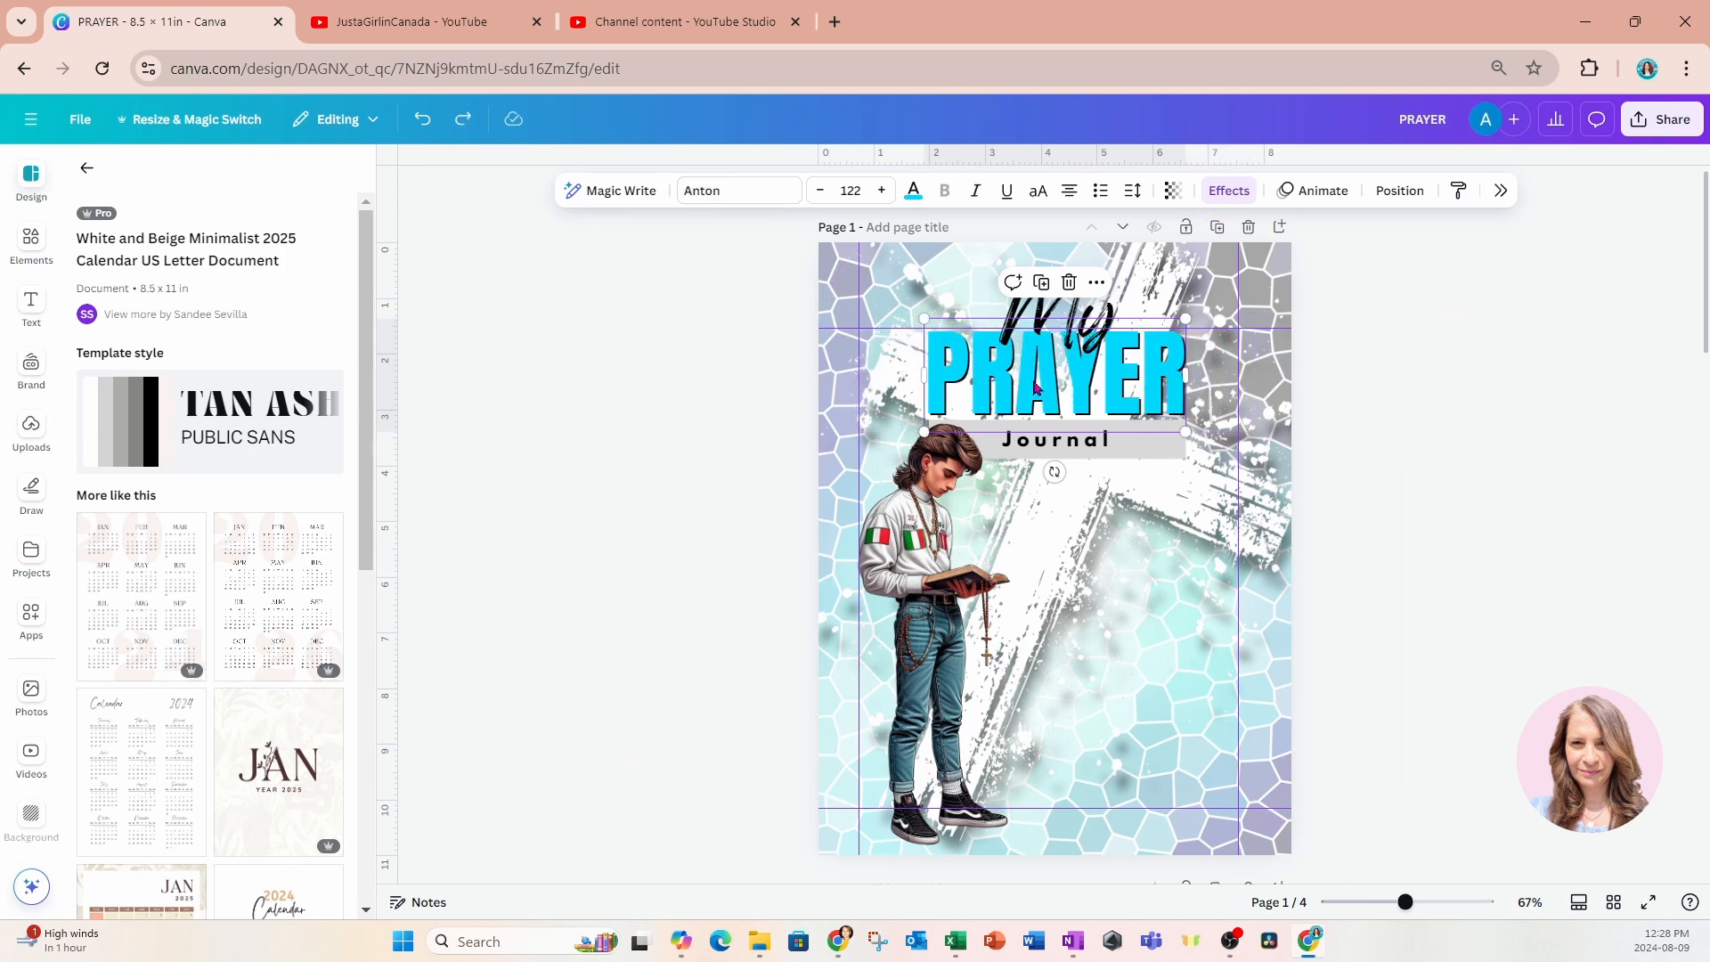
Scale down the whole 2024 calendar on page 3 and position it between the side margin guides, leaving room above for a title.
{"action": "scroll", "coordinate": [1035, 388], "scroll_direction": "down", "scroll_amount": 10}
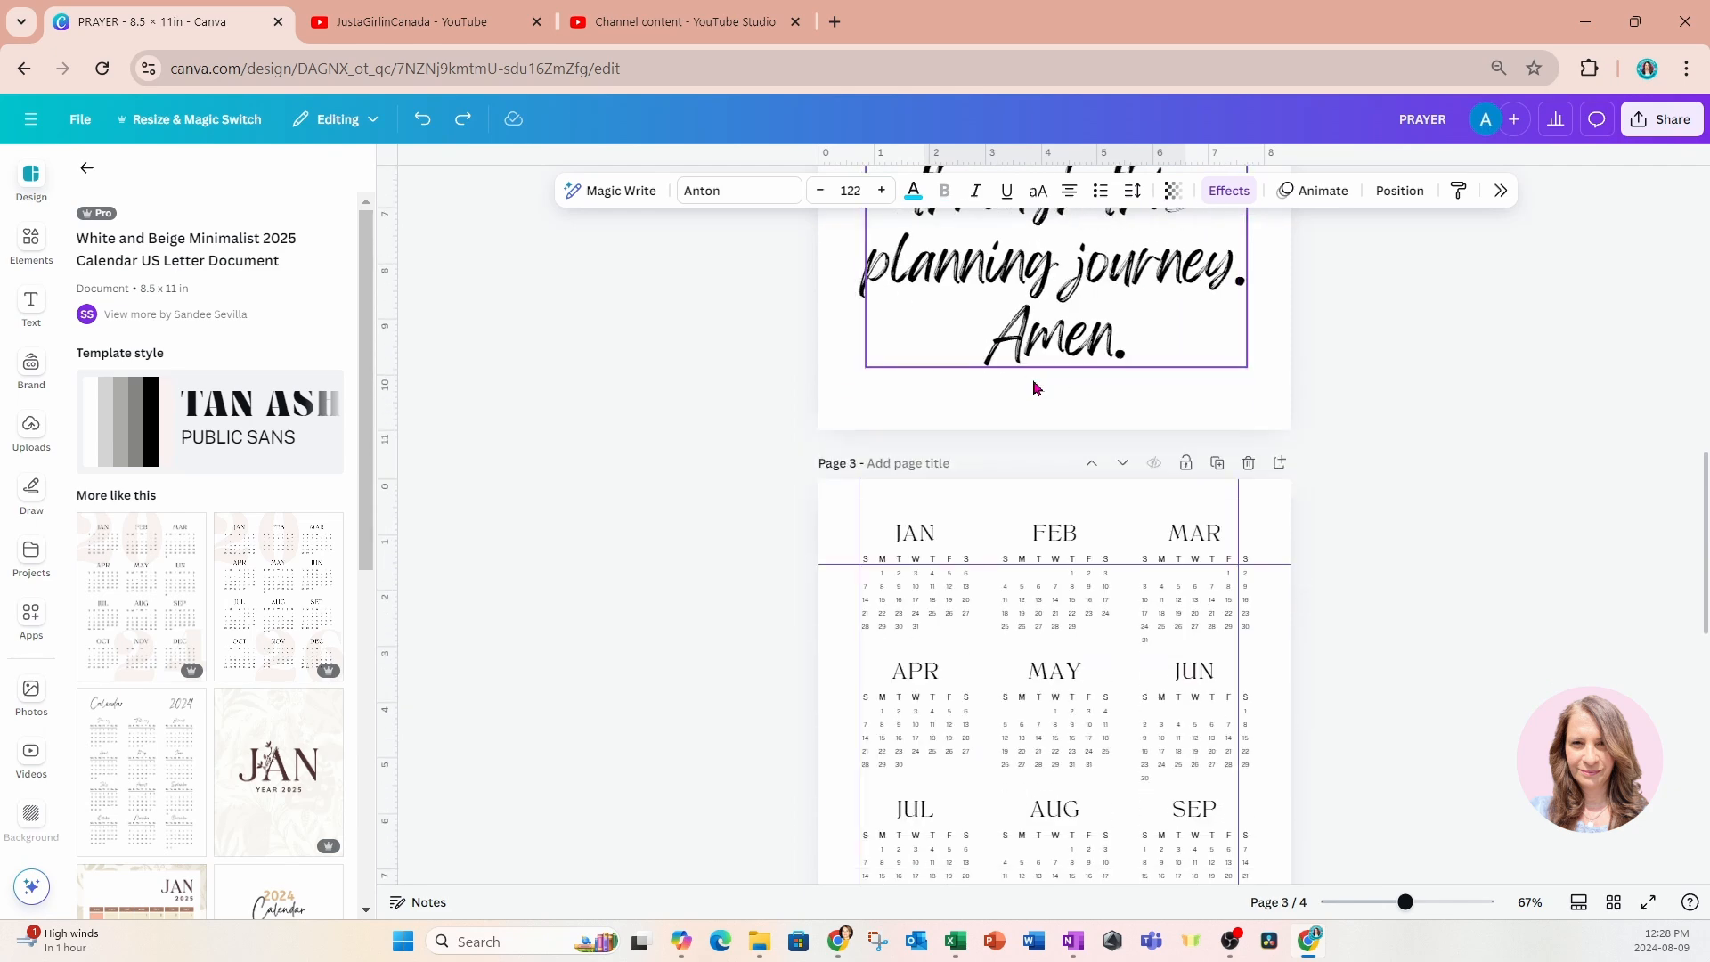
{"action": "scroll", "coordinate": [1036, 388], "scroll_direction": "down", "scroll_amount": 4}
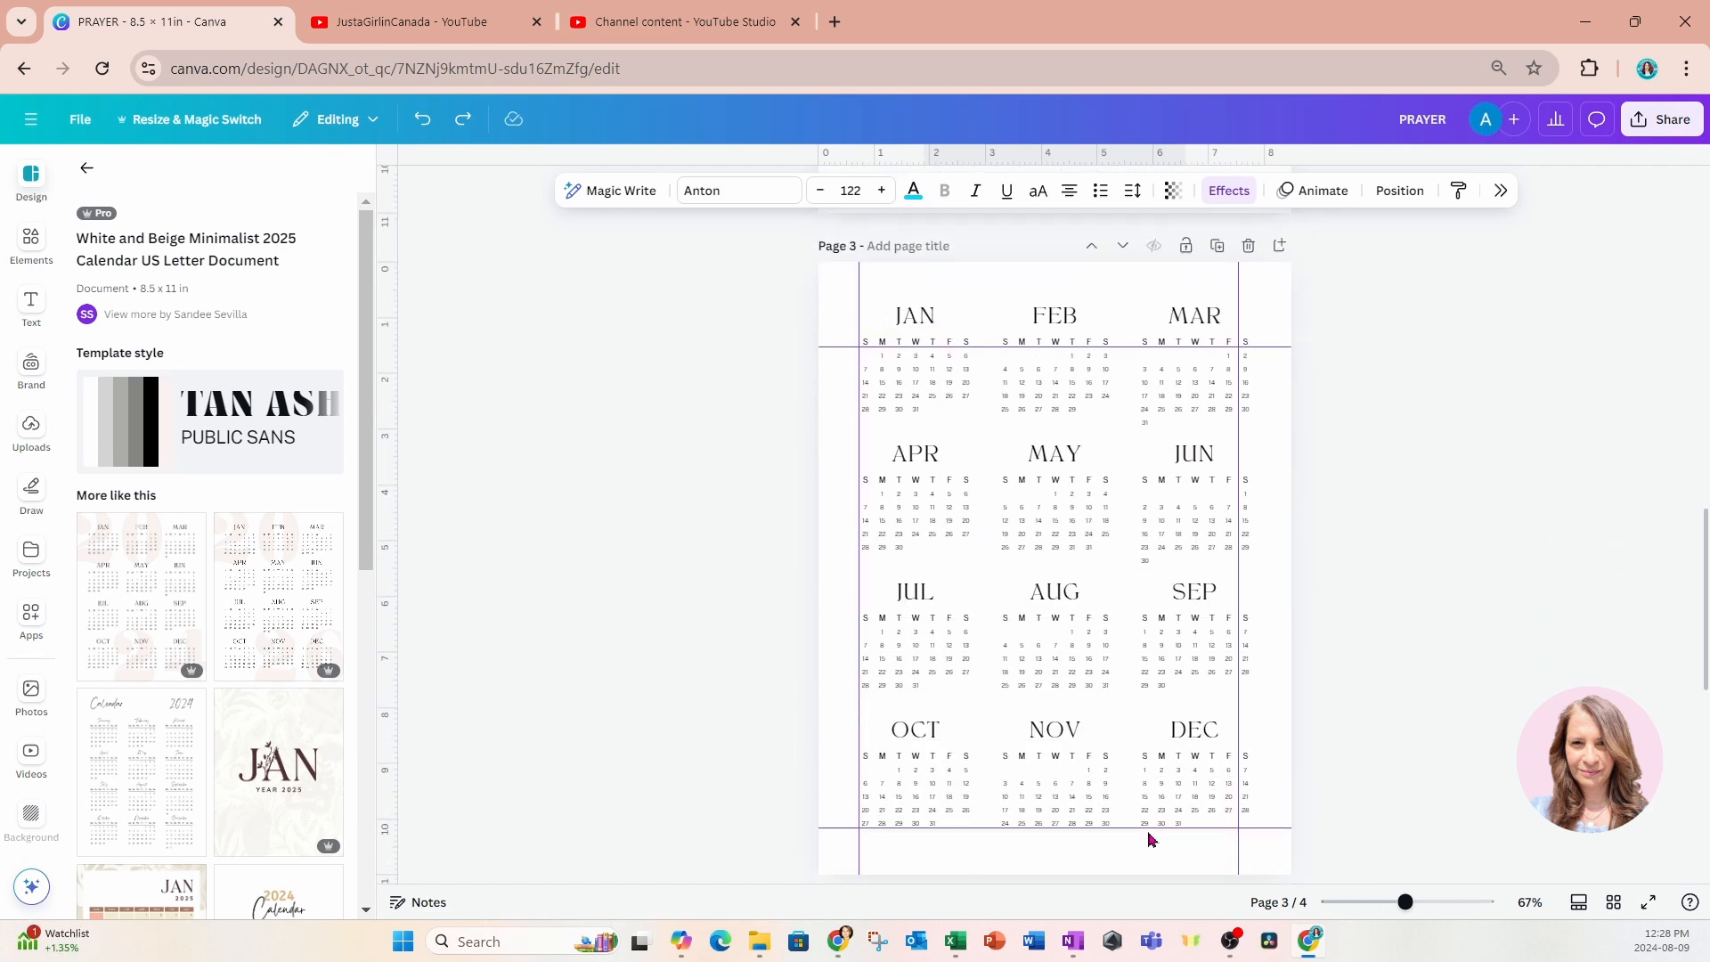
{"action": "left_click_drag", "start_coordinate": [788, 277], "coordinate": [1325, 802]}
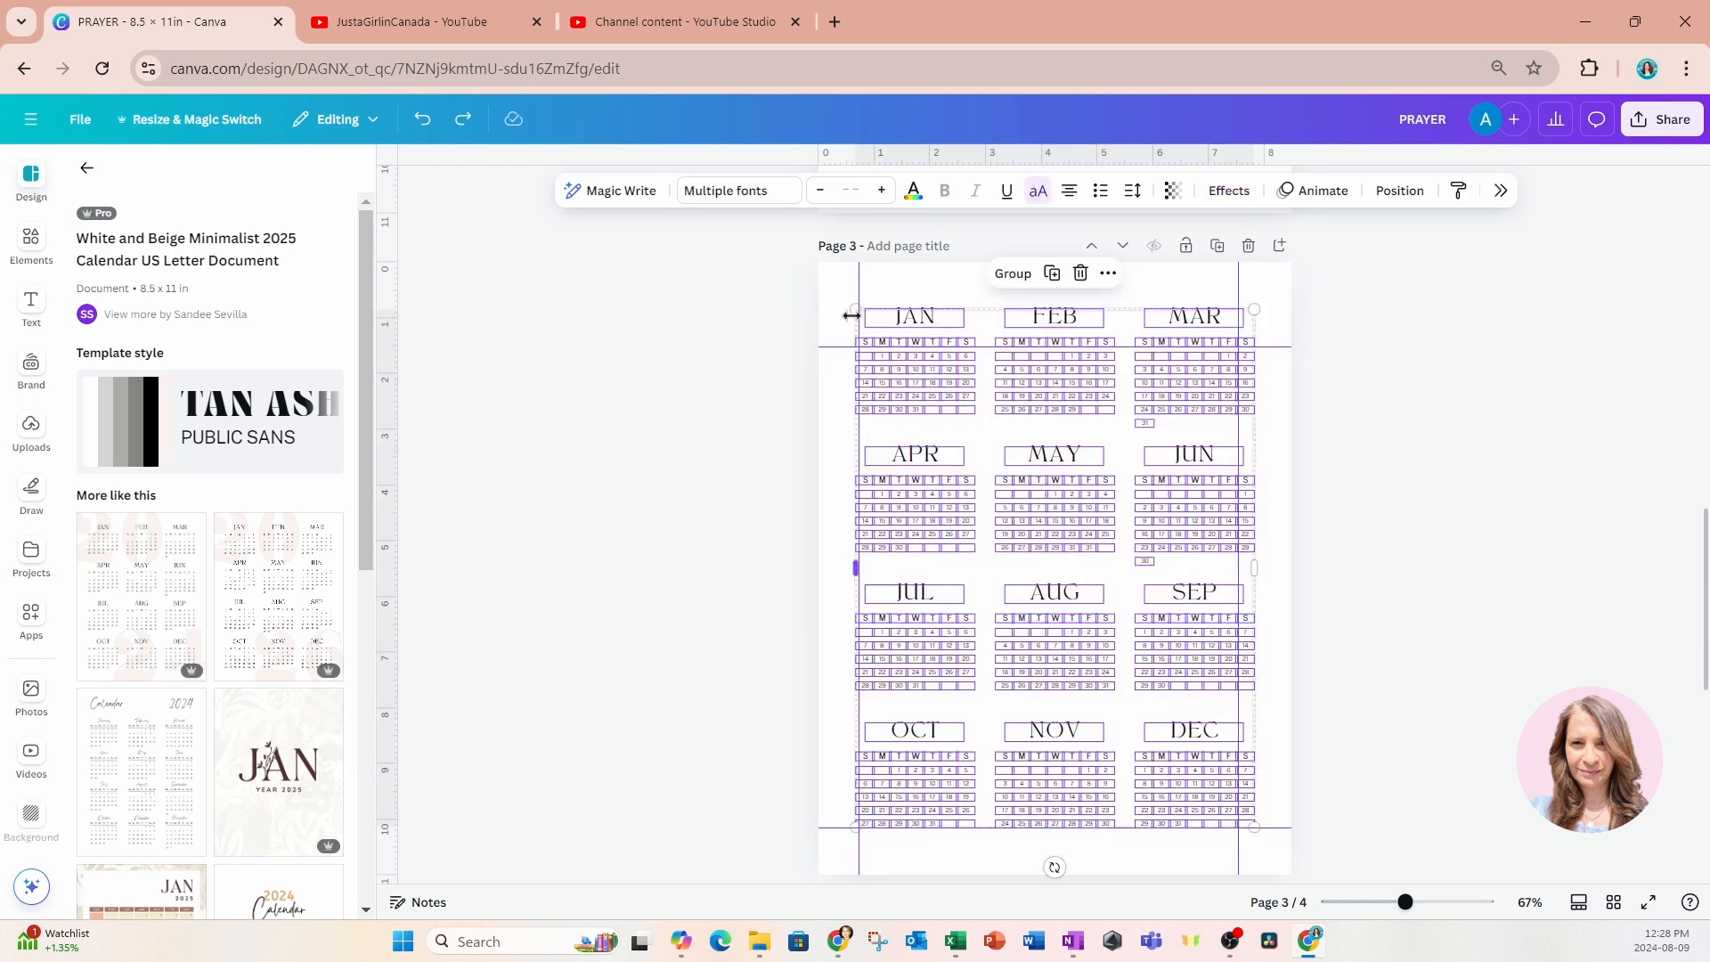
{"action": "left_click_drag", "start_coordinate": [852, 312], "coordinate": [868, 348]}
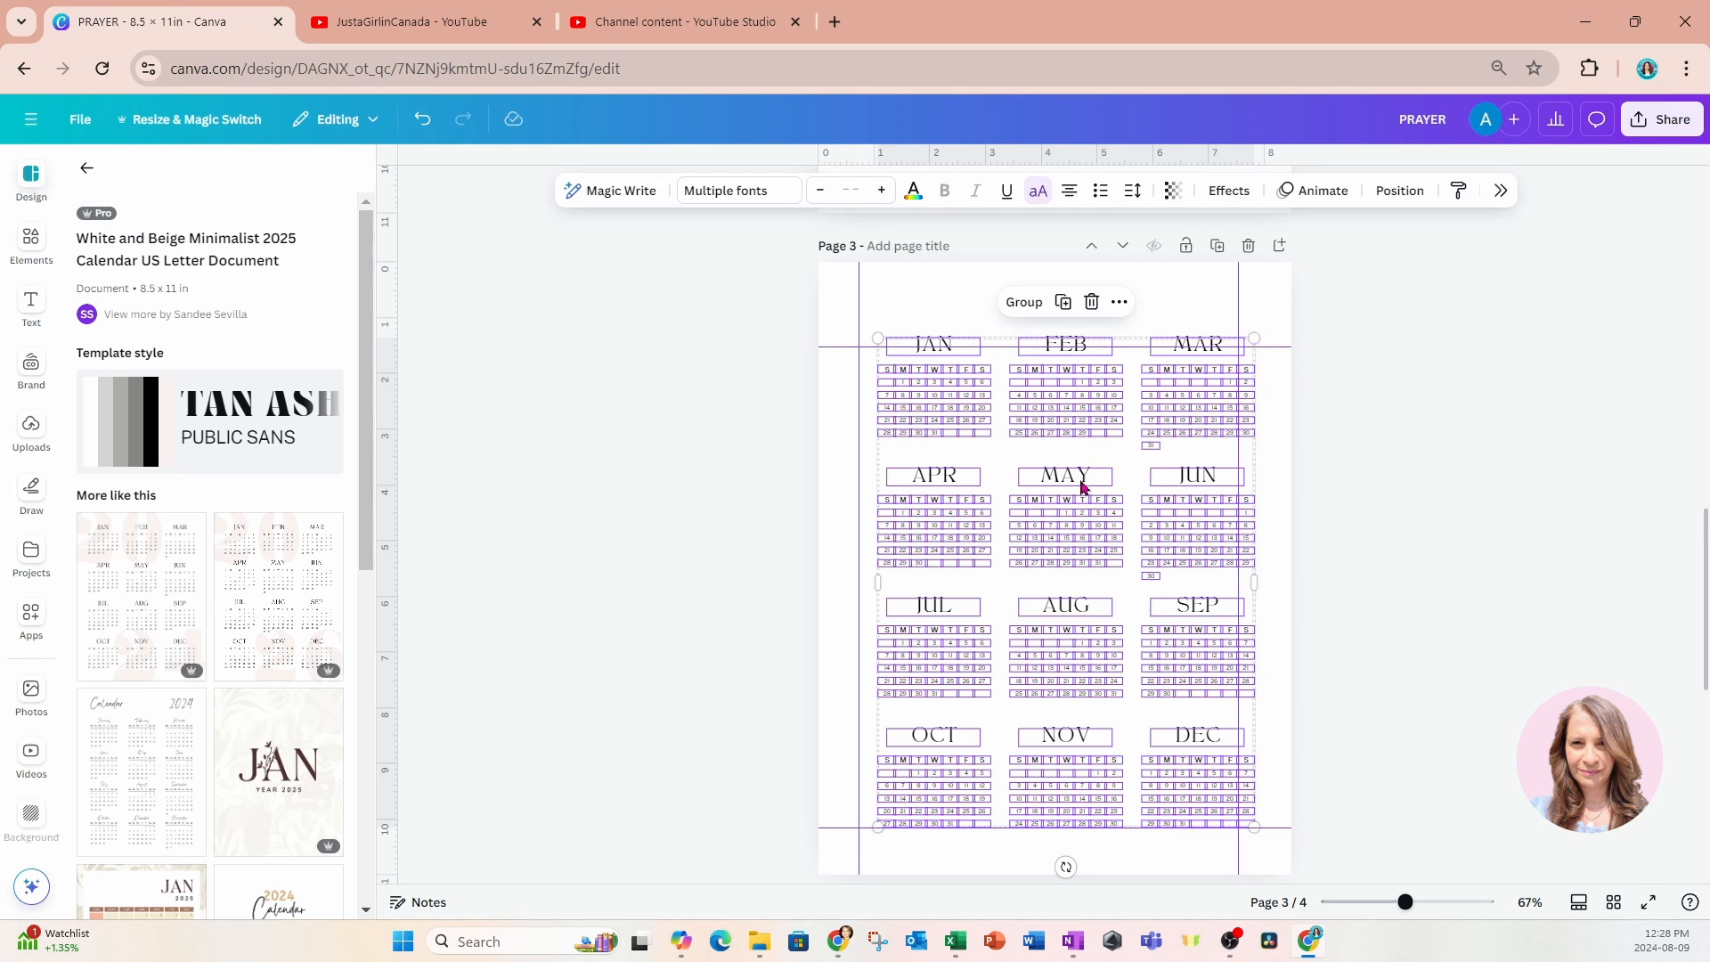
{"action": "left_click_drag", "start_coordinate": [1077, 489], "coordinate": [1064, 477]}
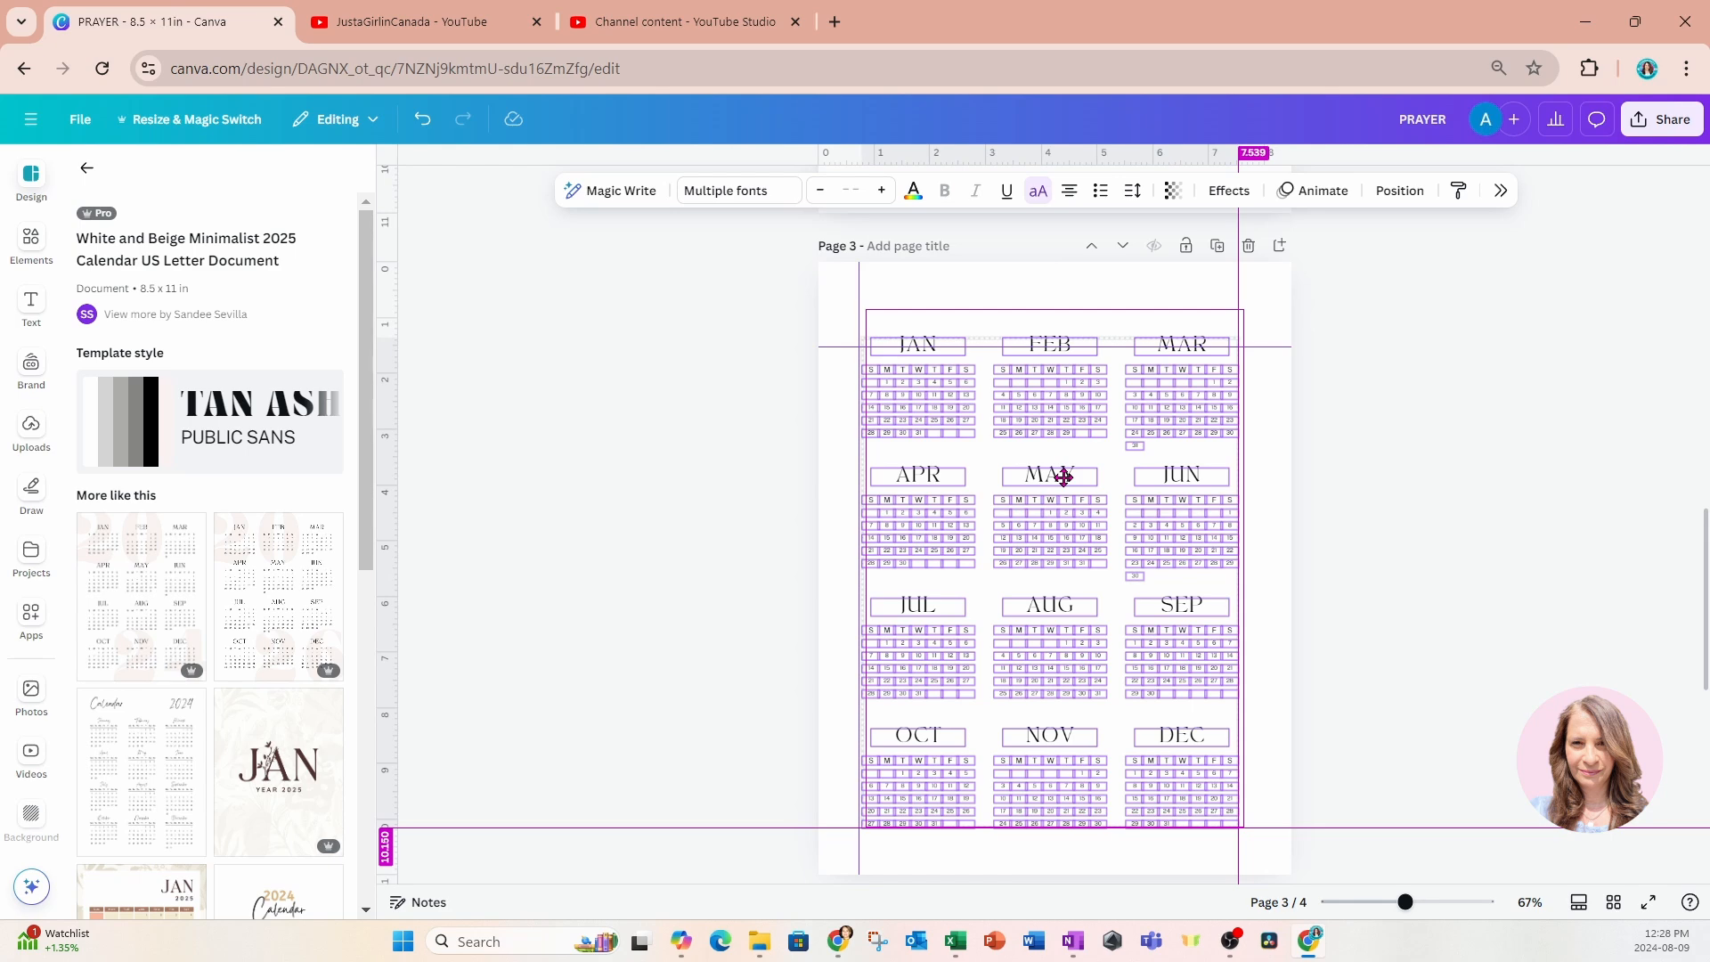
{"action": "left_click_drag", "start_coordinate": [1064, 477], "coordinate": [1064, 479]}
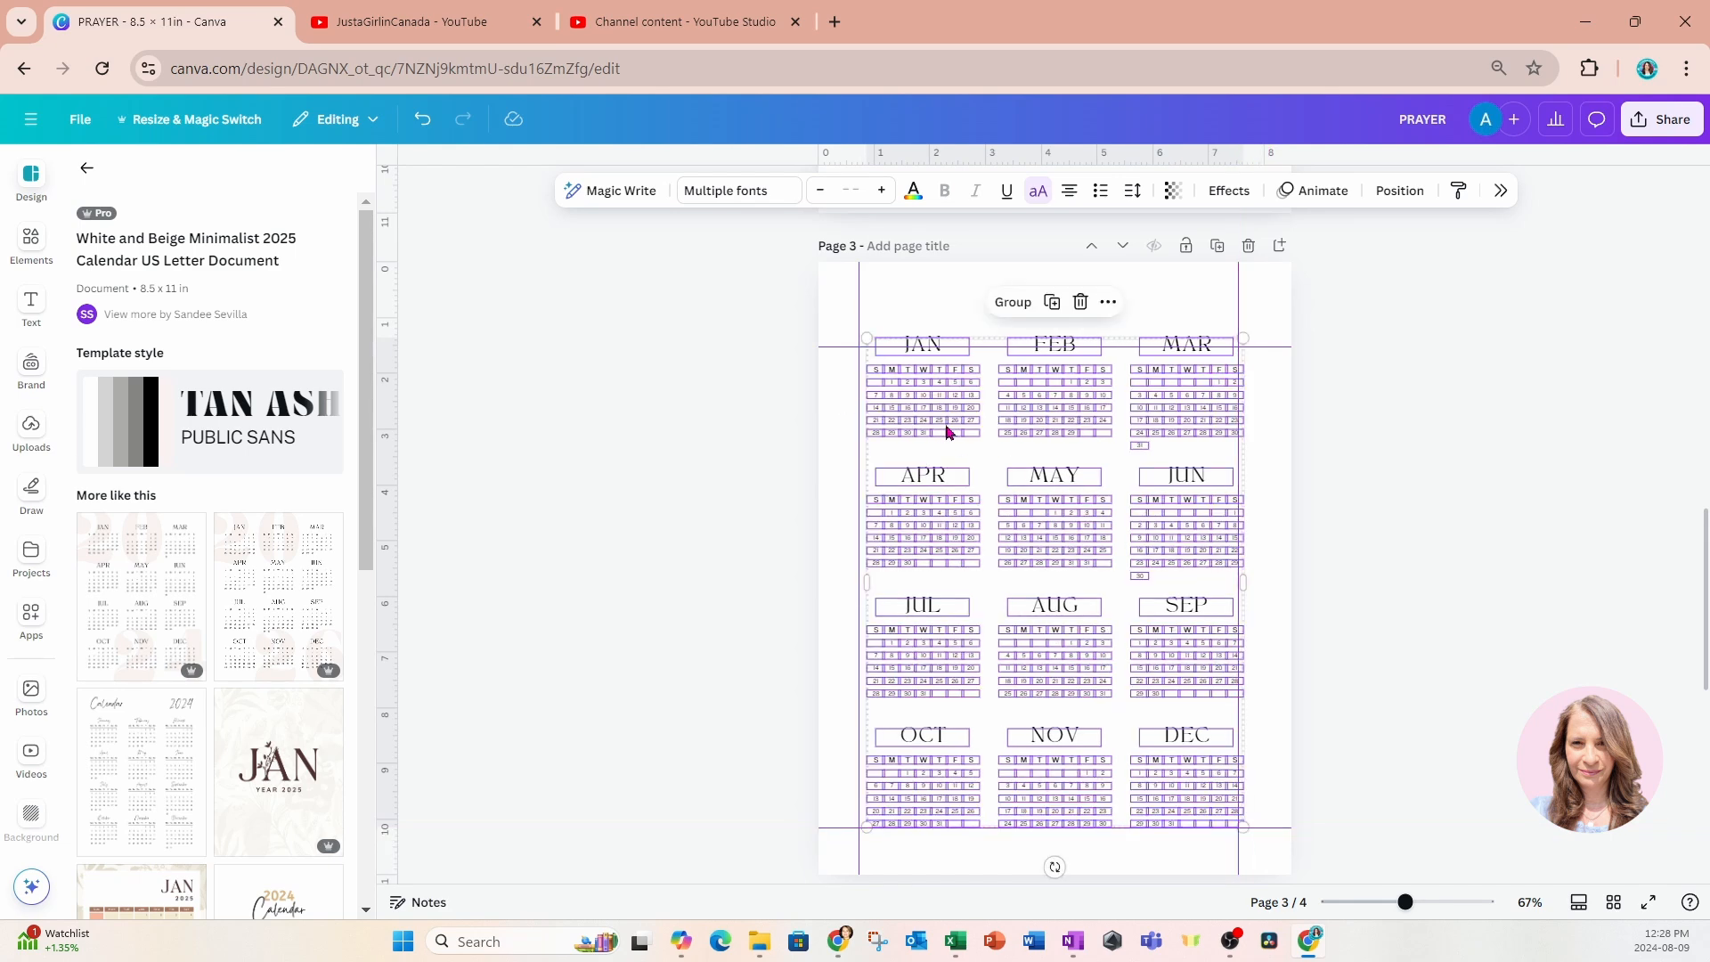
{"action": "left_click_drag", "start_coordinate": [949, 435], "coordinate": [945, 427]}
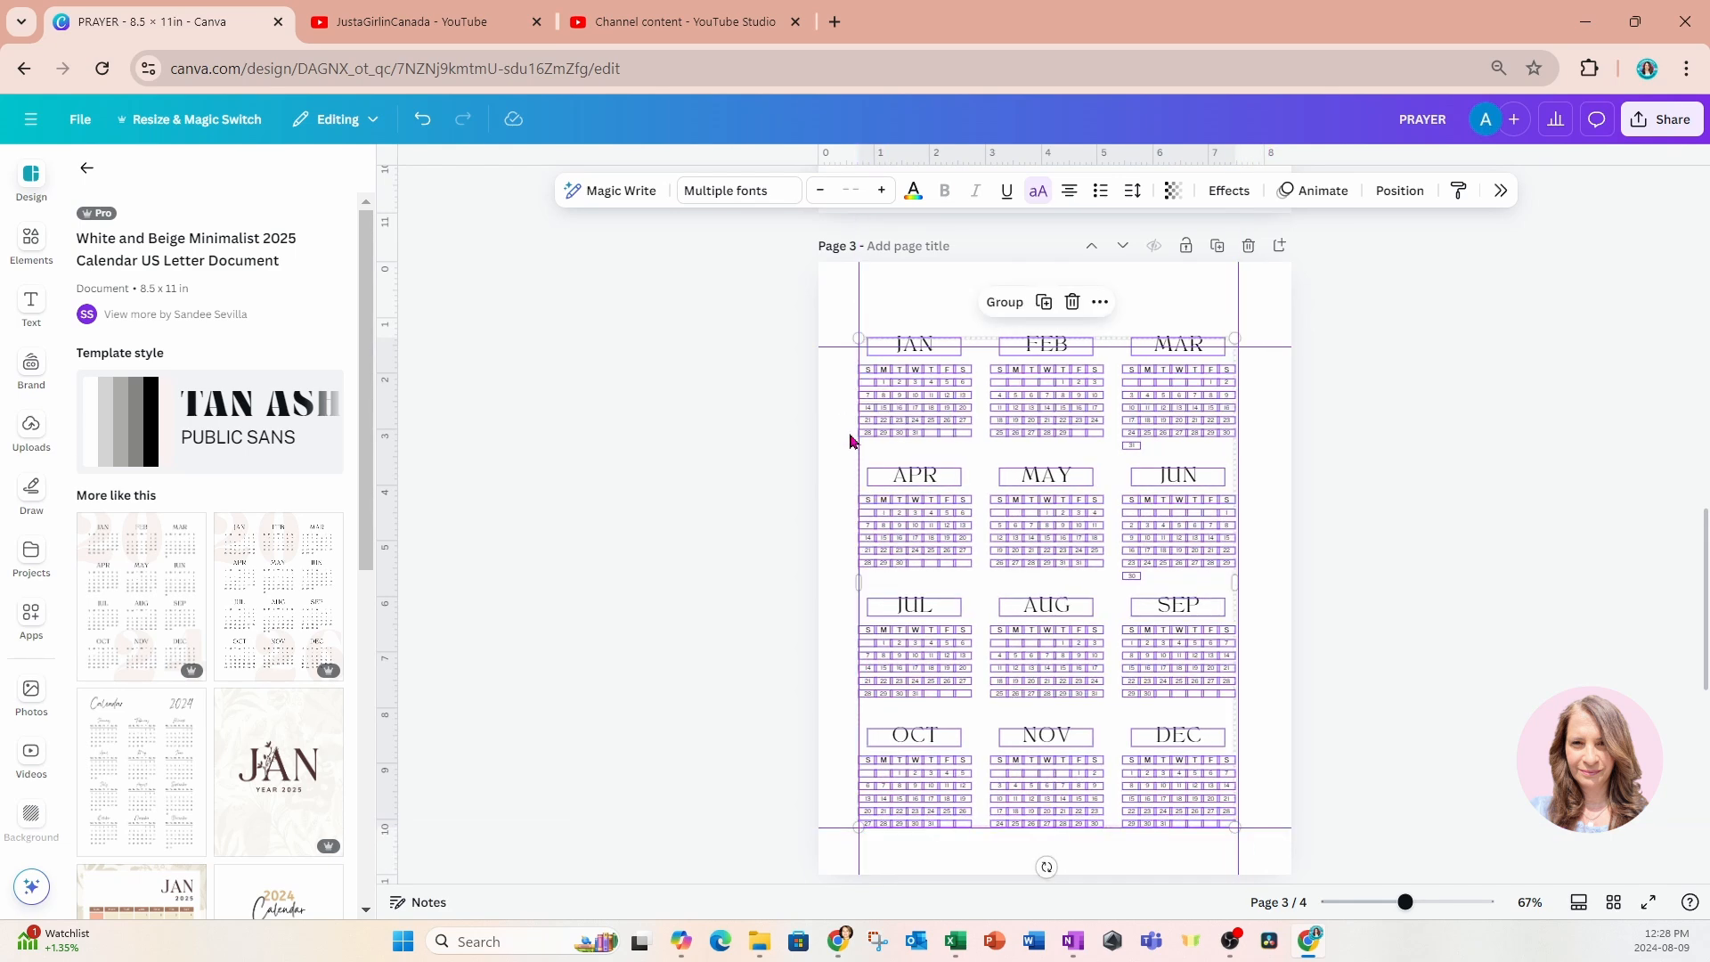
{"action": "left_click", "coordinate": [784, 439]}
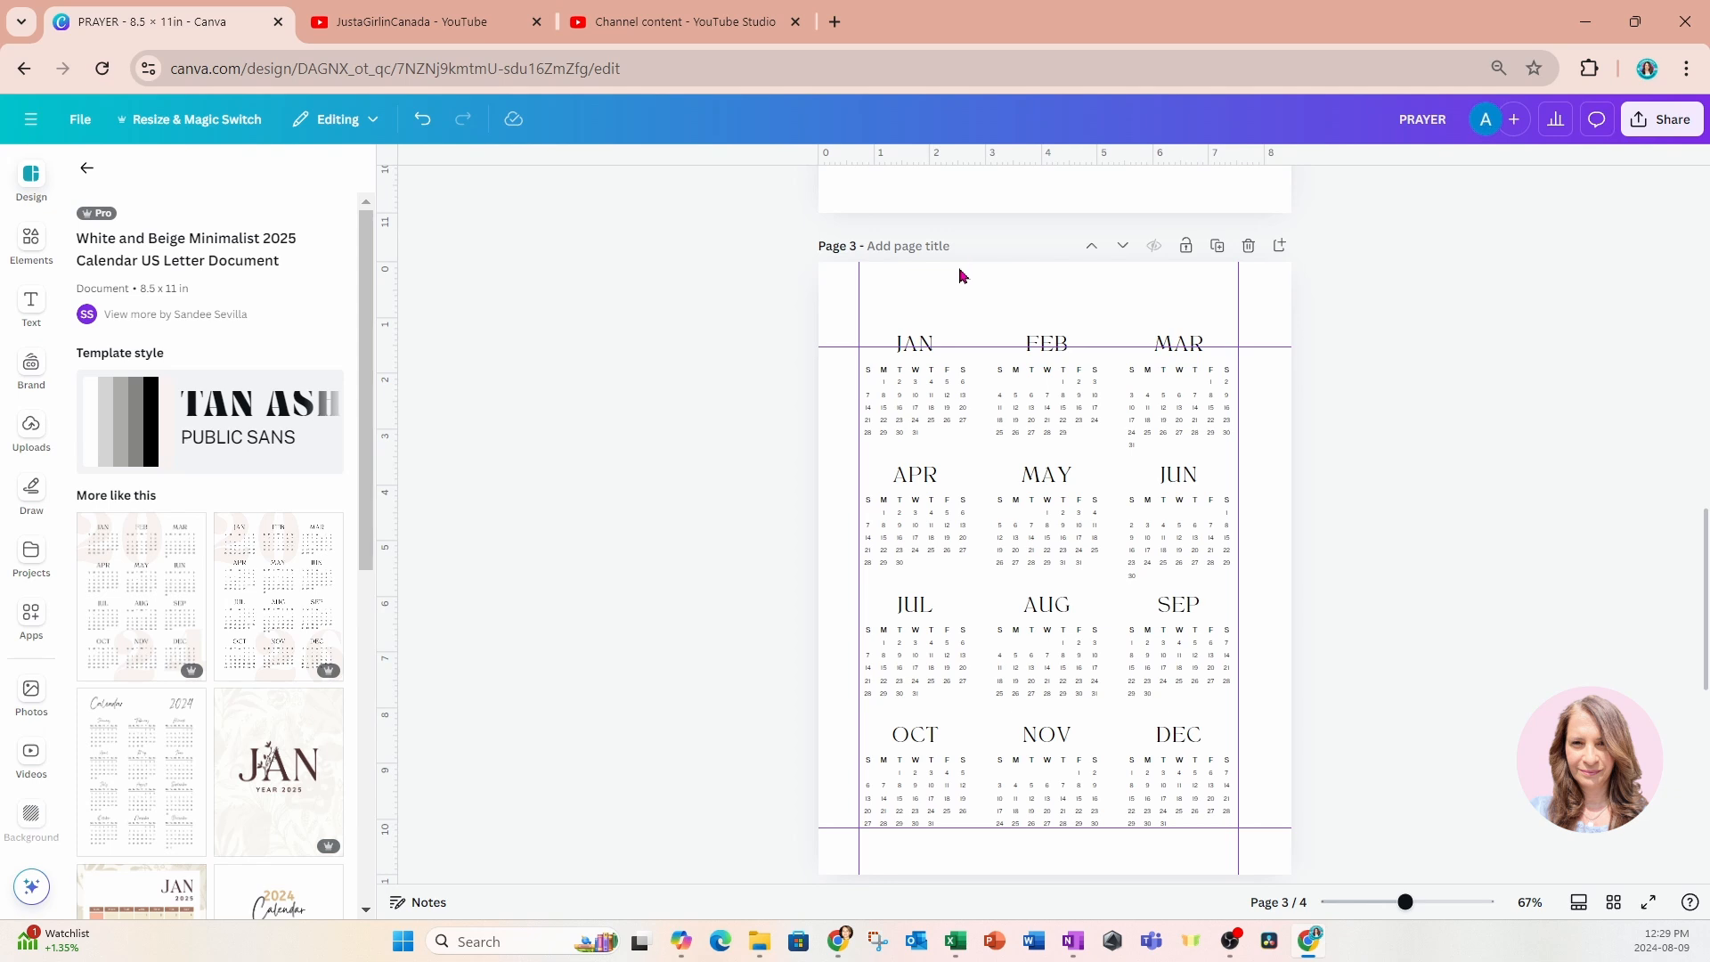
Add a "2024" heading to page 3, enlarge it to about size 76, and place it above January at the left margin guide.
{"action": "left_click", "coordinate": [32, 309]}
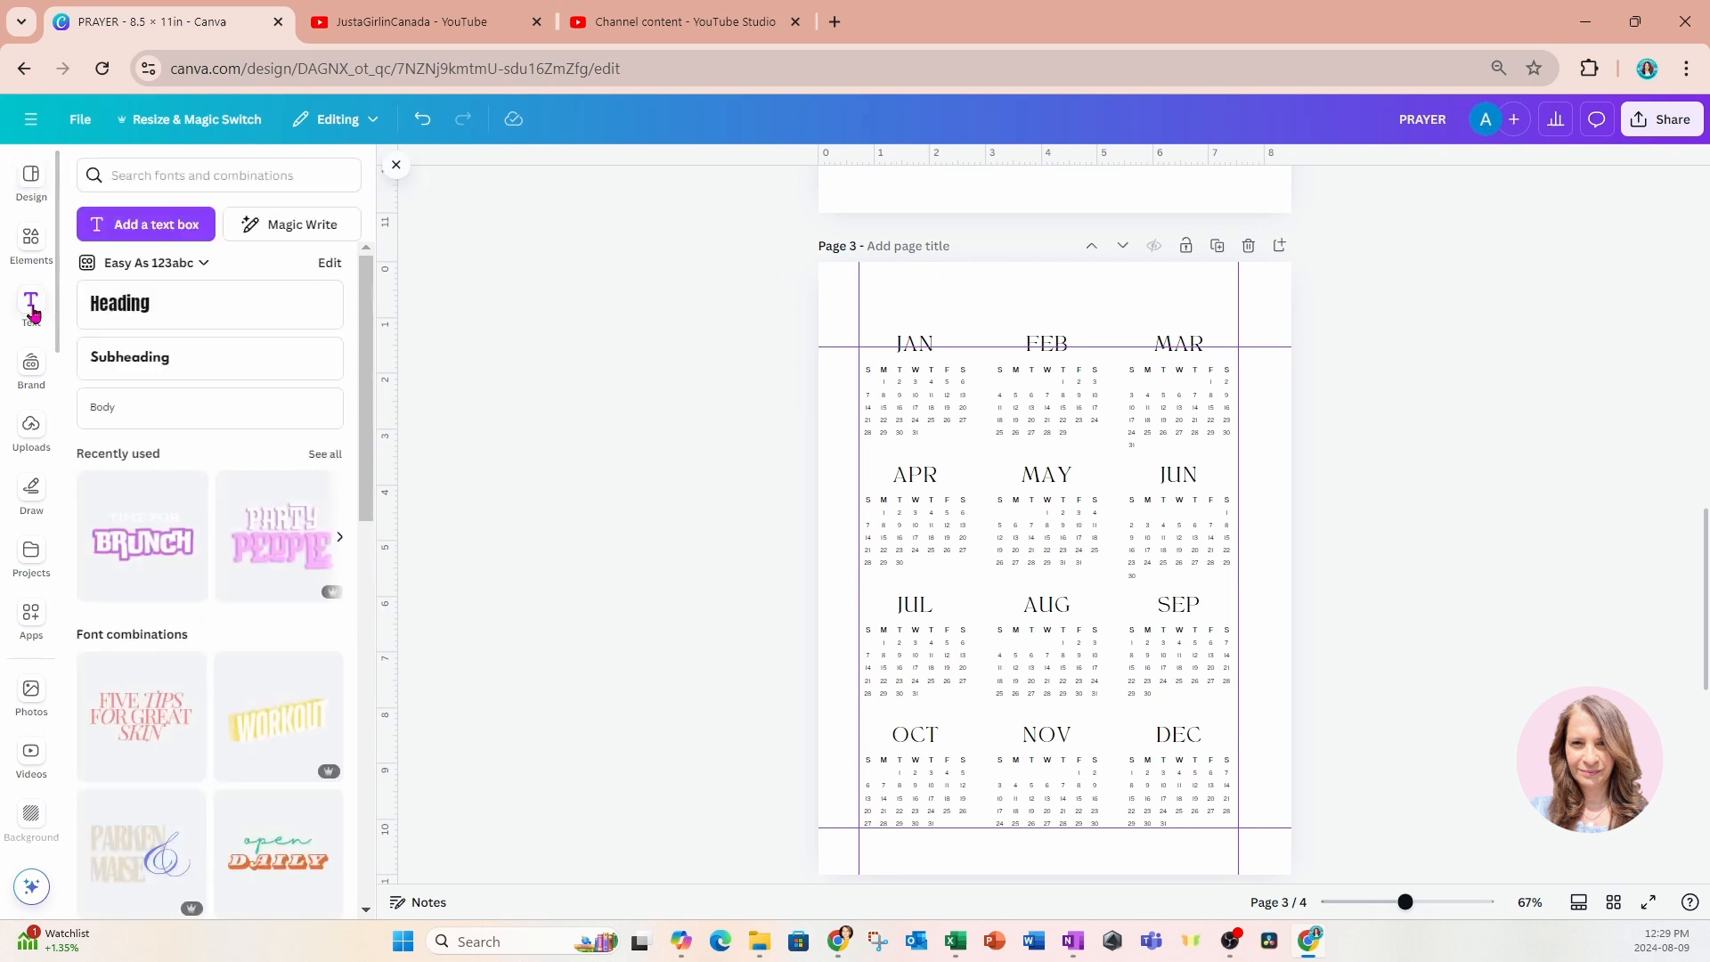
{"action": "left_click", "coordinate": [138, 307]}
{"action": "type", "text": "202"}
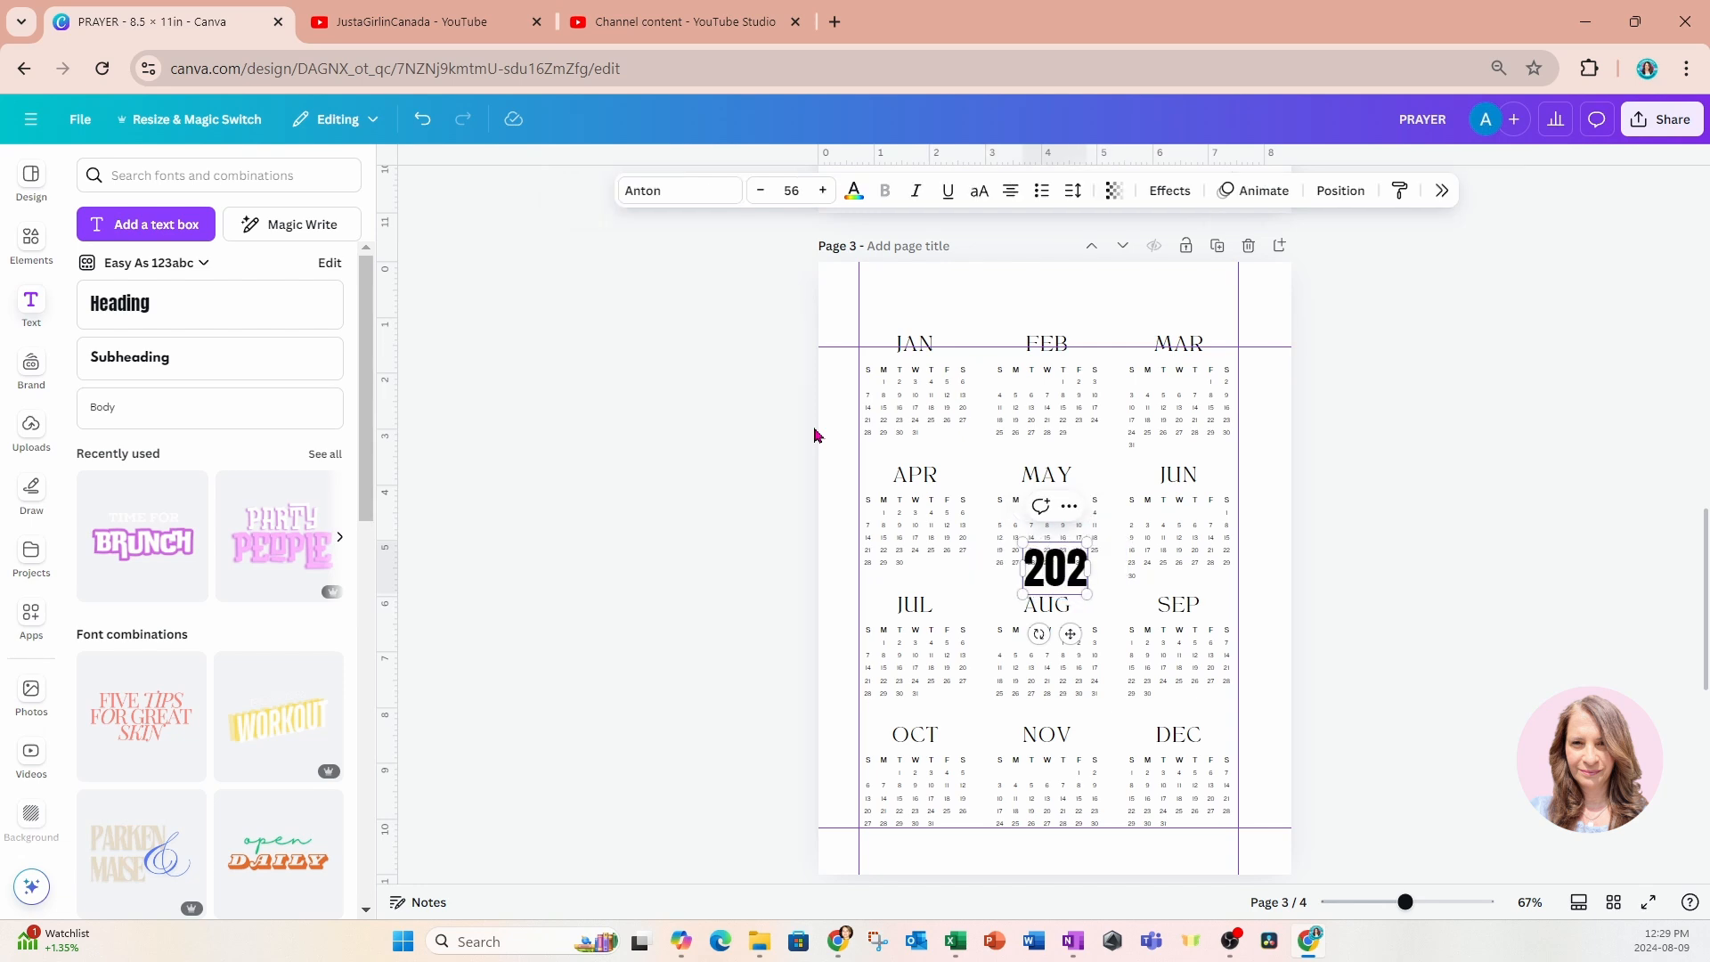
{"action": "type", "text": "4"}
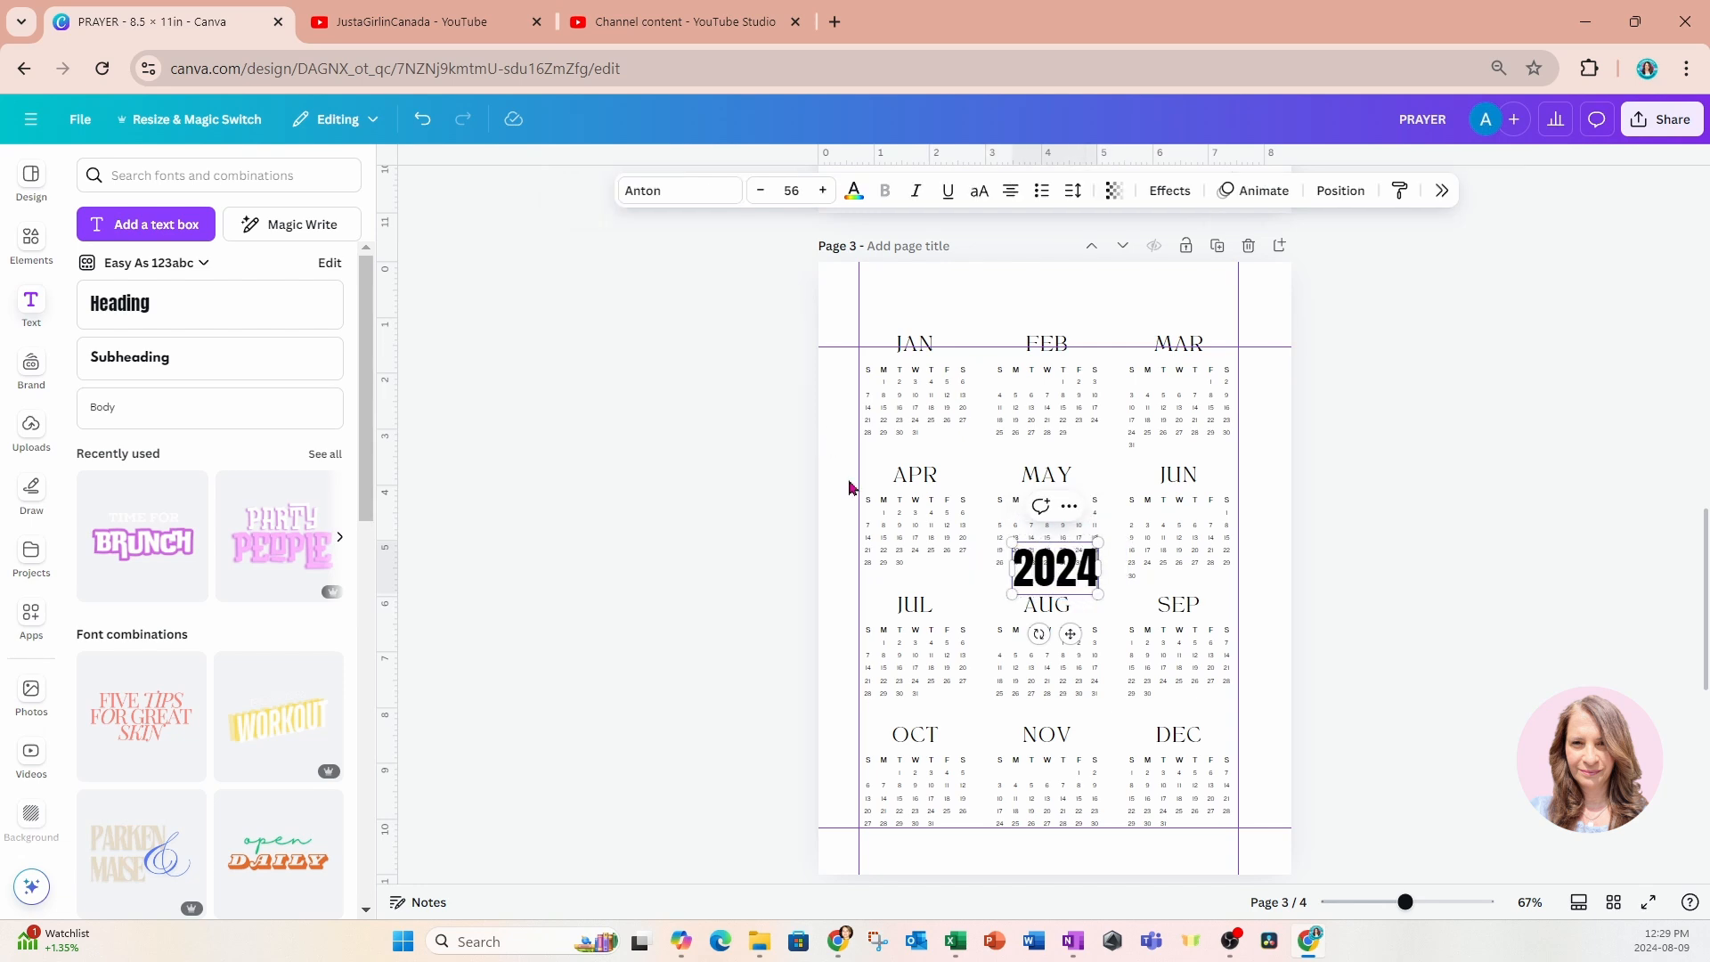
{"action": "left_click_drag", "start_coordinate": [1070, 633], "coordinate": [976, 331]}
{"action": "left_click", "coordinate": [1386, 370]}
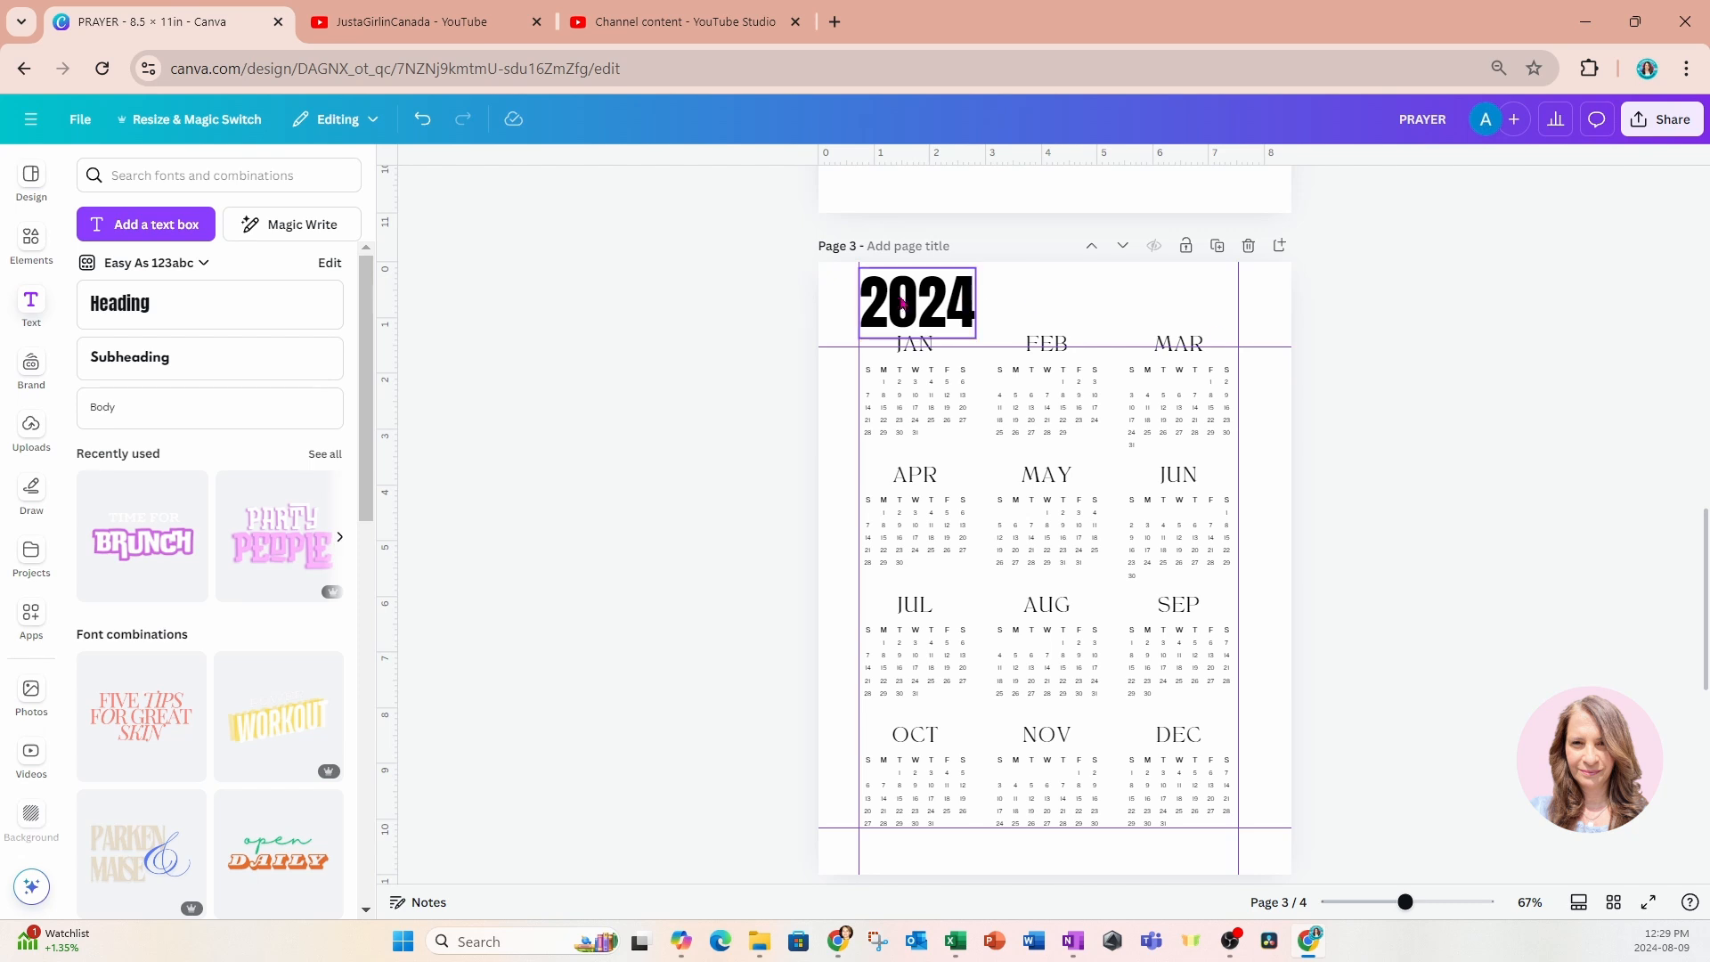
Scale down the whole 2025 calendar on page 4 and align it to the left margin guide, leaving title space above.
{"action": "scroll", "coordinate": [1062, 549], "scroll_direction": "down", "scroll_amount": 8}
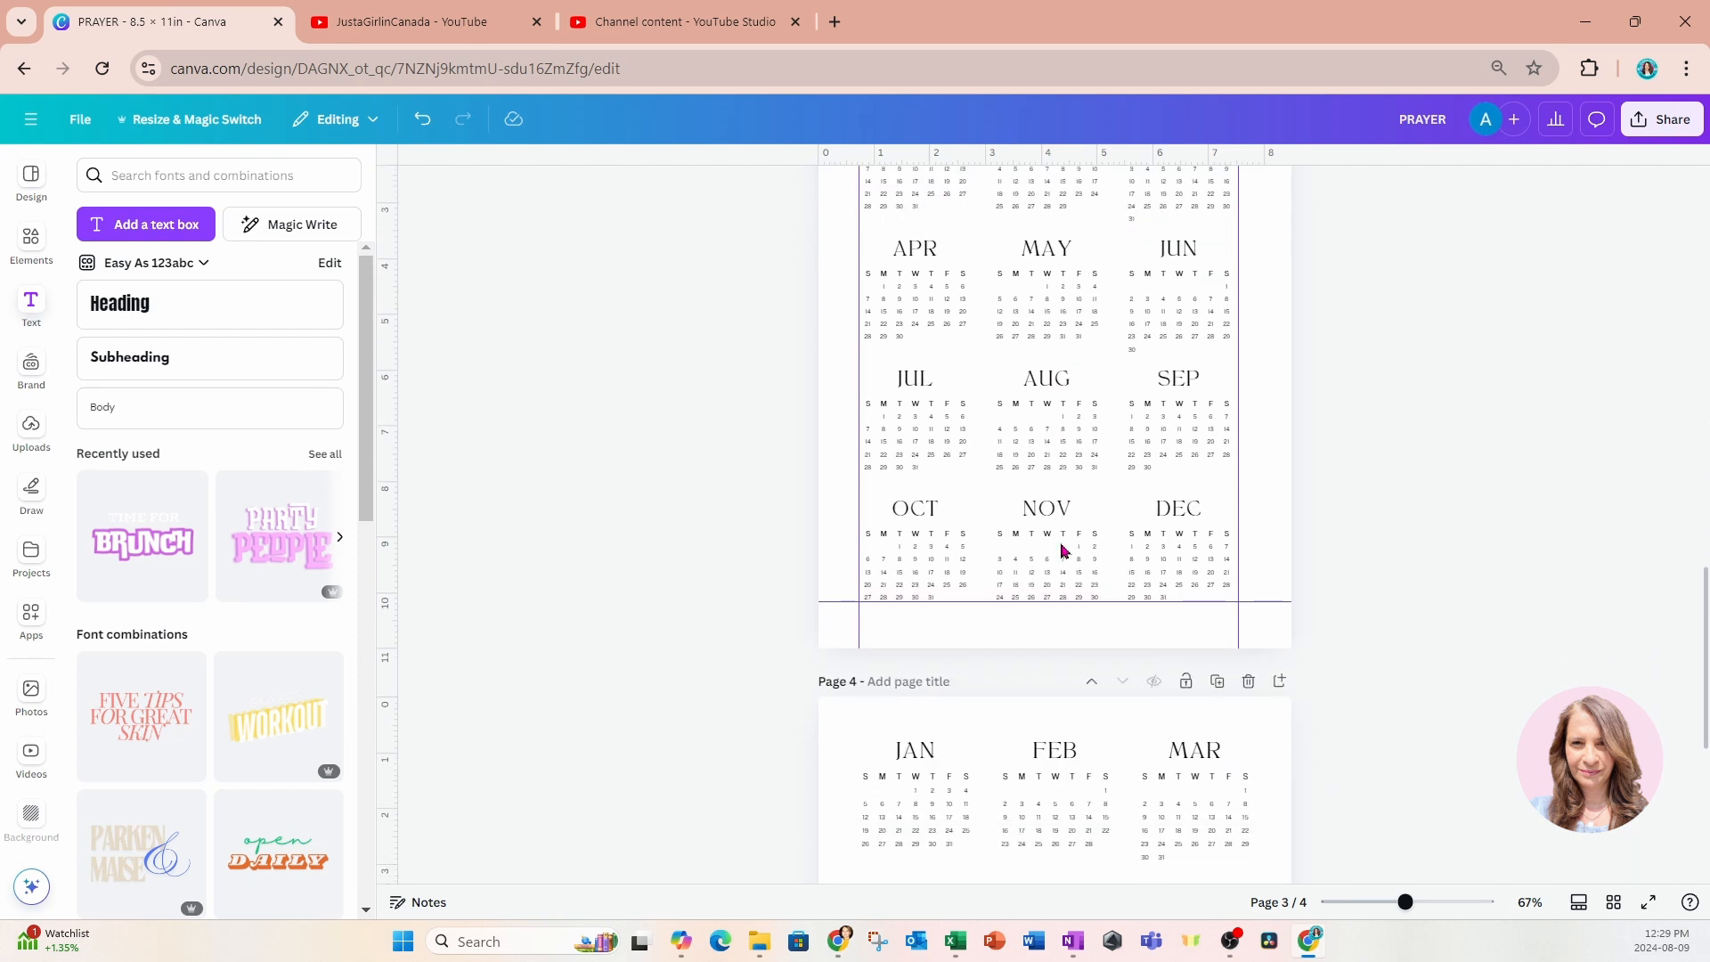
{"action": "left_click_drag", "start_coordinate": [780, 295], "coordinate": [1355, 866]}
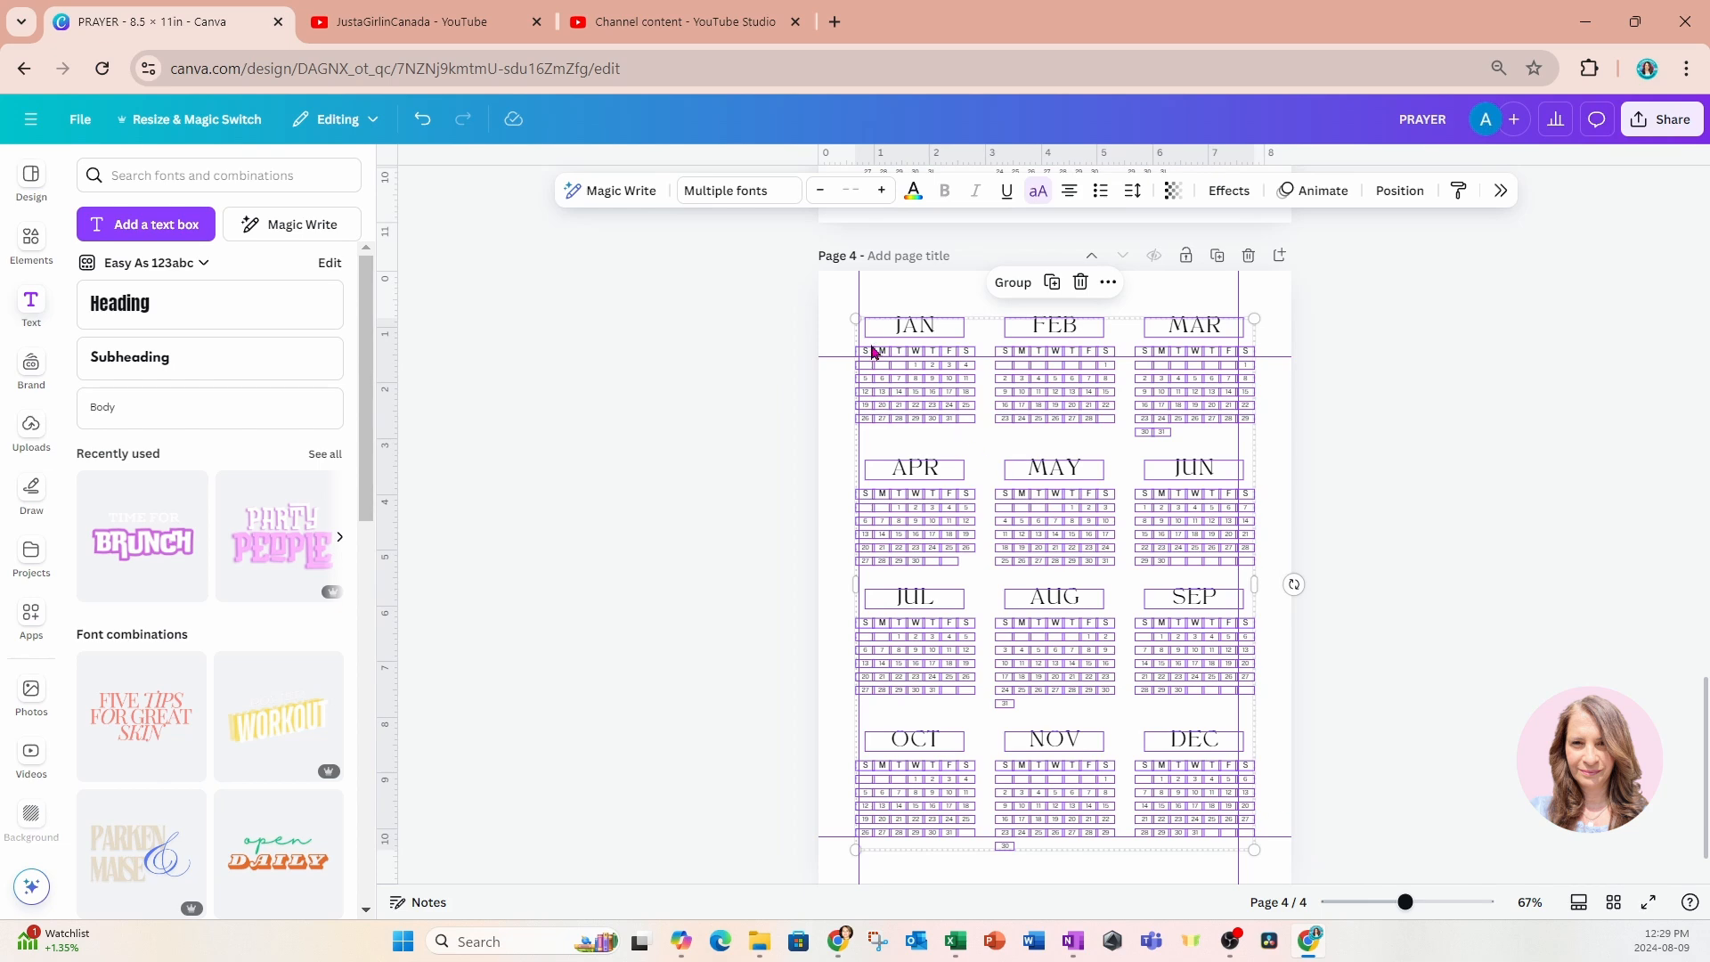
{"action": "left_click_drag", "start_coordinate": [855, 319], "coordinate": [864, 332]}
{"action": "left_click_drag", "start_coordinate": [1248, 332], "coordinate": [1227, 347]}
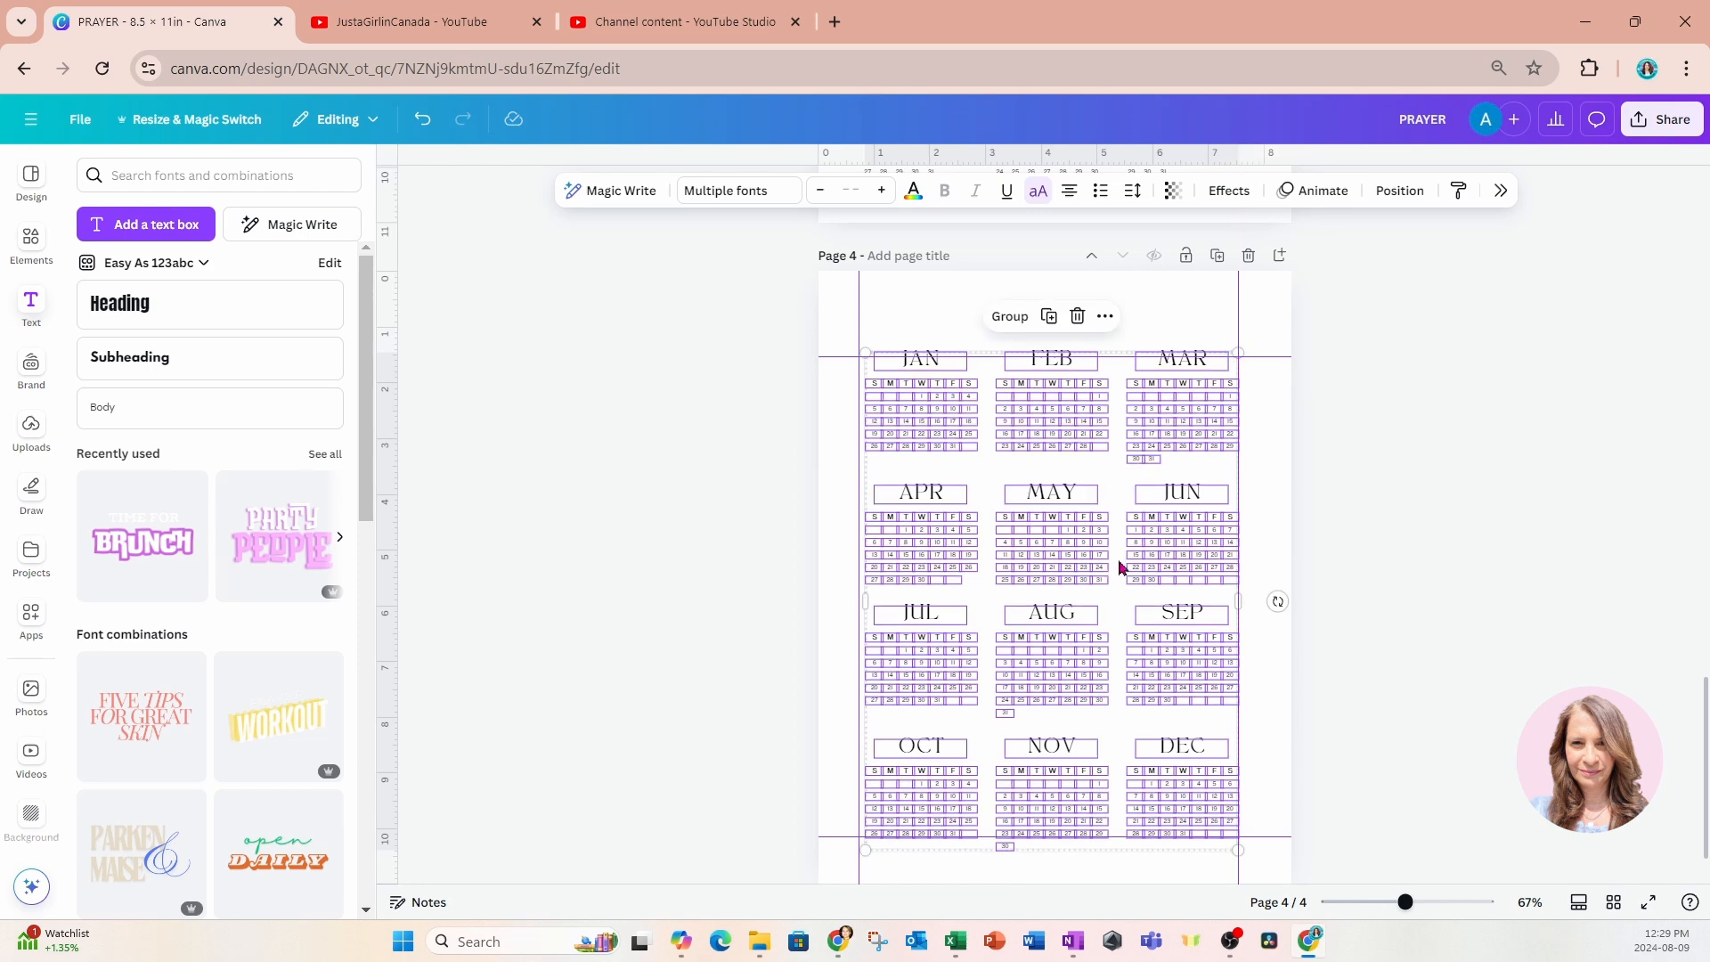
{"action": "left_click_drag", "start_coordinate": [1120, 565], "coordinate": [1114, 564]}
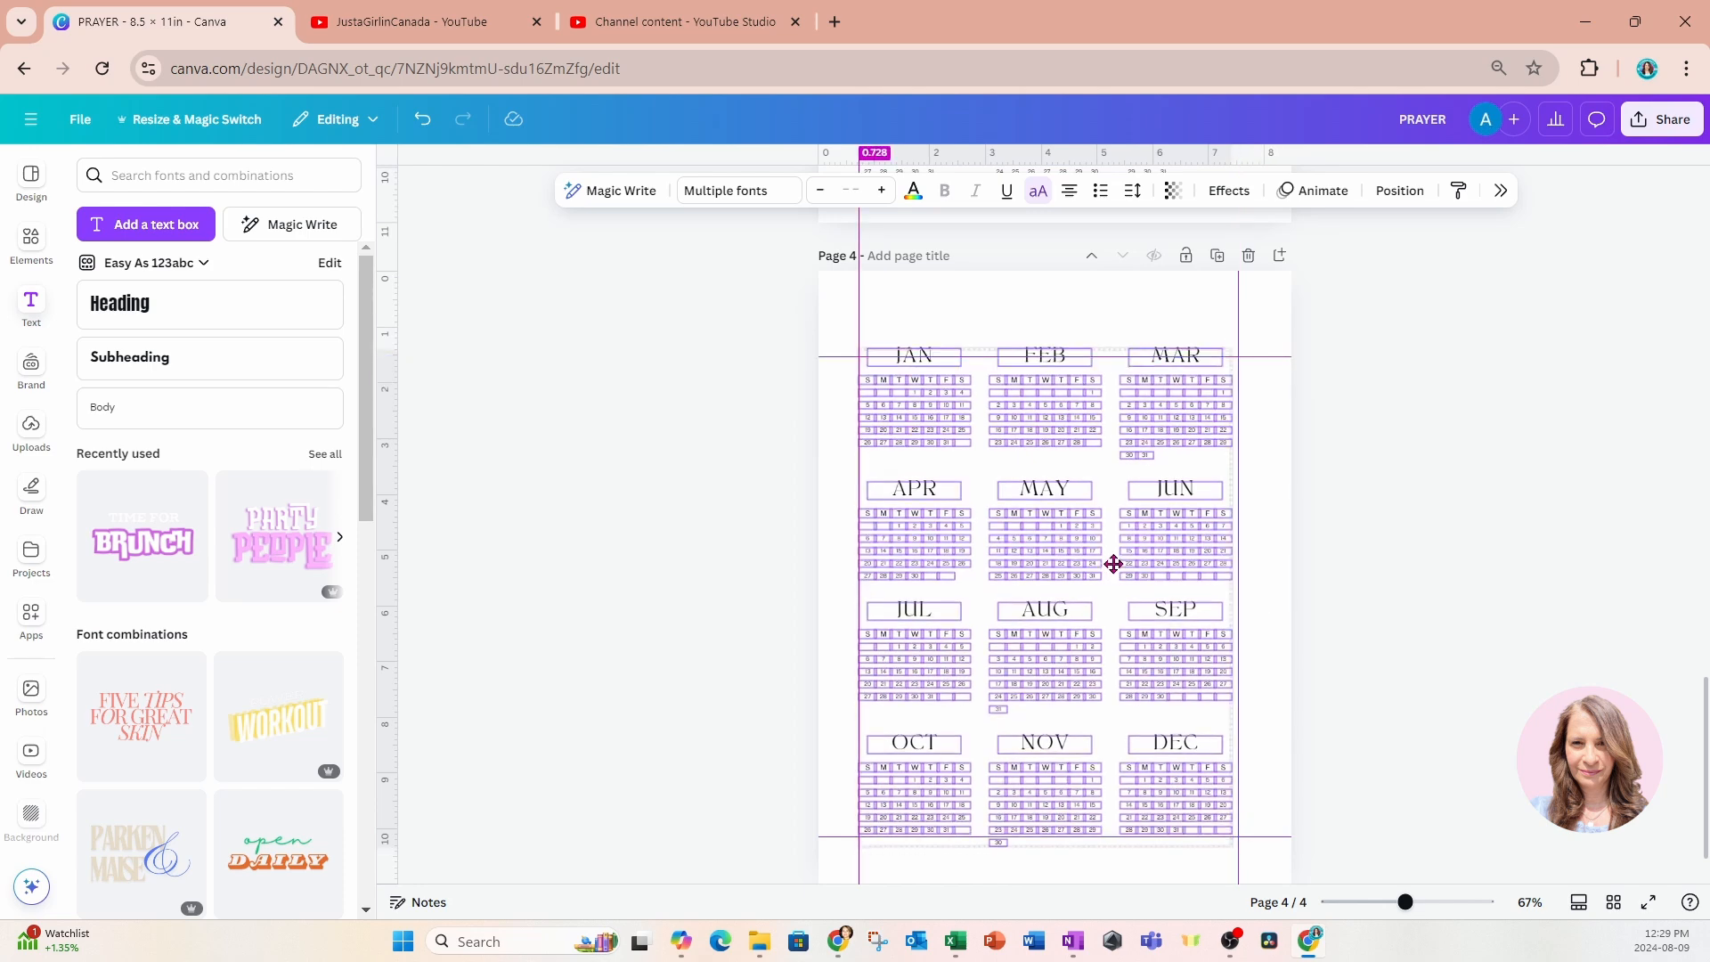
{"action": "left_click", "coordinate": [1383, 456]}
Copy the "2024" heading from page 3 to the same spot above January on page 4.
{"action": "scroll", "coordinate": [1383, 458], "scroll_direction": "up", "scroll_amount": 6}
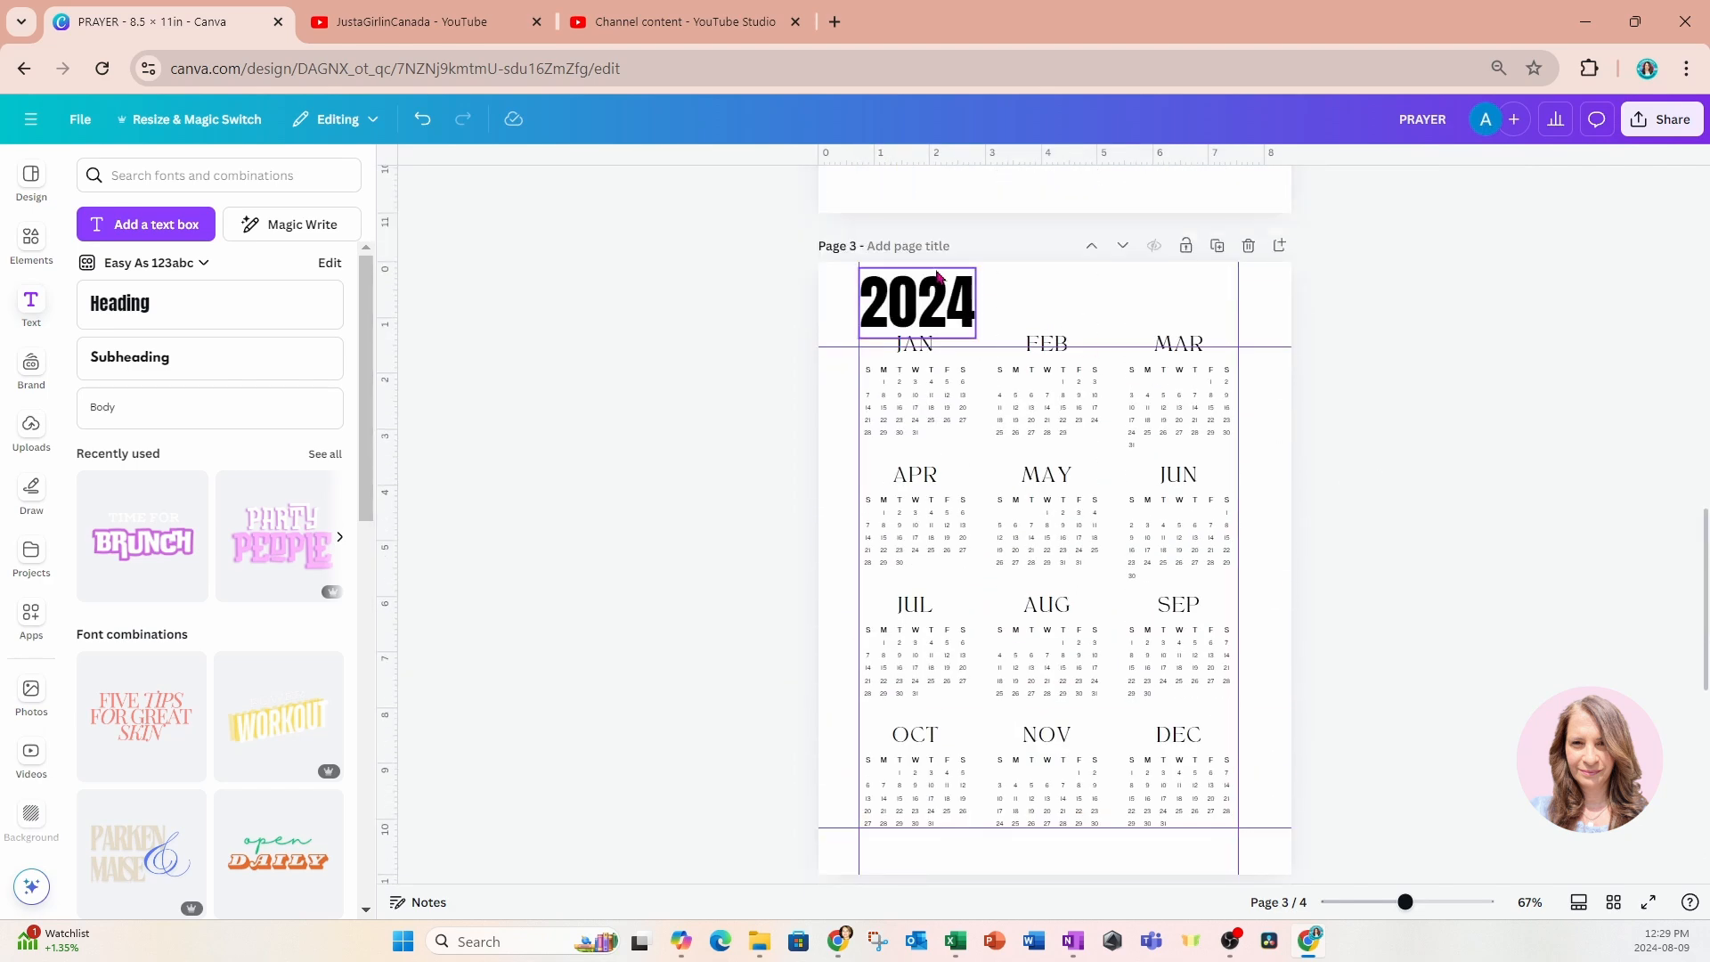
{"action": "left_click", "coordinate": [904, 270]}
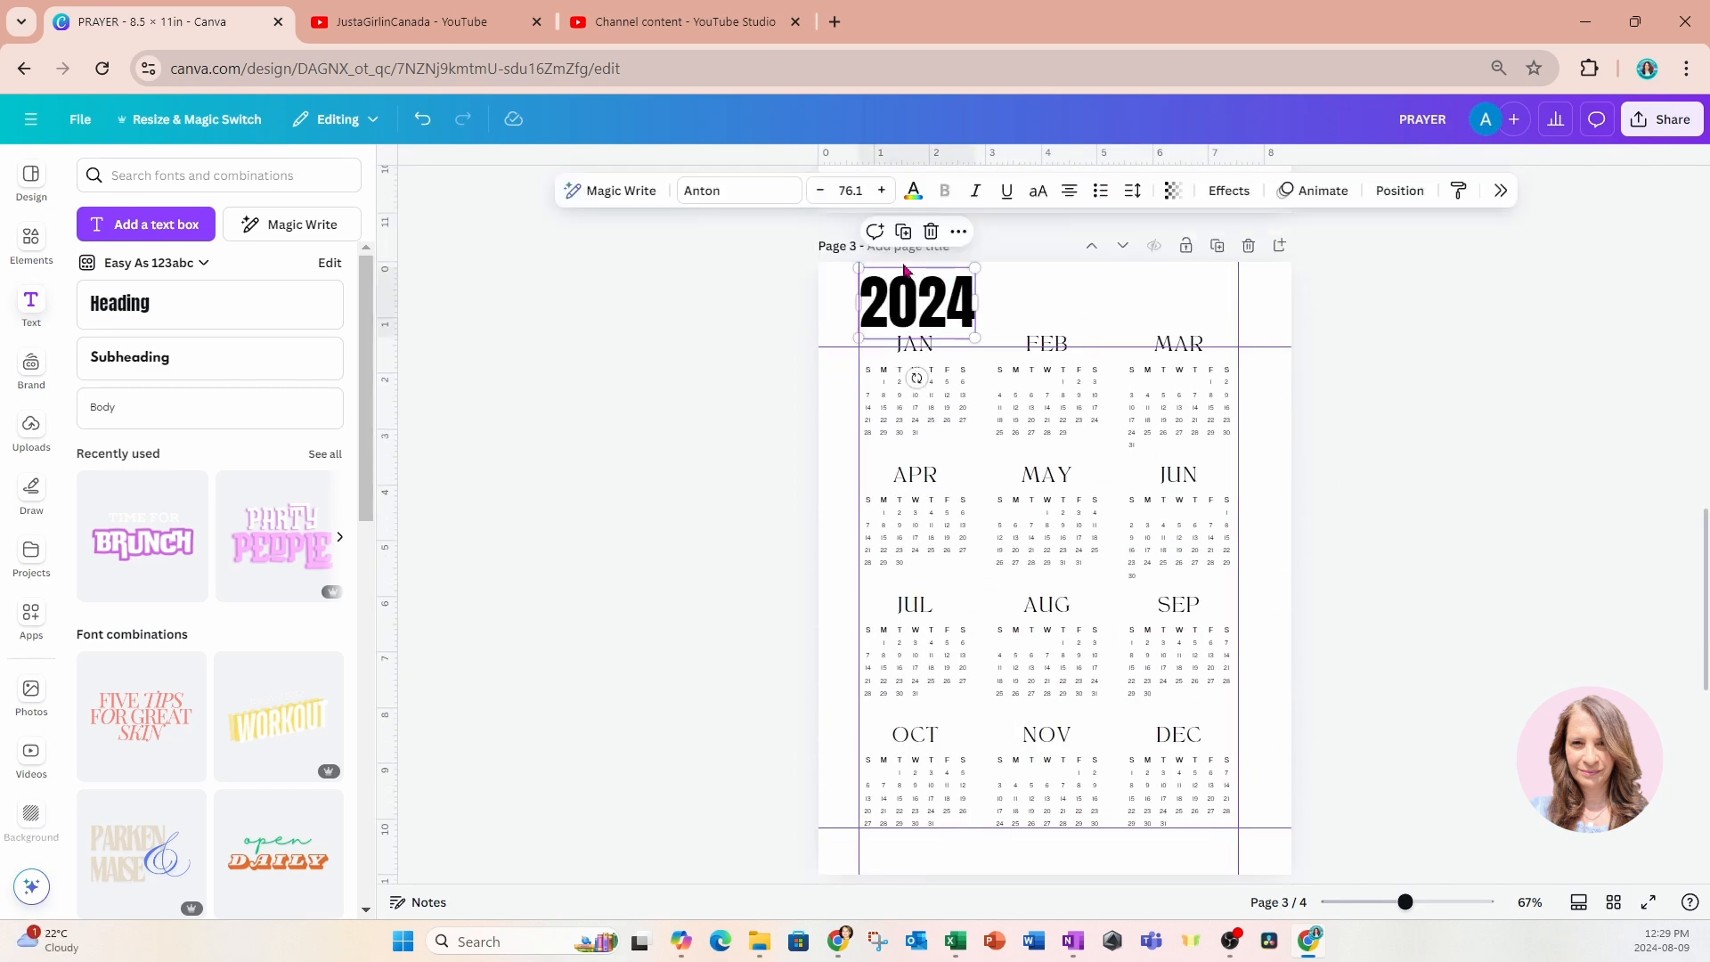
{"action": "scroll", "coordinate": [1039, 489], "scroll_direction": "down", "scroll_amount": 6}
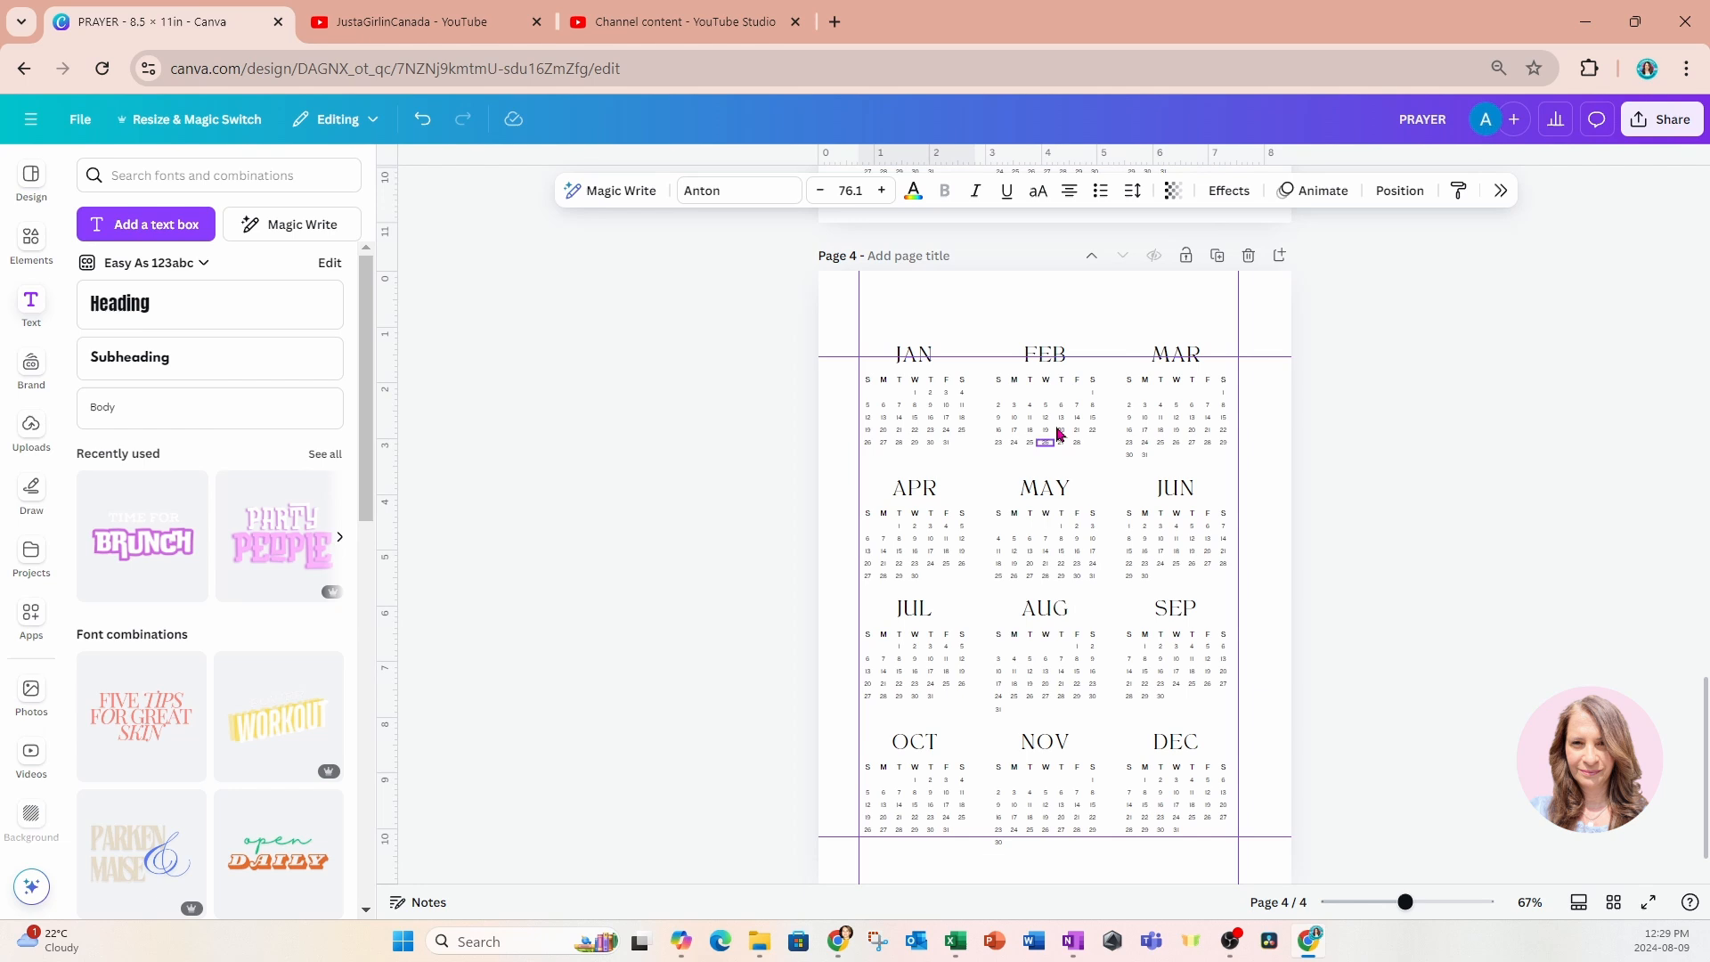
{"action": "left_click", "coordinate": [1190, 311]}
{"action": "key", "text": "ctrl+v"}
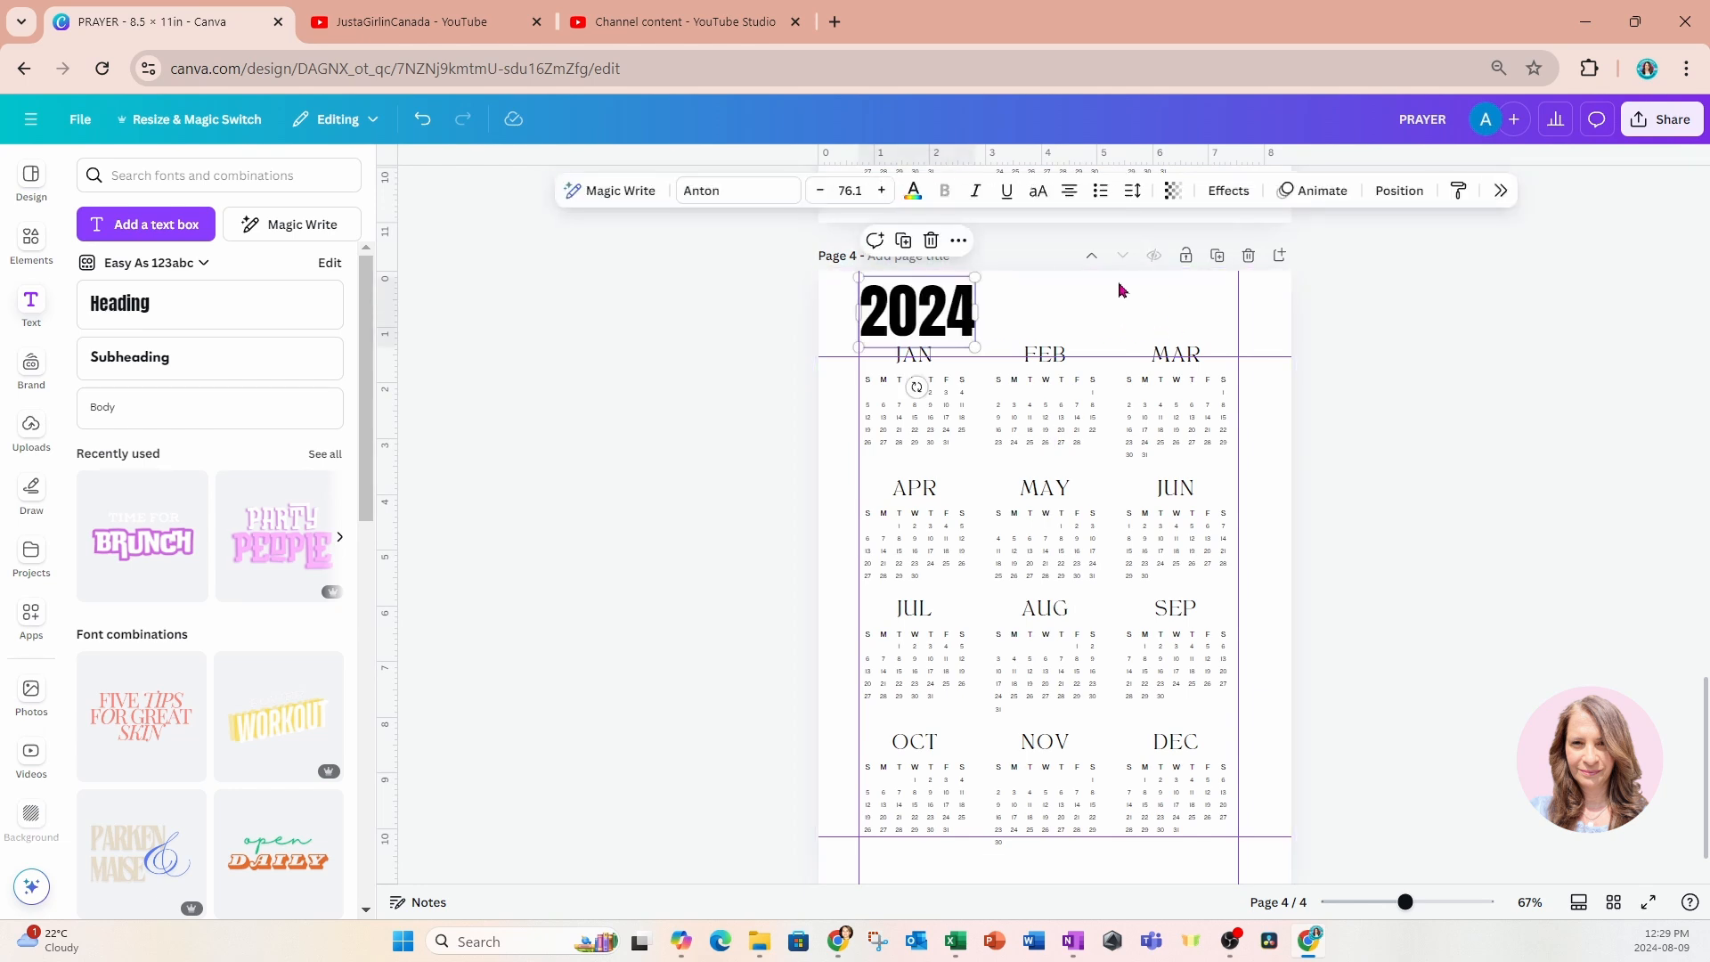
Change the copied year heading on page 4 to "2025".
{"action": "double_click", "coordinate": [969, 328]}
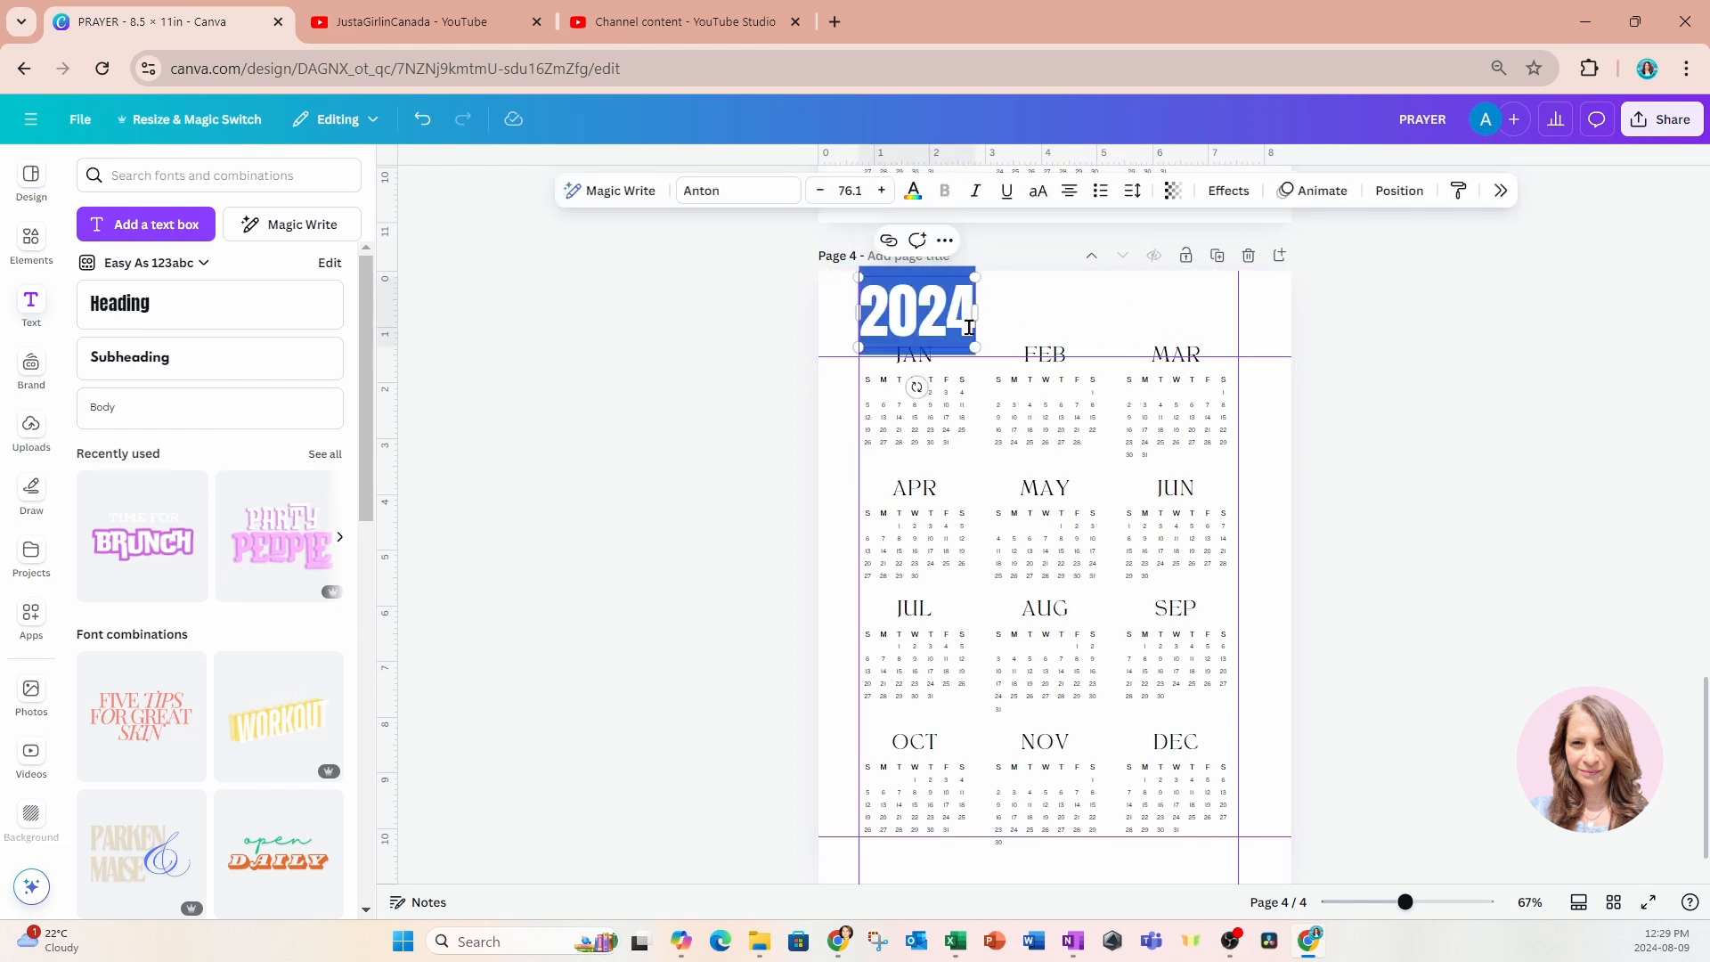
{"action": "left_click", "coordinate": [771, 314]}
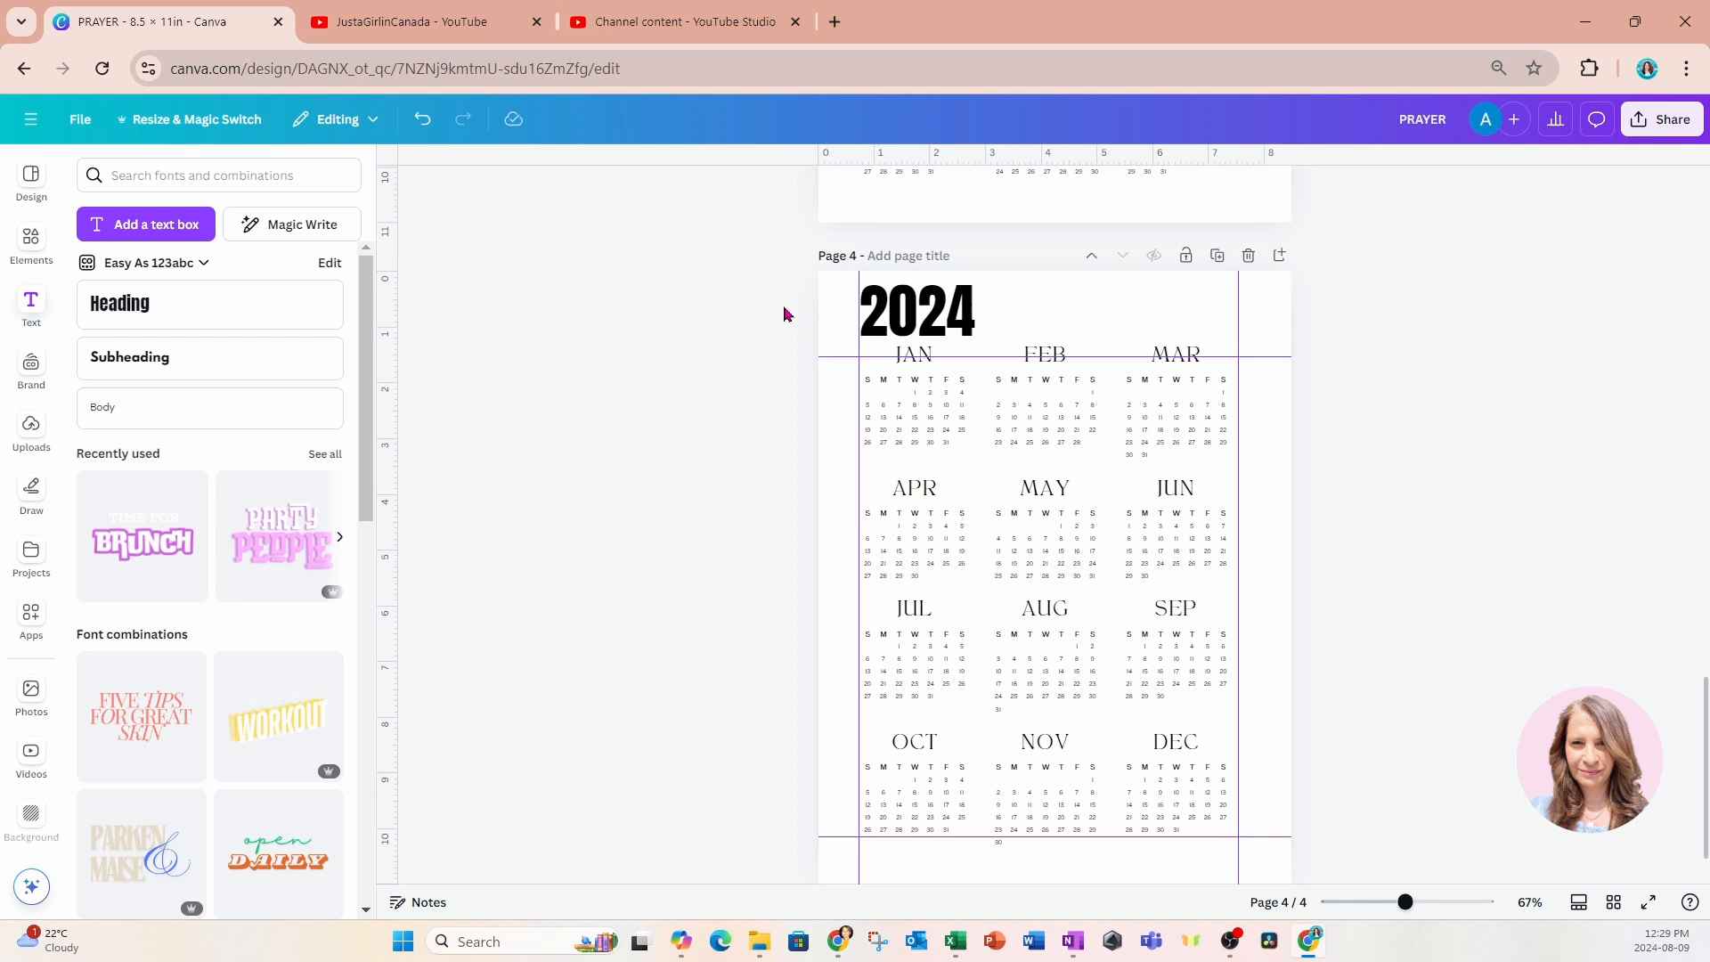
{"action": "left_click", "coordinate": [968, 323]}
{"action": "double_click", "coordinate": [966, 319]}
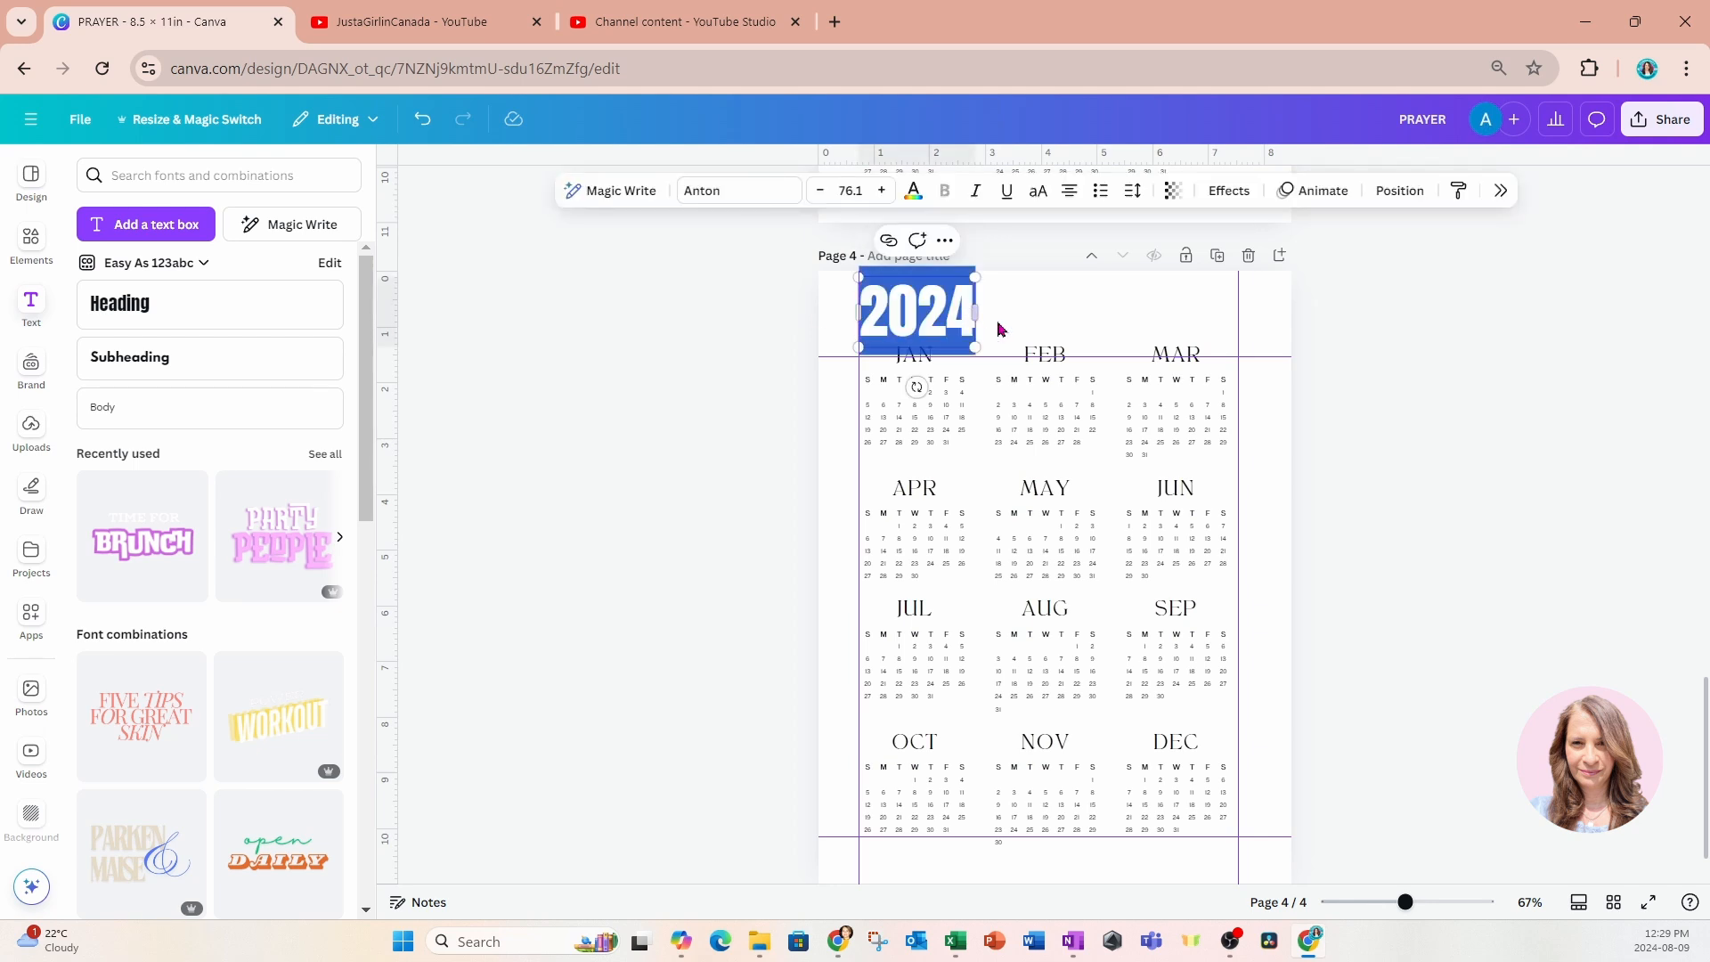
{"action": "left_click", "coordinate": [988, 323]}
{"action": "left_click", "coordinate": [971, 325]}
{"action": "double_click", "coordinate": [970, 323]}
{"action": "left_click", "coordinate": [974, 314]}
{"action": "key", "text": "BackSpace"}
{"action": "type", "text": "5"}
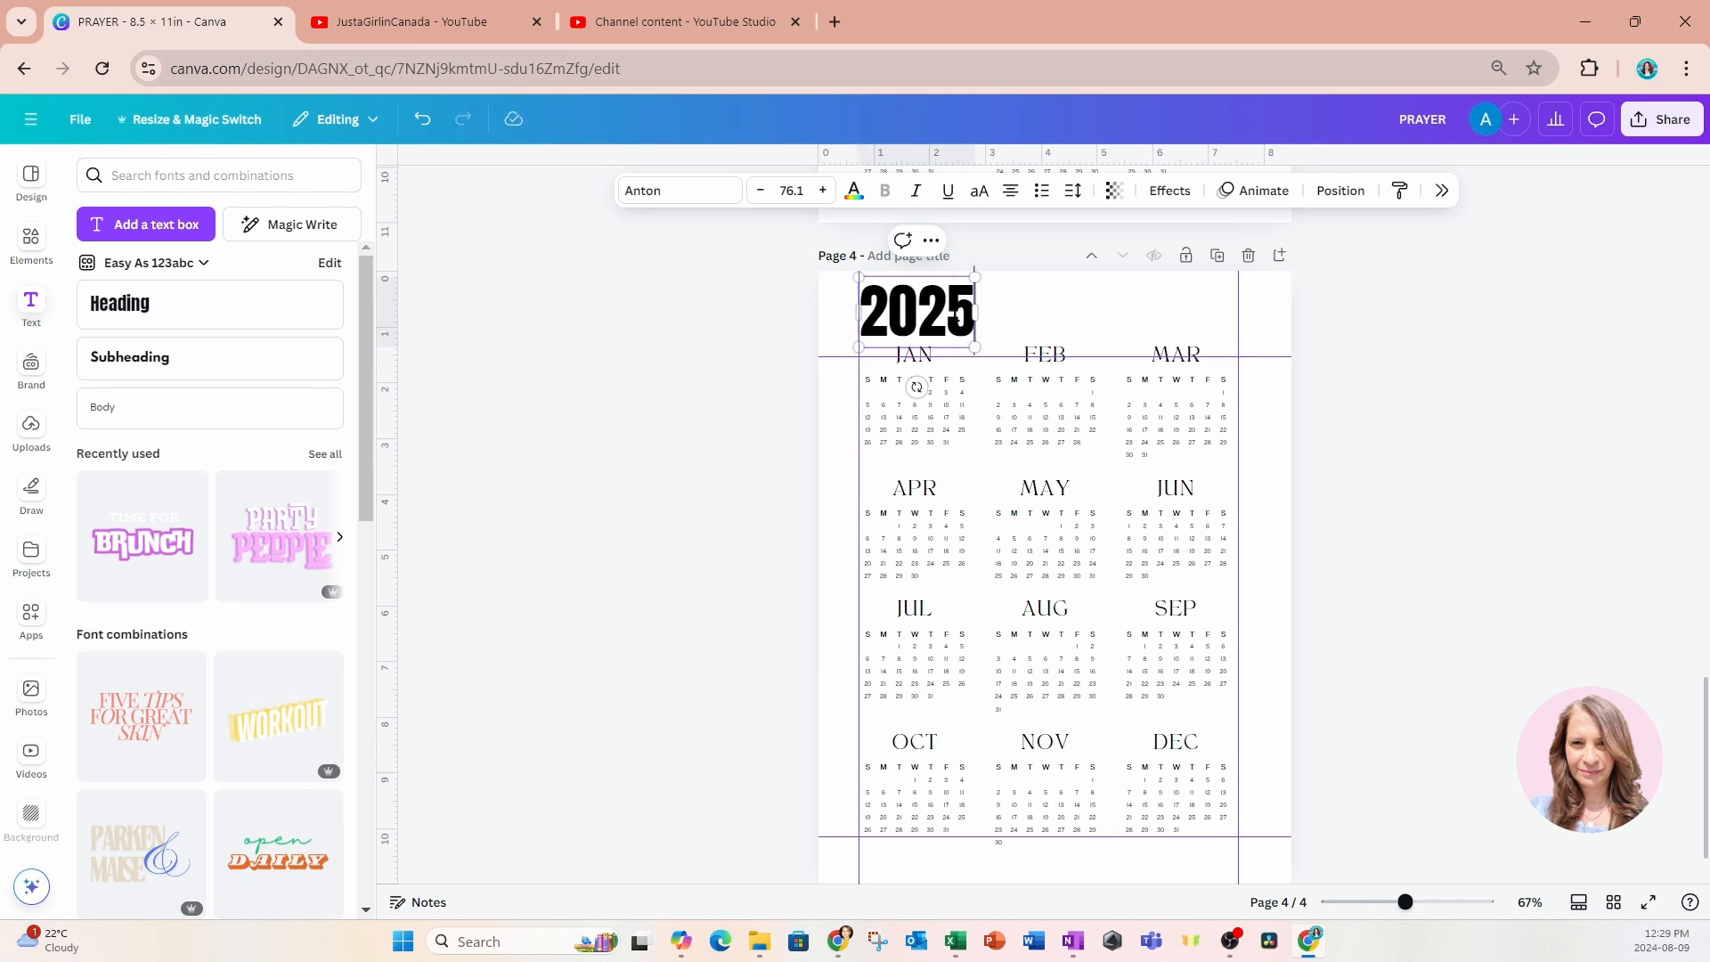
{"action": "left_click", "coordinate": [1416, 393]}
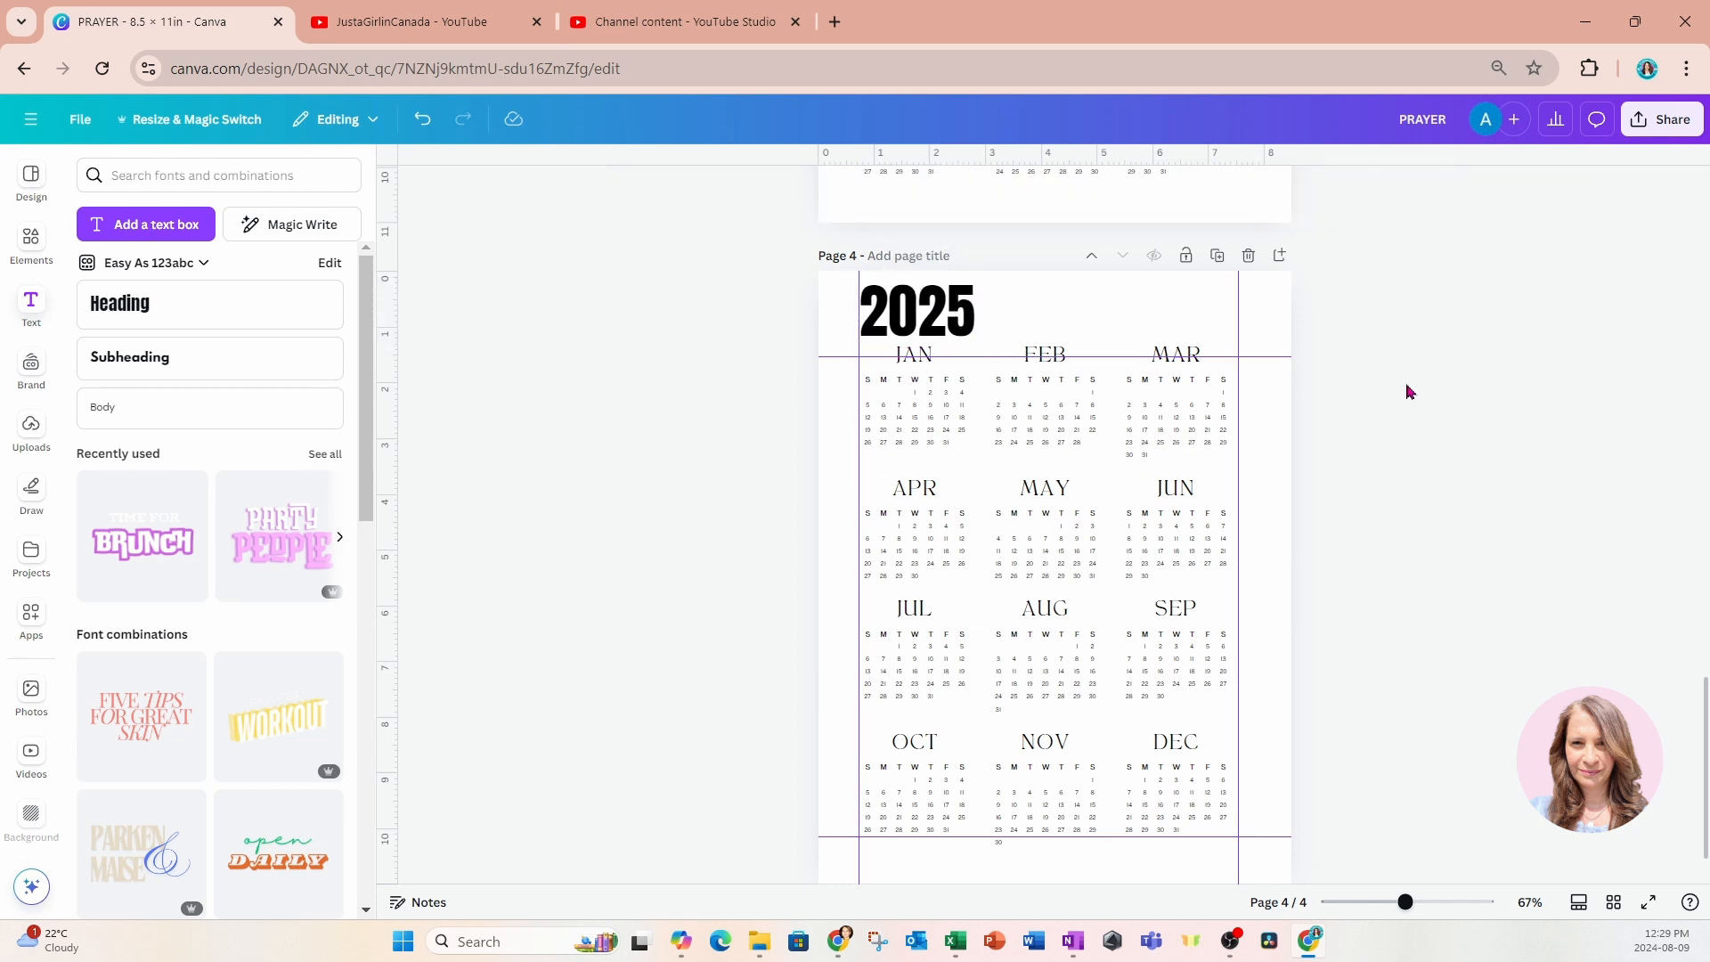
Change the calendar month names from TAN Aegean to League Spartan across the whole design.
{"action": "left_click", "coordinate": [926, 367]}
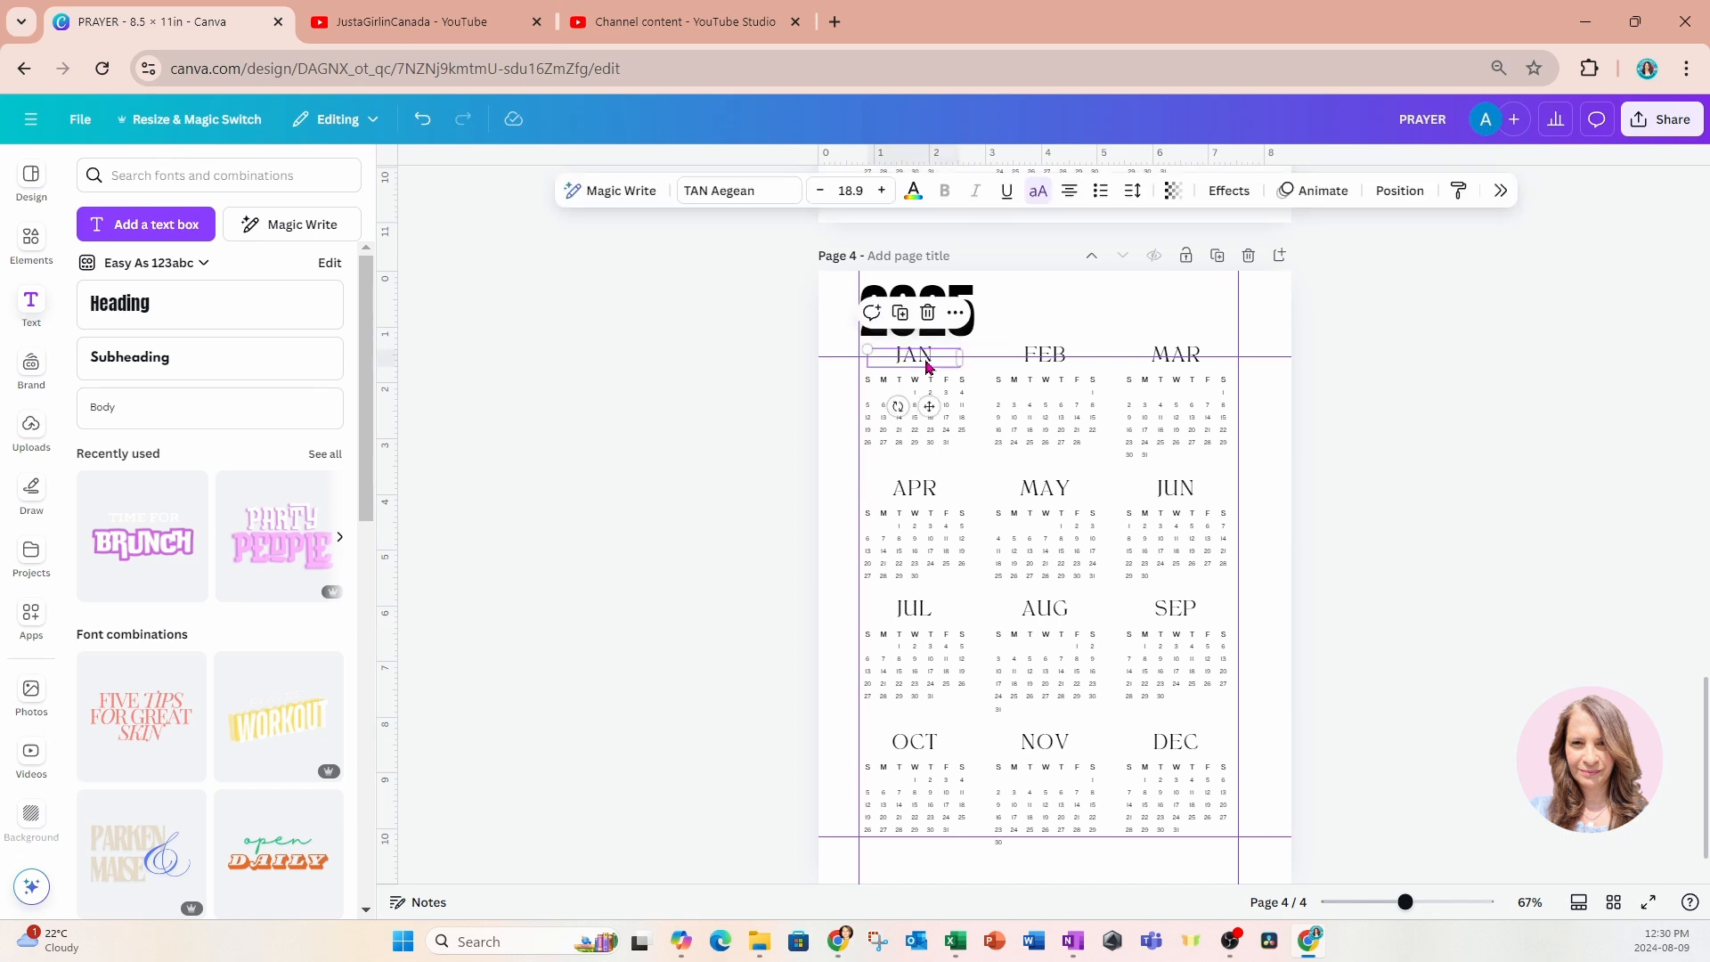
{"action": "left_click", "coordinate": [757, 194]}
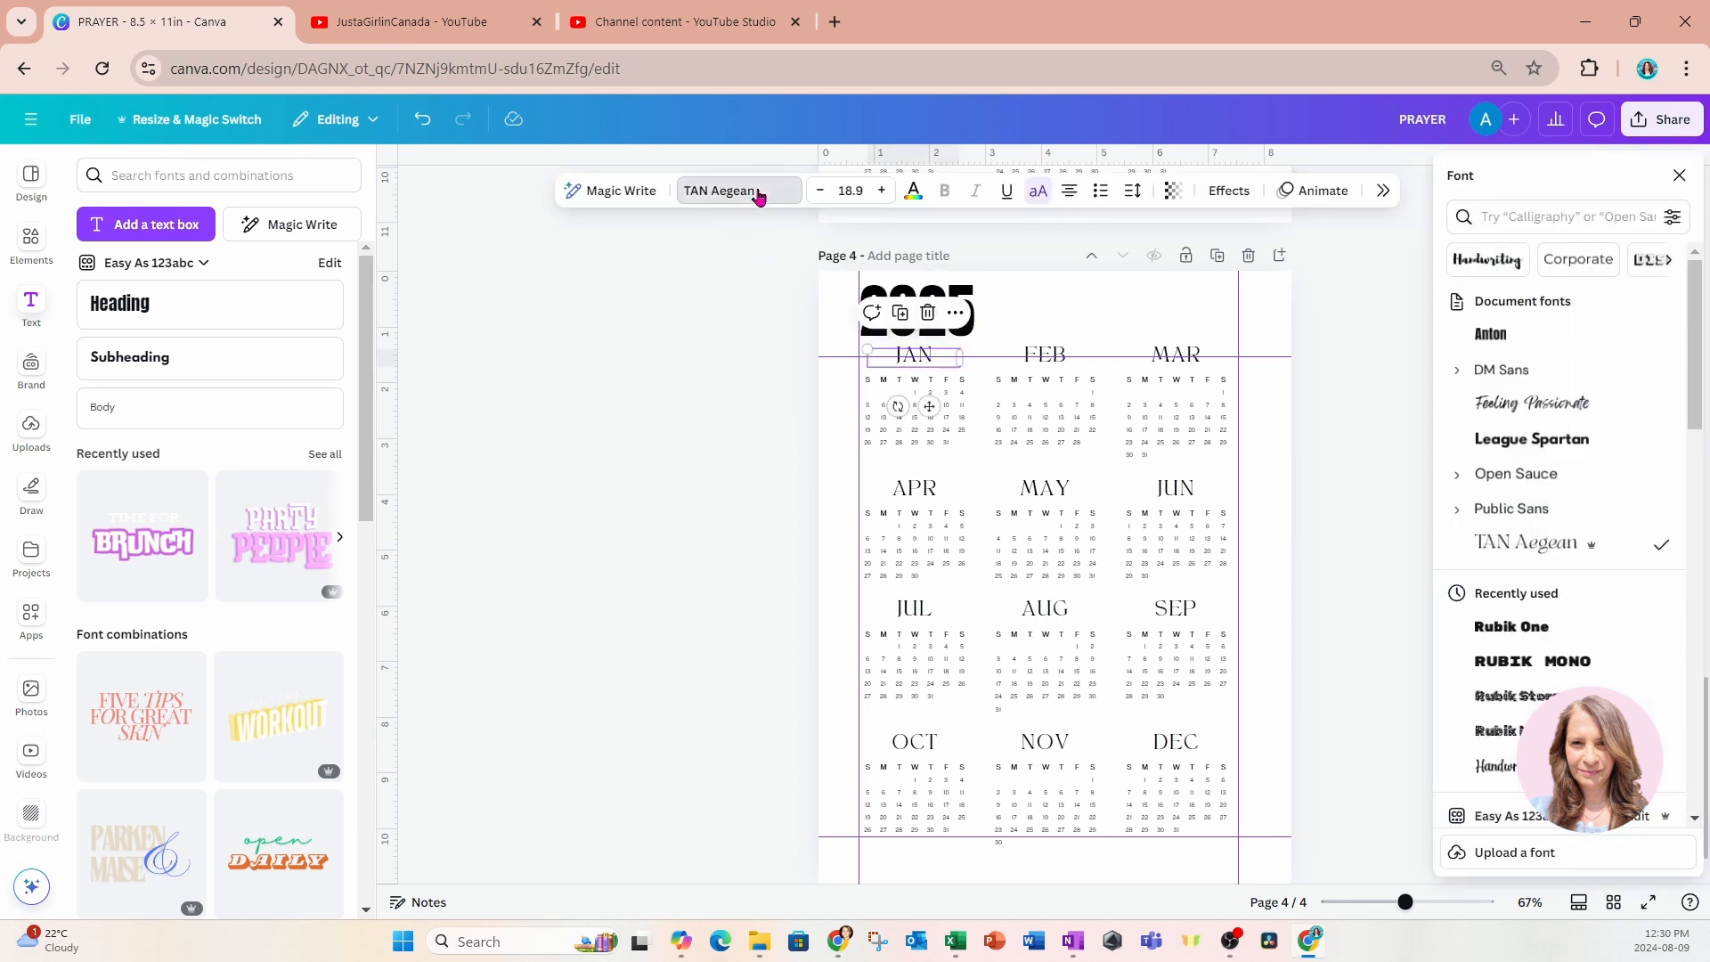
{"action": "left_click", "coordinate": [1536, 440]}
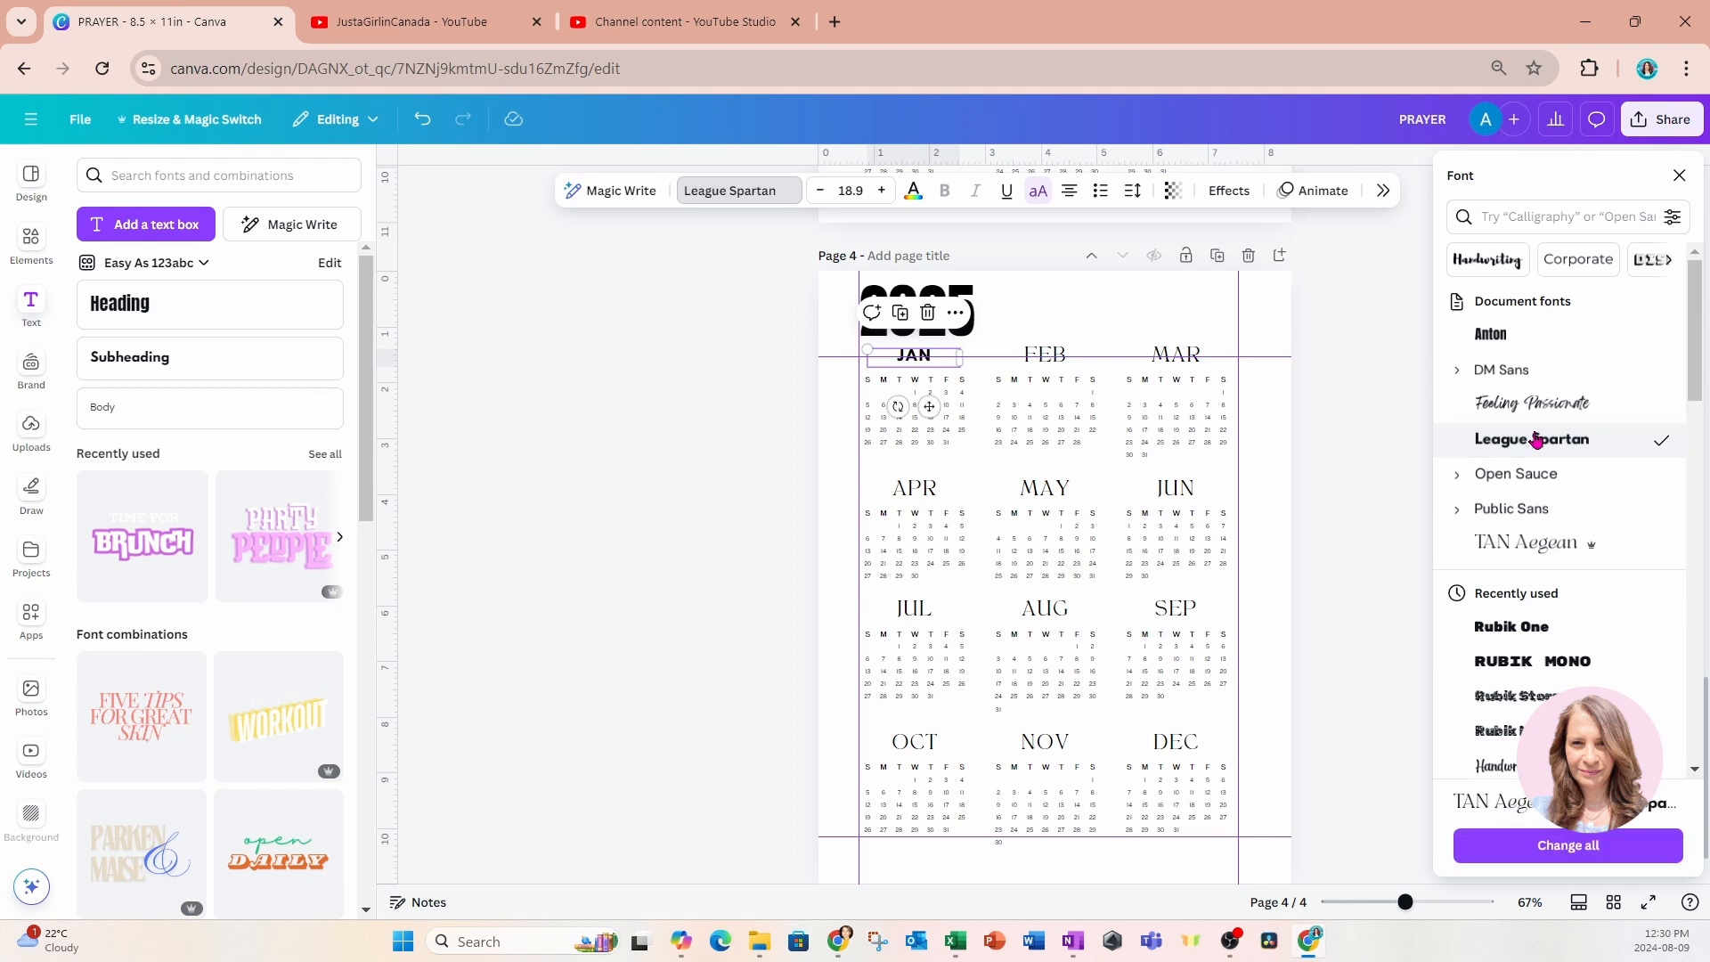
{"action": "left_click", "coordinate": [1522, 857]}
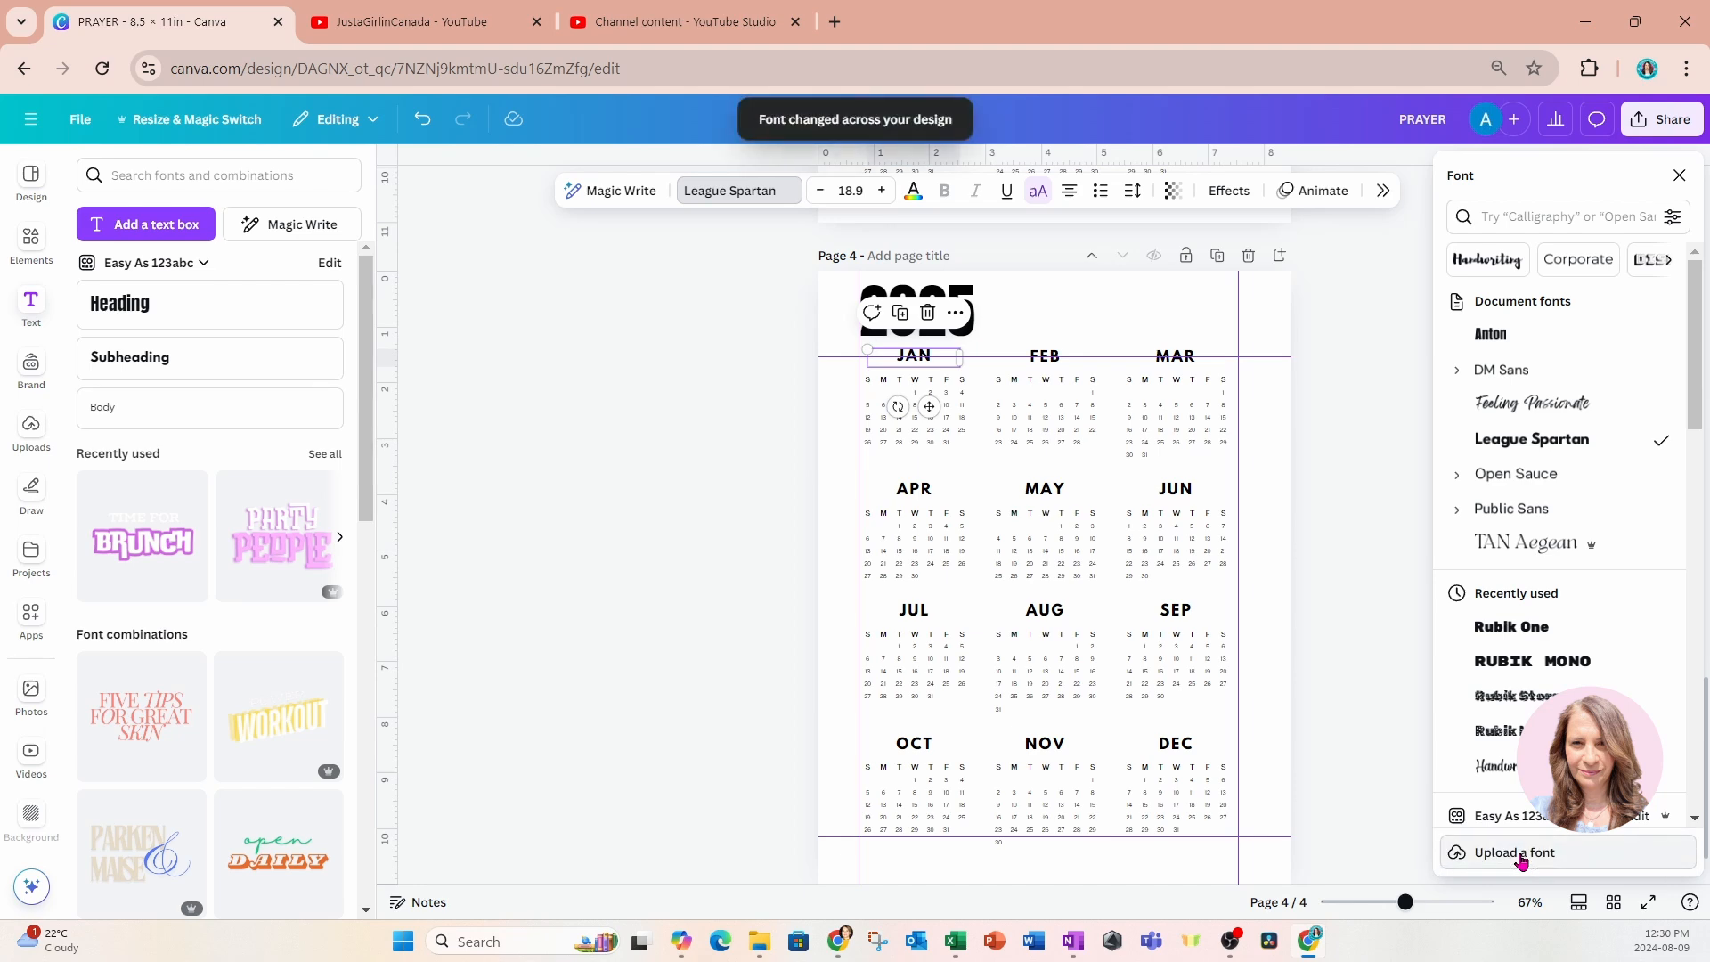
{"action": "scroll", "coordinate": [1178, 634], "scroll_direction": "up", "scroll_amount": 8}
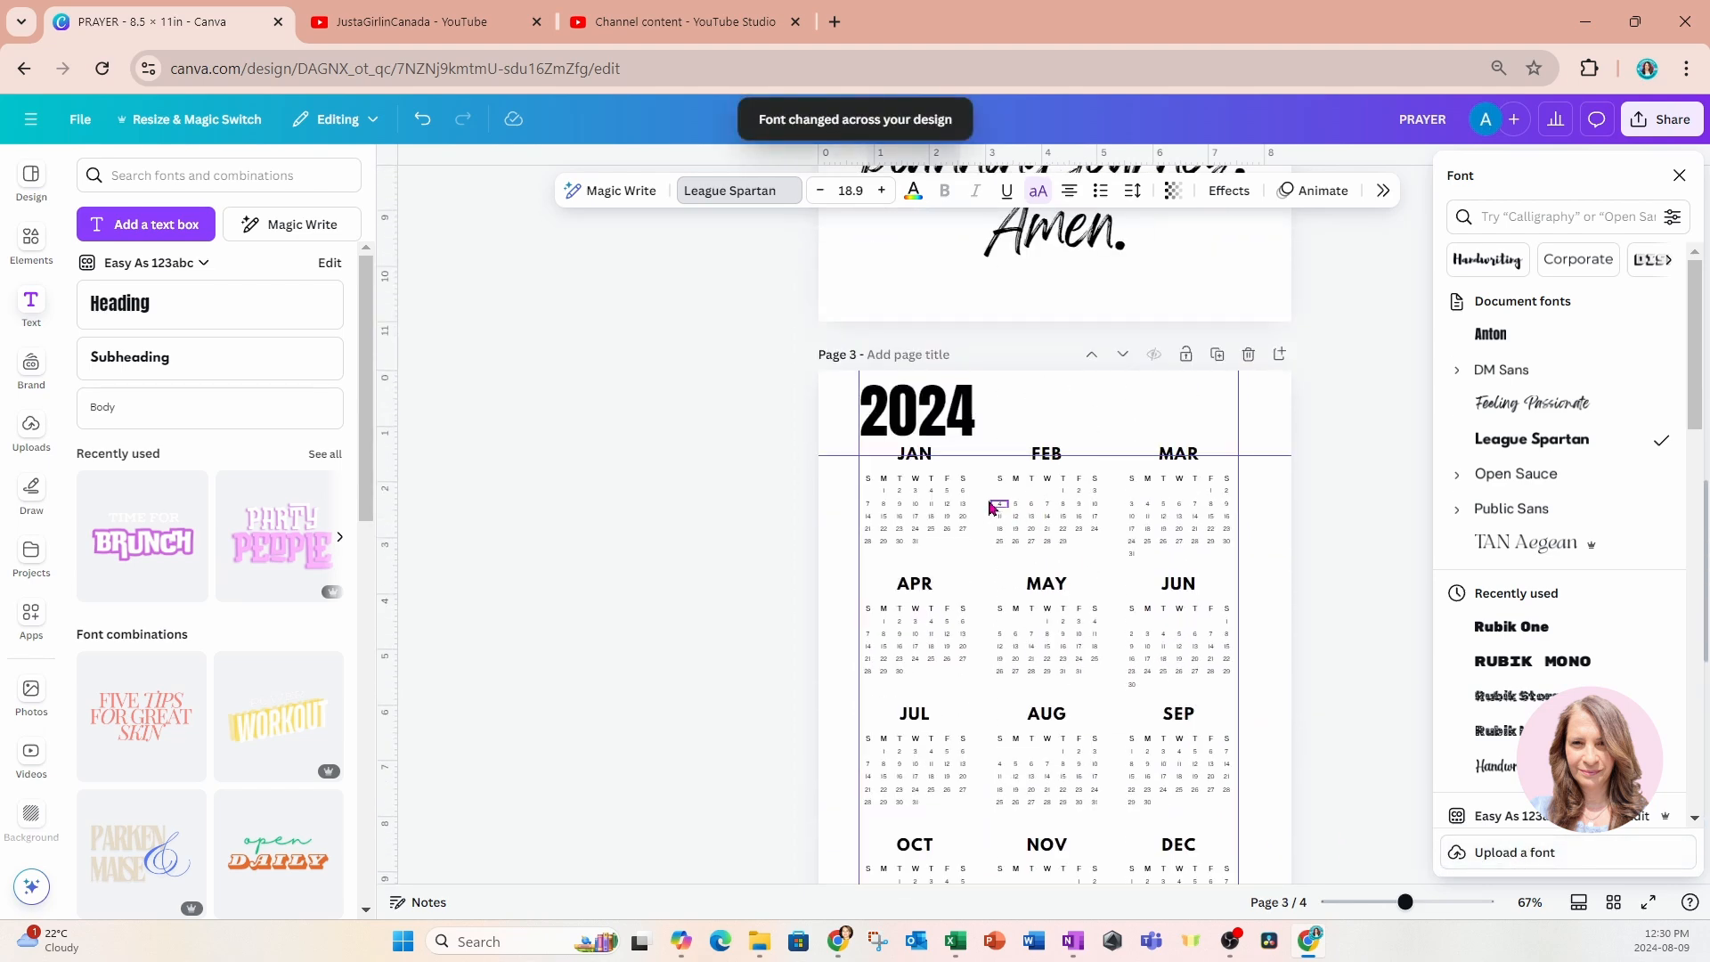
Add a blank page after the 2025 calendar on page 4.
{"action": "scroll", "coordinate": [1154, 817], "scroll_direction": "down", "scroll_amount": 8}
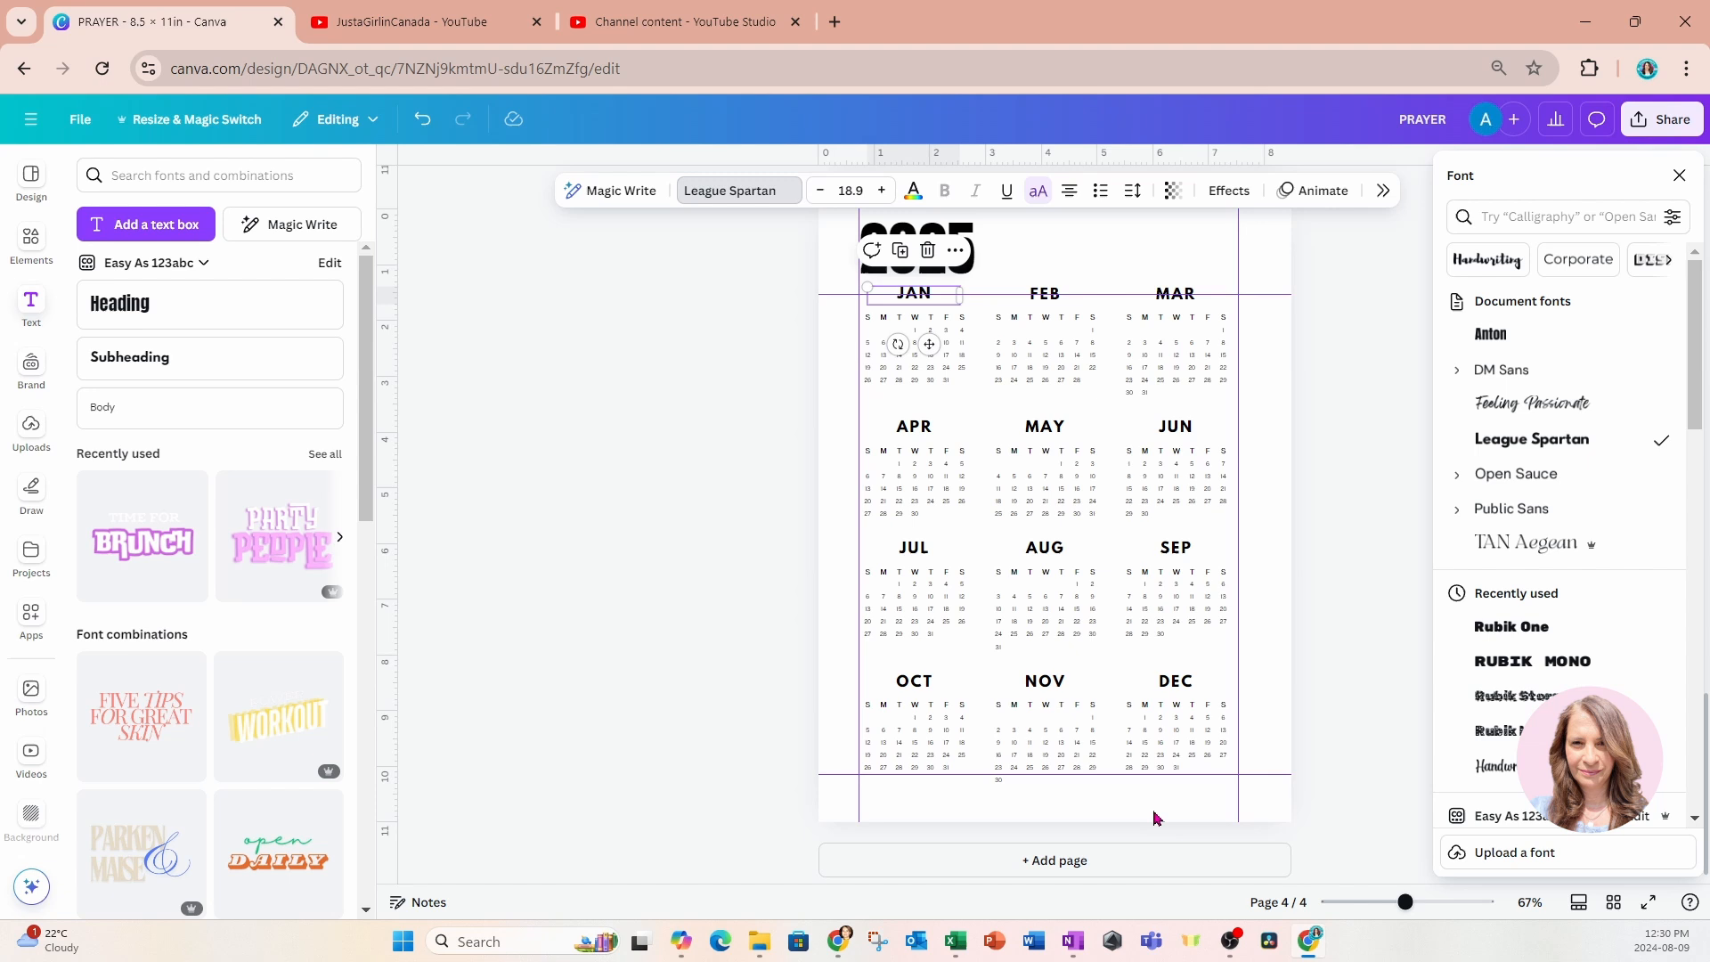
{"action": "left_click", "coordinate": [1143, 859]}
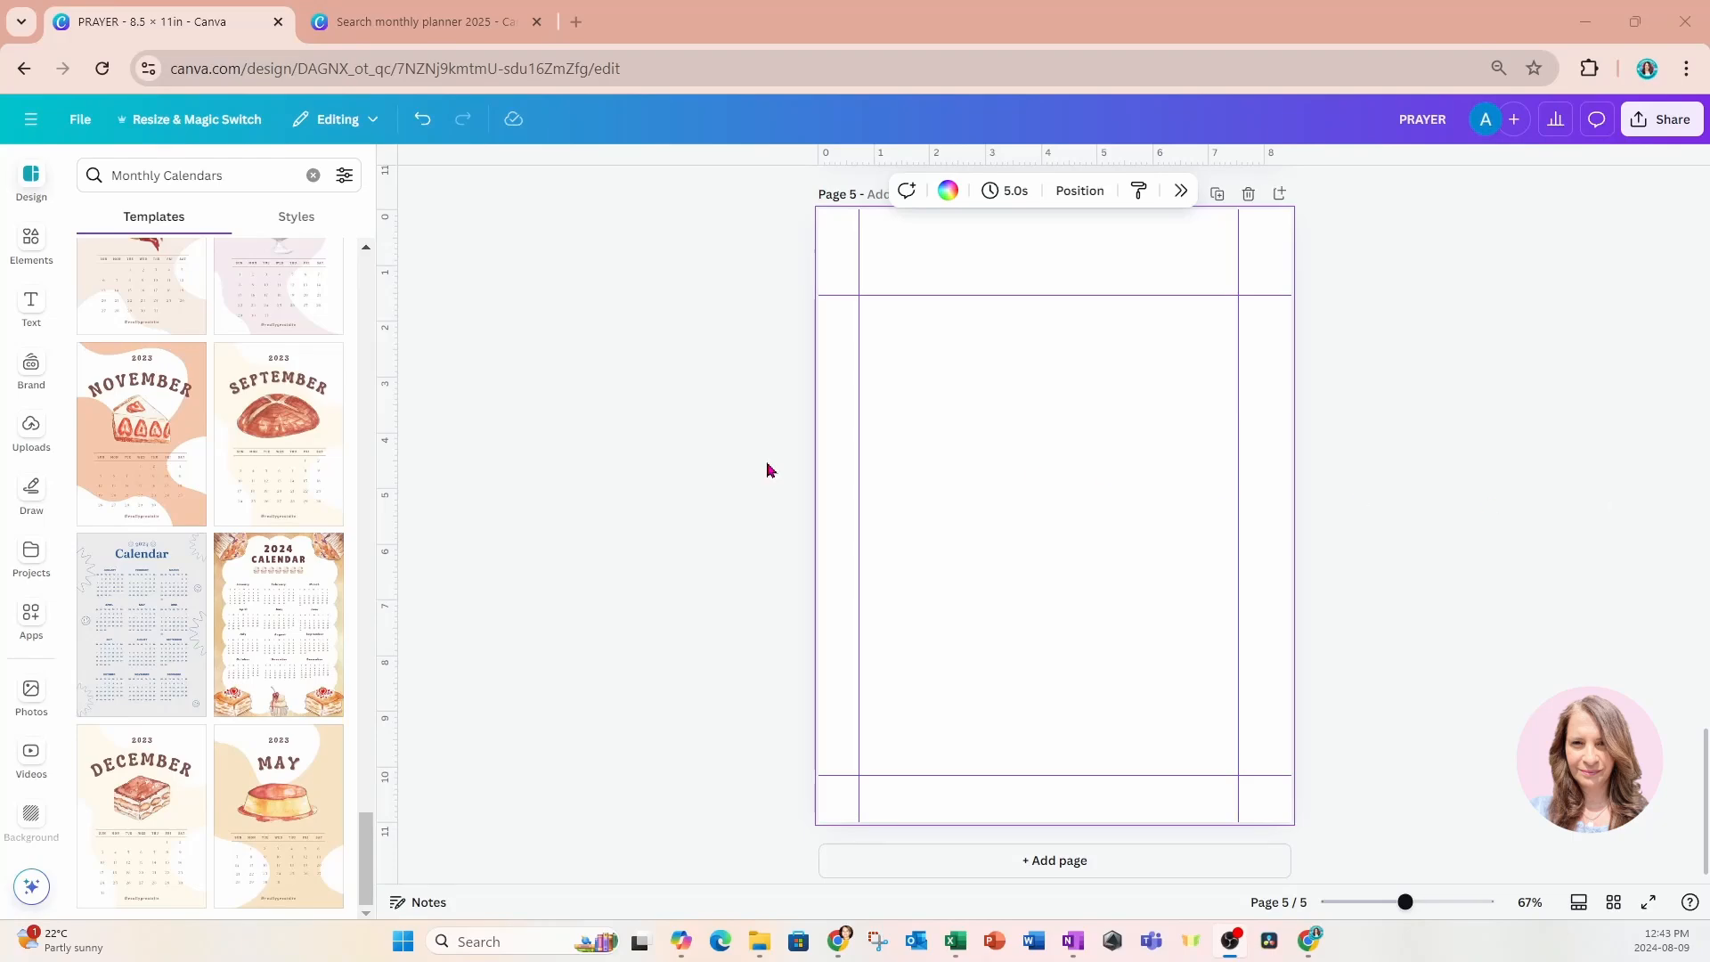
Open the "Black and White Simple Minimalist 2025 Year Planner A4" template from the monthly planner 2025 results as an editable design.
{"action": "left_click", "coordinate": [419, 25]}
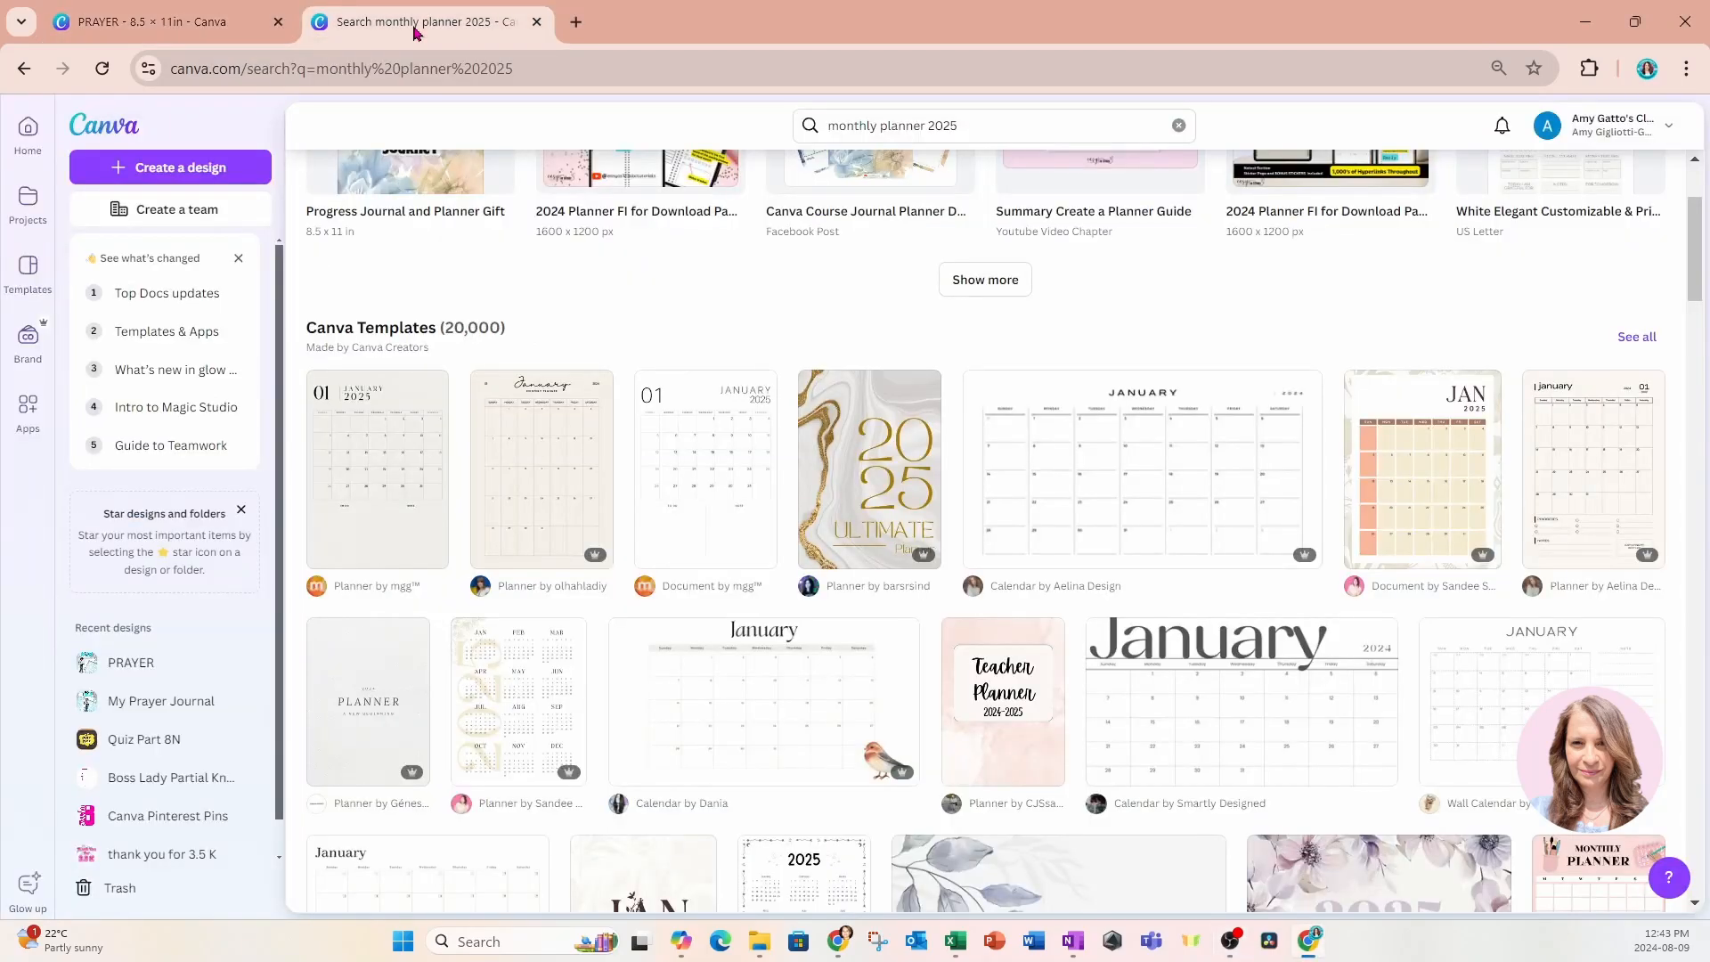
{"action": "scroll", "coordinate": [1015, 526], "scroll_direction": "up", "scroll_amount": 3}
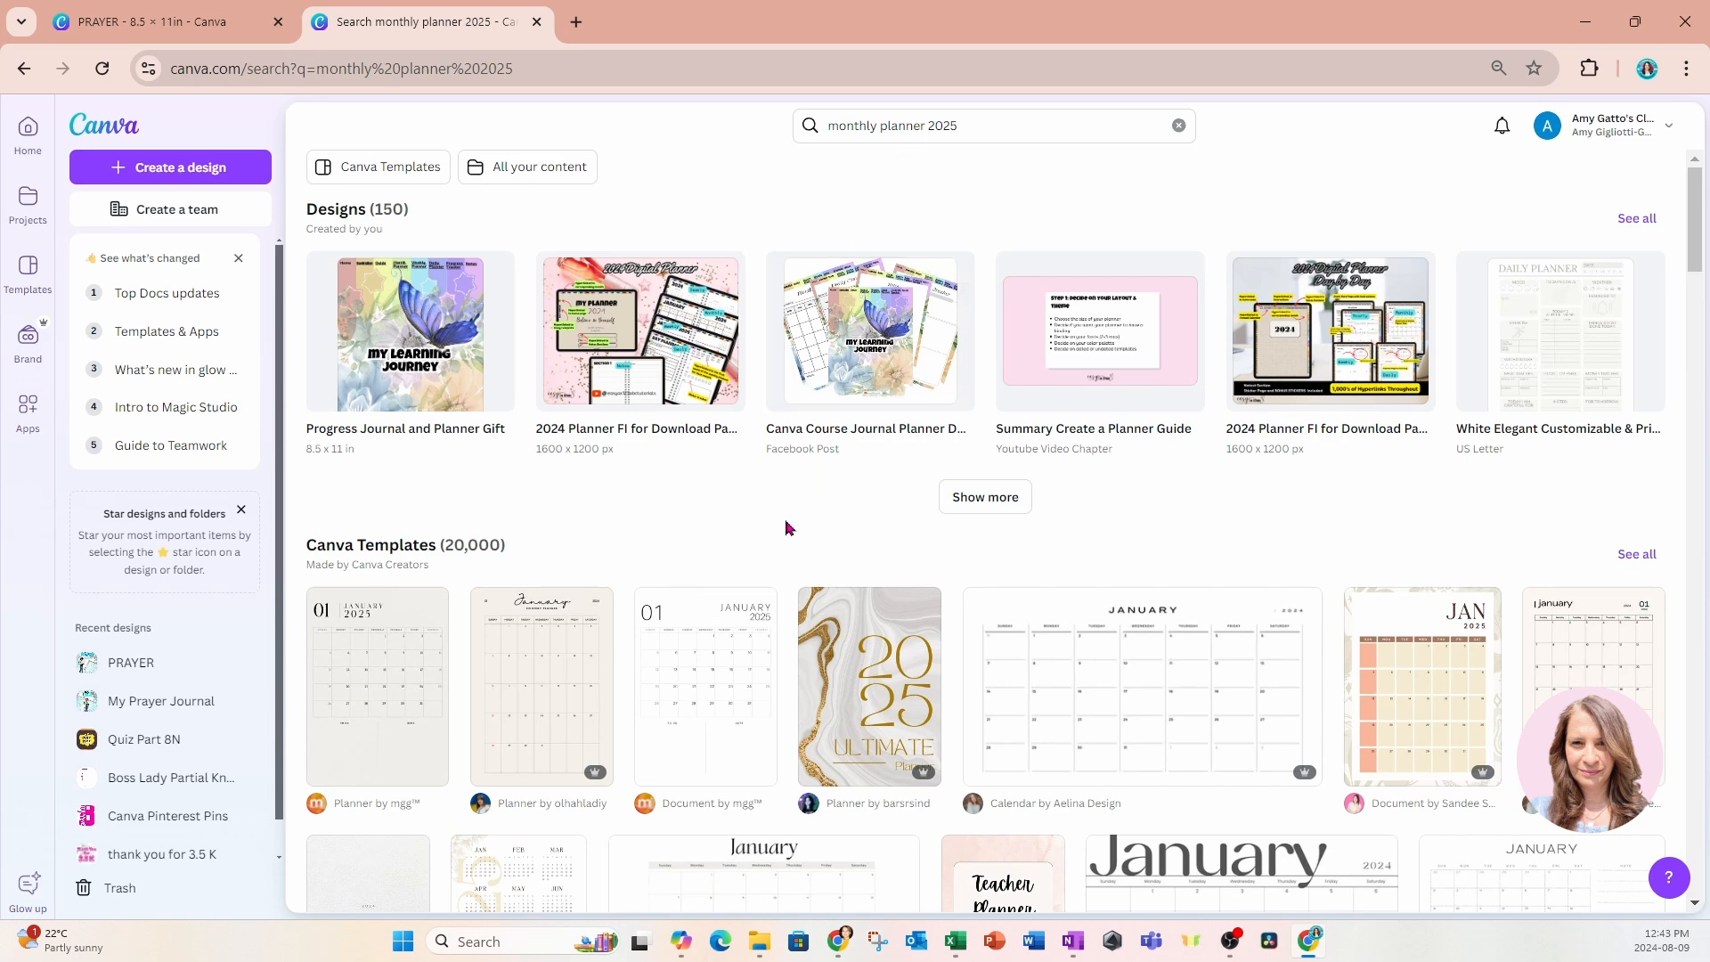
{"action": "left_click", "coordinate": [692, 711]}
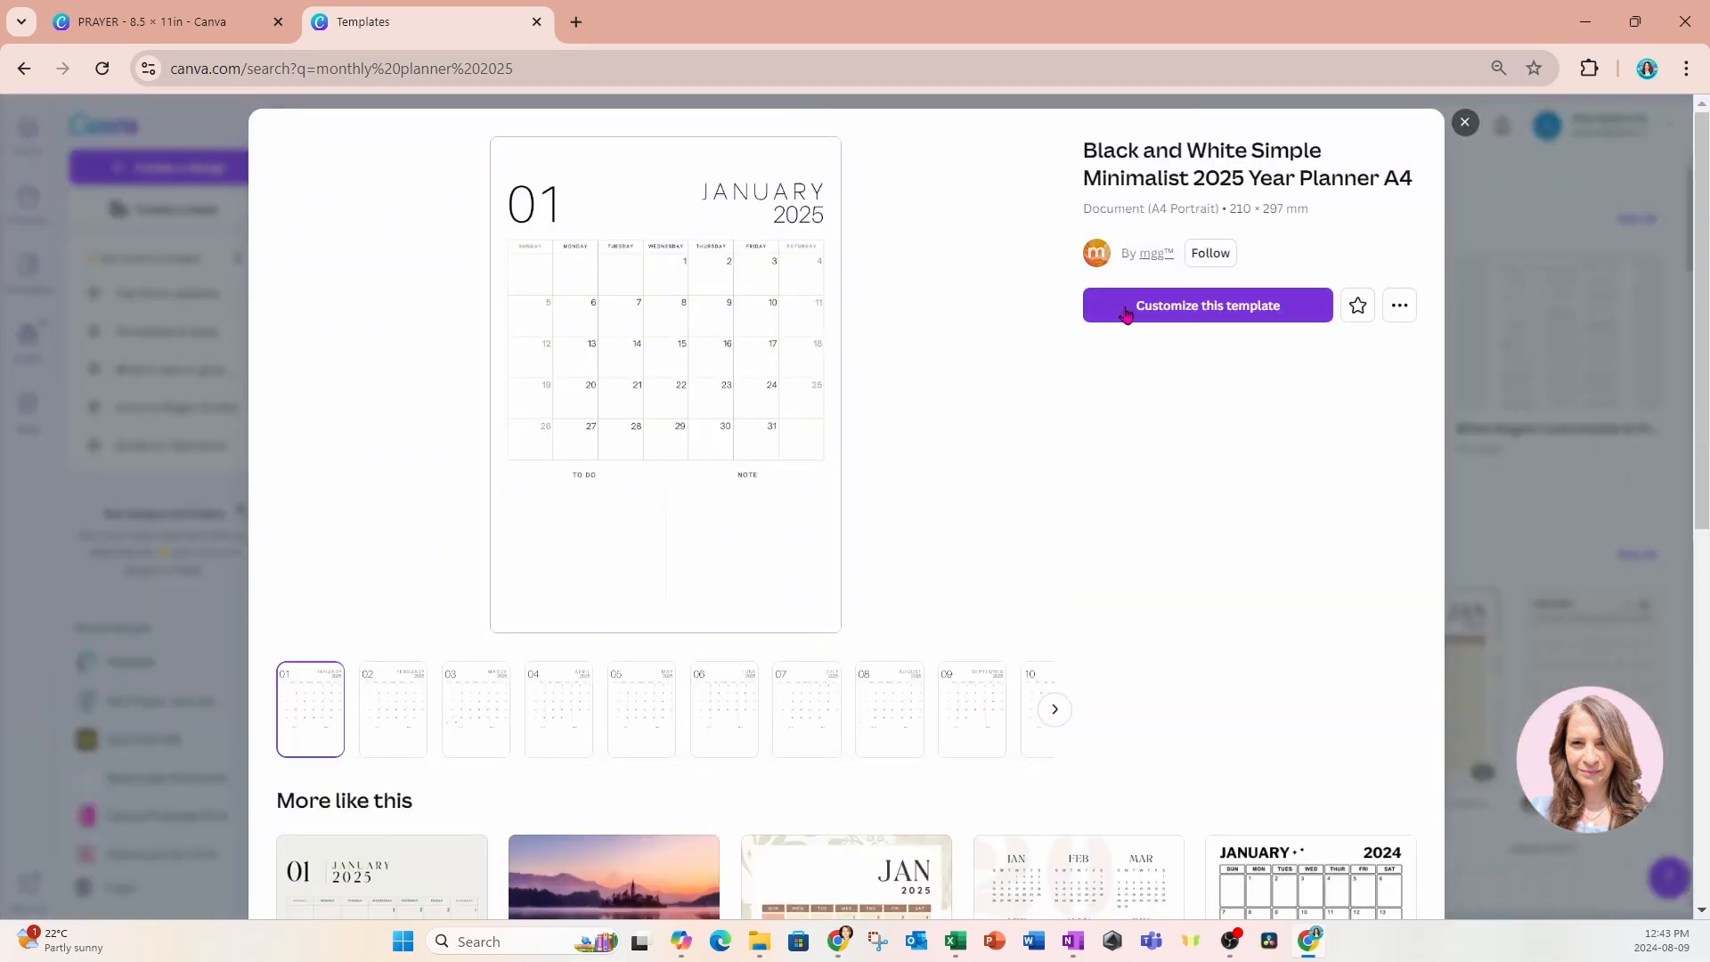
{"action": "left_click", "coordinate": [1126, 307]}
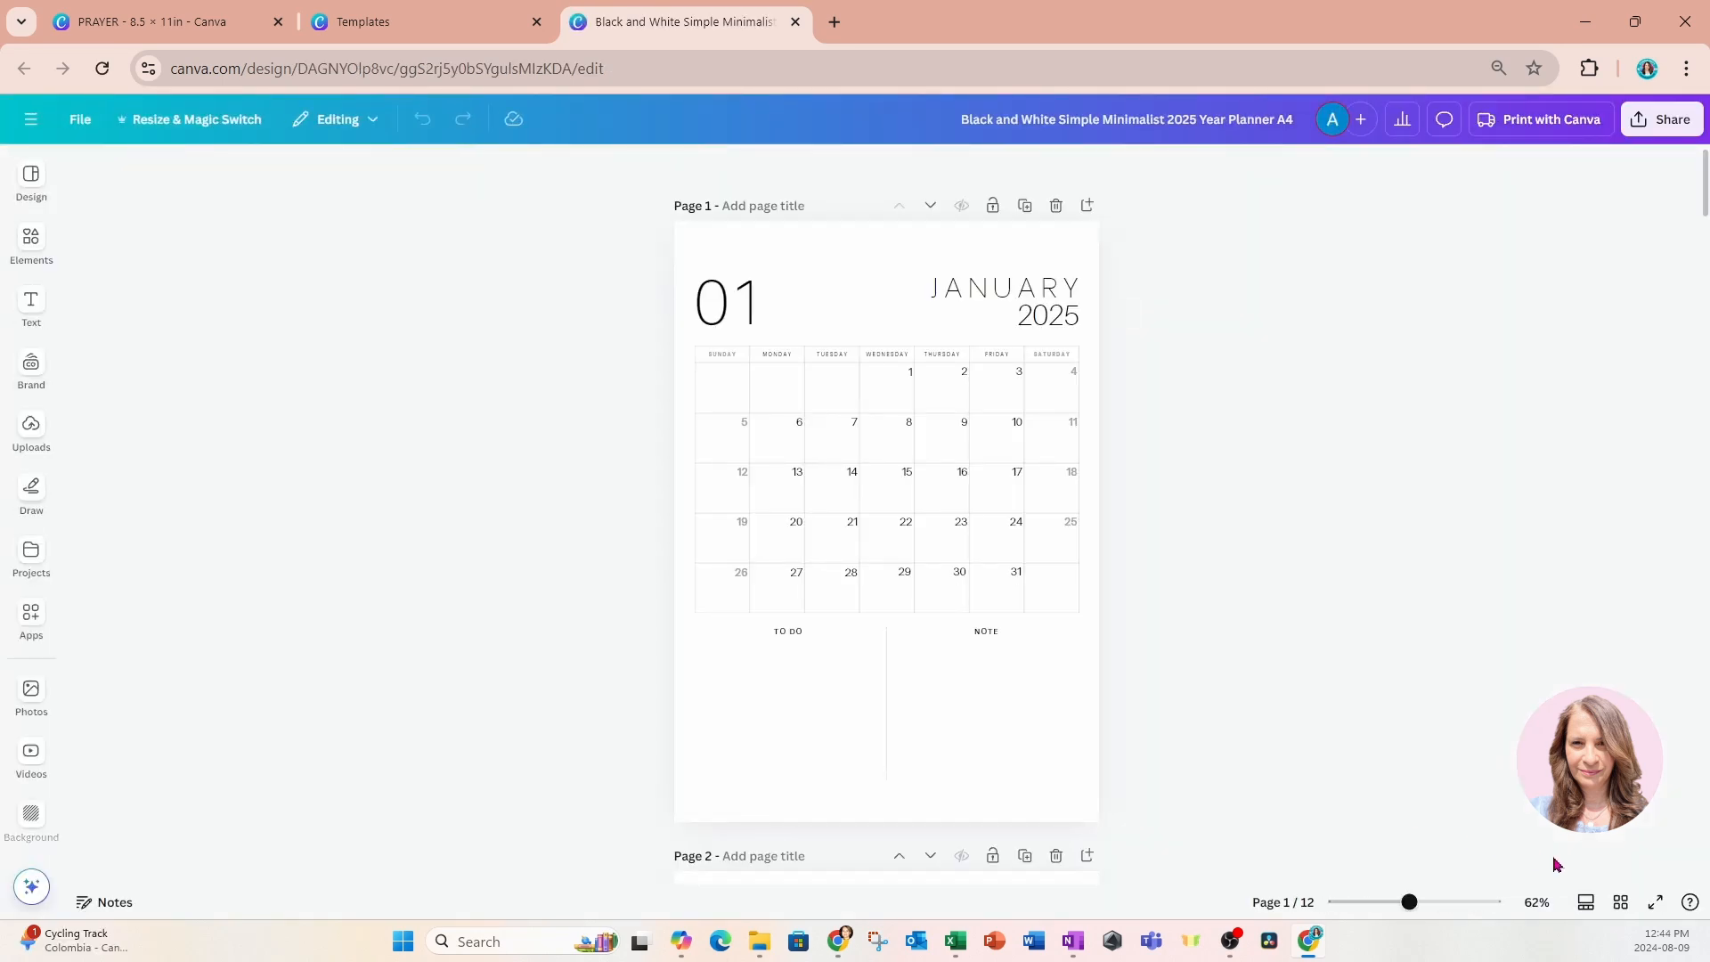
Copy all 12 monthly pages of the planner template and paste them into the PRAYER design after blank page 5.
{"action": "left_click", "coordinate": [1621, 903]}
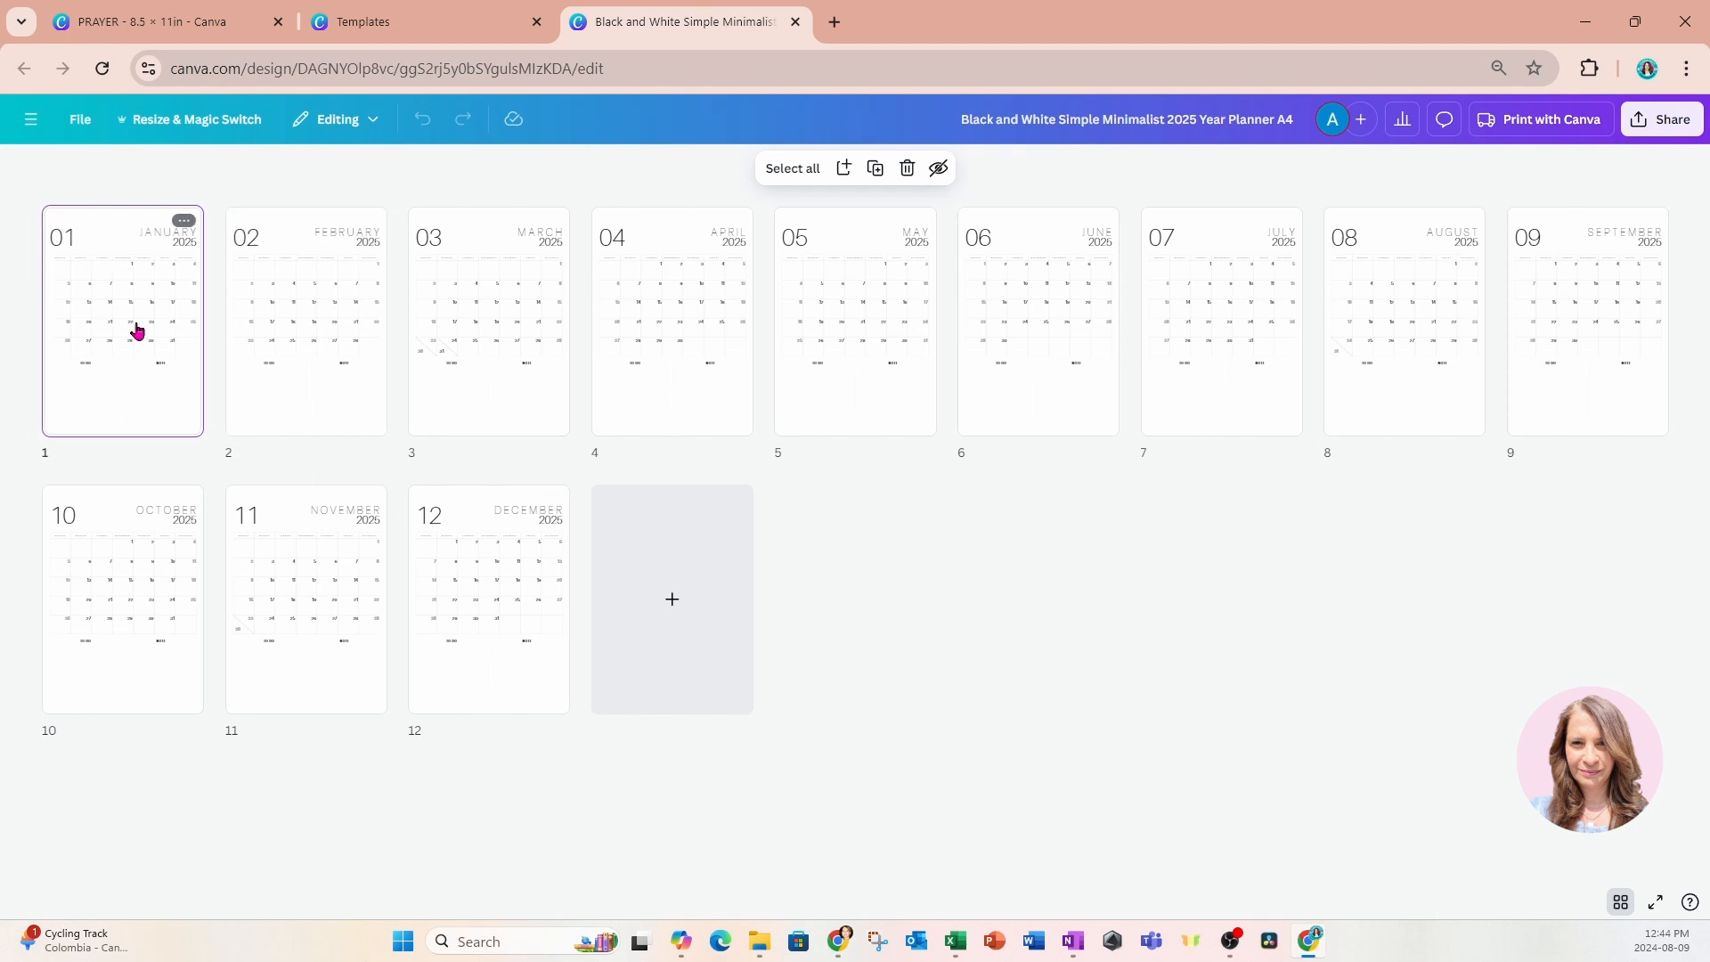
{"action": "left_click", "coordinate": [460, 567], "text": "shift"}
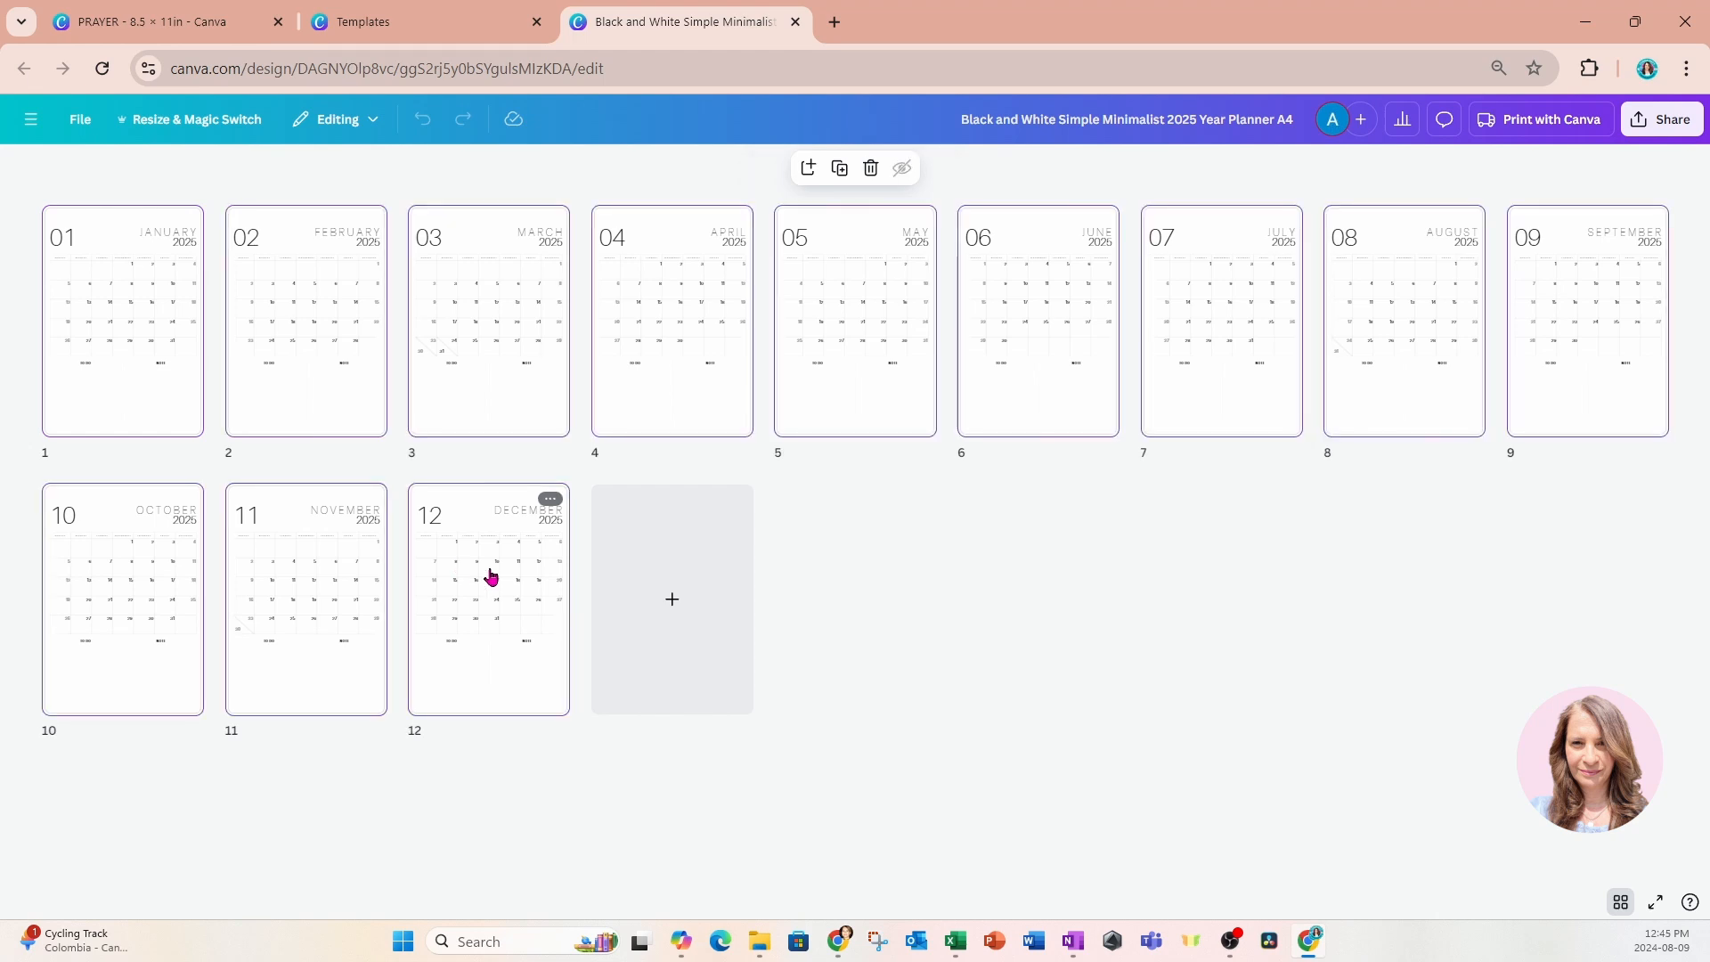
{"action": "left_click", "coordinate": [189, 22]}
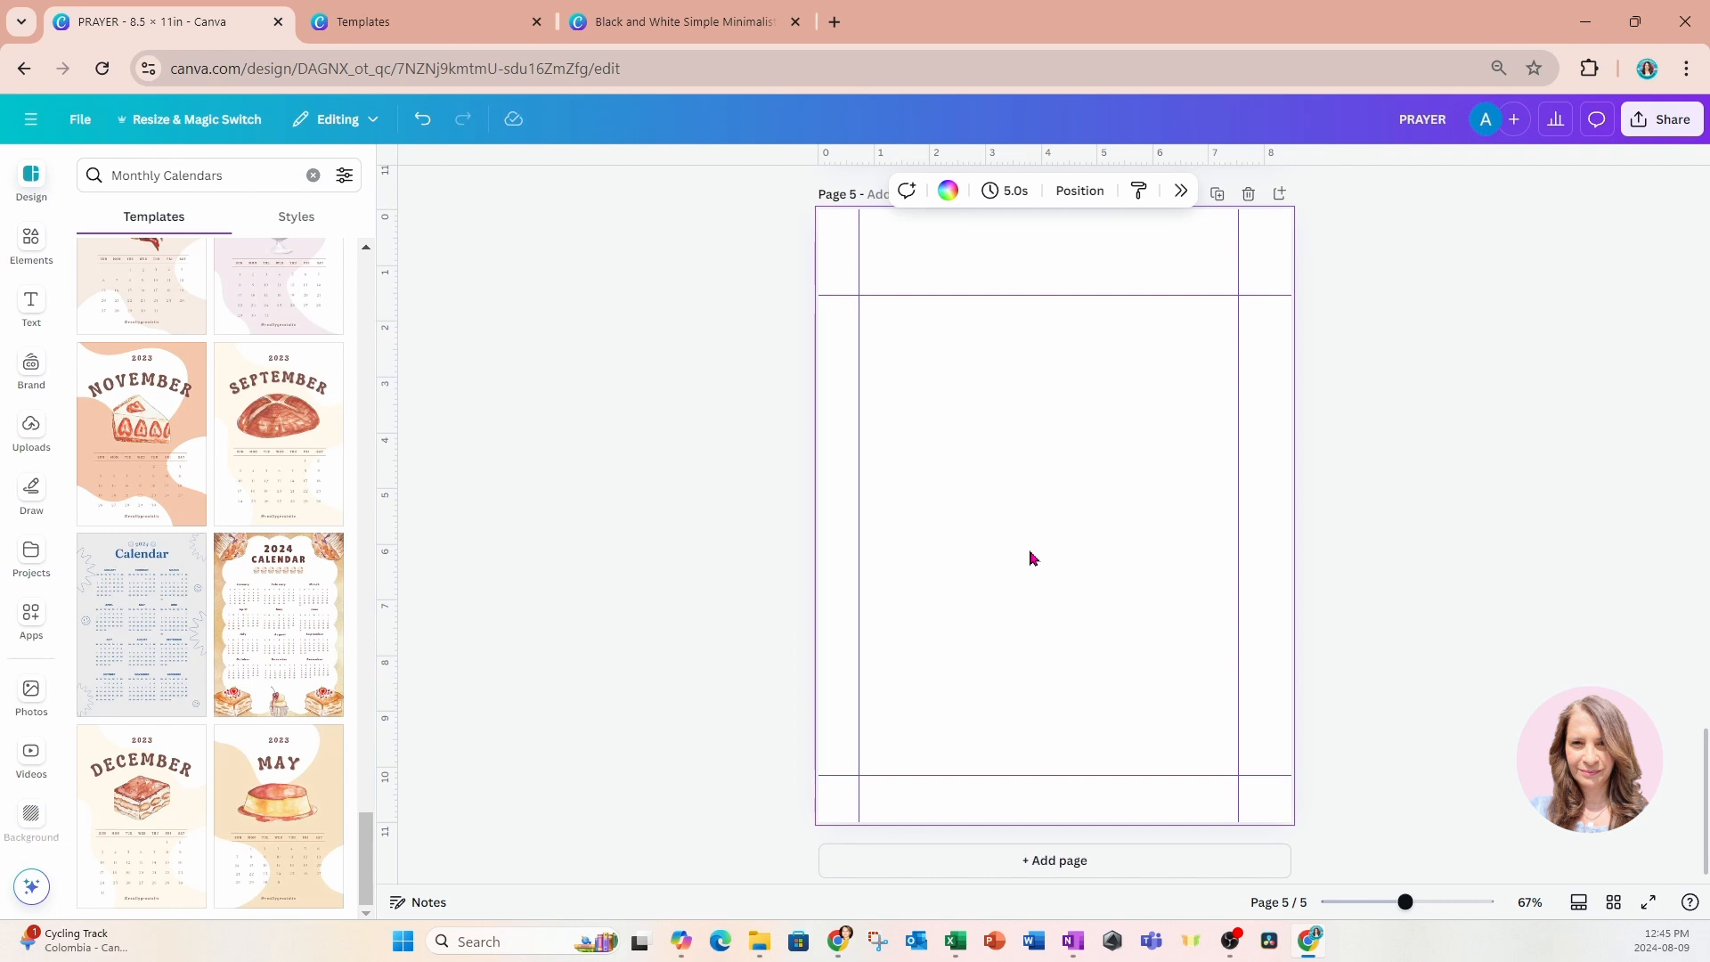
{"action": "key", "text": "ctrl+v"}
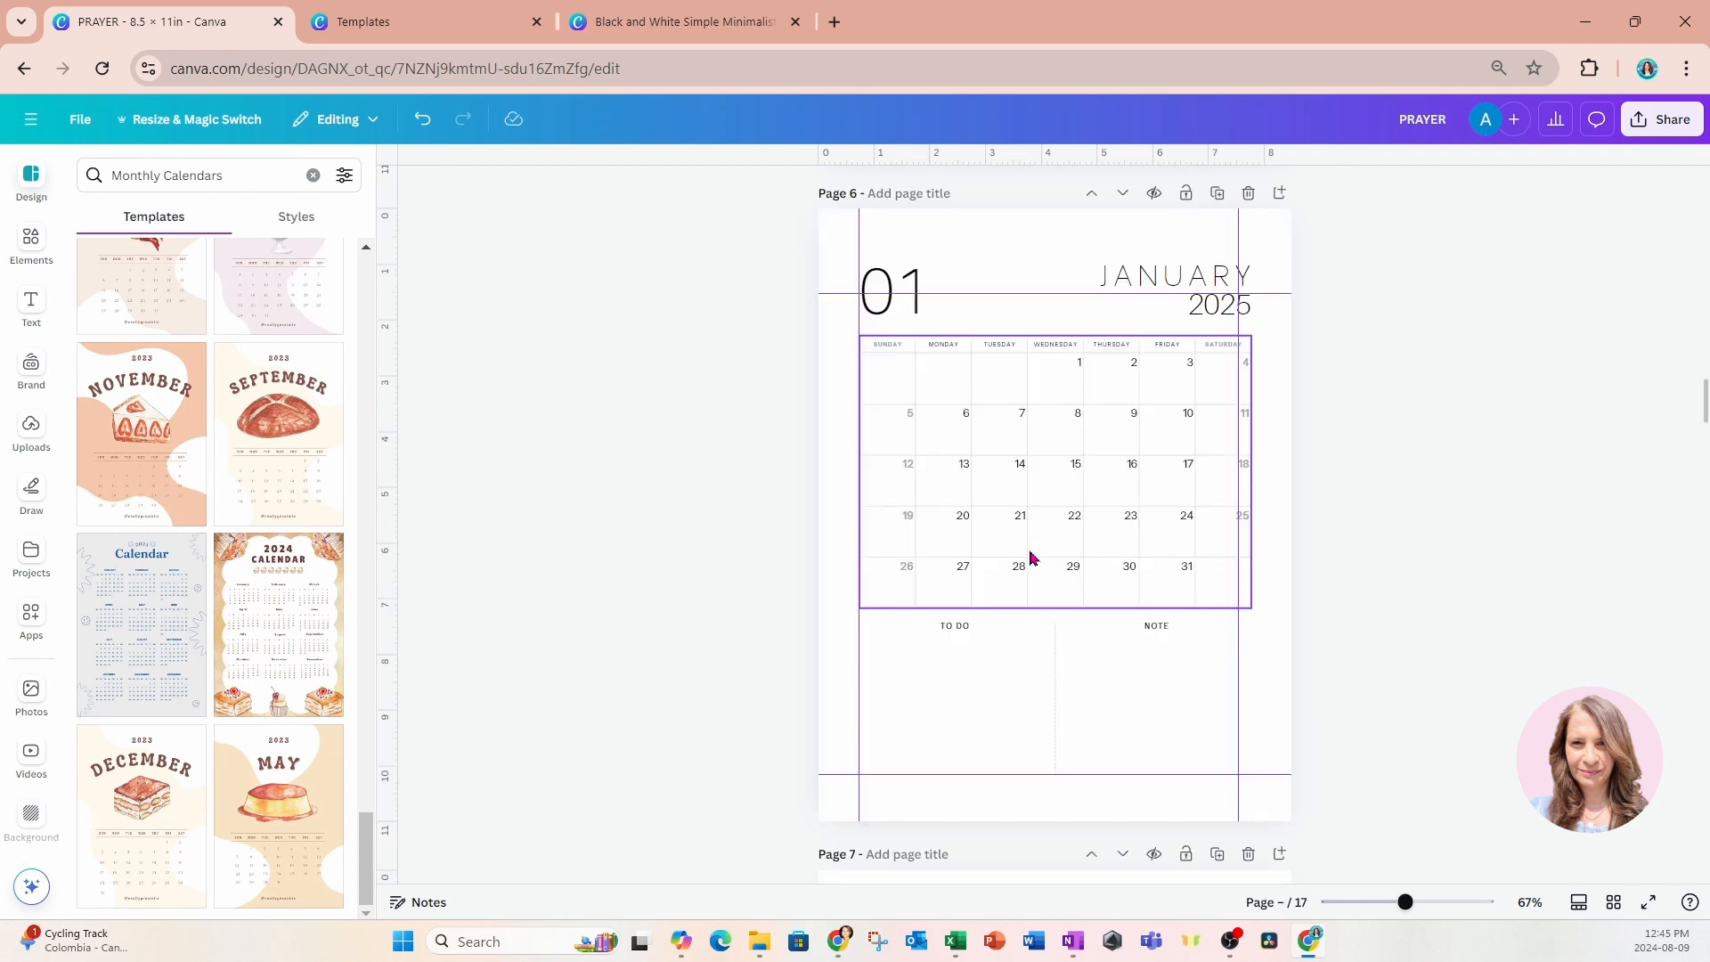
Delete the blank page 5 between the 2026 calendar and the January planner page.
{"action": "scroll", "coordinate": [1172, 684], "scroll_direction": "down", "scroll_amount": 10}
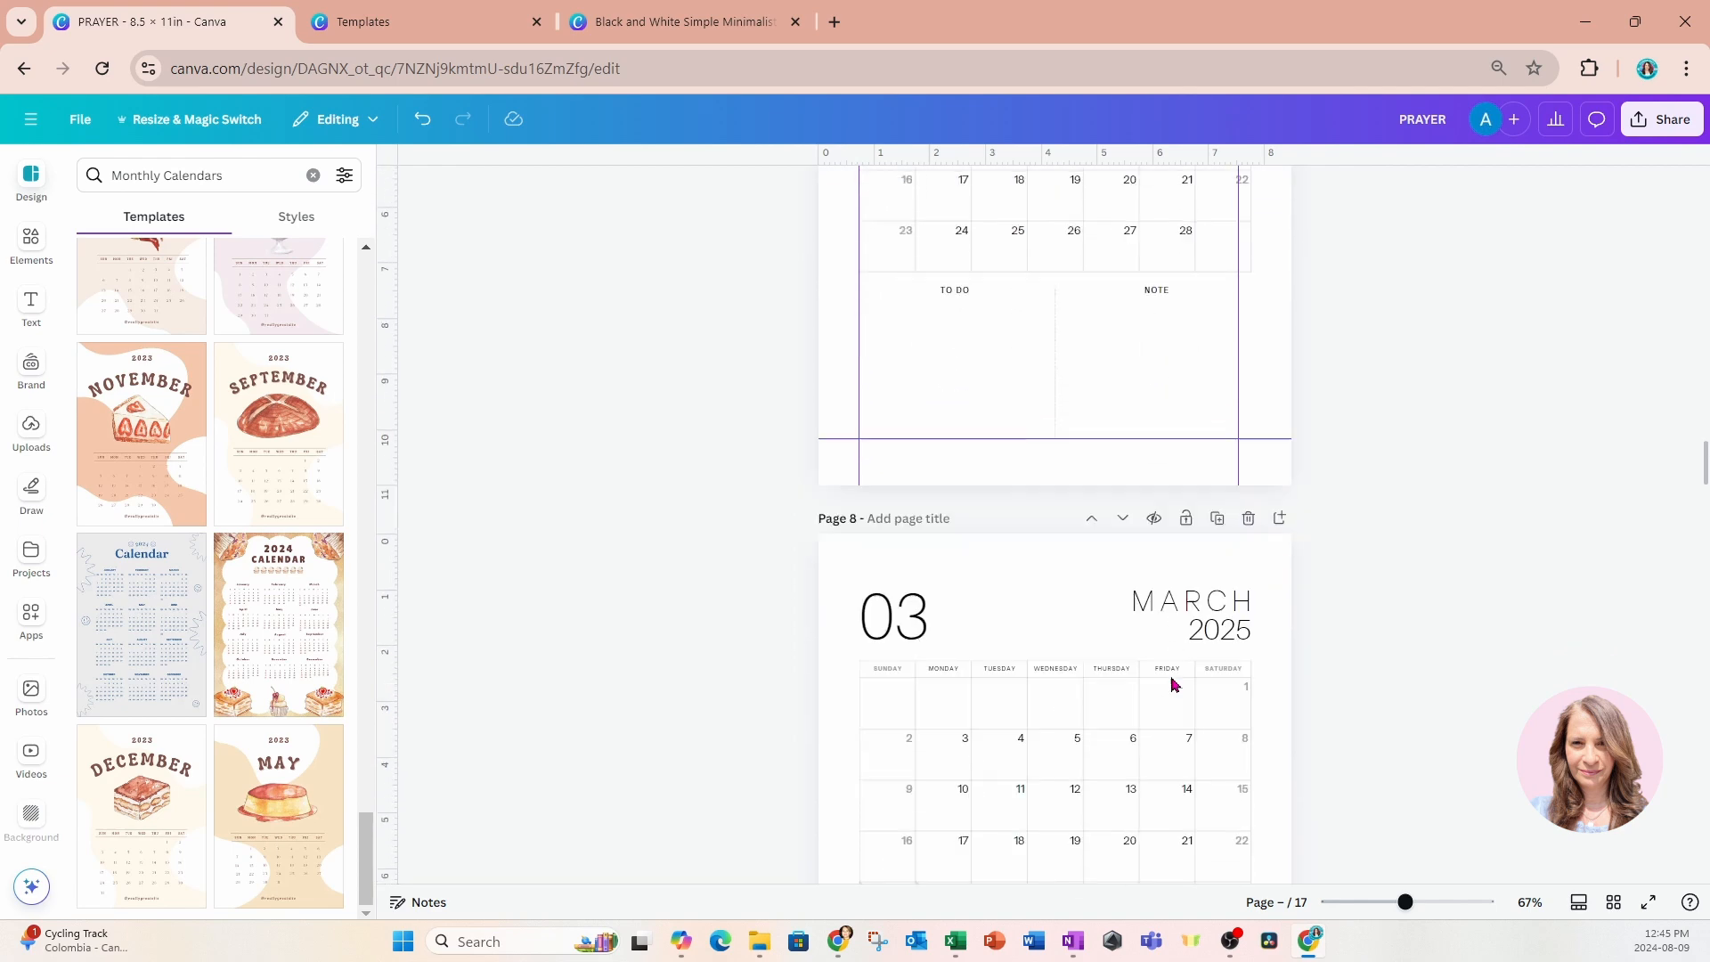
{"action": "scroll", "coordinate": [1172, 684], "scroll_direction": "down", "scroll_amount": 10}
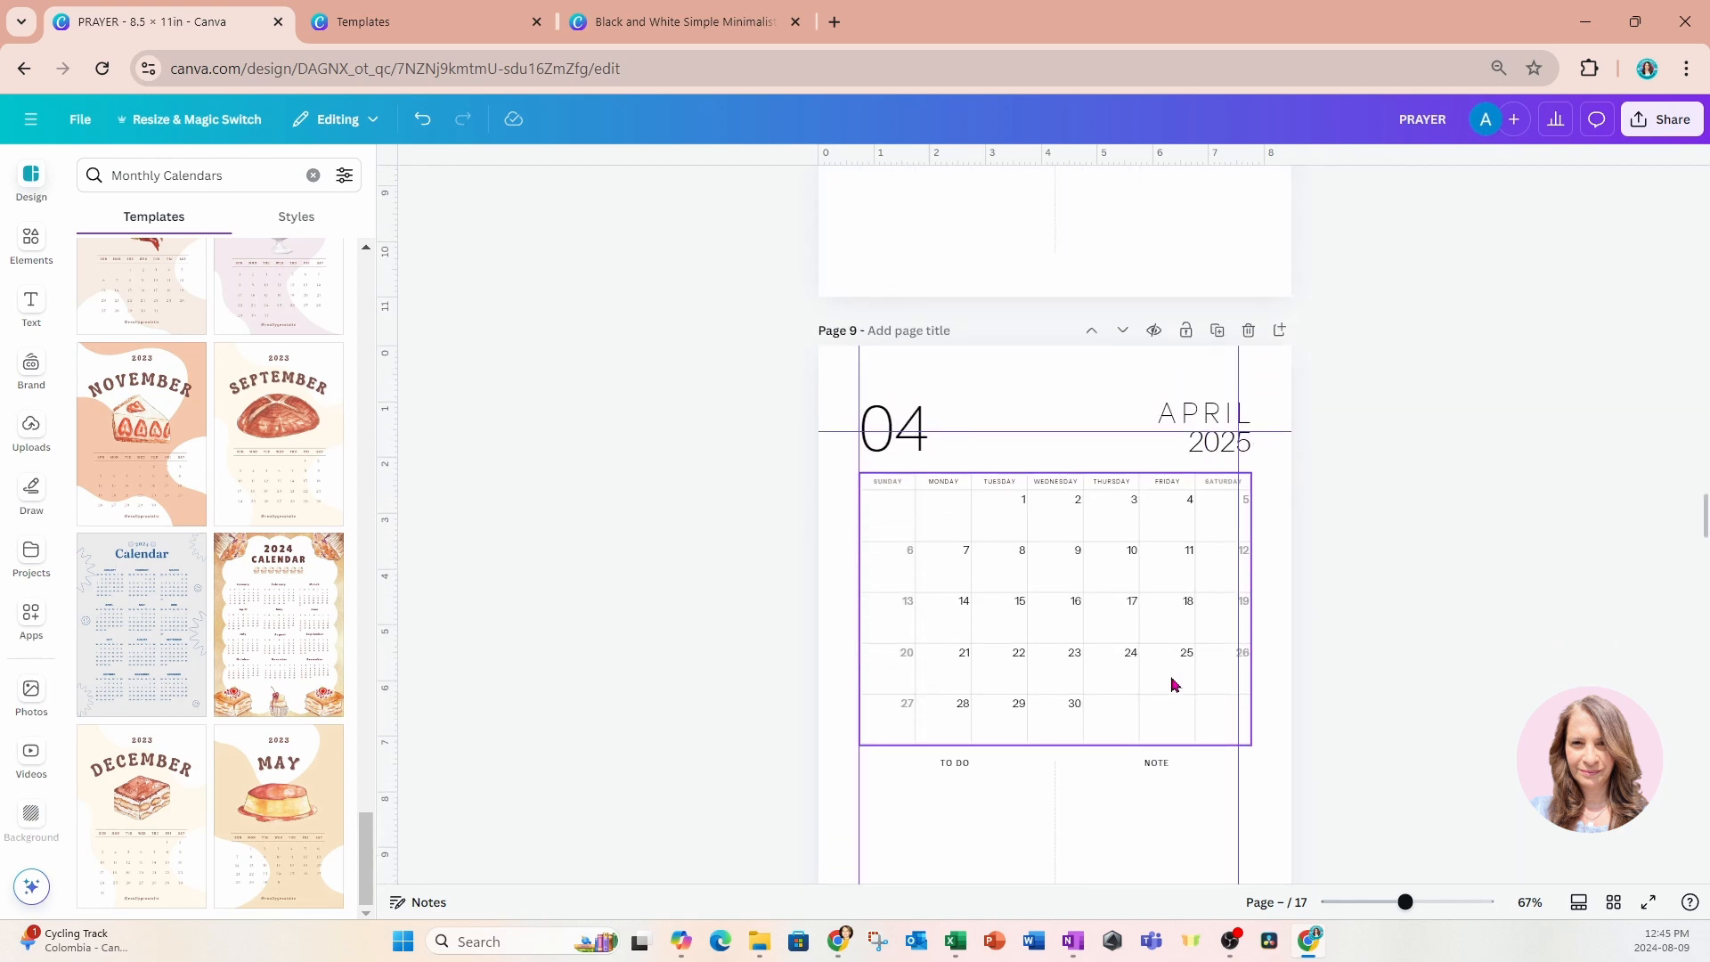
{"action": "scroll", "coordinate": [1172, 684], "scroll_direction": "up", "scroll_amount": 18}
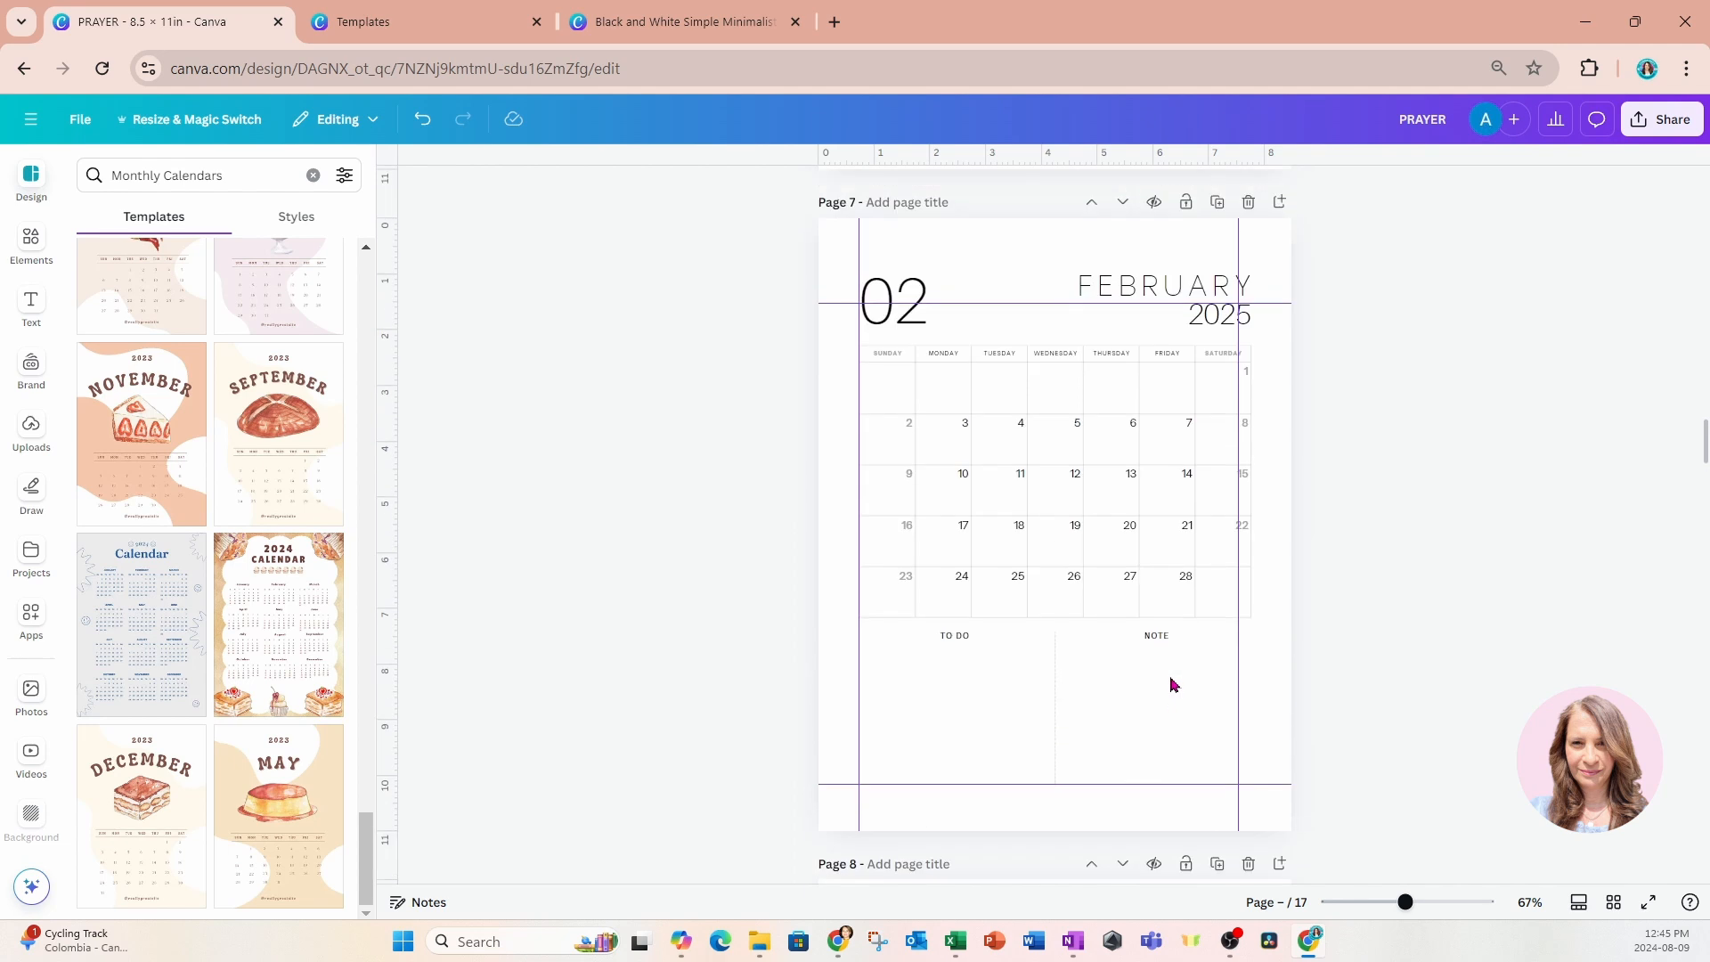
{"action": "scroll", "coordinate": [1142, 546], "scroll_direction": "up", "scroll_amount": 5}
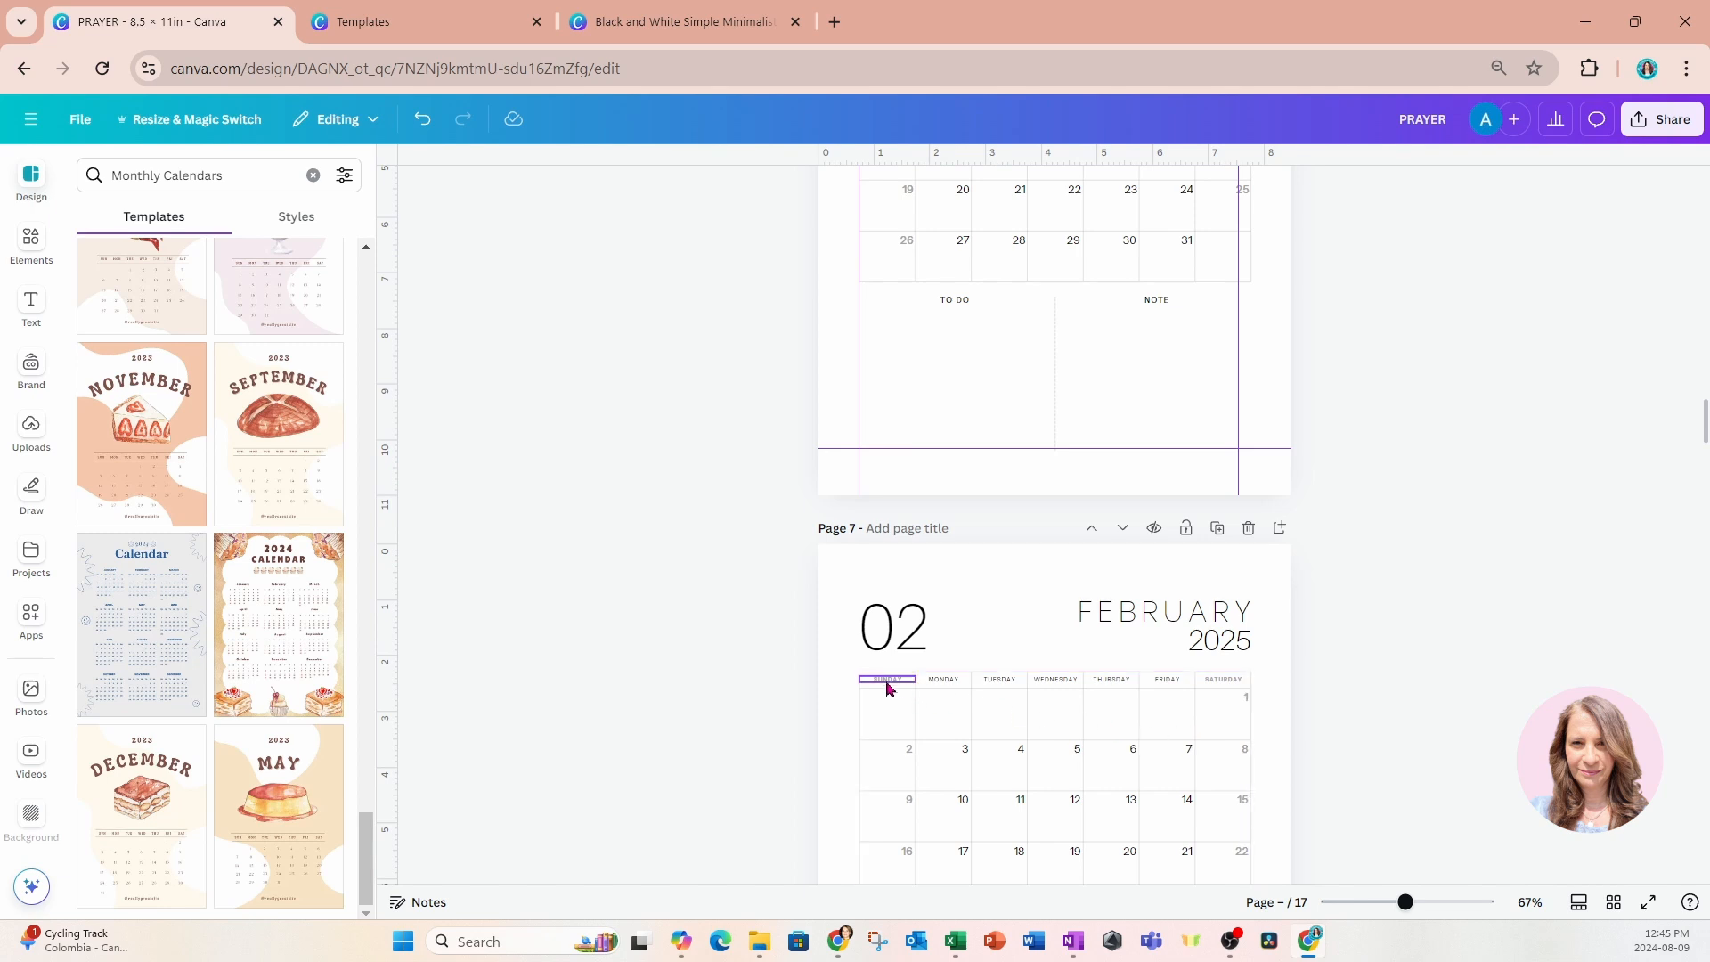
{"action": "scroll", "coordinate": [887, 688], "scroll_direction": "up", "scroll_amount": 20}
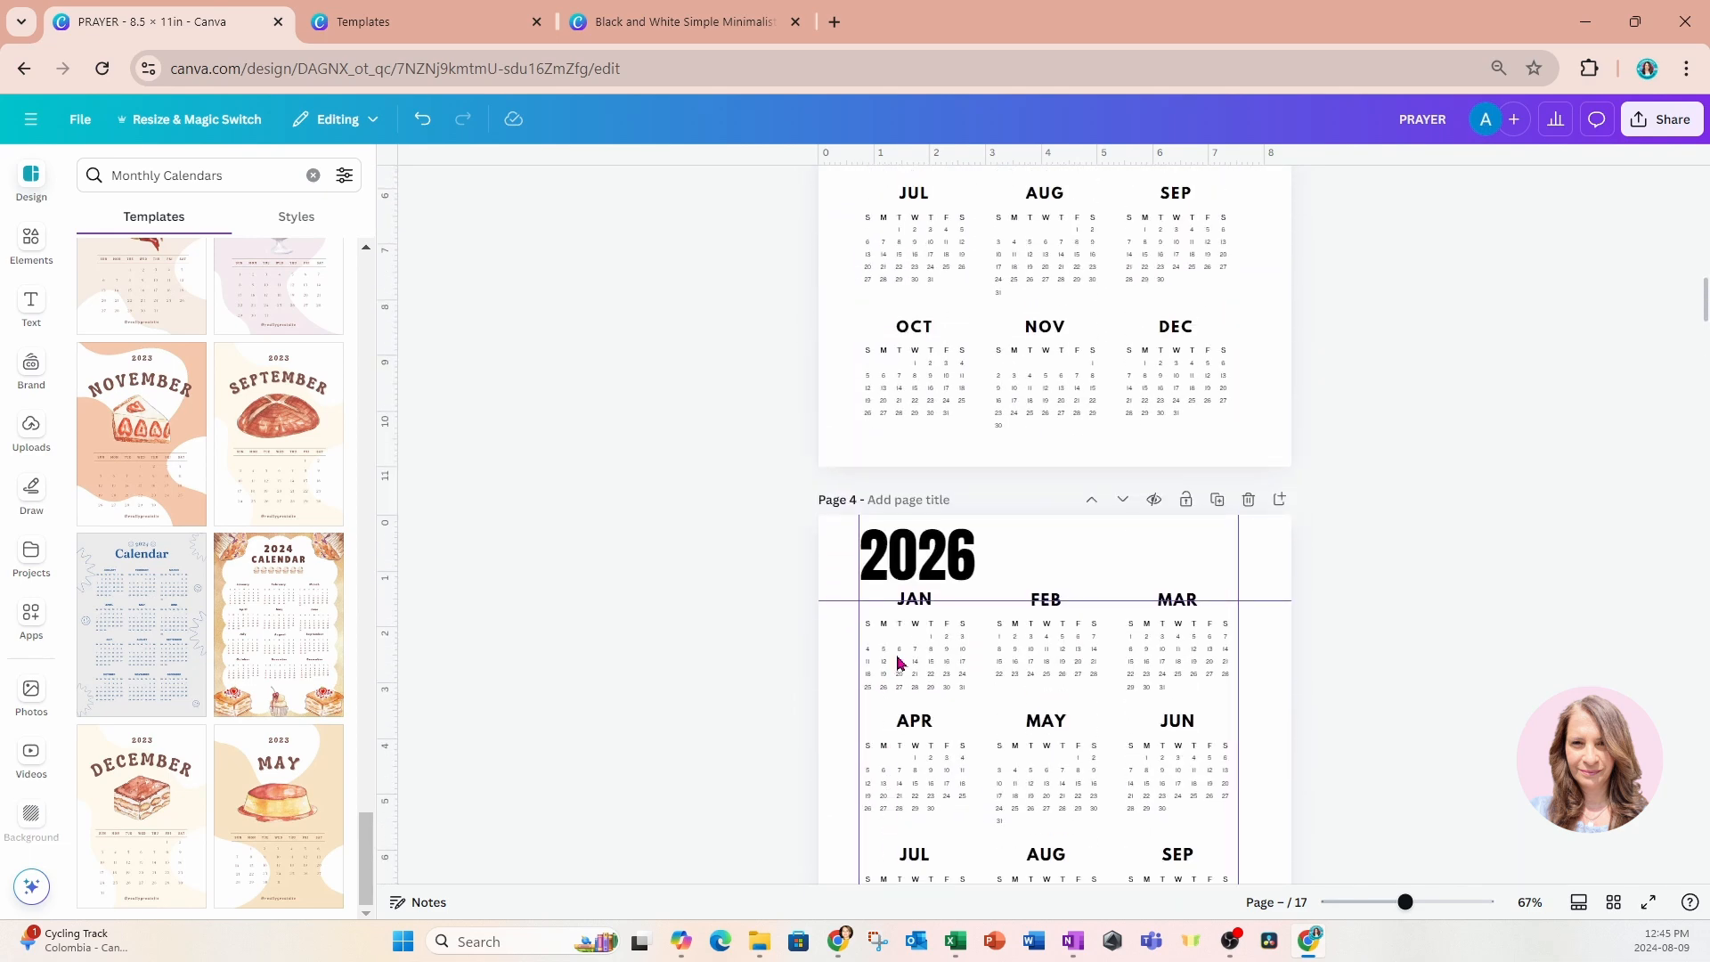
{"action": "scroll", "coordinate": [900, 708], "scroll_direction": "down", "scroll_amount": 3}
{"action": "scroll", "coordinate": [902, 706], "scroll_direction": "down", "scroll_amount": 9}
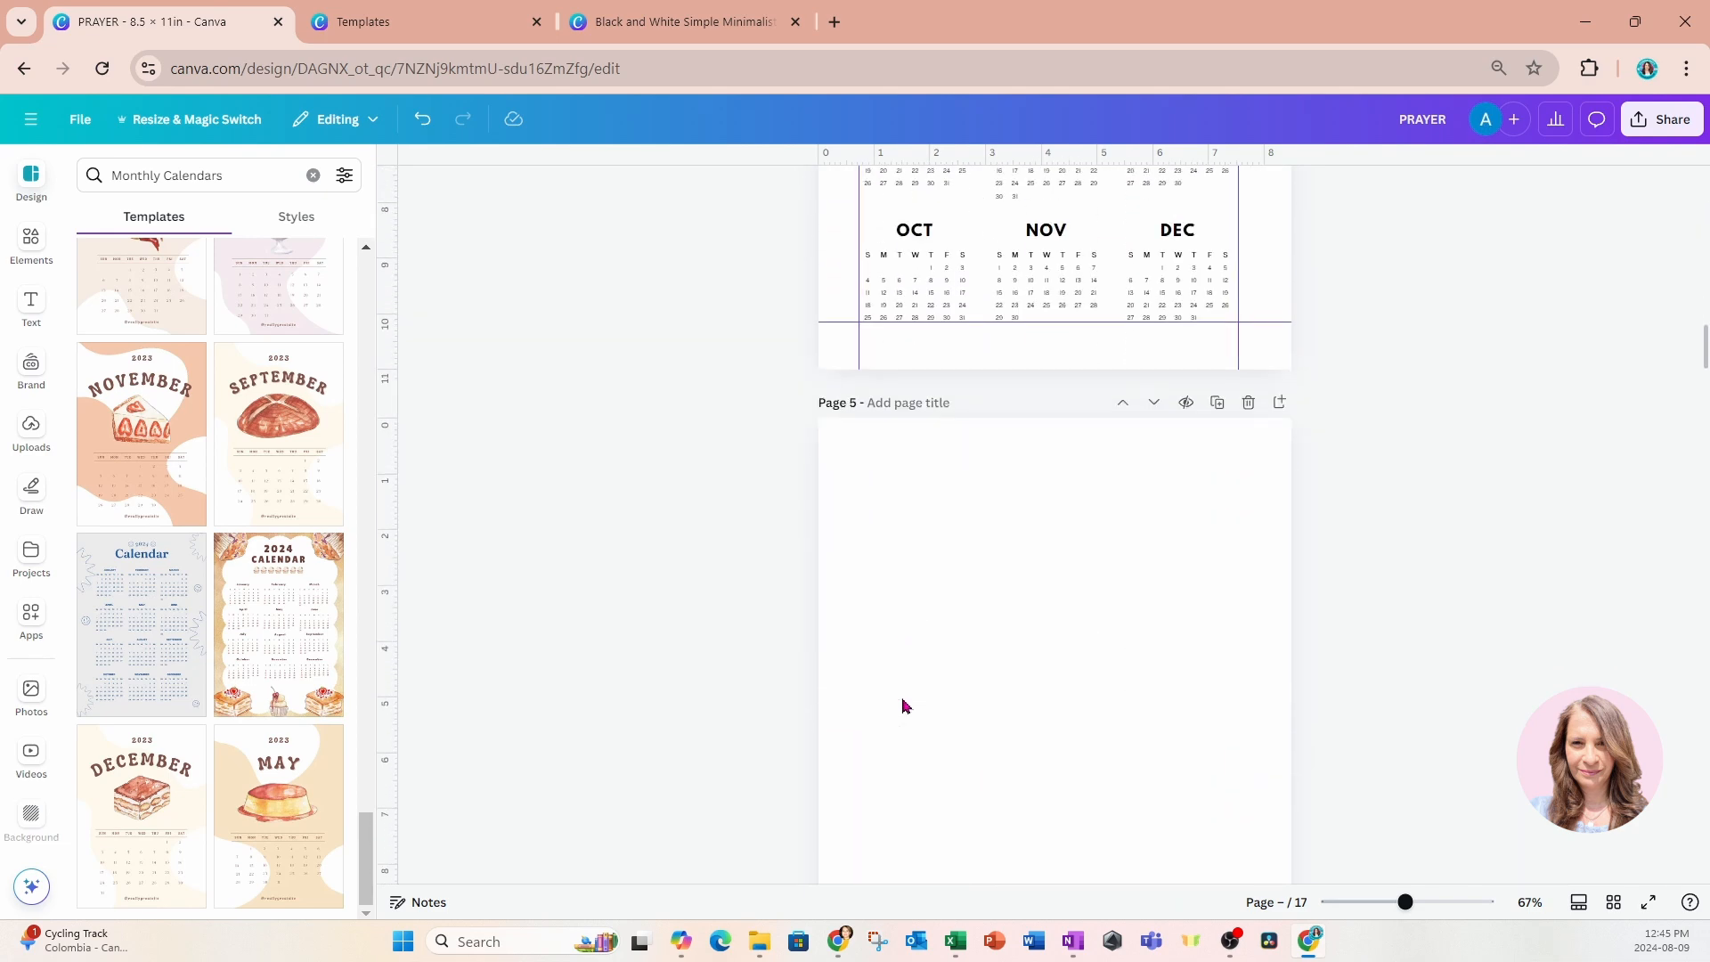
{"action": "scroll", "coordinate": [946, 656], "scroll_direction": "up", "scroll_amount": 3}
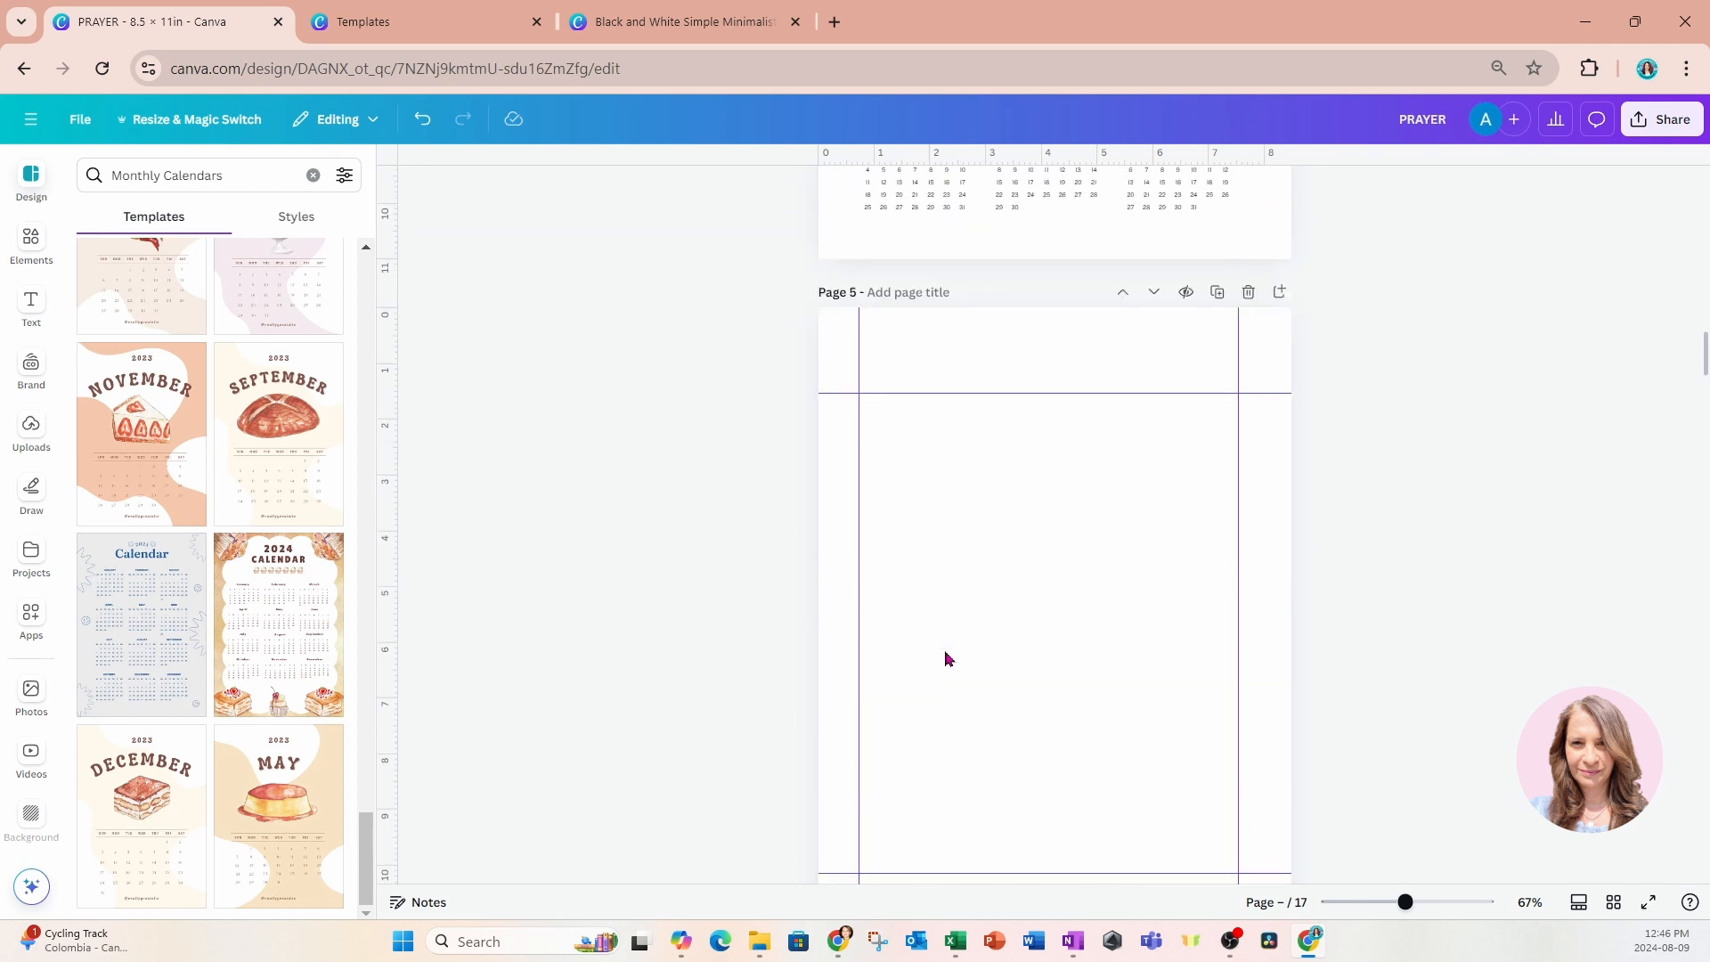
{"action": "left_click", "coordinate": [1249, 303]}
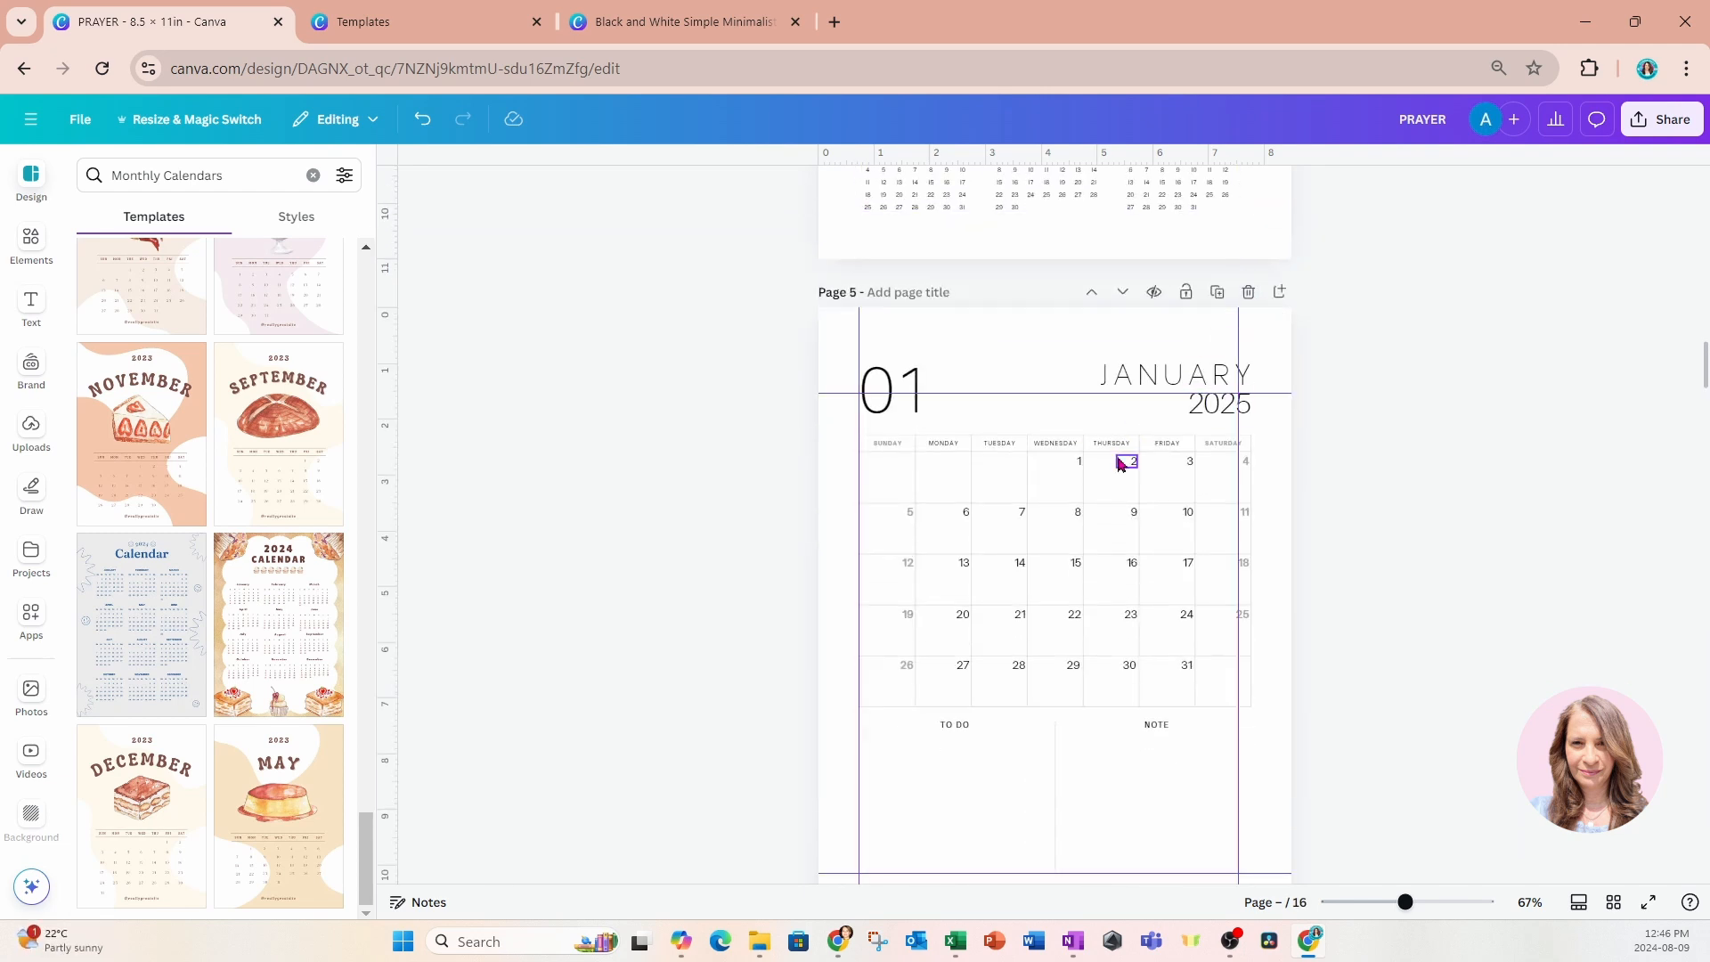
Delete the "01", "2025" and "JANUARY" headings above the January calendar on page 5.
{"action": "left_click", "coordinate": [899, 383]}
{"action": "key", "text": "Delete"}
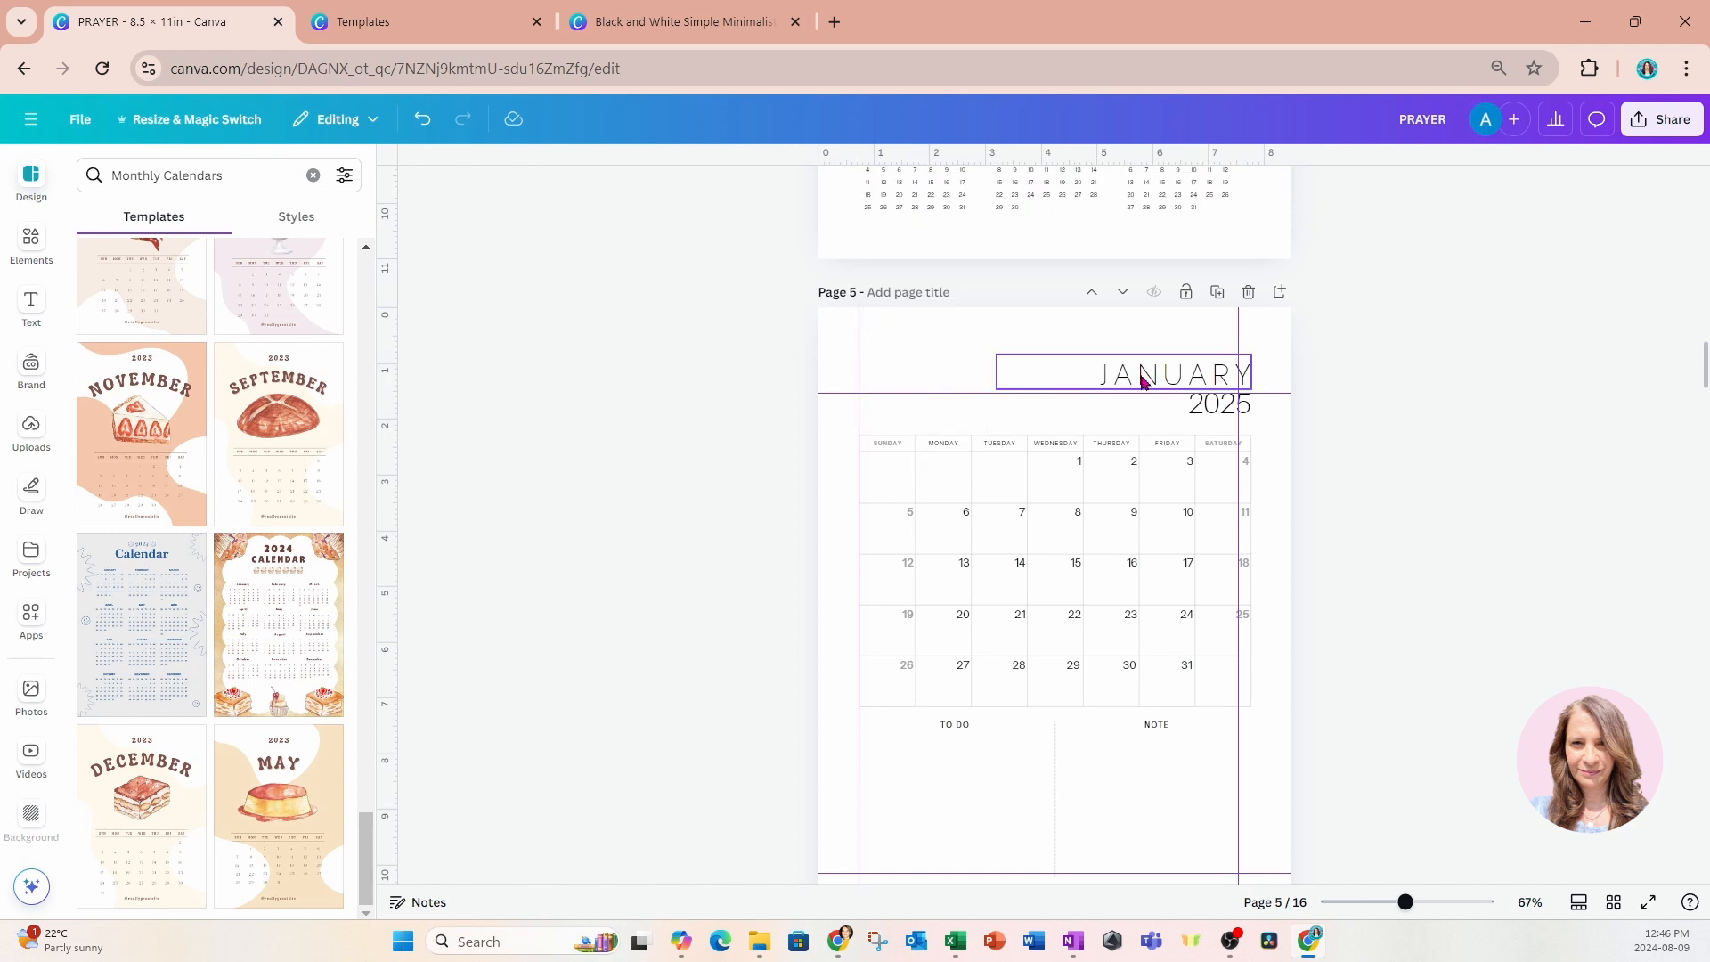
{"action": "left_click", "coordinate": [1202, 410]}
{"action": "key", "text": "Delete"}
{"action": "left_click", "coordinate": [1172, 383]}
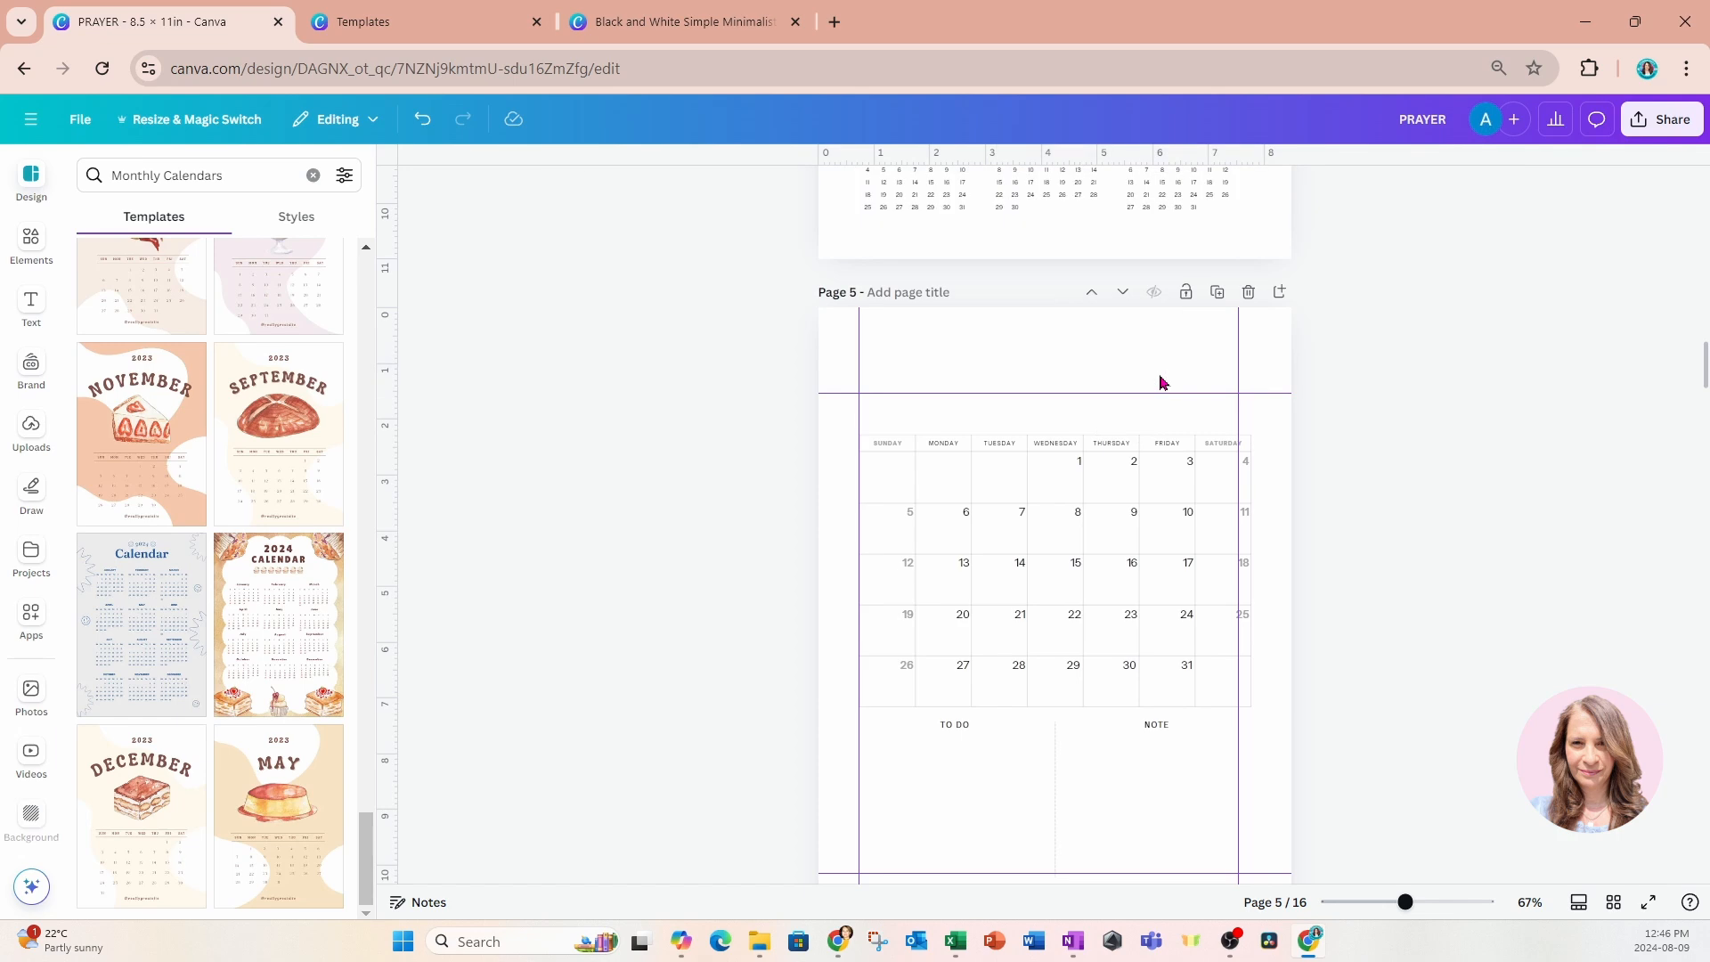
Copy the "2026" heading from page 4 to the top of page 5 and change its text to "January".
{"action": "scroll", "coordinate": [1158, 374], "scroll_direction": "up", "scroll_amount": 8}
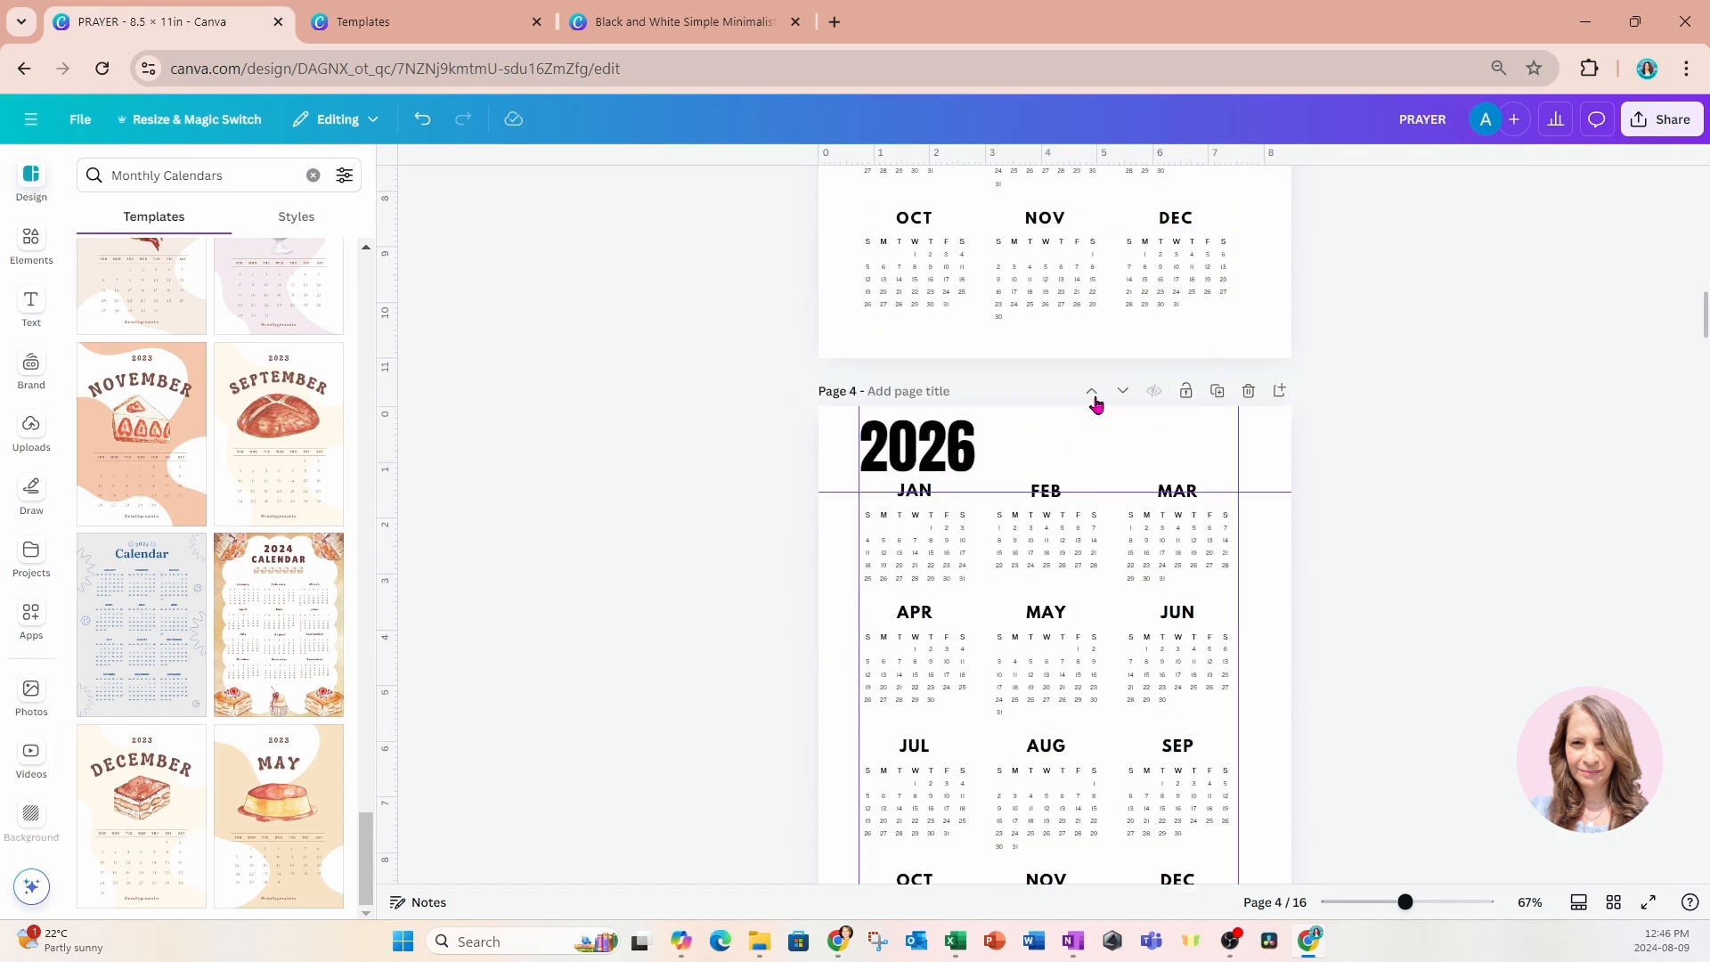
{"action": "left_click", "coordinate": [955, 440]}
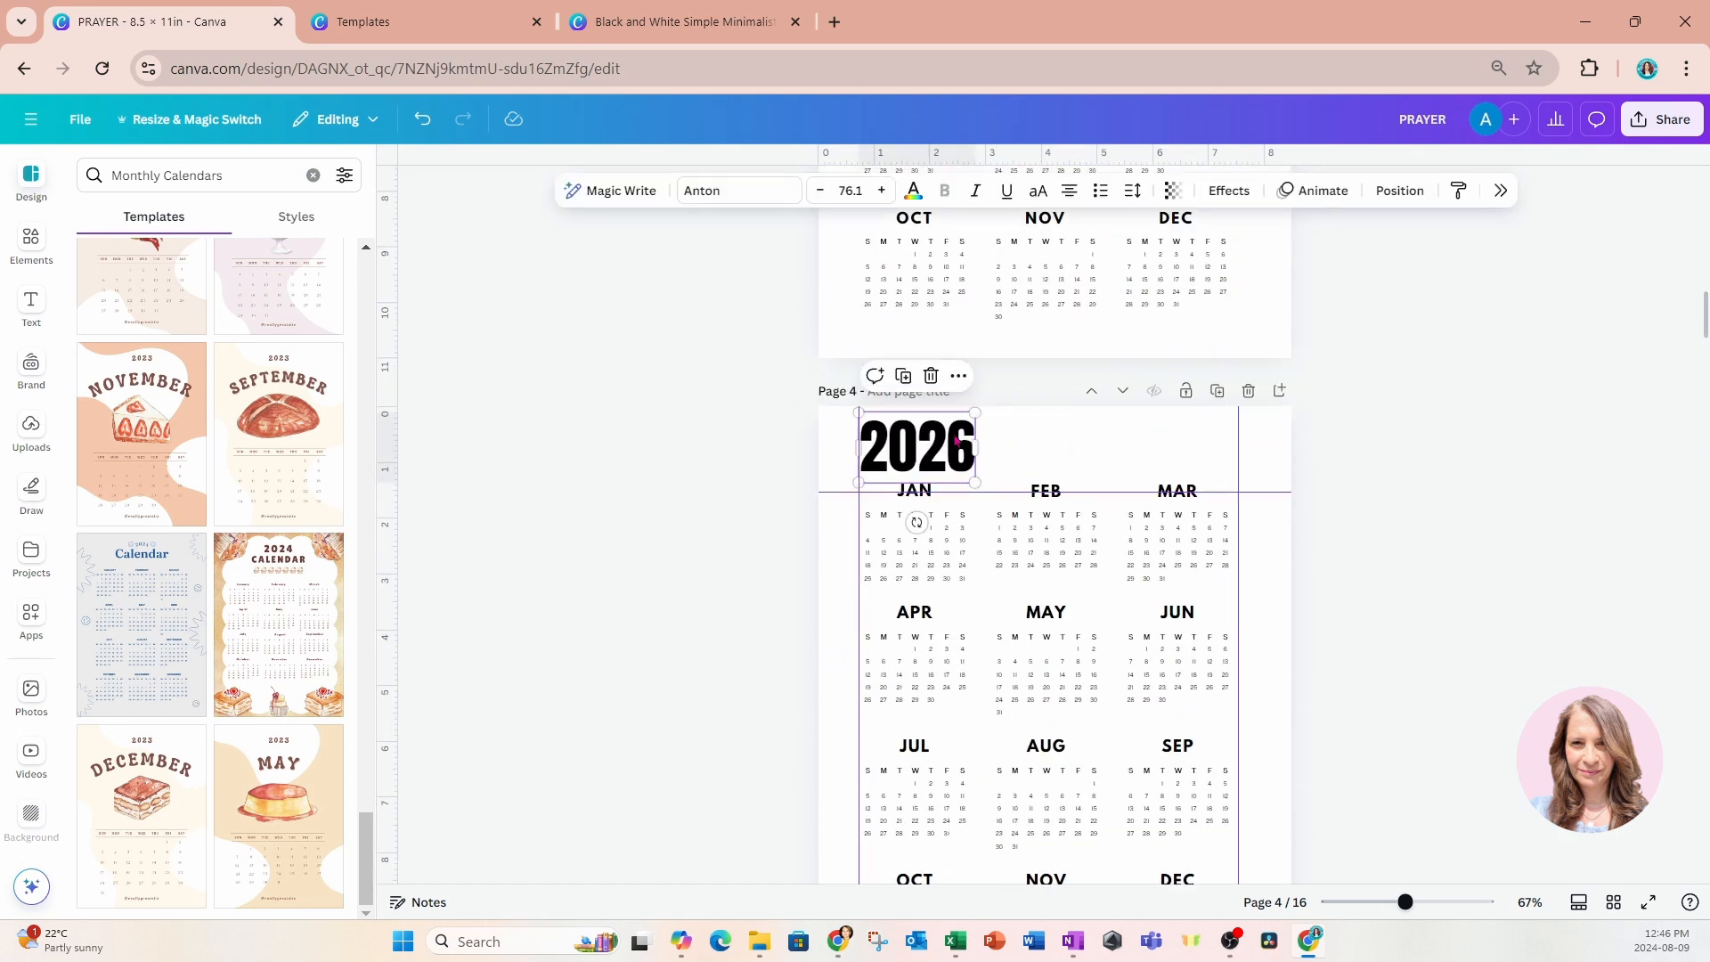
{"action": "scroll", "coordinate": [1306, 454], "scroll_direction": "down", "scroll_amount": 8}
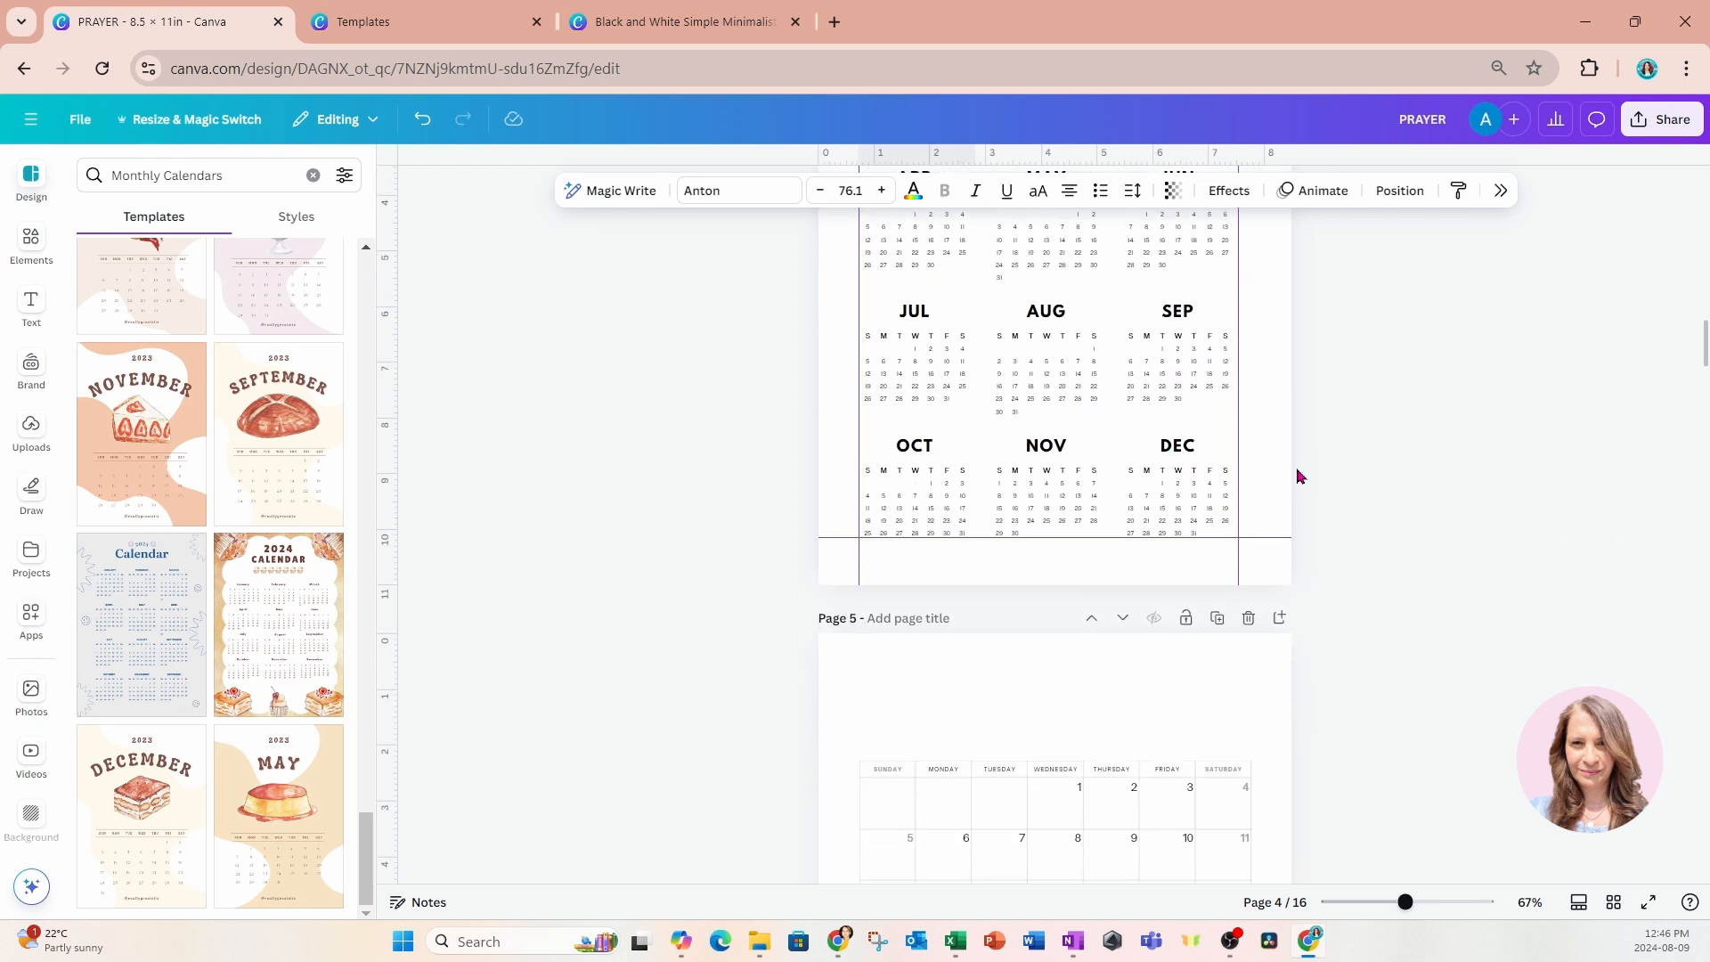
{"action": "left_click", "coordinate": [1238, 487]}
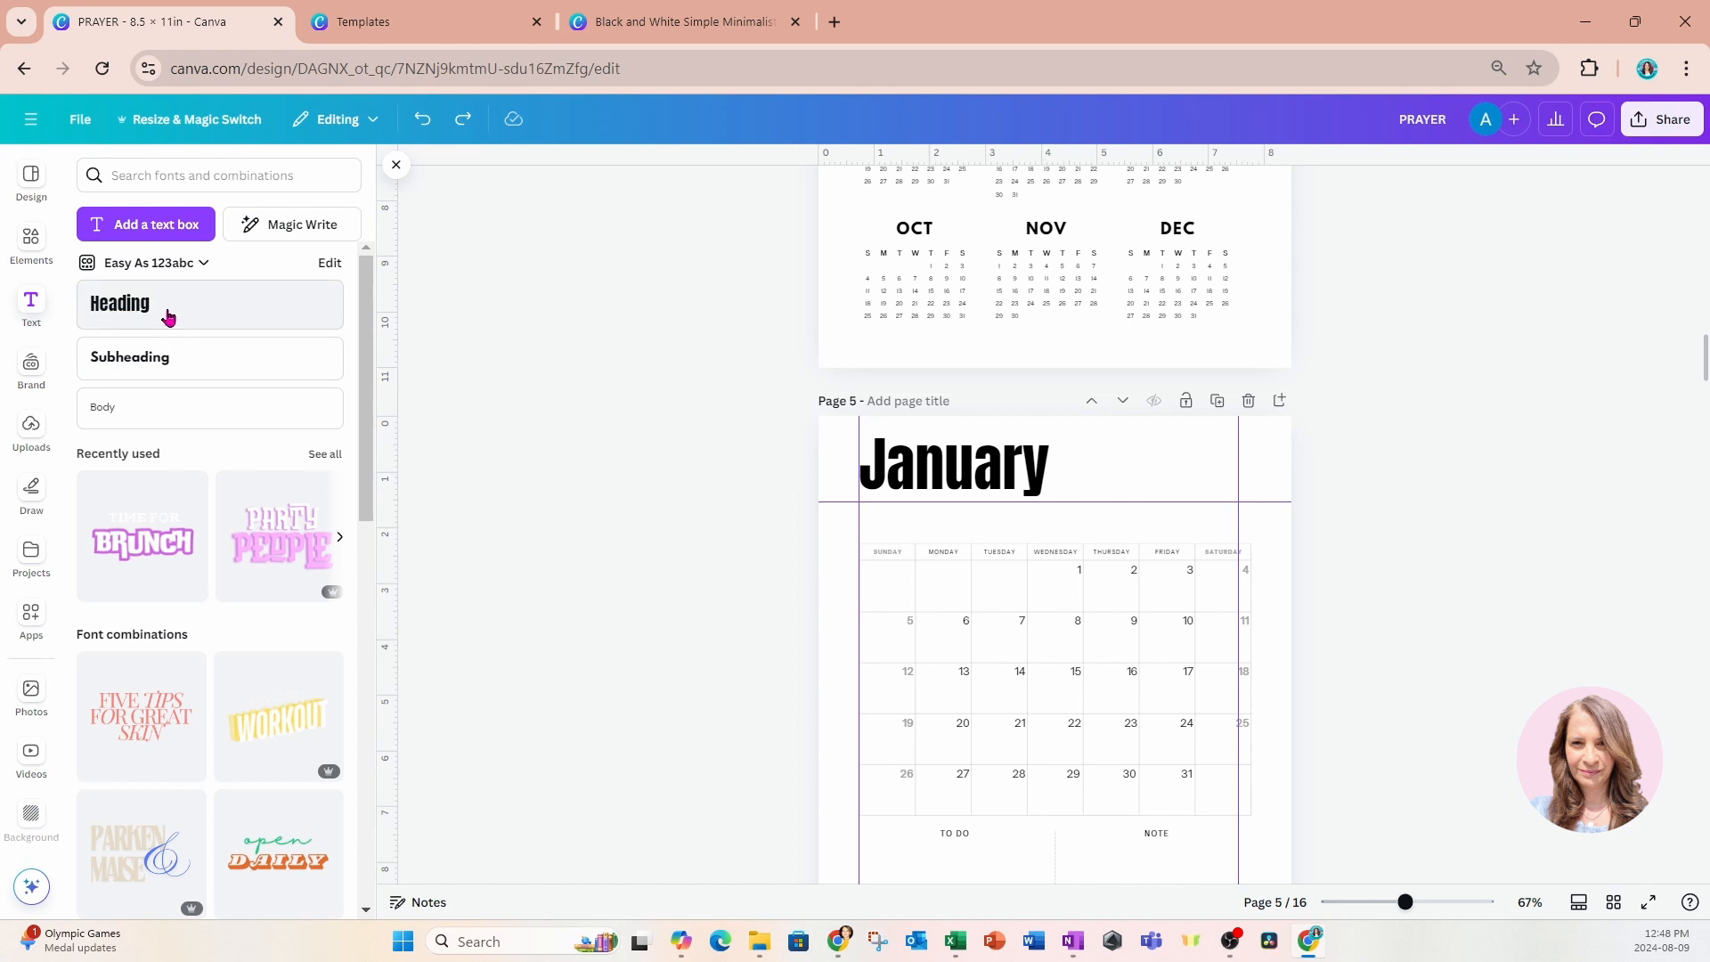
Add a "2025" heading on page 5, scaled down, rotated to read vertically and placed just after "January".
{"action": "left_click", "coordinate": [168, 316]}
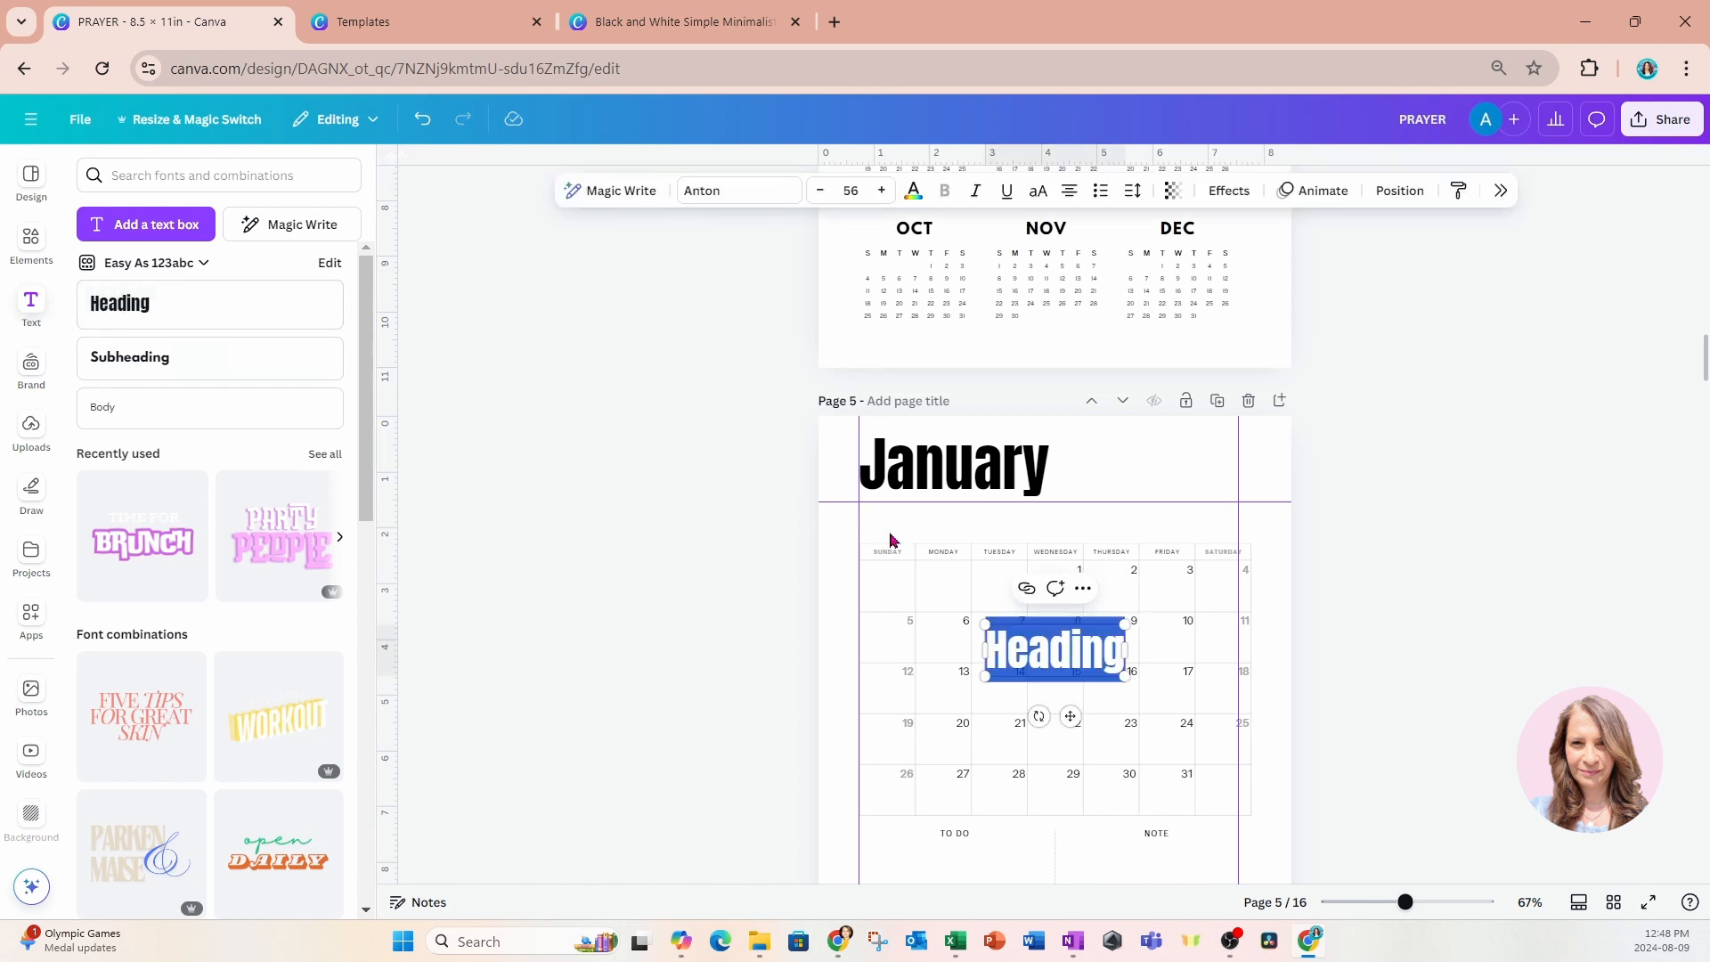
{"action": "type", "text": "2025"}
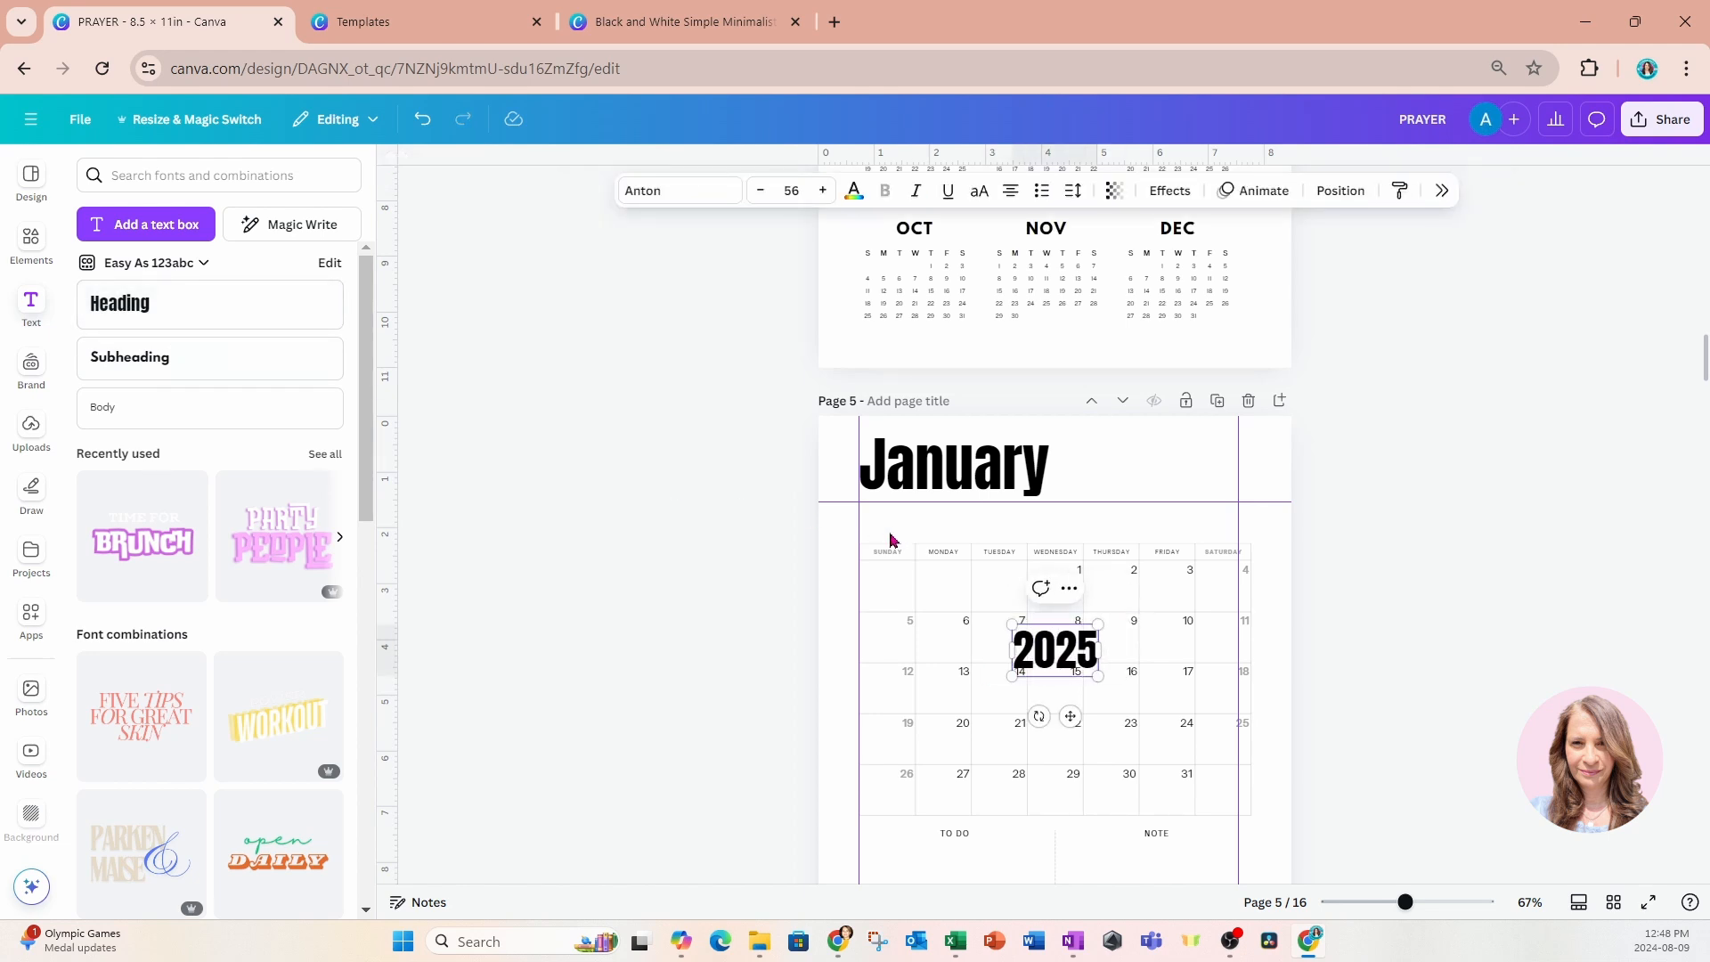
{"action": "left_click_drag", "start_coordinate": [1039, 716], "coordinate": [1084, 443]}
{"action": "left_click", "coordinate": [1408, 448]}
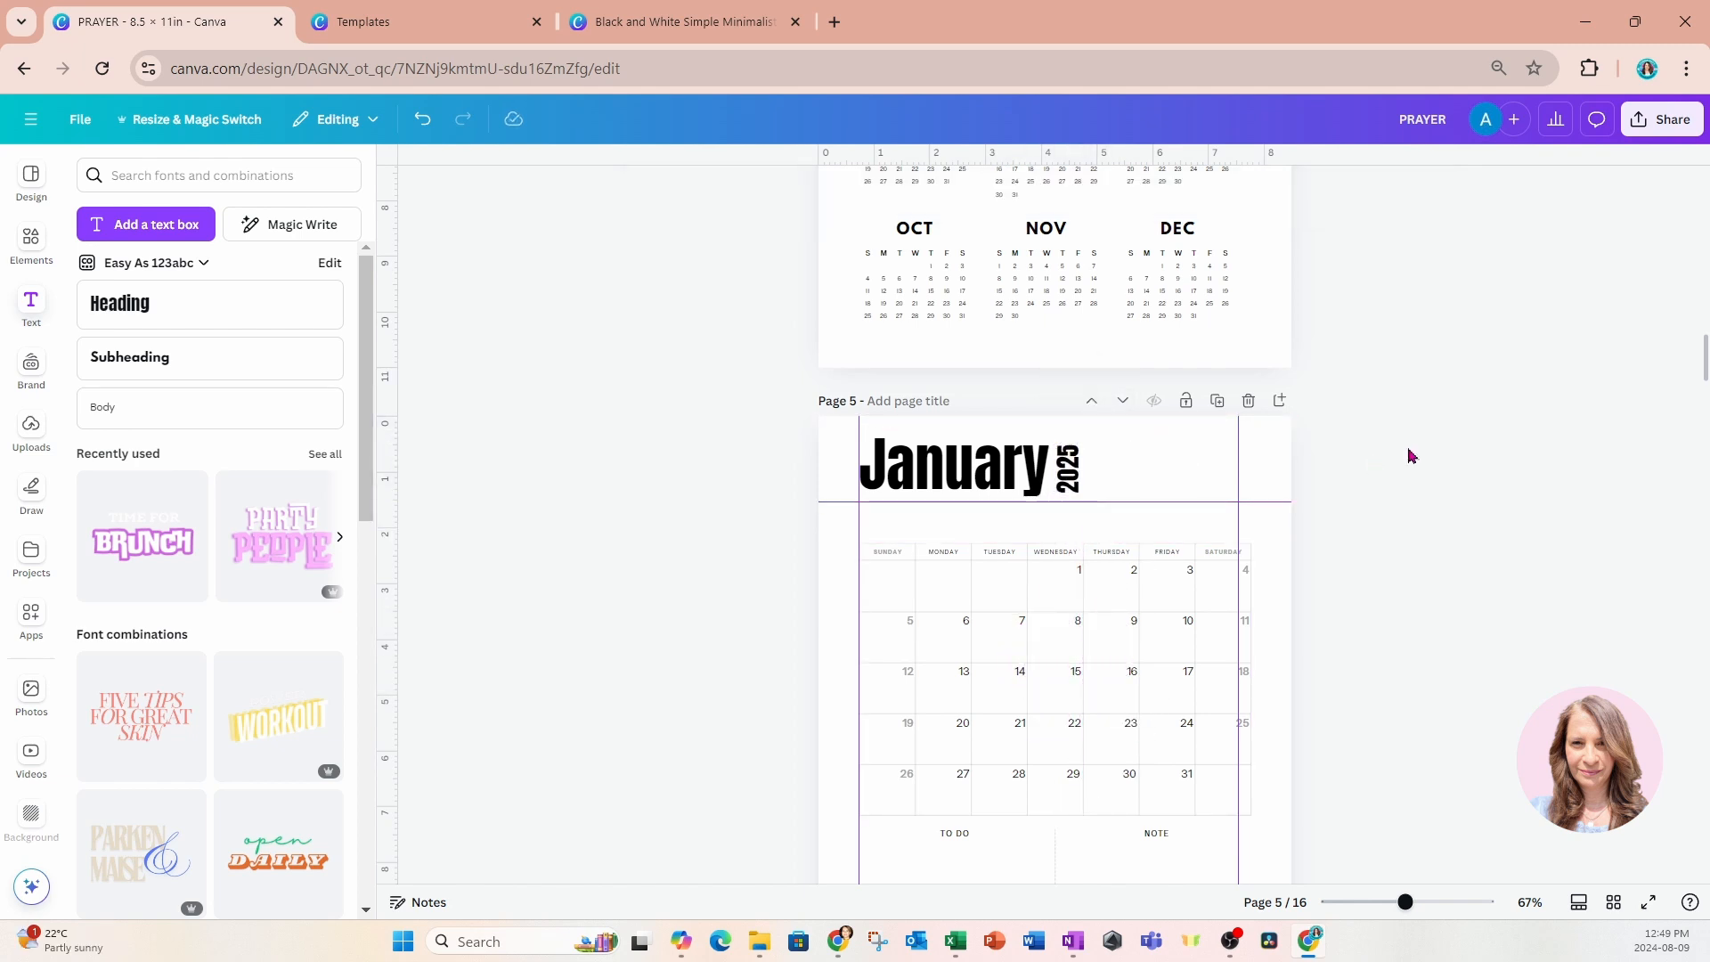
Replace the original headings on page 6 with a copy of the "January" and vertical "2025" headings from page 5.
{"action": "left_click_drag", "start_coordinate": [773, 433], "coordinate": [1088, 457]}
{"action": "key", "text": "ctrl+c"}
{"action": "scroll", "coordinate": [1087, 457], "scroll_direction": "down", "scroll_amount": 6}
{"action": "left_click_drag", "start_coordinate": [791, 554], "coordinate": [1288, 640]}
{"action": "key", "text": "Delete"}
{"action": "key", "text": "ctrl+v"}
Change the copied month heading on page 6 to "February" and shift the vertical "2025" to sit beside it.
{"action": "double_click", "coordinate": [936, 579]}
{"action": "type", "text": "F"}
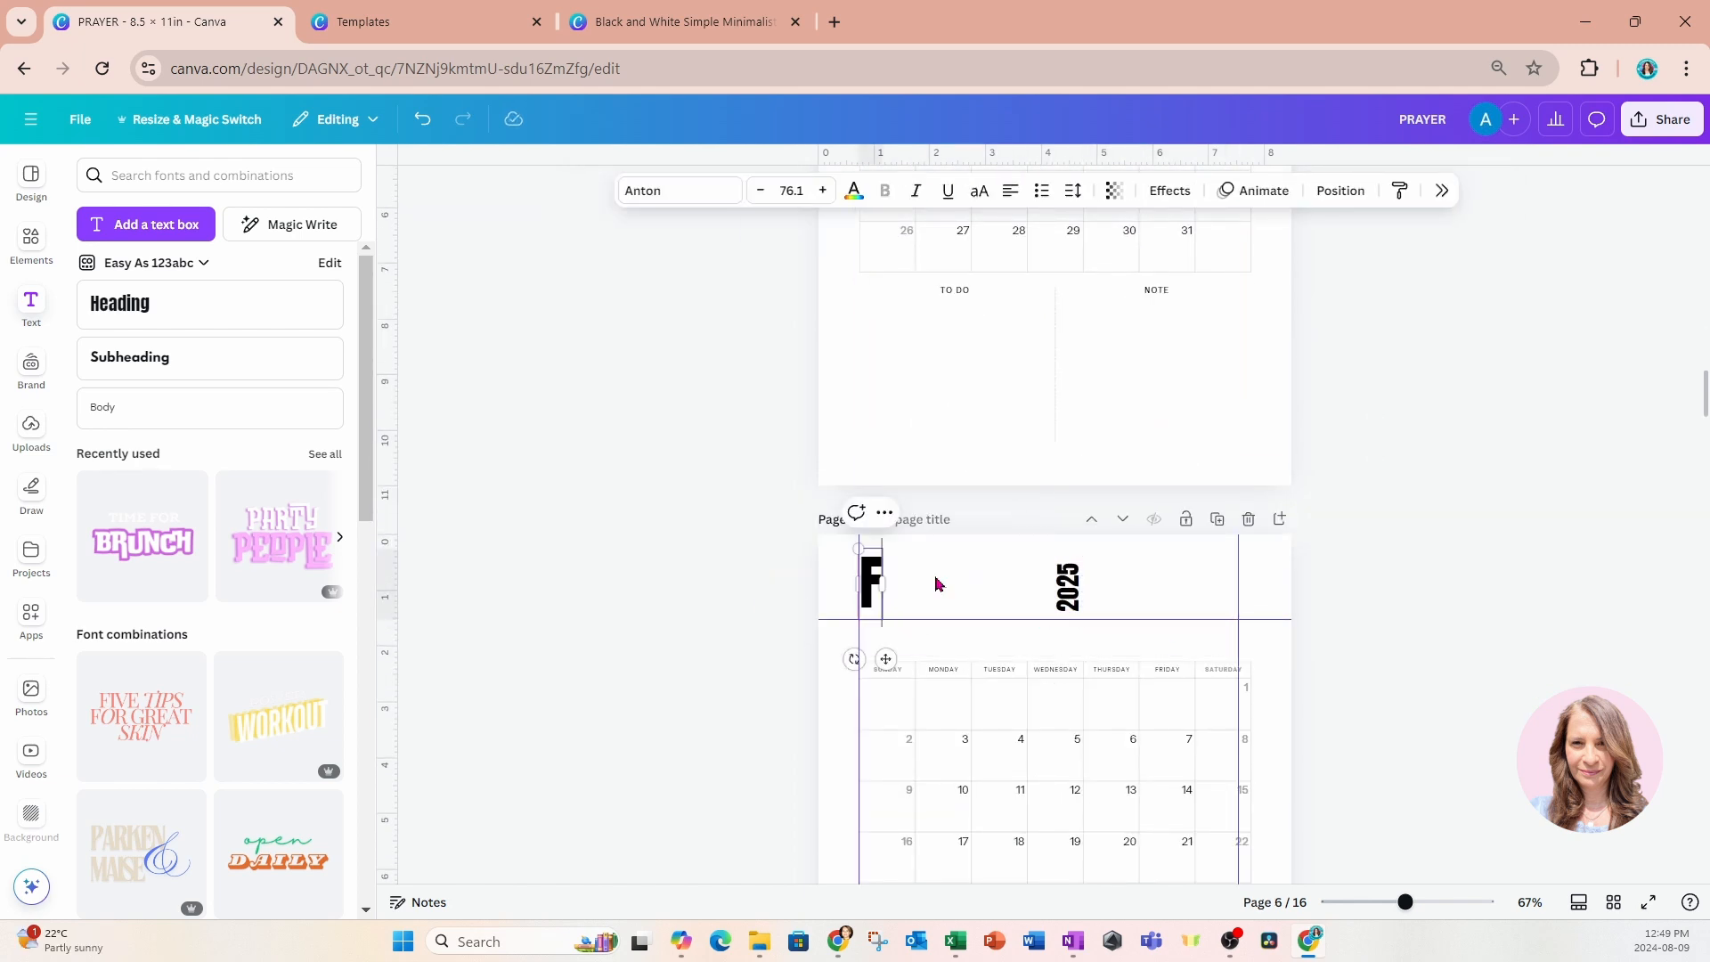
{"action": "type", "text": "ebruary"}
{"action": "left_click", "coordinate": [1378, 628]}
{"action": "left_click_drag", "start_coordinate": [1075, 598], "coordinate": [1091, 605]}
Replace the original headings on page 7 with the copied month and year pair, changing the month to "March".
{"action": "scroll", "coordinate": [1092, 606], "scroll_direction": "down", "scroll_amount": 7}
{"action": "left_click_drag", "start_coordinate": [783, 570], "coordinate": [1363, 636]}
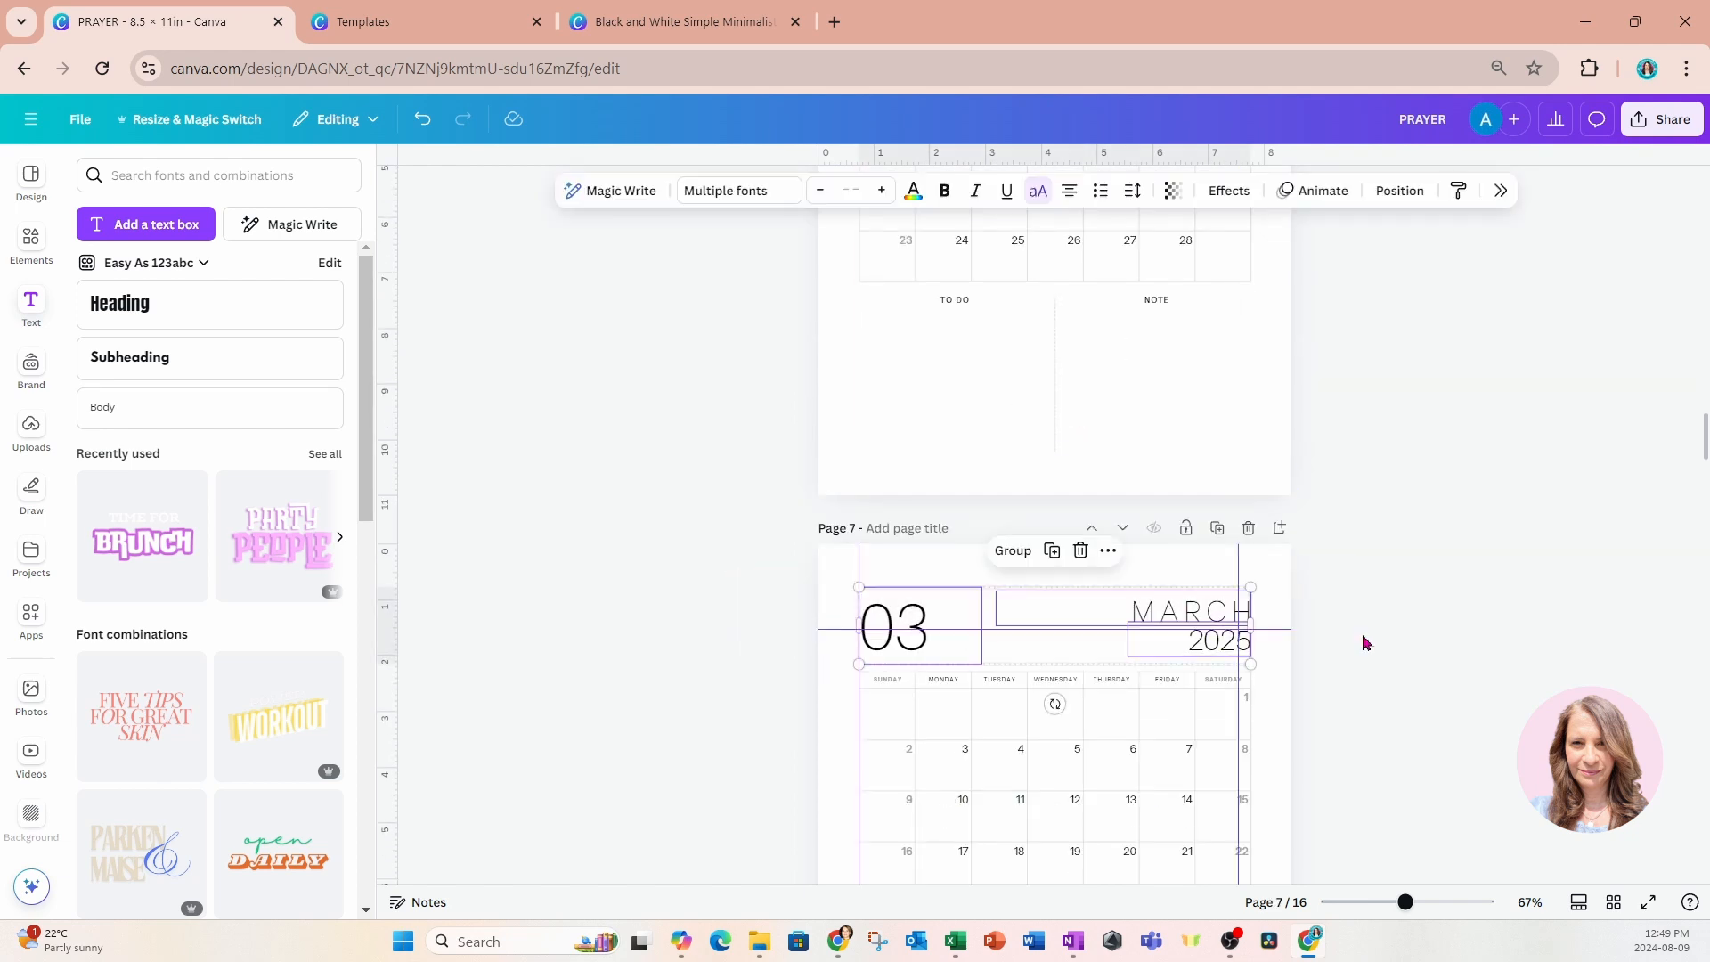
{"action": "key", "text": "Delete"}
{"action": "key", "text": "ctrl+v"}
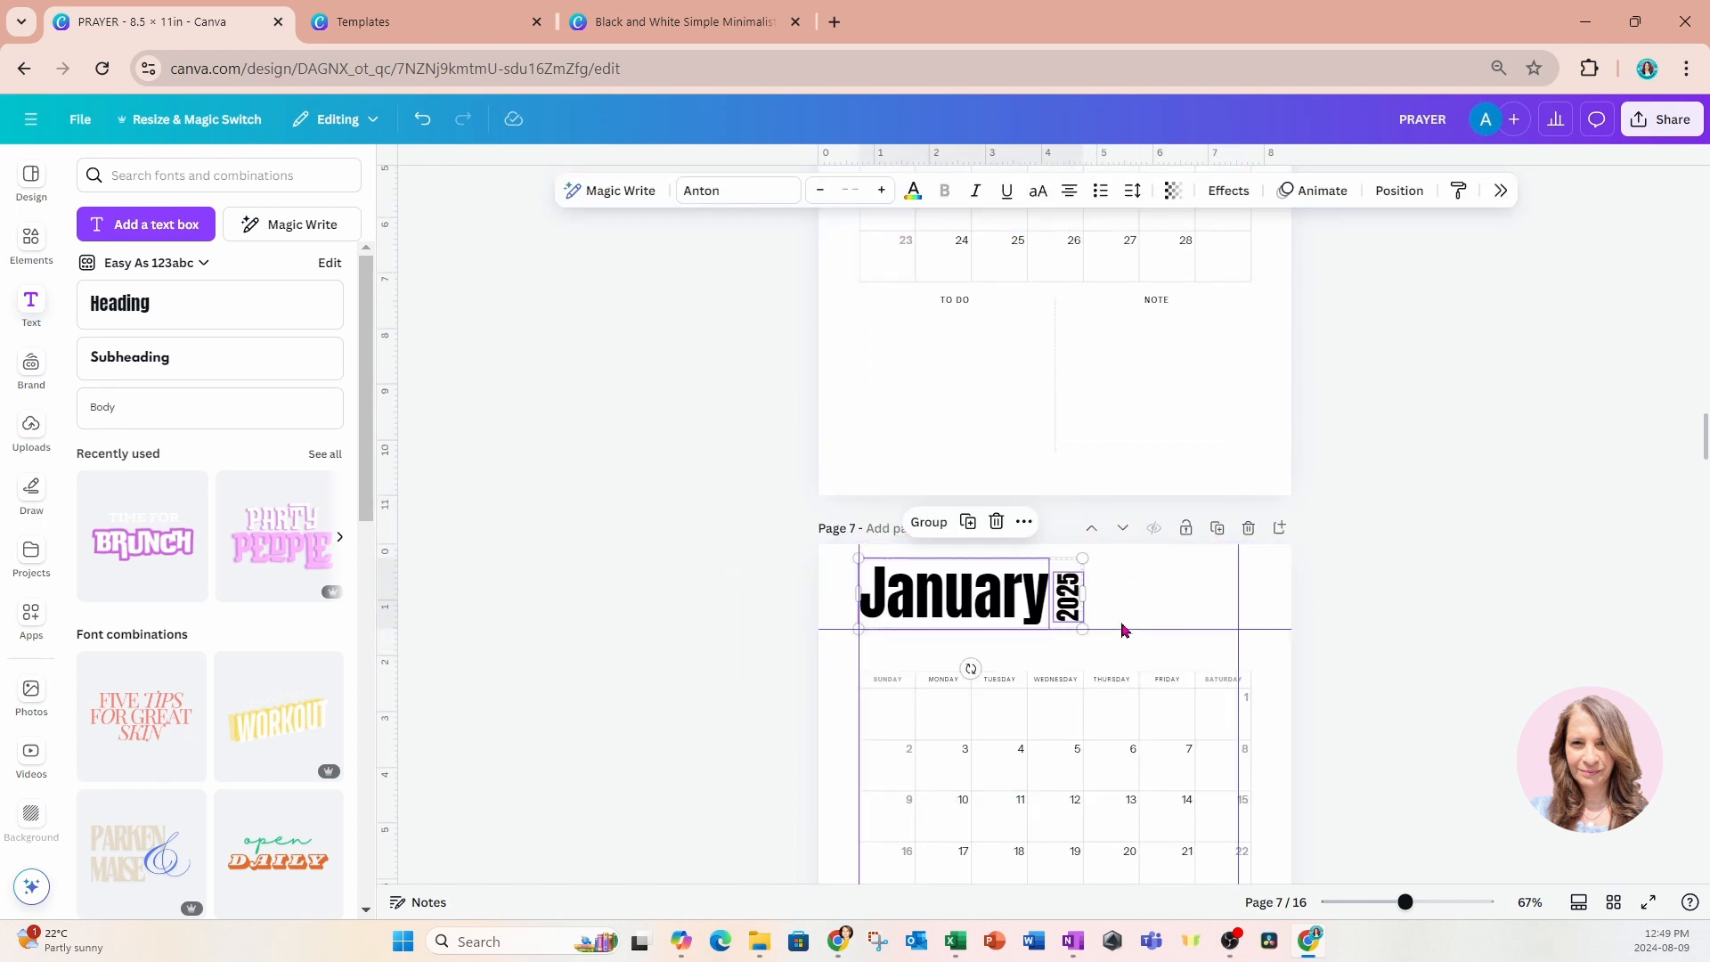
{"action": "double_click", "coordinate": [953, 592]}
{"action": "type", "text": "March"}
Put the copied headings on page 8 in place of the originals, reading "April" with the vertical "2025" moved close beside it.
{"action": "scroll", "coordinate": [1443, 638], "scroll_direction": "down", "scroll_amount": 8}
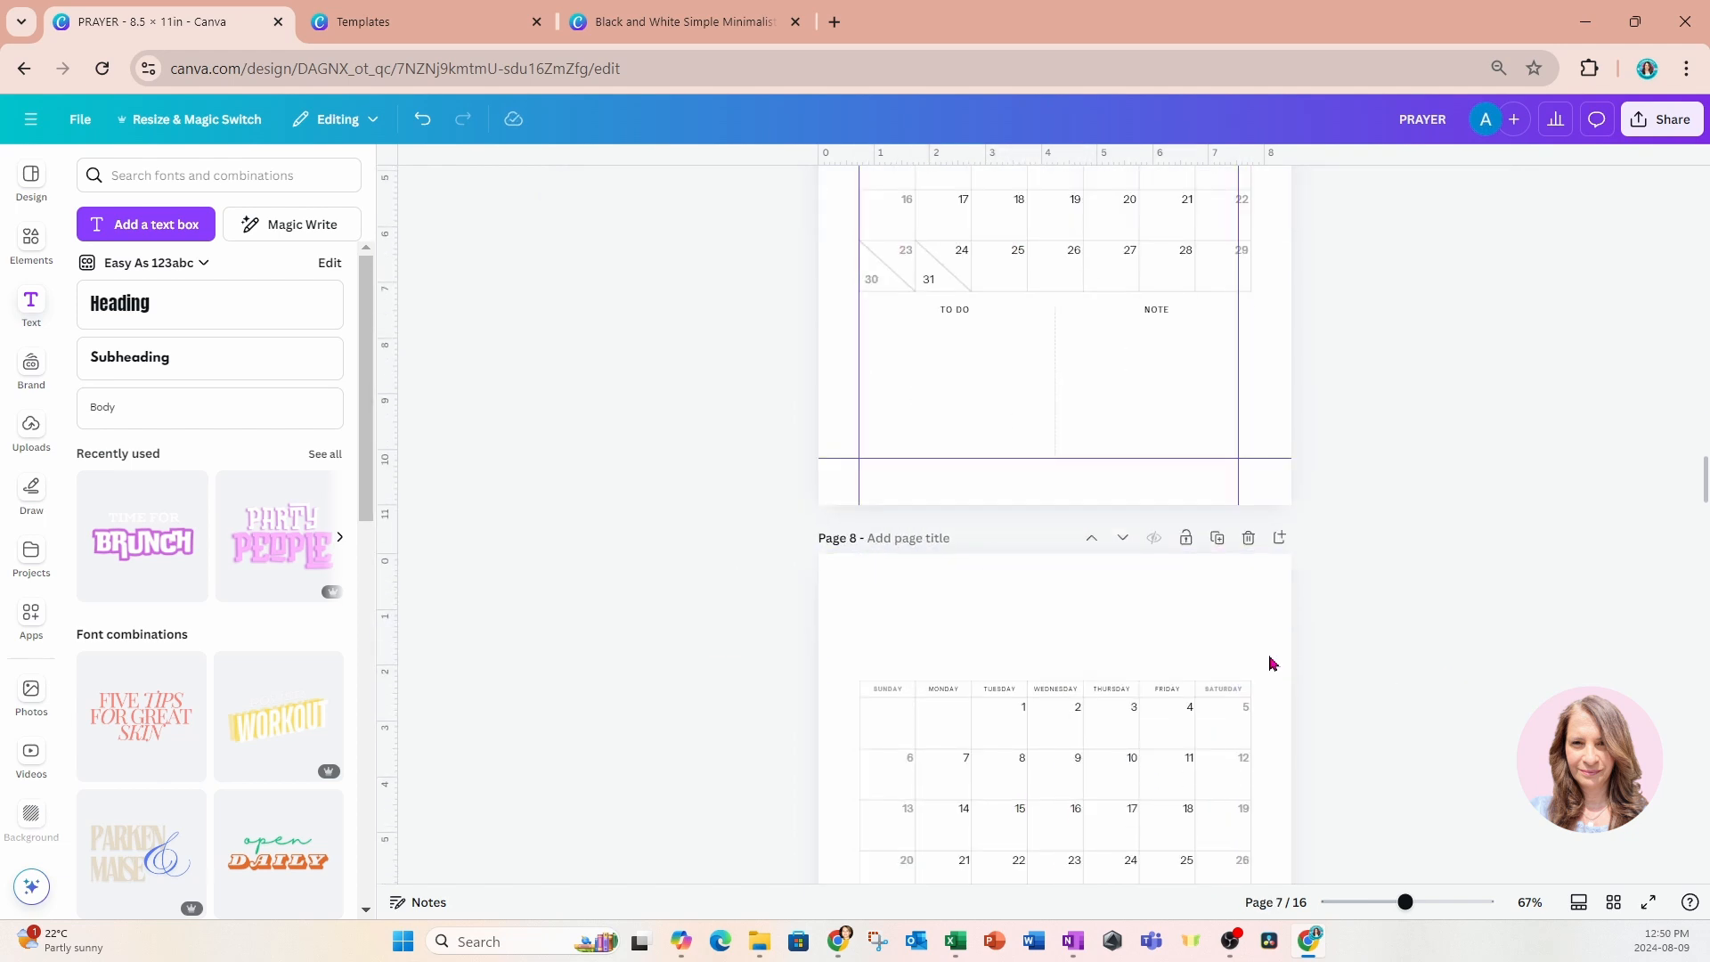
{"action": "scroll", "coordinate": [1269, 664], "scroll_direction": "down", "scroll_amount": 3}
{"action": "key", "text": "ctrl+v"}
{"action": "double_click", "coordinate": [954, 382]}
{"action": "type", "text": "April"}
{"action": "left_click_drag", "start_coordinate": [1124, 377], "coordinate": [1042, 377]}
Replace page 9's original headings with the copied pair, reading "May" with the vertical "2025" moved close beside it.
{"action": "scroll", "coordinate": [1397, 478], "scroll_direction": "down", "scroll_amount": 8}
{"action": "left_click_drag", "start_coordinate": [788, 260], "coordinate": [1242, 349]}
{"action": "key", "text": "Delete"}
{"action": "key", "text": "ctrl+v"}
{"action": "double_click", "coordinate": [953, 285]}
{"action": "type", "text": "May"}
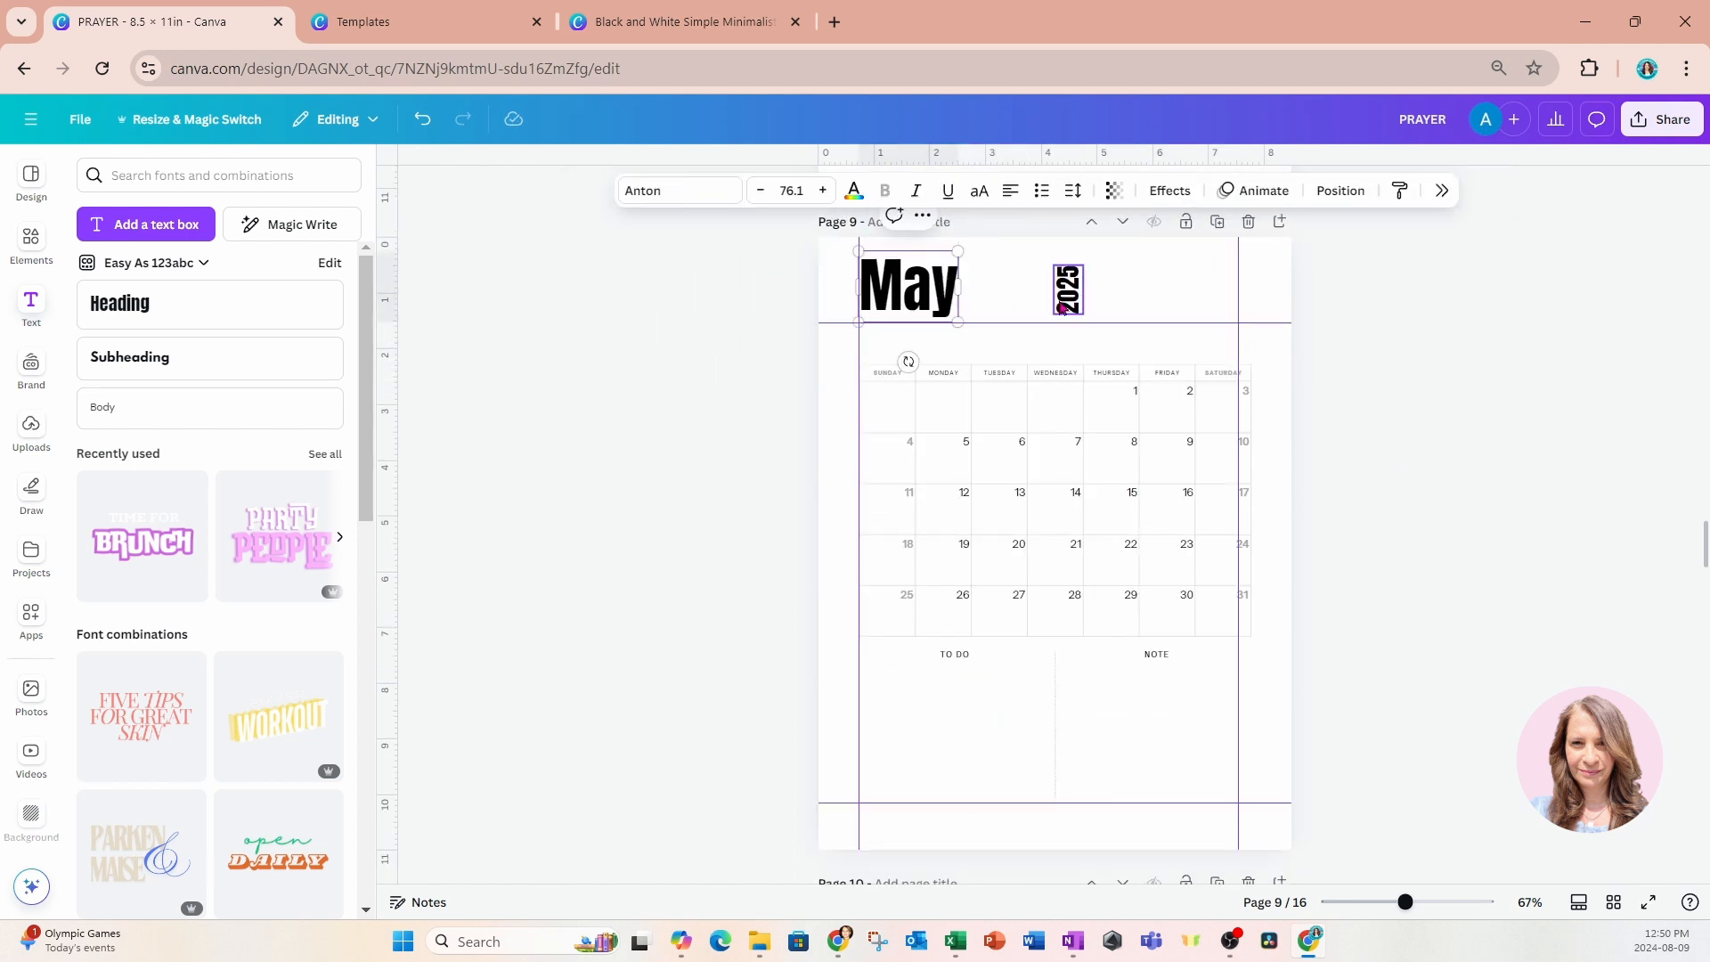
{"action": "left_click_drag", "start_coordinate": [1063, 309], "coordinate": [980, 308]}
Replace page 10's original headings with the copied pair, reading "June" with the vertical "2025" moved close beside it.
{"action": "scroll", "coordinate": [1069, 401], "scroll_direction": "down", "scroll_amount": 5}
{"action": "left_click_drag", "start_coordinate": [772, 484], "coordinate": [1265, 570]}
{"action": "key", "text": "Delete"}
{"action": "key", "text": "ctrl+v"}
{"action": "double_click", "coordinate": [876, 513]}
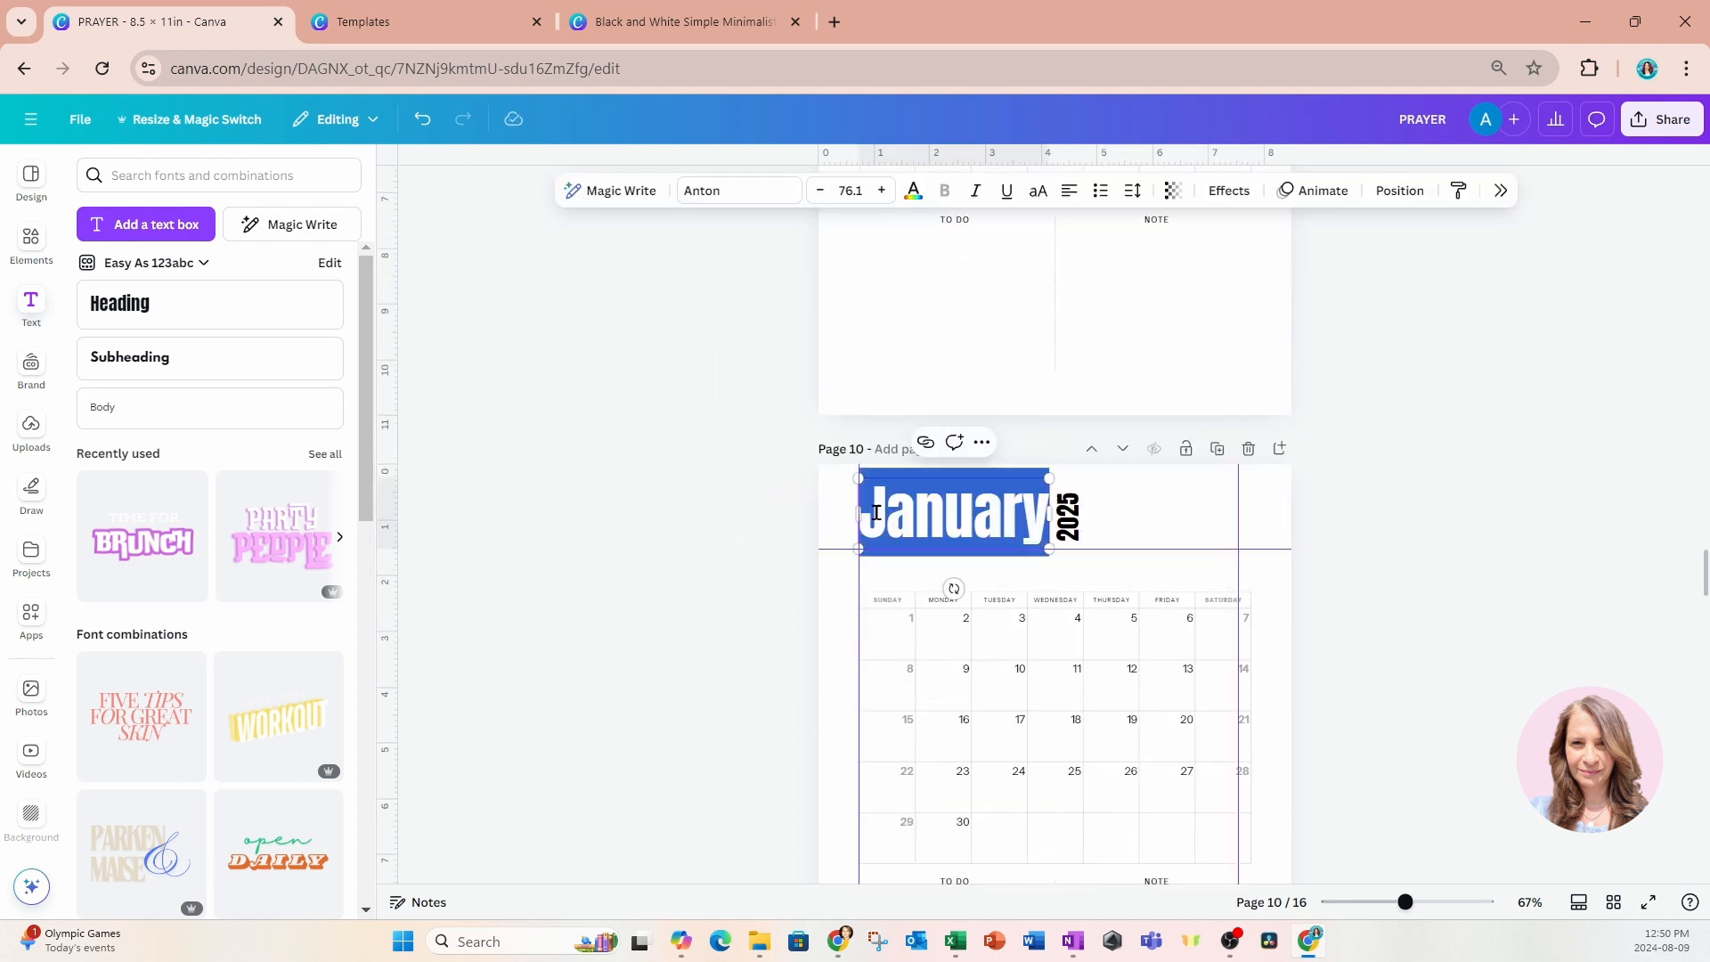
{"action": "type", "text": "June"}
{"action": "left_click", "coordinate": [1068, 515]}
{"action": "left_click_drag", "start_coordinate": [1122, 502], "coordinate": [1053, 501]}
{"action": "left_click", "coordinate": [1408, 595]}
Replace page 11's original headings with the copied pair, reading "July" with the vertical "2025" moved close beside it.
{"action": "scroll", "coordinate": [1408, 595], "scroll_direction": "down", "scroll_amount": 10}
{"action": "left_click_drag", "start_coordinate": [742, 267], "coordinate": [1258, 383]}
{"action": "key", "text": "Delete"}
{"action": "key", "text": "ctrl+v"}
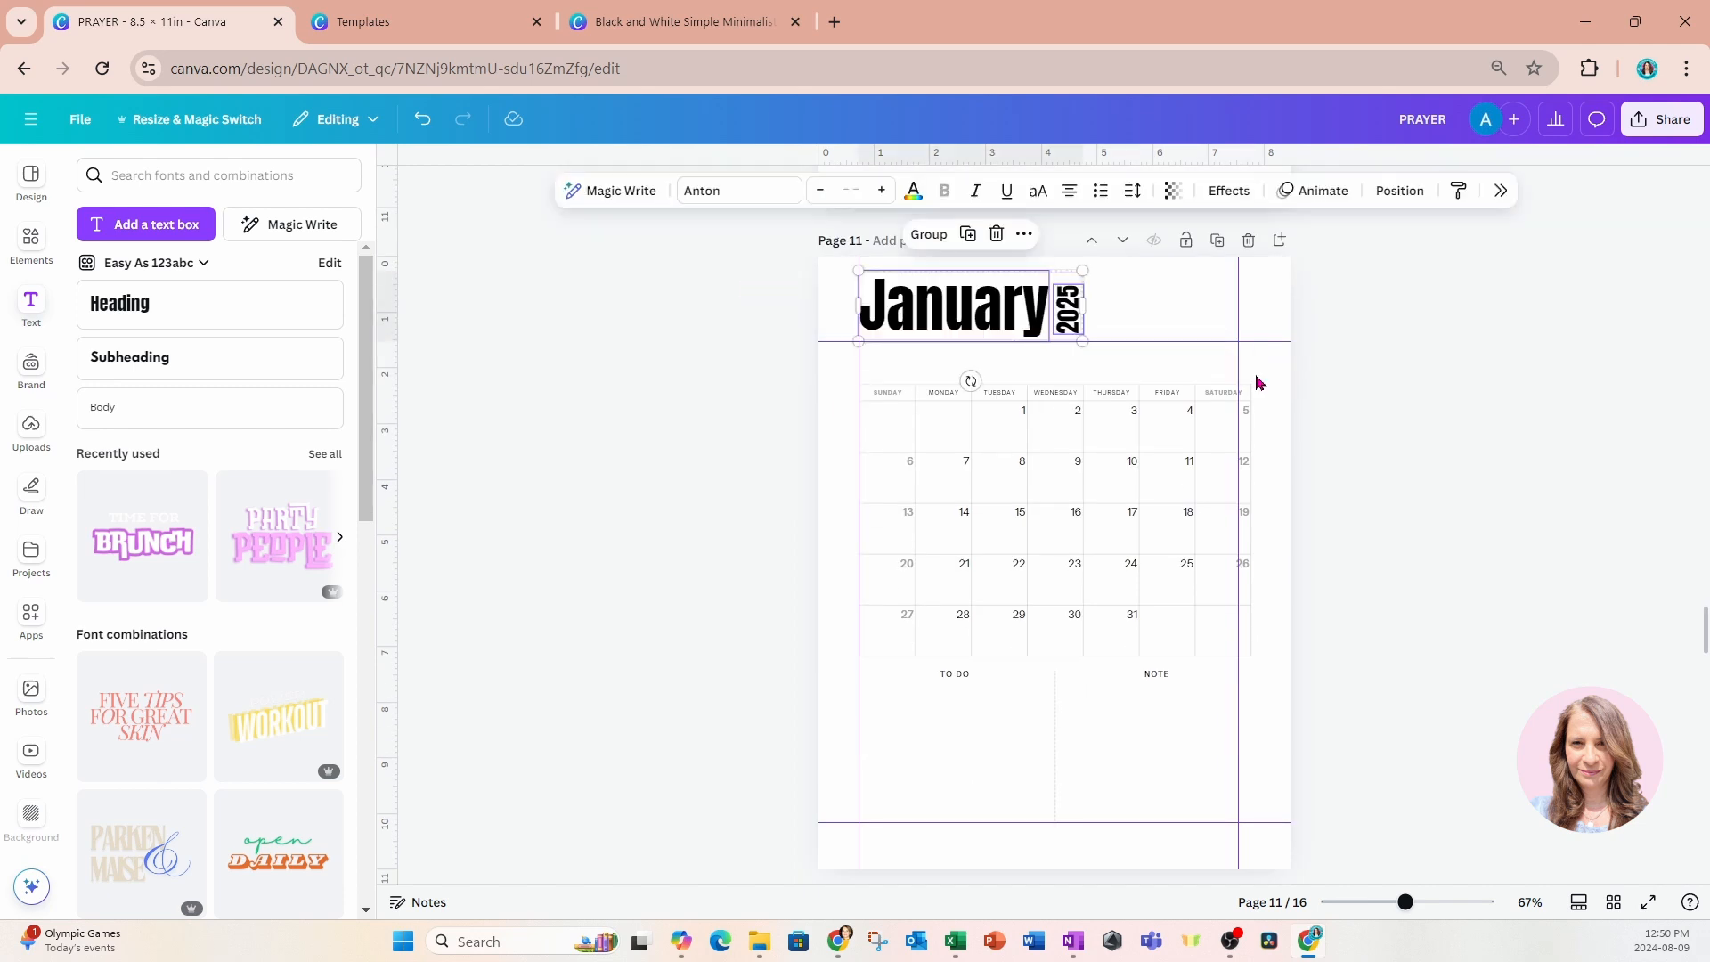
{"action": "double_click", "coordinate": [953, 303]}
{"action": "type", "text": "July"}
{"action": "left_click", "coordinate": [1068, 307]}
{"action": "left_click_drag", "start_coordinate": [1123, 303], "coordinate": [1030, 300]}
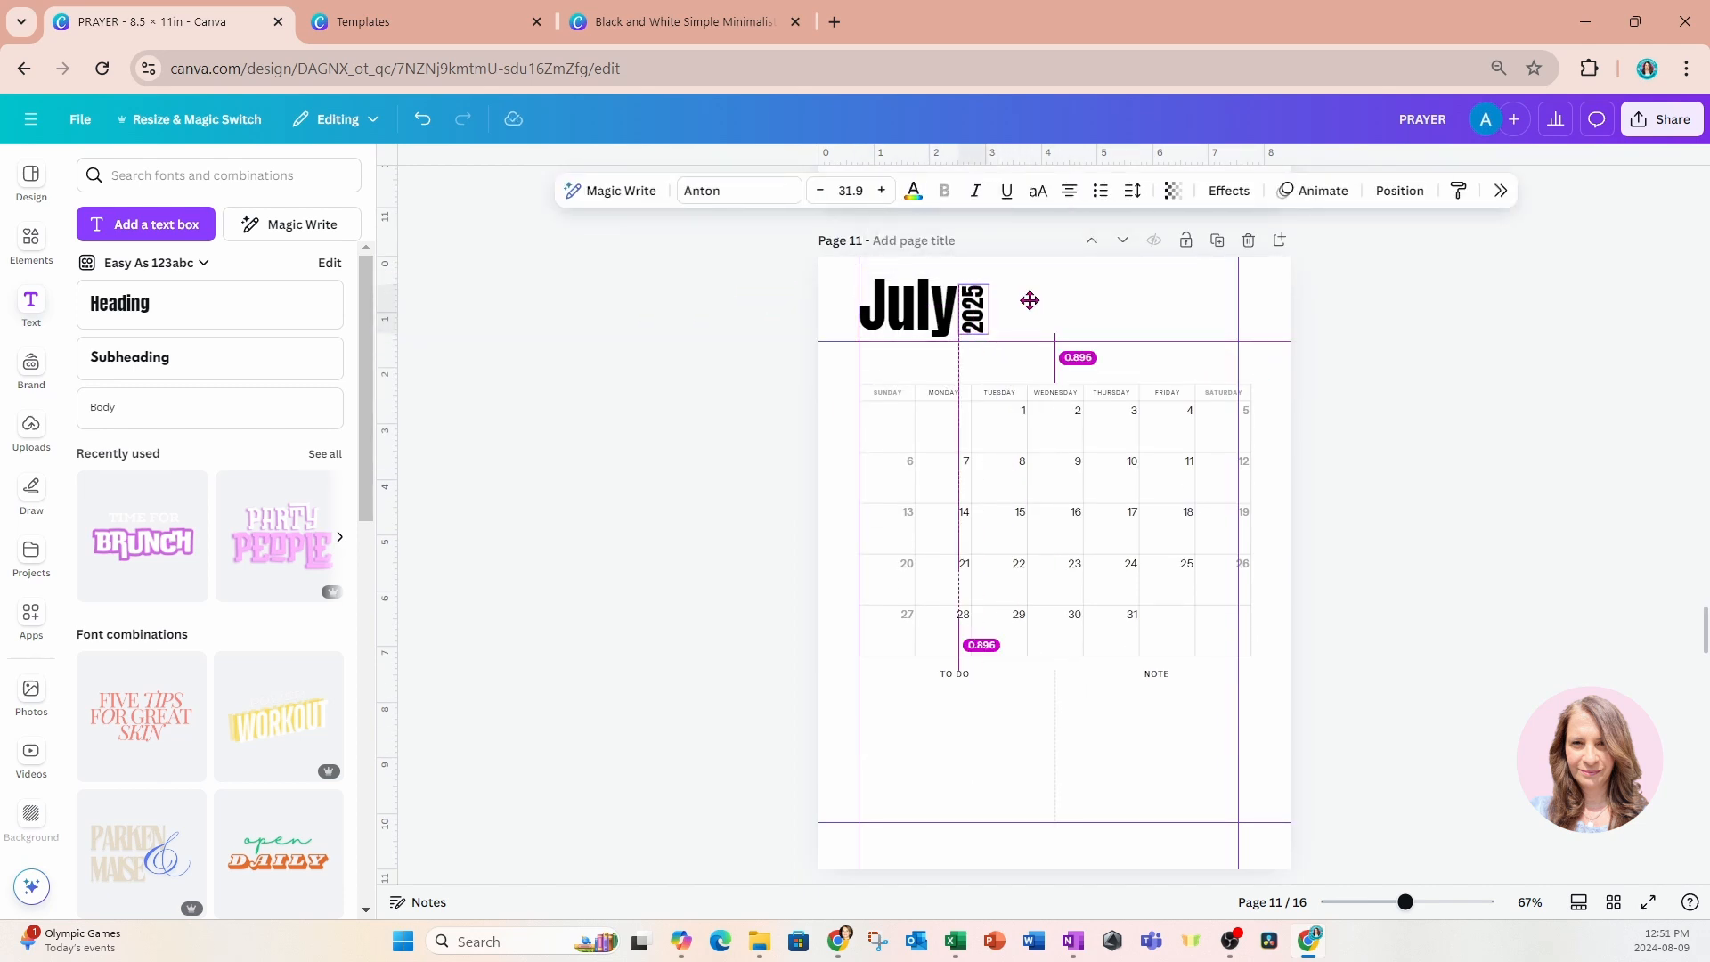
{"action": "left_click", "coordinate": [1372, 385]}
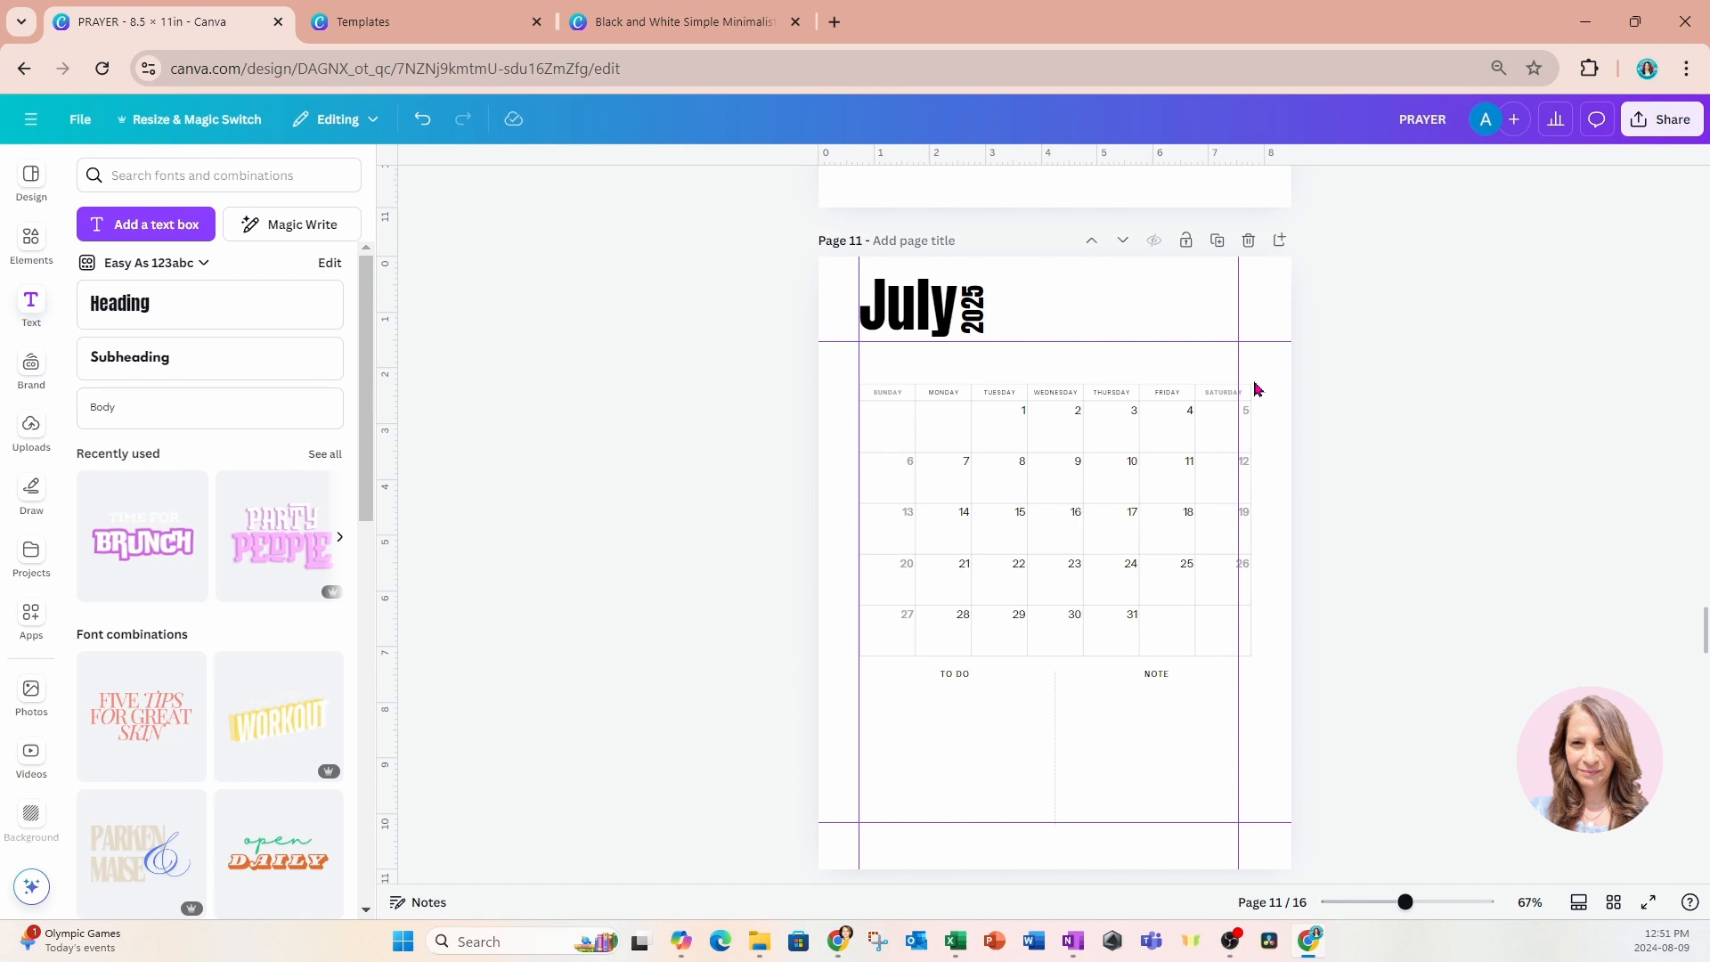
Swap page 12's original headings for the copied pair, changing the month to "August" and moving the vertical "2025" close beside it.
{"action": "scroll", "coordinate": [1255, 390], "scroll_direction": "down", "scroll_amount": 5}
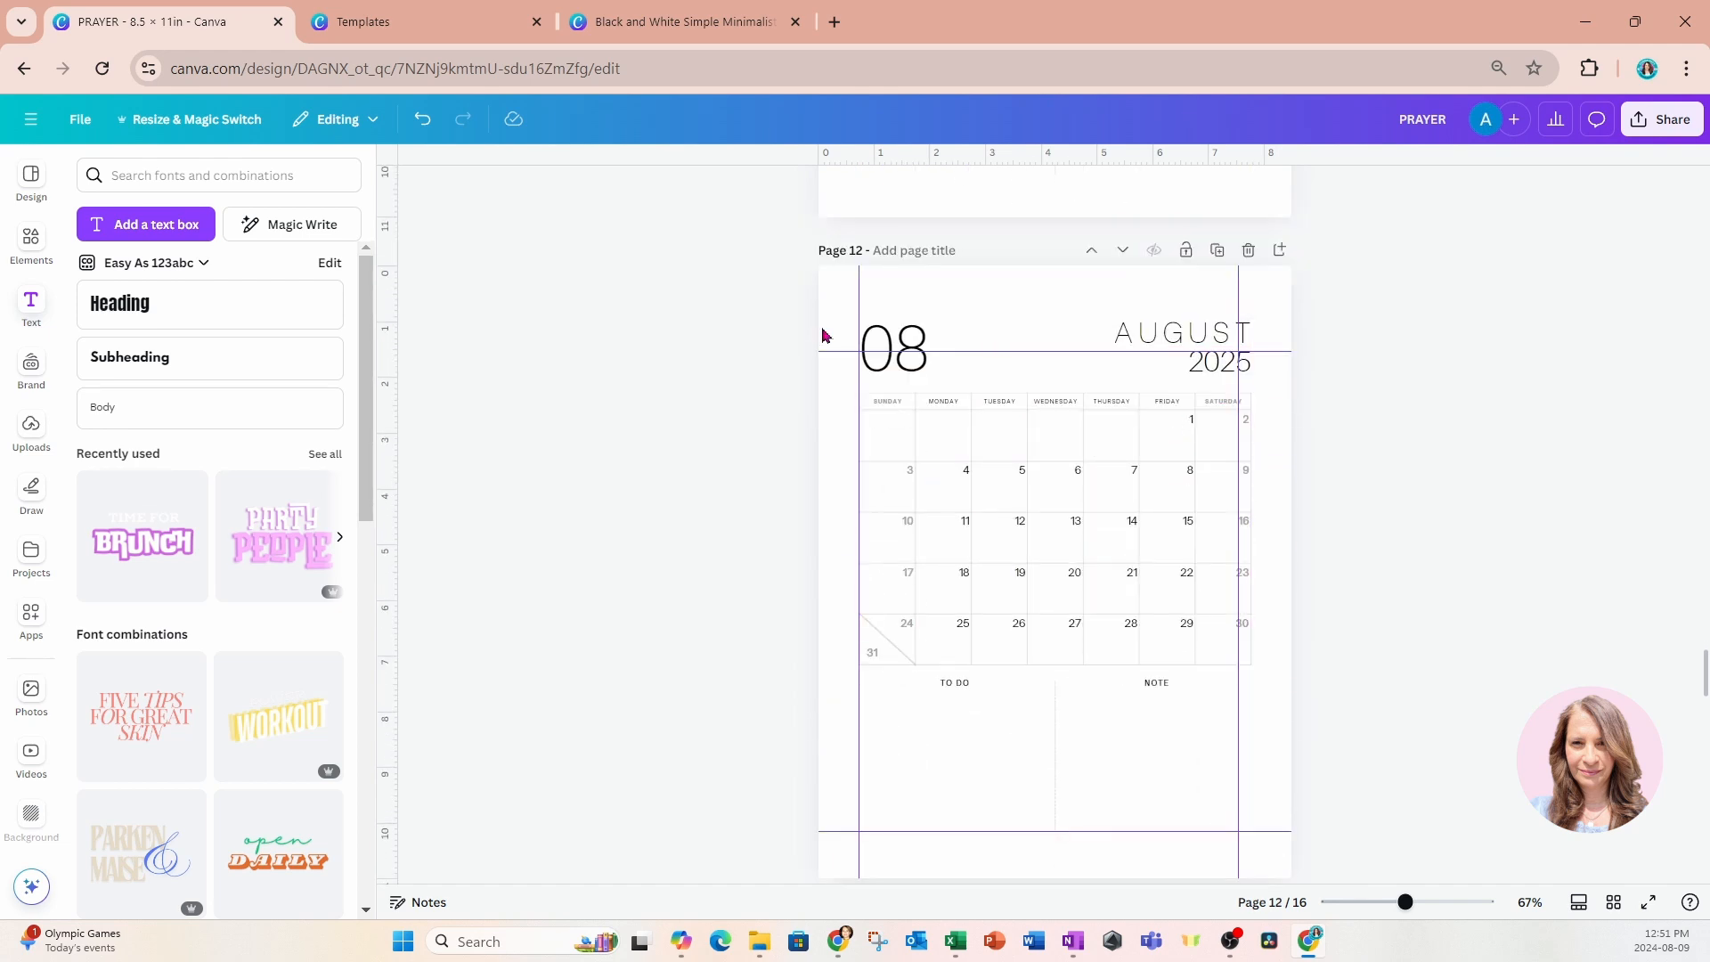
{"action": "left_click_drag", "start_coordinate": [788, 280], "coordinate": [1330, 367]}
{"action": "key", "text": "Delete"}
{"action": "key", "text": "ctrl+v"}
{"action": "left_click", "coordinate": [1330, 362]}
{"action": "double_click", "coordinate": [940, 336]}
{"action": "type", "text": "August"}
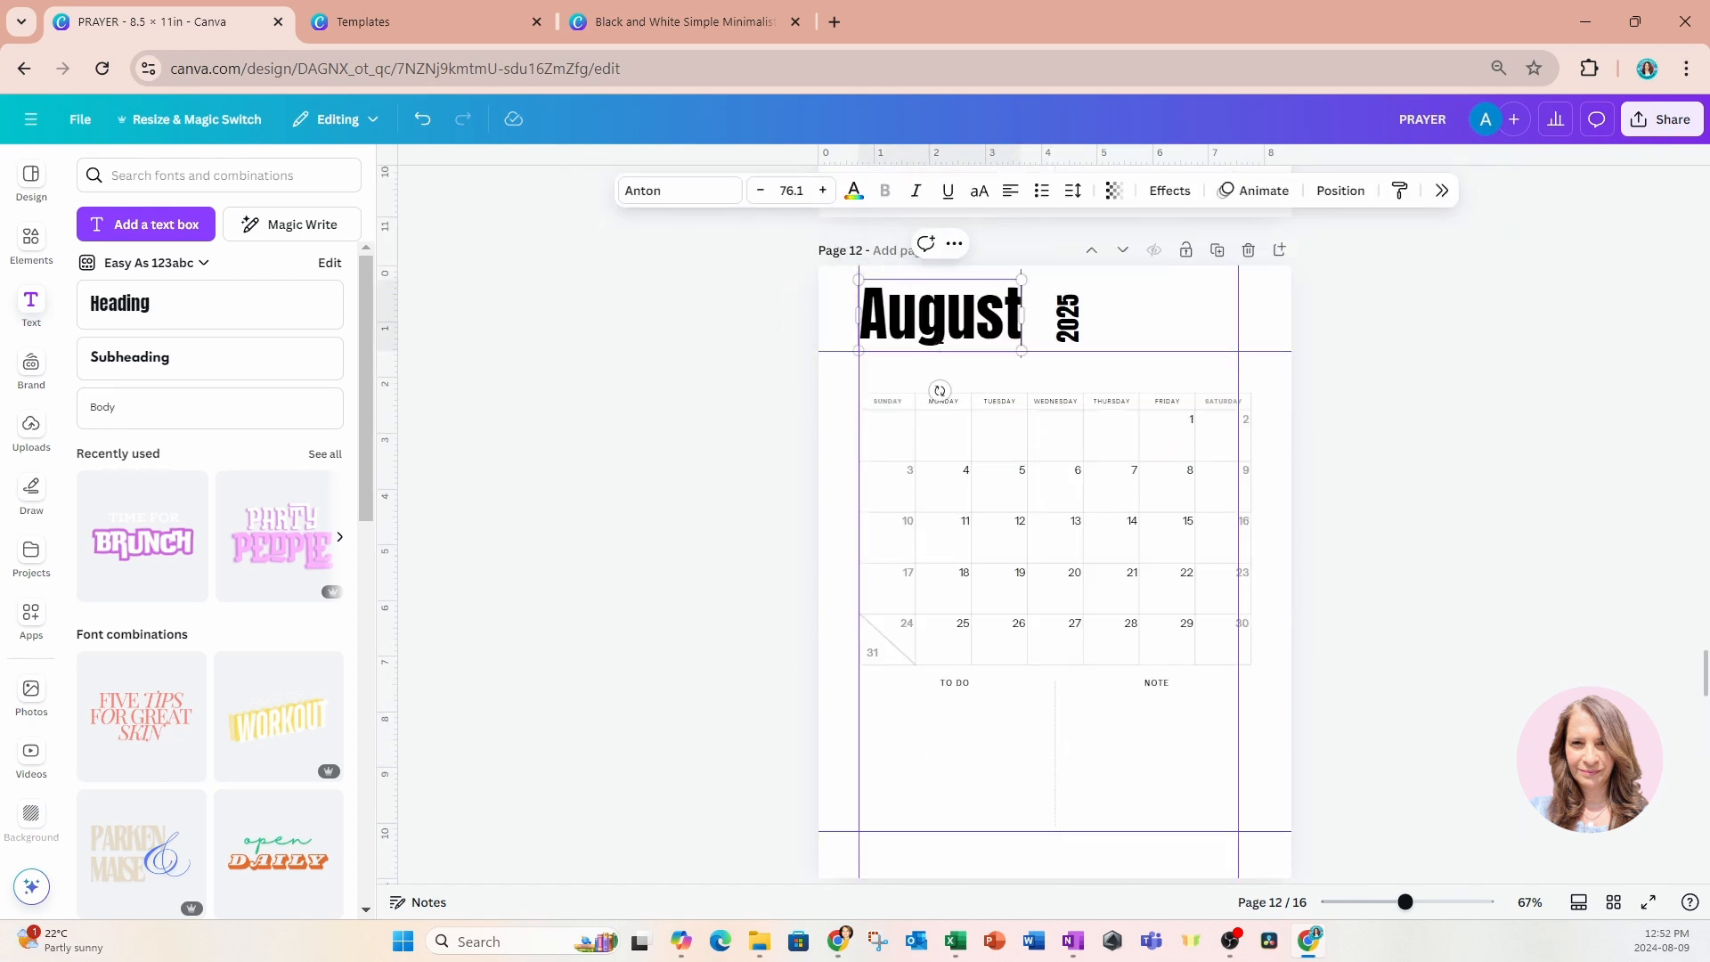
{"action": "left_click_drag", "start_coordinate": [1068, 317], "coordinate": [1042, 316]}
{"action": "left_click", "coordinate": [1465, 377]}
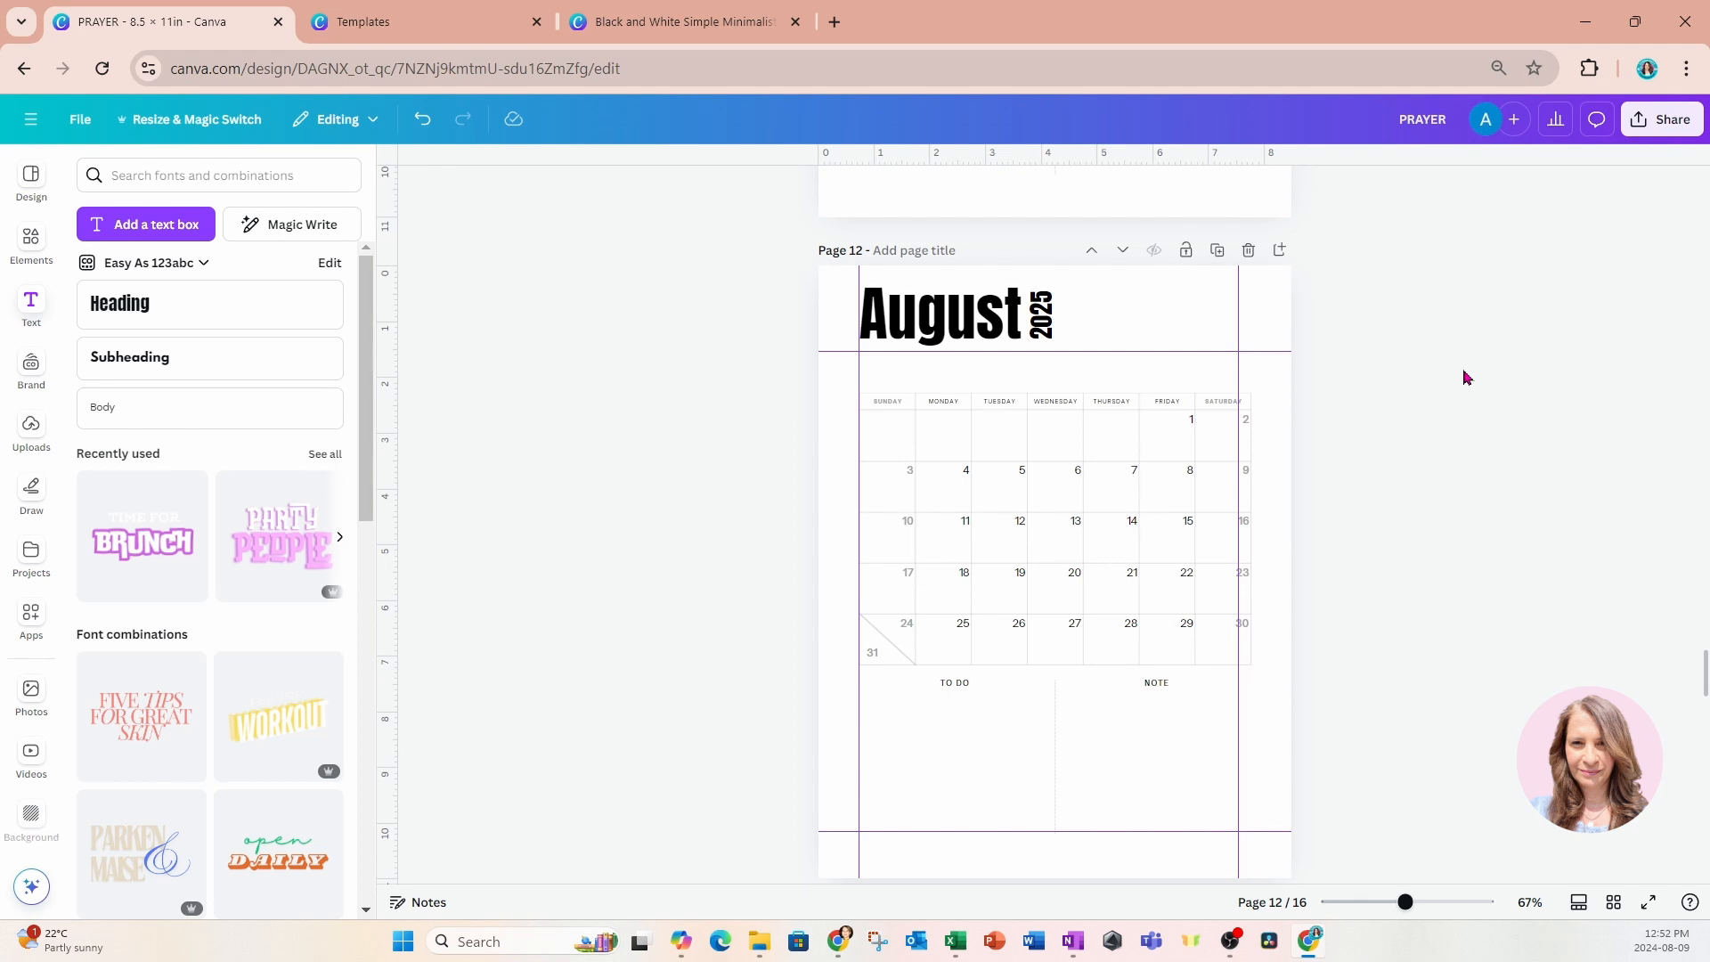
Replace page 13's original headings with the copied pair, reading "September" with the vertical "2025" moved just past the month's end.
{"action": "scroll", "coordinate": [1465, 377], "scroll_direction": "down", "scroll_amount": 4}
{"action": "left_click_drag", "start_coordinate": [694, 511], "coordinate": [1286, 600]}
{"action": "key", "text": "Delete"}
{"action": "scroll", "coordinate": [1286, 599], "scroll_direction": "down", "scroll_amount": 1}
{"action": "scroll", "coordinate": [1286, 599], "scroll_direction": "down", "scroll_amount": 2}
{"action": "key", "text": "ctrl+v"}
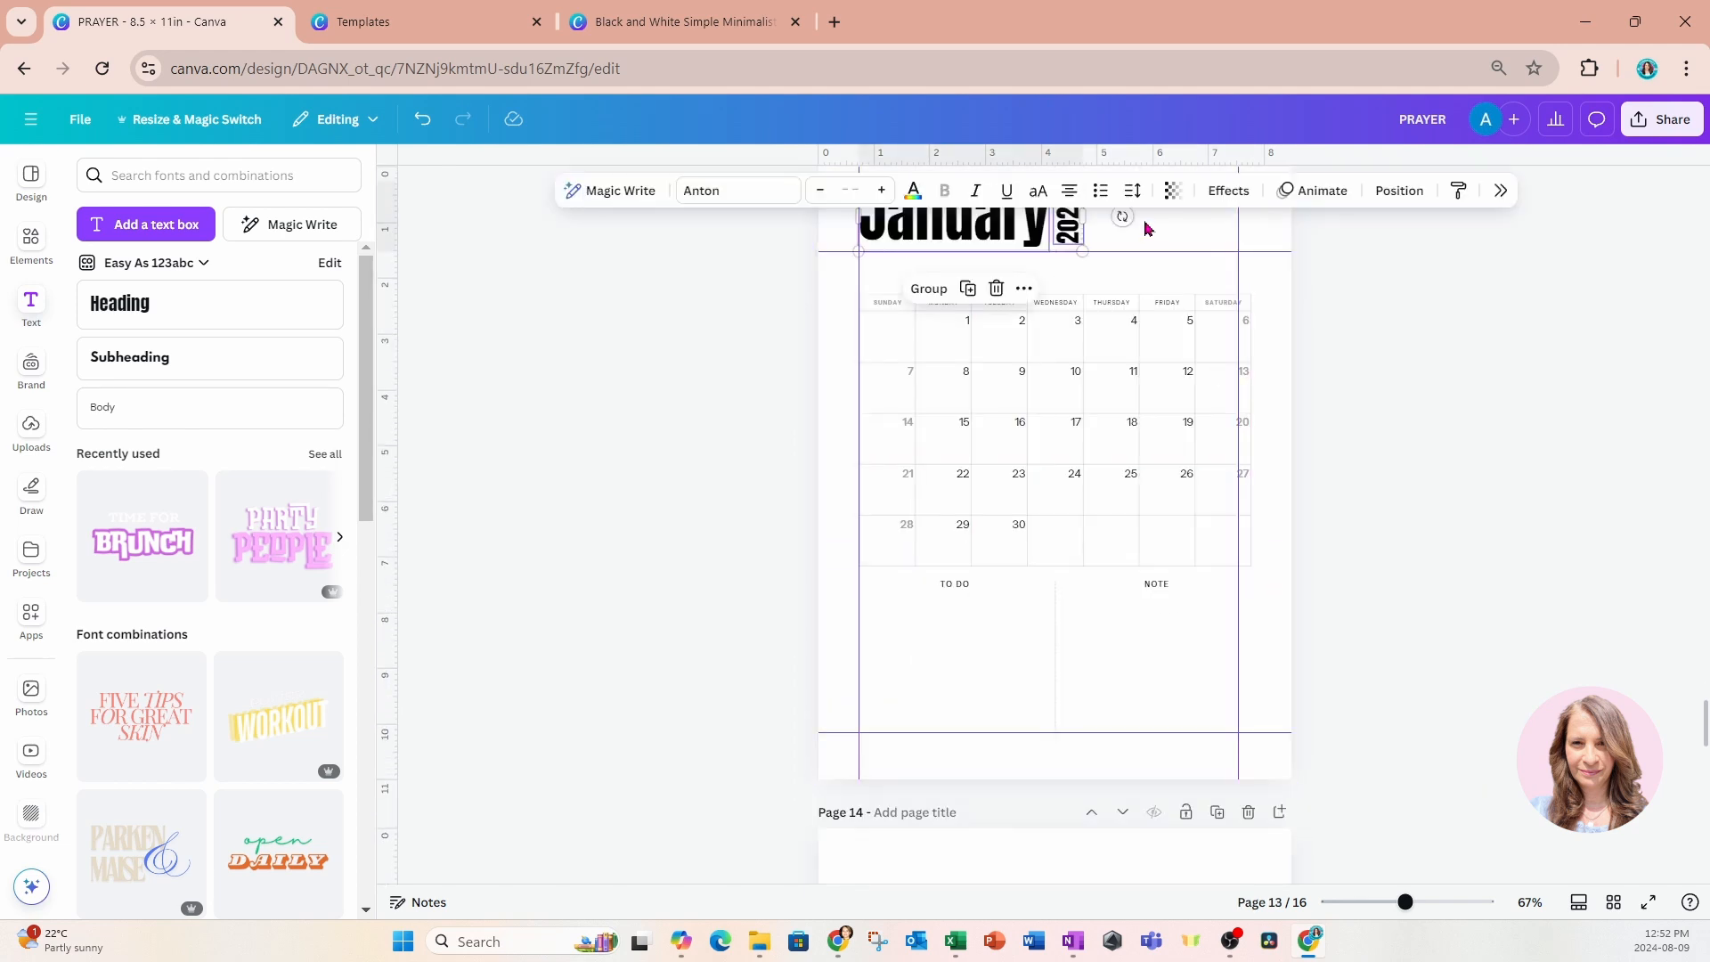
{"action": "scroll", "coordinate": [1145, 229], "scroll_direction": "up", "scroll_amount": 1}
{"action": "left_click", "coordinate": [776, 324]}
{"action": "double_click", "coordinate": [955, 326]}
{"action": "type", "text": "September"}
{"action": "left_click", "coordinate": [1366, 287]}
{"action": "left_click_drag", "start_coordinate": [1069, 335], "coordinate": [1131, 335]}
{"action": "left_click", "coordinate": [1385, 374]}
Replace page 14's original headings with the copied pair, reading "October" with the vertical "2025" moved close beside it.
{"action": "scroll", "coordinate": [1386, 375], "scroll_direction": "down", "scroll_amount": 7}
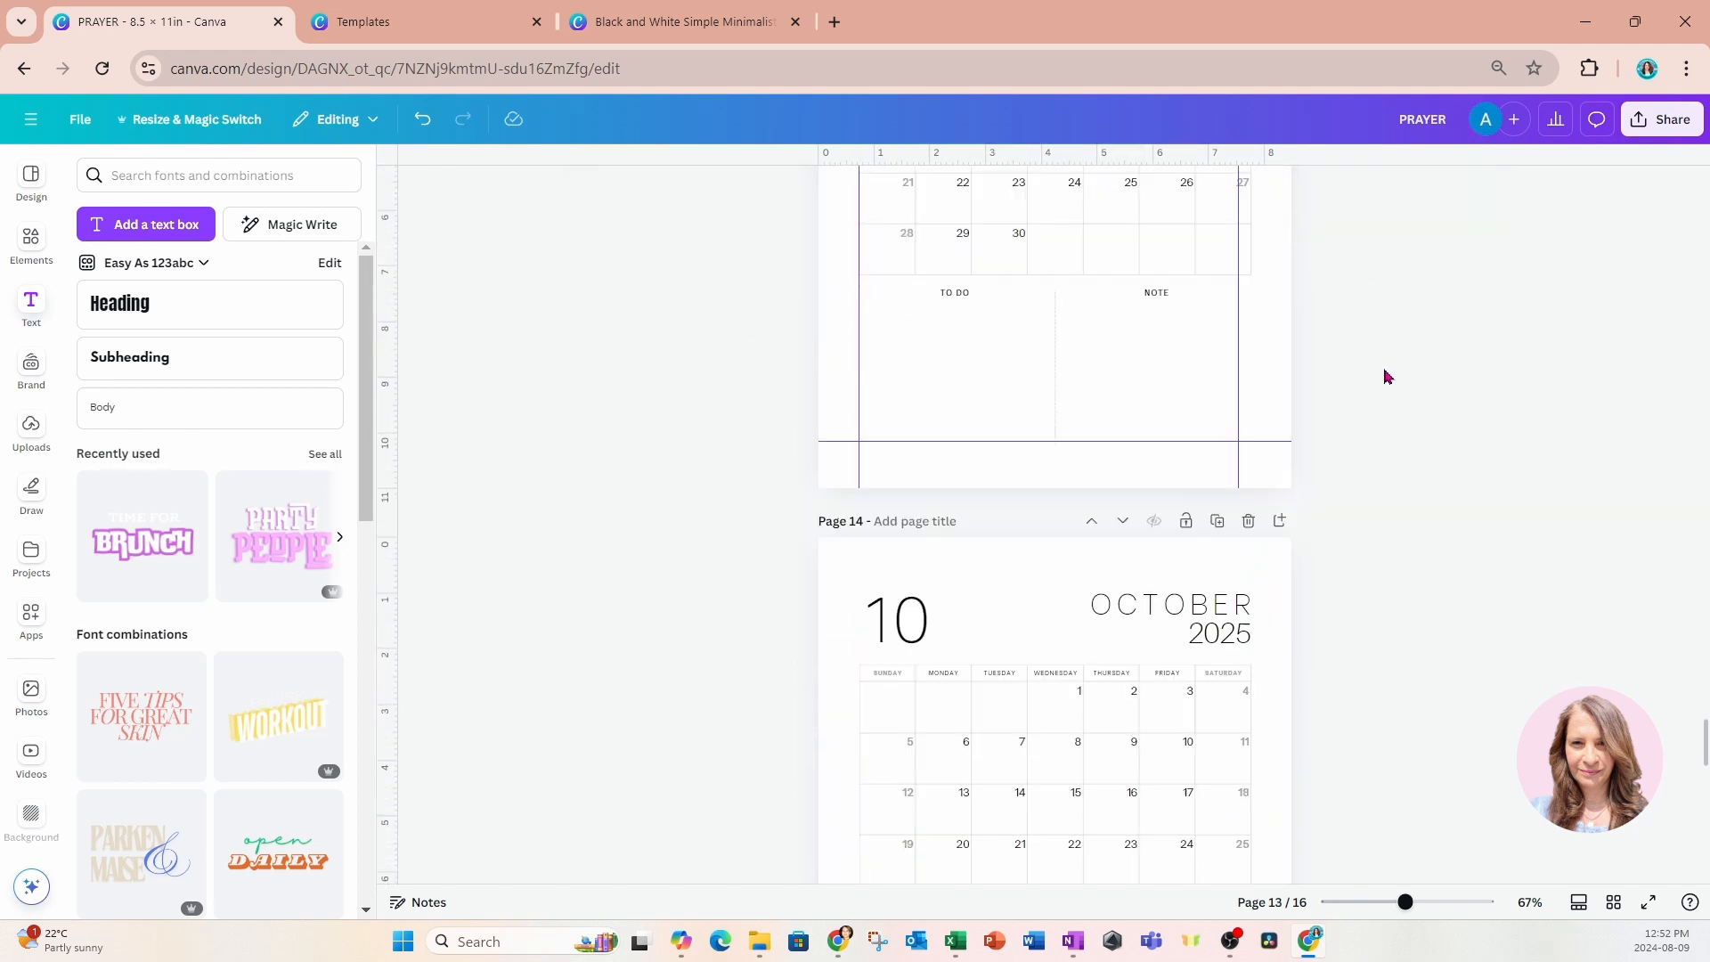
{"action": "left_click_drag", "start_coordinate": [765, 307], "coordinate": [1274, 388]}
{"action": "key", "text": "Delete"}
{"action": "key", "text": "ctrl+v"}
{"action": "double_click", "coordinate": [955, 335]}
{"action": "type", "text": "October"}
{"action": "left_click_drag", "start_coordinate": [1069, 336], "coordinate": [1061, 337]}
{"action": "left_click", "coordinate": [1359, 419]}
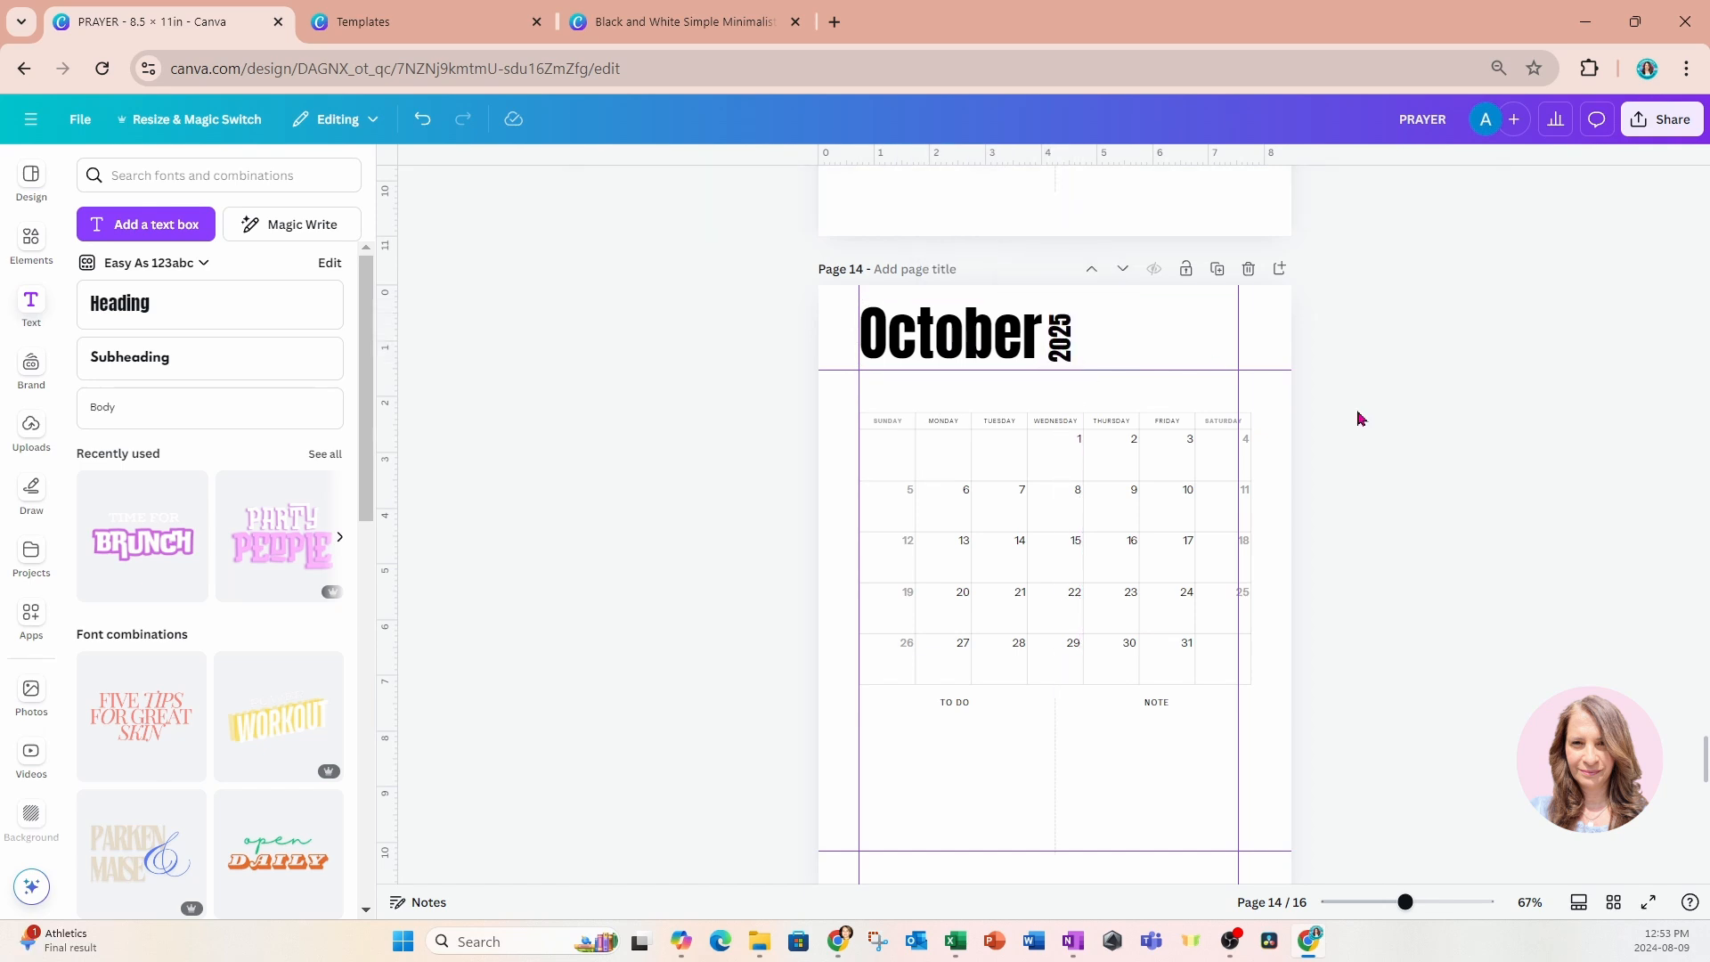
Replace page 15's original headings with the copied pair, reading "November" with the vertical "2025" moved clear of the month.
{"action": "scroll", "coordinate": [1359, 419], "scroll_direction": "down", "scroll_amount": 8}
{"action": "left_click_drag", "start_coordinate": [770, 228], "coordinate": [1248, 292]}
{"action": "key", "text": "Delete"}
{"action": "key", "text": "ctrl+v"}
{"action": "scroll", "coordinate": [980, 356], "scroll_direction": "up", "scroll_amount": 1}
{"action": "left_click", "coordinate": [733, 351]}
{"action": "double_click", "coordinate": [949, 343]}
{"action": "type", "text": "November"}
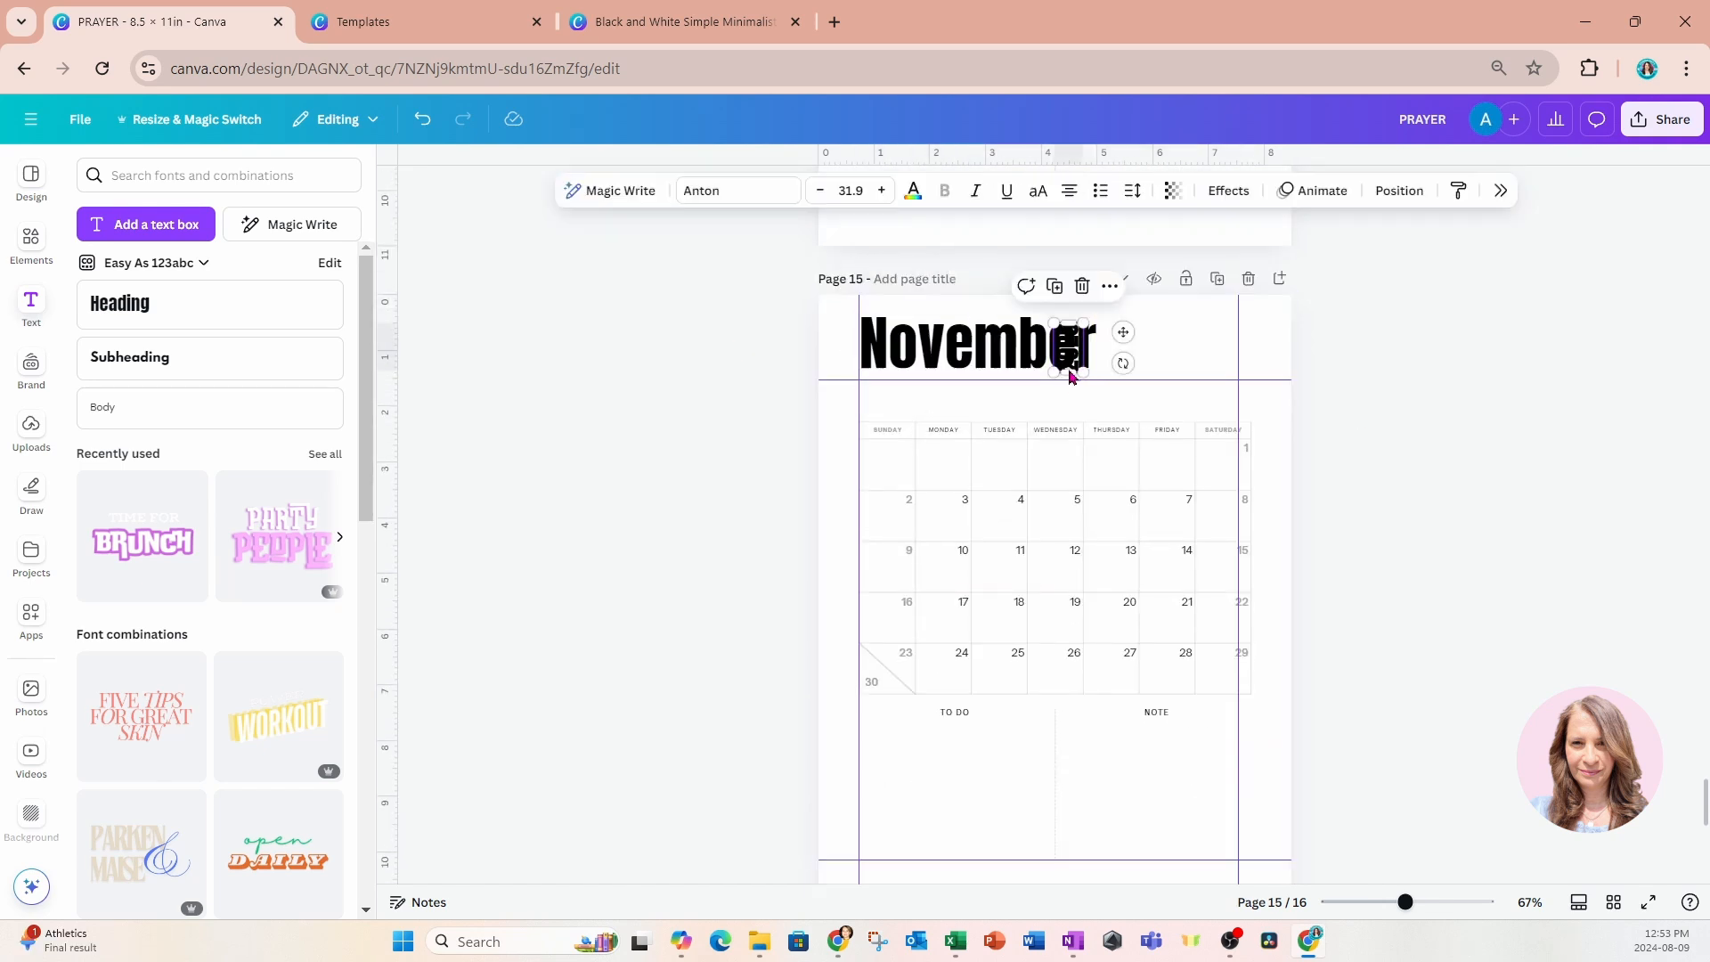
{"action": "left_click_drag", "start_coordinate": [1074, 370], "coordinate": [1116, 371]}
{"action": "left_click", "coordinate": [1424, 415]}
Replace page 16's original headings with the copied pair, reading "December" with the vertical "2025" moved just past the month's end.
{"action": "scroll", "coordinate": [1424, 415], "scroll_direction": "down", "scroll_amount": 8}
{"action": "left_click_drag", "start_coordinate": [756, 331], "coordinate": [1282, 397]}
{"action": "key", "text": "Delete"}
{"action": "key", "text": "ctrl+v"}
{"action": "double_click", "coordinate": [897, 354]}
{"action": "type", "text": "December"}
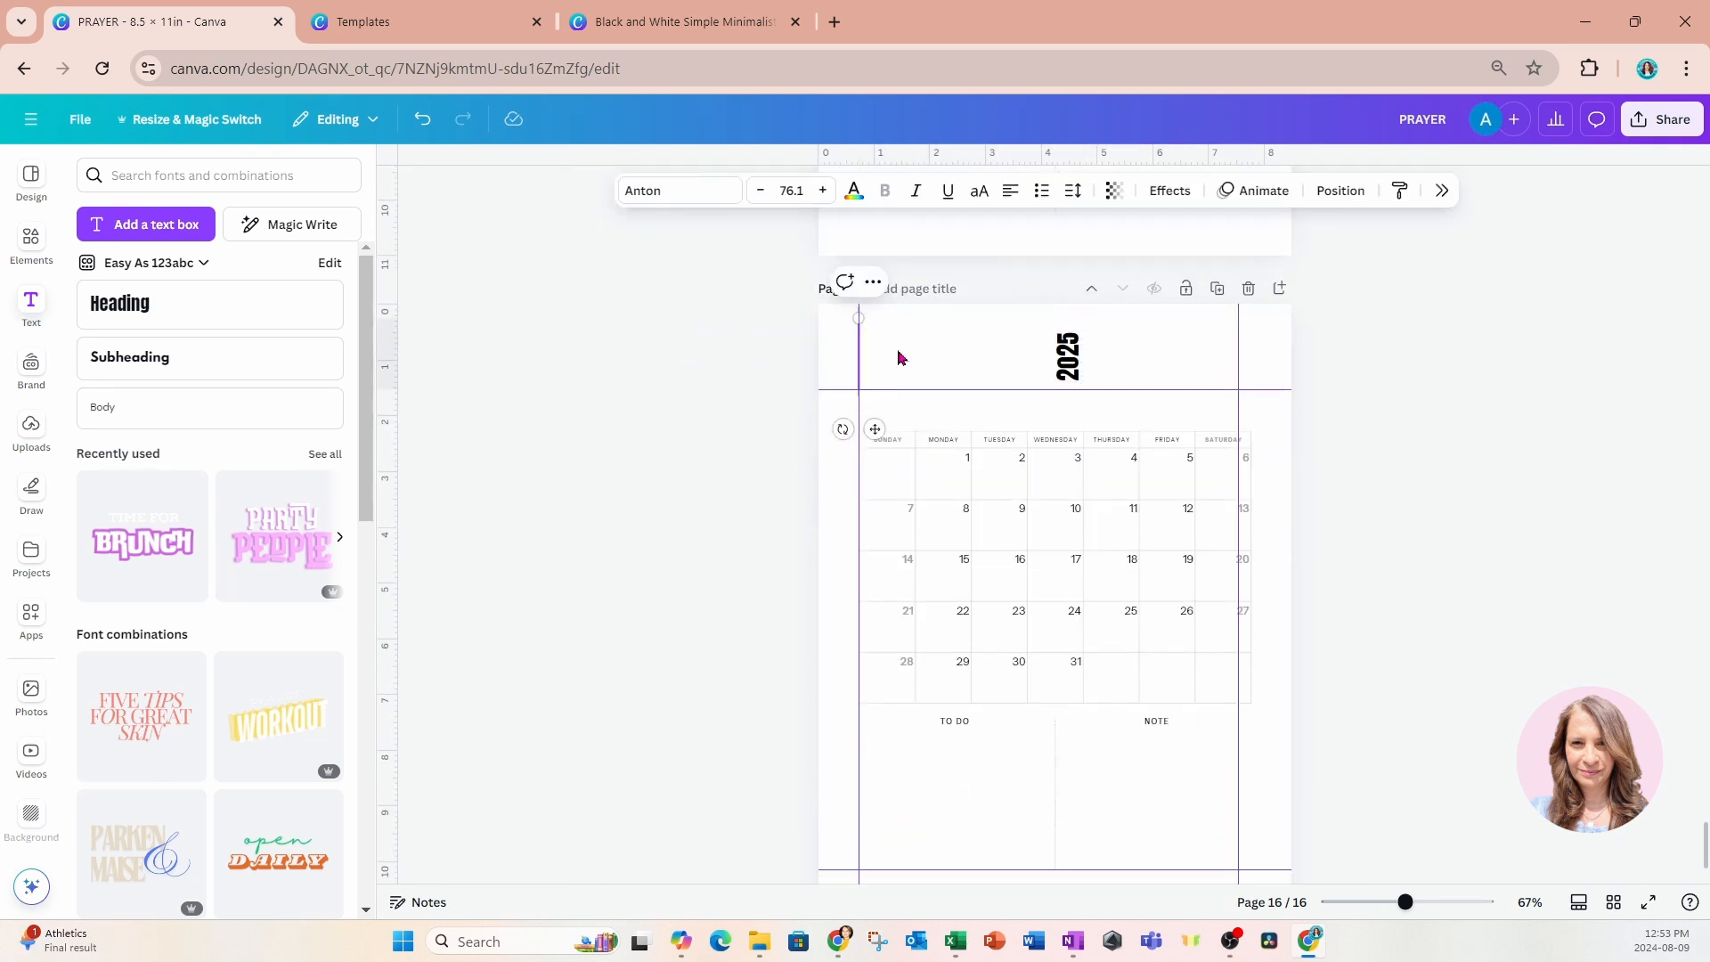
{"action": "left_click_drag", "start_coordinate": [1068, 378], "coordinate": [1120, 352]}
{"action": "scroll", "coordinate": [1406, 400], "scroll_direction": "up", "scroll_amount": 3}
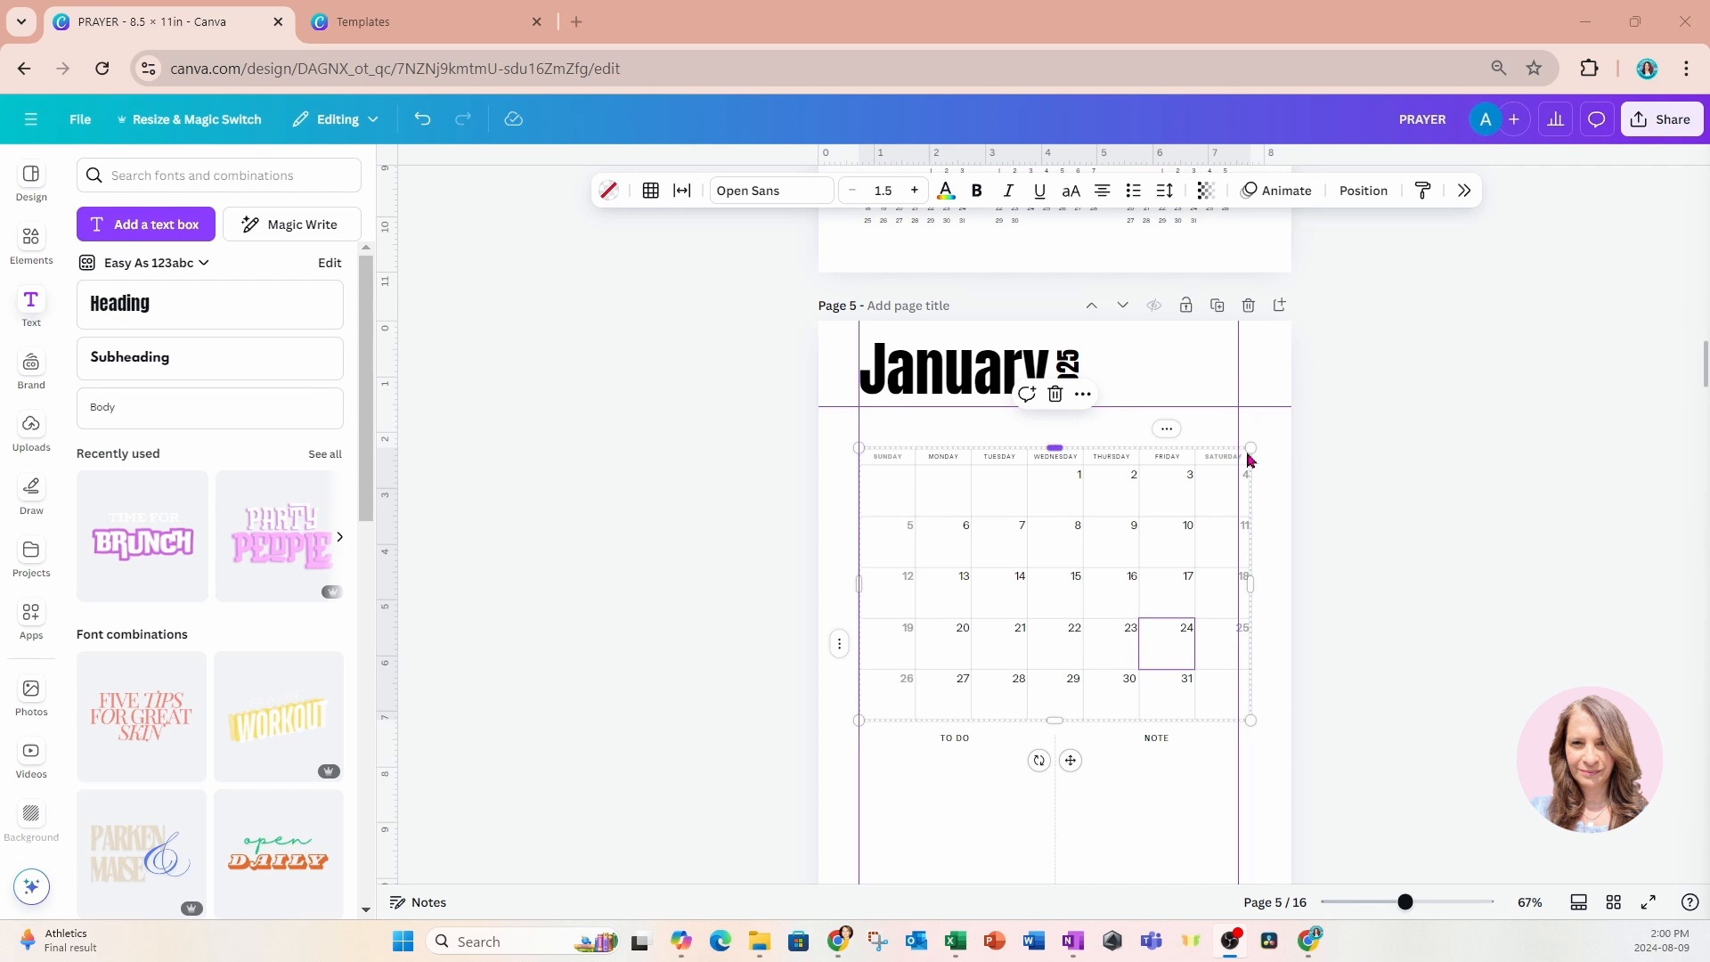
{"action": "left_click_drag", "start_coordinate": [1251, 450], "coordinate": [1239, 454]}
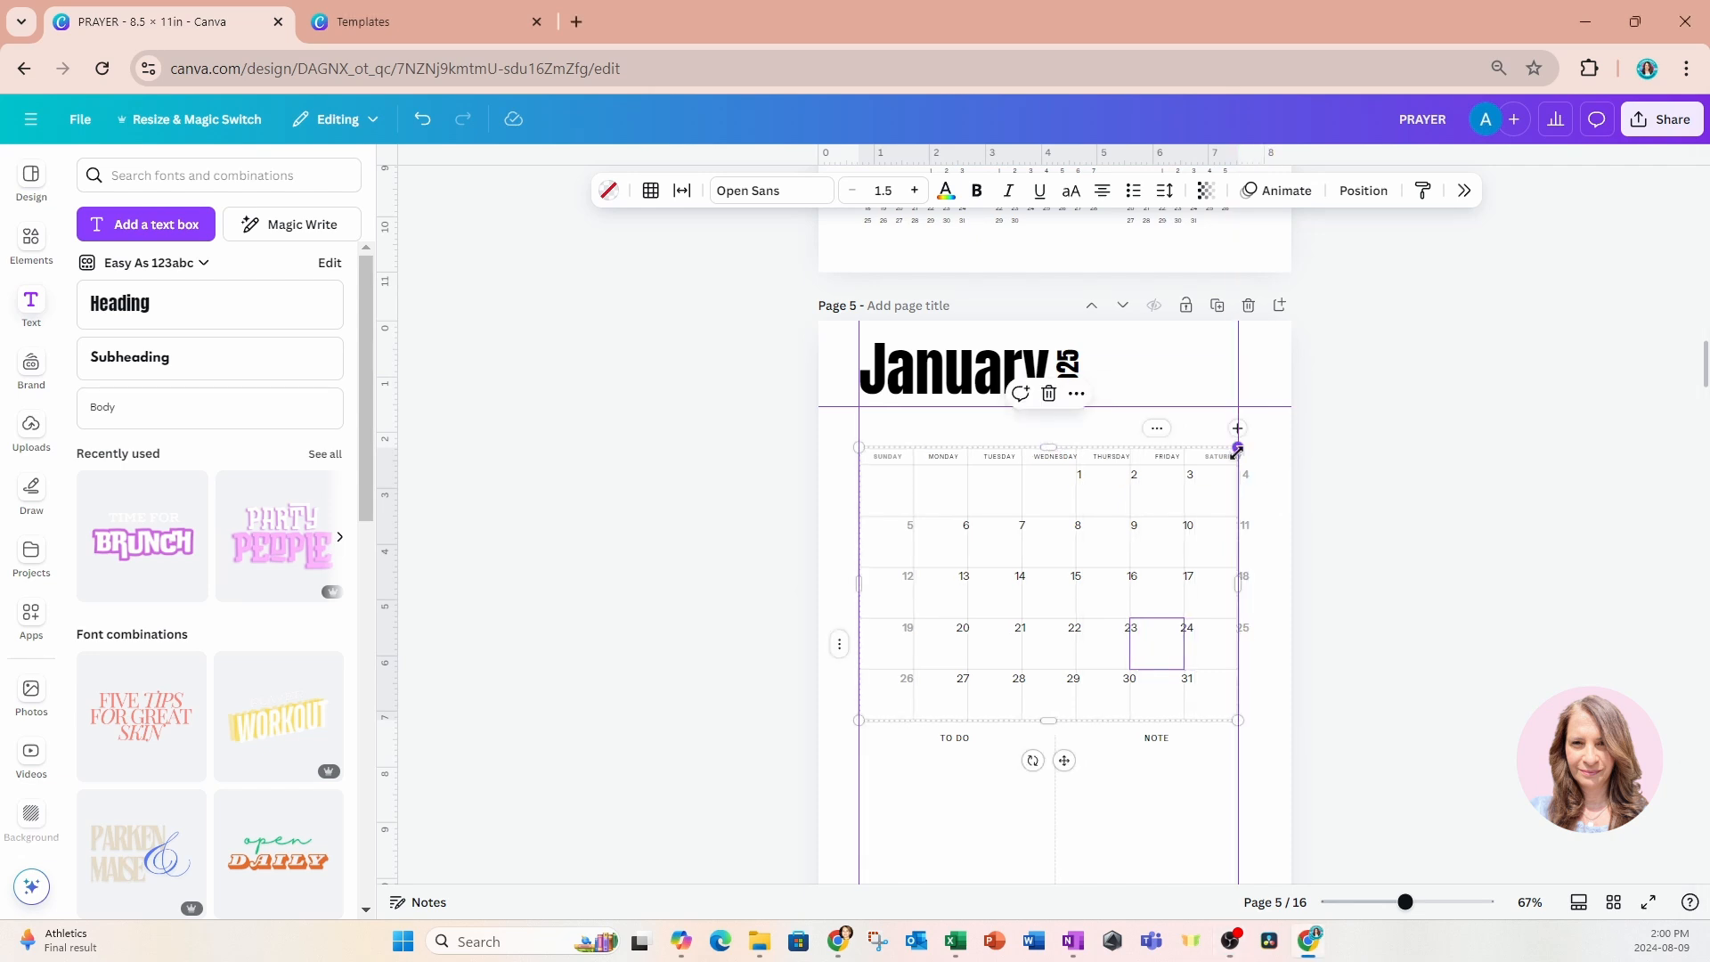
{"action": "left_click", "coordinate": [427, 122]}
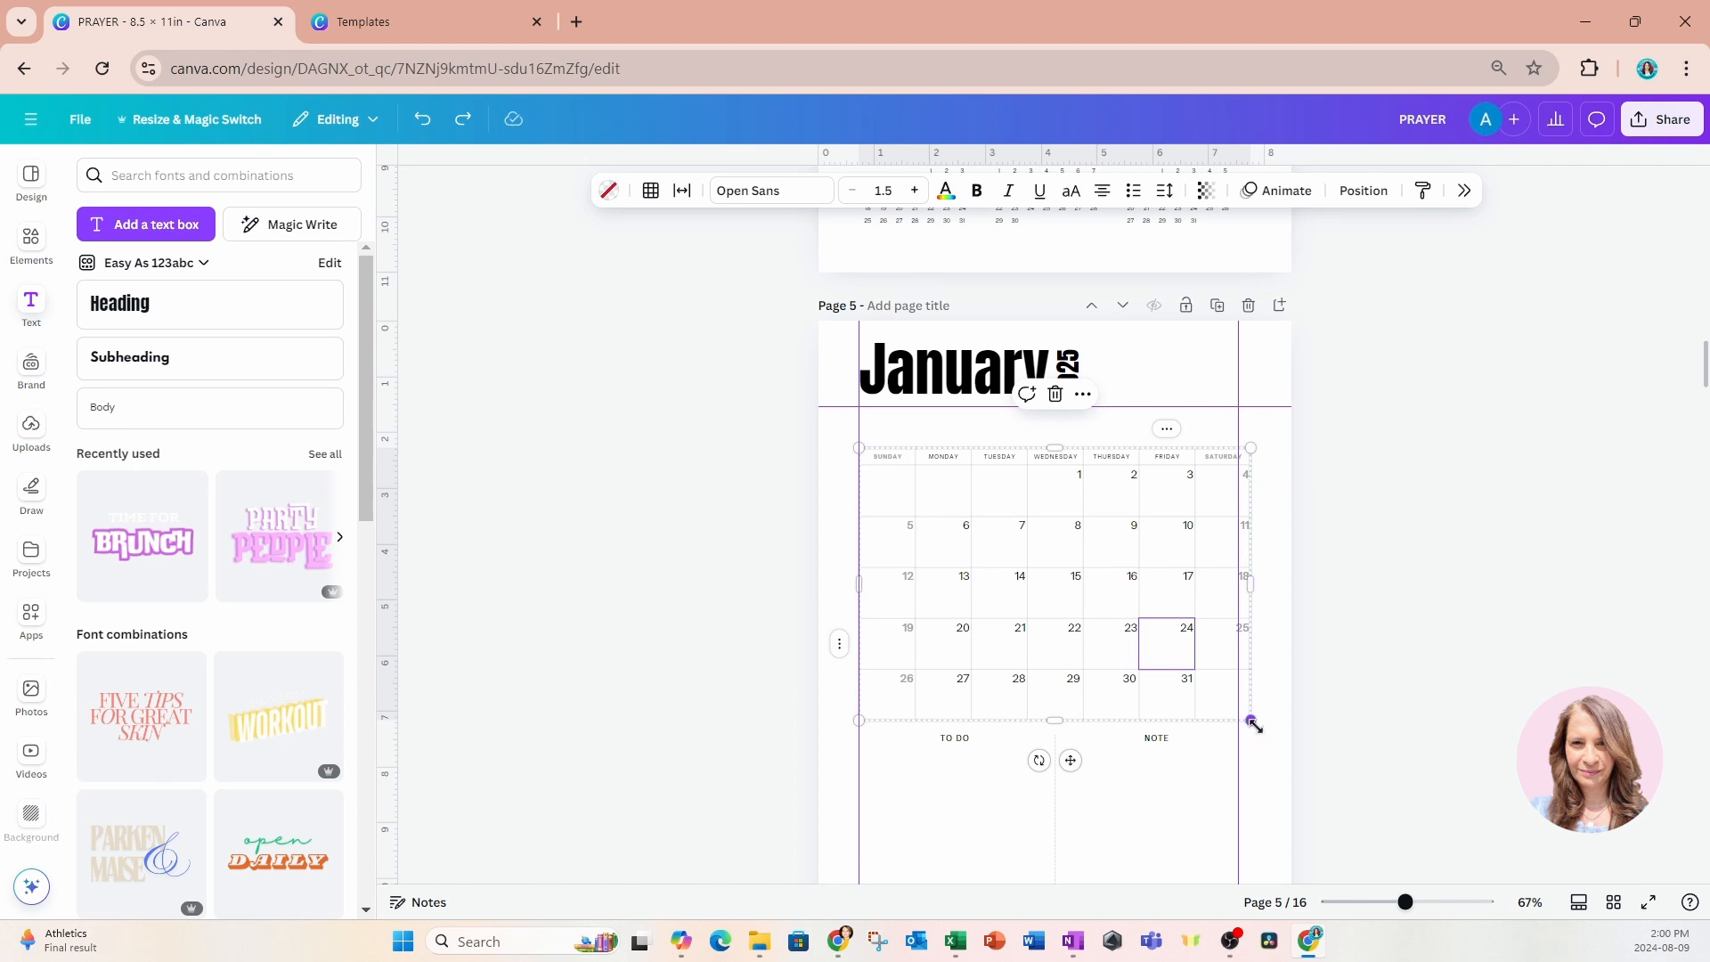
{"action": "mouse_move", "coordinate": [1253, 724]}
{"action": "left_mouse_down"}
{"action": "mouse_move", "coordinate": [1231, 716]}
{"action": "mouse_move", "coordinate": [1240, 733]}
{"action": "left_mouse_up"}
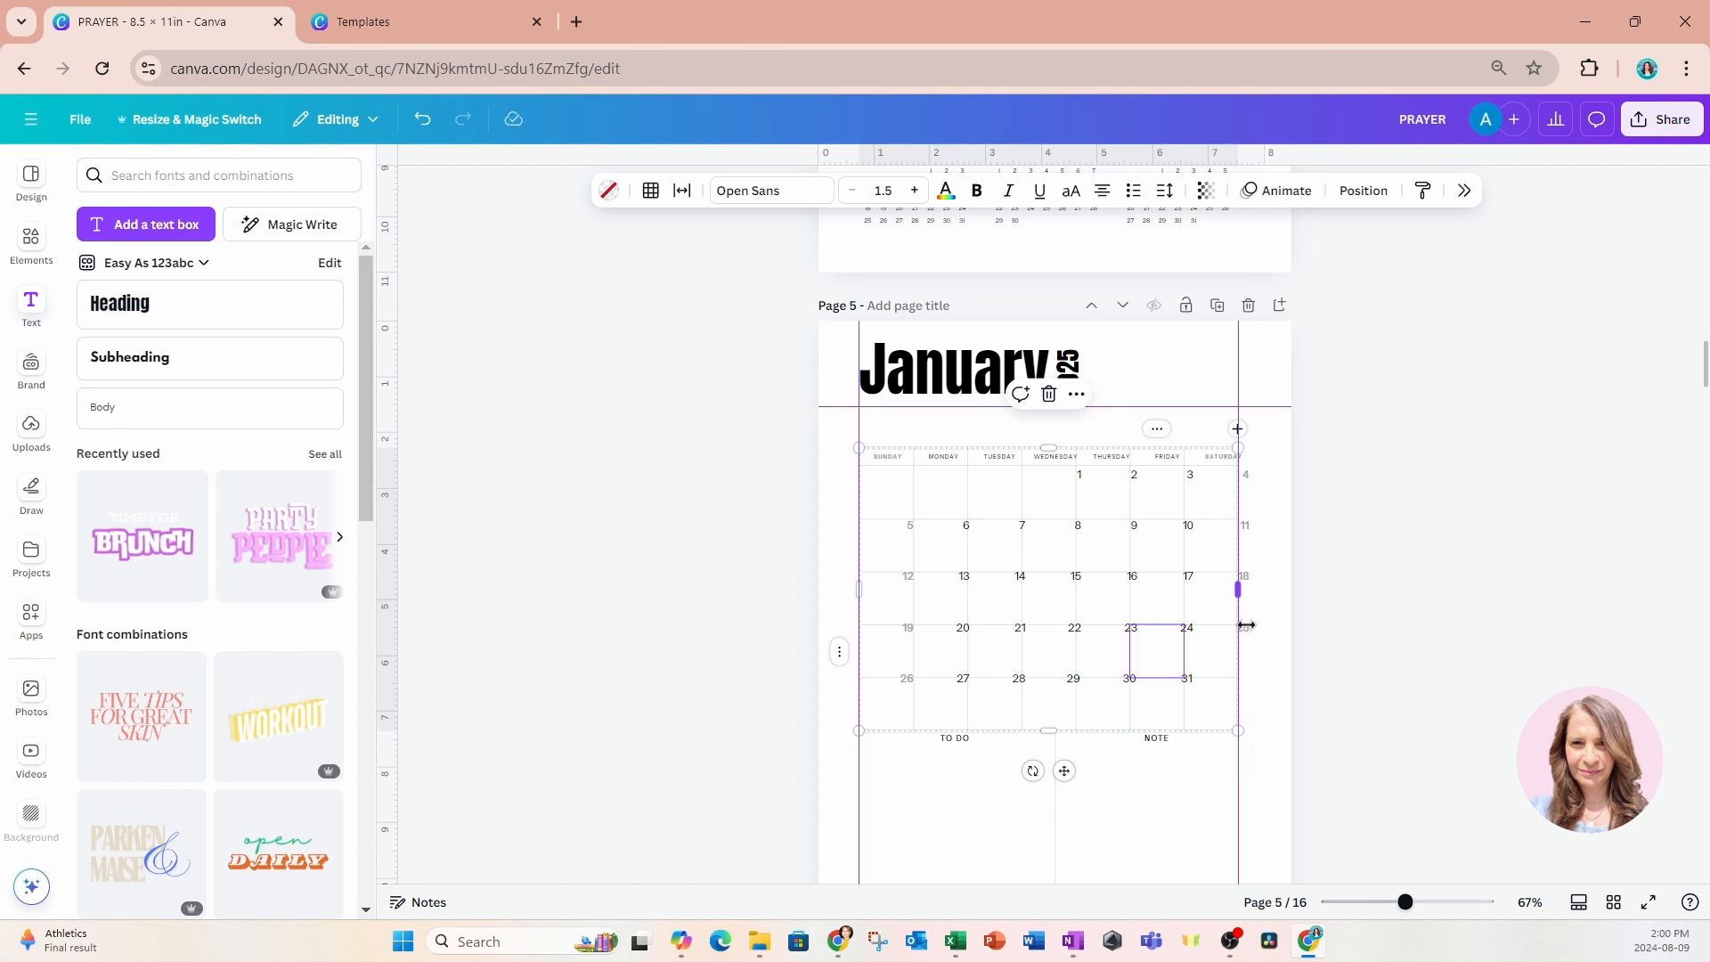
{"action": "left_click", "coordinate": [425, 121]}
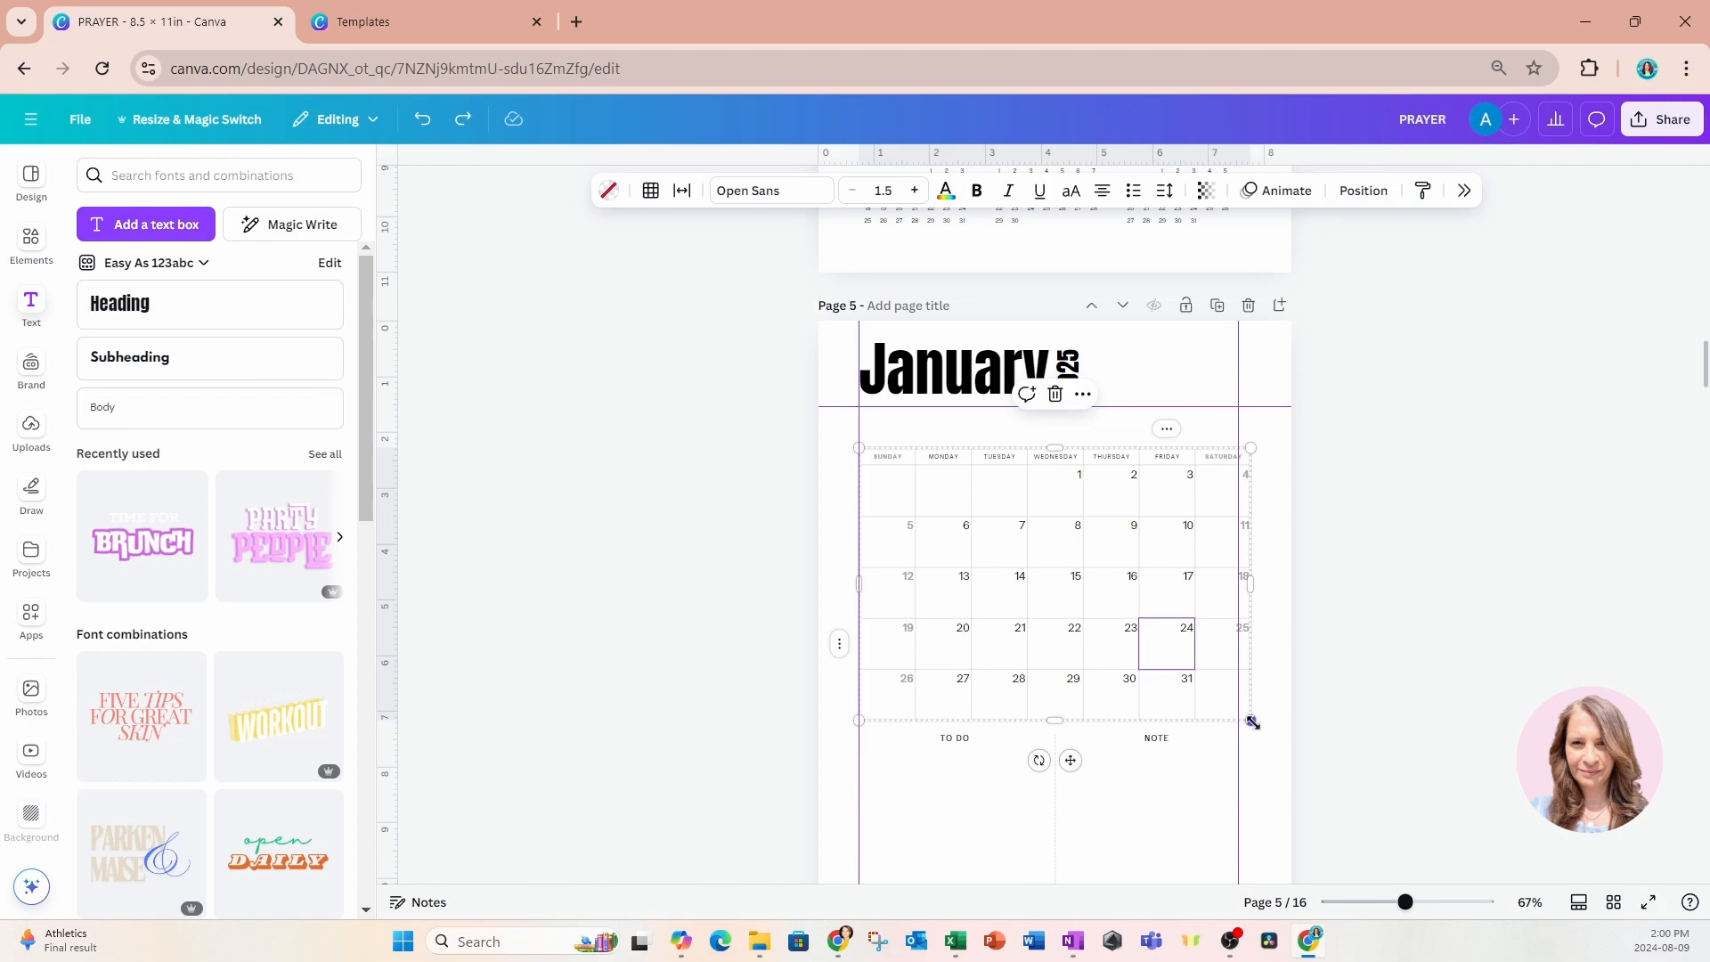
Scale page 5's January calendar grid and all its dates together to the right margin guide and raise them to the guide below the heading.
{"action": "left_click_drag", "start_coordinate": [750, 434], "coordinate": [1319, 718]}
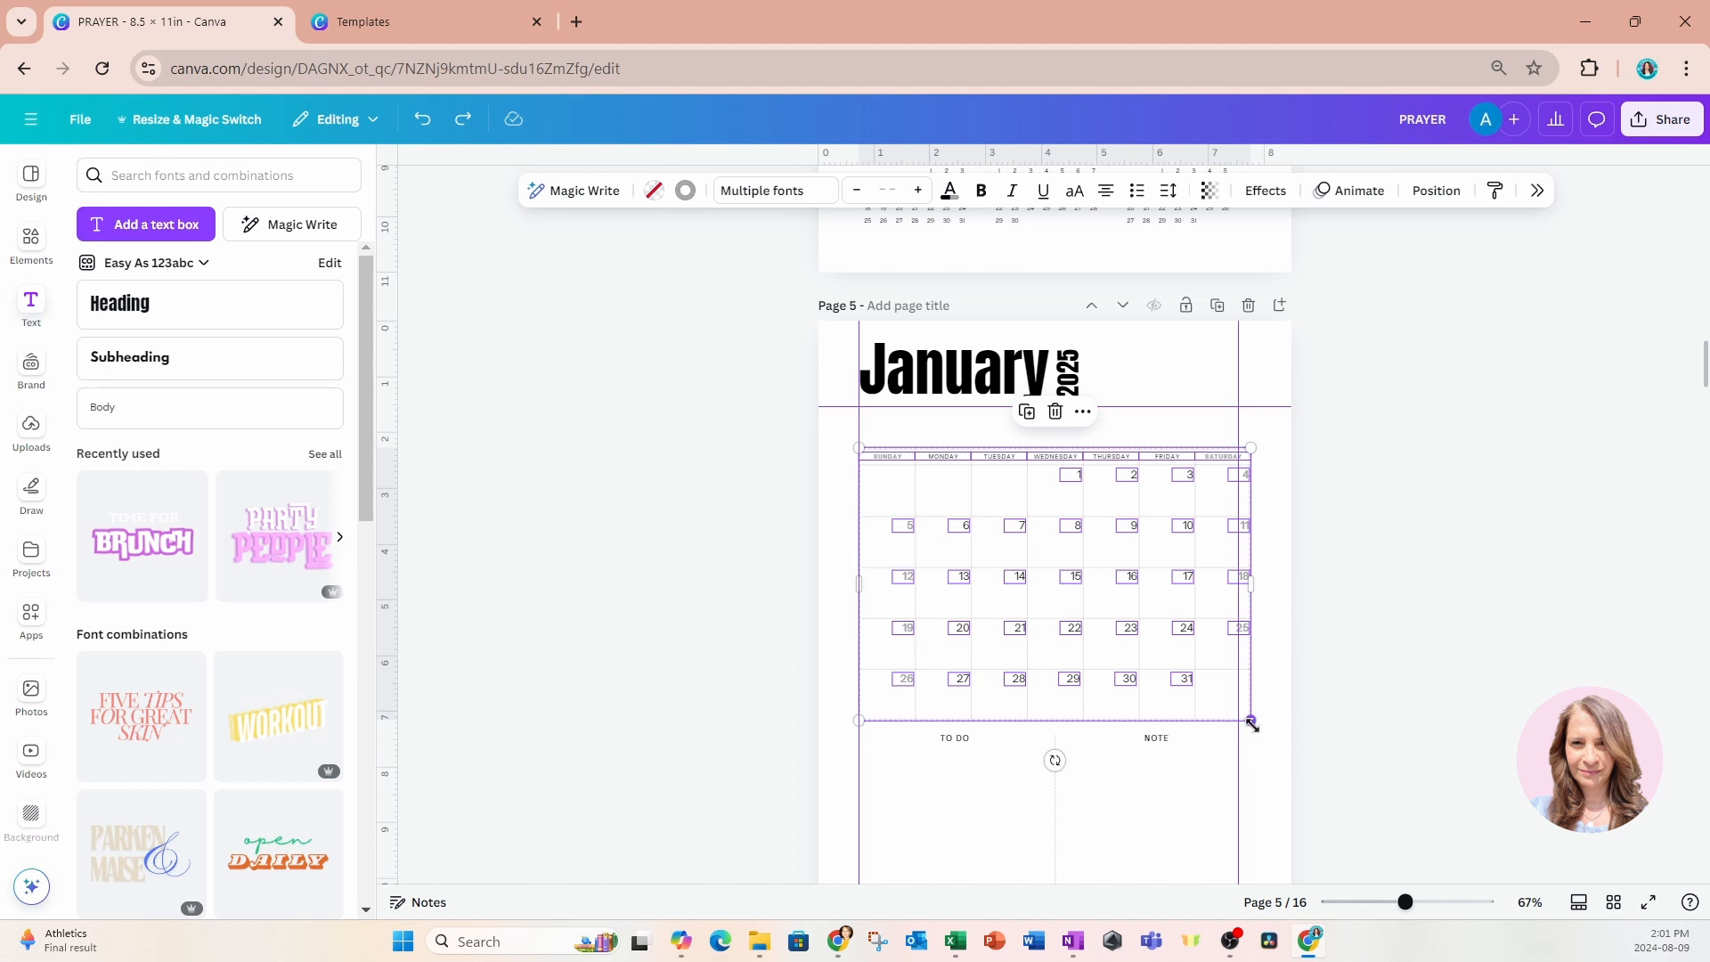
{"action": "left_click_drag", "start_coordinate": [1250, 724], "coordinate": [1237, 718]}
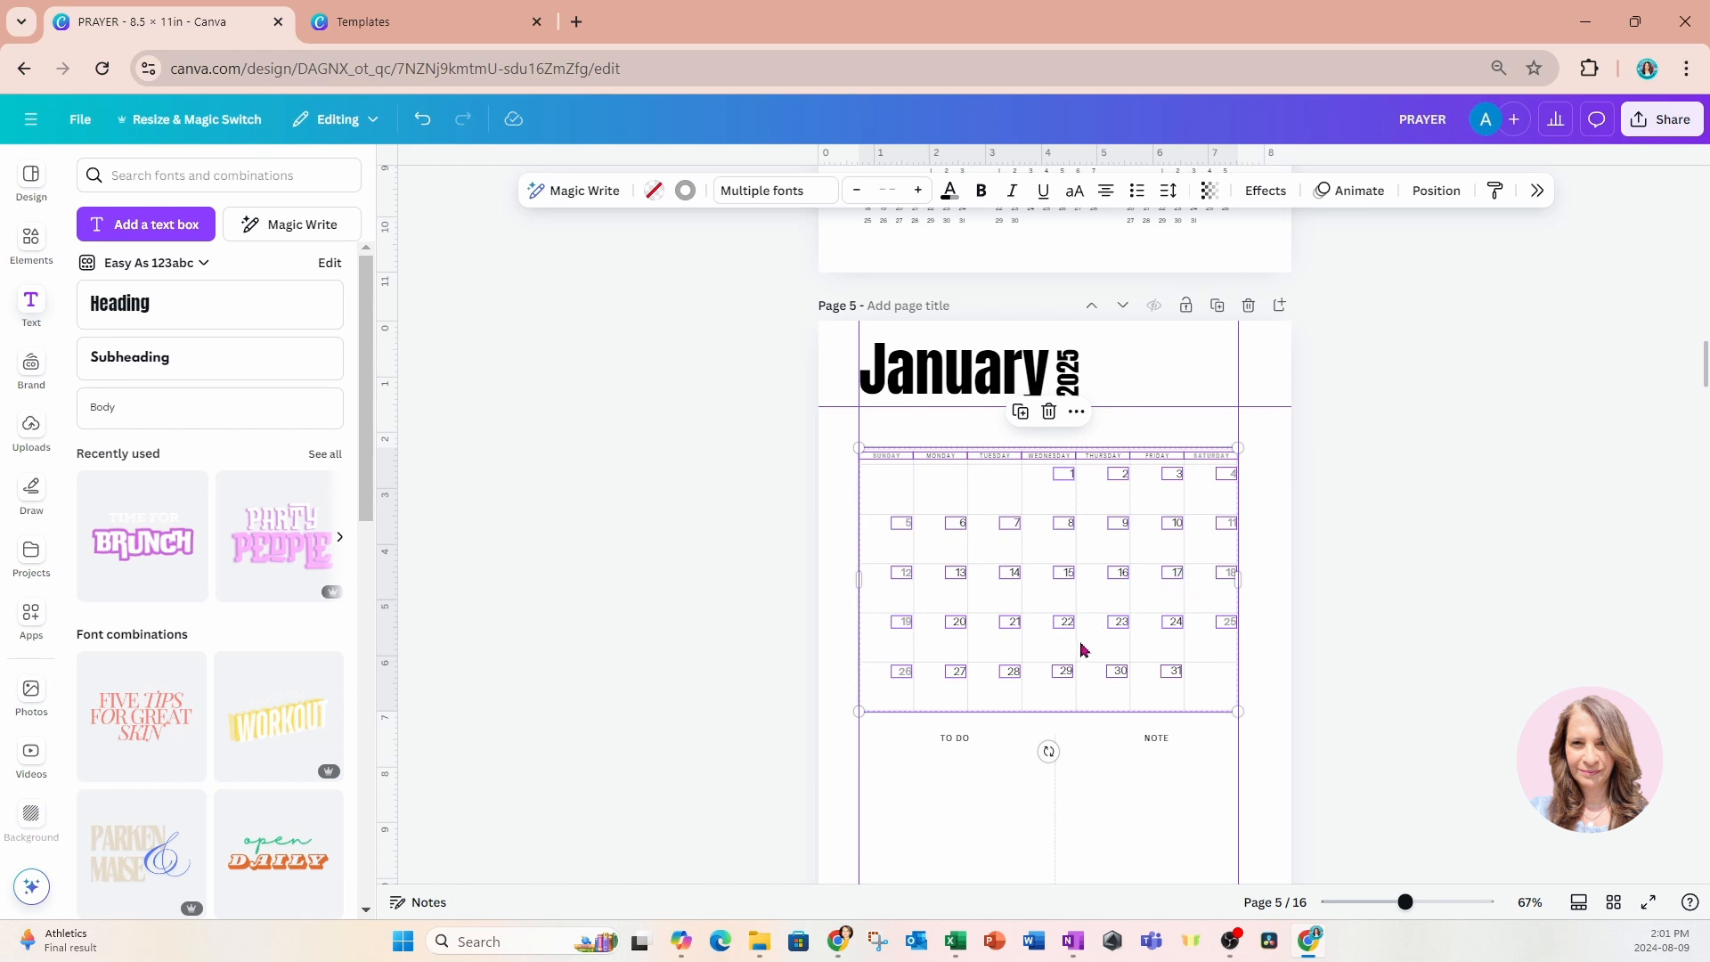
{"action": "left_click_drag", "start_coordinate": [1084, 649], "coordinate": [1081, 611]}
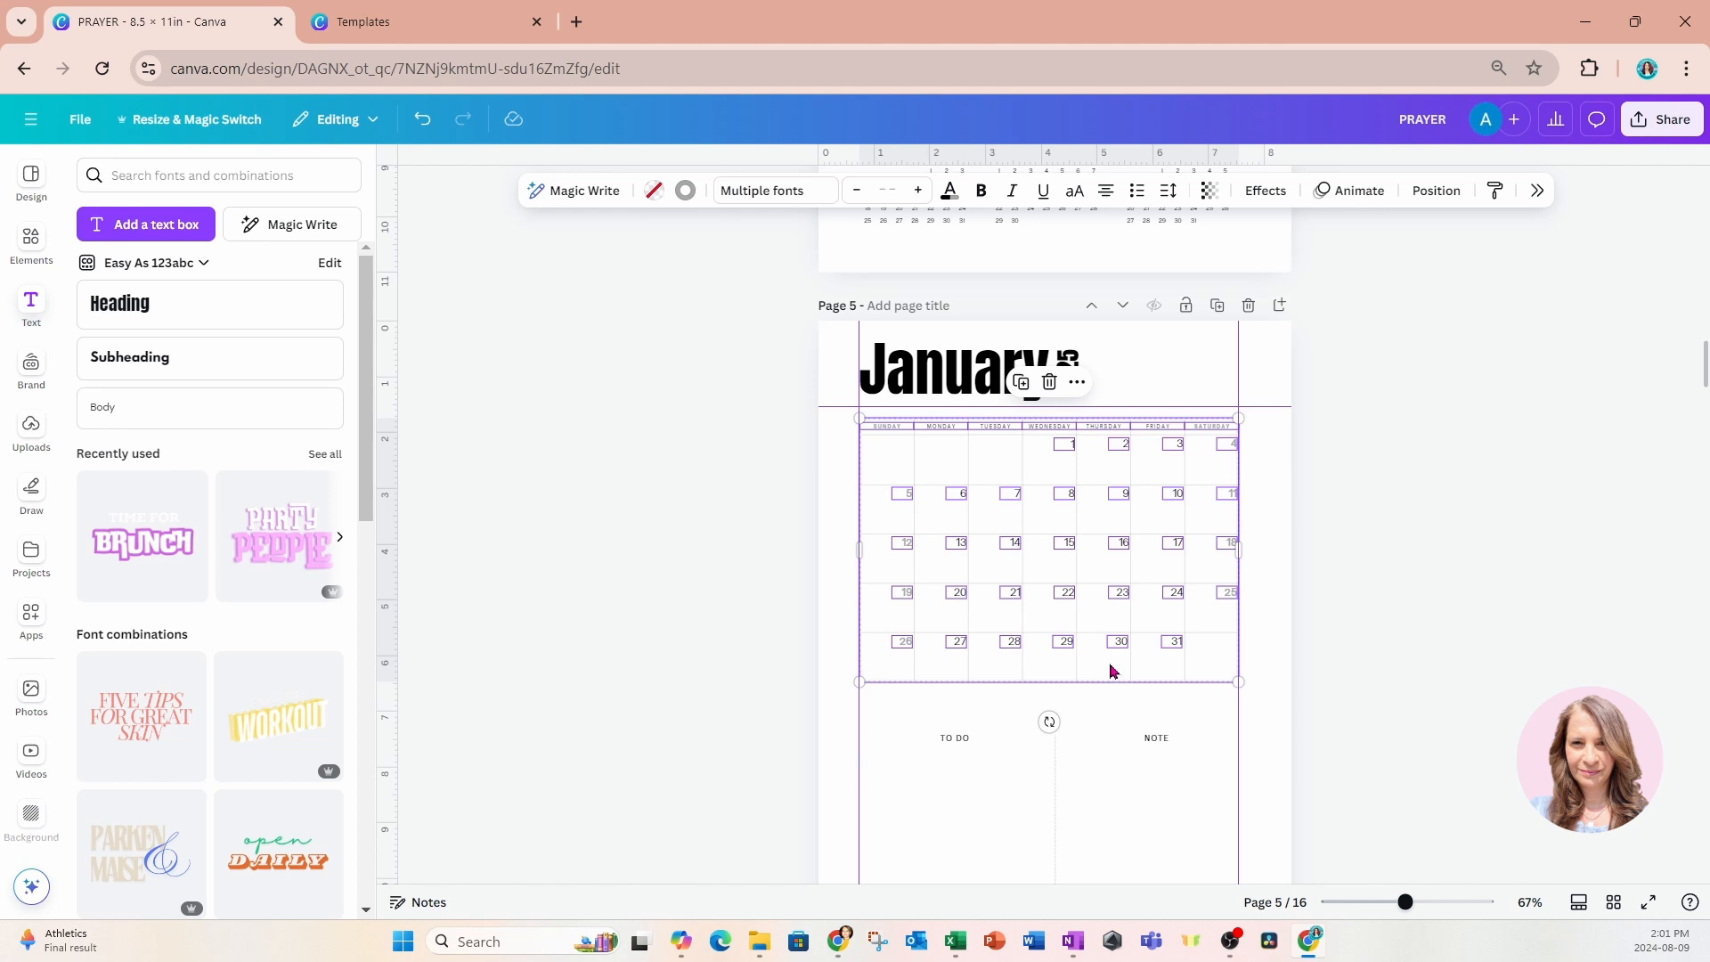
{"action": "left_click_drag", "start_coordinate": [1110, 665], "coordinate": [1108, 655]}
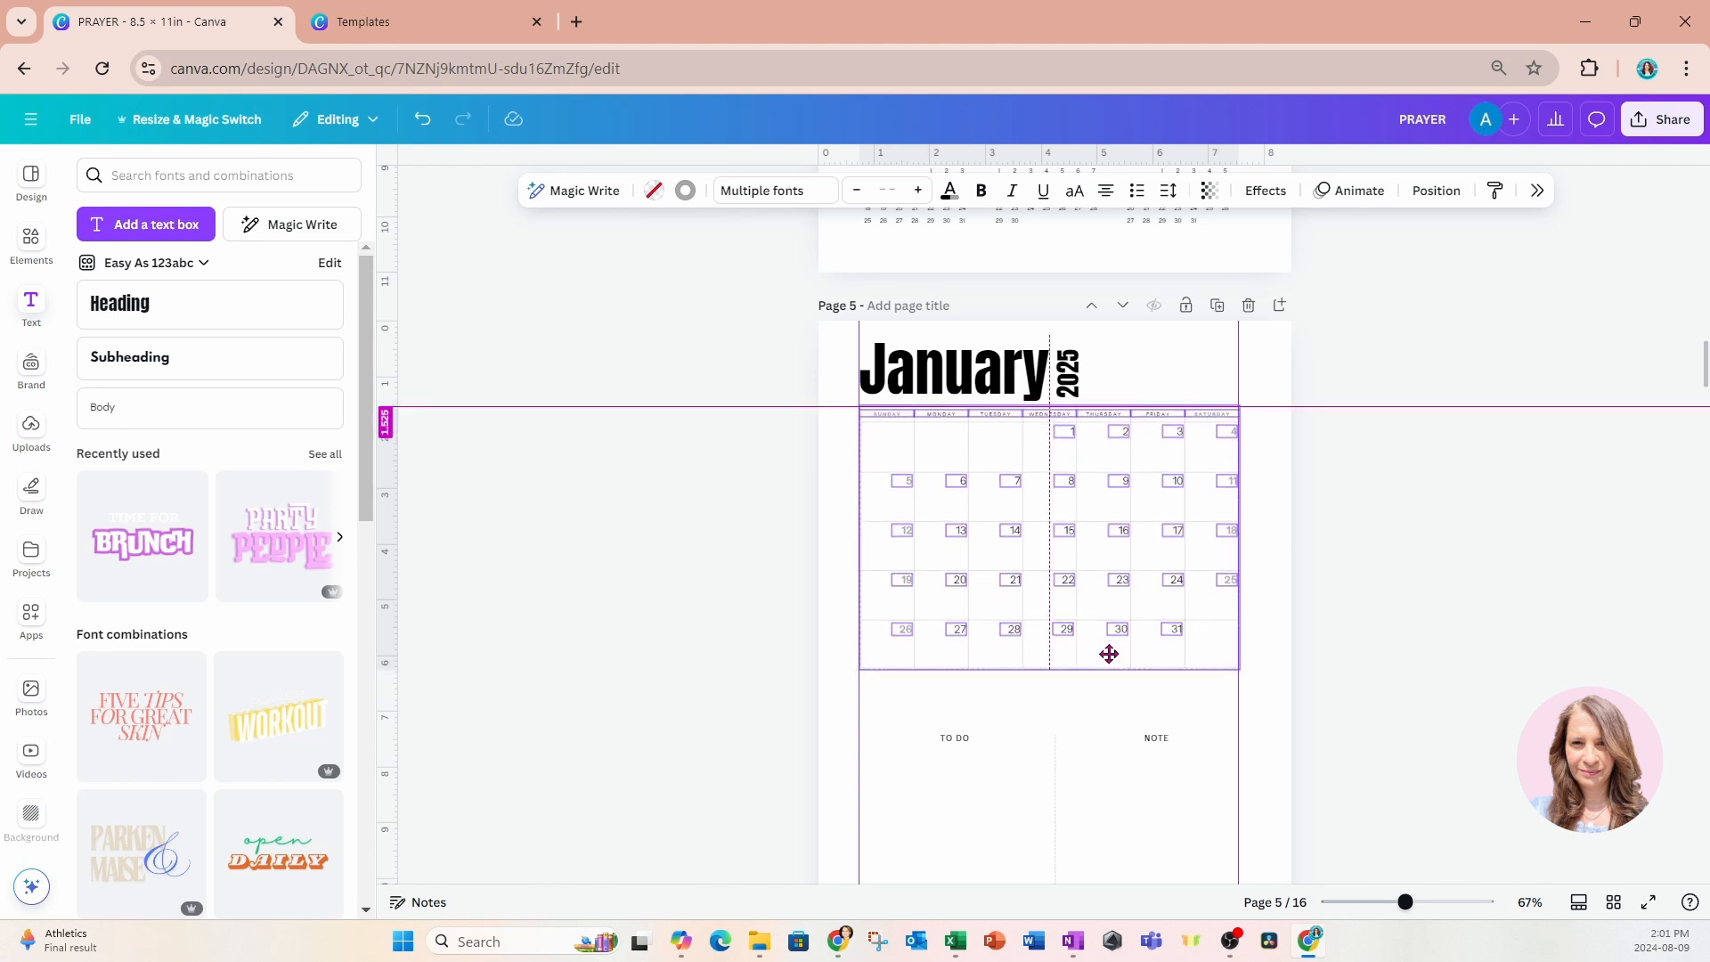
{"action": "left_click_drag", "start_coordinate": [1109, 655], "coordinate": [1109, 651]}
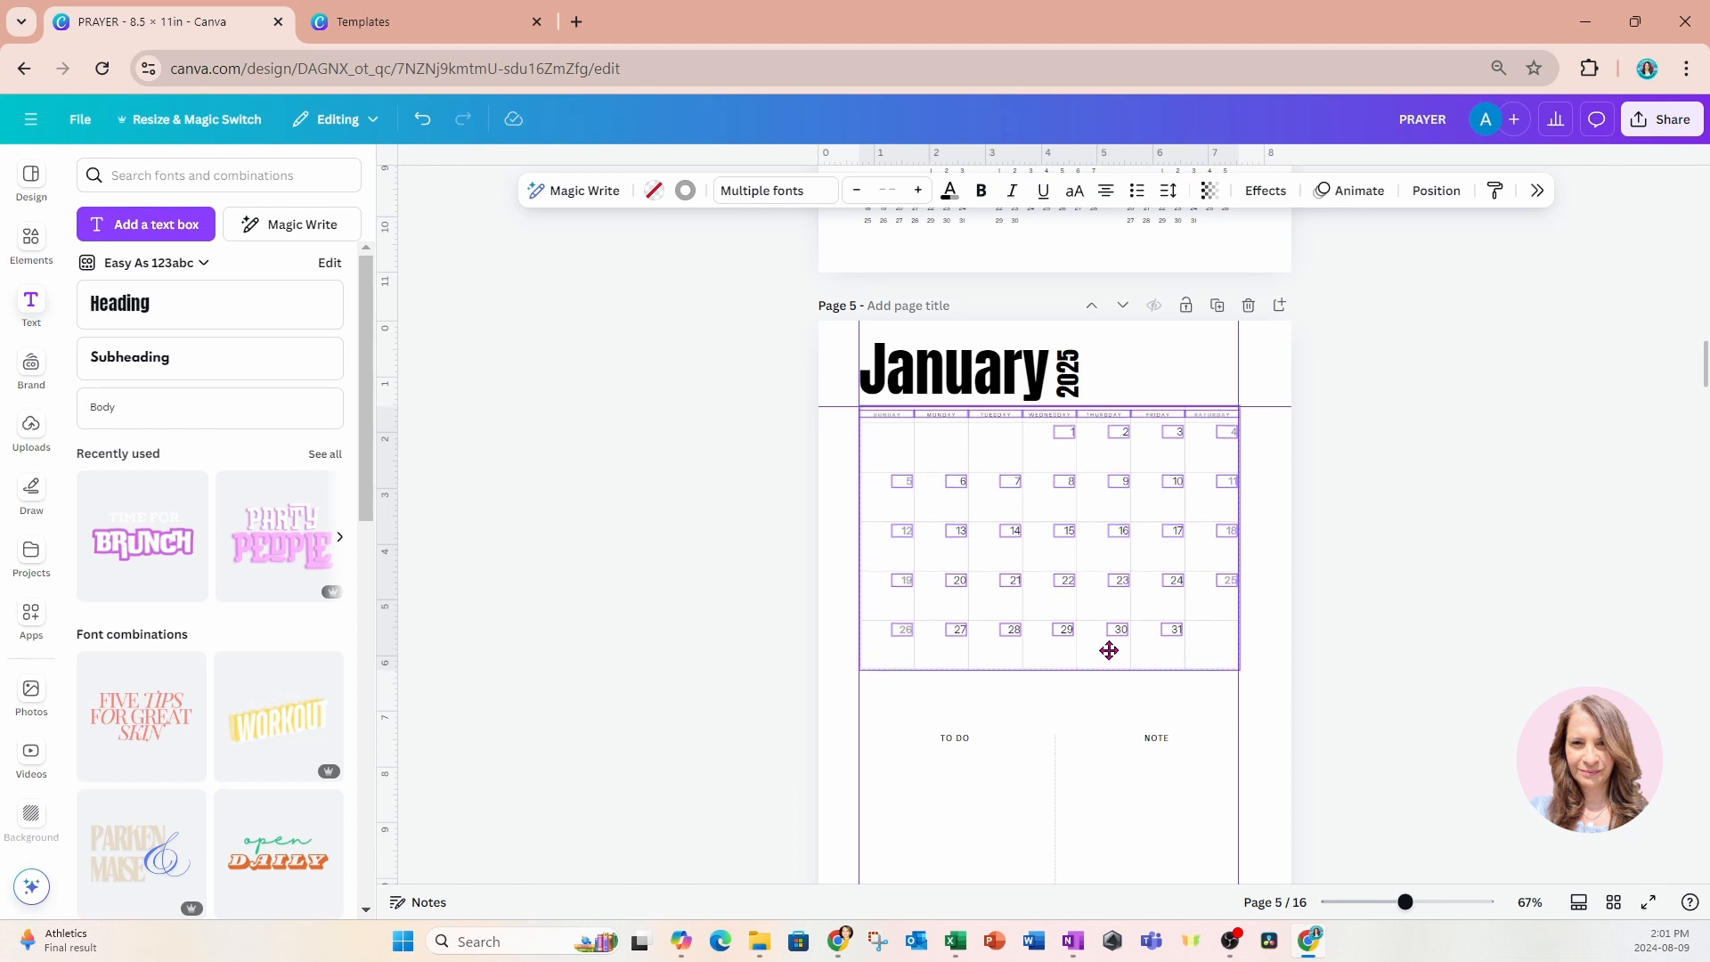
{"action": "left_click", "coordinate": [1532, 658]}
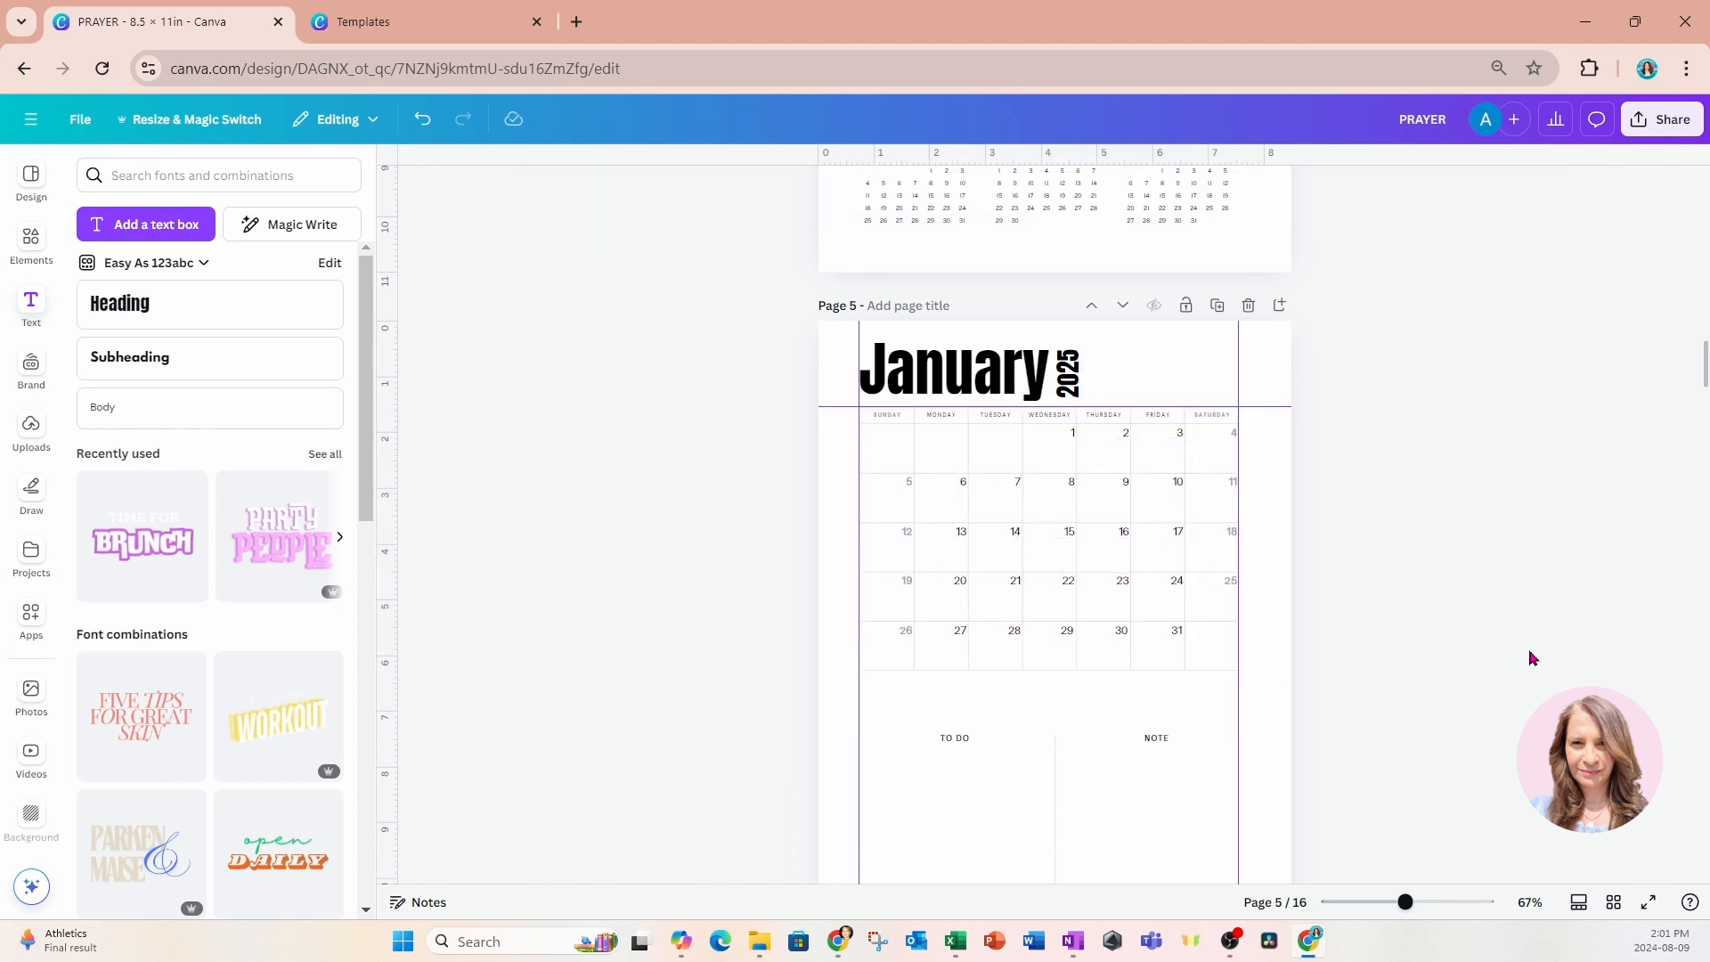
Move page 5's TO DO and NOTE labels with their dividing line up to just below the January calendar.
{"action": "scroll", "coordinate": [1469, 694], "scroll_direction": "down", "scroll_amount": 3}
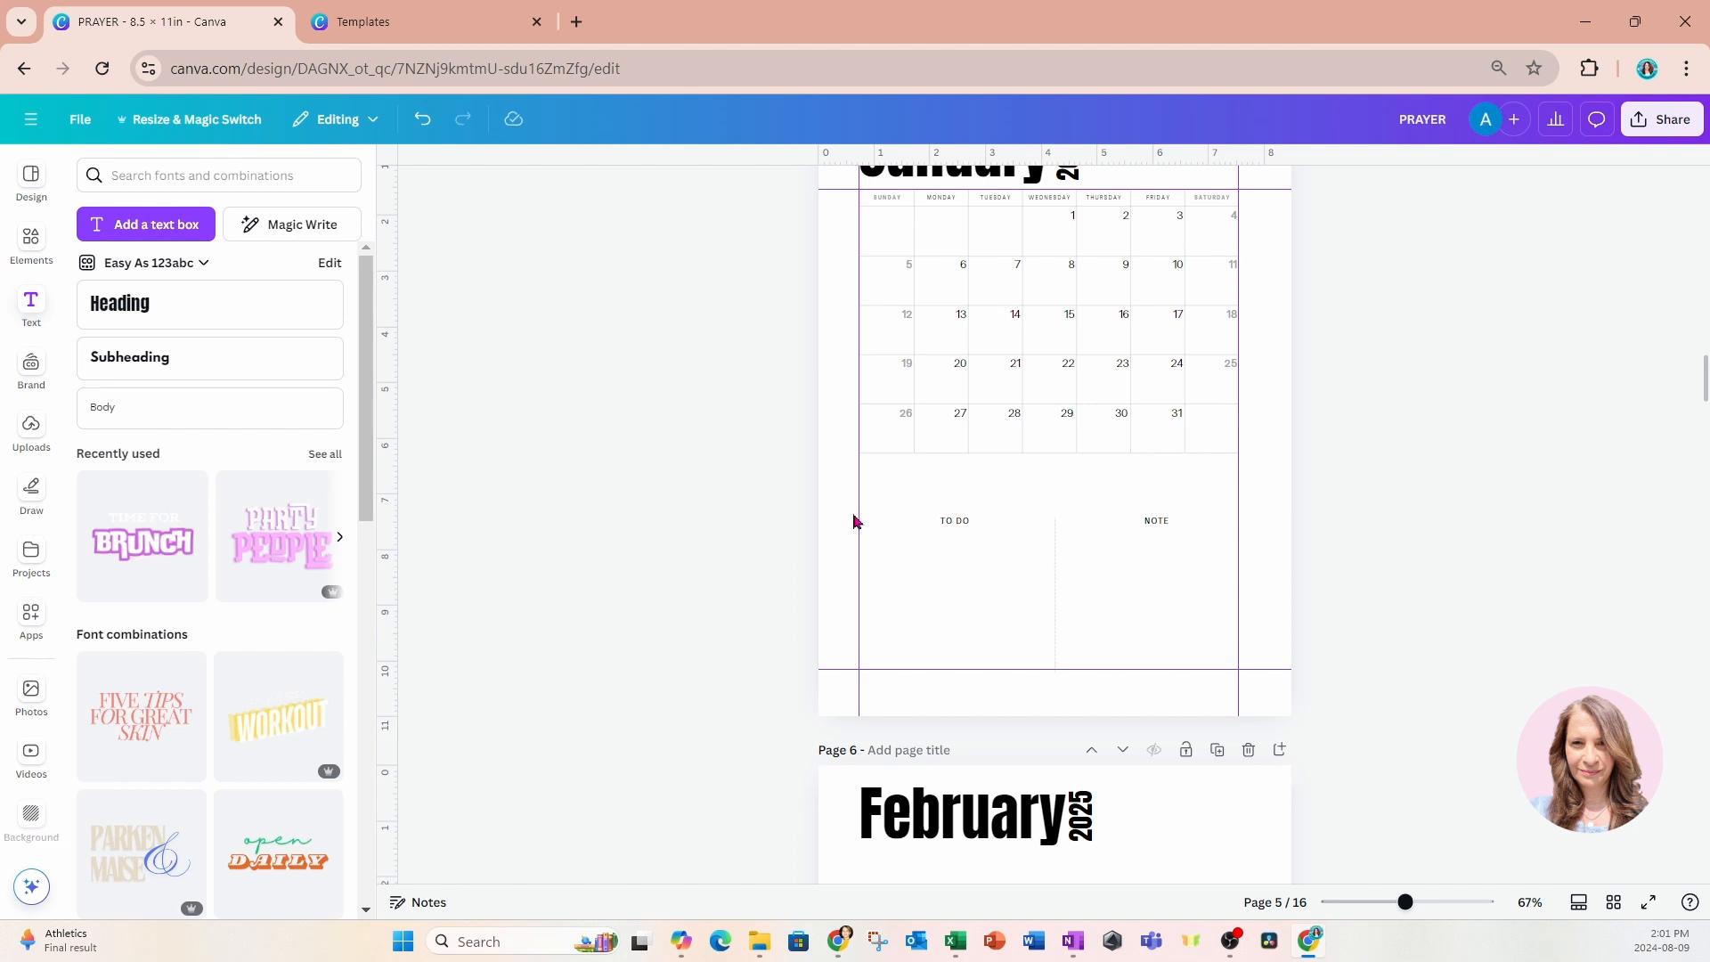
{"action": "left_click_drag", "start_coordinate": [805, 492], "coordinate": [1344, 671]}
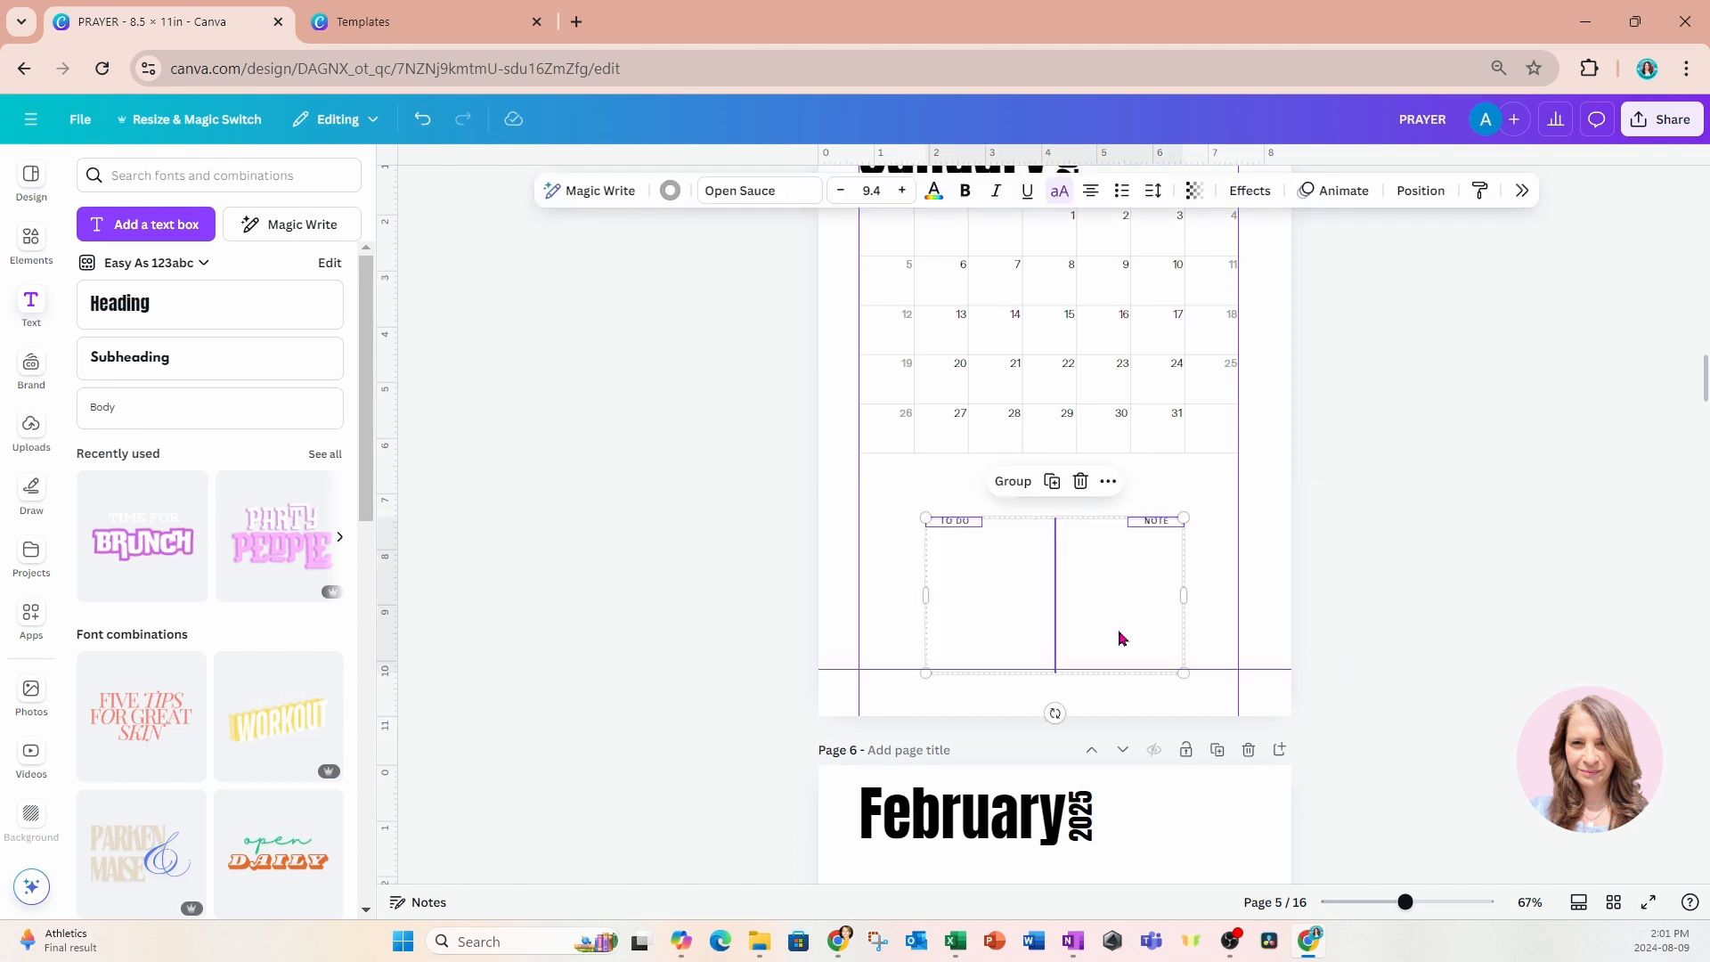
{"action": "left_click_drag", "start_coordinate": [1119, 622], "coordinate": [1117, 582]}
{"action": "left_click", "coordinate": [1393, 587]}
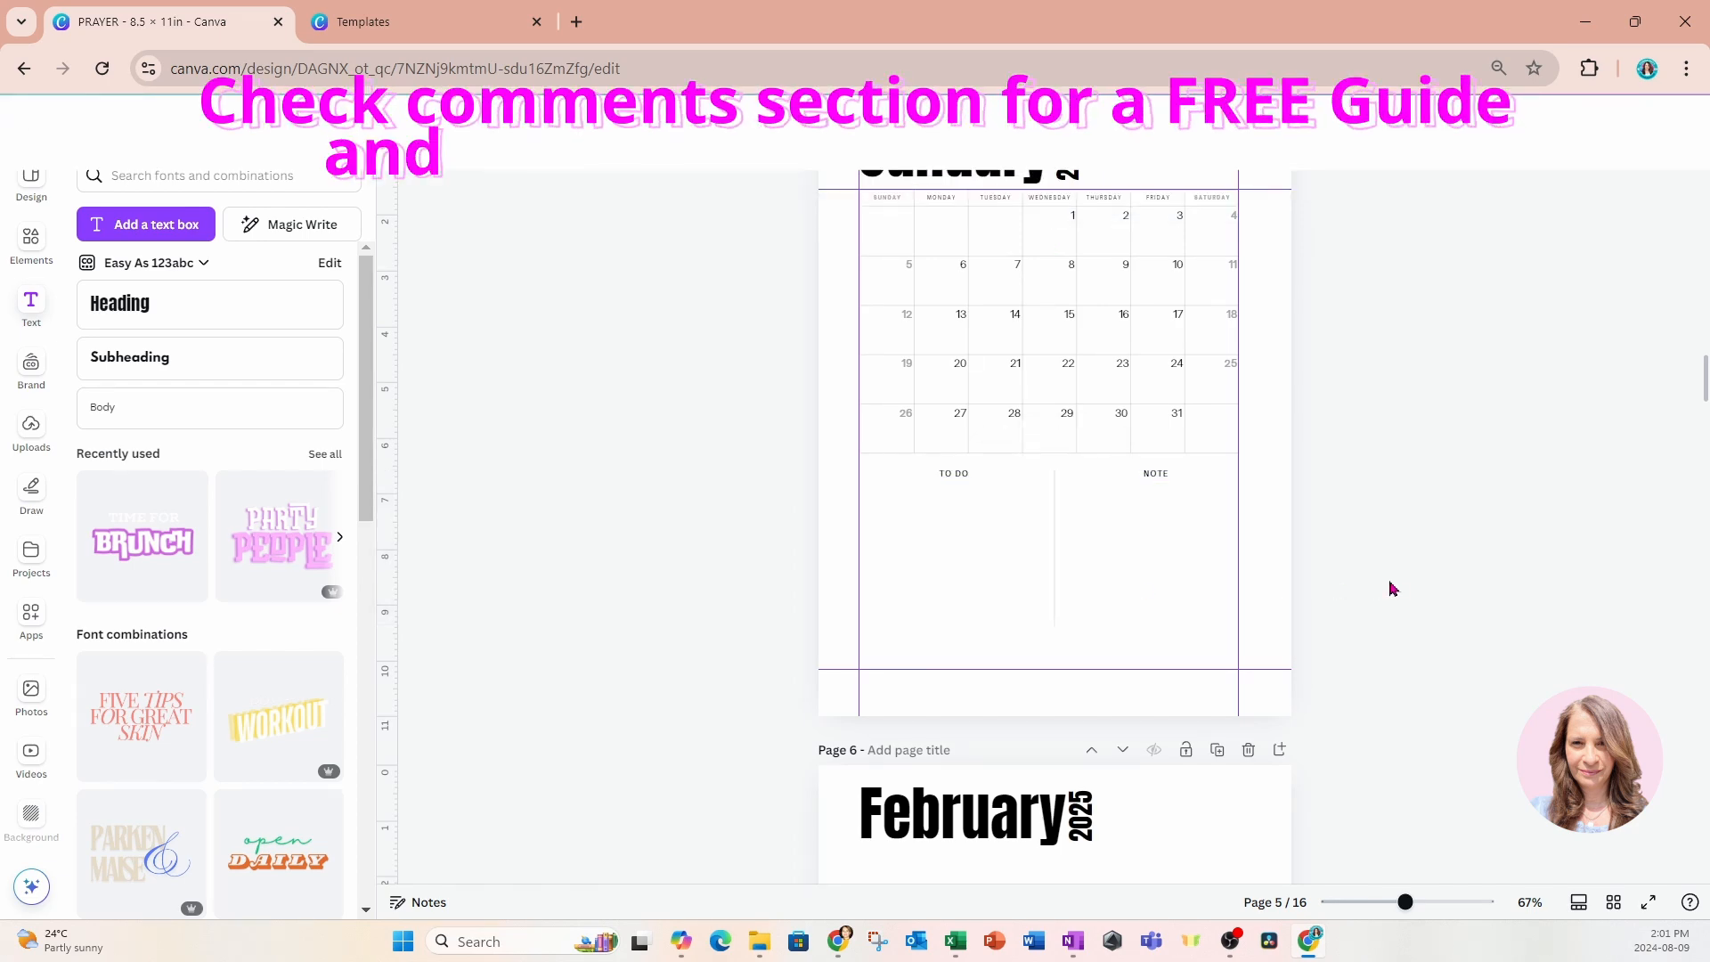
Fit page 6's February calendar and dates between the margin guides under the heading, and raise the TO DO and NOTE section.
{"action": "scroll", "coordinate": [1393, 587], "scroll_direction": "down", "scroll_amount": 6}
{"action": "left_click_drag", "start_coordinate": [770, 233], "coordinate": [1060, 347]}
{"action": "left_click_drag", "start_coordinate": [1251, 510], "coordinate": [1239, 505]}
{"action": "scroll", "coordinate": [1158, 534], "scroll_direction": "up", "scroll_amount": 1}
{"action": "left_click_drag", "start_coordinate": [1047, 567], "coordinate": [1055, 525]}
{"action": "left_click", "coordinate": [1327, 583]}
{"action": "left_click_drag", "start_coordinate": [1129, 757], "coordinate": [1129, 715]}
{"action": "left_click", "coordinate": [1339, 716]}
Shrink page 7's March calendar with its dates to the right margin guide, move it up under the heading, and raise the TO DO and NOTE section.
{"action": "scroll", "coordinate": [1340, 716], "scroll_direction": "down", "scroll_amount": 6}
{"action": "left_click_drag", "start_coordinate": [793, 469], "coordinate": [1321, 733]}
{"action": "left_click_drag", "start_coordinate": [1251, 739], "coordinate": [1239, 730]}
{"action": "left_click_drag", "start_coordinate": [1126, 687], "coordinate": [1126, 646]}
{"action": "scroll", "coordinate": [1105, 634], "scroll_direction": "down", "scroll_amount": 2}
{"action": "left_click_drag", "start_coordinate": [757, 495], "coordinate": [1202, 579]}
{"action": "left_click_drag", "start_coordinate": [1117, 664], "coordinate": [1121, 611]}
{"action": "left_click", "coordinate": [1386, 660]}
Move page 8's April calendar up under the heading, scale it to the right margin guide, and raise the TO DO and NOTE section.
{"action": "scroll", "coordinate": [1386, 660], "scroll_direction": "down", "scroll_amount": 6}
{"action": "left_click_drag", "start_coordinate": [783, 361], "coordinate": [1318, 614]}
{"action": "left_click_drag", "start_coordinate": [1195, 611], "coordinate": [1194, 564]}
{"action": "left_click_drag", "start_coordinate": [1251, 598], "coordinate": [1237, 589]}
{"action": "left_click_drag", "start_coordinate": [787, 636], "coordinate": [1229, 758]}
{"action": "left_click_drag", "start_coordinate": [1118, 768], "coordinate": [1118, 729]}
{"action": "left_click", "coordinate": [1353, 703]}
Align page 9's May calendar with the heading and right margin guides, and move the TO DO and NOTE section up beneath it.
{"action": "scroll", "coordinate": [1354, 704], "scroll_direction": "down", "scroll_amount": 6}
{"action": "left_click_drag", "start_coordinate": [785, 490], "coordinate": [1280, 758]}
{"action": "left_click_drag", "start_coordinate": [1201, 737], "coordinate": [1238, 708]}
{"action": "left_click_drag", "start_coordinate": [788, 791], "coordinate": [1185, 851]}
{"action": "left_click_drag", "start_coordinate": [1139, 851], "coordinate": [1138, 807]}
Raise page 10's June calendar to the heading guide, scale it to the right margin guide, and move the TO DO and NOTE section up.
{"action": "scroll", "coordinate": [1398, 778], "scroll_direction": "down", "scroll_amount": 7}
{"action": "left_click_drag", "start_coordinate": [766, 390], "coordinate": [1283, 637]}
{"action": "left_click_drag", "start_coordinate": [1210, 642], "coordinate": [1211, 599]}
{"action": "left_click_drag", "start_coordinate": [1251, 618], "coordinate": [1237, 609]}
{"action": "left_click_drag", "start_coordinate": [797, 634], "coordinate": [1259, 745]}
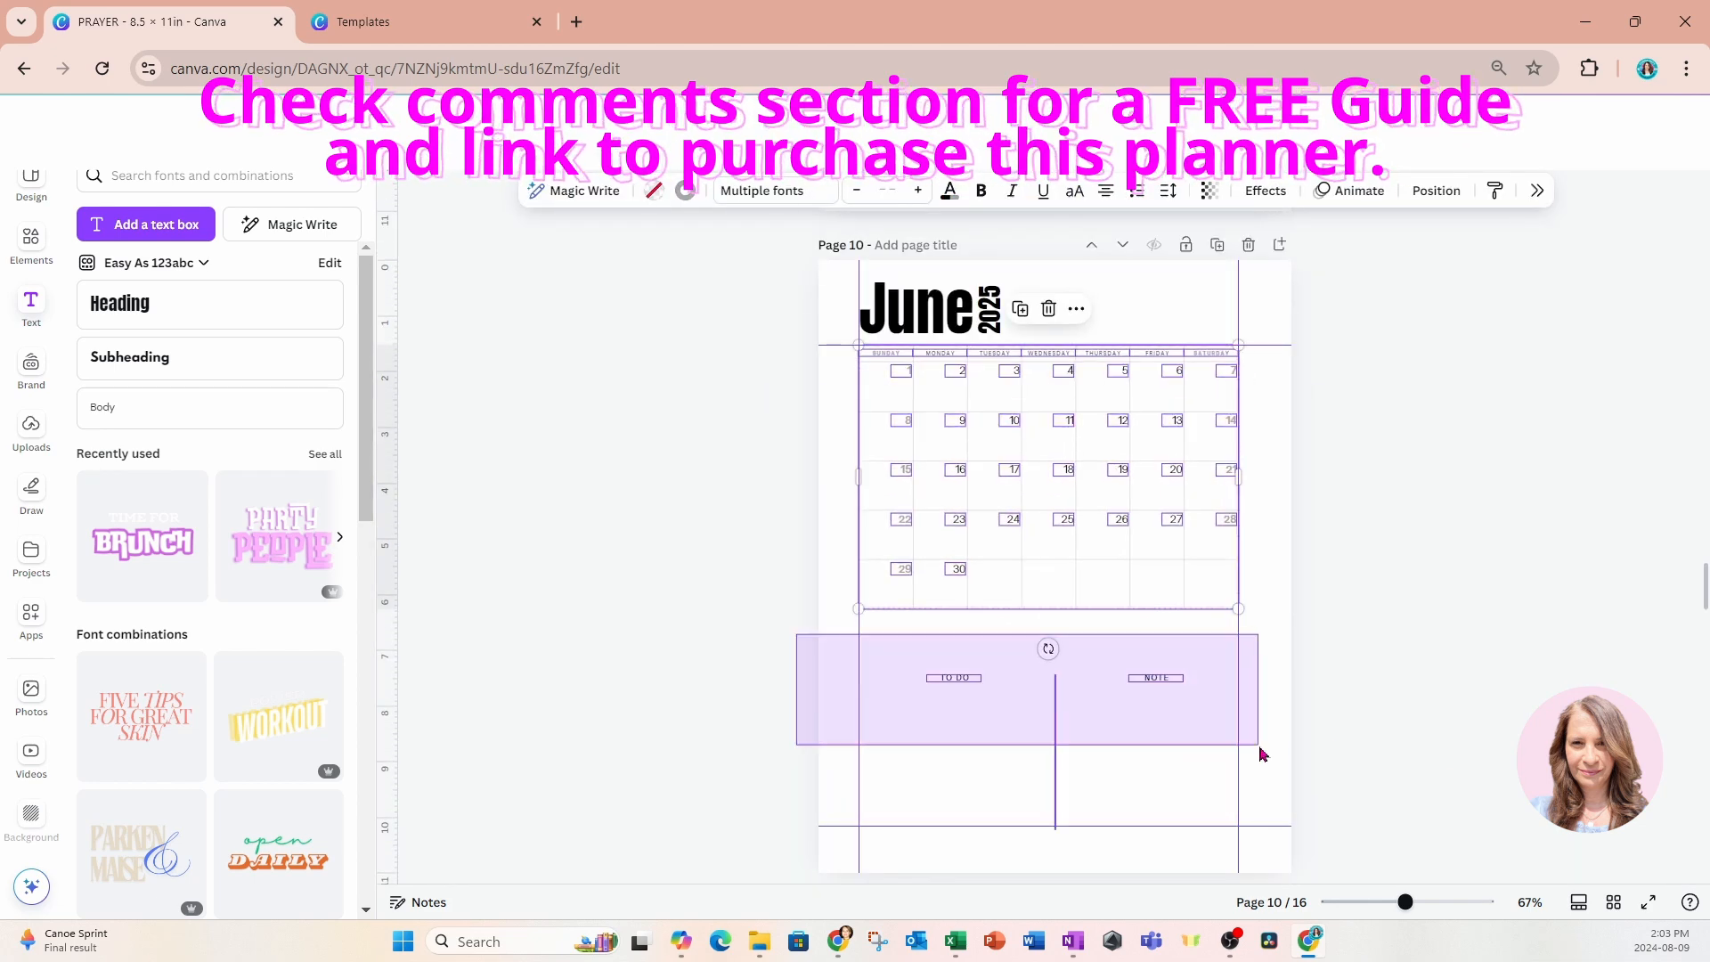
{"action": "left_click_drag", "start_coordinate": [1139, 795], "coordinate": [1139, 759]}
Raise page 11's July calendar to the heading guide, scale it to the right margin guide, and move the TO DO and NOTE section up.
{"action": "scroll", "coordinate": [1431, 730], "scroll_direction": "down", "scroll_amount": 7}
{"action": "left_click_drag", "start_coordinate": [728, 402], "coordinate": [1278, 637]}
{"action": "left_click_drag", "start_coordinate": [1199, 630], "coordinate": [1199, 589]}
{"action": "left_click_drag", "start_coordinate": [1252, 628], "coordinate": [1238, 619]}
{"action": "left_click_drag", "start_coordinate": [741, 658], "coordinate": [1211, 712]}
{"action": "left_click_drag", "start_coordinate": [1138, 805], "coordinate": [1138, 771]}
Fit page 12's August calendar, including the date 31, to the heading and right margin guides, and raise the TO DO and NOTE section.
{"action": "scroll", "coordinate": [1354, 757], "scroll_direction": "down", "scroll_amount": 5}
{"action": "left_click_drag", "start_coordinate": [721, 508], "coordinate": [1298, 775]}
{"action": "left_click_drag", "start_coordinate": [1208, 771], "coordinate": [1208, 736]}
{"action": "scroll", "coordinate": [1336, 784], "scroll_direction": "down", "scroll_amount": 2}
{"action": "scroll", "coordinate": [535, 454], "scroll_direction": "up", "scroll_amount": 1}
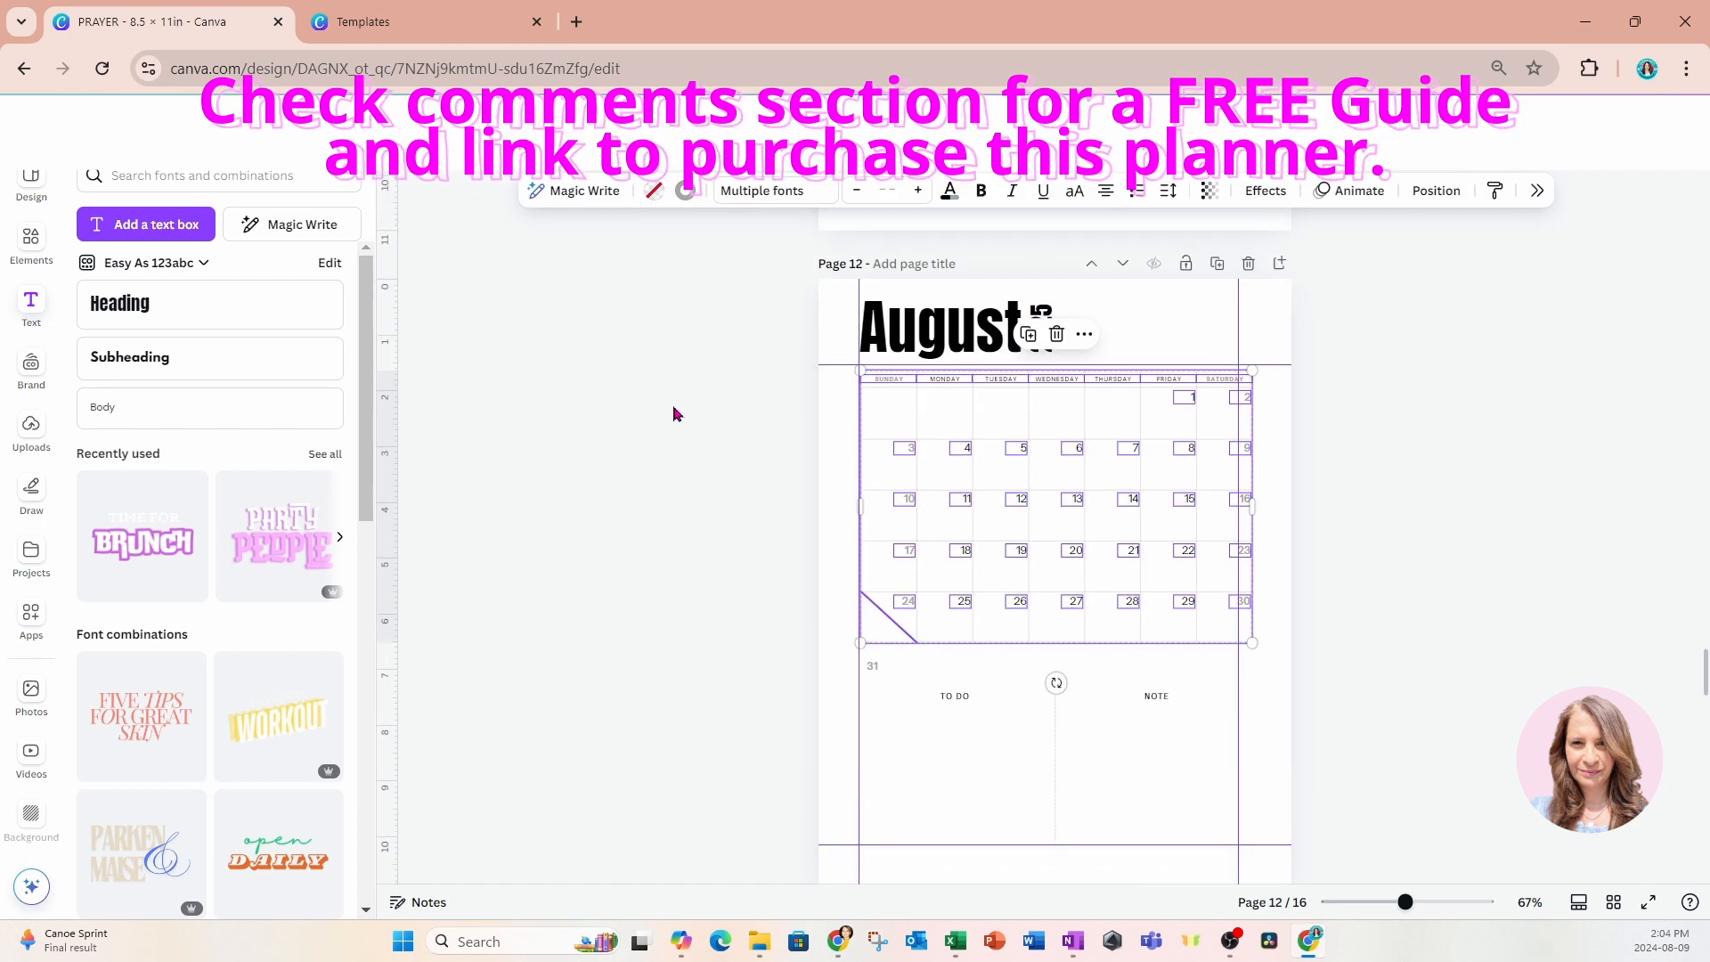
{"action": "left_click_drag", "start_coordinate": [771, 383], "coordinate": [1328, 695]}
{"action": "left_click_drag", "start_coordinate": [1216, 628], "coordinate": [1214, 623]}
{"action": "left_click_drag", "start_coordinate": [1251, 638], "coordinate": [1238, 627]}
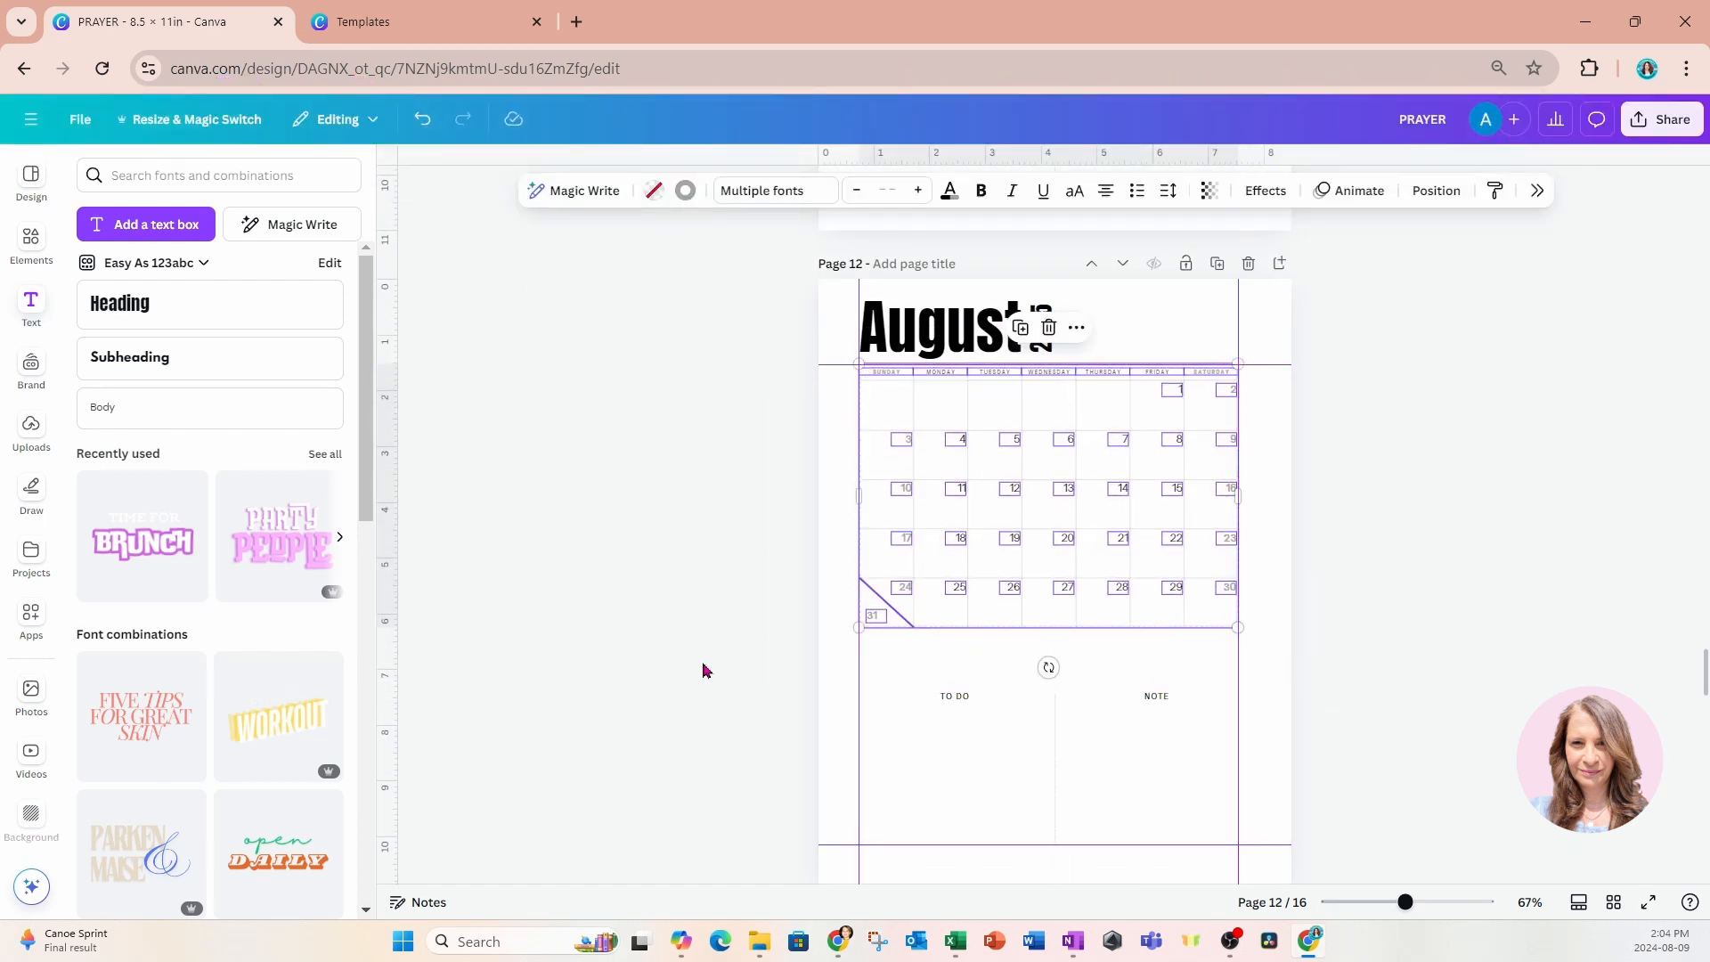
{"action": "left_click_drag", "start_coordinate": [705, 671], "coordinate": [1166, 783]}
{"action": "left_click_drag", "start_coordinate": [1072, 808], "coordinate": [1072, 767]}
Move page 13's September calendar up under the heading, scale it to the right margin guide, and select the TO DO and NOTE section.
{"action": "scroll", "coordinate": [1073, 767], "scroll_direction": "down", "scroll_amount": 7}
{"action": "left_click_drag", "start_coordinate": [690, 418], "coordinate": [1282, 668]}
{"action": "left_click_drag", "start_coordinate": [1217, 663], "coordinate": [1217, 626]}
{"action": "left_click_drag", "start_coordinate": [1251, 647], "coordinate": [1238, 637]}
{"action": "left_click_drag", "start_coordinate": [722, 672], "coordinate": [1160, 772]}
Move page 14's October calendar and TO DO and NOTE section up together, and scale the calendar to the right margin guide.
{"action": "scroll", "coordinate": [1161, 771], "scroll_direction": "down", "scroll_amount": 7}
{"action": "left_click_drag", "start_coordinate": [740, 408], "coordinate": [1323, 839]}
{"action": "left_click_drag", "start_coordinate": [1184, 808], "coordinate": [1183, 768]}
{"action": "left_click_drag", "start_coordinate": [735, 387], "coordinate": [1269, 645]}
{"action": "left_click_drag", "start_coordinate": [1252, 657], "coordinate": [1238, 648]}
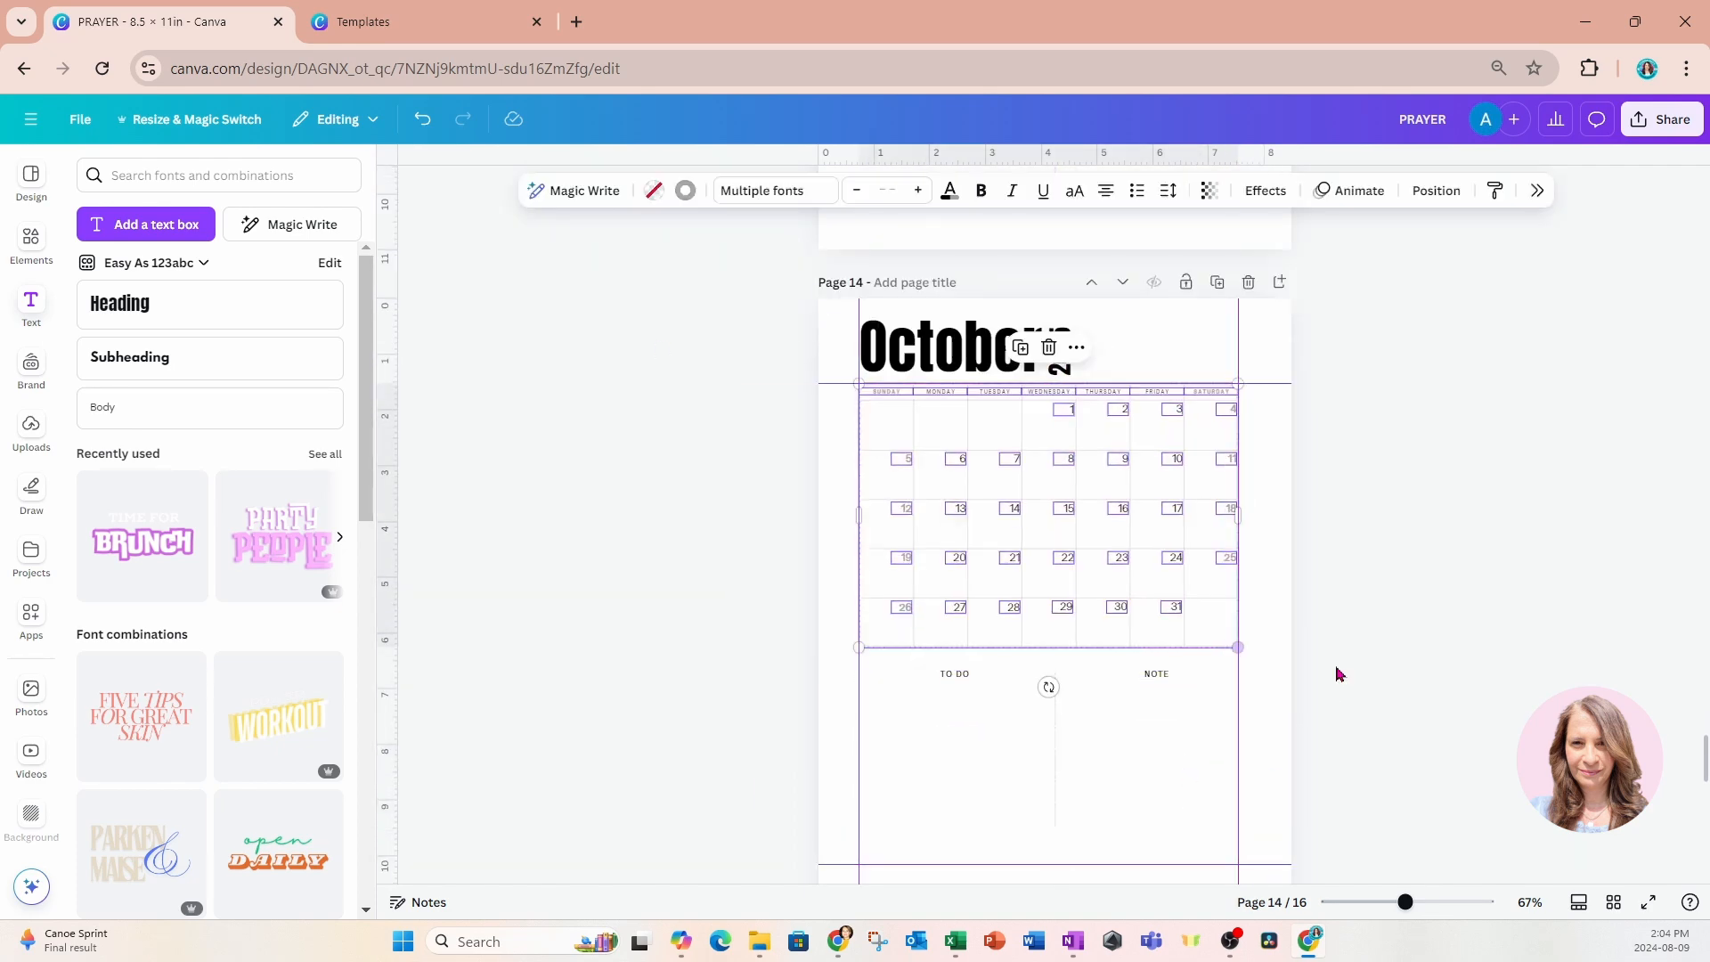
Fit page 15's November calendar to the heading and right margin guides, and move the TO DO and NOTE section up beneath it.
{"action": "scroll", "coordinate": [1339, 674], "scroll_direction": "down", "scroll_amount": 7}
{"action": "left_click_drag", "start_coordinate": [733, 431], "coordinate": [1332, 709]}
{"action": "left_click_drag", "start_coordinate": [1202, 687], "coordinate": [1238, 657]}
{"action": "left_click_drag", "start_coordinate": [811, 700], "coordinate": [1194, 802]}
{"action": "left_click_drag", "start_coordinate": [1169, 806], "coordinate": [1168, 768]}
Fit page 16's December calendar between the margin guides under the heading, with the TO DO and NOTE section raised beneath it.
{"action": "scroll", "coordinate": [1343, 746], "scroll_direction": "down", "scroll_amount": 3}
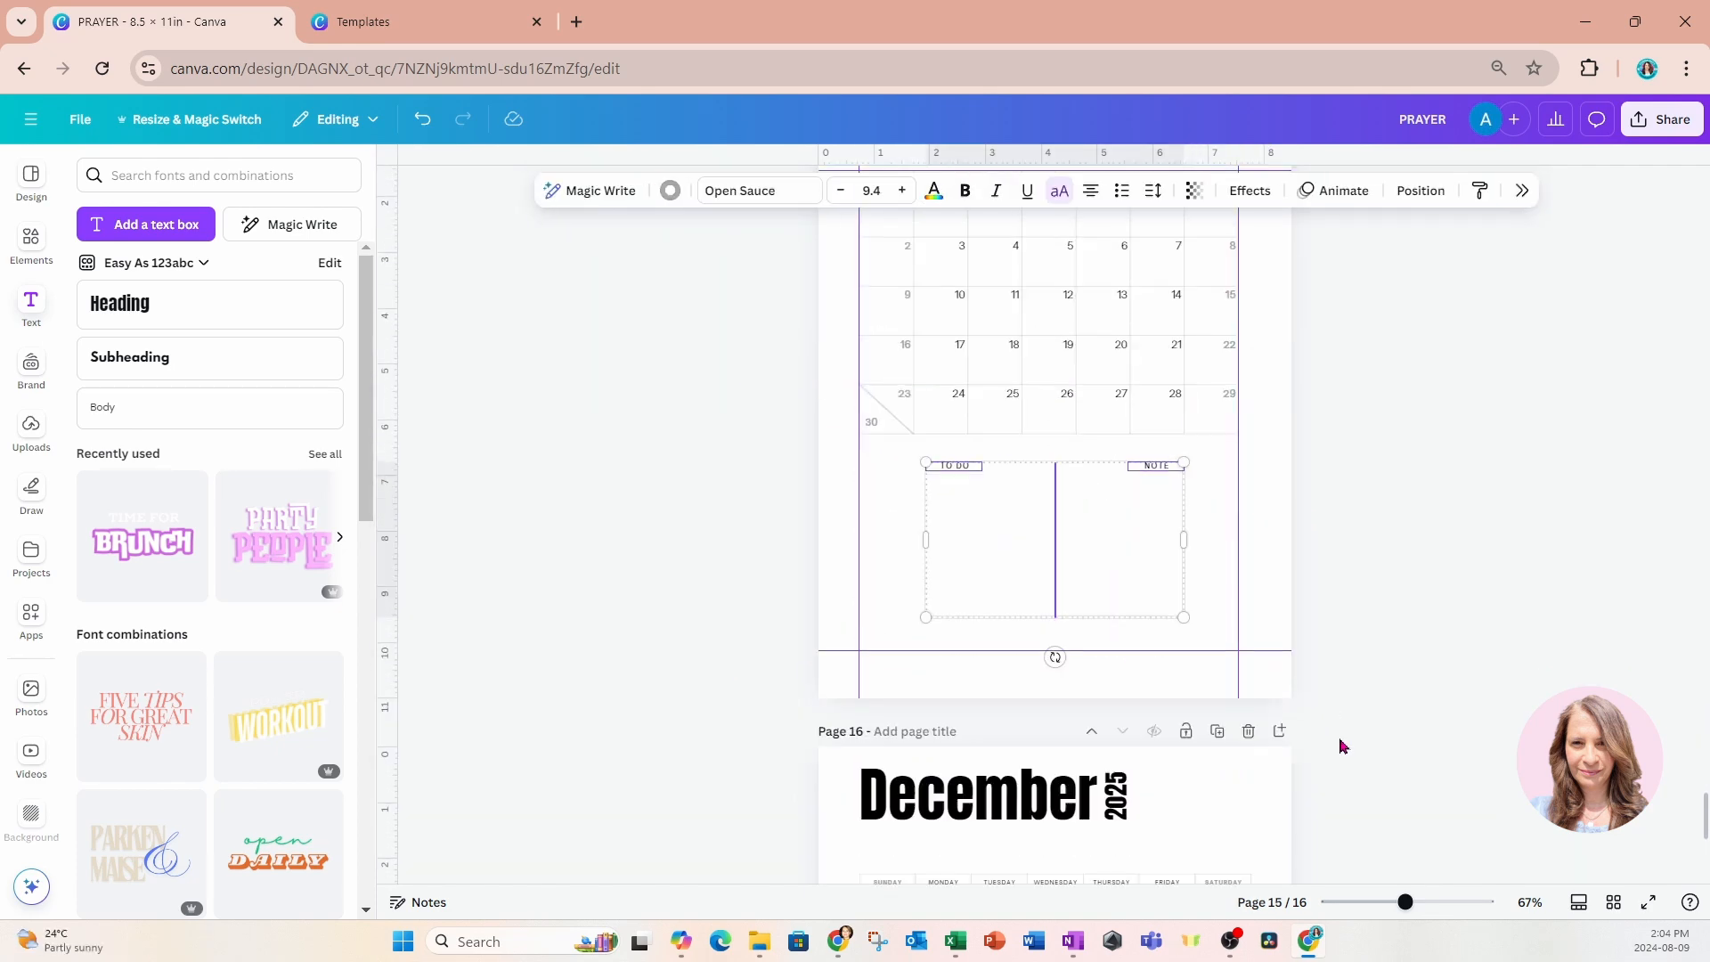
{"action": "scroll", "coordinate": [1343, 746], "scroll_direction": "down", "scroll_amount": 5}
{"action": "left_click_drag", "start_coordinate": [739, 303], "coordinate": [1249, 569]}
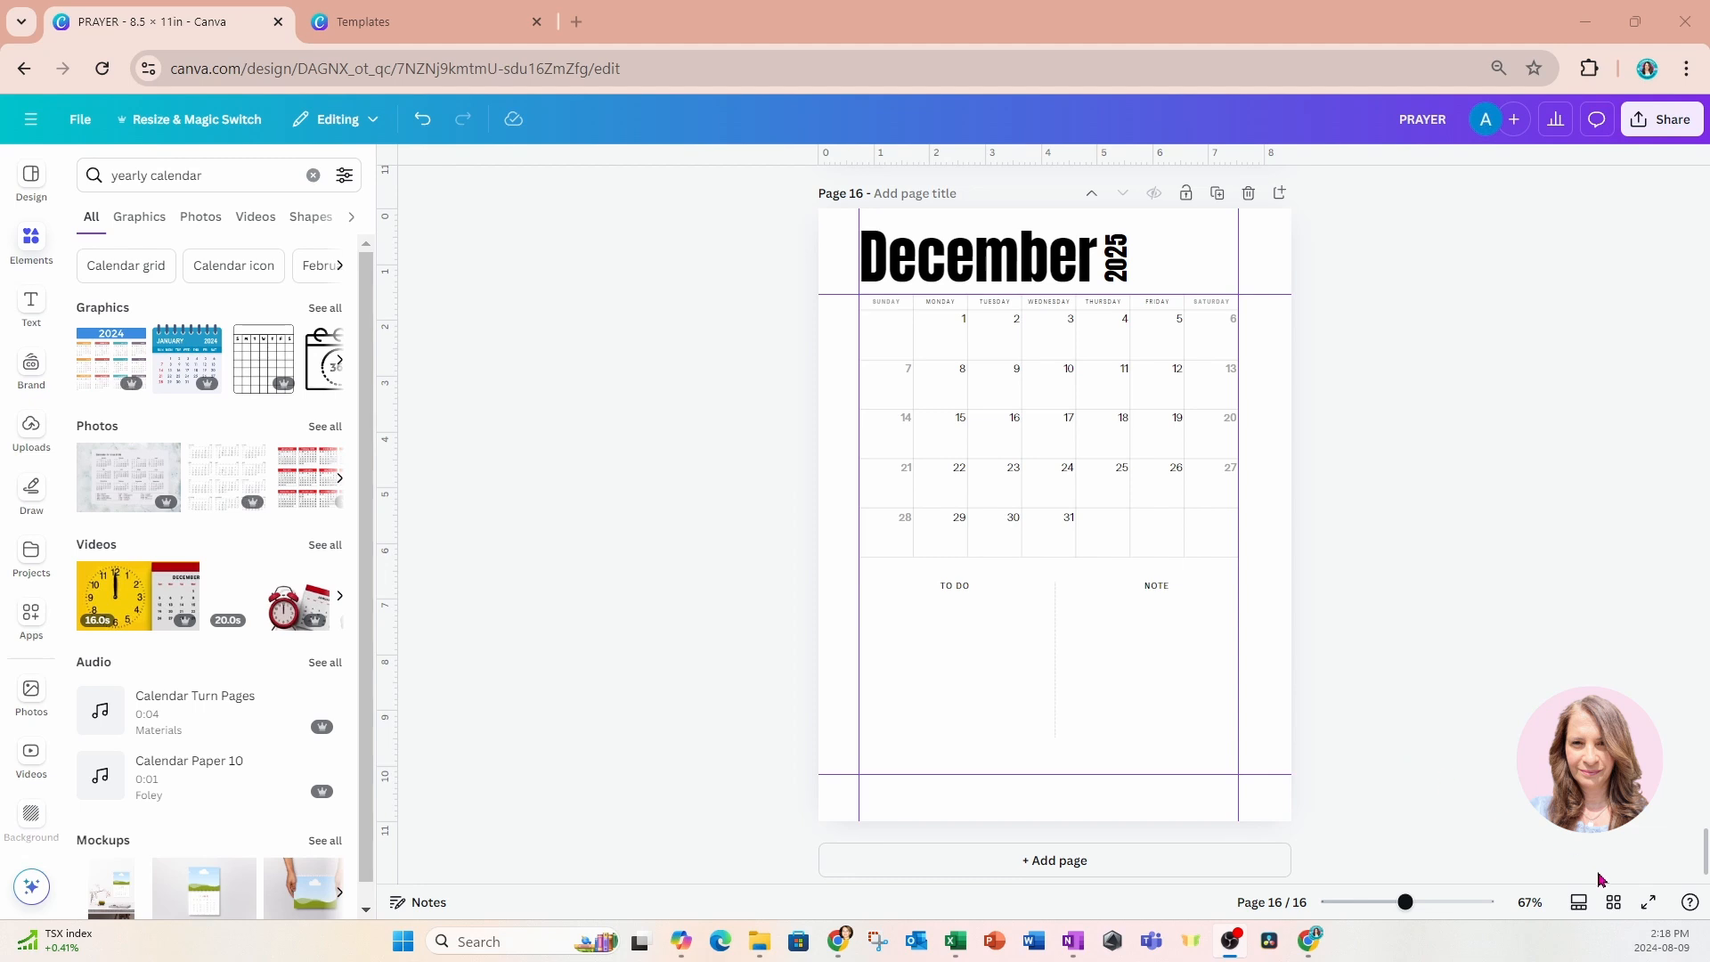
Display all pages of the design in grid view.
{"action": "left_click", "coordinate": [1612, 902]}
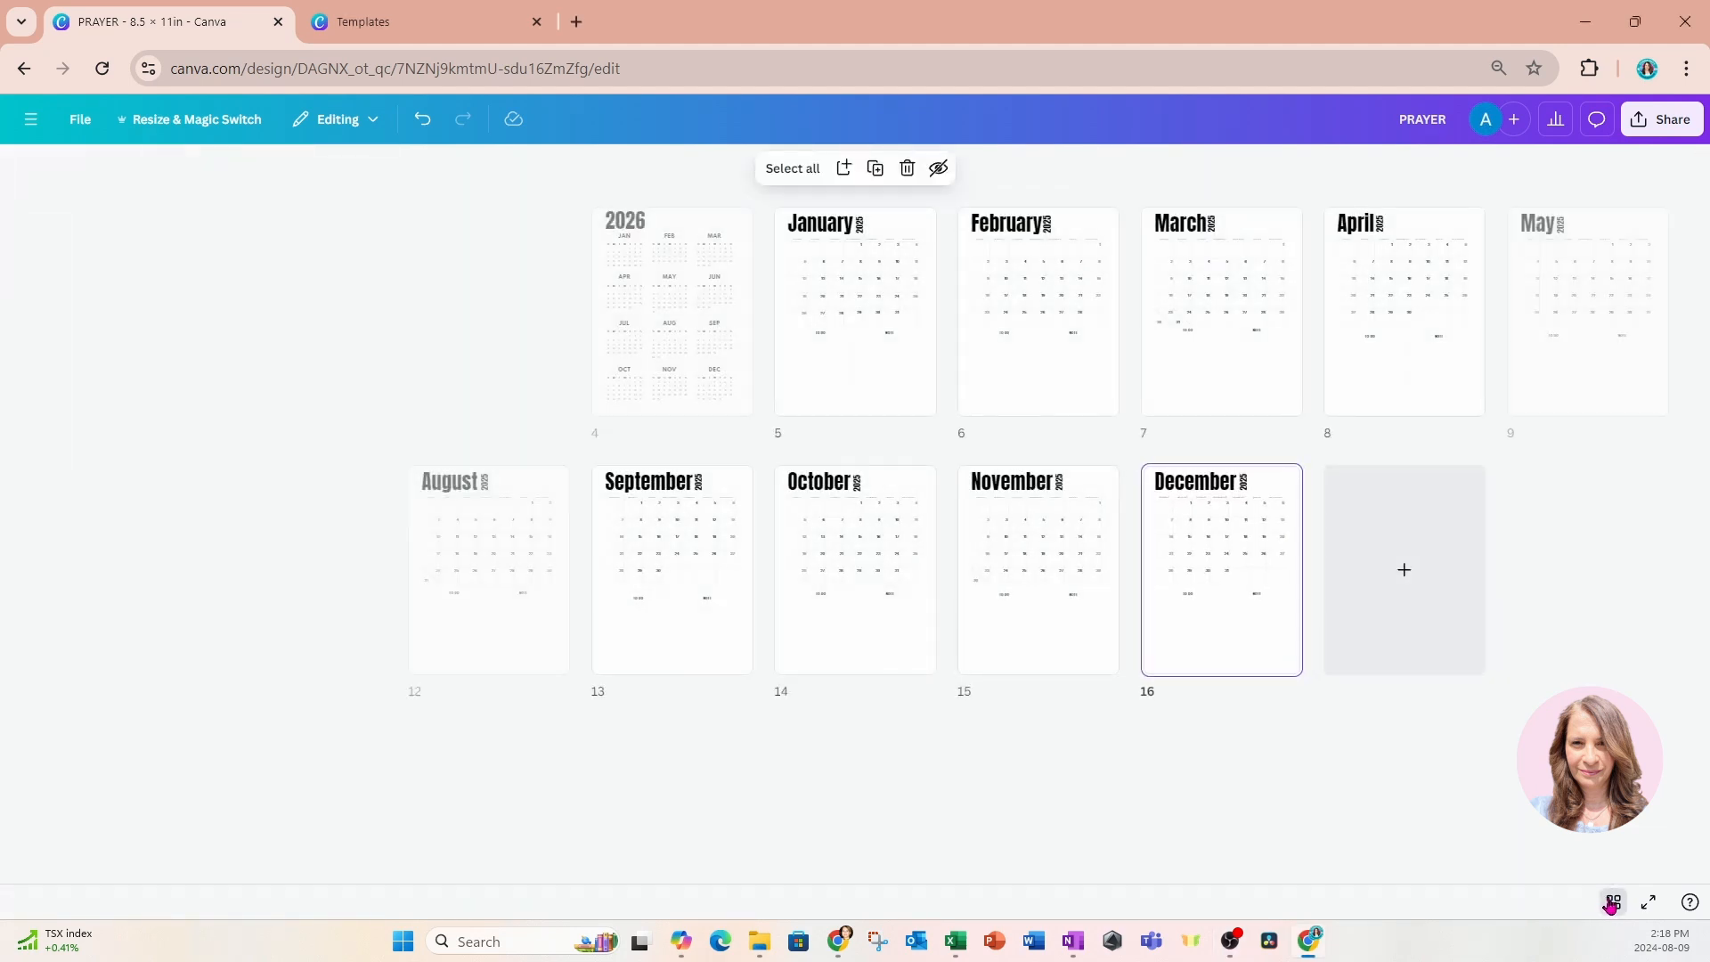
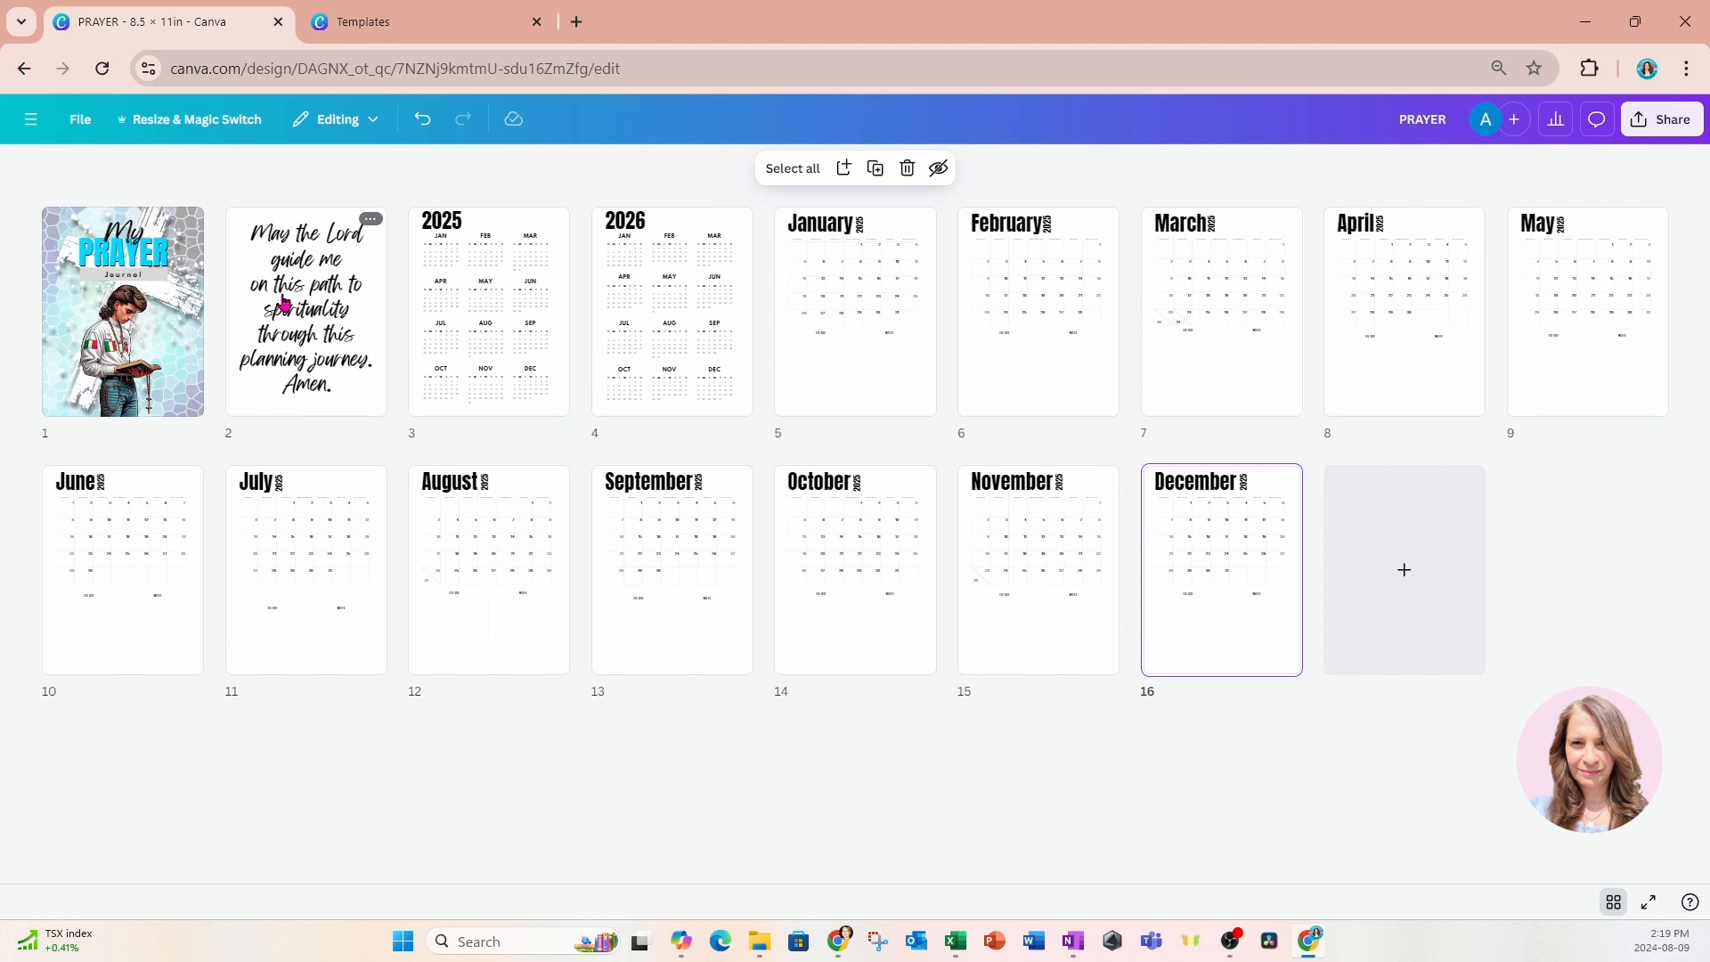
Insert a blank page after the cover and another after the prayer verse page.
{"action": "mouse_move", "coordinate": [207, 330]}
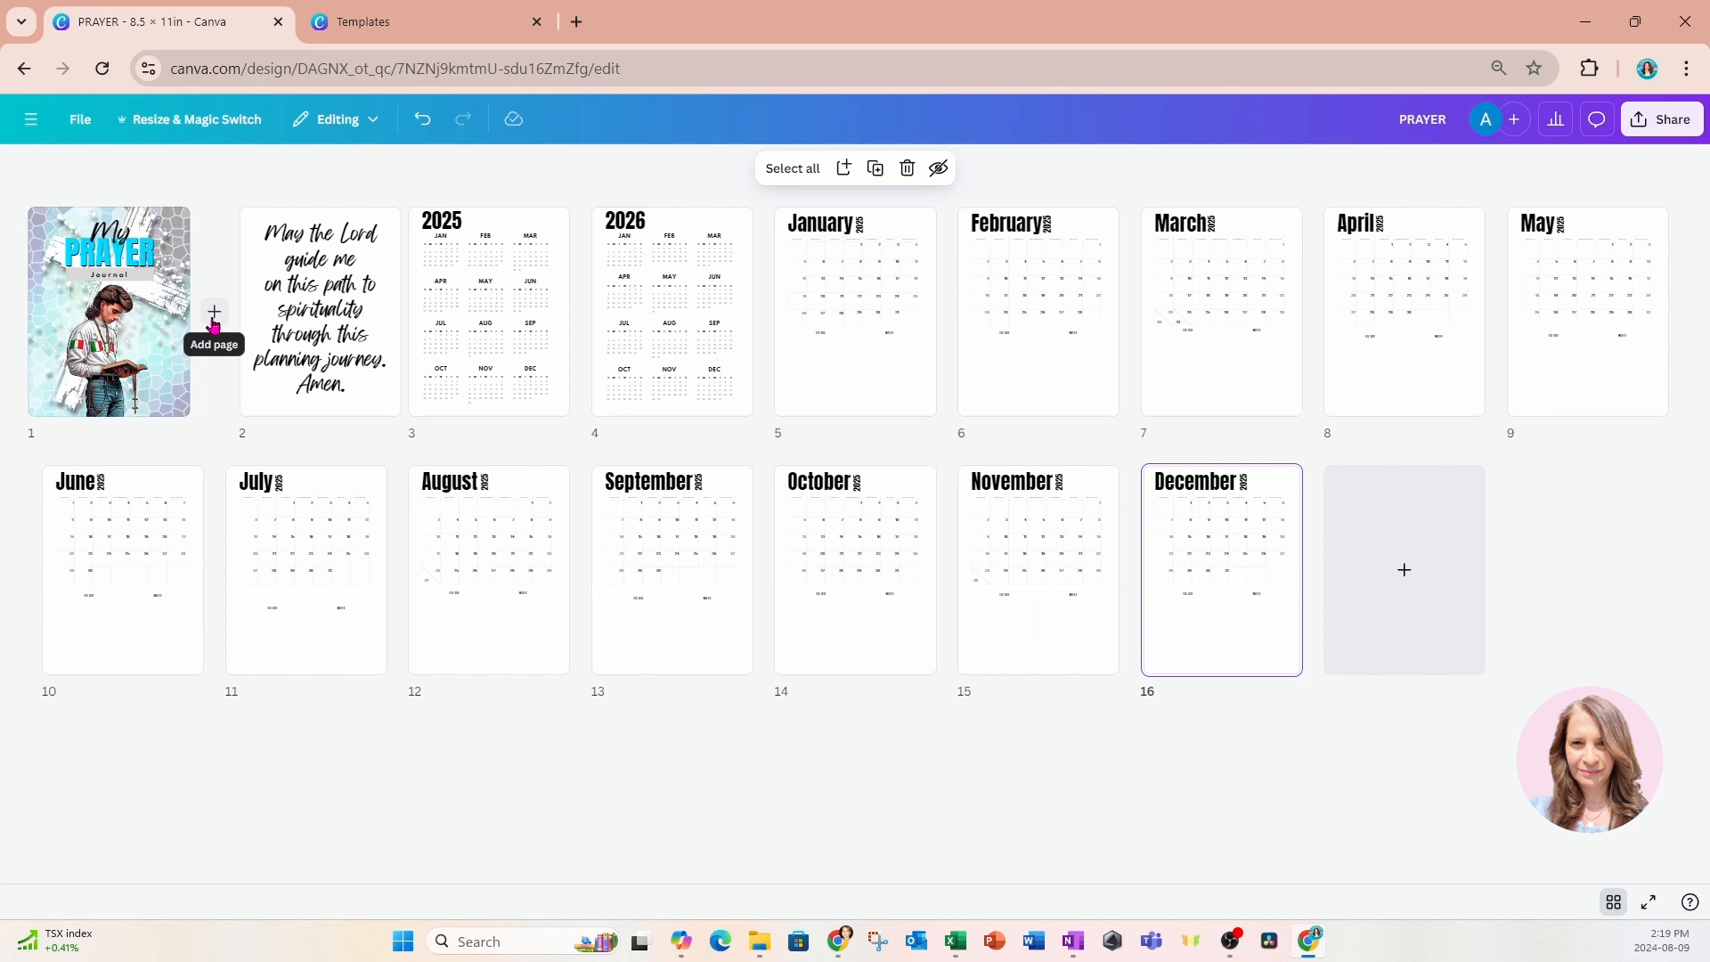
{"action": "left_click", "coordinate": [215, 316]}
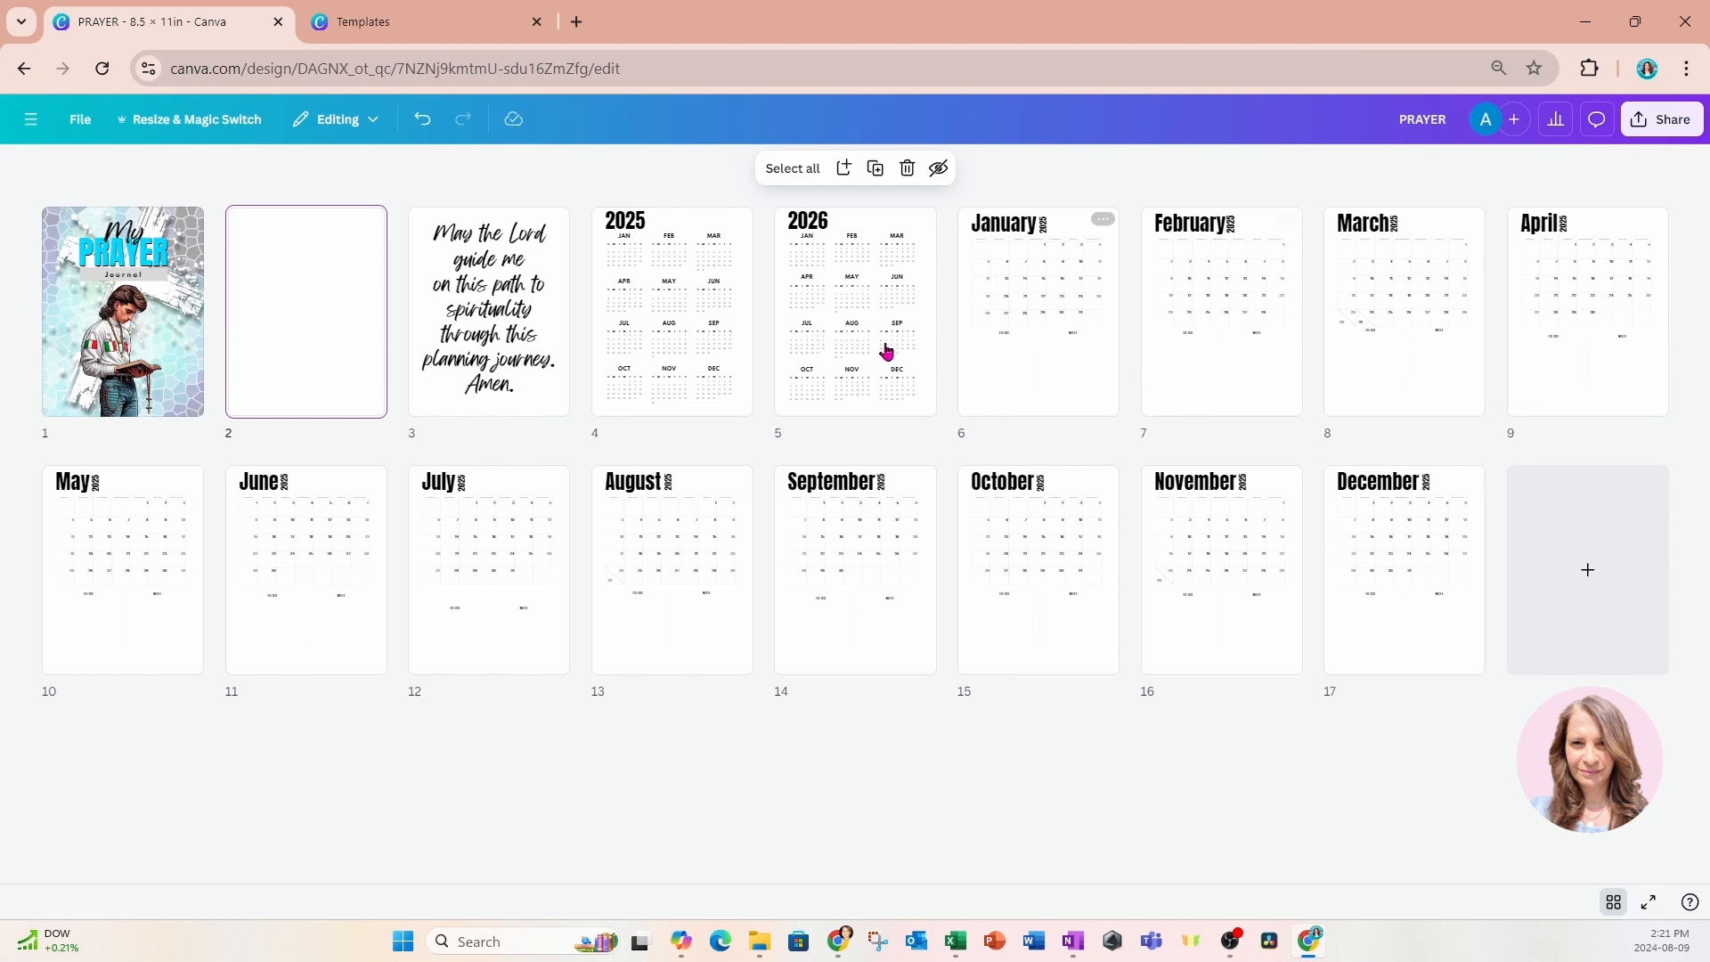
{"action": "mouse_move", "coordinate": [555, 325]}
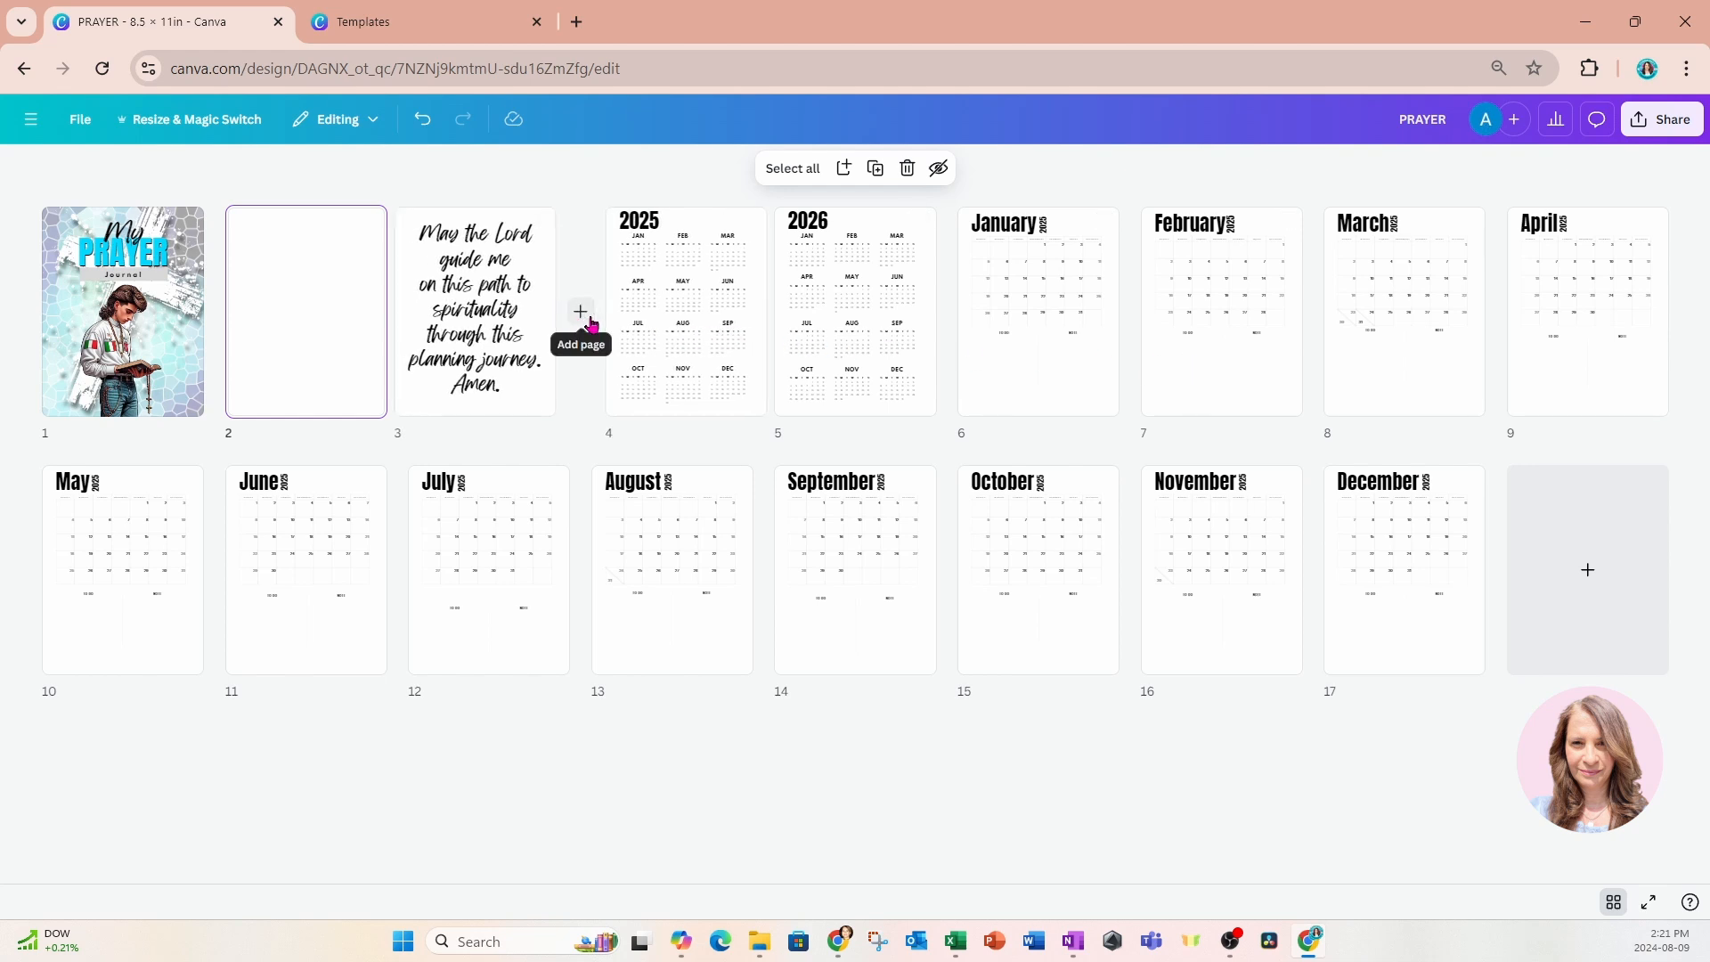
{"action": "left_click", "coordinate": [584, 318]}
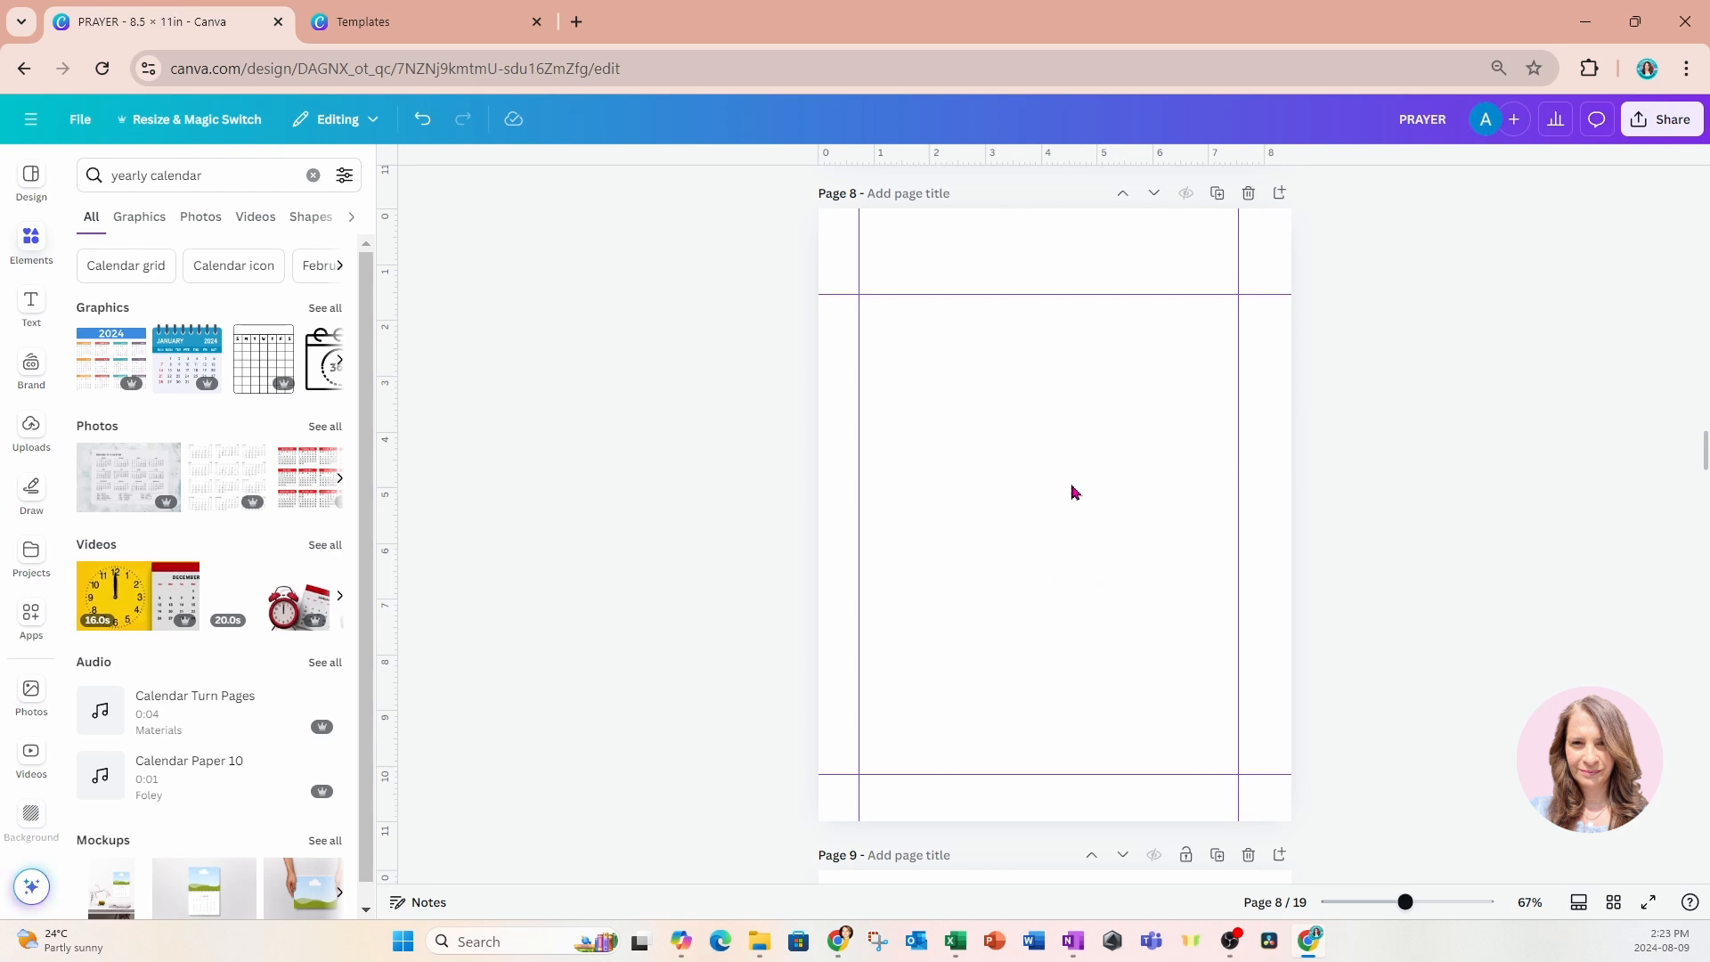
Add body text reading "This page left intentionally blank" to the blank page 2.
{"action": "scroll", "coordinate": [1095, 493], "scroll_direction": "up", "scroll_amount": 20}
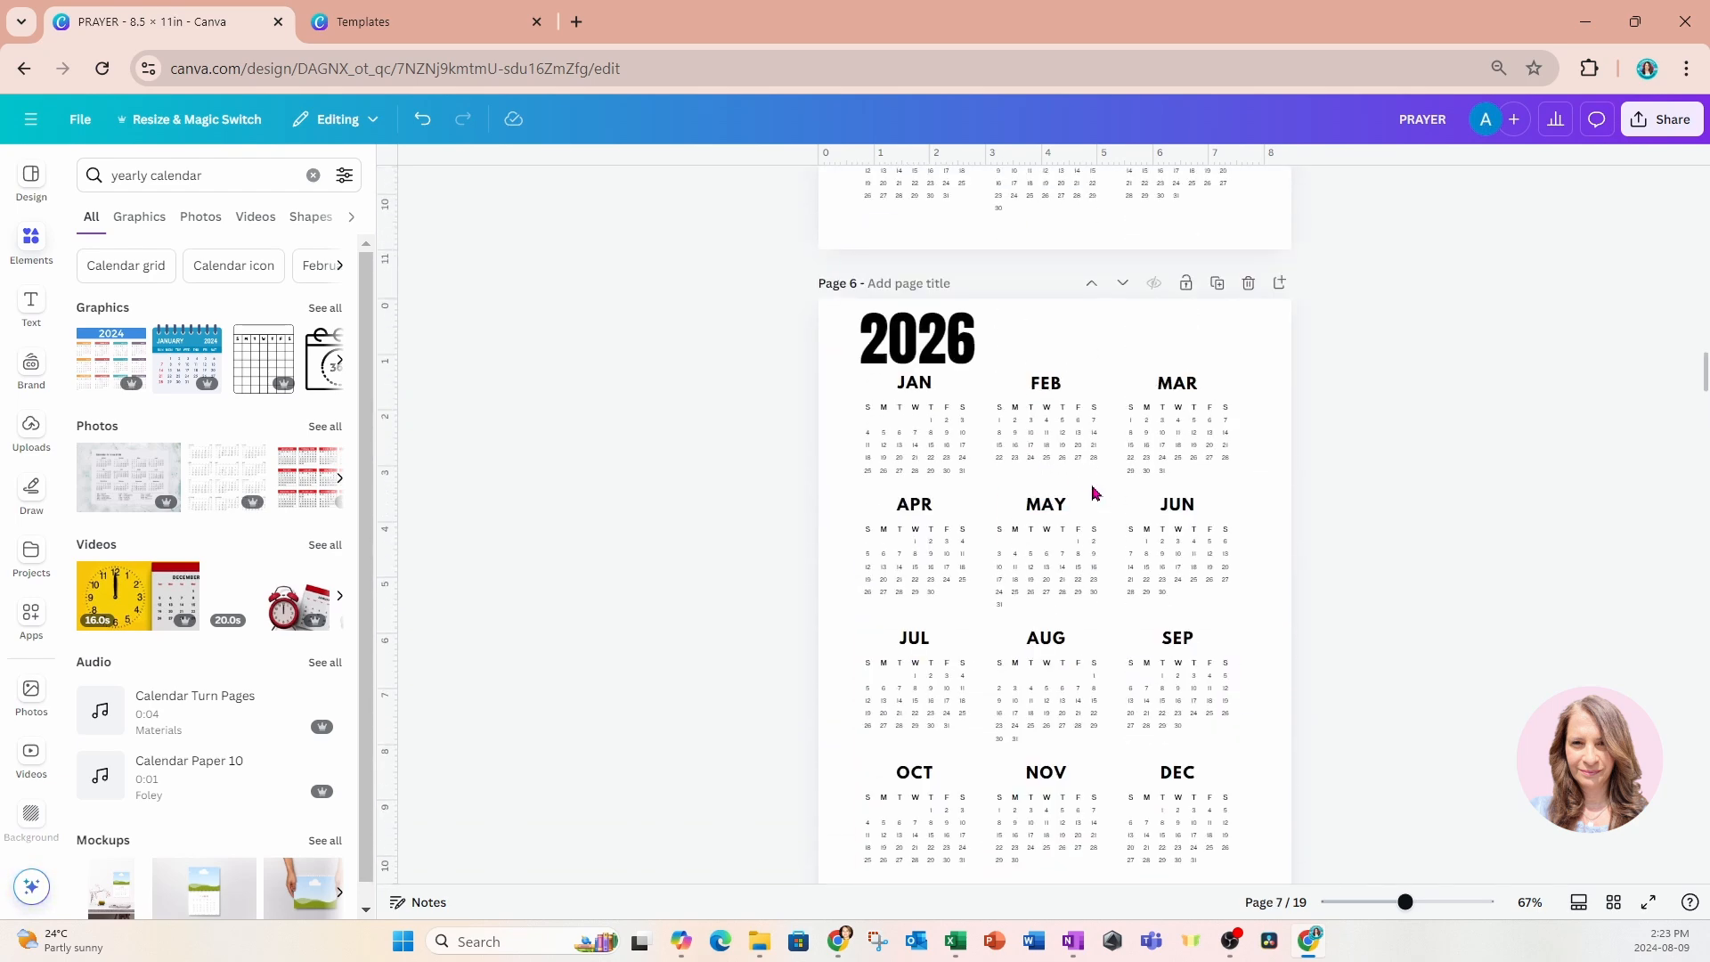
{"action": "scroll", "coordinate": [1094, 492], "scroll_direction": "up", "scroll_amount": 15}
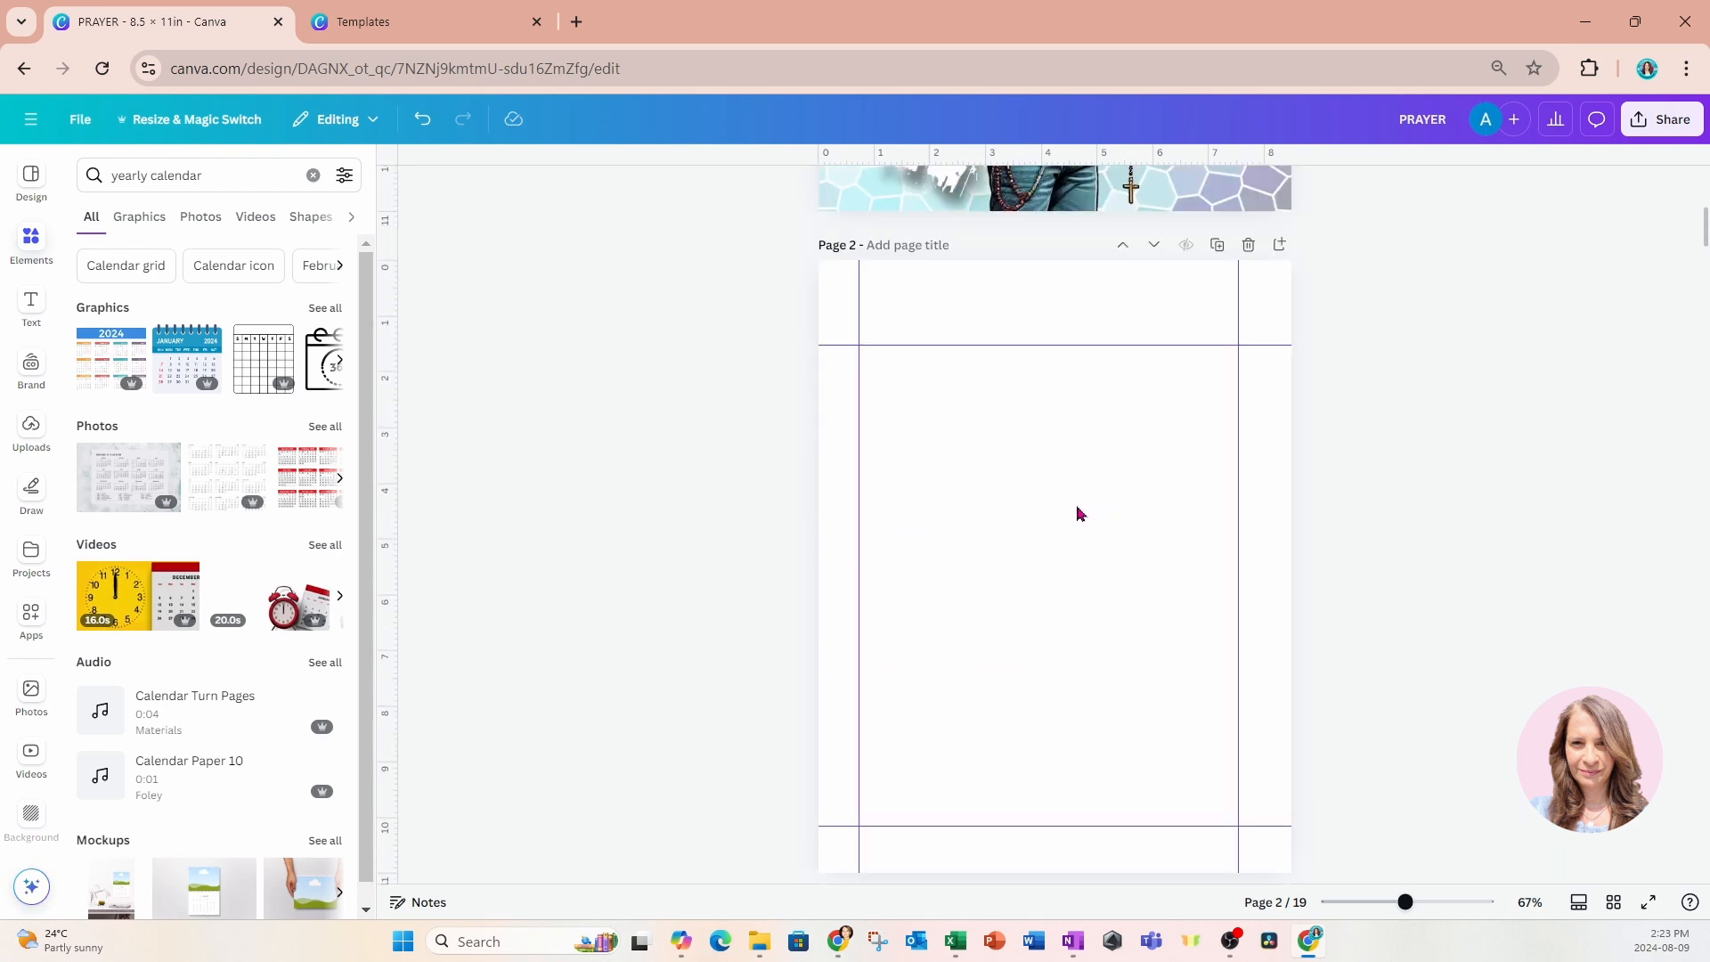
{"action": "left_click", "coordinate": [834, 436]}
{"action": "left_click", "coordinate": [34, 307]}
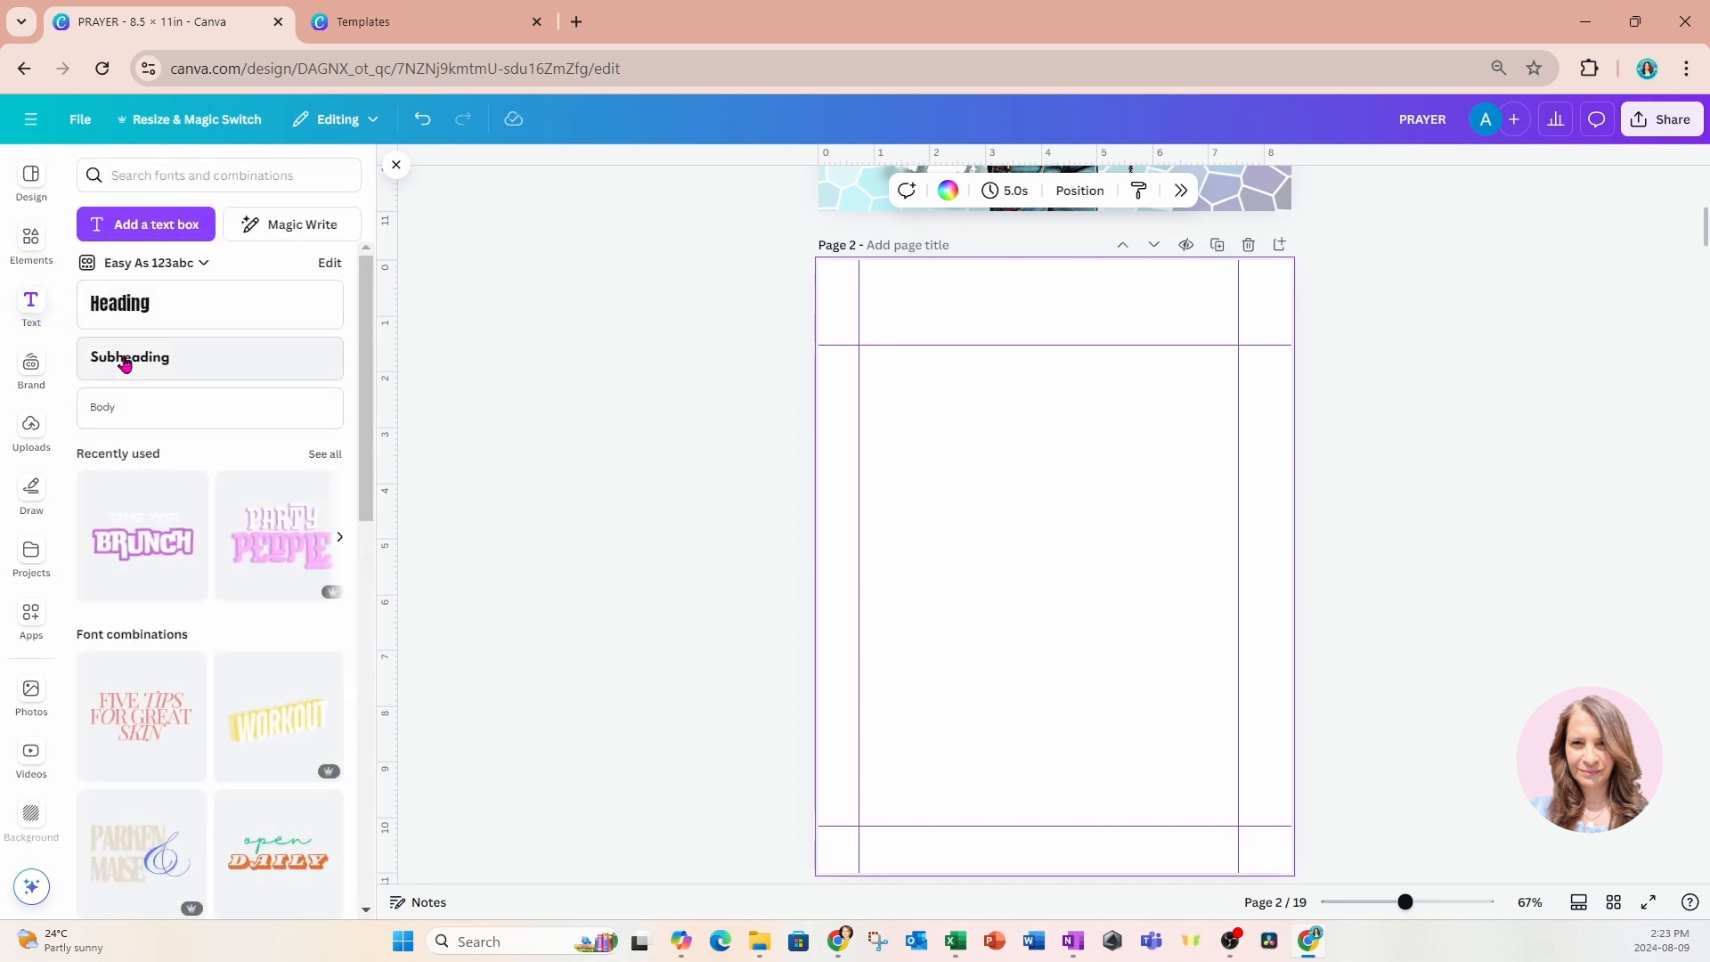
{"action": "left_click", "coordinate": [122, 410]}
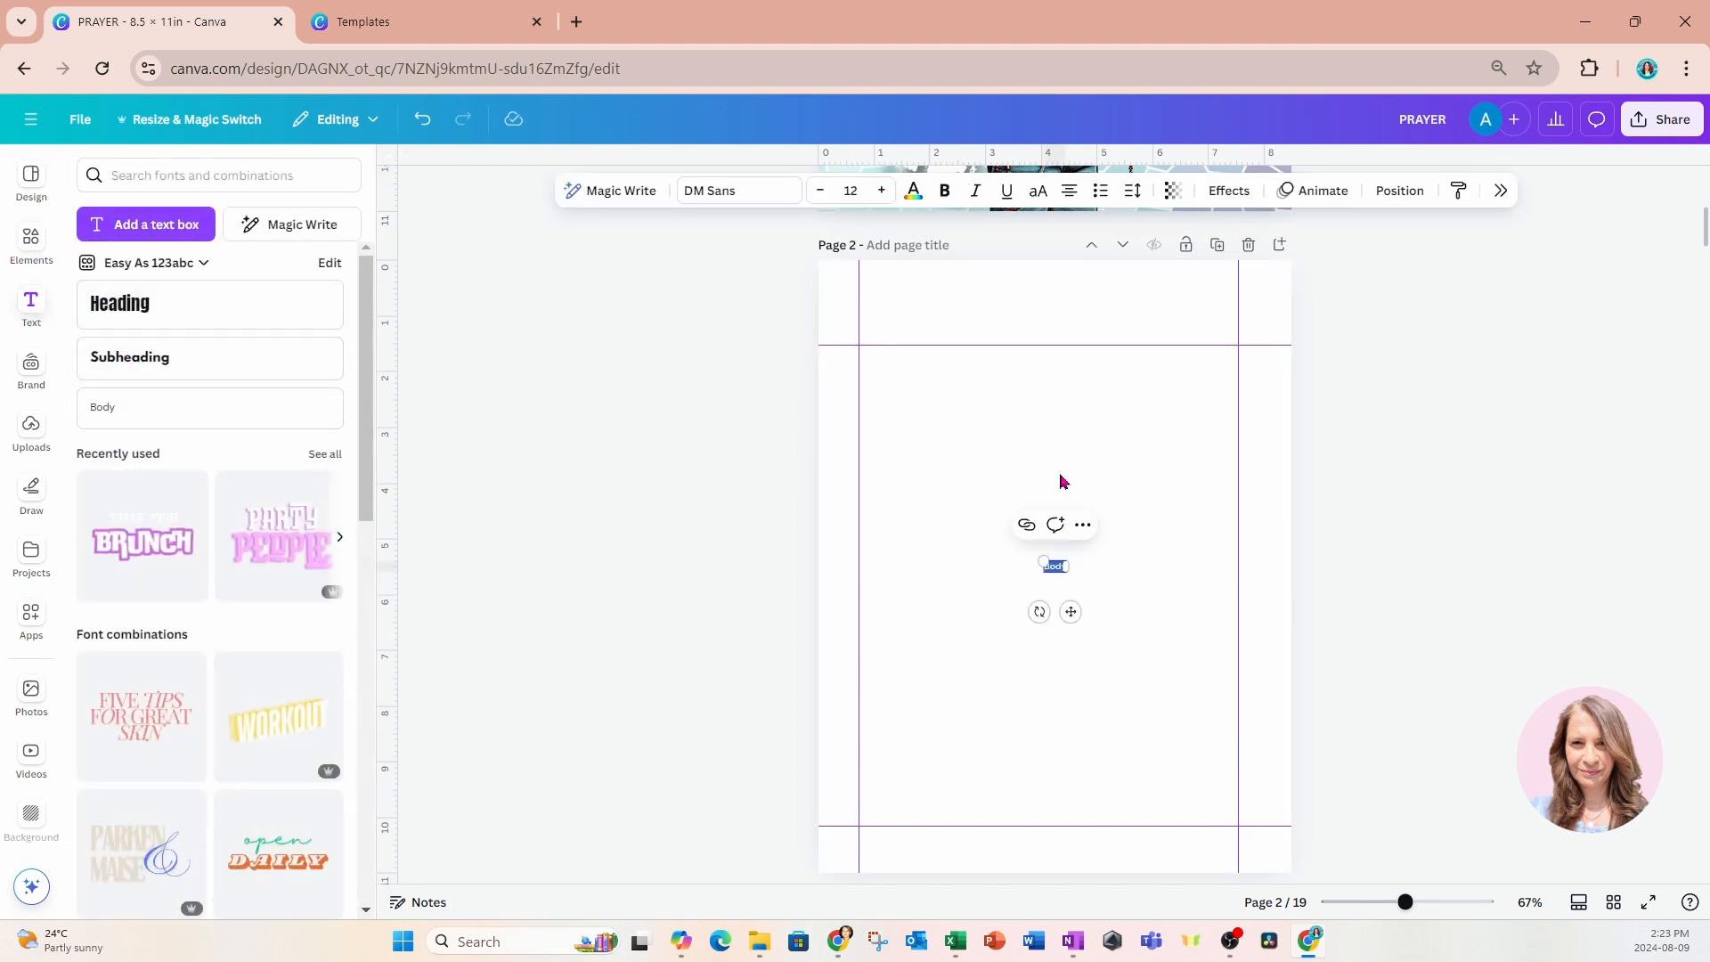
{"action": "type", "text": "This page"}
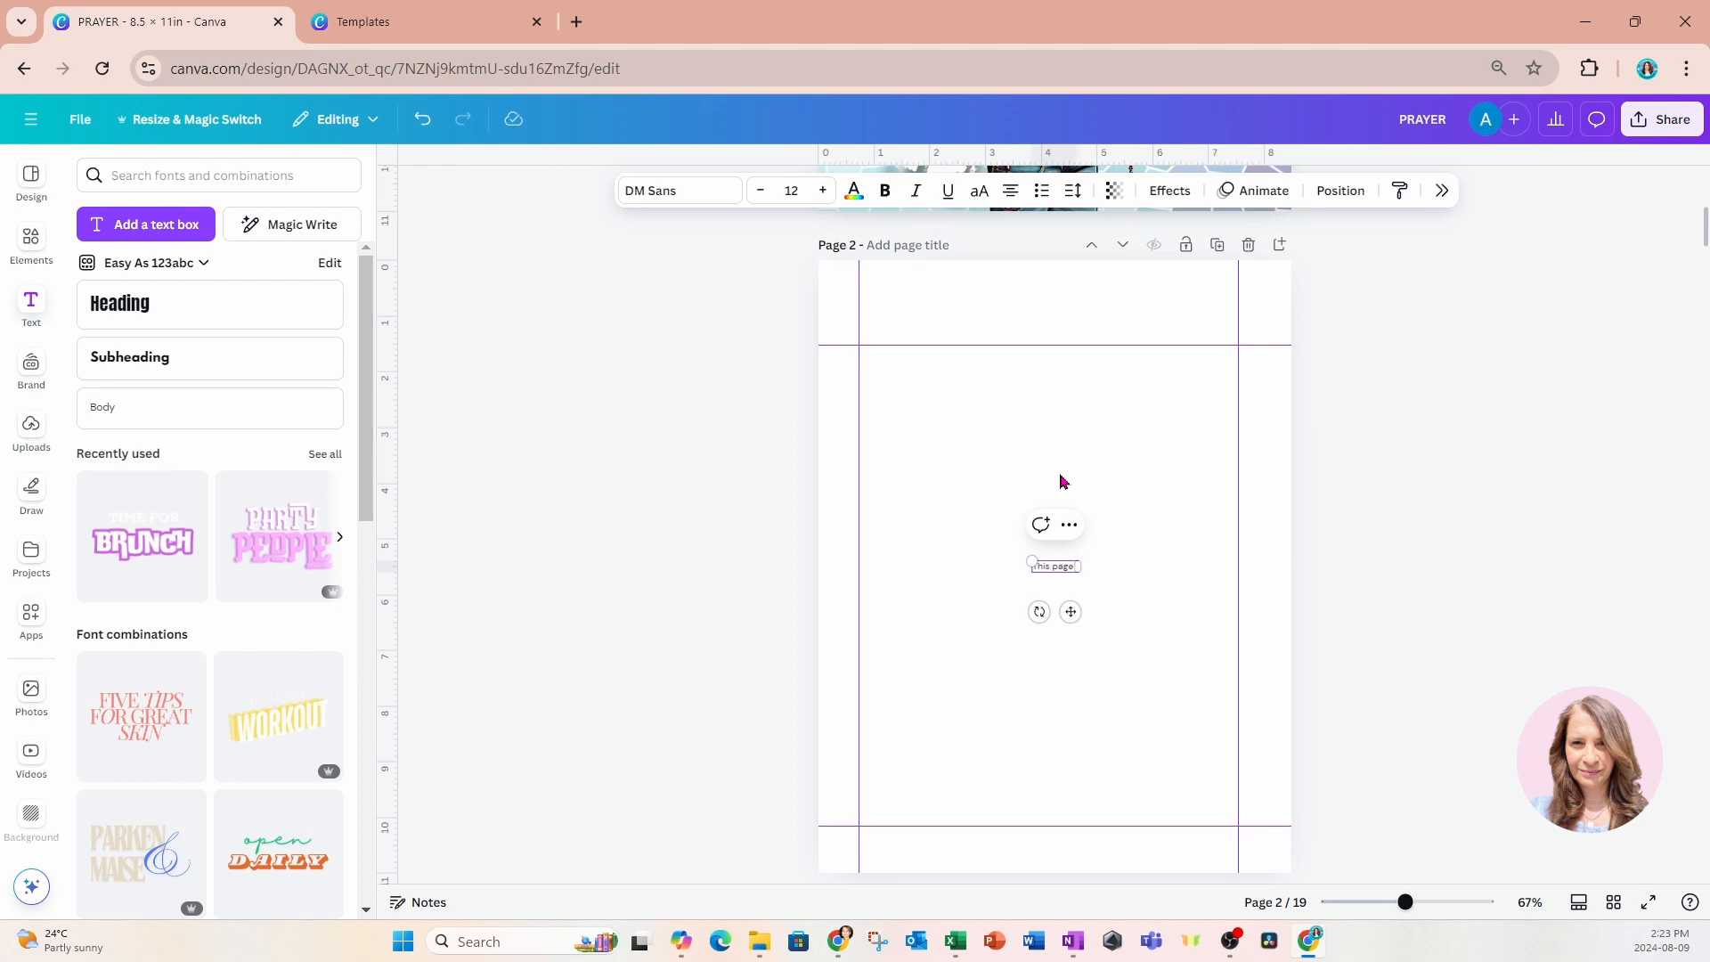
{"action": "type", "text": " left intentio"}
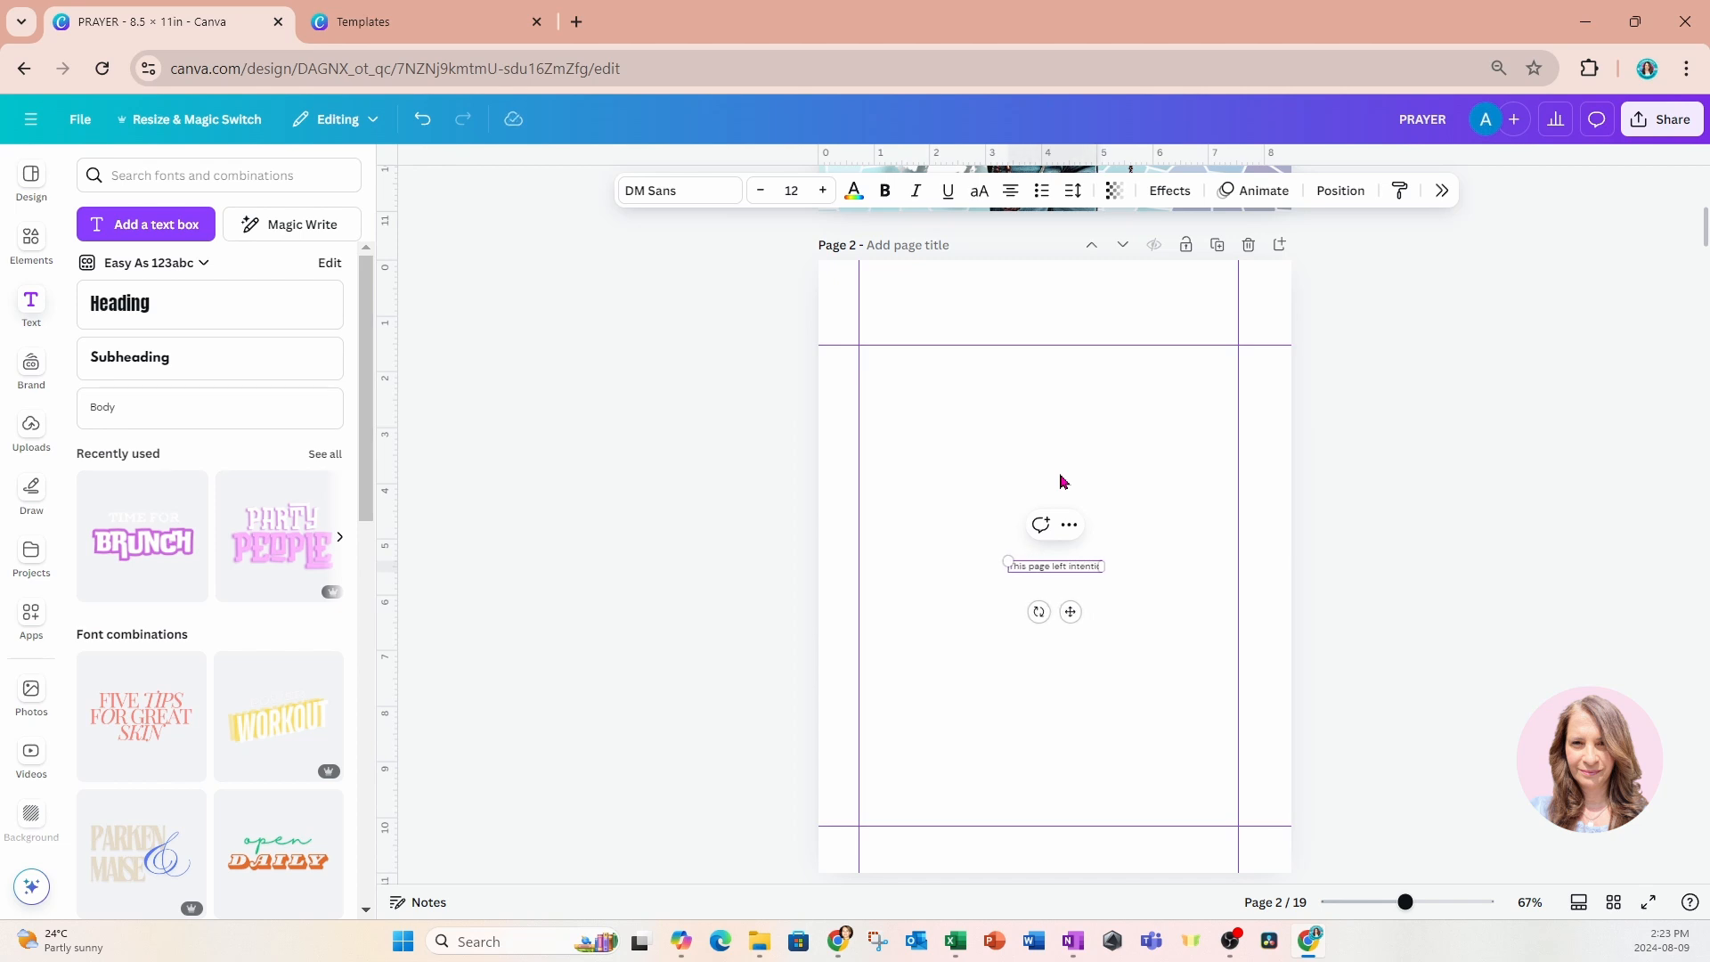
{"action": "type", "text": "nally blank"}
{"action": "left_click", "coordinate": [1109, 612]}
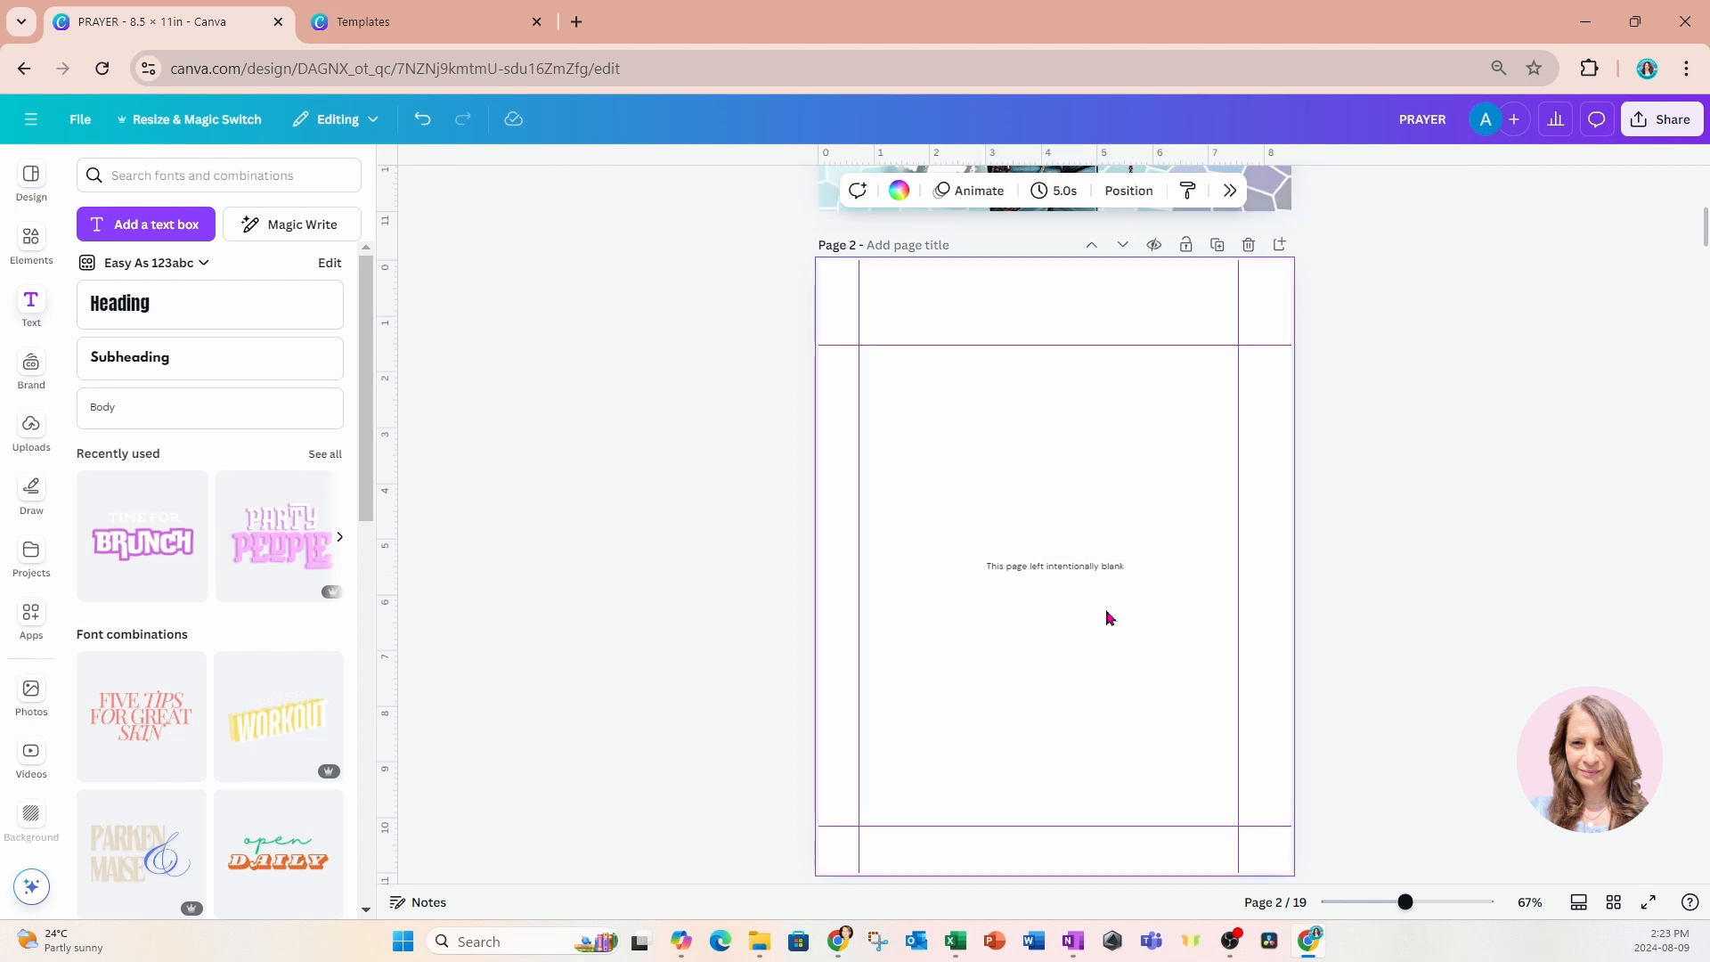
Enlarge page 2's blank-page note to about 17.1 pt and move it slightly upward.
{"action": "left_click", "coordinate": [1099, 575]}
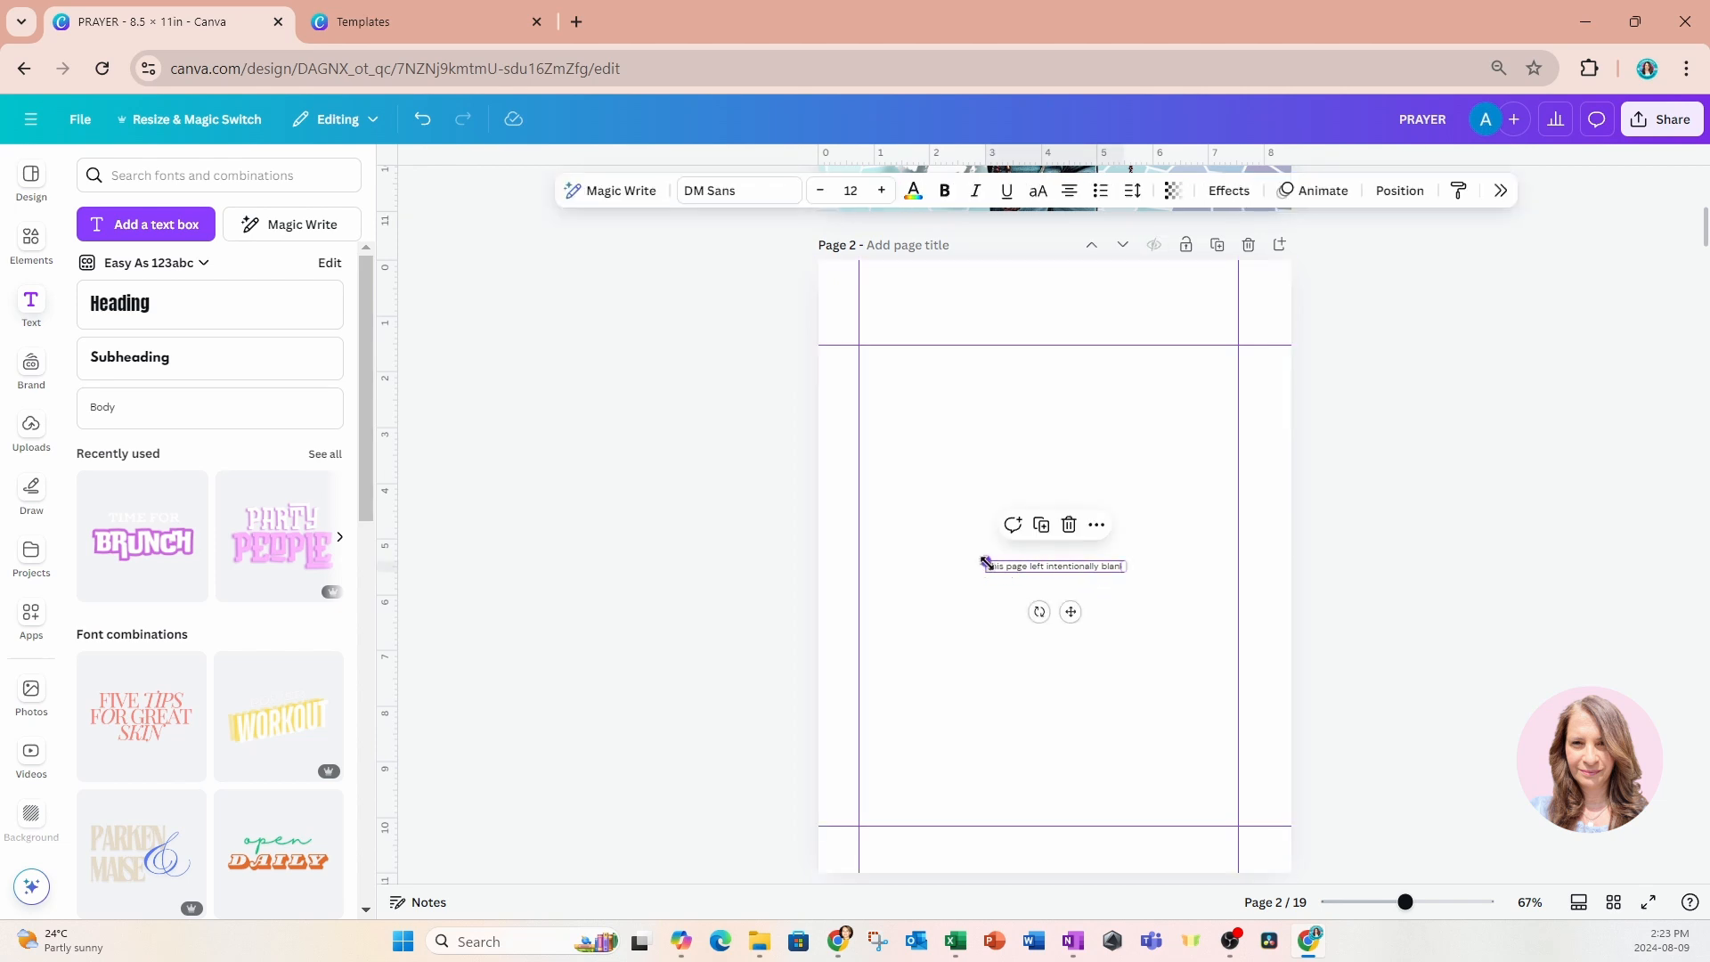
{"action": "left_click_drag", "start_coordinate": [986, 562], "coordinate": [926, 557]}
{"action": "left_click_drag", "start_coordinate": [1042, 611], "coordinate": [1050, 588]}
{"action": "left_click", "coordinate": [1107, 597]}
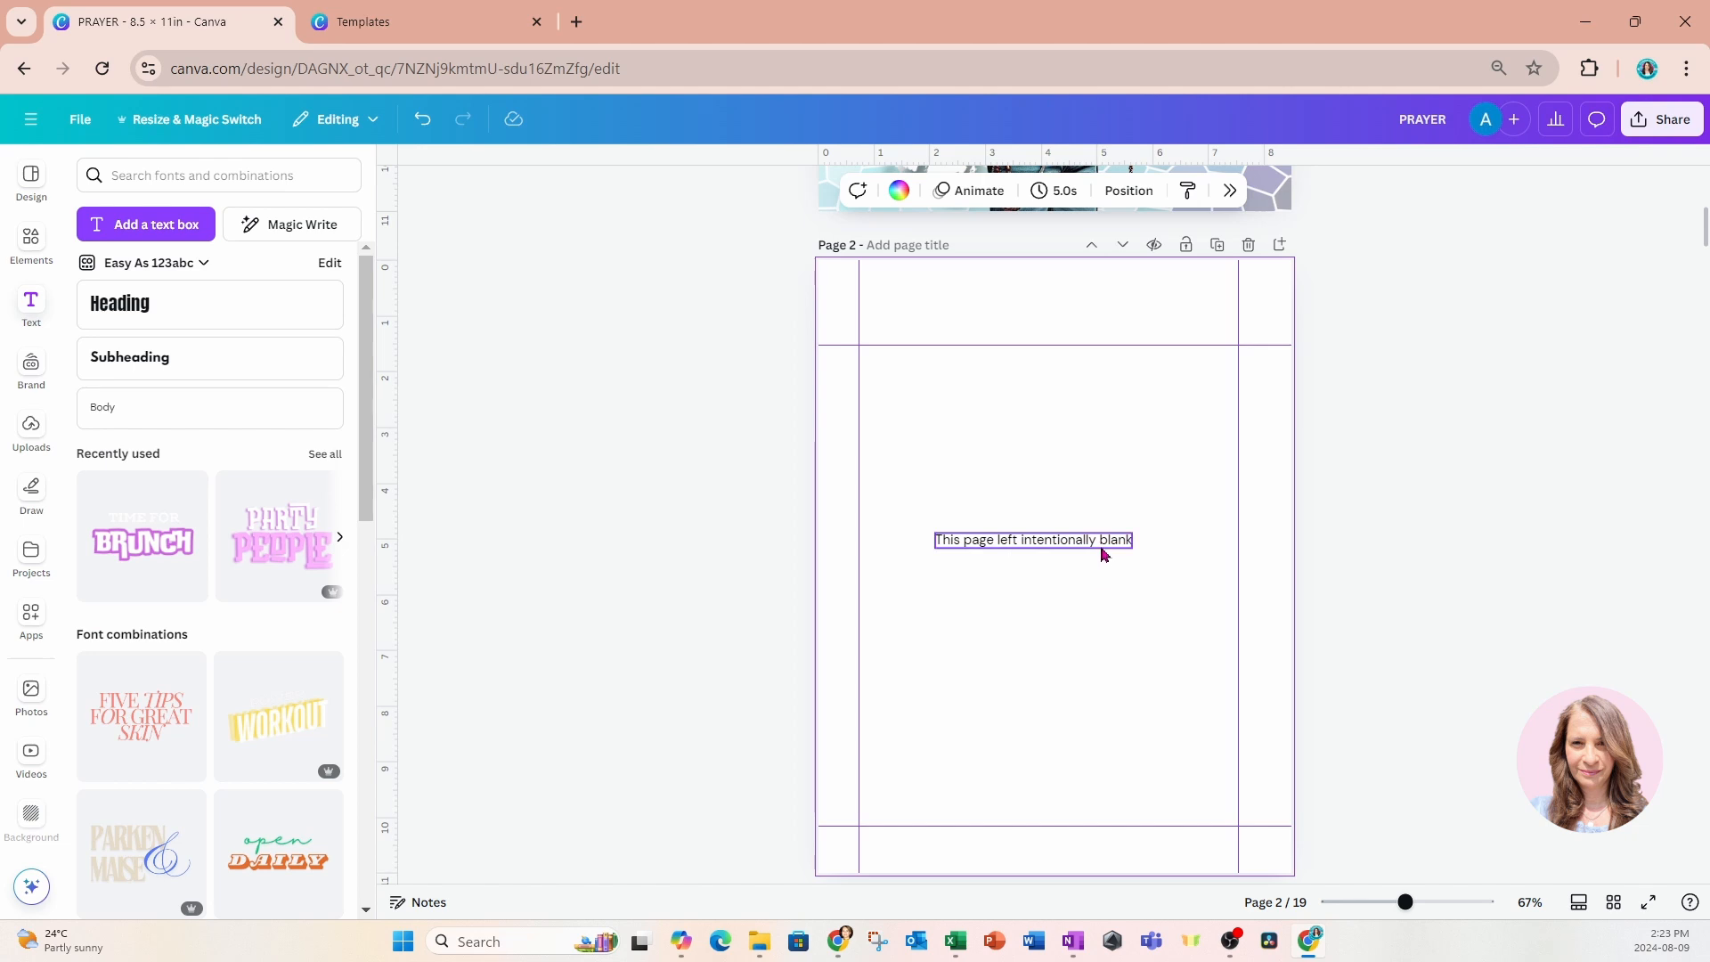
Copy the "This page left intentionally blank" note from page 2 onto the blank page 4.
{"action": "left_click", "coordinate": [1103, 555]}
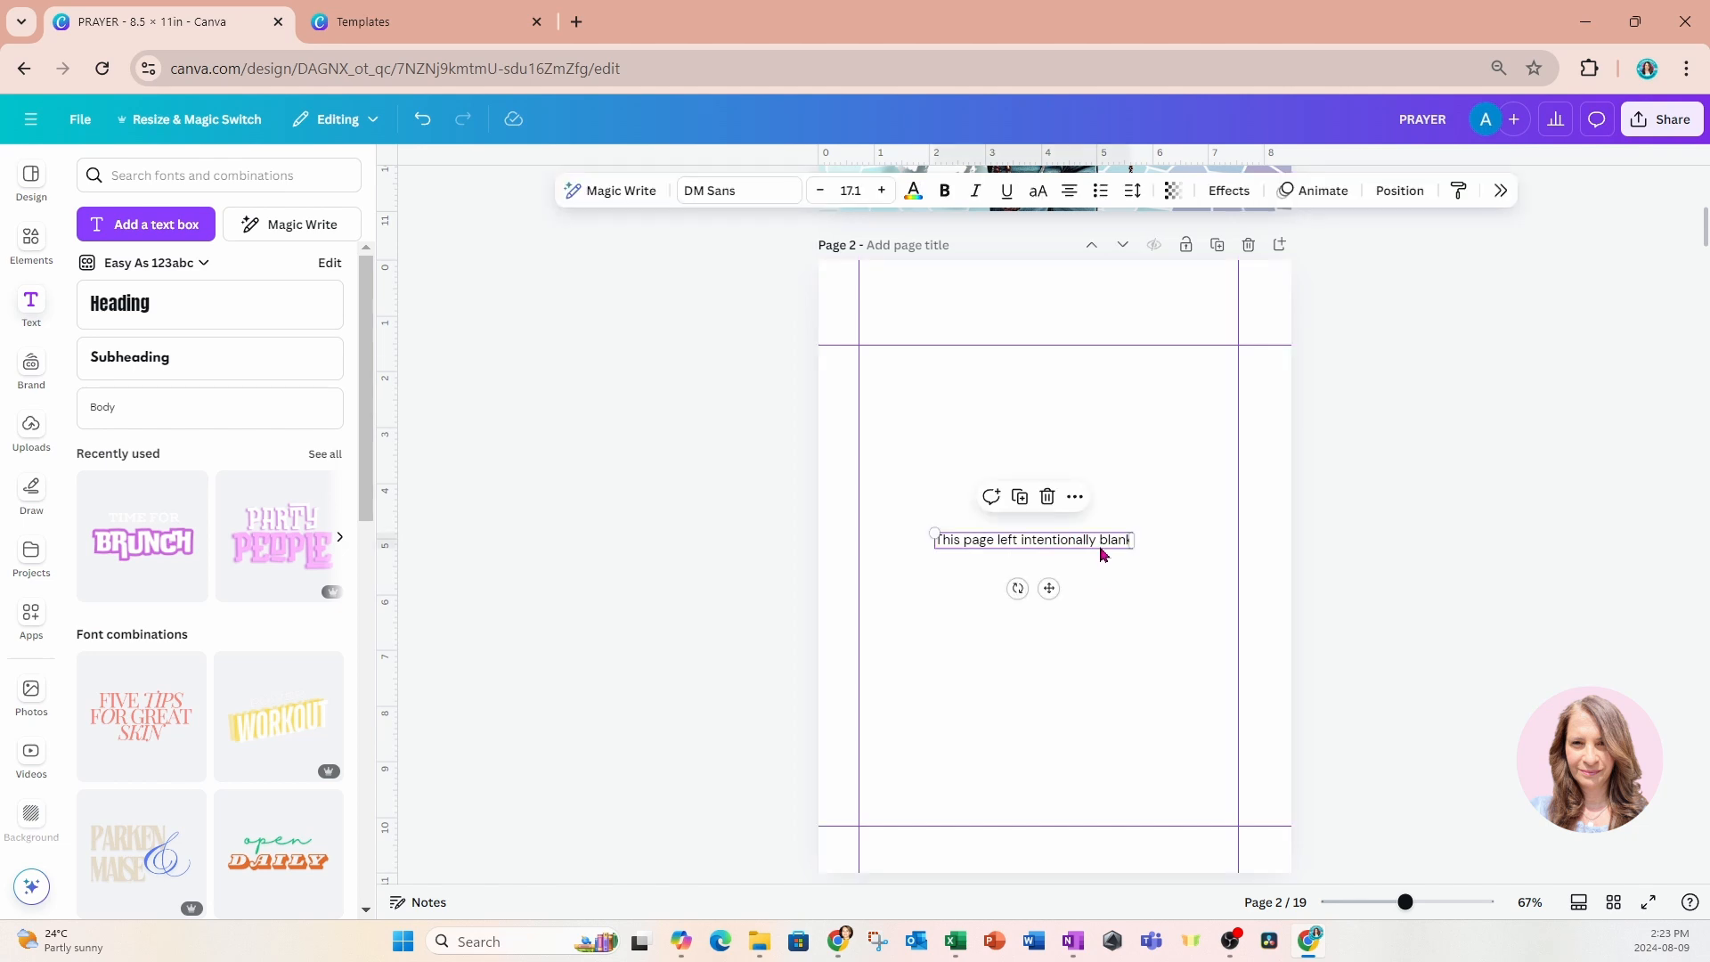
{"action": "scroll", "coordinate": [1100, 556], "scroll_direction": "down", "scroll_amount": 10}
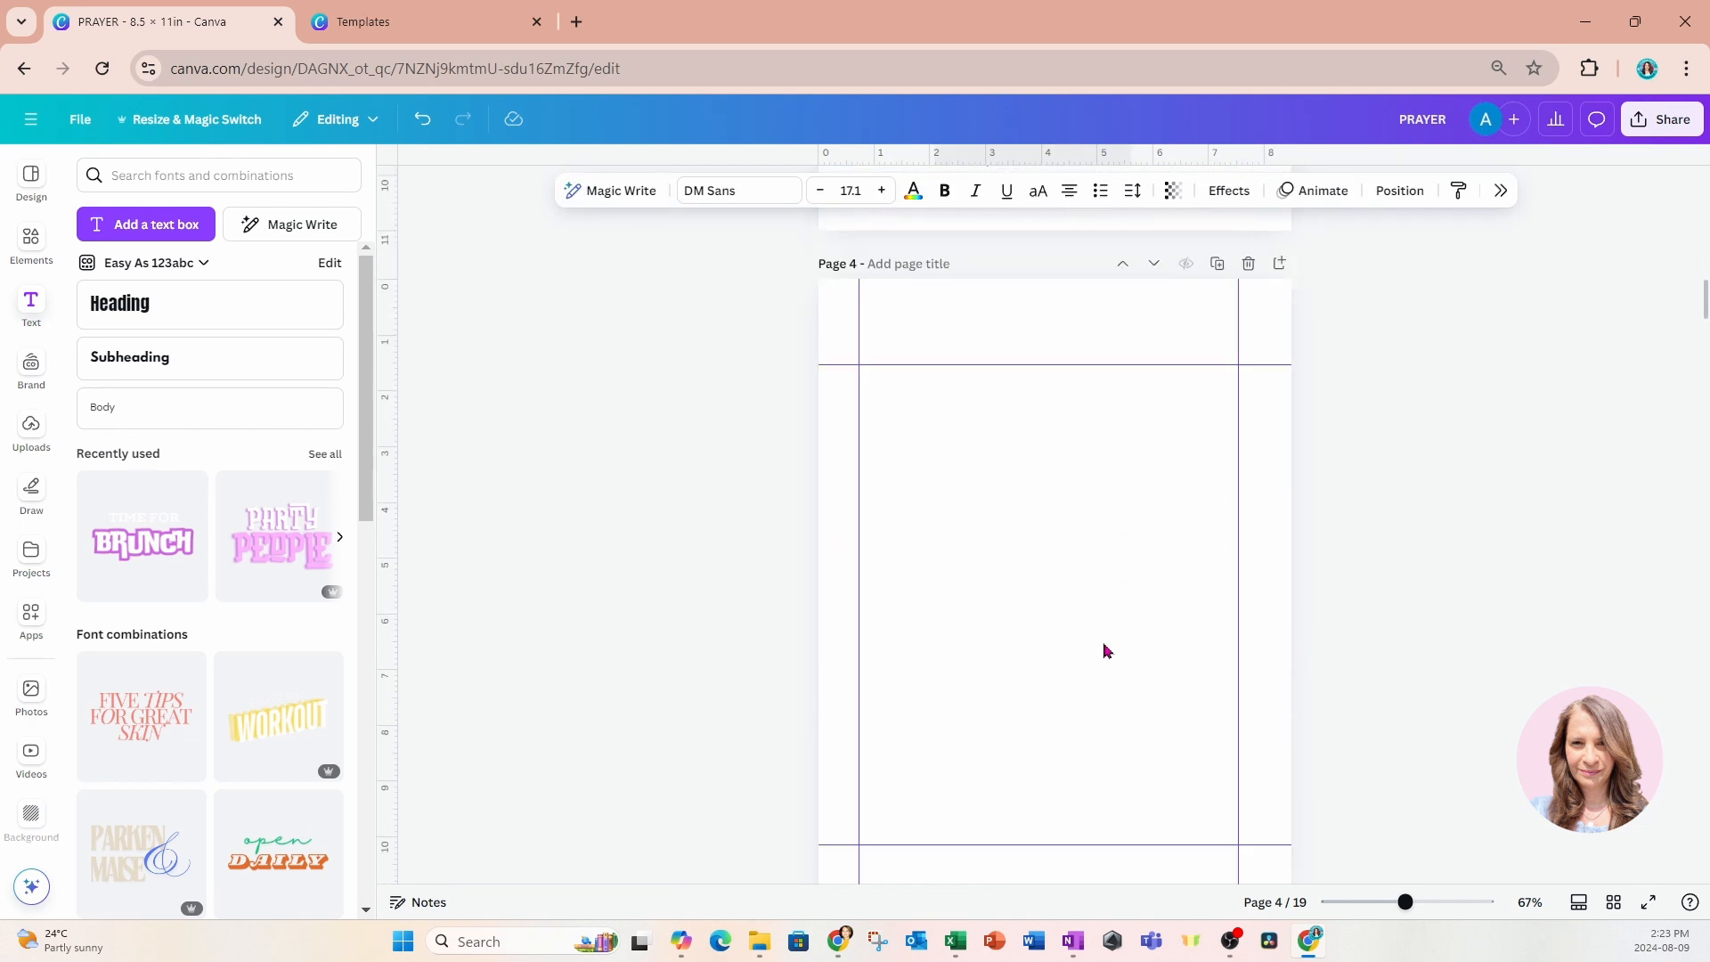
{"action": "left_click", "coordinate": [1102, 643]}
{"action": "type", "text": "This page left intentionally blank"}
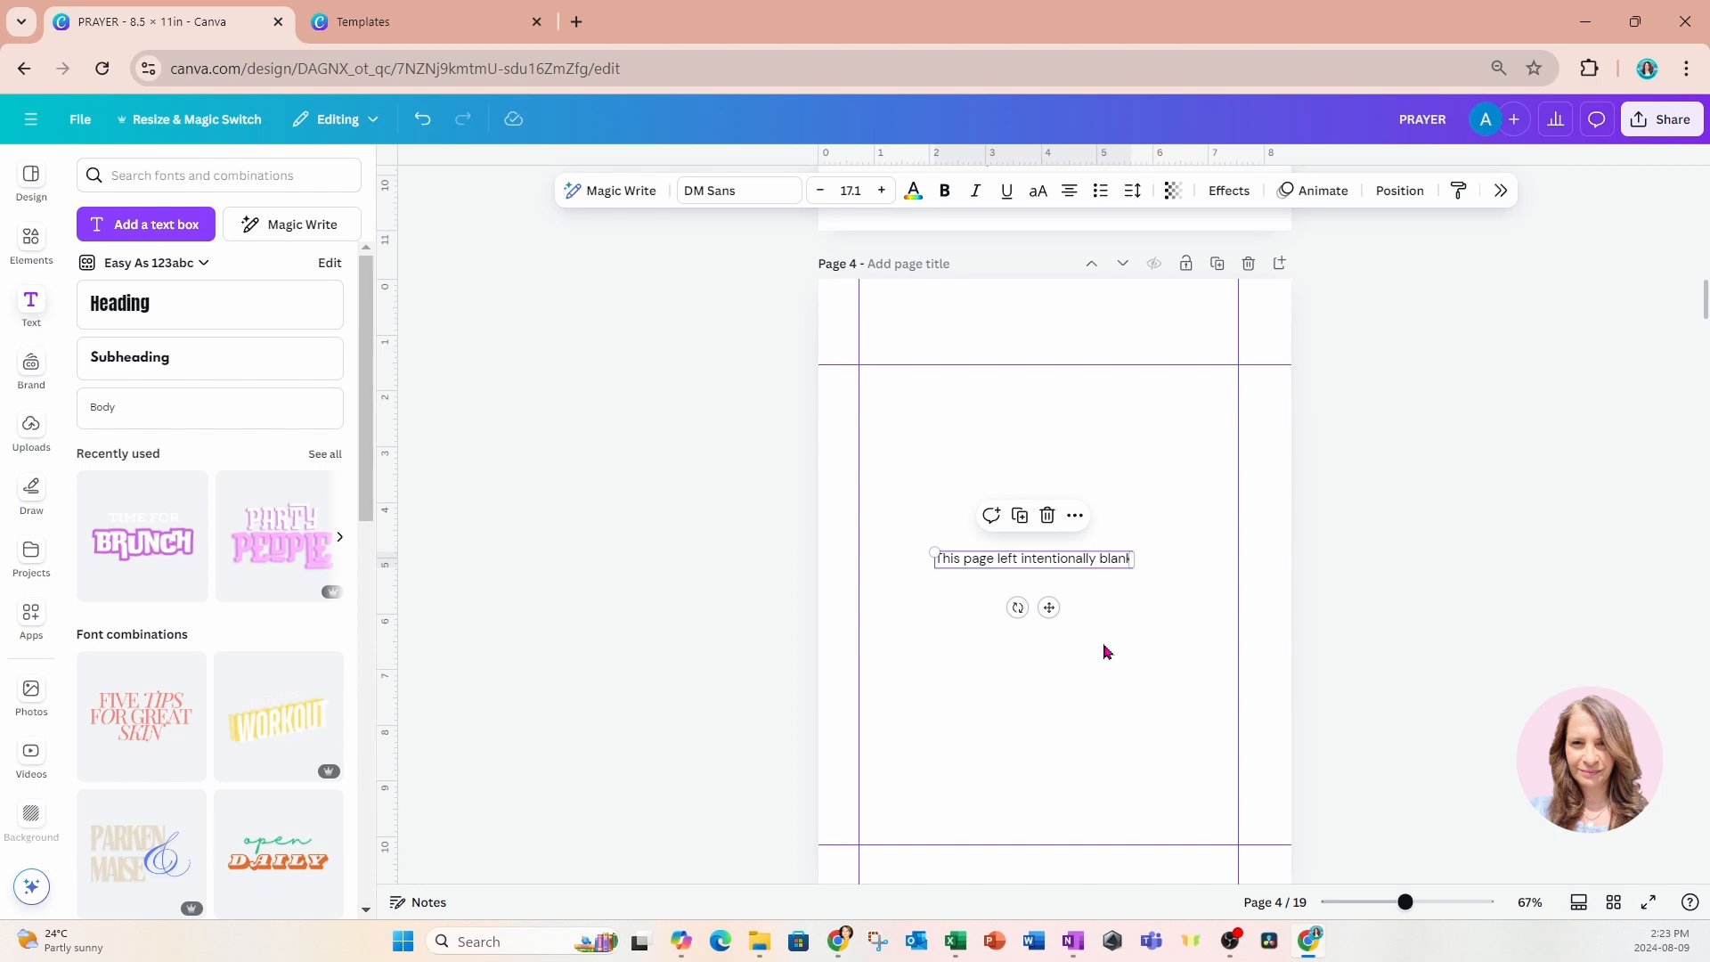
Copy the January heading from page 7 onto the blank page 8.
{"action": "scroll", "coordinate": [1102, 648], "scroll_direction": "down", "scroll_amount": 12}
{"action": "left_click", "coordinate": [983, 692]}
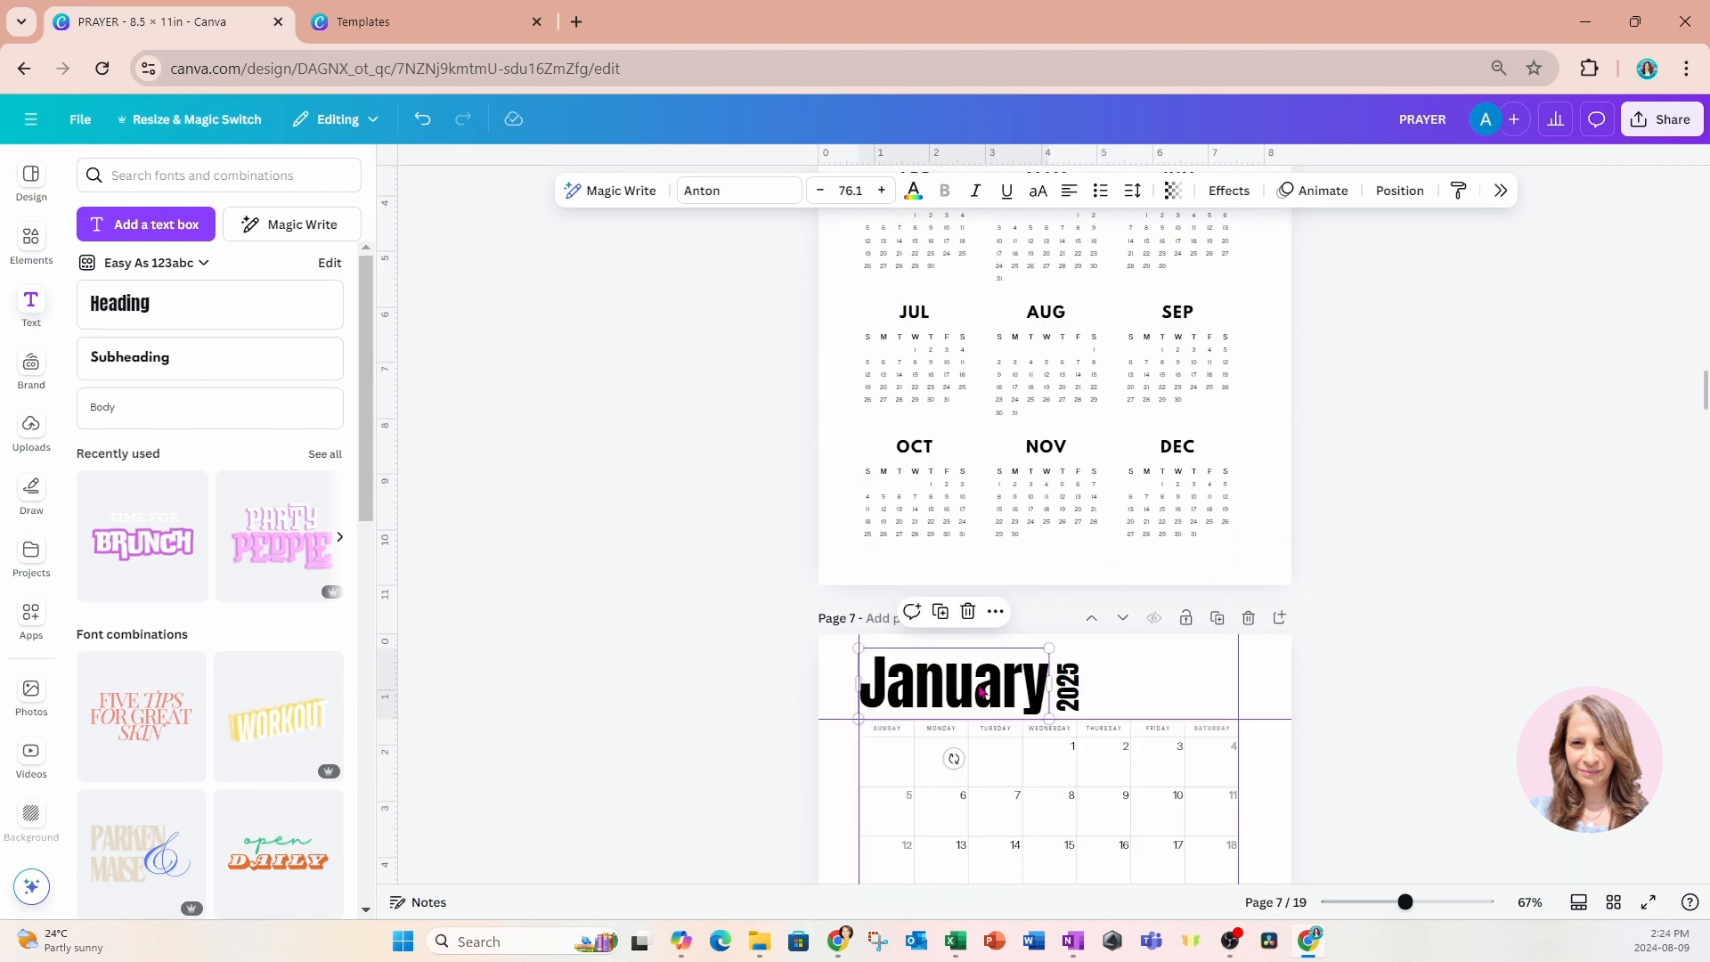
{"action": "scroll", "coordinate": [979, 690], "scroll_direction": "down", "scroll_amount": 10}
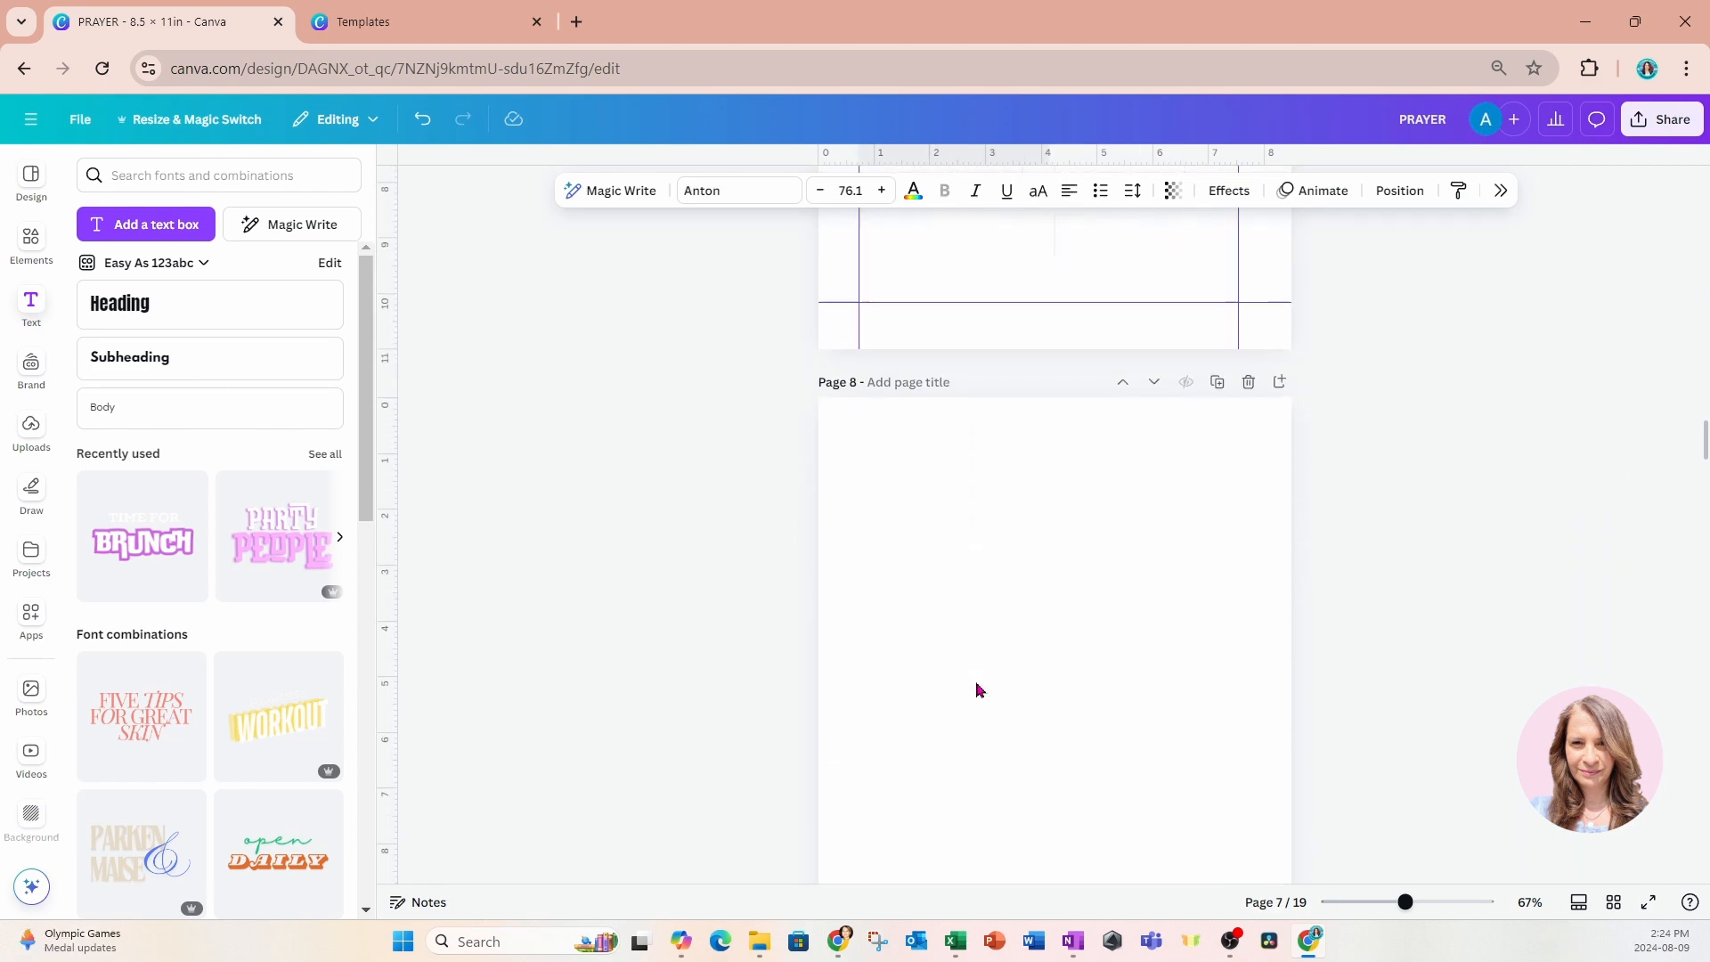
{"action": "scroll", "coordinate": [980, 690], "scroll_direction": "up", "scroll_amount": 1}
{"action": "left_click", "coordinate": [1007, 749]}
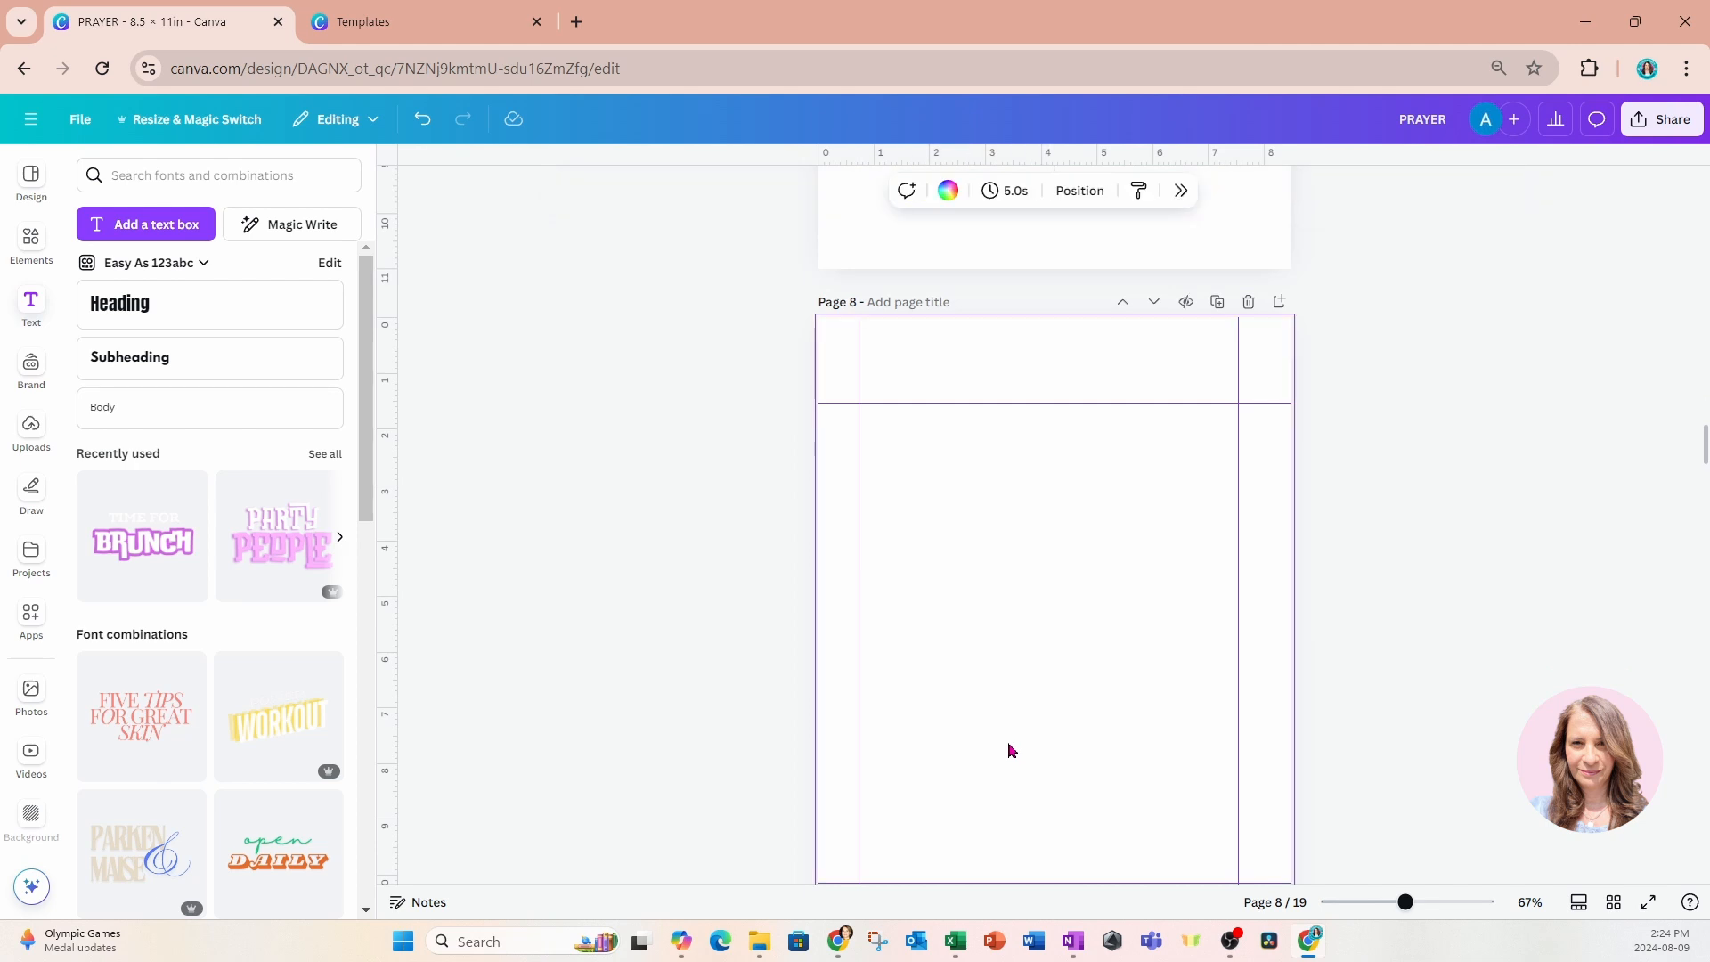
{"action": "key", "text": "ctrl+v"}
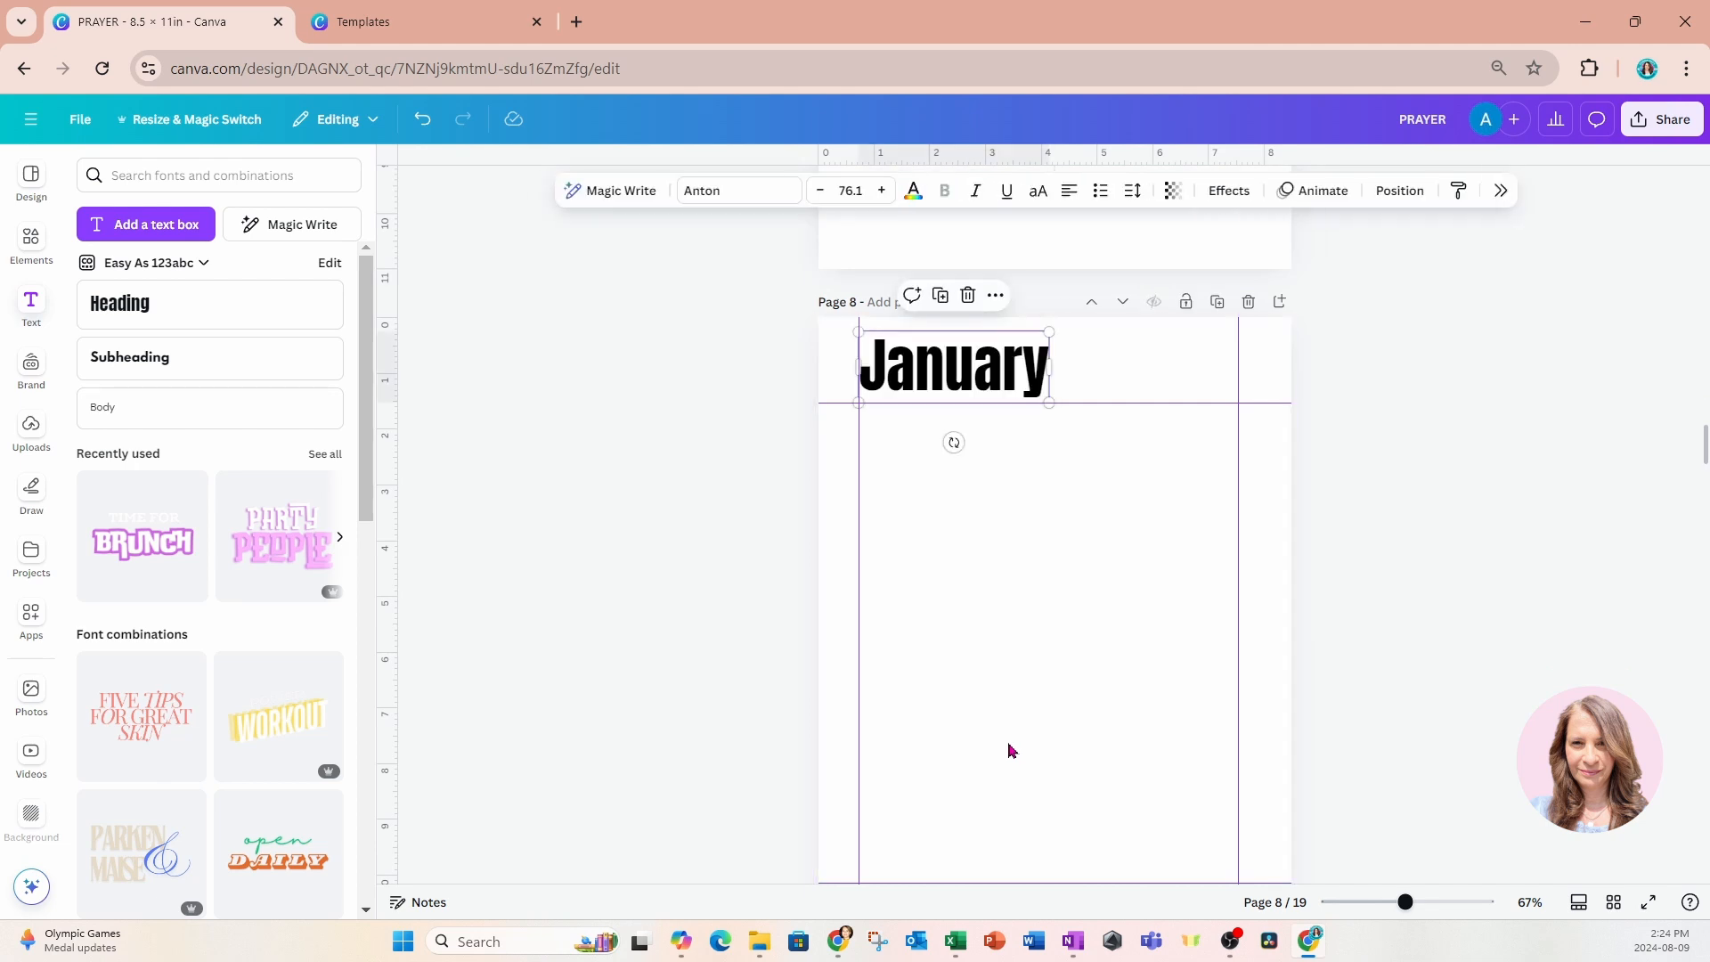
Change page 8's heading text to "Daily Devotion".
{"action": "double_click", "coordinate": [1013, 379]}
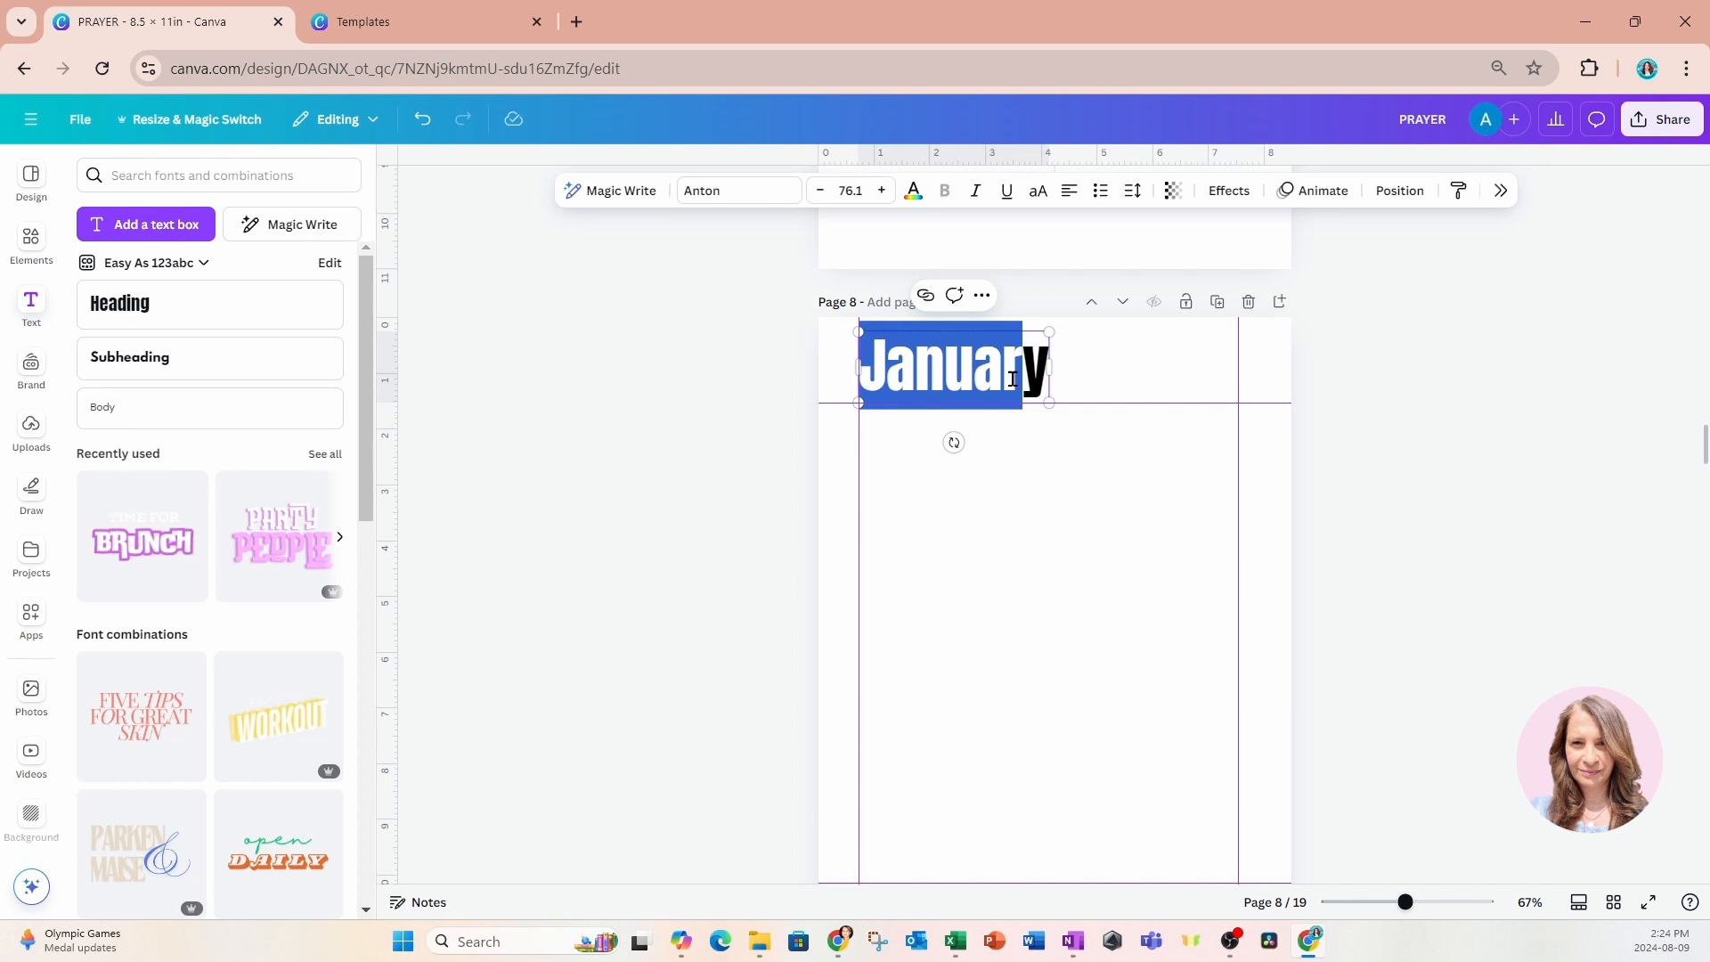
{"action": "type", "text": "Da"}
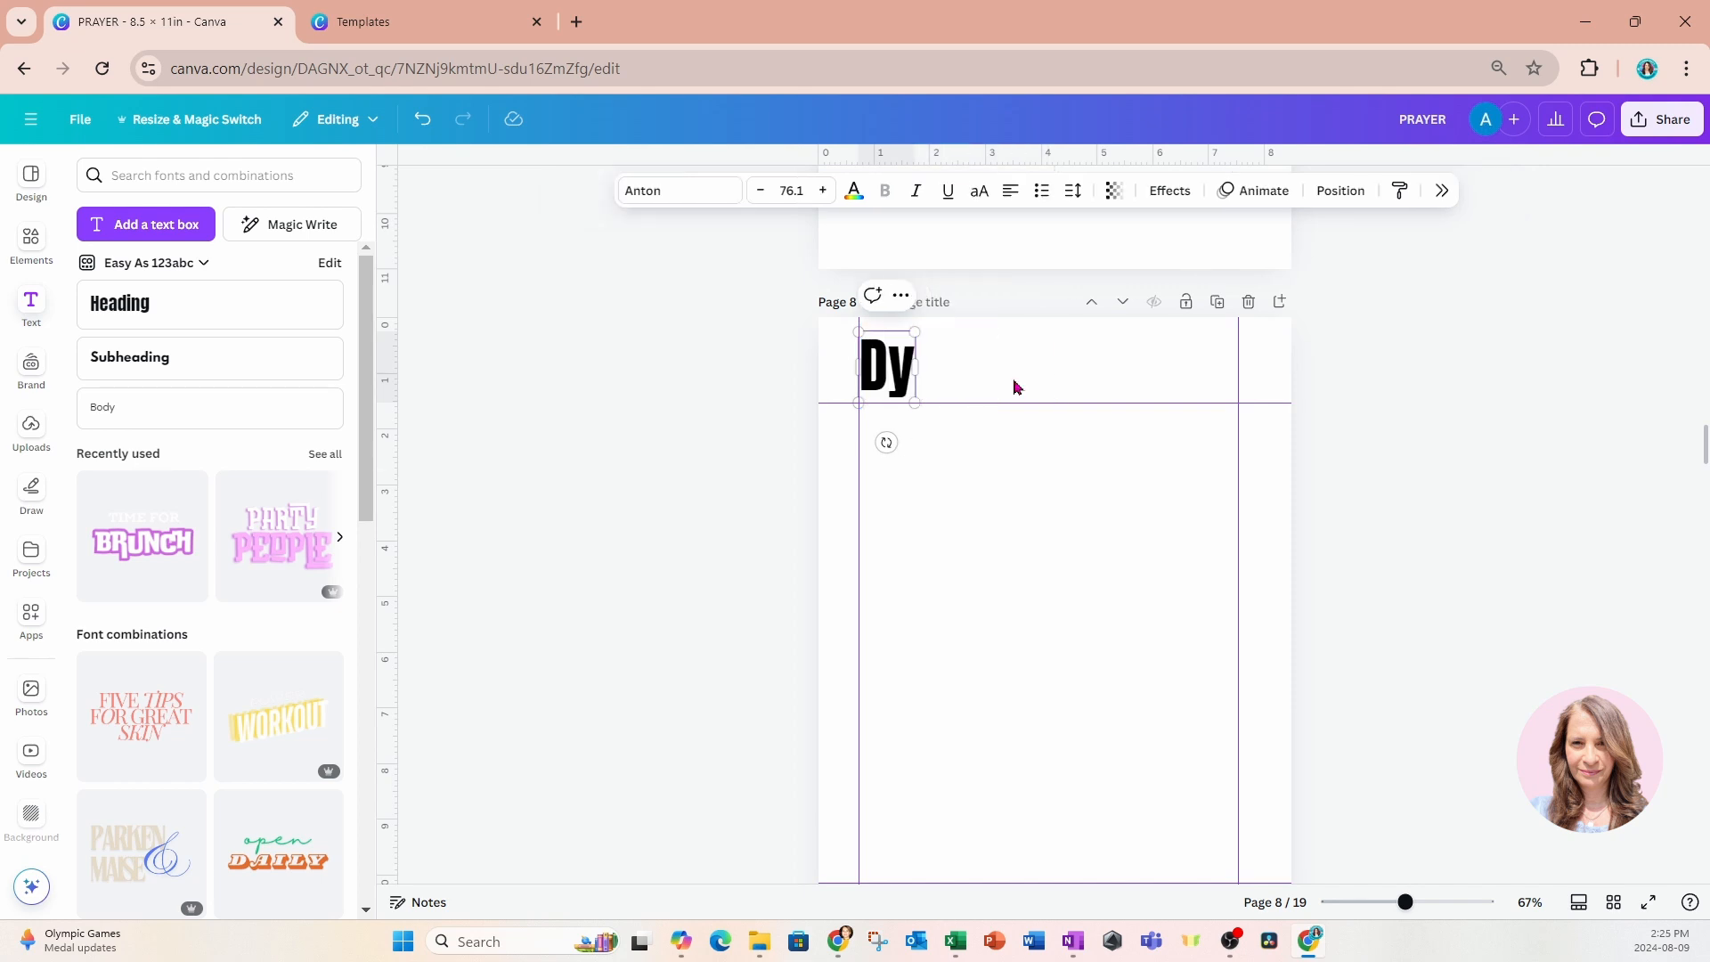
{"action": "type", "text": "ilyy"}
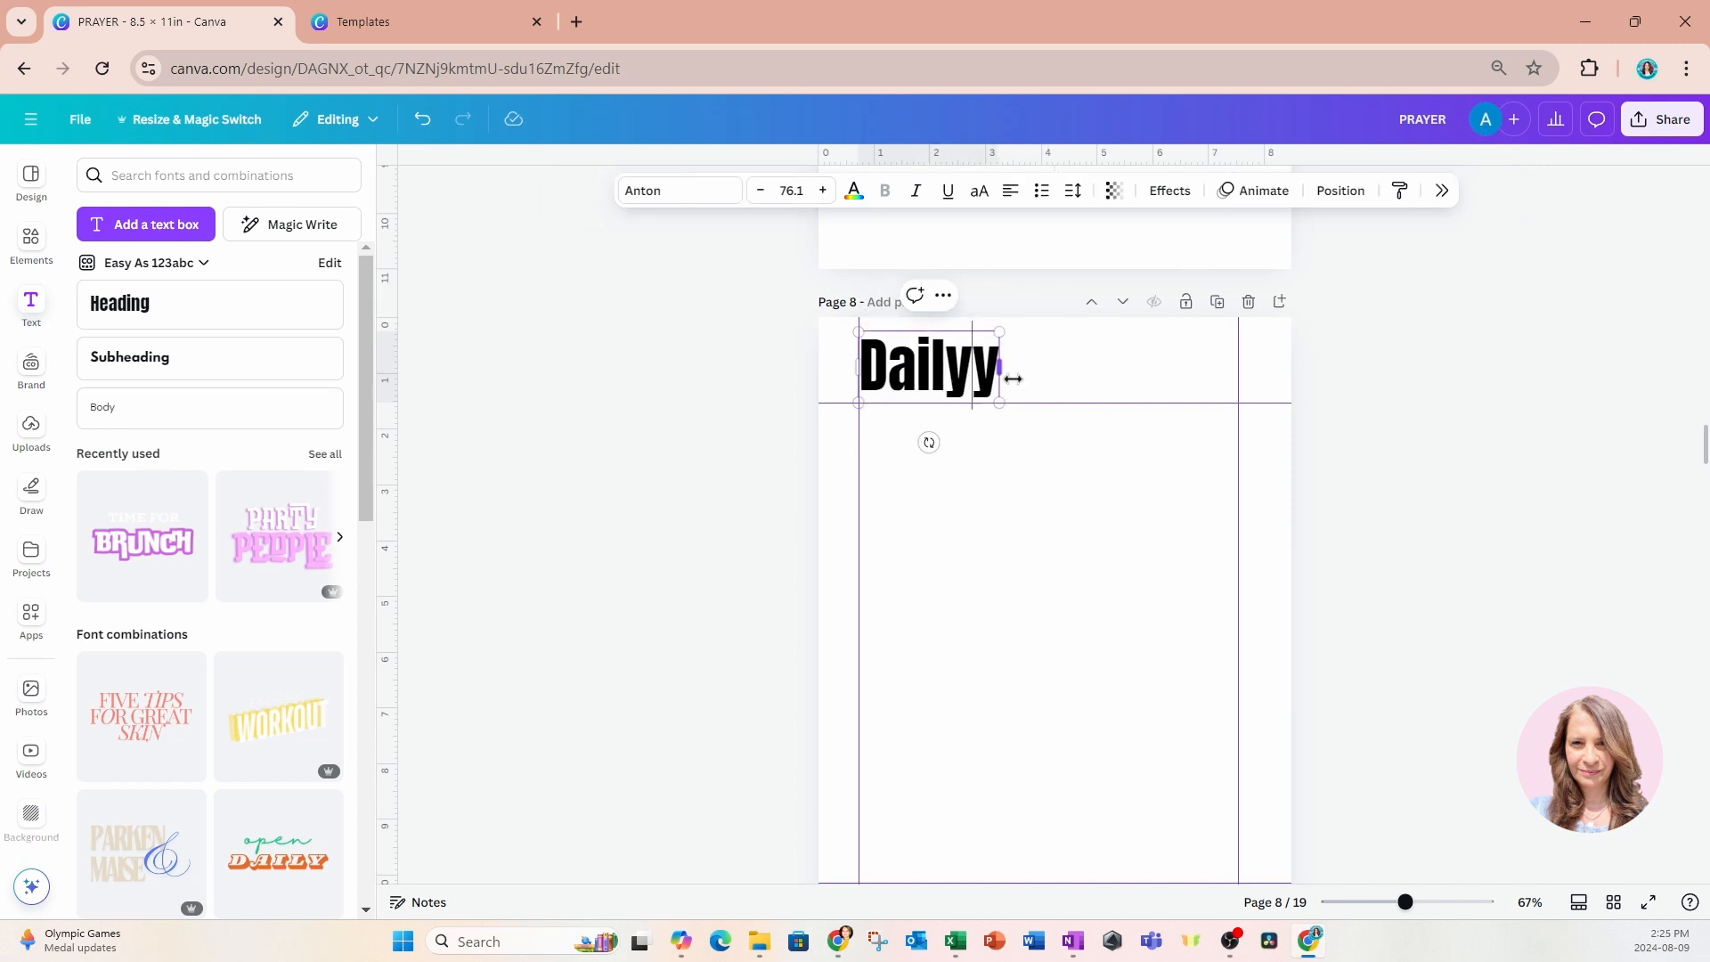
{"action": "key", "text": "BackSpace"}
{"action": "type", "text": "De"}
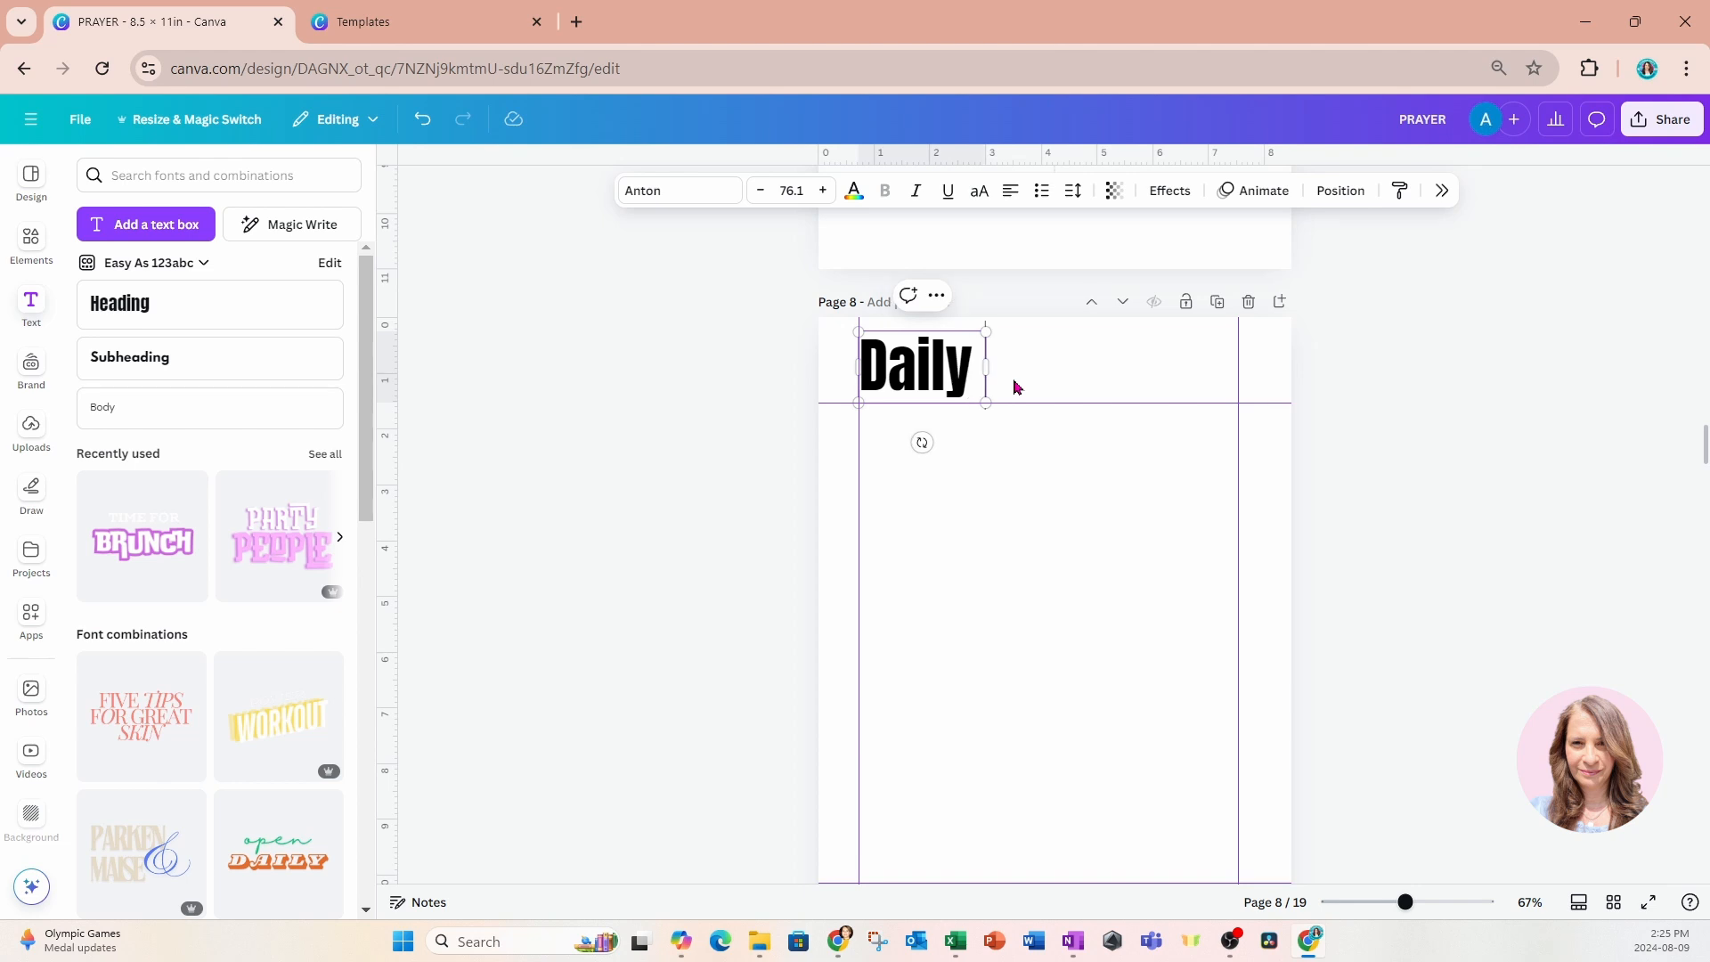
{"action": "type", "text": "votion"}
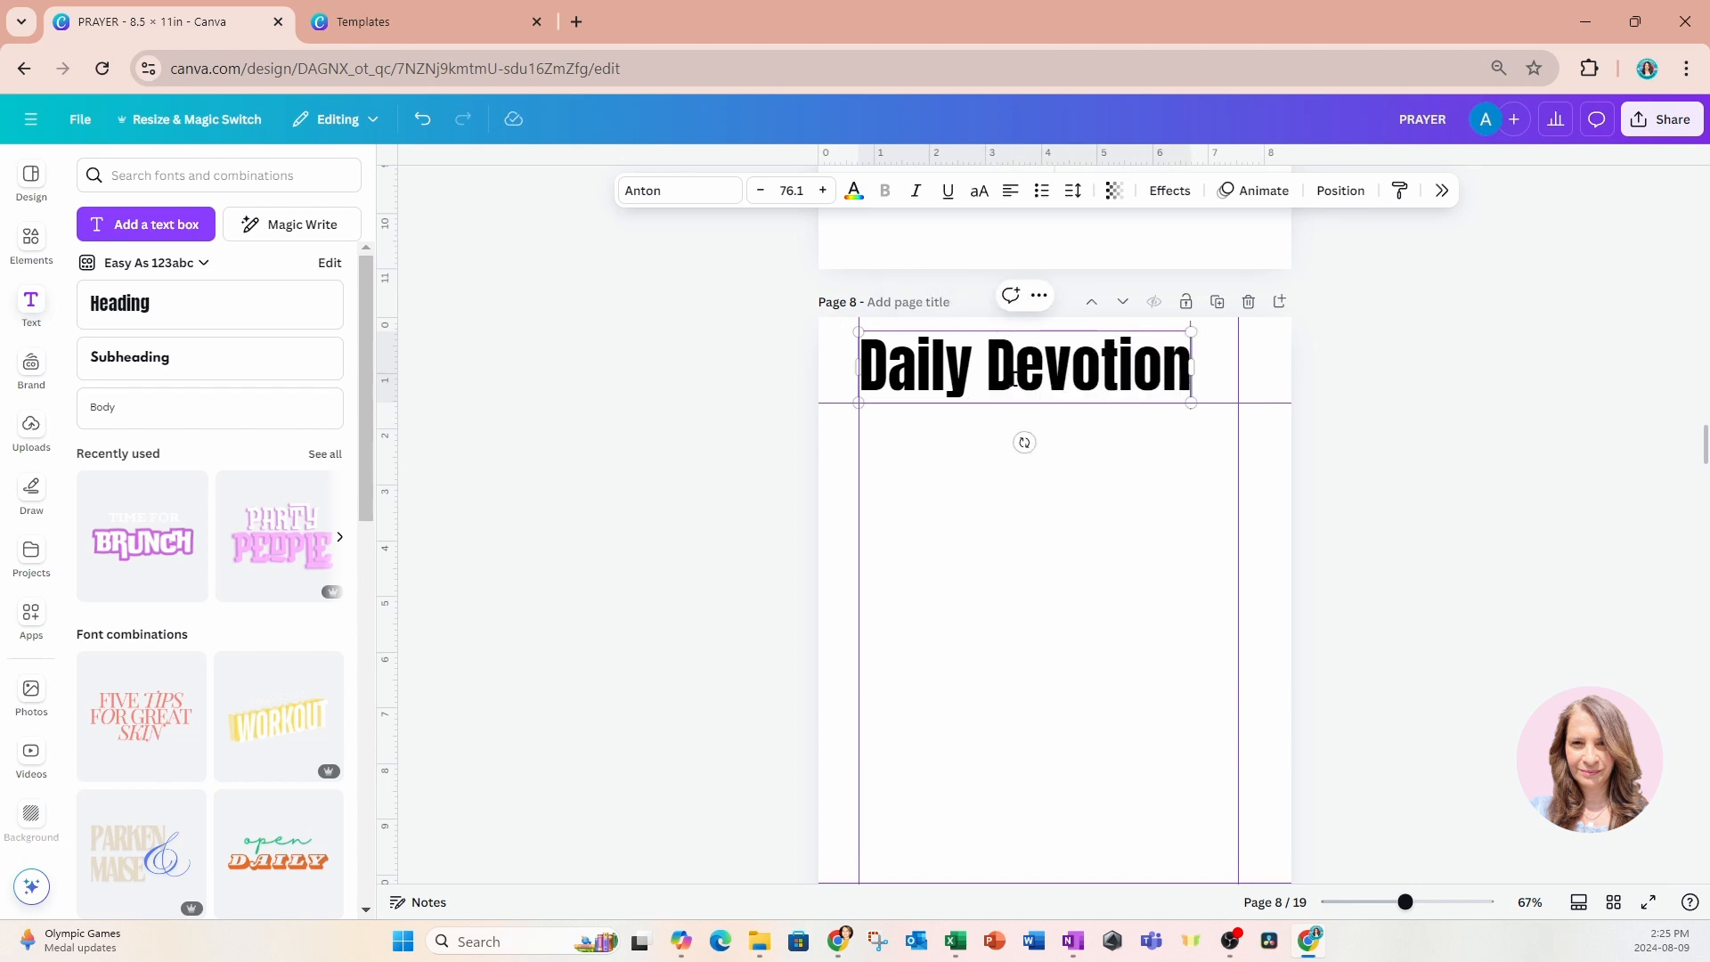
Scale the Daily Devotion heading down to about 39.3 pt and raise it above the heading guide, aligned with the left margin guide.
{"action": "triple_click", "coordinate": [1014, 380]}
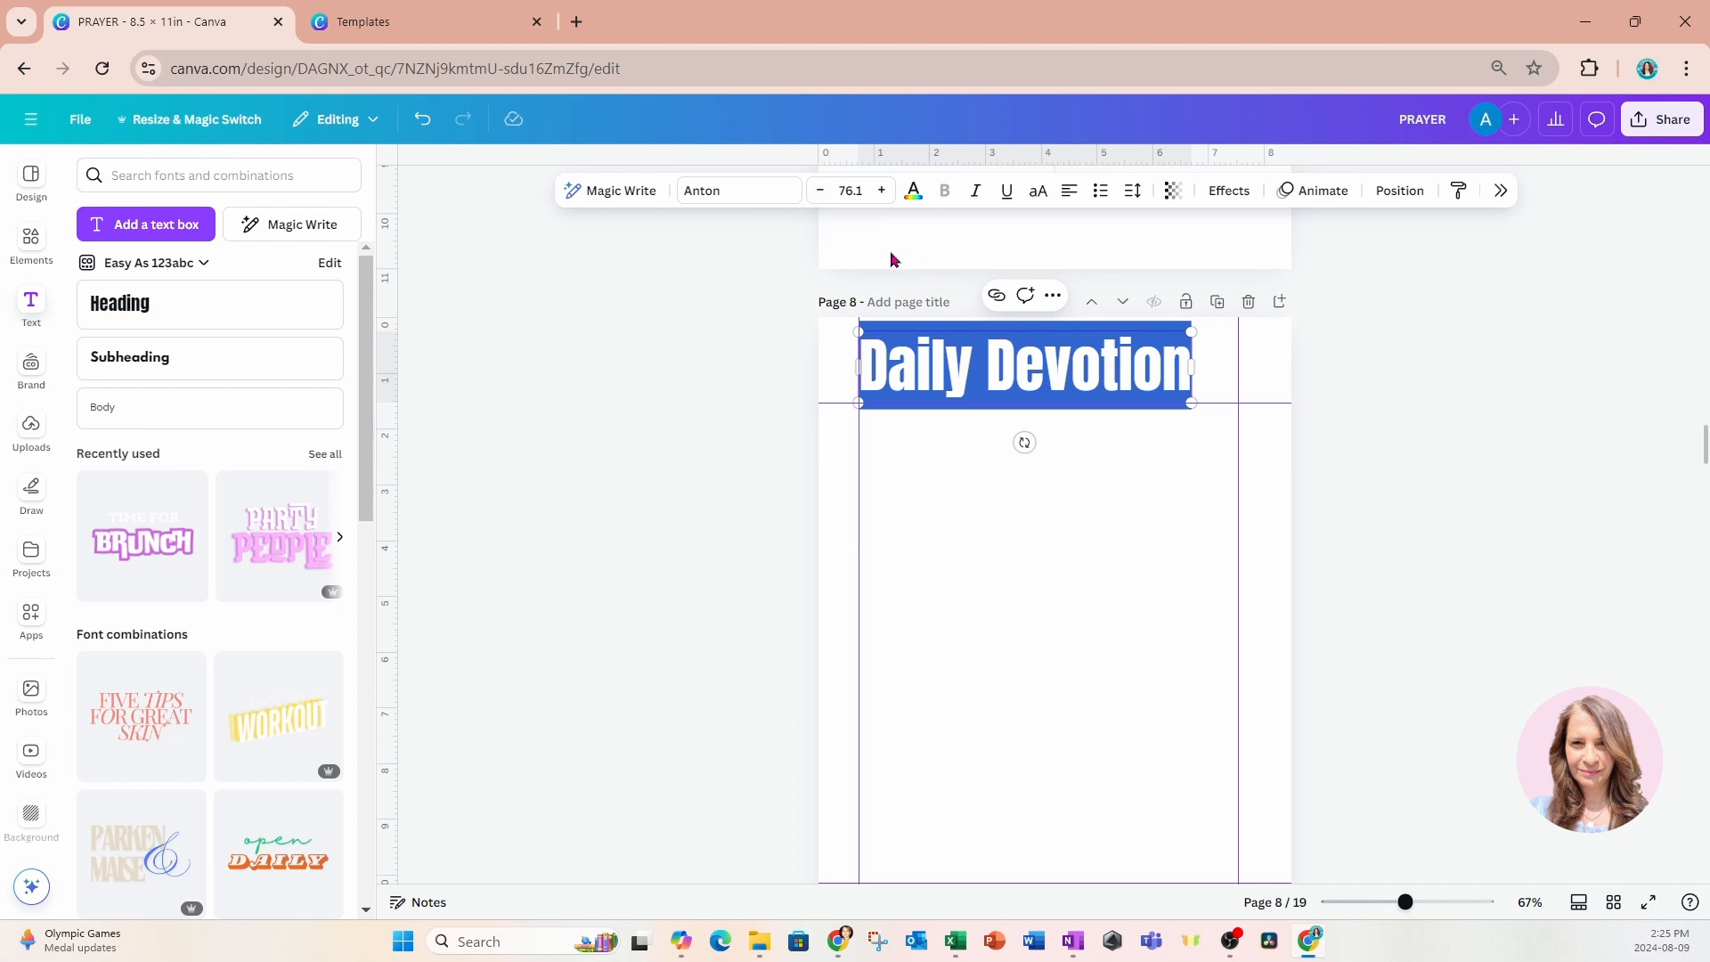
{"action": "left_click_drag", "start_coordinate": [1191, 331], "coordinate": [1039, 402]}
{"action": "left_click", "coordinate": [1099, 522]}
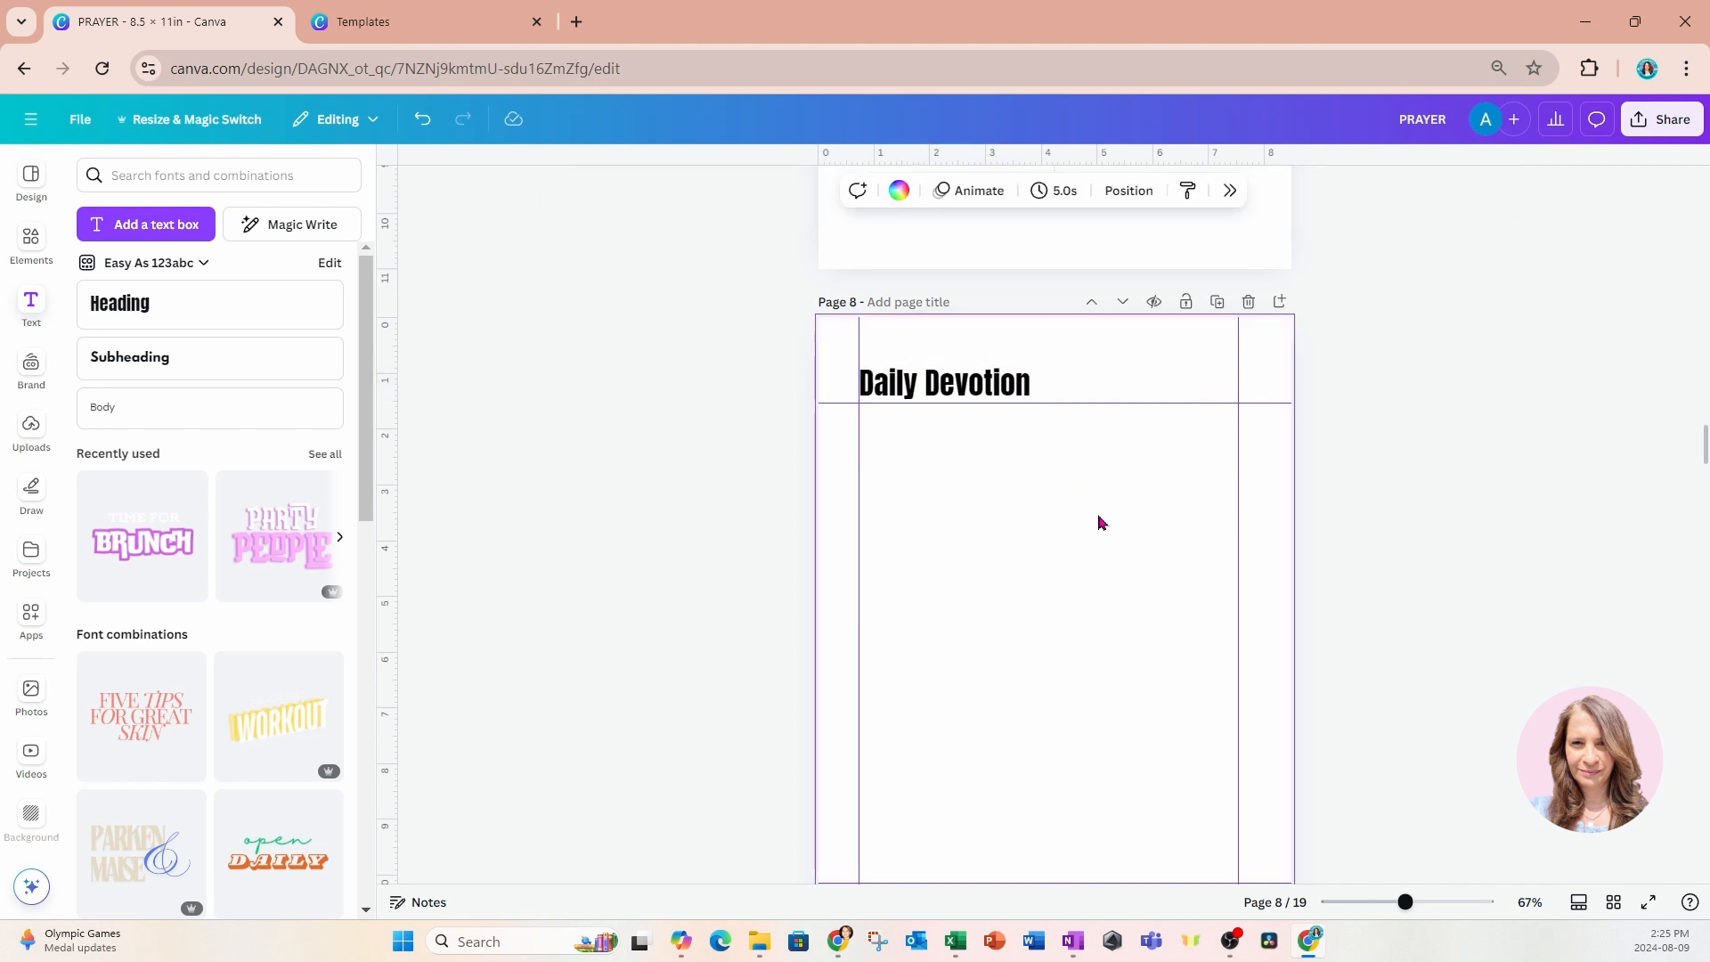
{"action": "left_click", "coordinate": [1029, 390]}
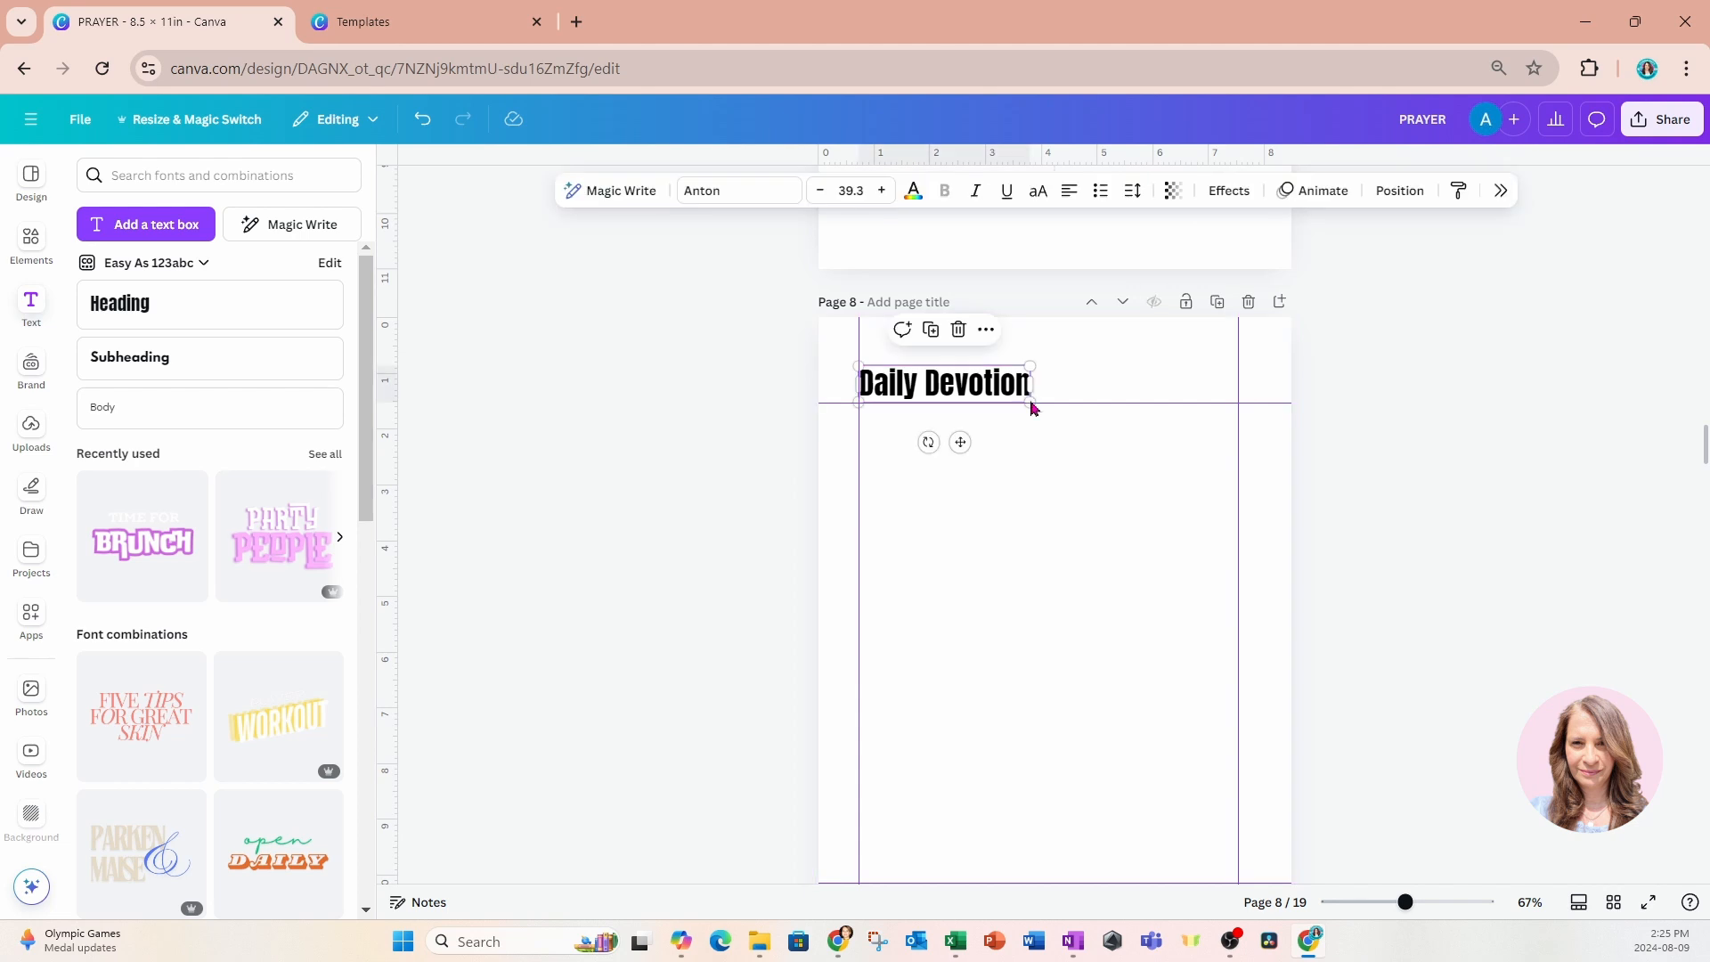
{"action": "left_click_drag", "start_coordinate": [960, 443], "coordinate": [962, 418]}
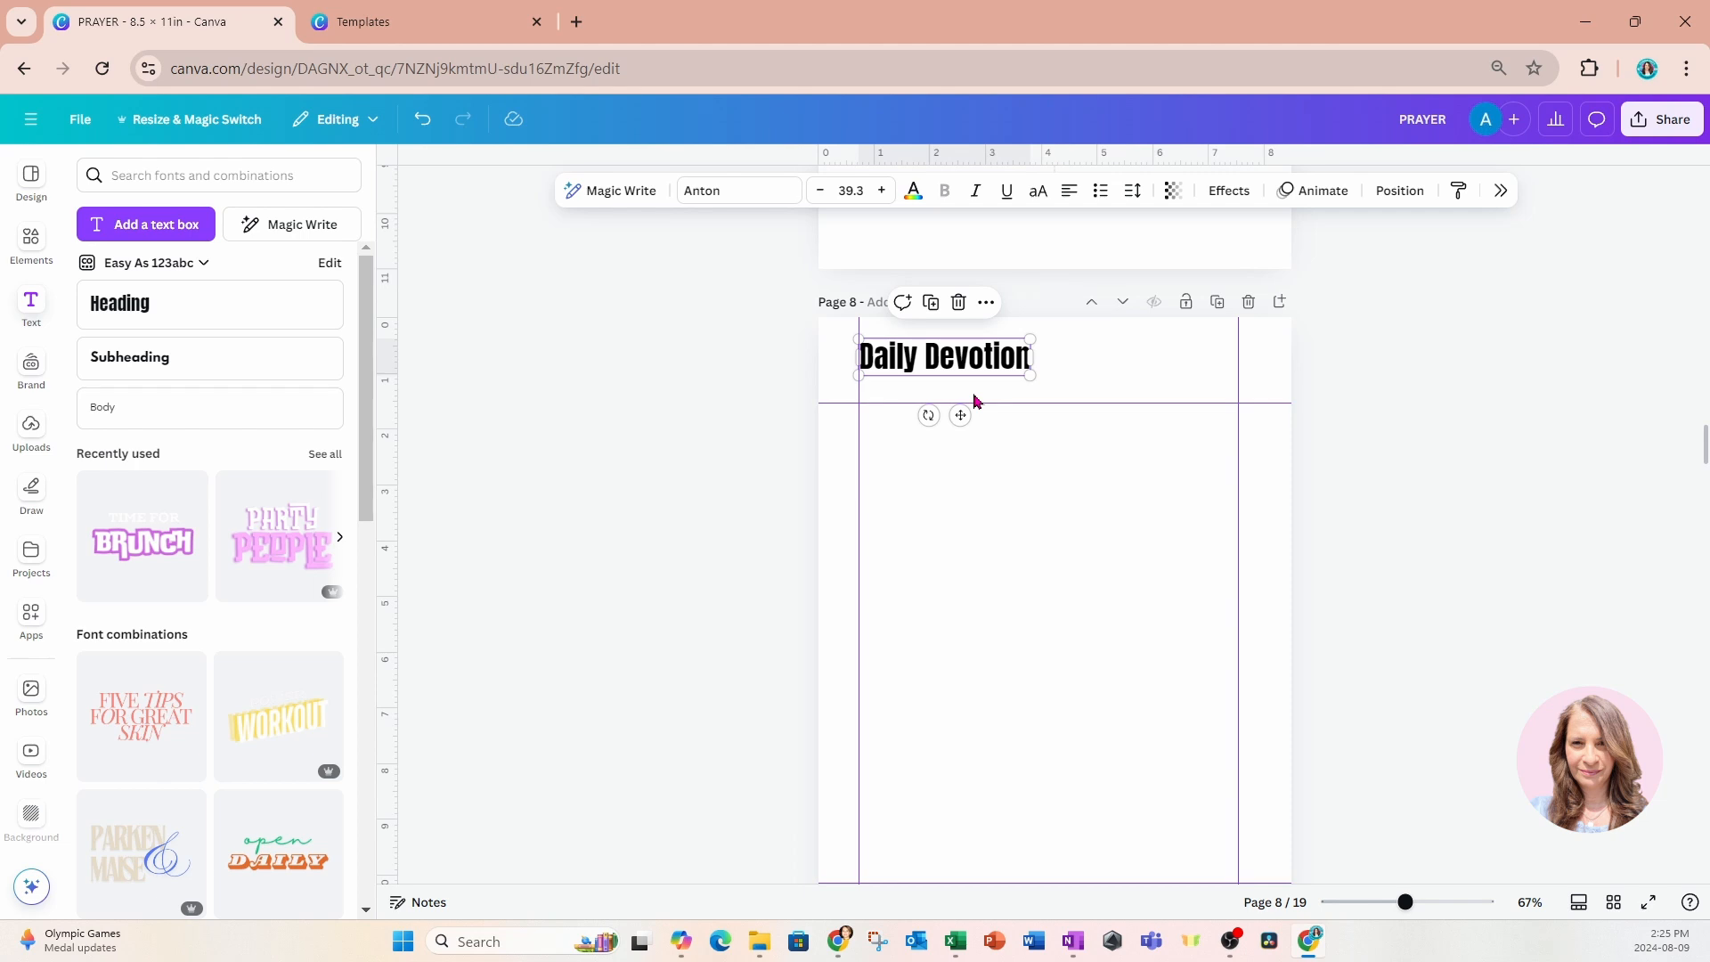
{"action": "left_click", "coordinate": [975, 401]}
{"action": "left_click", "coordinate": [975, 370]}
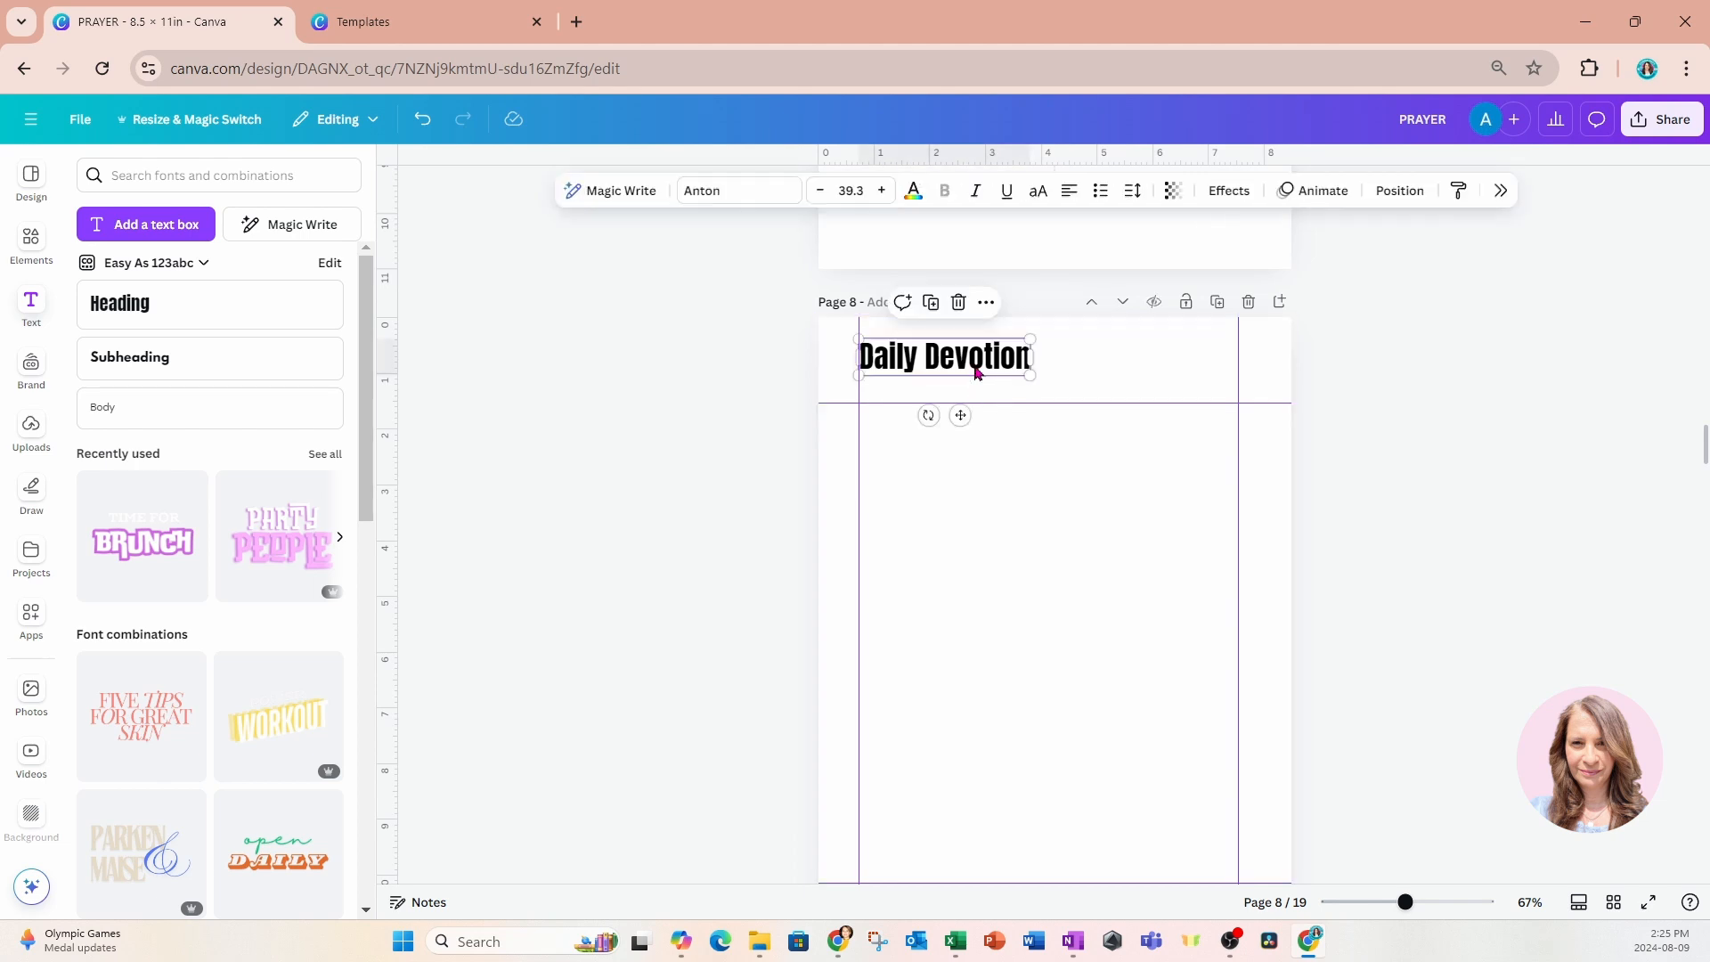
{"action": "left_click", "coordinate": [942, 307]}
{"action": "left_click", "coordinate": [966, 305]}
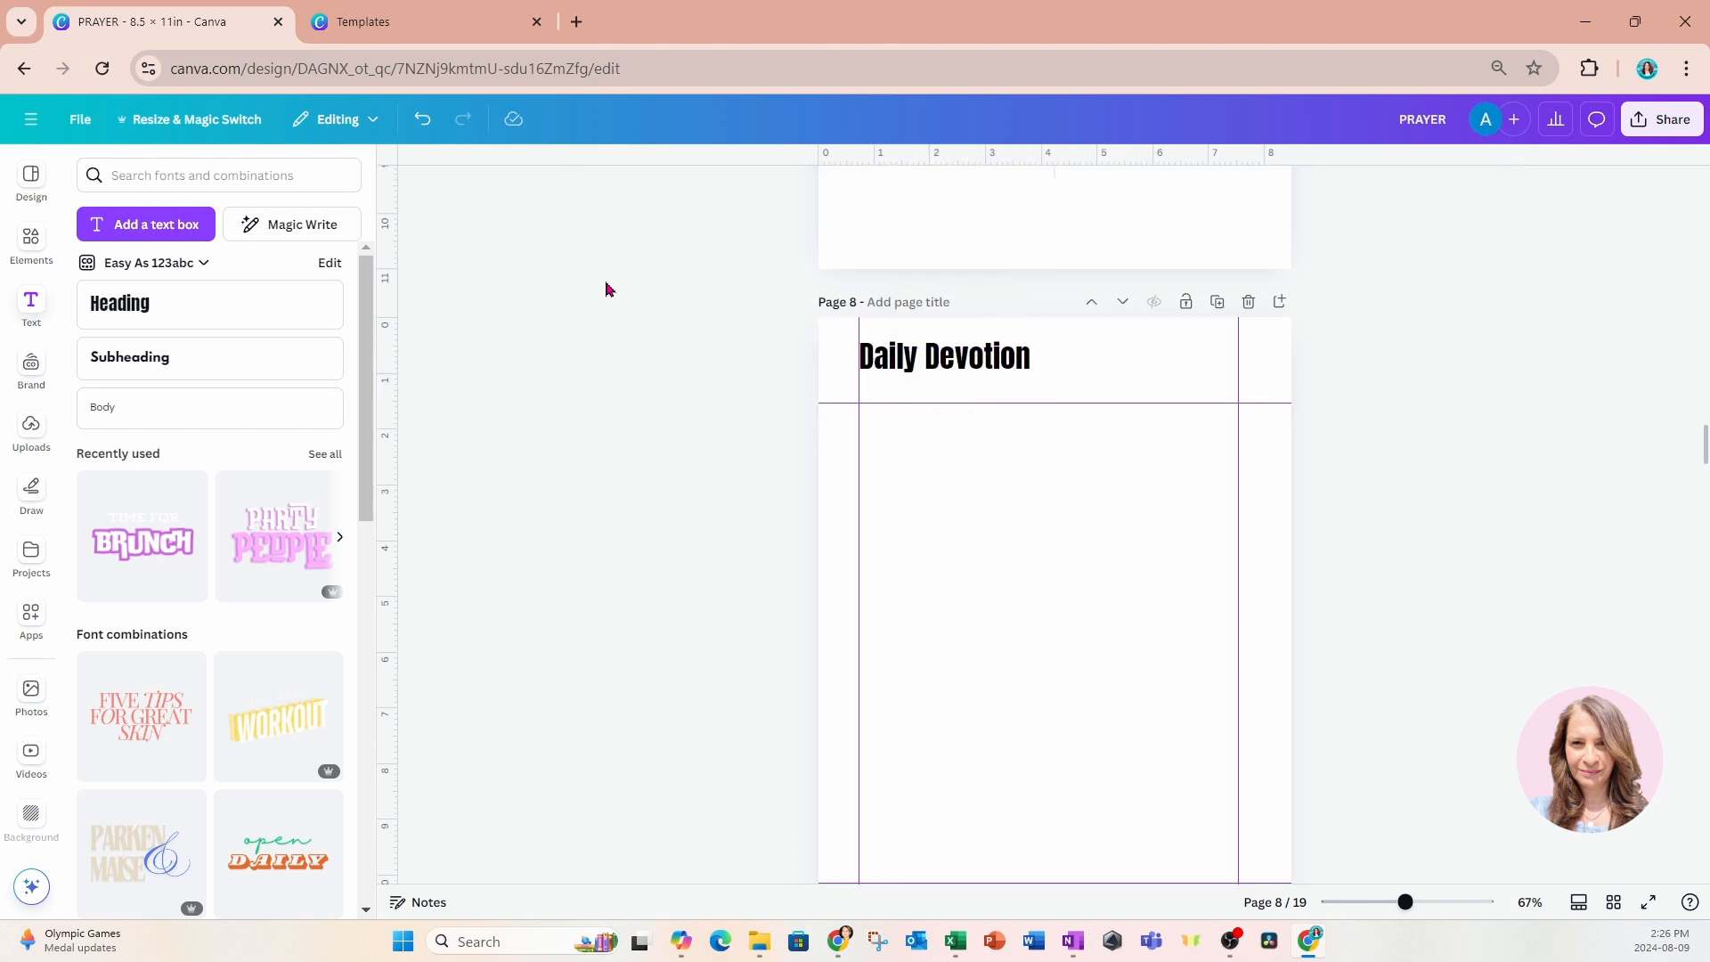
Add a subheading reading "Week of :" directly beneath the Daily Devotion heading on page 8.
{"action": "left_click", "coordinate": [142, 364]}
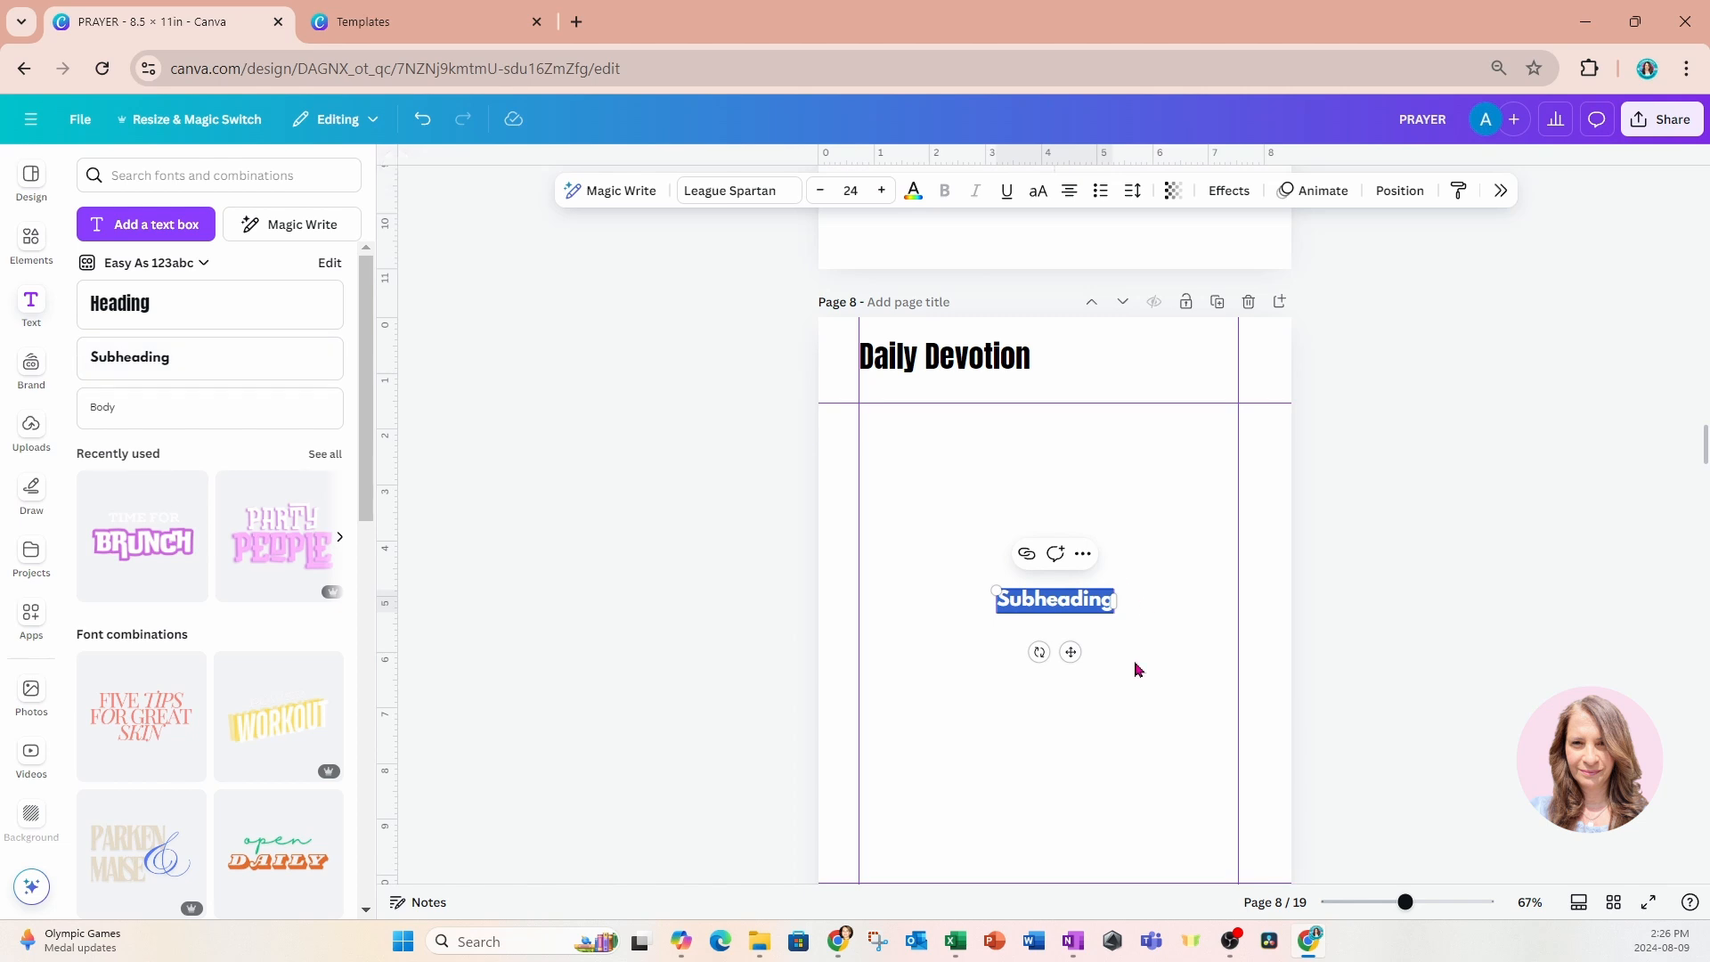
{"action": "left_click_drag", "start_coordinate": [1070, 652], "coordinate": [928, 443]}
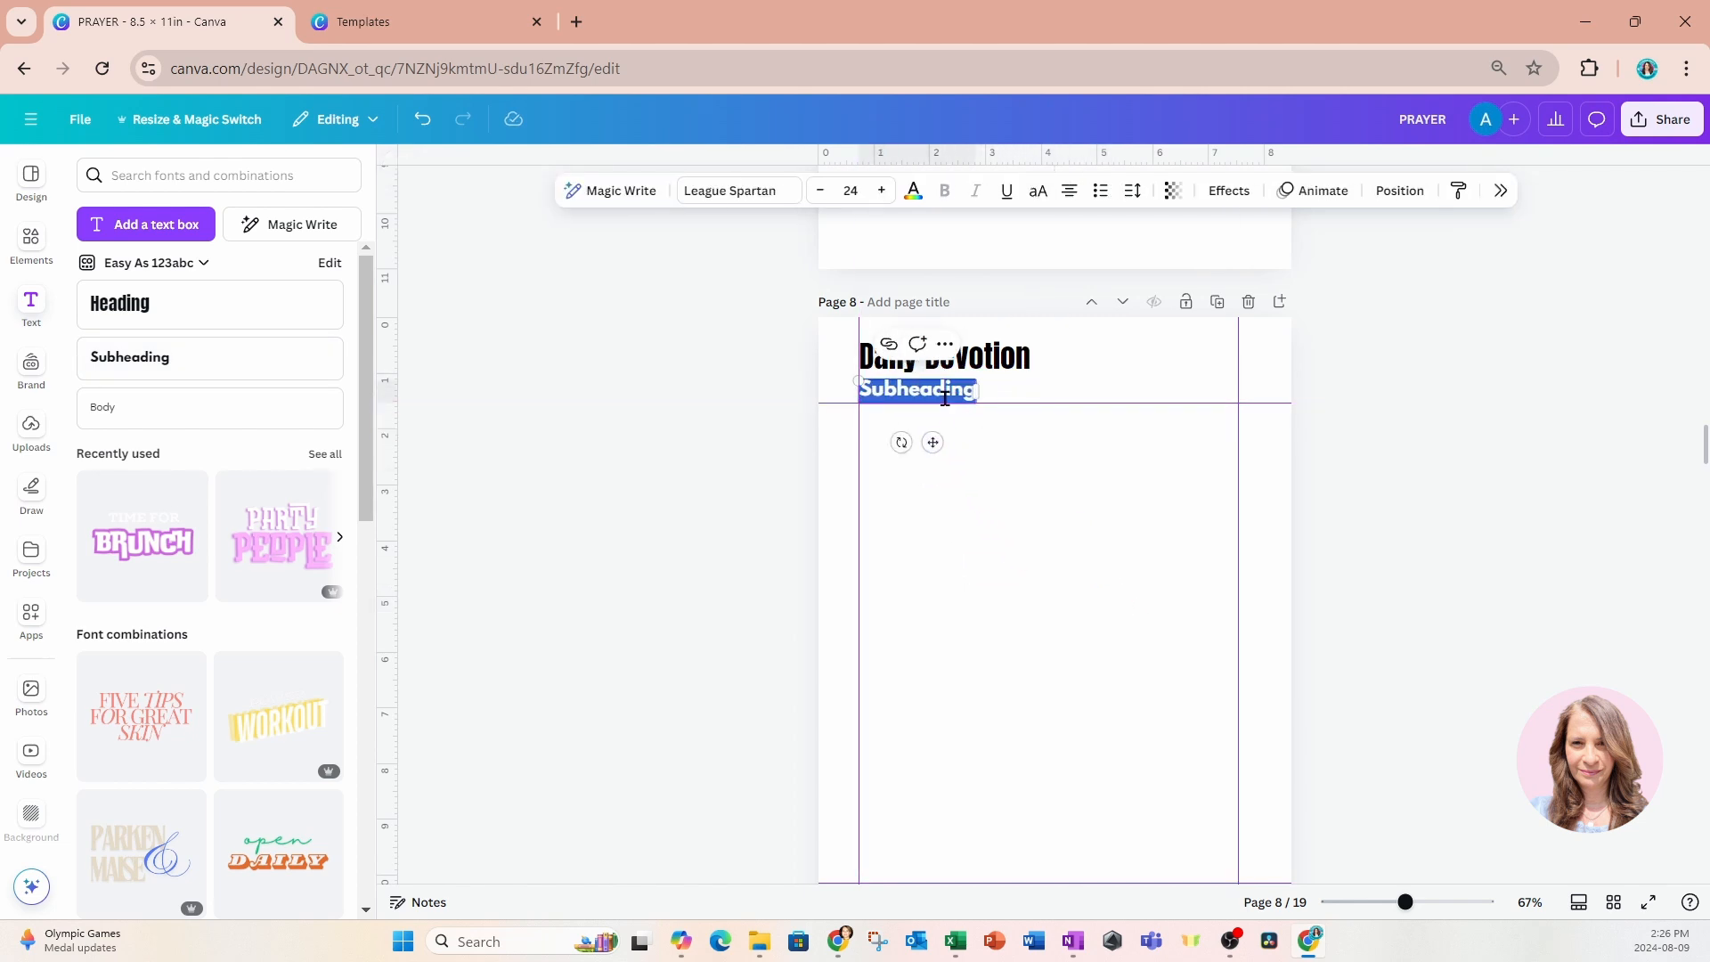
{"action": "type", "text": "Week of "}
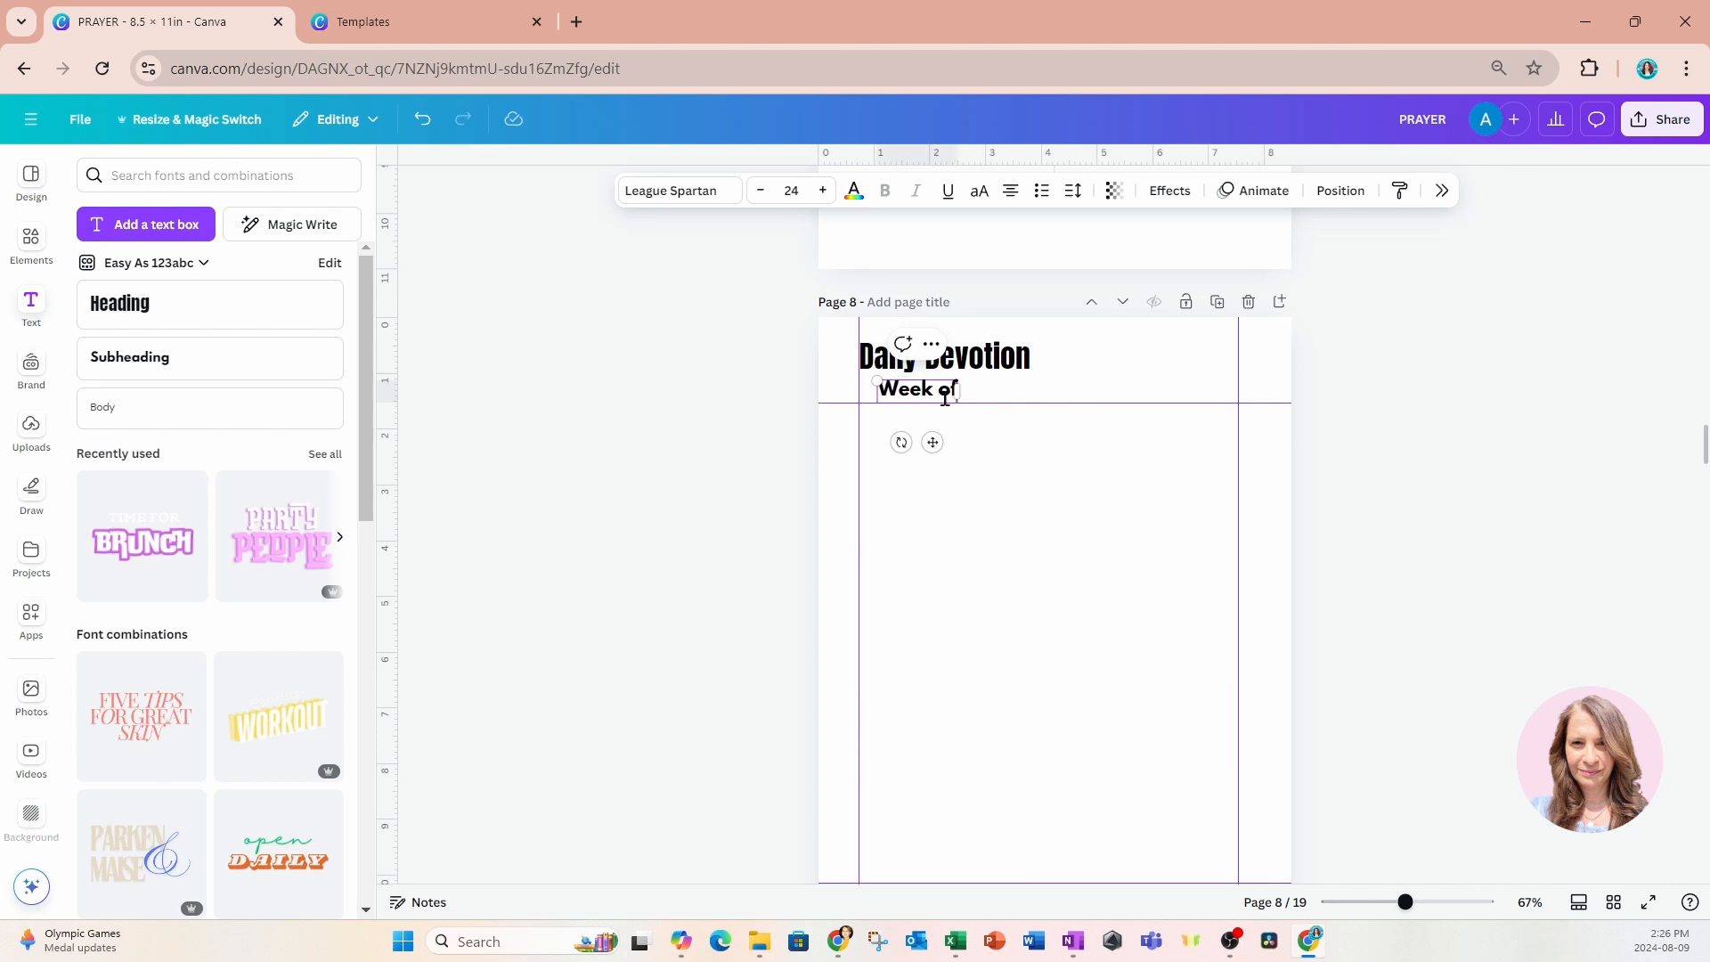
{"action": "type", "text": ":=="}
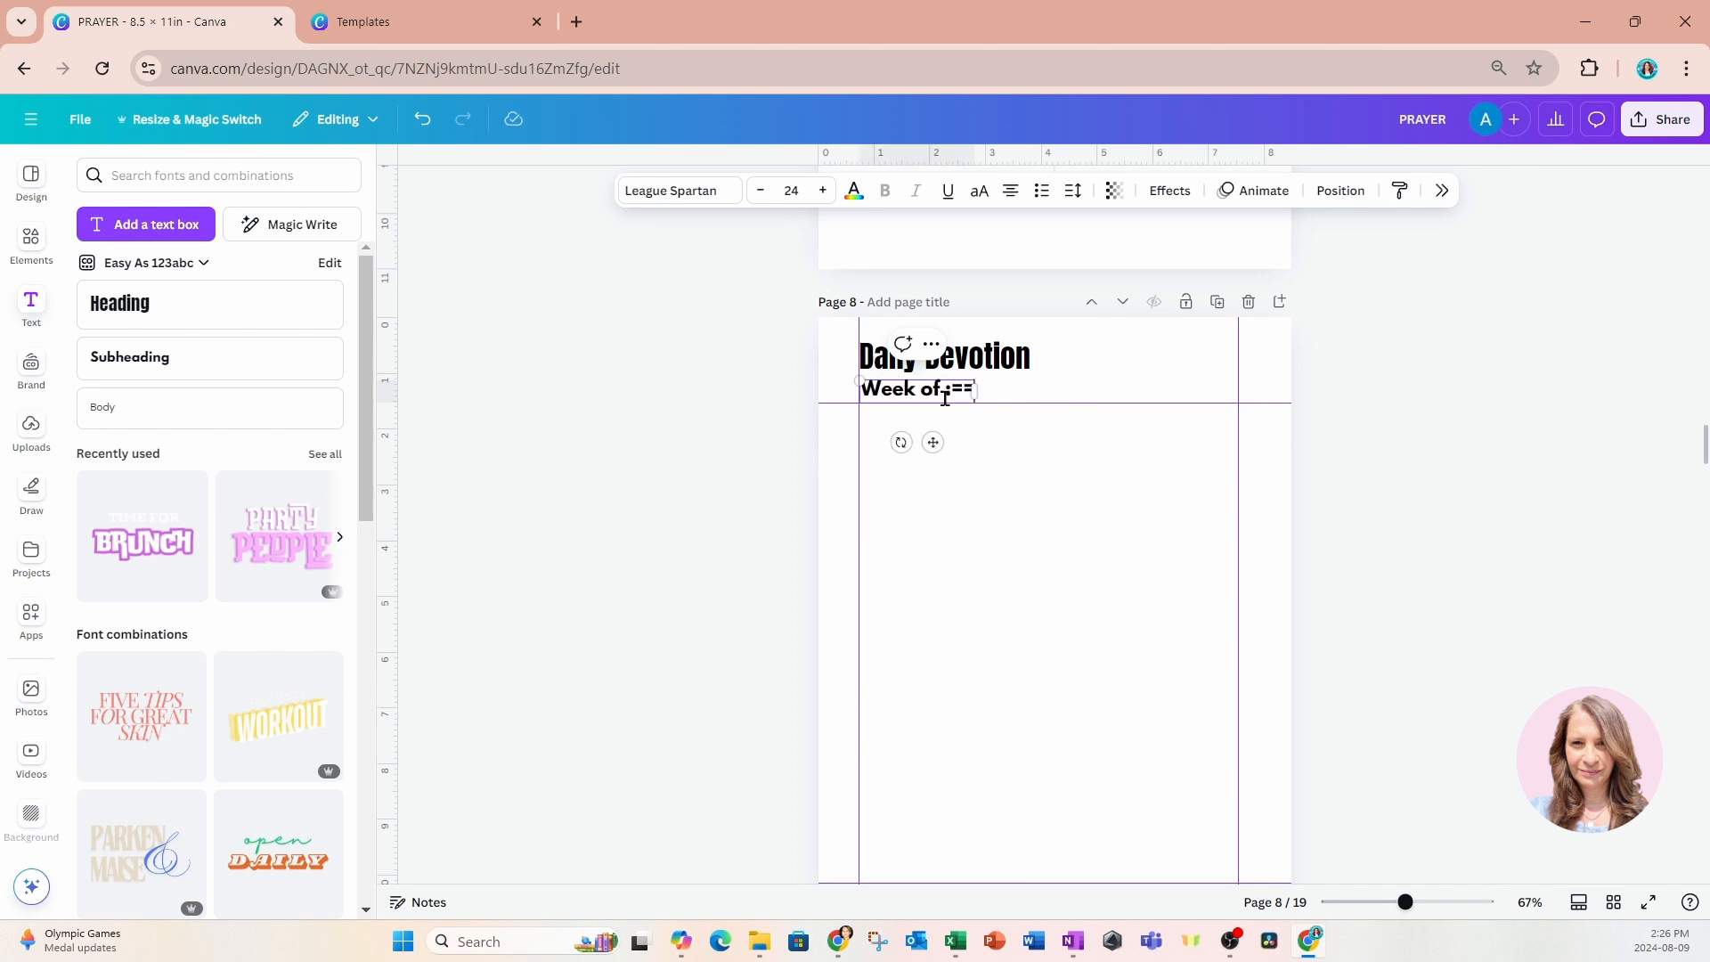
{"action": "key", "text": "BackSpace"}
{"action": "key", "text": "BackSpace"}
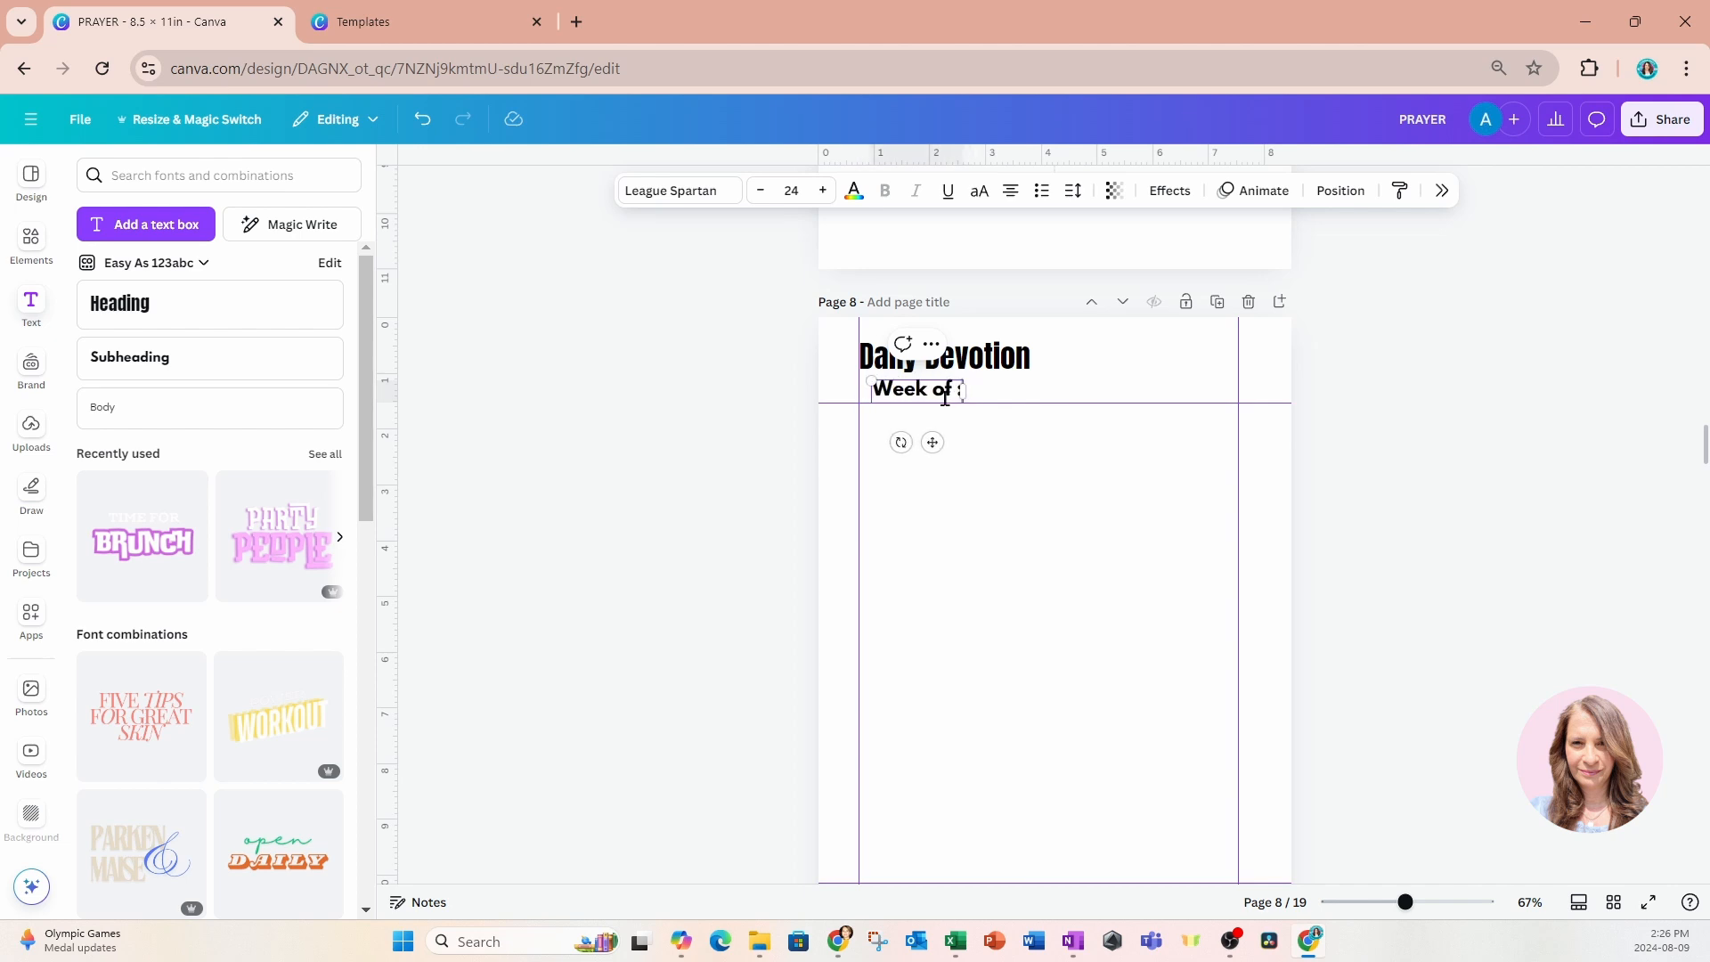
Left-align the "Week of :" text and line it up with the left margin guide.
{"action": "left_click", "coordinate": [1007, 203]}
{"action": "left_click_drag", "start_coordinate": [932, 442], "coordinate": [920, 441]}
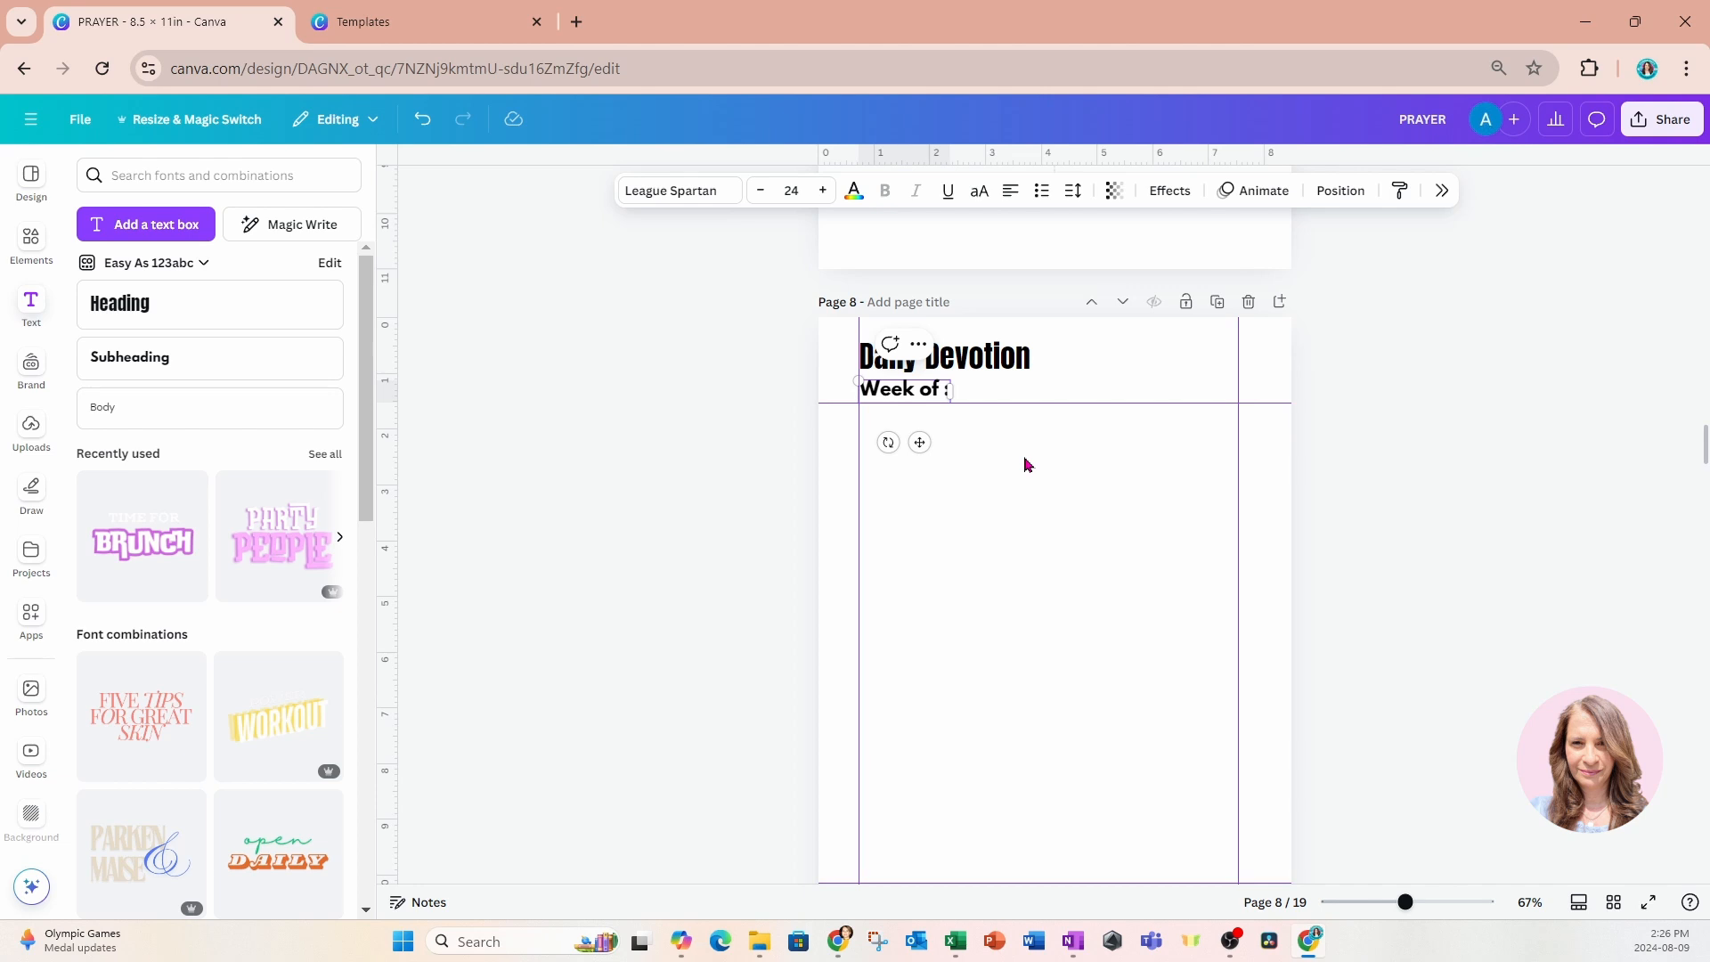
{"action": "scroll", "coordinate": [1029, 446], "scroll_direction": "down", "scroll_amount": 1}
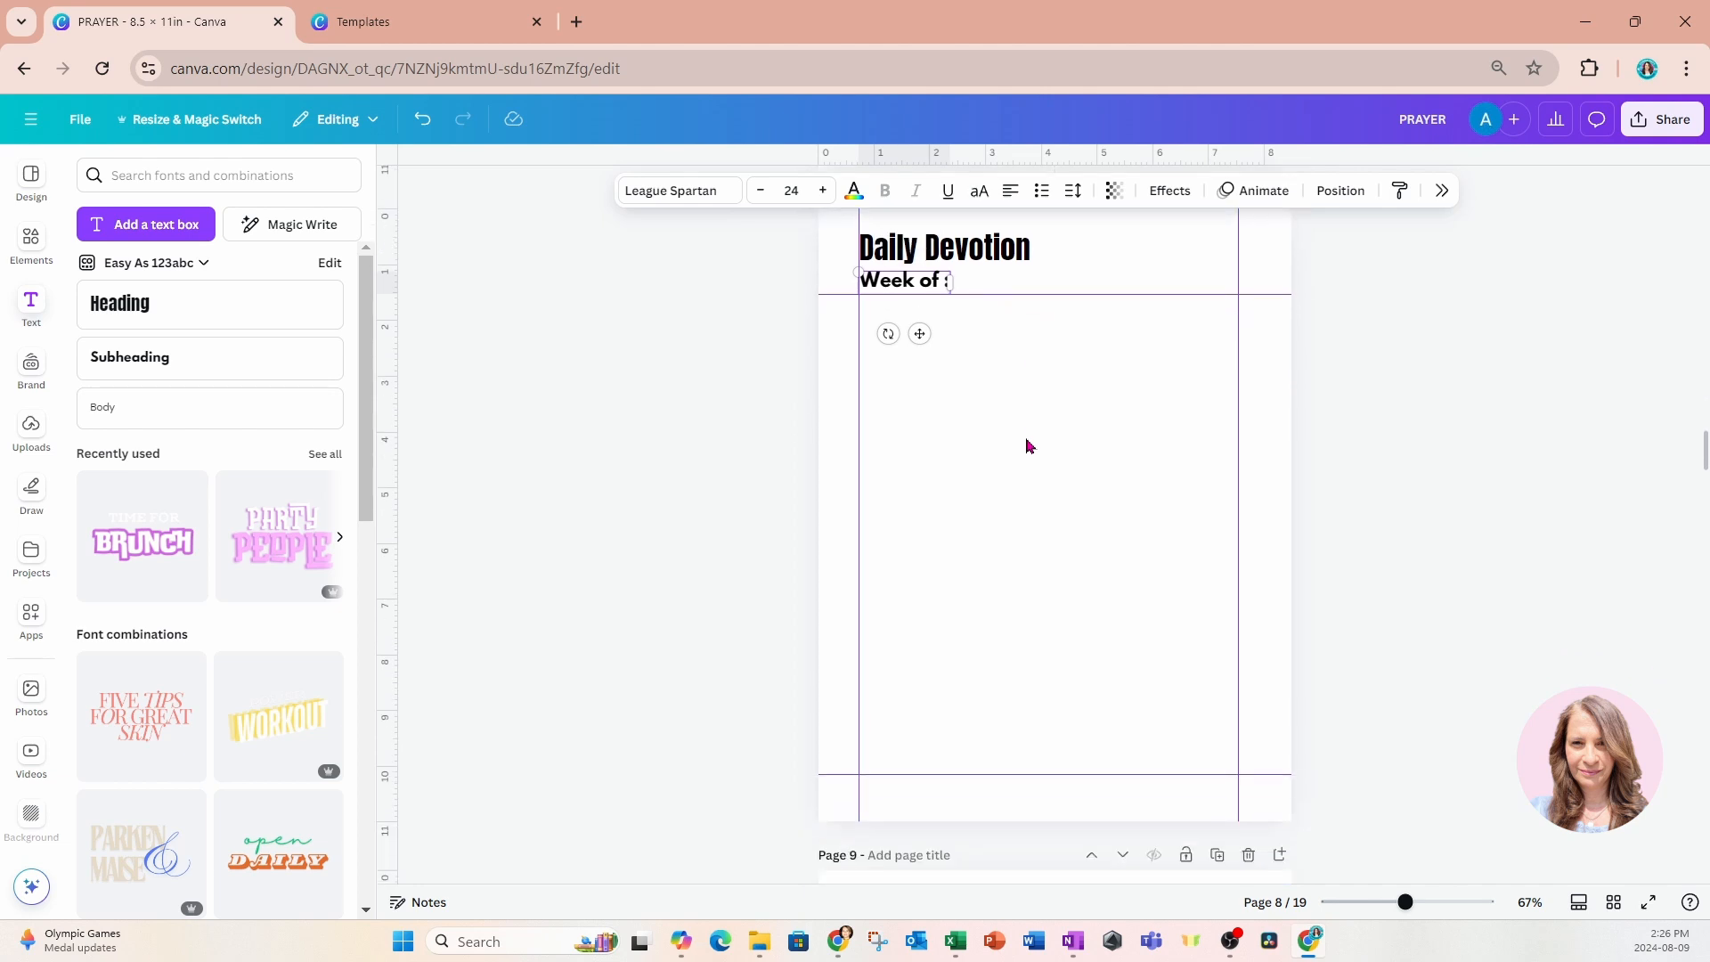
{"action": "scroll", "coordinate": [1028, 445], "scroll_direction": "up", "scroll_amount": 1}
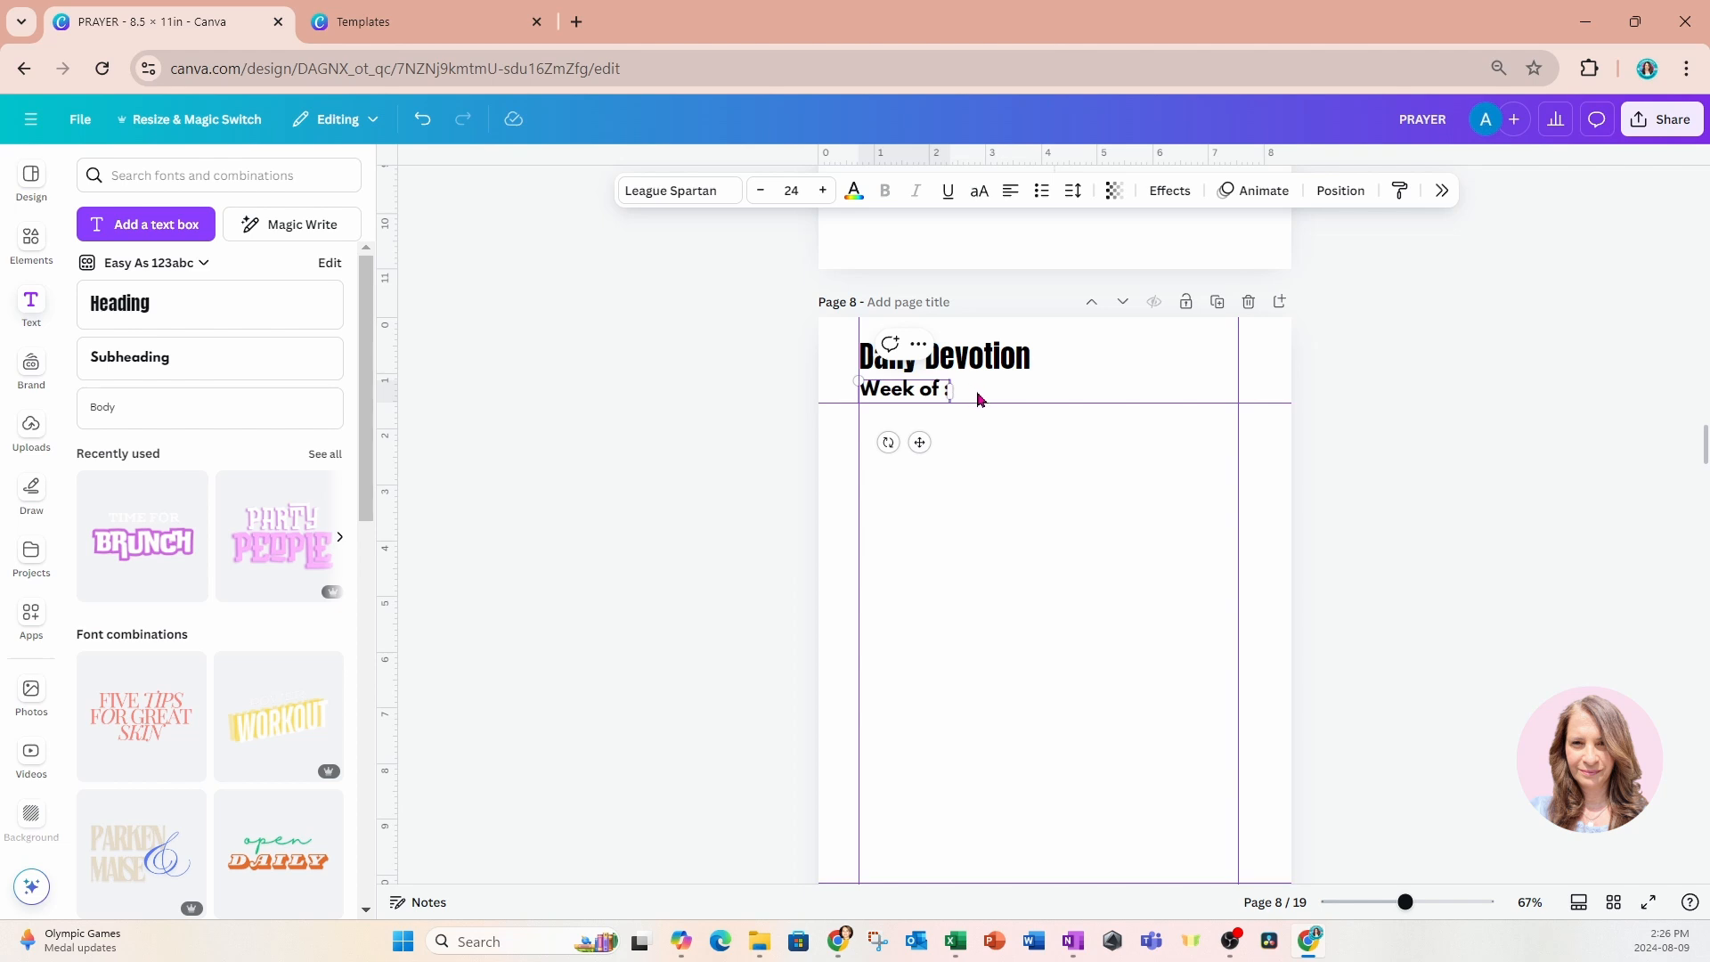
{"action": "left_click", "coordinate": [645, 377]}
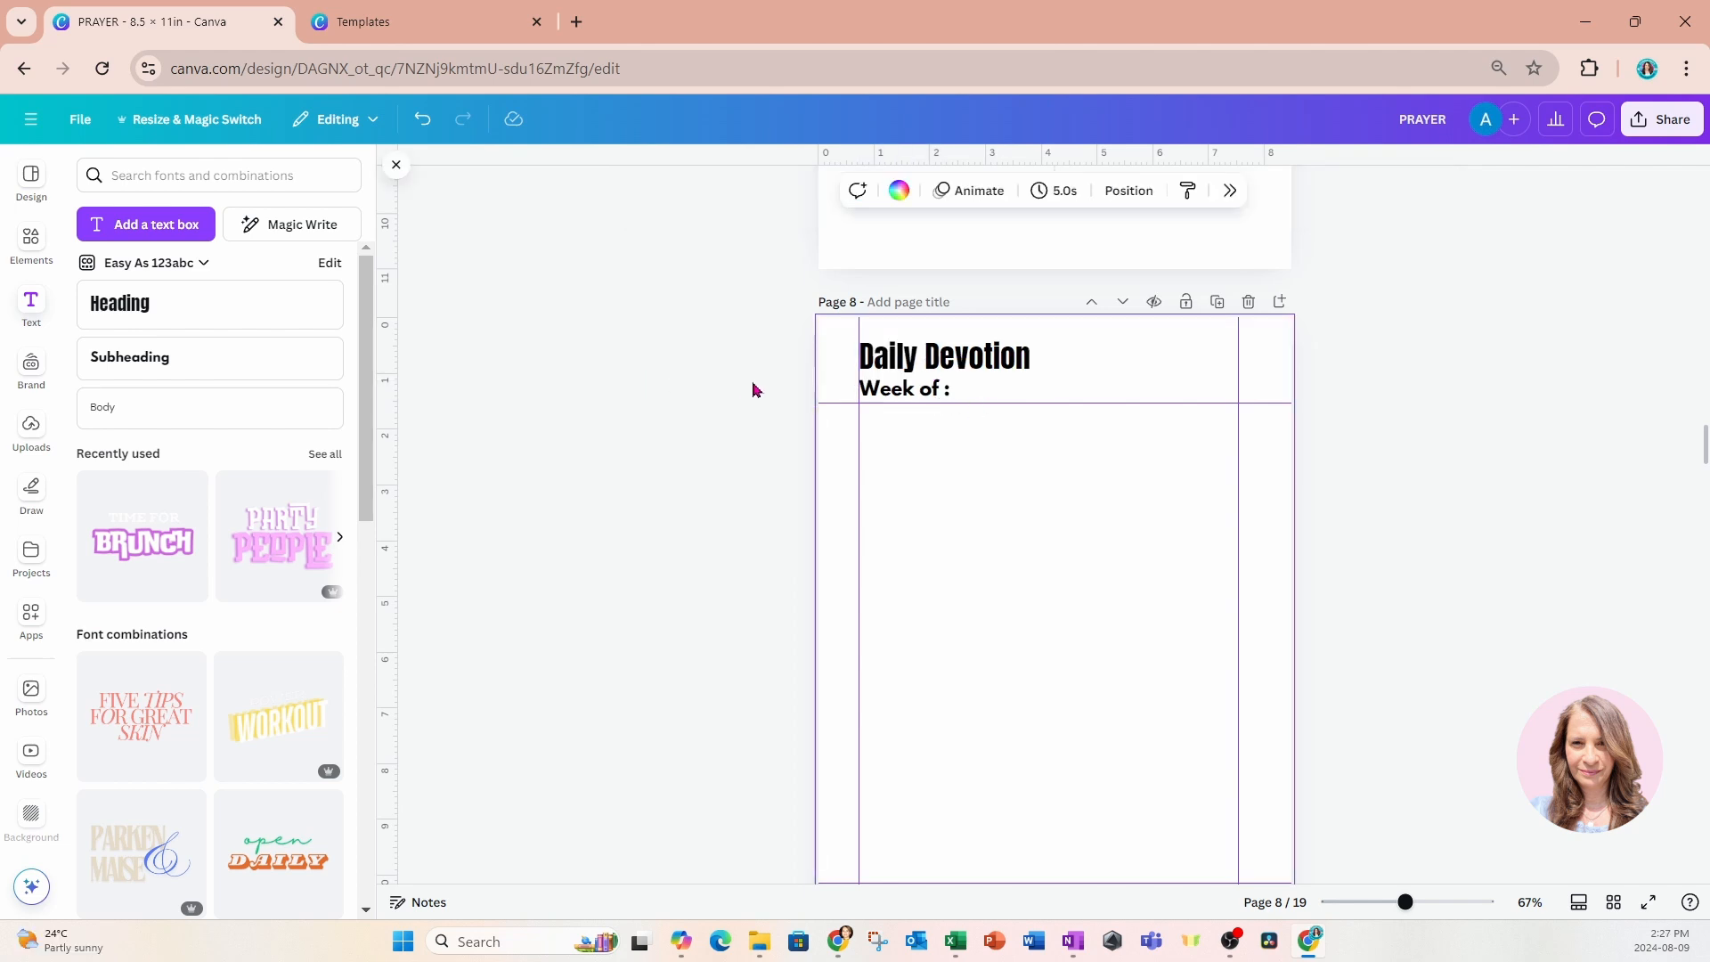
Duplicate the "Week of :" text and place the copy just below the heading guide, aligned with the original.
{"action": "left_click", "coordinate": [886, 395]}
{"action": "left_click", "coordinate": [890, 345]}
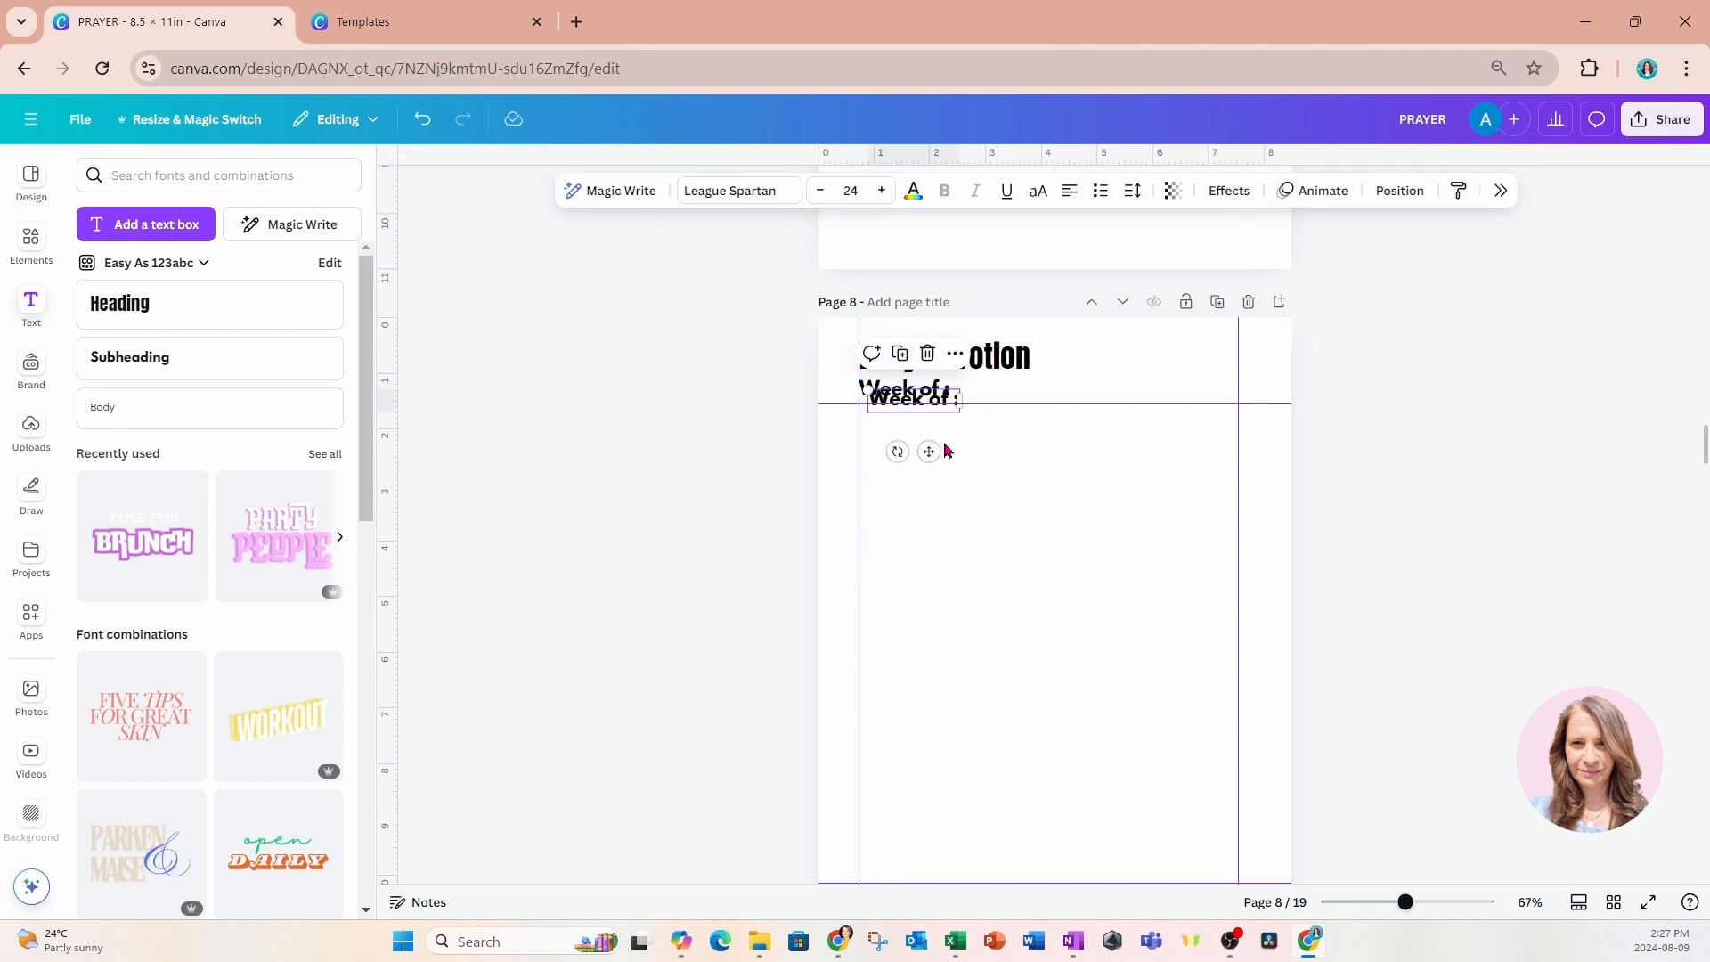
{"action": "left_click_drag", "start_coordinate": [932, 454], "coordinate": [925, 484]}
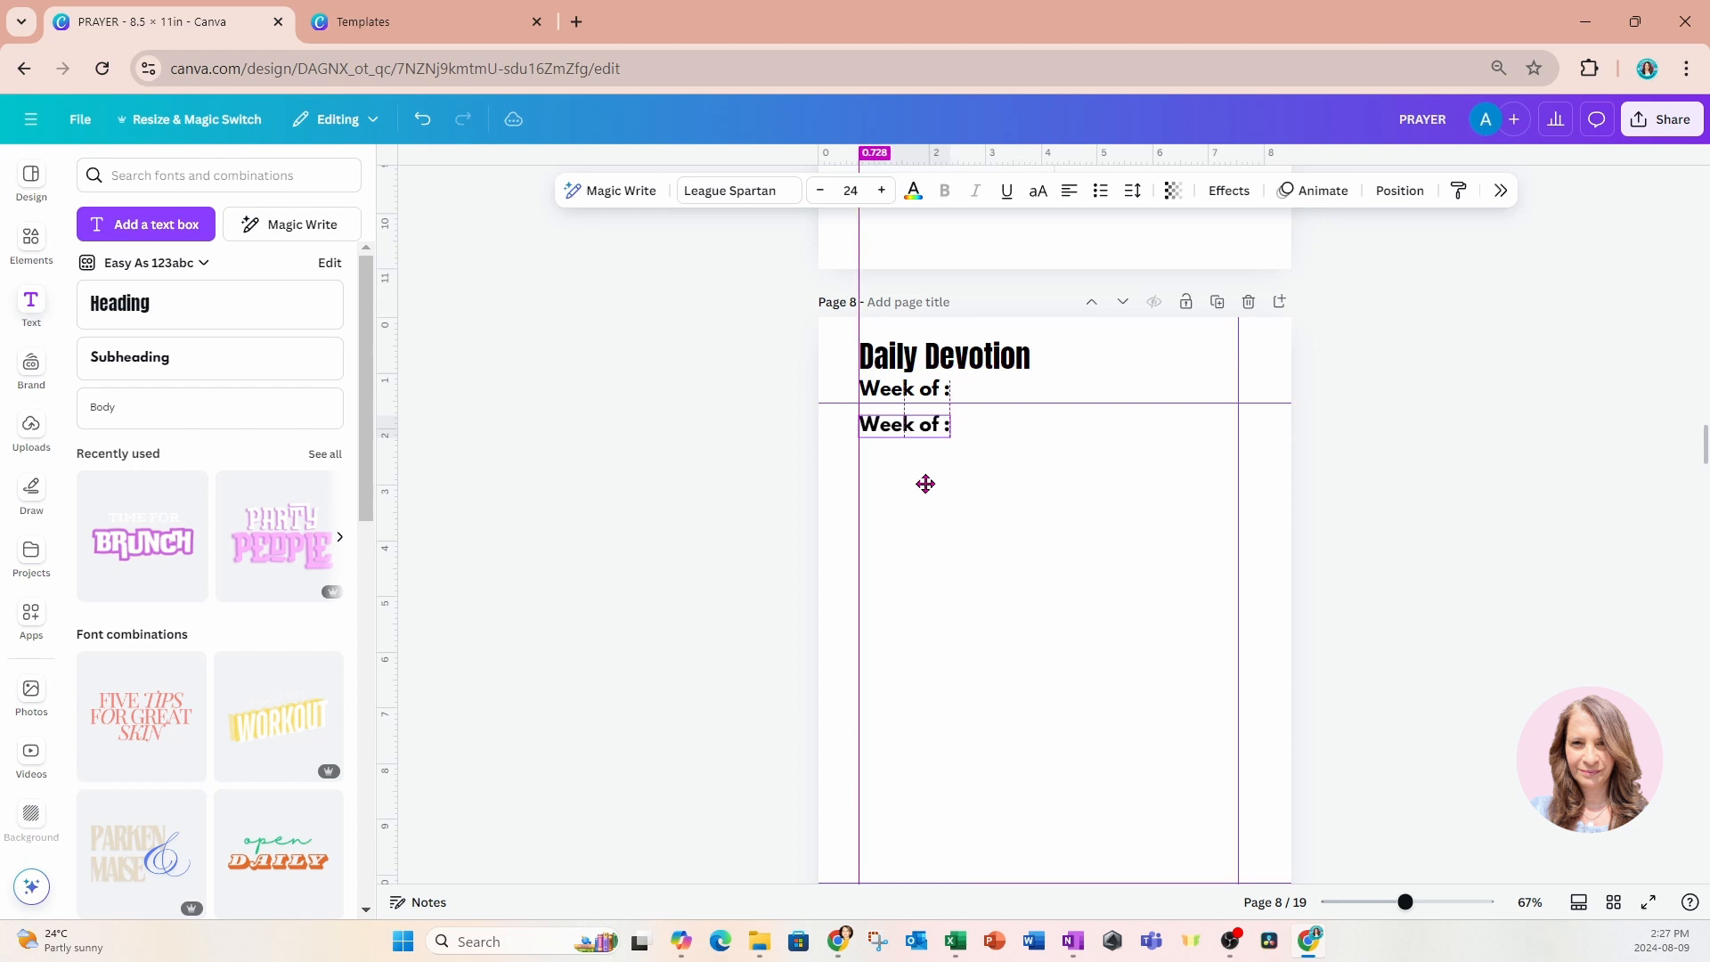
Change the copied text to "This week I am Grateful for:".
{"action": "double_click", "coordinate": [925, 431]}
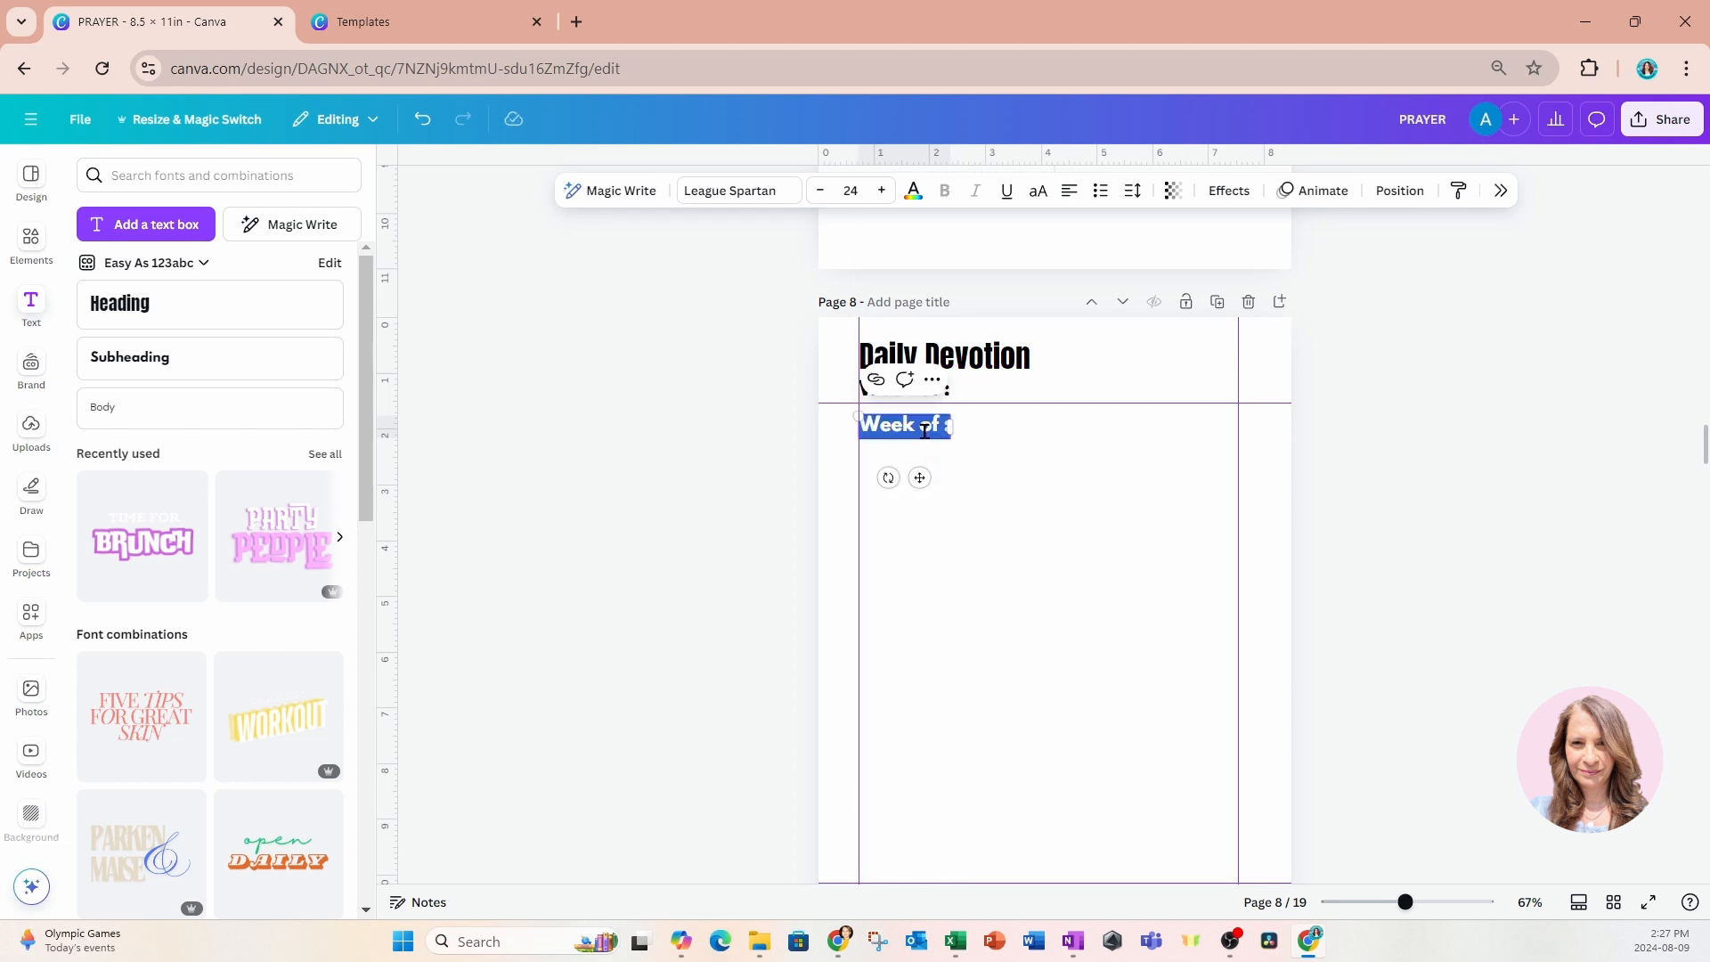
{"action": "type", "text": "Great"}
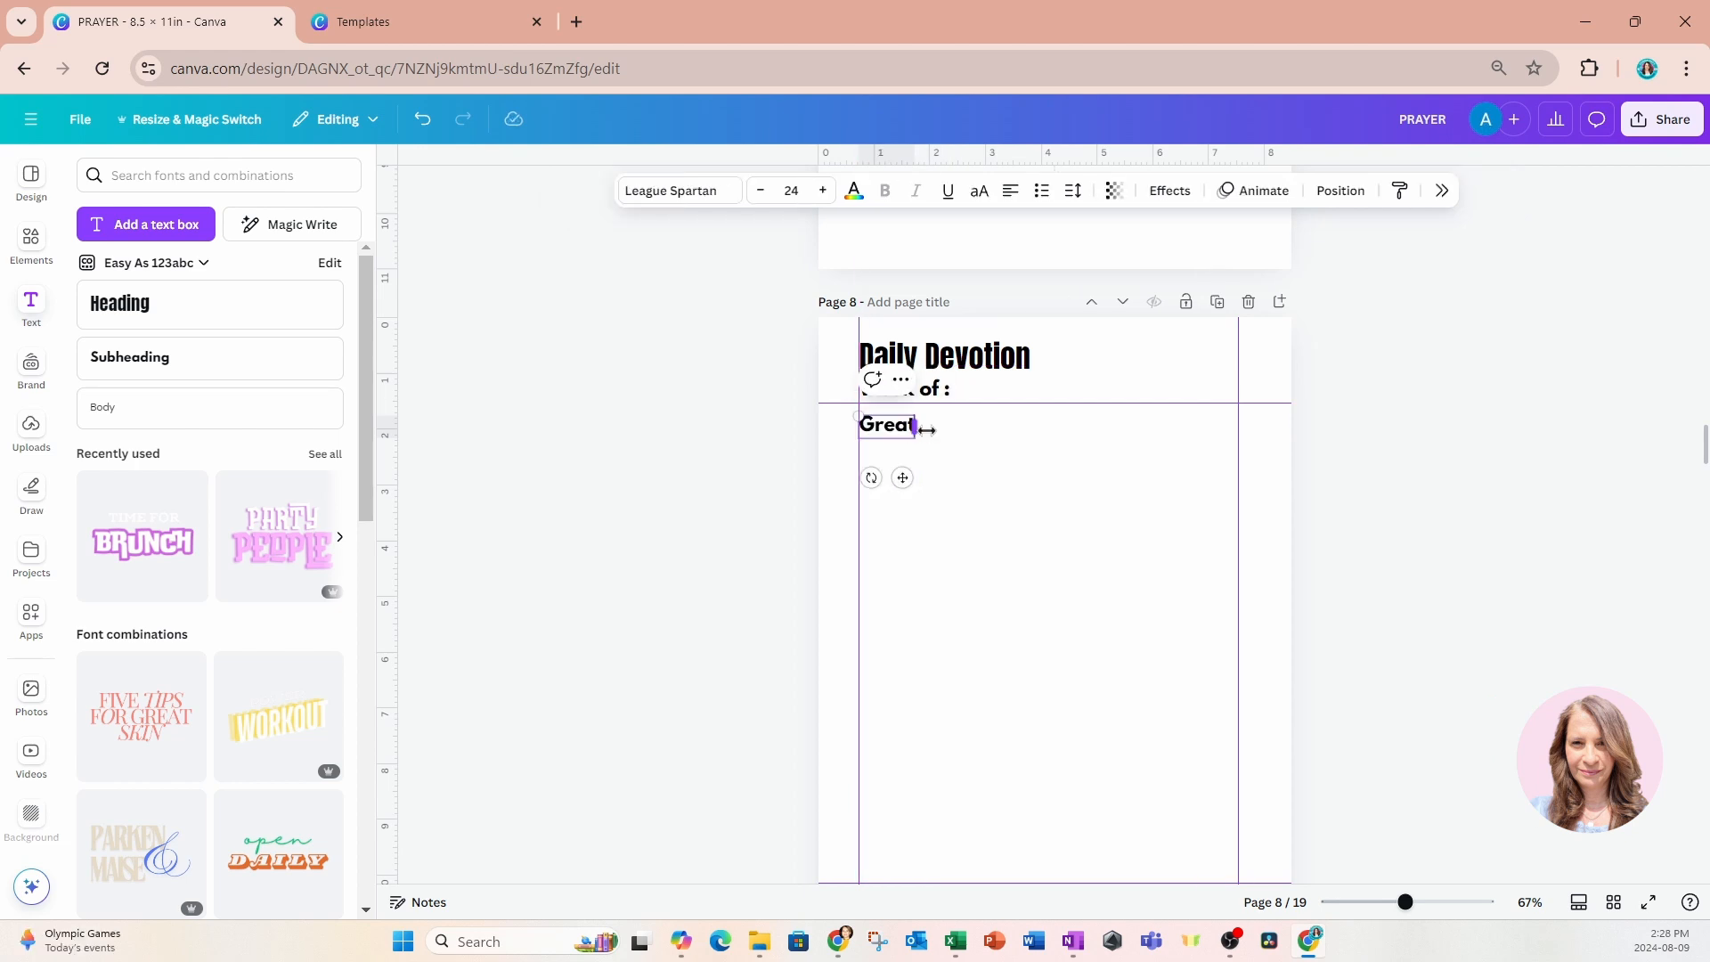
{"action": "key", "text": "BackSpace"}
{"action": "key", "text": "BackSpace"}
{"action": "key", "text": "BackSpace"}
{"action": "key", "text": "BackSpace"}
{"action": "key", "text": "BackSpace"}
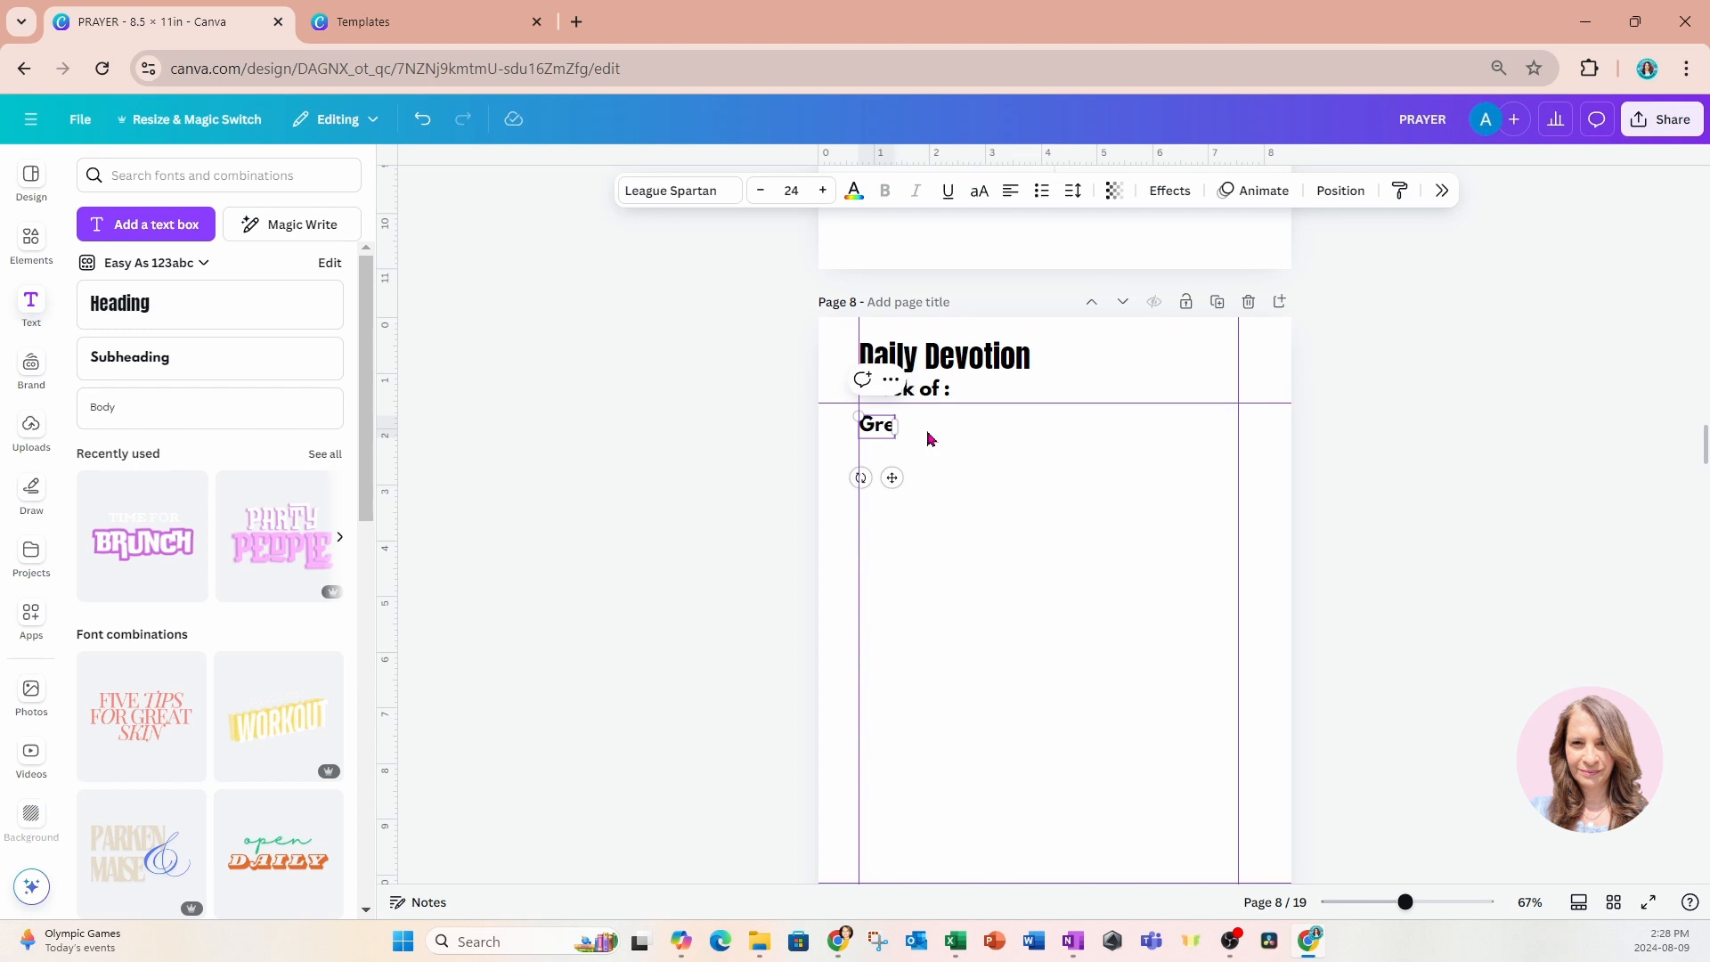
{"action": "type", "text": "This w"}
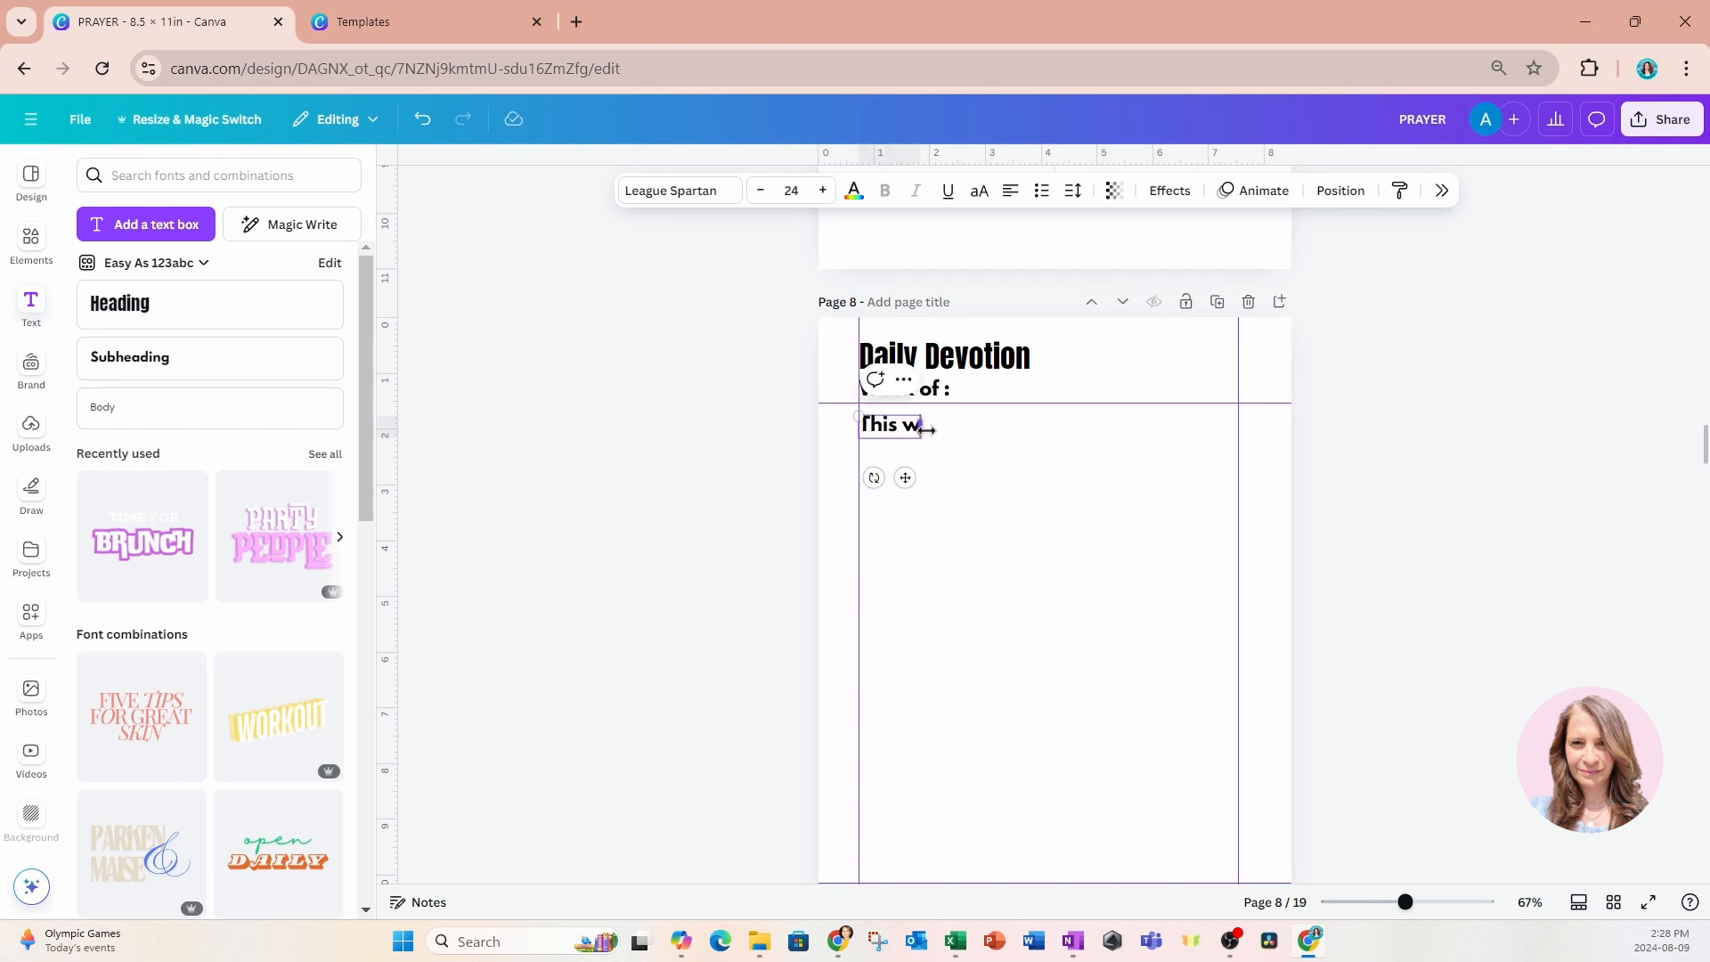
{"action": "type", "text": "eek I am Grateful"}
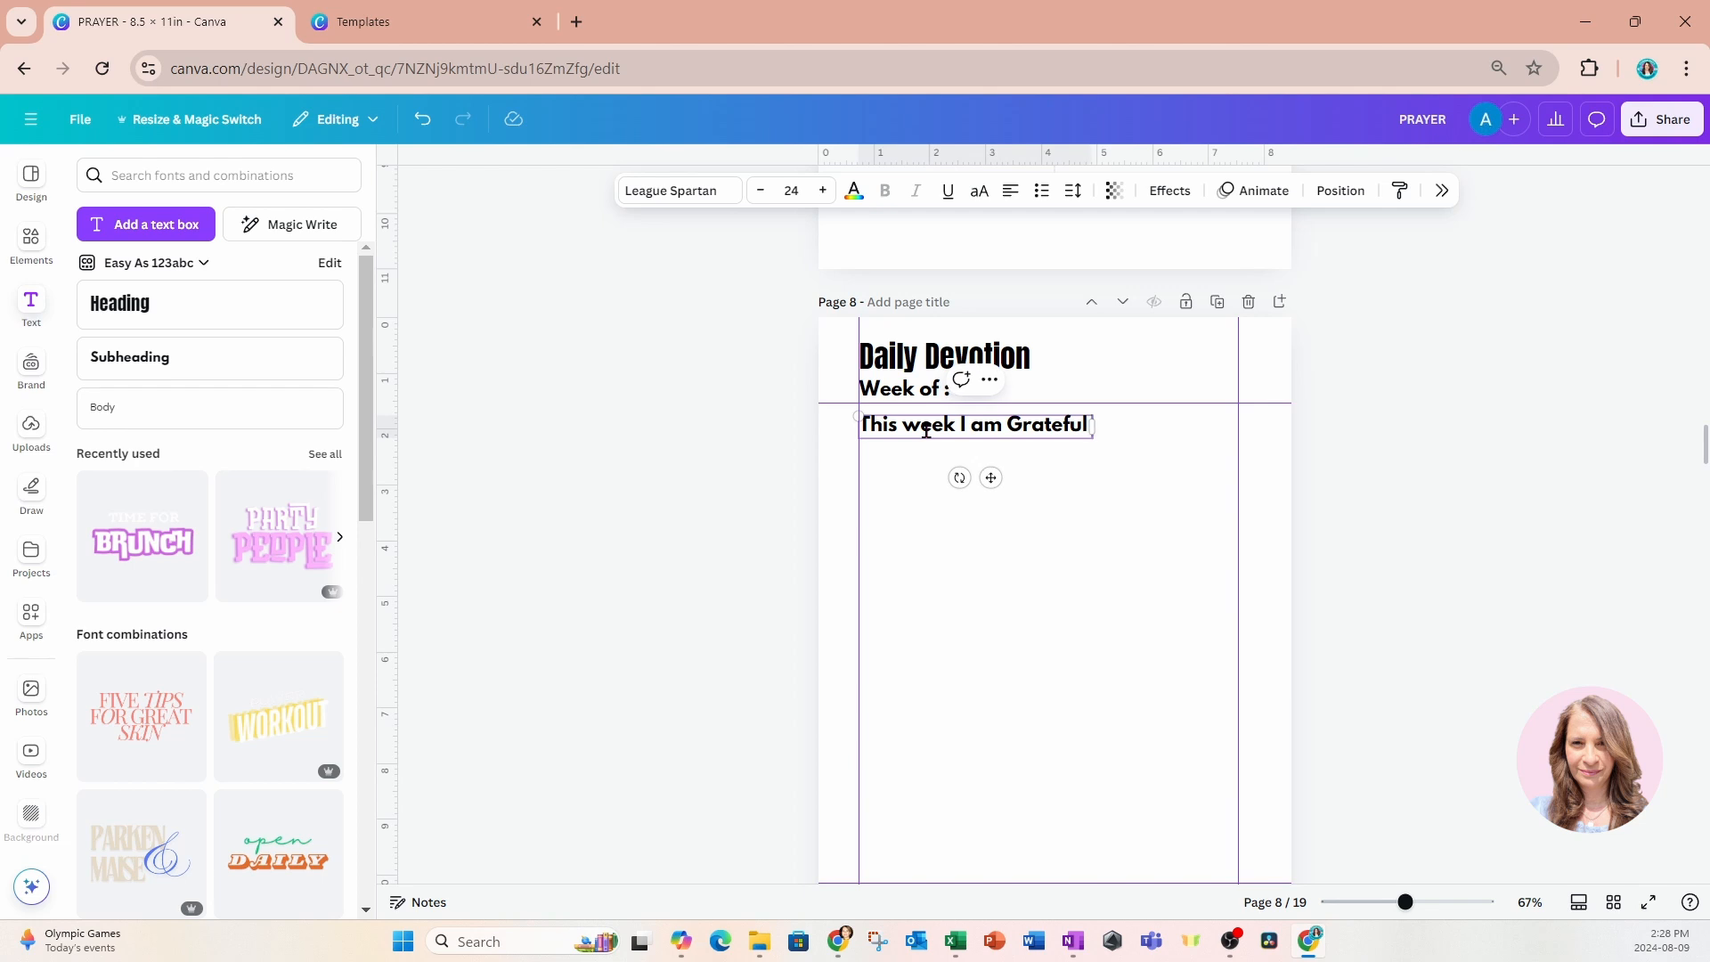
{"action": "type", "text": " for:"}
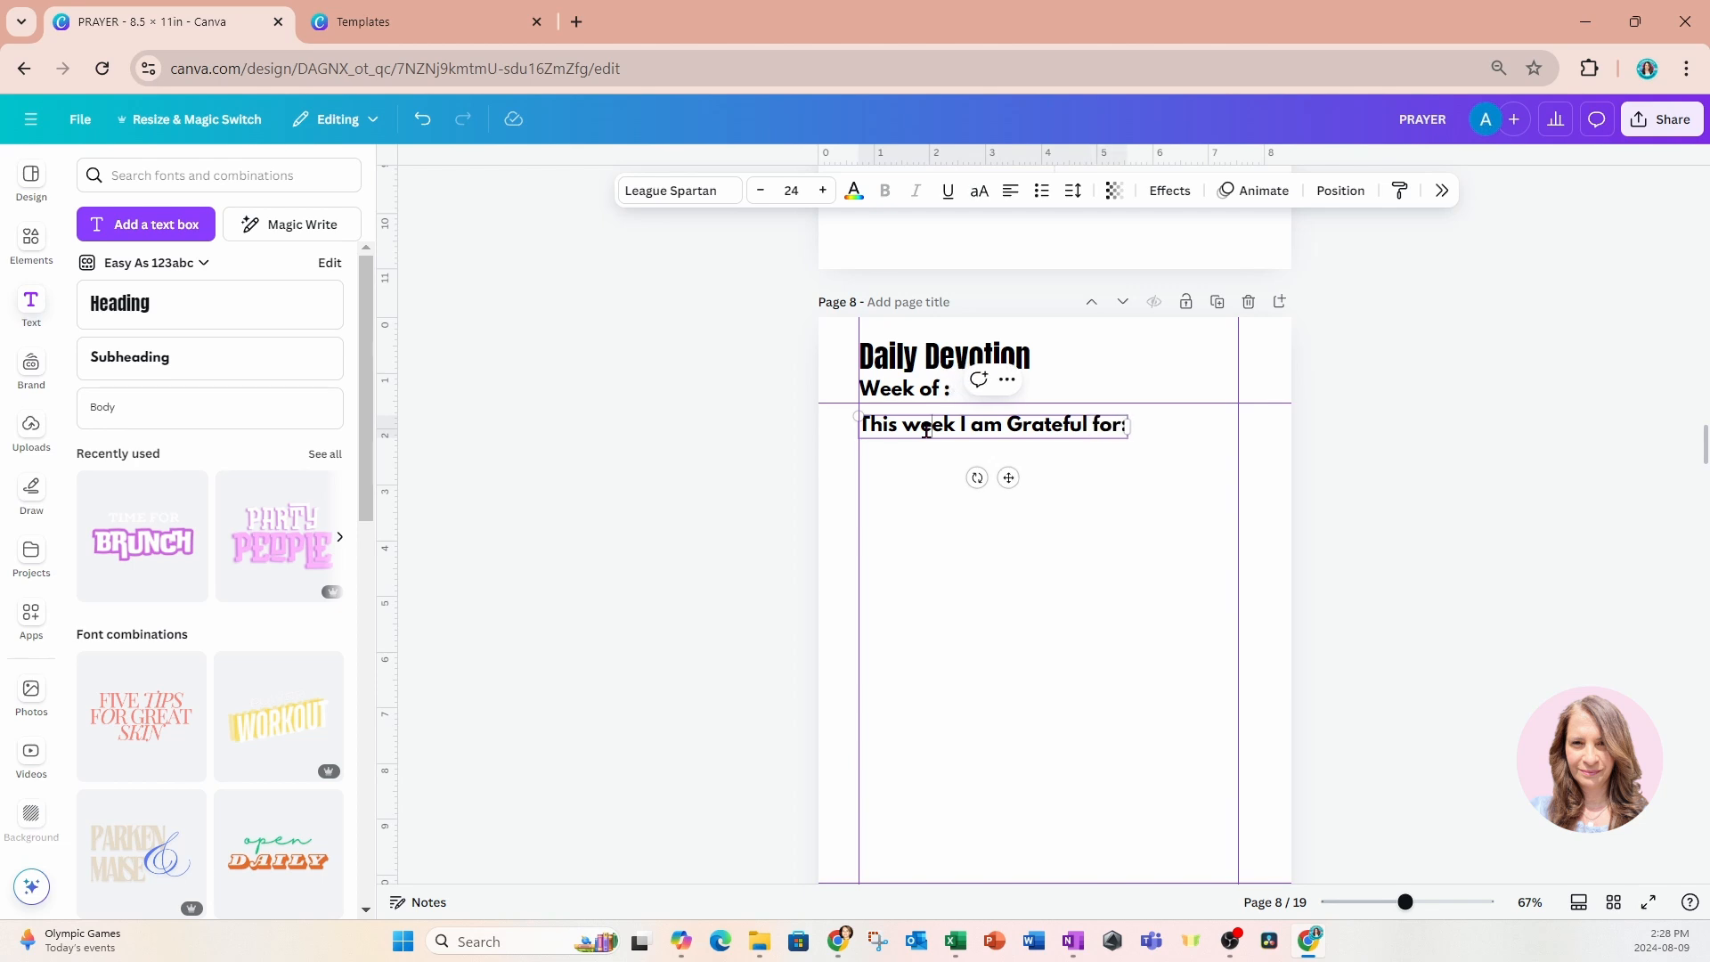
Reduce the font size of "This week I am Grateful for:" to 15.
{"action": "triple_click", "coordinate": [926, 431]}
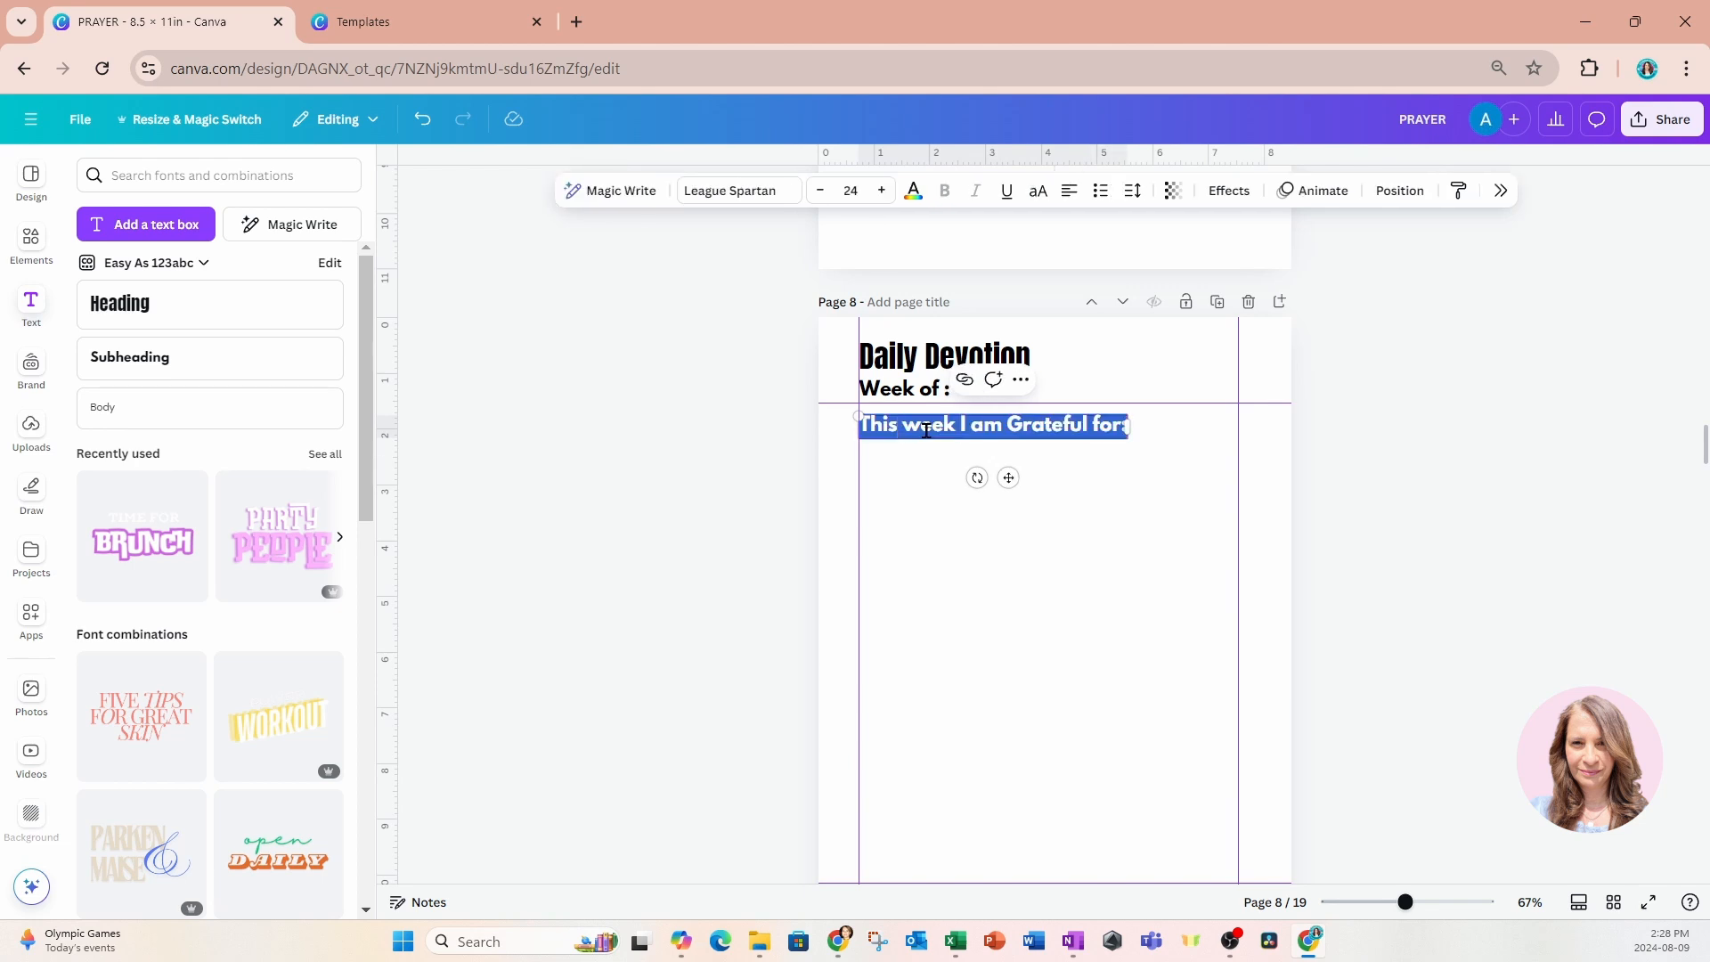
{"action": "left_click", "coordinate": [820, 194]}
{"action": "left_click", "coordinate": [820, 194]}
{"action": "left_click", "coordinate": [821, 194]}
{"action": "left_click", "coordinate": [821, 194]}
{"action": "left_click", "coordinate": [820, 194]}
{"action": "left_click", "coordinate": [820, 194]}
{"action": "left_click", "coordinate": [820, 194]}
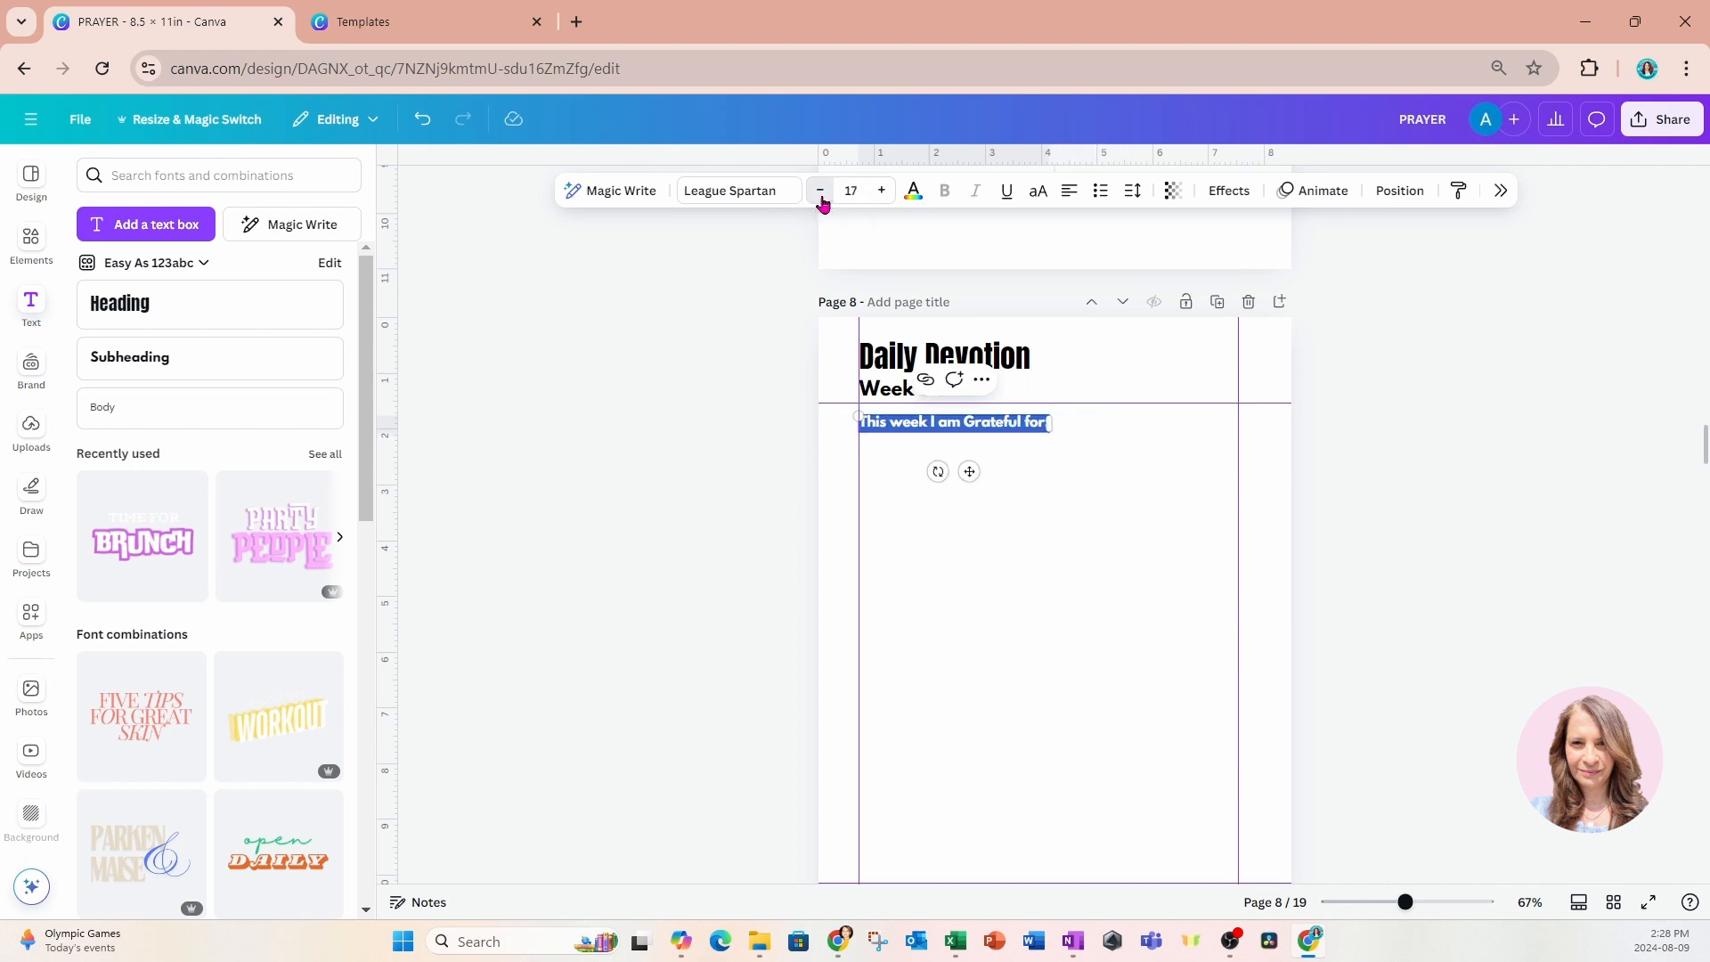
{"action": "left_click", "coordinate": [820, 194]}
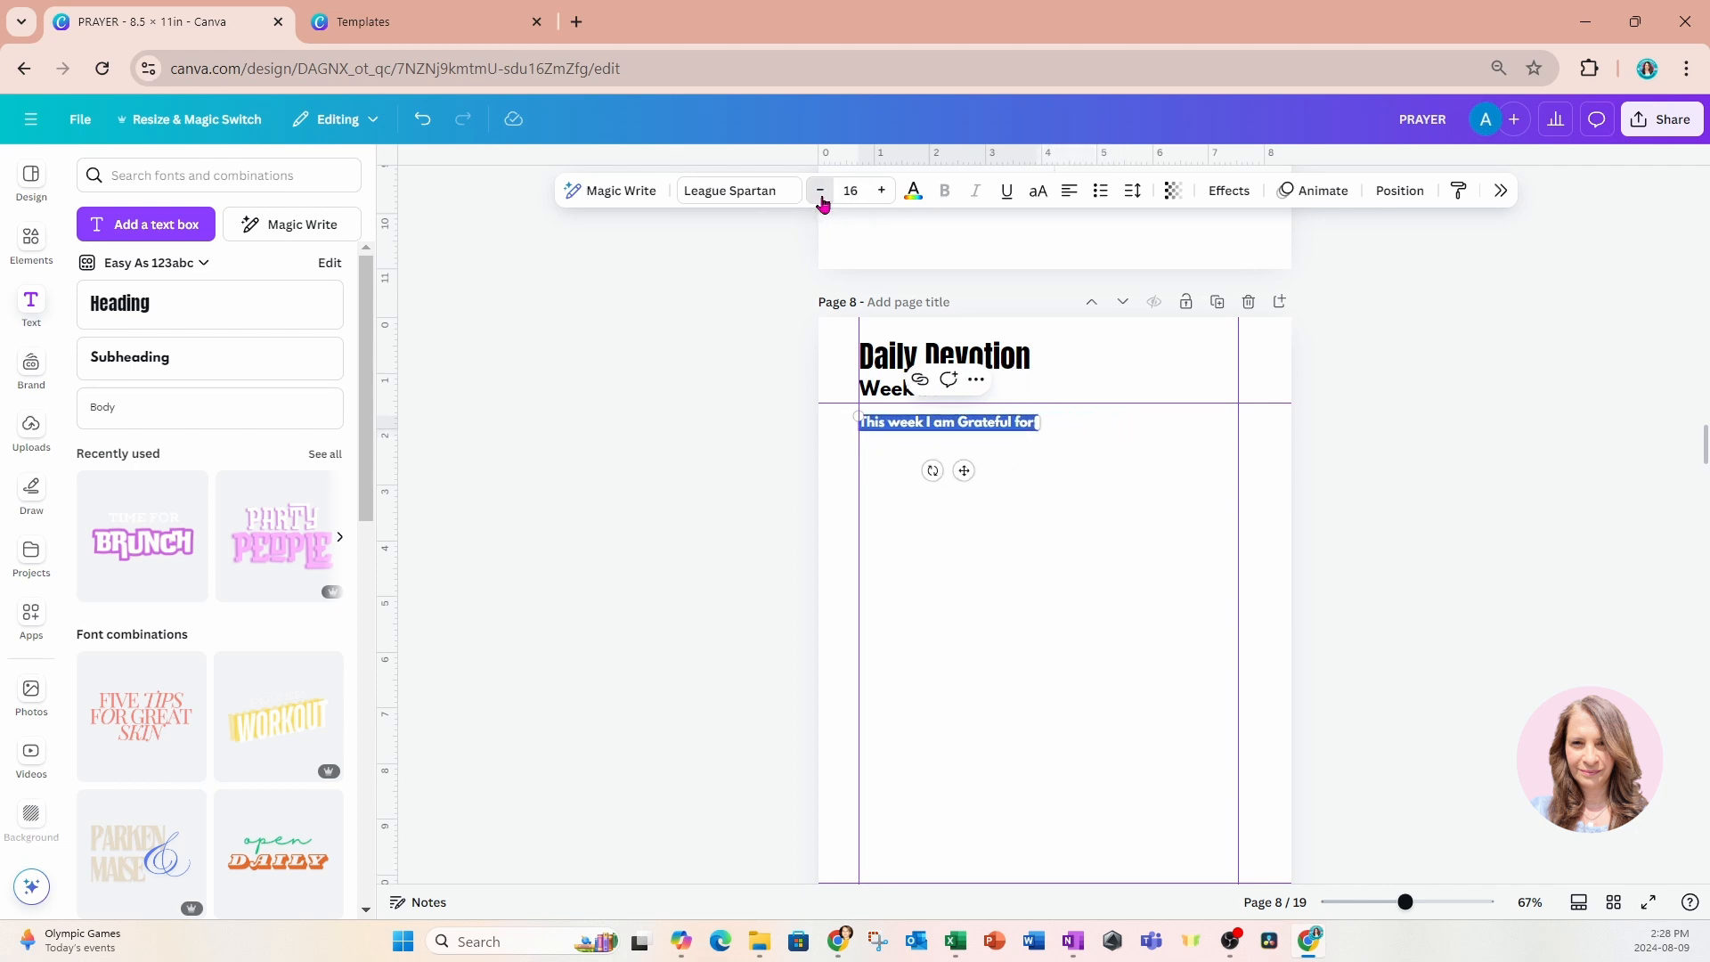
{"action": "left_click", "coordinate": [820, 194]}
{"action": "left_click", "coordinate": [1112, 486]}
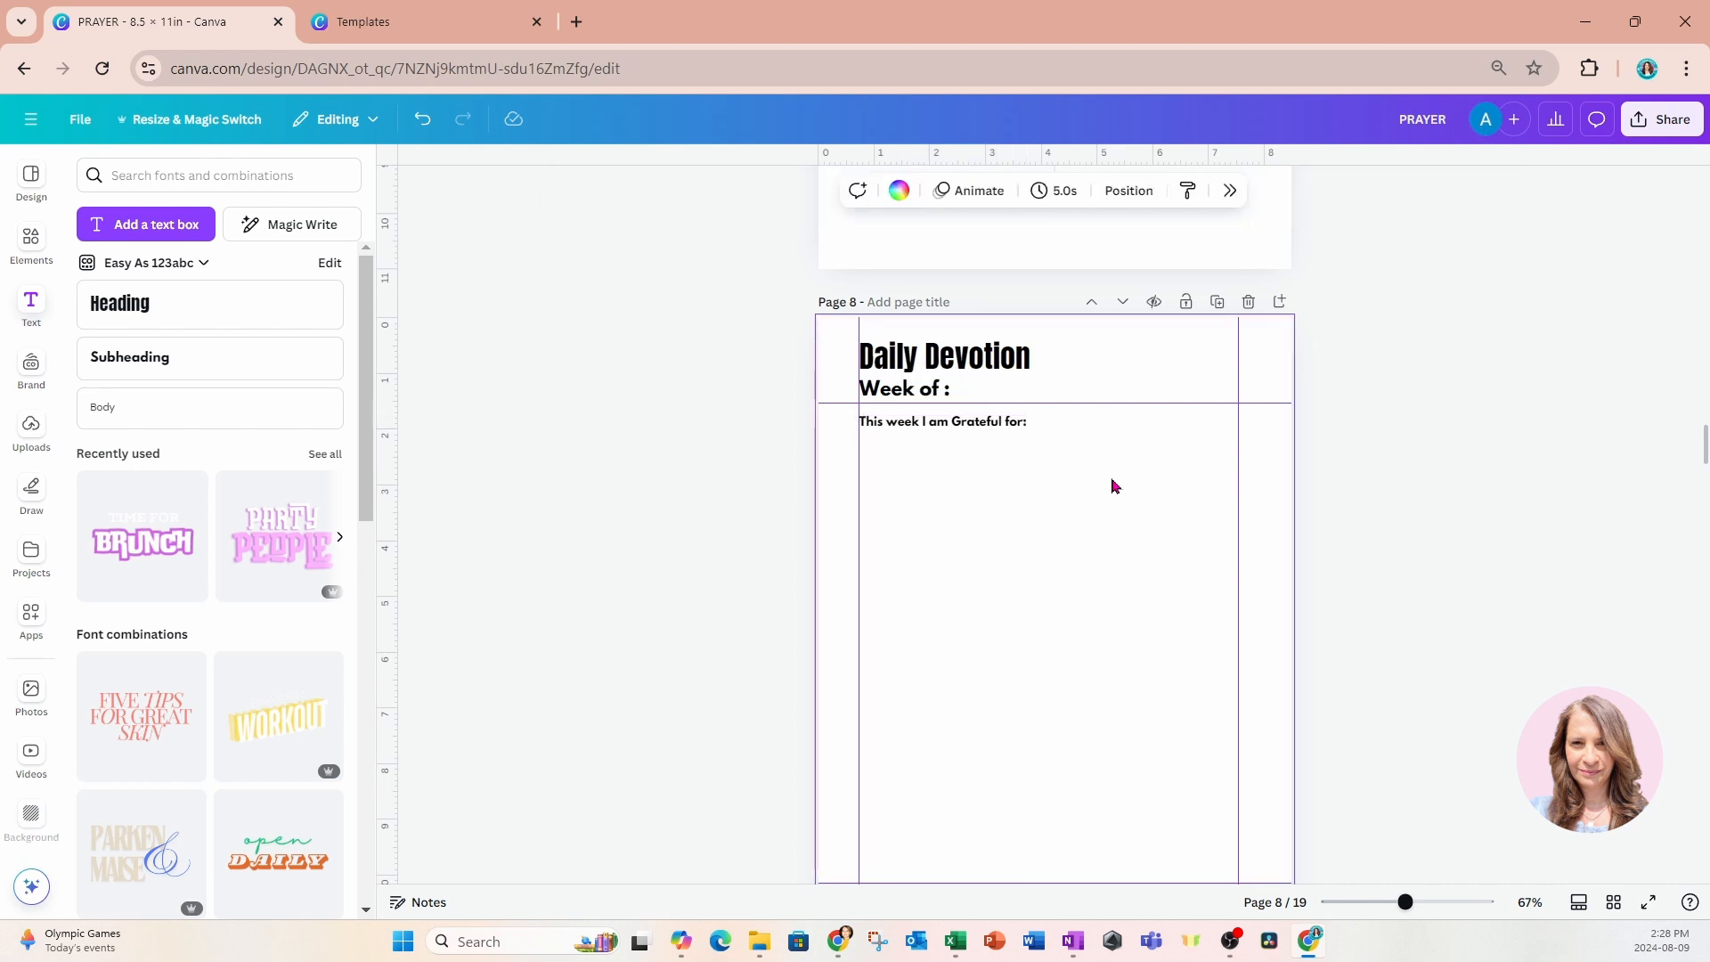
Add a rounded square behind the gratitude text and reshape it to span both margin guides, about 1.4 in tall below the heading guide.
{"action": "left_click", "coordinate": [45, 250]}
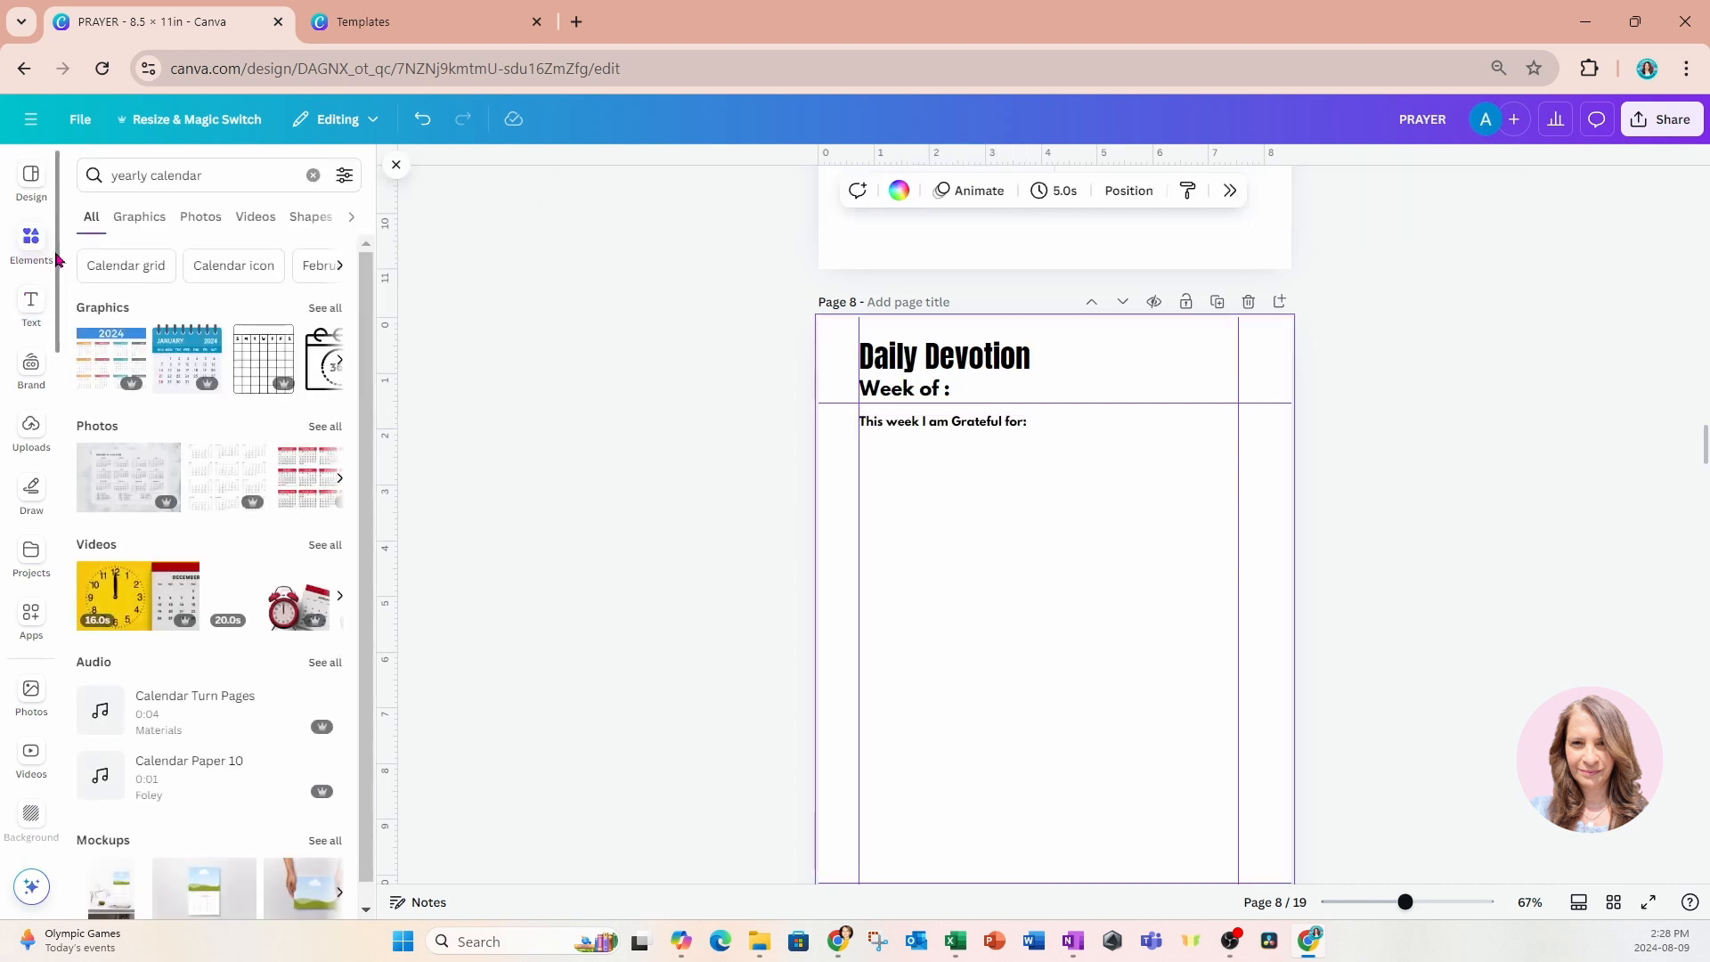
{"action": "left_click", "coordinate": [314, 176]}
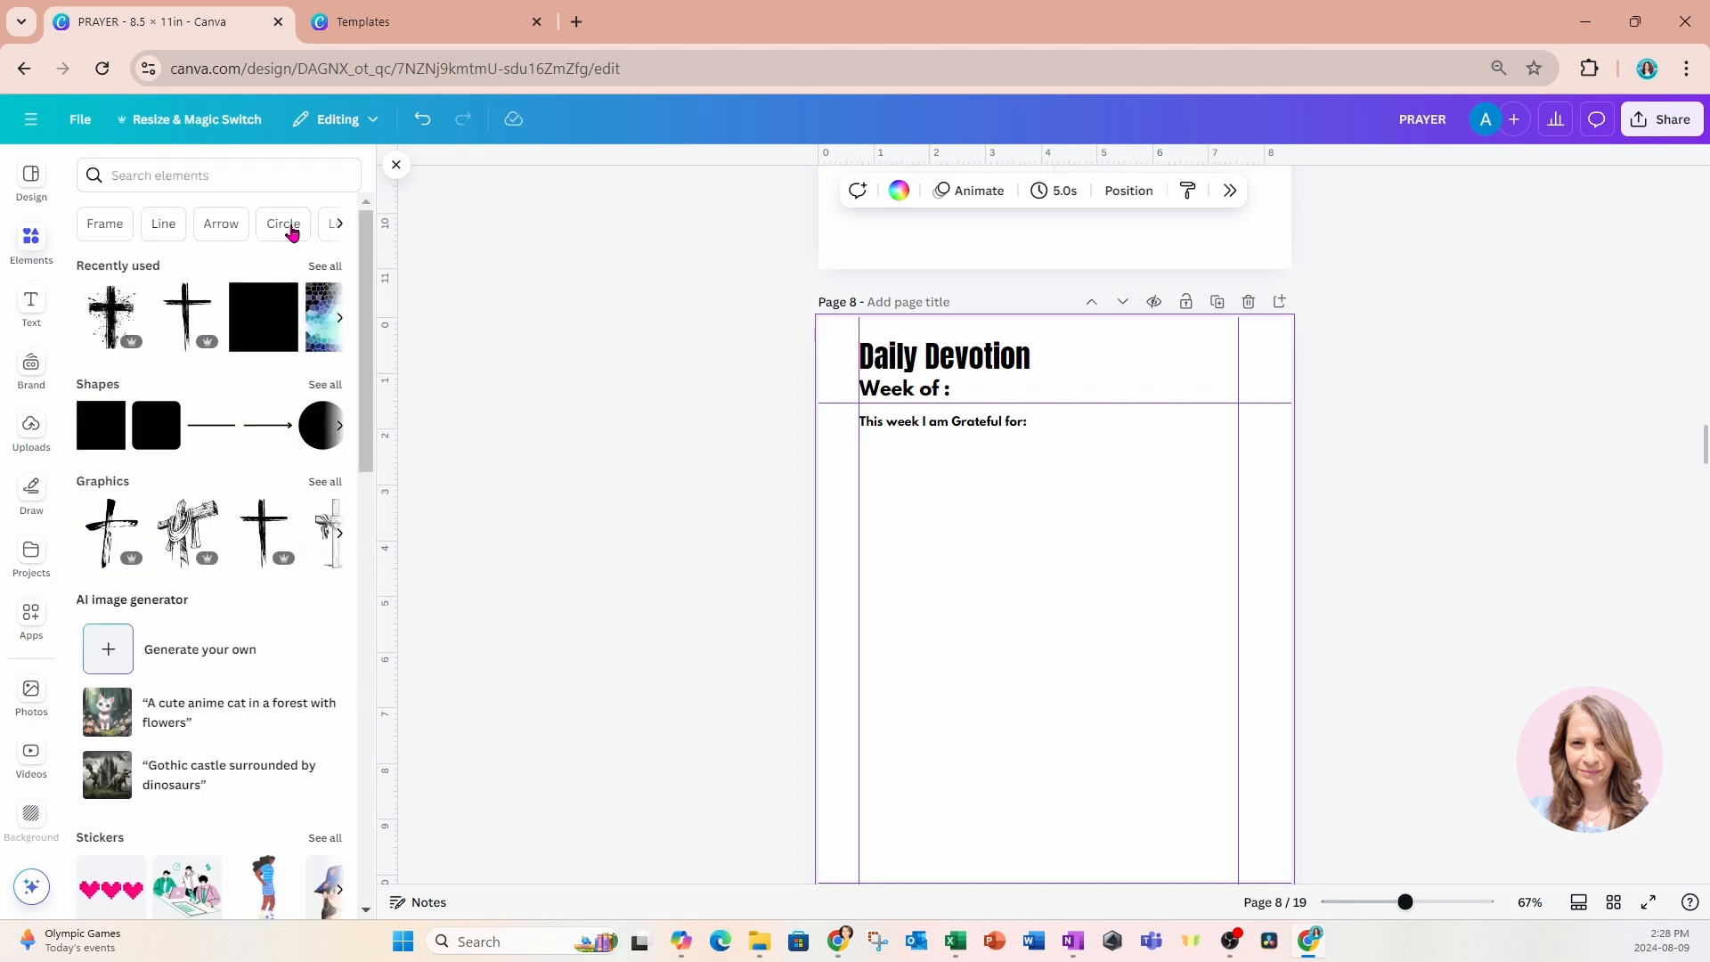
{"action": "left_click", "coordinate": [158, 443]}
{"action": "left_click_drag", "start_coordinate": [1003, 661], "coordinate": [878, 509]}
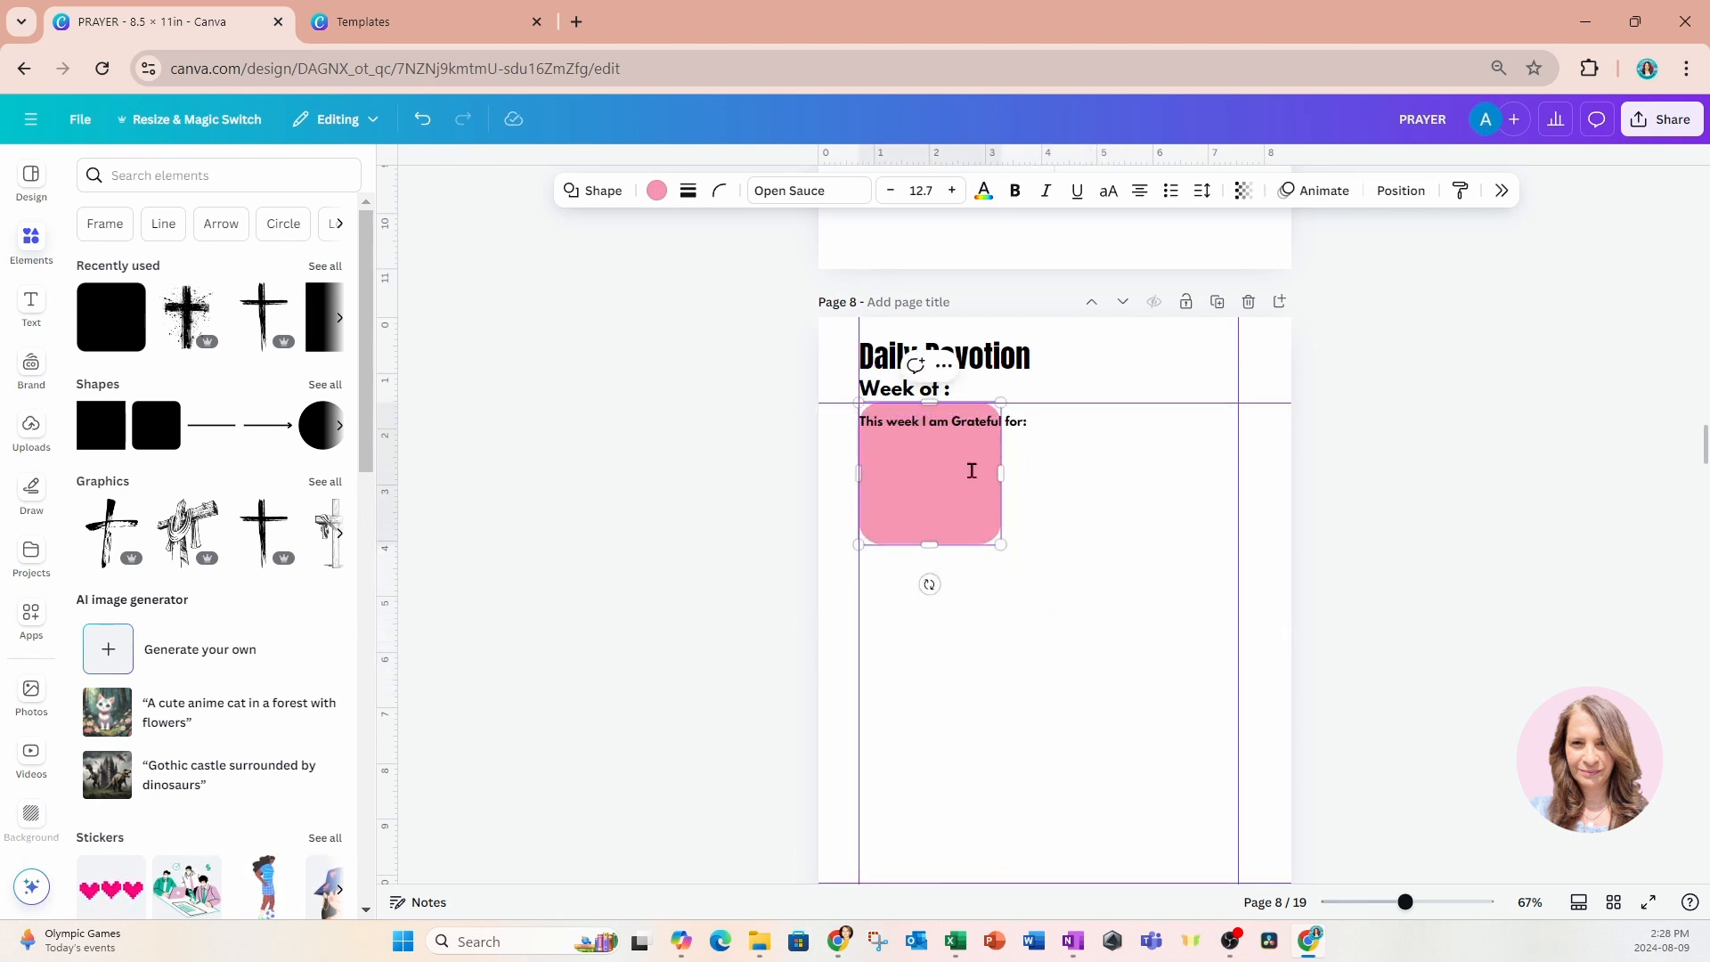
{"action": "left_click_drag", "start_coordinate": [995, 472], "coordinate": [1237, 473]}
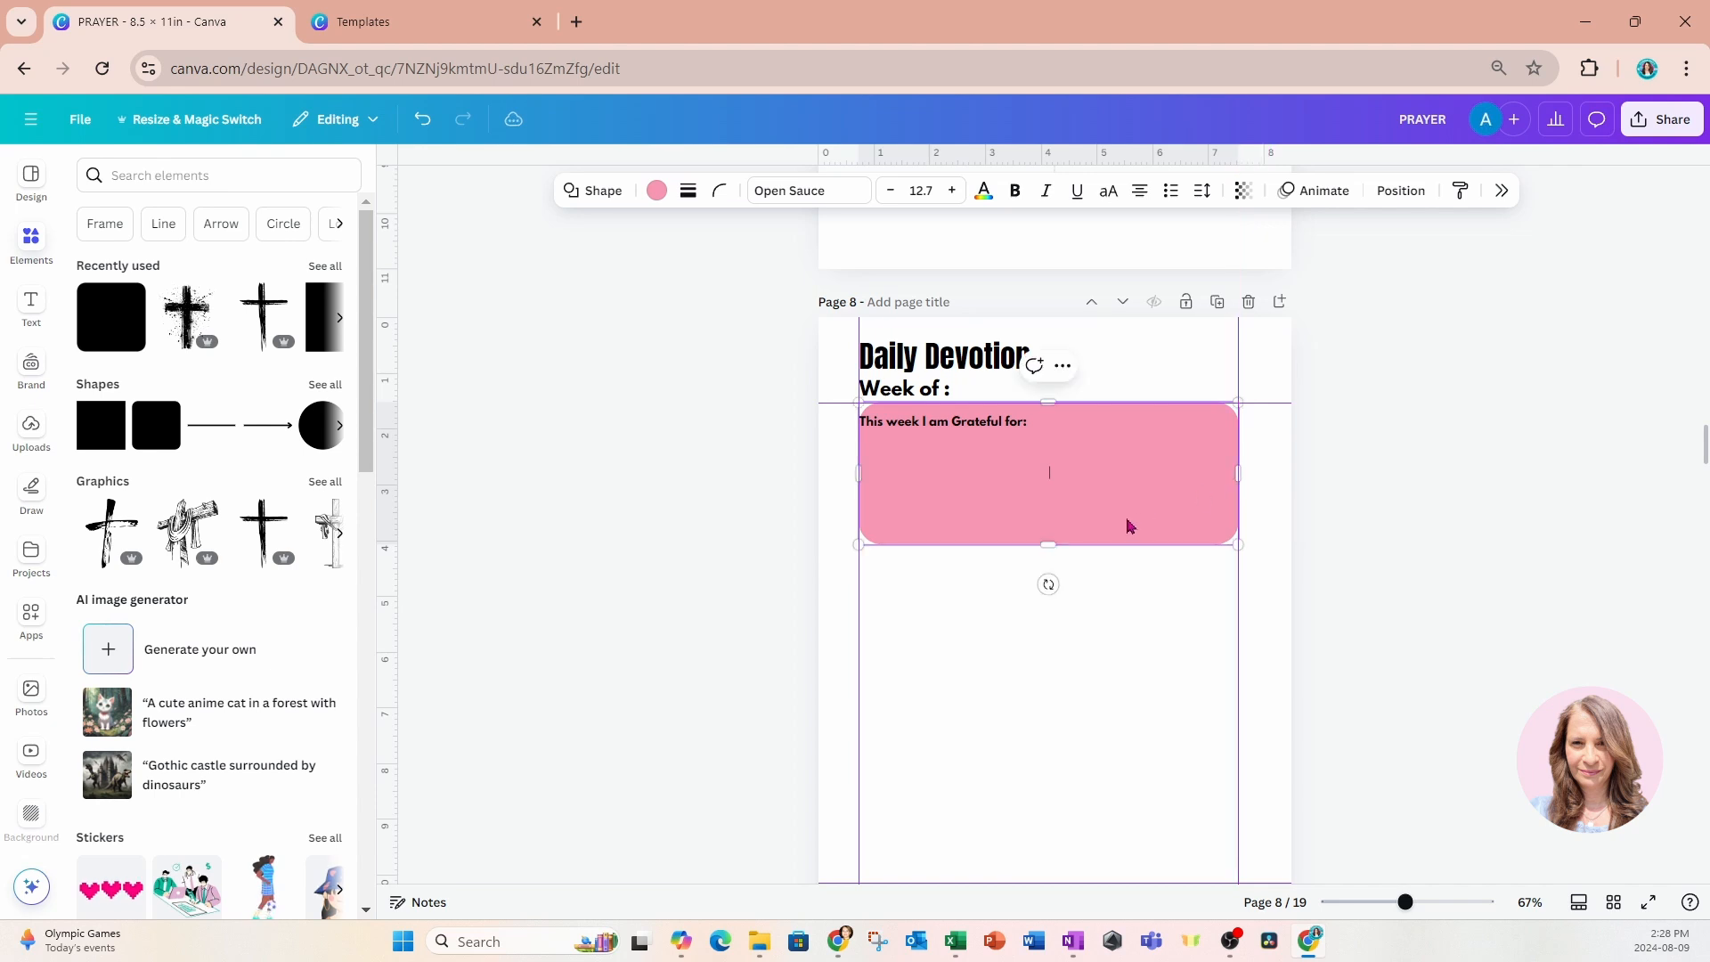
{"action": "left_click_drag", "start_coordinate": [1060, 543], "coordinate": [1049, 478]}
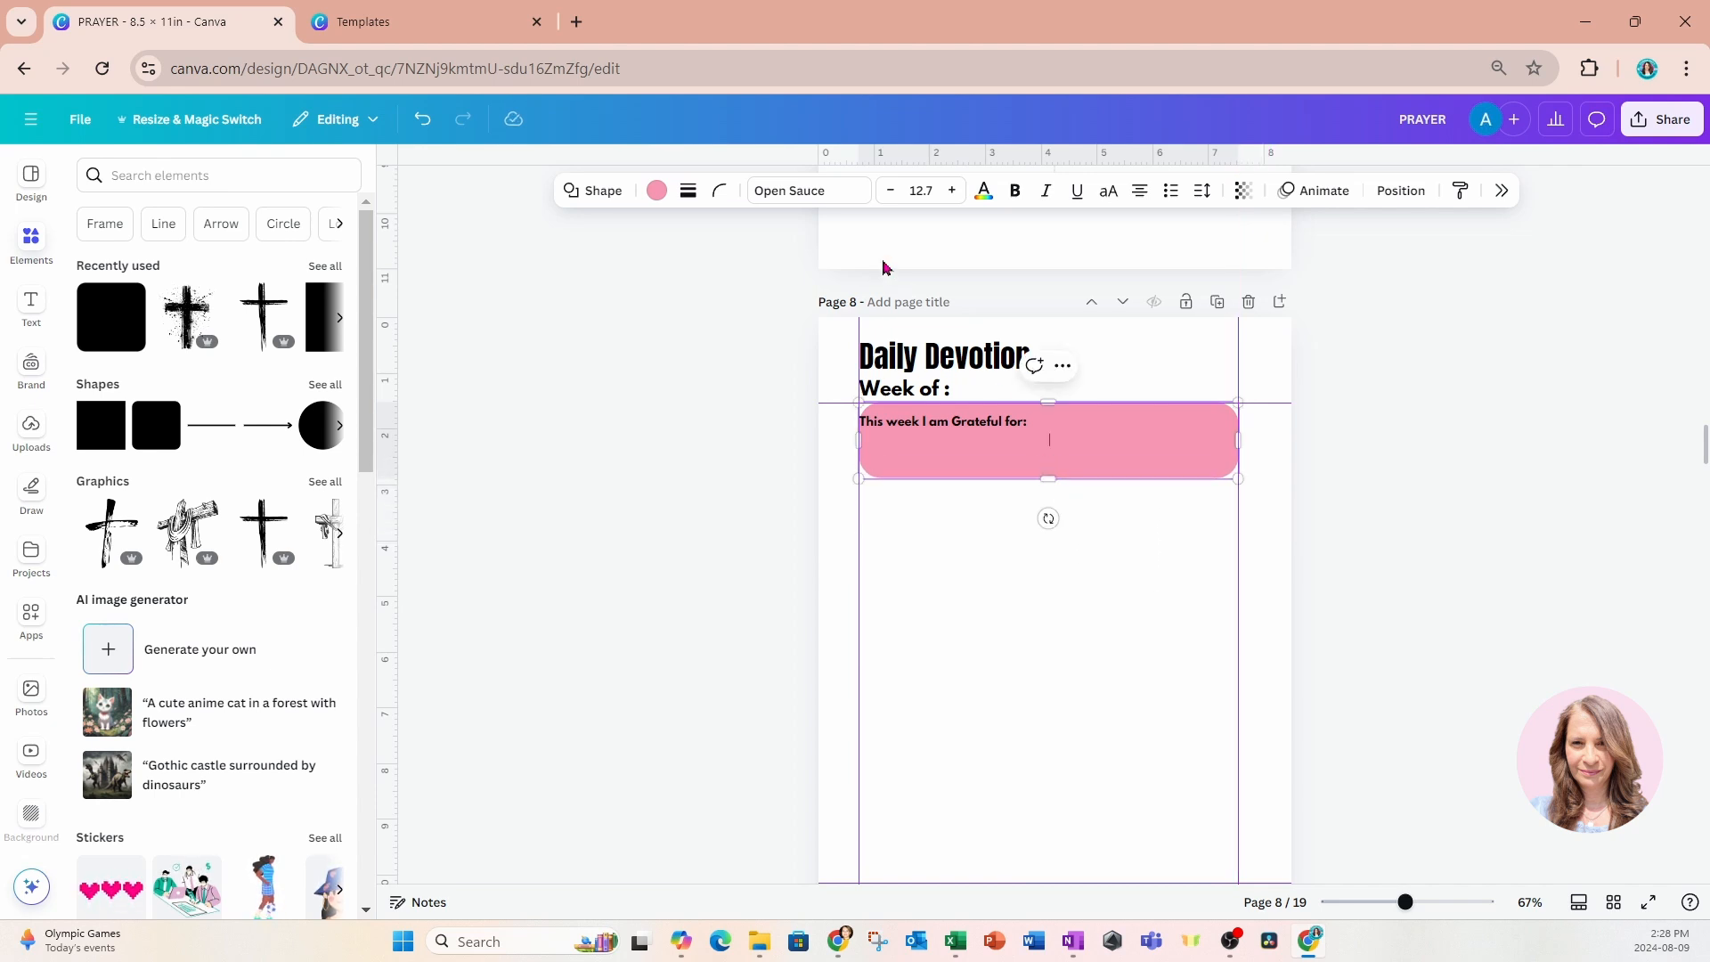
Set the pink box's corner rounding to 20 and nudge the gratitude text into the box's upper-left corner.
{"action": "left_click", "coordinate": [721, 192]}
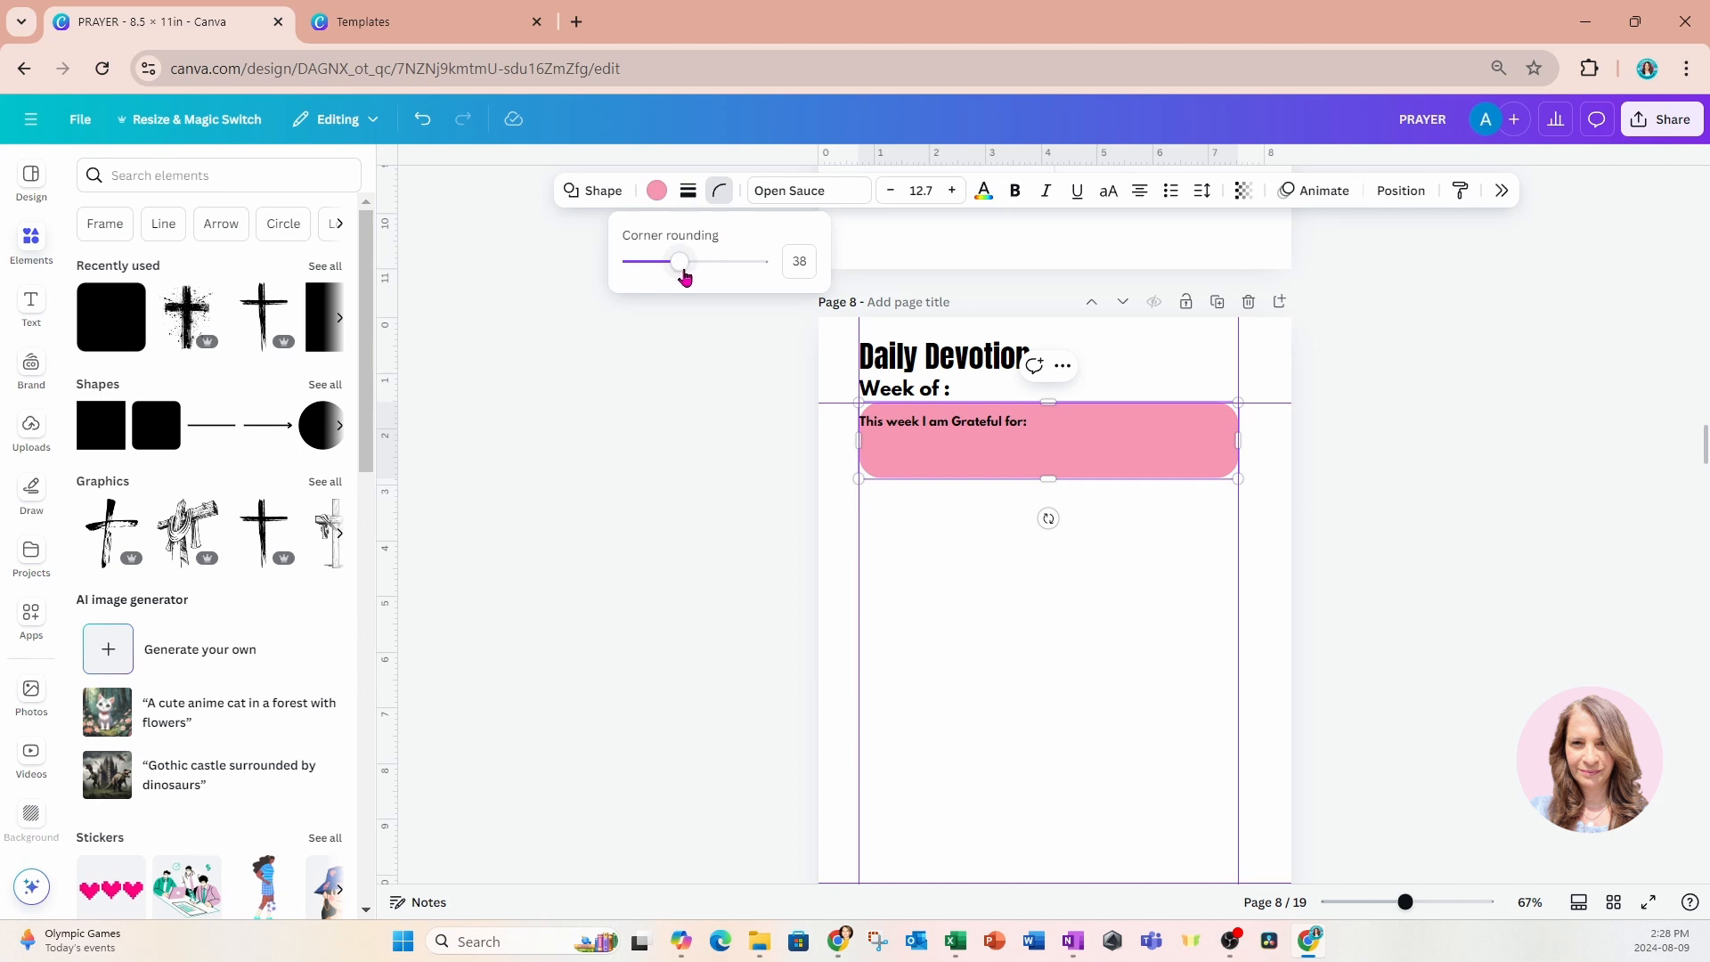
{"action": "left_click_drag", "start_coordinate": [683, 267], "coordinate": [655, 266]}
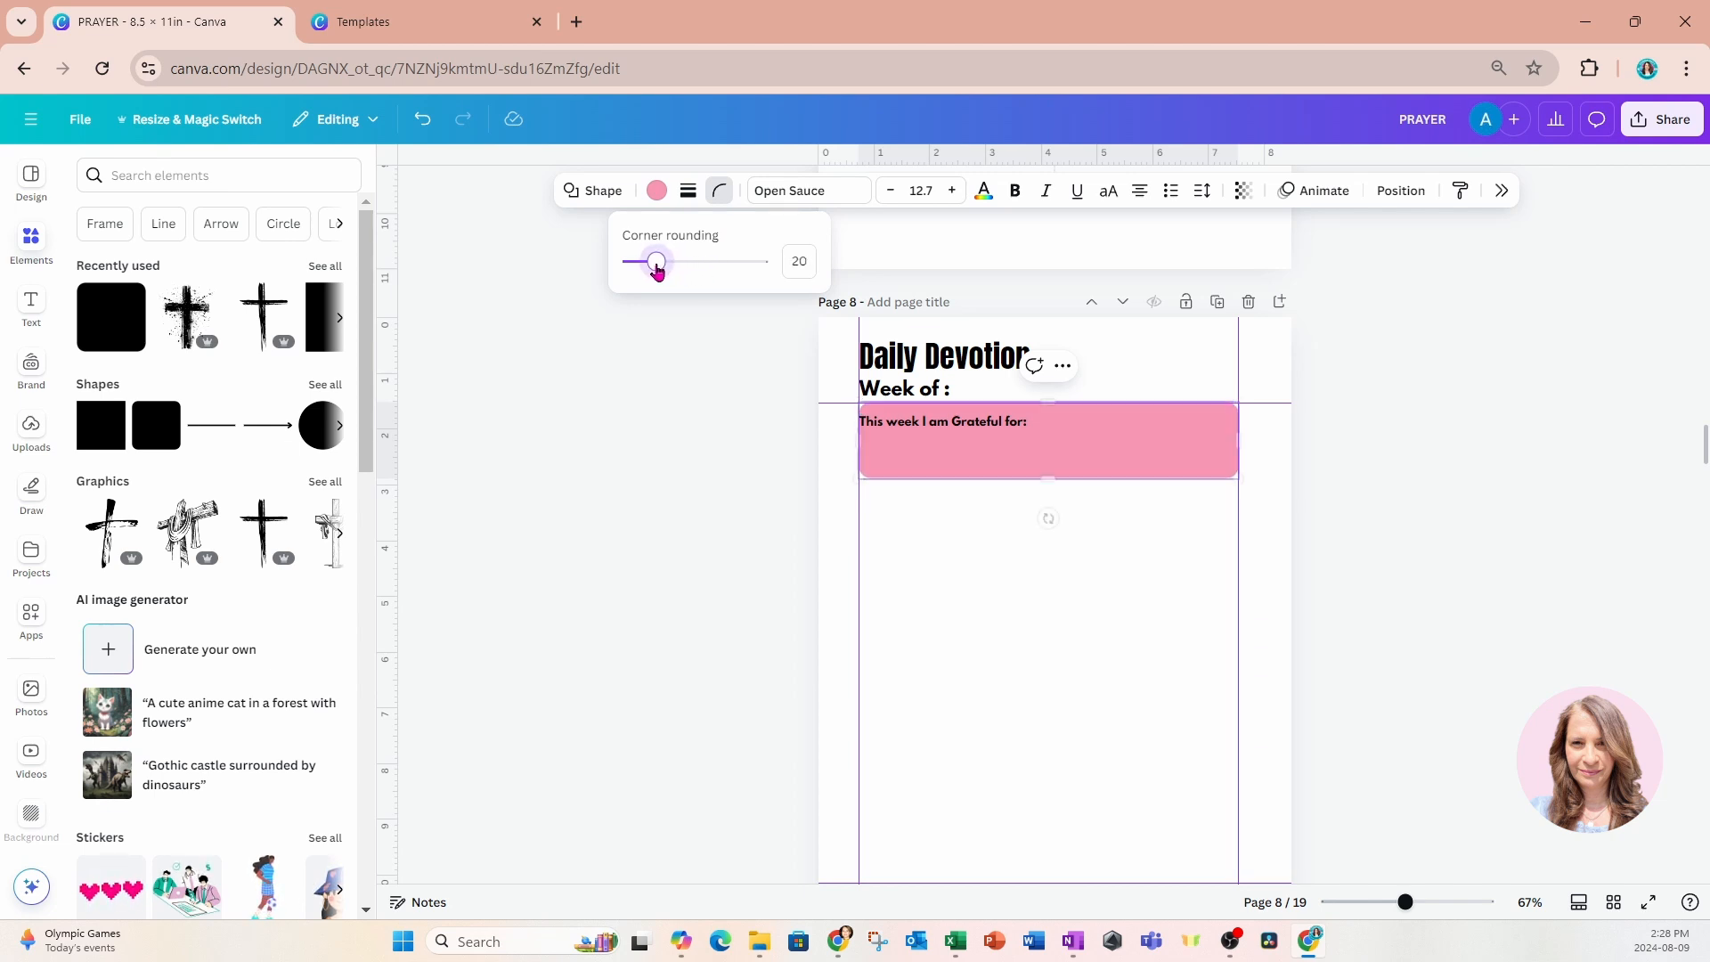
{"action": "left_click_drag", "start_coordinate": [879, 428], "coordinate": [882, 411]}
Try a light grey fill on the gratitude box, then restore its pink fill while keeping the text position.
{"action": "left_click", "coordinate": [1006, 445]}
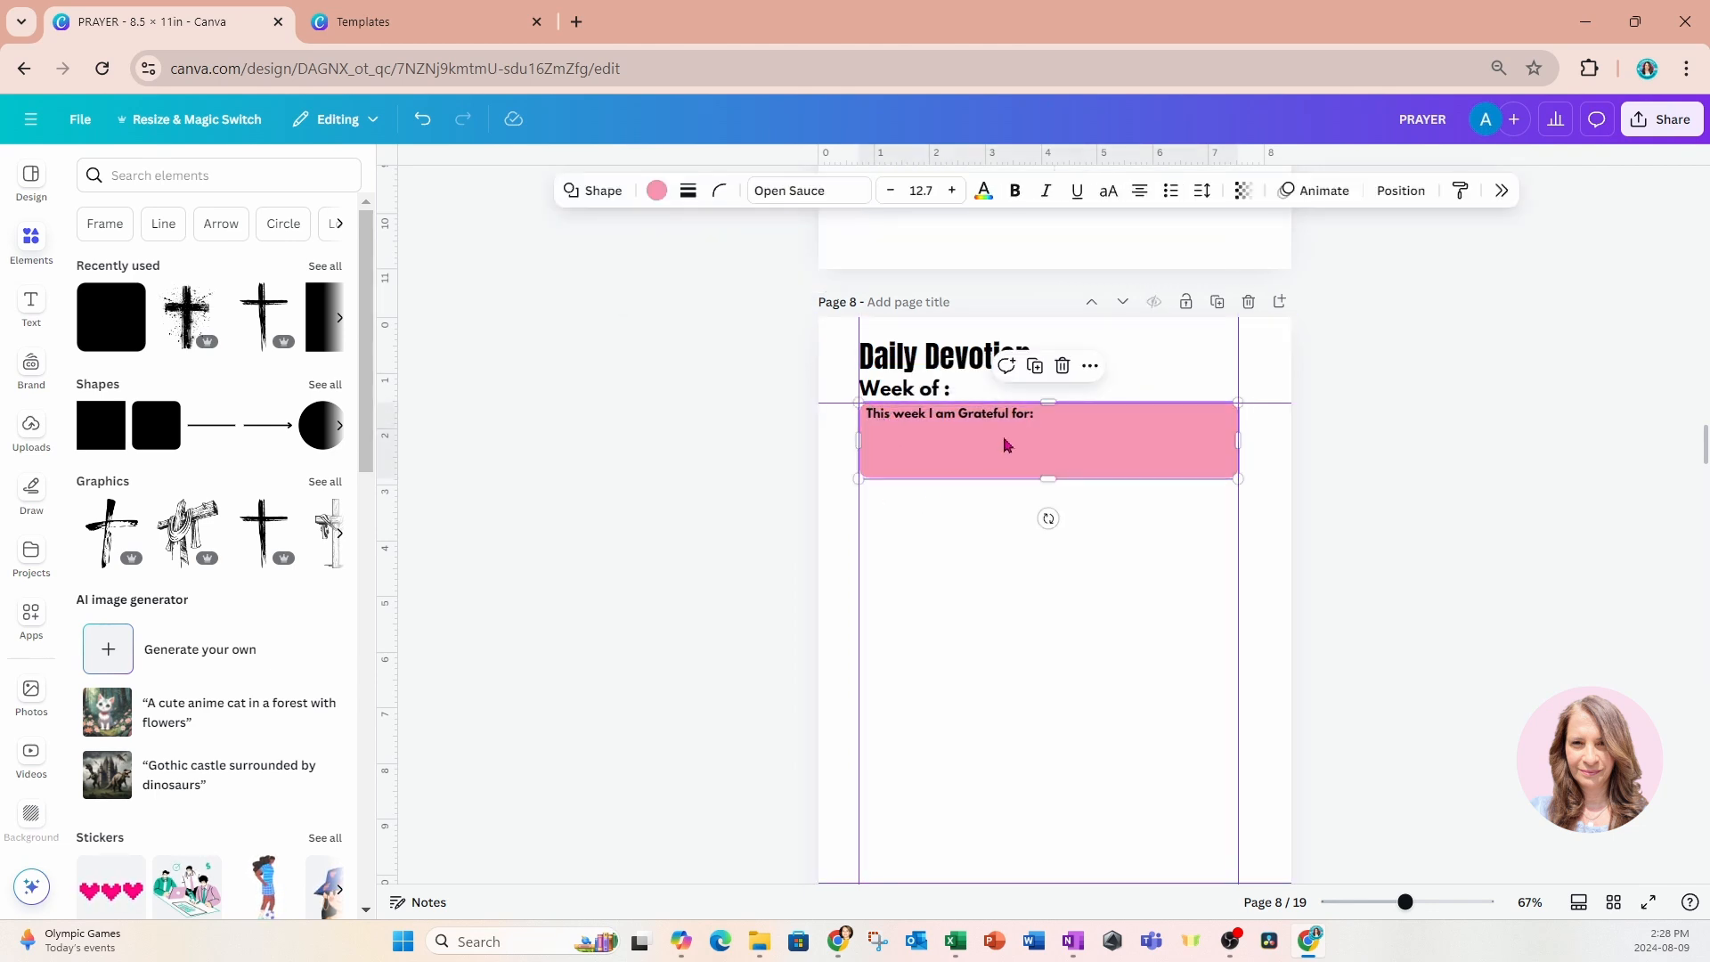
{"action": "left_click", "coordinate": [656, 193]}
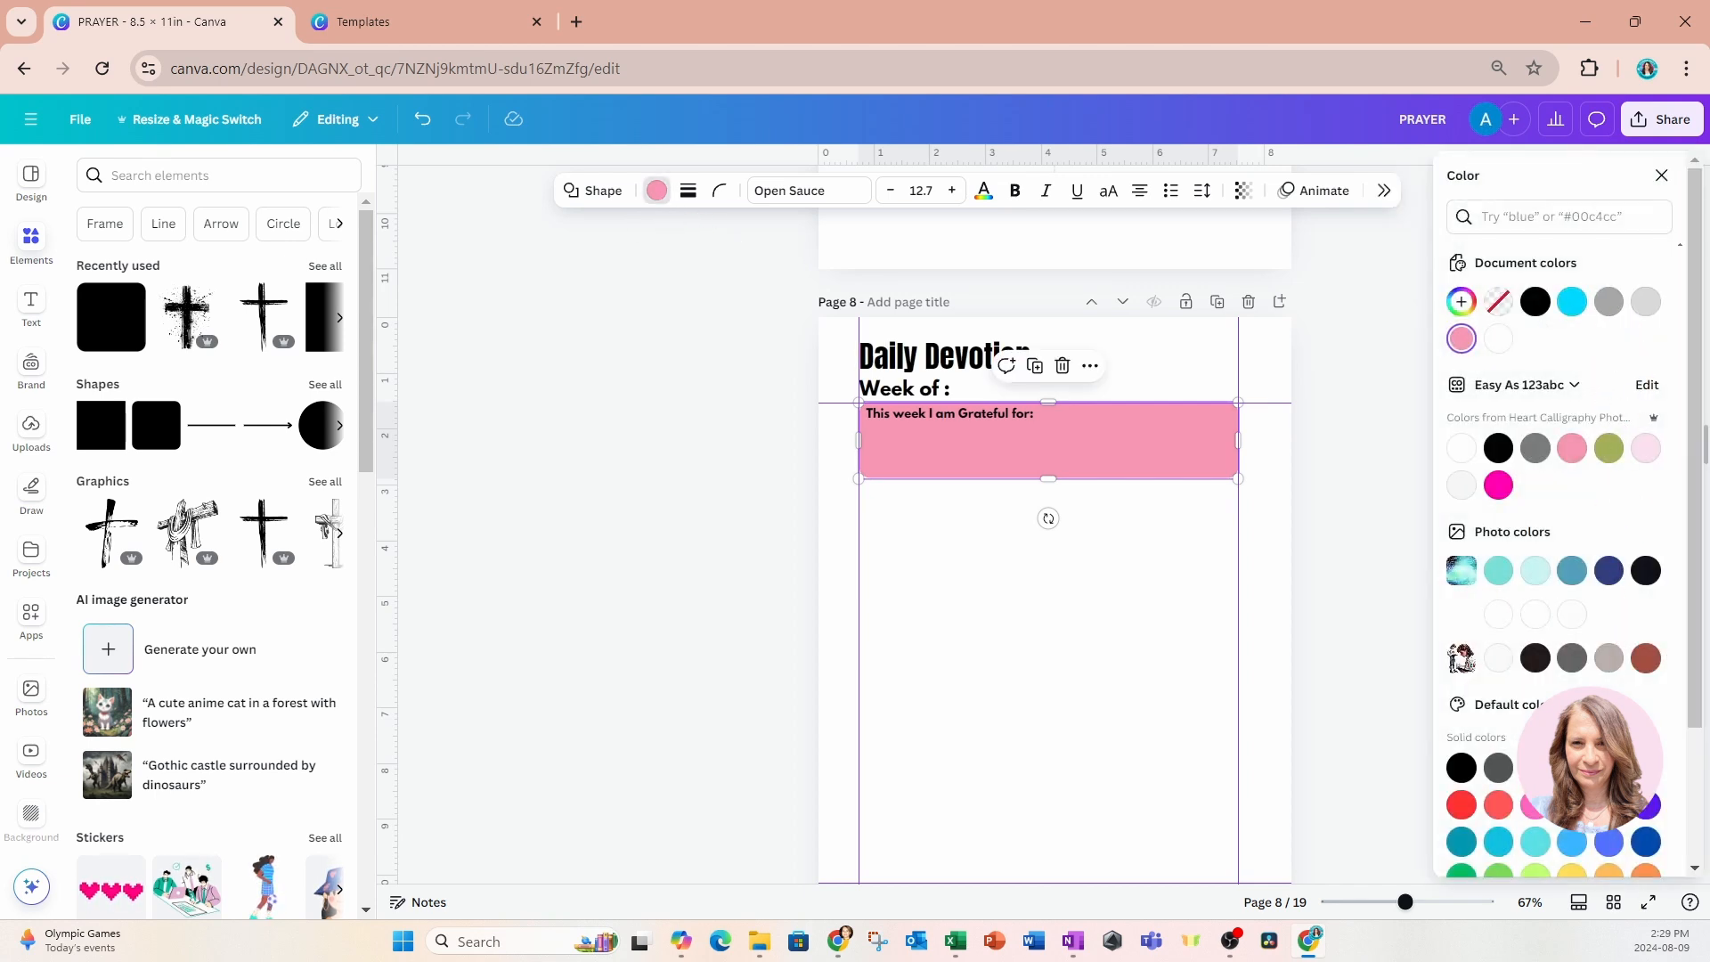
{"action": "left_click", "coordinate": [1645, 302]}
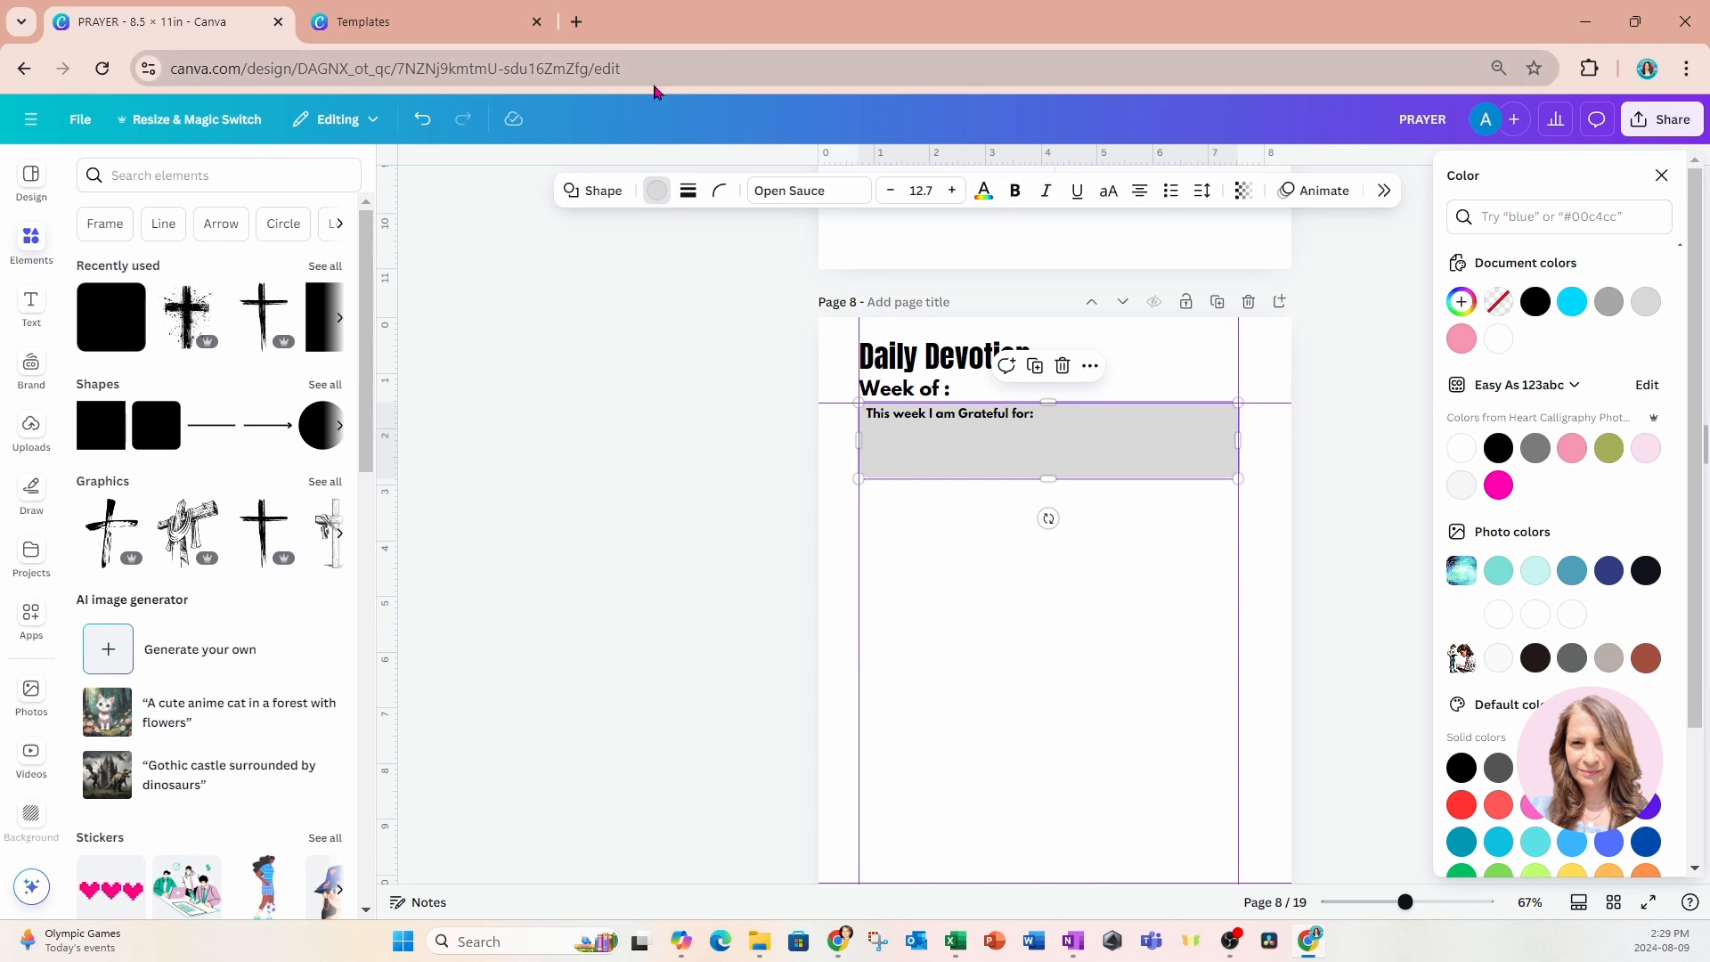
{"action": "left_click", "coordinate": [424, 122]}
{"action": "left_click", "coordinate": [428, 125]}
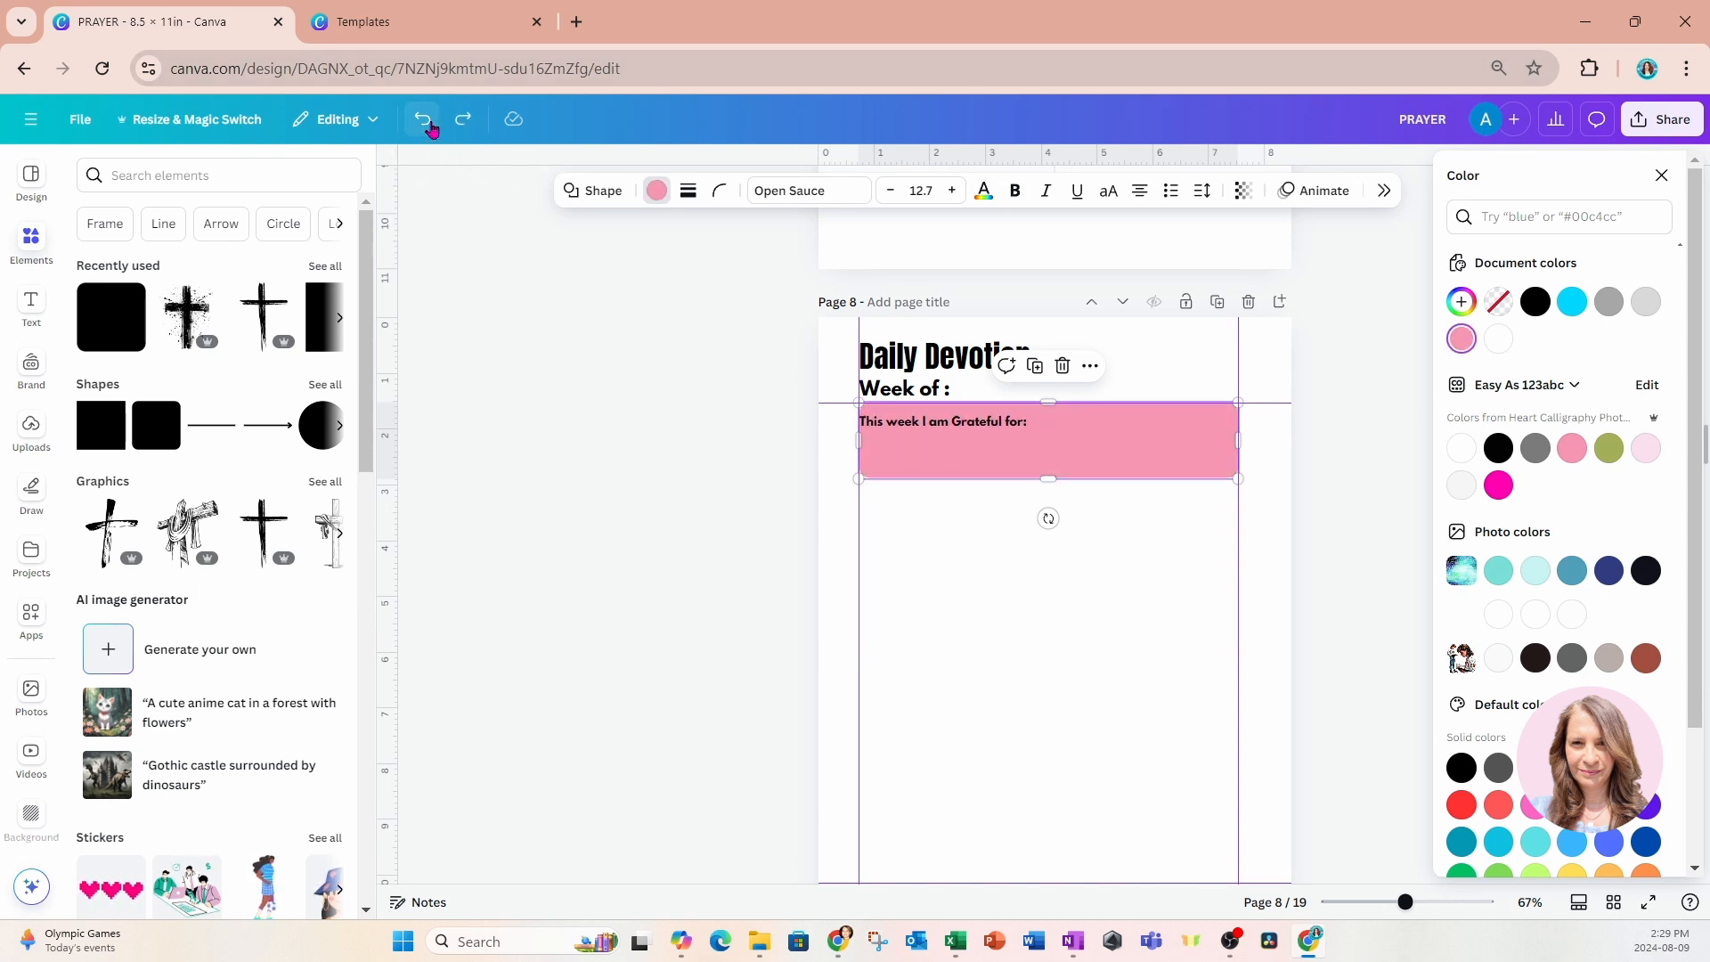
{"action": "left_click", "coordinate": [463, 120]}
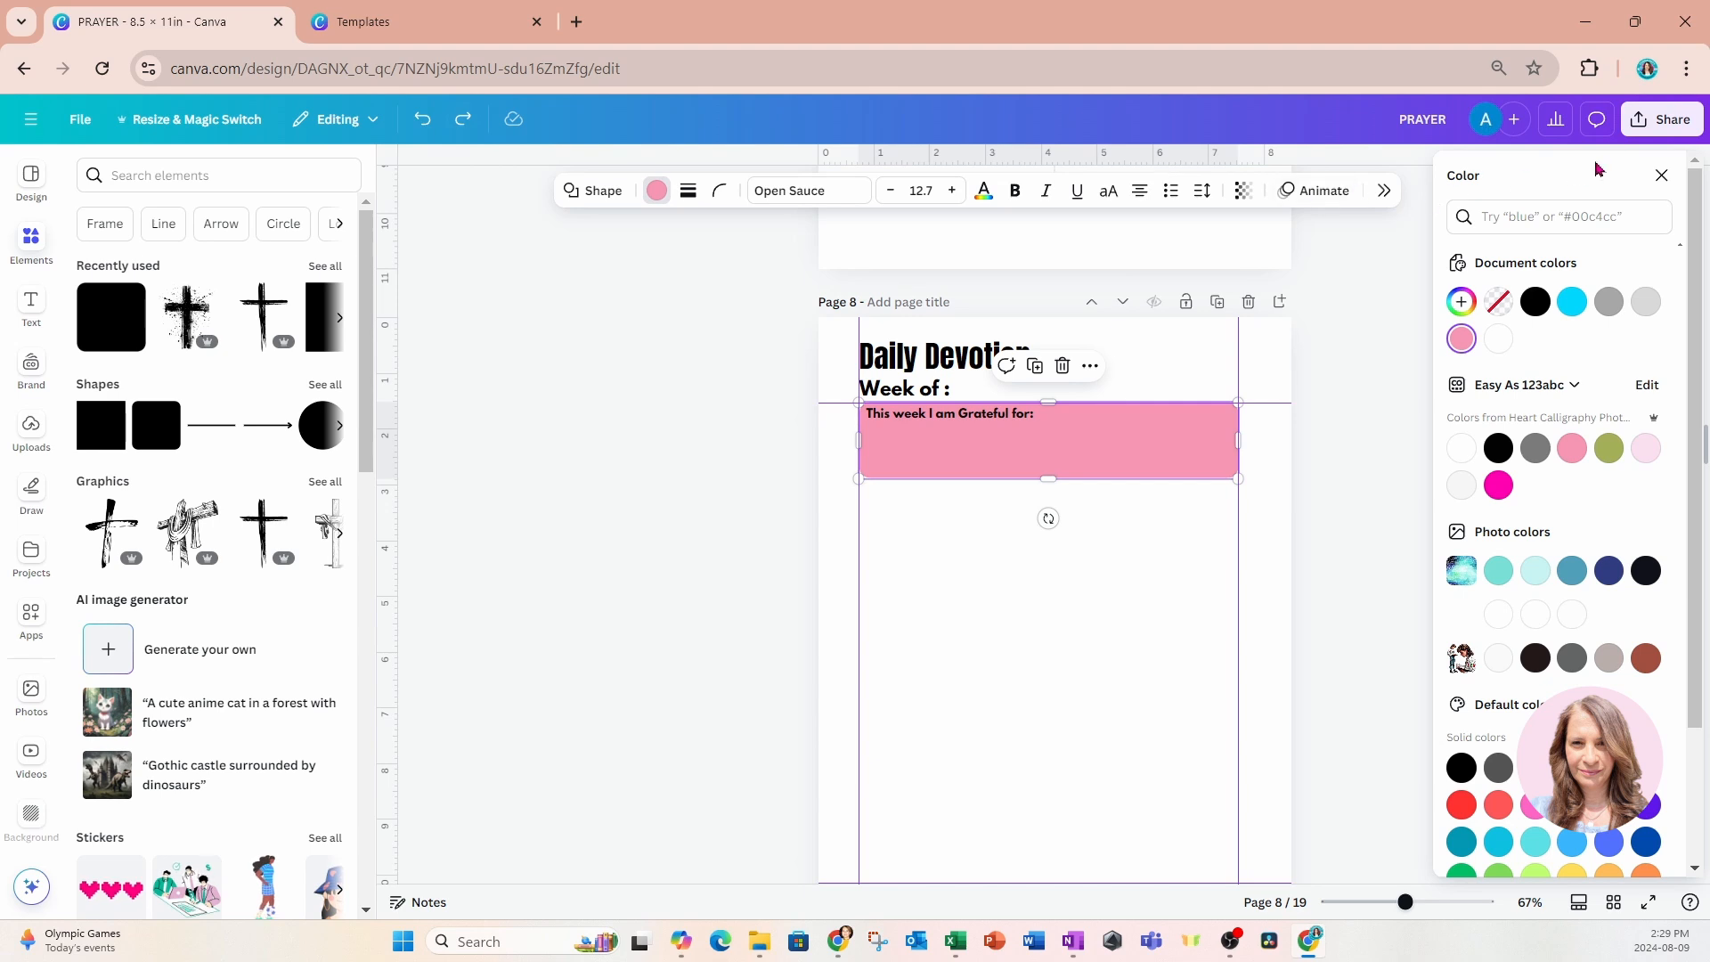
{"action": "left_click", "coordinate": [1661, 175]}
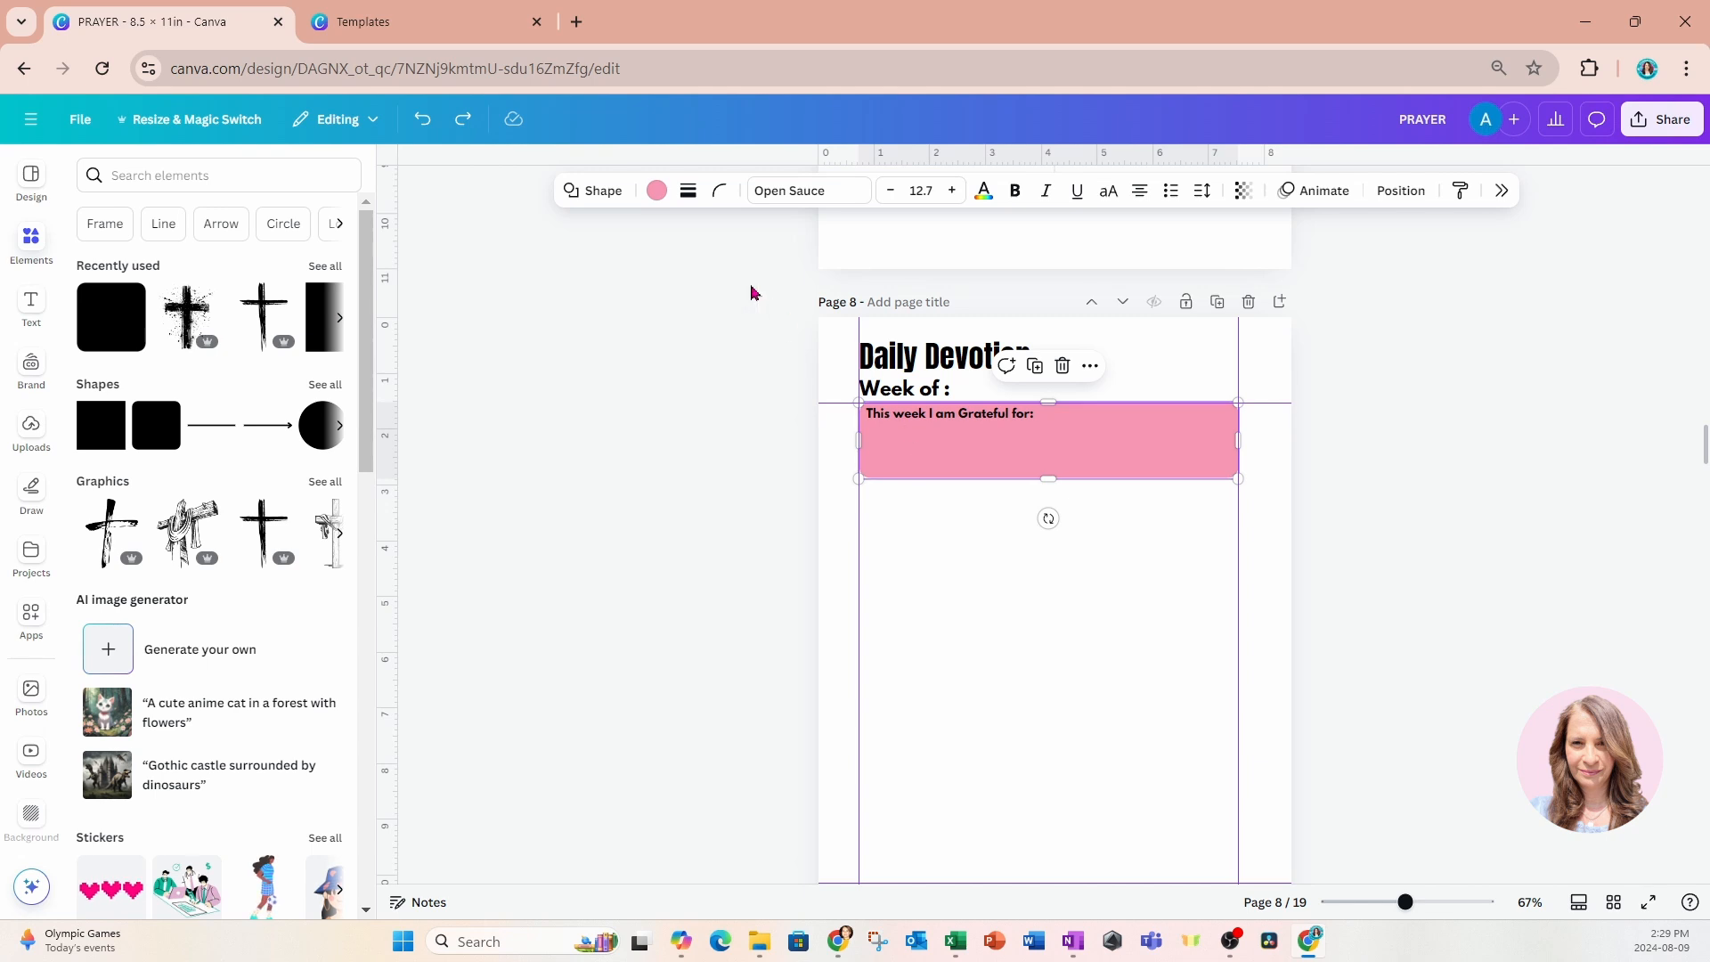
Give the pink gratitude box a solid black border and thin its weight slightly.
{"action": "left_click", "coordinate": [686, 196]}
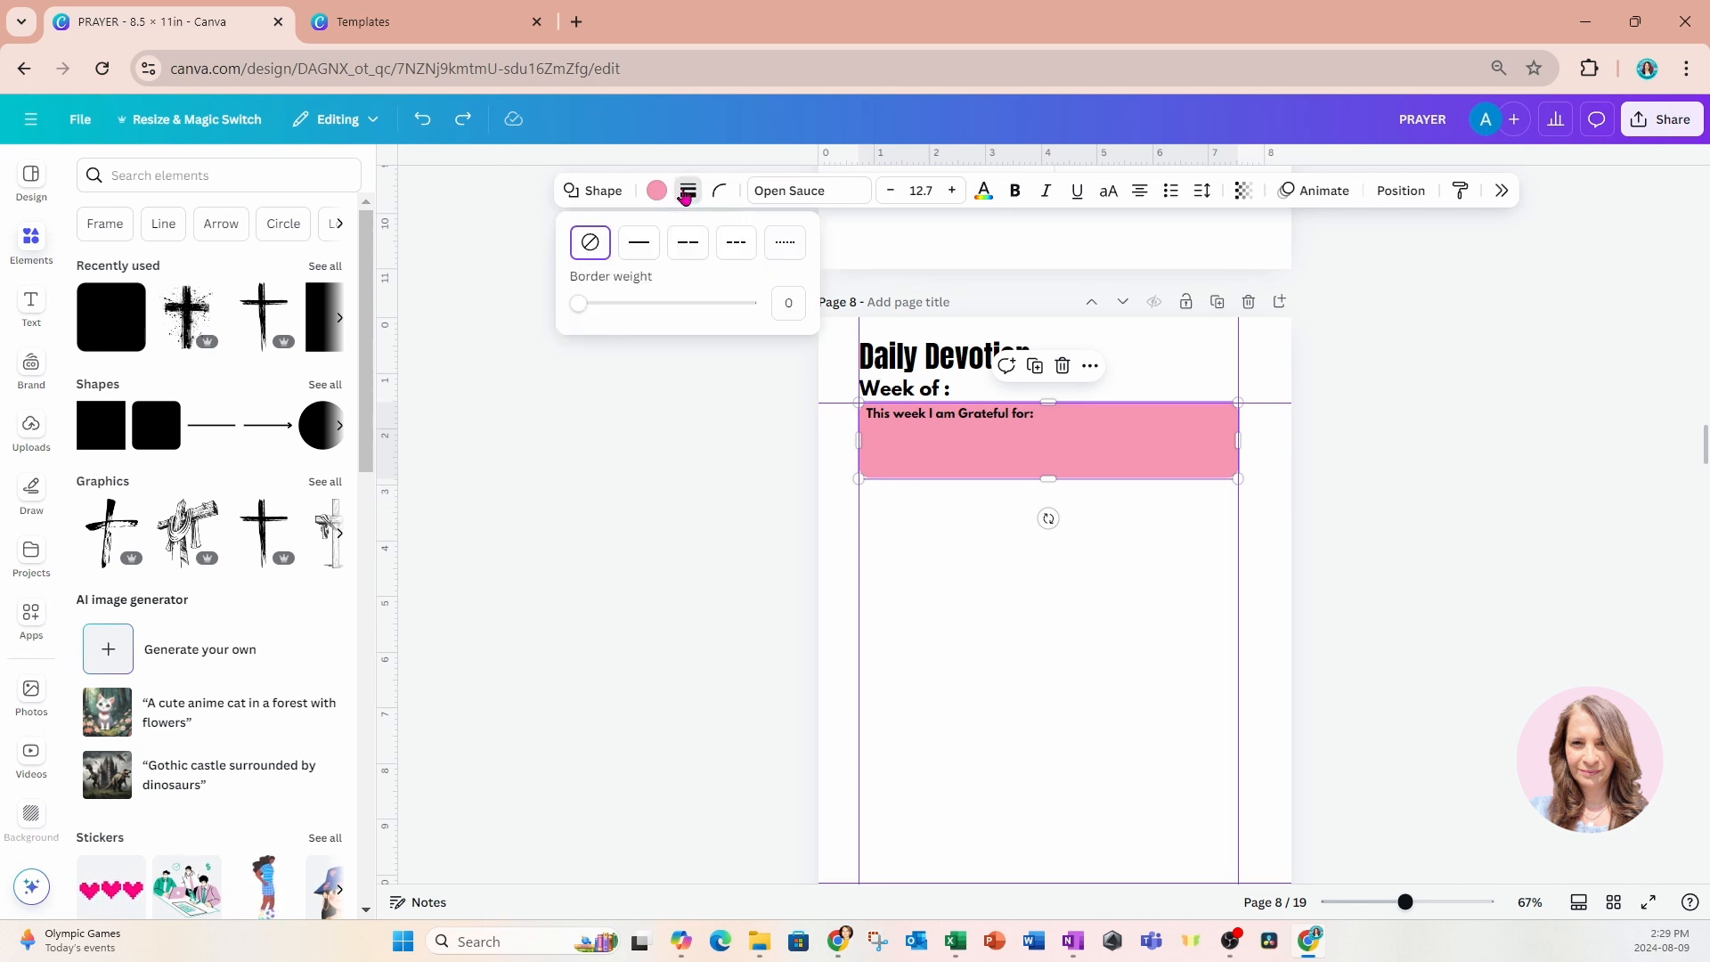
{"action": "left_click", "coordinate": [637, 250]}
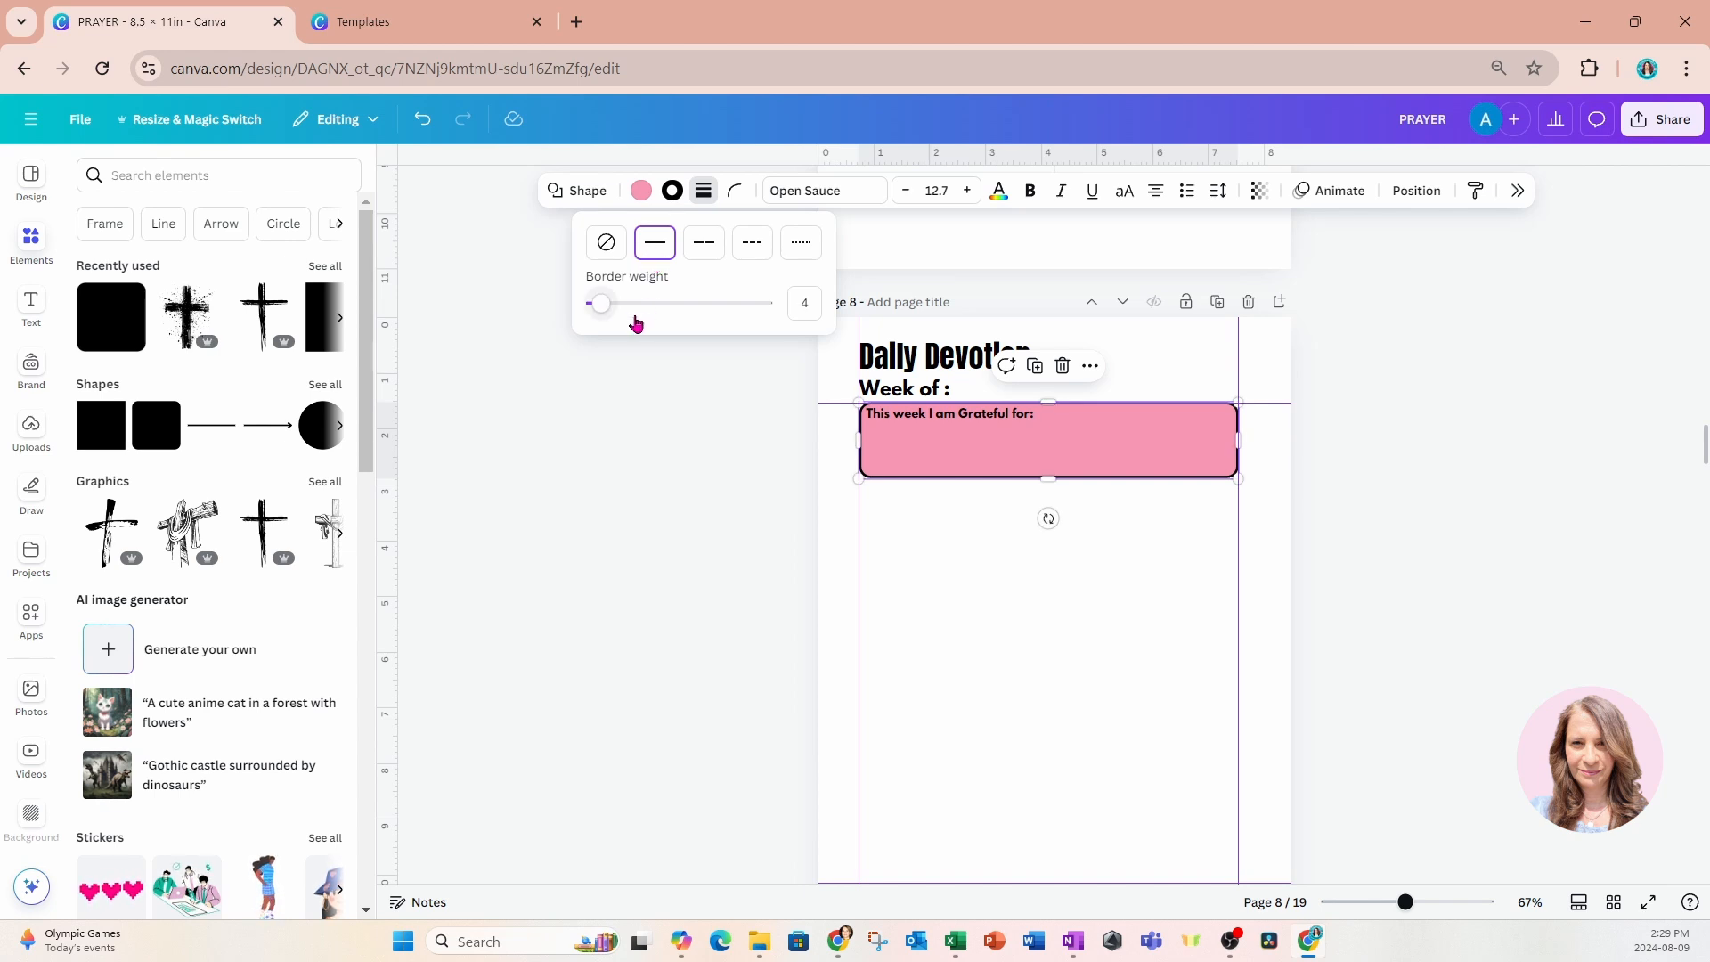
{"action": "left_click", "coordinate": [602, 309]}
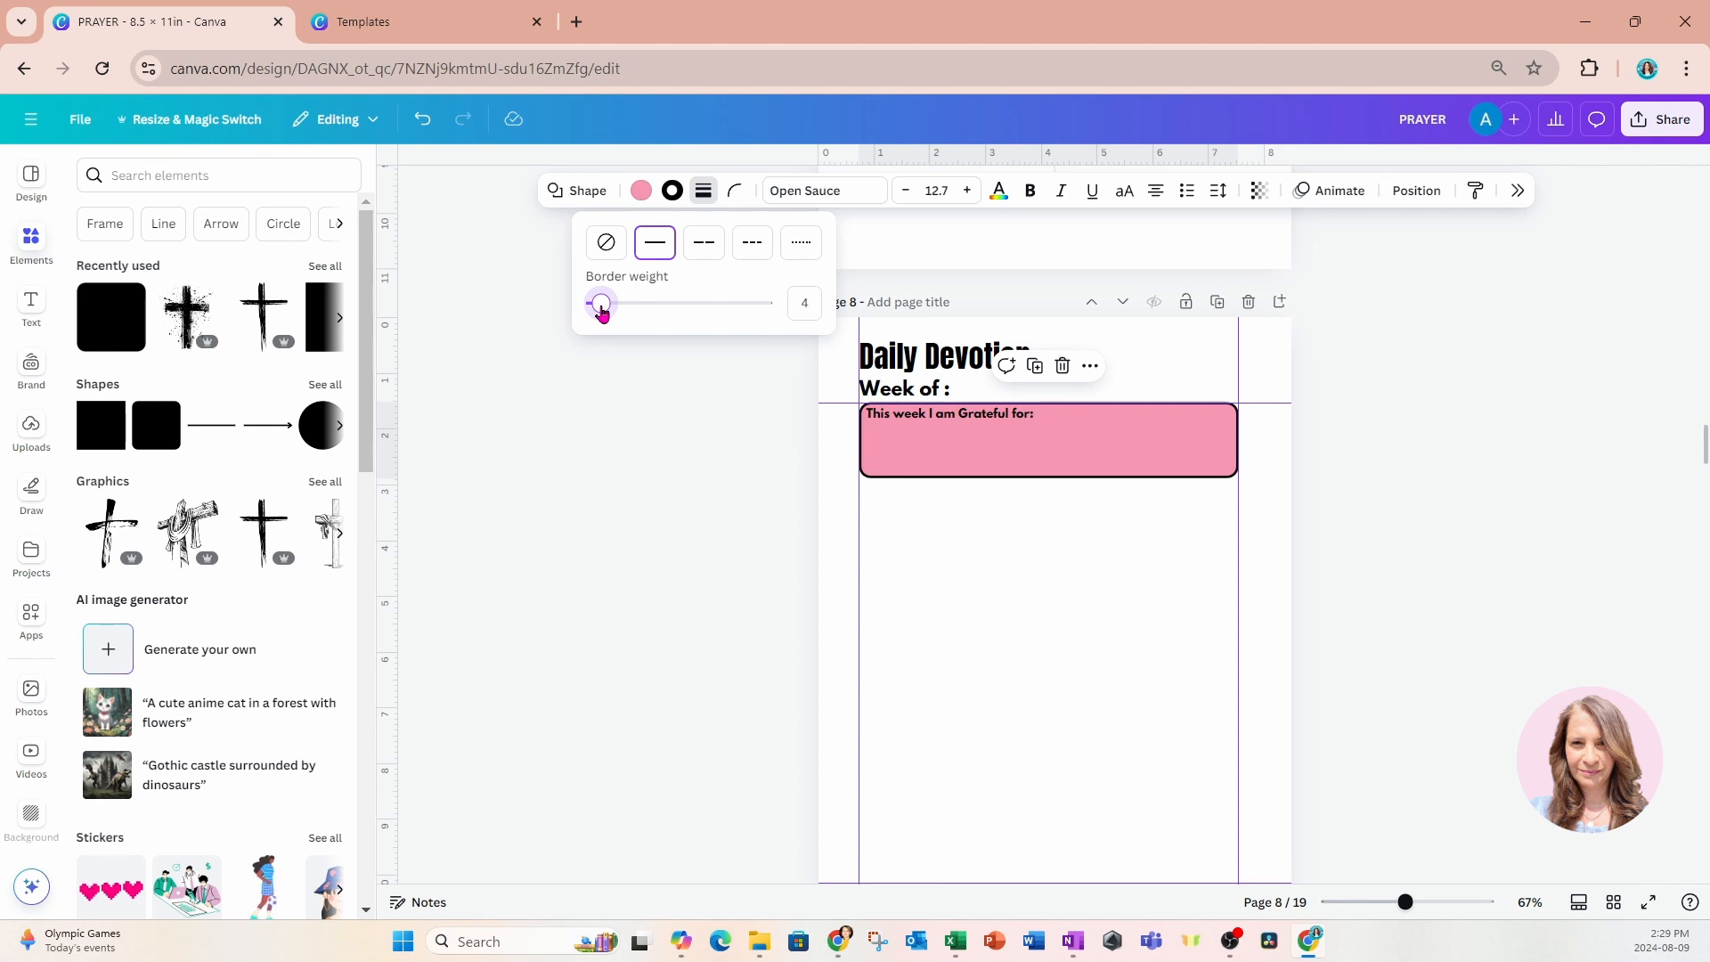
{"action": "left_click_drag", "start_coordinate": [602, 308], "coordinate": [598, 309]}
Remove the gratitude box's pink fill by setting it to no color.
{"action": "left_click", "coordinate": [640, 195]}
{"action": "left_click", "coordinate": [640, 196]}
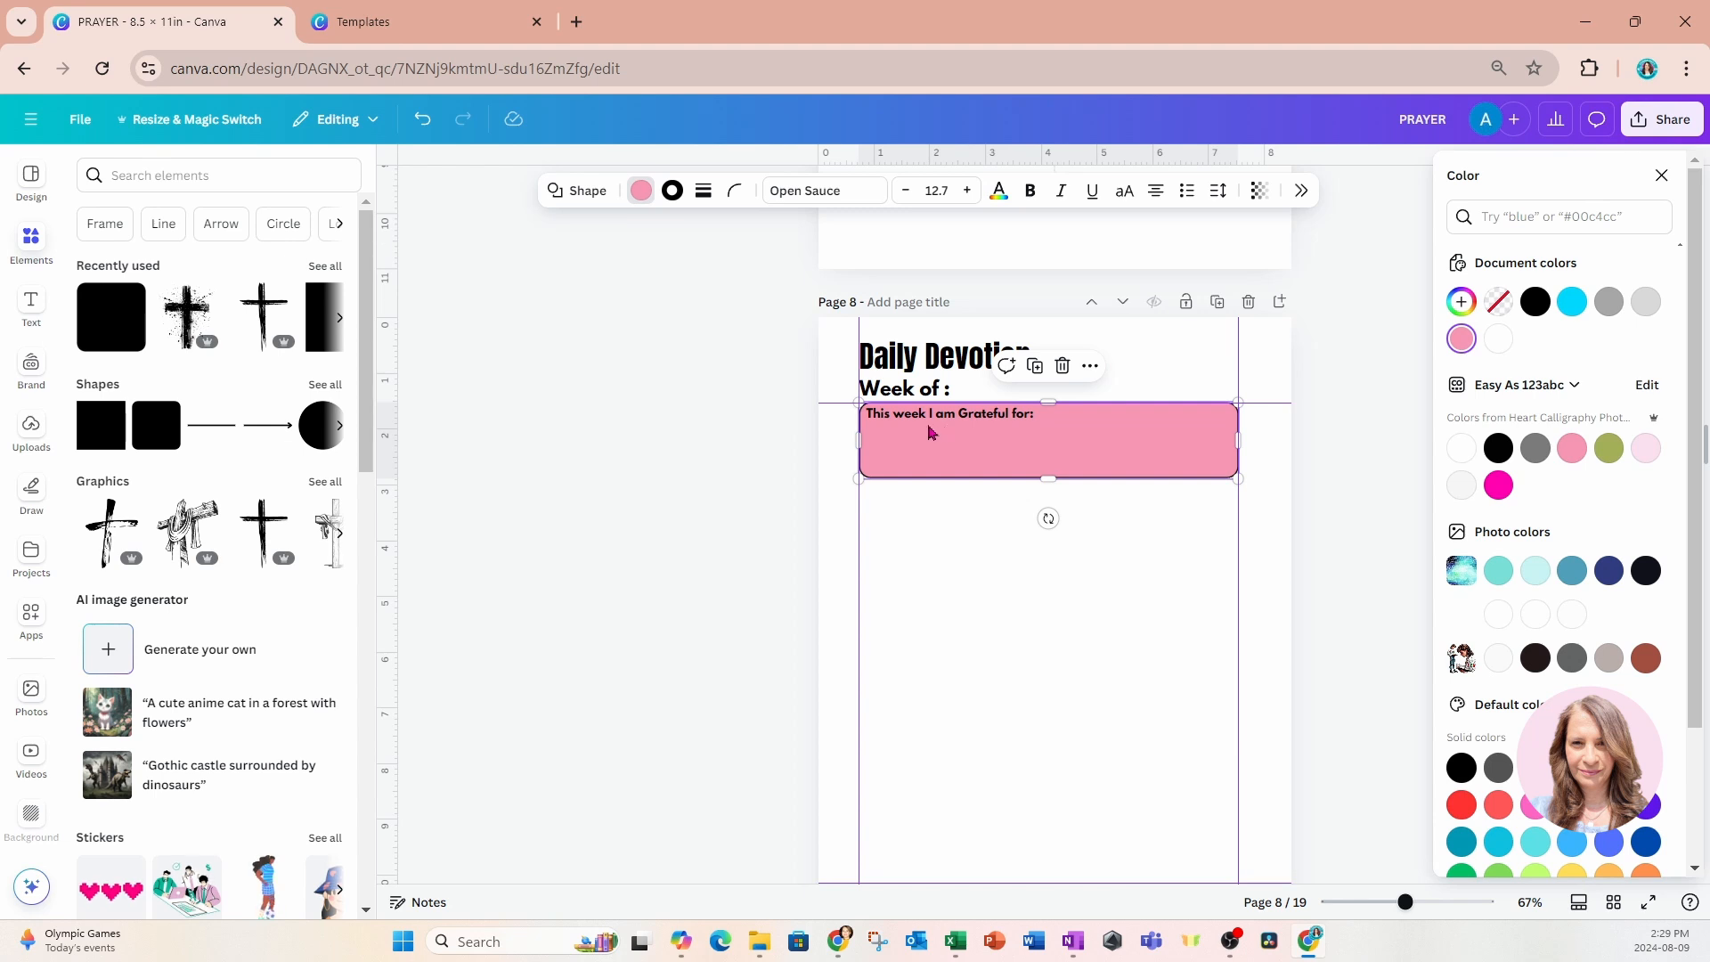
{"action": "left_click", "coordinate": [1506, 306]}
{"action": "left_click", "coordinate": [1200, 601]}
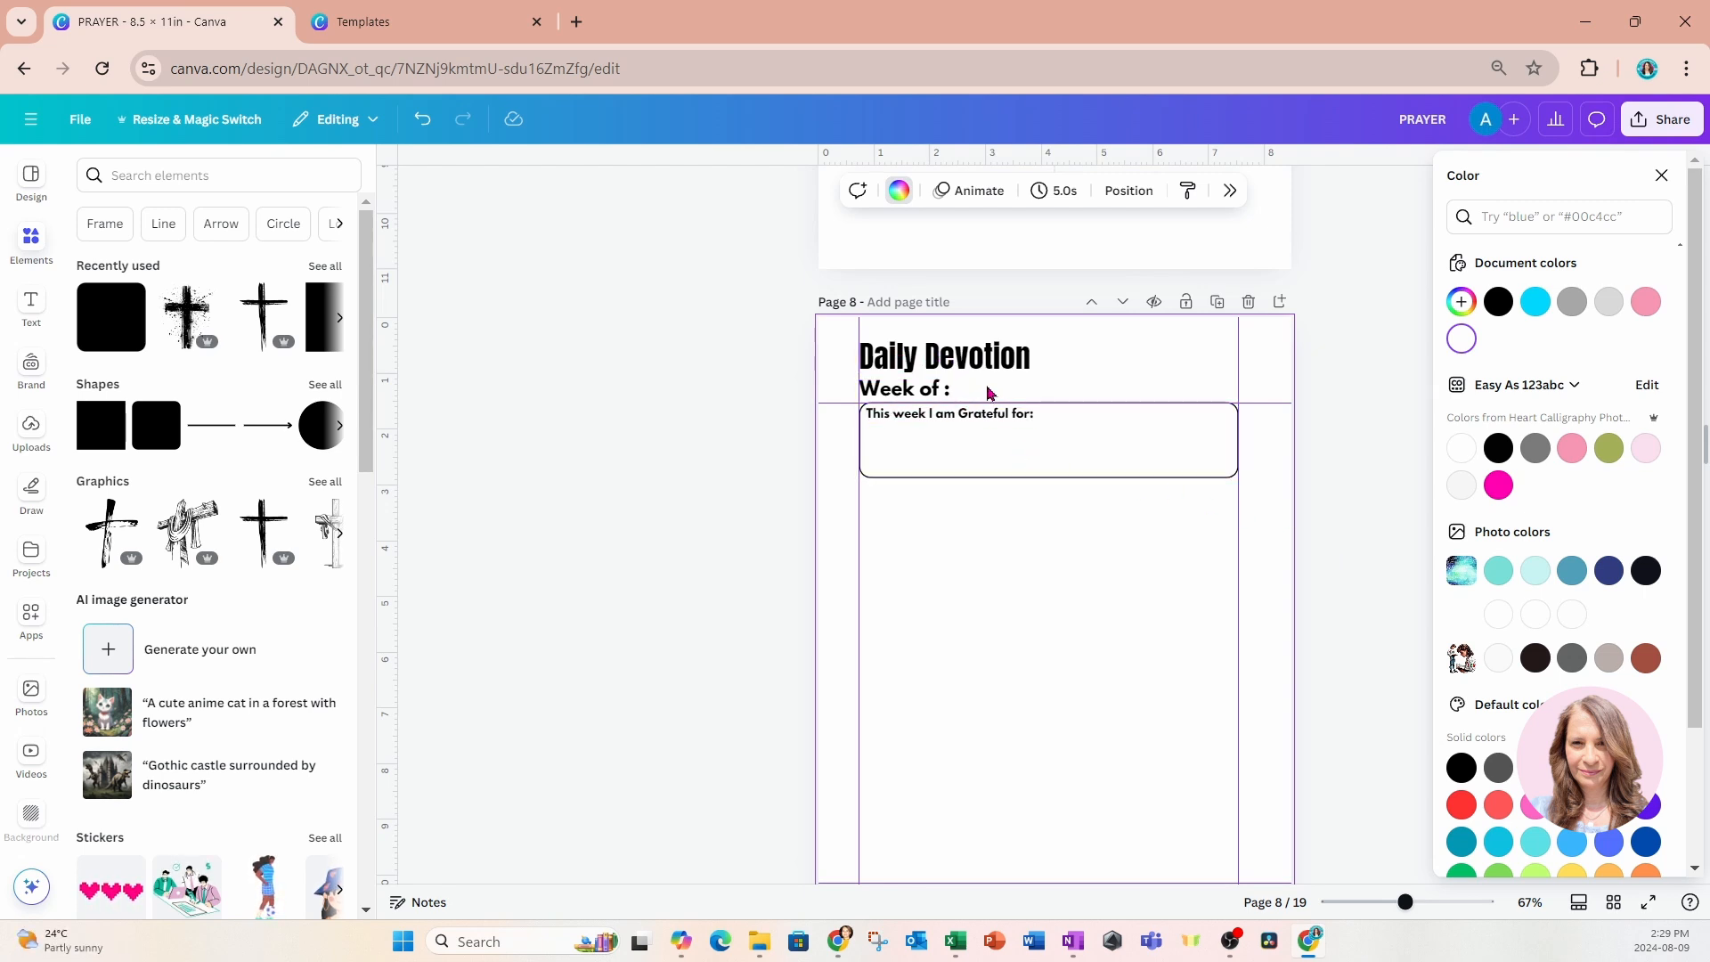
Nudge the gratitude box slightly below the heading guide and shift its text down by the same amount.
{"action": "left_click", "coordinate": [1076, 448]}
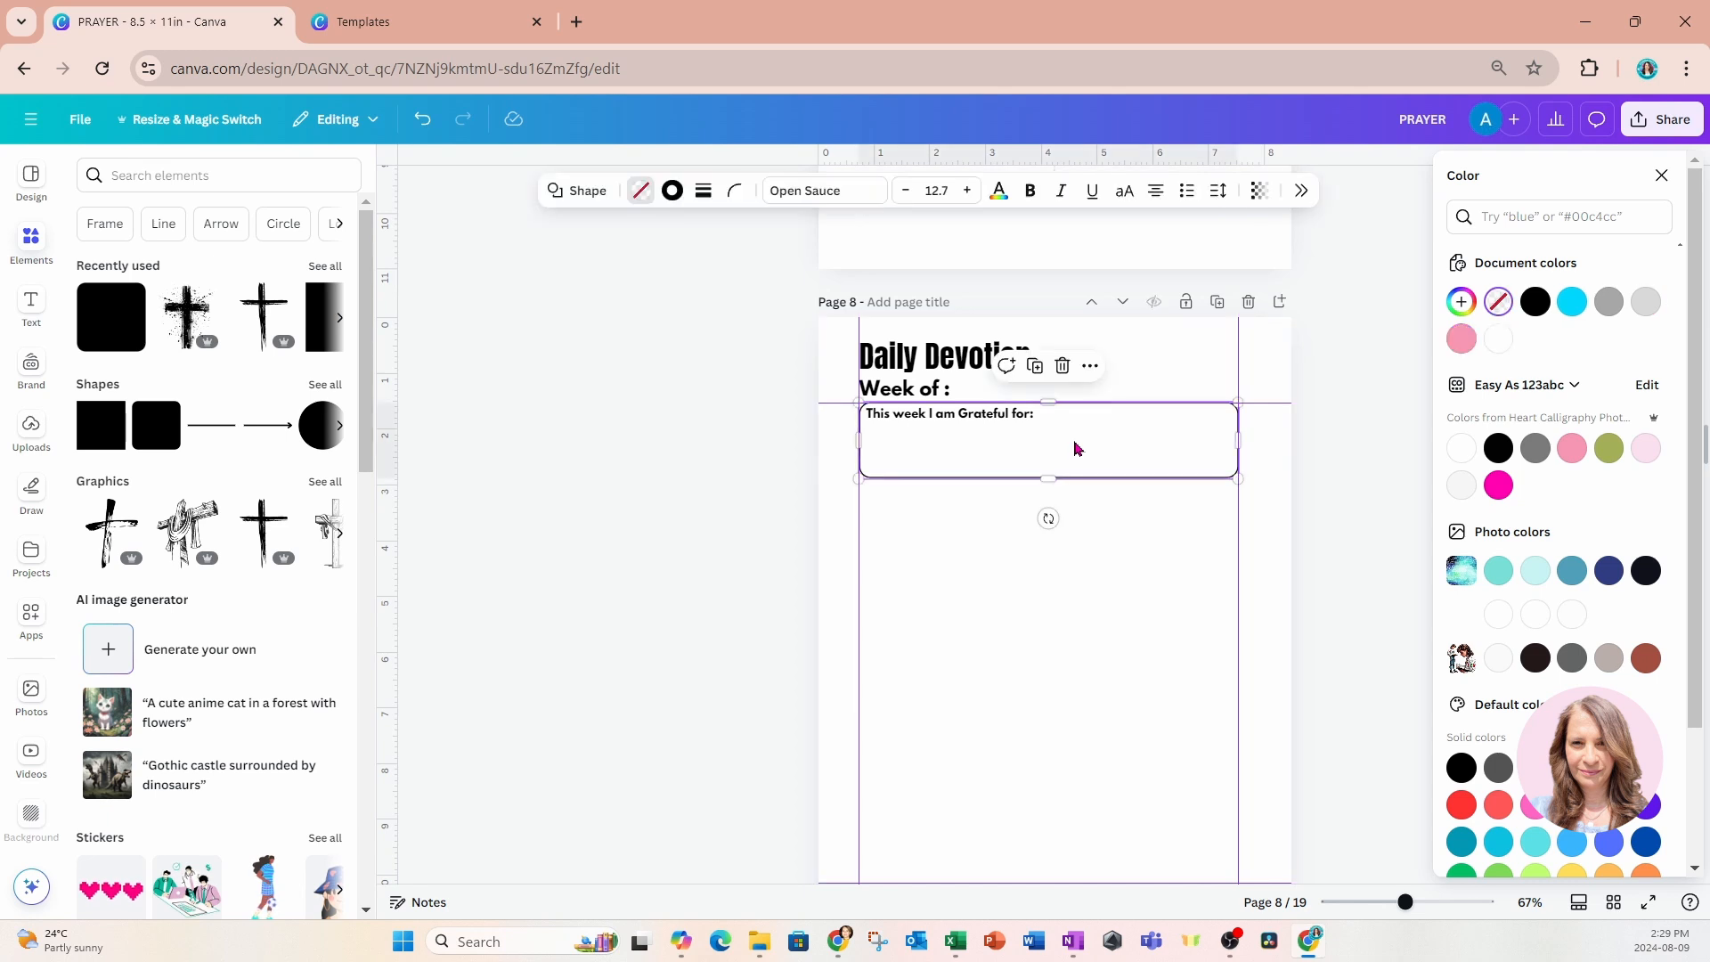
{"action": "left_click_drag", "start_coordinate": [1075, 448], "coordinate": [1074, 446]}
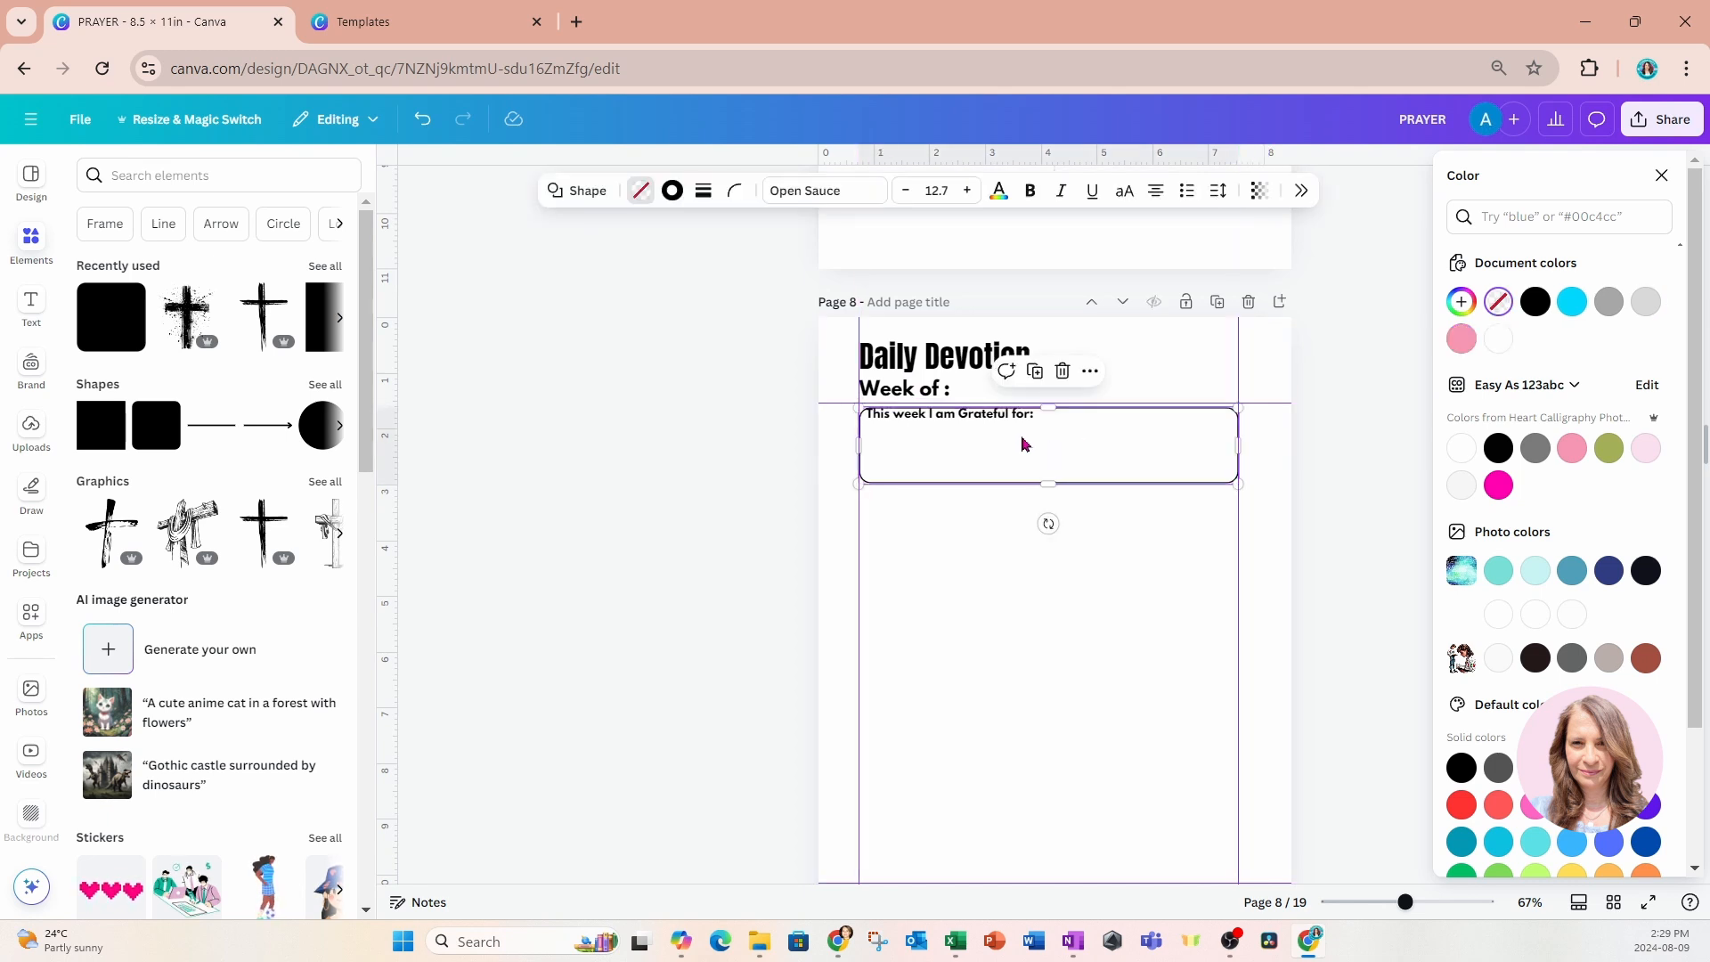
{"action": "left_click", "coordinate": [1000, 422]}
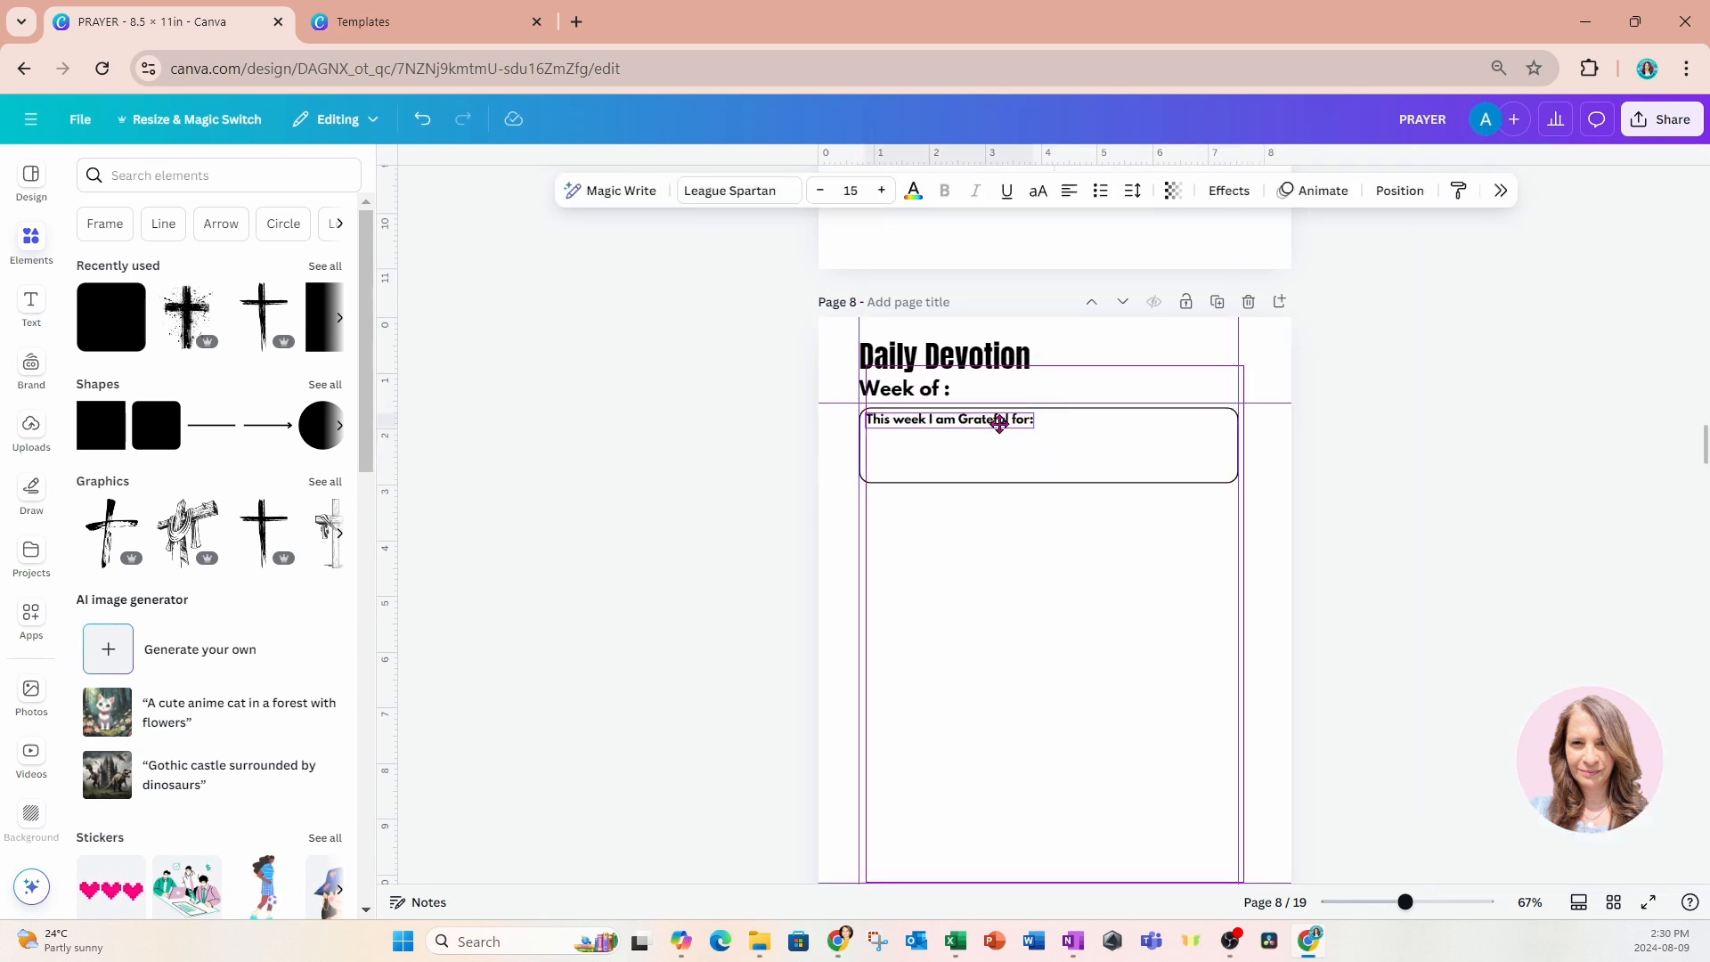
{"action": "left_click", "coordinate": [1355, 446]}
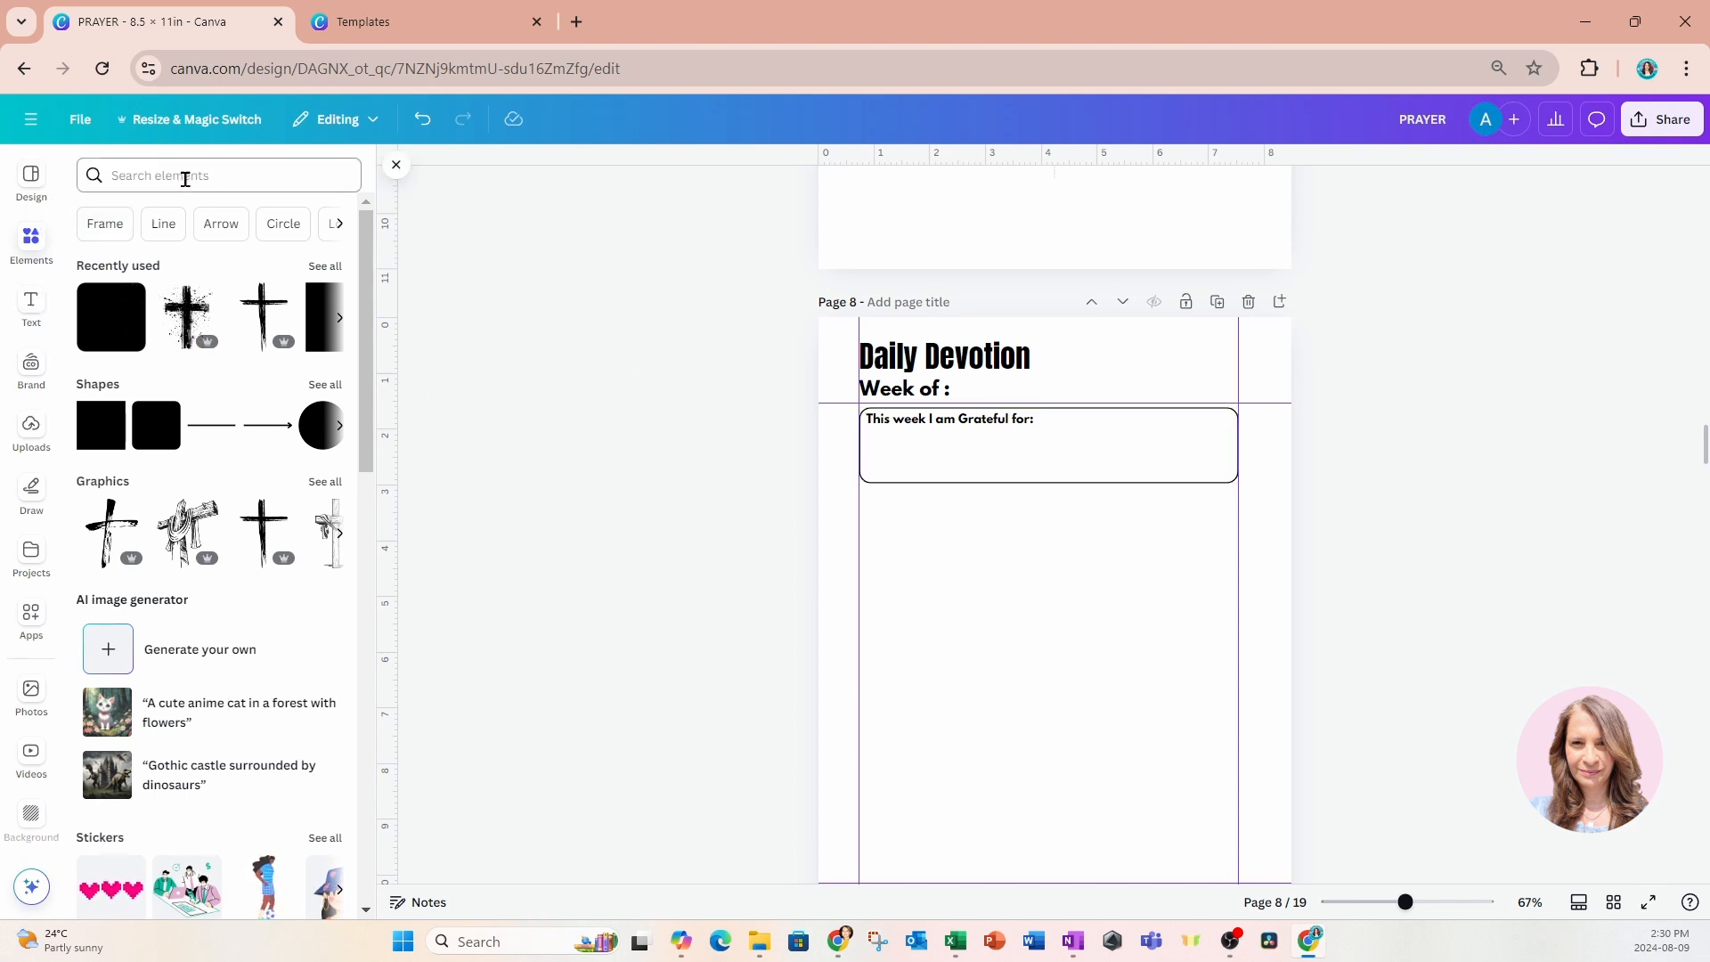
Insert a plain three-column, four-row table and place it just below the gratitude box against the left margin guide.
{"action": "scroll", "coordinate": [211, 434], "scroll_direction": "down", "scroll_amount": 12}
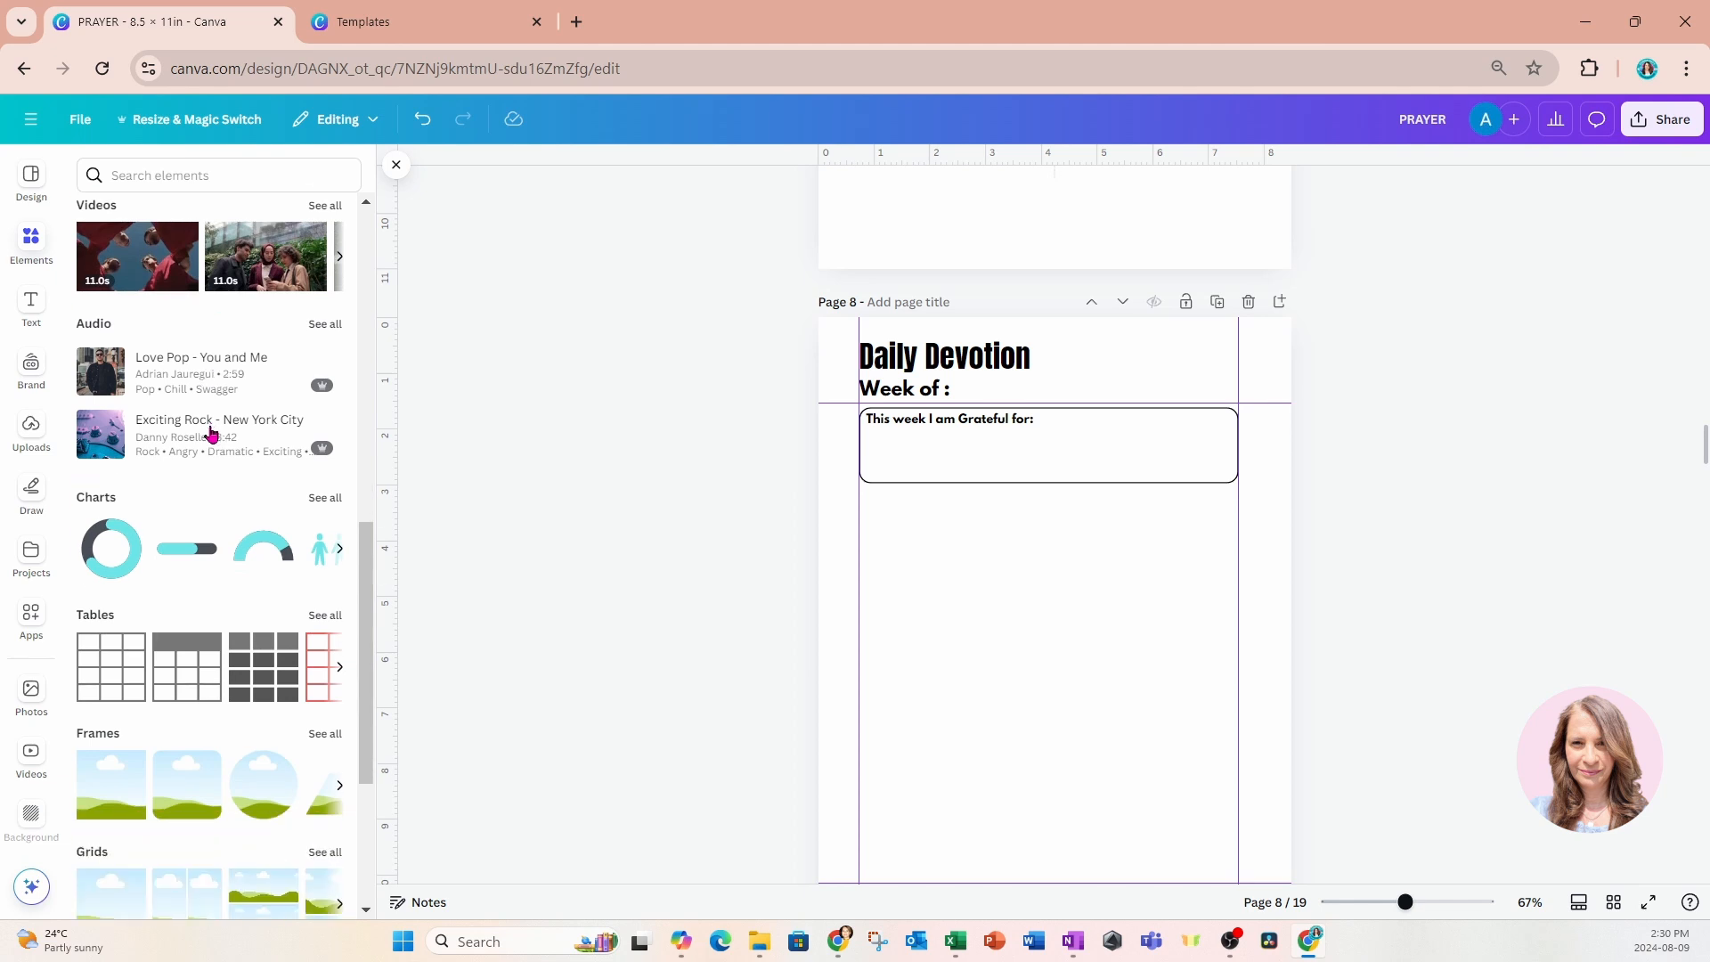
{"action": "left_click", "coordinate": [118, 676]}
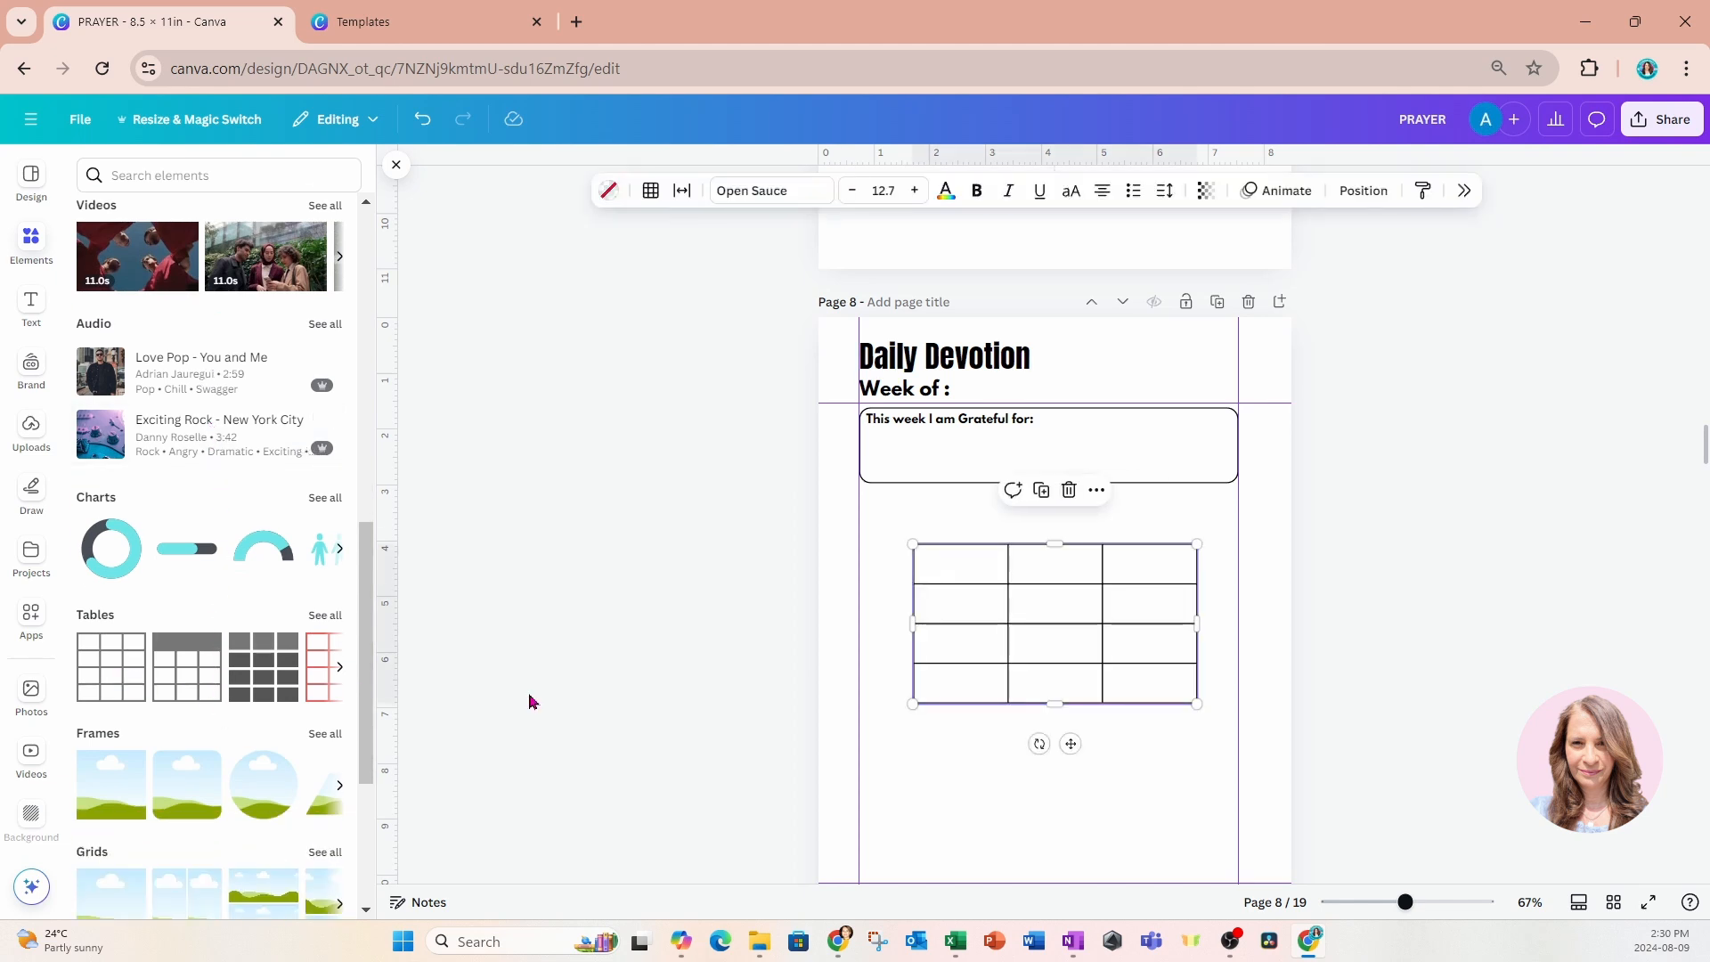
{"action": "left_click_drag", "start_coordinate": [1061, 691], "coordinate": [1009, 638]}
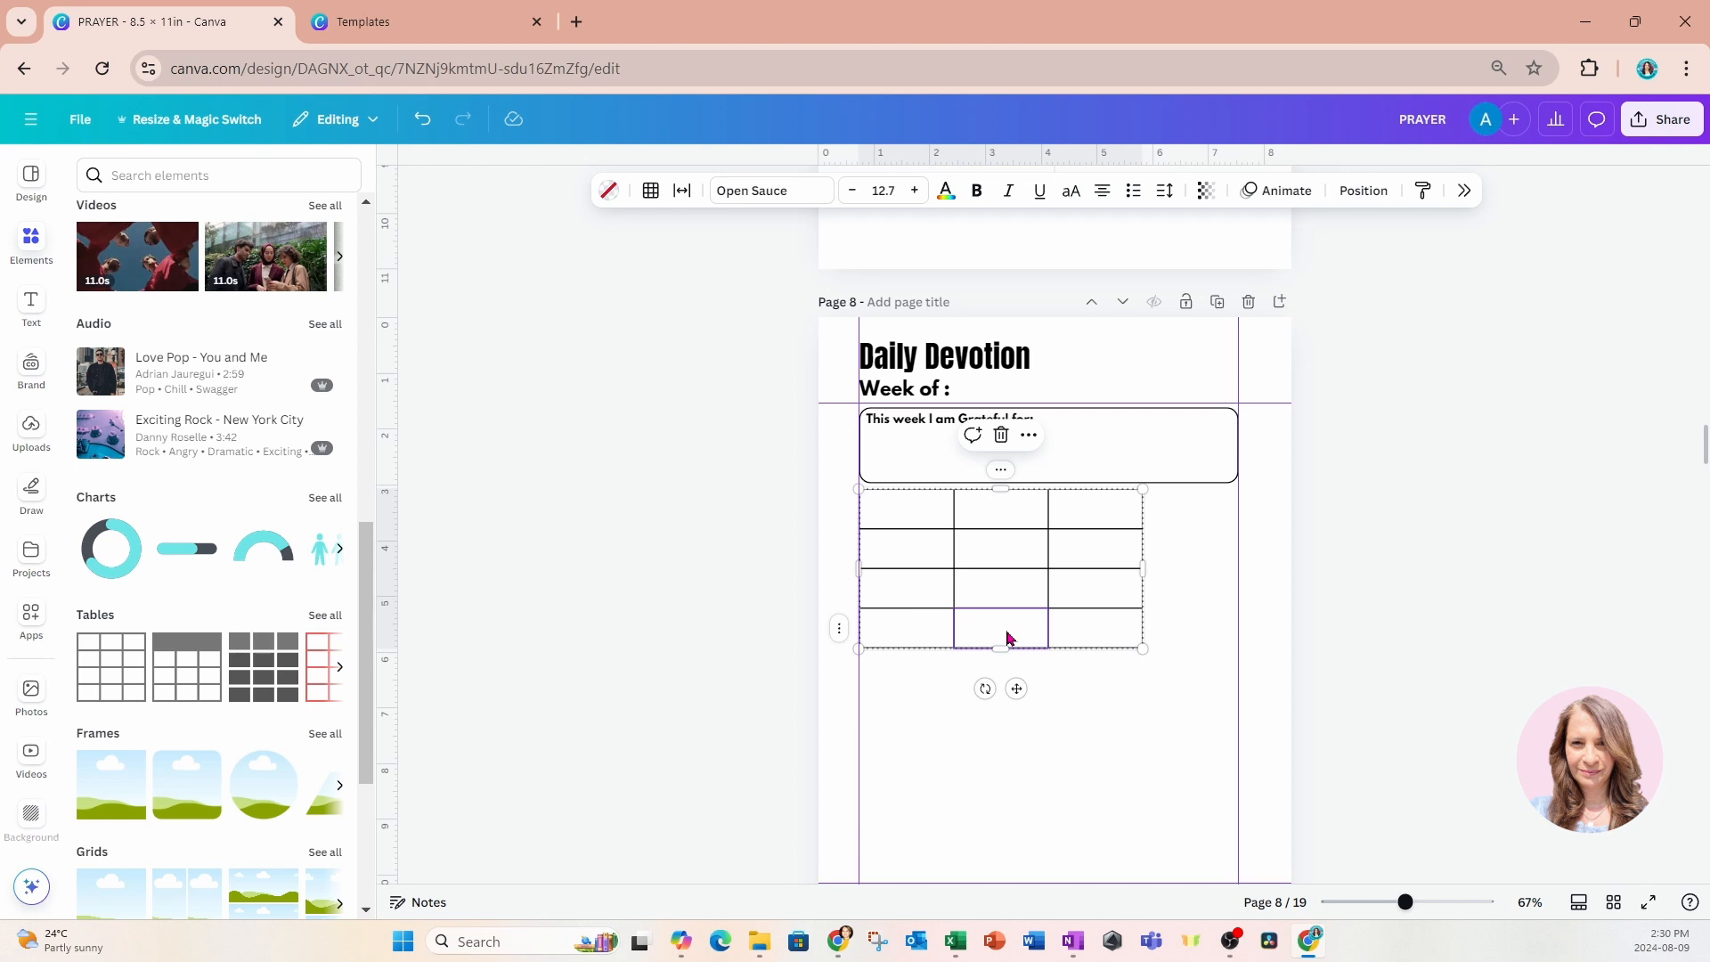
{"action": "left_click", "coordinate": [650, 192]}
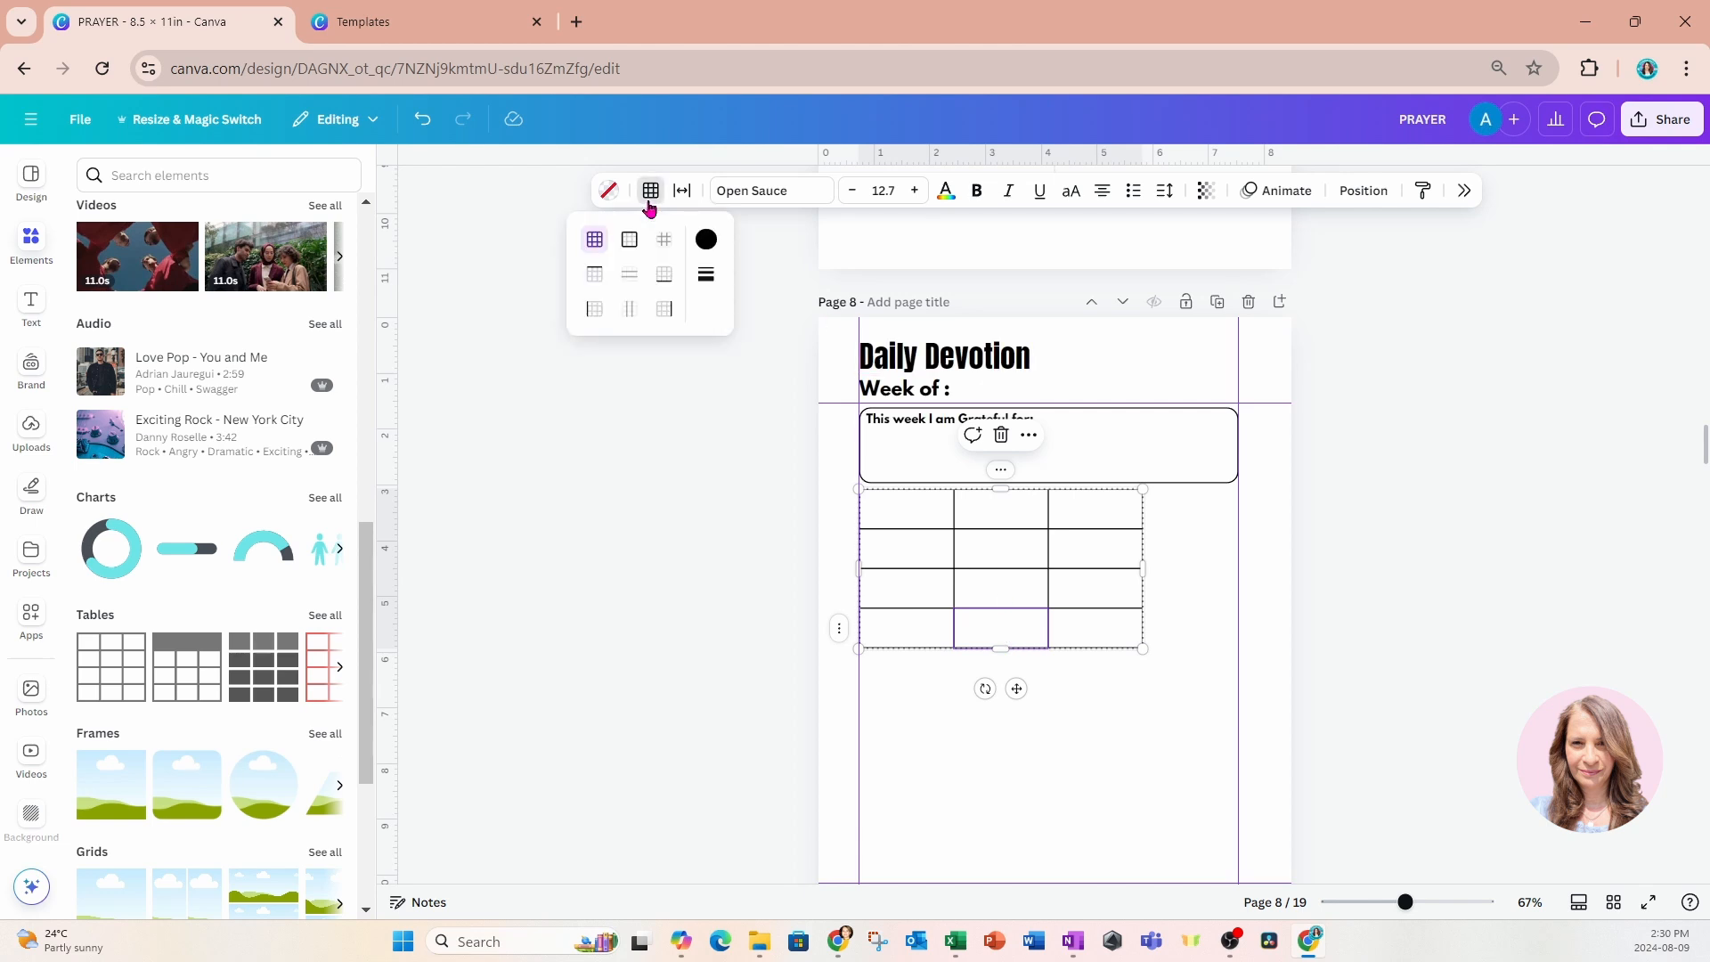
{"action": "left_click", "coordinate": [706, 278]}
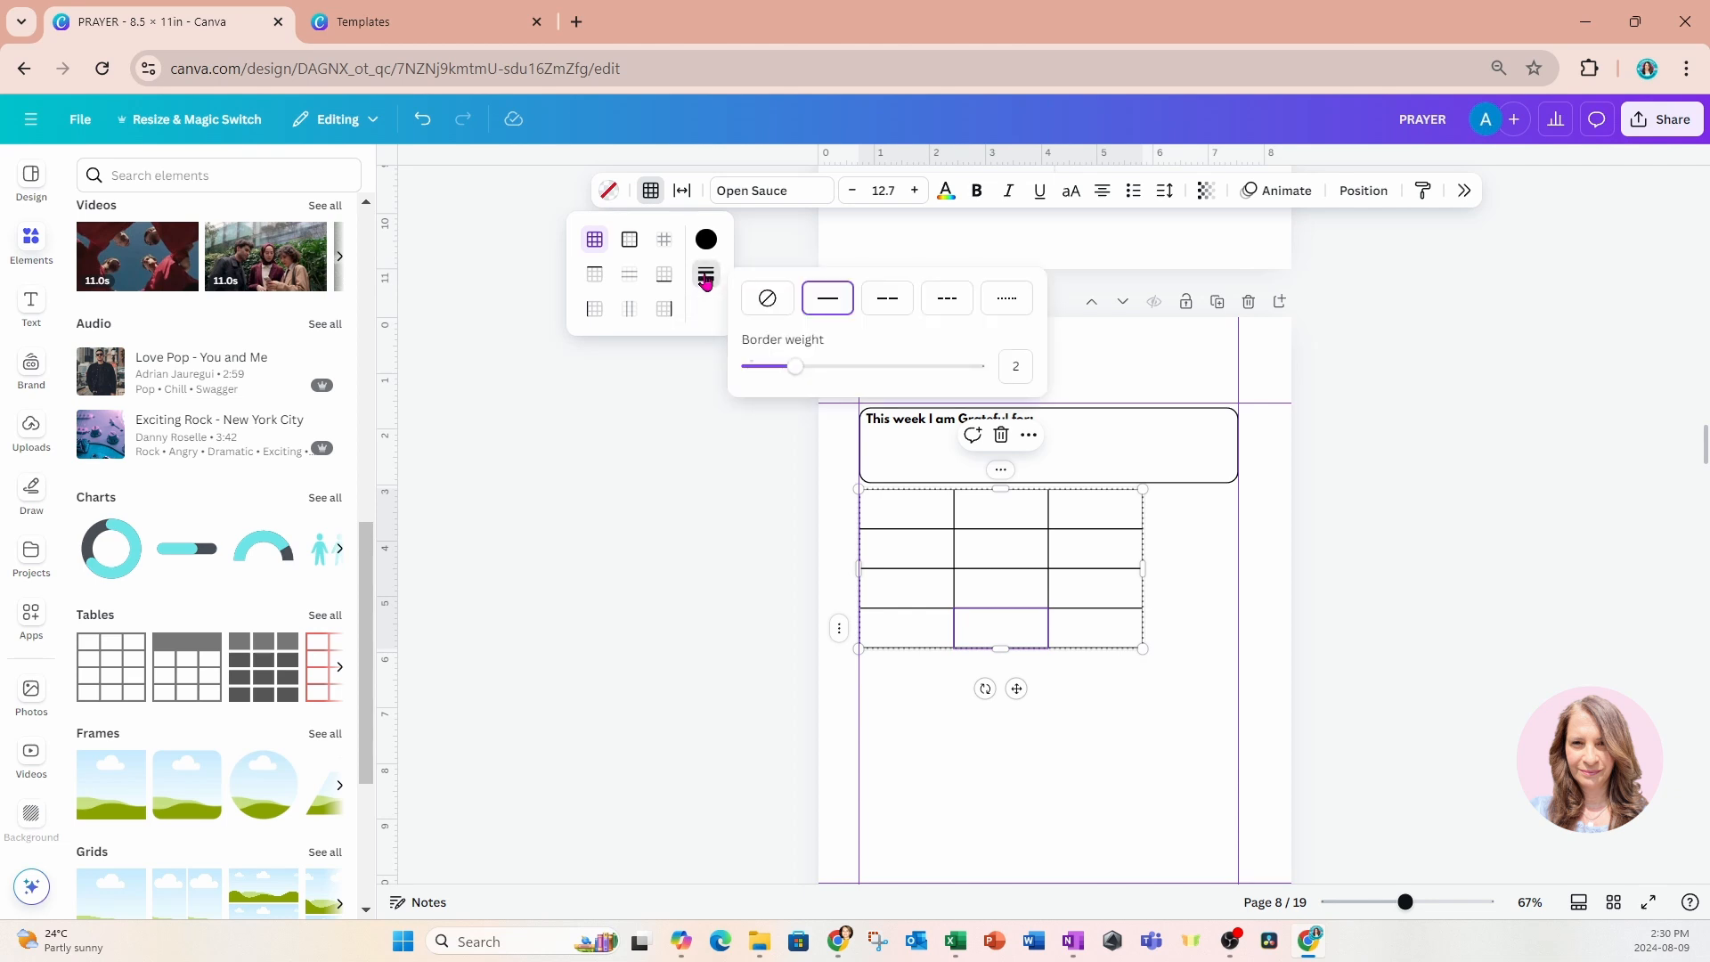
{"action": "left_click", "coordinate": [707, 280]}
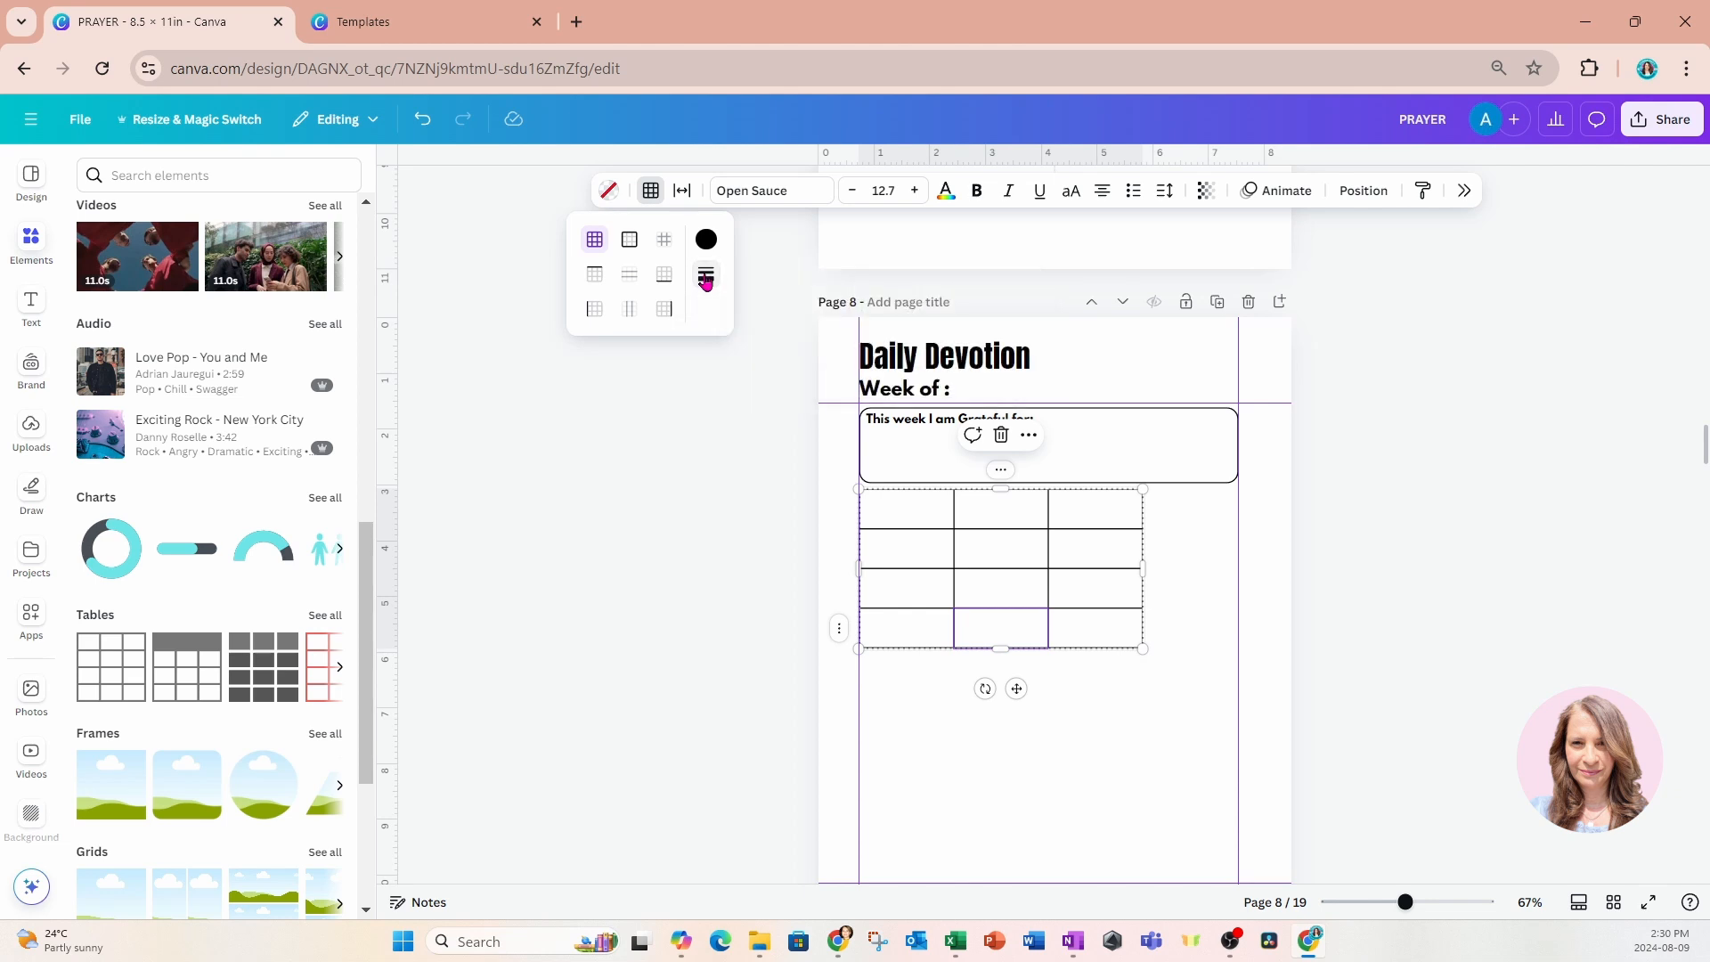
{"action": "left_click", "coordinate": [696, 391]}
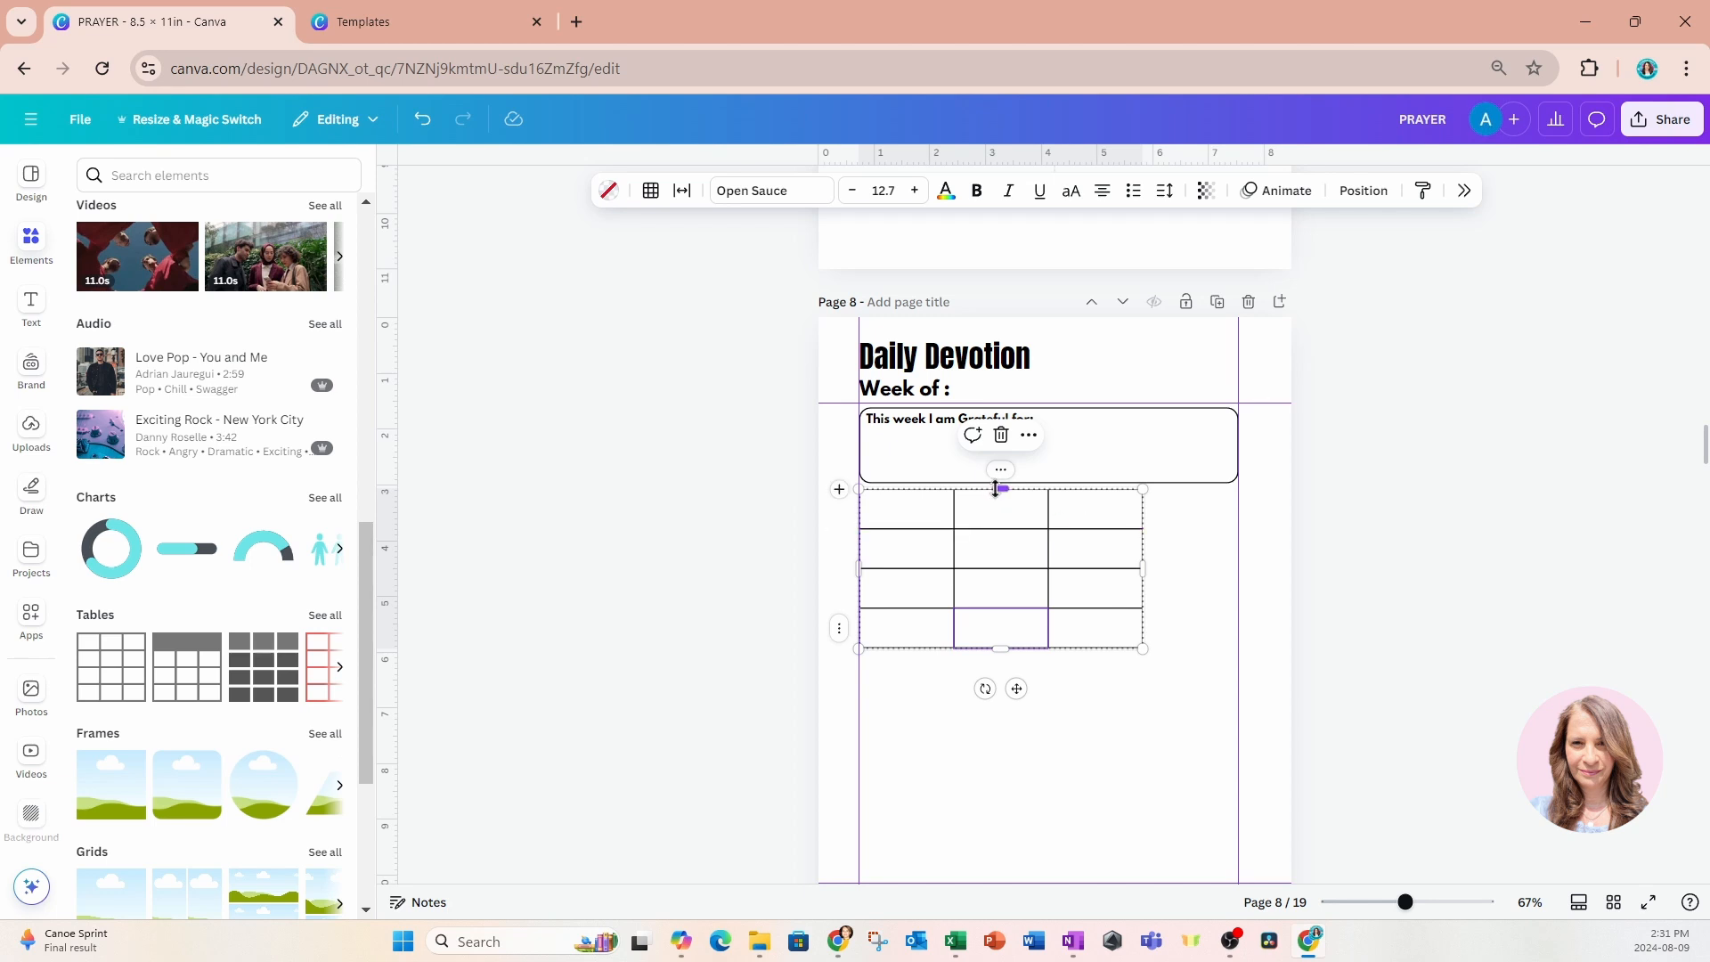
Add four columns to the table to make seven in total.
{"action": "left_click", "coordinate": [995, 488]}
{"action": "right_click", "coordinate": [999, 487]}
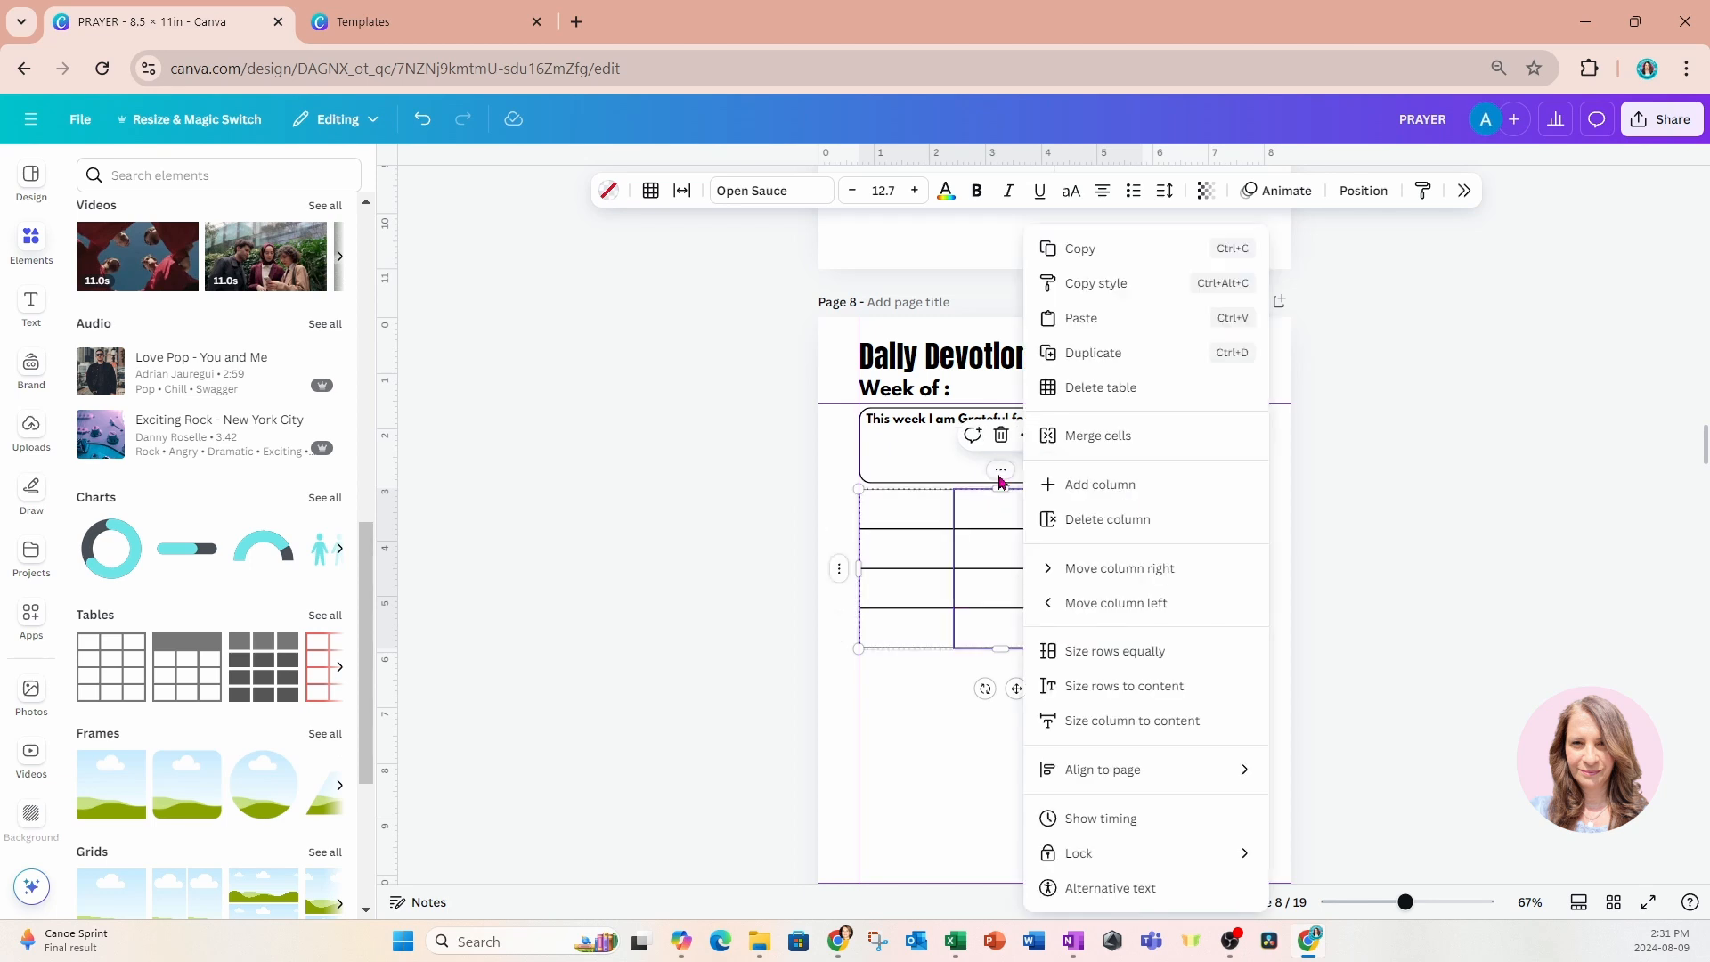
{"action": "left_click", "coordinate": [1046, 487]}
{"action": "right_click", "coordinate": [988, 472]}
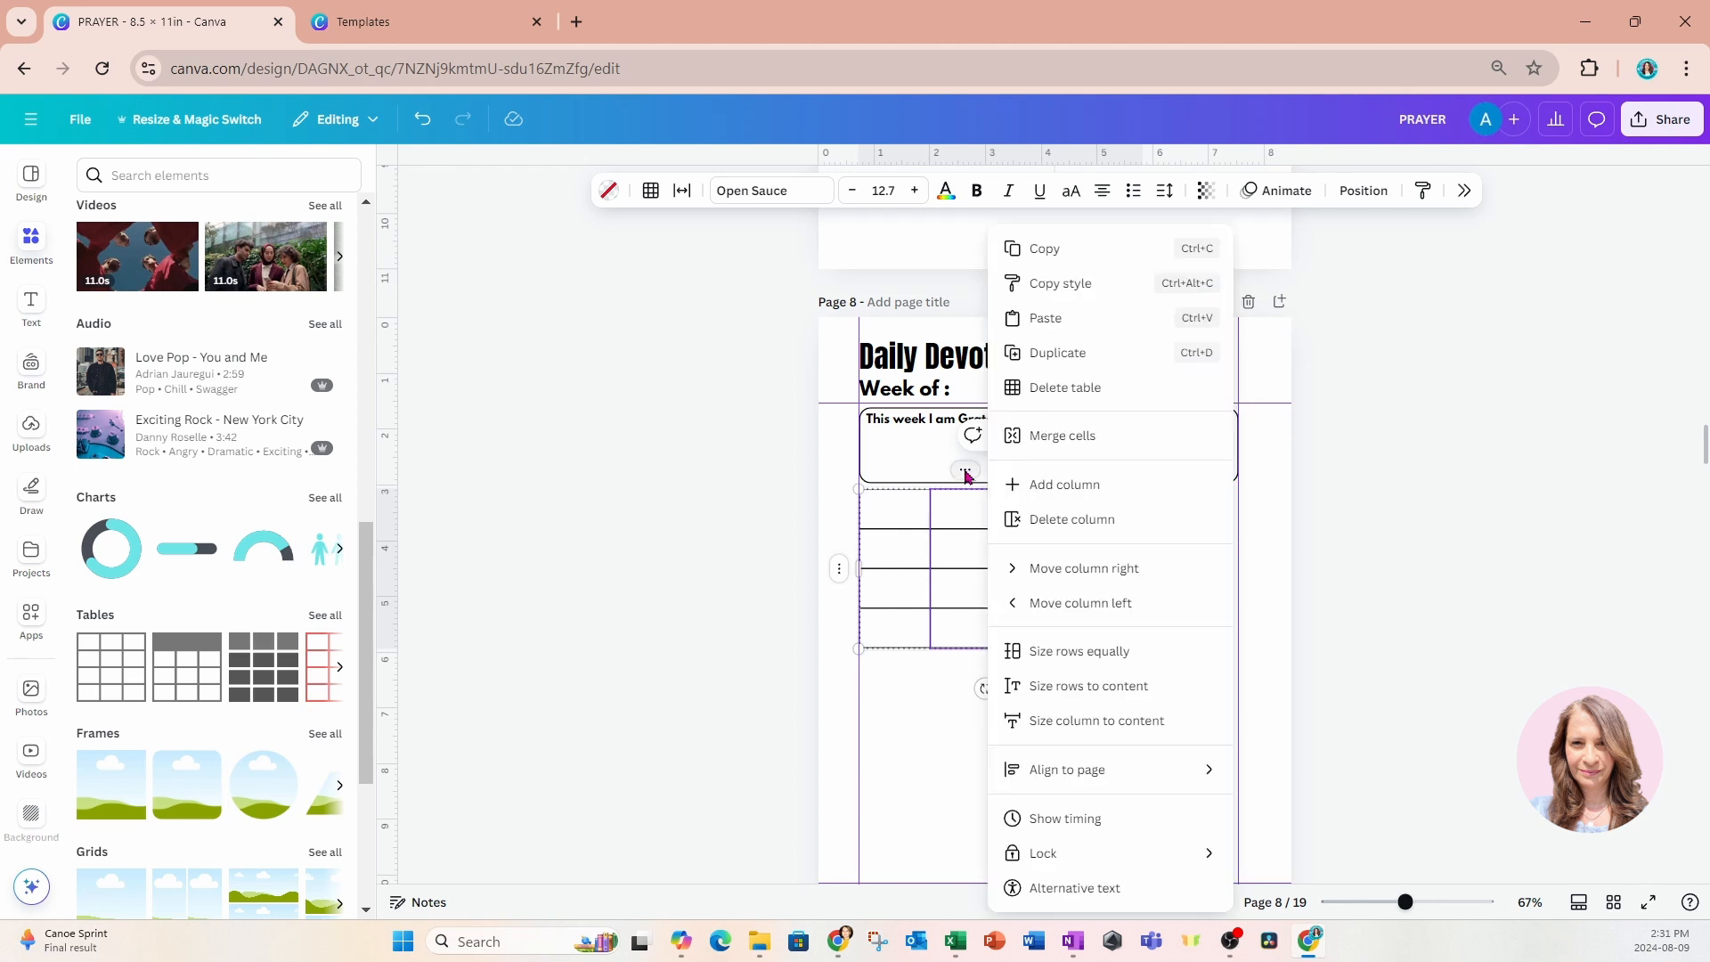
{"action": "left_click", "coordinate": [1024, 489]}
{"action": "right_click", "coordinate": [981, 478]}
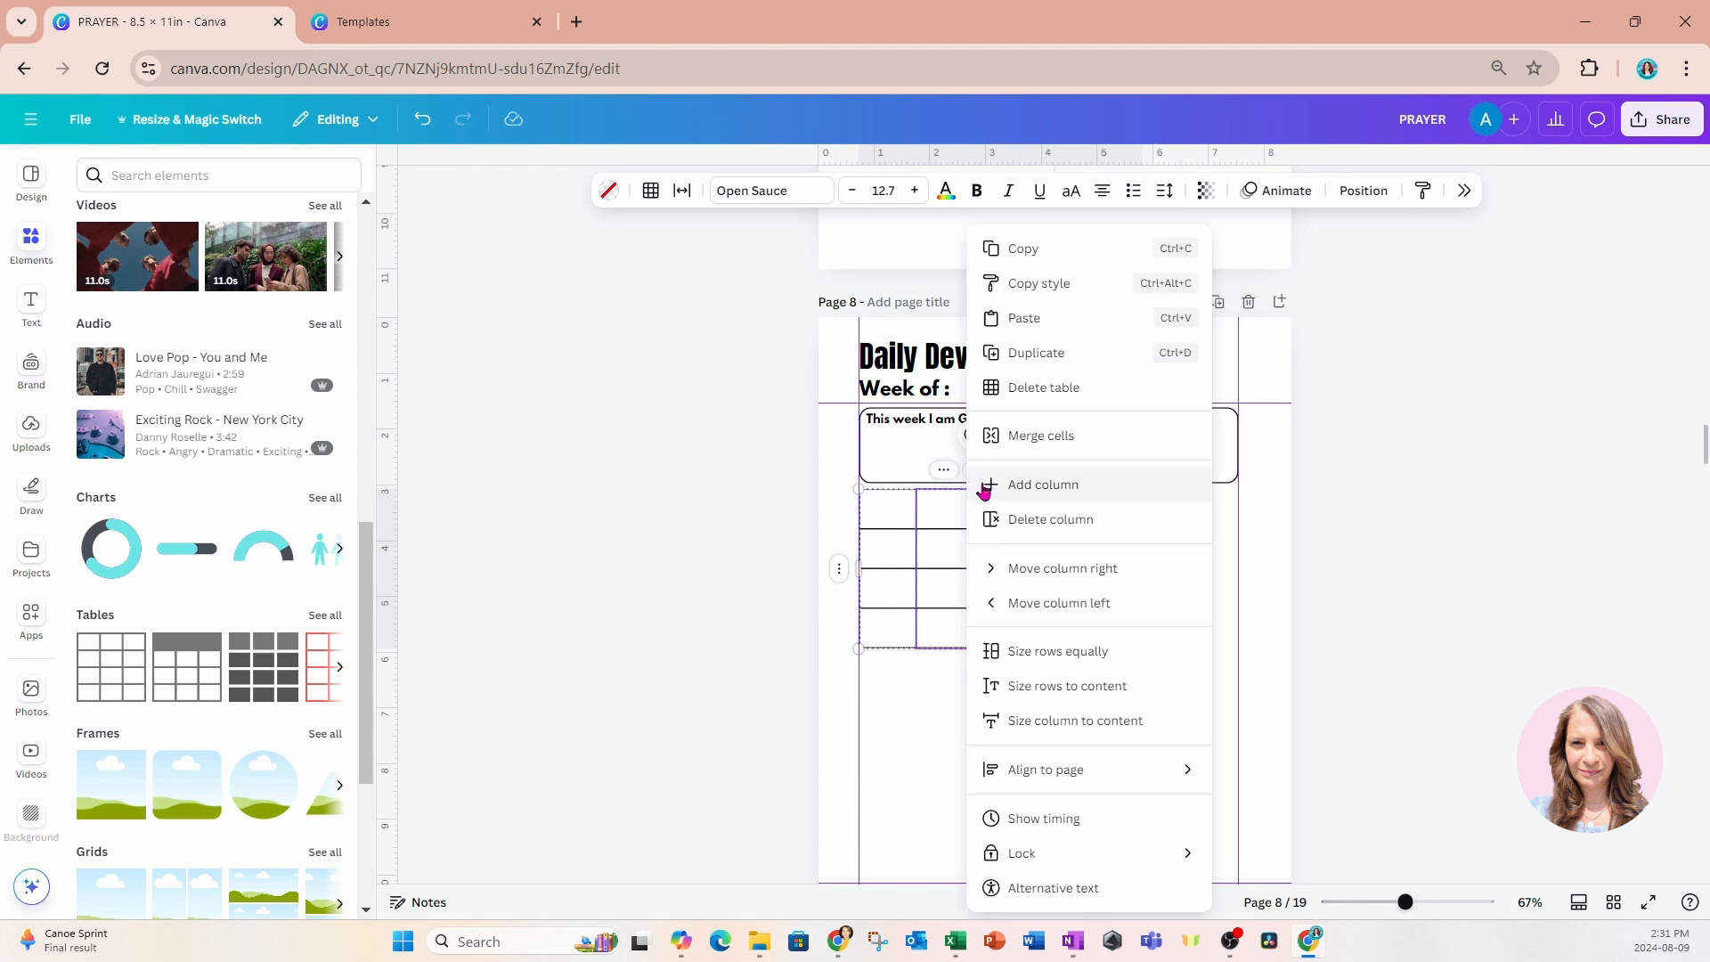
{"action": "left_click", "coordinate": [1015, 486]}
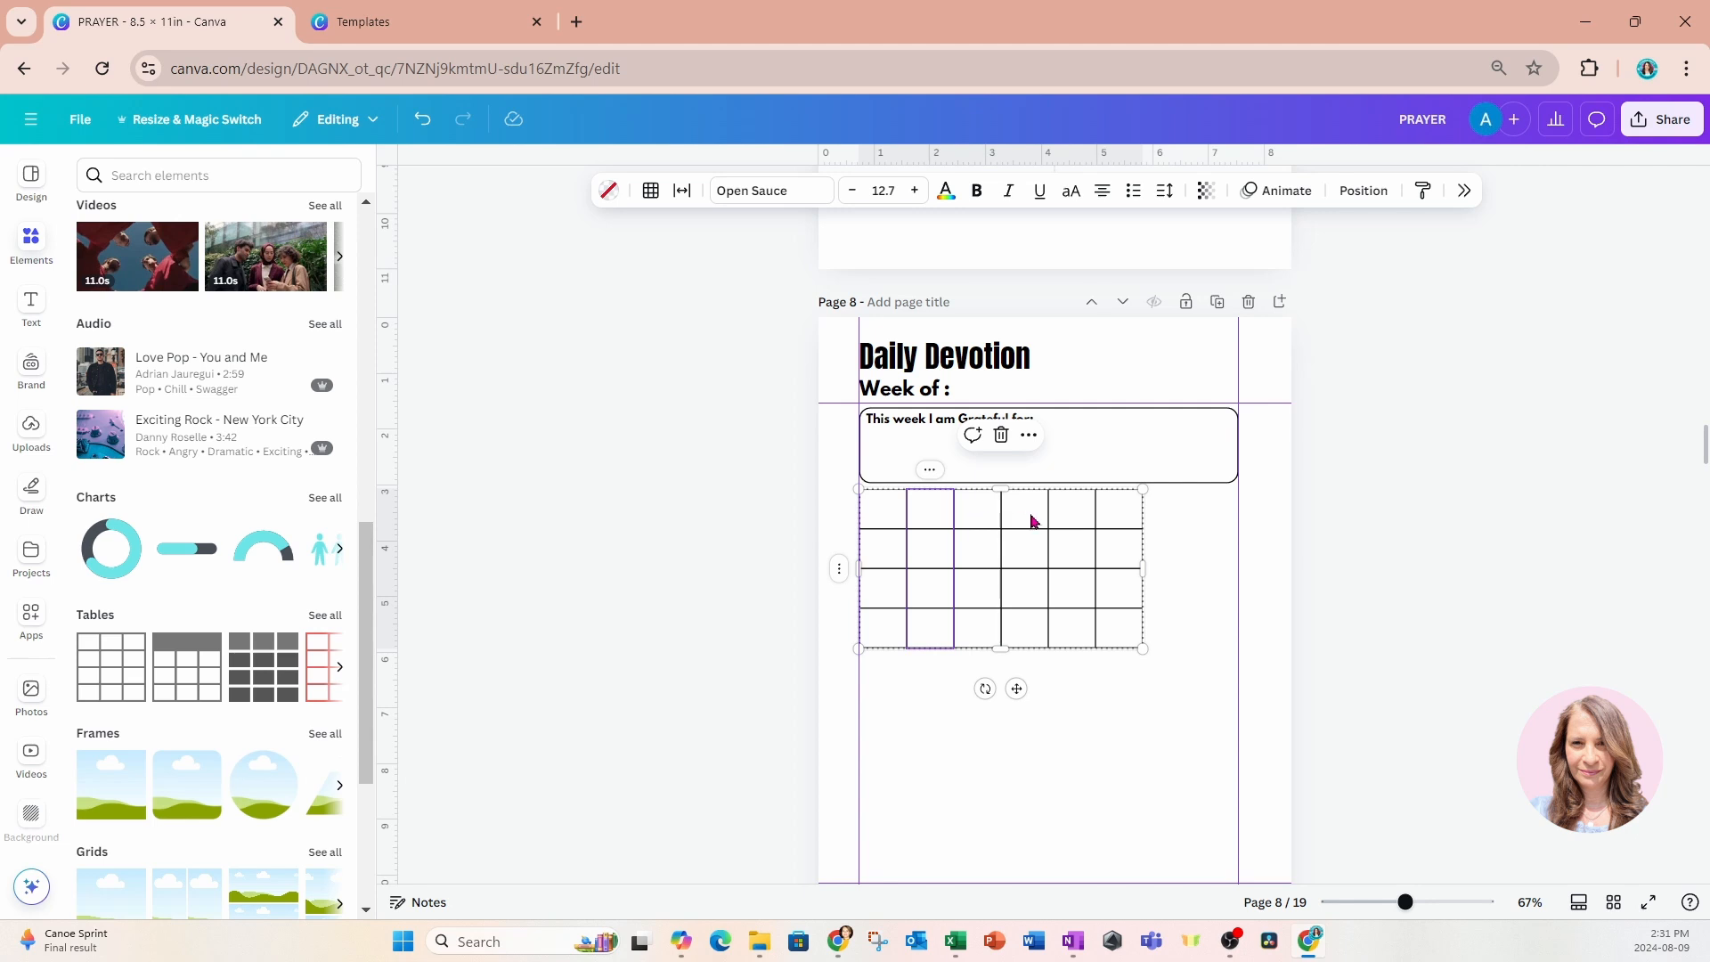
{"action": "right_click", "coordinate": [936, 487]}
{"action": "left_click", "coordinate": [980, 484]}
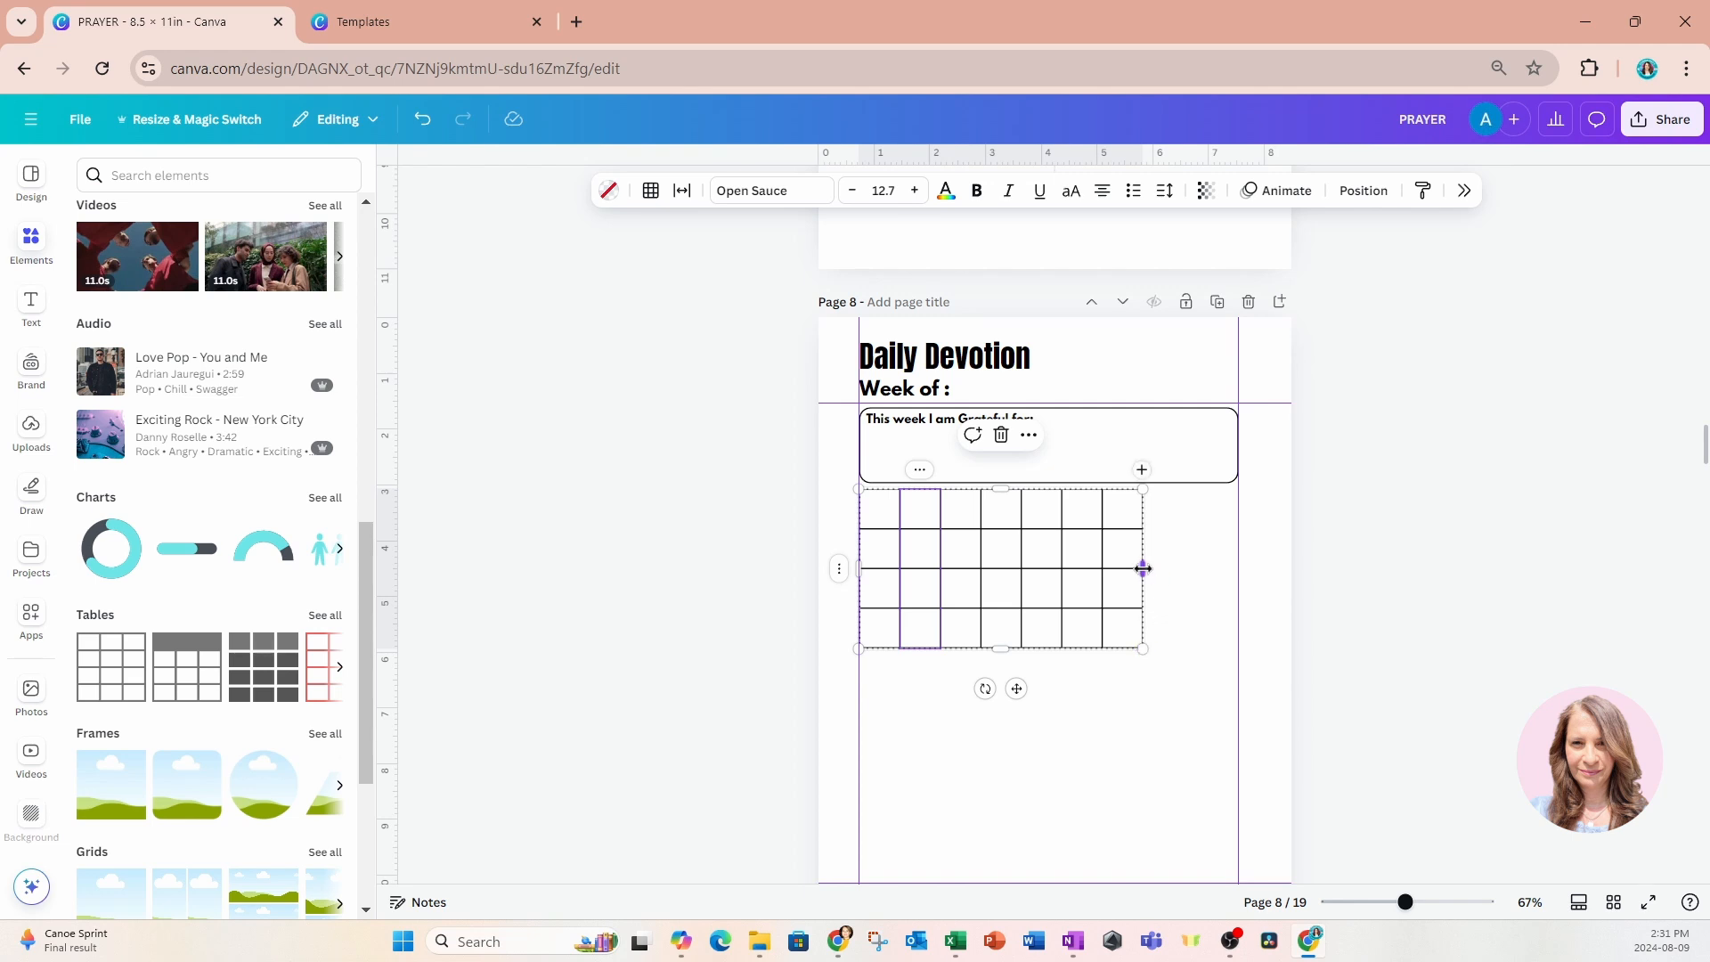
Stretch the table across both margin guides by widening its first column, and add an eighth column.
{"action": "left_click_drag", "start_coordinate": [1042, 633], "coordinate": [1134, 631]}
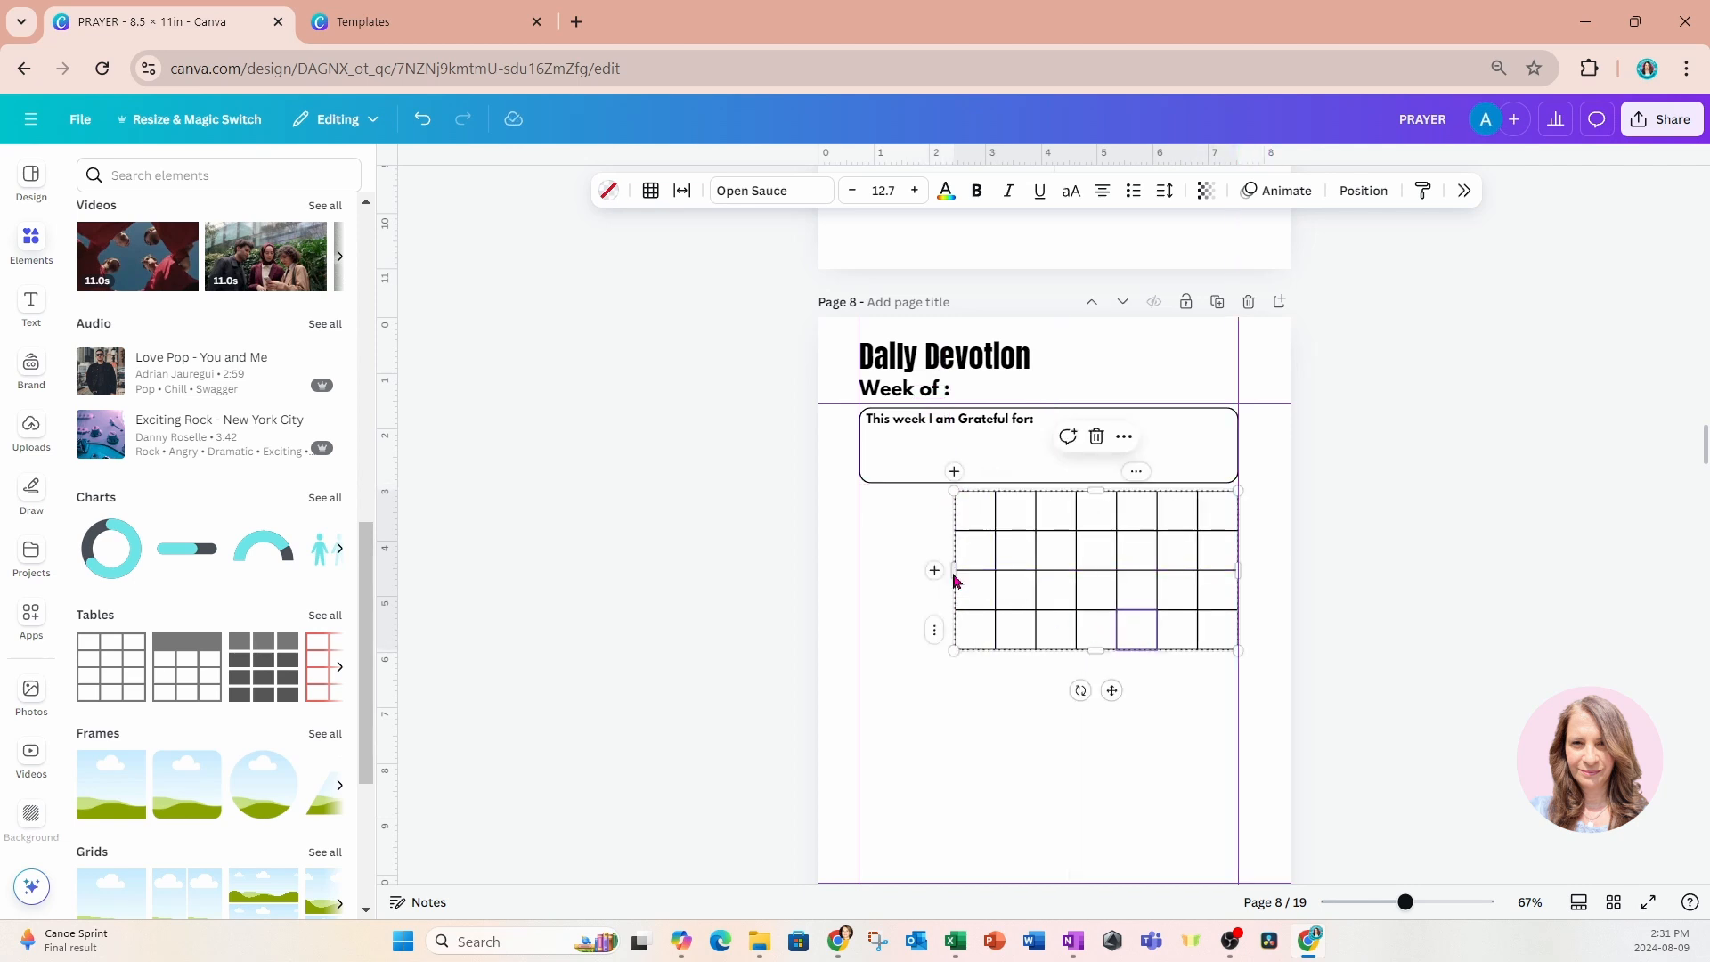
{"action": "left_click_drag", "start_coordinate": [952, 570], "coordinate": [859, 573]}
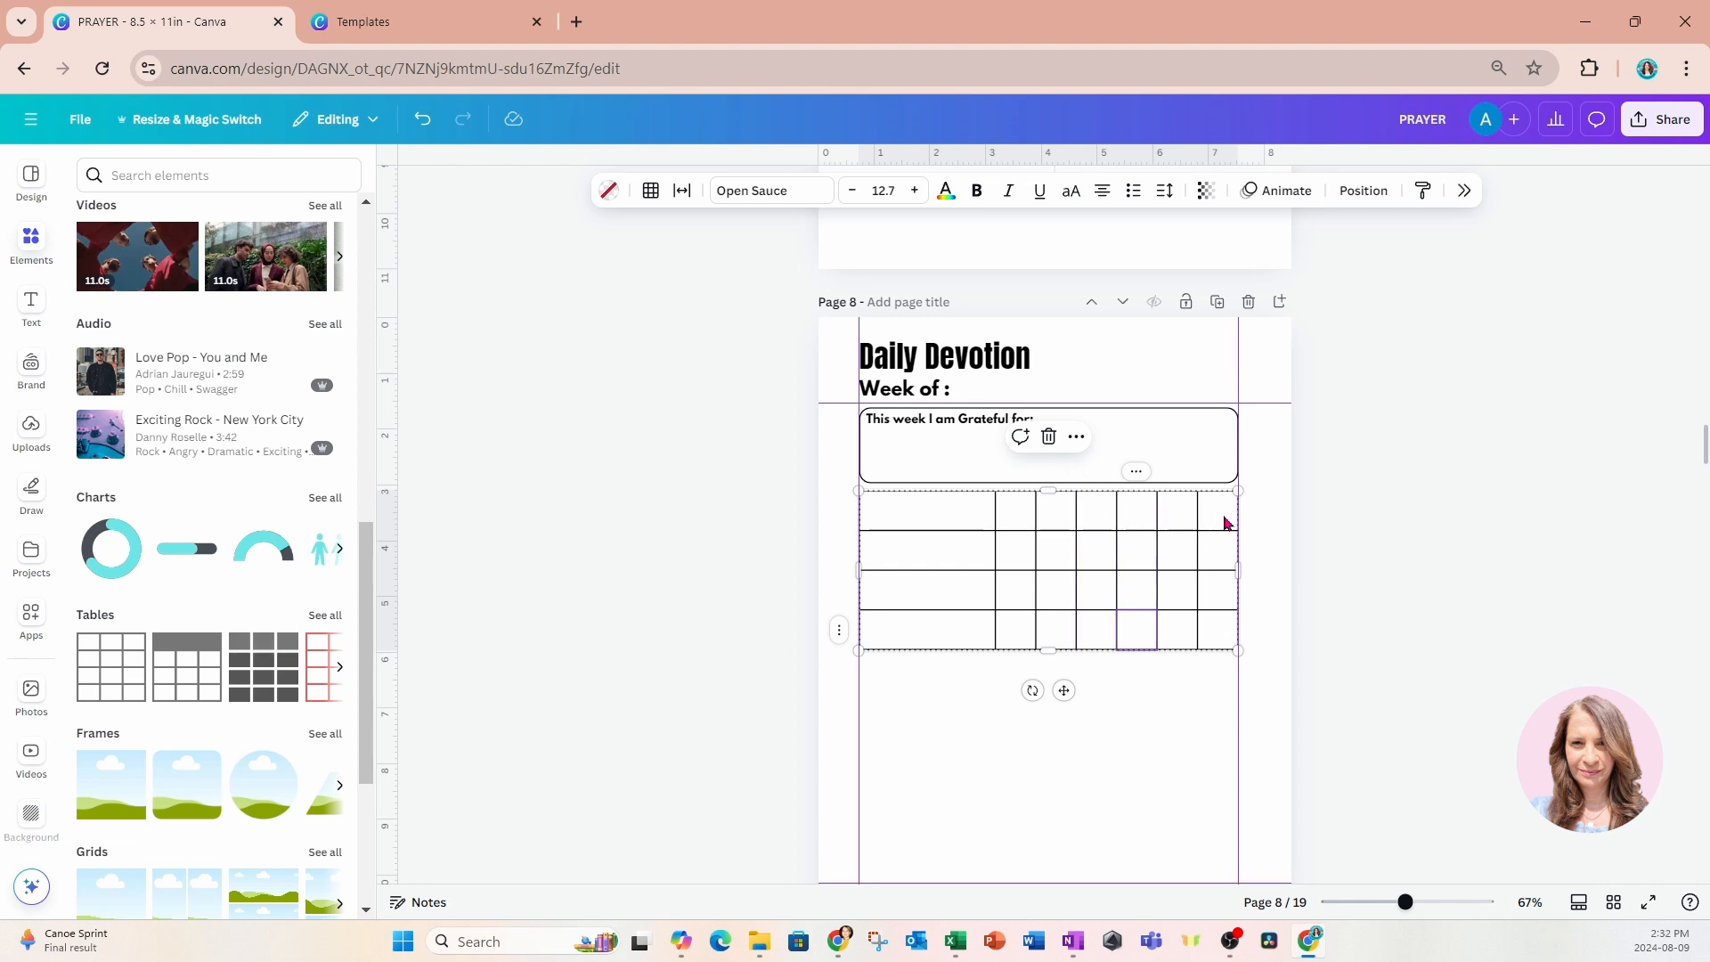
{"action": "left_click", "coordinate": [1136, 472]}
{"action": "left_click", "coordinate": [1193, 486]}
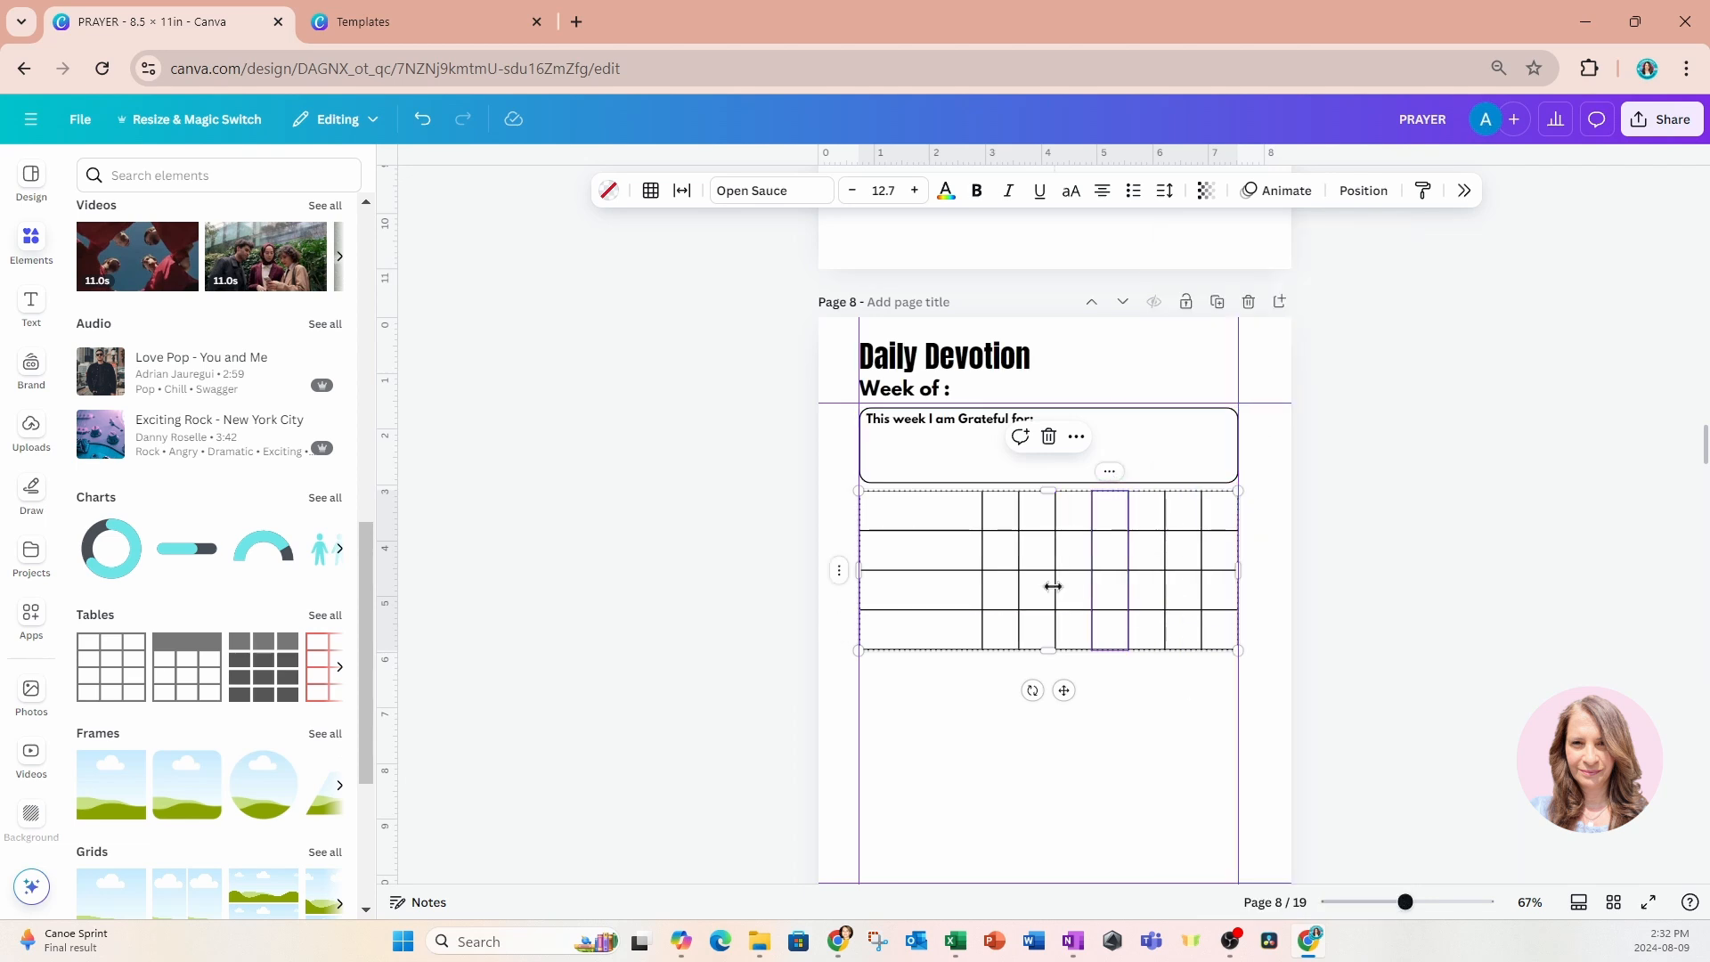
Label the header cells of the table's second and third columns S and M in bold.
{"action": "left_click", "coordinate": [998, 522]}
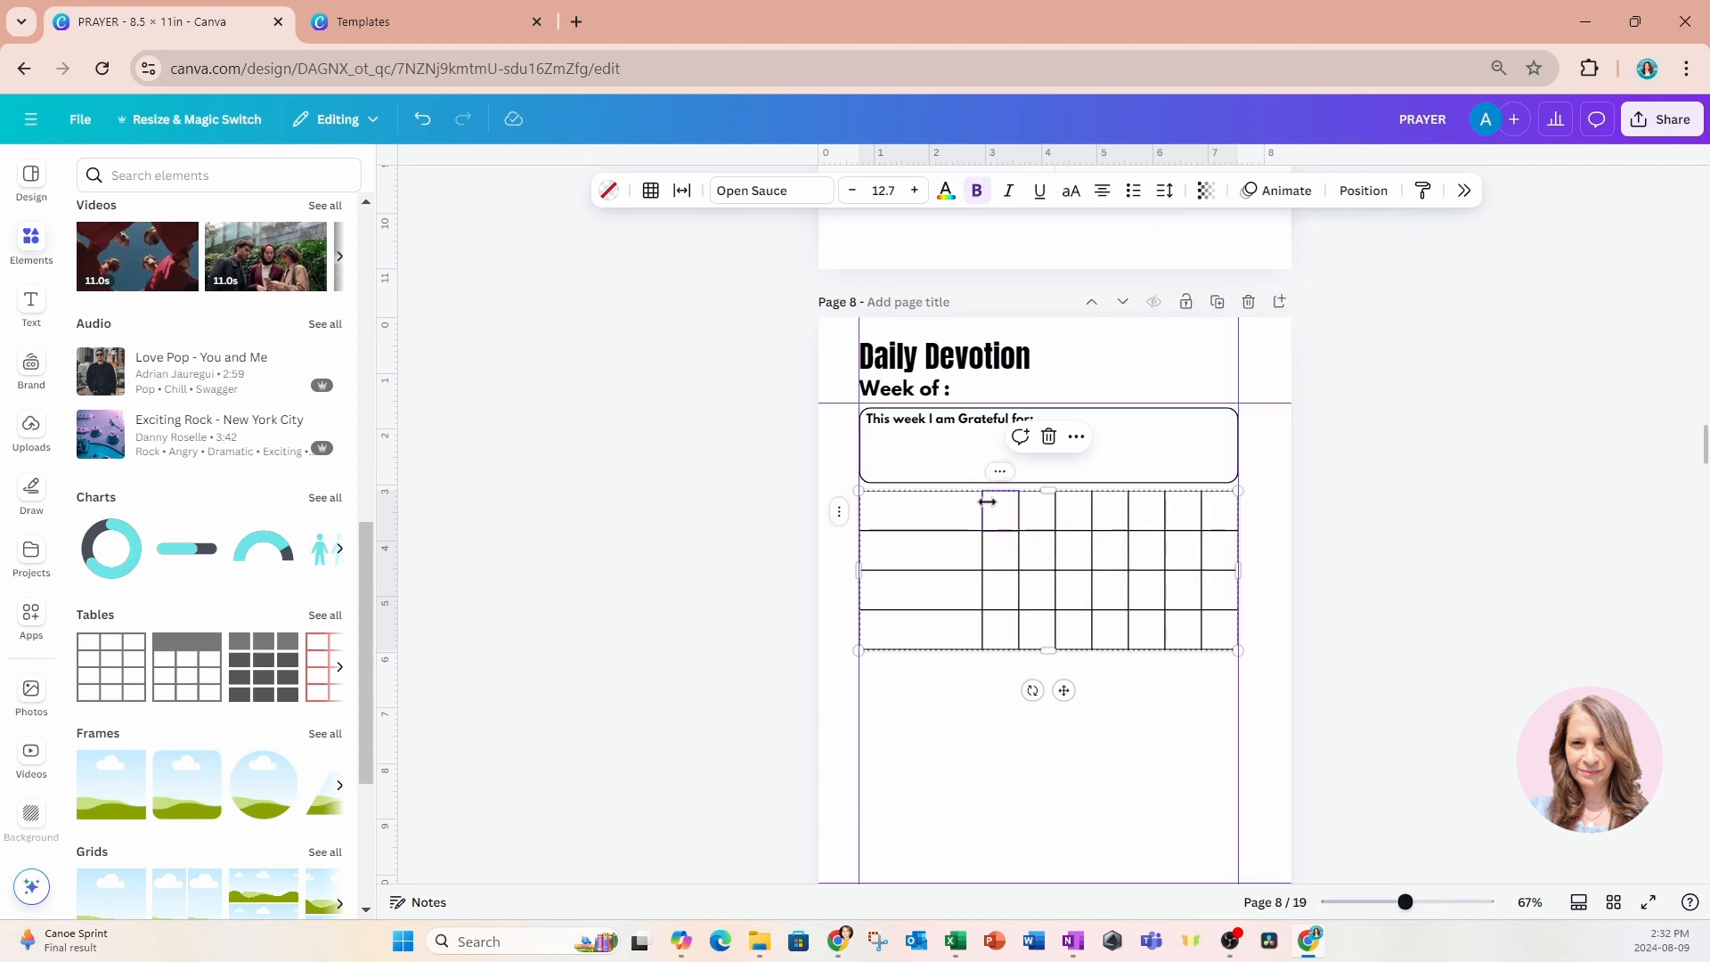
{"action": "type", "text": "M"}
{"action": "scroll", "coordinate": [1042, 723], "scroll_direction": "up", "scroll_amount": 6}
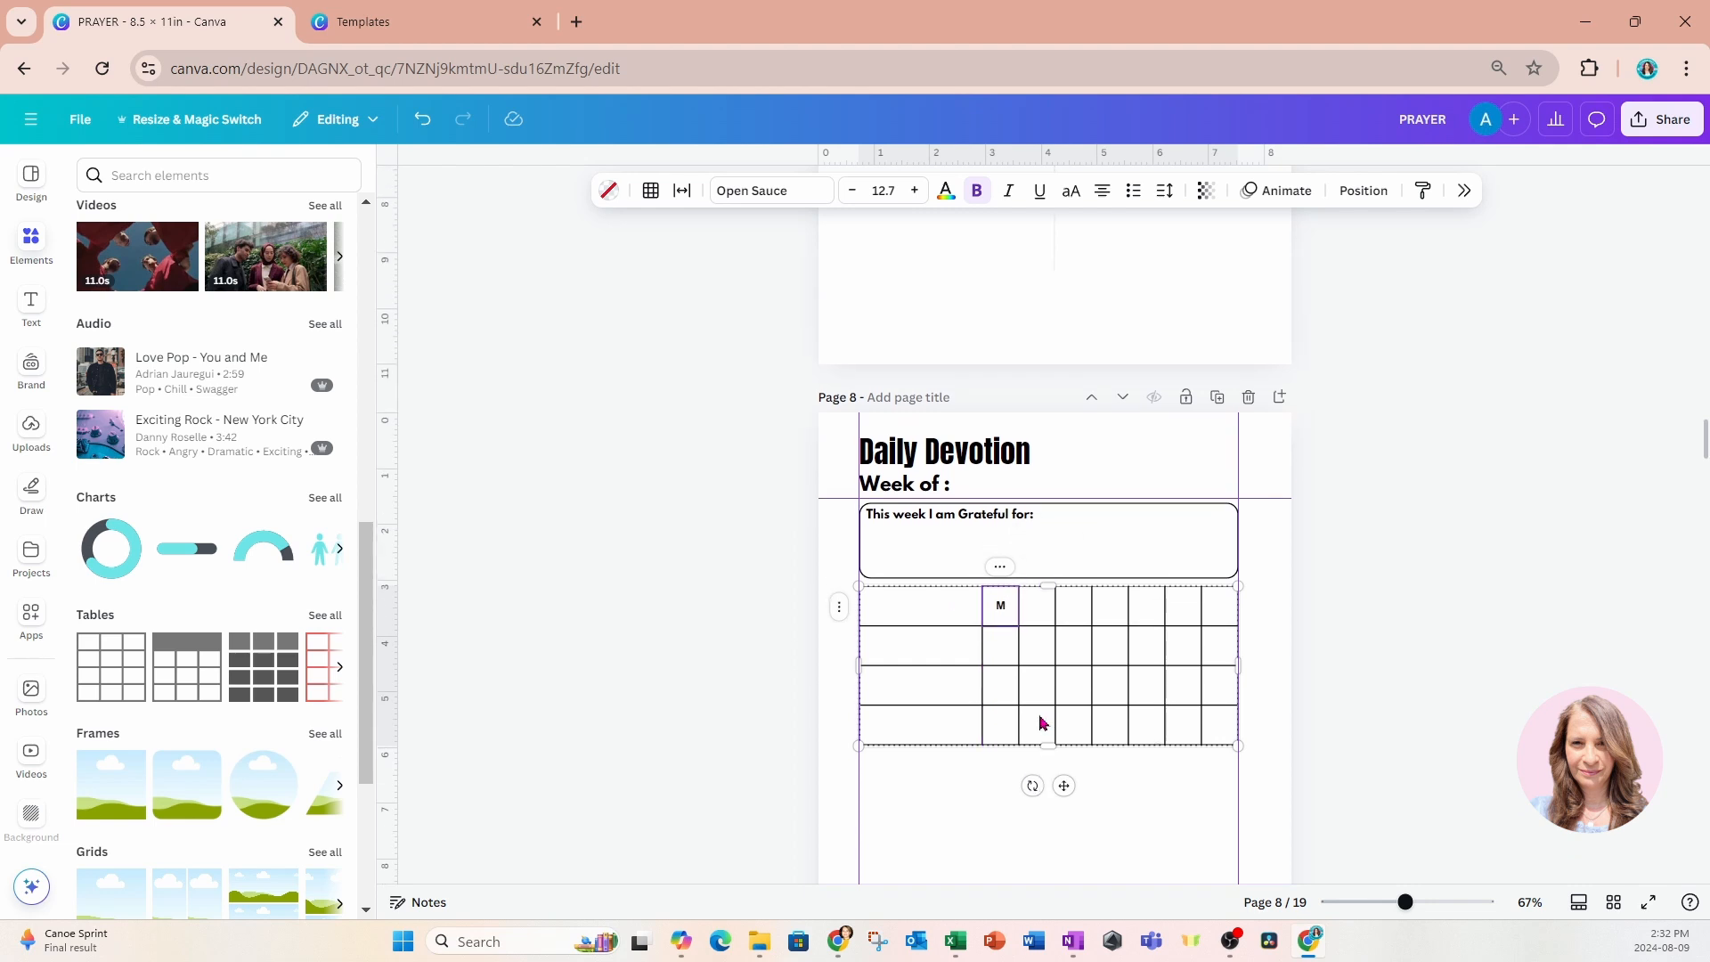
{"action": "scroll", "coordinate": [884, 425], "scroll_direction": "down", "scroll_amount": 6}
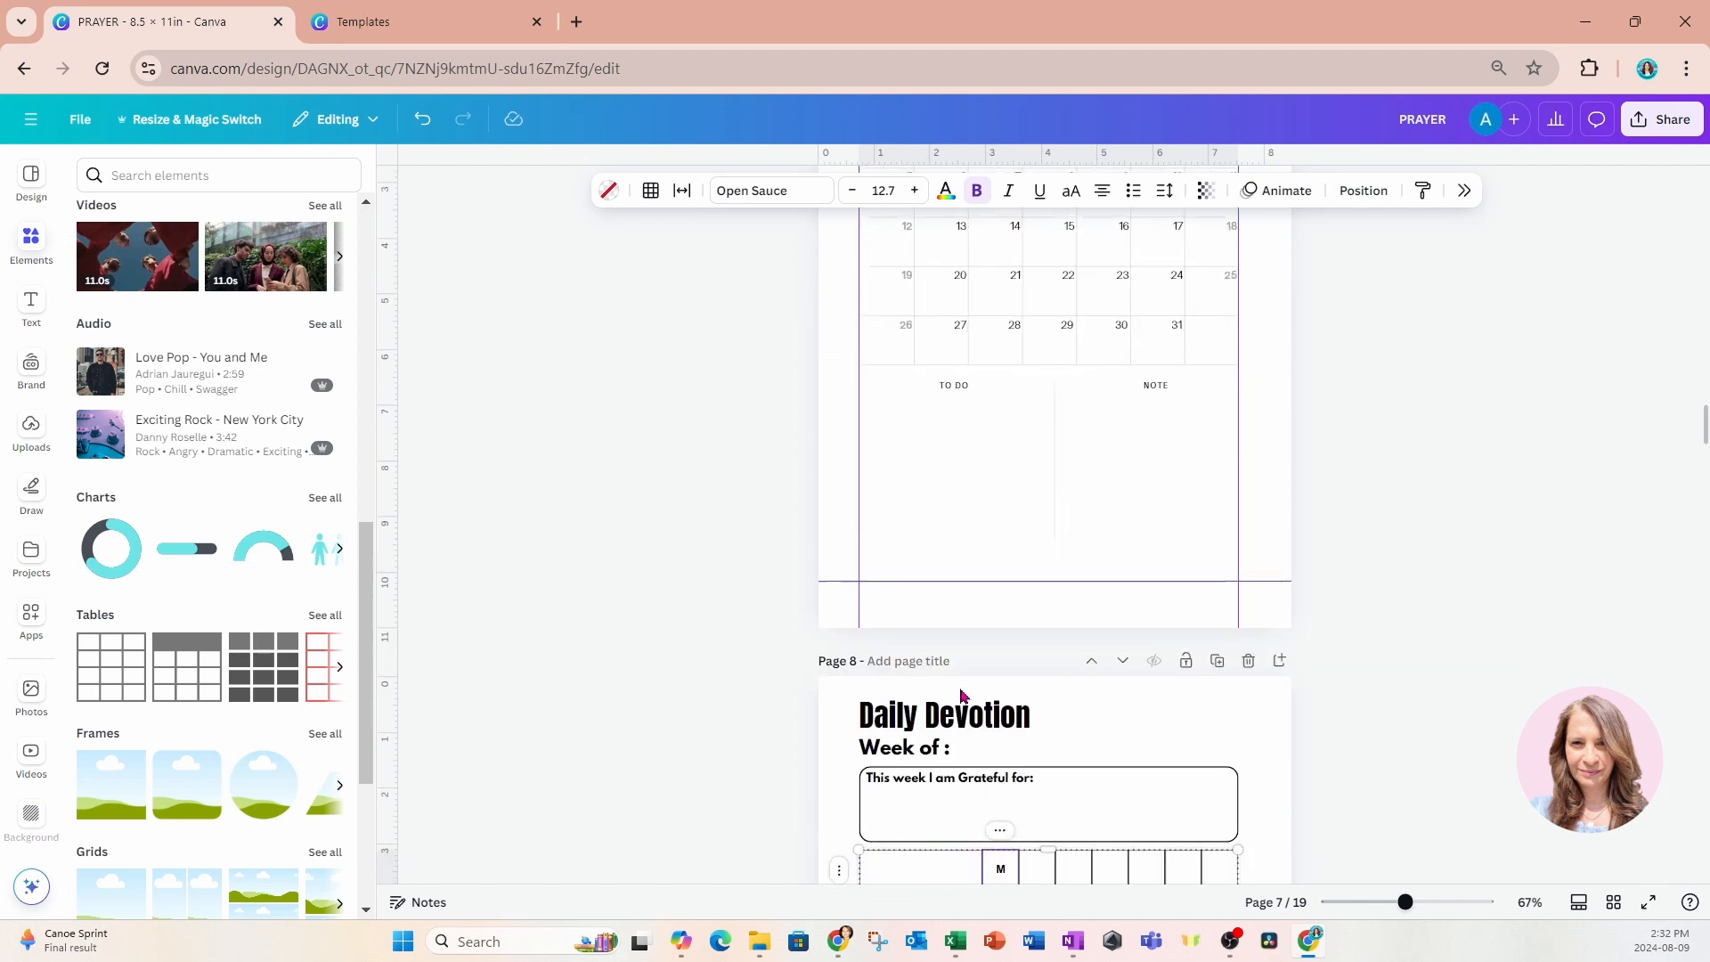
{"action": "key", "text": "BackSpace"}
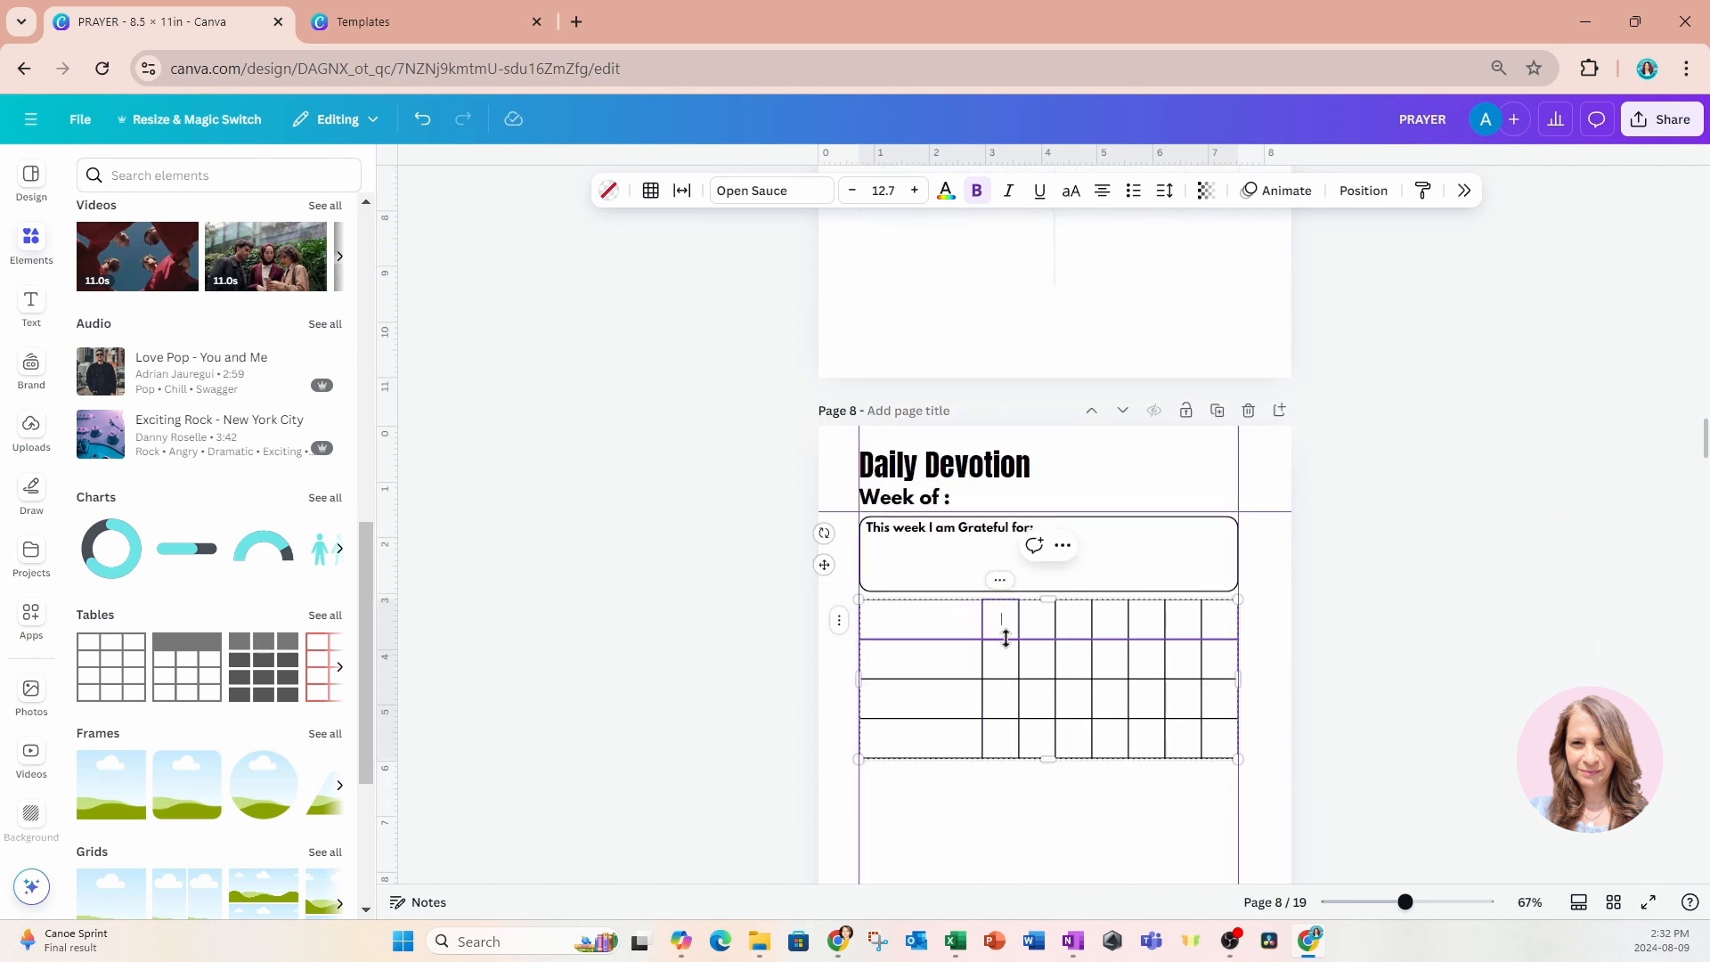
{"action": "type", "text": "S"}
{"action": "key", "text": "BackSpace"}
{"action": "key", "text": "ctrl+b"}
{"action": "key", "text": "Tab"}
{"action": "type", "text": "M"}
{"action": "key", "text": "Tab"}
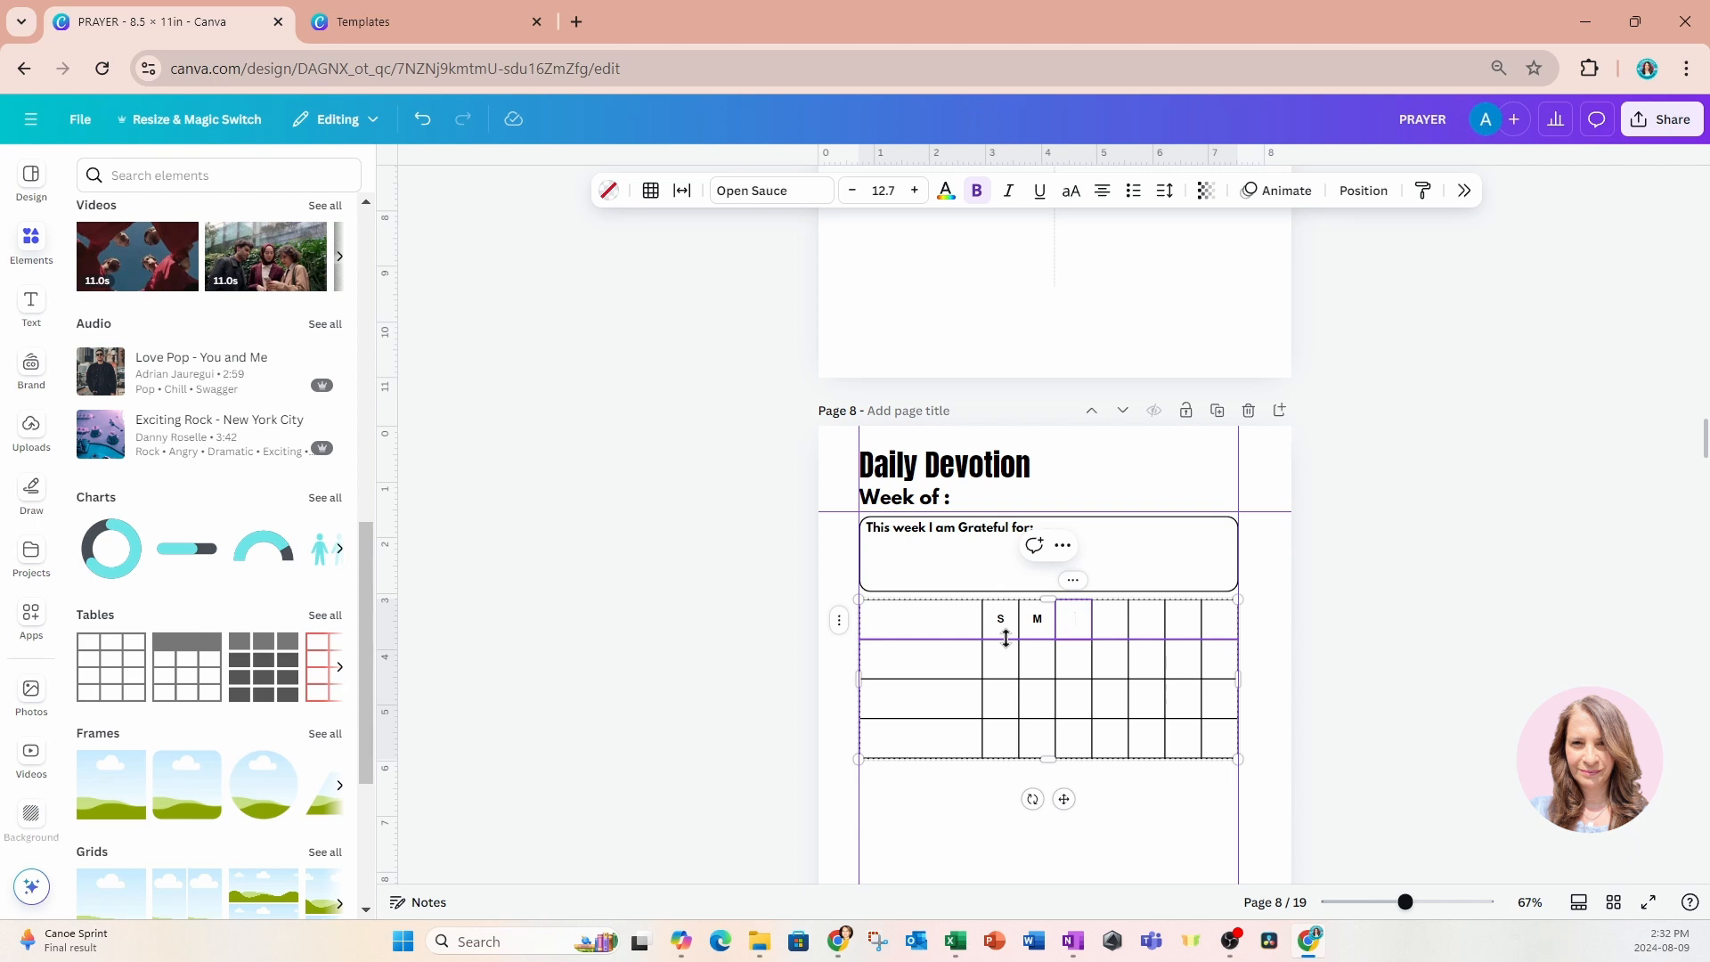
Label the remaining header cells T, W, Th, F and Sa.
{"action": "type", "text": "T"}
{"action": "key", "text": "Tab"}
{"action": "type", "text": "W"}
{"action": "key", "text": "Tab"}
{"action": "type", "text": "Th"}
{"action": "key", "text": "Tab"}
{"action": "type", "text": "F"}
{"action": "key", "text": "Tab"}
{"action": "type", "text": "Sa"}
Enter "Scripture" in the wide first header cell and left-align it.
{"action": "left_click", "coordinate": [946, 627]}
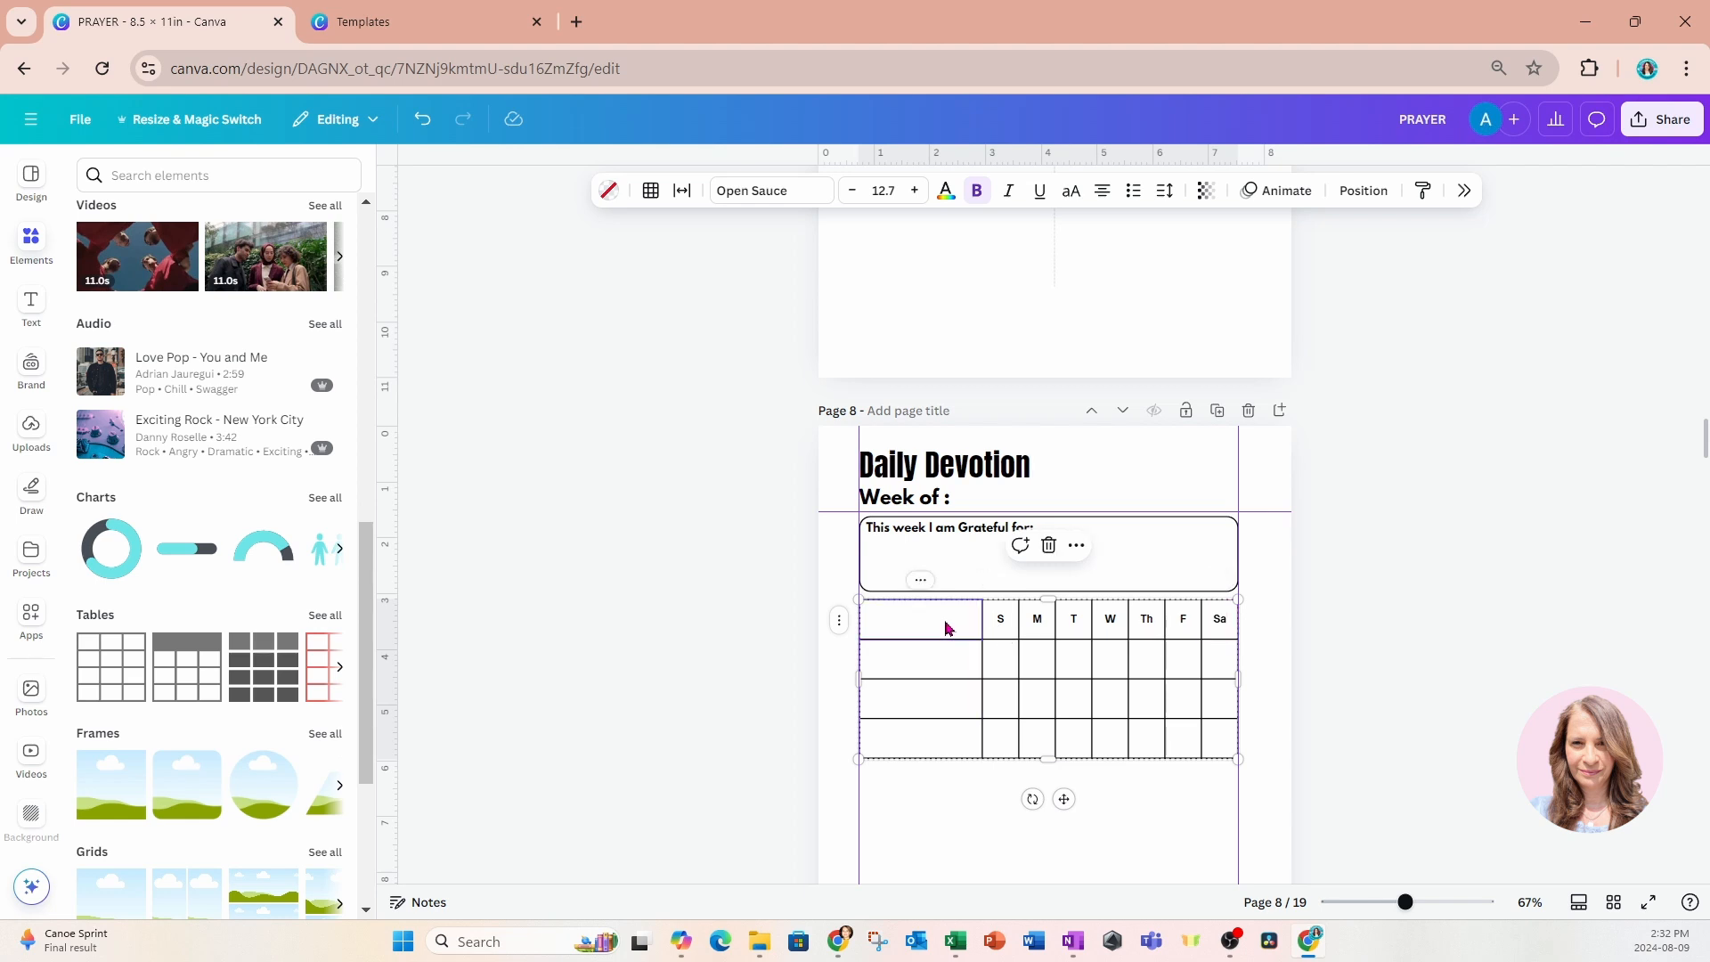
{"action": "left_click", "coordinate": [945, 625]}
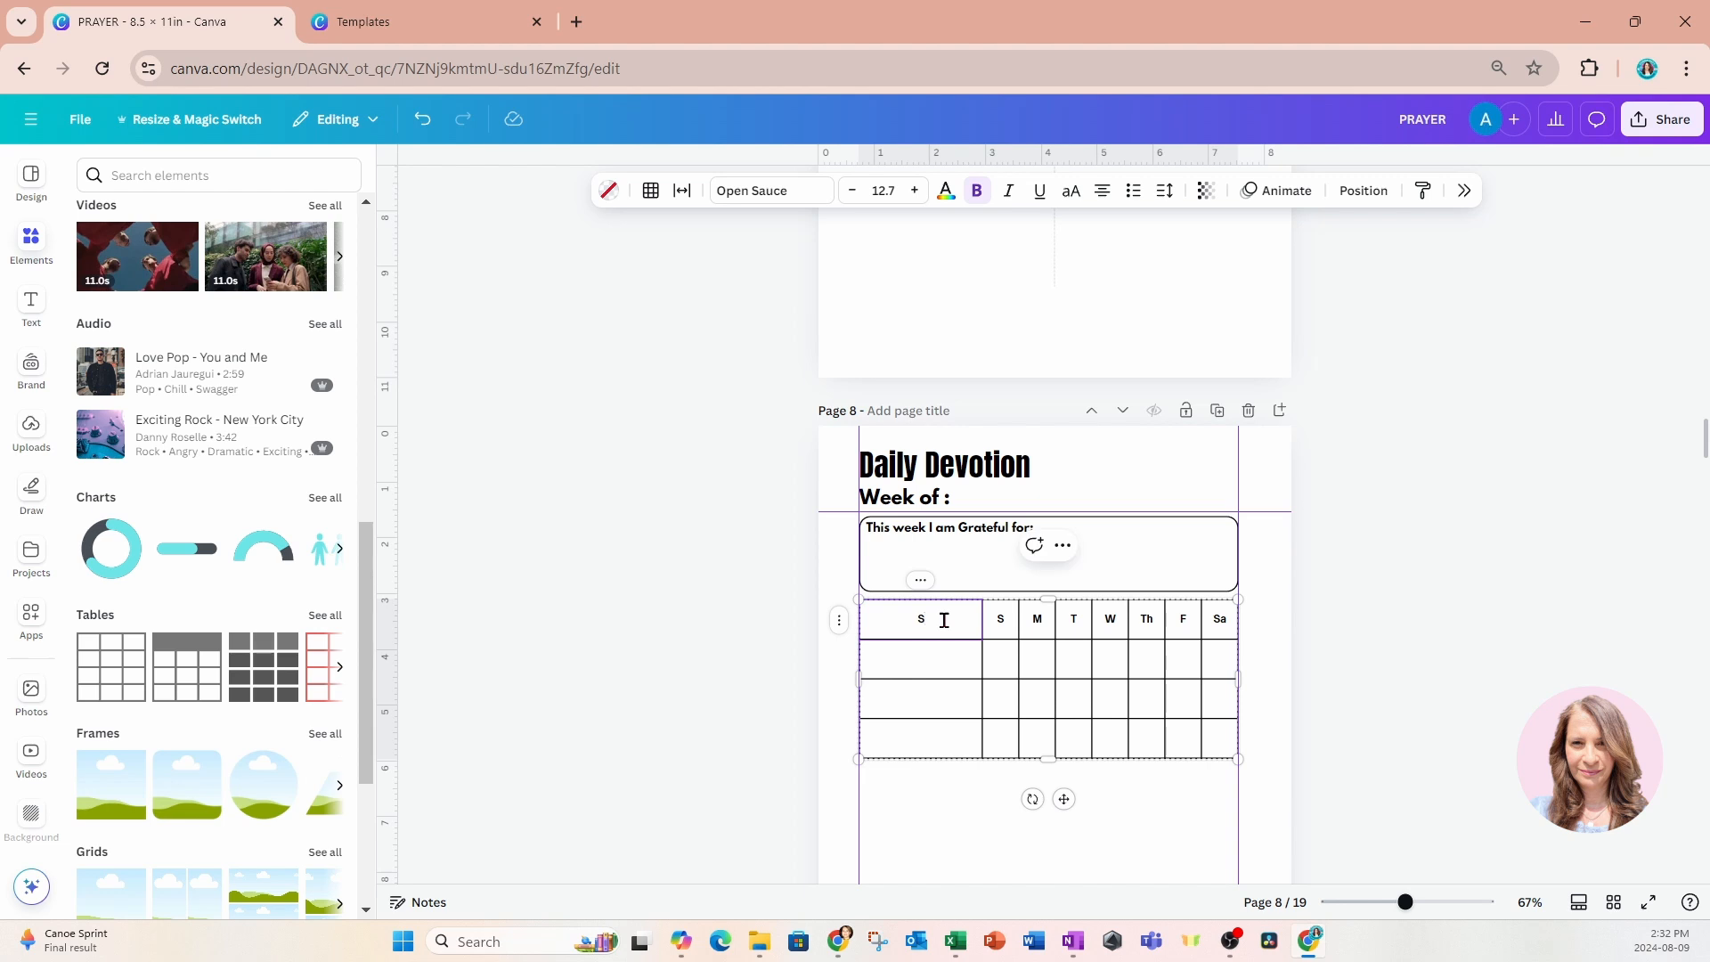
{"action": "type", "text": "Scripture"}
{"action": "left_click", "coordinate": [1103, 191]}
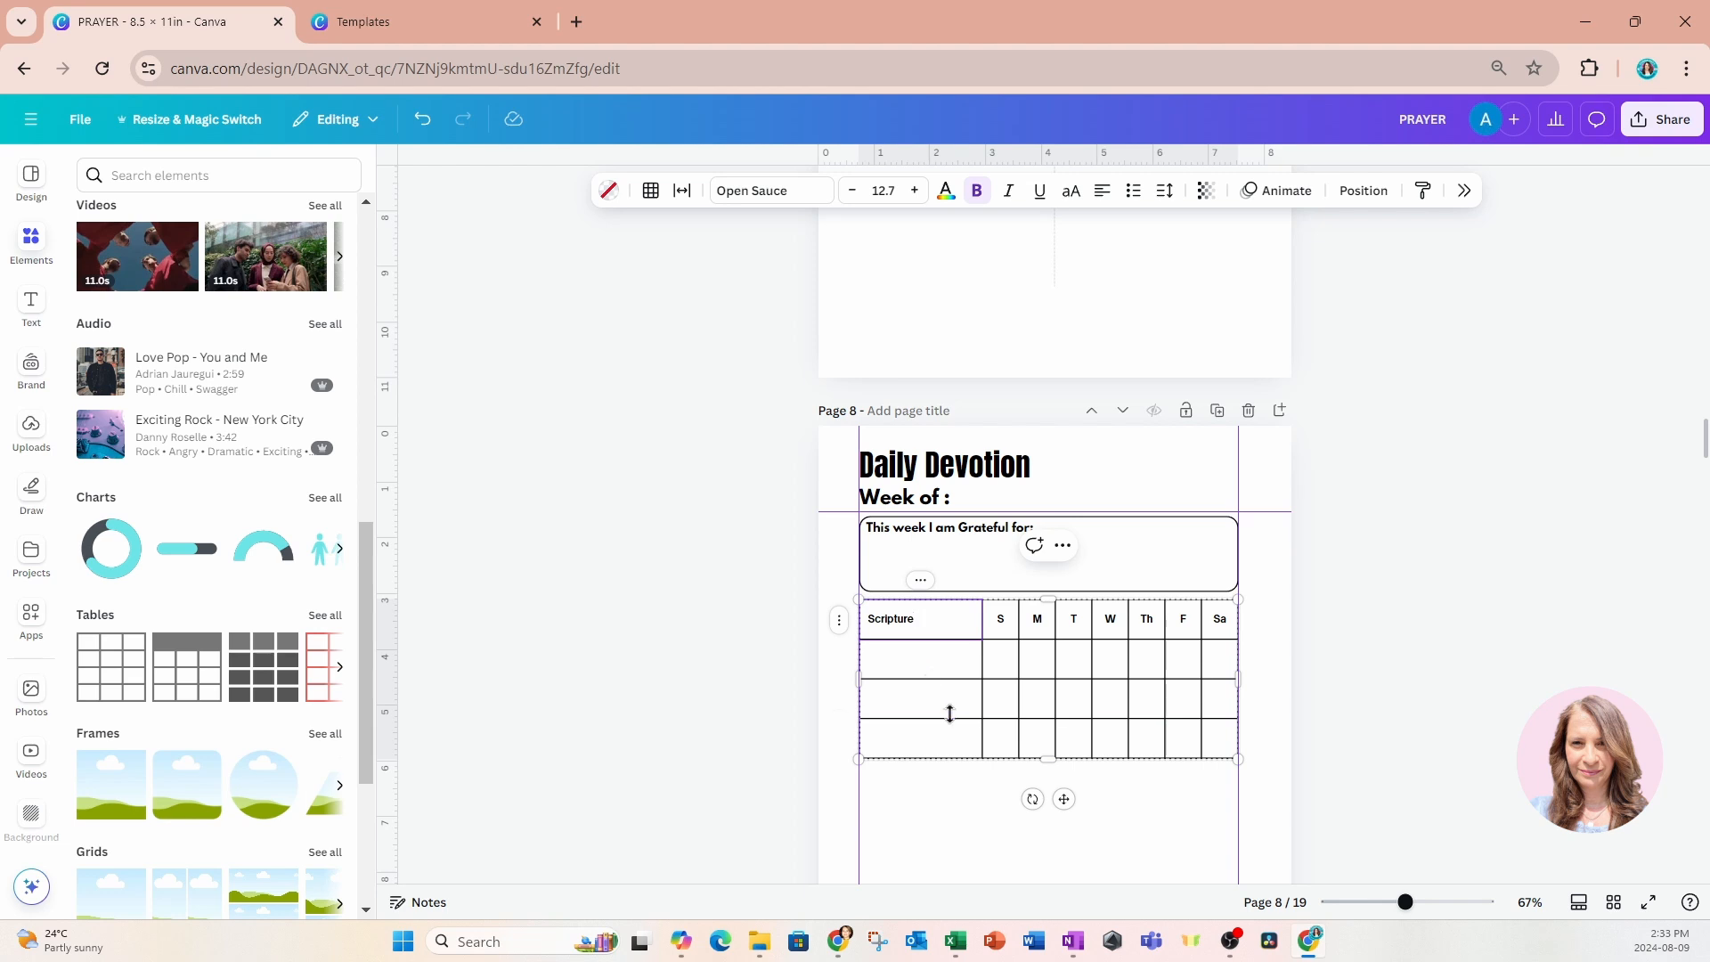
Shorten the table's three blank rows to equal heights and extend its first header to read "Scripture/Passages".
{"action": "scroll", "coordinate": [952, 713], "scroll_direction": "down", "scroll_amount": 3}
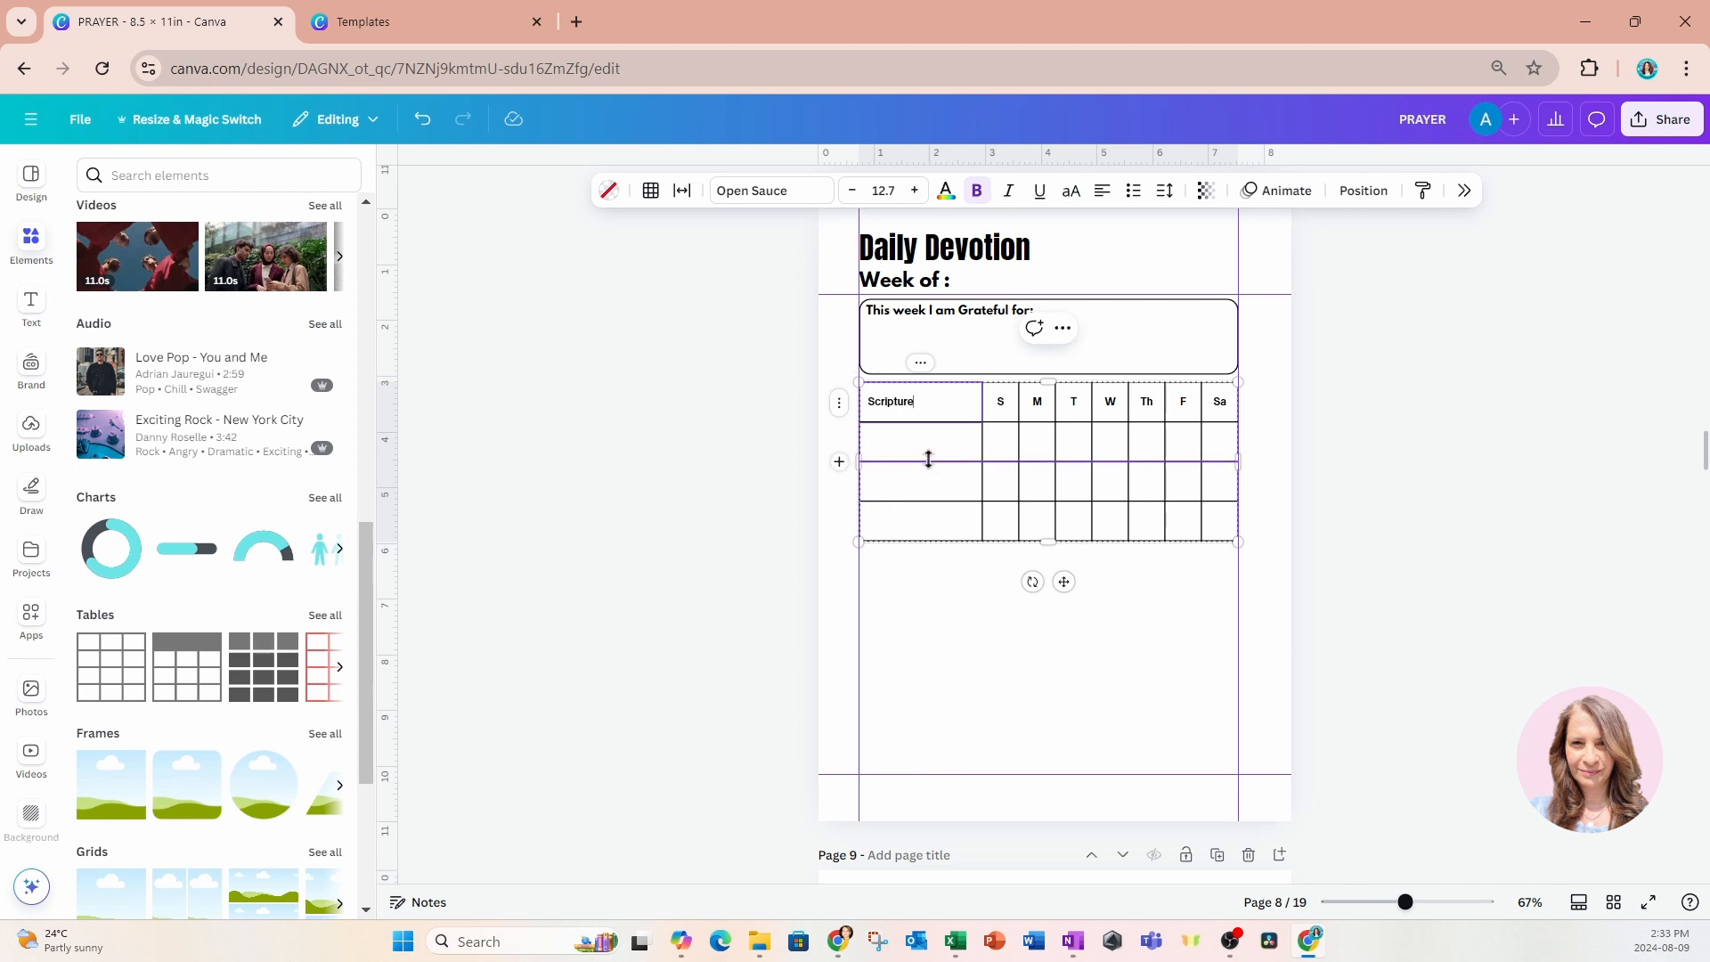
{"action": "mouse_move", "coordinate": [928, 459]}
{"action": "left_mouse_down"}
{"action": "mouse_move", "coordinate": [928, 445]}
{"action": "mouse_move", "coordinate": [928, 476]}
{"action": "left_mouse_up"}
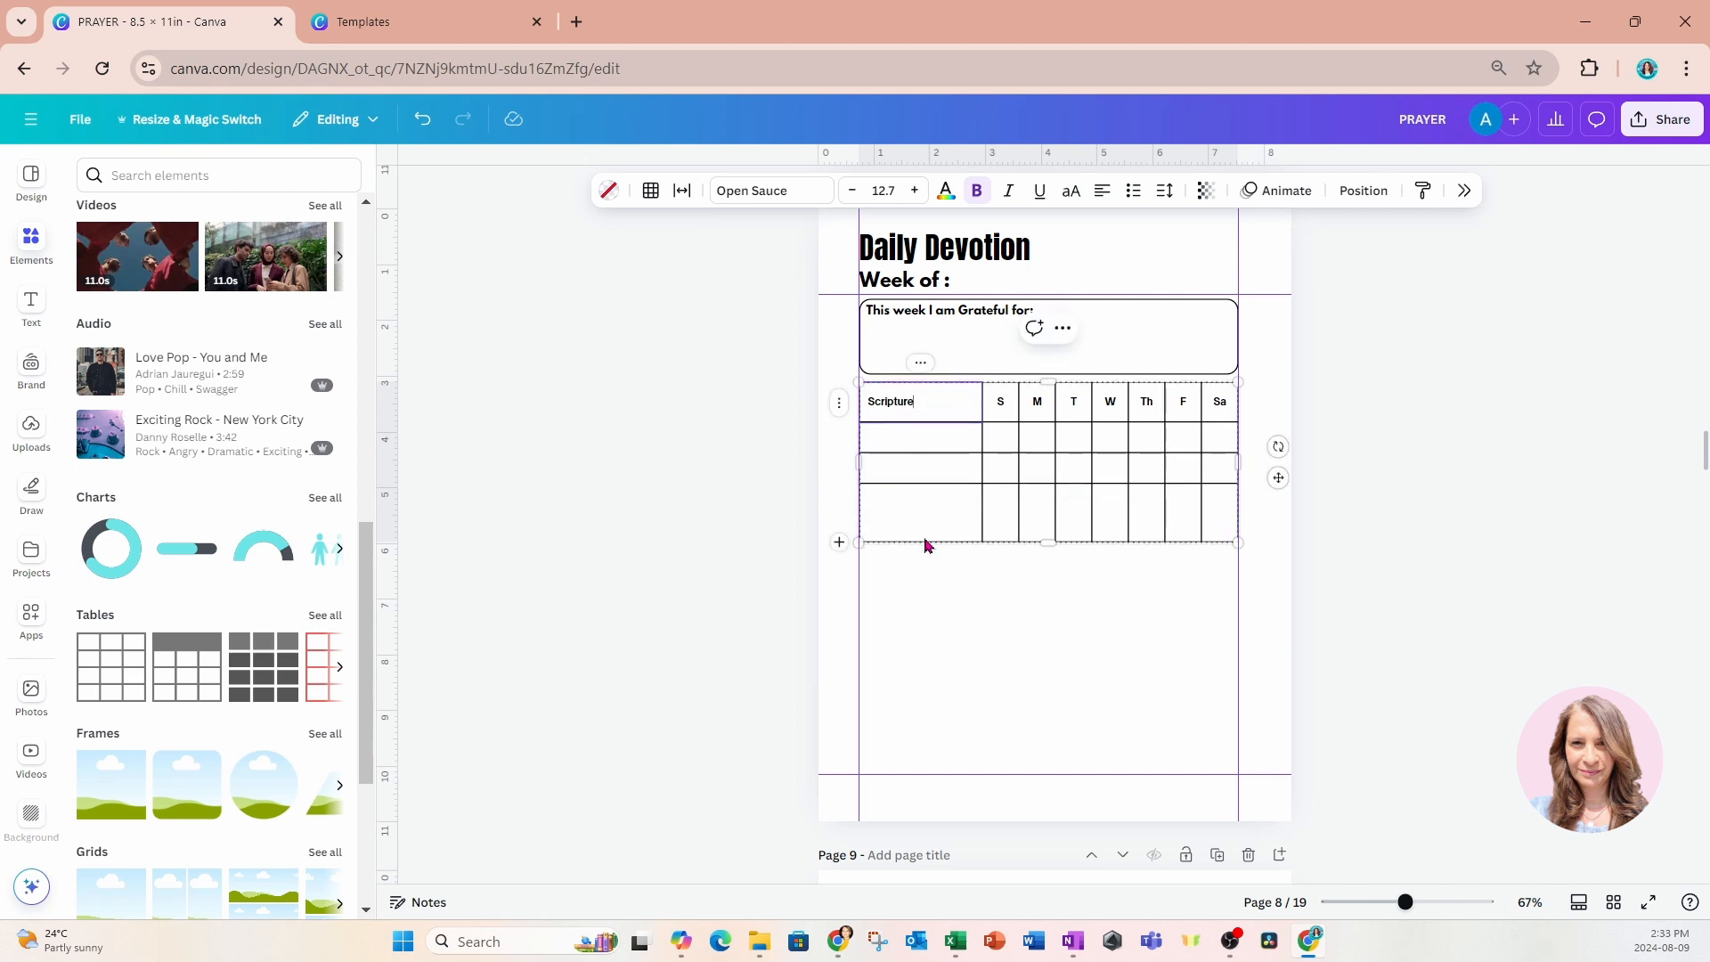
{"action": "left_click_drag", "start_coordinate": [923, 538], "coordinate": [926, 515]}
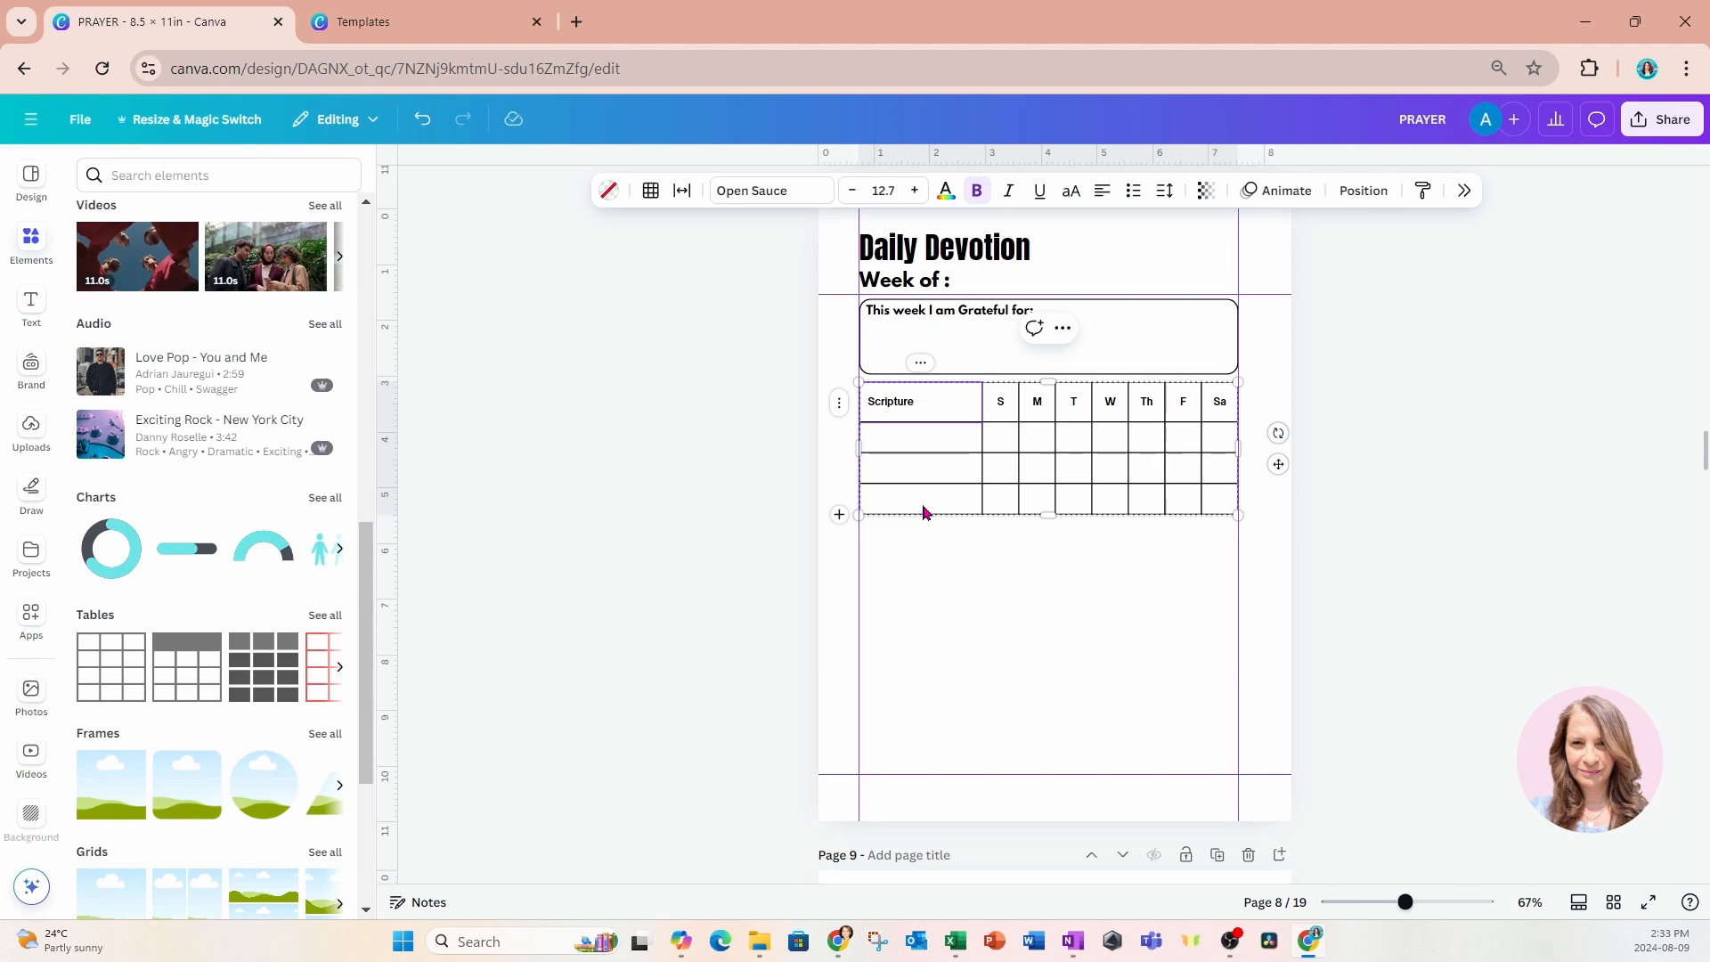
{"action": "type", "text": "/Passages"}
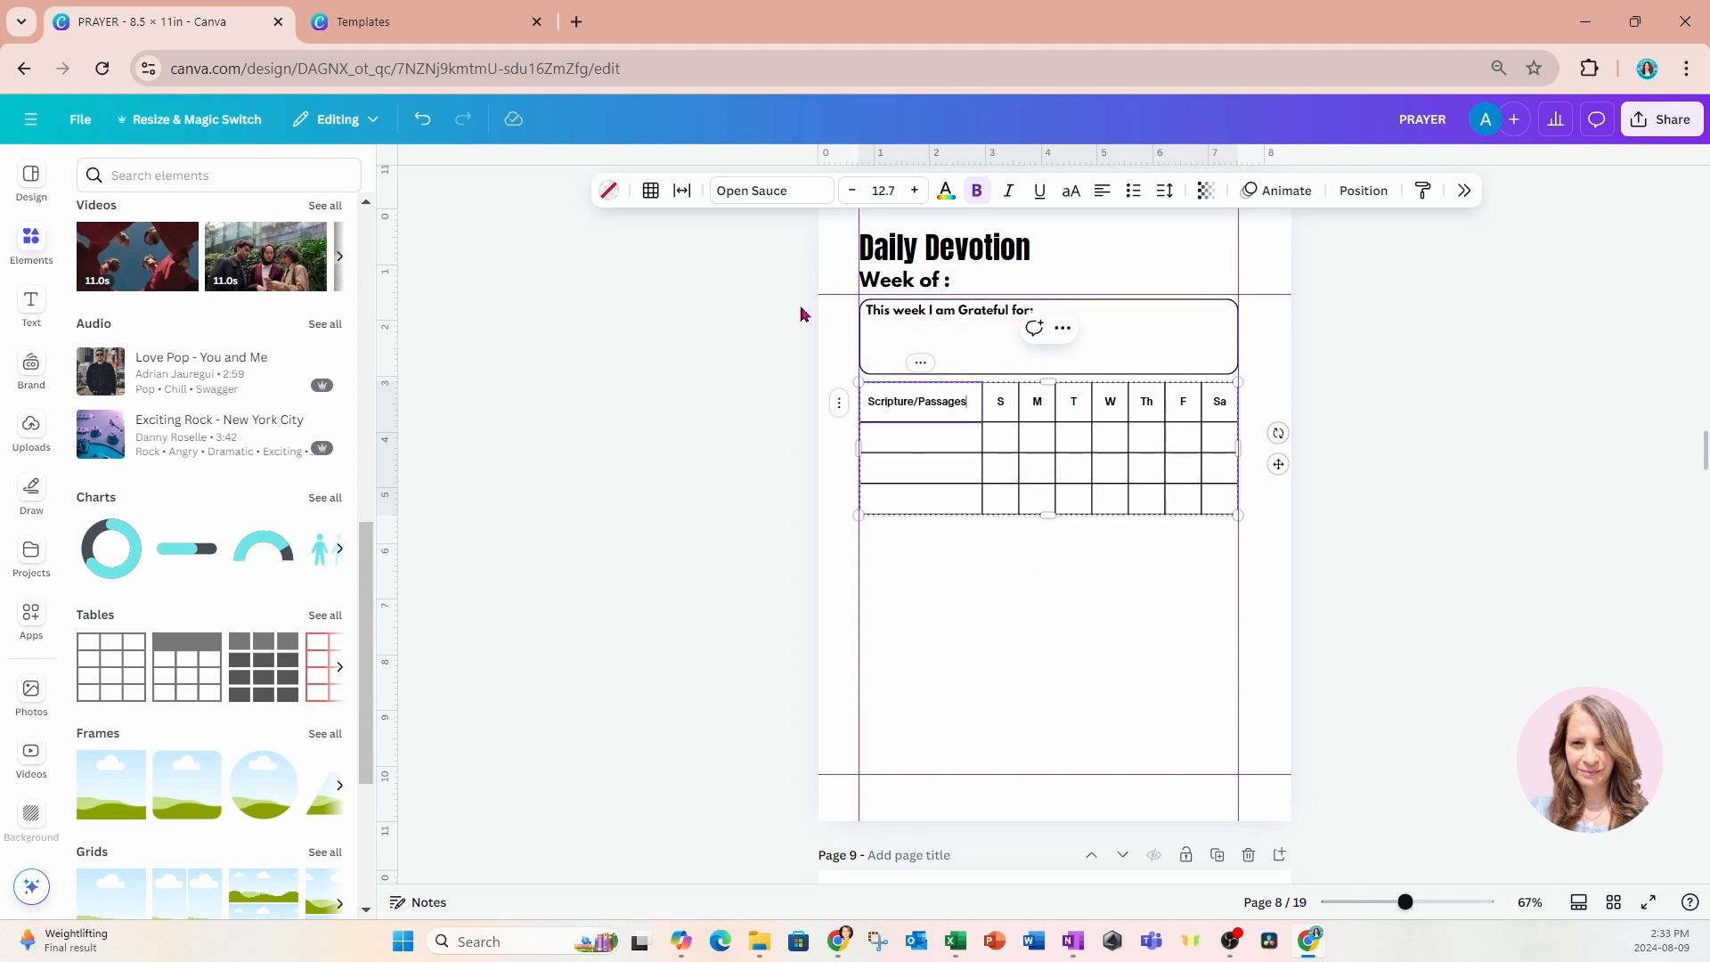
Copy the gratitude box with its label and place the copy just below the Scripture table, aligned to the margin guides.
{"action": "left_click_drag", "start_coordinate": [788, 300], "coordinate": [933, 343]}
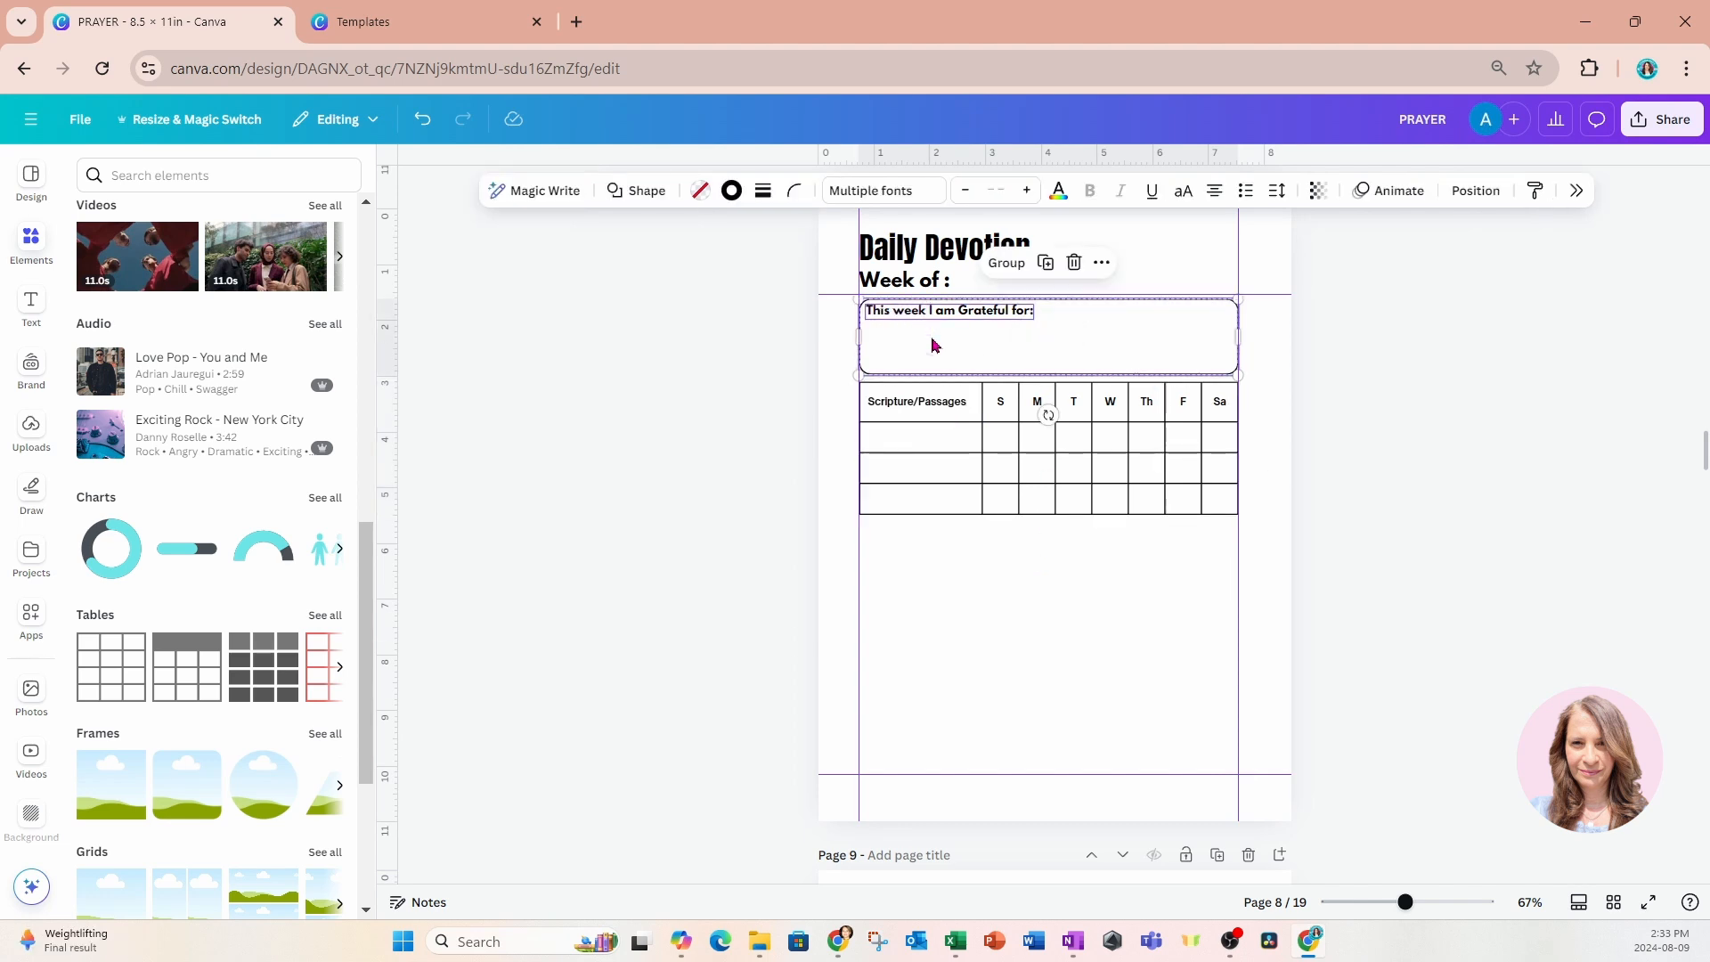
{"action": "left_click", "coordinate": [938, 620]}
{"action": "key", "text": "ctrl+v"}
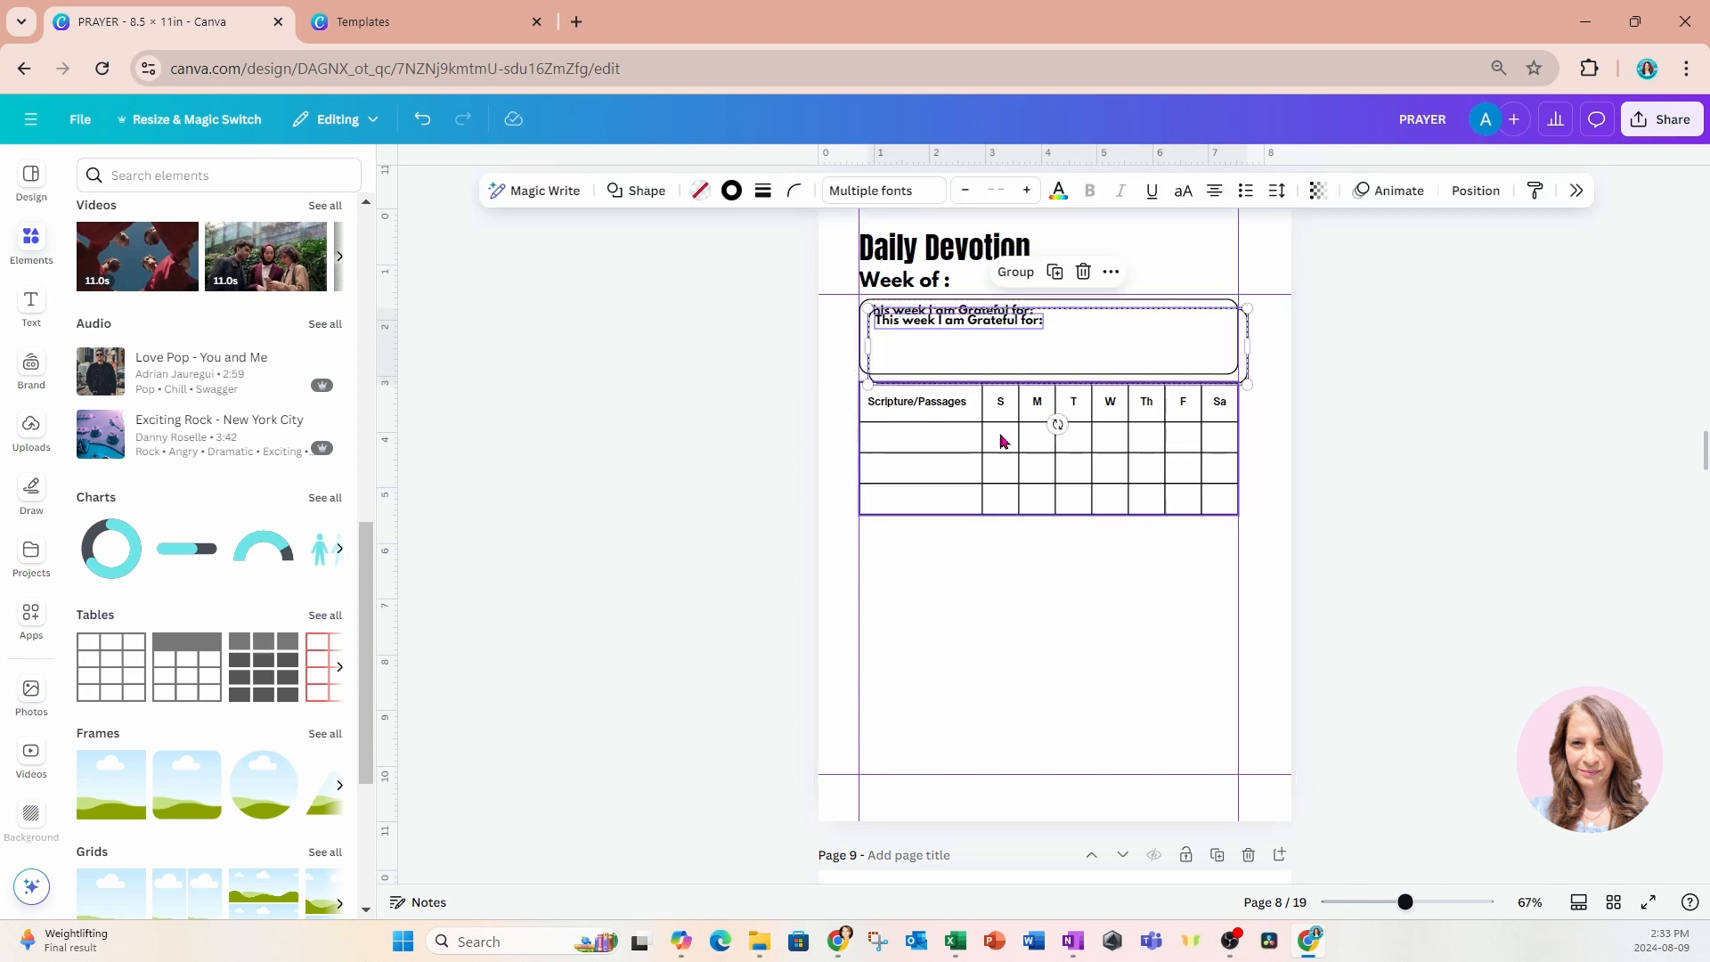
{"action": "left_click_drag", "start_coordinate": [1025, 365], "coordinate": [1011, 575]}
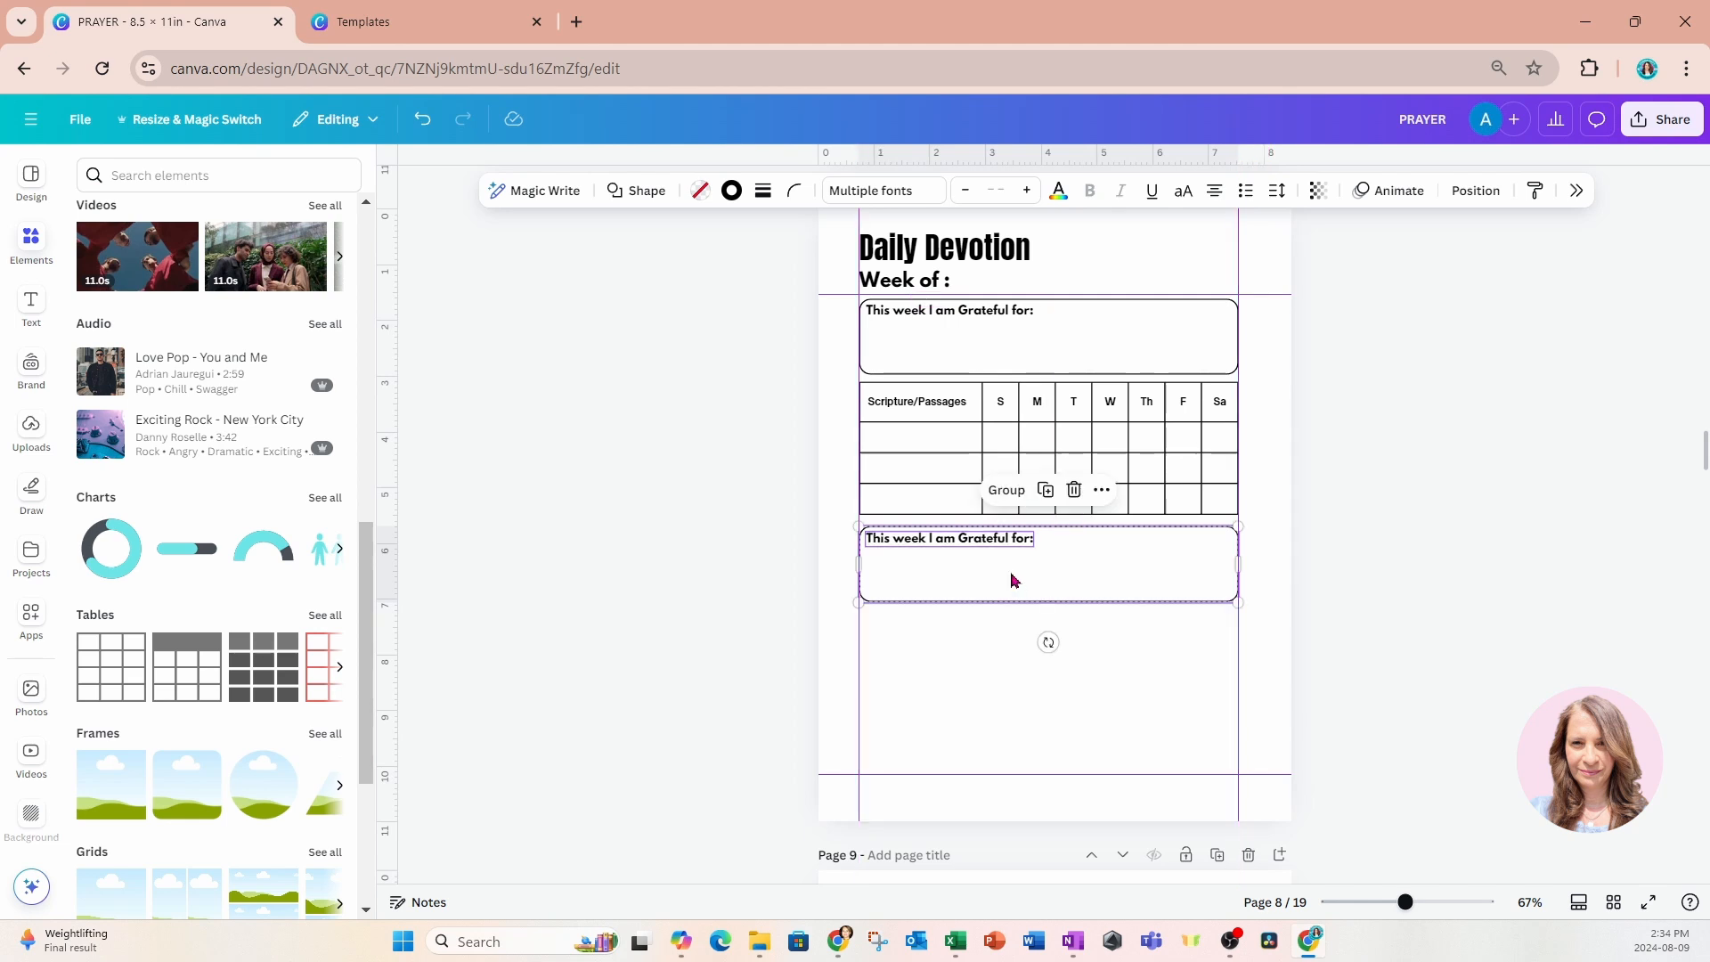
Change the label of the box below the table to "Goals/Intensions:".
{"action": "left_click", "coordinate": [737, 545]}
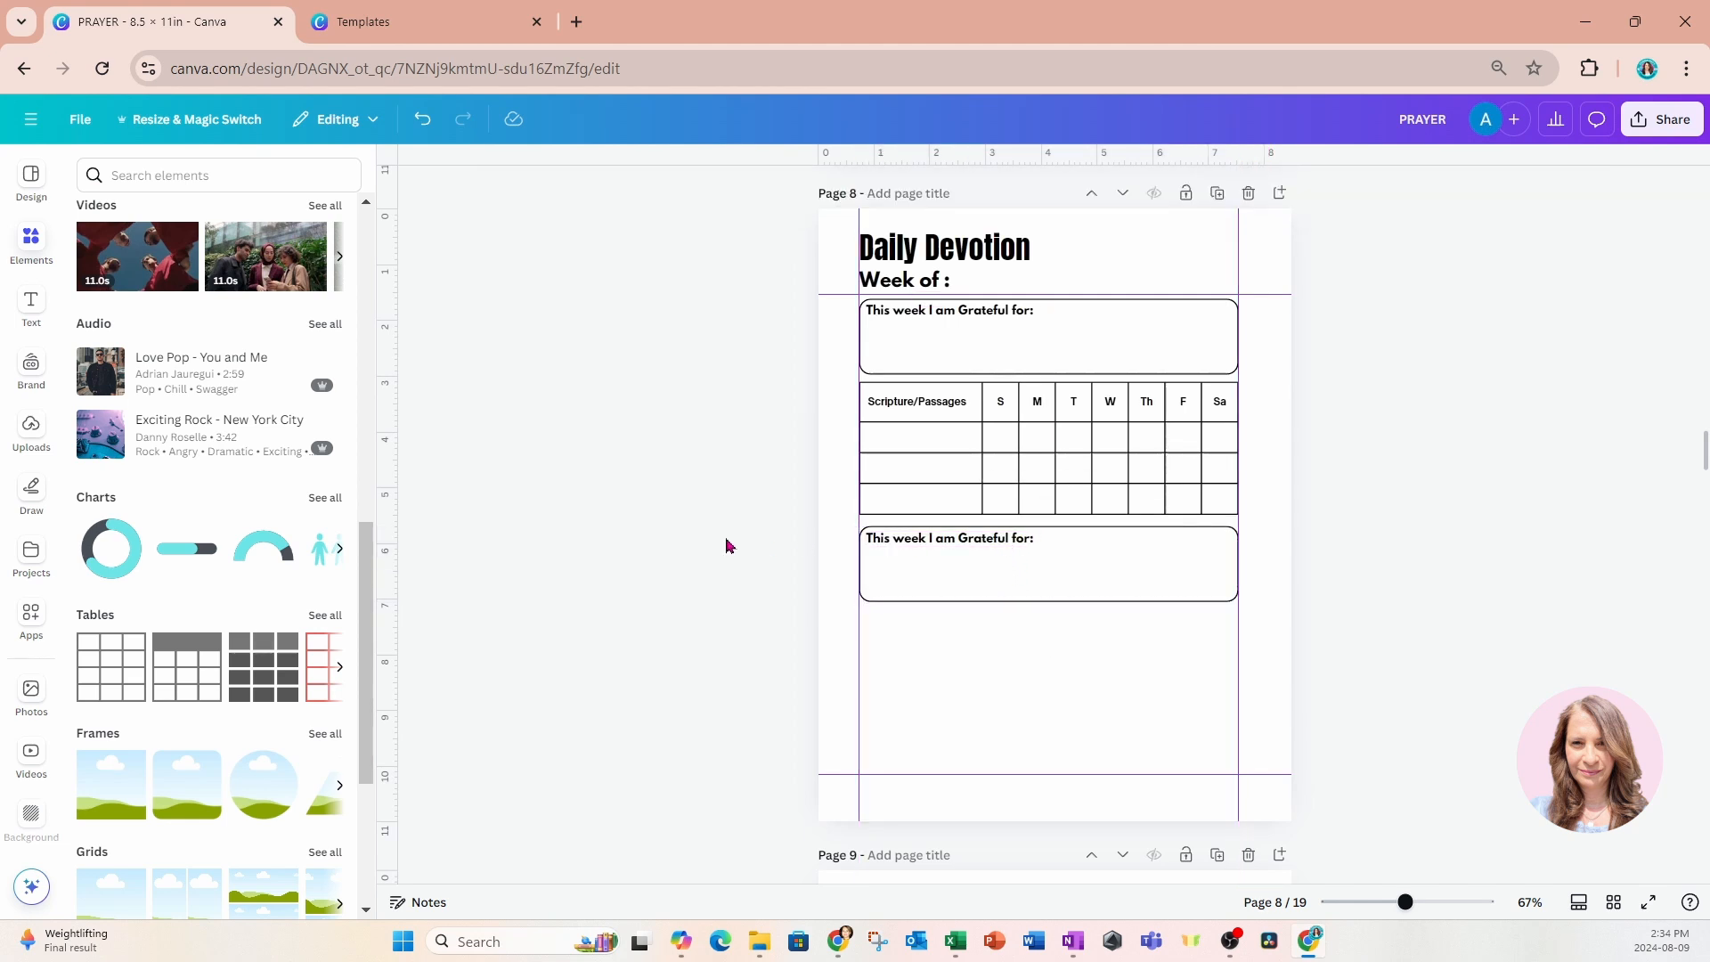
{"action": "double_click", "coordinate": [889, 540]}
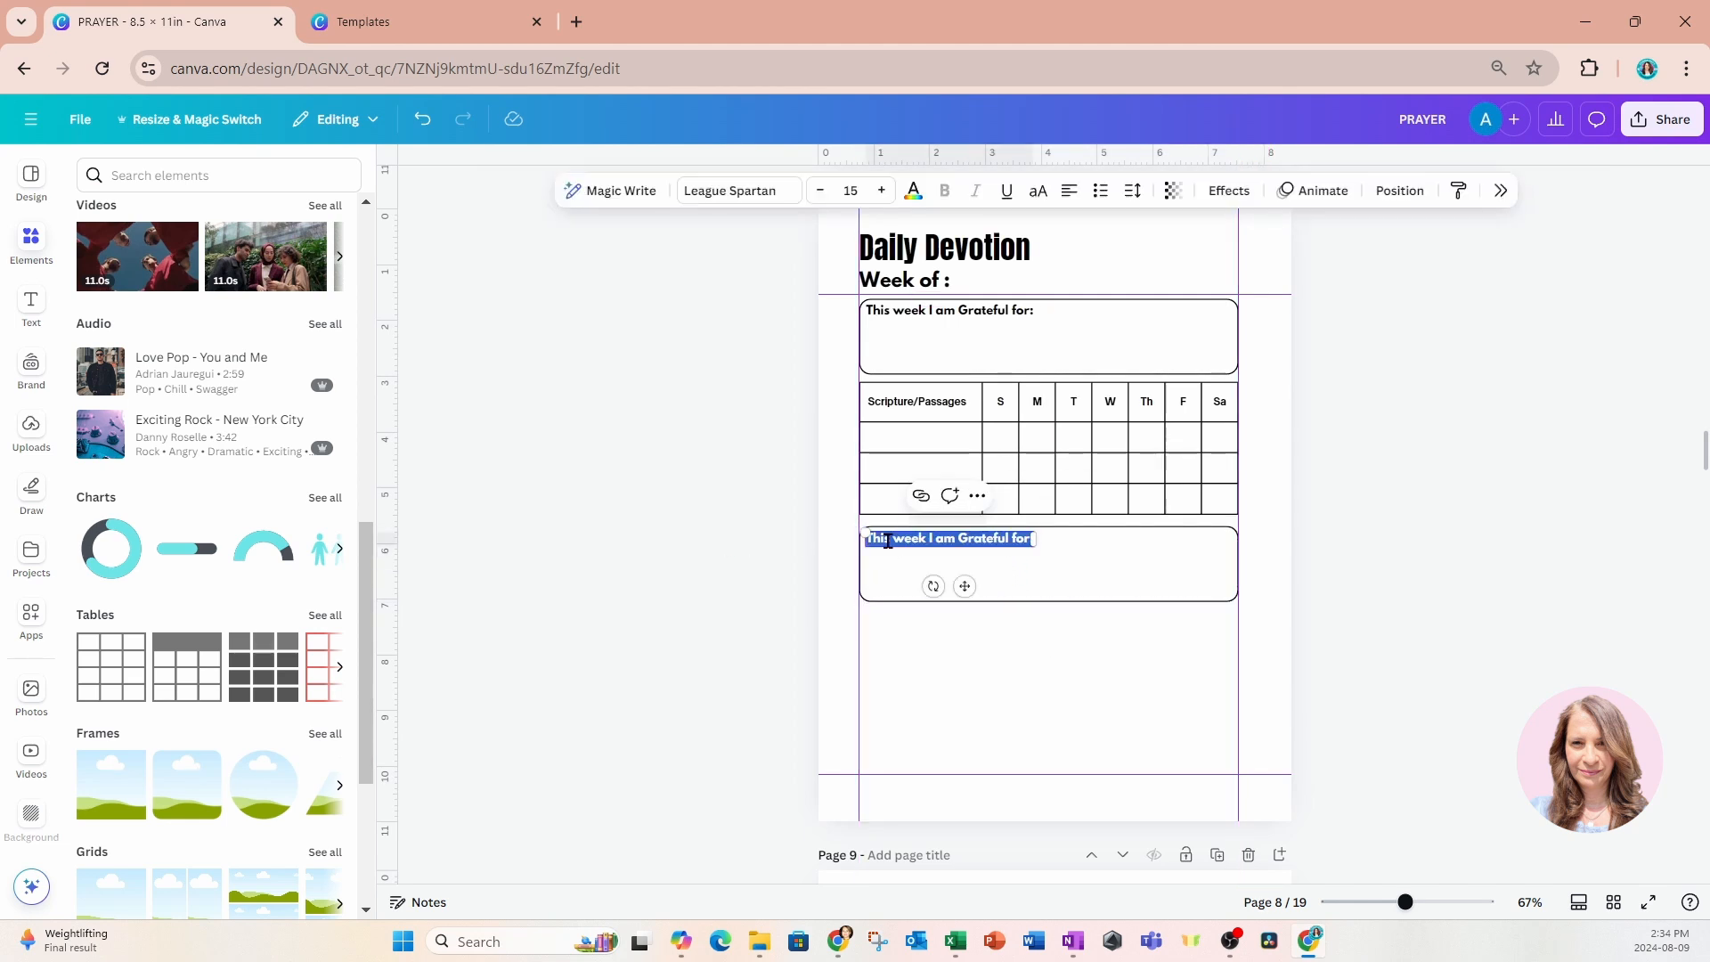
{"action": "type", "text": "Goal:"}
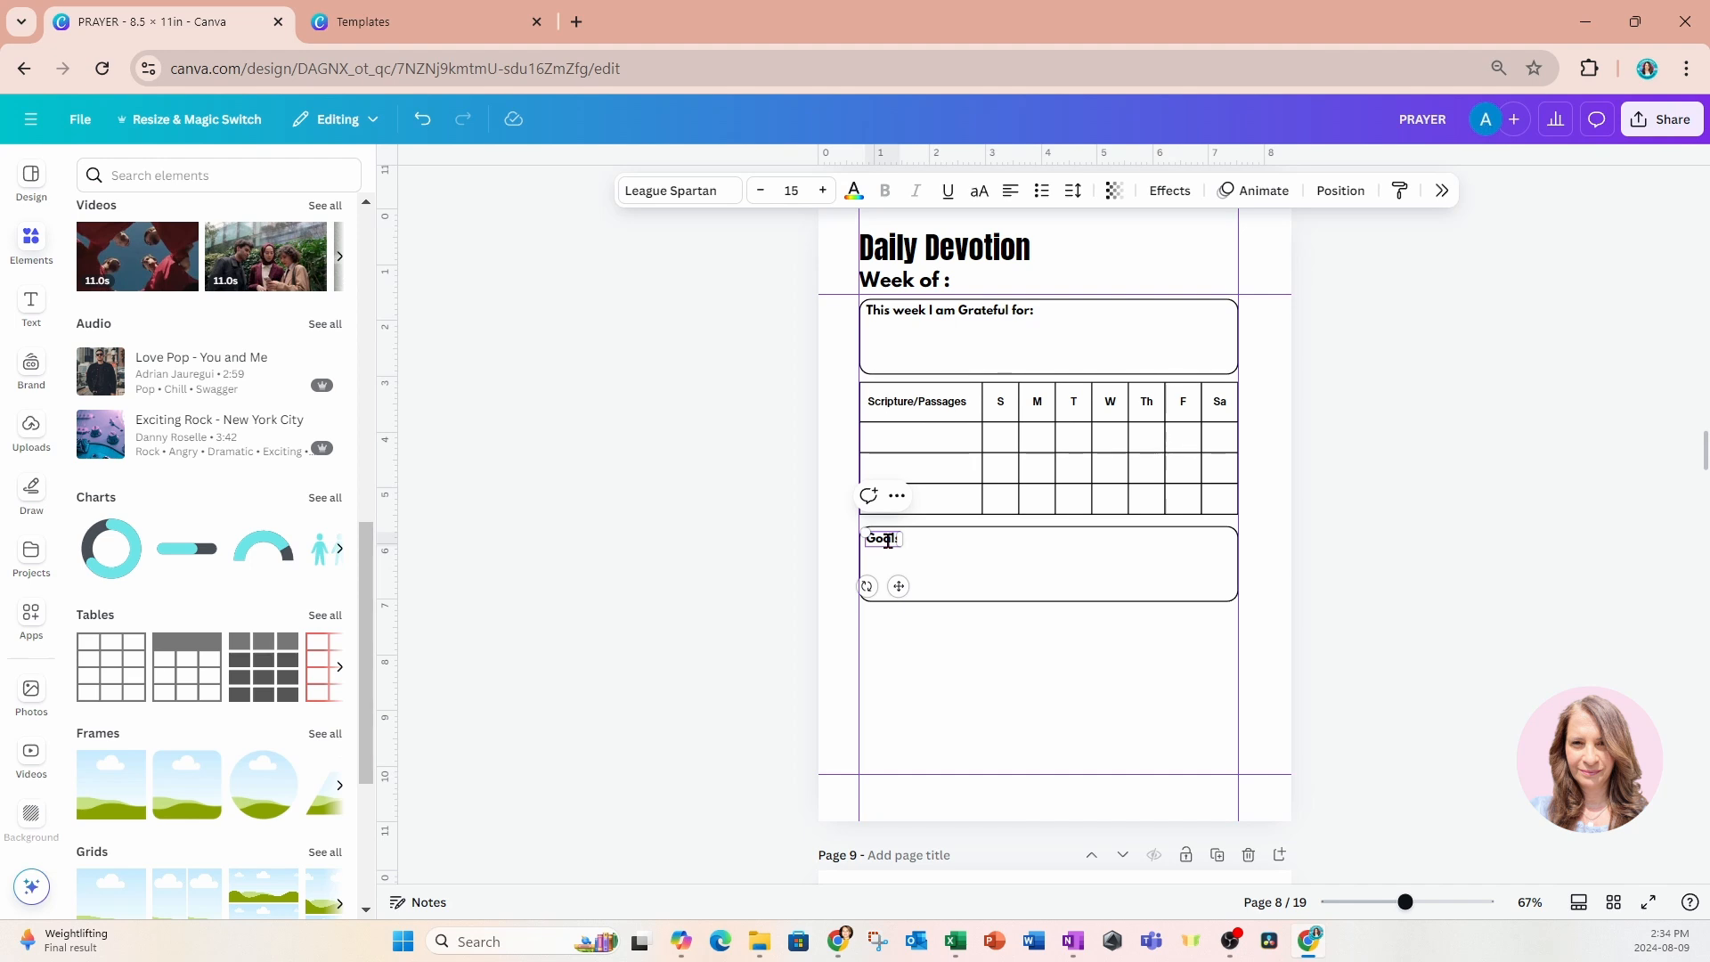
{"action": "type", "text": "sIntension"}
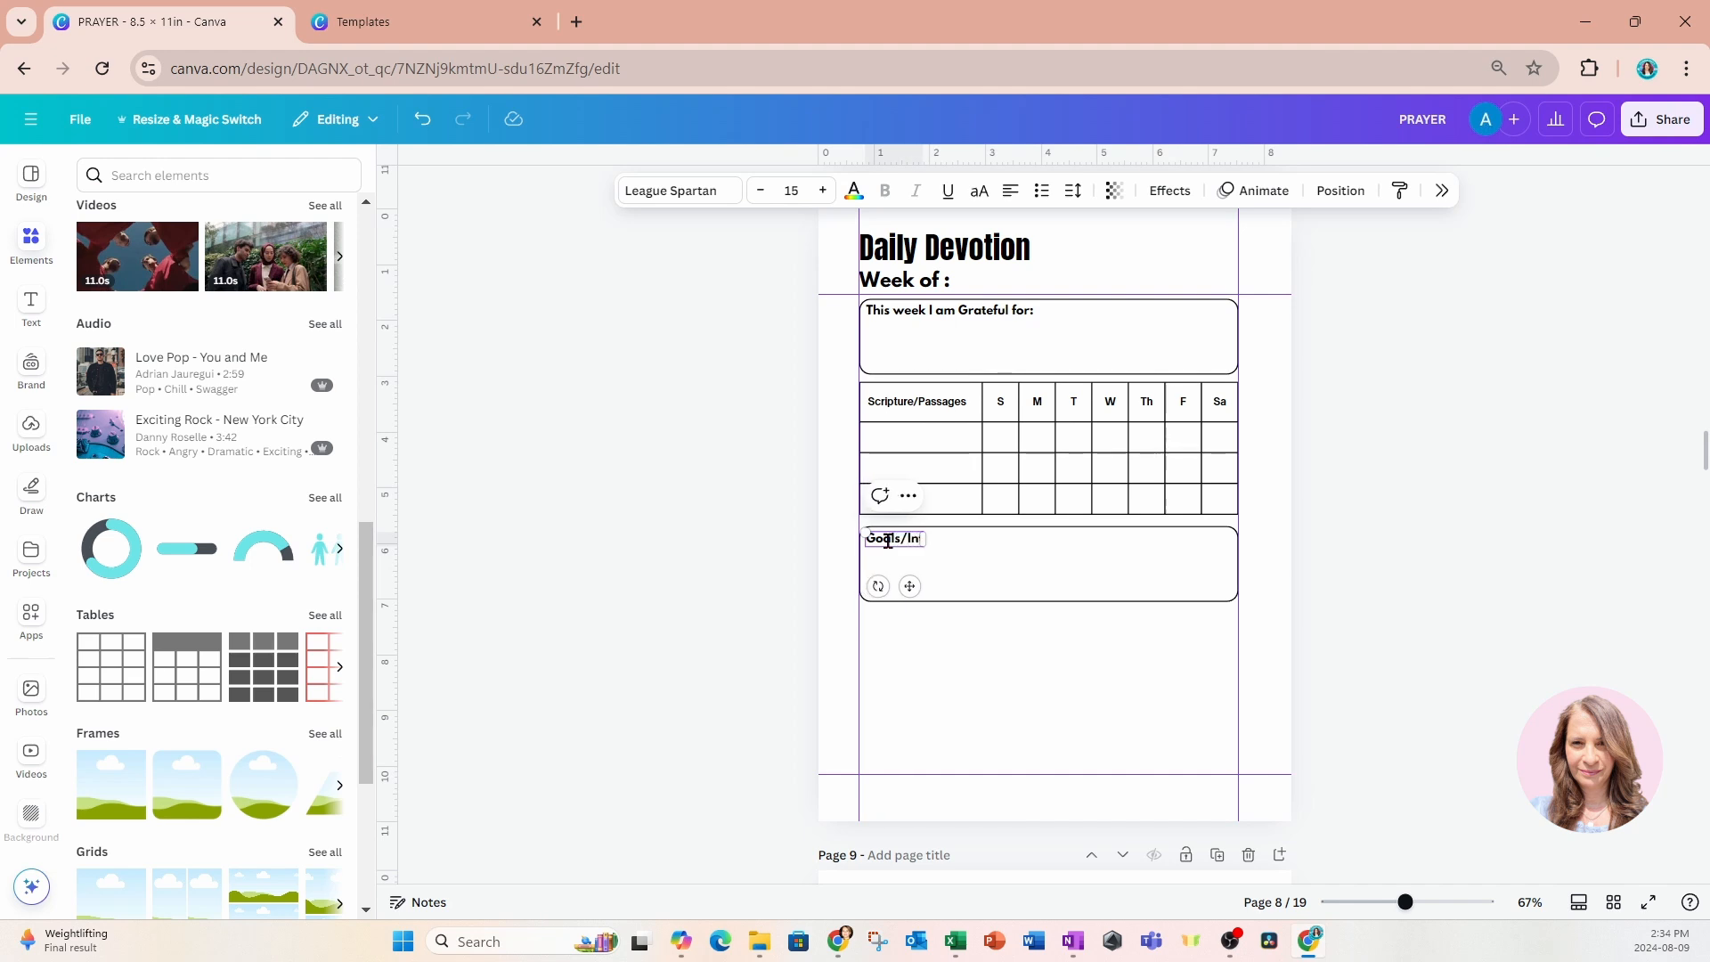
{"action": "type", "text": "sions"}
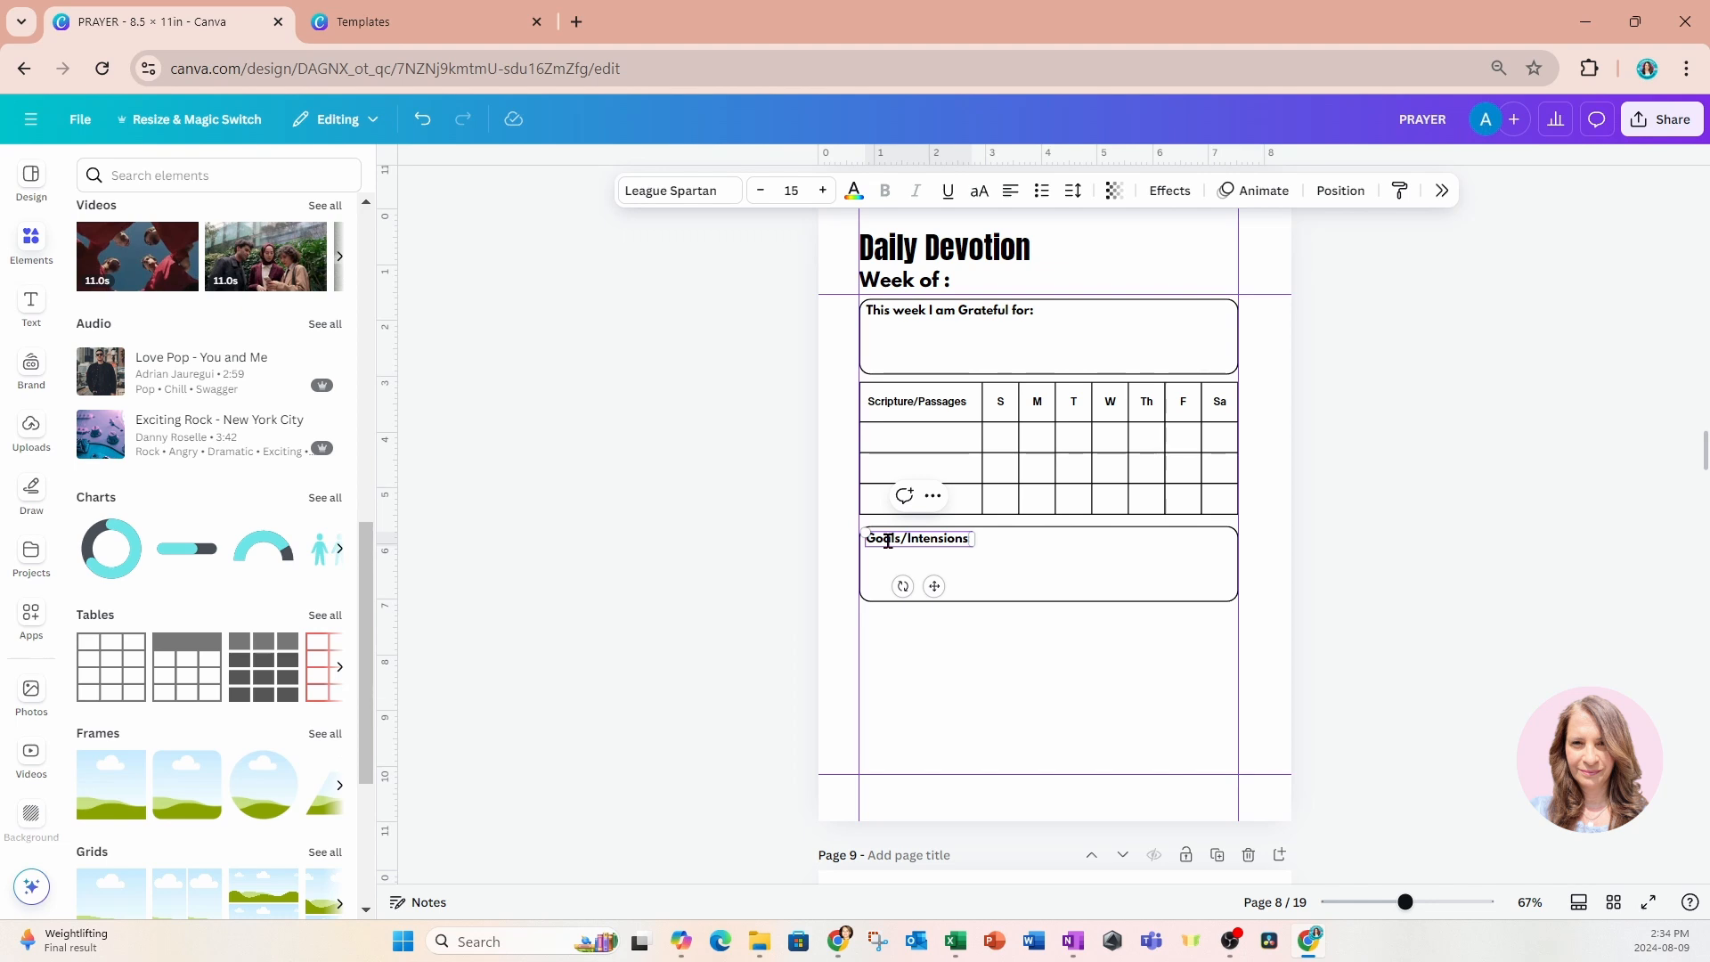
{"action": "left_click", "coordinate": [781, 516]}
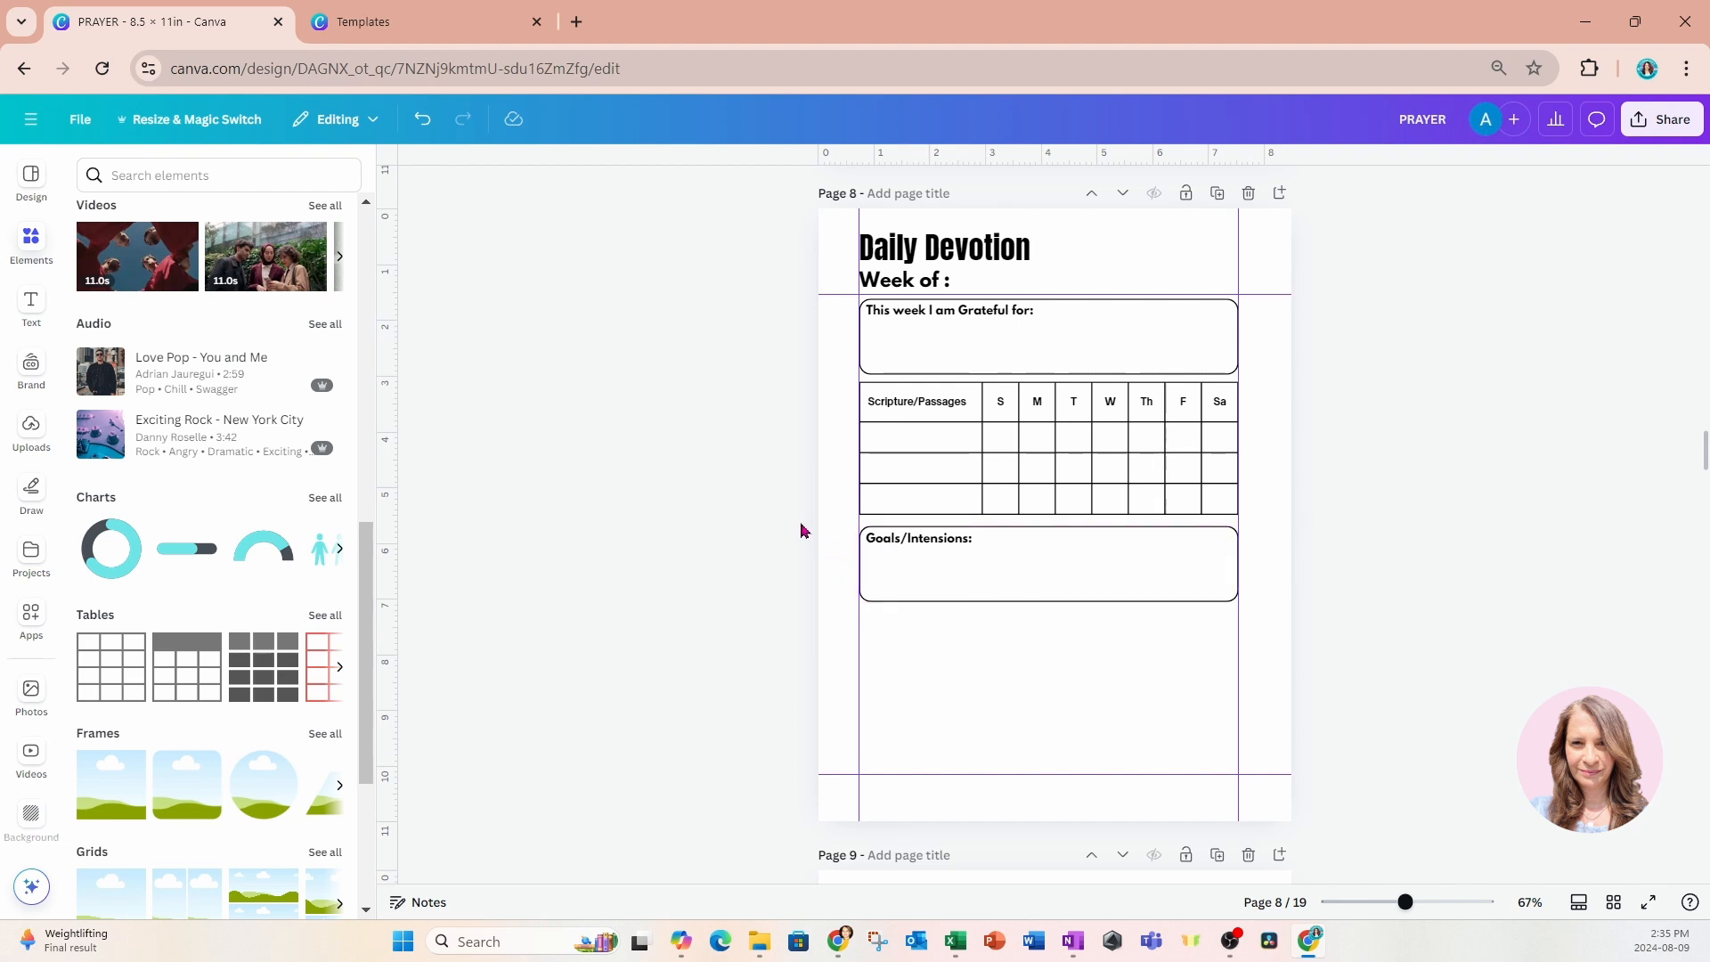
Paste another copy of the gratitude box and place it directly below the Goals/Intensions box.
{"action": "left_click", "coordinate": [942, 649]}
{"action": "key", "text": "ctrl+v"}
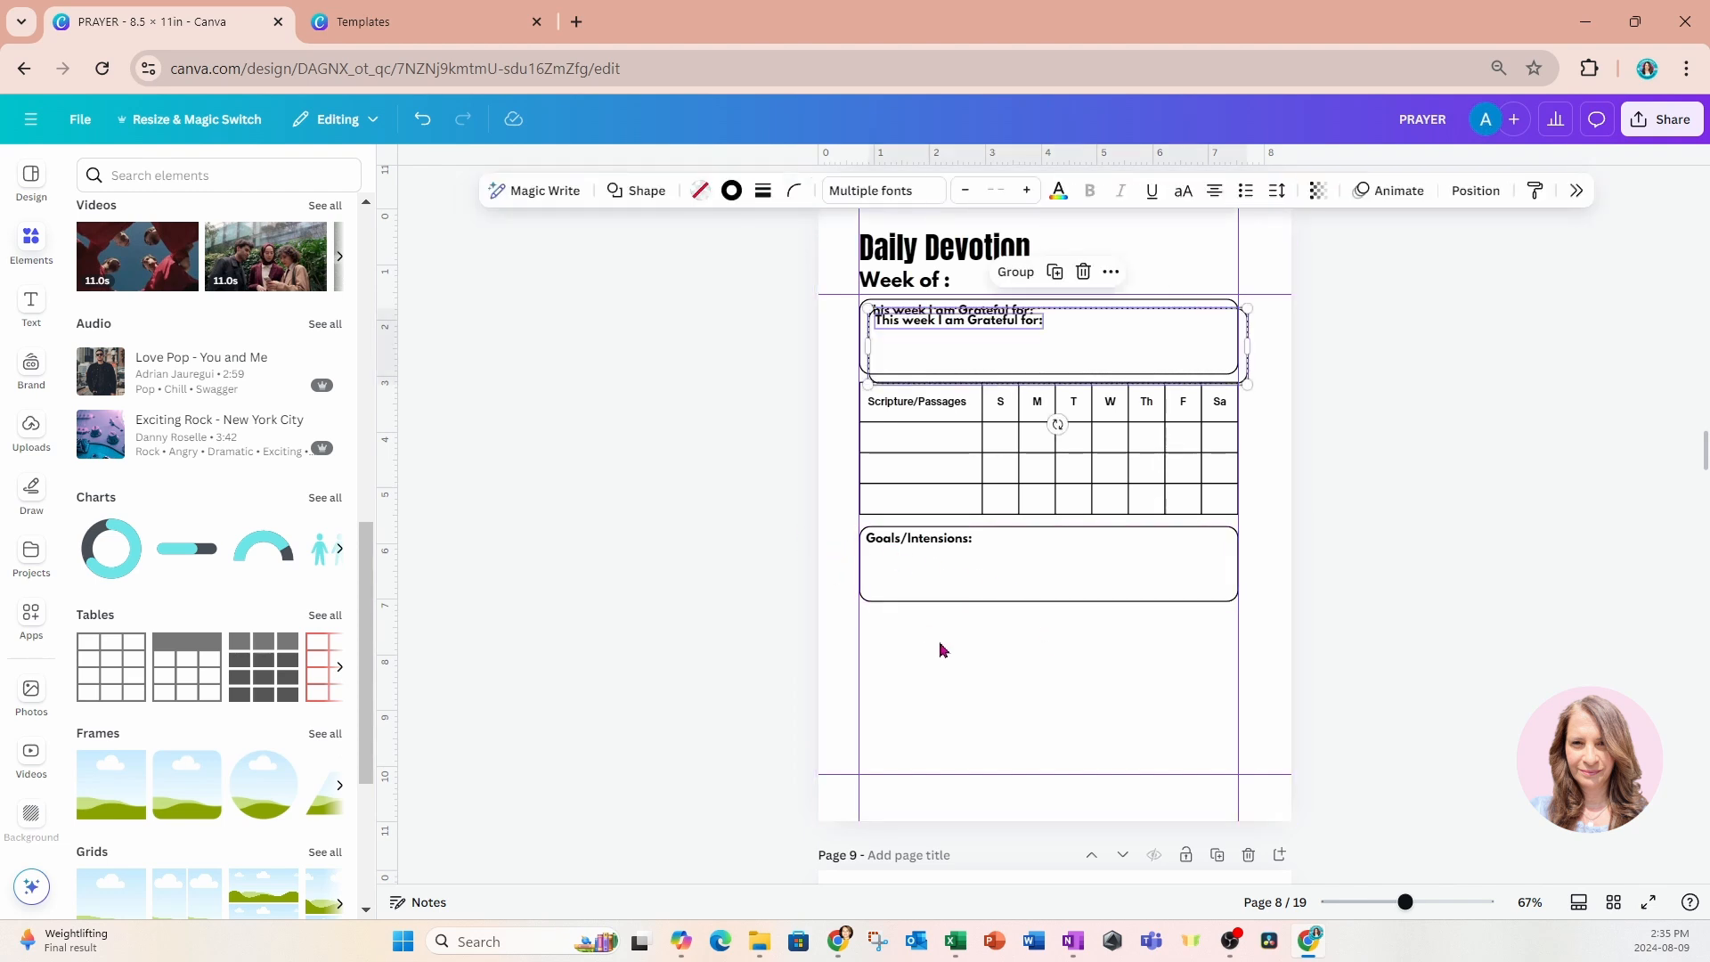
{"action": "left_click_drag", "start_coordinate": [1066, 360], "coordinate": [1056, 654]}
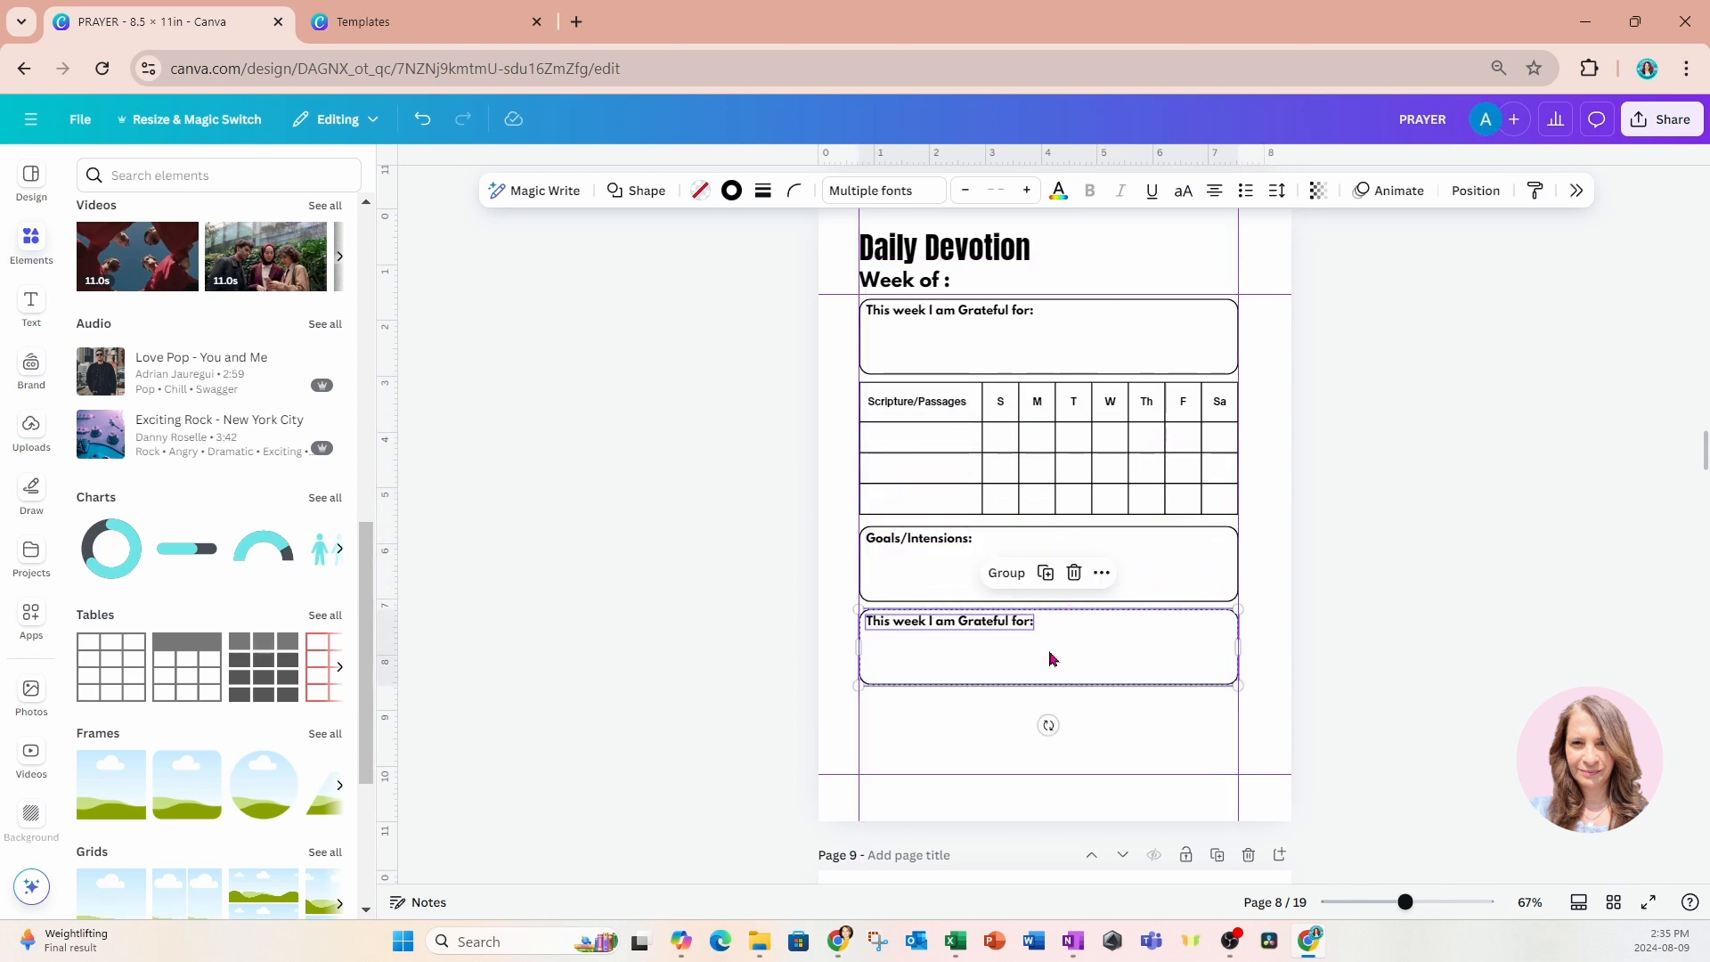
Replace the label of the box below Goals/Intensions with "Prayer requests:".
{"action": "left_click", "coordinate": [799, 629]}
{"action": "double_click", "coordinate": [880, 619]}
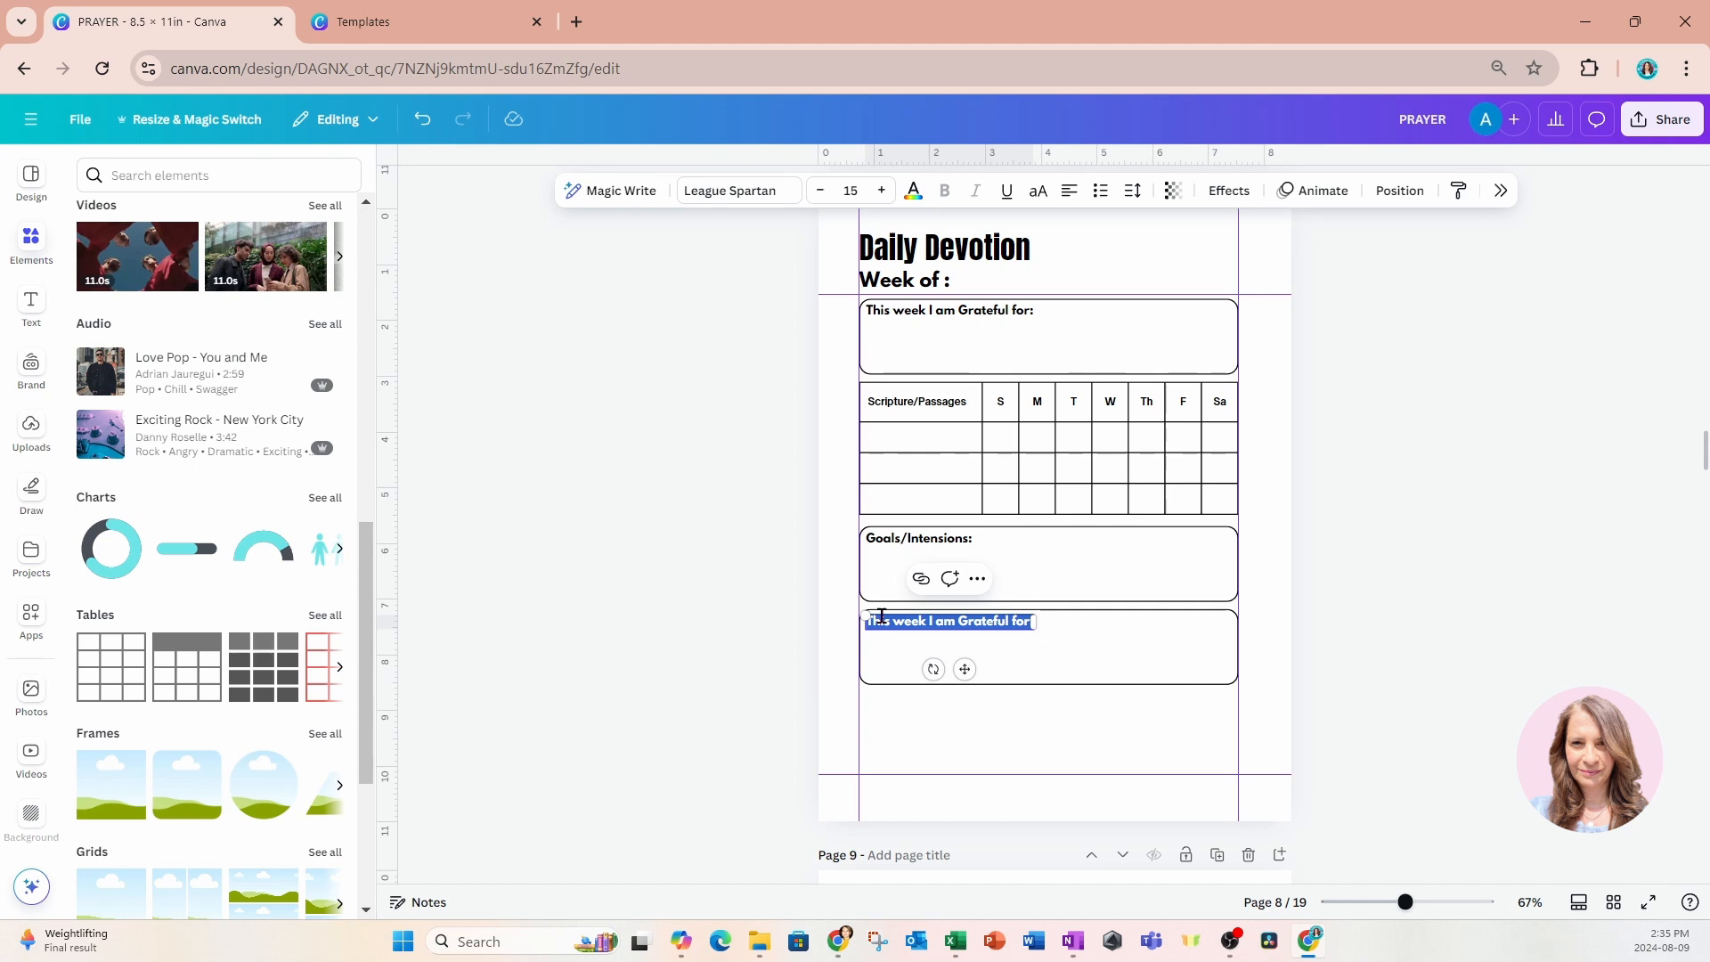
{"action": "key", "text": "BackSpace"}
{"action": "type", "text": "Prayer"}
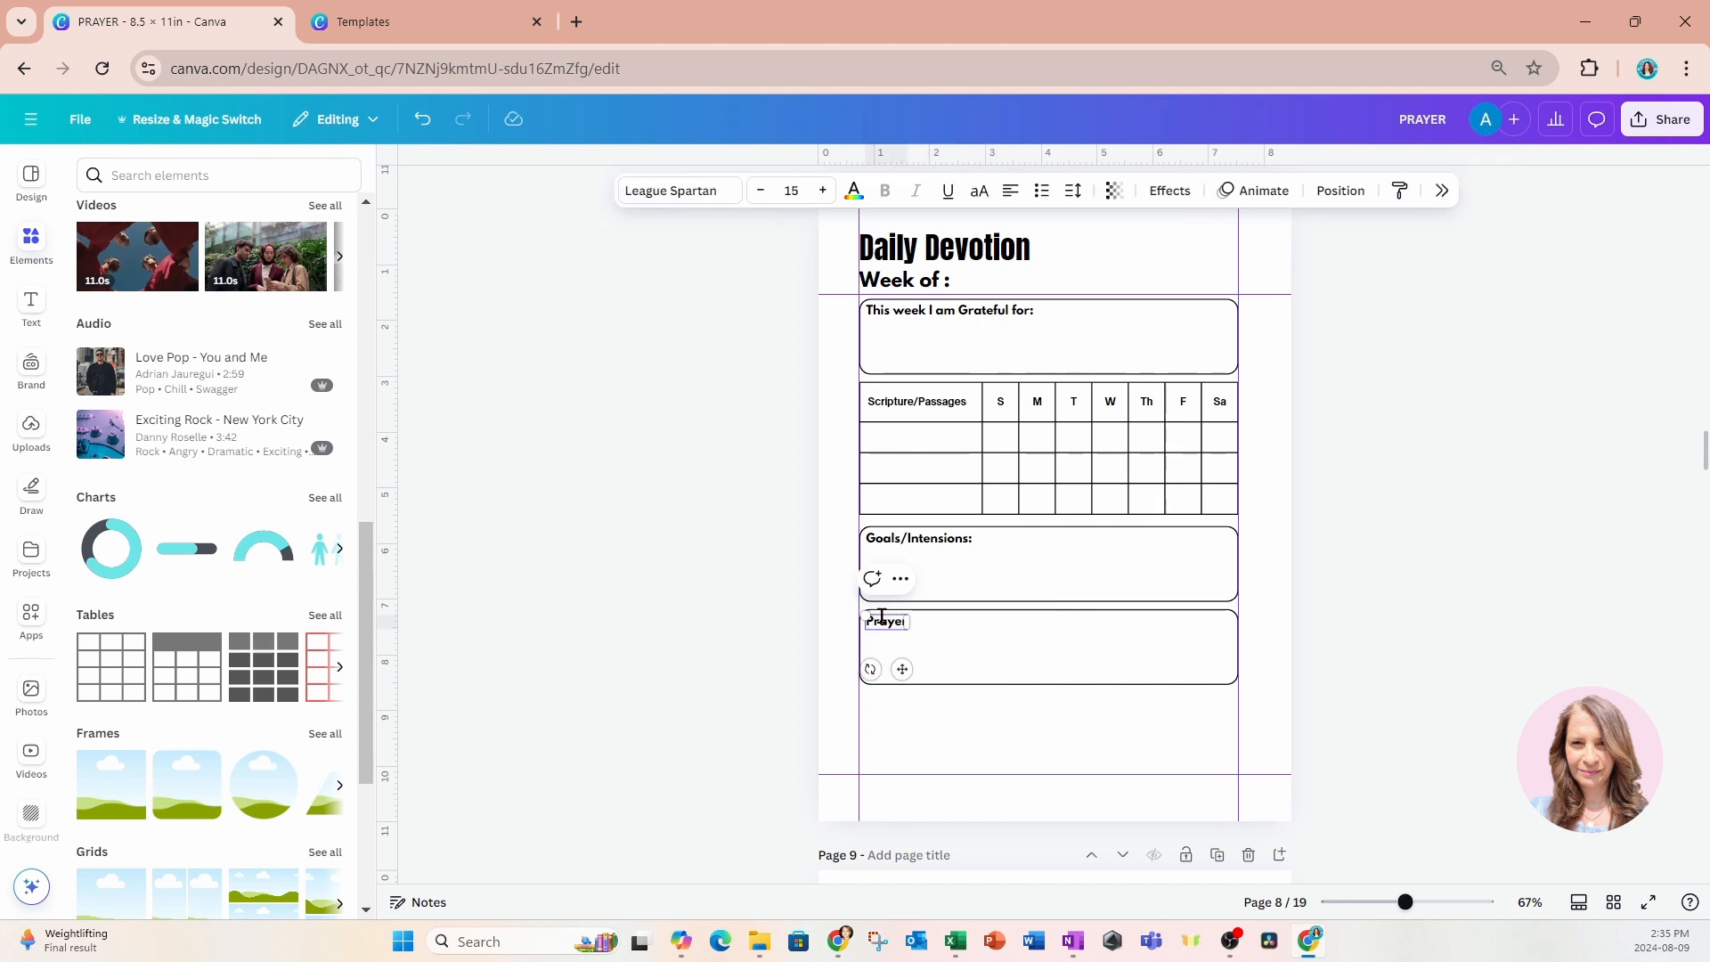
{"action": "type", "text": " requests"}
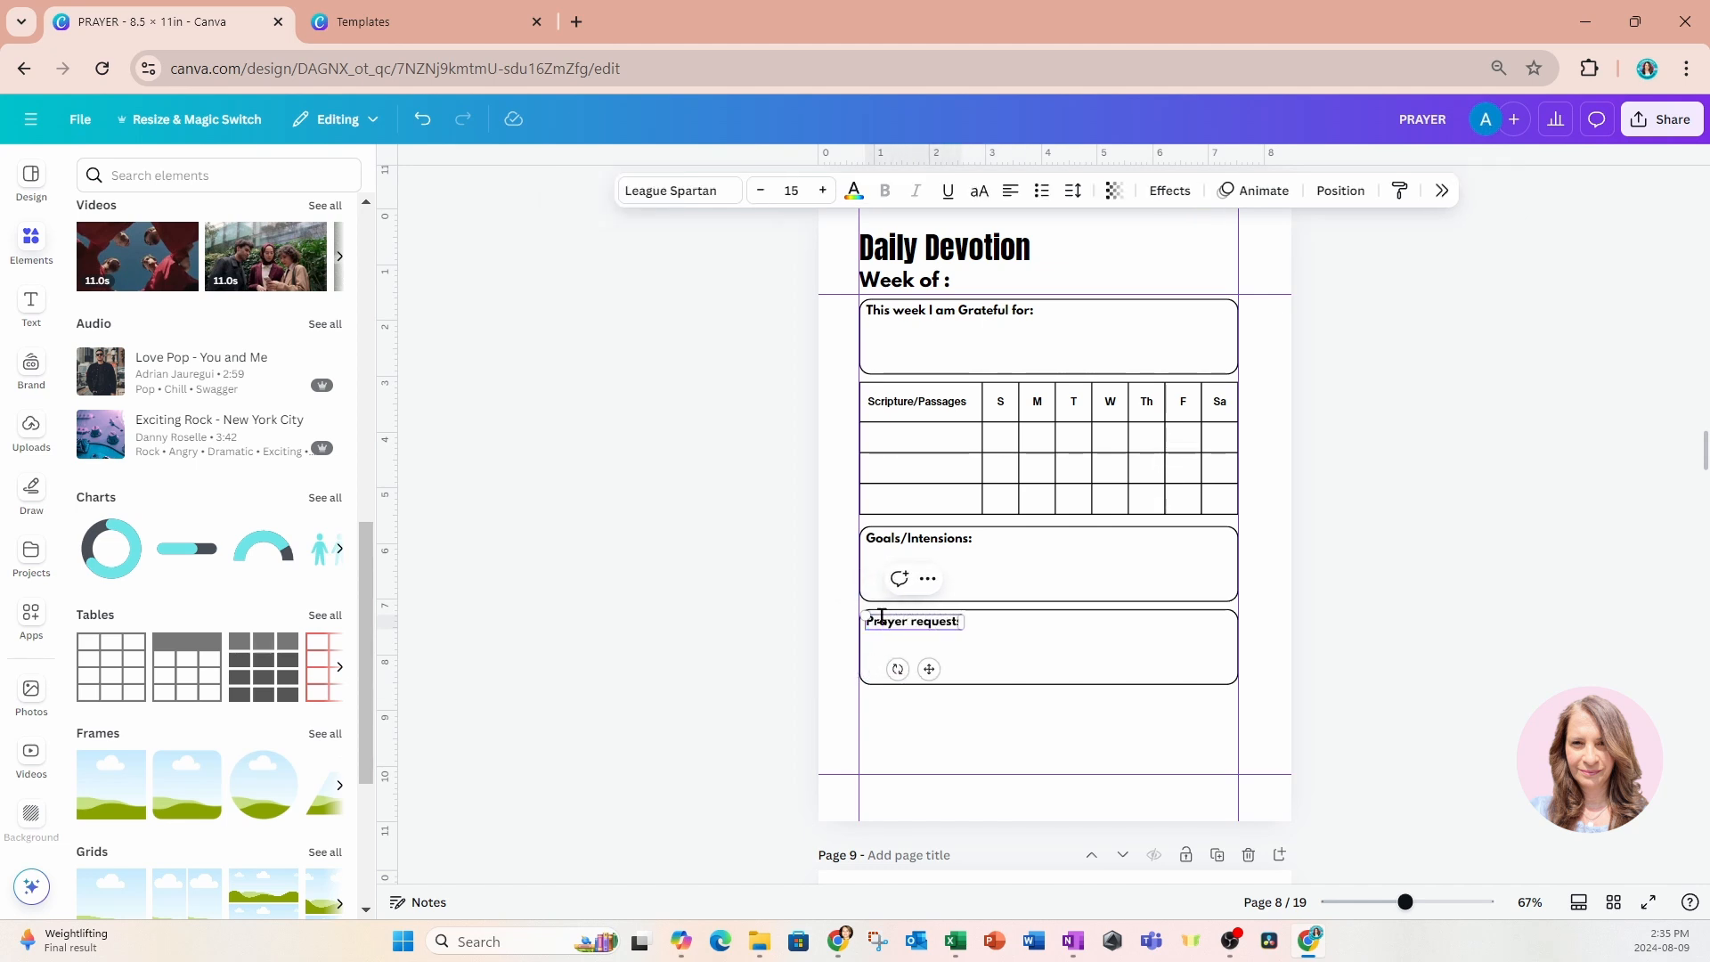
{"action": "left_click", "coordinate": [1063, 735]}
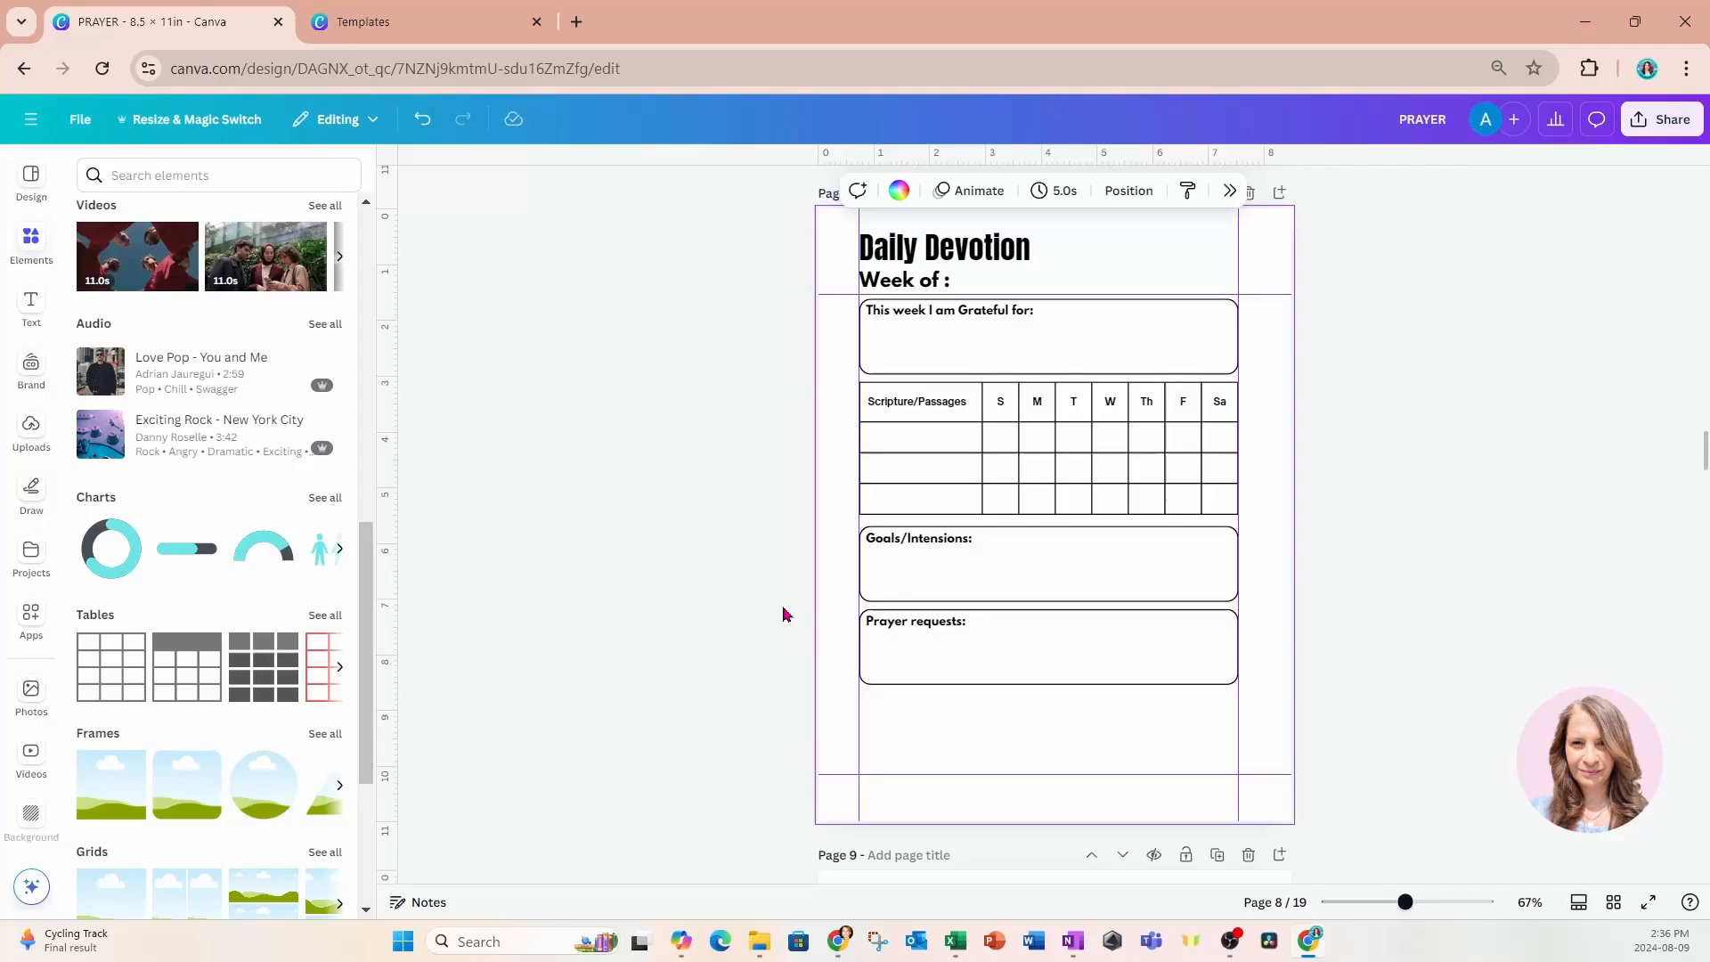
Paste one more copy of the gratitude box and align it directly below the Prayer requests box.
{"action": "left_click_drag", "start_coordinate": [777, 598], "coordinate": [927, 670]}
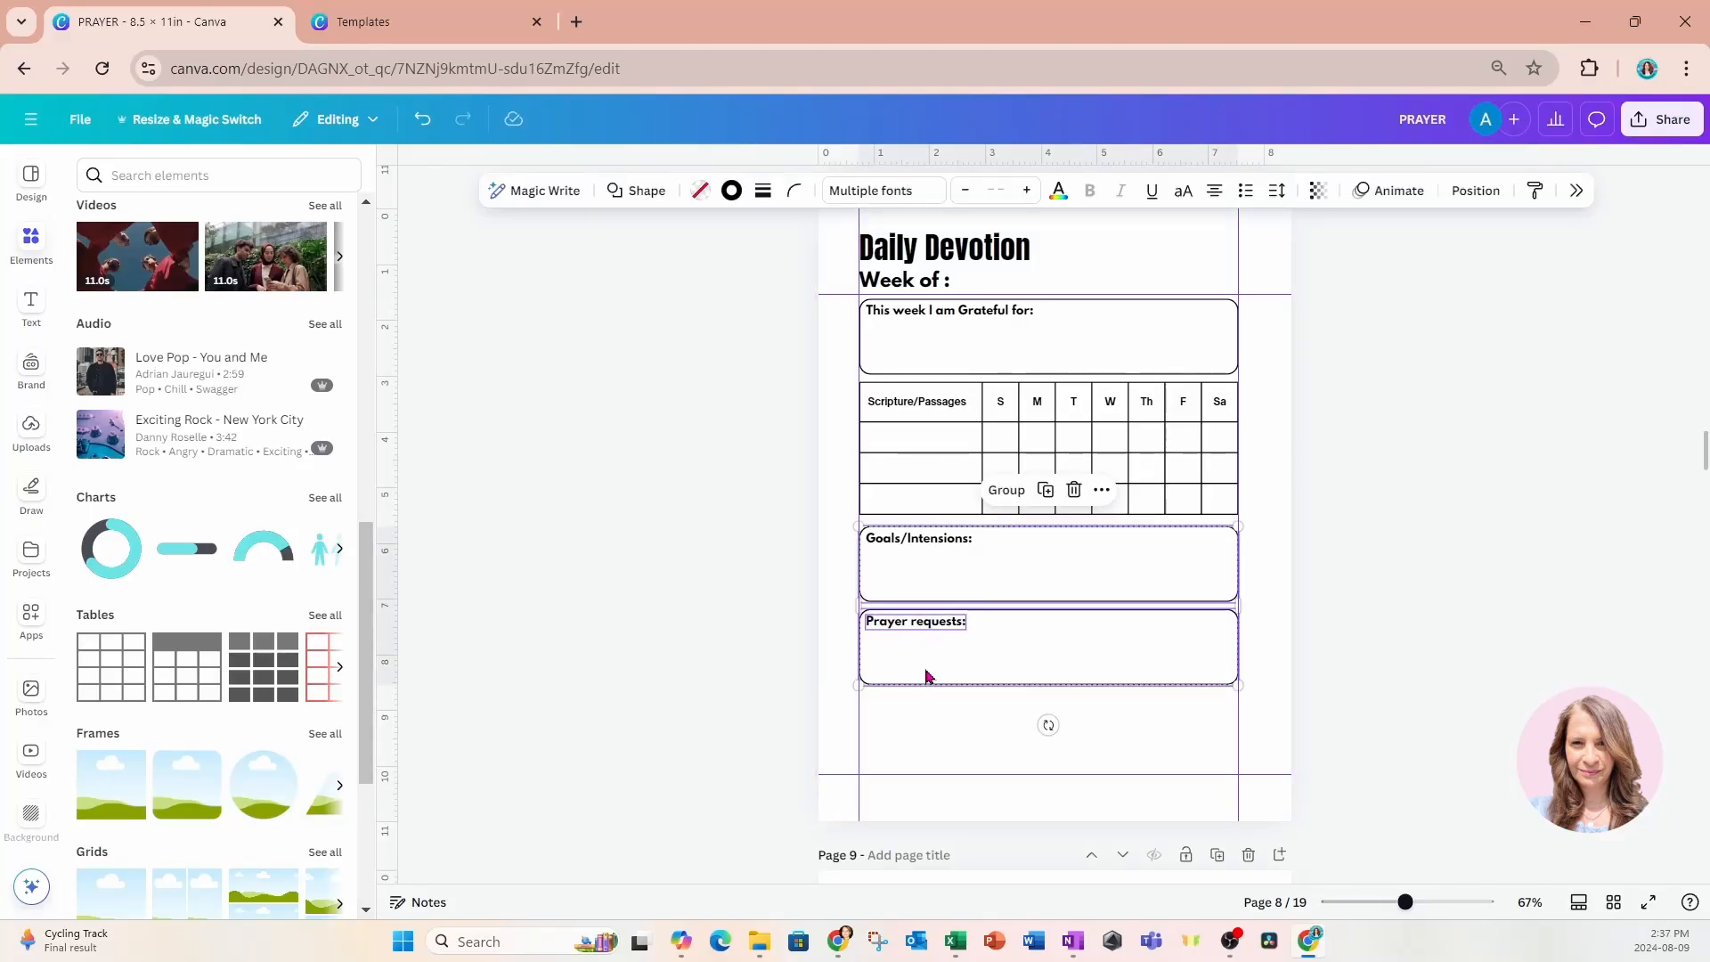
{"action": "left_click", "coordinate": [927, 670]}
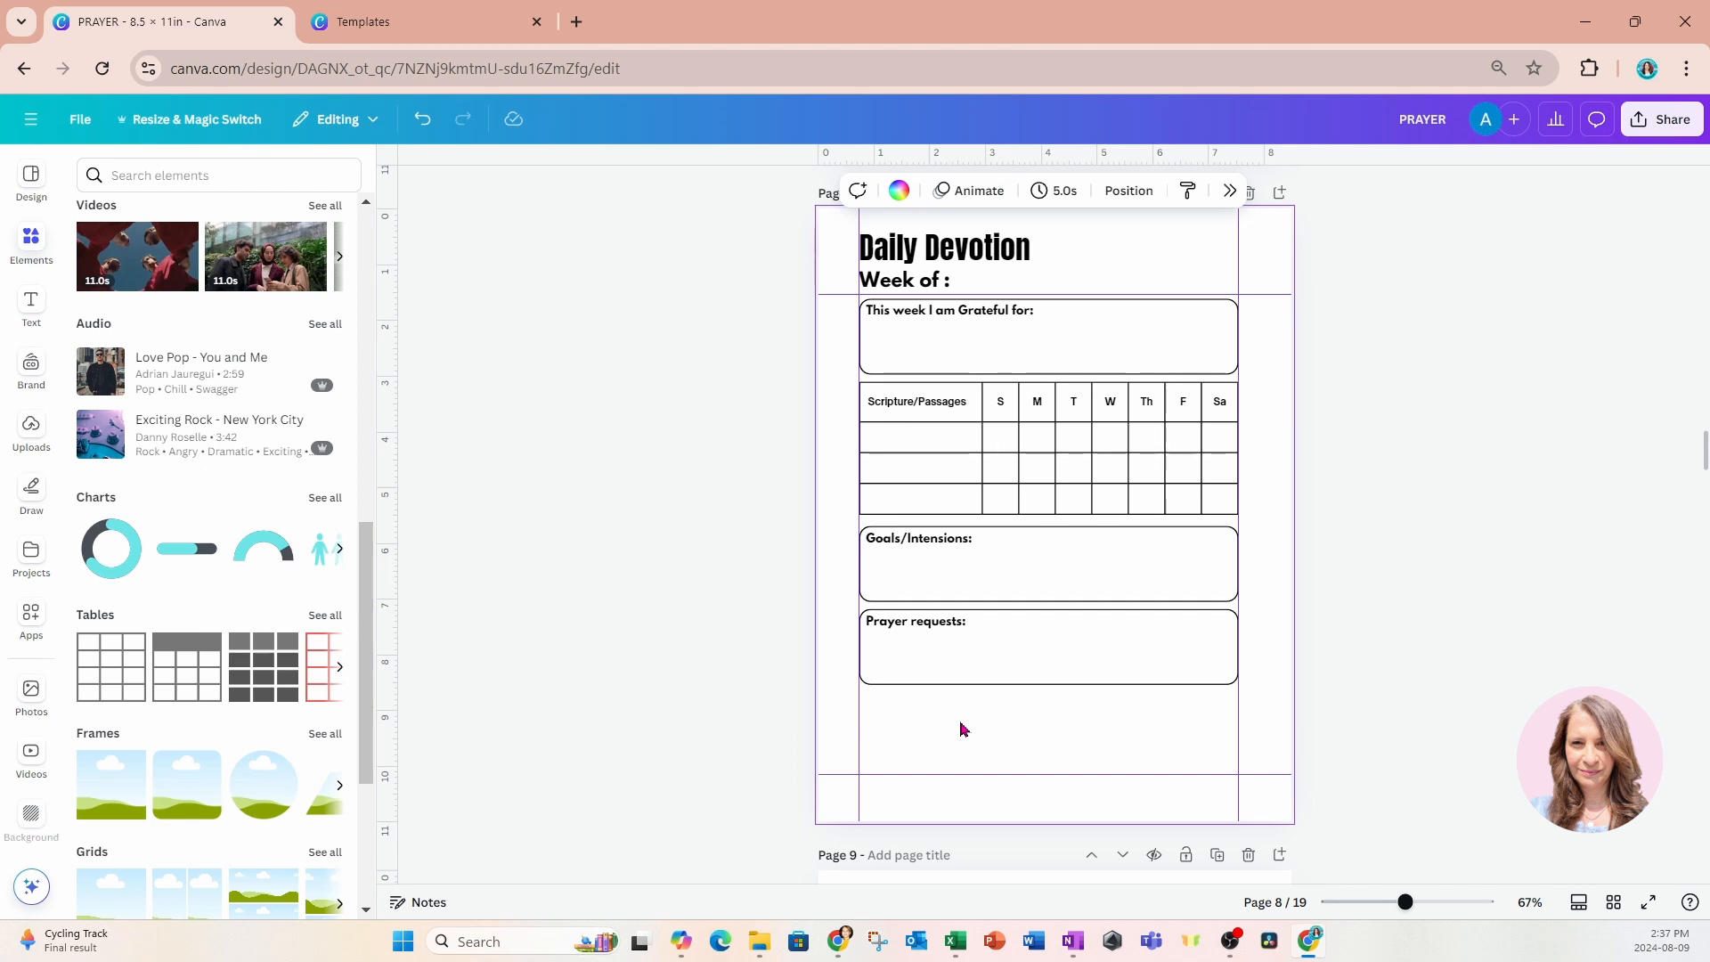
{"action": "key", "text": "ctrl+v"}
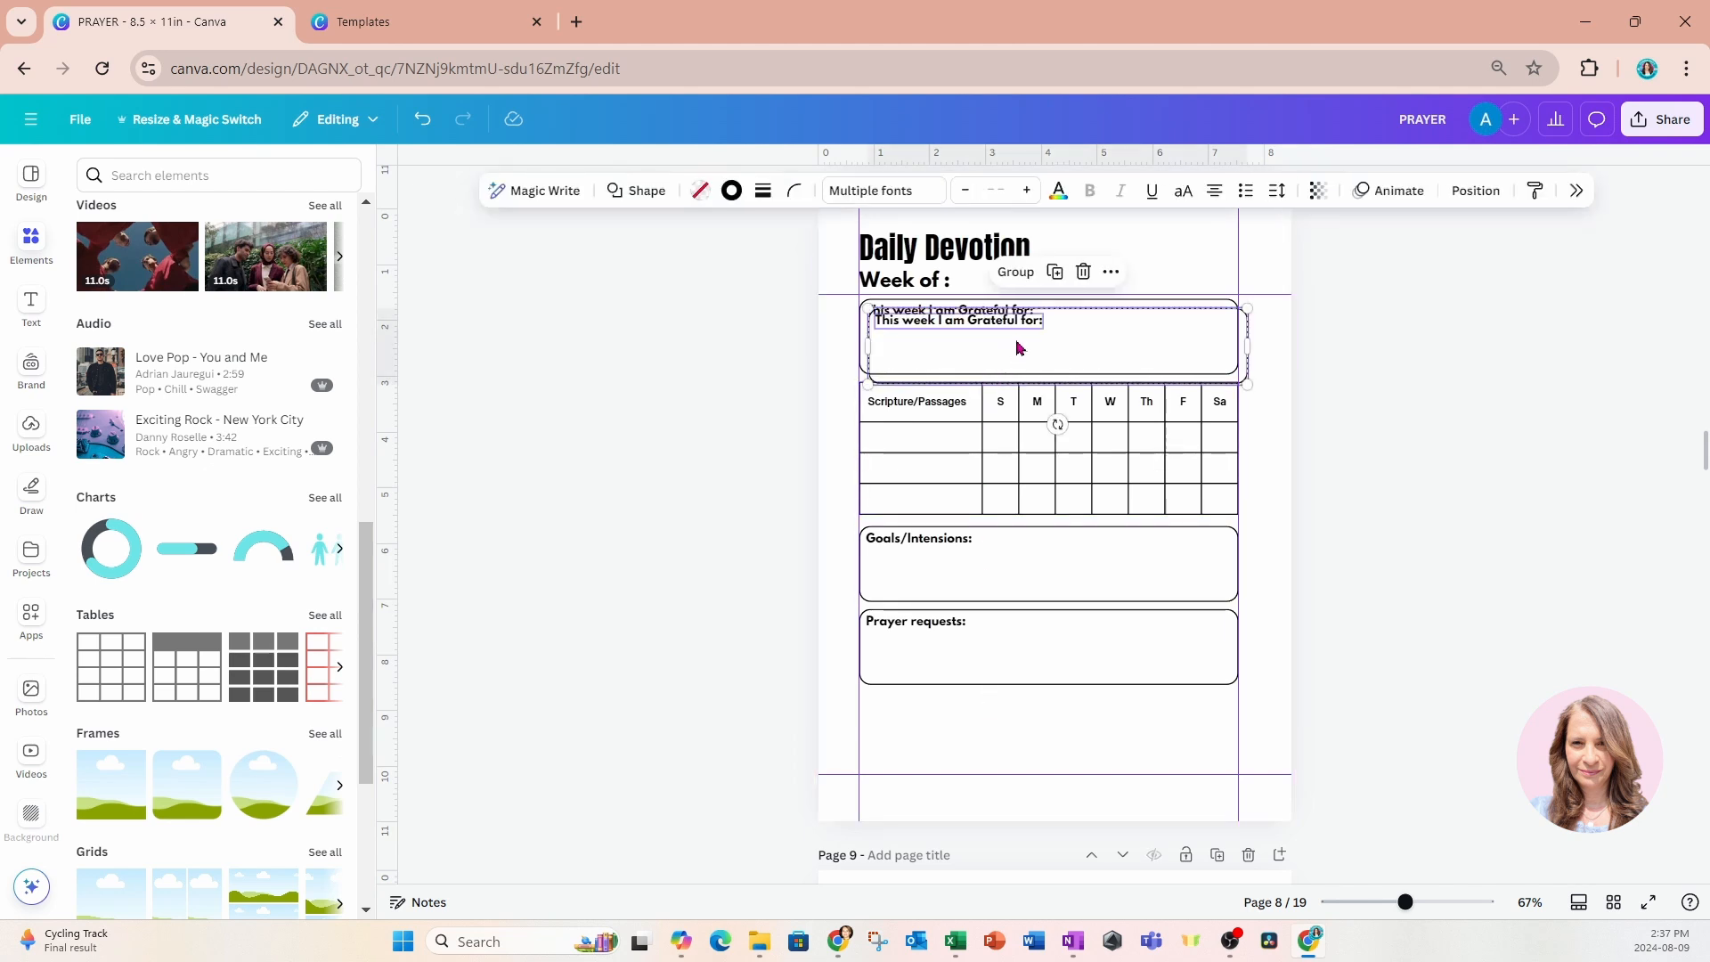
{"action": "left_click_drag", "start_coordinate": [1016, 344], "coordinate": [1004, 723]}
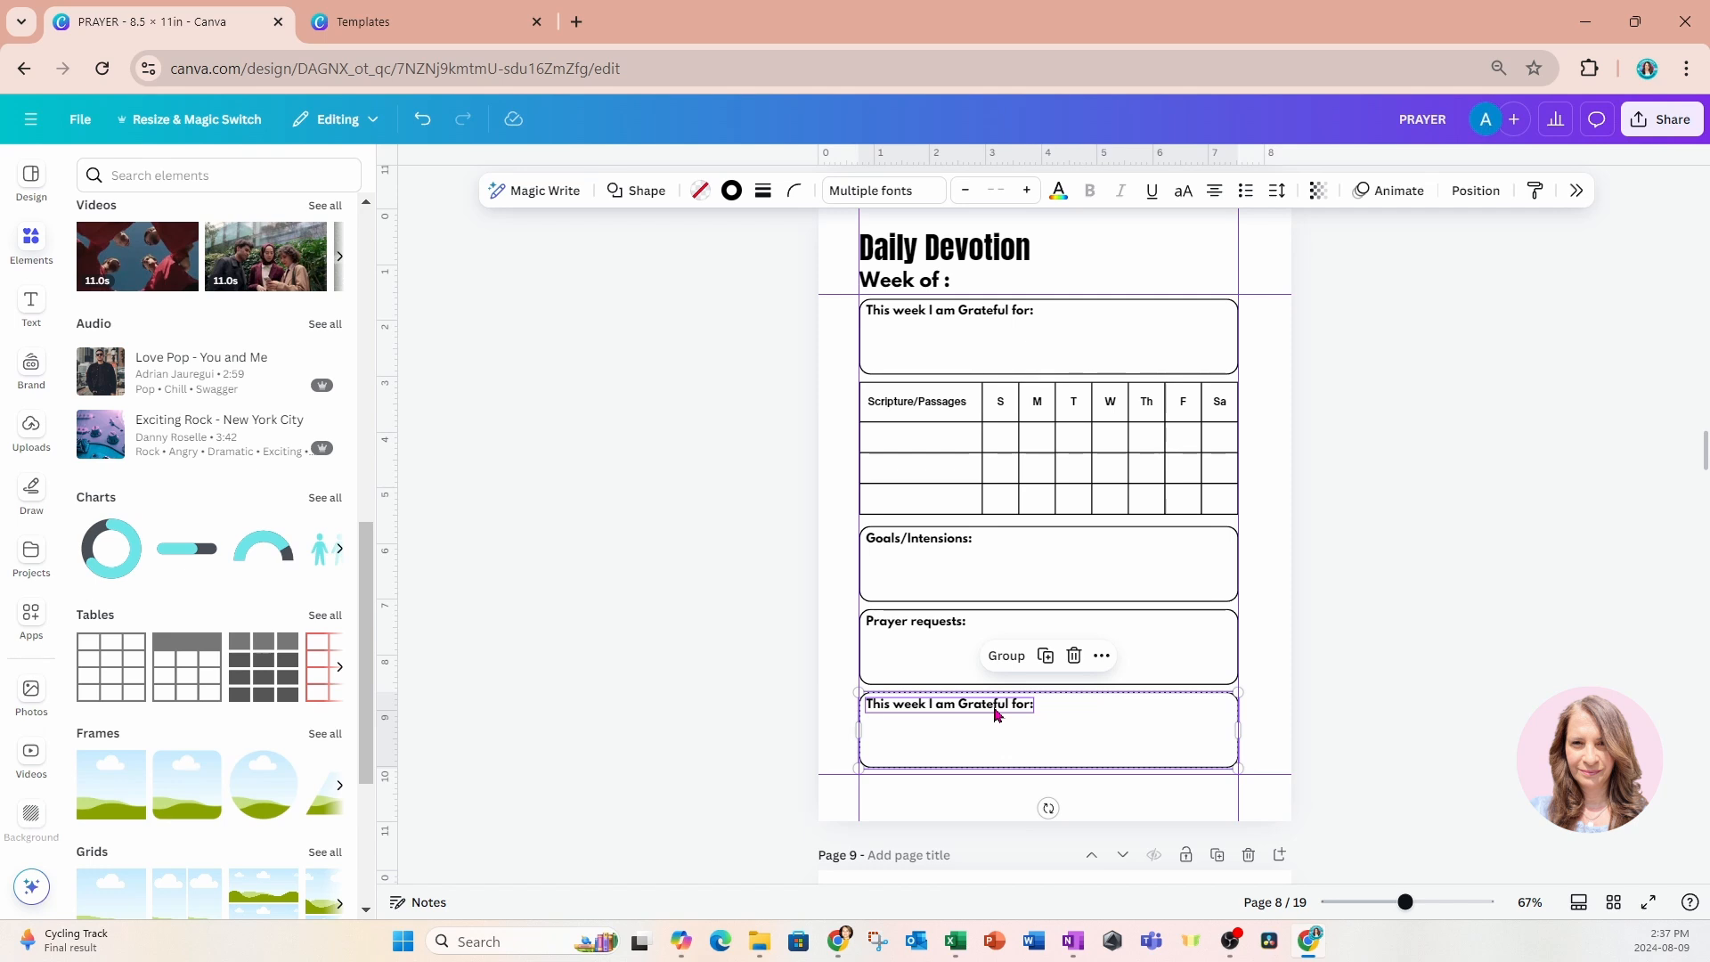
Replace the label of the lowest box with "Confess/Repent:".
{"action": "left_click", "coordinate": [731, 705]}
{"action": "double_click", "coordinate": [916, 711]}
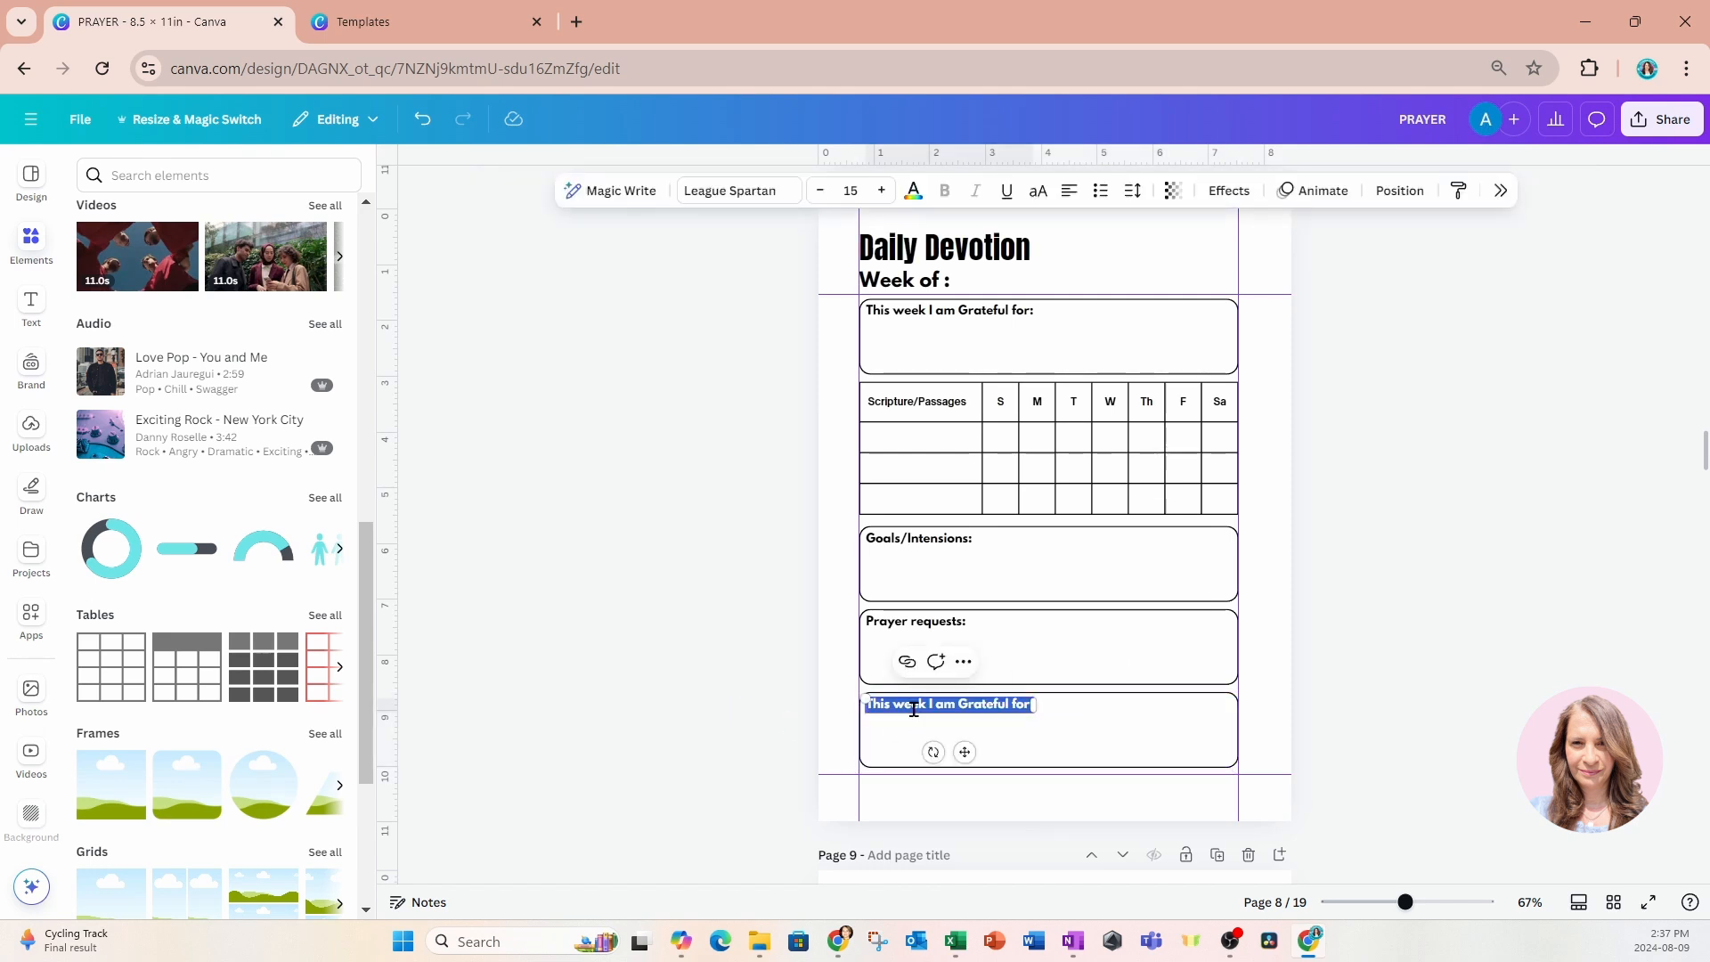
{"action": "type", "text": "Confes"}
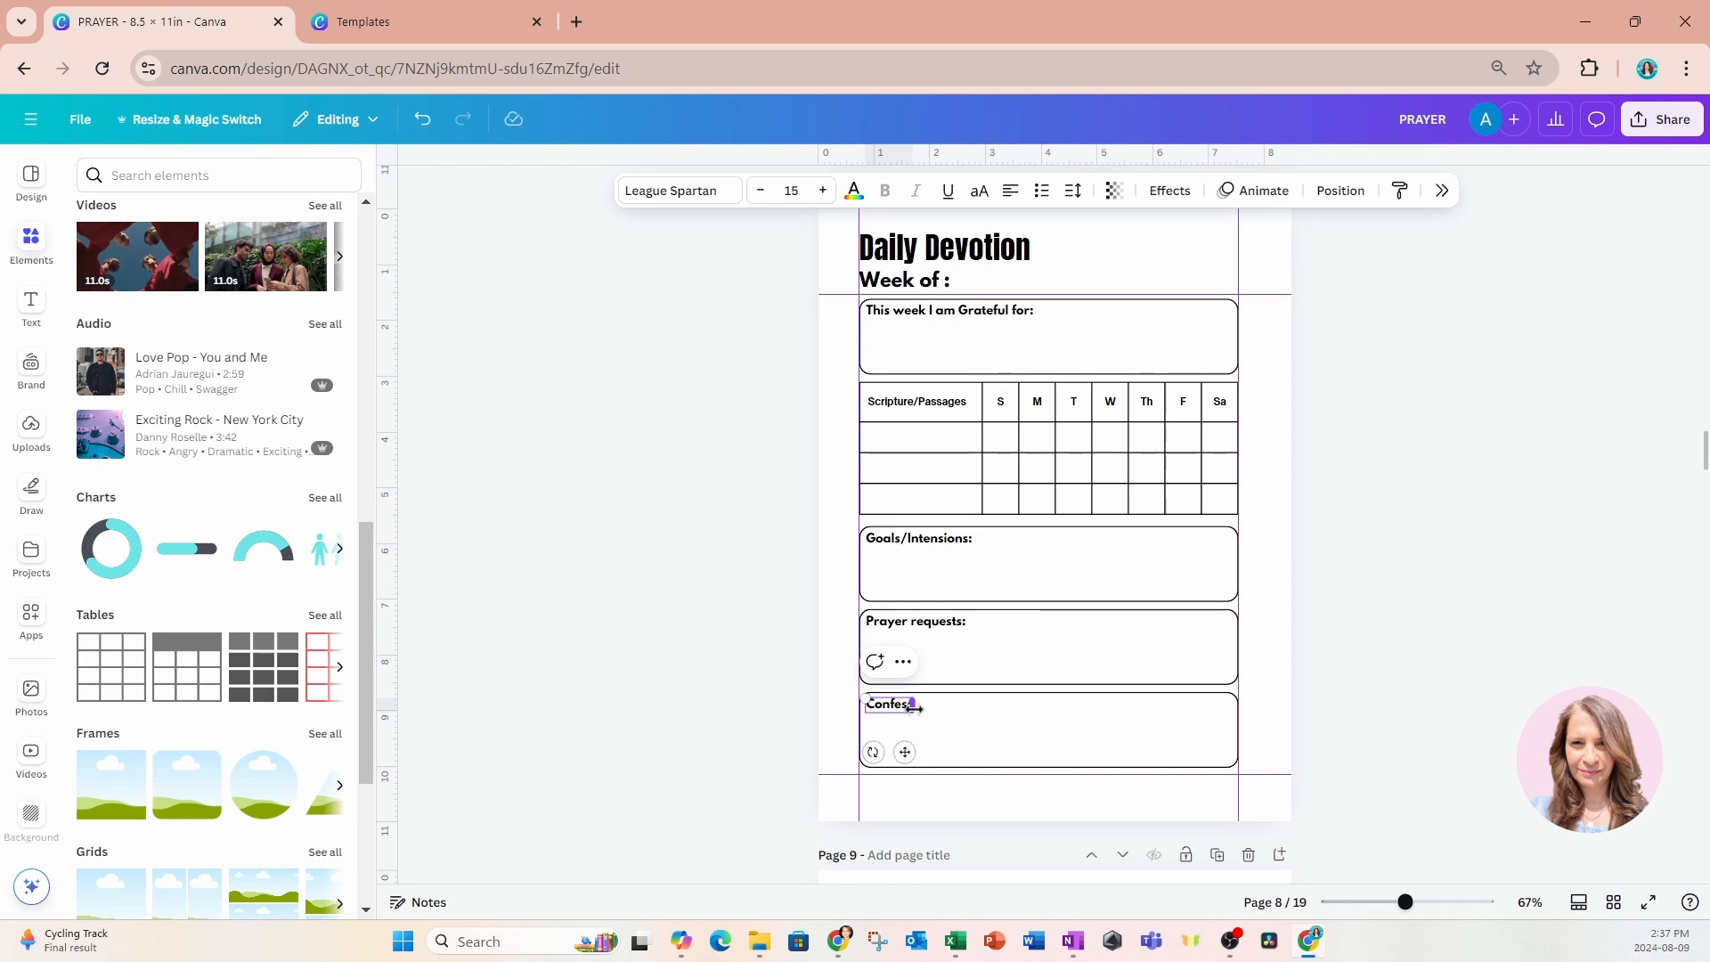
{"action": "type", "text": "s/"}
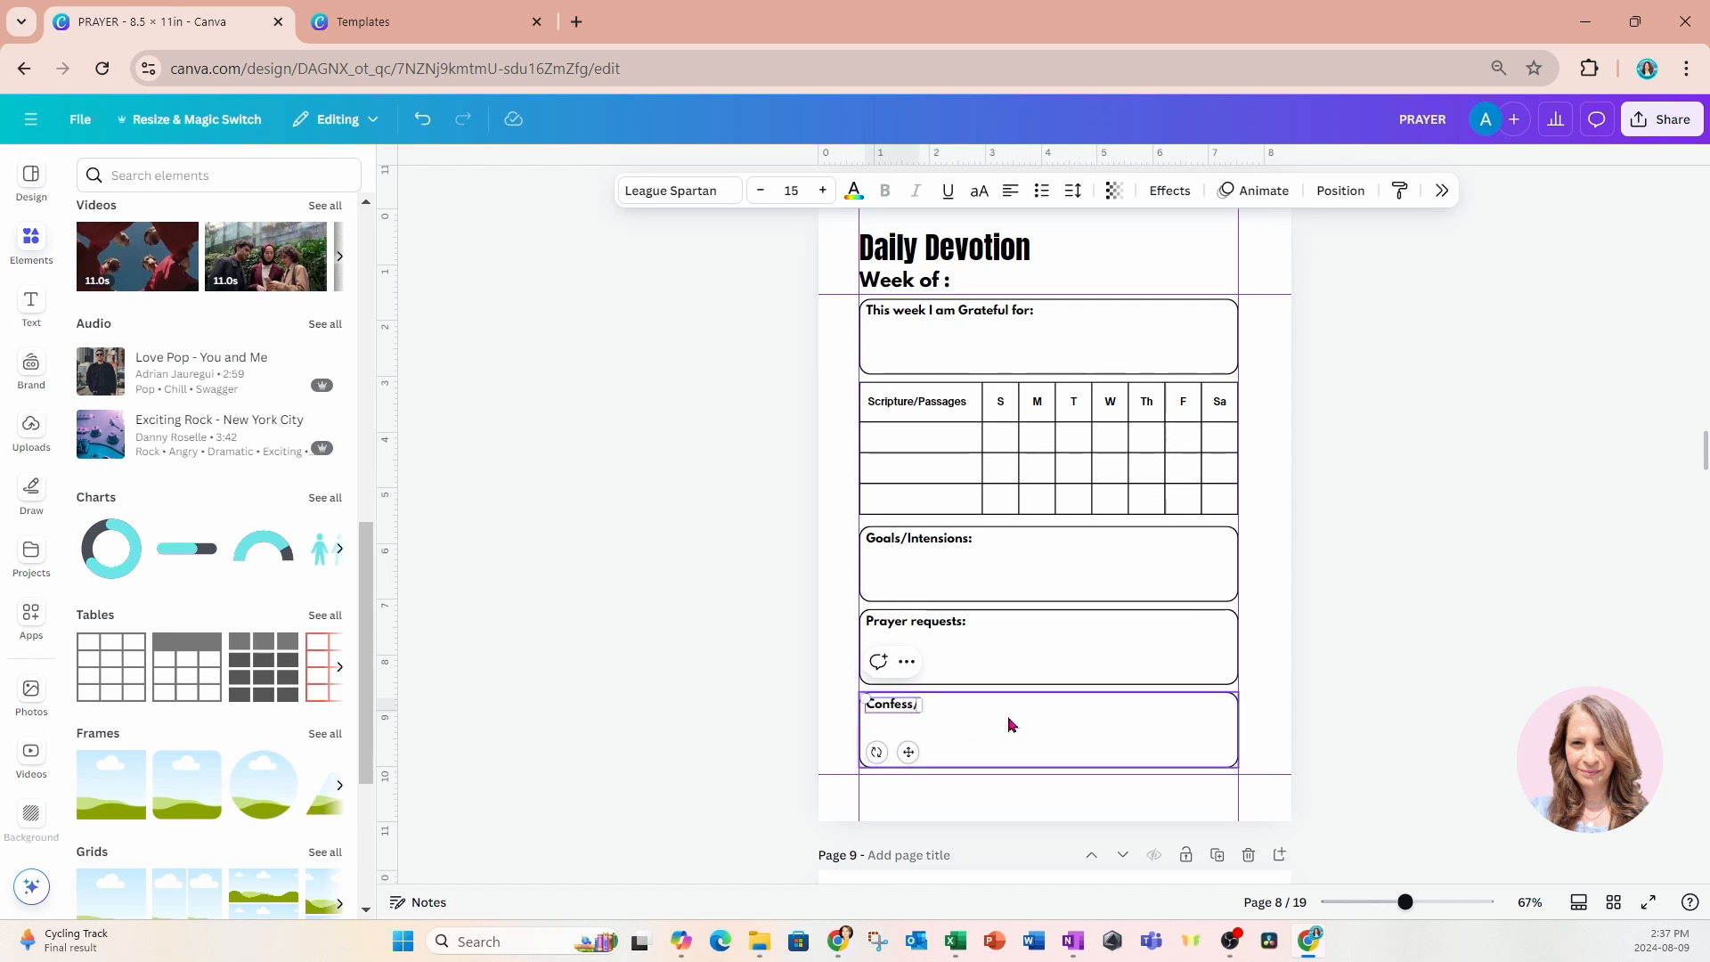
{"action": "type", "text": "Repernt:"}
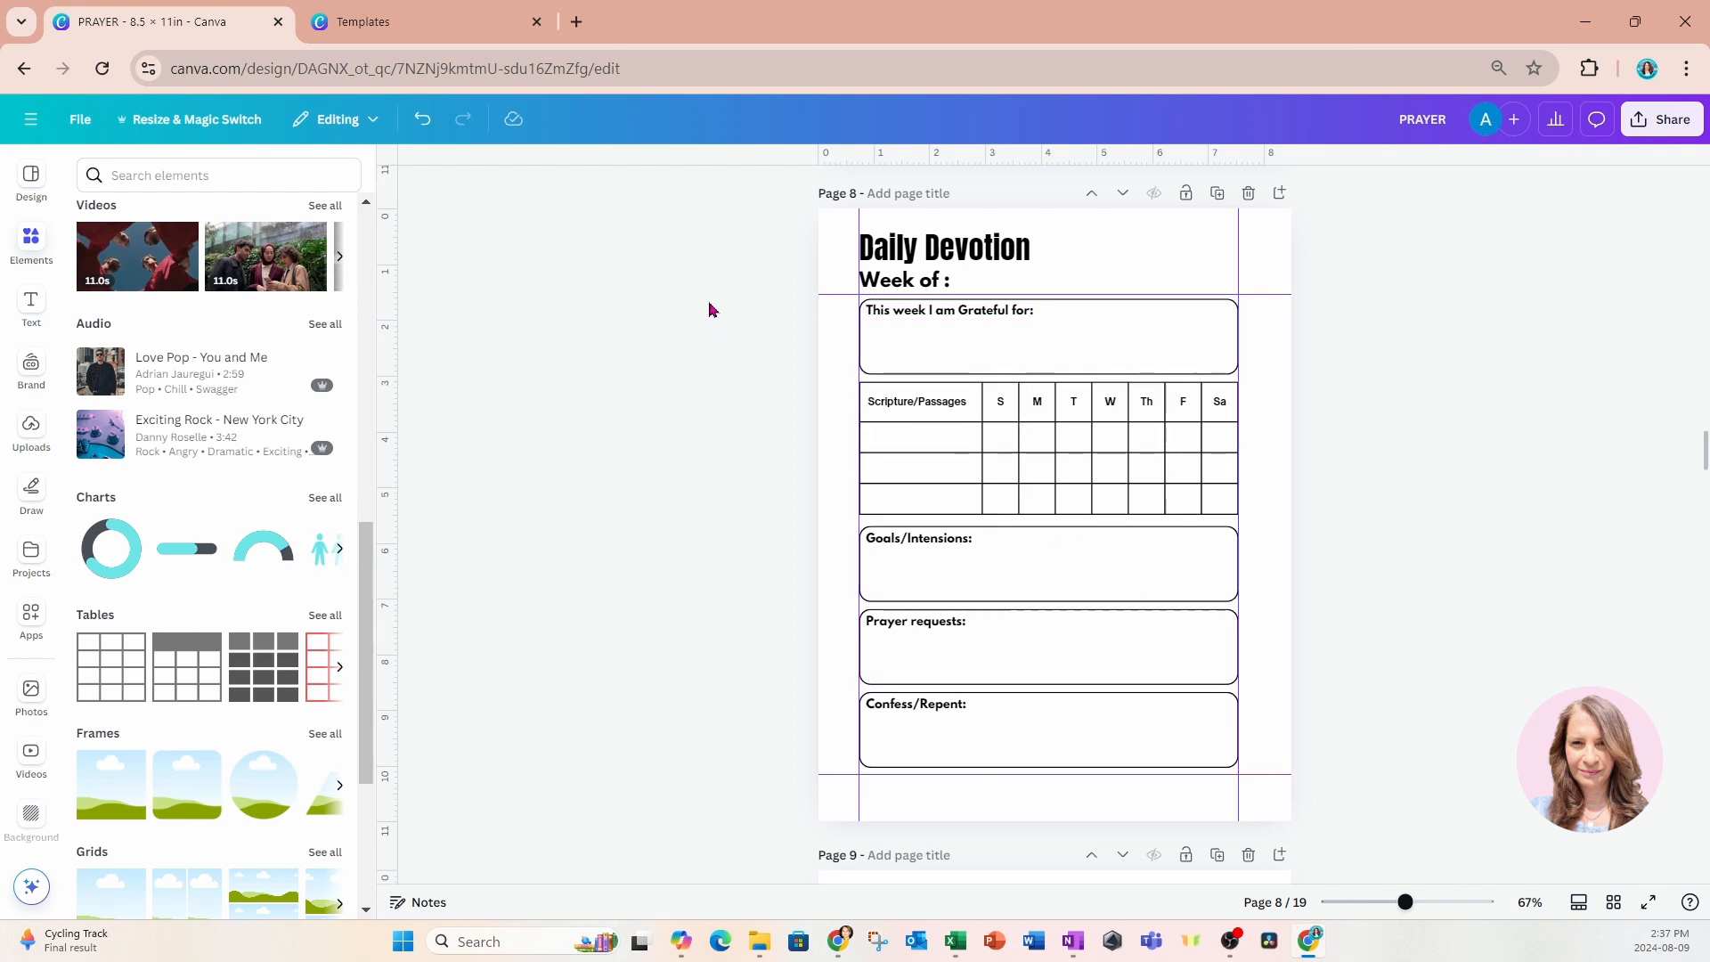
Scale all four labelled boxes and the table down together, keeping them against the left margin guide and freeing space beneath.
{"action": "left_click_drag", "start_coordinate": [718, 313], "coordinate": [1343, 805]}
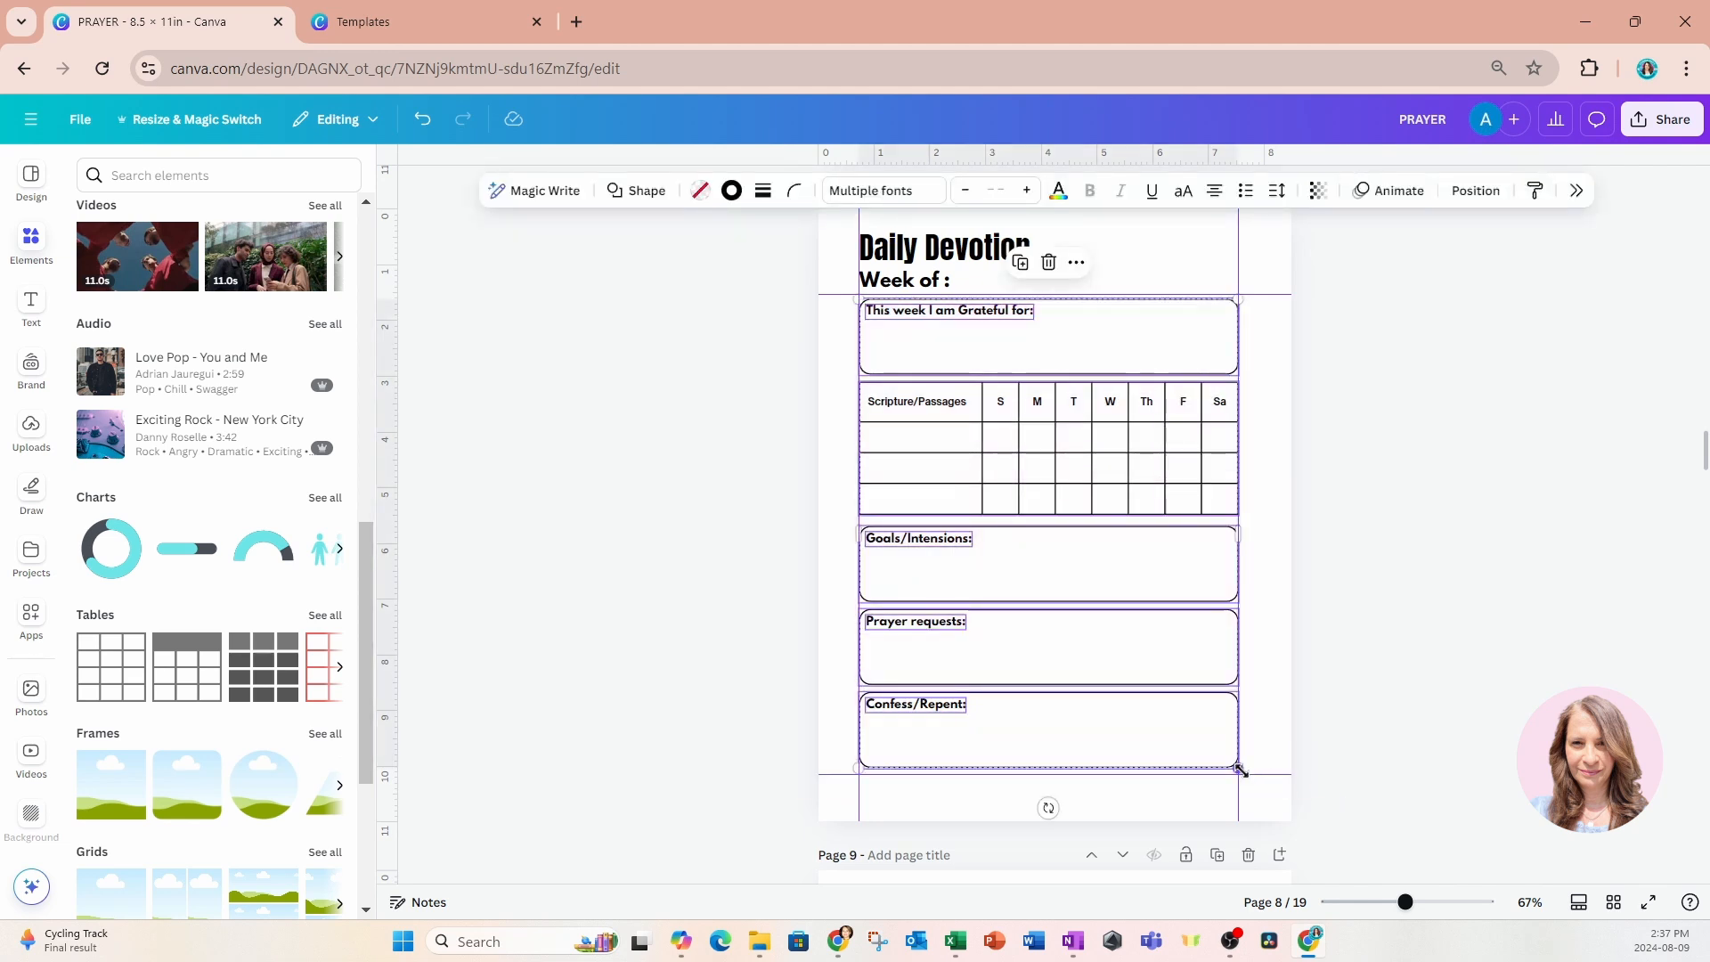
{"action": "left_click_drag", "start_coordinate": [1238, 767], "coordinate": [1185, 713]}
{"action": "left_click", "coordinate": [1416, 550]}
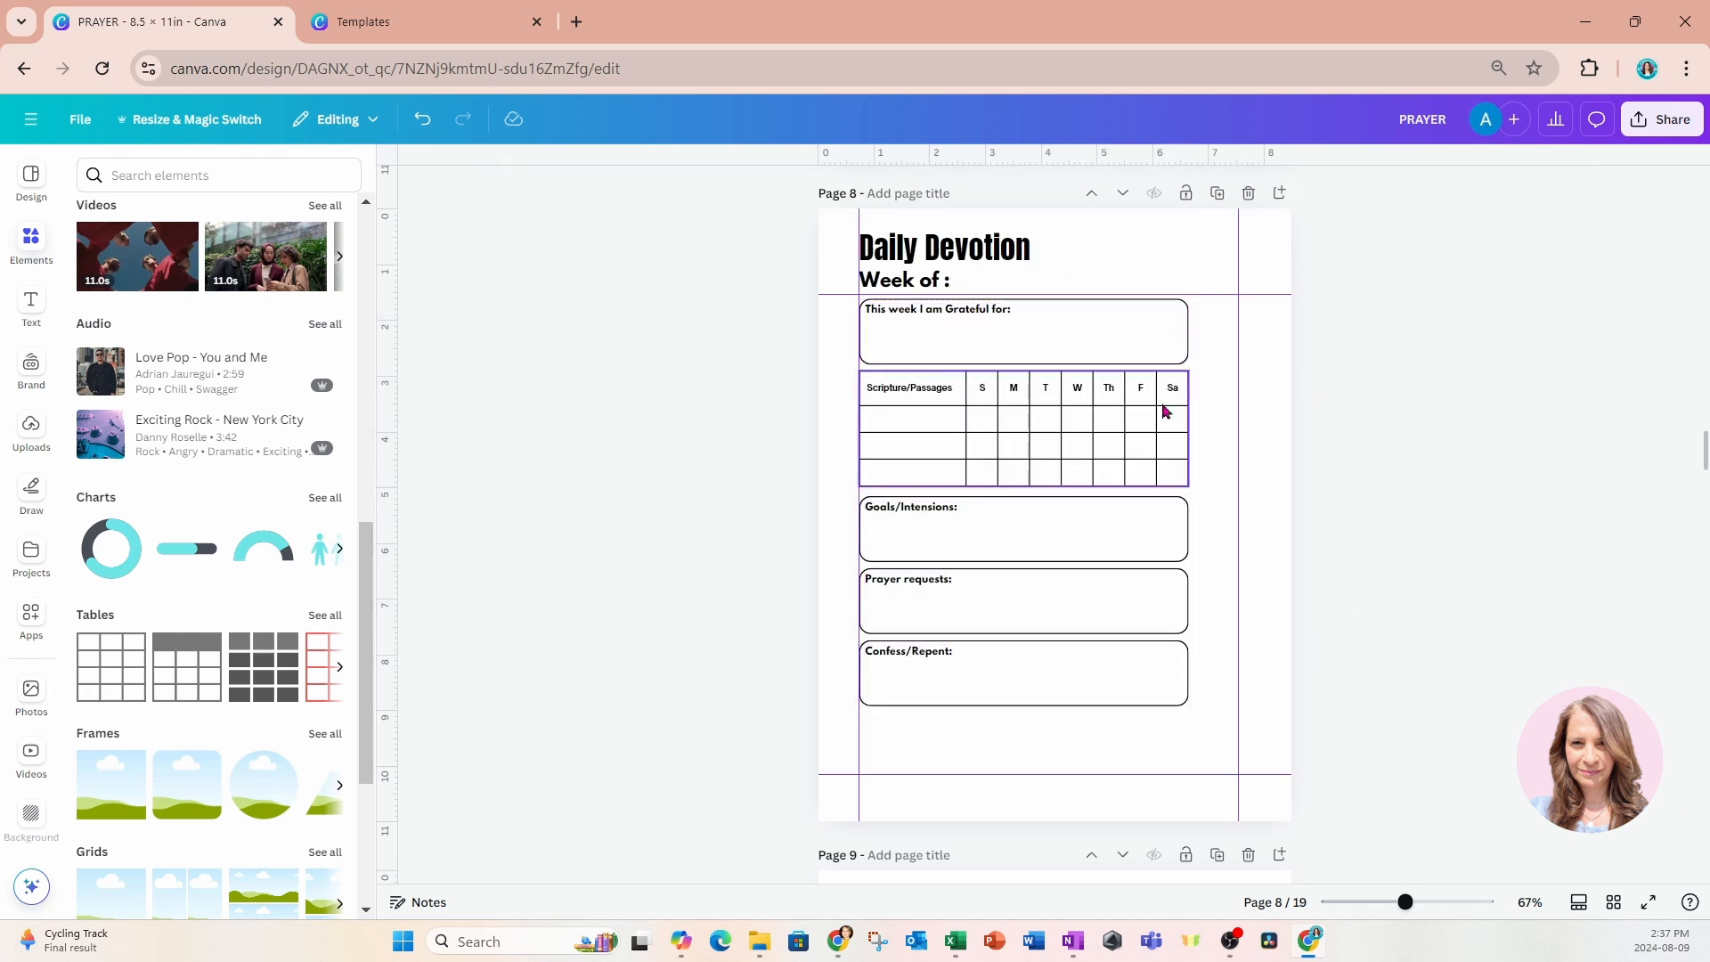
Duplicate the Confess/Repent box with its label and align the copy directly below the original.
{"action": "left_click_drag", "start_coordinate": [784, 648], "coordinate": [994, 710]}
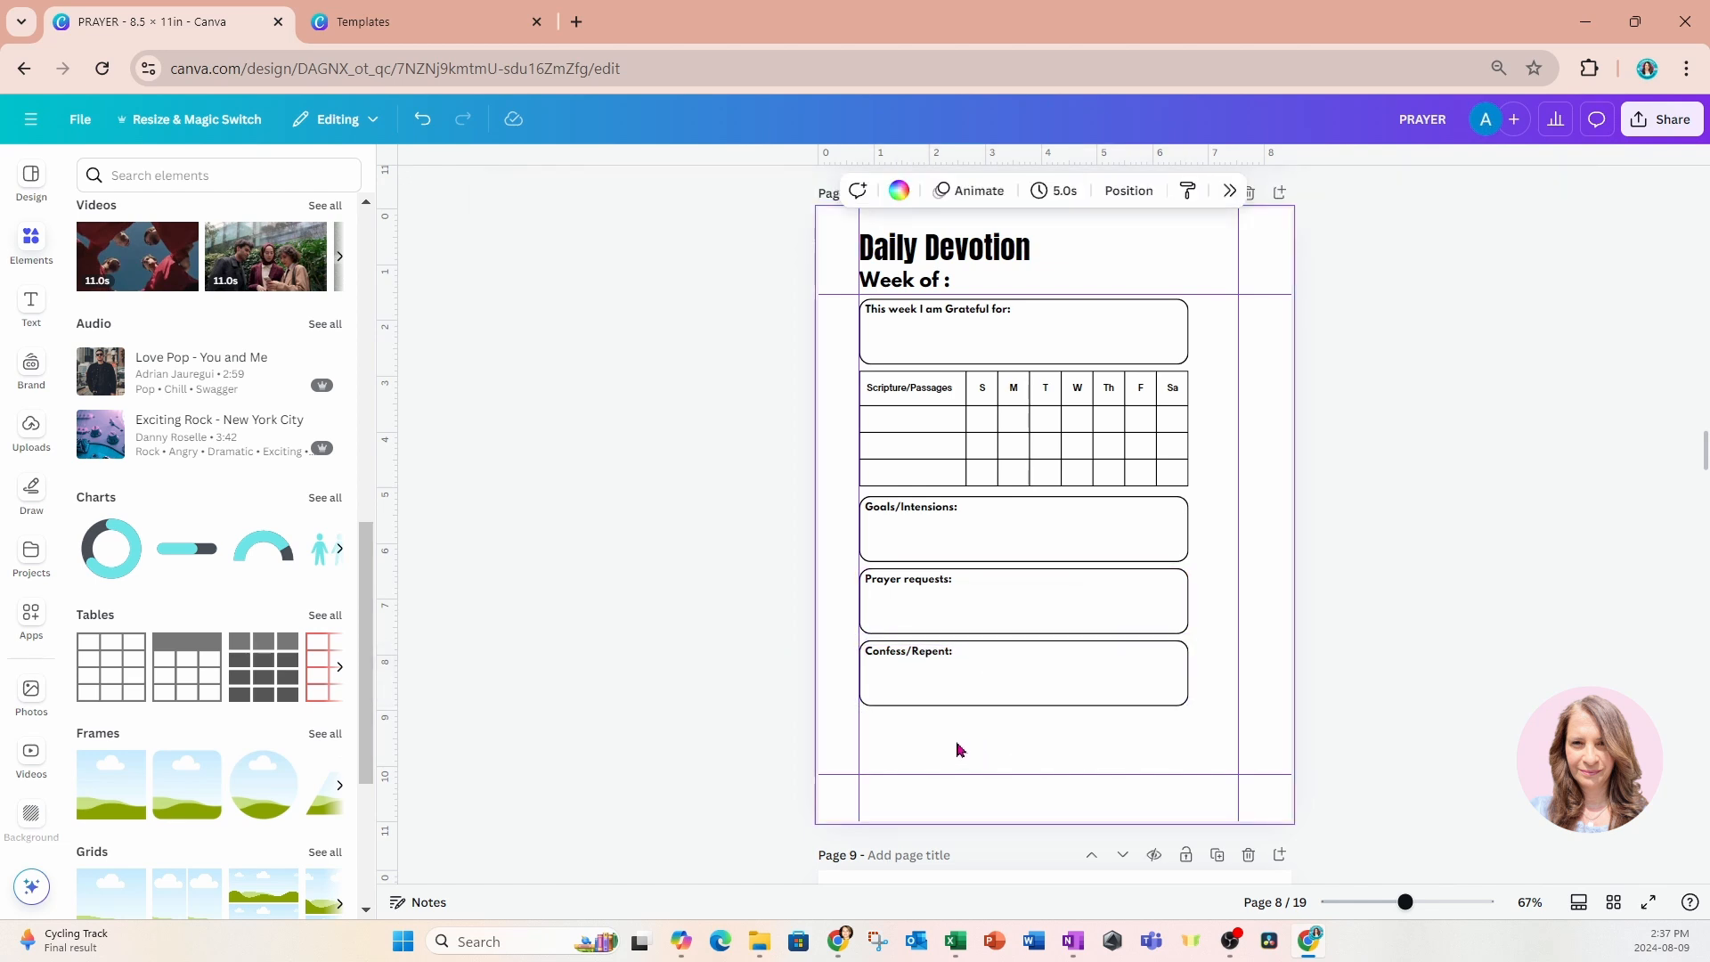
{"action": "key", "text": "ctrl+d"}
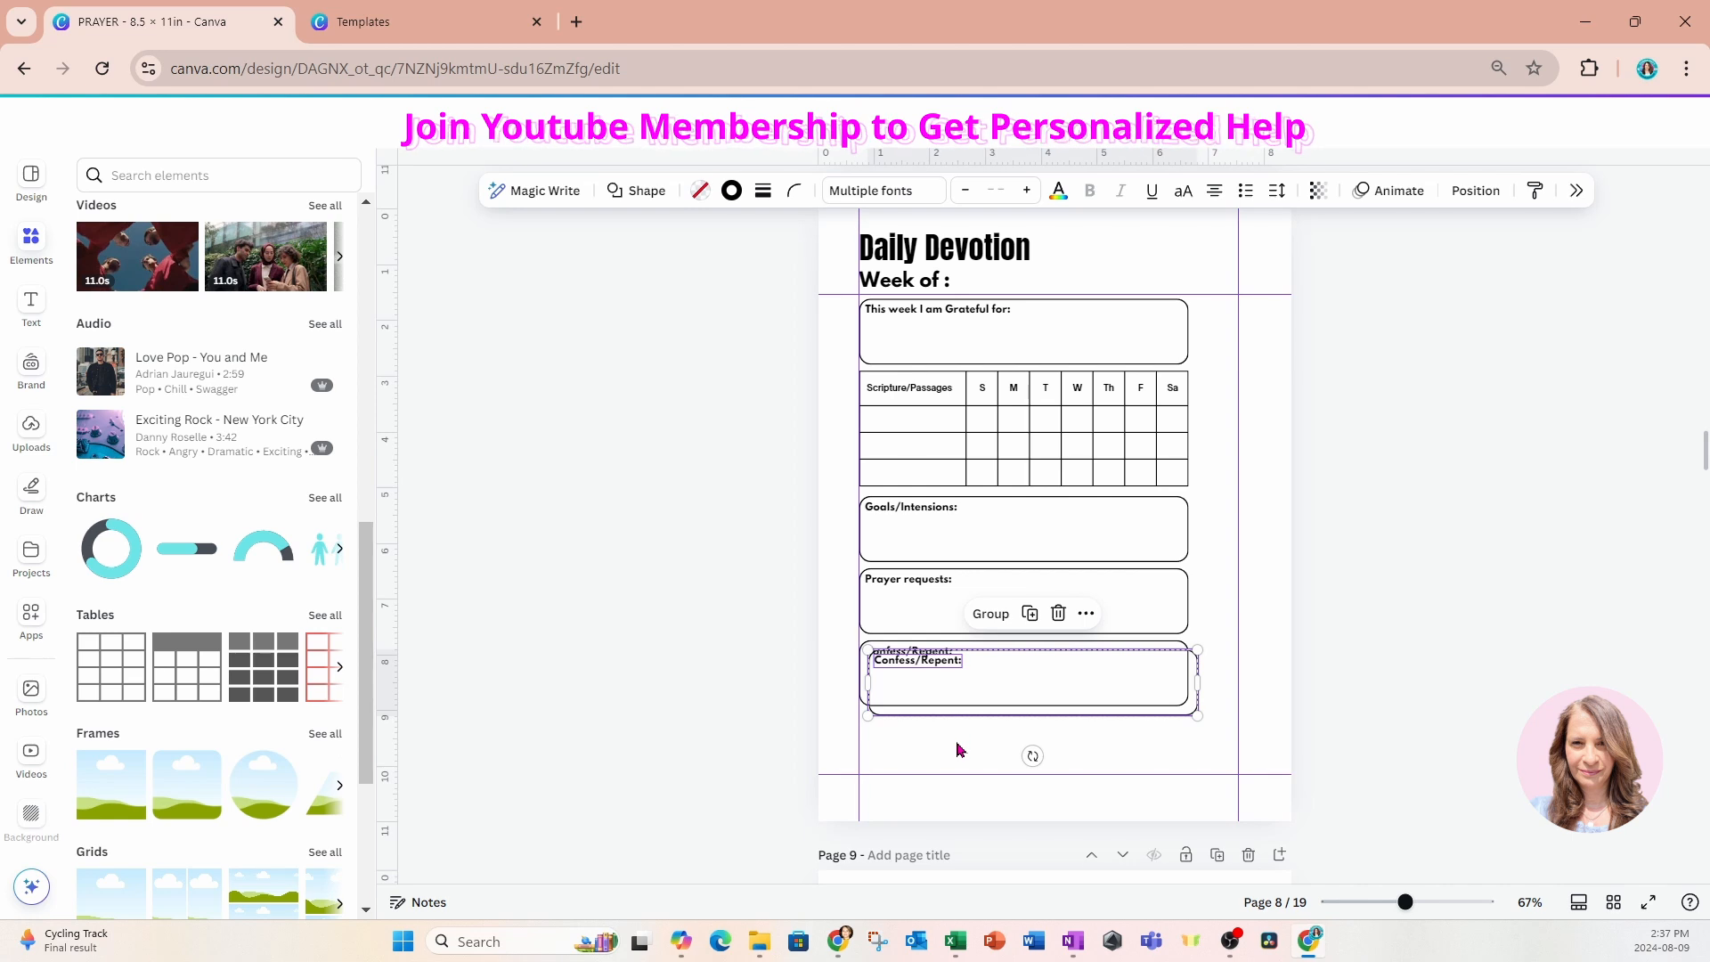
{"action": "left_click_drag", "start_coordinate": [974, 683], "coordinate": [964, 741]}
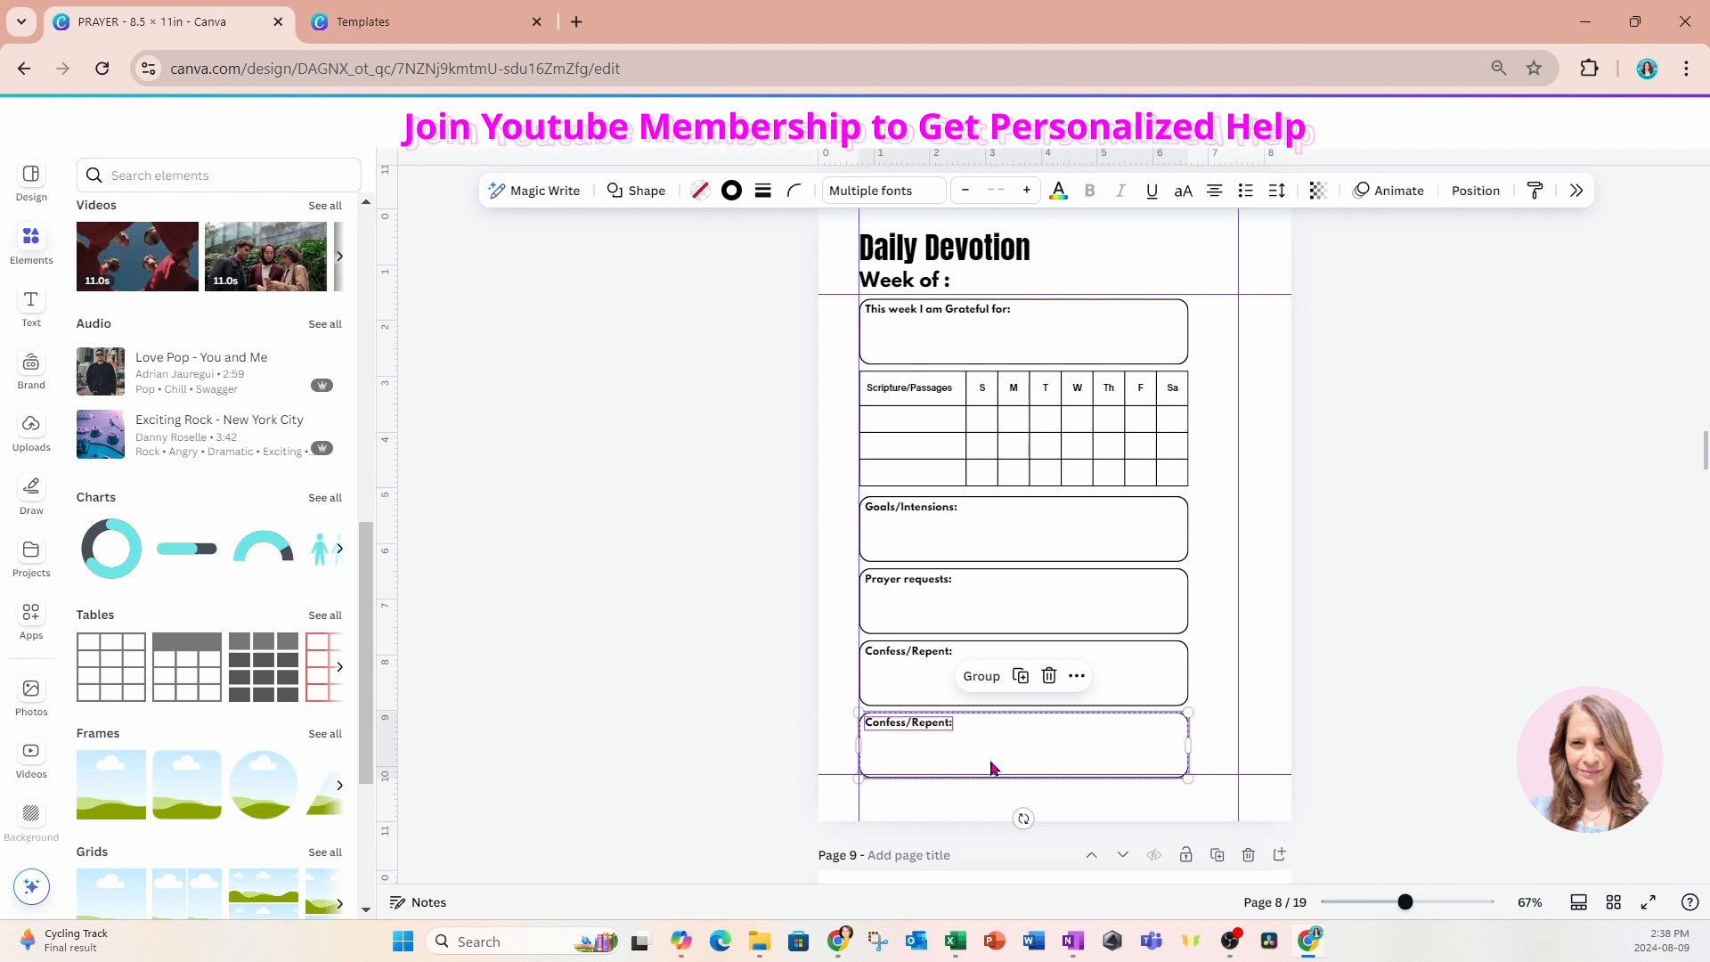
{"action": "left_click", "coordinate": [789, 737]}
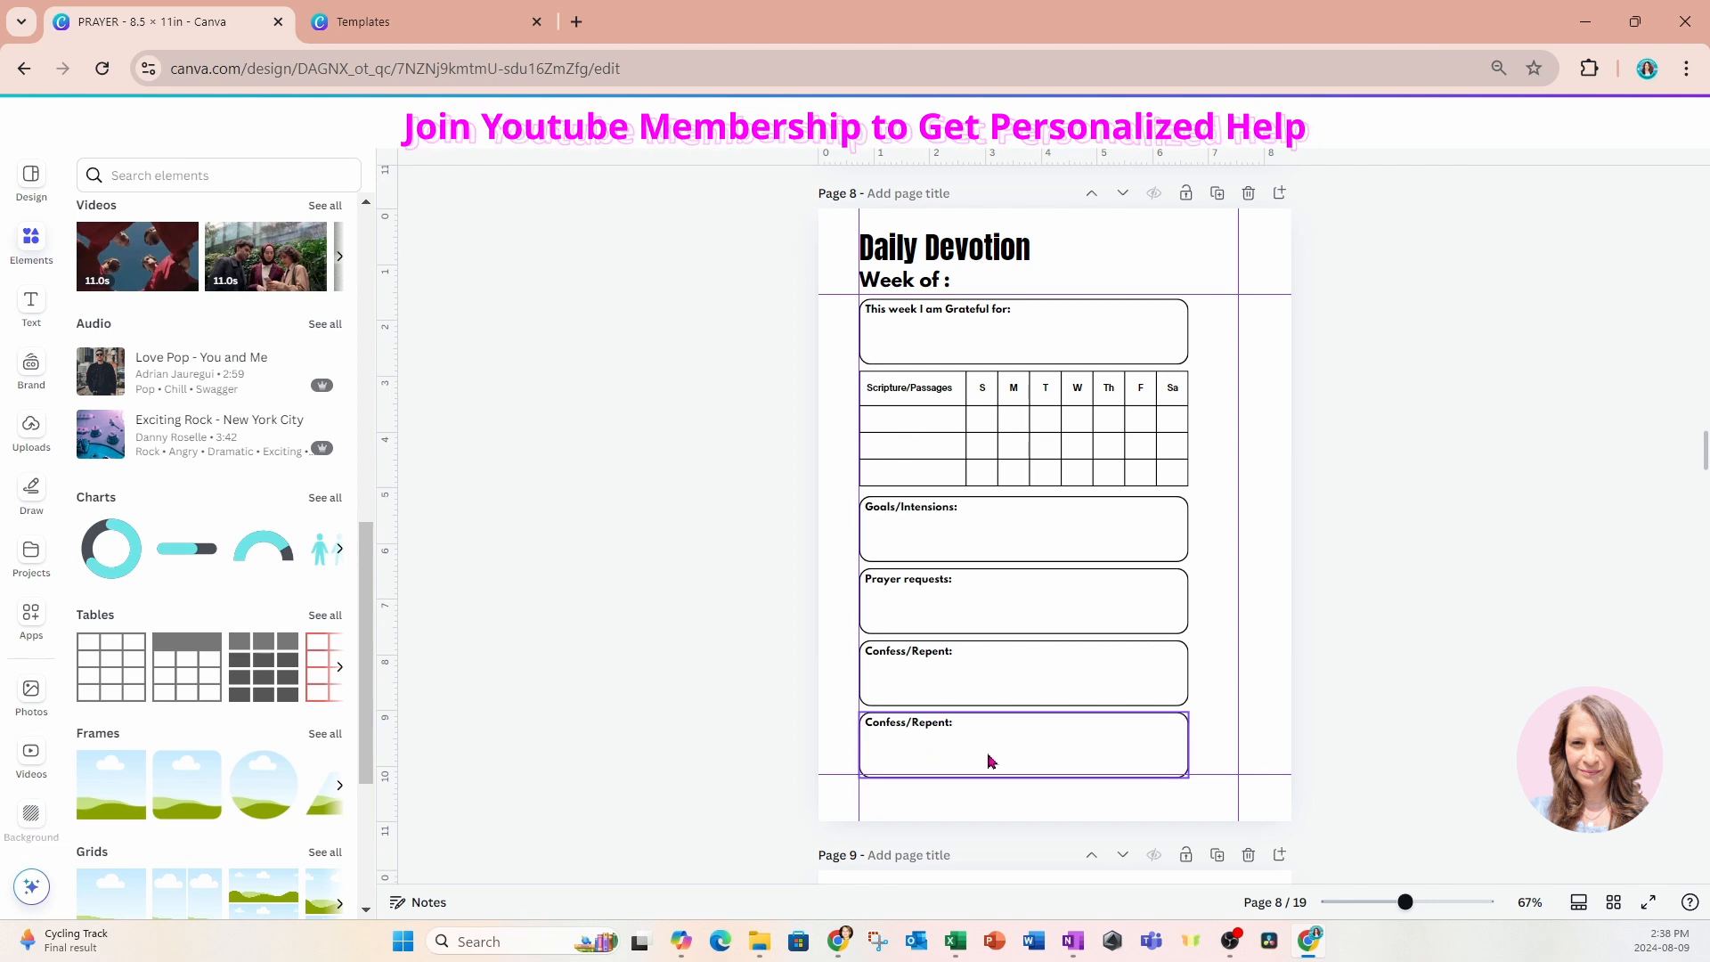
Remove the corner rounding from the duplicated box at the foot of the page so its corners are square.
{"action": "left_click", "coordinate": [1018, 758]}
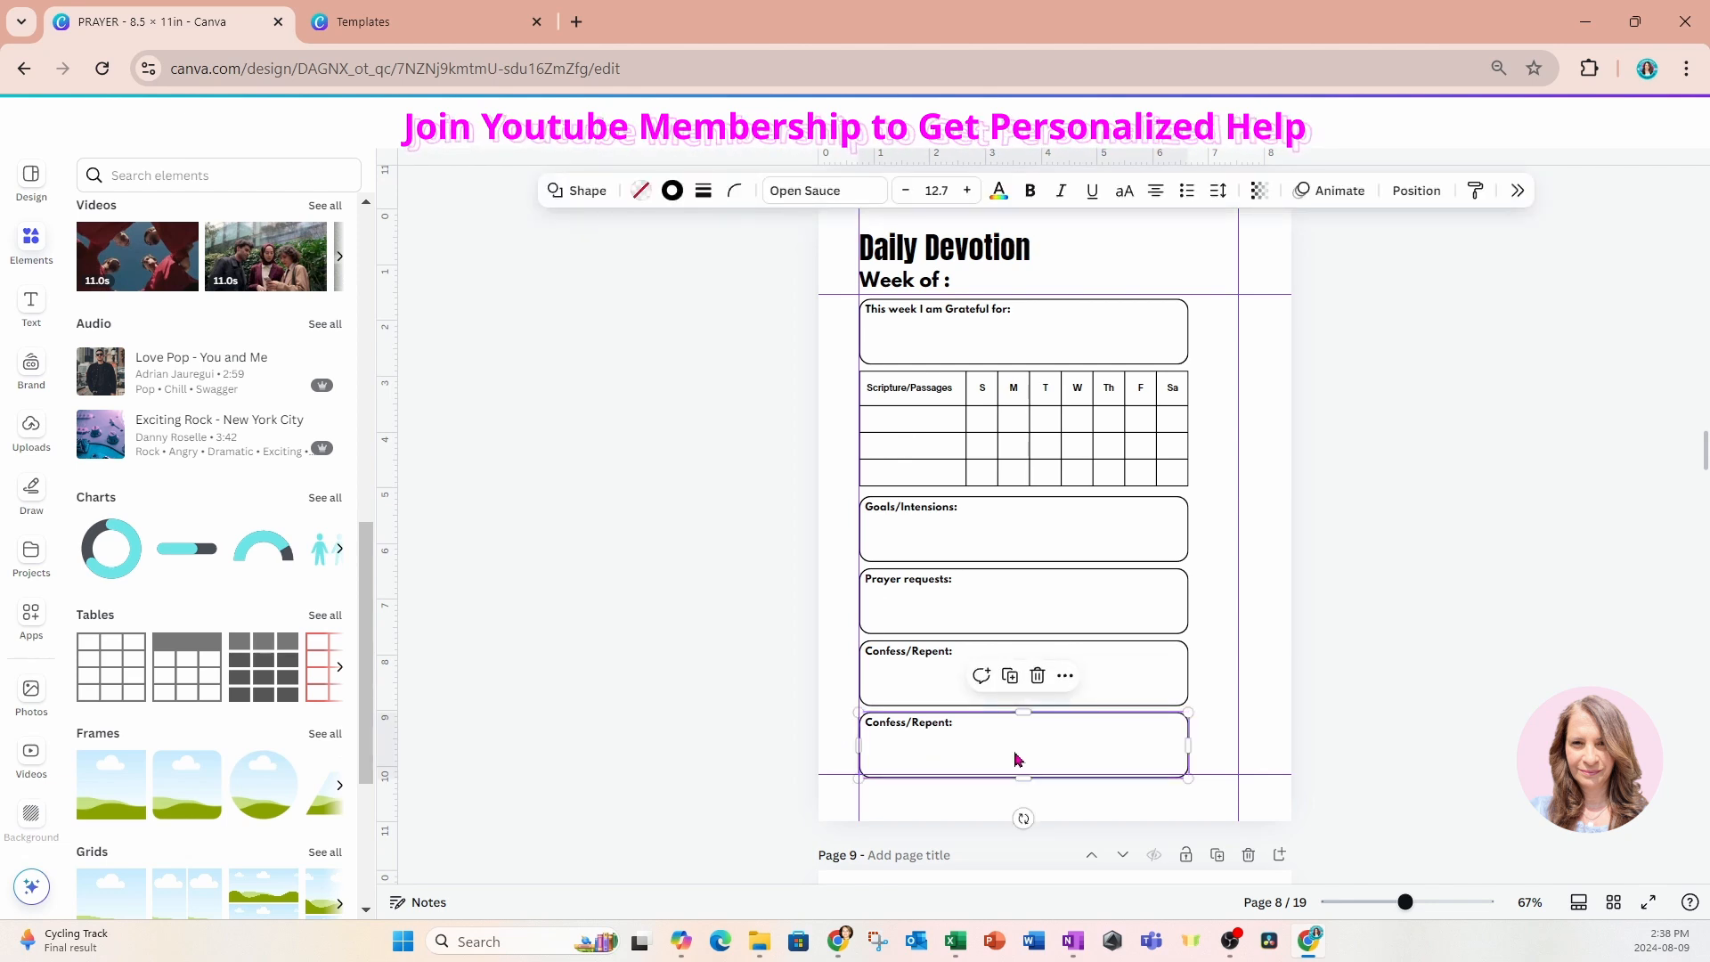
{"action": "left_click", "coordinate": [737, 197]}
{"action": "left_click_drag", "start_coordinate": [722, 262], "coordinate": [638, 273]}
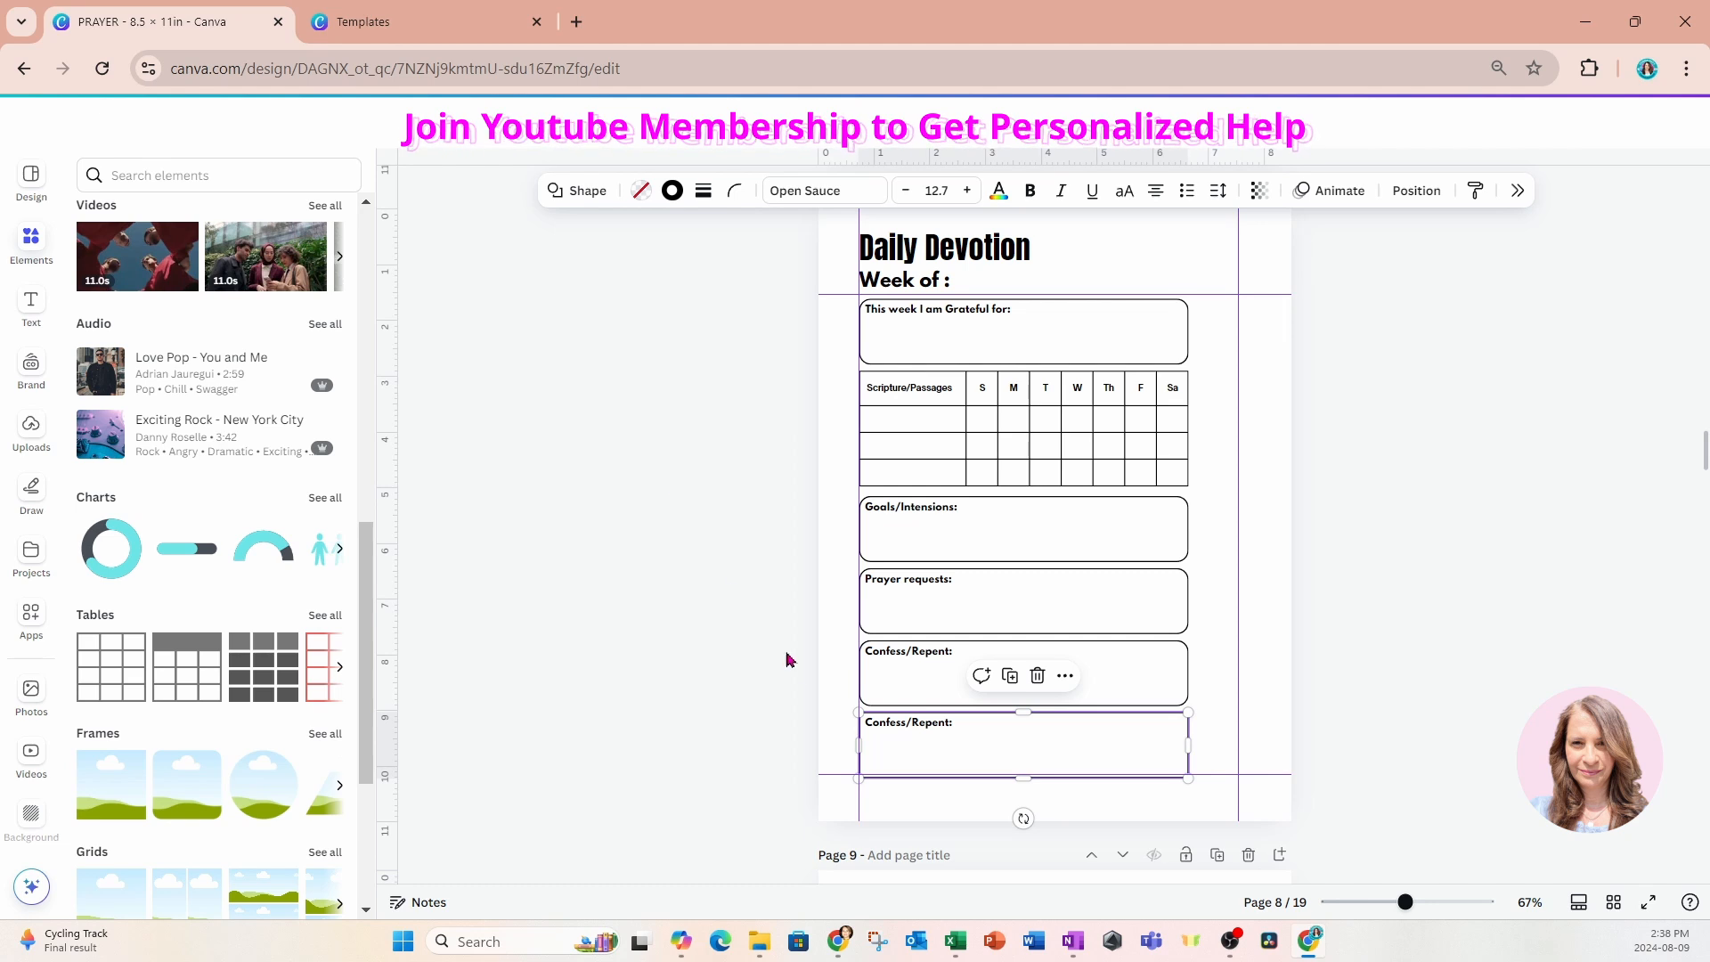
Replace the label of the lowest box on the Daily Devotion page with "Inspirational Quotes:".
{"action": "left_click", "coordinate": [873, 733]}
{"action": "left_click", "coordinate": [881, 726]}
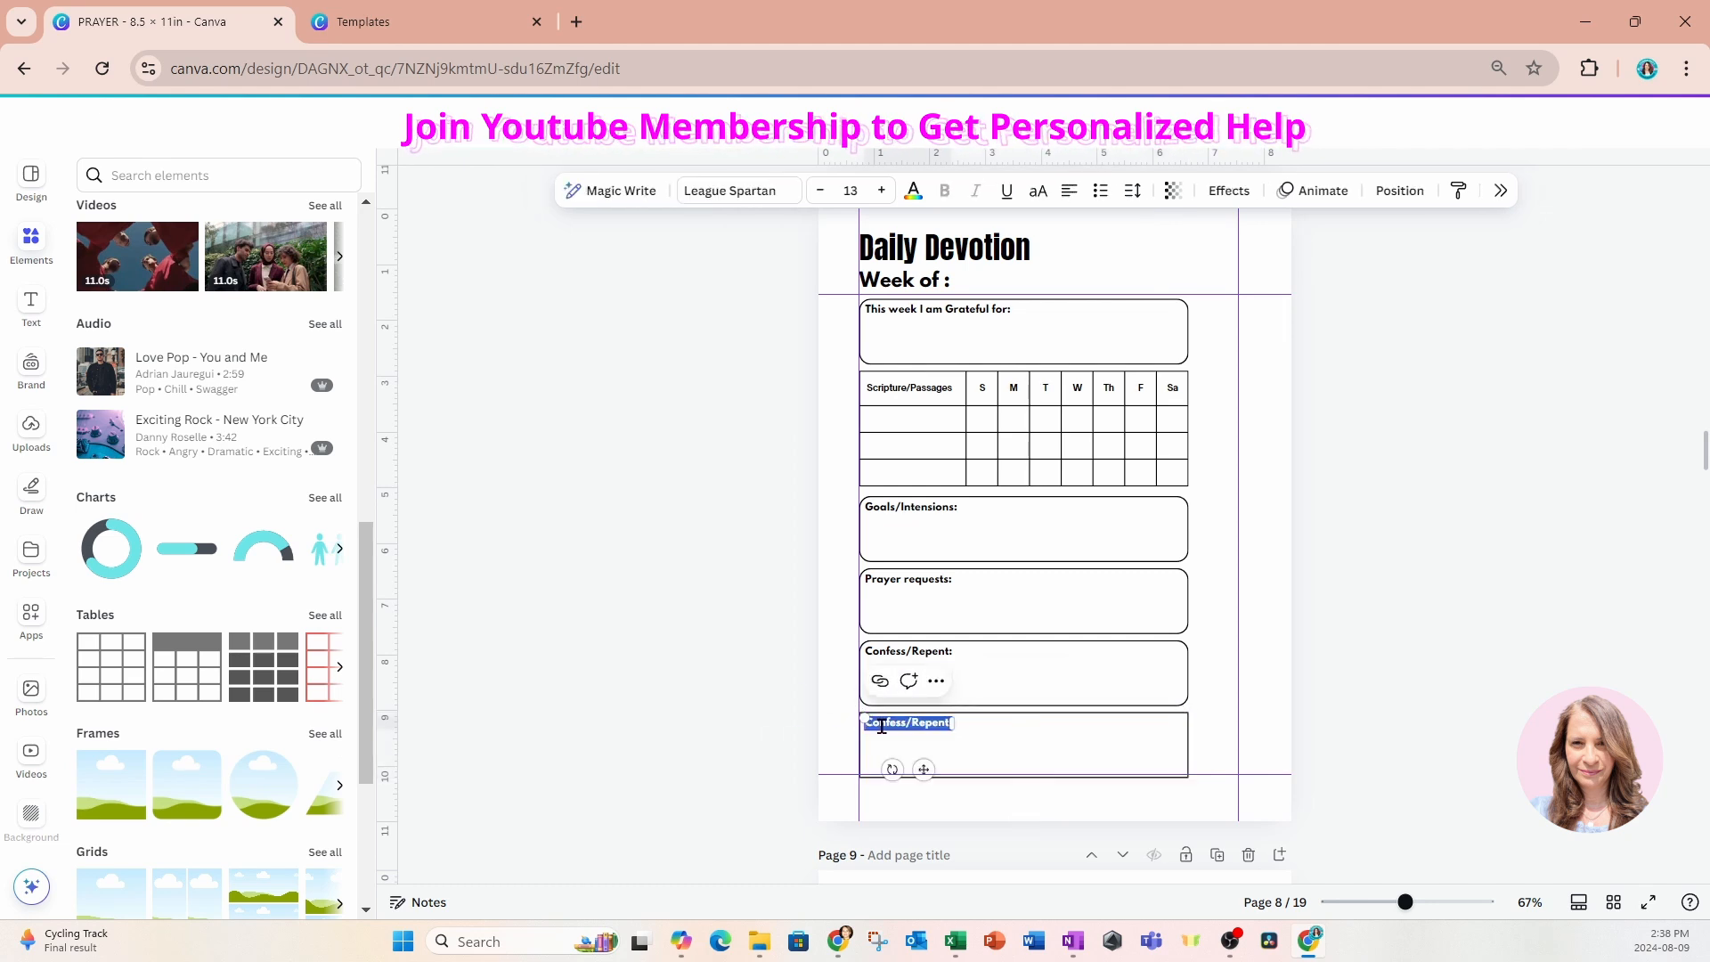
{"action": "type", "text": "Ins"}
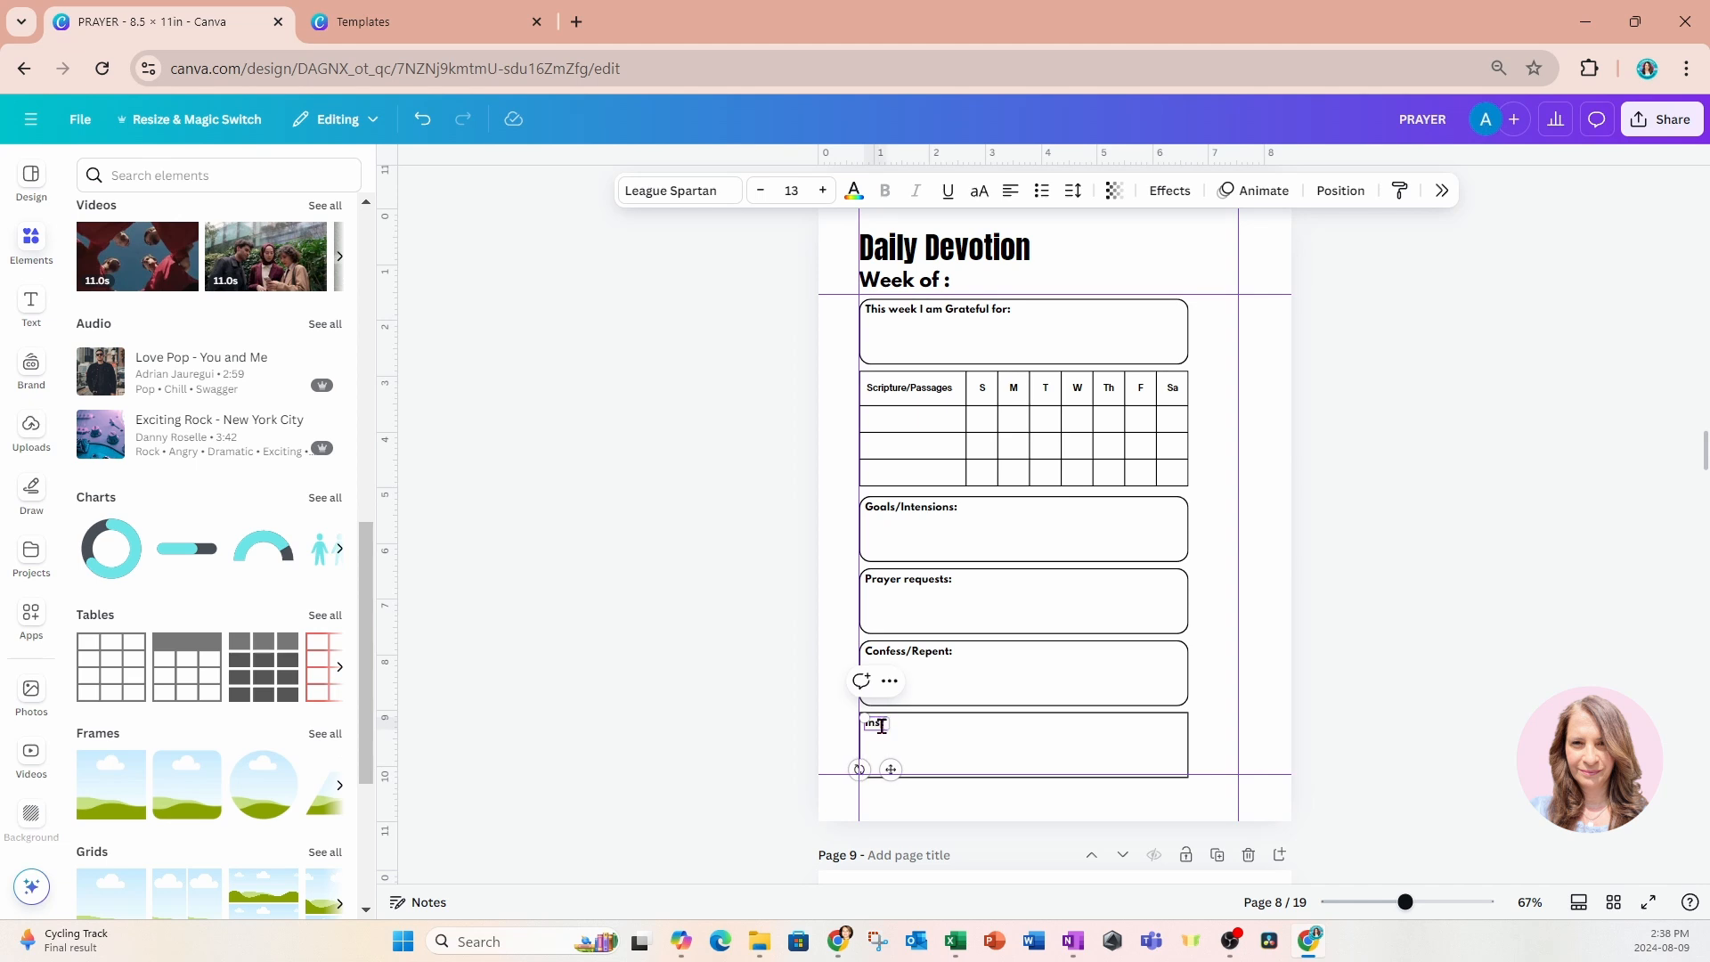
{"action": "type", "text": "pirational Qu"}
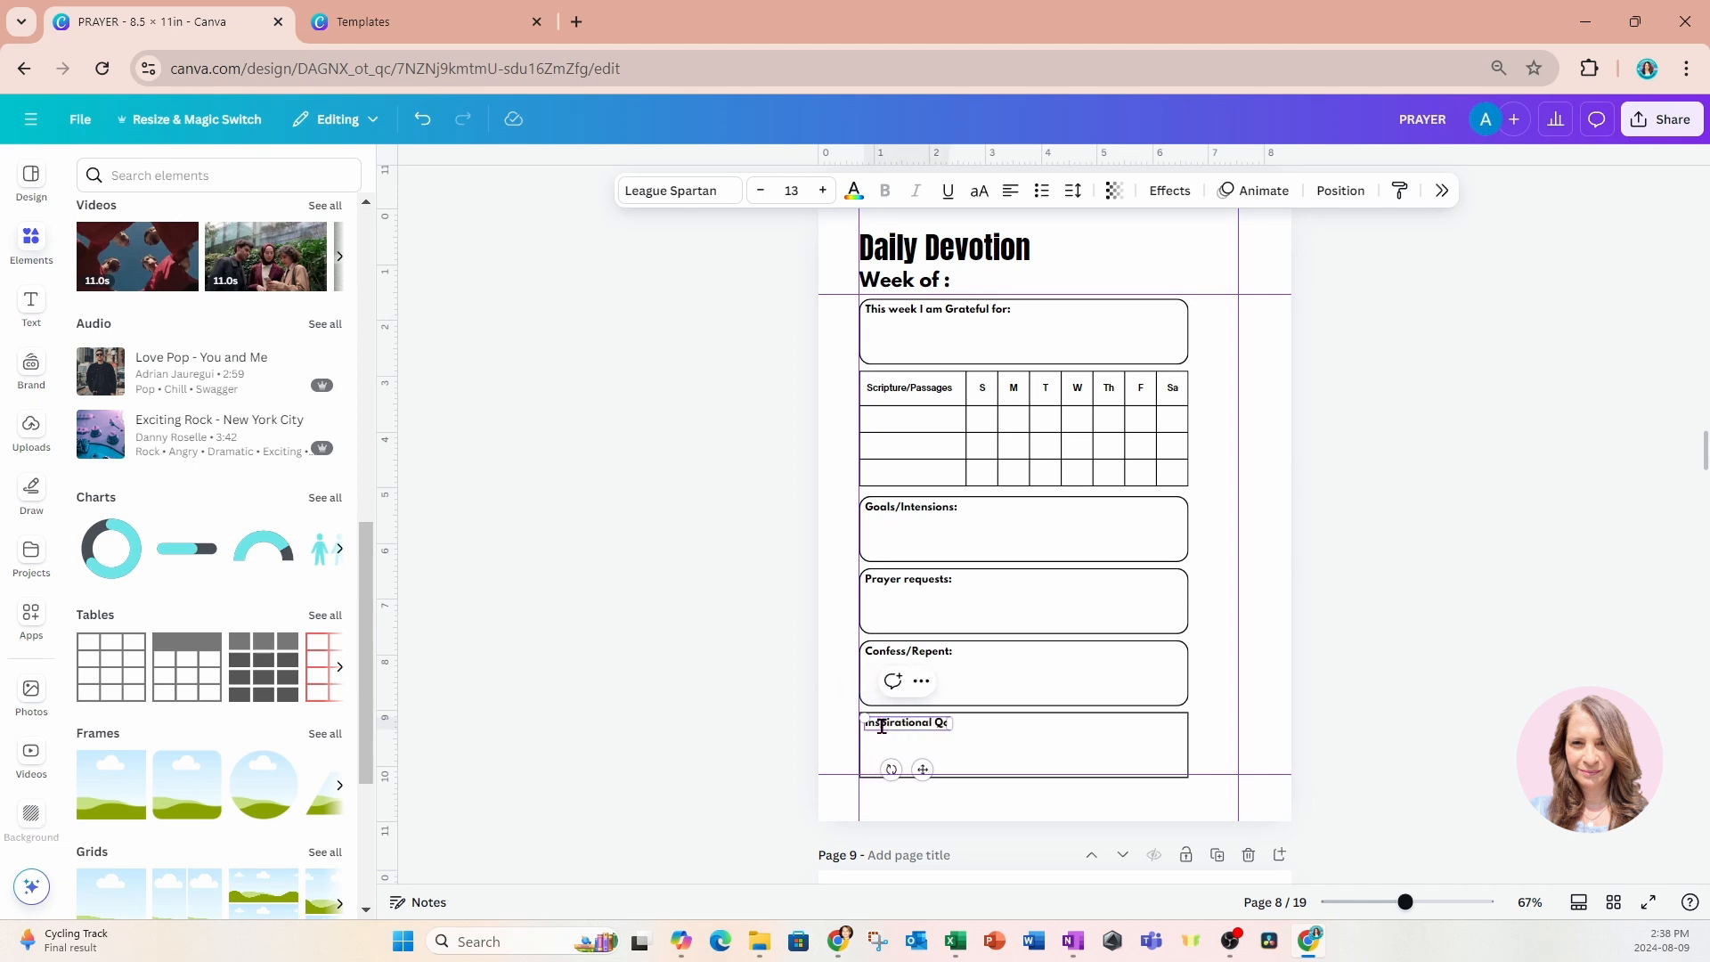
{"action": "type", "text": "ote:"}
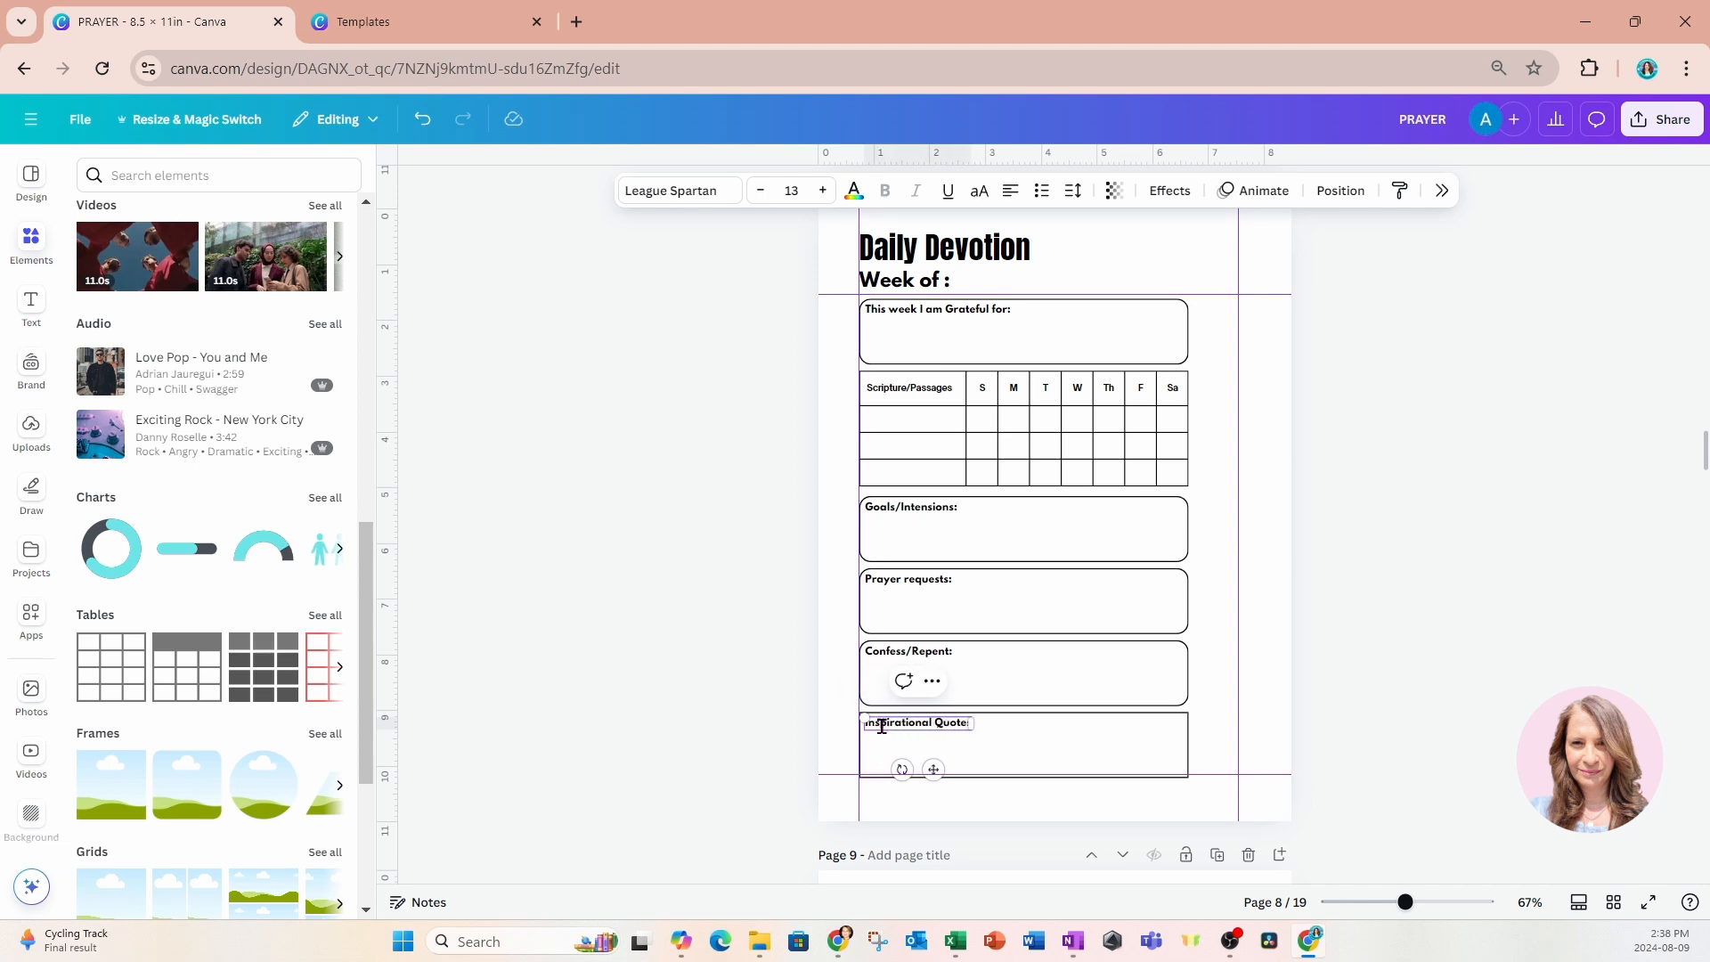
{"action": "type", "text": "s"}
{"action": "left_click", "coordinate": [808, 655]}
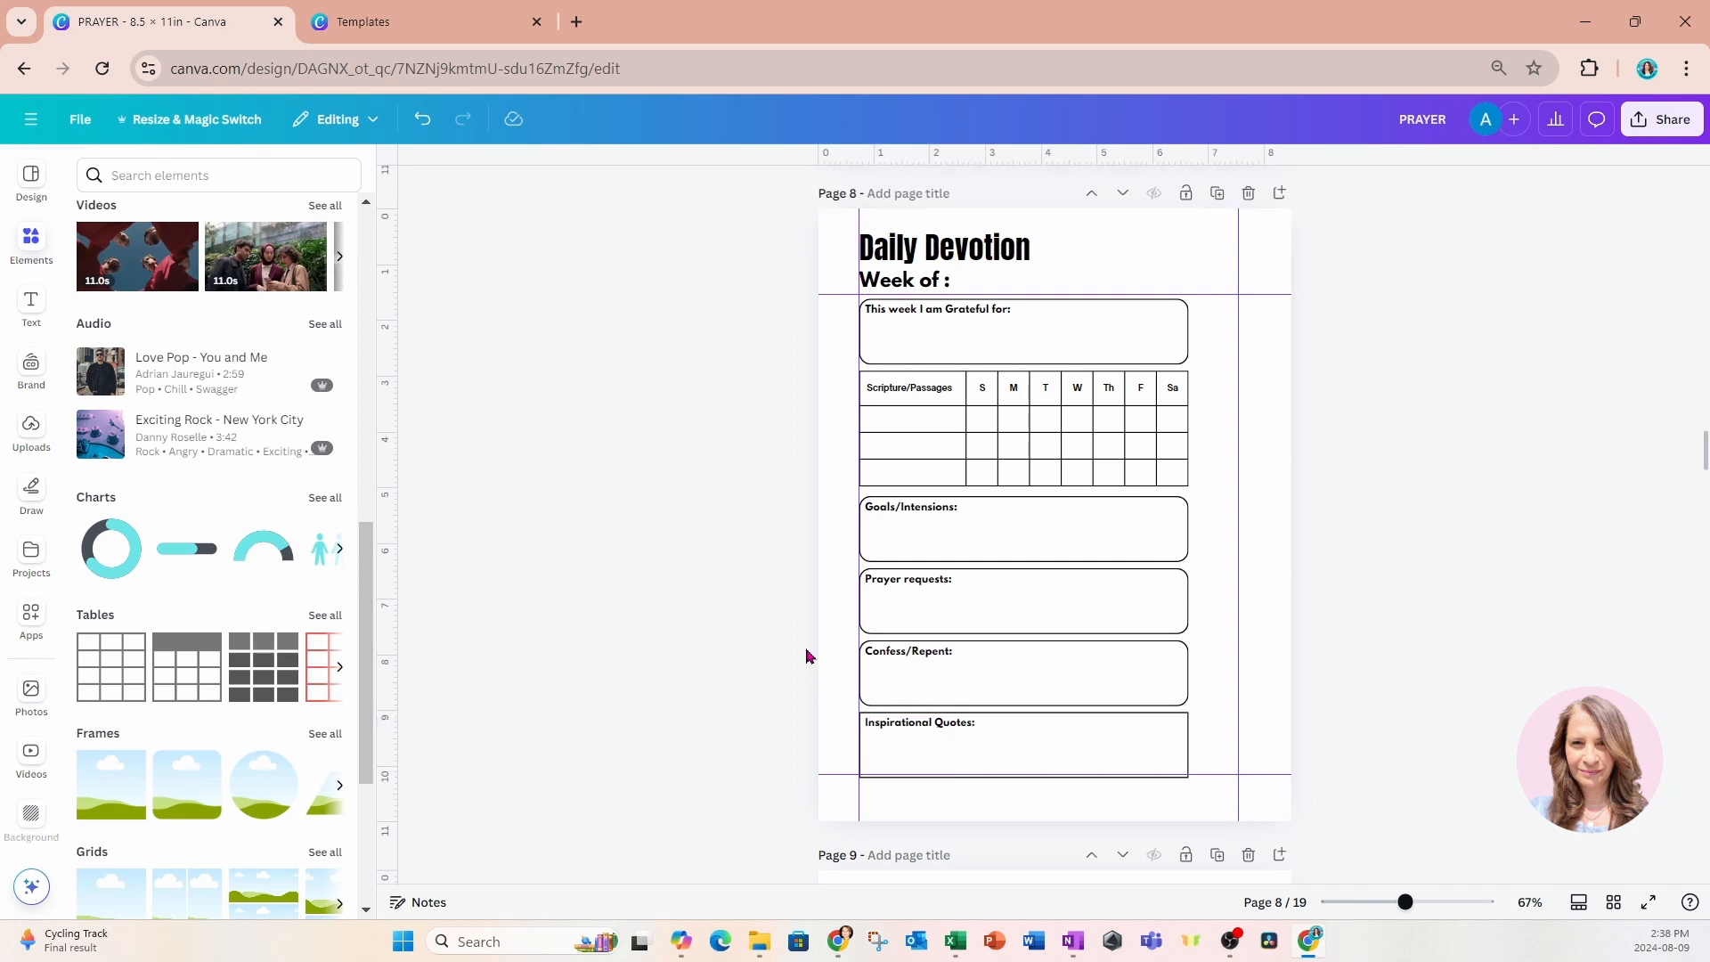
Widen all five labelled boxes on the Daily Devotion page so their right edges meet the right margin guide.
{"action": "left_click", "coordinate": [1157, 312]}
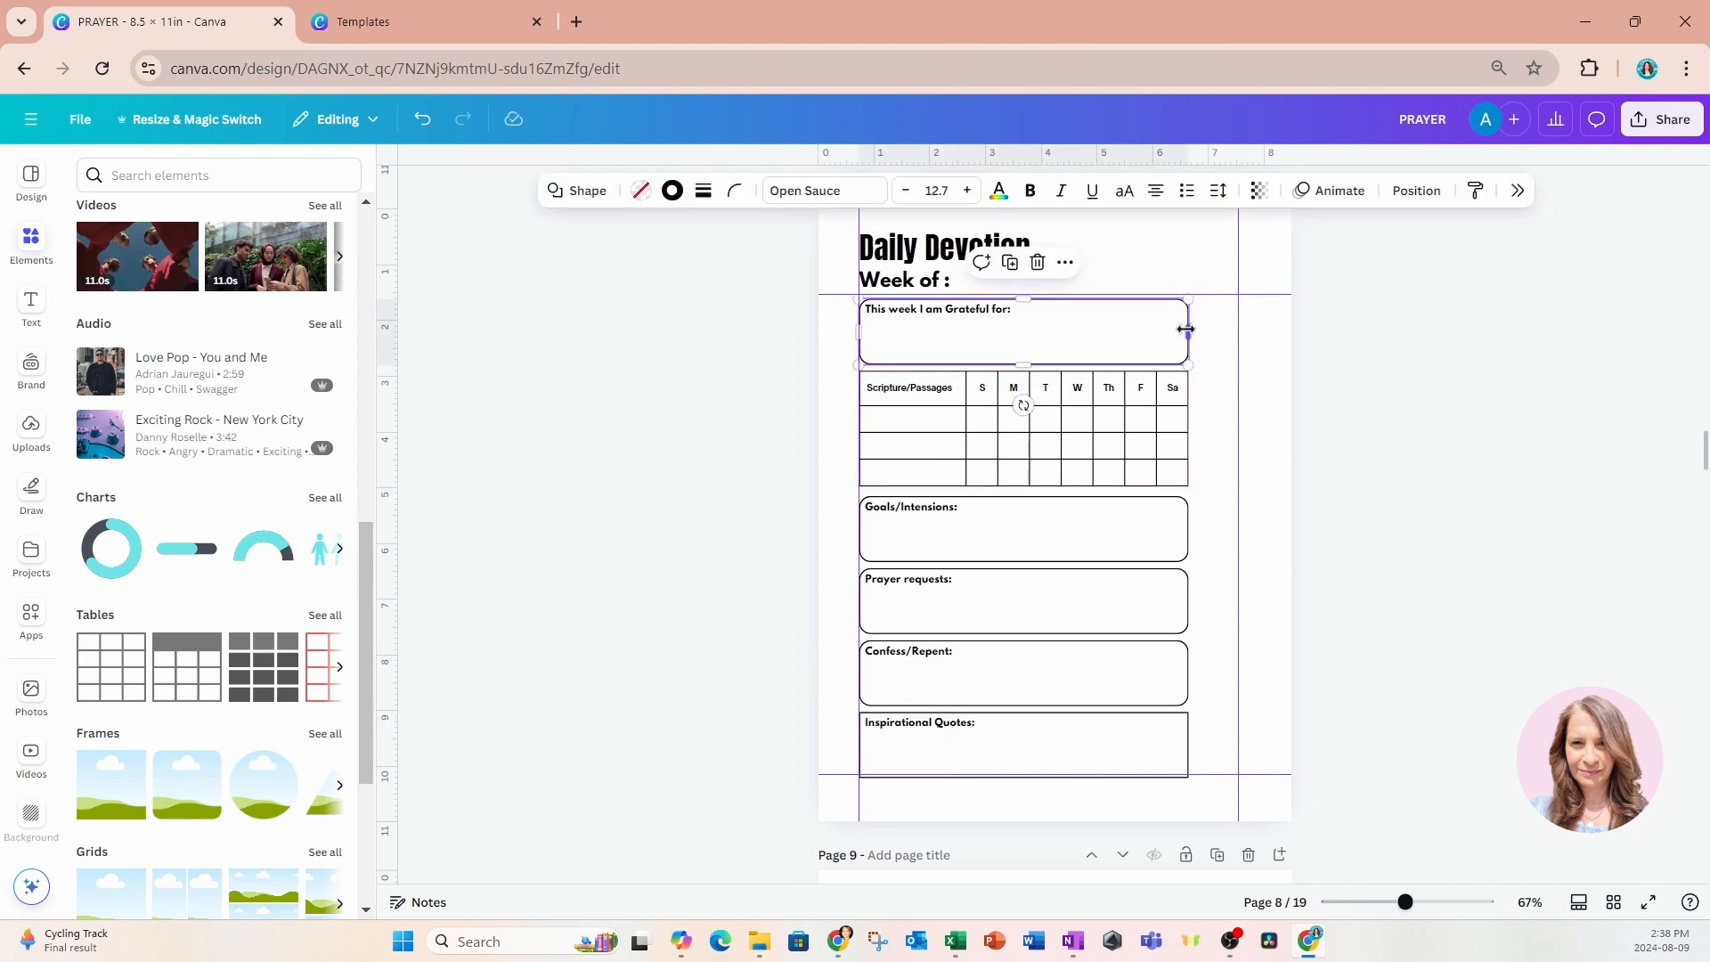
{"action": "left_click_drag", "start_coordinate": [1187, 331], "coordinate": [1231, 331]}
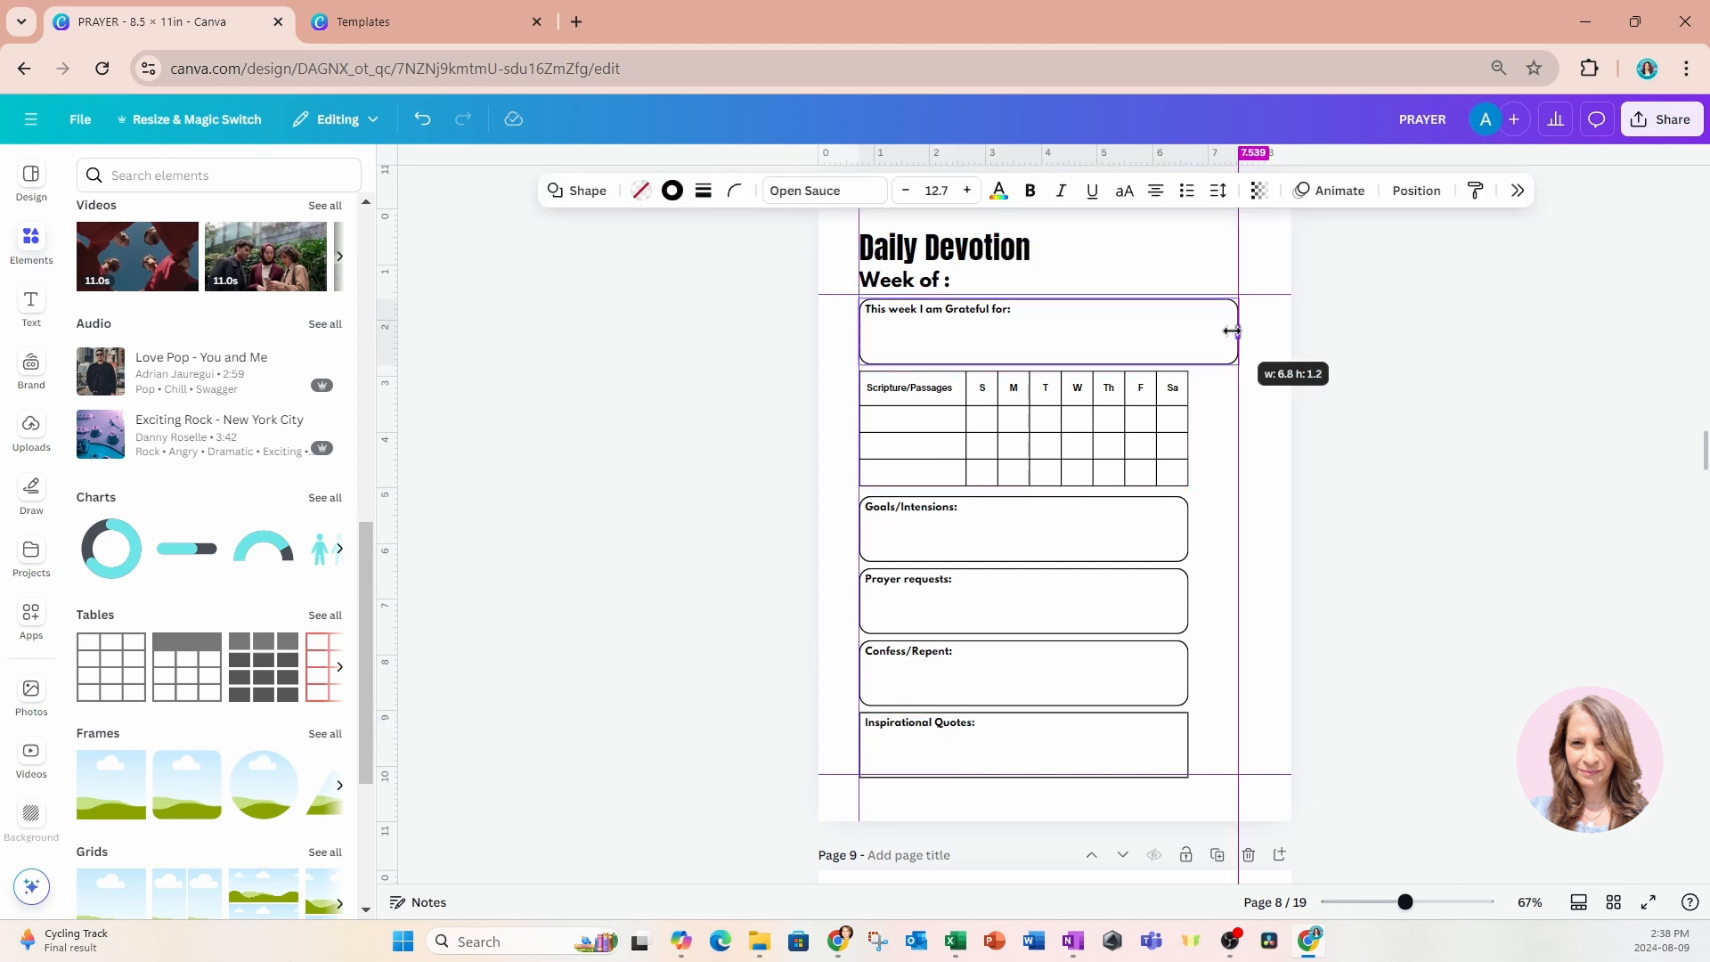
{"action": "left_click", "coordinate": [1167, 534]}
{"action": "left_click_drag", "start_coordinate": [1188, 530], "coordinate": [1237, 537]}
{"action": "left_click", "coordinate": [1159, 612]}
{"action": "left_click_drag", "start_coordinate": [1192, 602], "coordinate": [1237, 601]}
{"action": "left_click", "coordinate": [1147, 676]}
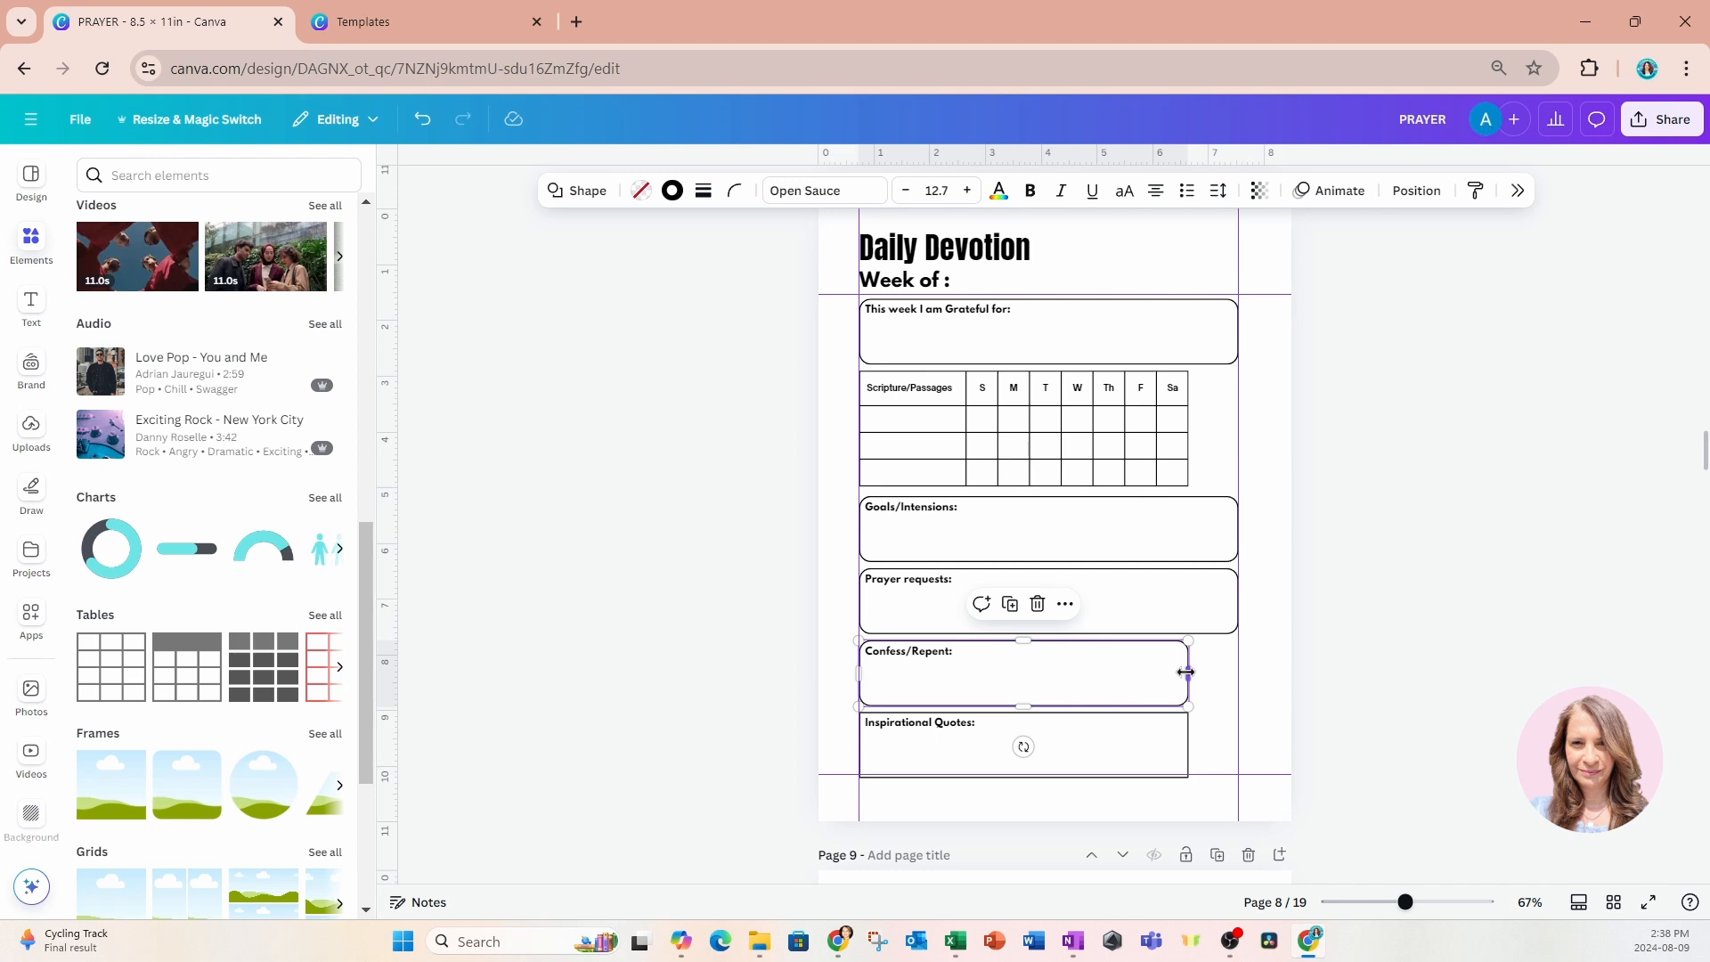
{"action": "left_click_drag", "start_coordinate": [1189, 674], "coordinate": [1232, 682]}
{"action": "left_click", "coordinate": [1161, 744]}
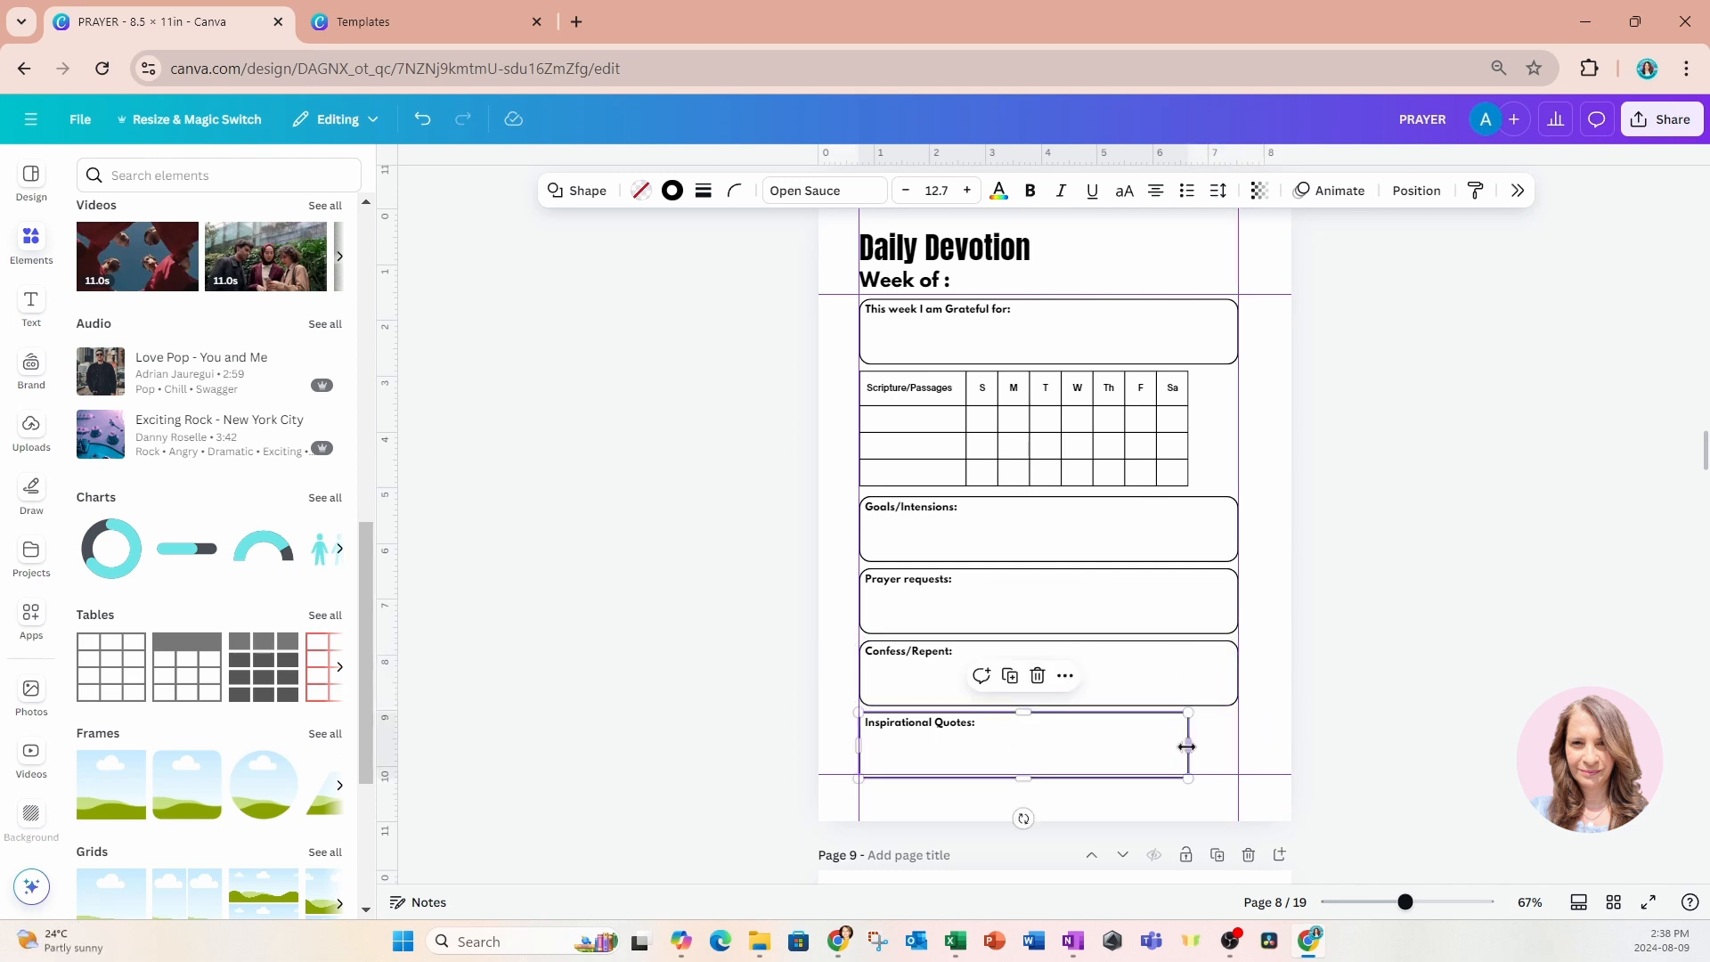
{"action": "left_click_drag", "start_coordinate": [1189, 746], "coordinate": [1234, 751]}
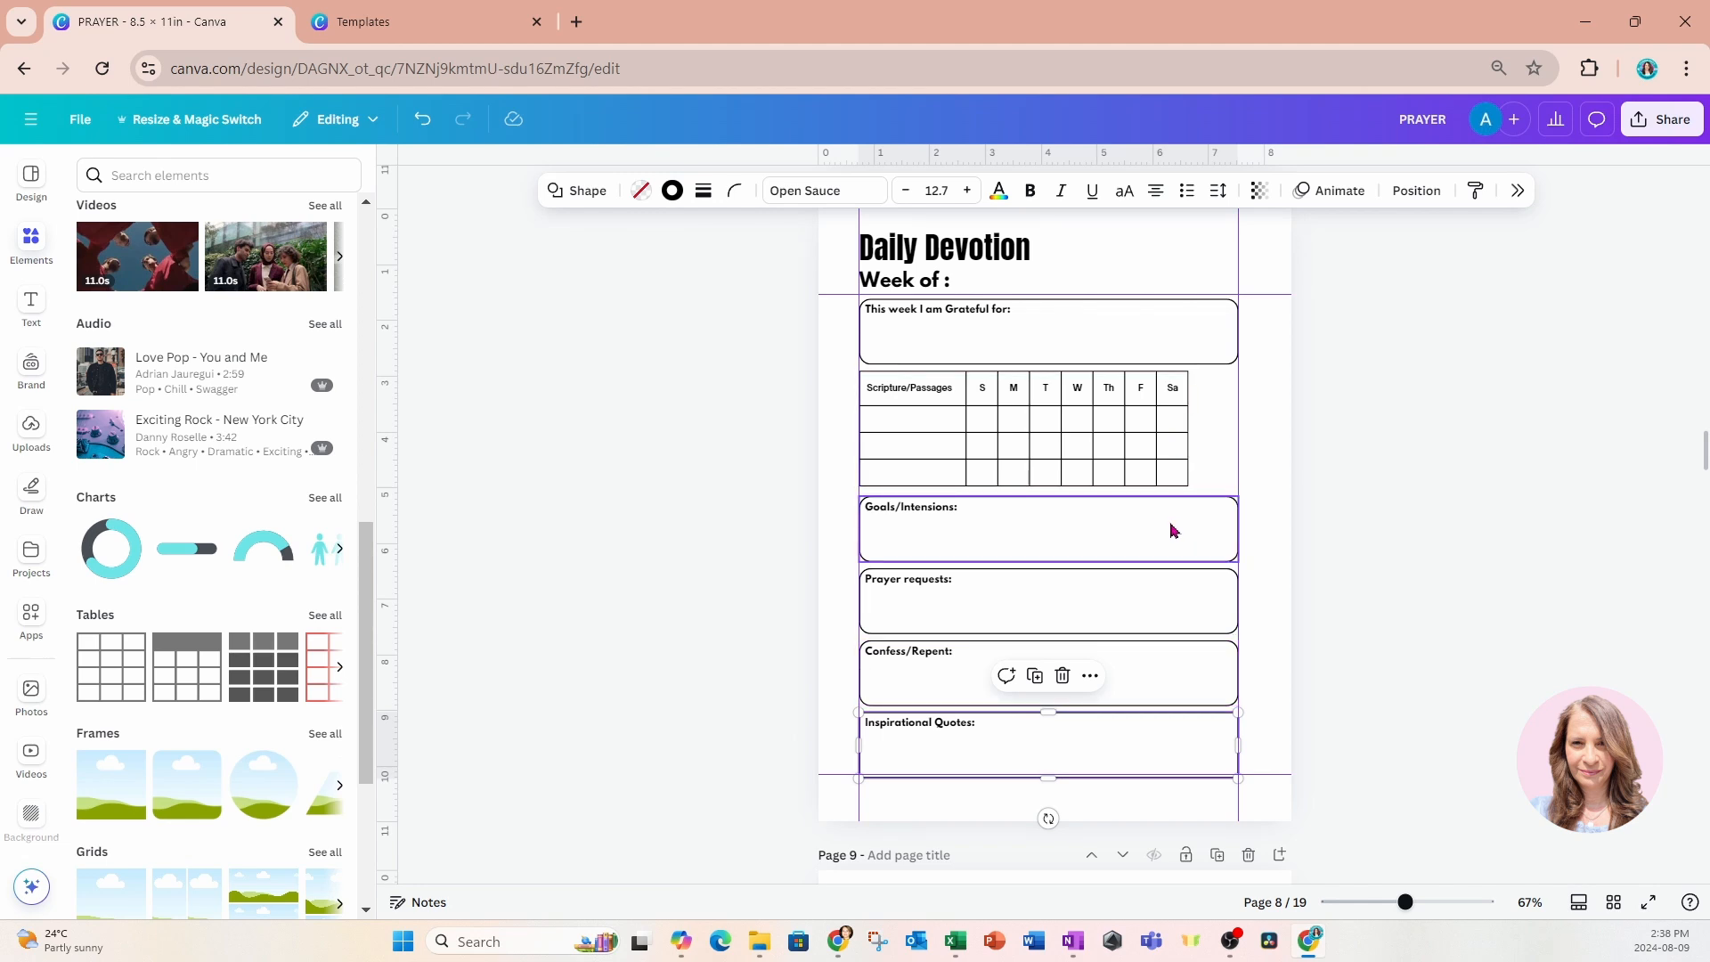
Shift the Scripture/Passages table to the right margin guide and widen its first column back to the left margin guide.
{"action": "left_click", "coordinate": [939, 415]}
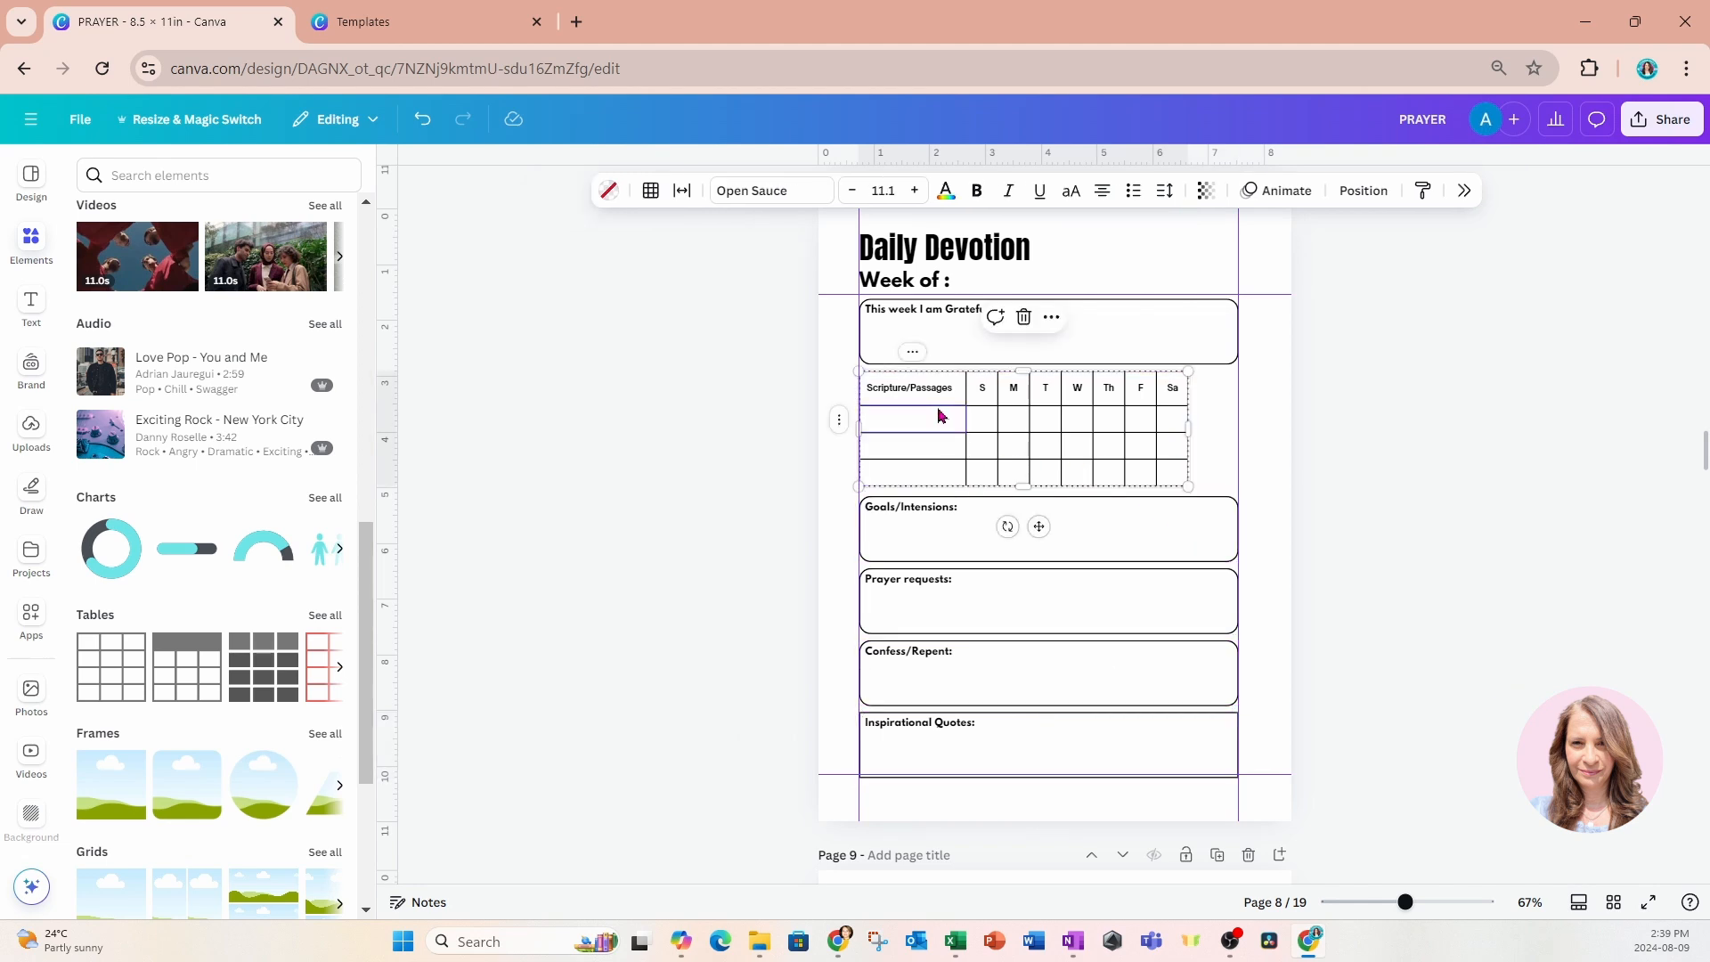
{"action": "left_click", "coordinate": [927, 444]}
{"action": "left_click", "coordinate": [932, 371]}
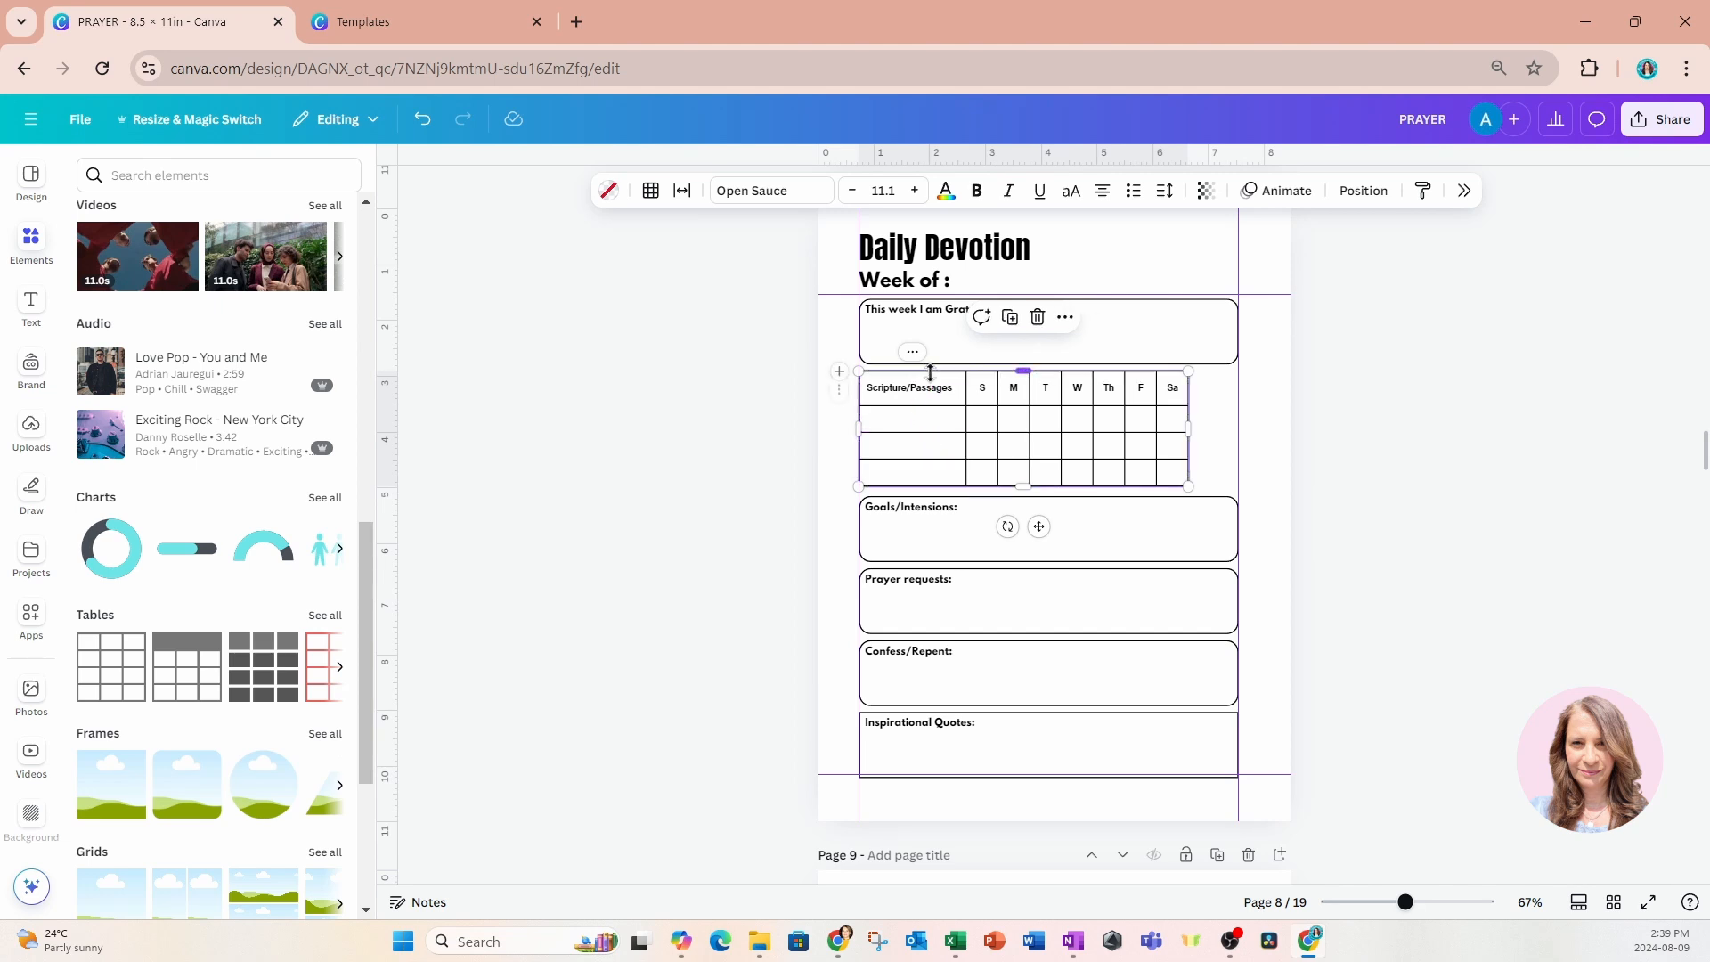
{"action": "left_click_drag", "start_coordinate": [942, 393], "coordinate": [987, 387]}
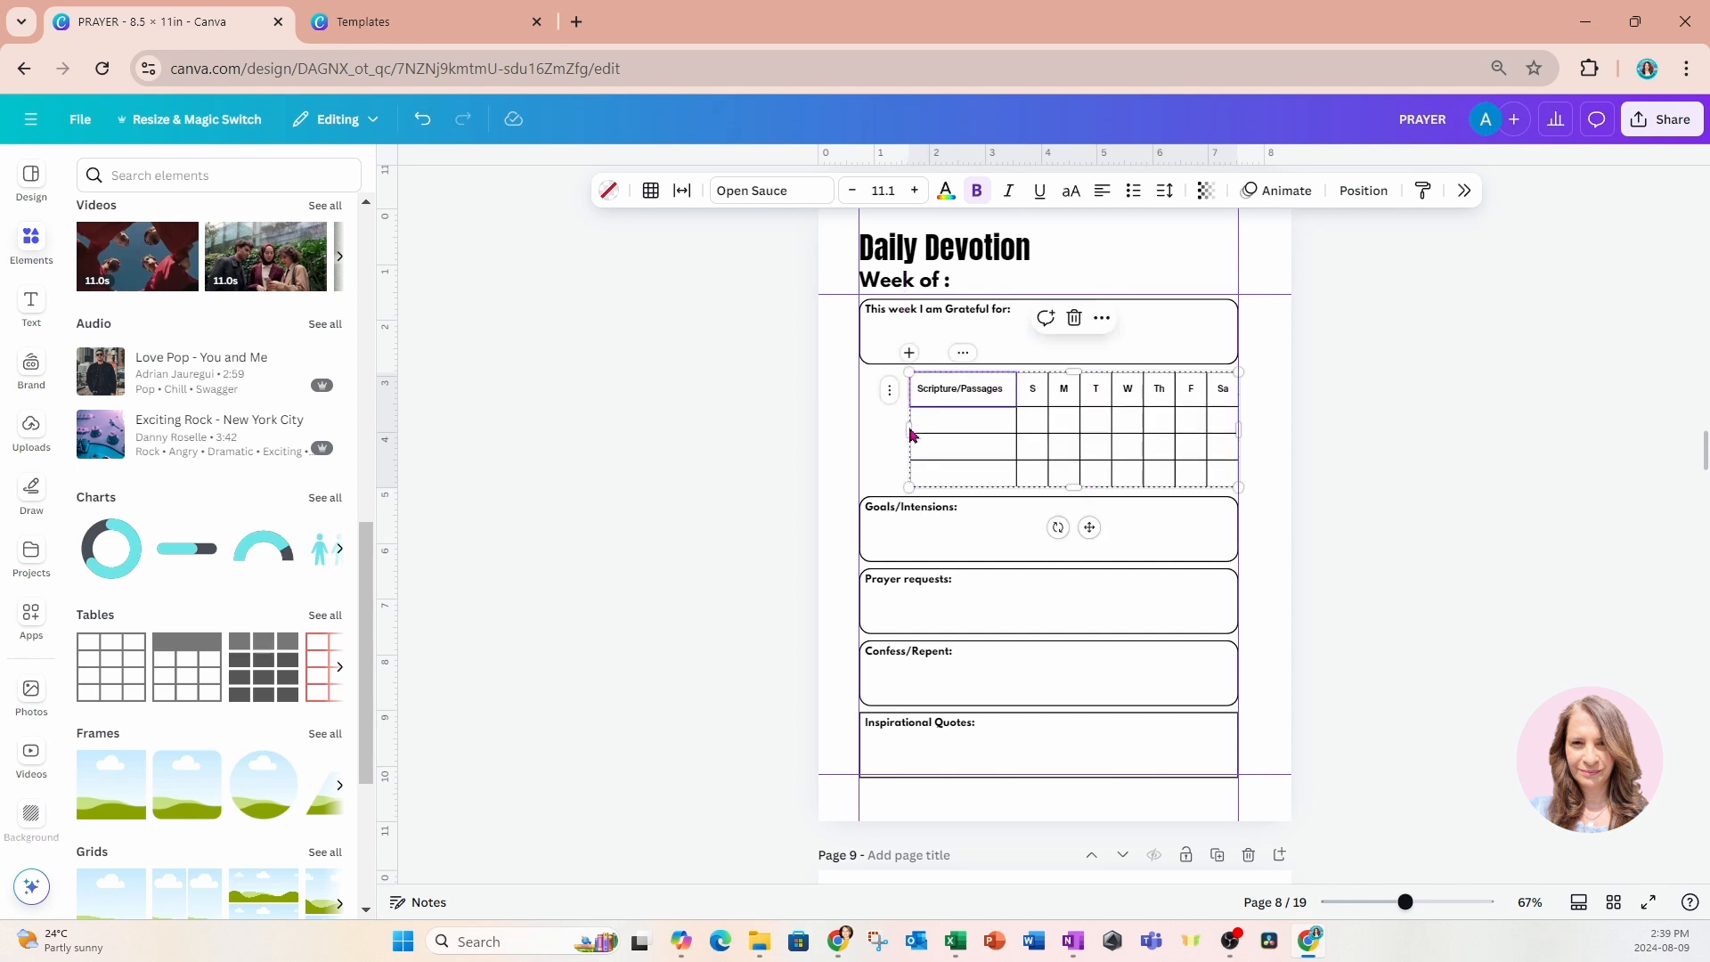
{"action": "left_click_drag", "start_coordinate": [910, 434], "coordinate": [859, 433]}
{"action": "left_click", "coordinate": [781, 434]}
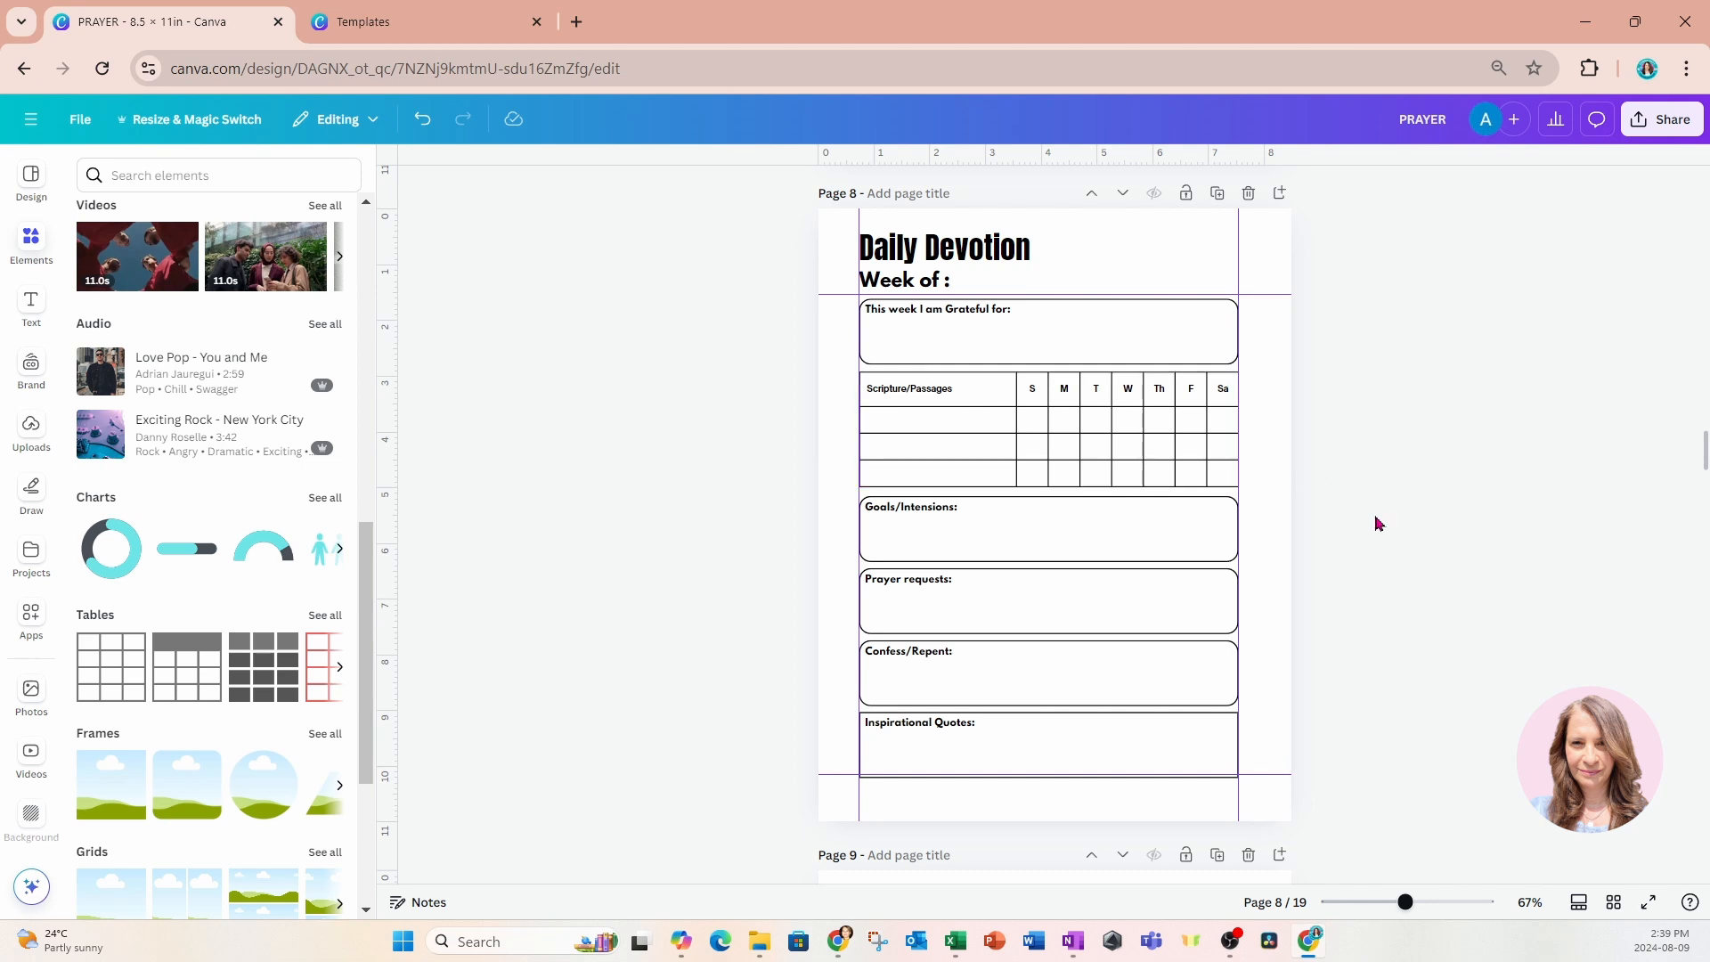
Add a blank page directly after the Daily Devotion page.
{"action": "scroll", "coordinate": [1376, 523], "scroll_direction": "down", "scroll_amount": 2}
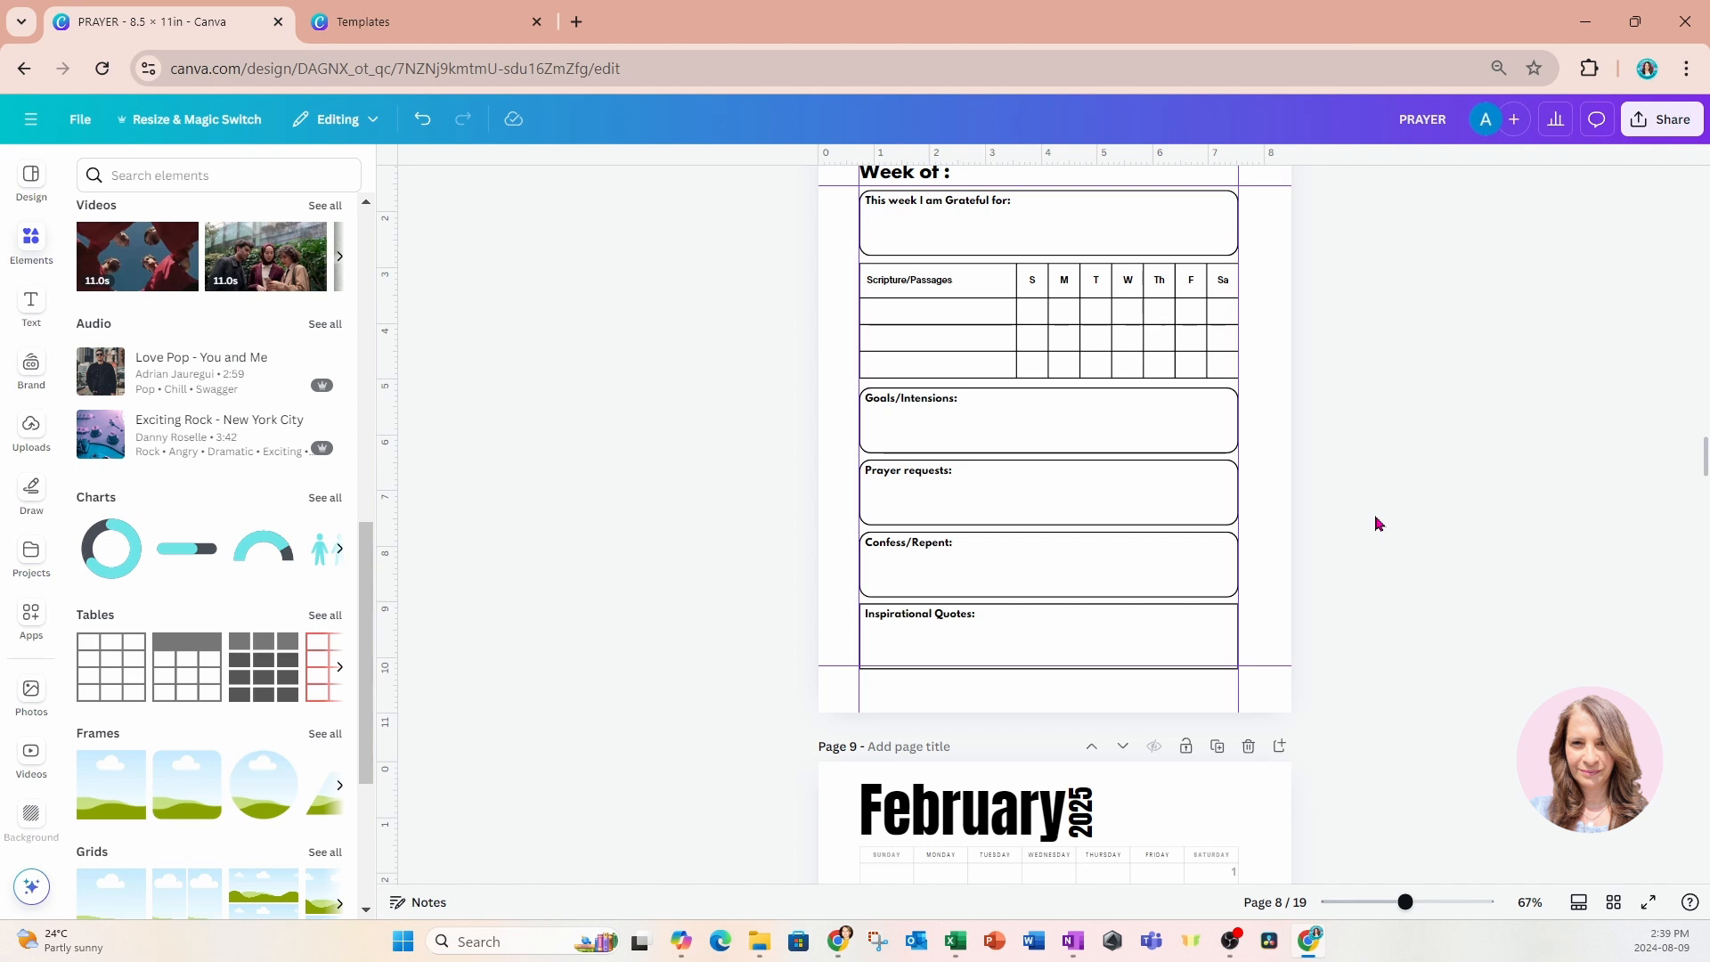
{"action": "scroll", "coordinate": [1374, 523], "scroll_direction": "up", "scroll_amount": 3}
{"action": "left_click", "coordinate": [1280, 302]}
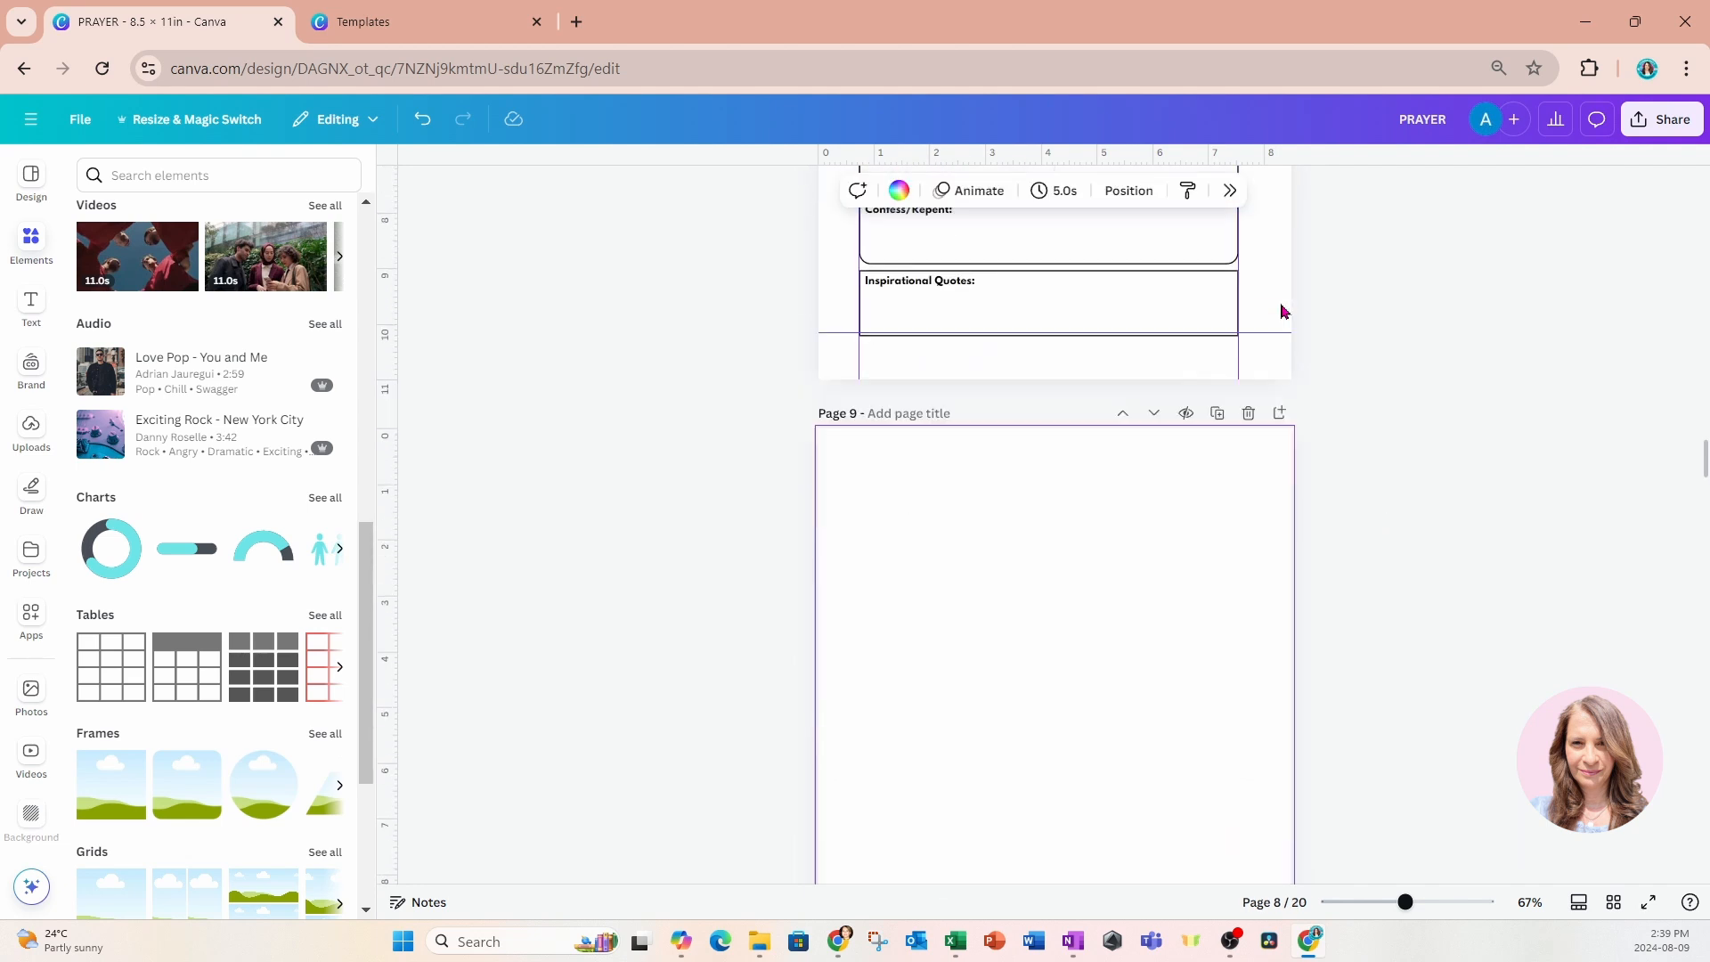
Copy the "Daily Devotion" title and "Week of :" line from page 8 onto the blank page 9.
{"action": "scroll", "coordinate": [1221, 611], "scroll_direction": "up", "scroll_amount": 9}
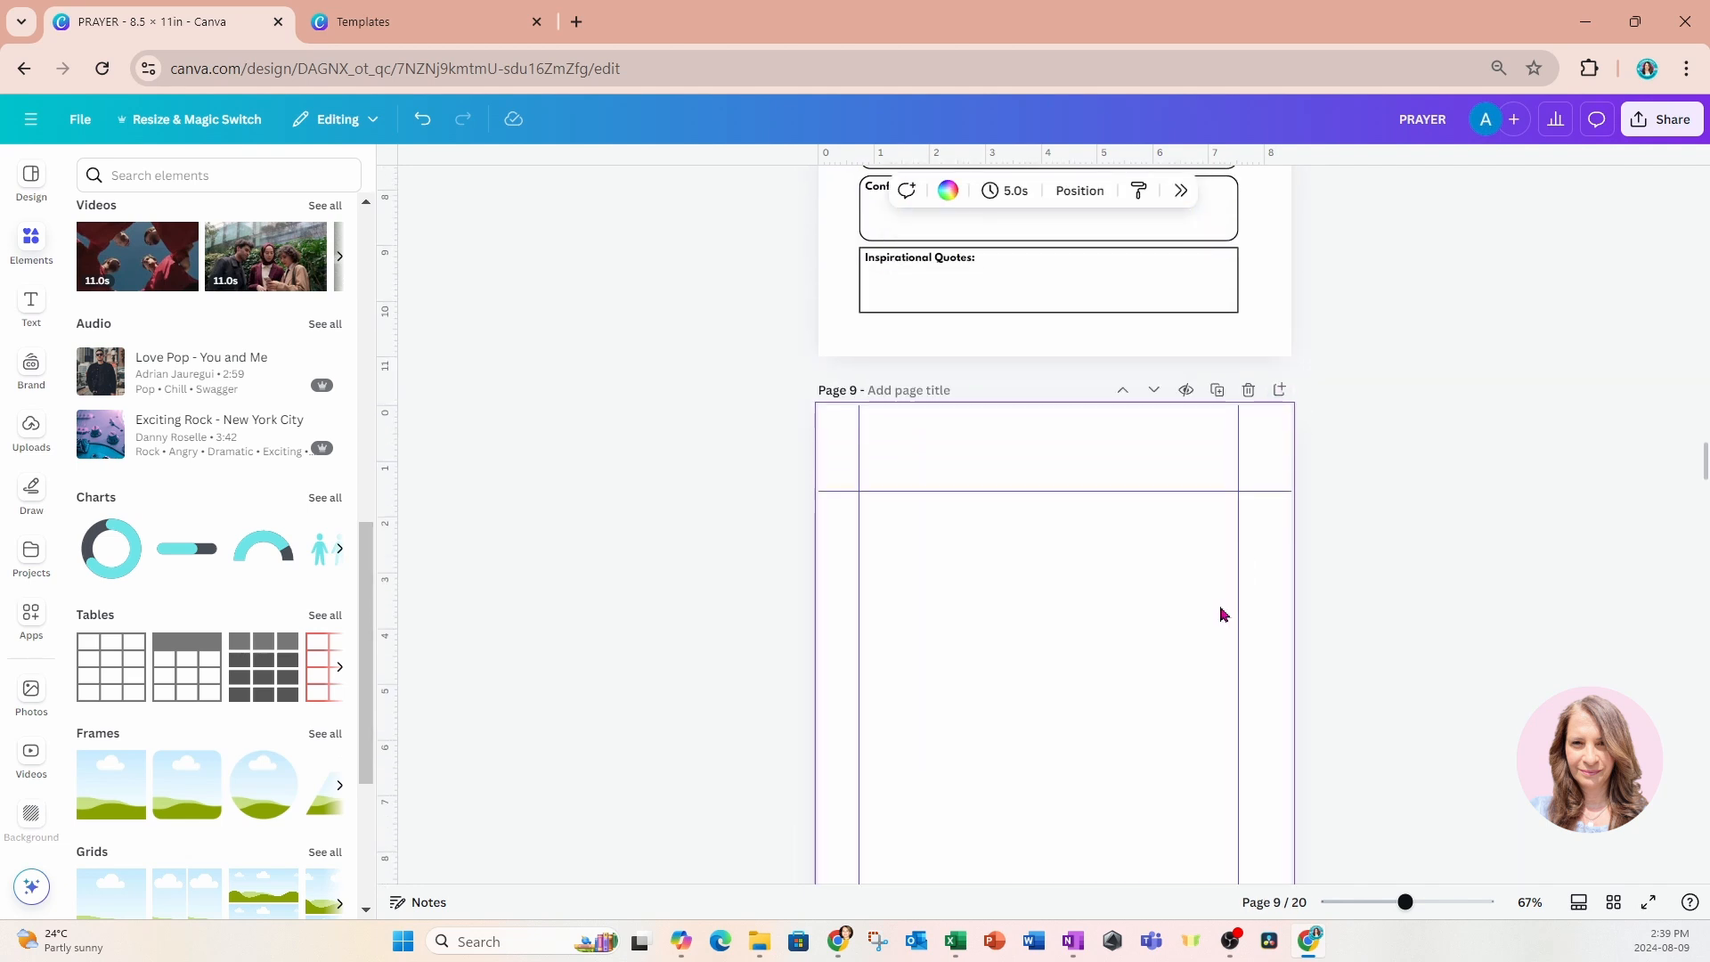
{"action": "left_click_drag", "start_coordinate": [790, 320], "coordinate": [942, 390]}
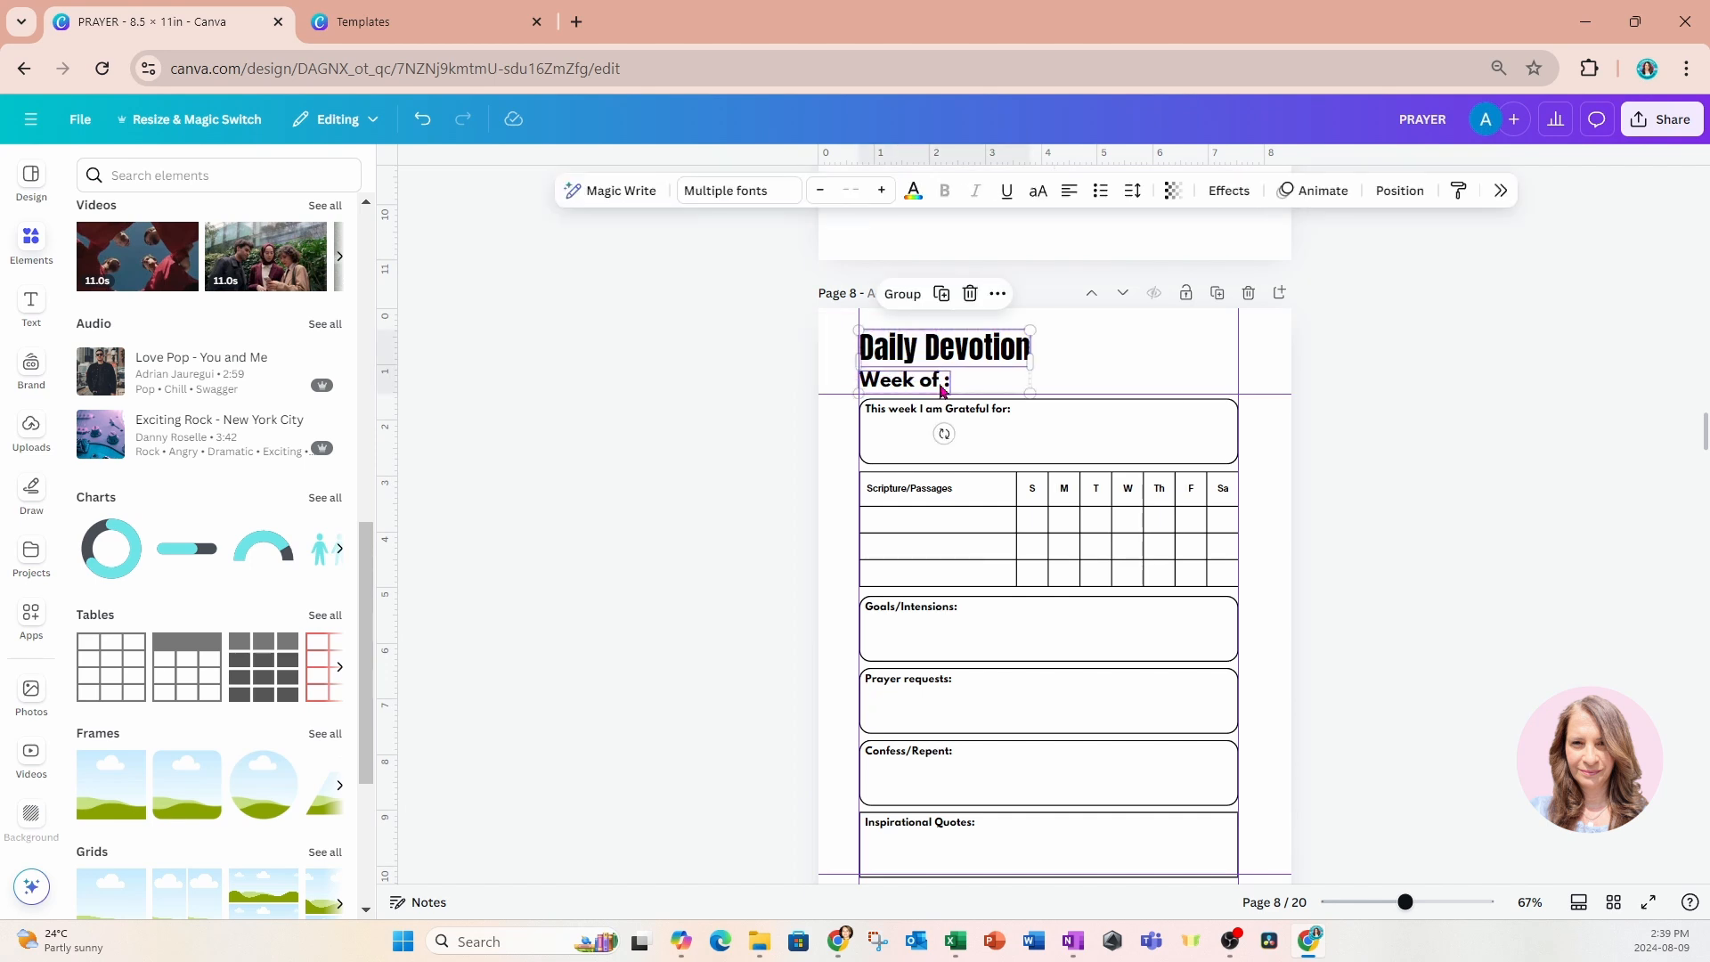
{"action": "scroll", "coordinate": [942, 356], "scroll_direction": "down", "scroll_amount": 6}
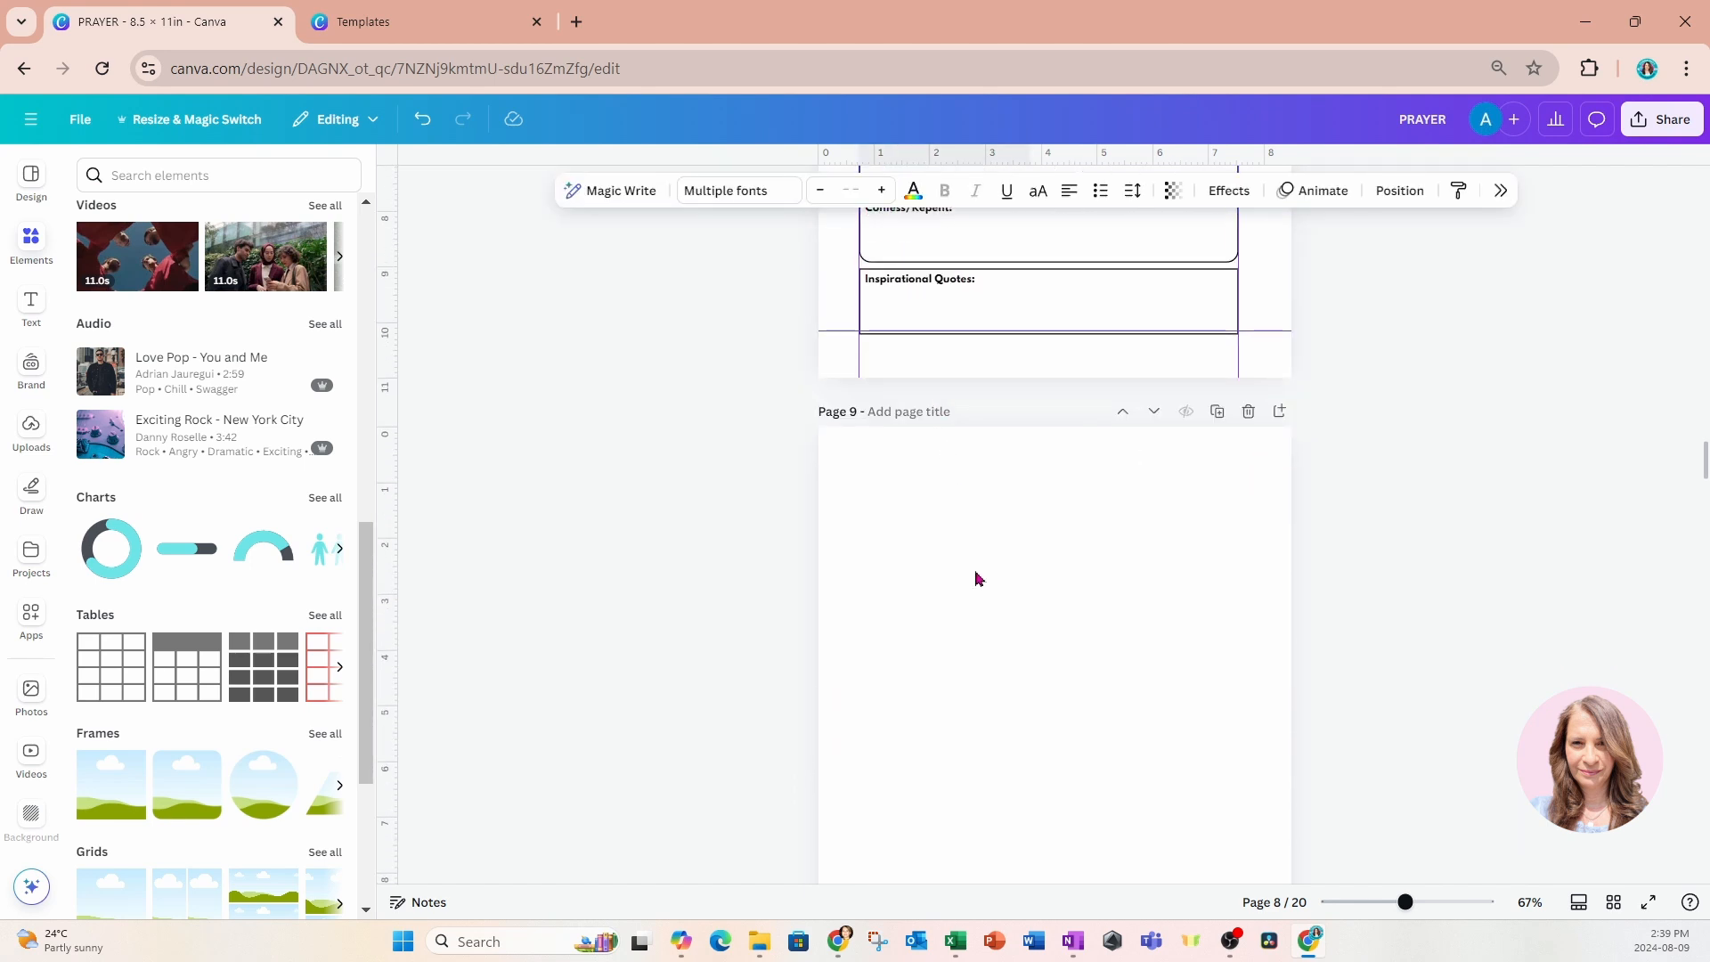
{"action": "left_click", "coordinate": [976, 579]}
{"action": "key", "text": "ctrl+v"}
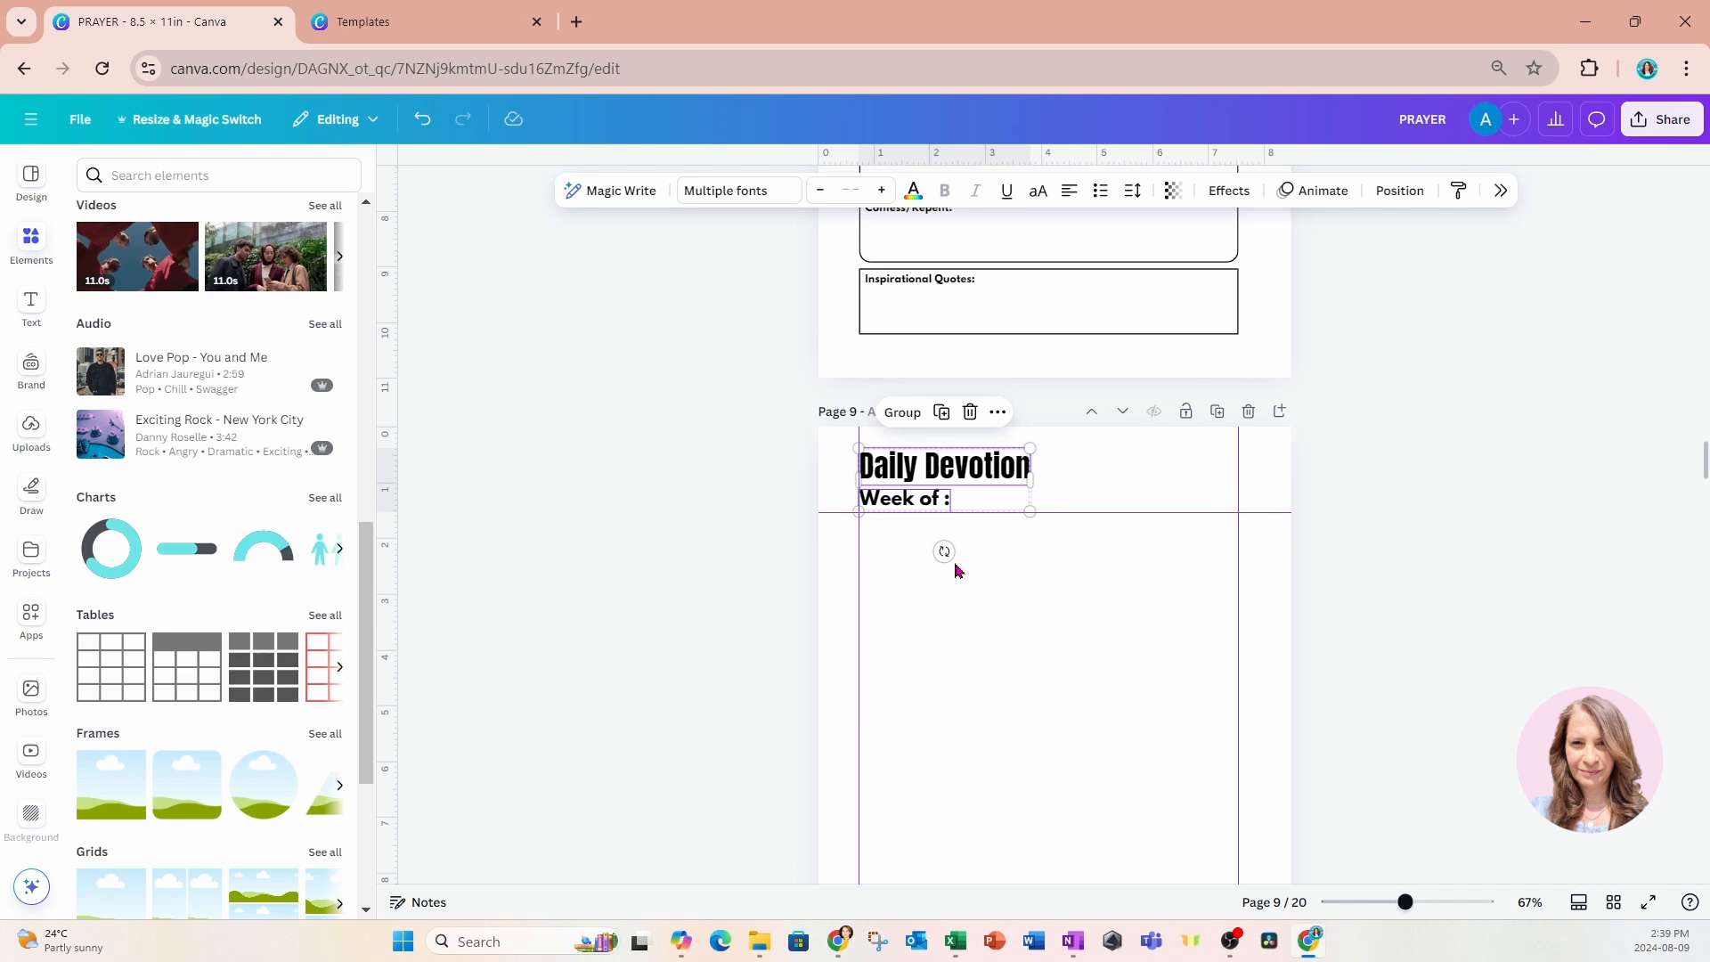
{"action": "left_click", "coordinate": [733, 503]}
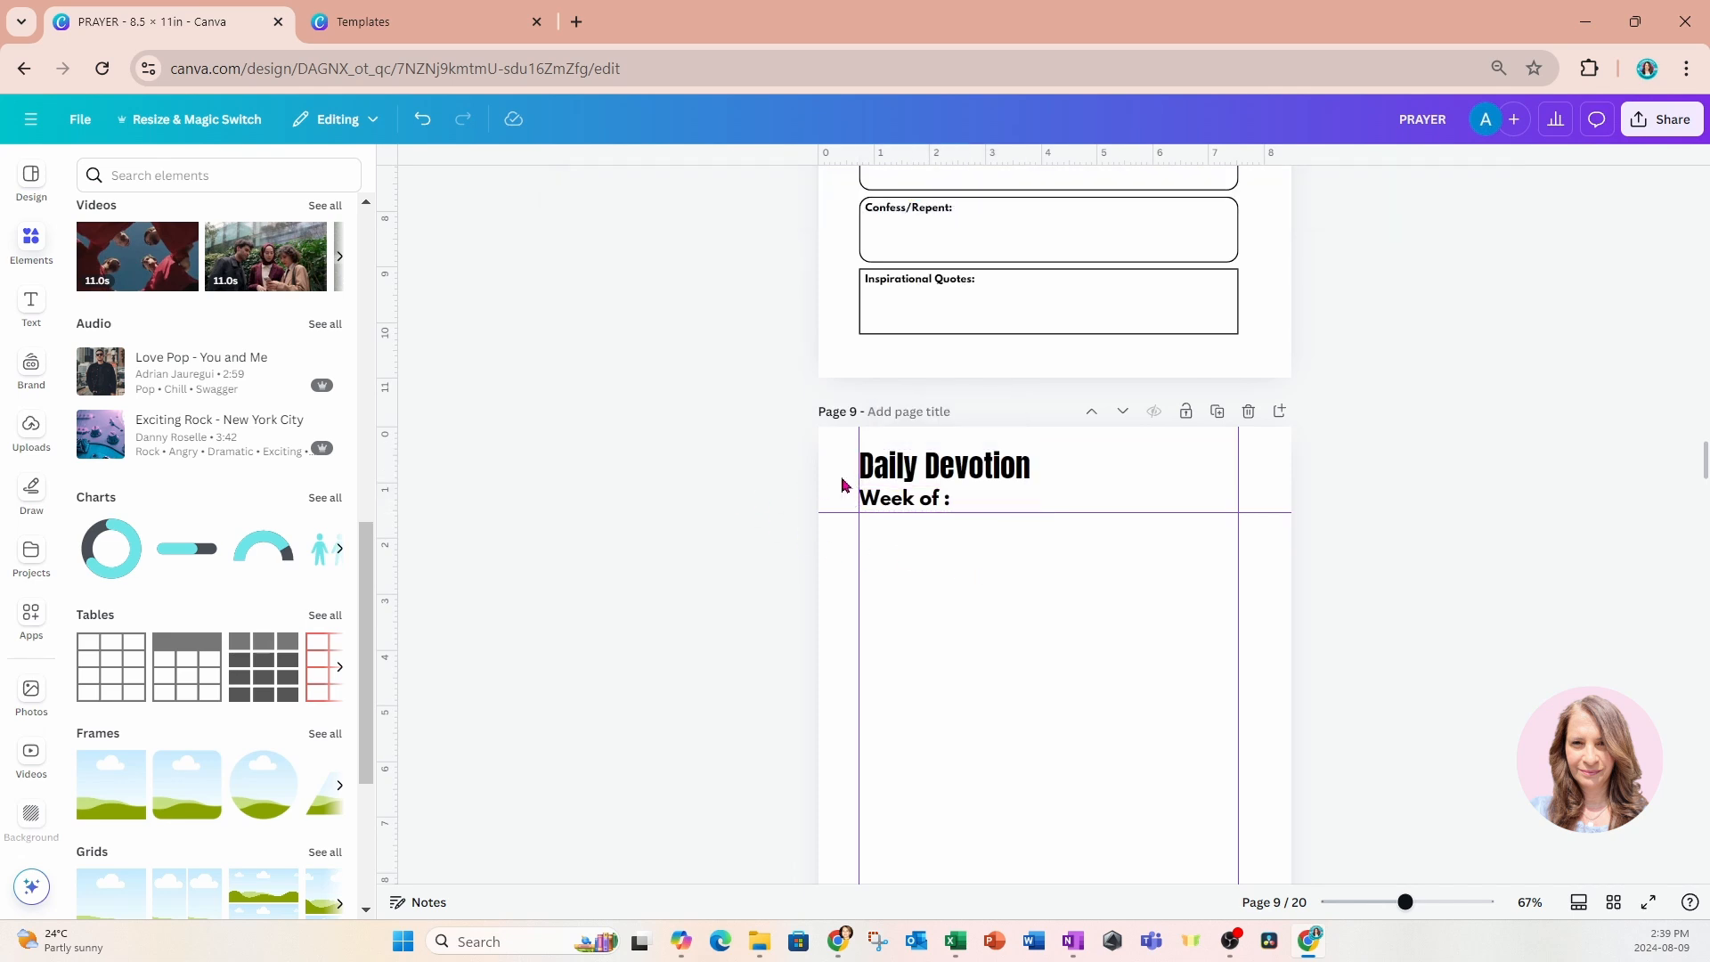
Change the title on page 9 to "Weekly Planner".
{"action": "double_click", "coordinate": [918, 472]}
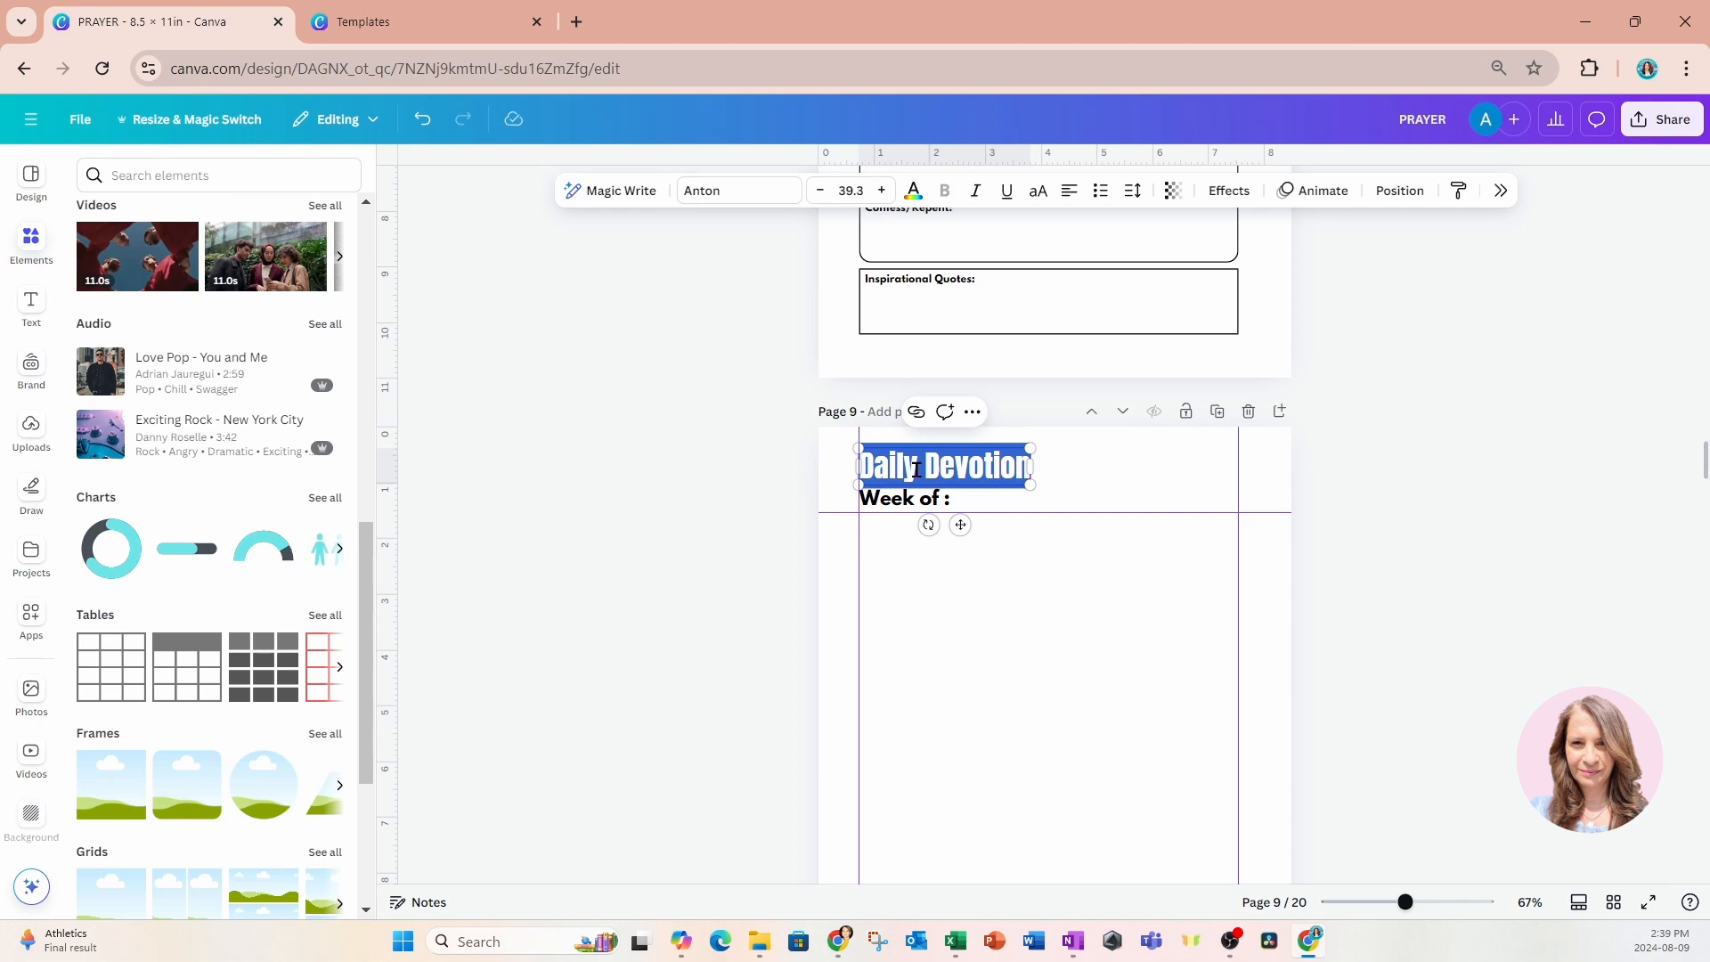
{"action": "type", "text": "Weekly Planner"}
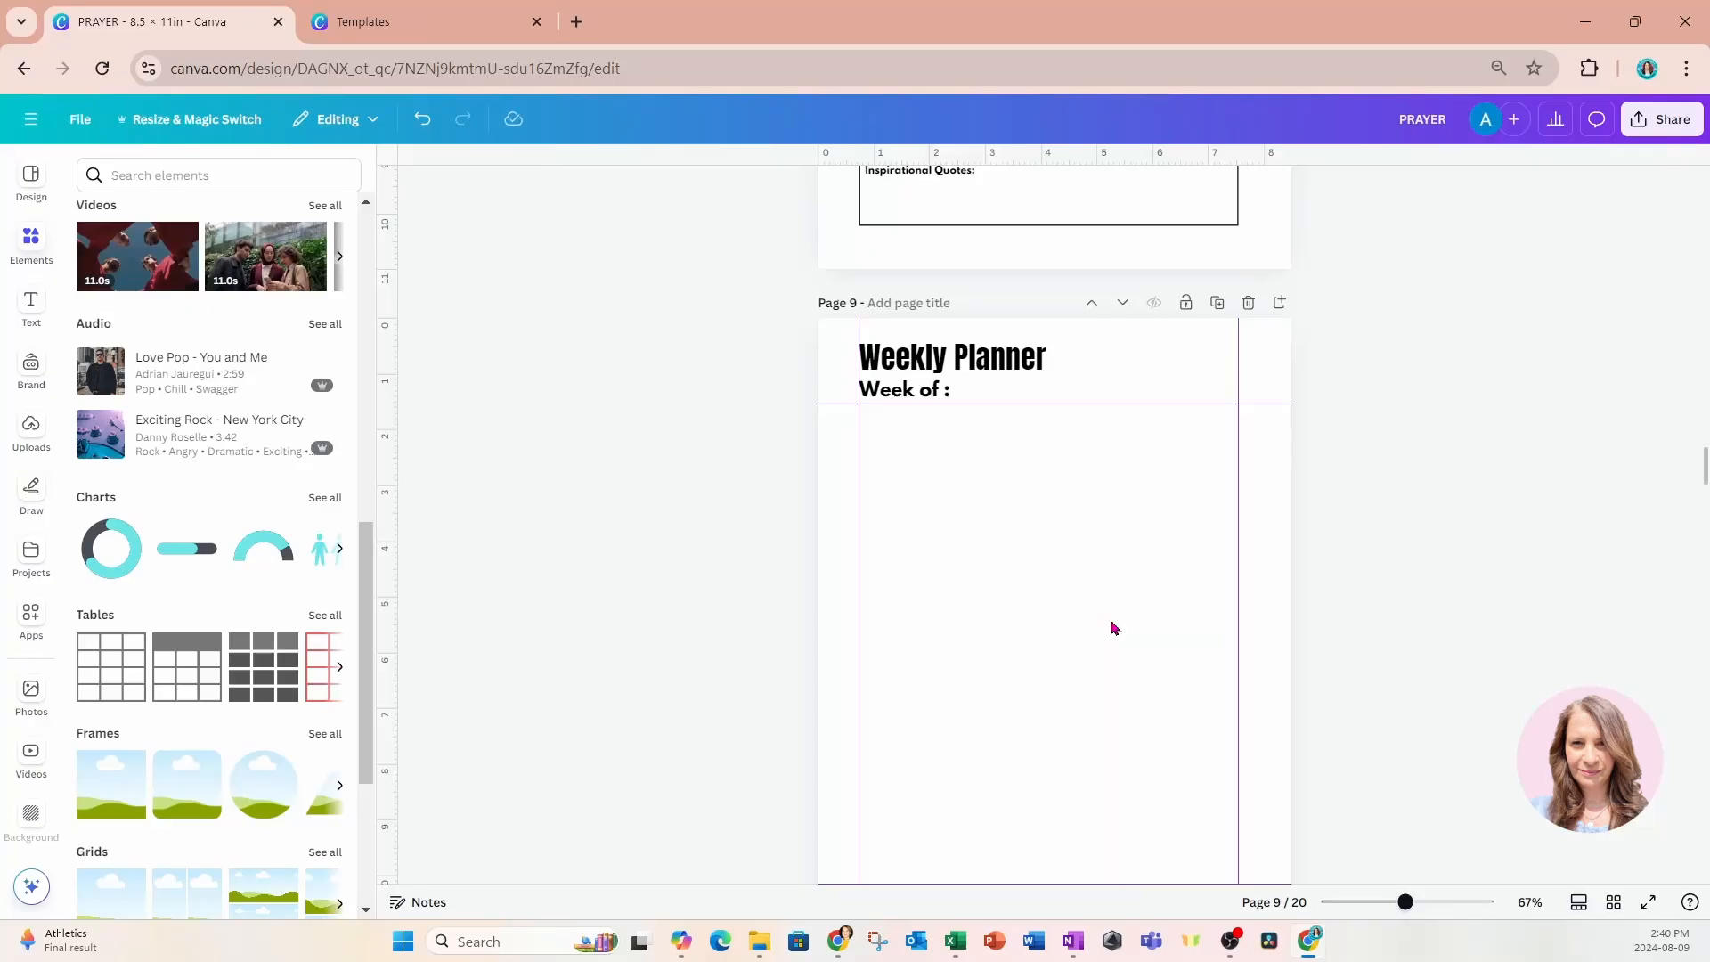
{"action": "scroll", "coordinate": [1112, 628], "scroll_direction": "down", "scroll_amount": 2}
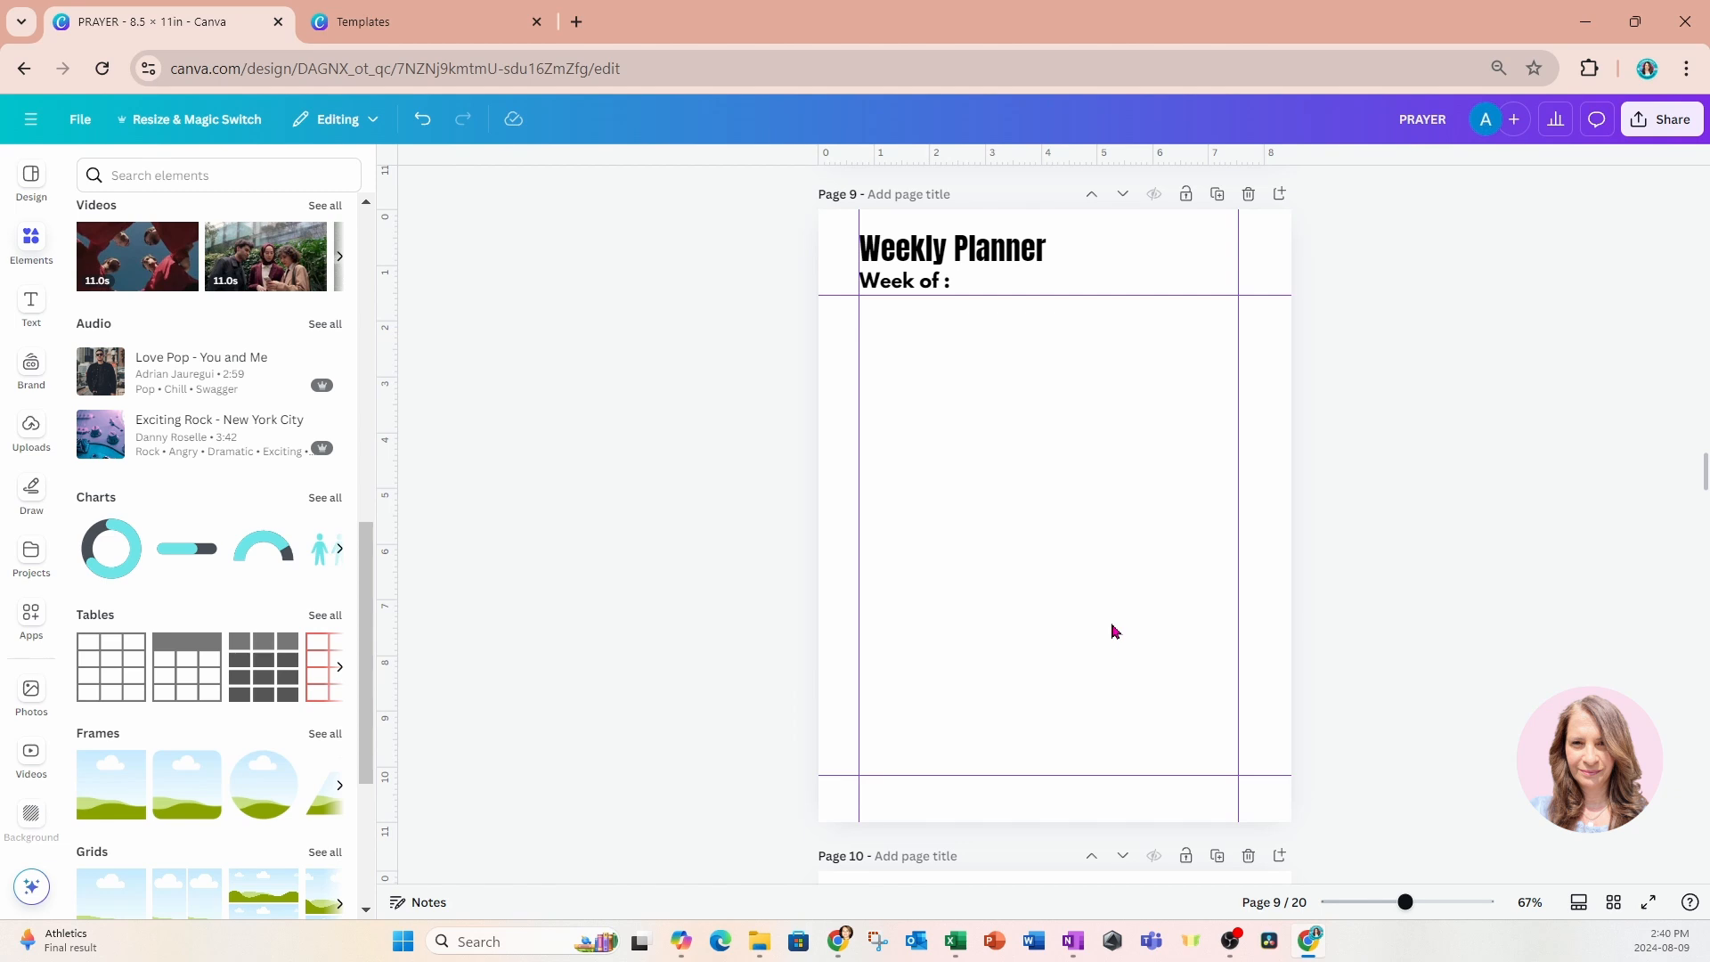
Add a rounded square to page 9 and stretch it between the side margin guides, just below the "Week of :" line.
{"action": "left_click", "coordinate": [30, 256]}
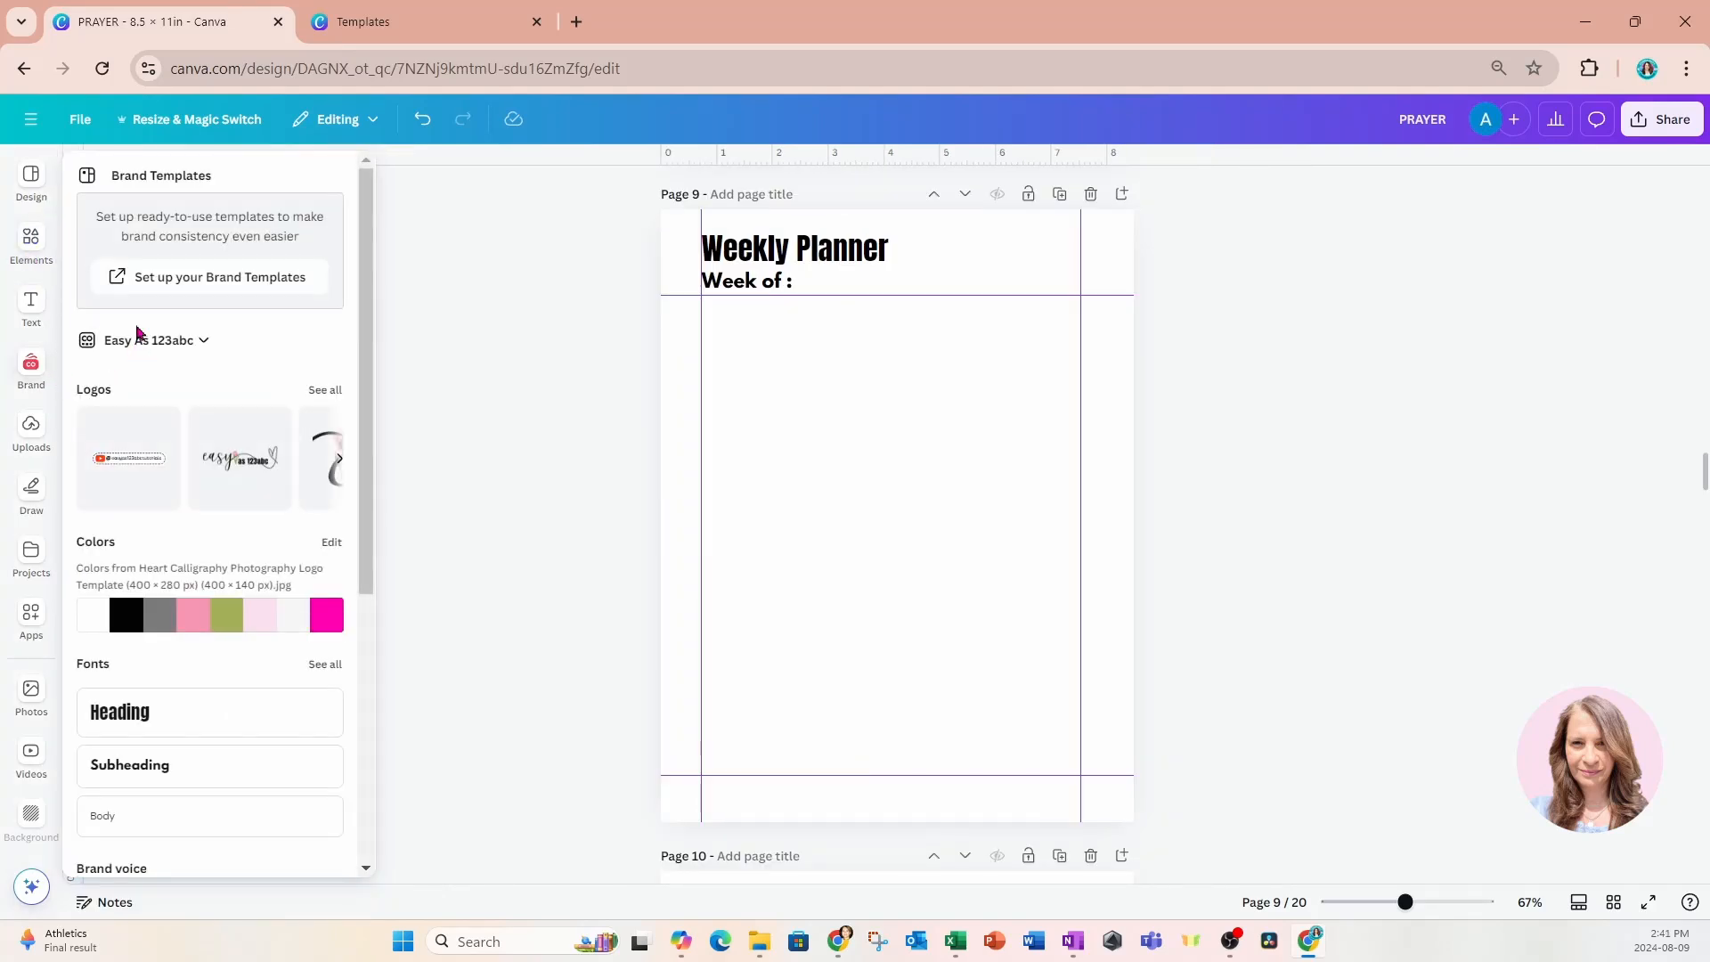
{"action": "left_click", "coordinate": [31, 240]}
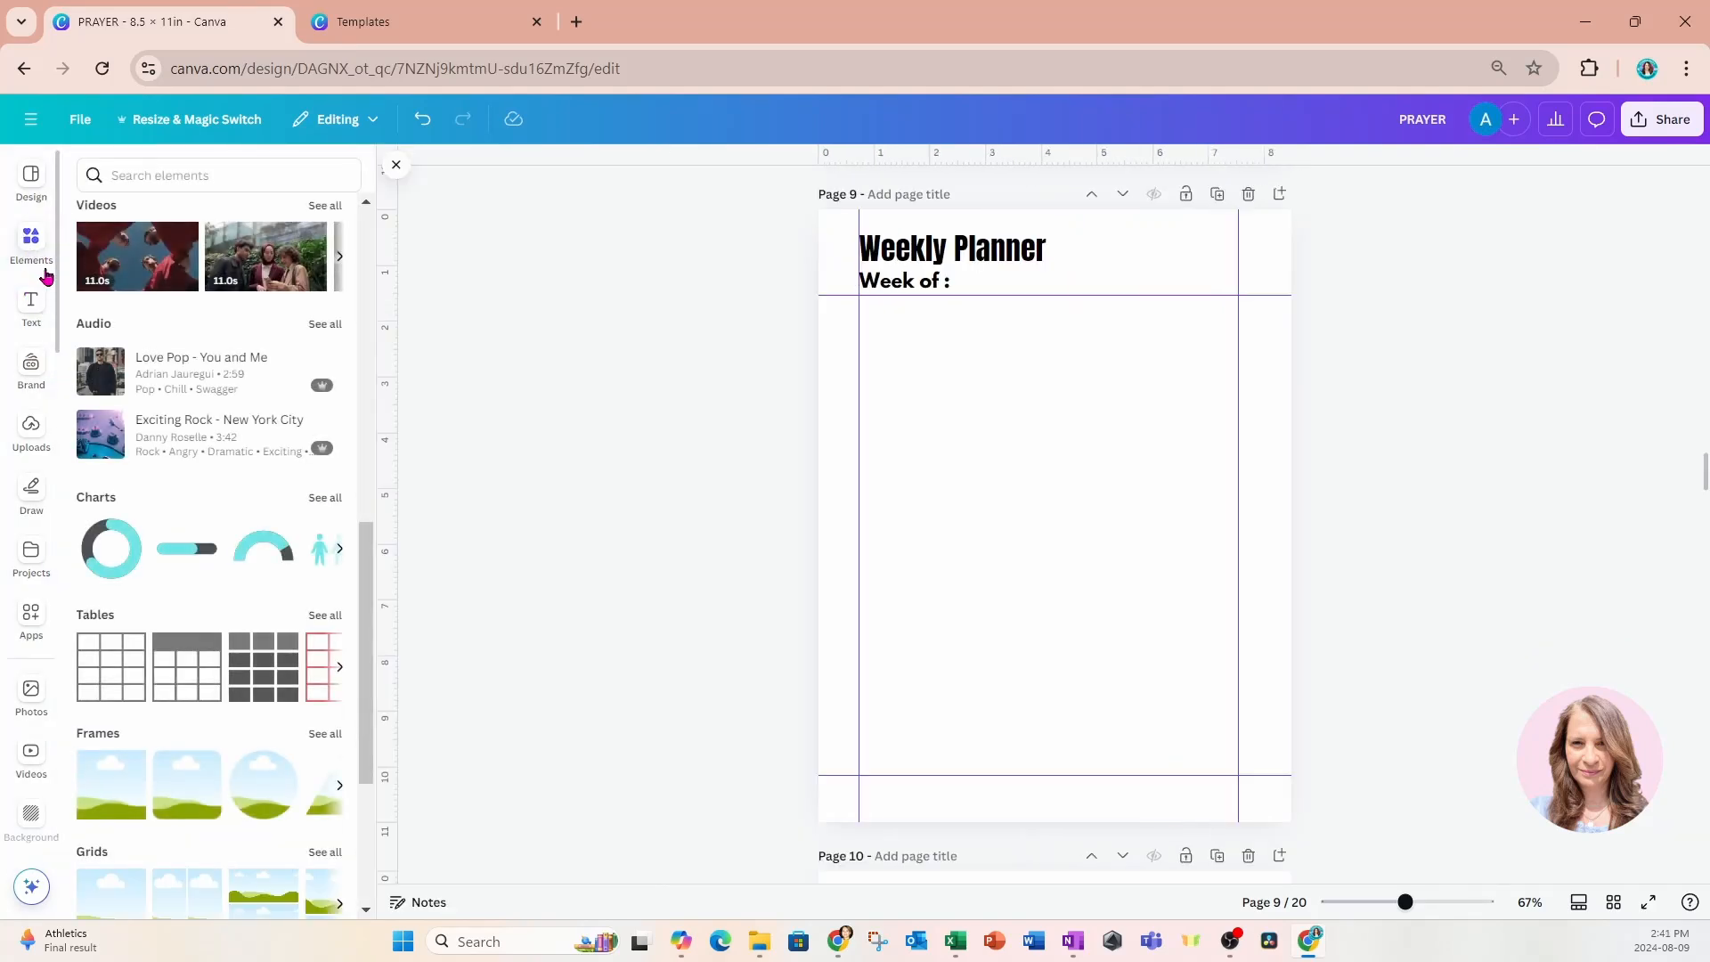
{"action": "scroll", "coordinate": [230, 279], "scroll_direction": "up", "scroll_amount": 10}
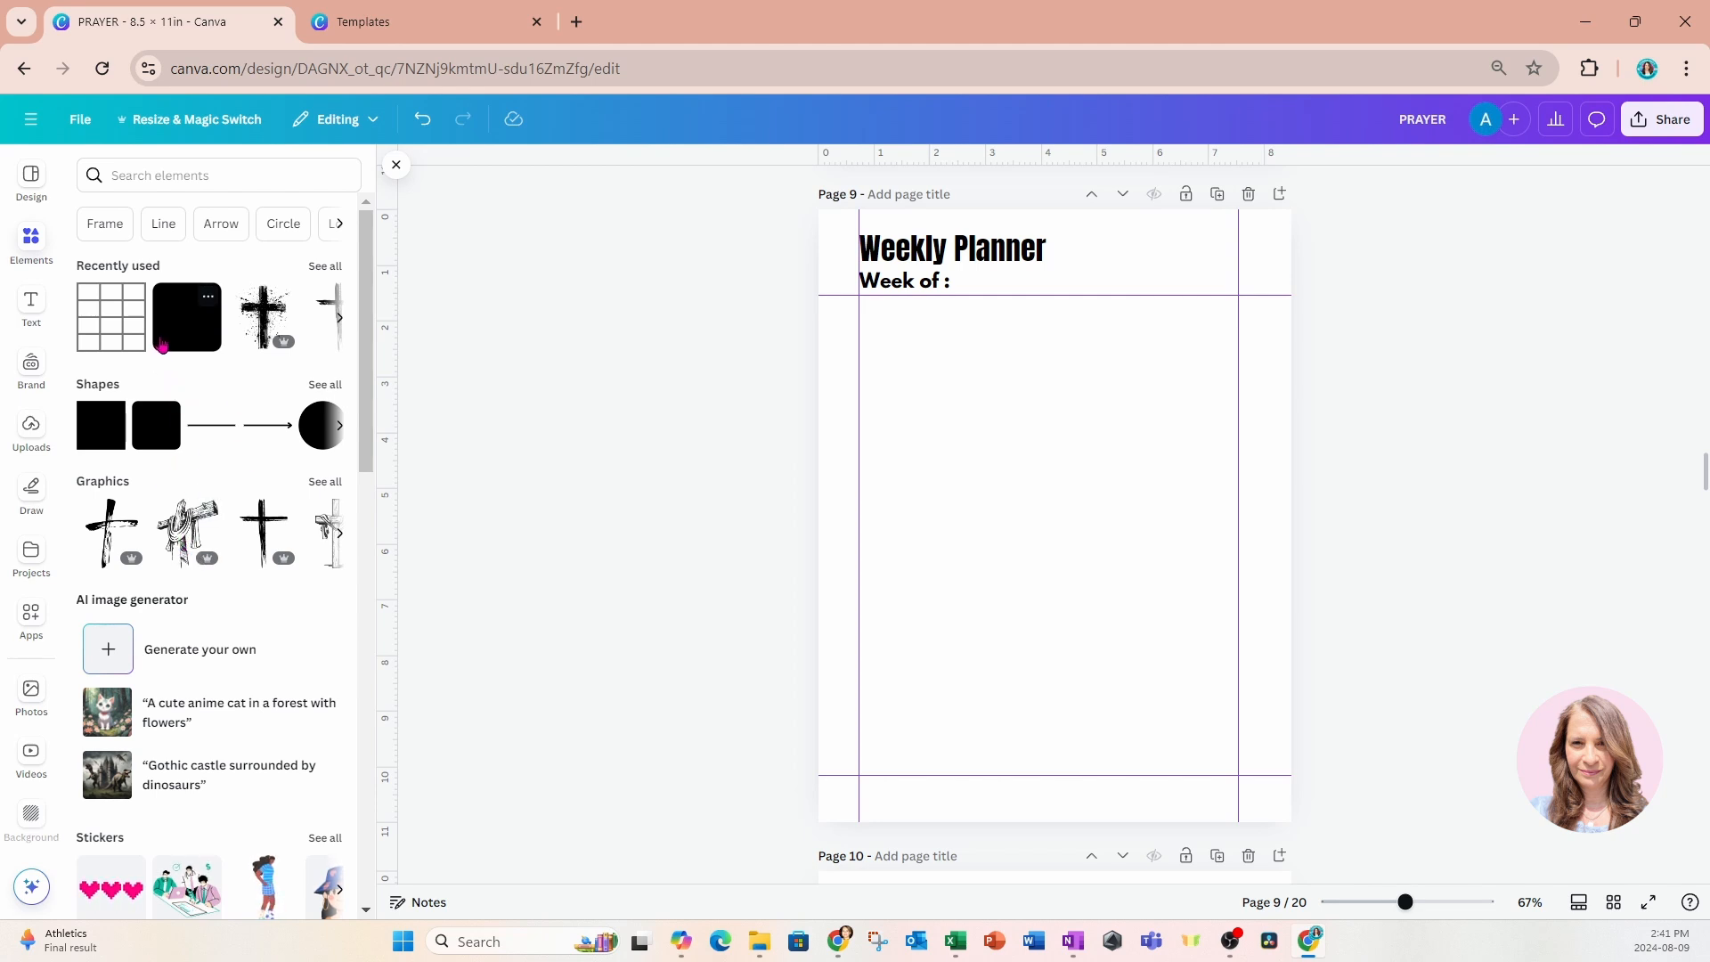
{"action": "left_click", "coordinate": [161, 347]}
{"action": "double_click", "coordinate": [1042, 565]}
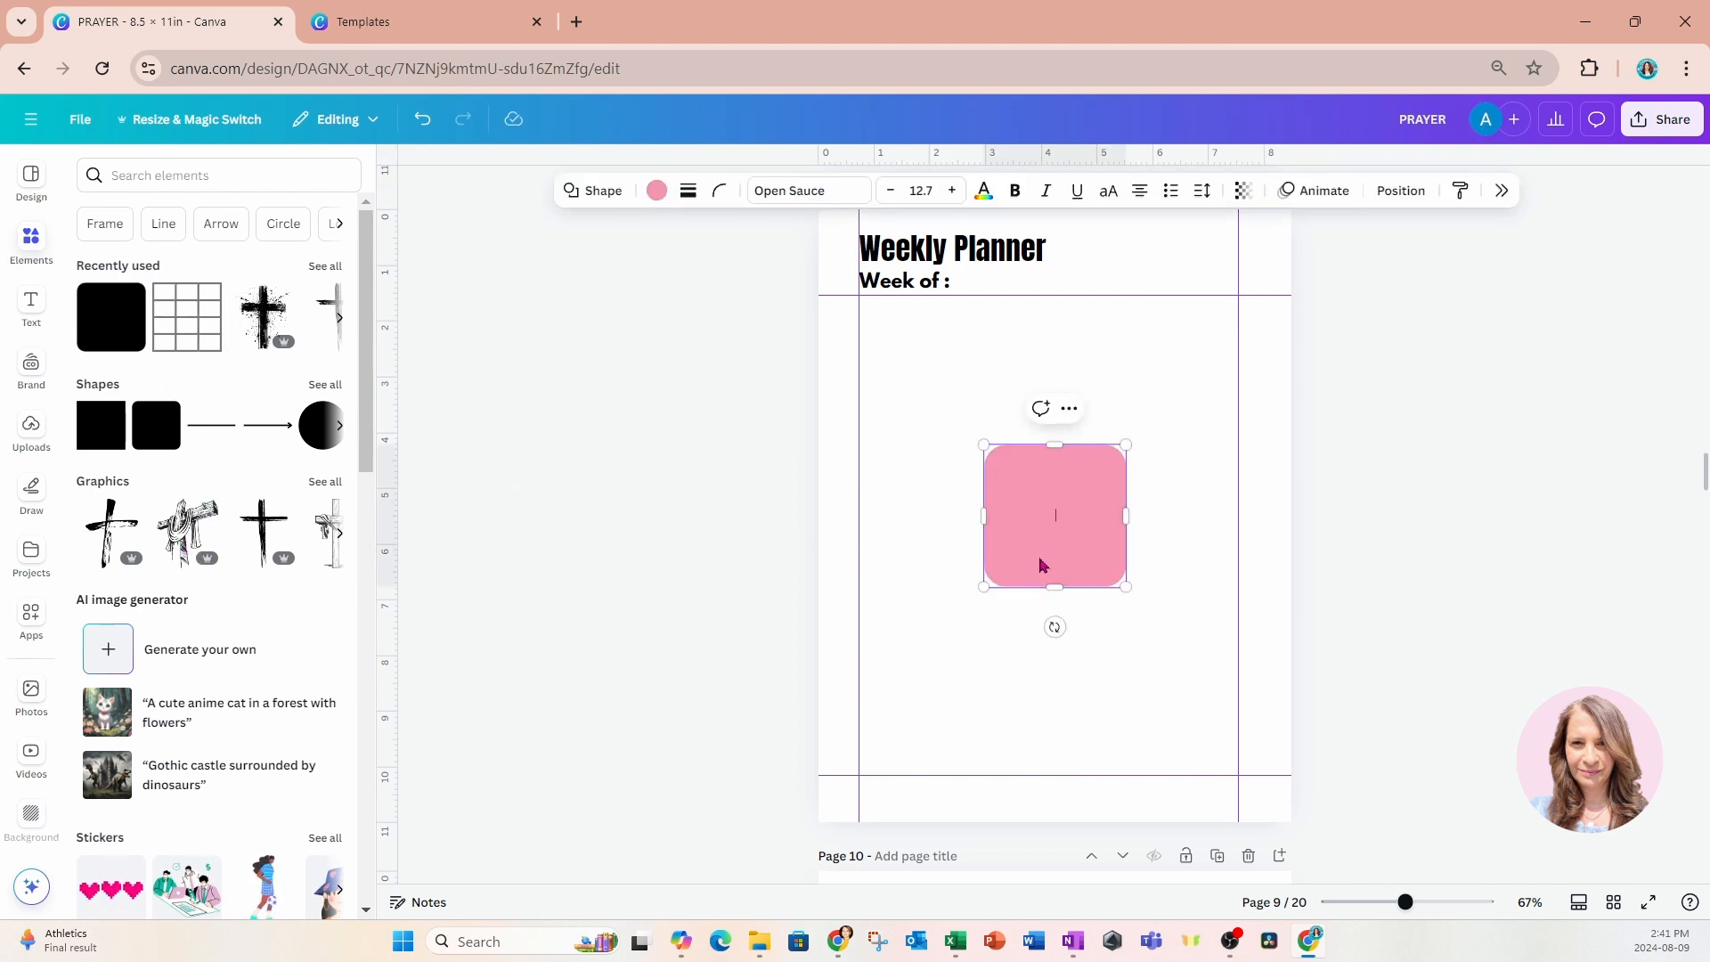
{"action": "left_click_drag", "start_coordinate": [1039, 565], "coordinate": [913, 416]}
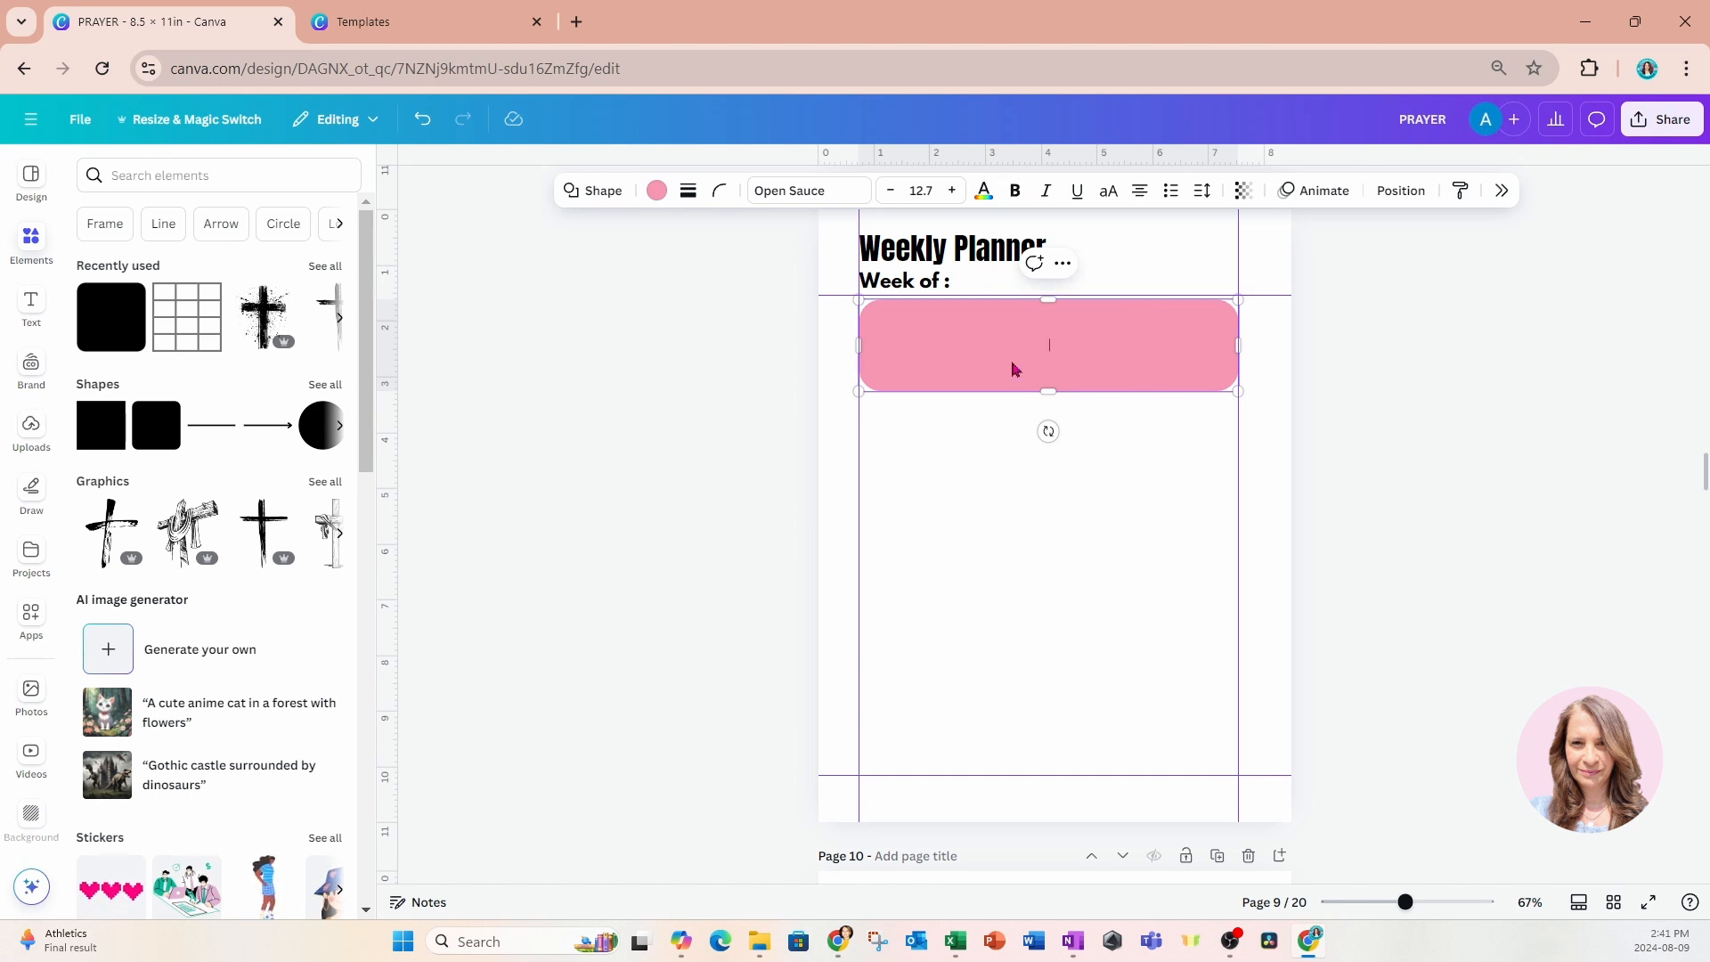
Remove the rounded box's fill and give it a thin solid black border.
{"action": "left_click", "coordinate": [659, 201]}
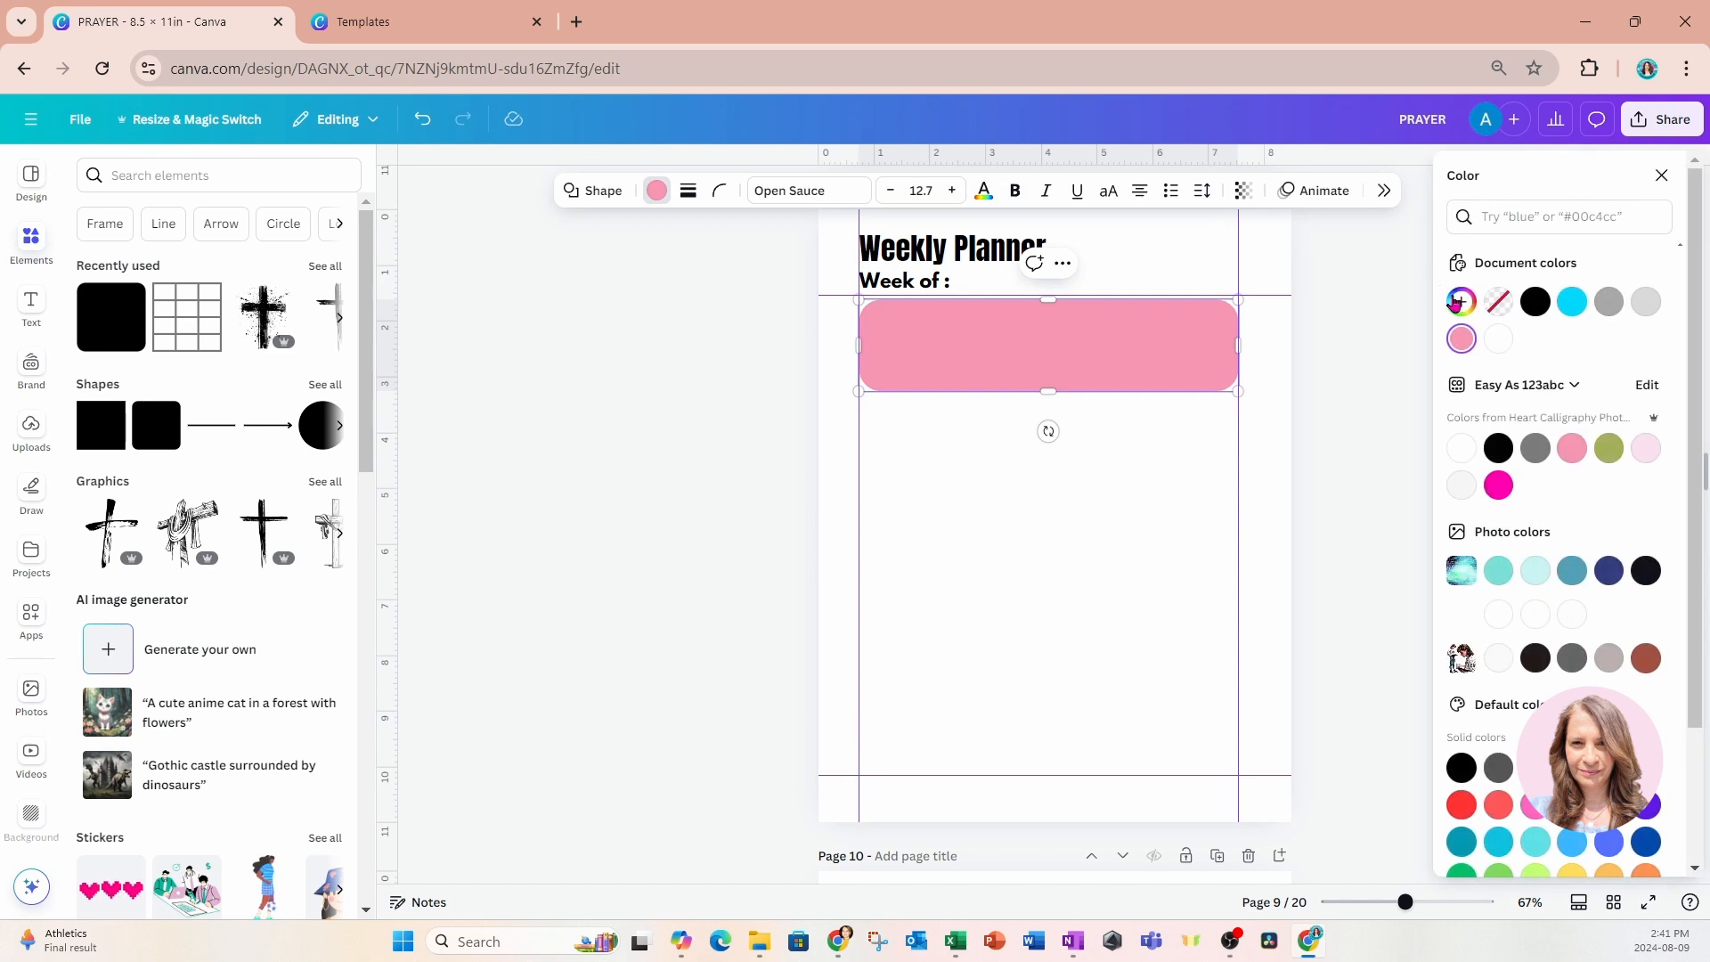
{"action": "left_click", "coordinate": [1498, 305]}
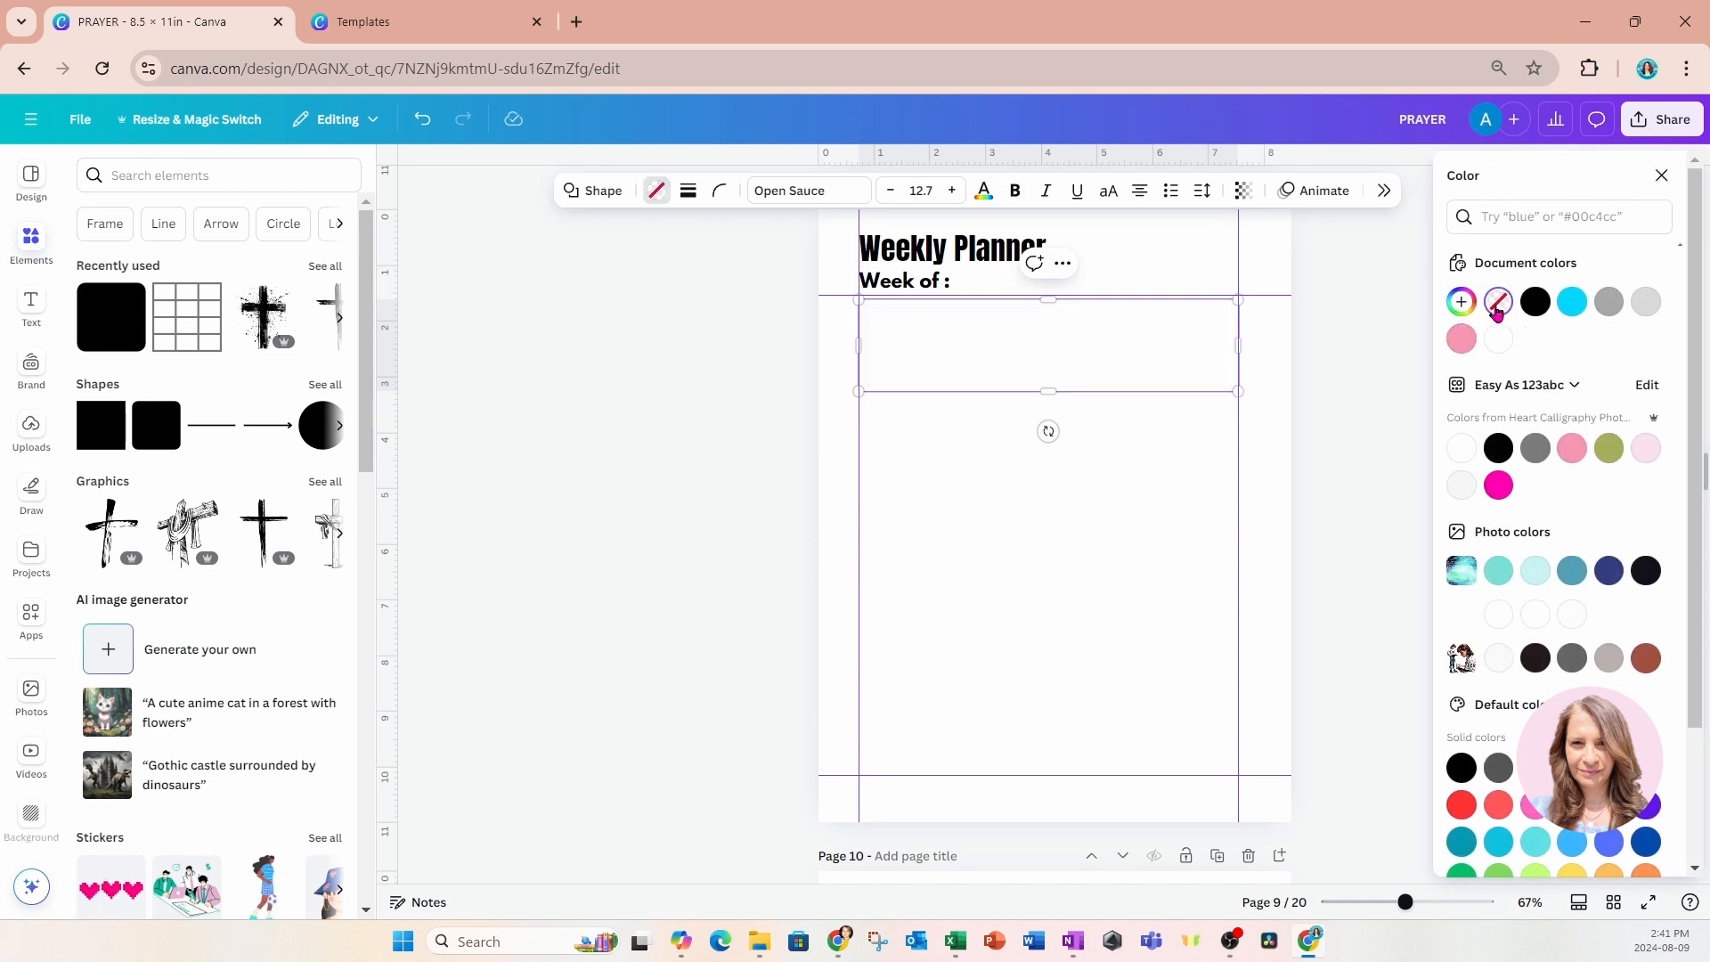
{"action": "left_click", "coordinate": [722, 193]}
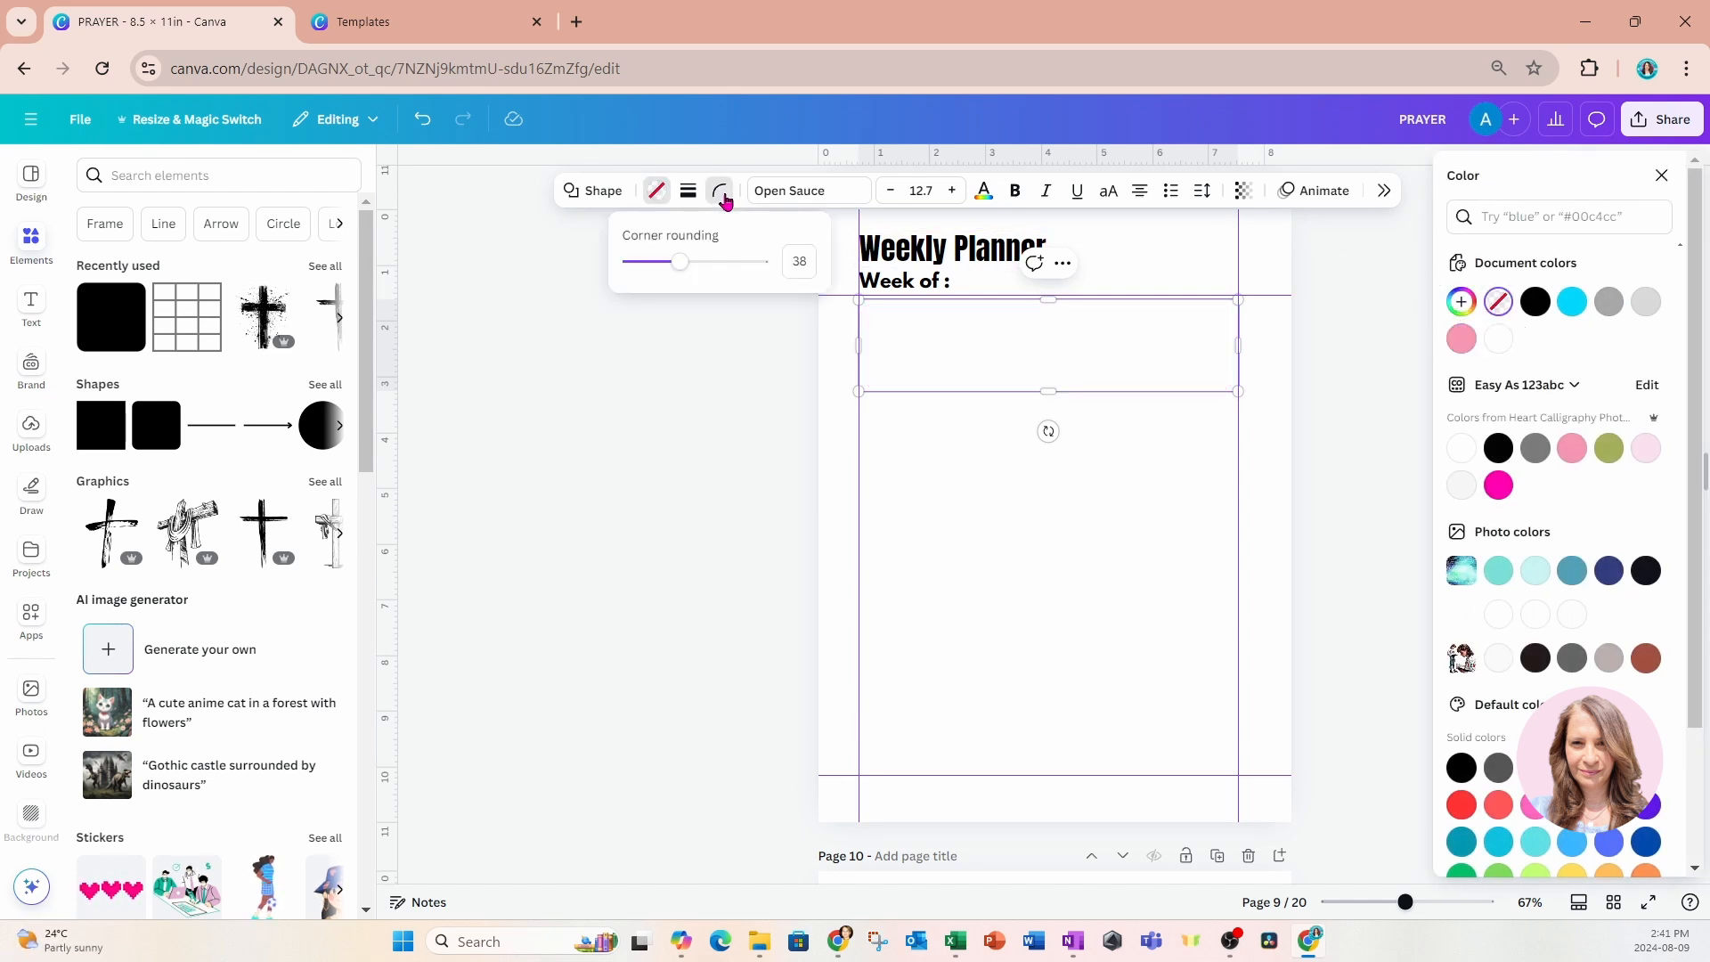
{"action": "left_click", "coordinate": [691, 196]}
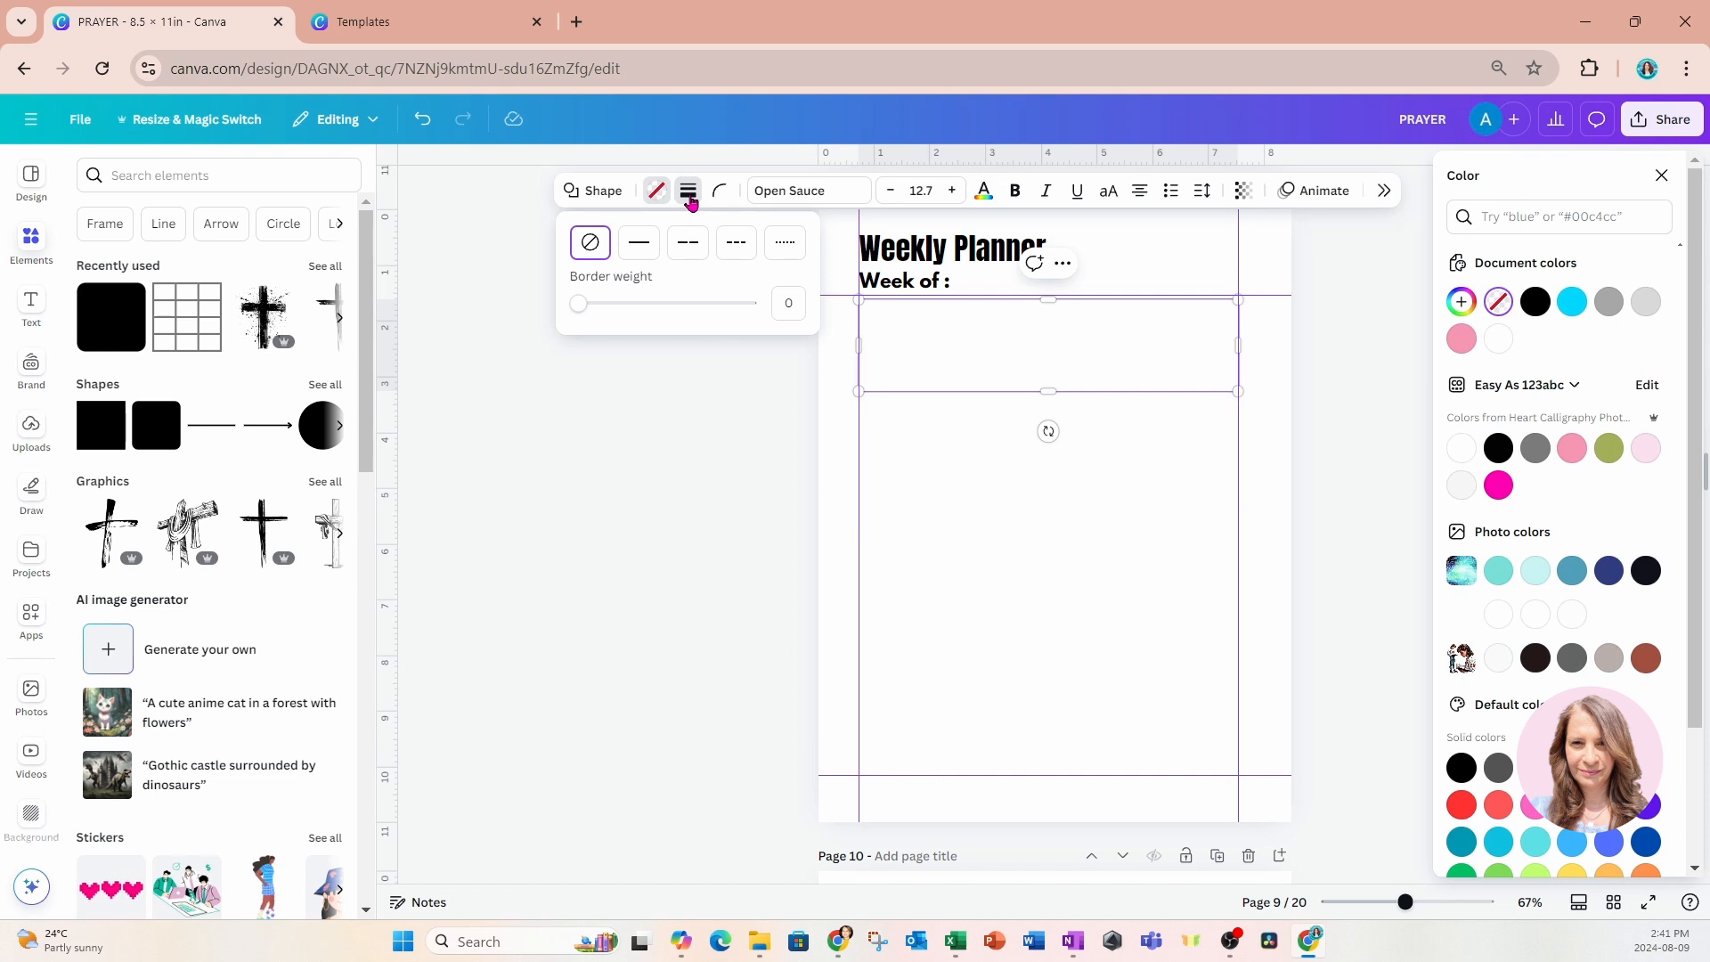
{"action": "left_click", "coordinate": [642, 242]}
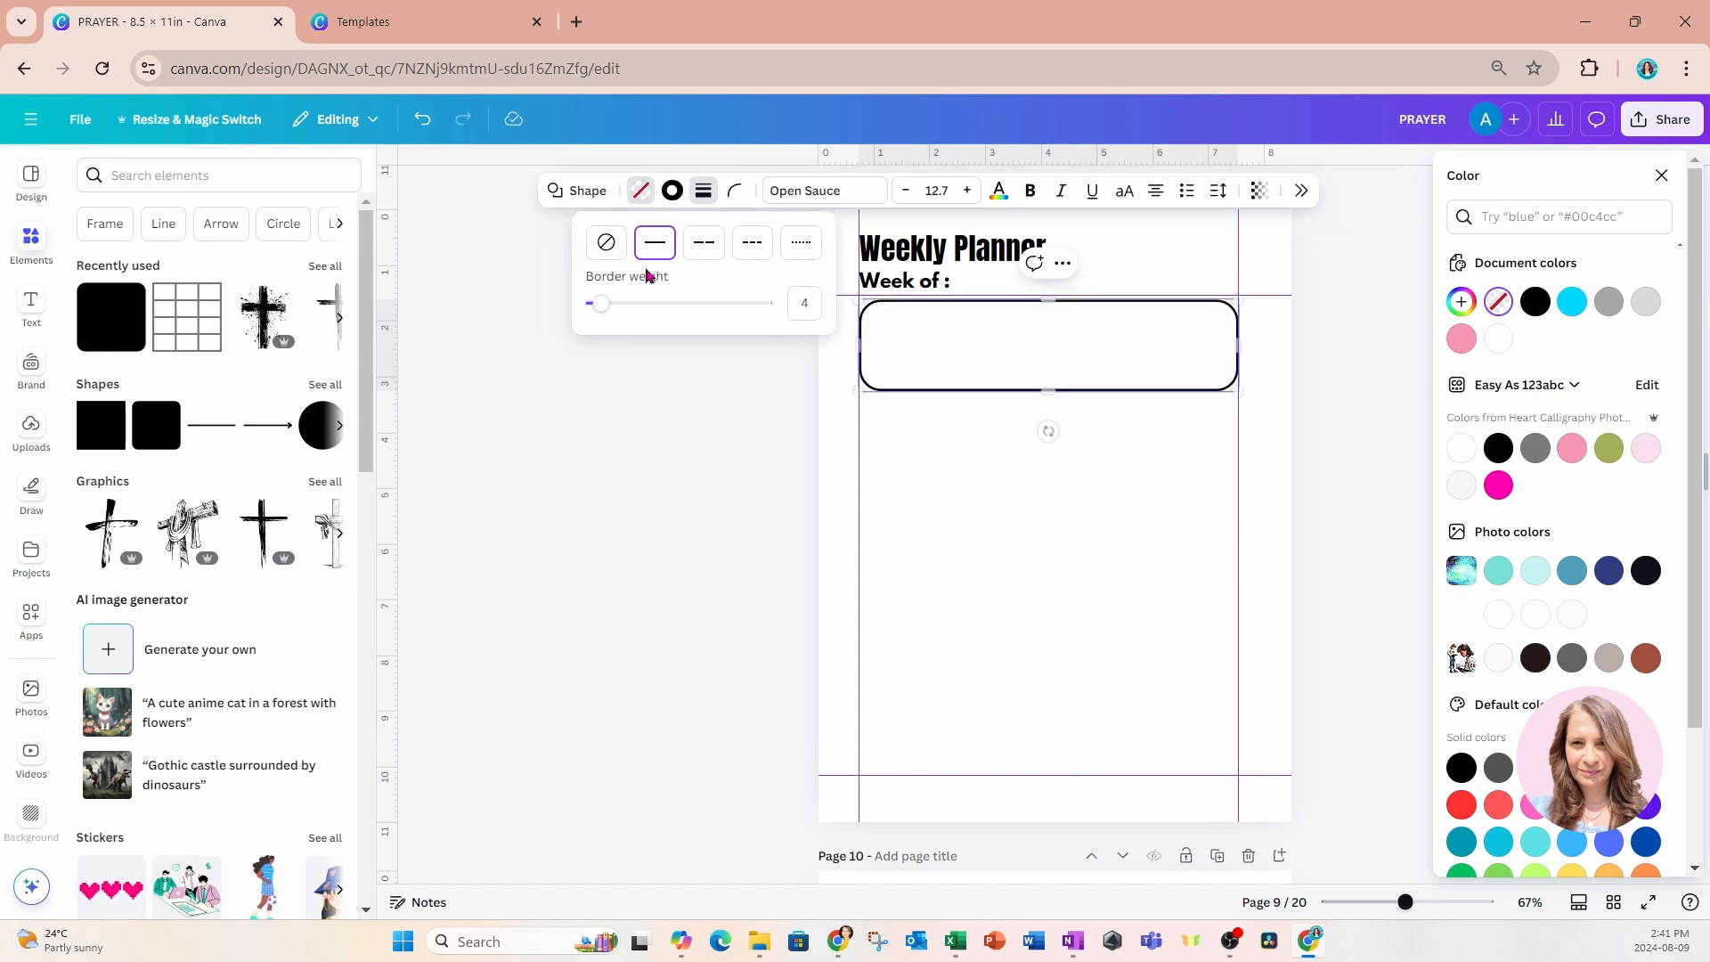
{"action": "left_click_drag", "start_coordinate": [609, 309], "coordinate": [598, 307]}
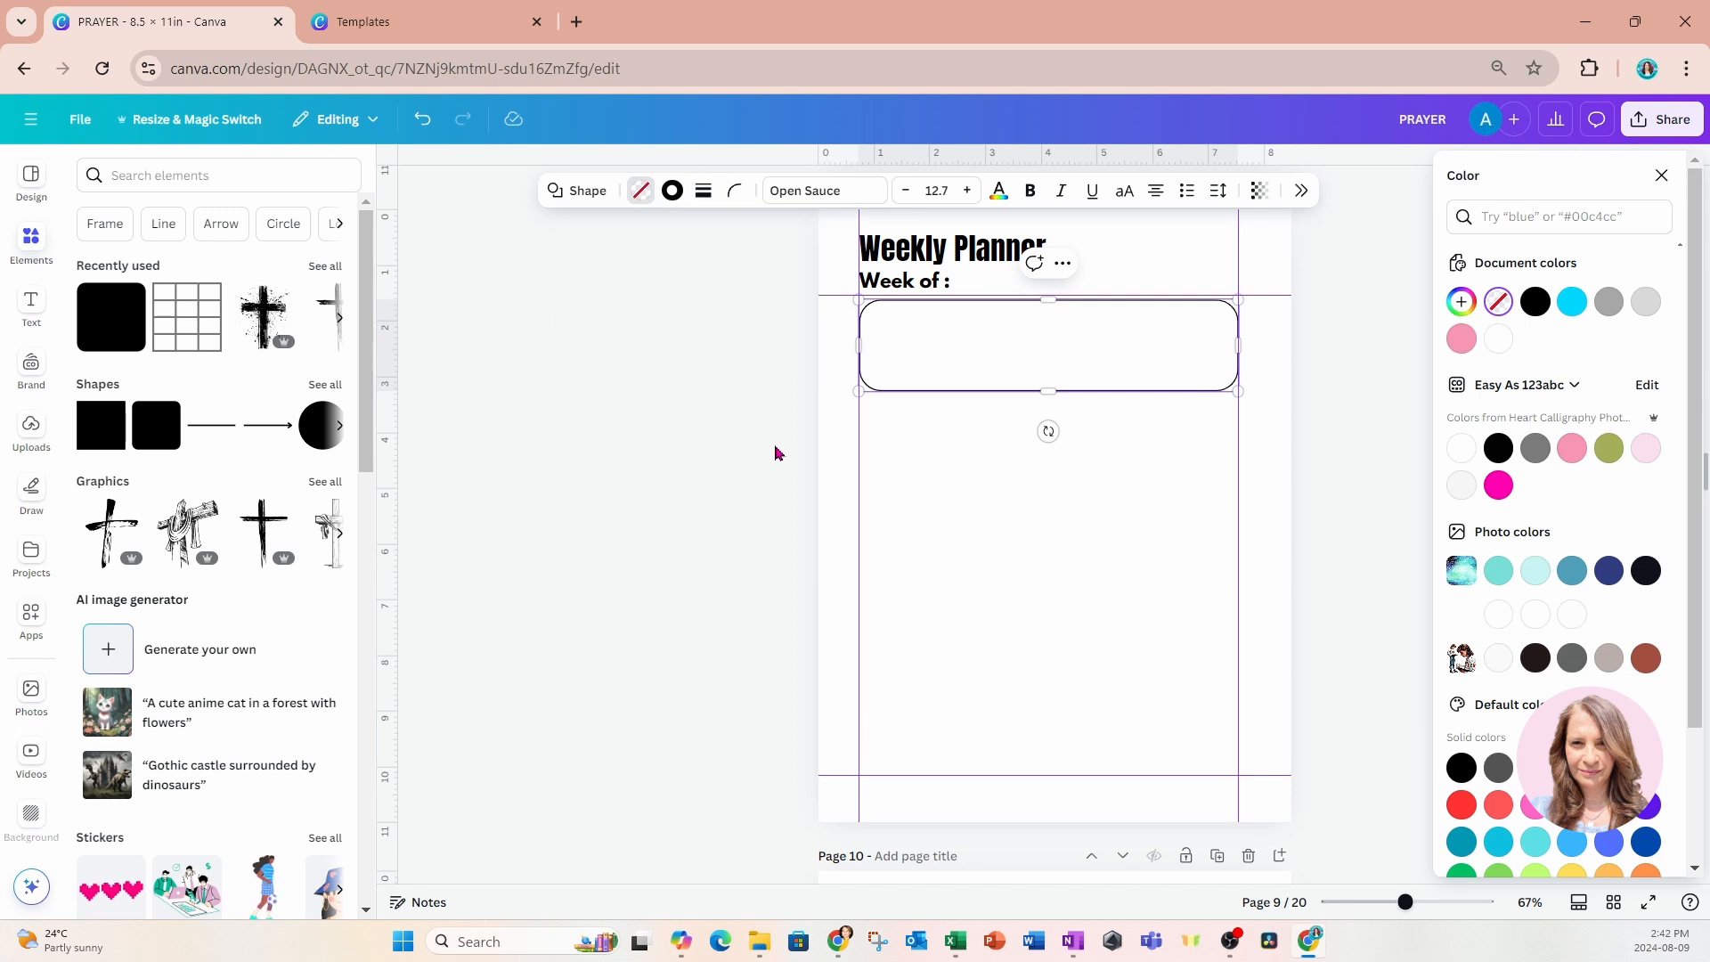
Copy the "Inspirational Quotes:" label from the Daily Devotion page onto the Weekly Planner page.
{"action": "scroll", "coordinate": [1112, 521], "scroll_direction": "up", "scroll_amount": 3}
{"action": "scroll", "coordinate": [1113, 521], "scroll_direction": "up", "scroll_amount": 4}
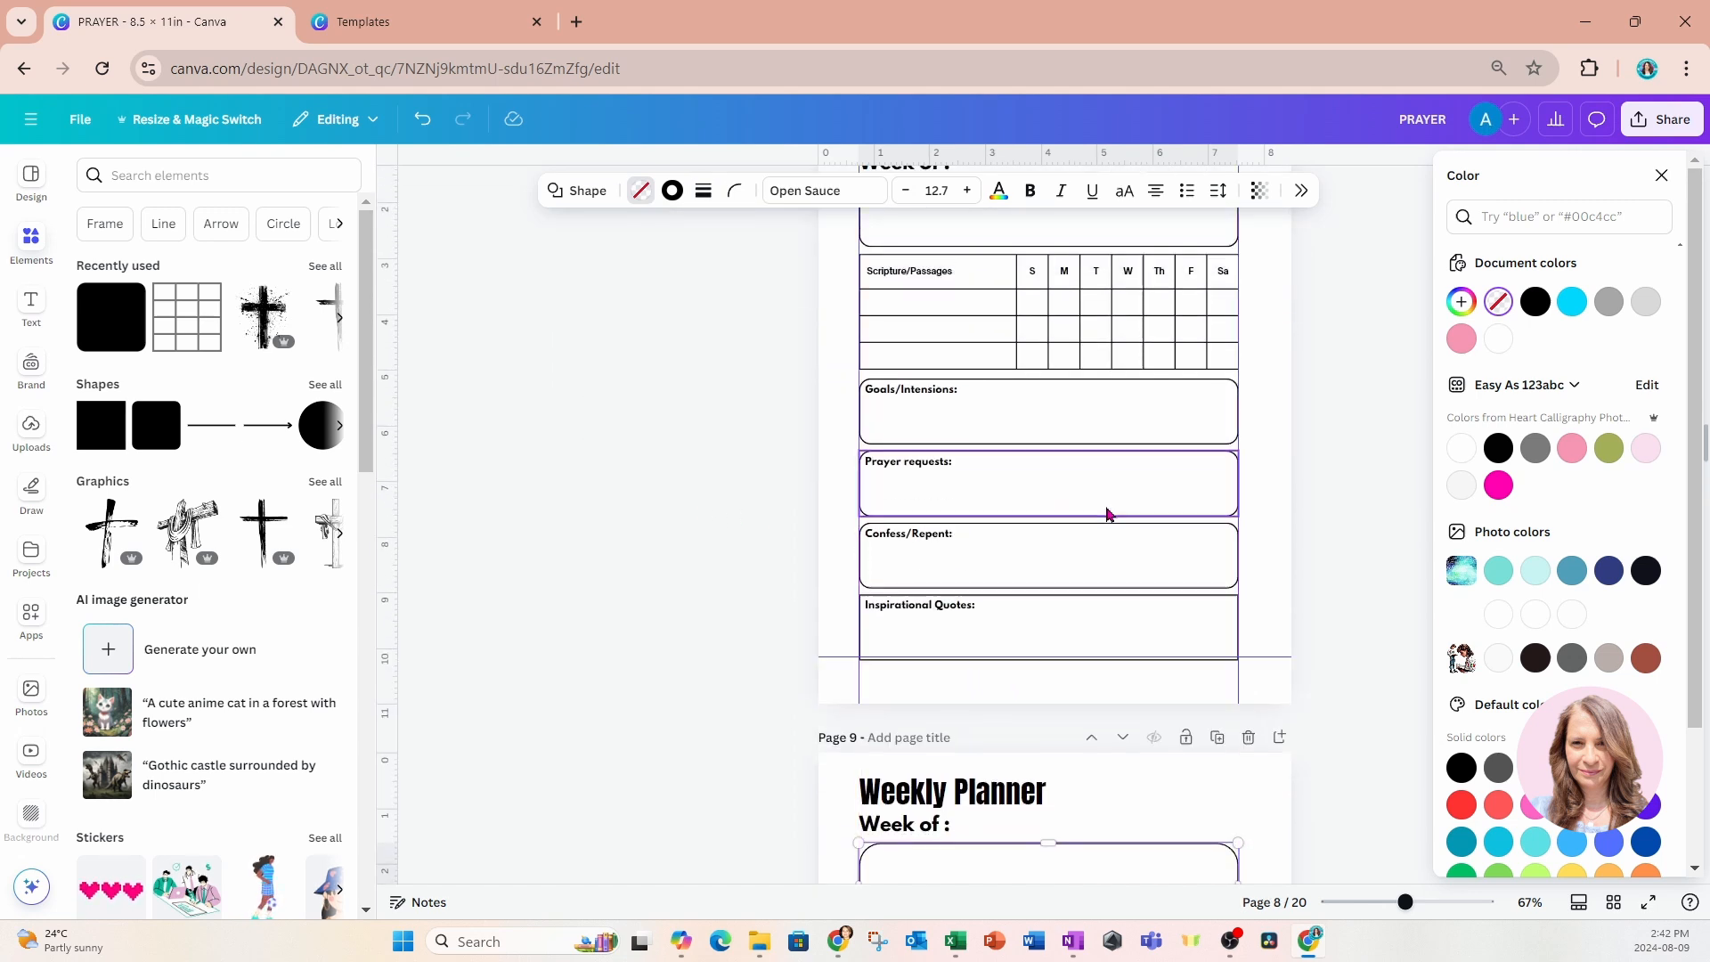
{"action": "left_click", "coordinate": [1092, 413]}
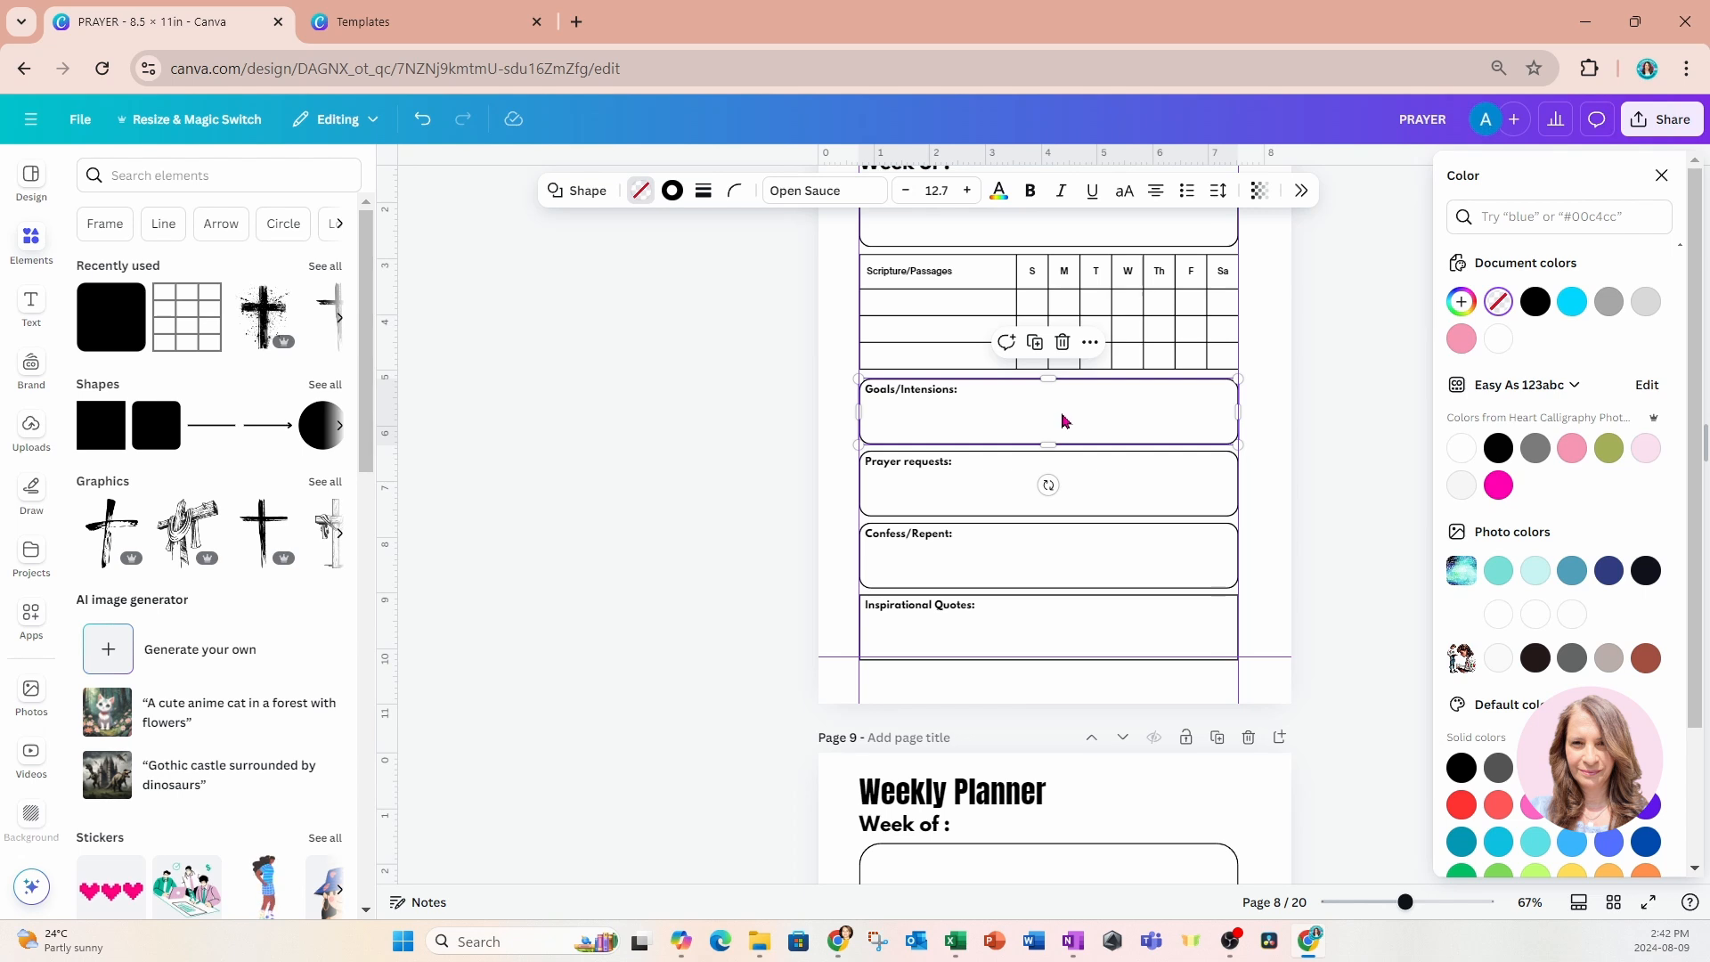
{"action": "left_click", "coordinate": [1302, 192]}
{"action": "scroll", "coordinate": [878, 398], "scroll_direction": "down", "scroll_amount": 3}
{"action": "left_click", "coordinate": [878, 393]}
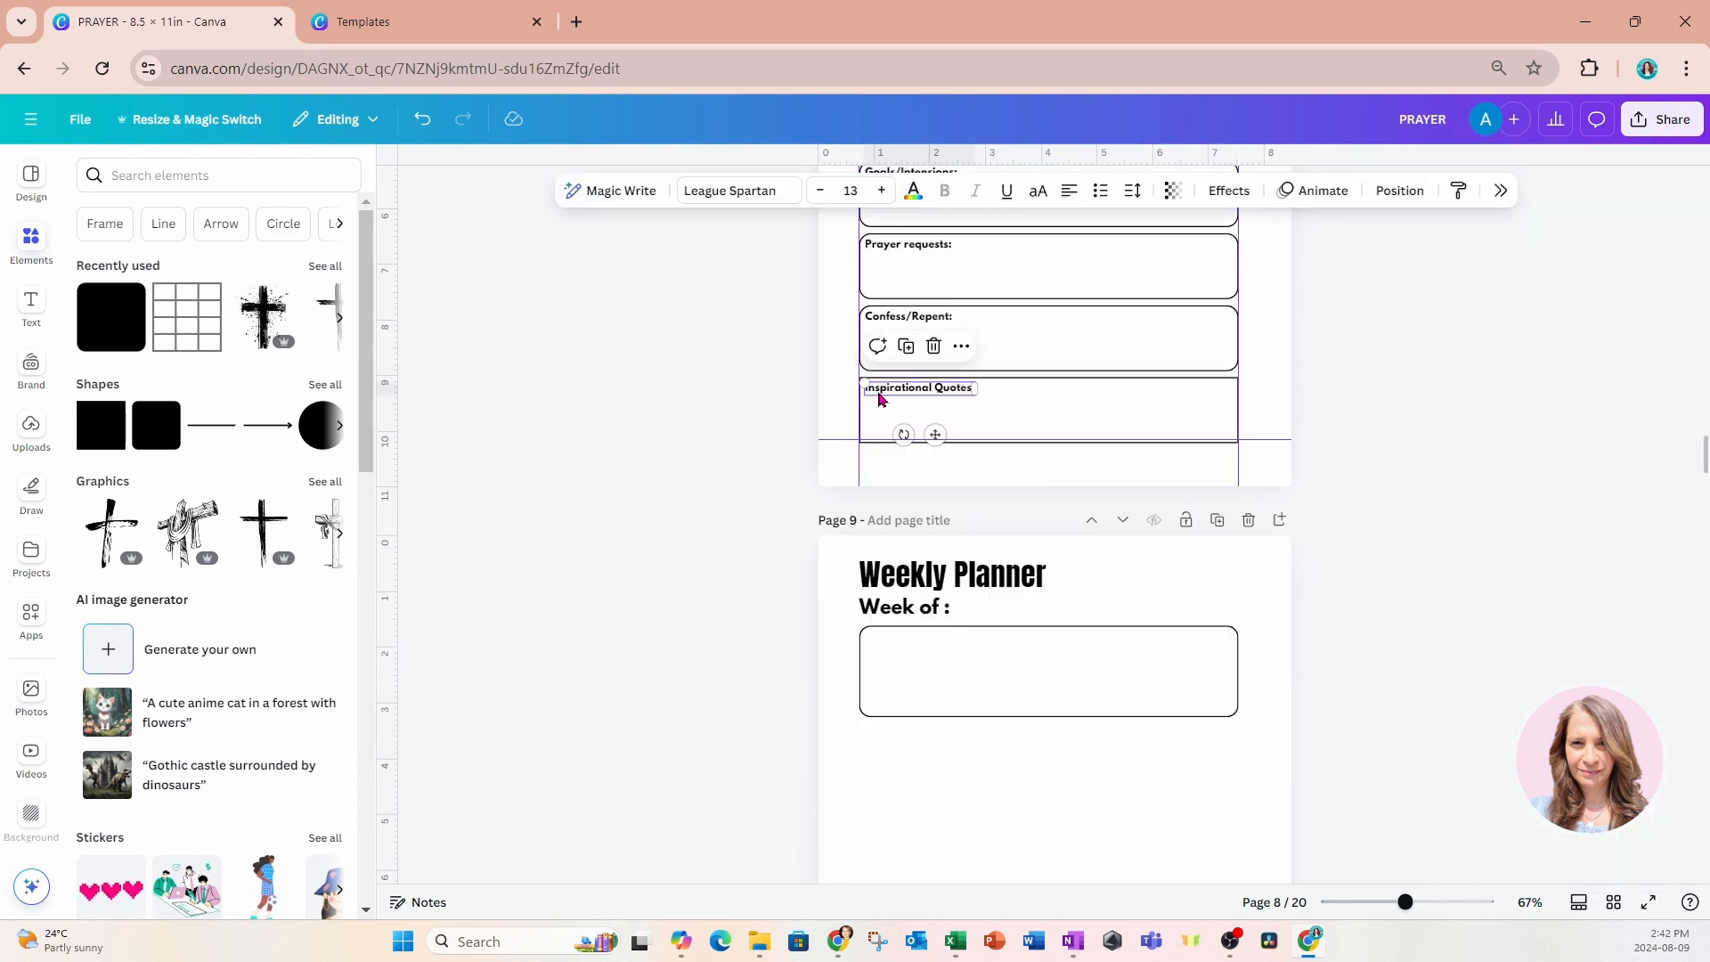
{"action": "scroll", "coordinate": [939, 683], "scroll_direction": "down", "scroll_amount": 3}
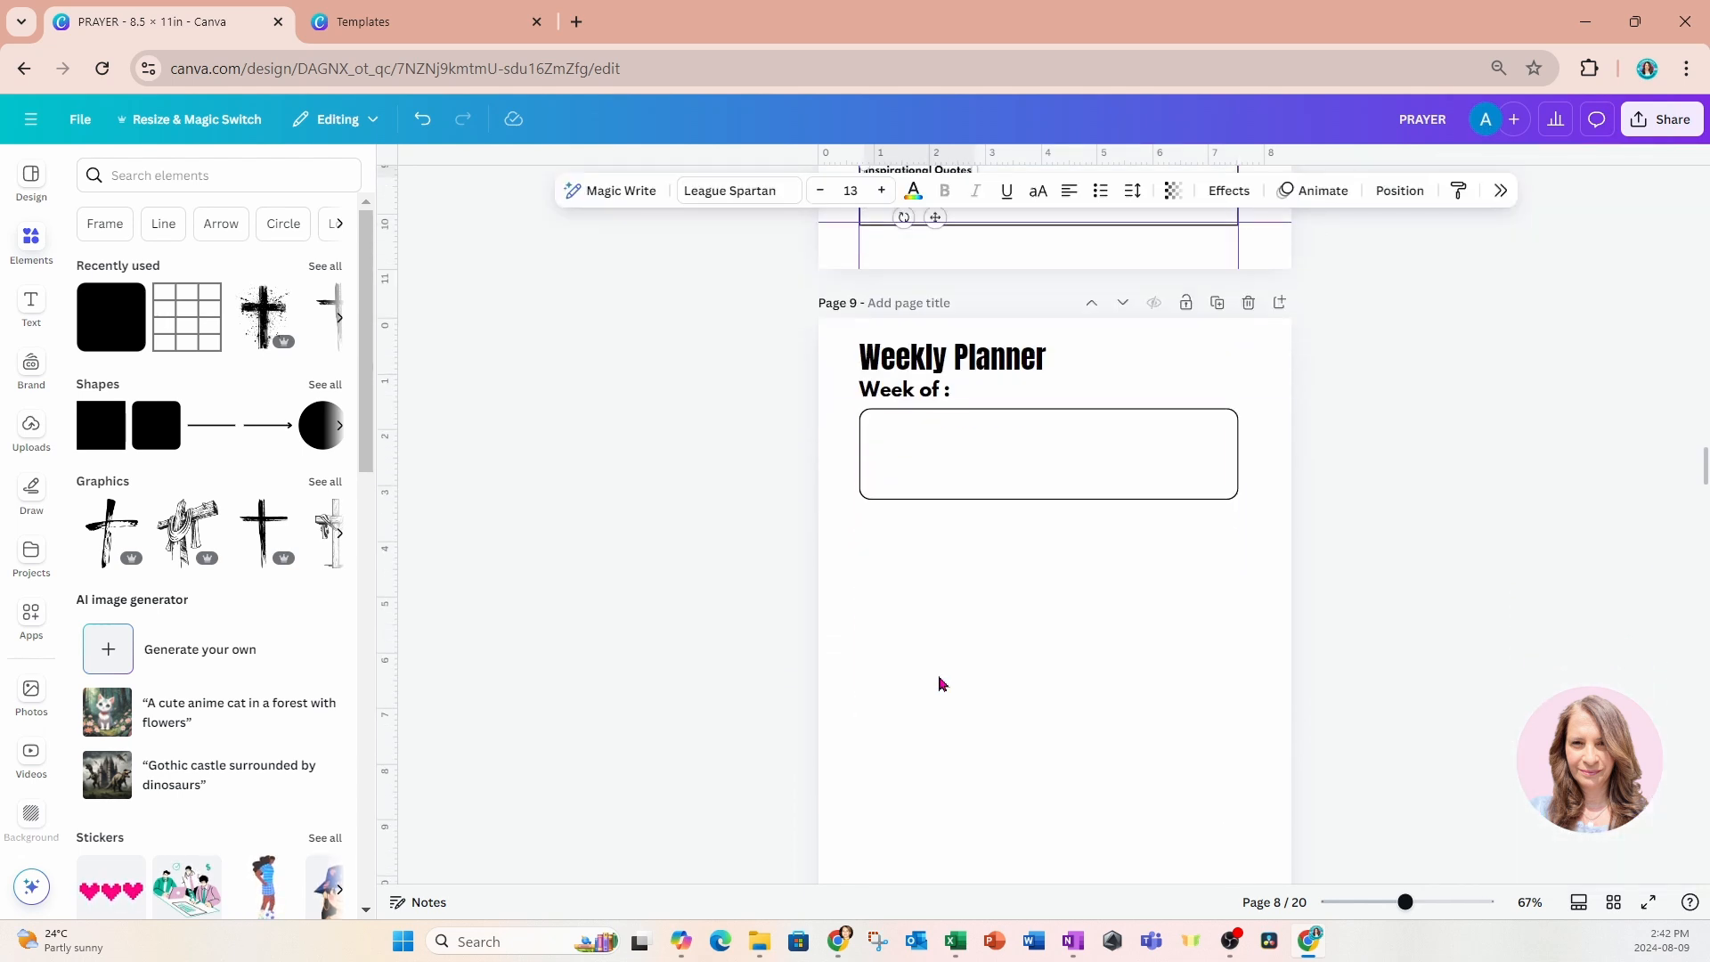
{"action": "left_click", "coordinate": [963, 693]}
{"action": "key", "text": "ctrl+v"}
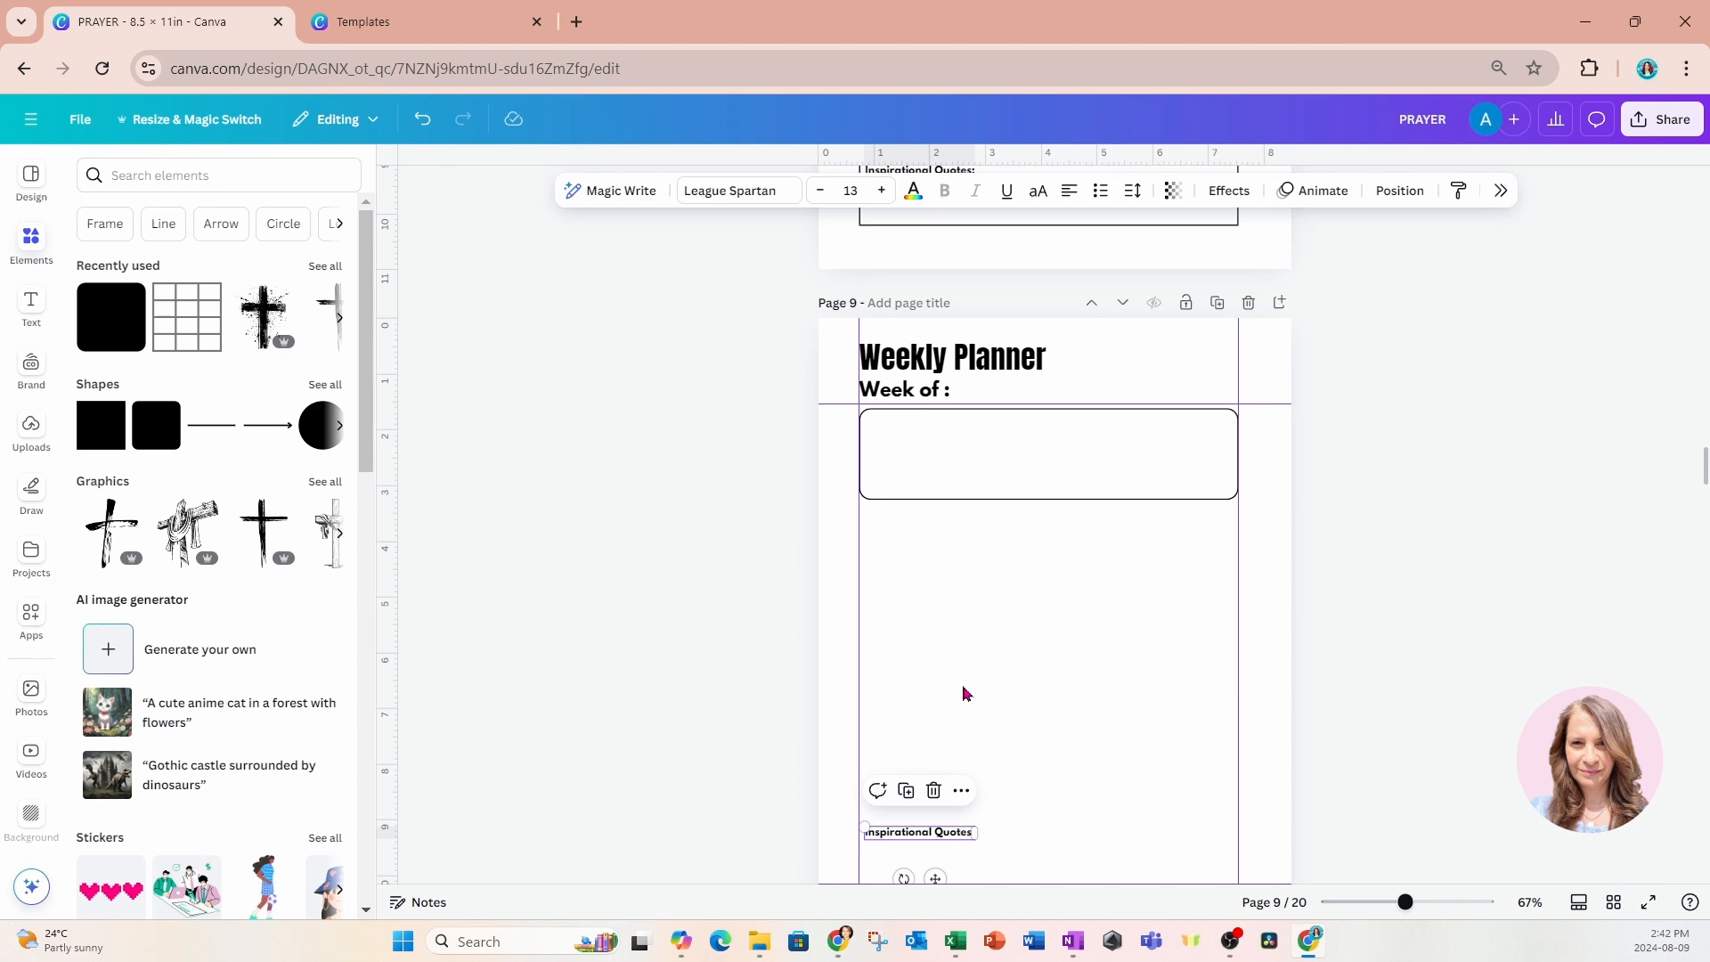
Place the pasted label in the upper-left corner of the rounded box and change its text to "Sunday".
{"action": "left_click_drag", "start_coordinate": [935, 878], "coordinate": [946, 464]}
{"action": "double_click", "coordinate": [941, 425]}
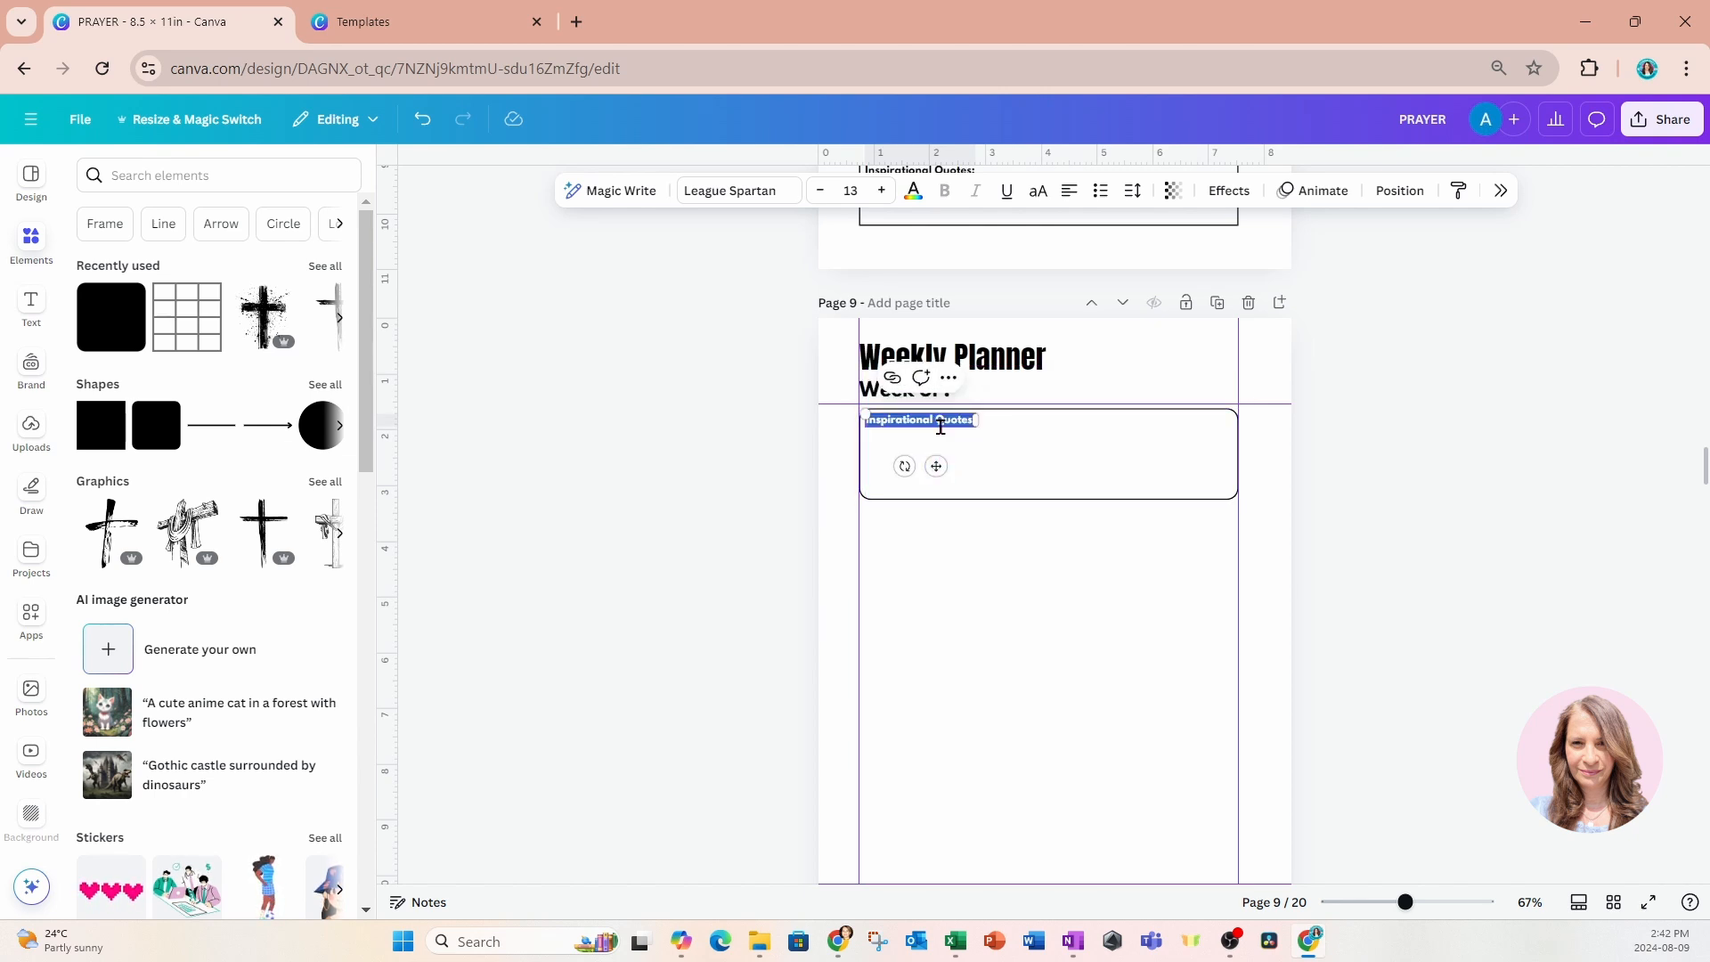
{"action": "type", "text": "Sunday"}
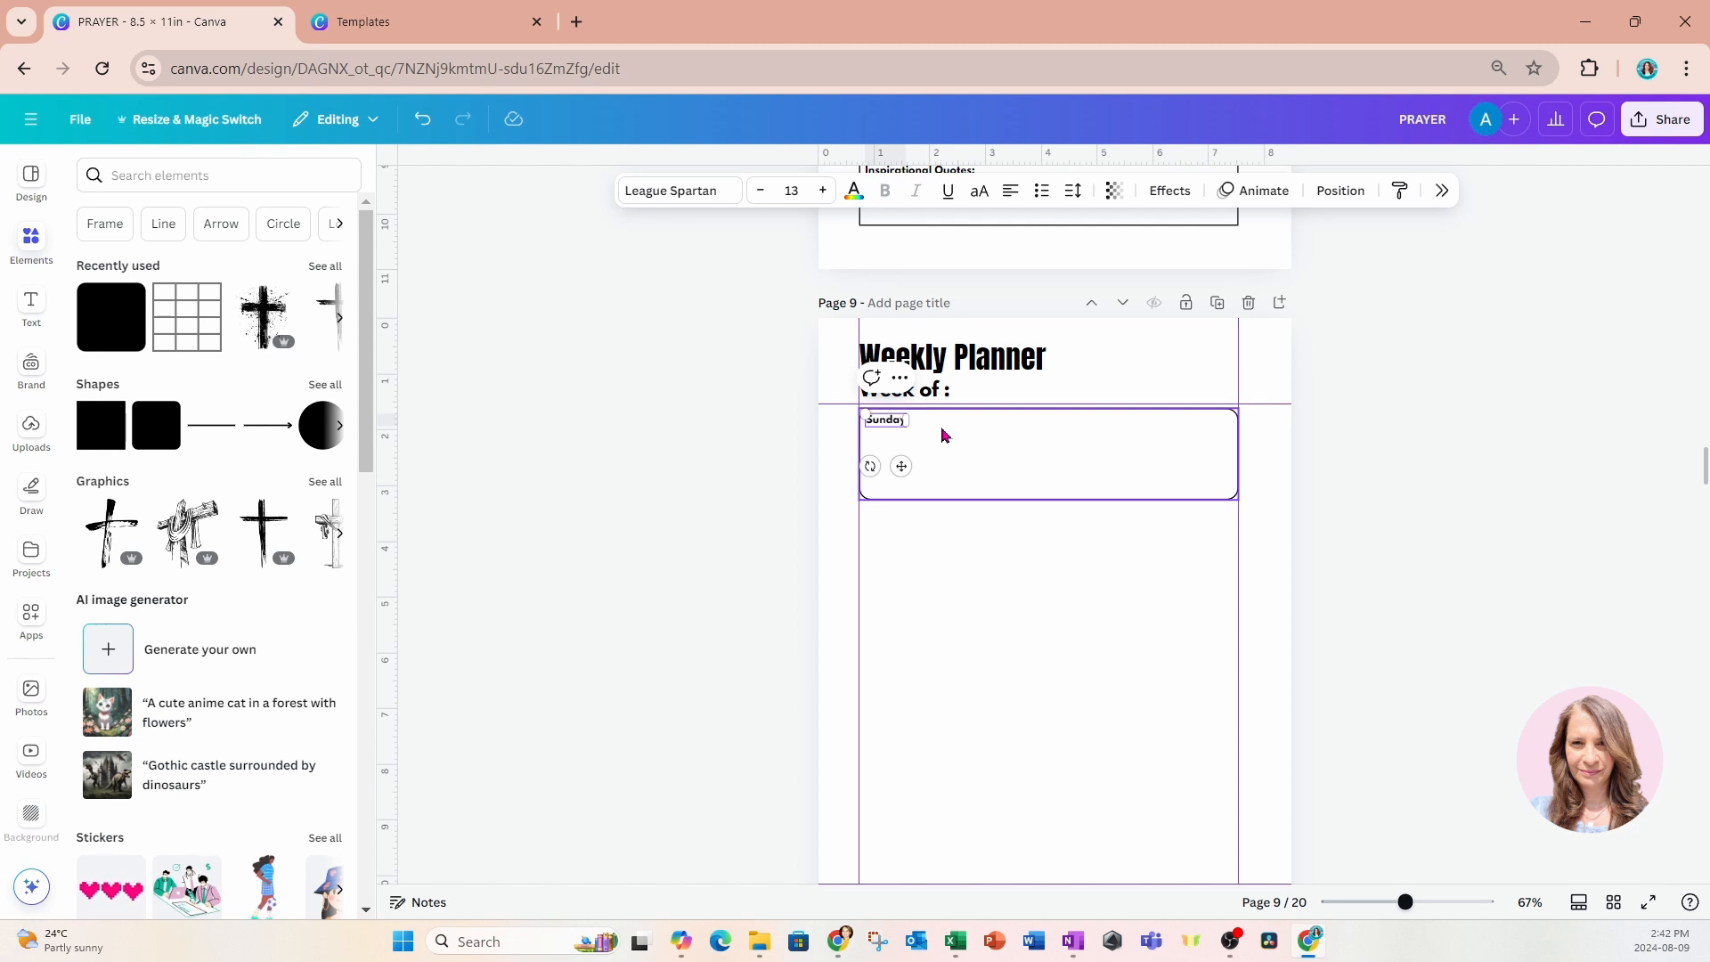
{"action": "left_click", "coordinate": [807, 522]}
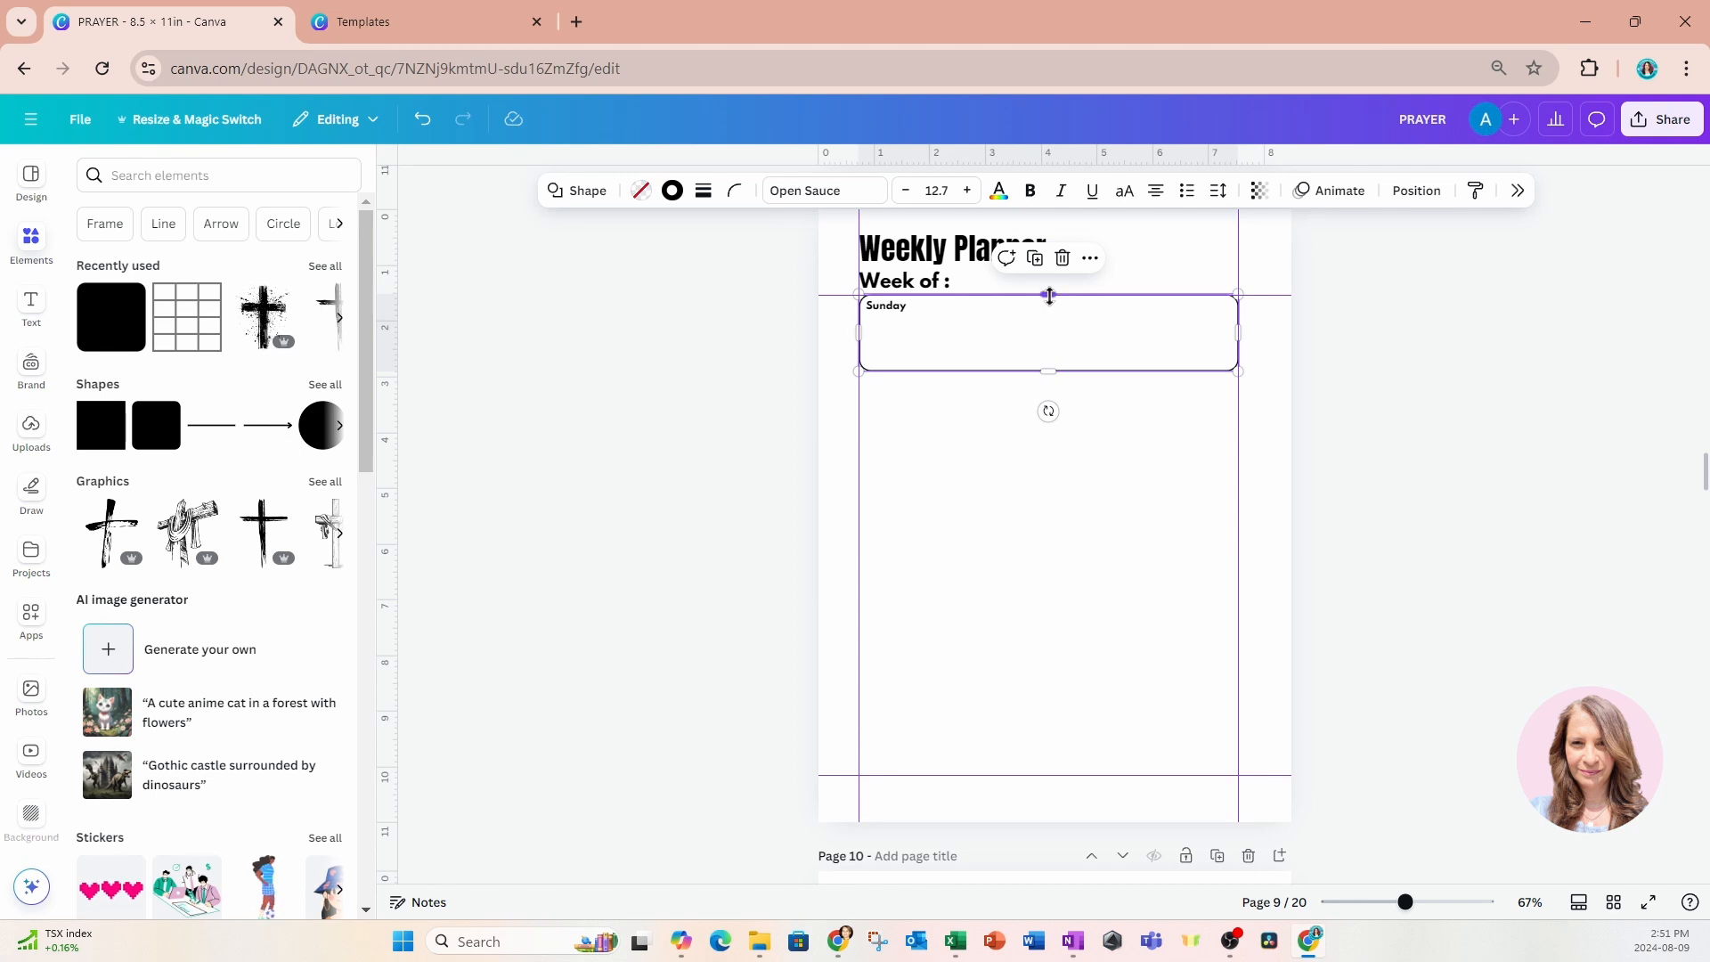
Duplicate the Sunday box twice, placing one copy on the bottom margin guide and a shorter one directly below the Sunday box.
{"action": "left_click", "coordinate": [1036, 260]}
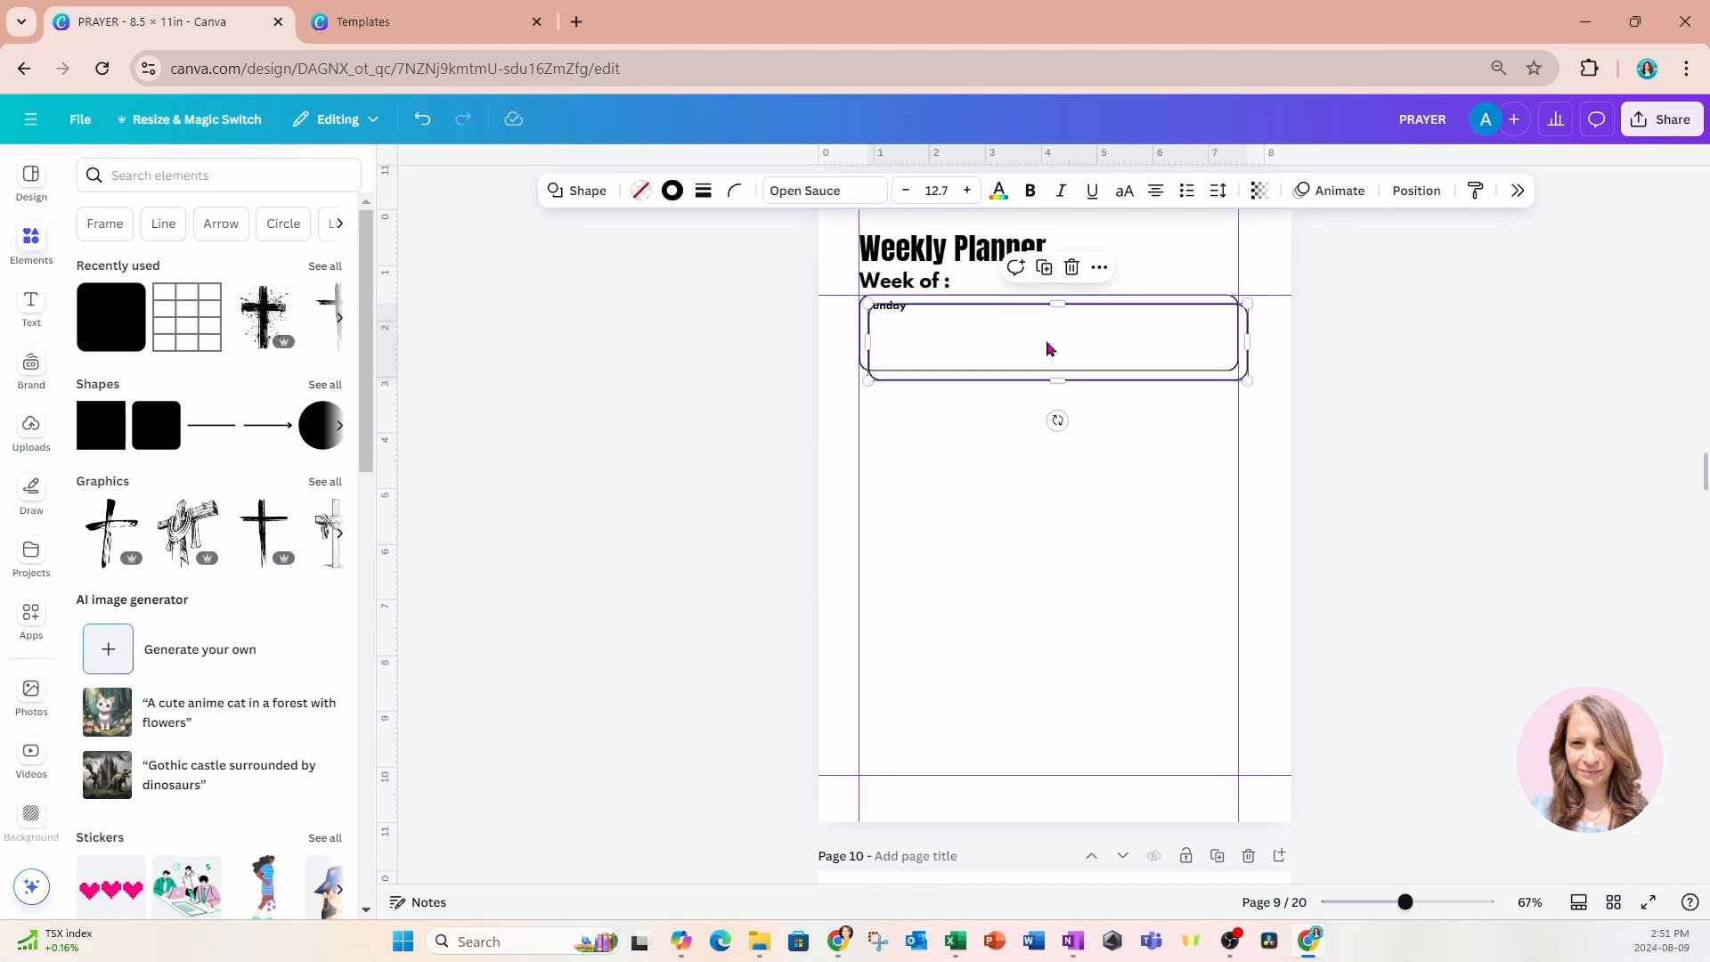
{"action": "left_click_drag", "start_coordinate": [1045, 347], "coordinate": [1039, 735]}
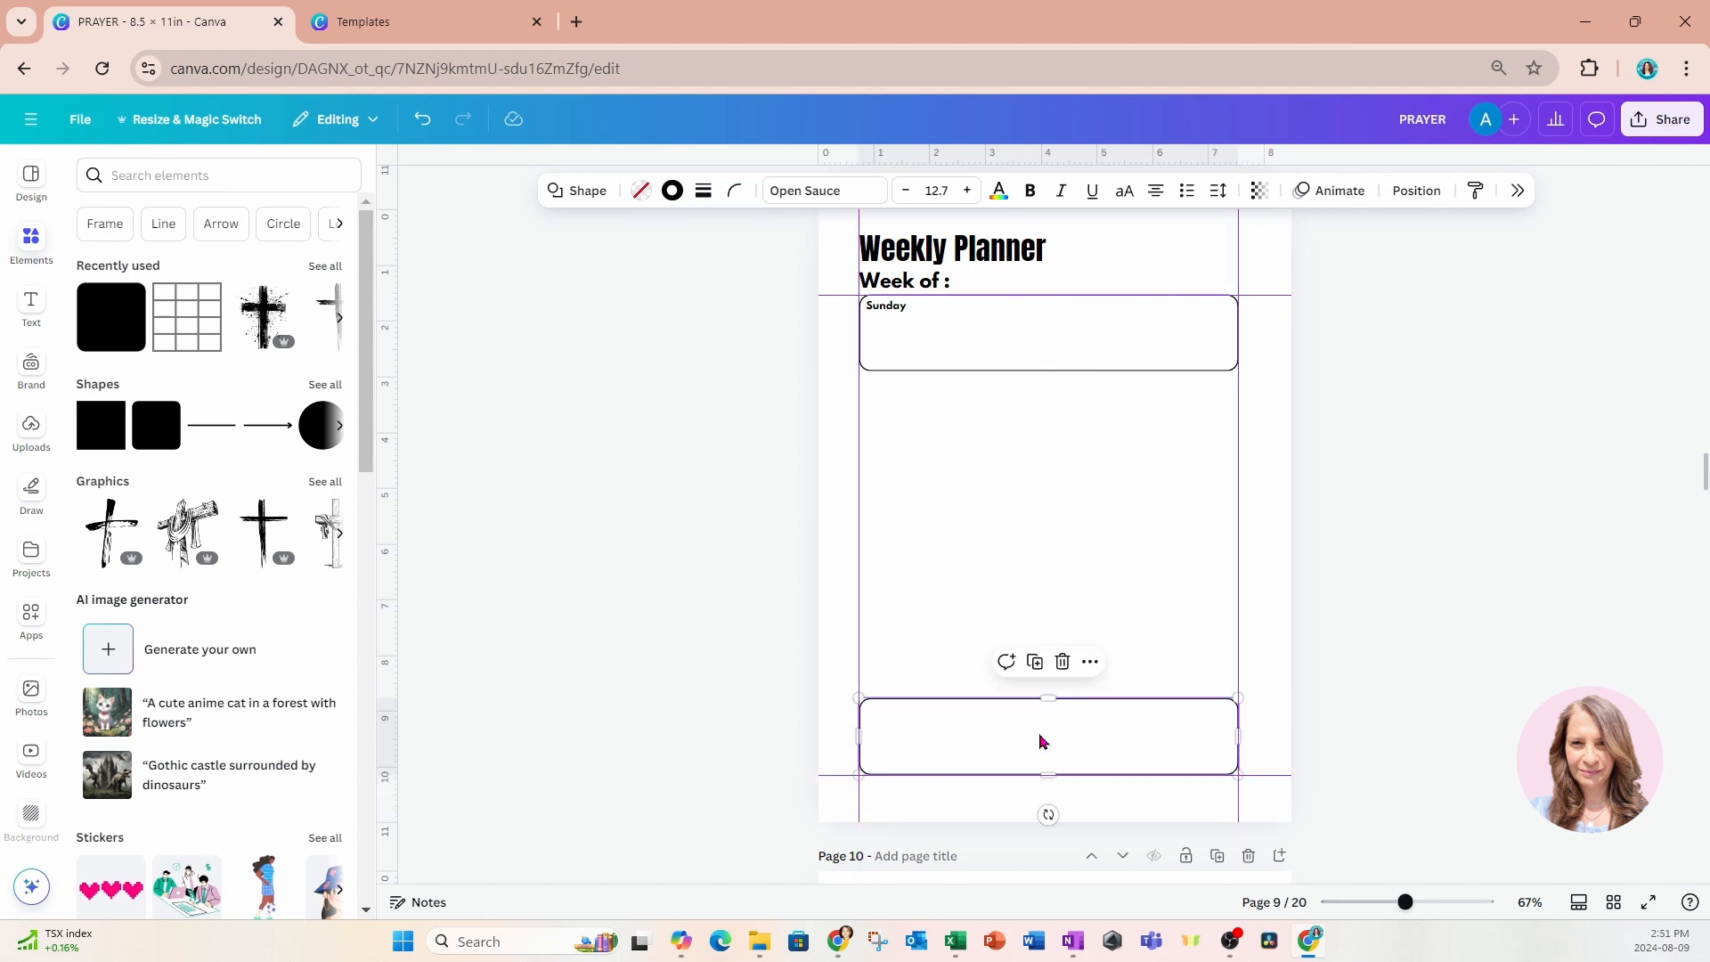
{"action": "left_click", "coordinate": [1035, 662]}
{"action": "left_click_drag", "start_coordinate": [1012, 741], "coordinate": [1045, 439]}
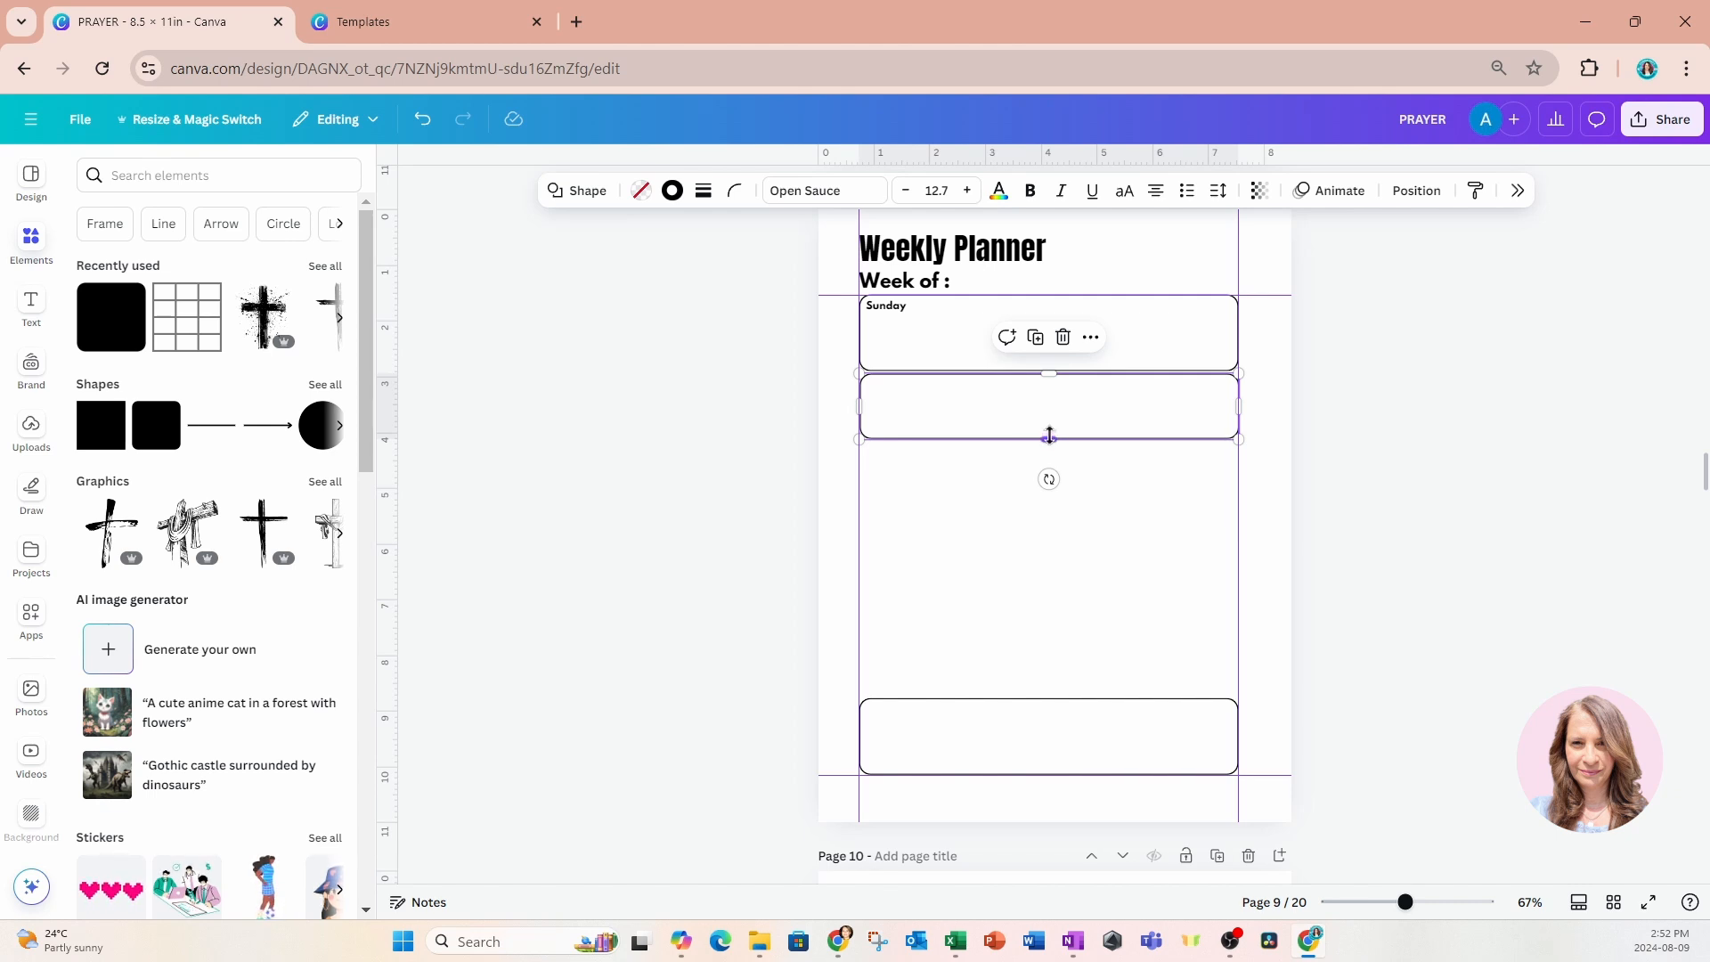
{"action": "left_click_drag", "start_coordinate": [1050, 434], "coordinate": [1023, 472]}
Duplicate the shorter box down the page to make seven evenly stacked boxes, and stretch the lowest box upward to close the gap.
{"action": "left_click", "coordinate": [1036, 340]}
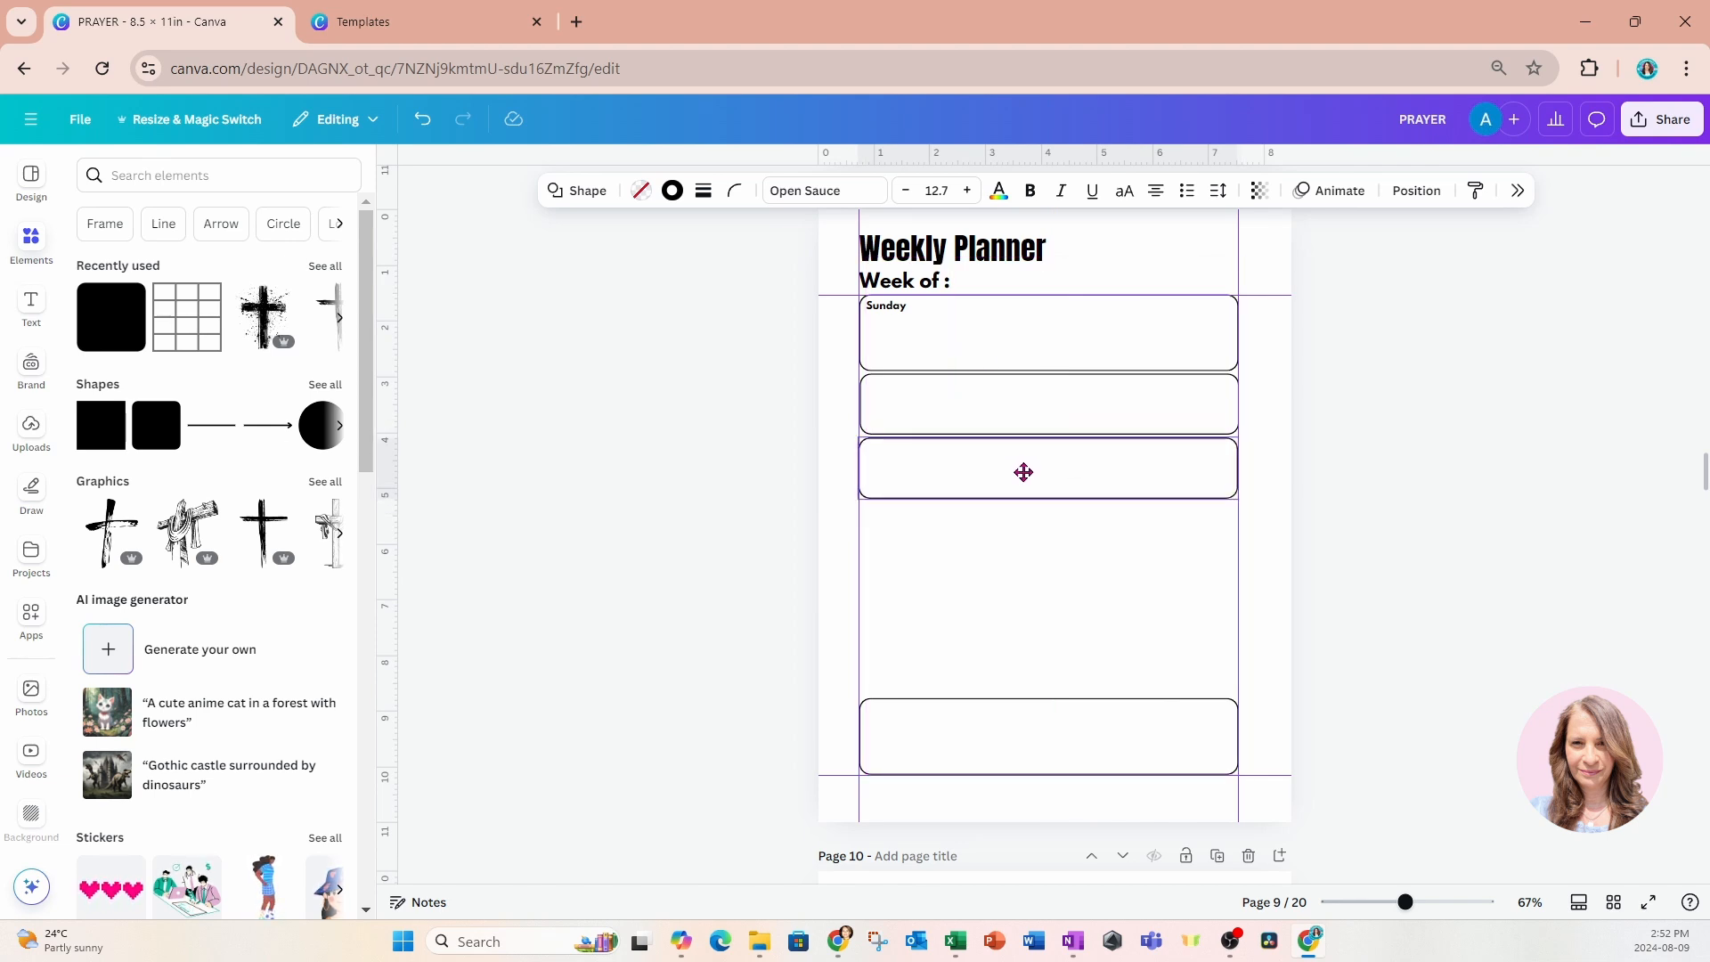
{"action": "left_click_drag", "start_coordinate": [1023, 472], "coordinate": [1023, 474]}
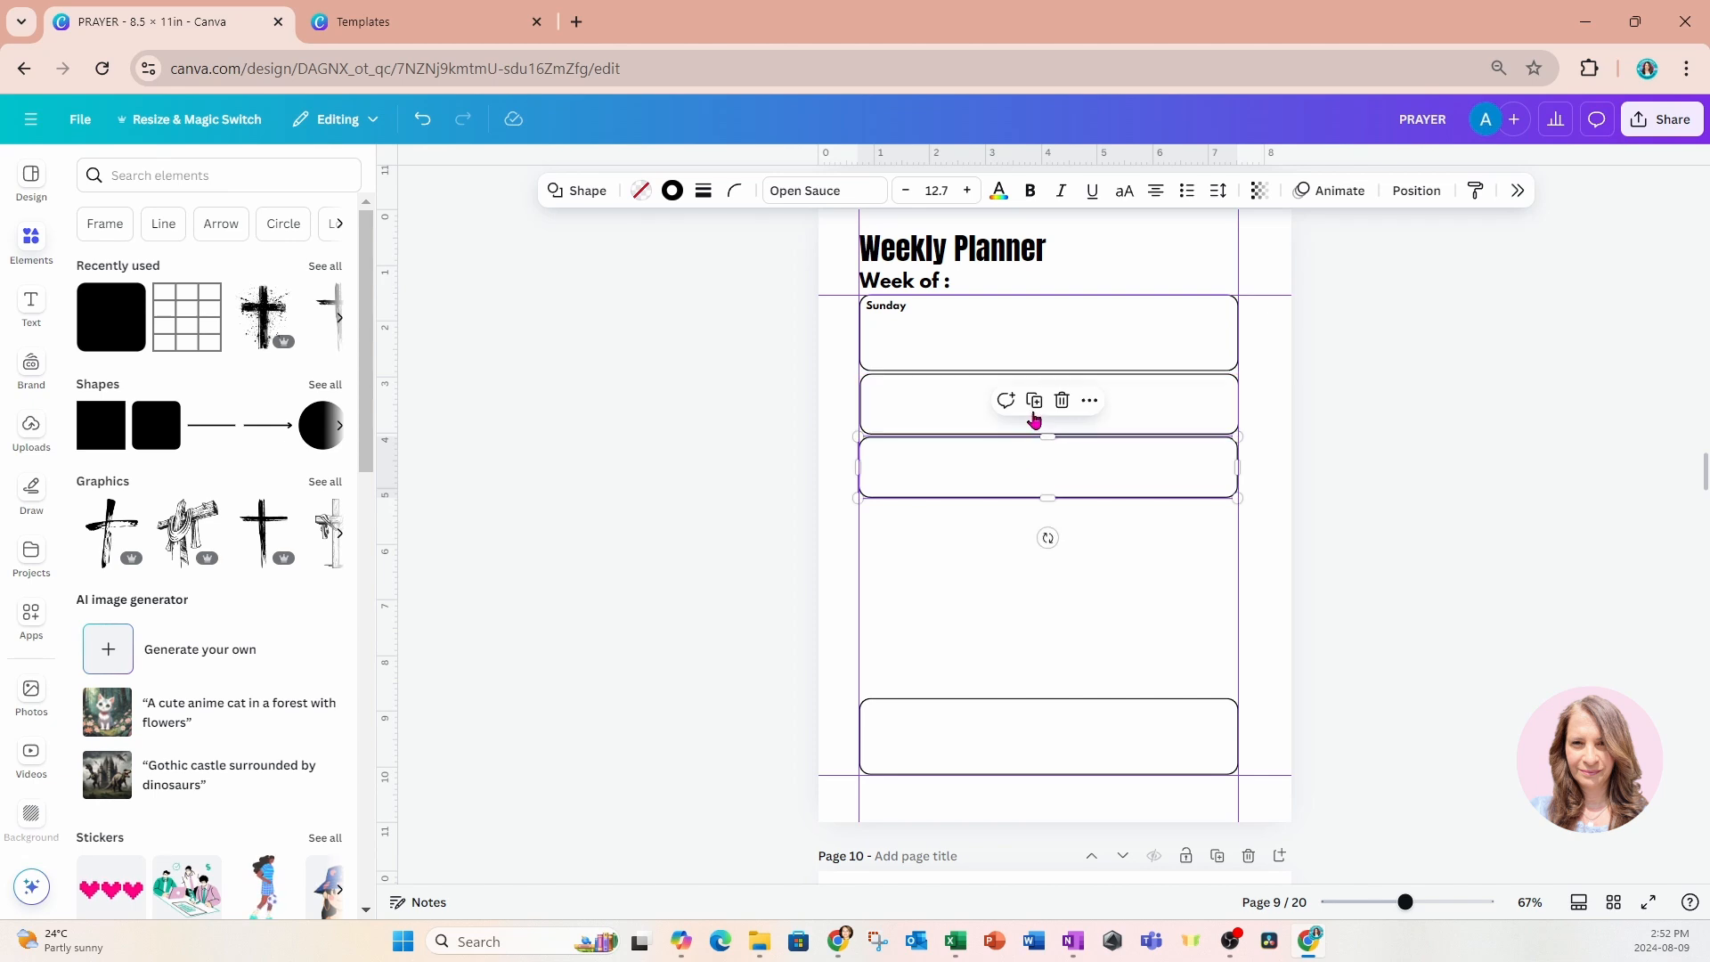
{"action": "left_click", "coordinate": [1034, 406]}
{"action": "left_click", "coordinate": [1033, 464]}
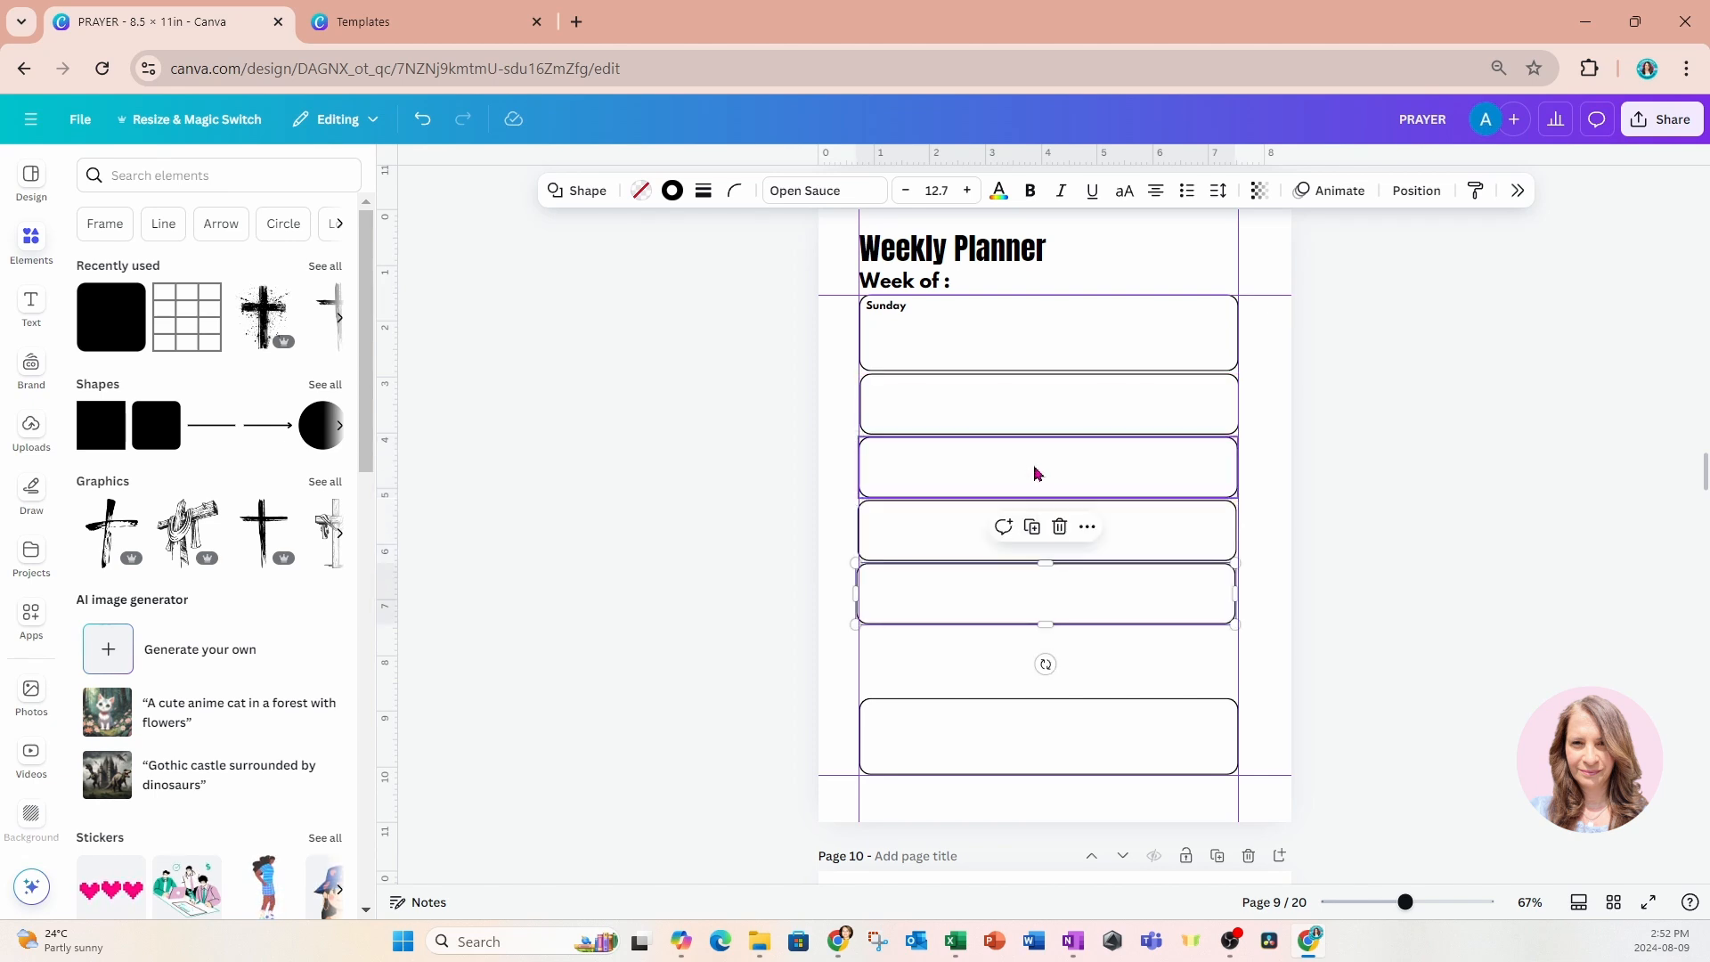
{"action": "left_click", "coordinate": [1033, 526]}
{"action": "left_click", "coordinate": [1043, 699]}
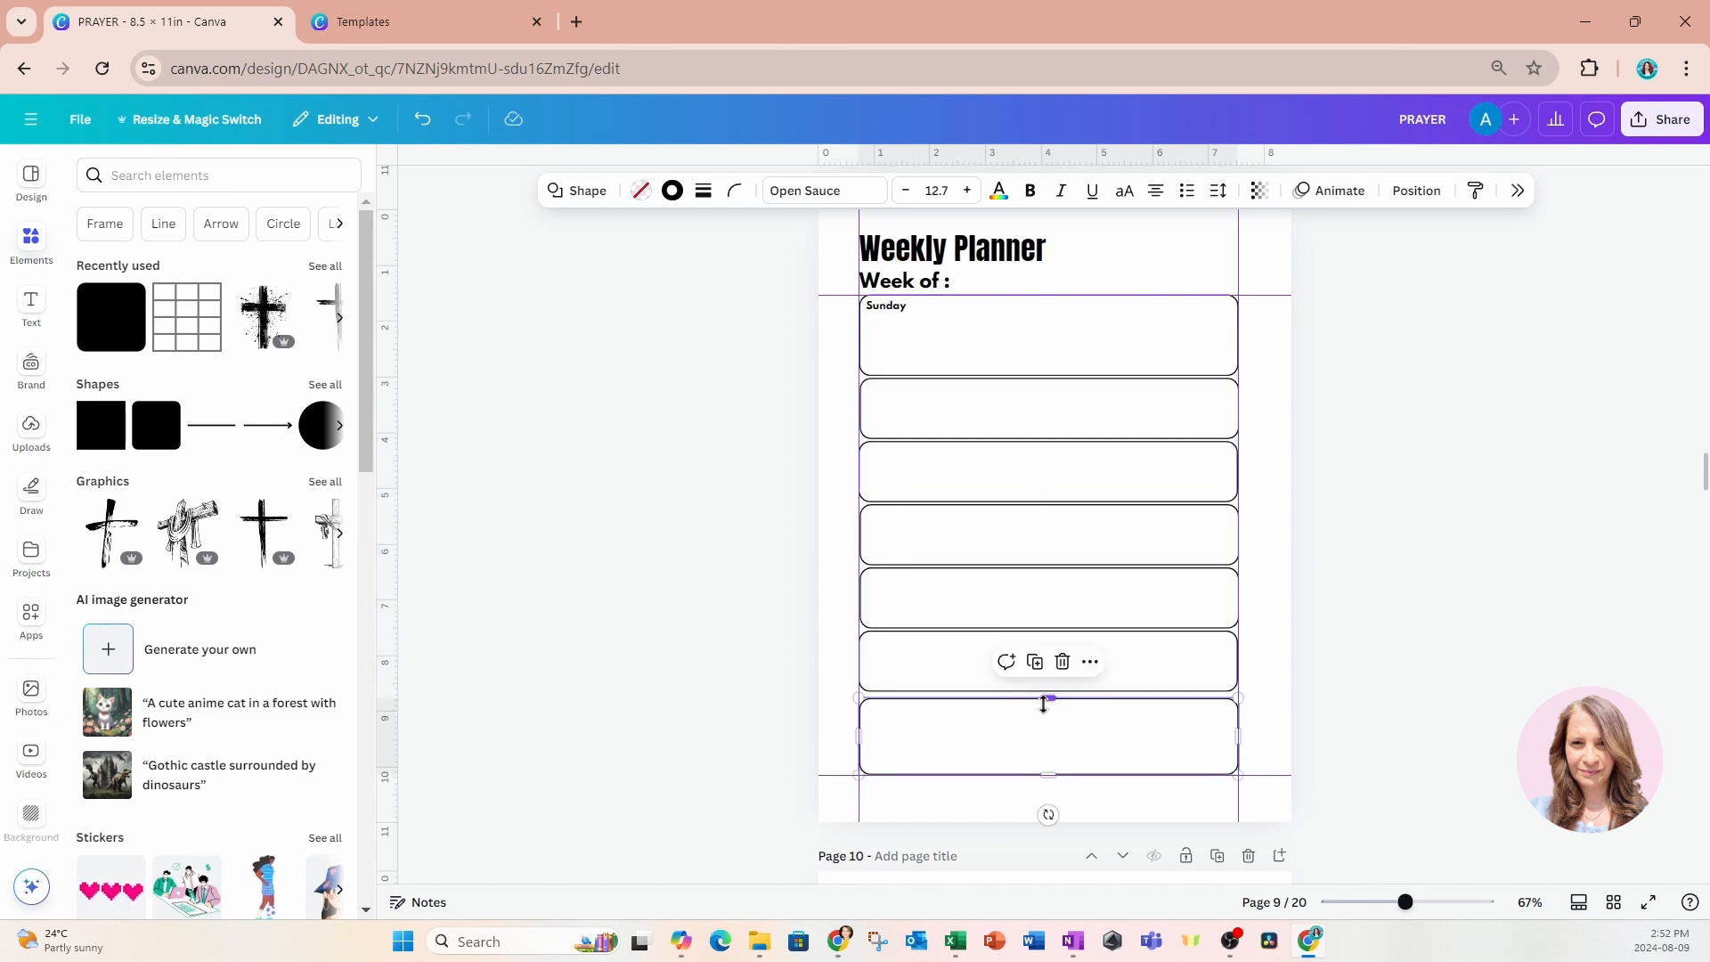
{"action": "left_click_drag", "start_coordinate": [1043, 699], "coordinate": [1043, 701]}
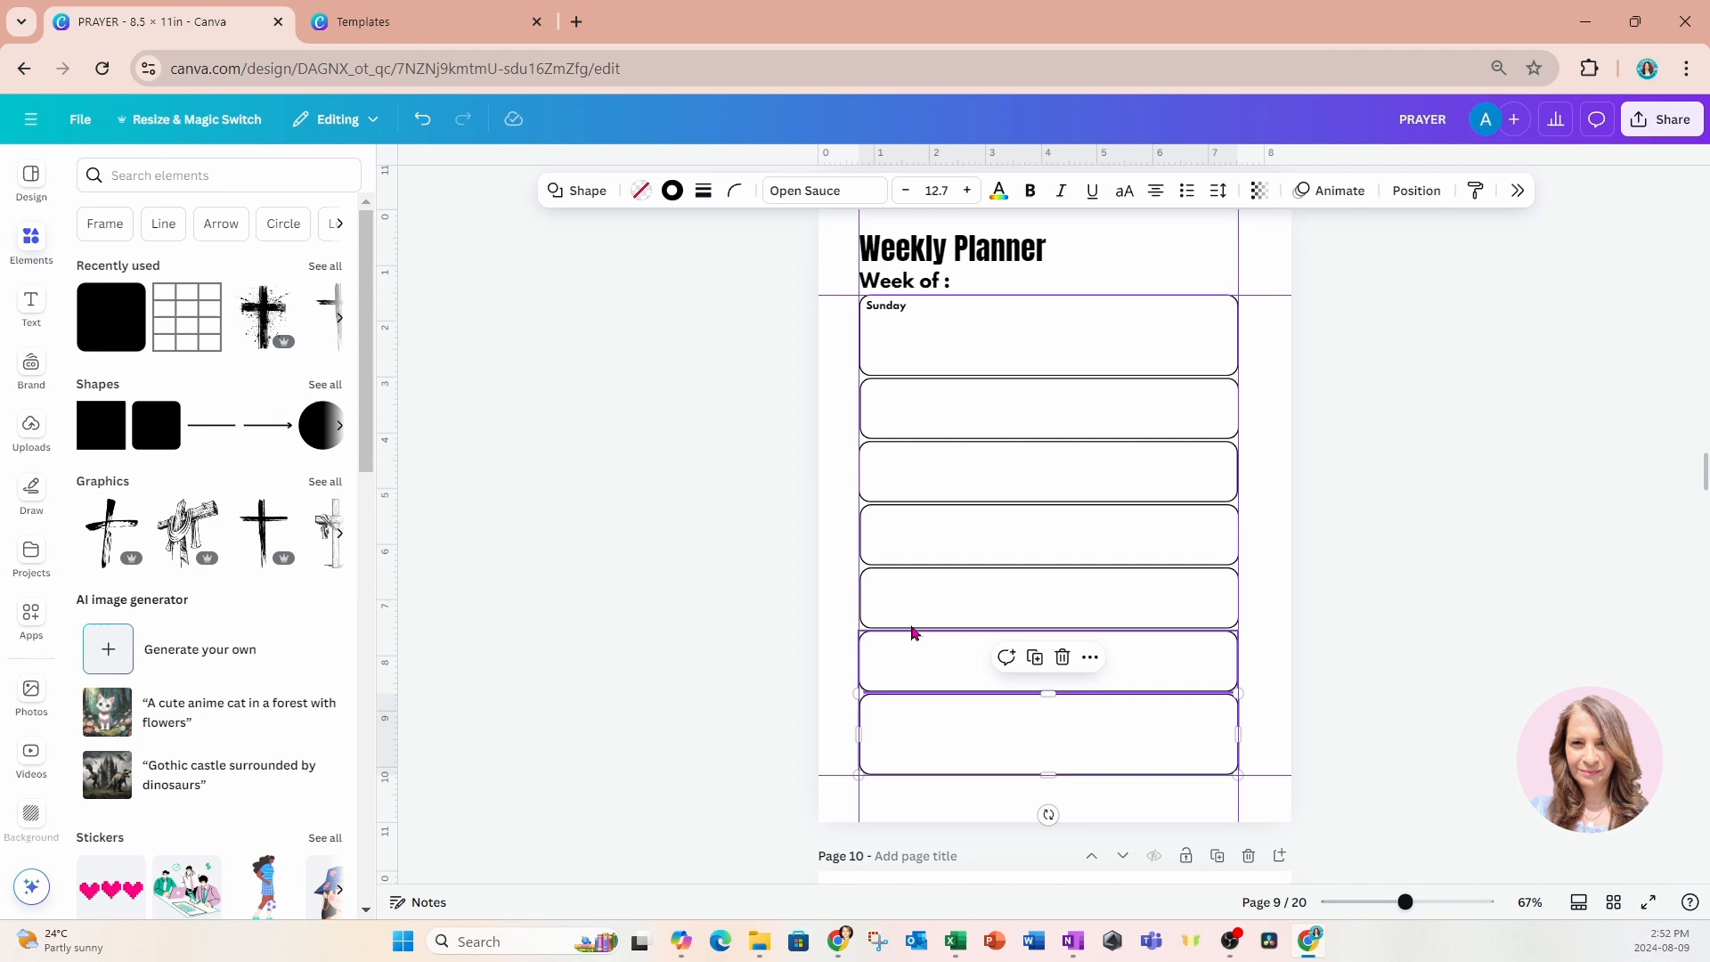
Duplicate the "Sunday" label into the other six boxes and rename the copies Monday, Tuesday, Wednesday, Thursday, Friday and Saturday.
{"action": "left_click", "coordinate": [895, 307]}
{"action": "left_click", "coordinate": [872, 264]}
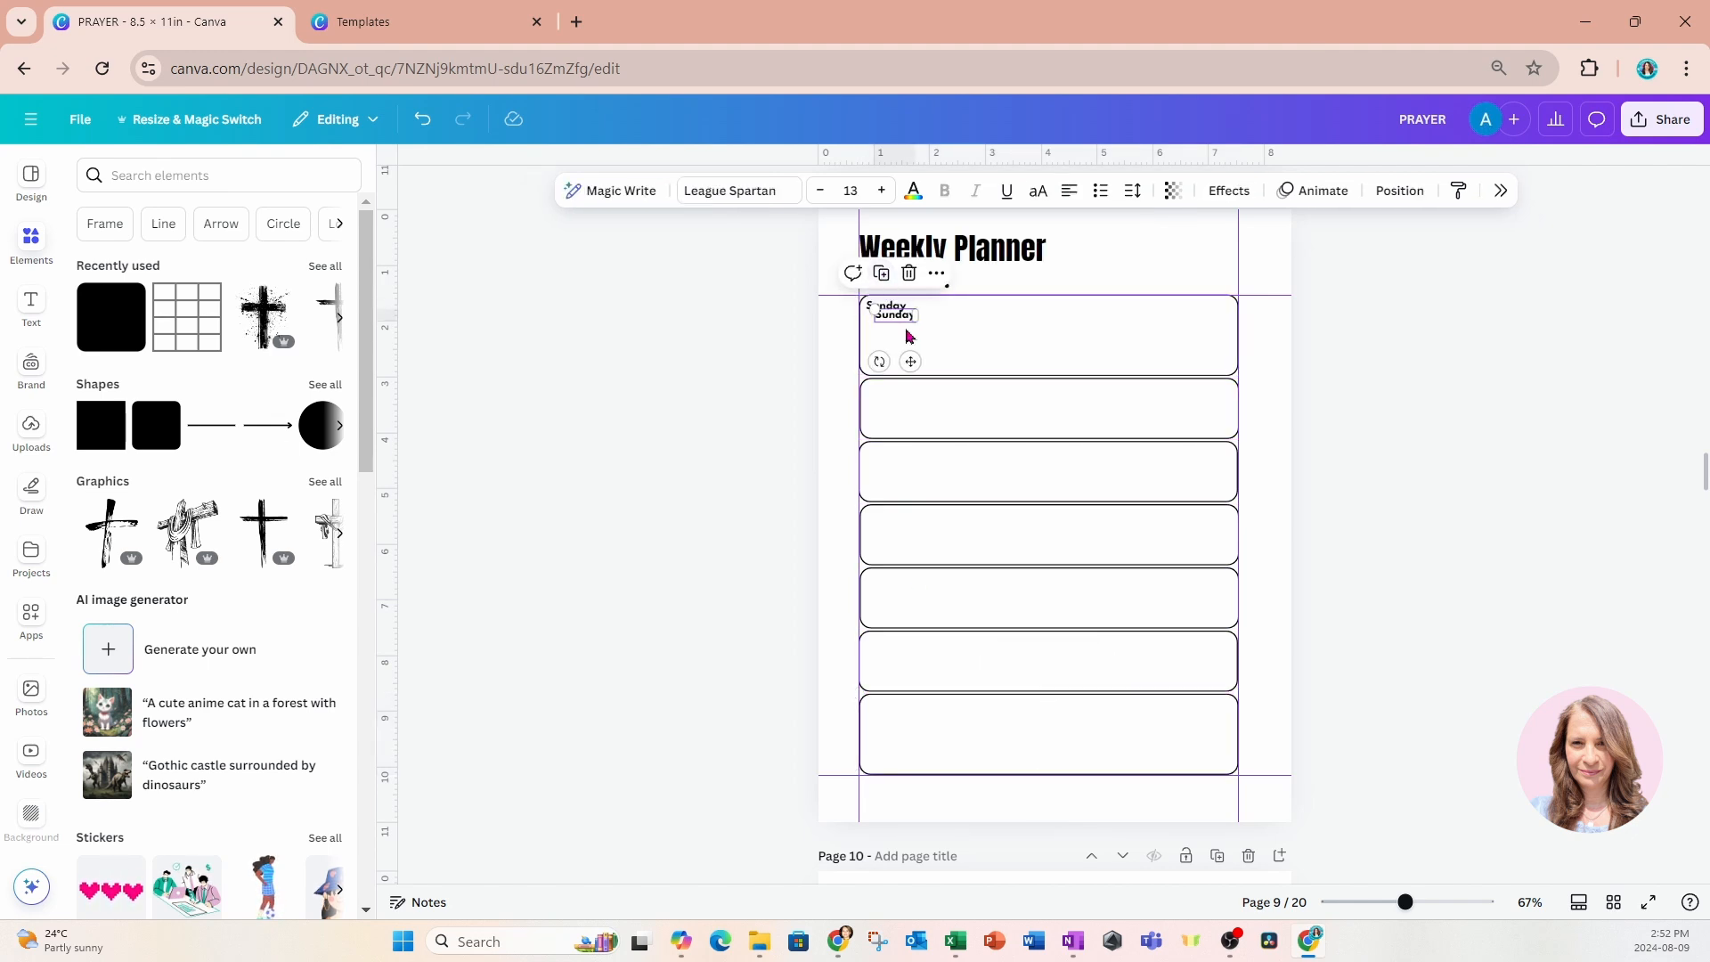
{"action": "left_click_drag", "start_coordinate": [908, 361], "coordinate": [900, 435]}
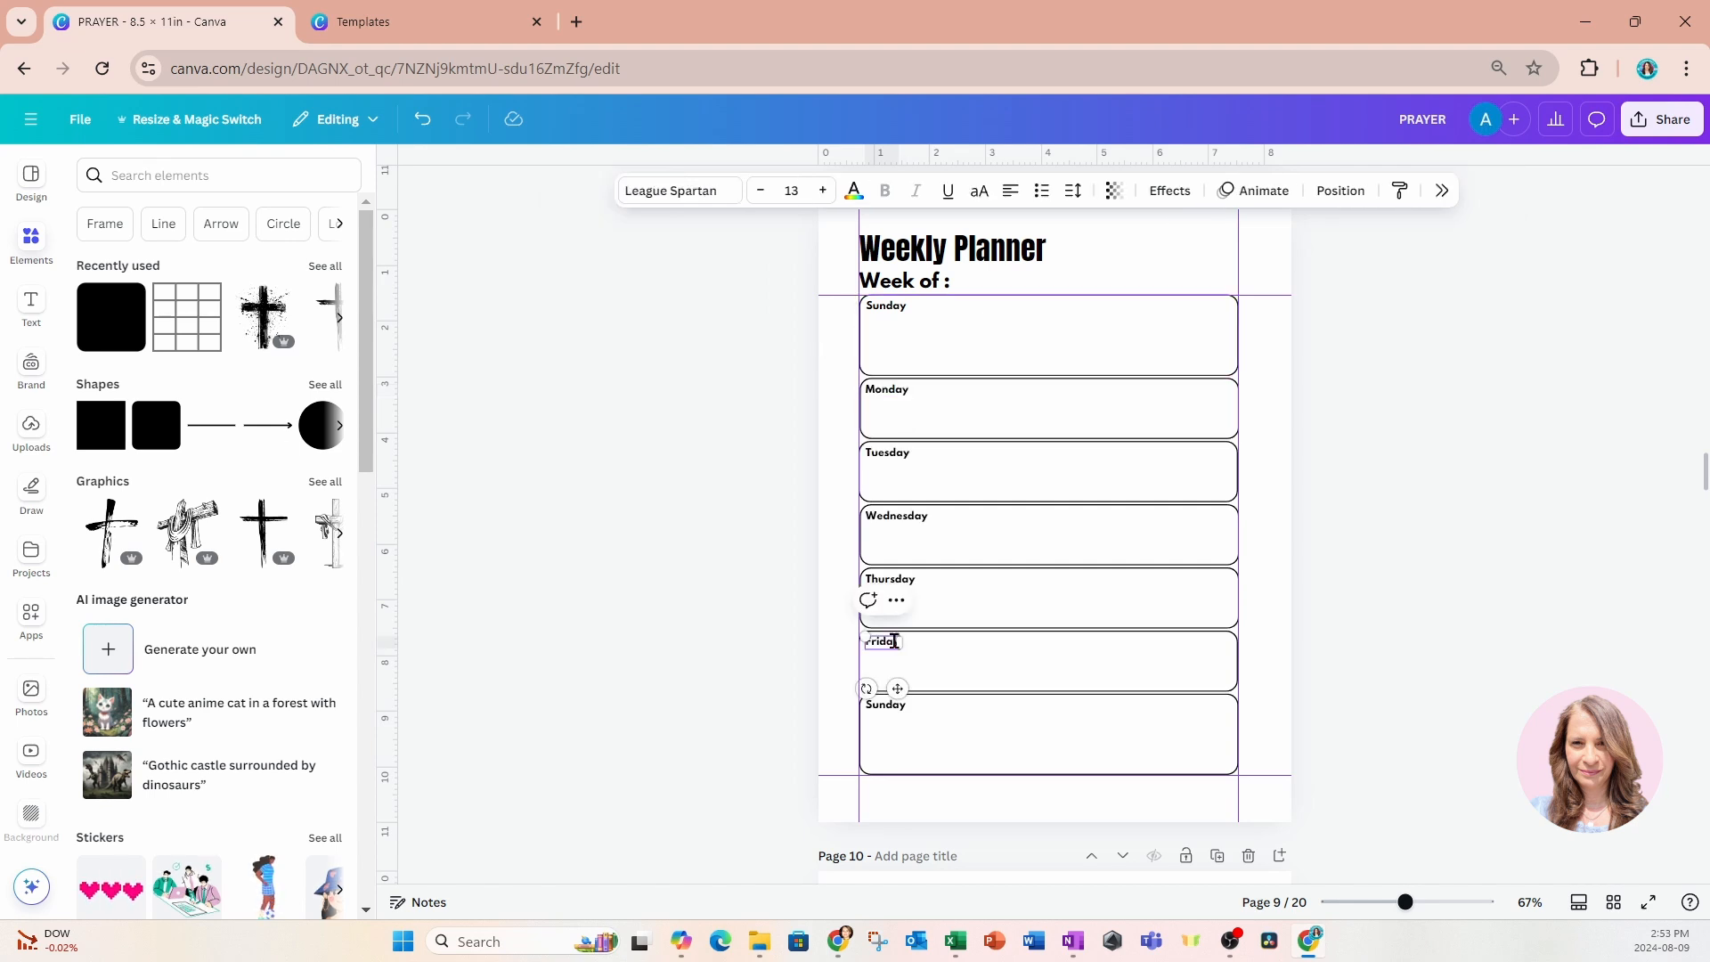
{"action": "left_click", "coordinate": [897, 704]}
{"action": "double_click", "coordinate": [900, 706]}
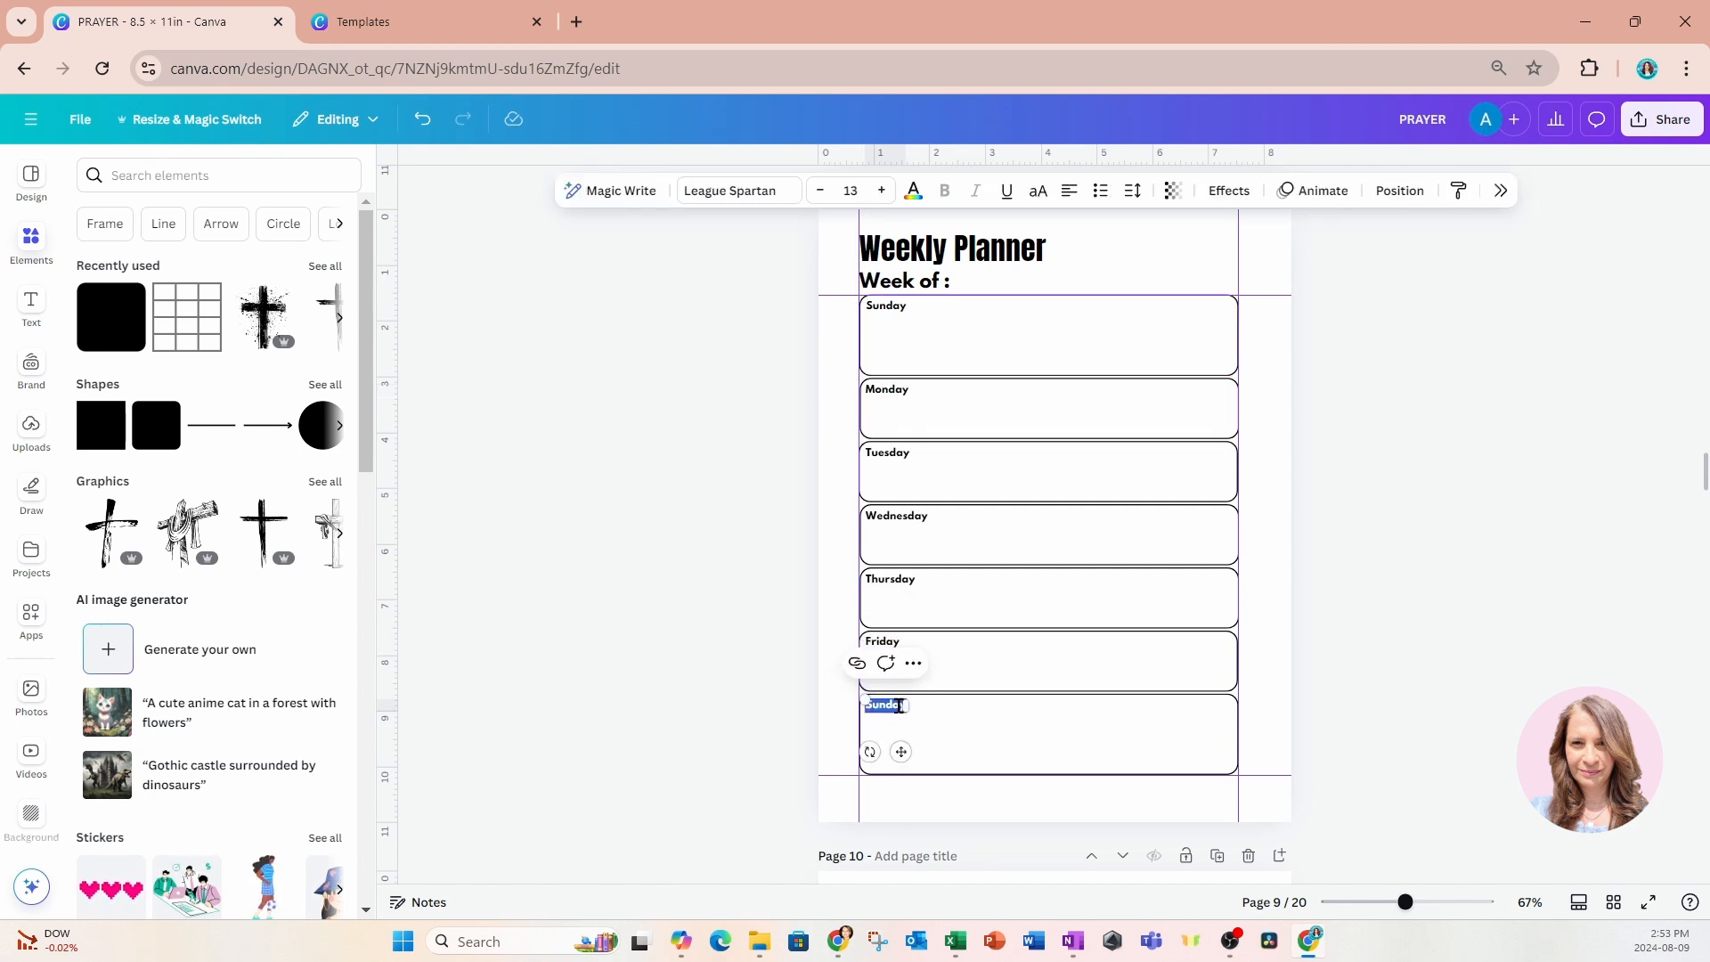
{"action": "type", "text": "Saturday"}
{"action": "left_click", "coordinate": [1264, 496]}
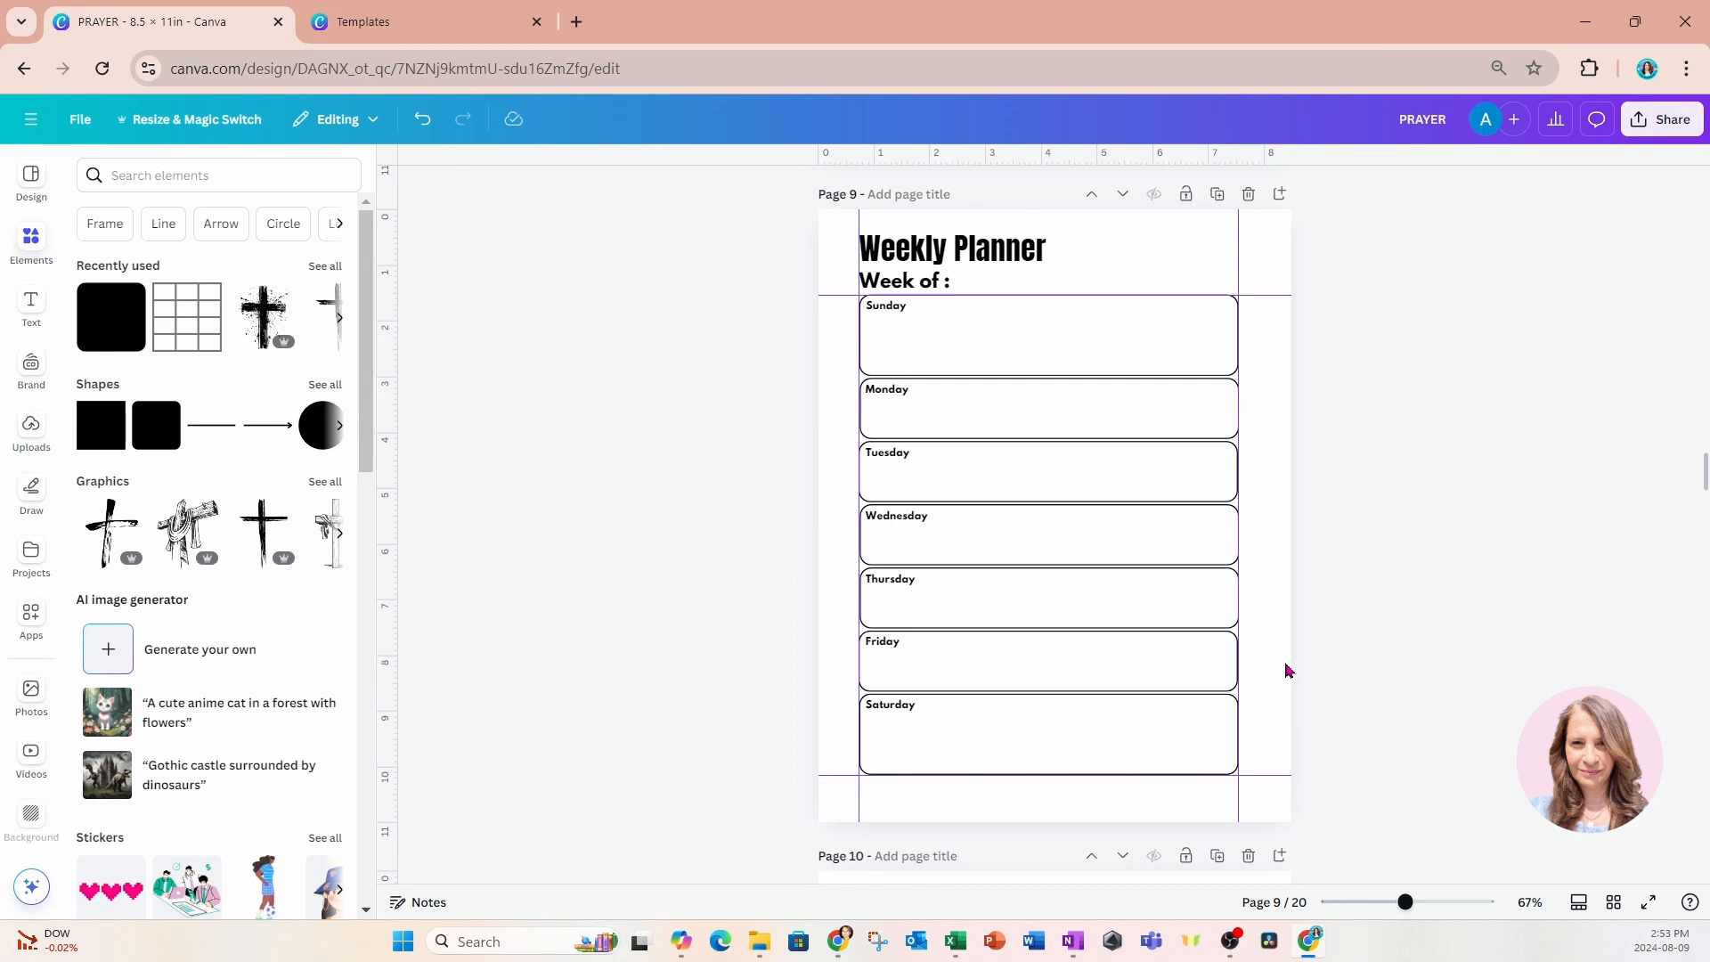
Copy the FEB mini calendar from the 2025 overview on page 5 onto the January page.
{"action": "left_click", "coordinate": [1577, 903]}
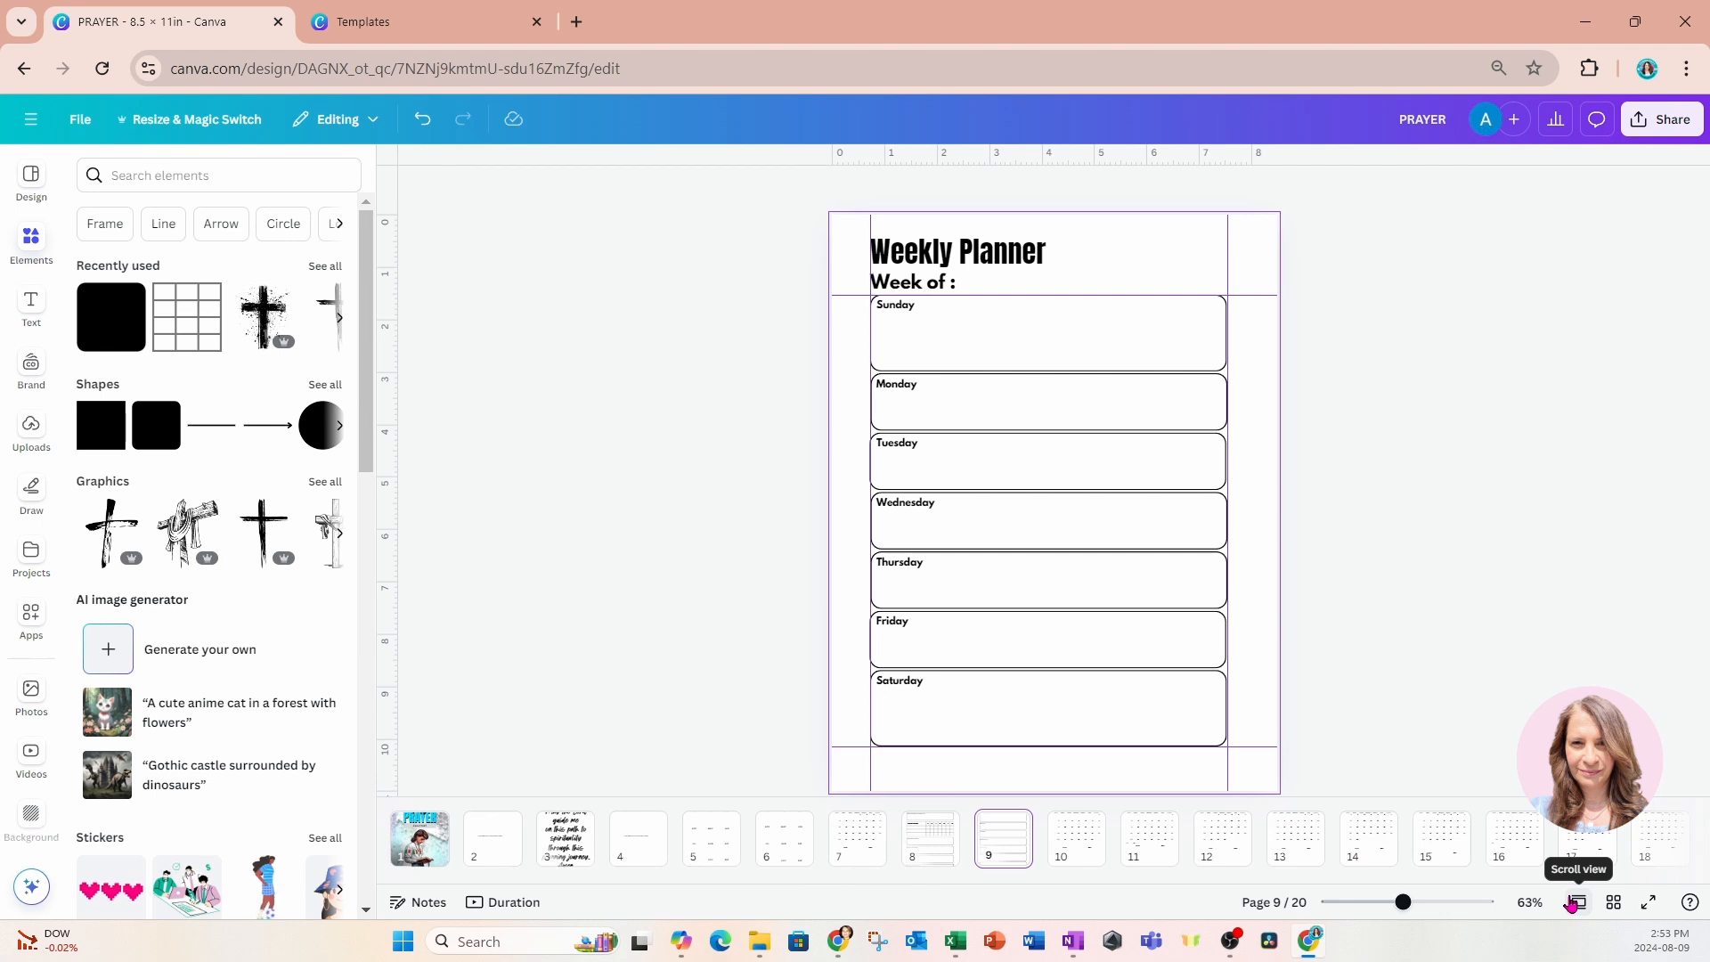
{"action": "left_click", "coordinate": [1613, 903]}
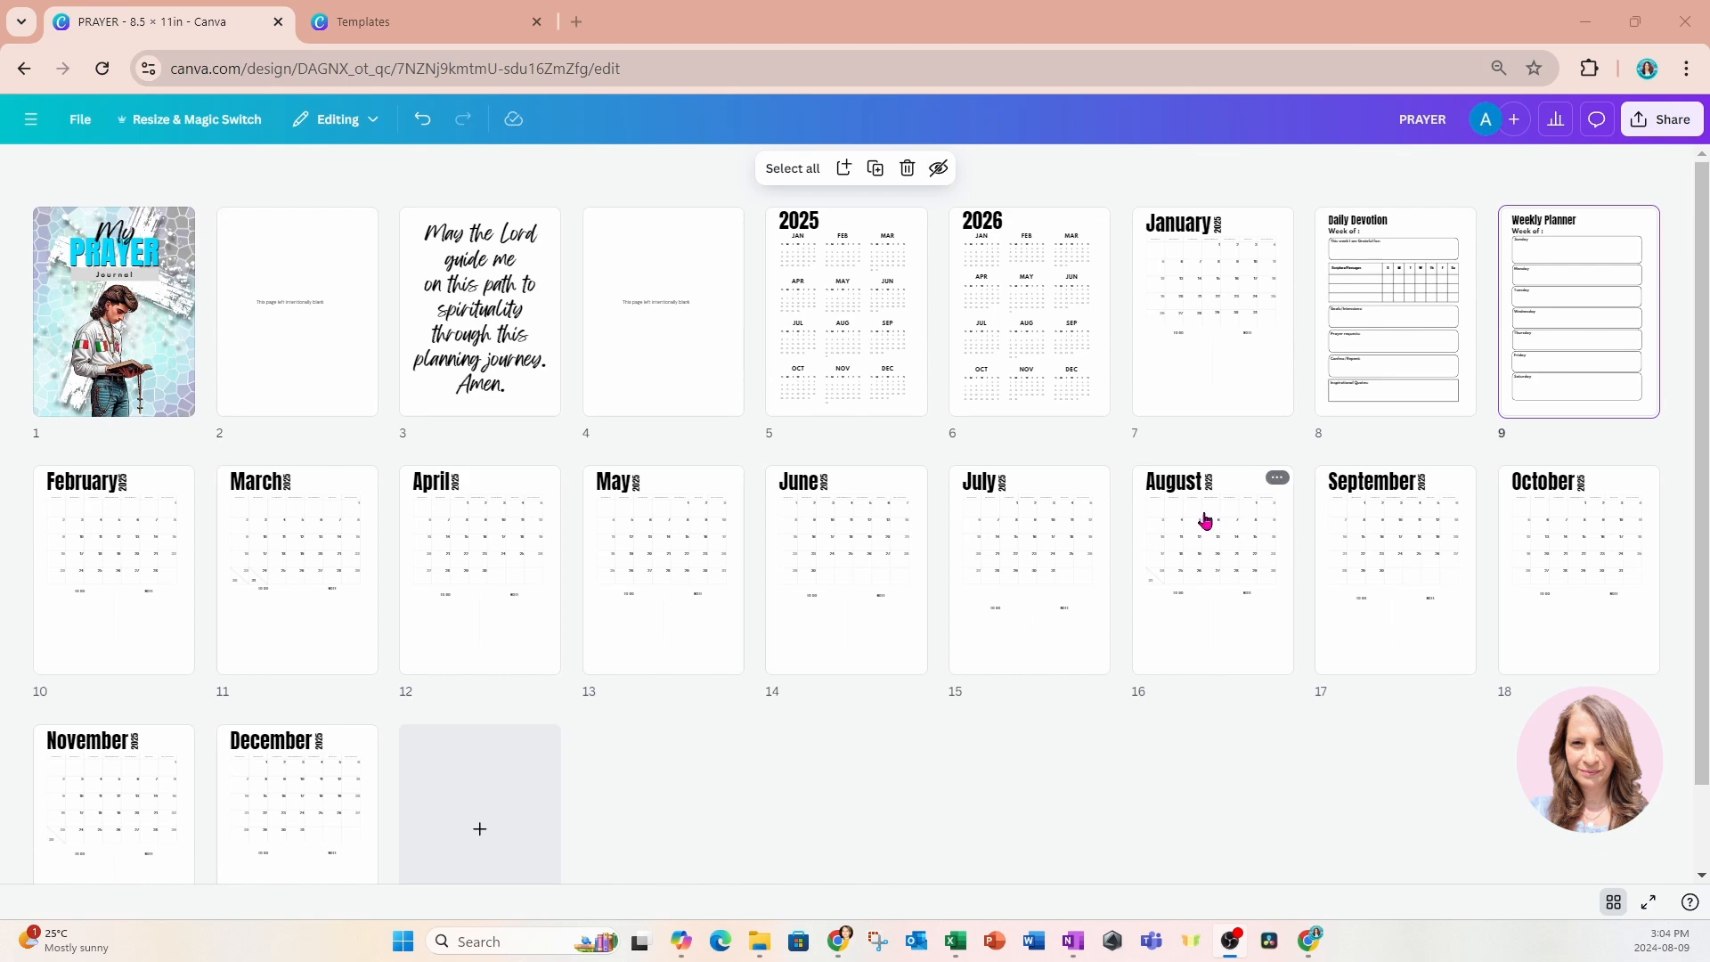
{"action": "left_click", "coordinate": [848, 299]}
{"action": "double_click", "coordinate": [848, 299]}
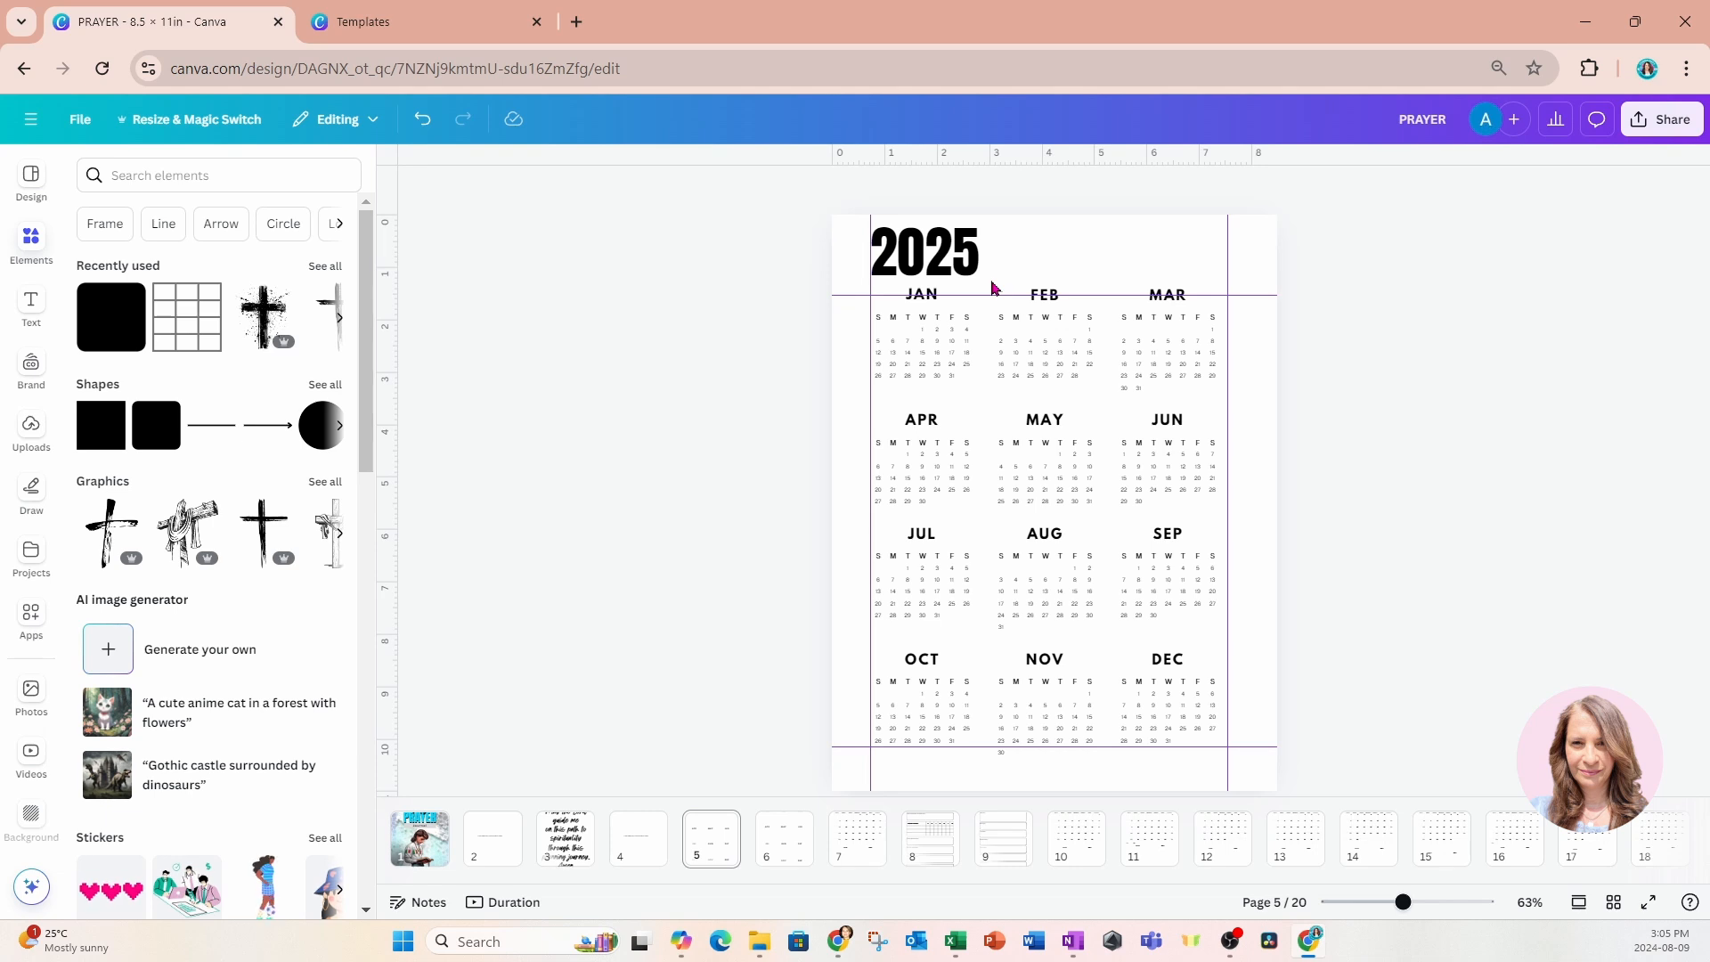
{"action": "left_click_drag", "start_coordinate": [991, 286], "coordinate": [1106, 399]}
{"action": "left_click_drag", "start_coordinate": [1403, 902], "coordinate": [1395, 902]}
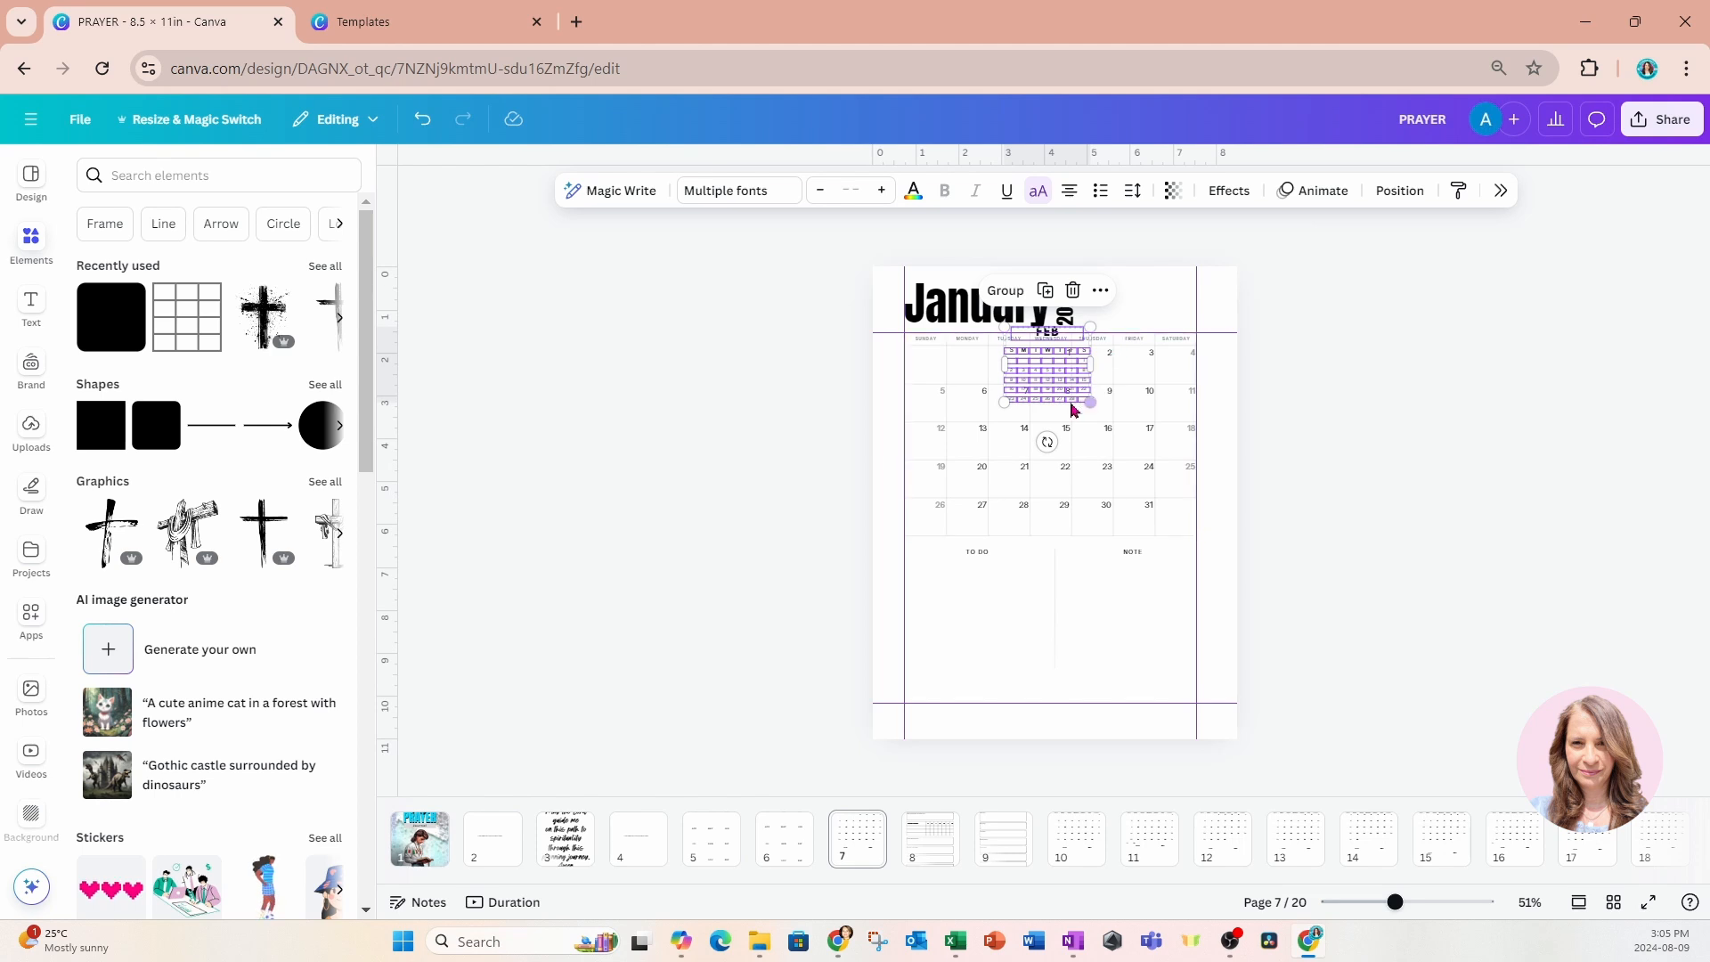
Shrink the FEB mini calendar into the January page's lower-right margin corner and add a horizontal guide along its upper edge.
{"action": "left_click_drag", "start_coordinate": [1057, 398], "coordinate": [1158, 343]}
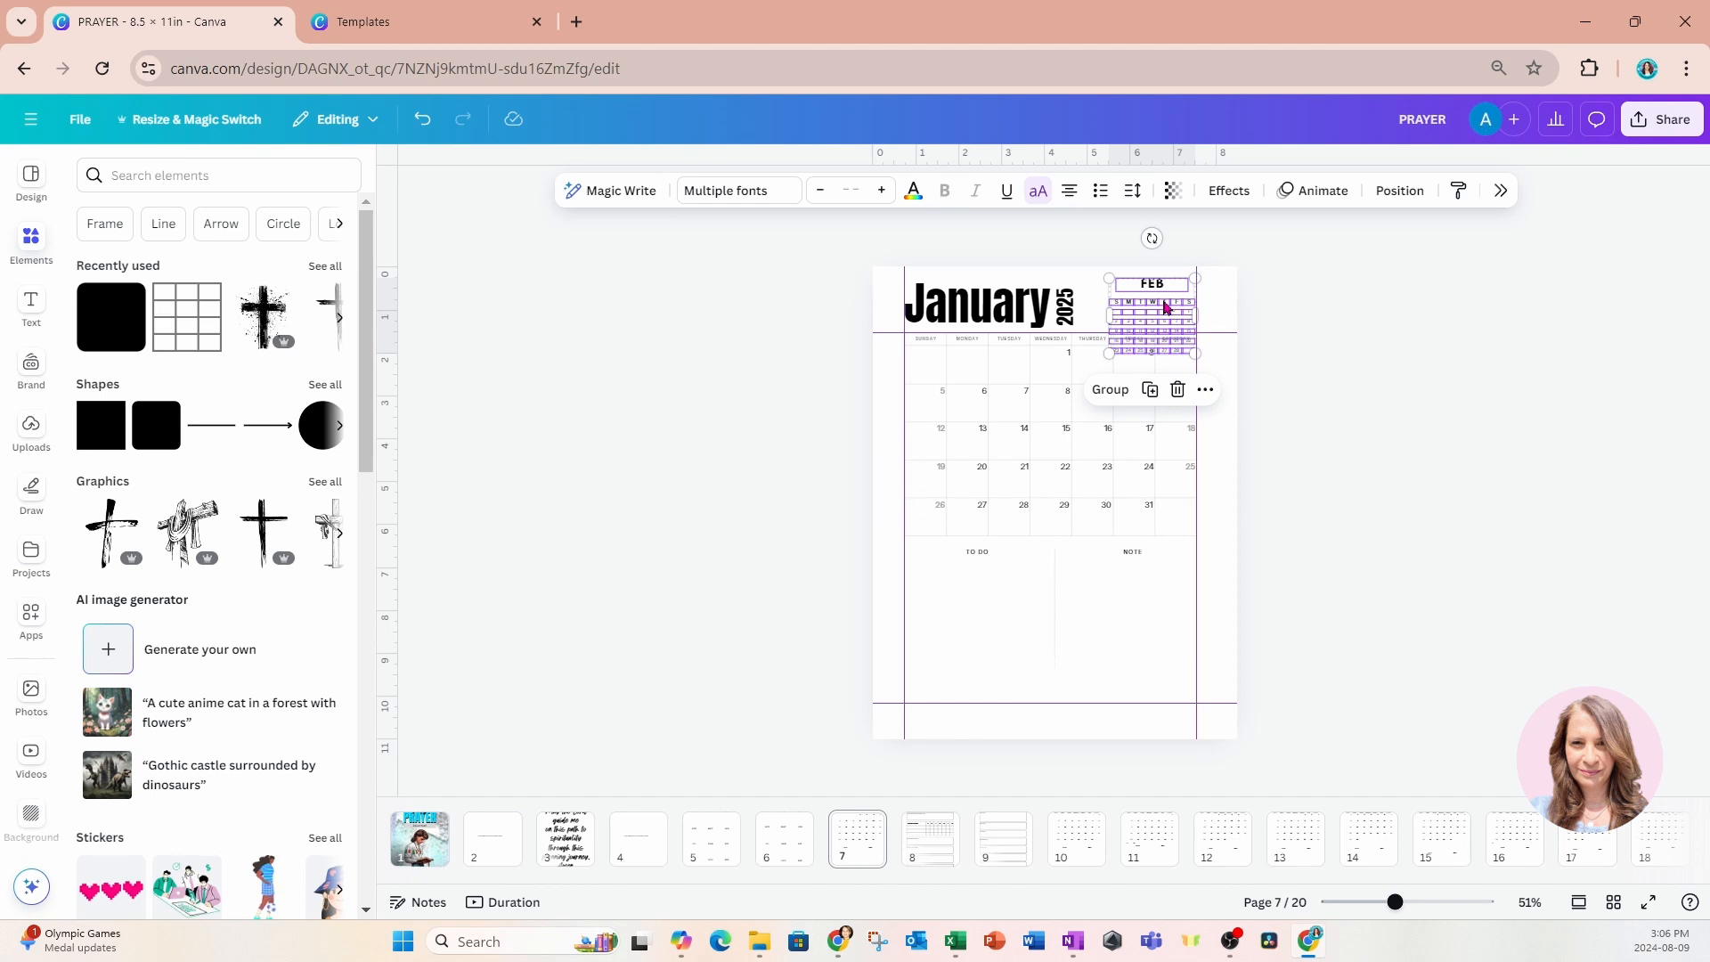
{"action": "left_click_drag", "start_coordinate": [1149, 317], "coordinate": [1154, 684]}
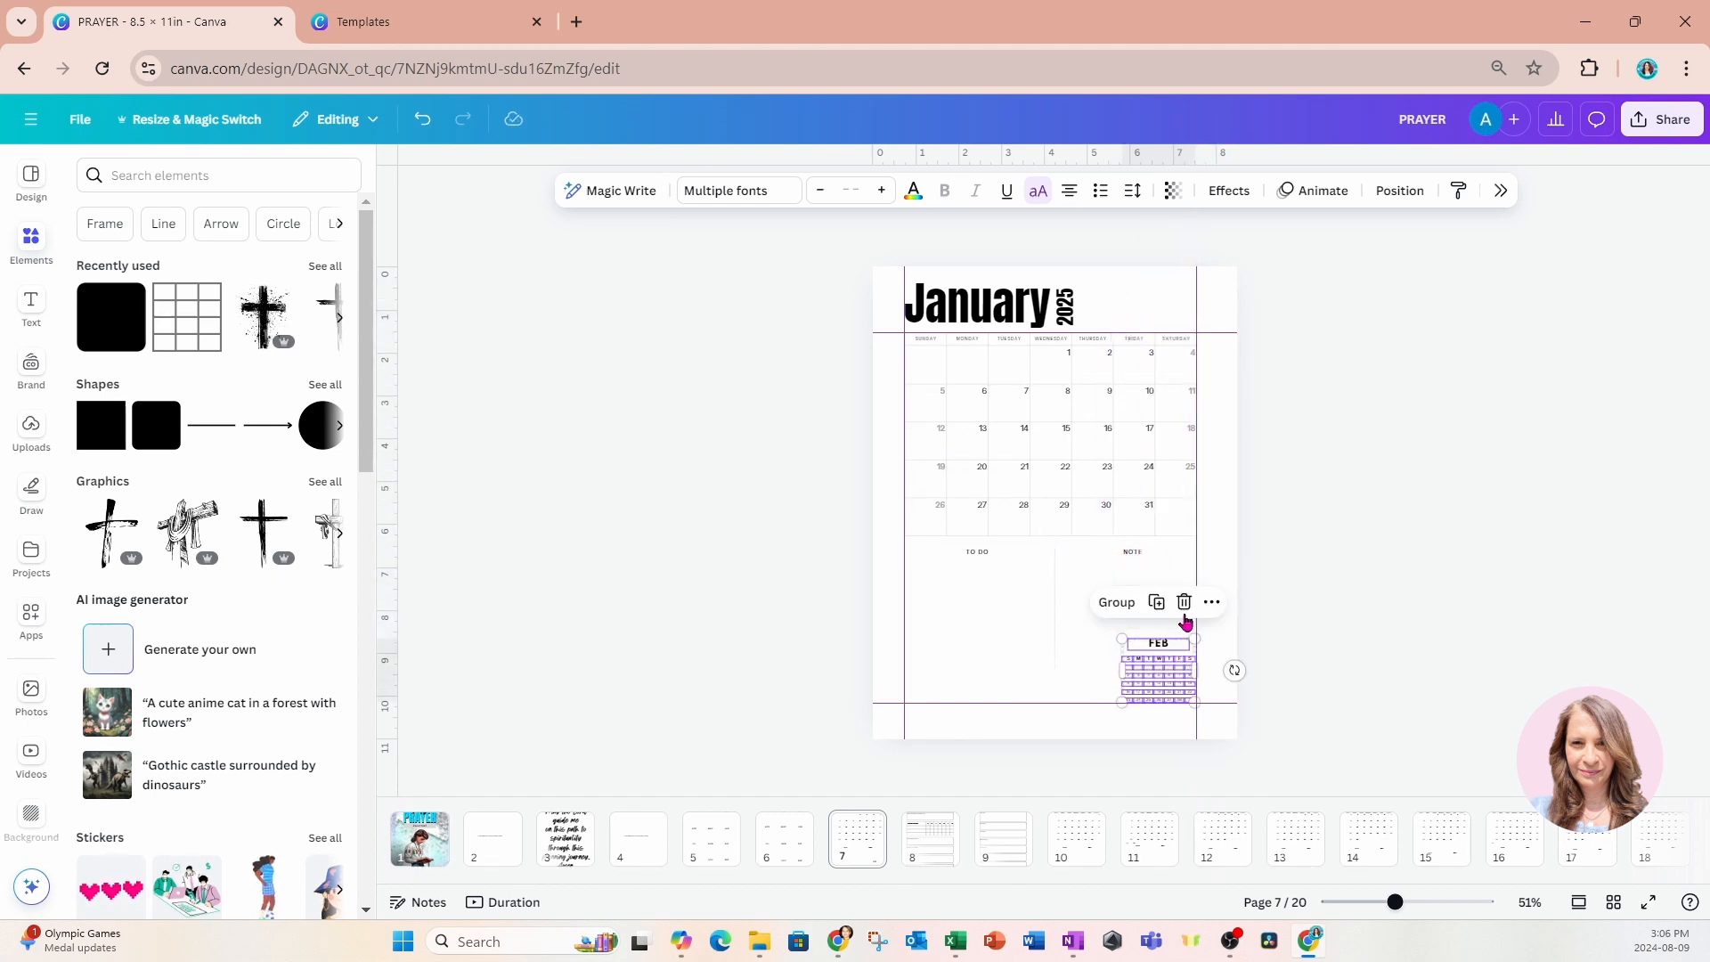
{"action": "left_click", "coordinate": [1218, 566]}
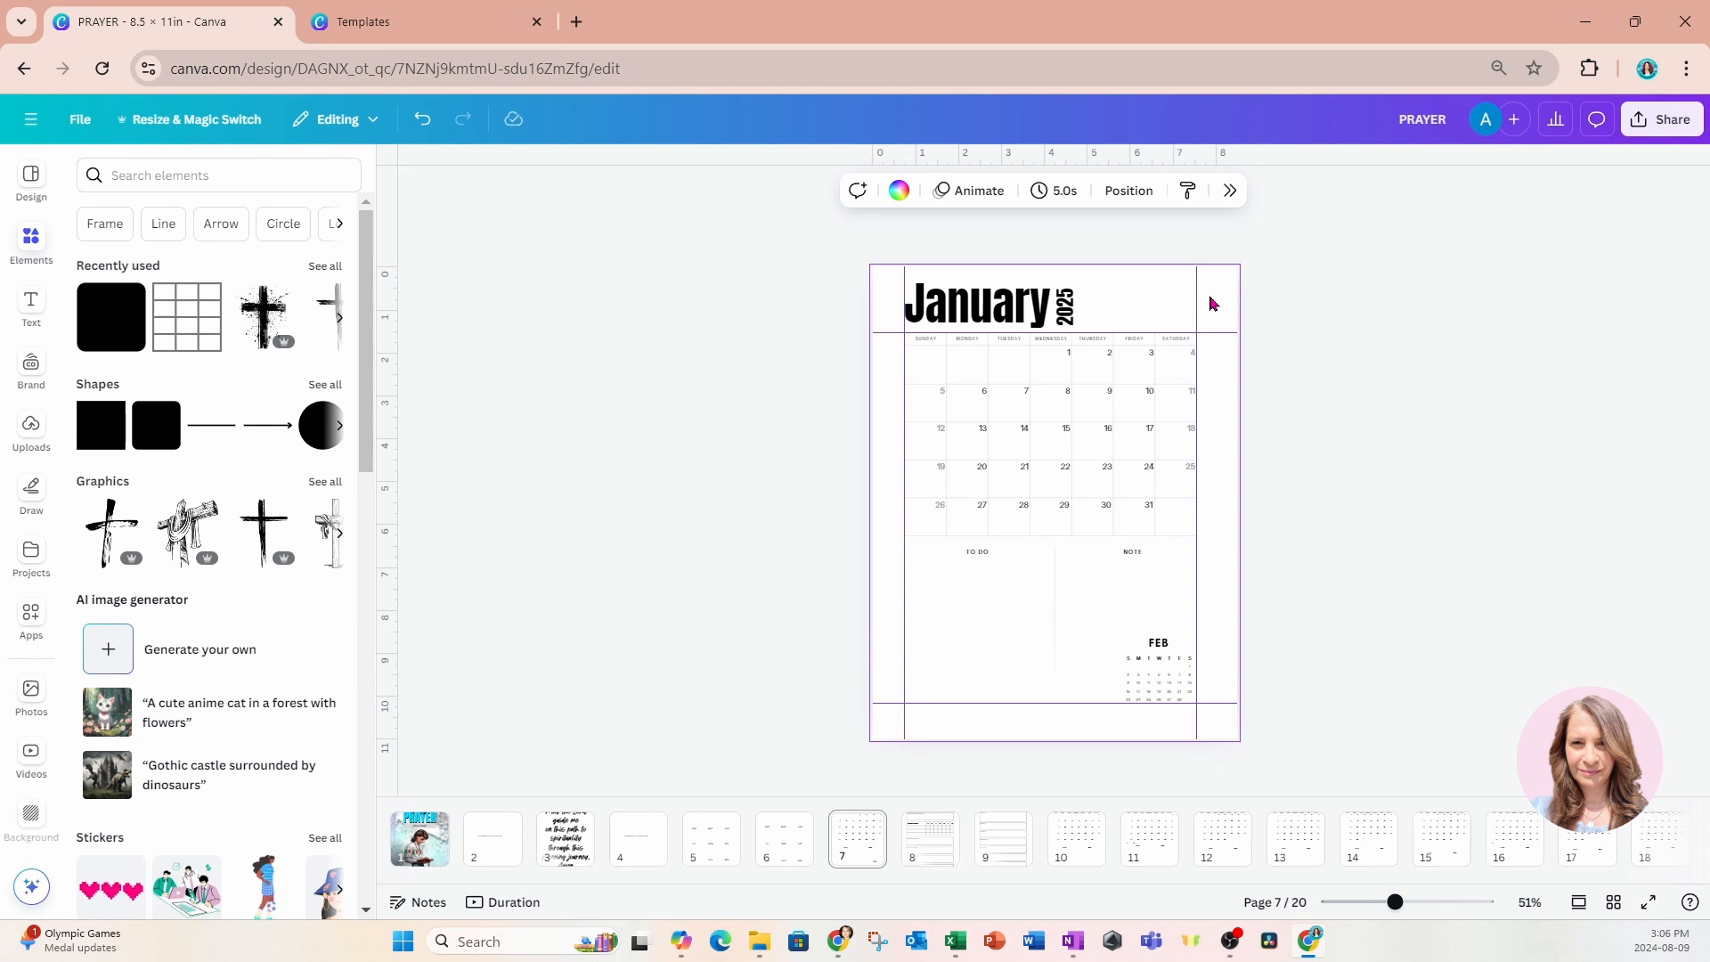
{"action": "left_click_drag", "start_coordinate": [1251, 163], "coordinate": [1274, 635]}
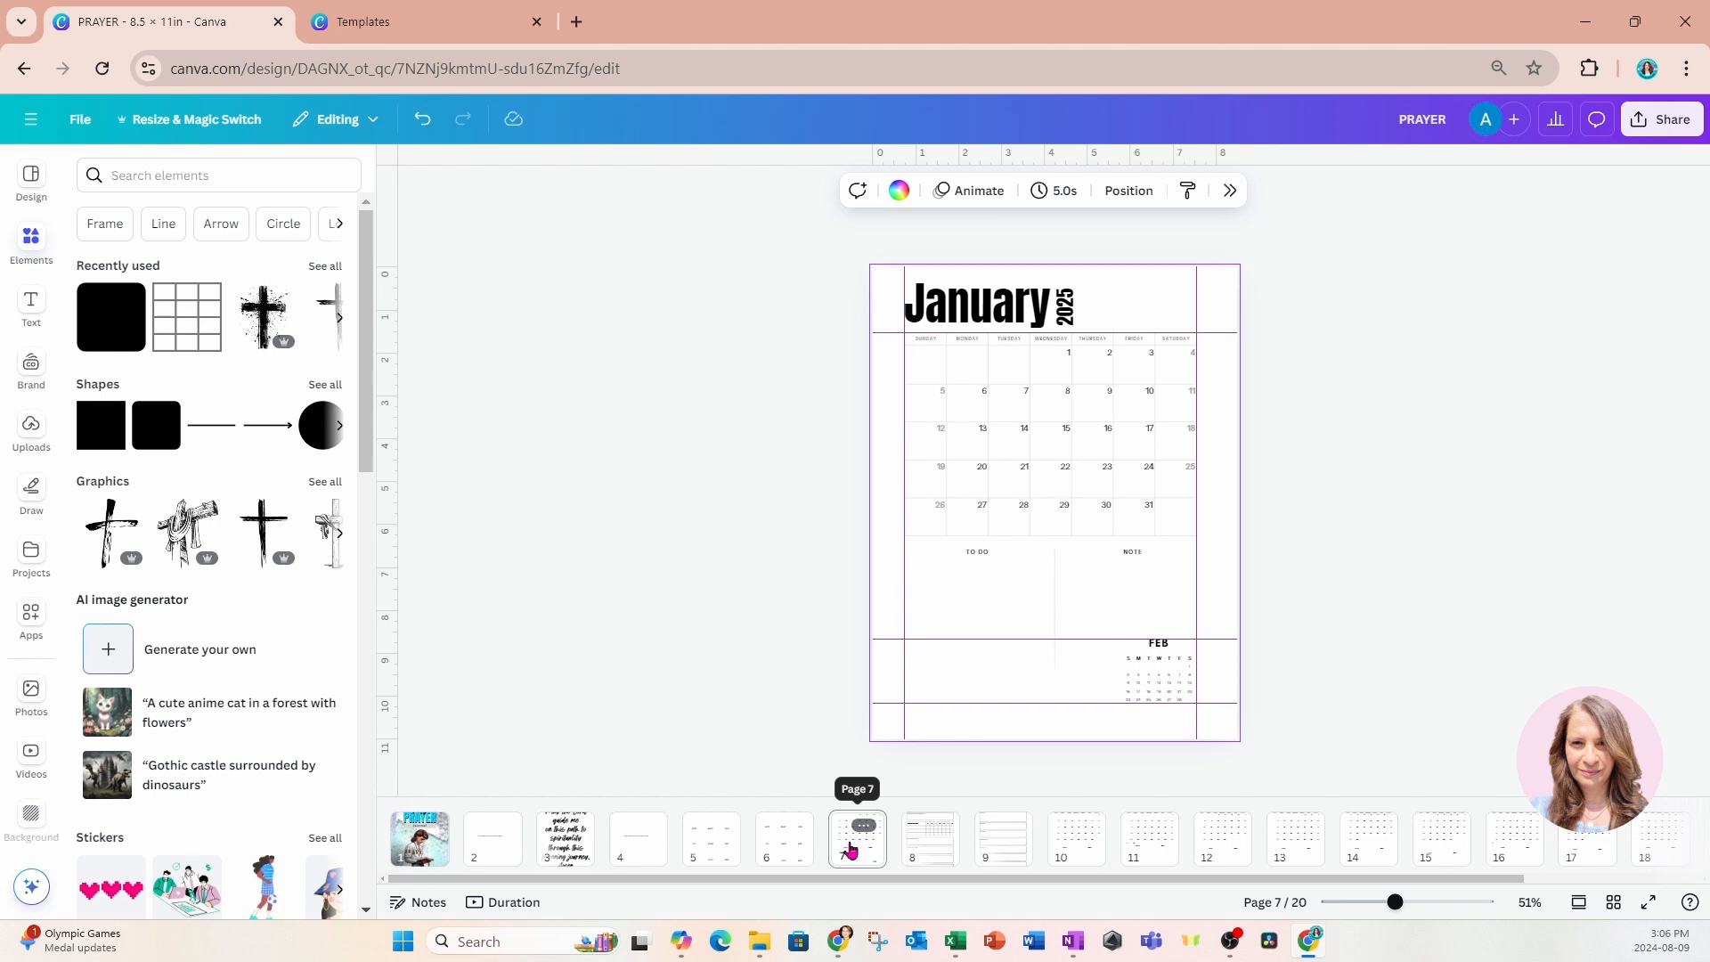
Copy the JAN mini calendar from the 2025 overview on page 5 onto the Weekly Planner page.
{"action": "left_click", "coordinate": [723, 846]}
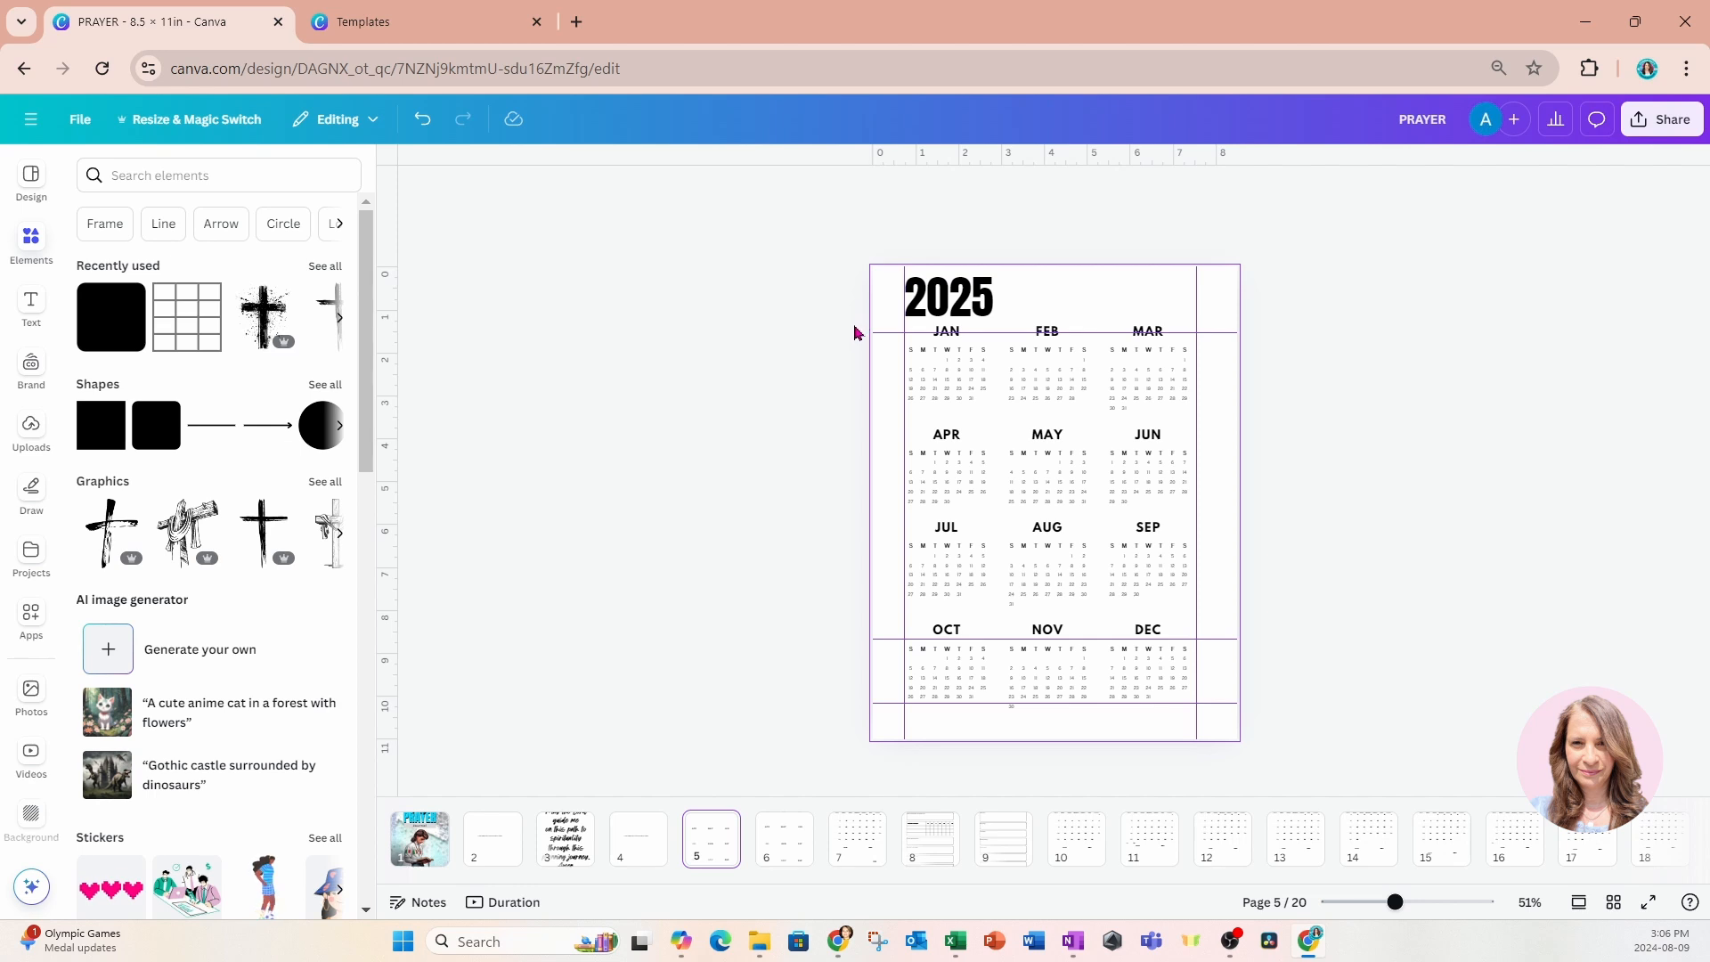
{"action": "left_click_drag", "start_coordinate": [860, 326], "coordinate": [994, 416]}
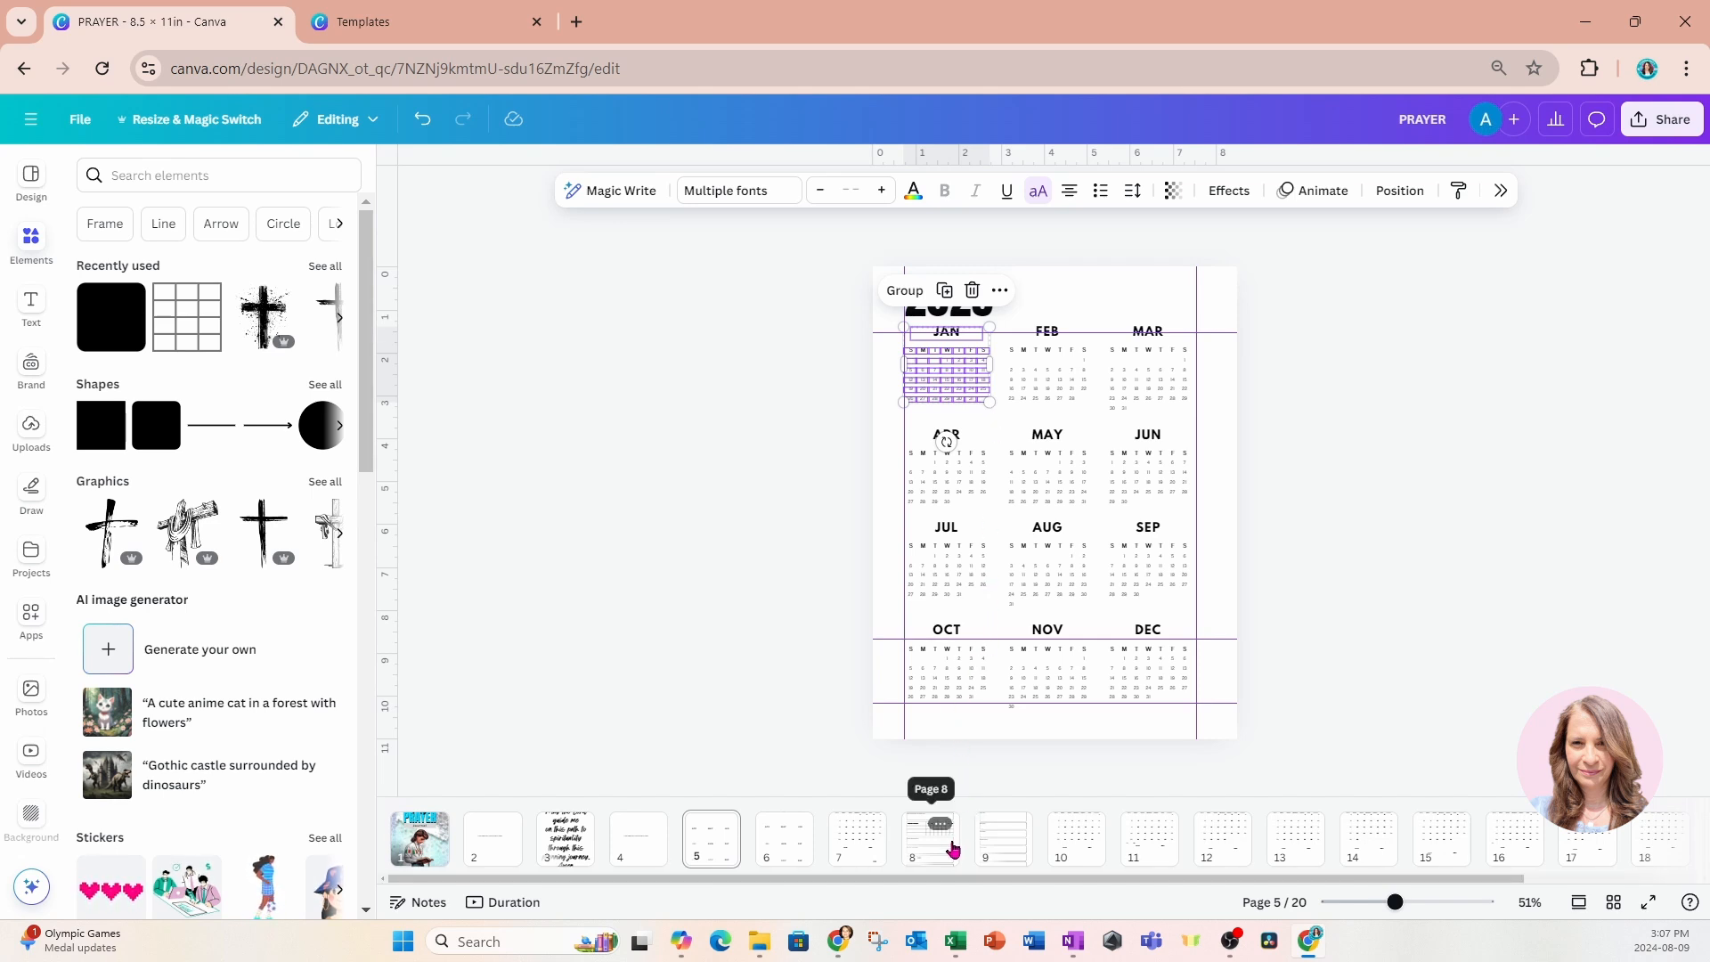
{"action": "left_click", "coordinate": [985, 843]}
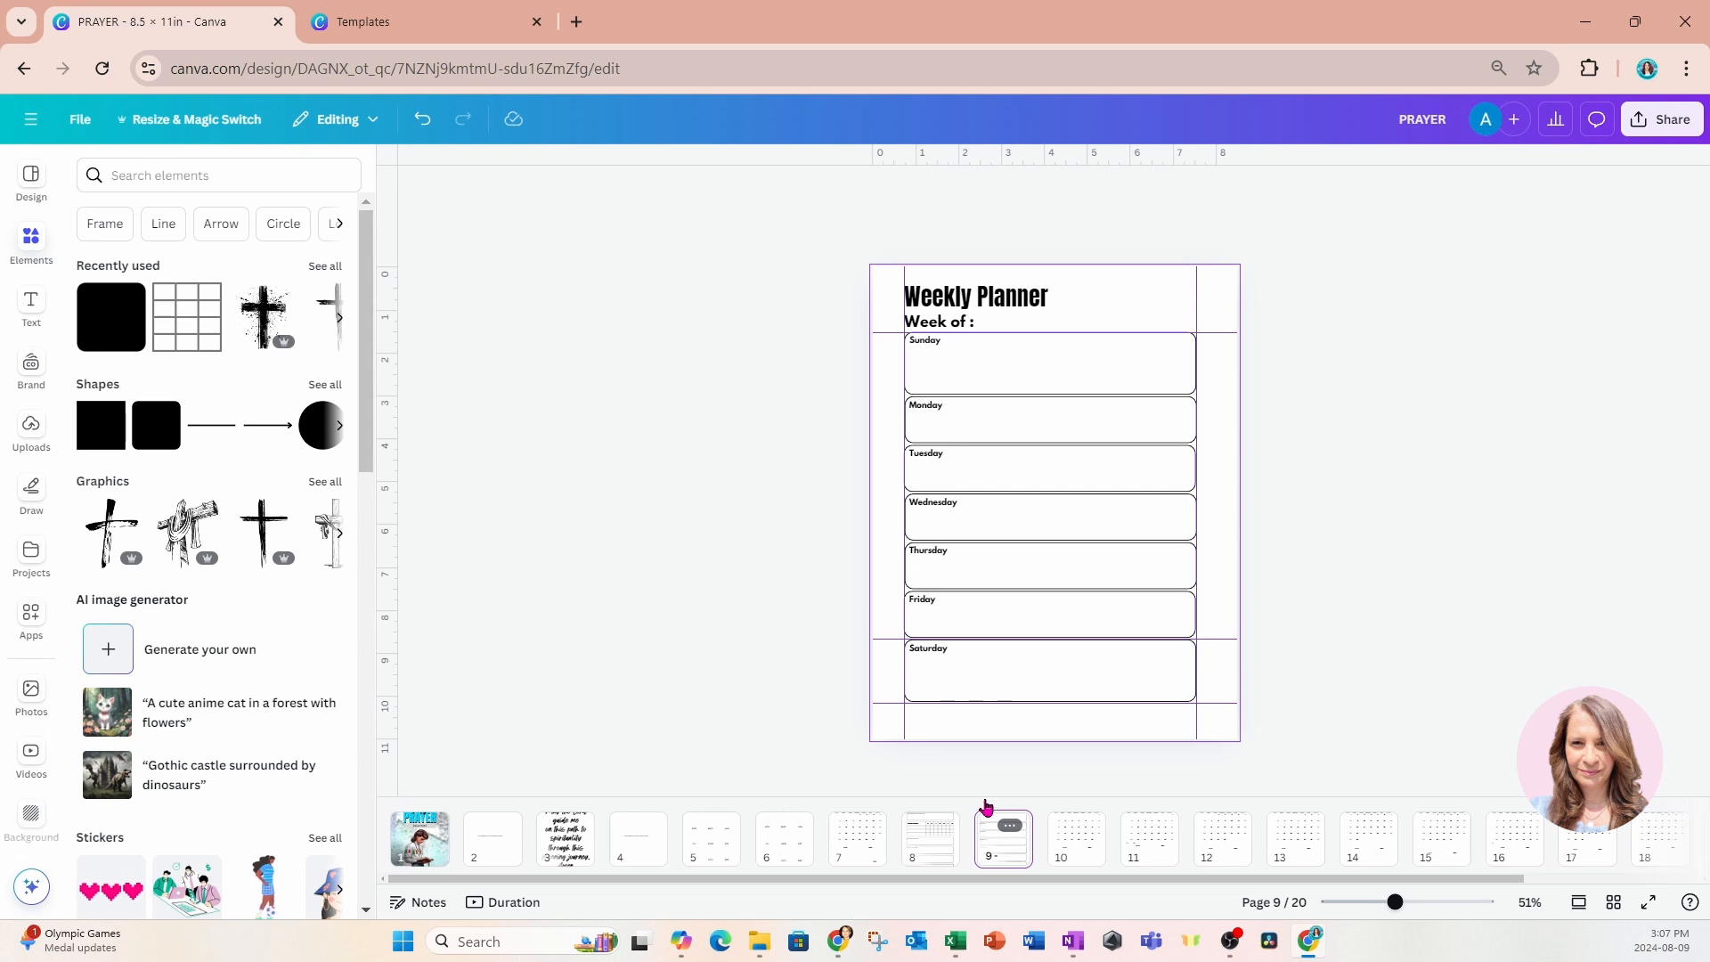
{"action": "left_click", "coordinate": [1089, 348]}
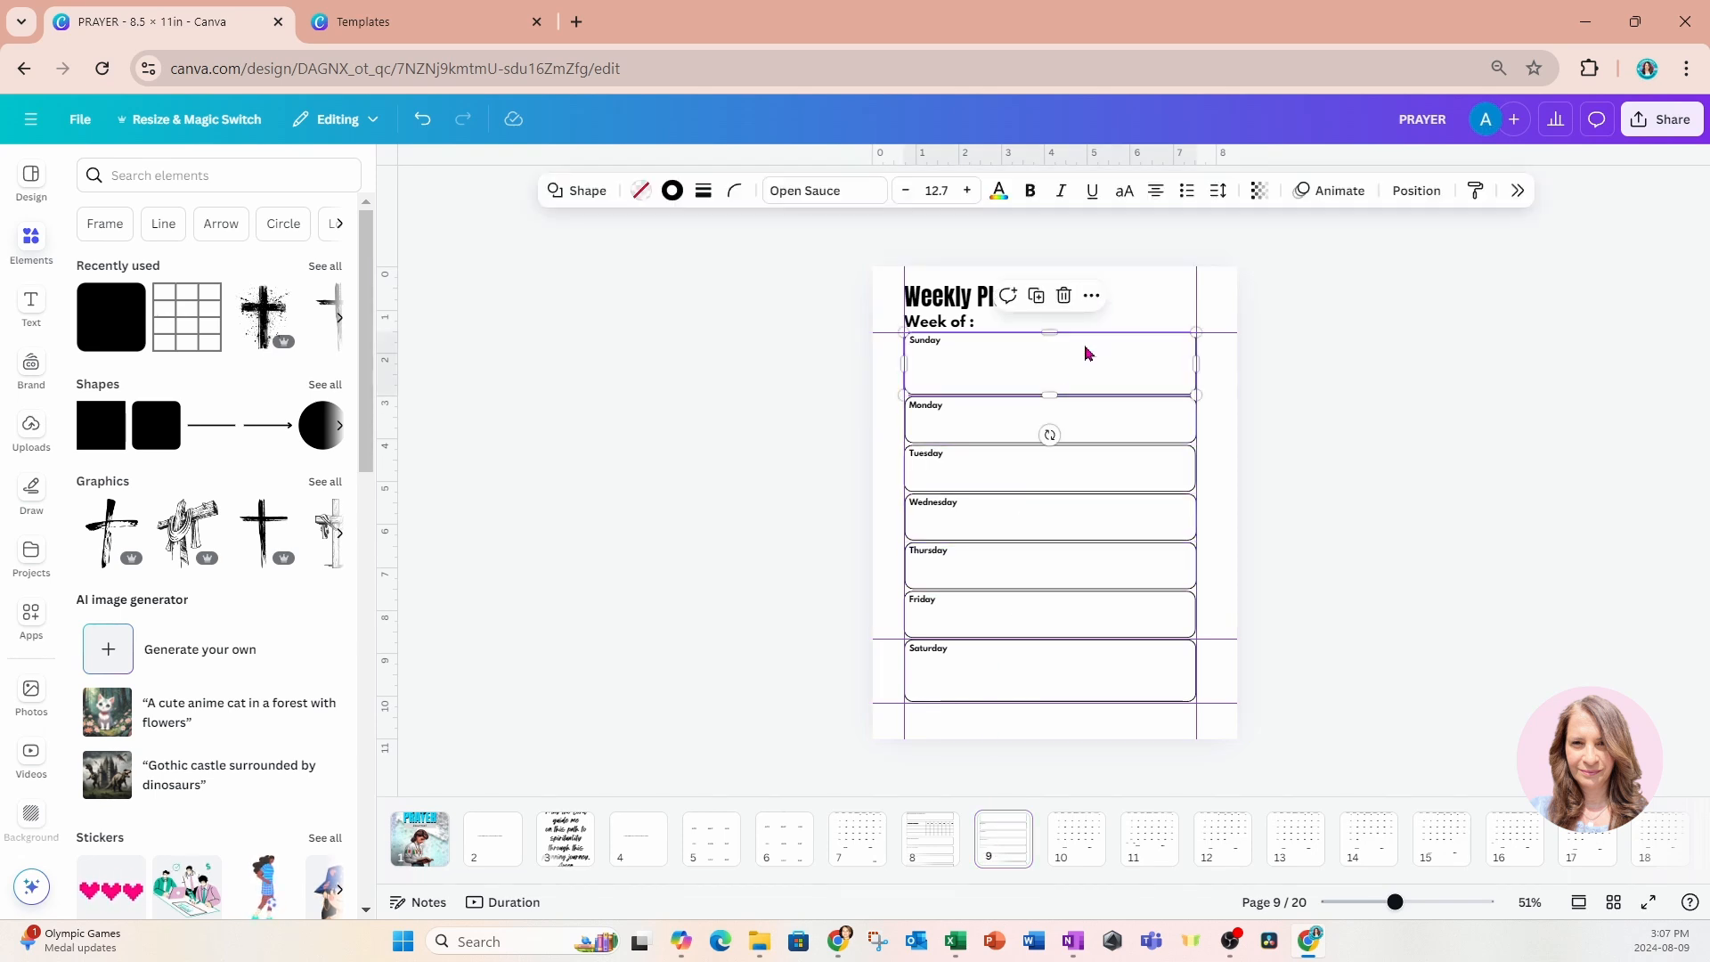
{"action": "key", "text": "ctrl+v"}
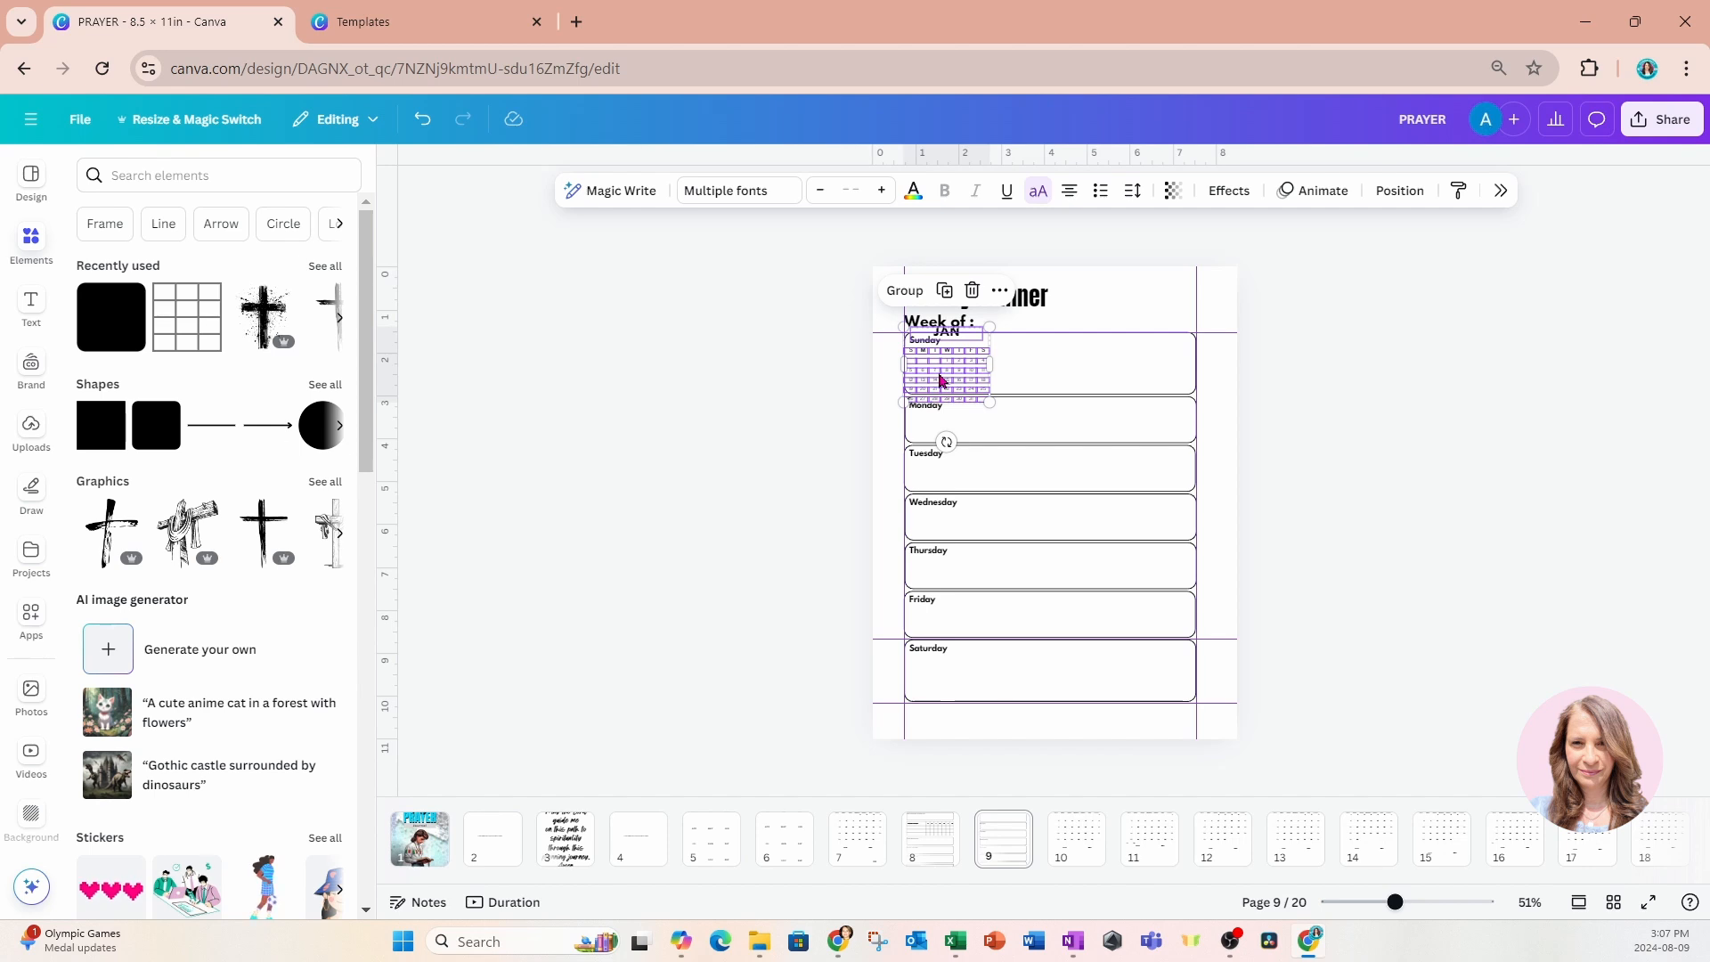
Shrink the JAN mini calendar into the Weekly Planner's upper-right margin corner above the Sunday box, and show all pages in a grid.
{"action": "left_click_drag", "start_coordinate": [939, 381], "coordinate": [1136, 326]}
{"action": "scroll", "coordinate": [1232, 287], "scroll_direction": "up", "scroll_amount": 3}
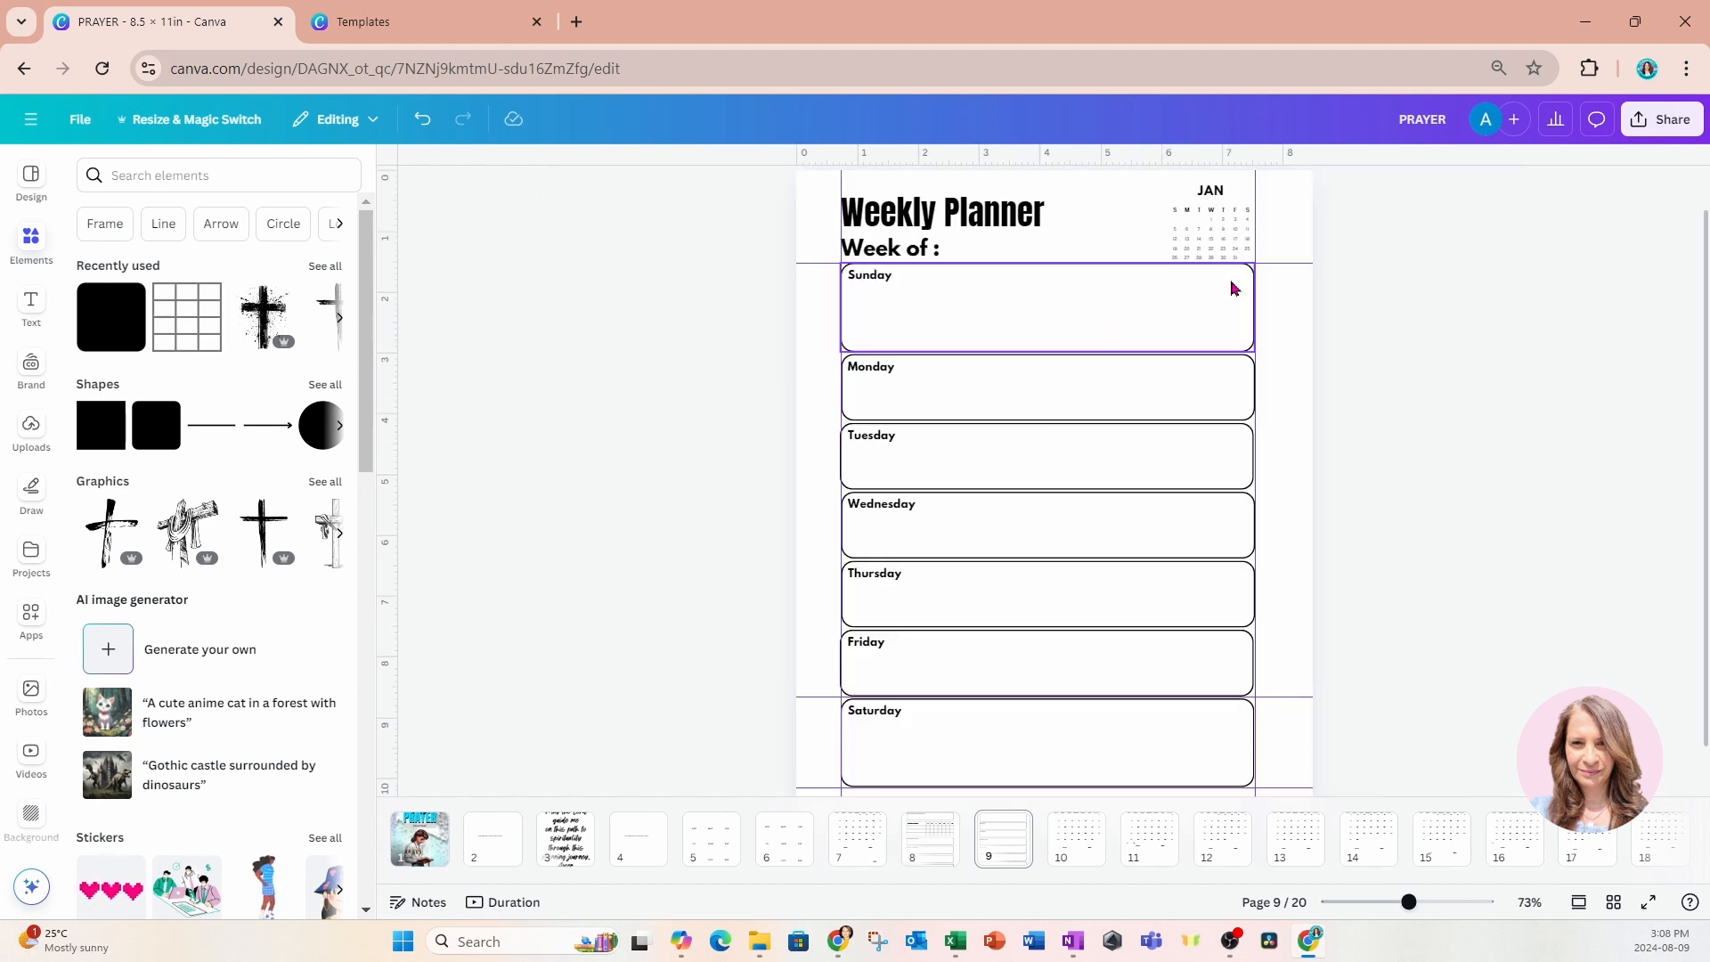
{"action": "left_click", "coordinate": [1613, 902]}
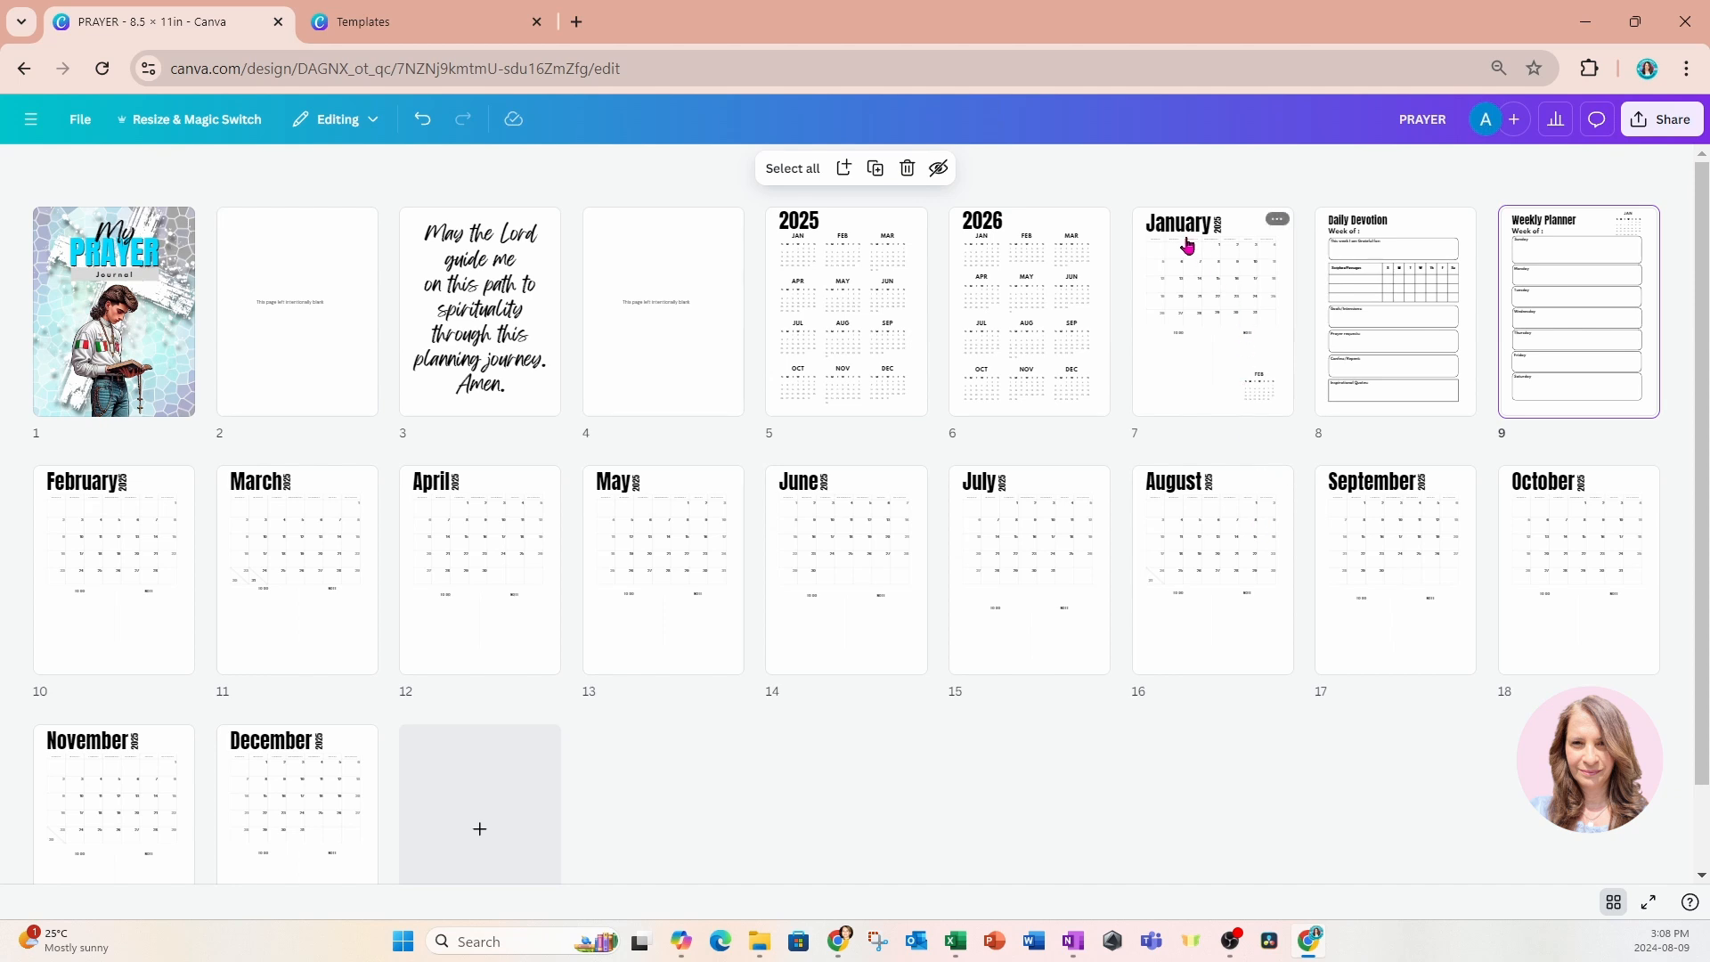
Duplicate the Daily Devotion and Weekly Planner pages together four times so January has five weekly sets.
{"action": "left_click", "coordinate": [1347, 330], "text": "shift"}
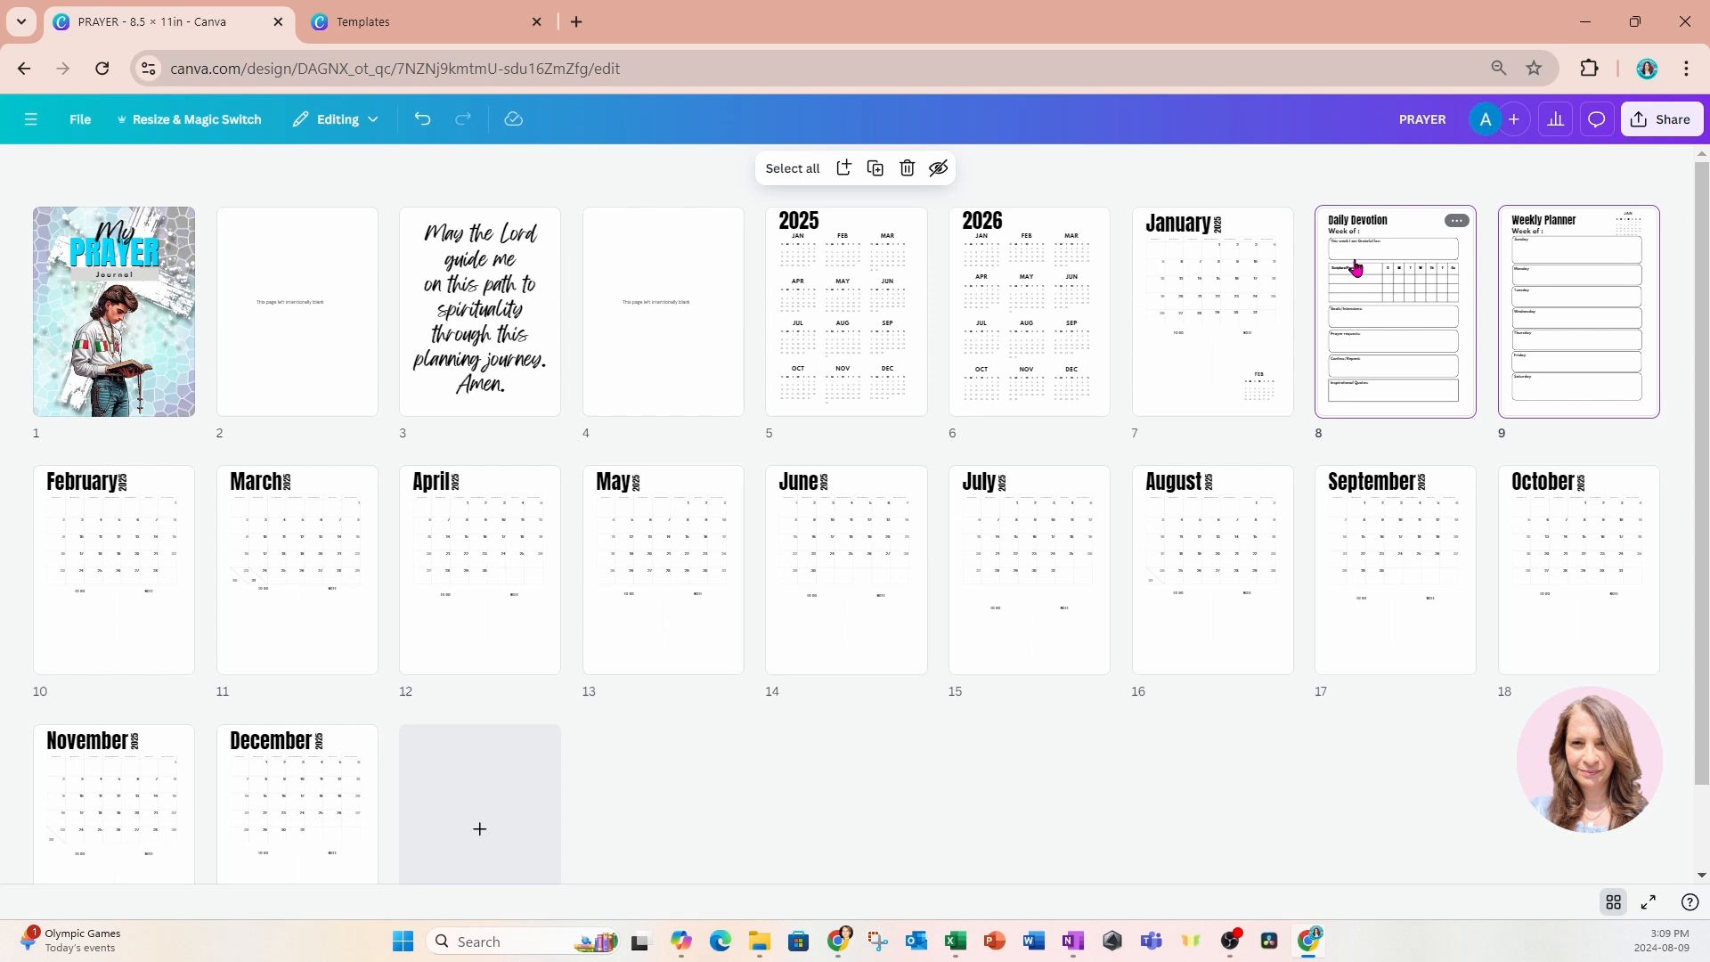
{"action": "key", "text": "ctrl+d"}
{"action": "key", "text": "ctrl+d"}
{"action": "key", "text": "ctrl+d"}
{"action": "key", "text": "ctrl+d"}
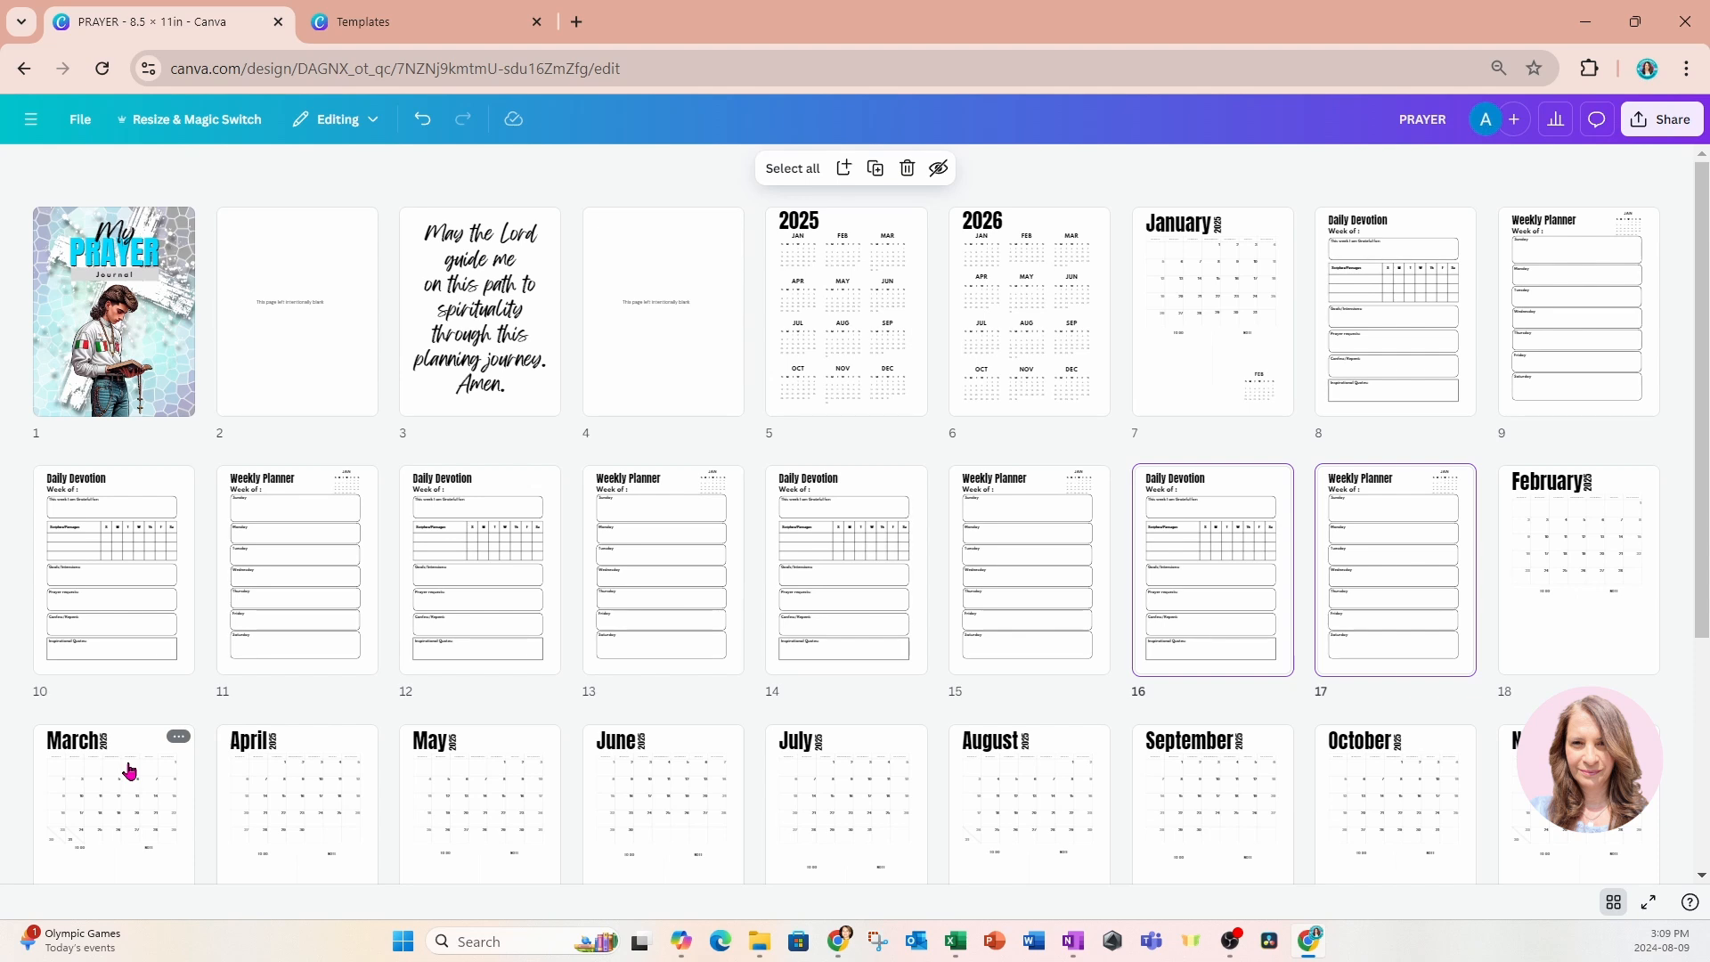
{"action": "mouse_move", "coordinate": [748, 574]}
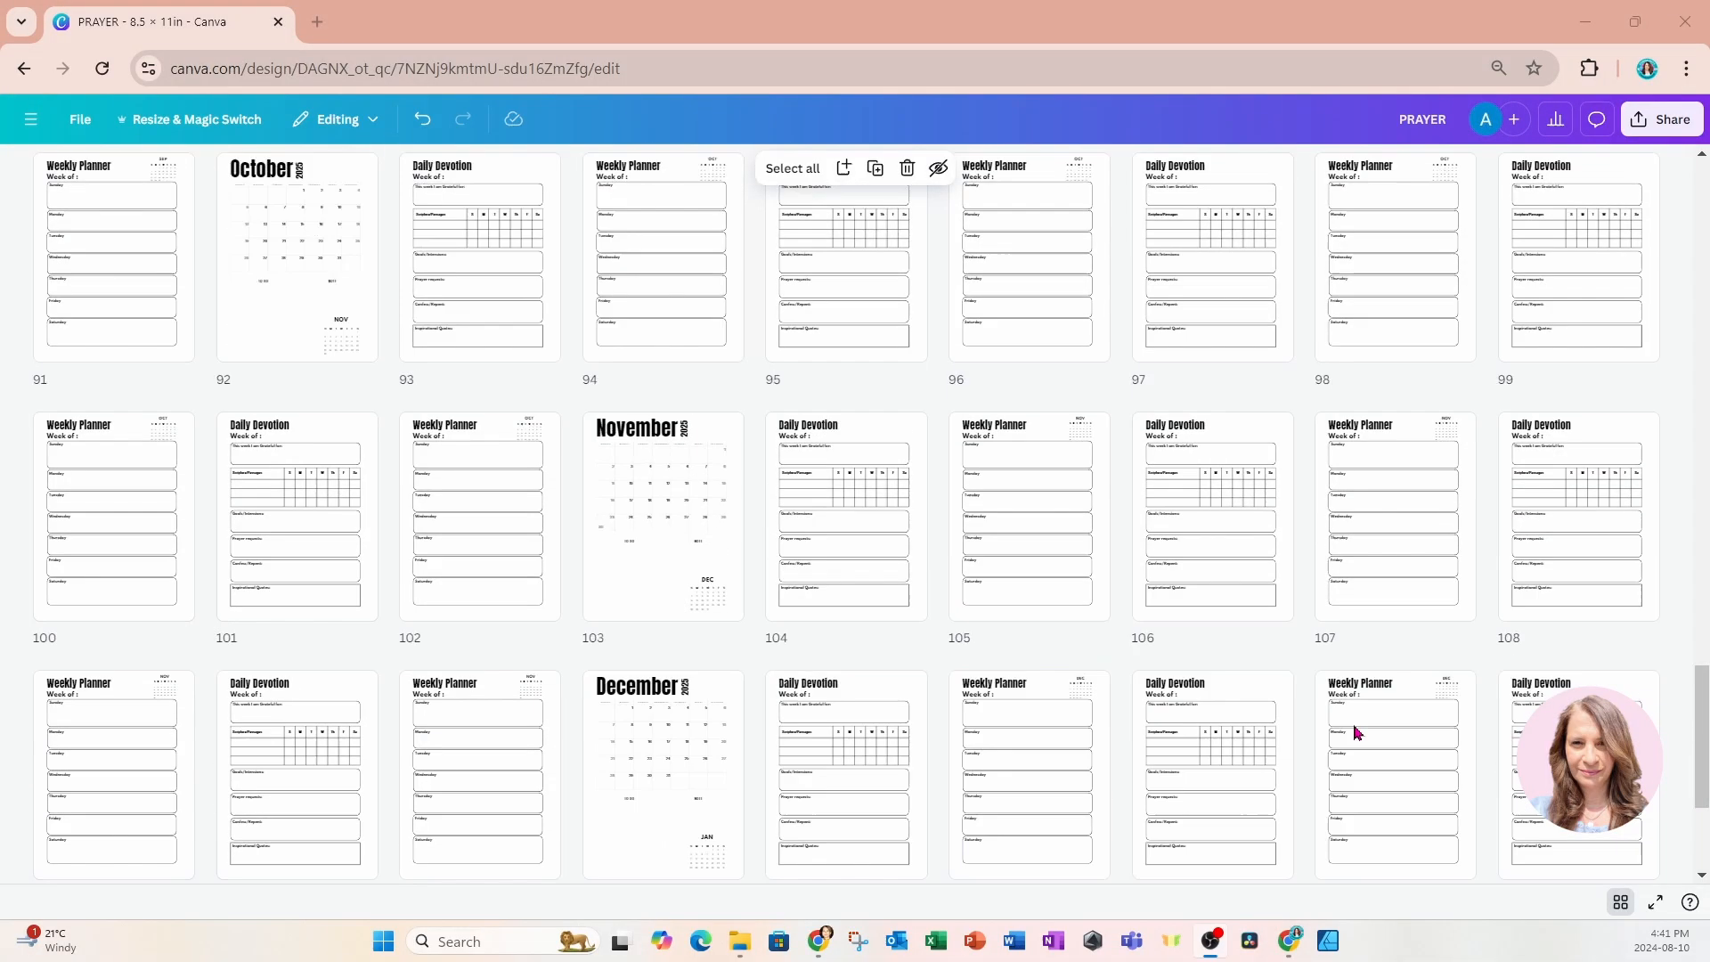
Review the journal's page order from the end back to the cover, and examine the Daily Devotion and Weekly Planner layouts on pages 8 and 9.
{"action": "scroll", "coordinate": [1354, 732], "scroll_direction": "up", "scroll_amount": 15}
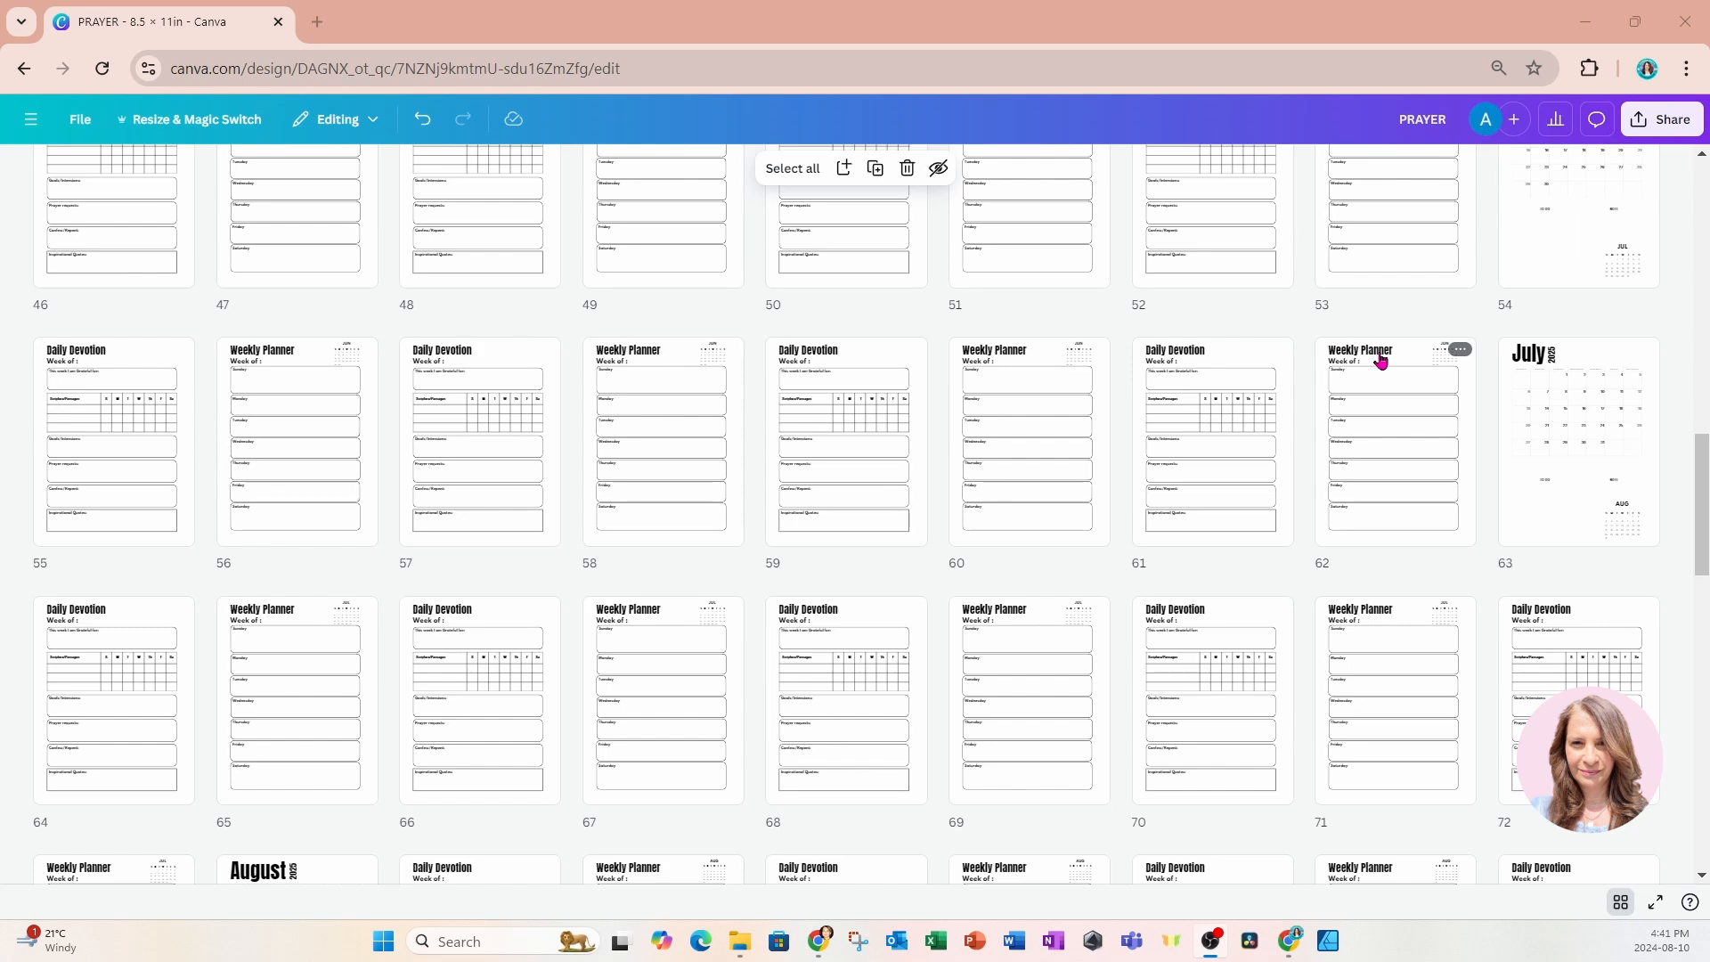
{"action": "scroll", "coordinate": [1391, 463], "scroll_direction": "up", "scroll_amount": 15}
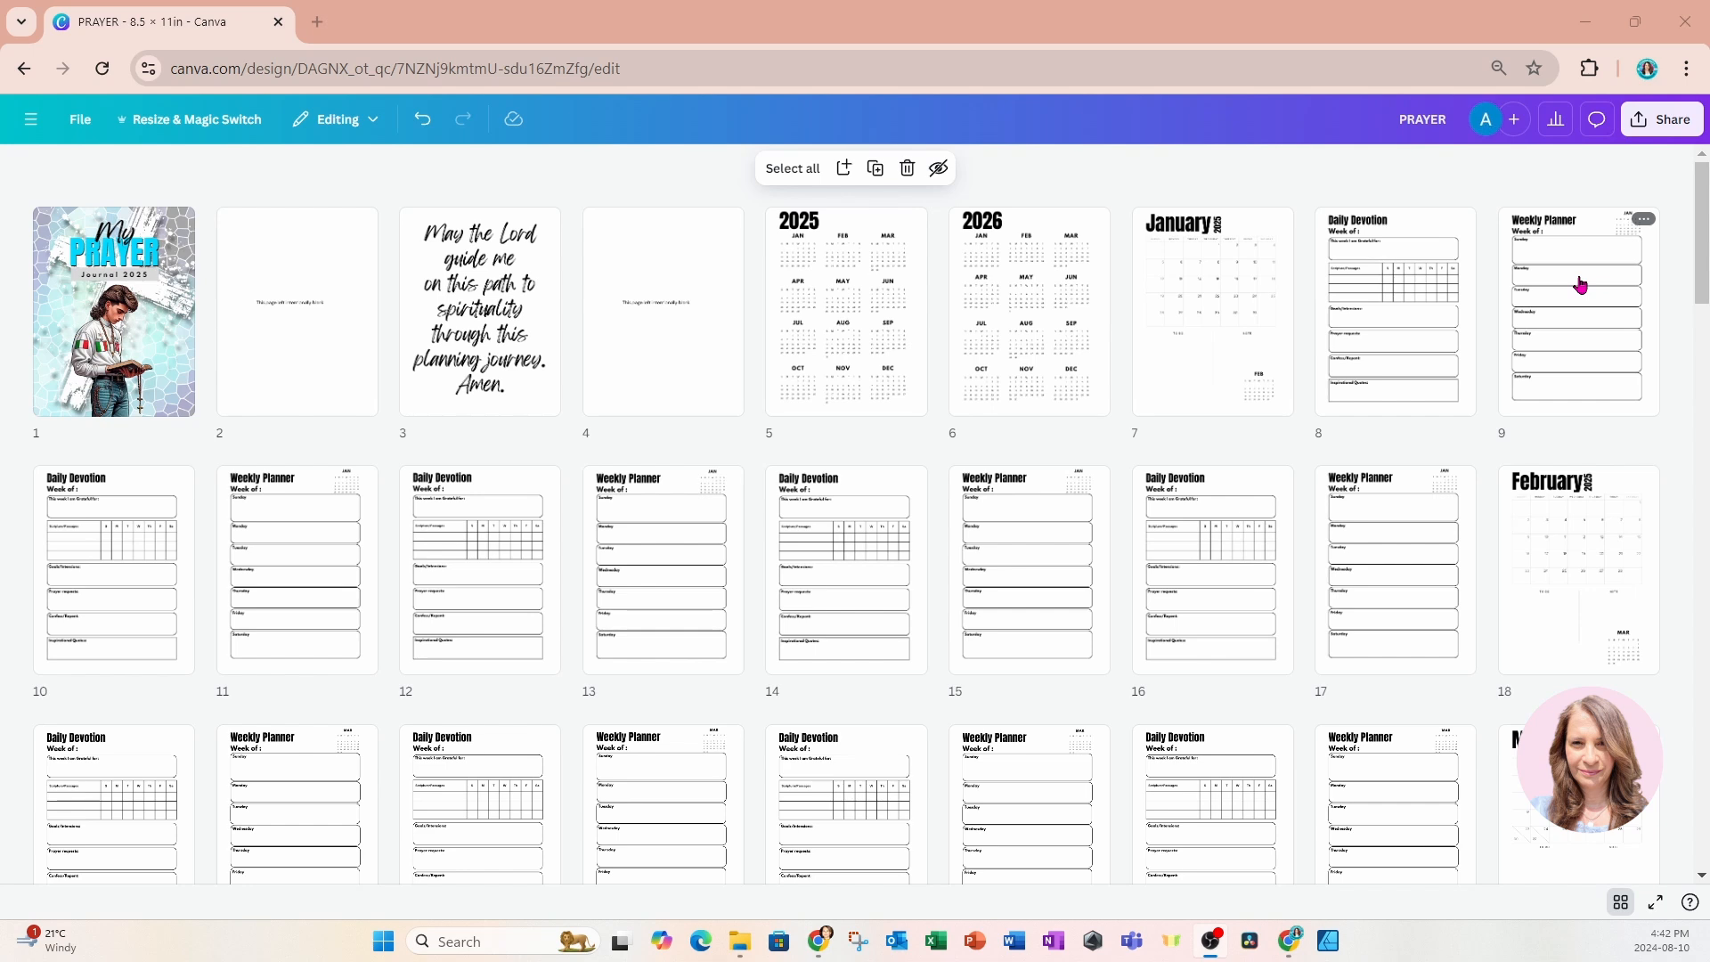
{"action": "double_click", "coordinate": [1416, 281]}
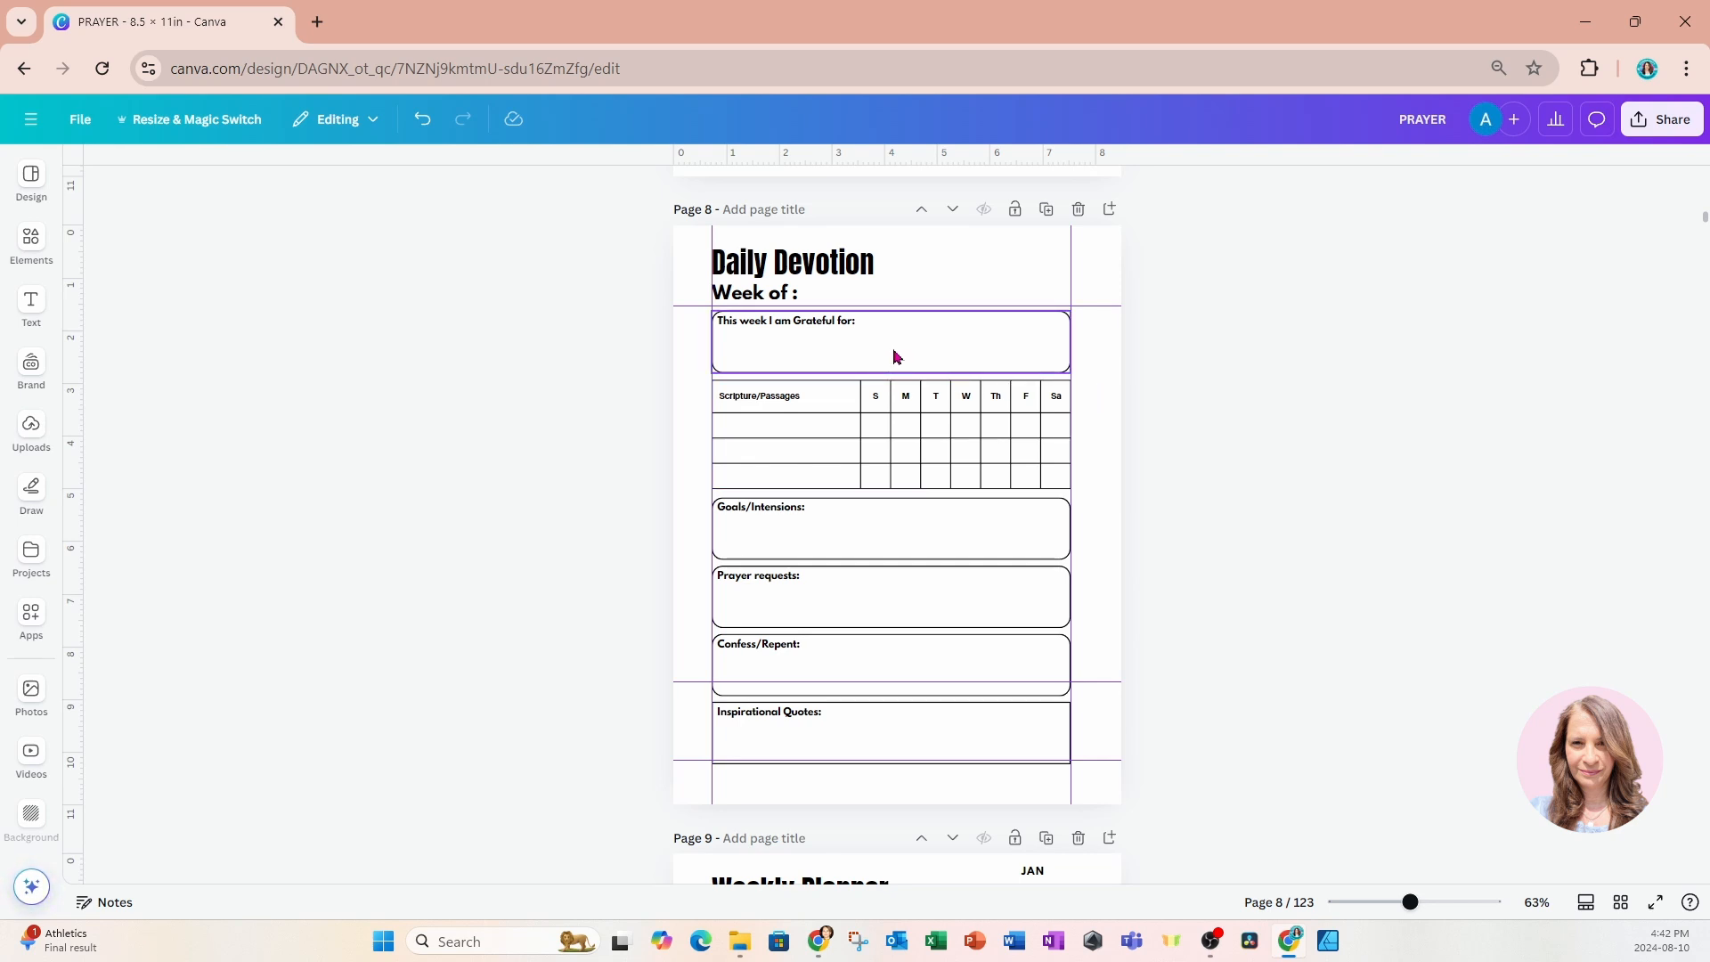
{"action": "scroll", "coordinate": [895, 356], "scroll_direction": "down", "scroll_amount": 5}
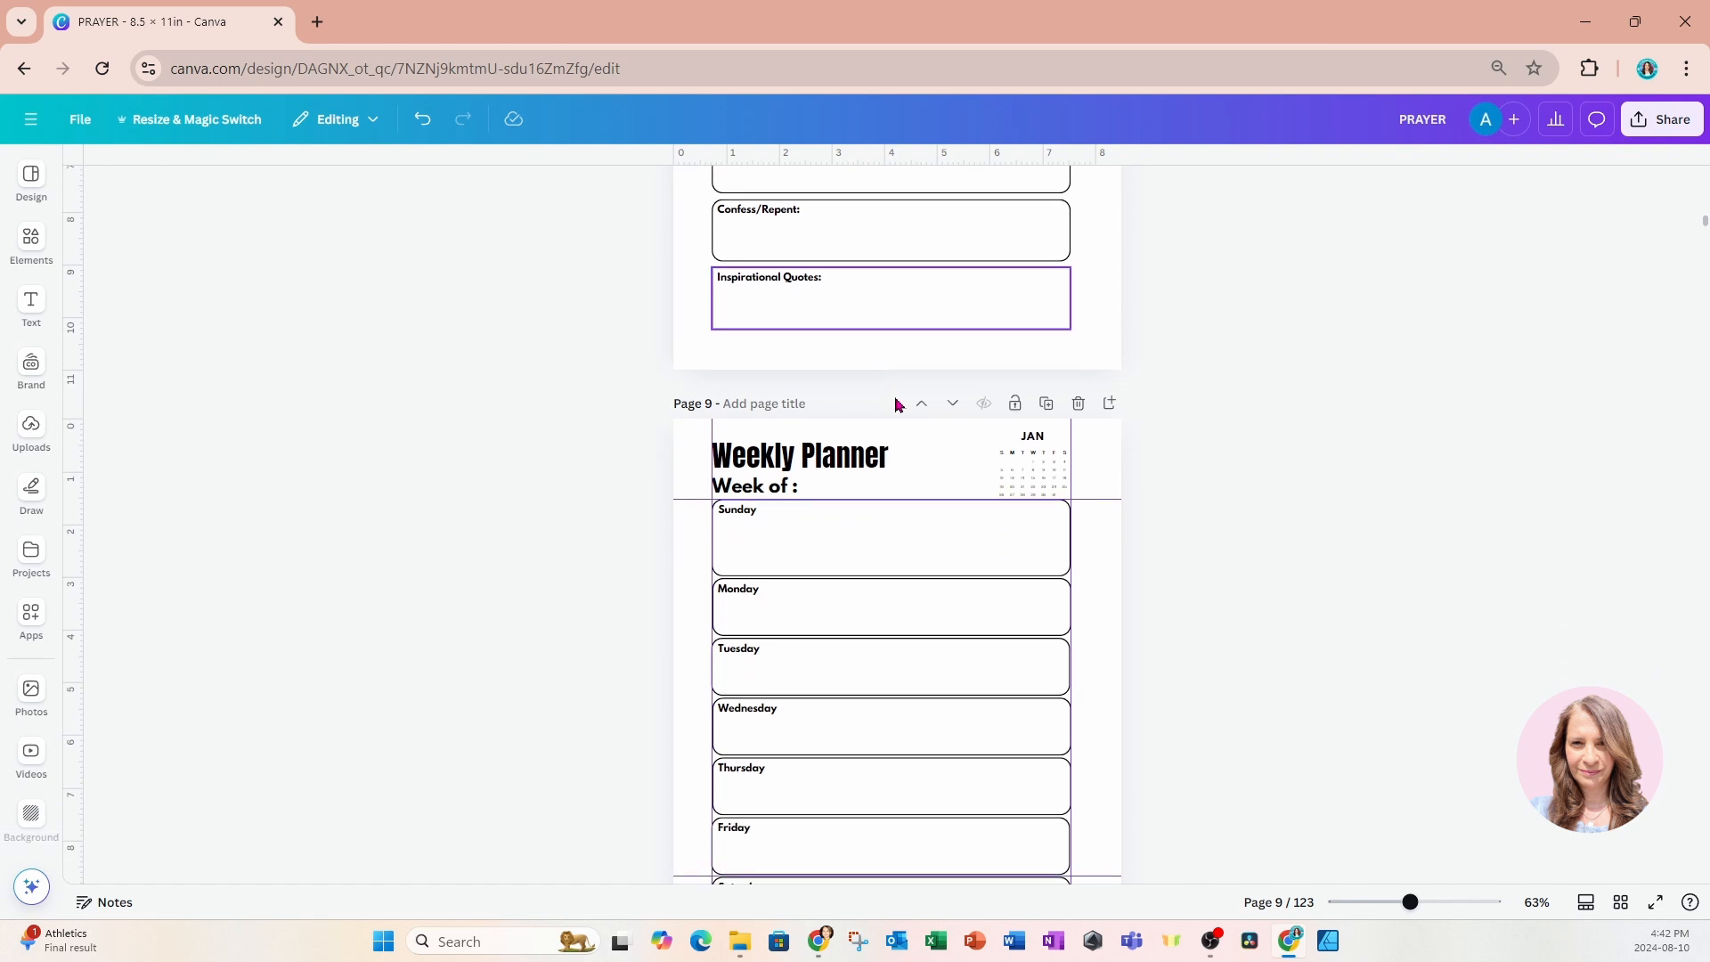
{"action": "scroll", "coordinate": [937, 547], "scroll_direction": "down", "scroll_amount": 1}
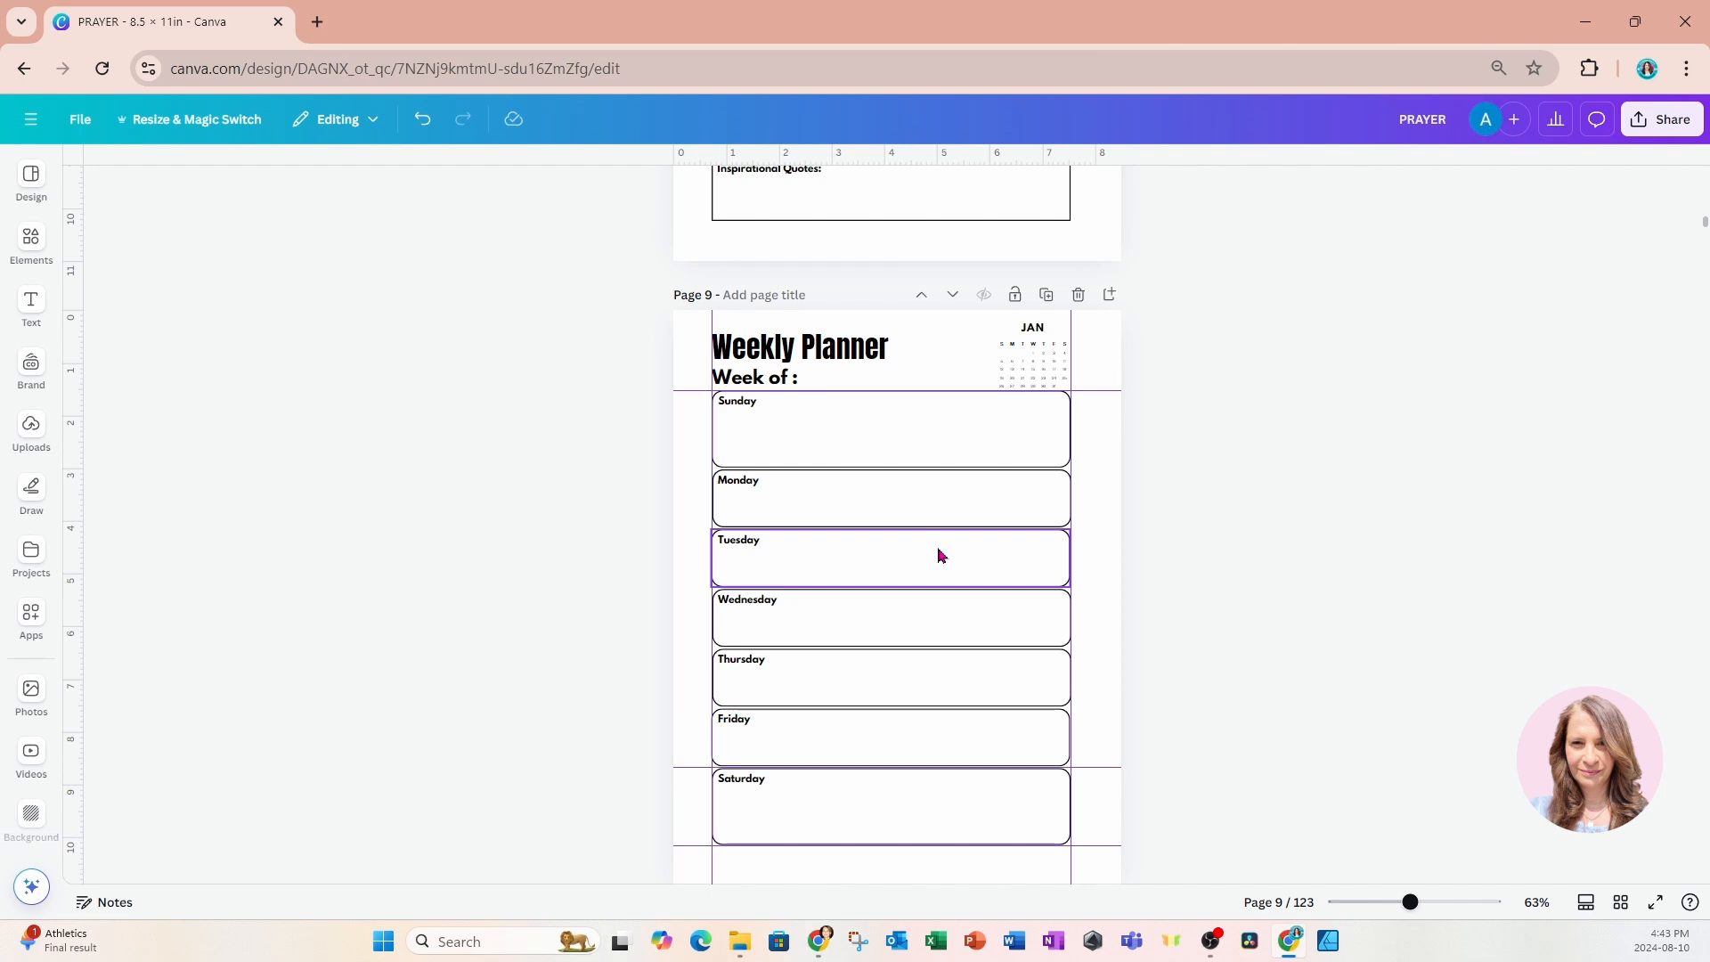
{"action": "scroll", "coordinate": [937, 550], "scroll_direction": "up", "scroll_amount": 1}
{"action": "scroll", "coordinate": [939, 554], "scroll_direction": "up", "scroll_amount": 5}
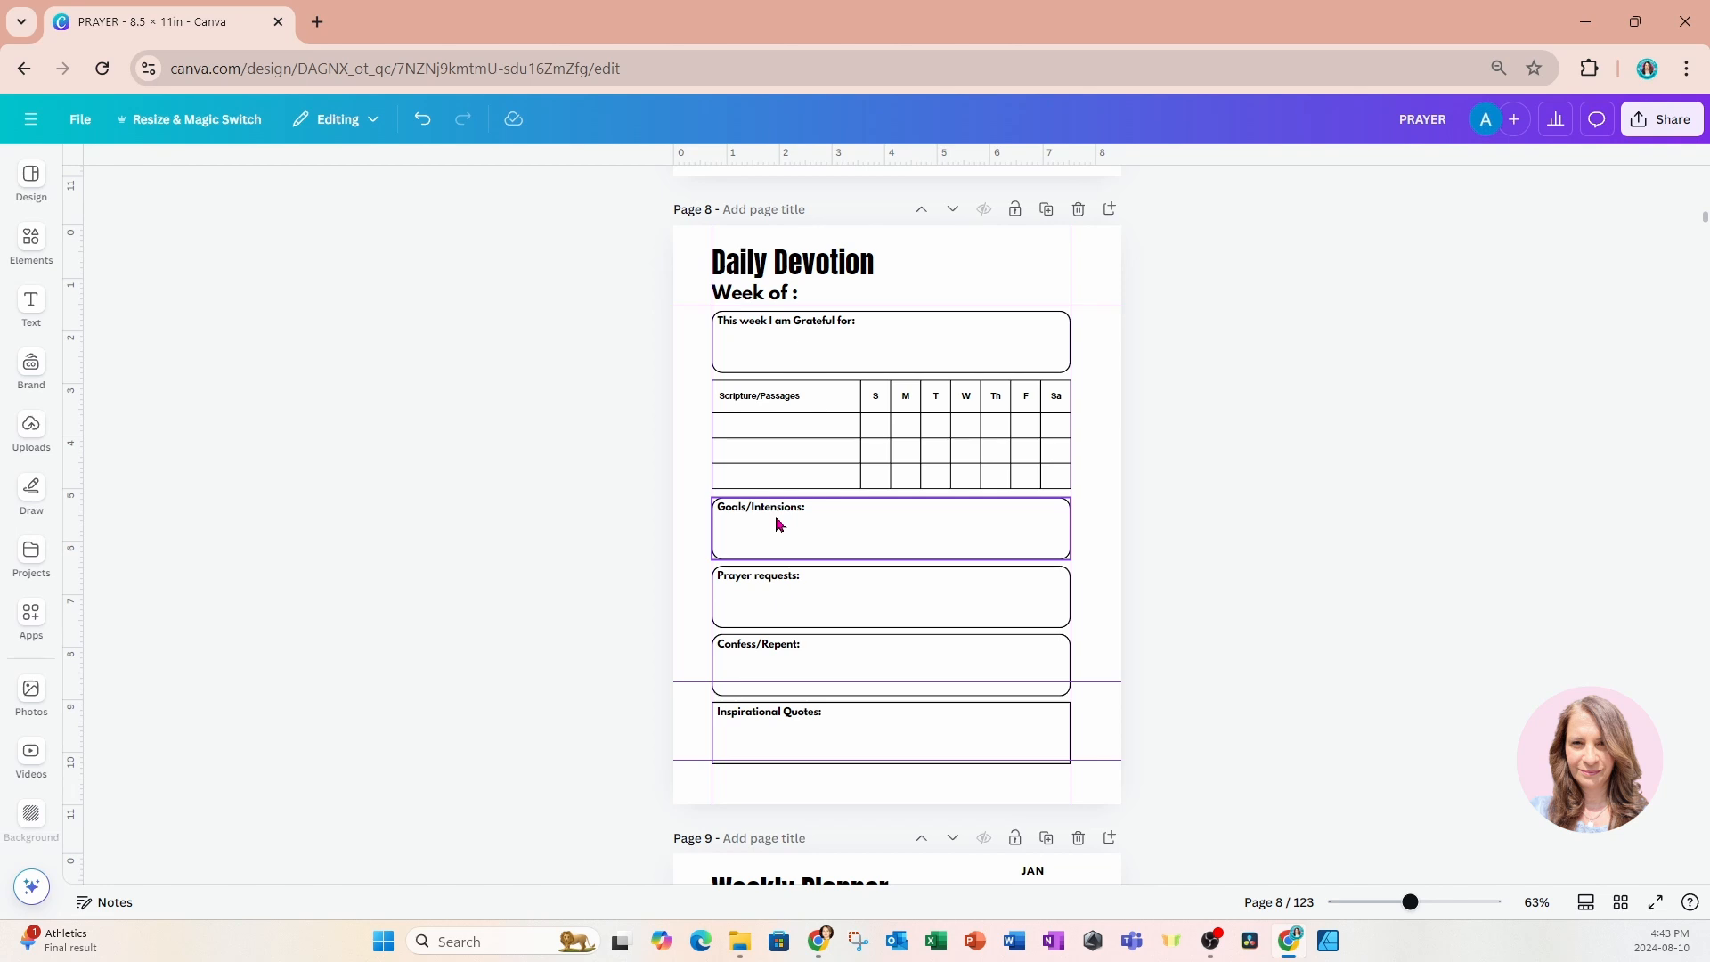
{"action": "scroll", "coordinate": [808, 541], "scroll_direction": "down", "scroll_amount": 3}
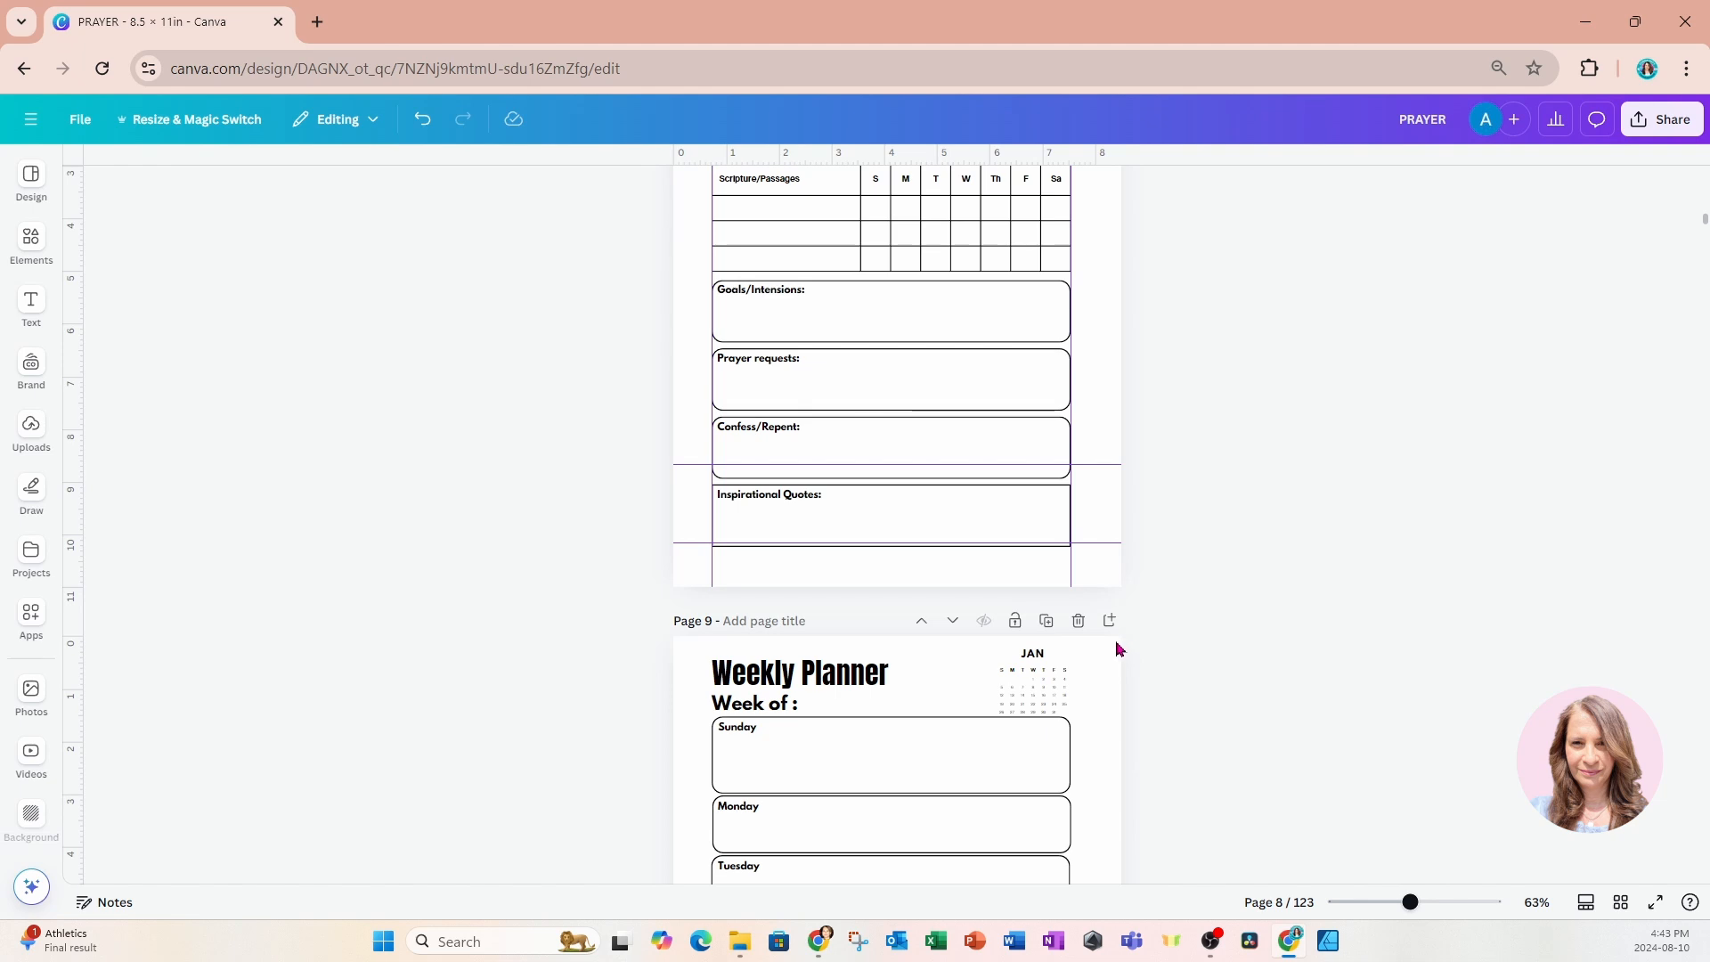
{"action": "scroll", "coordinate": [1097, 719], "scroll_direction": "down", "scroll_amount": 2}
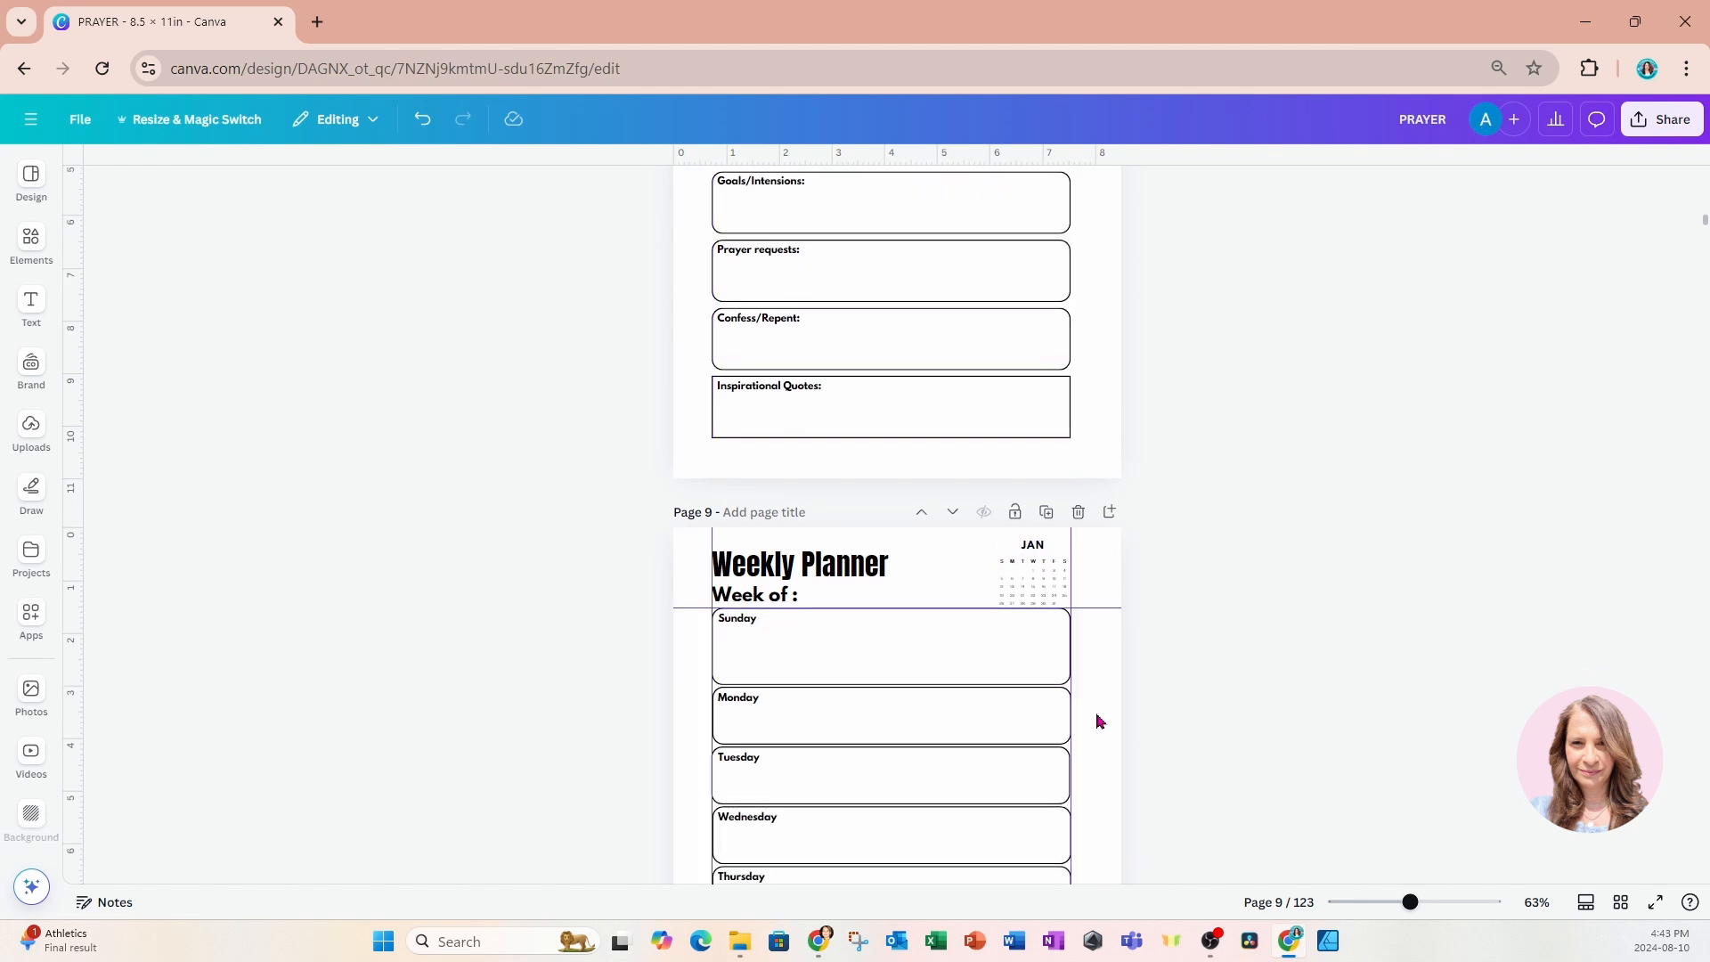
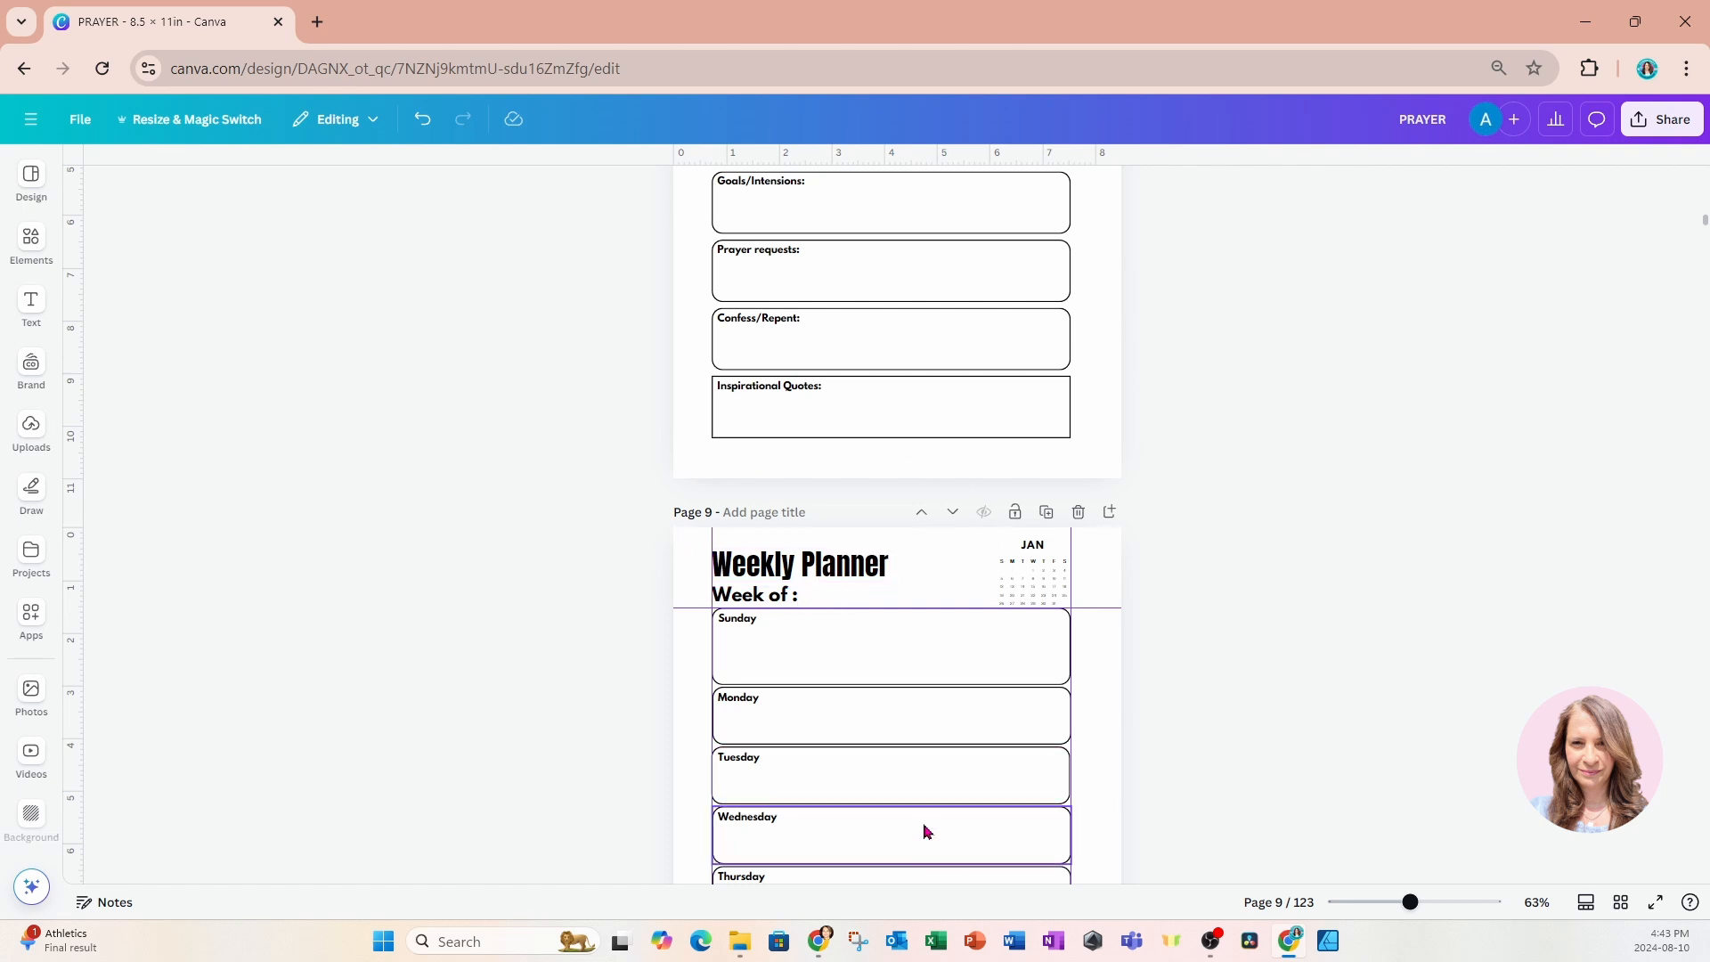
Go to the end of the journal and examine the December Weekly Planner on page 122 and the blank page 123.
{"action": "scroll", "coordinate": [927, 831], "scroll_direction": "down", "scroll_amount": 2}
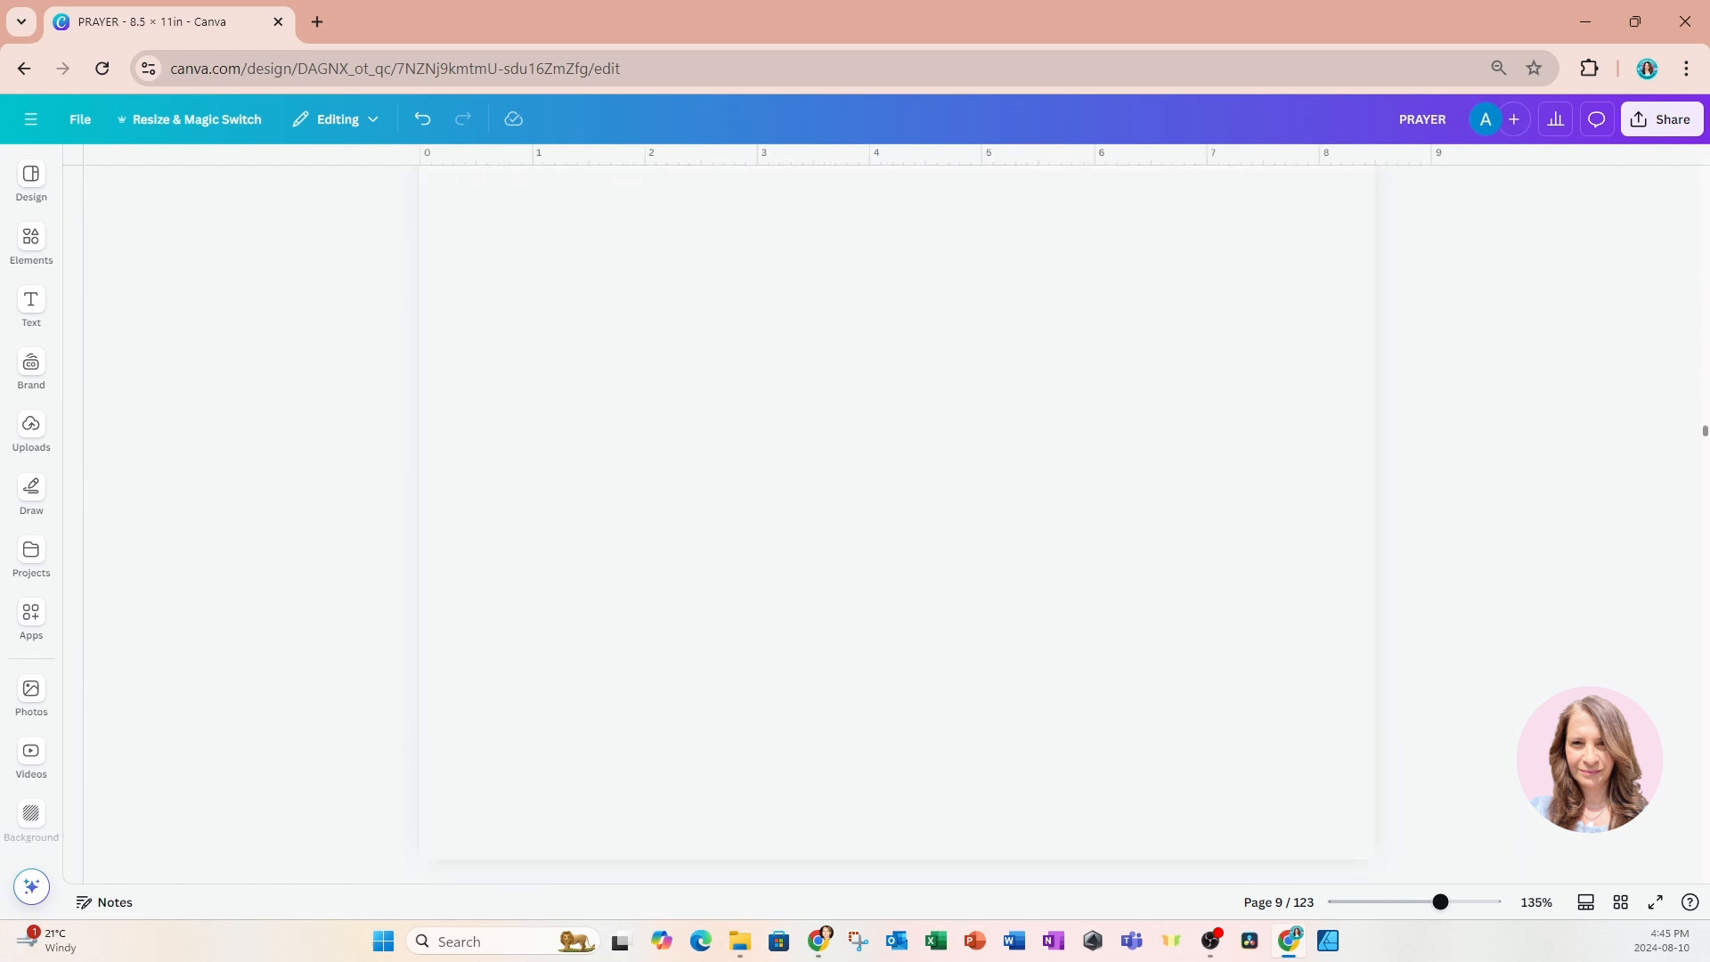
{"action": "left_click_drag", "start_coordinate": [1704, 431], "coordinate": [1704, 869]}
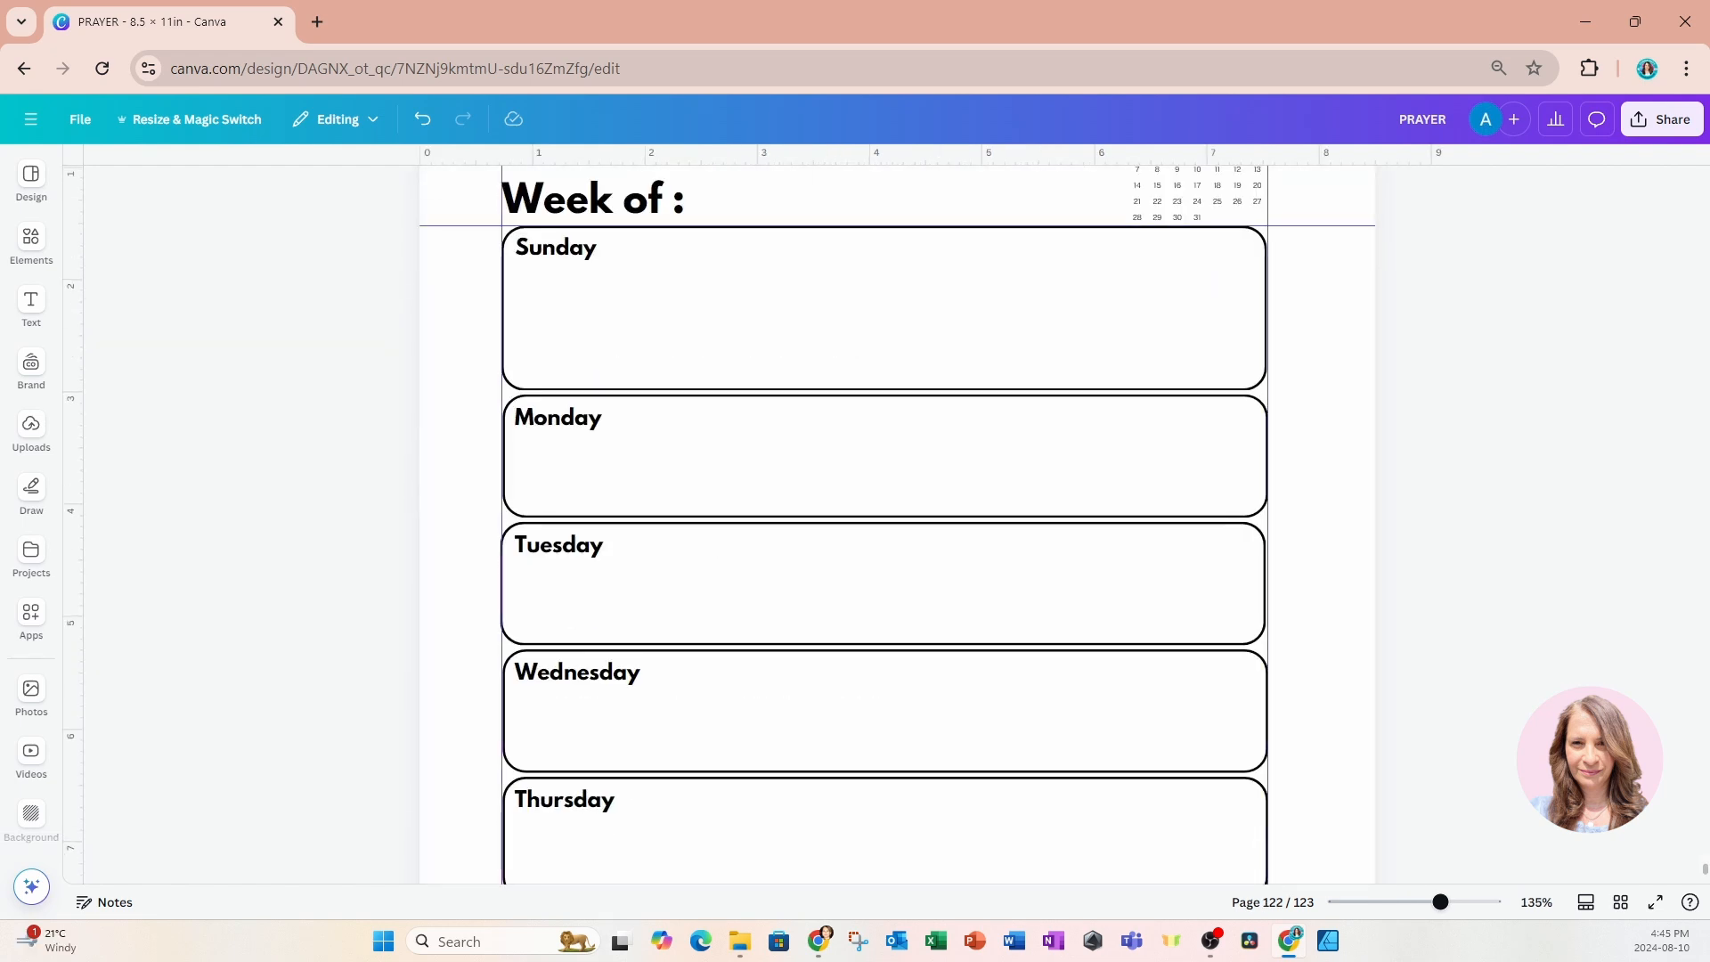
{"action": "scroll", "coordinate": [898, 526], "scroll_direction": "down", "scroll_amount": 10}
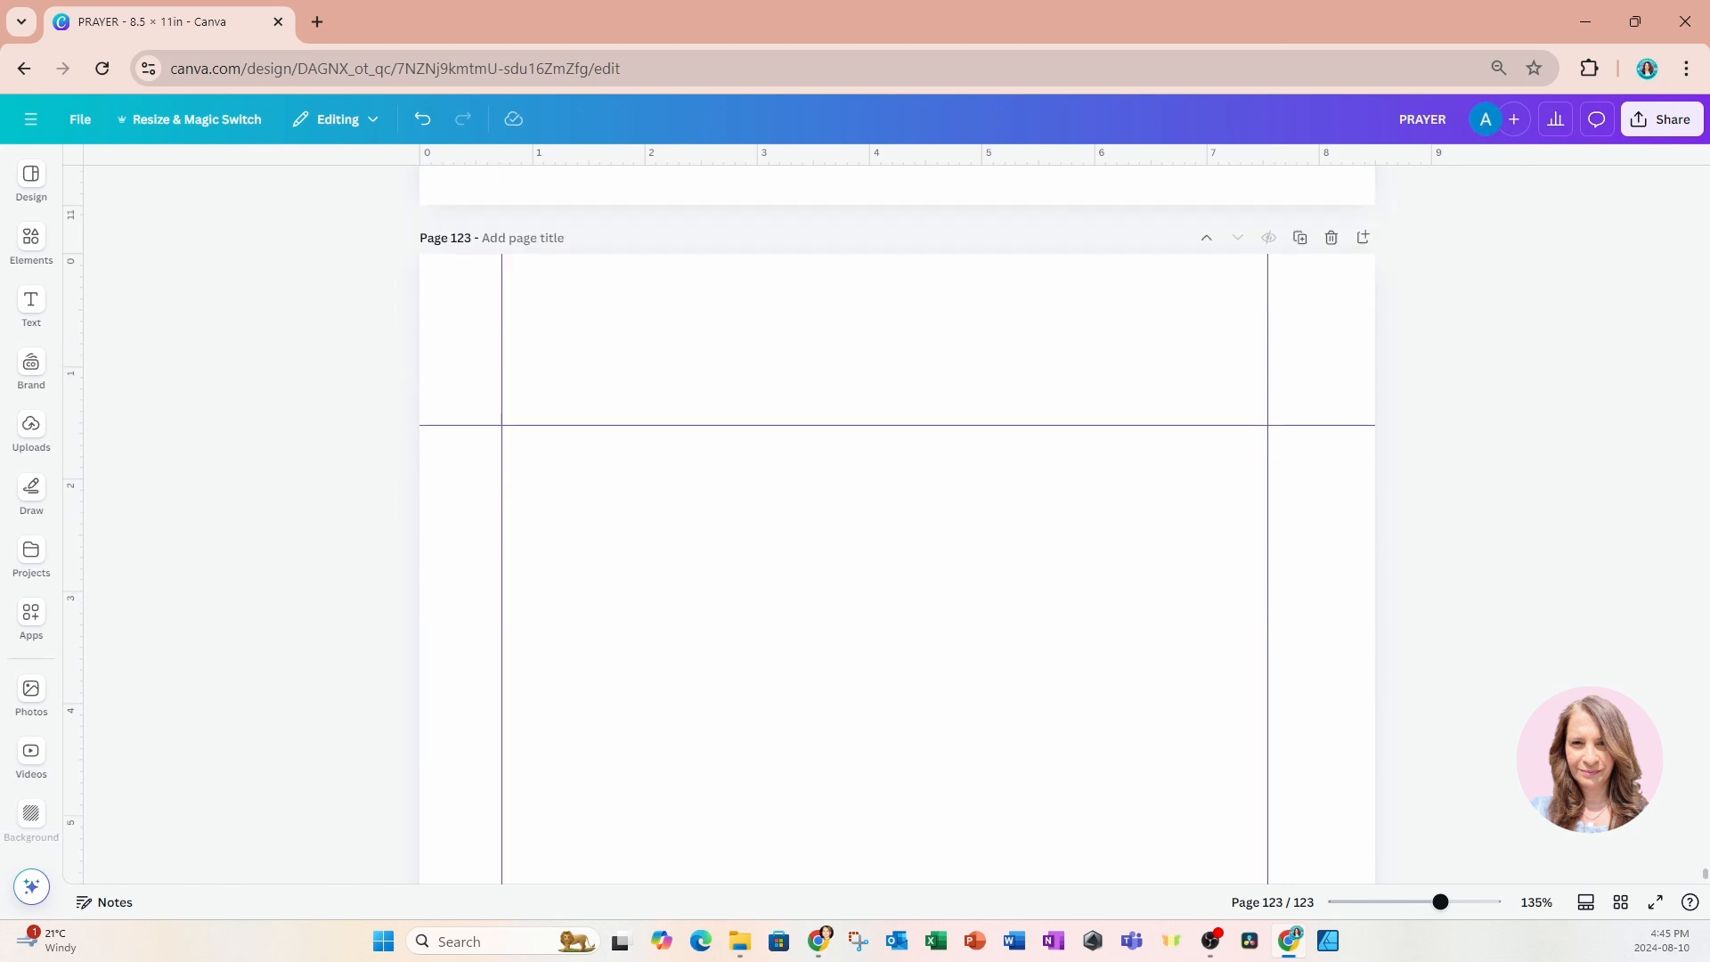
{"action": "scroll", "coordinate": [898, 526], "scroll_direction": "down", "scroll_amount": 2}
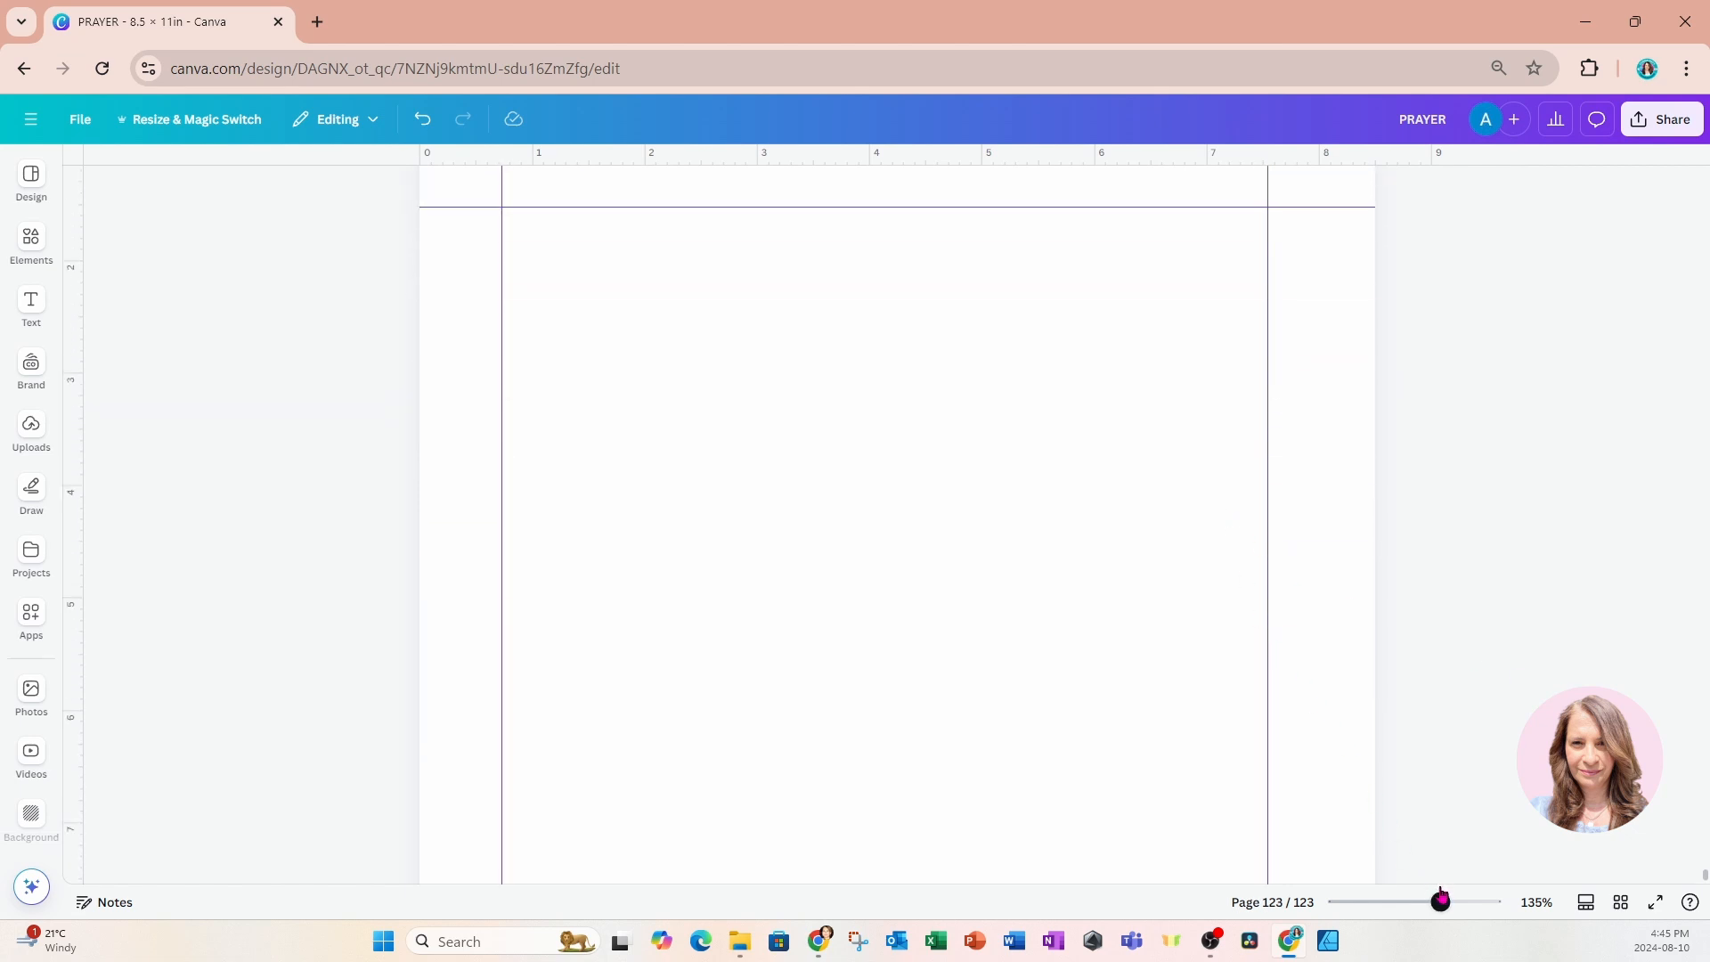
{"action": "left_click_drag", "start_coordinate": [1440, 899], "coordinate": [1432, 901]}
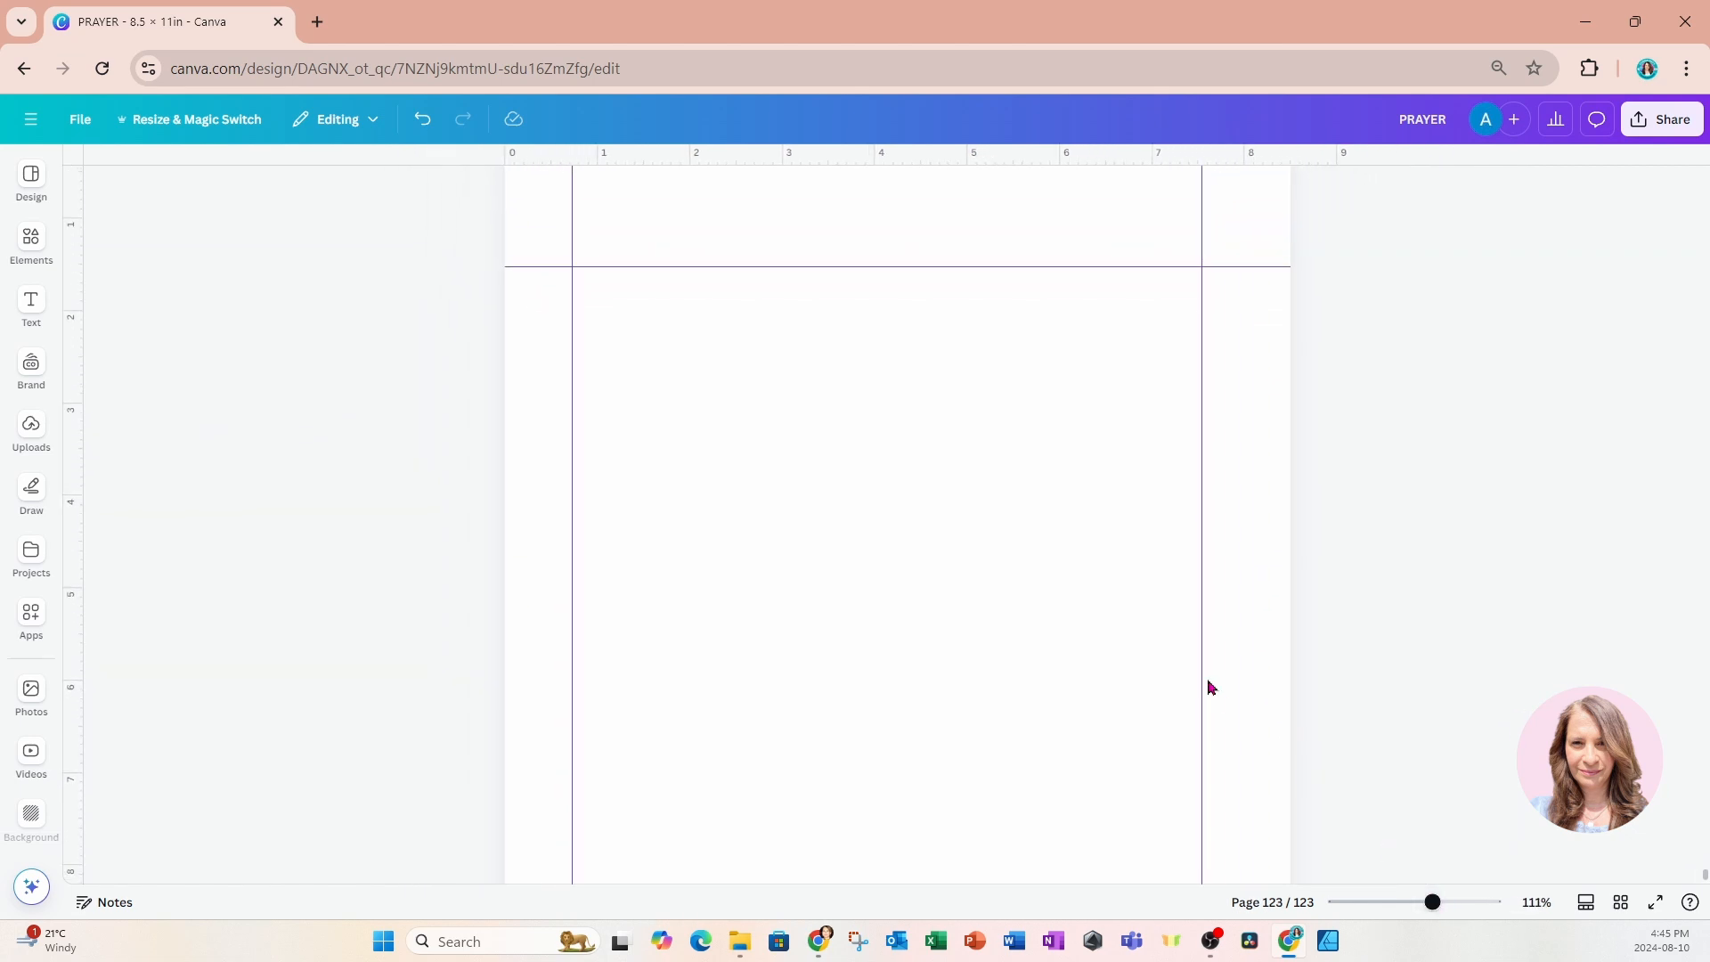
{"action": "scroll", "coordinate": [1212, 687], "scroll_direction": "up", "scroll_amount": 5}
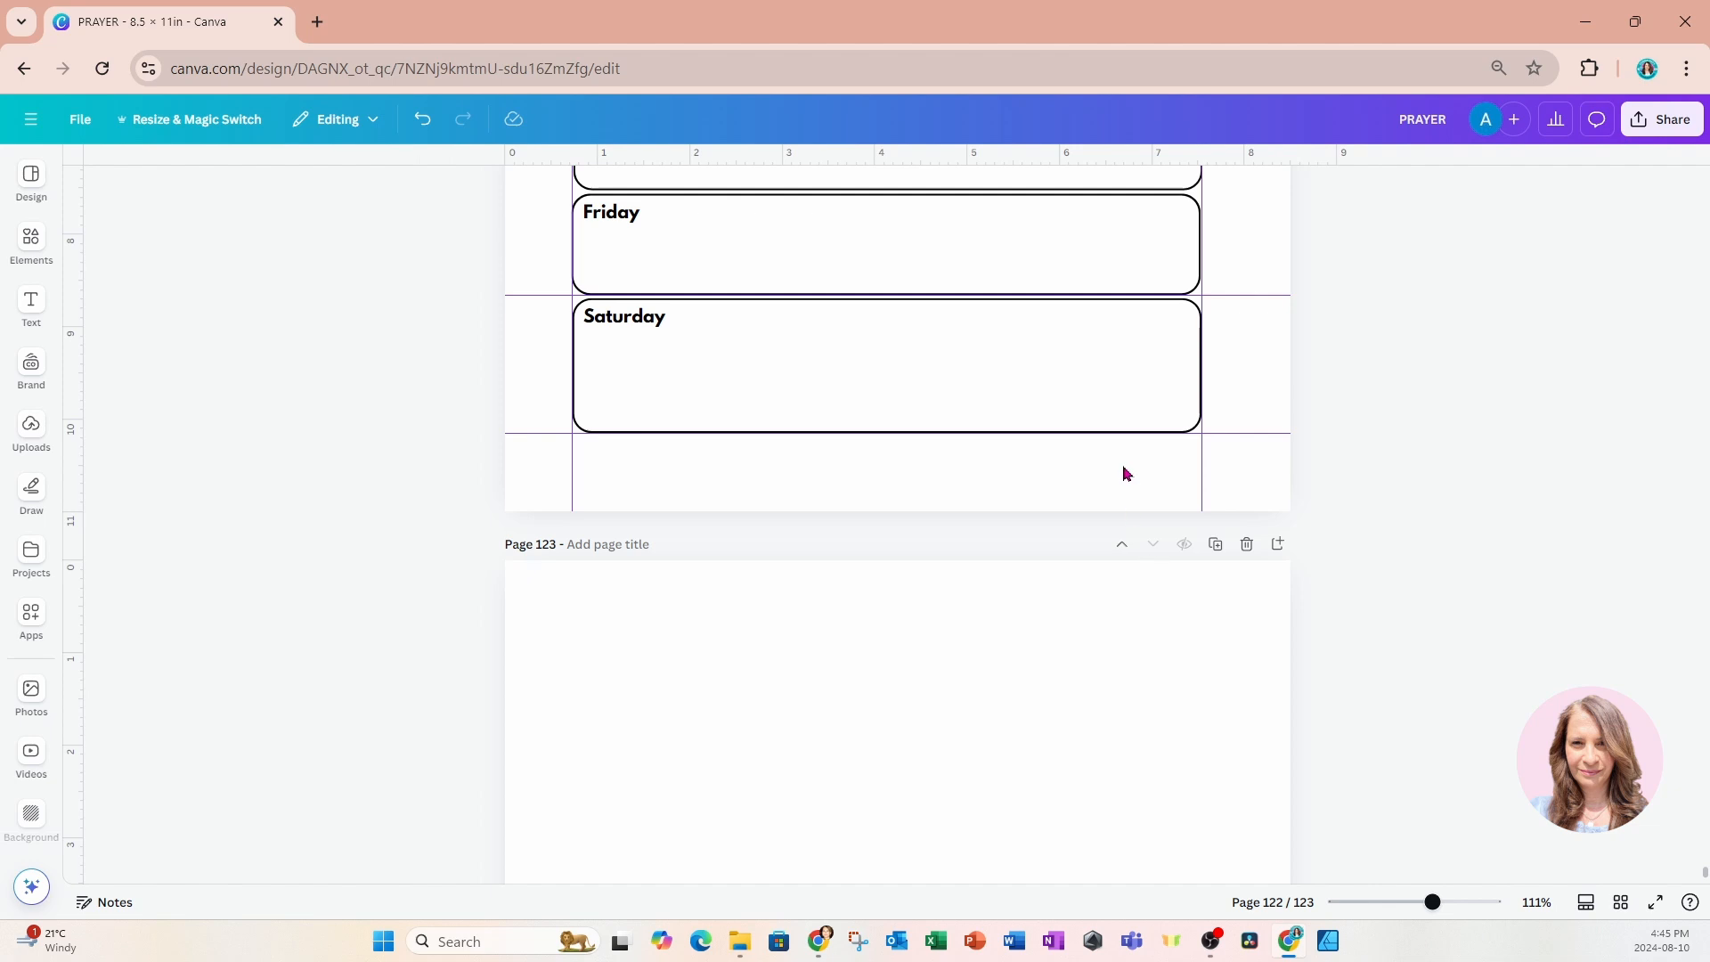
{"action": "scroll", "coordinate": [1124, 584], "scroll_direction": "down", "scroll_amount": 2}
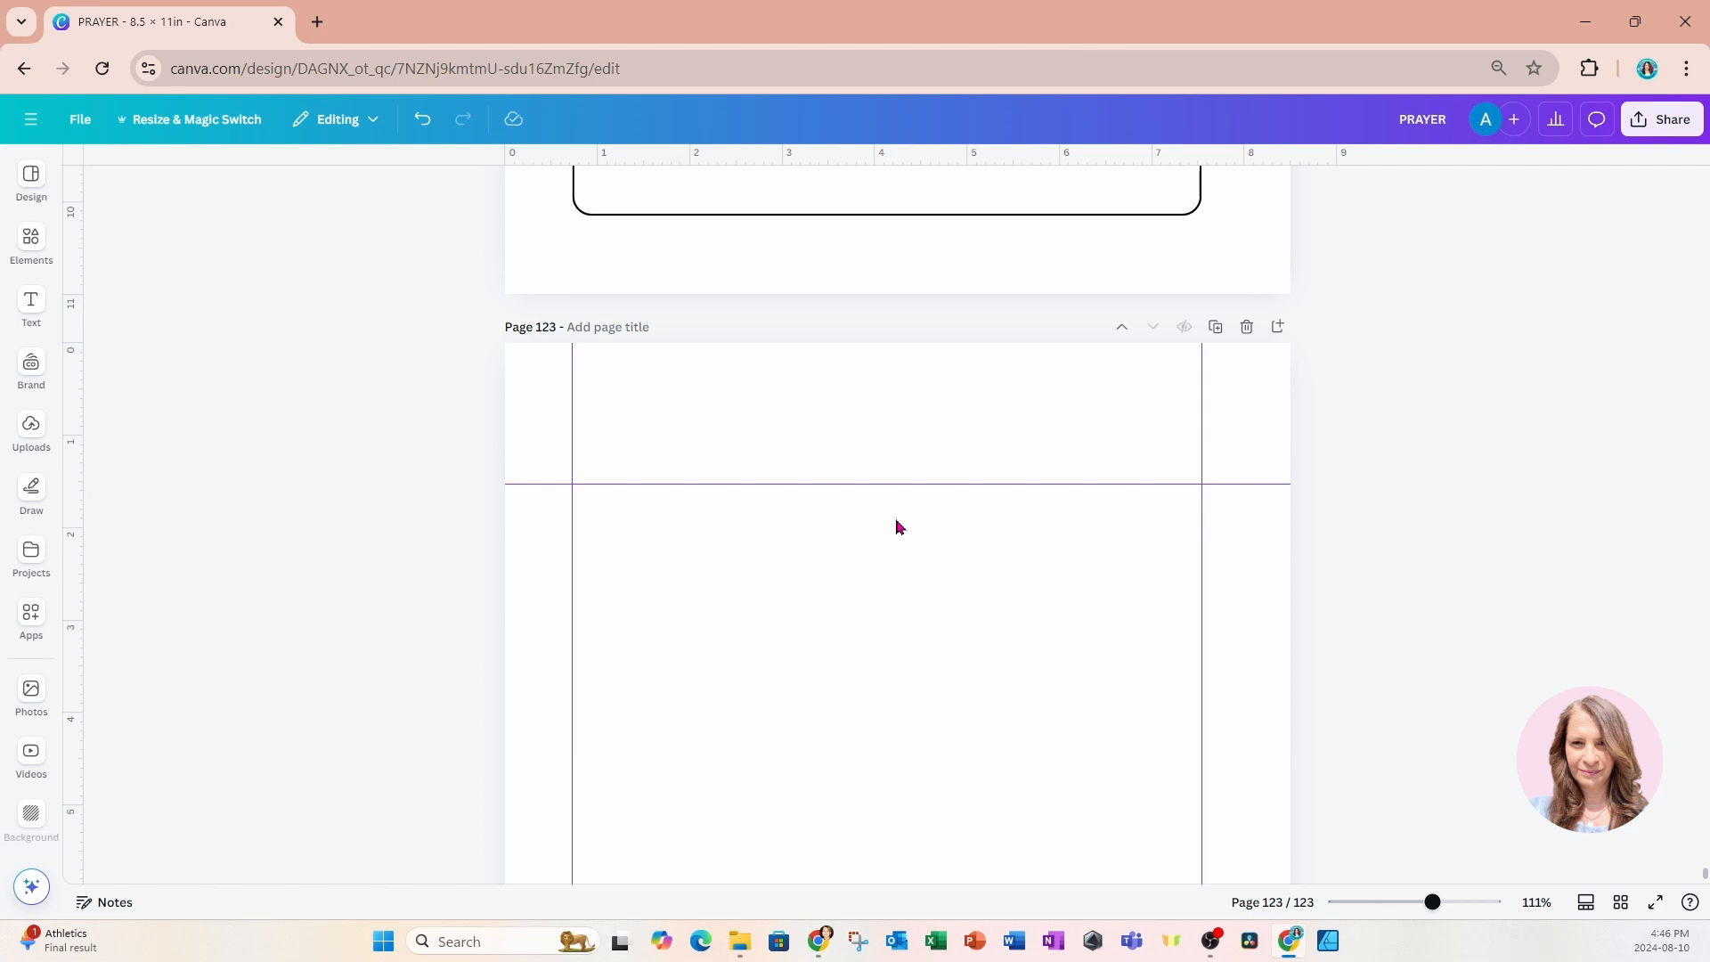
{"action": "scroll", "coordinate": [897, 525], "scroll_direction": "up", "scroll_amount": 12}
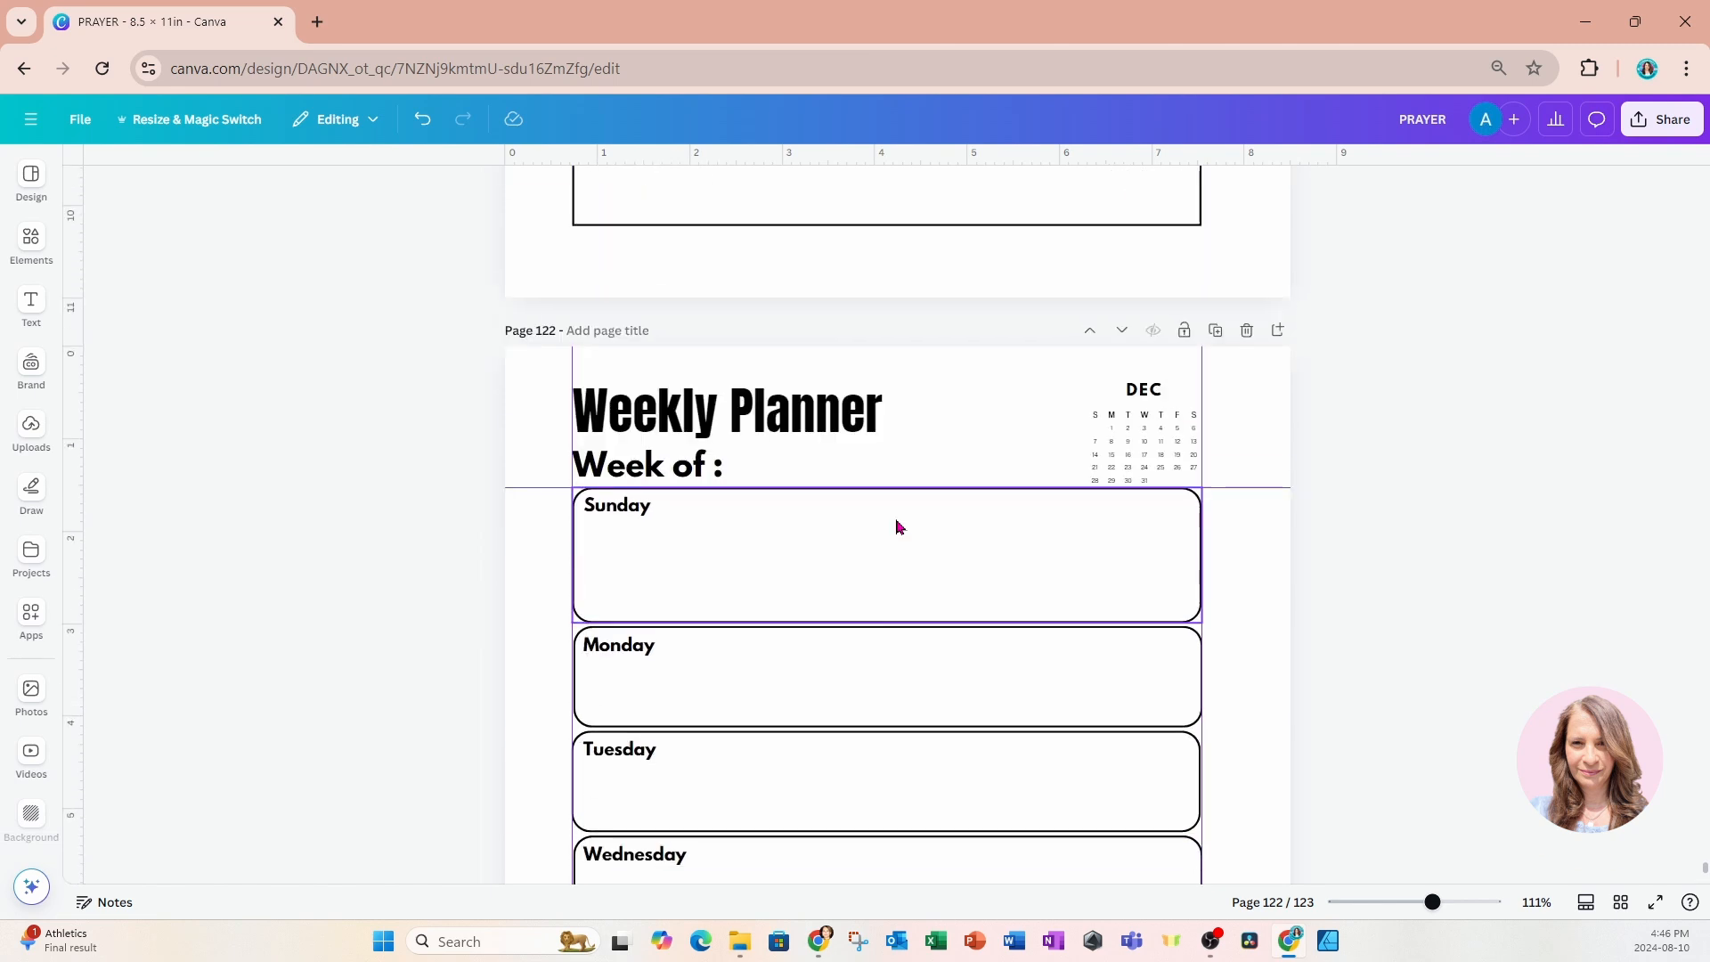
Copy the "Weekly Planner" title and "Week of :" text from page 122 onto the blank page 123.
{"action": "left_click_drag", "start_coordinate": [468, 514], "coordinate": [760, 603]}
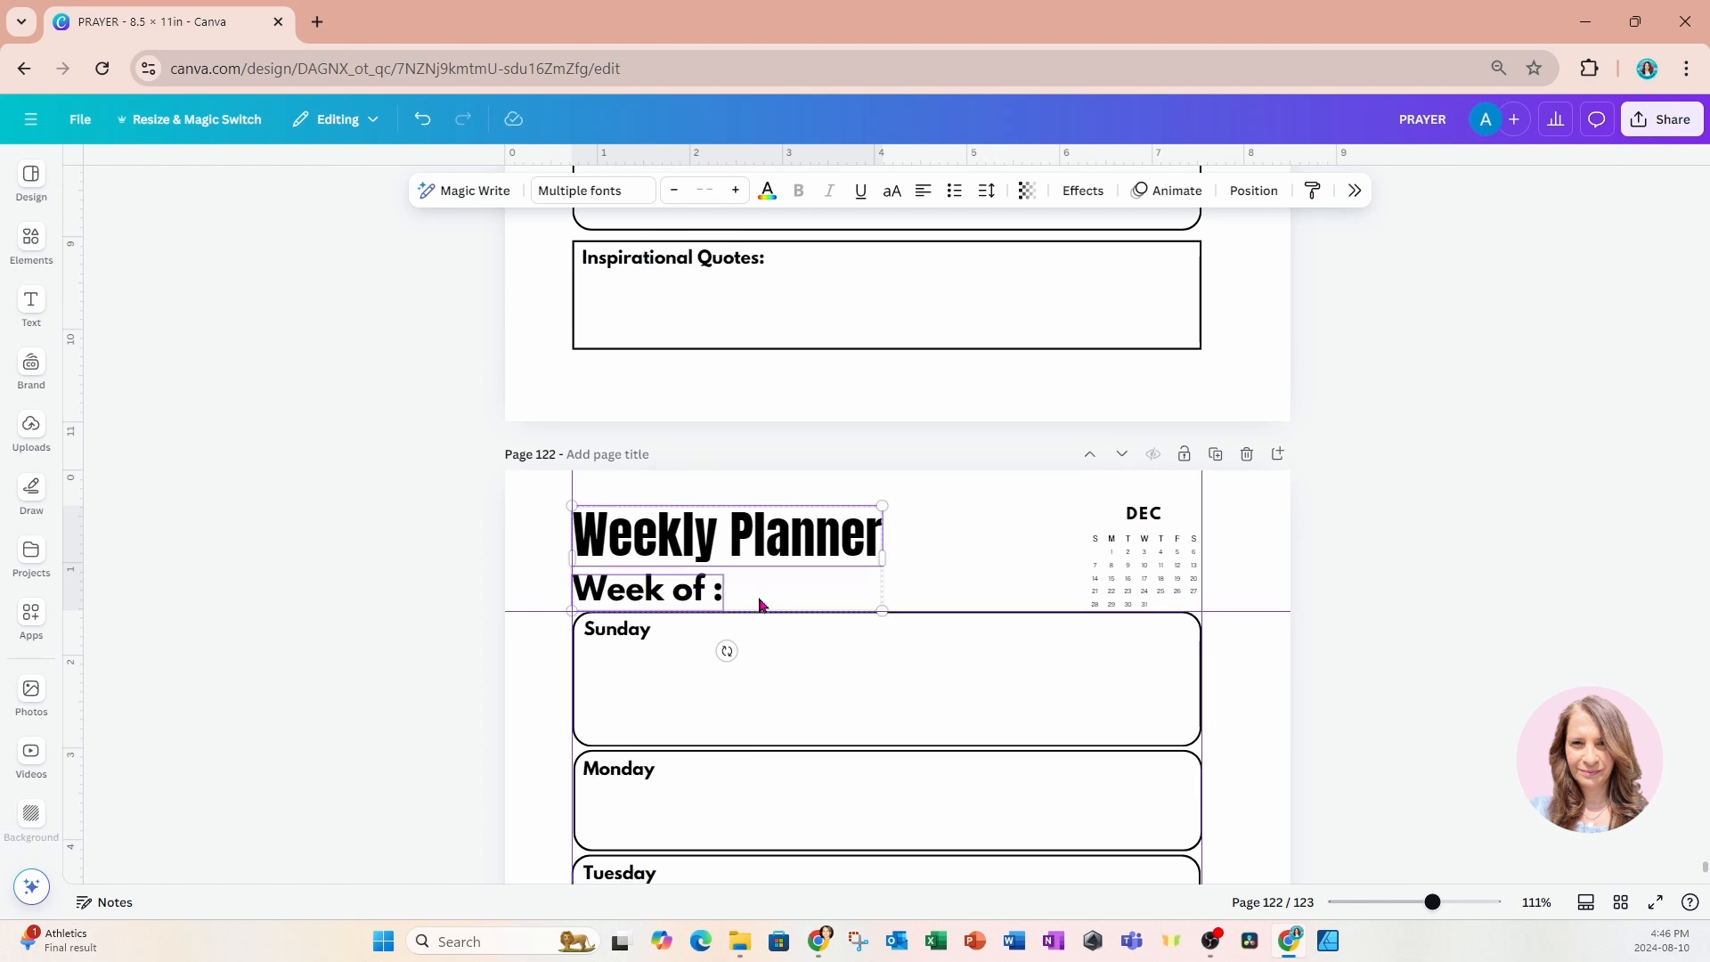
{"action": "scroll", "coordinate": [767, 623], "scroll_direction": "down", "scroll_amount": 8}
{"action": "scroll", "coordinate": [770, 626], "scroll_direction": "down", "scroll_amount": 5}
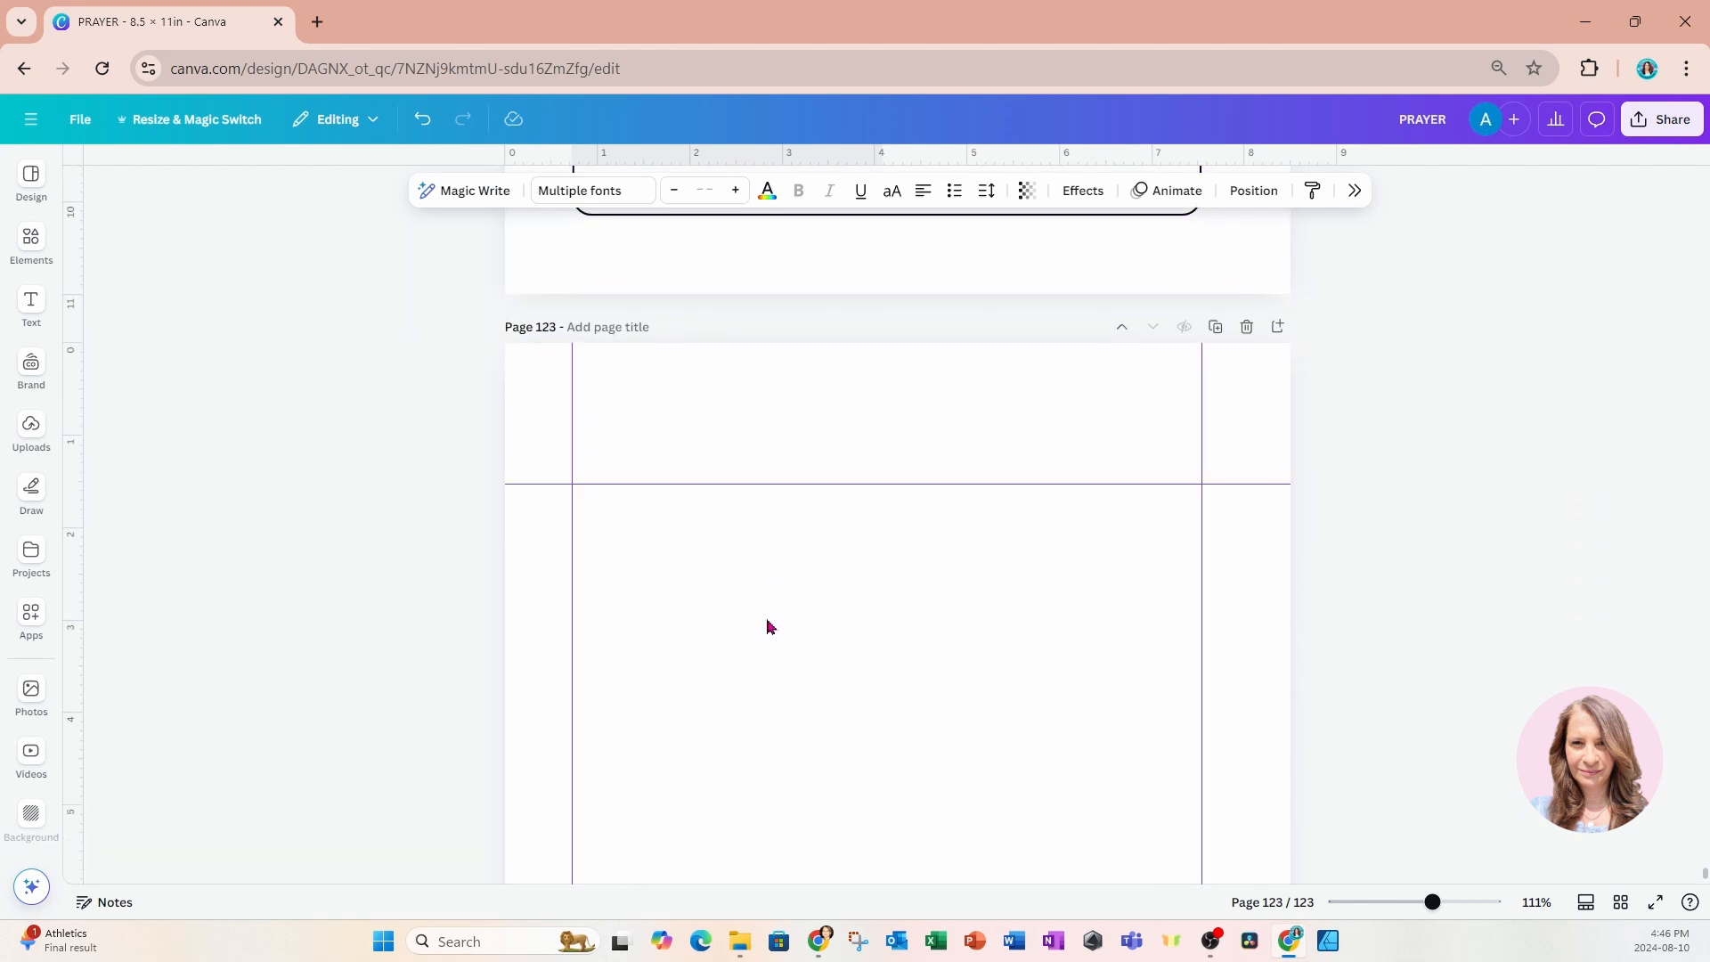
{"action": "left_click", "coordinate": [809, 741]}
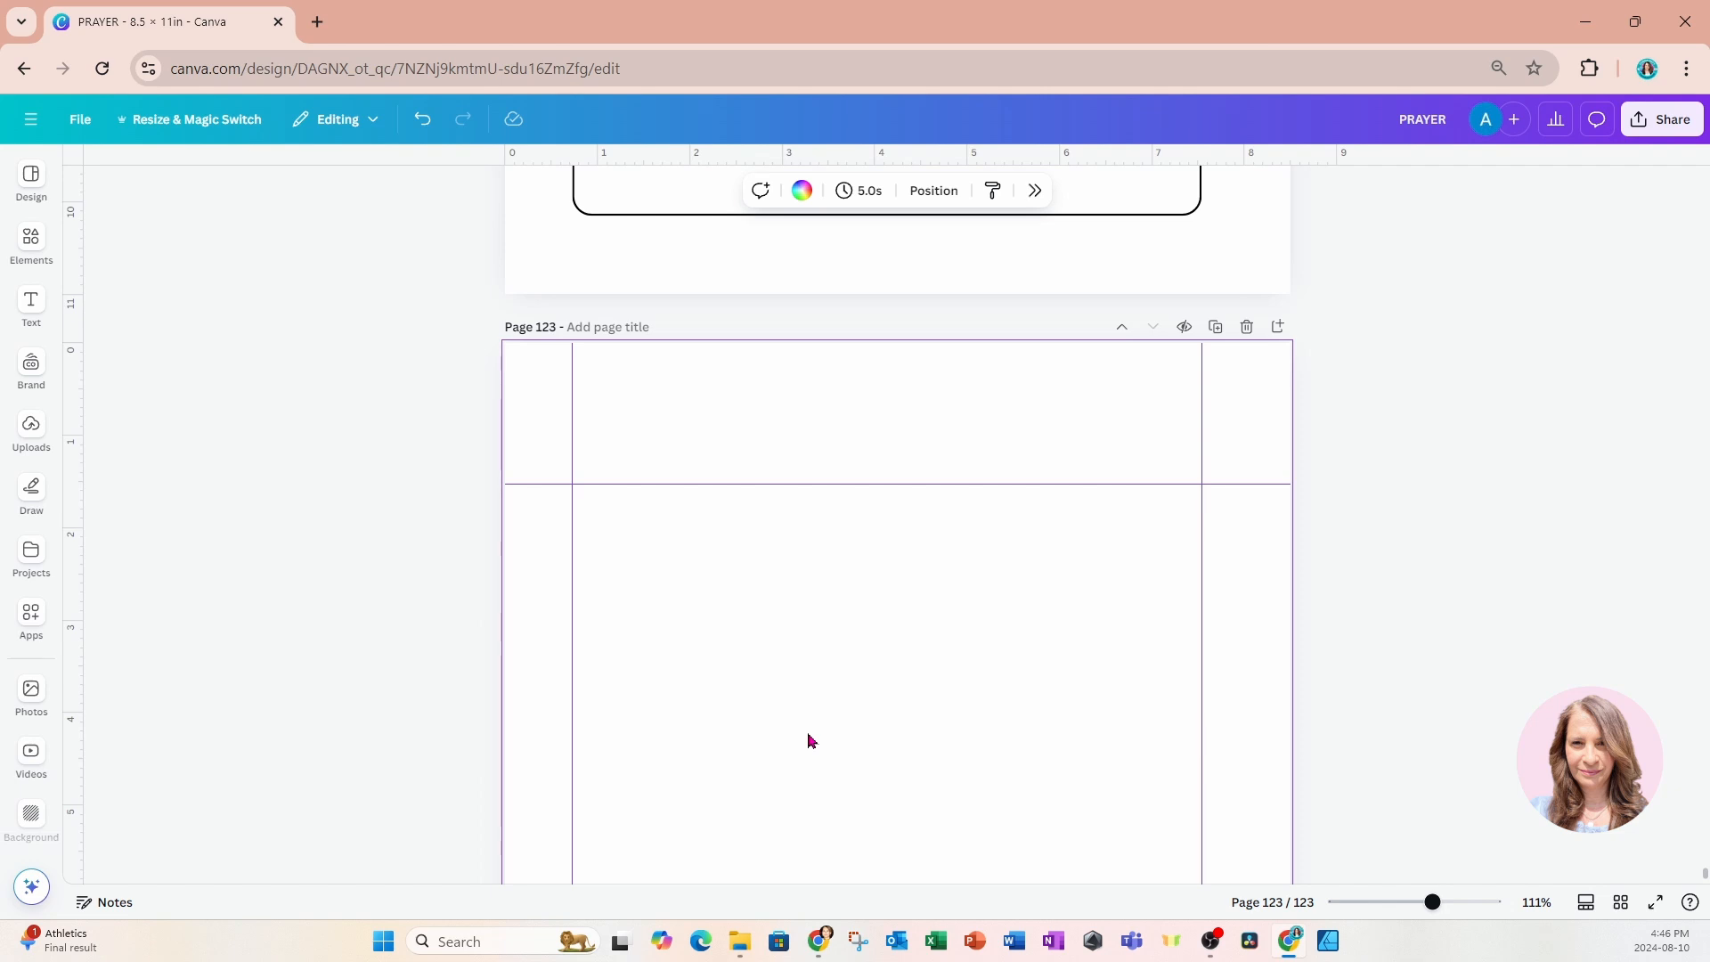
{"action": "key", "text": "ctrl+v"}
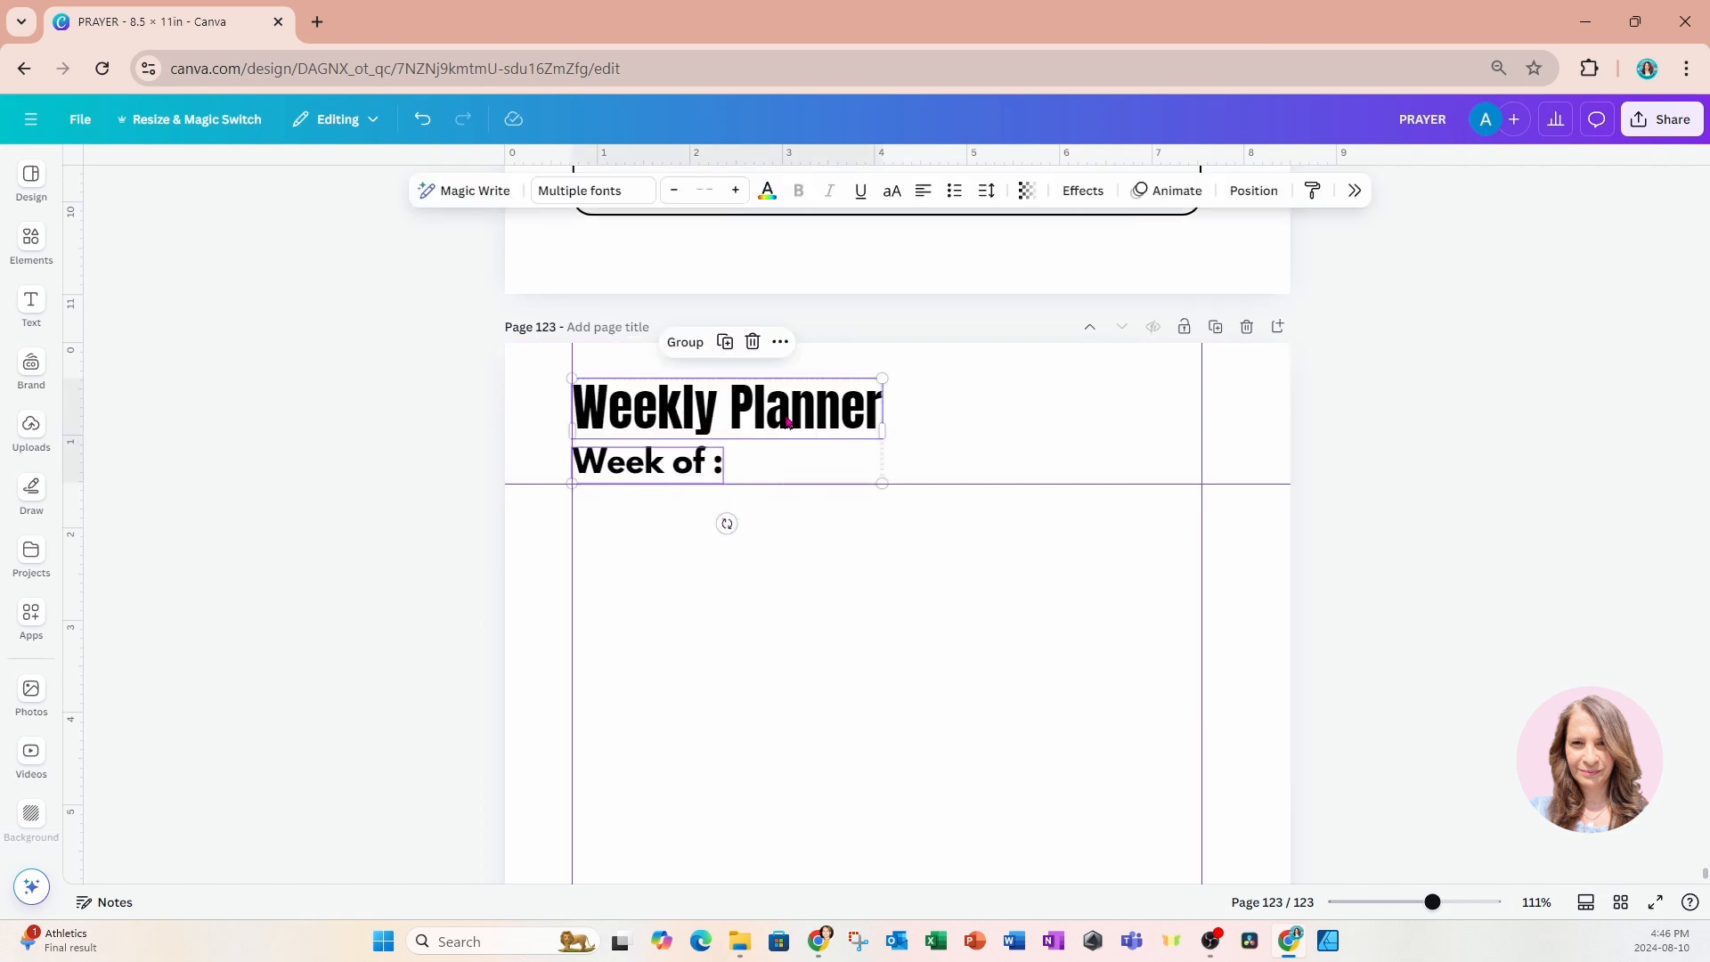
Change the copied "Weekly Planner" title on page 123 to "My Daily Prayers".
{"action": "left_click", "coordinate": [448, 413]}
{"action": "left_click", "coordinate": [630, 408]}
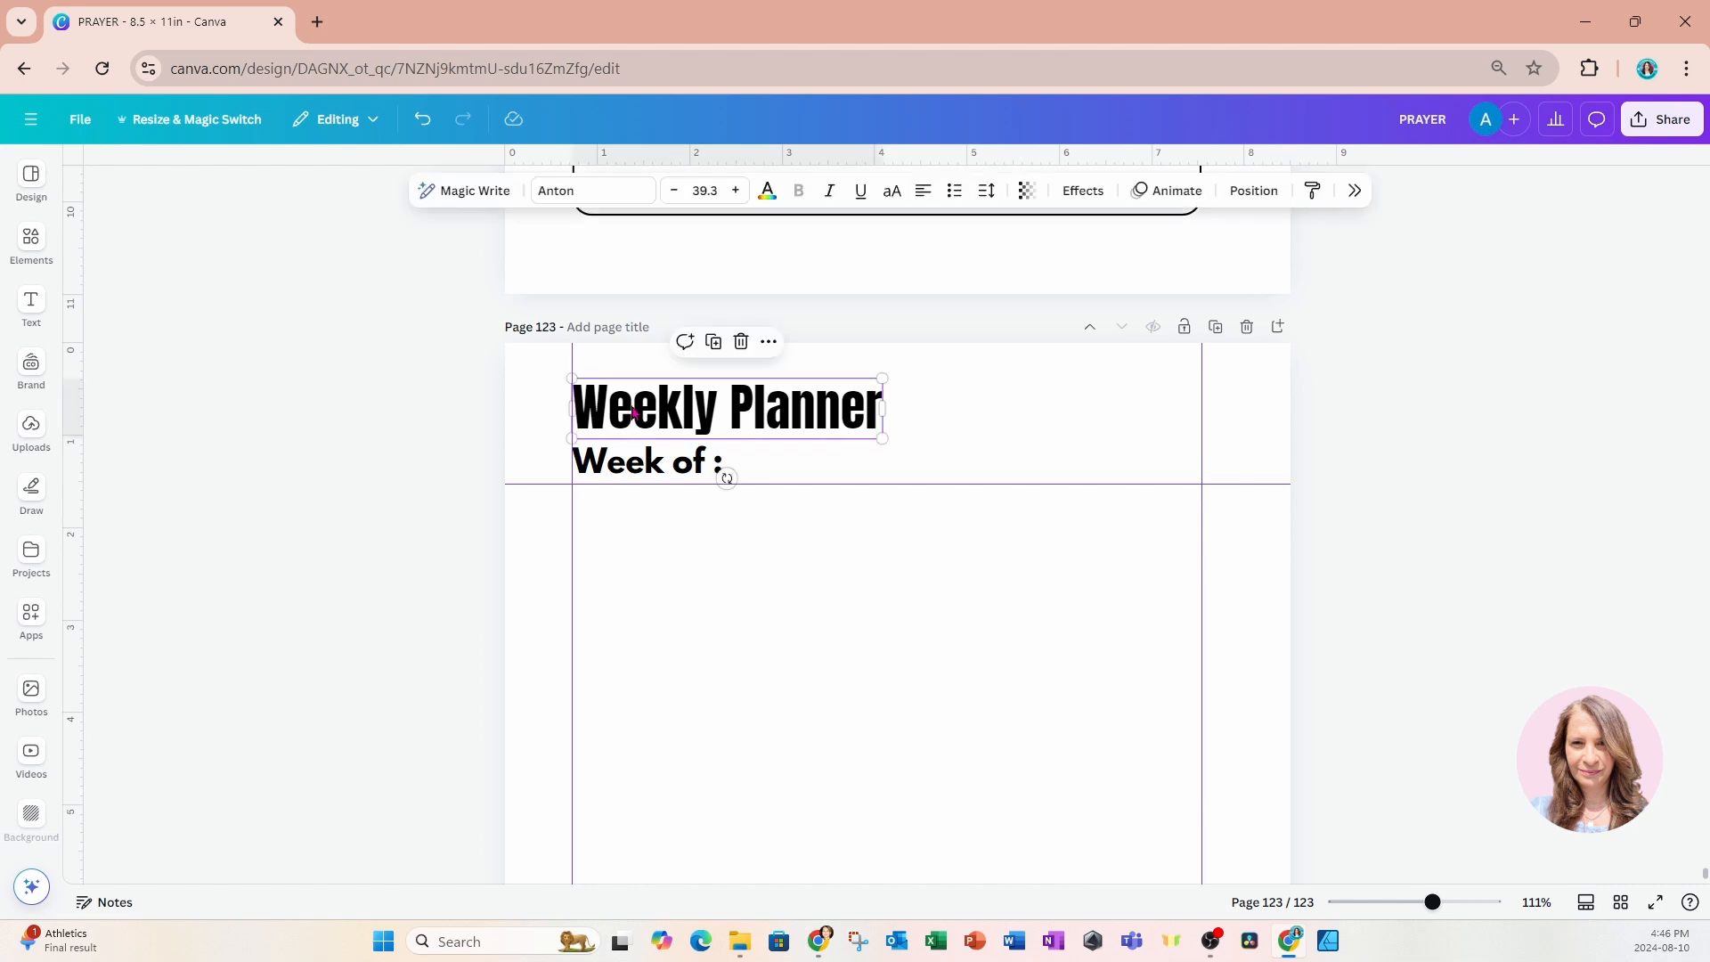
{"action": "left_click", "coordinate": [630, 405]}
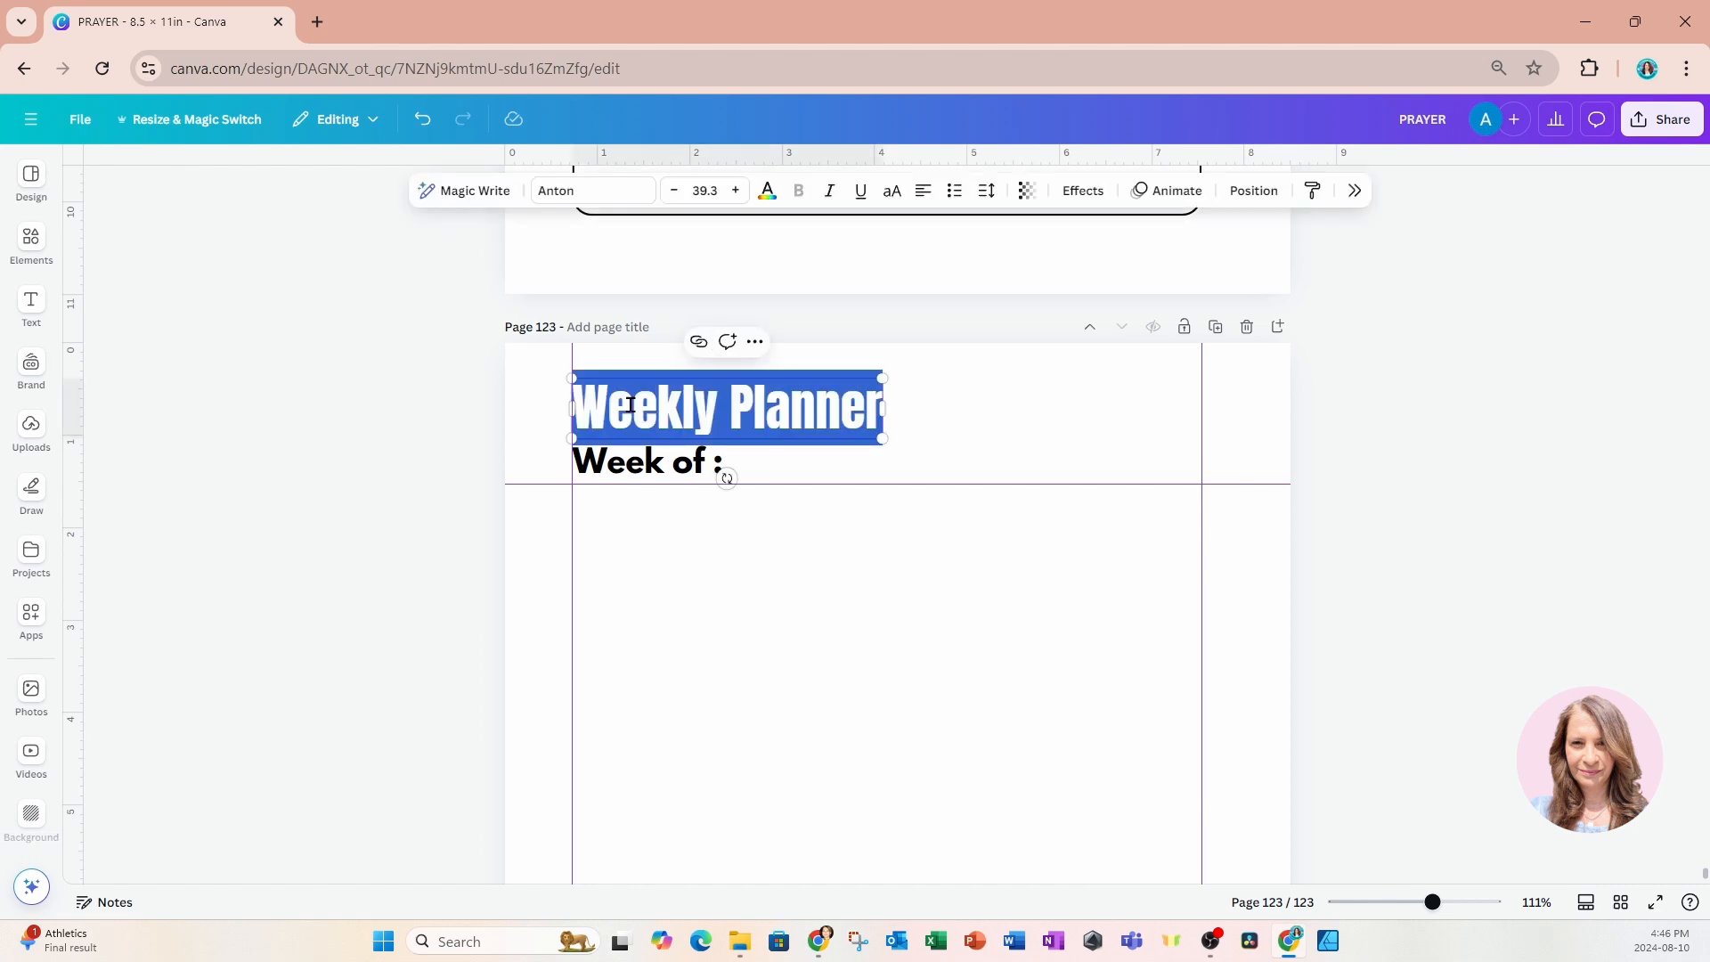
{"action": "type", "text": "Daily"}
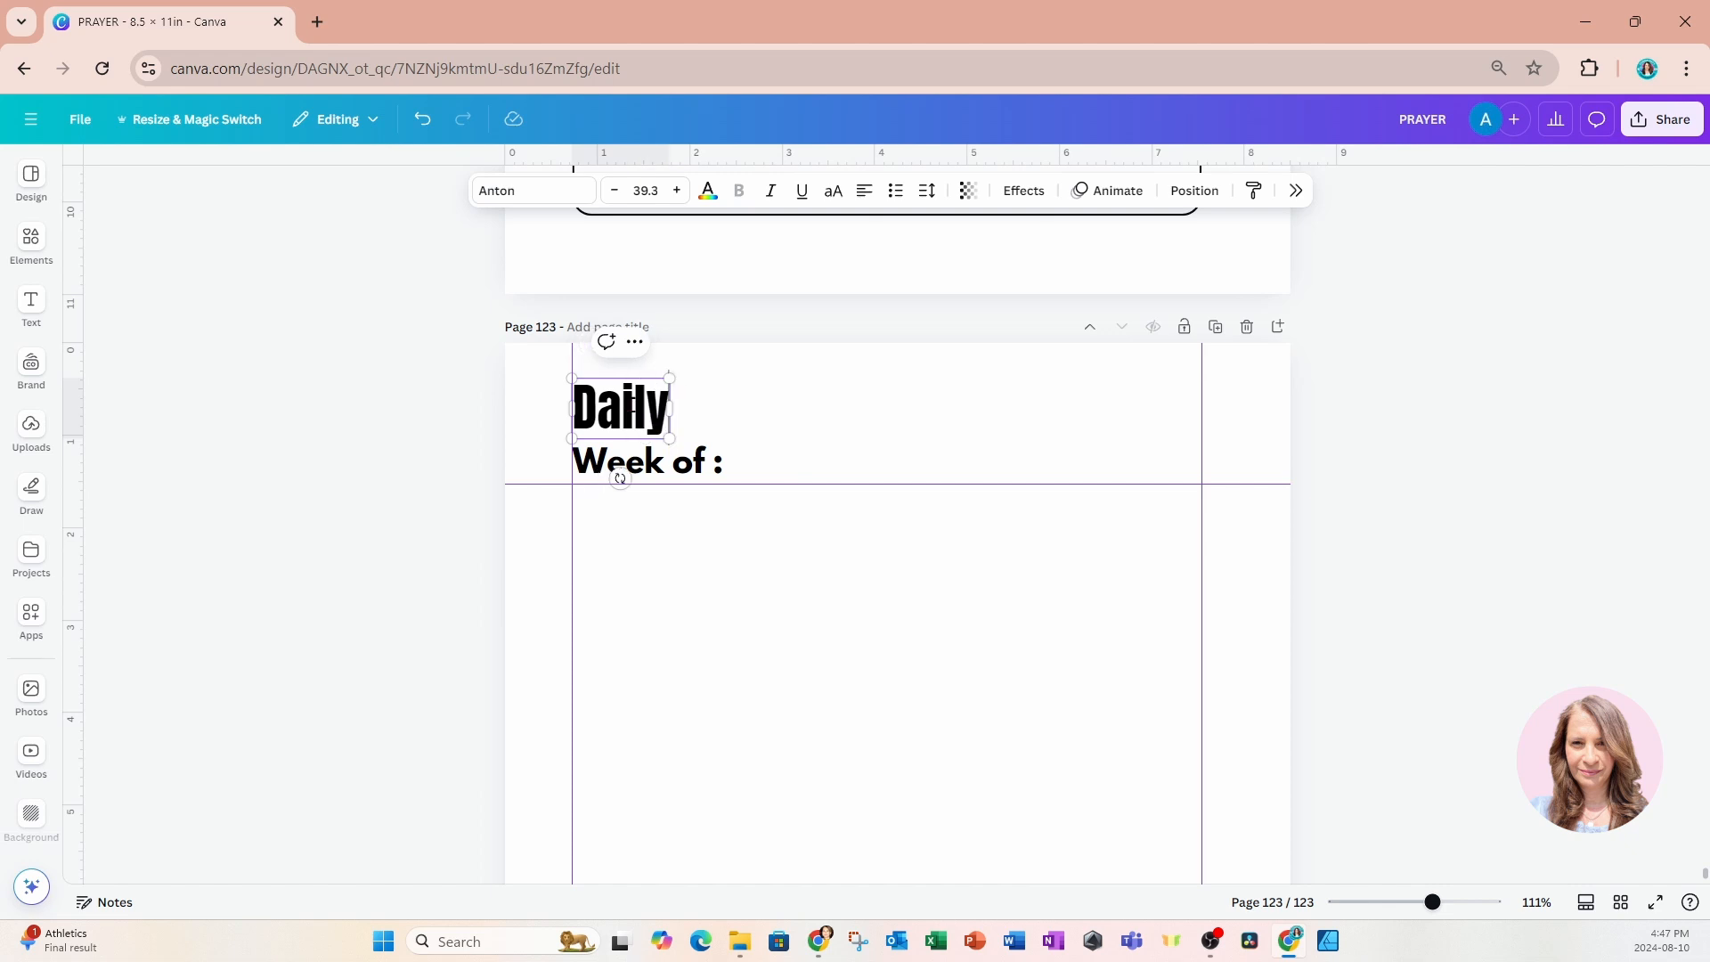
{"action": "type", "text": " Pray"}
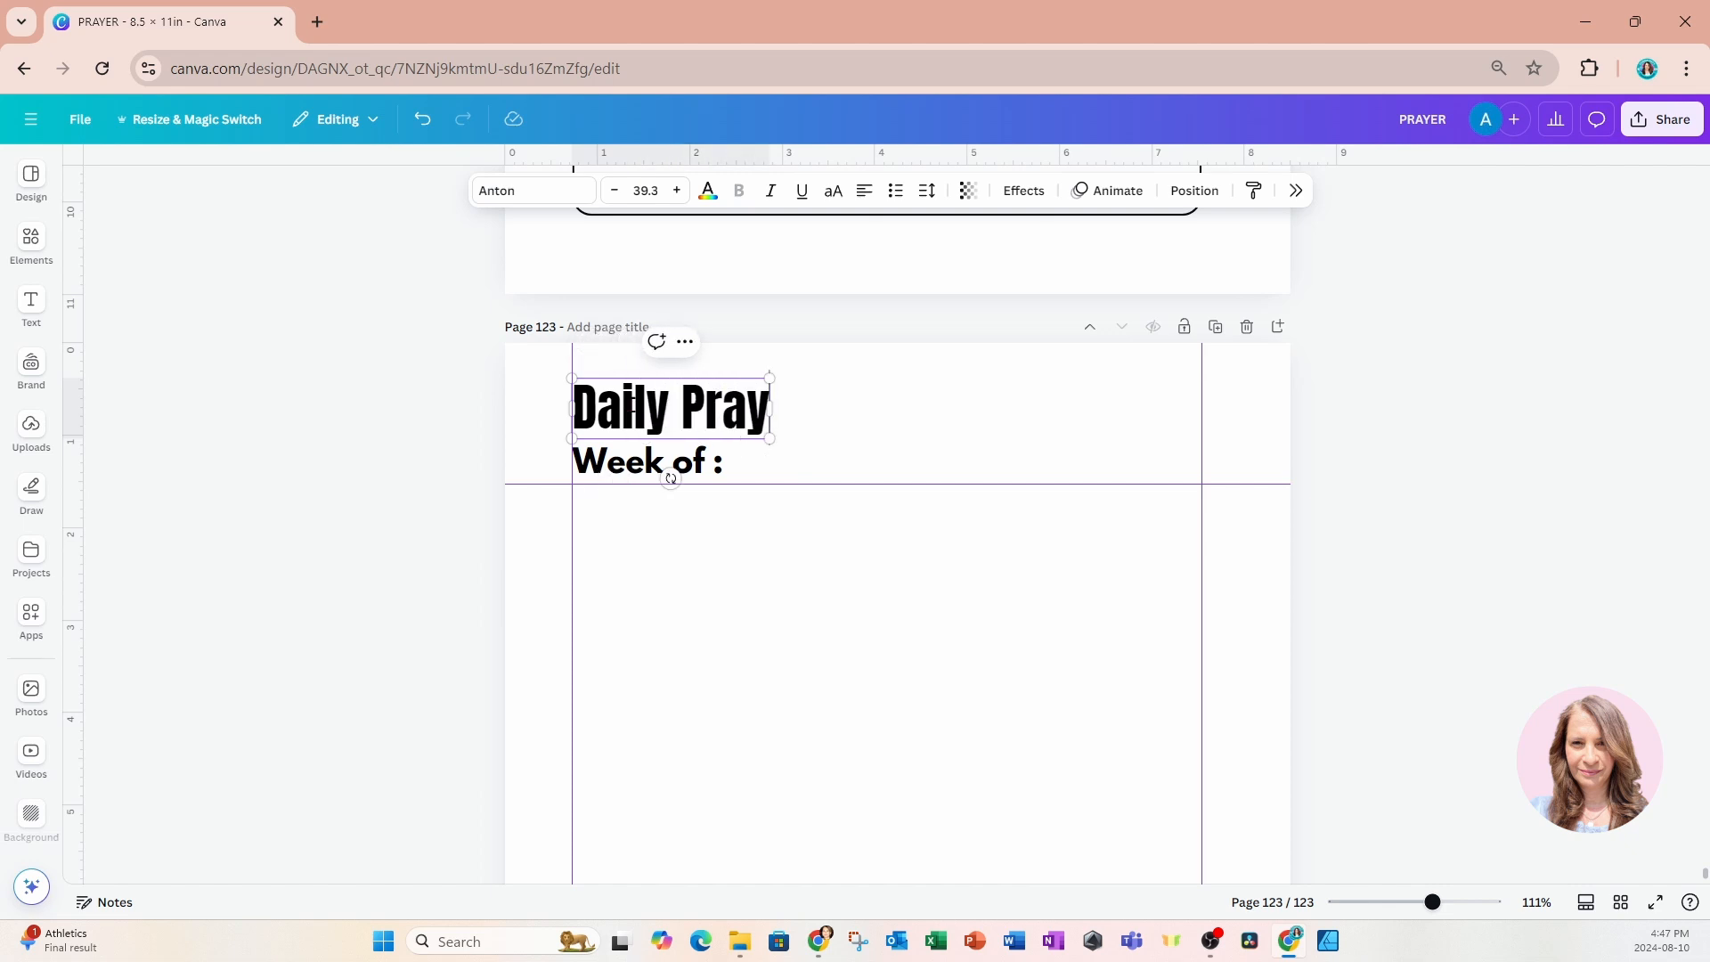
{"action": "type", "text": "er"}
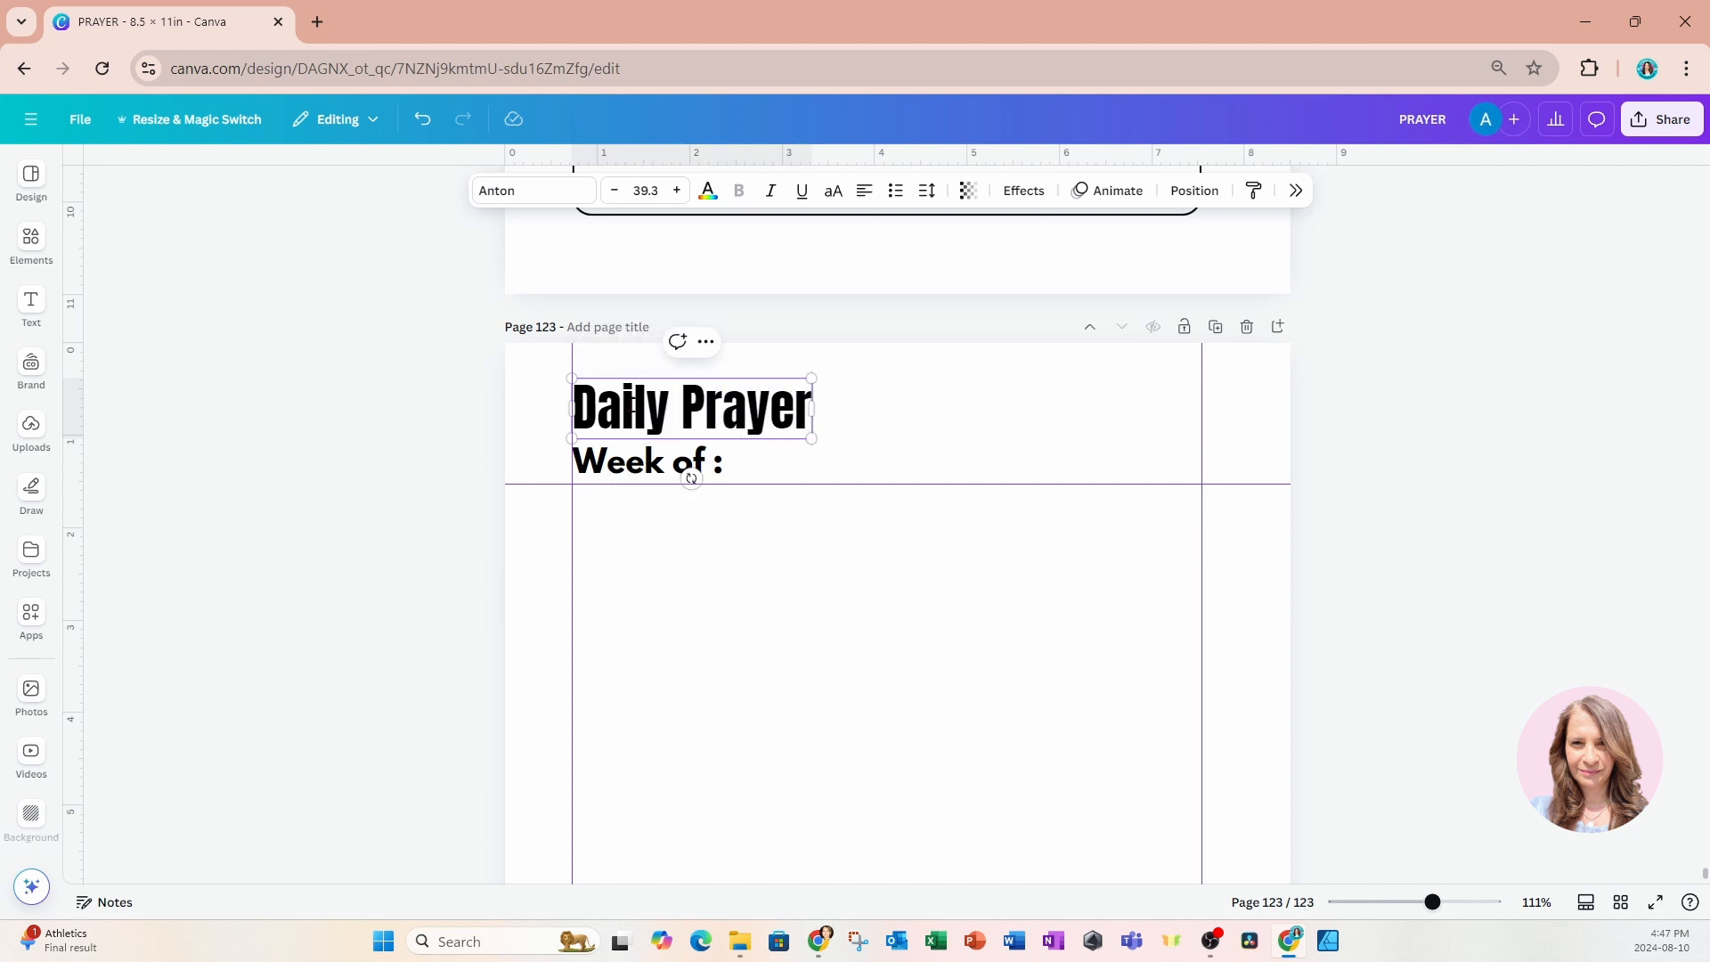
{"action": "type", "text": "s"}
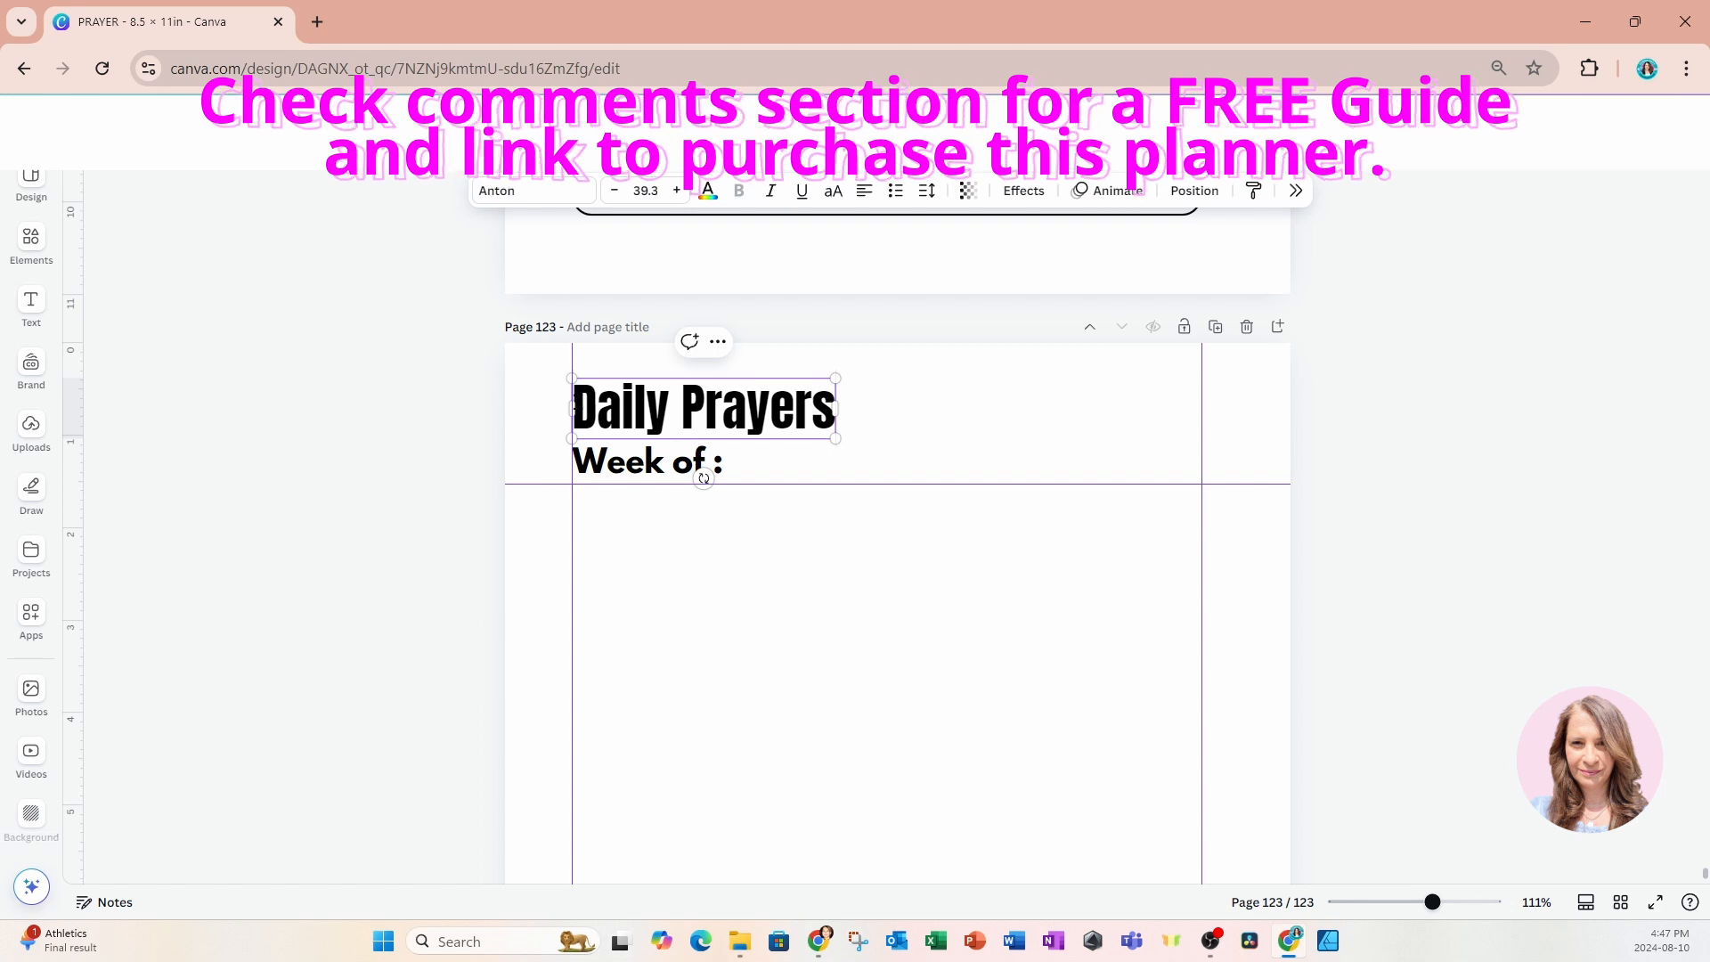
{"action": "type", "text": "My"}
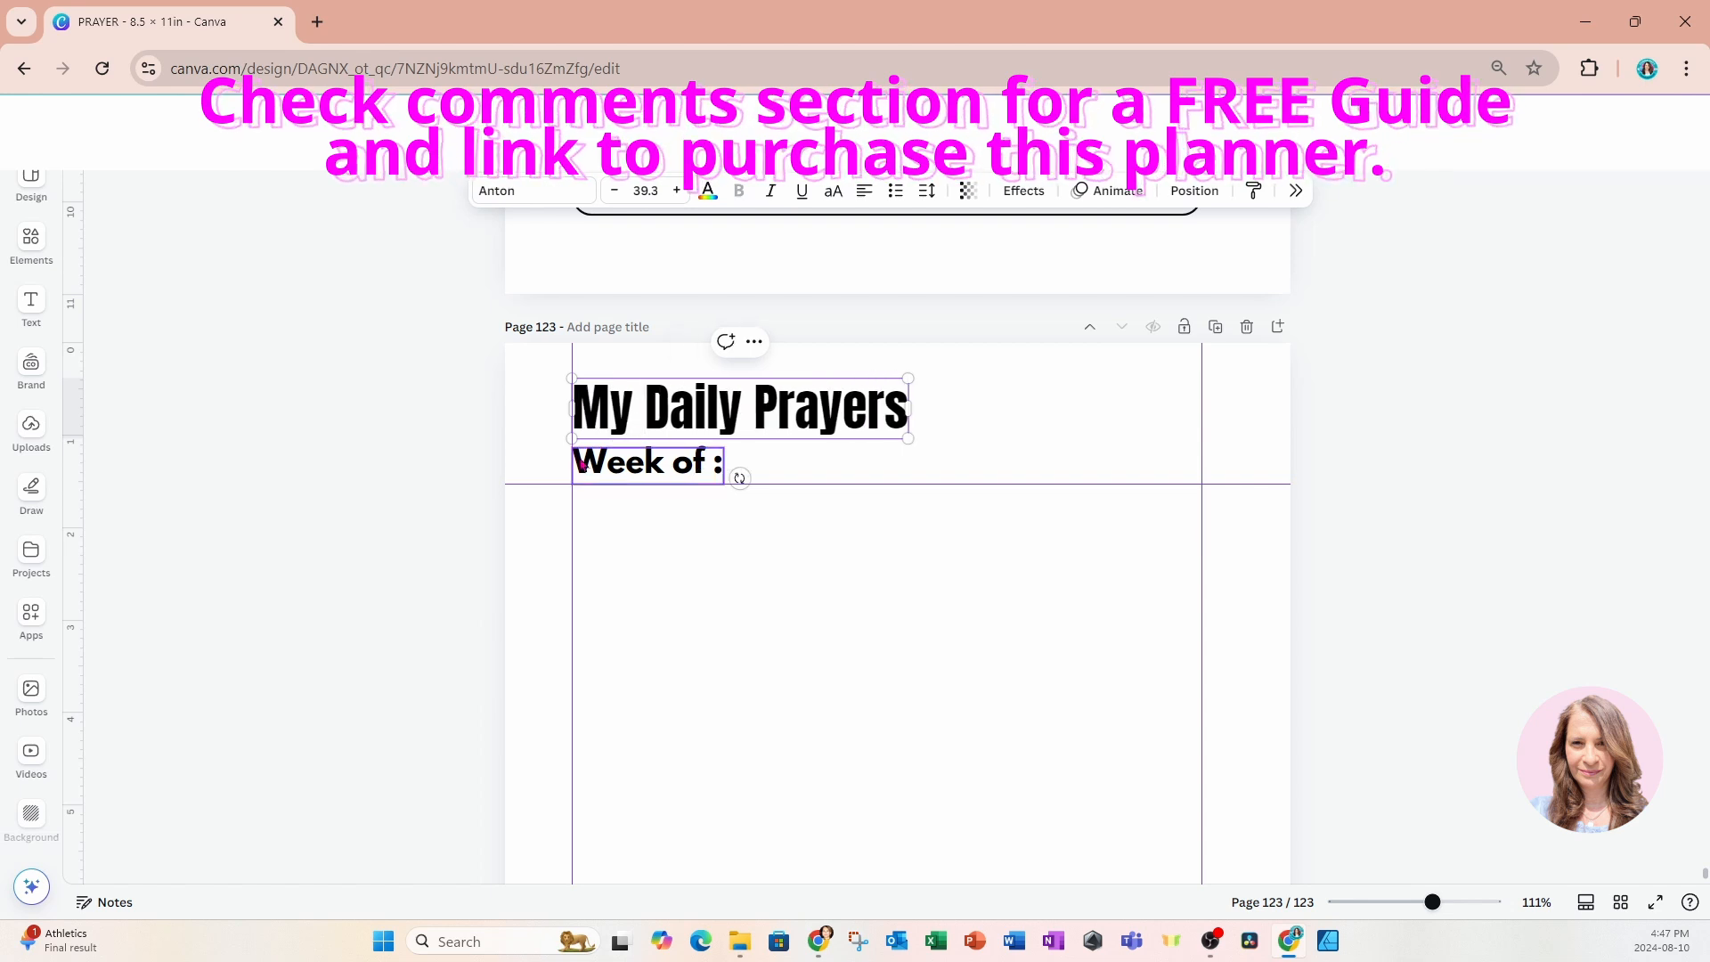
Delete the "Week of :" text beneath the title on page 123.
{"action": "left_click", "coordinate": [447, 463]}
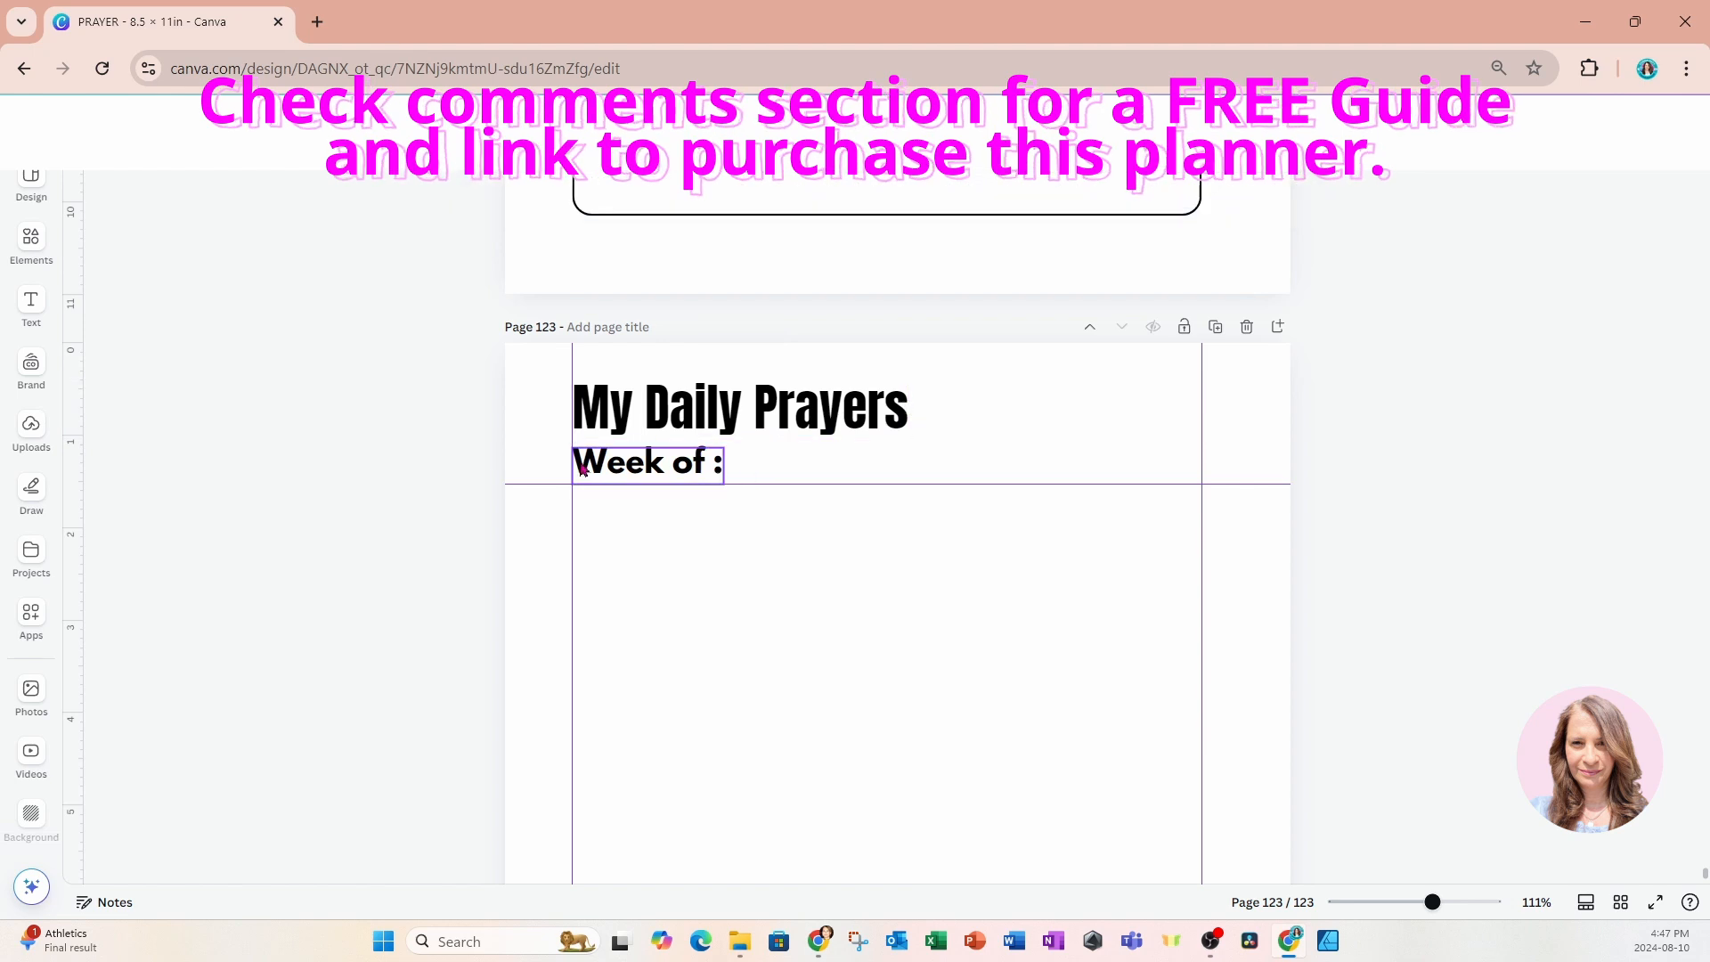
{"action": "left_click", "coordinate": [633, 470]}
{"action": "key", "text": "Delete"}
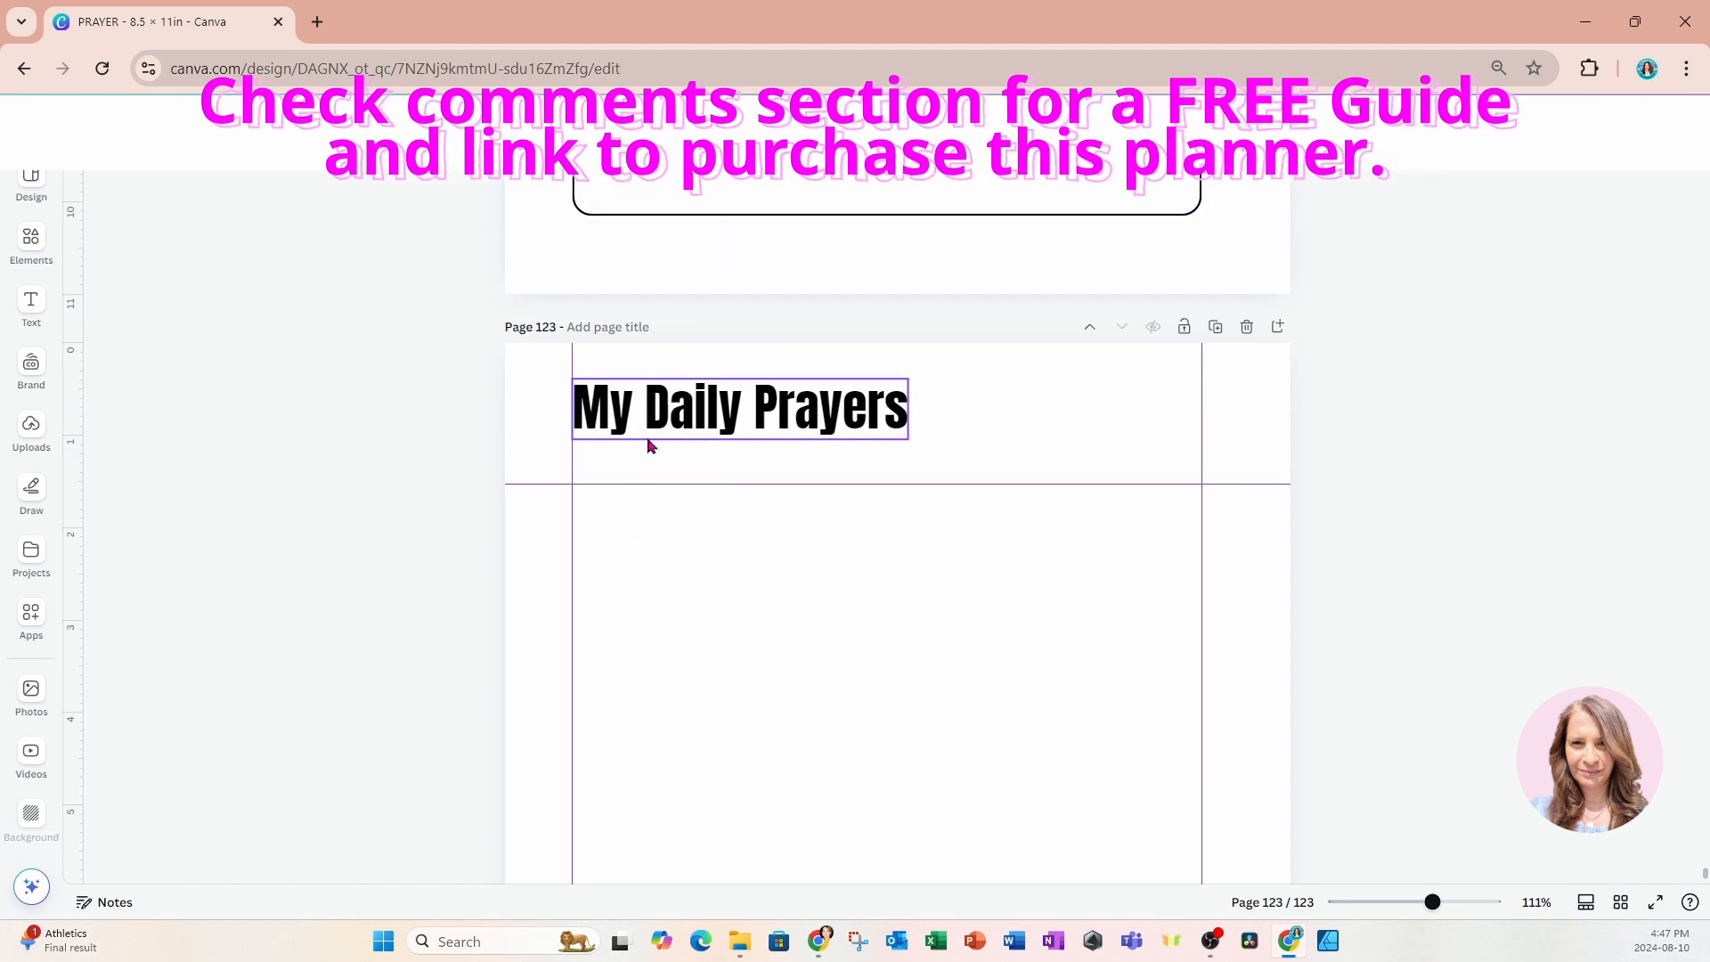
Try to enlarge the "My Daily Prayers" title, and undo the resize.
{"action": "left_click", "coordinate": [660, 431]}
{"action": "left_click_drag", "start_coordinate": [908, 439], "coordinate": [976, 506]}
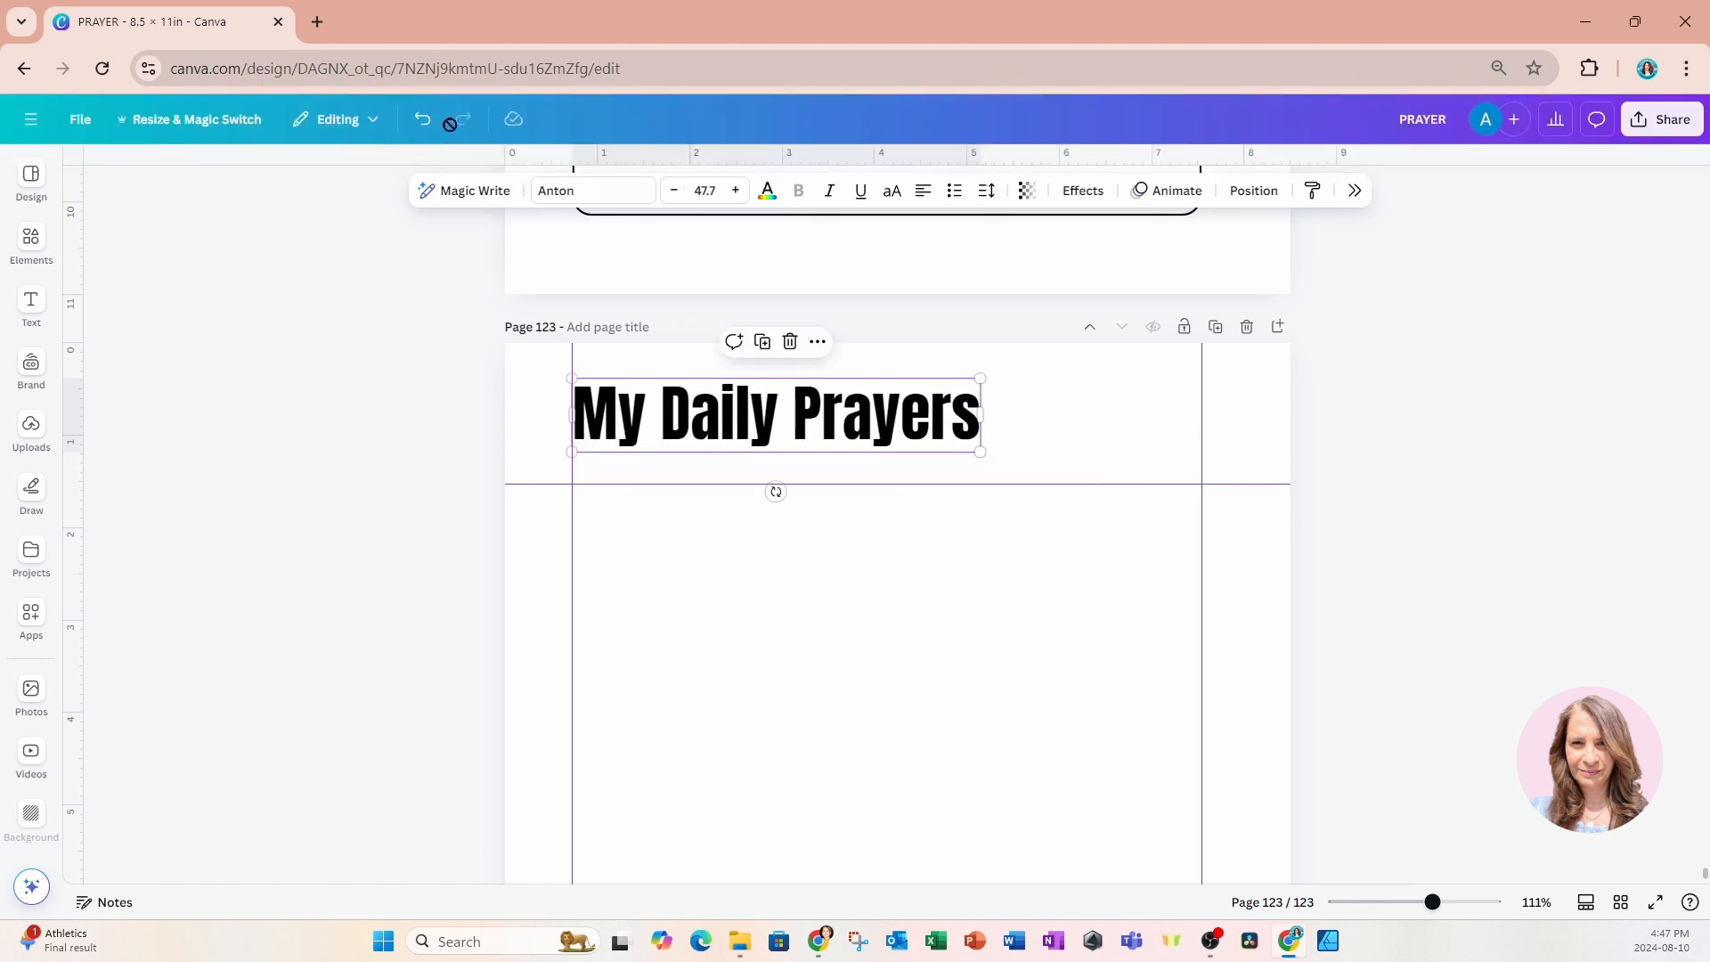
{"action": "left_click", "coordinate": [422, 119]}
{"action": "left_click", "coordinate": [395, 351]}
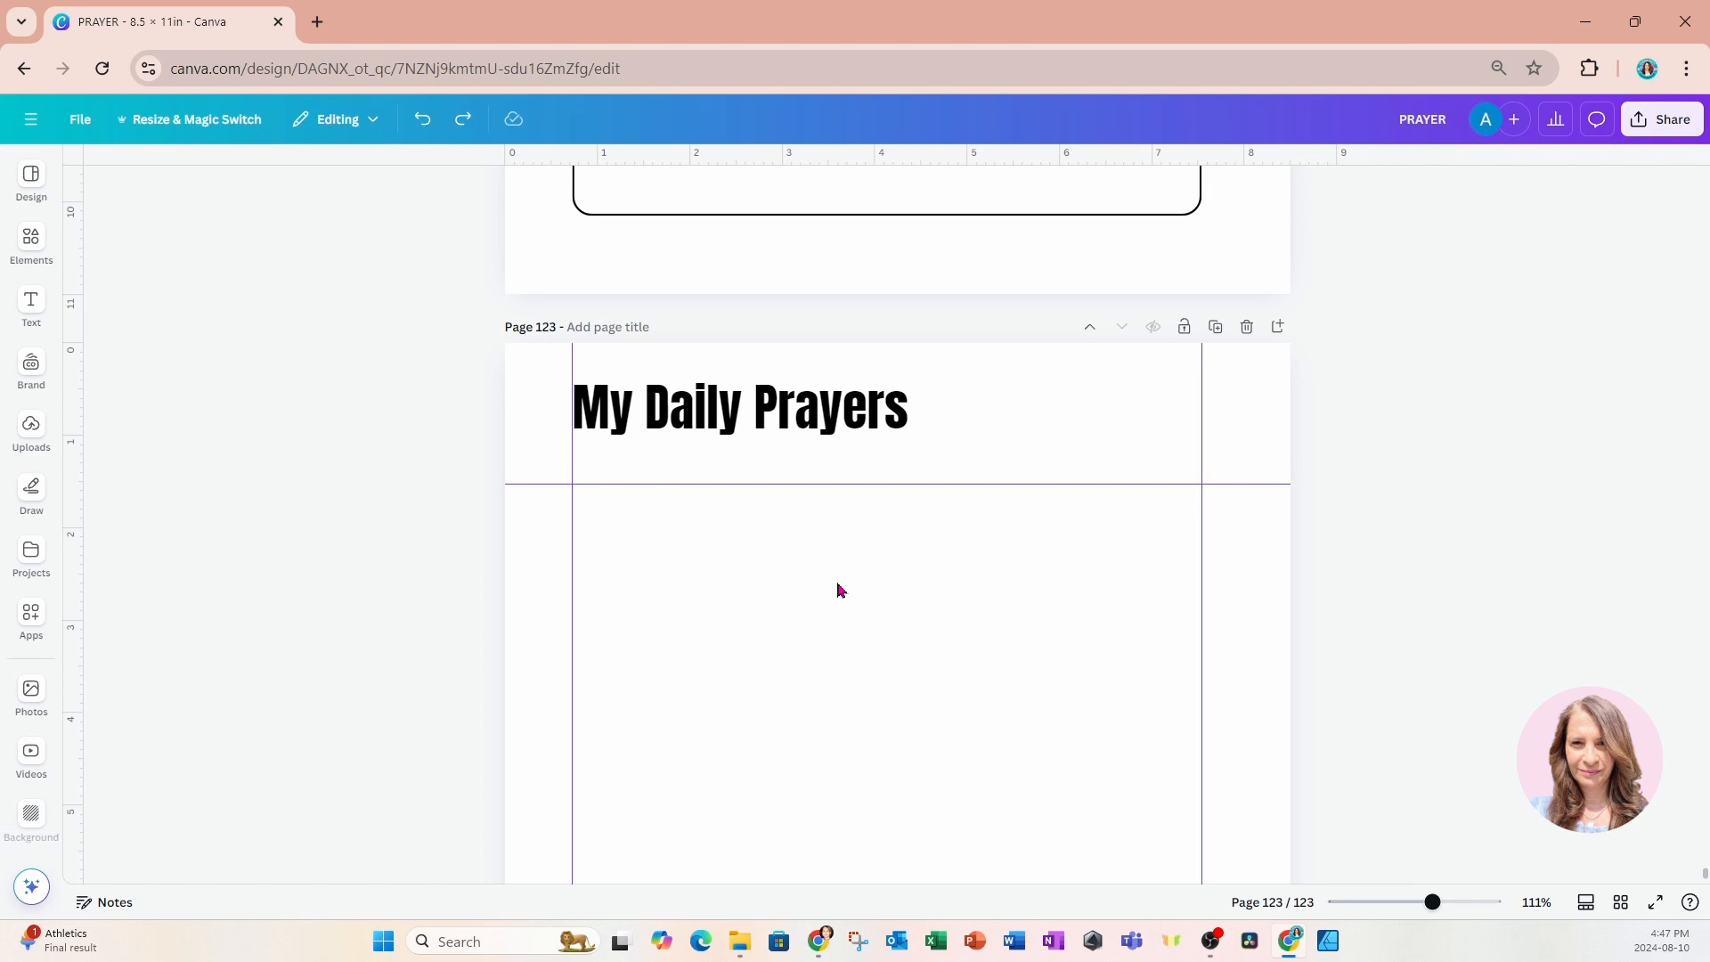
Add a rounded square to page 123 and align it with the left margin and upper guide below the title.
{"action": "left_click", "coordinate": [31, 250]}
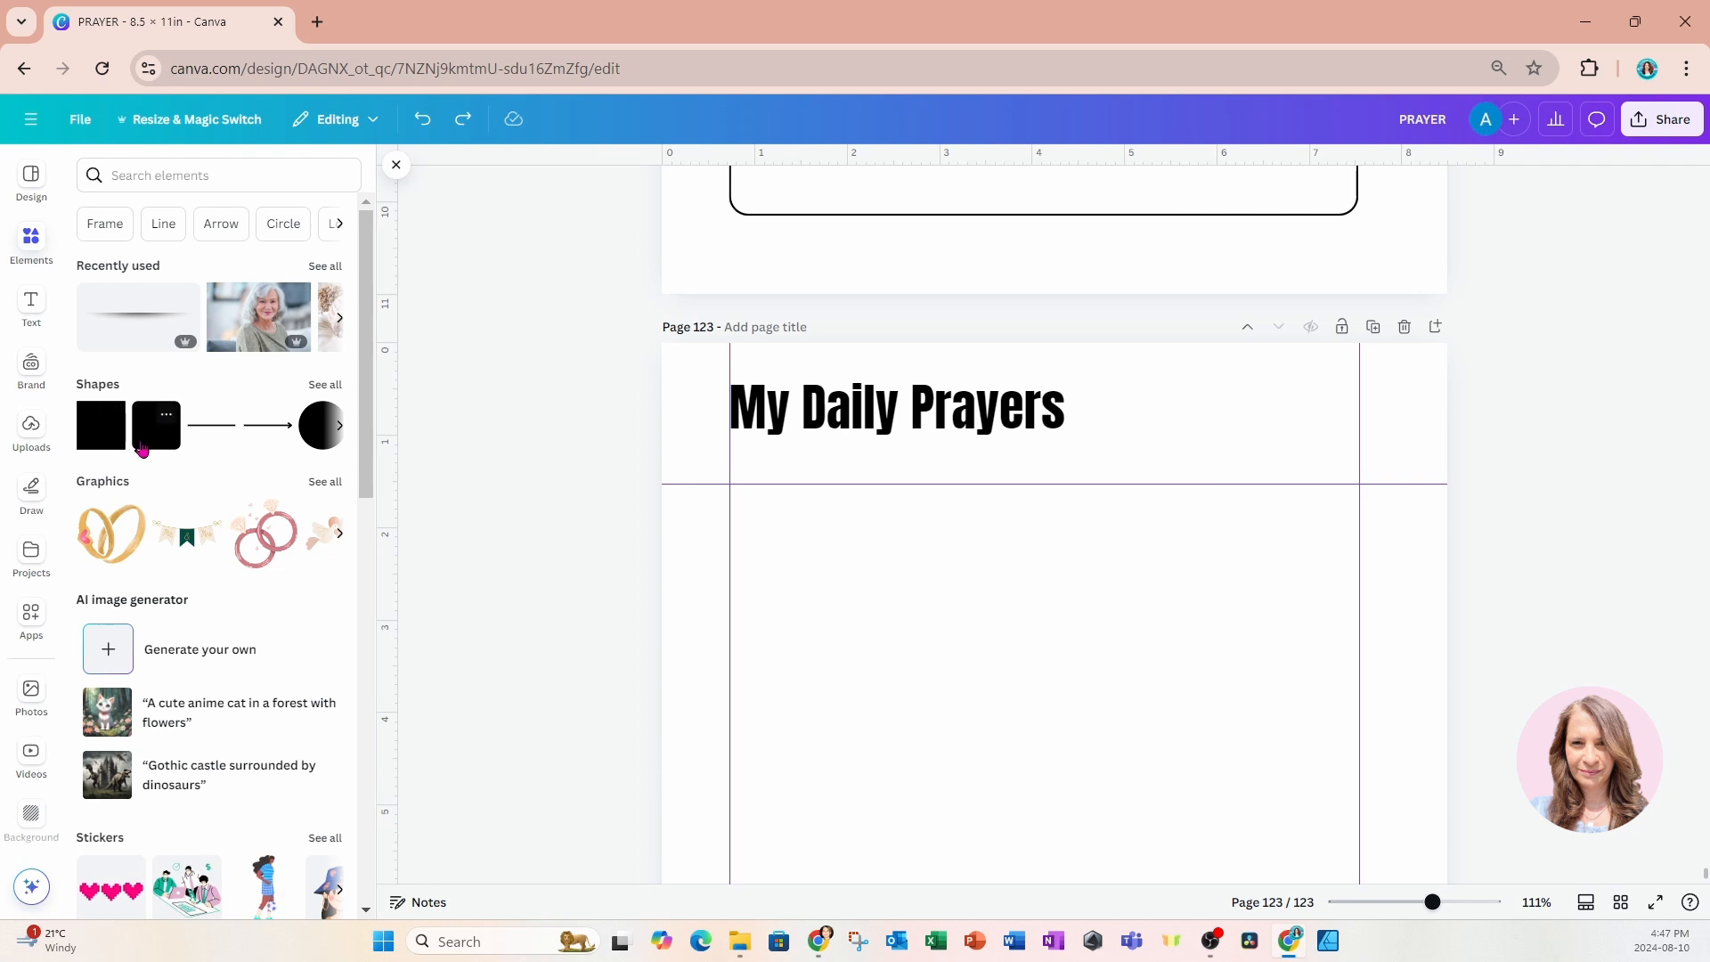
{"action": "left_click", "coordinate": [143, 448]}
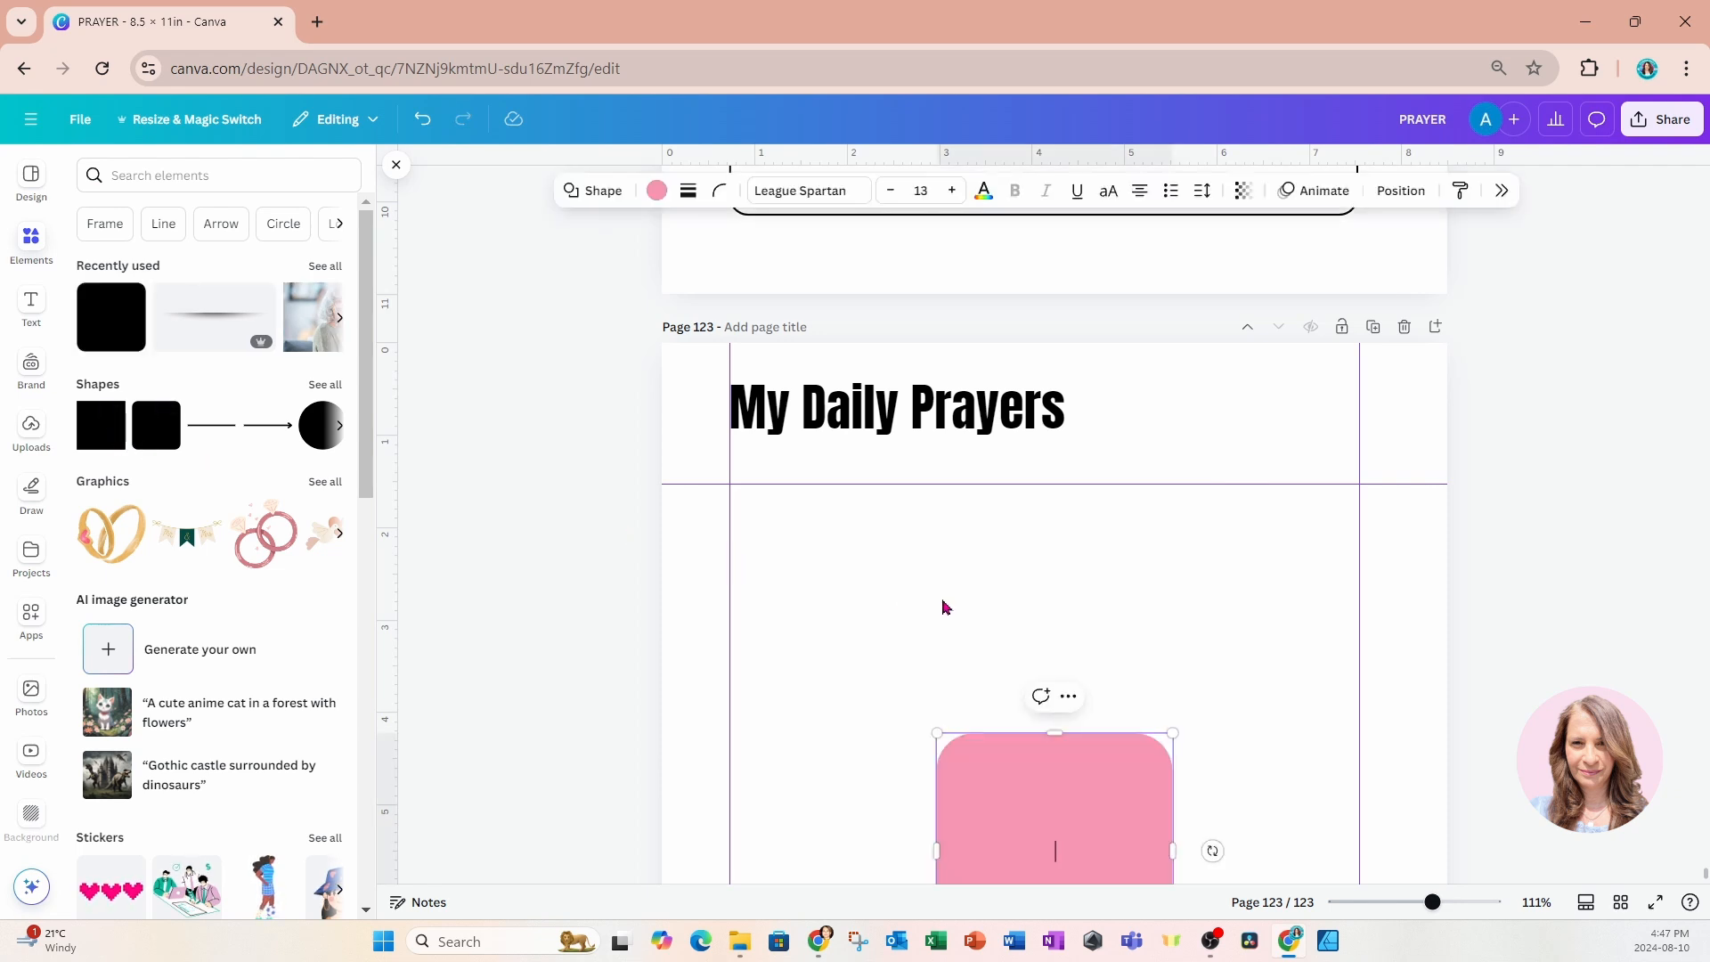
{"action": "scroll", "coordinate": [980, 614], "scroll_direction": "down", "scroll_amount": 2}
{"action": "scroll", "coordinate": [980, 609], "scroll_direction": "down", "scroll_amount": 2}
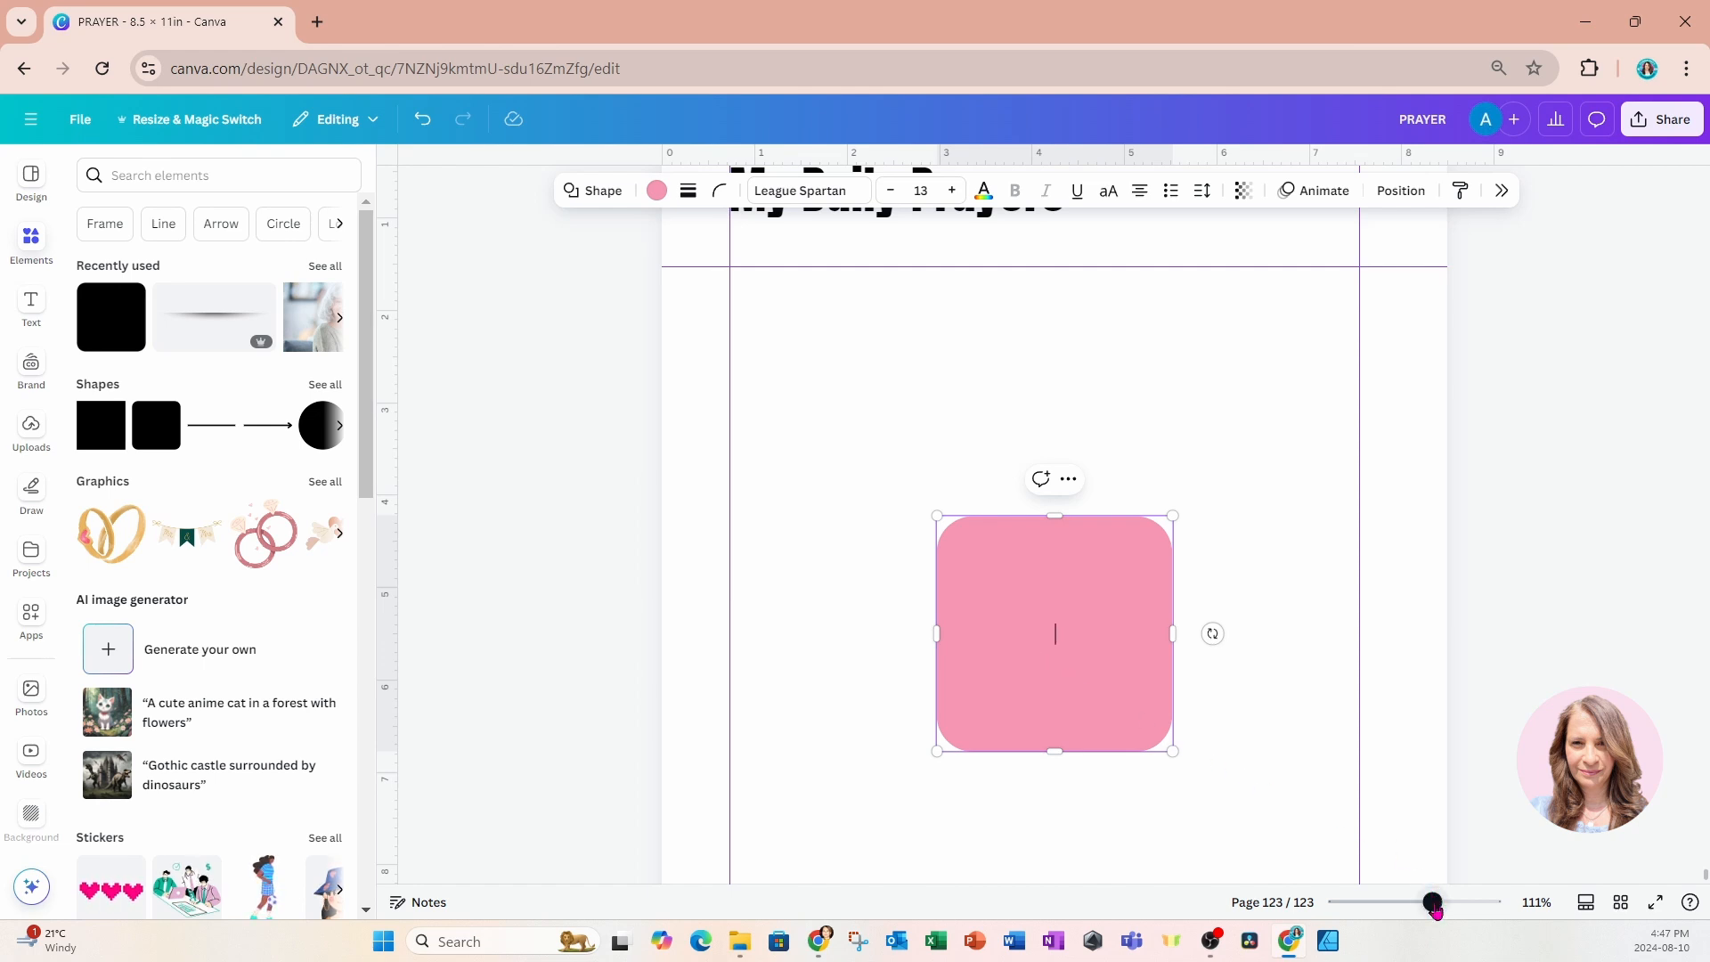
{"action": "left_click_drag", "start_coordinate": [1436, 910], "coordinate": [1423, 908]}
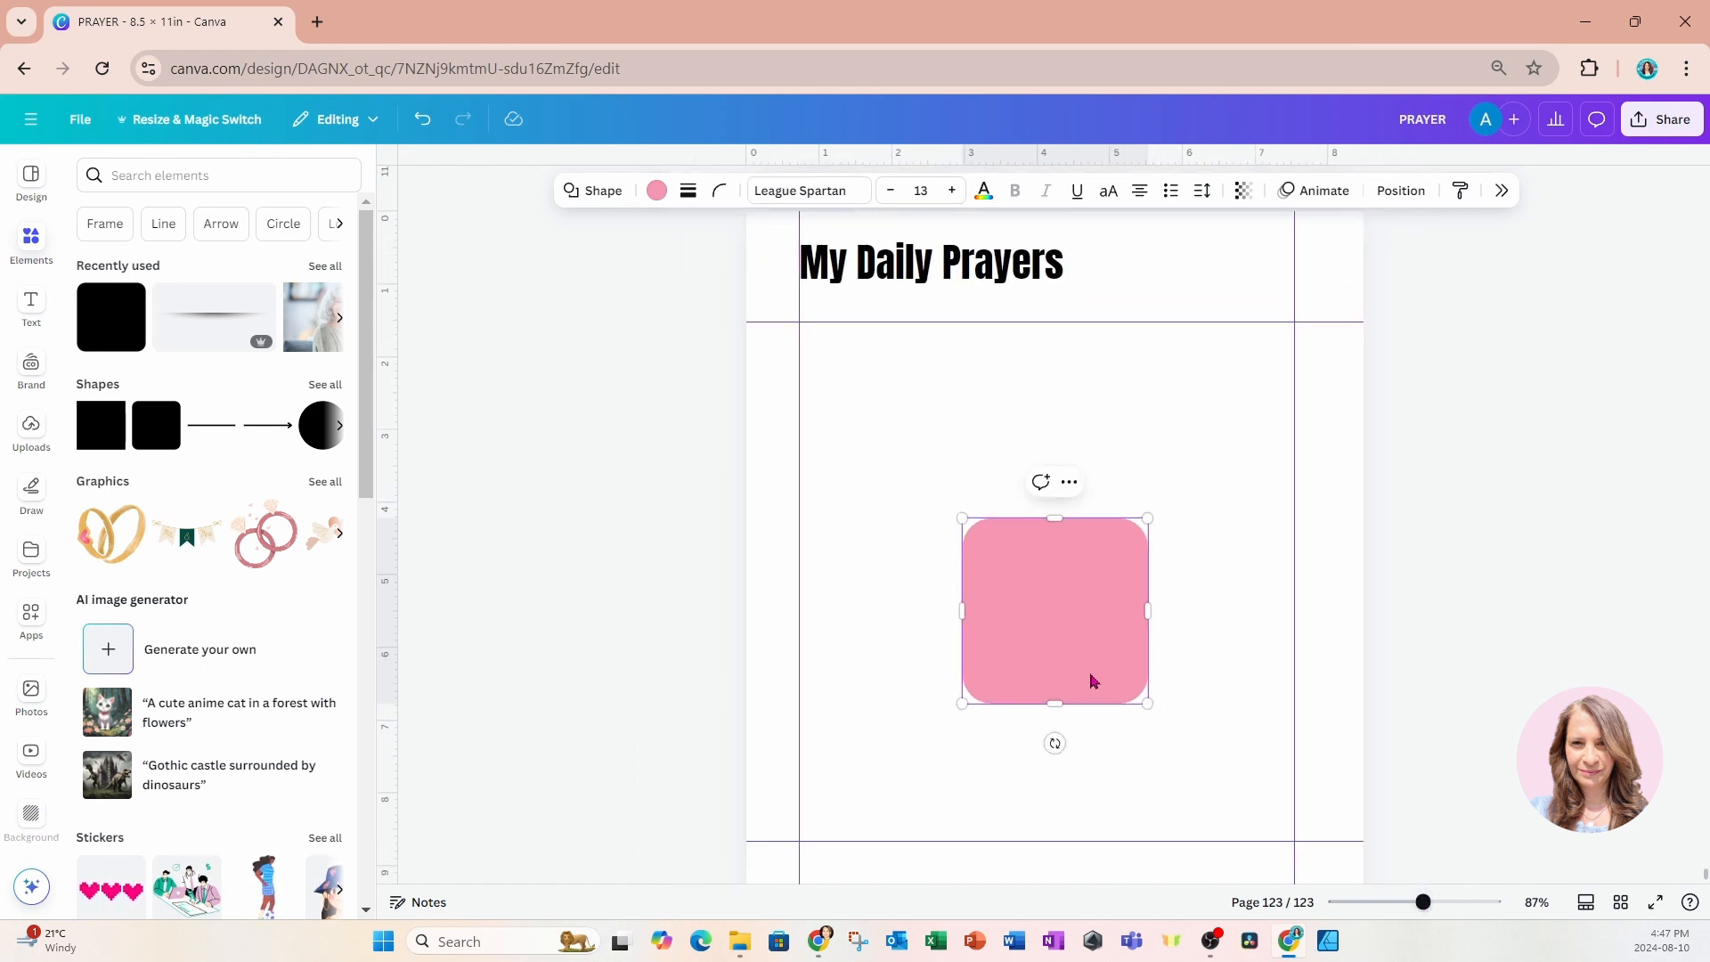
{"action": "left_click_drag", "start_coordinate": [1079, 662], "coordinate": [926, 486]}
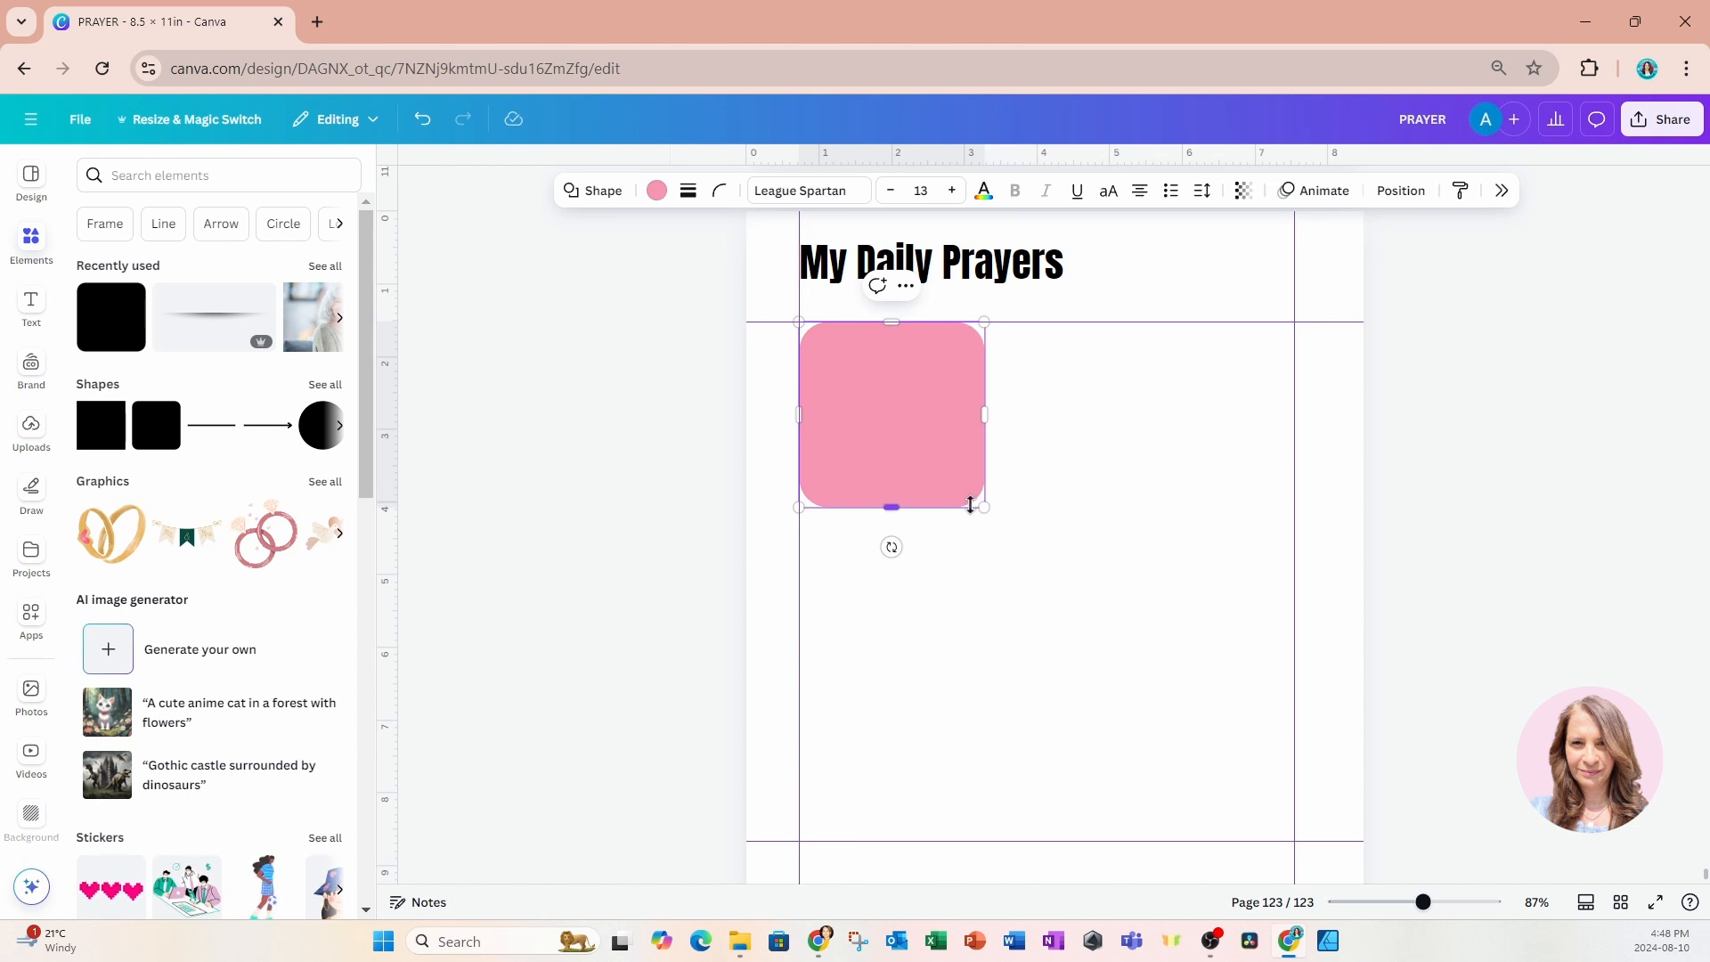
Resize the rounded shape into a rectangle about 3.5 in wide and 1.8 in high, keeping its upper-left corner on the guides.
{"action": "left_click_drag", "start_coordinate": [891, 506], "coordinate": [887, 463]}
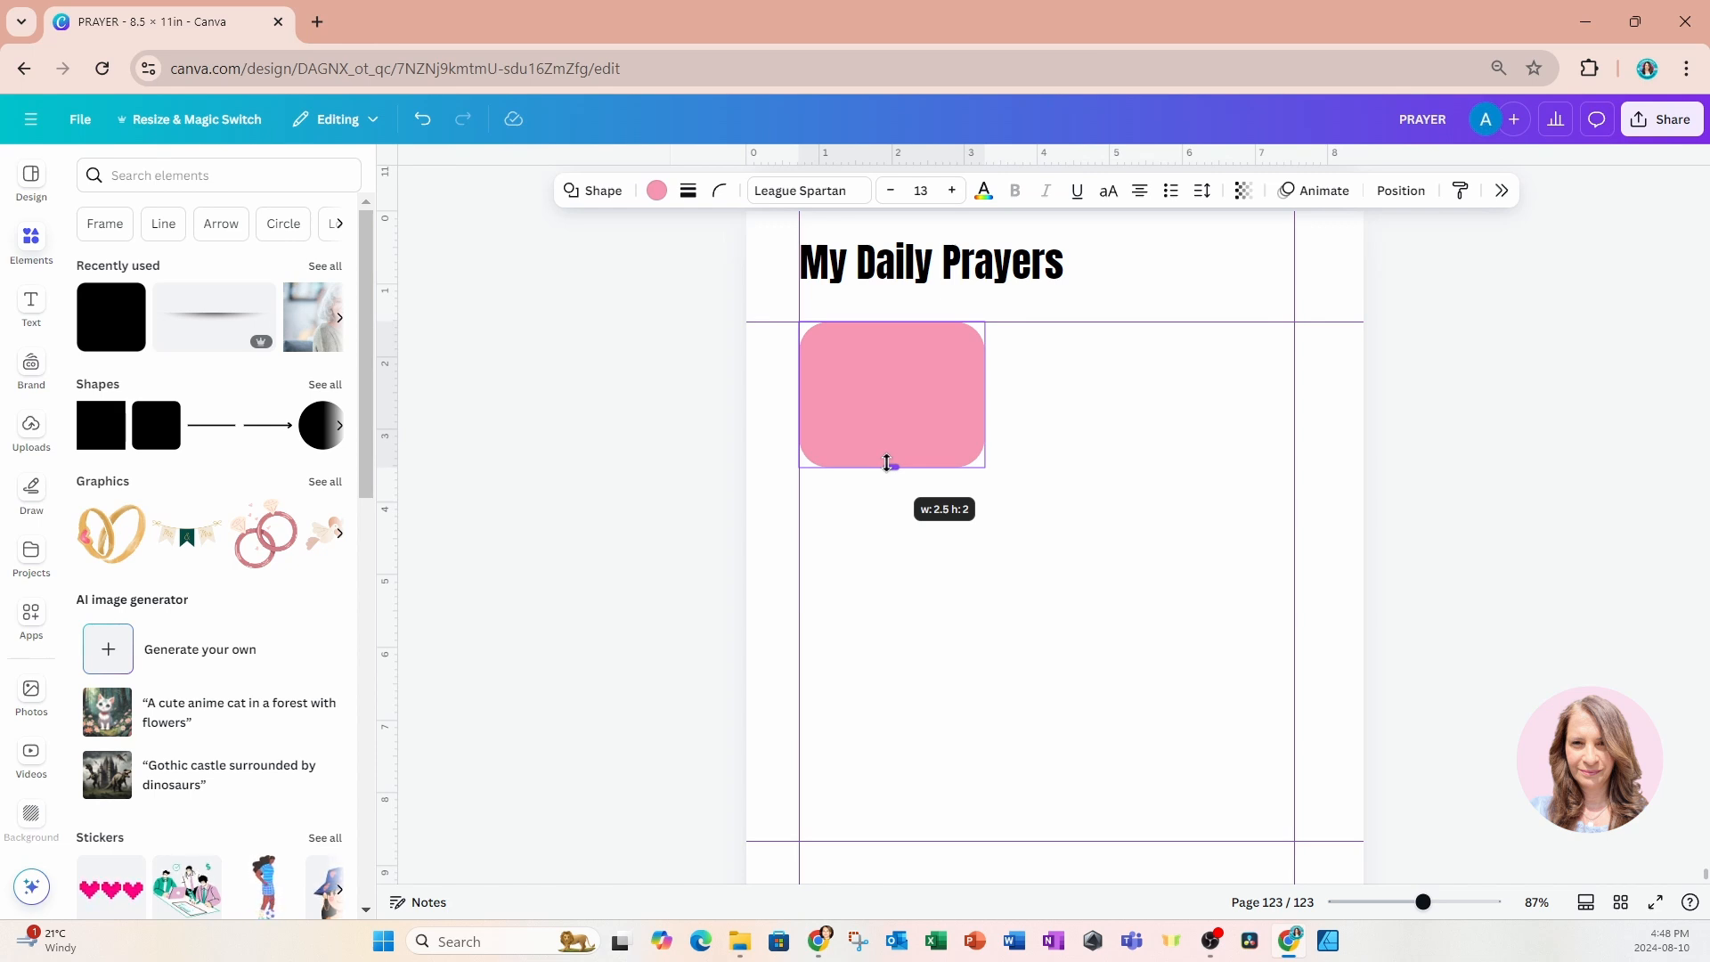
{"action": "left_click_drag", "start_coordinate": [887, 463], "coordinate": [887, 463]}
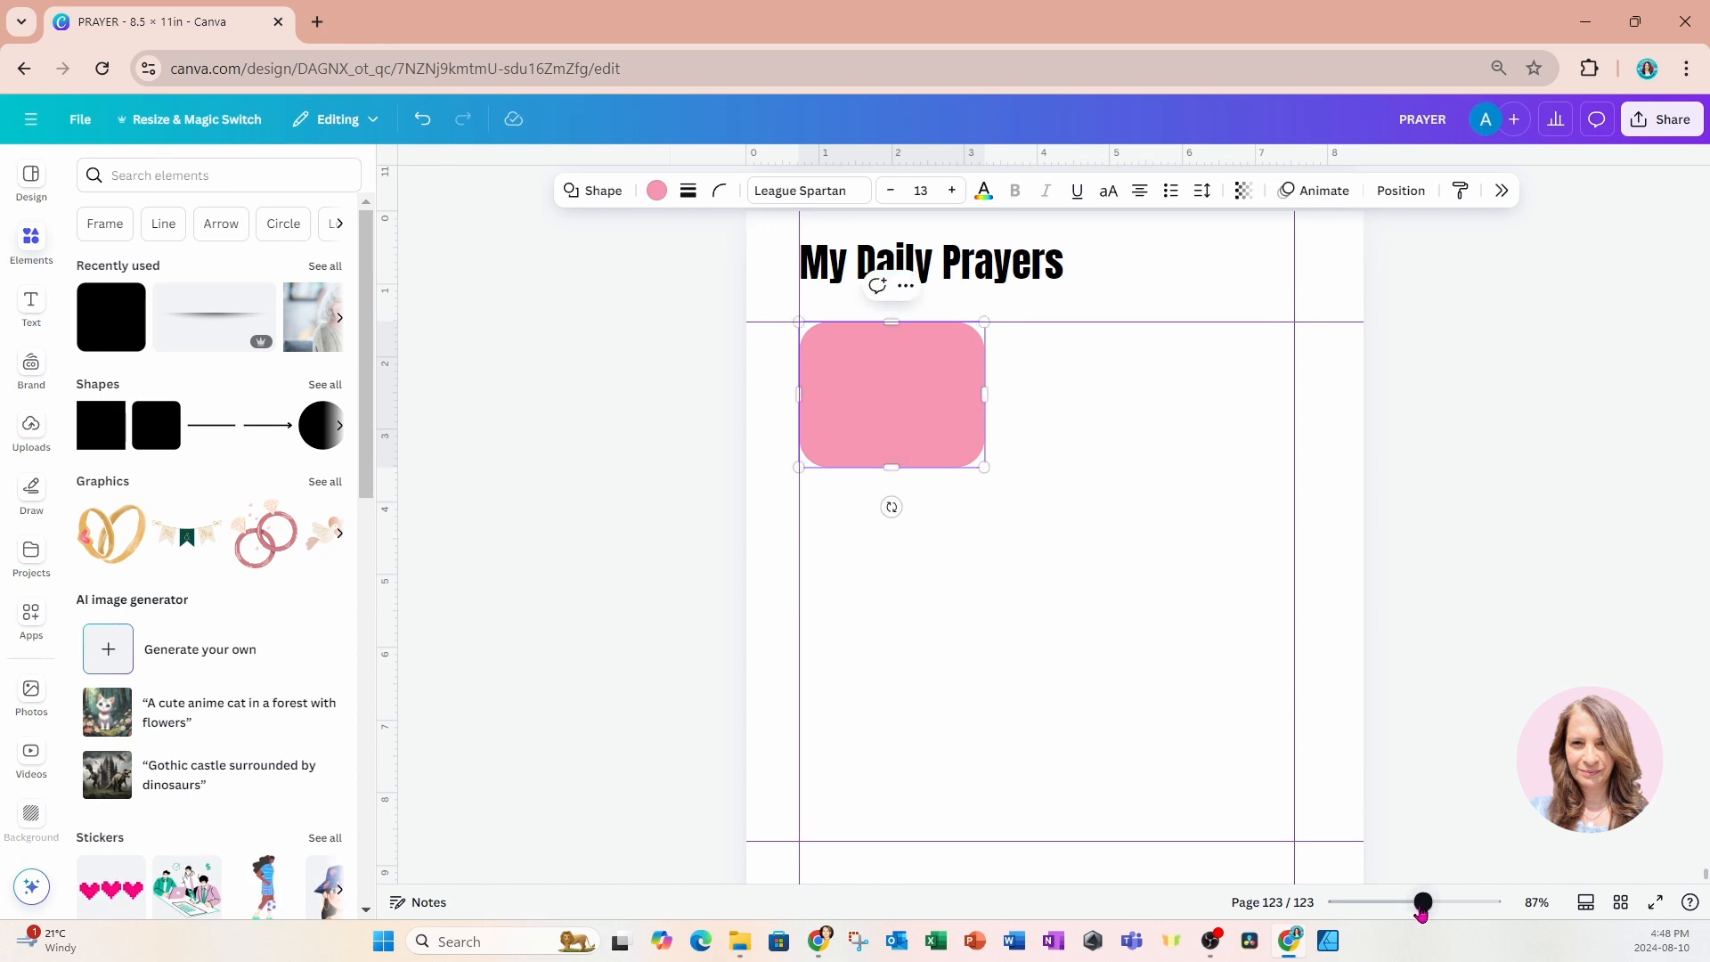
{"action": "left_click_drag", "start_coordinate": [1423, 902], "coordinate": [1406, 904]}
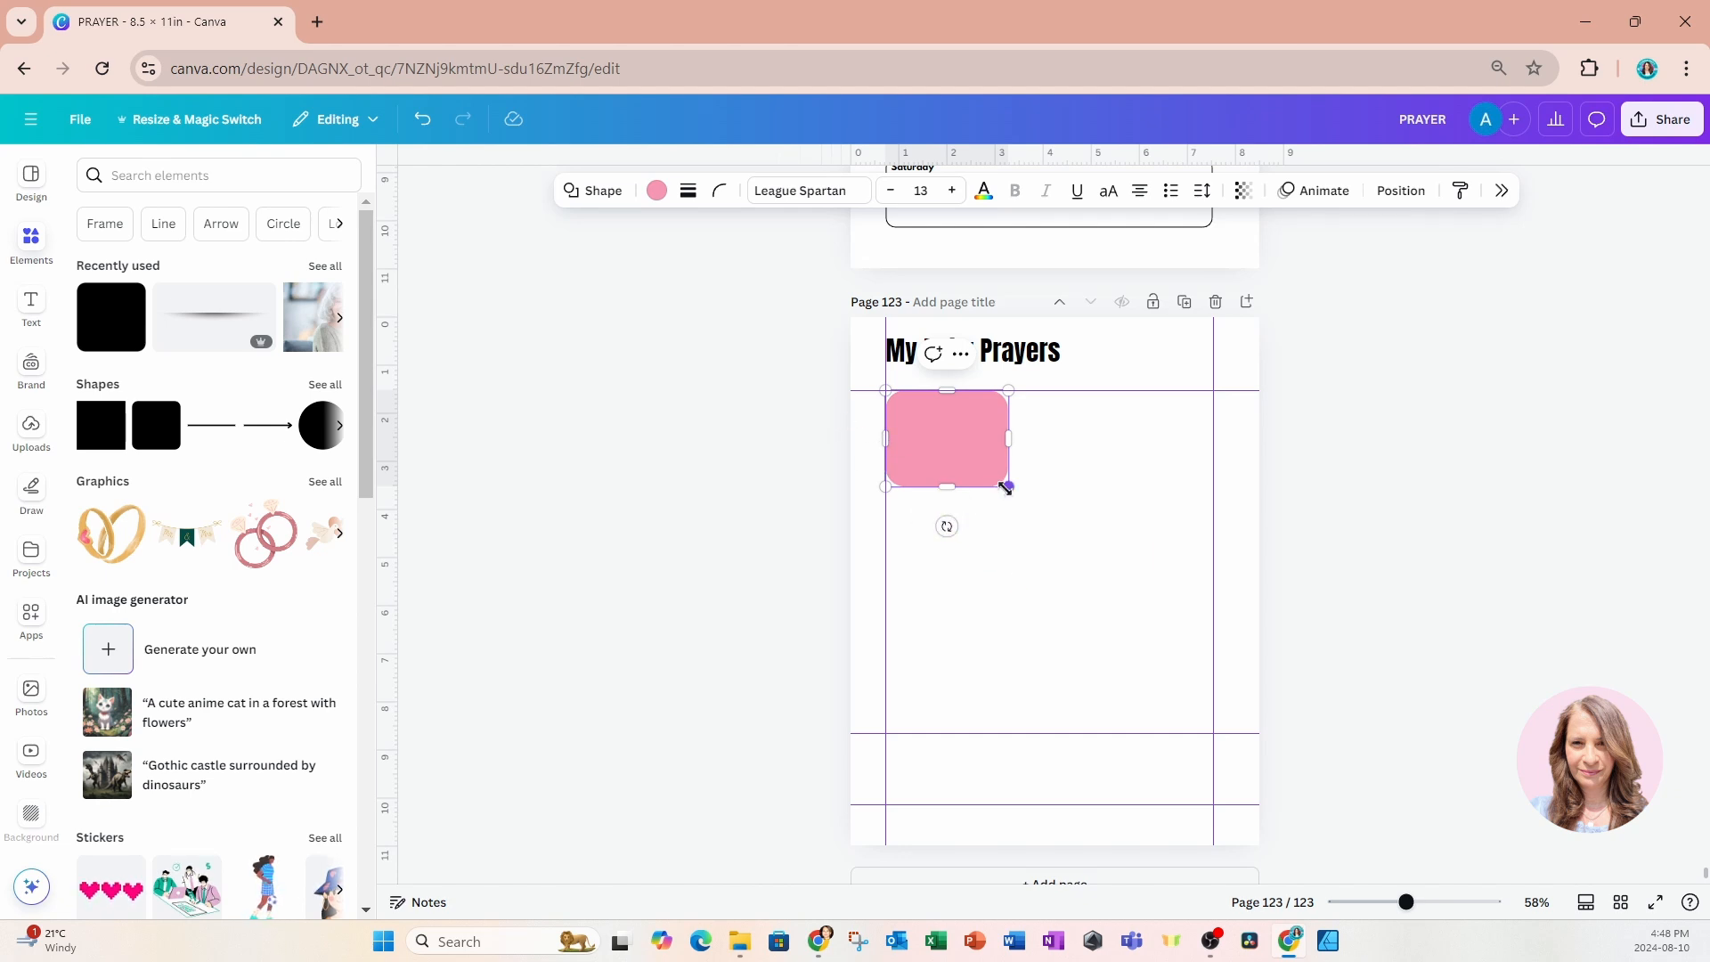
{"action": "left_click_drag", "start_coordinate": [1007, 442], "coordinate": [1055, 442]}
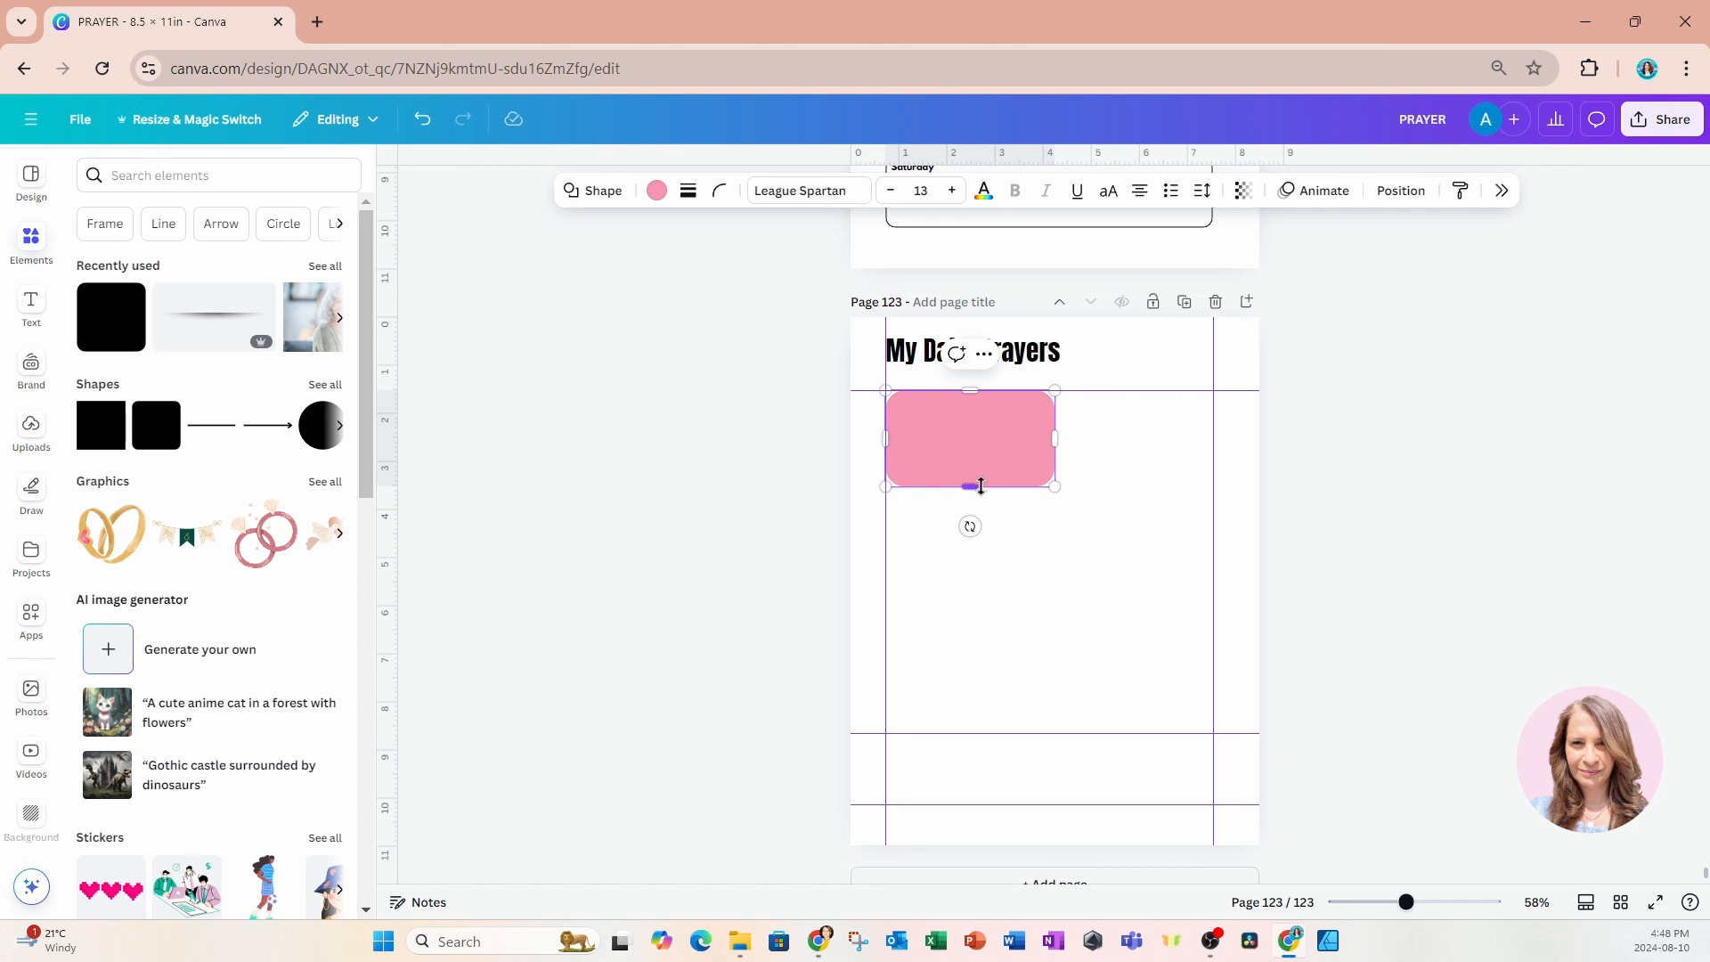
{"action": "left_click_drag", "start_coordinate": [981, 482], "coordinate": [980, 475]}
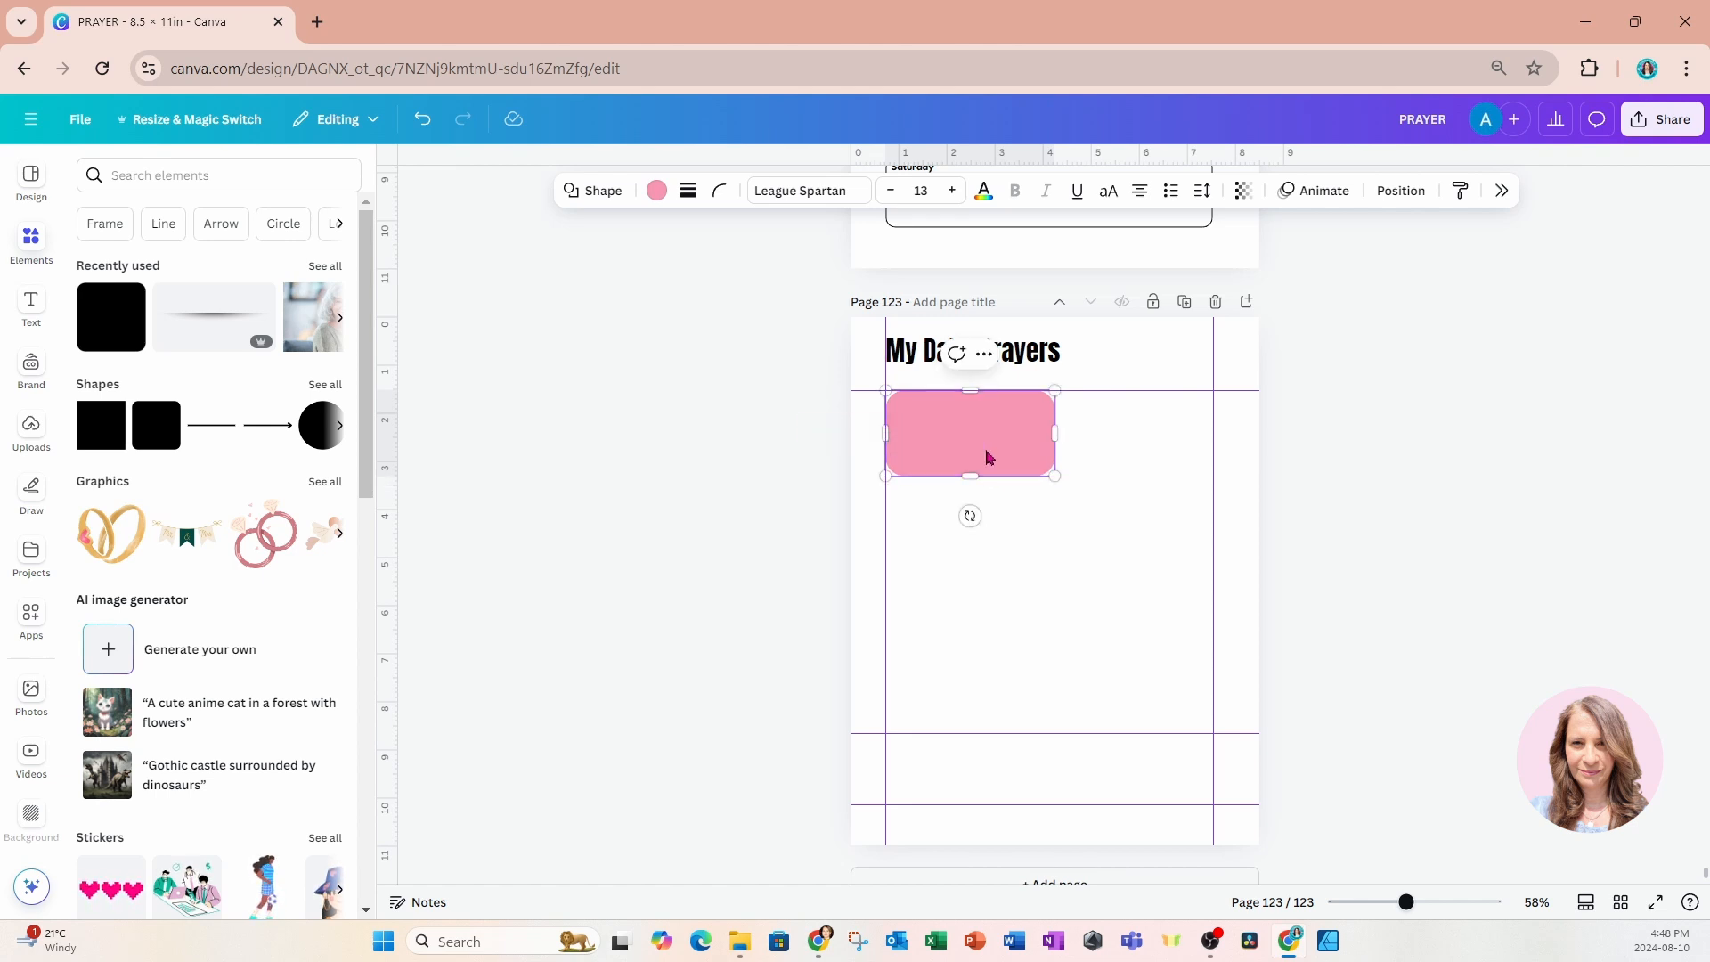
Duplicate the rounded rectangle three times to form an evenly spaced column of four boxes along the left margin.
{"action": "left_click", "coordinate": [804, 477]}
{"action": "left_click_drag", "start_coordinate": [815, 418], "coordinate": [956, 537]}
{"action": "left_click", "coordinate": [956, 354]}
{"action": "left_click", "coordinate": [956, 452]}
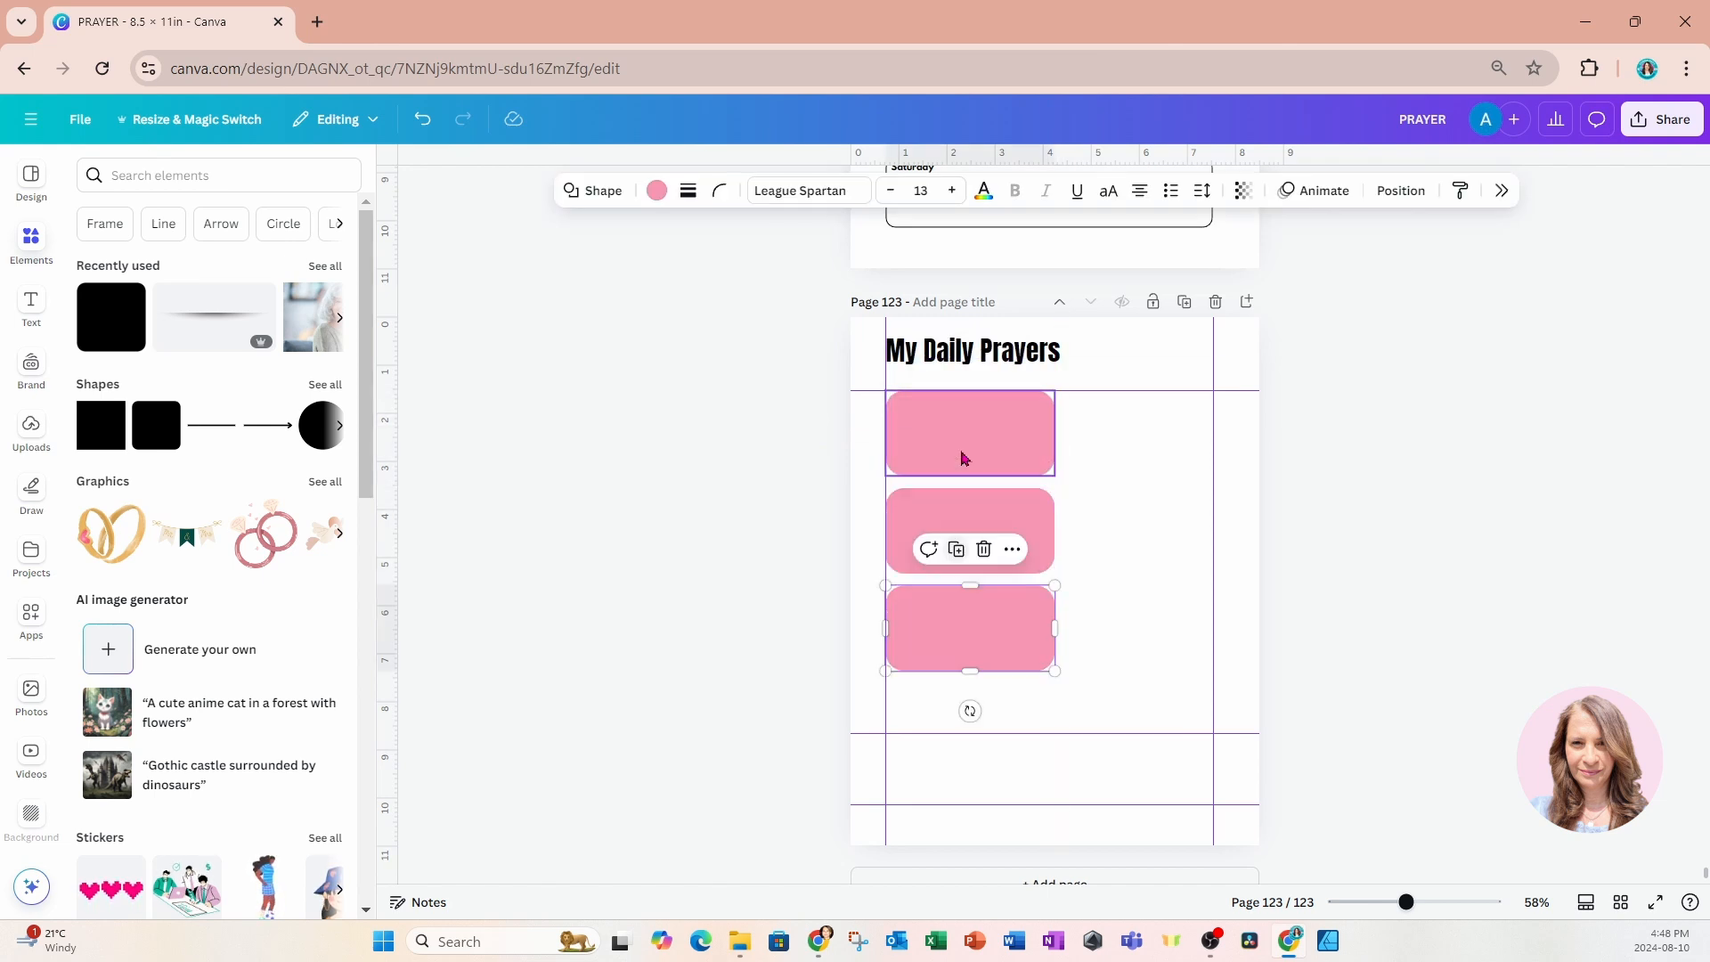
{"action": "left_click", "coordinate": [956, 549]}
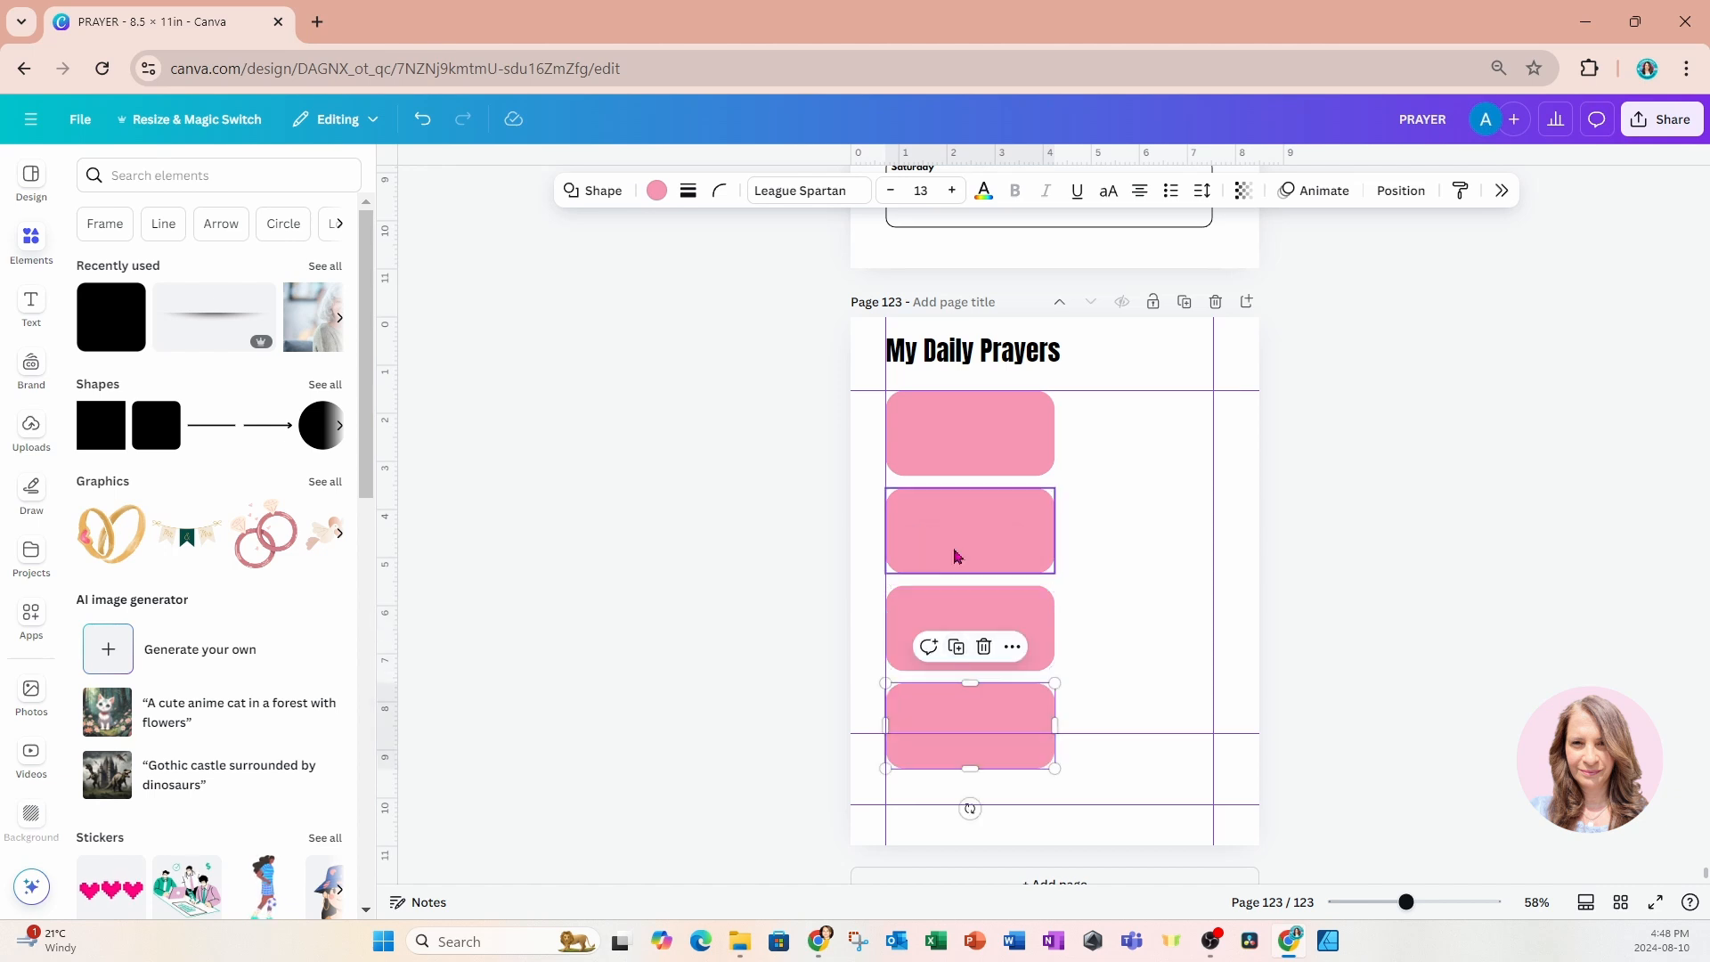
Try to align the four pink boxes by their top edges, and undo the alignment.
{"action": "left_click_drag", "start_coordinate": [814, 395], "coordinate": [989, 761]}
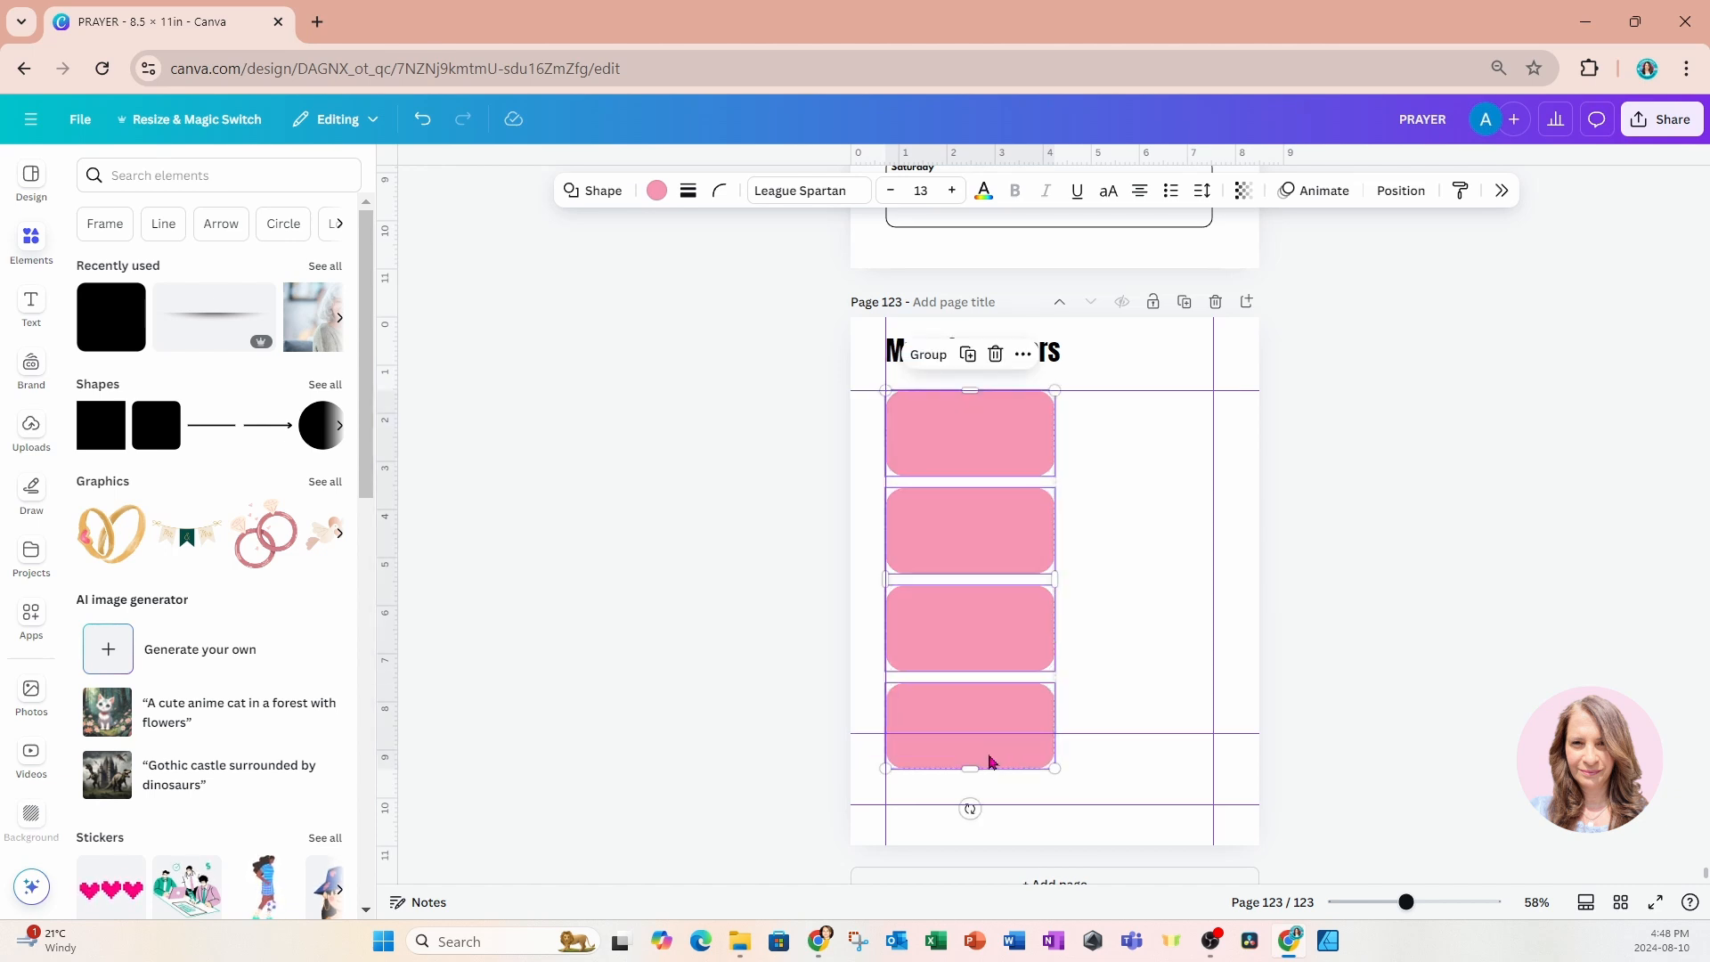
{"action": "left_click", "coordinate": [1023, 356]}
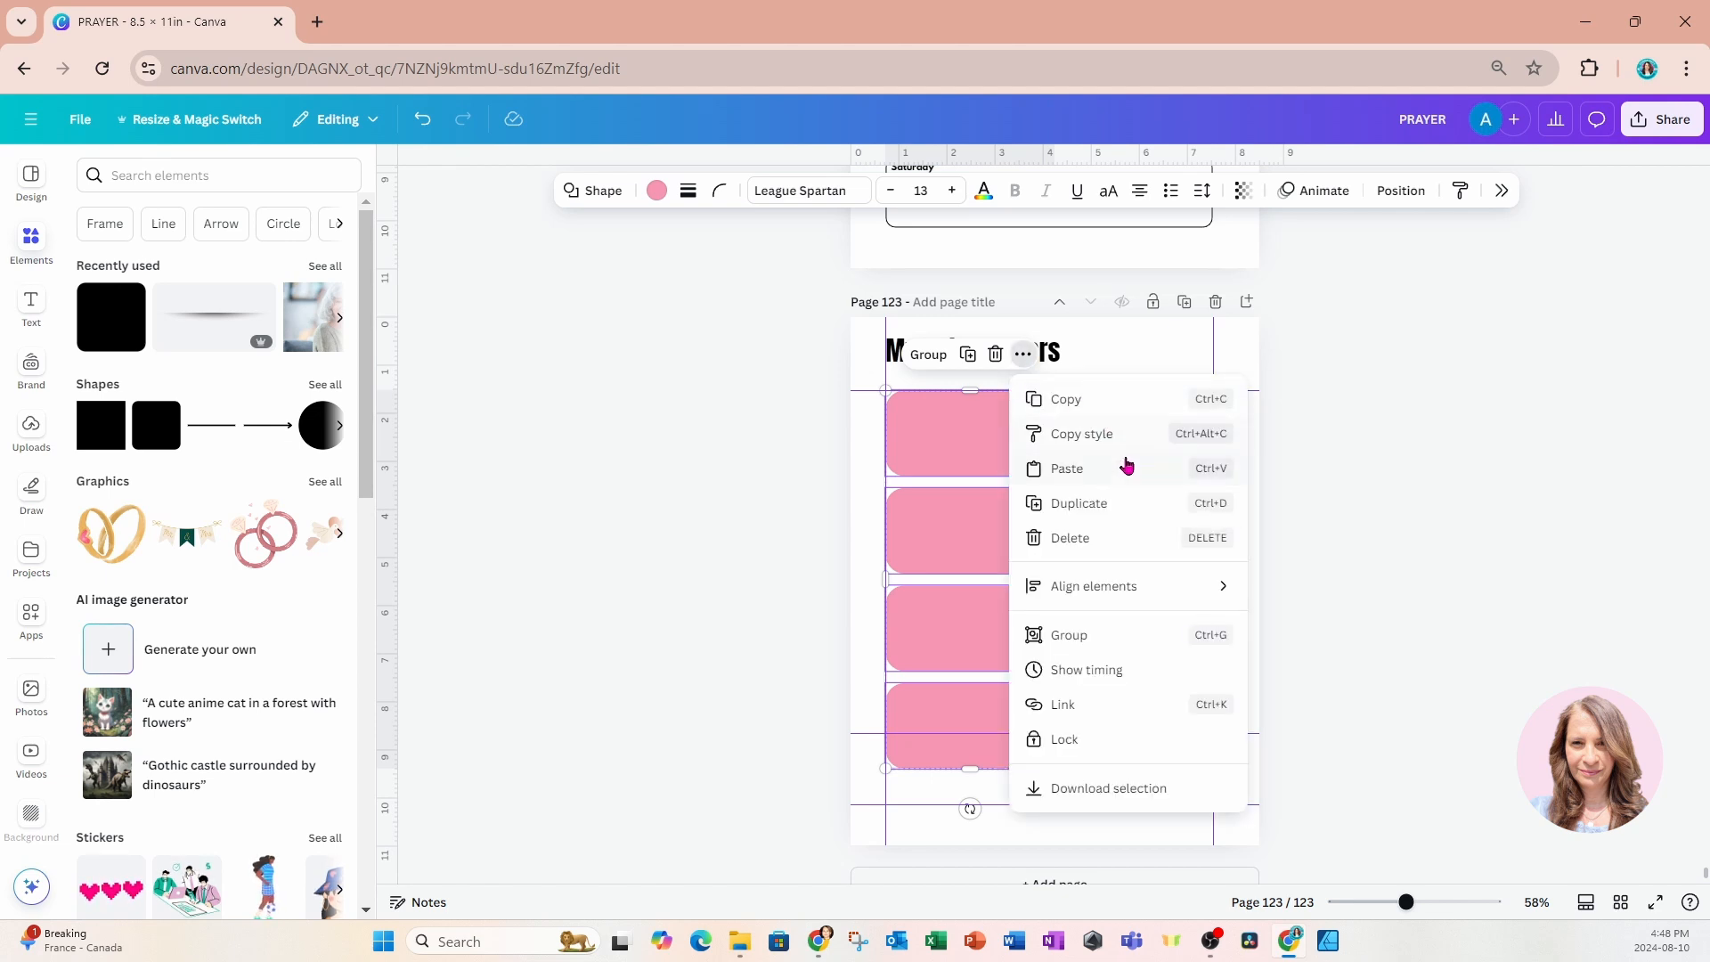
{"action": "mouse_move", "coordinate": [1107, 599]}
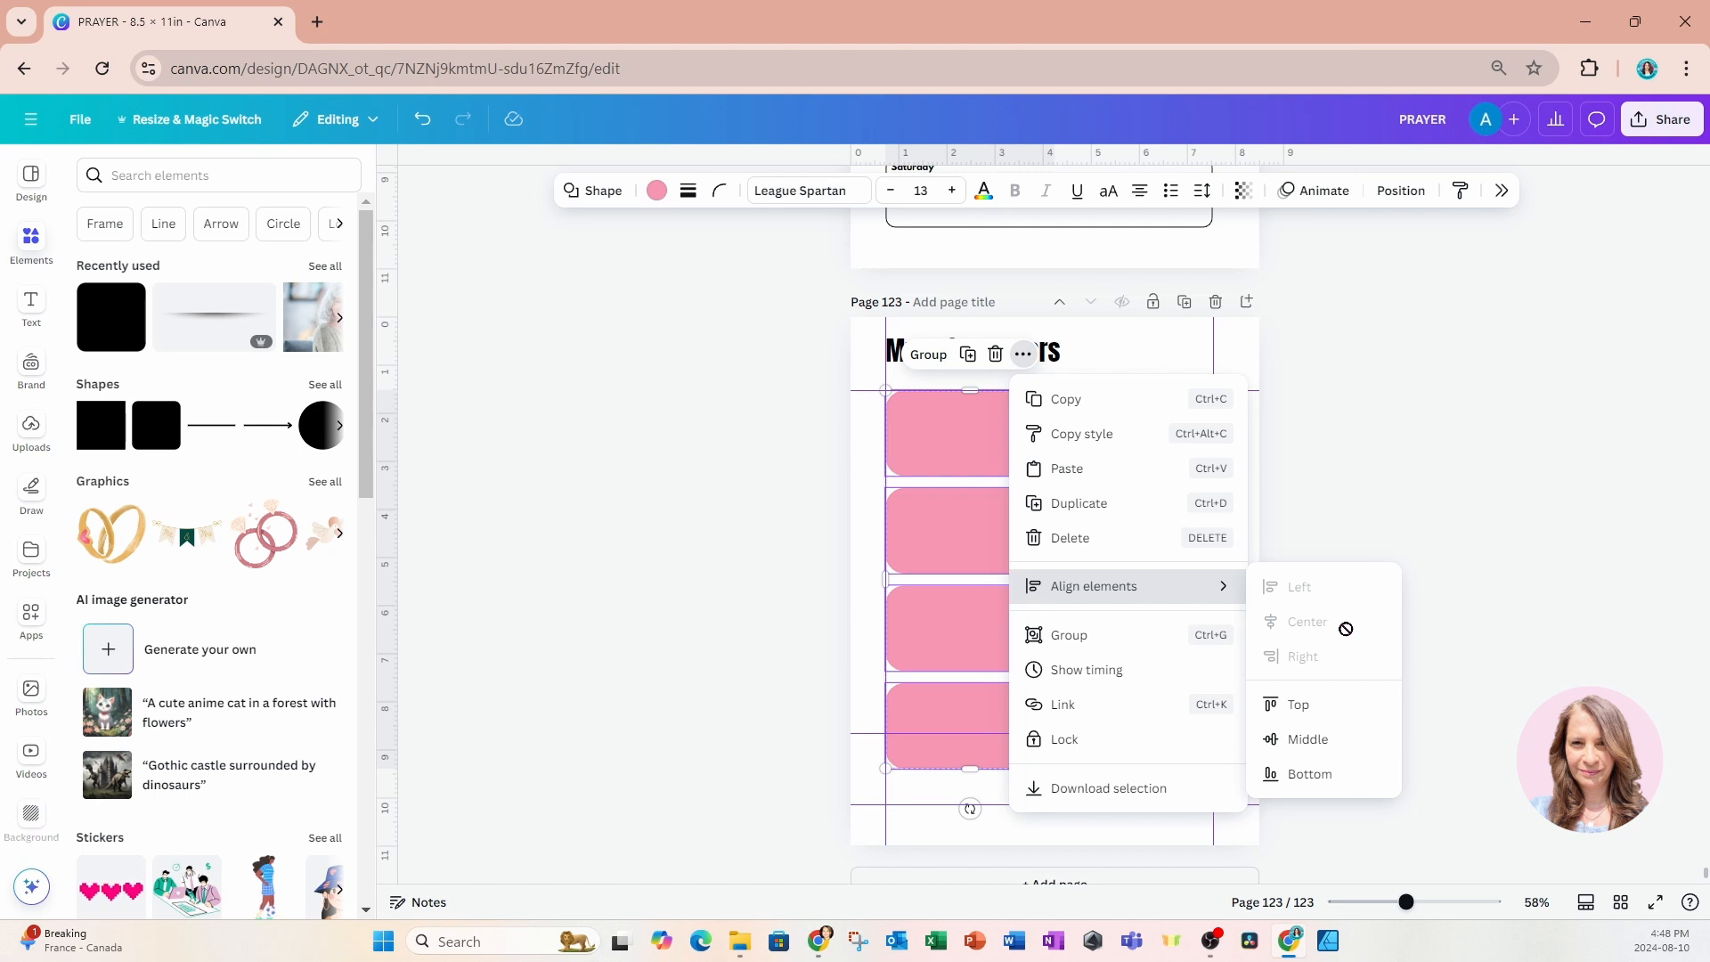
{"action": "left_click", "coordinate": [1315, 710]}
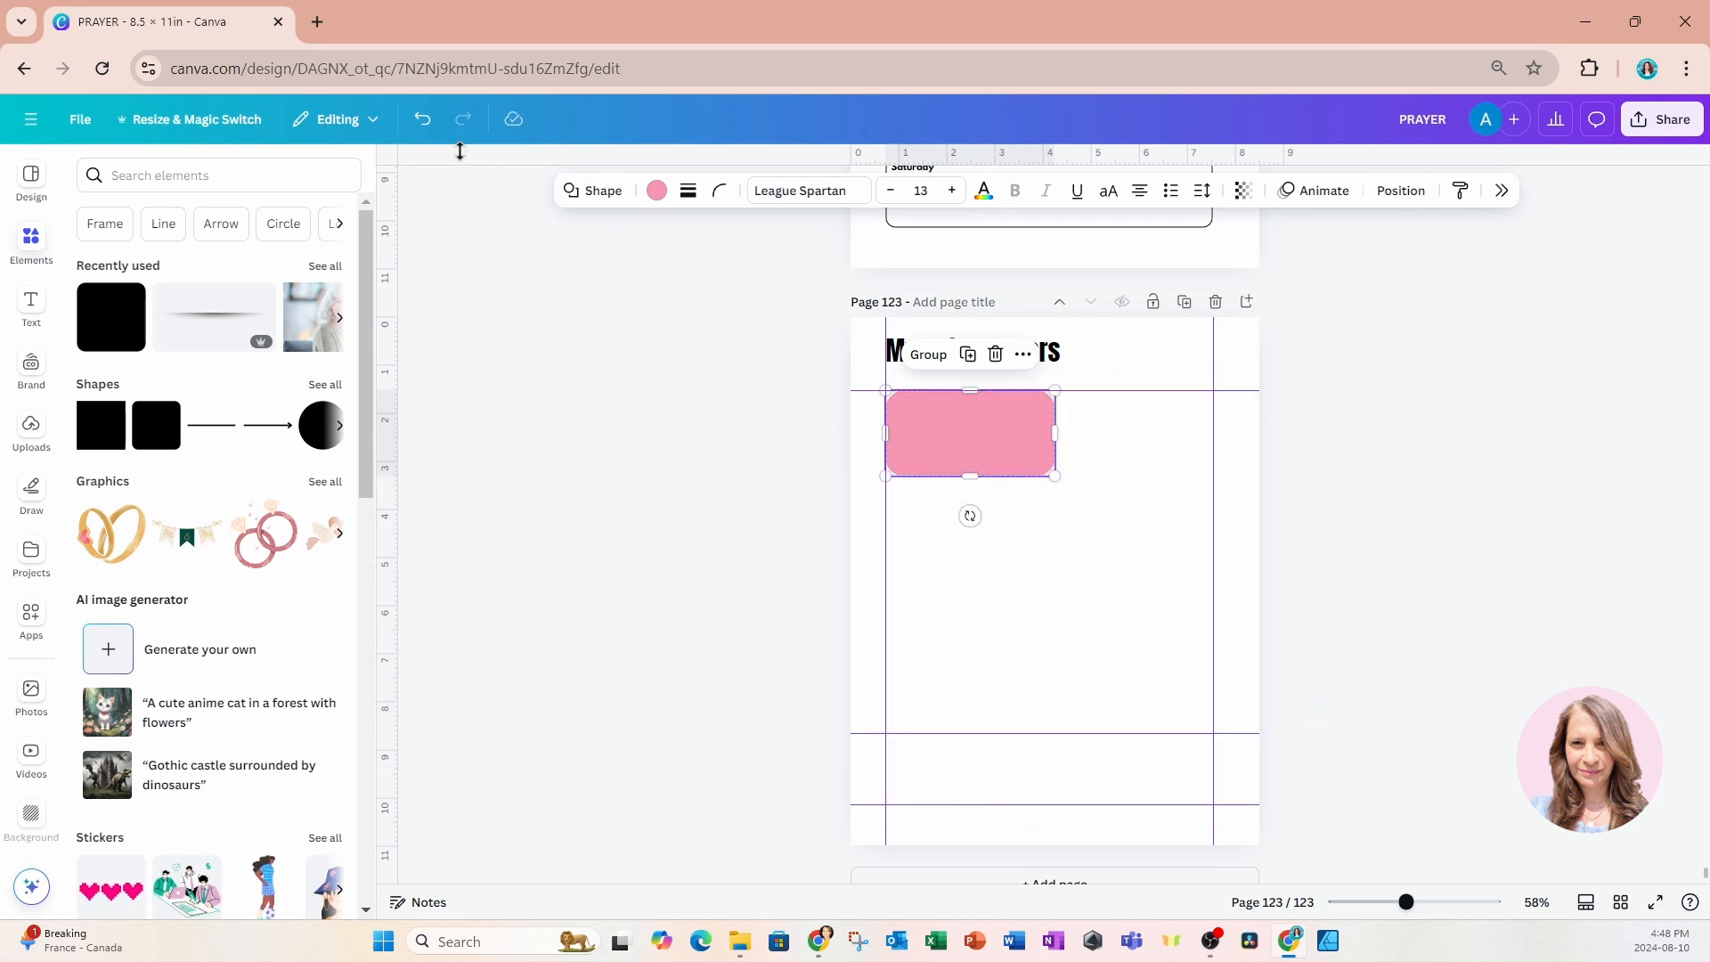
{"action": "left_click", "coordinate": [422, 118]}
Stretch the column of four boxes down to the lower margin guide, about 8.6 in high overall.
{"action": "left_click_drag", "start_coordinate": [971, 767], "coordinate": [970, 801]}
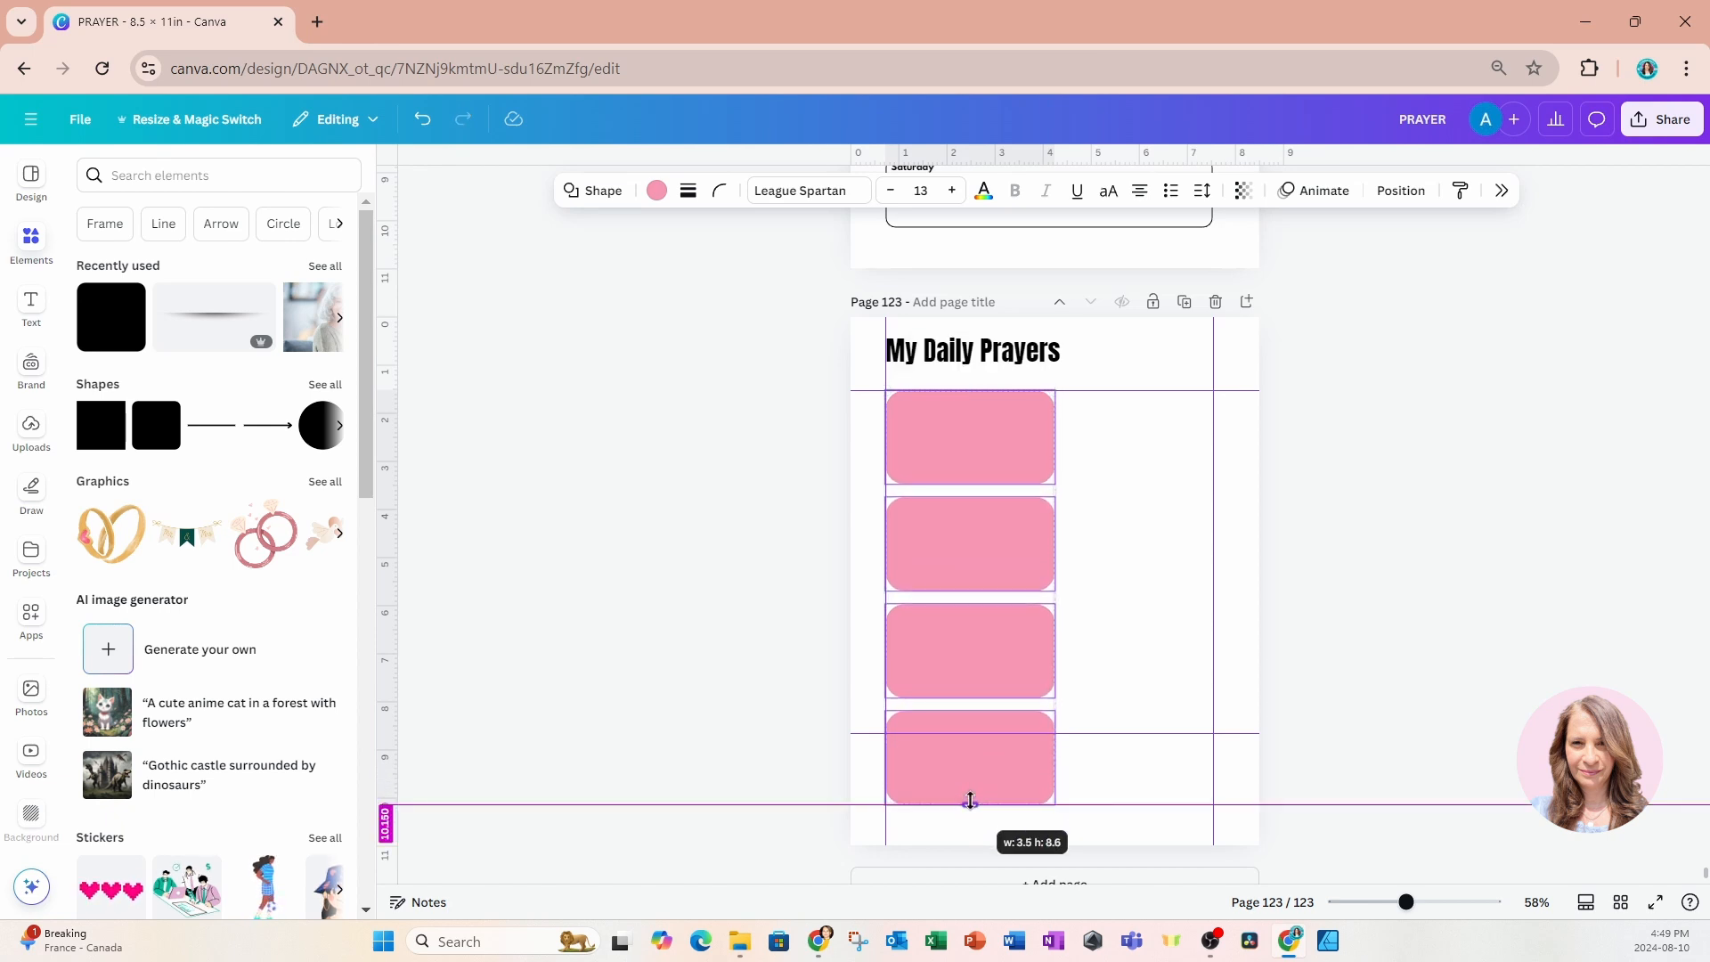
{"action": "left_click", "coordinate": [760, 593]}
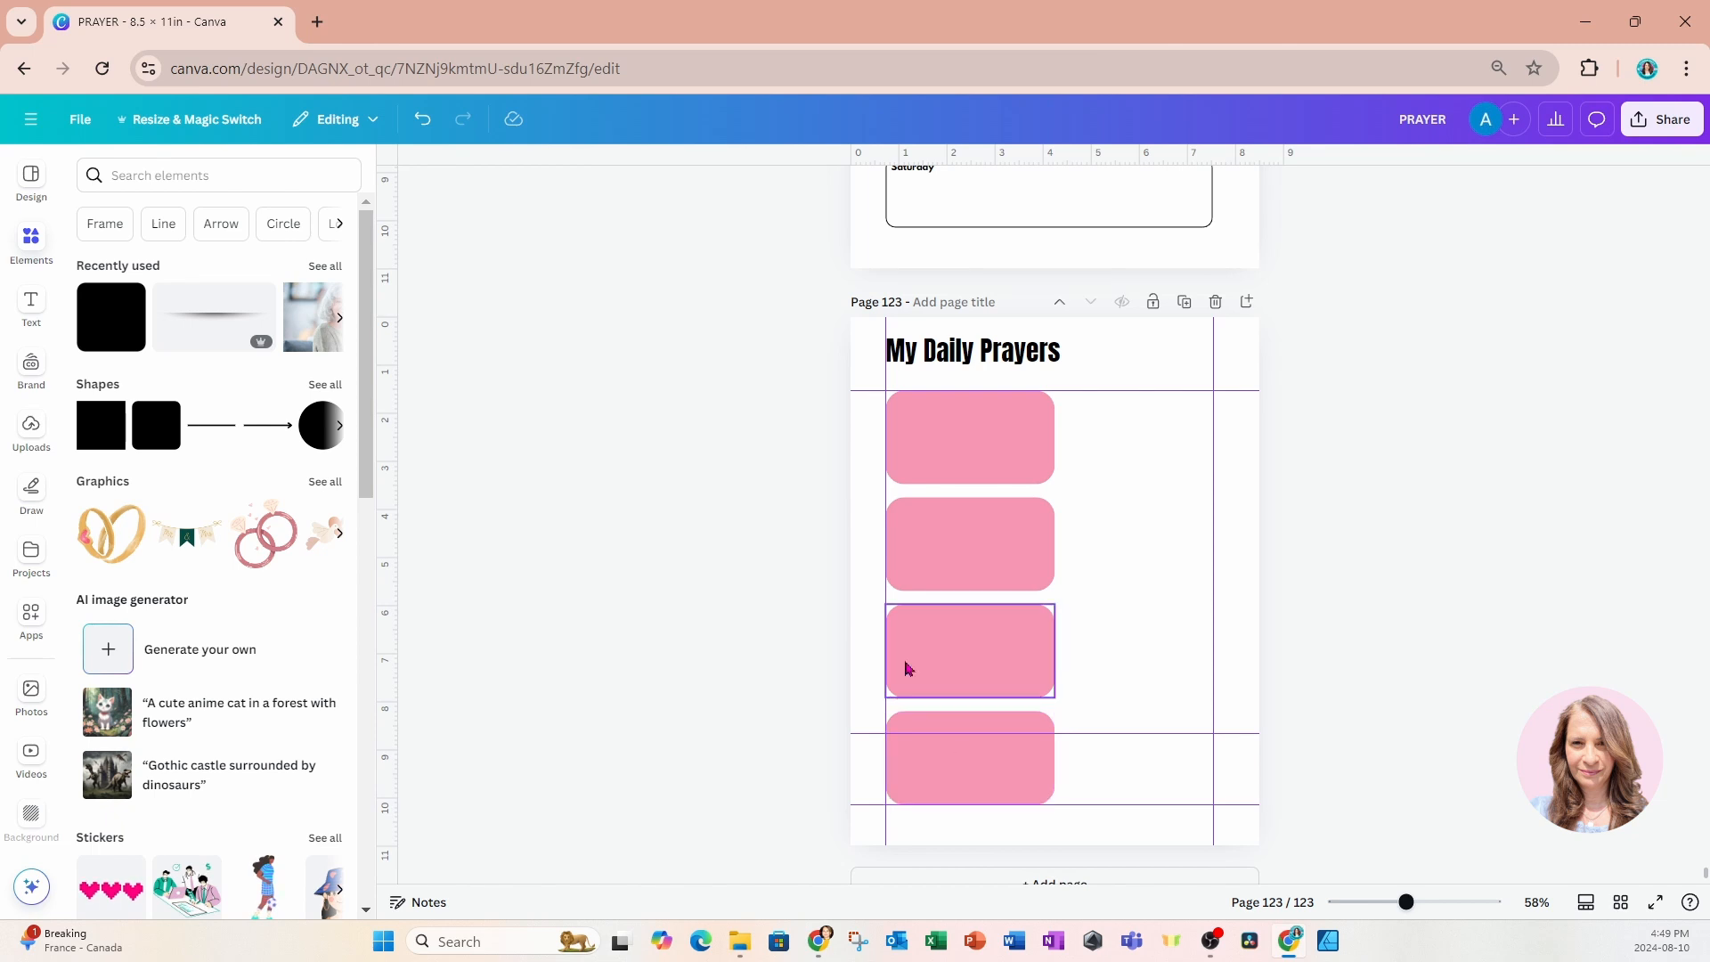
Give all four boxes a solid black border and remove their pink fill.
{"action": "left_click_drag", "start_coordinate": [967, 665], "coordinate": [987, 779]}
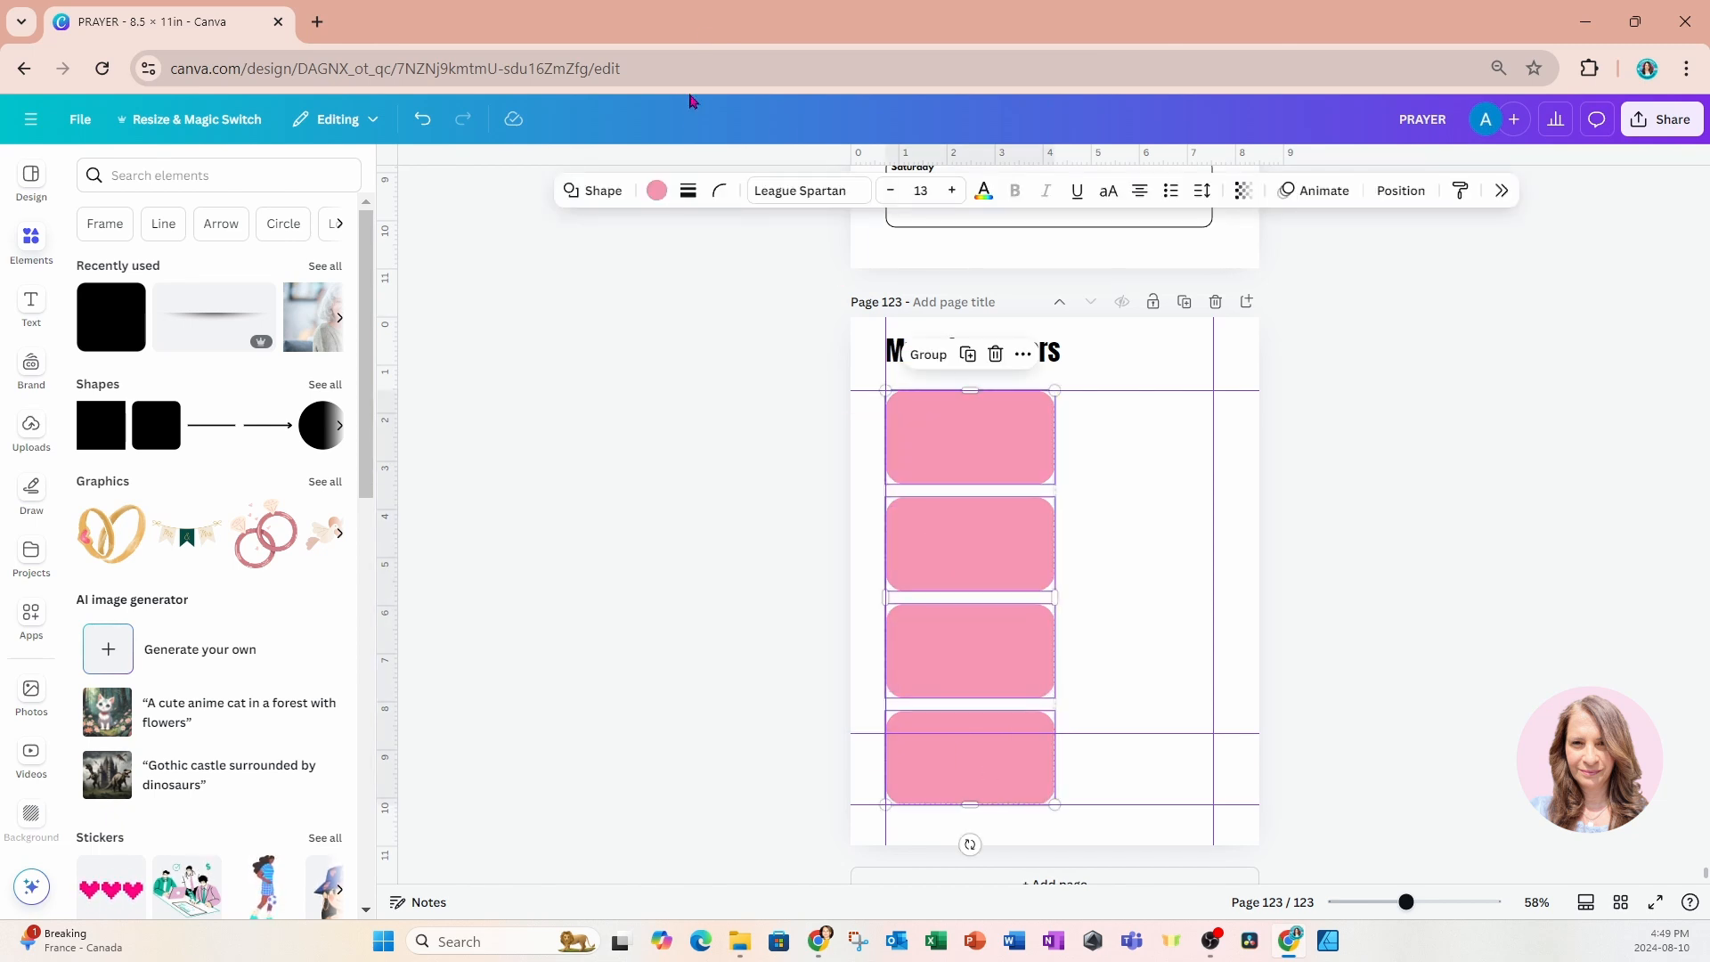
{"action": "left_click", "coordinate": [718, 192]}
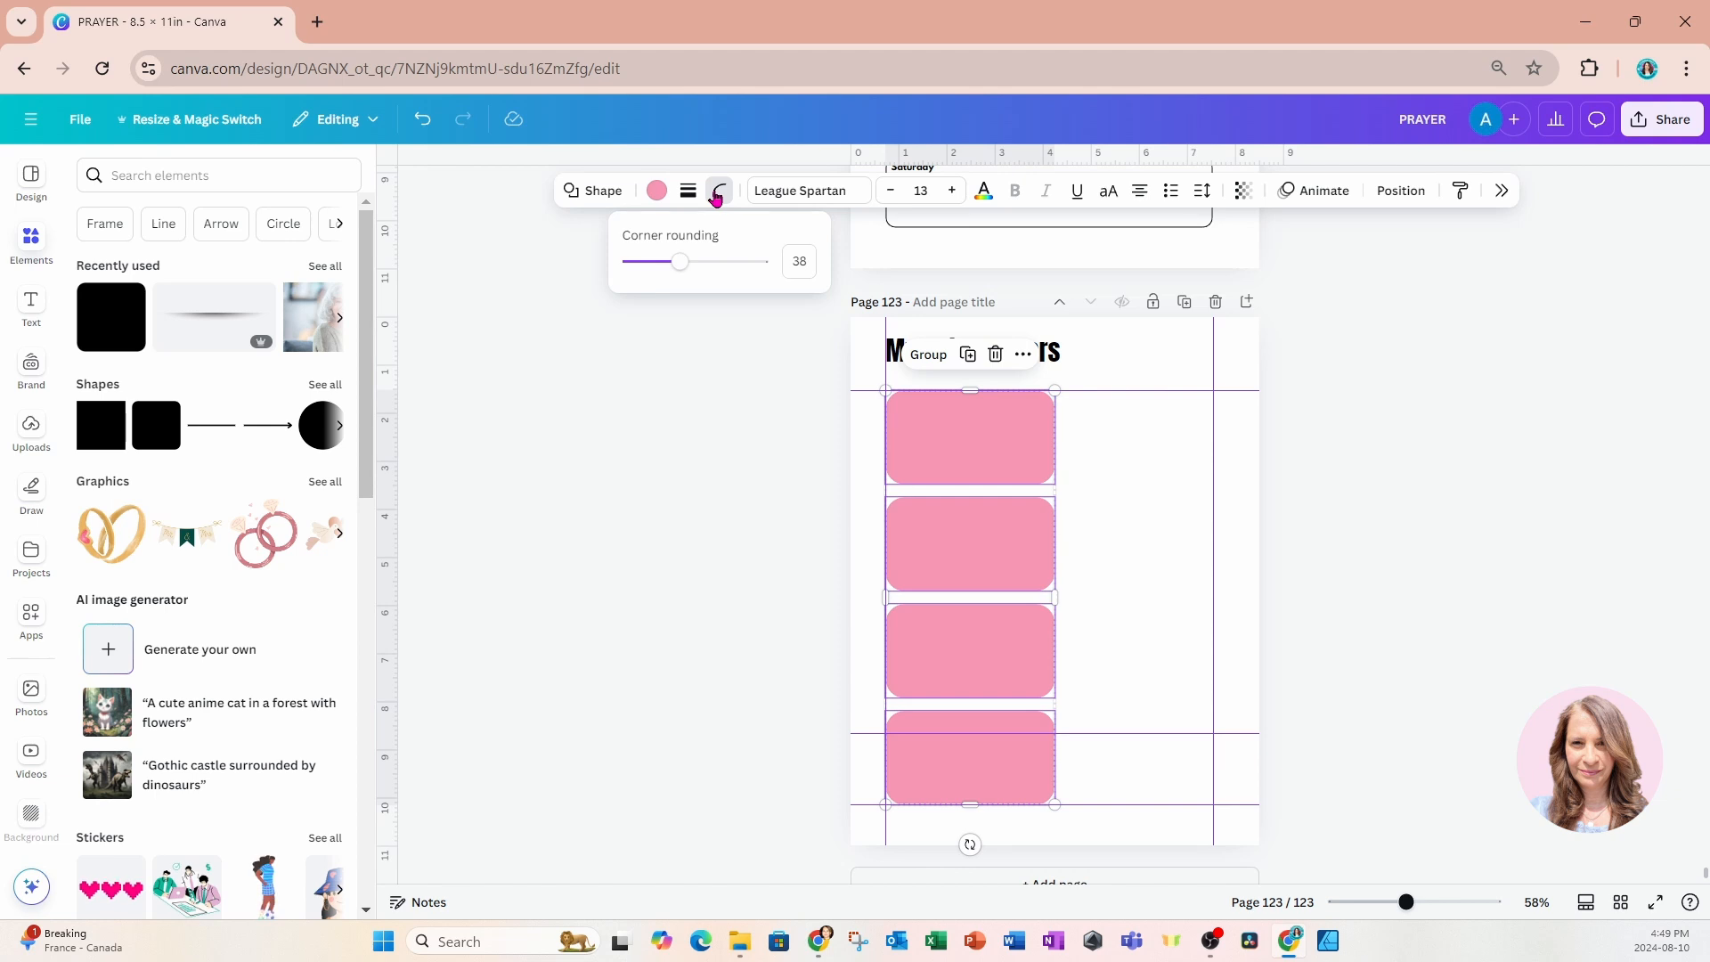
{"action": "left_click", "coordinate": [688, 191]}
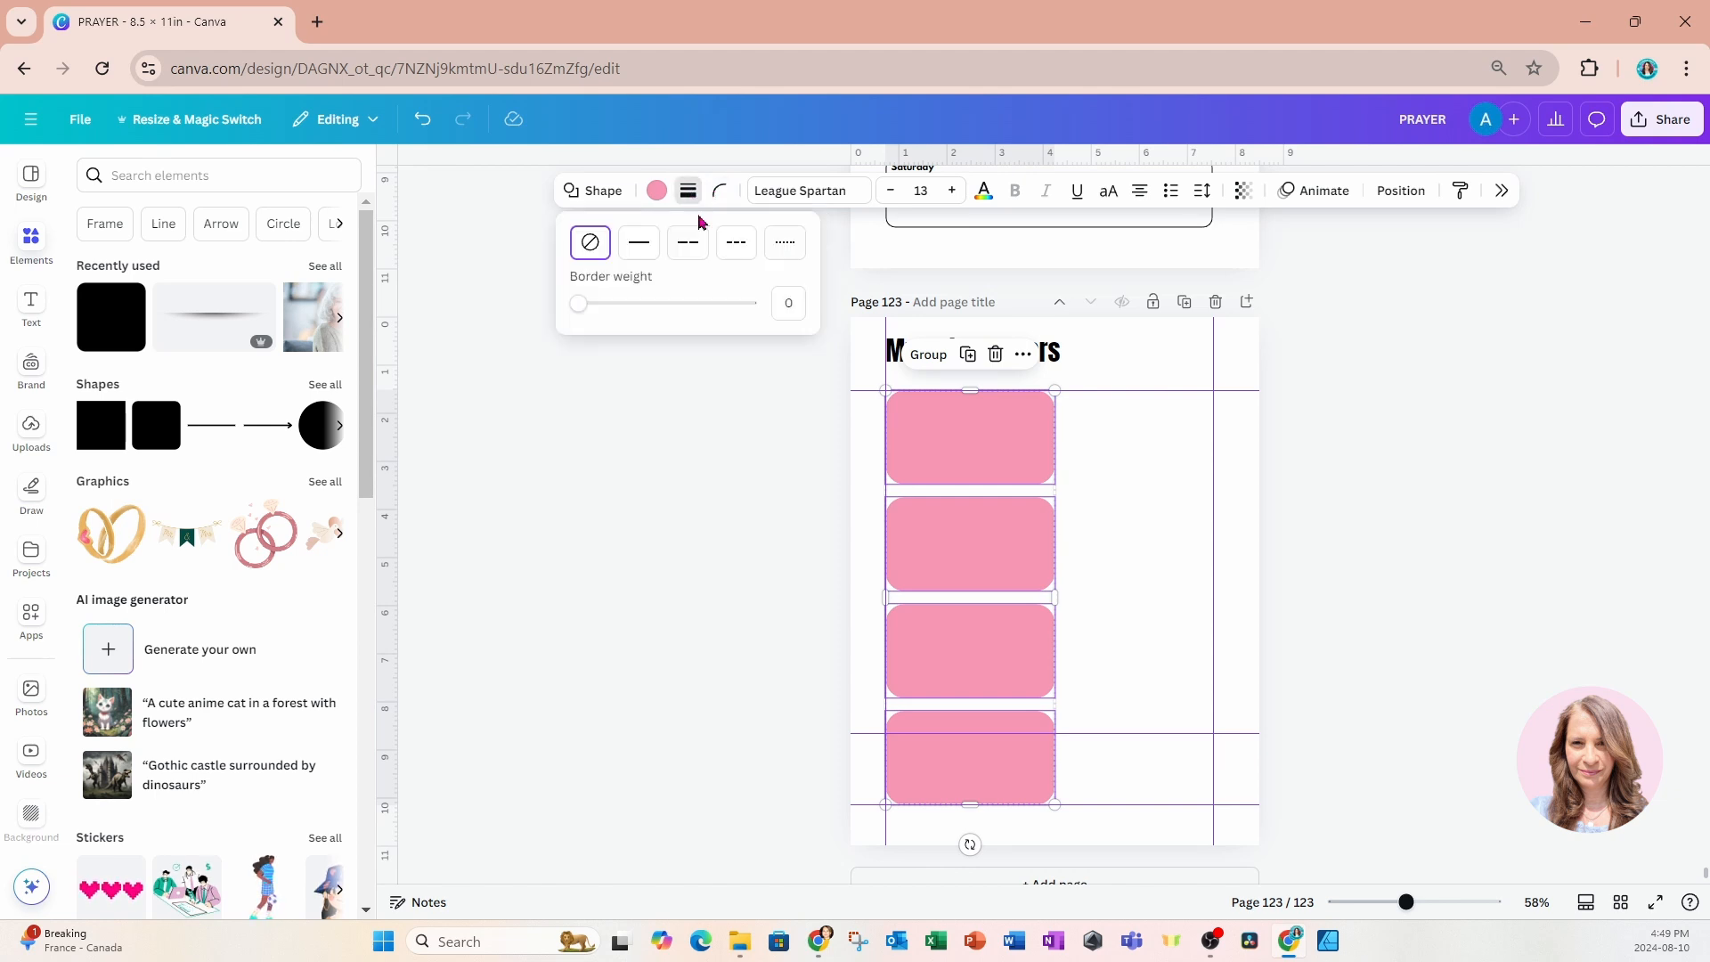
{"action": "left_click", "coordinate": [639, 242]}
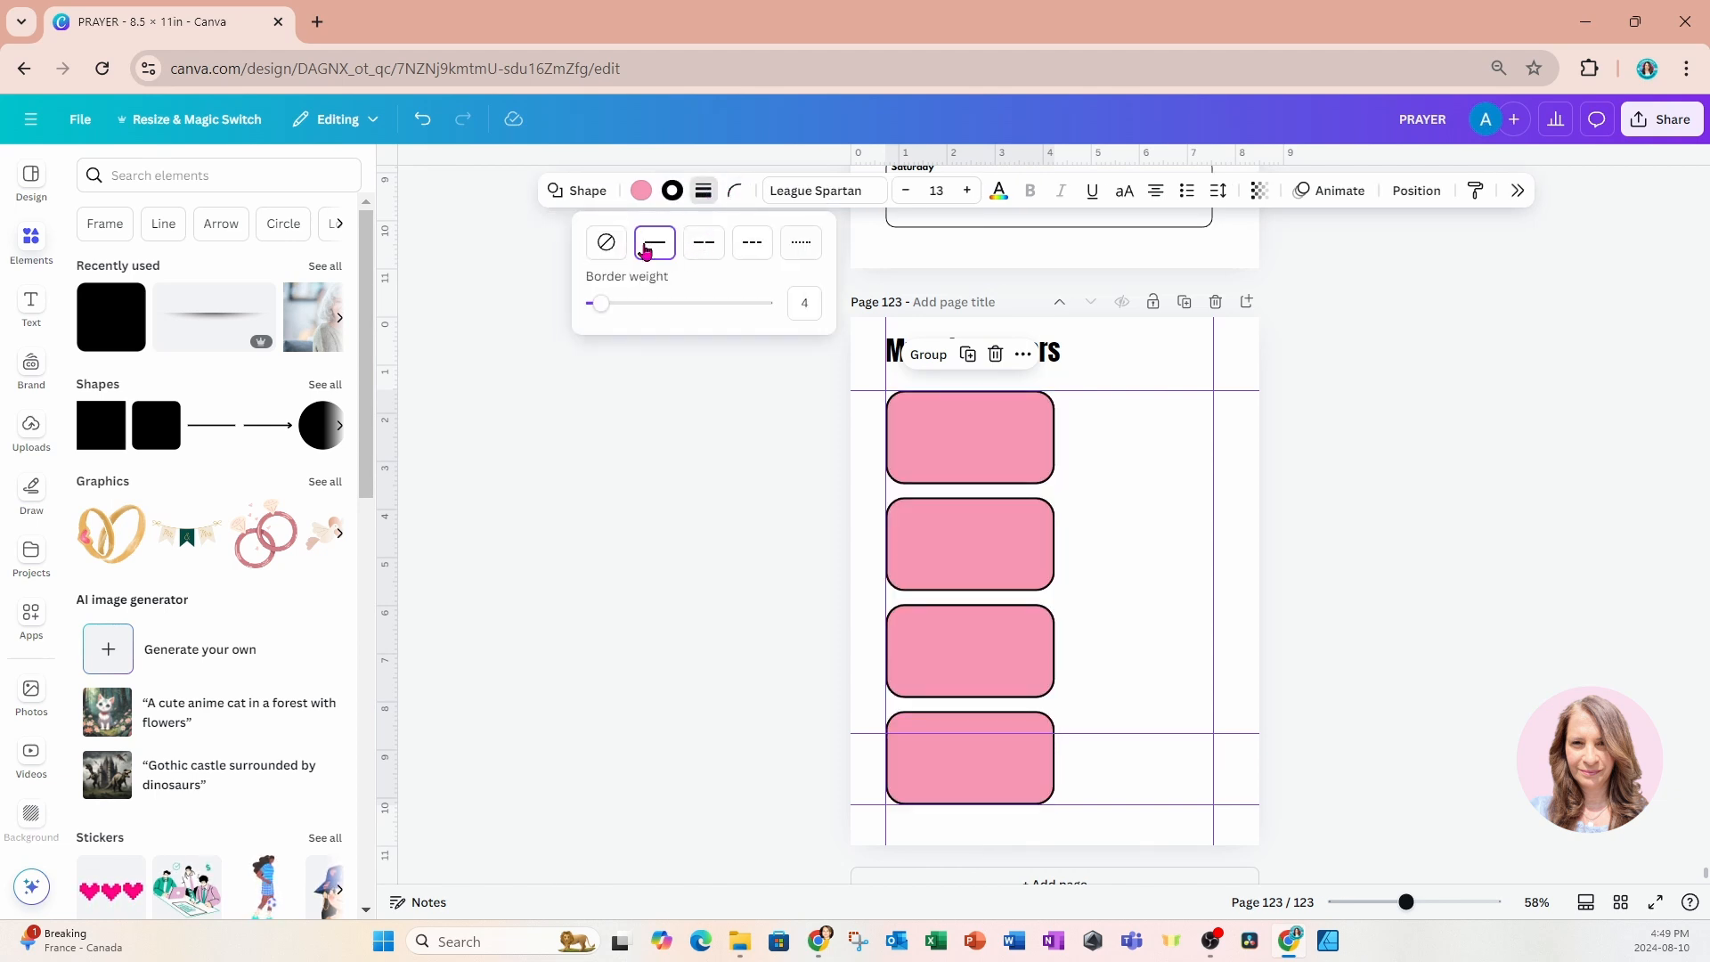
{"action": "left_click", "coordinate": [640, 190]}
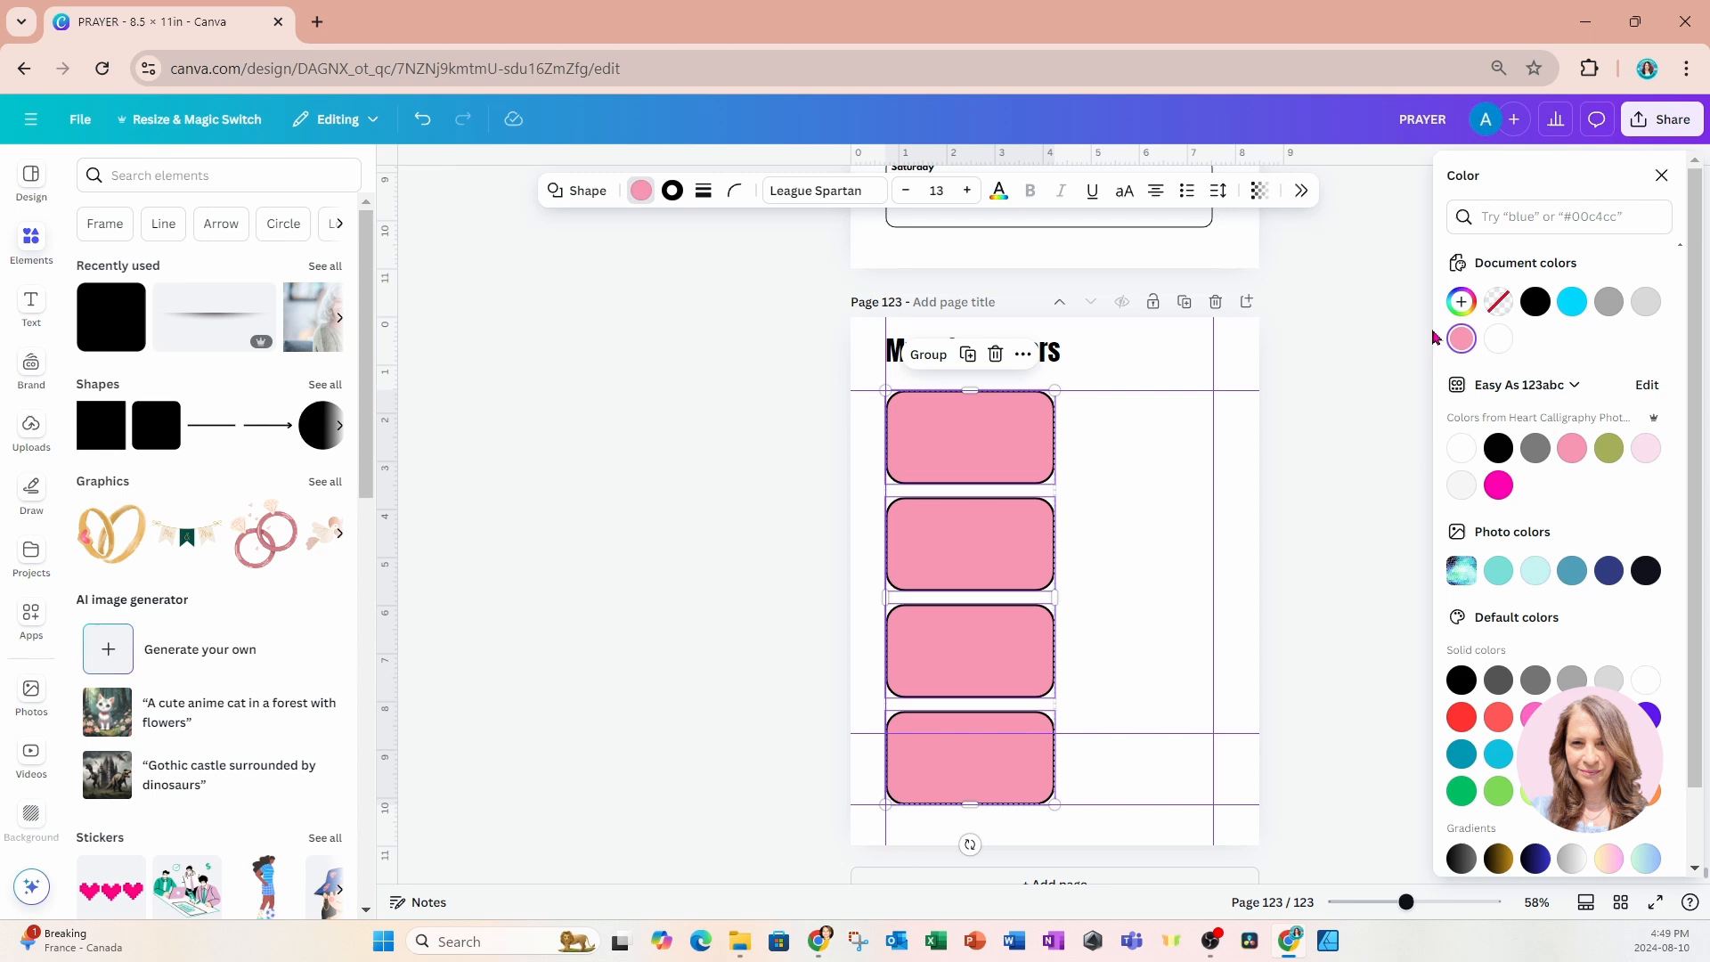
{"action": "left_click", "coordinate": [1498, 303]}
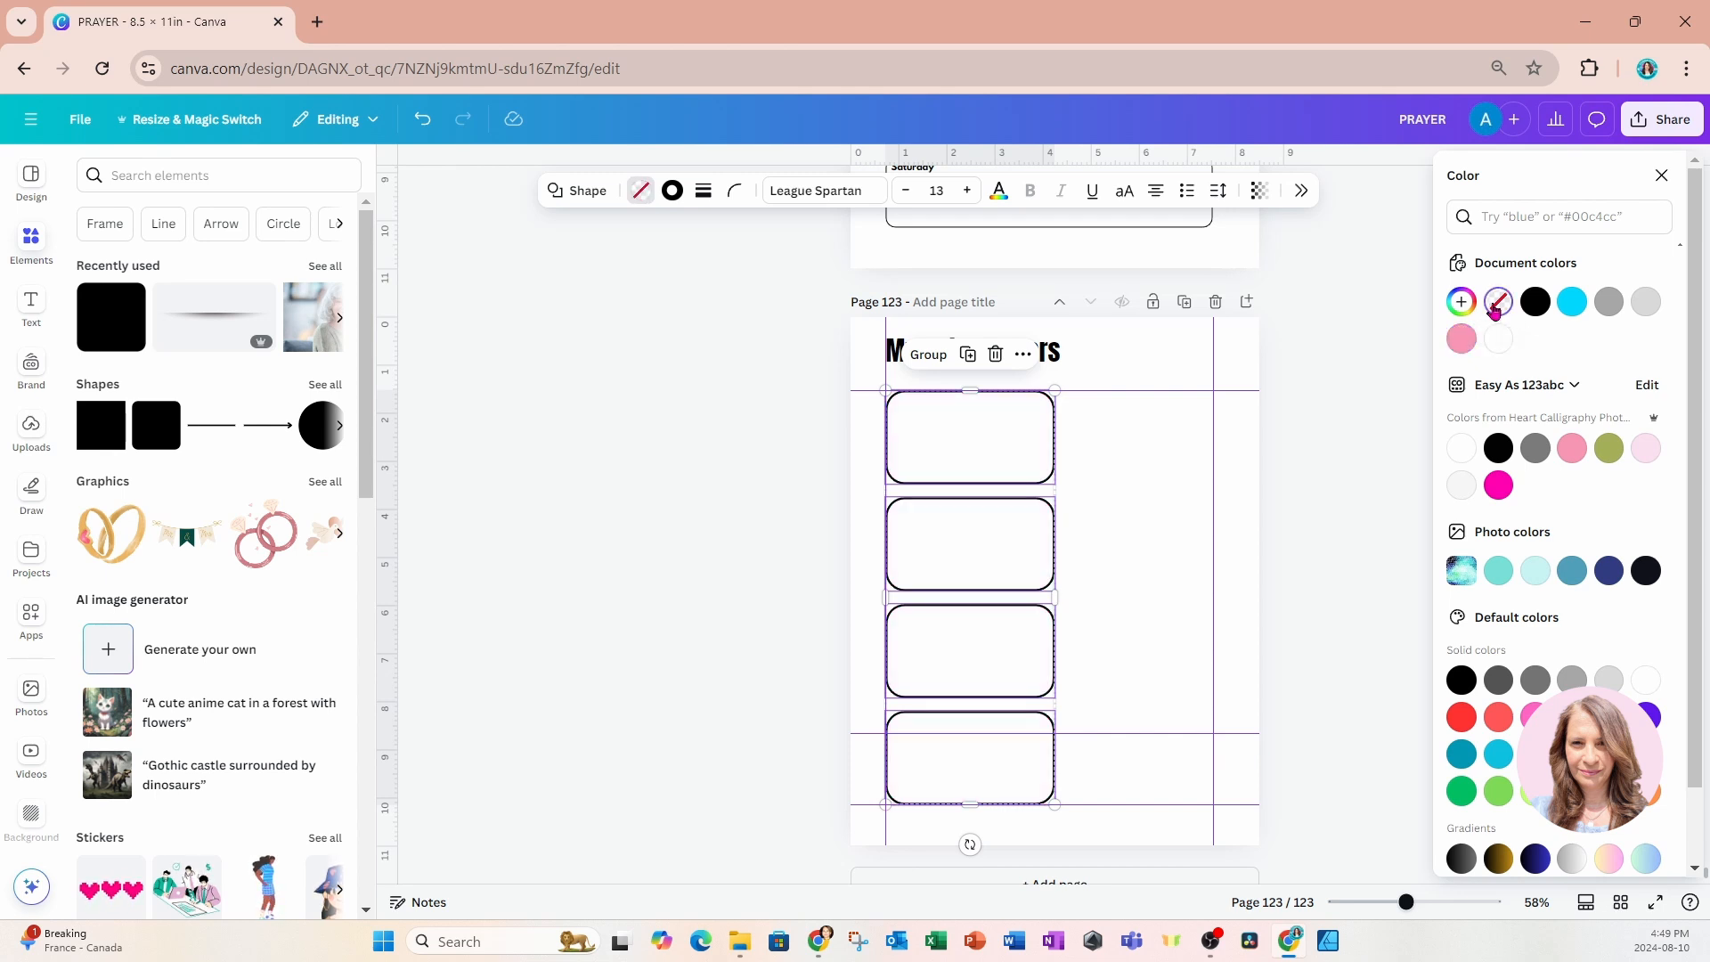
Set the border weight of the four boxes to 2.
{"action": "left_click", "coordinate": [733, 190]}
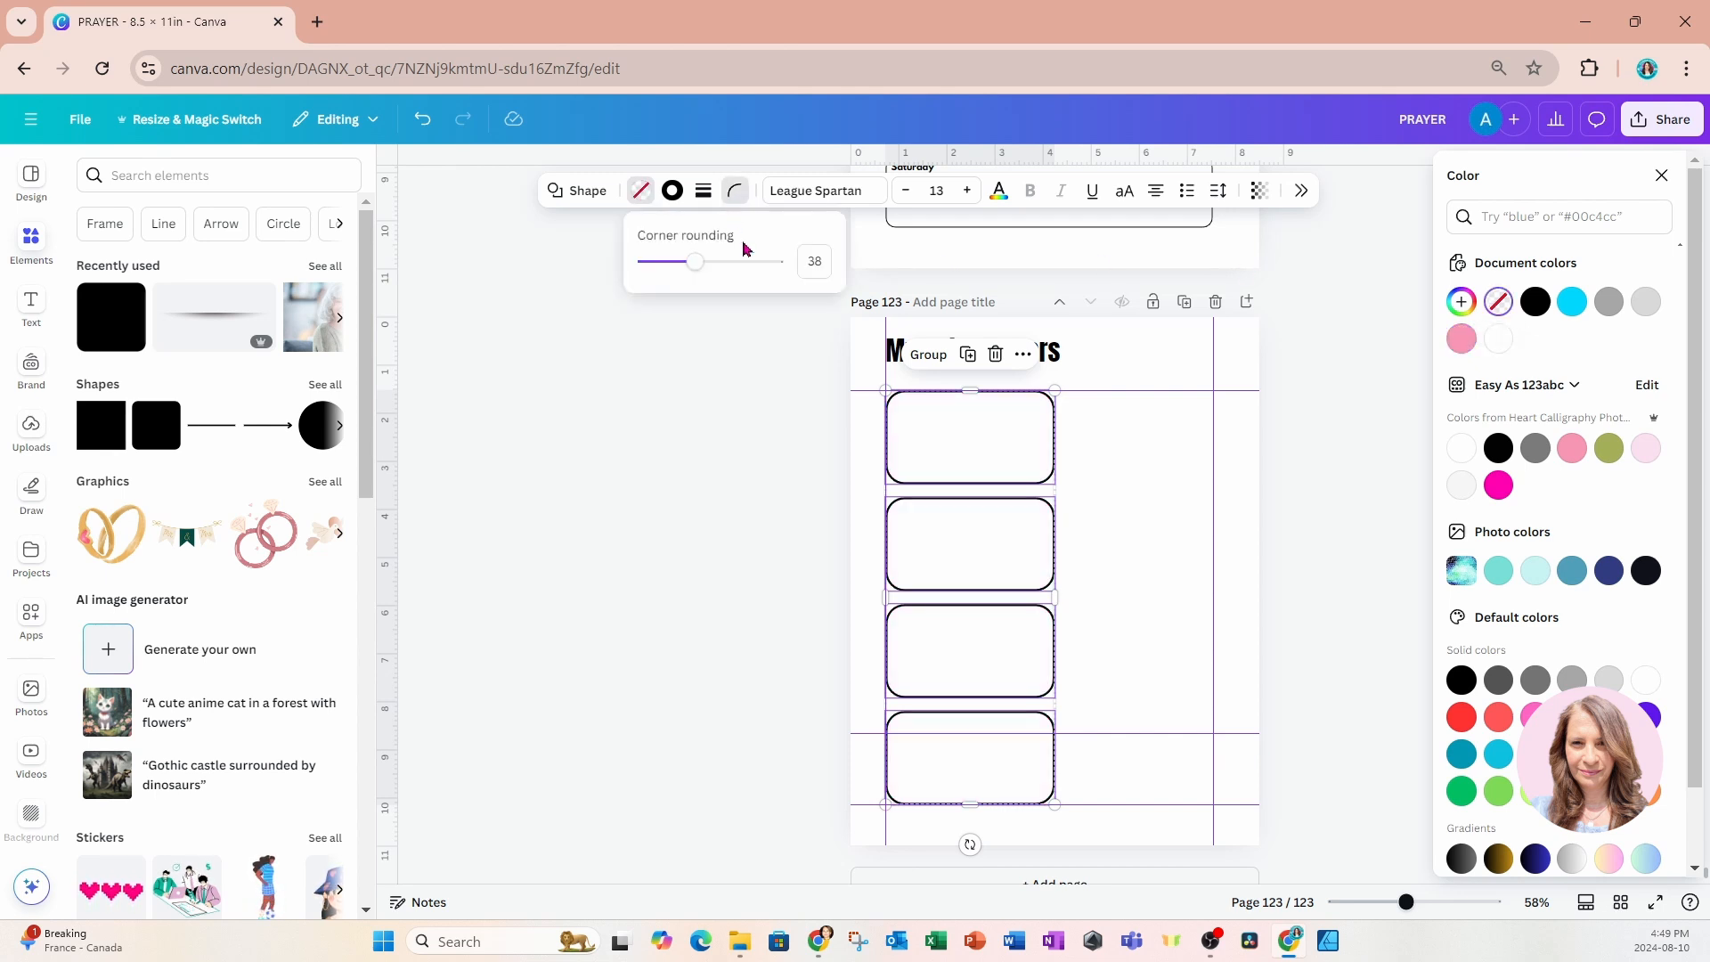
{"action": "left_click", "coordinate": [674, 199]}
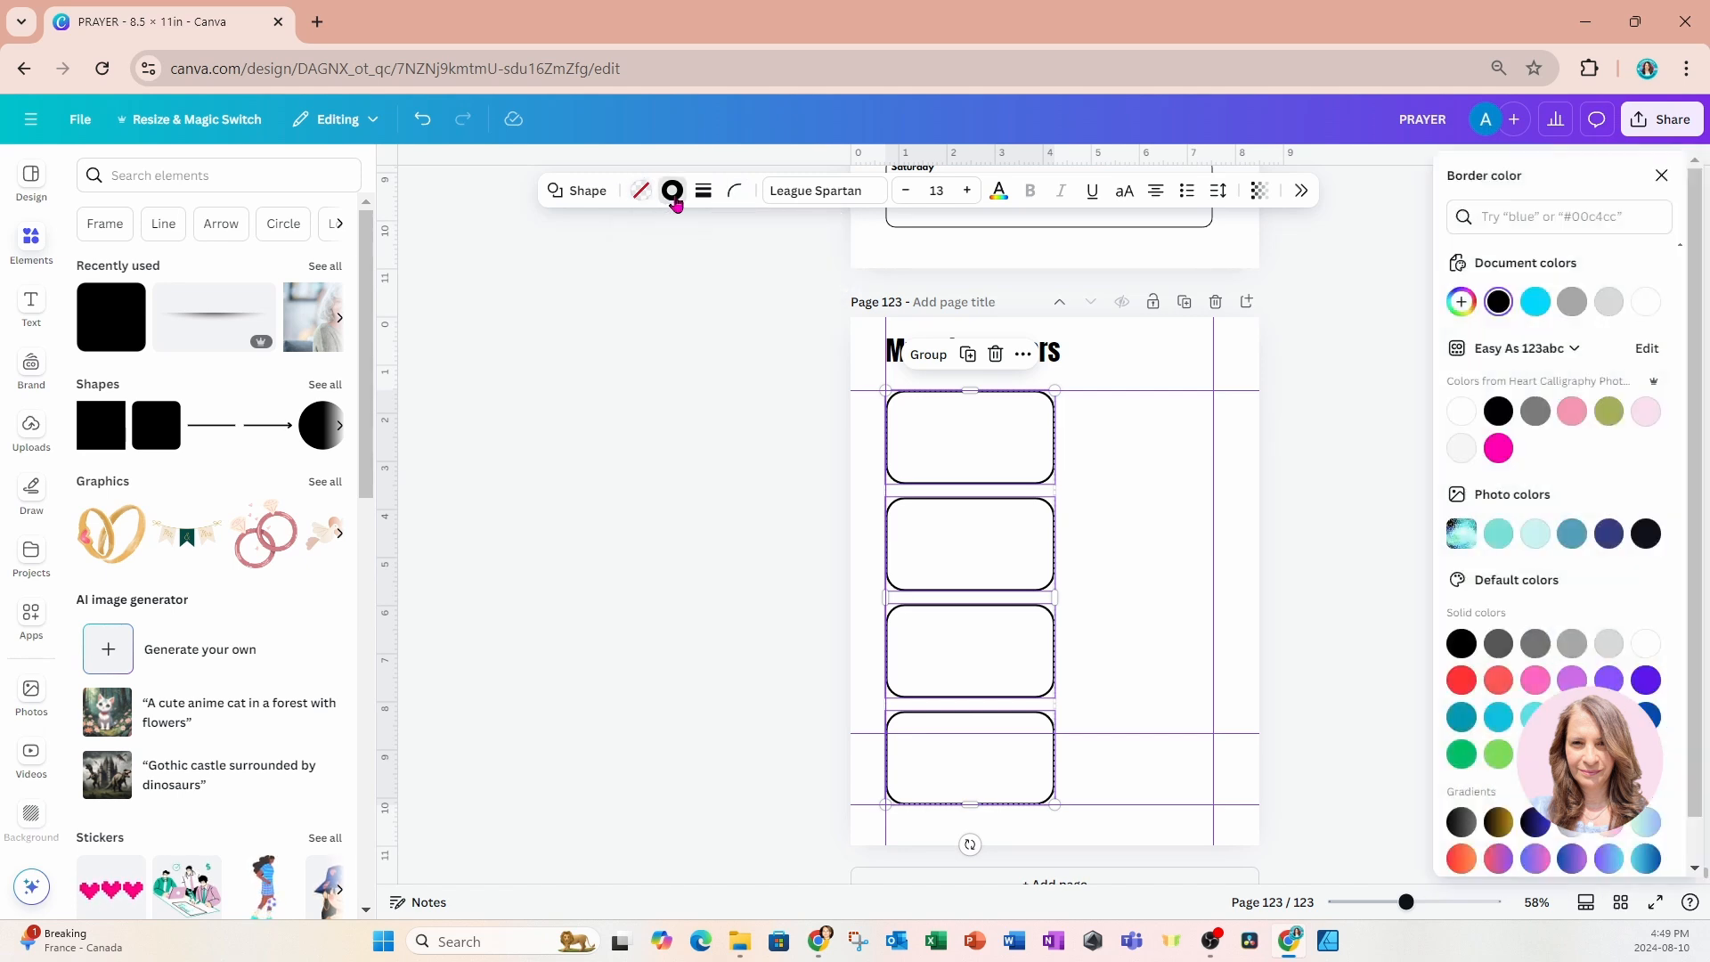
{"action": "left_click", "coordinate": [701, 197]}
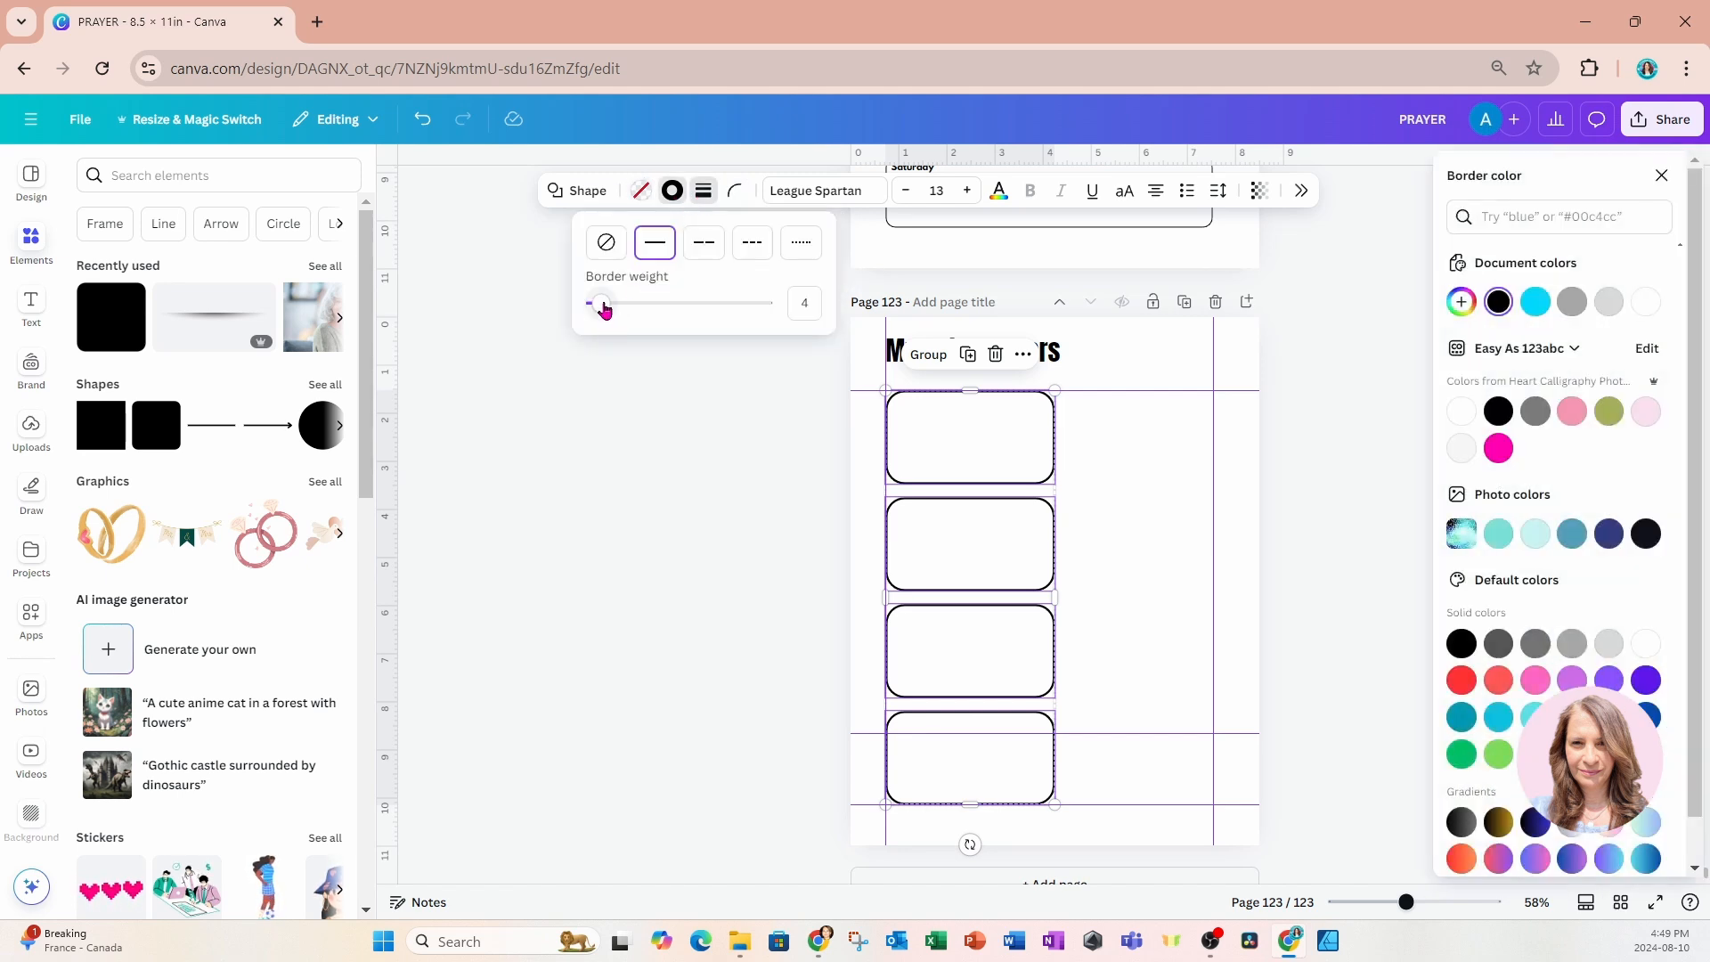
{"action": "left_click_drag", "start_coordinate": [602, 305], "coordinate": [598, 307]}
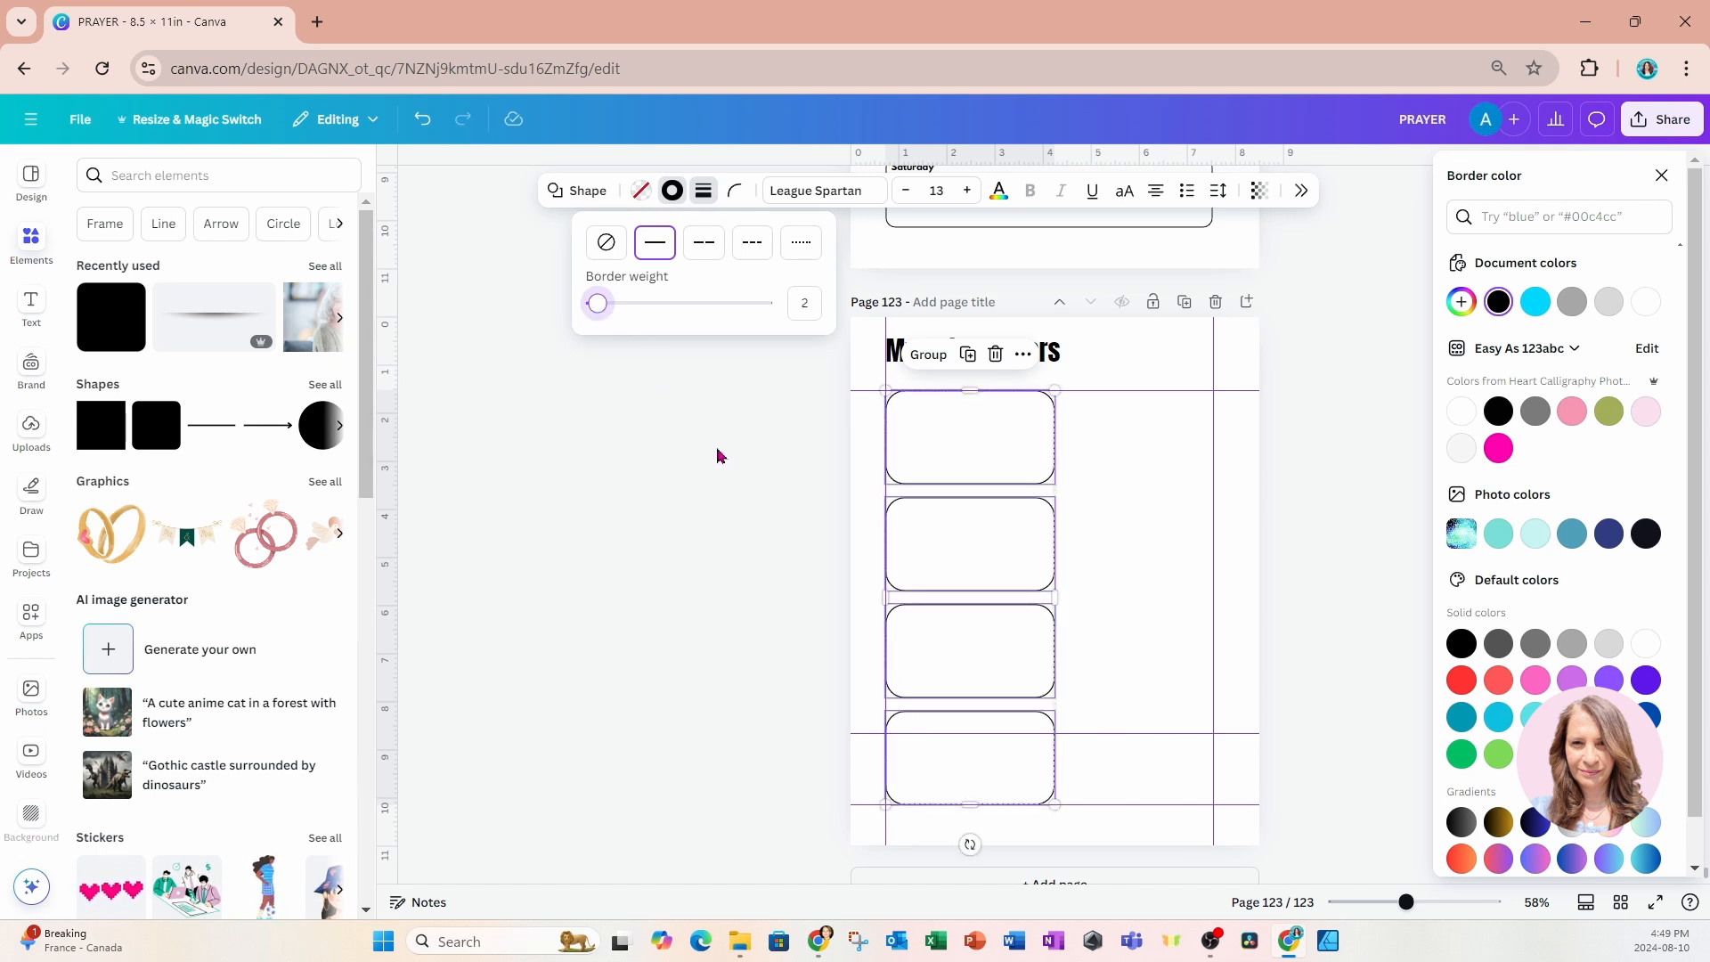
{"action": "left_click", "coordinate": [717, 454]}
{"action": "left_click", "coordinate": [787, 394]}
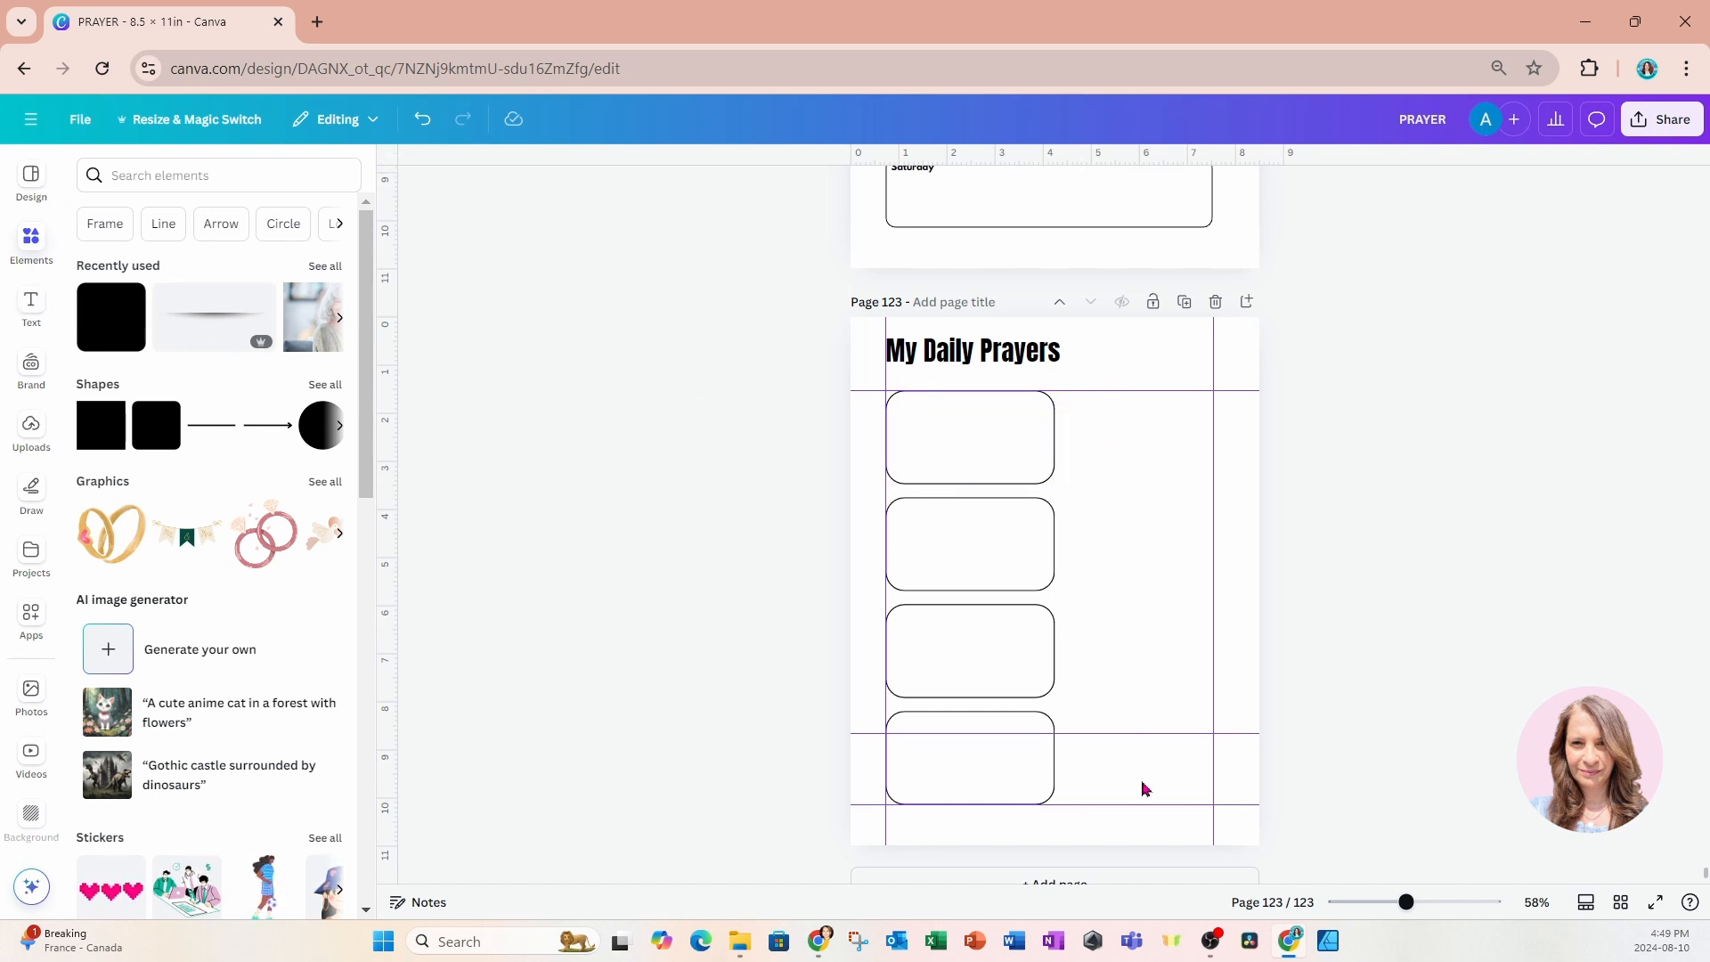
Add a subheading text and place it centred along the upper edge of the first box.
{"action": "left_click", "coordinate": [32, 305]}
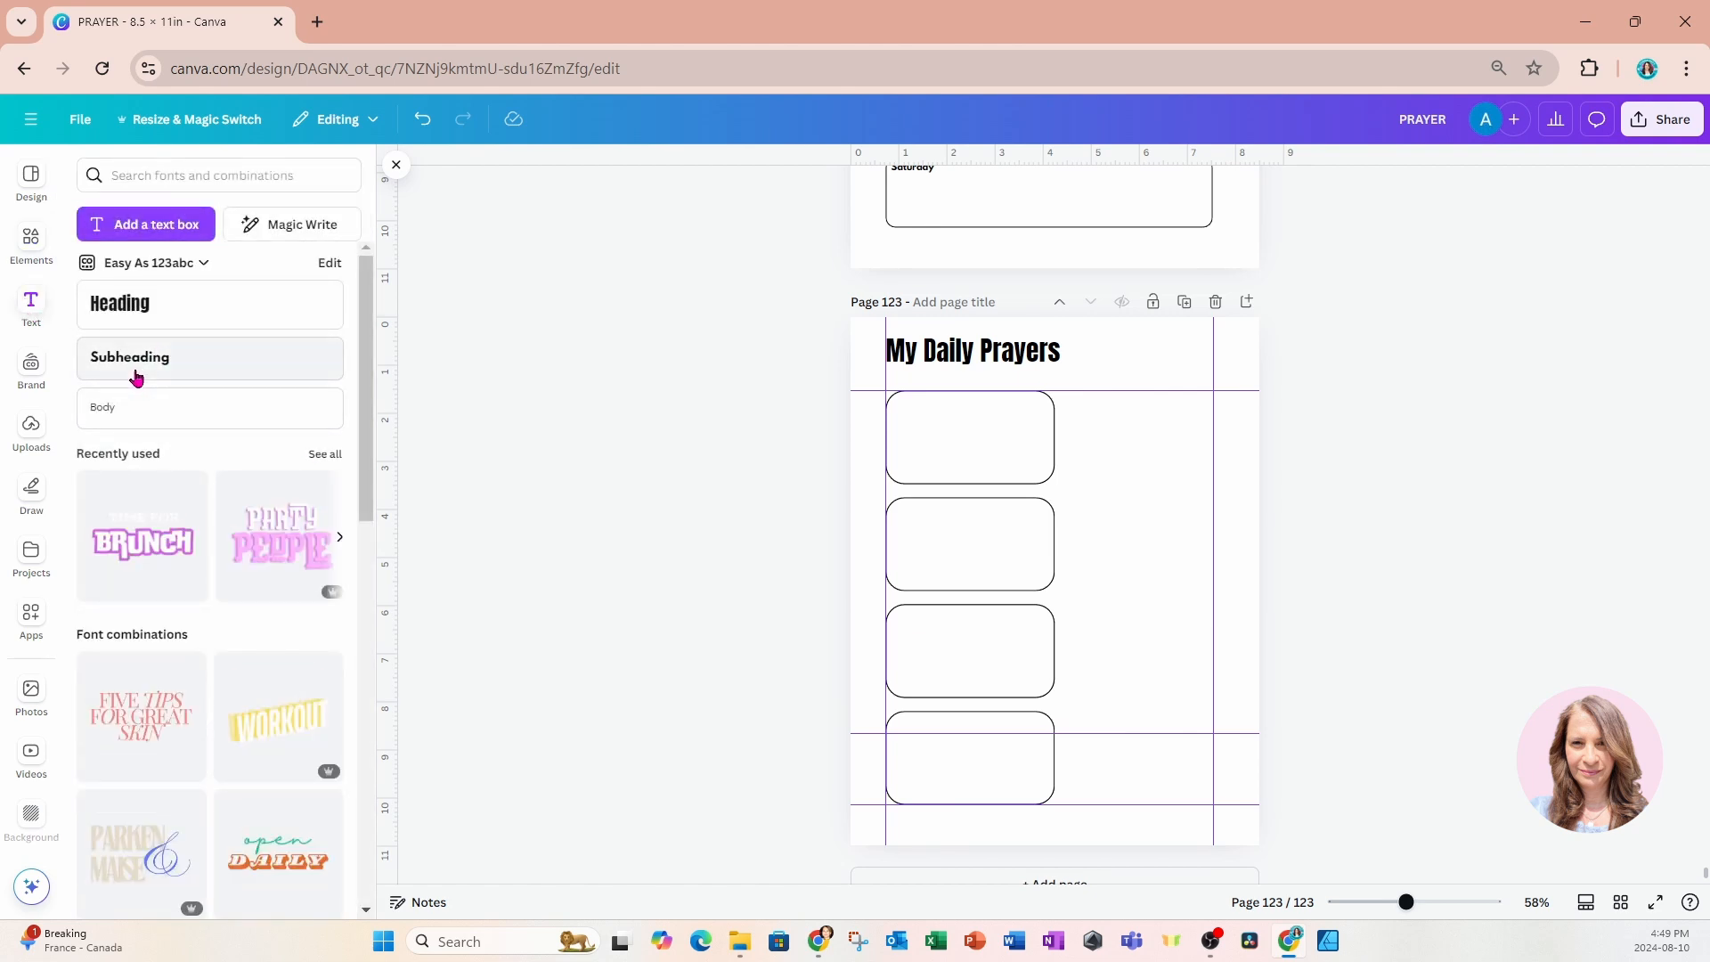
{"action": "left_click", "coordinate": [137, 372]}
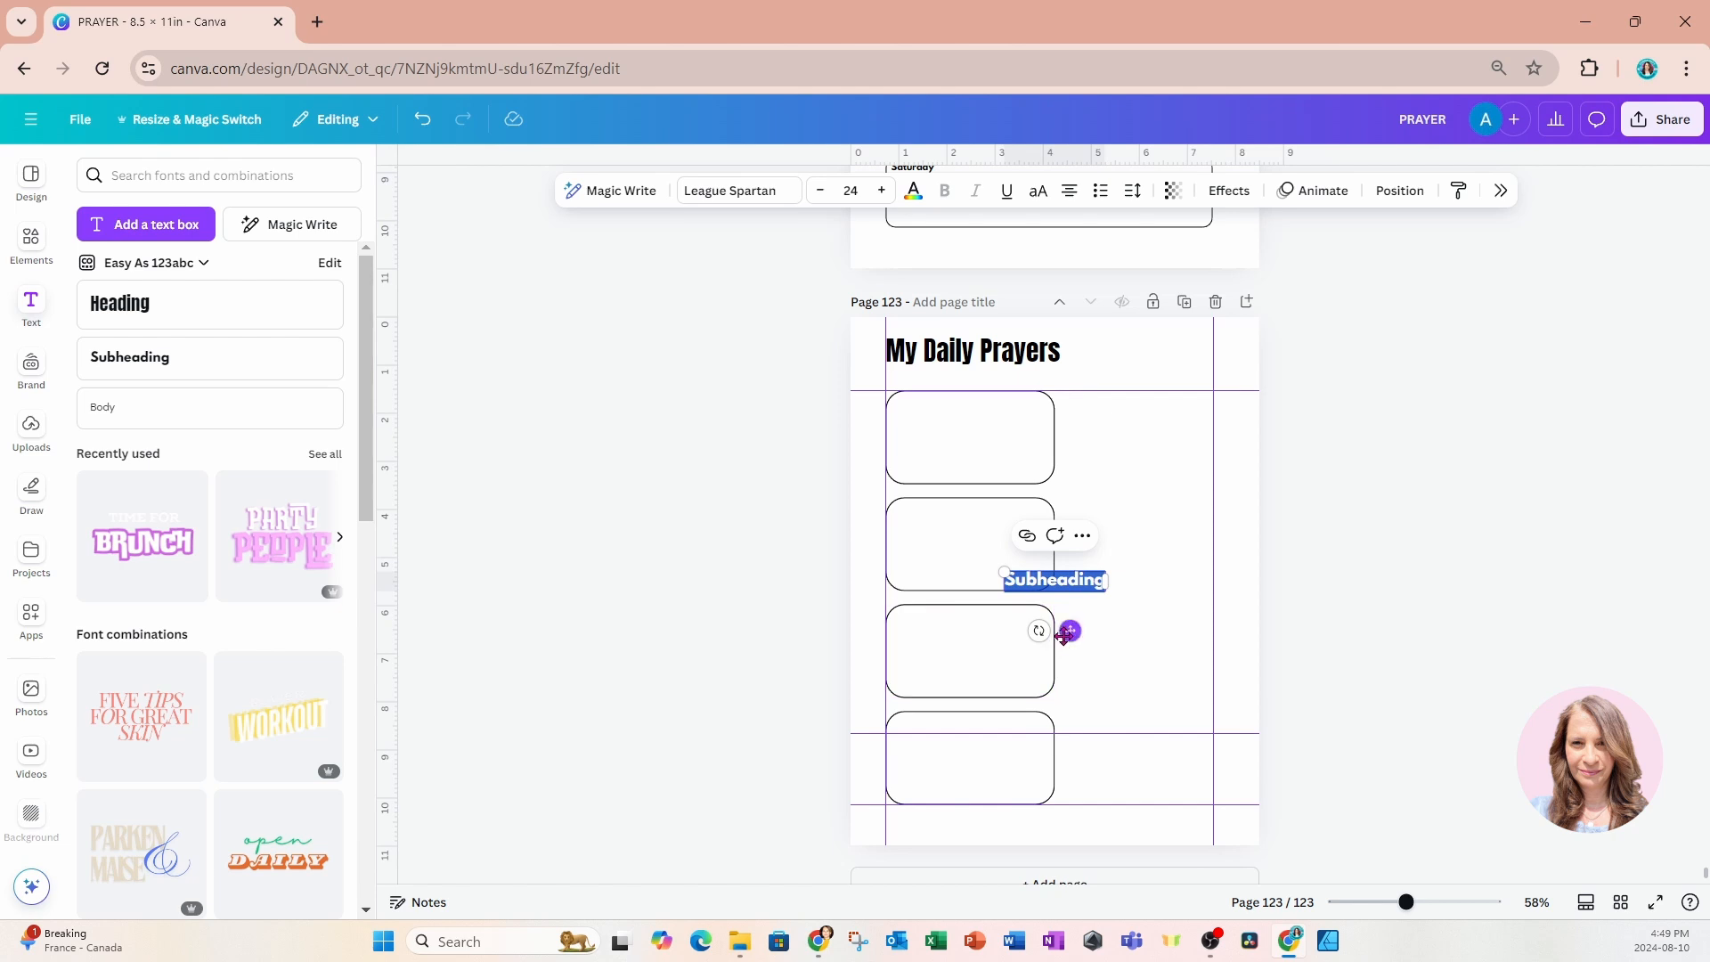
{"action": "left_click_drag", "start_coordinate": [1070, 631], "coordinate": [980, 460]}
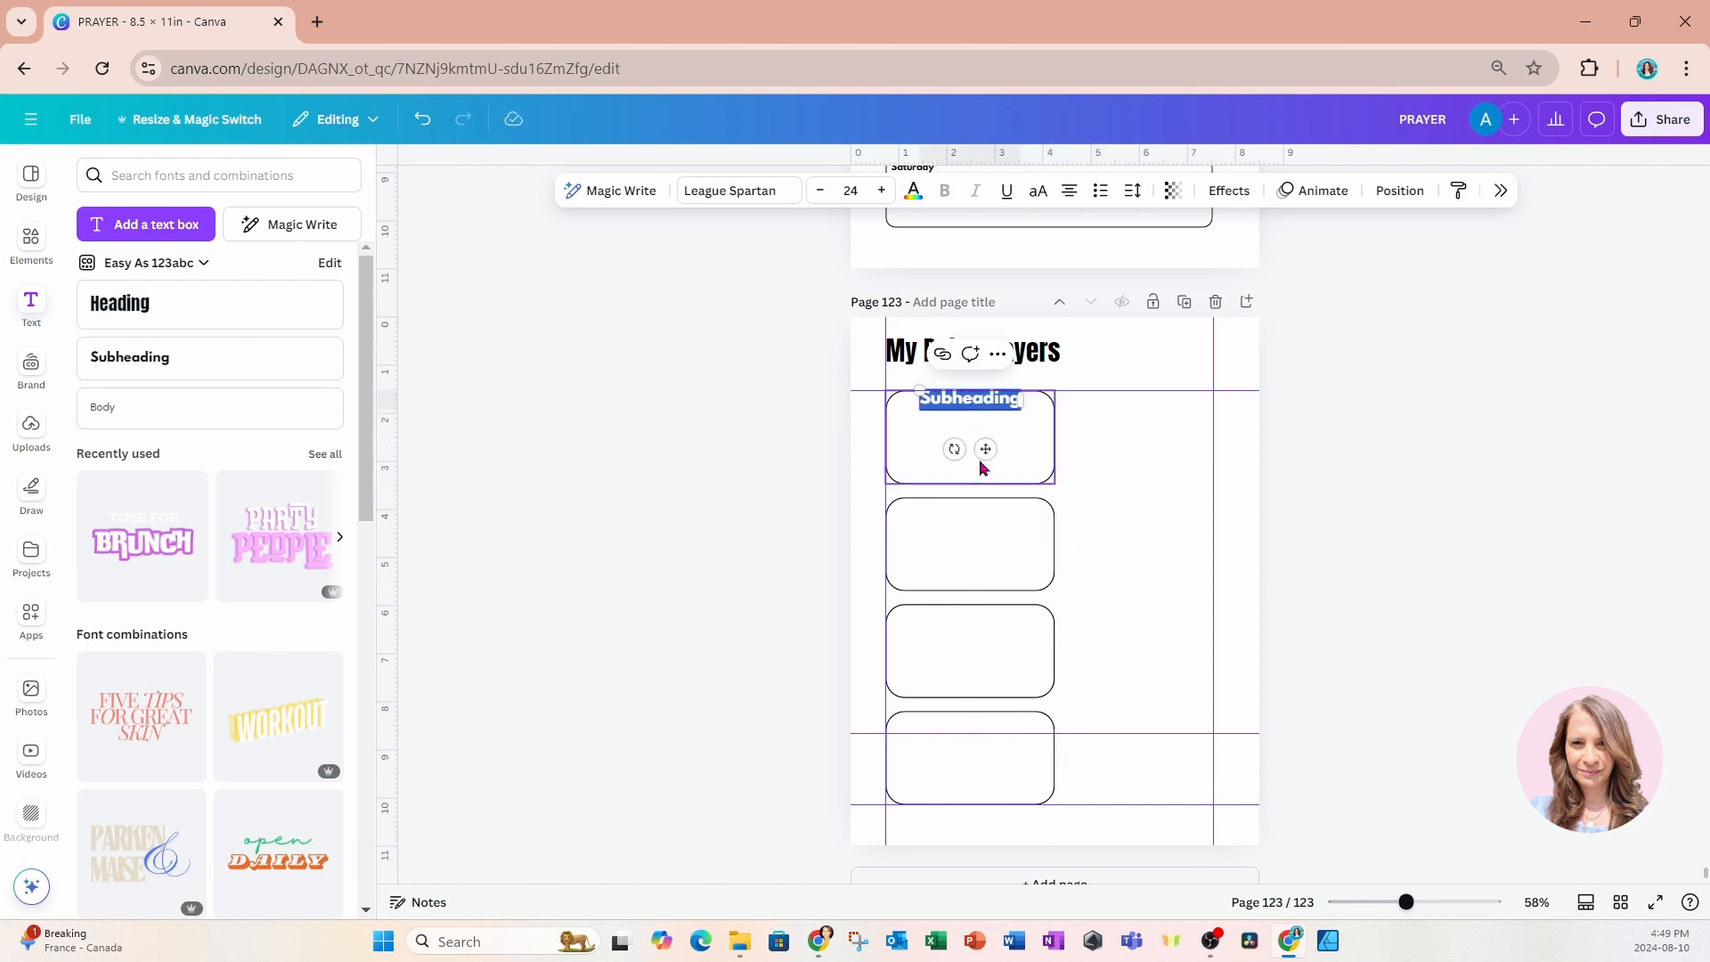
Set the subheading's font size to 12 and move it slightly down inside the first box.
{"action": "left_click", "coordinate": [820, 190]}
{"action": "left_click", "coordinate": [821, 190]}
{"action": "left_click", "coordinate": [820, 191]}
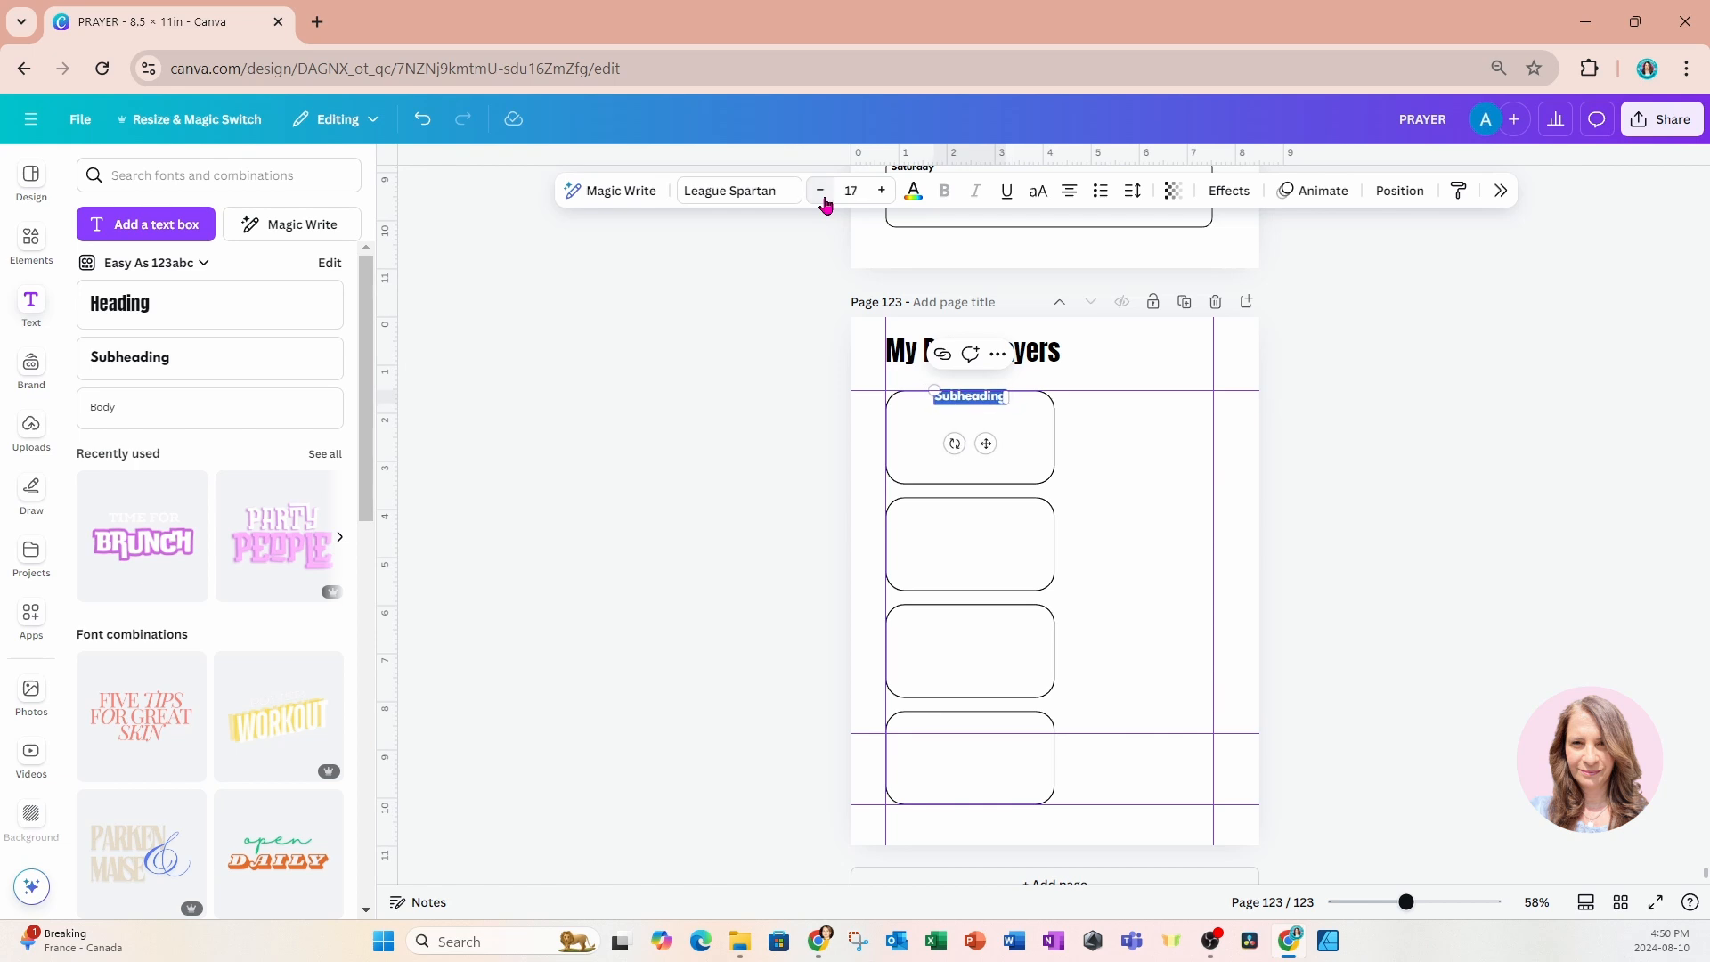
{"action": "left_click", "coordinate": [820, 190]}
{"action": "left_click", "coordinate": [820, 190]}
{"action": "left_click", "coordinate": [820, 191]}
{"action": "left_click", "coordinate": [820, 190]}
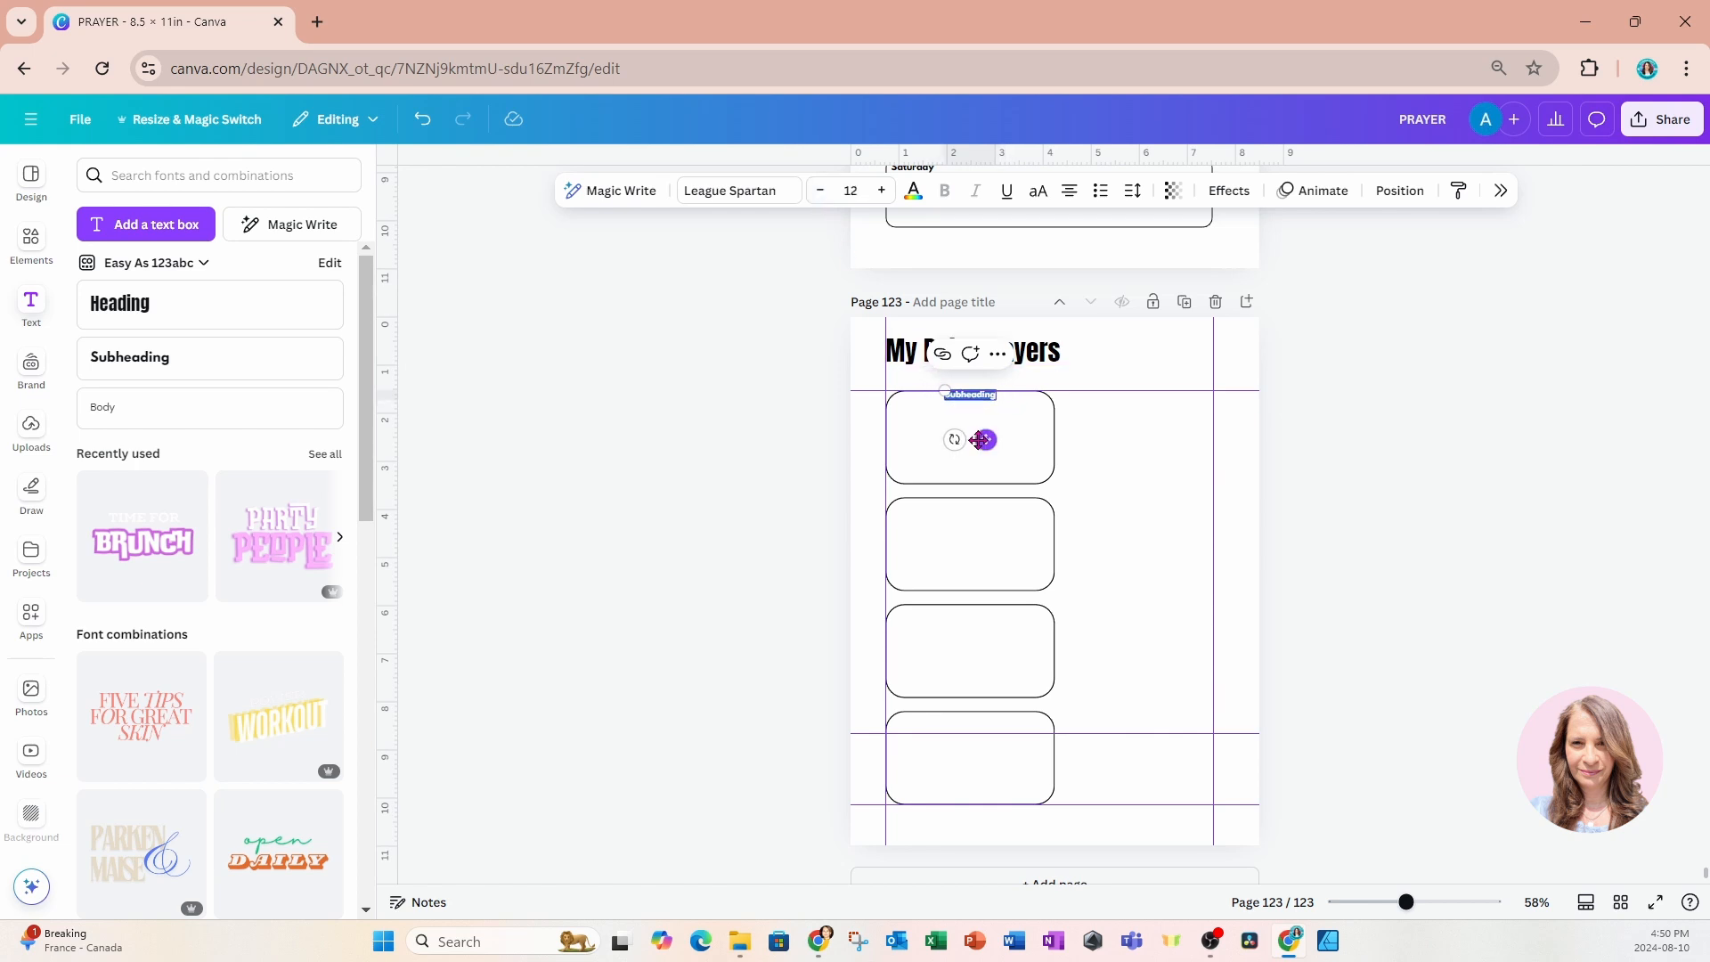
{"action": "left_click_drag", "start_coordinate": [979, 443], "coordinate": [980, 450]}
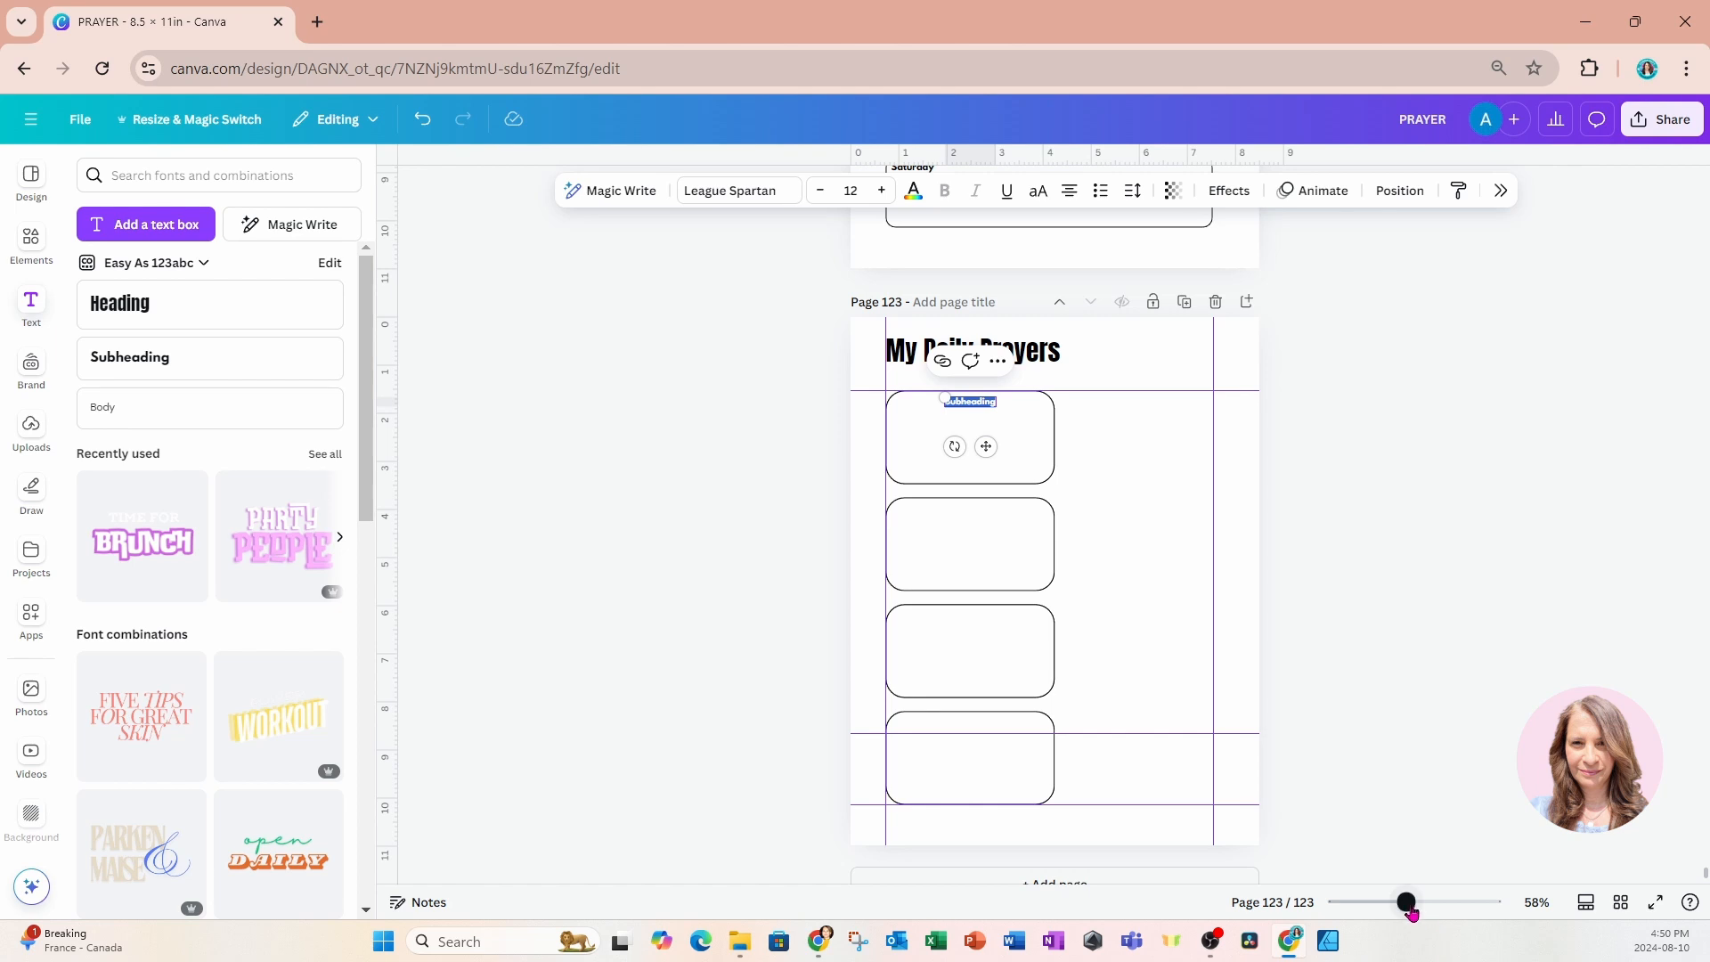
Replace the subheading text in the first box with "Prayer when I wake".
{"action": "left_click_drag", "start_coordinate": [1406, 902], "coordinate": [1435, 902]}
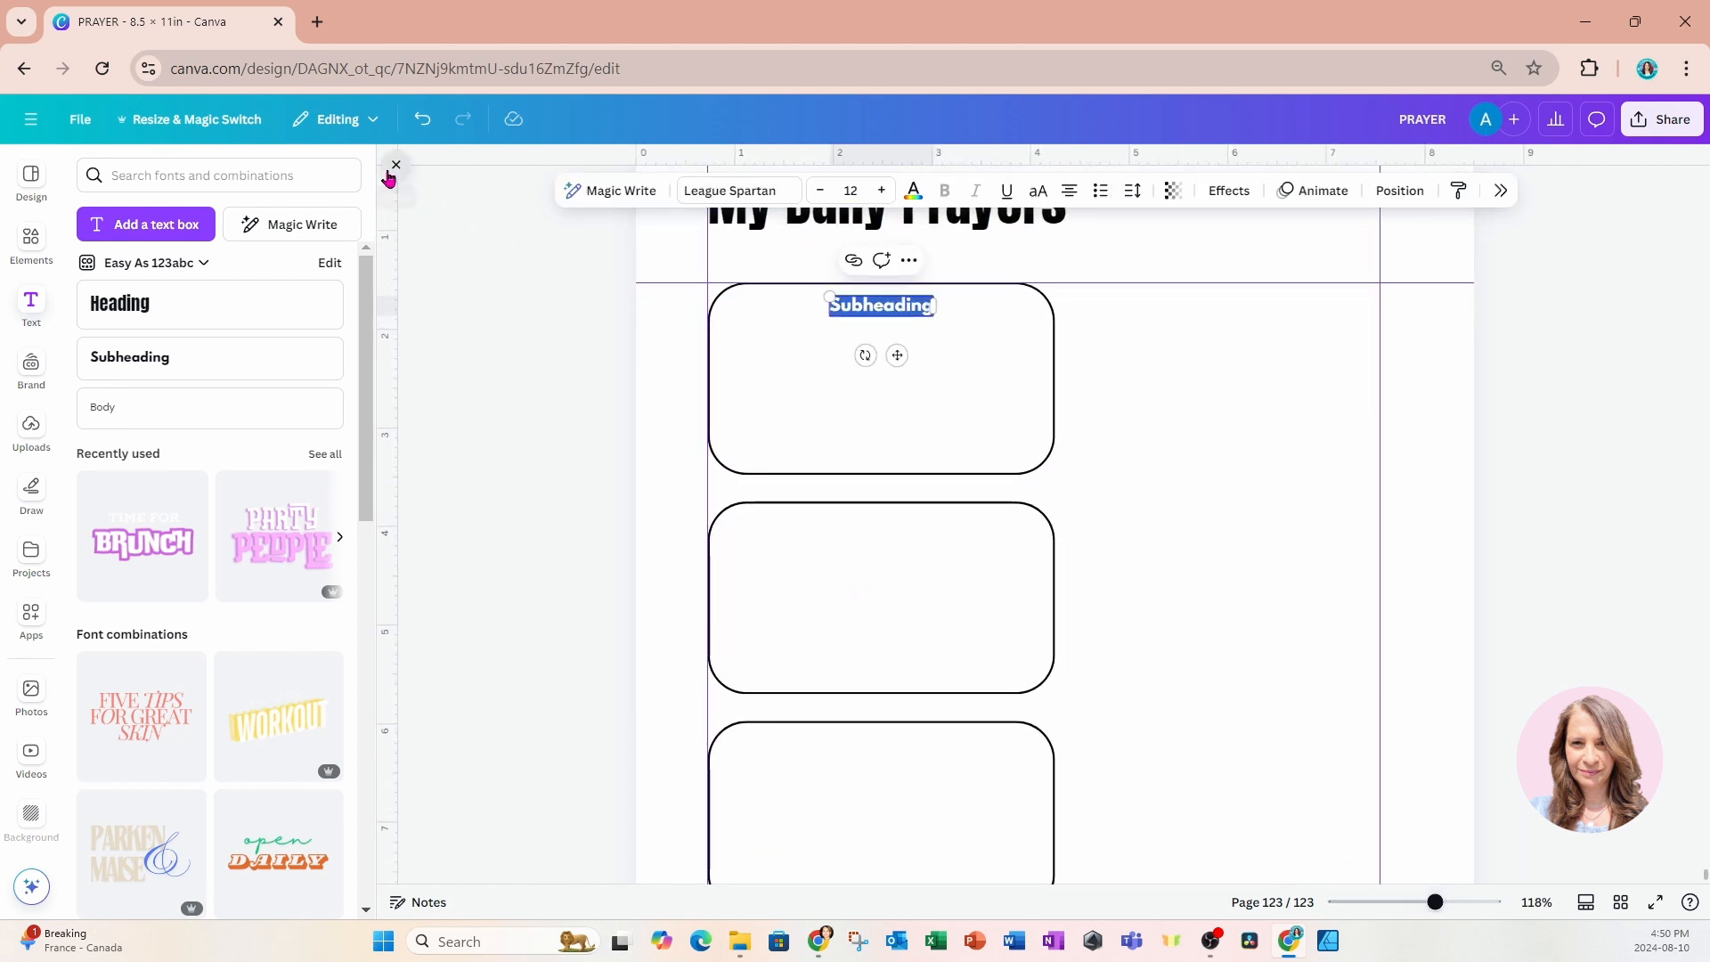
{"action": "left_click", "coordinate": [396, 165]}
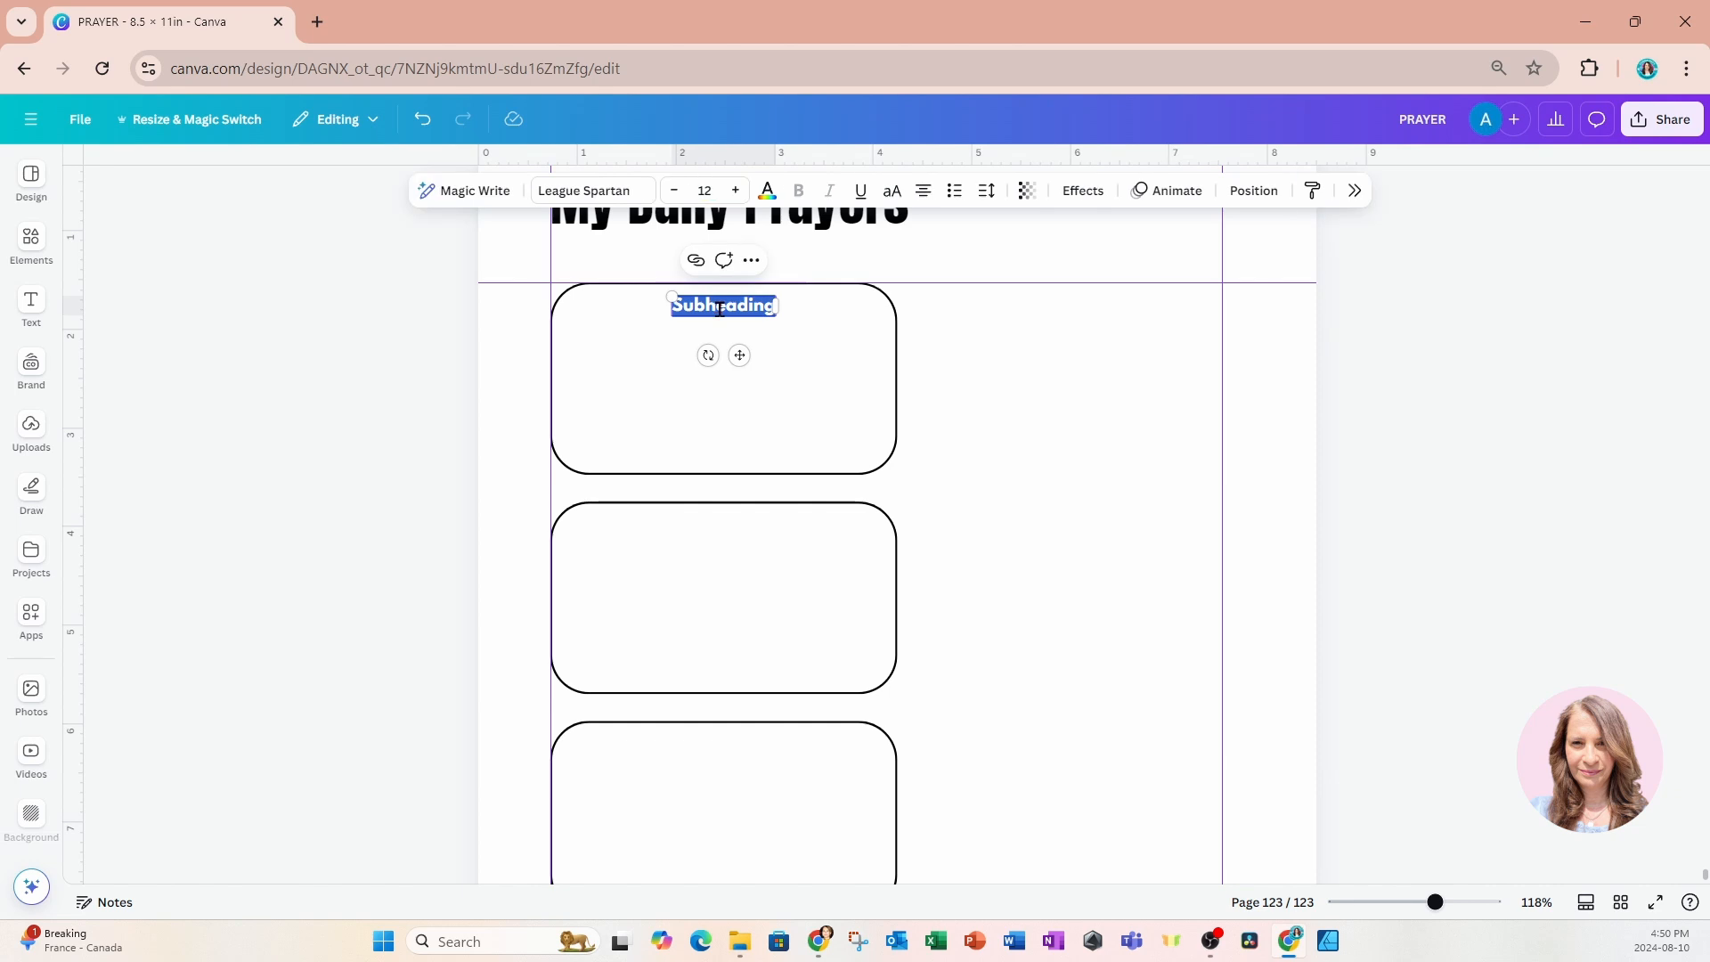
{"action": "type", "text": "Prayer"}
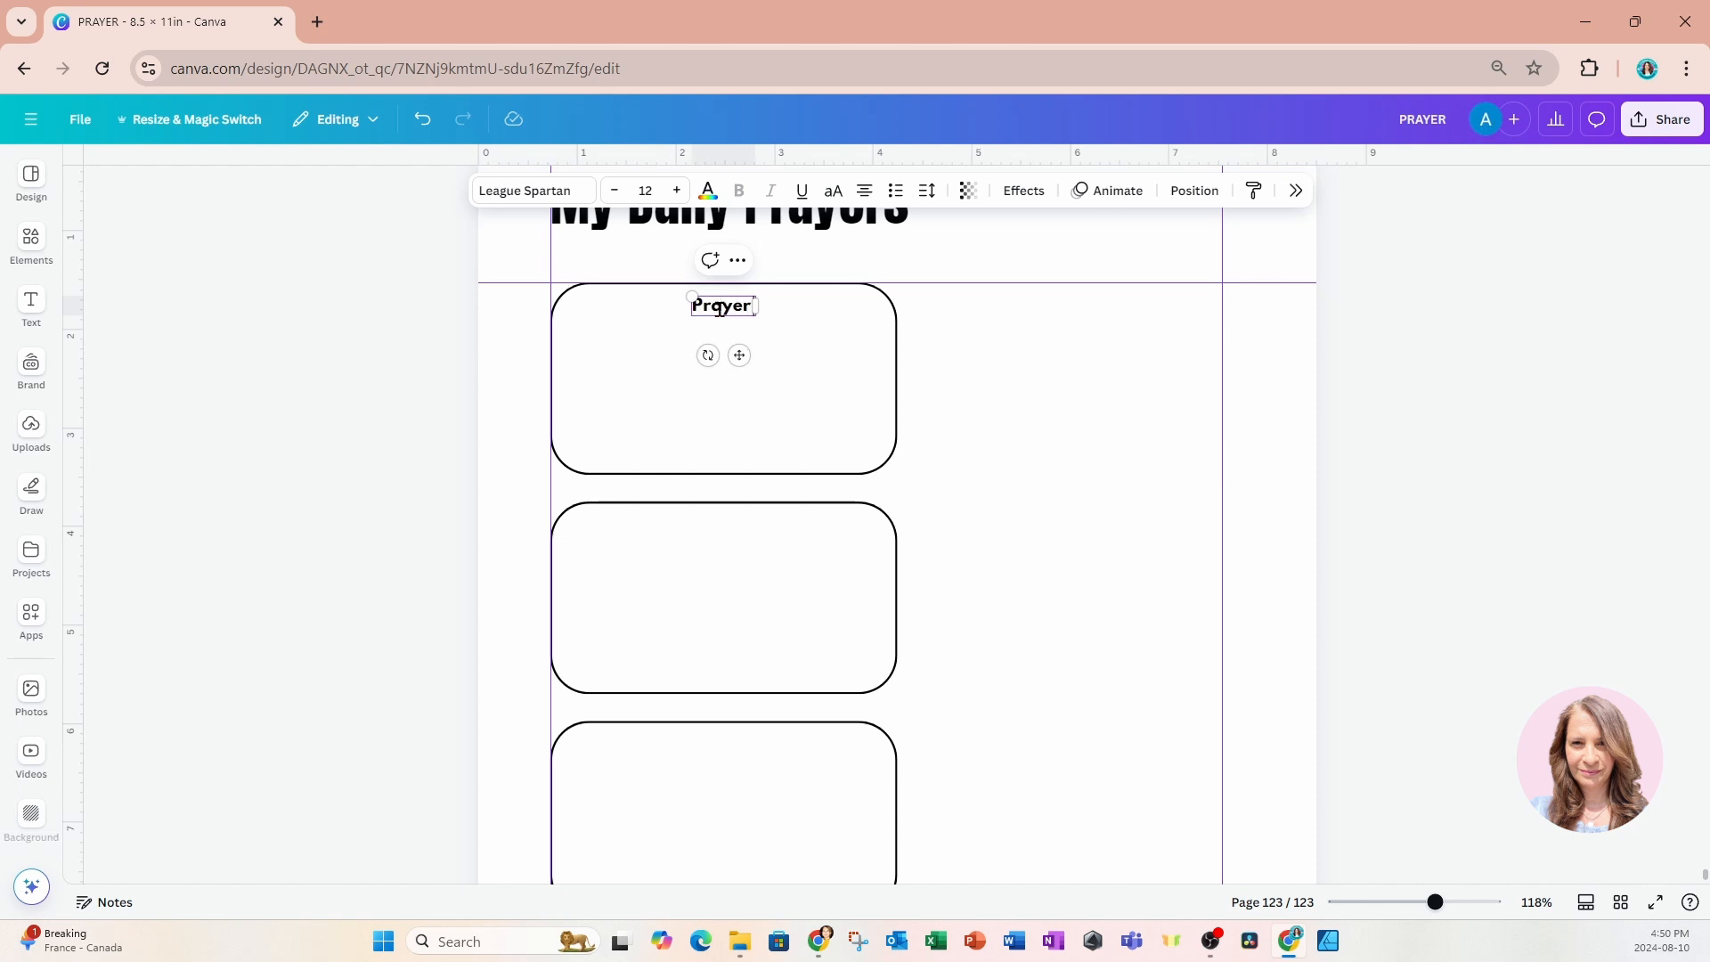
{"action": "type", "text": " when I"}
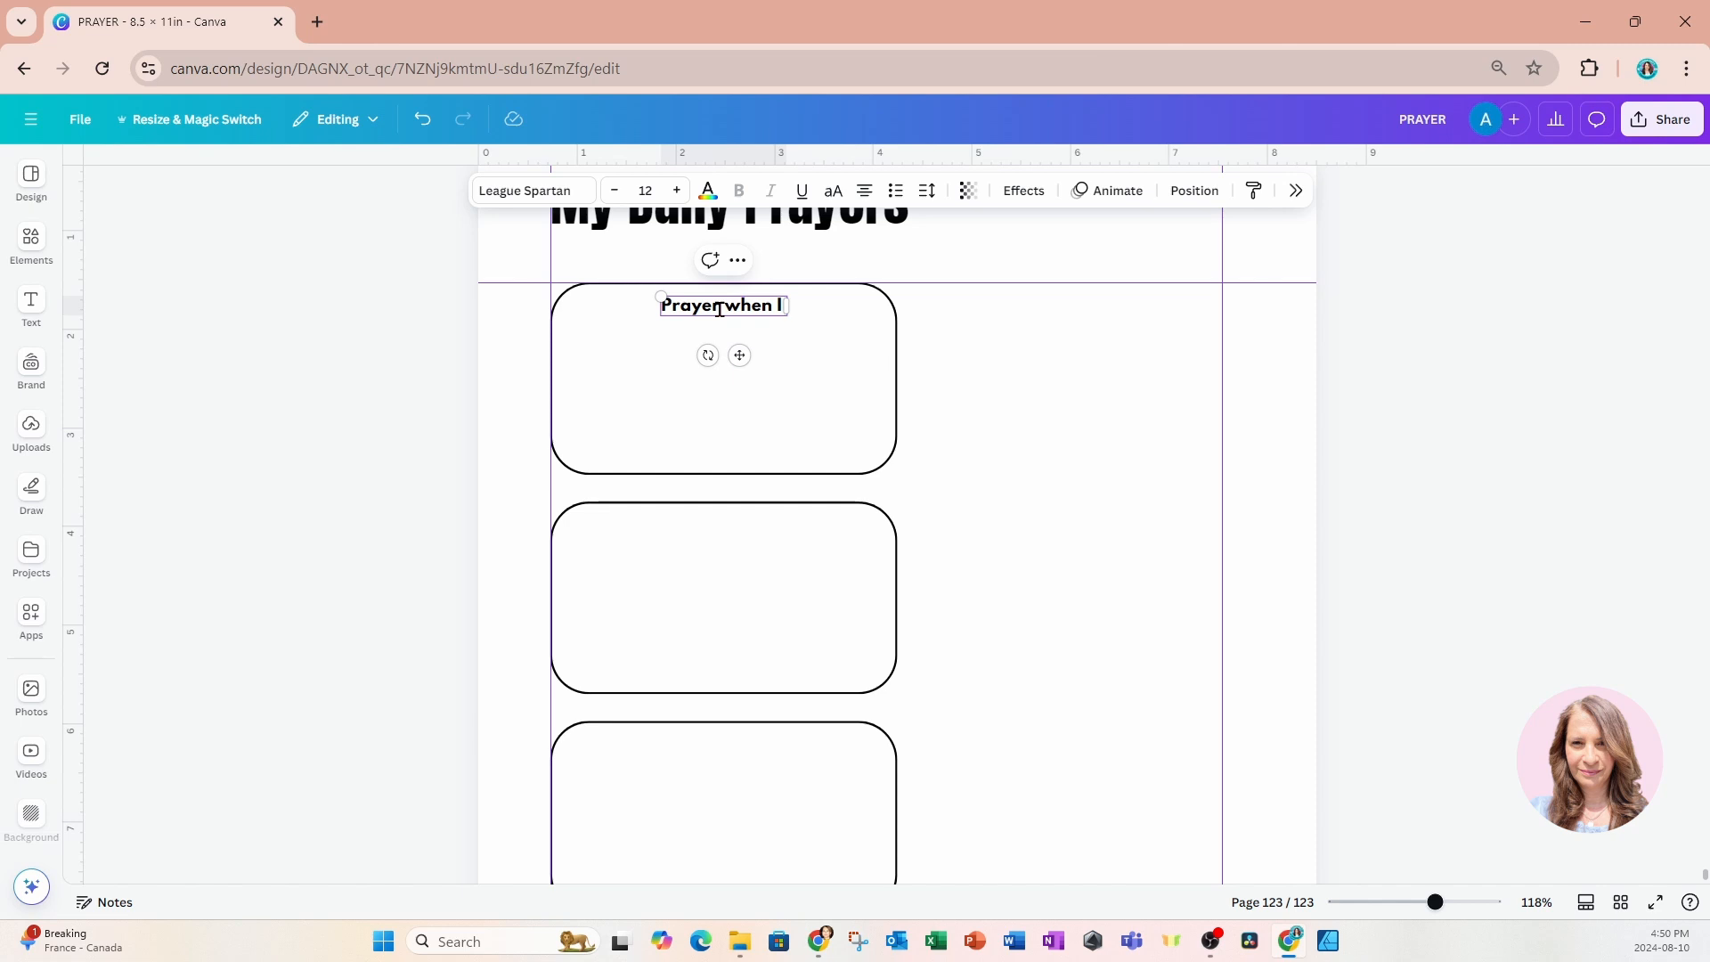
{"action": "type", "text": " wake"}
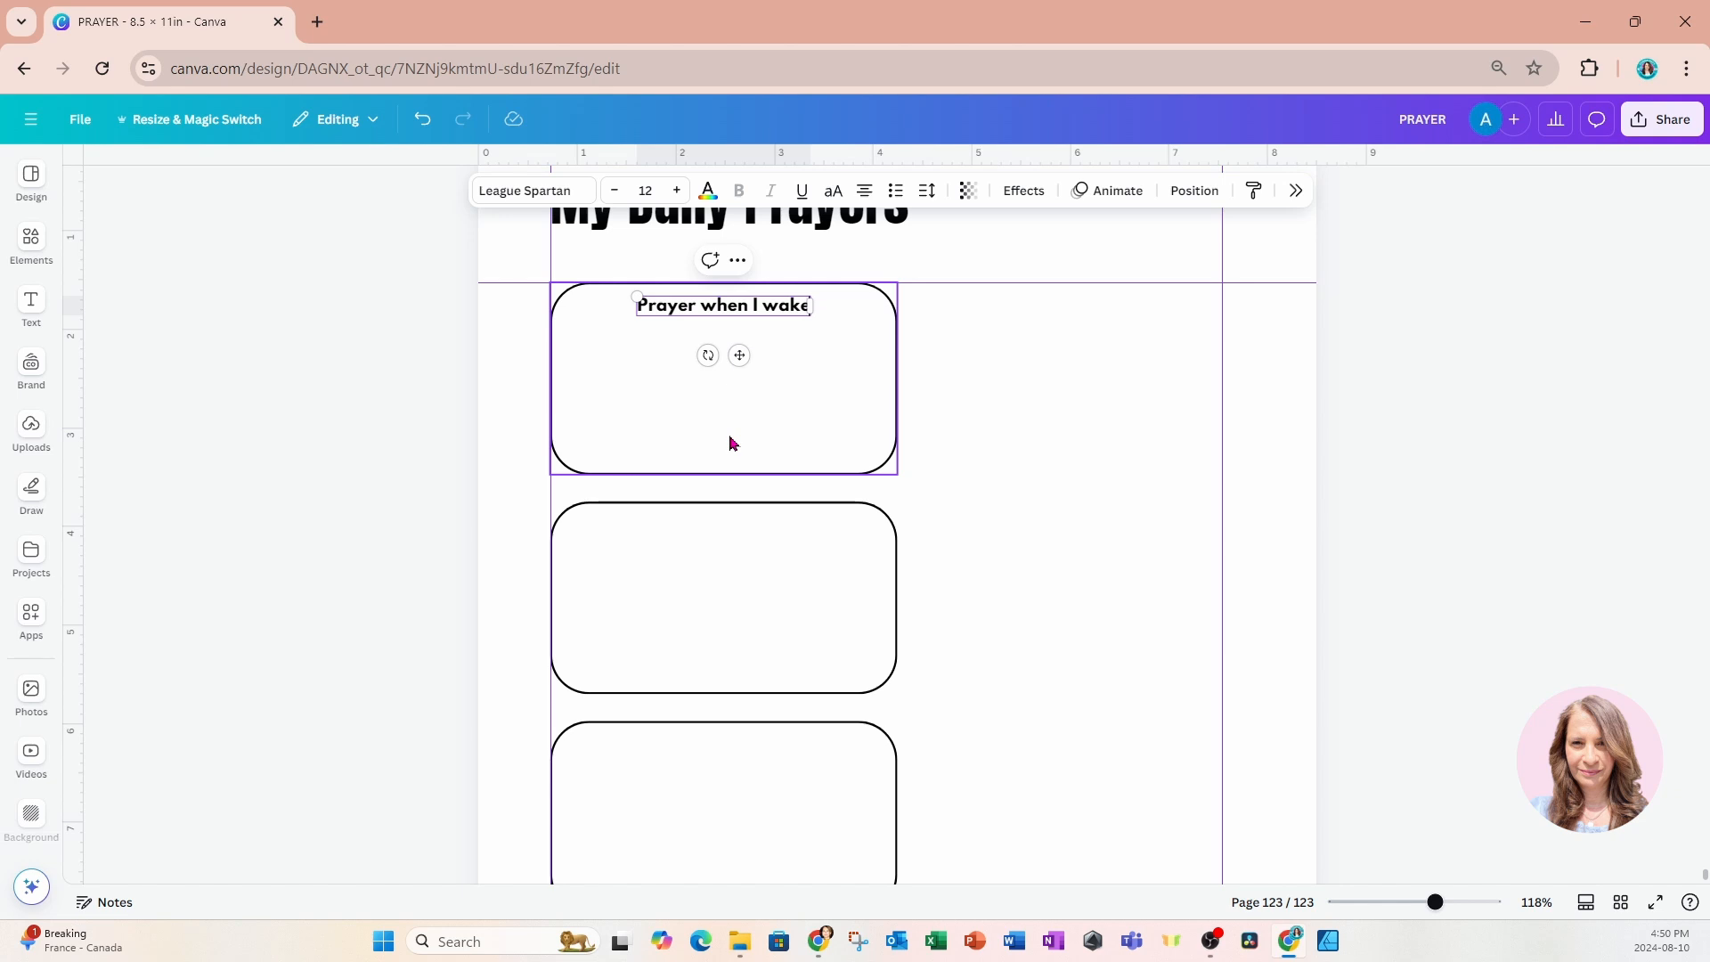
{"action": "left_click", "coordinate": [471, 388]}
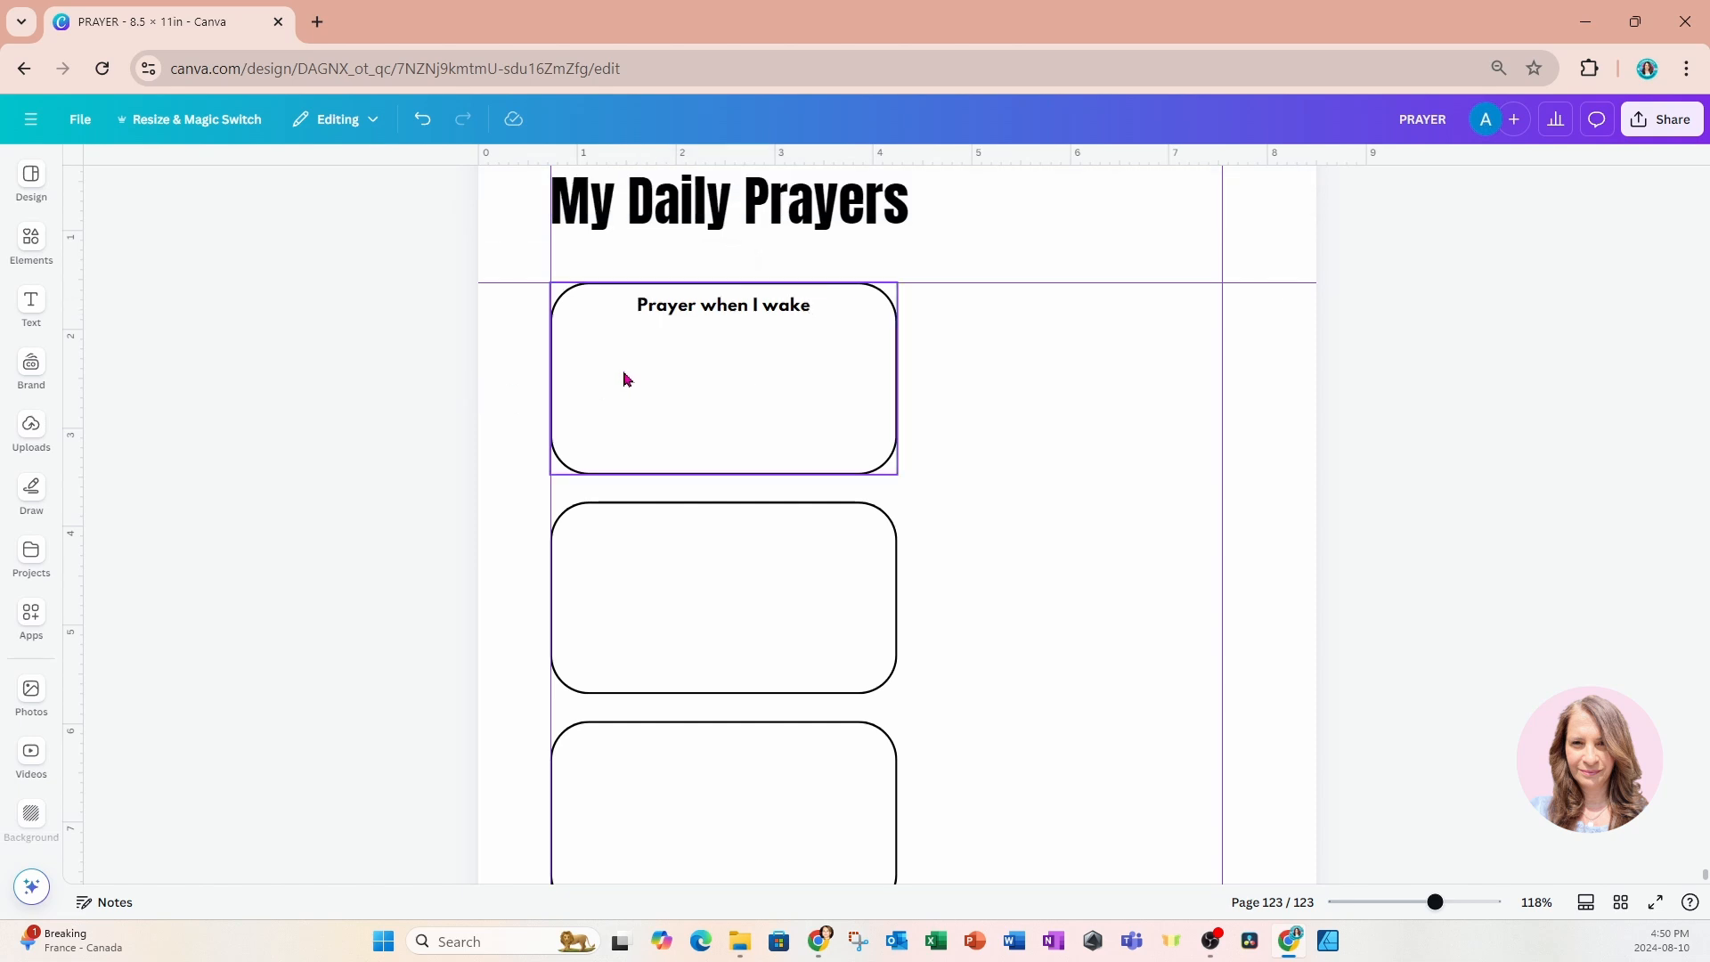
Duplicate the "Prayer when I wake" heading into the second box and reword the copy as "Prayer just before meals".
{"action": "left_click", "coordinate": [681, 323]}
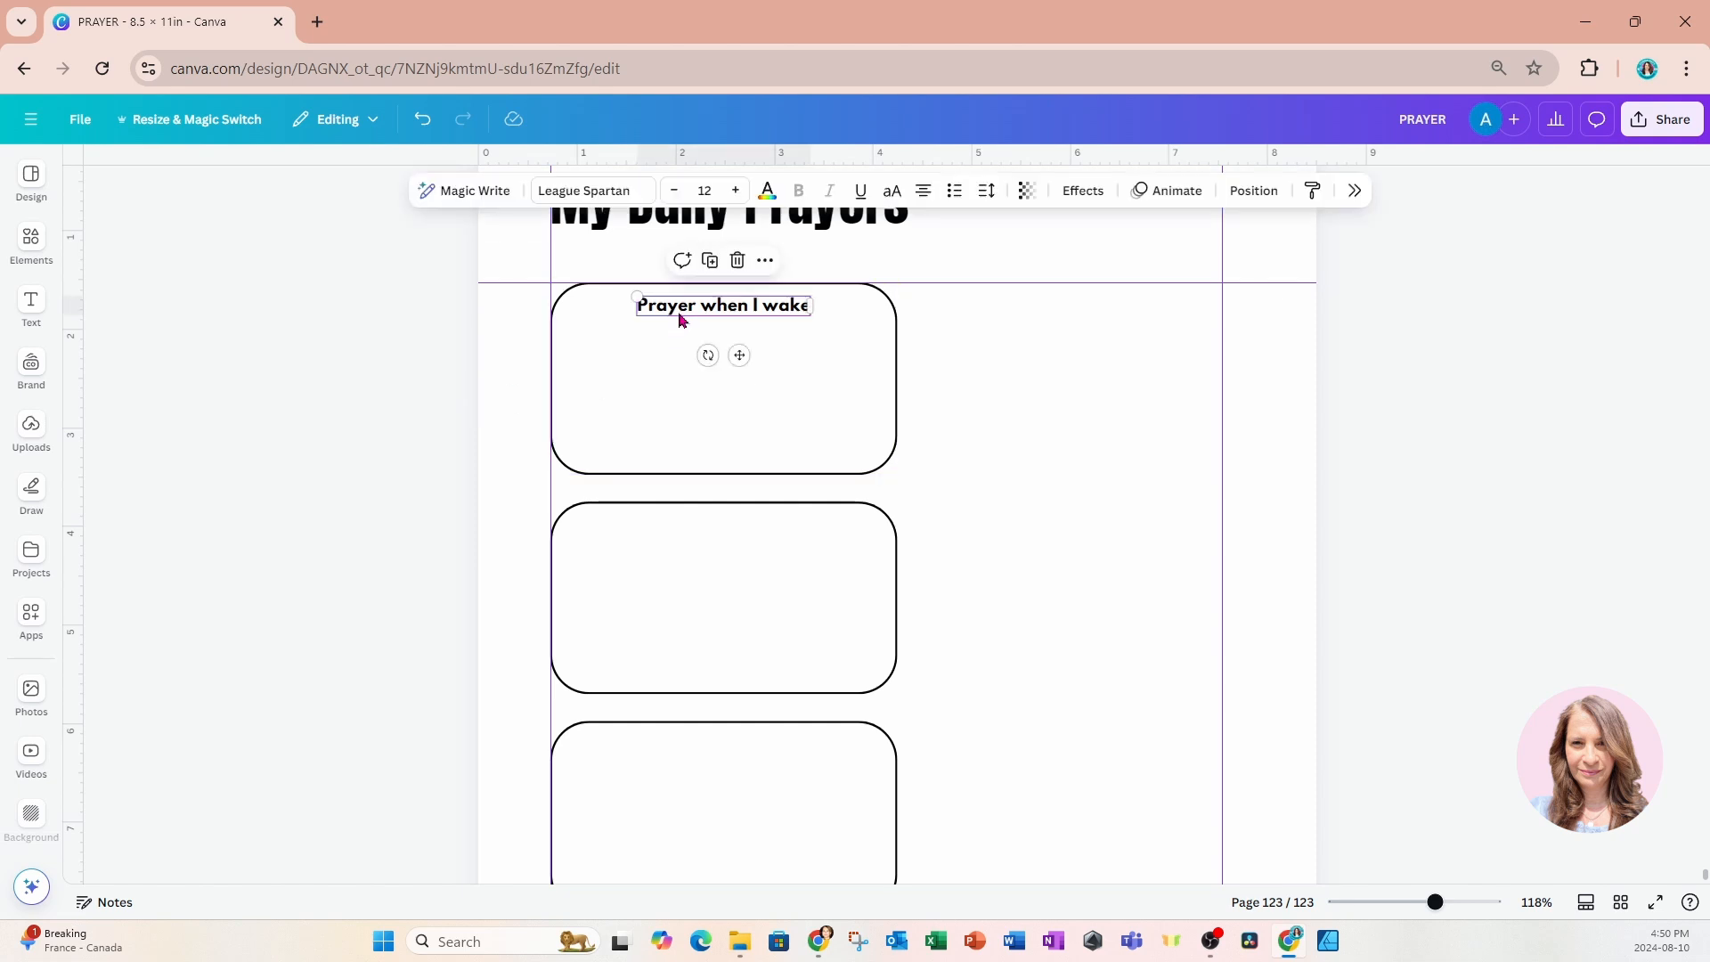
{"action": "left_click", "coordinate": [710, 260]}
{"action": "left_click_drag", "start_coordinate": [753, 371], "coordinate": [815, 532]}
{"action": "double_click", "coordinate": [739, 531]}
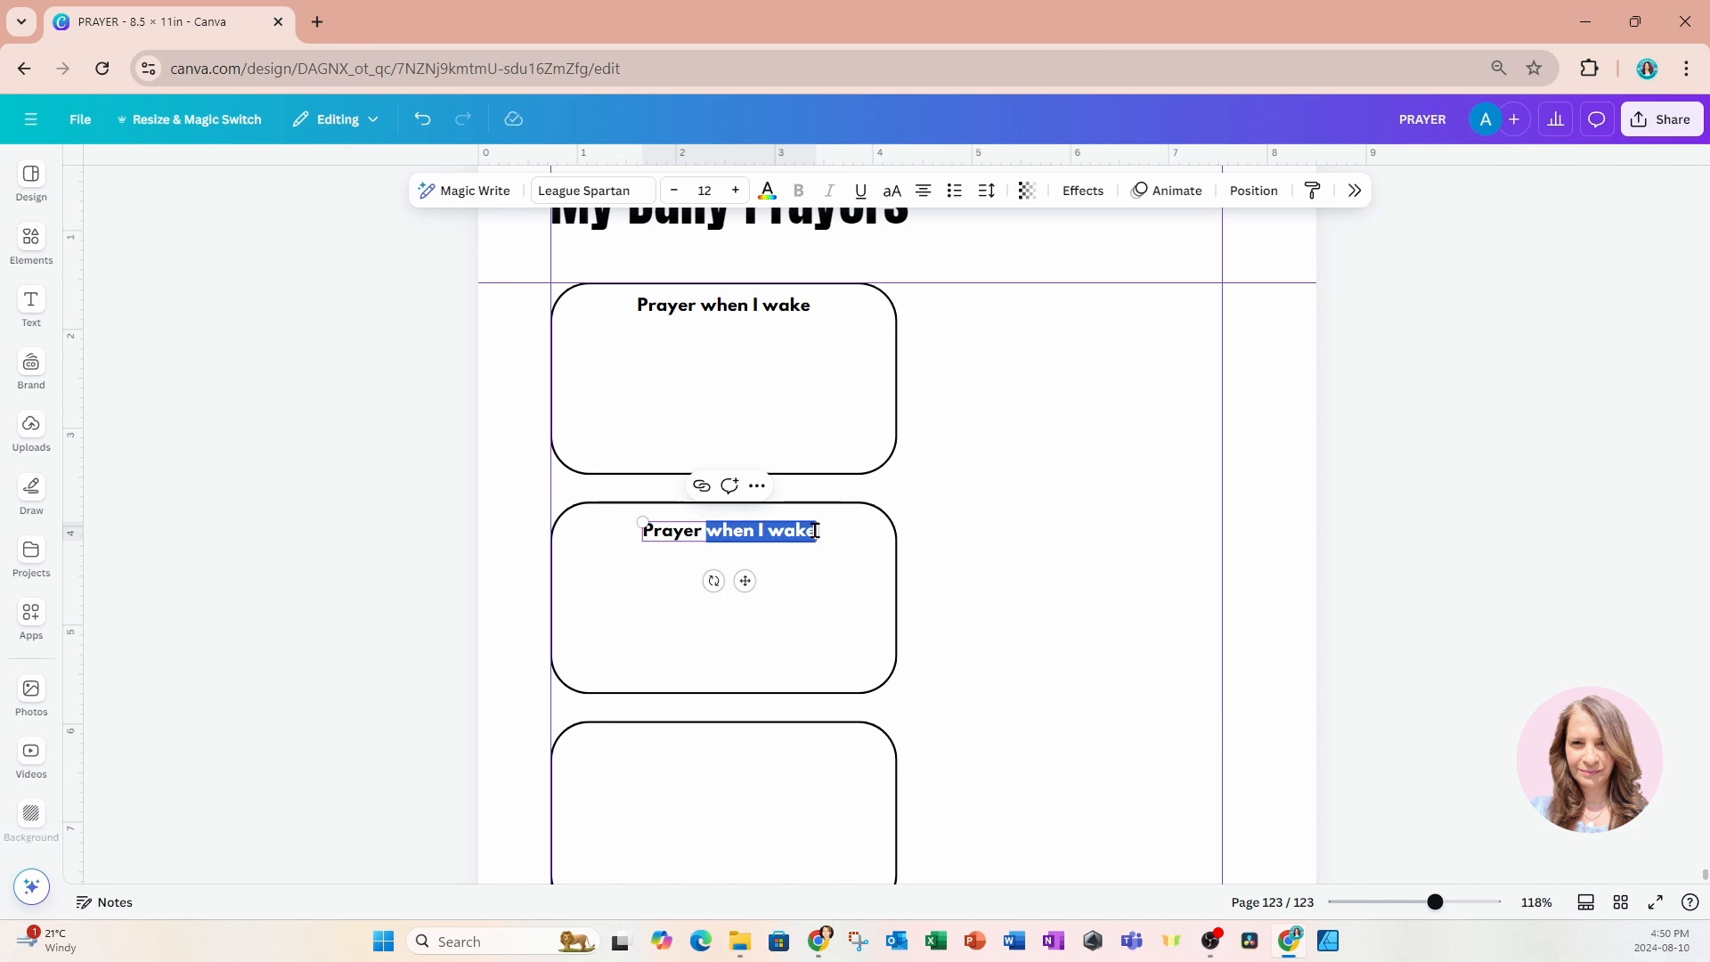
{"action": "type", "text": "jus"}
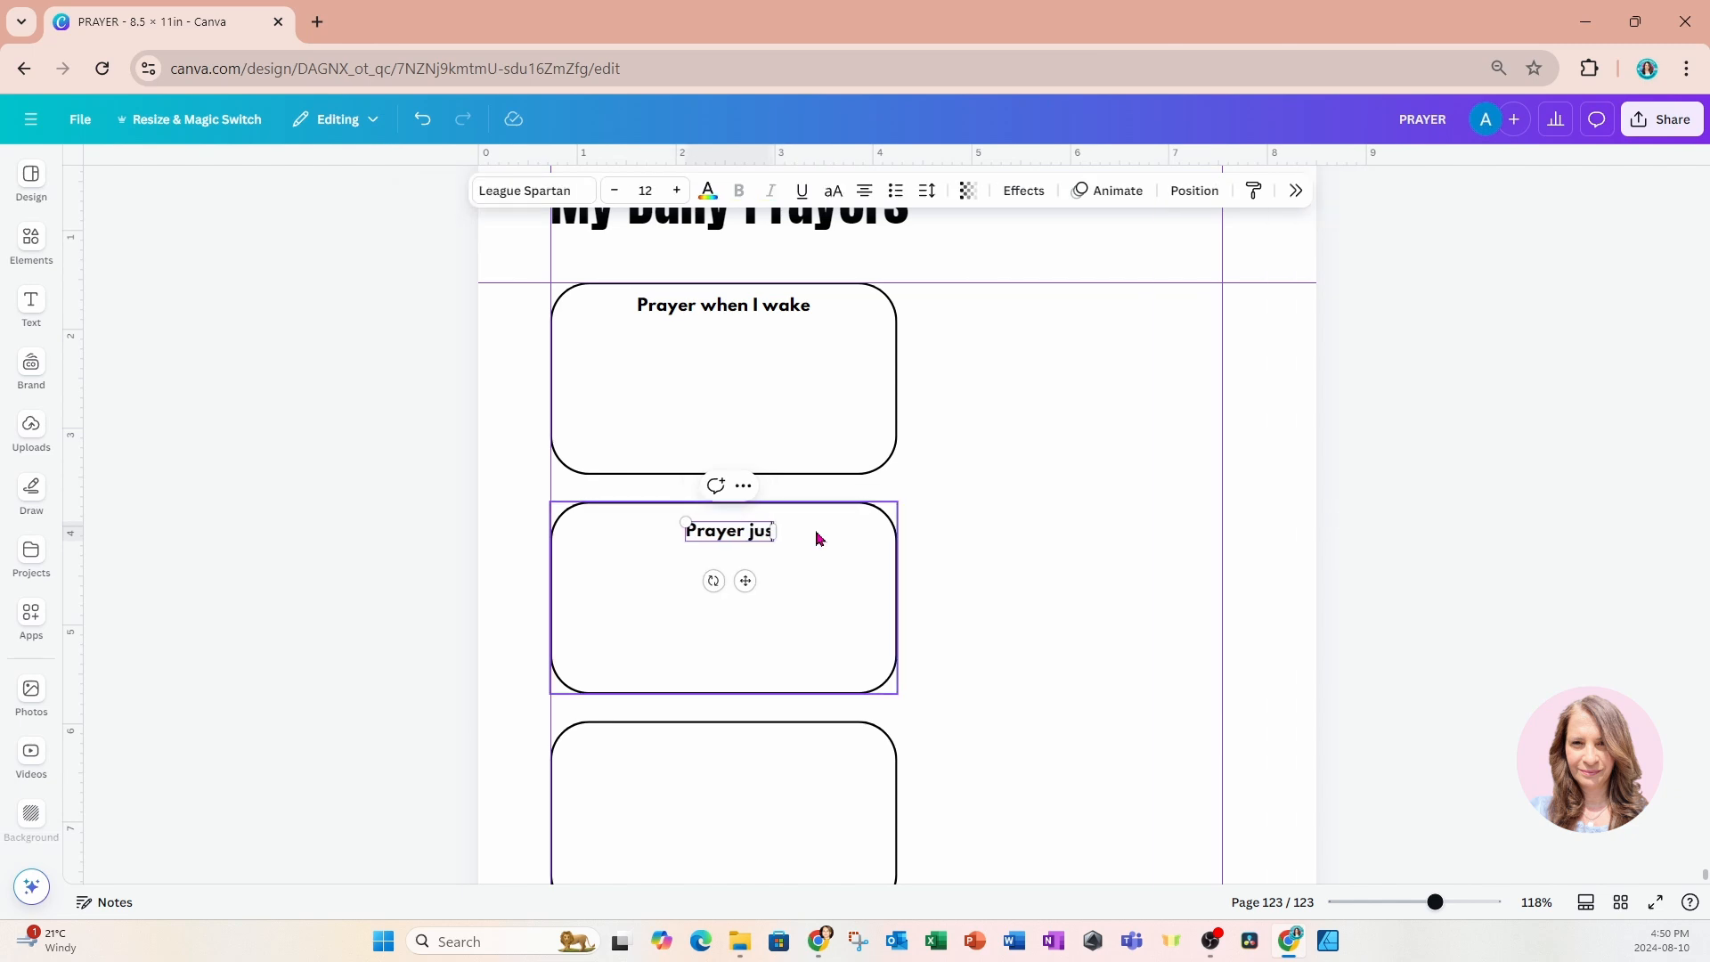
{"action": "type", "text": "t before meals"}
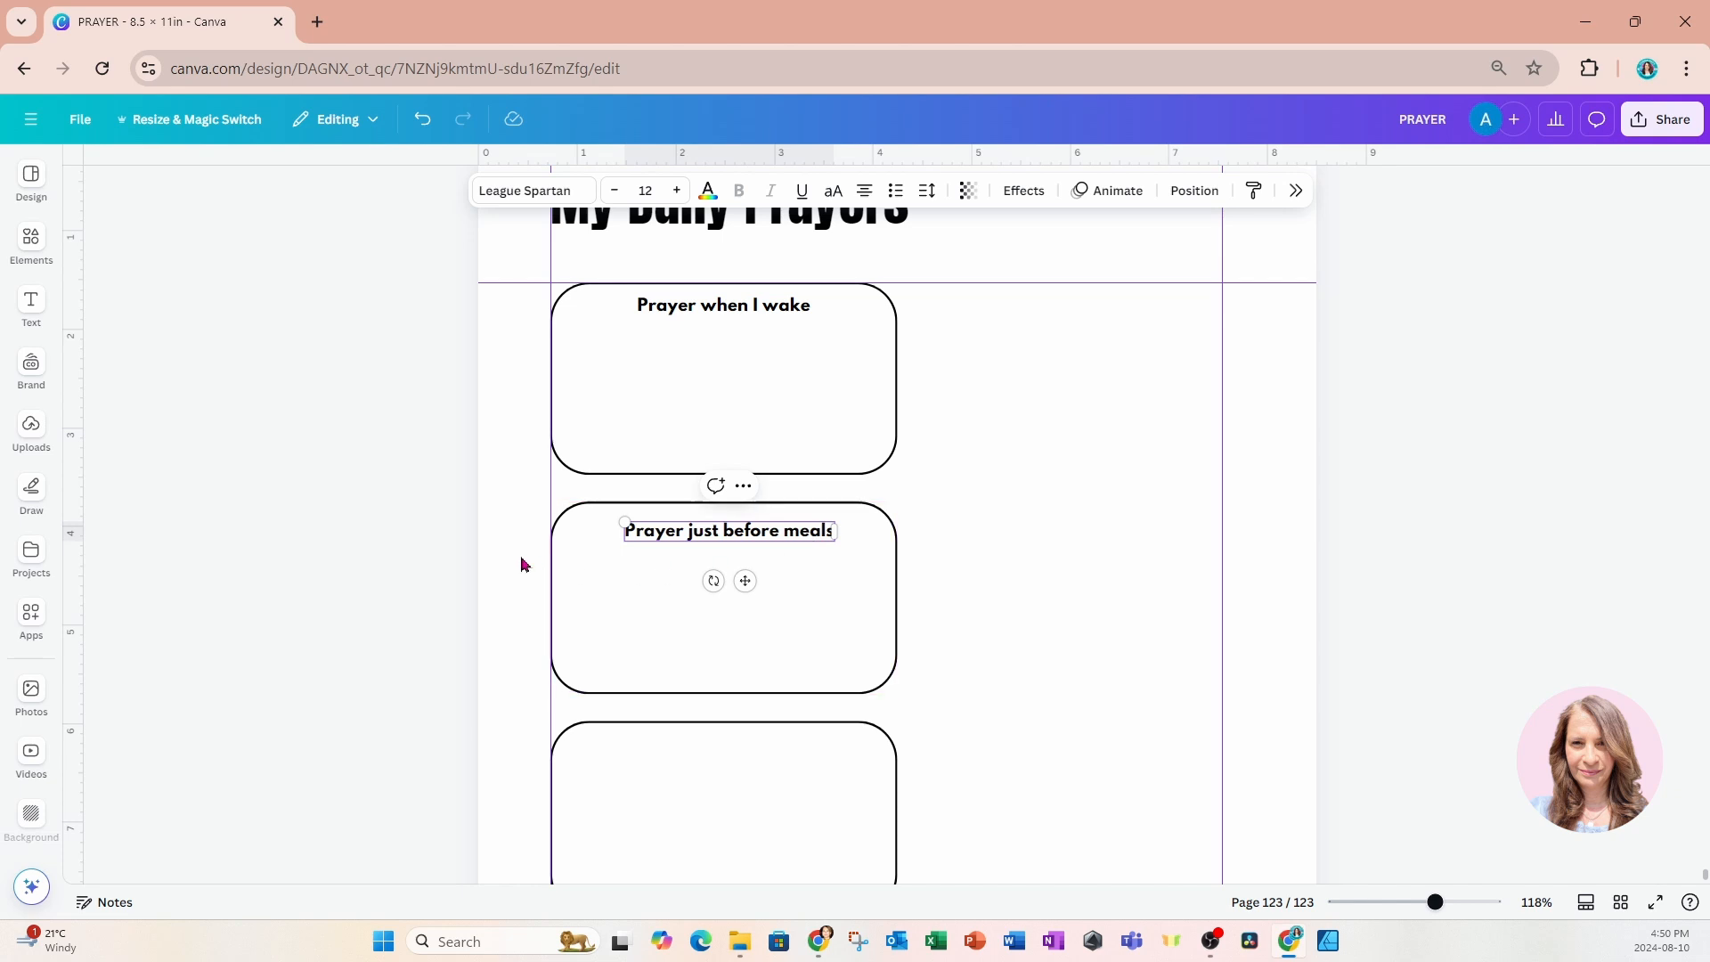
{"action": "left_click", "coordinate": [479, 552]}
Duplicate the "Prayer just before meals" heading into the third box and reword the copy as "Prayer for family".
{"action": "left_click", "coordinate": [643, 546]}
{"action": "left_click", "coordinate": [716, 485]}
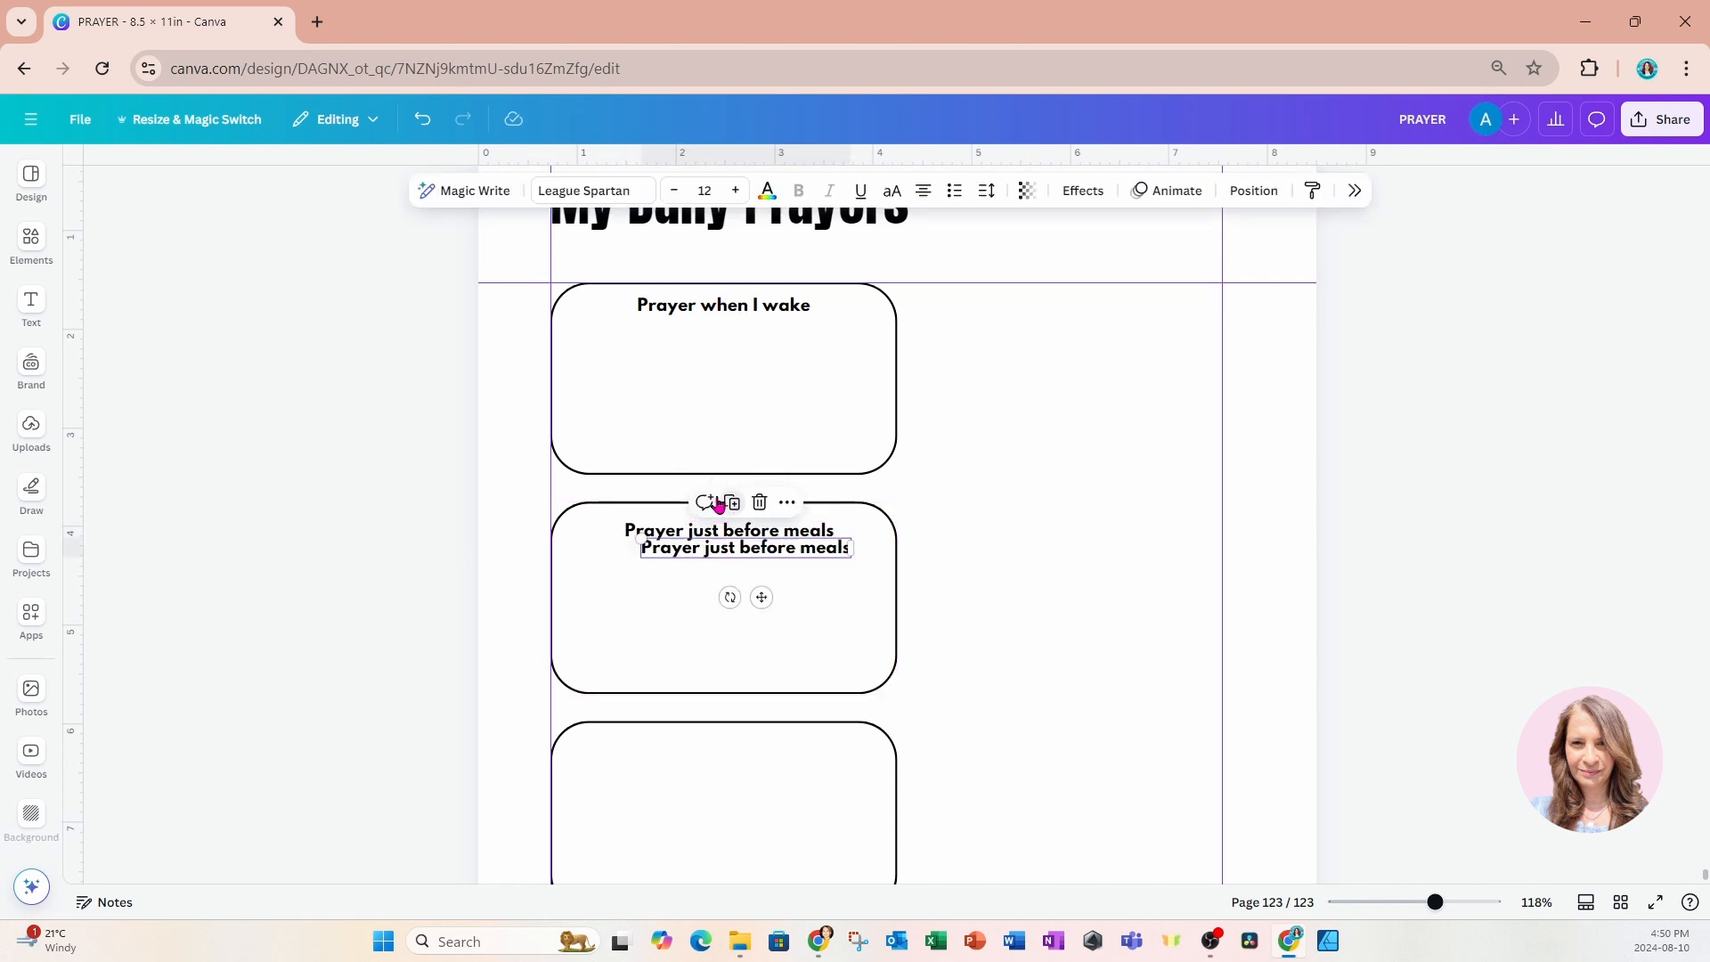
{"action": "left_click_drag", "start_coordinate": [761, 598], "coordinate": [736, 802]}
{"action": "left_click_drag", "start_coordinate": [684, 750], "coordinate": [828, 750]}
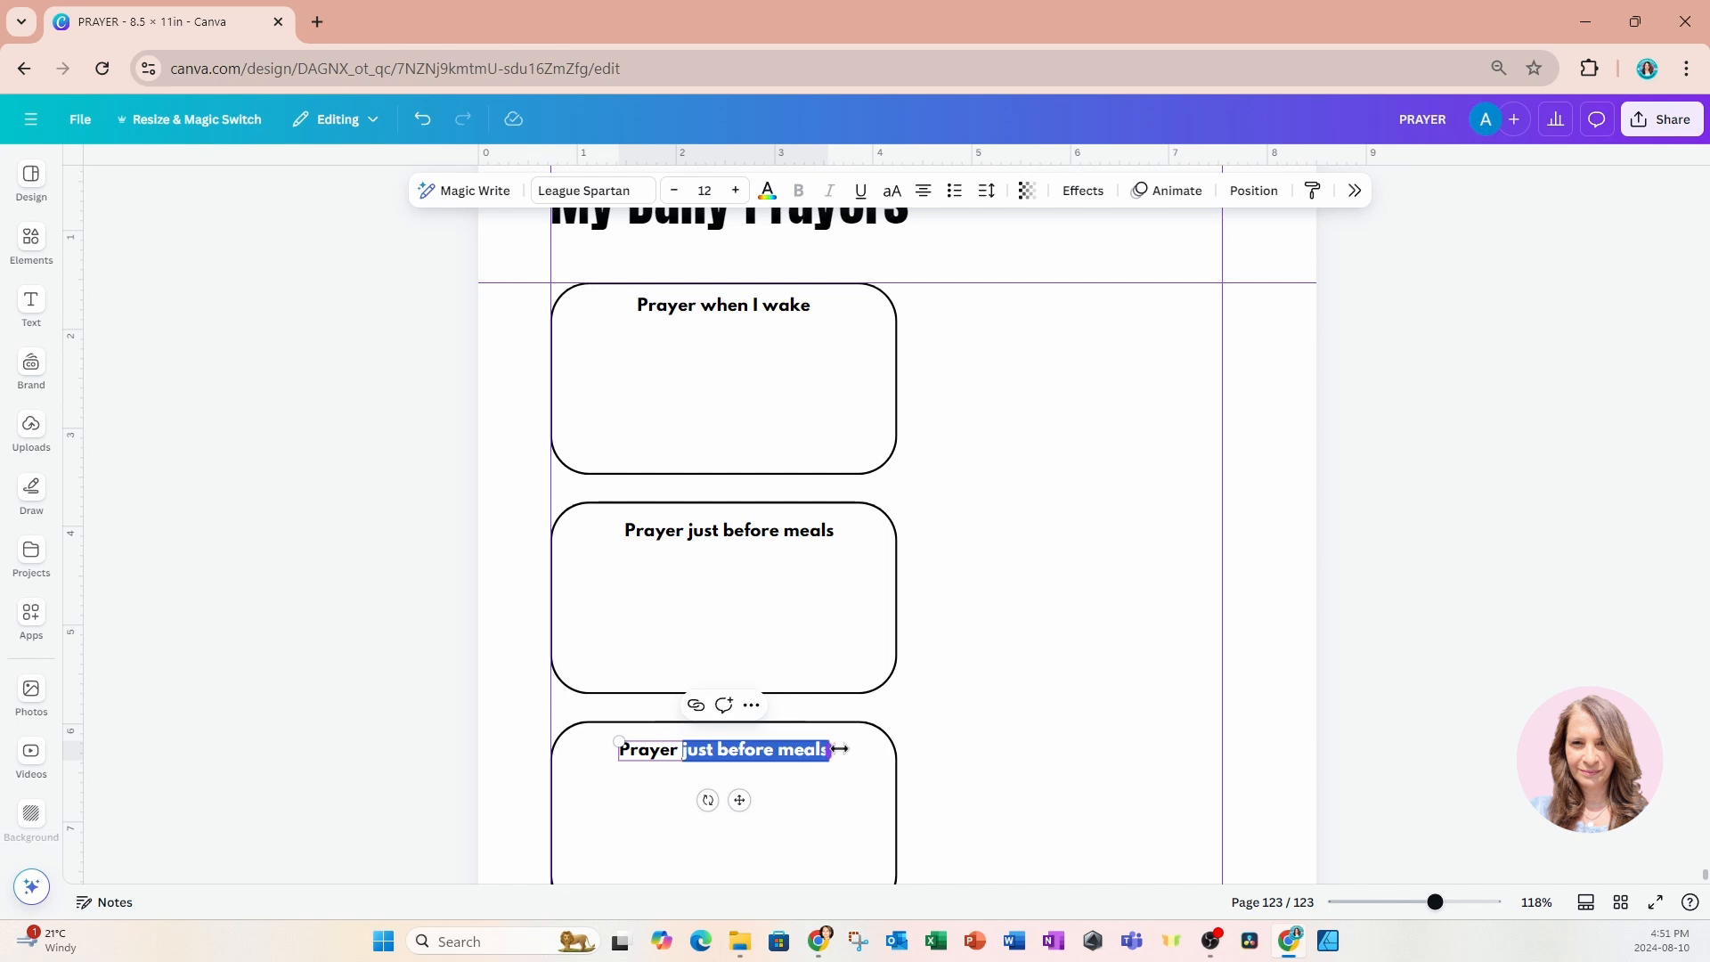
{"action": "type", "text": "for family"}
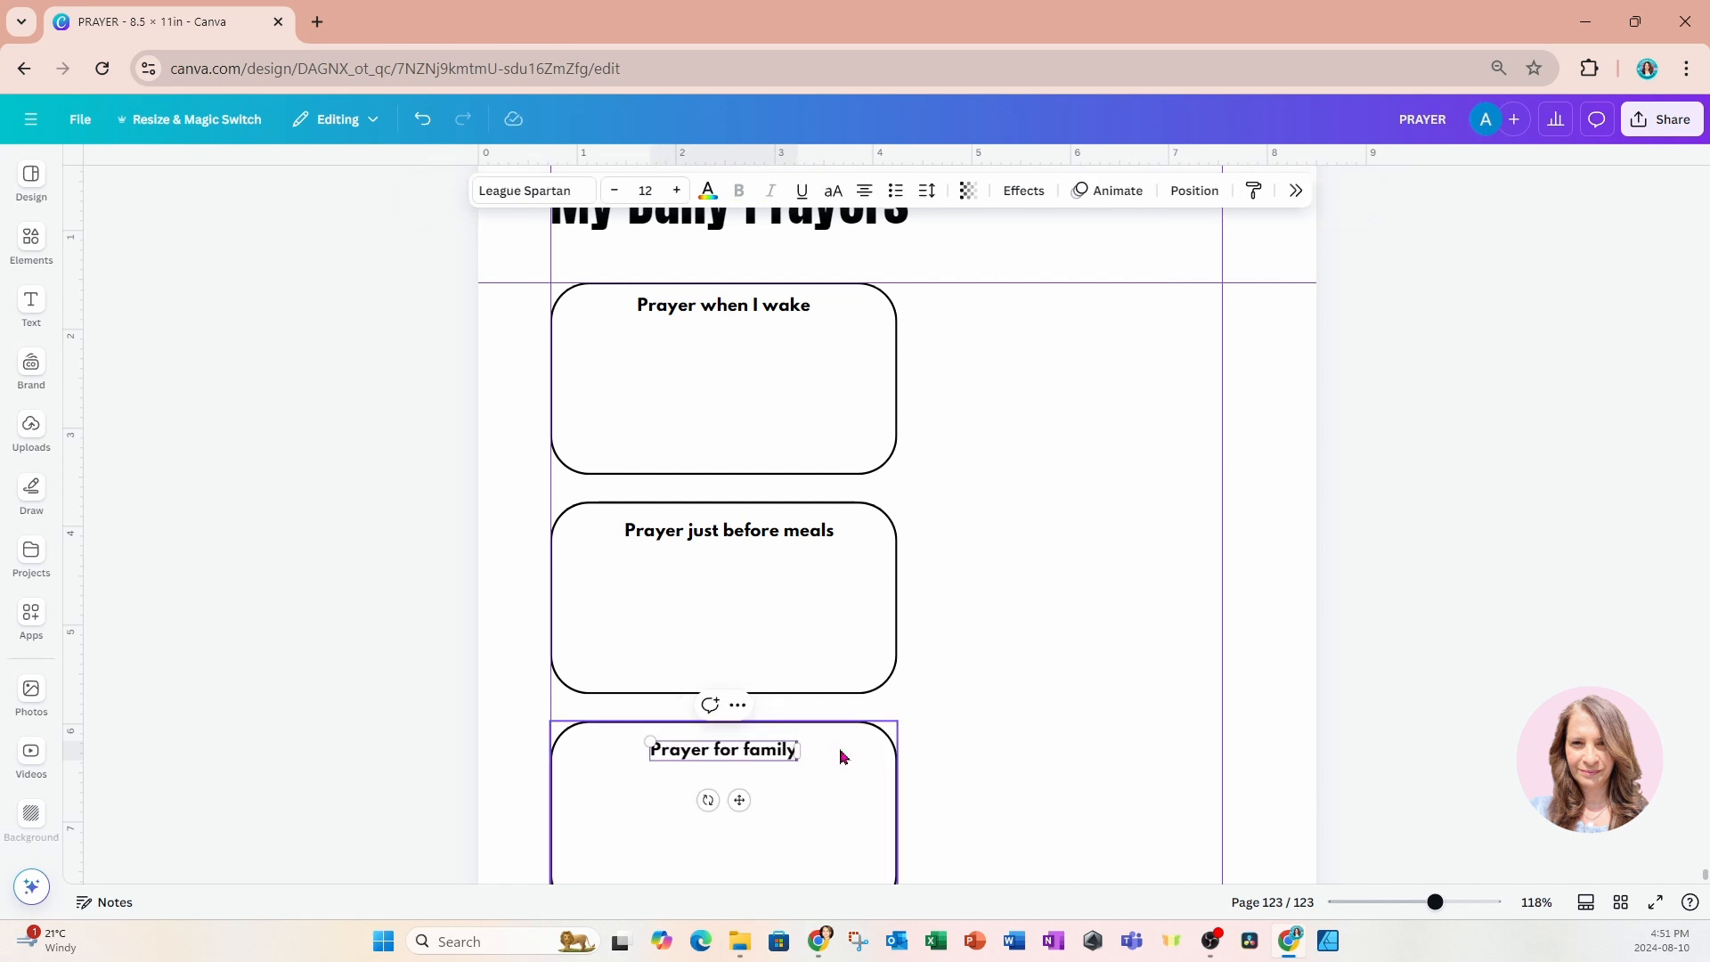
{"action": "left_click", "coordinate": [533, 757]}
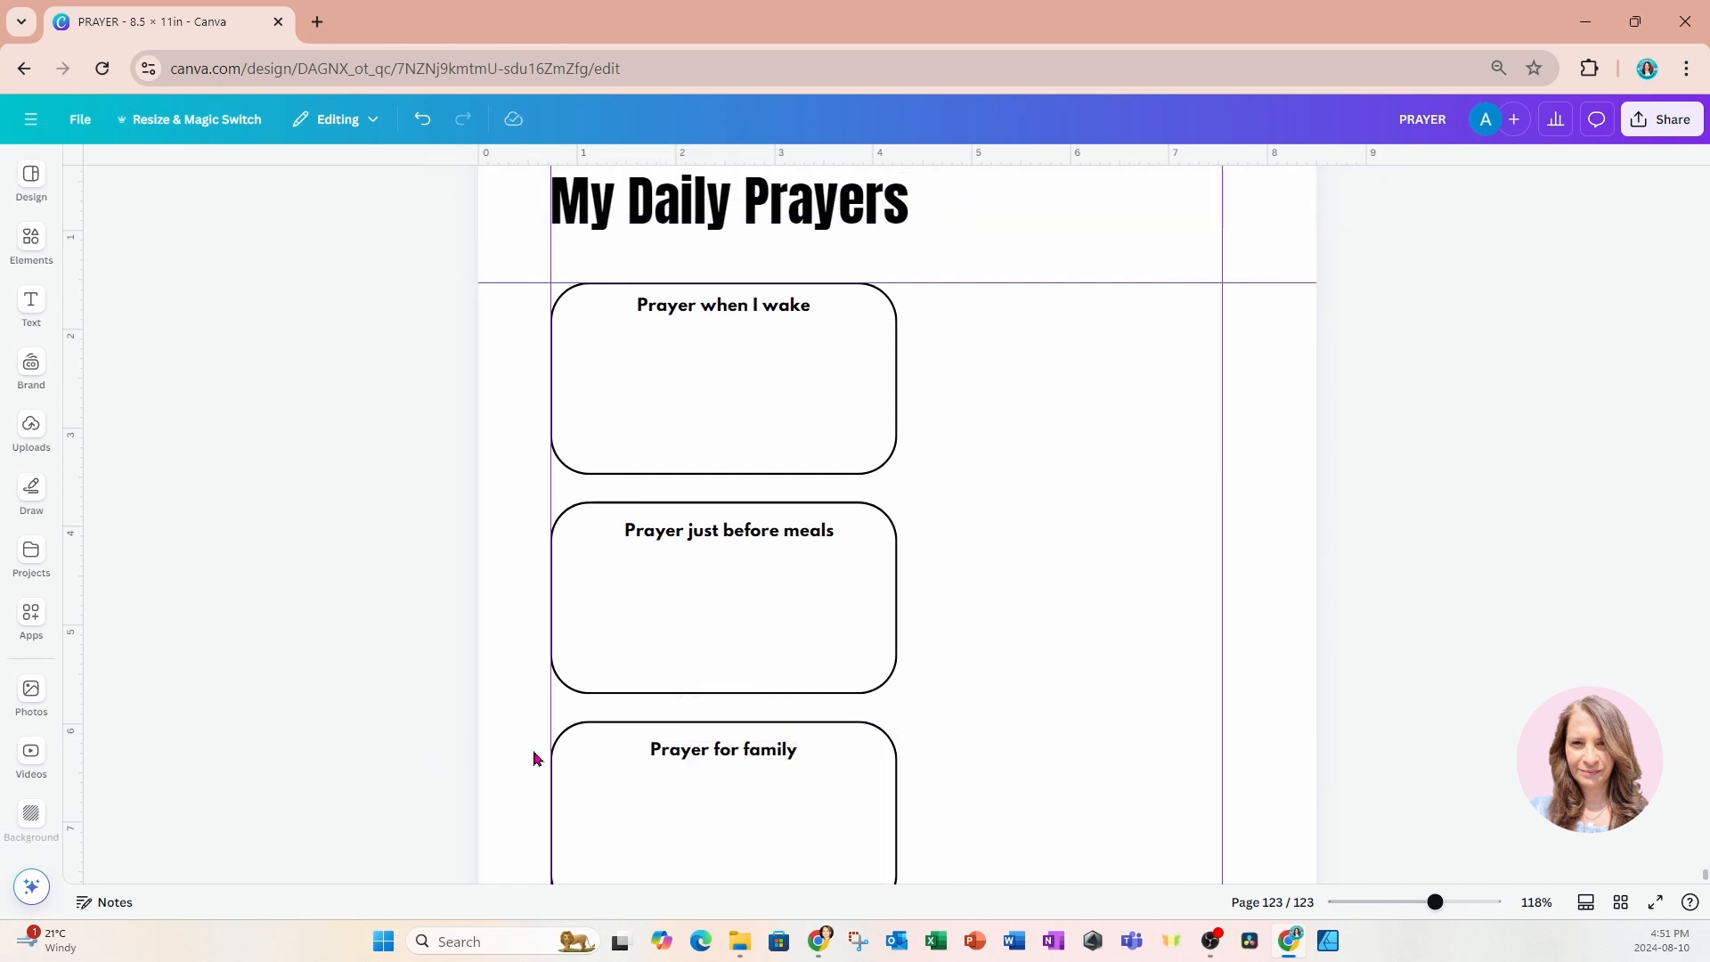
Duplicate the "Prayer for family" heading into the fourth box and reword the copy as "Prayer for thanks".
{"action": "left_click", "coordinate": [668, 754]}
{"action": "left_click", "coordinate": [710, 705]}
{"action": "scroll", "coordinate": [926, 660], "scroll_direction": "down", "scroll_amount": 4}
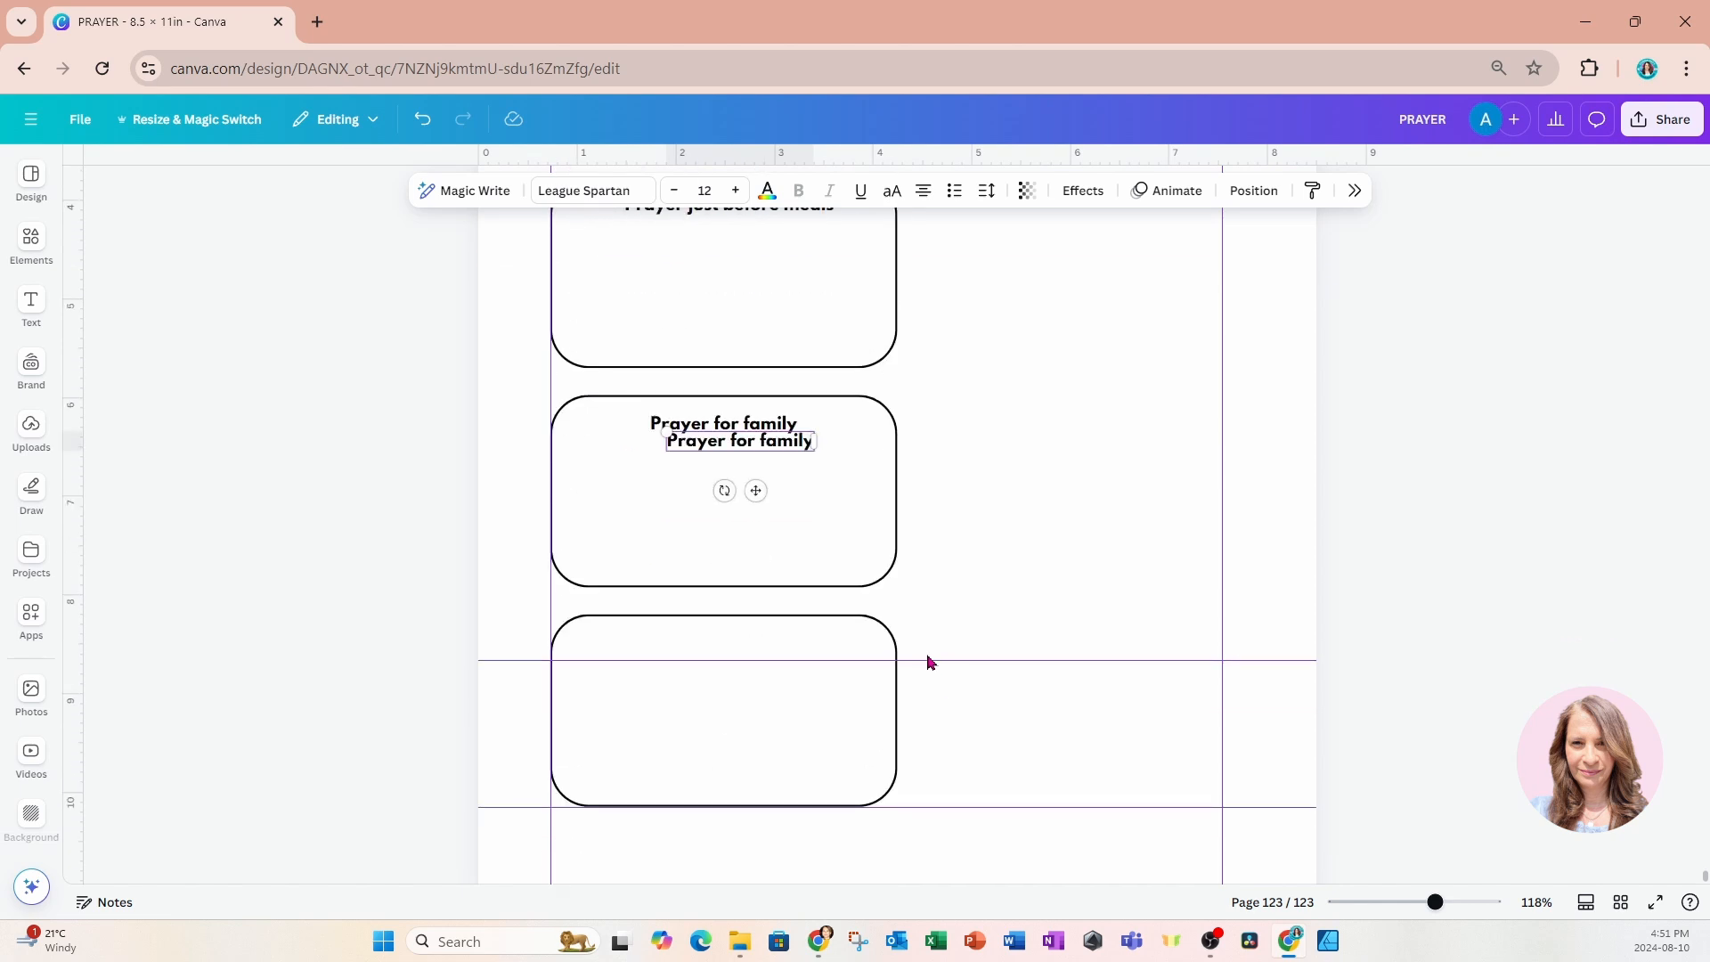
{"action": "left_click_drag", "start_coordinate": [756, 491], "coordinate": [815, 655]}
{"action": "double_click", "coordinate": [746, 648]}
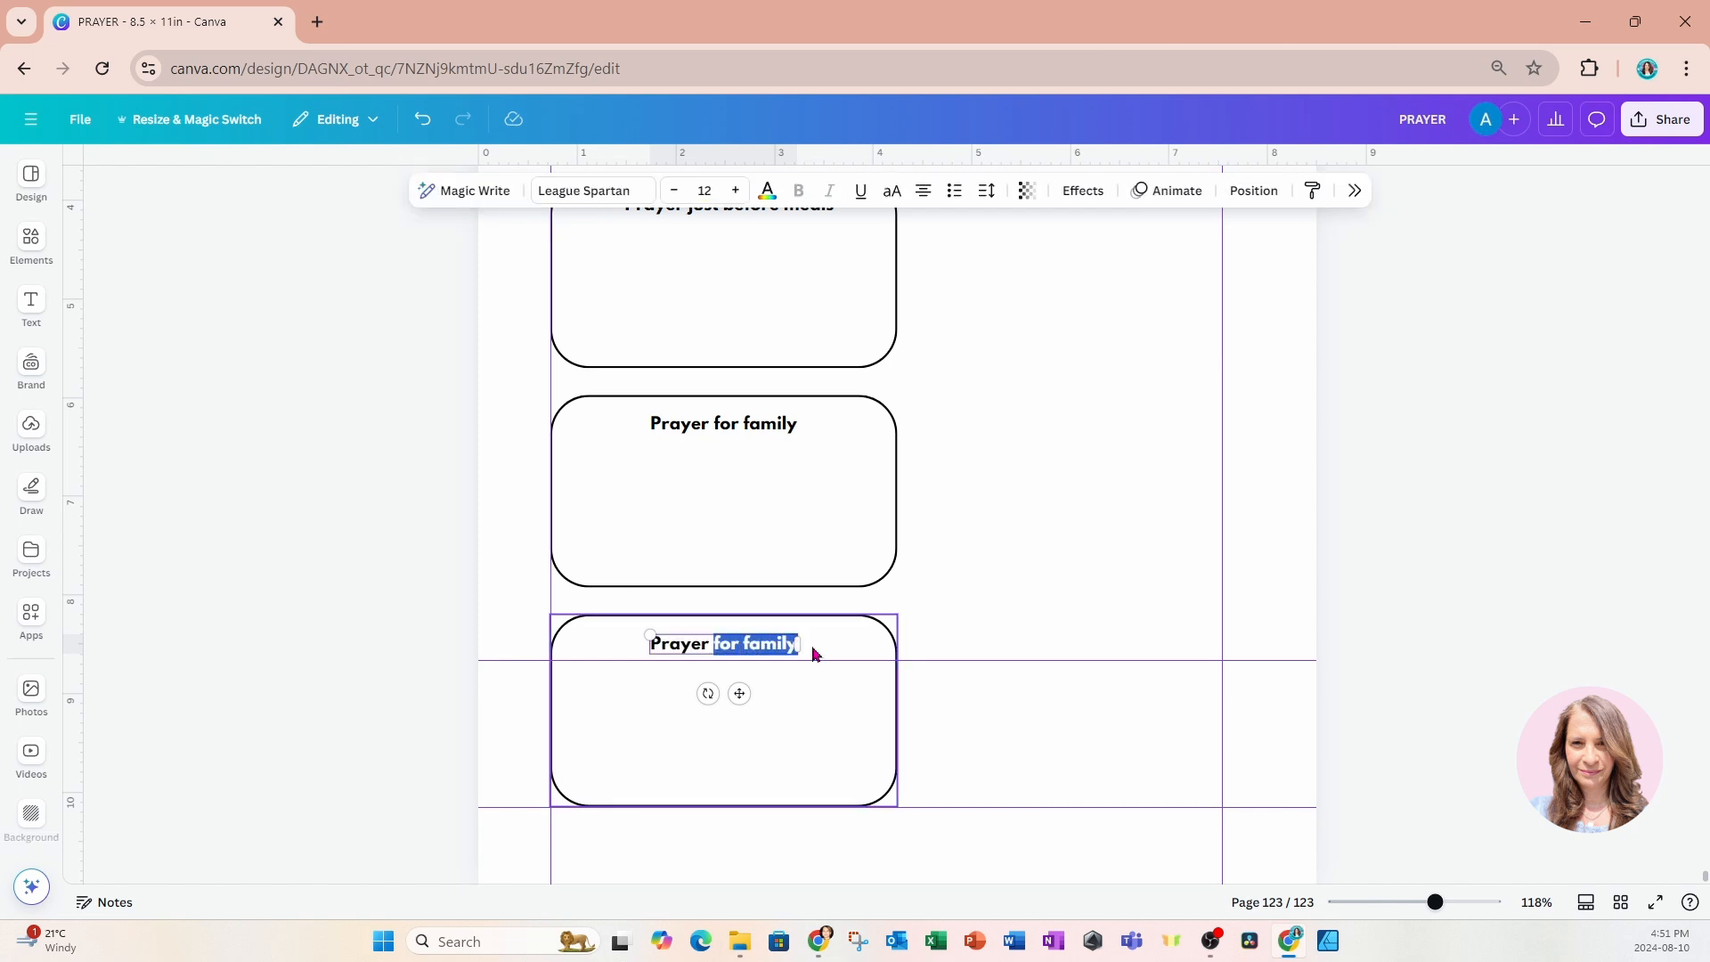
{"action": "type", "text": "for thanks"}
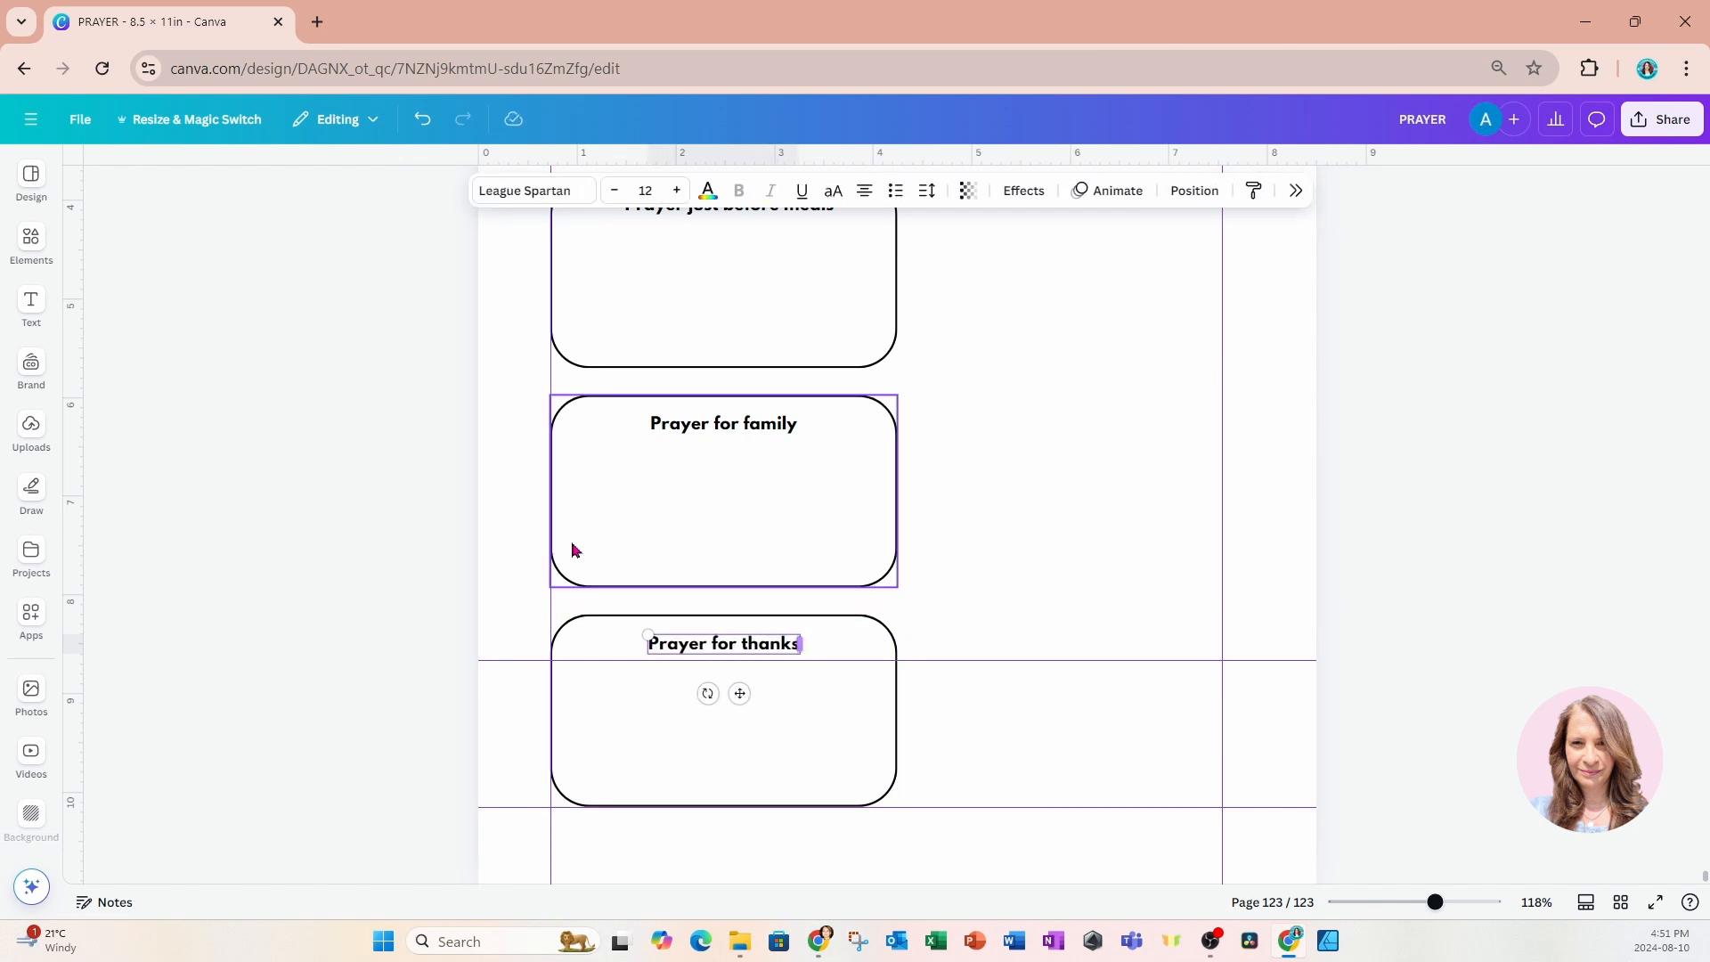
{"action": "left_click", "coordinate": [406, 417]}
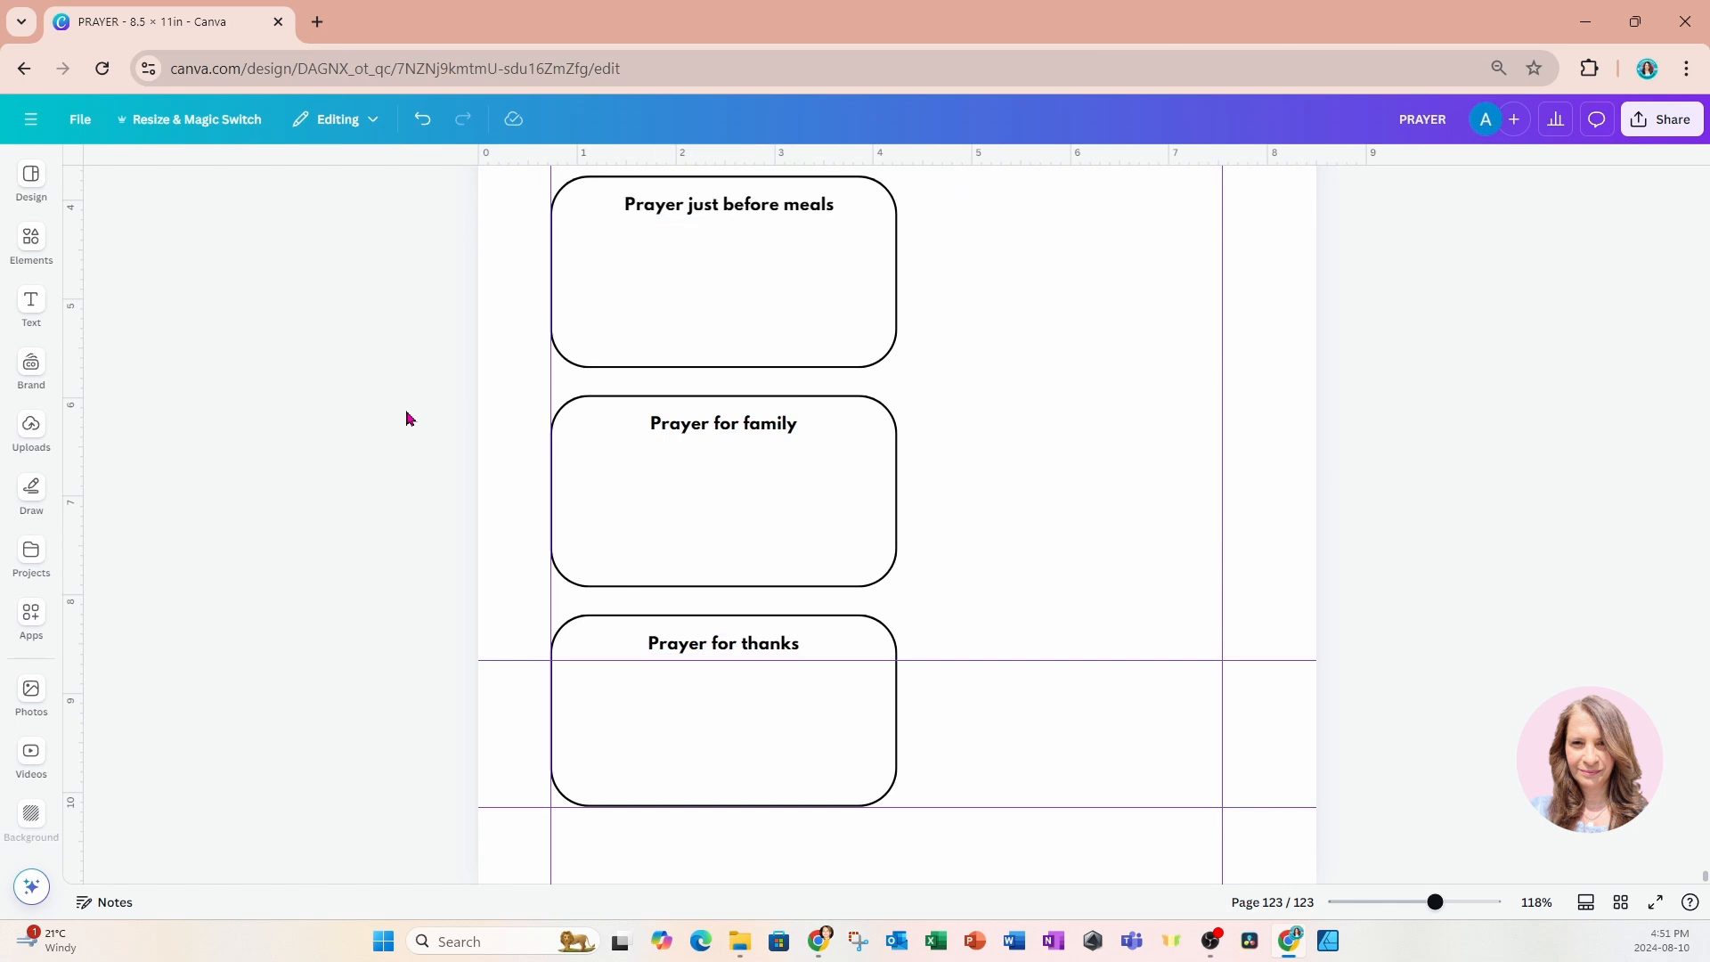
Extend the lower edge of each of the four prayer boxes to a height of about 2.1 in.
{"action": "scroll", "coordinate": [408, 418], "scroll_direction": "up", "scroll_amount": 4}
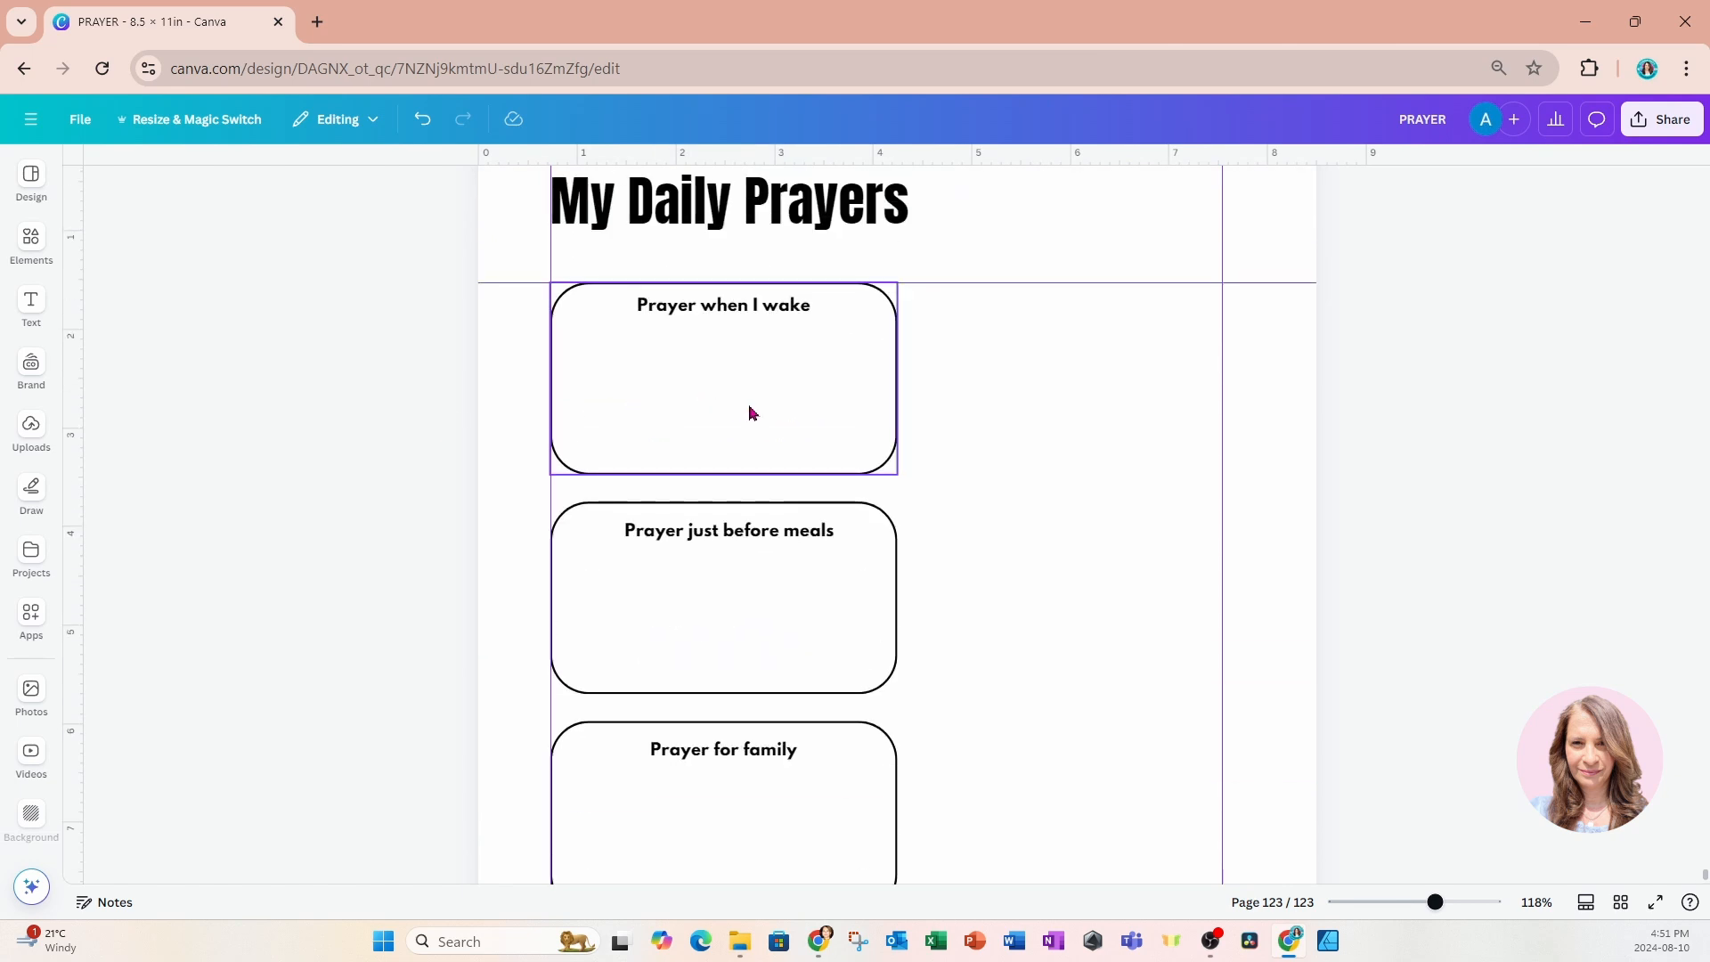
{"action": "left_click_drag", "start_coordinate": [1436, 903], "coordinate": [1403, 903]}
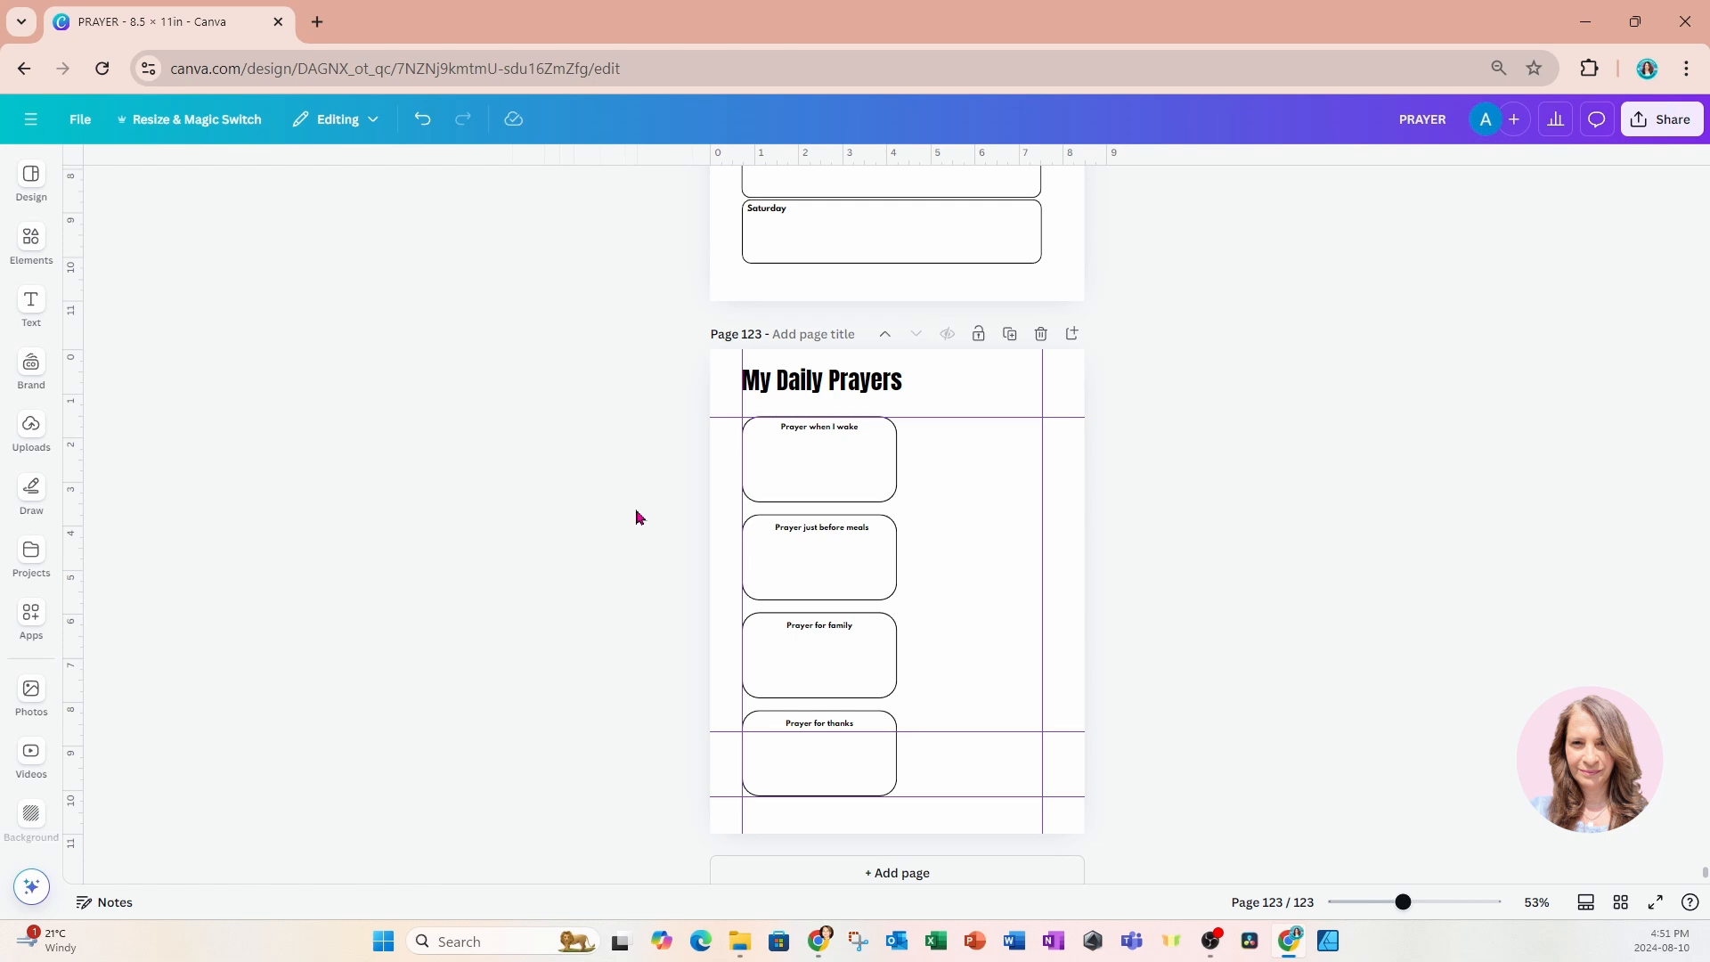
{"action": "left_click", "coordinate": [778, 470]}
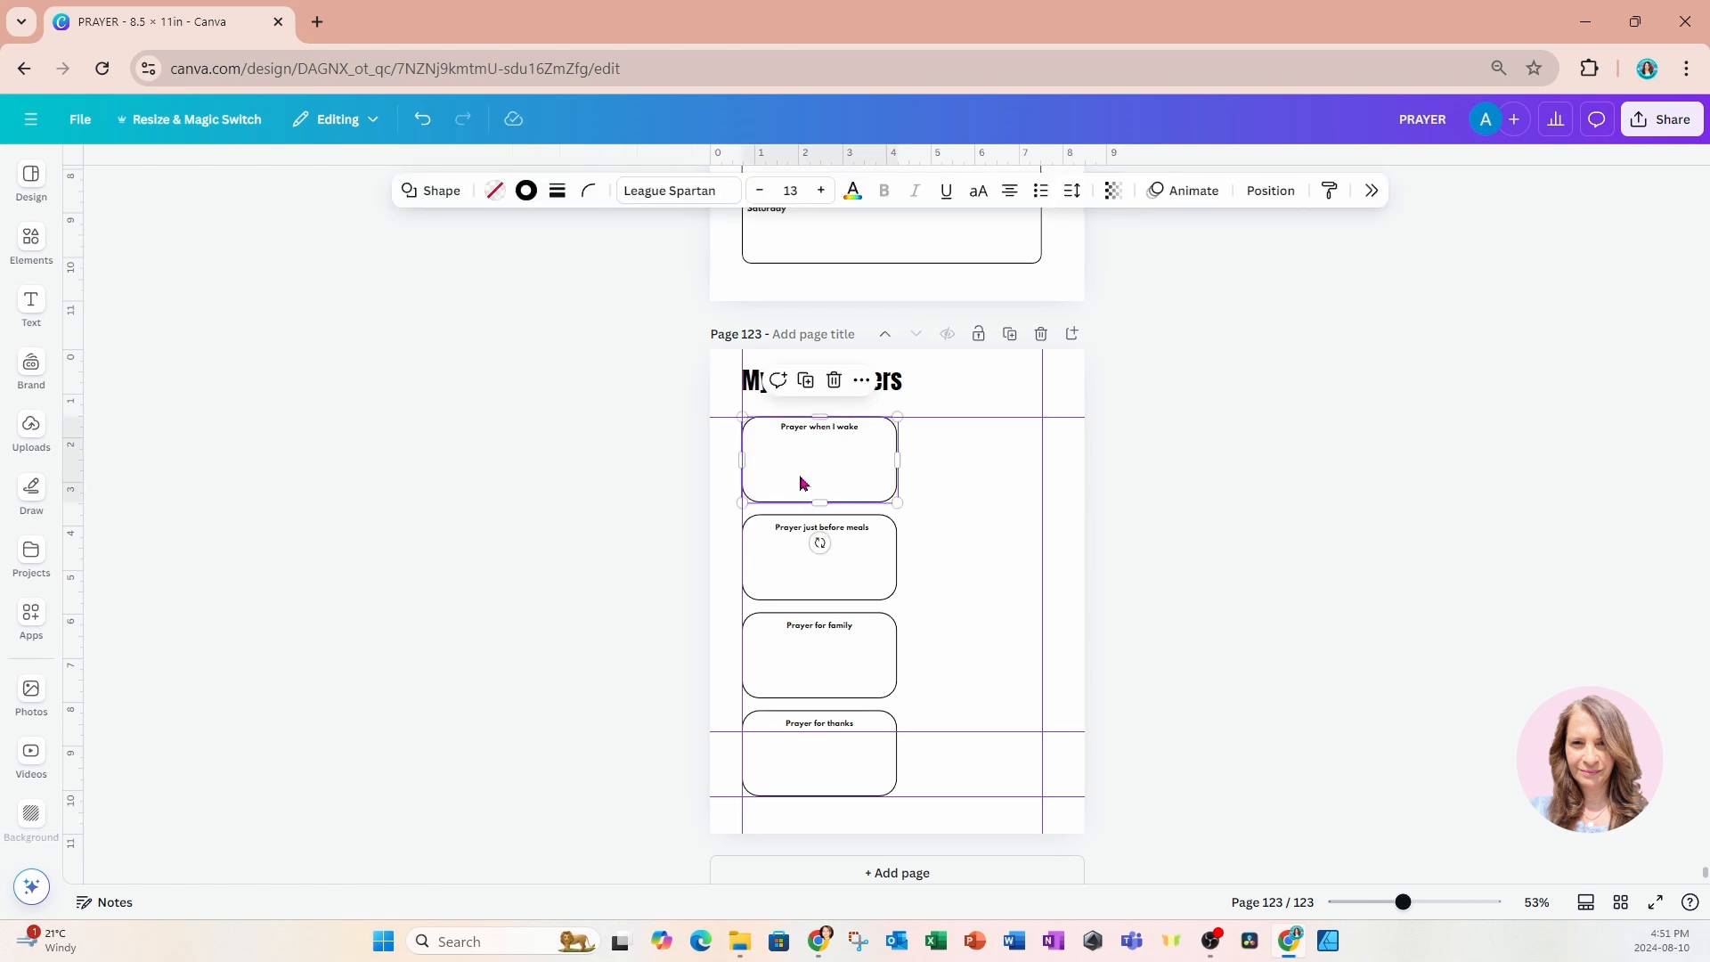
{"action": "left_click_drag", "start_coordinate": [815, 501], "coordinate": [815, 508]}
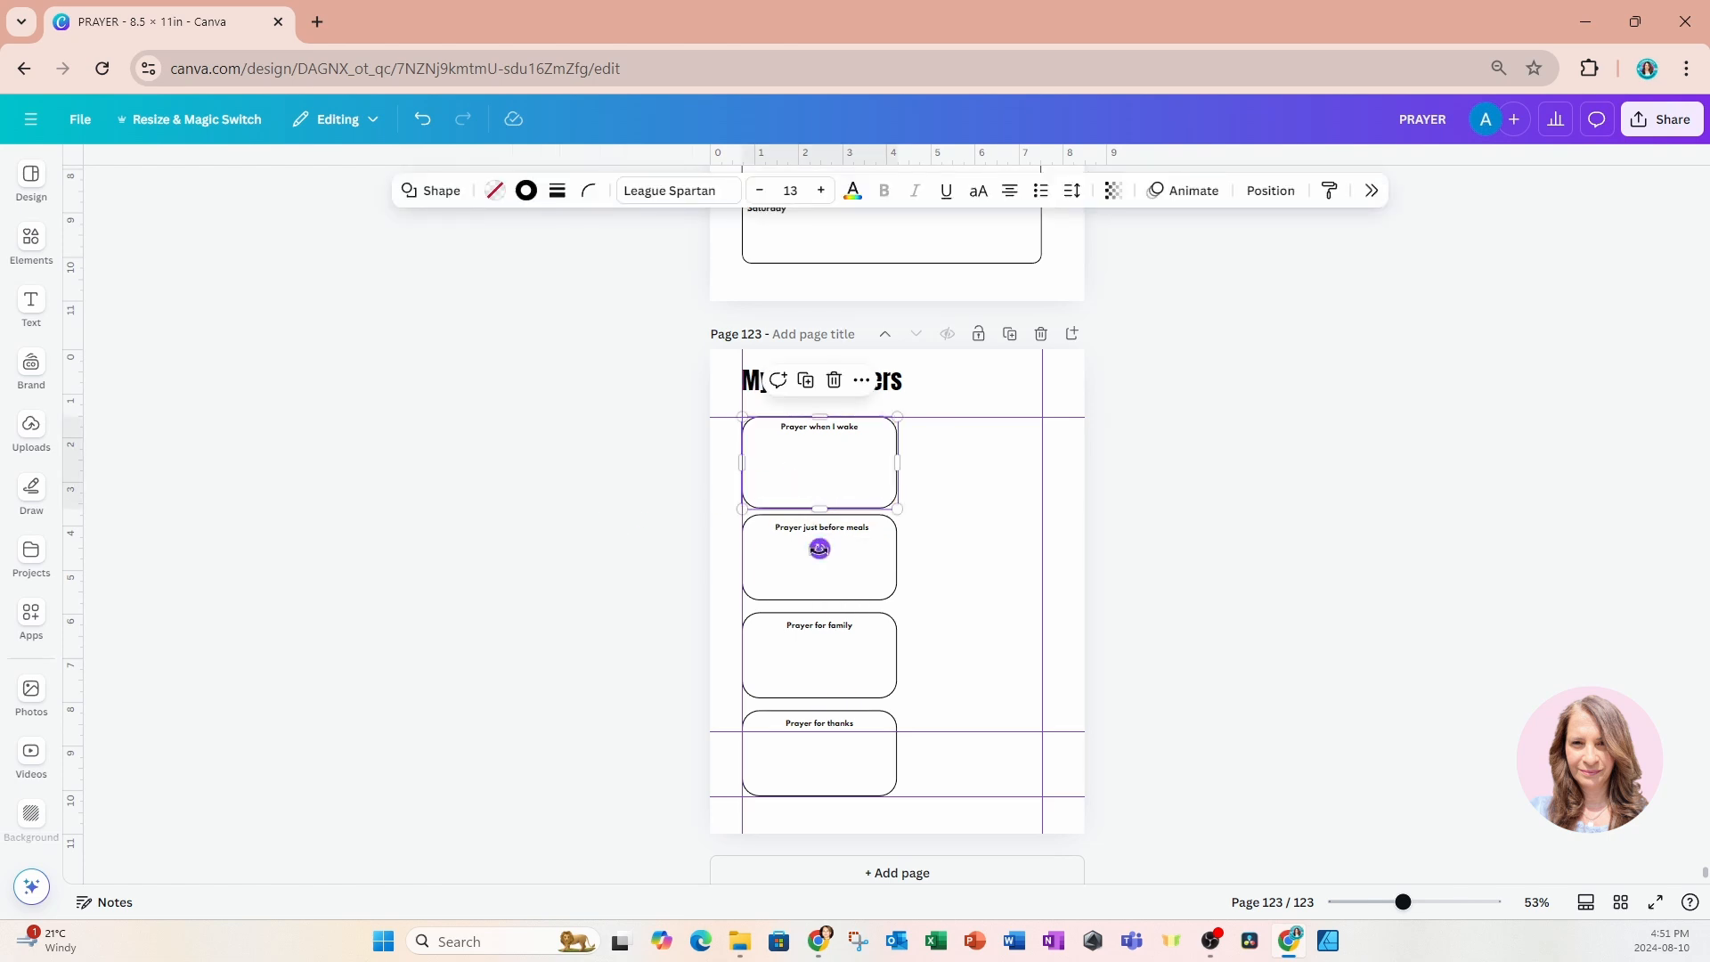
{"action": "left_click", "coordinate": [782, 577]}
{"action": "left_click_drag", "start_coordinate": [814, 598], "coordinate": [814, 601]}
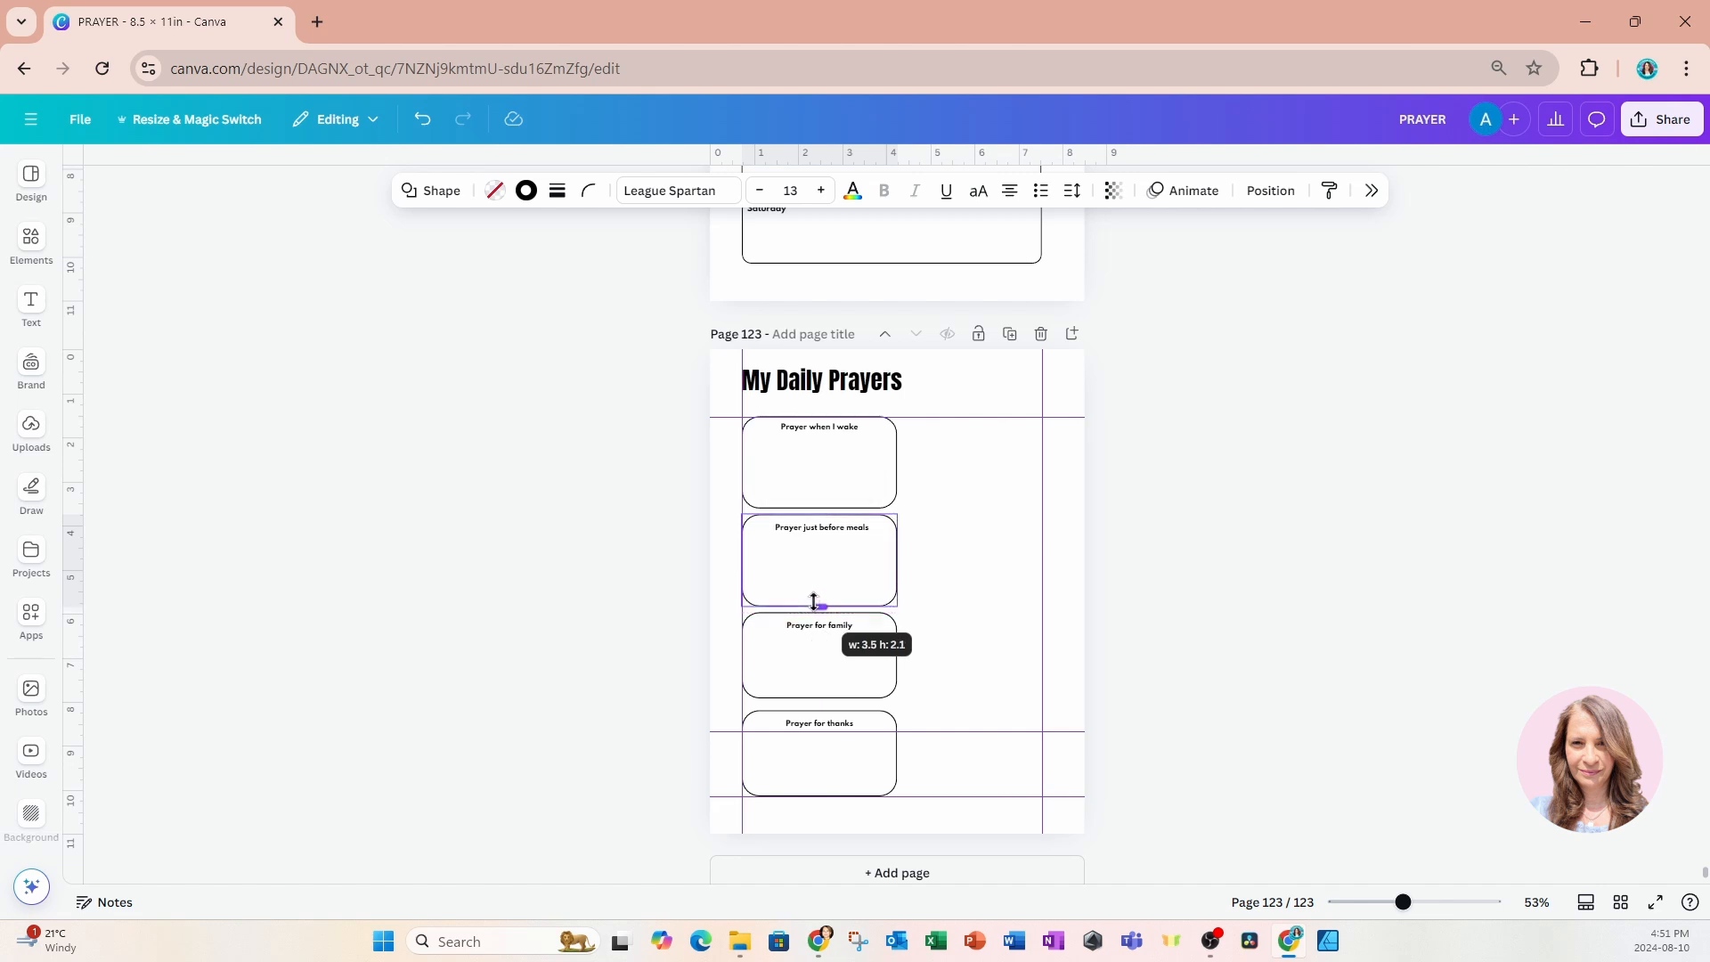
{"action": "left_click", "coordinate": [793, 659]}
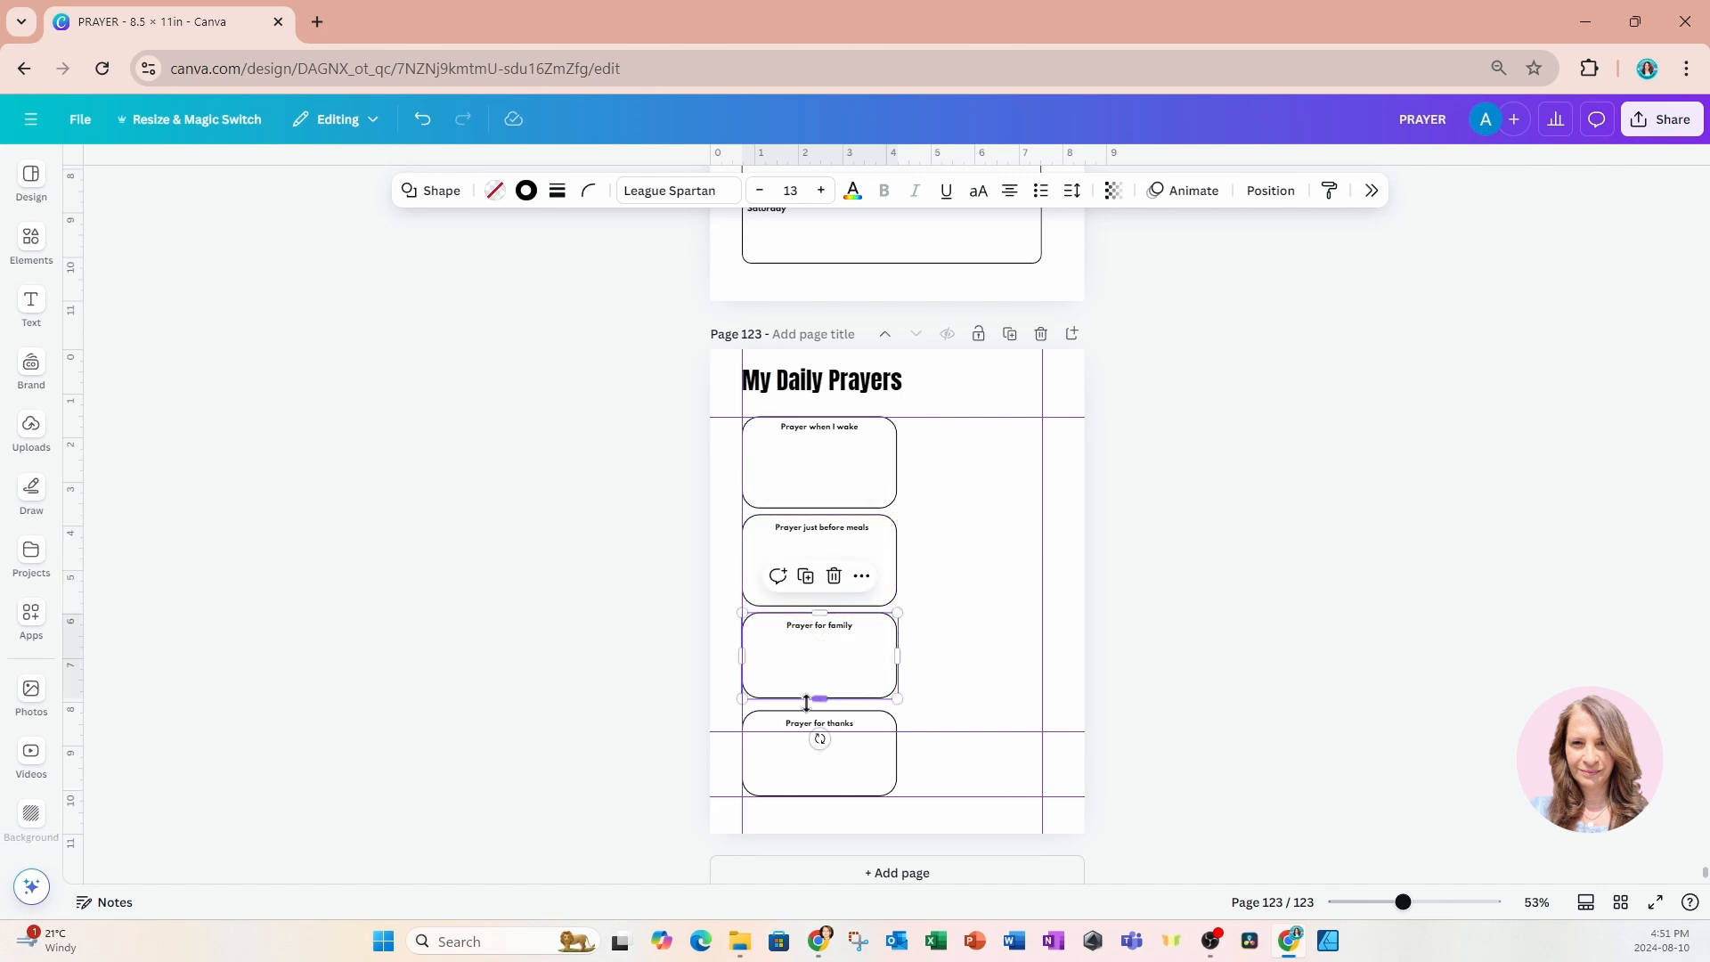
{"action": "left_click_drag", "start_coordinate": [814, 709], "coordinate": [813, 709]}
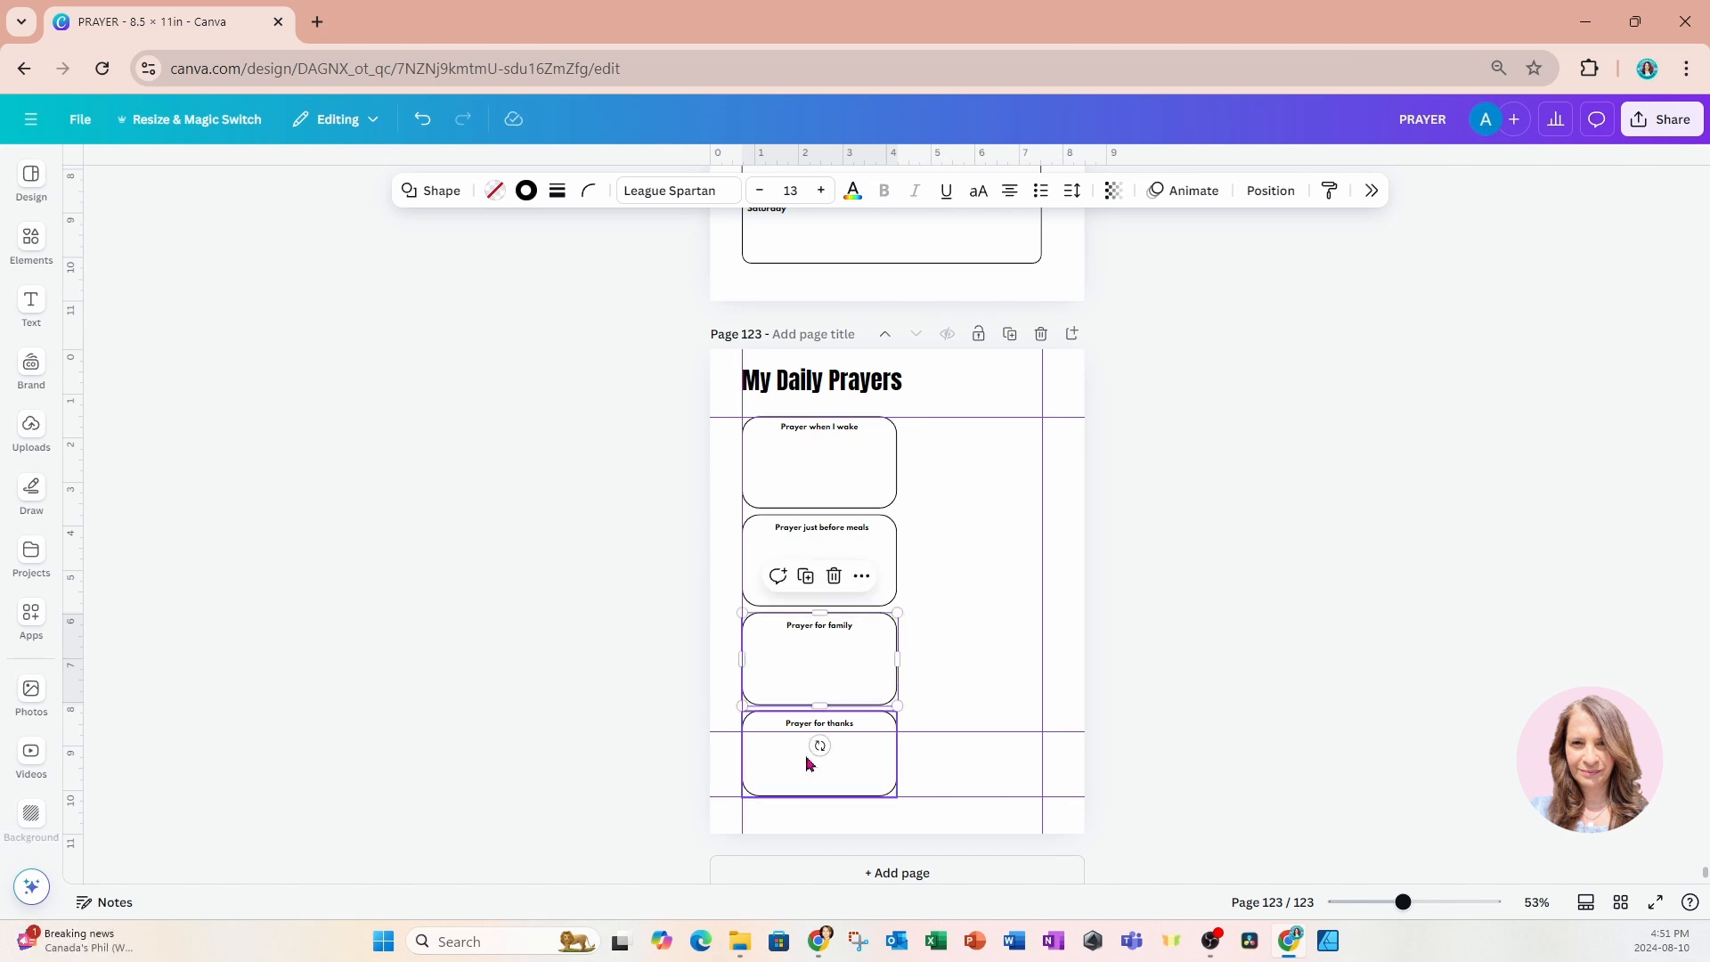
{"action": "left_click", "coordinate": [809, 763]}
{"action": "left_click_drag", "start_coordinate": [823, 795], "coordinate": [824, 801]}
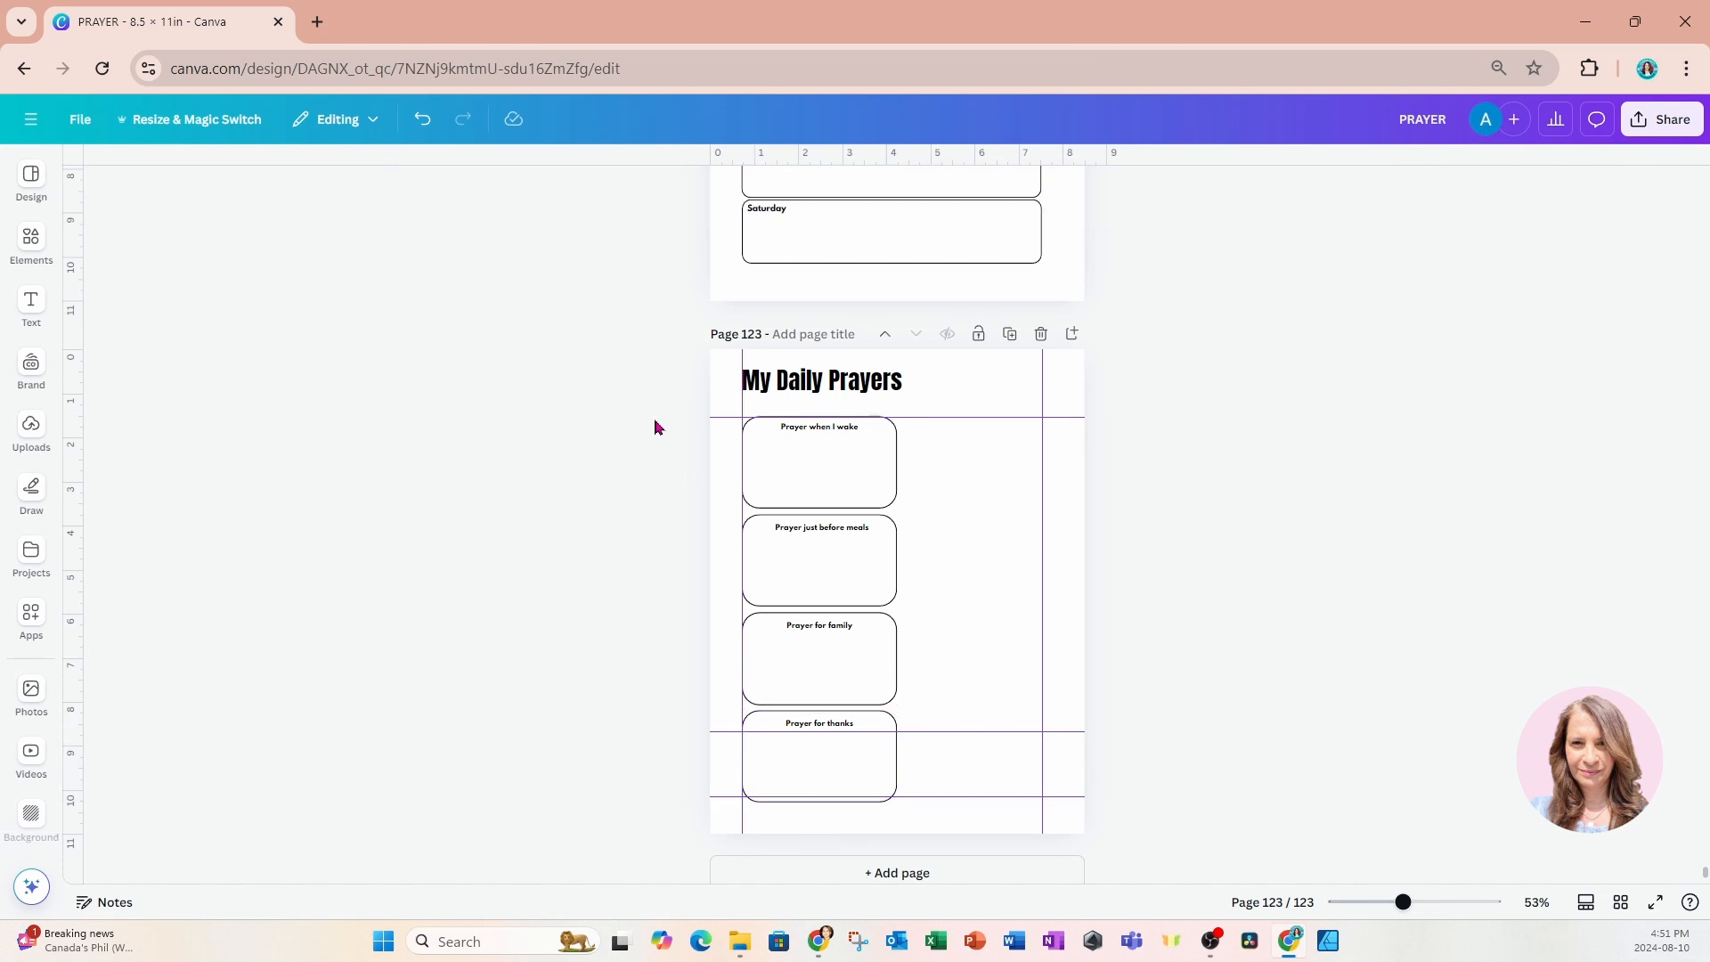
Duplicate all four prayer boxes with their headings and place the copies beside the originals as a second column.
{"action": "left_click_drag", "start_coordinate": [654, 419], "coordinate": [900, 804]}
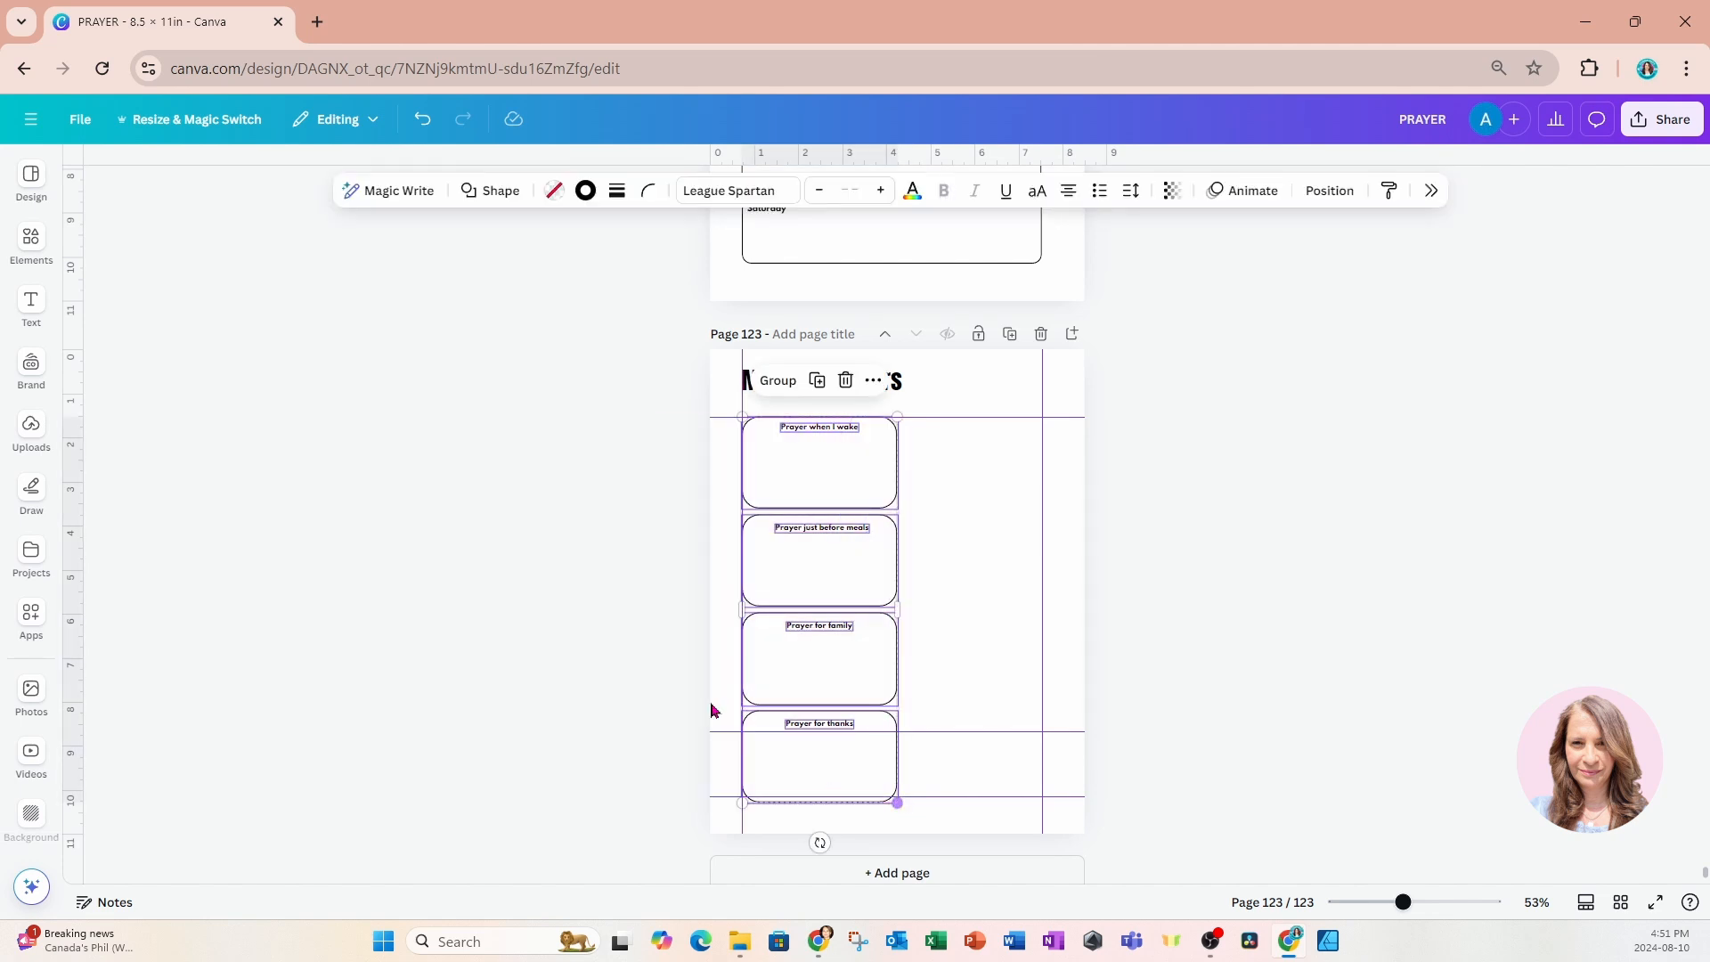
{"action": "left_click", "coordinate": [816, 381]}
{"action": "left_click_drag", "start_coordinate": [787, 680], "coordinate": [938, 668]}
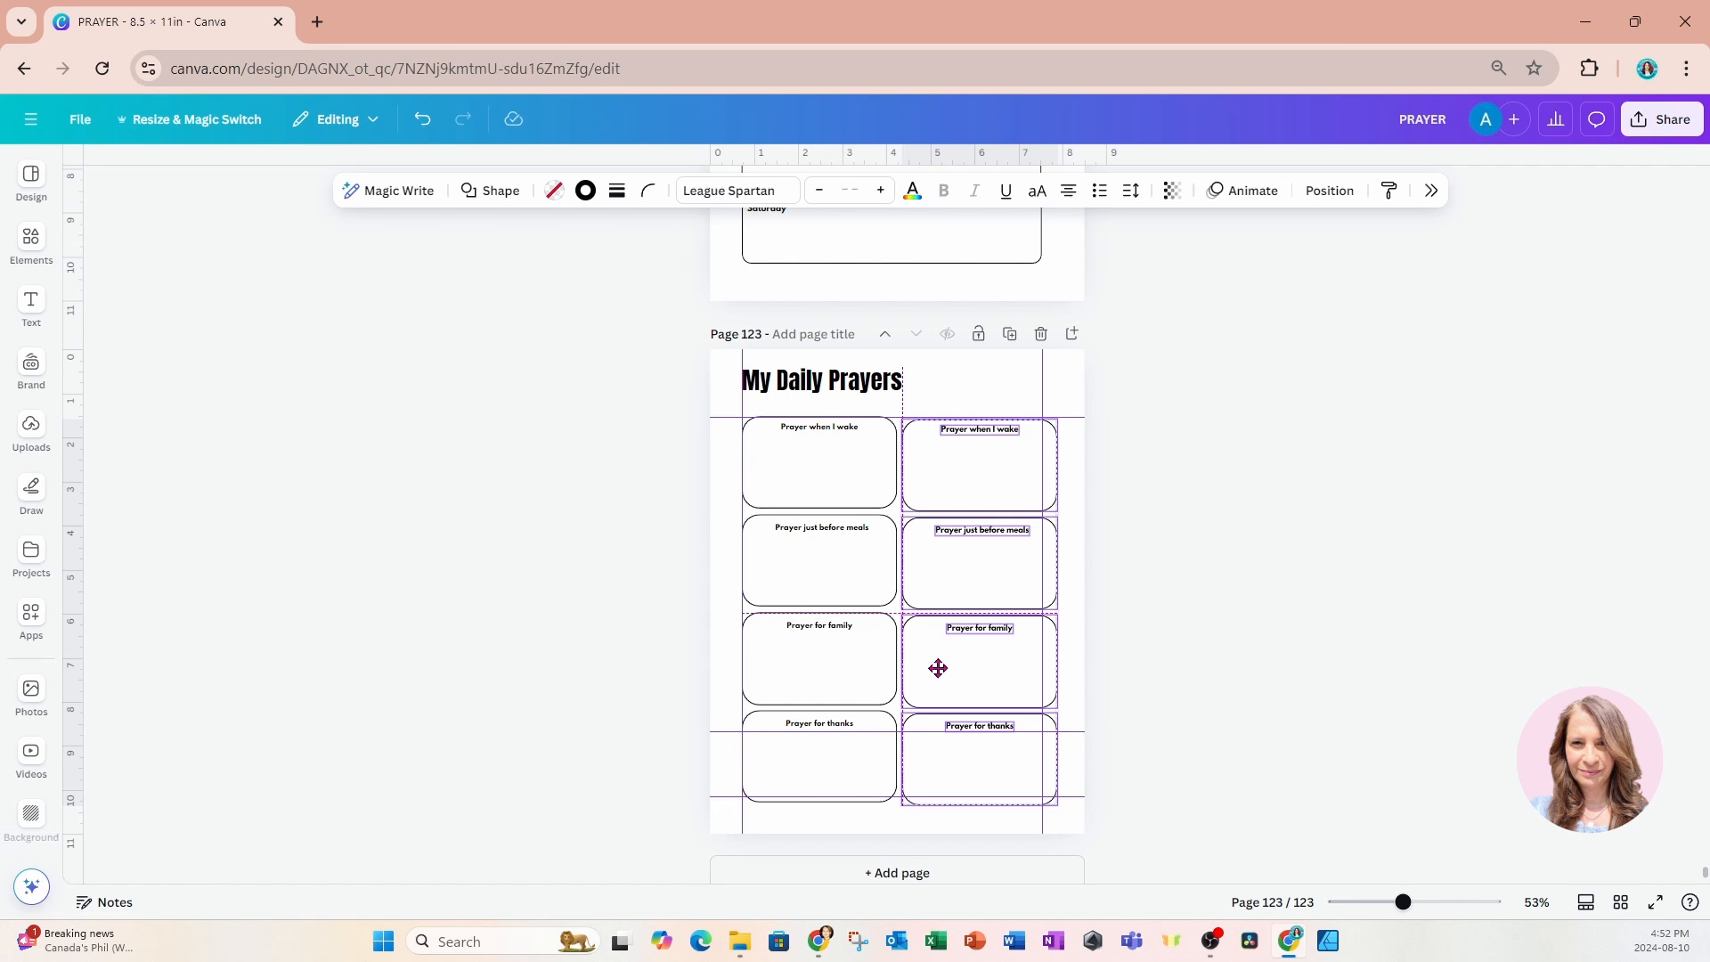
{"action": "left_click_drag", "start_coordinate": [938, 668], "coordinate": [938, 668]}
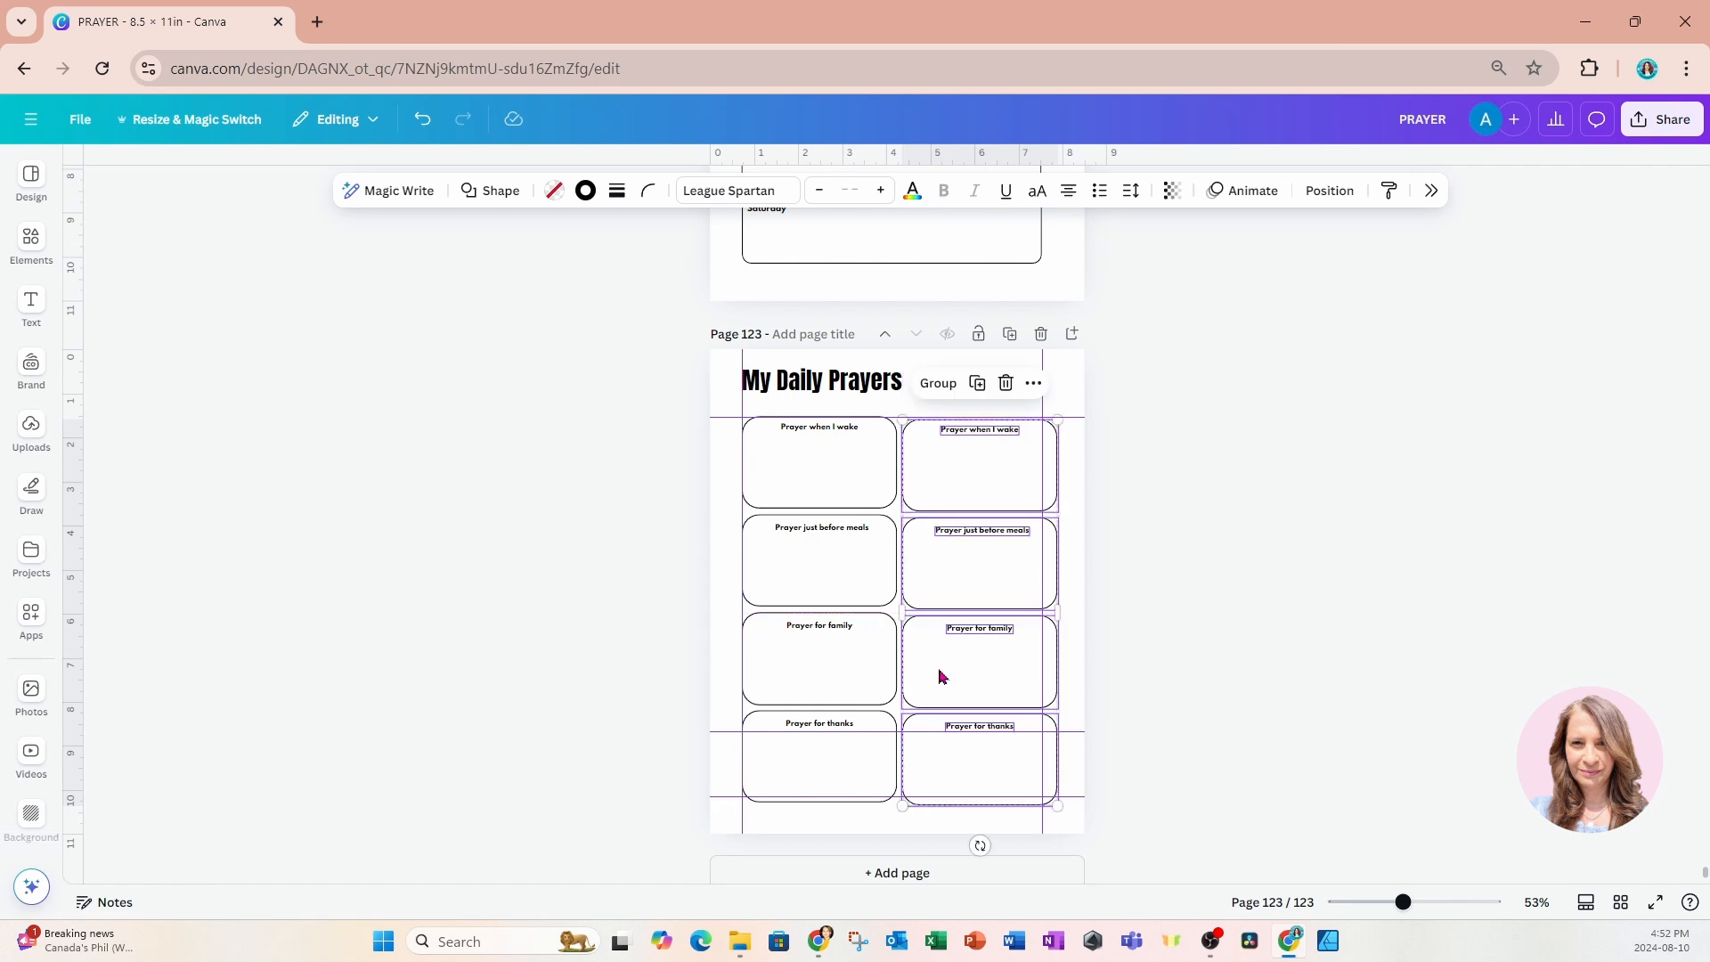
{"action": "left_click", "coordinate": [623, 515]}
Narrow the four boxes of the first column slightly by pulling in their right edges equally.
{"action": "left_click", "coordinate": [769, 461]}
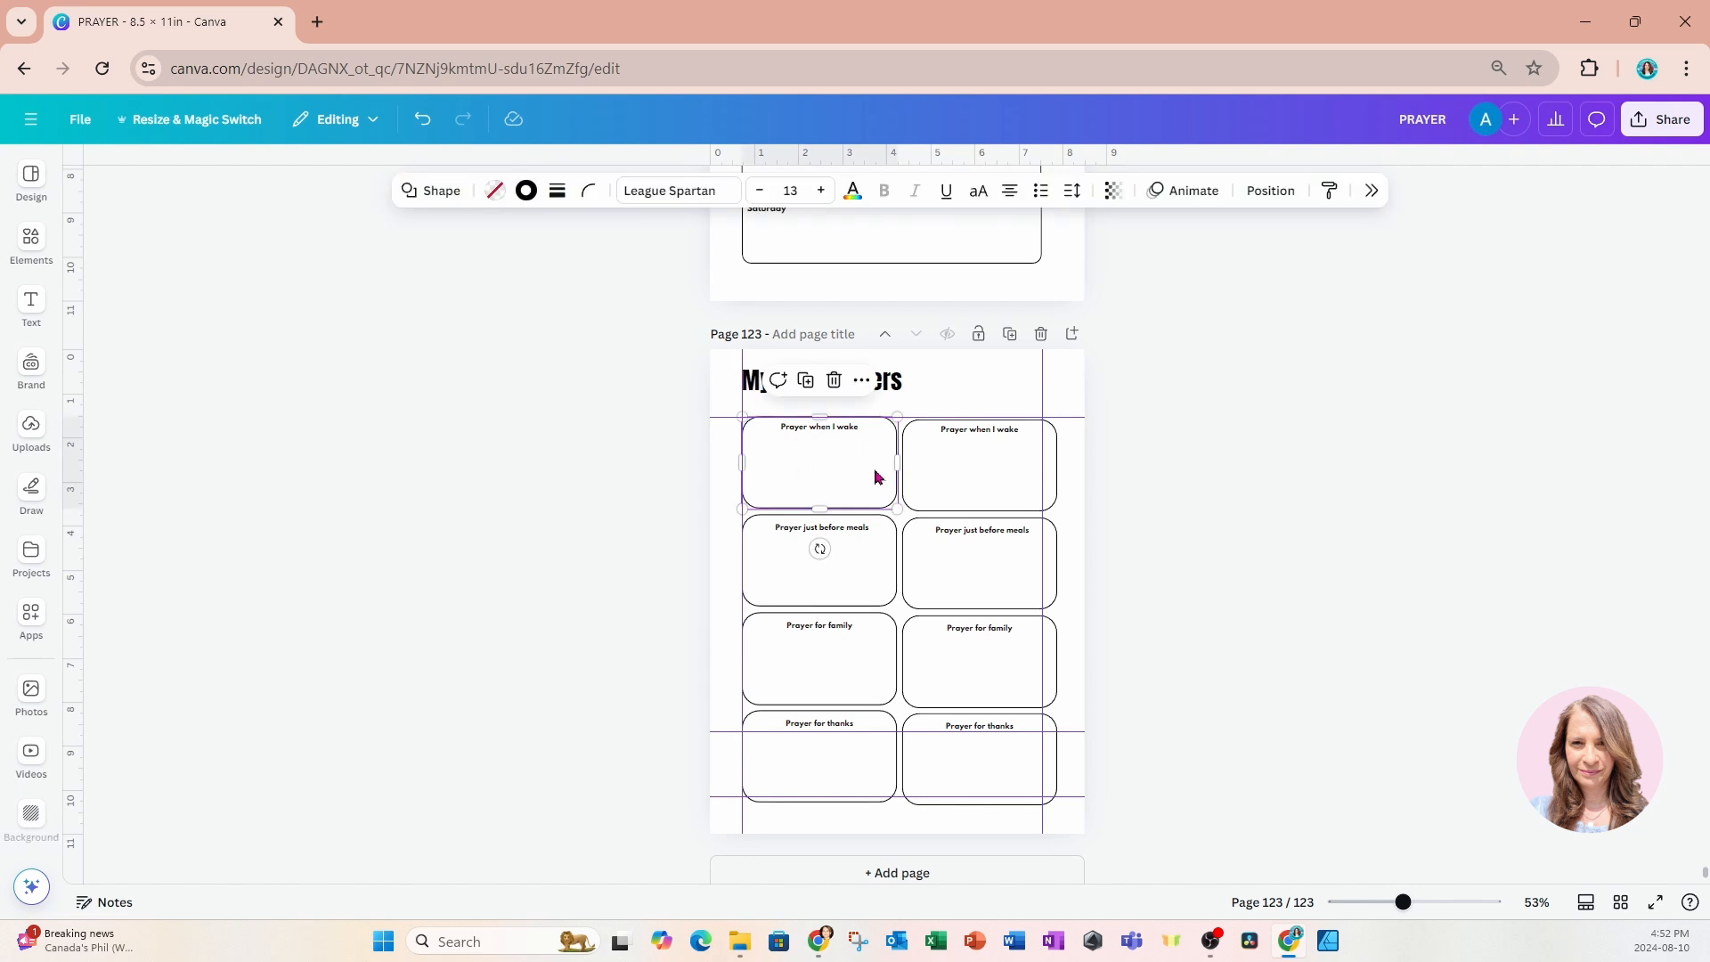
{"action": "left_click_drag", "start_coordinate": [896, 463], "coordinate": [886, 463]}
{"action": "left_click", "coordinate": [874, 566]}
{"action": "left_click_drag", "start_coordinate": [889, 567], "coordinate": [880, 567]}
{"action": "left_click", "coordinate": [886, 672]}
{"action": "left_click_drag", "start_coordinate": [895, 659], "coordinate": [885, 659]}
{"action": "left_click", "coordinate": [870, 769]}
{"action": "left_click_drag", "start_coordinate": [896, 756], "coordinate": [888, 756]}
Move the second column closer to the first and narrow its four boxes to end at the right margin guide.
{"action": "left_click_drag", "start_coordinate": [1137, 452], "coordinate": [983, 779]}
{"action": "left_click", "coordinate": [1147, 548]}
{"action": "left_click", "coordinate": [981, 474]}
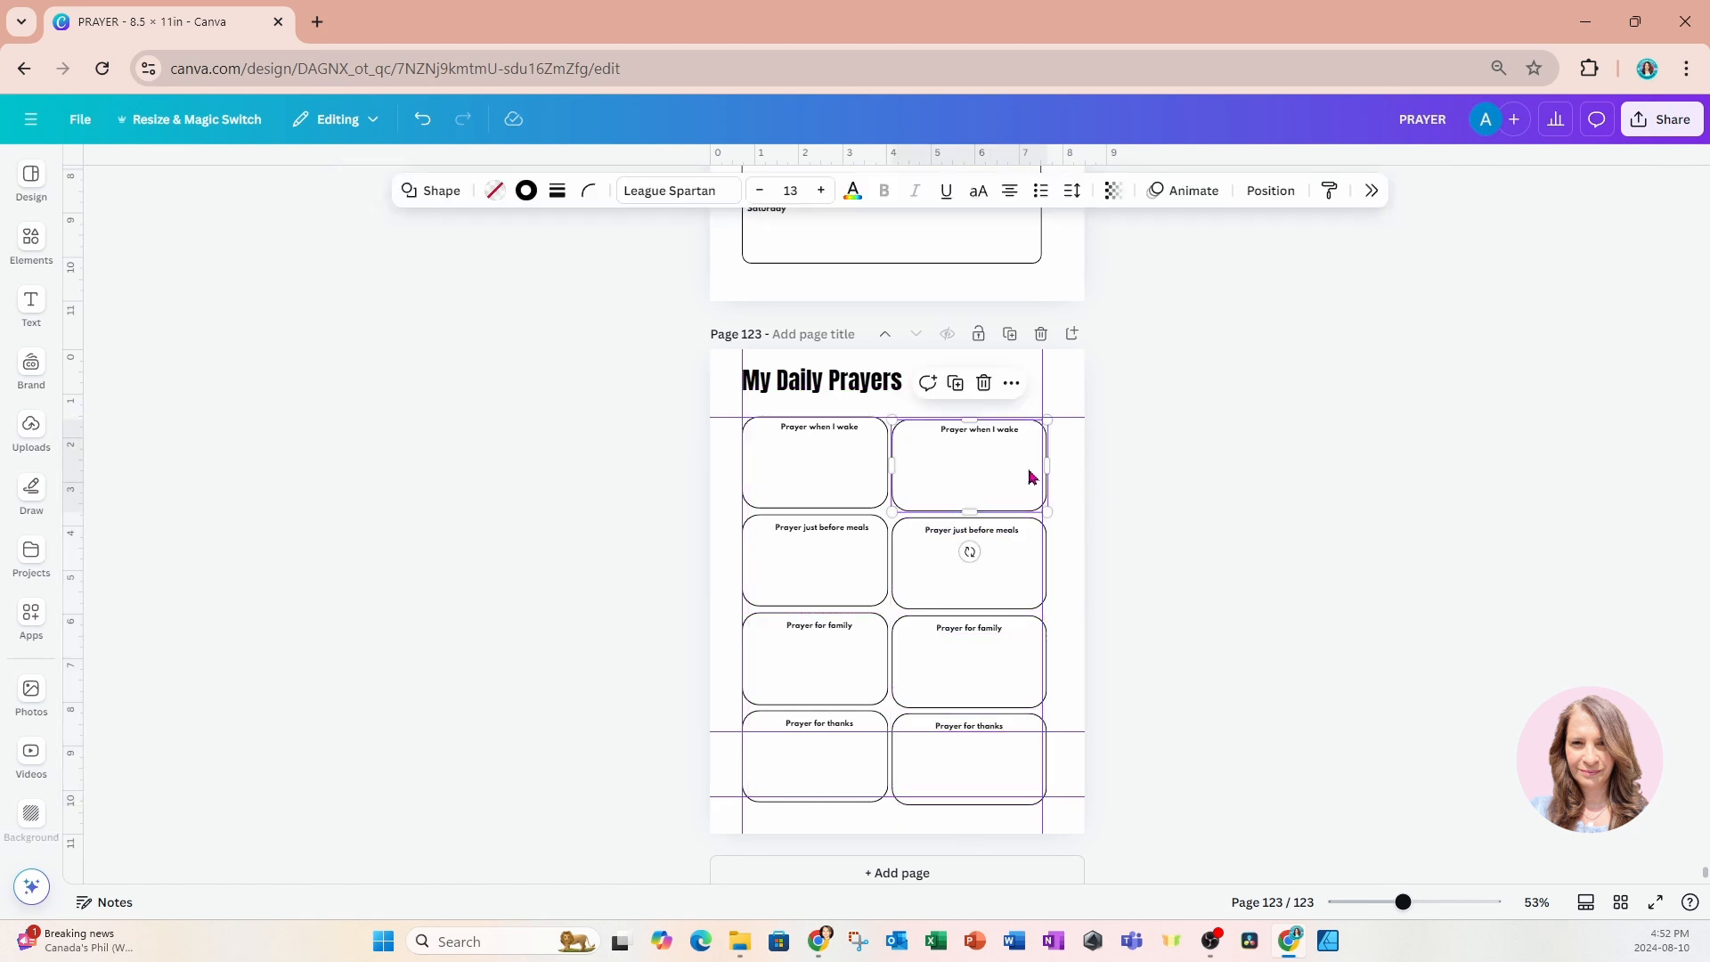
{"action": "left_click_drag", "start_coordinate": [1048, 467], "coordinate": [1040, 469]}
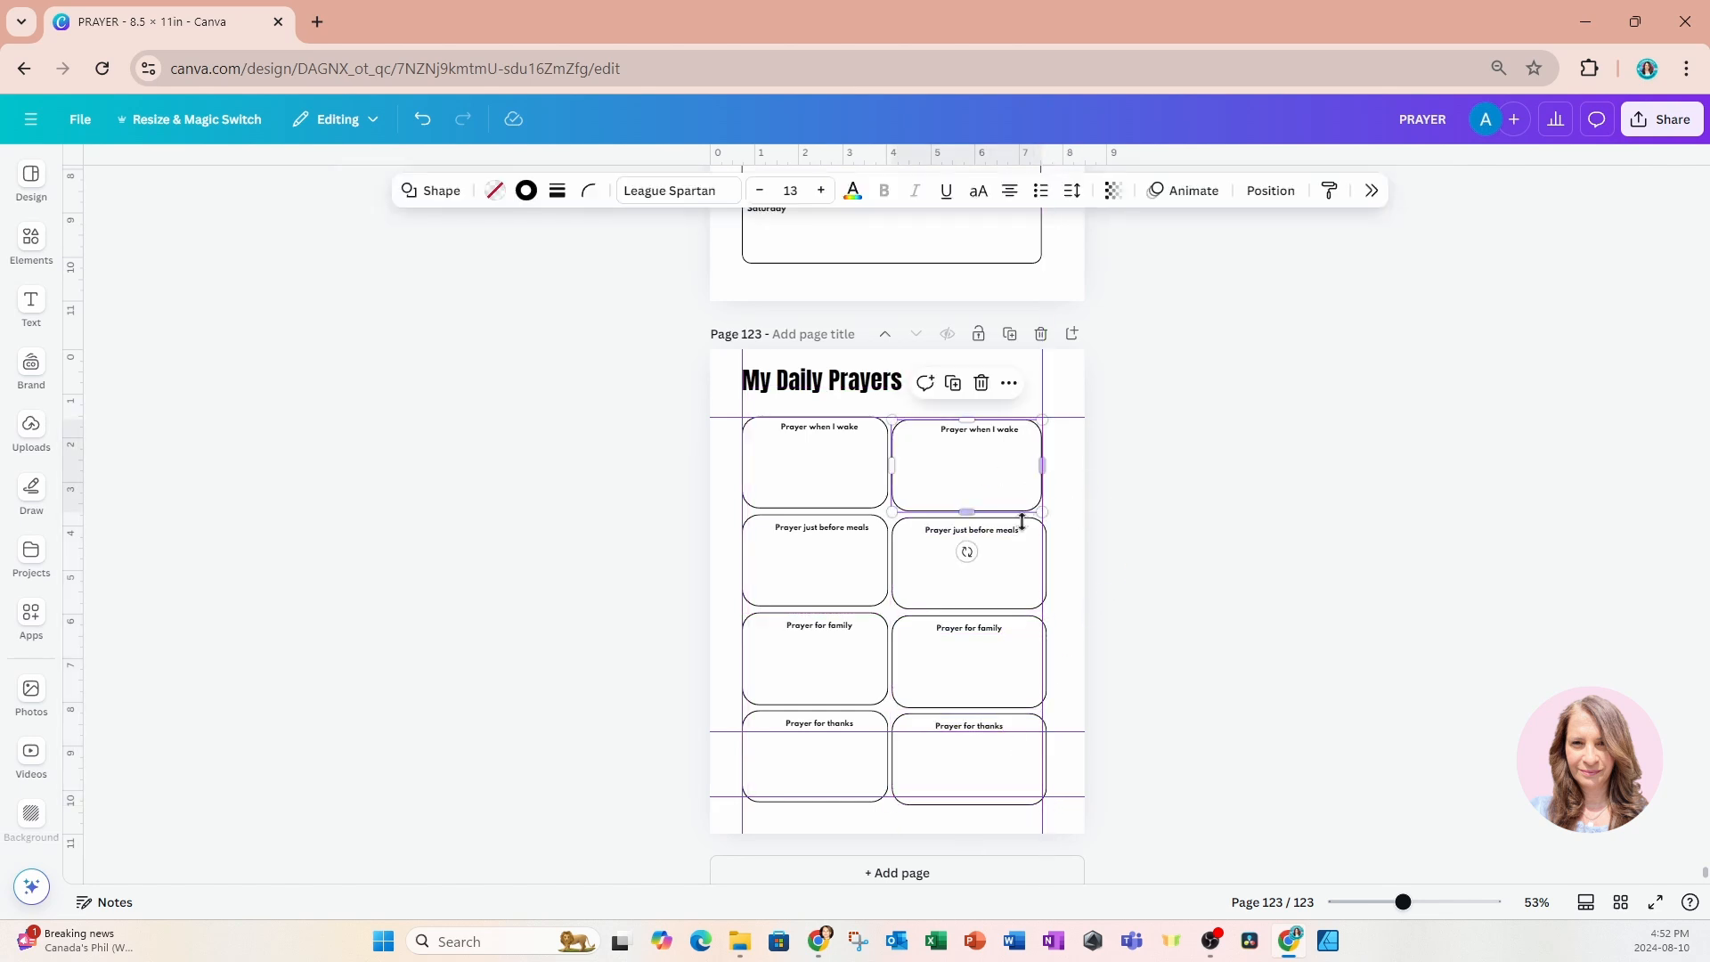
{"action": "left_click", "coordinate": [1016, 581]}
{"action": "left_click_drag", "start_coordinate": [1042, 568], "coordinate": [1039, 566]}
{"action": "left_click", "coordinate": [1004, 676]}
{"action": "left_click_drag", "start_coordinate": [1042, 660], "coordinate": [1038, 661]}
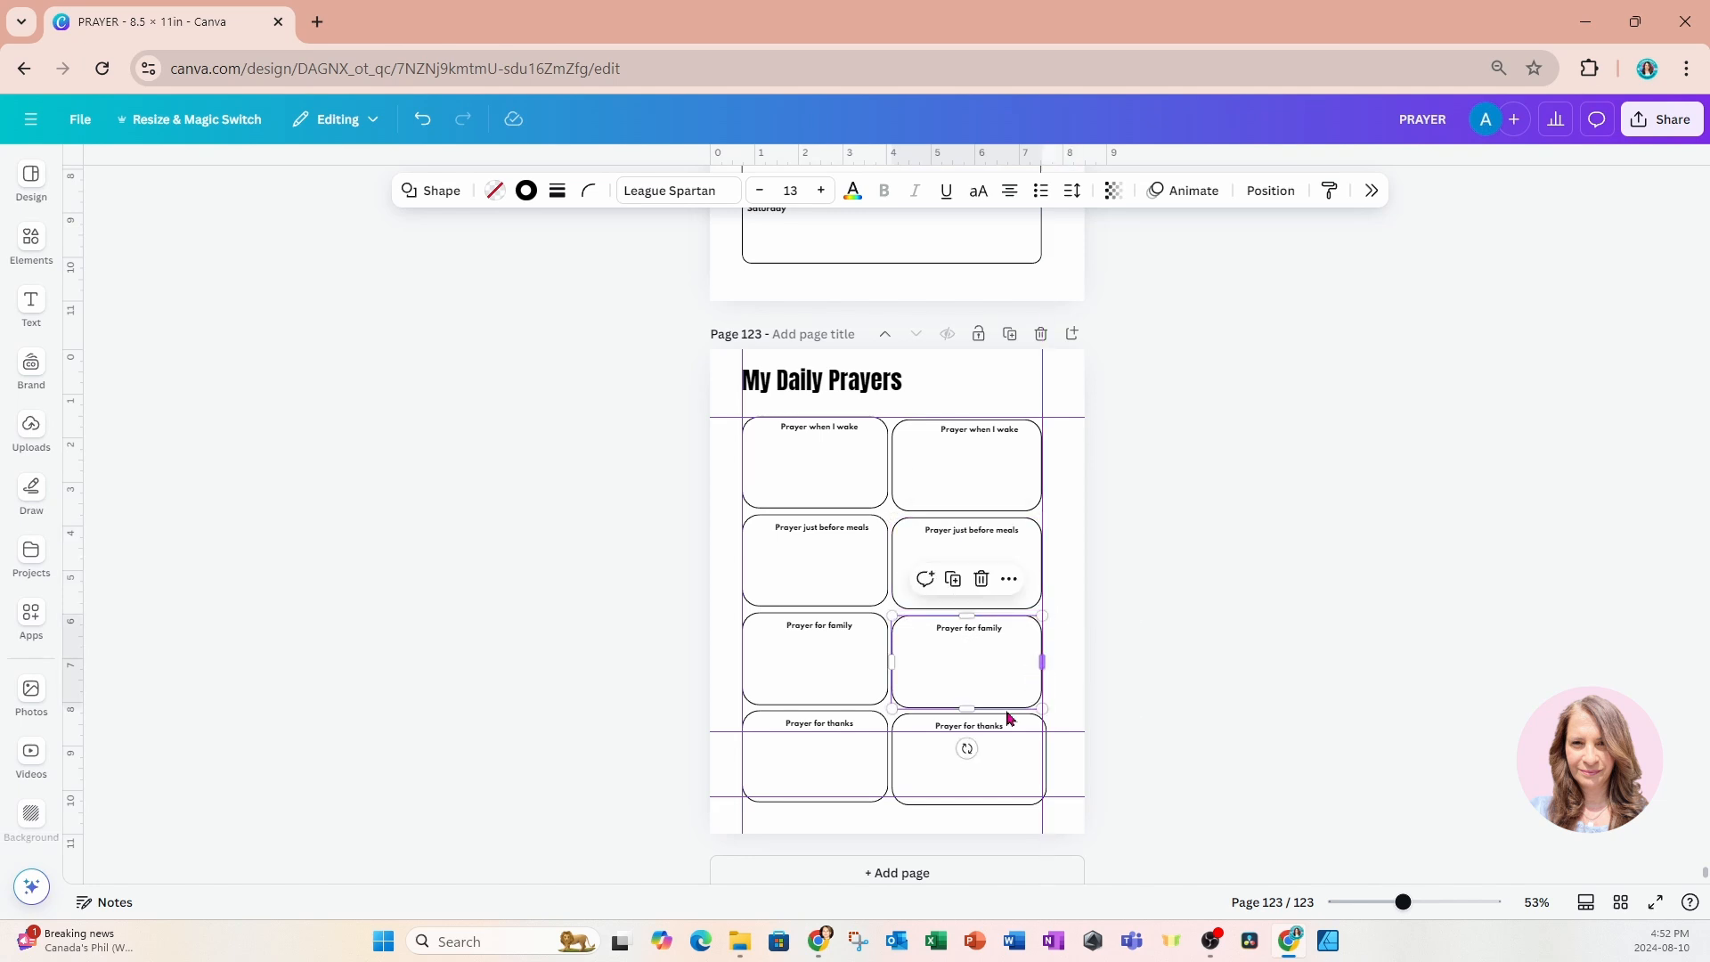
{"action": "left_click", "coordinate": [1001, 761]}
{"action": "left_click_drag", "start_coordinate": [1043, 760], "coordinate": [1038, 760]}
{"action": "left_click", "coordinate": [1185, 612]}
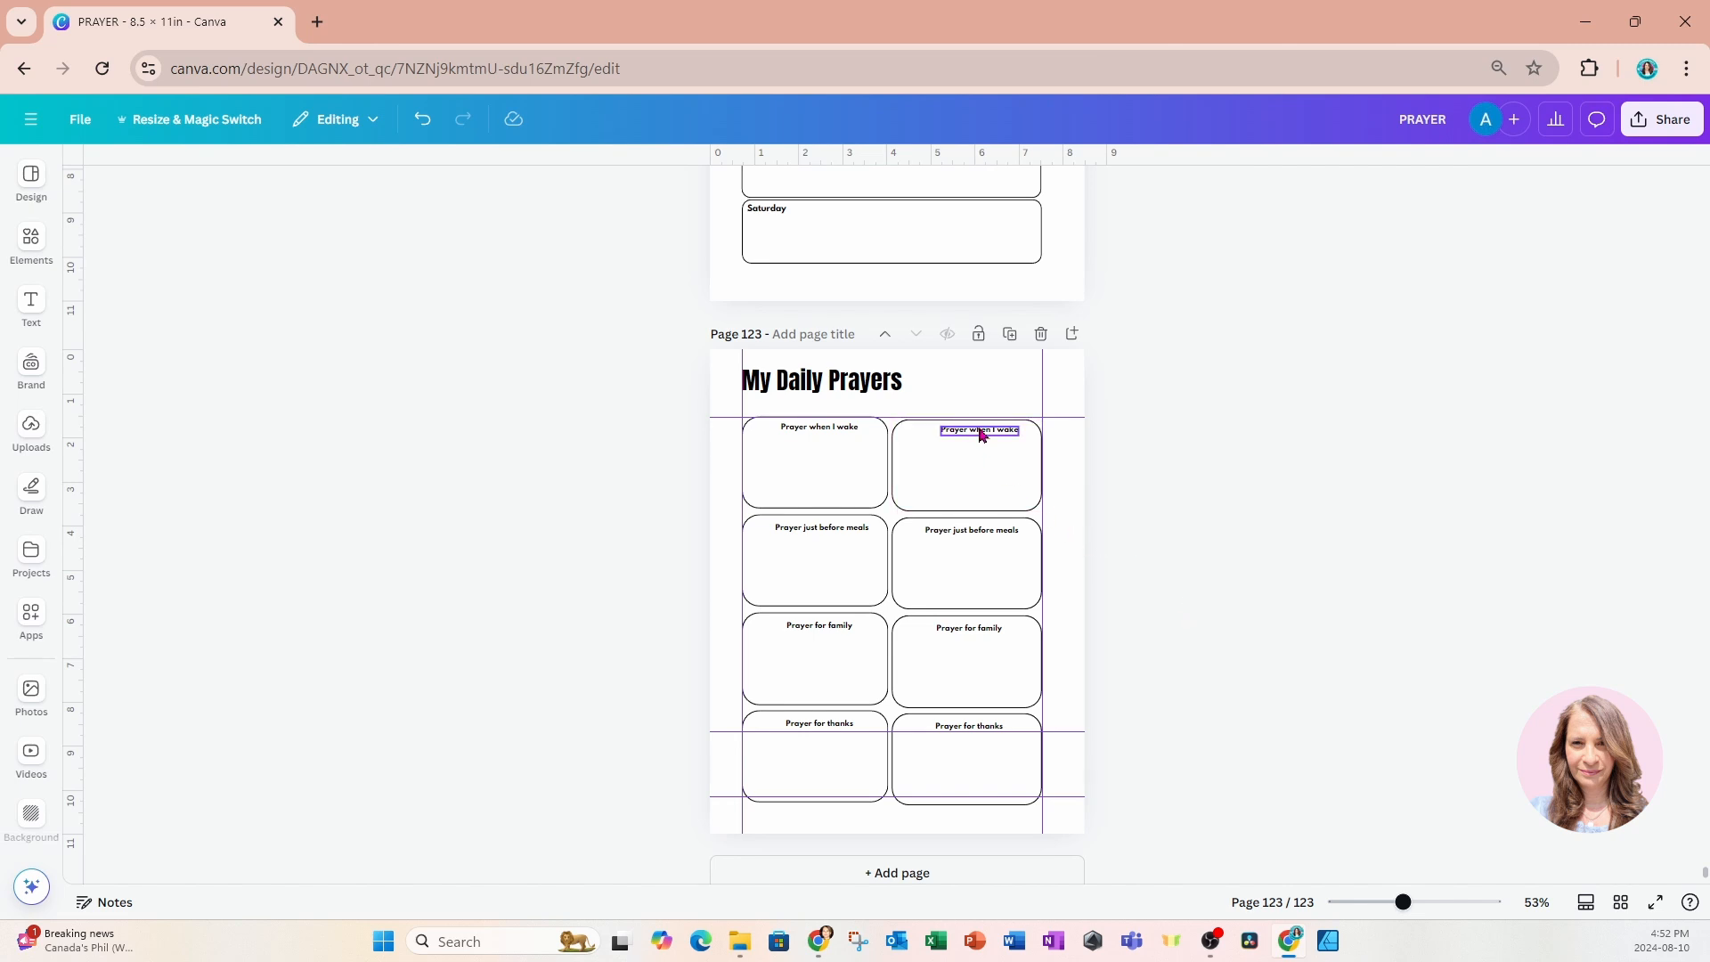
Recentre the four headings horizontally within the narrowed boxes of the first column.
{"action": "left_click_drag", "start_coordinate": [1406, 904], "coordinate": [1419, 912]}
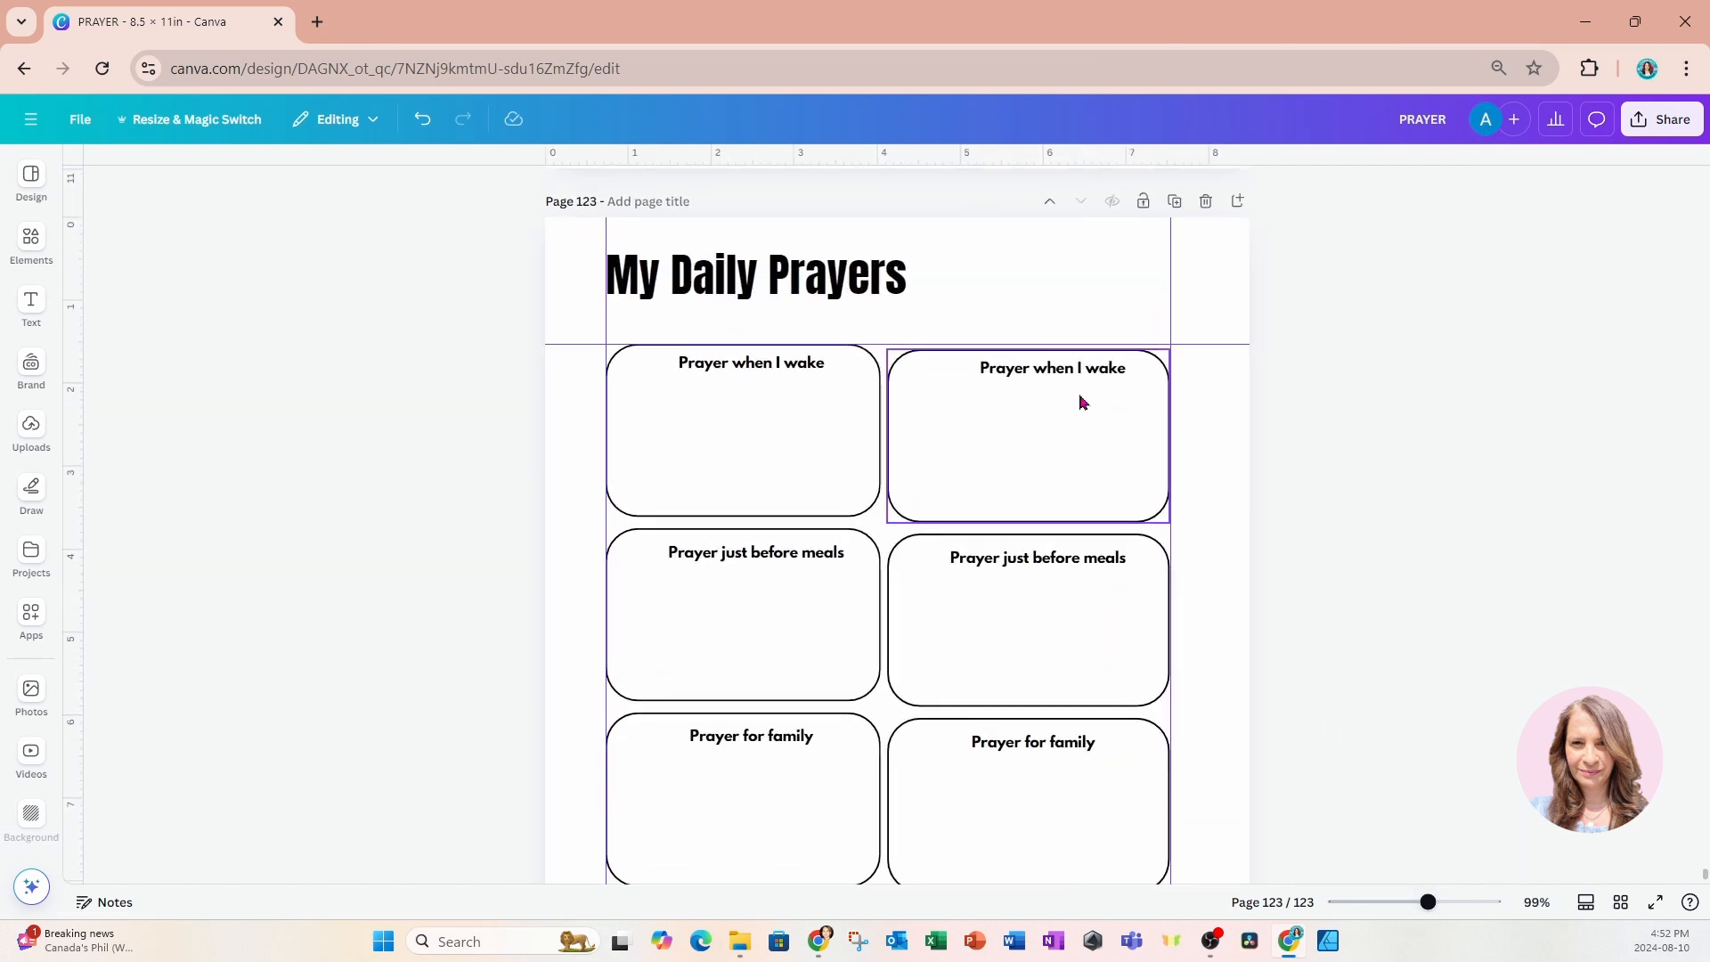
{"action": "left_click", "coordinate": [805, 367]}
{"action": "left_click_drag", "start_coordinate": [767, 404], "coordinate": [763, 405]}
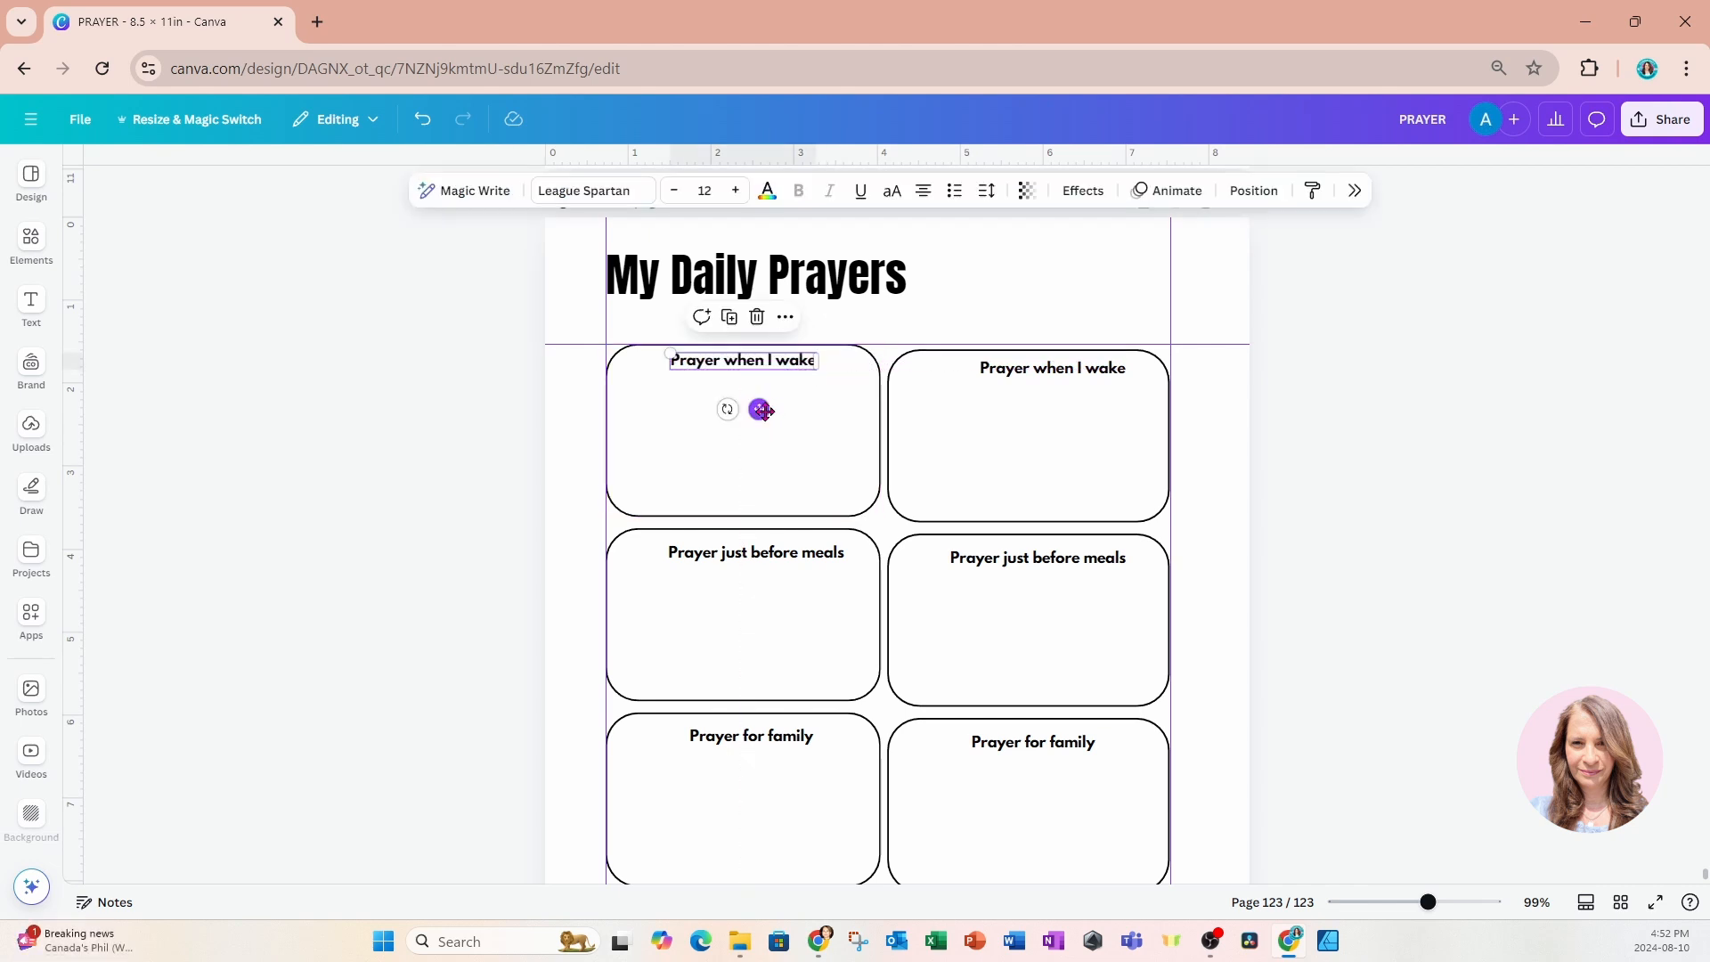
{"action": "left_click", "coordinate": [775, 552]}
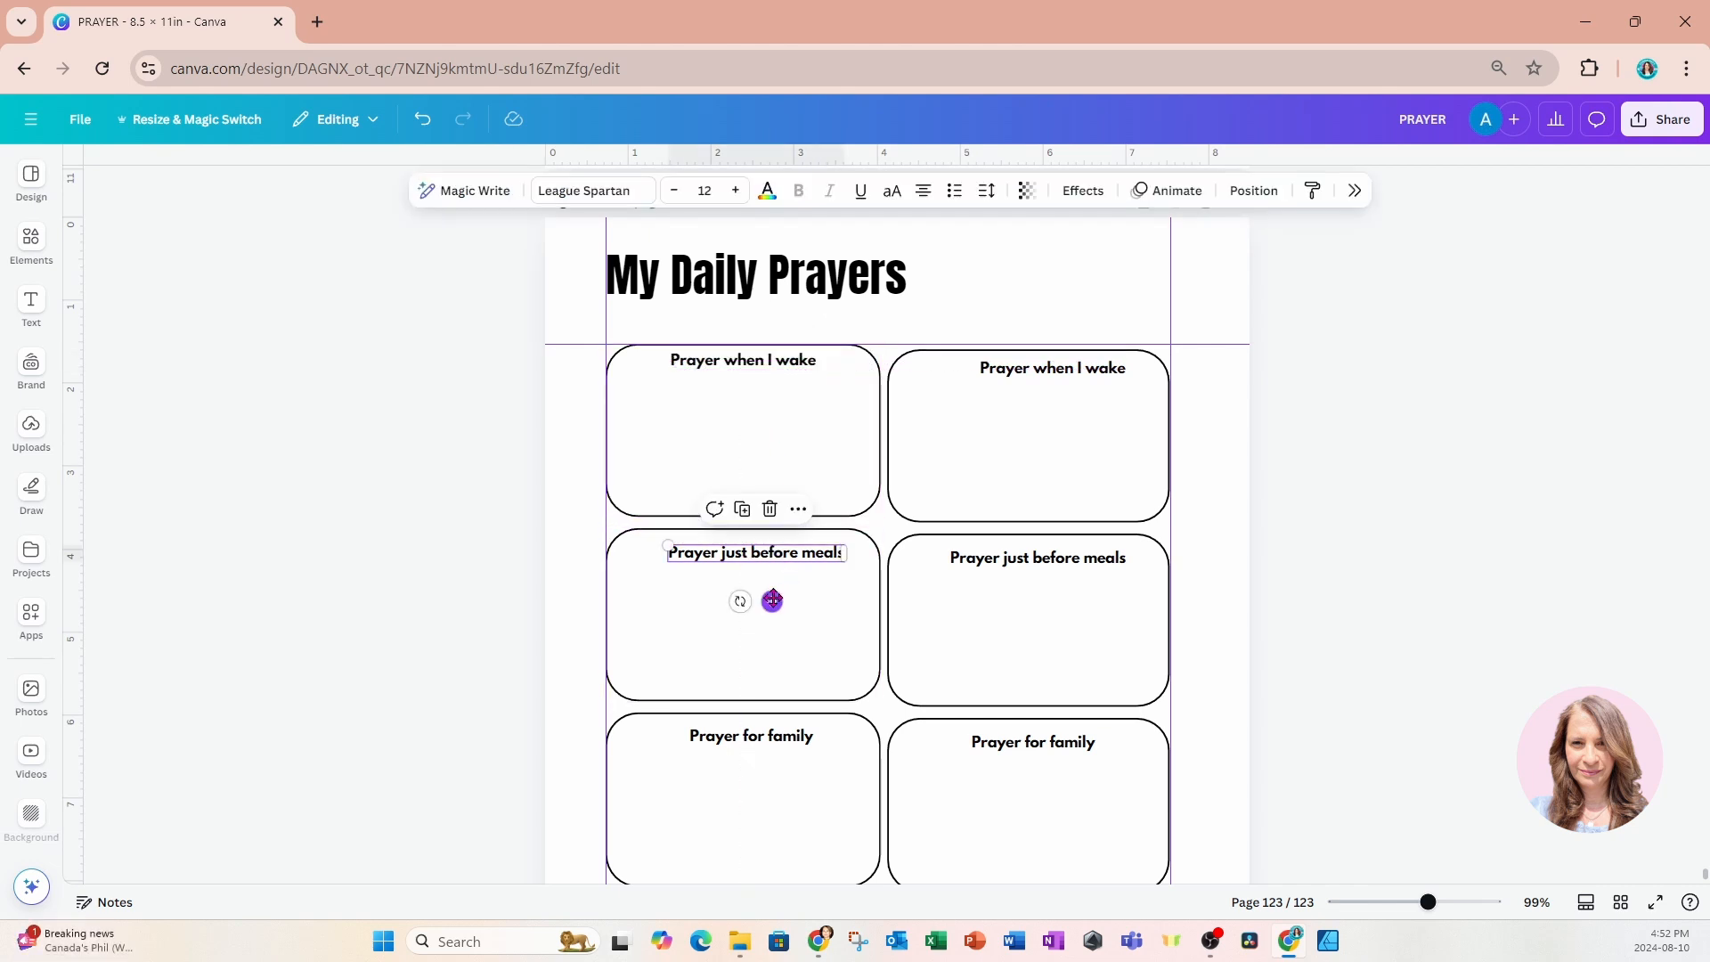
{"action": "left_click_drag", "start_coordinate": [774, 600], "coordinate": [767, 600]}
{"action": "left_click", "coordinate": [762, 745]}
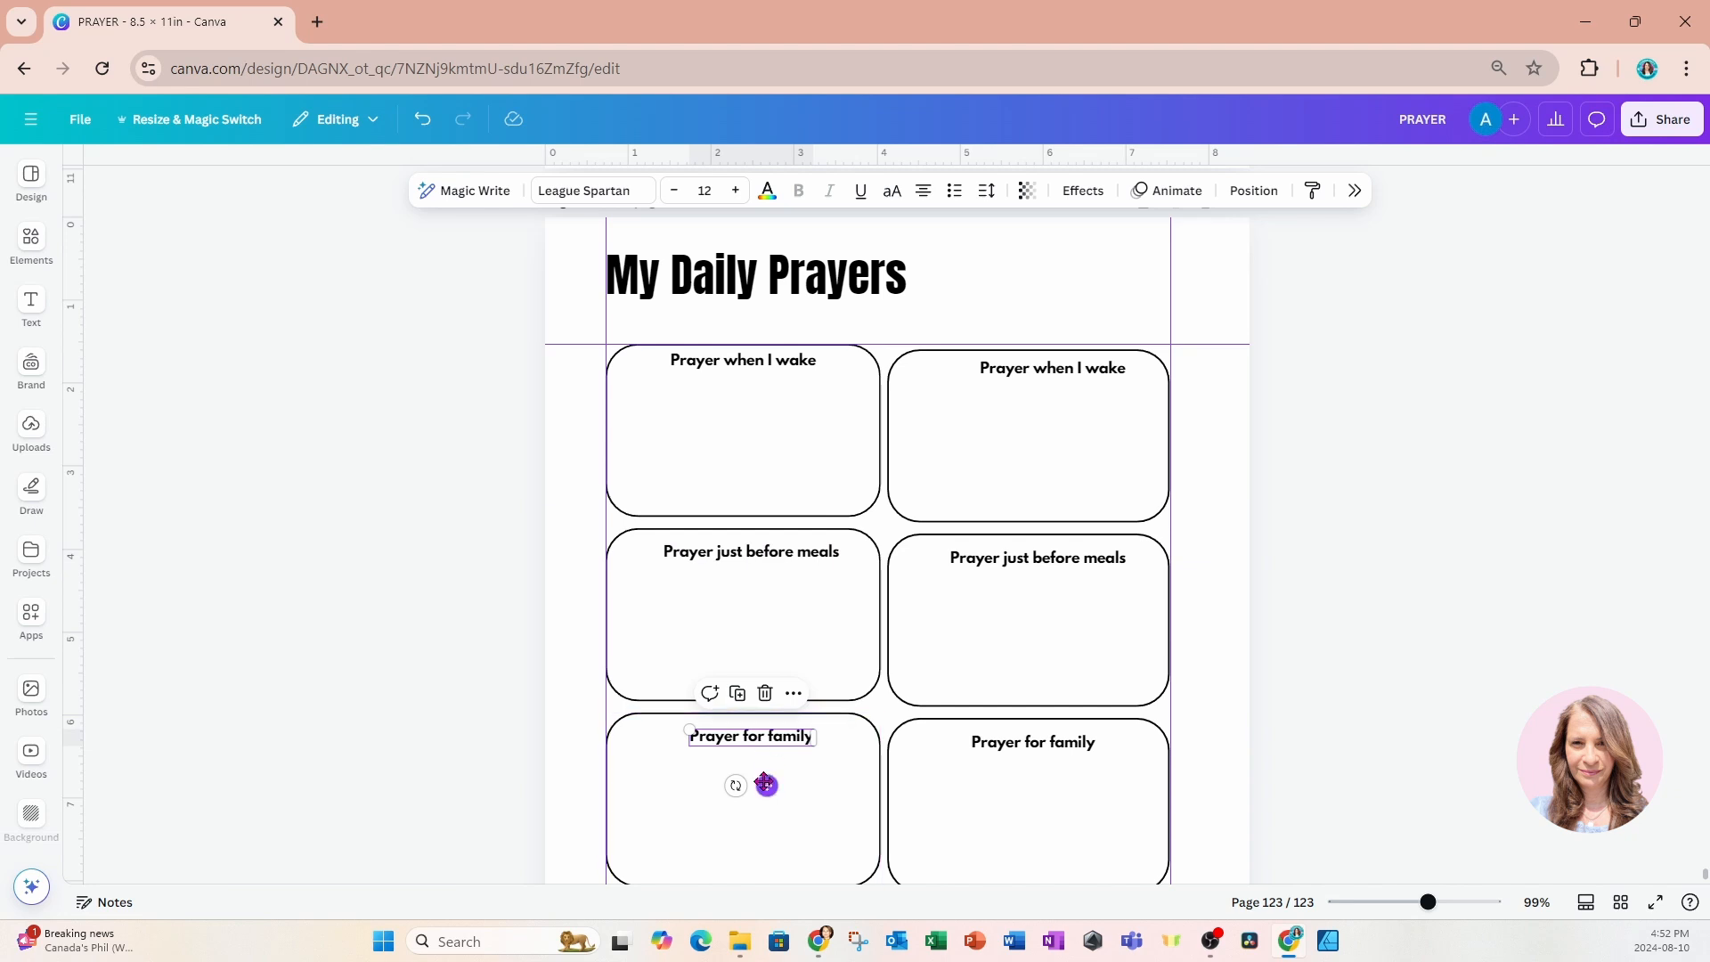
{"action": "left_click_drag", "start_coordinate": [767, 785], "coordinate": [752, 783]}
{"action": "scroll", "coordinate": [809, 776], "scroll_direction": "down", "scroll_amount": 1}
{"action": "scroll", "coordinate": [809, 776], "scroll_direction": "down", "scroll_amount": 3}
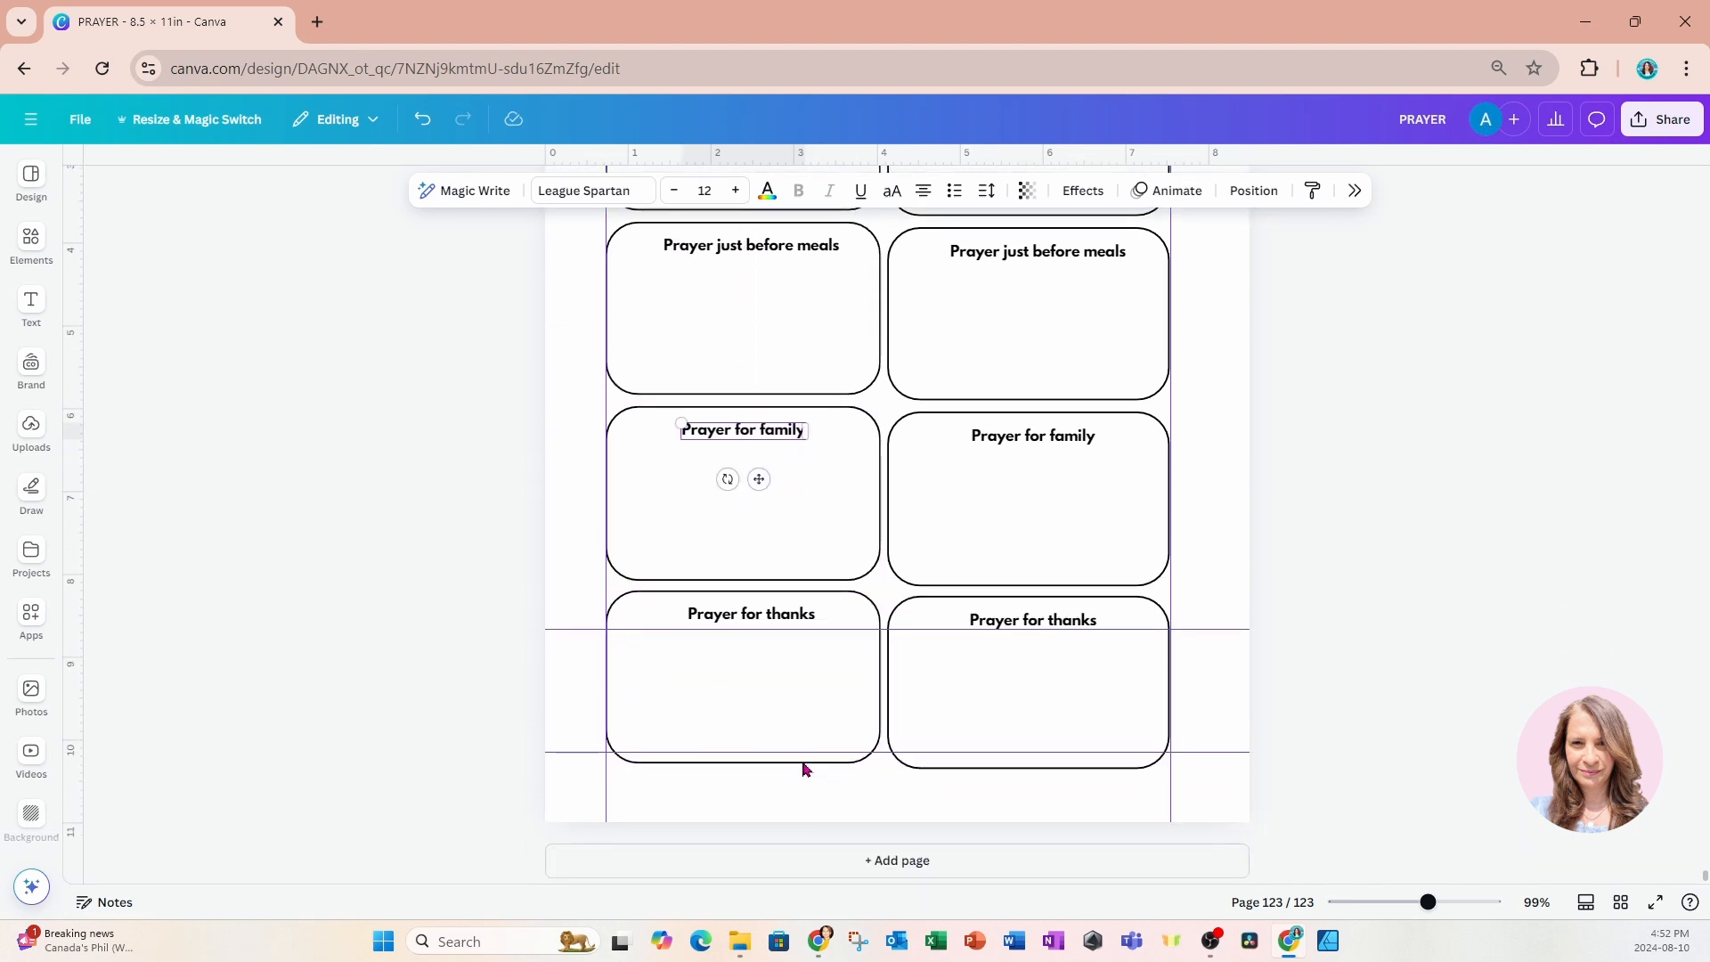
{"action": "left_click", "coordinate": [760, 615]}
{"action": "left_click_drag", "start_coordinate": [767, 663], "coordinate": [761, 666]}
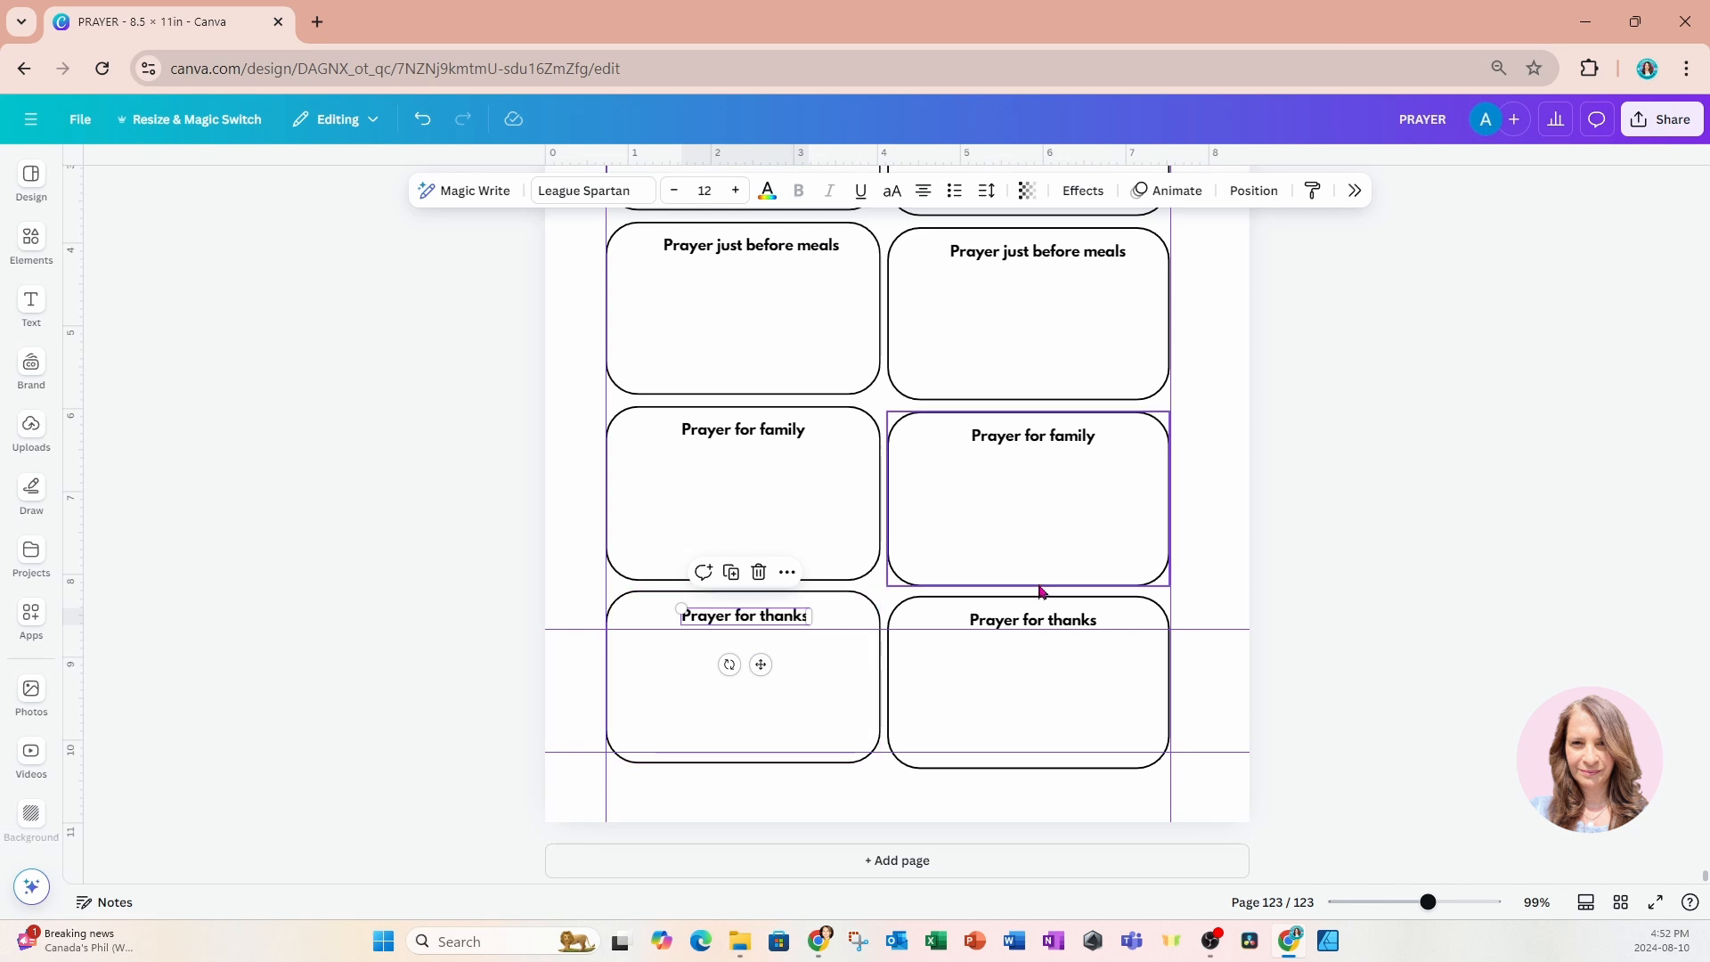
Reword the heading in the second column's first box as "Prayer when I get dressed".
{"action": "scroll", "coordinate": [1052, 594], "scroll_direction": "up", "scroll_amount": 5}
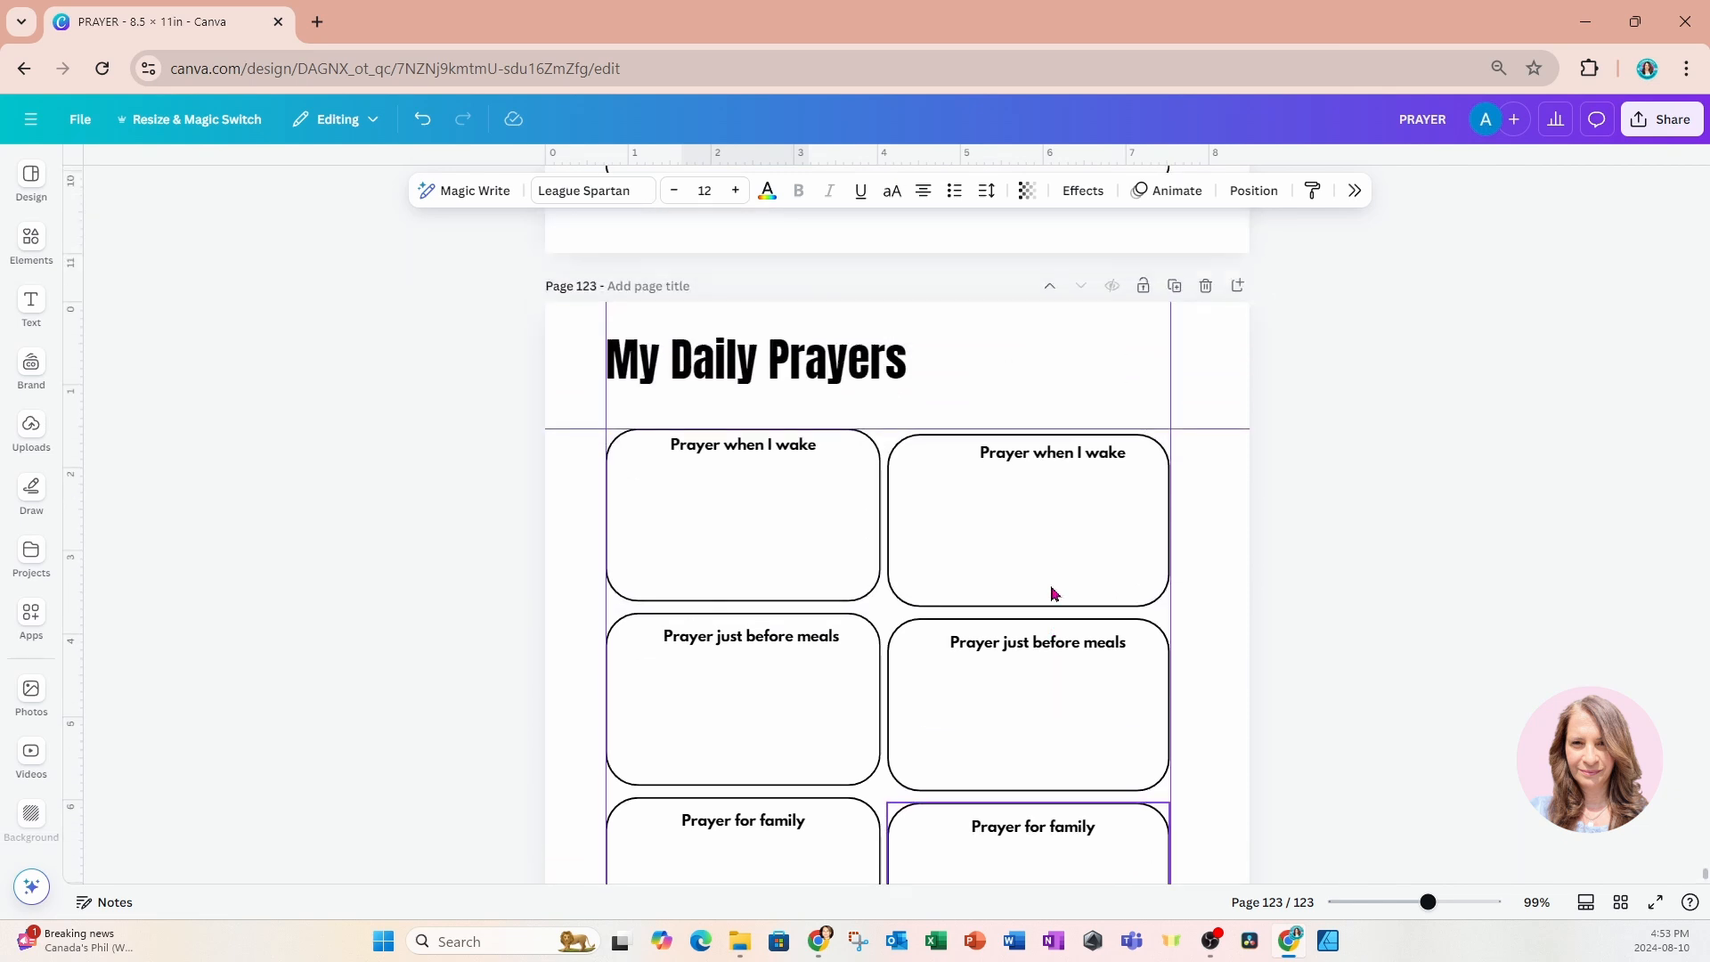
{"action": "left_click", "coordinate": [1039, 497]}
{"action": "left_click", "coordinate": [1040, 499]}
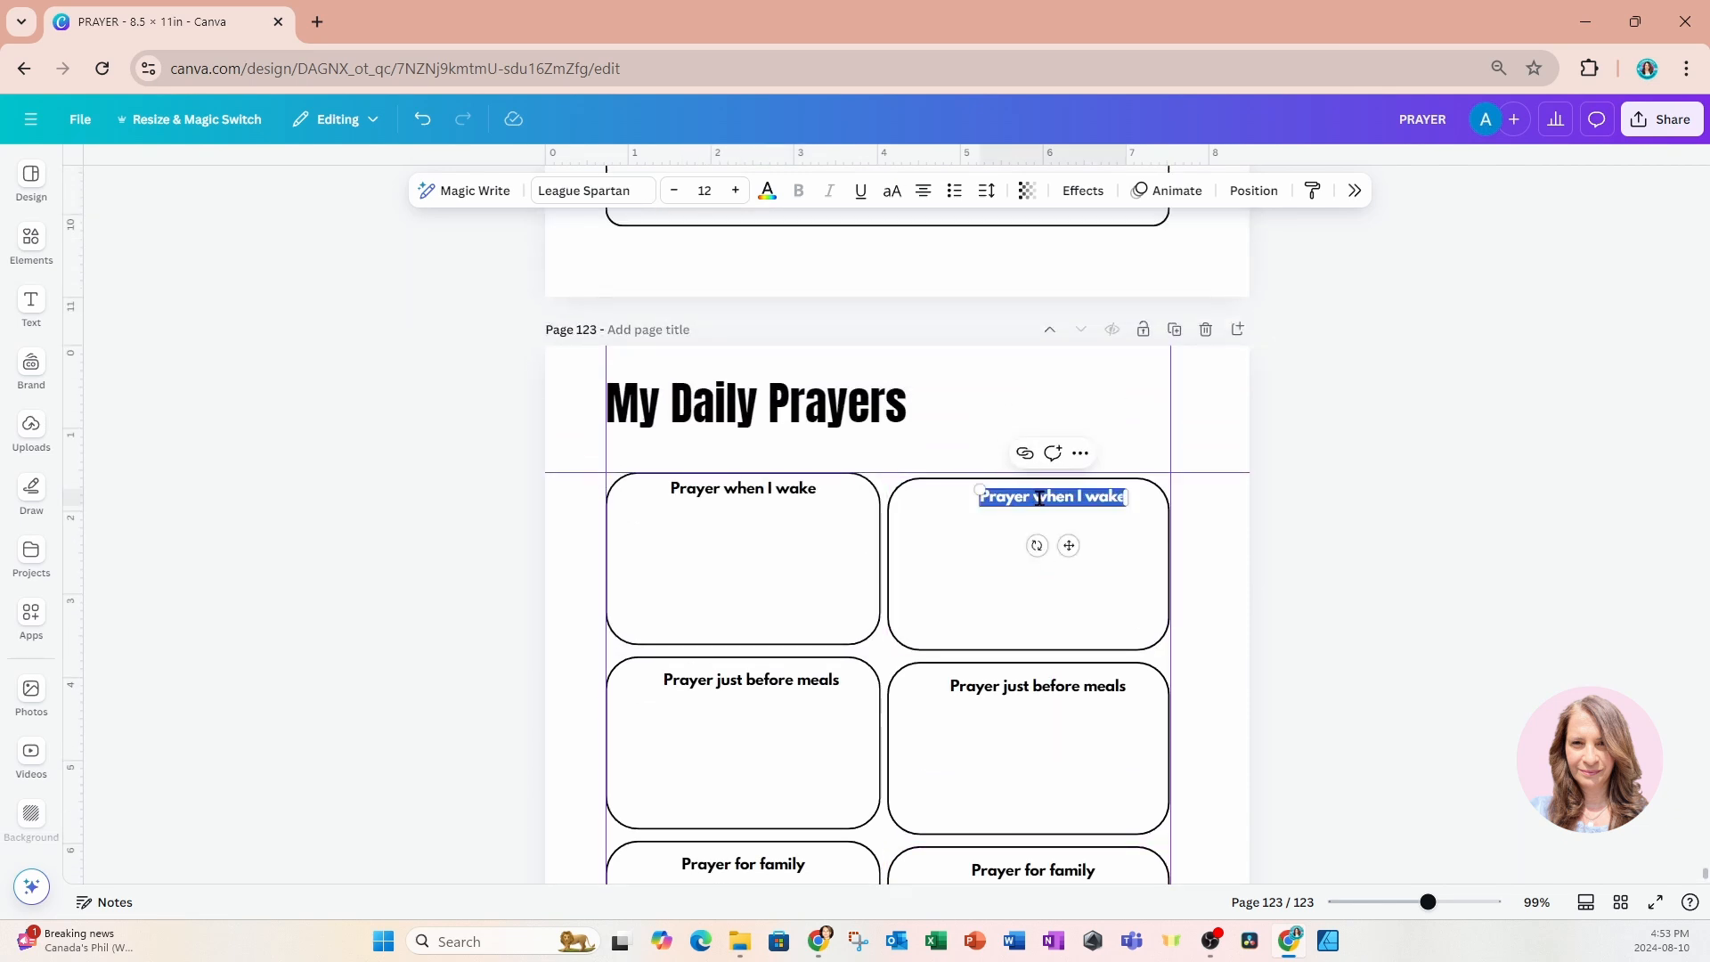
{"action": "left_click_drag", "start_coordinate": [1032, 497], "coordinate": [1127, 496]}
{"action": "type", "text": "when i"}
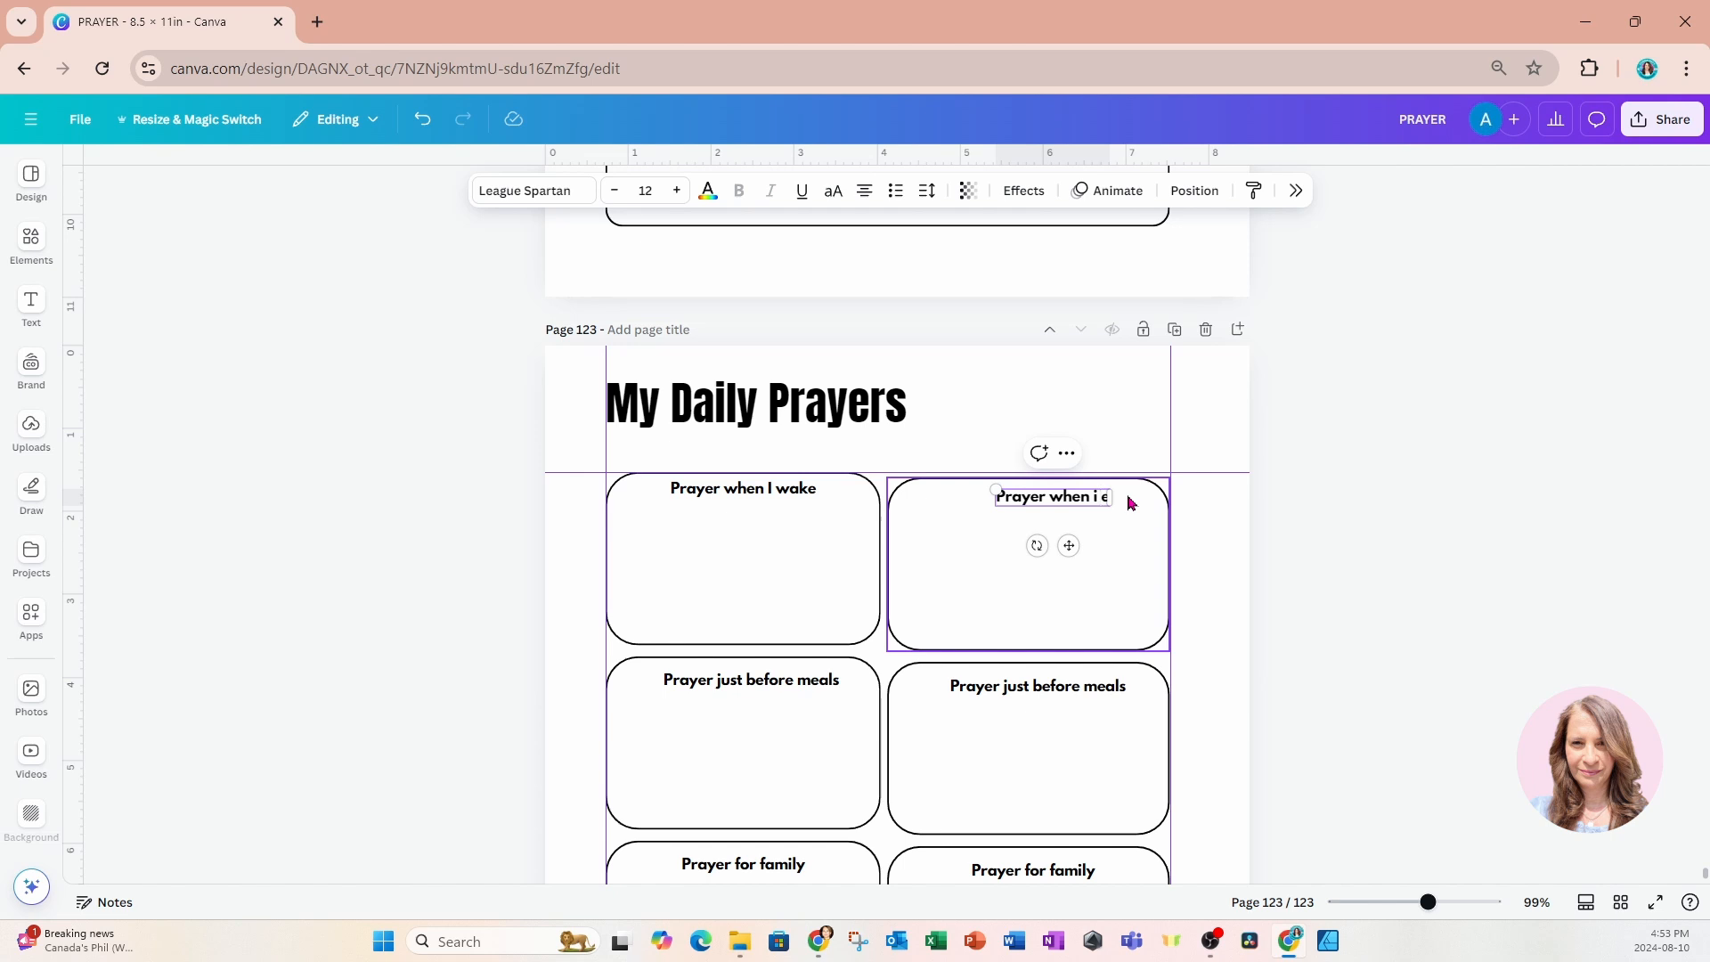
{"action": "key", "text": "BackSpace"}
{"action": "key", "text": "BackSpace"}
{"action": "type", "text": "I get dre"}
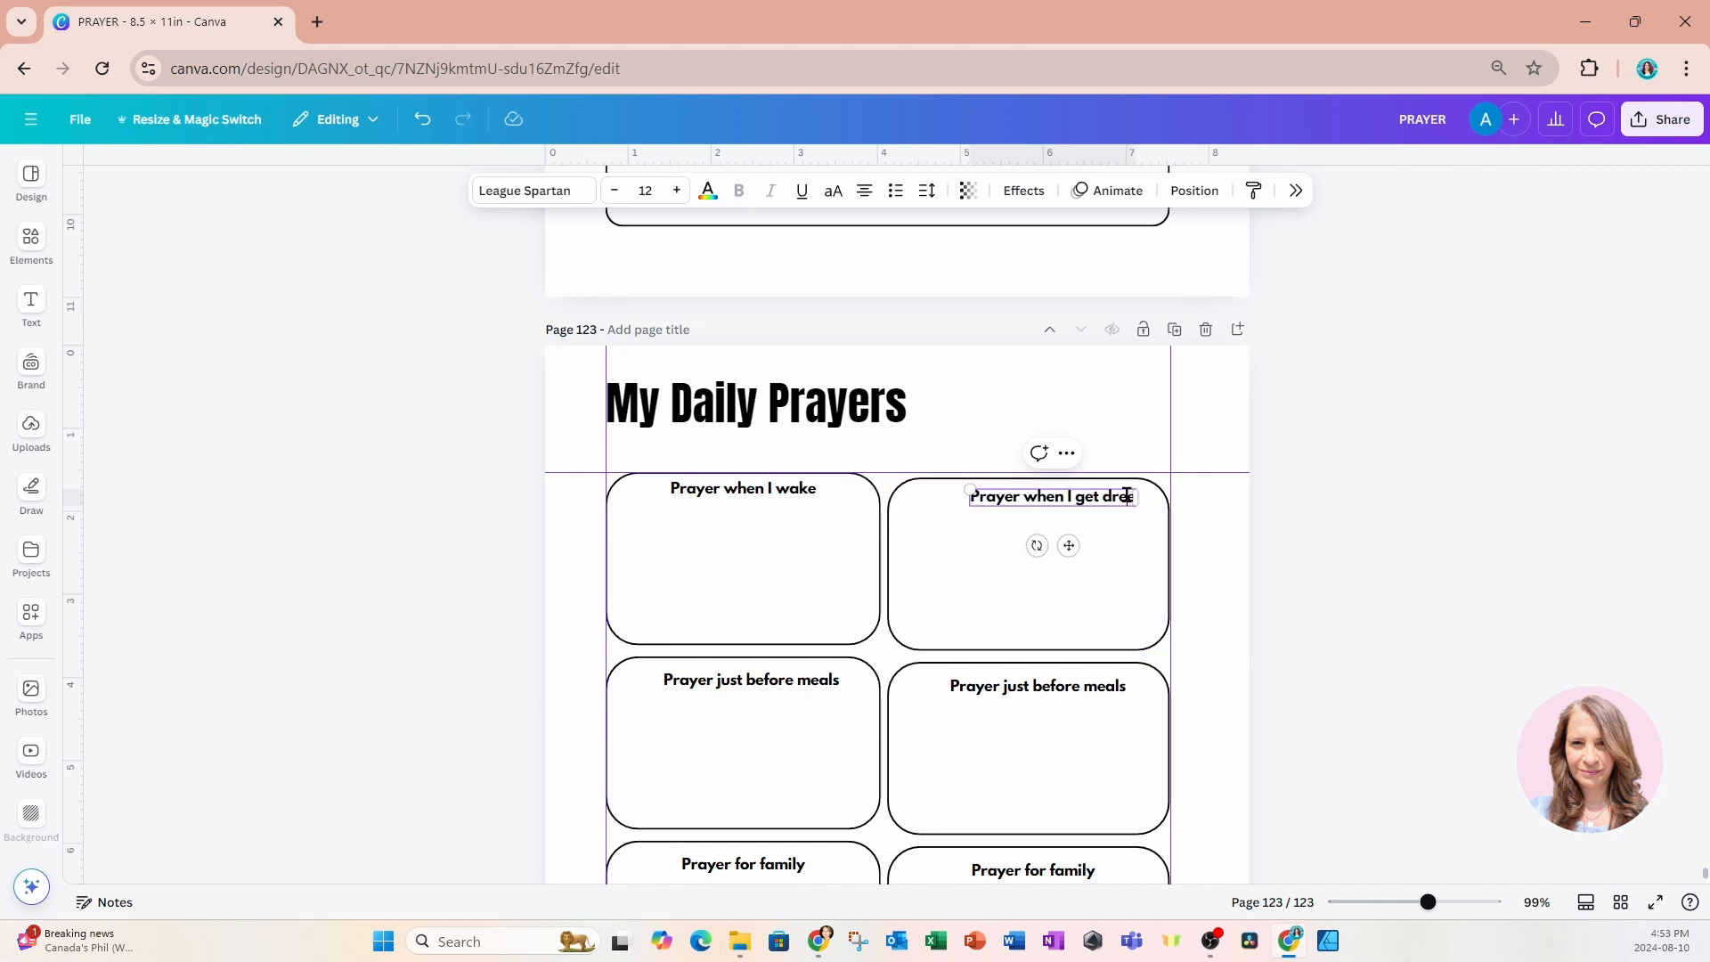
{"action": "type", "text": "ssed"}
{"action": "key", "text": "Delete"}
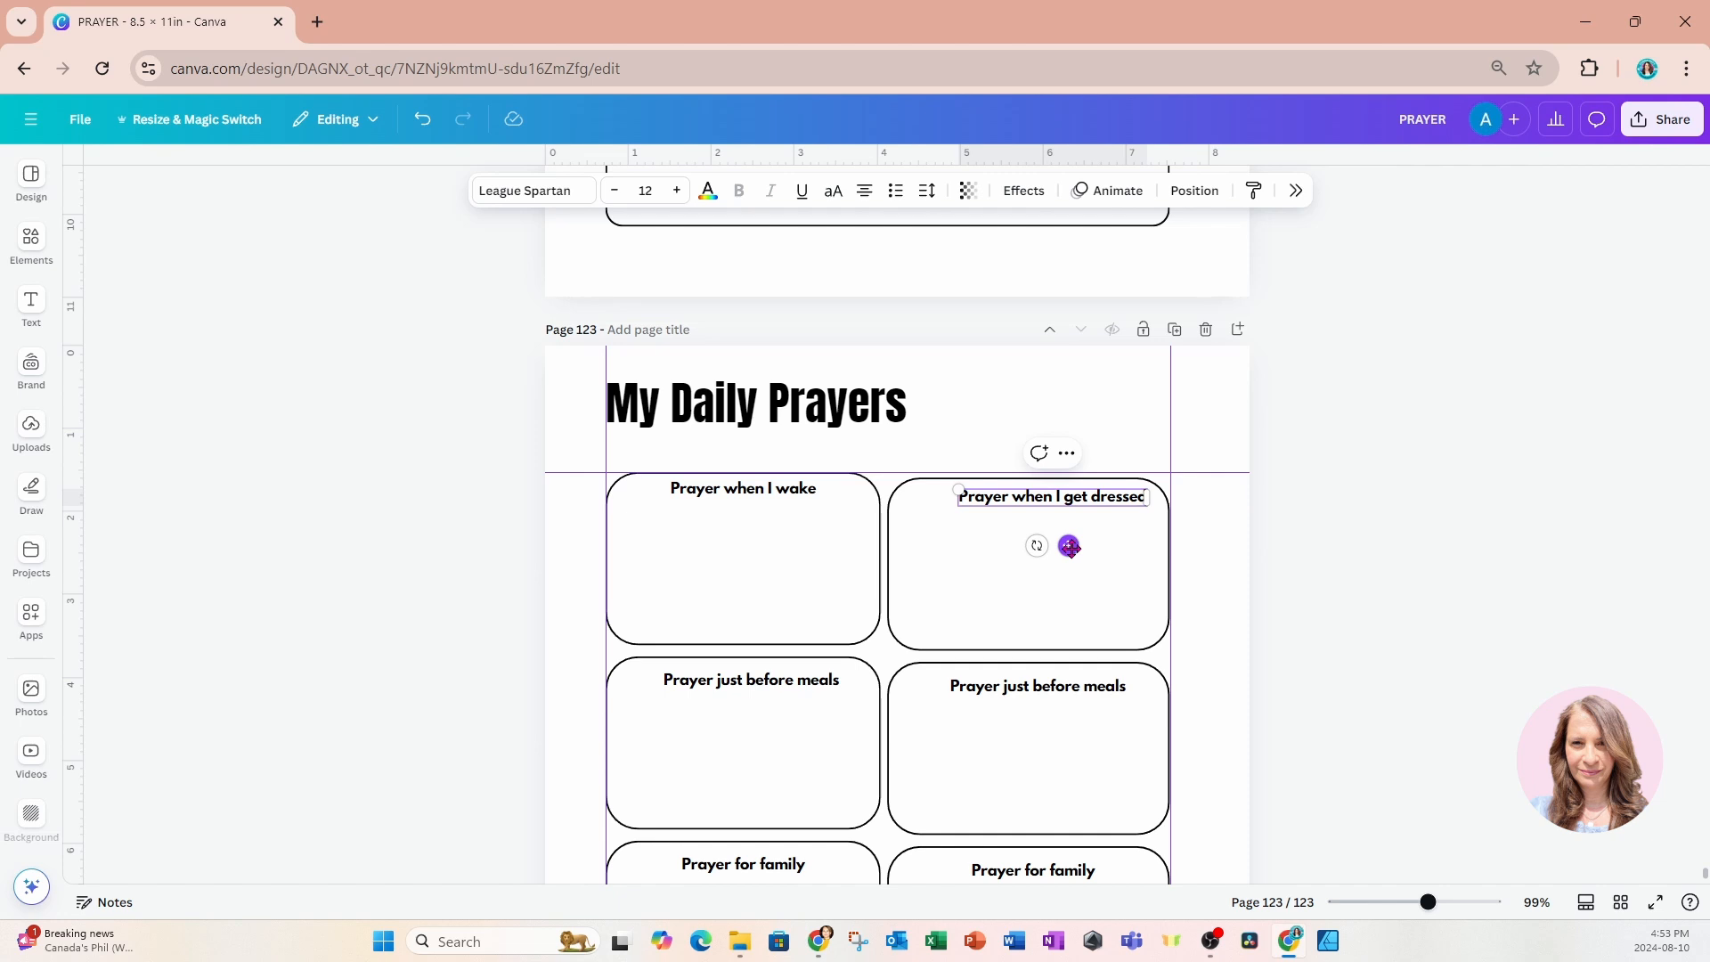
Centre the "Prayer when I get dressed" heading and reword the heading in the box below as "Prayer for safety", centred in its box.
{"action": "left_click_drag", "start_coordinate": [1069, 547], "coordinate": [1059, 548]}
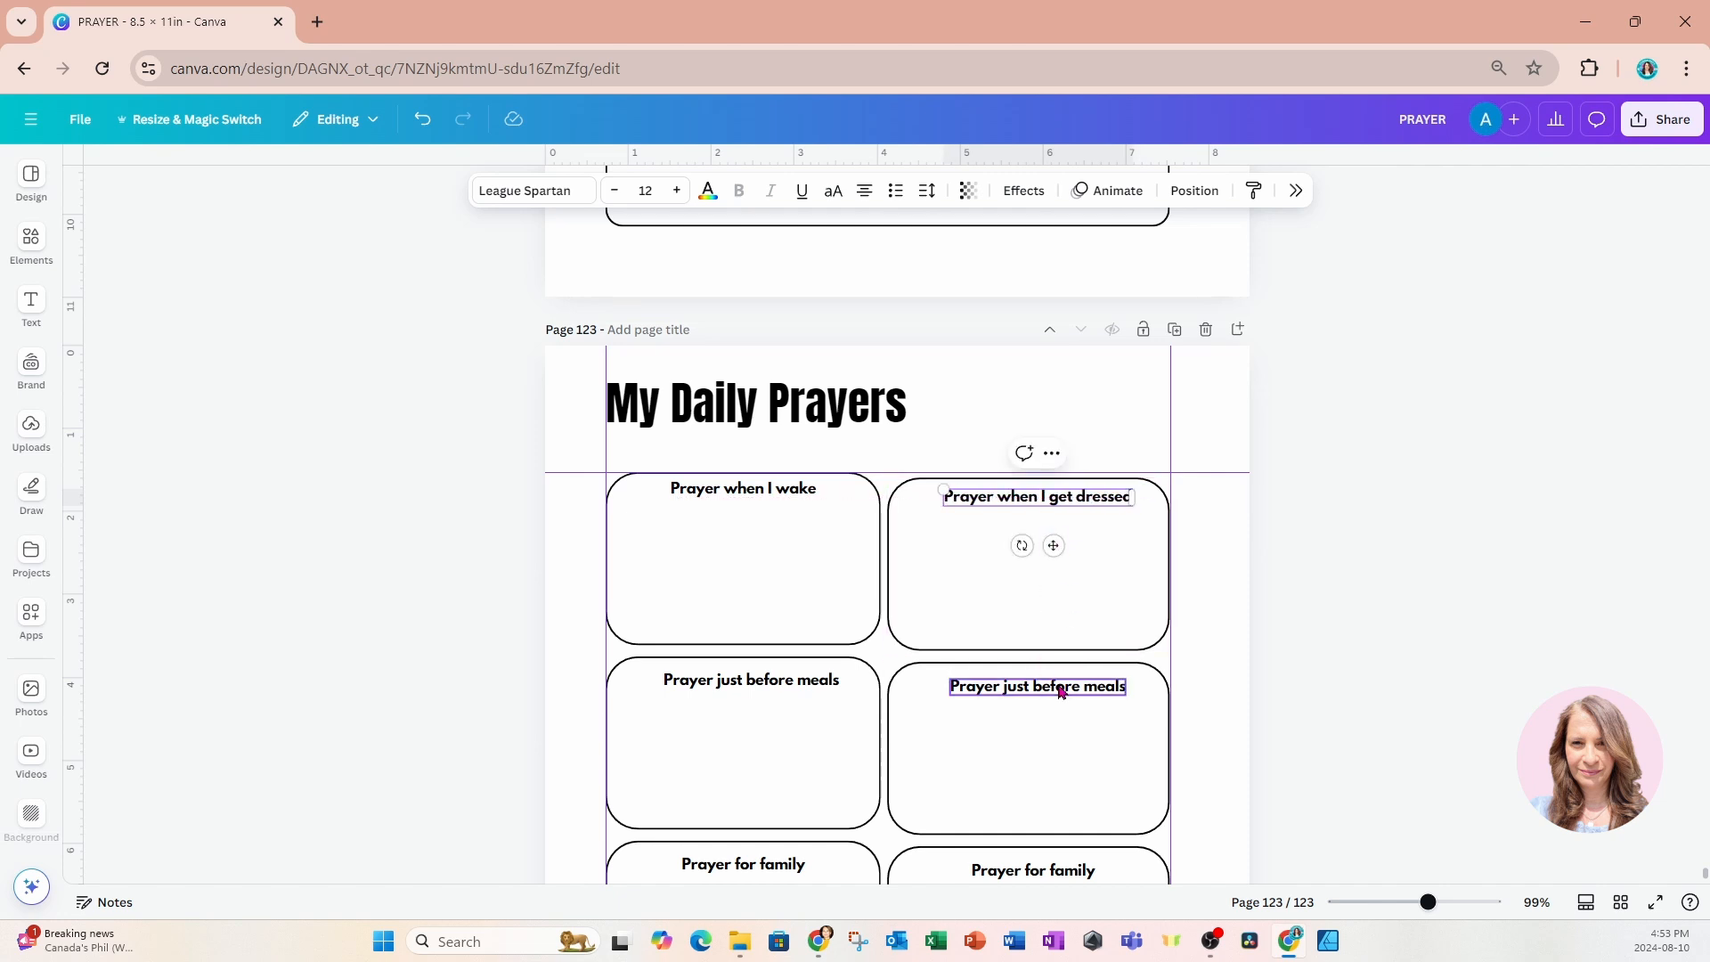
{"action": "left_click", "coordinate": [1035, 687]}
{"action": "left_click", "coordinate": [1034, 686]}
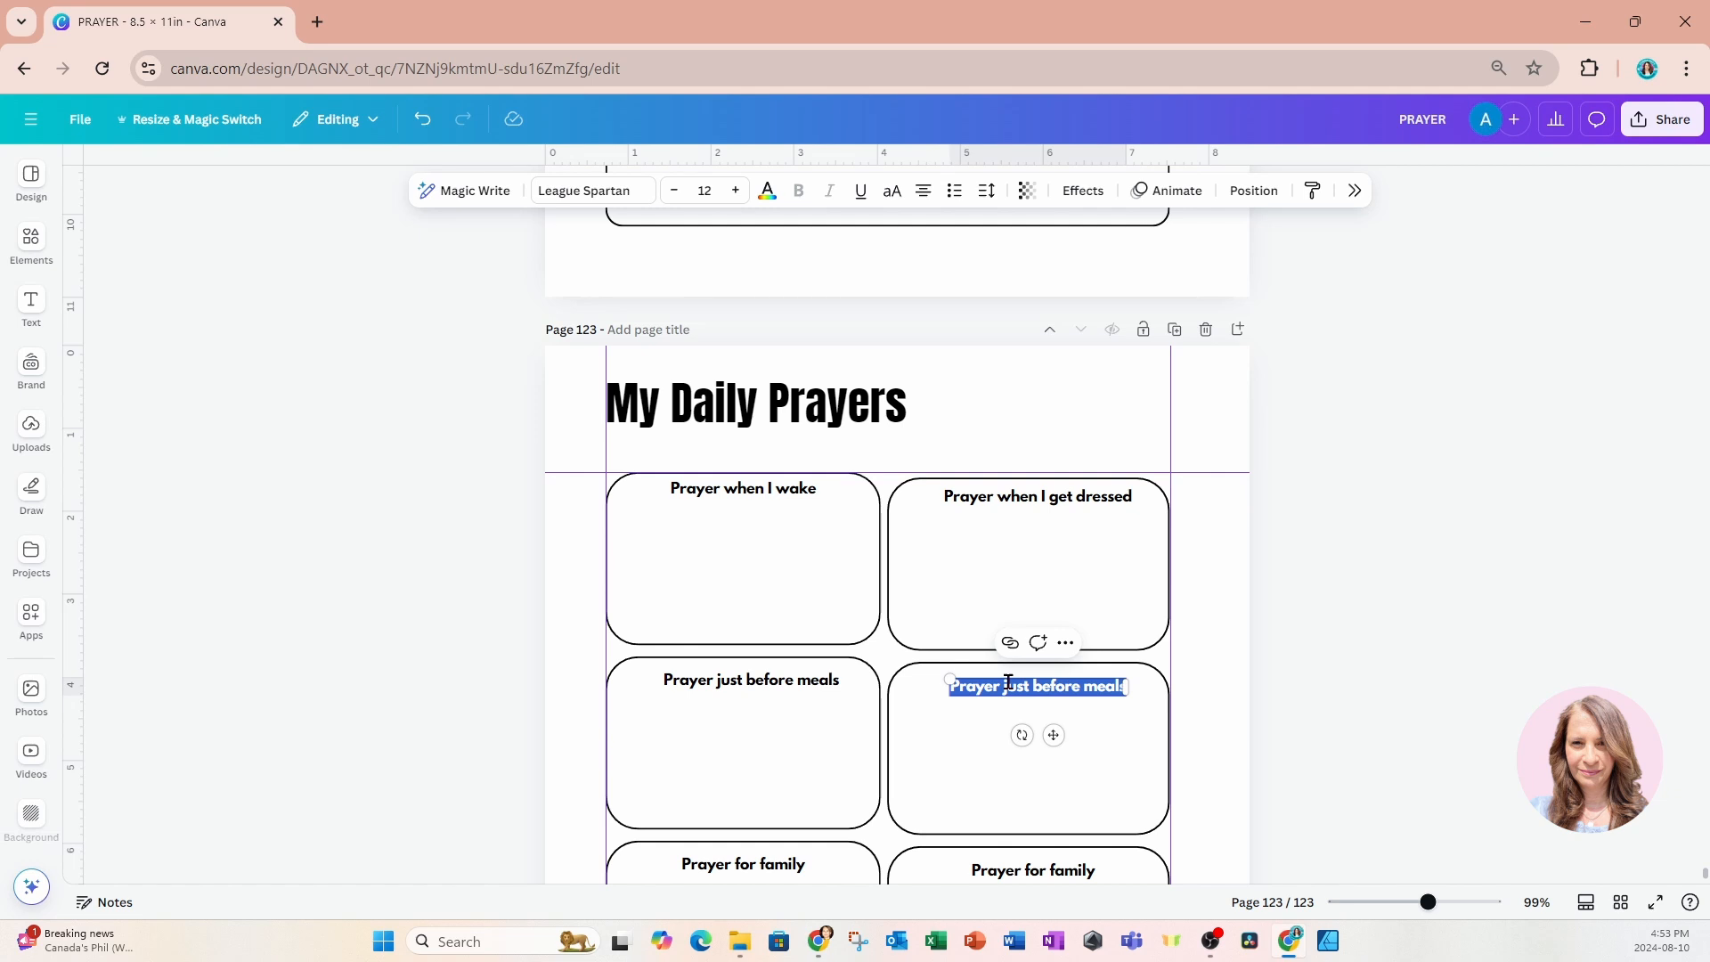
{"action": "left_click", "coordinate": [1005, 684]}
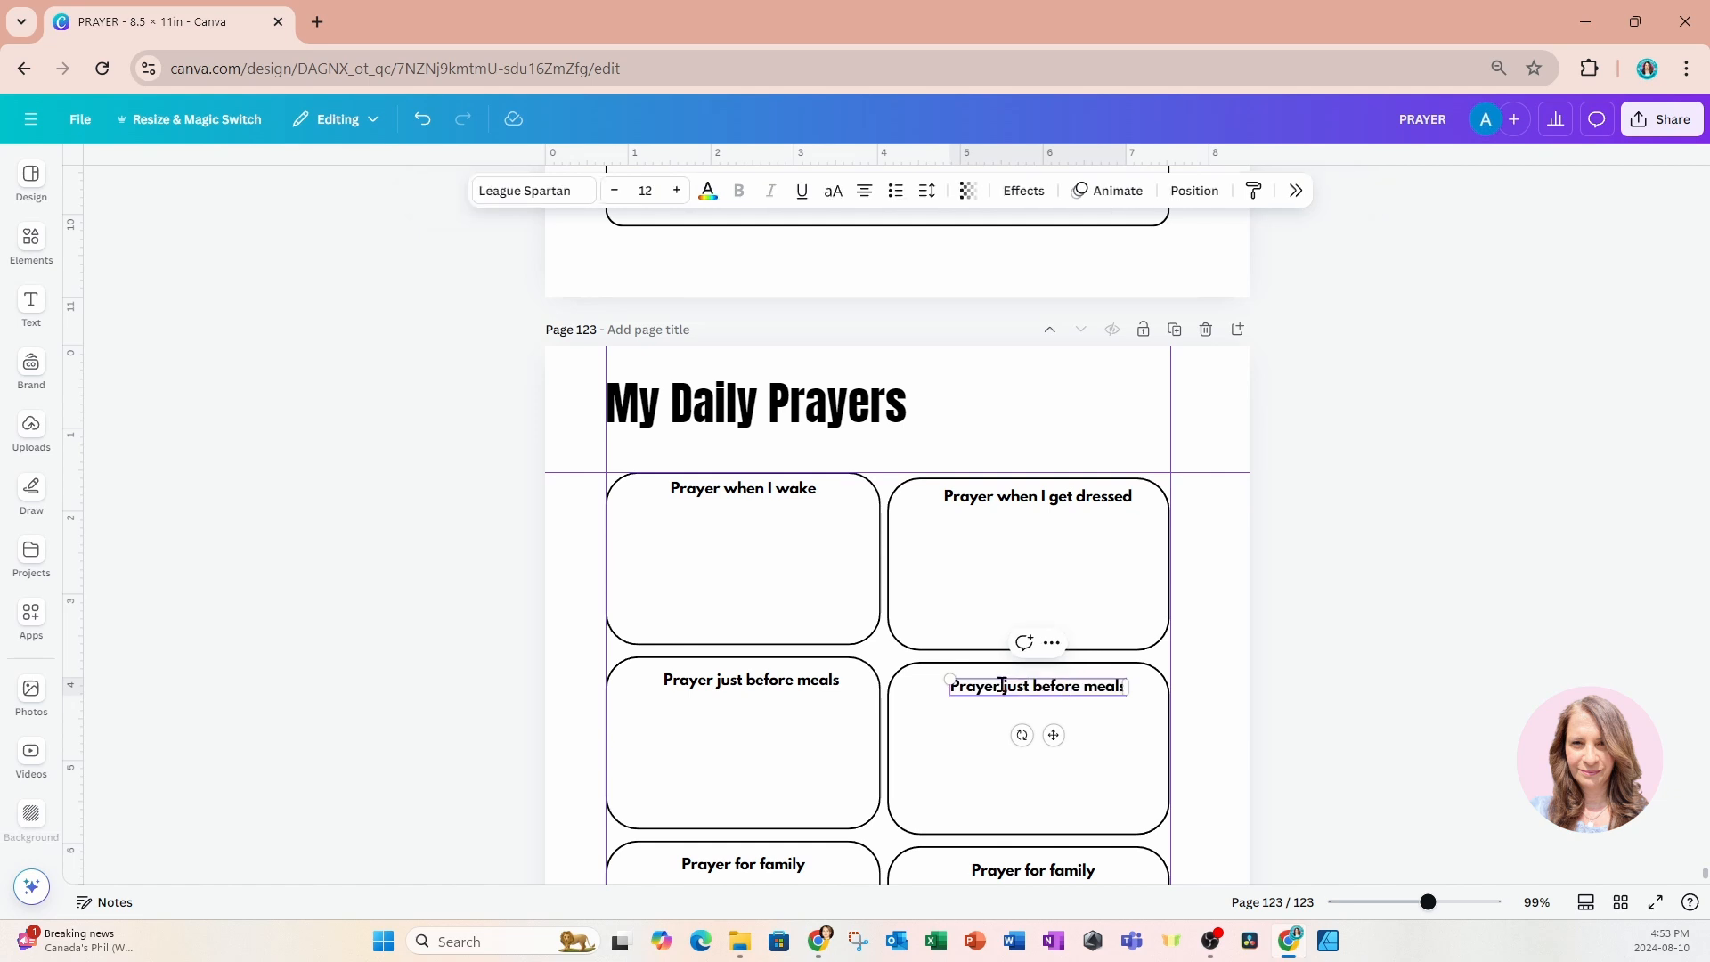
{"action": "left_click_drag", "start_coordinate": [1003, 686], "coordinate": [1156, 703]}
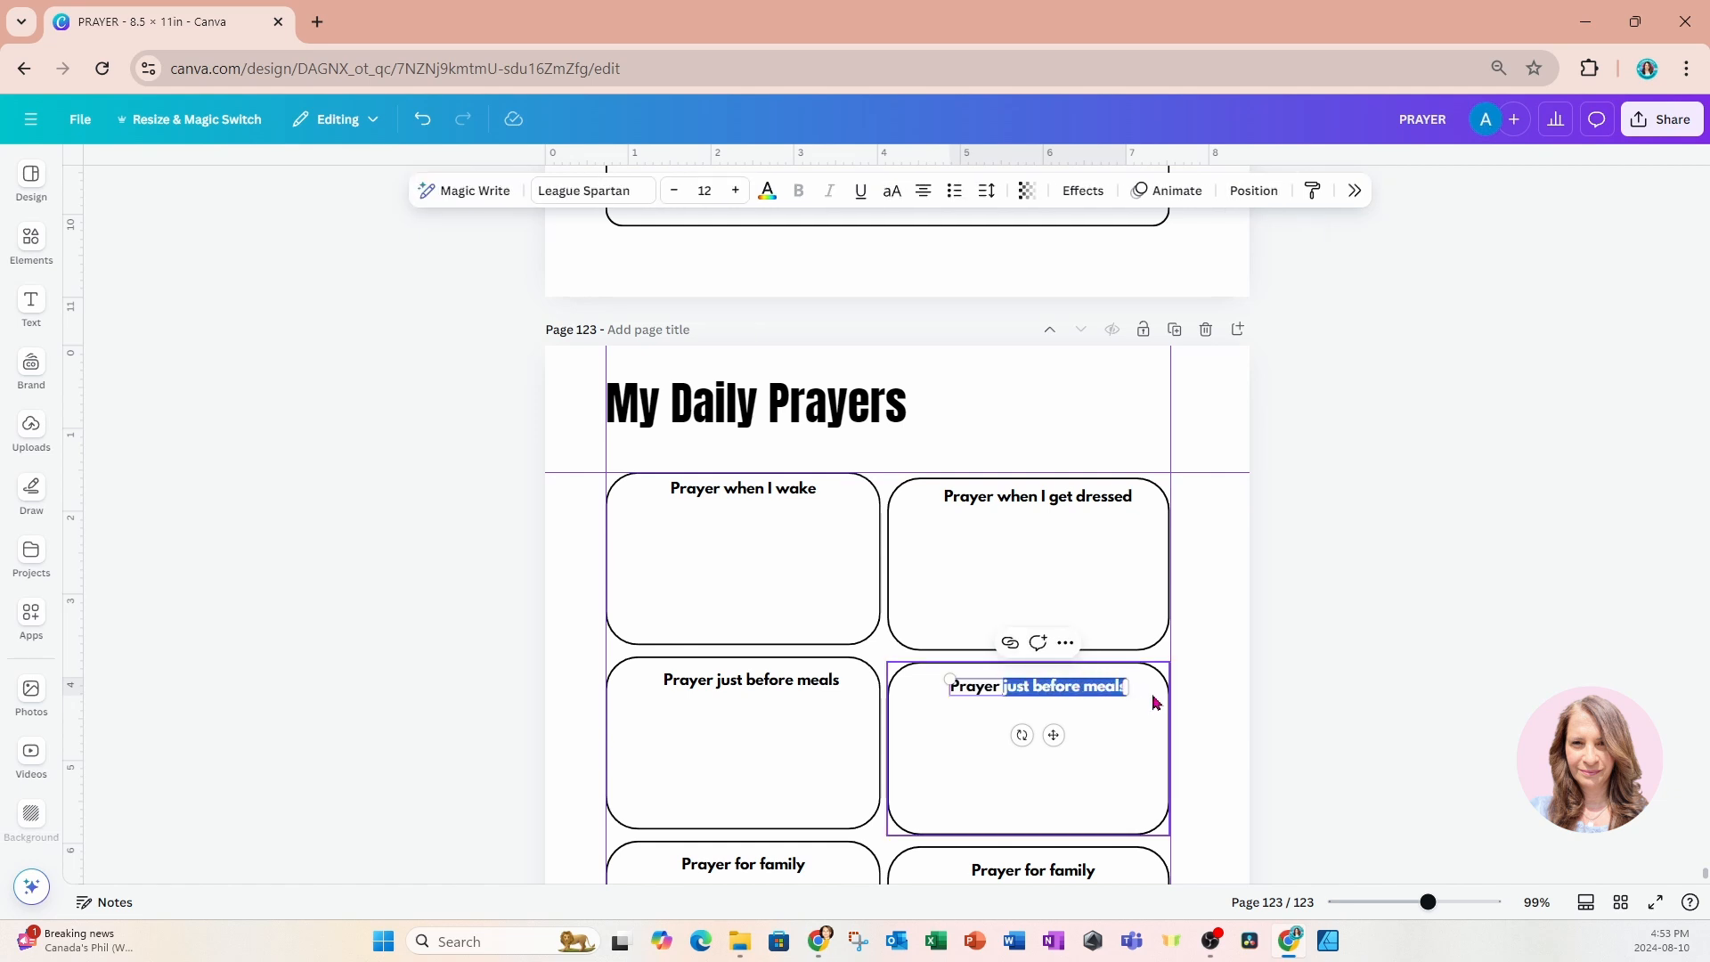
{"action": "type", "text": "f"}
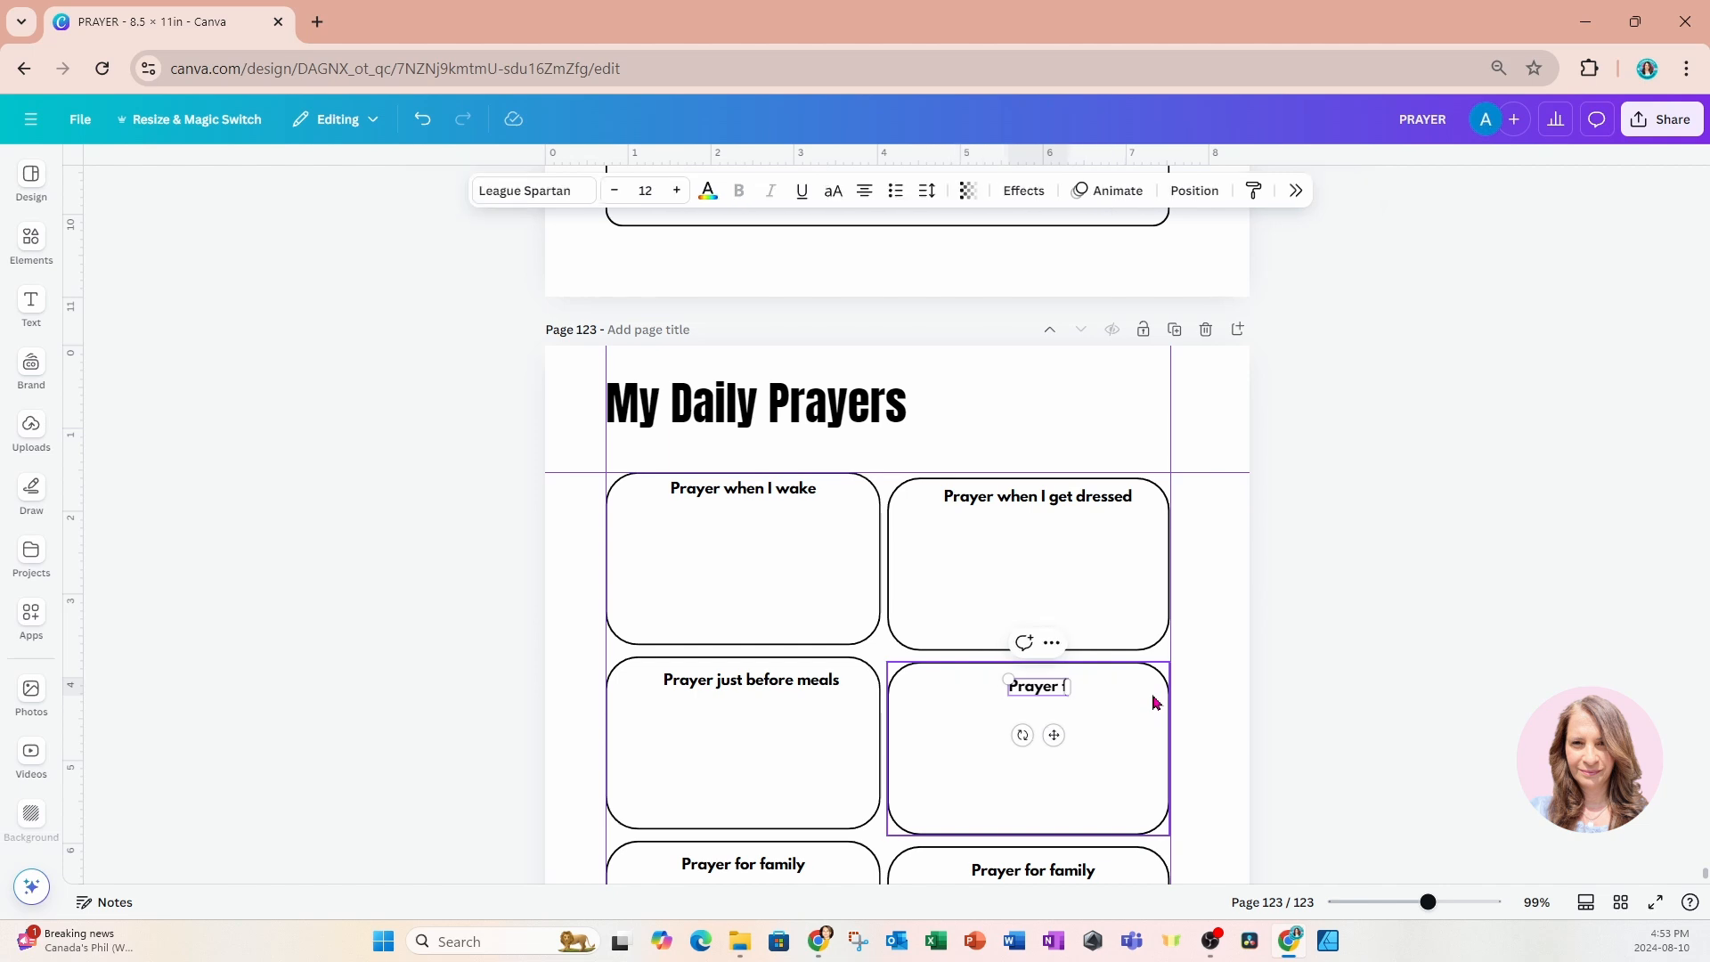
{"action": "type", "text": "or scfety"}
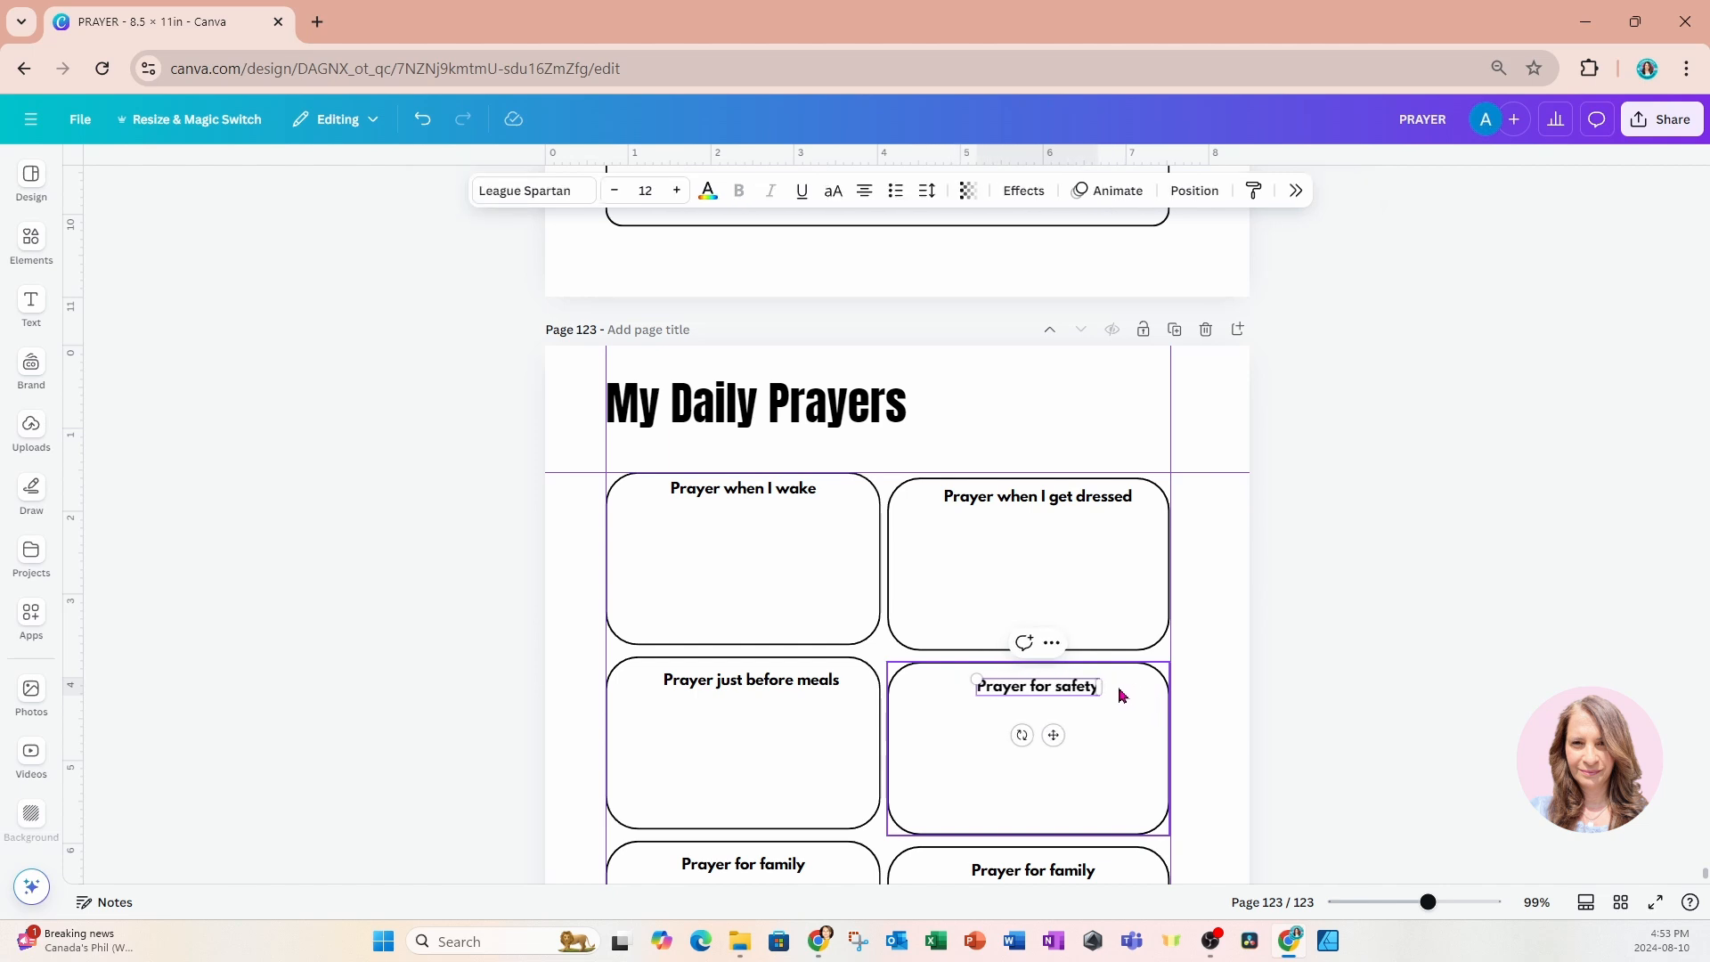
{"action": "left_click_drag", "start_coordinate": [1052, 734], "coordinate": [1043, 737]}
Reword the heading in the second column's third box as "Prayer before bed" and centre it horizontally in the box.
{"action": "scroll", "coordinate": [1041, 738], "scroll_direction": "down", "scroll_amount": 3}
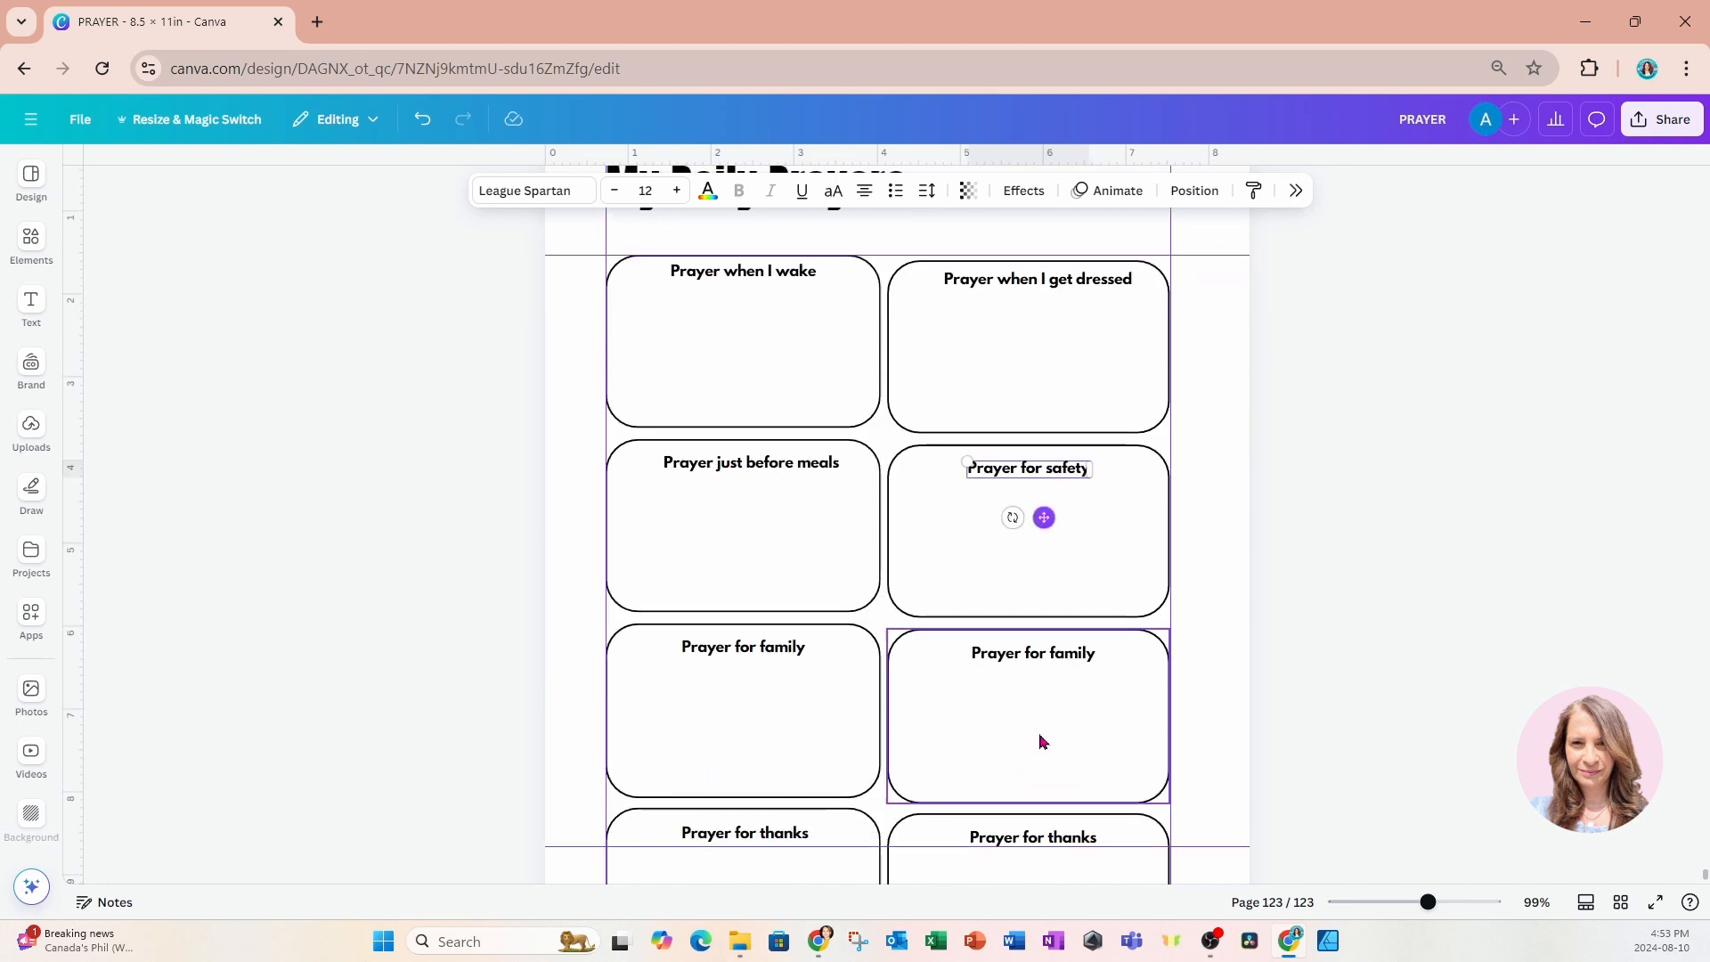
{"action": "left_click", "coordinate": [1033, 661]}
{"action": "left_click", "coordinate": [1029, 656]}
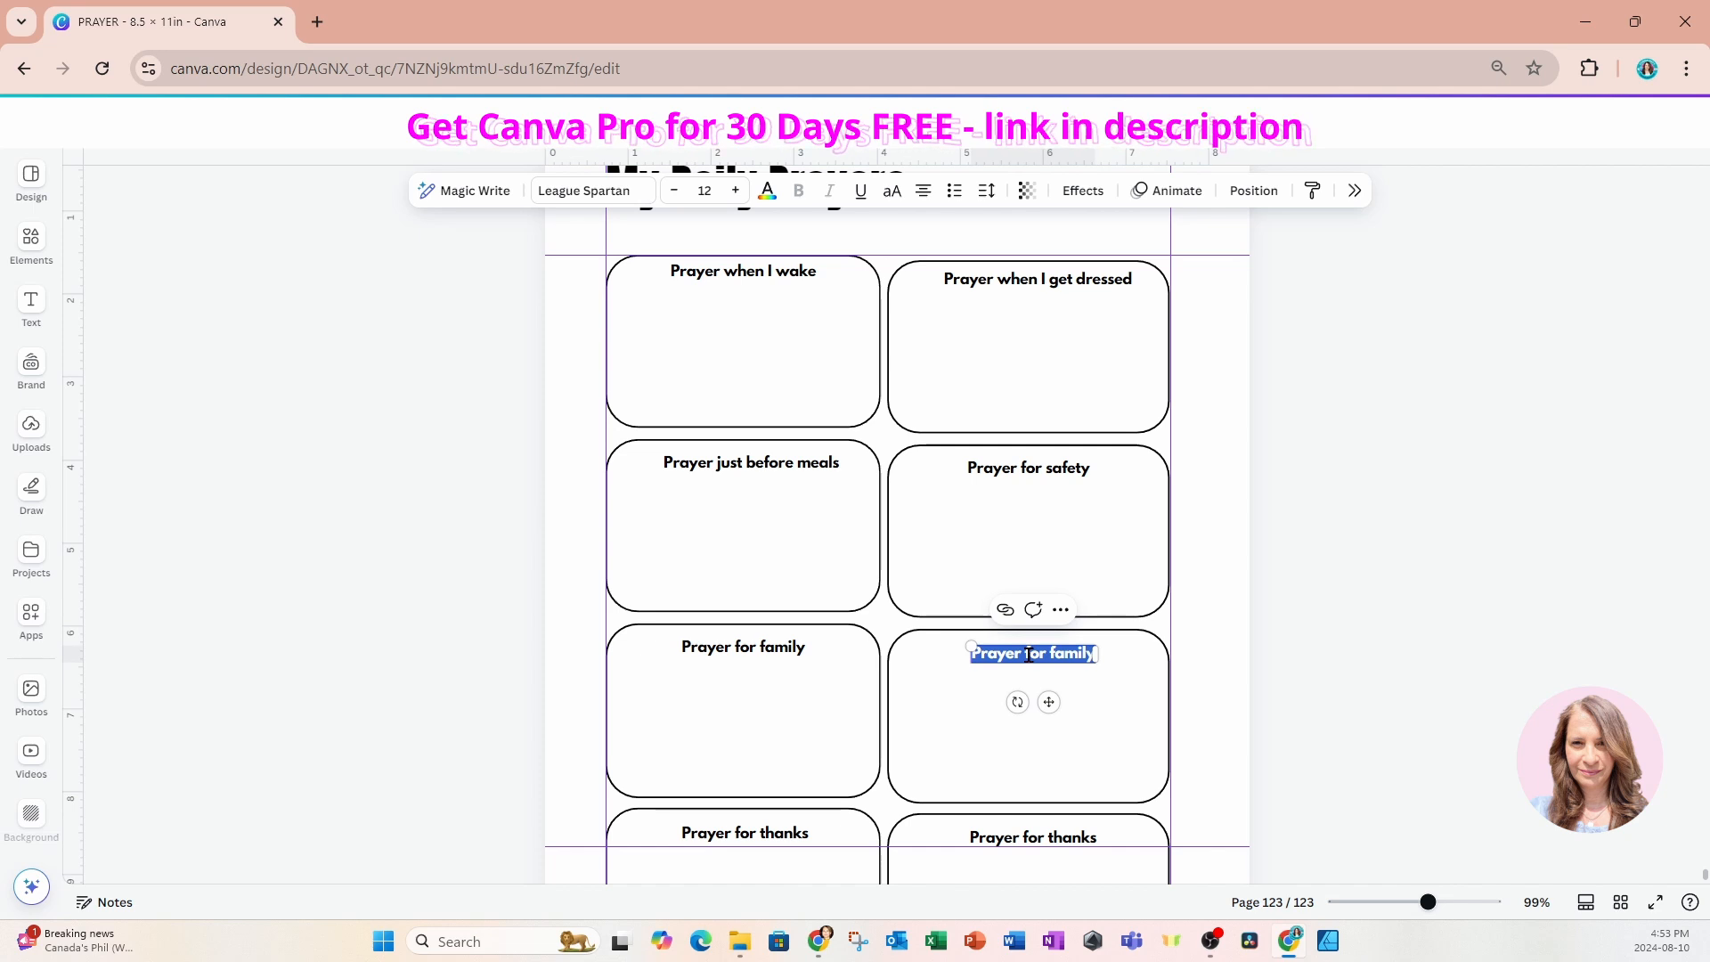
{"action": "left_click", "coordinate": [1029, 655]}
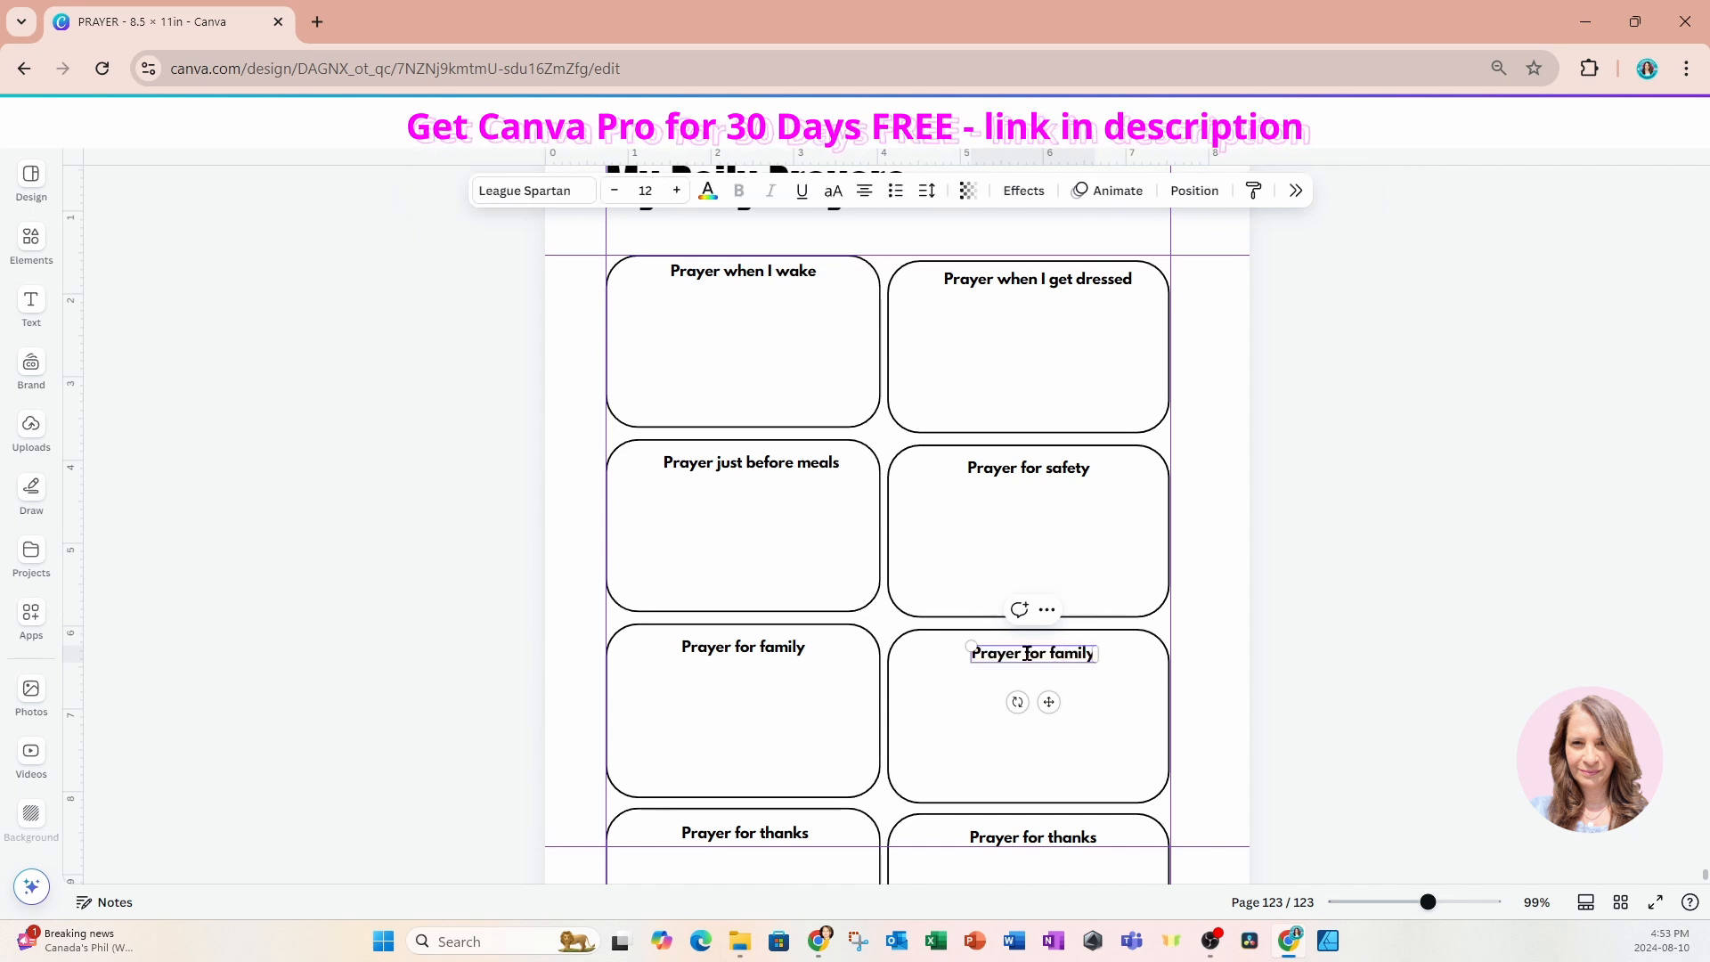
{"action": "left_click_drag", "start_coordinate": [1026, 656], "coordinate": [1094, 656]}
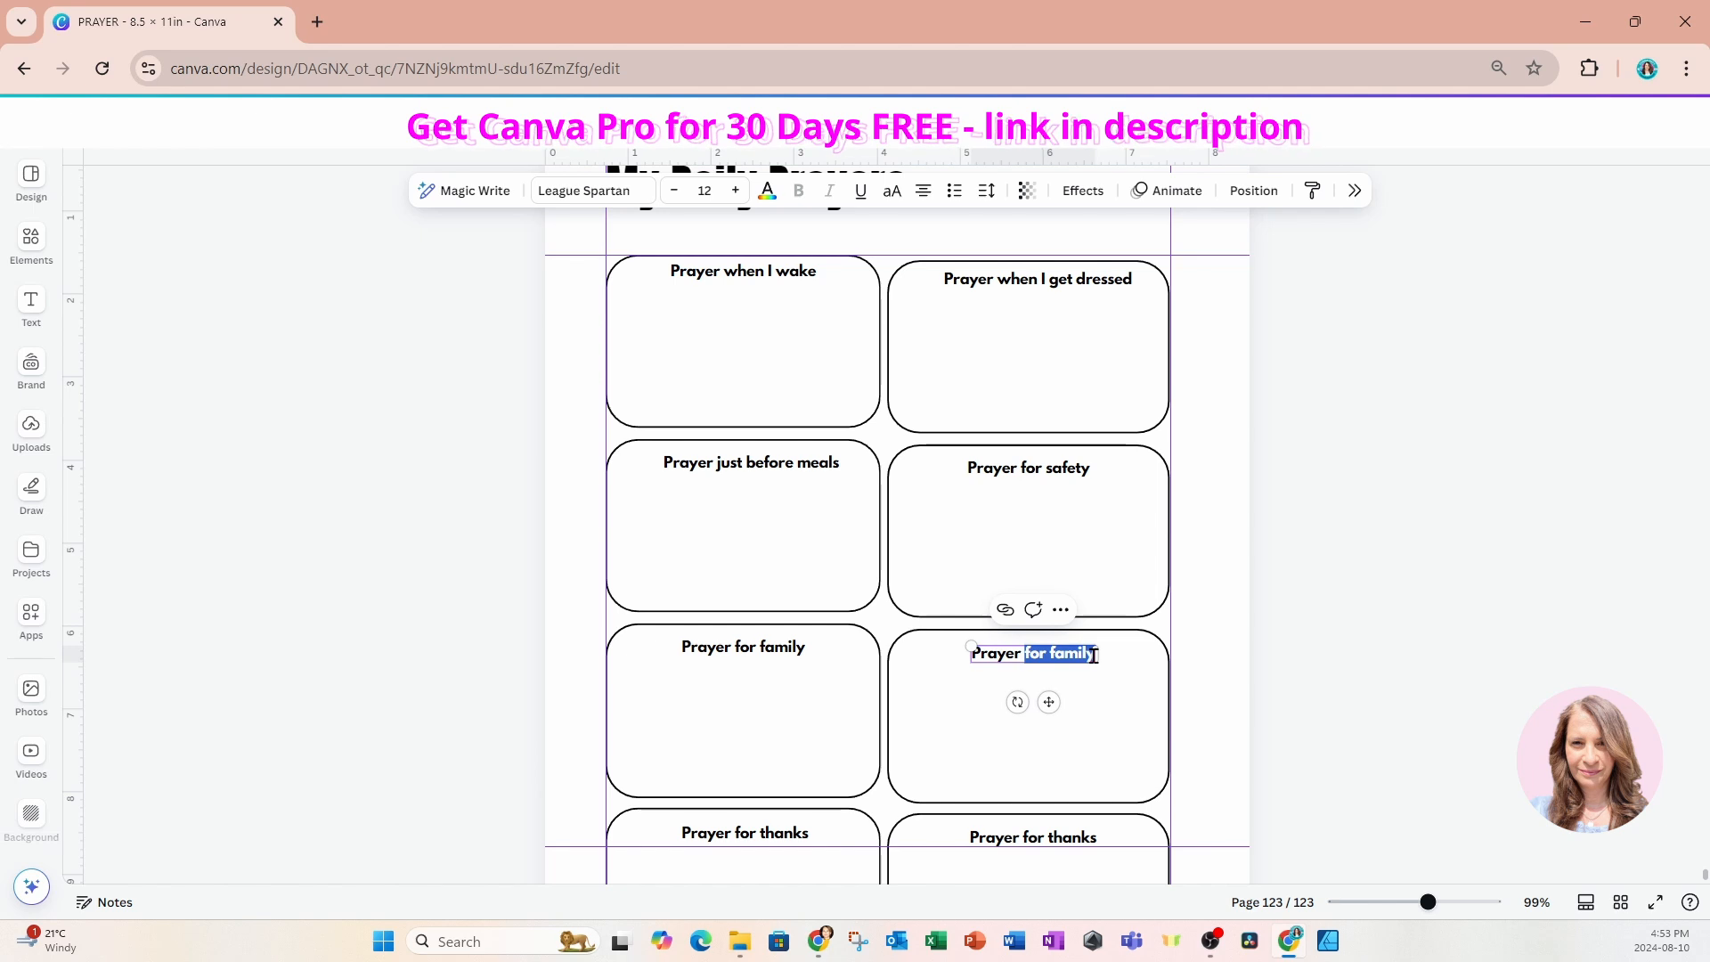
{"action": "type", "text": "before bed"}
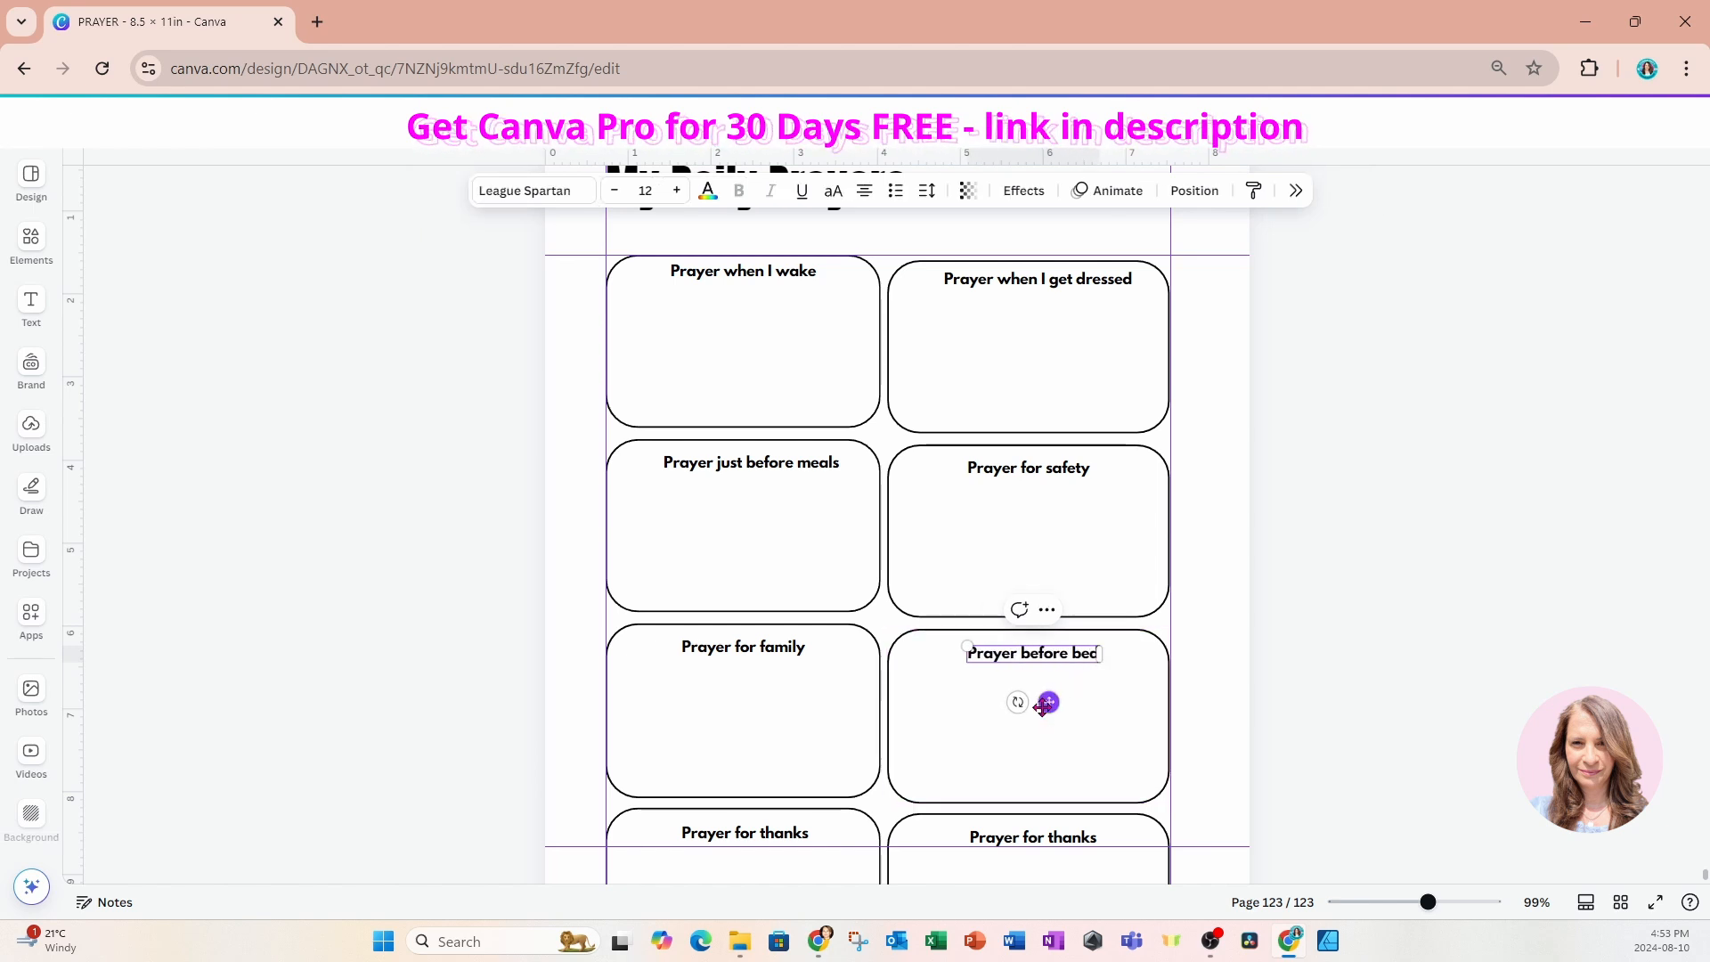
{"action": "left_click_drag", "start_coordinate": [1041, 705], "coordinate": [1036, 704]}
Reword the heading in the second column's last box as "Prayer for forgiveness".
{"action": "scroll", "coordinate": [1036, 708], "scroll_direction": "down", "scroll_amount": 3}
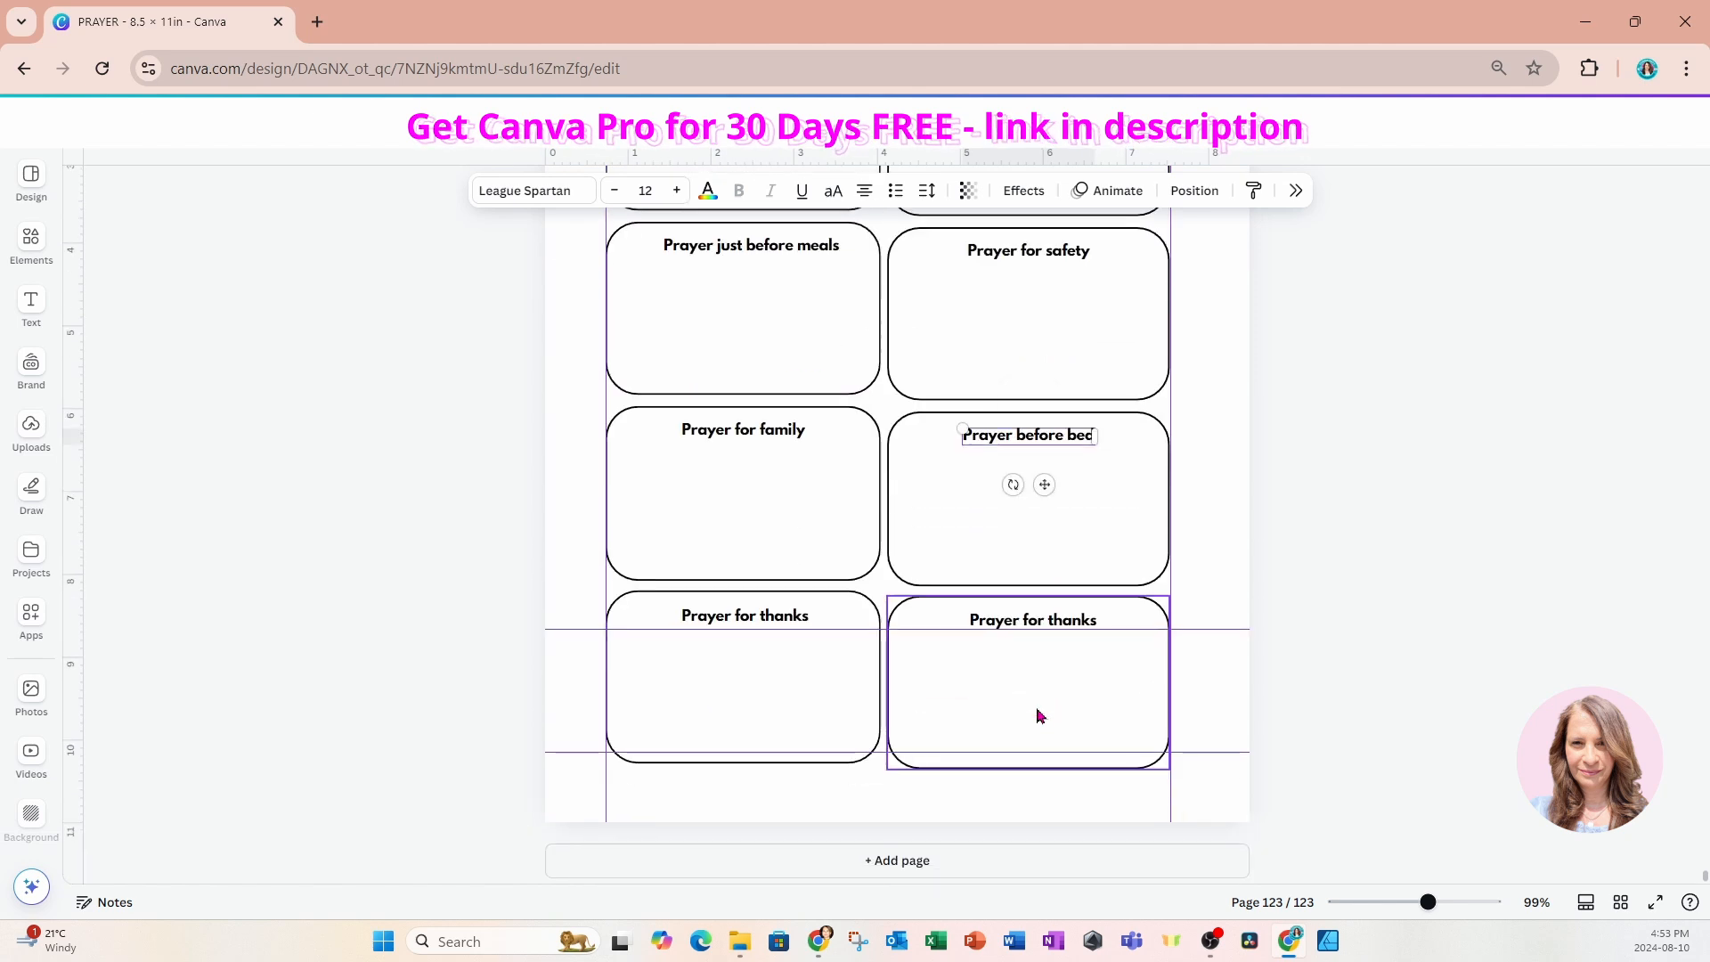
{"action": "left_click", "coordinate": [1047, 621]}
{"action": "left_click", "coordinate": [1047, 620]}
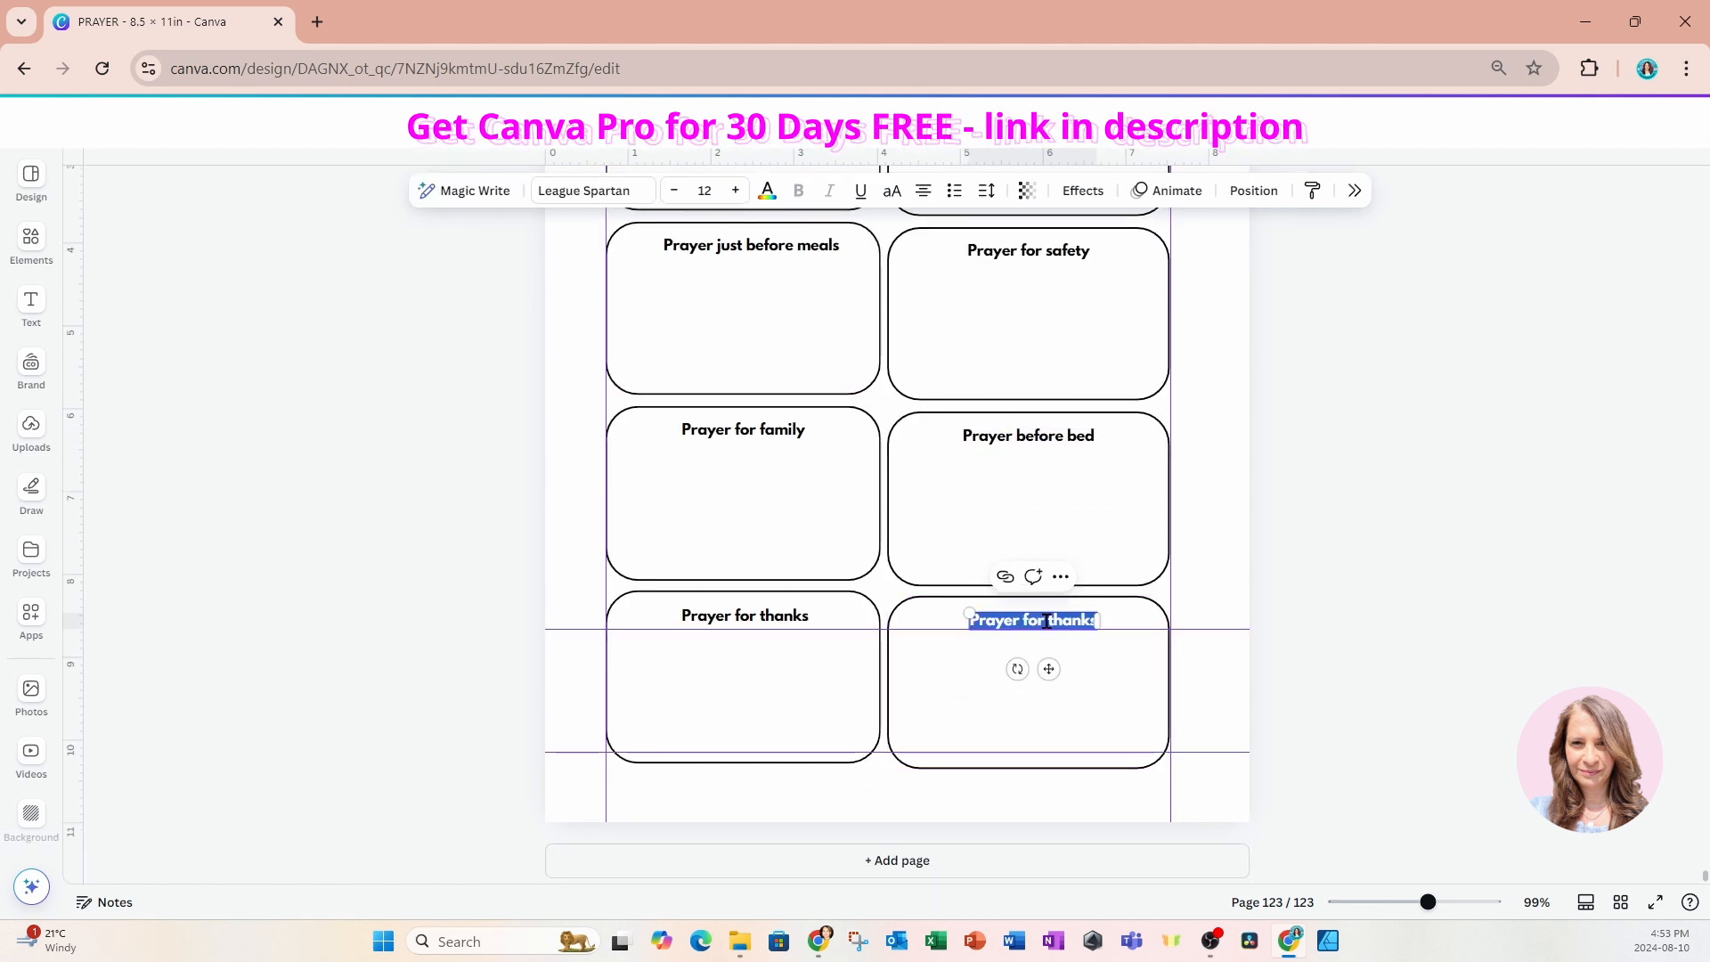
{"action": "left_click", "coordinate": [1046, 621]}
{"action": "left_click_drag", "start_coordinate": [1048, 621], "coordinate": [1102, 628]}
{"action": "type", "text": "forgivenesss"}
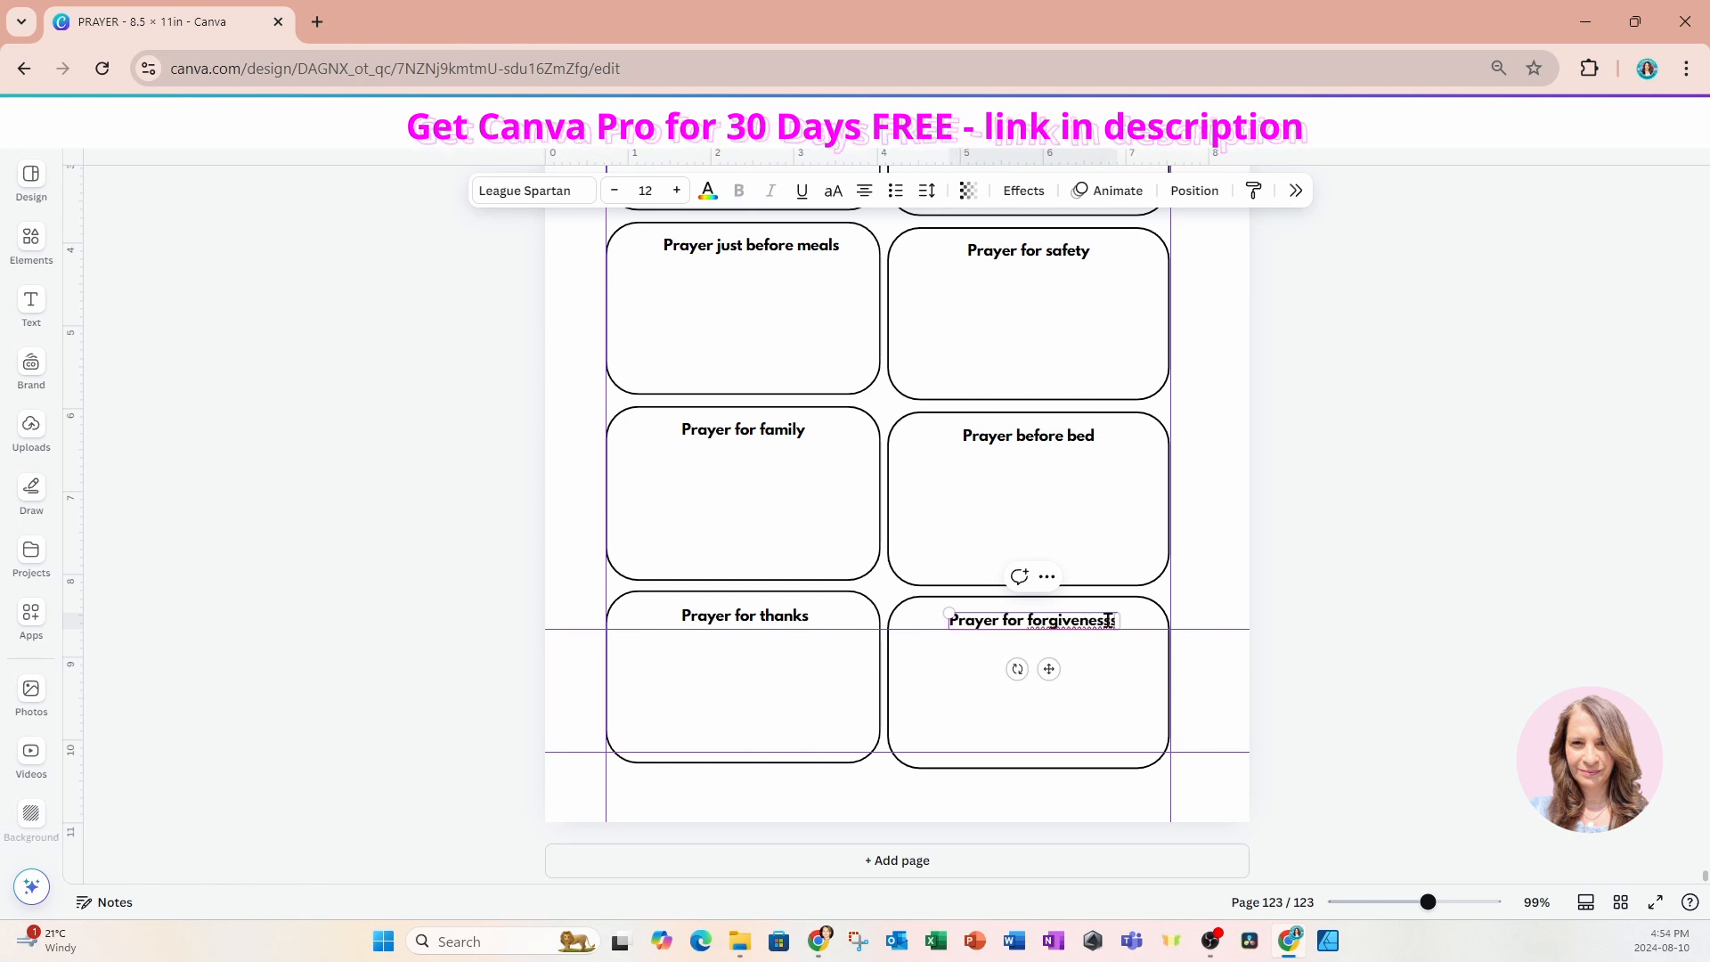
{"action": "left_click", "coordinate": [1282, 580]}
Move the "My Daily Prayers" title slightly down toward the boxes and add a blank page after page 123.
{"action": "scroll", "coordinate": [1288, 574], "scroll_direction": "up", "scroll_amount": 2}
{"action": "scroll", "coordinate": [1288, 568], "scroll_direction": "up", "scroll_amount": 3}
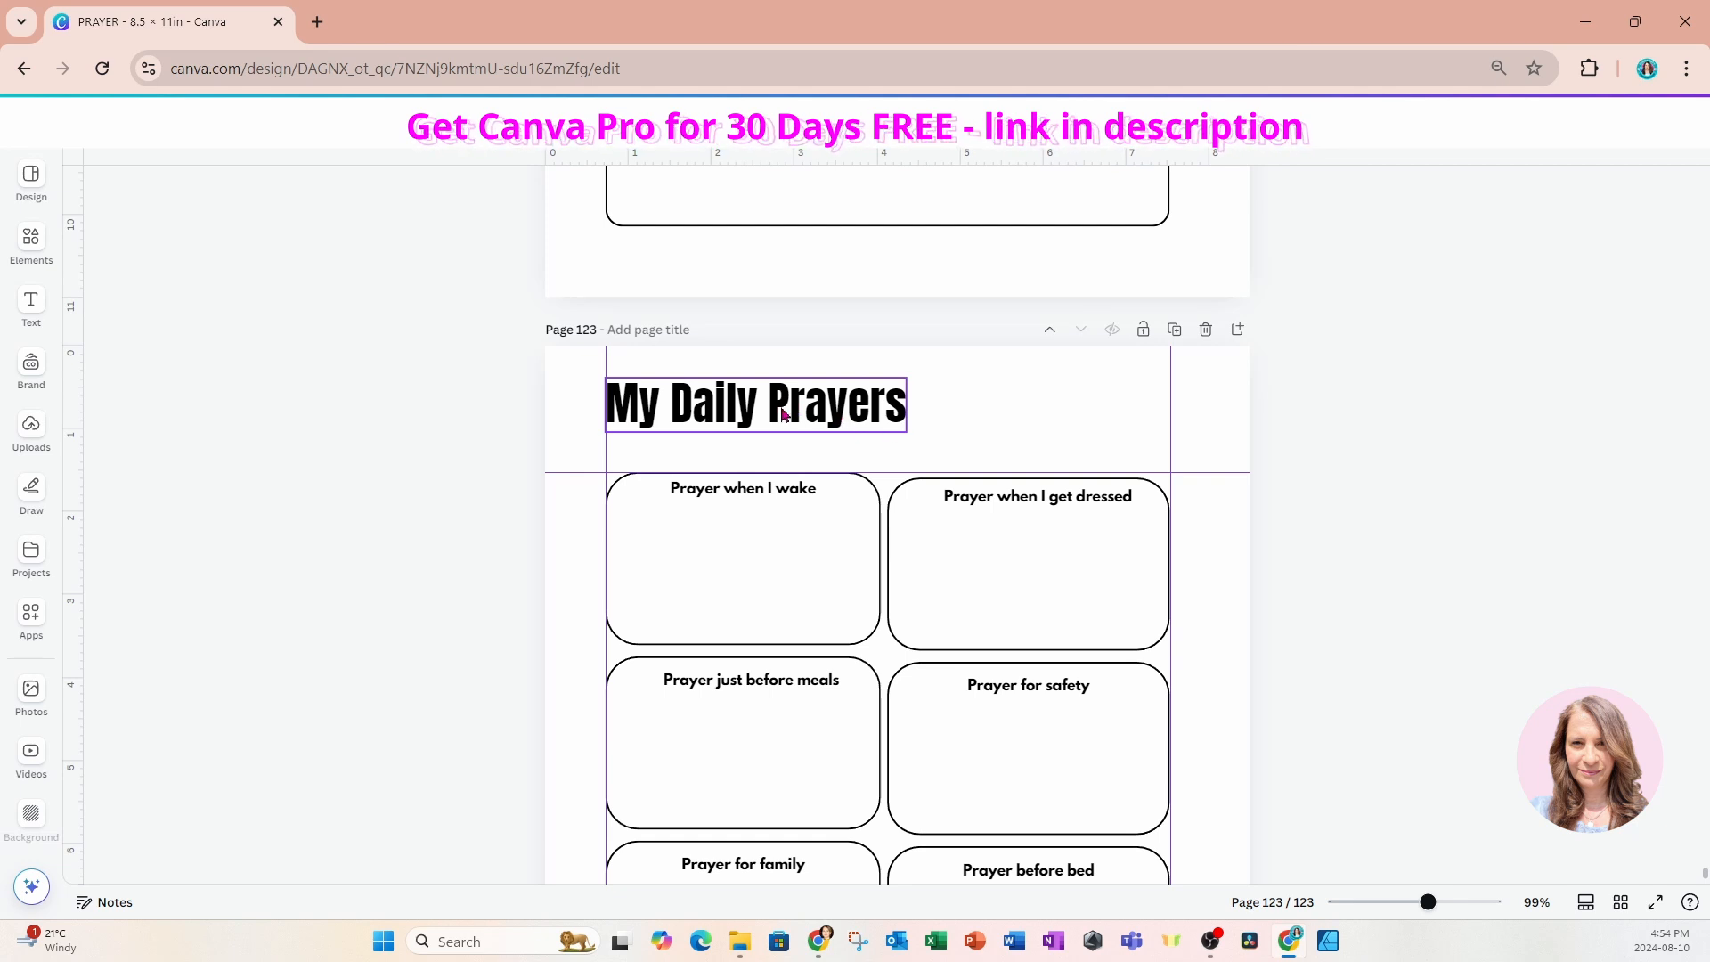
{"action": "left_click", "coordinate": [784, 415]}
{"action": "left_click_drag", "start_coordinate": [785, 414], "coordinate": [781, 422]}
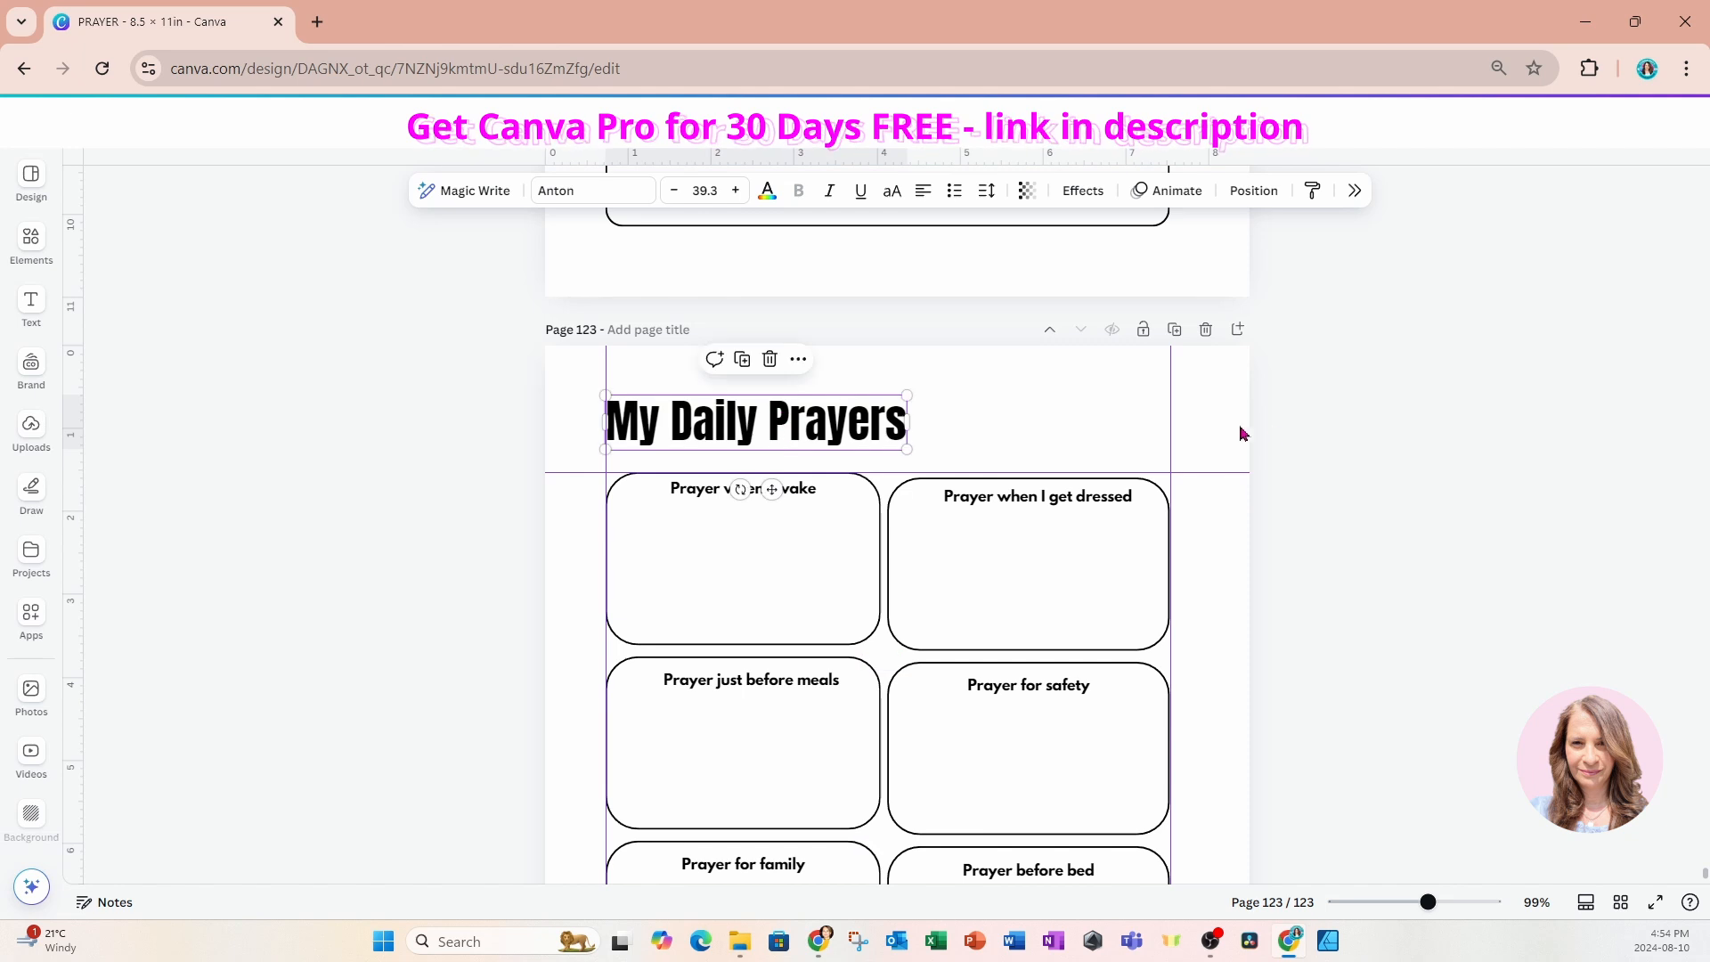
{"action": "left_click", "coordinate": [1265, 425]}
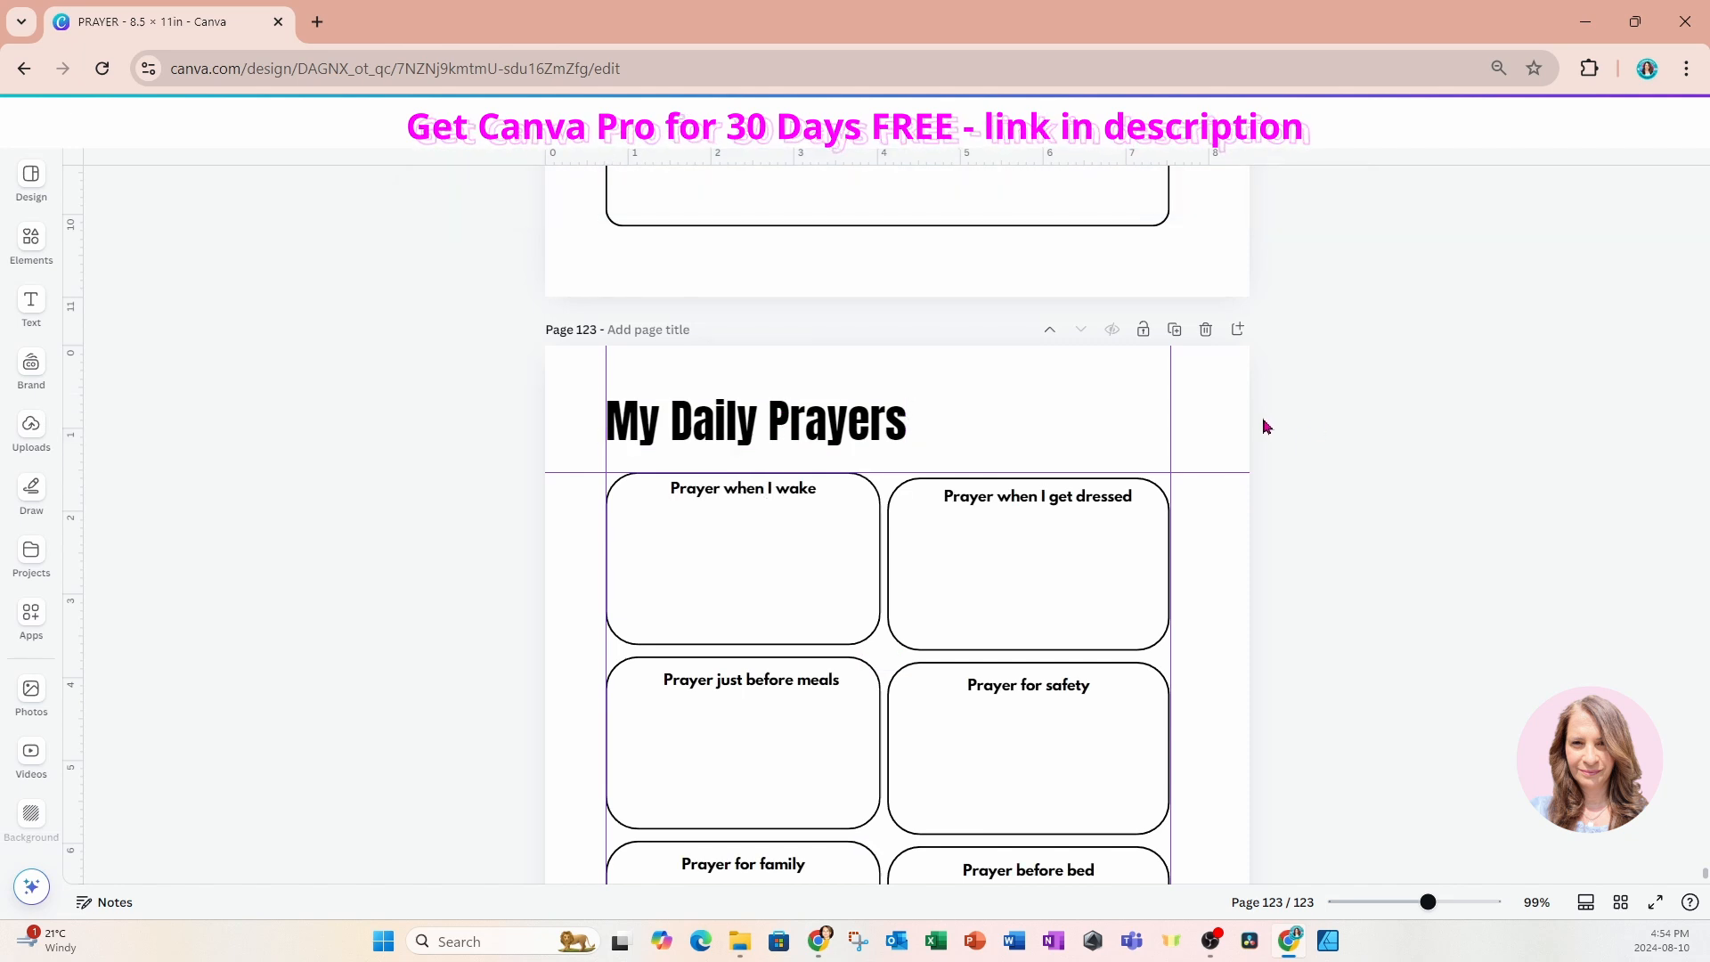
{"action": "left_click", "coordinate": [1200, 418]}
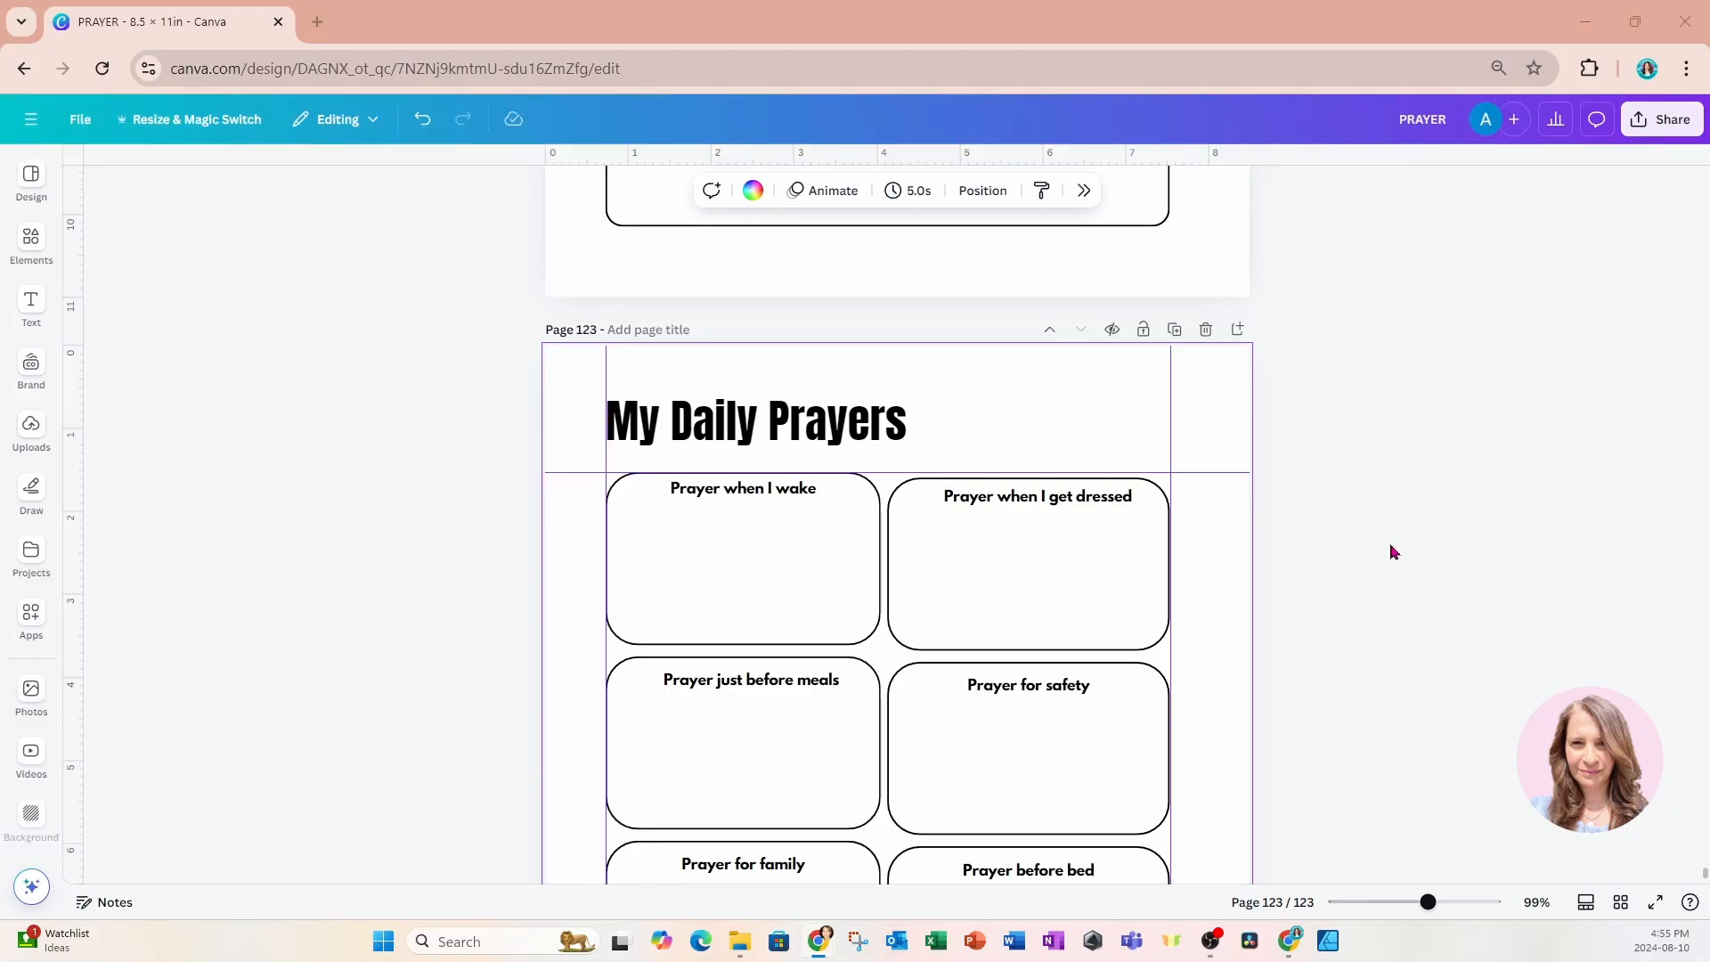
{"action": "left_click", "coordinate": [1238, 329]}
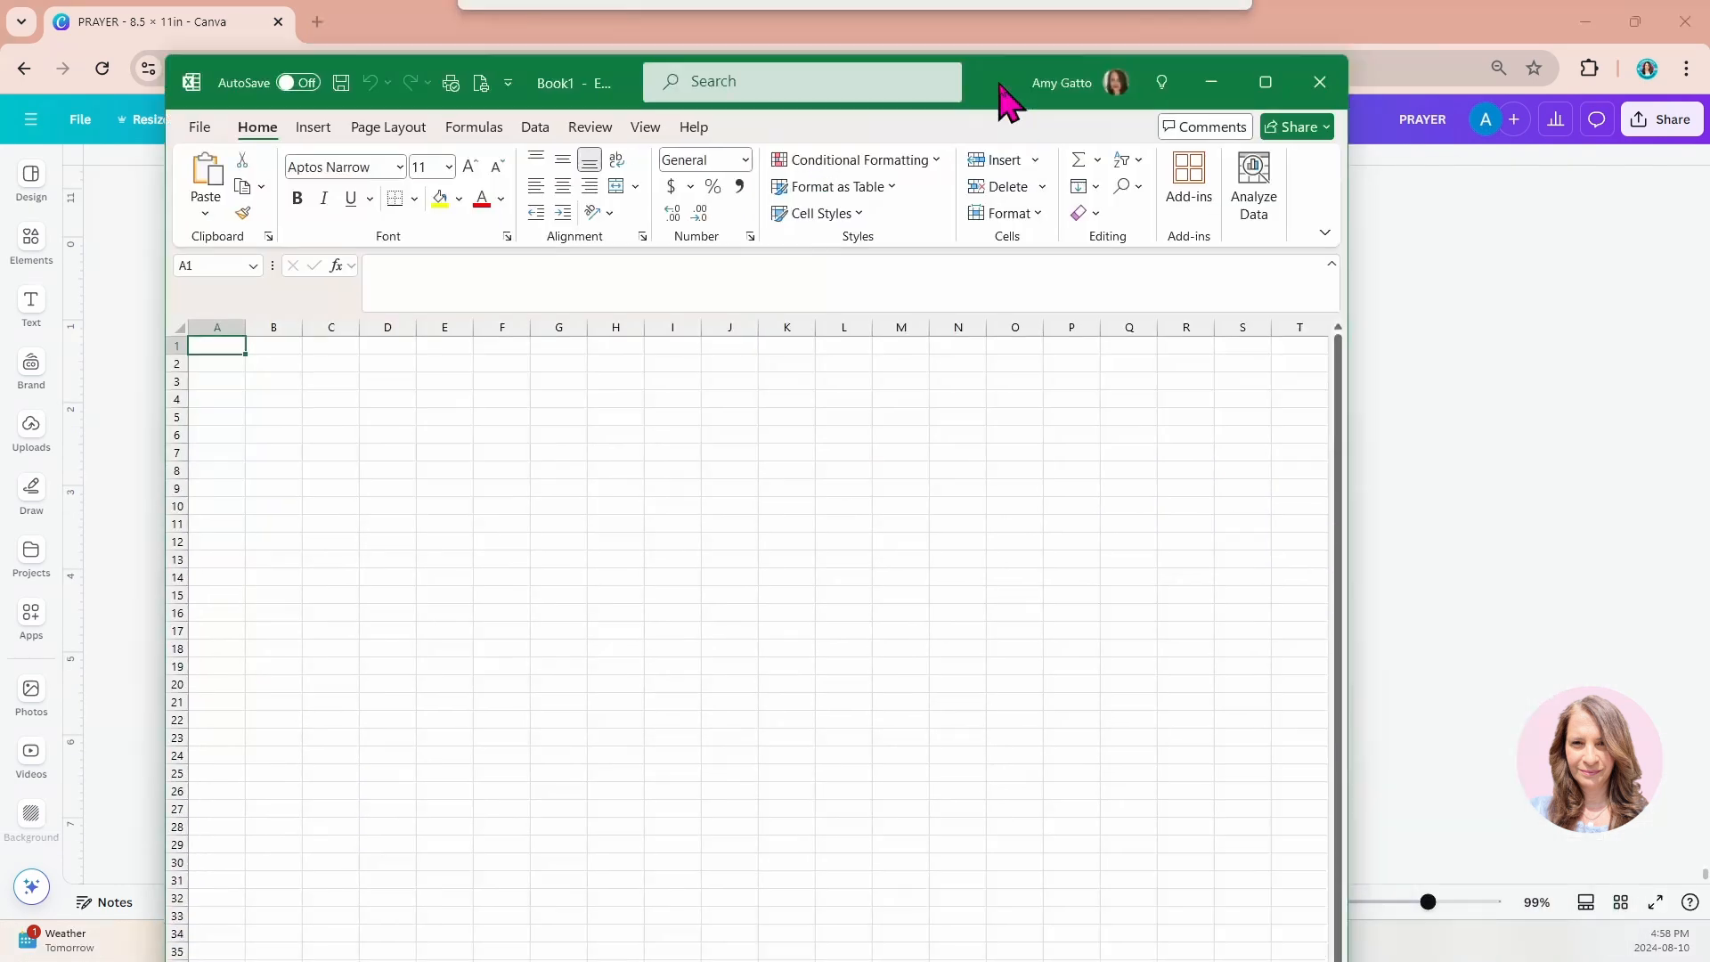
Switch to Excel and fill row 1 of the blank workbook with the numbers 1 to 20 across columns A to T.
{"action": "left_click_drag", "start_coordinate": [1003, 96], "coordinate": [1171, 65]}
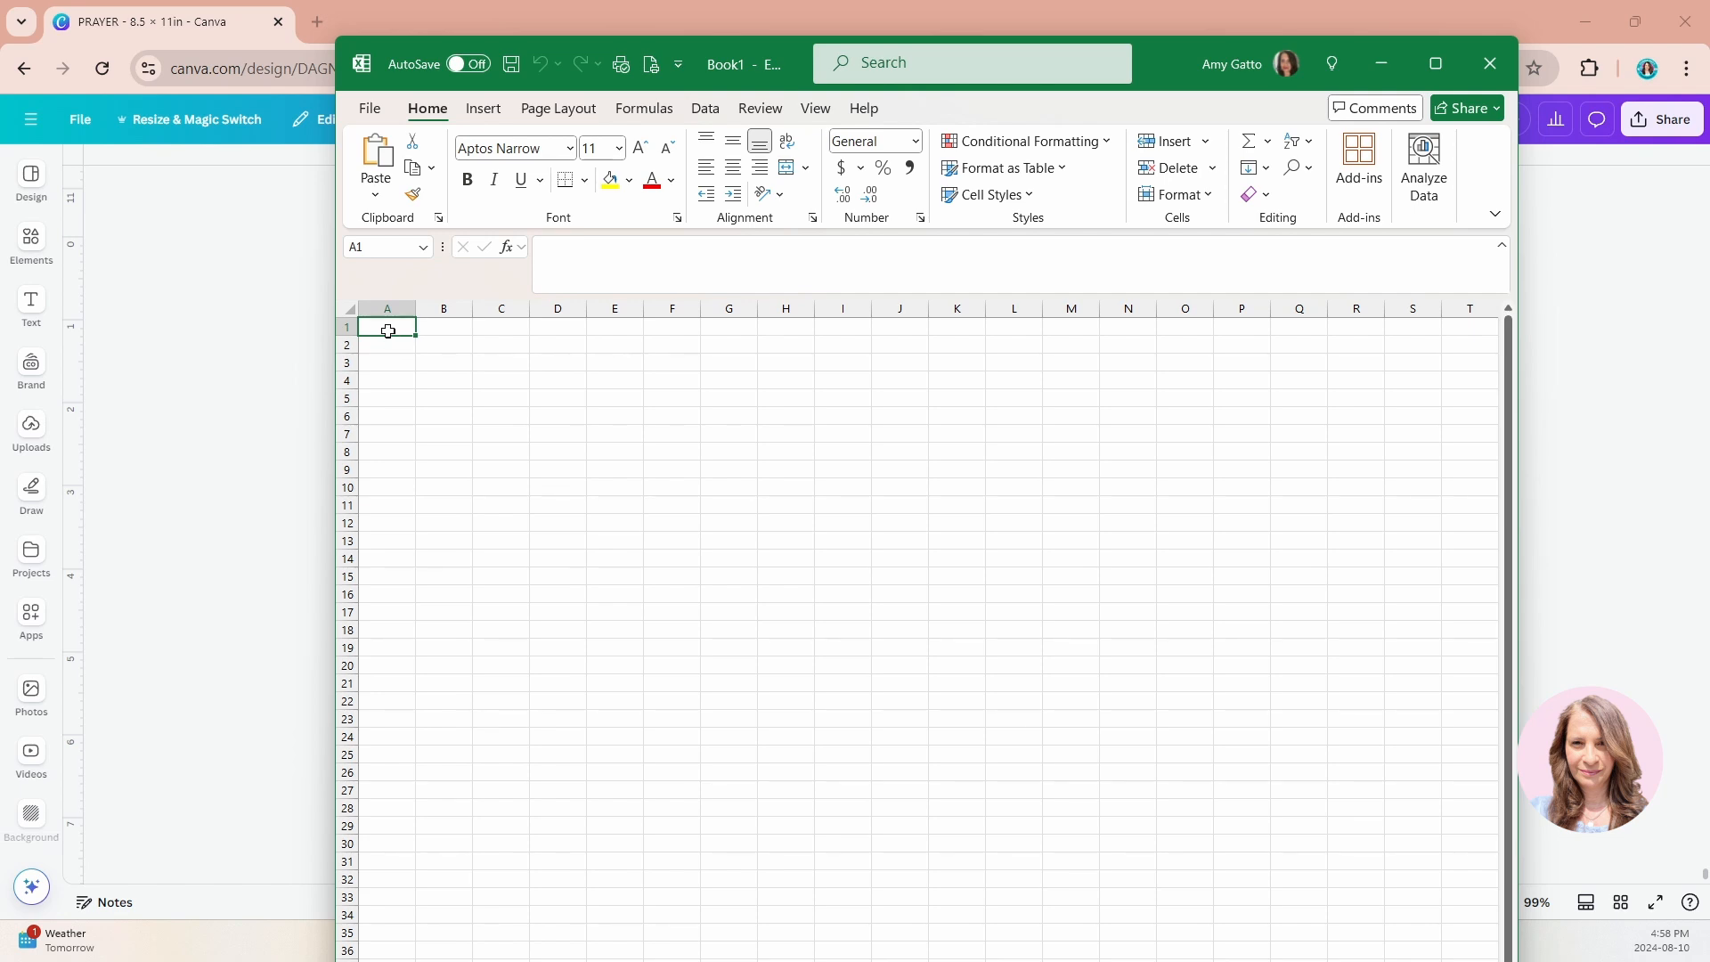
{"action": "type", "text": "1"}
{"action": "left_click", "coordinate": [437, 326]}
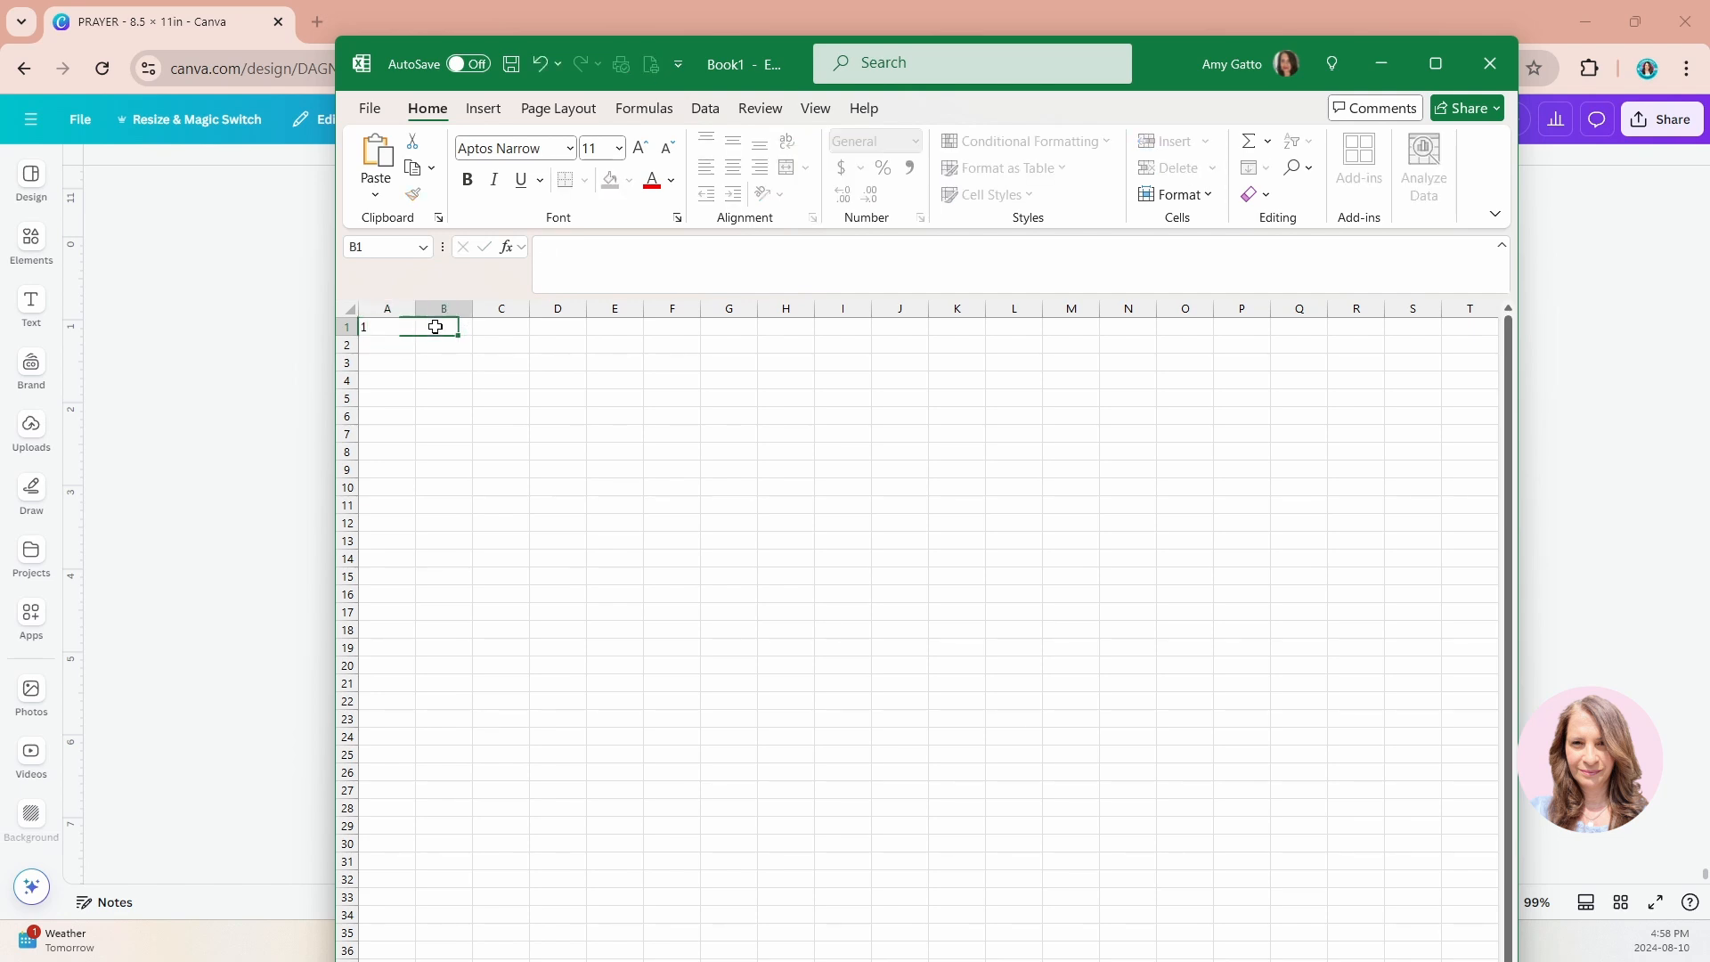
{"action": "type", "text": "2"}
{"action": "left_click", "coordinate": [506, 335]}
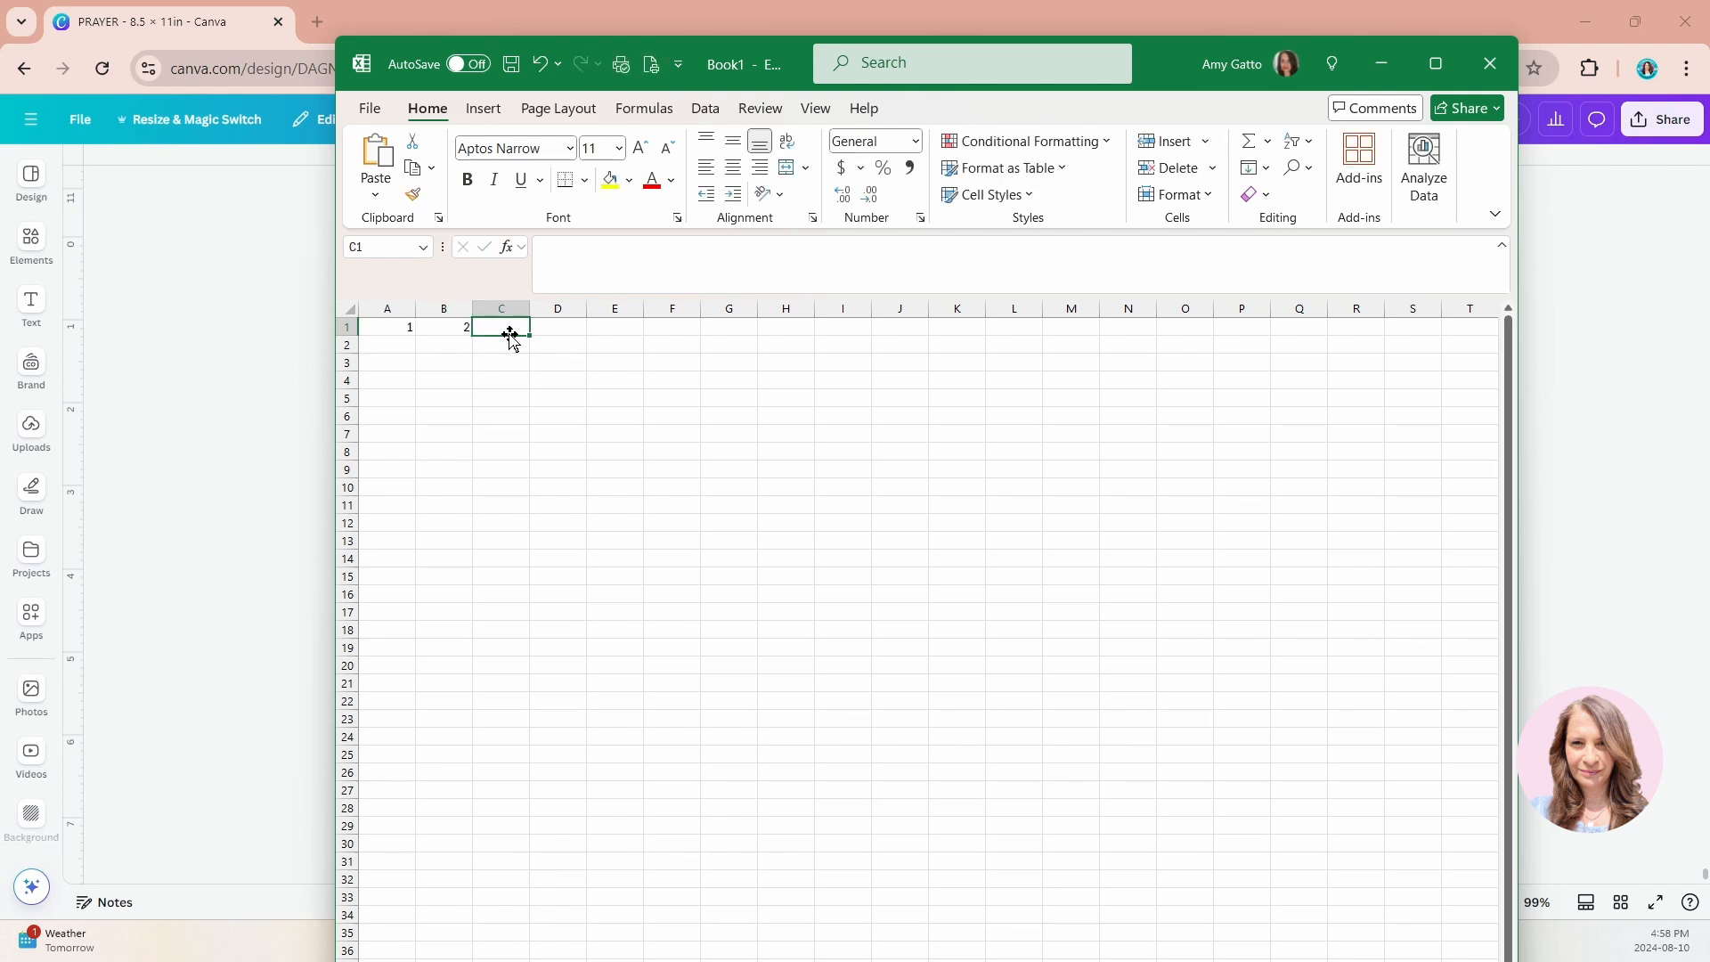
{"action": "type", "text": "3"}
{"action": "left_click", "coordinate": [508, 360]}
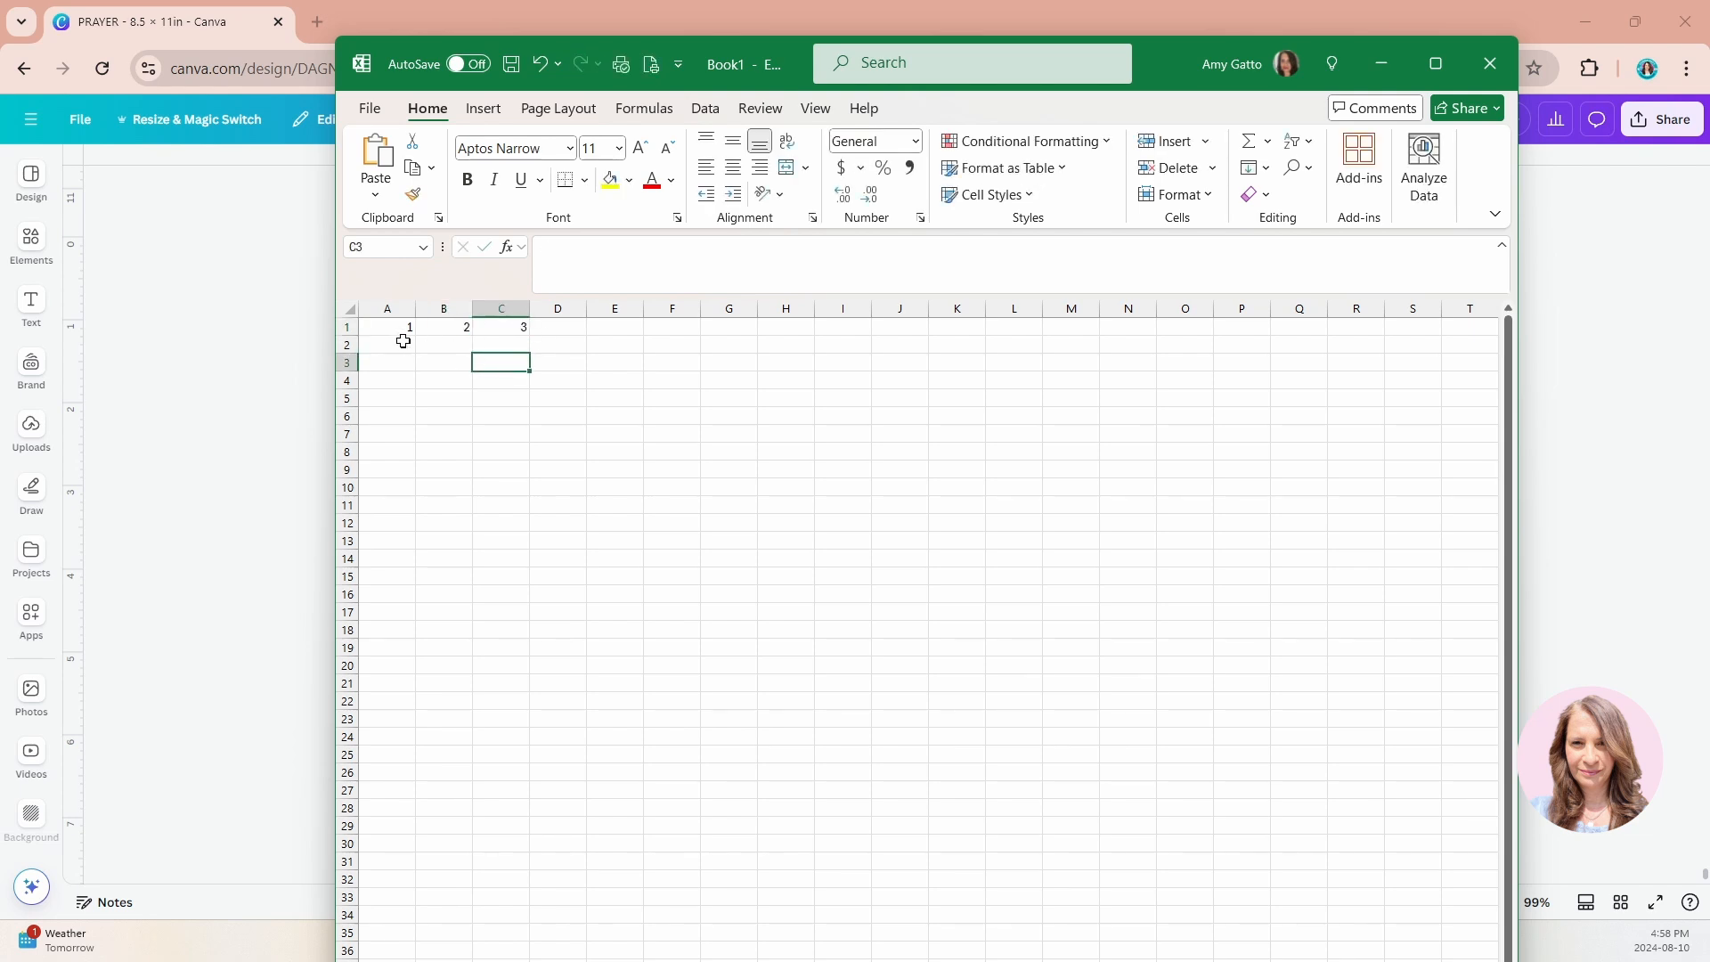
{"action": "left_click_drag", "start_coordinate": [397, 327], "coordinate": [1479, 338]}
{"action": "key", "text": "ctrl+c"}
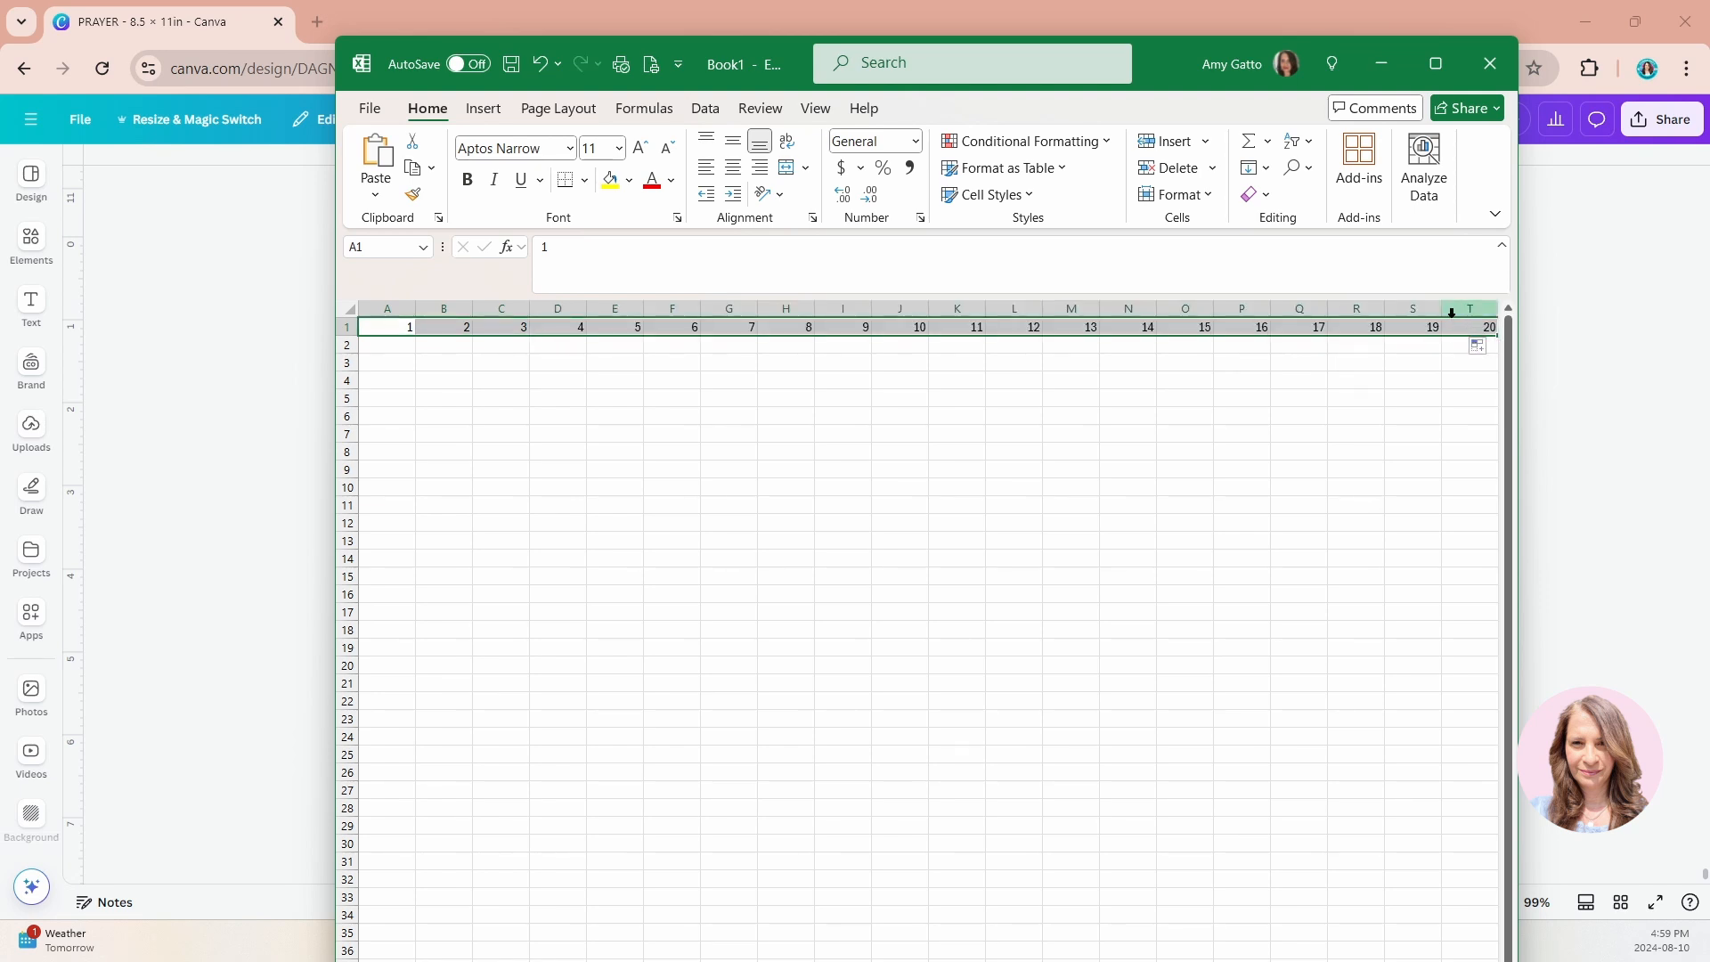
{"action": "left_click_drag", "start_coordinate": [1442, 314], "coordinate": [1424, 312]}
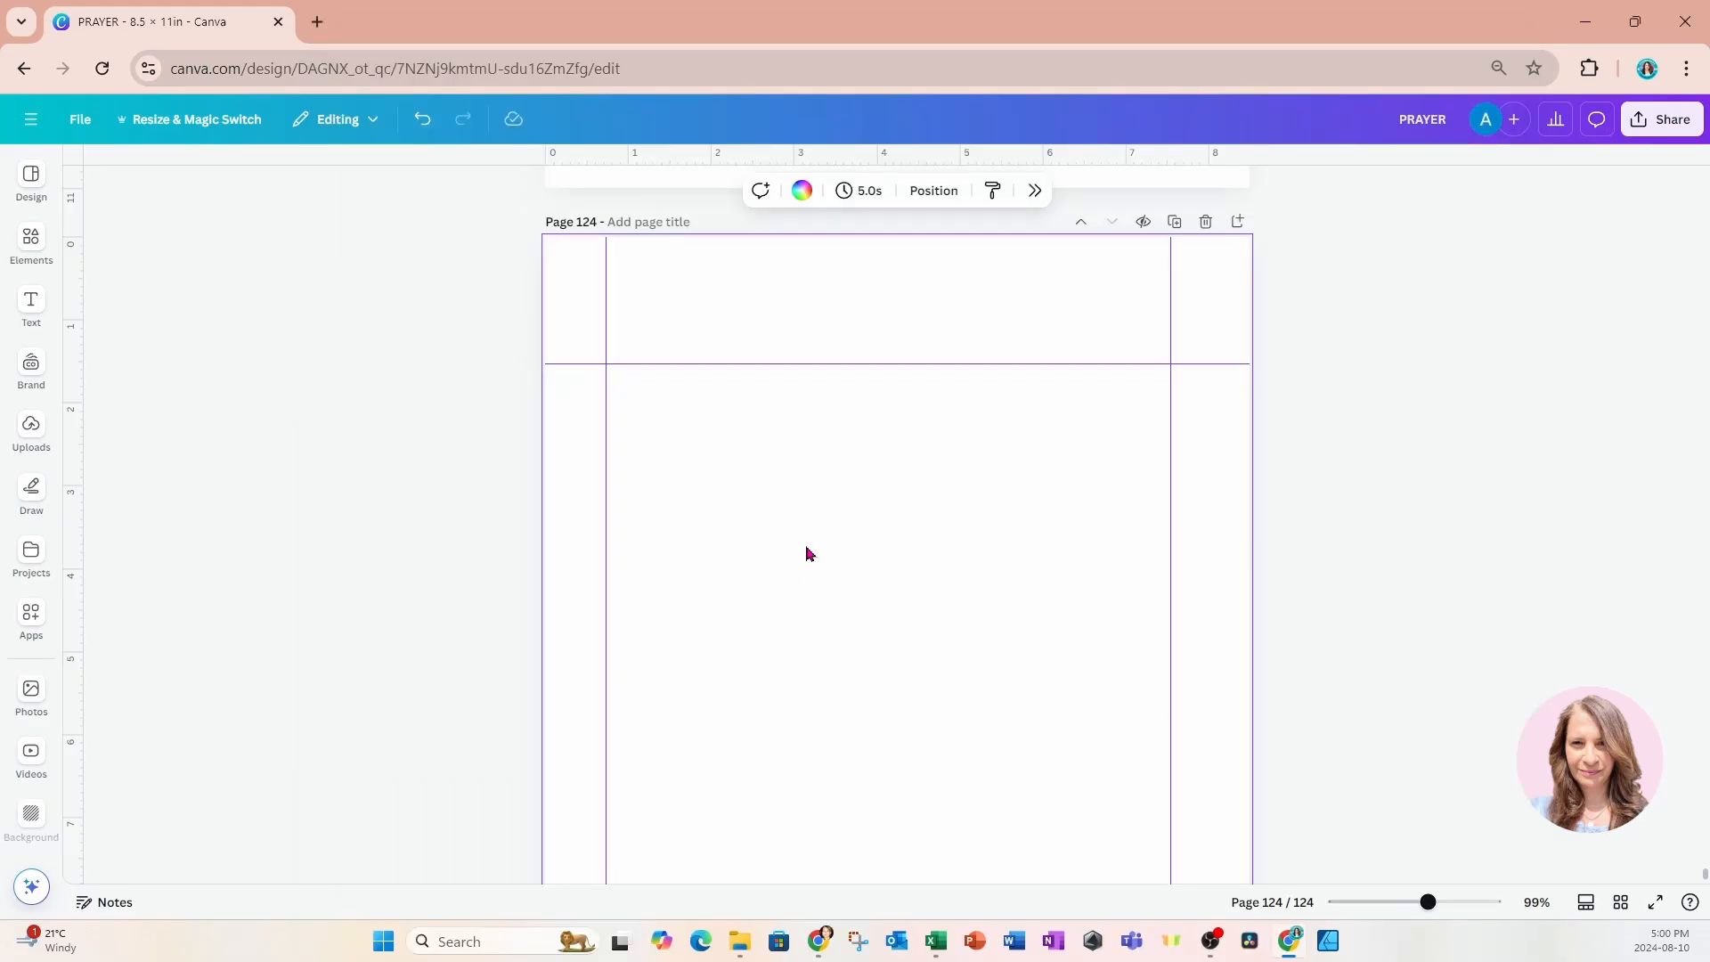
Paste the 1 to 20 number row into blank page 124 in Canva, flatten the table to about 0.4 in tall and move it up.
{"action": "key", "text": "ctrl+v"}
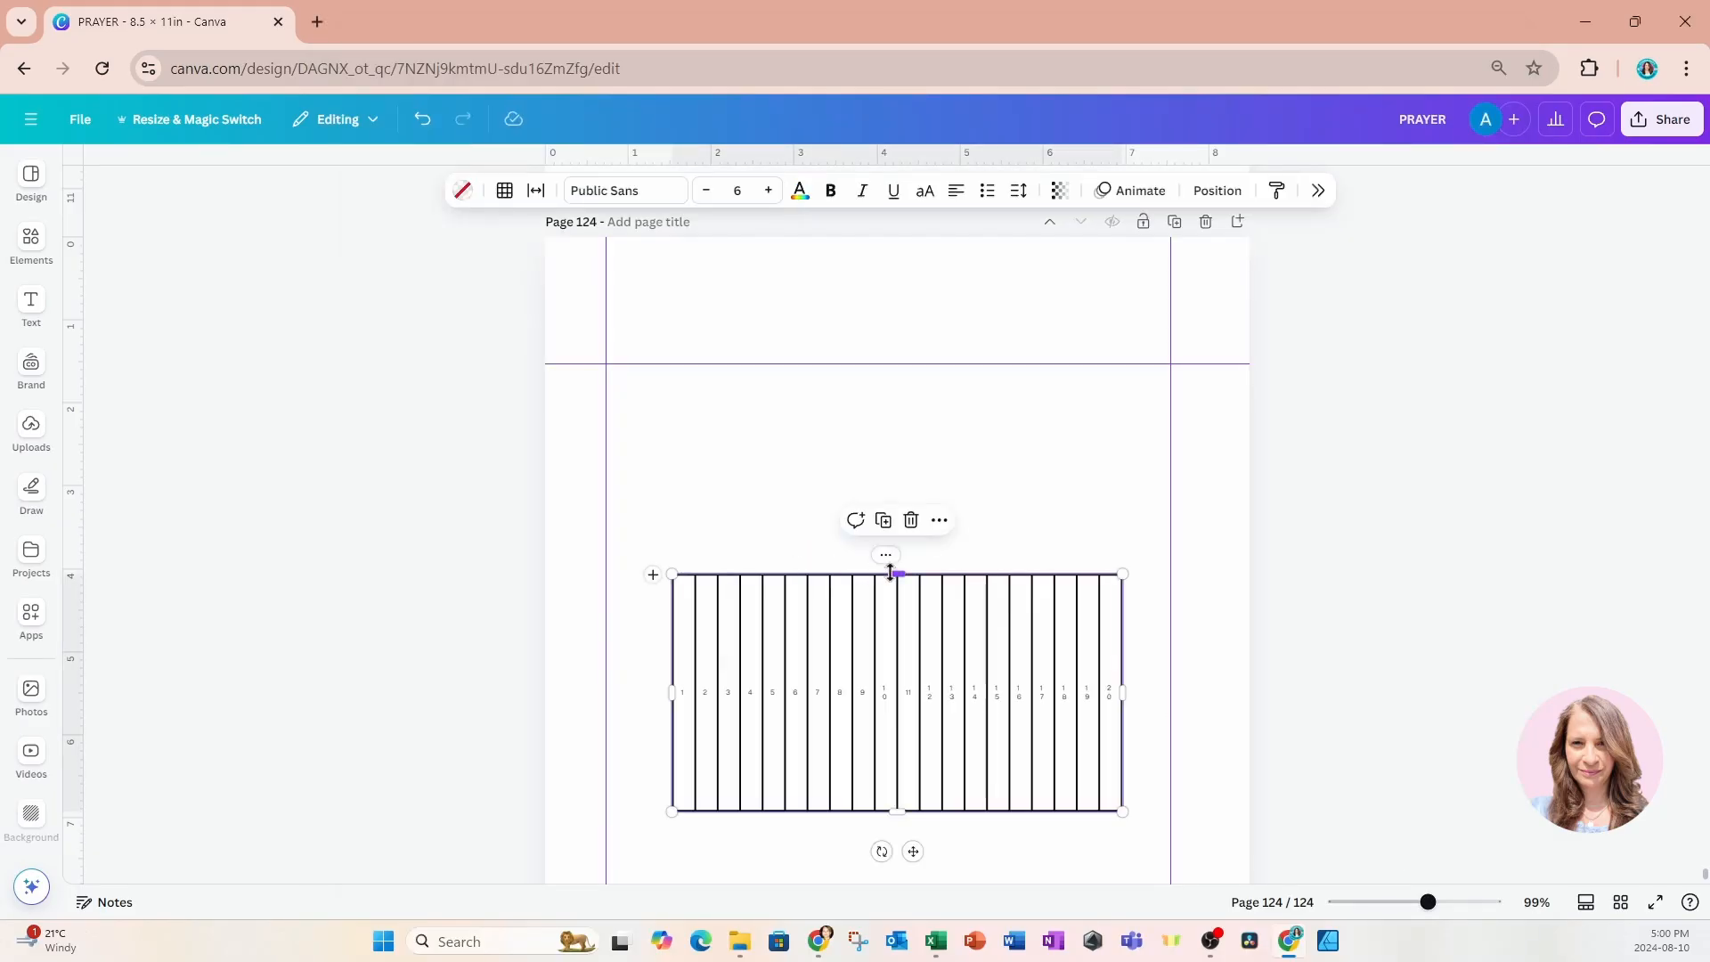
{"action": "left_click_drag", "start_coordinate": [889, 573], "coordinate": [896, 775]}
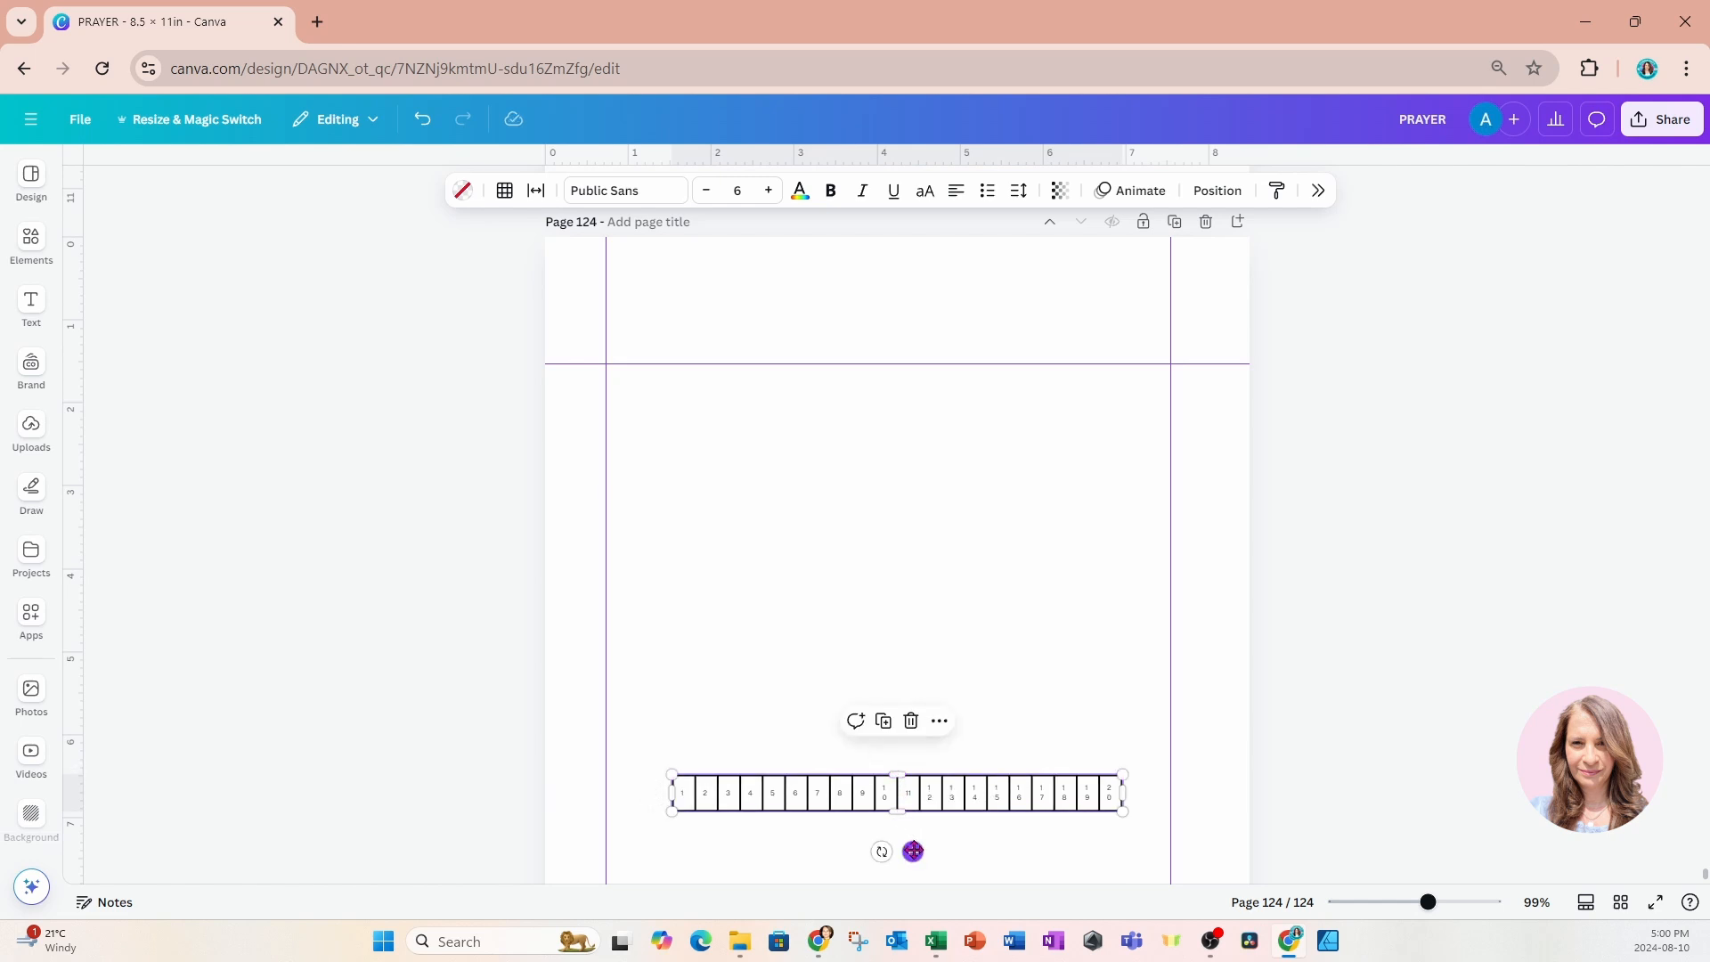
{"action": "left_click_drag", "start_coordinate": [913, 852], "coordinate": [856, 485]}
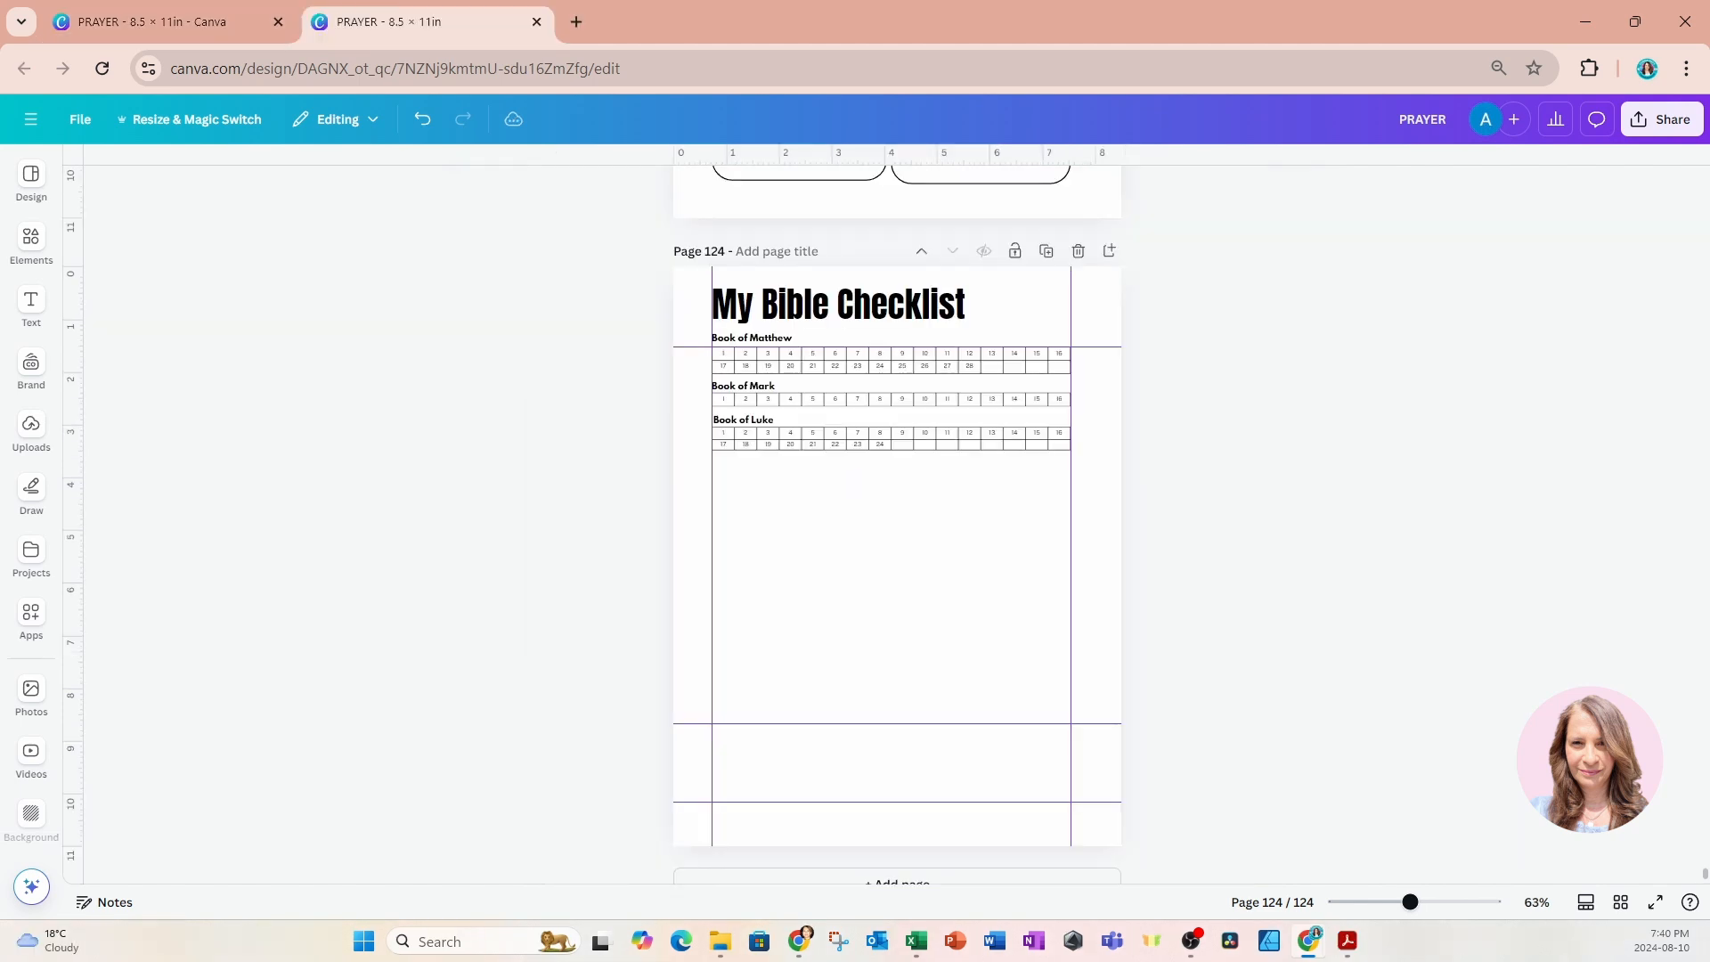
Switch to the iLovePDF site in the other browser window and open its PDF to JPG converter.
{"action": "key", "text": "alt+Tab"}
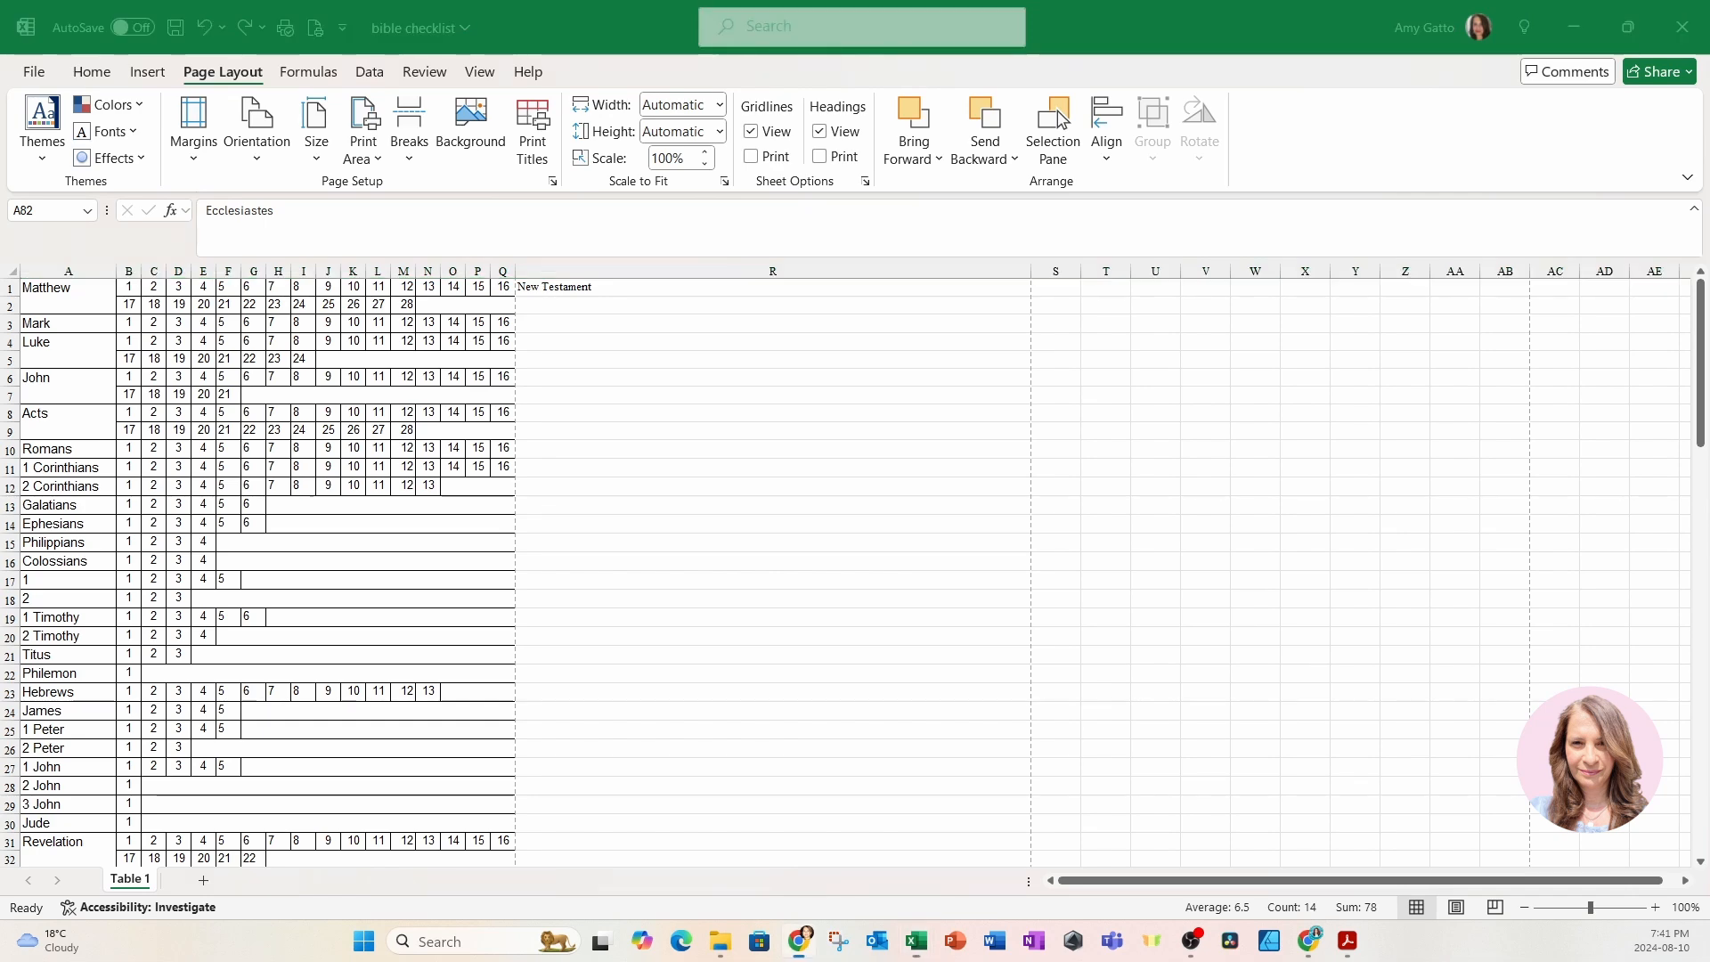
{"action": "left_click_drag", "start_coordinate": [1514, 952], "coordinate": [730, 2]}
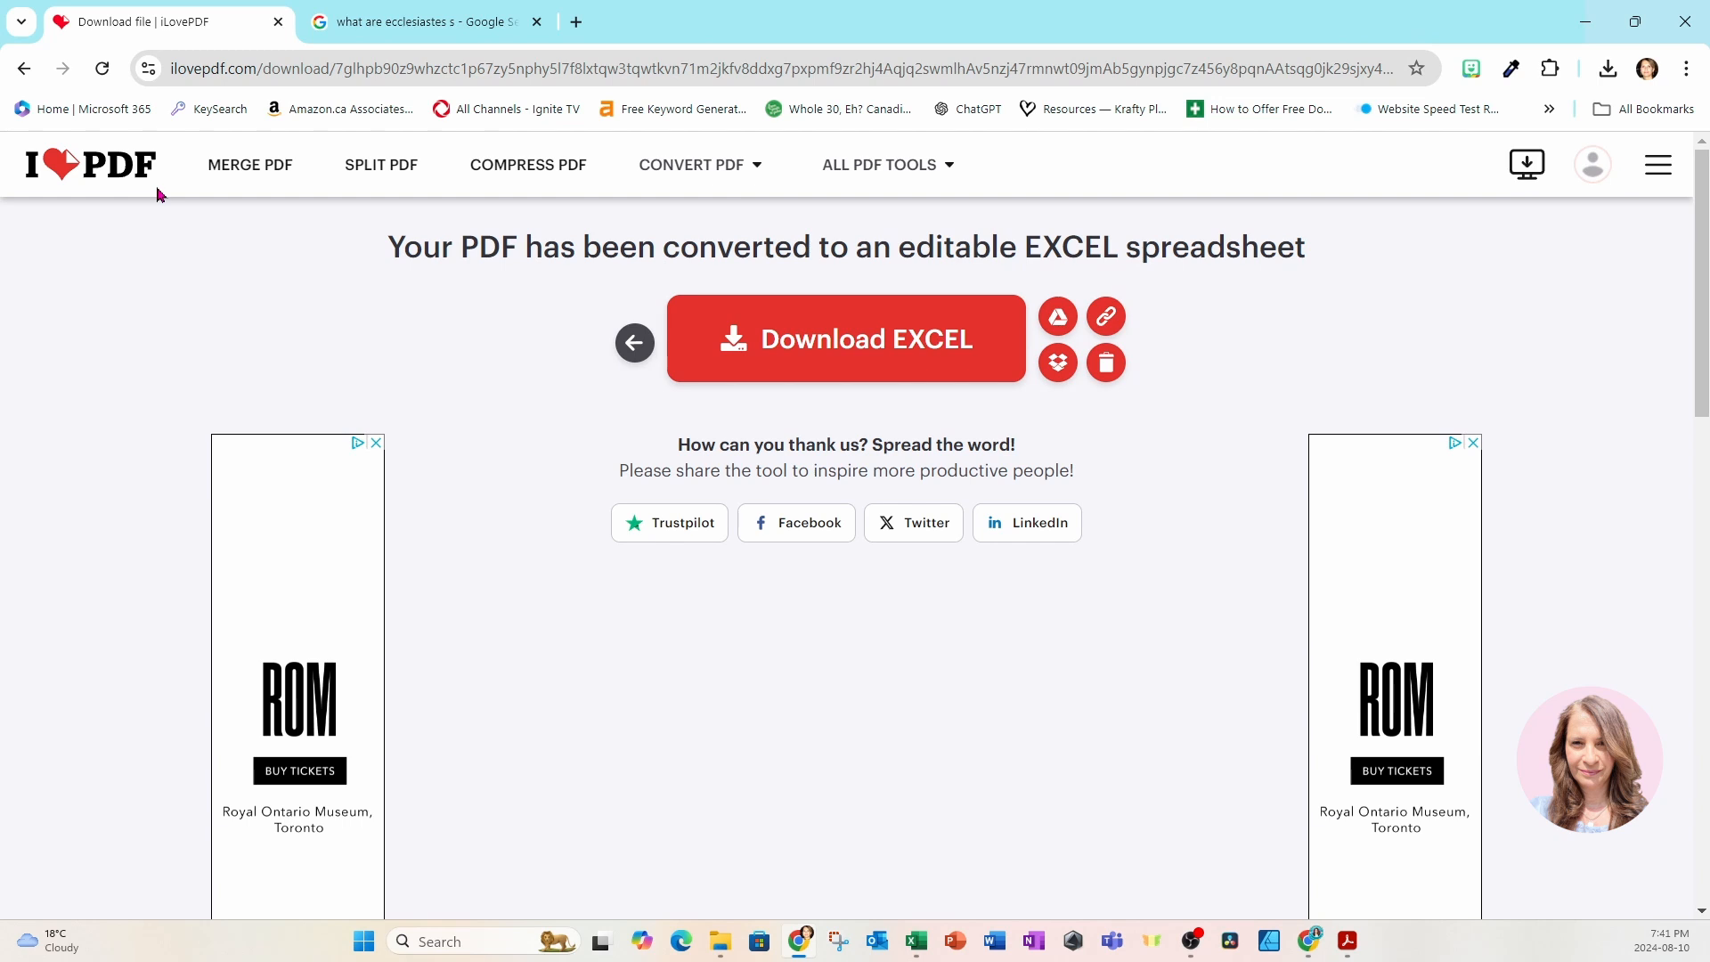
{"action": "mouse_move", "coordinate": [677, 178]}
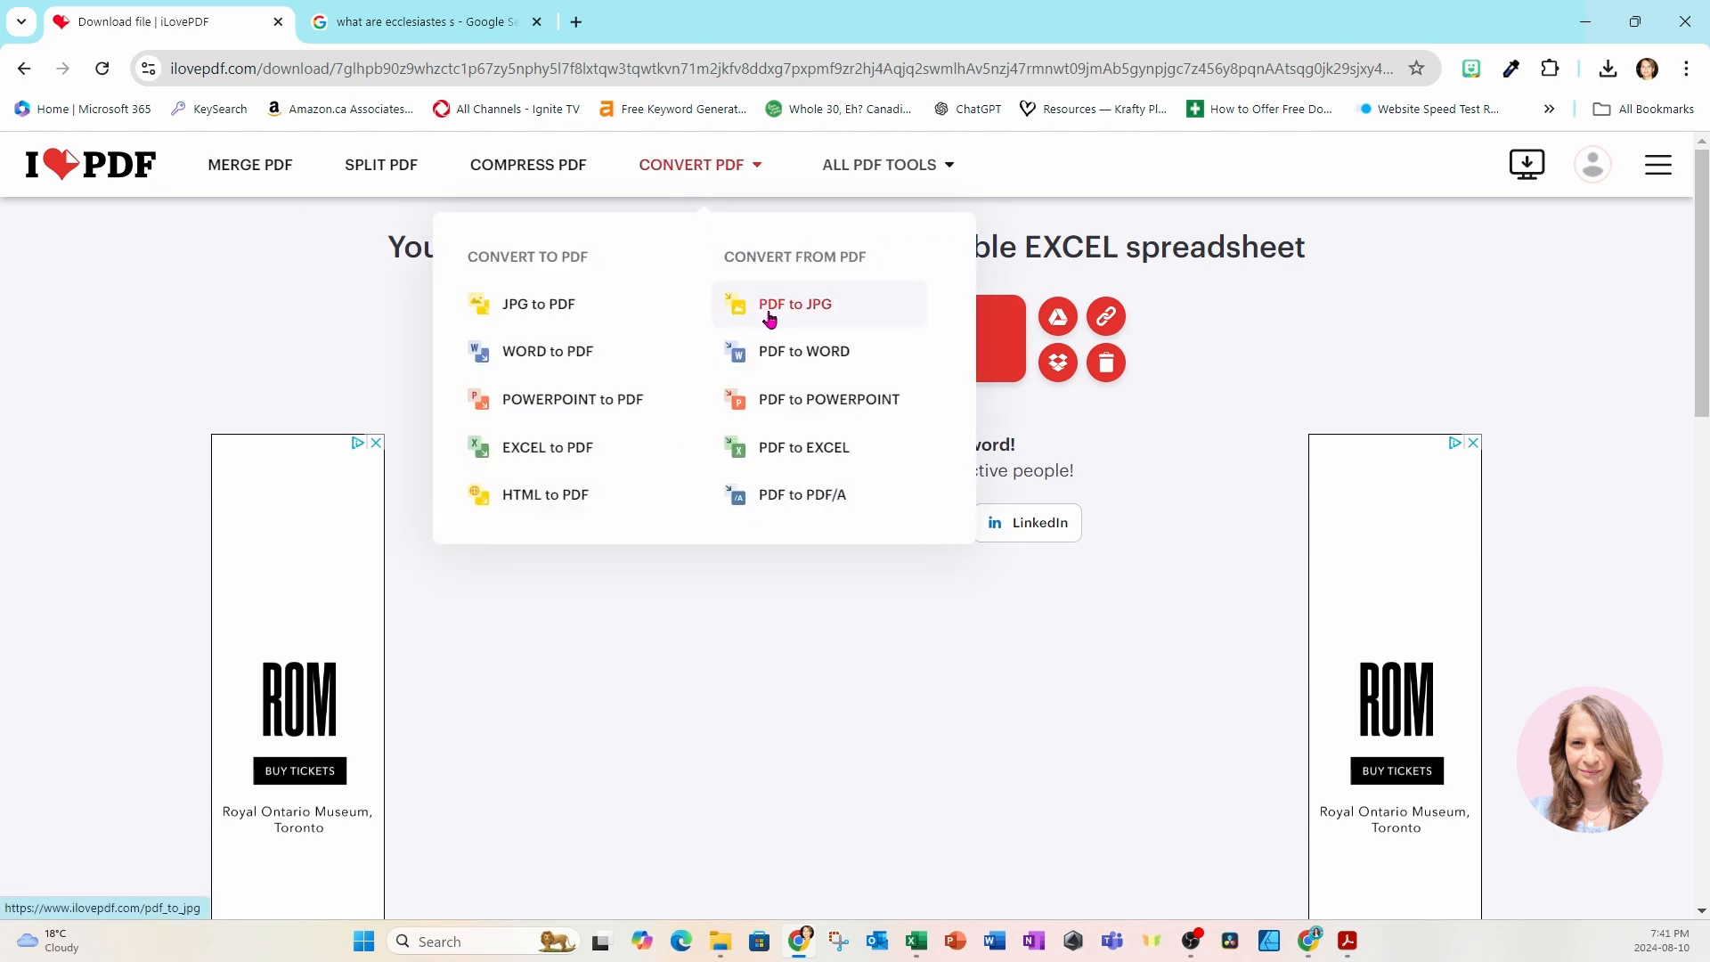
{"action": "left_click", "coordinate": [809, 321]}
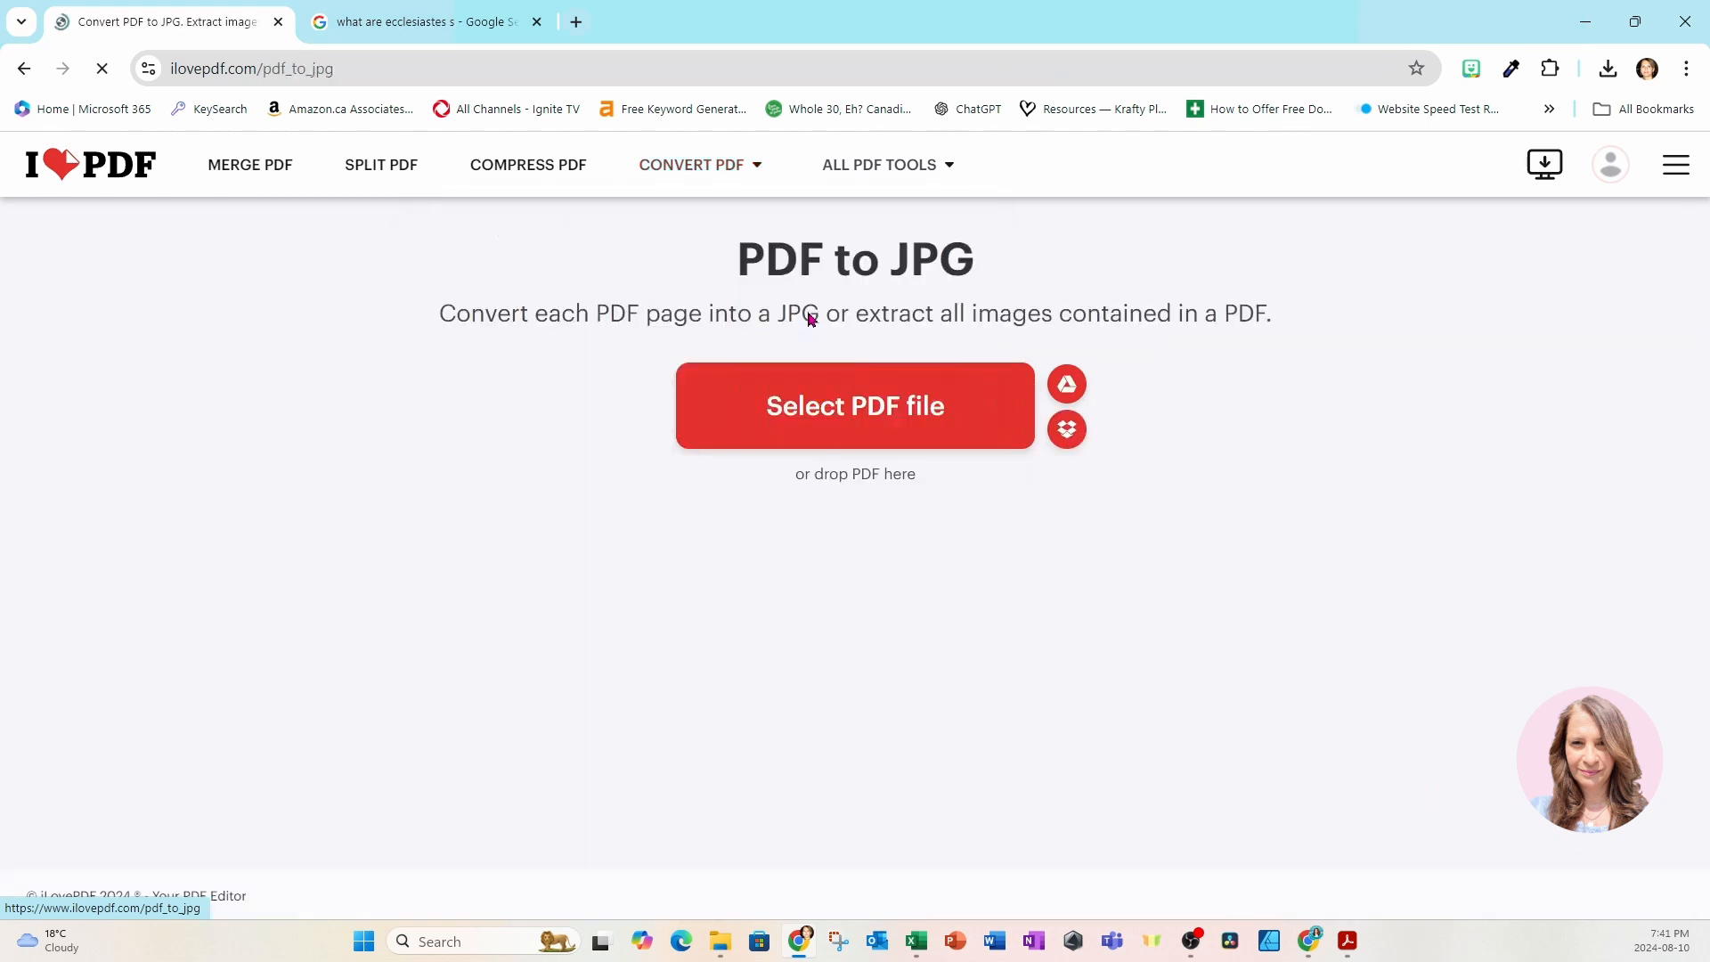
Load the "bible checklist for planner" PDF from Downloads and convert each of its pages to a JPG image.
{"action": "left_click", "coordinate": [824, 413]}
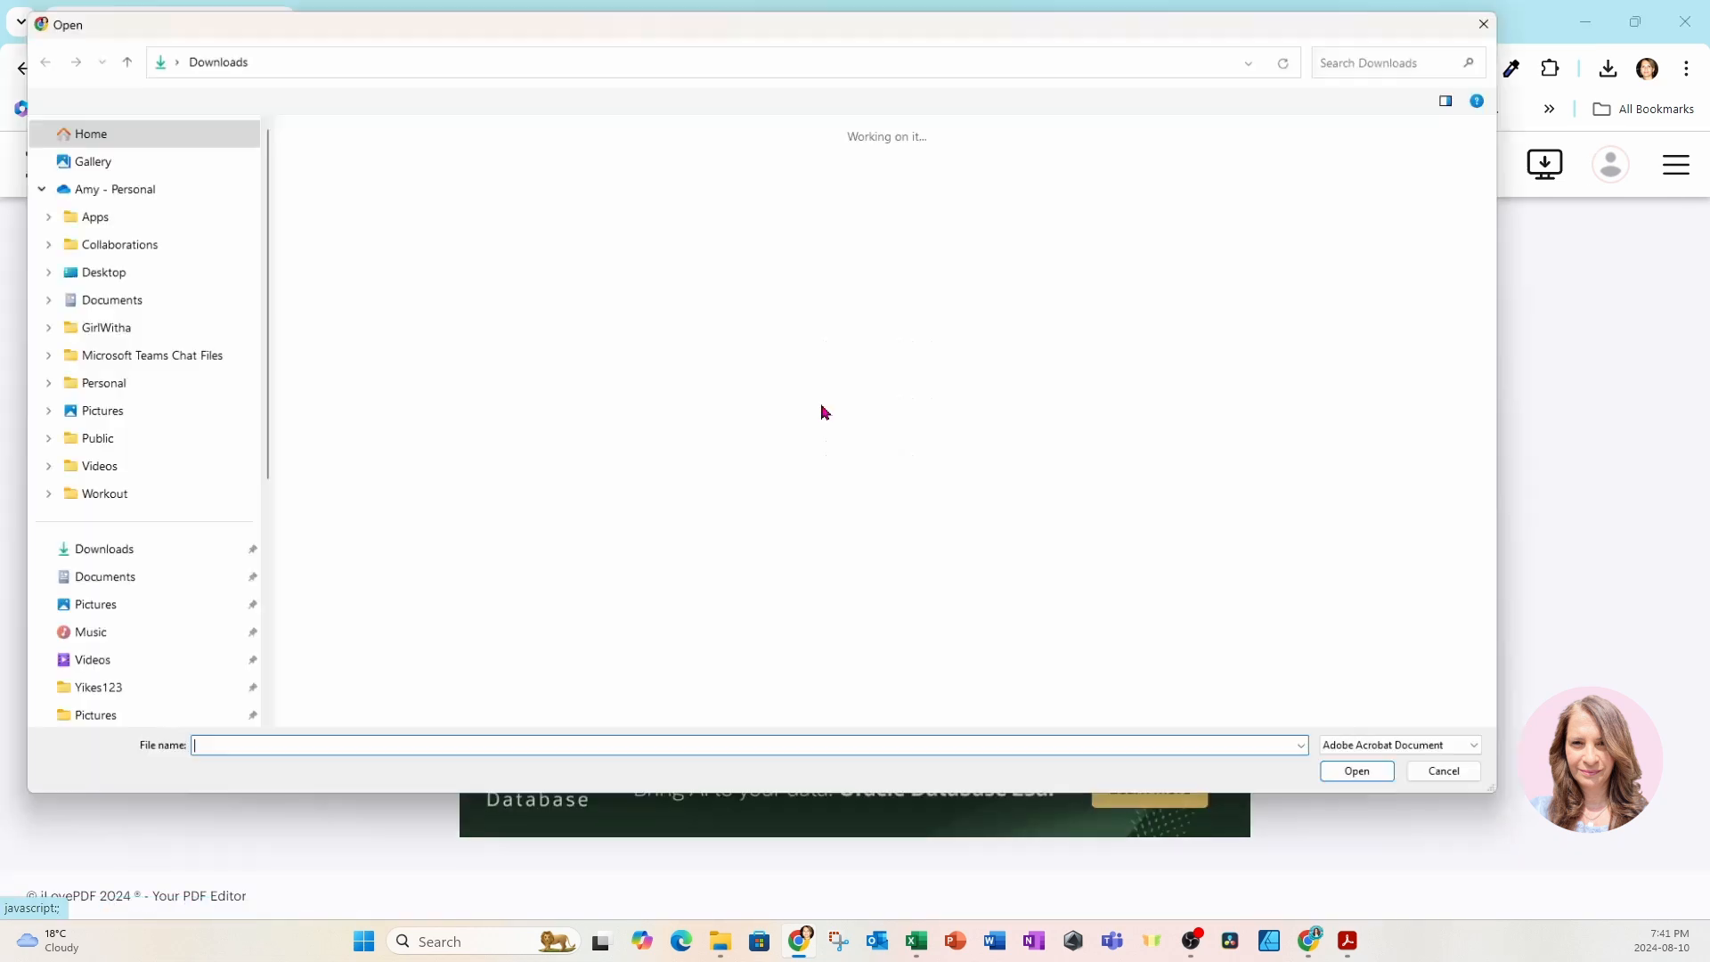
{"action": "left_click", "coordinate": [303, 255]}
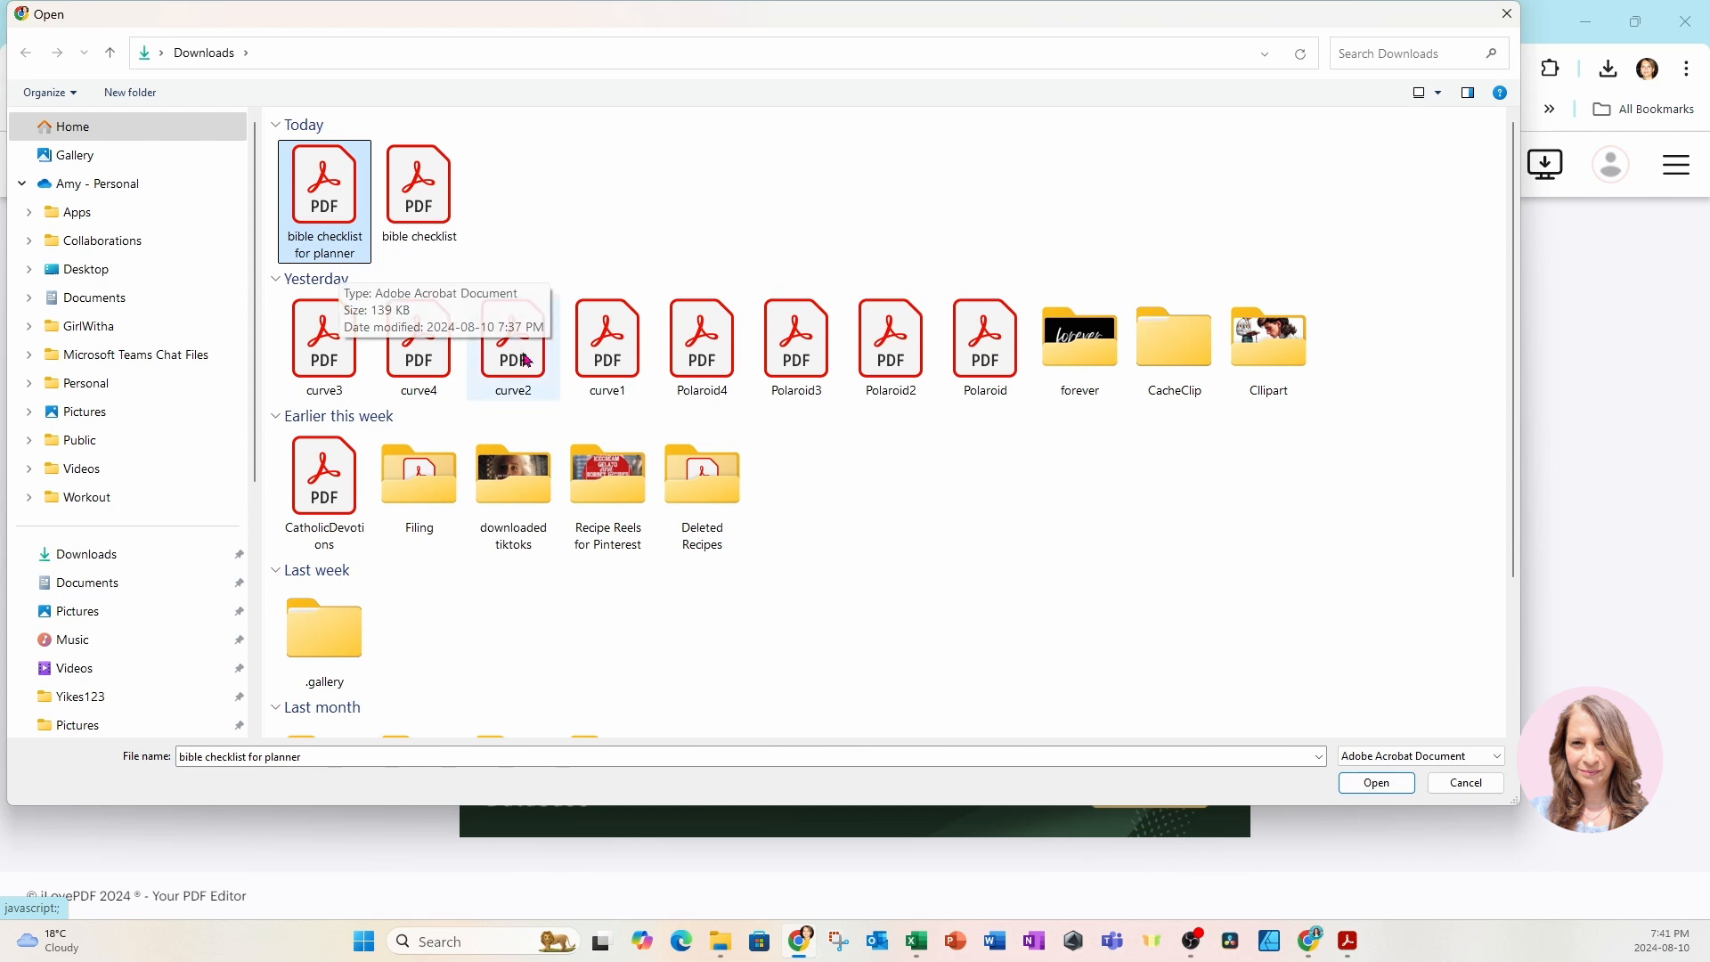
{"action": "left_click", "coordinate": [1347, 786]}
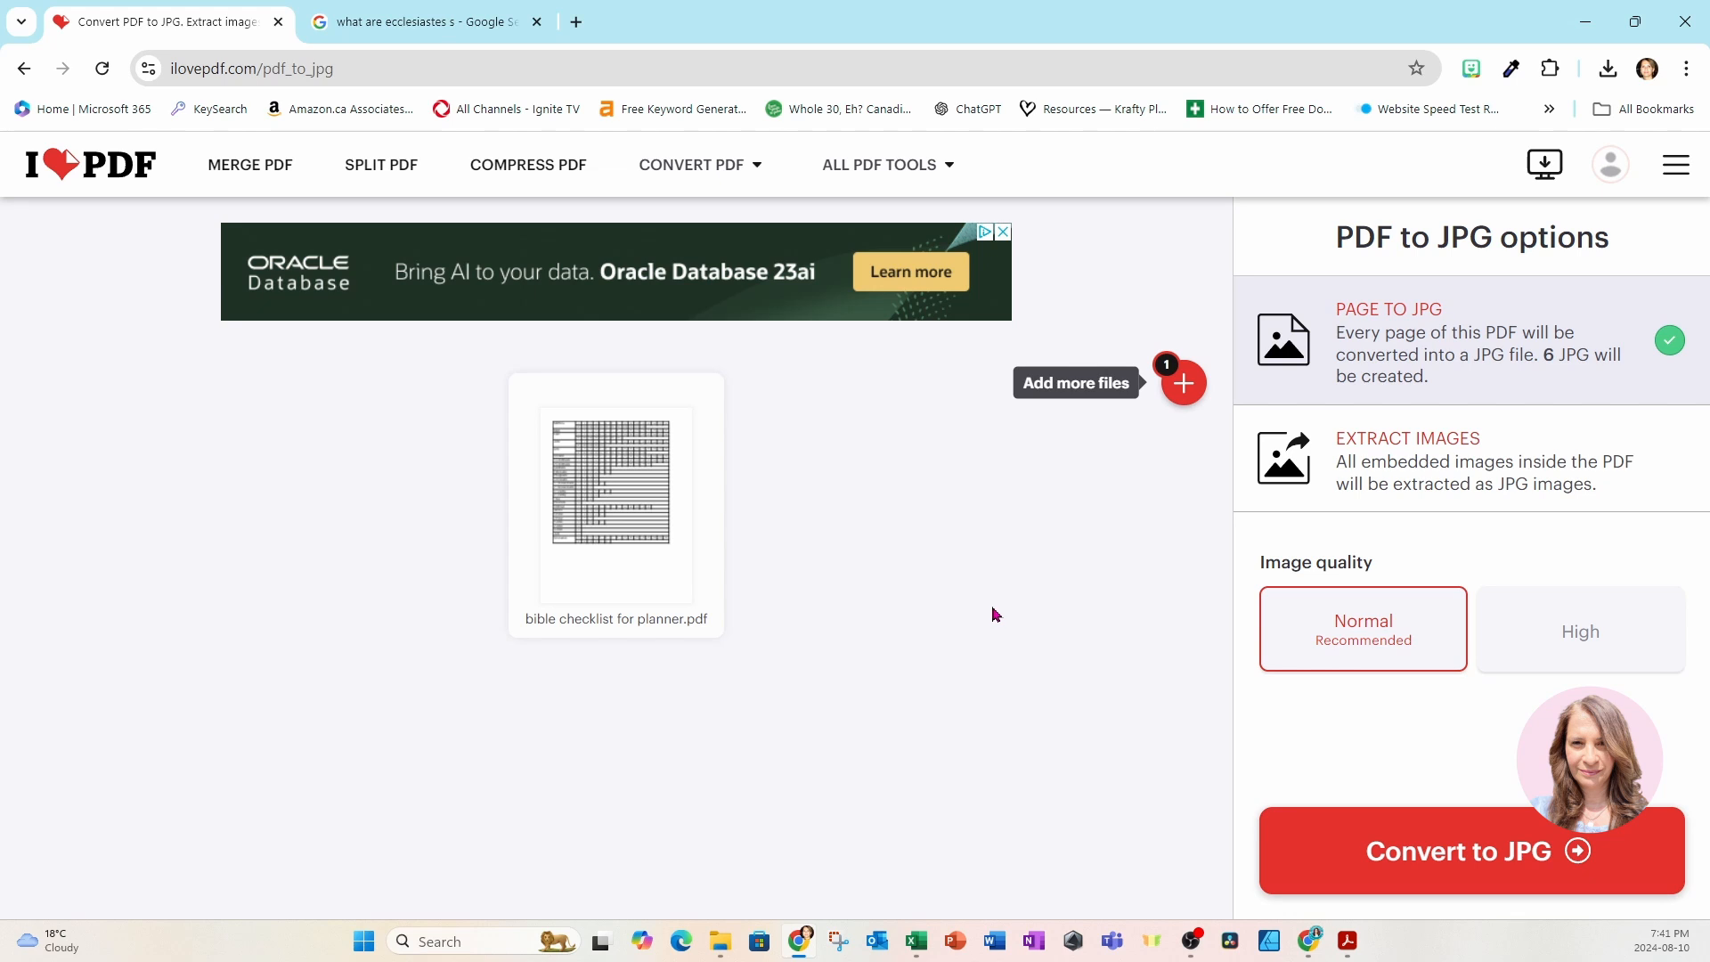
{"action": "left_click", "coordinate": [1369, 859]}
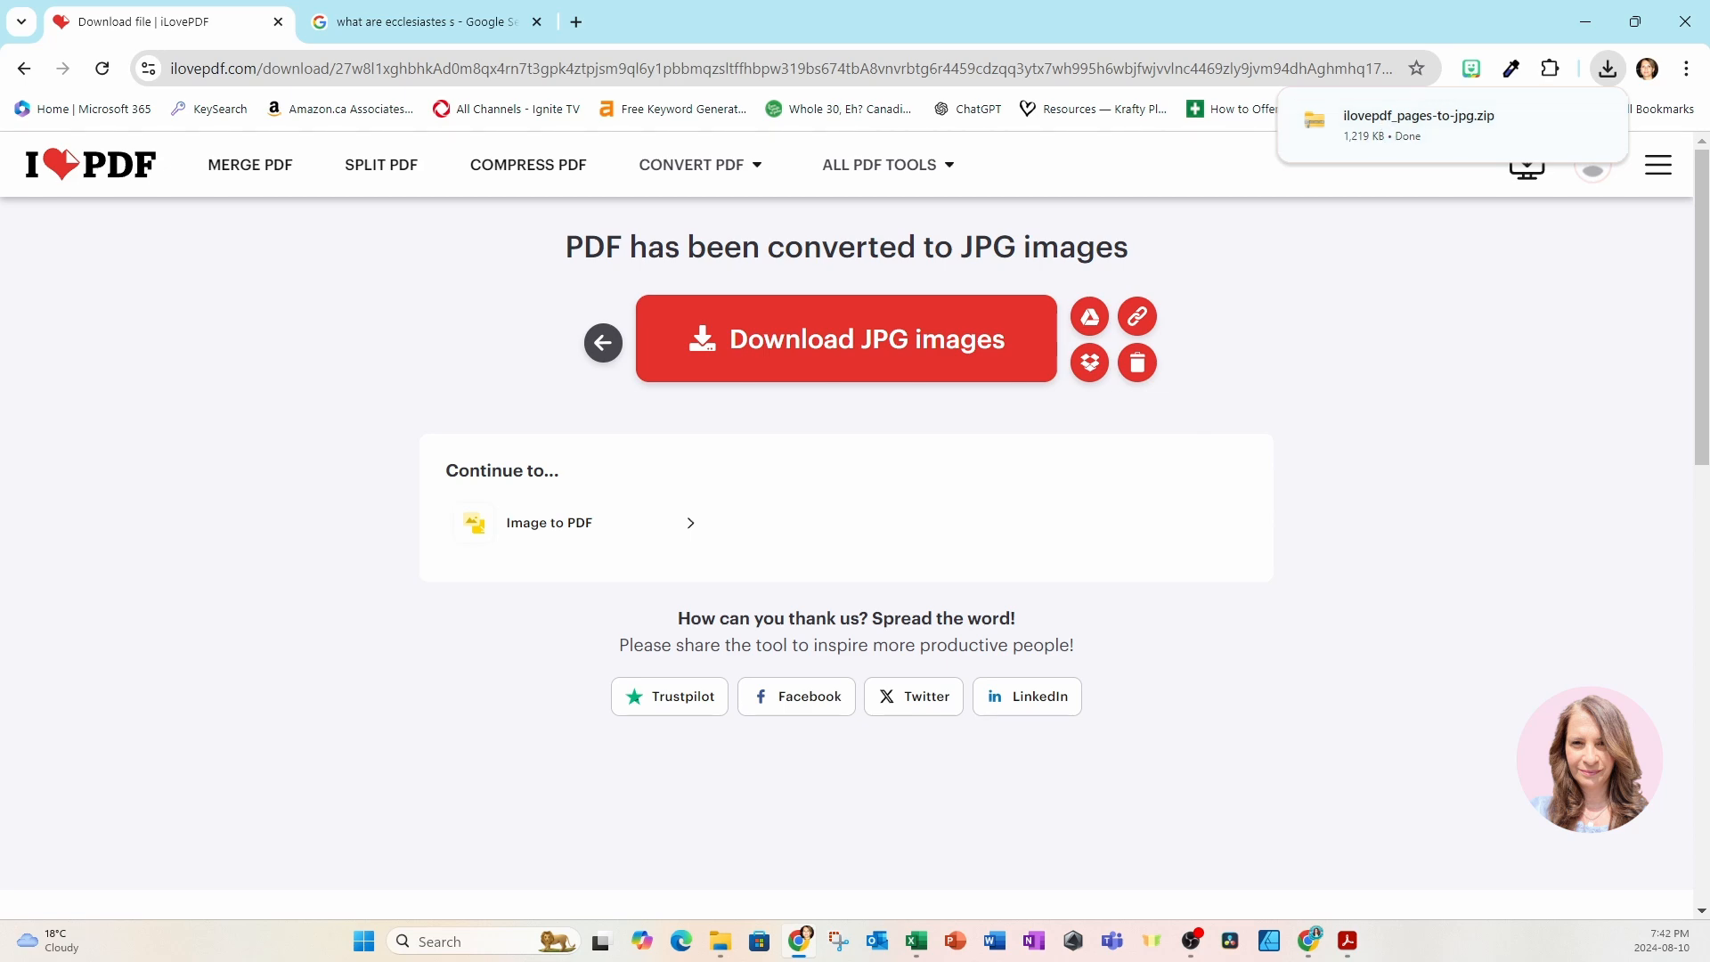
Extract the ilovepdf_pages-to-jpg zip file in Downloads to its default folder and open the extracted folder.
{"action": "left_click_drag", "start_coordinate": [1709, 259], "coordinate": [677, 46]}
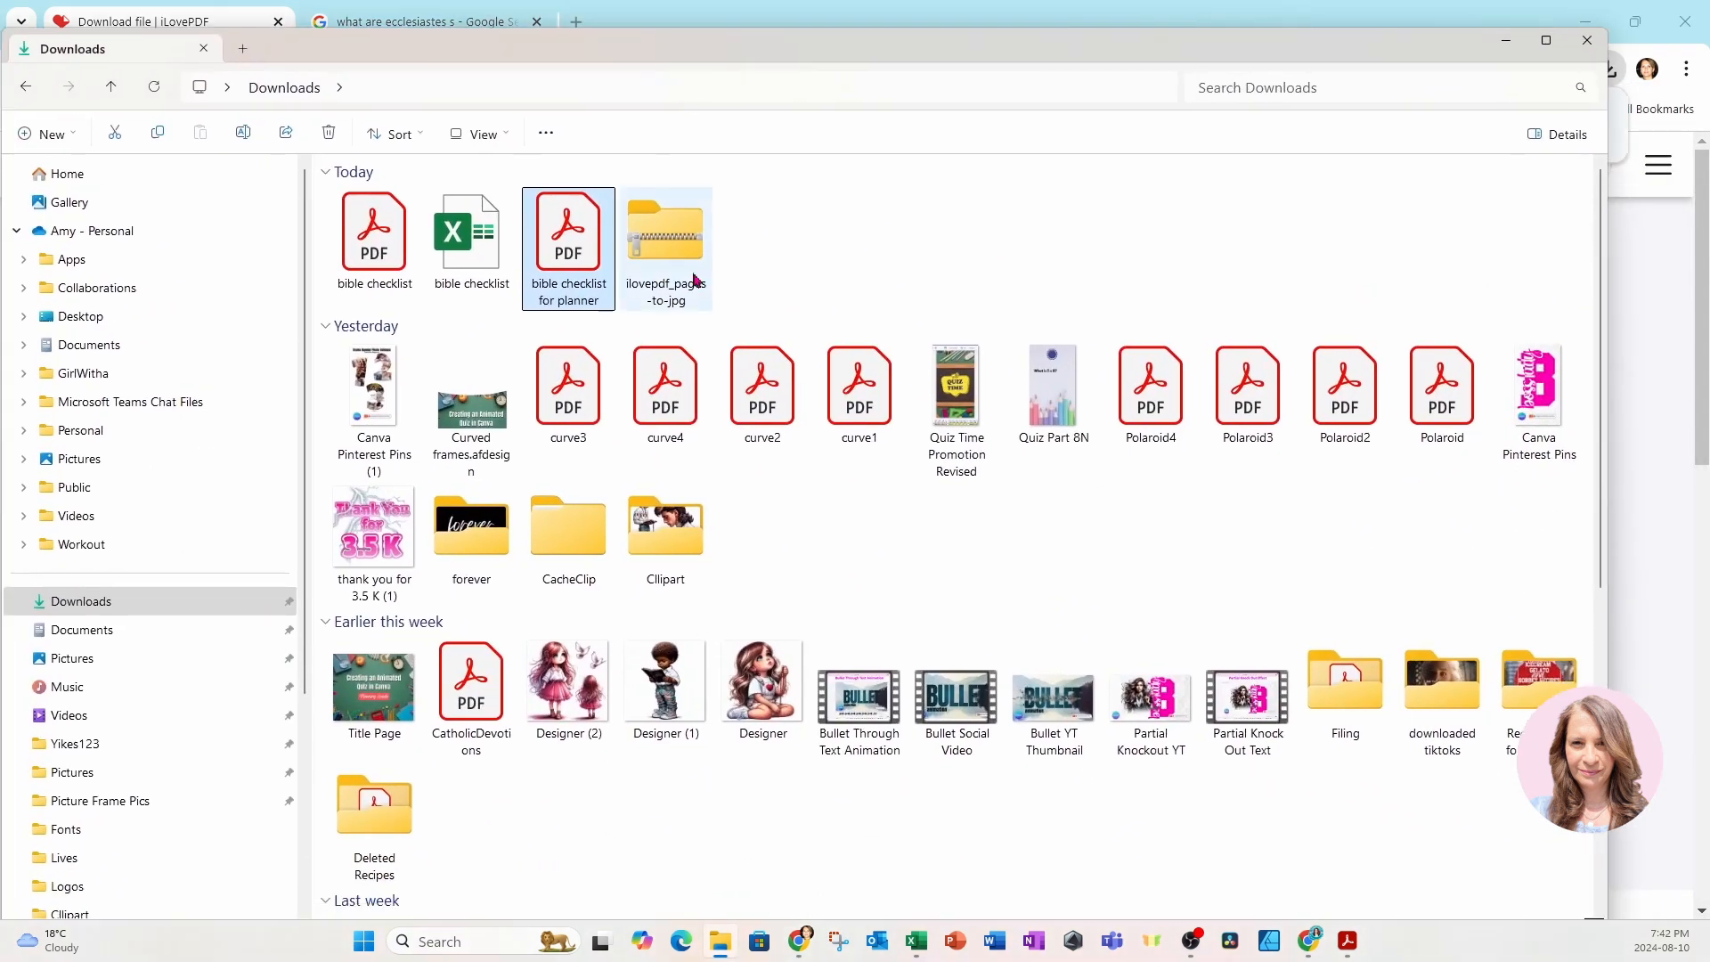
{"action": "right_click", "coordinate": [659, 248]}
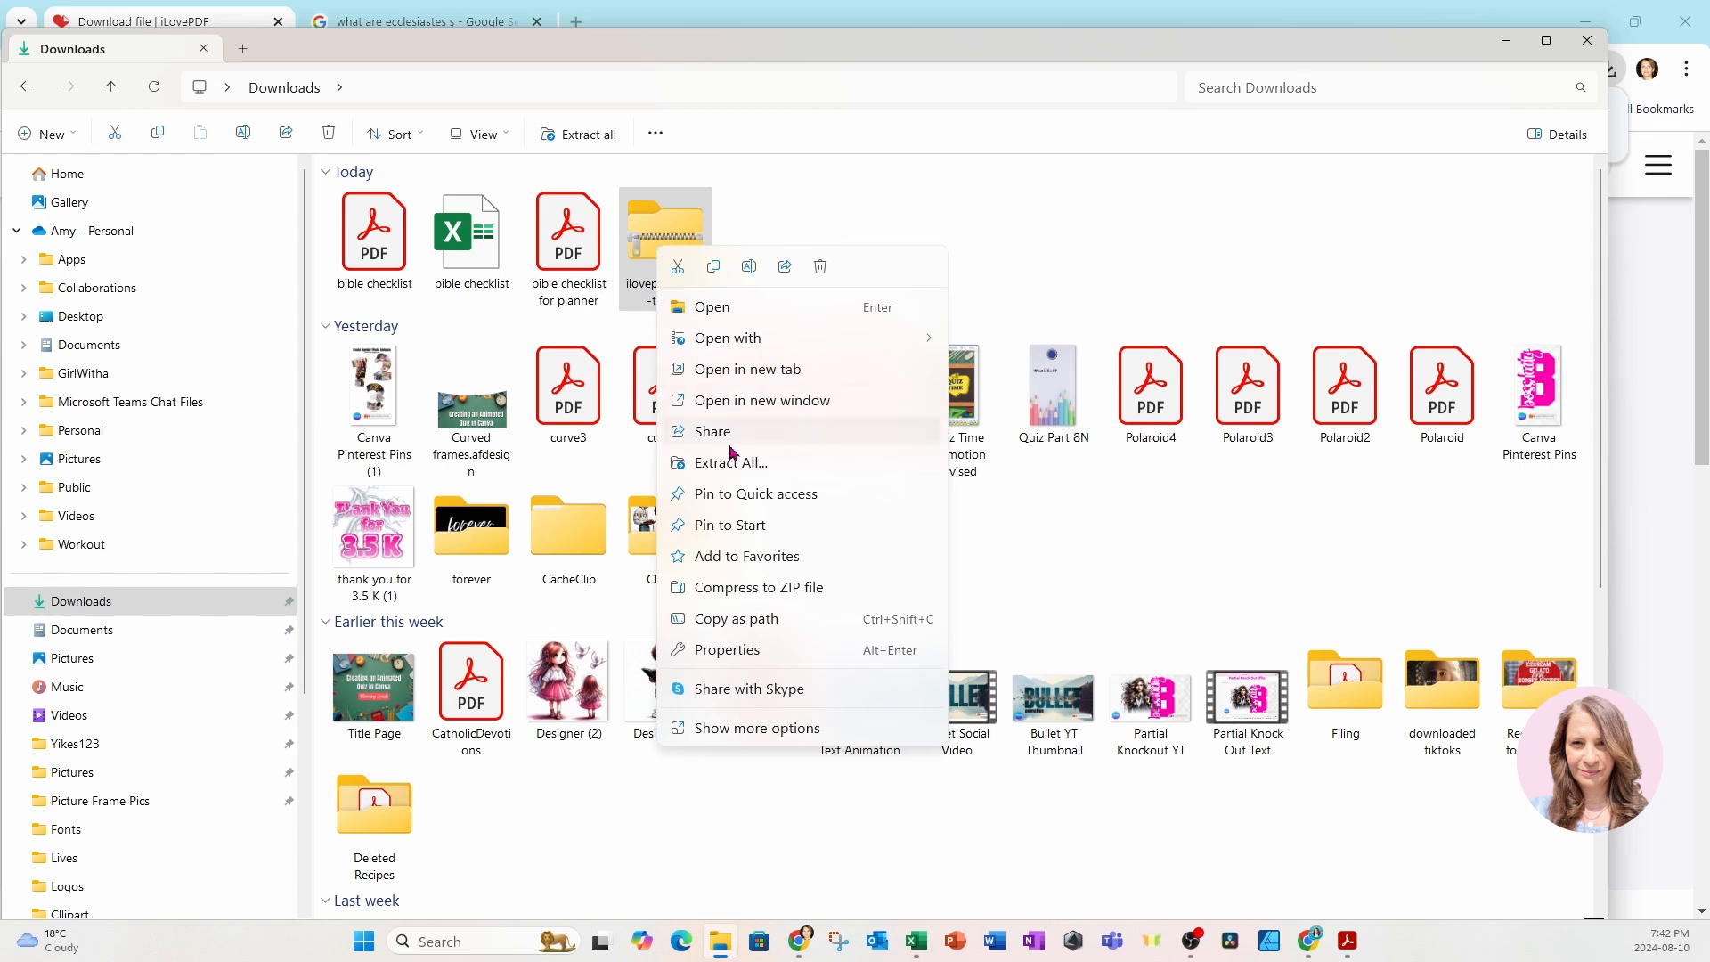
{"action": "left_click", "coordinate": [732, 463]}
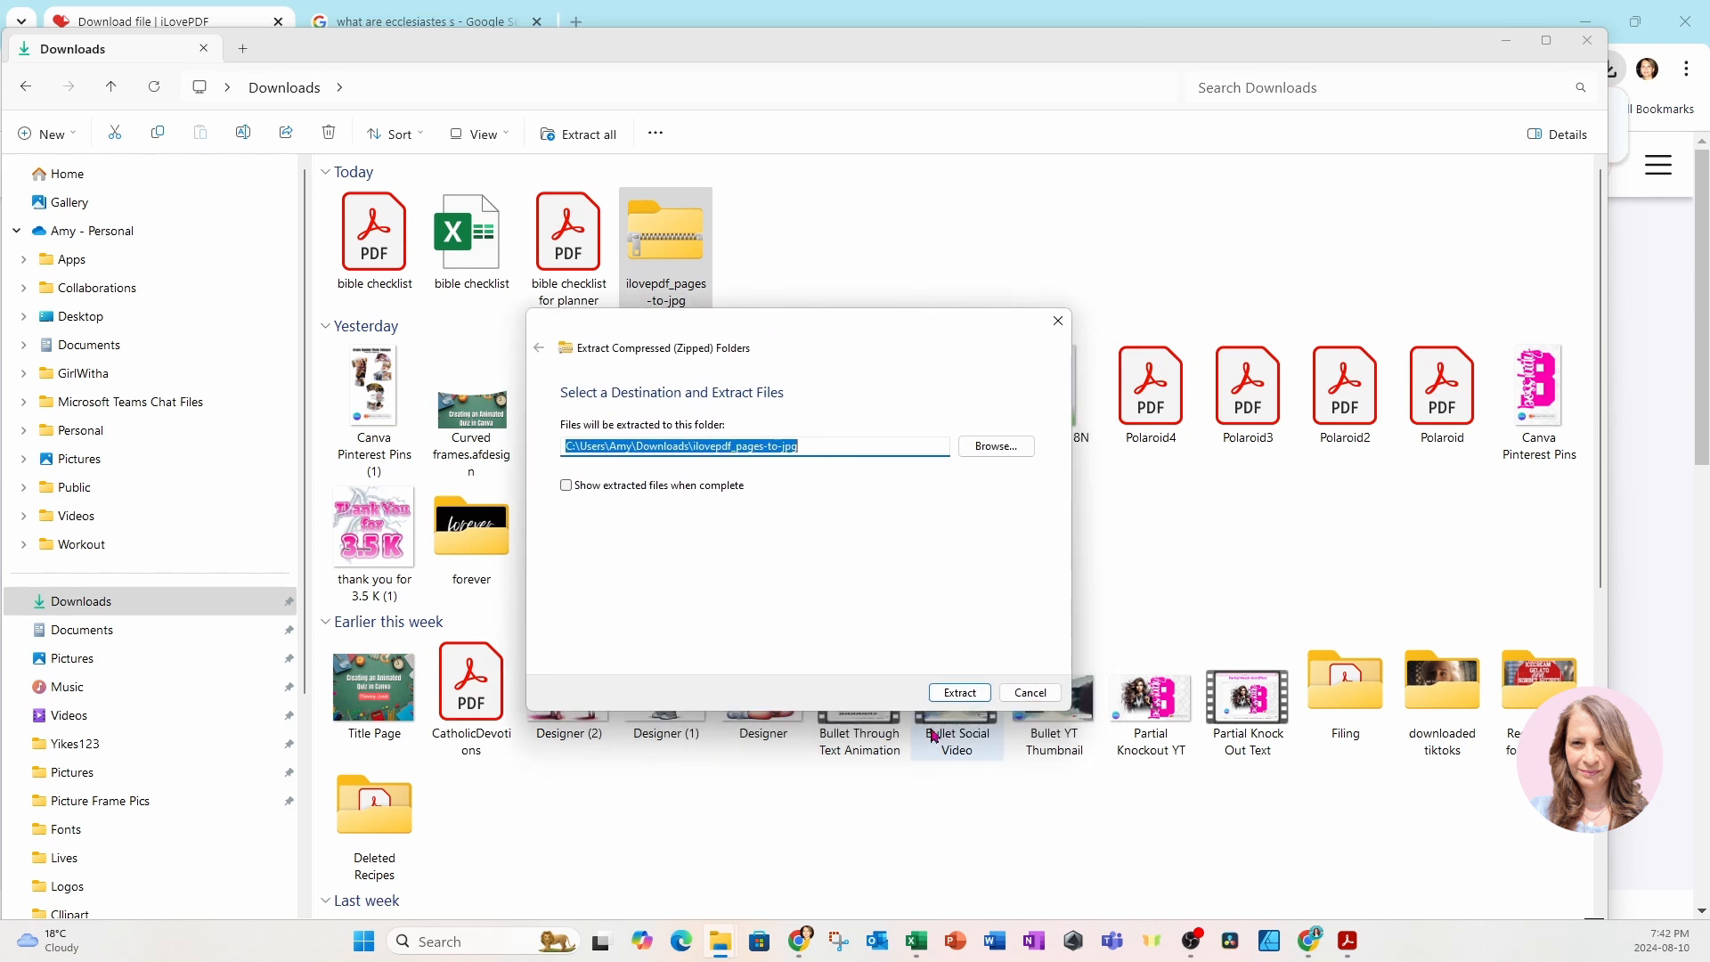
{"action": "left_click", "coordinate": [947, 694]}
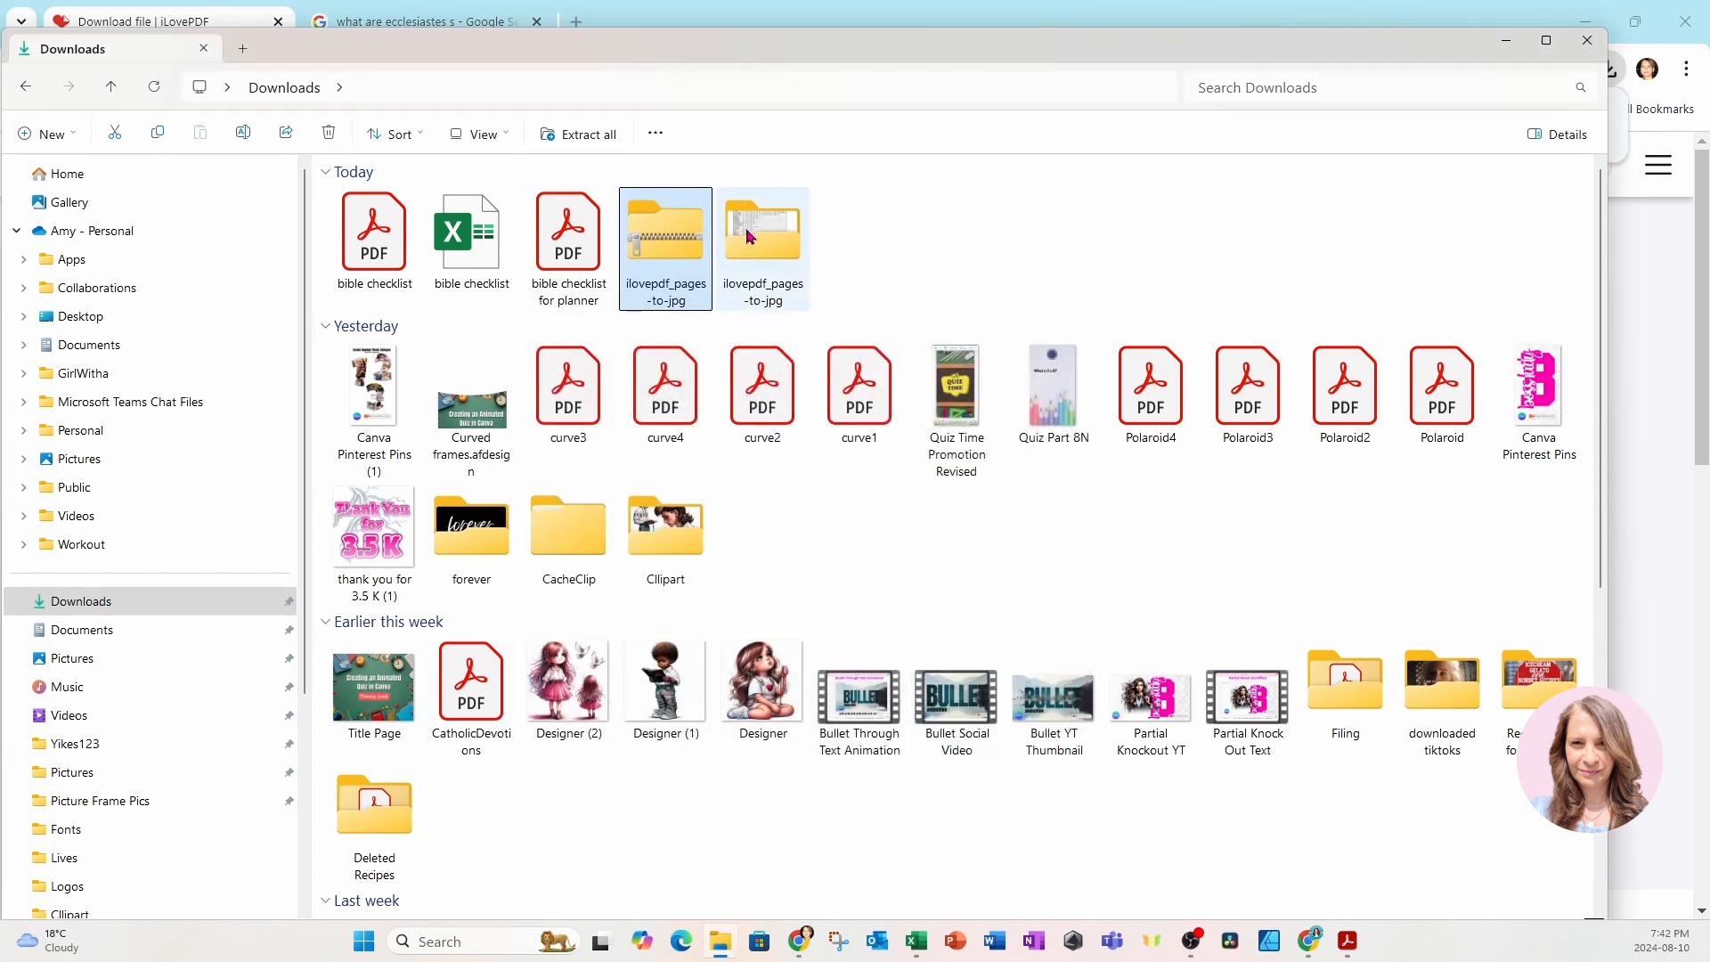
{"action": "left_click", "coordinate": [761, 258]}
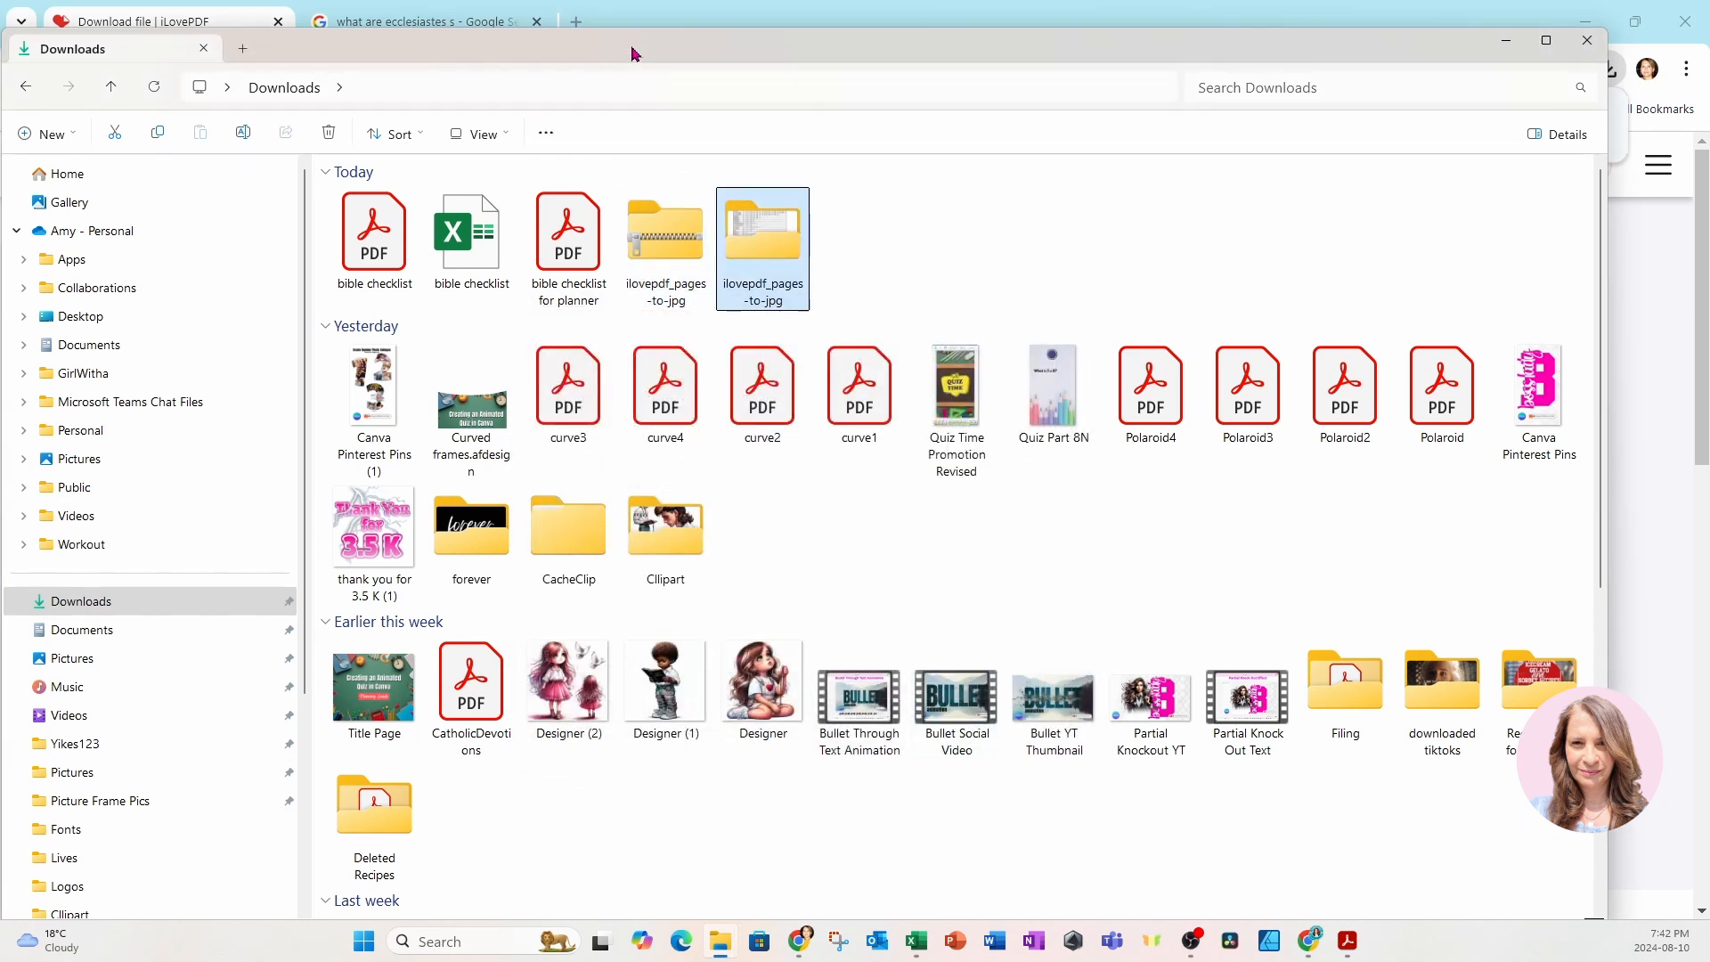
{"action": "double_click", "coordinate": [749, 228]}
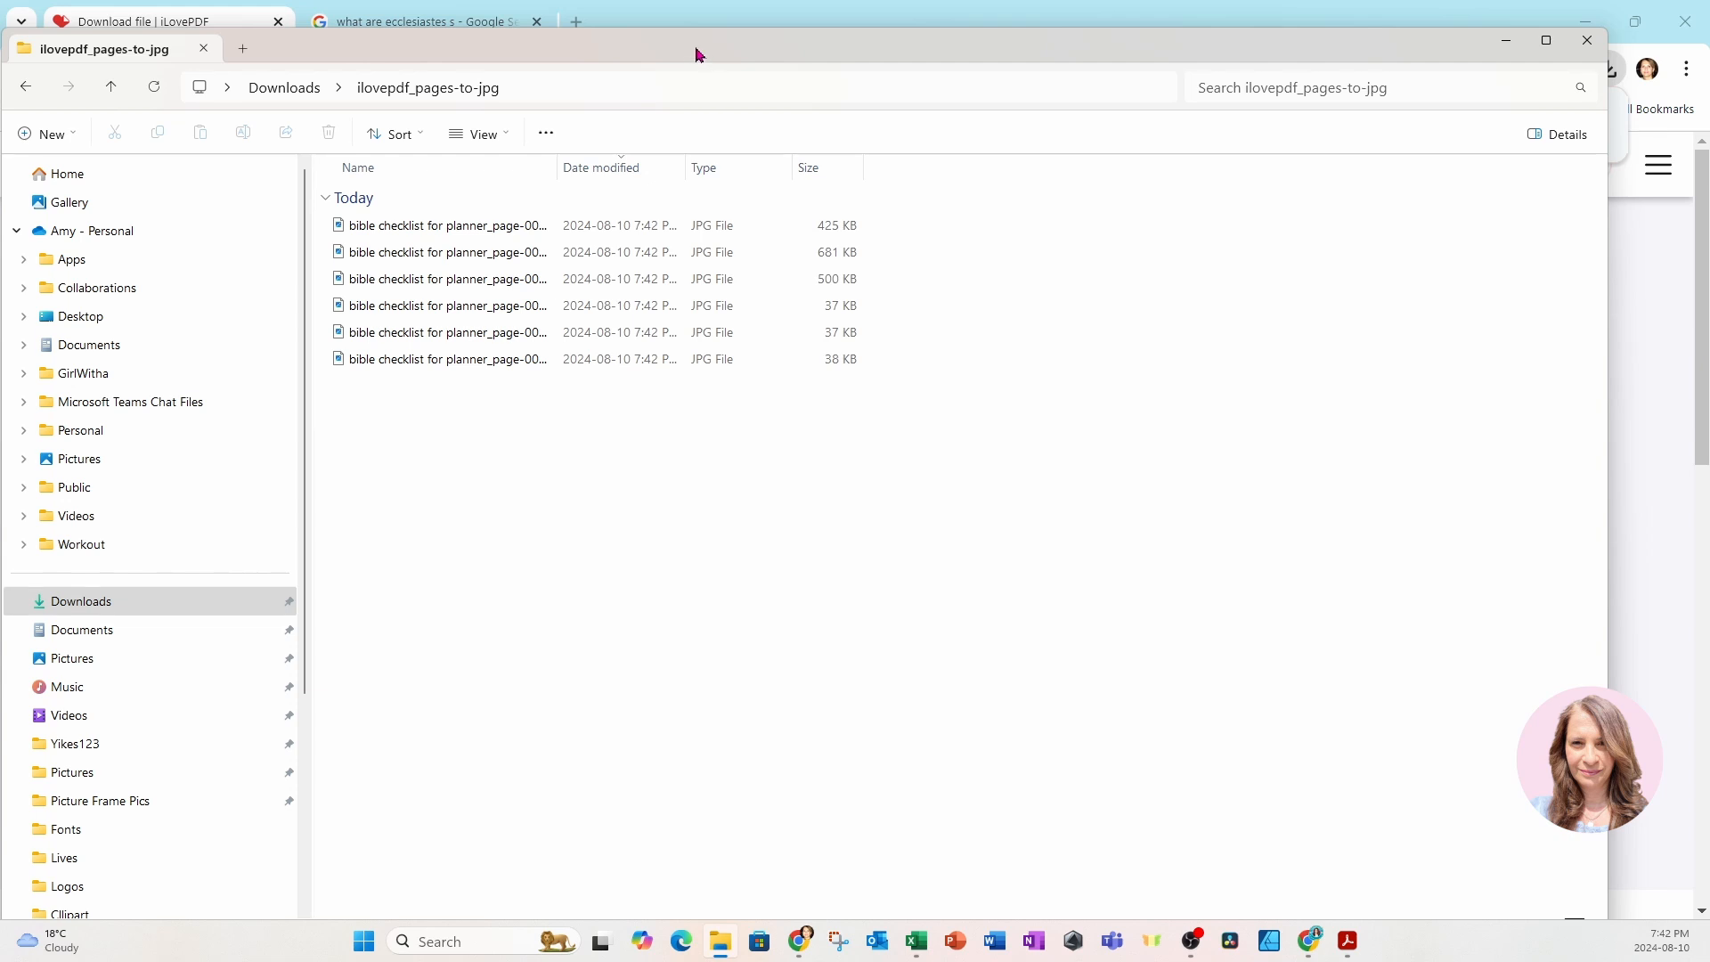
Switch to Canva and upload the extracted Bible checklist JPG images onto page 124.
{"action": "left_click_drag", "start_coordinate": [699, 55], "coordinate": [1709, 169]}
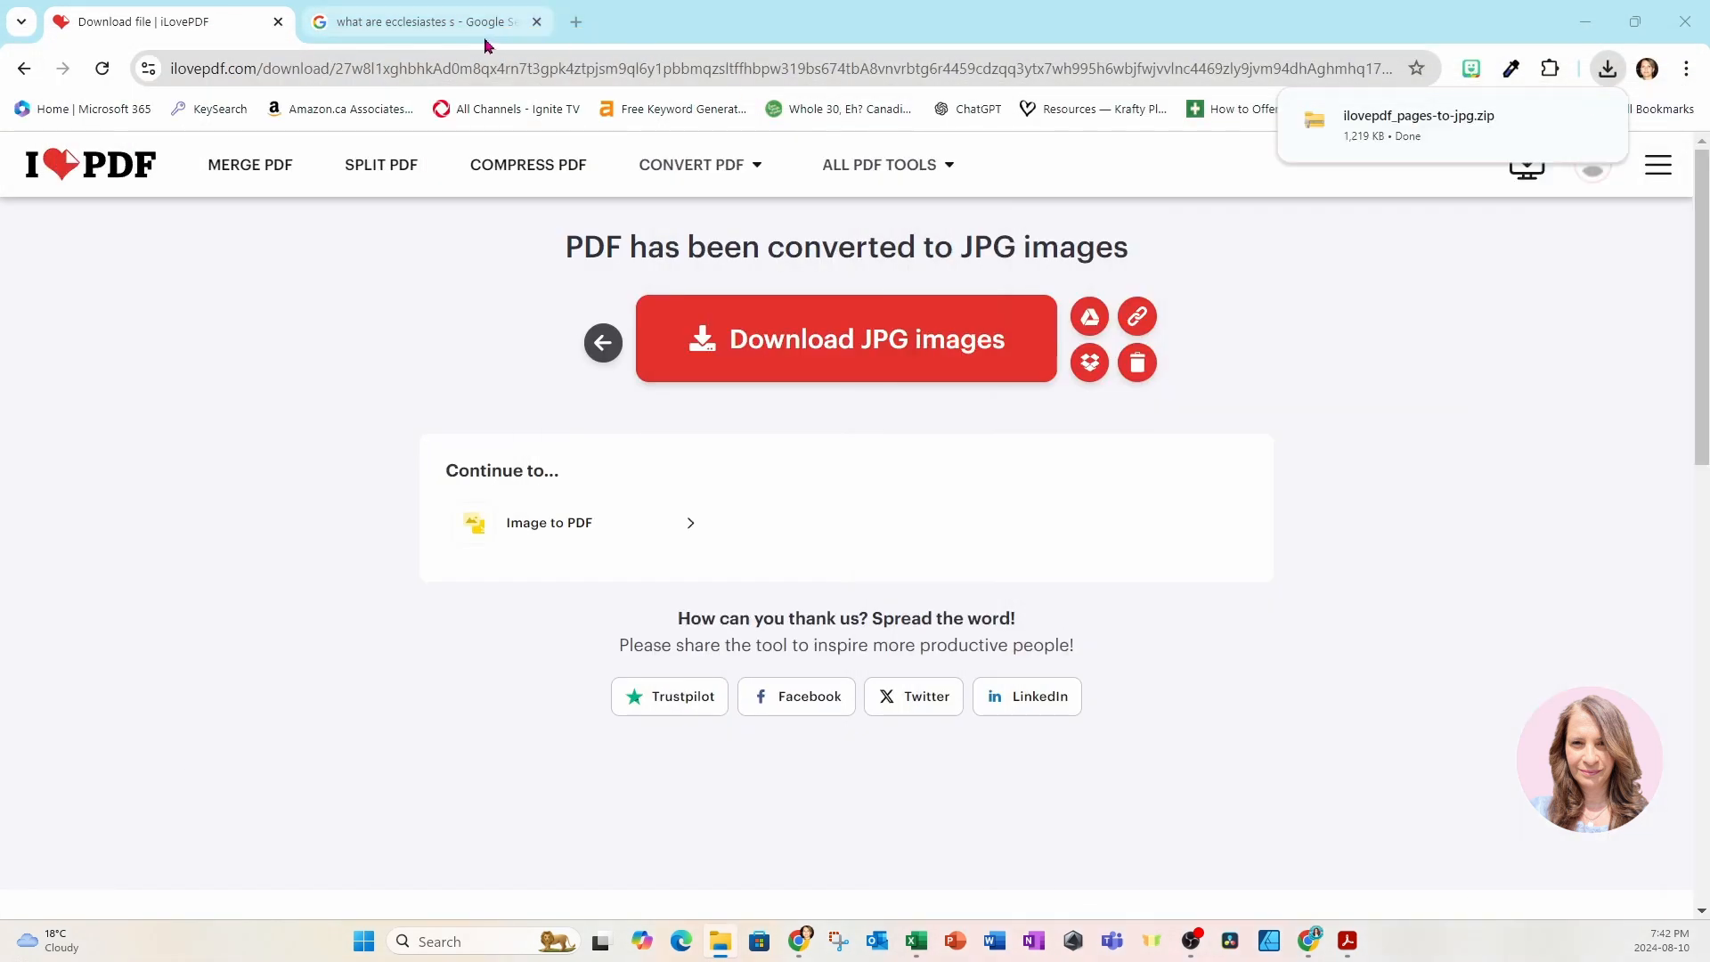
{"action": "left_click", "coordinate": [1567, 20]}
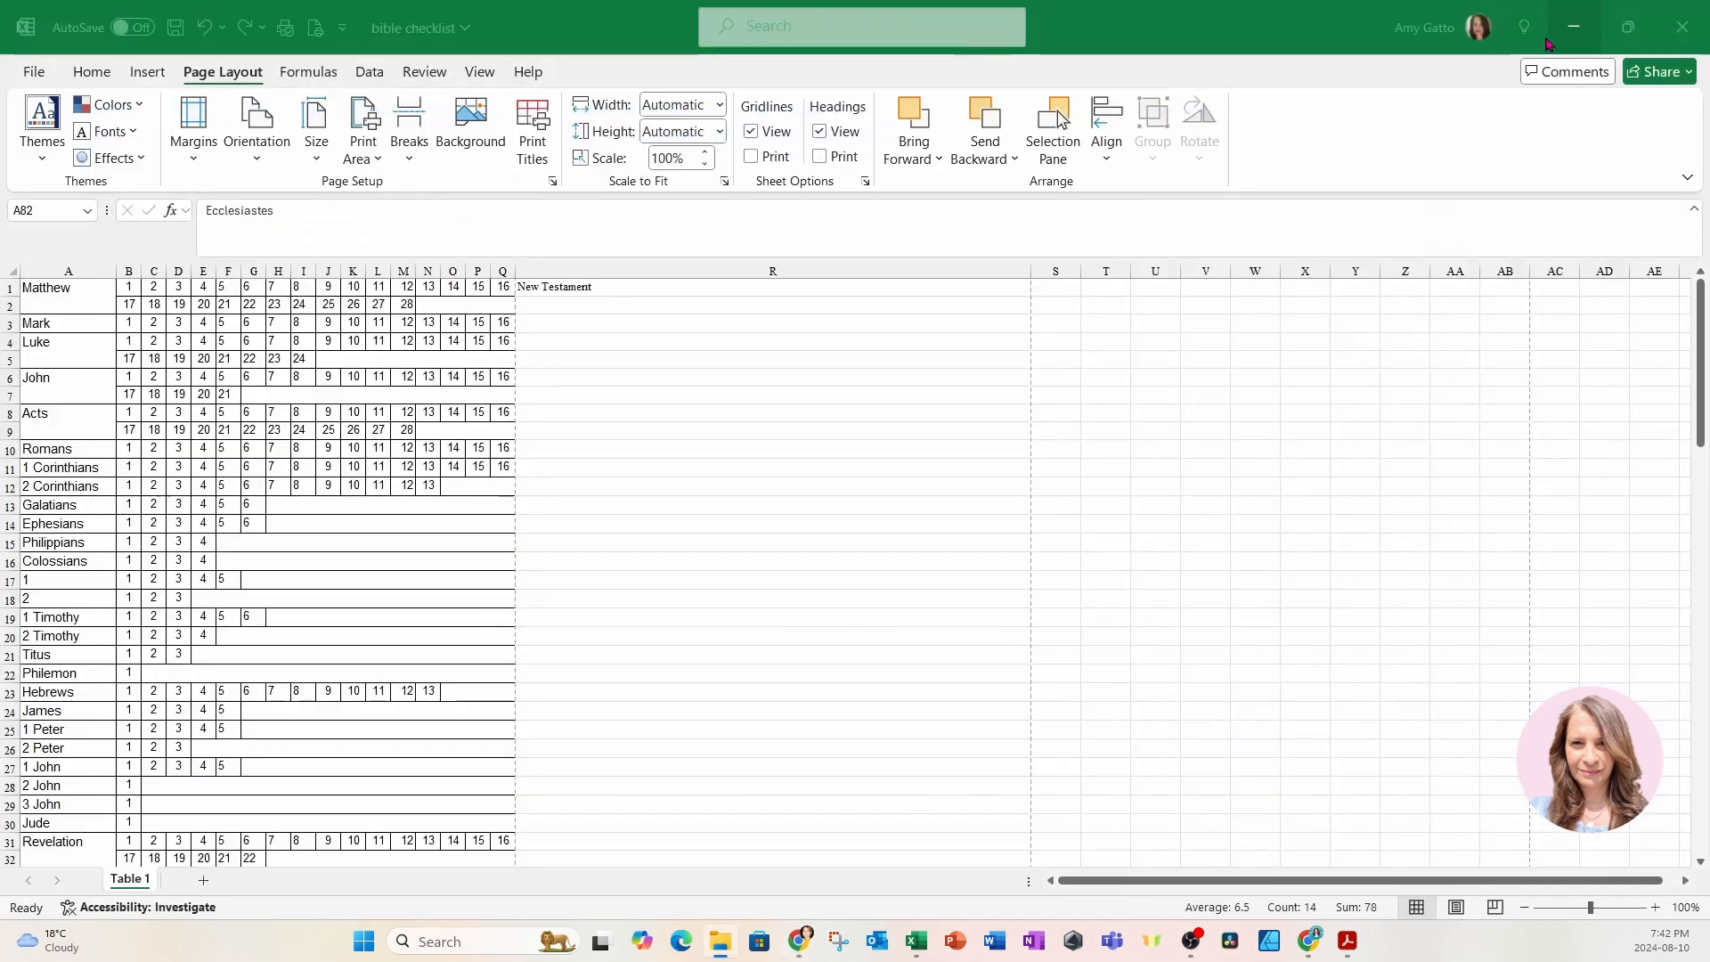
{"action": "left_click", "coordinate": [1554, 40]}
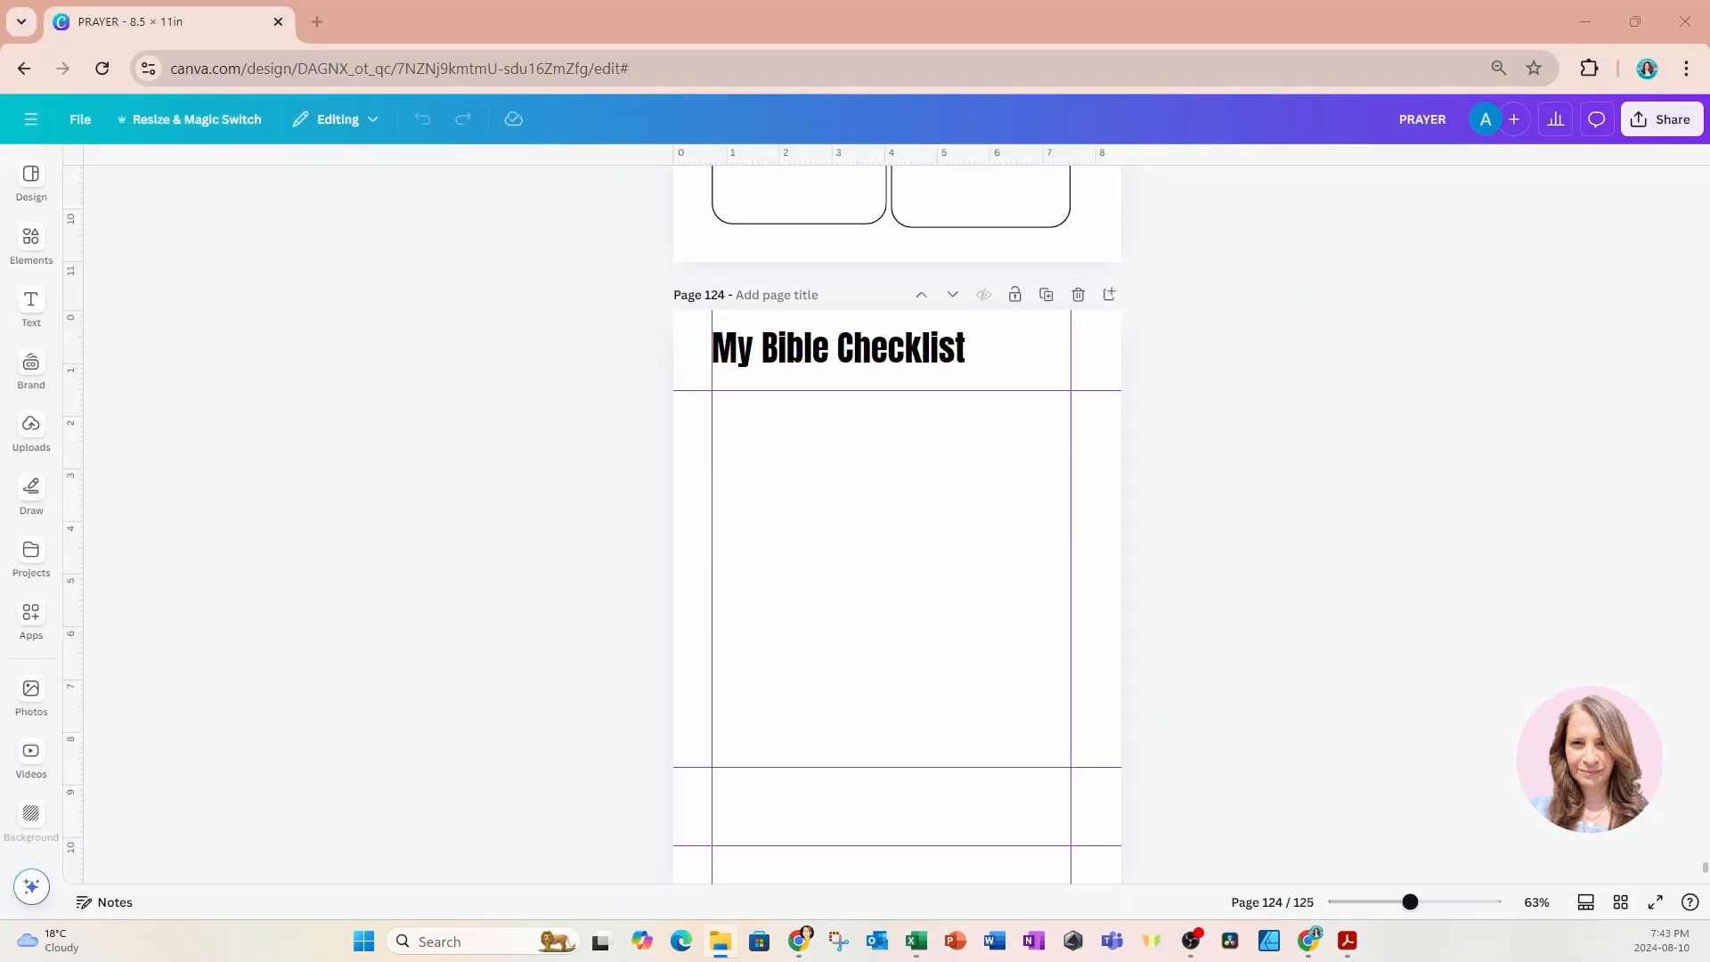
{"action": "left_click_drag", "start_coordinate": [1709, 526], "coordinate": [882, 587]}
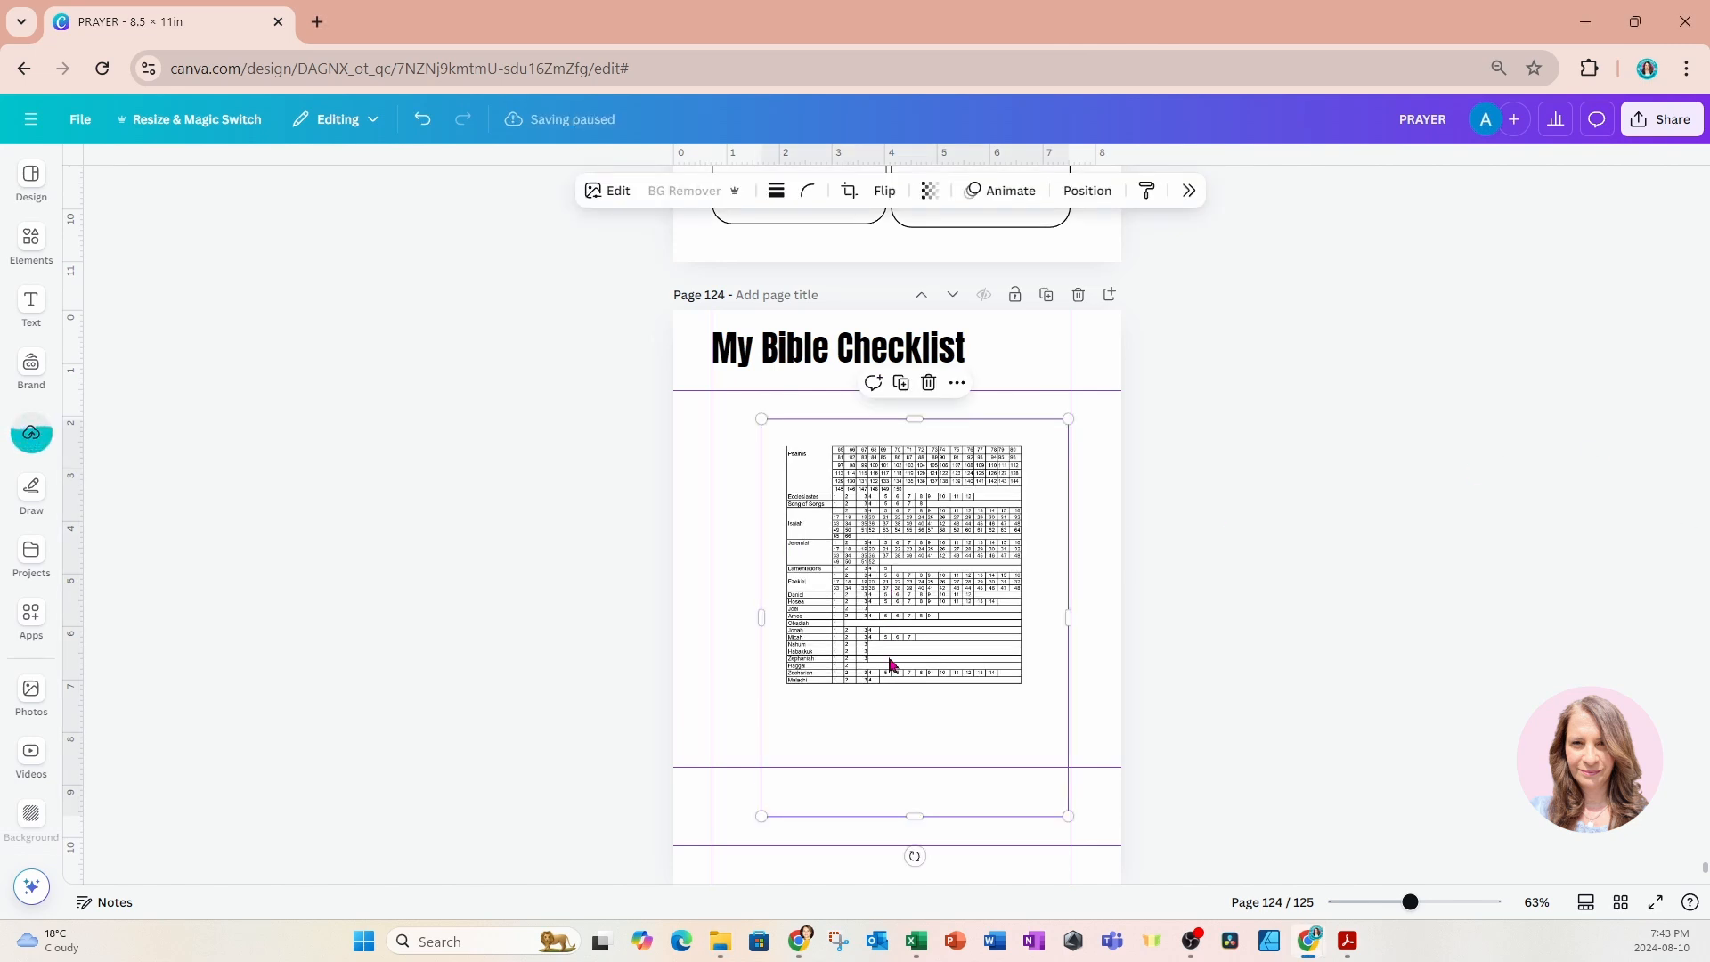
{"action": "left_click", "coordinate": [56, 453]}
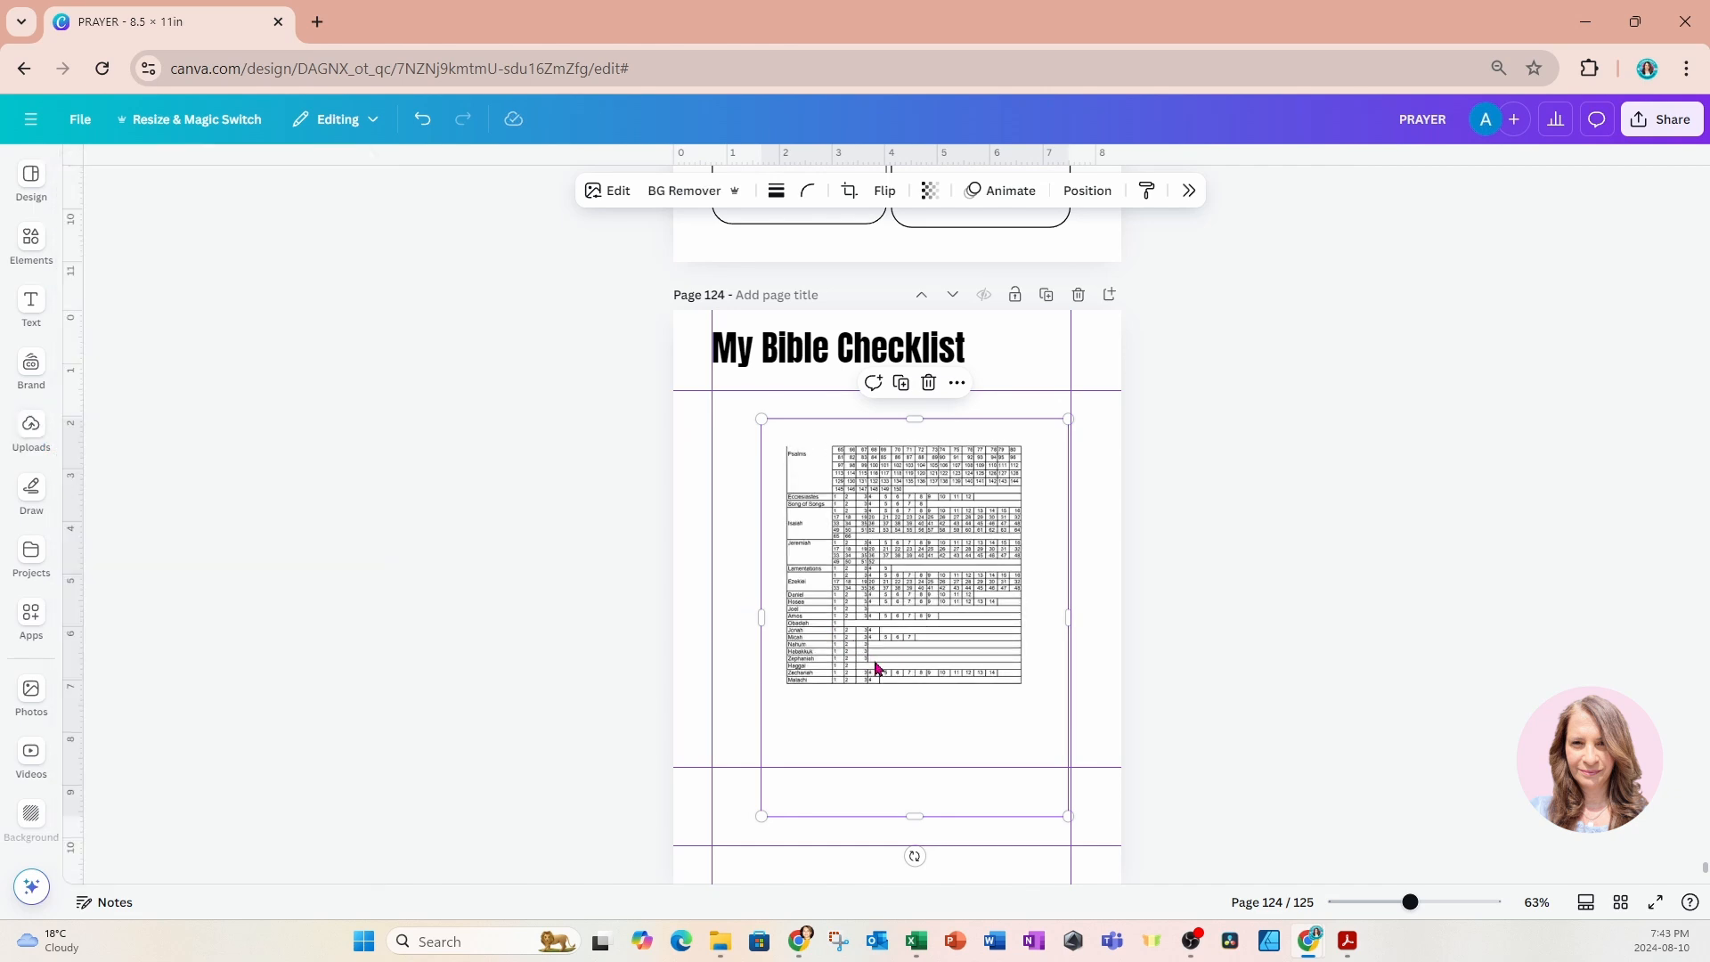
Delete the stacked checklist images from page 124 and place only the uploaded Matthew to Revelation table image.
{"action": "left_click_drag", "start_coordinate": [898, 681], "coordinate": [842, 666]}
{"action": "left_click_drag", "start_coordinate": [612, 582], "coordinate": [923, 618]}
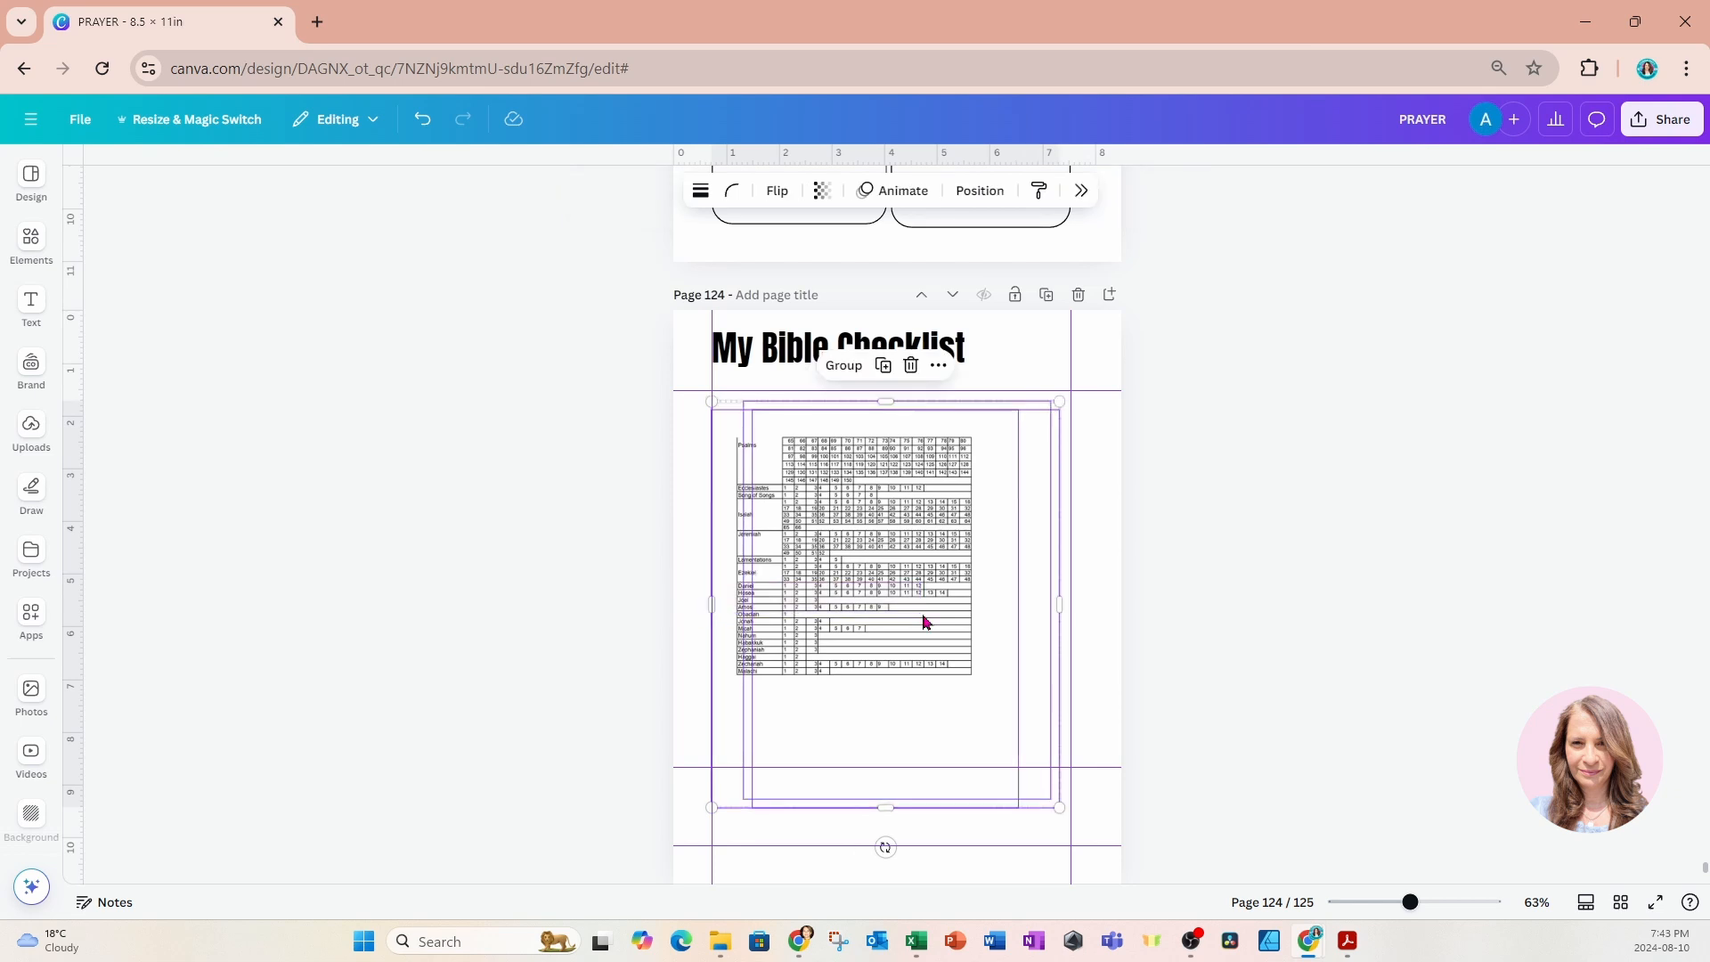
{"action": "key", "text": "Delete"}
{"action": "left_click", "coordinate": [43, 447]}
{"action": "left_click", "coordinate": [209, 374]}
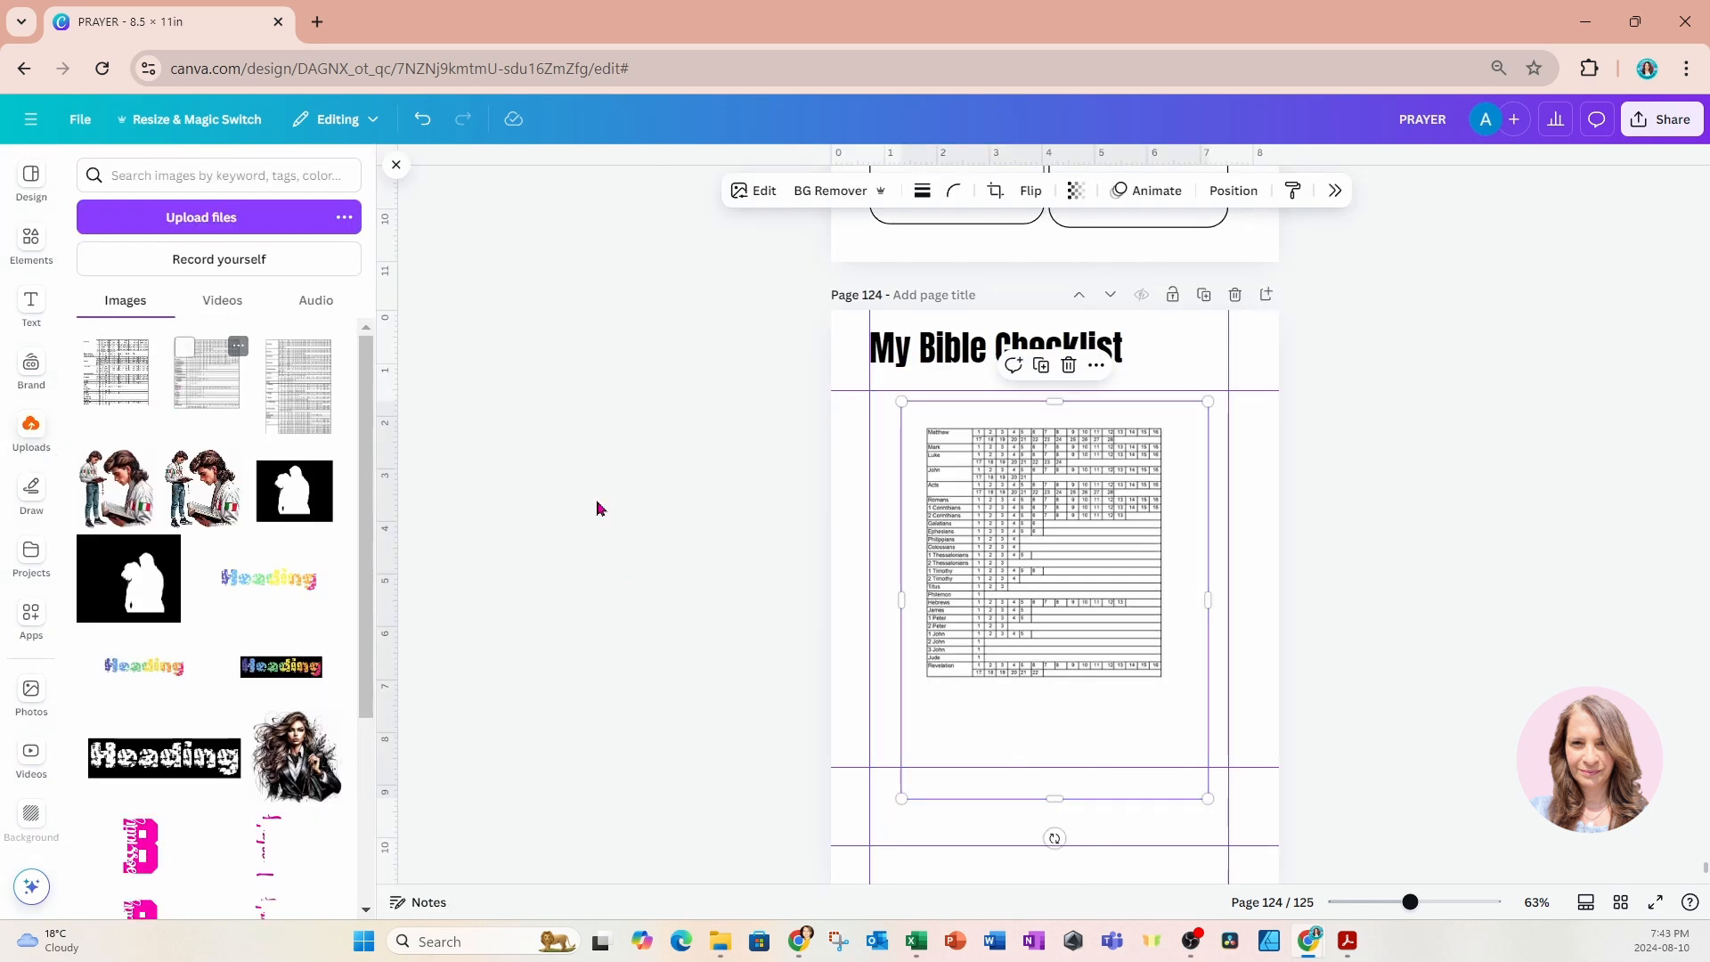
Crop the blank margins off all four sides of the table image and enlarge it to span page 124's side guides.
{"action": "left_click_drag", "start_coordinate": [1023, 515], "coordinate": [967, 490]}
{"action": "left_click_drag", "start_coordinate": [999, 782], "coordinate": [998, 670]}
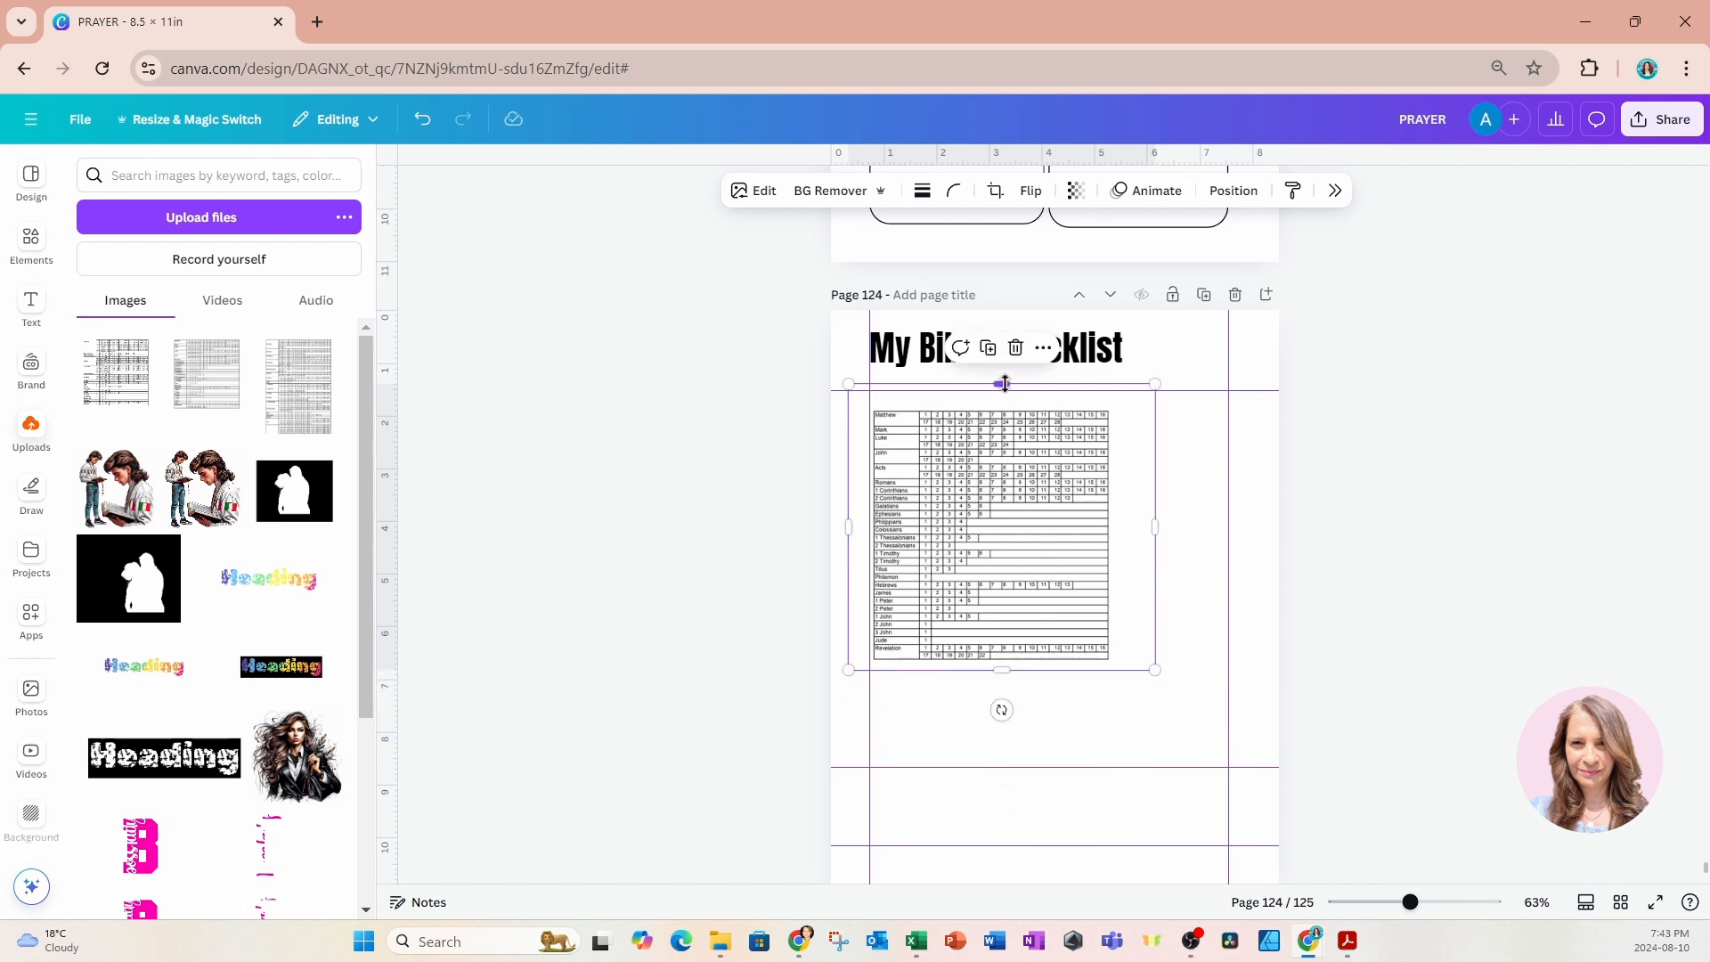
{"action": "left_click_drag", "start_coordinate": [1001, 385], "coordinate": [1004, 403]}
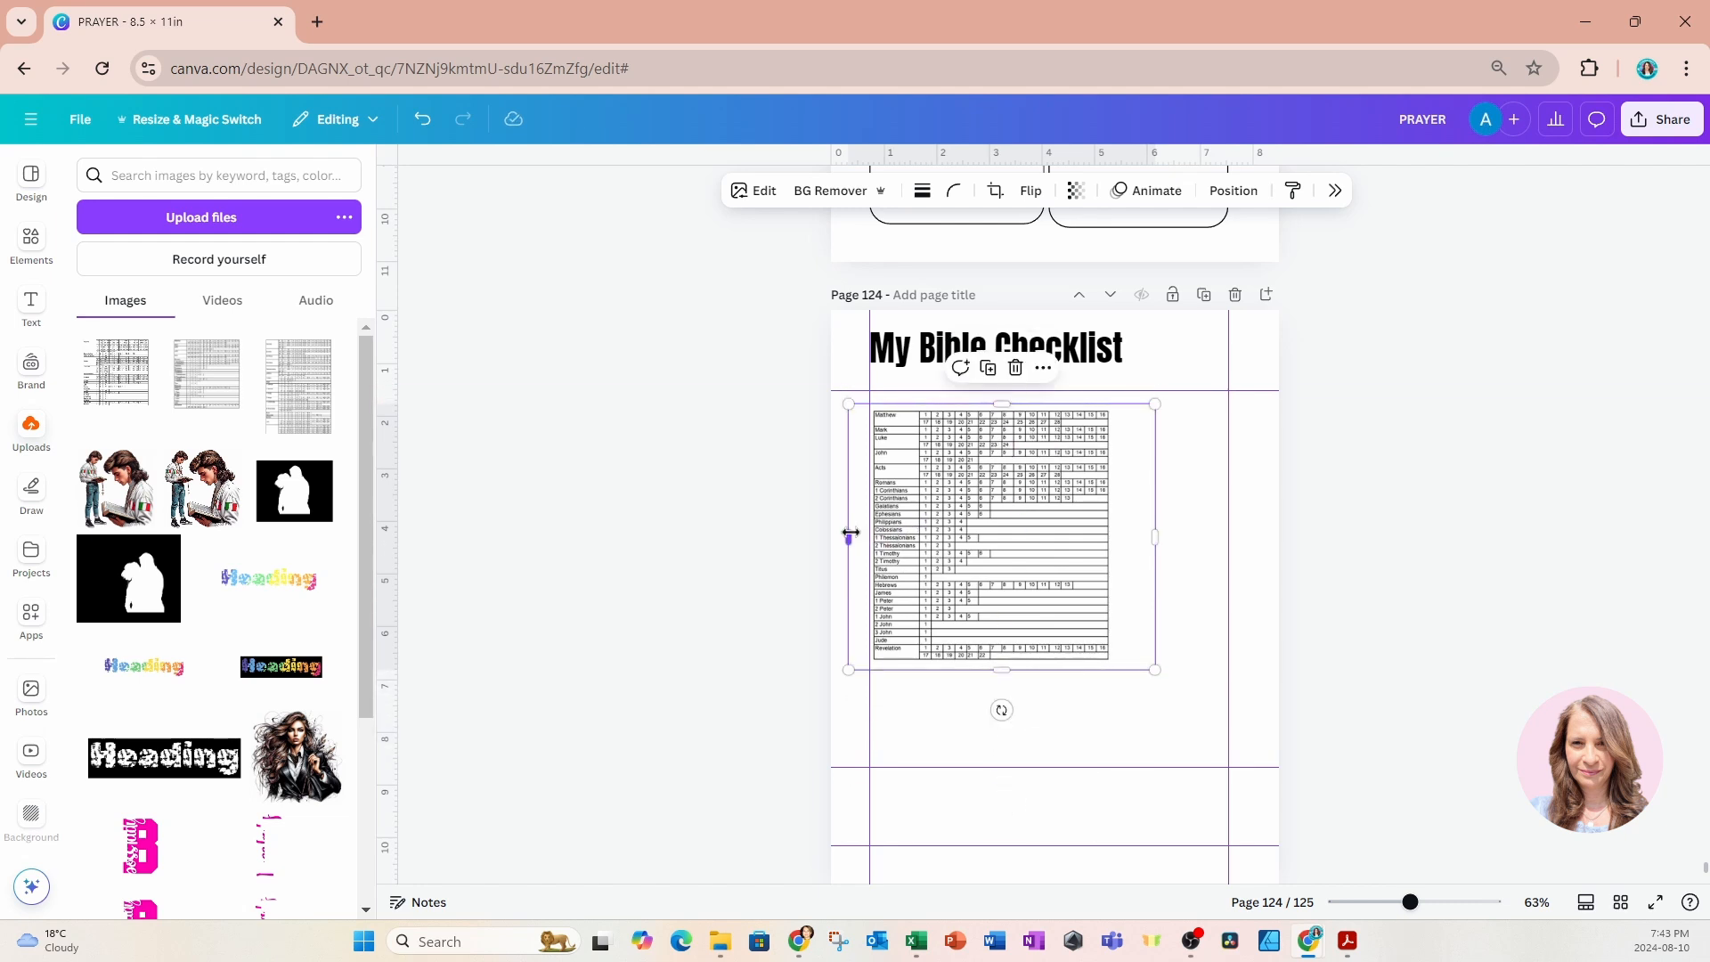
{"action": "left_click_drag", "start_coordinate": [850, 535], "coordinate": [870, 534]}
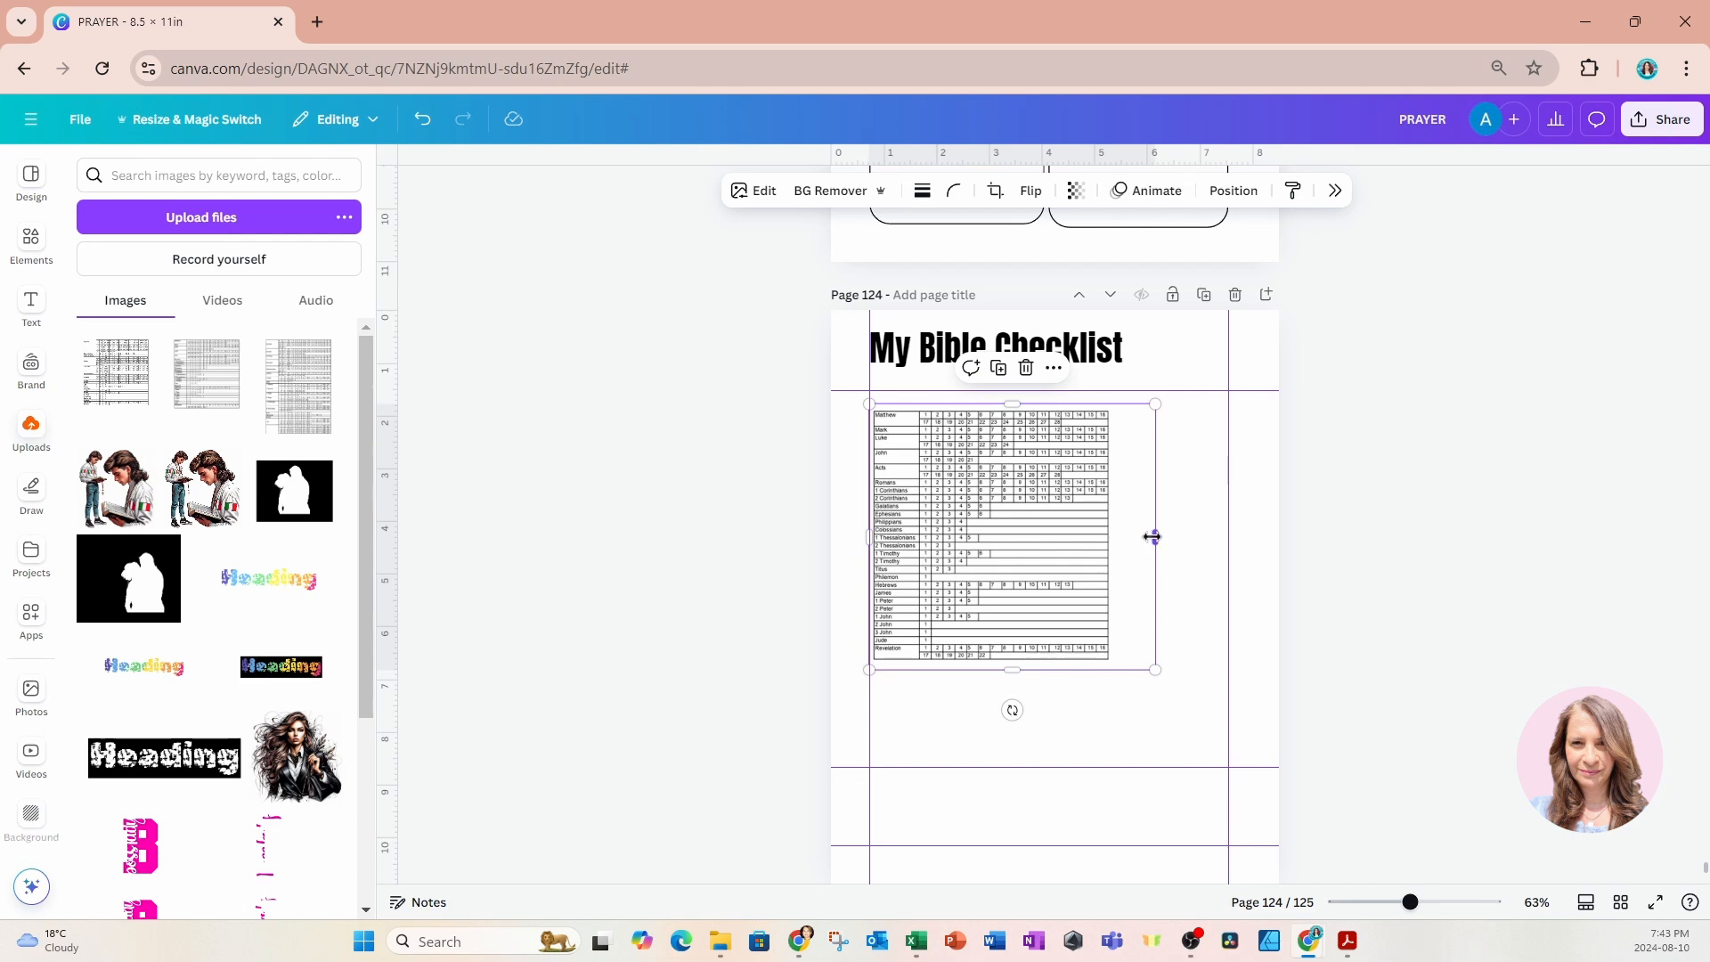
{"action": "left_click_drag", "start_coordinate": [1155, 534], "coordinate": [1119, 538]}
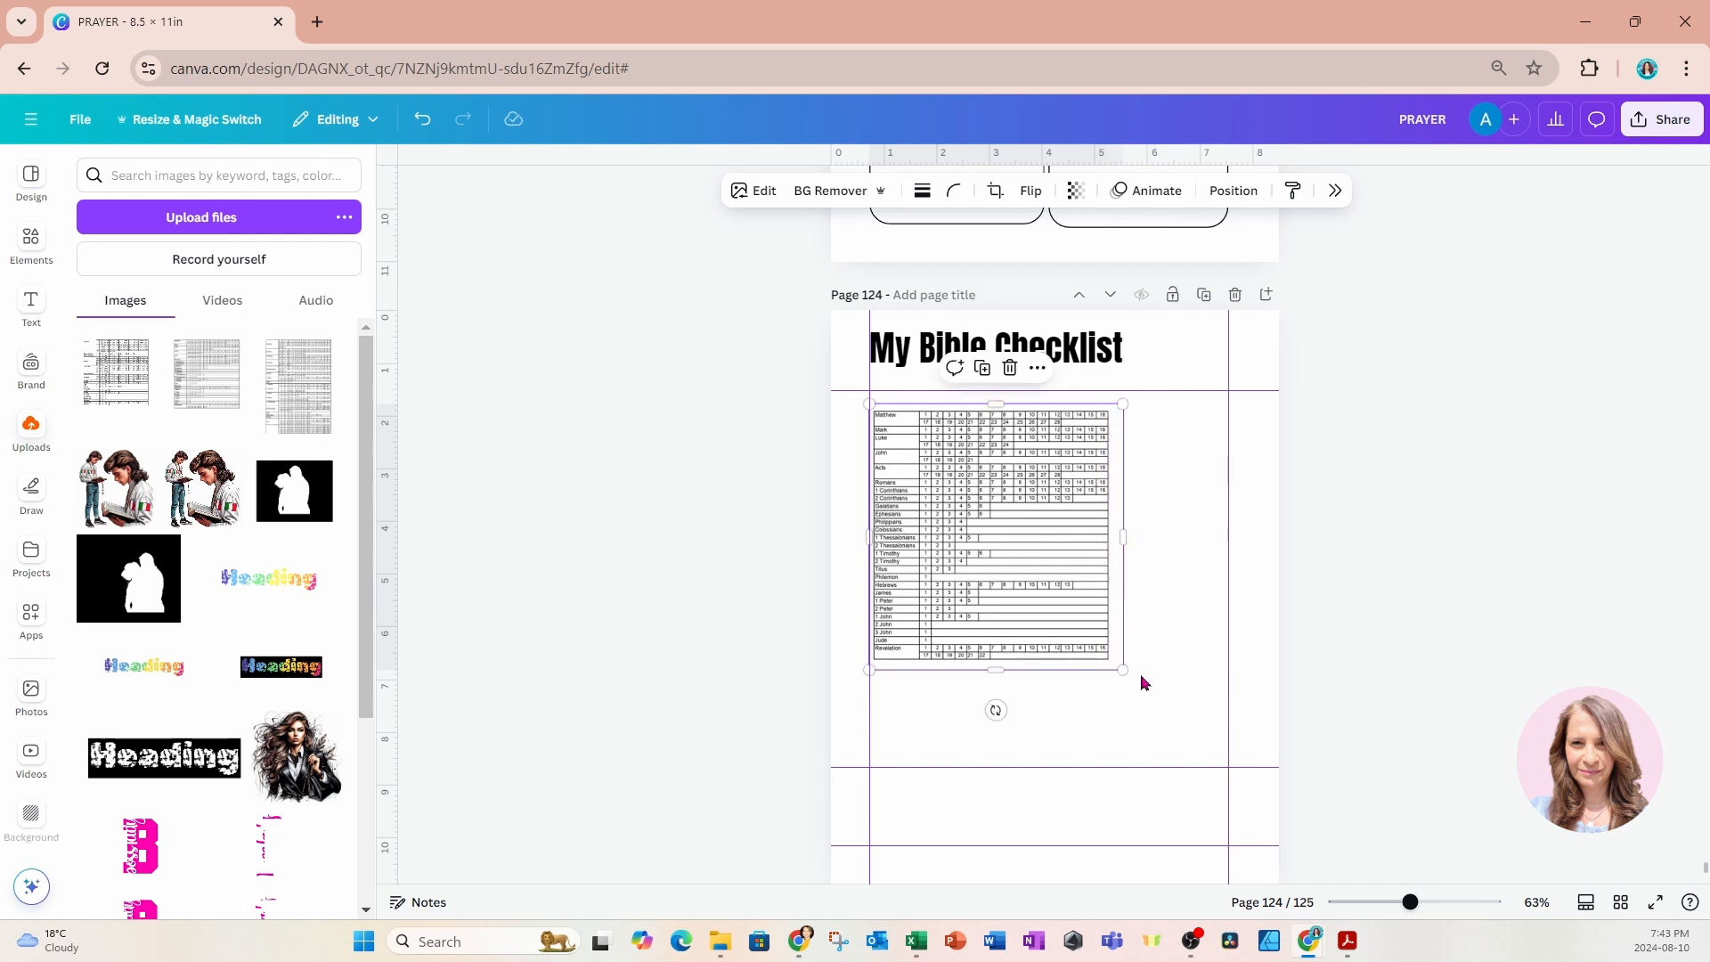
{"action": "left_click_drag", "start_coordinate": [1120, 671], "coordinate": [1243, 793]}
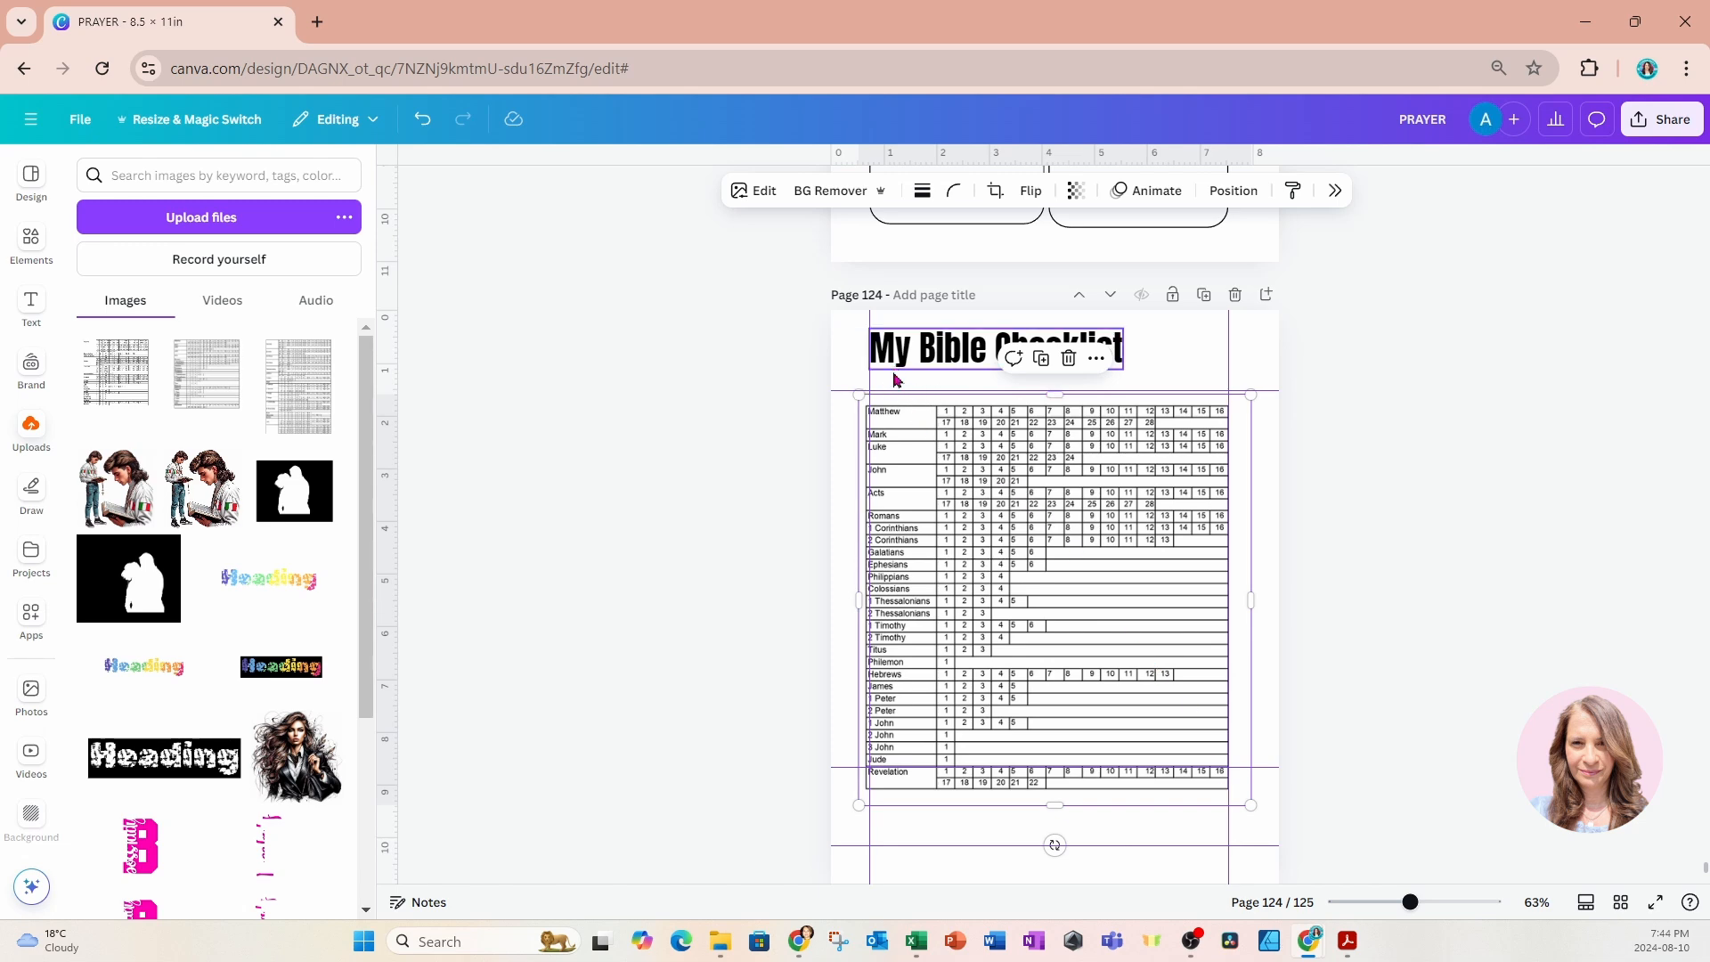
Copy the "Week of :" text from the Weekly Planner on page 122 and paste it beneath the title on page 124.
{"action": "scroll", "coordinate": [899, 383], "scroll_direction": "up", "scroll_amount": 7}
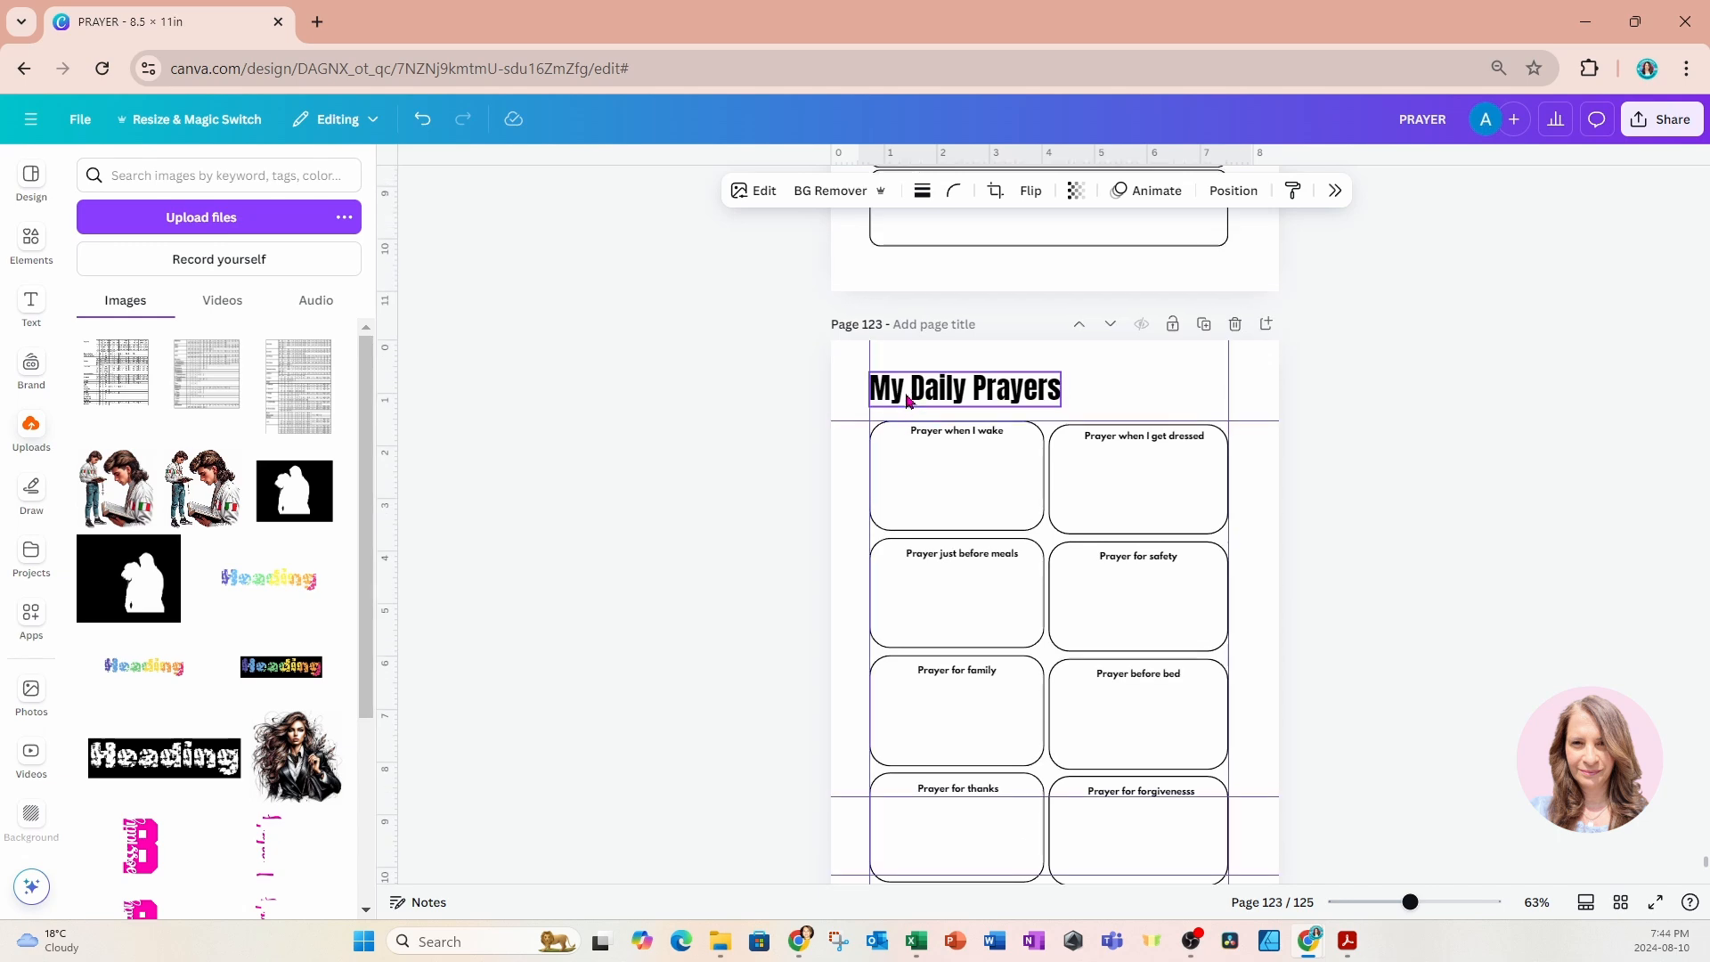
{"action": "scroll", "coordinate": [908, 400], "scroll_direction": "up", "scroll_amount": 7}
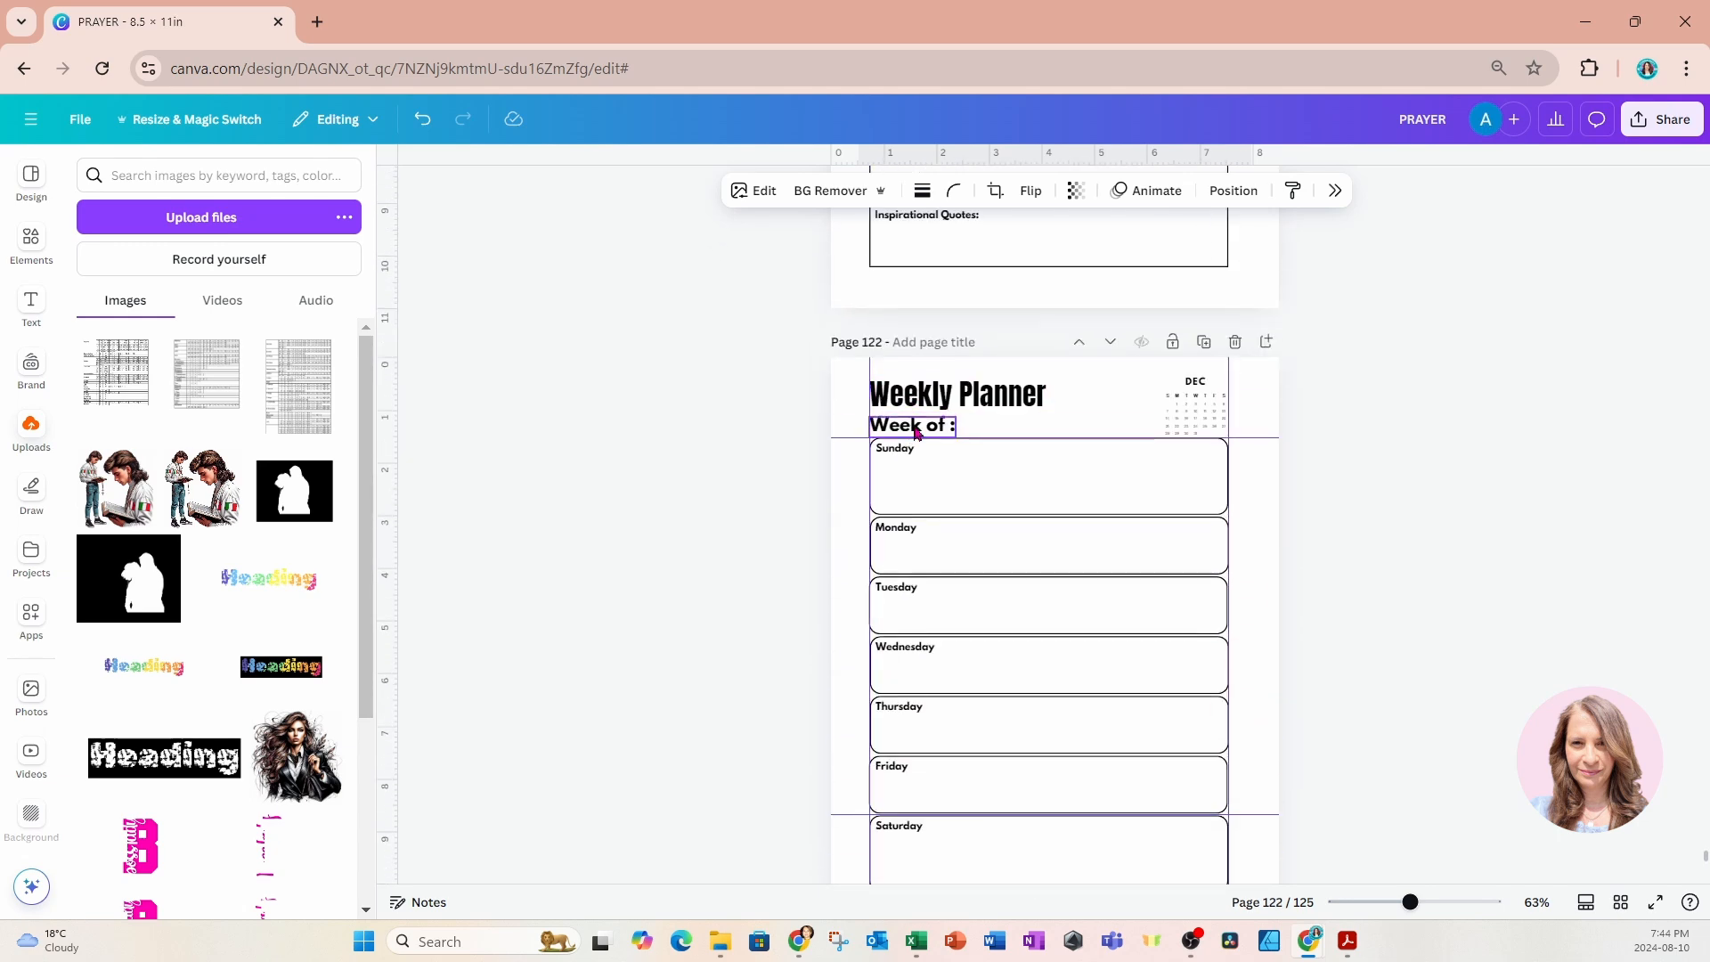
{"action": "left_click", "coordinate": [918, 434]}
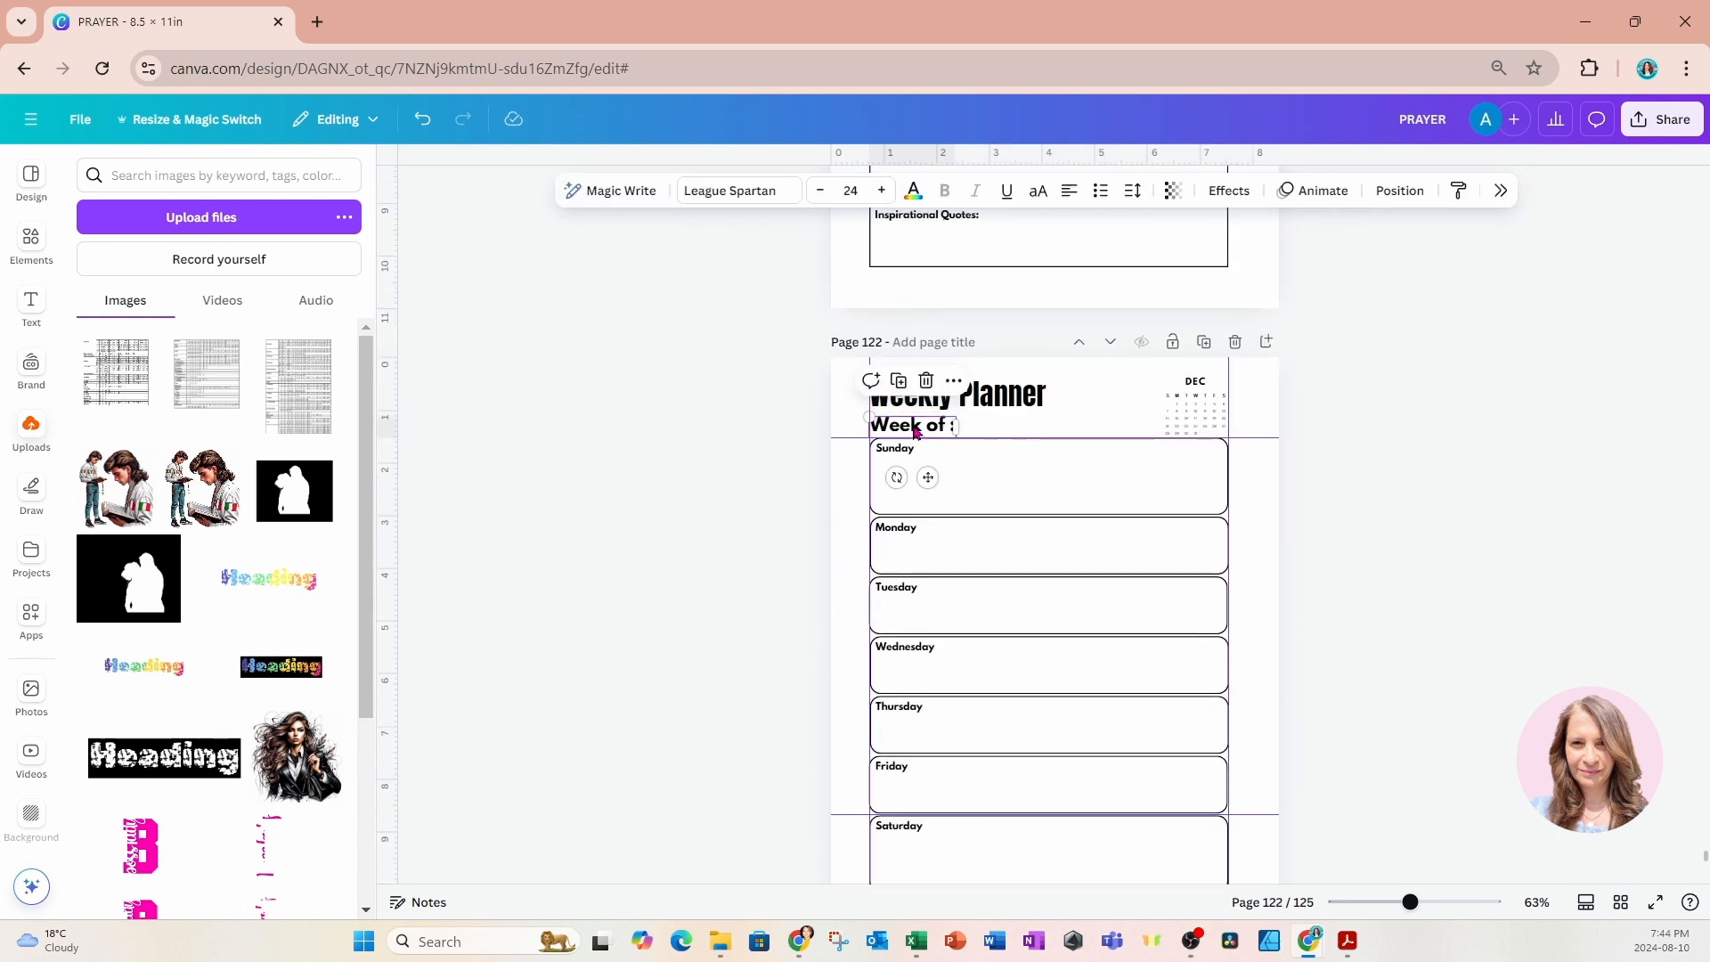
{"action": "scroll", "coordinate": [917, 434], "scroll_direction": "down", "scroll_amount": 14}
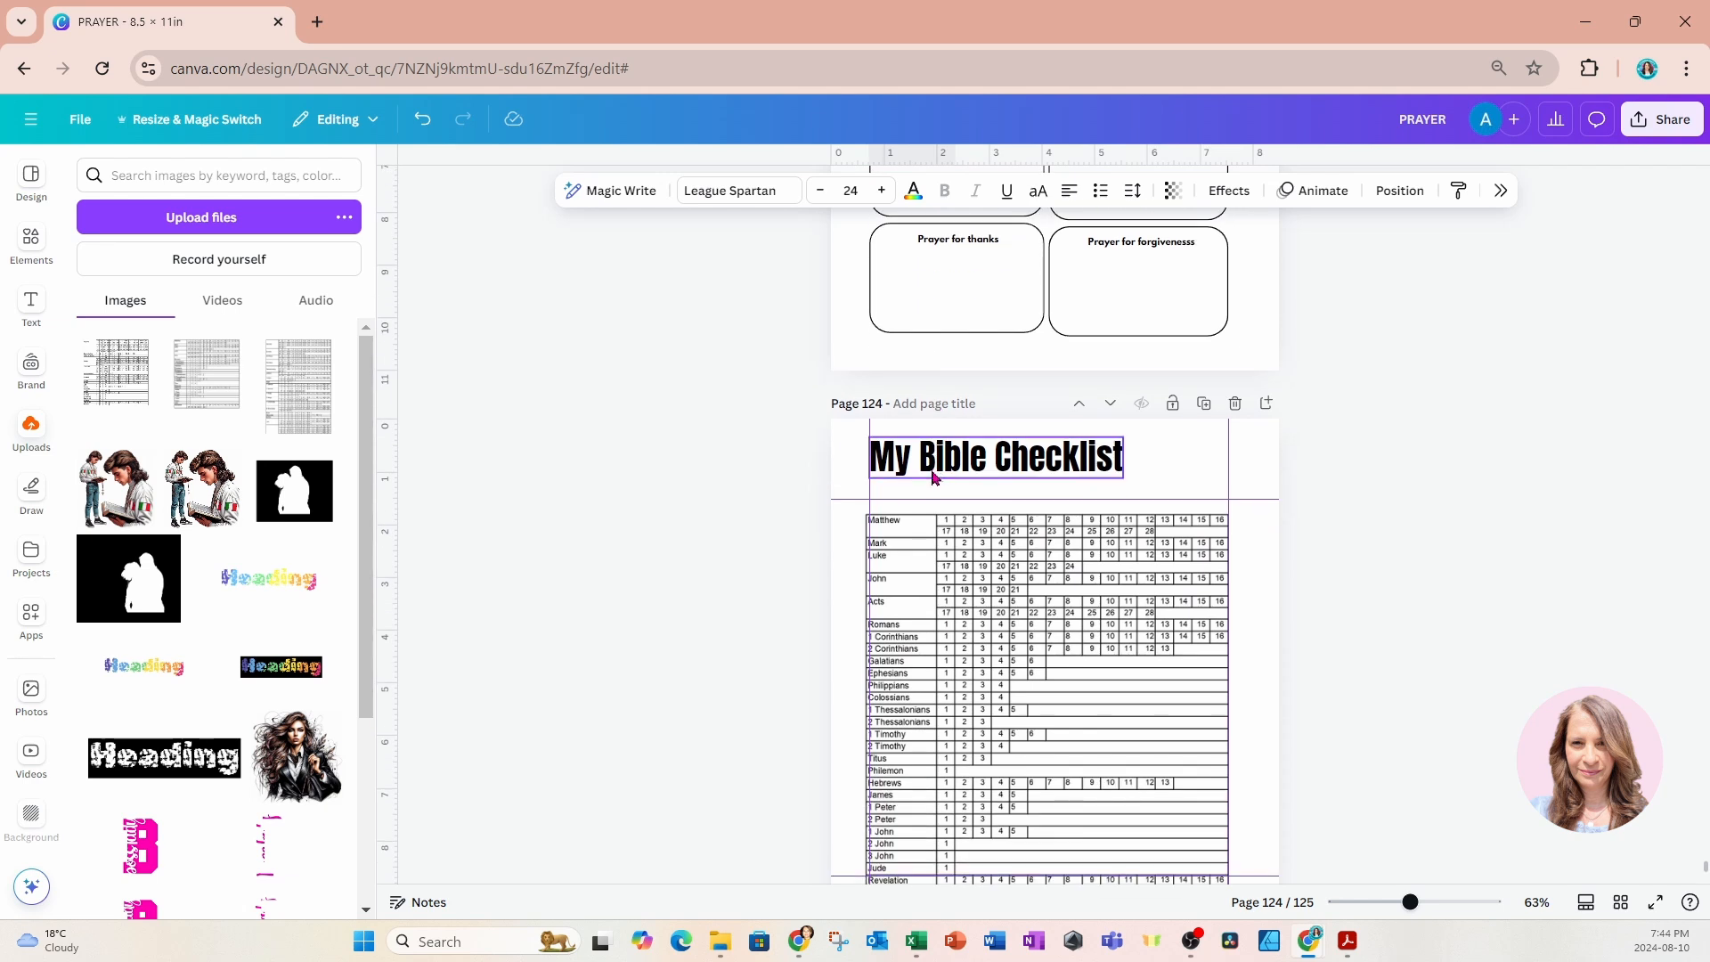
{"action": "left_click", "coordinate": [933, 501]}
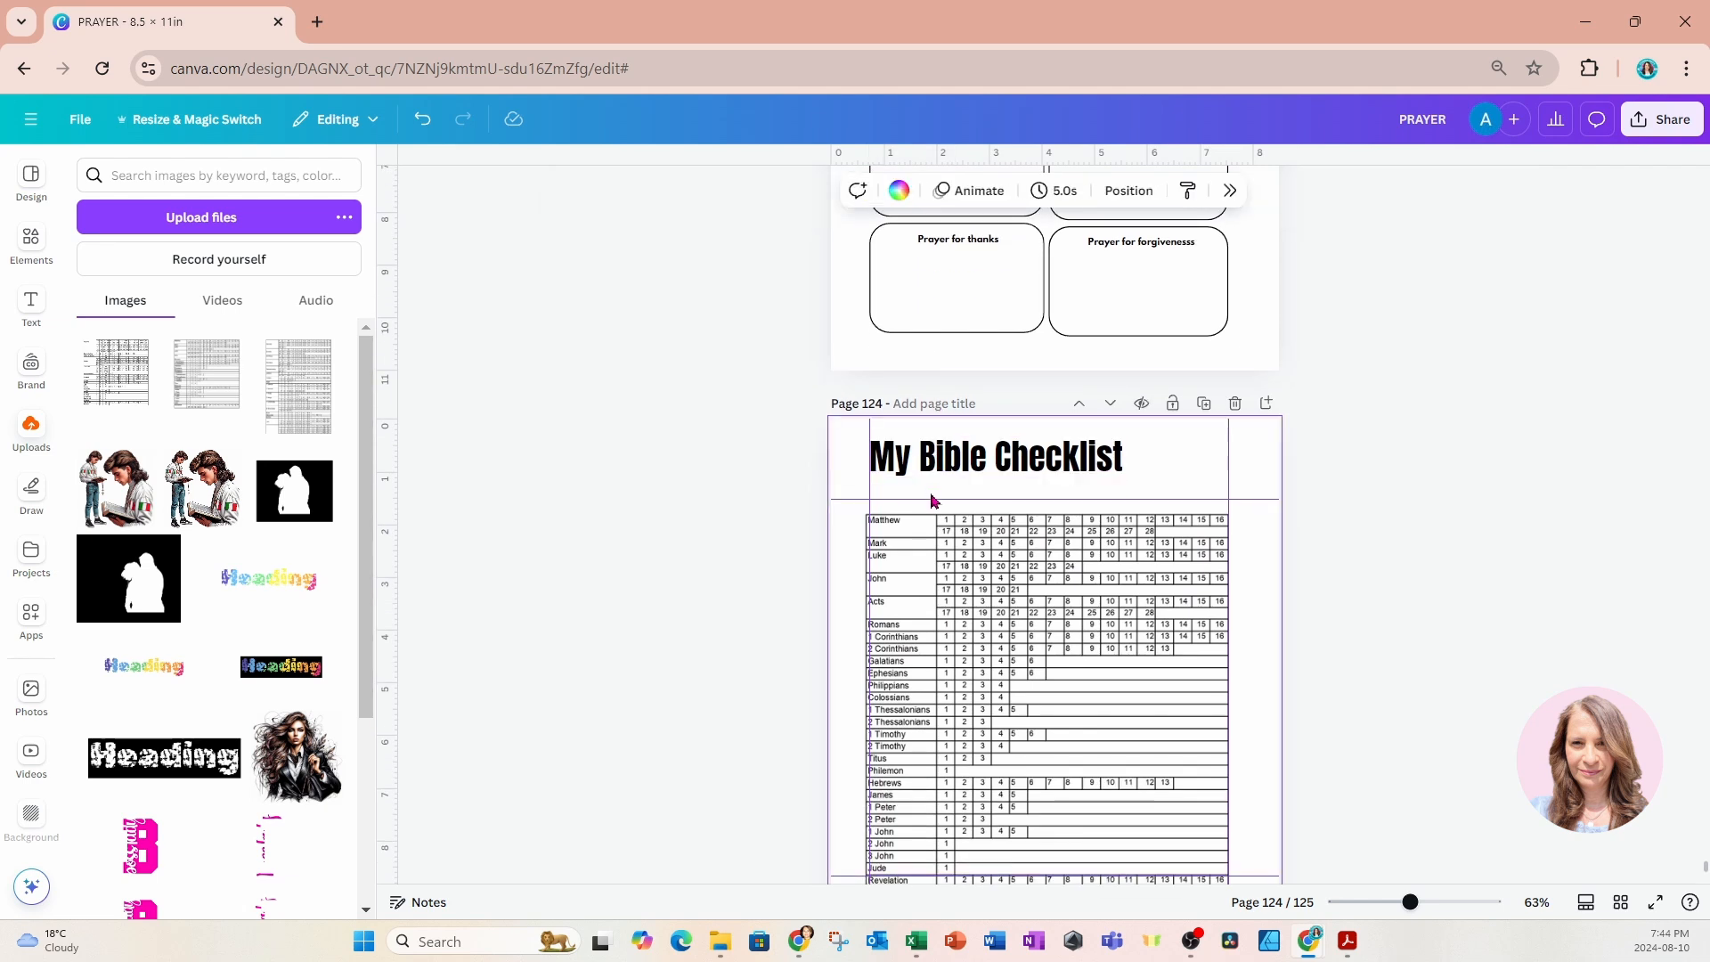
{"action": "key", "text": "ctrl+v"}
Replace the pasted text with "The New Testament" and set its font size to 22.
{"action": "double_click", "coordinate": [929, 491]}
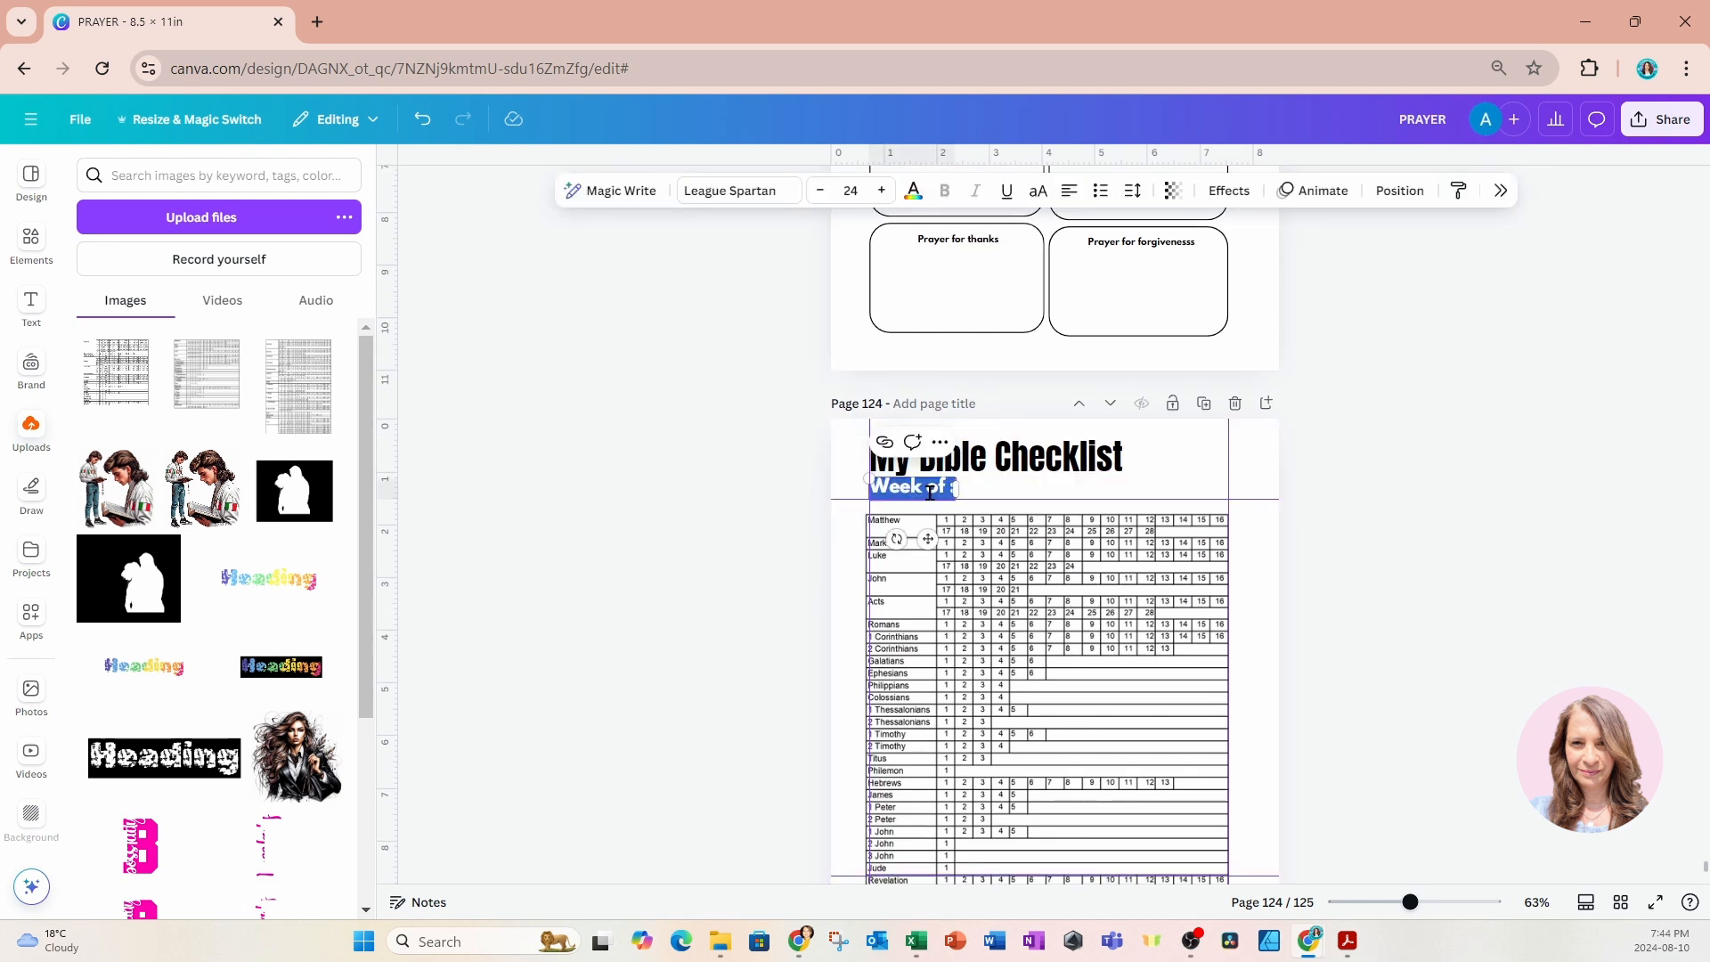
{"action": "type", "text": "The New"}
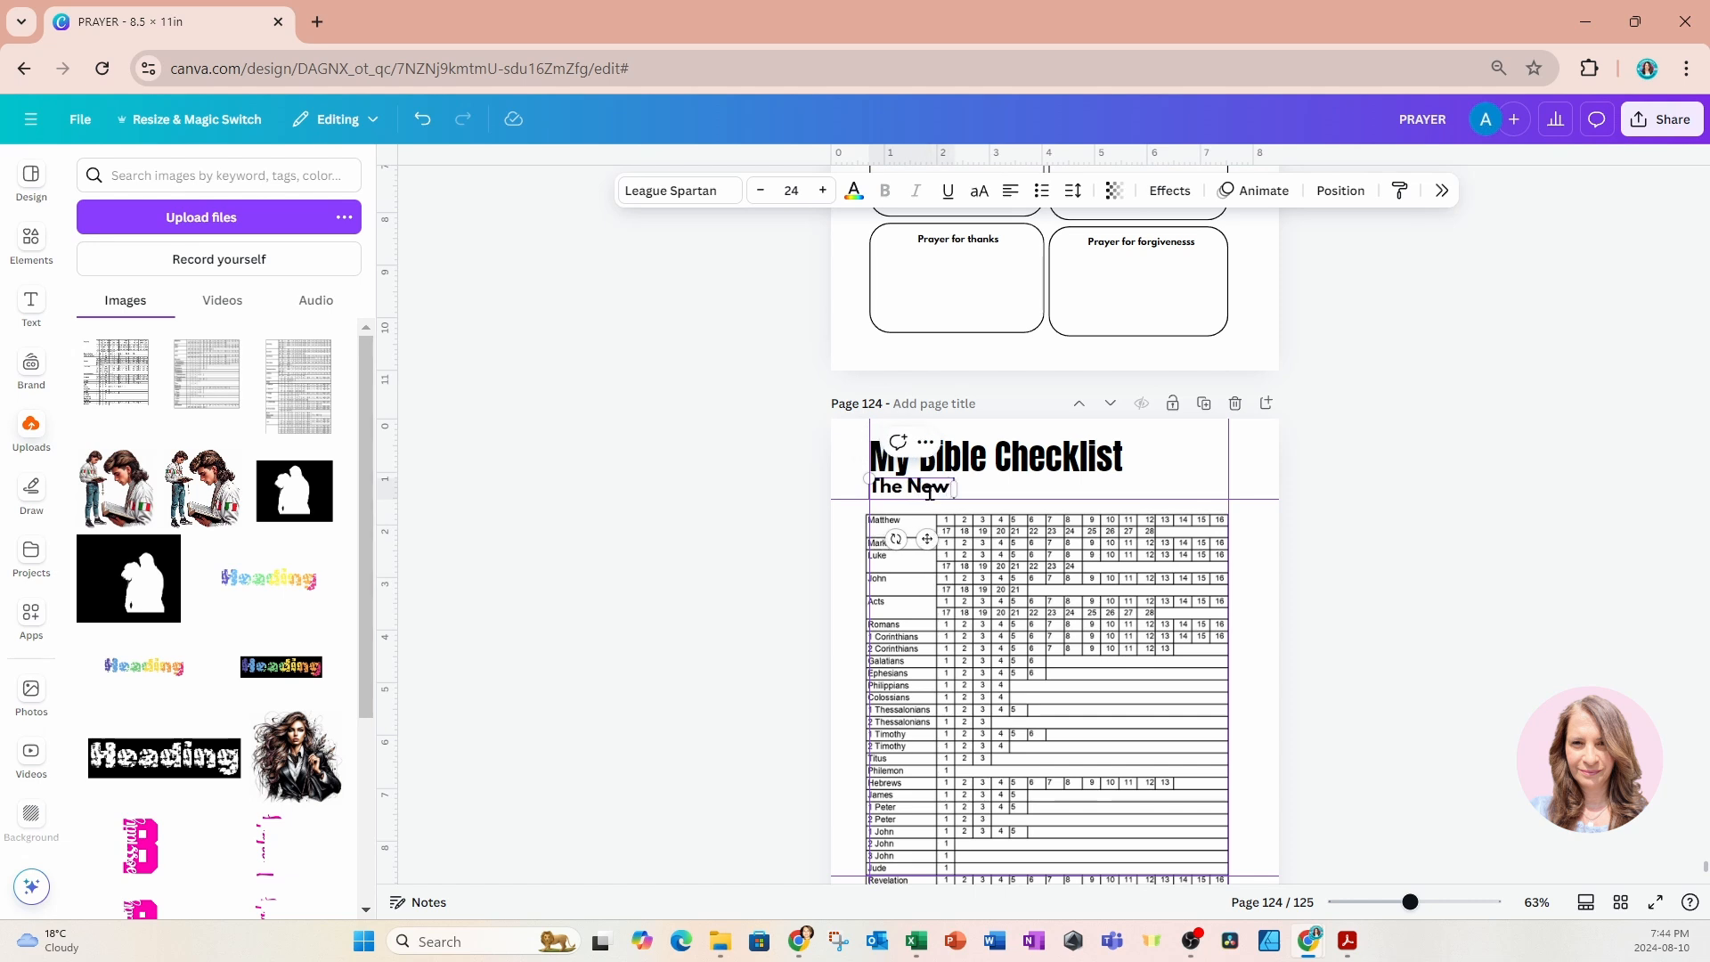
{"action": "type", "text": " Testatme"}
{"action": "key", "text": "BackSpace"}
{"action": "key", "text": "BackSpace"}
{"action": "key", "text": "BackSpace"}
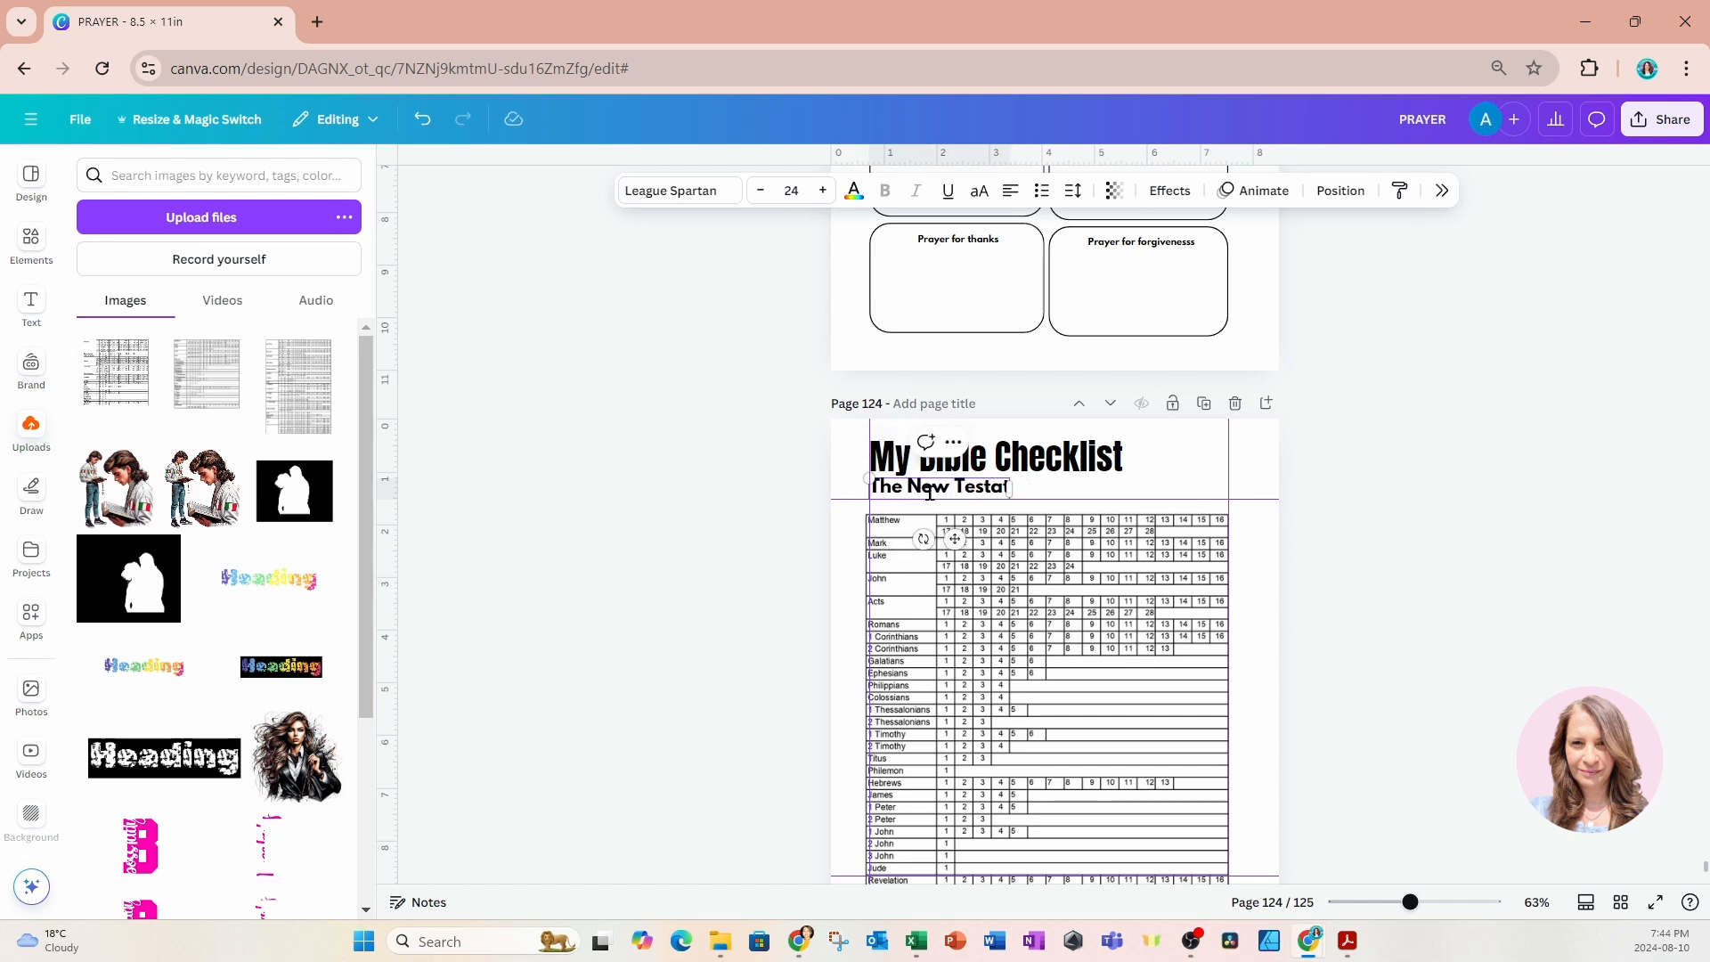
{"action": "type", "text": "ment"}
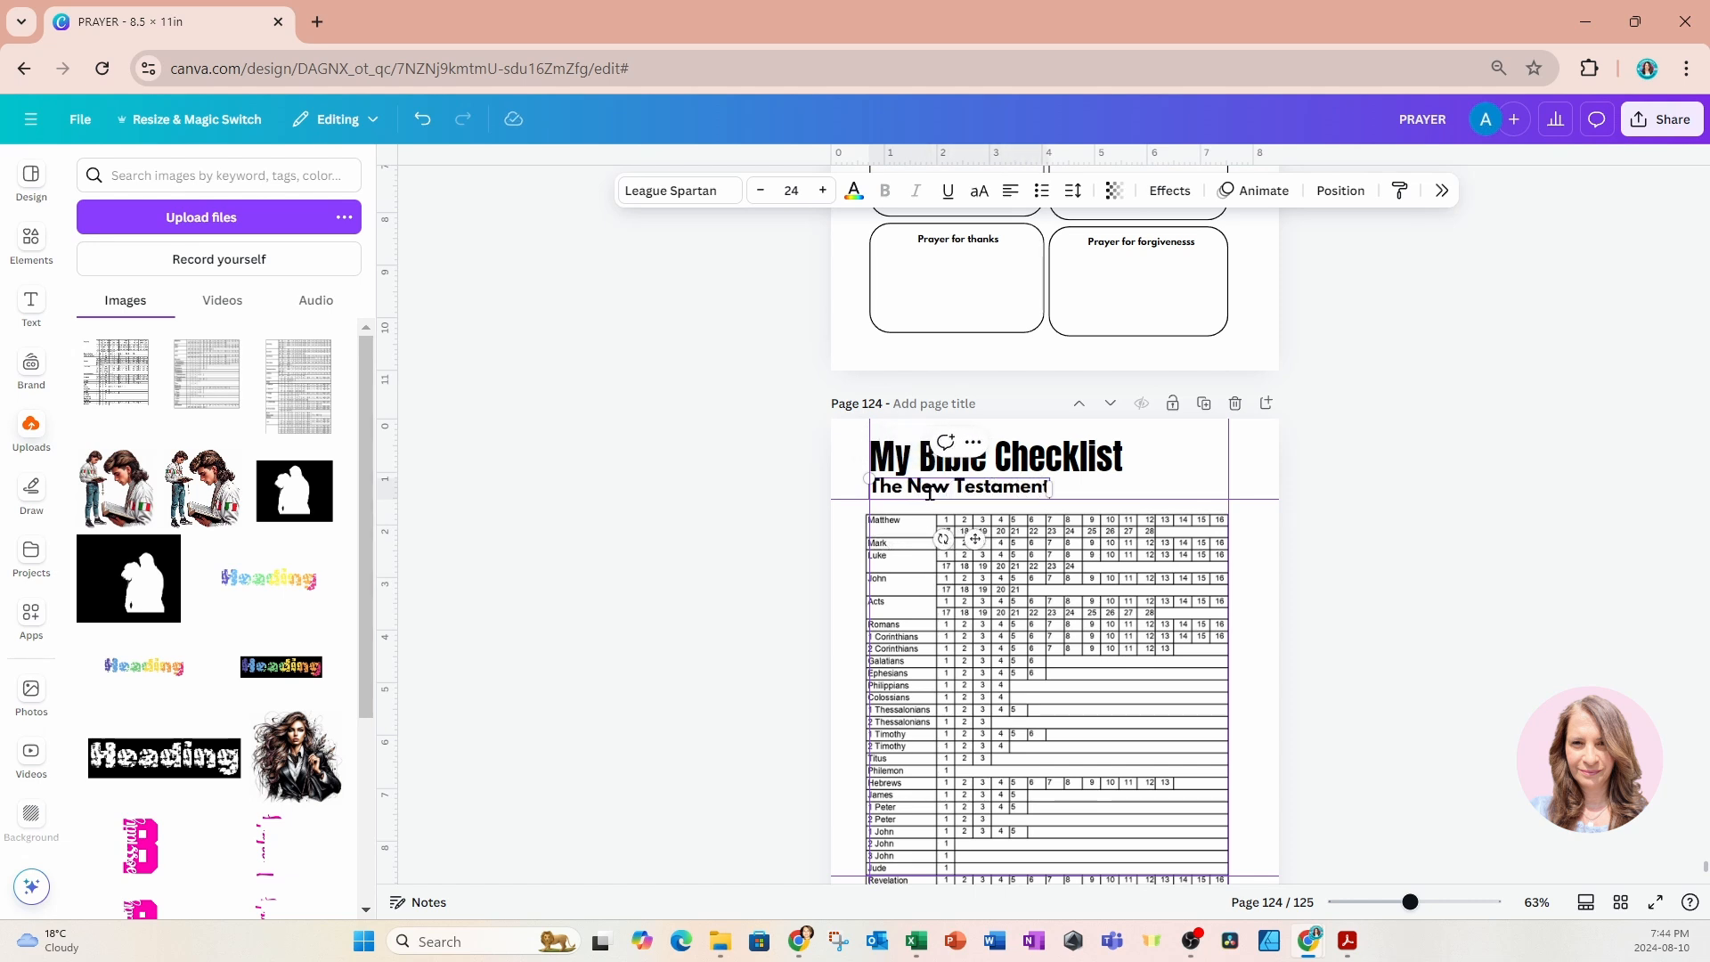
{"action": "left_click", "coordinate": [763, 198]}
{"action": "left_click", "coordinate": [764, 198]}
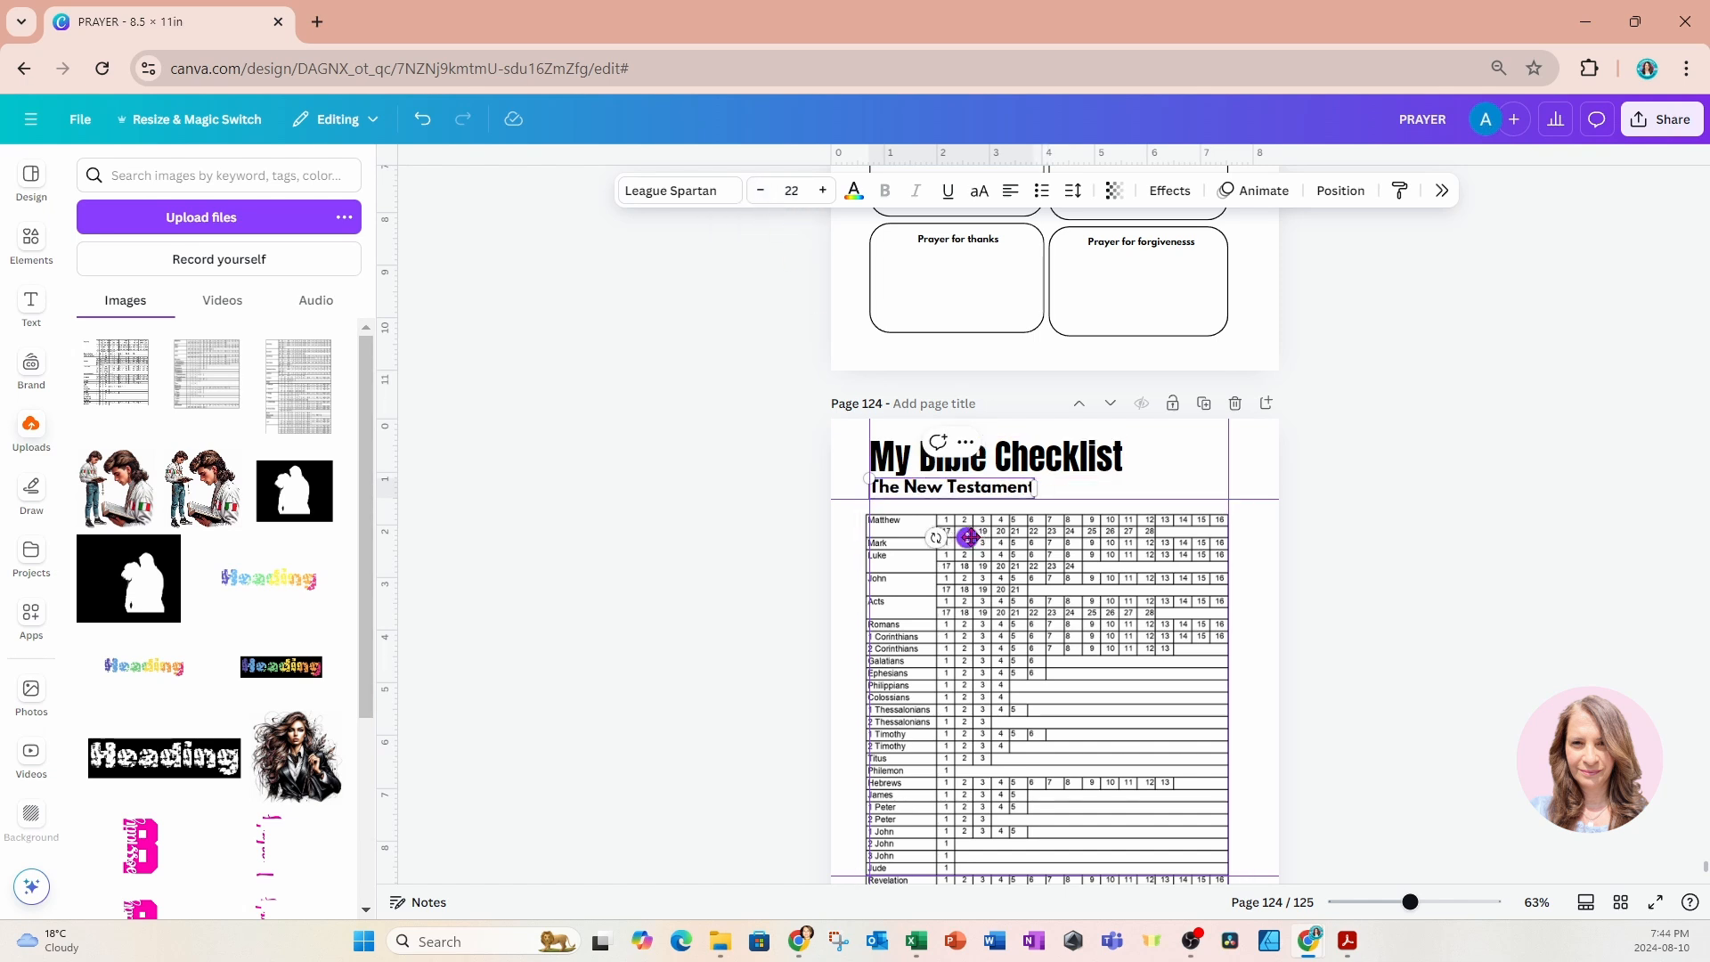
Move The New Testament subtitle slightly down from the title and reposition the table image directly beneath it.
{"action": "left_click_drag", "start_coordinate": [969, 537], "coordinate": [971, 545]}
{"action": "left_click_drag", "start_coordinate": [944, 647], "coordinate": [947, 644]}
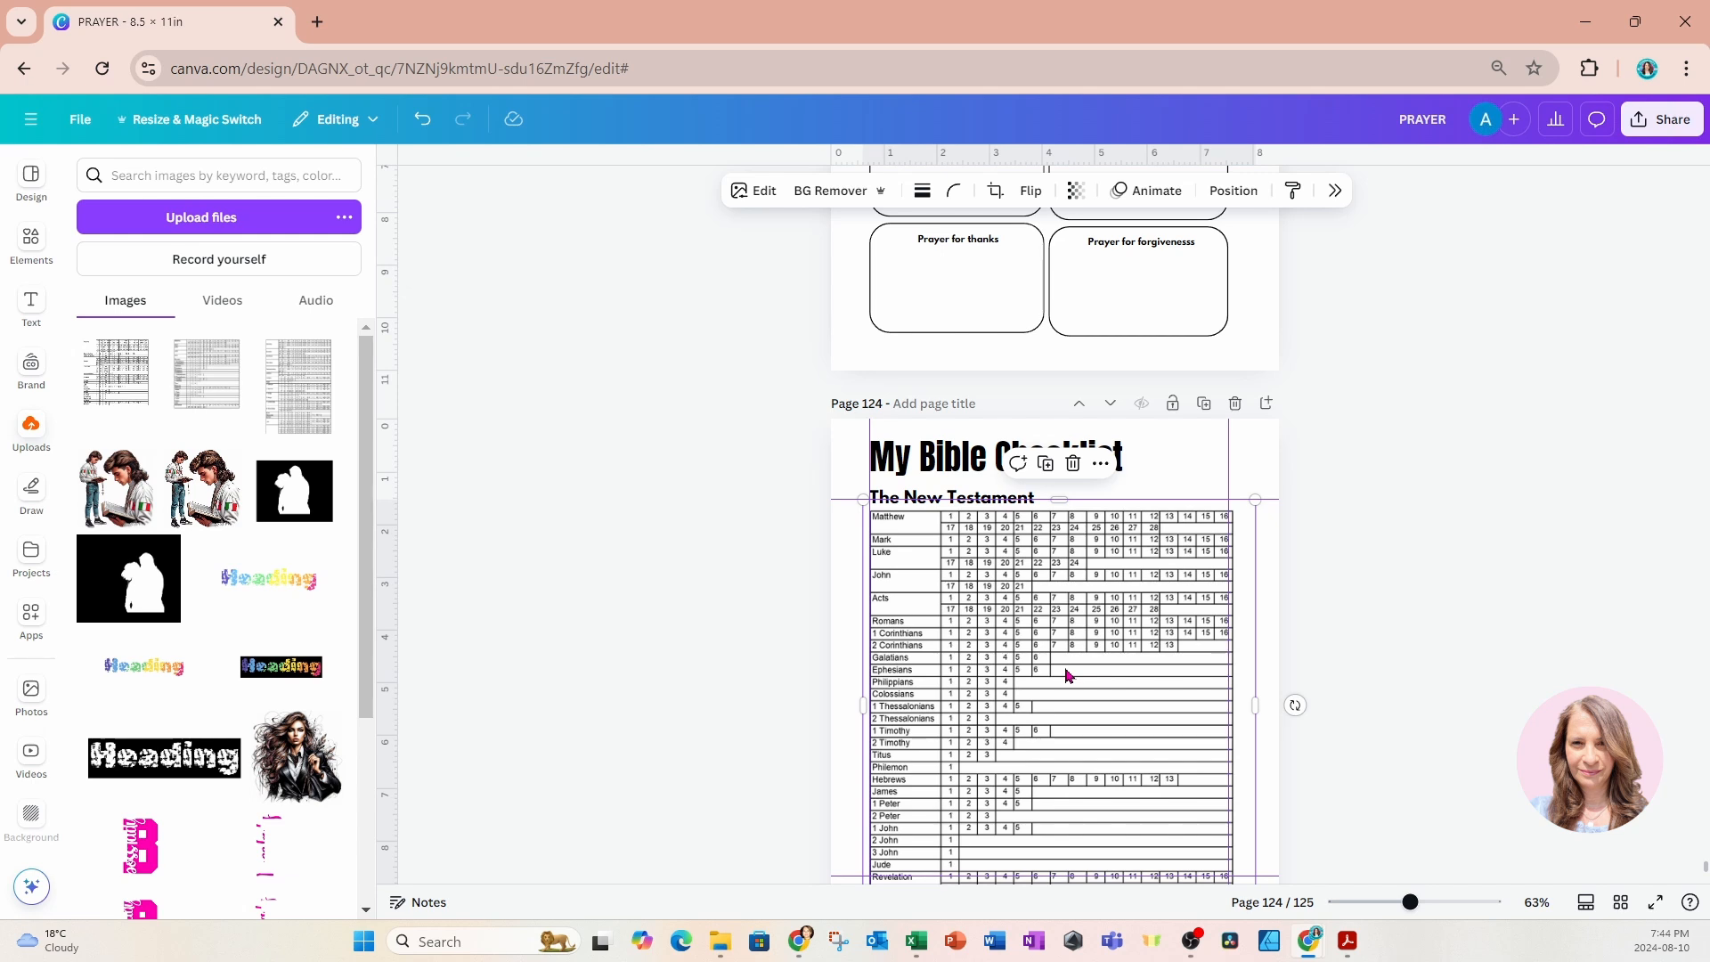
{"action": "left_click", "coordinate": [736, 637]}
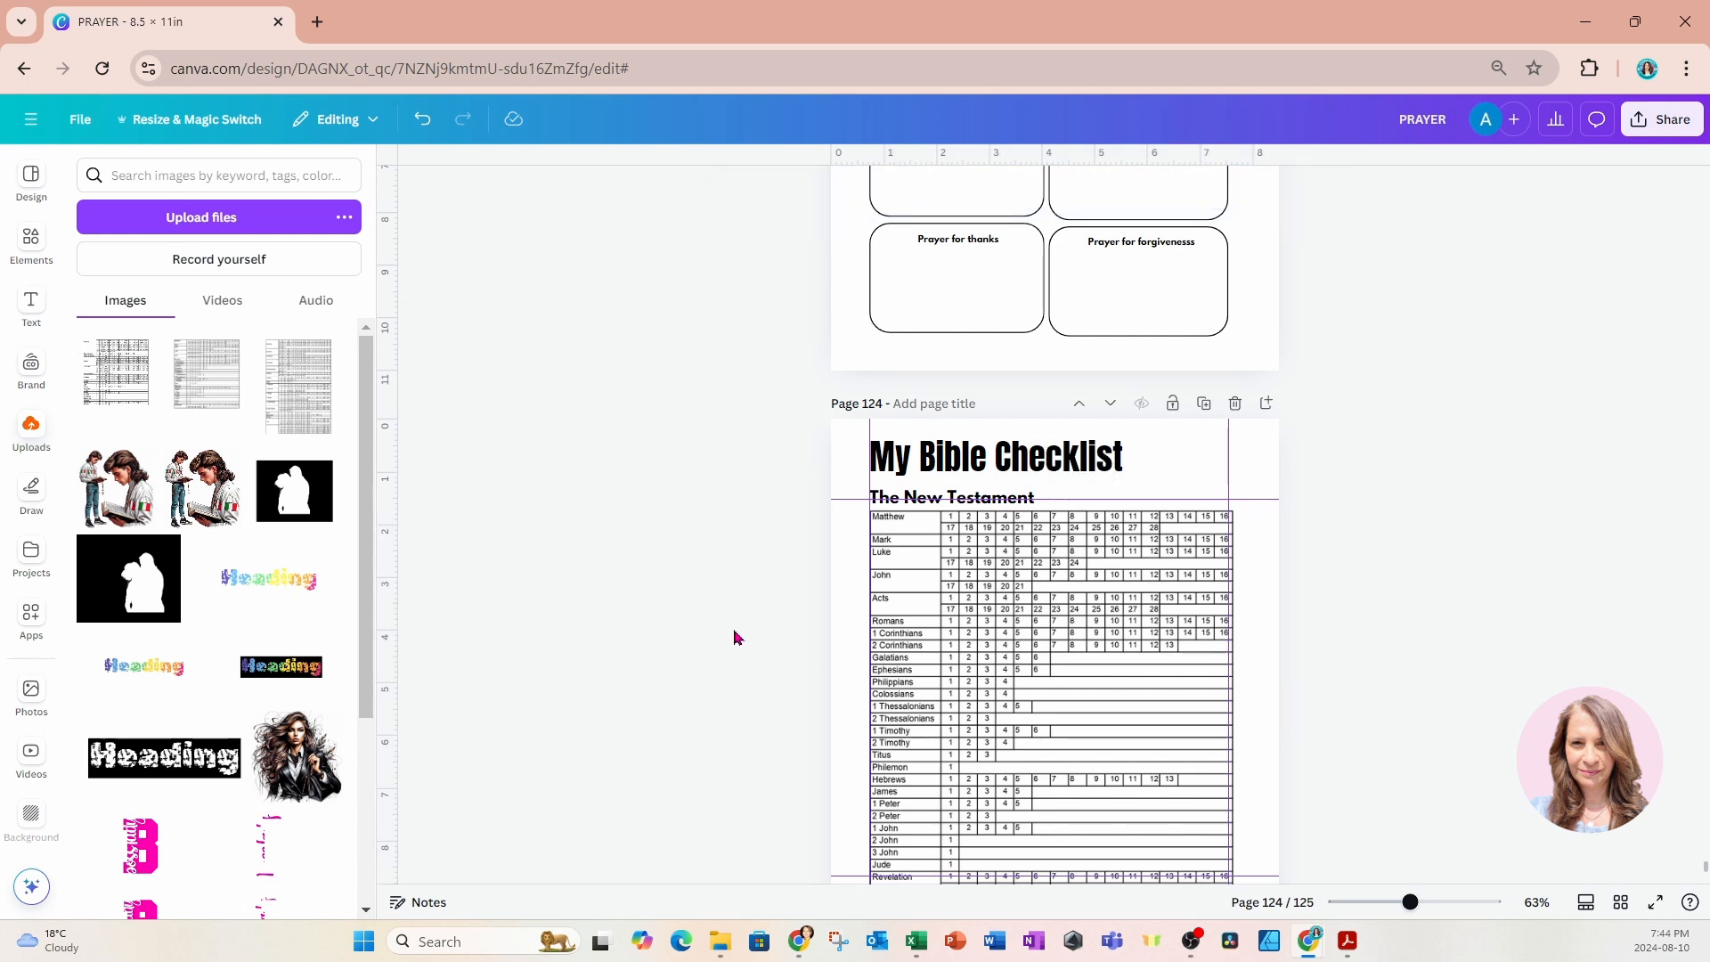
Copy the My Bible Checklist title and The New Testament subtitle from page 124 and paste them onto page 125.
{"action": "scroll", "coordinate": [1415, 667], "scroll_direction": "down", "scroll_amount": 3}
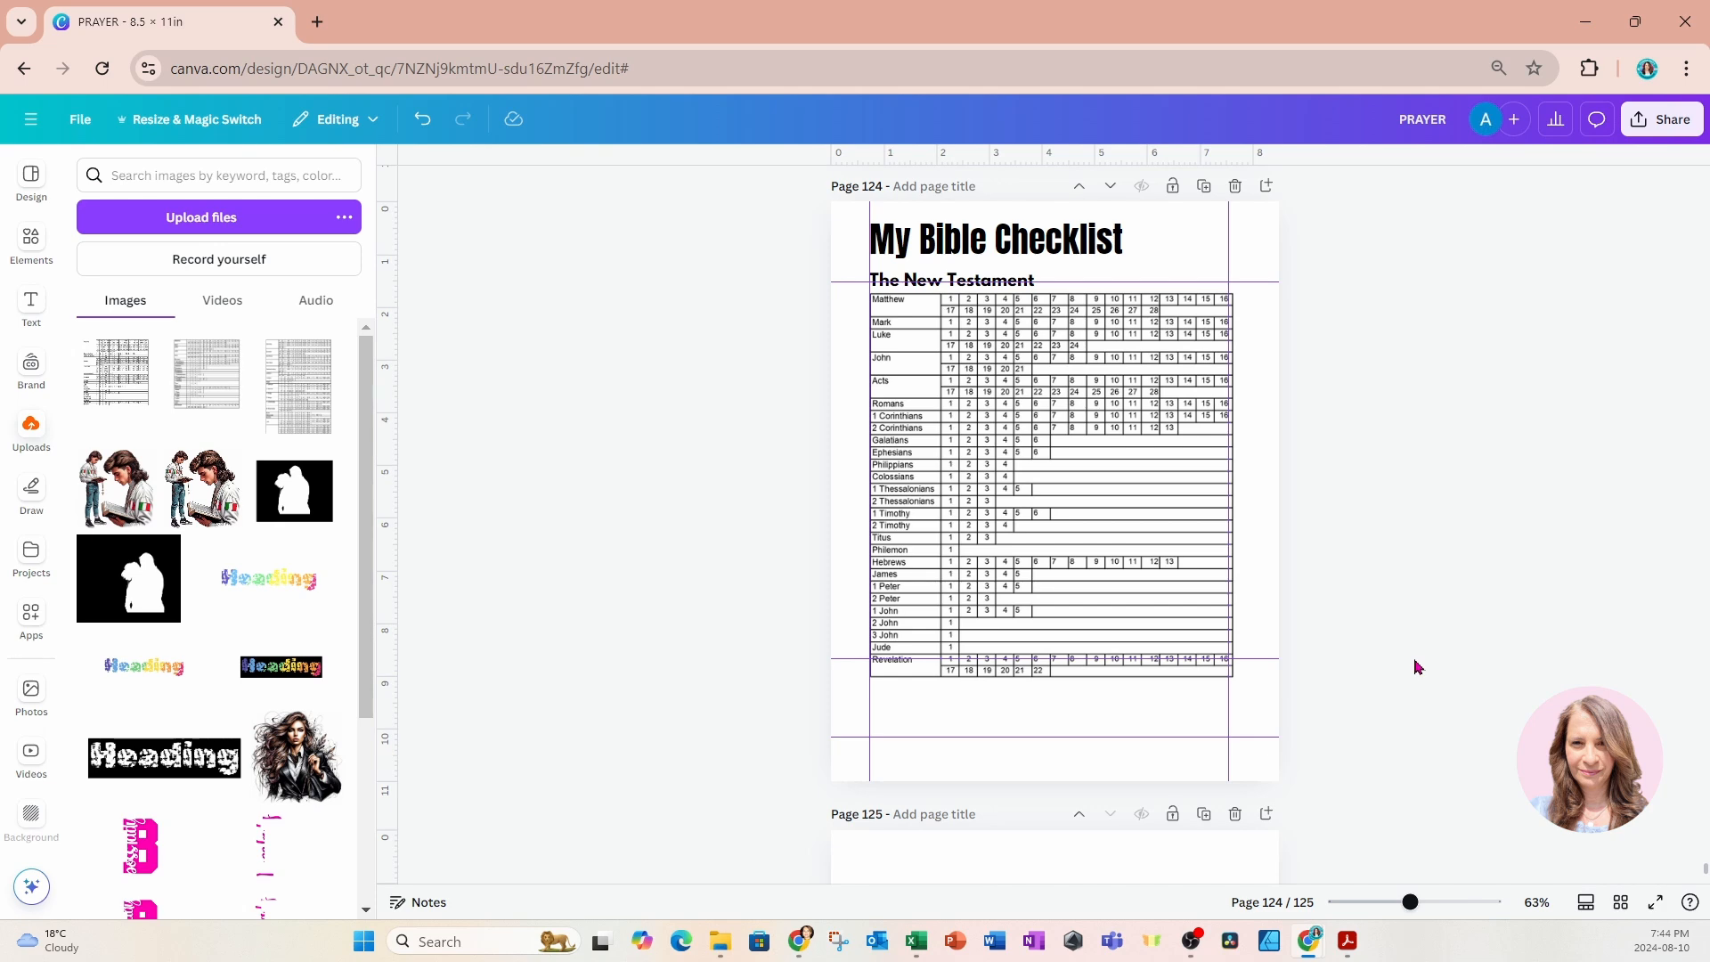
{"action": "scroll", "coordinate": [1416, 666], "scroll_direction": "down", "scroll_amount": 2}
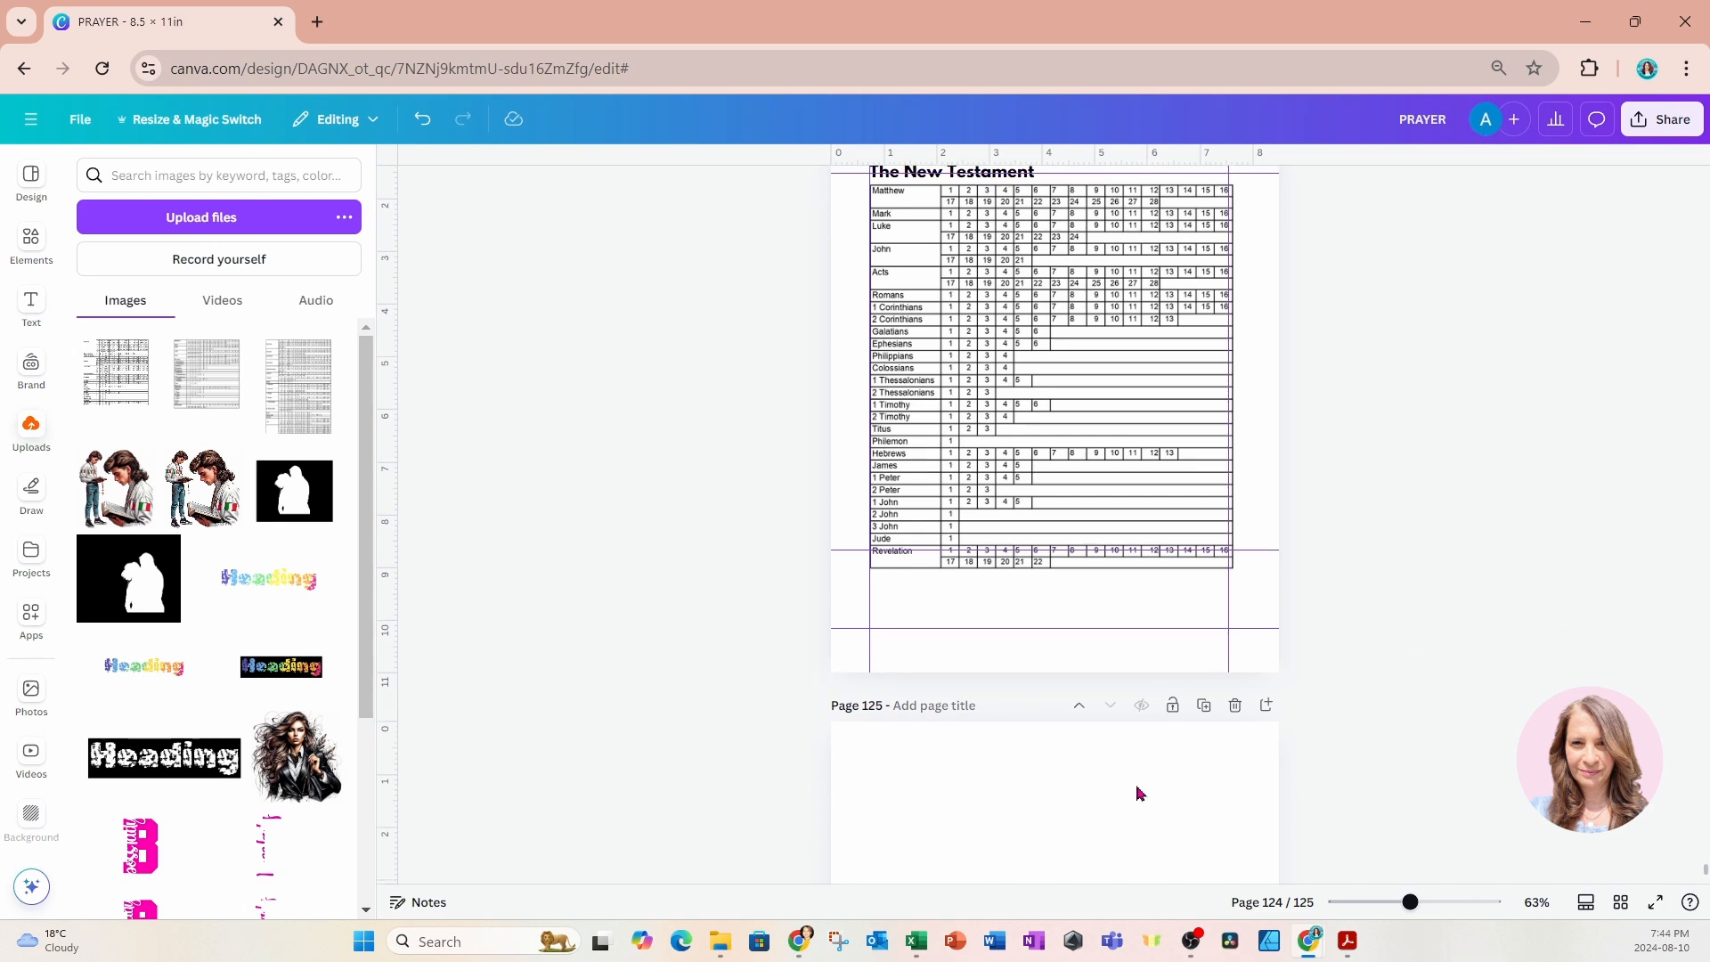
{"action": "scroll", "coordinate": [1138, 792], "scroll_direction": "up", "scroll_amount": 3}
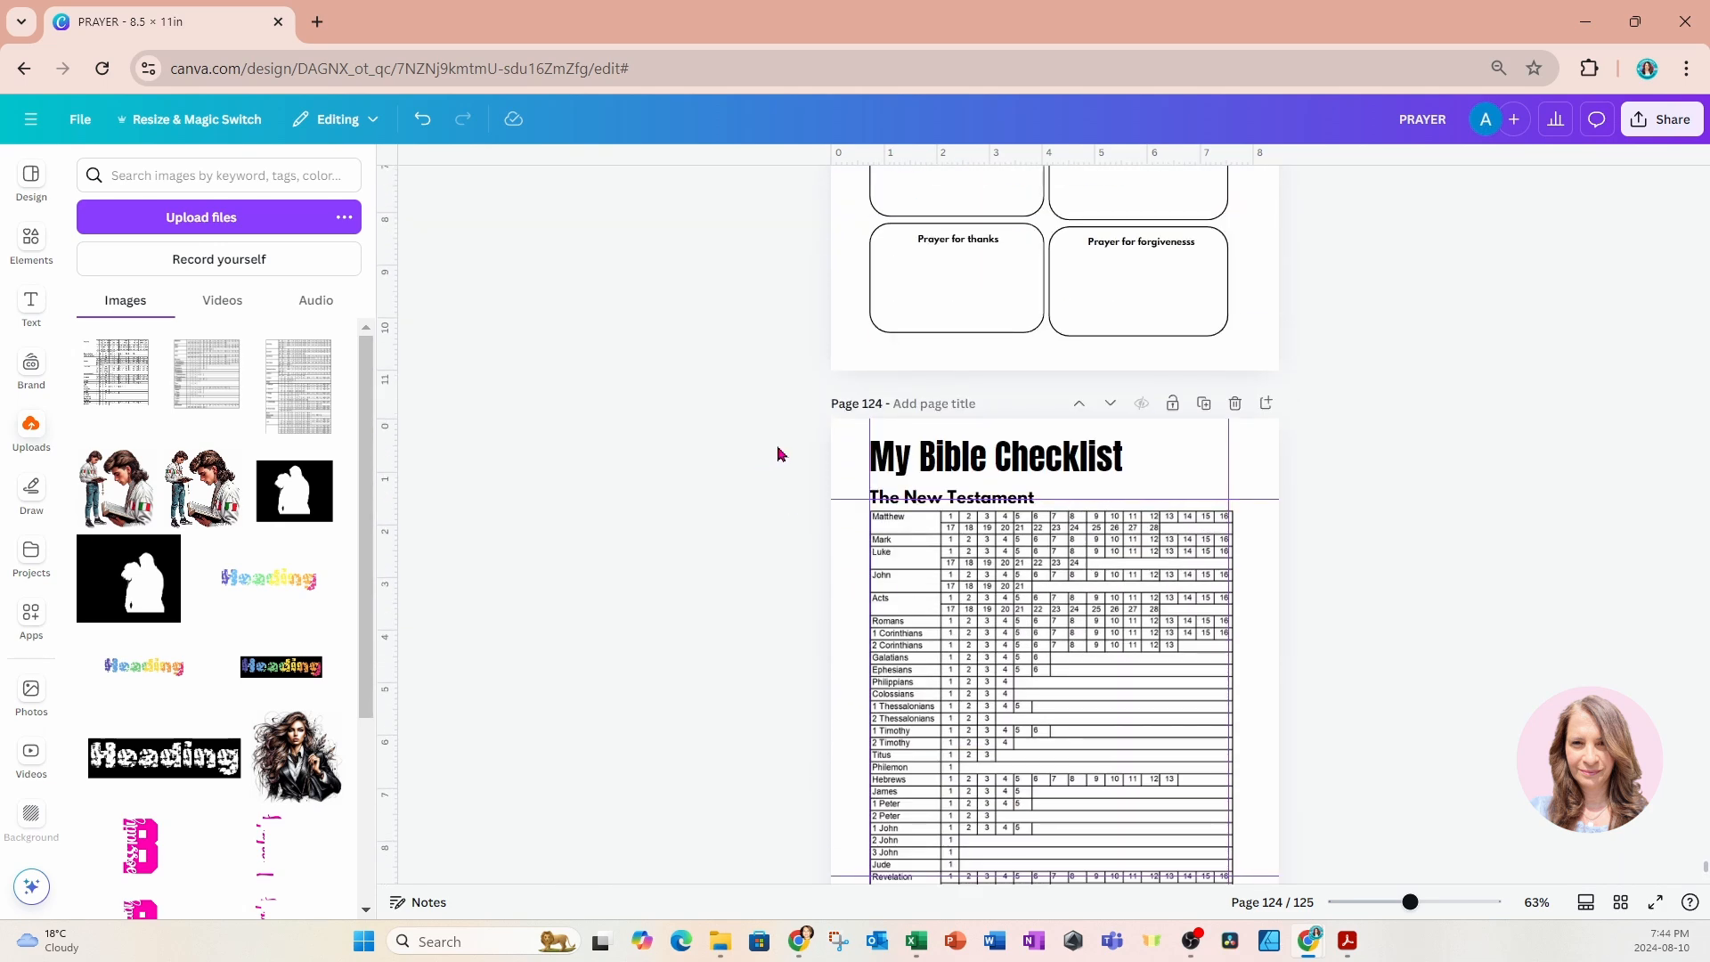
{"action": "left_click_drag", "start_coordinate": [778, 454], "coordinate": [938, 505]}
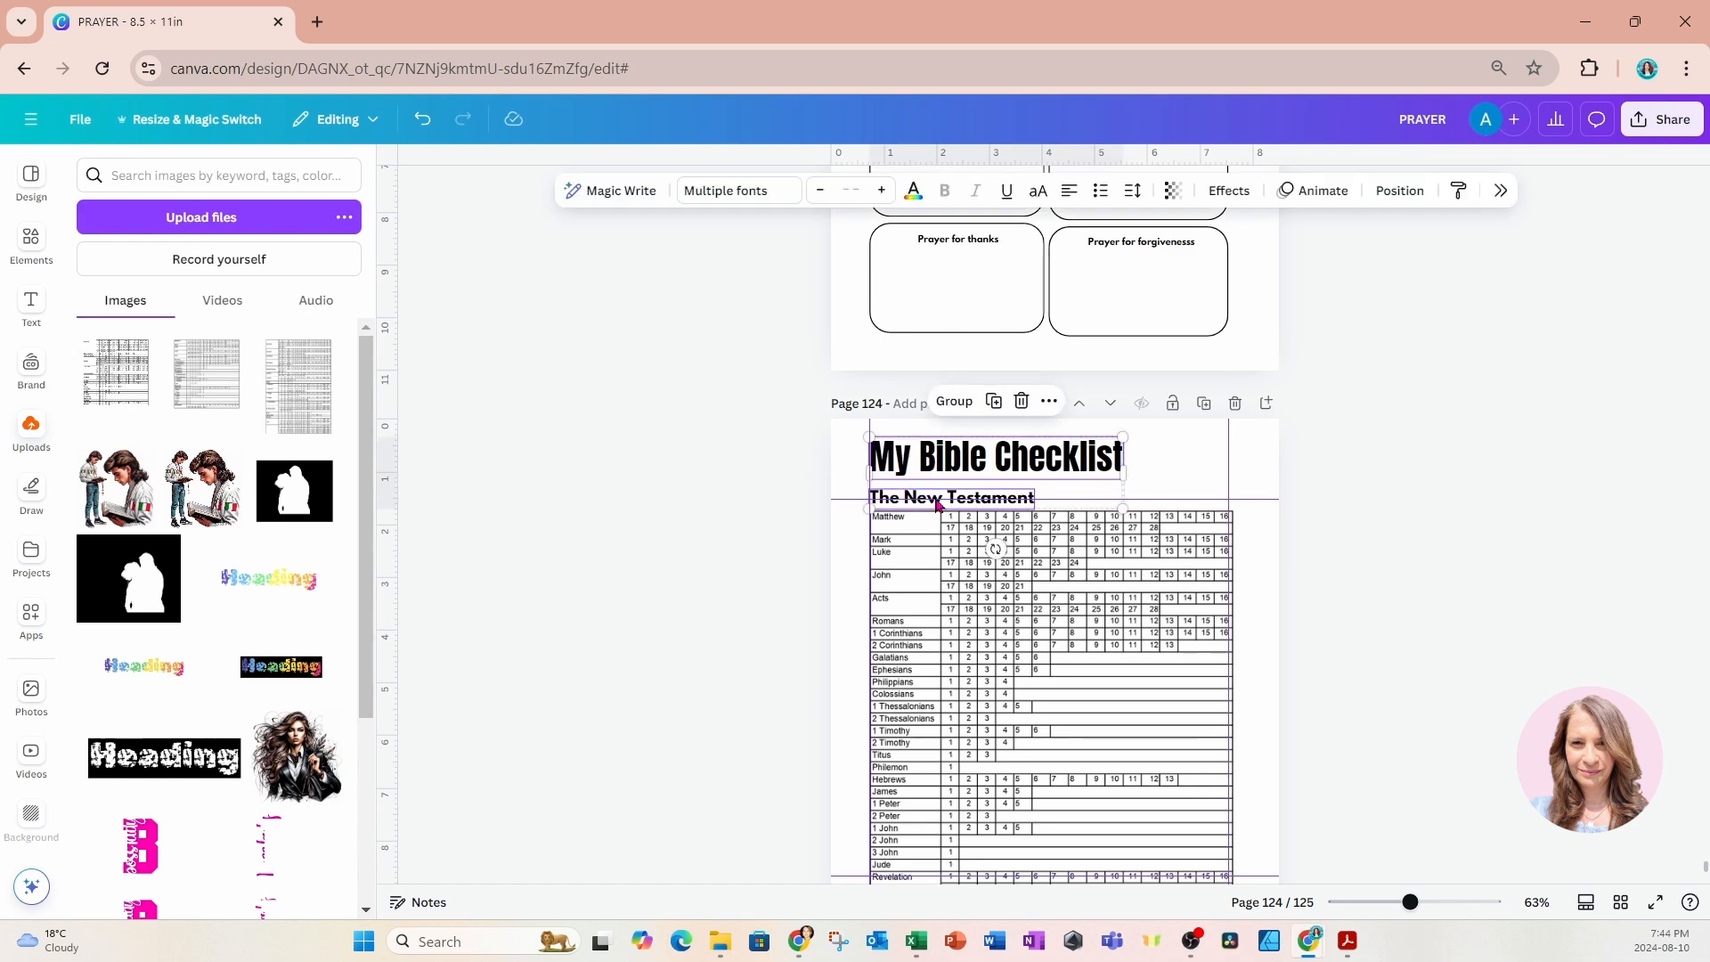
{"action": "scroll", "coordinate": [1003, 543], "scroll_direction": "down", "scroll_amount": 5}
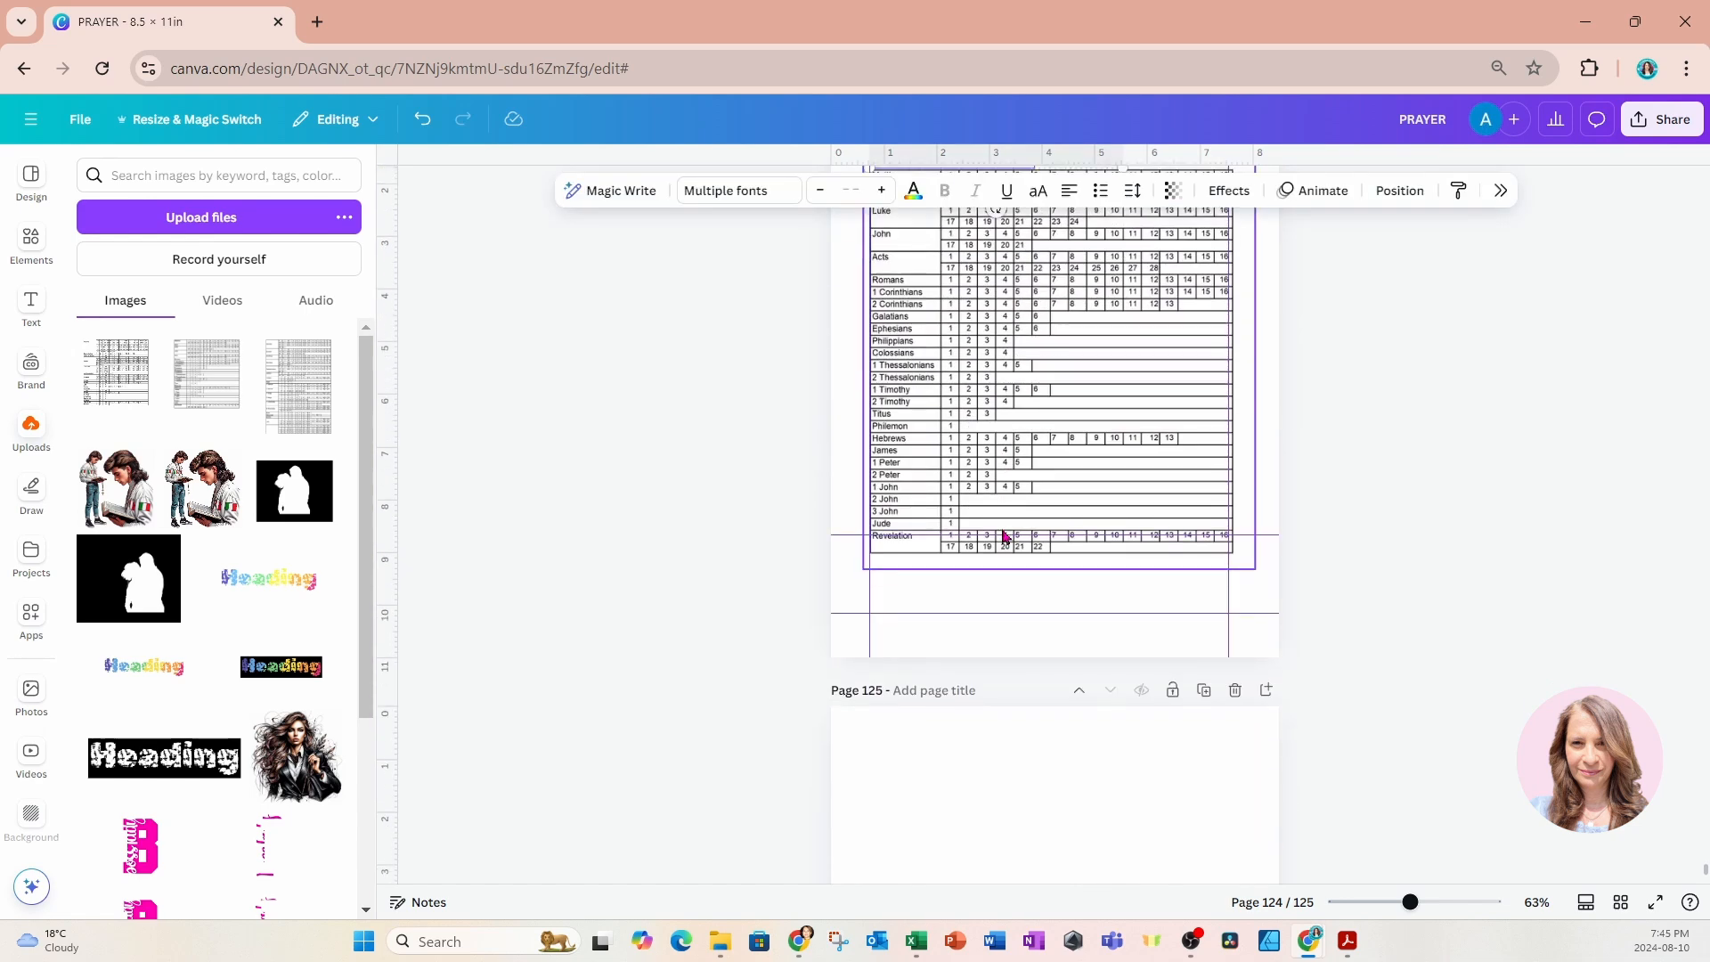
{"action": "left_click", "coordinate": [1046, 758]}
{"action": "key", "text": "ctrl+v"}
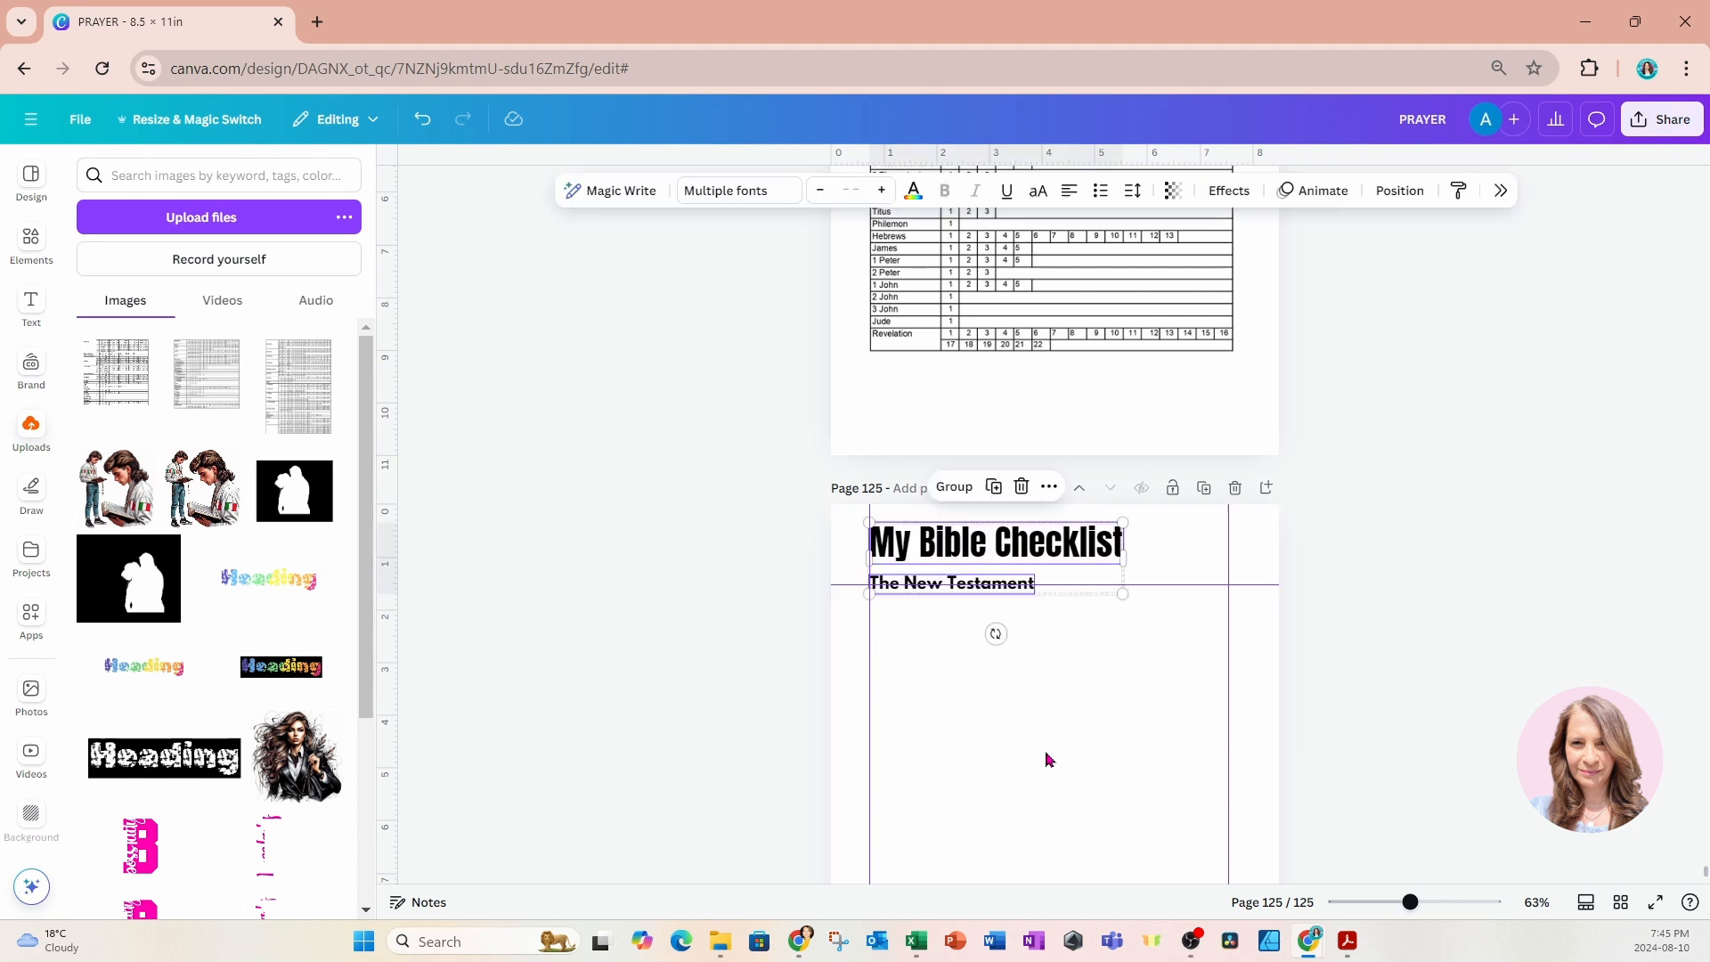
Change "New" to "Old" in page 125's subtitle so it reads "The Old Testament".
{"action": "left_click", "coordinate": [813, 622]}
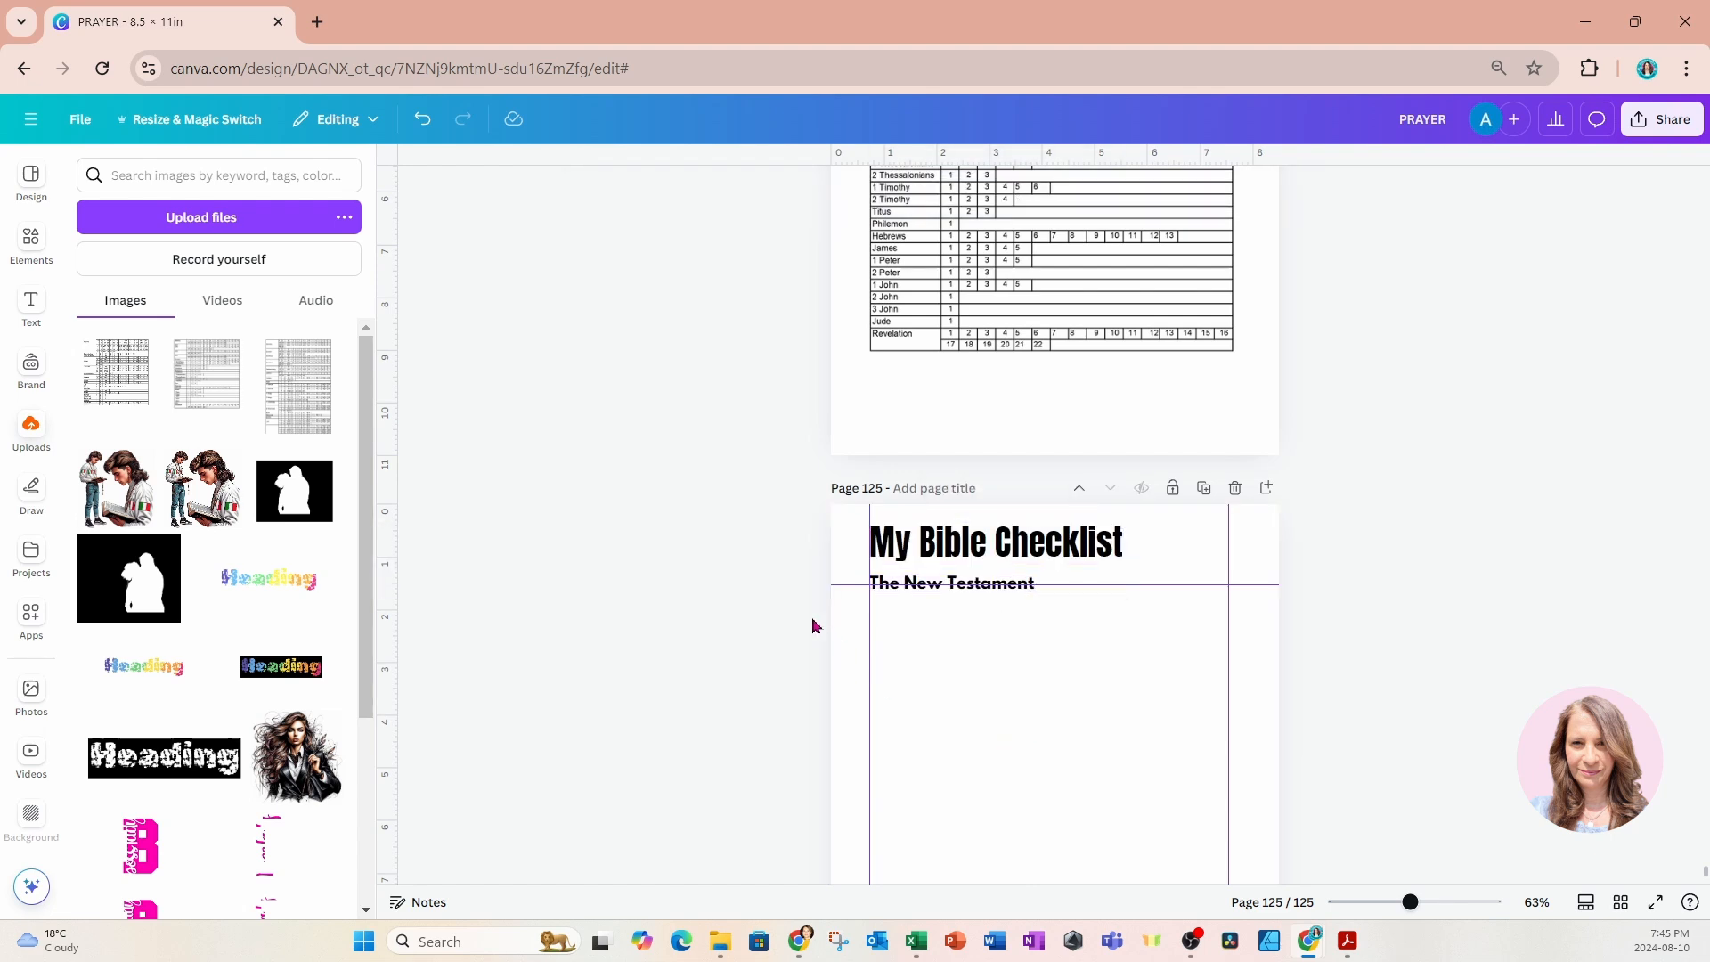
{"action": "double_click", "coordinate": [913, 583]}
{"action": "left_click_drag", "start_coordinate": [905, 581], "coordinate": [944, 587]}
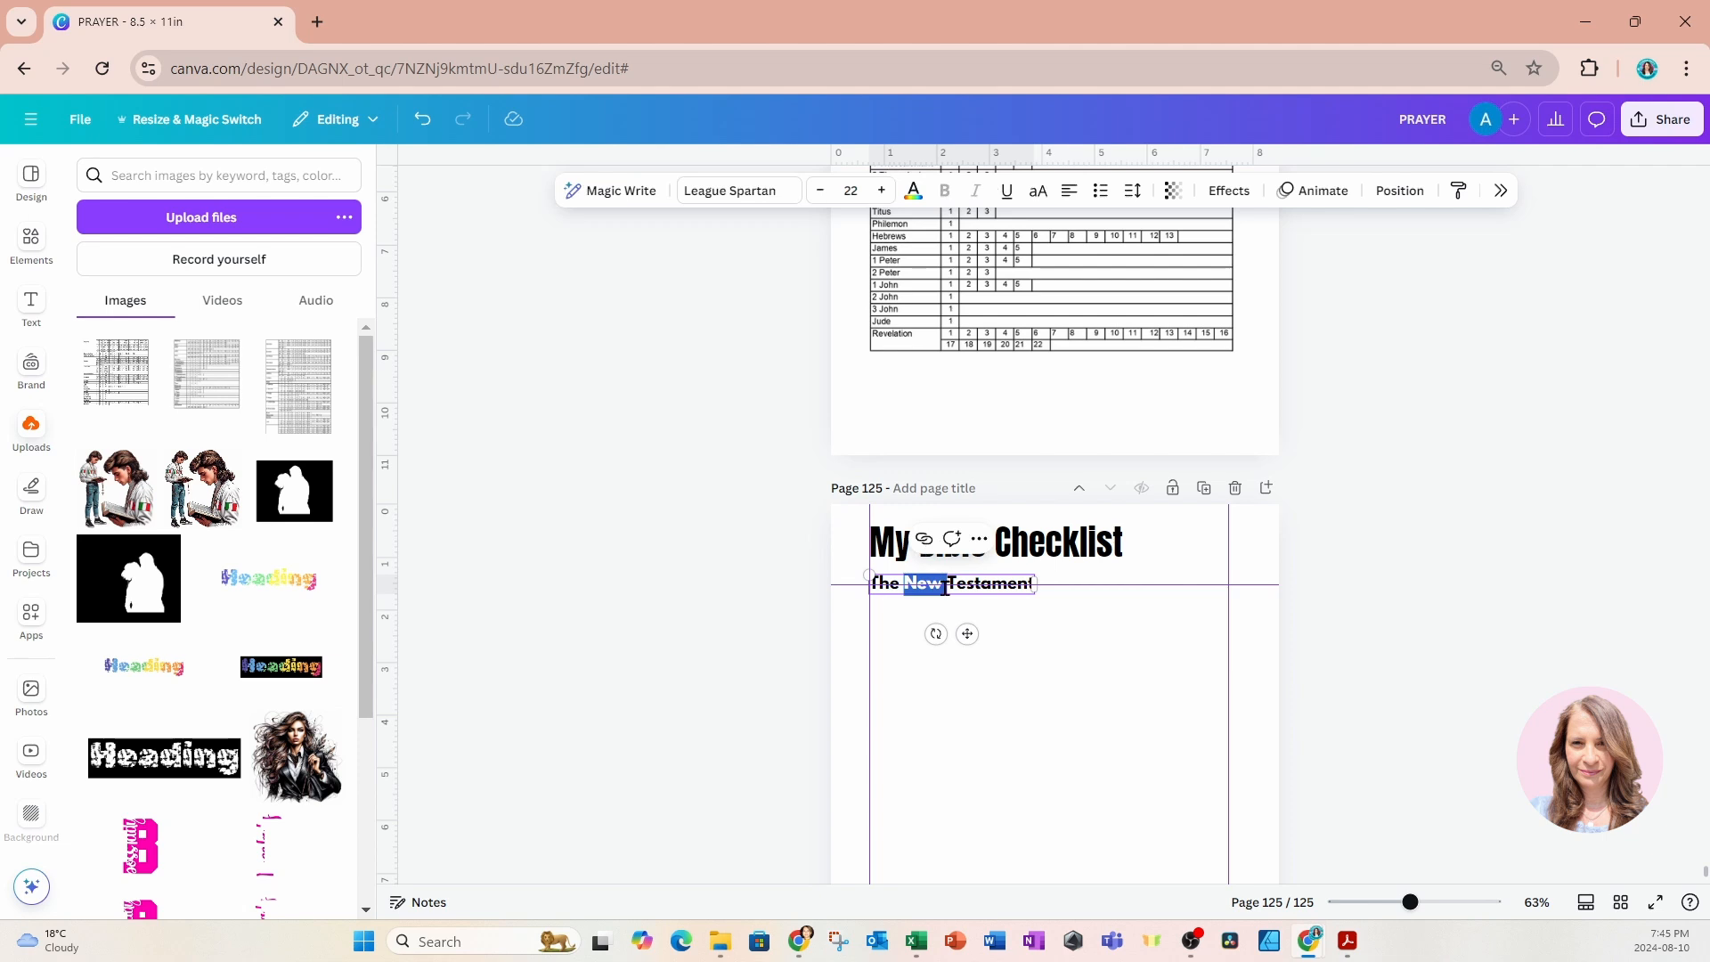
{"action": "type", "text": "Old"}
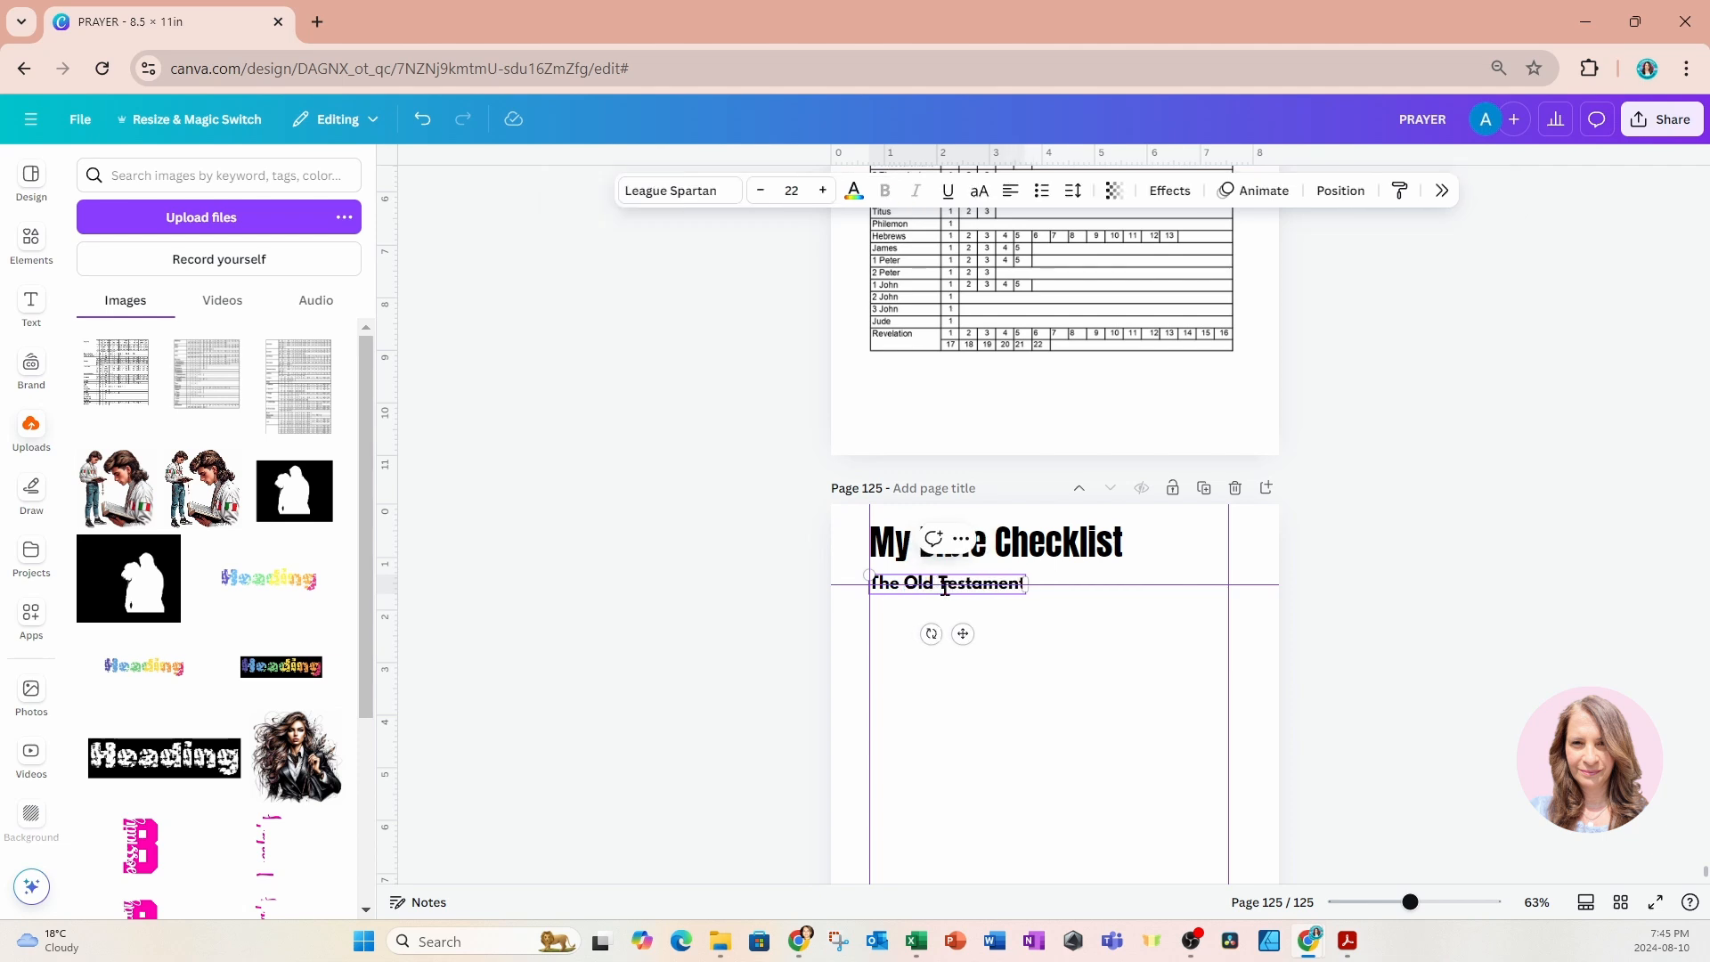
Add the uploaded Old Testament table image to page 125, crop its blank top and bottom margins, and move it beneath the subtitle.
{"action": "scroll", "coordinate": [1042, 699], "scroll_direction": "down", "scroll_amount": 2}
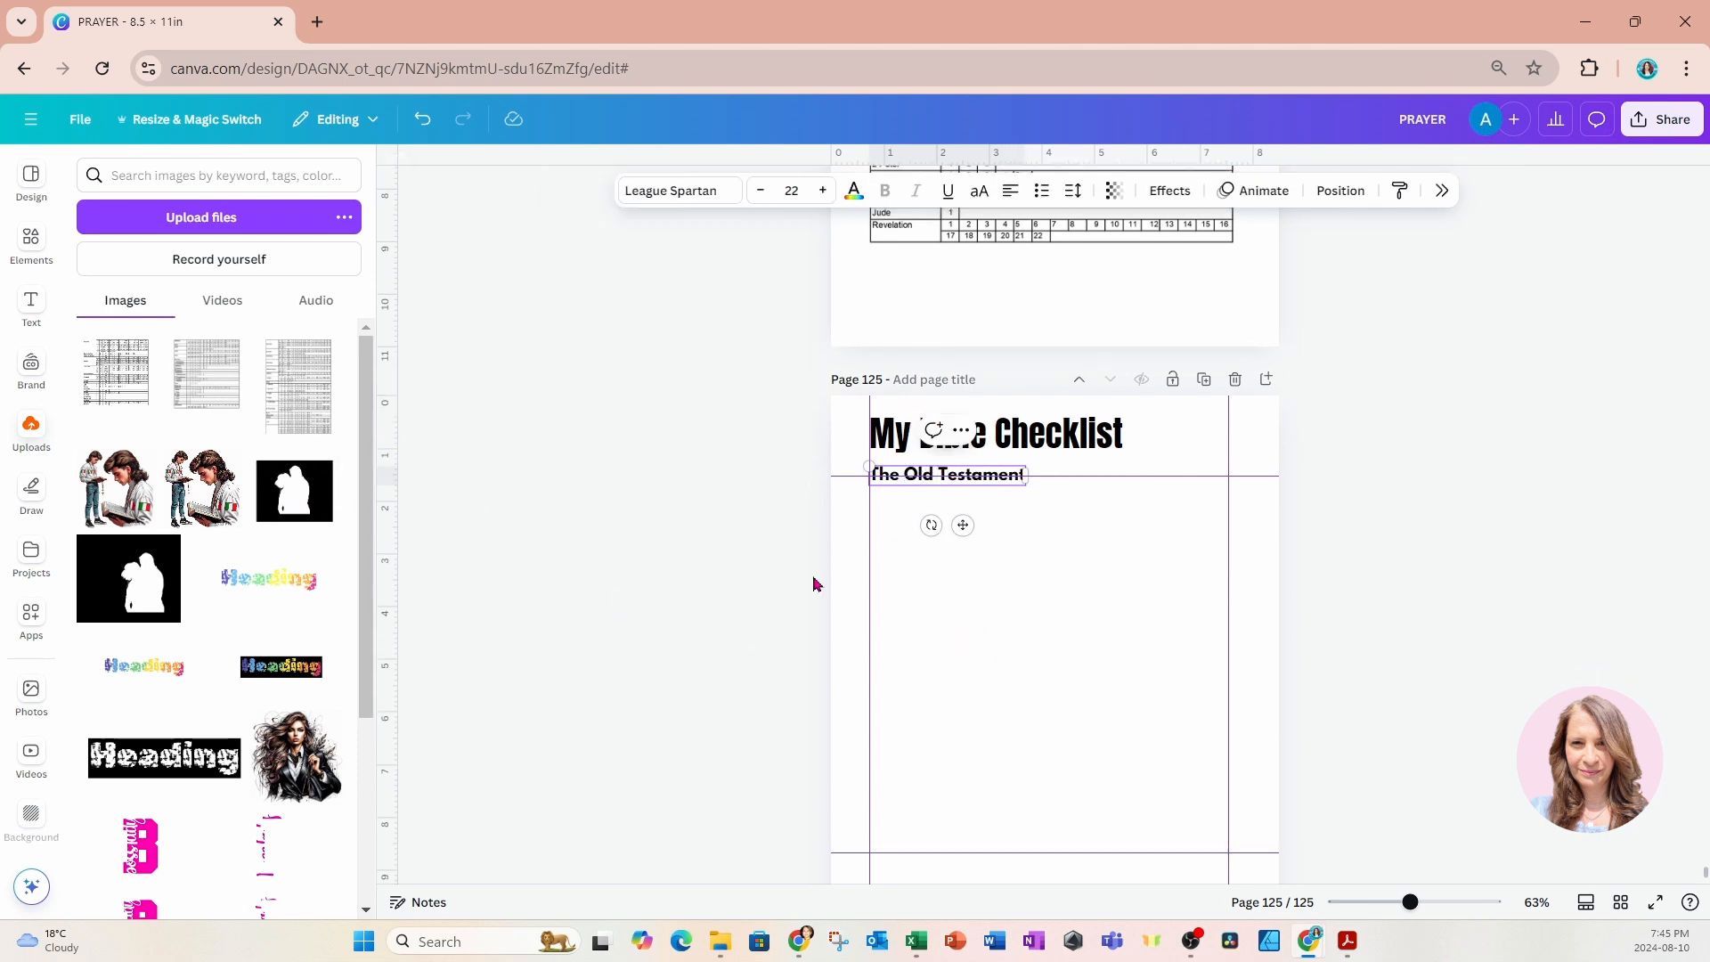
{"action": "left_click", "coordinate": [298, 416]}
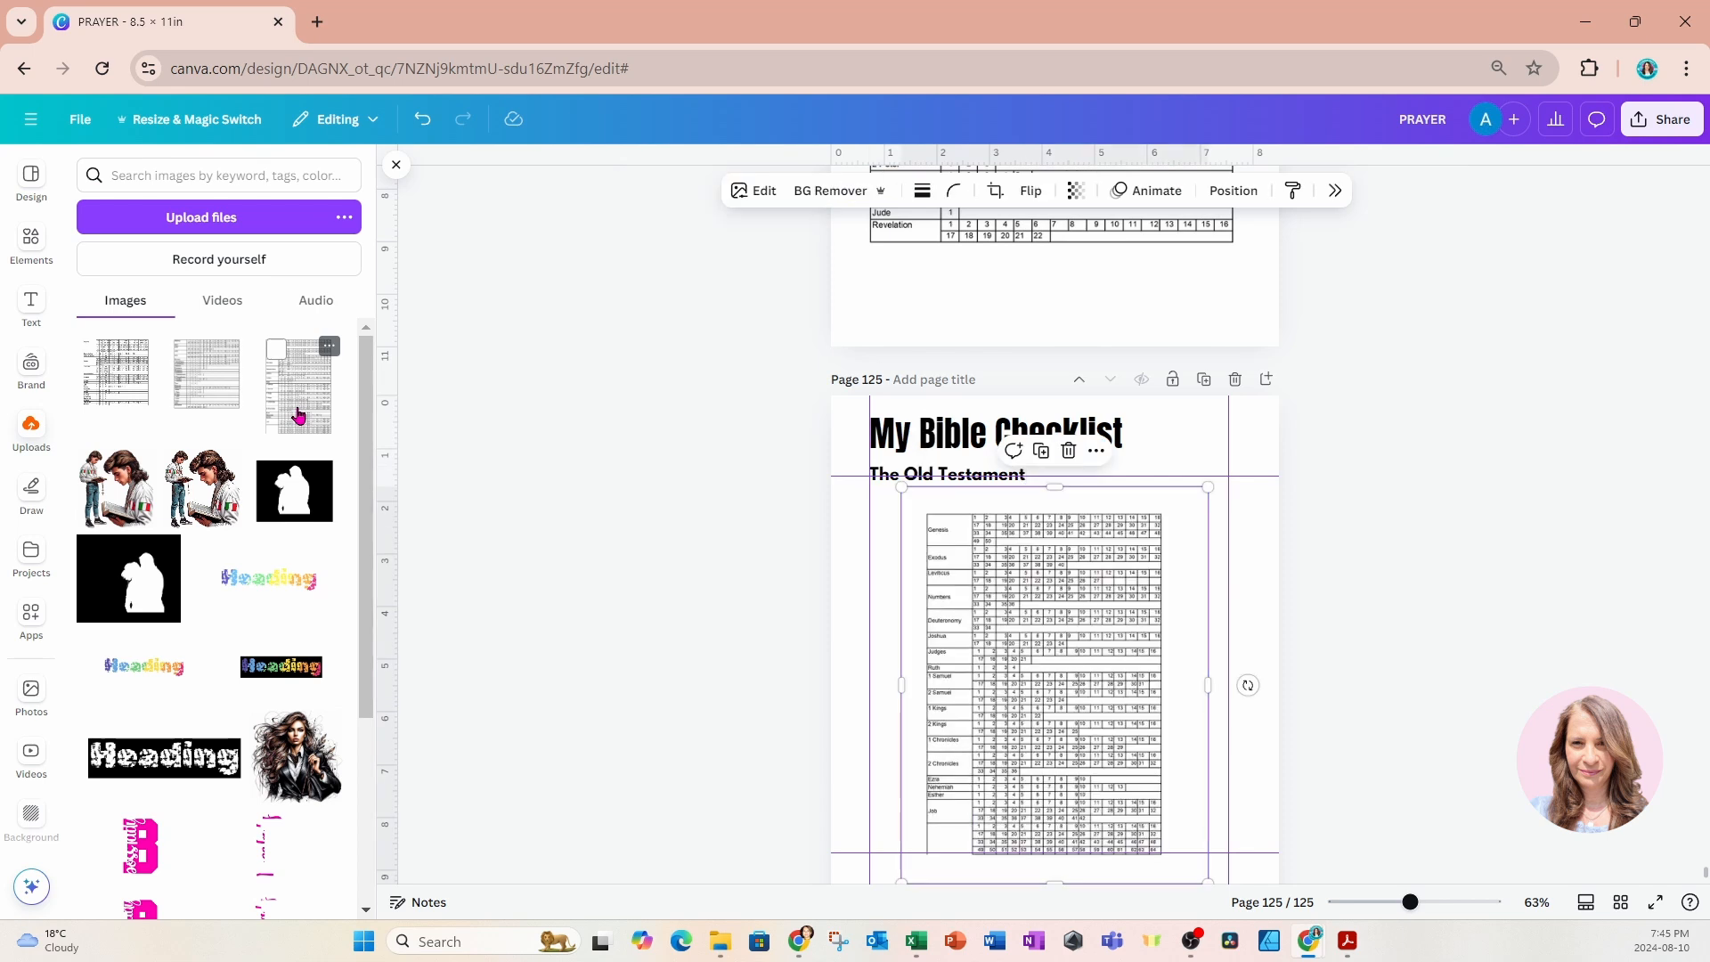
{"action": "mouse_move", "coordinate": [1063, 781]}
{"action": "left_mouse_down"}
{"action": "mouse_move", "coordinate": [1039, 756]}
{"action": "mouse_move", "coordinate": [1047, 784]}
{"action": "left_mouse_up"}
{"action": "left_click_drag", "start_coordinate": [1042, 496], "coordinate": [1038, 522]}
{"action": "scroll", "coordinate": [1122, 730], "scroll_direction": "down", "scroll_amount": 2}
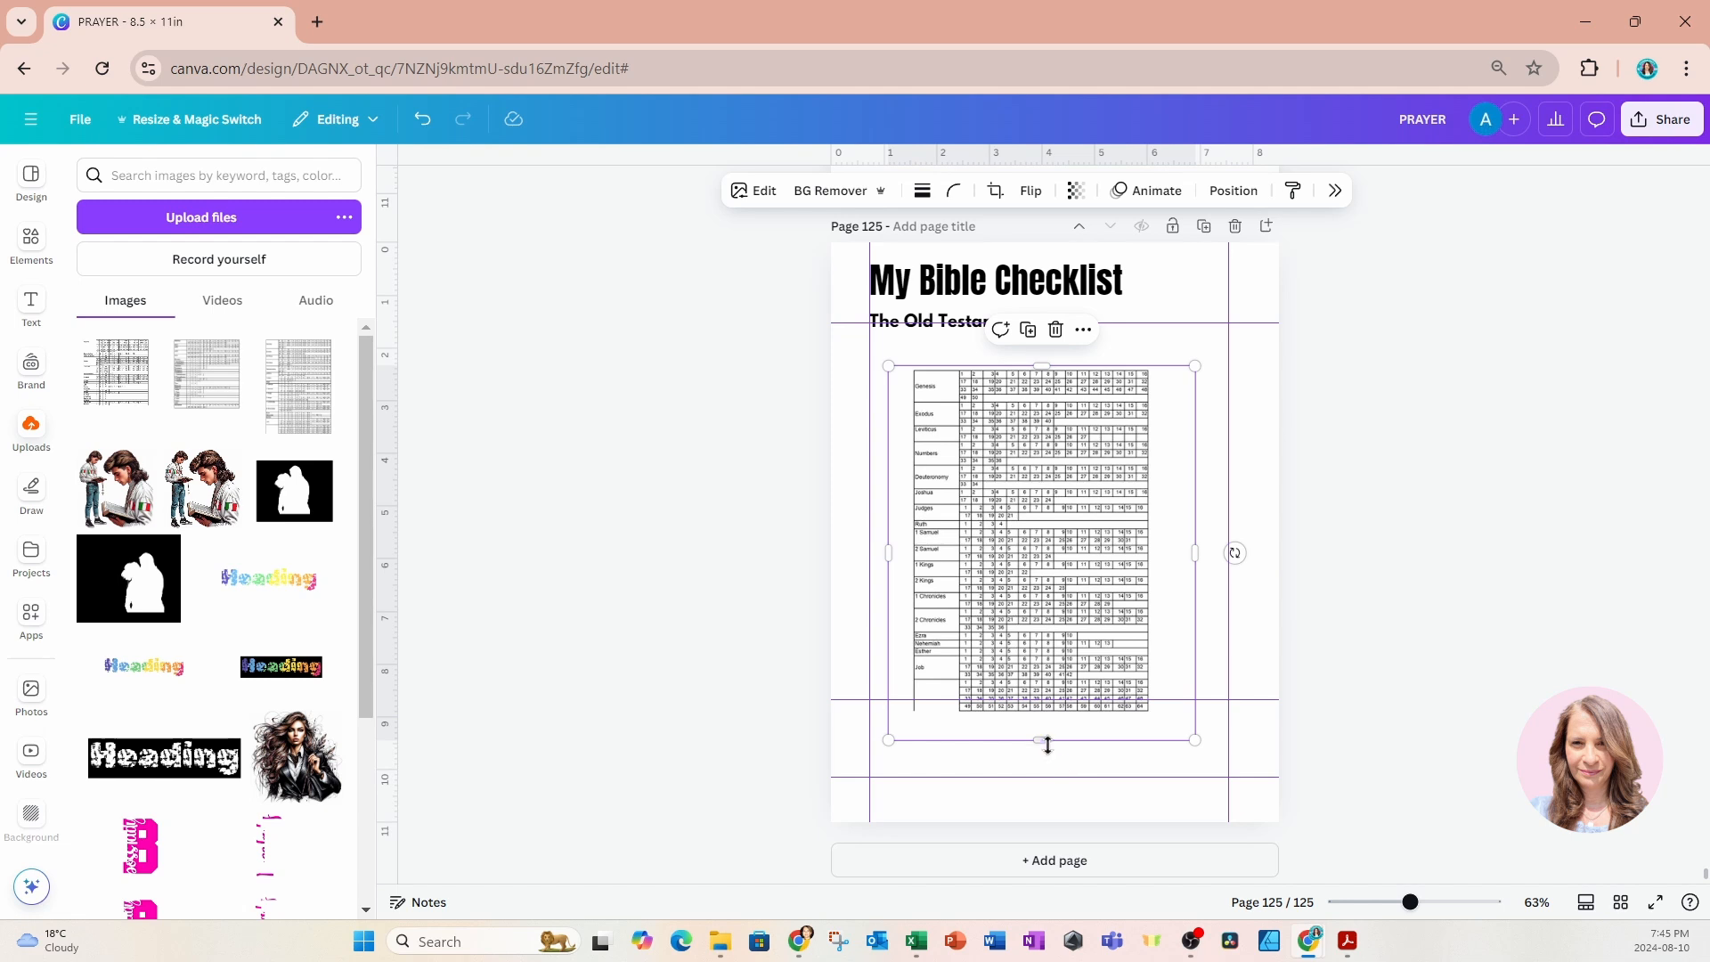
{"action": "left_click_drag", "start_coordinate": [1044, 743], "coordinate": [1017, 624]}
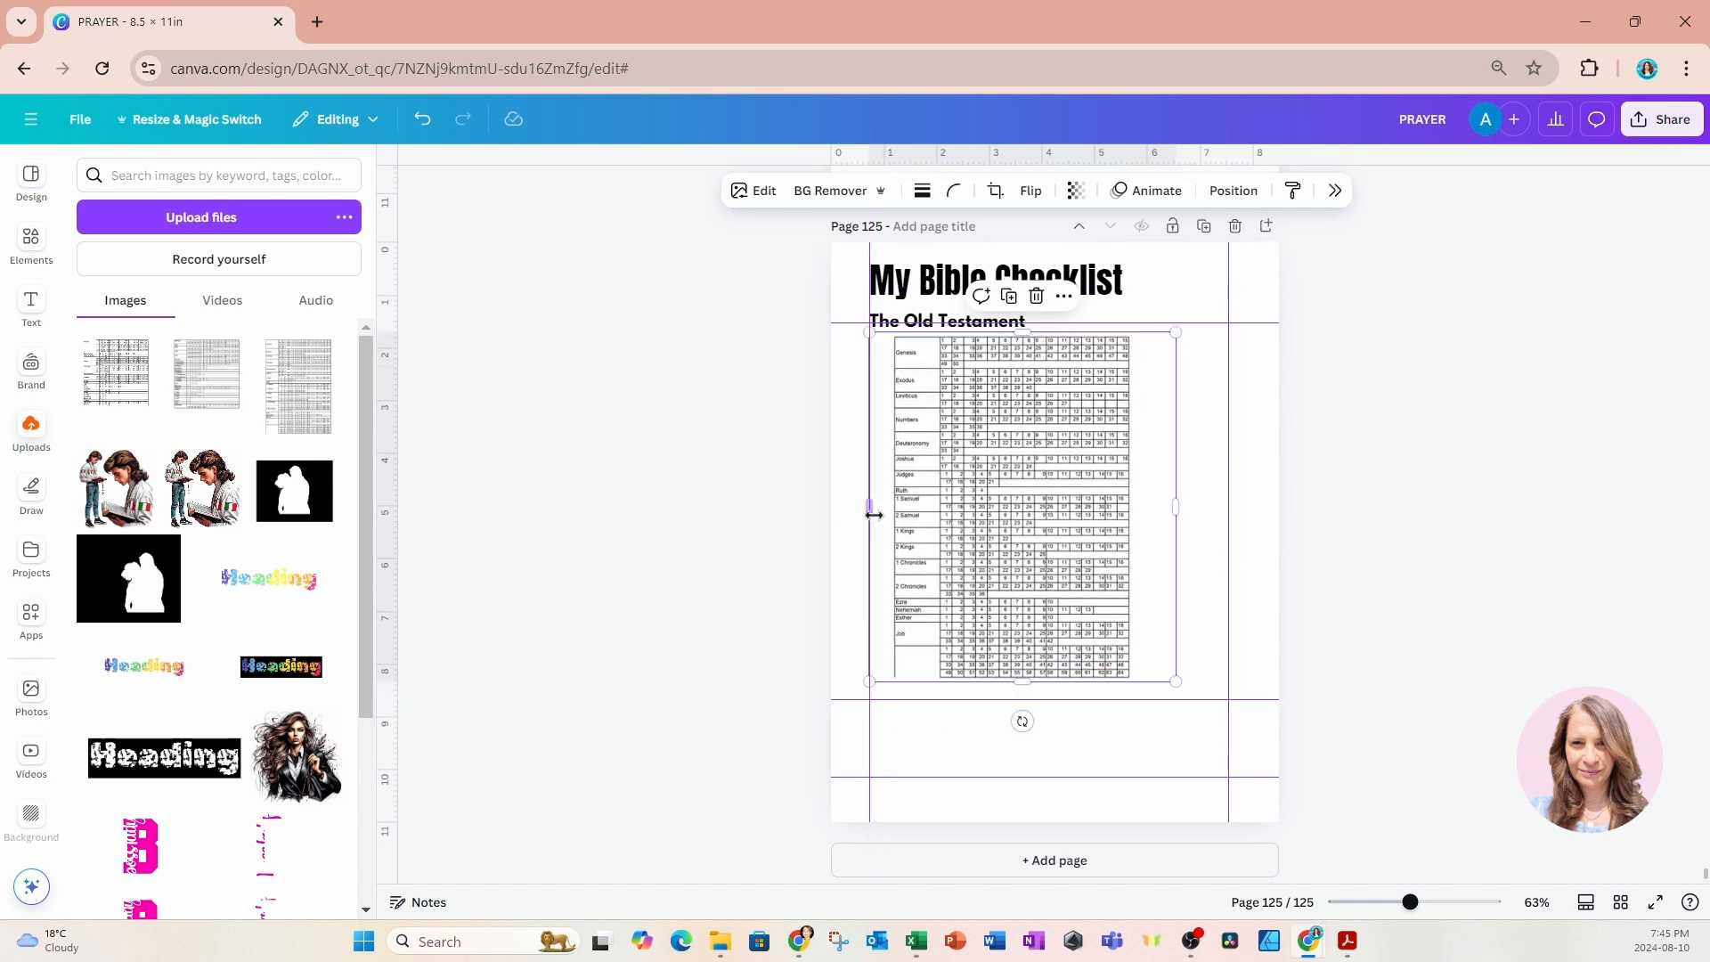
Crop the blank left and right margins off page 125's table image and align the table with the left guide.
{"action": "left_click_drag", "start_coordinate": [873, 514], "coordinate": [890, 506]}
{"action": "left_click_drag", "start_coordinate": [1050, 603], "coordinate": [1023, 603]}
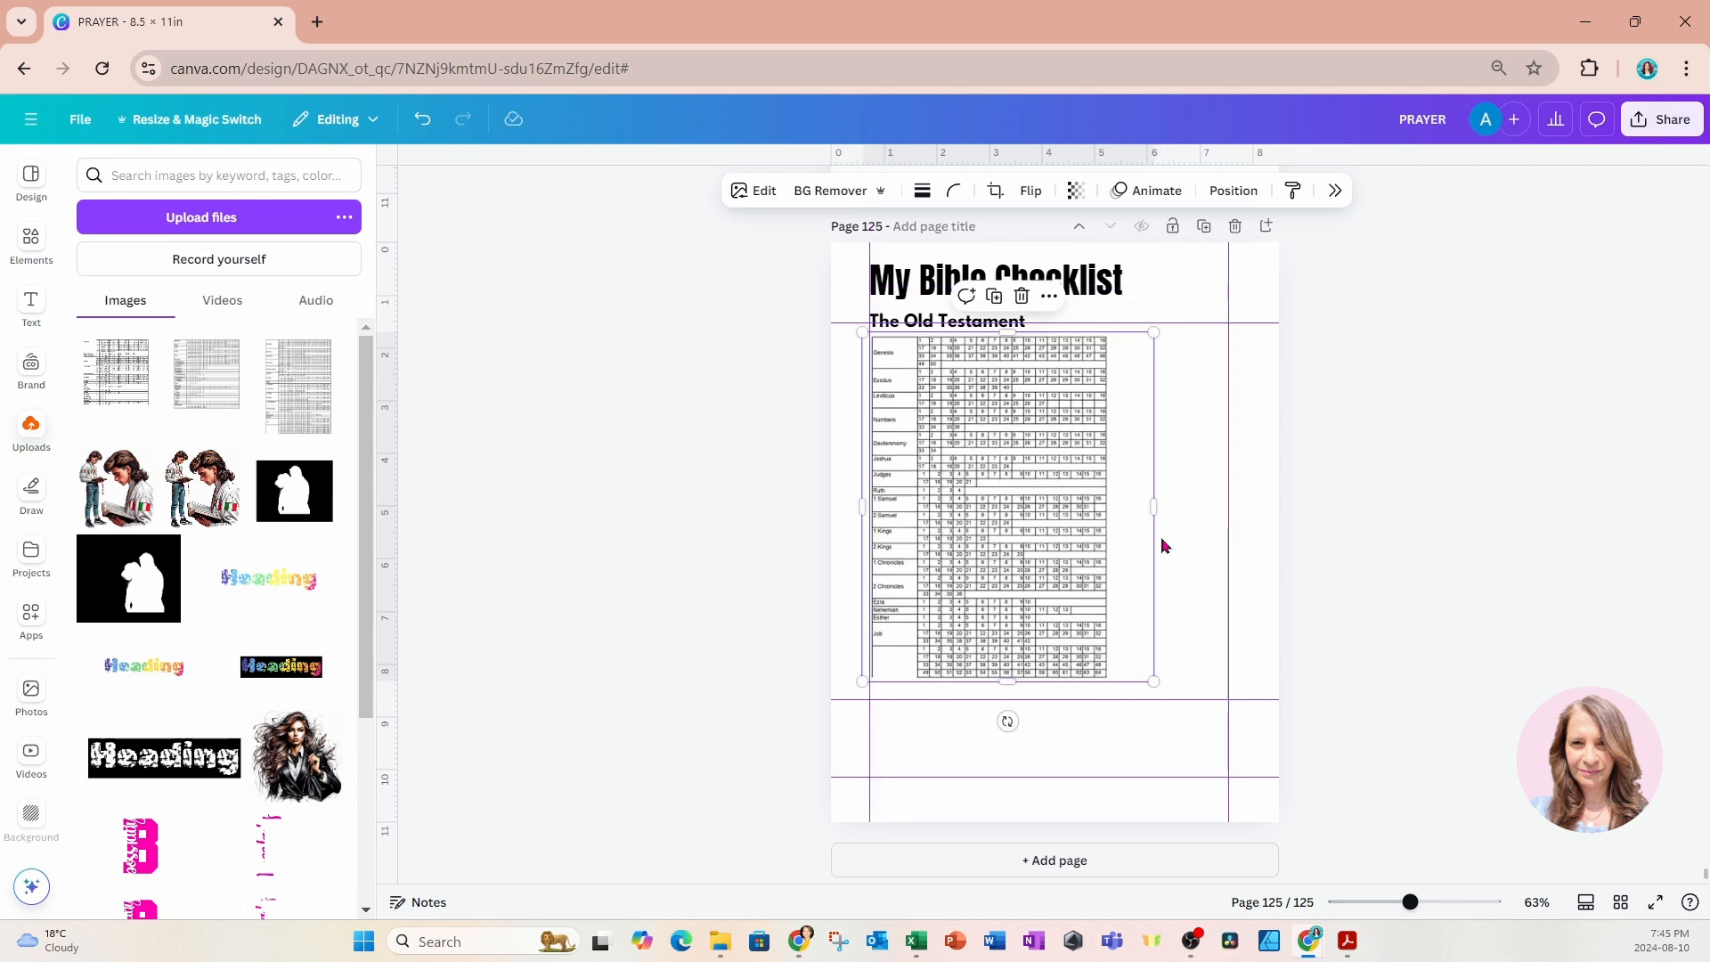
{"action": "left_click_drag", "start_coordinate": [1154, 506], "coordinate": [1112, 512]}
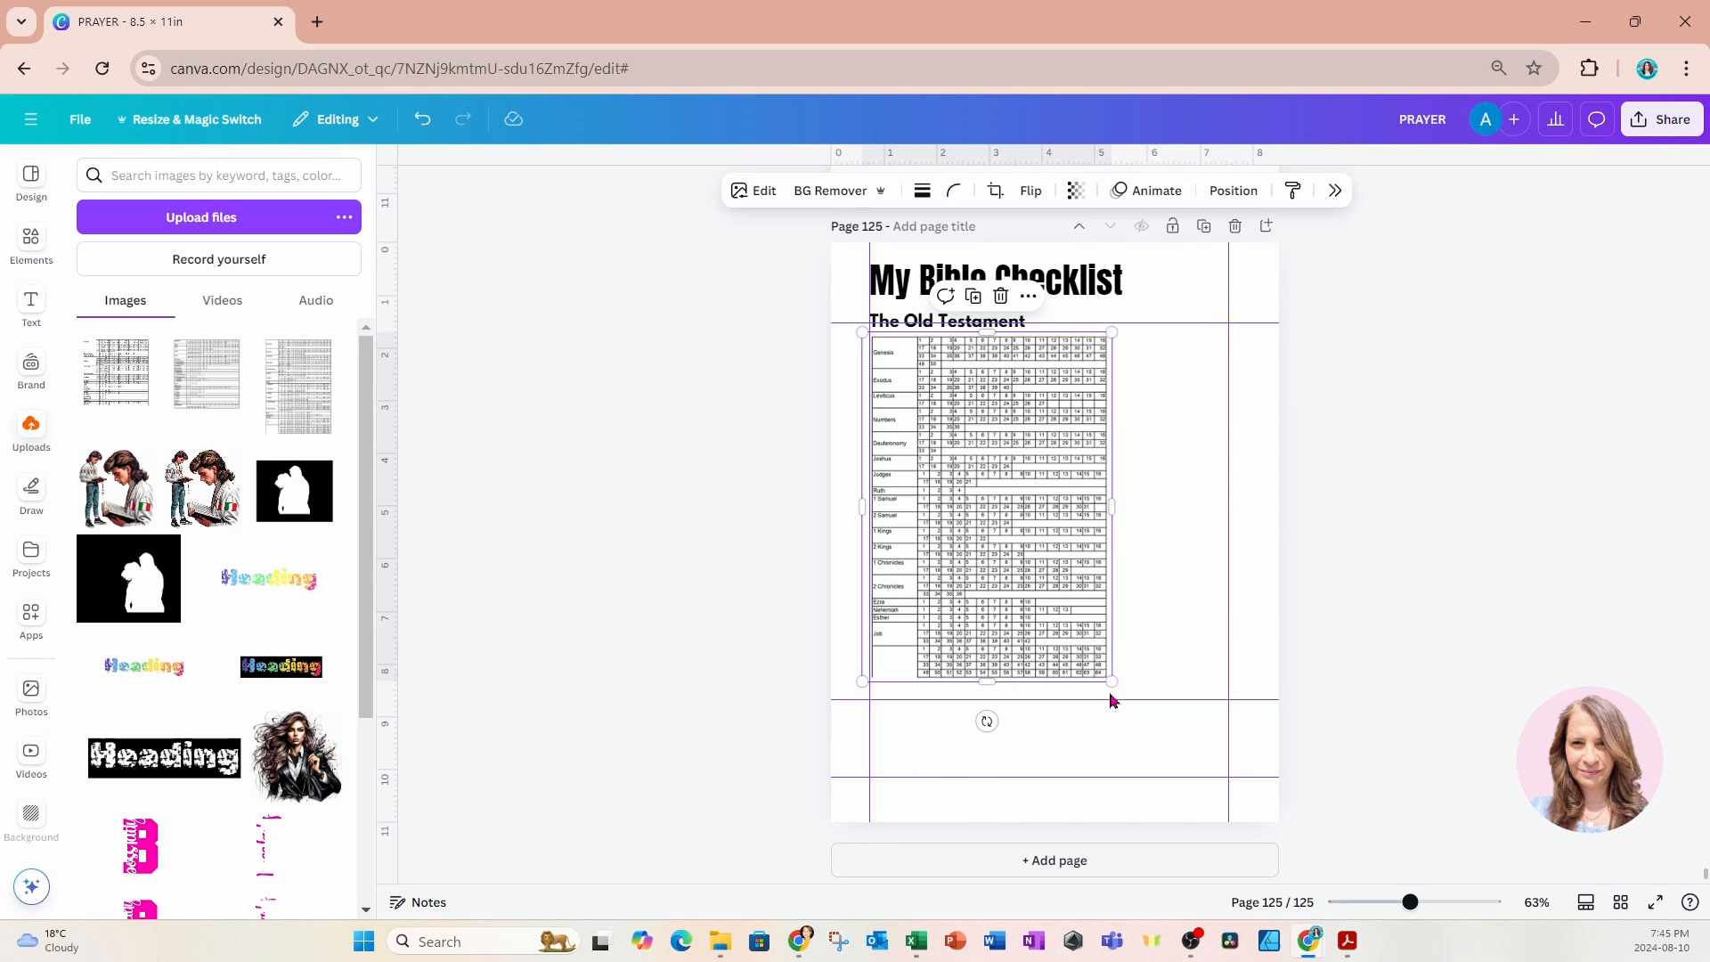
Enlarge the Old Testament table image to reach page 125's right guide and crop its lower rows at the bottom margin guide.
{"action": "left_click_drag", "start_coordinate": [1111, 682], "coordinate": [1230, 781]}
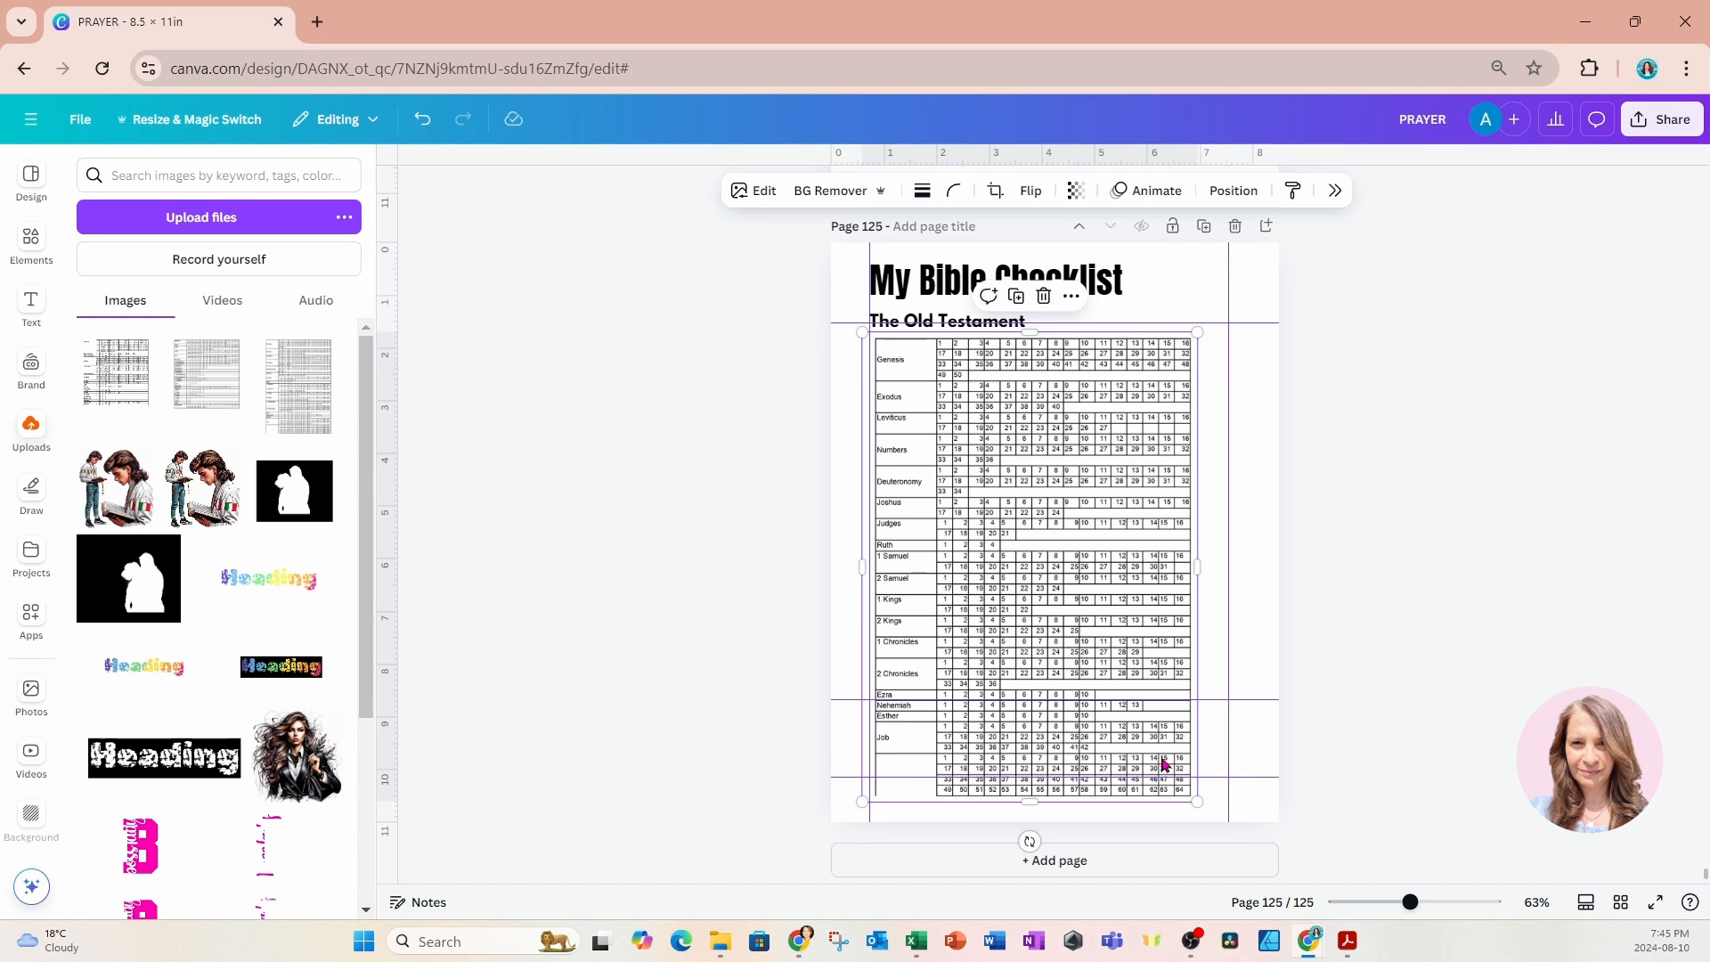
{"action": "scroll", "coordinate": [1135, 712], "scroll_direction": "up", "scroll_amount": 4}
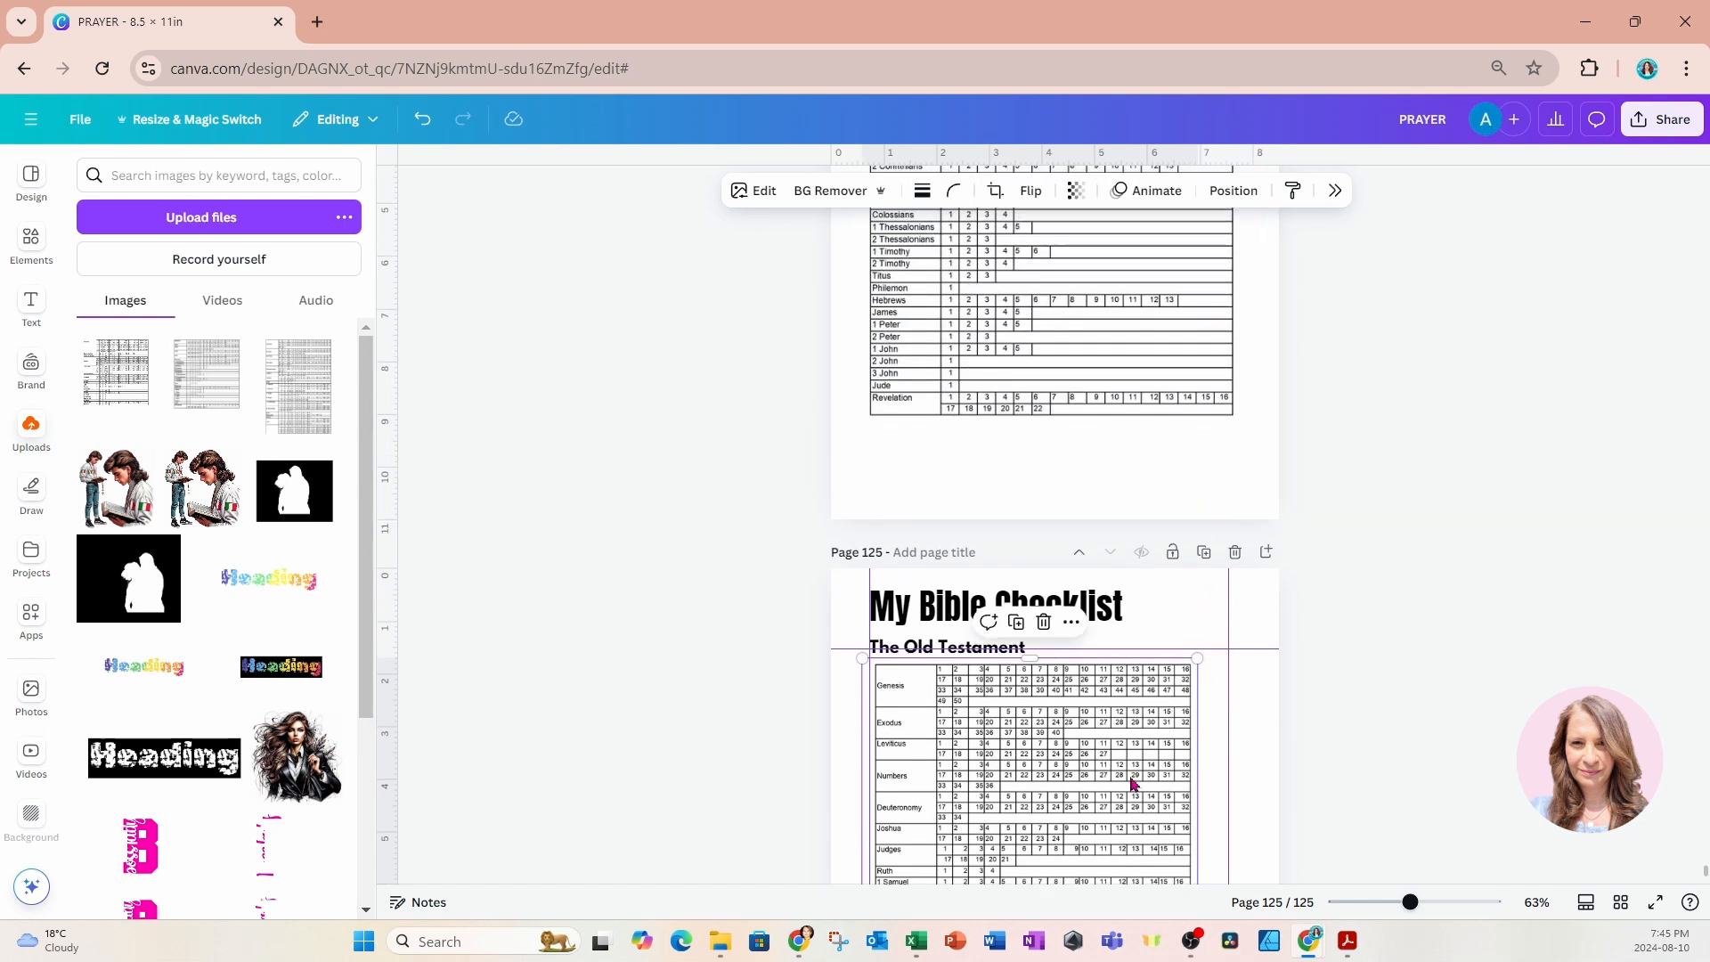
{"action": "scroll", "coordinate": [1129, 784], "scroll_direction": "down", "scroll_amount": 1}
{"action": "scroll", "coordinate": [1144, 785], "scroll_direction": "down", "scroll_amount": 3}
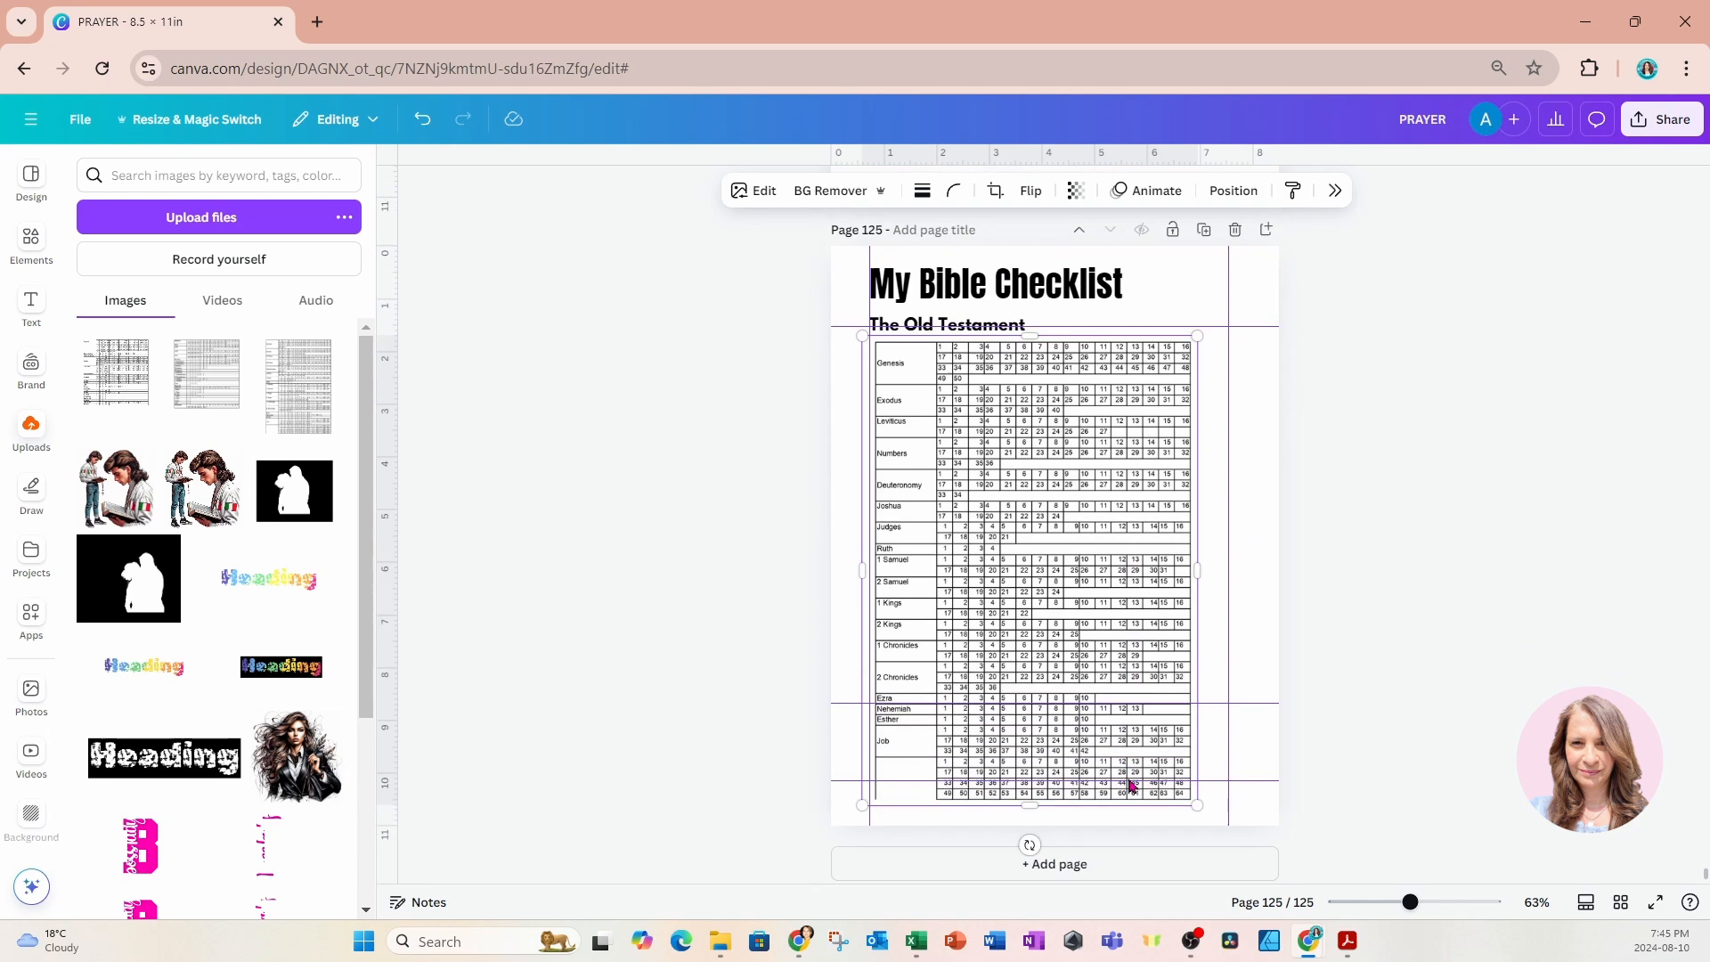
{"action": "left_click_drag", "start_coordinate": [1197, 802], "coordinate": [1258, 835]}
{"action": "scroll", "coordinate": [1258, 836], "scroll_direction": "up", "scroll_amount": 3}
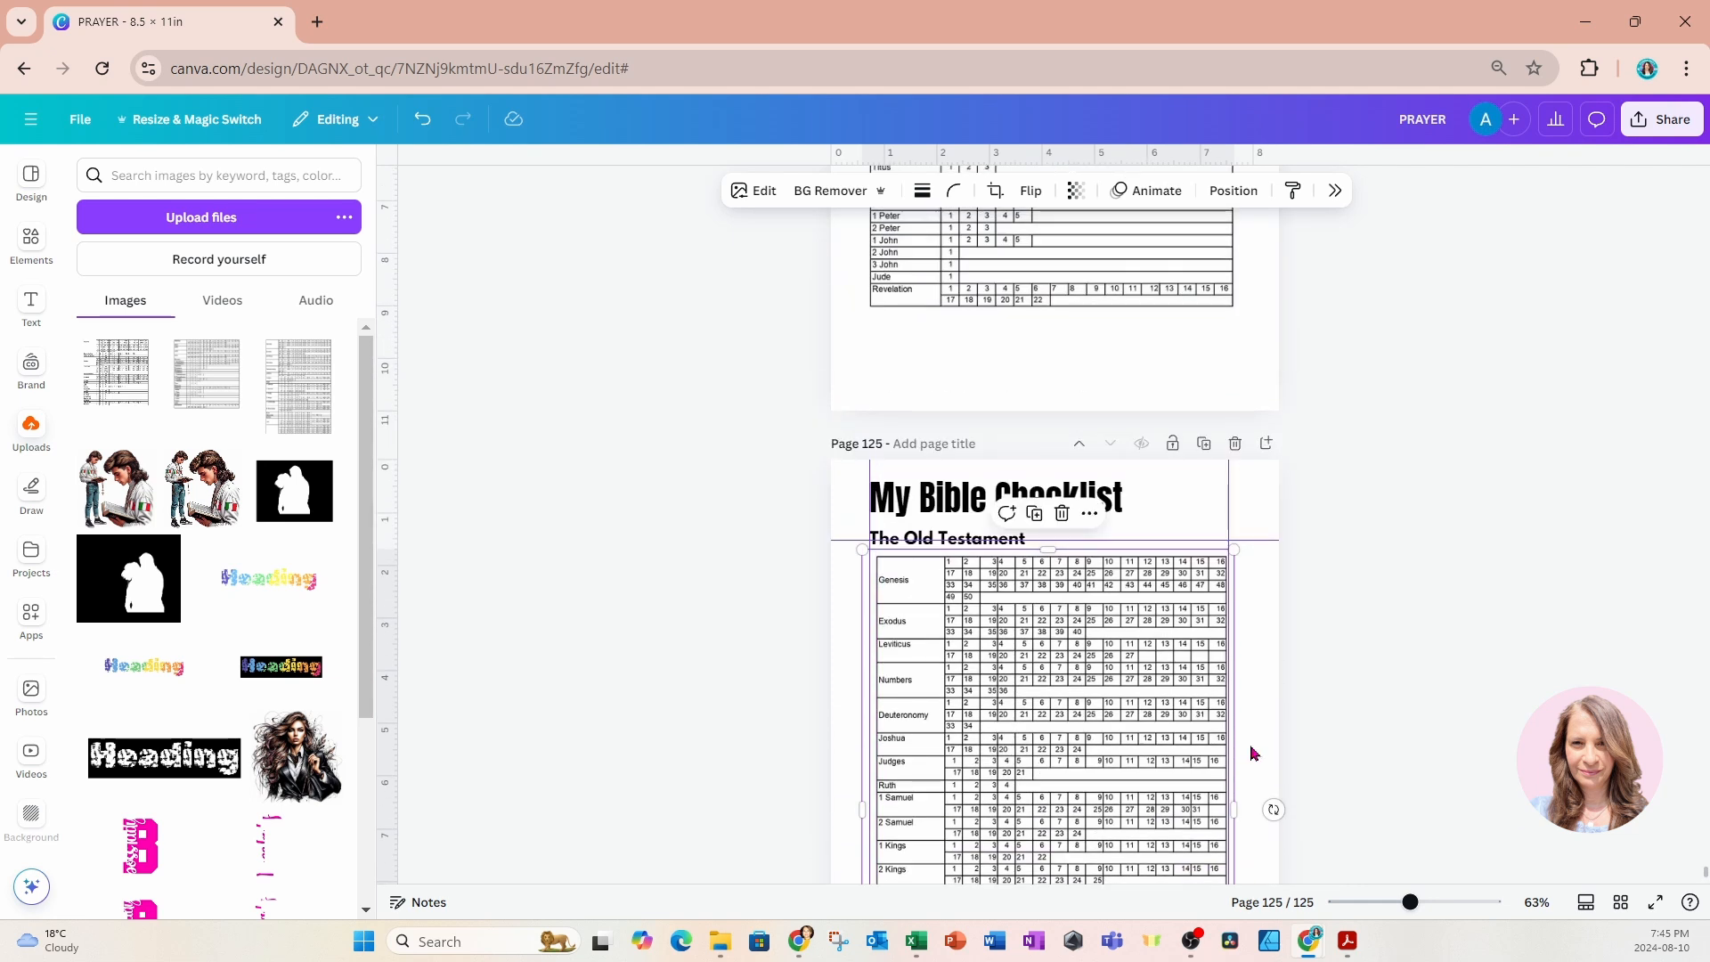
{"action": "scroll", "coordinate": [1171, 533], "scroll_direction": "down", "scroll_amount": 3}
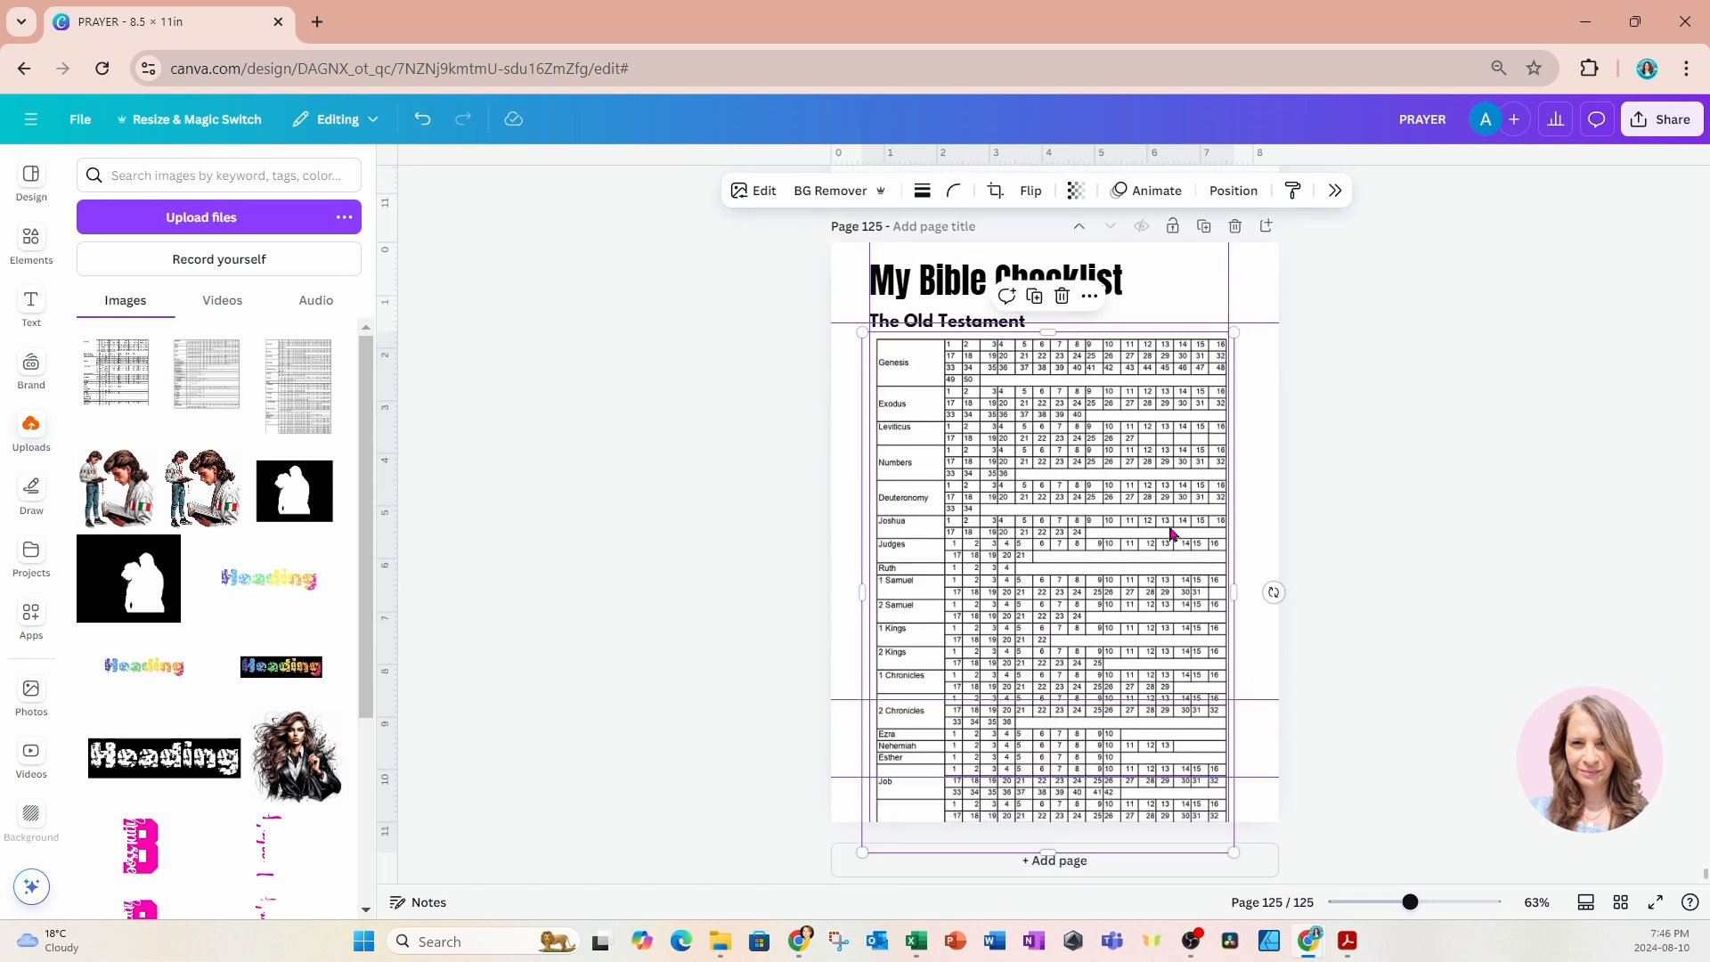
{"action": "left_click_drag", "start_coordinate": [1048, 852], "coordinate": [1061, 783]}
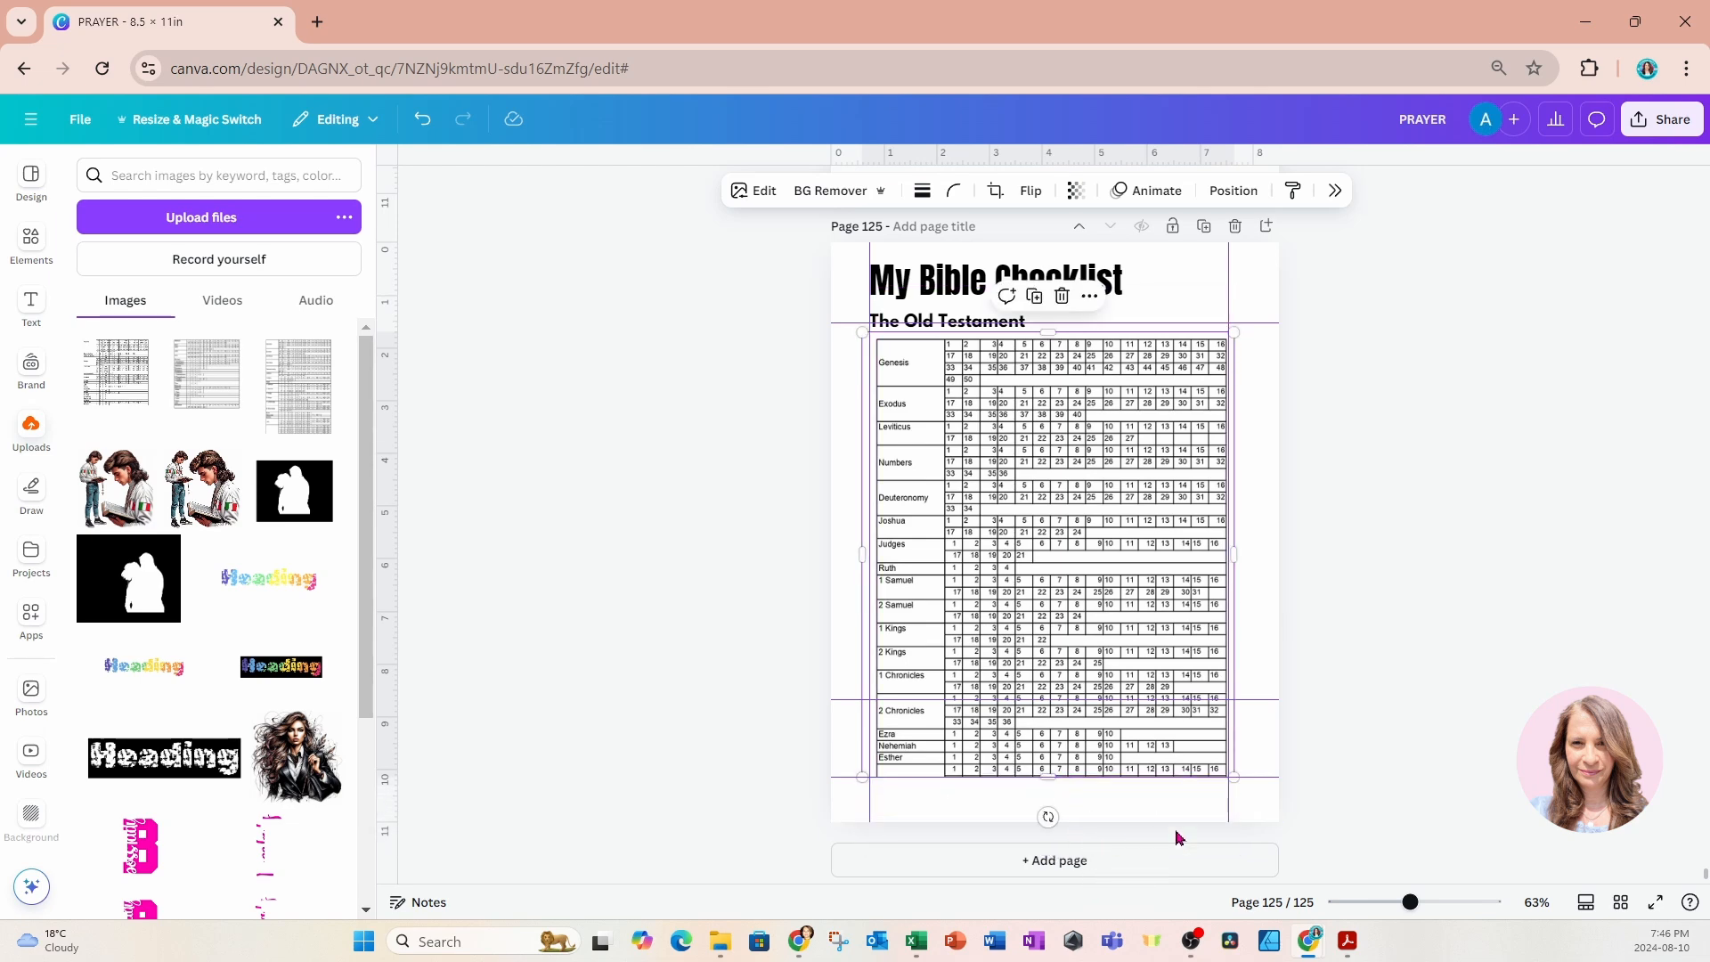
Add page 126, insert the same Old Testament table image, and crop its upper part to leave only the rows from Job onward.
{"action": "left_click", "coordinate": [1266, 225]}
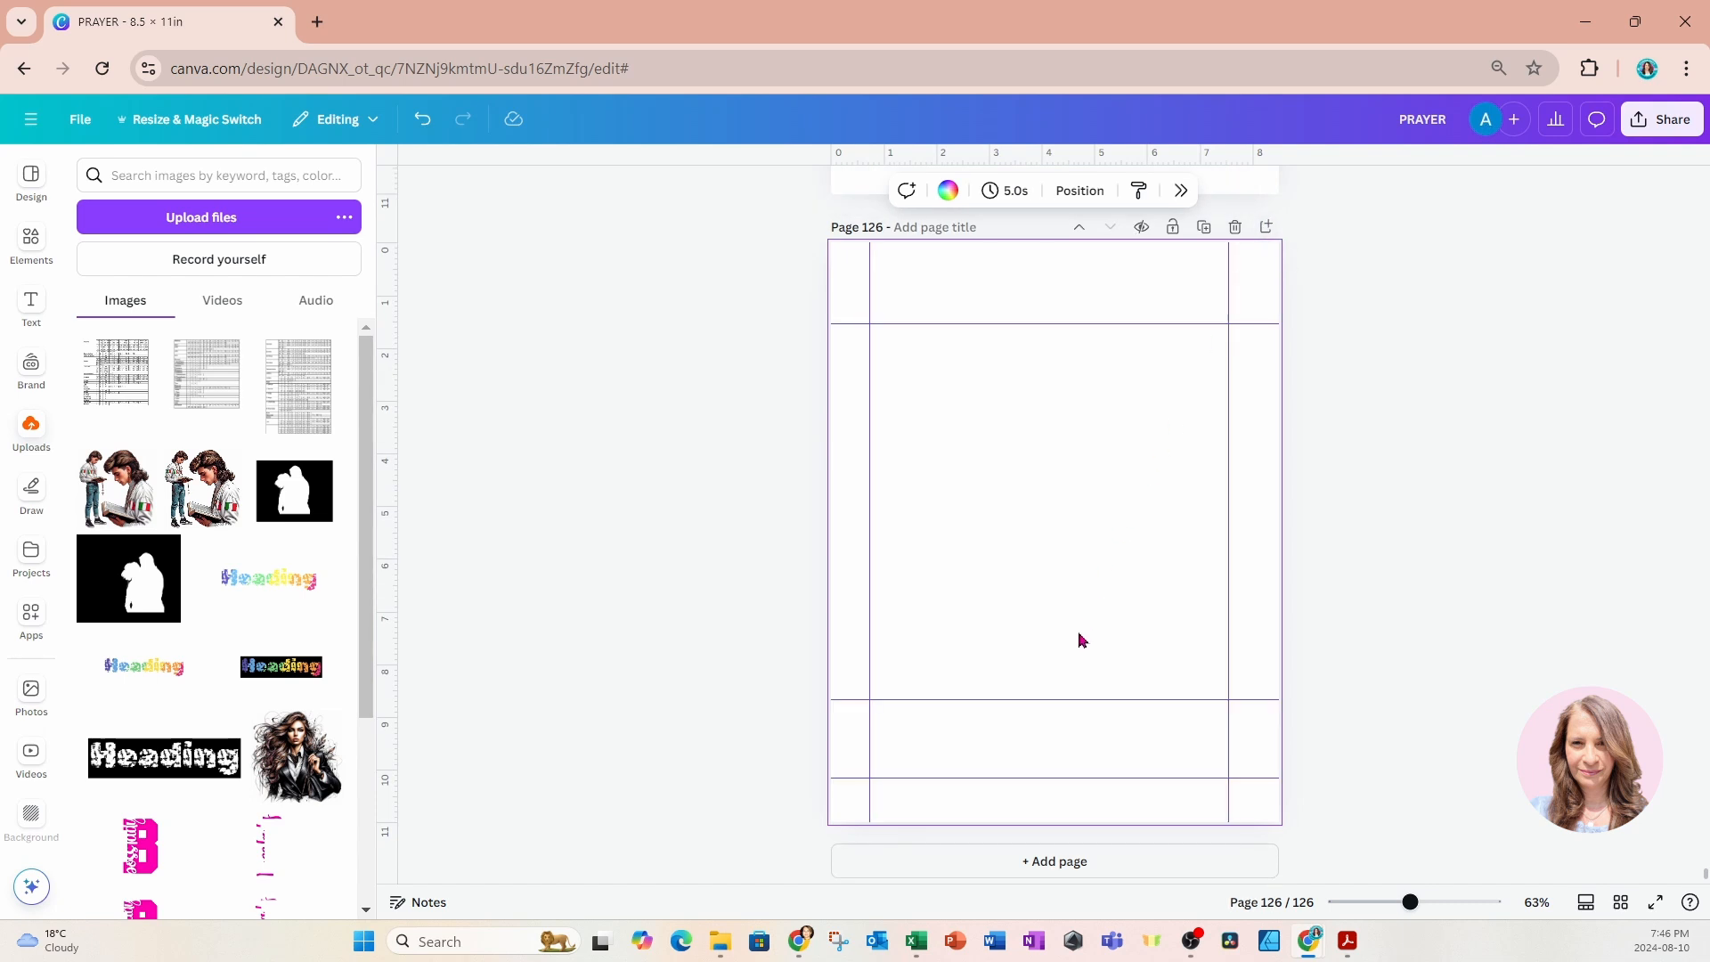
{"action": "left_click", "coordinate": [316, 414]}
{"action": "left_click_drag", "start_coordinate": [1055, 334], "coordinate": [1050, 651]}
{"action": "scroll", "coordinate": [1090, 623], "scroll_direction": "up", "scroll_amount": 4}
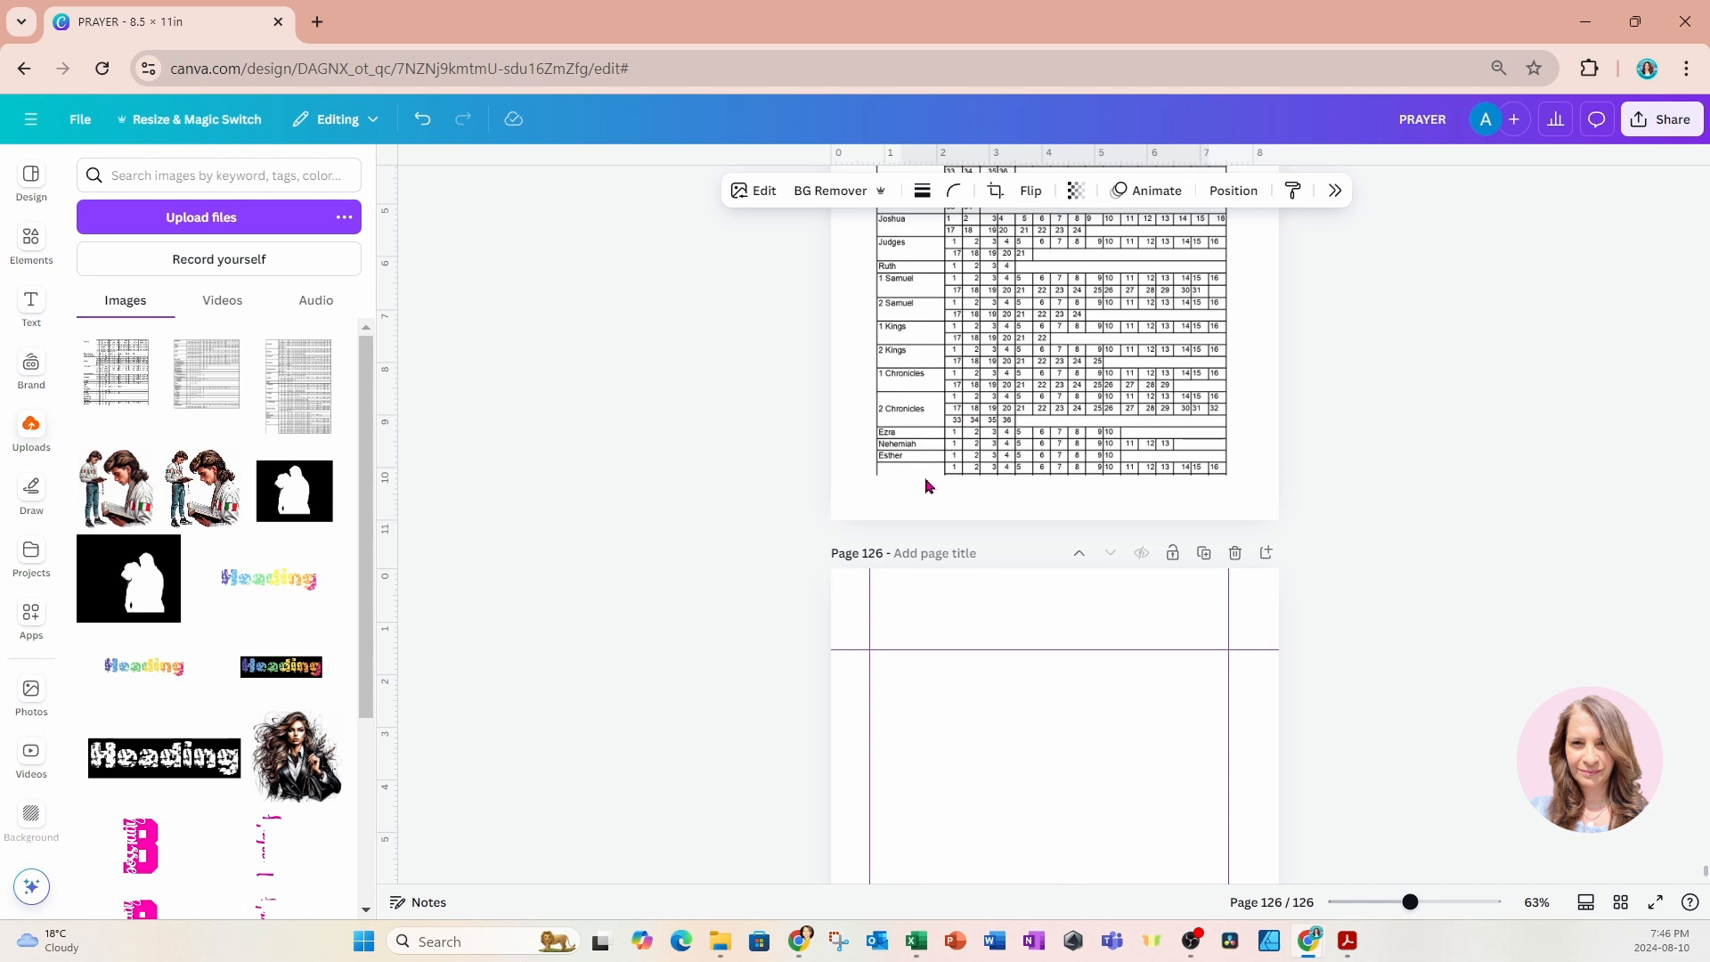
{"action": "scroll", "coordinate": [1030, 703], "scroll_direction": "down", "scroll_amount": 3}
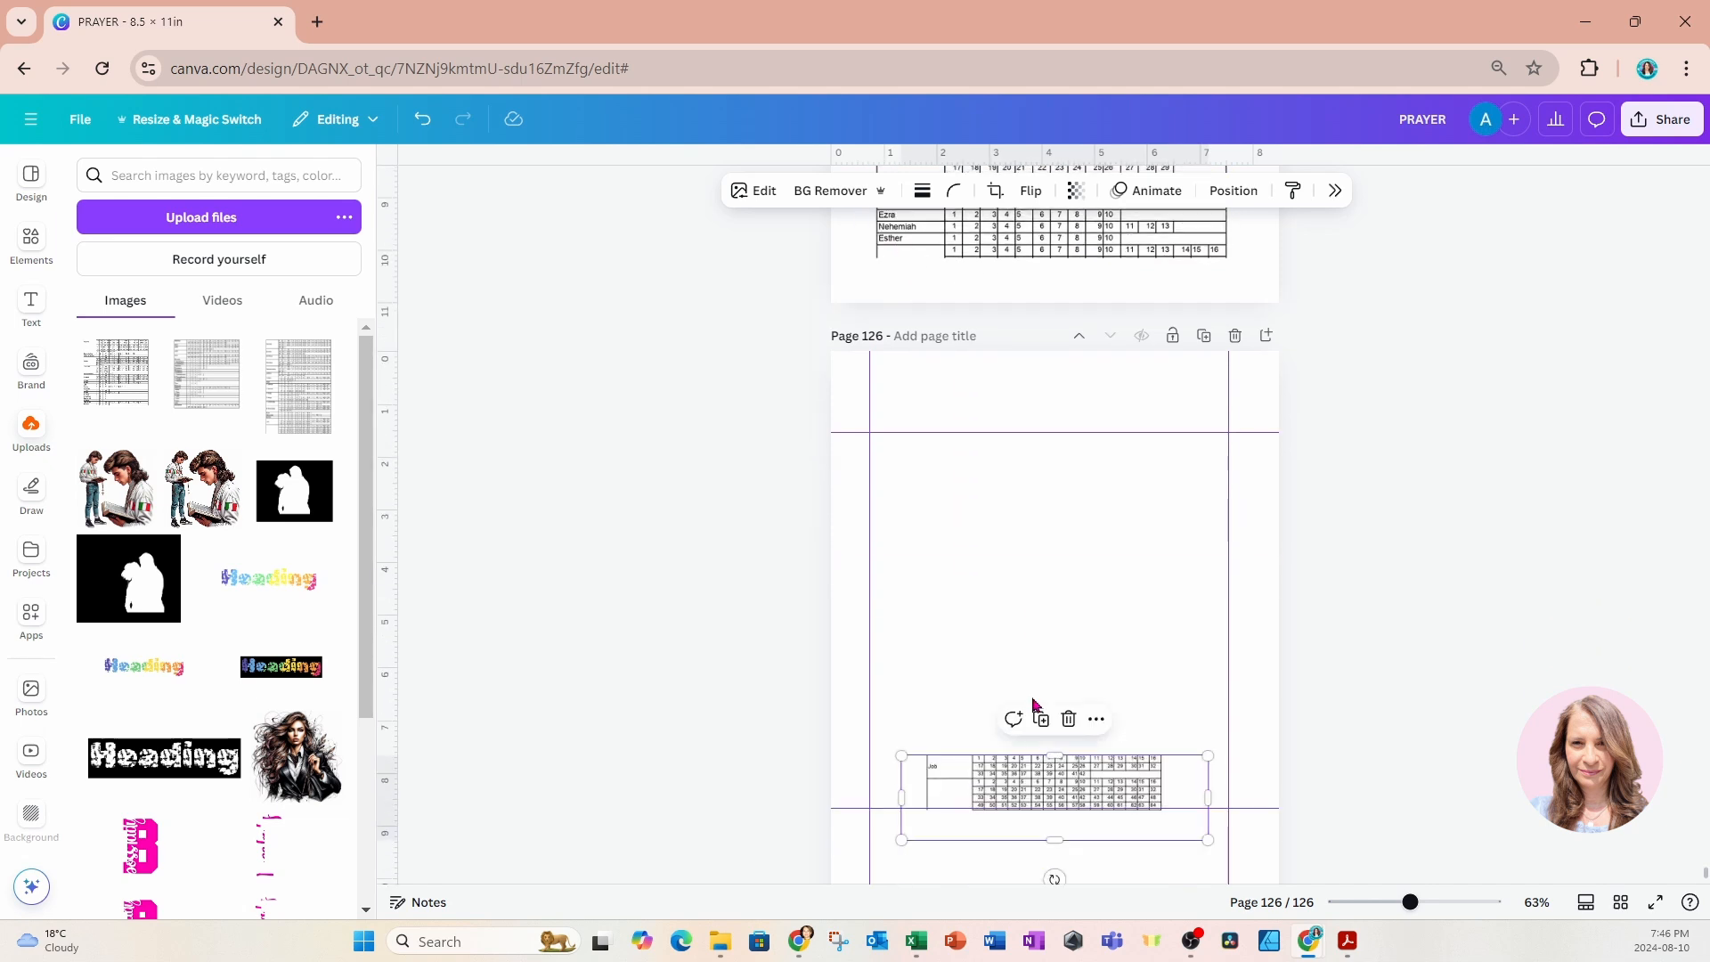
Crop the blank margins off the Job table section, move it below page 126's top guide, and enlarge it to span the side guides.
{"action": "left_click_drag", "start_coordinate": [1054, 838], "coordinate": [1011, 488]}
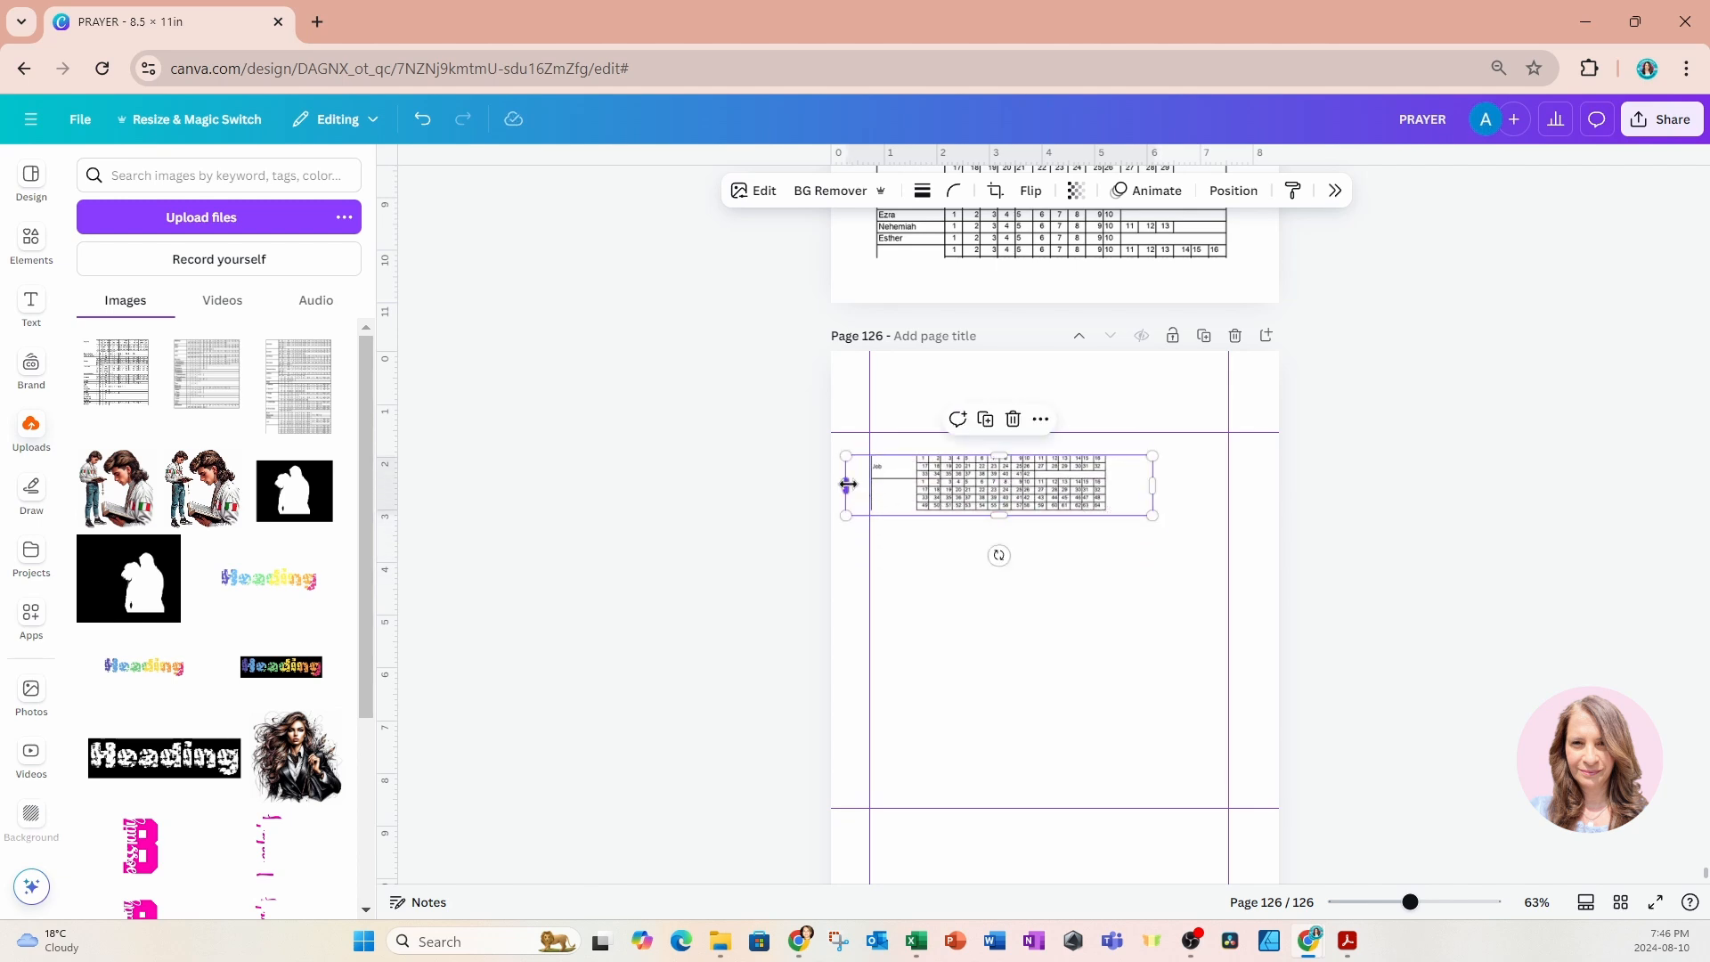
{"action": "left_click_drag", "start_coordinate": [847, 485], "coordinate": [868, 483]}
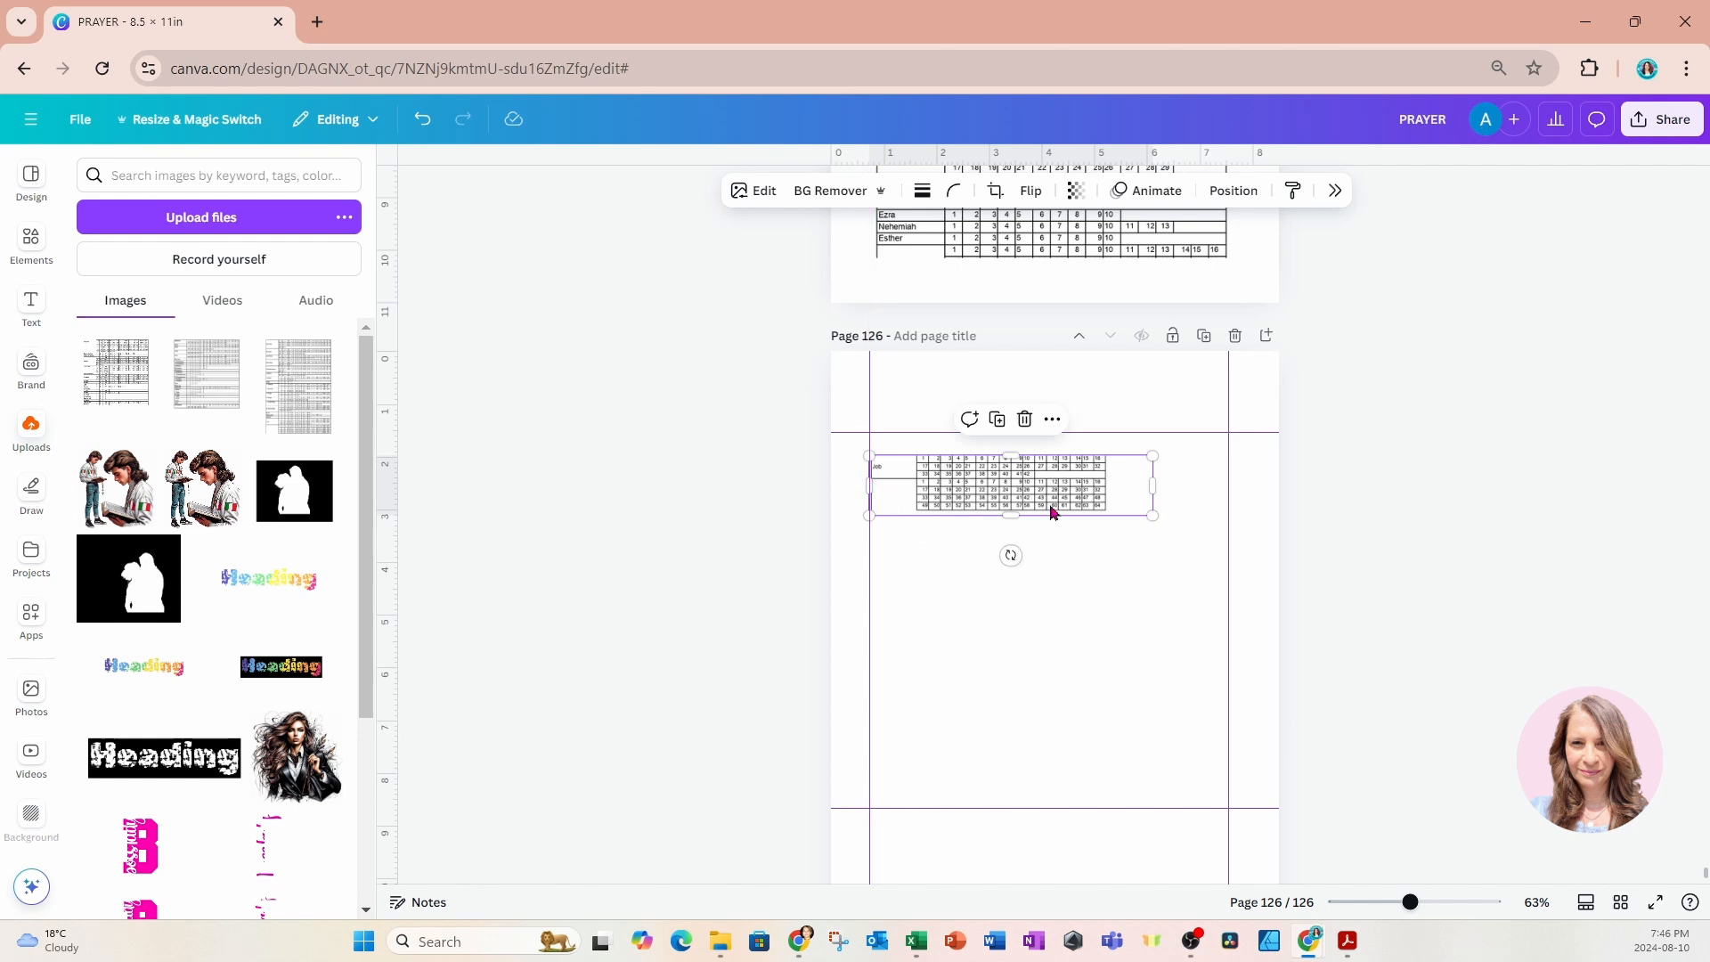
{"action": "left_click_drag", "start_coordinate": [1149, 512], "coordinate": [1229, 624]}
Copy the My Bible Checklist title and The Old Testament subtitle from page 125 onto page 126 and open the pasted subtitle for editing.
{"action": "scroll", "coordinate": [1180, 679], "scroll_direction": "up", "scroll_amount": 5}
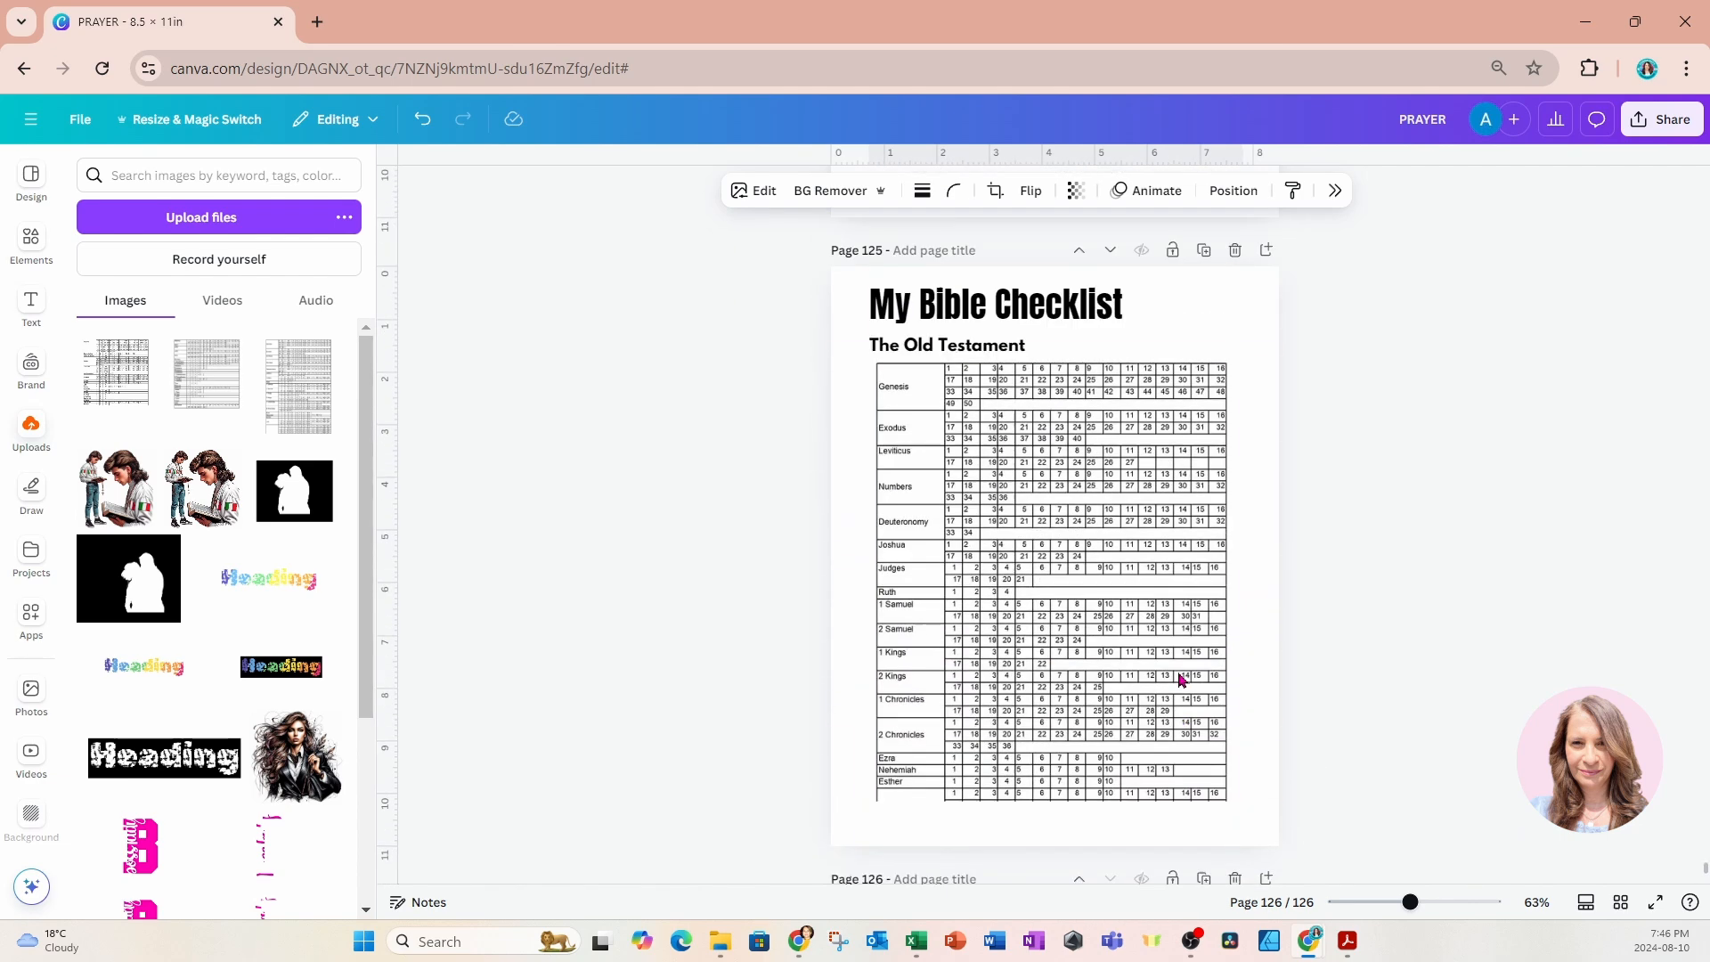
{"action": "scroll", "coordinate": [1179, 680], "scroll_direction": "up", "scroll_amount": 4}
{"action": "left_click_drag", "start_coordinate": [793, 615], "coordinate": [942, 674]}
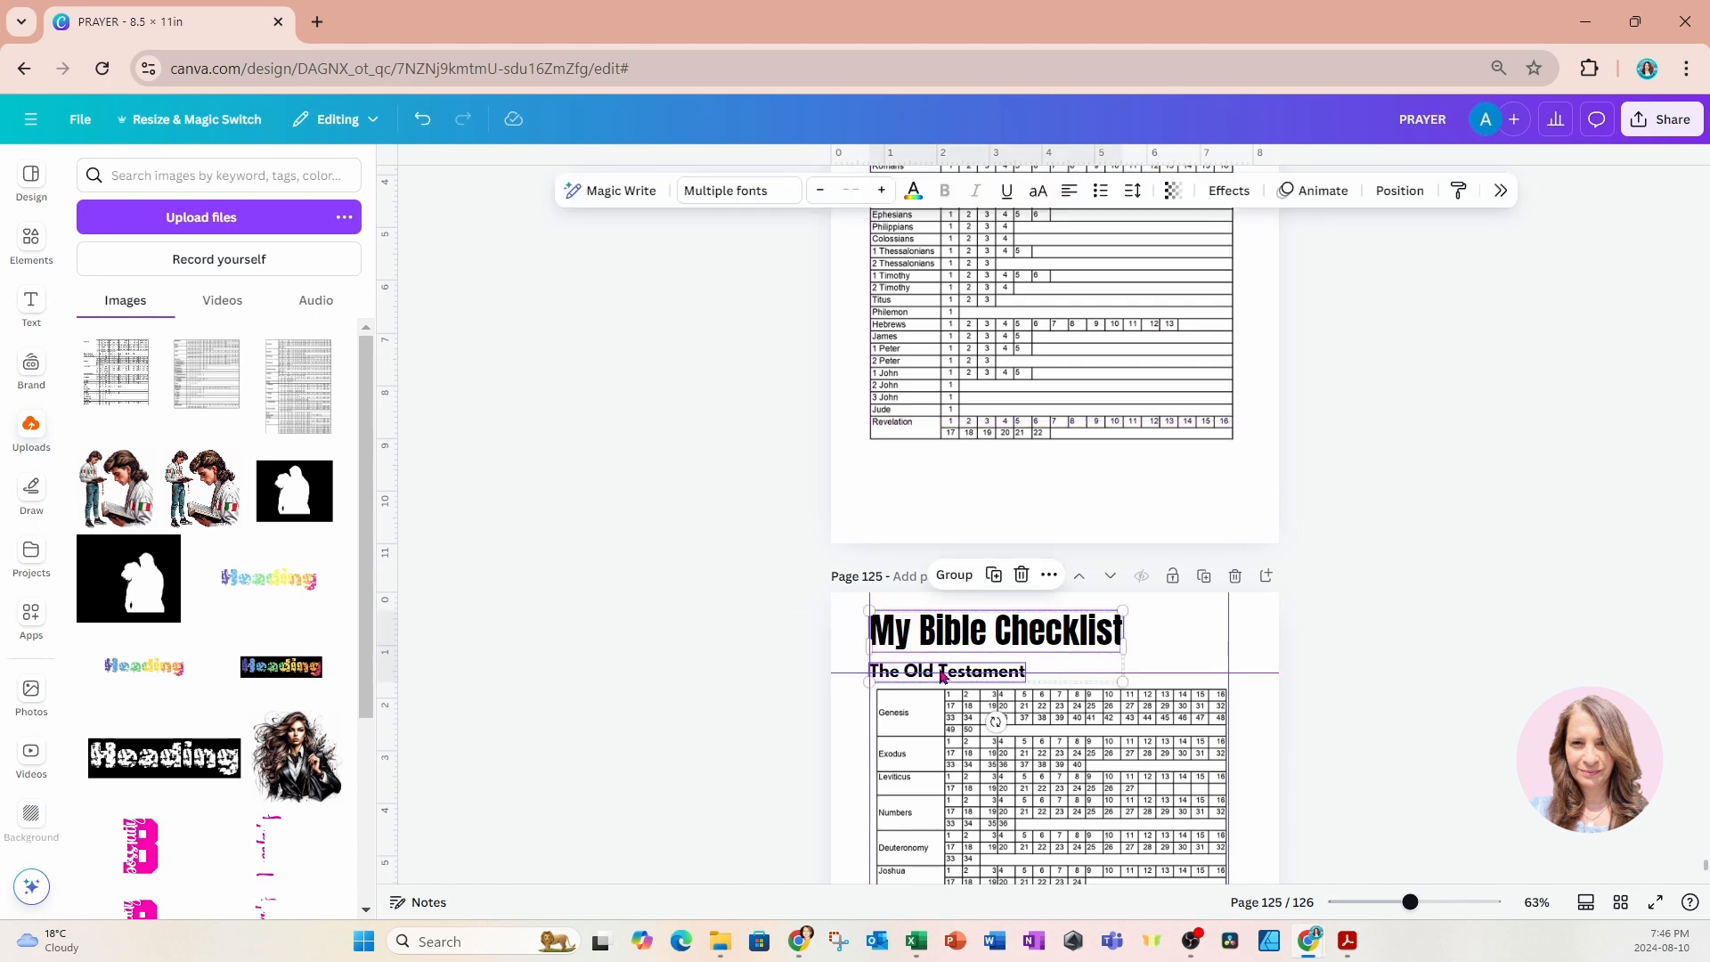
{"action": "scroll", "coordinate": [942, 674], "scroll_direction": "down", "scroll_amount": 8}
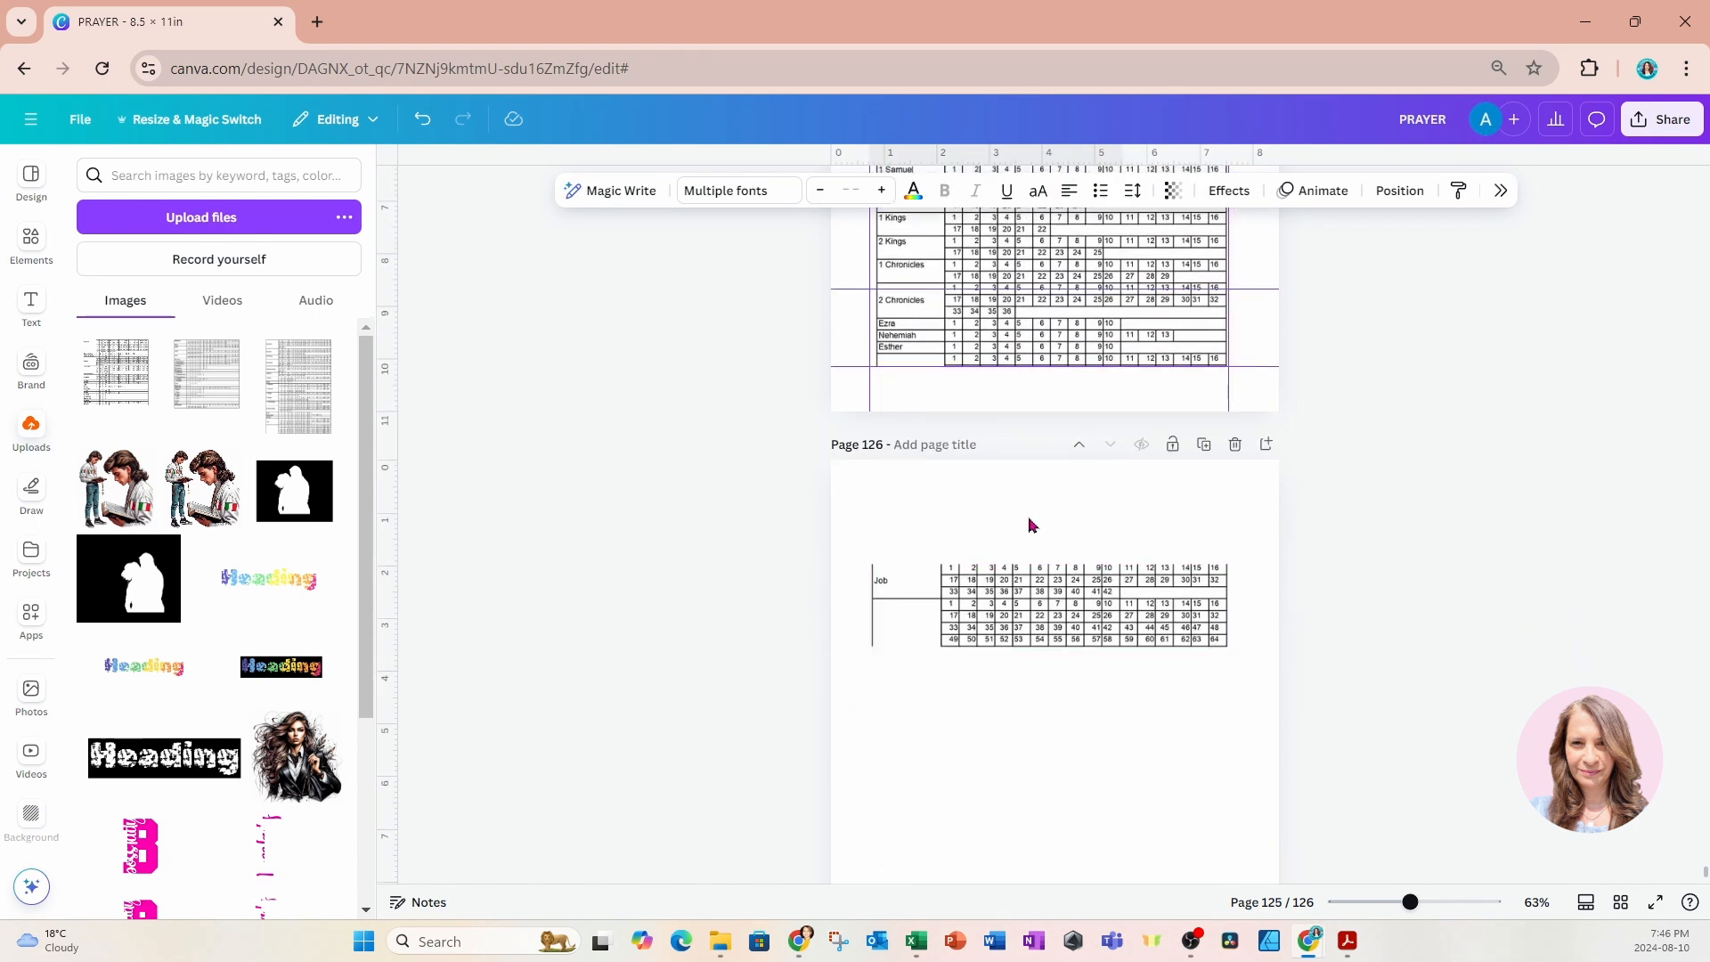
{"action": "left_click", "coordinate": [1030, 526]}
{"action": "key", "text": "ctrl+v"}
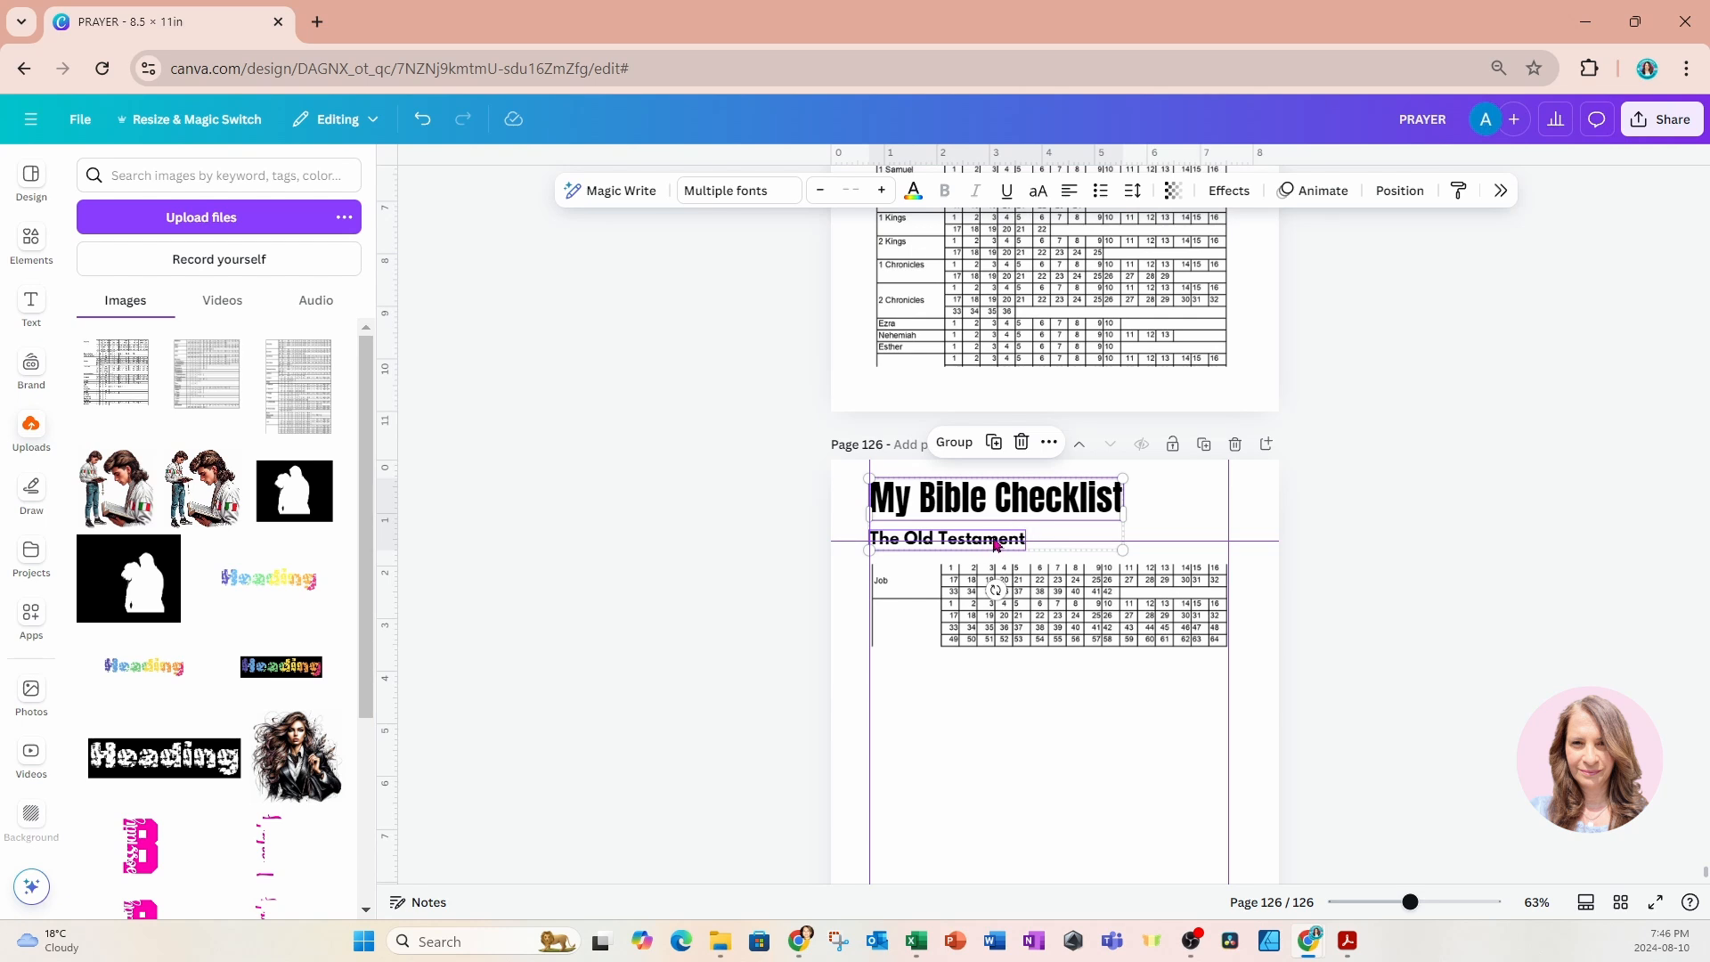
{"action": "left_click", "coordinate": [815, 531]}
{"action": "left_click", "coordinate": [962, 552]}
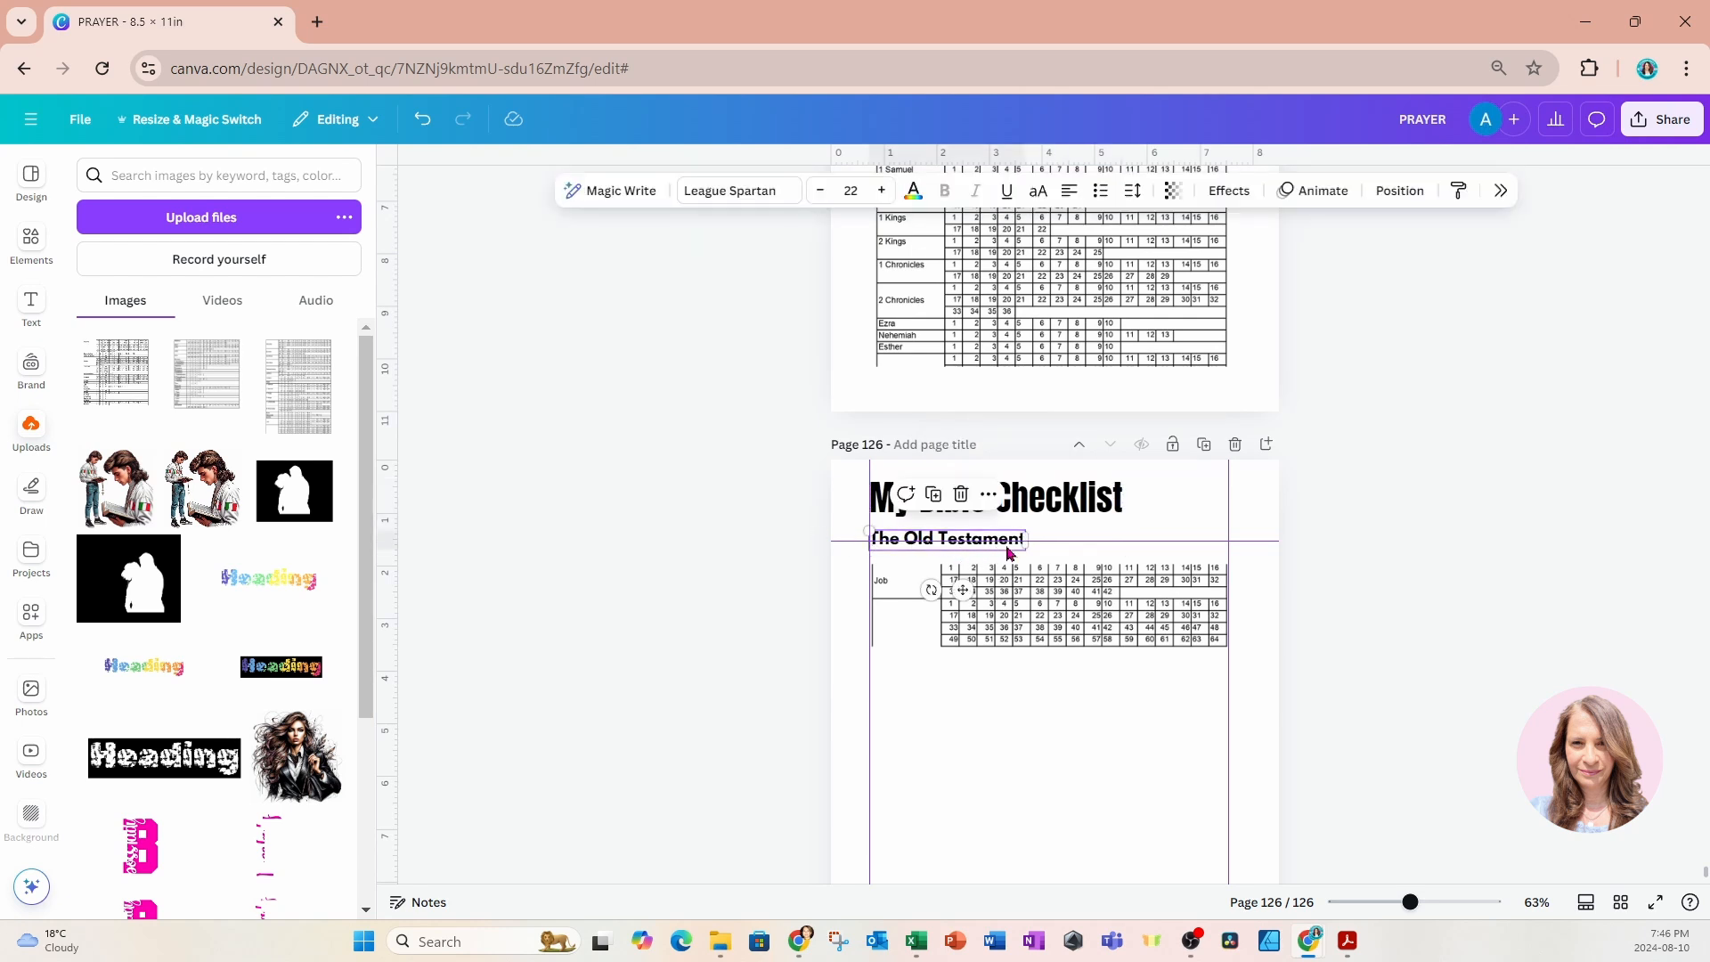
{"action": "double_click", "coordinate": [962, 552]}
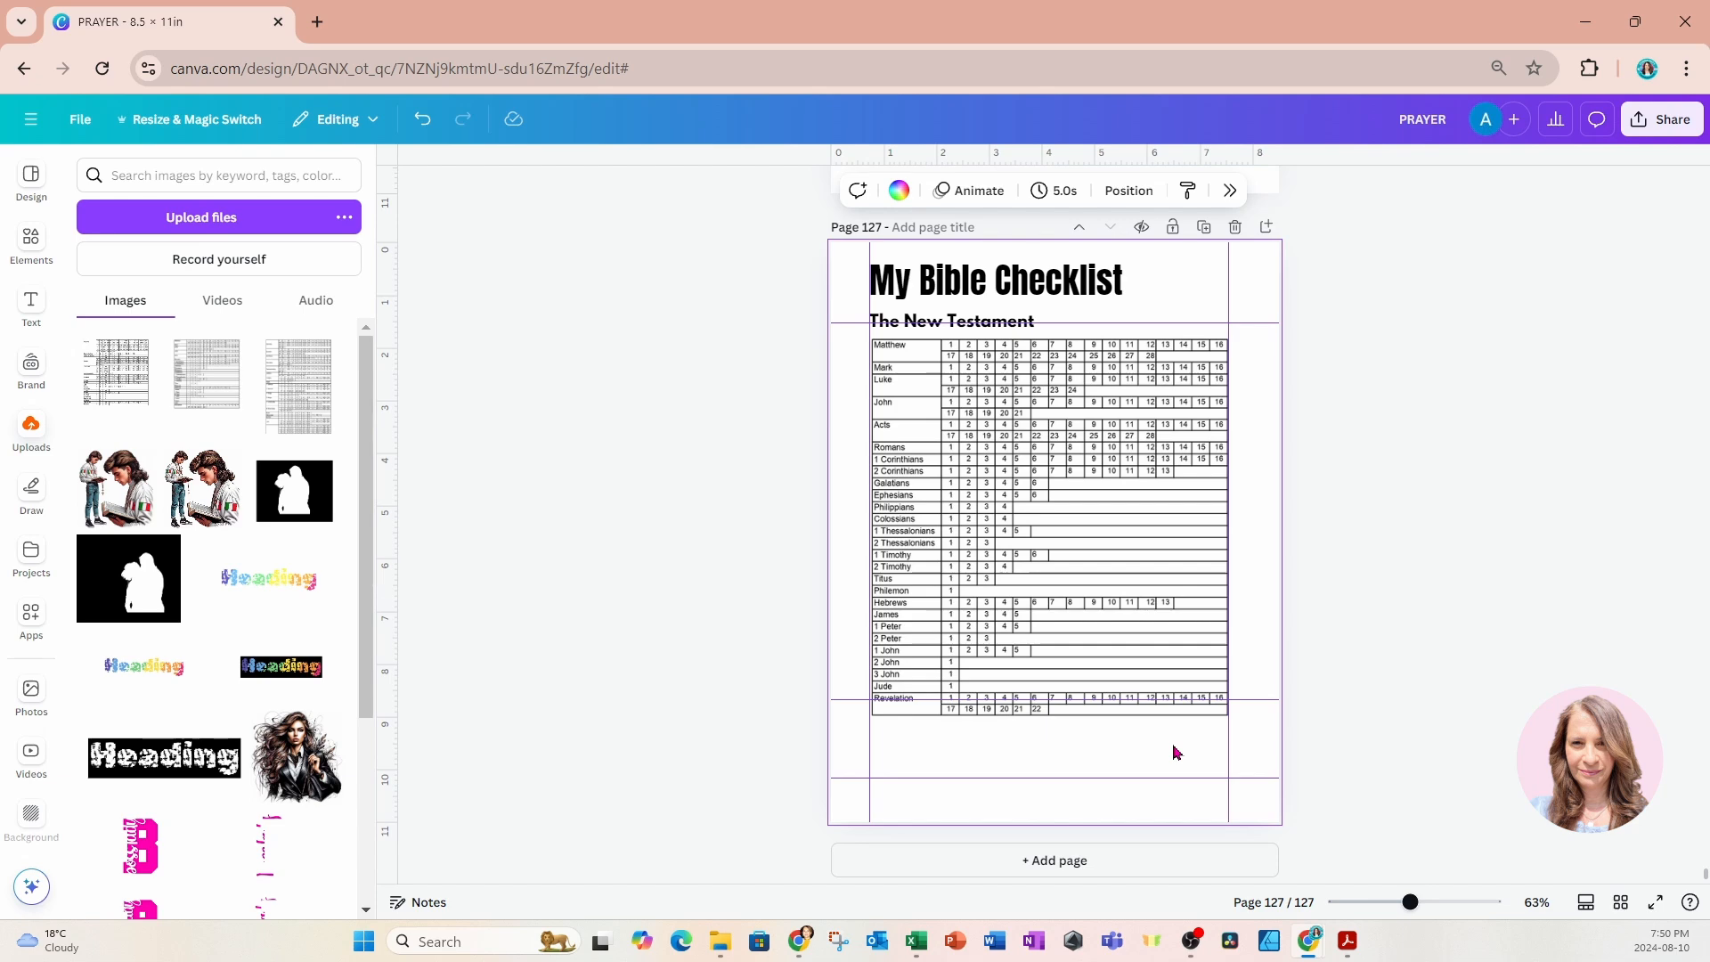
{"action": "scroll", "coordinate": [1176, 753], "scroll_direction": "up", "scroll_amount": 10}
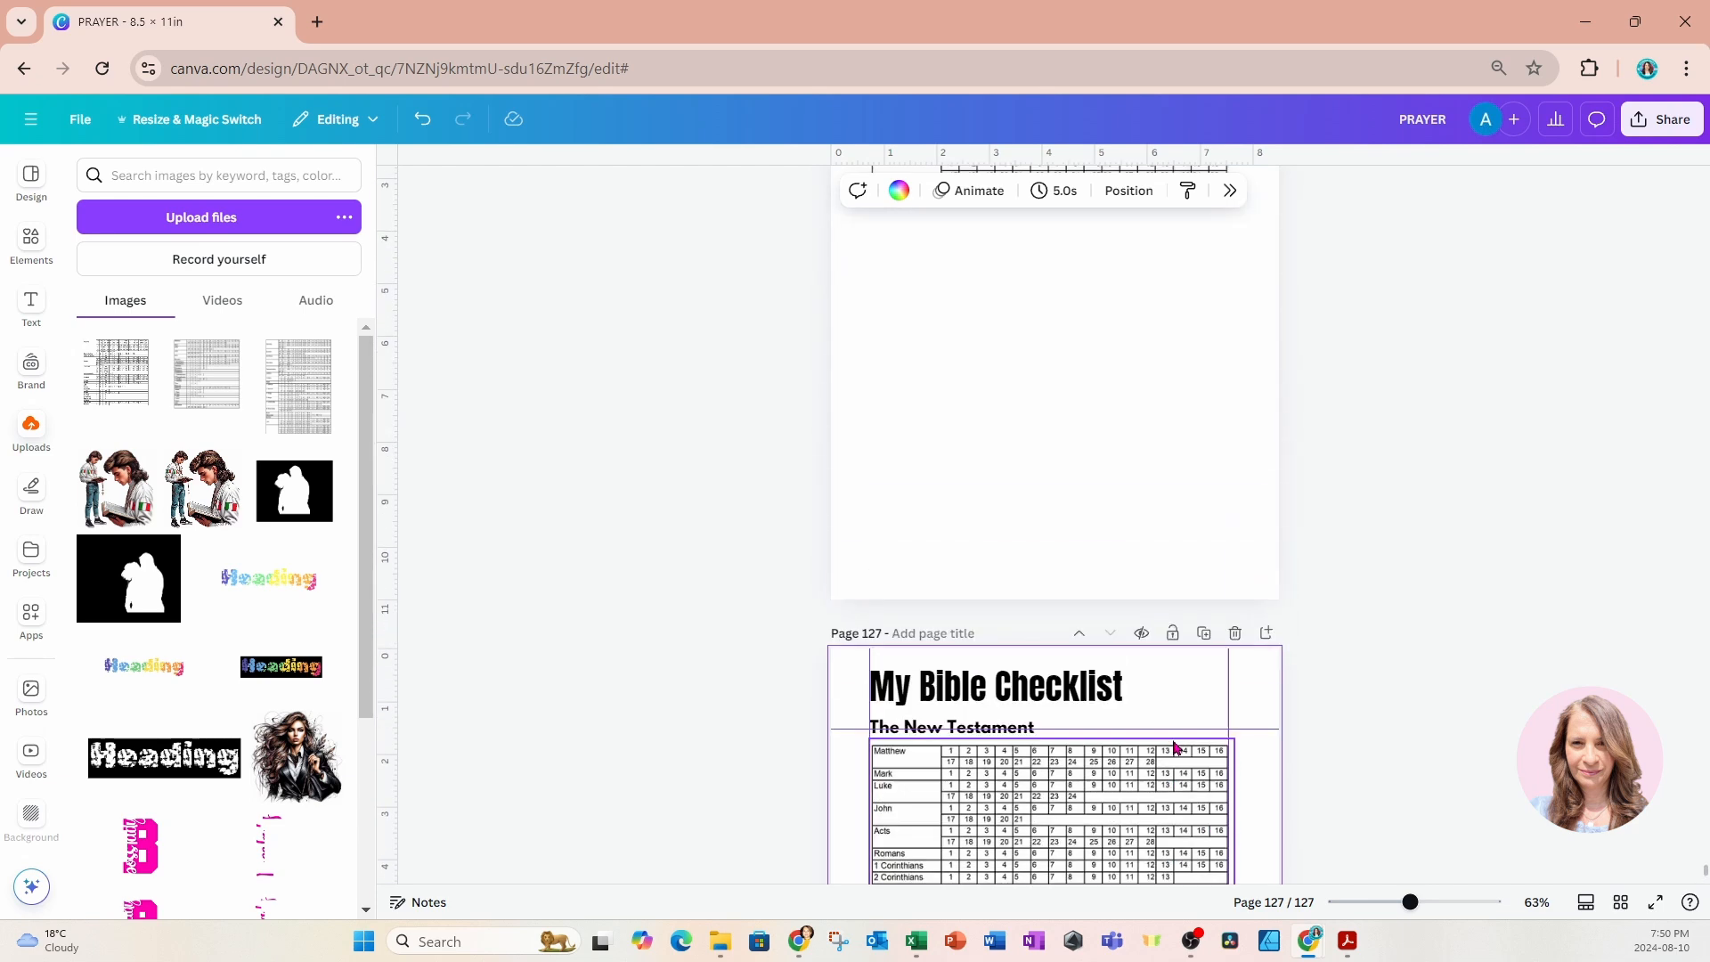
{"action": "scroll", "coordinate": [1176, 748], "scroll_direction": "up", "scroll_amount": 1}
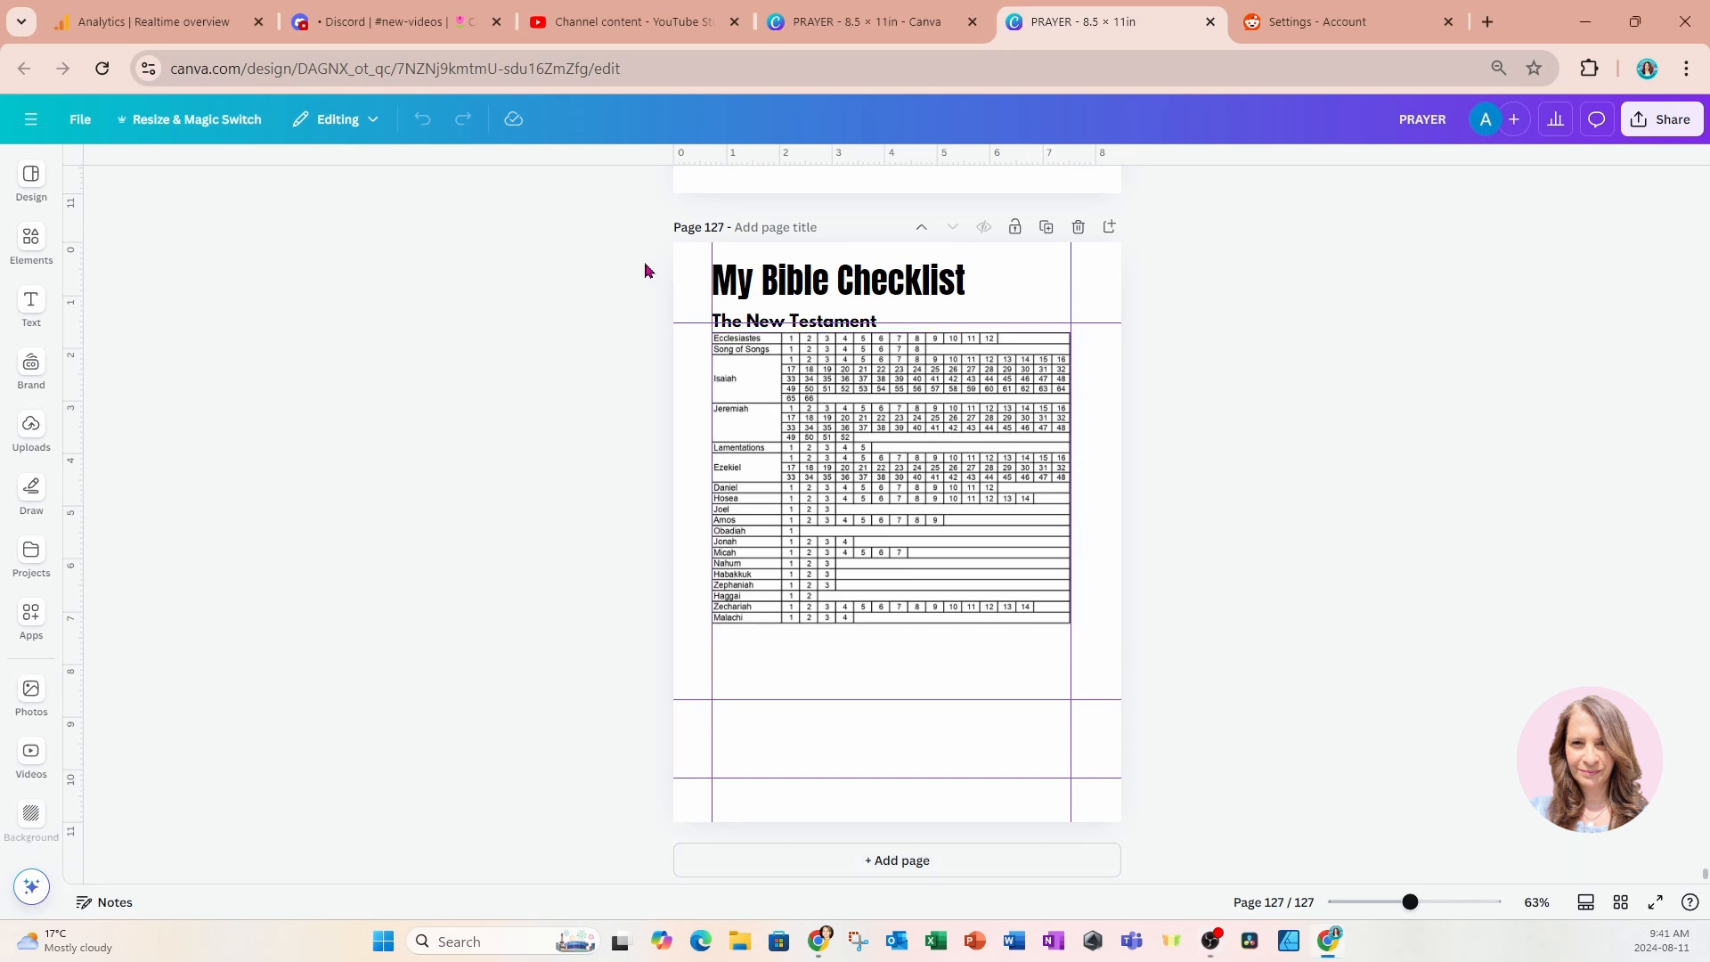
{"action": "scroll", "coordinate": [645, 271], "scroll_direction": "up", "scroll_amount": 3}
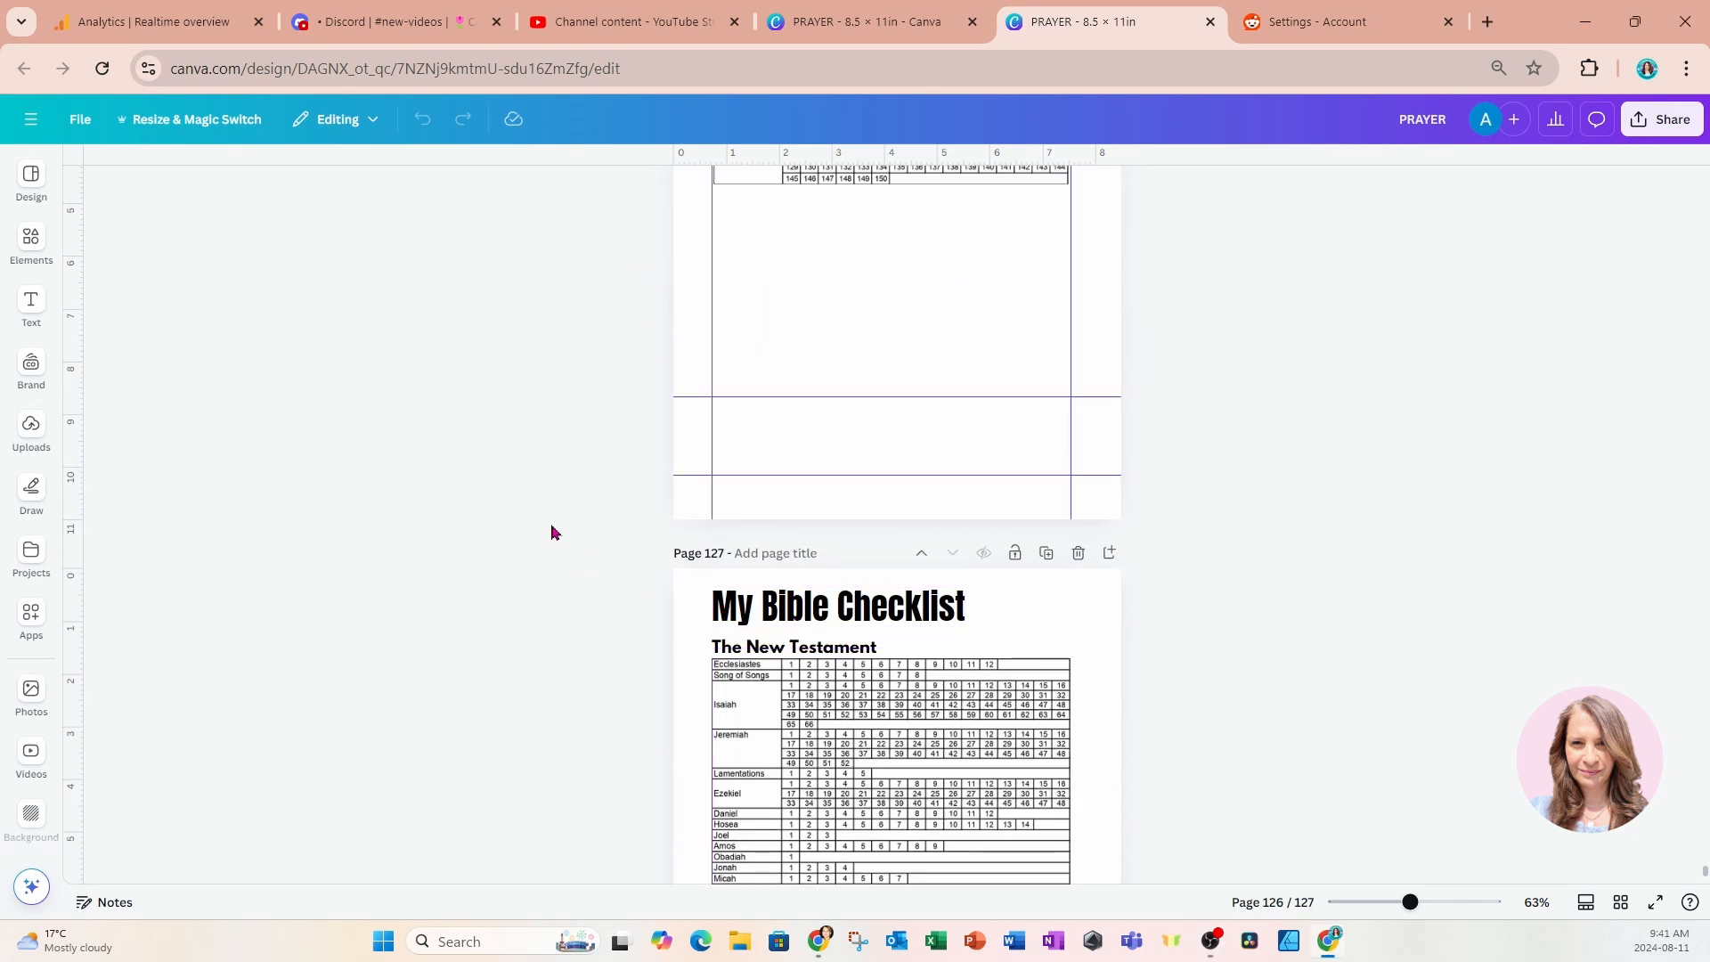
{"action": "scroll", "coordinate": [551, 532], "scroll_direction": "up", "scroll_amount": 15}
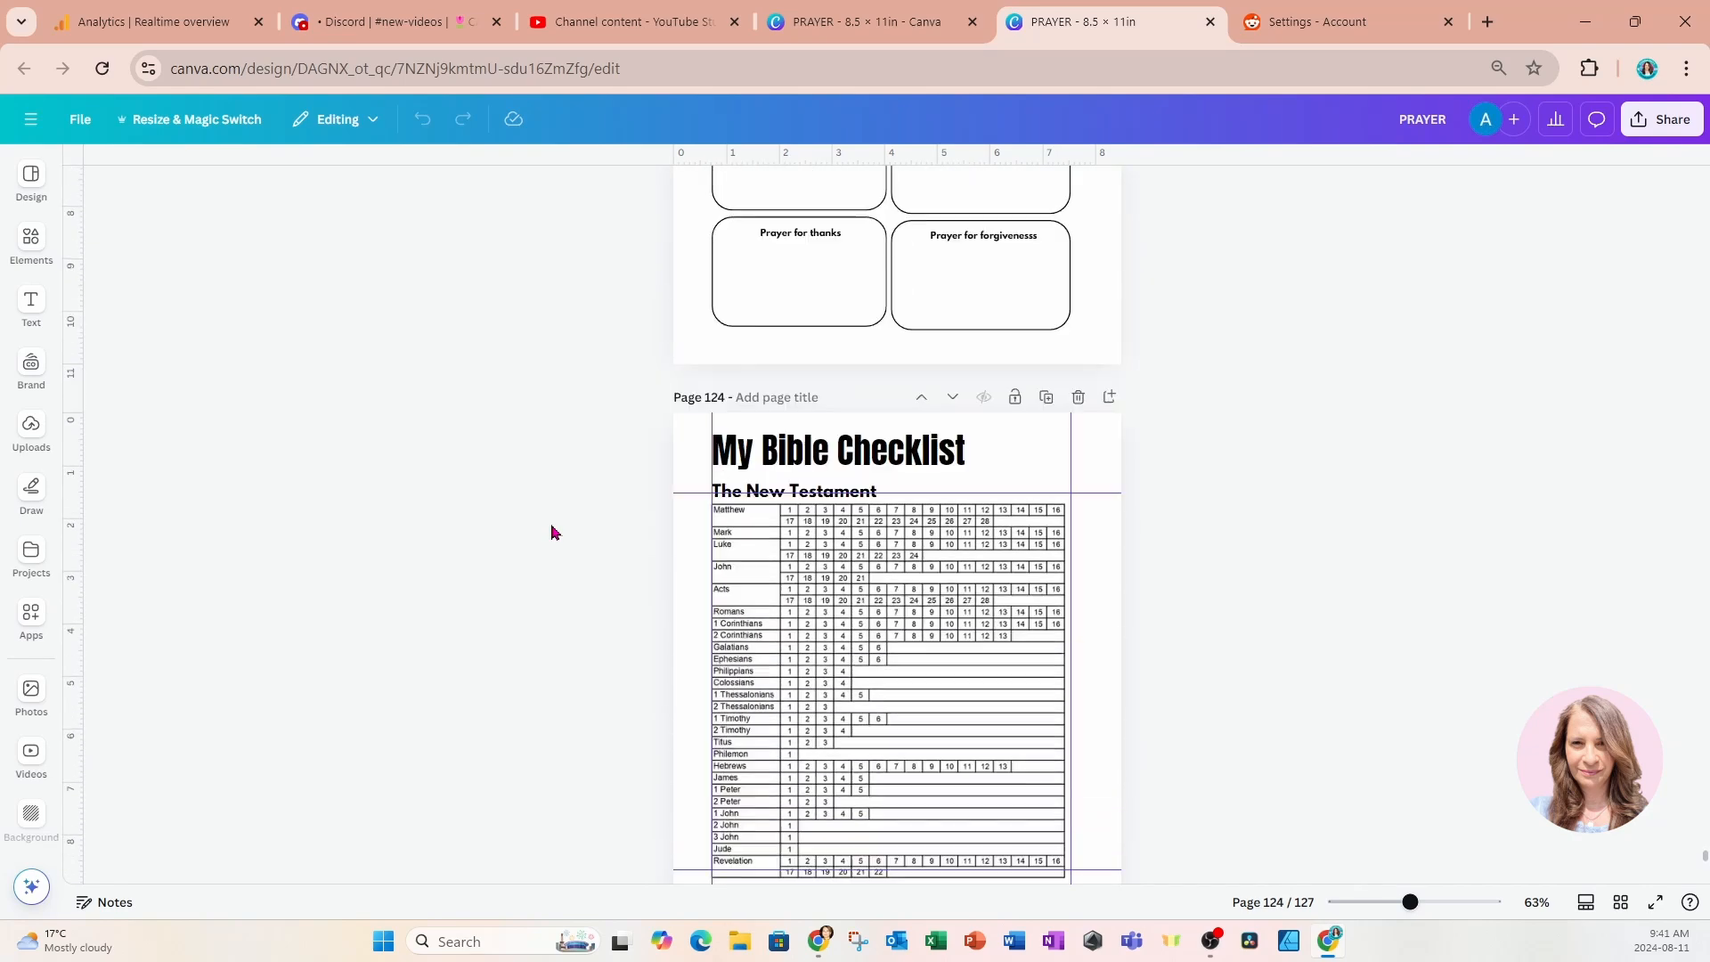
{"action": "scroll", "coordinate": [552, 533], "scroll_direction": "up", "scroll_amount": 5}
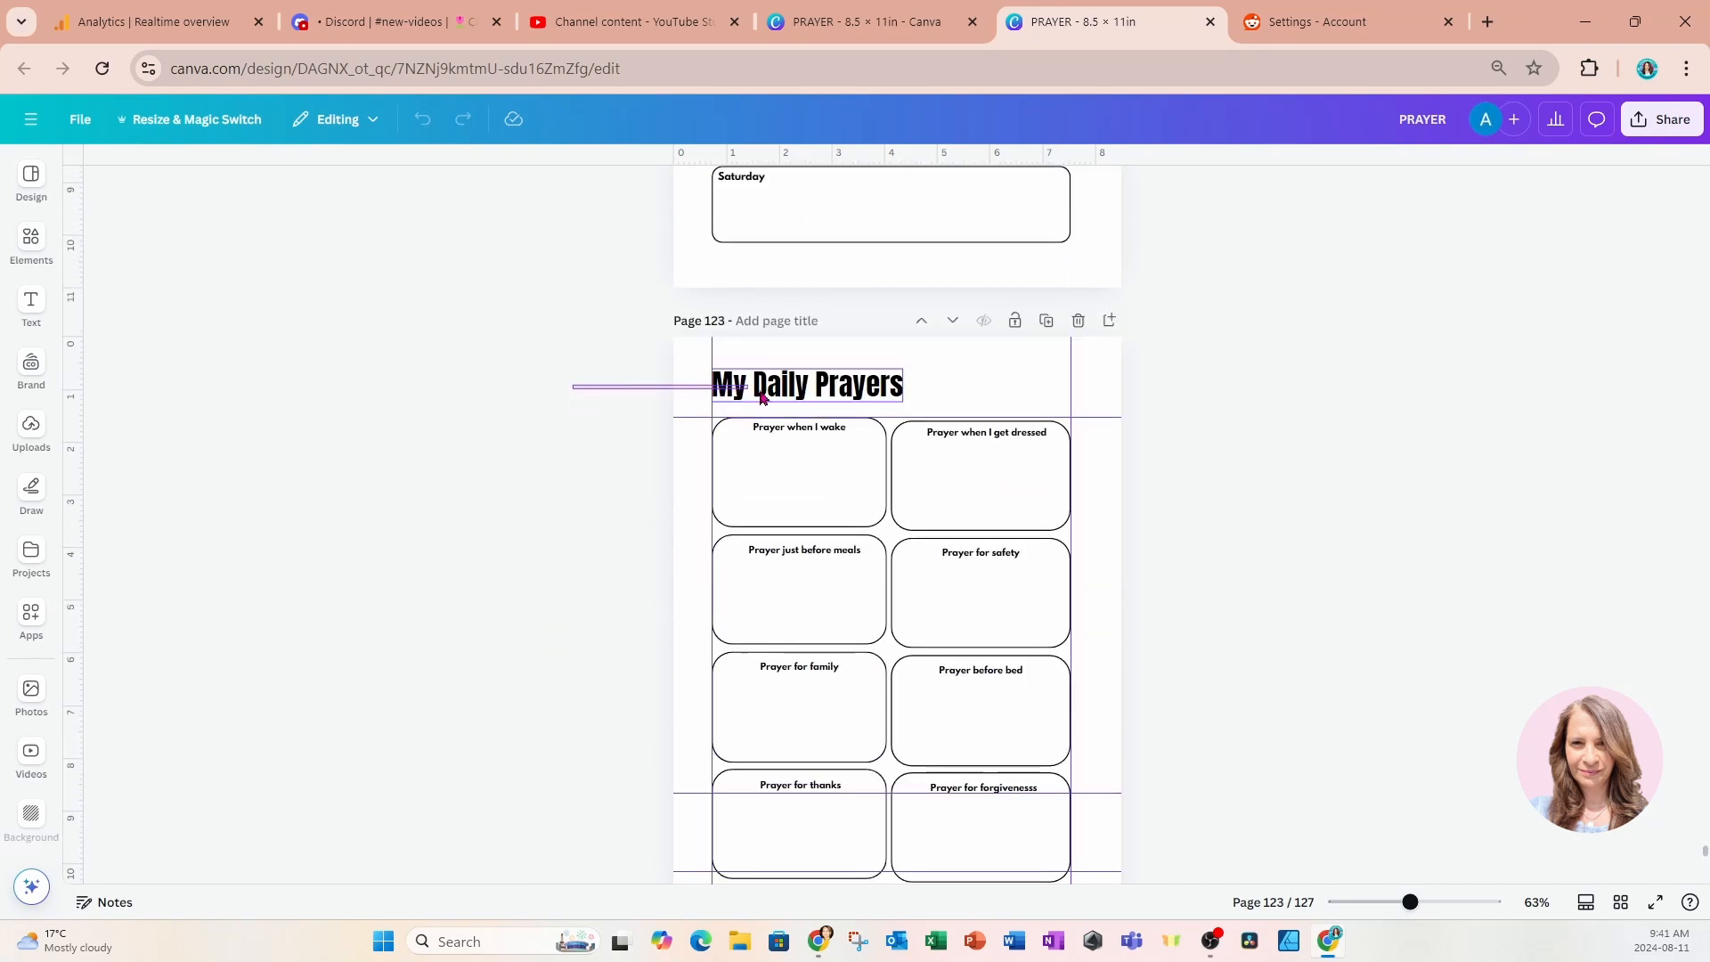
{"action": "left_click", "coordinate": [762, 398]}
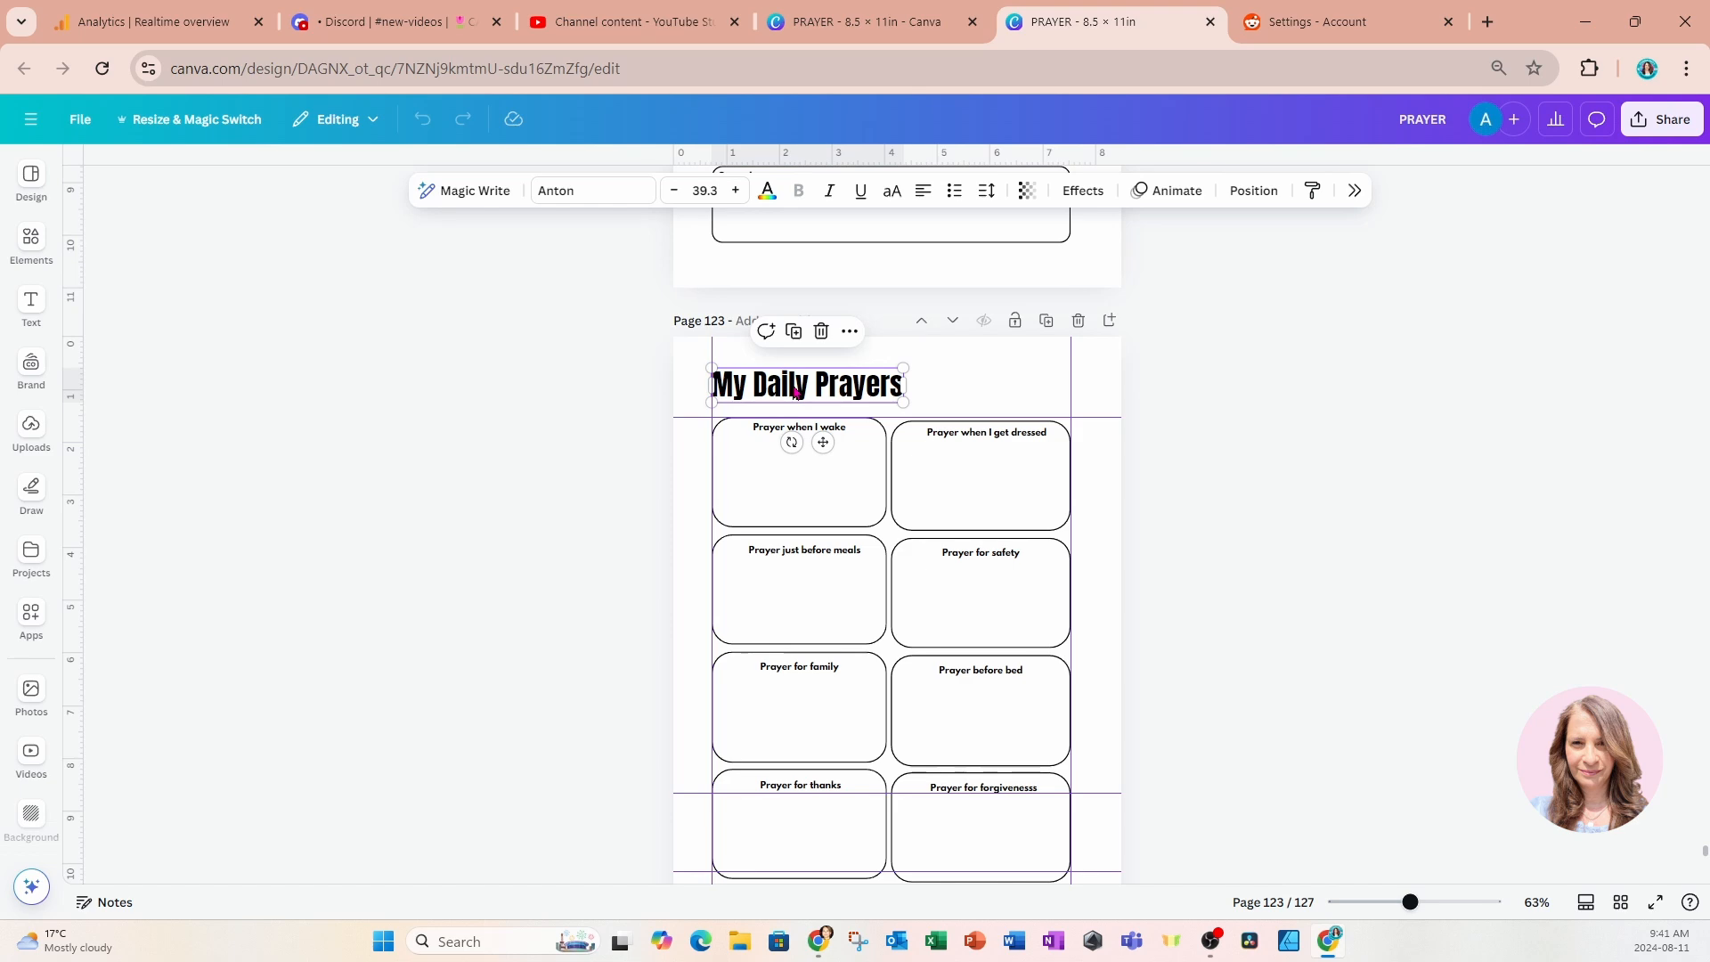
{"action": "scroll", "coordinate": [795, 393], "scroll_direction": "down", "scroll_amount": 15}
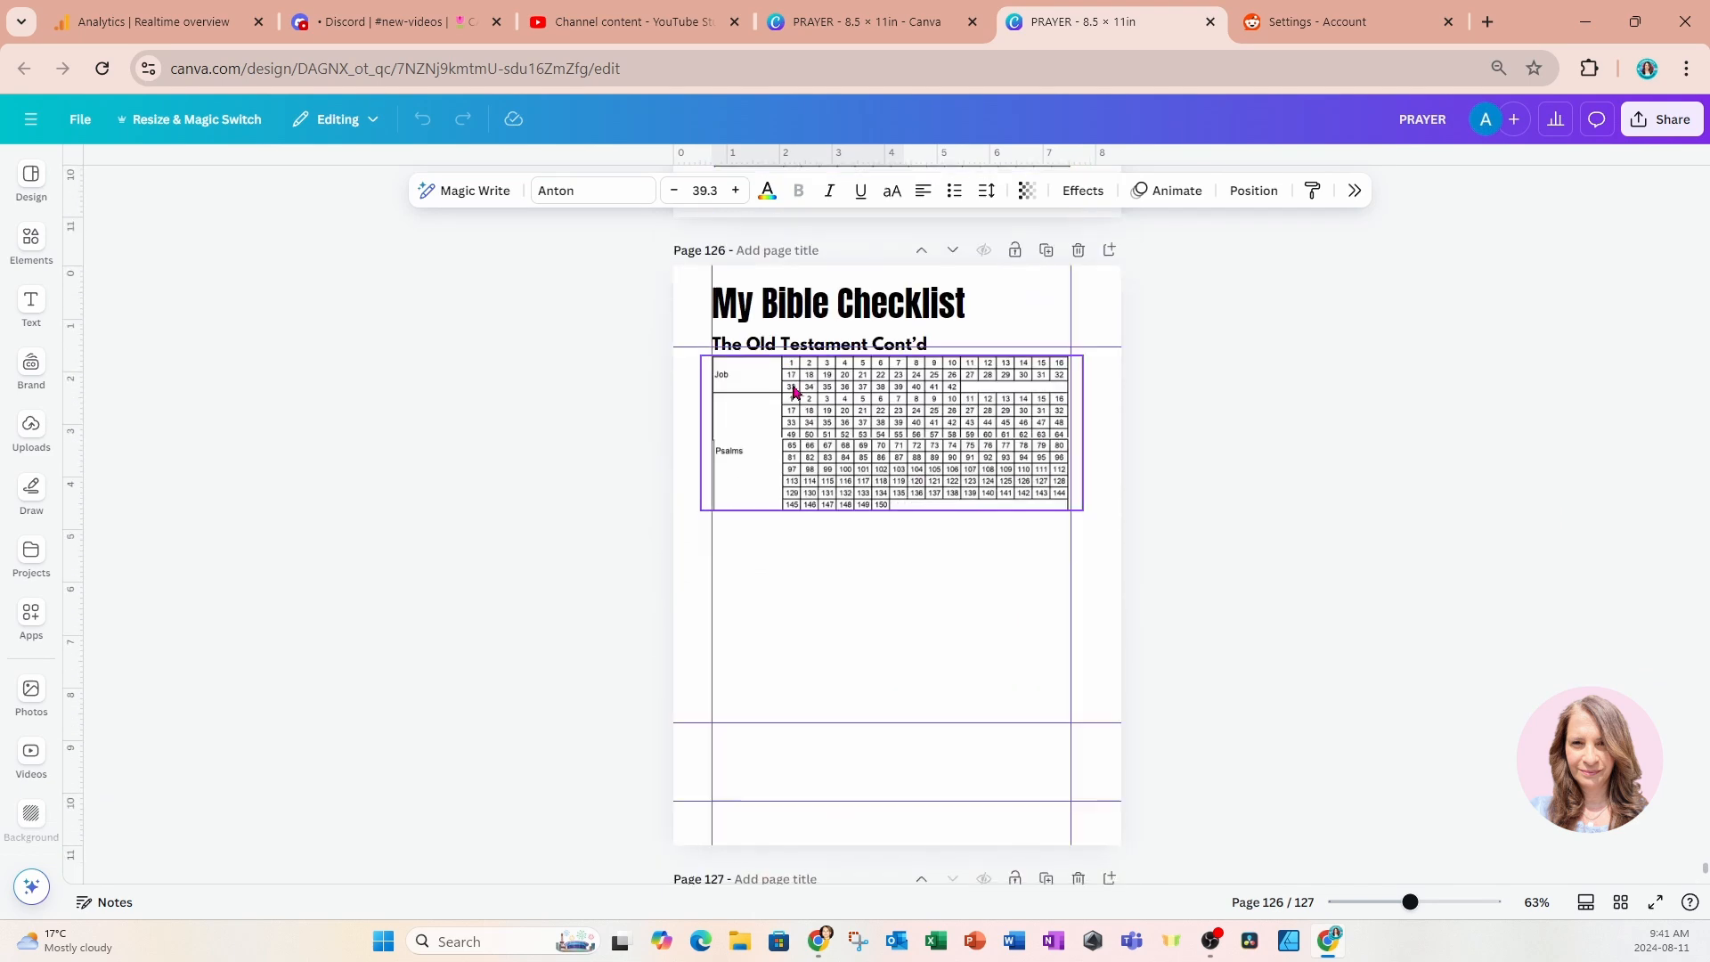
Copy the Weekly Planner title and the Week of line from page 122 onto a new page 128.
{"action": "scroll", "coordinate": [795, 392], "scroll_direction": "up", "scroll_amount": 20}
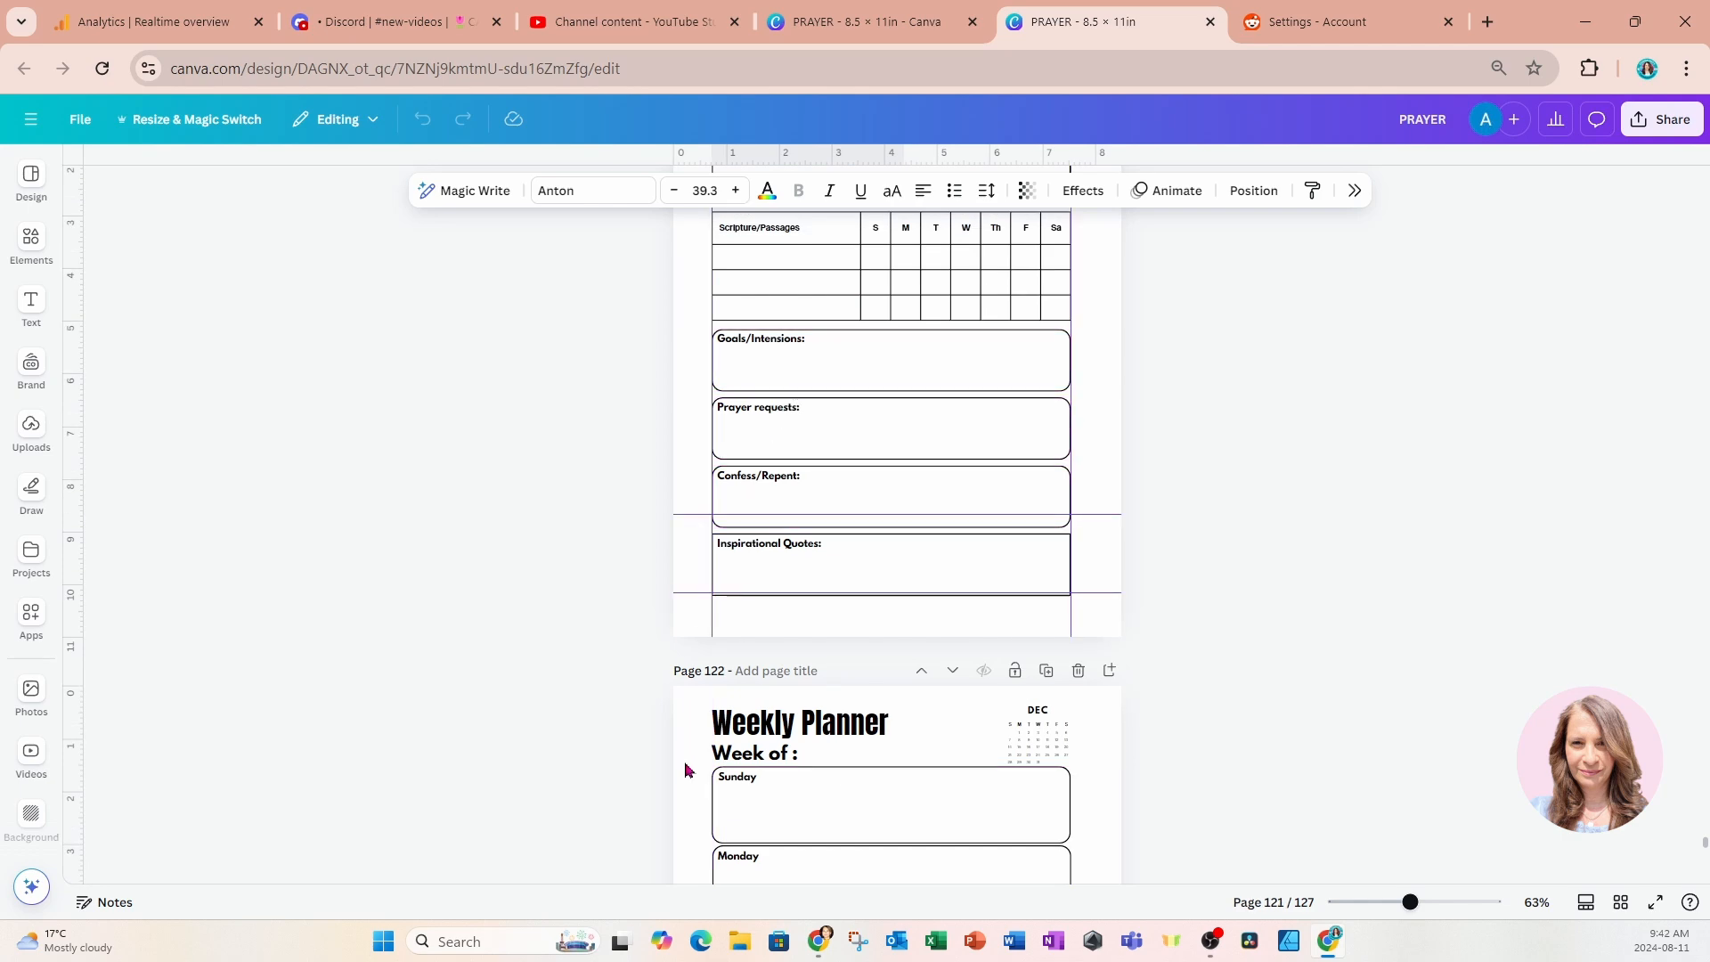
{"action": "left_click_drag", "start_coordinate": [584, 695], "coordinate": [810, 767]}
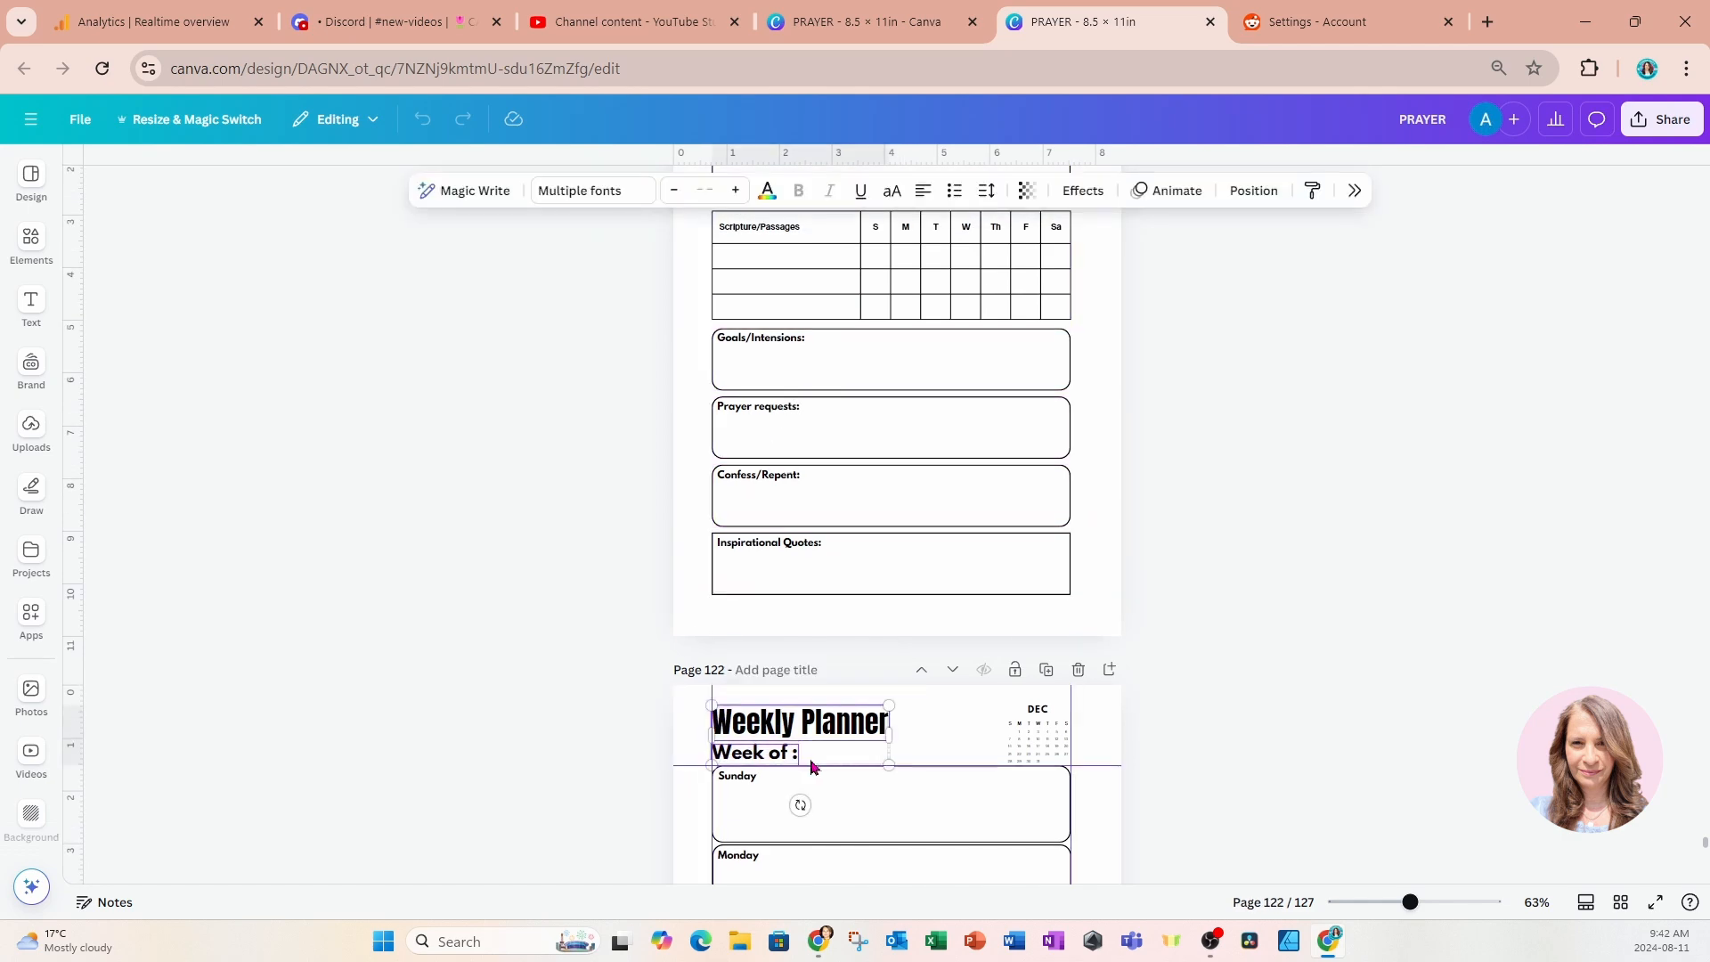
{"action": "scroll", "coordinate": [810, 766], "scroll_direction": "down", "scroll_amount": 20}
{"action": "scroll", "coordinate": [810, 766], "scroll_direction": "down", "scroll_amount": 10}
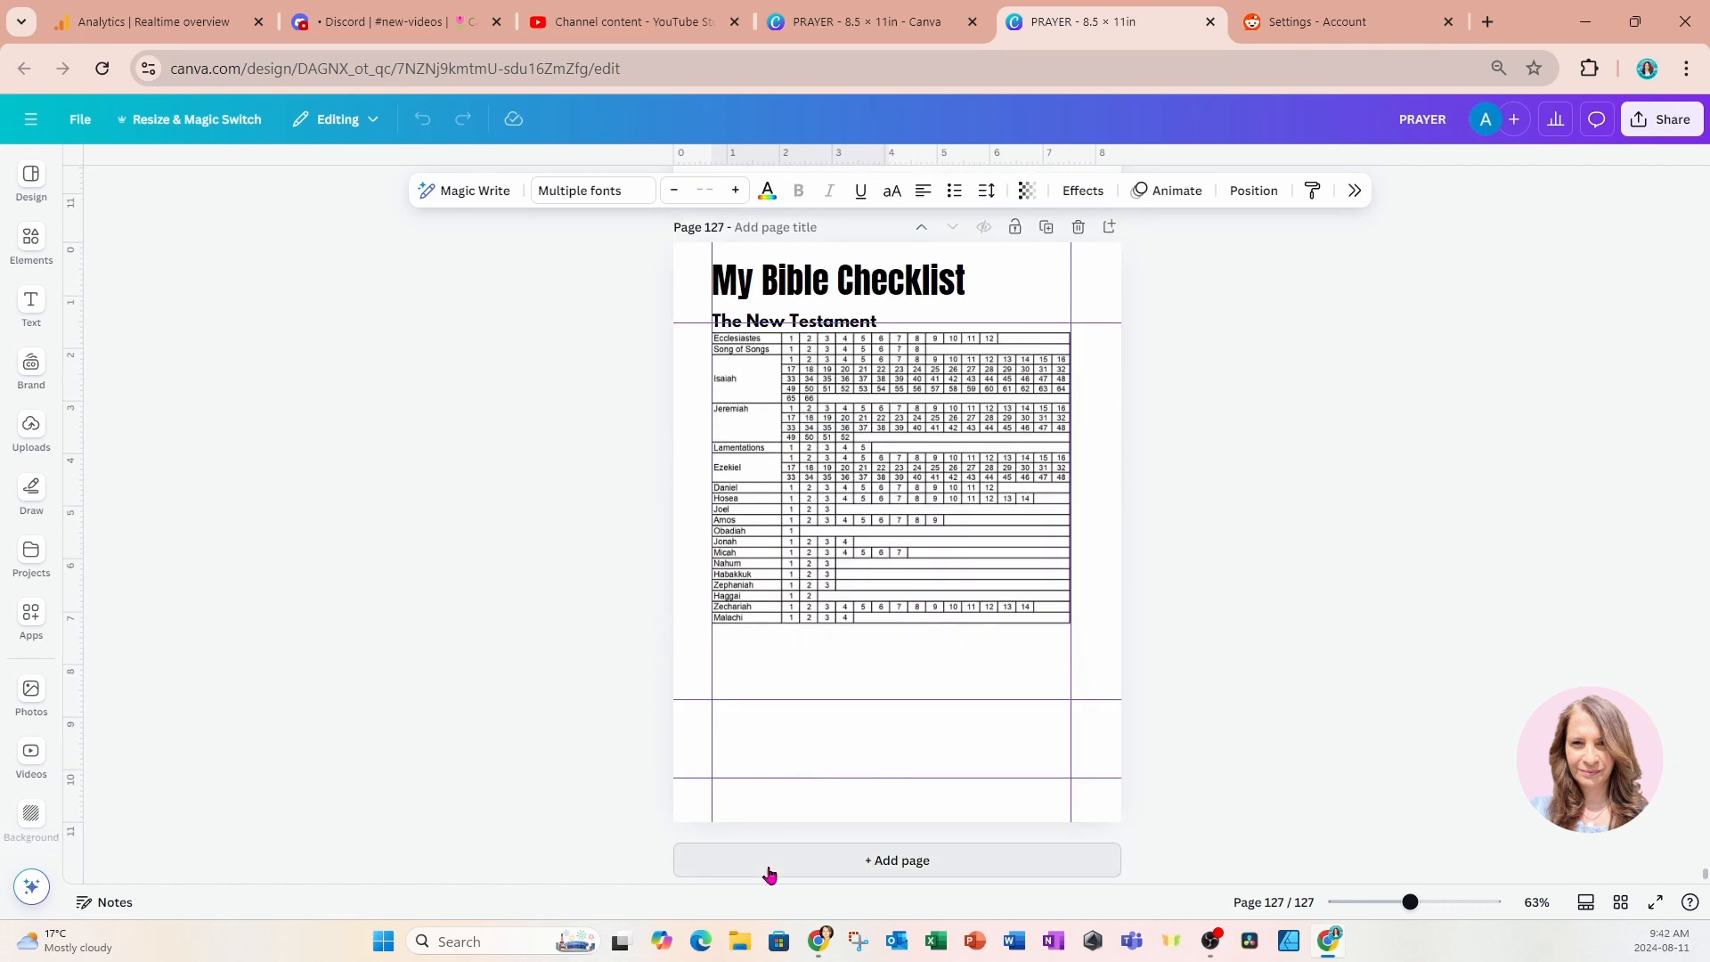
{"action": "left_click", "coordinate": [770, 861]}
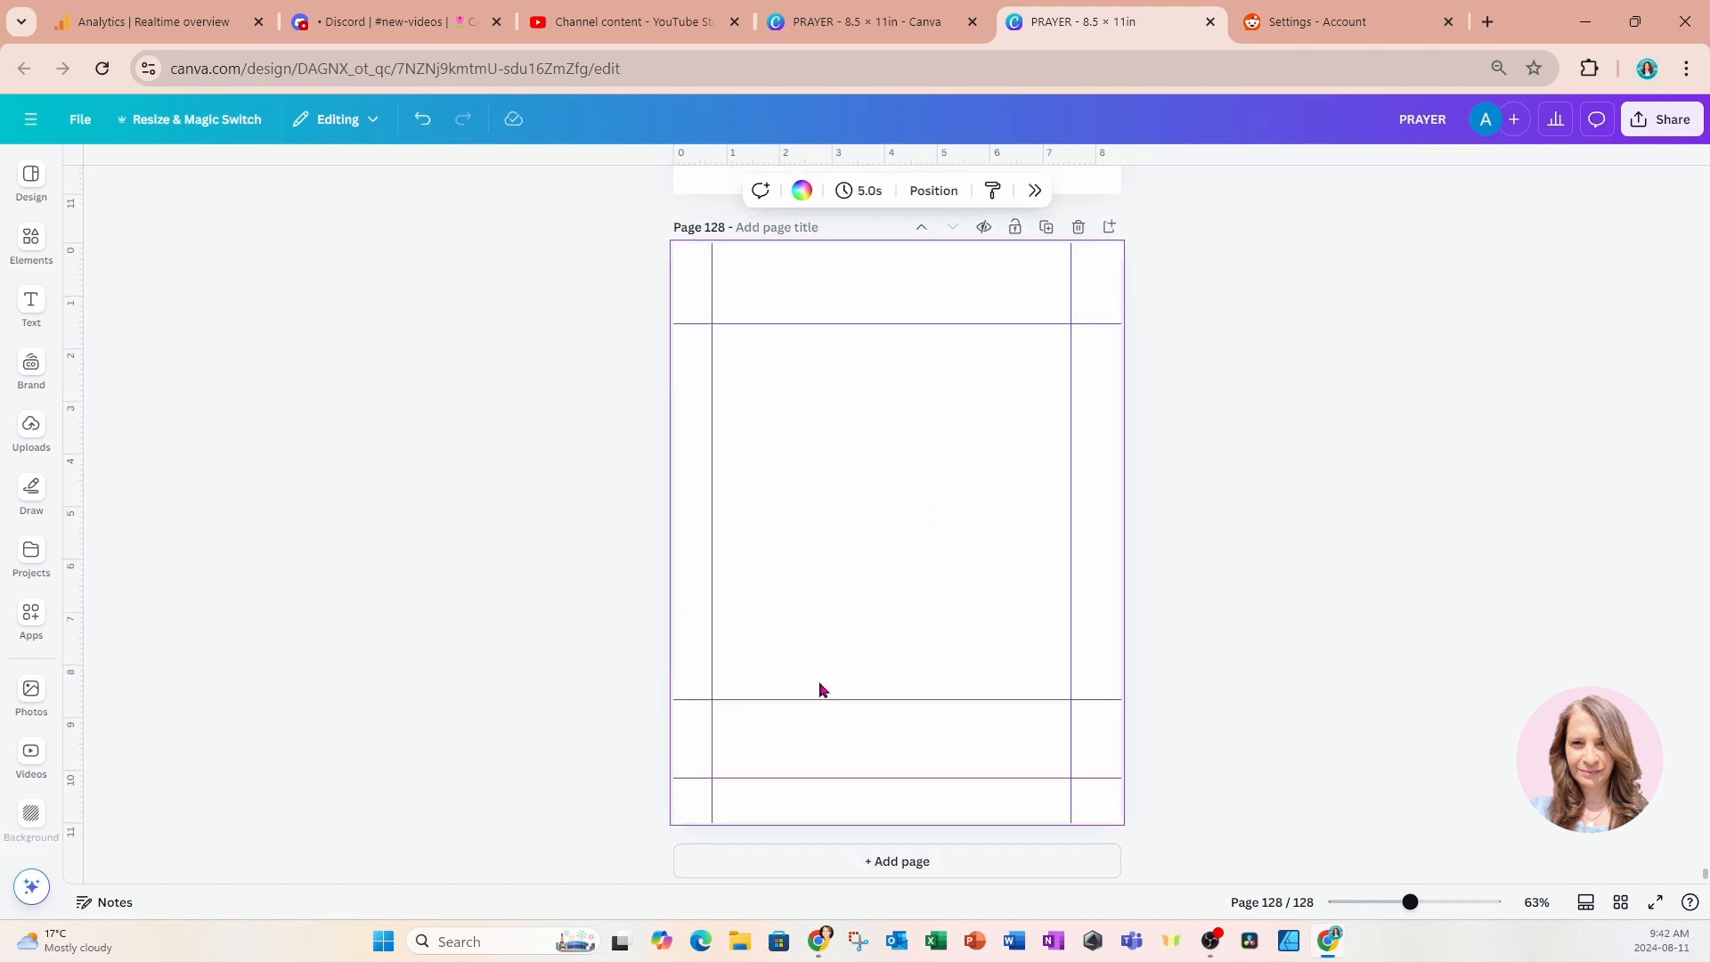
{"action": "key", "text": "ctrl+v"}
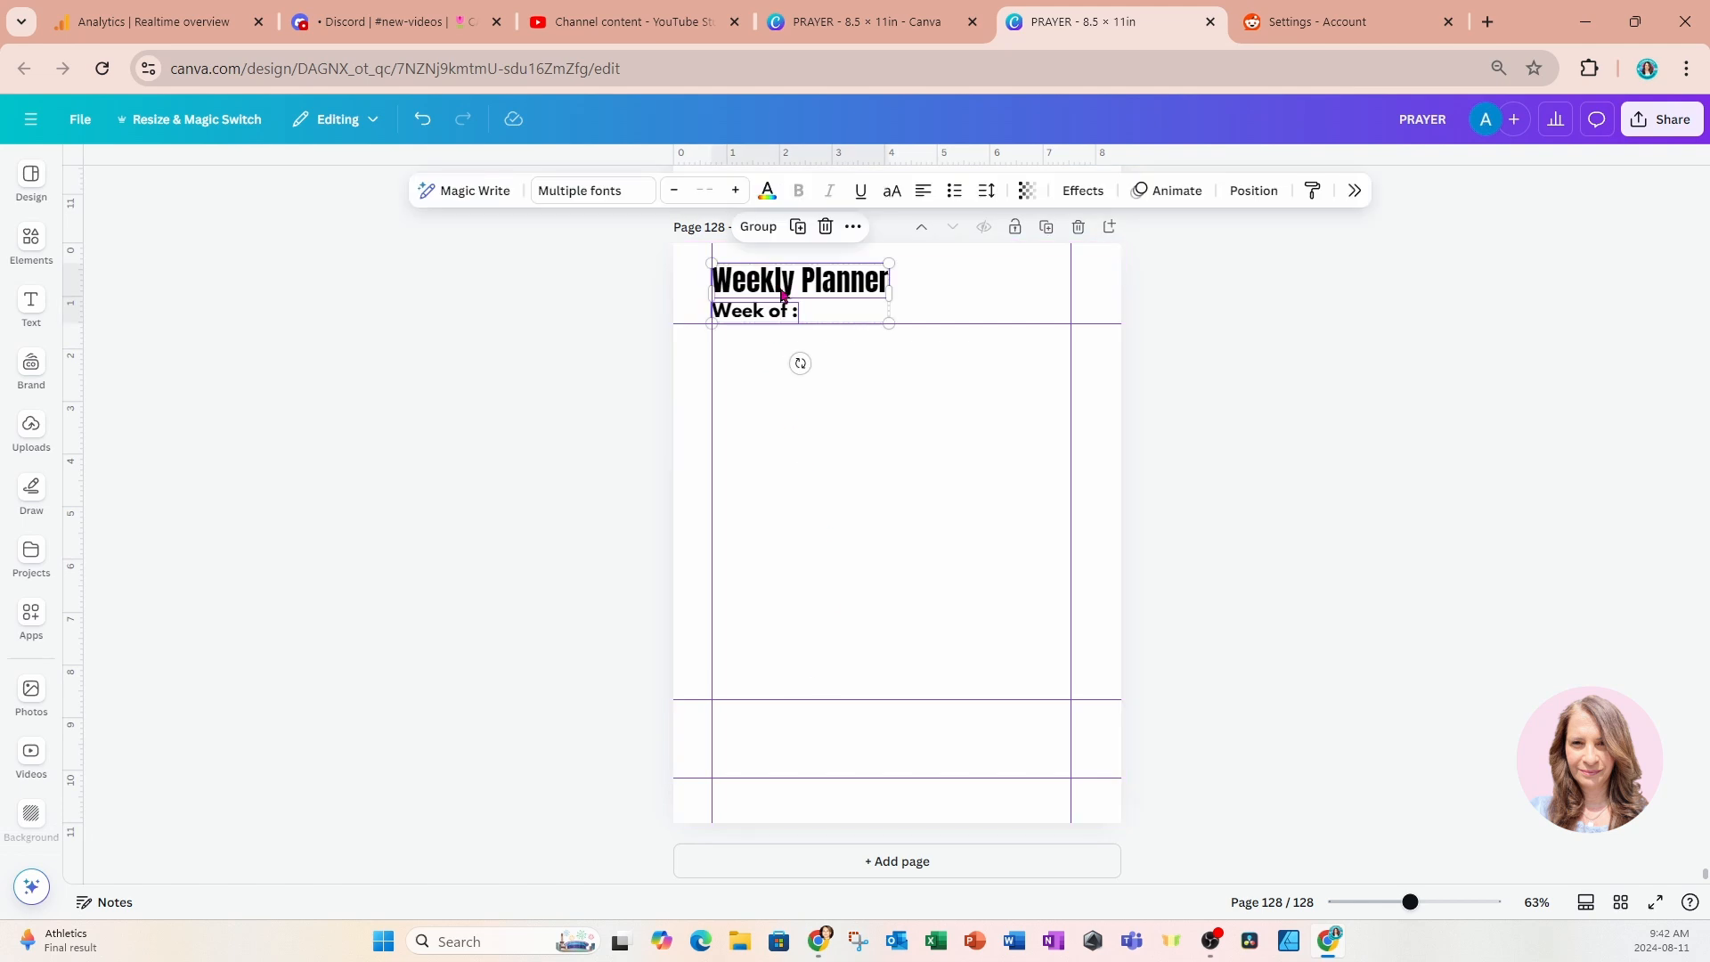
Change page 128's pasted title to Prayer Requests and the line beneath it to & Outcomes.
{"action": "left_click", "coordinate": [751, 273]}
{"action": "left_click", "coordinate": [751, 274]}
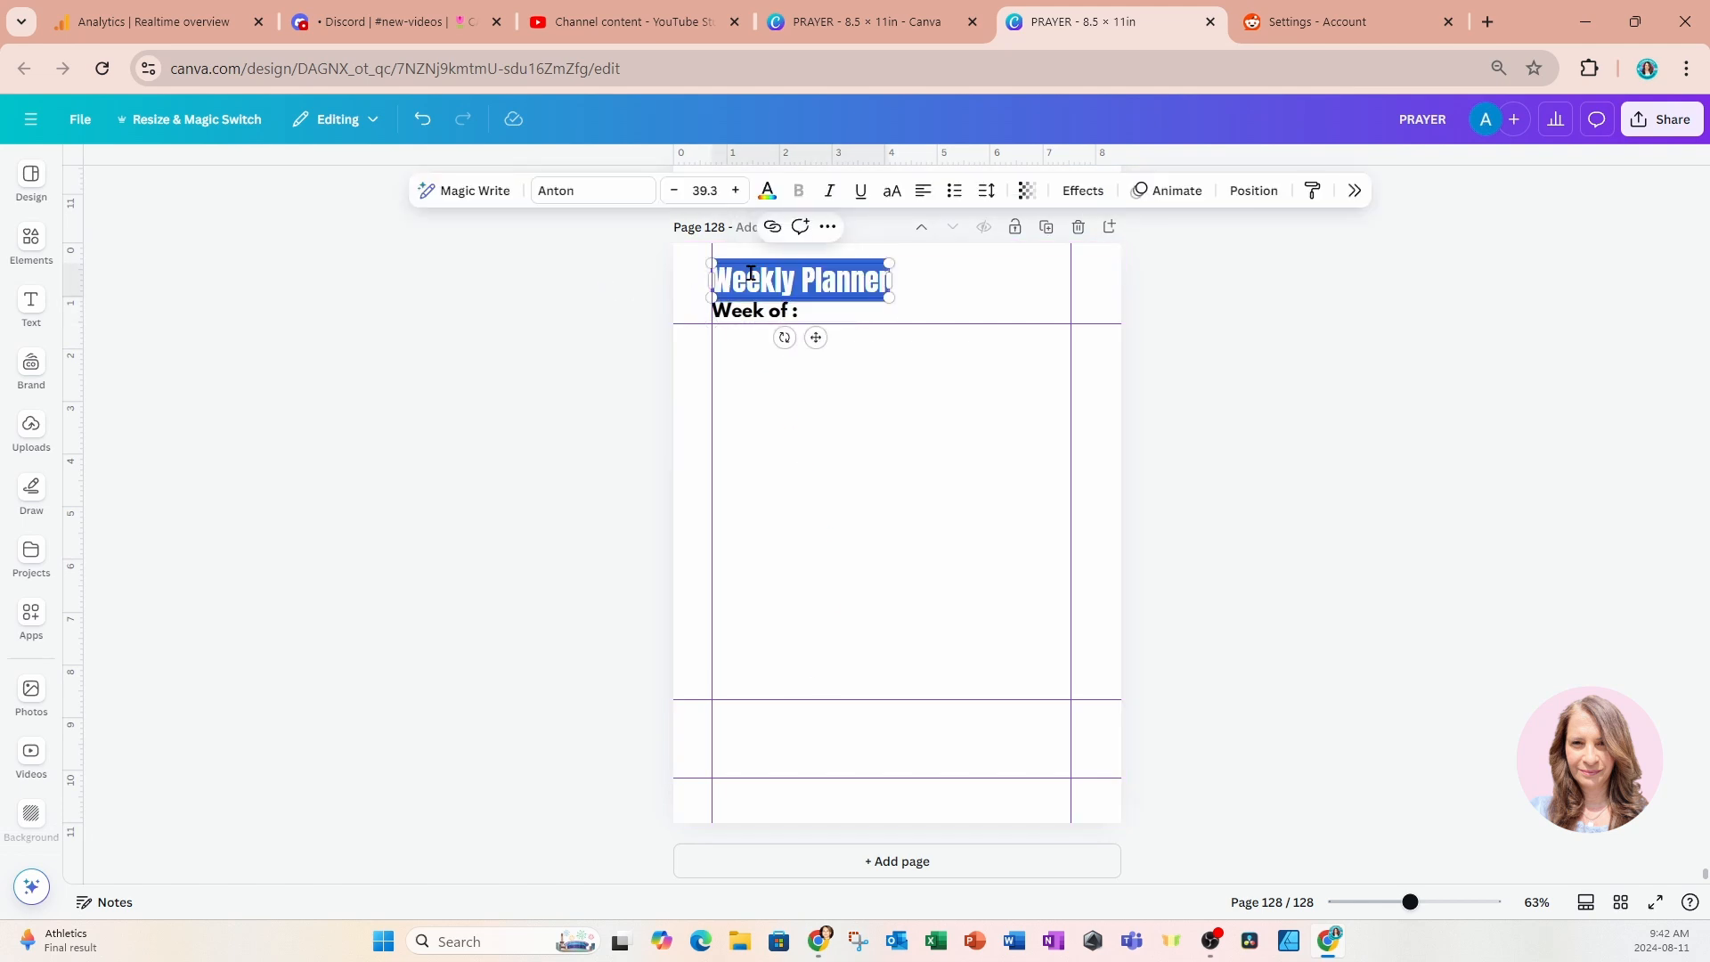
{"action": "type", "text": "Praye"}
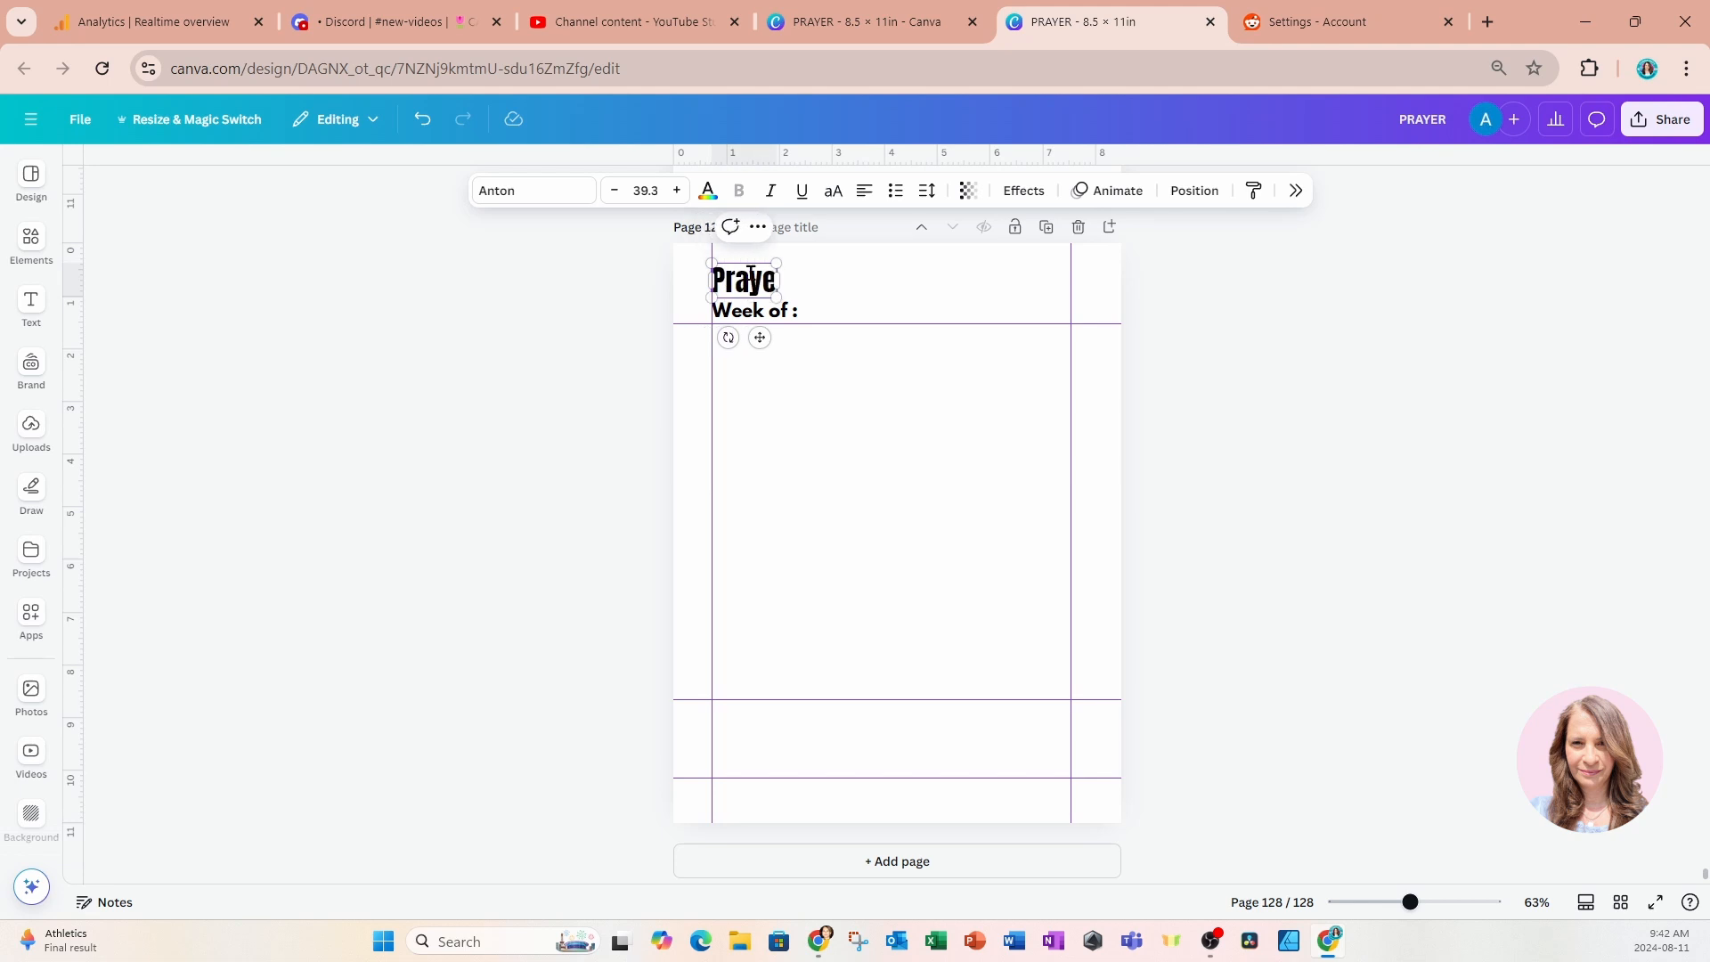
{"action": "type", "text": "r Requests"}
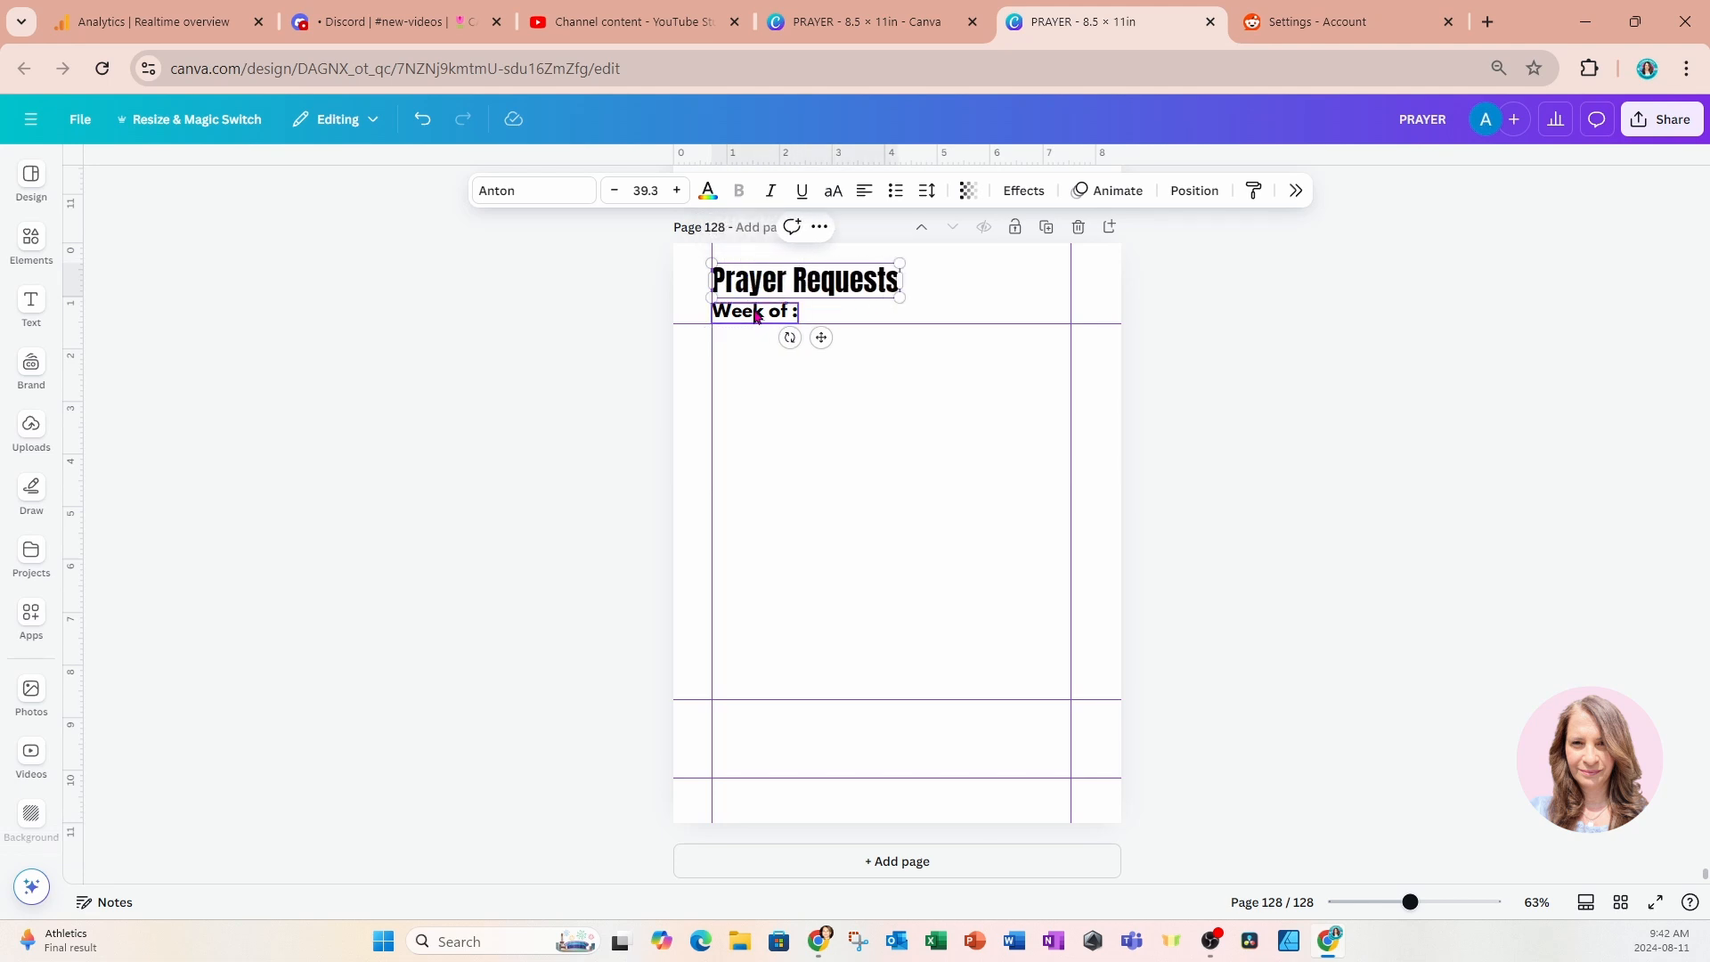
{"action": "double_click", "coordinate": [753, 309]}
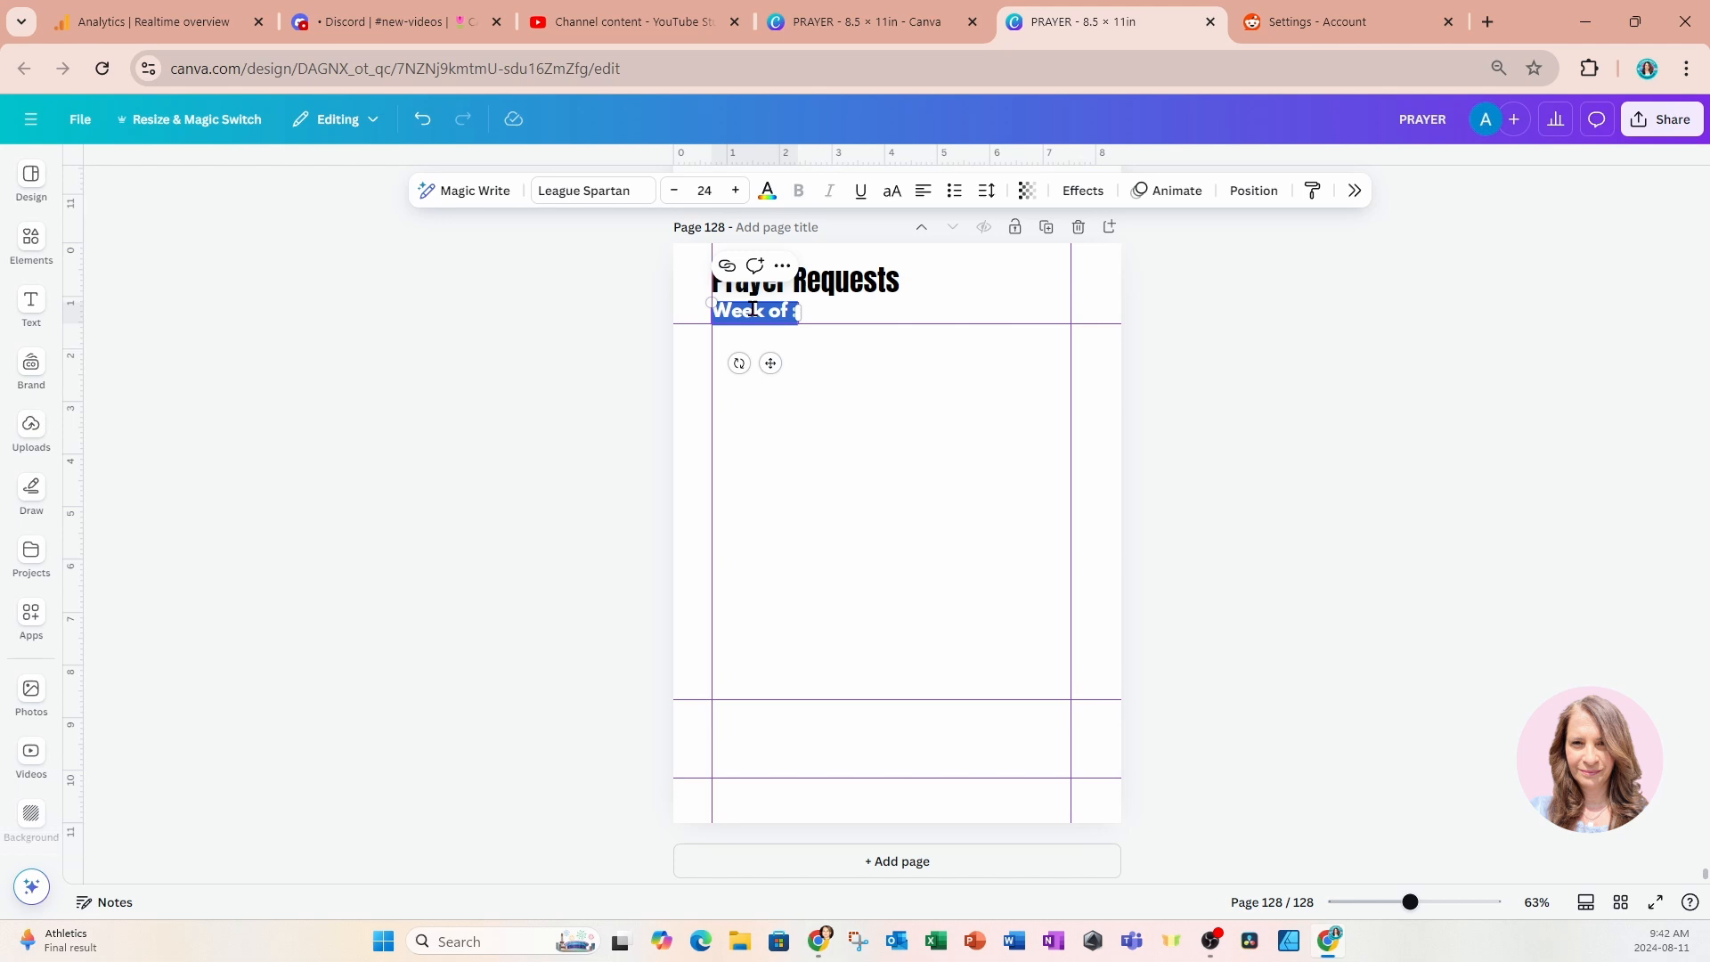
{"action": "type", "text": "& Outcomes"}
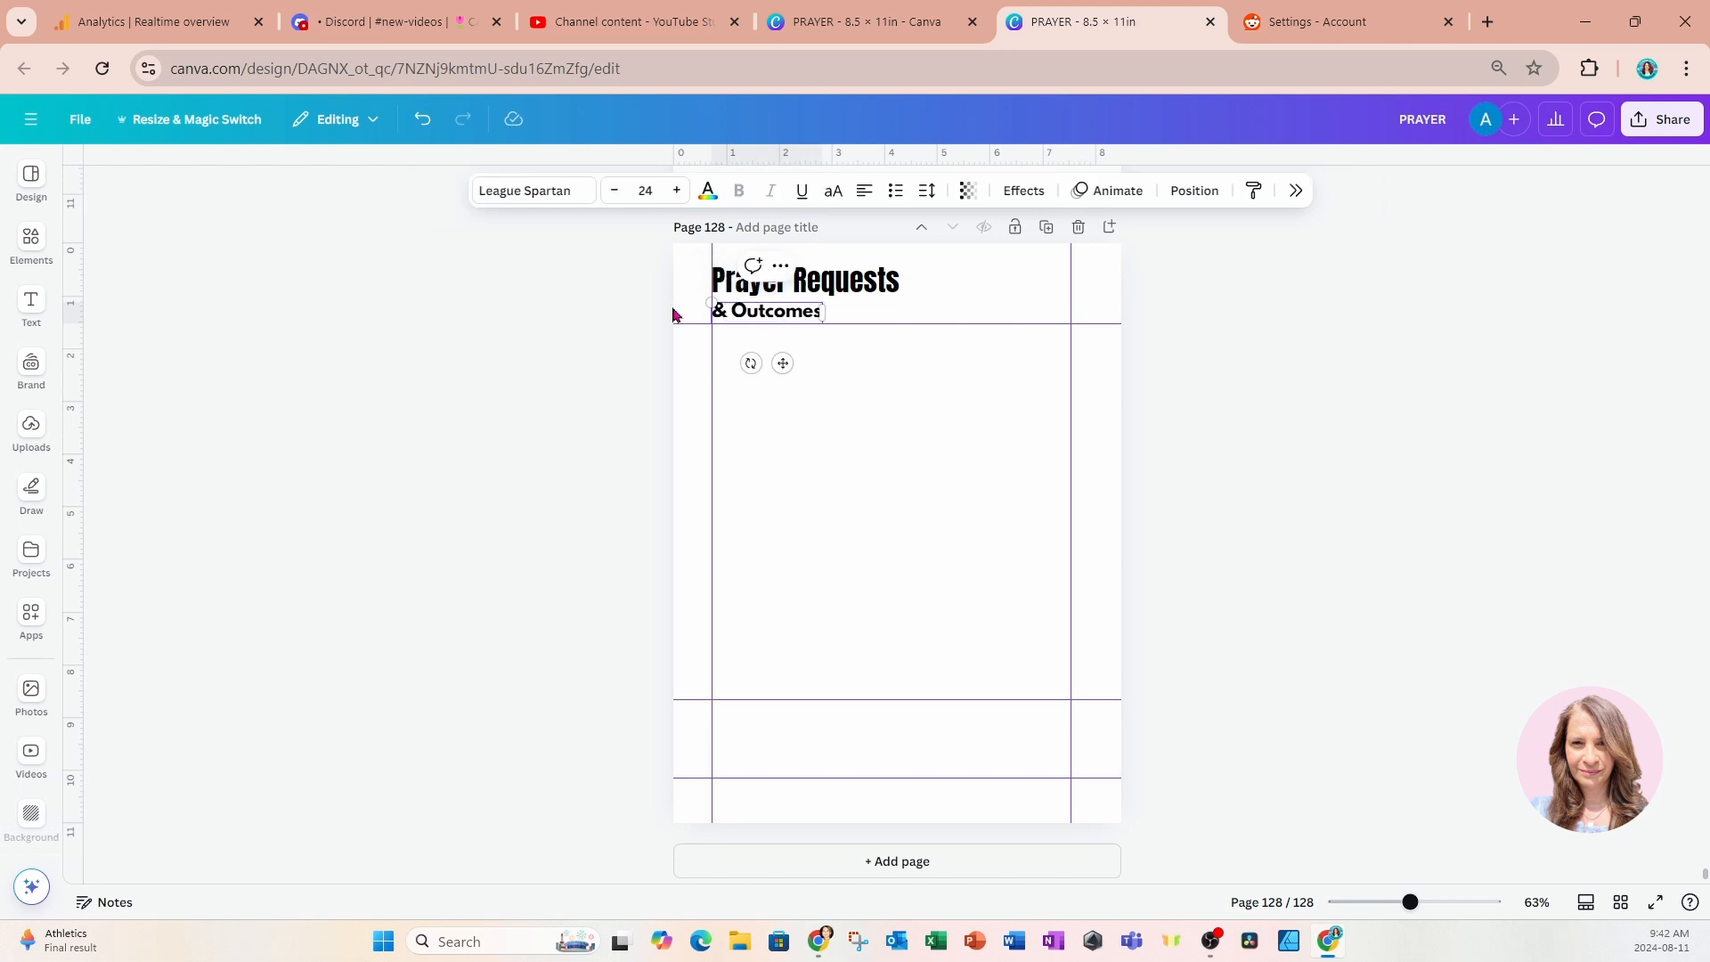
Reduce the & Outcomes subtitle's font size to 21.
{"action": "left_click", "coordinate": [645, 311]}
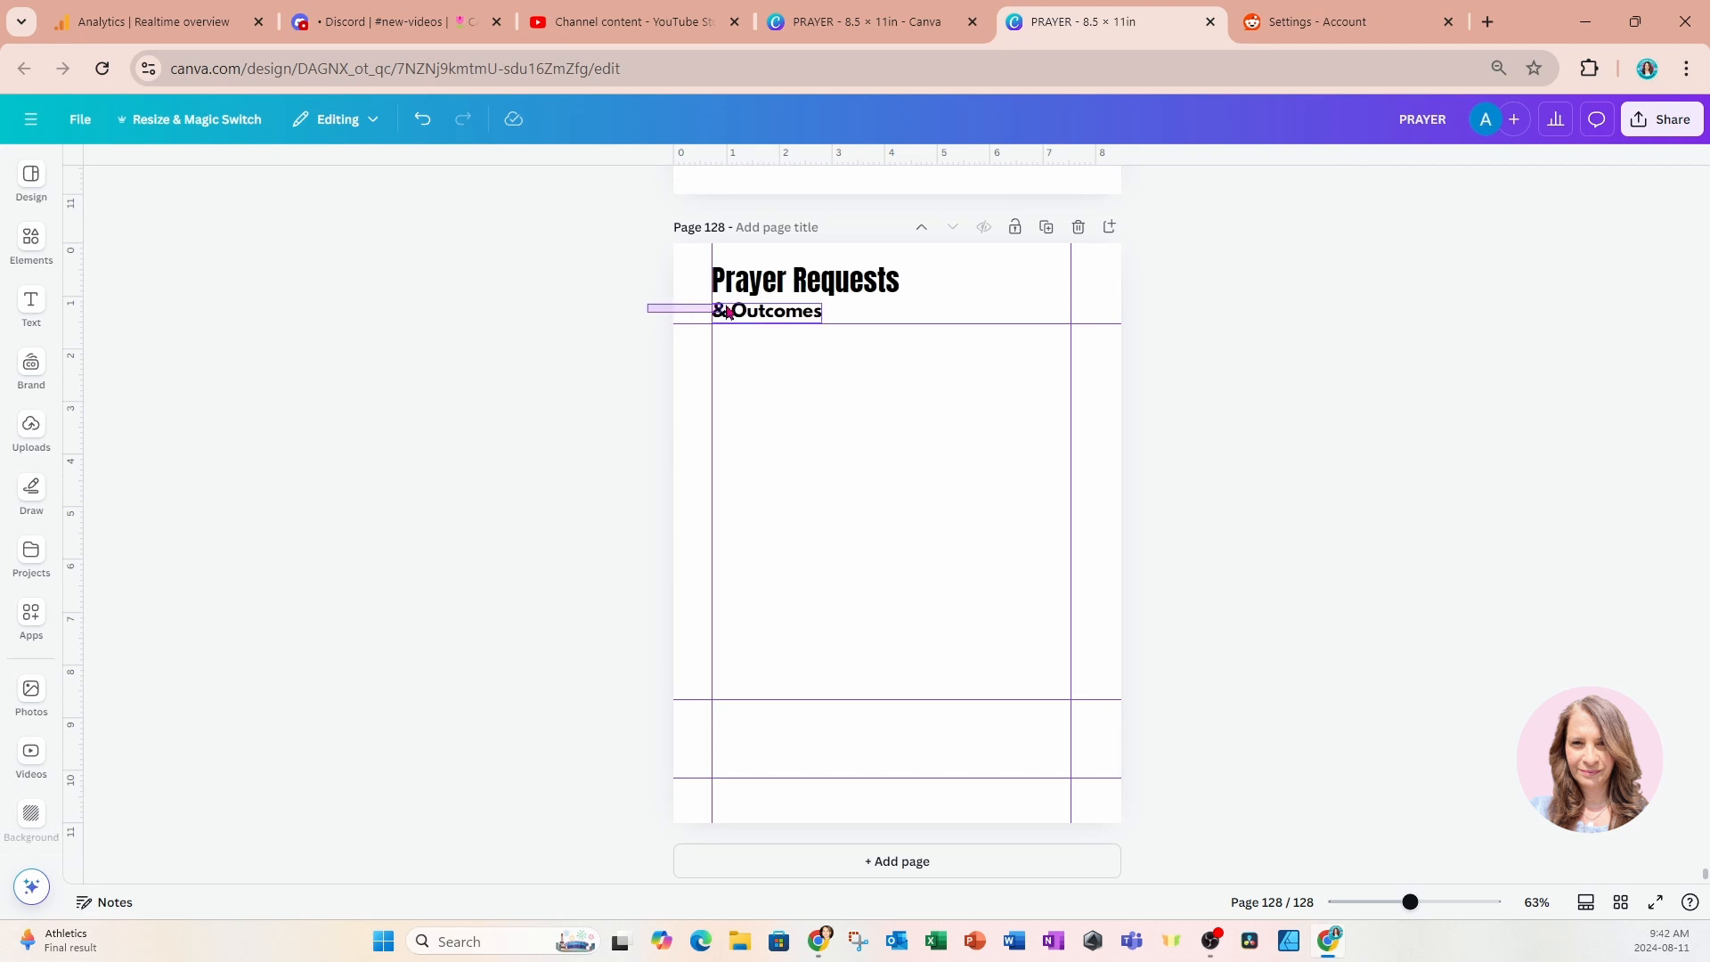
{"action": "left_click", "coordinate": [812, 311]}
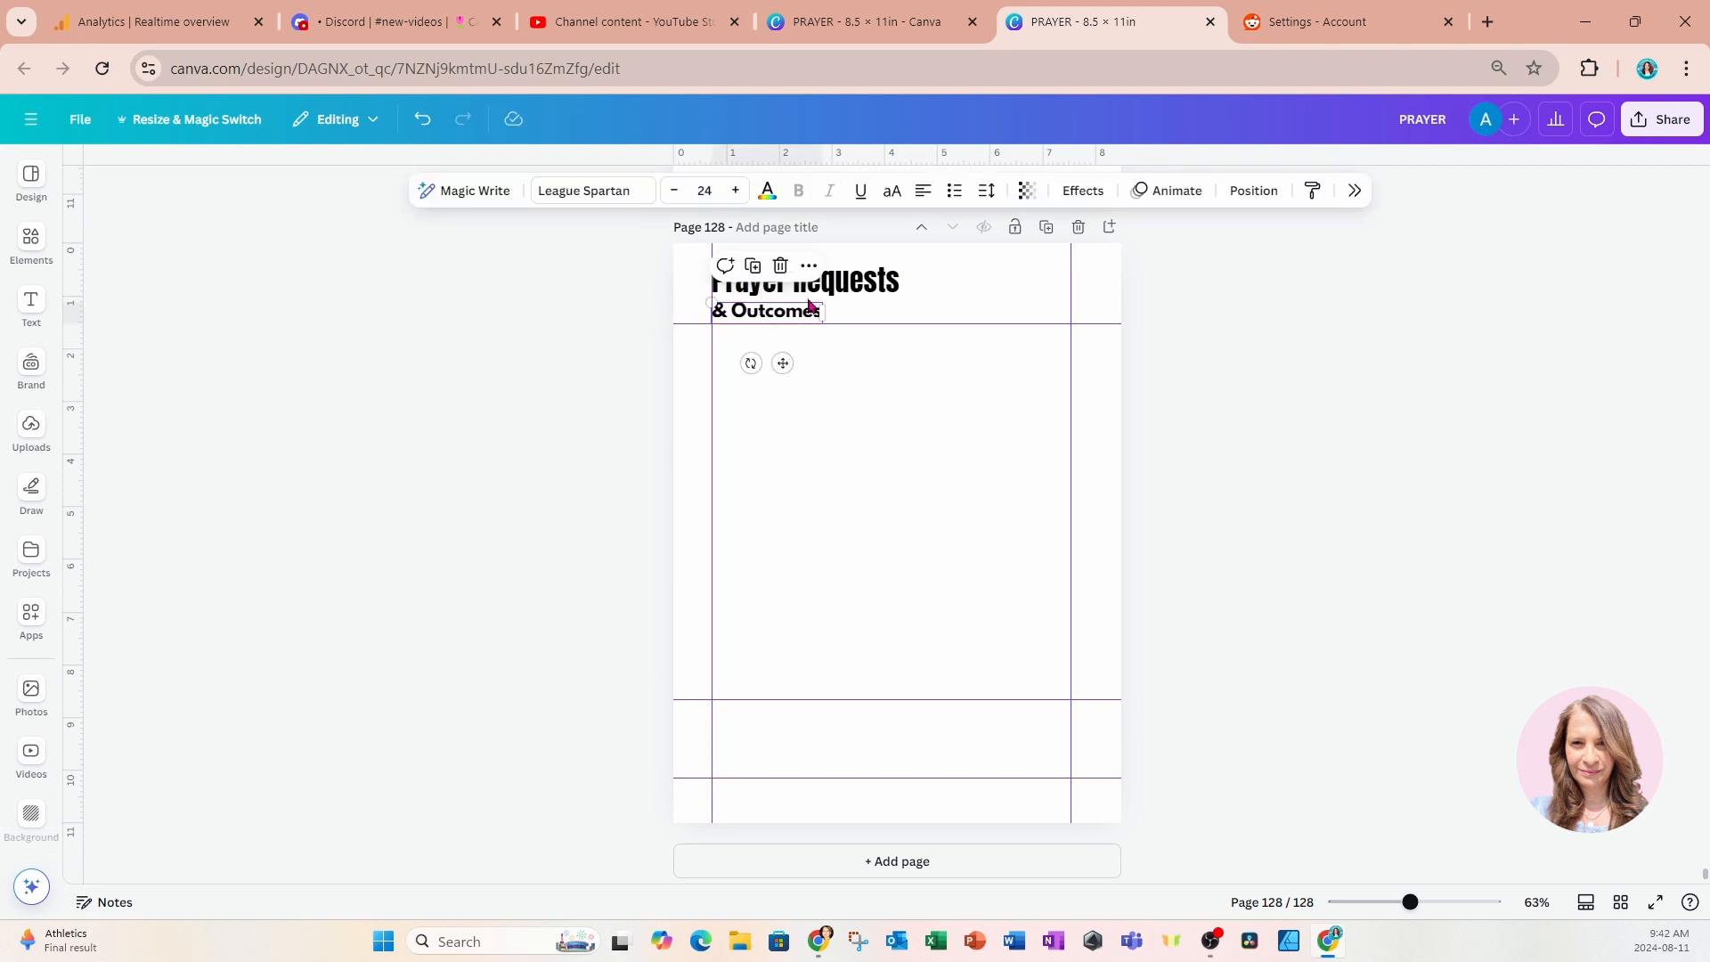
{"action": "left_click", "coordinate": [675, 190]}
{"action": "left_click", "coordinate": [675, 190]}
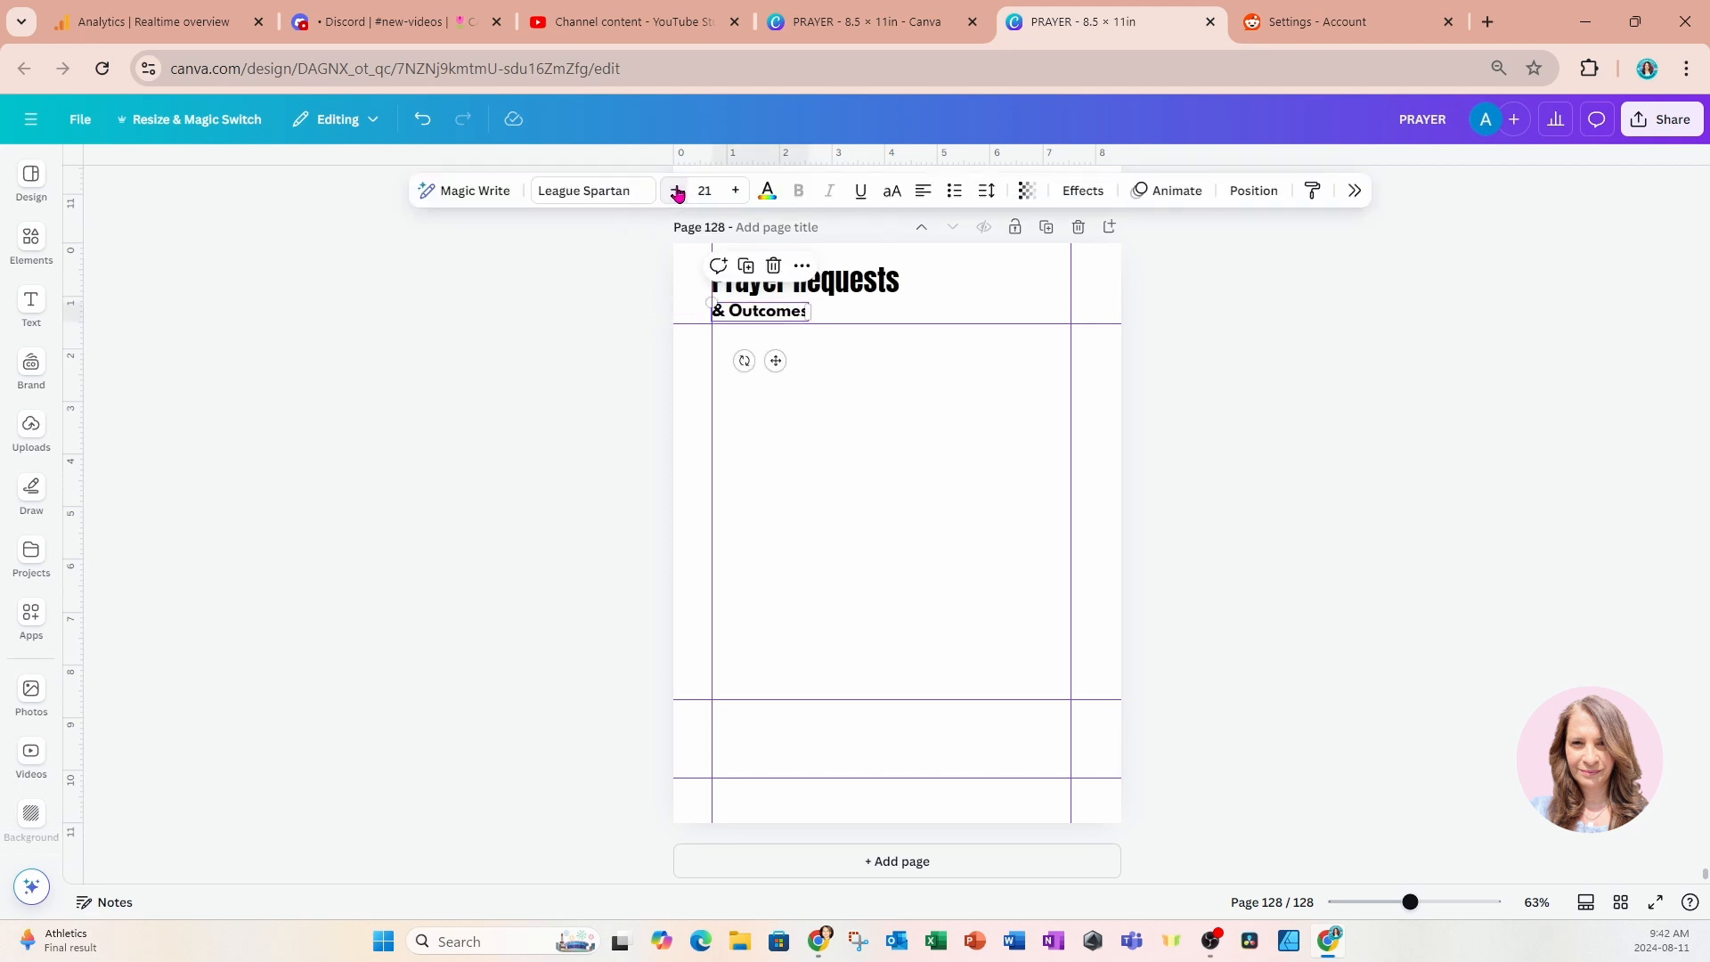
{"action": "left_click", "coordinate": [616, 309]}
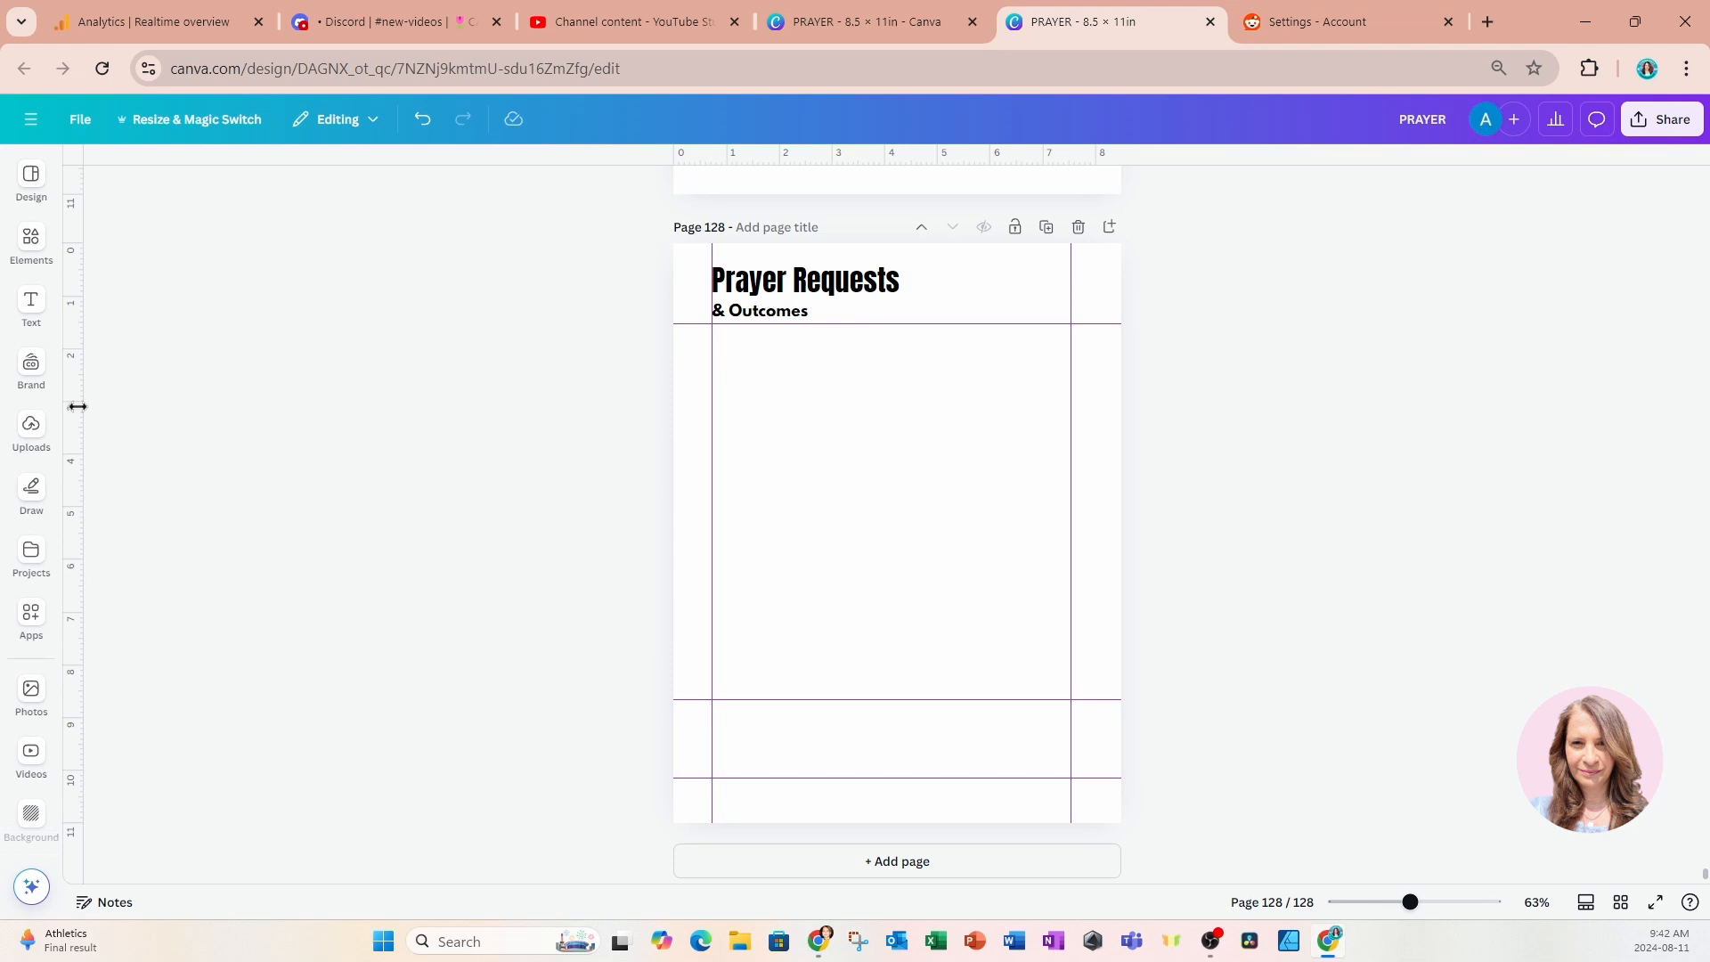
Insert a plain table with three columns and four rows onto page 128.
{"action": "left_click", "coordinate": [27, 251]}
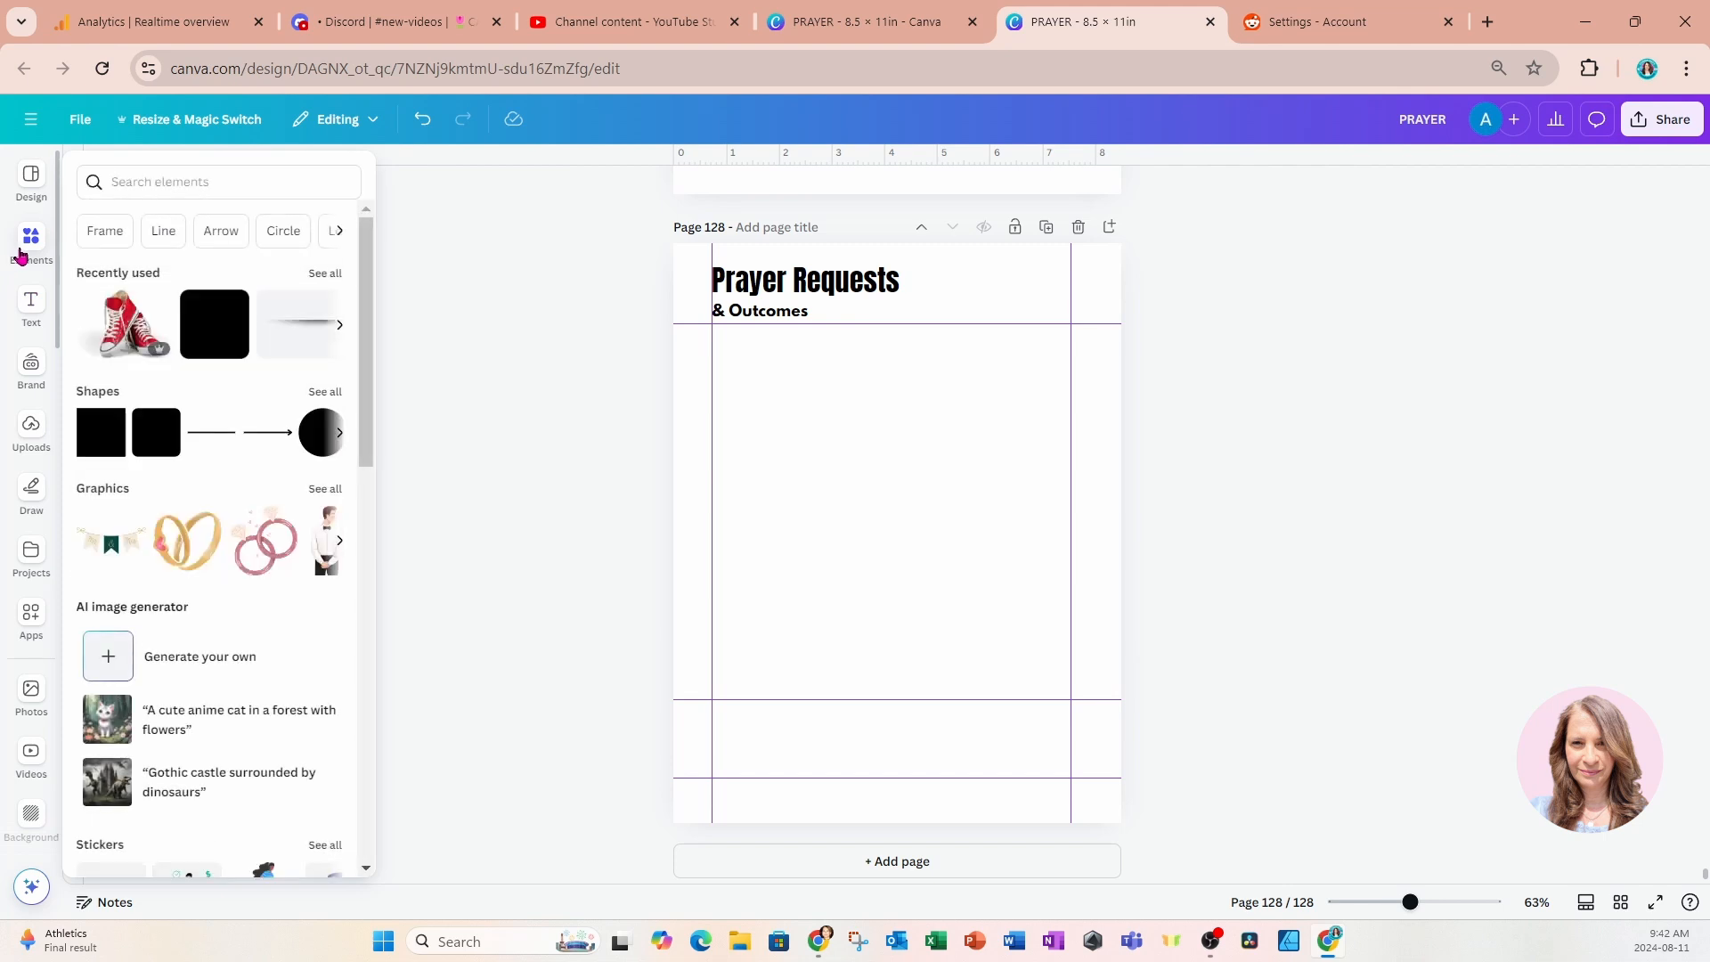
{"action": "scroll", "coordinate": [211, 443], "scroll_direction": "down", "scroll_amount": 10}
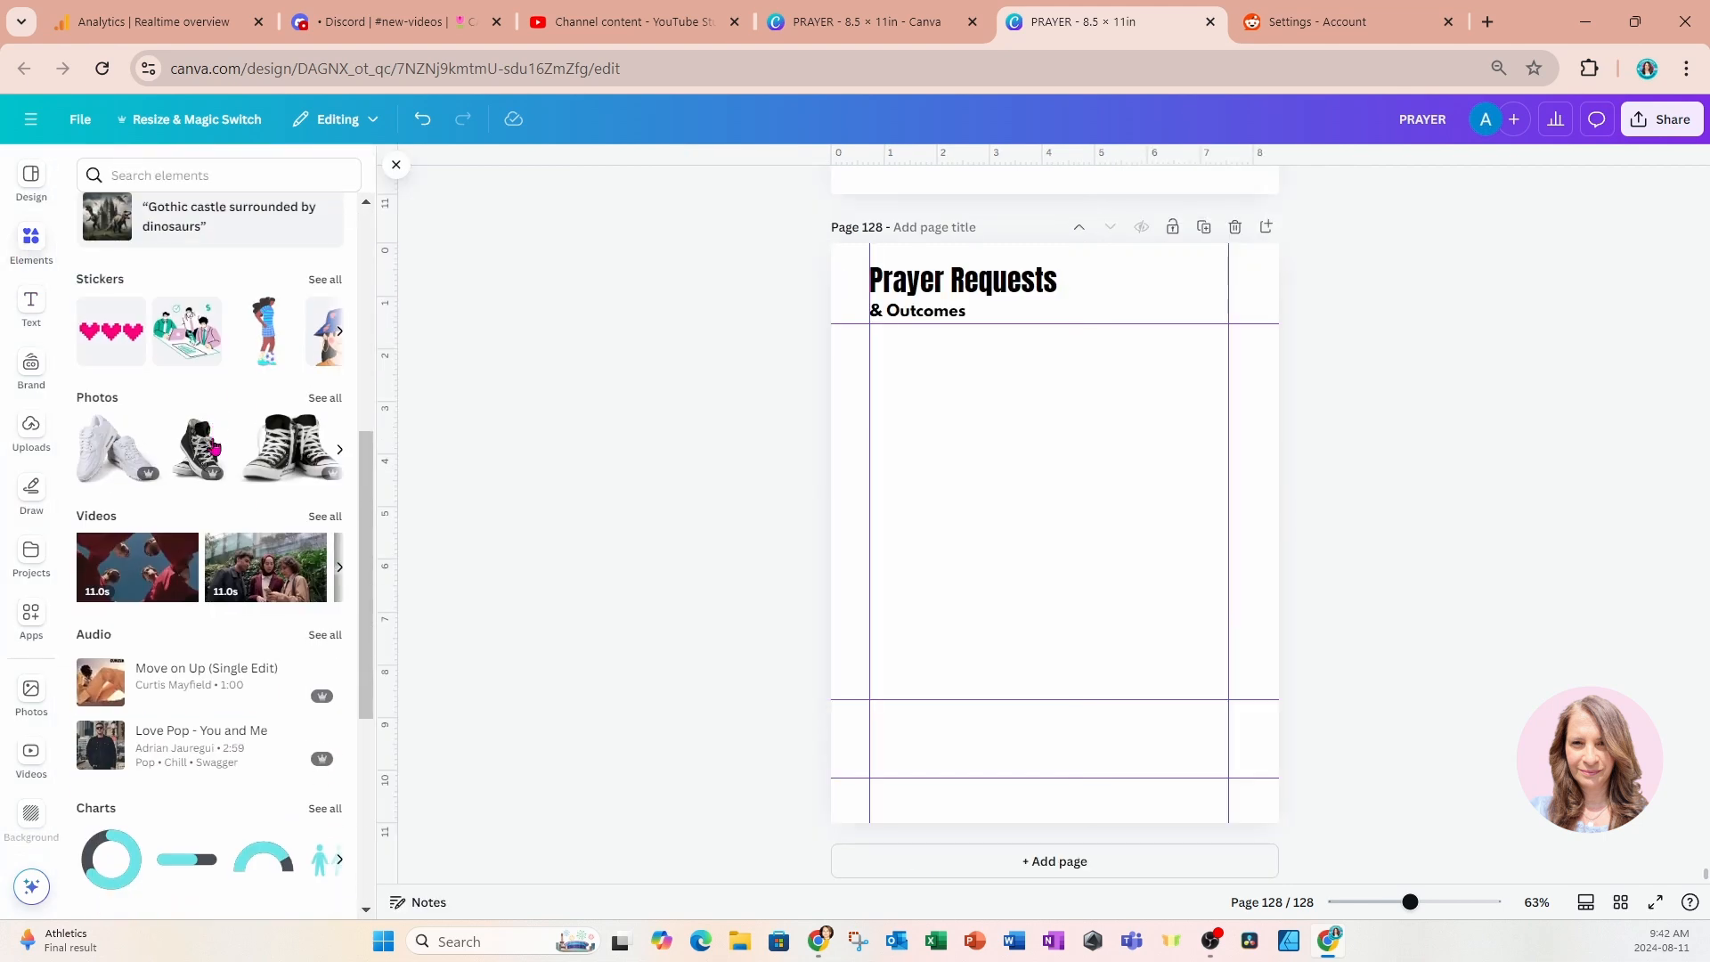
{"action": "left_click", "coordinate": [111, 668]}
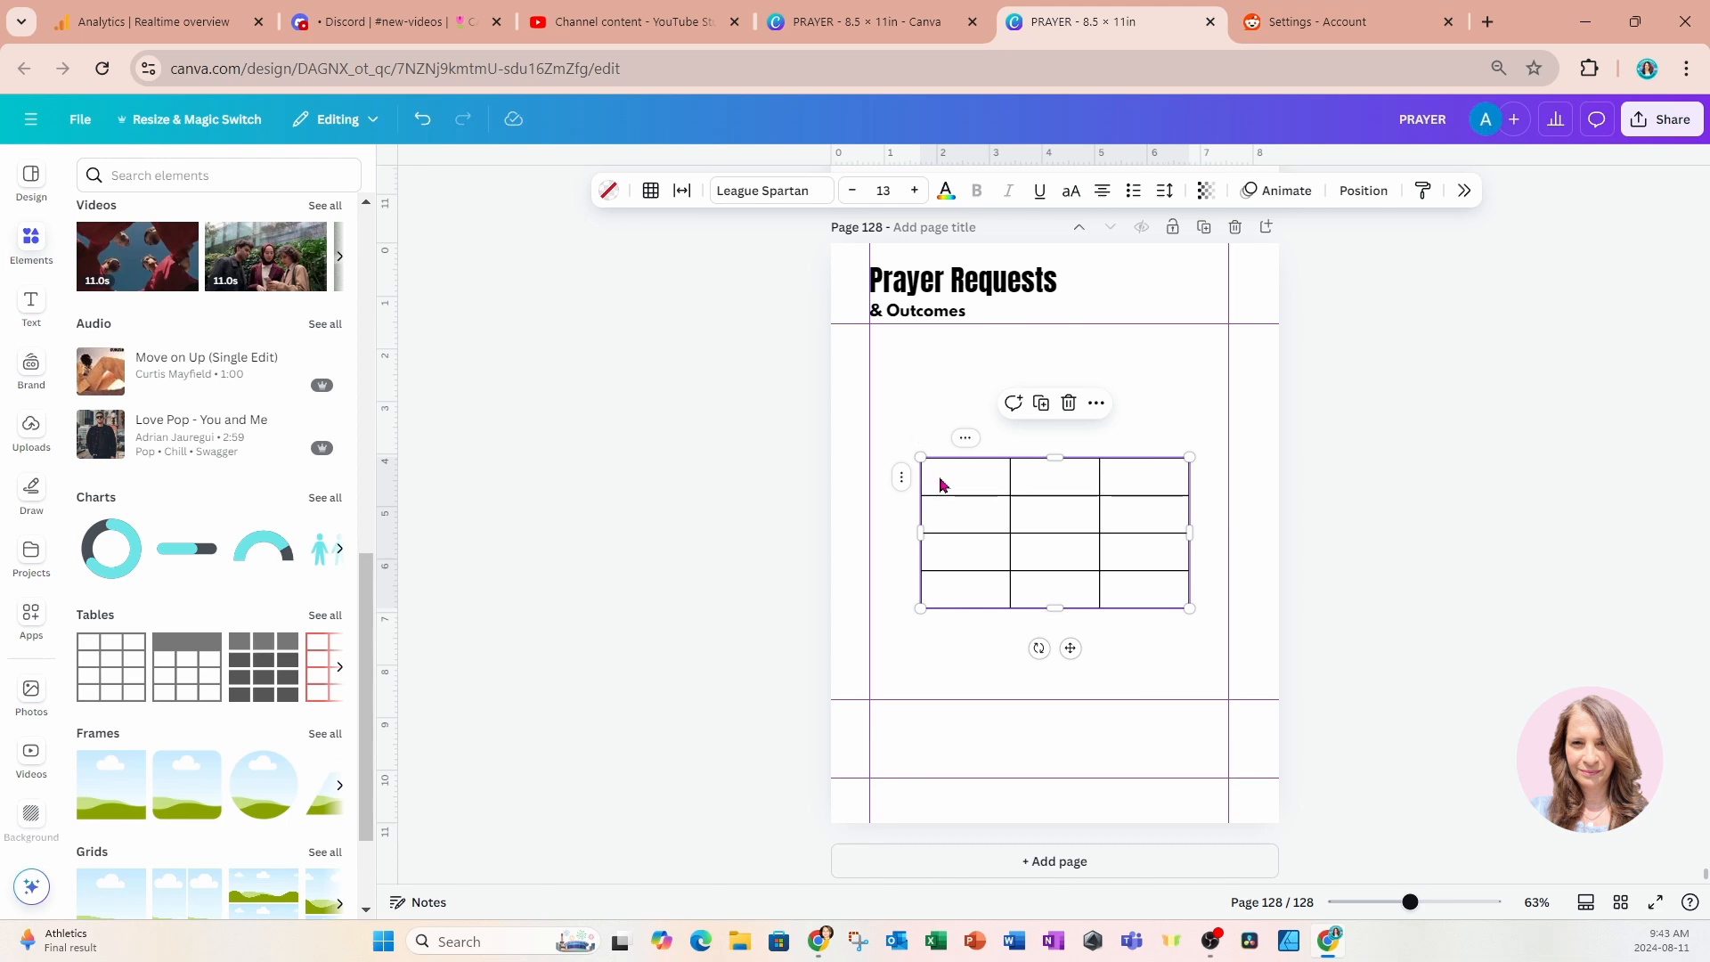
Search the elements library for lines.
{"action": "left_click", "coordinate": [35, 256]}
{"action": "left_click", "coordinate": [167, 183]}
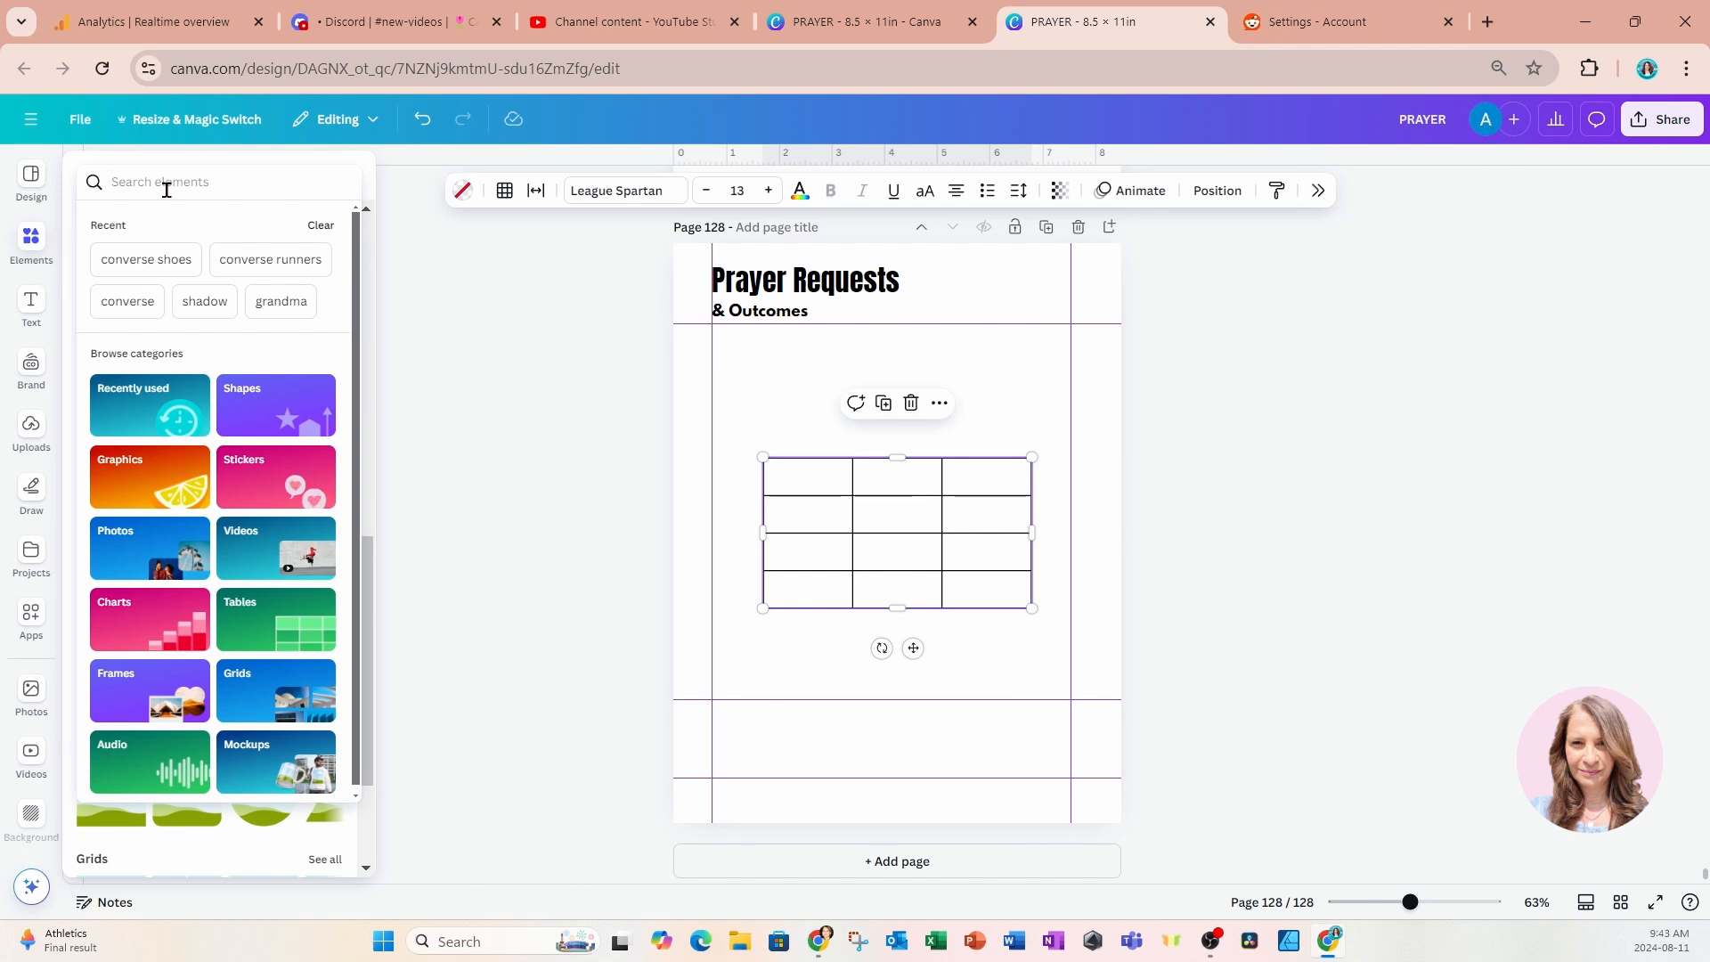
{"action": "type", "text": "lines"}
{"action": "key", "text": "Return"}
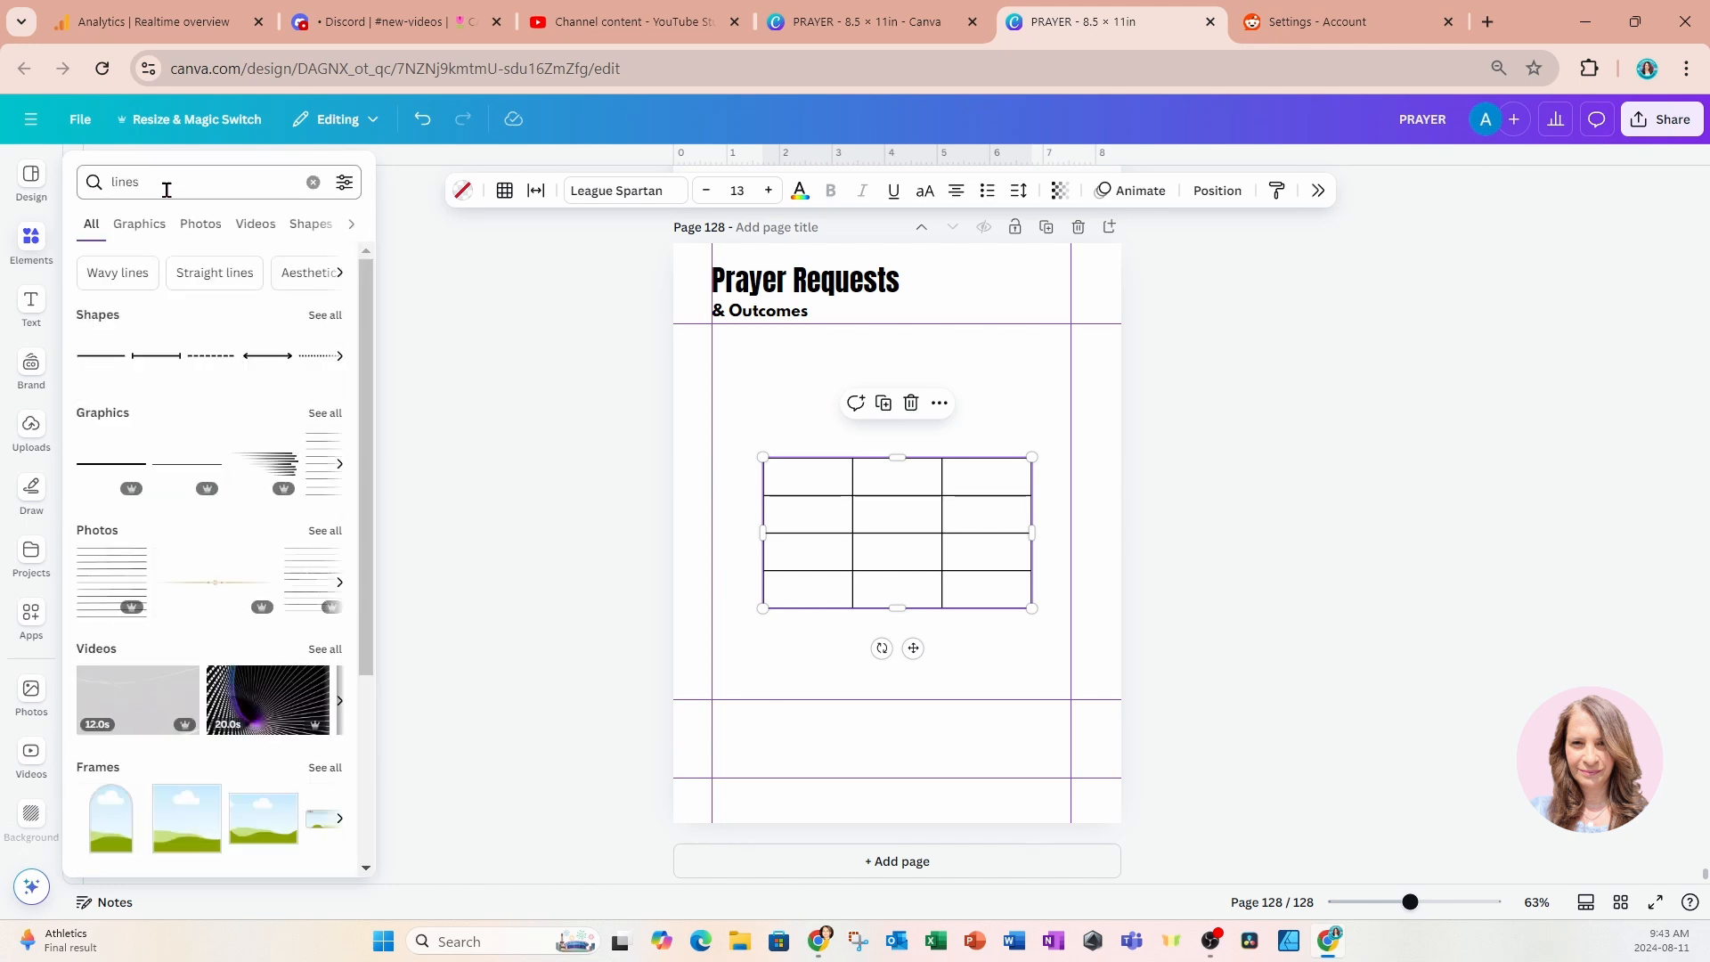
Search the account's own projects for lines.
{"action": "left_click", "coordinate": [57, 556]}
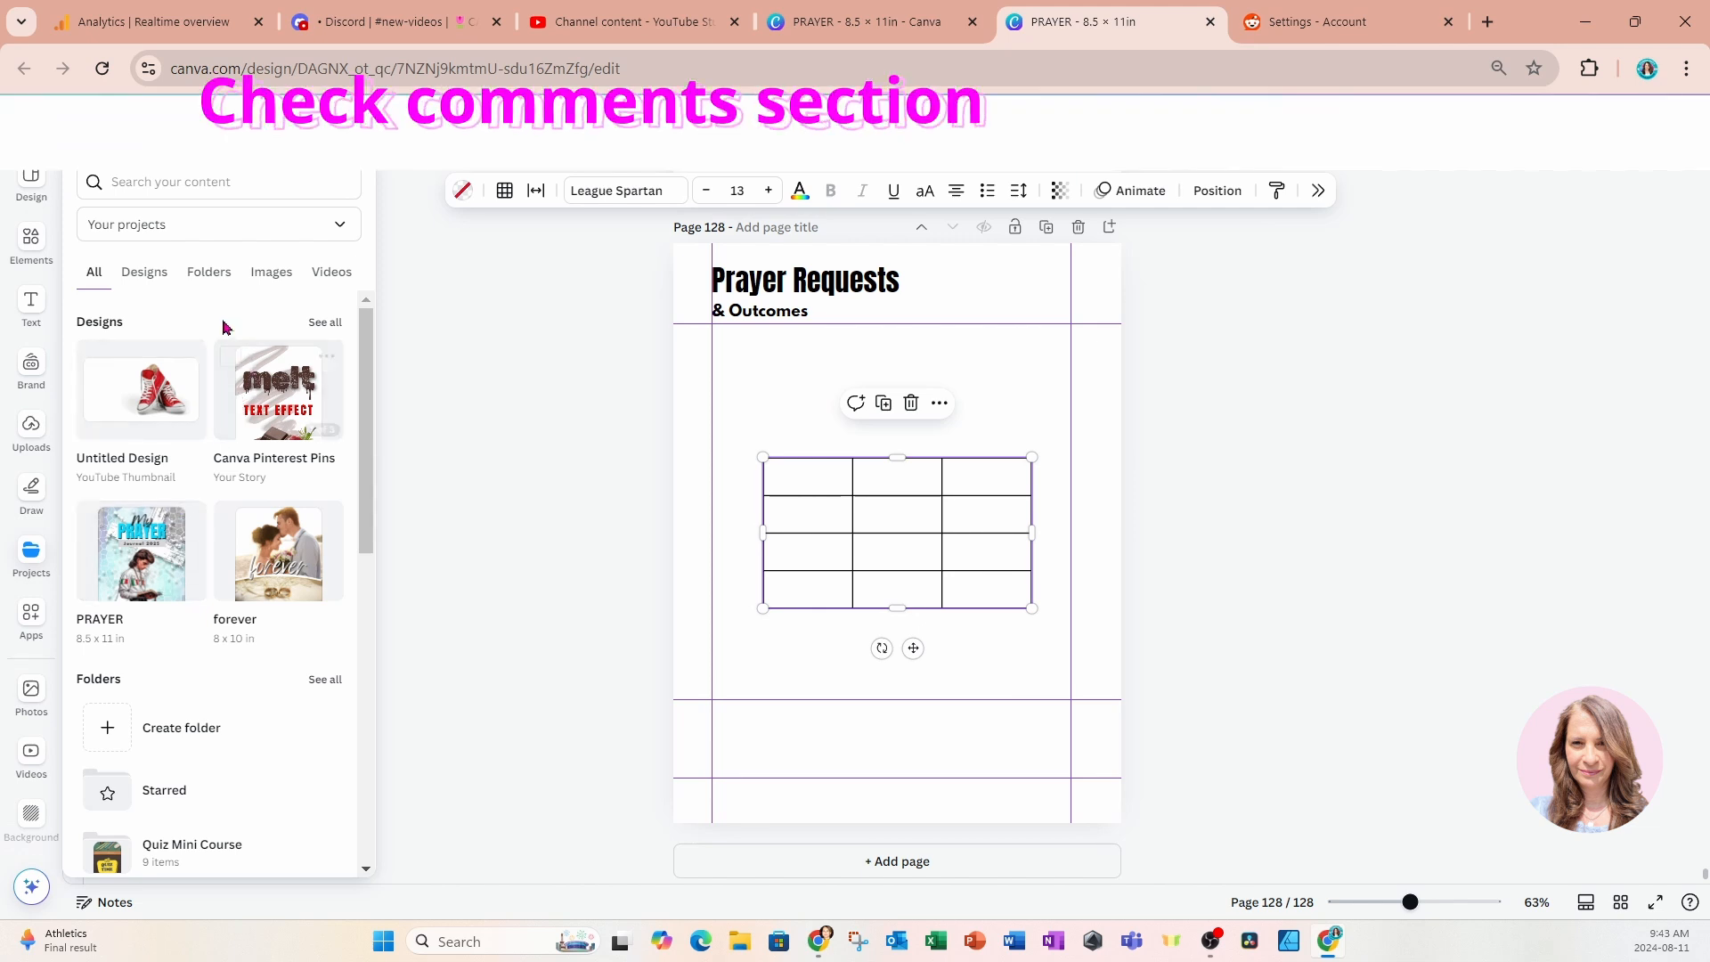
{"action": "left_click", "coordinate": [217, 182]}
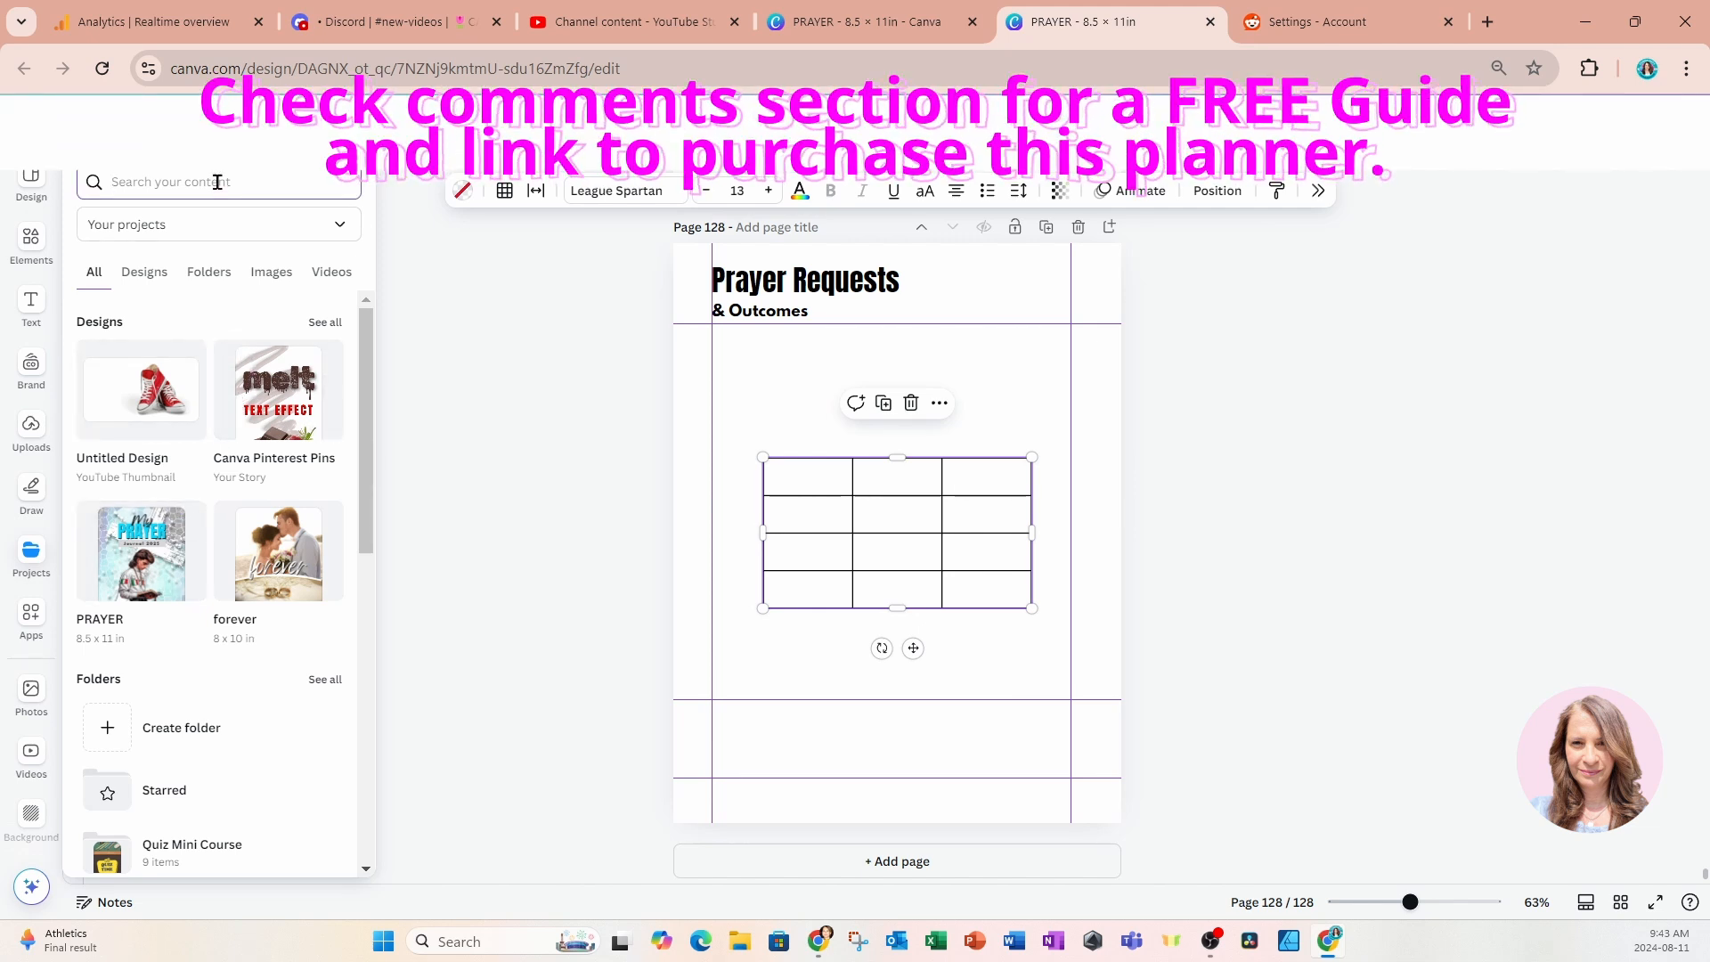
{"action": "type", "text": "lines"}
{"action": "key", "text": "Return"}
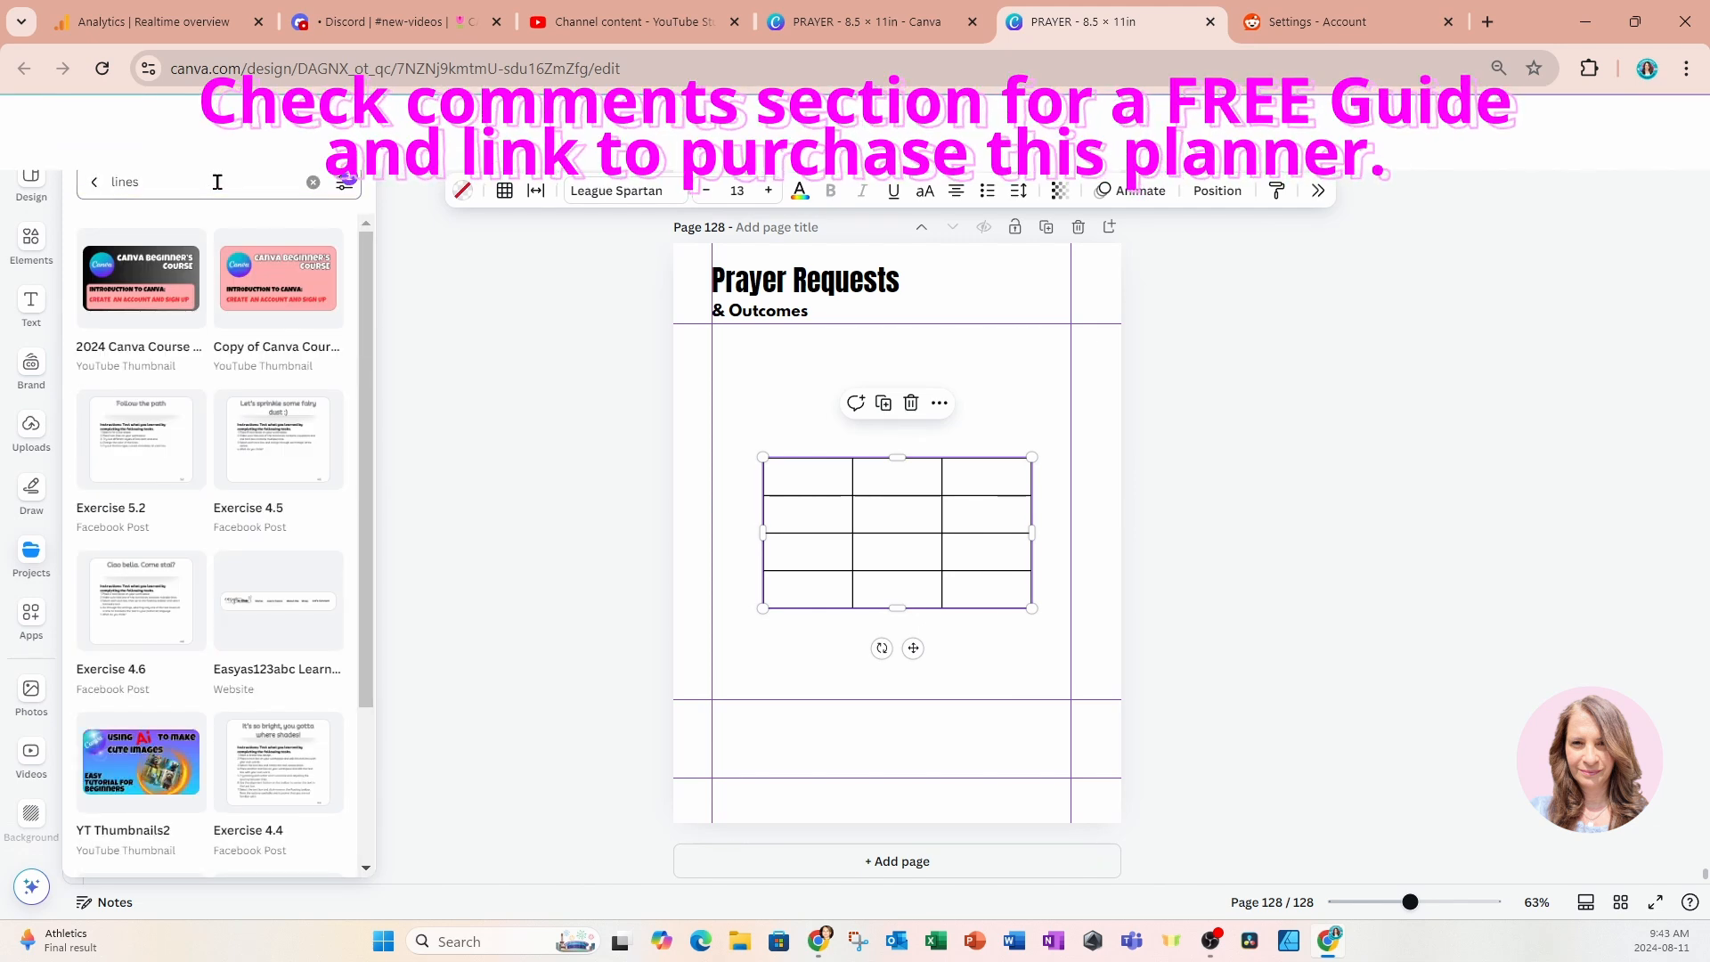
Return to the element results for lines and insert the black horizontal ruled-lines photo onto page 128.
{"action": "left_click", "coordinate": [30, 252]}
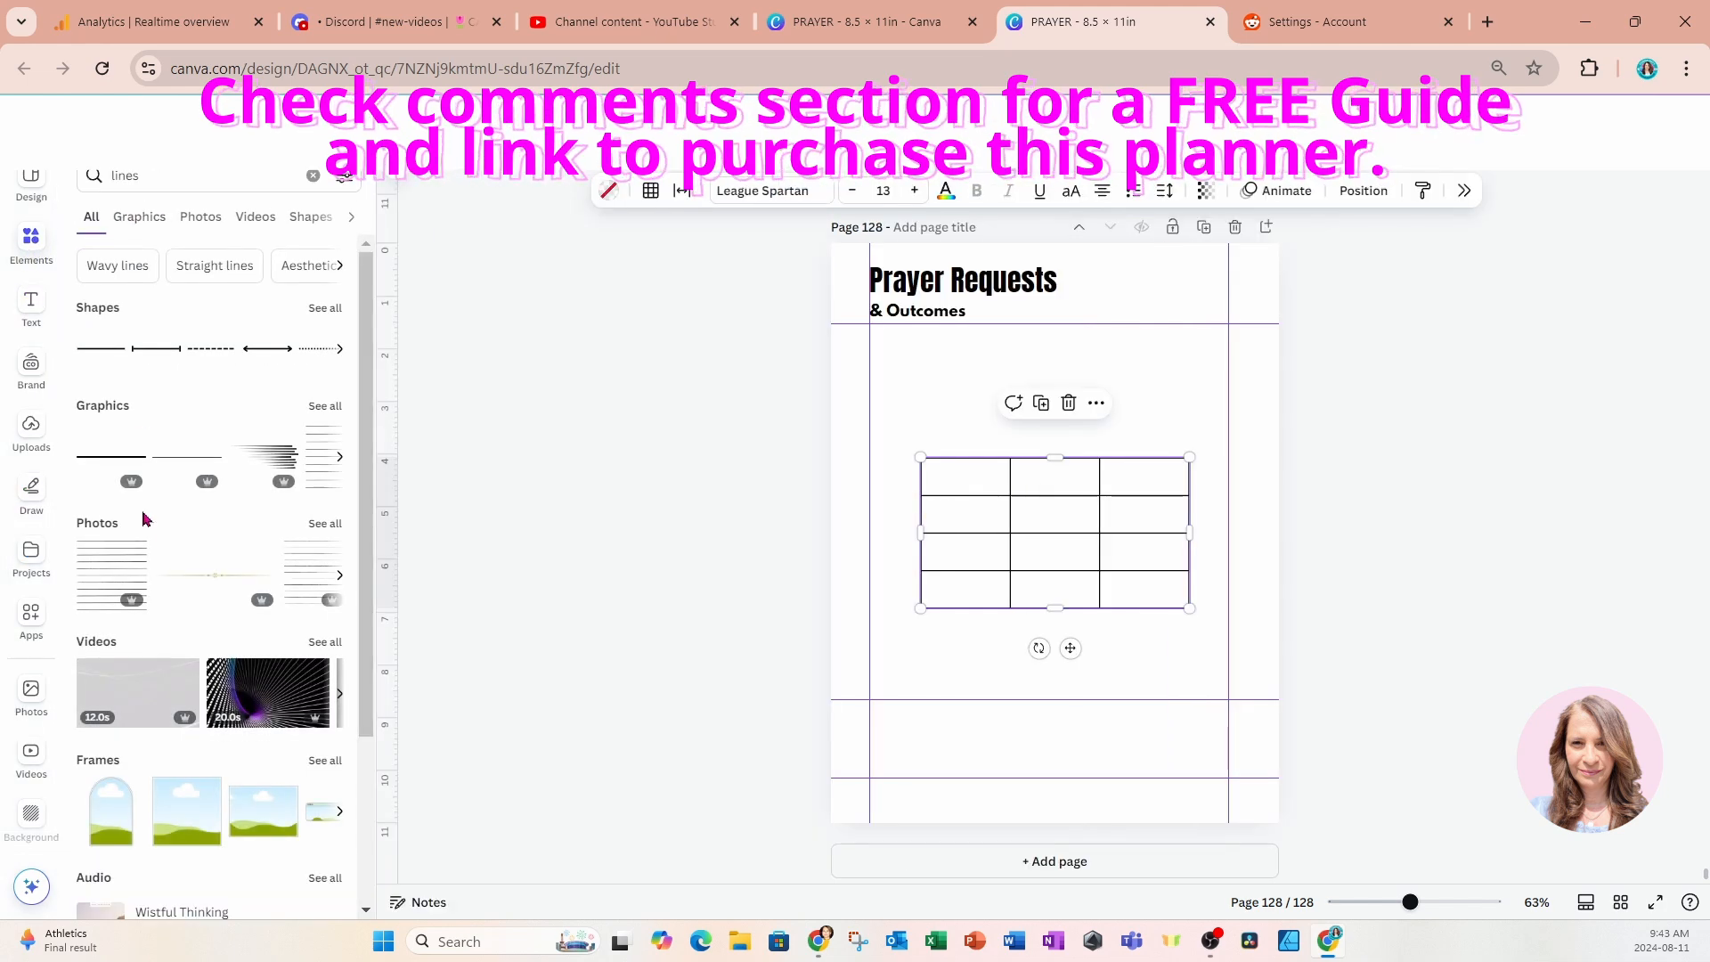
{"action": "left_click", "coordinate": [101, 571]}
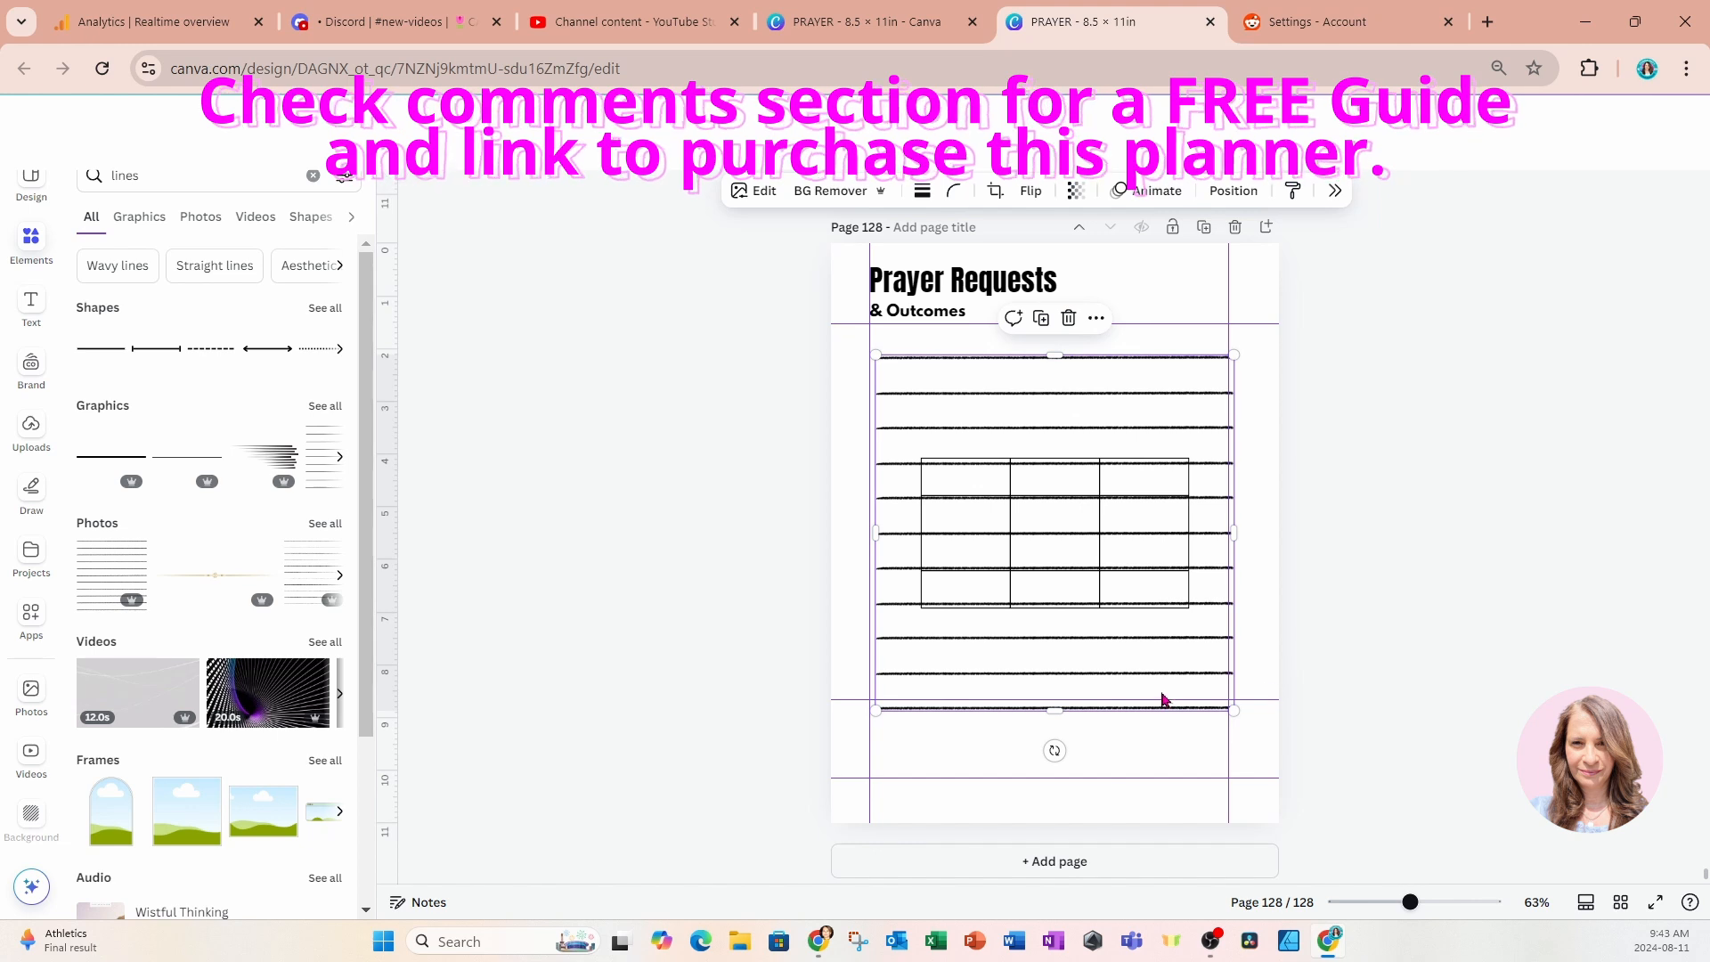
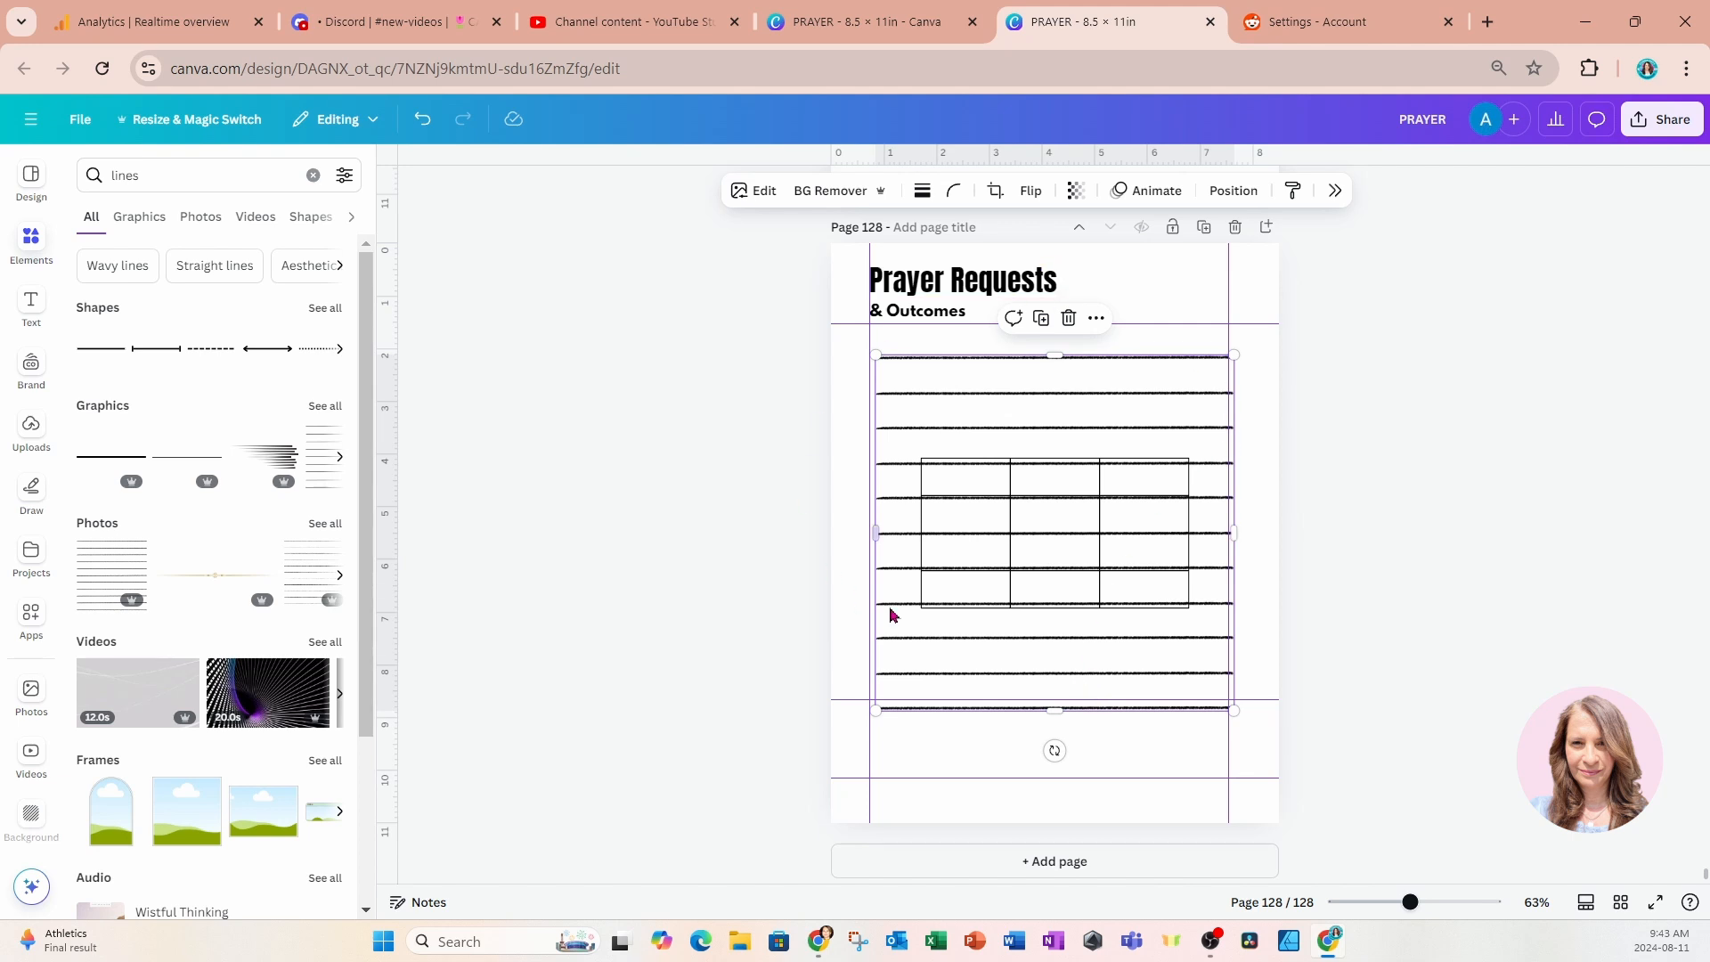
Delete the ruled-lines photo and move the table to the left margin guide directly below the "& Outcomes" subtitle.
{"action": "left_click", "coordinate": [1069, 320]}
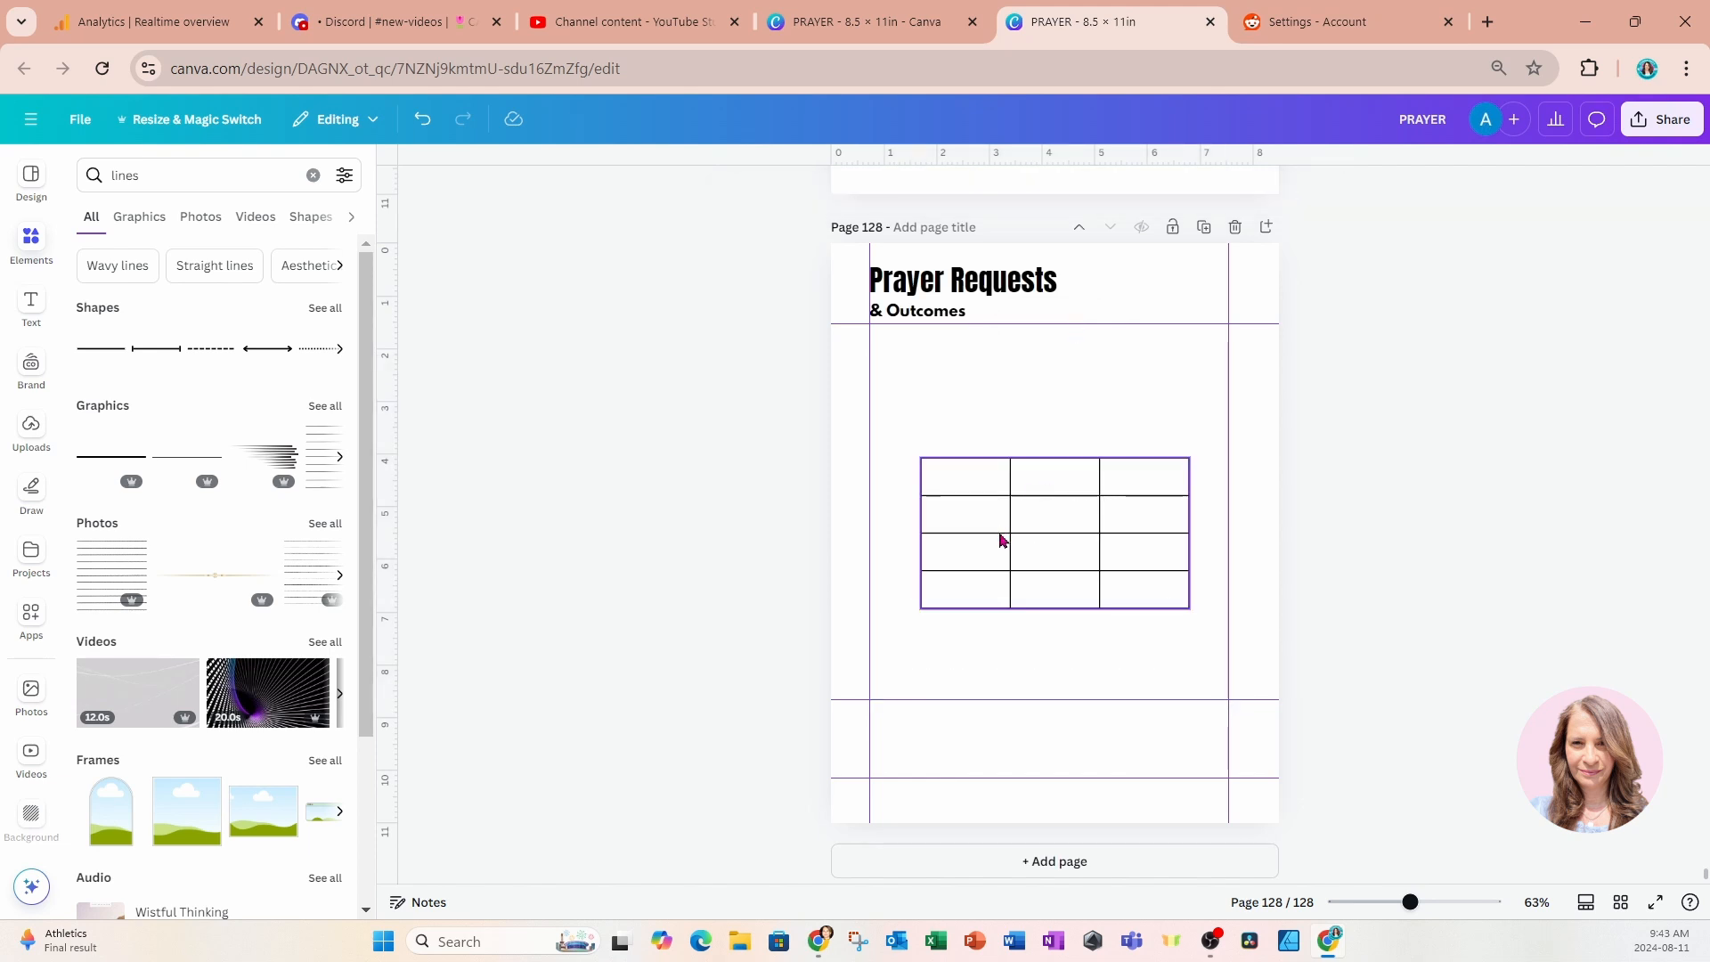
{"action": "left_click", "coordinate": [973, 580]}
{"action": "left_click_drag", "start_coordinate": [973, 580], "coordinate": [921, 464]}
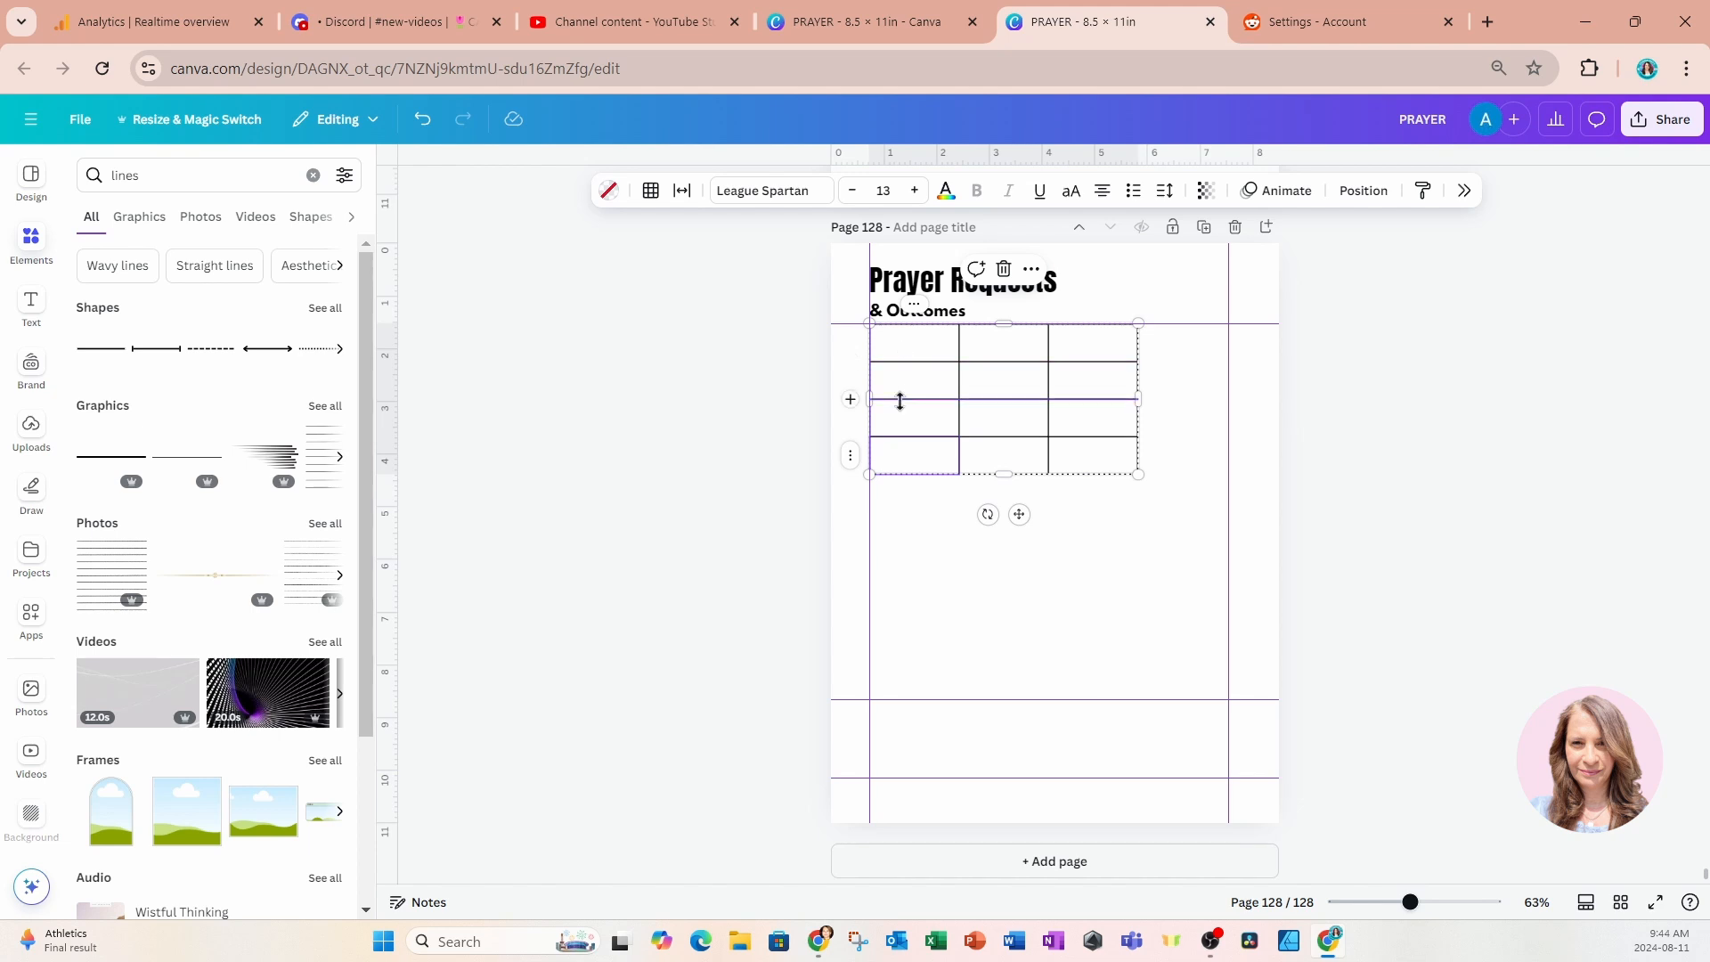
Delete two of the table's three columns so that a single column of four rows remains.
{"action": "right_click", "coordinate": [921, 309]}
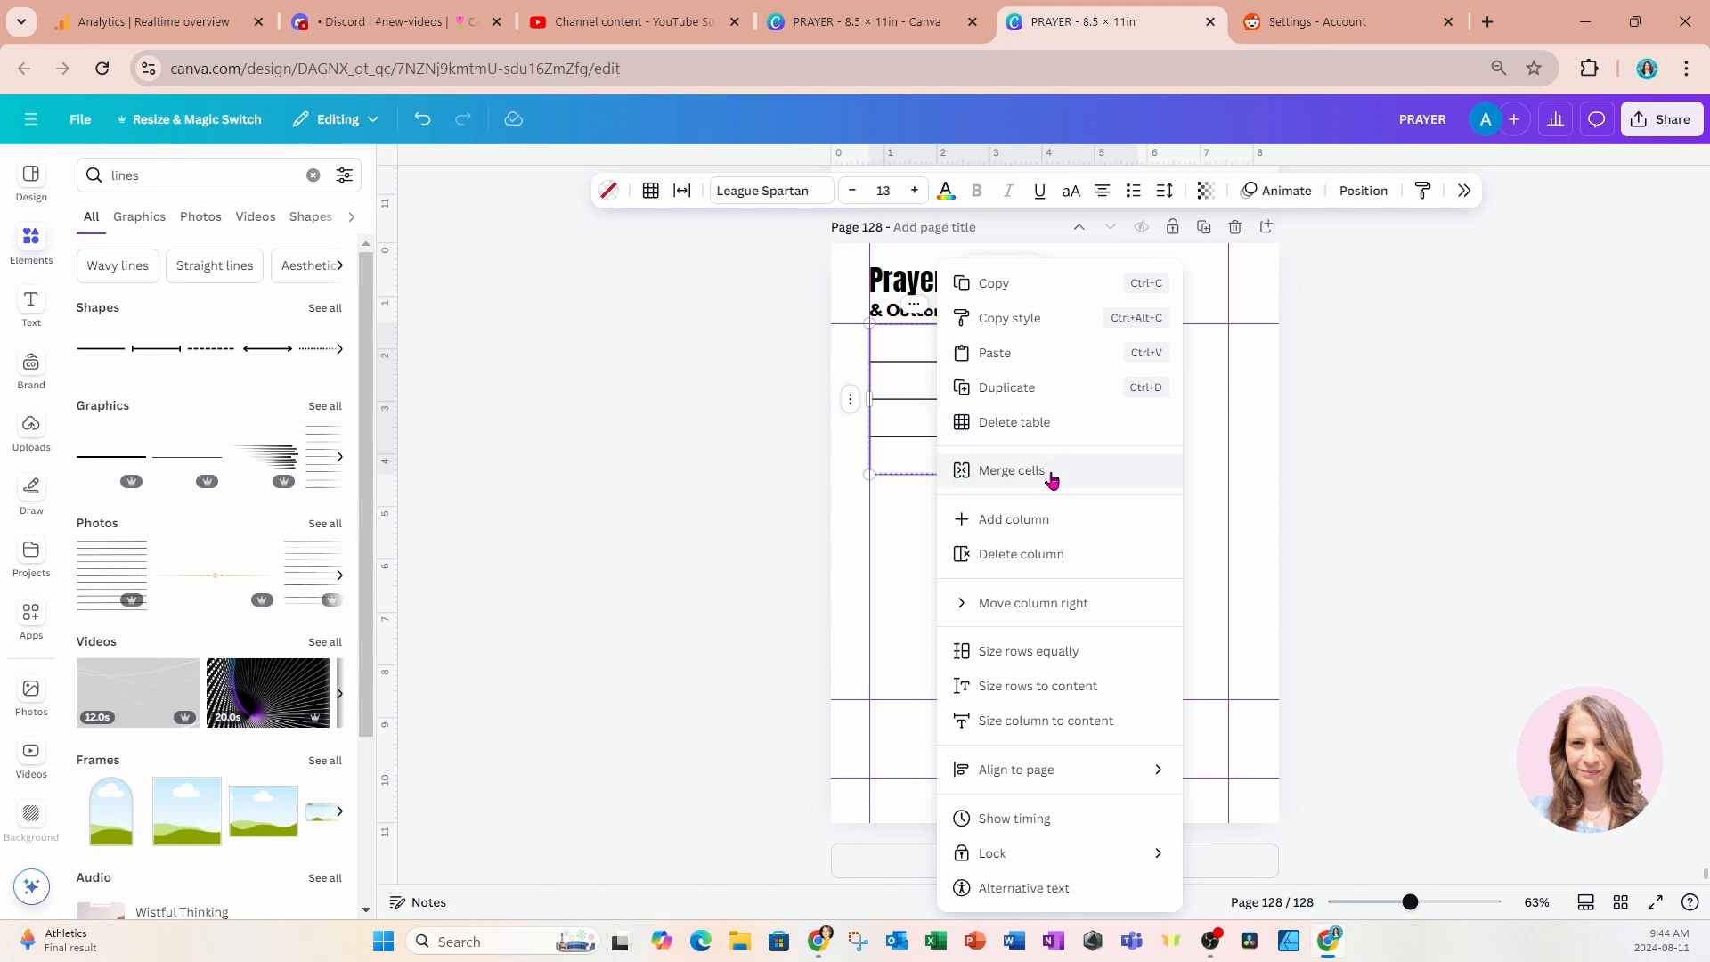
{"action": "left_click", "coordinate": [1025, 554]}
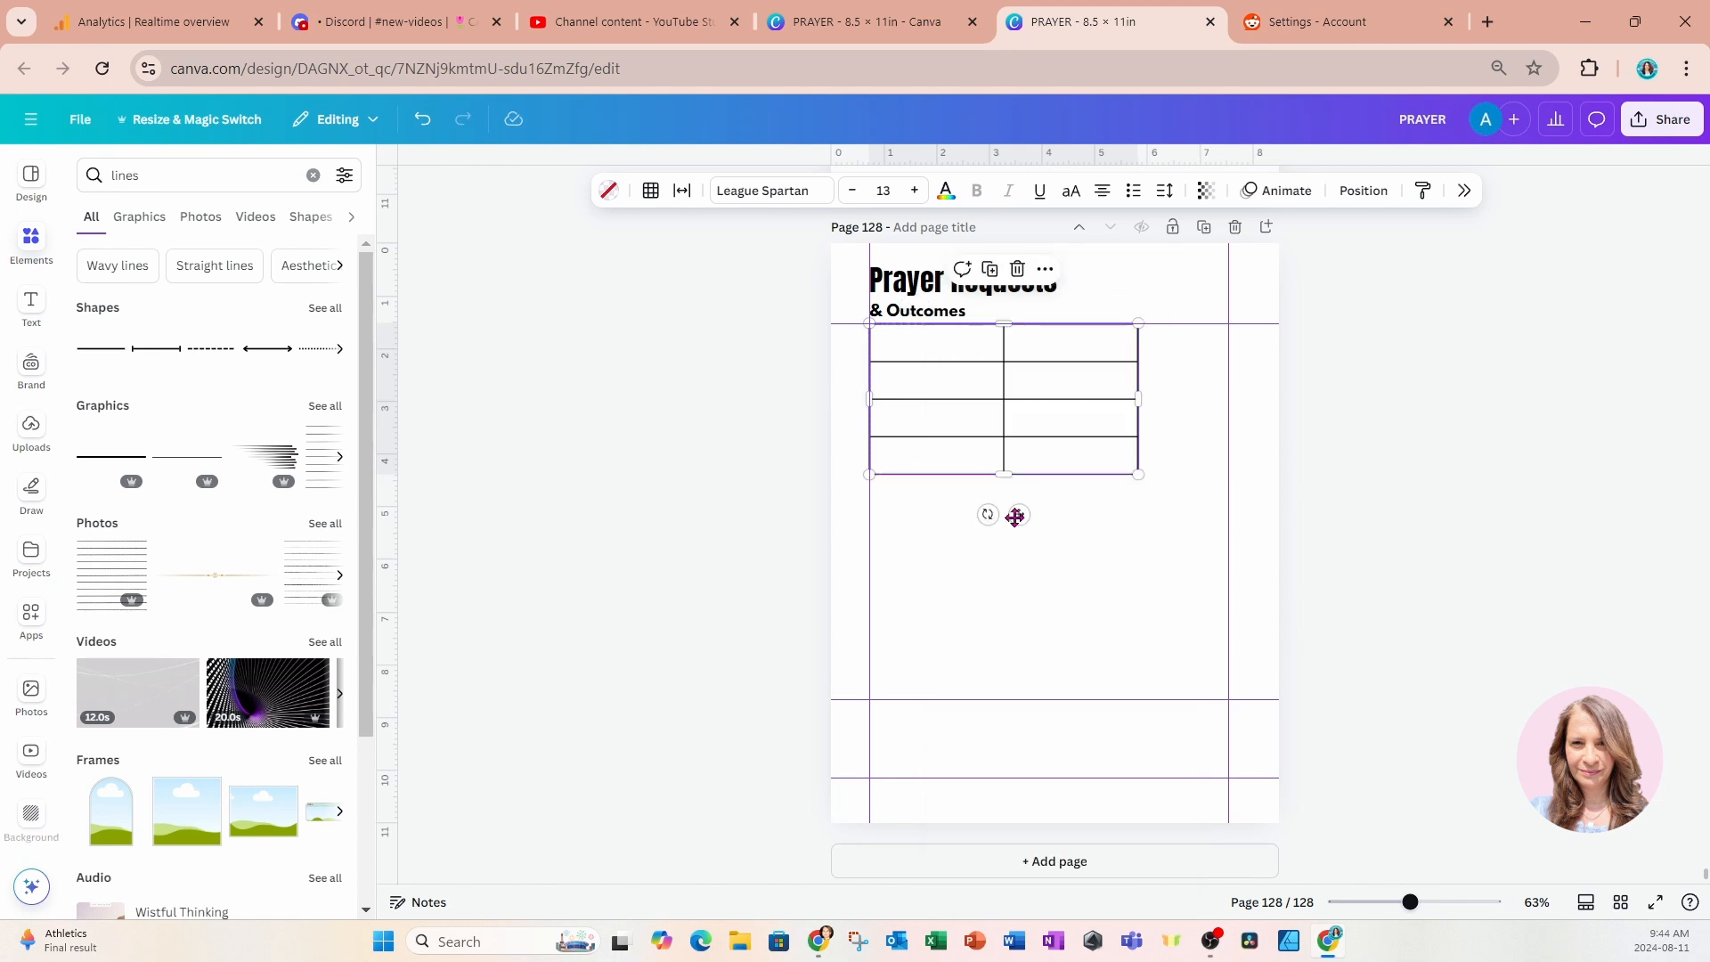
{"action": "left_click", "coordinate": [1045, 269]}
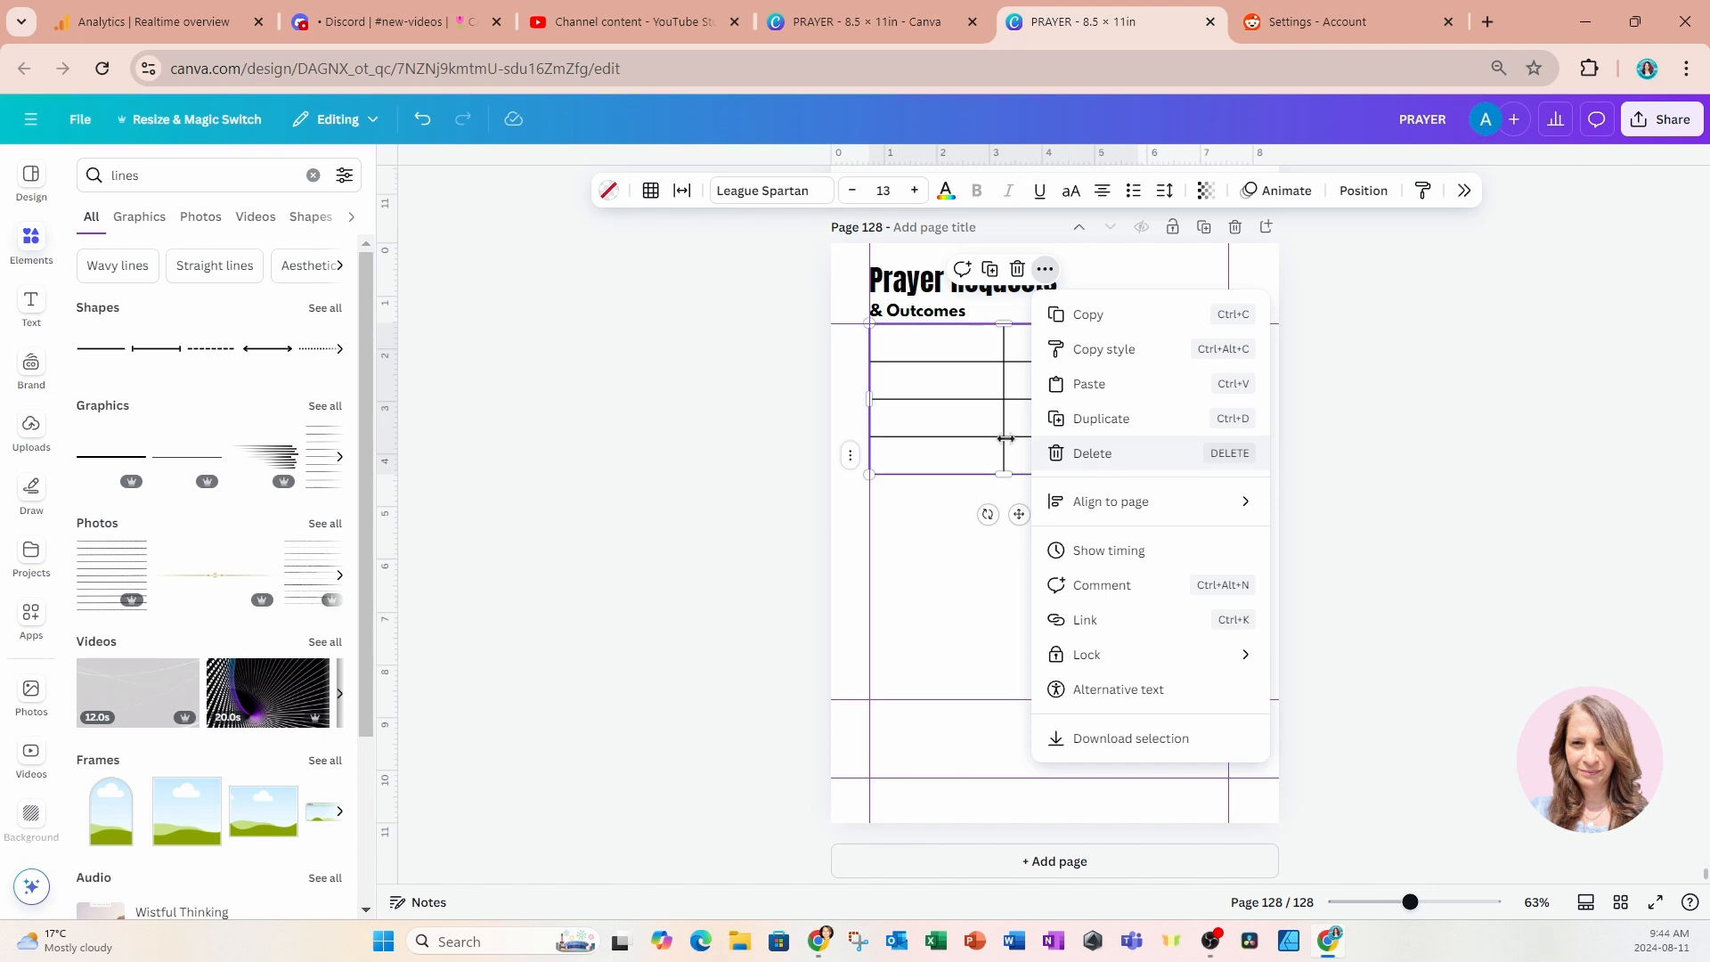
{"action": "left_click", "coordinate": [957, 429]}
{"action": "right_click", "coordinate": [948, 319]}
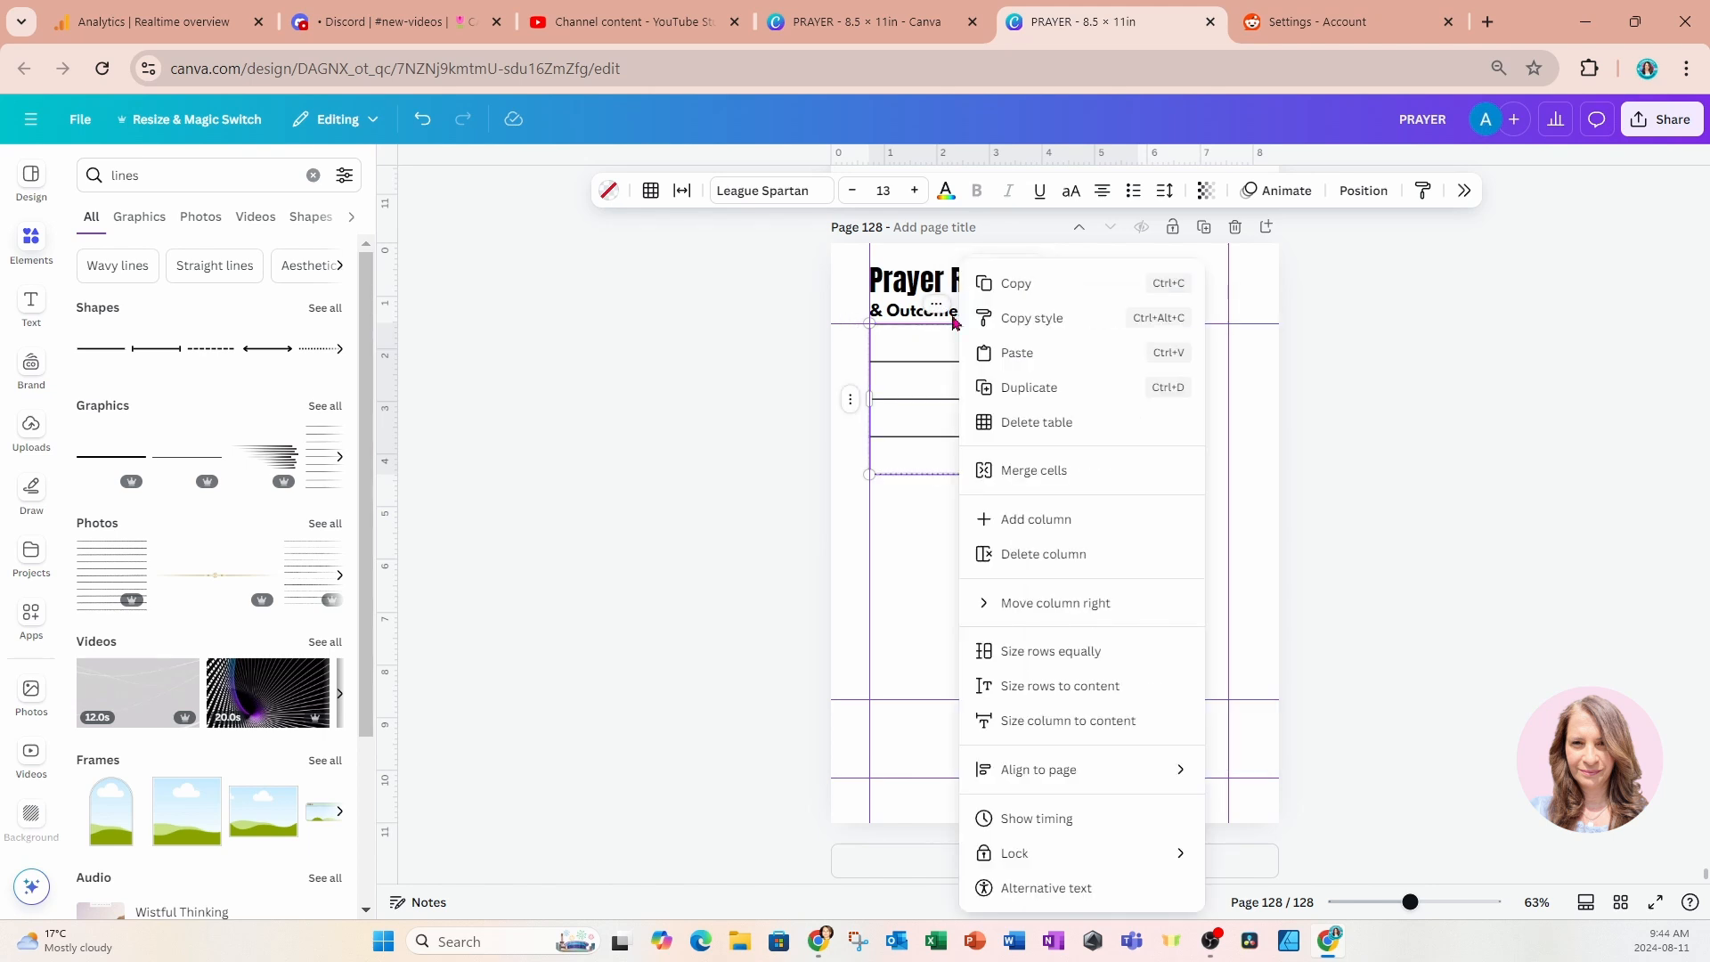
{"action": "left_click", "coordinate": [1044, 555]}
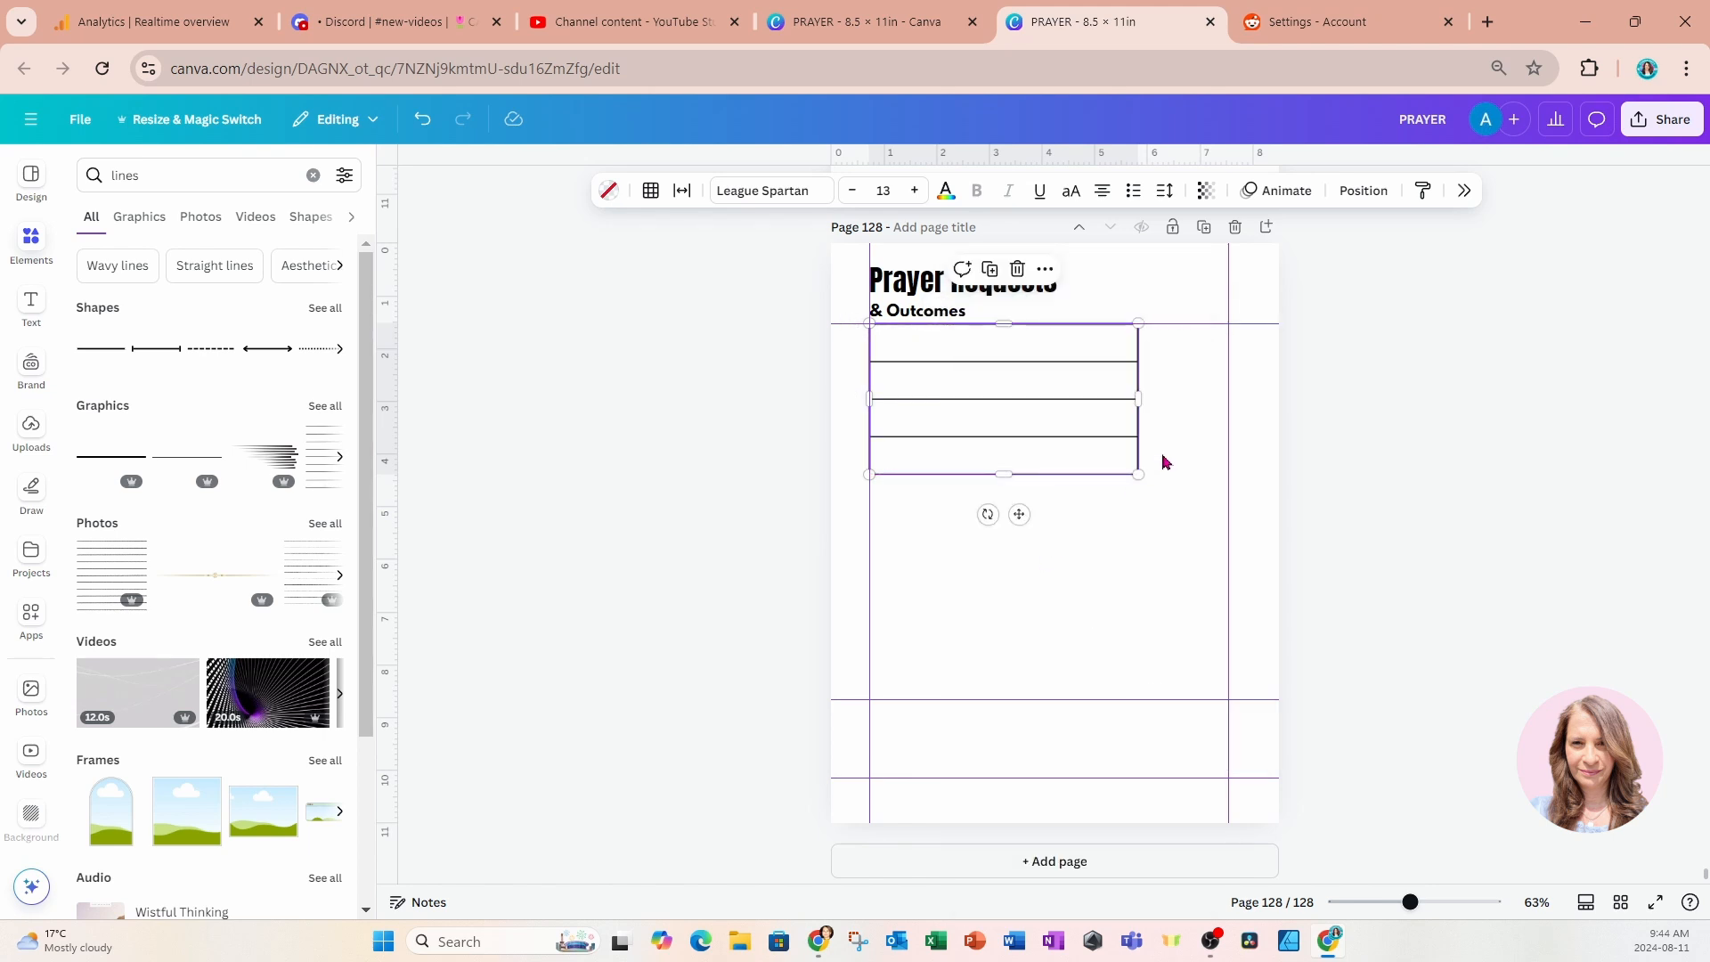
Widen the table to the right margin guide and reduce the heights of its rows.
{"action": "left_click_drag", "start_coordinate": [1139, 398], "coordinate": [1228, 393]}
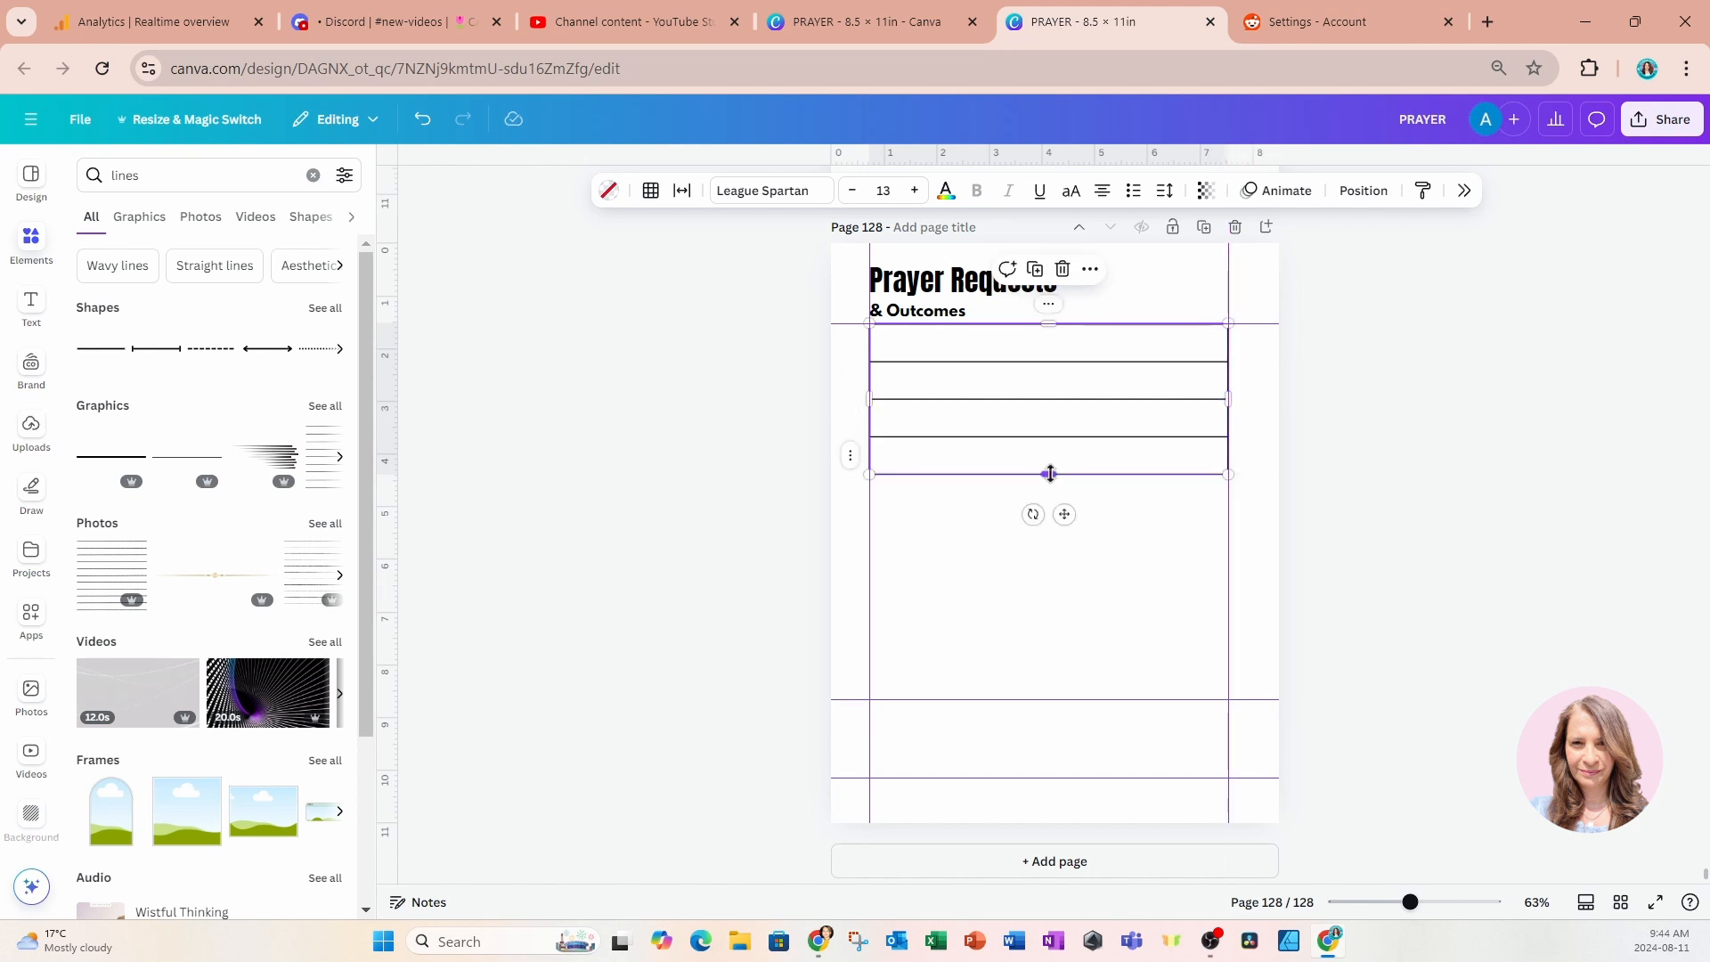
{"action": "left_click_drag", "start_coordinate": [1051, 473], "coordinate": [1054, 426]}
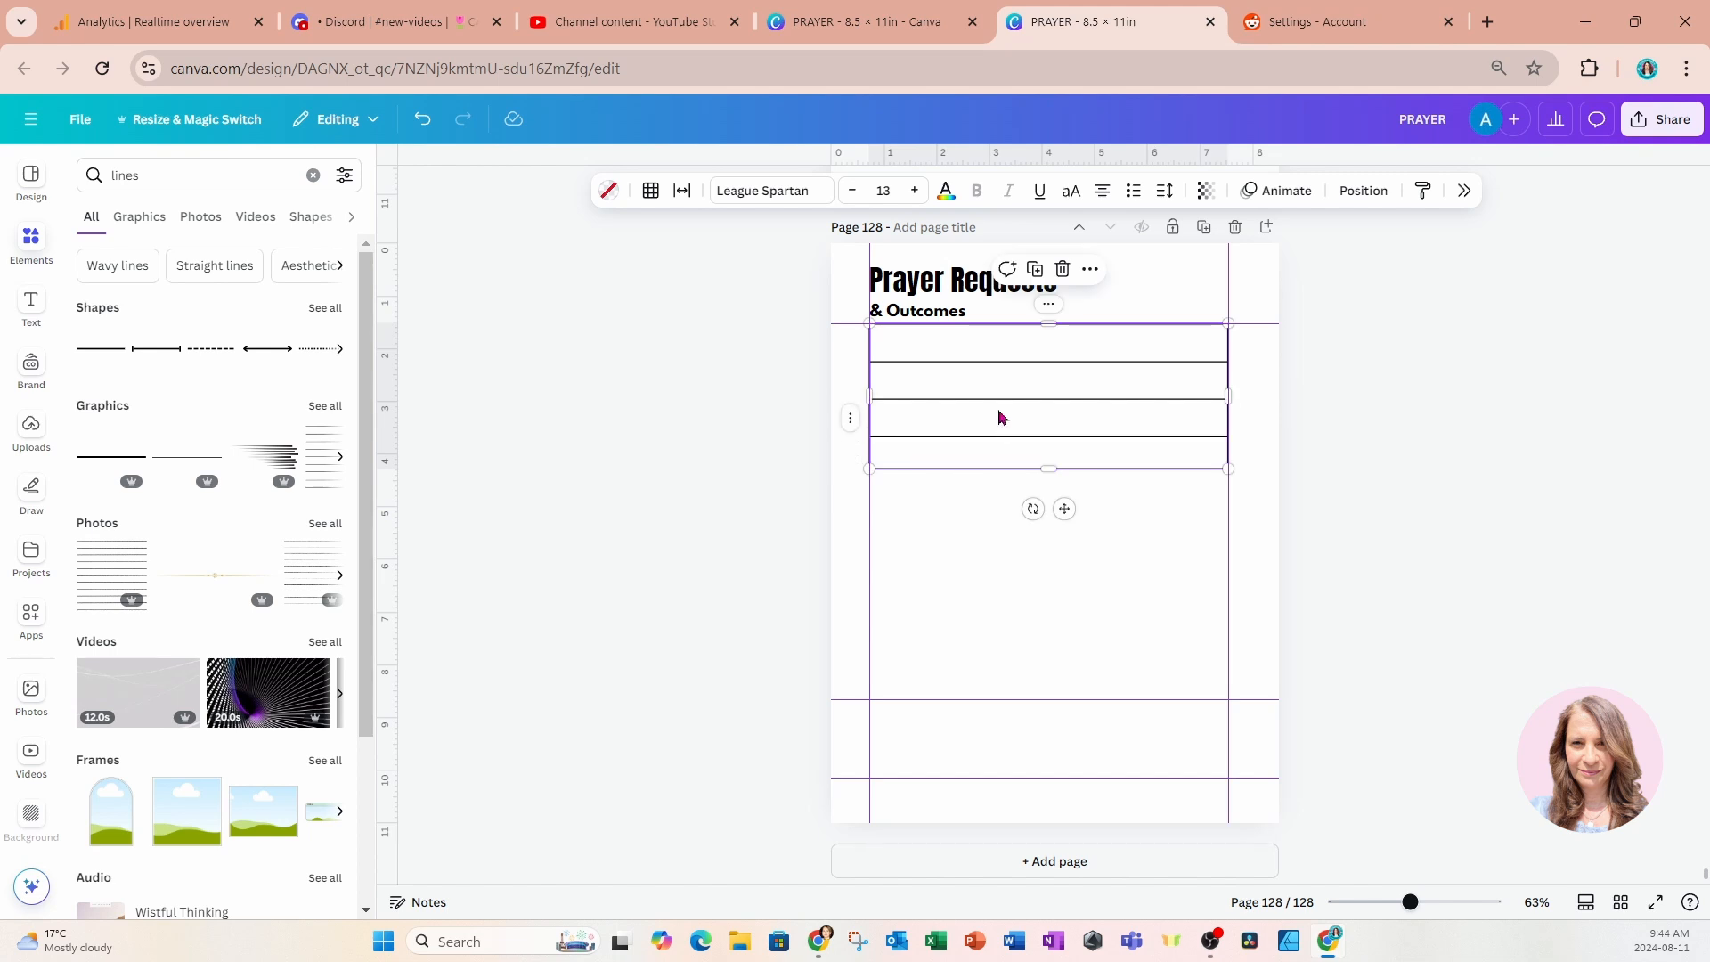
{"action": "left_click_drag", "start_coordinate": [996, 402], "coordinate": [1007, 364]}
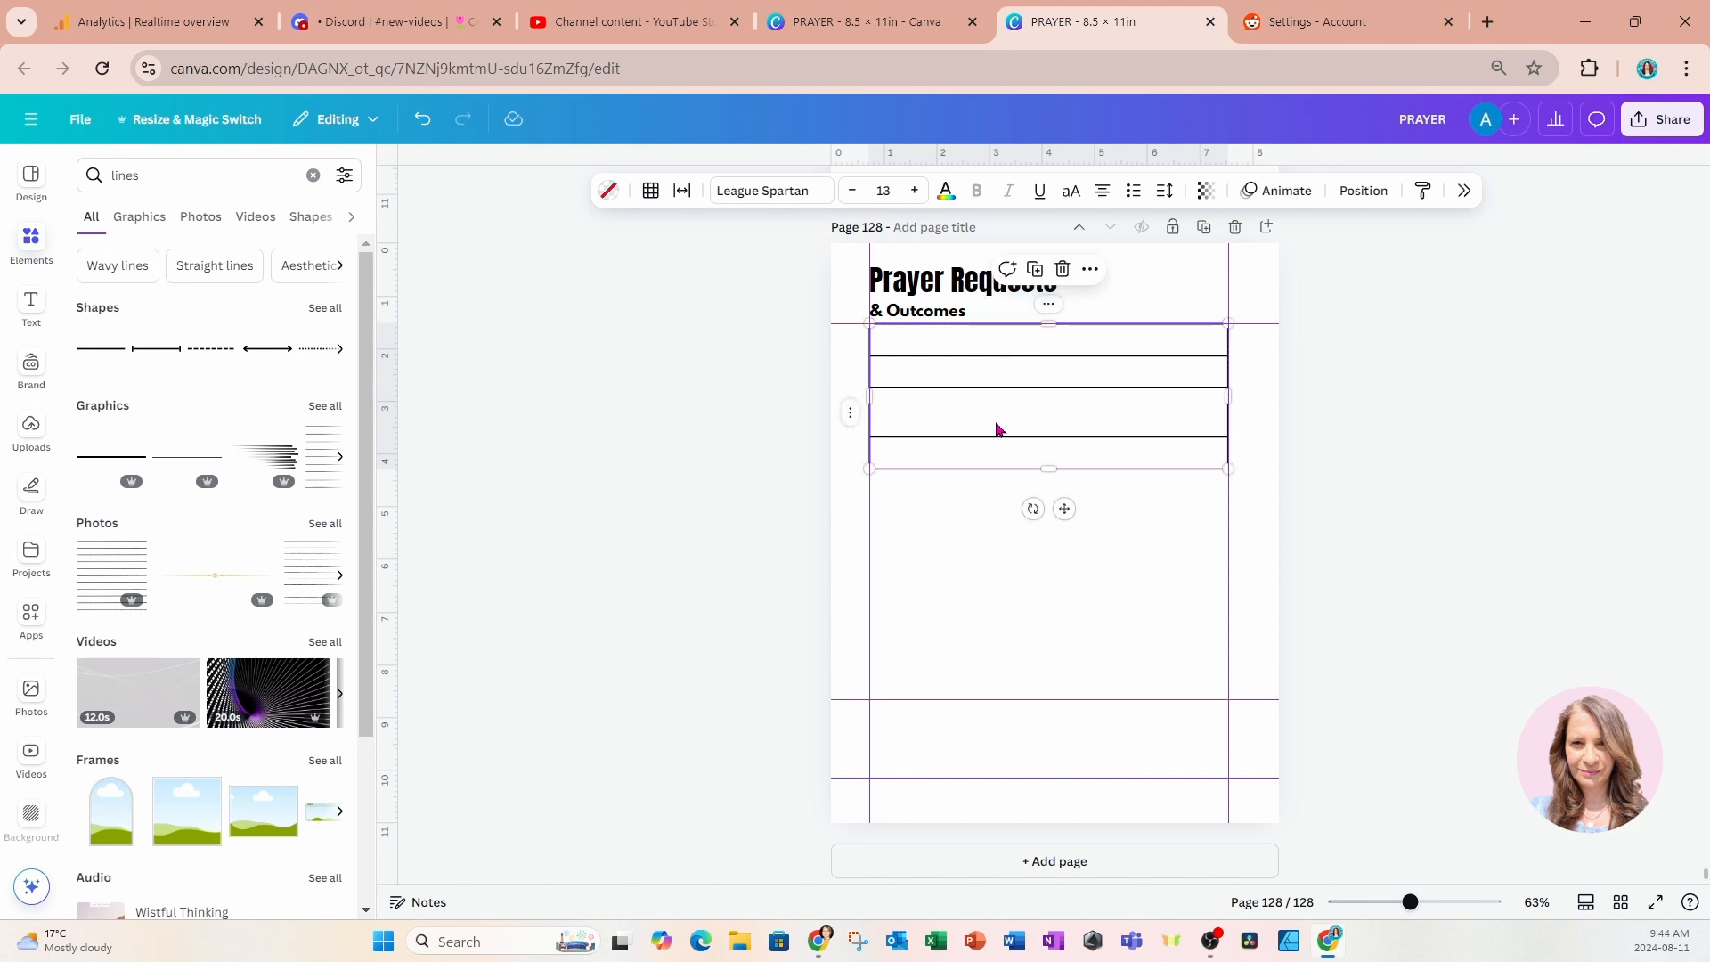
{"action": "mouse_move", "coordinate": [995, 437]}
{"action": "left_mouse_down"}
{"action": "mouse_move", "coordinate": [992, 422]}
{"action": "mouse_move", "coordinate": [994, 452]}
{"action": "mouse_move", "coordinate": [995, 424]}
{"action": "left_mouse_up"}
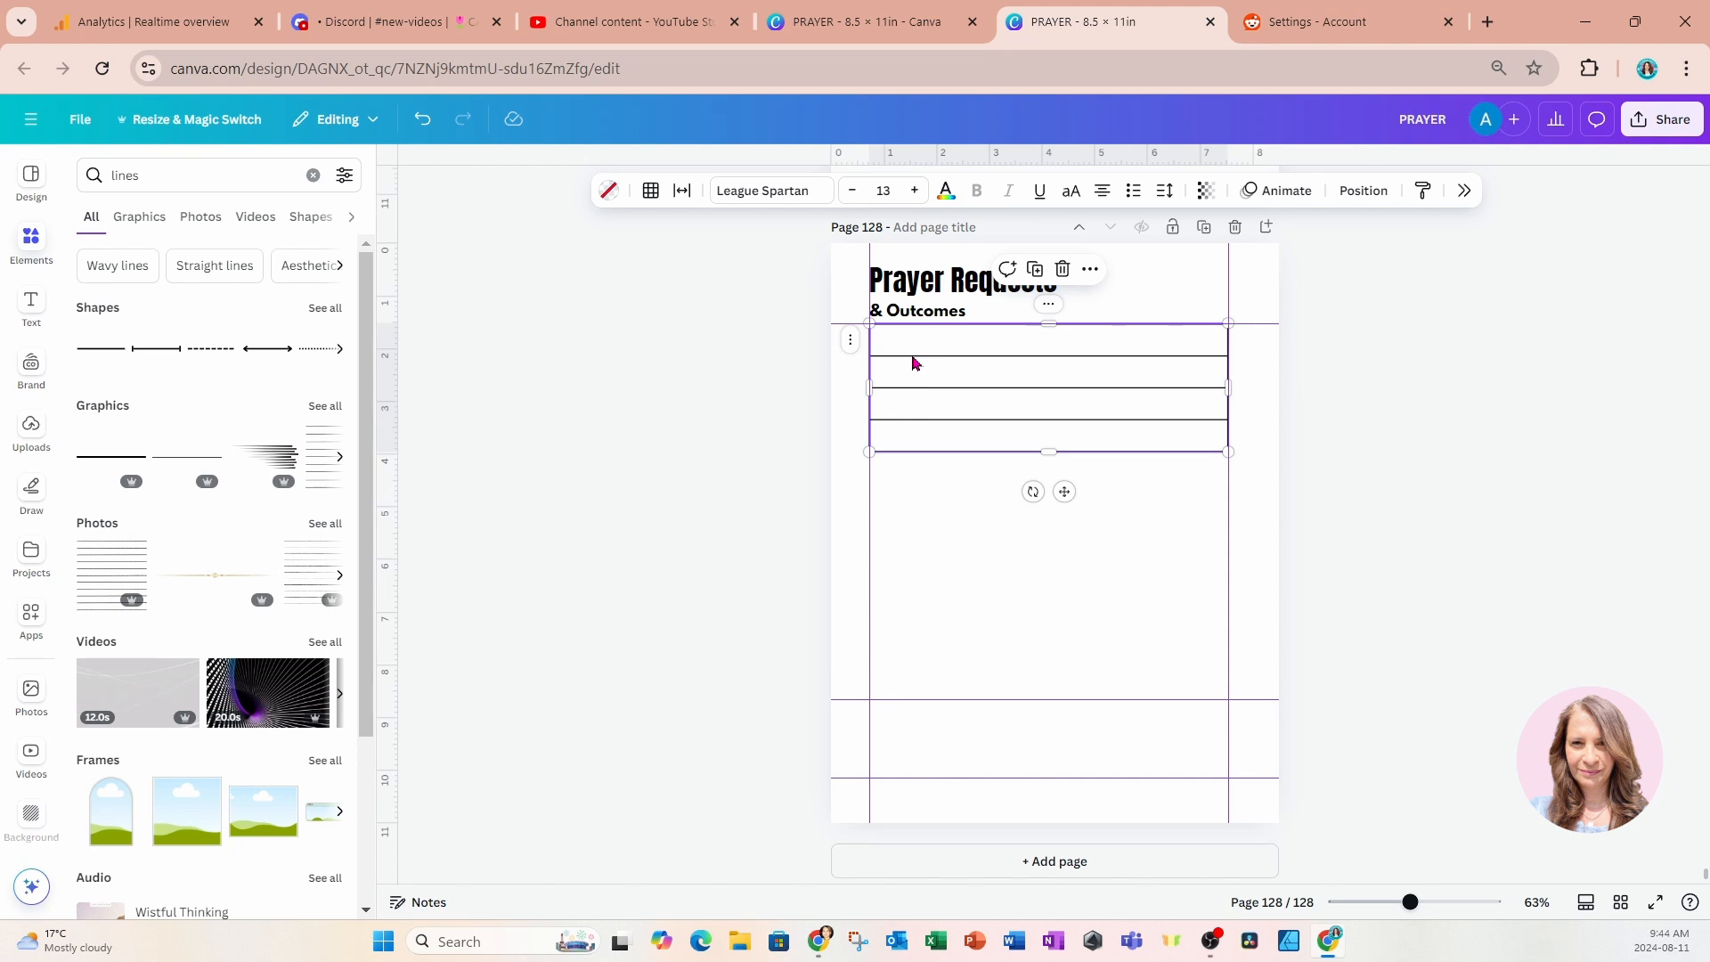
Set the table's cell spacing to 0 and shrink the table to about 1.3 in high at 6.8 in wide.
{"action": "left_click", "coordinate": [683, 202]}
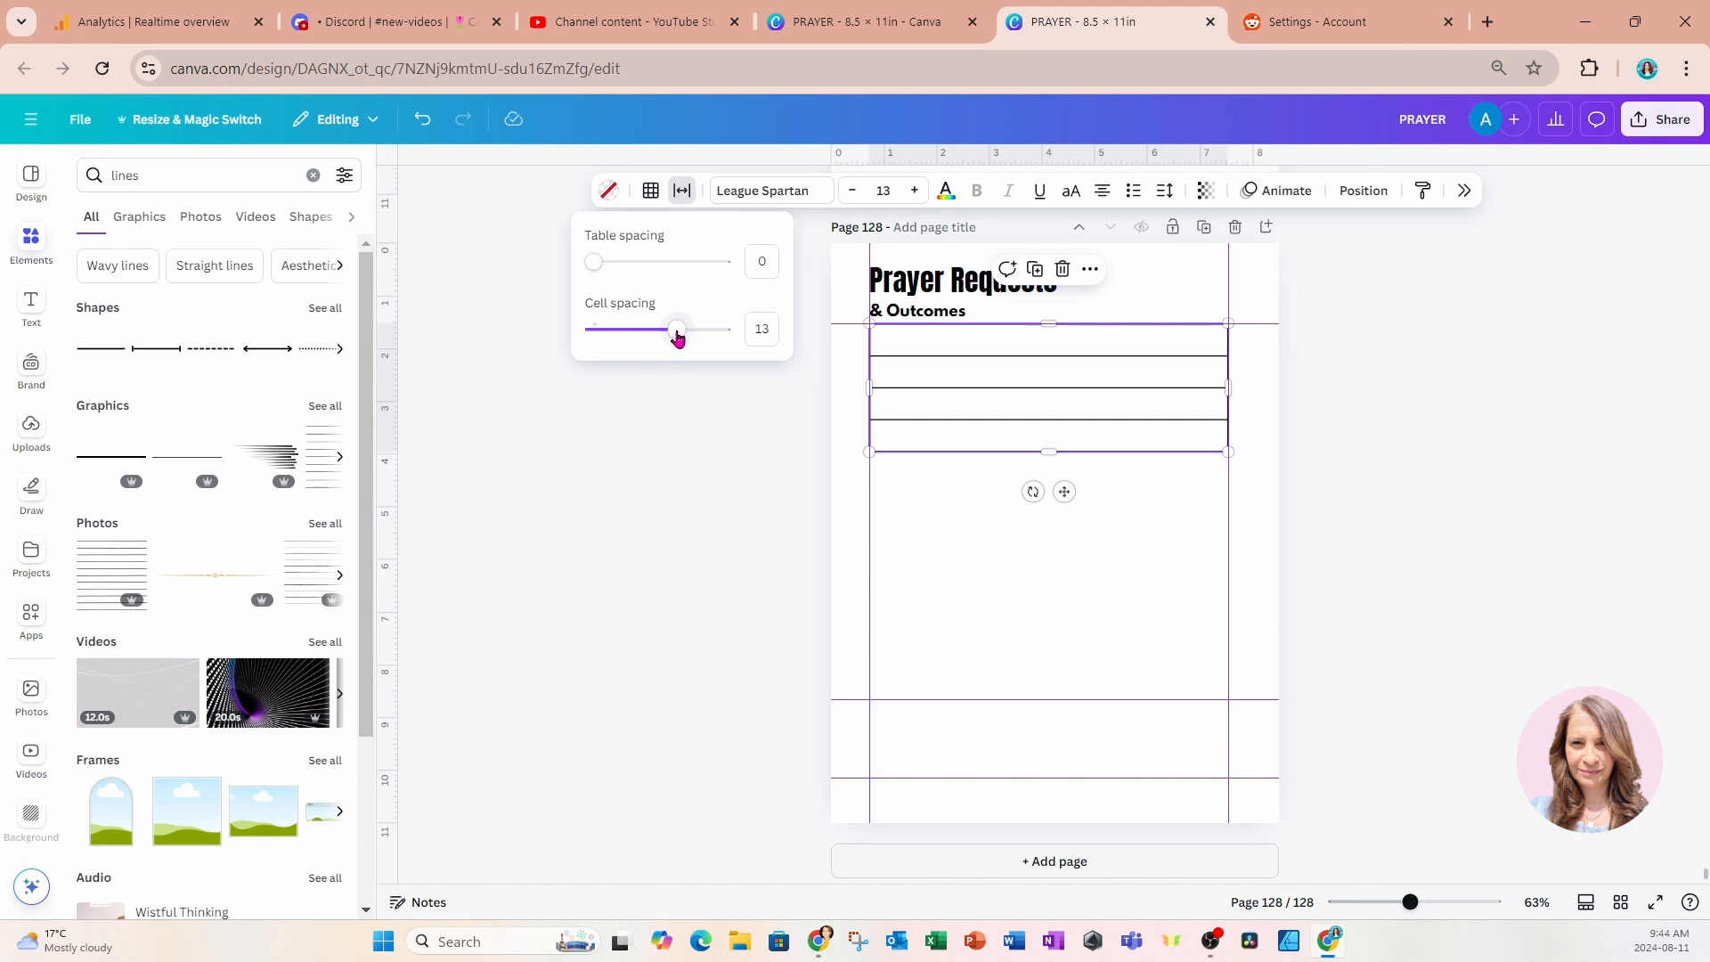
{"action": "left_click_drag", "start_coordinate": [678, 331], "coordinate": [595, 346]}
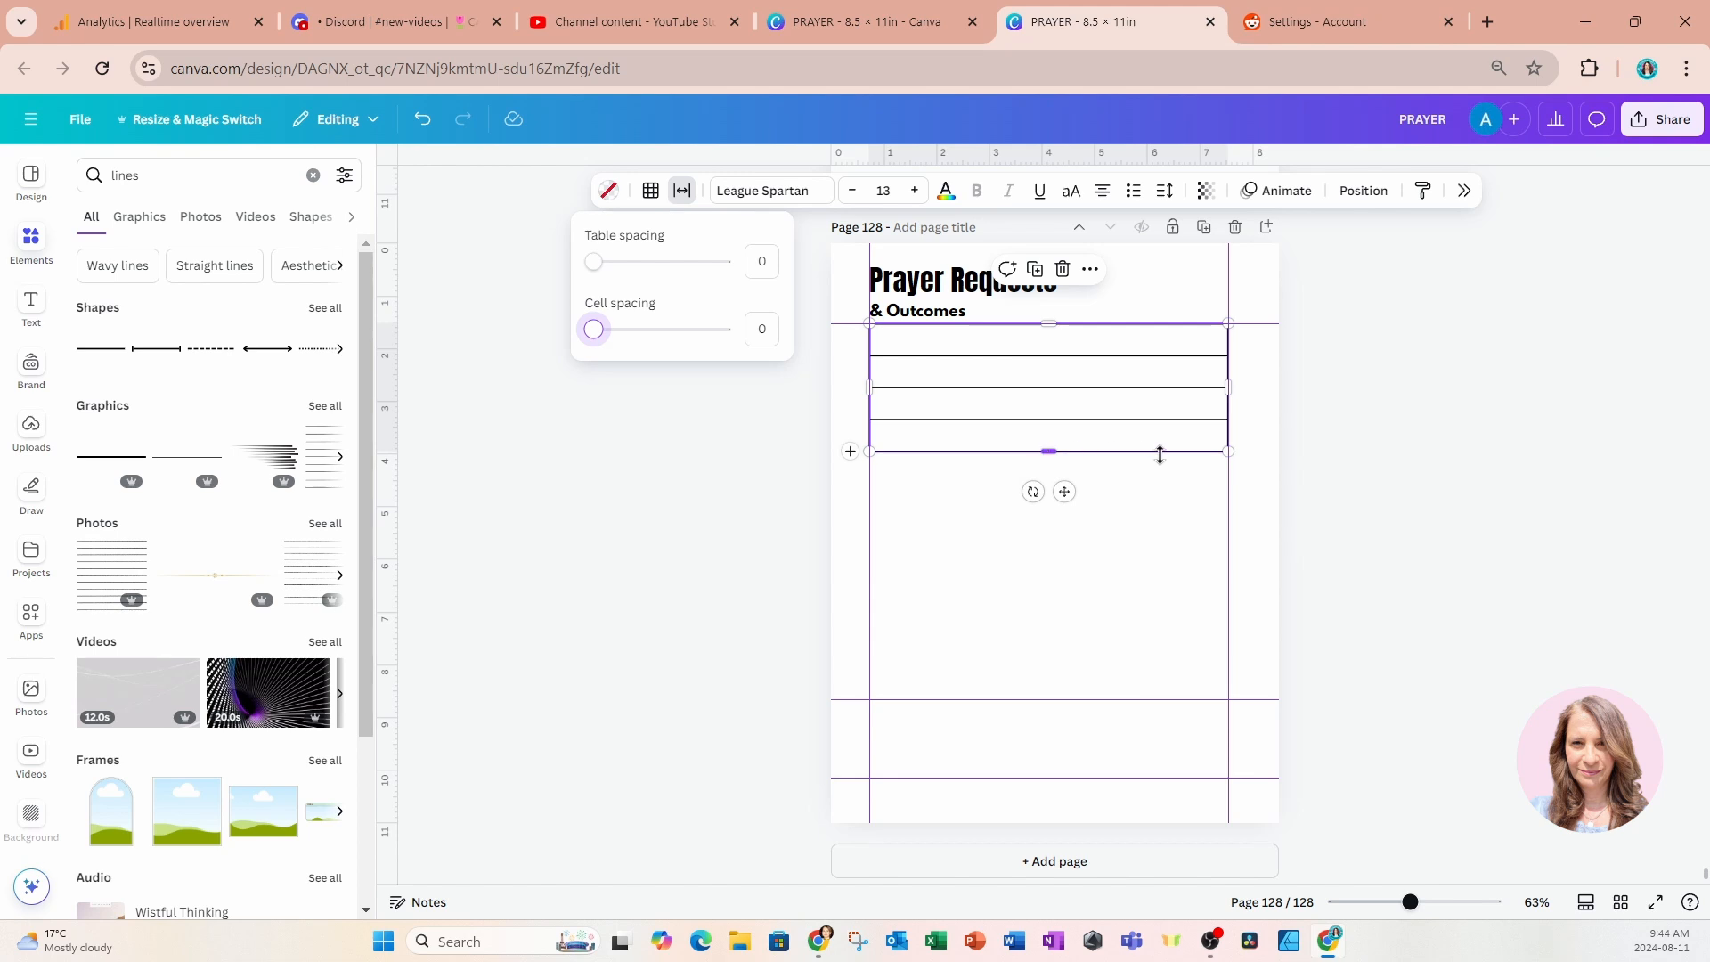
{"action": "left_click_drag", "start_coordinate": [1224, 450], "coordinate": [1222, 389]}
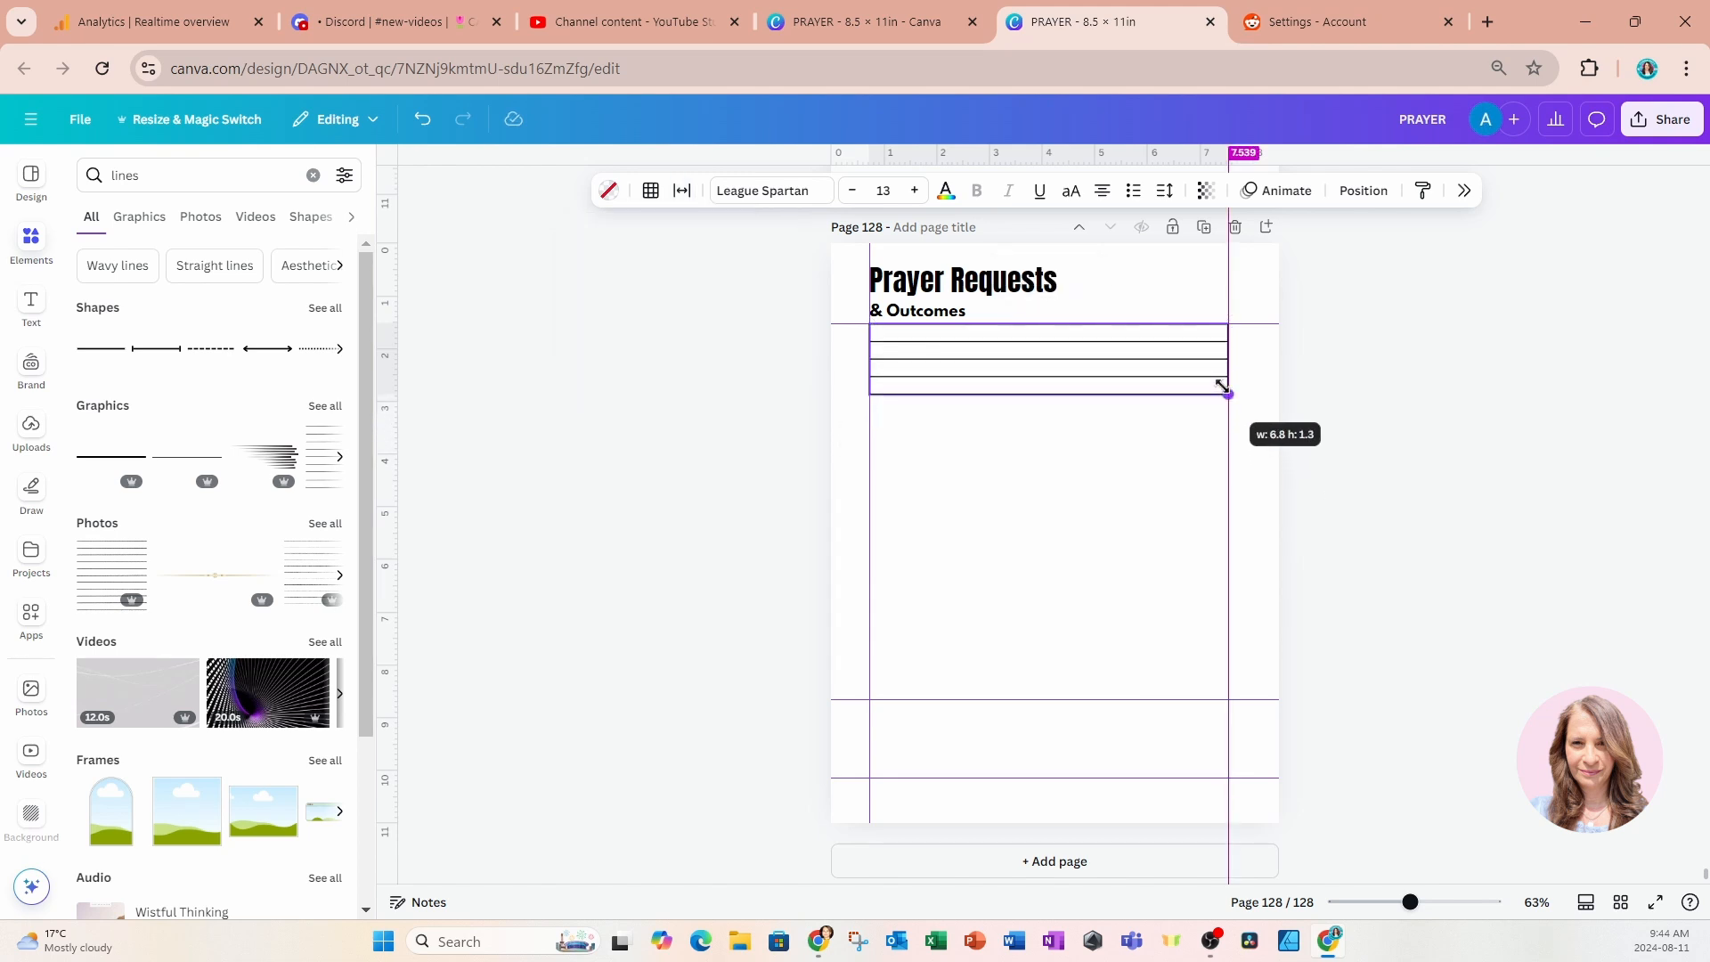
{"action": "left_click_drag", "start_coordinate": [1222, 387], "coordinate": [1222, 374]}
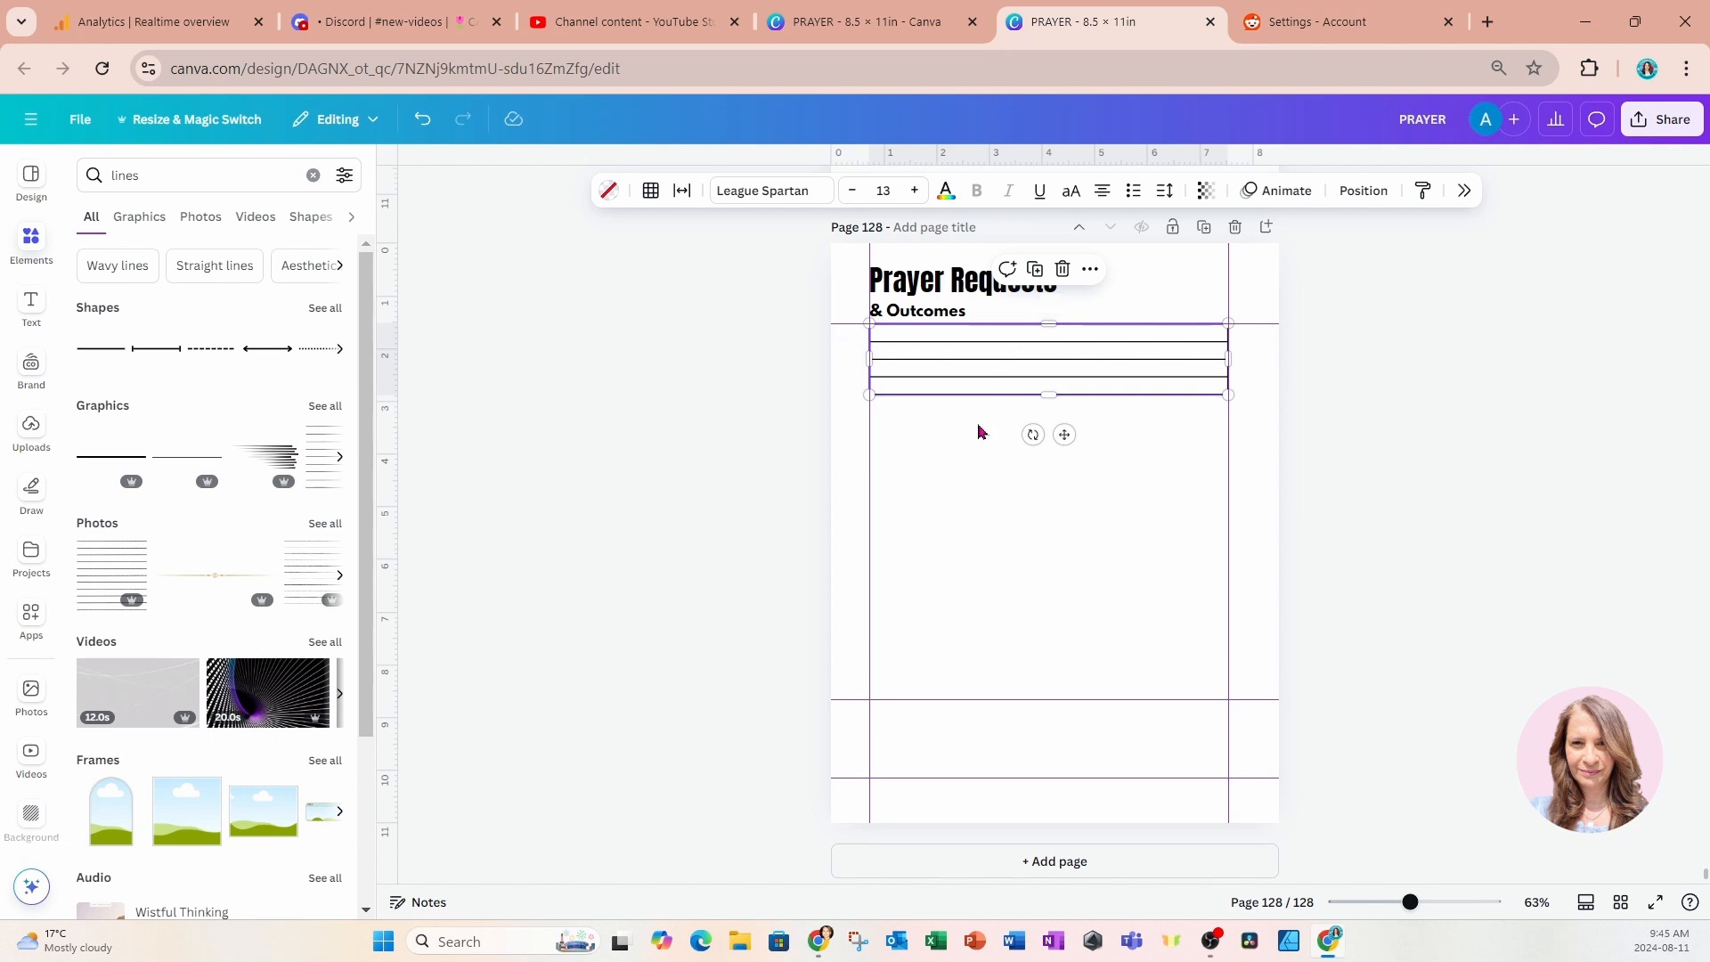
{"action": "left_click", "coordinate": [968, 450]}
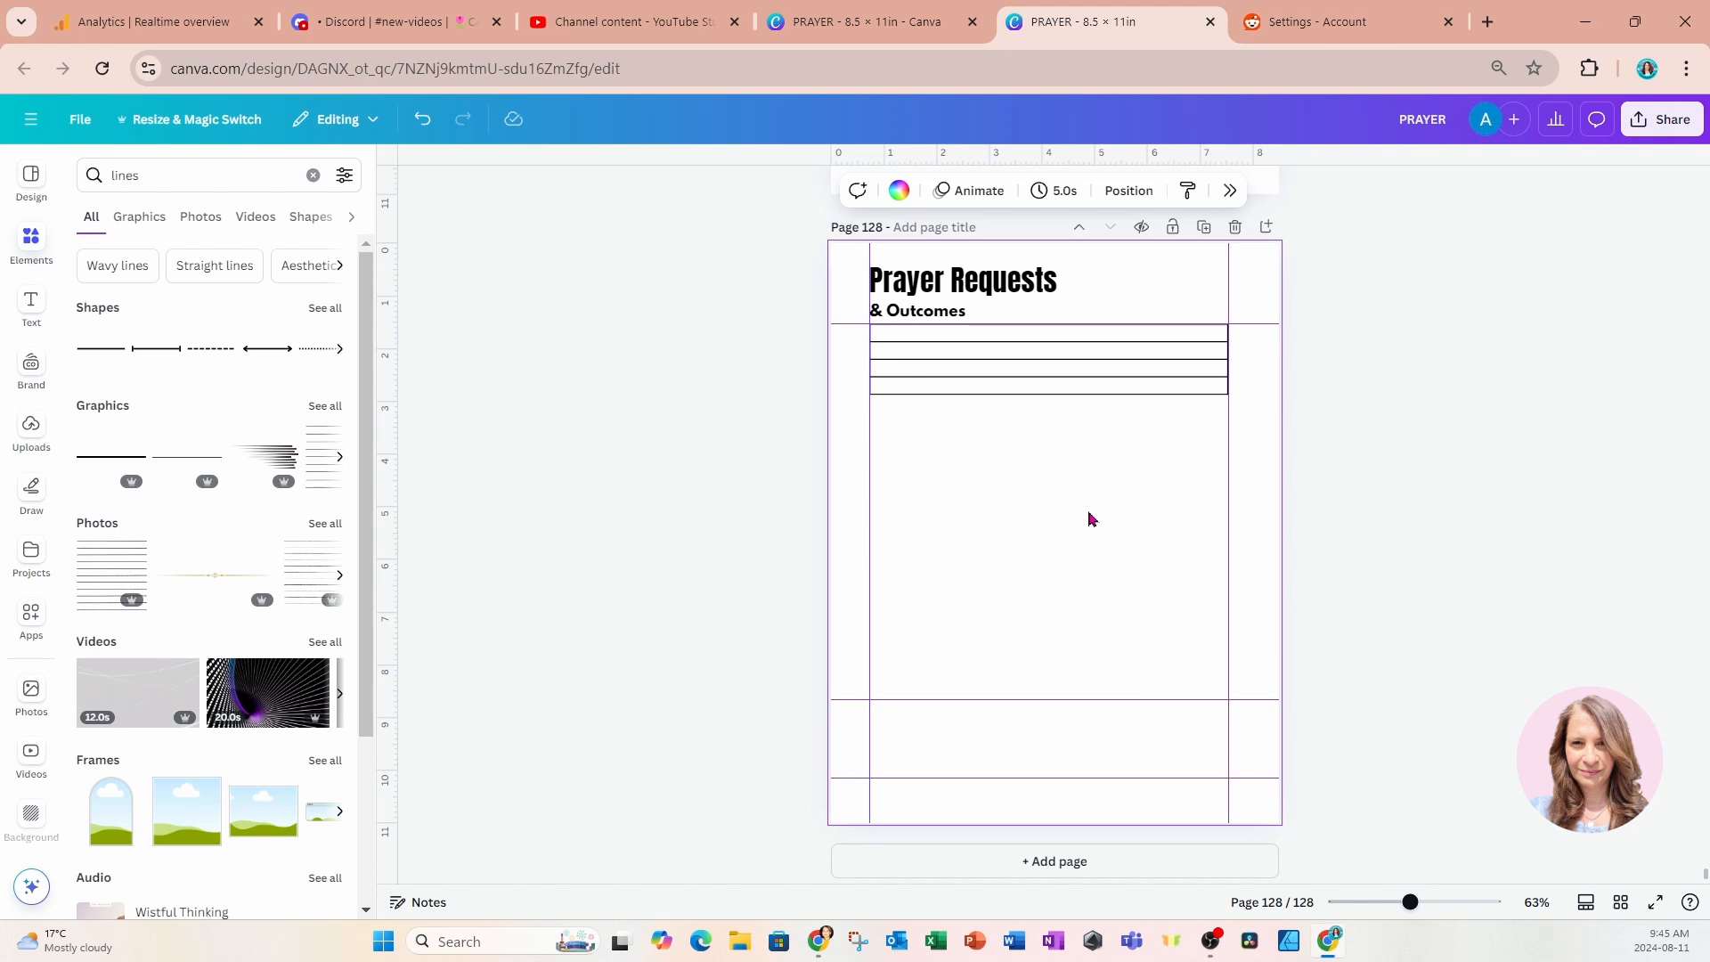
Add a subheading text reading "Requested by:" below the table and set its font size to 12.
{"action": "scroll", "coordinate": [1087, 510], "scroll_direction": "up", "scroll_amount": 5}
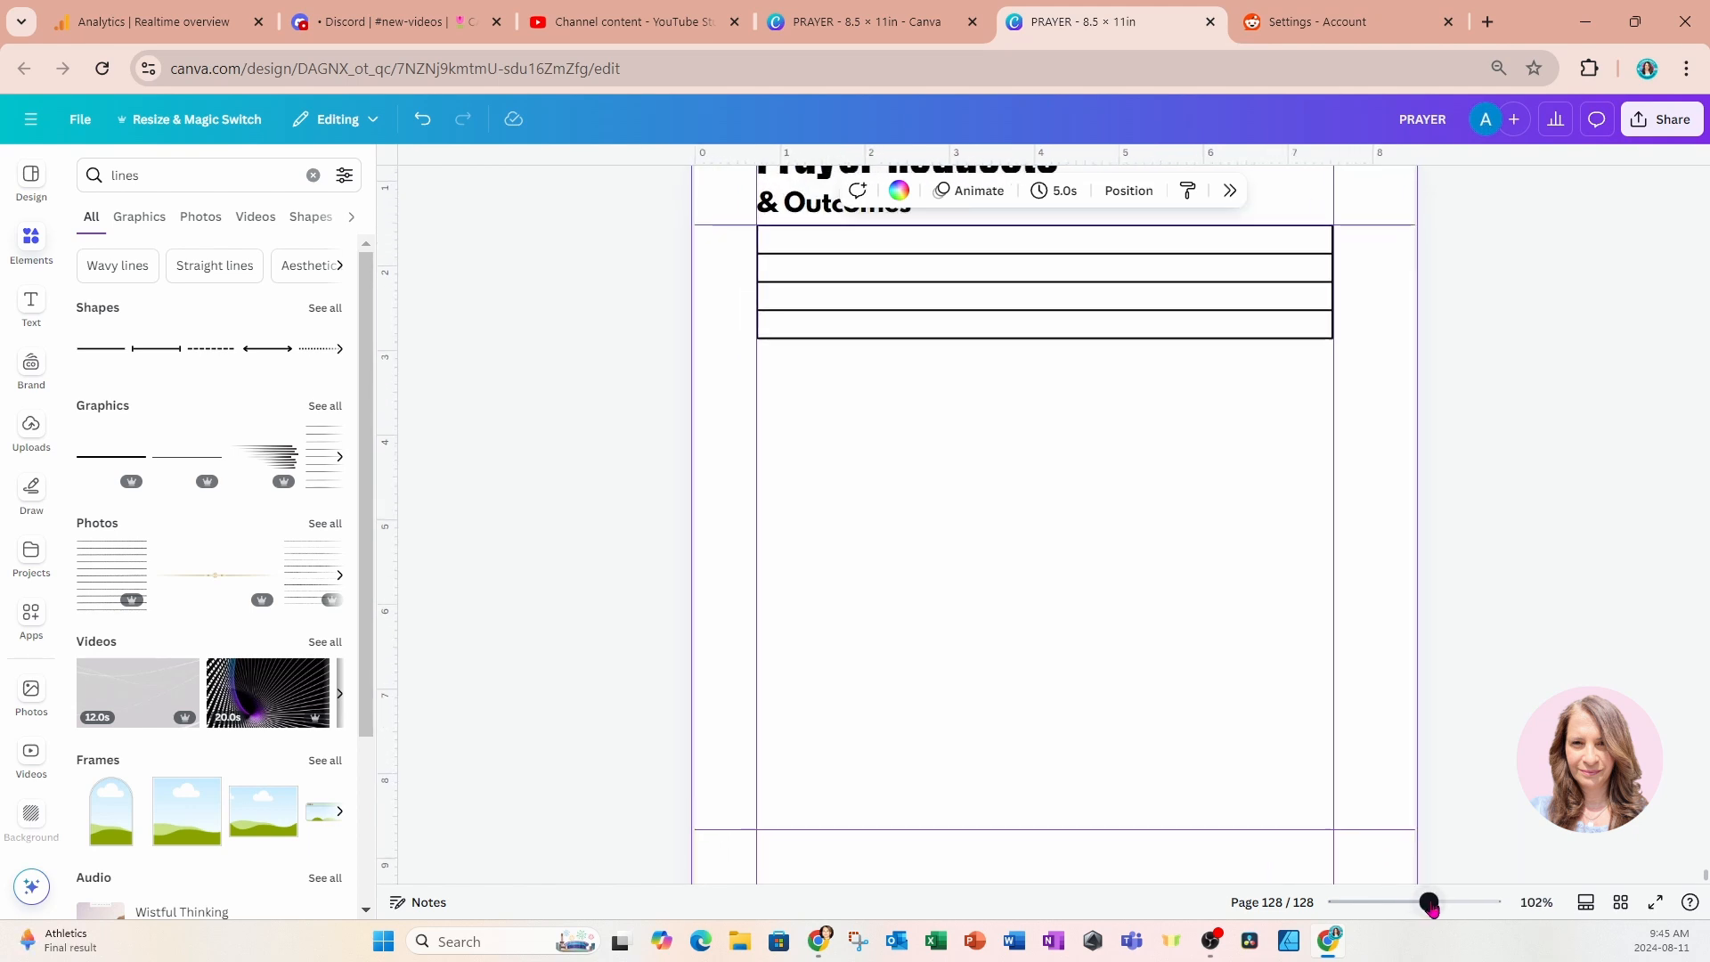
{"action": "scroll", "coordinate": [1371, 799], "scroll_direction": "down", "scroll_amount": 2}
{"action": "scroll", "coordinate": [1367, 797], "scroll_direction": "up", "scroll_amount": 4}
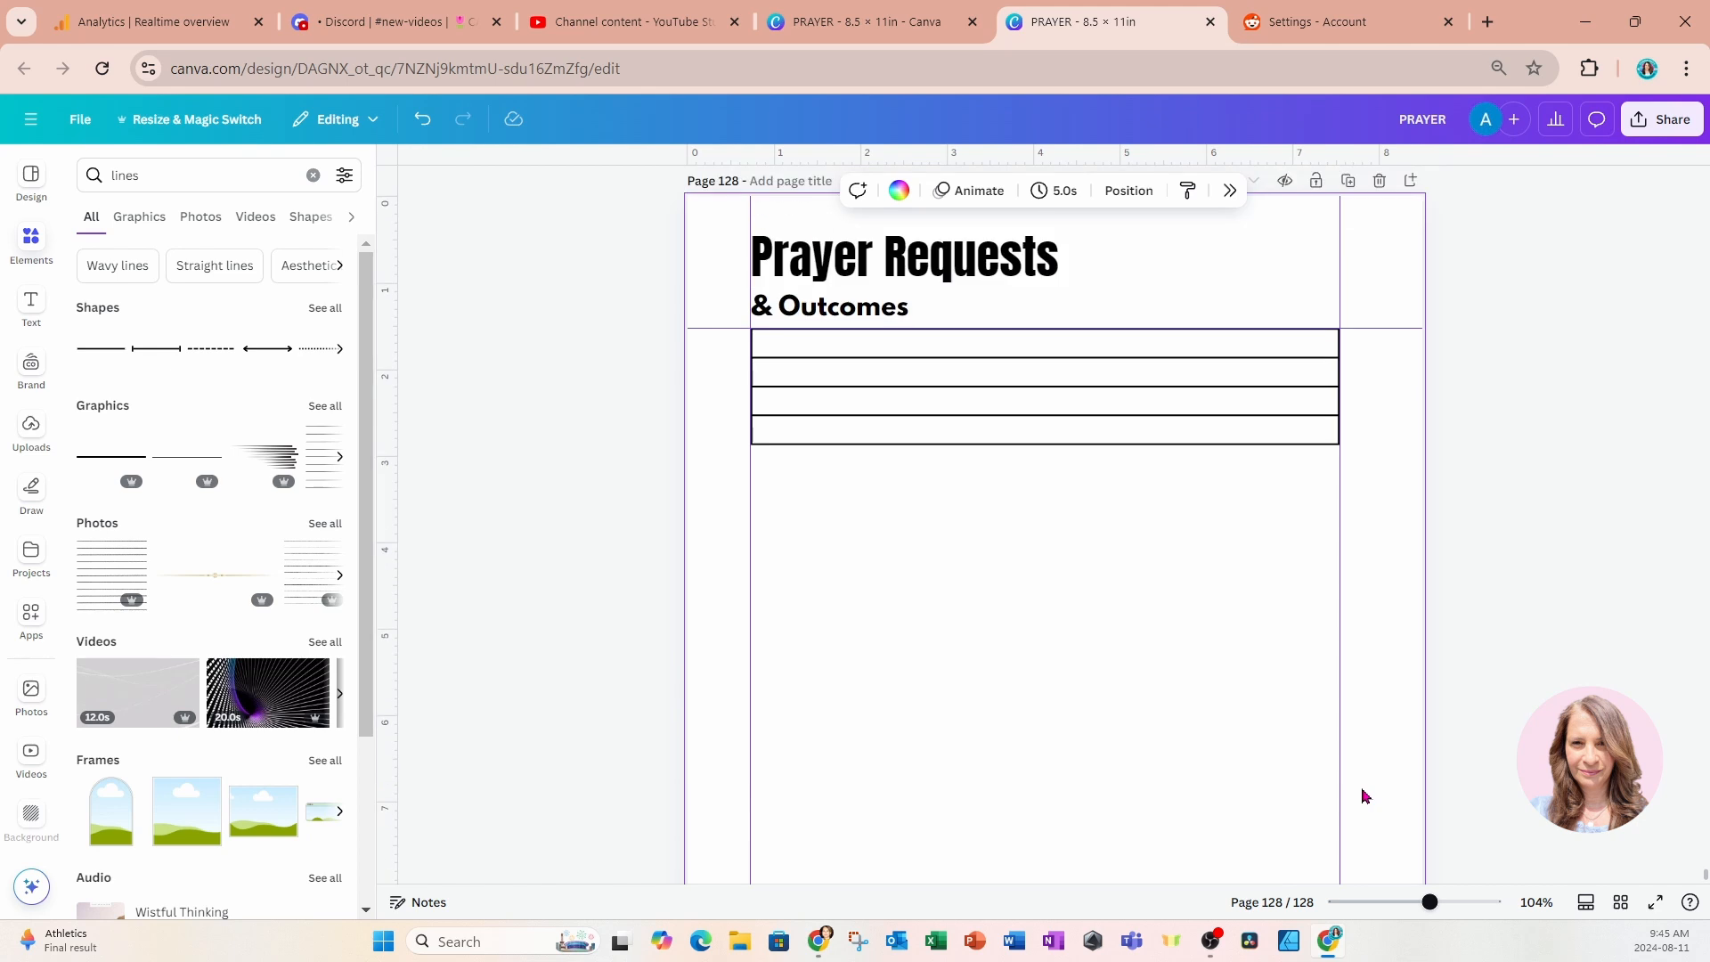
{"action": "left_click", "coordinate": [31, 302]}
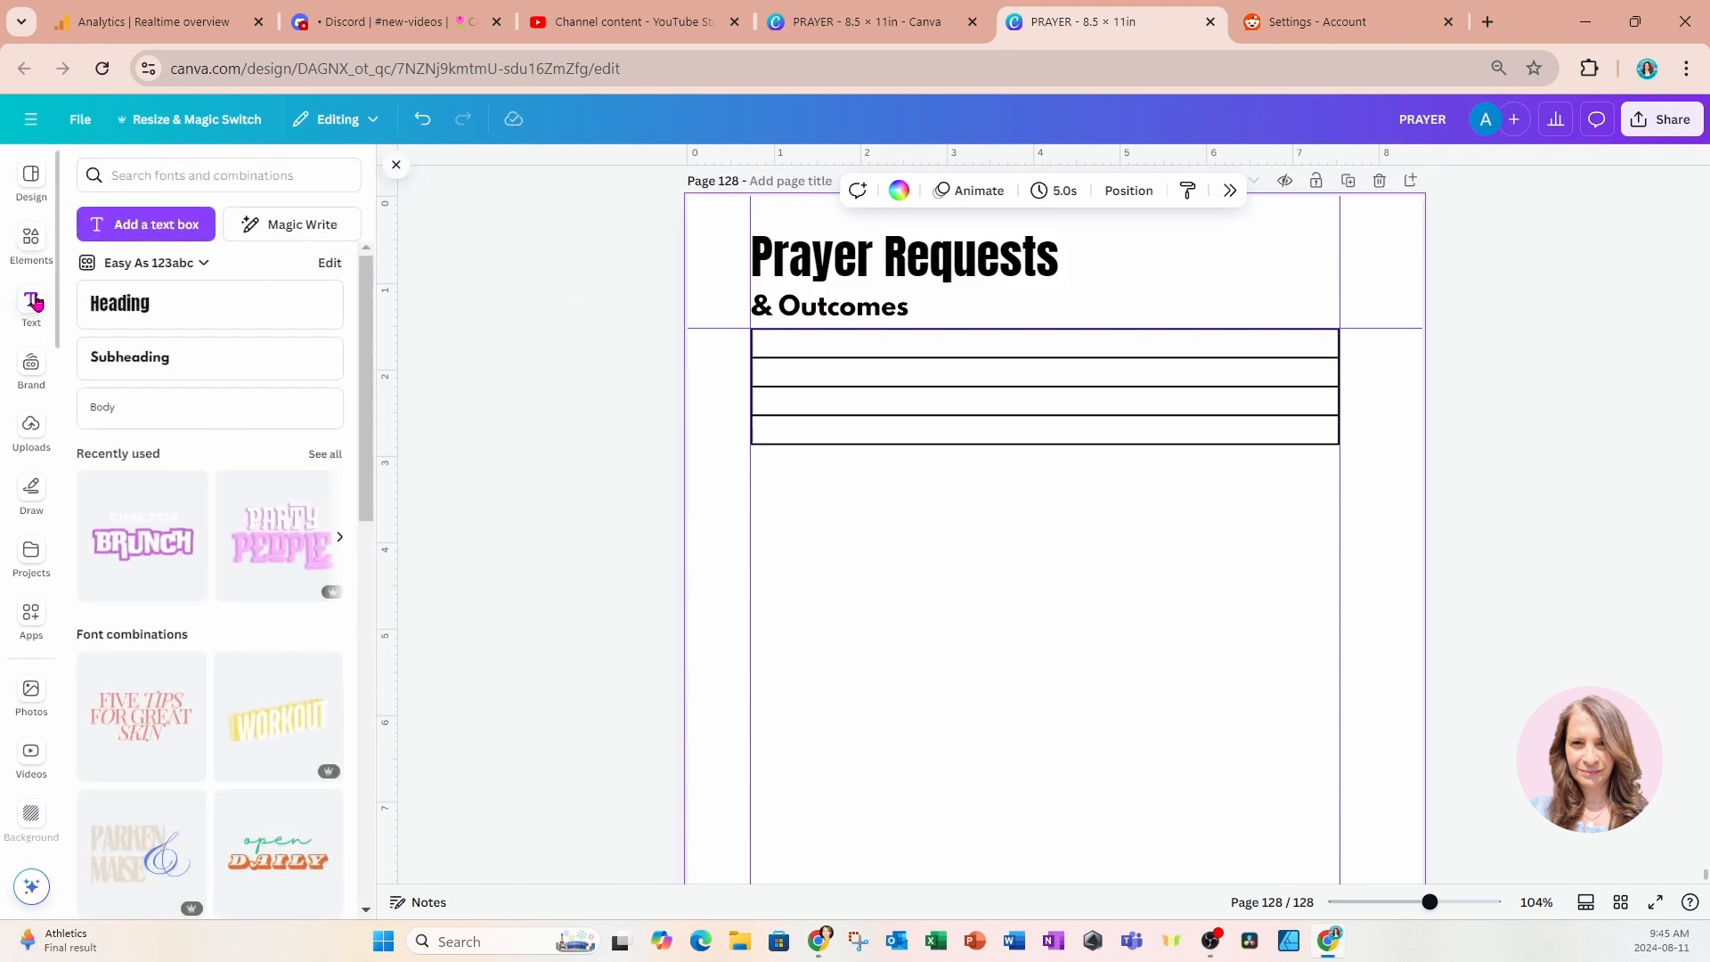
{"action": "left_click", "coordinate": [104, 358]}
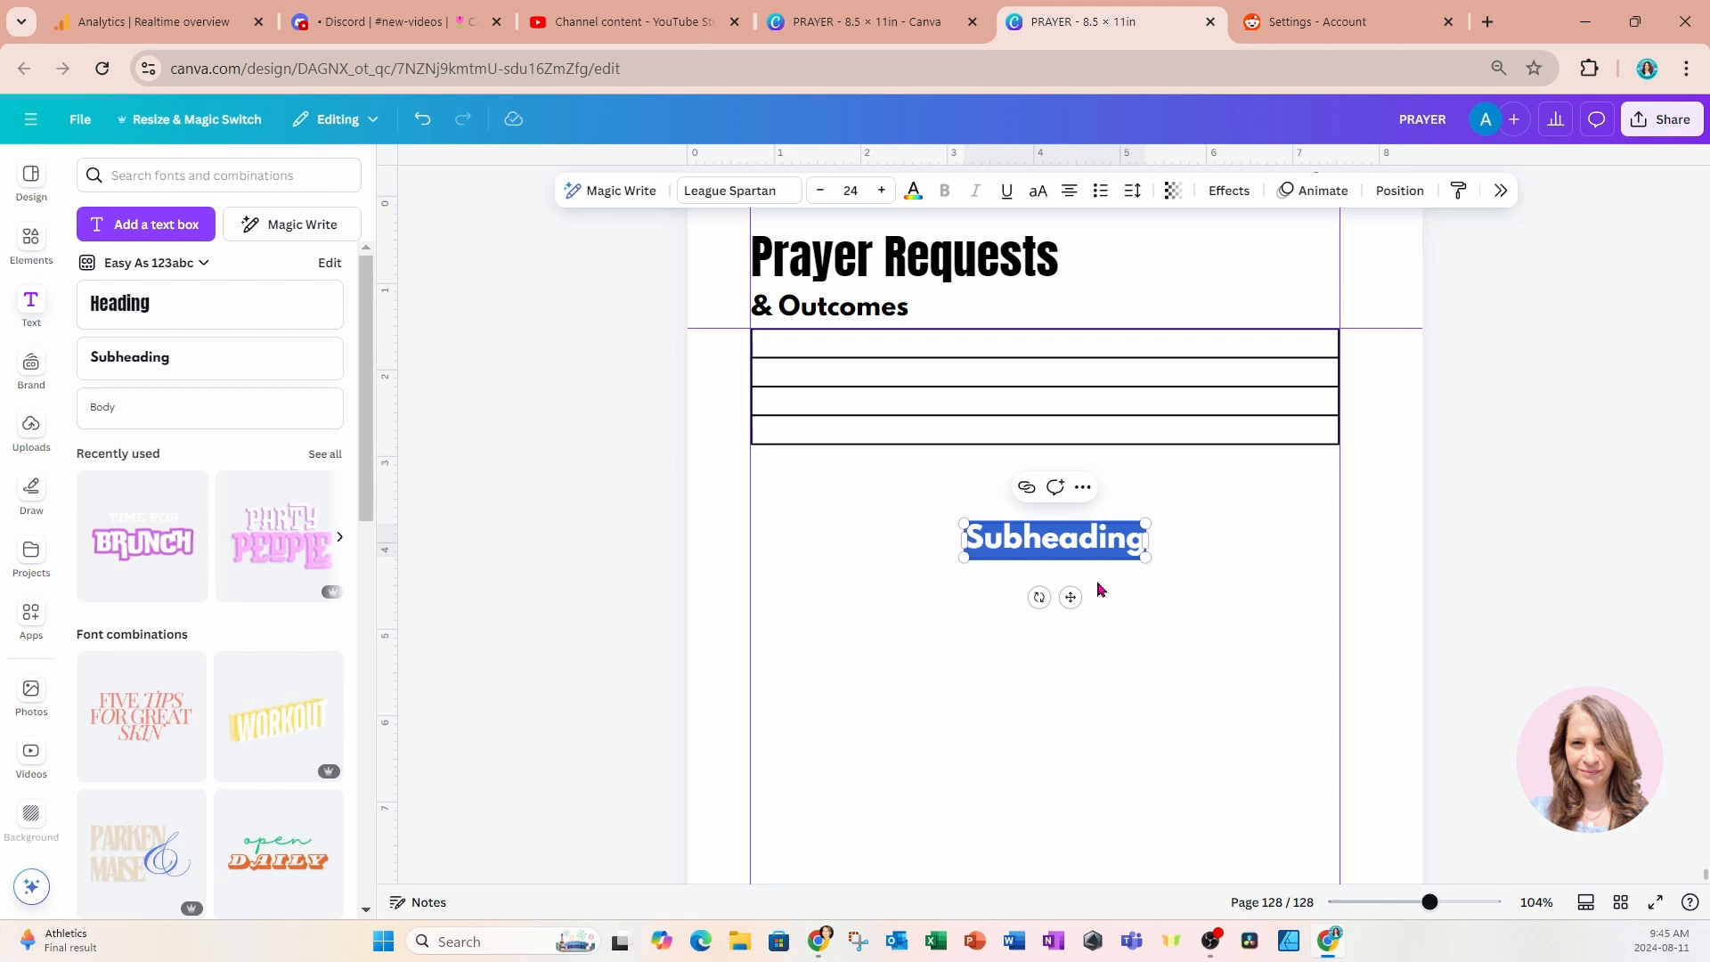
{"action": "type", "text": "Reques"}
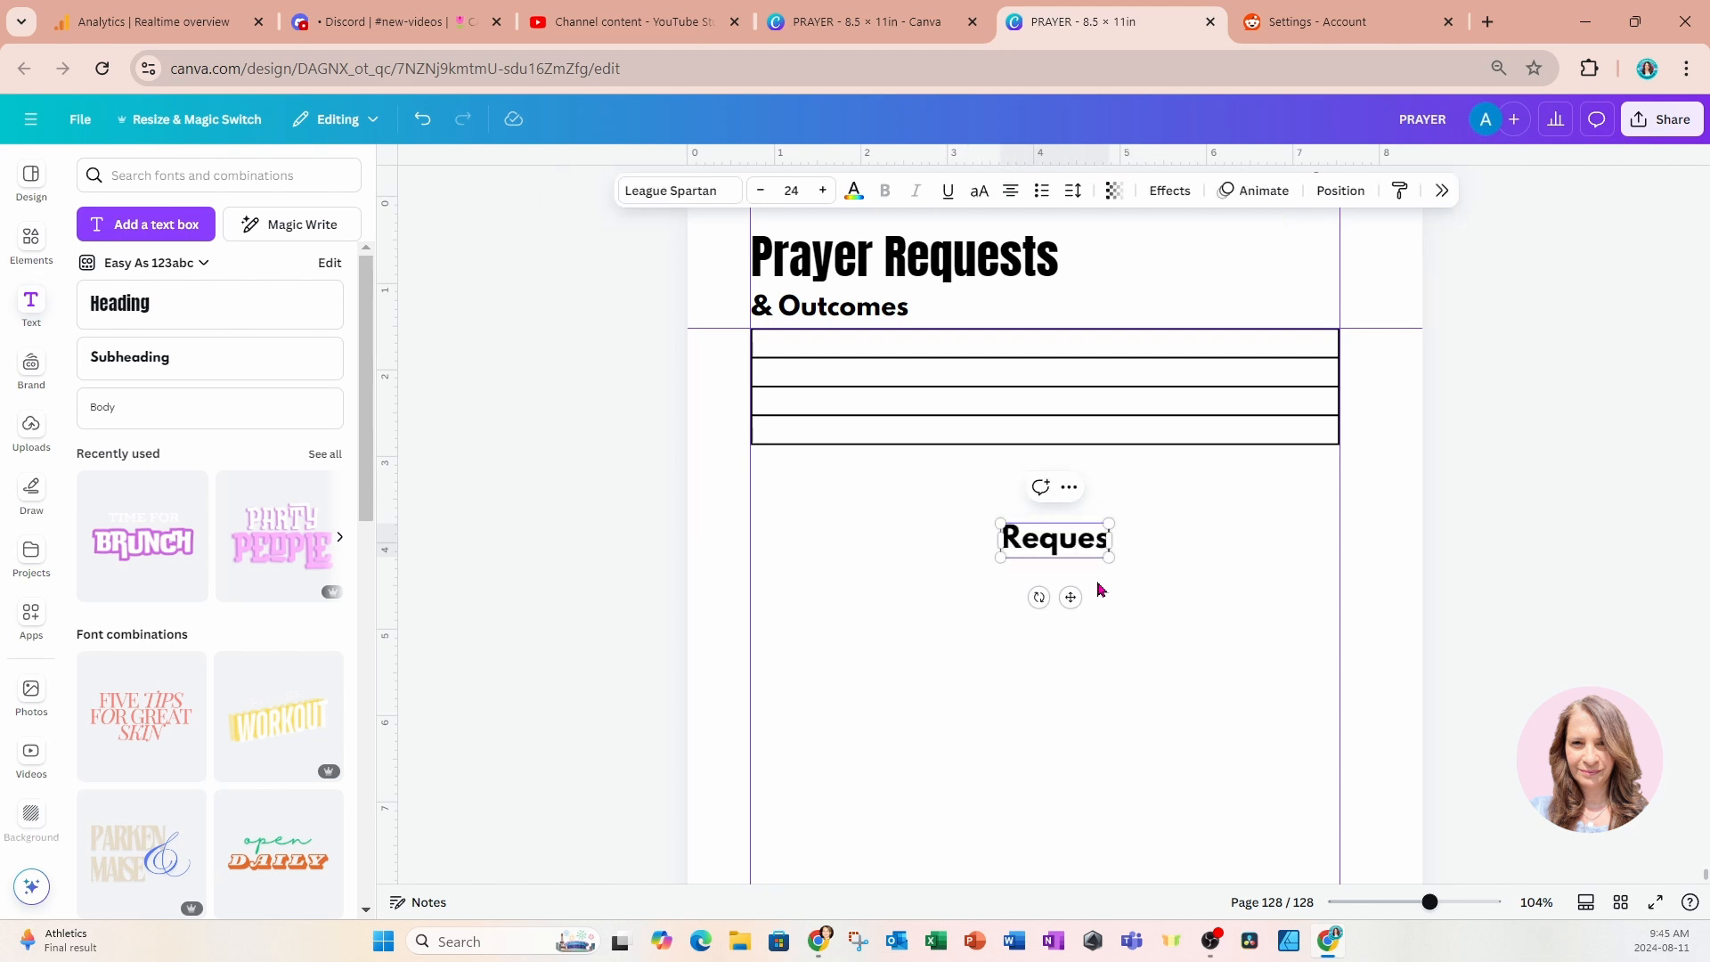
{"action": "type", "text": "ted by:"}
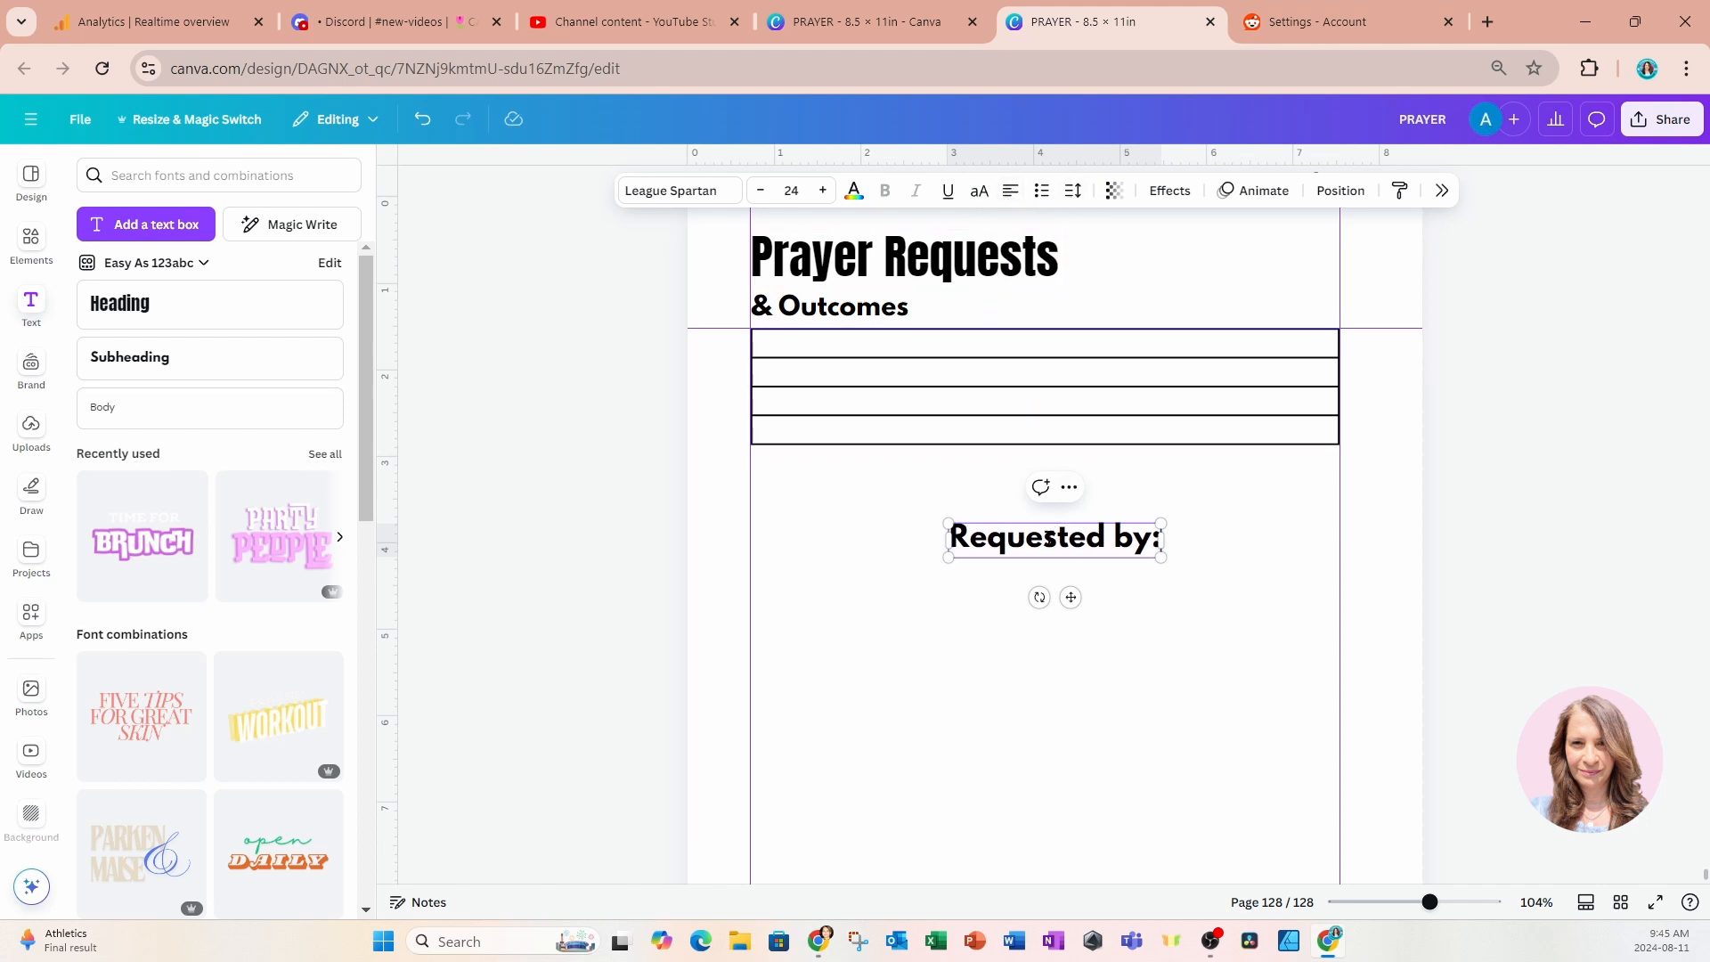
{"action": "left_click", "coordinate": [1120, 613]}
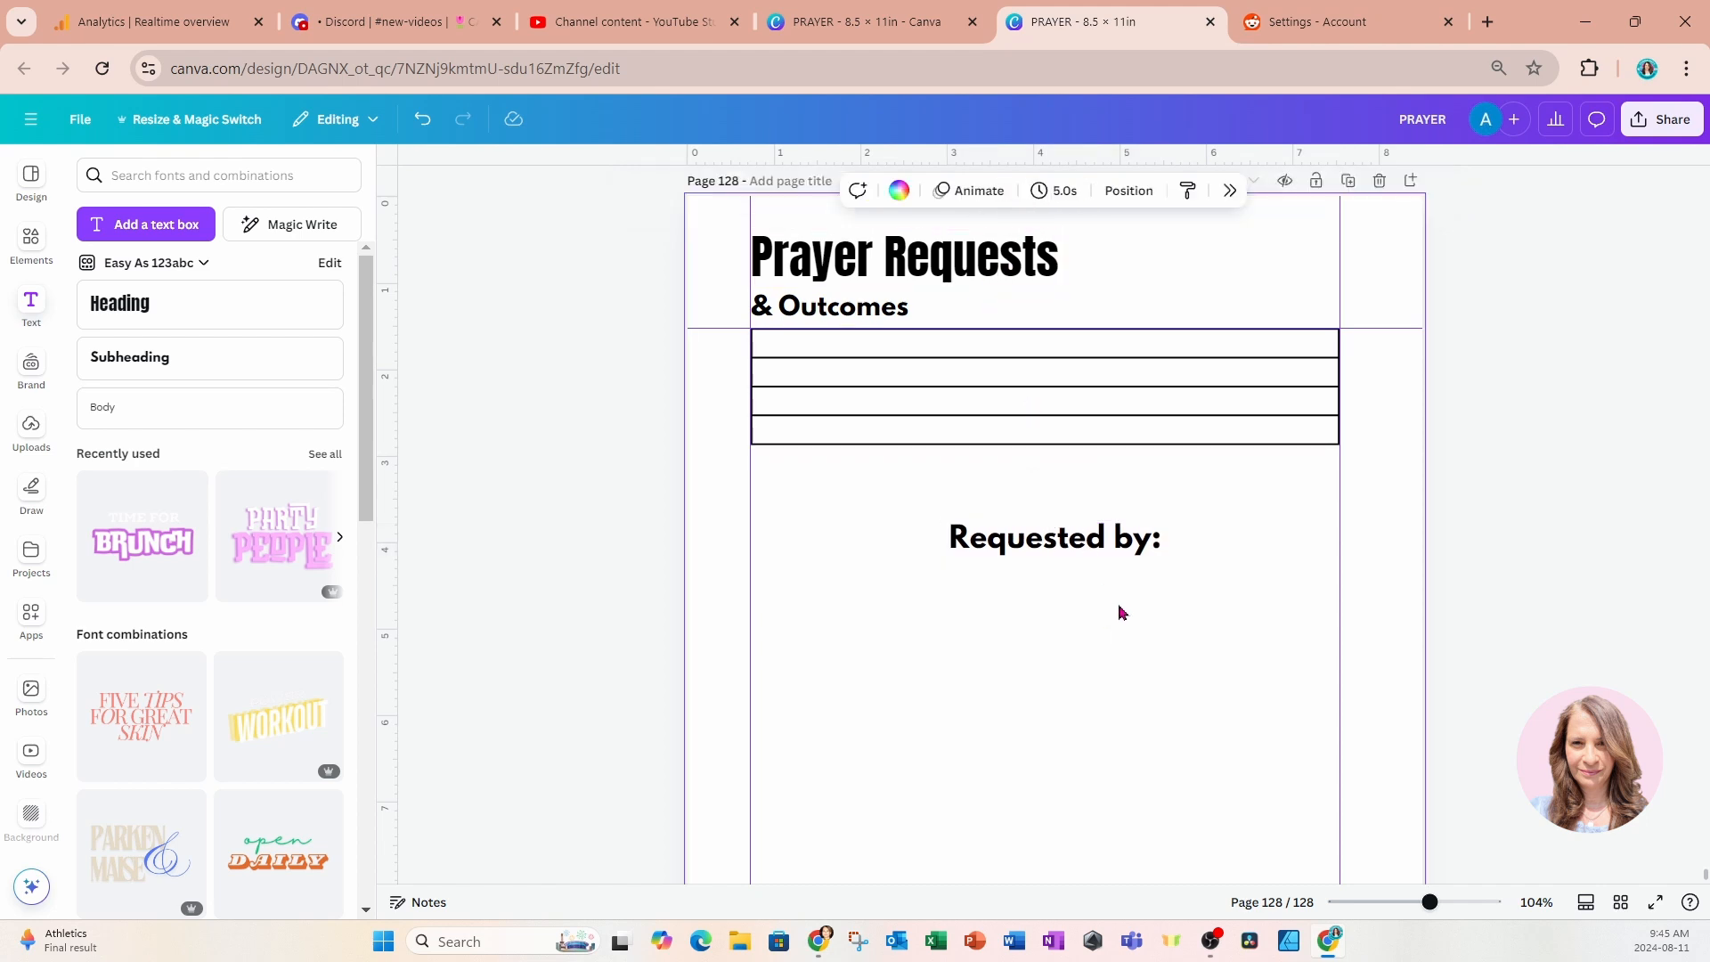
{"action": "left_click", "coordinate": [1111, 553]}
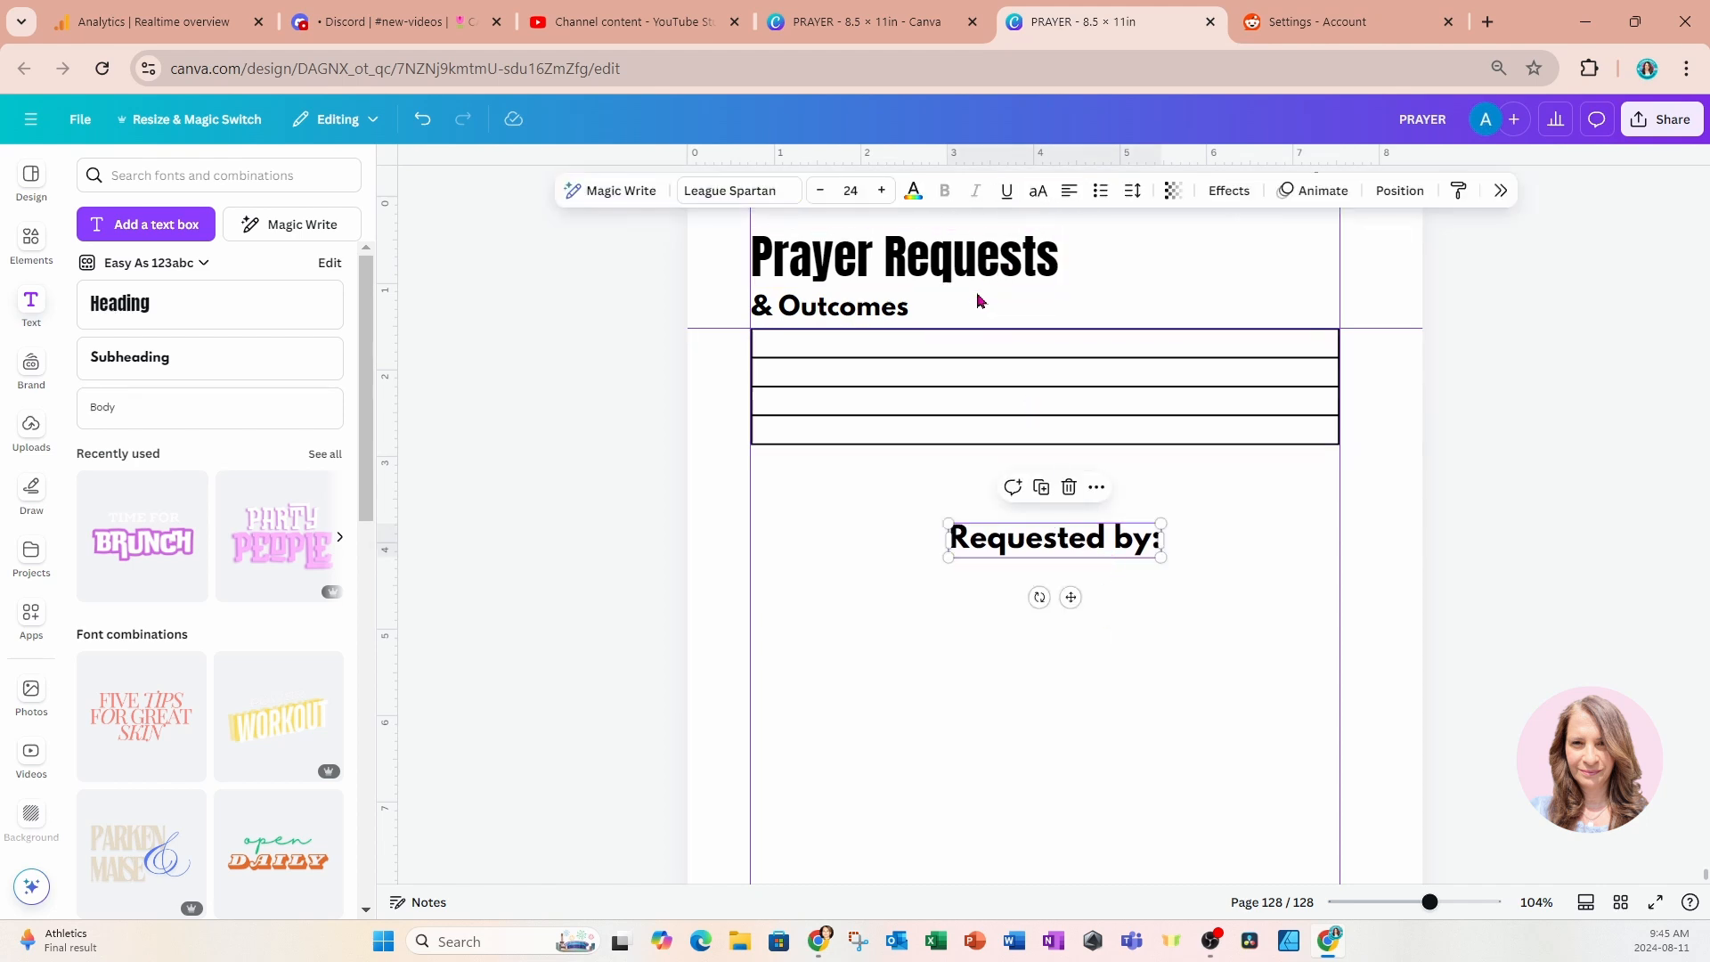
{"action": "left_click", "coordinate": [857, 194]}
{"action": "left_click", "coordinate": [829, 281]}
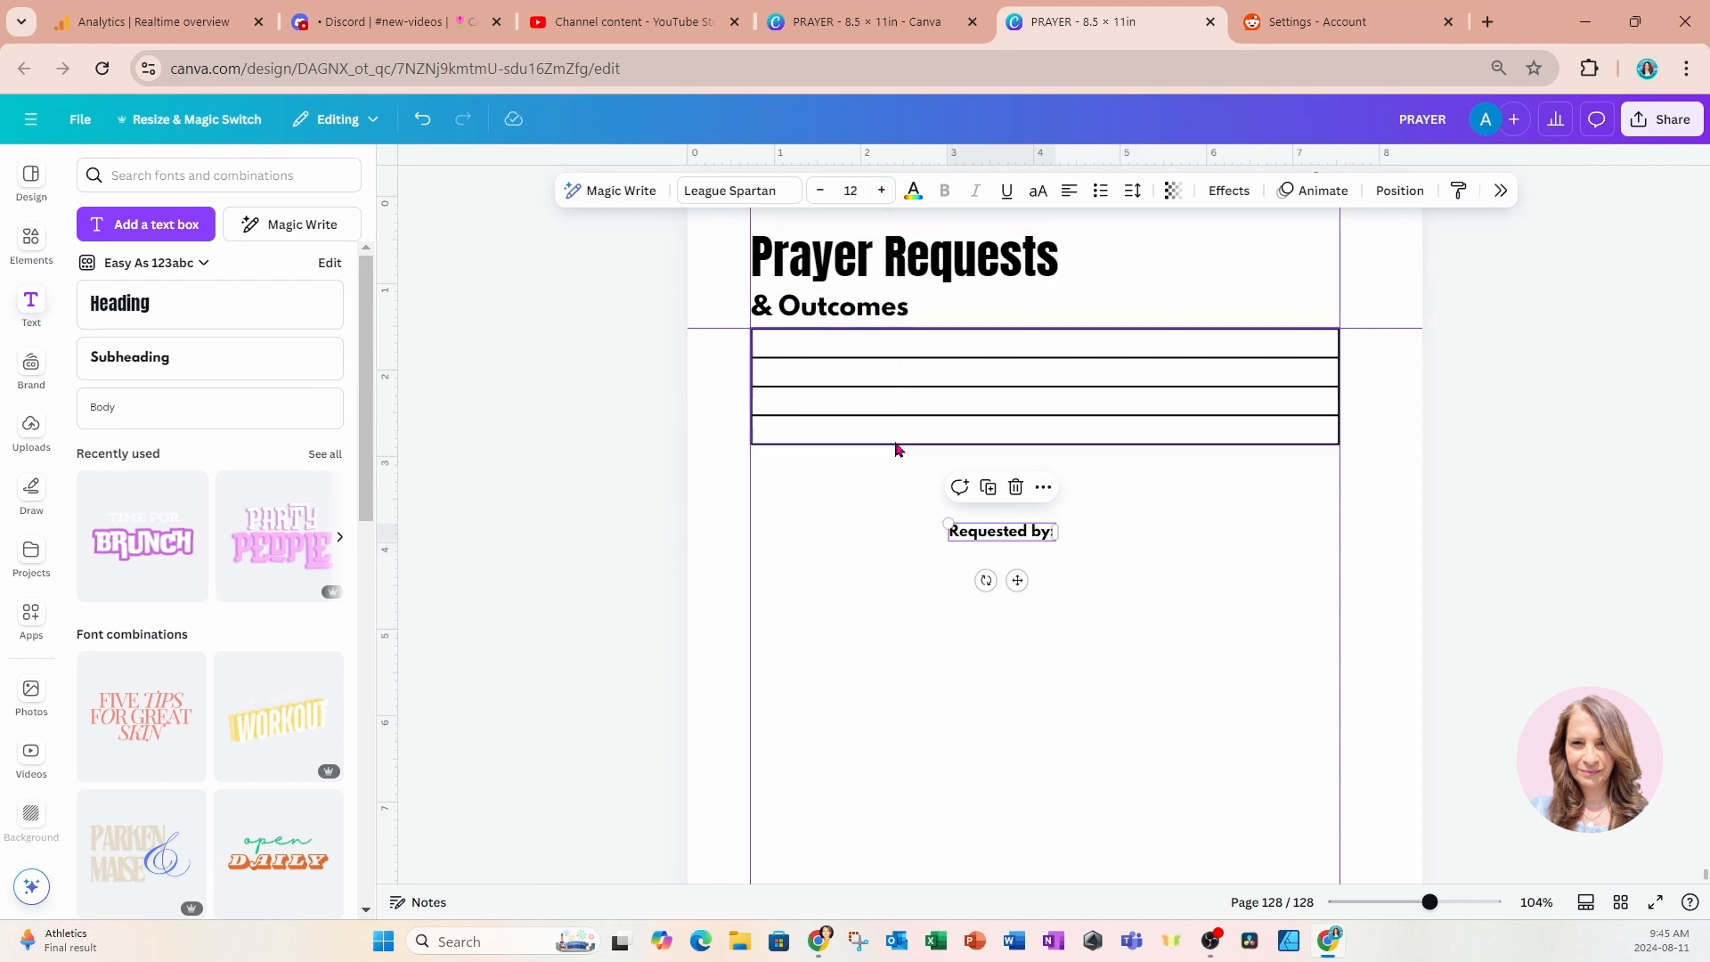
Duplicate the "Requested by:" label, place the copy directly below it and change its text to "Reason for prayer:".
{"action": "left_click", "coordinate": [988, 487]}
{"action": "left_click_drag", "start_coordinate": [1033, 595], "coordinate": [1017, 626]}
{"action": "double_click", "coordinate": [1019, 580]}
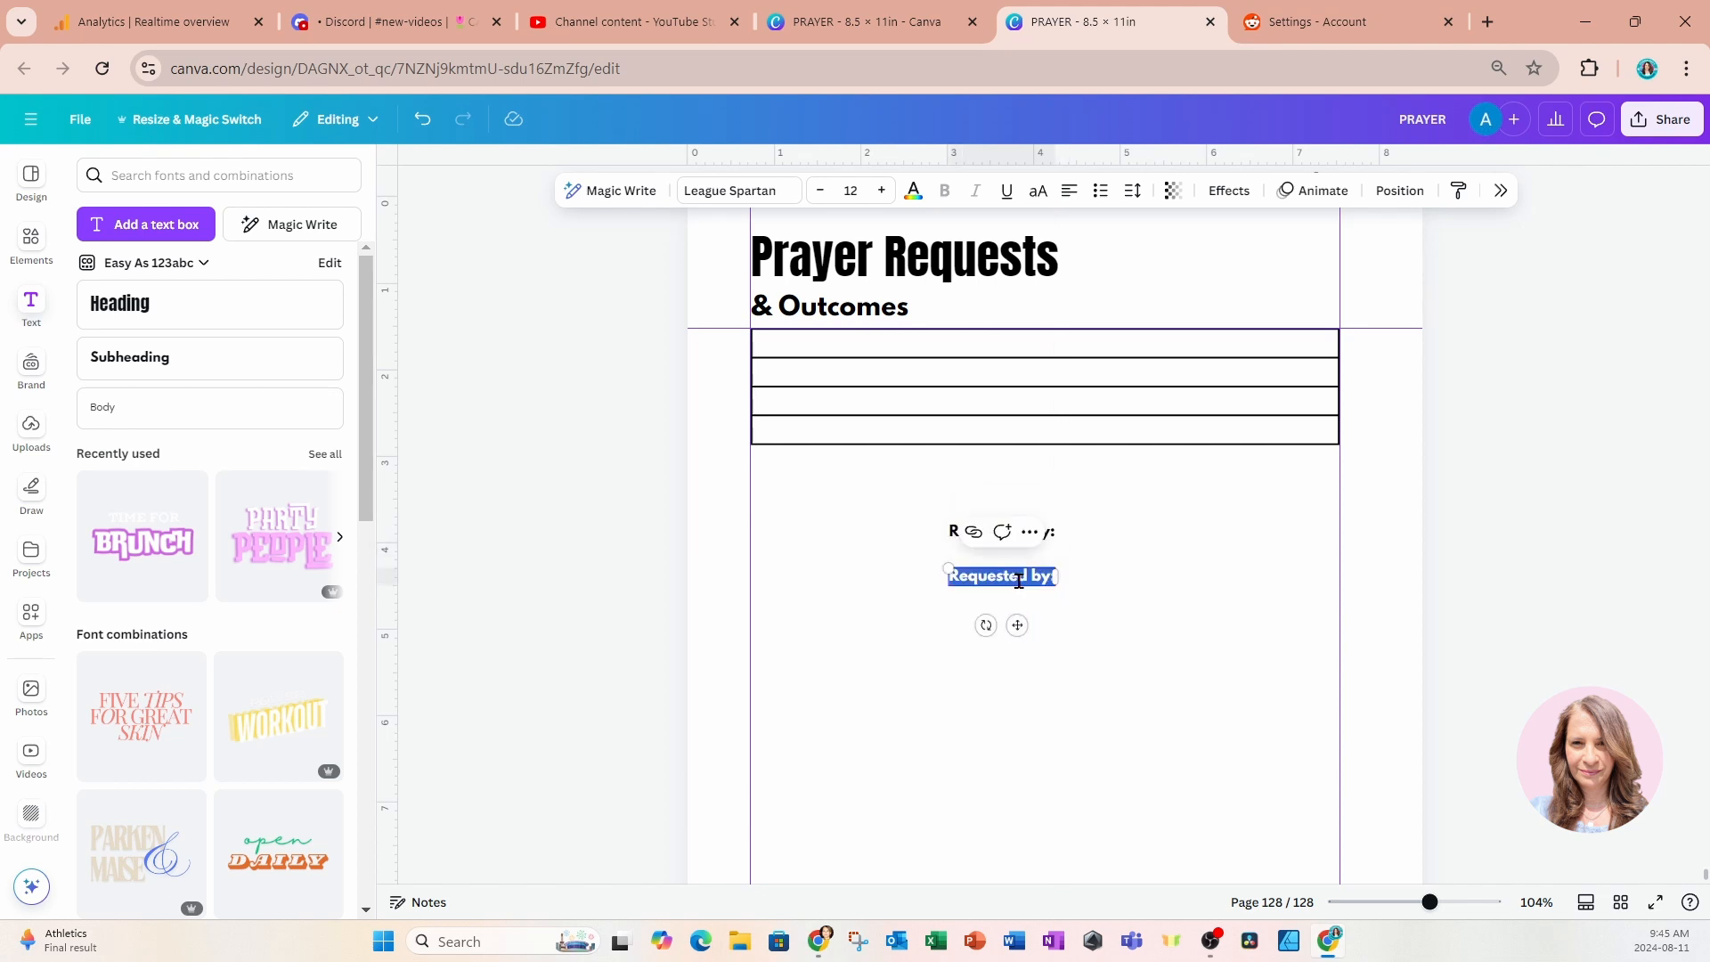
{"action": "type", "text": "Reason"}
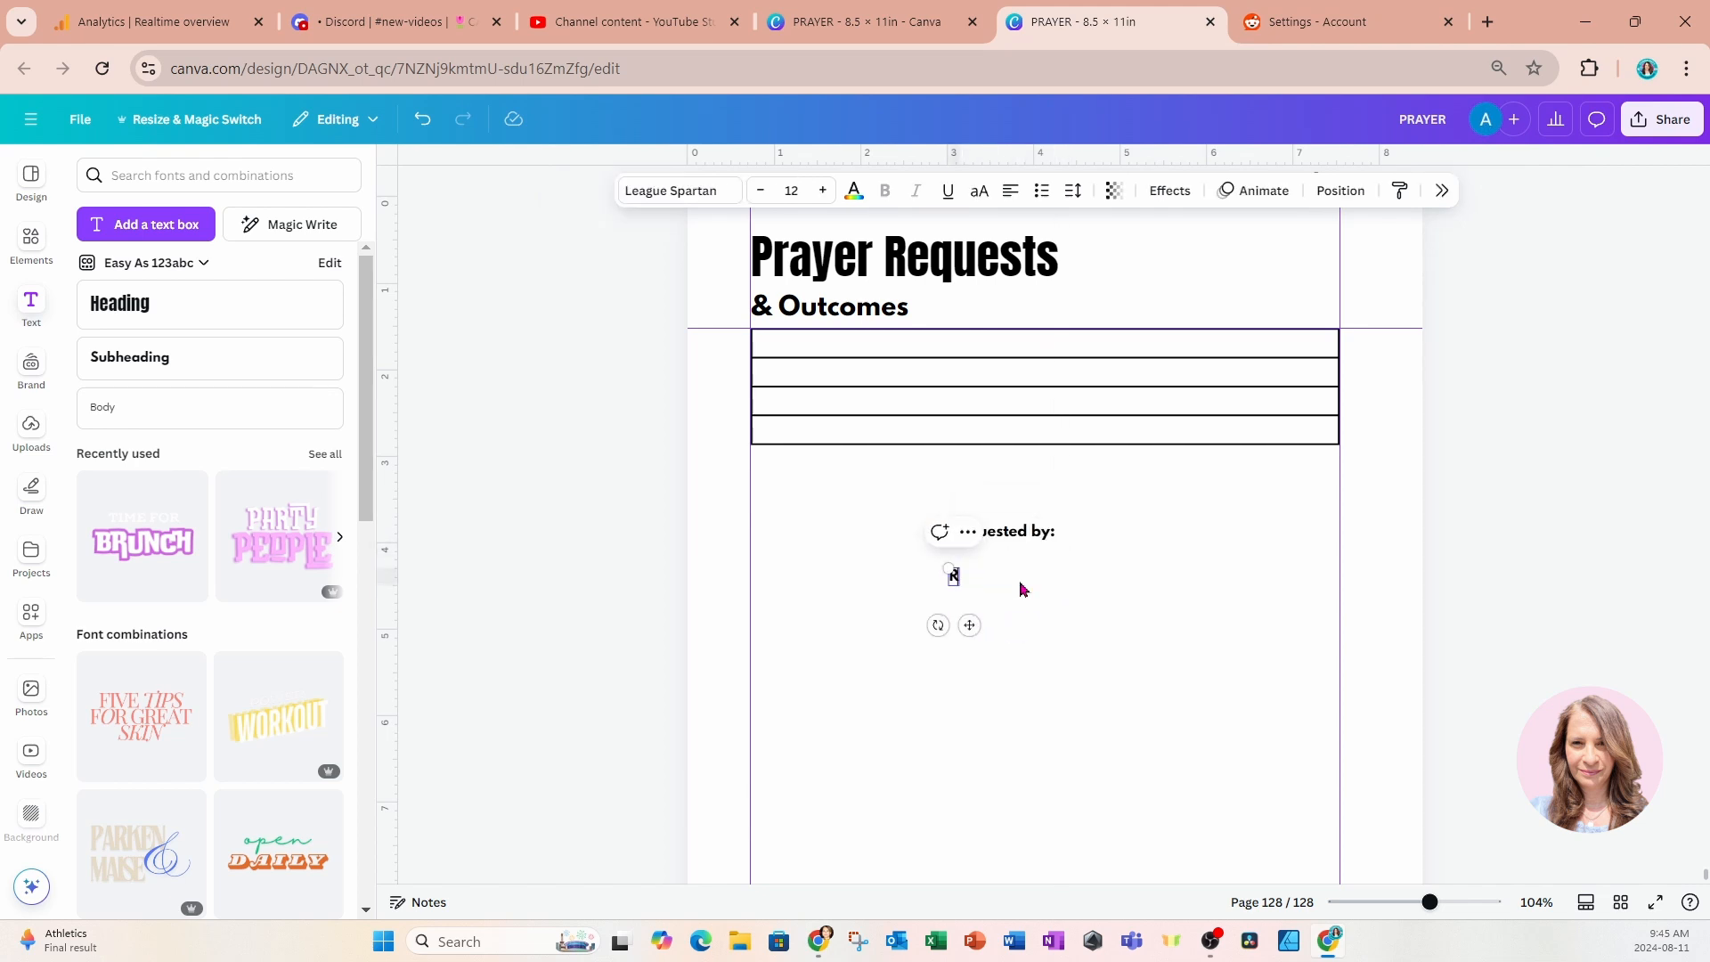
{"action": "type", "text": "r"}
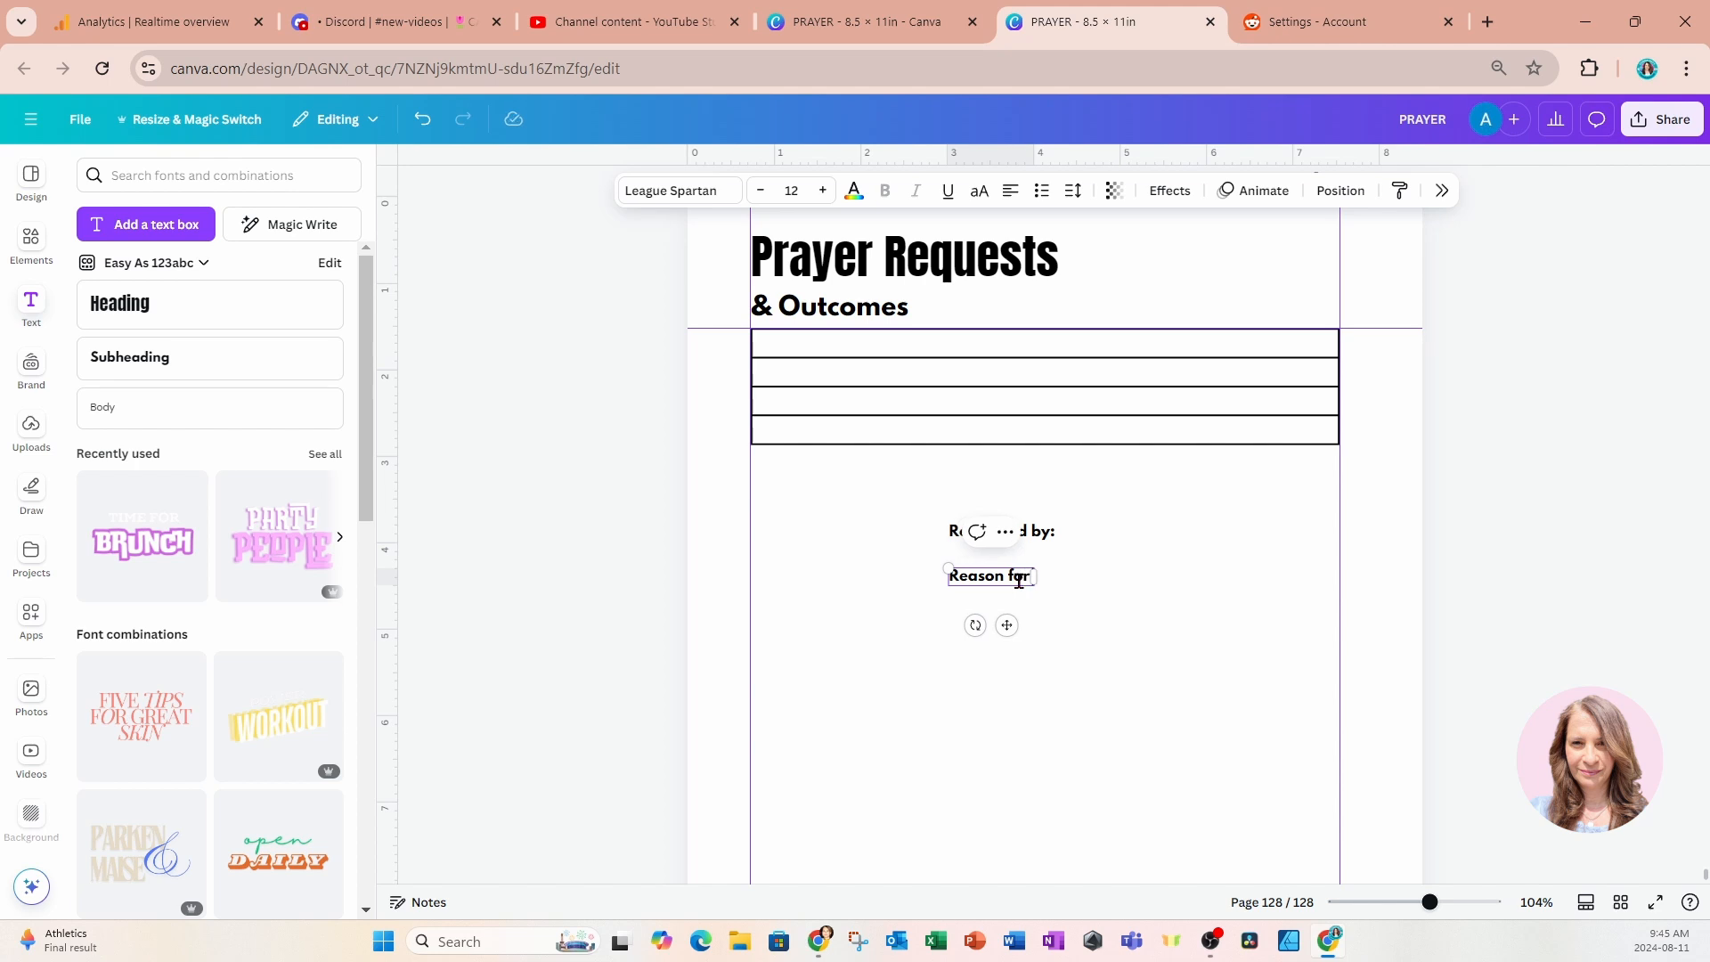
{"action": "type", "text": " prayer"}
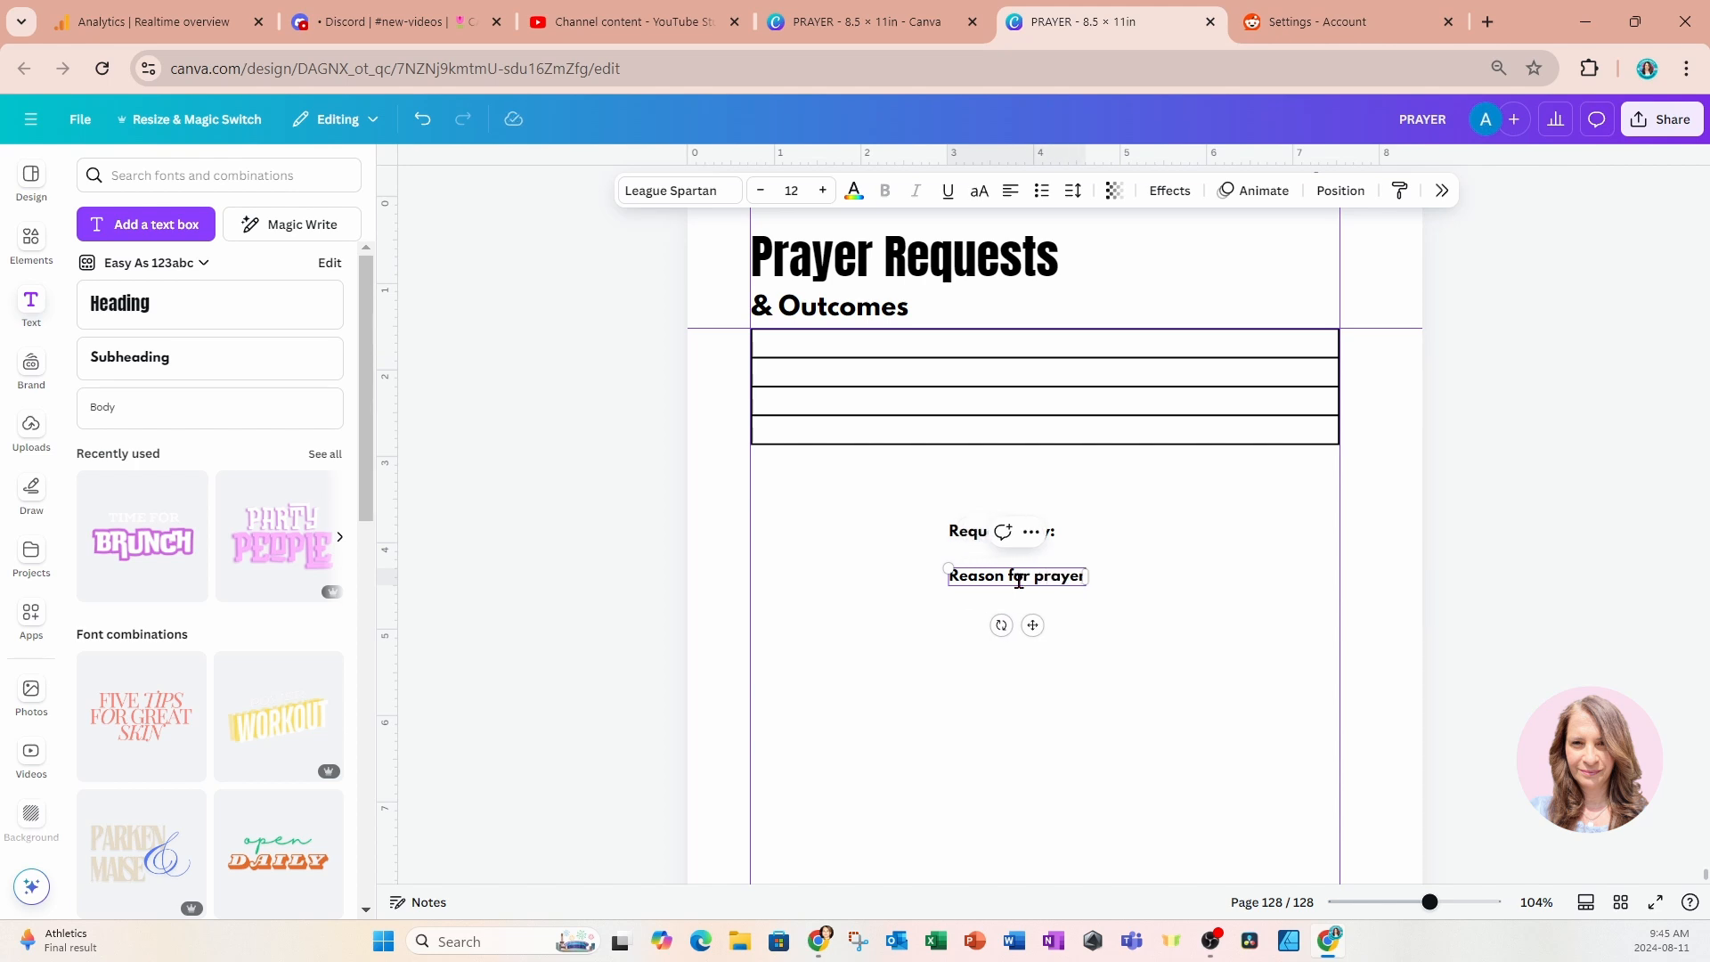
{"action": "type", "text": ":"}
{"action": "left_click", "coordinate": [957, 645]}
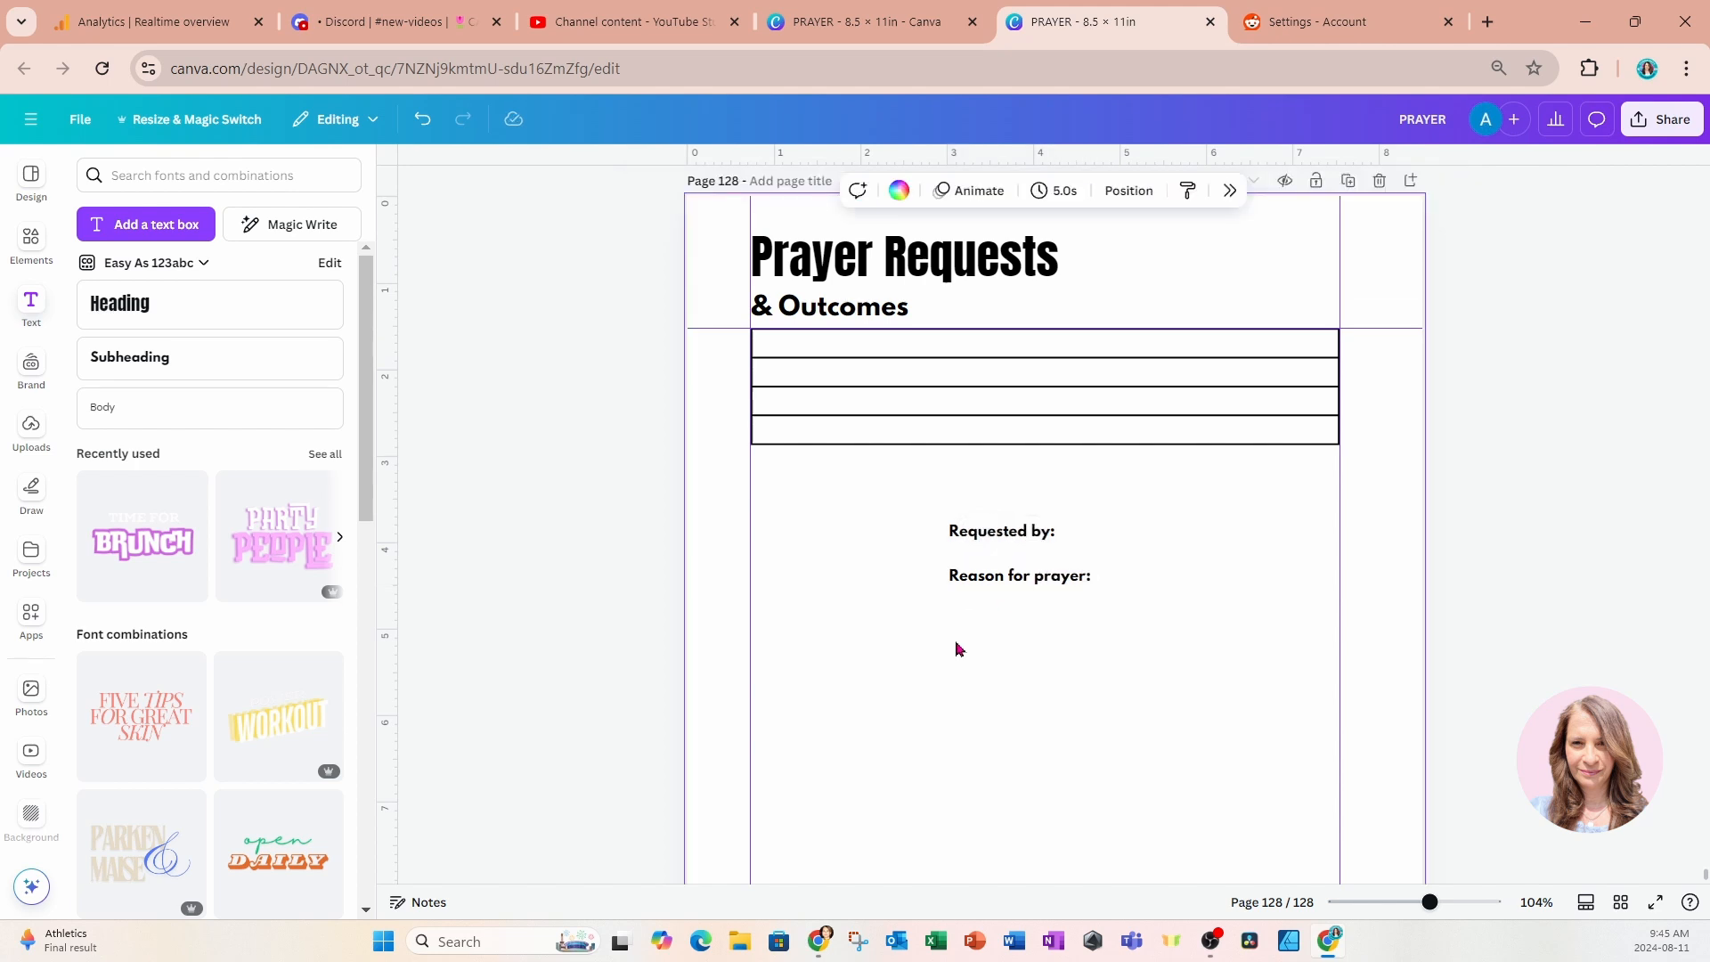
Duplicate the "Reason for prayer:" label, place the copy below it and change its text to "Outcome:".
{"action": "left_click", "coordinate": [995, 584]}
{"action": "left_click", "coordinate": [1004, 532]}
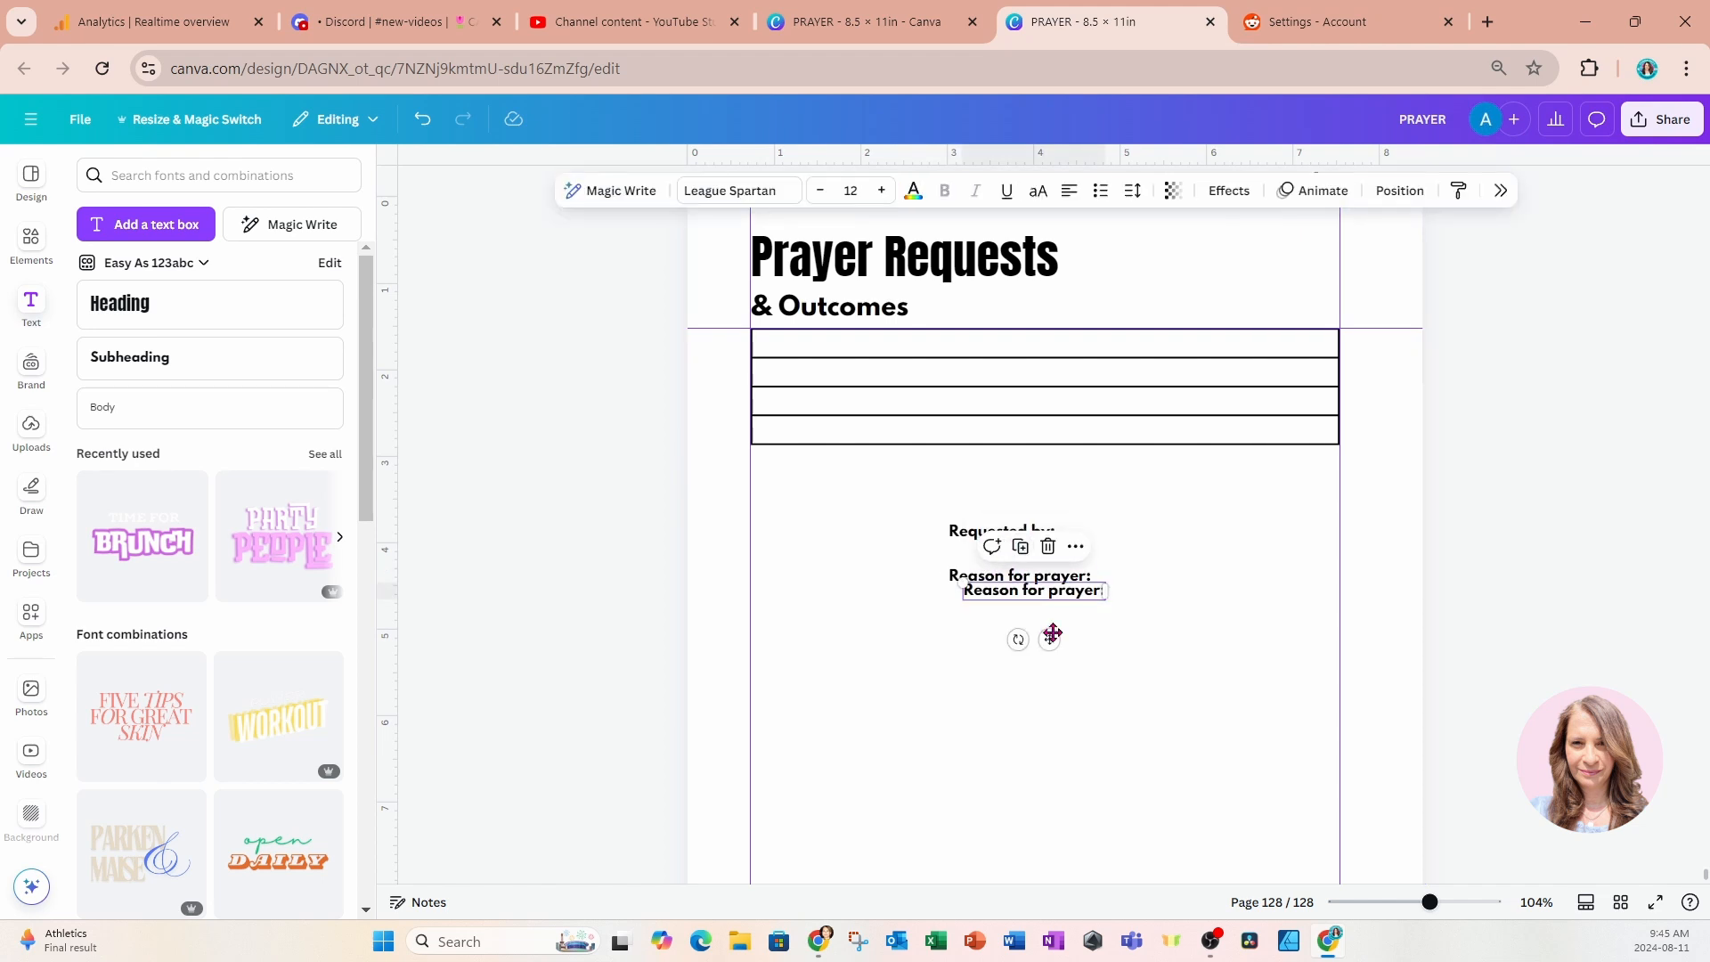
{"action": "left_click_drag", "start_coordinate": [1050, 631], "coordinate": [1016, 682]}
{"action": "double_click", "coordinate": [1004, 636]}
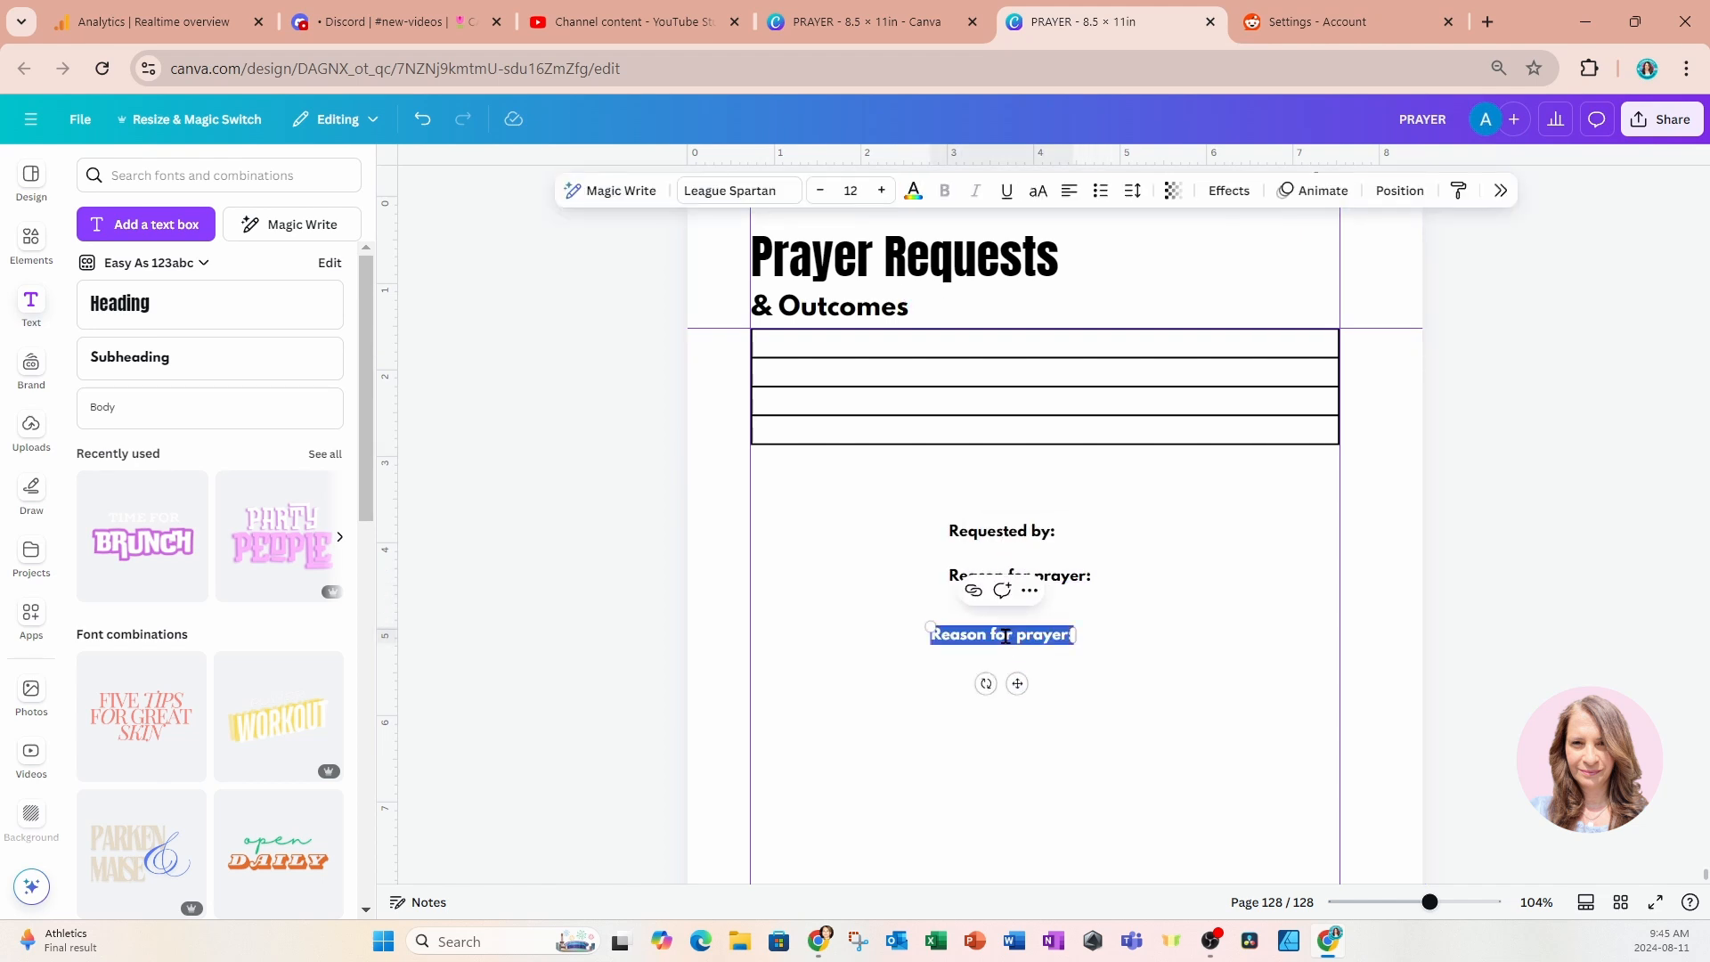
{"action": "type", "text": "Outcome:"}
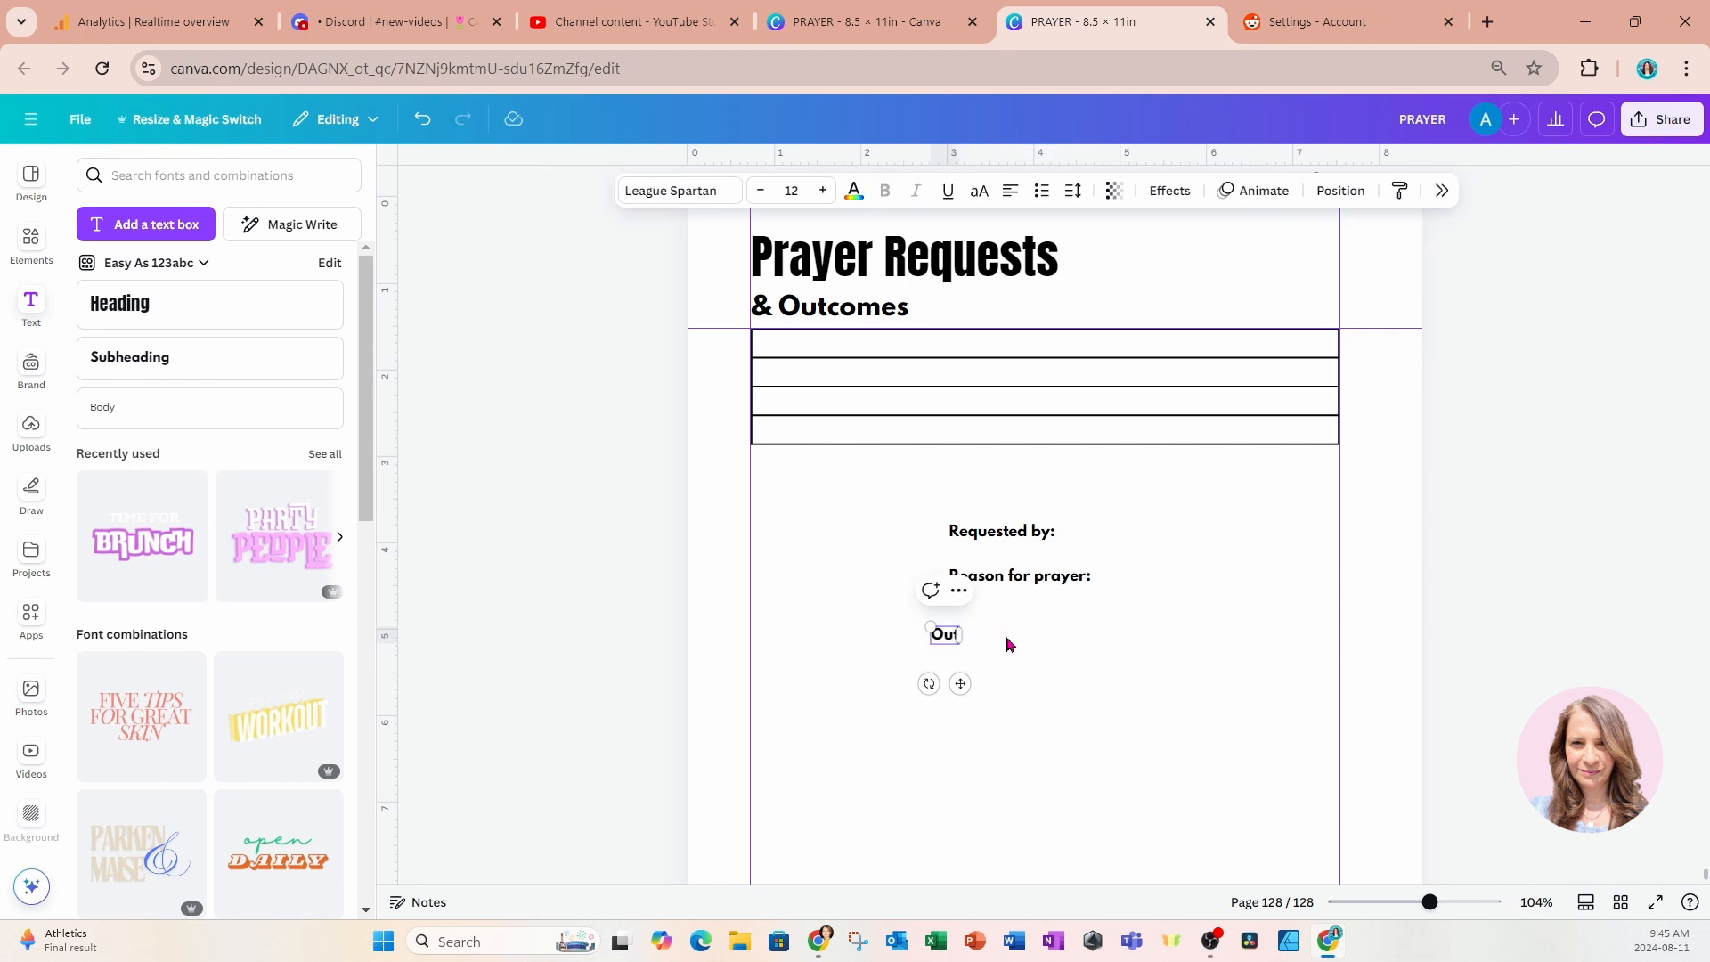
{"action": "left_click", "coordinate": [987, 650]}
{"action": "left_click", "coordinate": [987, 648]}
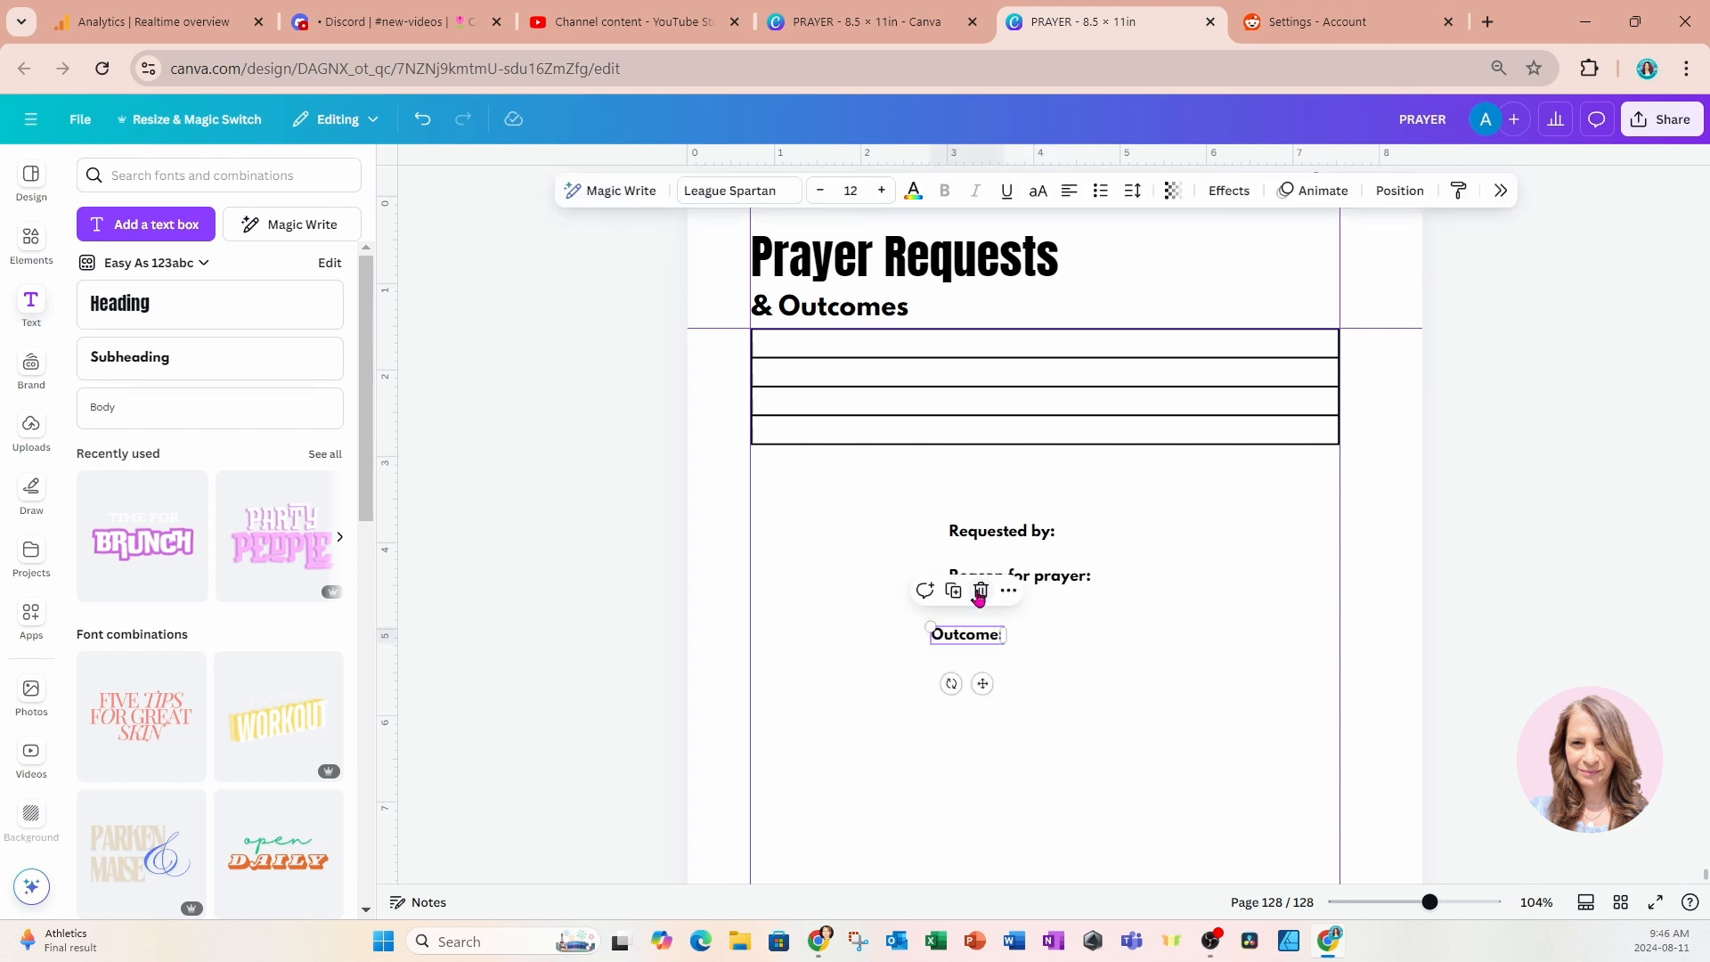
Duplicate the "Outcome:" label, change the copy's text to "Date:" and place it at the start of the table's first row.
{"action": "left_click", "coordinate": [953, 589]}
{"action": "left_click_drag", "start_coordinate": [1000, 696], "coordinate": [1006, 737]}
{"action": "double_click", "coordinate": [978, 697]}
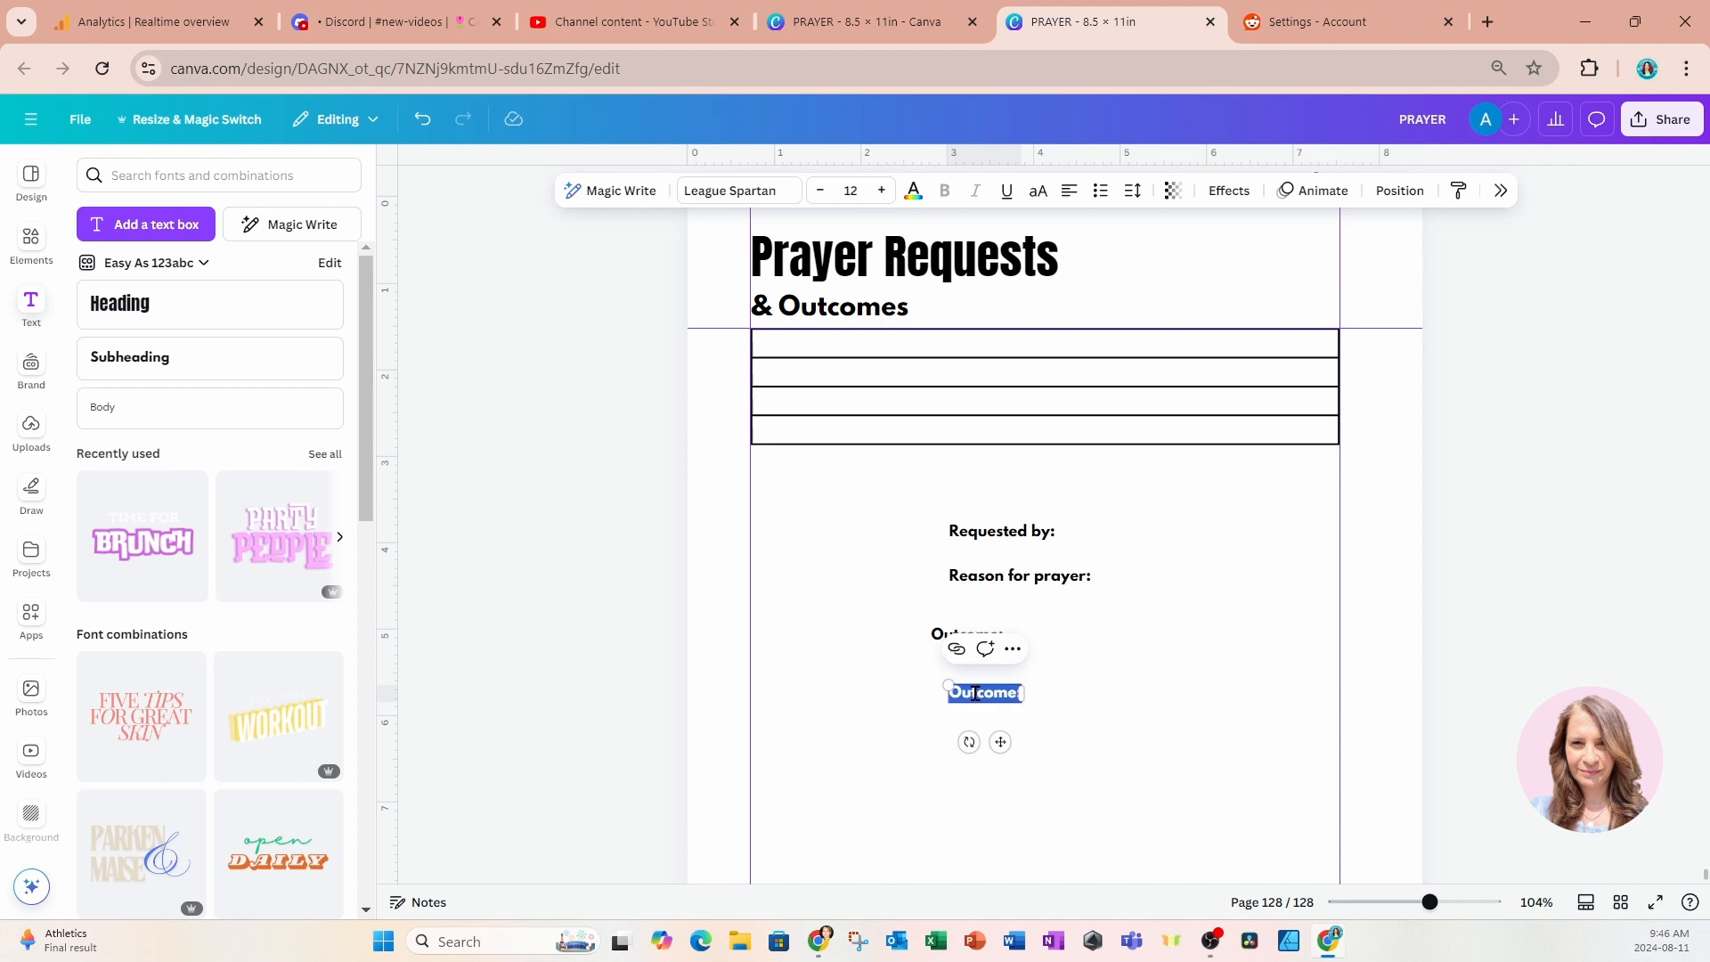
{"action": "type", "text": "Date"}
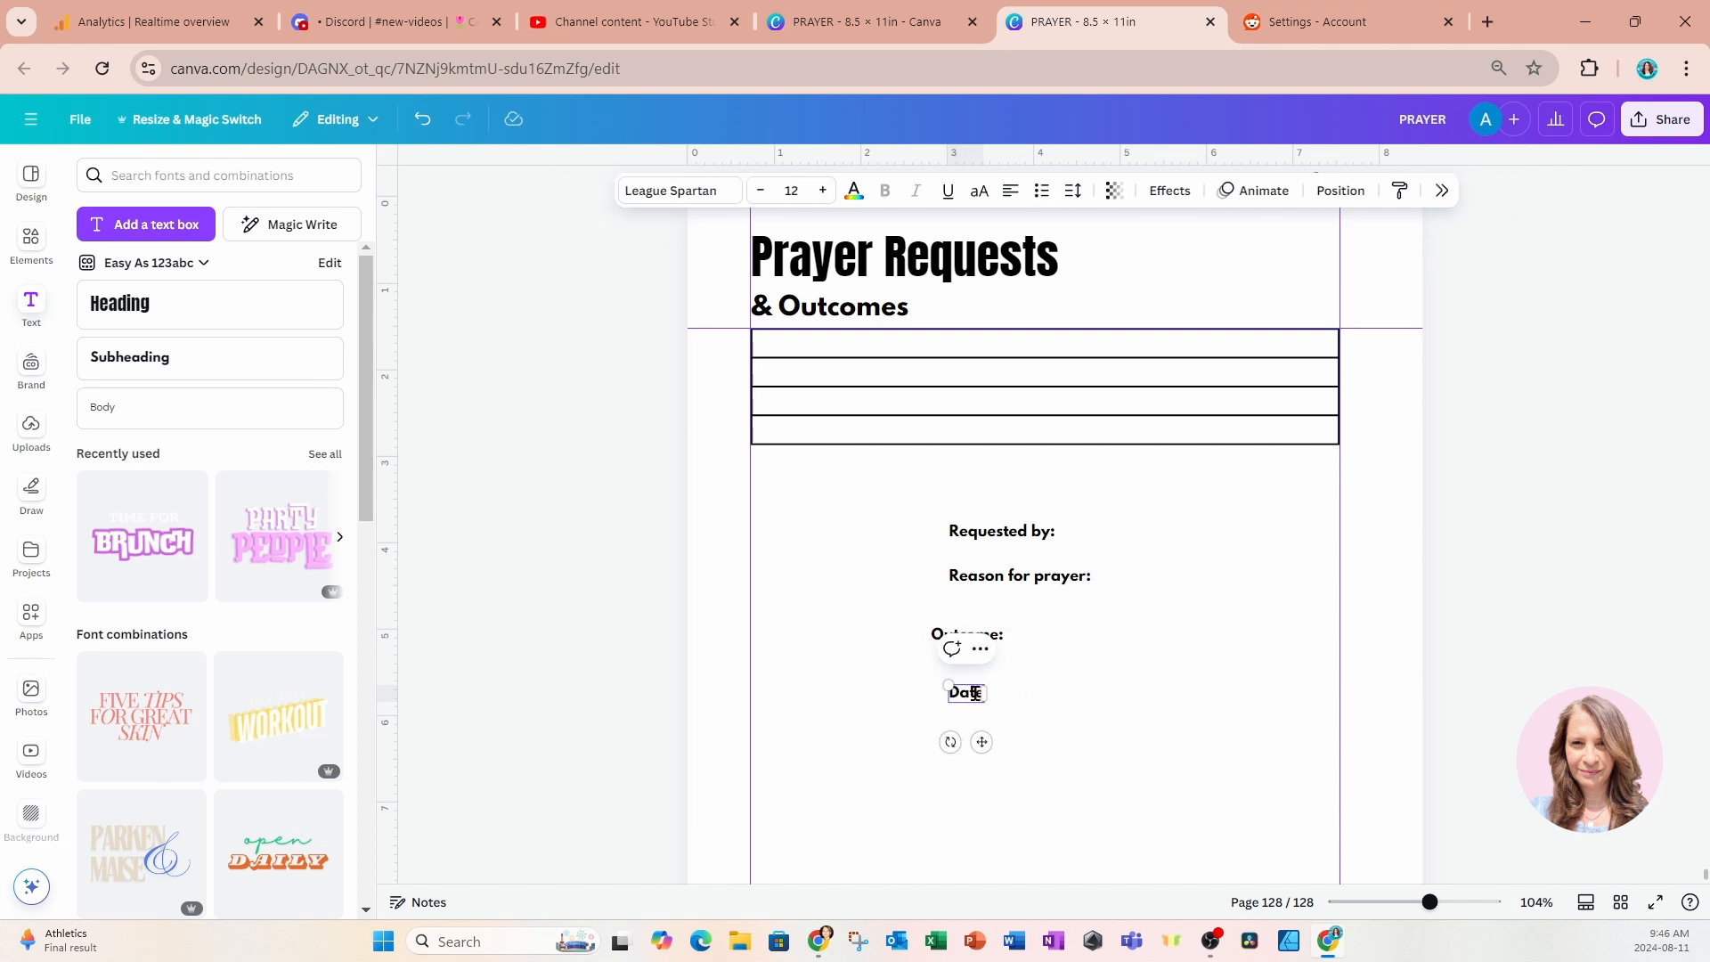
{"action": "type", "text": ":"}
{"action": "left_click_drag", "start_coordinate": [984, 742], "coordinate": [795, 389]}
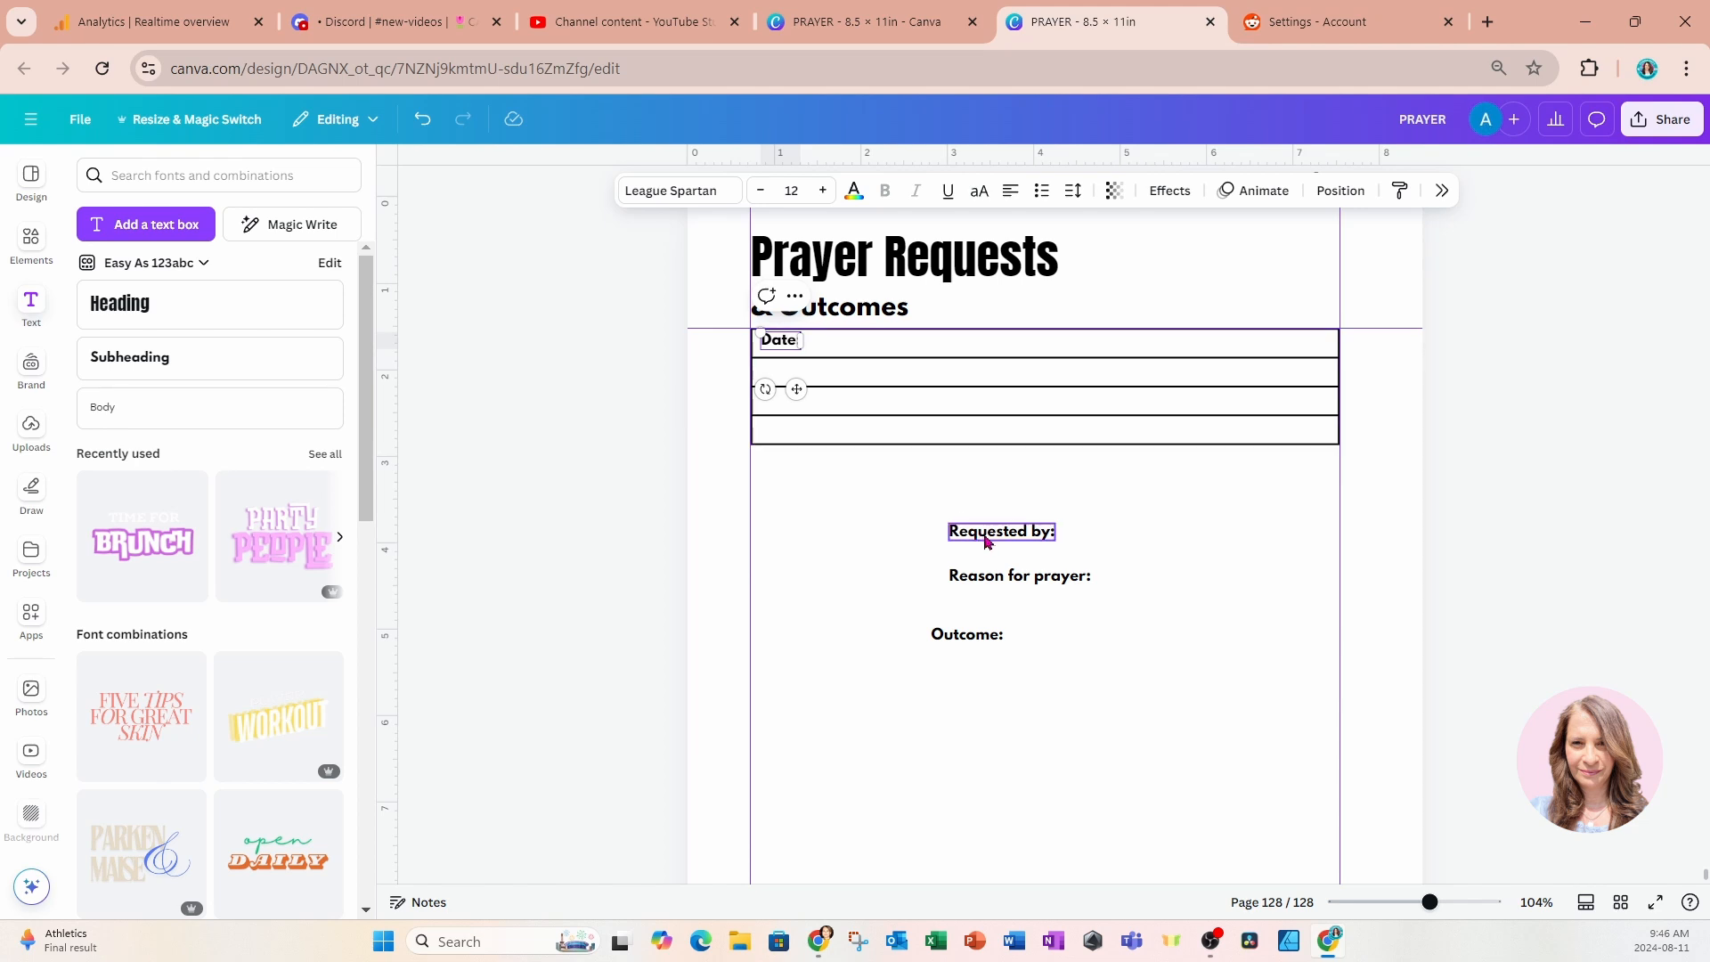
Move "Requested by:" beside "Date:" in the first row, "Reason for prayer:" into the second row and "Outcome:" into the third.
{"action": "left_click_drag", "start_coordinate": [987, 541], "coordinate": [1024, 344]}
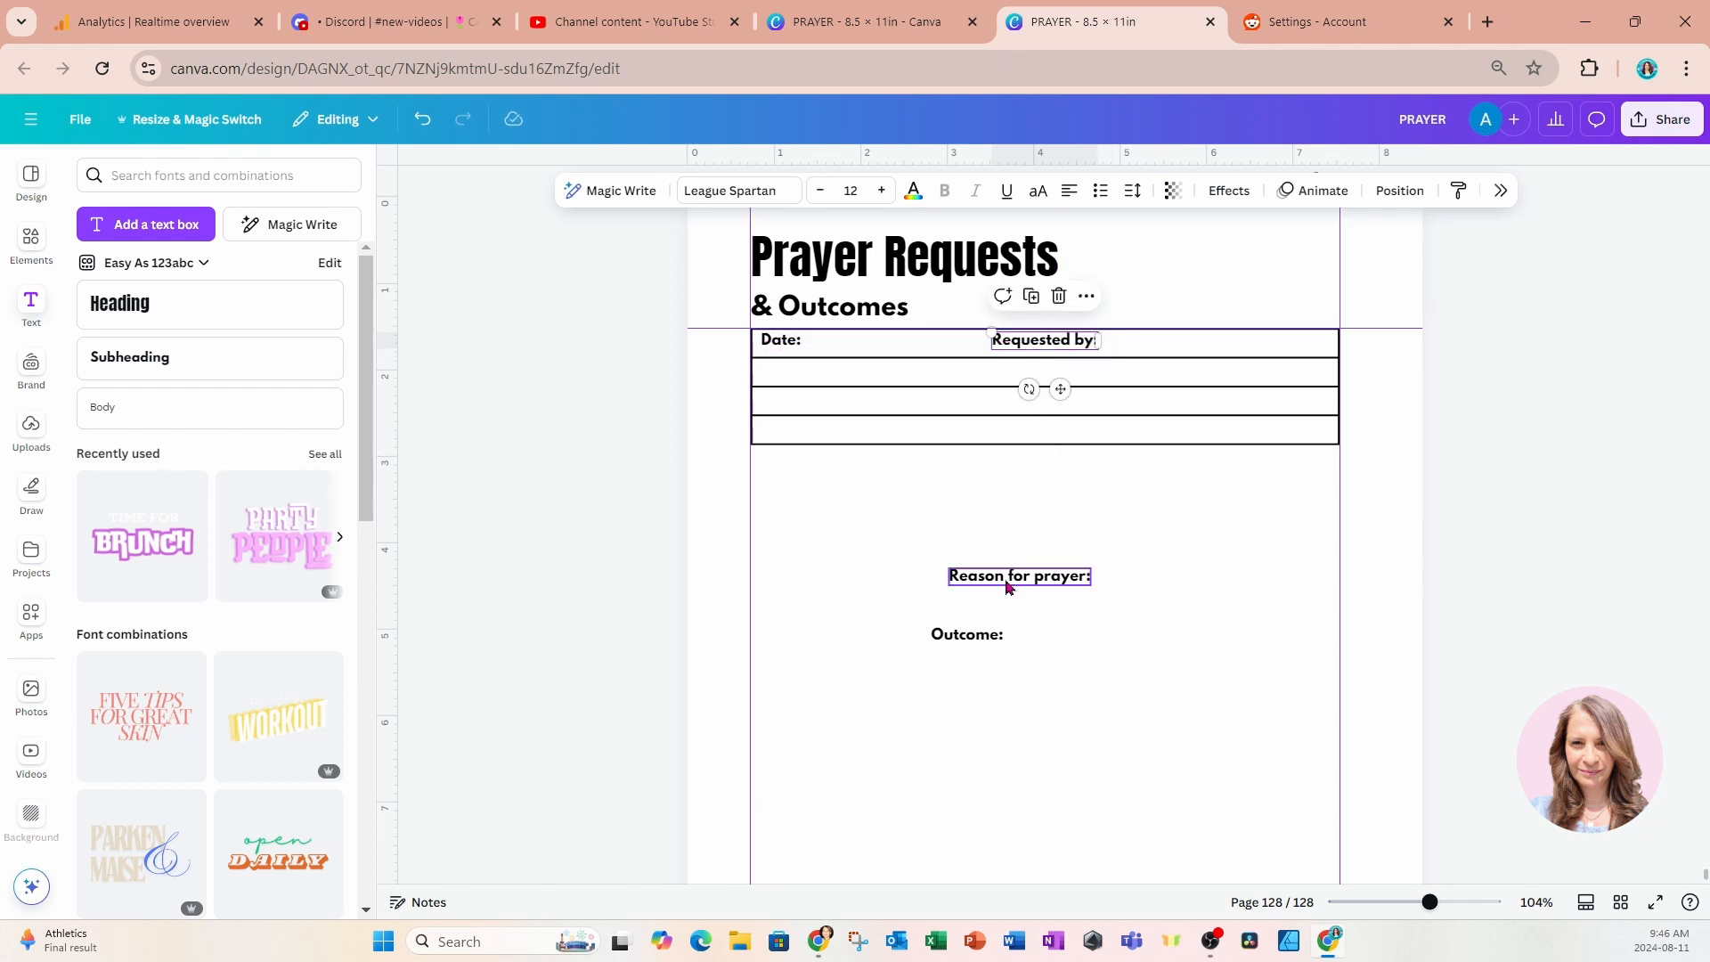
{"action": "left_click_drag", "start_coordinate": [1007, 585], "coordinate": [821, 372]}
{"action": "left_click", "coordinate": [969, 635]}
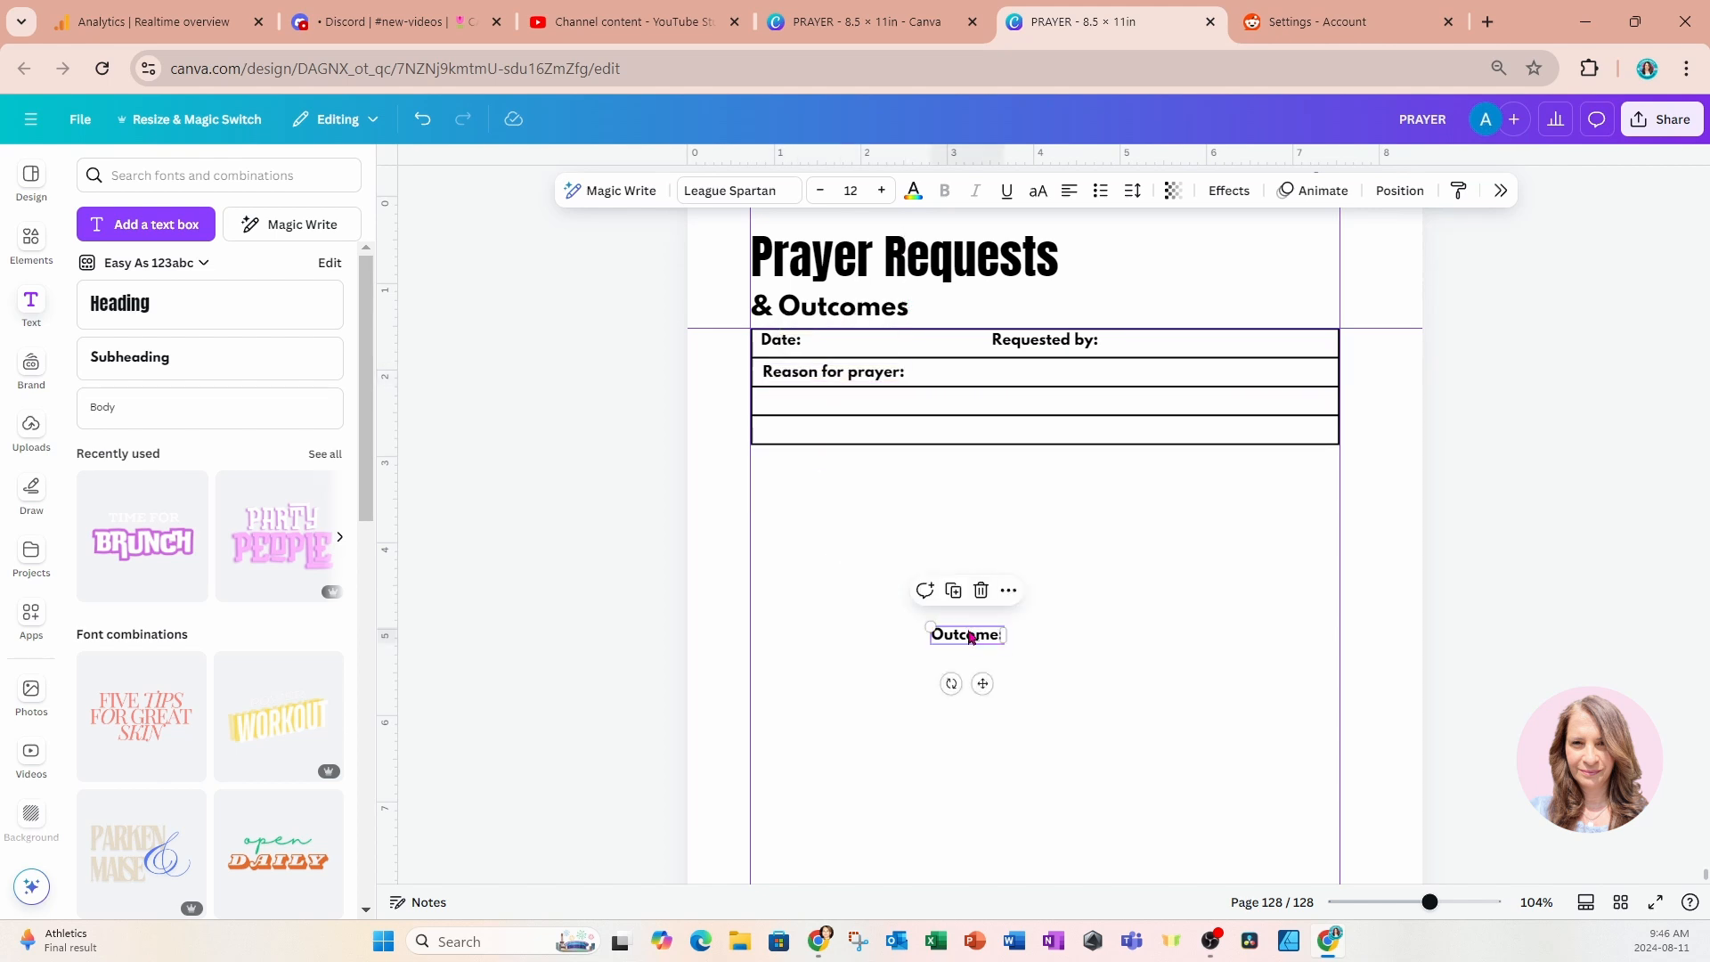
{"action": "left_click_drag", "start_coordinate": [969, 635], "coordinate": [798, 397]}
Duplicate the "Outcome:" label, place the copy in the table's fourth row and change its text to "Notes:".
{"action": "left_click", "coordinate": [783, 356]}
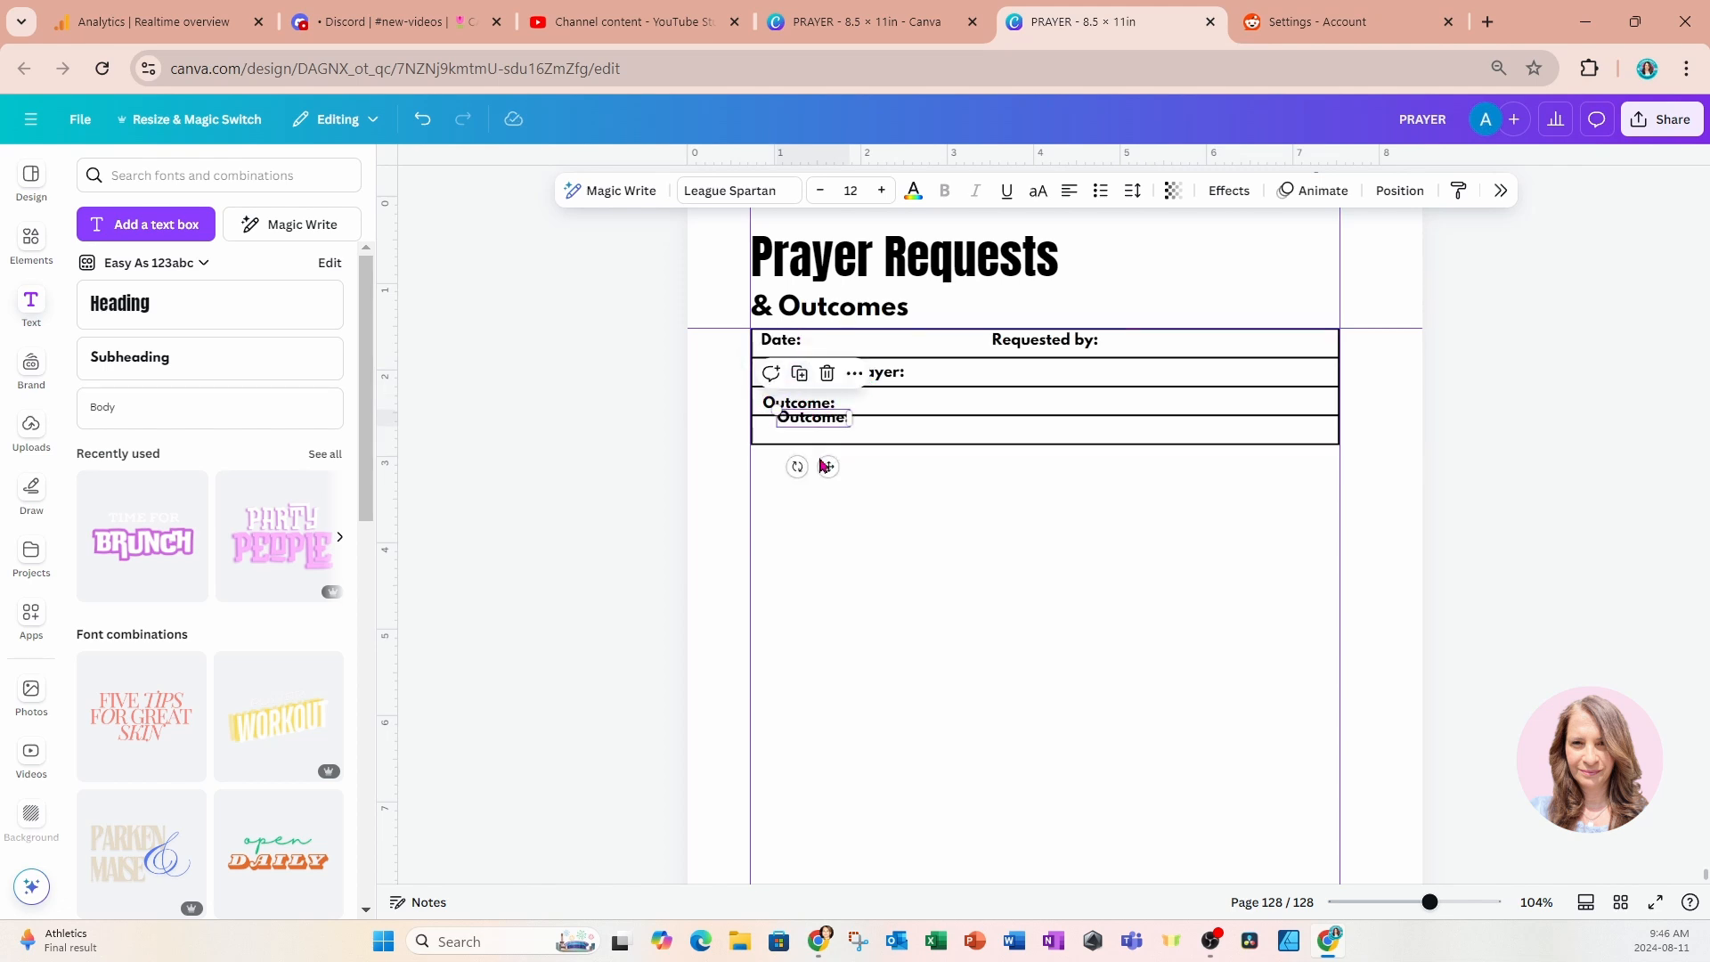
{"action": "left_click_drag", "start_coordinate": [827, 466], "coordinate": [805, 471]}
{"action": "double_click", "coordinate": [813, 431]}
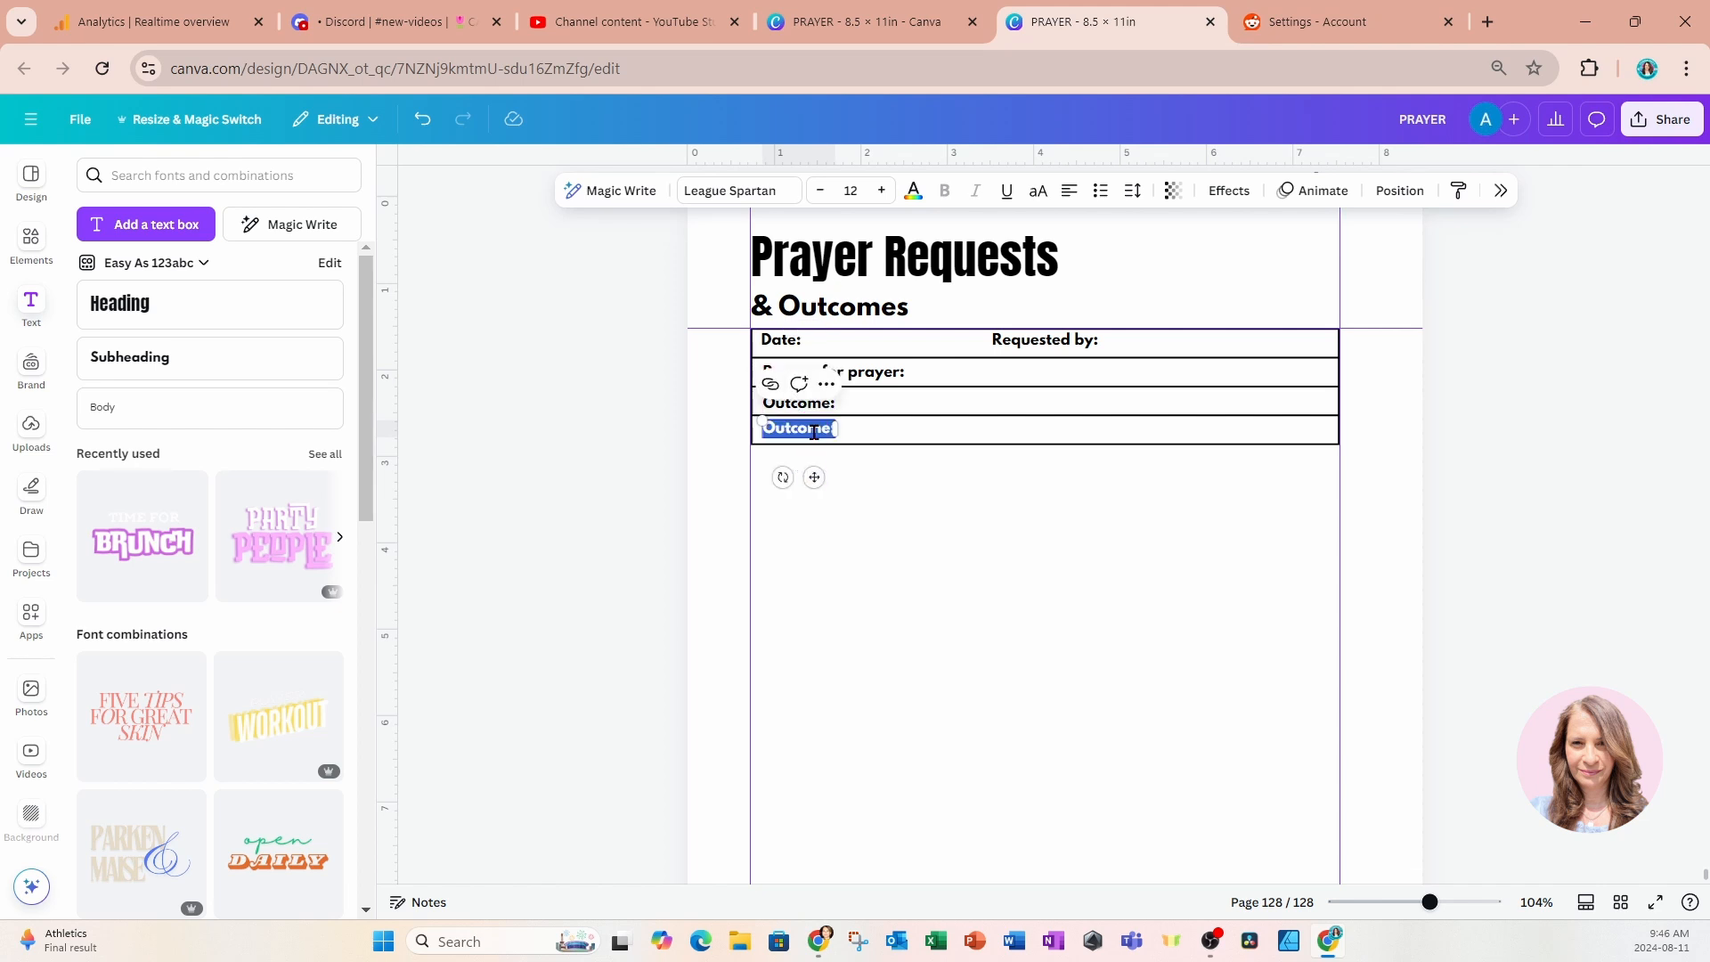
{"action": "type", "text": "Notes:"}
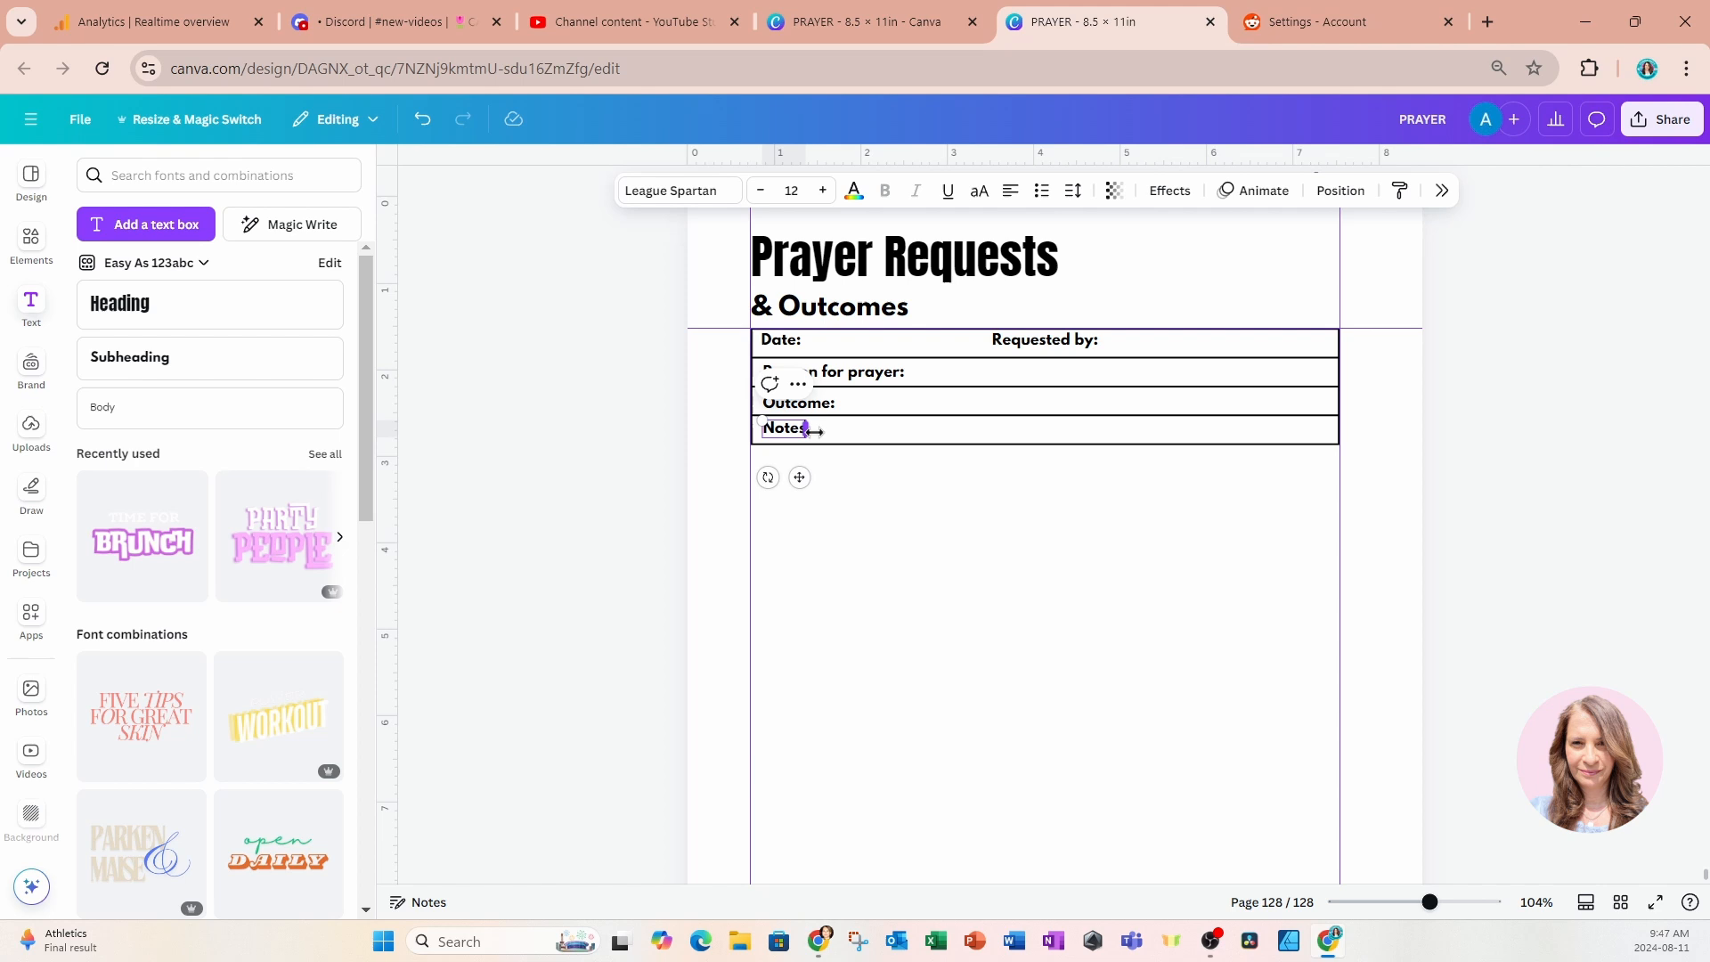
{"action": "left_click_drag", "start_coordinate": [813, 431], "coordinate": [817, 431]}
{"action": "left_click", "coordinate": [898, 573]}
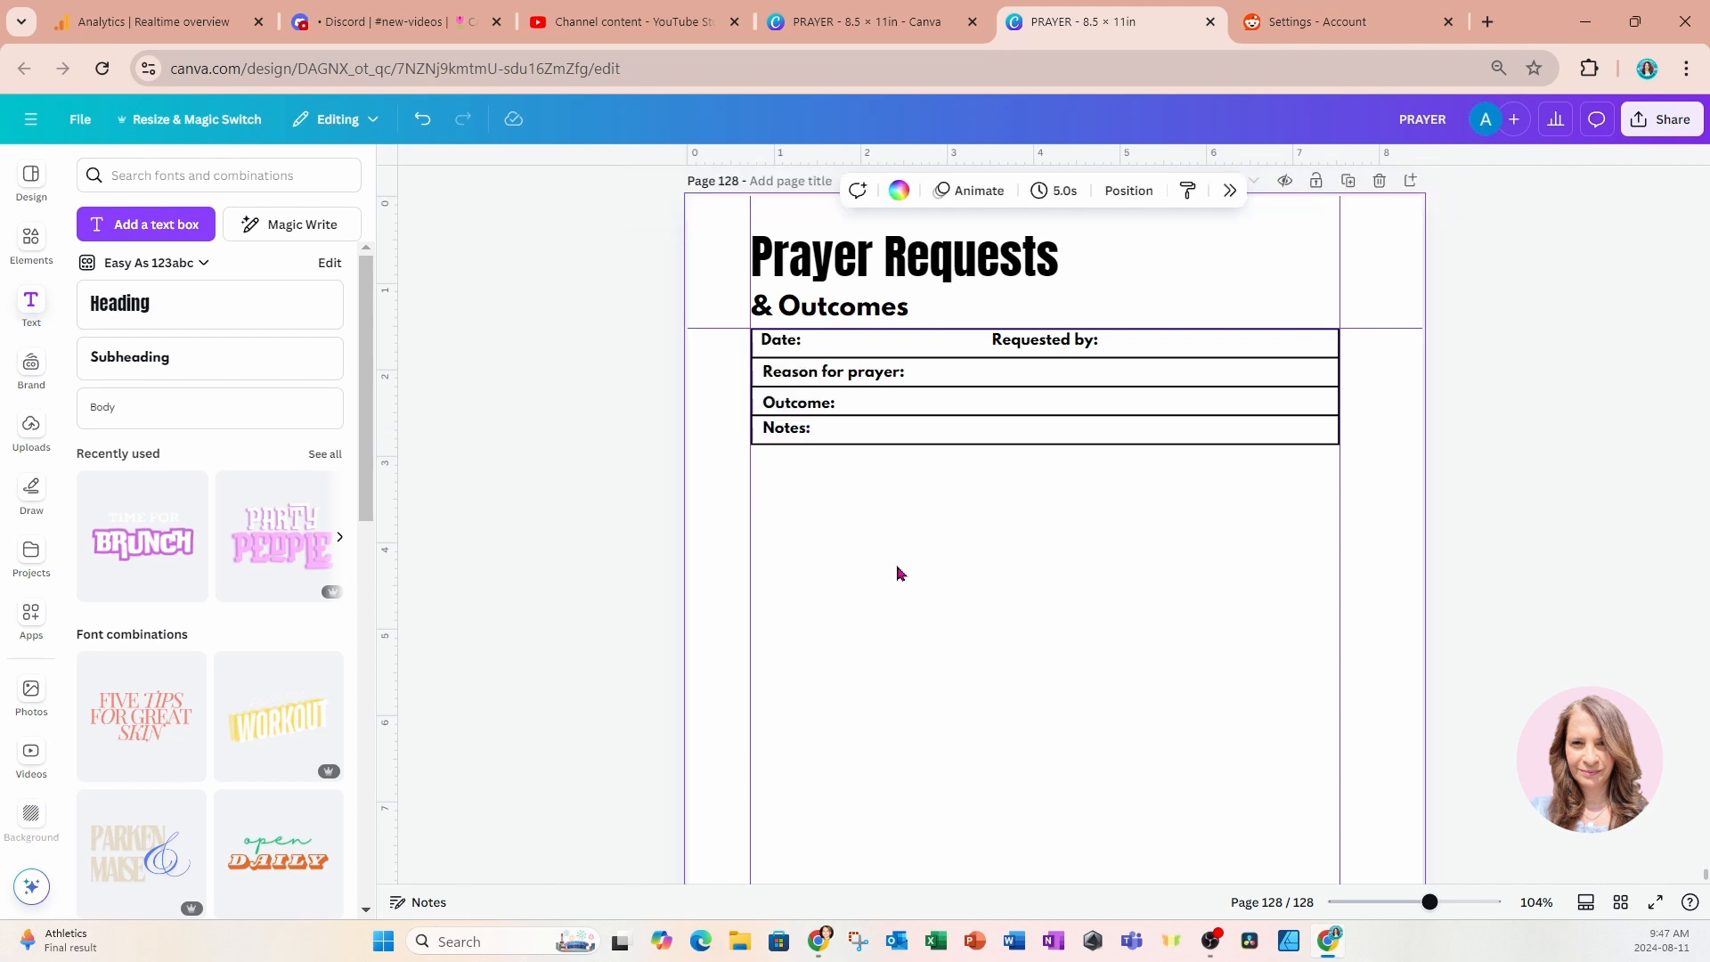
Make the table's Notes row taller by adding a line break in its cell.
{"action": "scroll", "coordinate": [898, 573], "scroll_direction": "down", "scroll_amount": 1}
{"action": "left_click", "coordinate": [871, 346]}
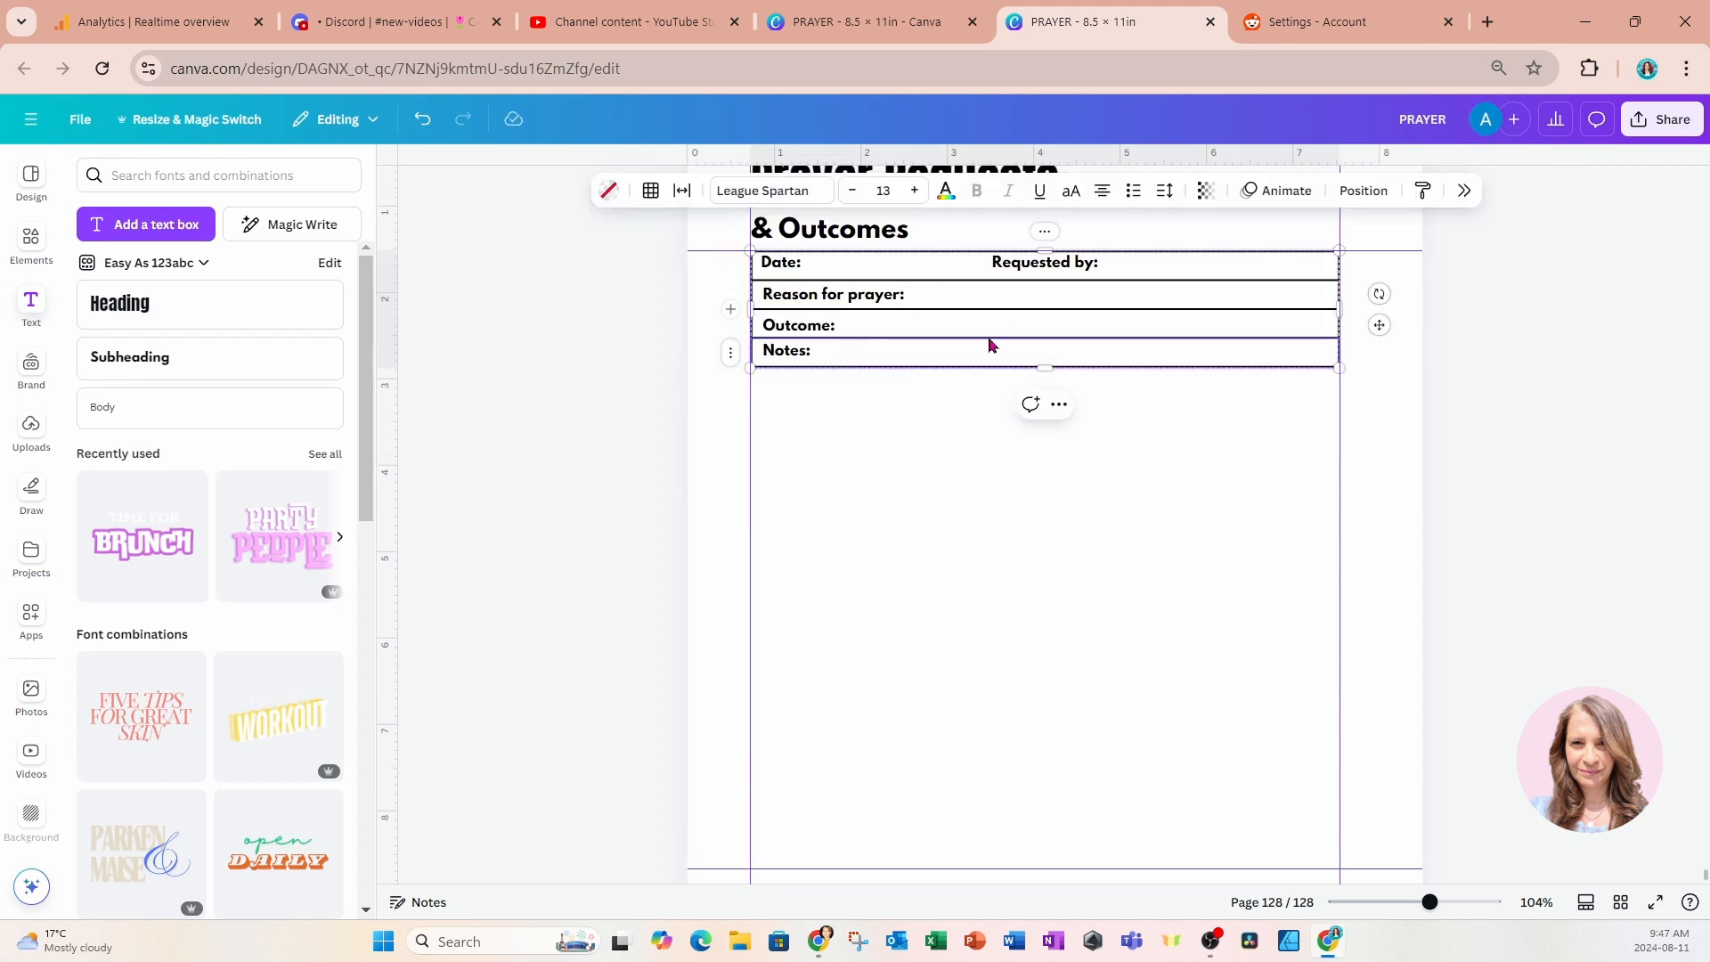
{"action": "left_click", "coordinate": [945, 307]}
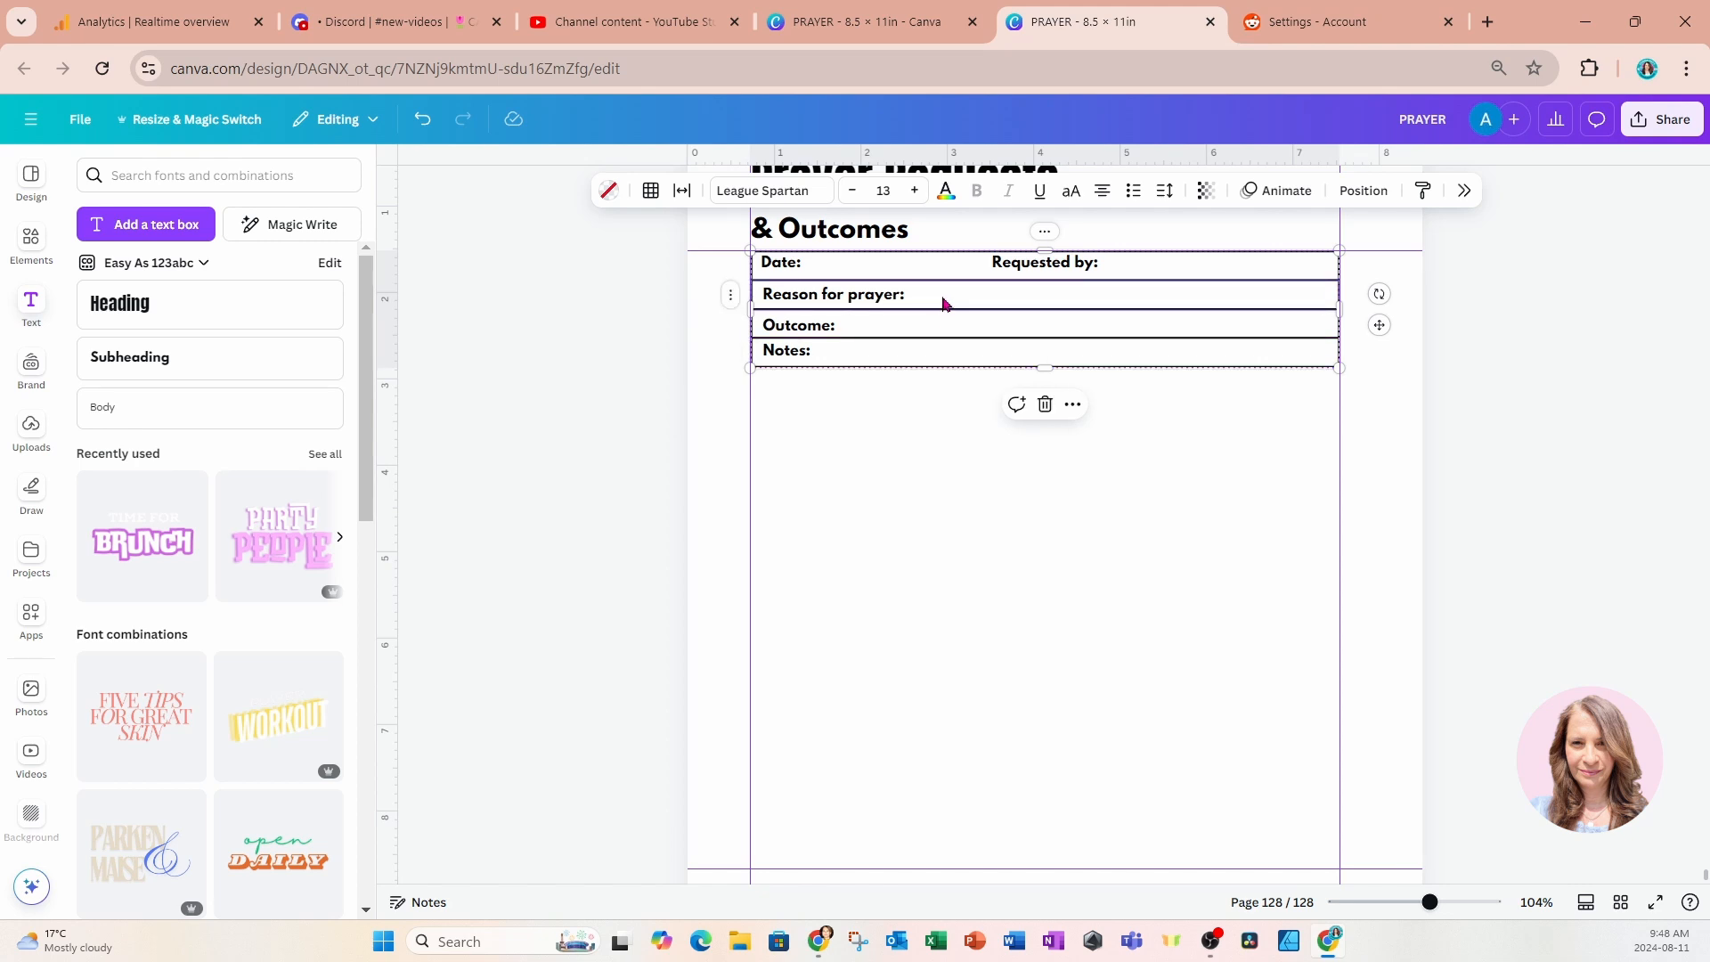
{"action": "left_click", "coordinate": [870, 359]}
{"action": "key", "text": "Return"}
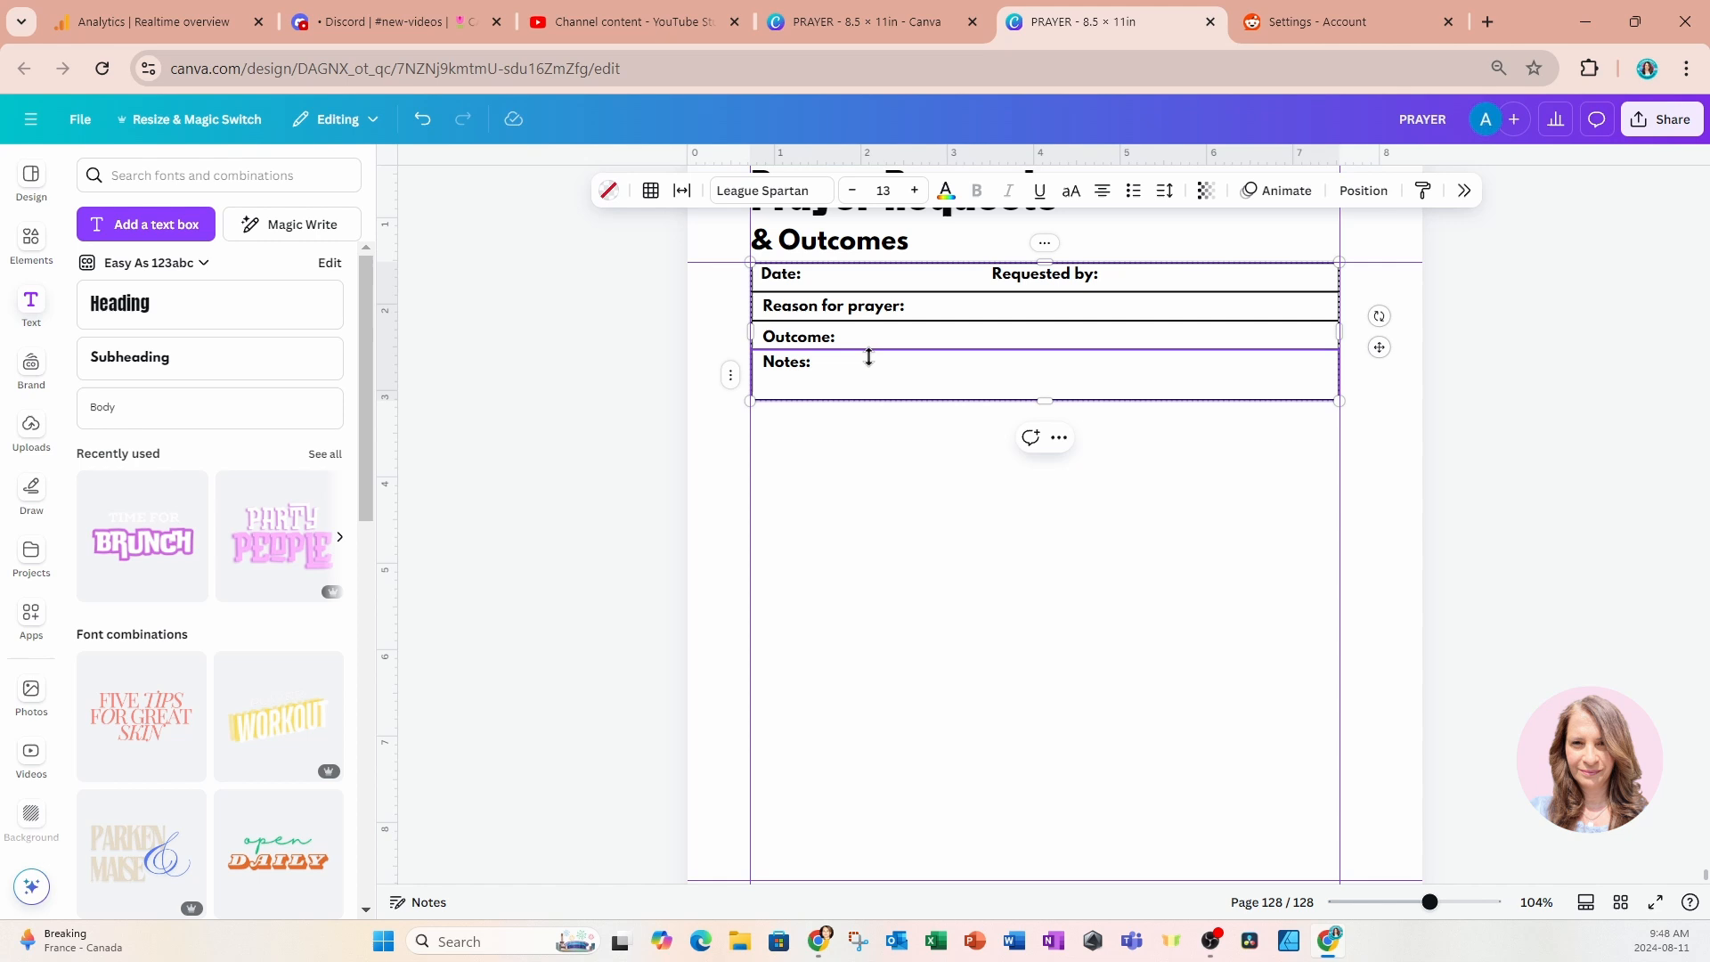
{"action": "left_click", "coordinate": [947, 523]}
{"action": "scroll", "coordinate": [946, 523], "scroll_direction": "up", "scroll_amount": 1}
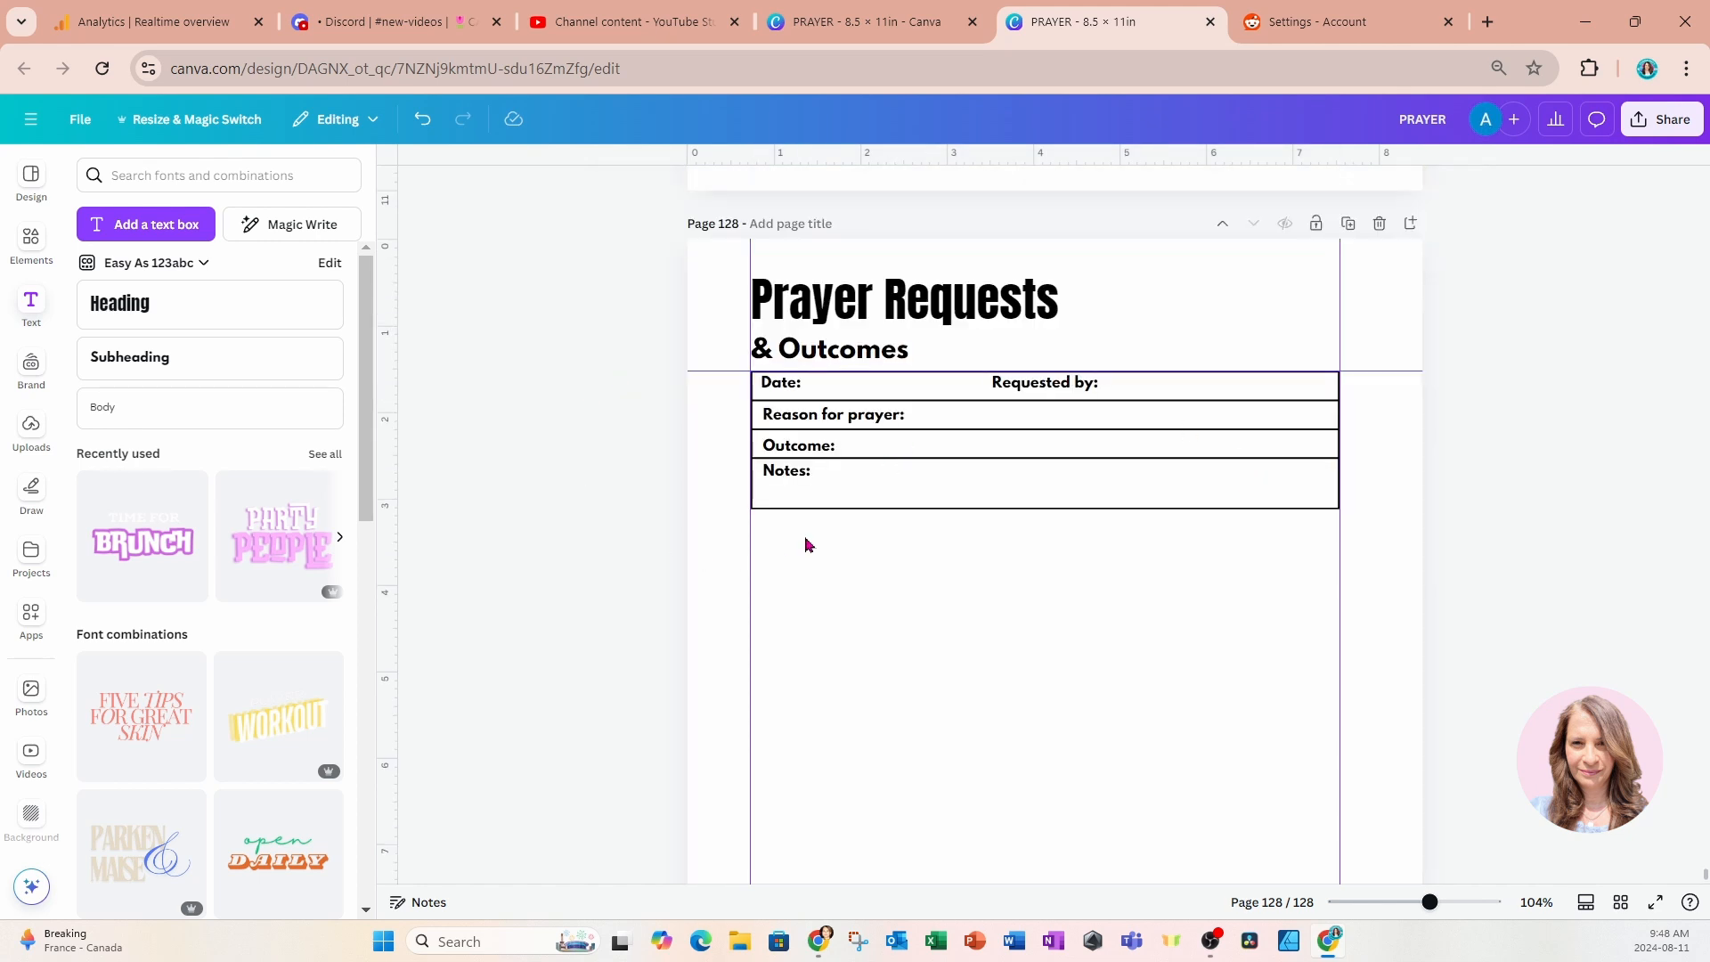
{"action": "left_click", "coordinate": [768, 387]}
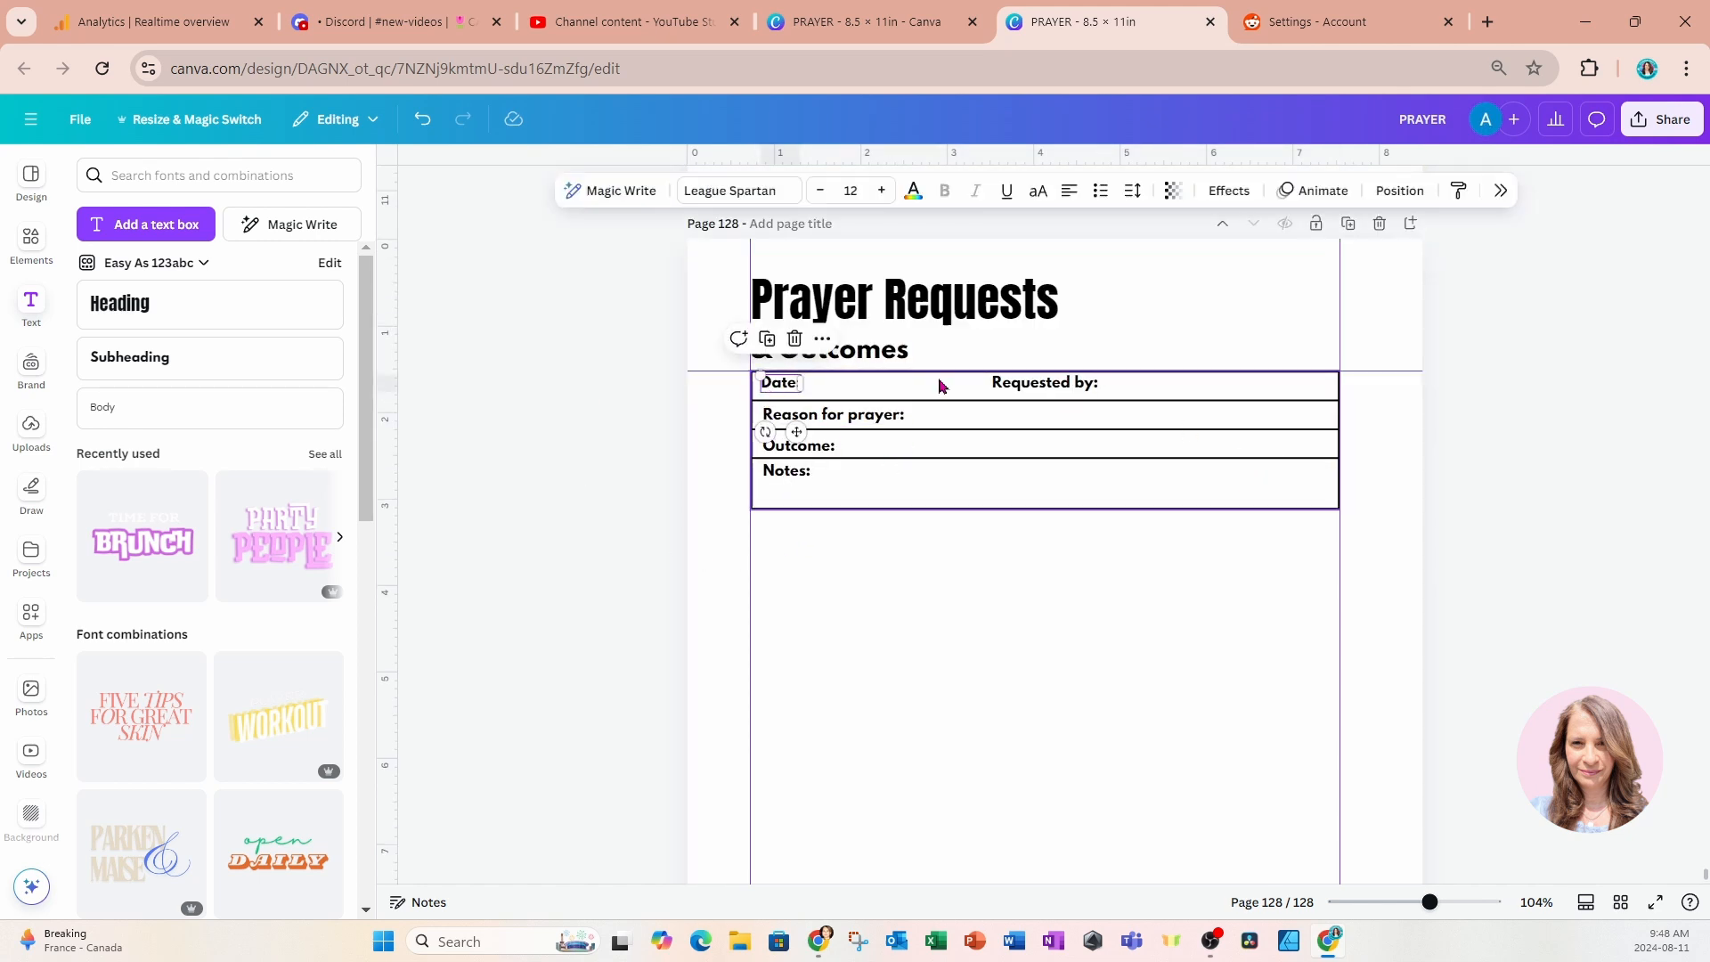
{"action": "left_click", "coordinate": [1013, 393]}
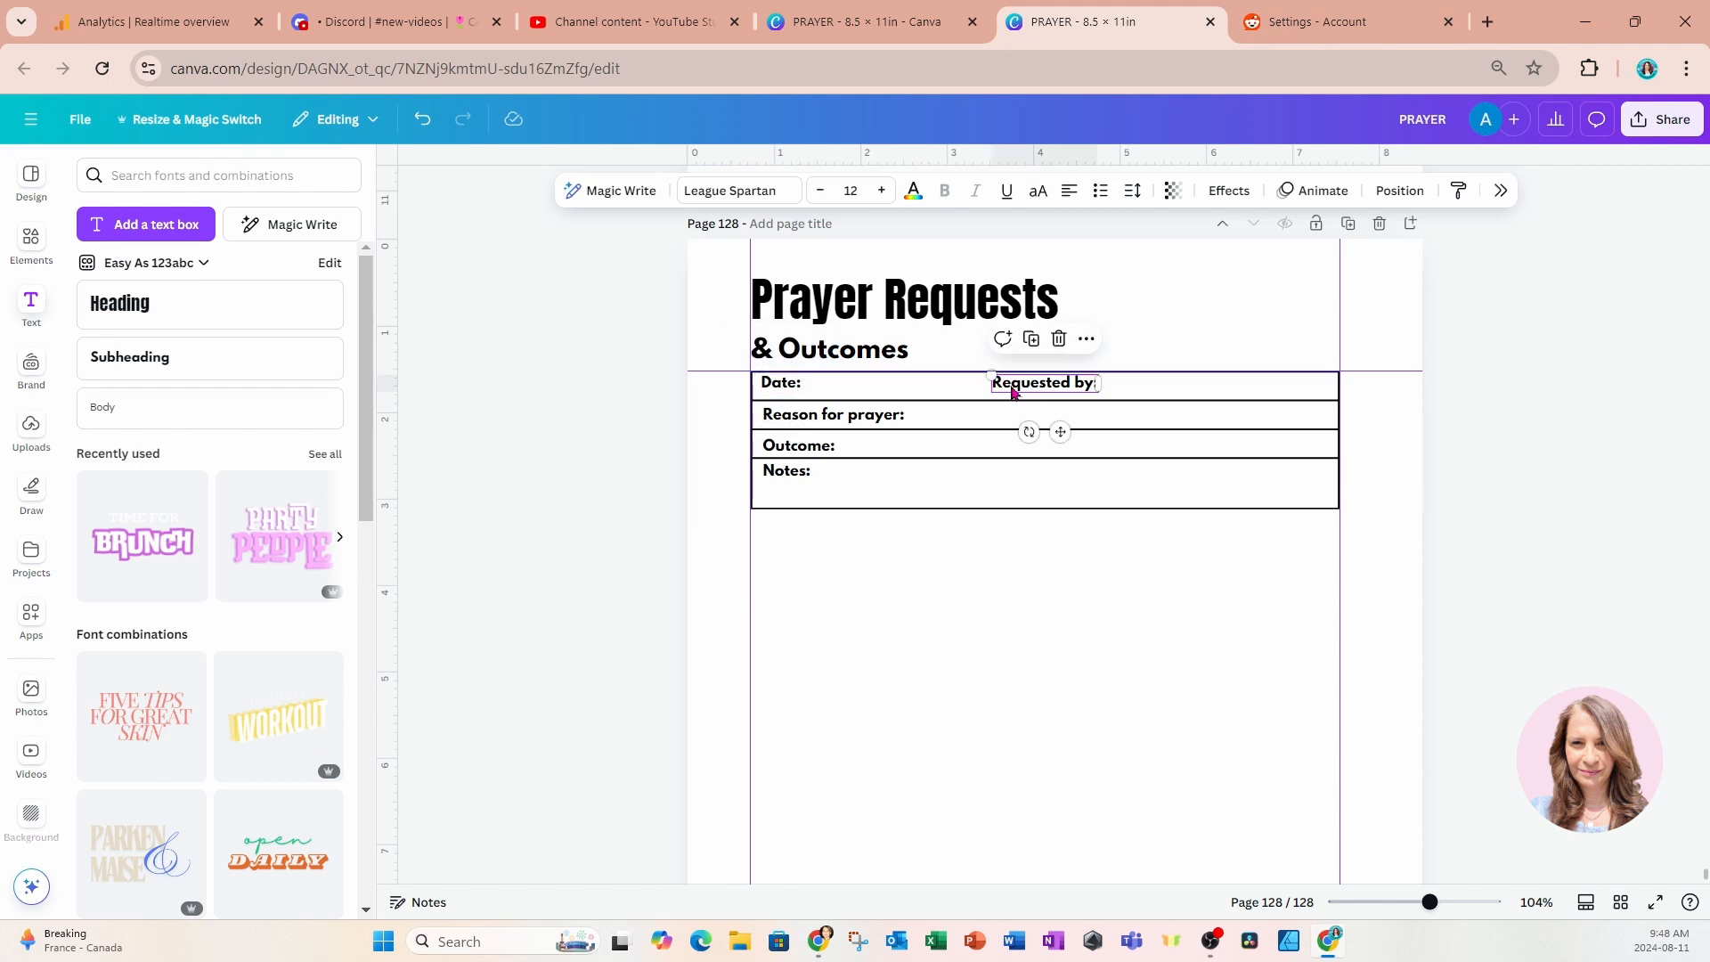
{"action": "left_click", "coordinate": [795, 398], "text": "shift"}
{"action": "left_click", "coordinate": [798, 417], "text": "shift"}
{"action": "left_click", "coordinate": [801, 449], "text": "shift"}
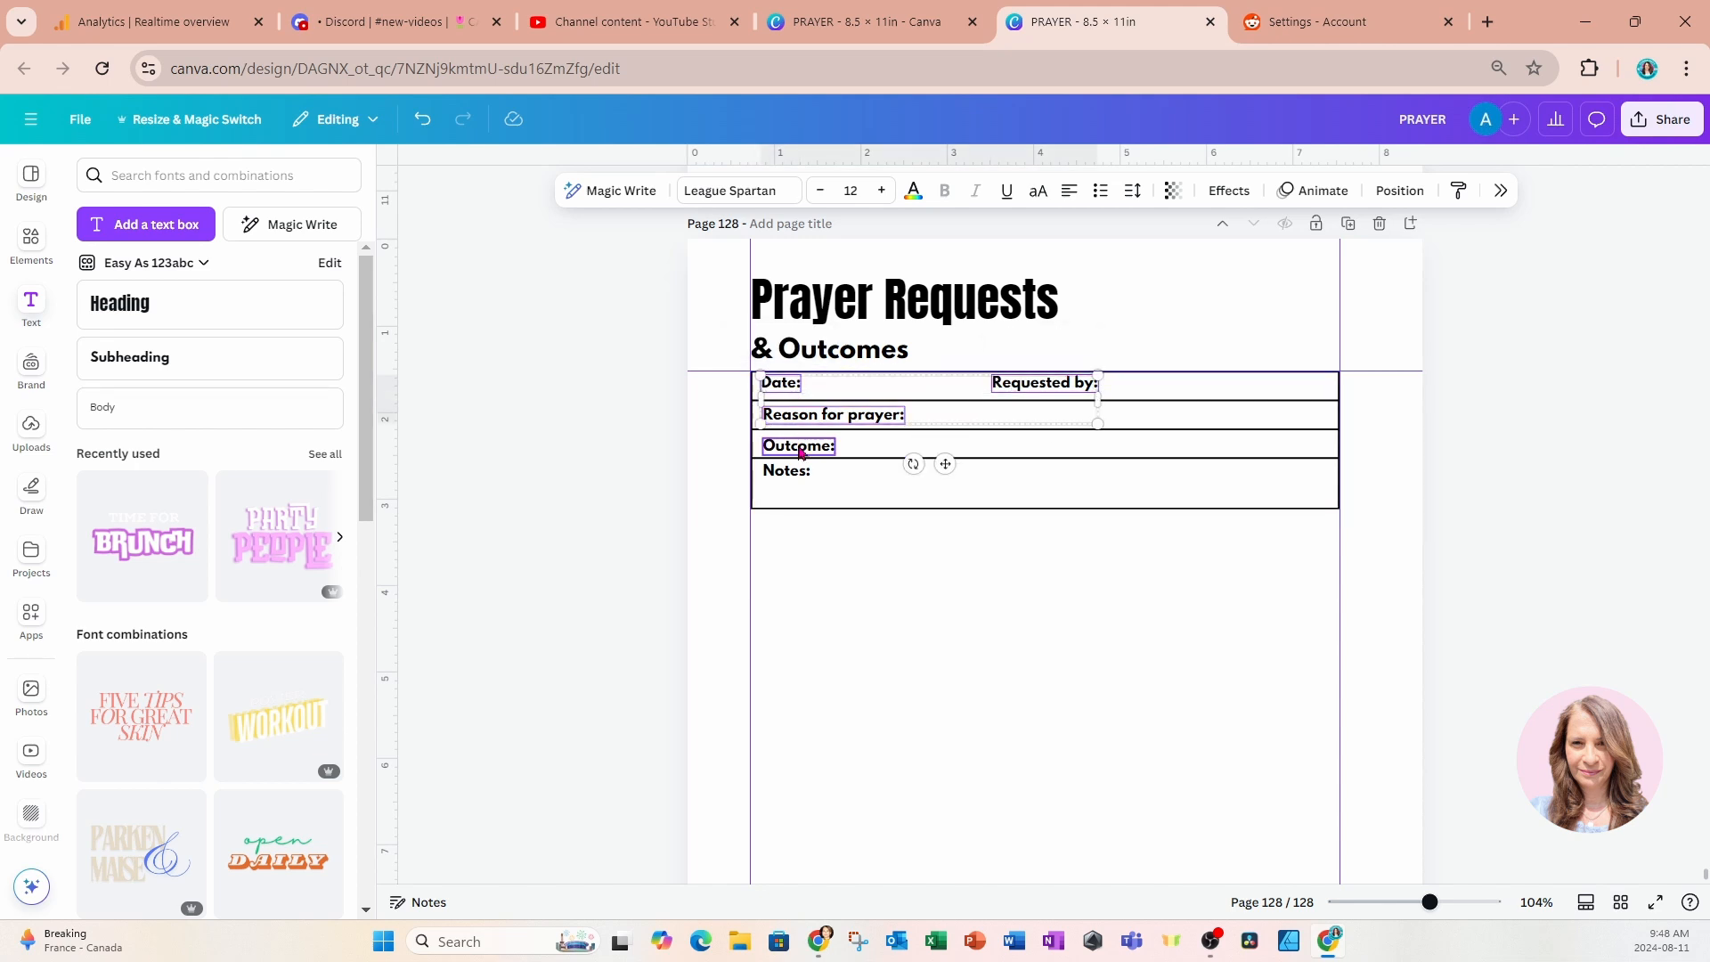
{"action": "left_click", "coordinate": [791, 476], "text": "shift"}
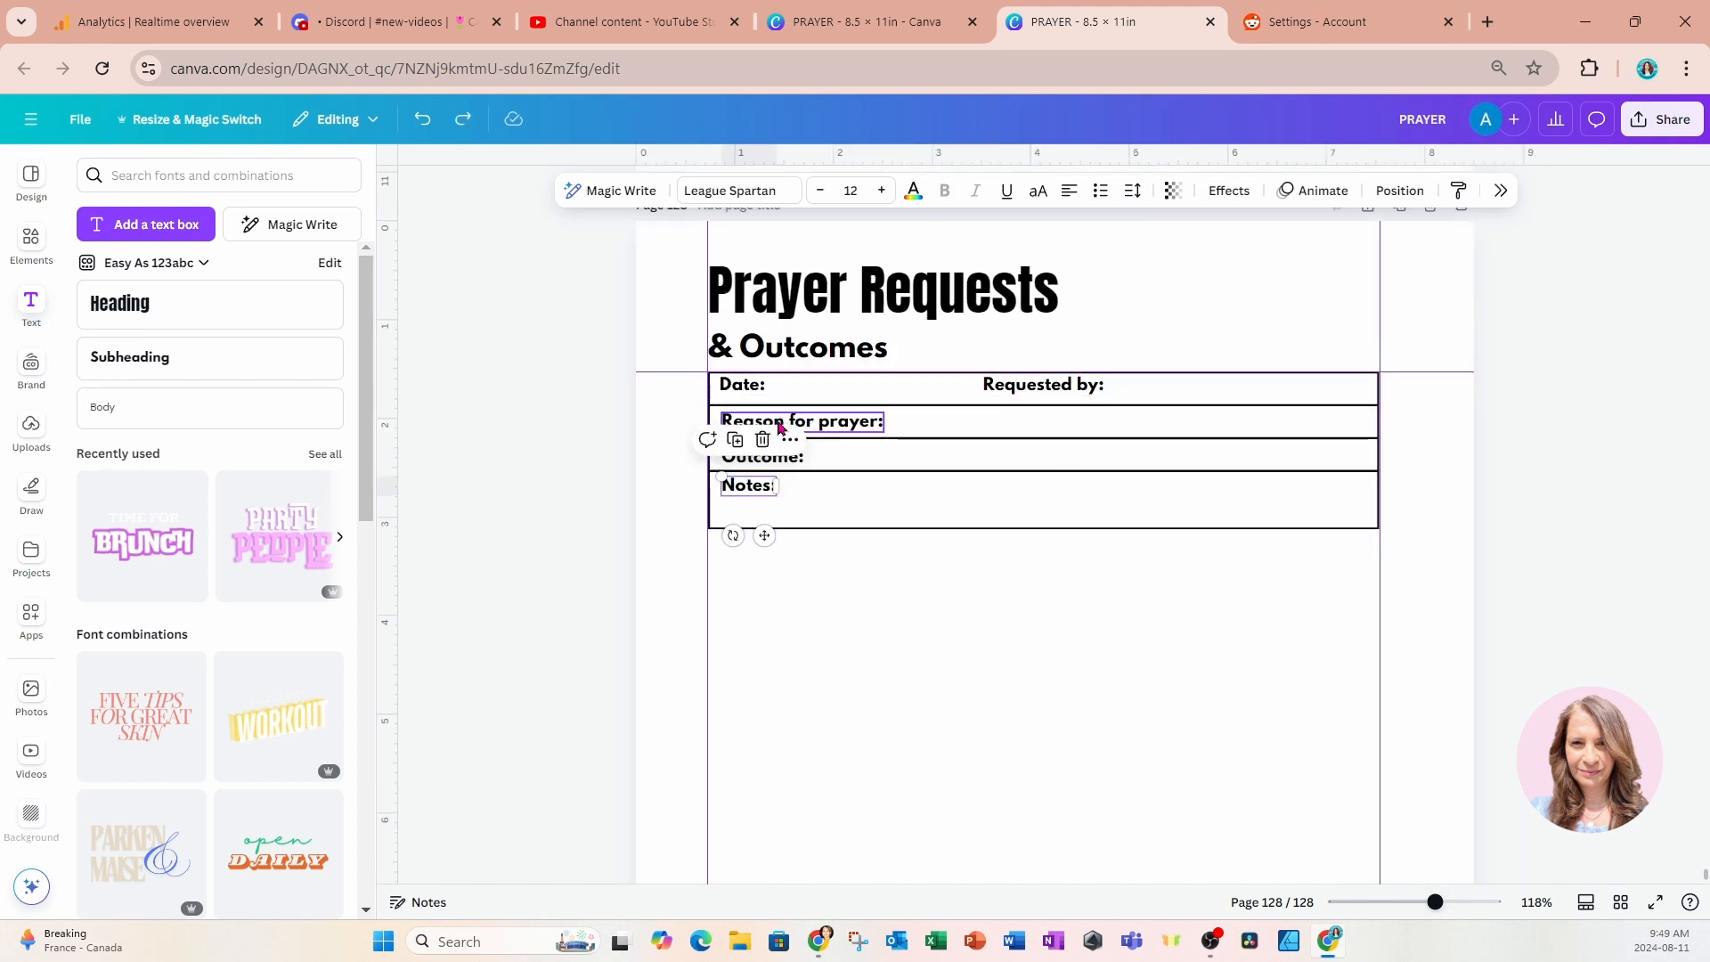
Select the Notes, Date, Outcome, Reason for prayer and Requested by labels in the layer list and group them.
{"action": "left_click", "coordinate": [731, 385]}
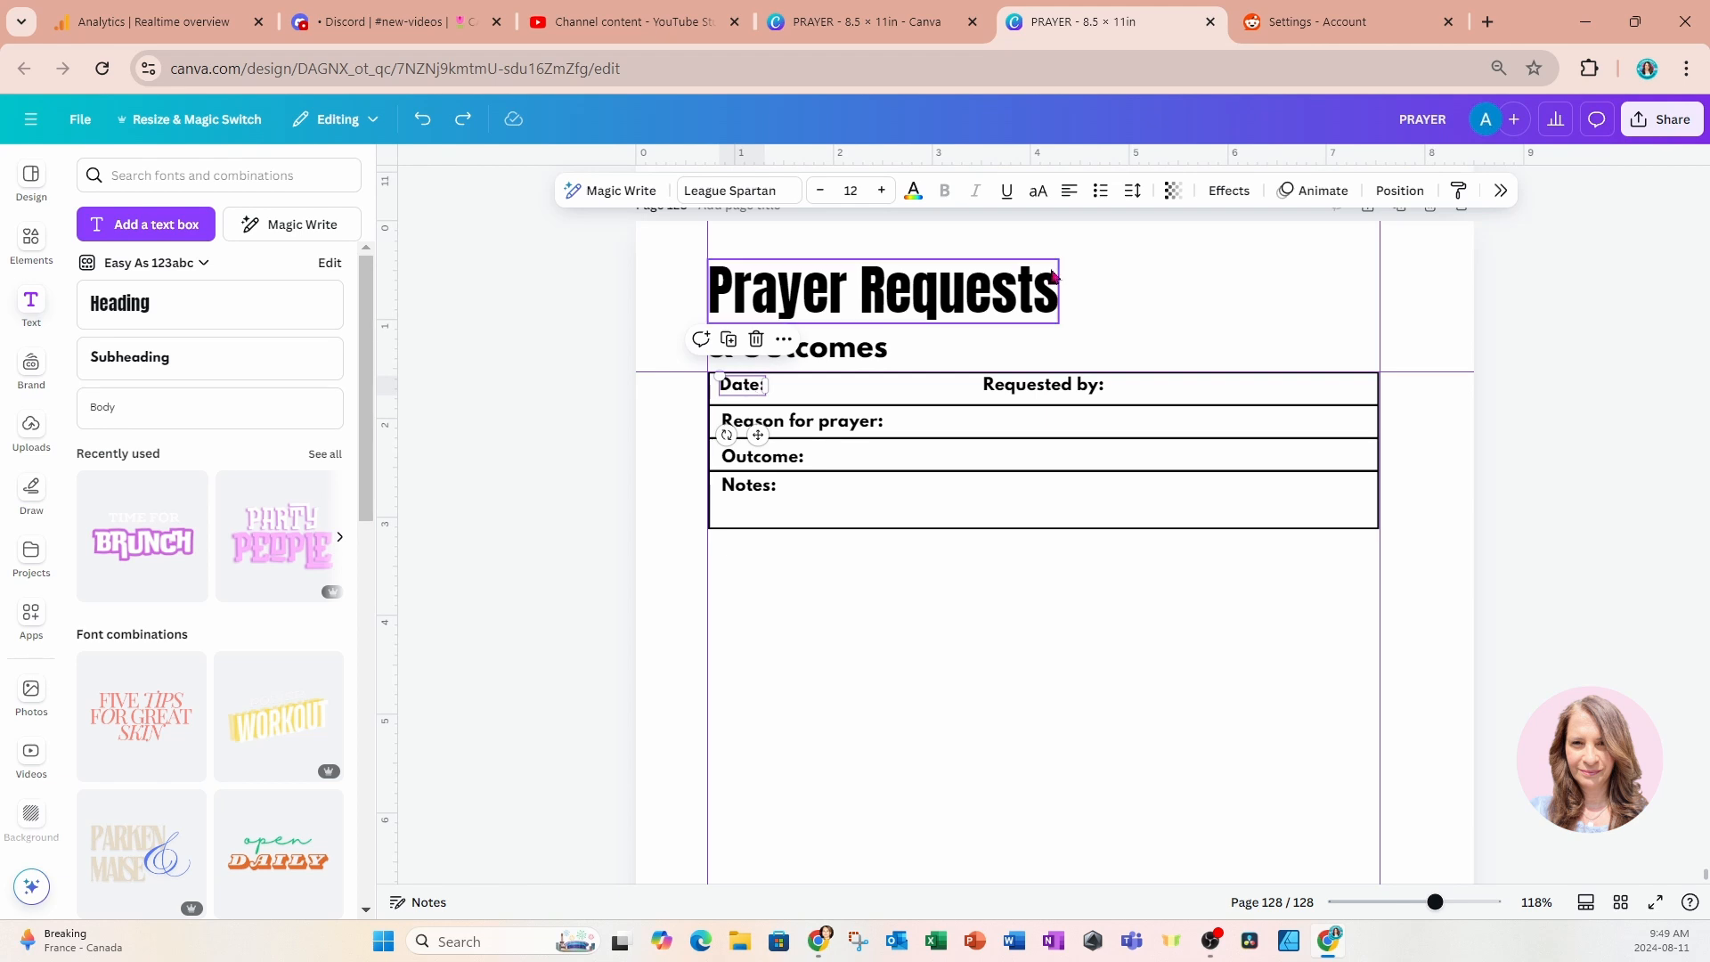
{"action": "left_click", "coordinate": [1391, 192]}
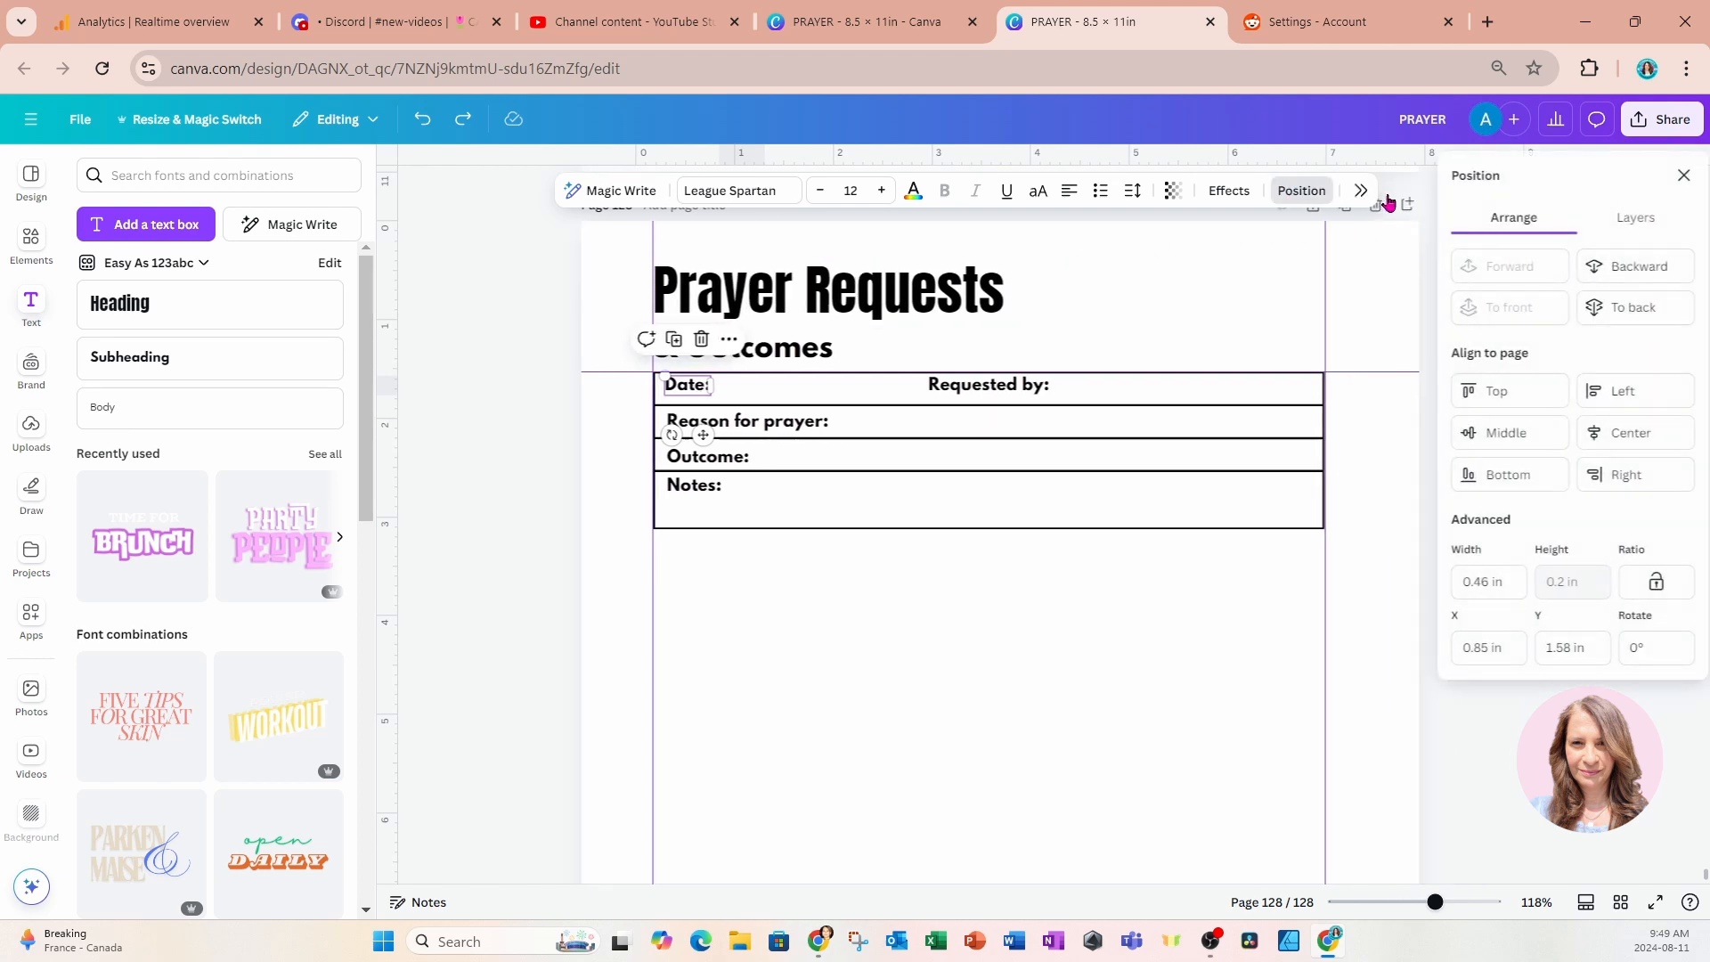
{"action": "left_click", "coordinate": [1628, 217]}
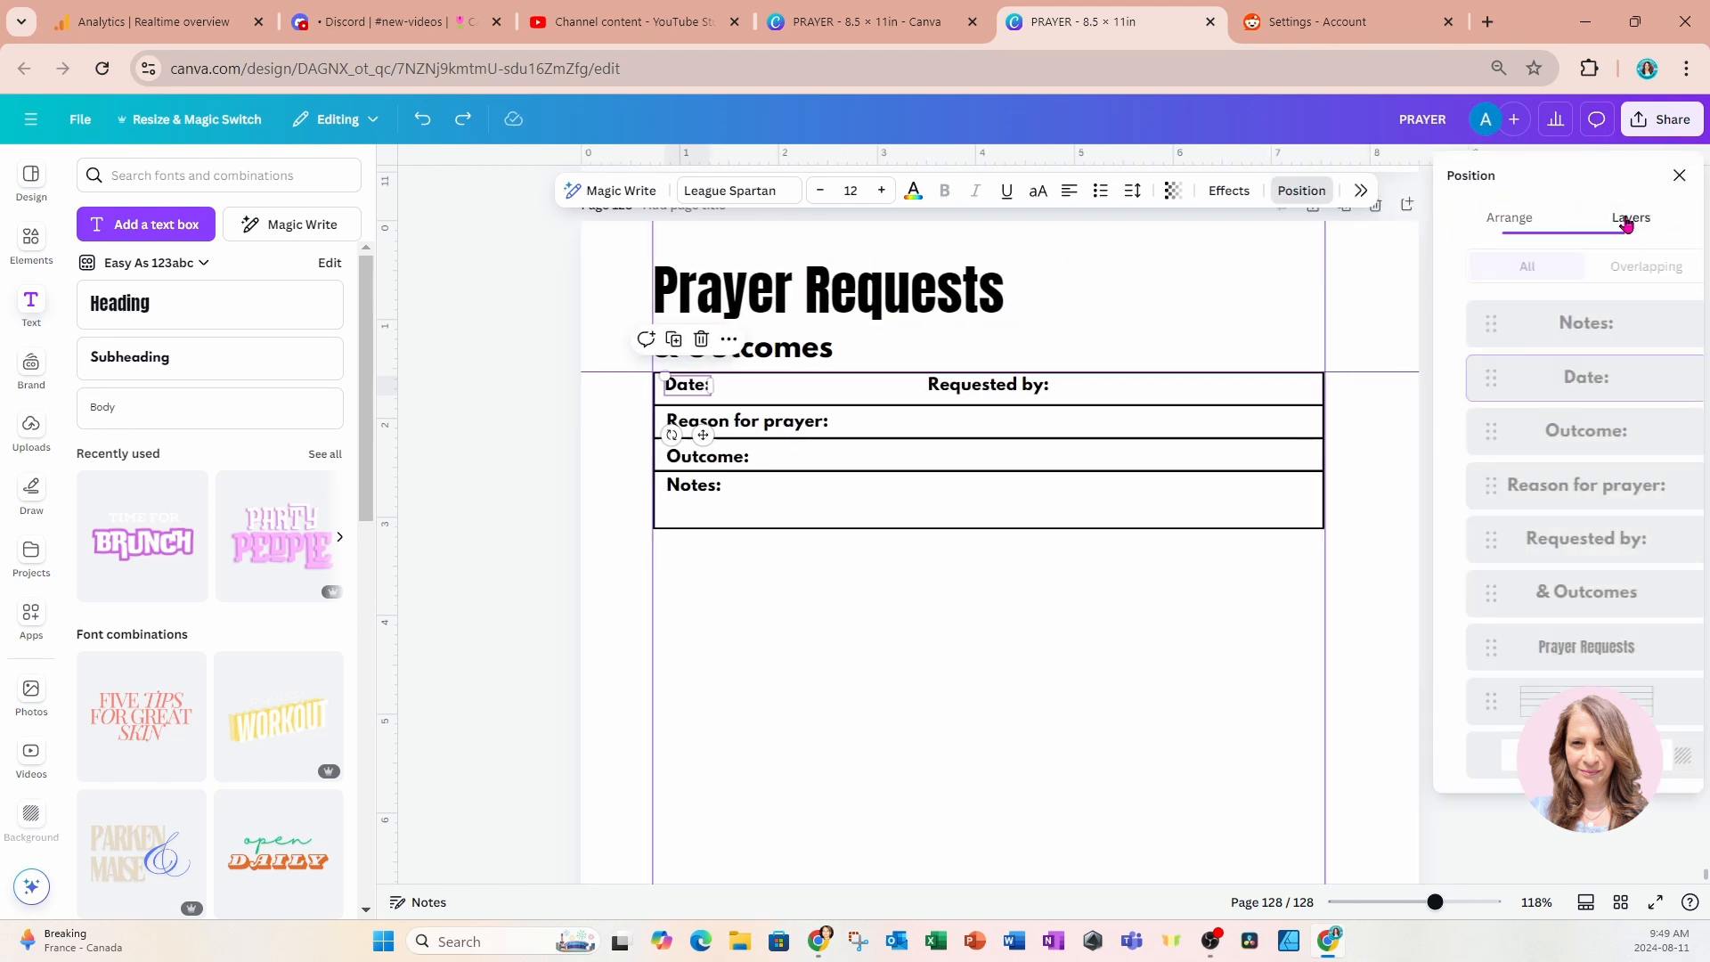
{"action": "left_click", "coordinate": [1603, 325]}
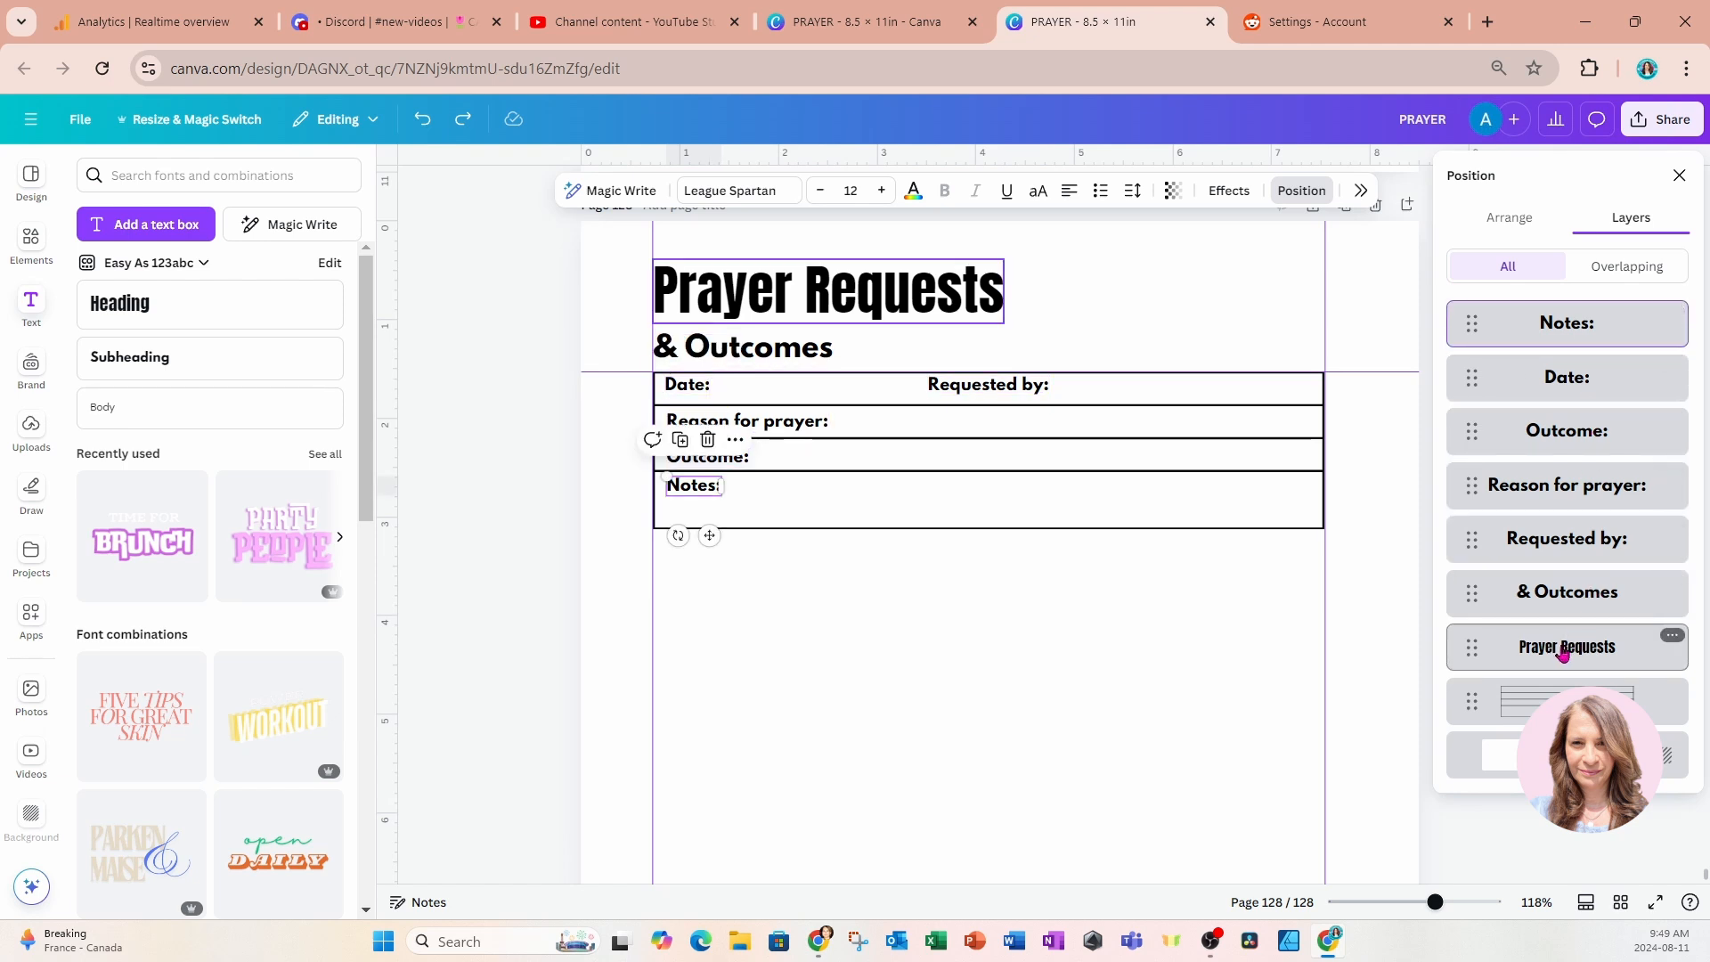
{"action": "left_click", "coordinate": [1554, 545], "text": "shift"}
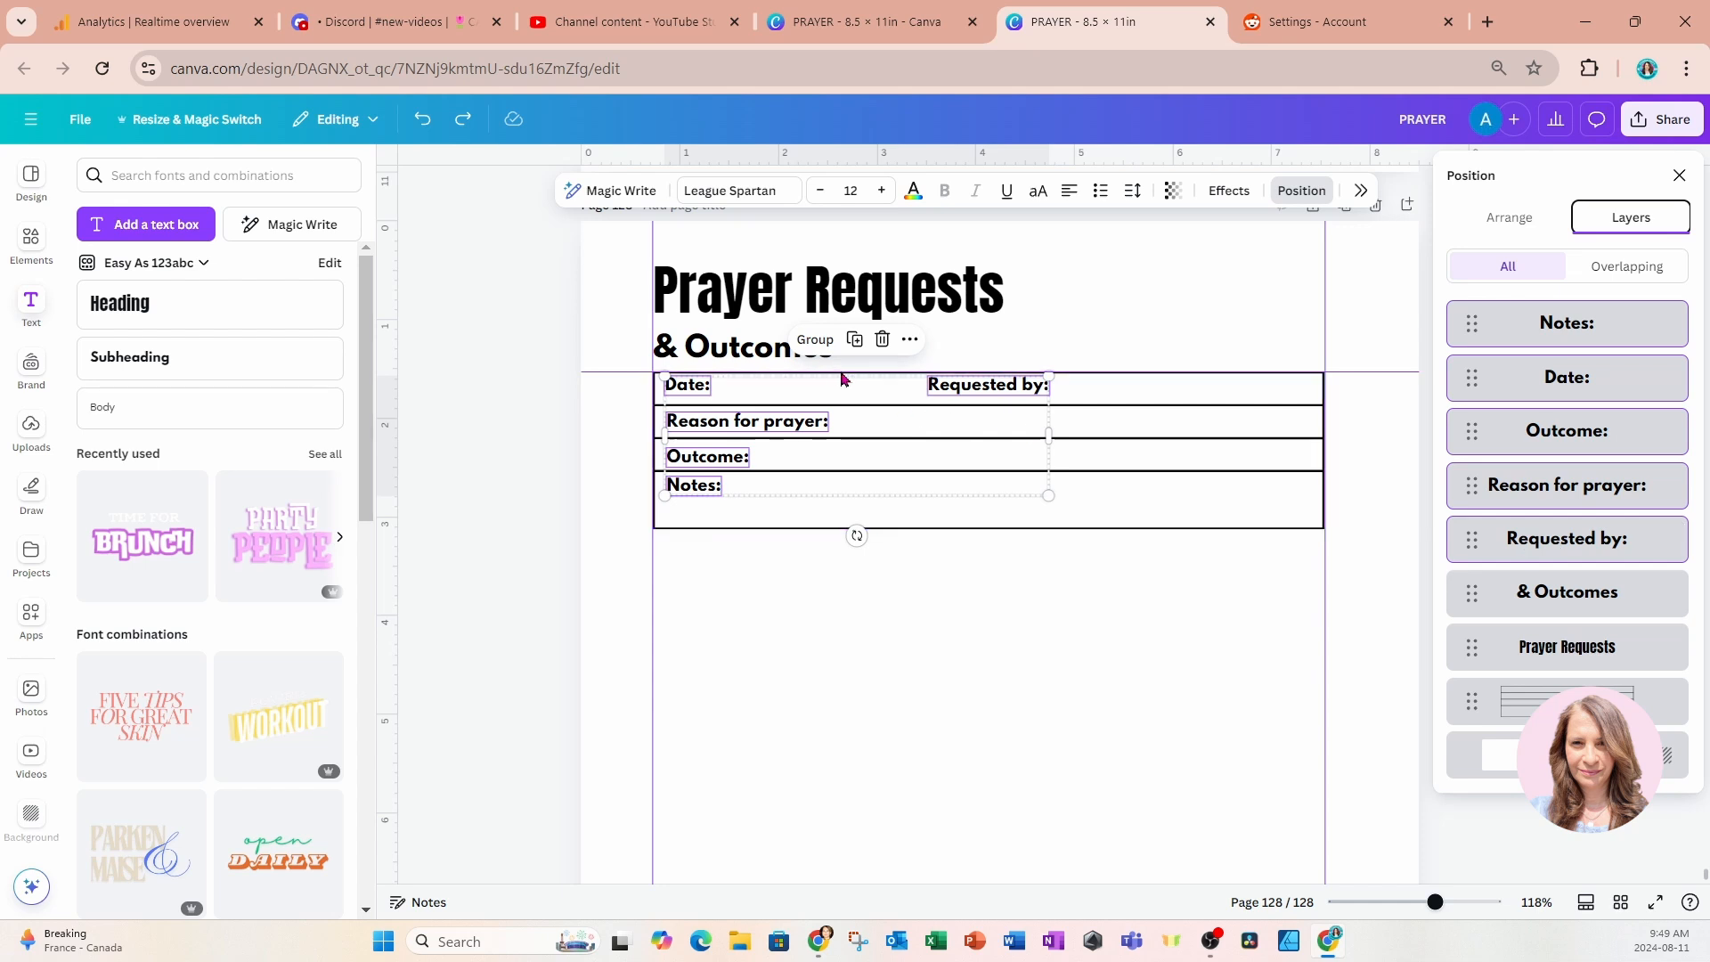
{"action": "left_click", "coordinate": [813, 341]}
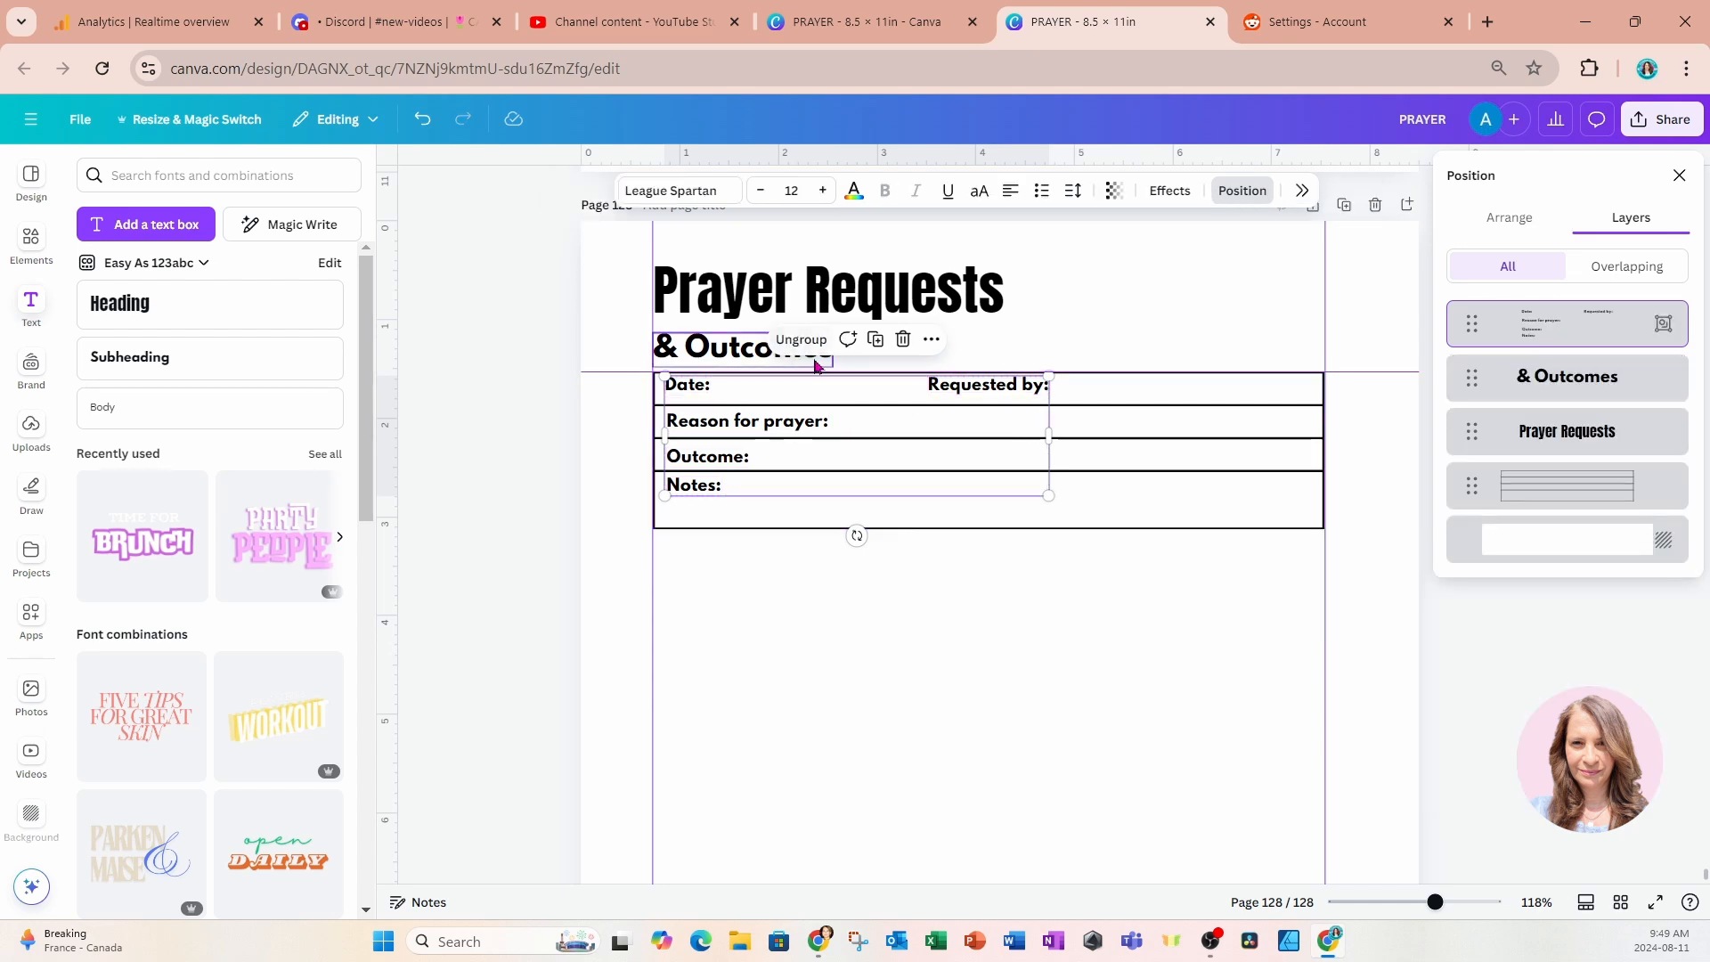
Duplicate the label group and the table, and place the copies together directly below the first table to form a second entry.
{"action": "left_click", "coordinate": [875, 339]}
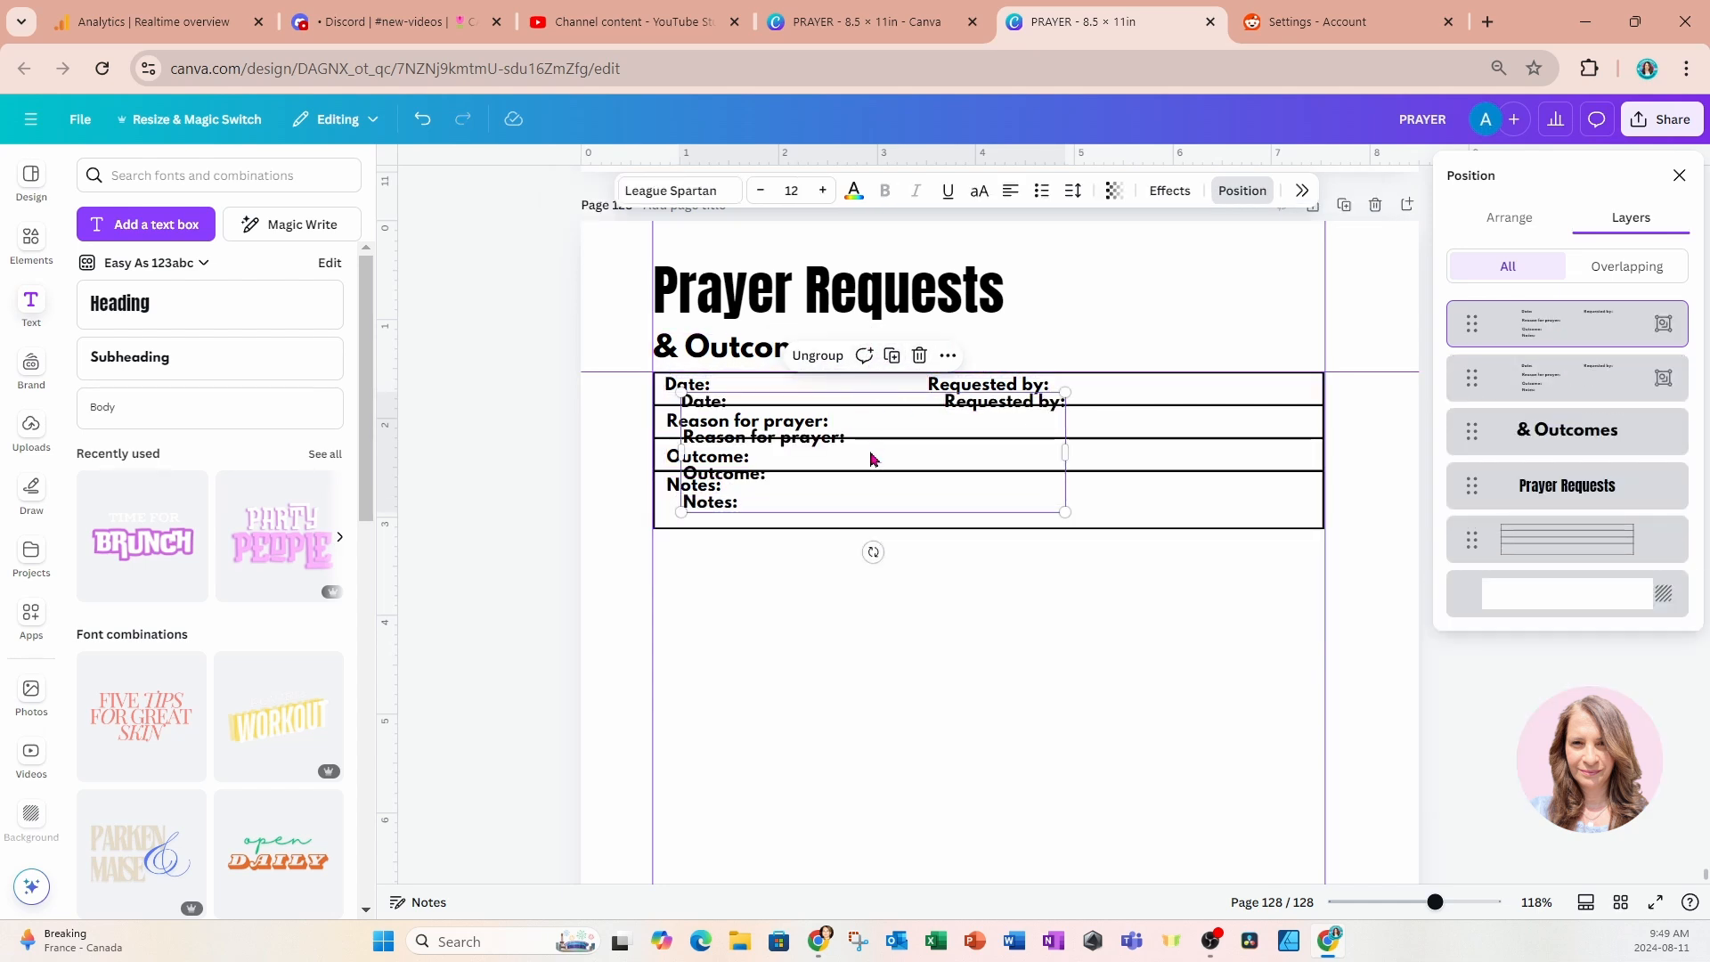
{"action": "left_click_drag", "start_coordinate": [871, 459], "coordinate": [848, 654]}
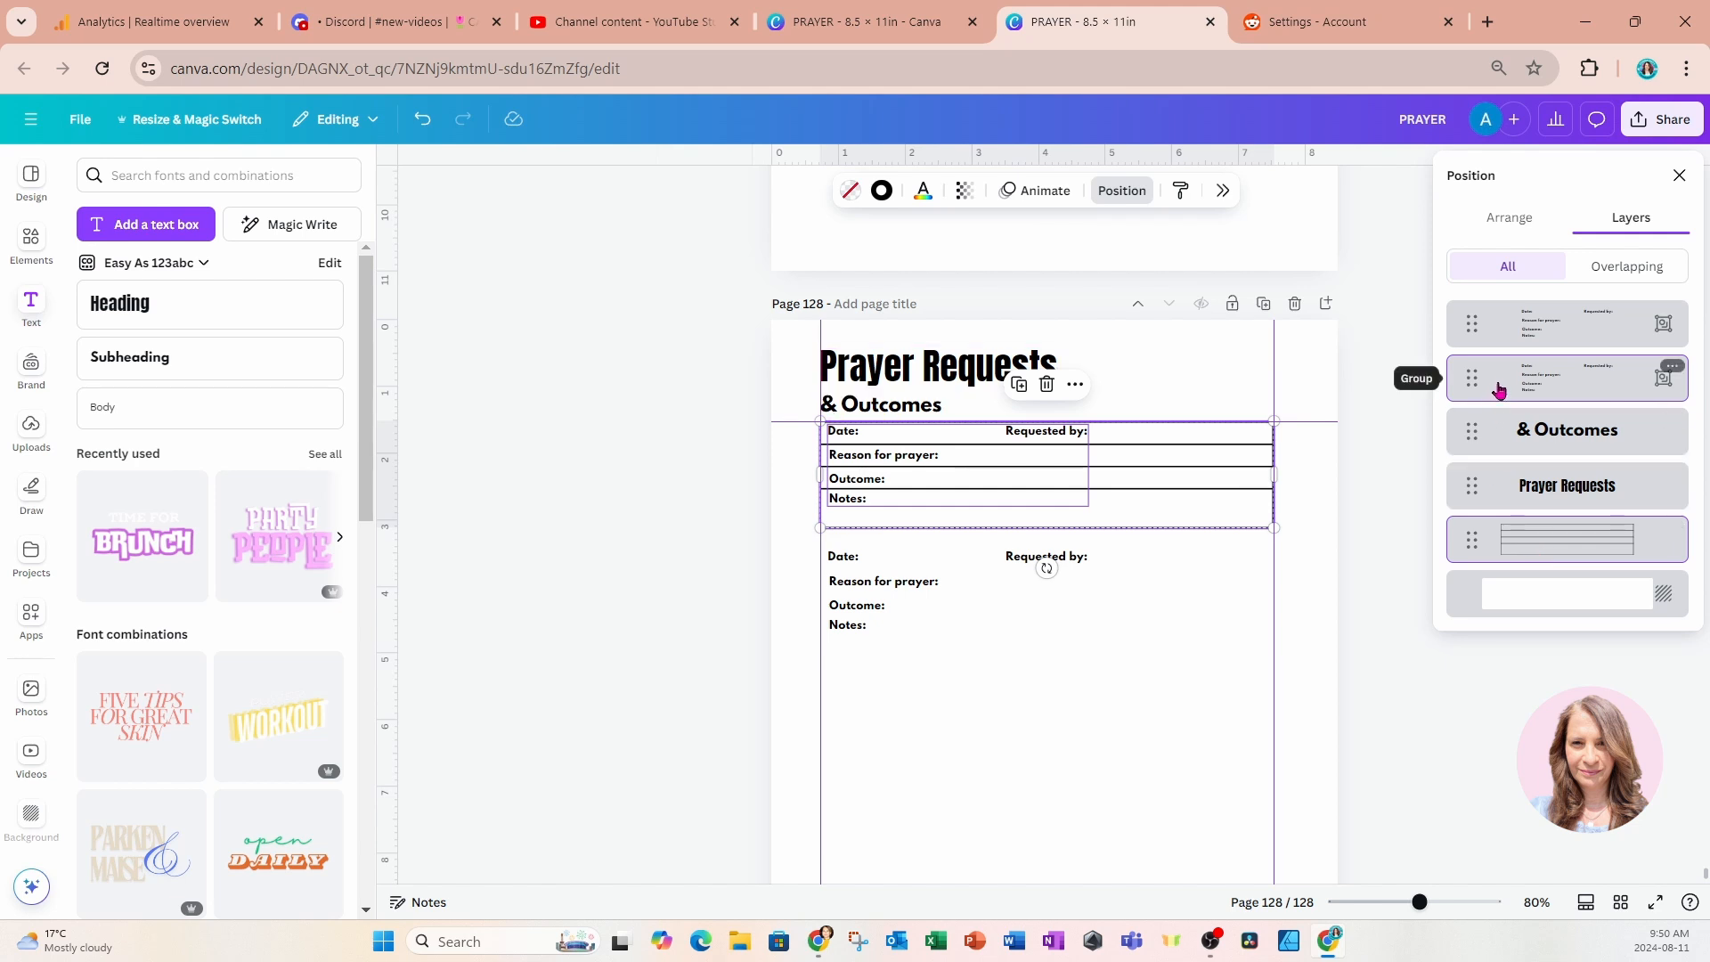
{"action": "left_click", "coordinate": [1505, 553]}
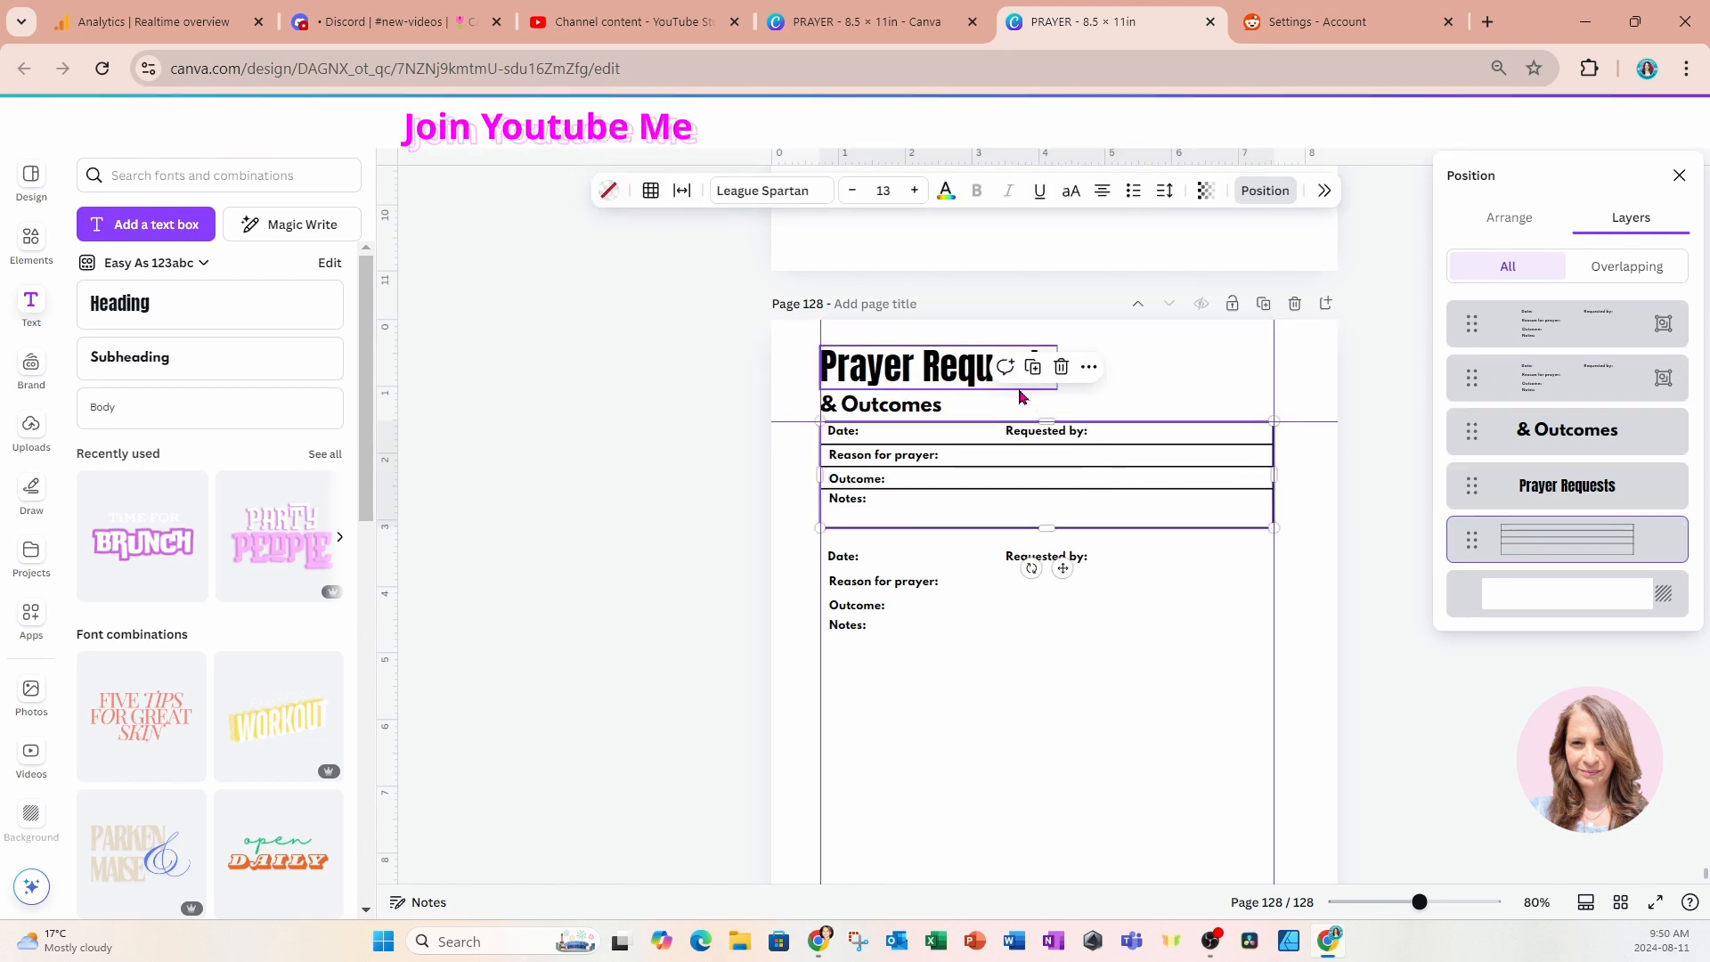
{"action": "left_click", "coordinate": [1033, 366]}
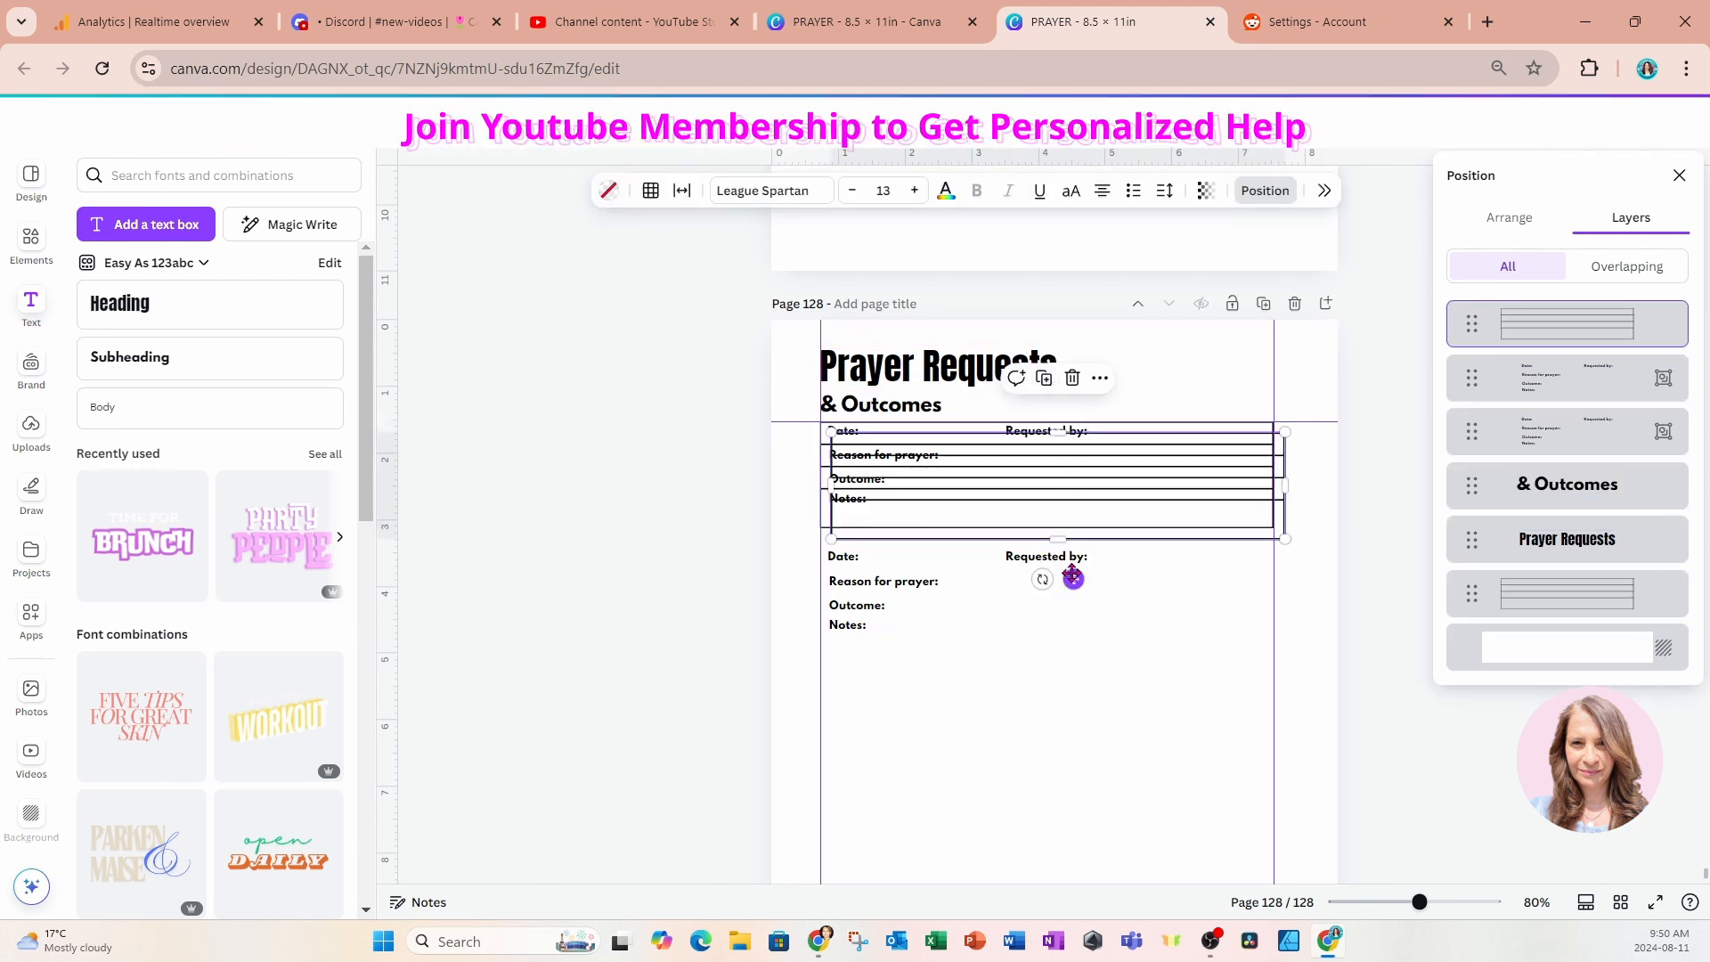
{"action": "left_click_drag", "start_coordinate": [1072, 578], "coordinate": [1064, 686]}
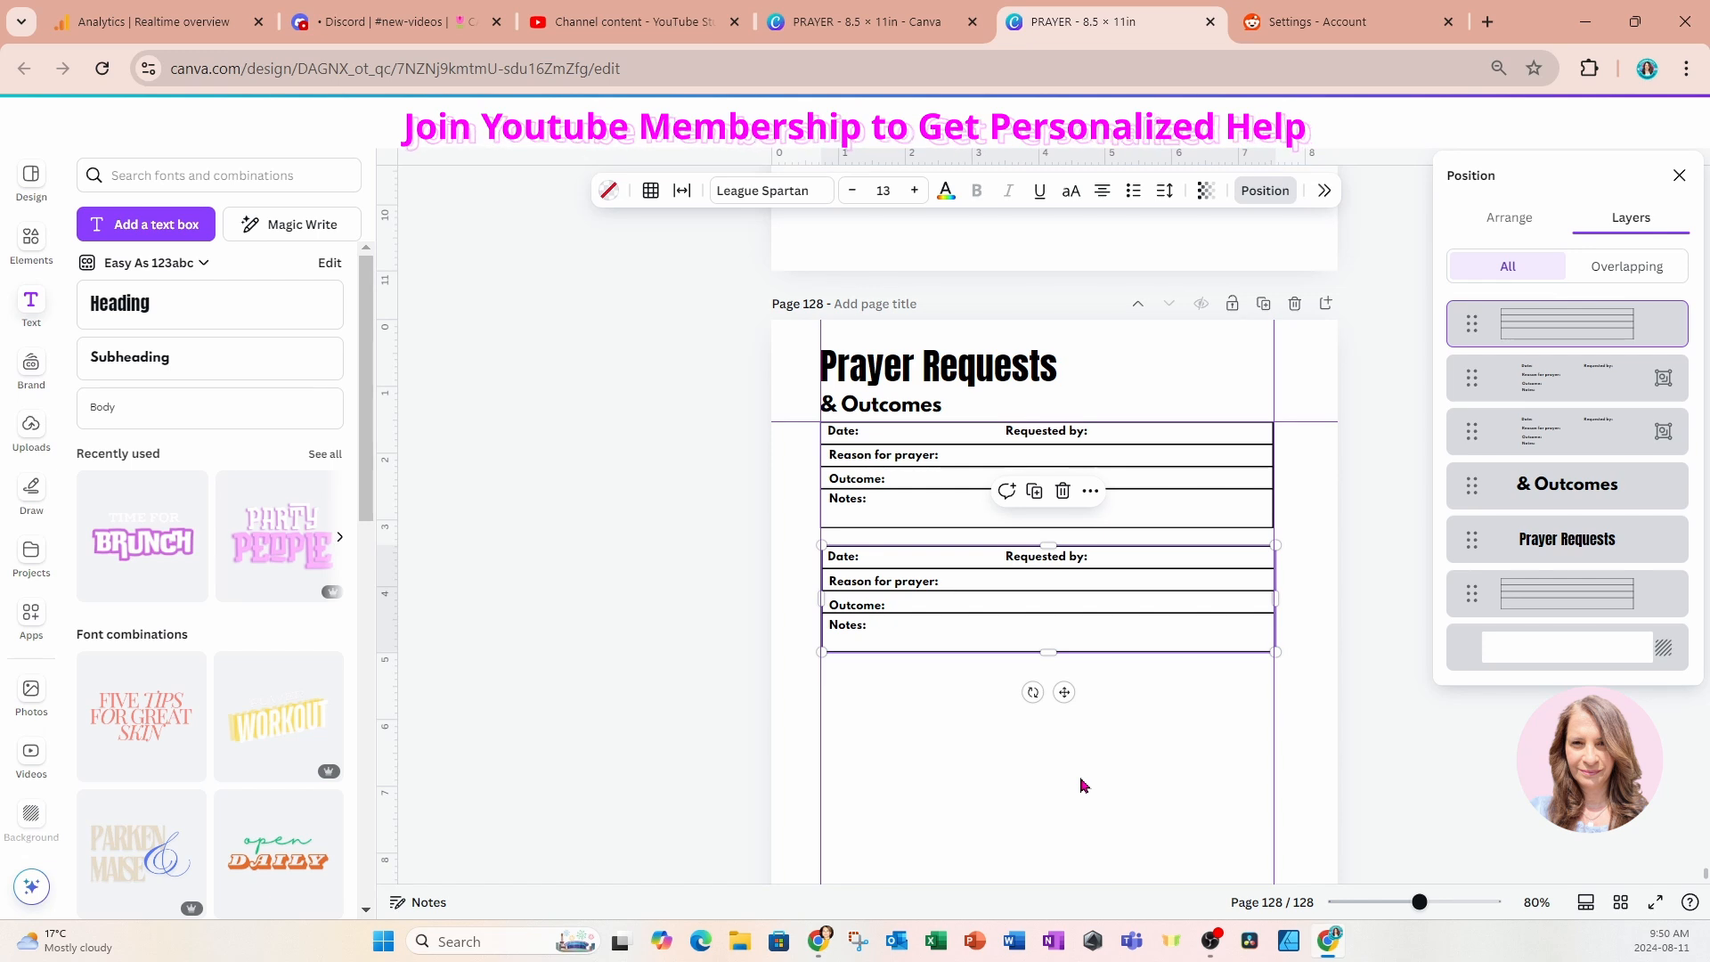
Duplicate the second table twice to stack a third and a fourth empty table below it at equal spacing.
{"action": "left_click", "coordinate": [1034, 491]}
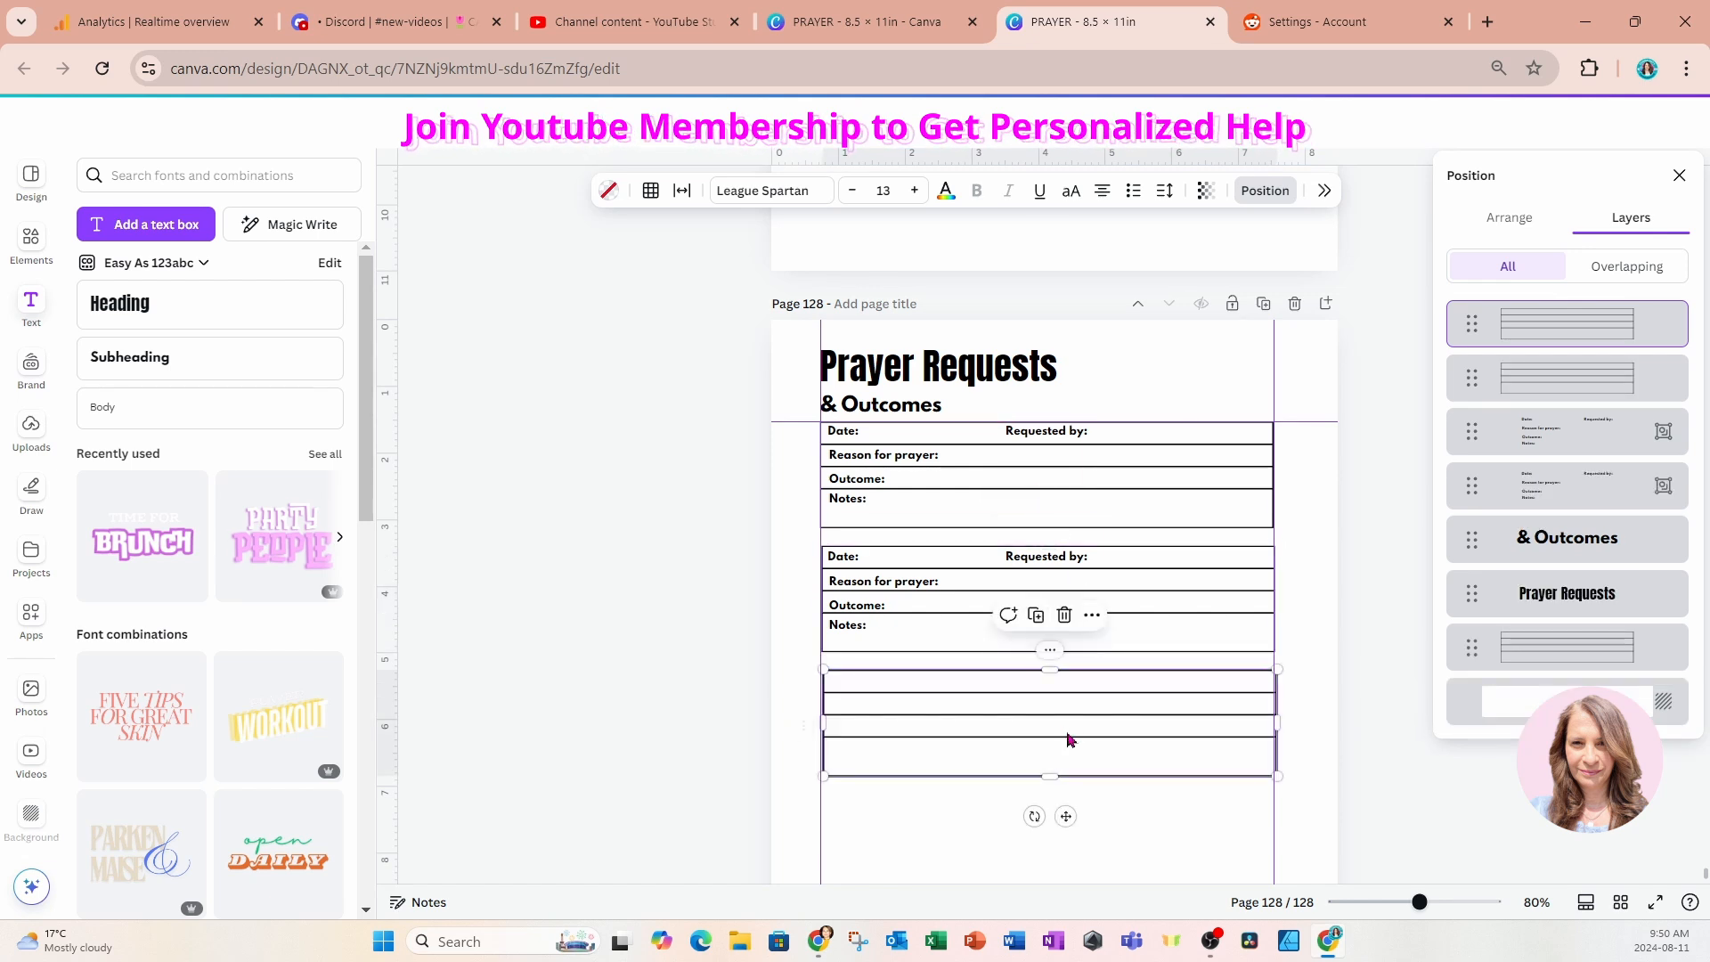
{"action": "left_click", "coordinate": [1035, 615]}
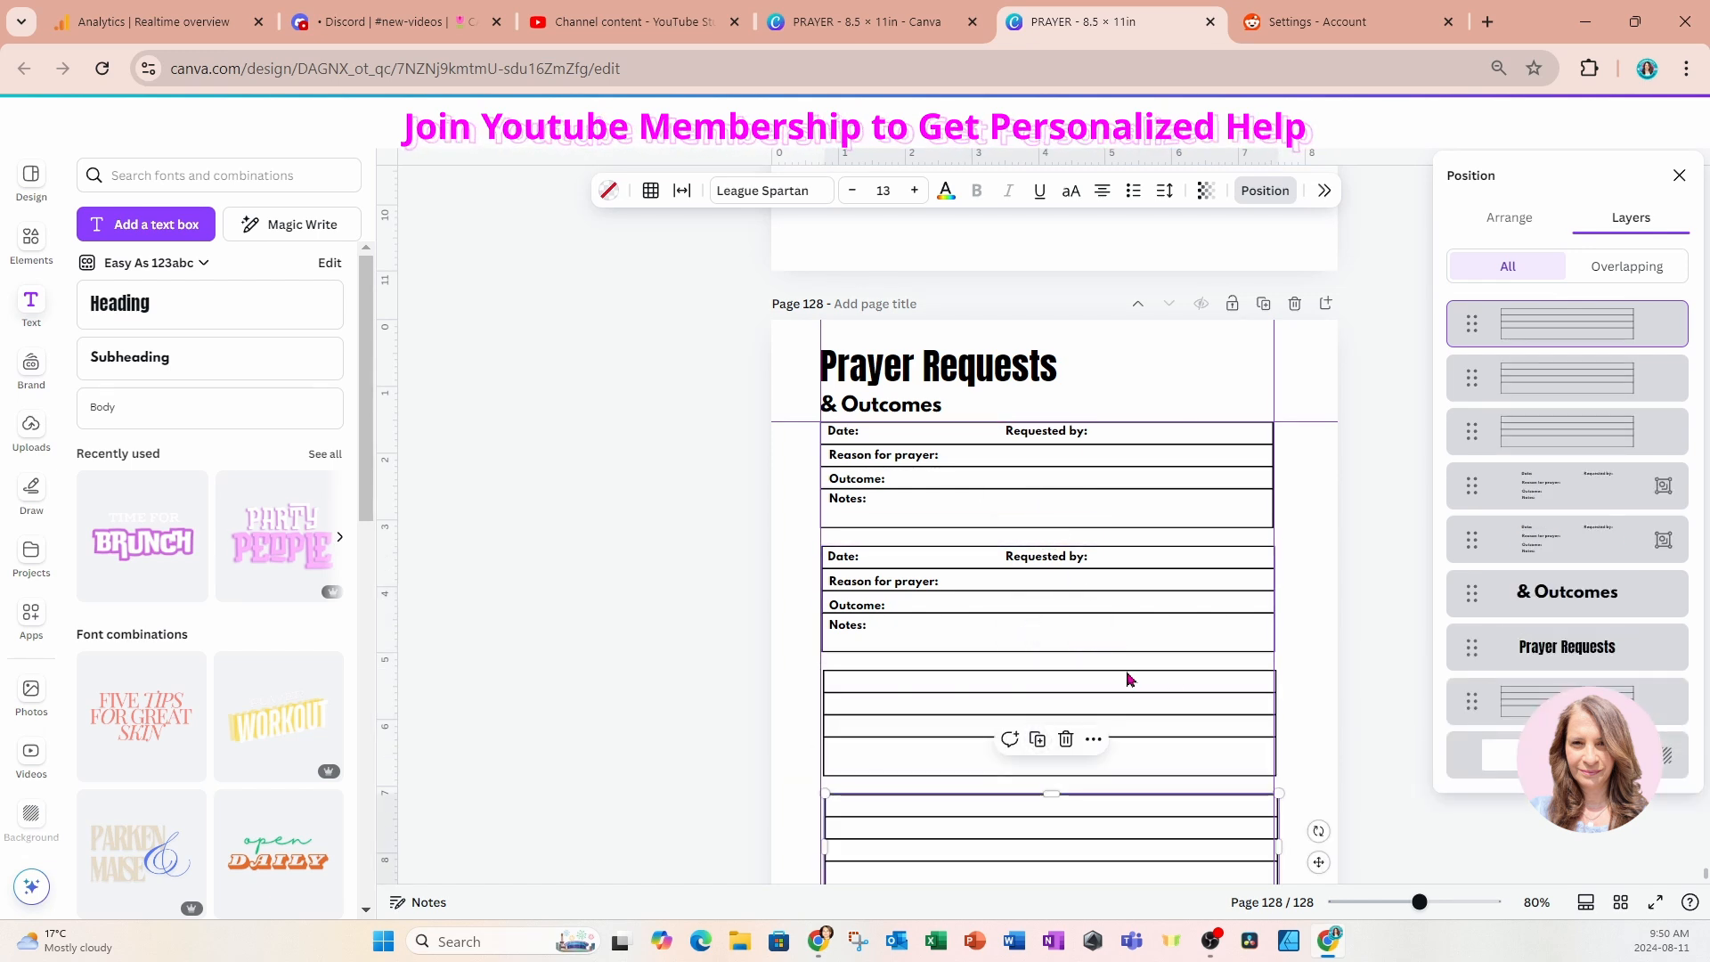
{"action": "scroll", "coordinate": [1290, 693], "scroll_direction": "down", "scroll_amount": 1}
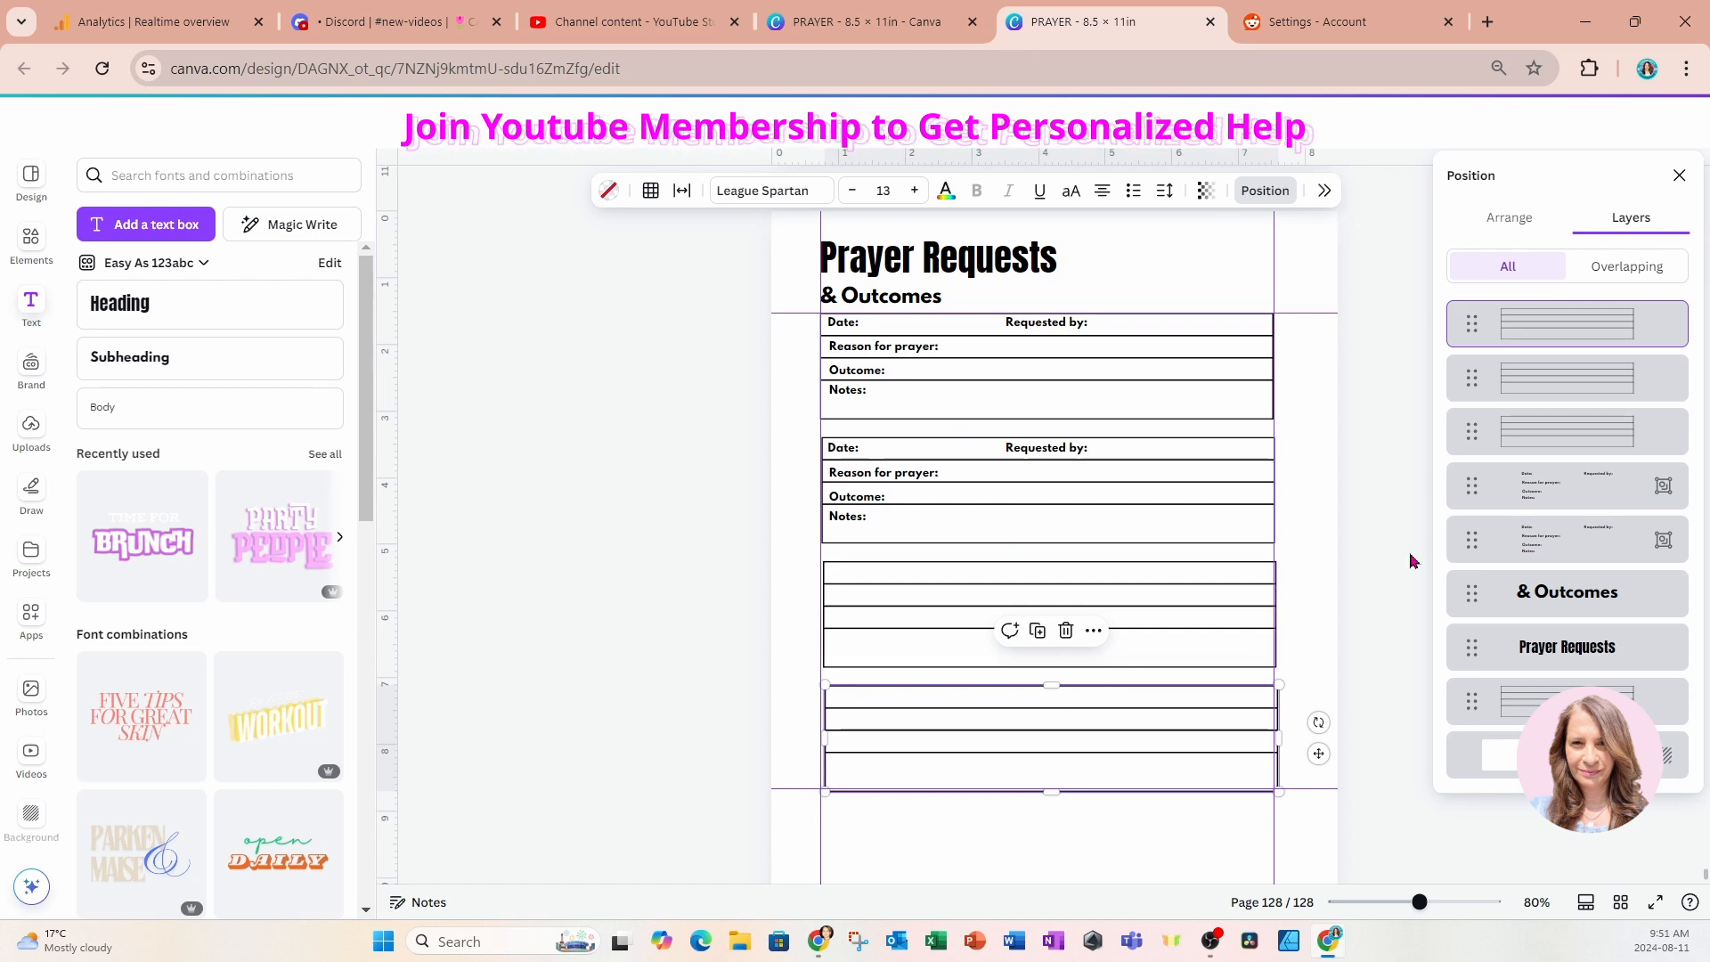
Duplicate the label group twice and place the copies over the third and fourth tables.
{"action": "left_click", "coordinate": [1560, 540]}
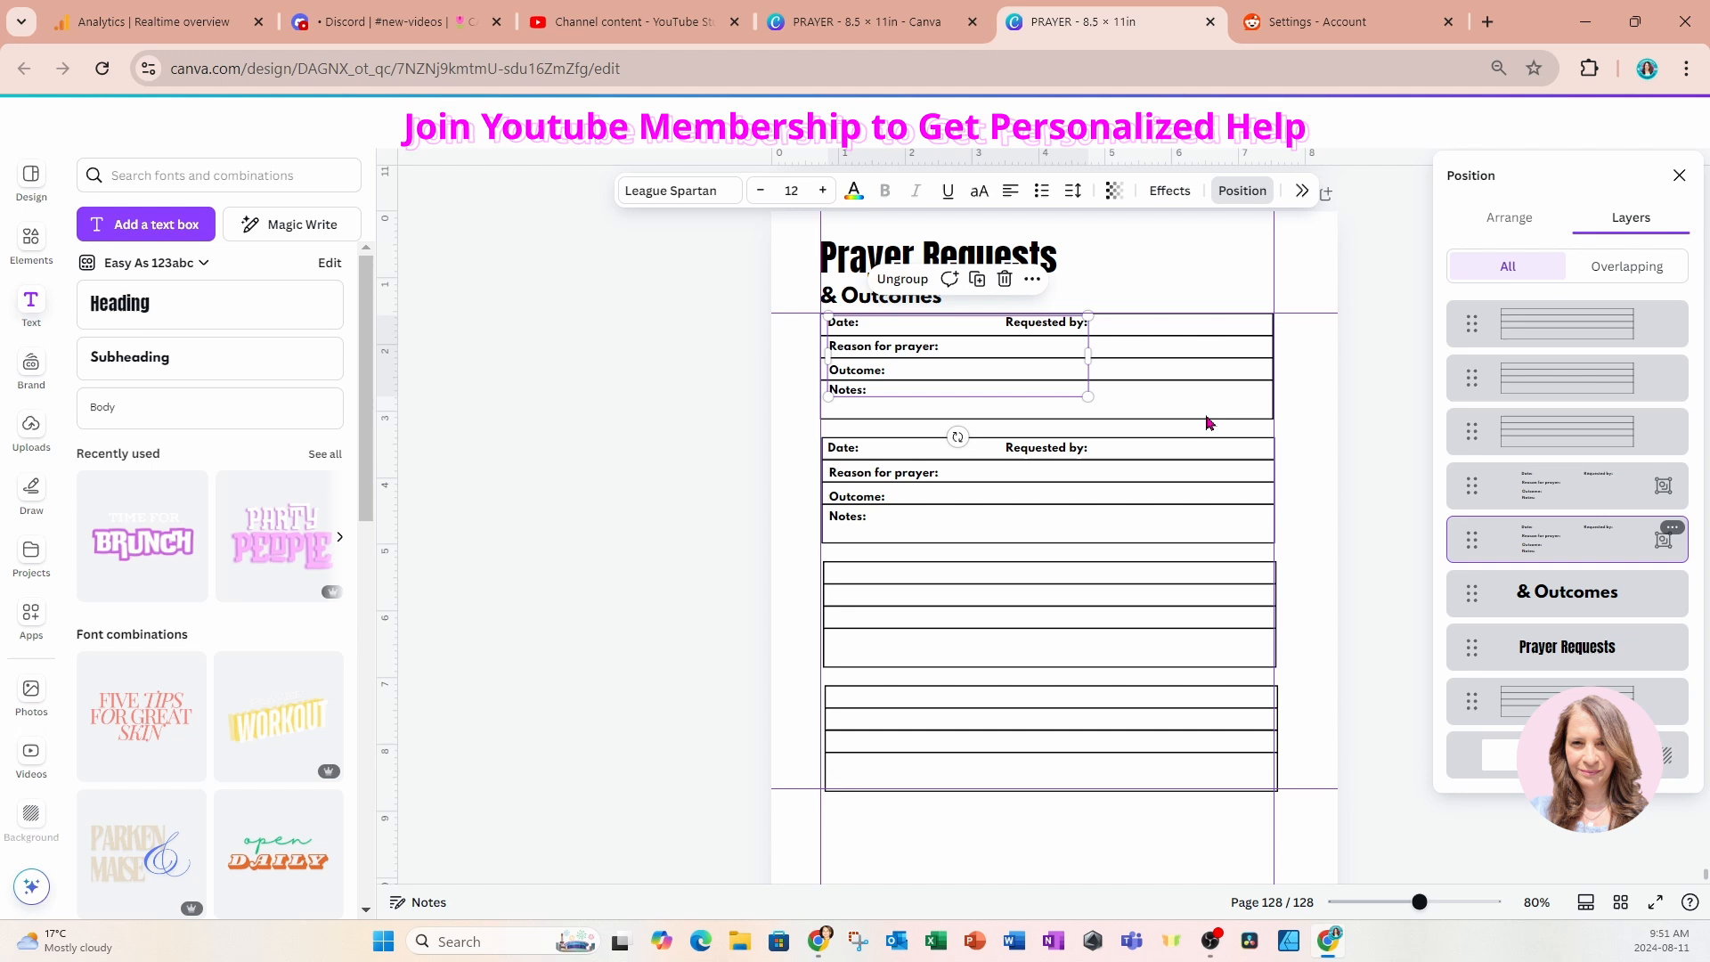
{"action": "left_click", "coordinate": [988, 291]}
{"action": "left_click_drag", "start_coordinate": [1001, 393], "coordinate": [990, 625]}
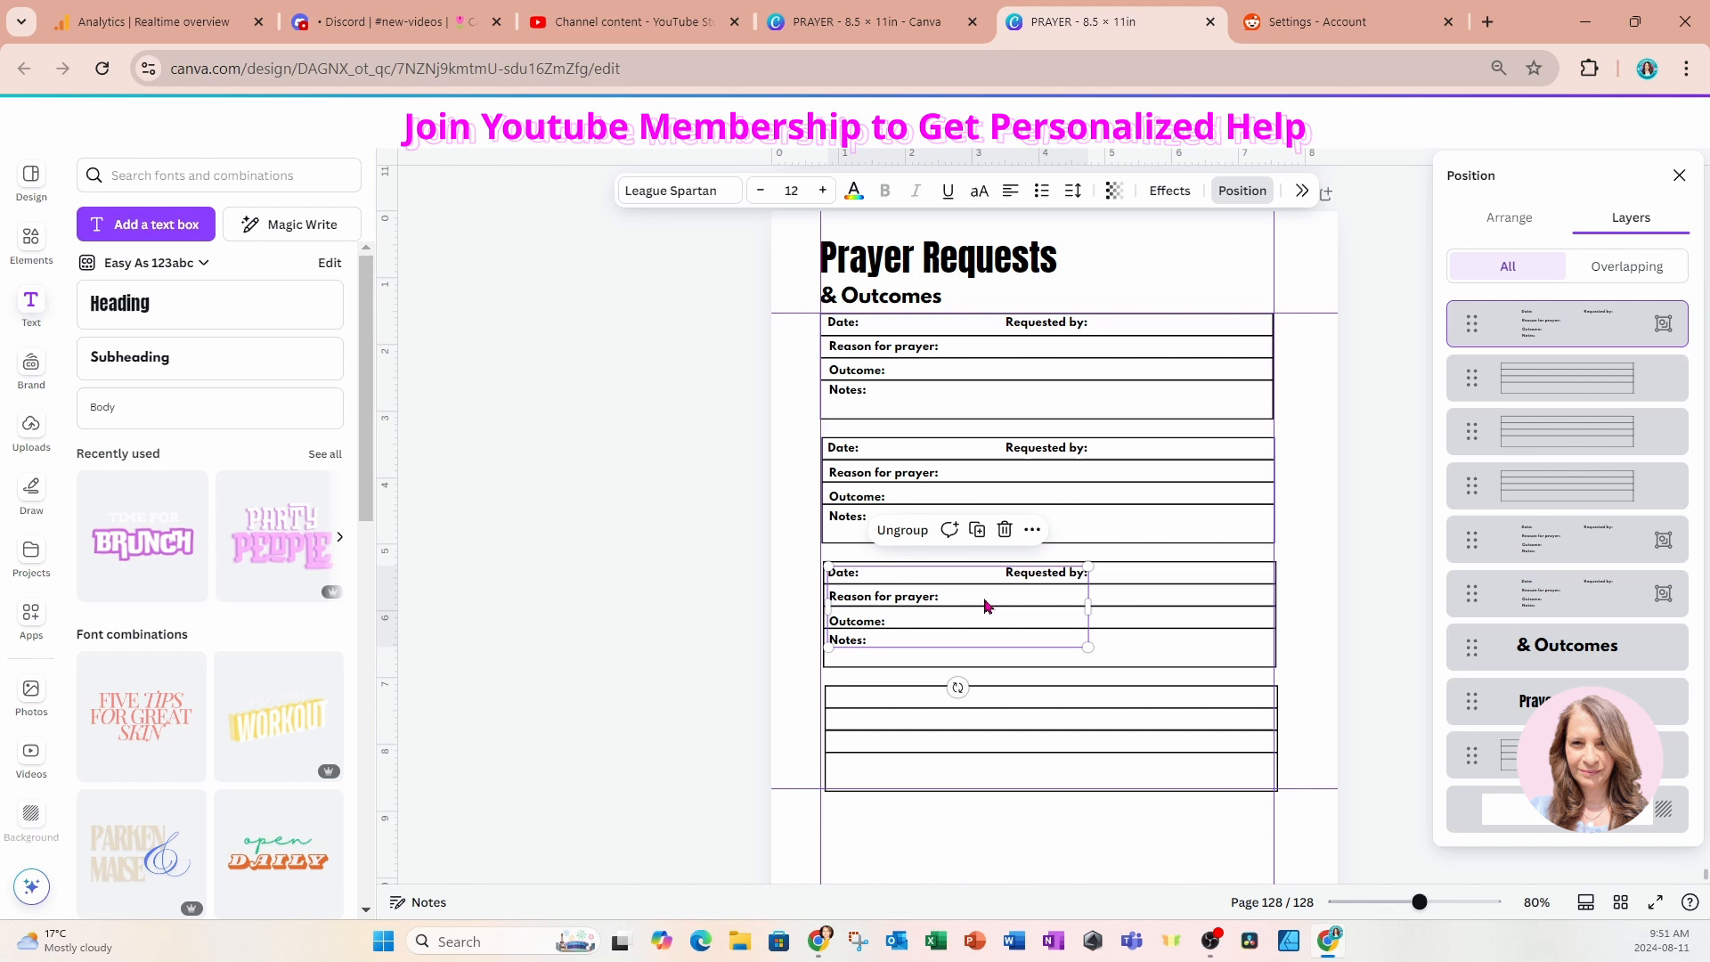
{"action": "left_click", "coordinate": [977, 530]}
{"action": "left_click_drag", "start_coordinate": [915, 832], "coordinate": [915, 726]}
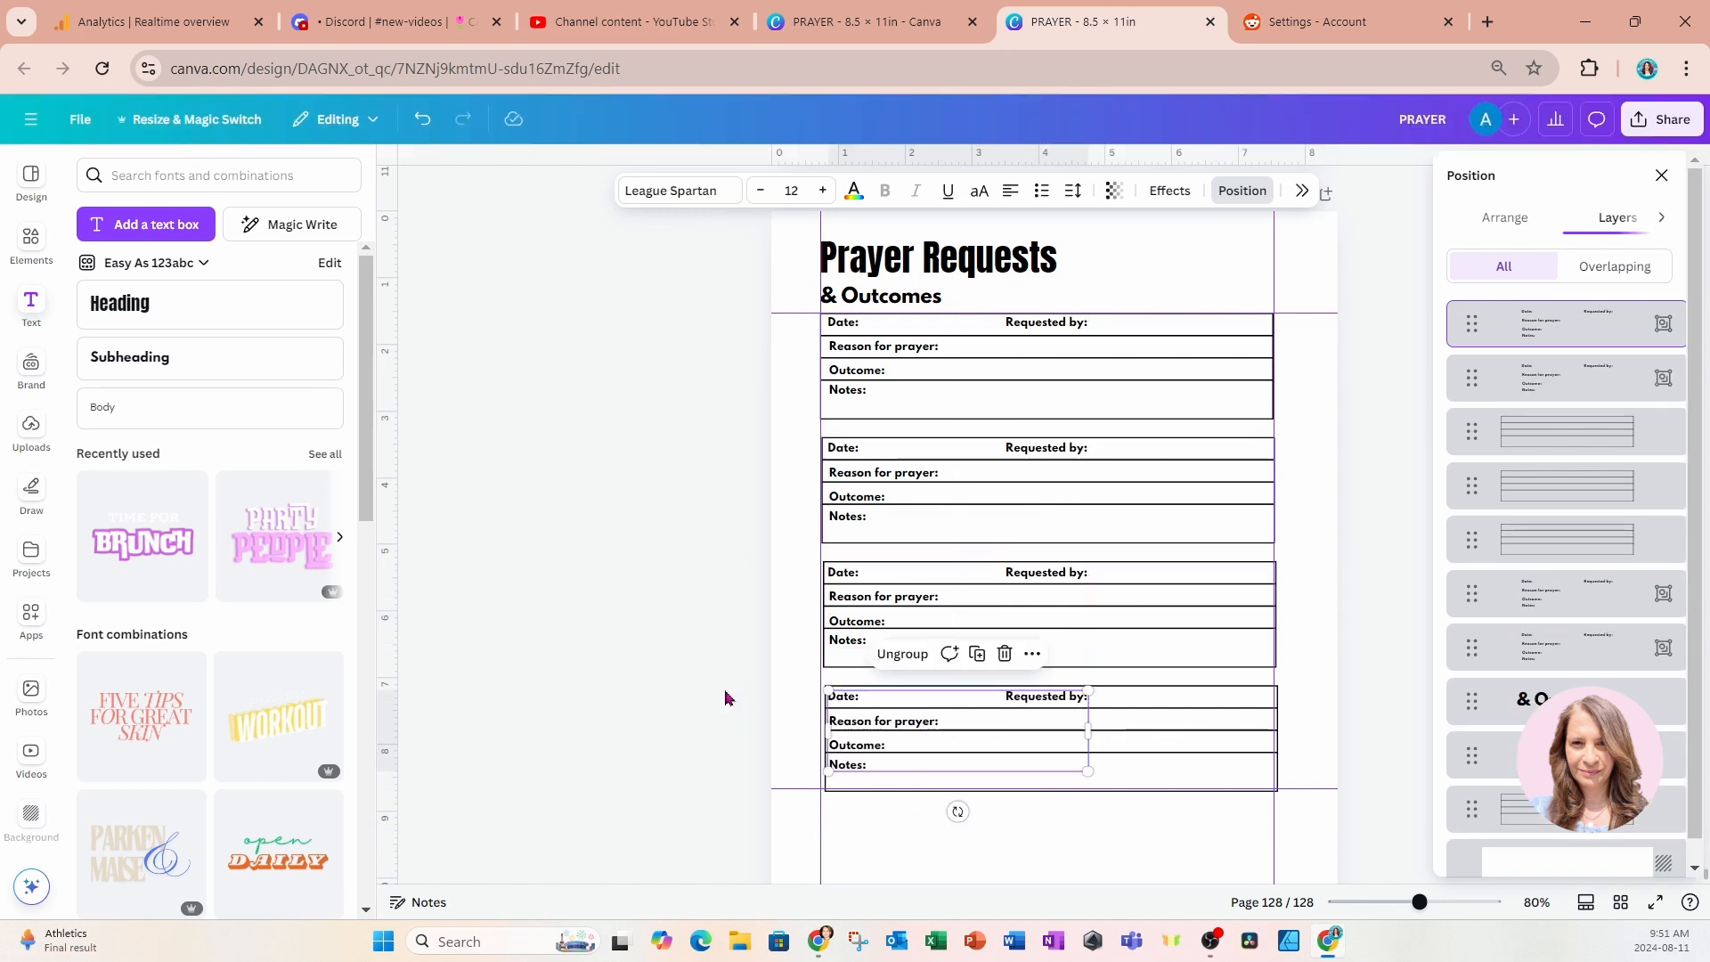
Shift the third and fourth tables slightly left so their edges line up with the margin guides.
{"action": "left_click", "coordinate": [589, 403]}
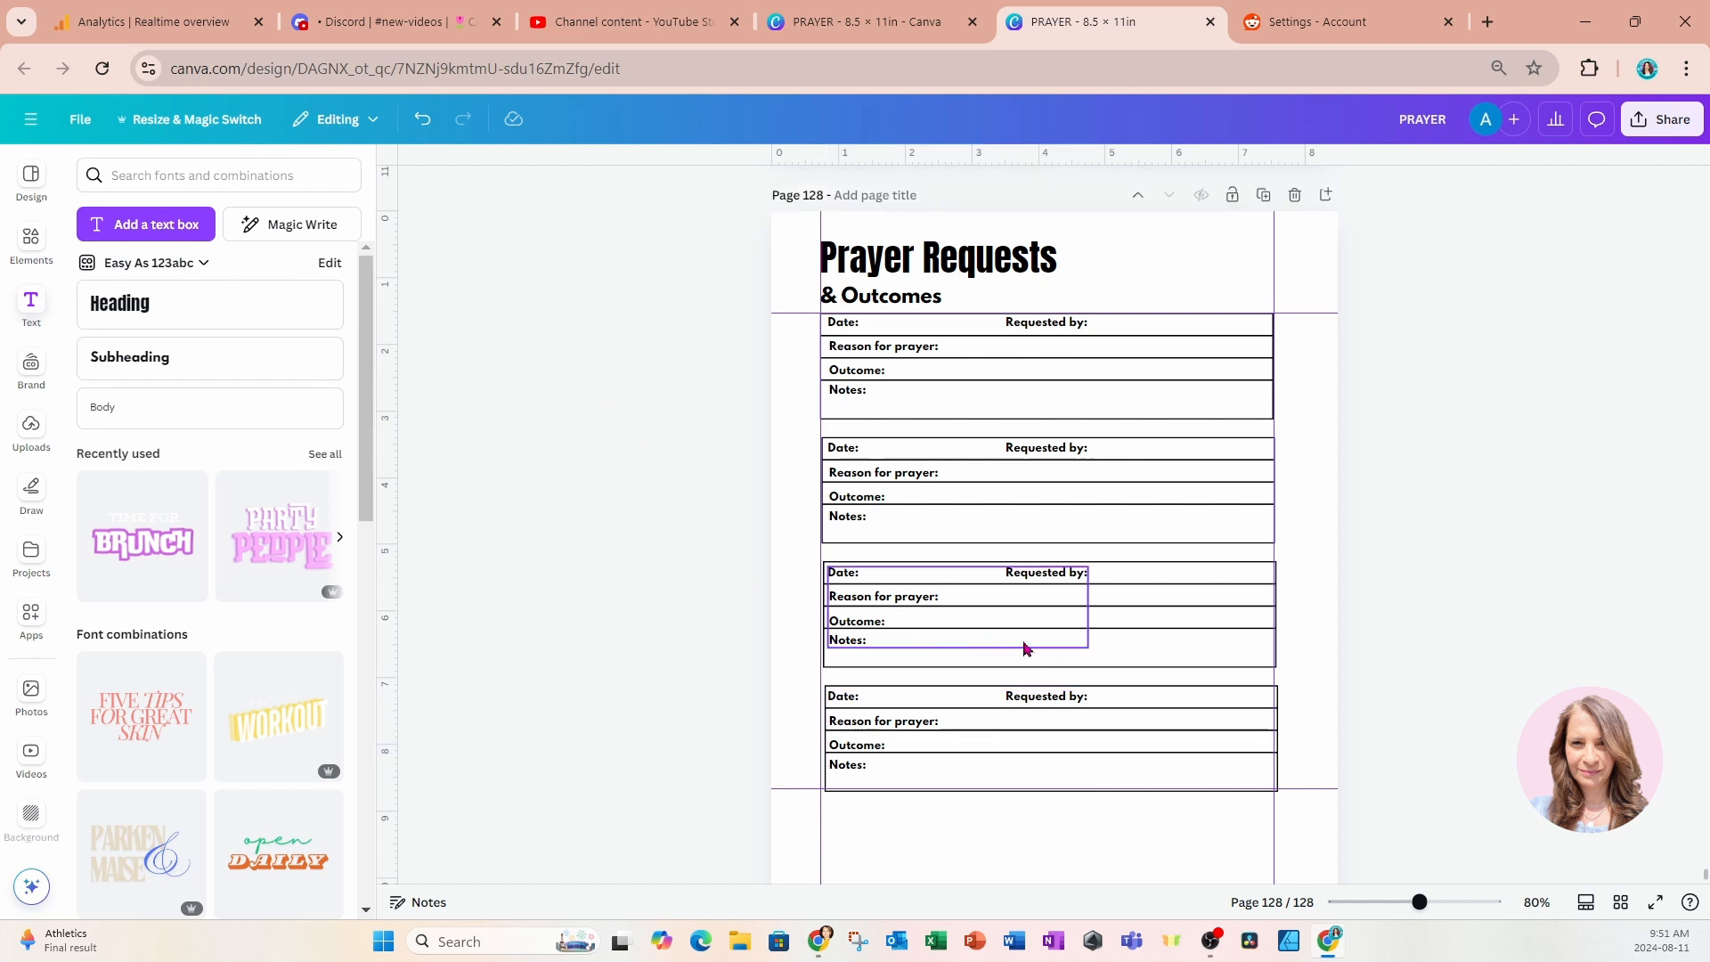
{"action": "left_click", "coordinate": [1064, 659]}
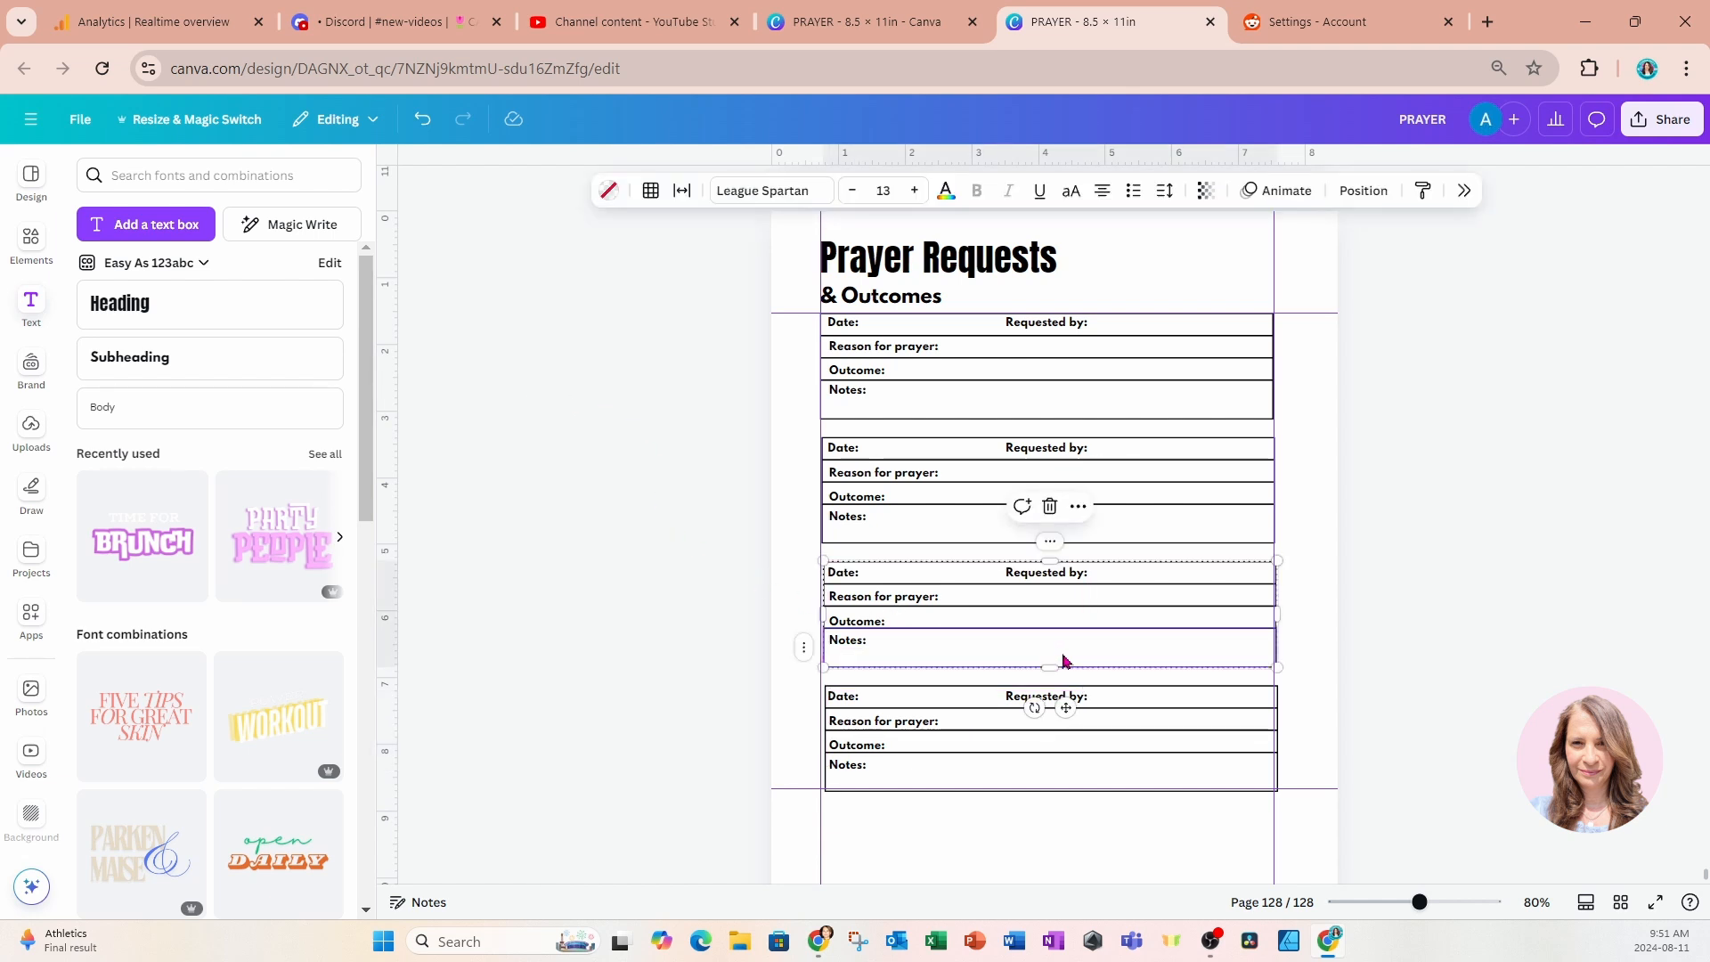
{"action": "left_click_drag", "start_coordinate": [1059, 659], "coordinate": [1058, 659]}
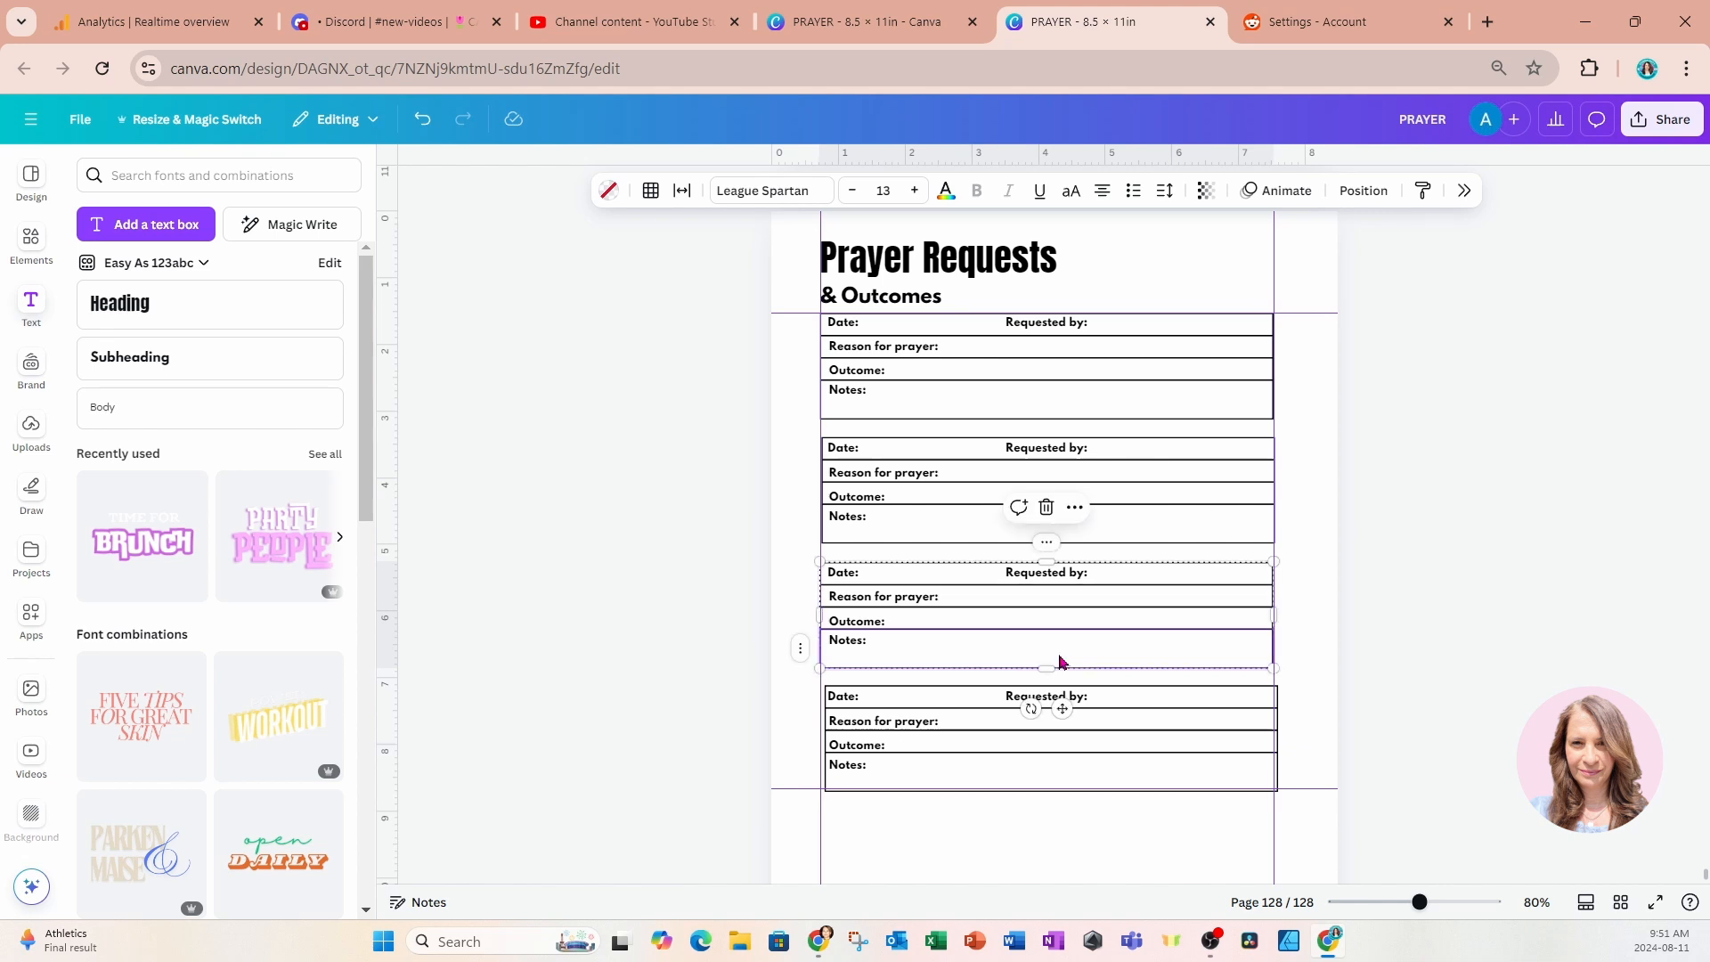
{"action": "left_click", "coordinate": [1078, 779]}
{"action": "left_click_drag", "start_coordinate": [1077, 780], "coordinate": [1074, 776]}
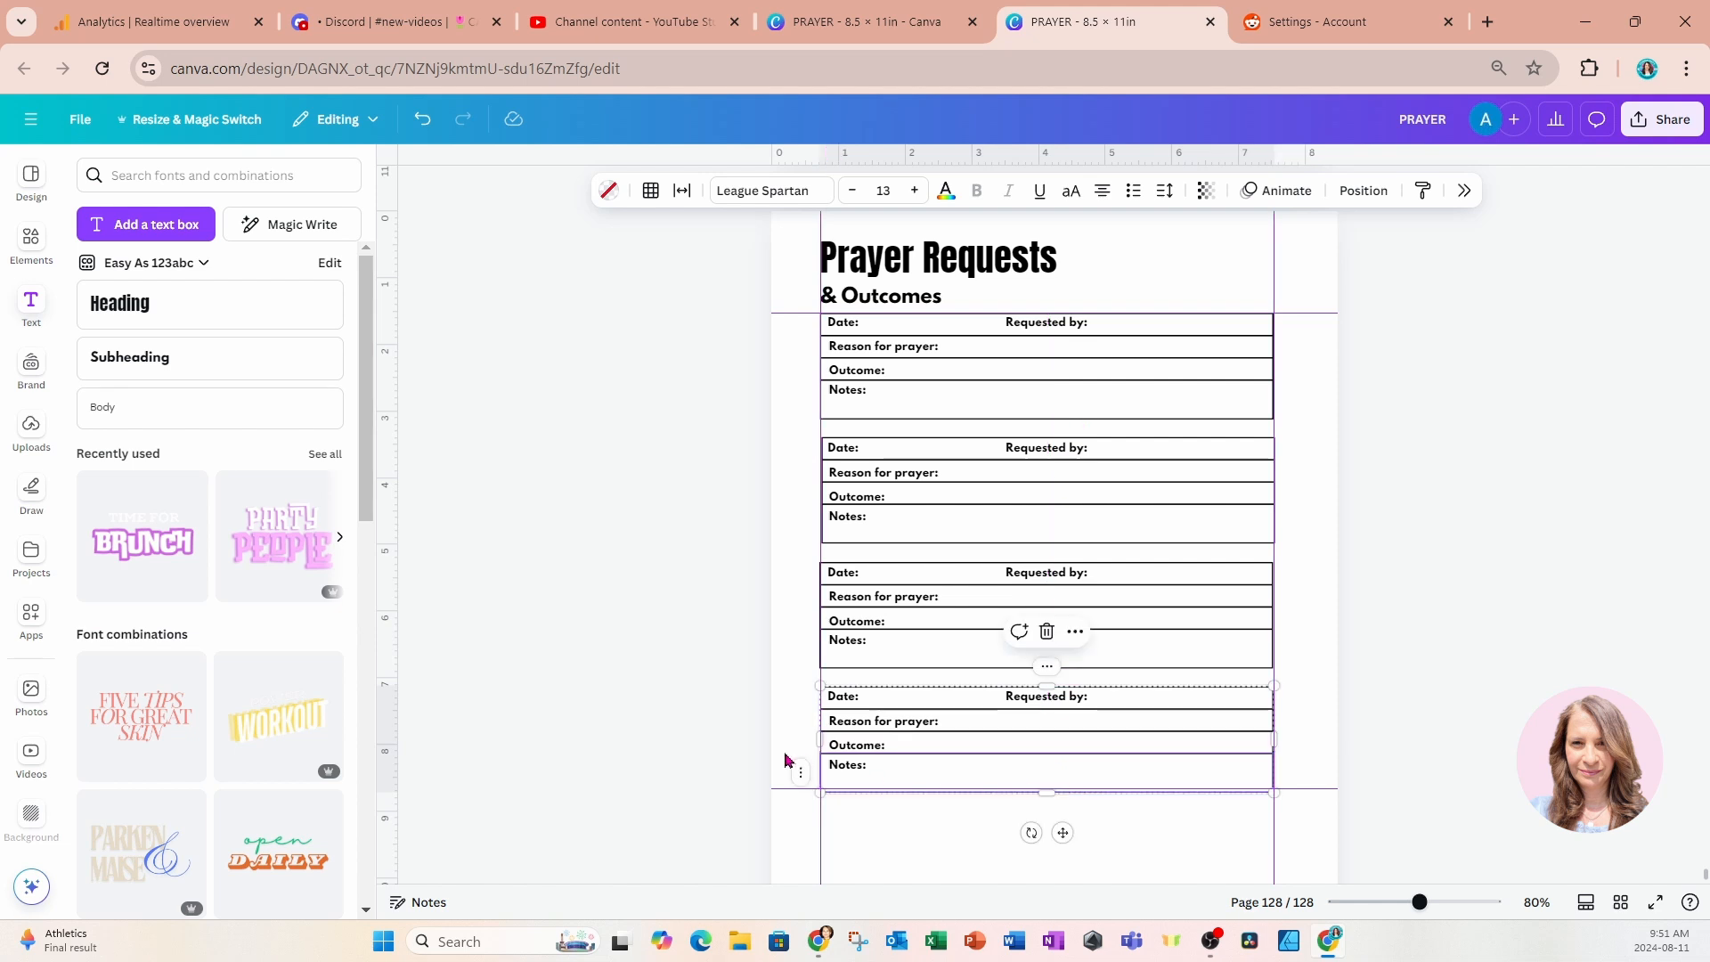
{"action": "left_click", "coordinate": [726, 731]}
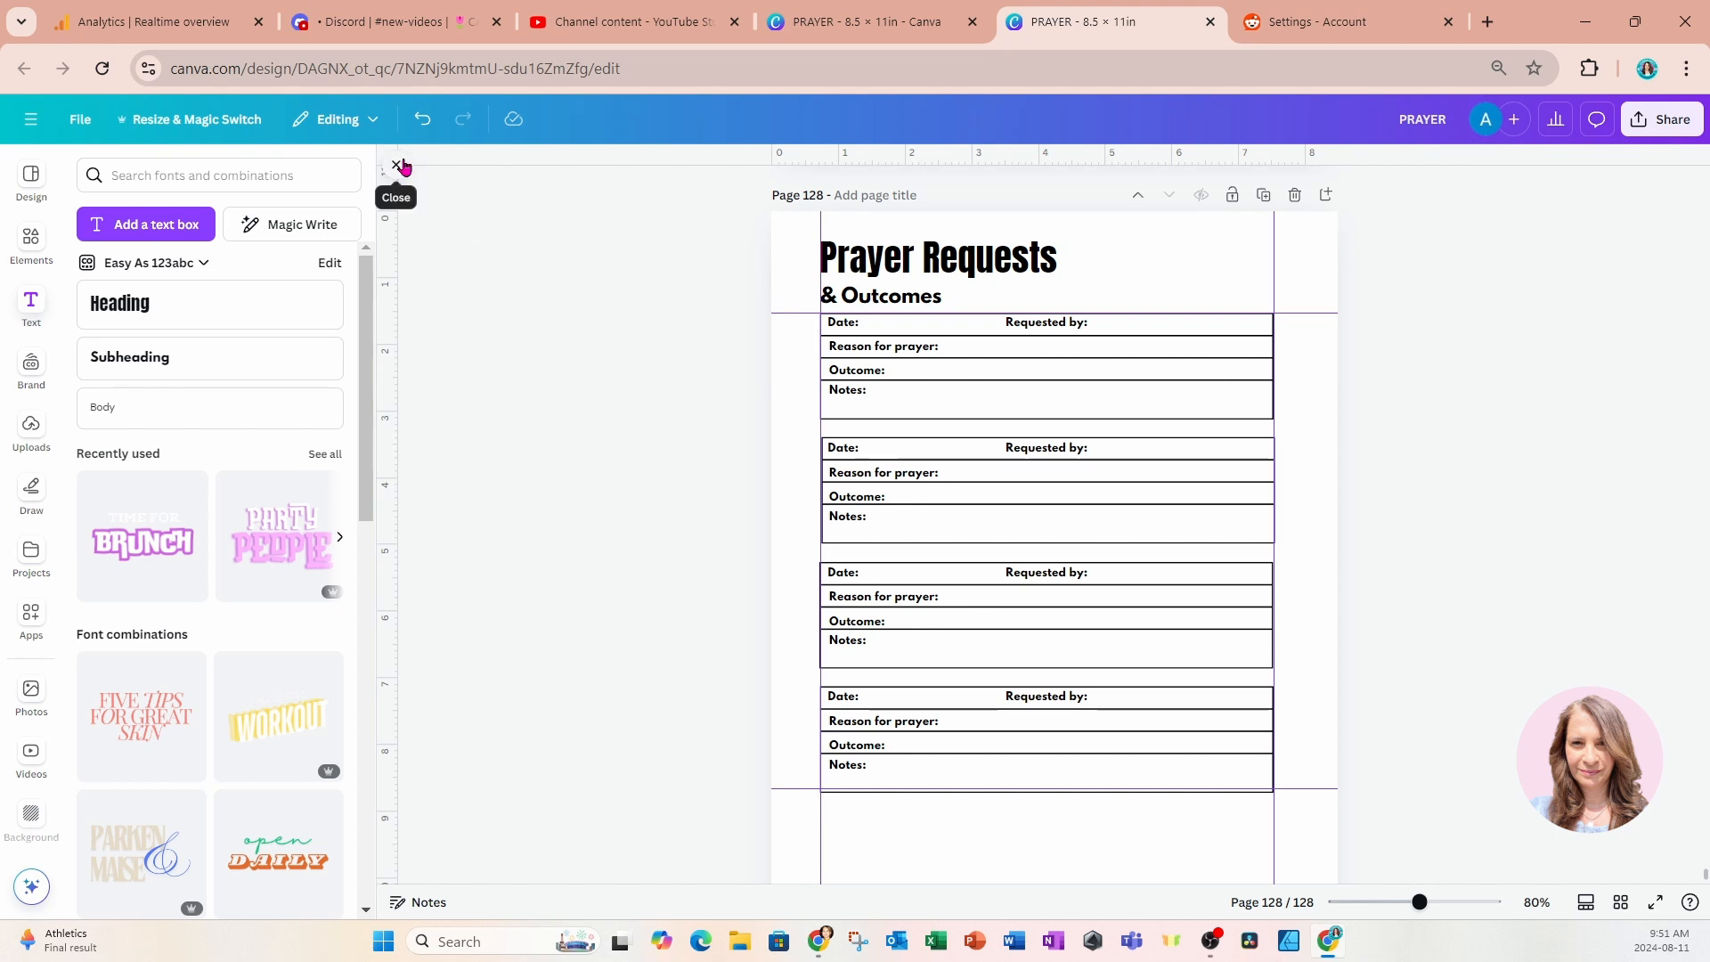
{"action": "left_click", "coordinate": [401, 167]}
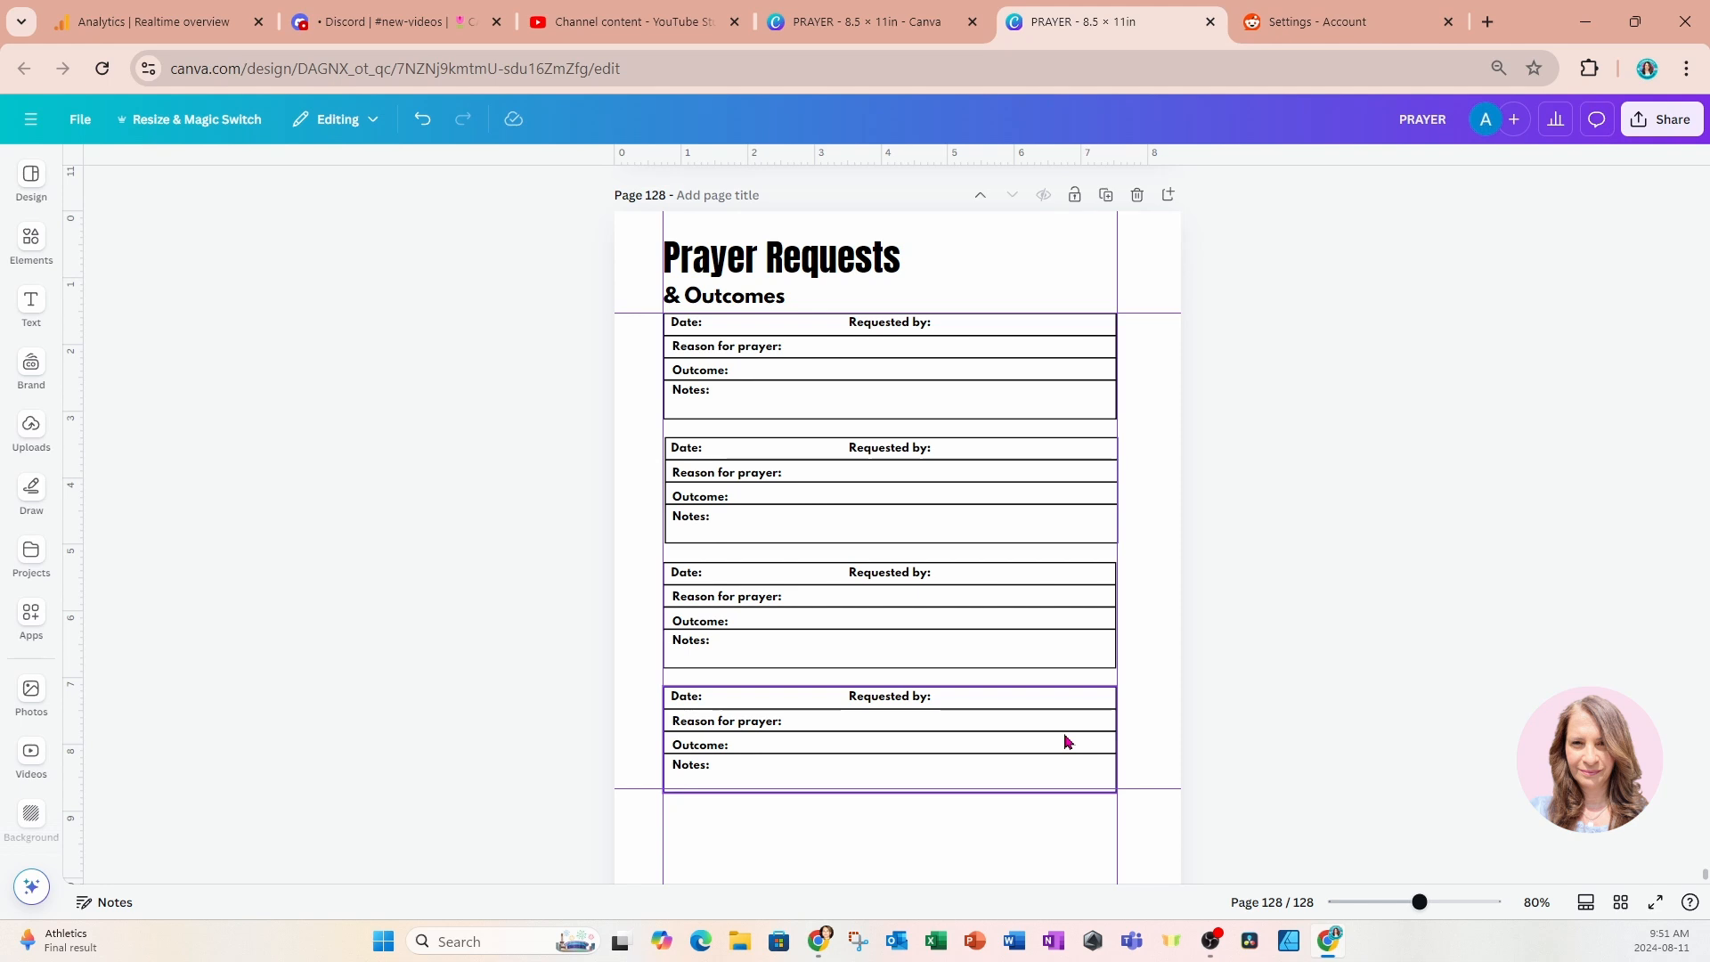
Move the second, third and fourth entries up with their labels, leaving a small, even gap between all entries.
{"action": "scroll", "coordinate": [1065, 741], "scroll_direction": "up", "scroll_amount": 10}
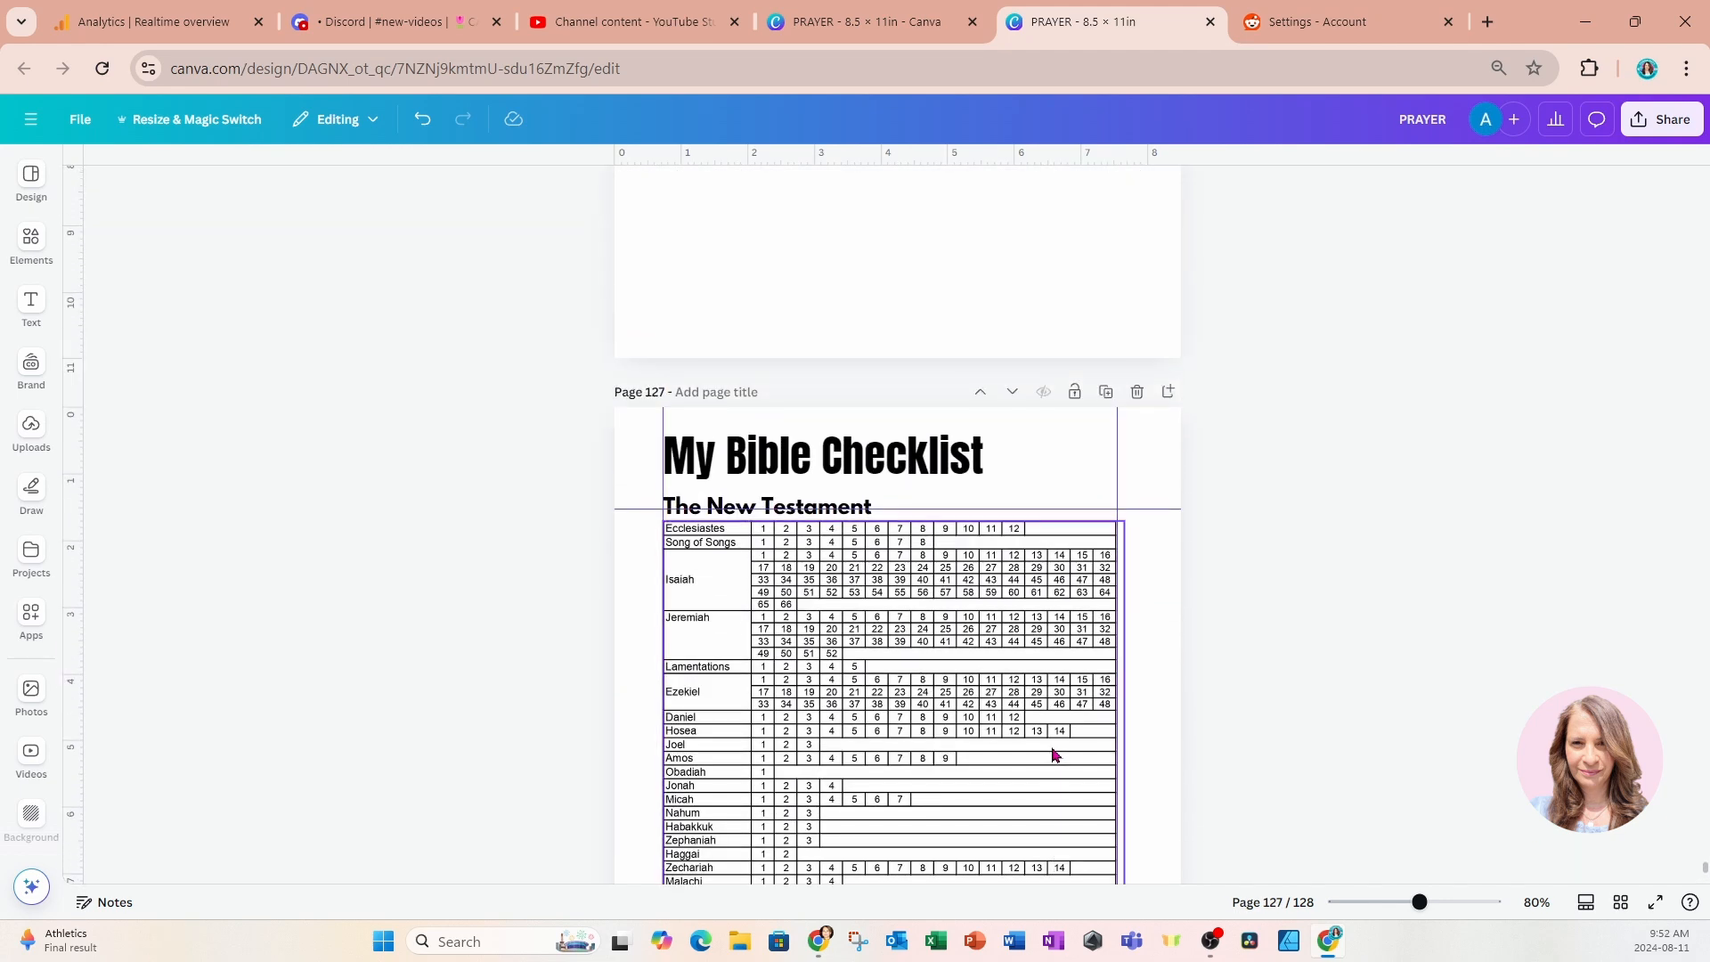
{"action": "scroll", "coordinate": [1052, 755], "scroll_direction": "down", "scroll_amount": 1}
{"action": "scroll", "coordinate": [1051, 755], "scroll_direction": "up", "scroll_amount": 8}
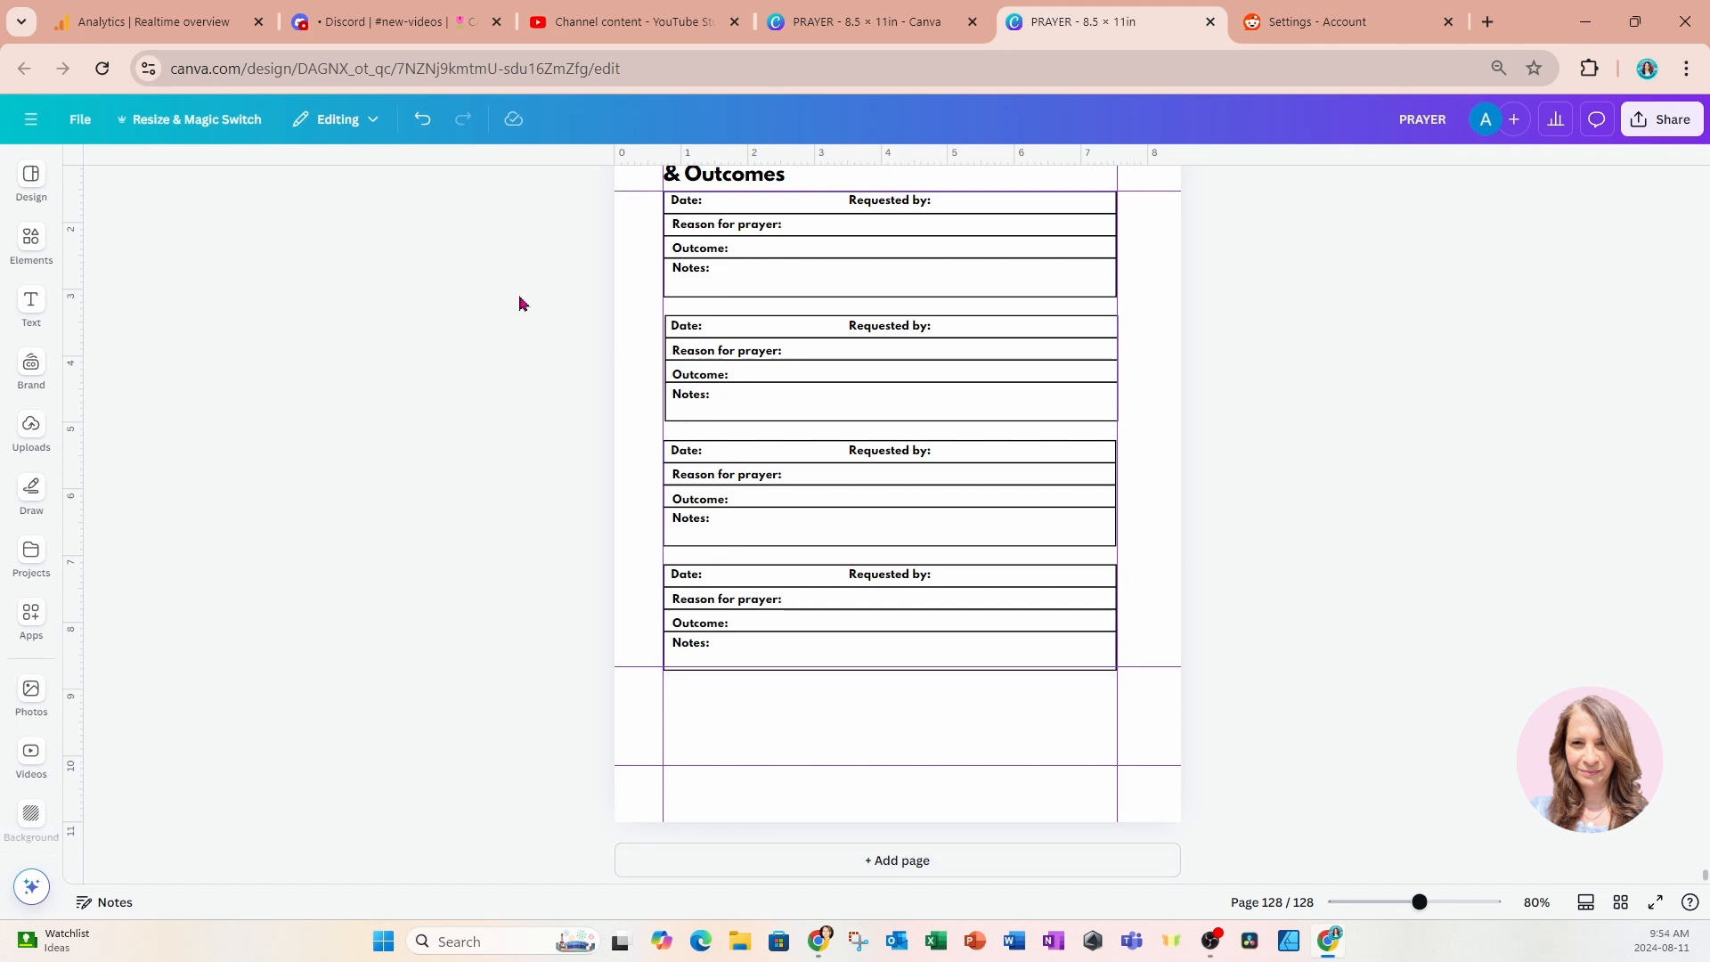
{"action": "left_click_drag", "start_coordinate": [512, 305], "coordinate": [1245, 437]}
{"action": "left_click_drag", "start_coordinate": [1061, 401], "coordinate": [1058, 387]}
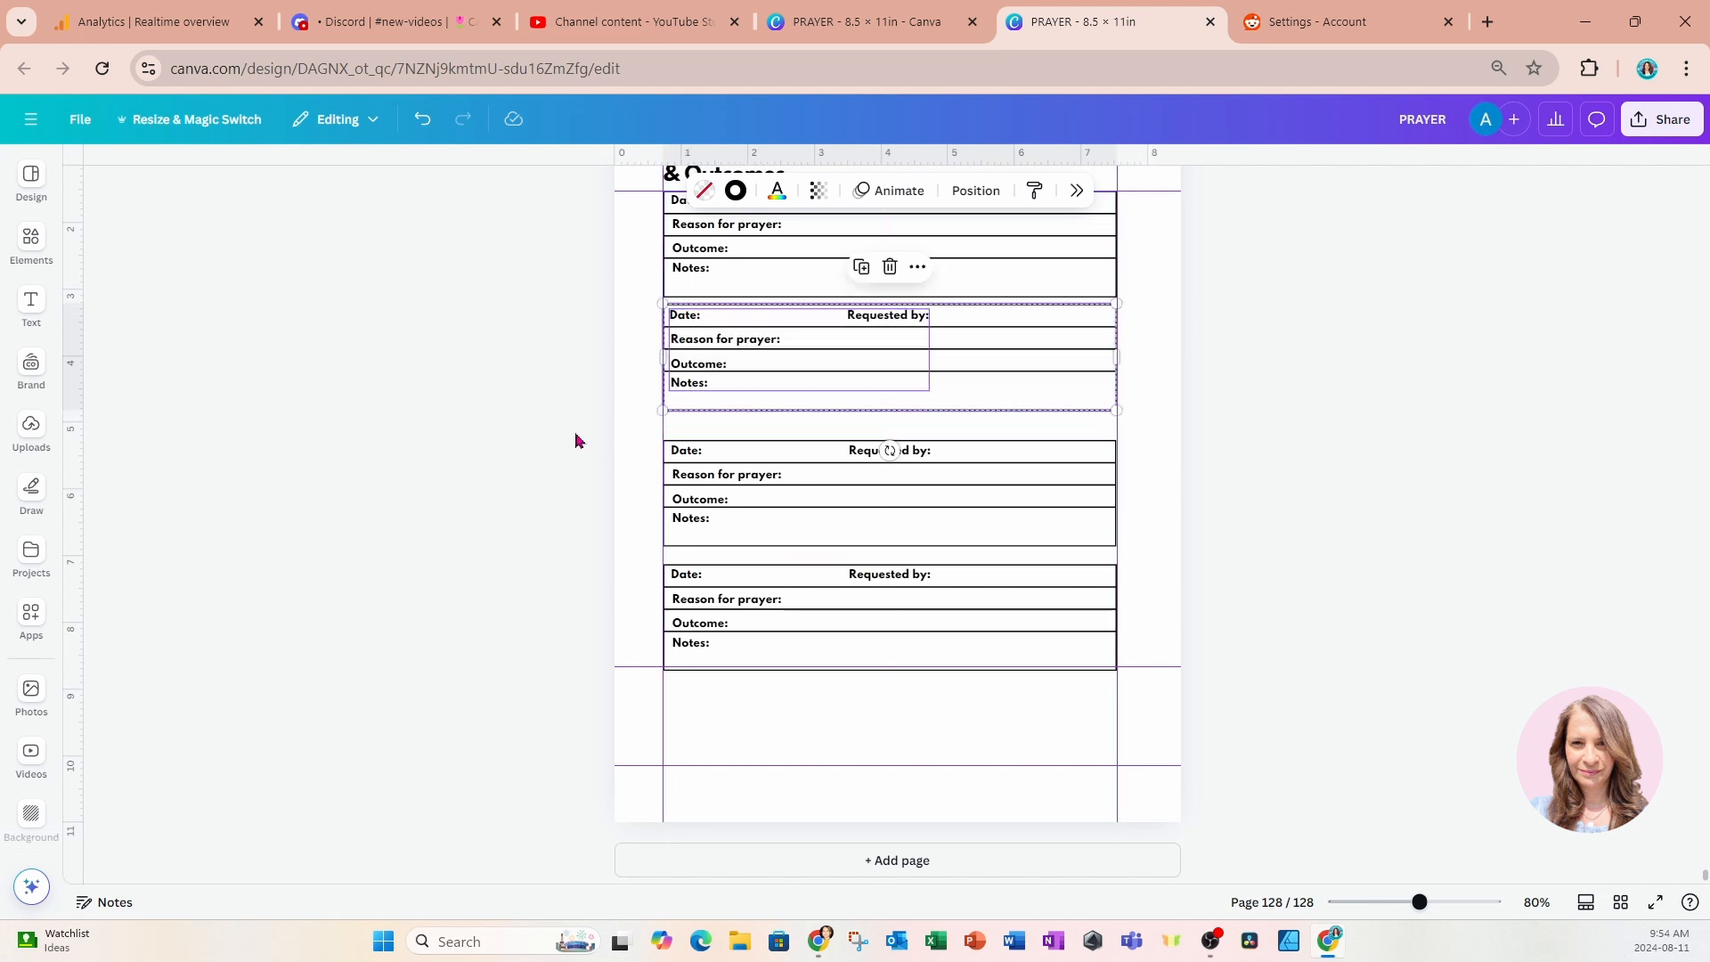
{"action": "left_click_drag", "start_coordinate": [574, 433], "coordinate": [1067, 503]}
{"action": "left_click_drag", "start_coordinate": [594, 548], "coordinate": [1232, 718]}
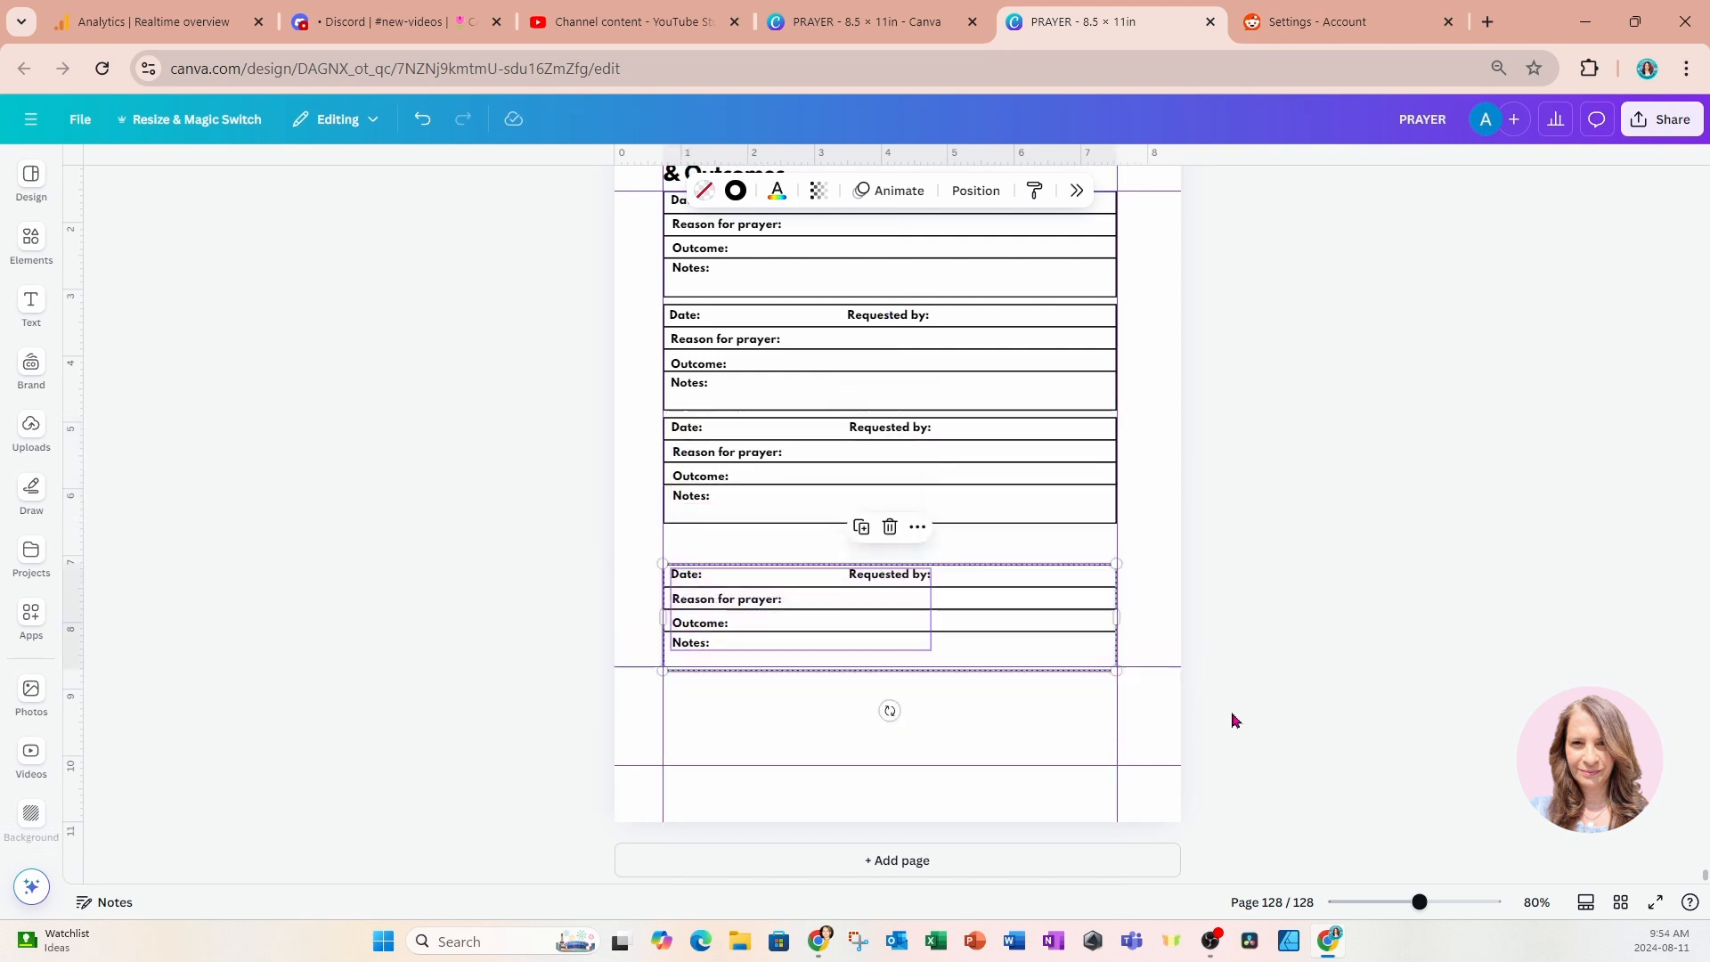
{"action": "left_click_drag", "start_coordinate": [1064, 657], "coordinate": [1060, 619]}
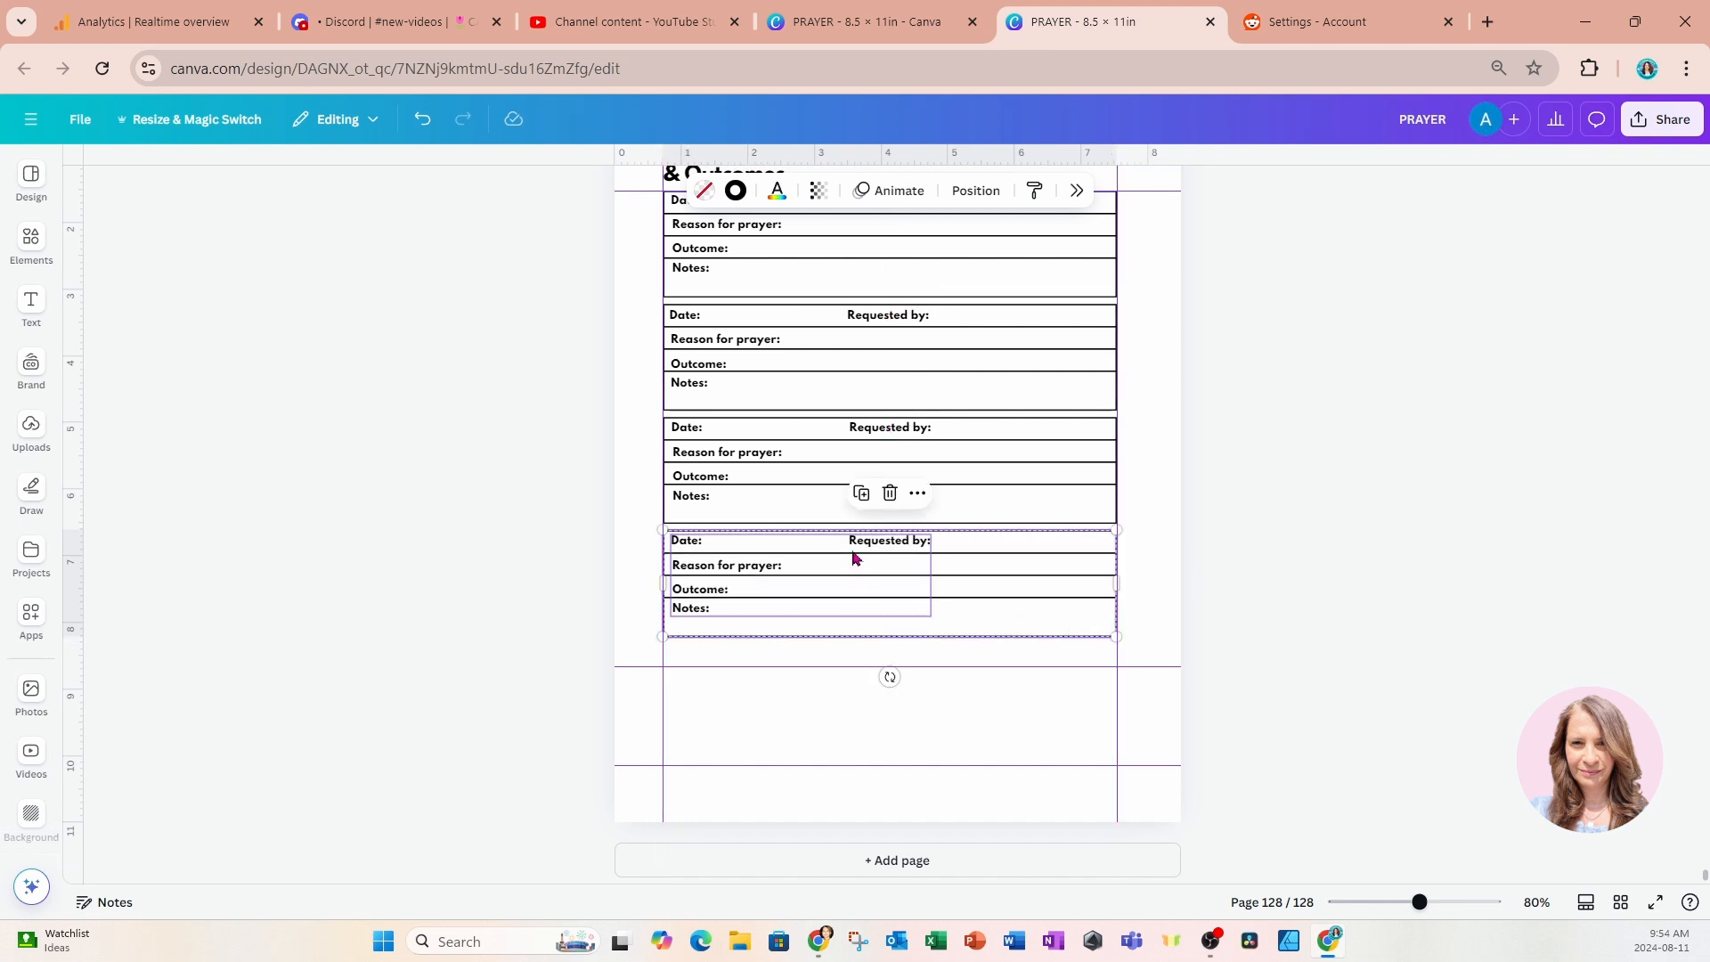
Duplicate the fourth entry with its labels and place the copy directly below it as a fifth entry.
{"action": "left_click", "coordinate": [861, 492]}
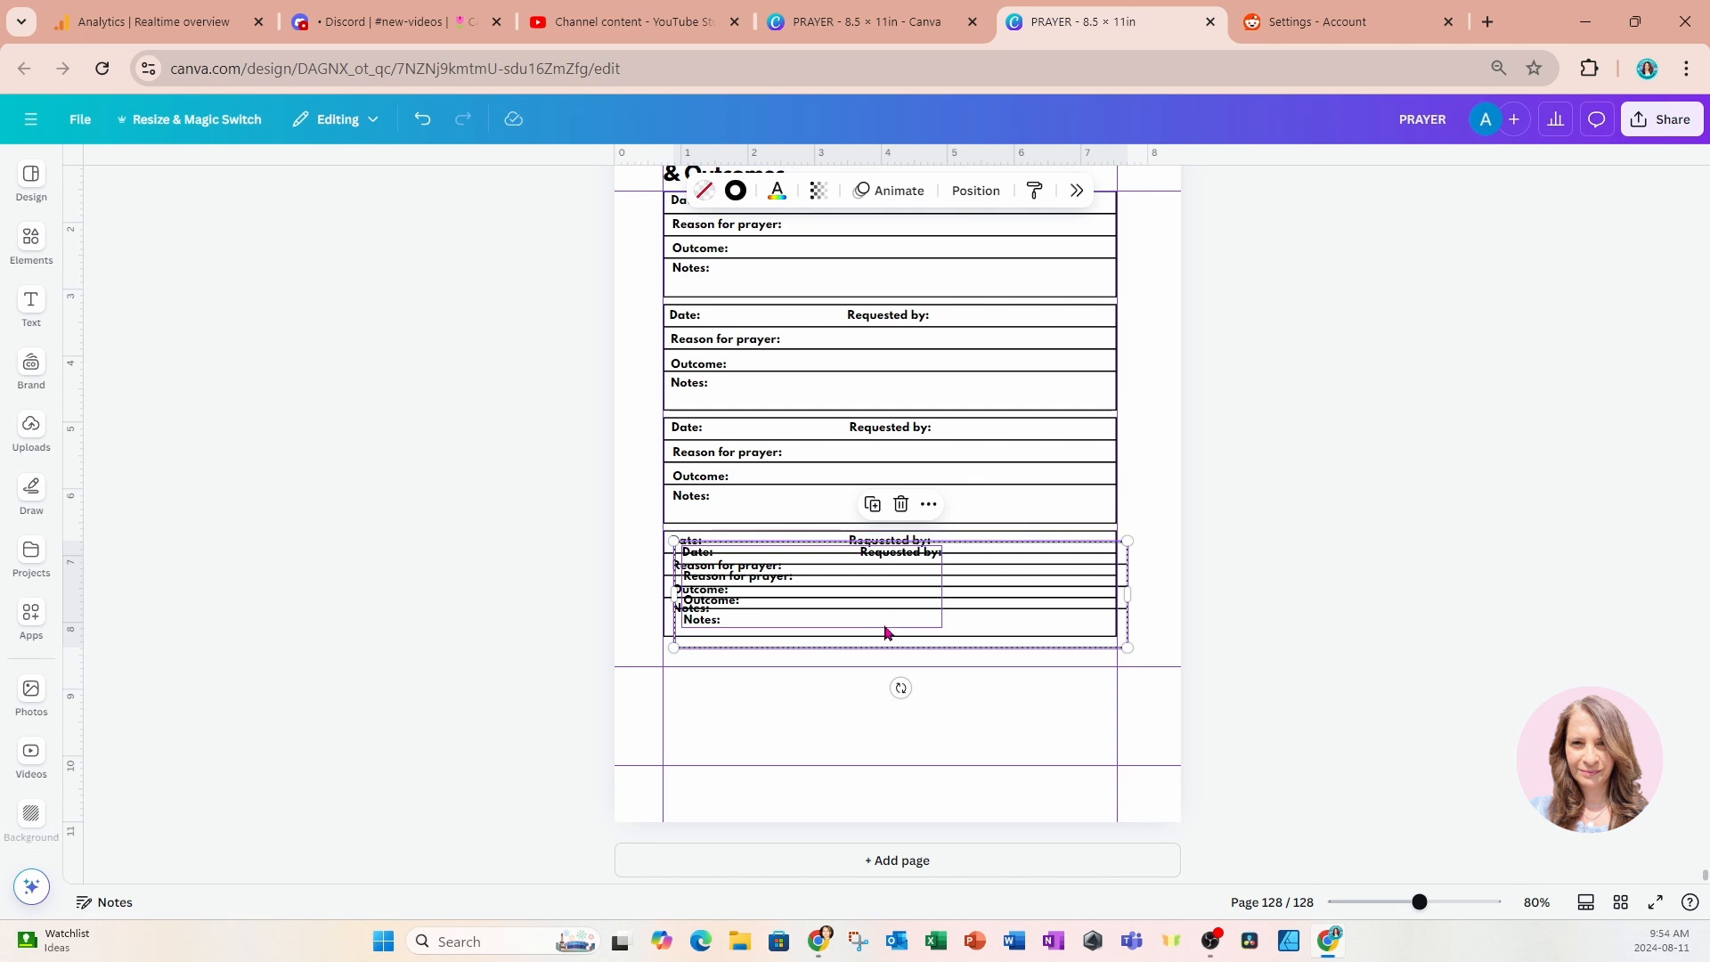
{"action": "left_click_drag", "start_coordinate": [886, 633], "coordinate": [871, 734]}
{"action": "left_click", "coordinate": [568, 635]}
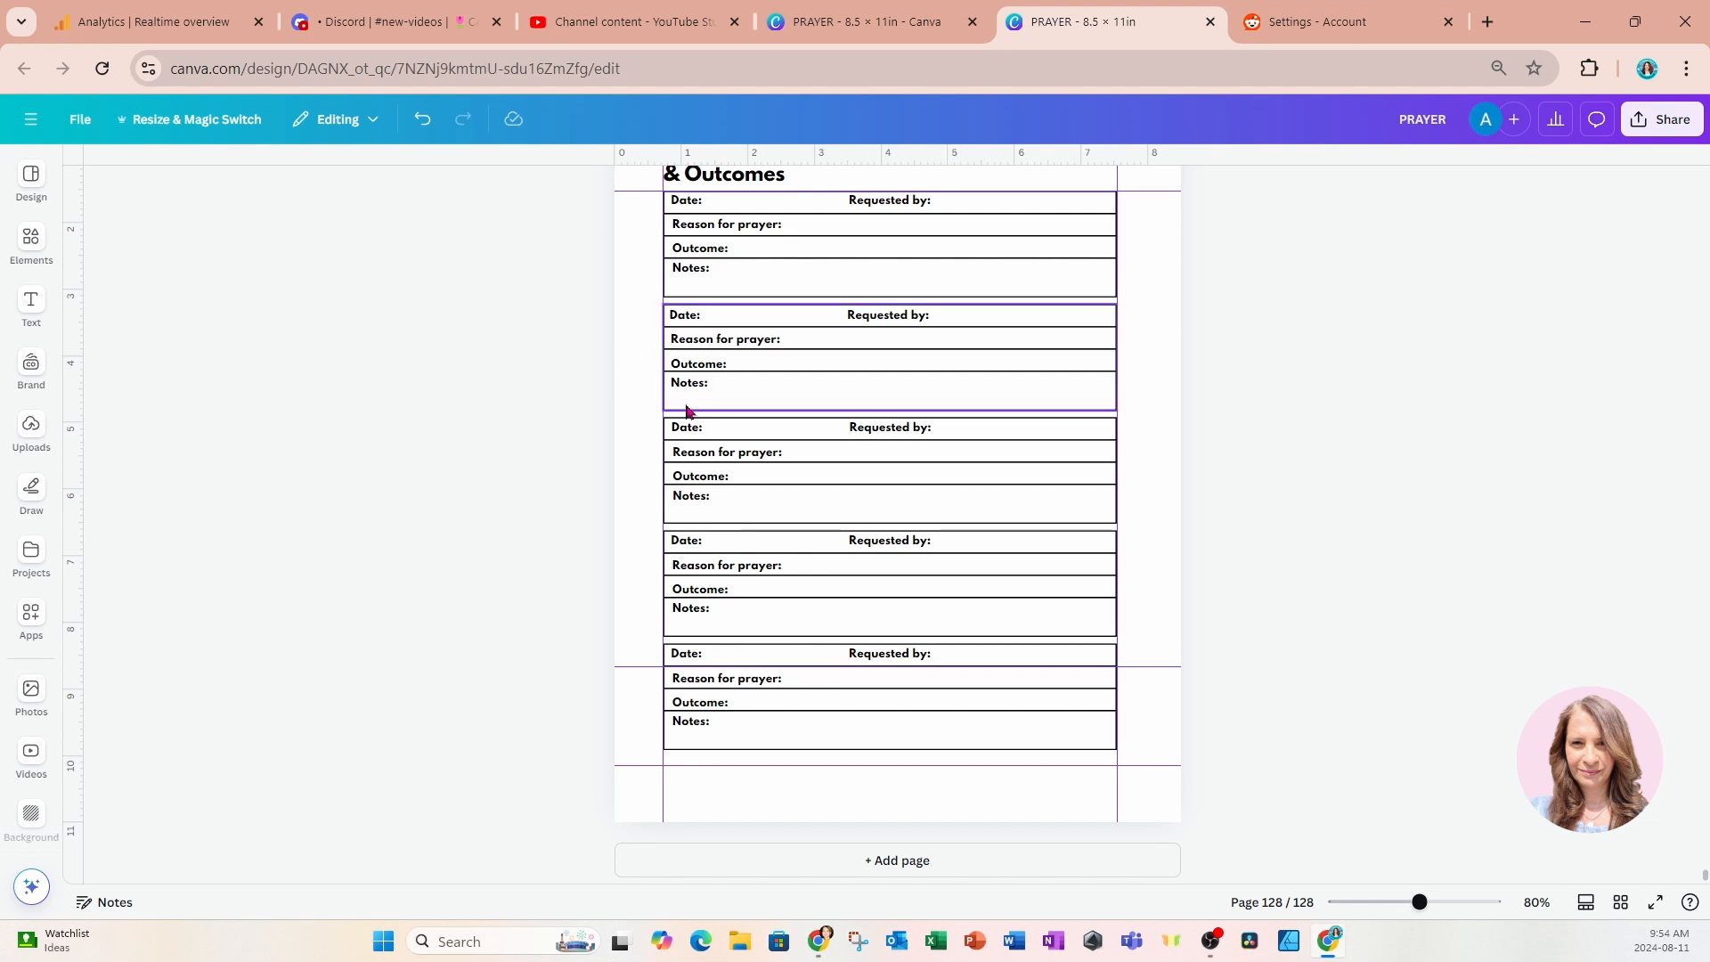
Add a blank page after the Prayer Requests page and paste a copy of the Prayer Requests title onto it.
{"action": "left_click", "coordinate": [725, 872]}
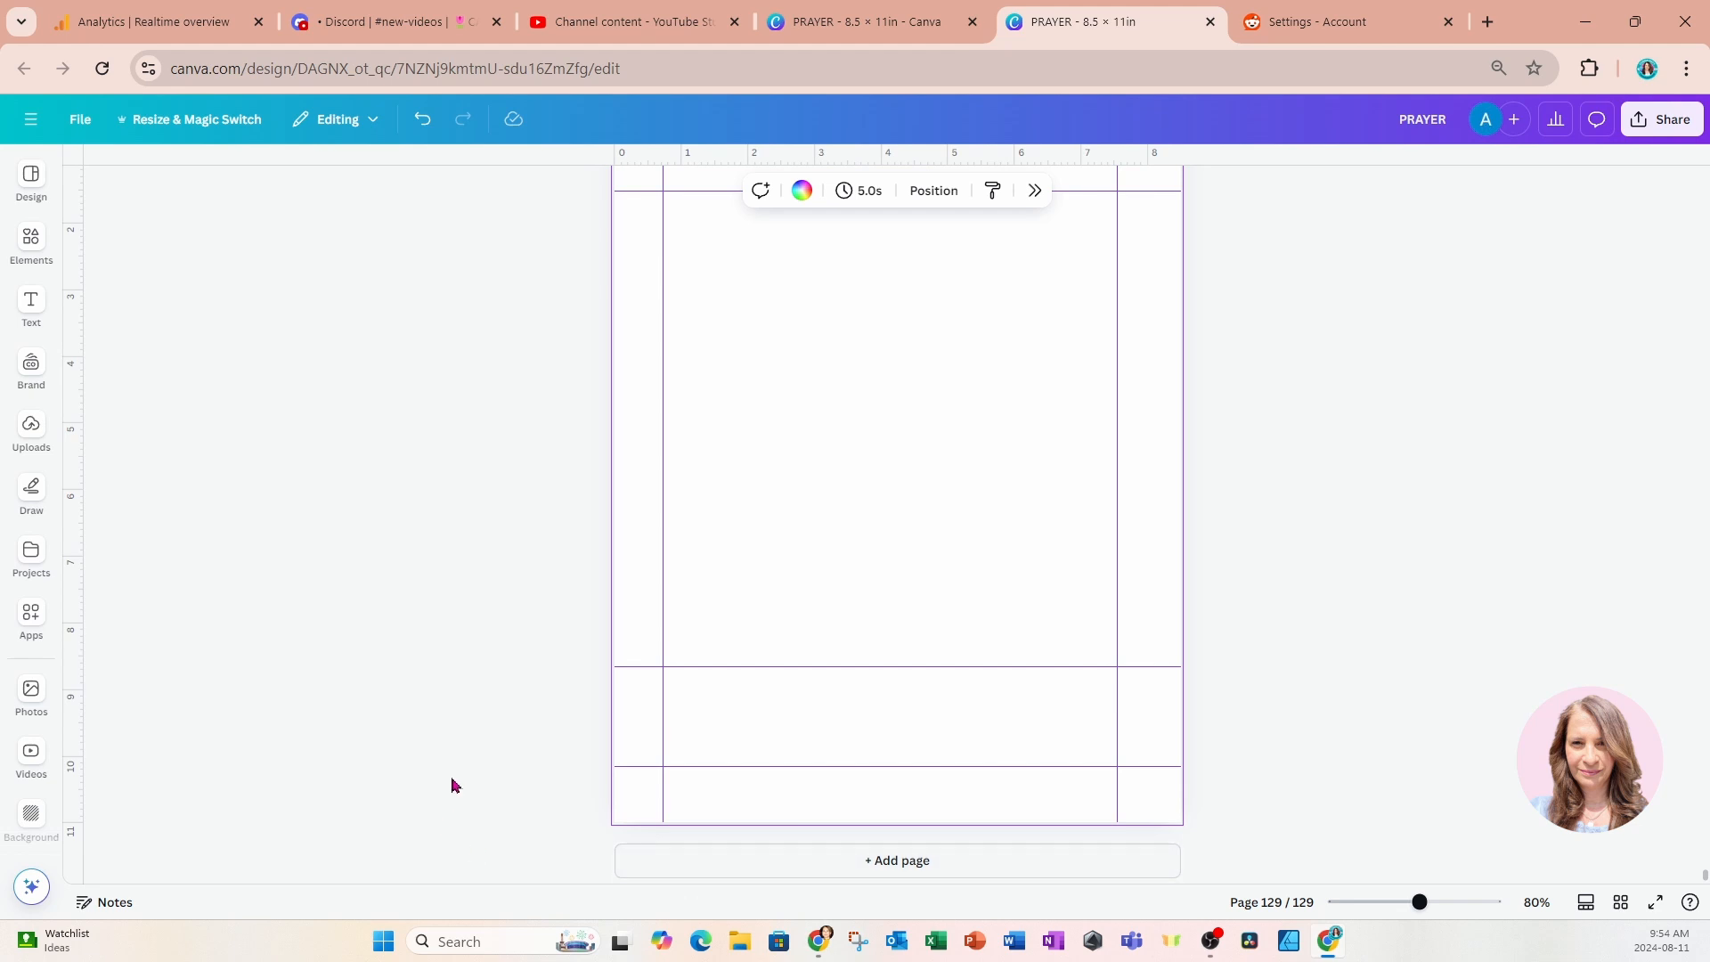
{"action": "scroll", "coordinate": [534, 525], "scroll_direction": "up", "scroll_amount": 10}
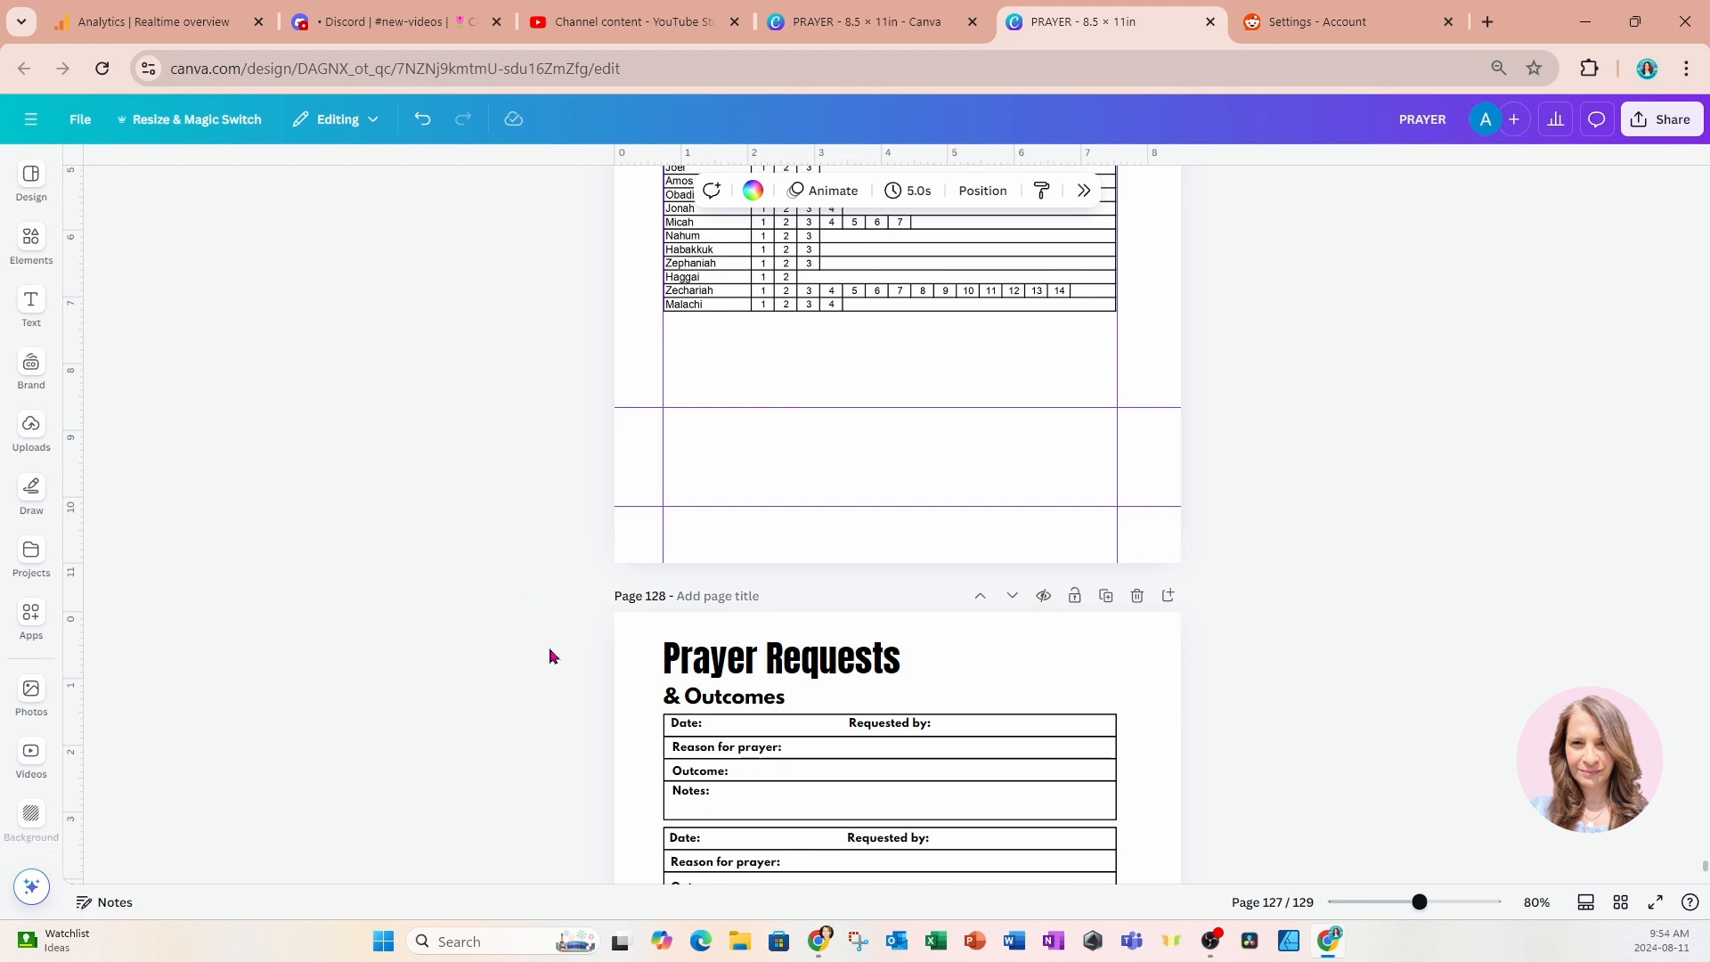
{"action": "left_click_drag", "start_coordinate": [550, 657], "coordinate": [782, 677]}
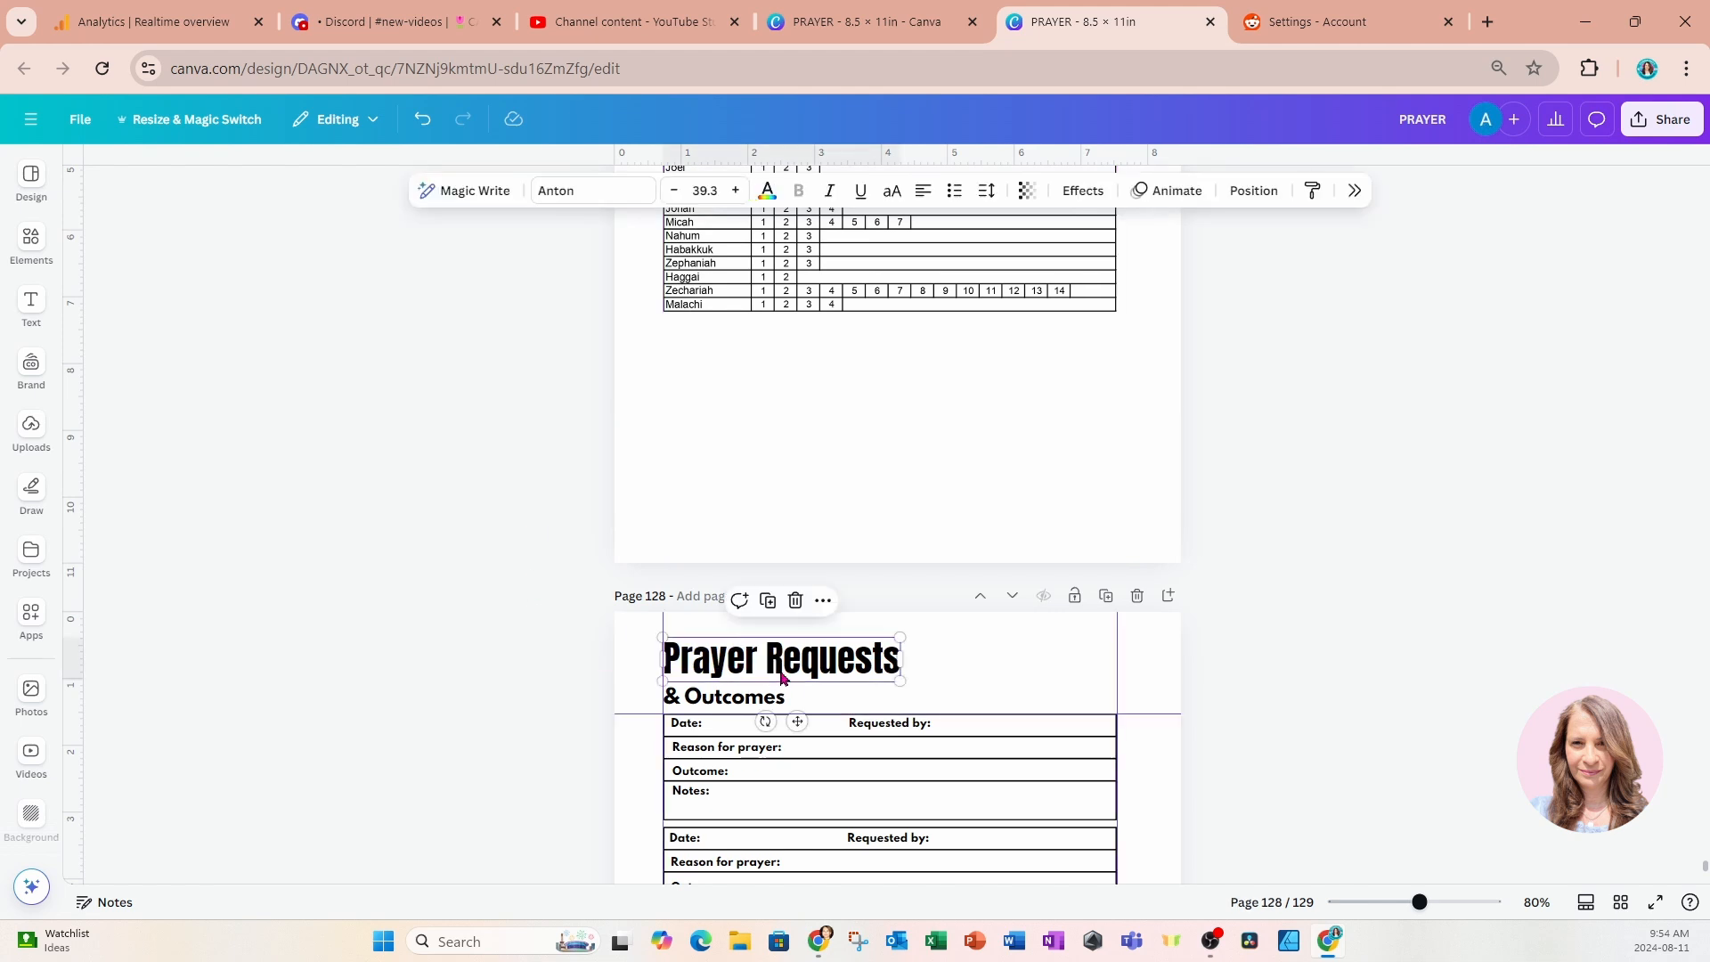
{"action": "scroll", "coordinate": [782, 677], "scroll_direction": "down", "scroll_amount": 12}
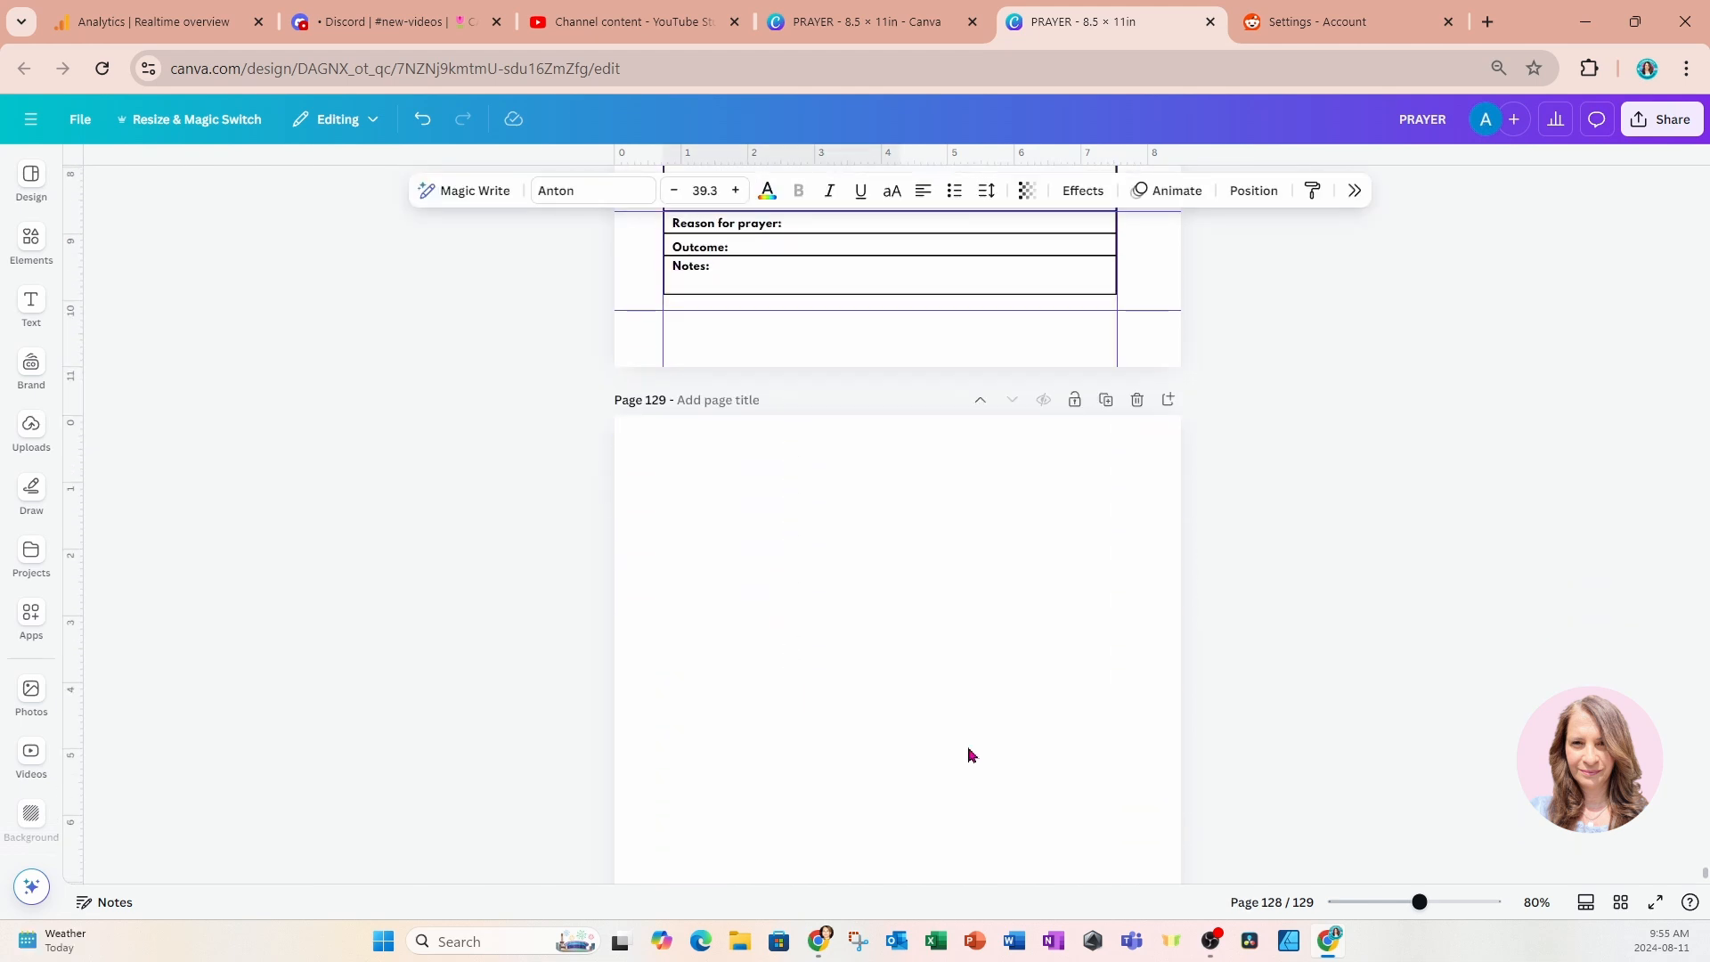
{"action": "scroll", "coordinate": [970, 740], "scroll_direction": "up", "scroll_amount": 1}
{"action": "left_click", "coordinate": [974, 748]}
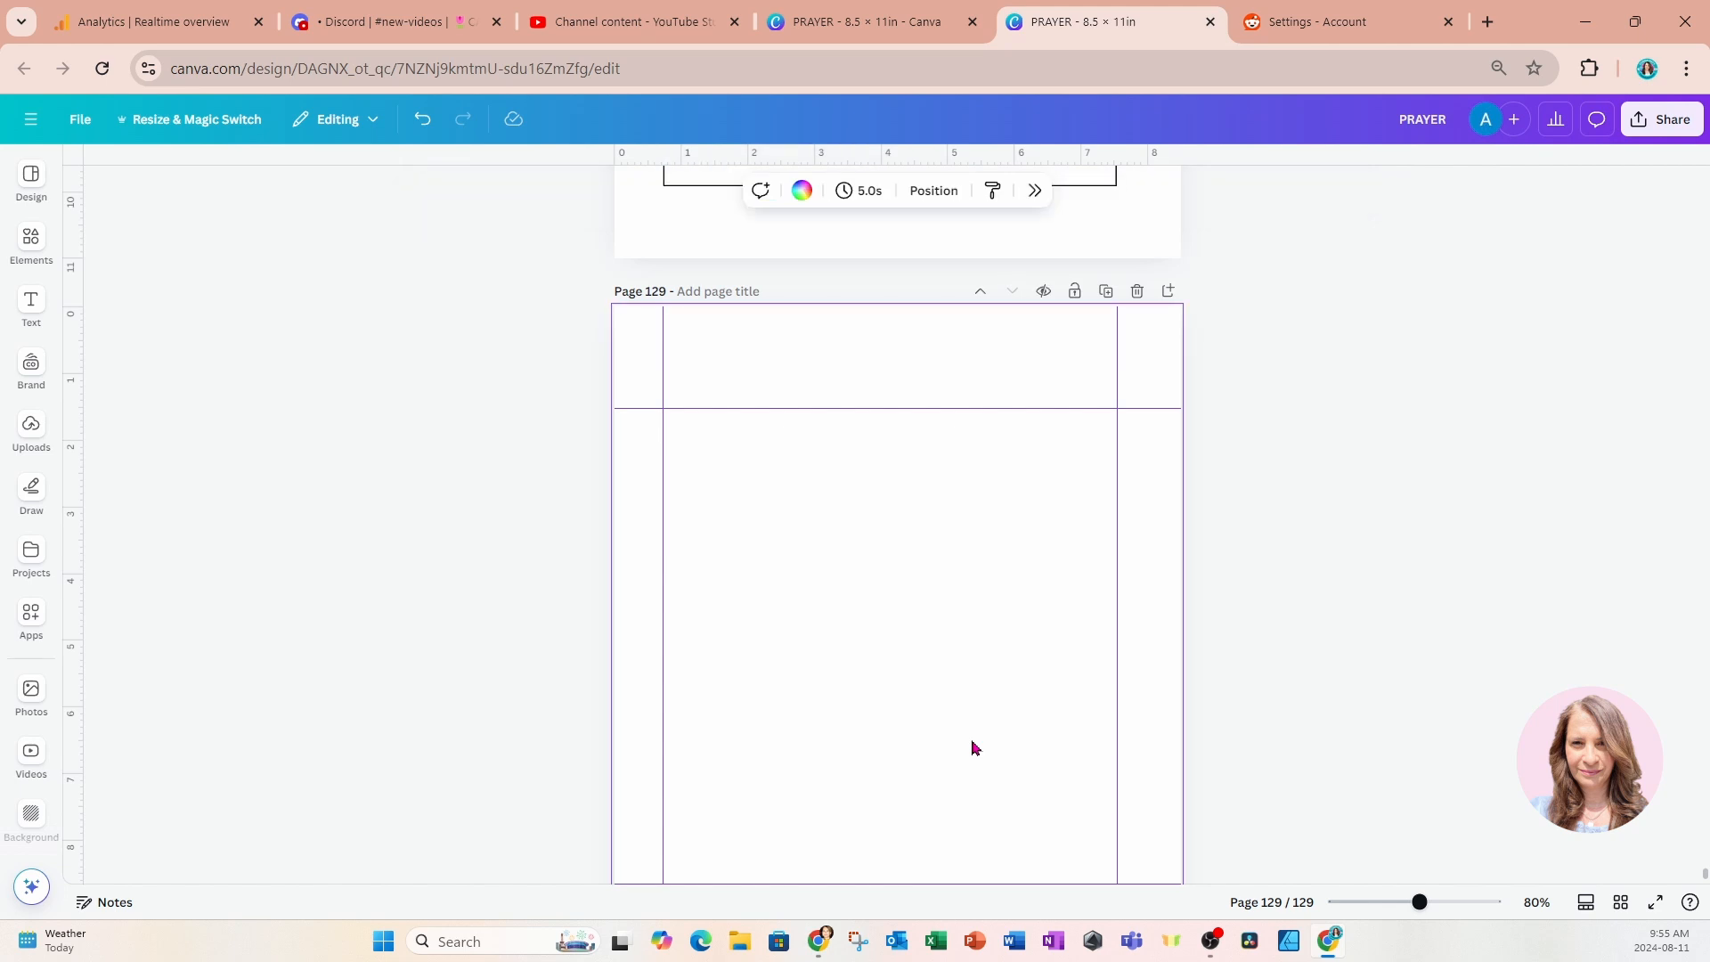
{"action": "key", "text": "ctrl+v"}
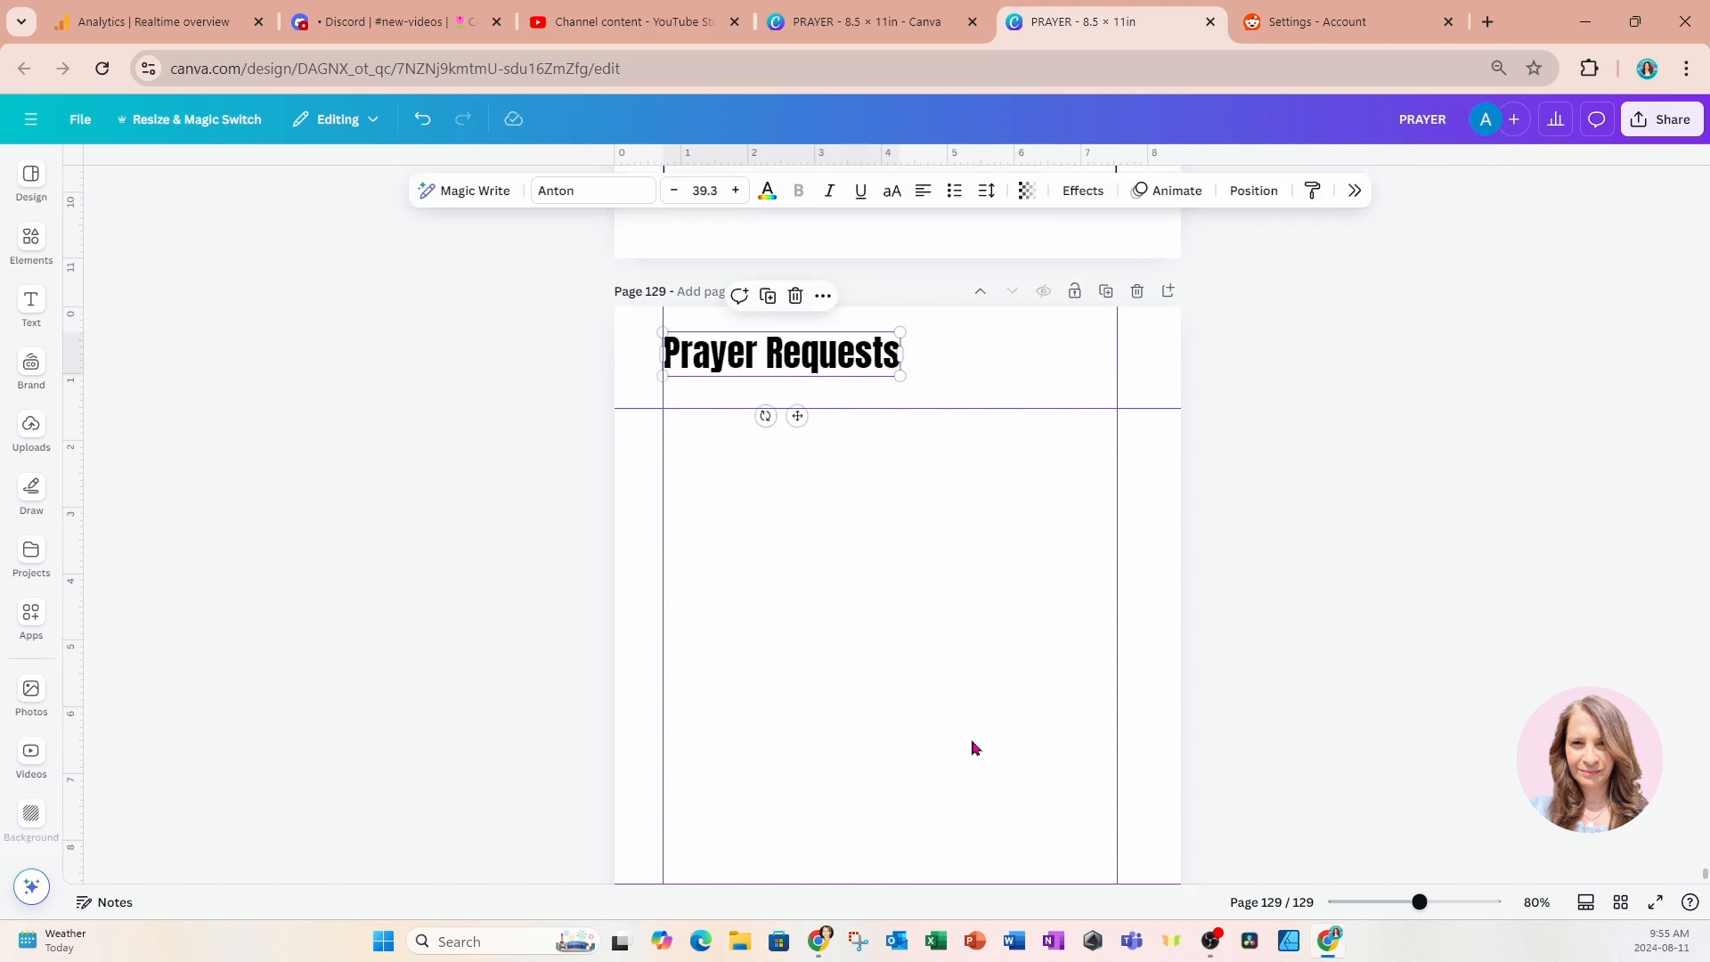
Change the pasted title on the new page to "Spiritual Goals for the Year".
{"action": "double_click", "coordinate": [745, 361]}
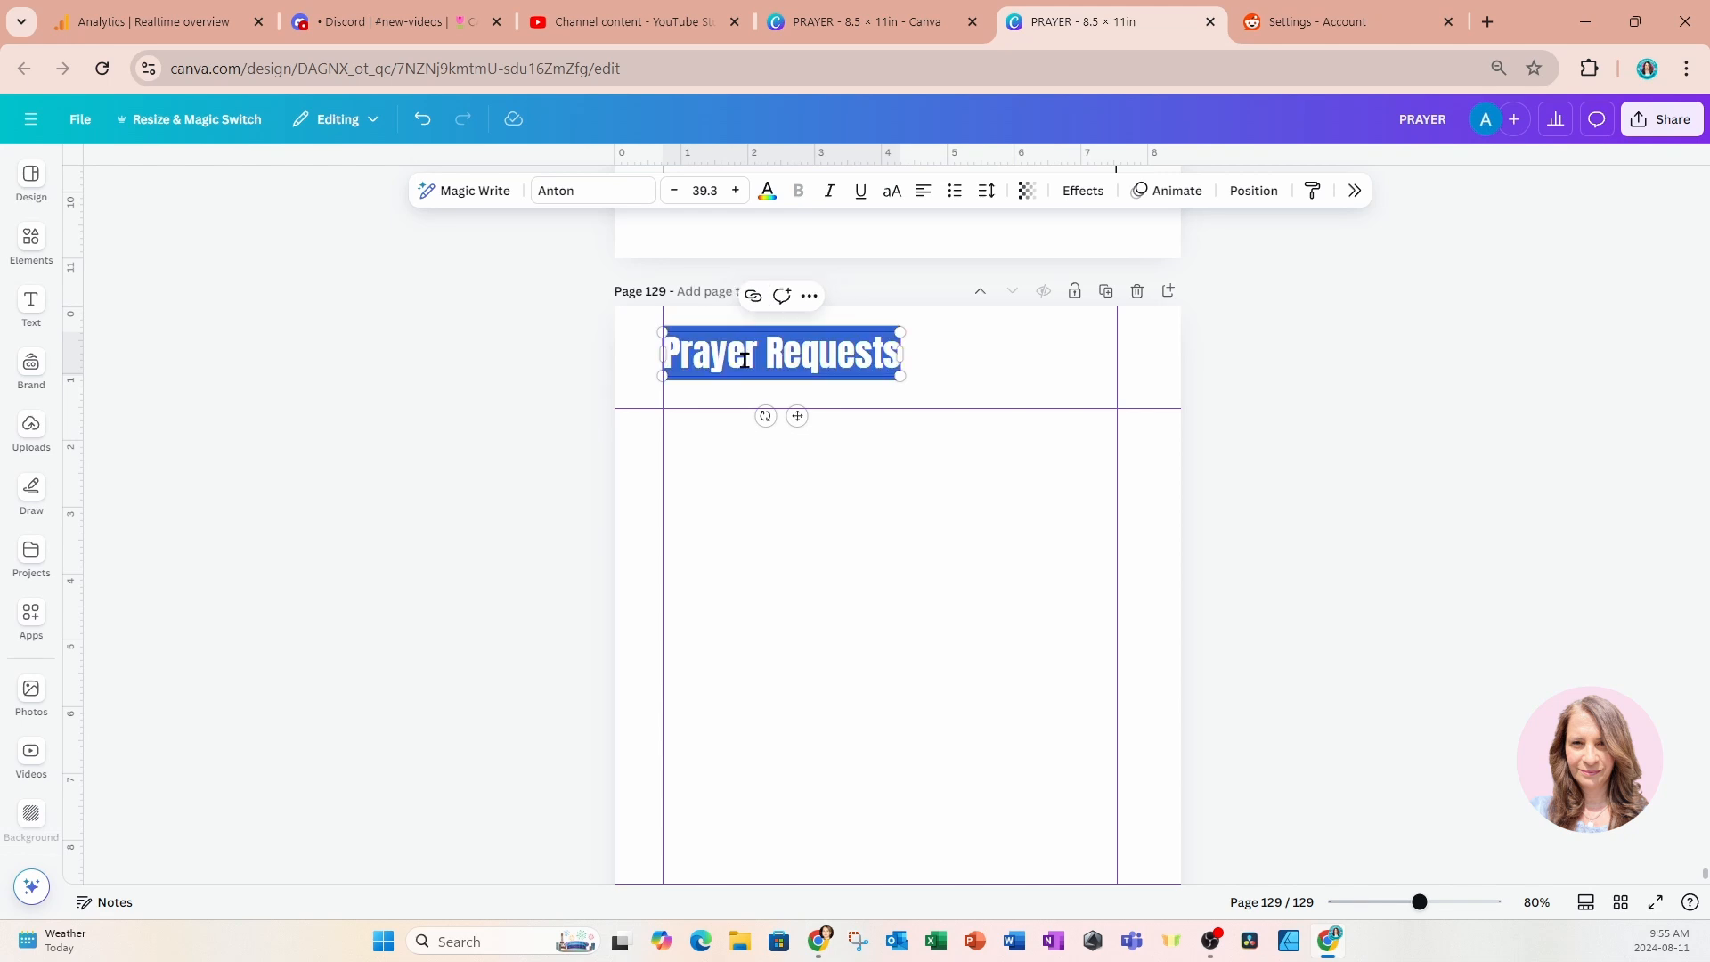
{"action": "type", "text": "Goals for th"}
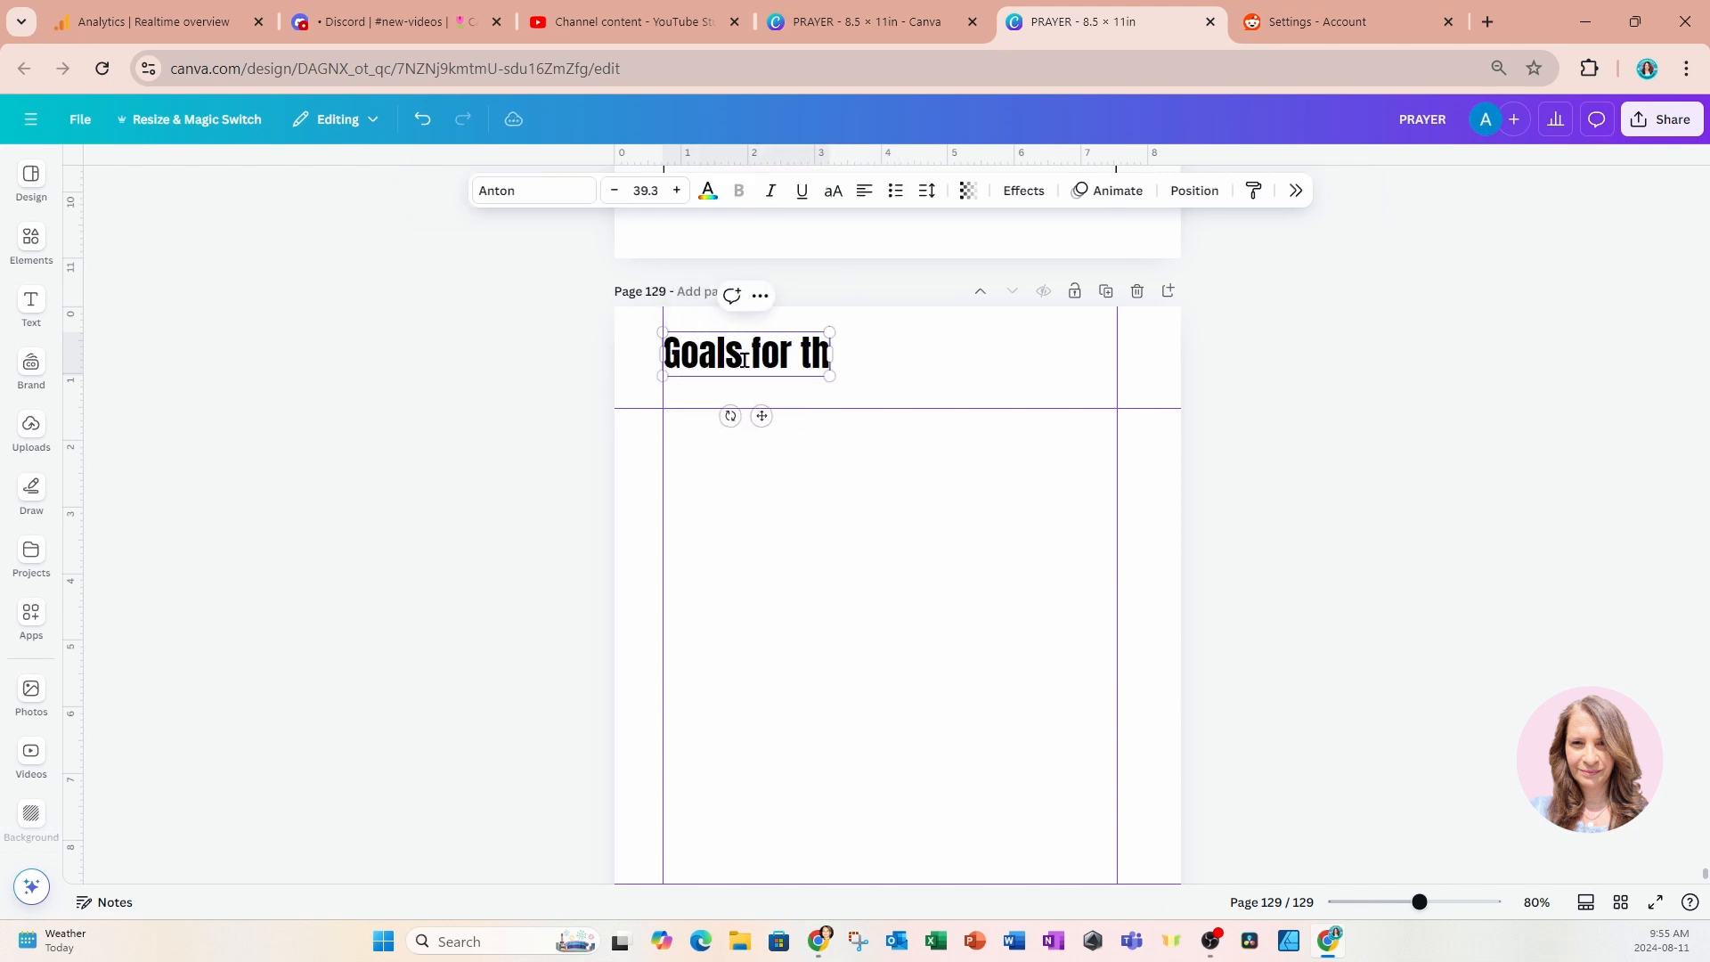
{"action": "type", "text": "e Year"}
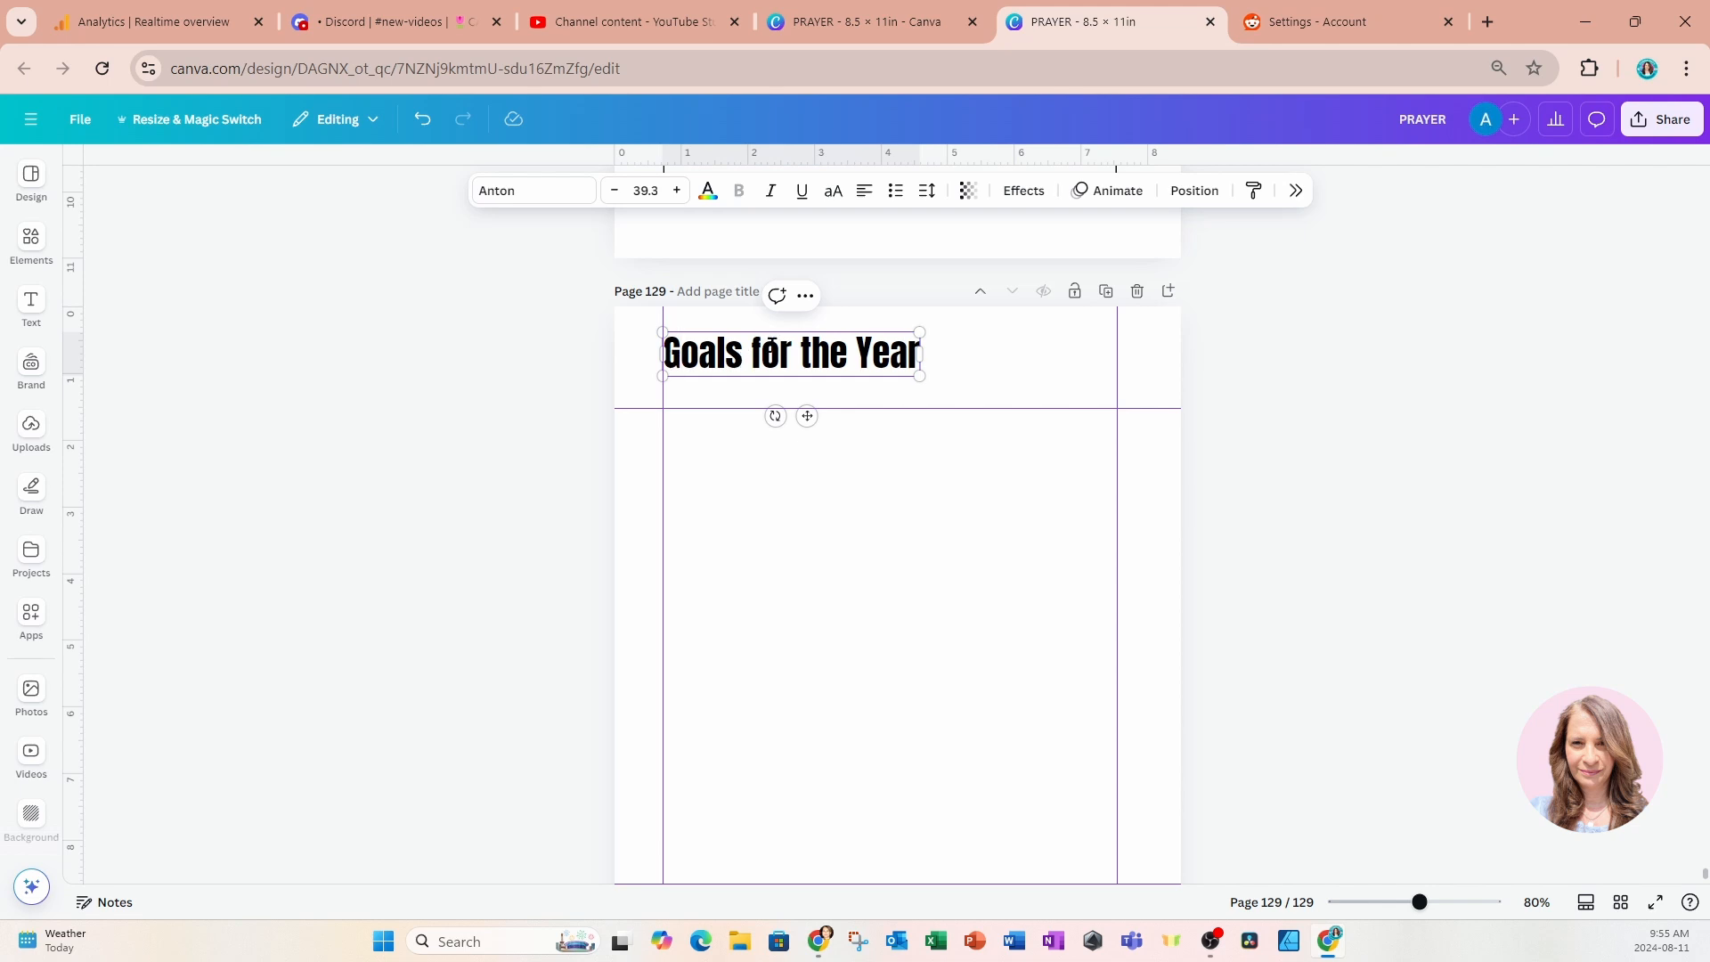
{"action": "type", "text": "Spiritual"}
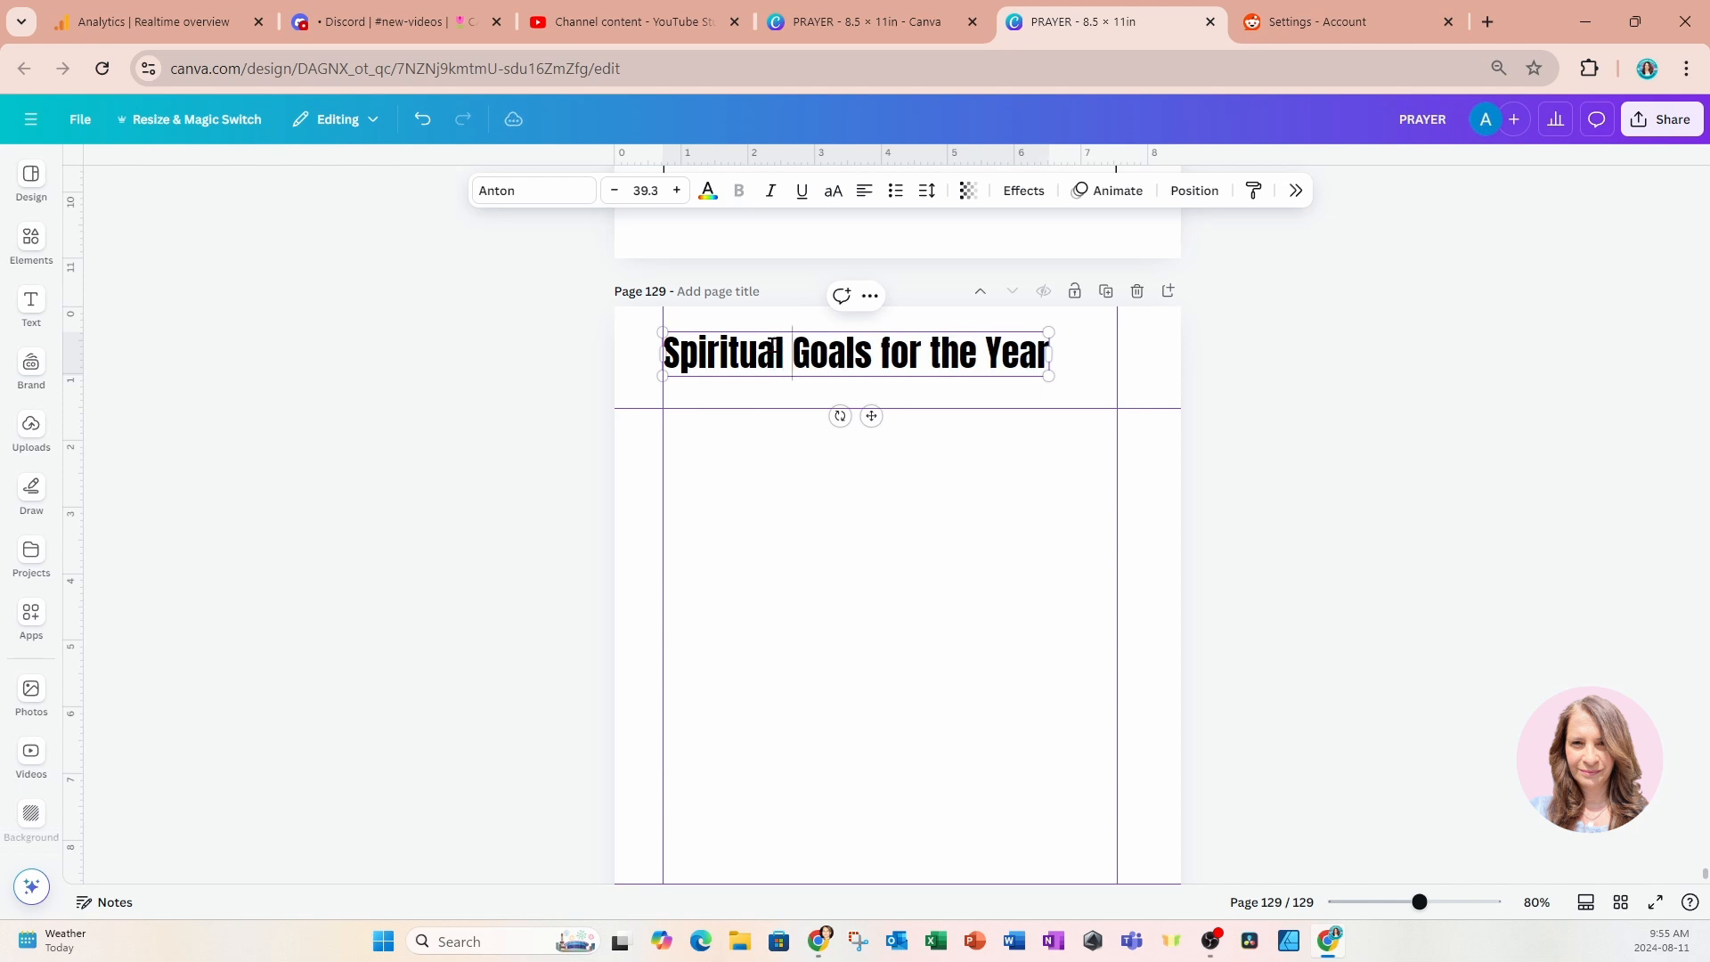
{"action": "left_click", "coordinate": [532, 385]}
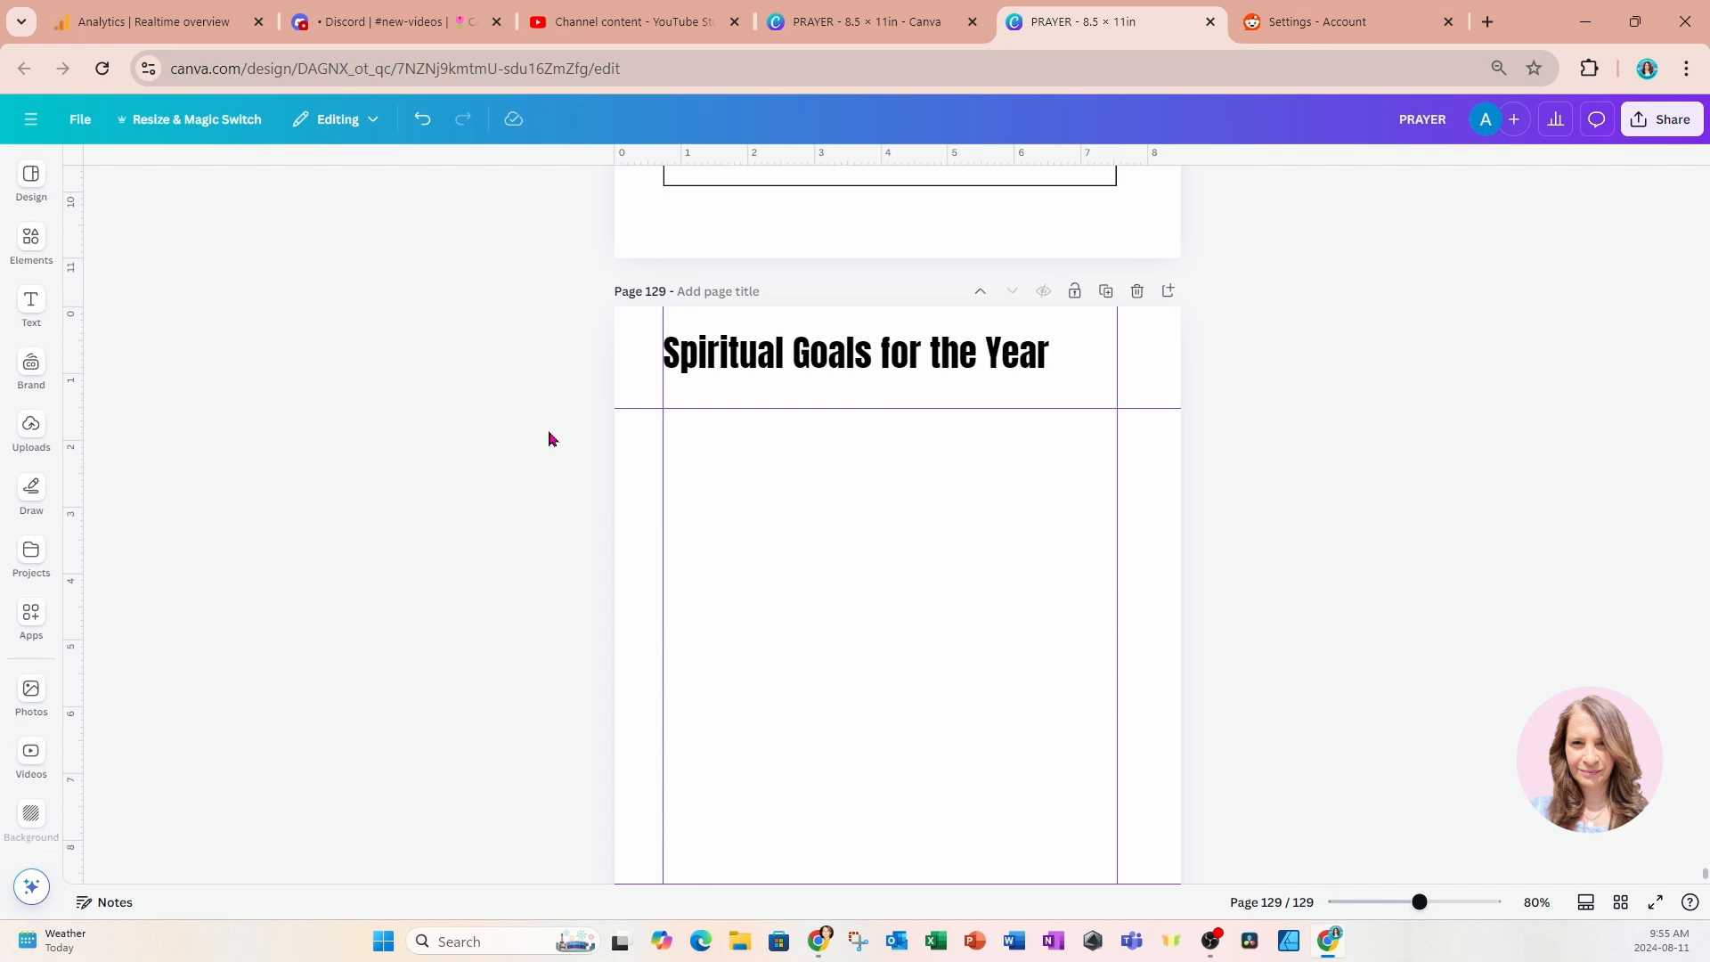
Add a square shape below the title and resize it into a bar about 0.8 in tall spanning the side margin guides.
{"action": "left_click", "coordinate": [32, 246]}
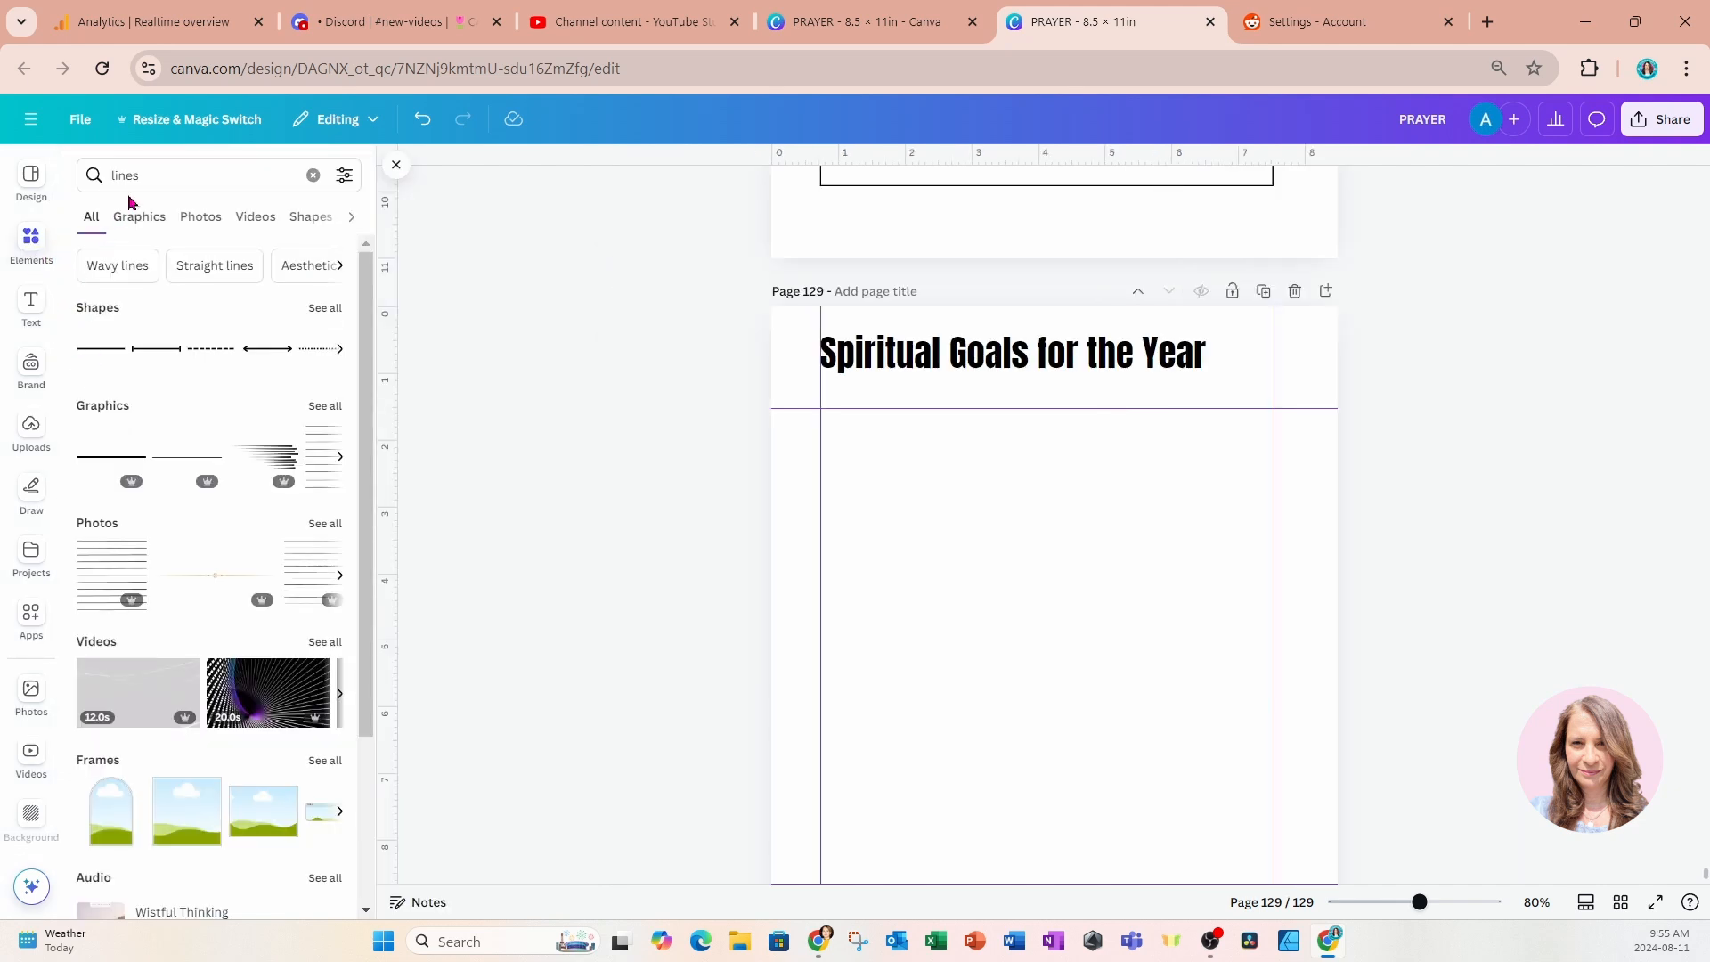
{"action": "left_click", "coordinate": [312, 175]}
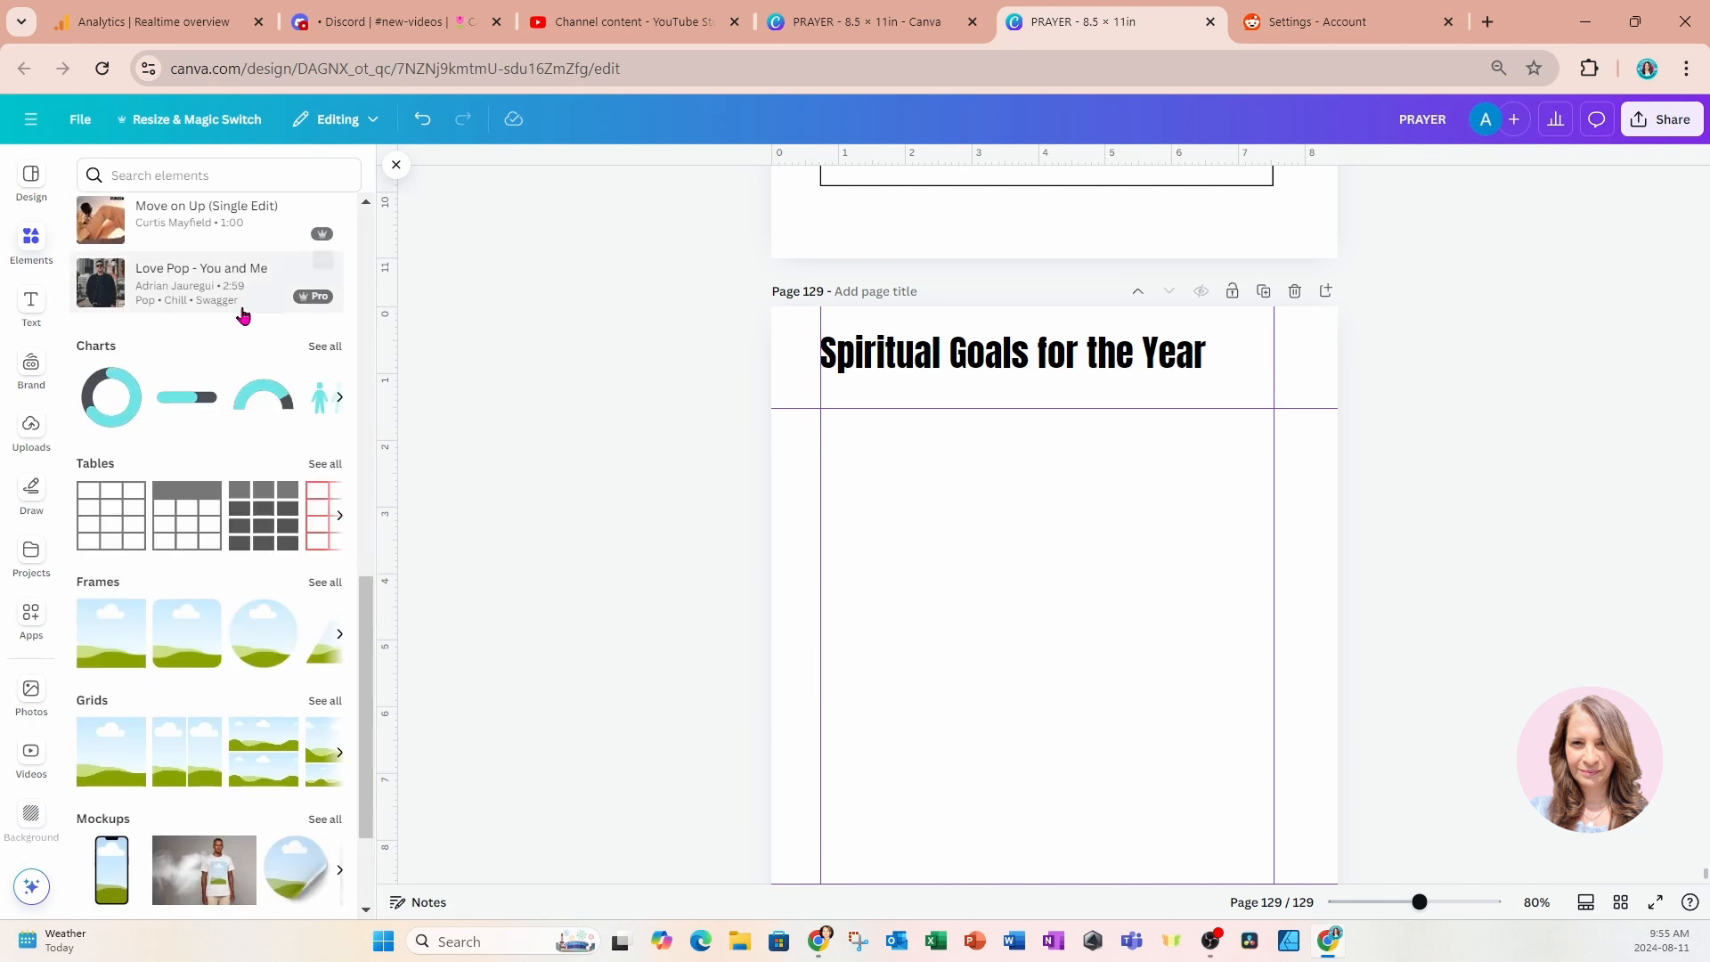
{"action": "scroll", "coordinate": [148, 392], "scroll_direction": "up", "scroll_amount": 10}
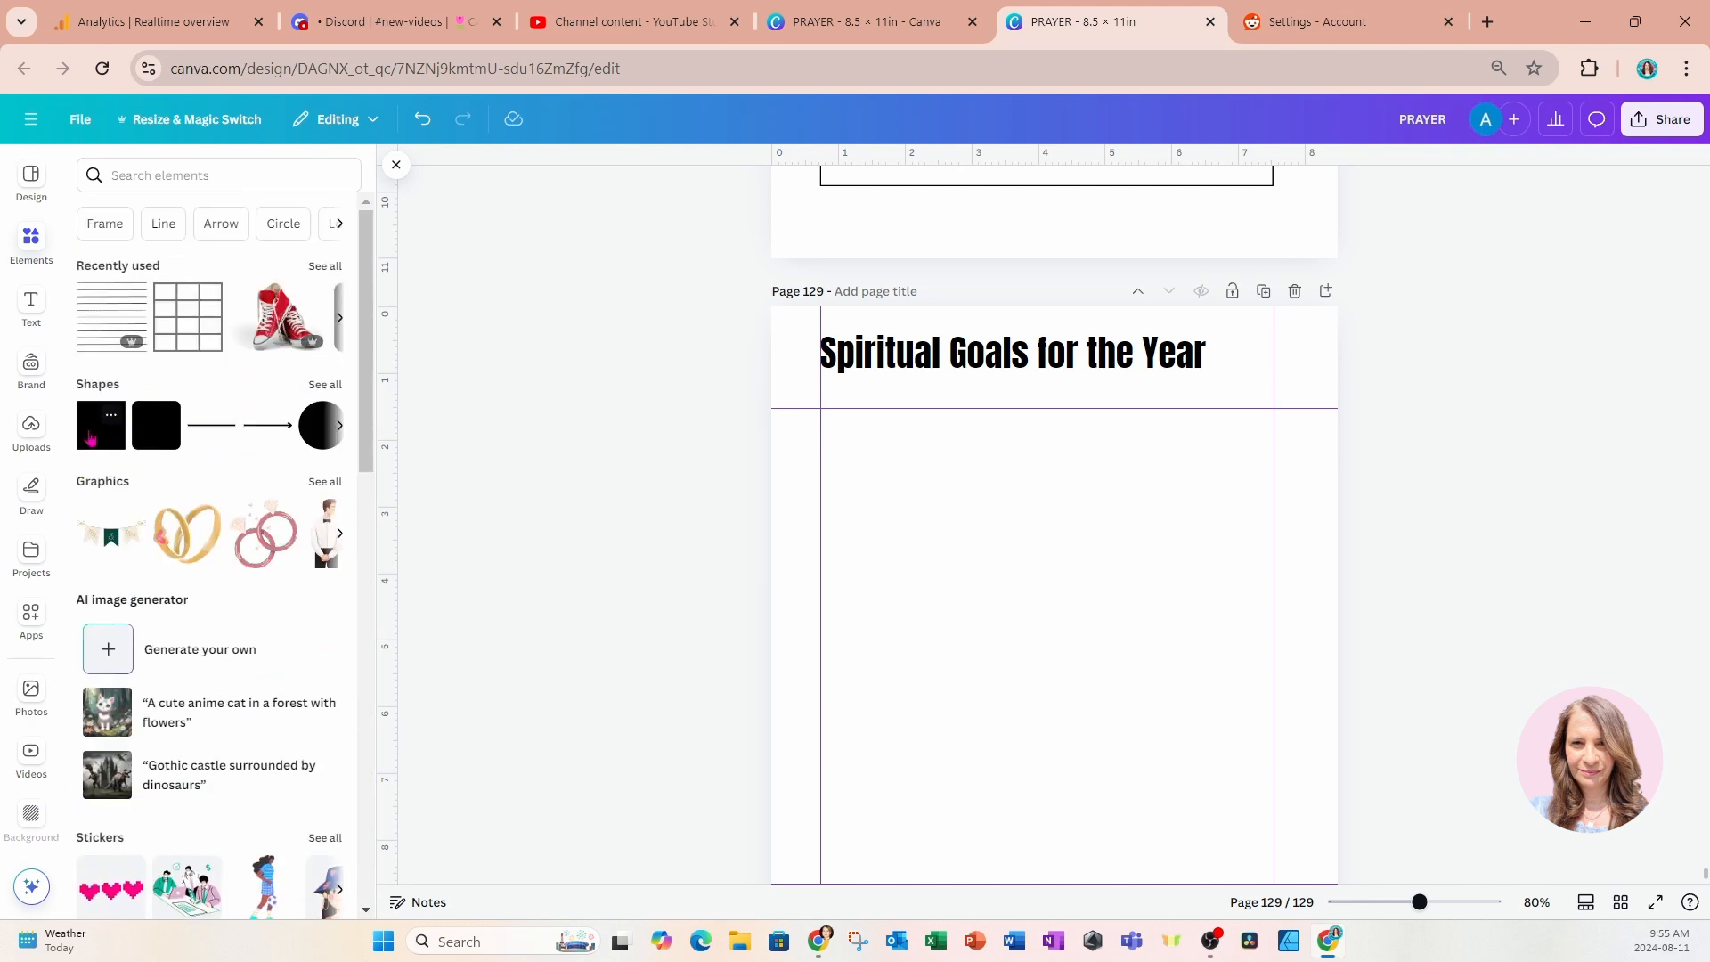
{"action": "left_click", "coordinate": [87, 436]}
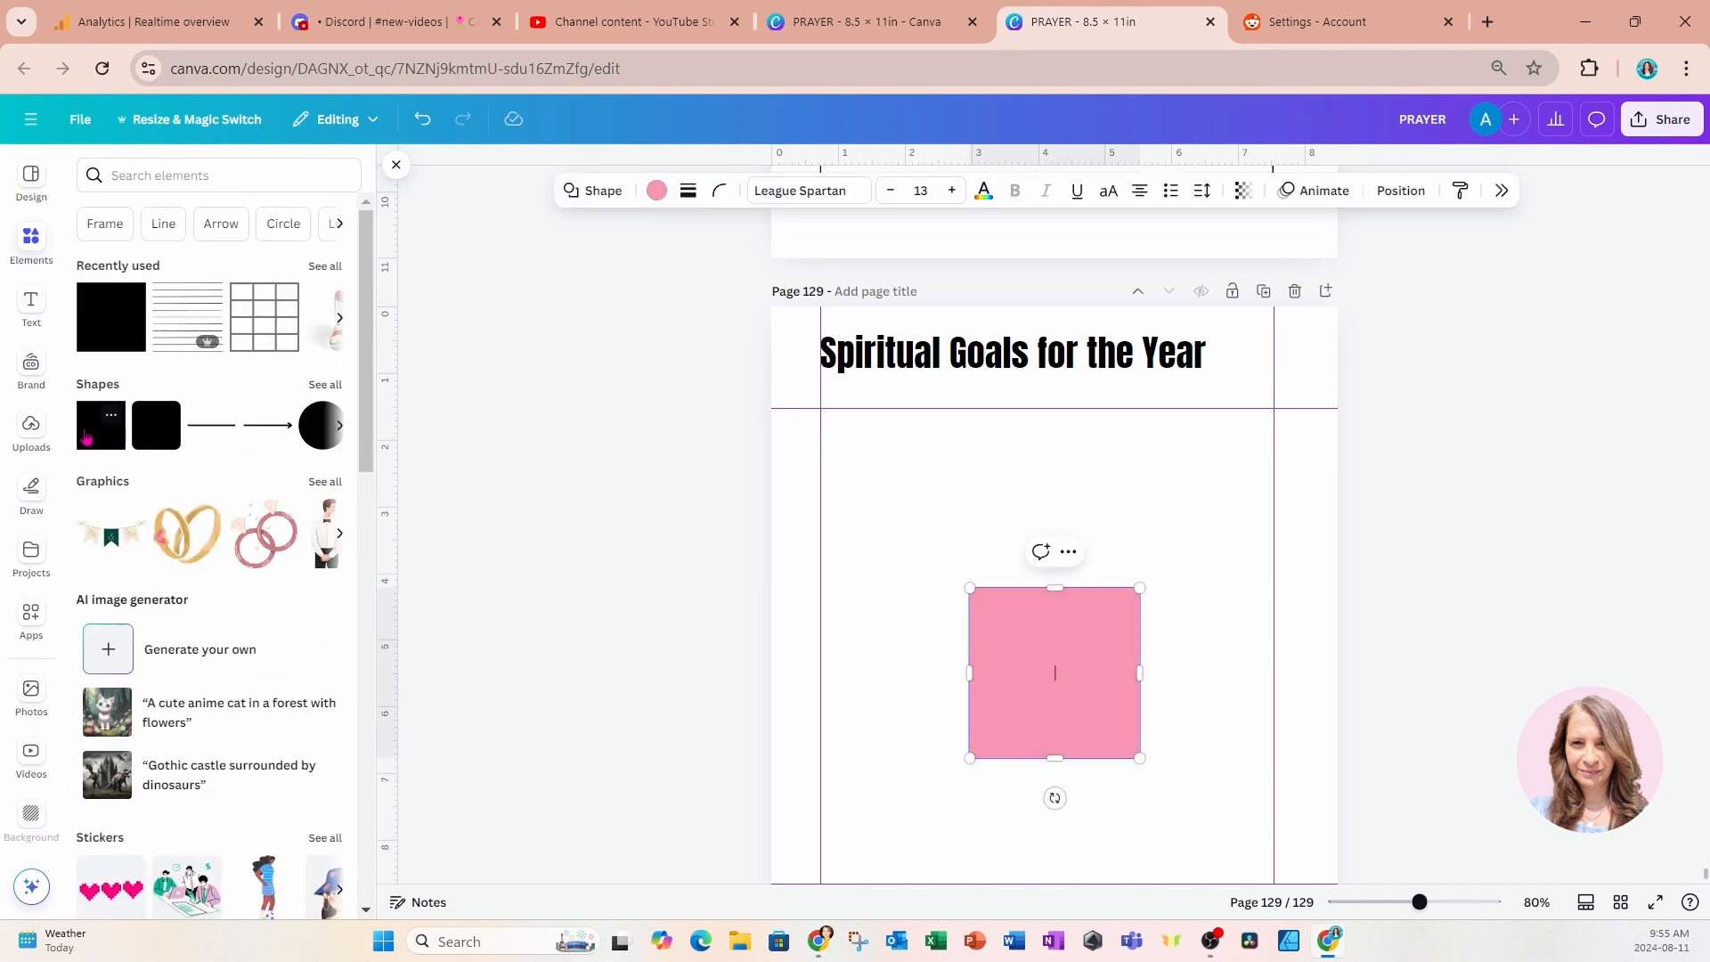
{"action": "left_click_drag", "start_coordinate": [1019, 725], "coordinate": [864, 509]}
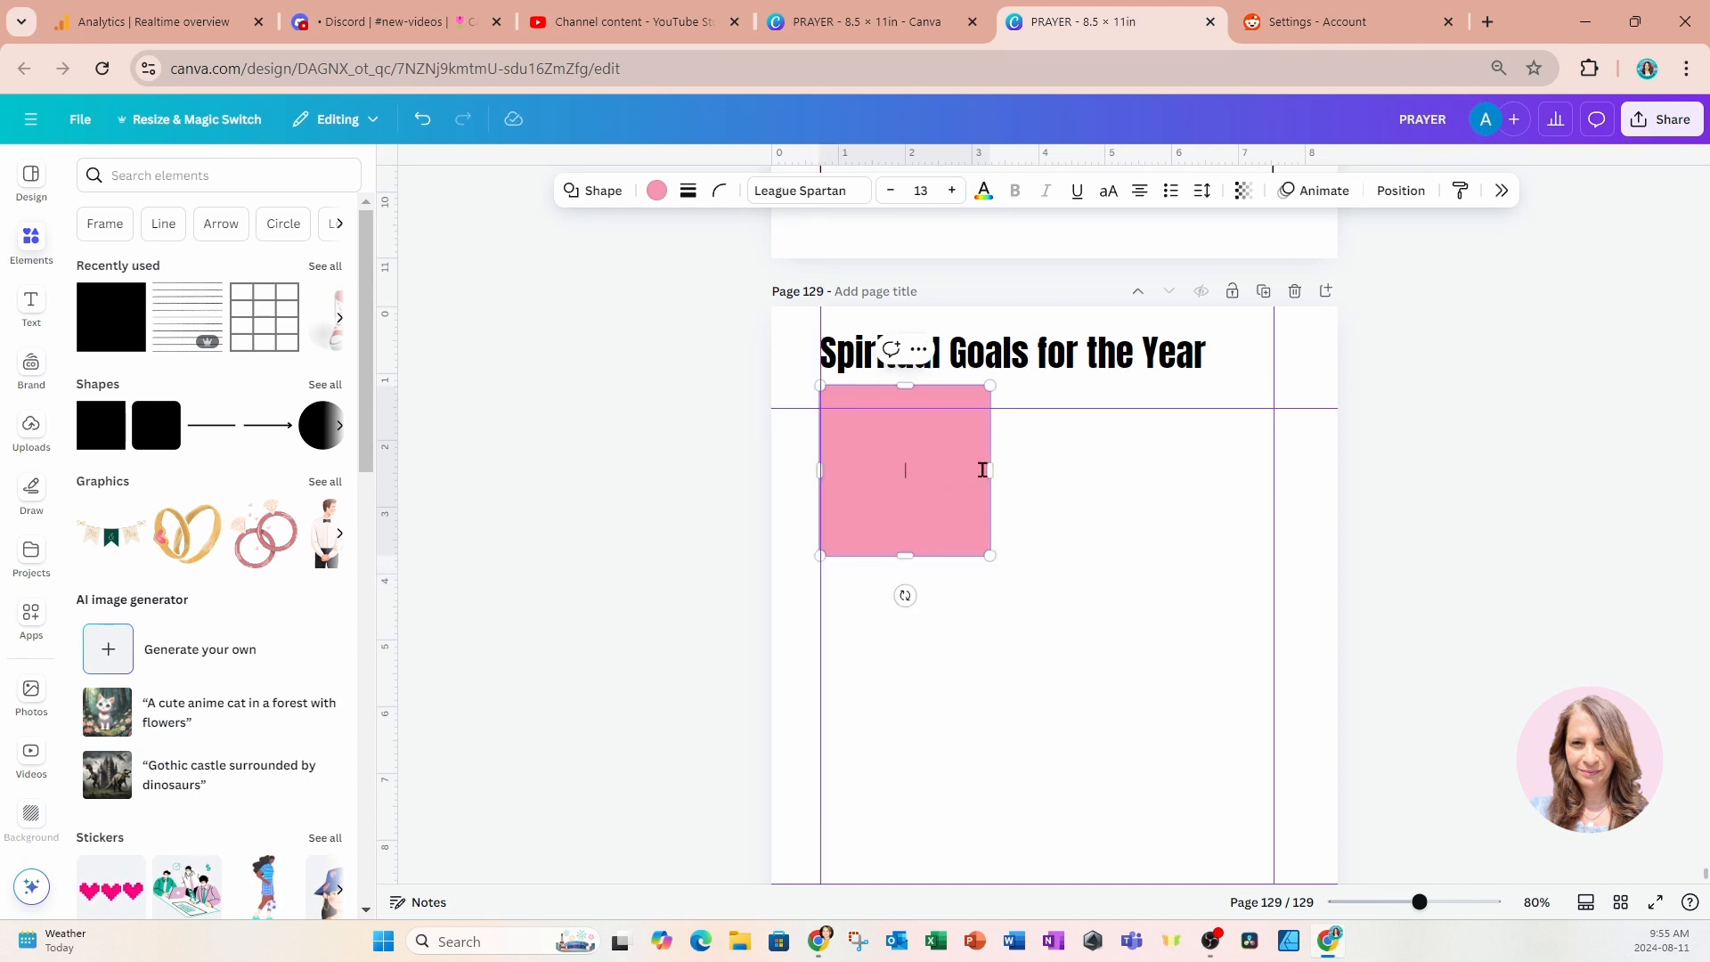
{"action": "left_click_drag", "start_coordinate": [991, 469], "coordinate": [1272, 505]}
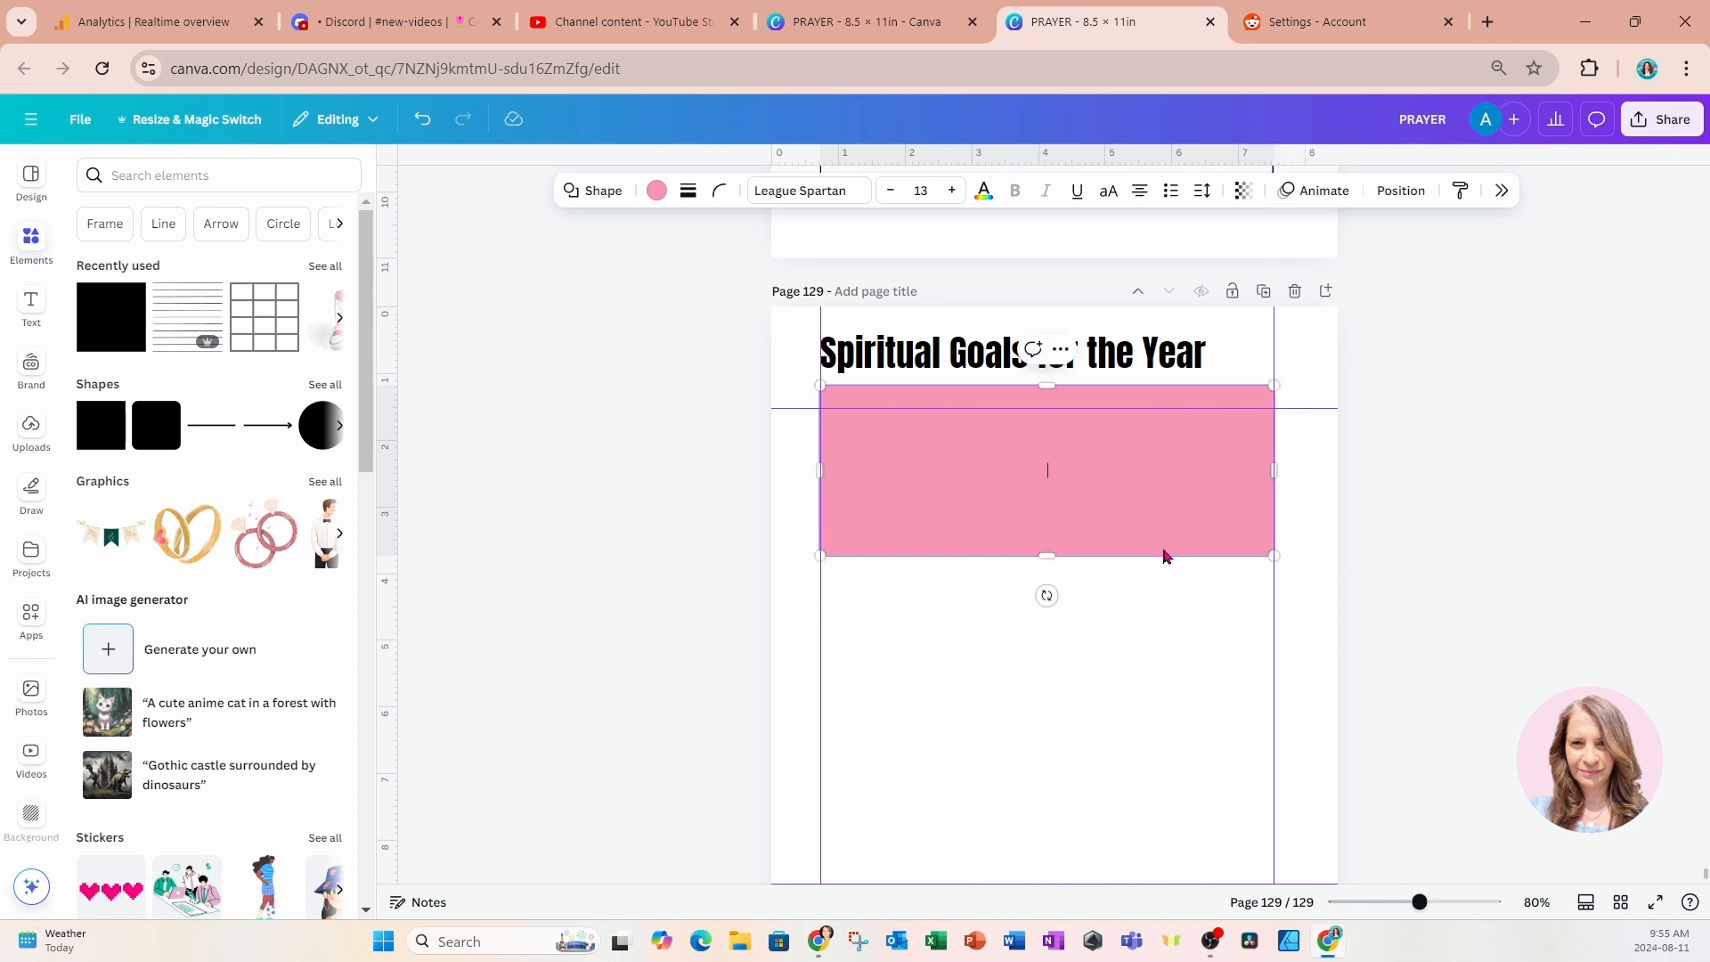
{"action": "left_click_drag", "start_coordinate": [1047, 556], "coordinate": [1039, 443]}
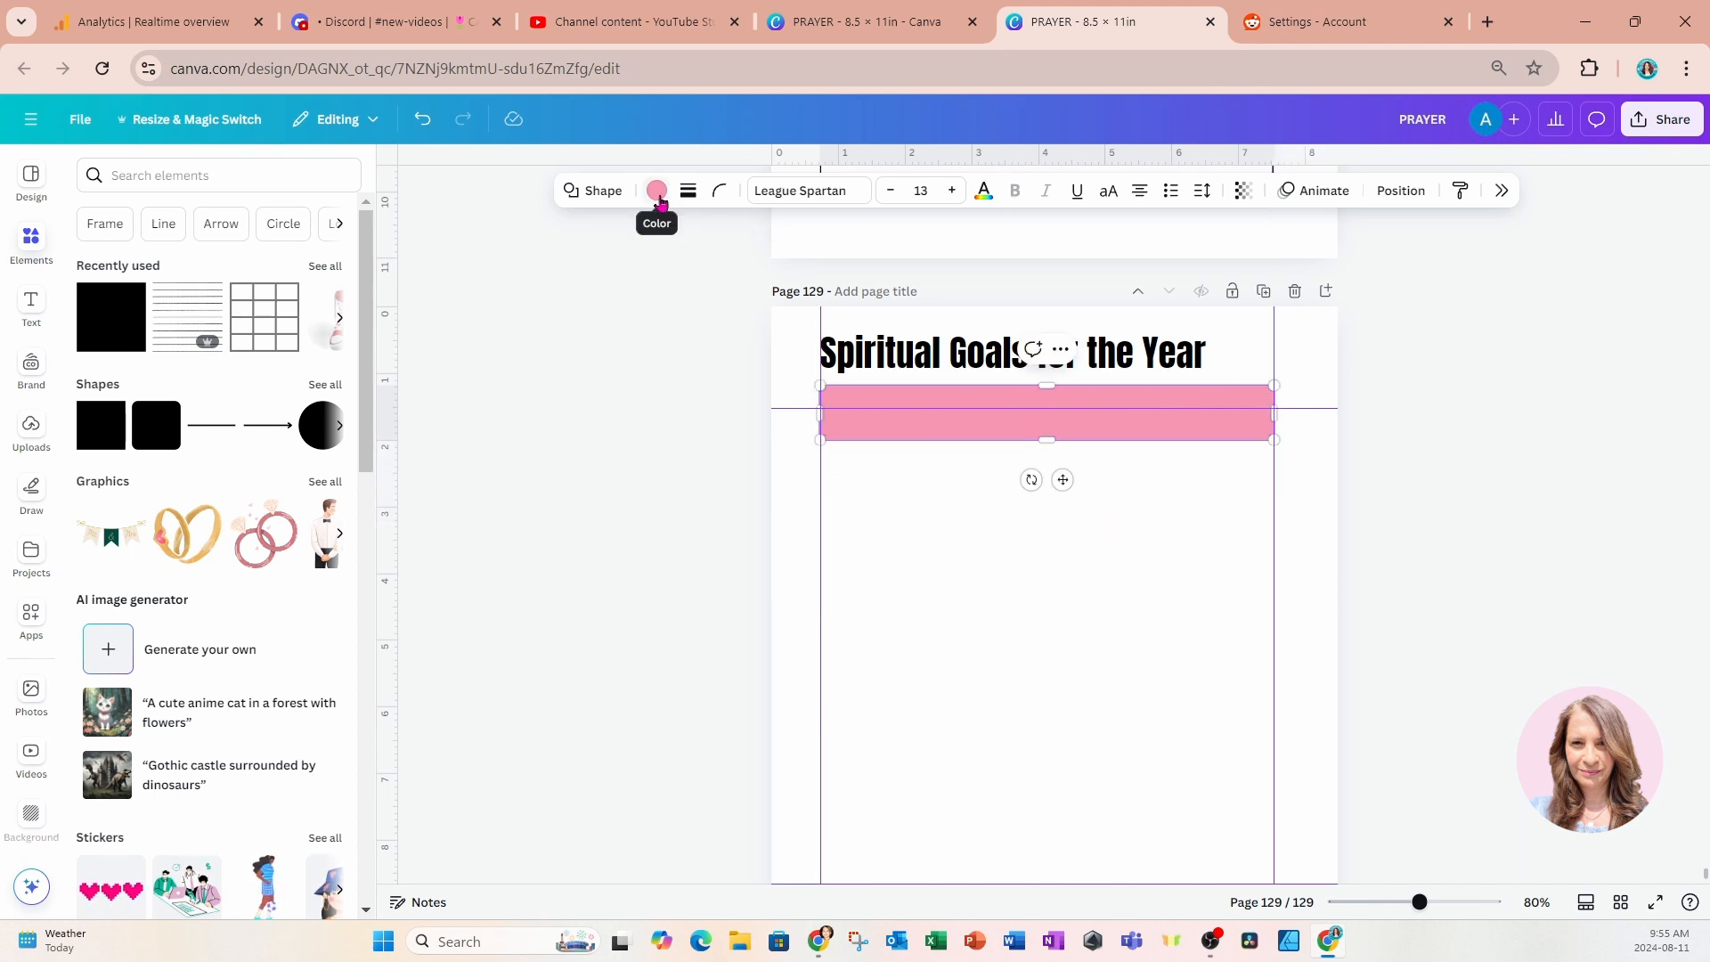
Give the bar below the title a solid border of weight 2 and remove its pink fill.
{"action": "left_click", "coordinate": [687, 191]}
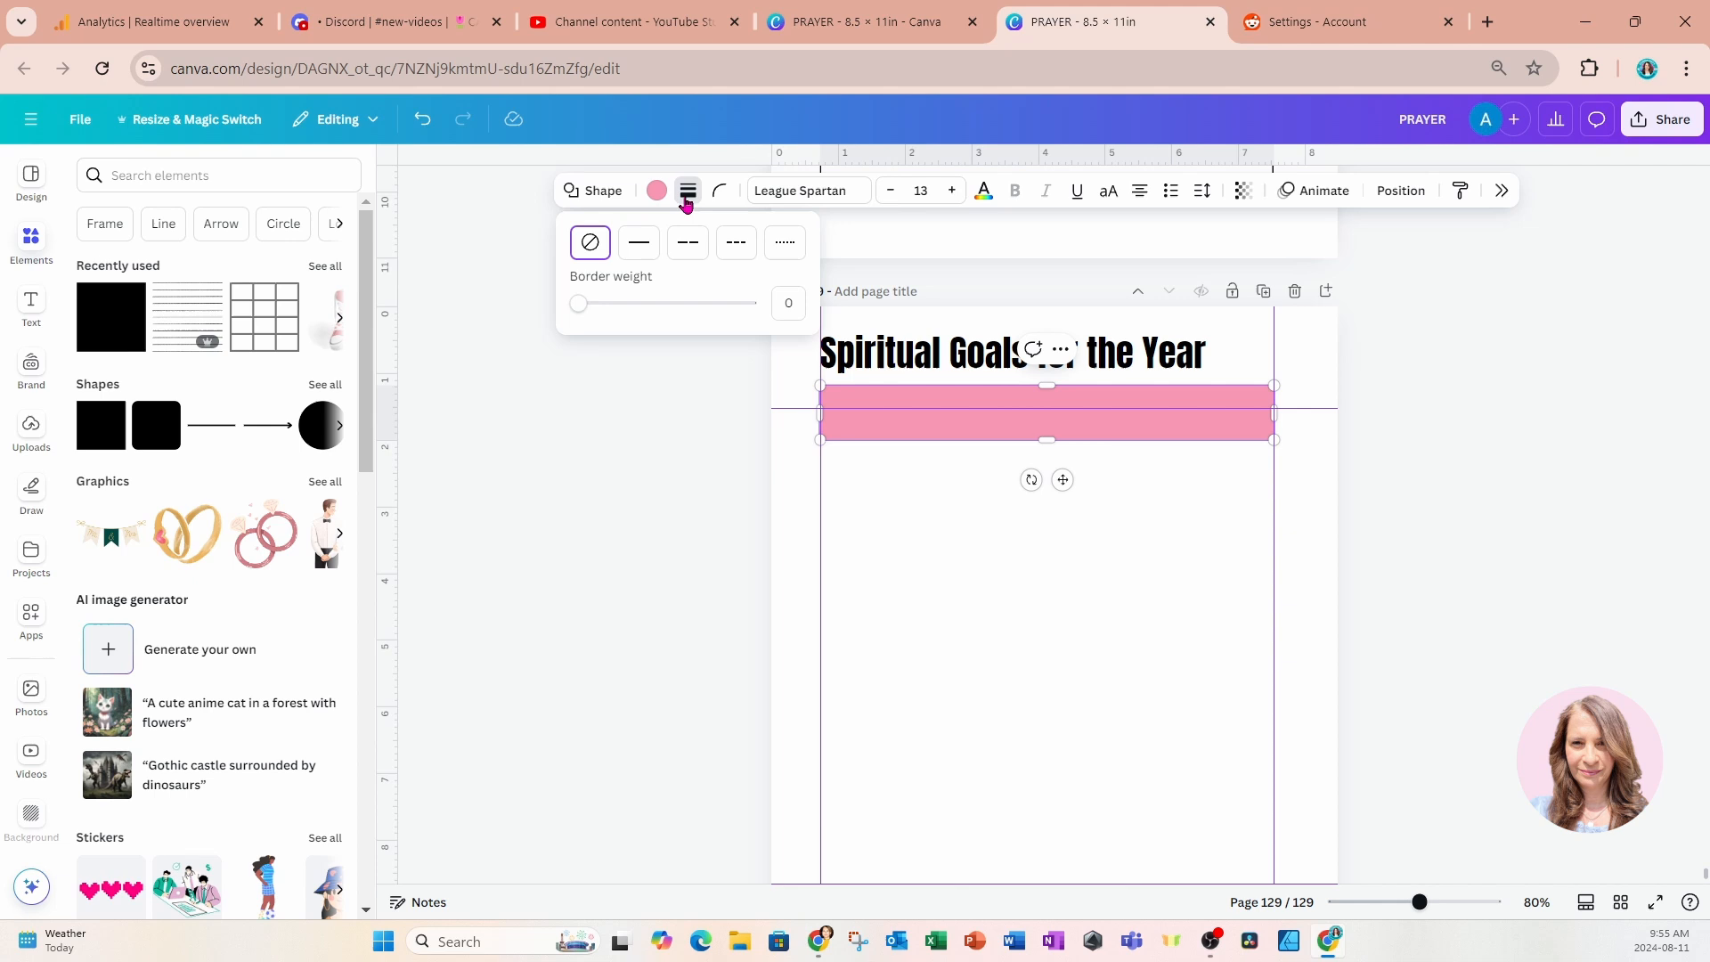
{"action": "left_click", "coordinate": [641, 241]}
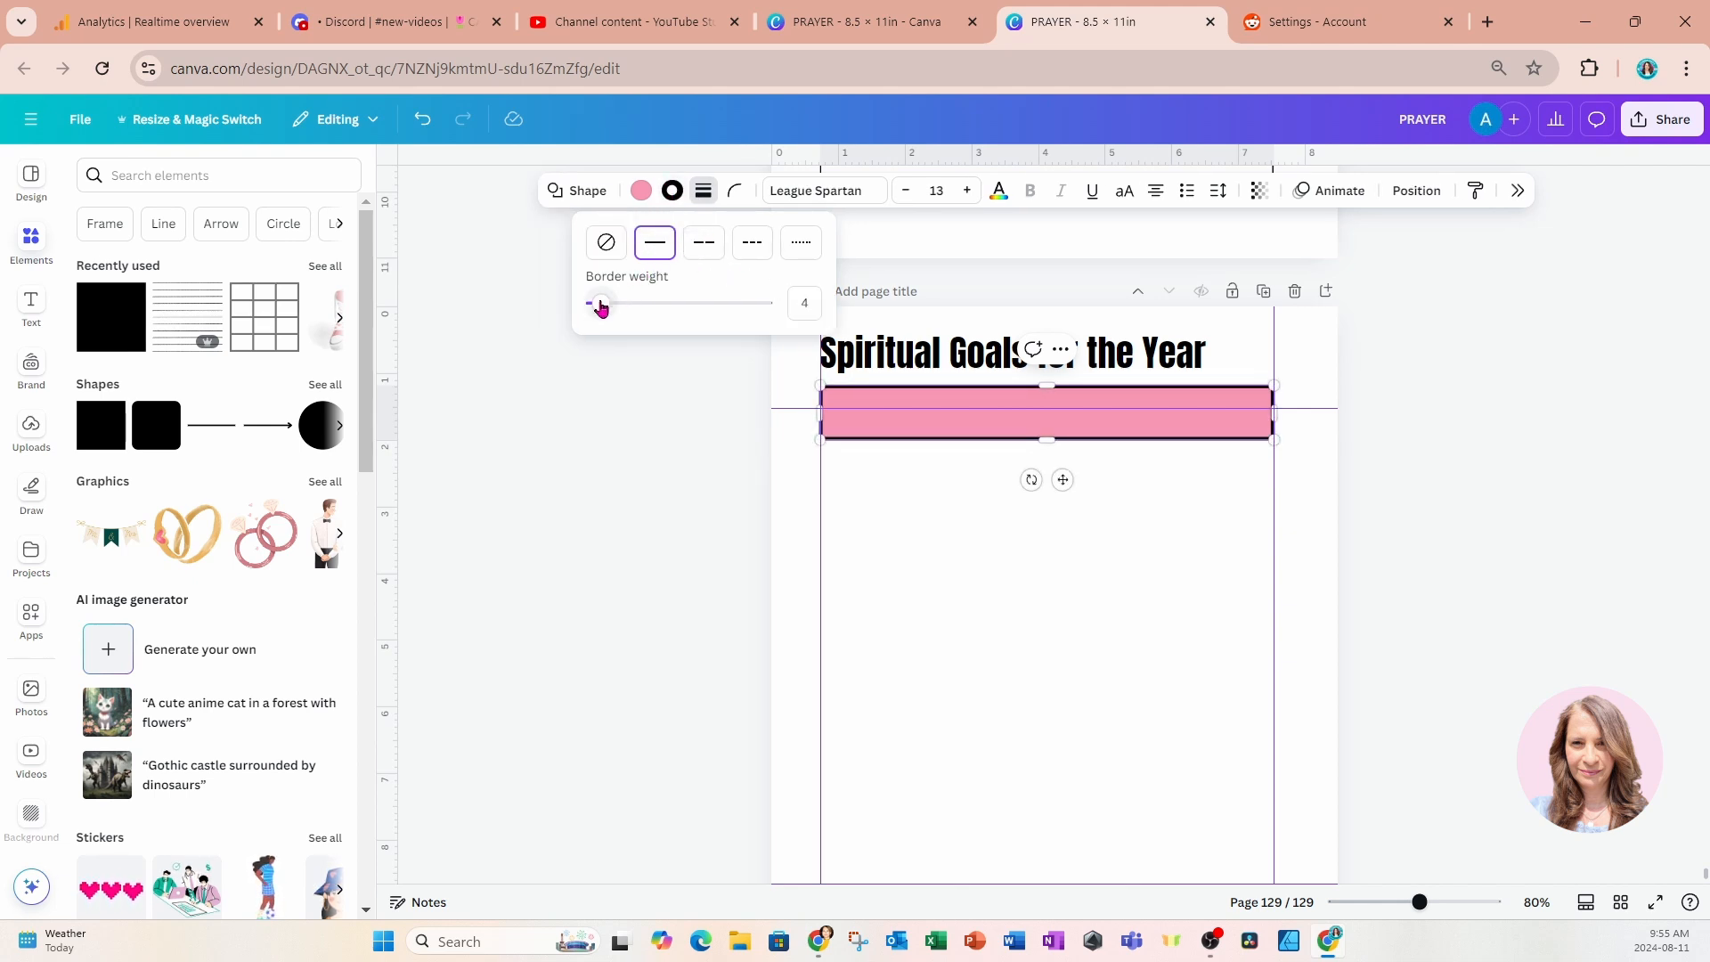
{"action": "left_click_drag", "start_coordinate": [602, 307], "coordinate": [597, 307]}
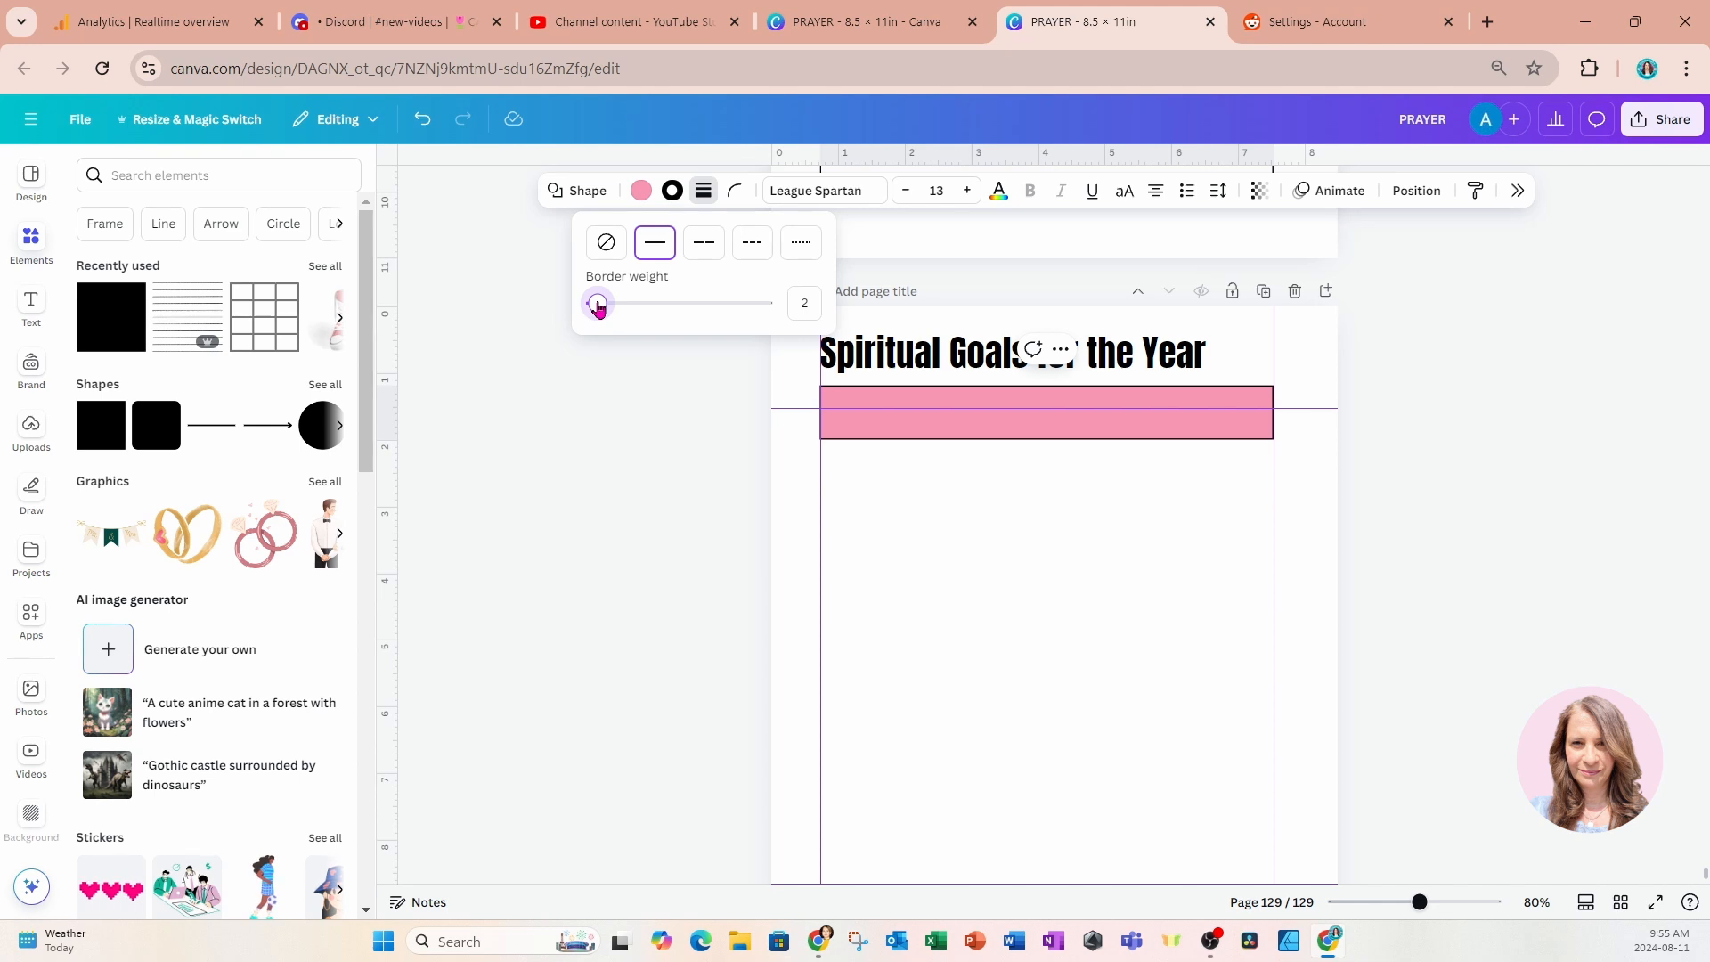
{"action": "left_click", "coordinate": [649, 198]}
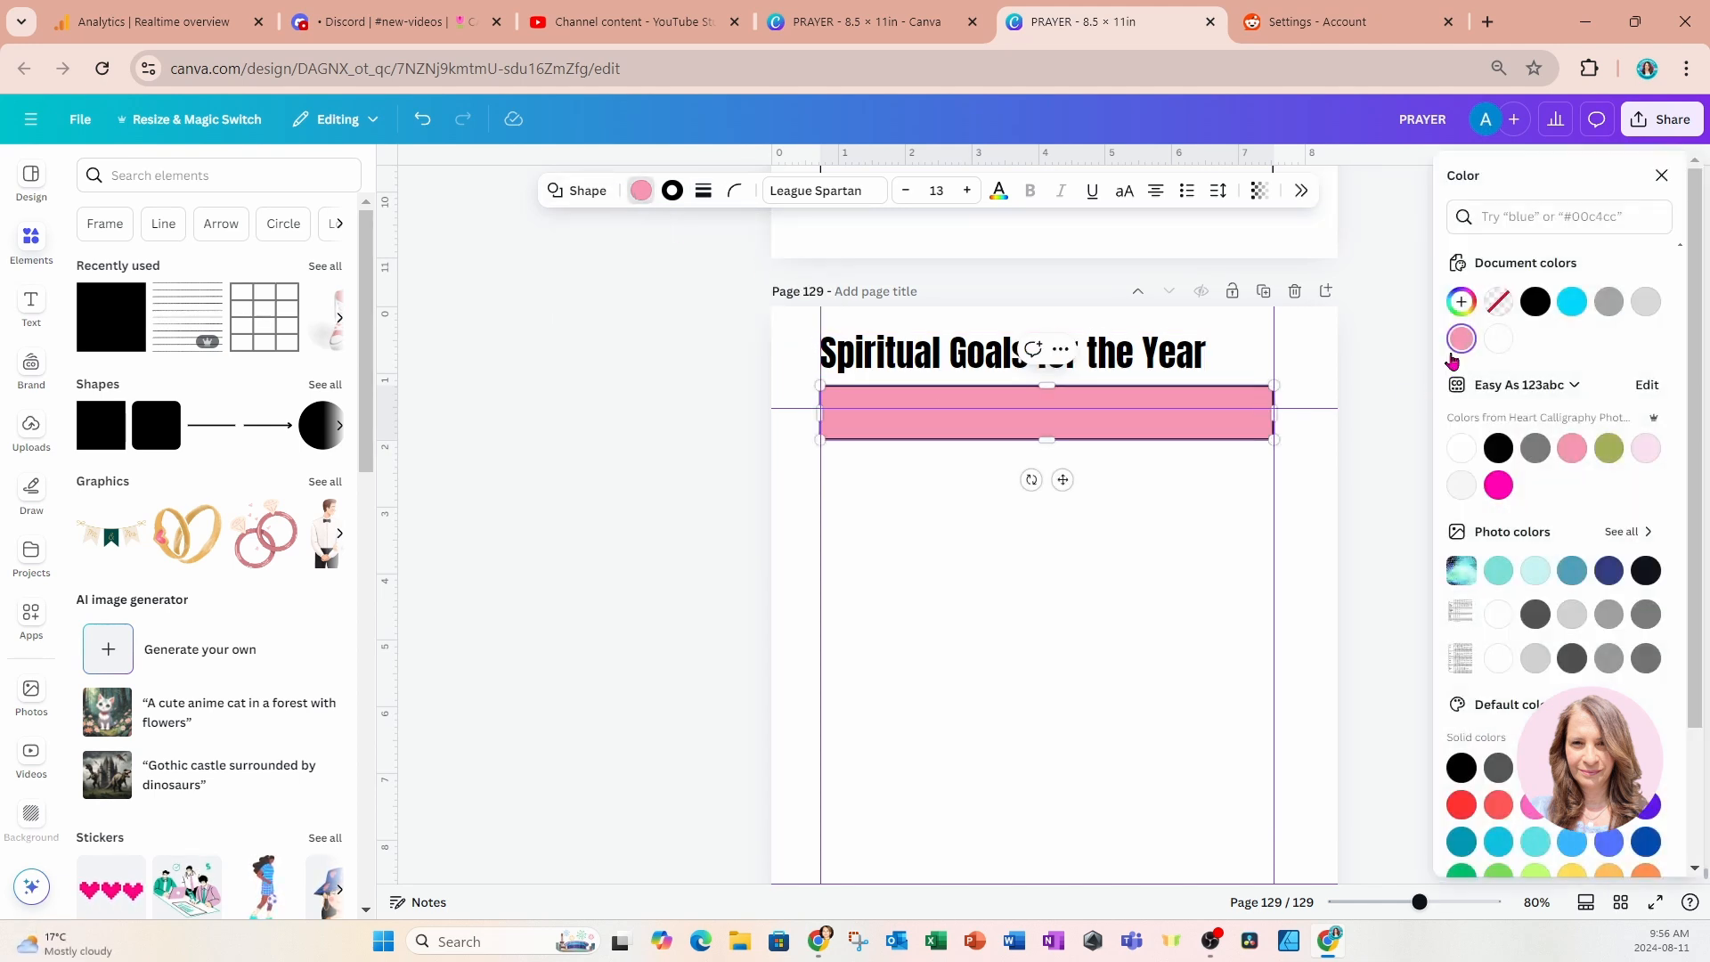
{"action": "left_click", "coordinate": [1496, 303]}
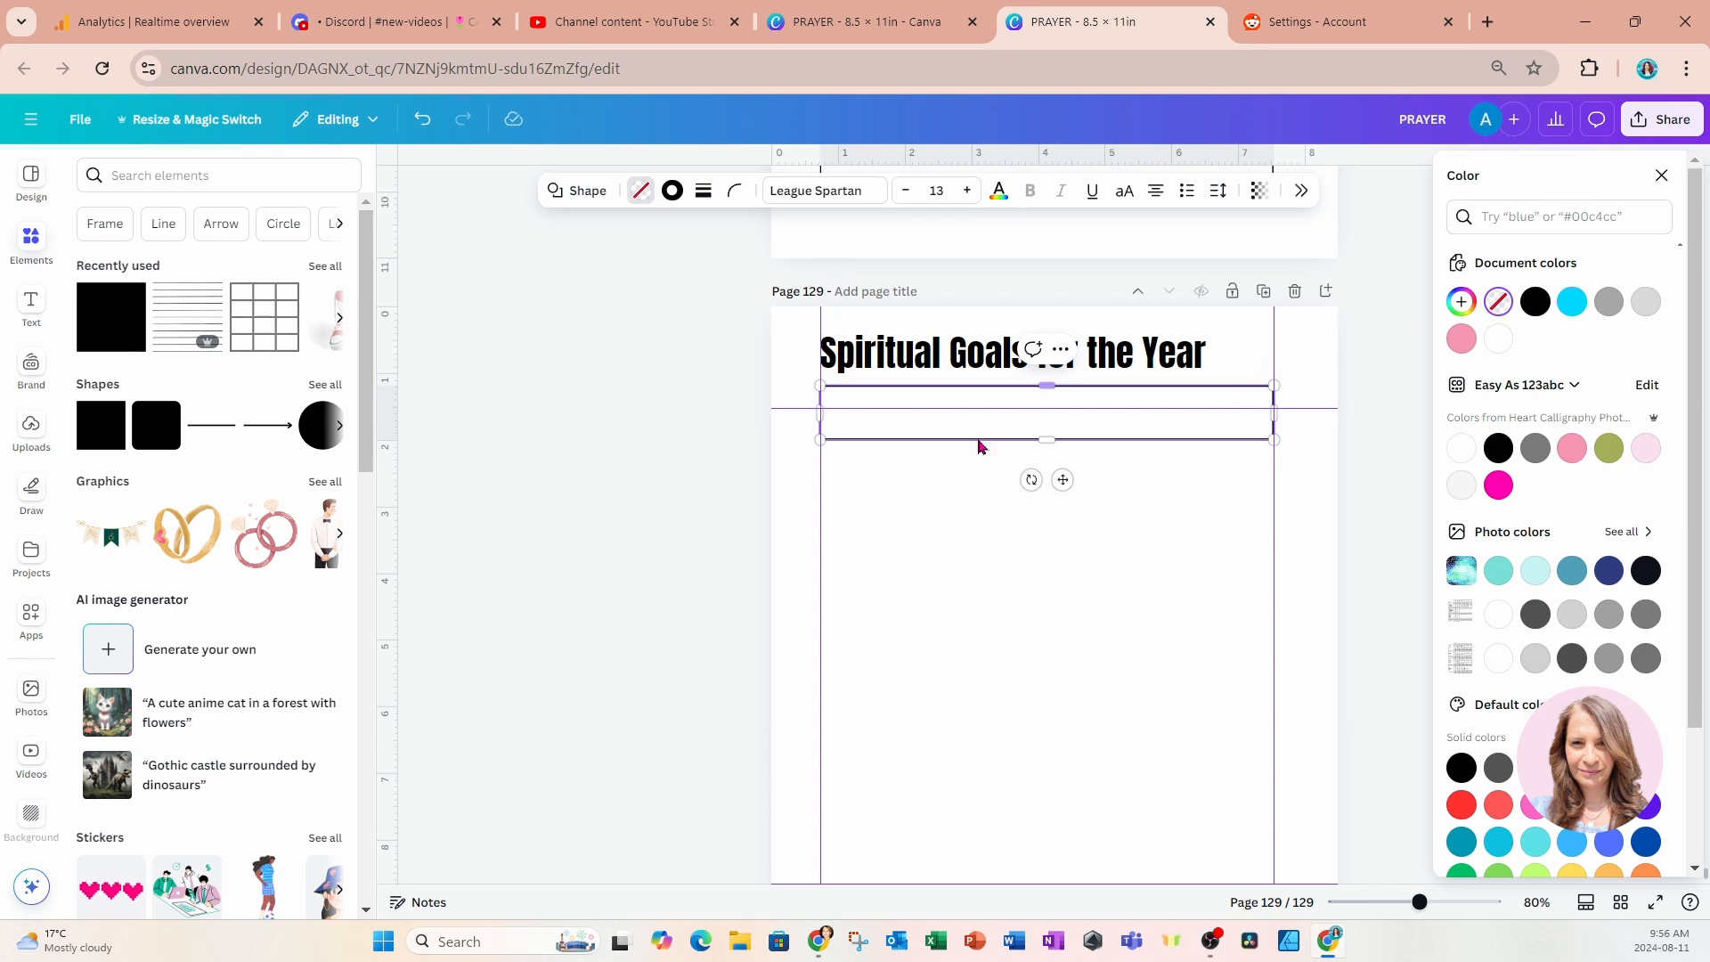
Add a subheading text box on the Spiritual Goals page and make it read "Main Goal".
{"action": "left_click", "coordinate": [32, 306]}
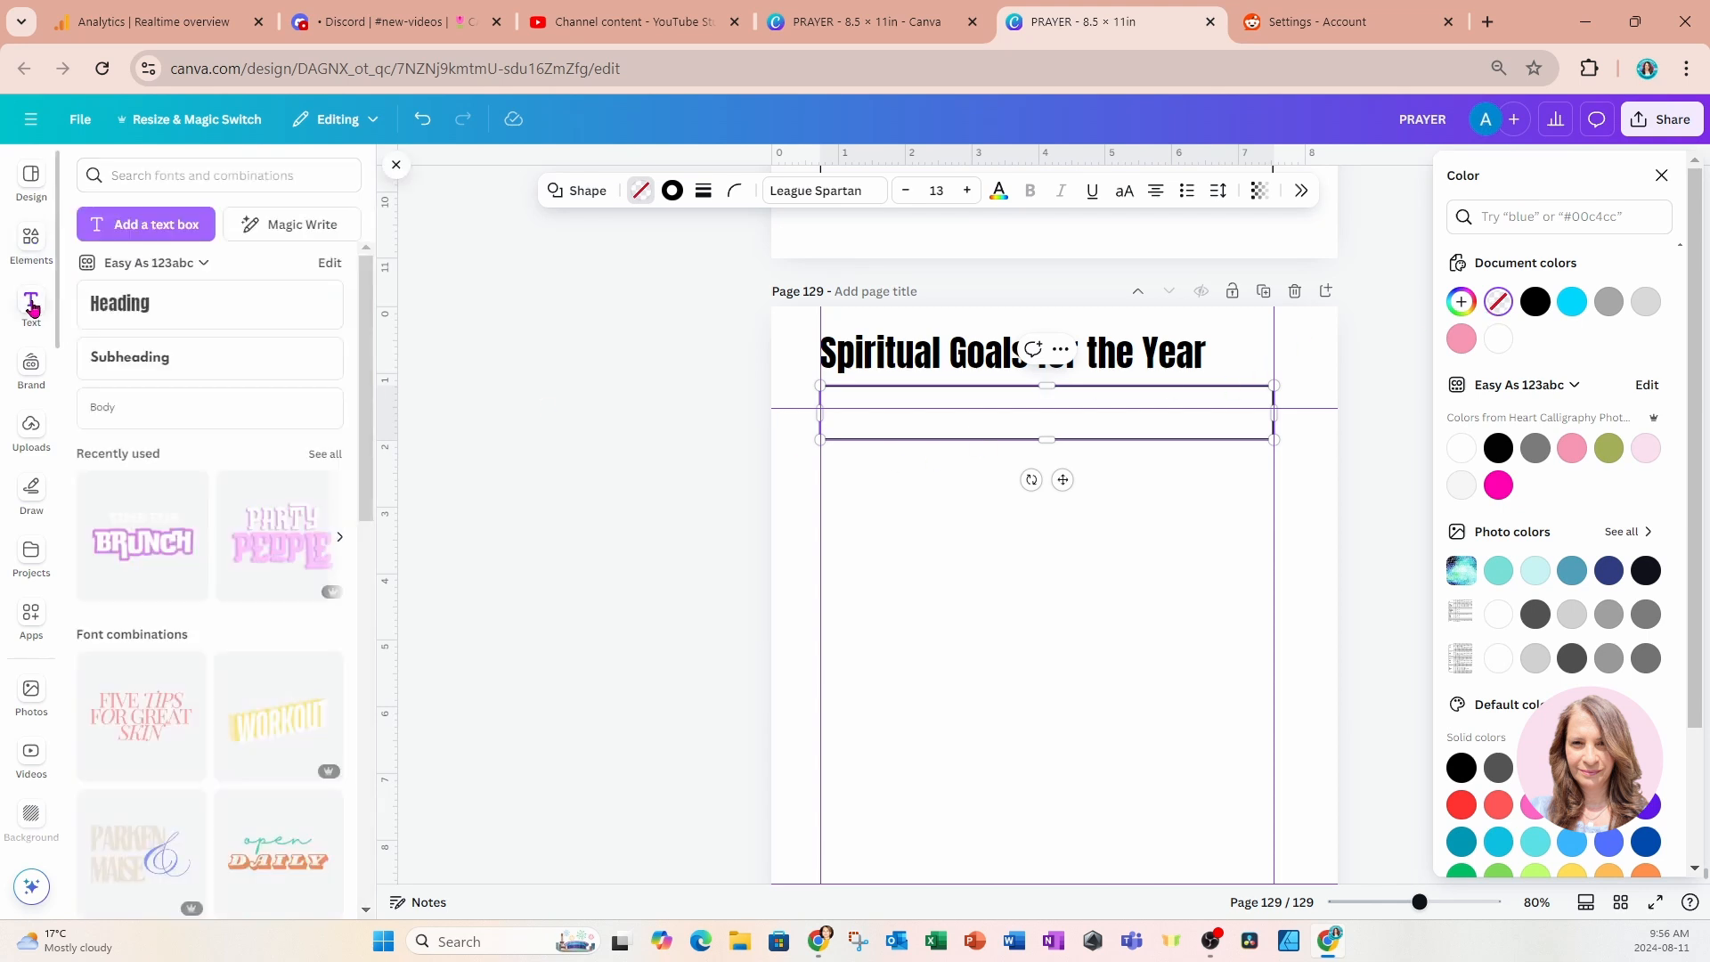
{"action": "left_click", "coordinate": [112, 358]}
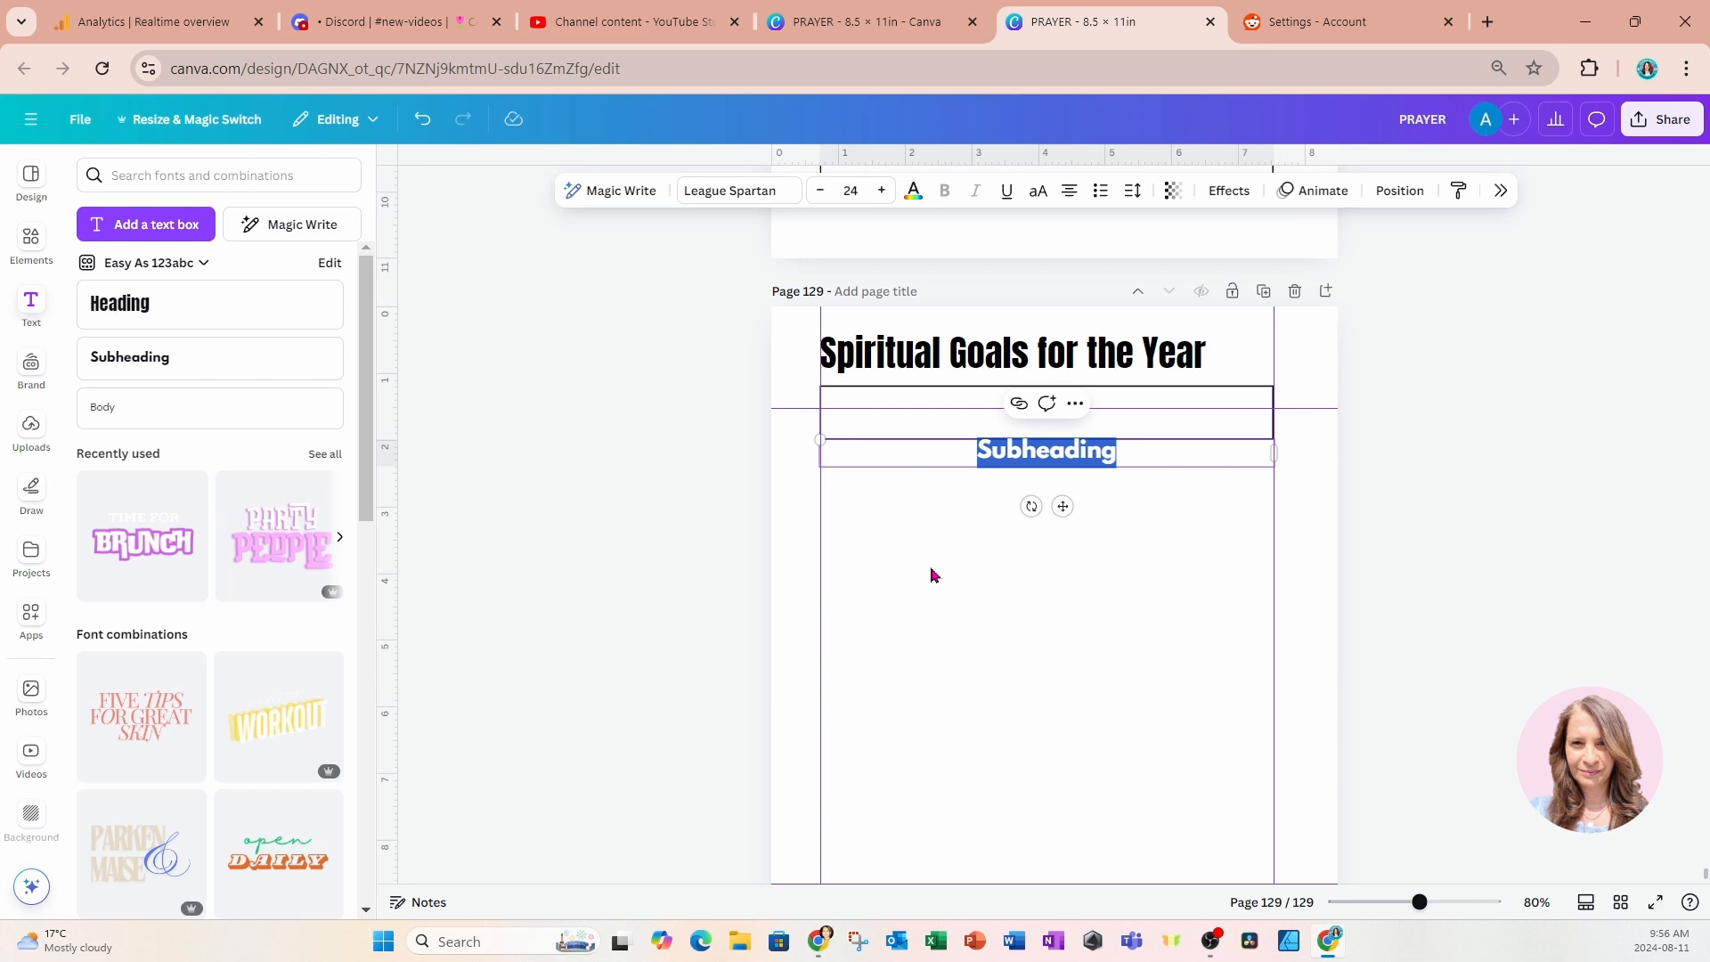
{"action": "type", "text": "Goals for t"}
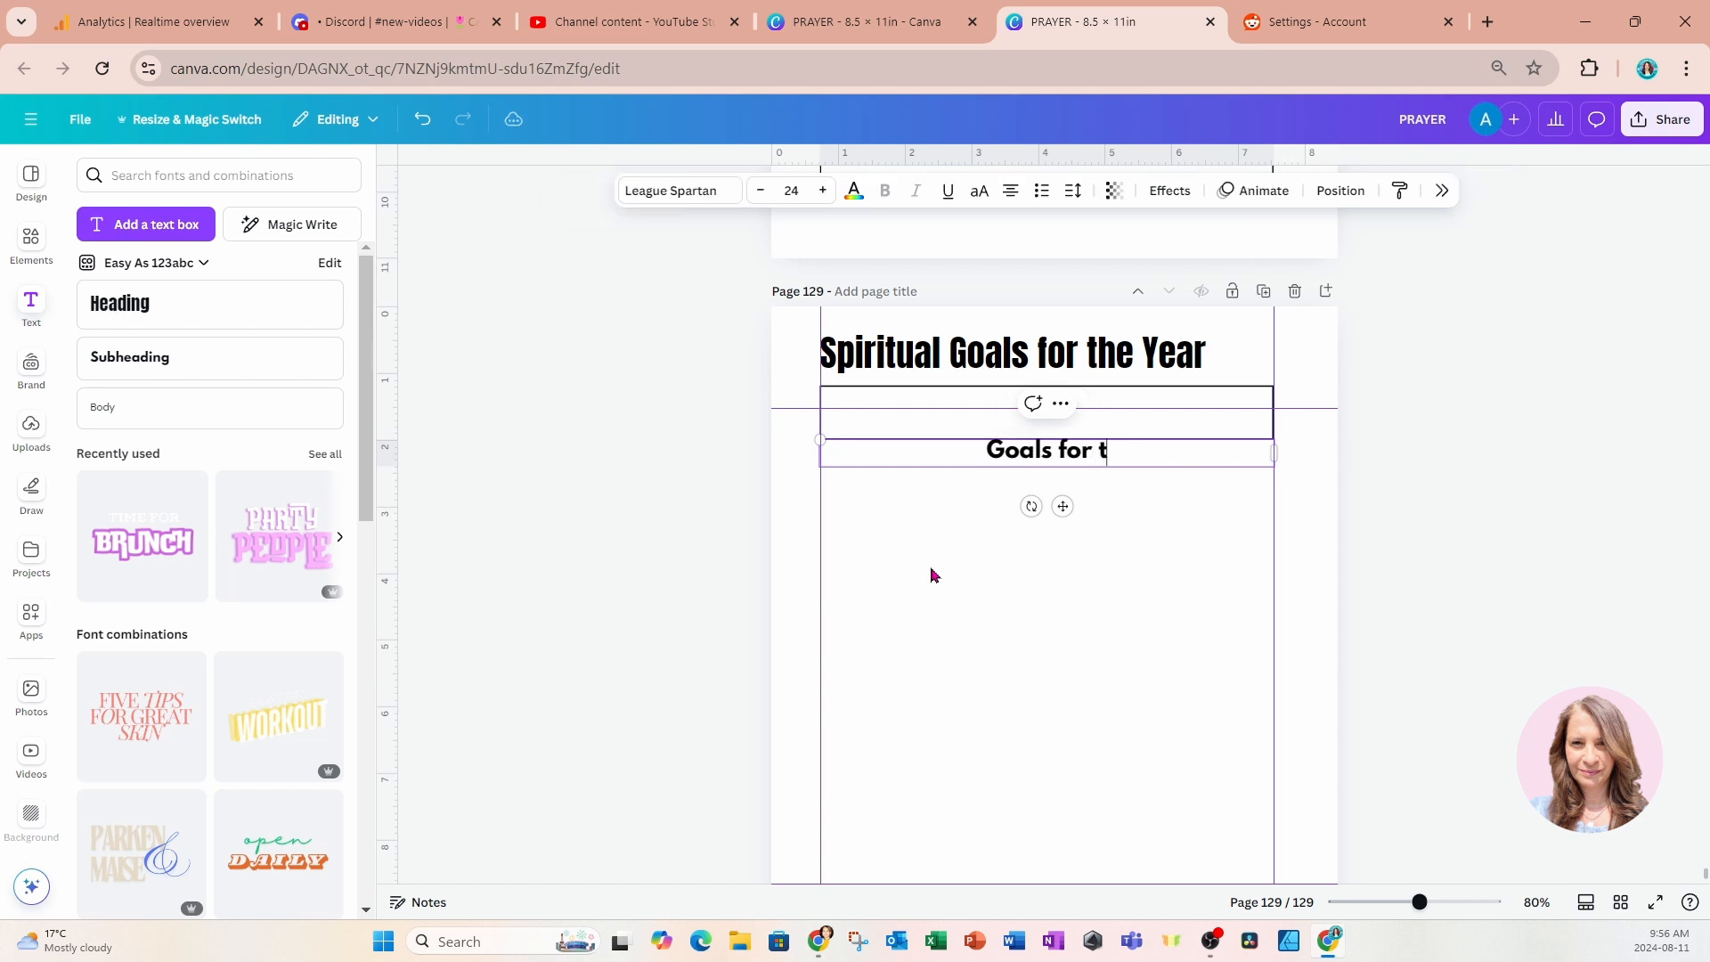
{"action": "type", "text": "he"}
{"action": "key", "text": "BackSpace"}
{"action": "key", "text": "BackSpace"}
{"action": "key", "text": "BackSpace"}
{"action": "key", "text": "BackSpace"}
{"action": "key", "text": "BackSpace"}
{"action": "key", "text": "BackSpace"}
{"action": "key", "text": "BackSpace"}
{"action": "key", "text": "BackSpace"}
{"action": "key", "text": "BackSpace"}
{"action": "key", "text": "BackSpace"}
{"action": "key", "text": "BackSpace"}
{"action": "key", "text": "BackSpace"}
{"action": "key", "text": "BackSpace"}
{"action": "key", "text": "BackSpace"}
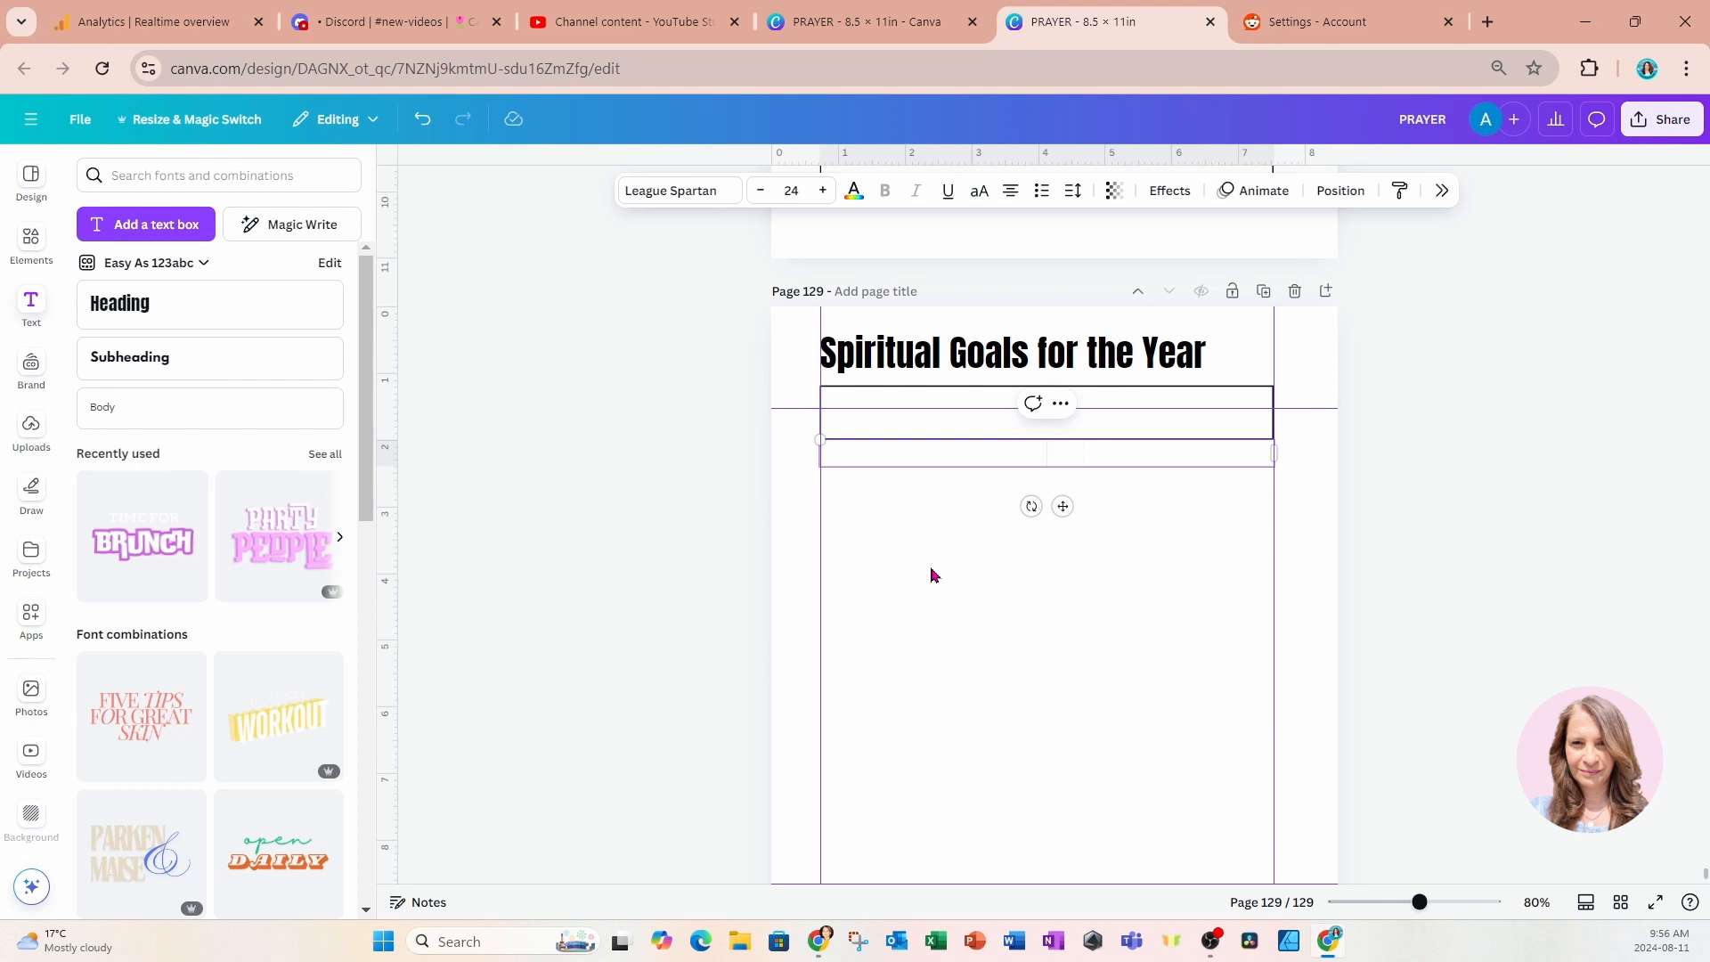
{"action": "type", "text": "Main Goal"}
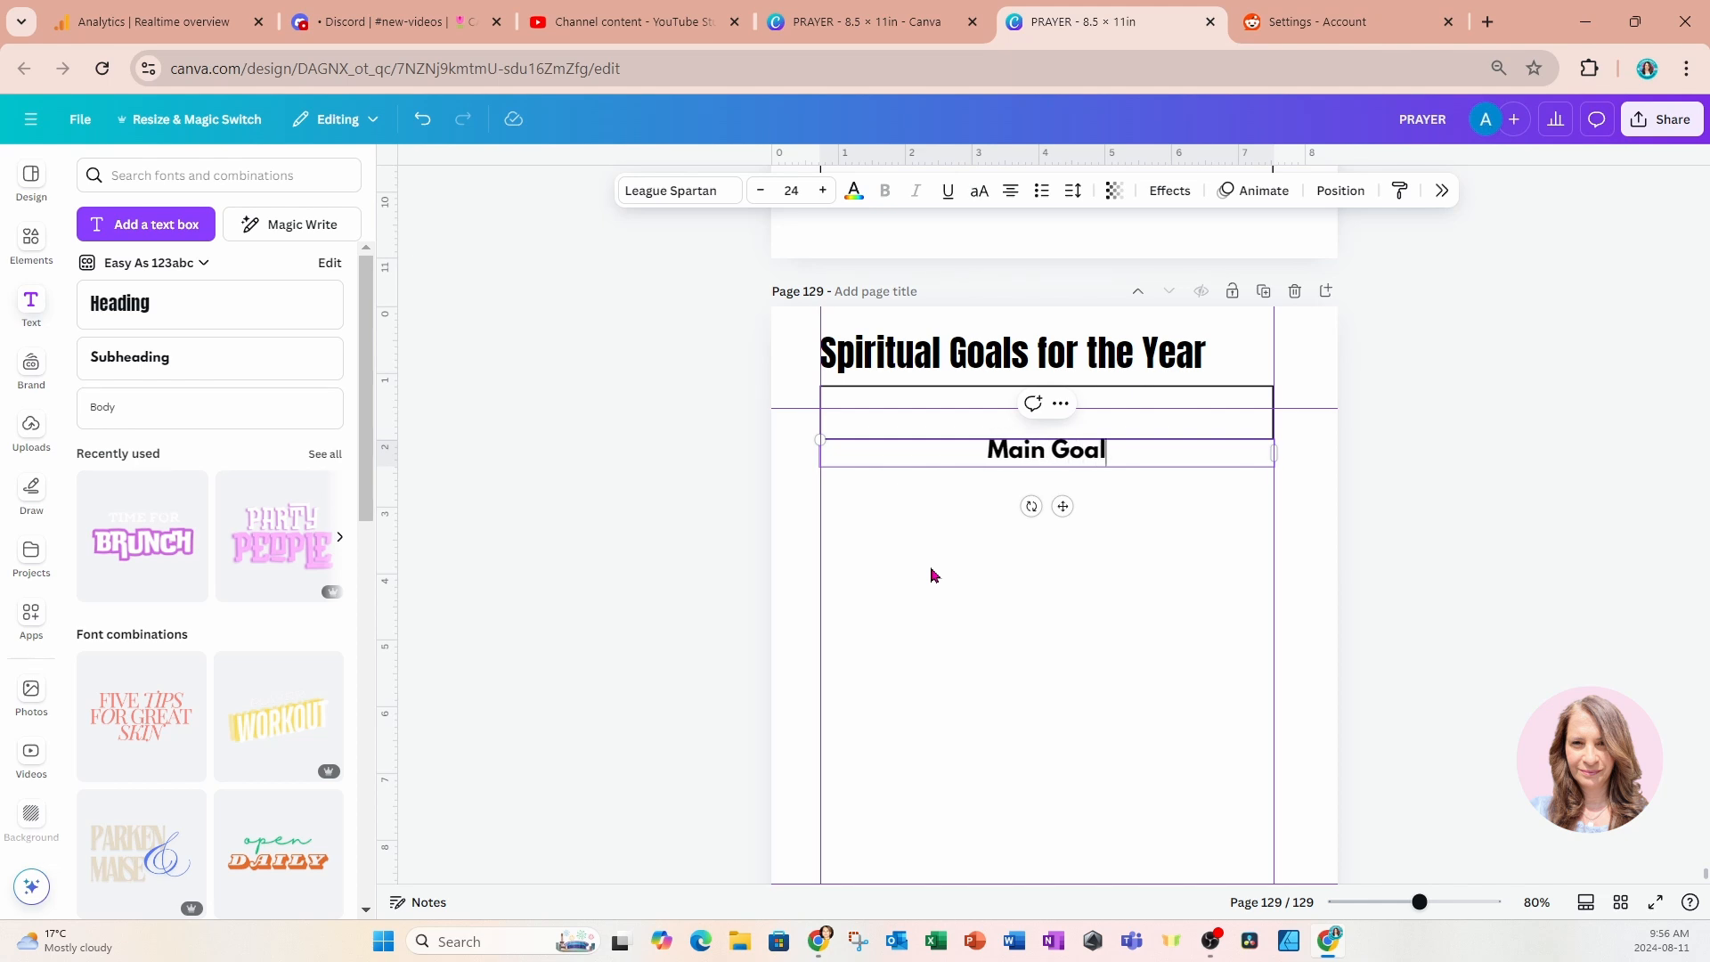
Set the "Main Goal" text to font size 18 and align it left.
{"action": "left_click_drag", "start_coordinate": [986, 450], "coordinate": [1107, 481]}
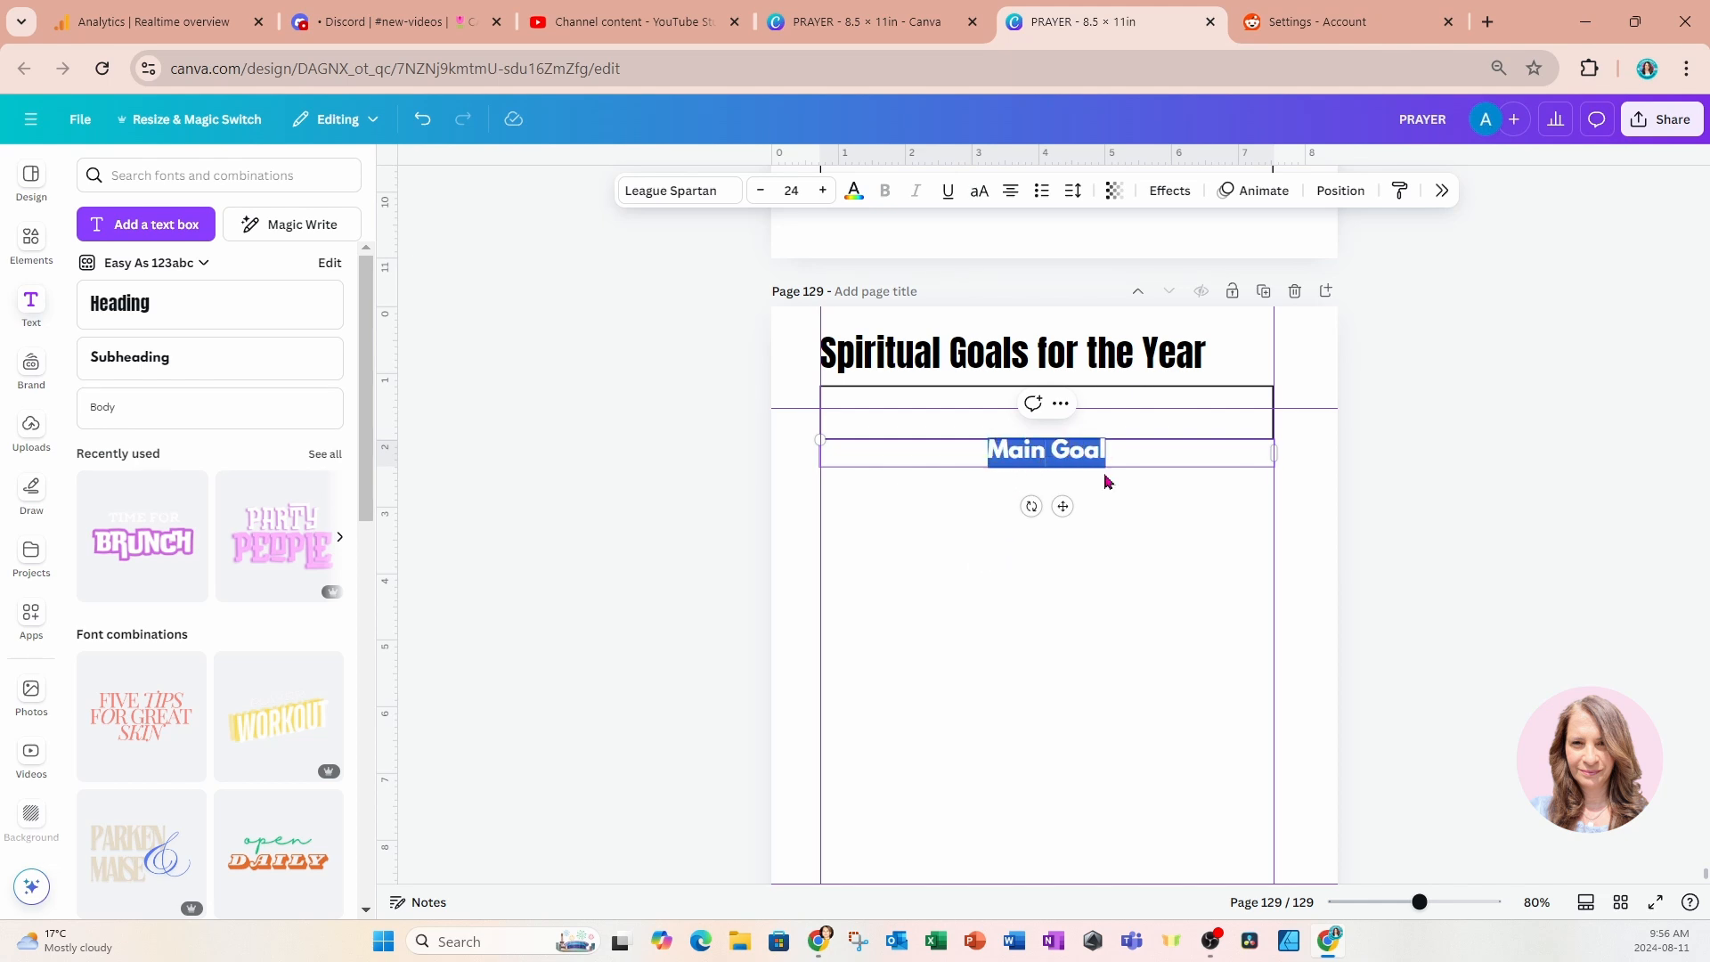
{"action": "left_click", "coordinate": [820, 191]}
{"action": "left_click", "coordinate": [820, 191]}
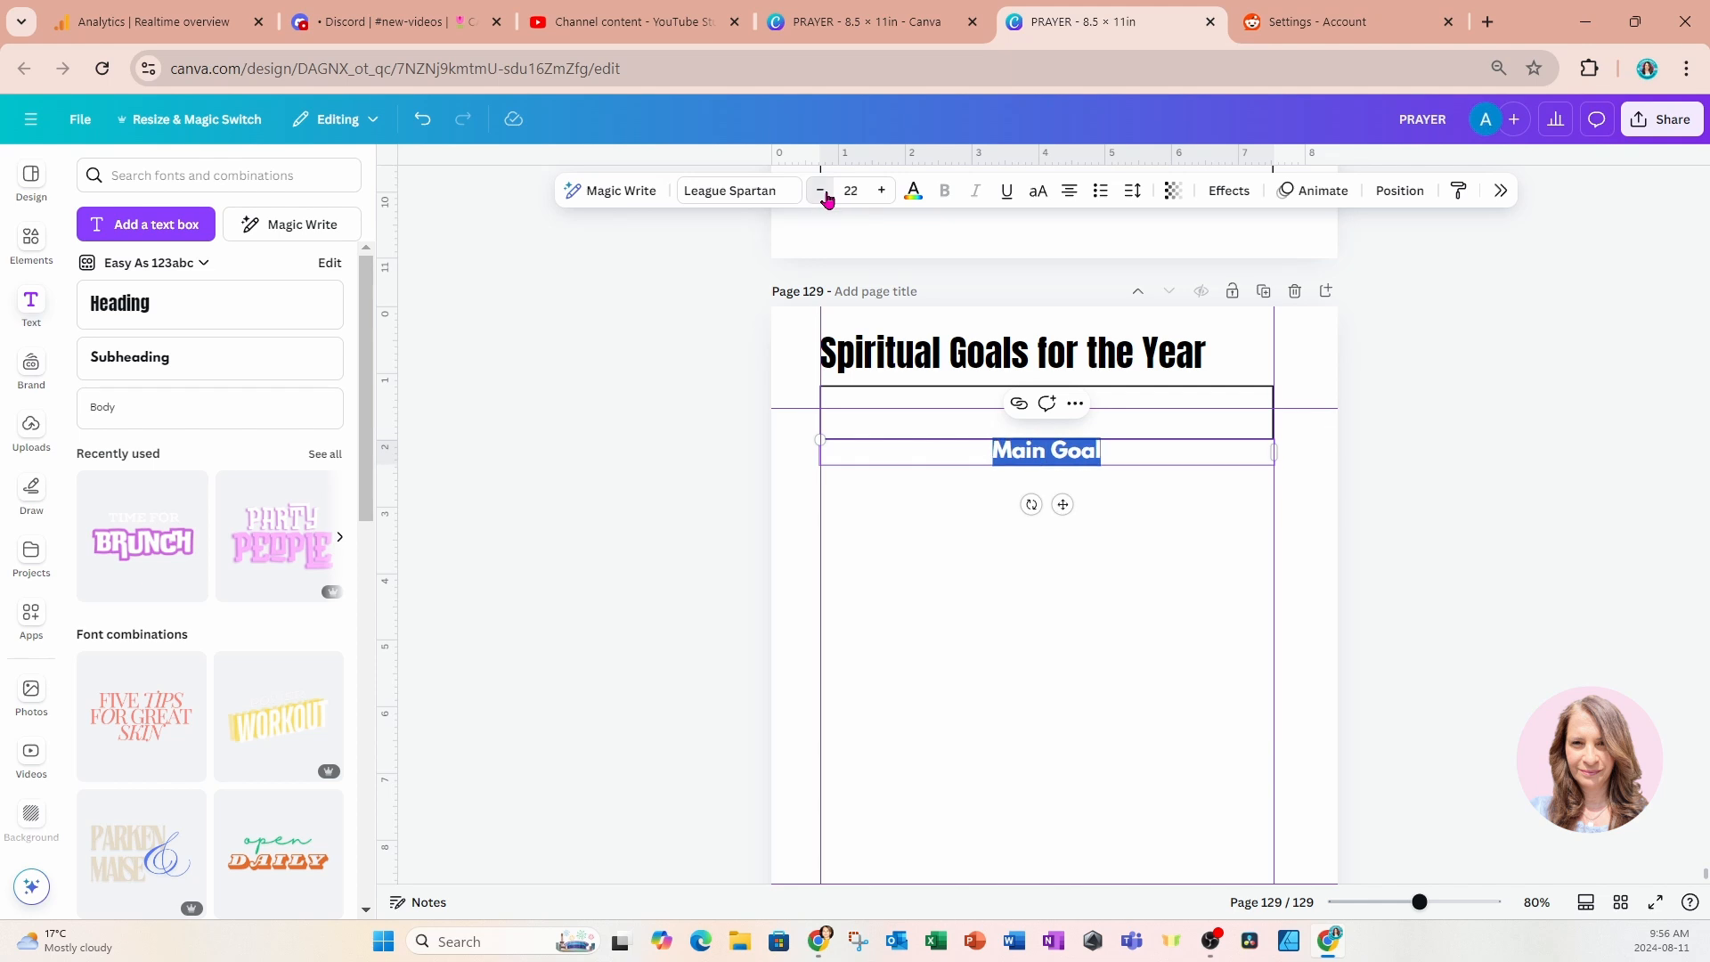
{"action": "left_click", "coordinate": [820, 191]}
{"action": "left_click", "coordinate": [821, 191]}
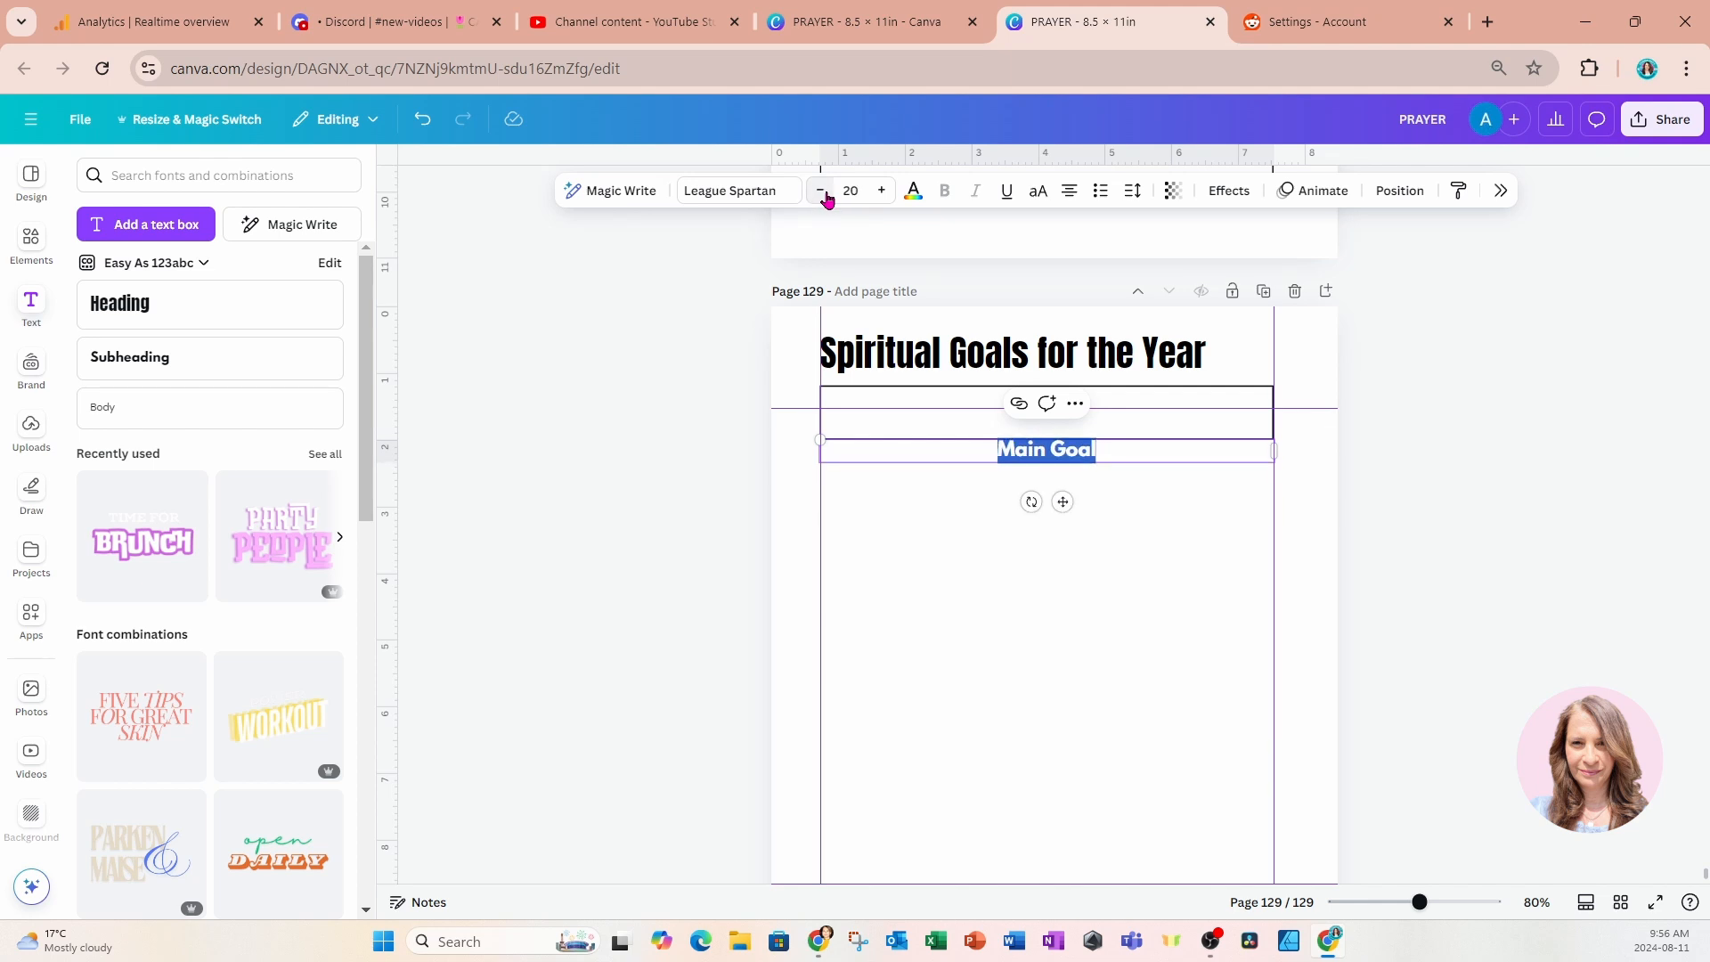
{"action": "left_click", "coordinate": [820, 191]}
{"action": "left_click", "coordinate": [820, 191]}
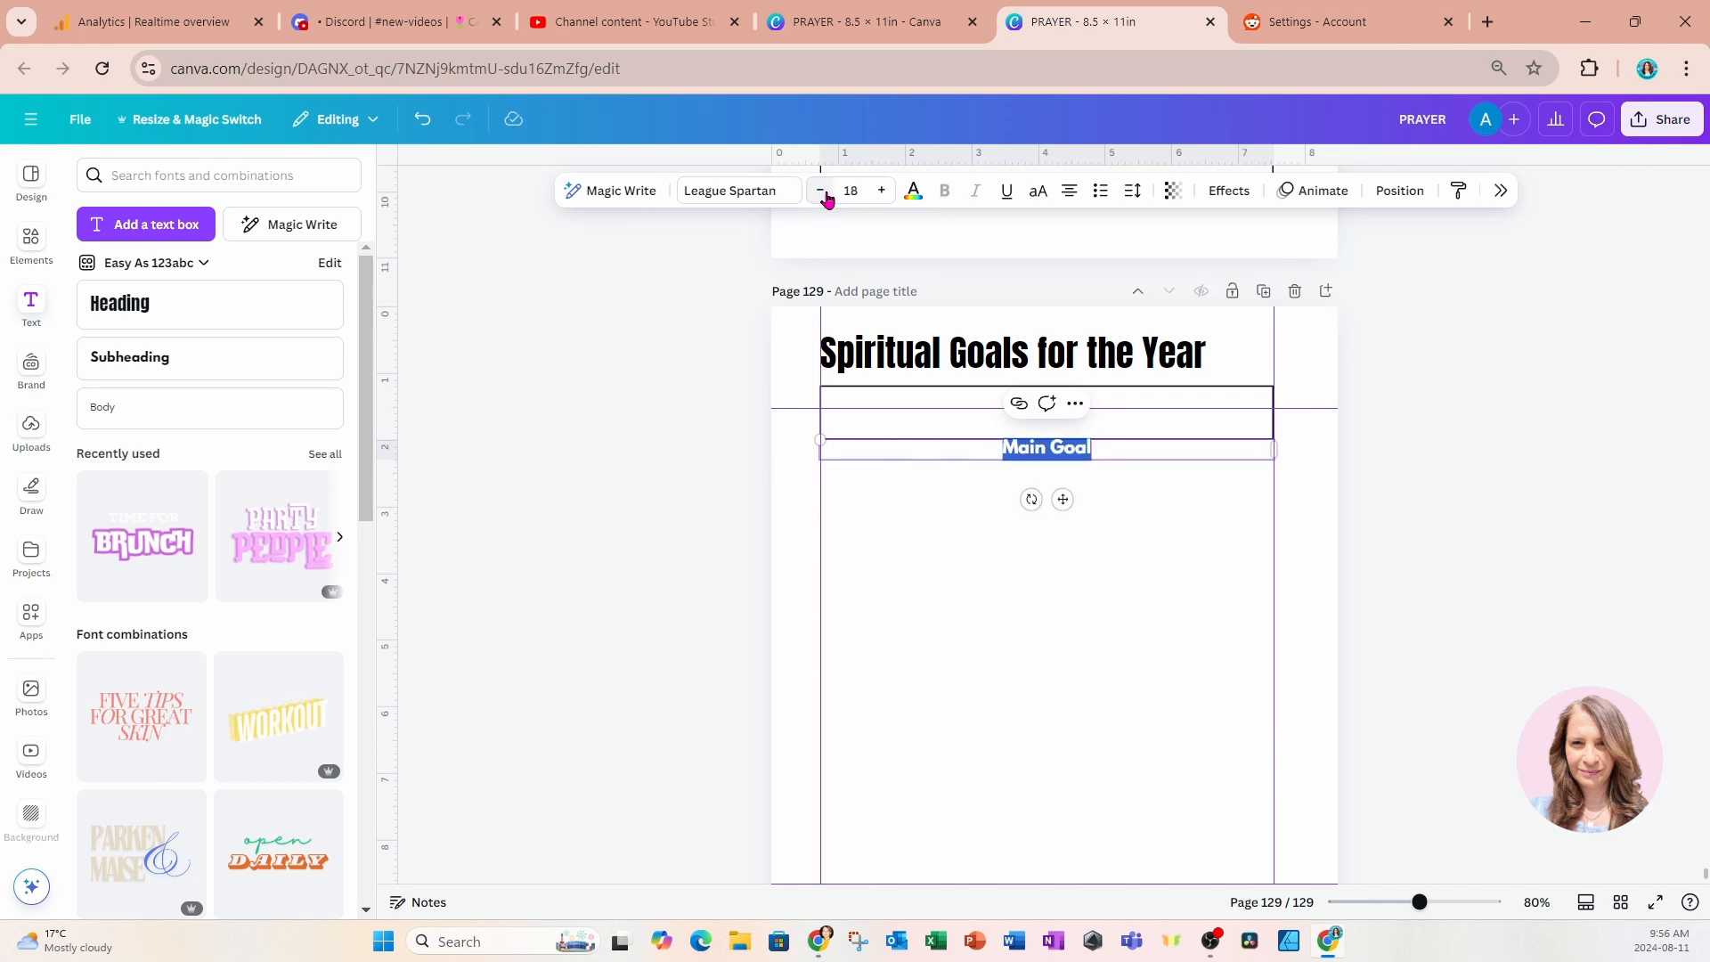
{"action": "left_click", "coordinate": [1069, 190]}
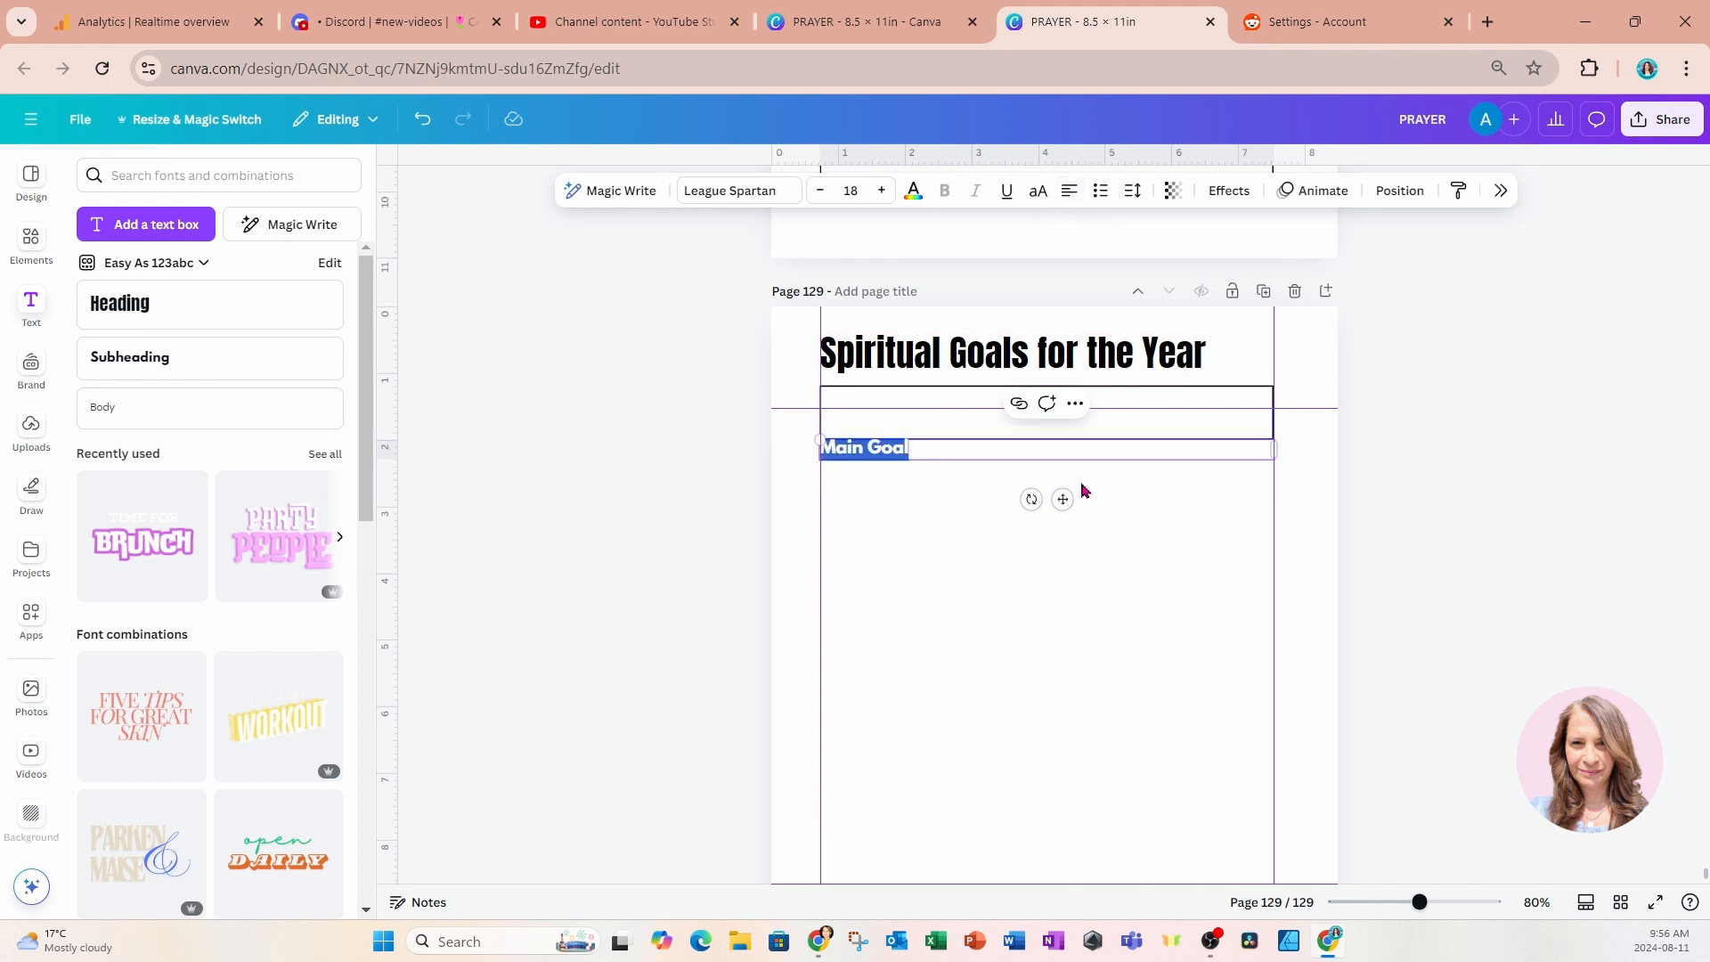
Narrow the "Main Goal" text box, fit it into the bar's upper-left corner, and reduce its font size to slightly below 14.
{"action": "left_click_drag", "start_coordinate": [1275, 450], "coordinate": [989, 431]}
{"action": "left_click_drag", "start_coordinate": [923, 501], "coordinate": [920, 451]}
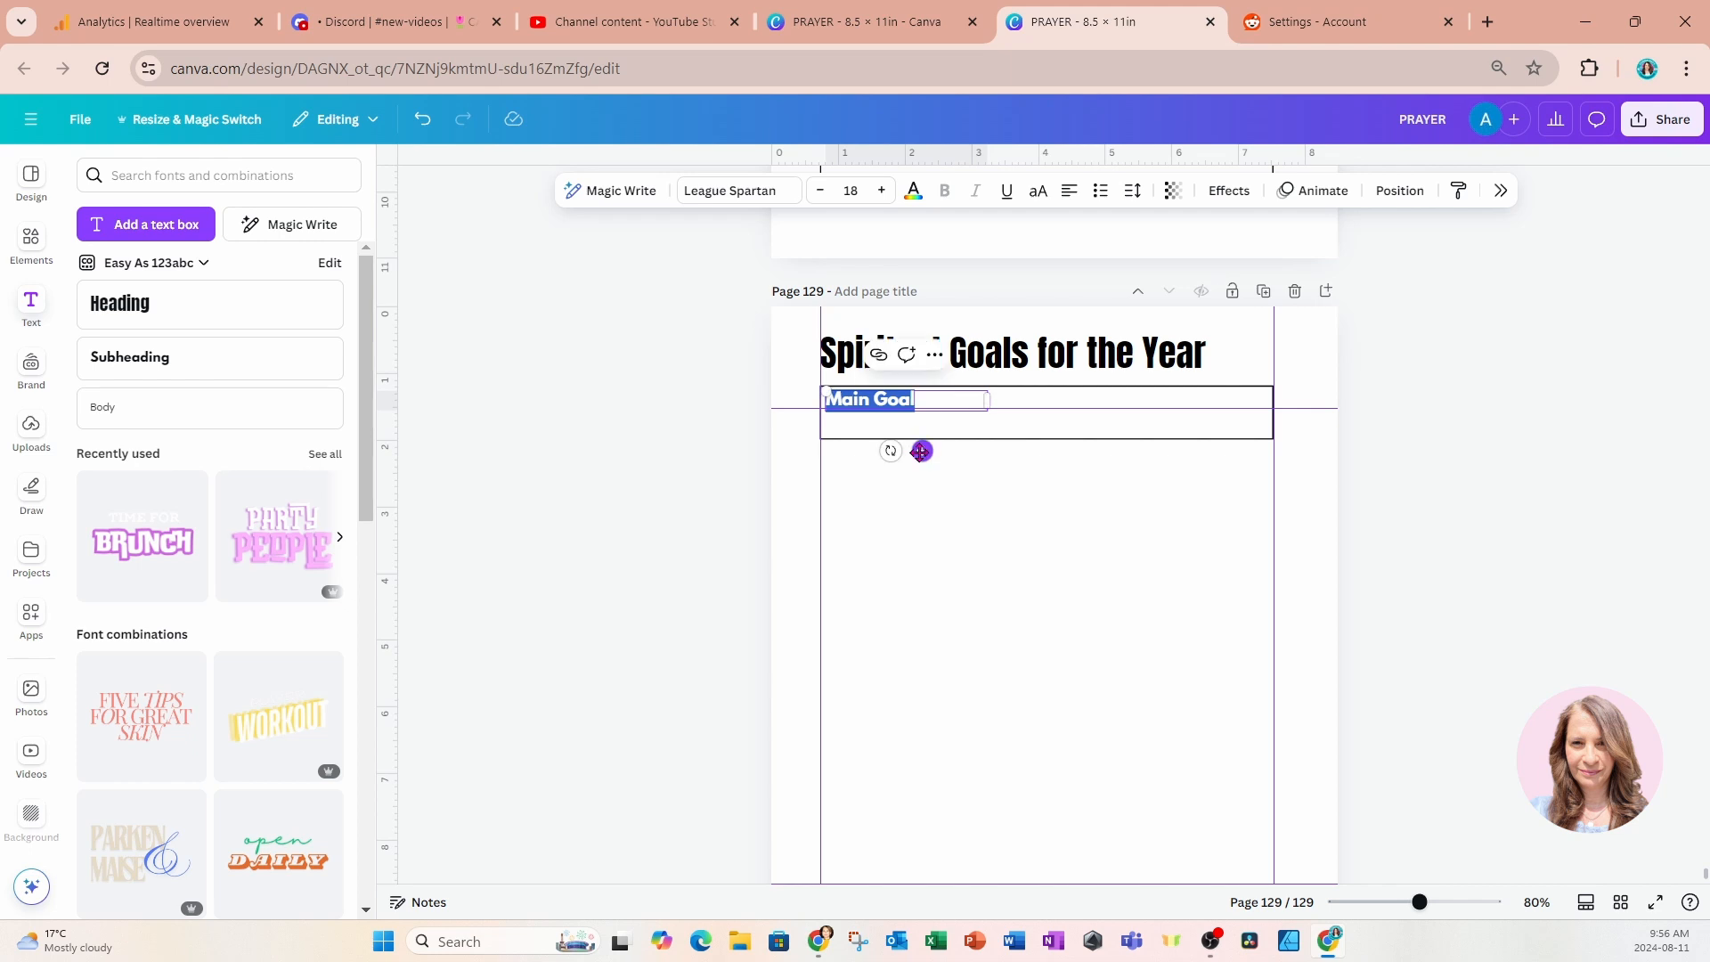
{"action": "left_click", "coordinate": [823, 191]}
{"action": "left_click", "coordinate": [823, 191]}
{"action": "left_click", "coordinate": [823, 191]}
{"action": "left_click", "coordinate": [823, 191]}
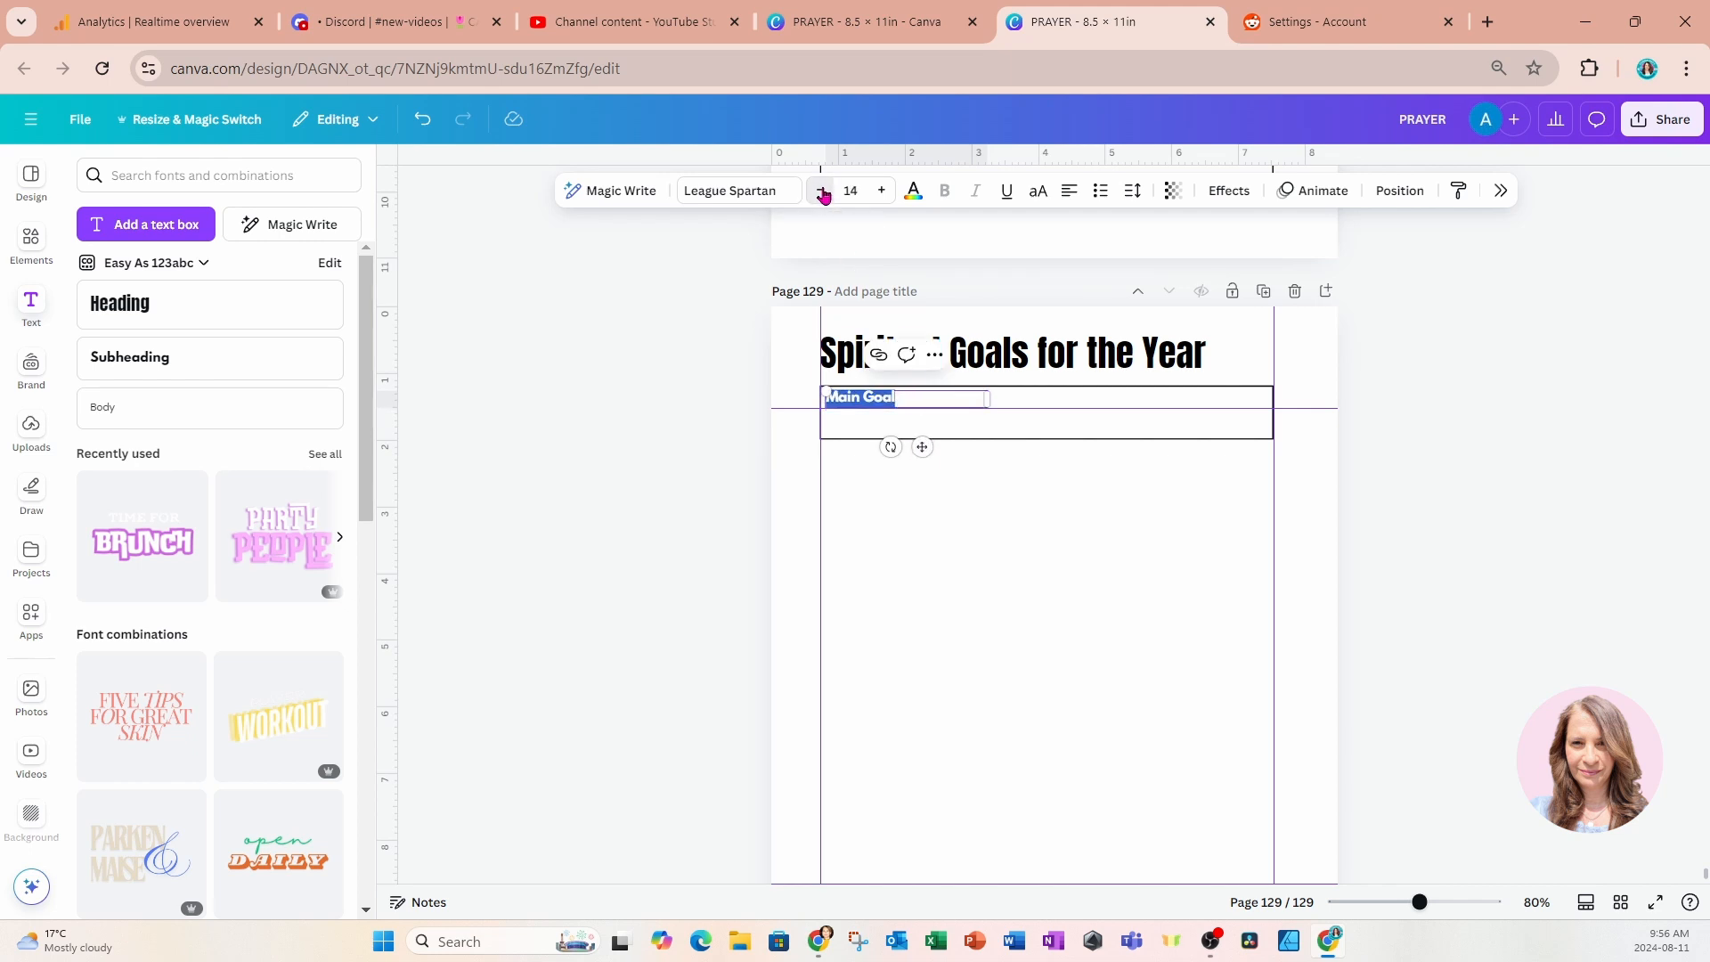
{"action": "left_click", "coordinate": [823, 191]}
{"action": "left_click", "coordinate": [980, 490]}
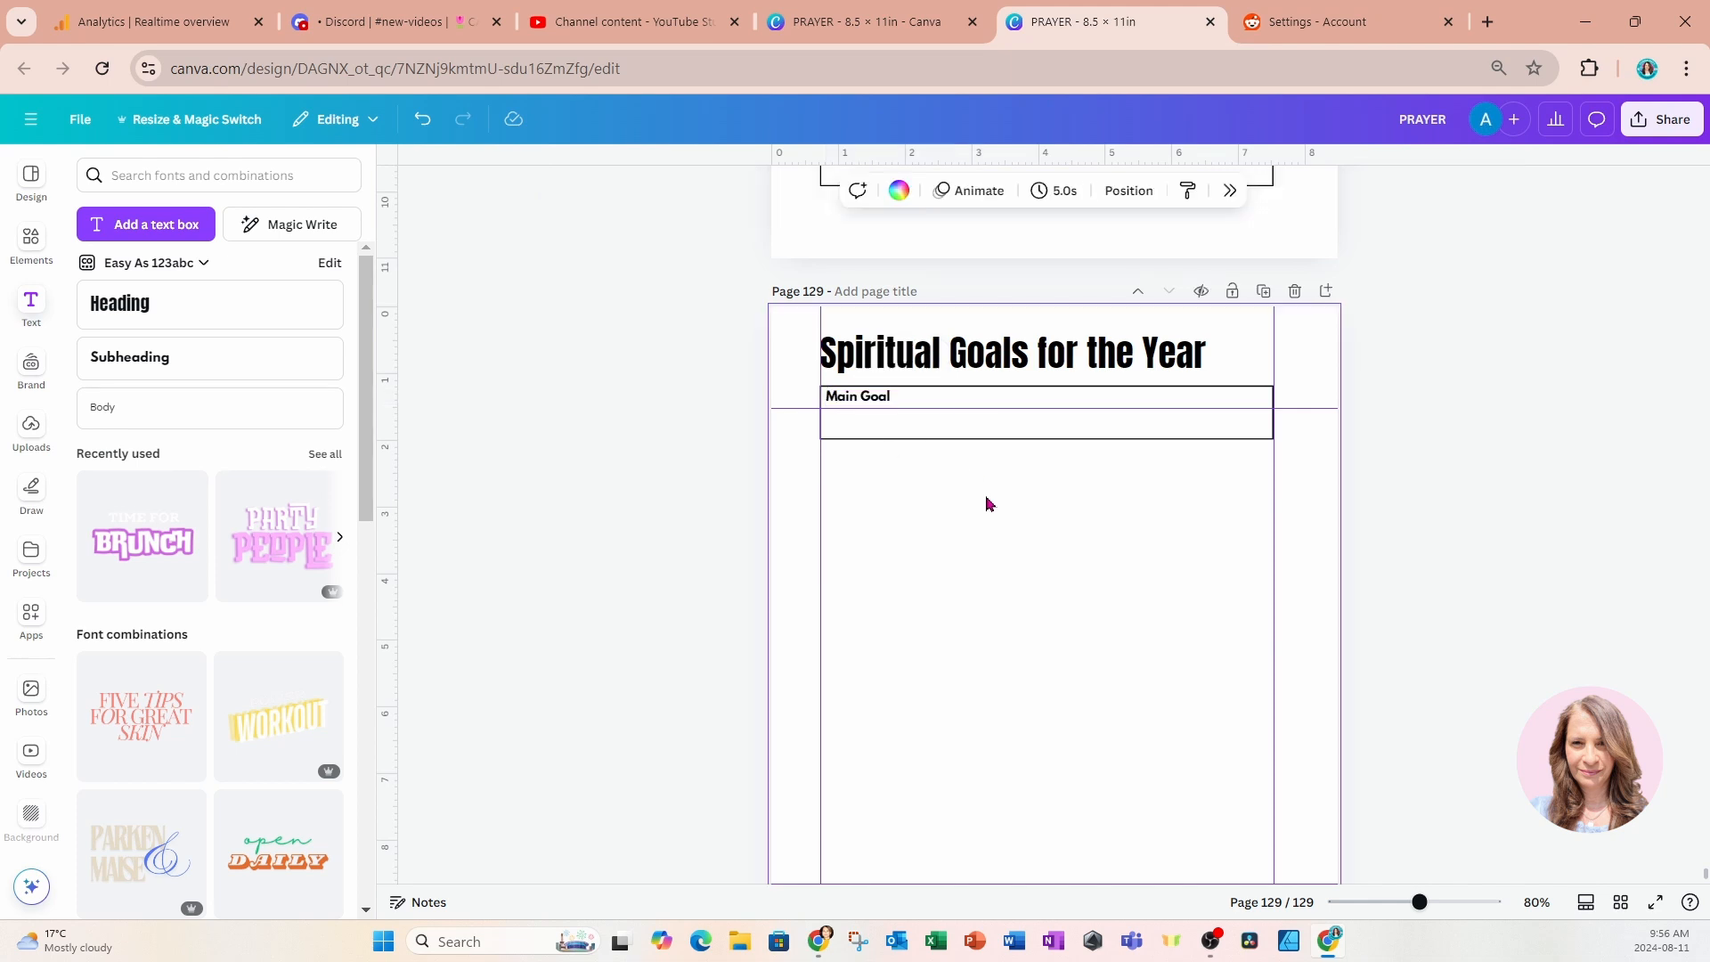
Duplicate the bar, place the copy just below the Main Goal bar, and narrow it to slightly less than half its width.
{"action": "left_click", "coordinate": [901, 438]}
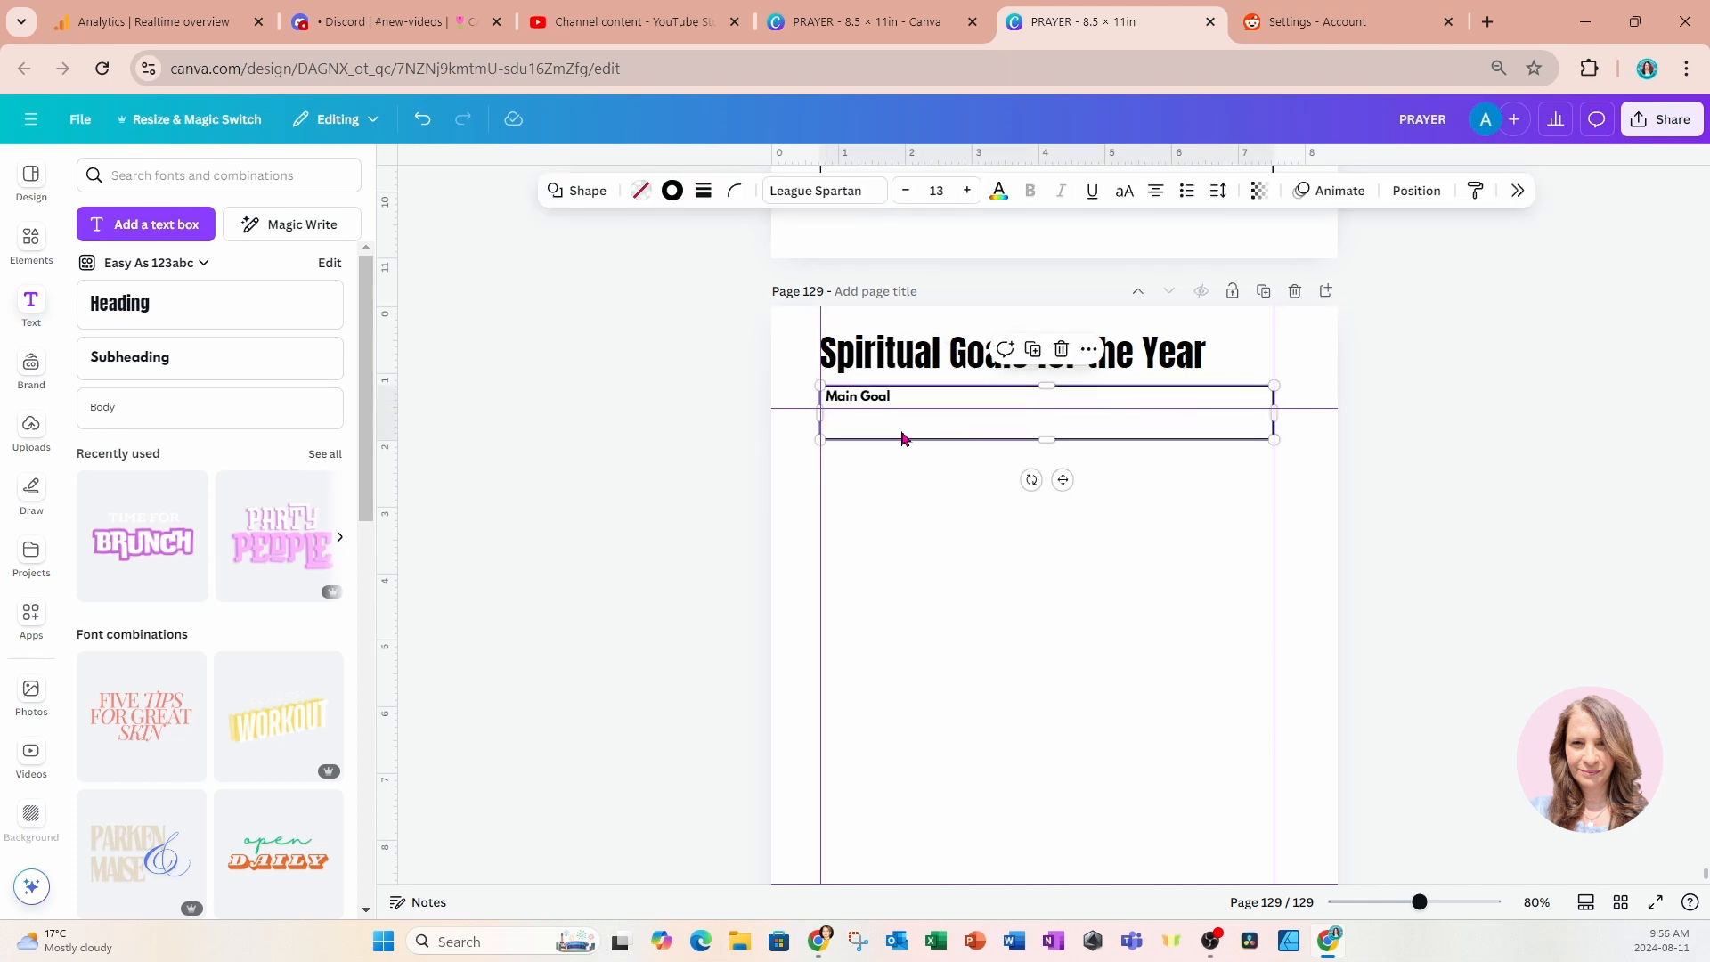
{"action": "left_click", "coordinate": [1033, 349]}
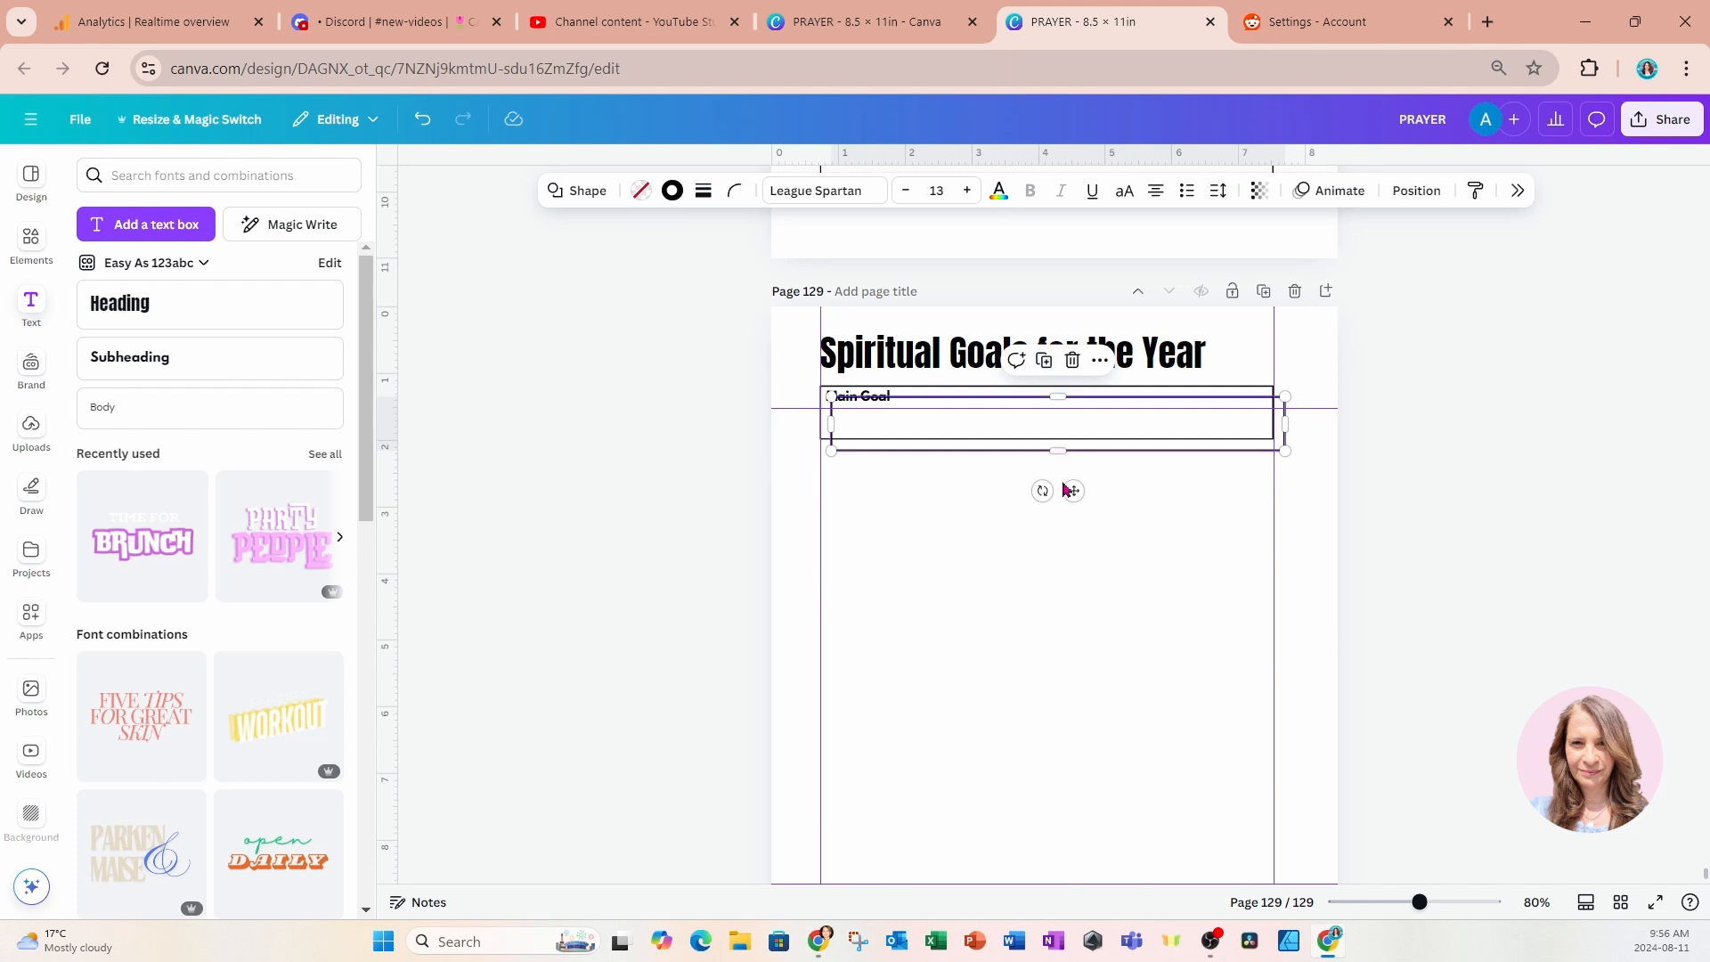
{"action": "left_click_drag", "start_coordinate": [1072, 491], "coordinate": [1056, 552]}
{"action": "left_click_drag", "start_coordinate": [1056, 552], "coordinate": [1059, 545]}
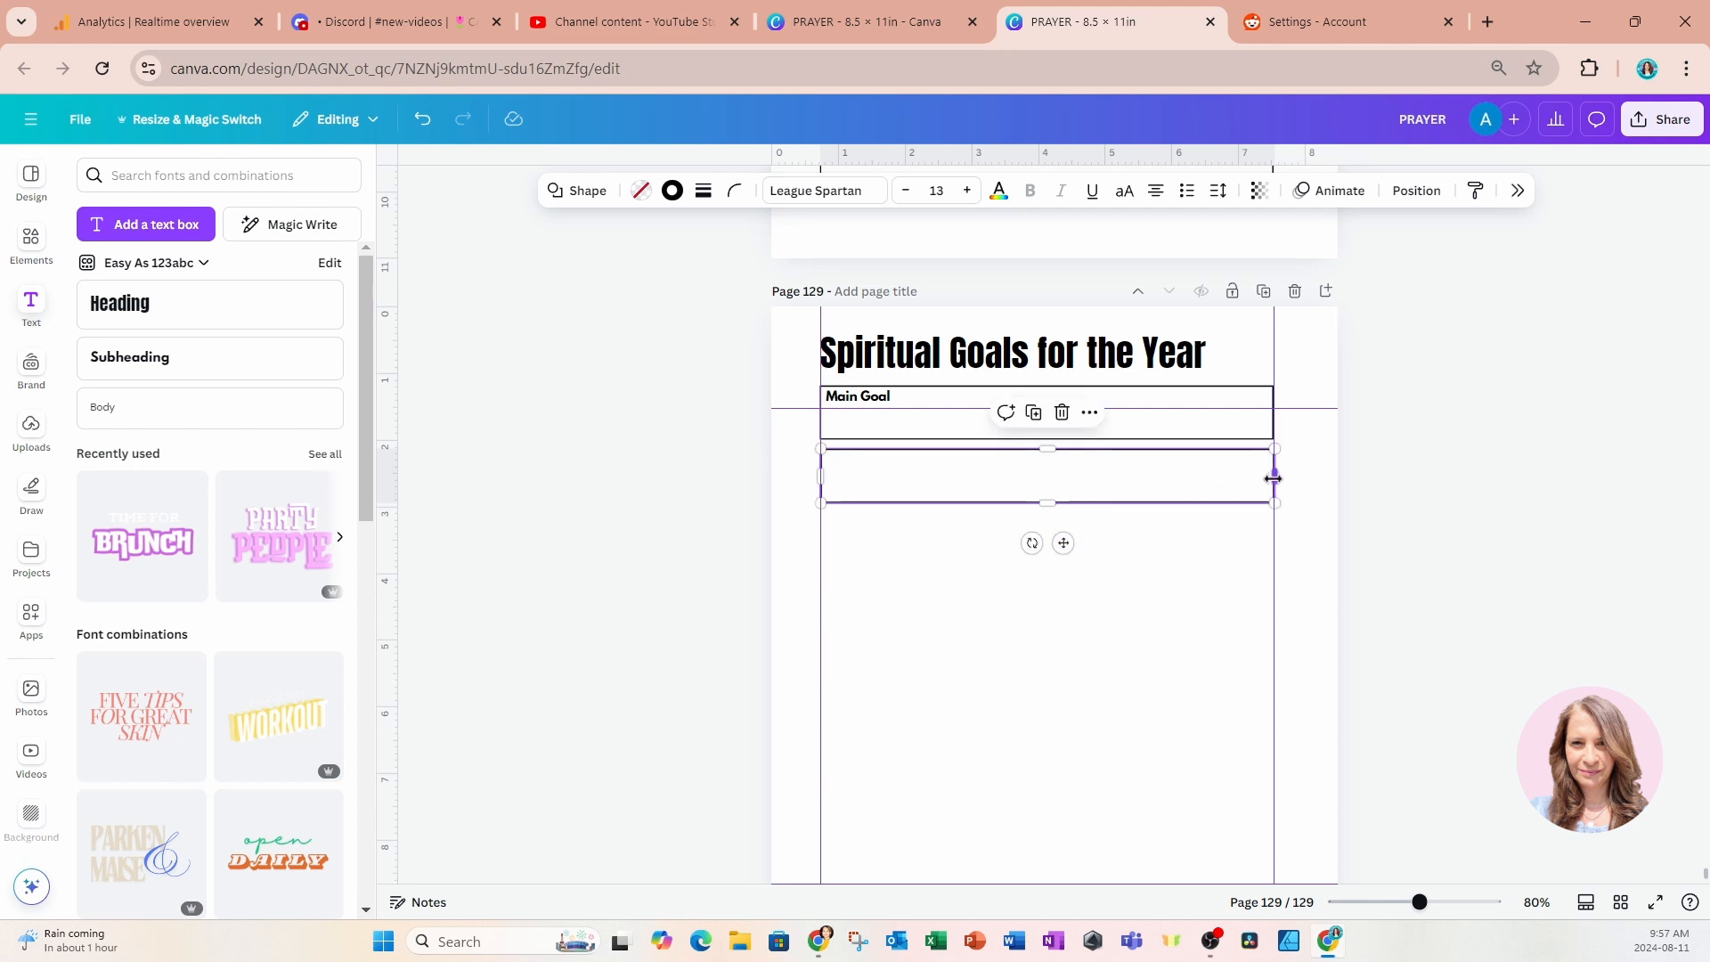
{"action": "left_click_drag", "start_coordinate": [1274, 478], "coordinate": [1046, 487]}
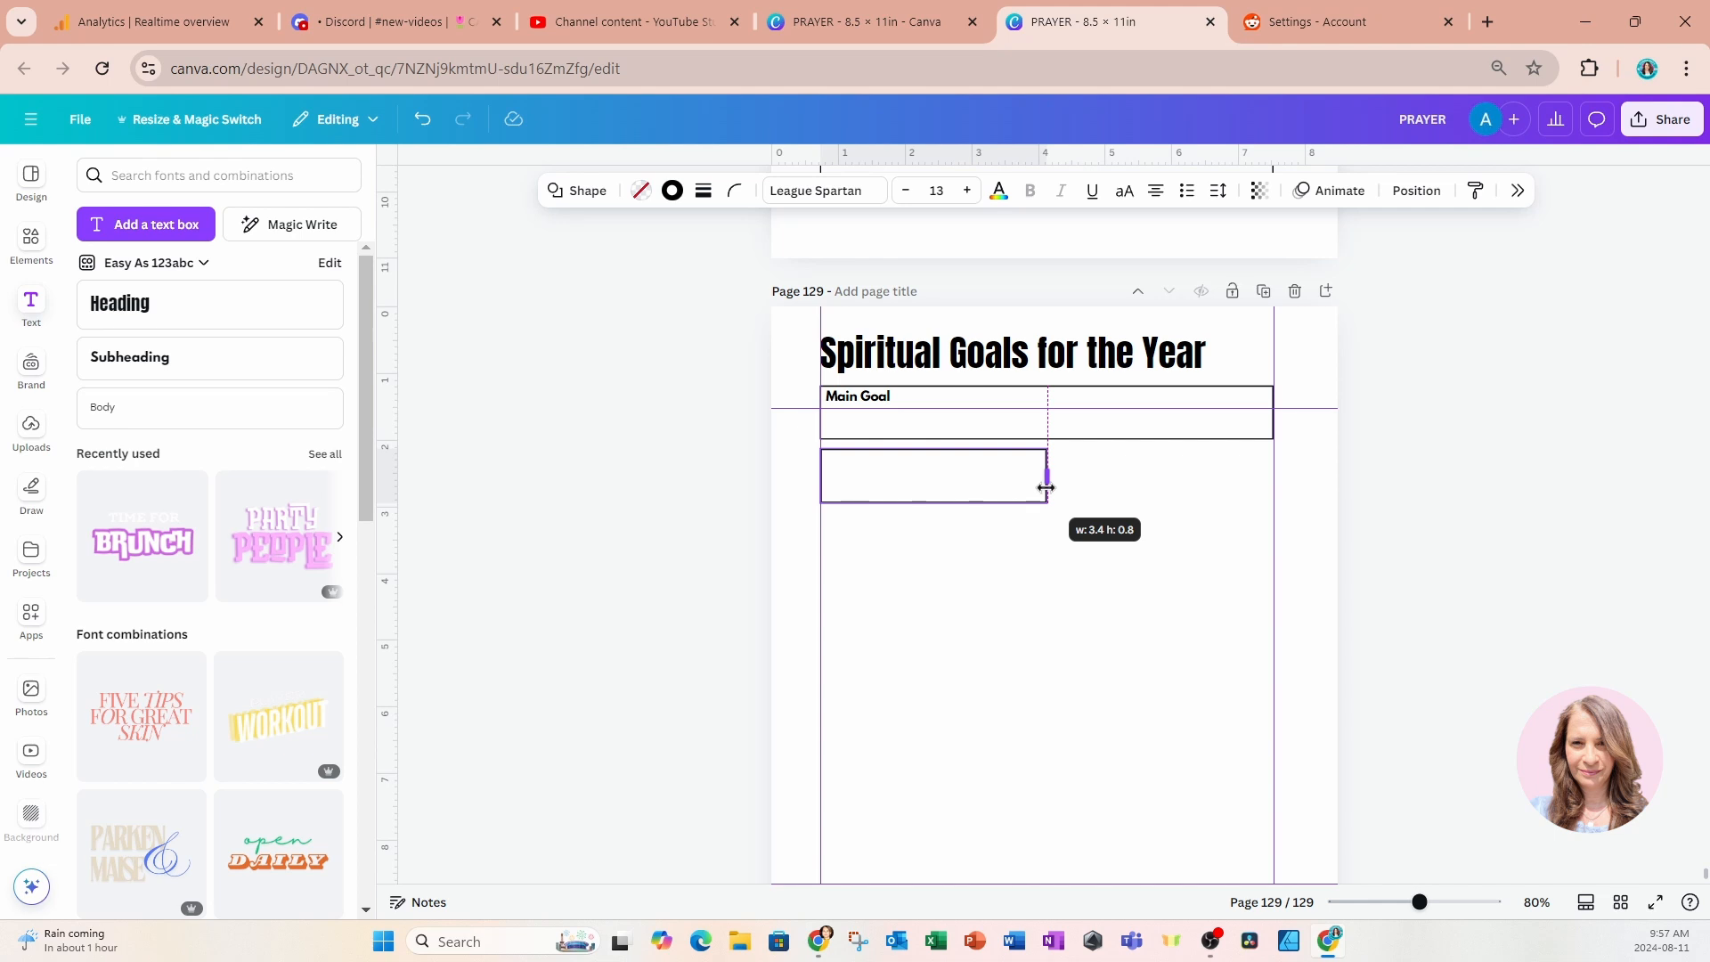
{"action": "left_click_drag", "start_coordinate": [1043, 487], "coordinate": [1038, 481]}
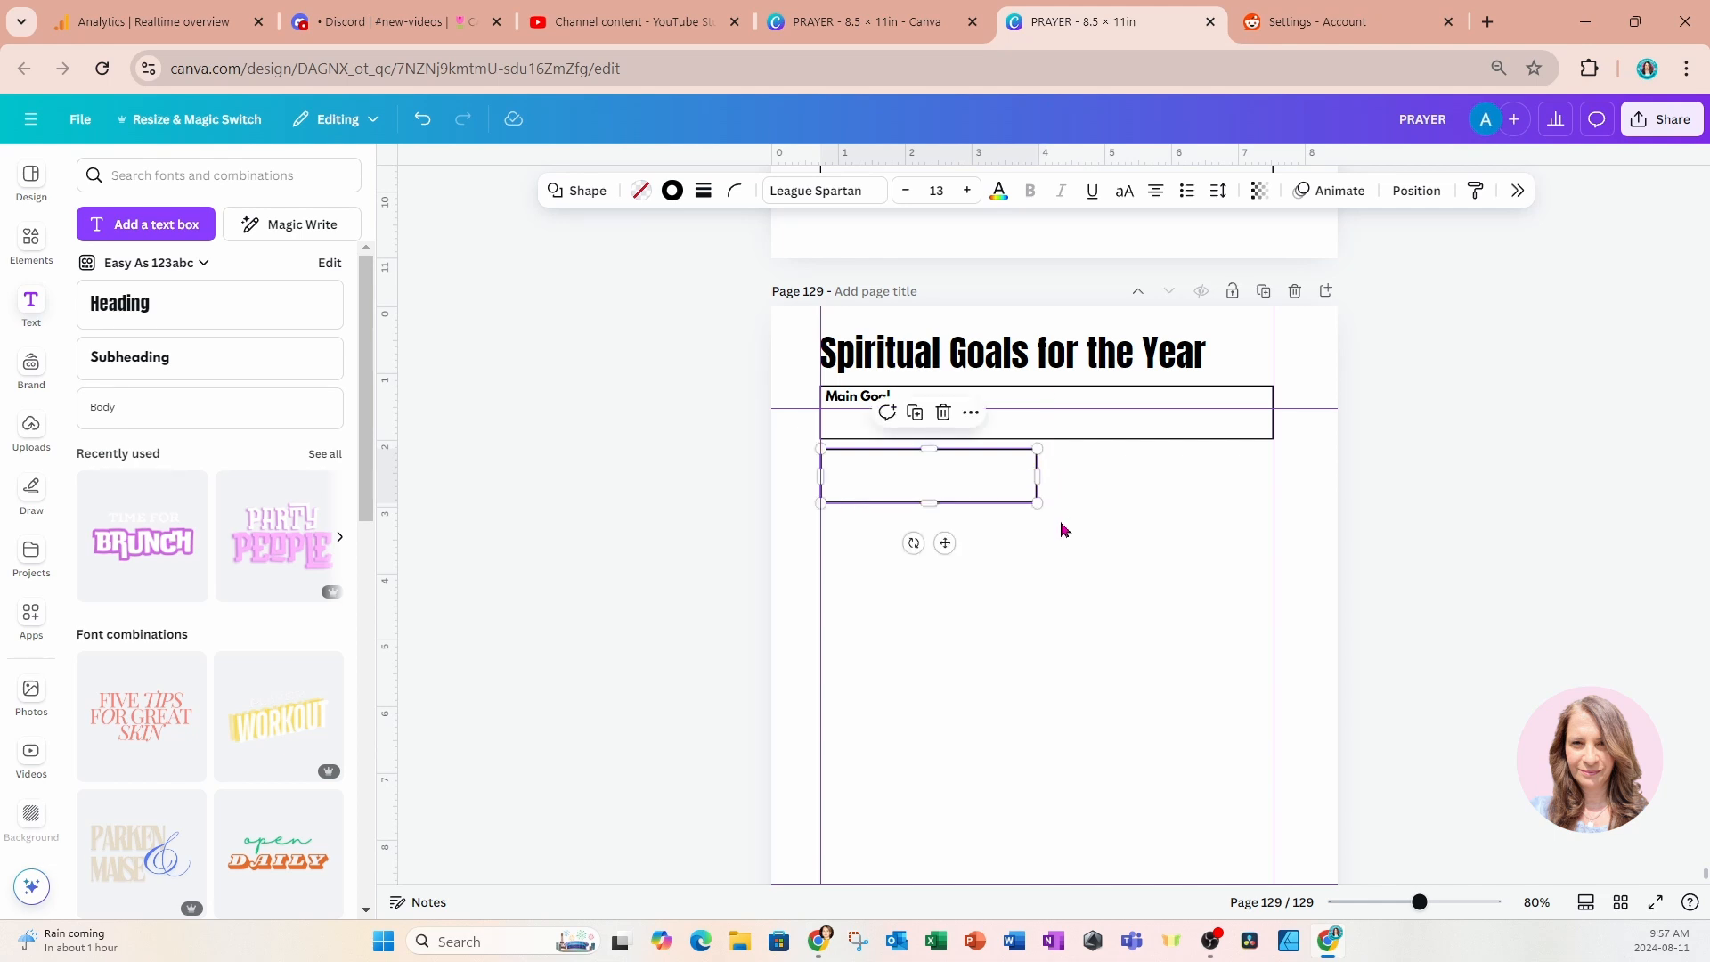
Duplicate the narrow box repeatedly to build a column of six evenly spaced boxes under the Main Goal bar.
{"action": "scroll", "coordinate": [1059, 528], "scroll_direction": "down", "scroll_amount": 3}
{"action": "scroll", "coordinate": [1060, 528], "scroll_direction": "up", "scroll_amount": 2}
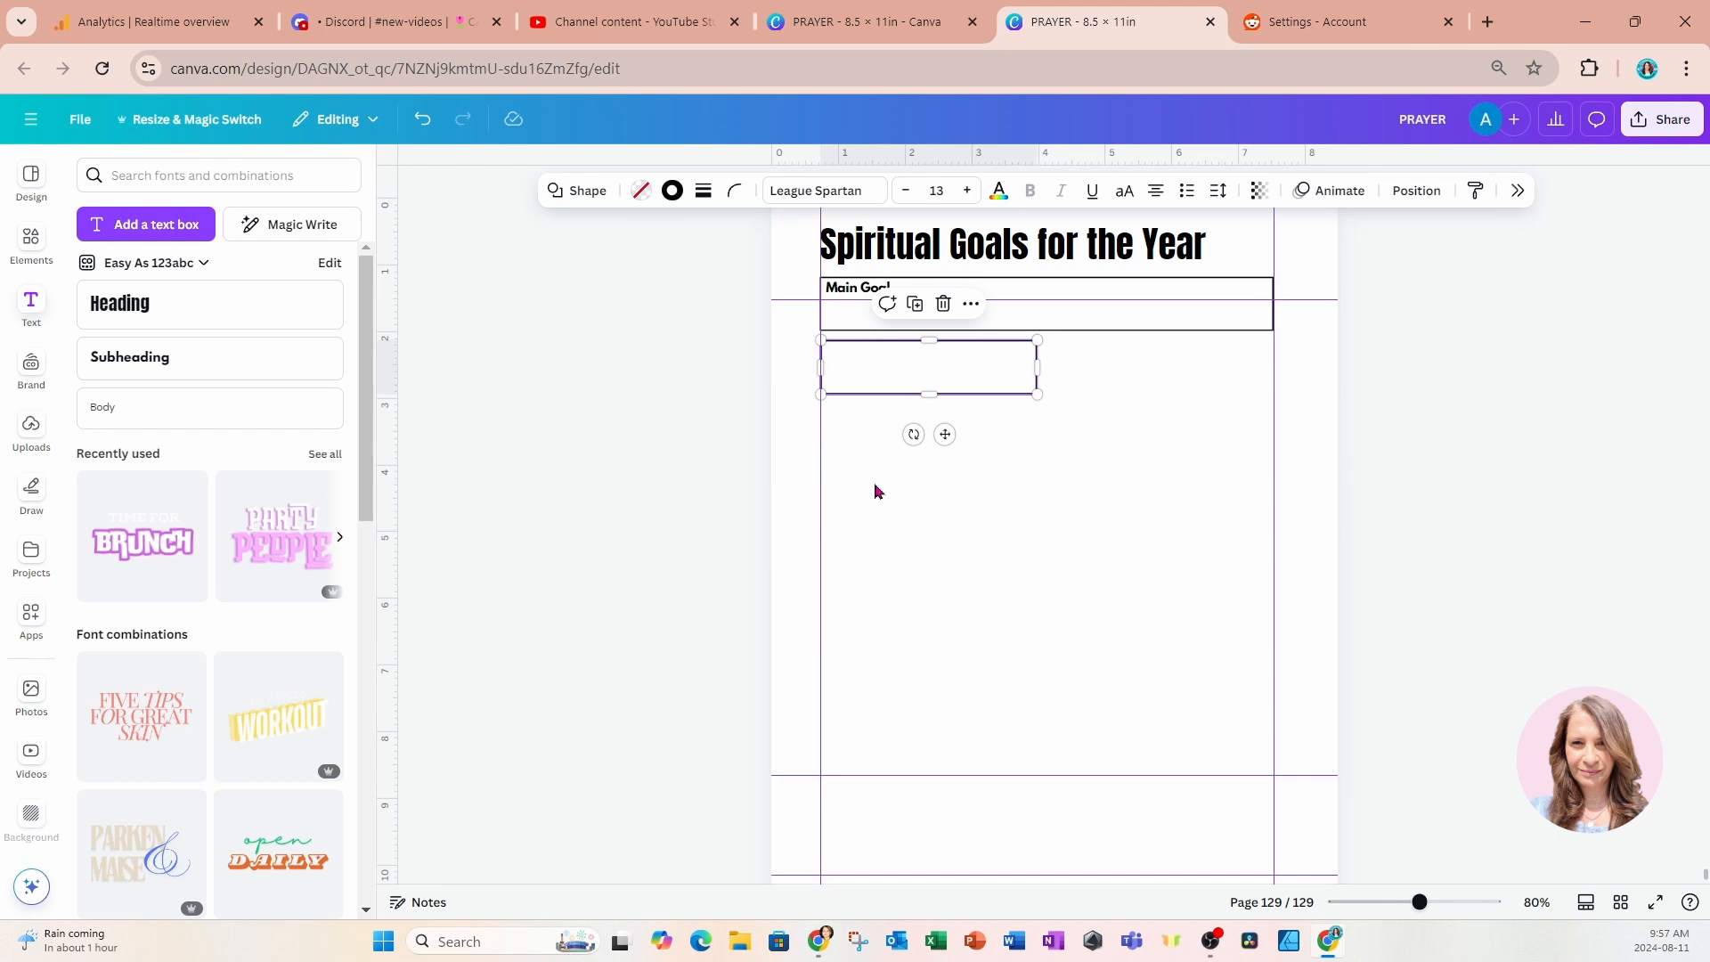
{"action": "left_click", "coordinate": [914, 304]}
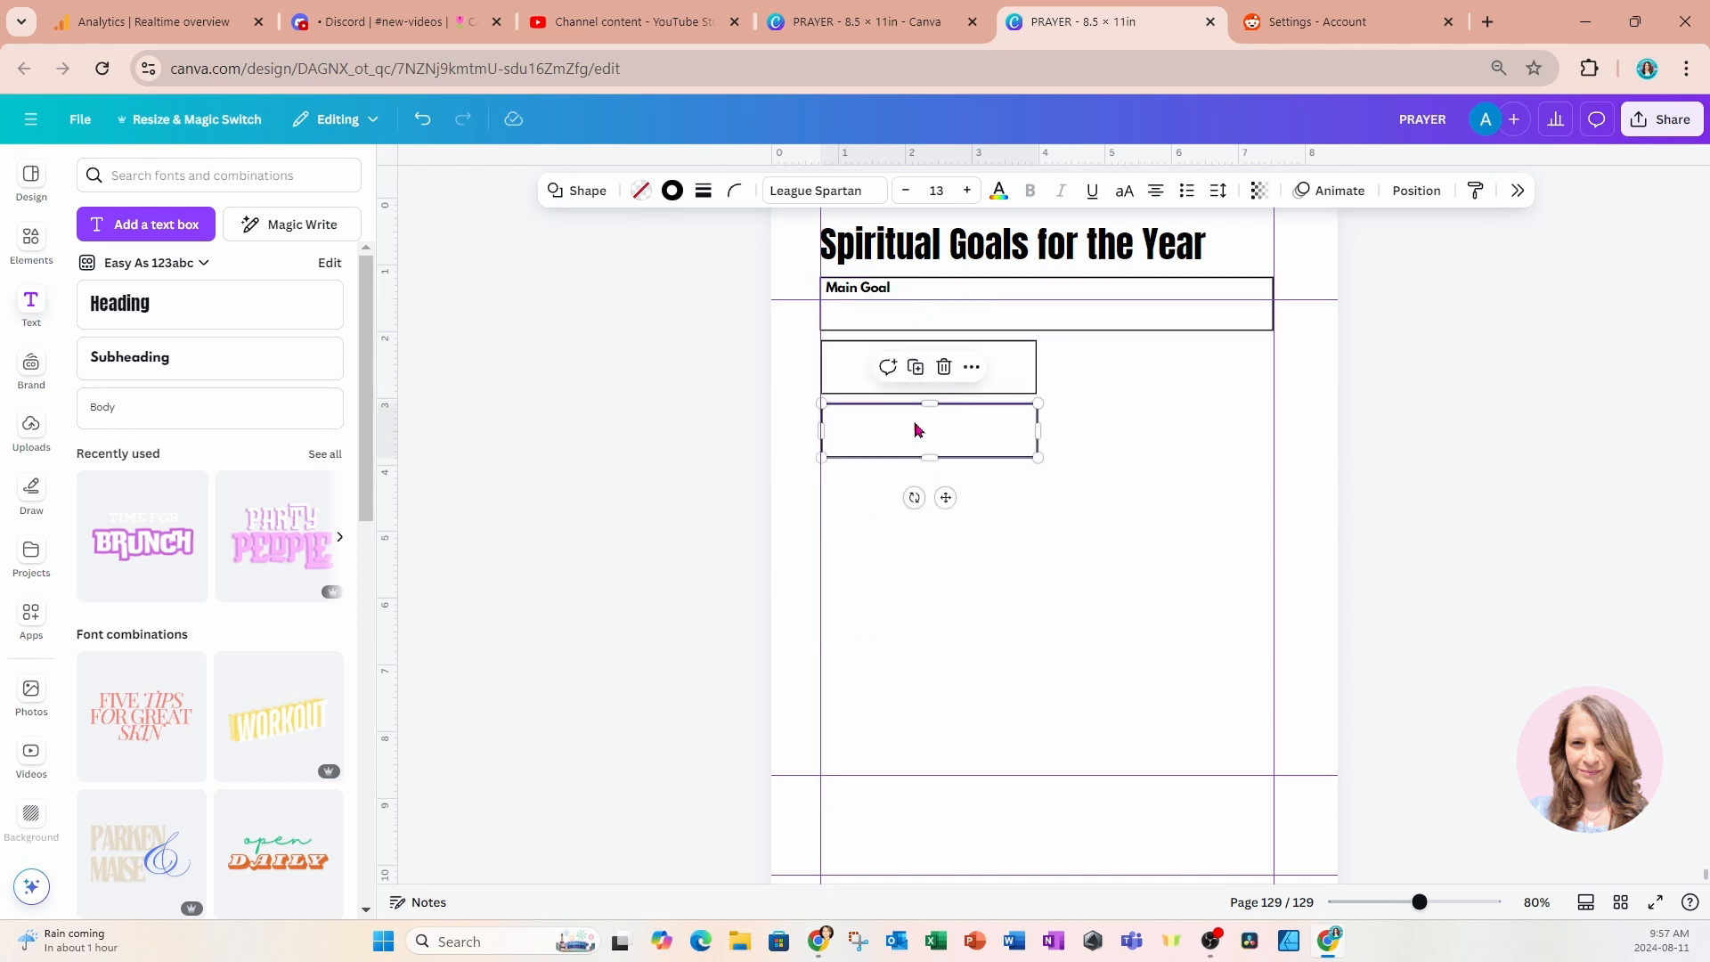
{"action": "left_click", "coordinate": [915, 367]}
{"action": "left_click", "coordinate": [919, 435]}
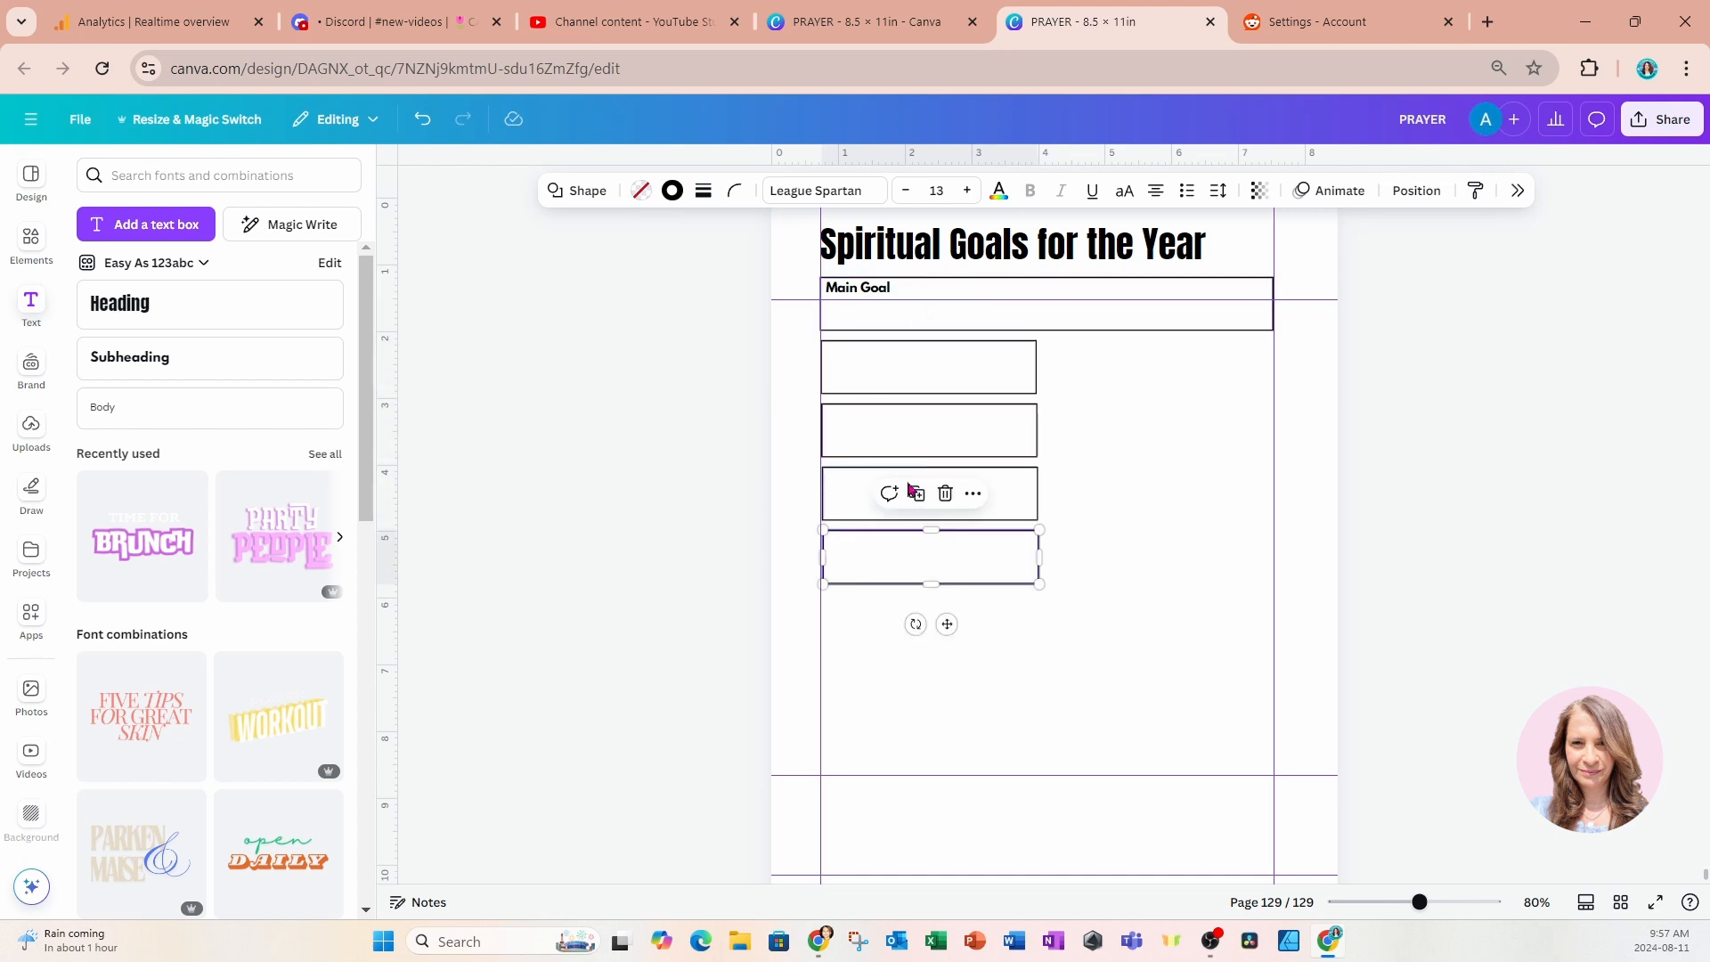
{"action": "left_click", "coordinate": [918, 495]}
{"action": "left_click", "coordinate": [919, 556]}
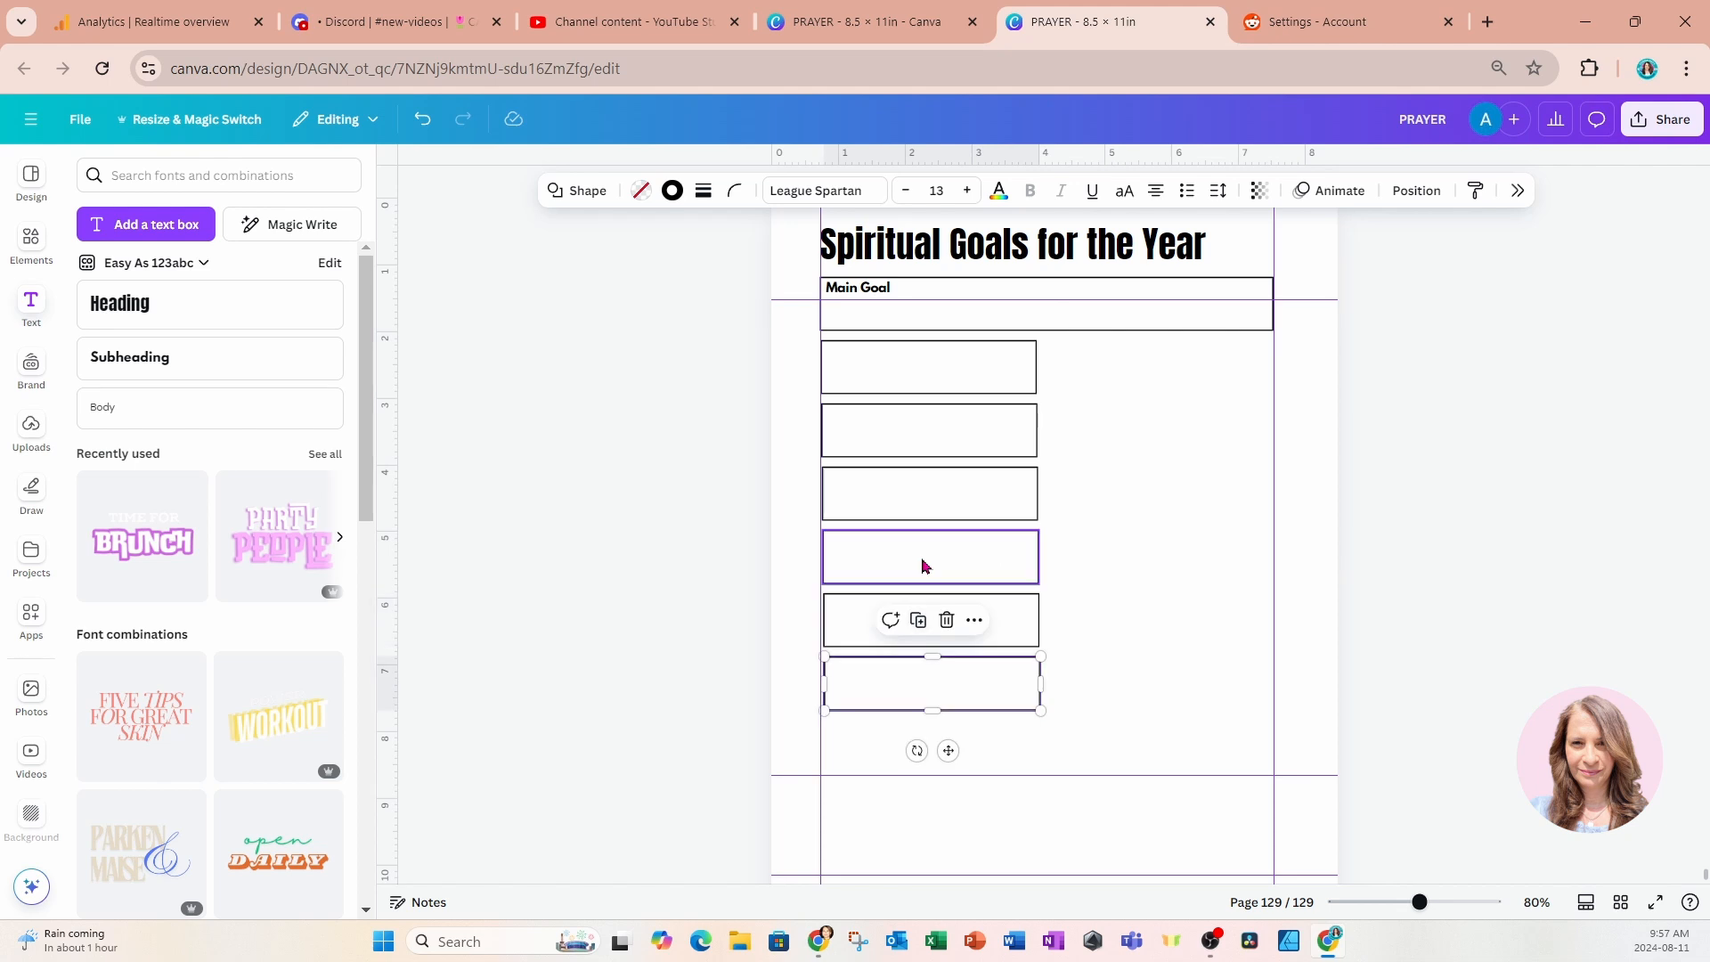
Stretch all six boxes together so the column reaches down to the lower horizontal guide.
{"action": "left_click", "coordinate": [712, 539]}
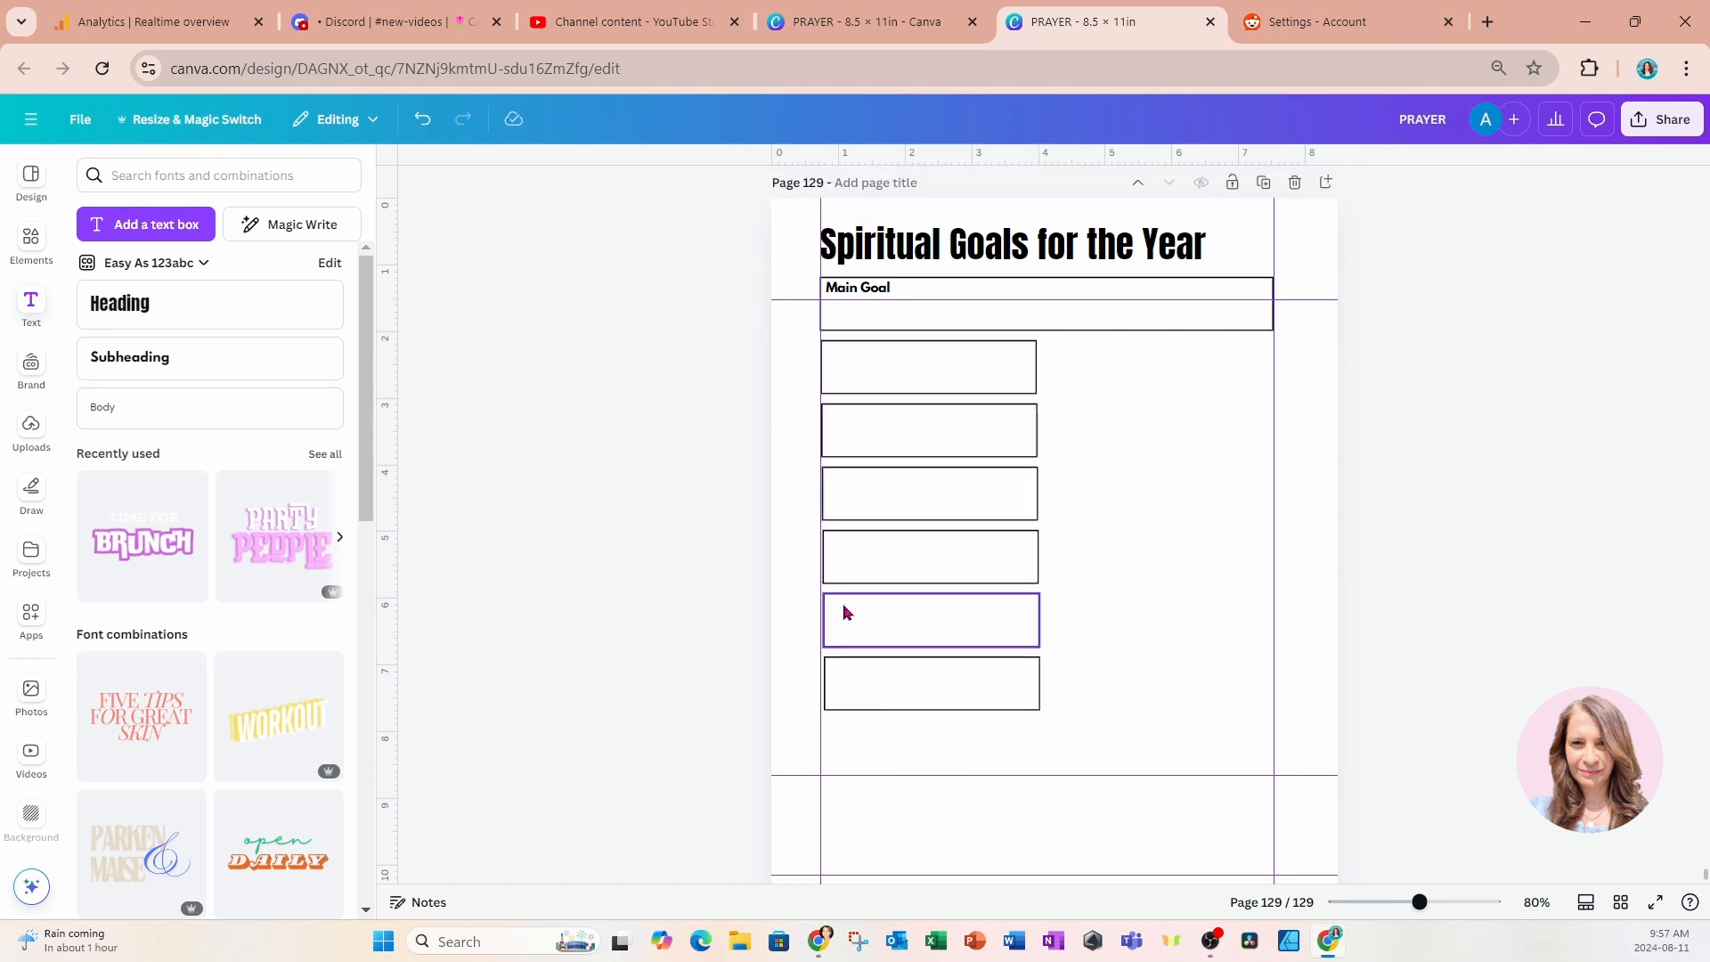
{"action": "left_click_drag", "start_coordinate": [730, 335], "coordinate": [927, 771]}
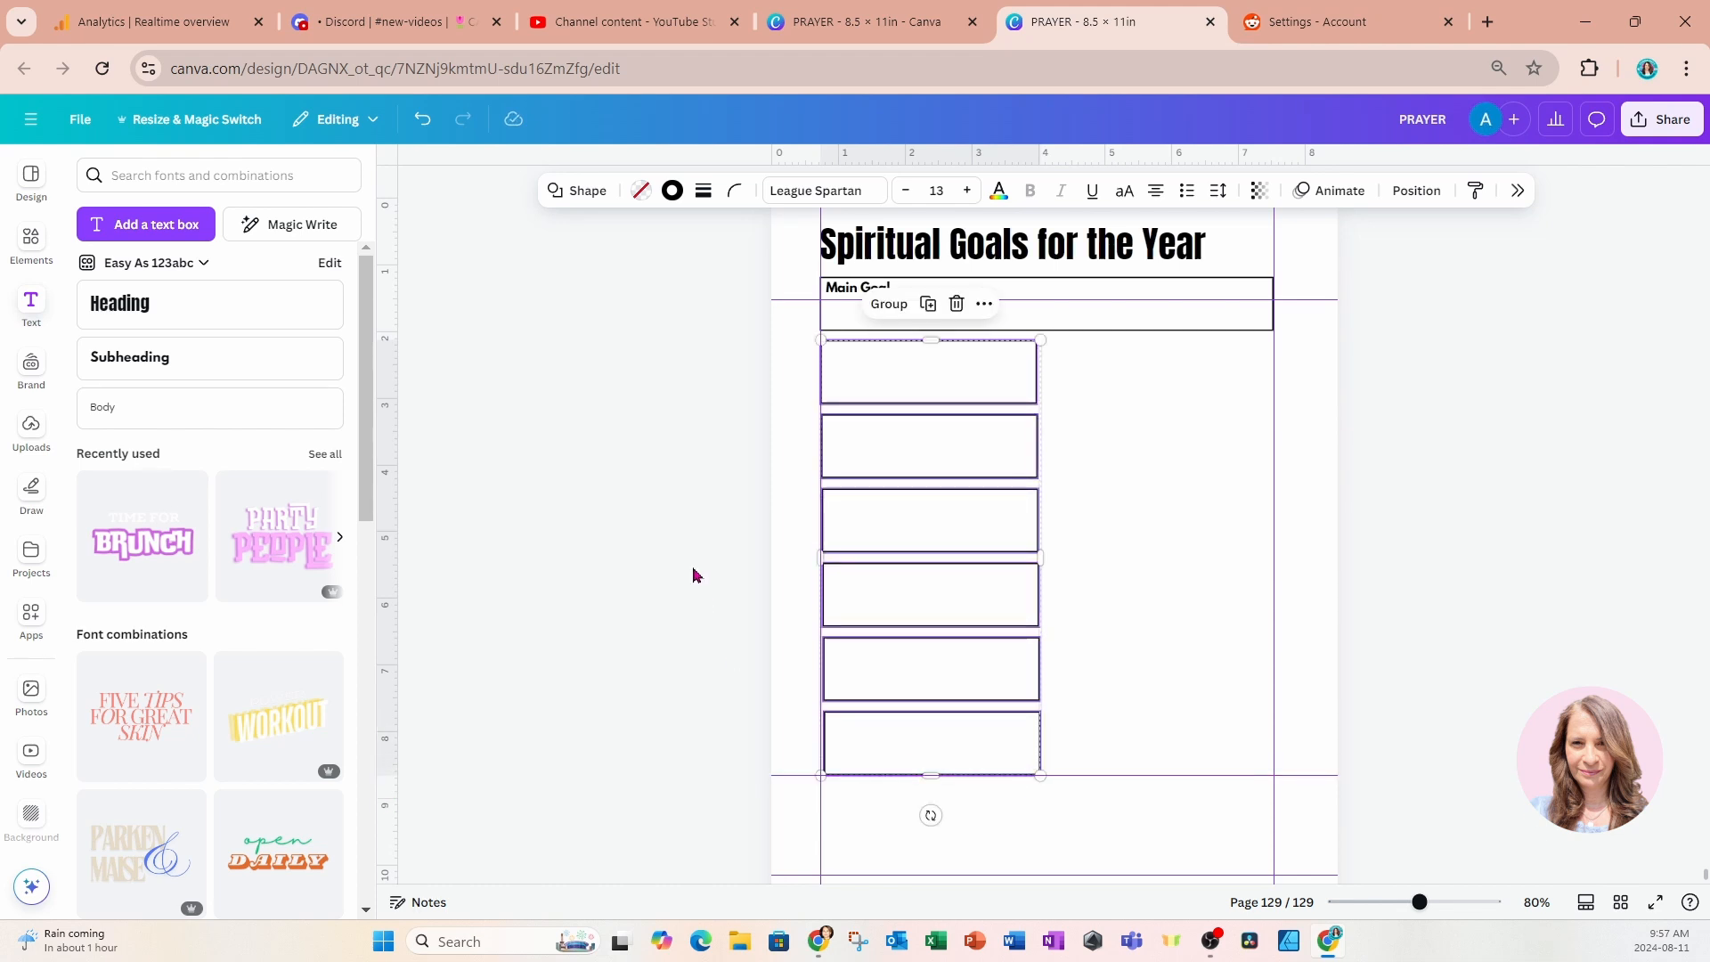
{"action": "left_click", "coordinate": [694, 574]}
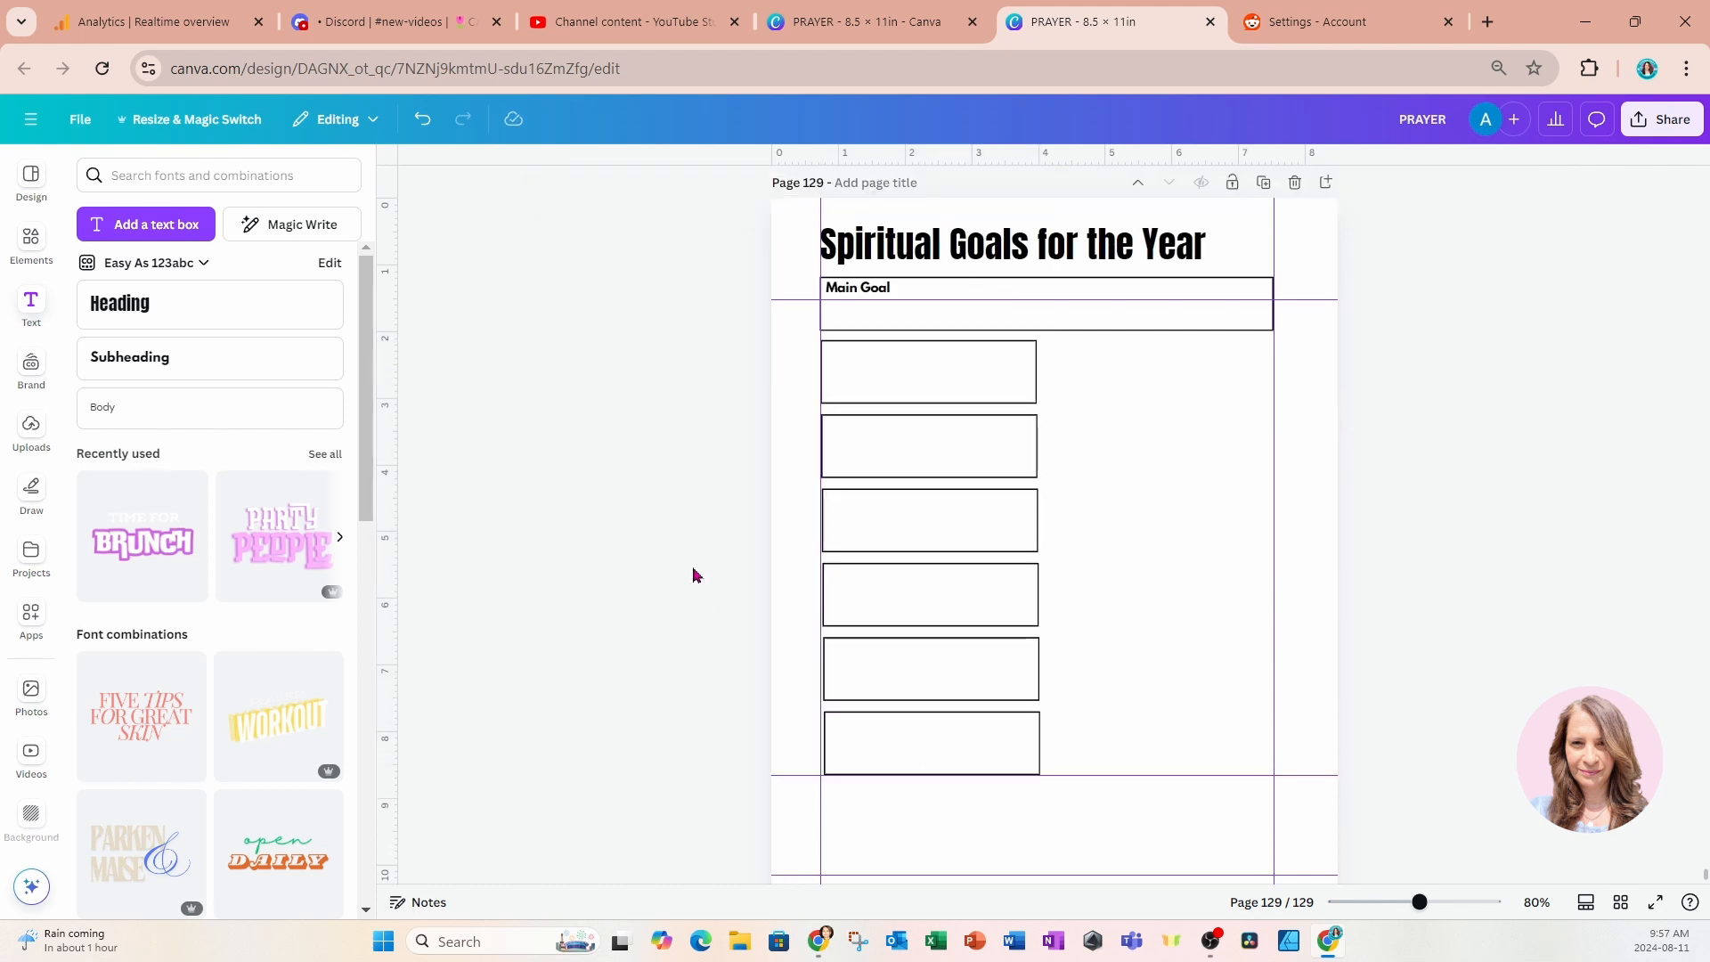
Move the six boxes up one by one, stacking them under the Main Goal bar with tight gaps of about 0.083 in.
{"action": "left_click", "coordinate": [897, 392]}
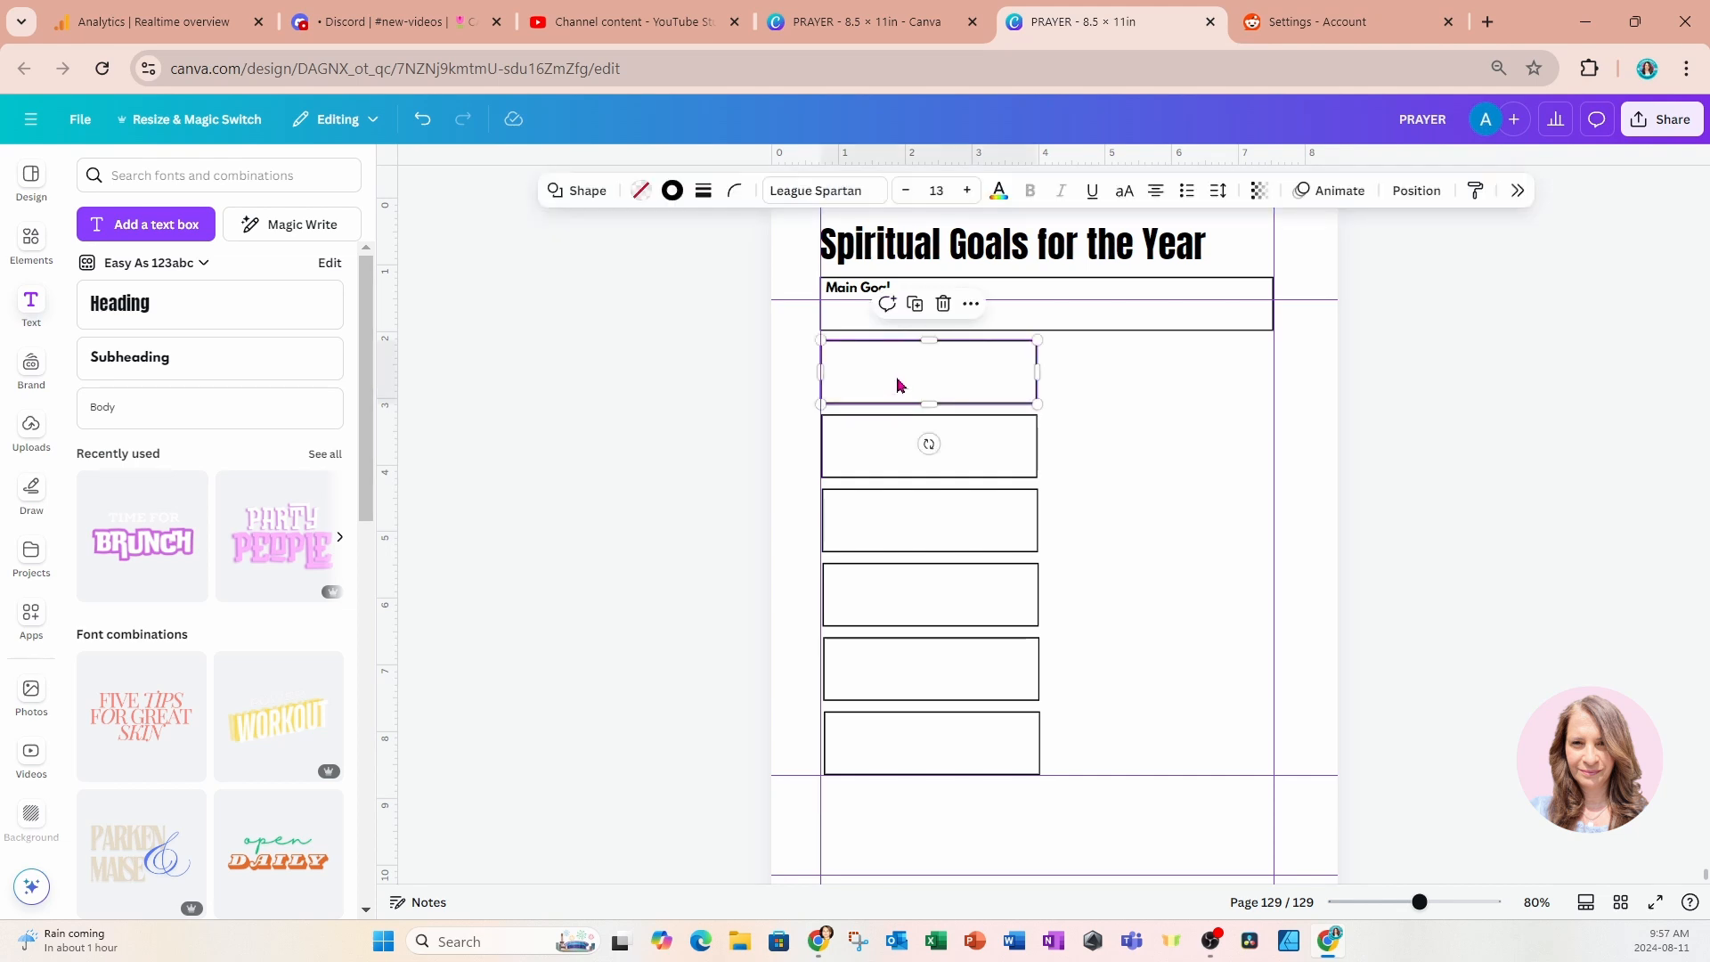
{"action": "left_click_drag", "start_coordinate": [897, 385], "coordinate": [897, 375]}
{"action": "left_click", "coordinate": [713, 431]}
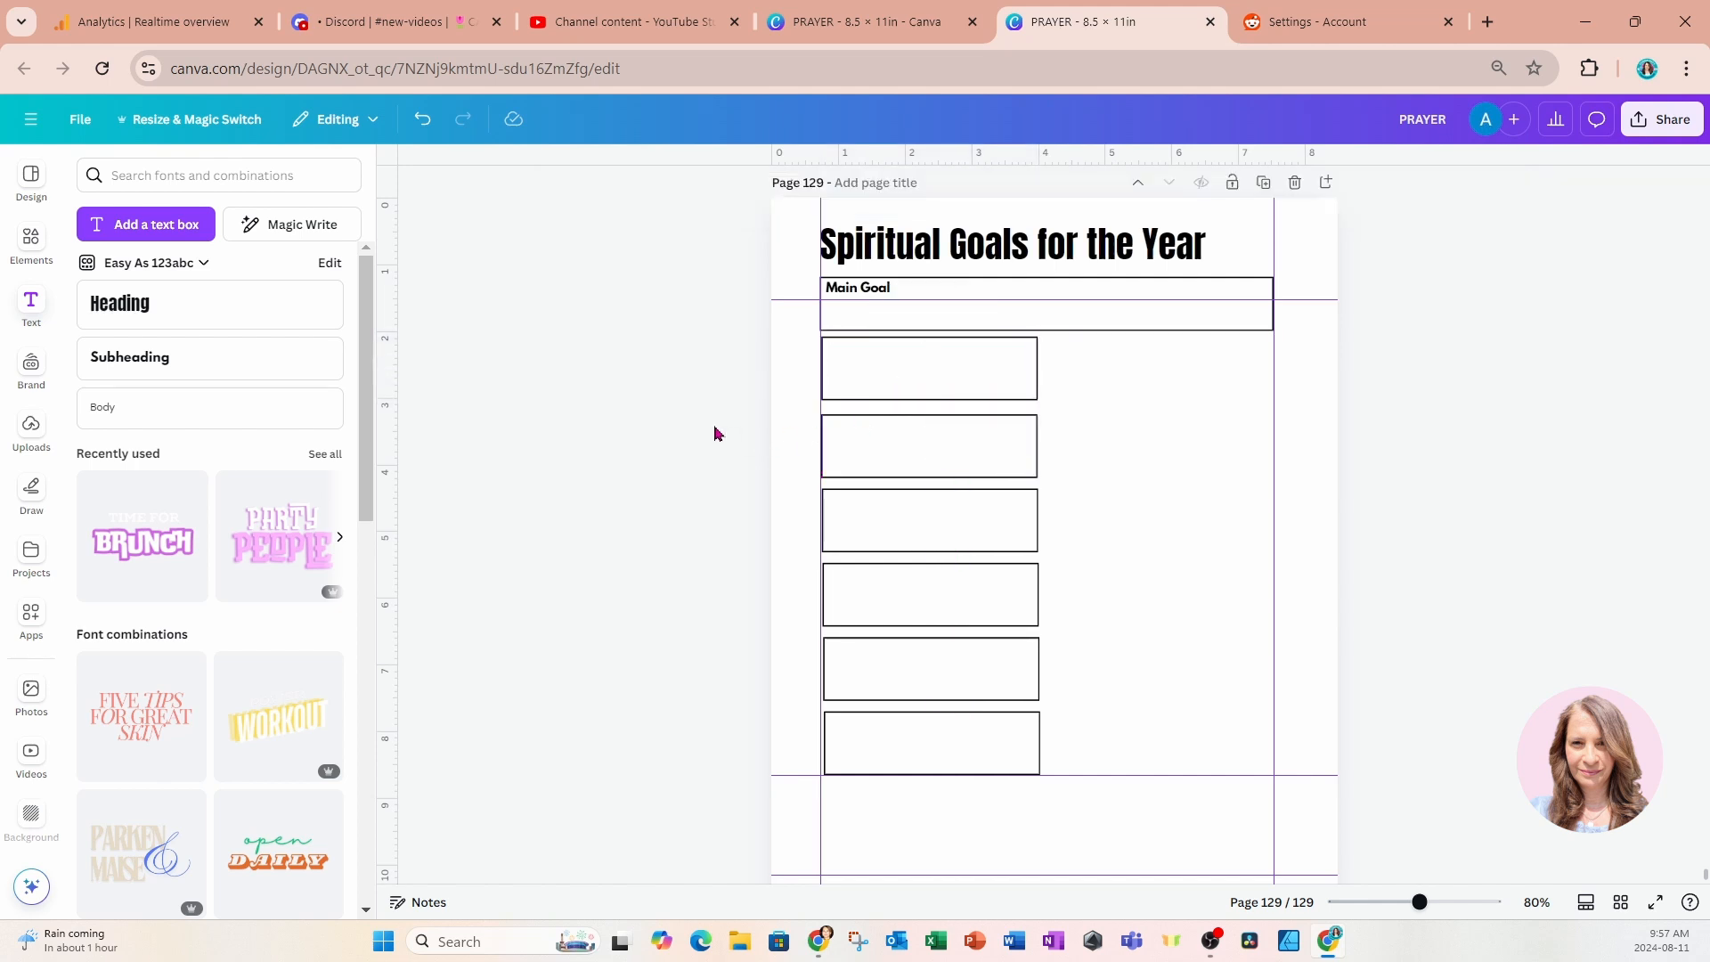
{"action": "left_click", "coordinate": [894, 442]}
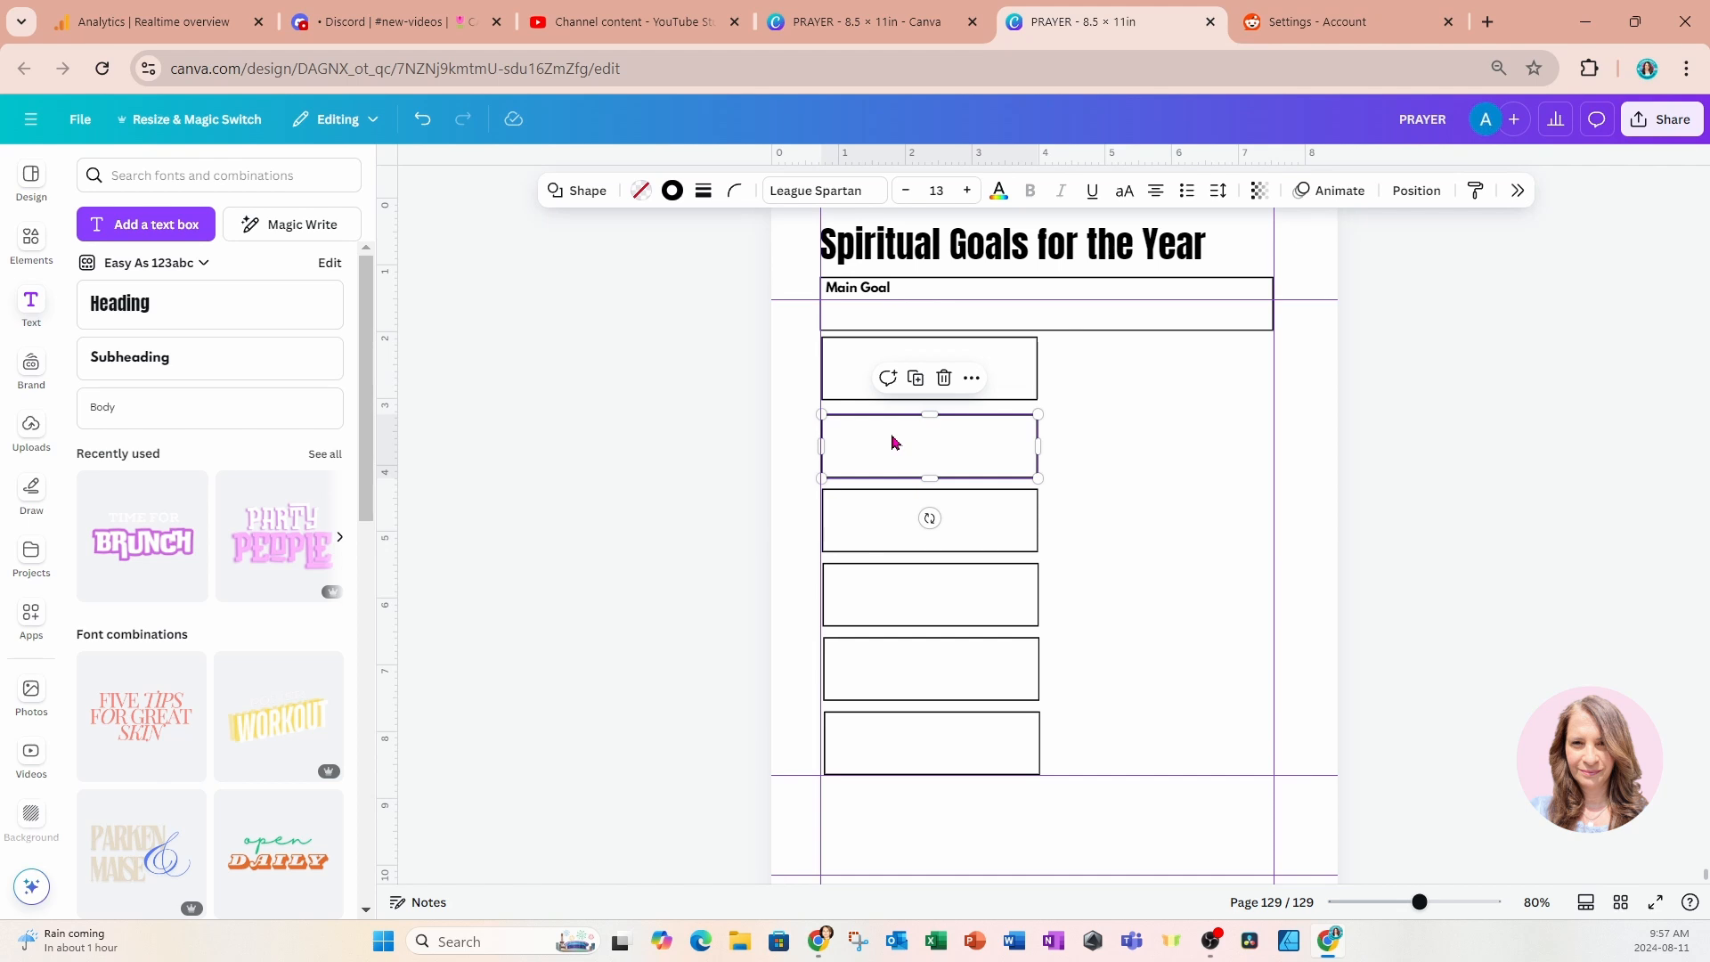
{"action": "left_click_drag", "start_coordinate": [894, 442], "coordinate": [891, 426]}
{"action": "left_click_drag", "start_coordinate": [890, 523], "coordinate": [889, 501]}
{"action": "left_click_drag", "start_coordinate": [862, 599], "coordinate": [858, 579]}
{"action": "left_click_drag", "start_coordinate": [836, 656], "coordinate": [836, 630]}
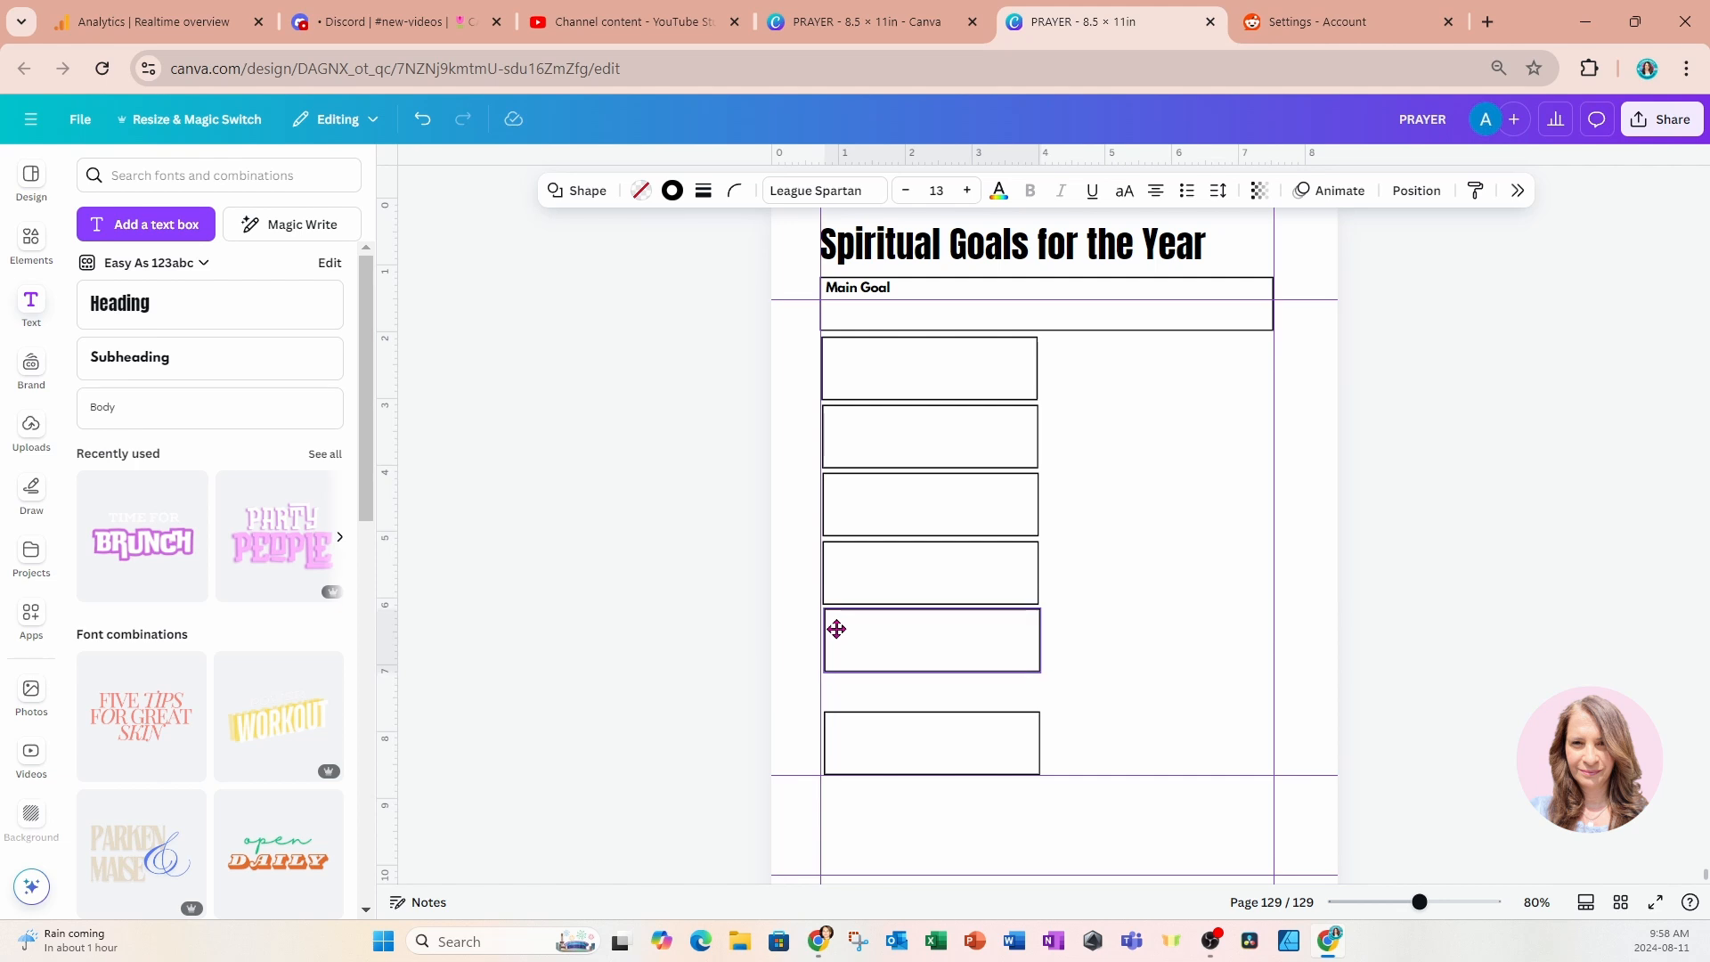
{"action": "left_click_drag", "start_coordinate": [837, 629], "coordinate": [832, 626]}
{"action": "left_click_drag", "start_coordinate": [855, 736], "coordinate": [851, 699]}
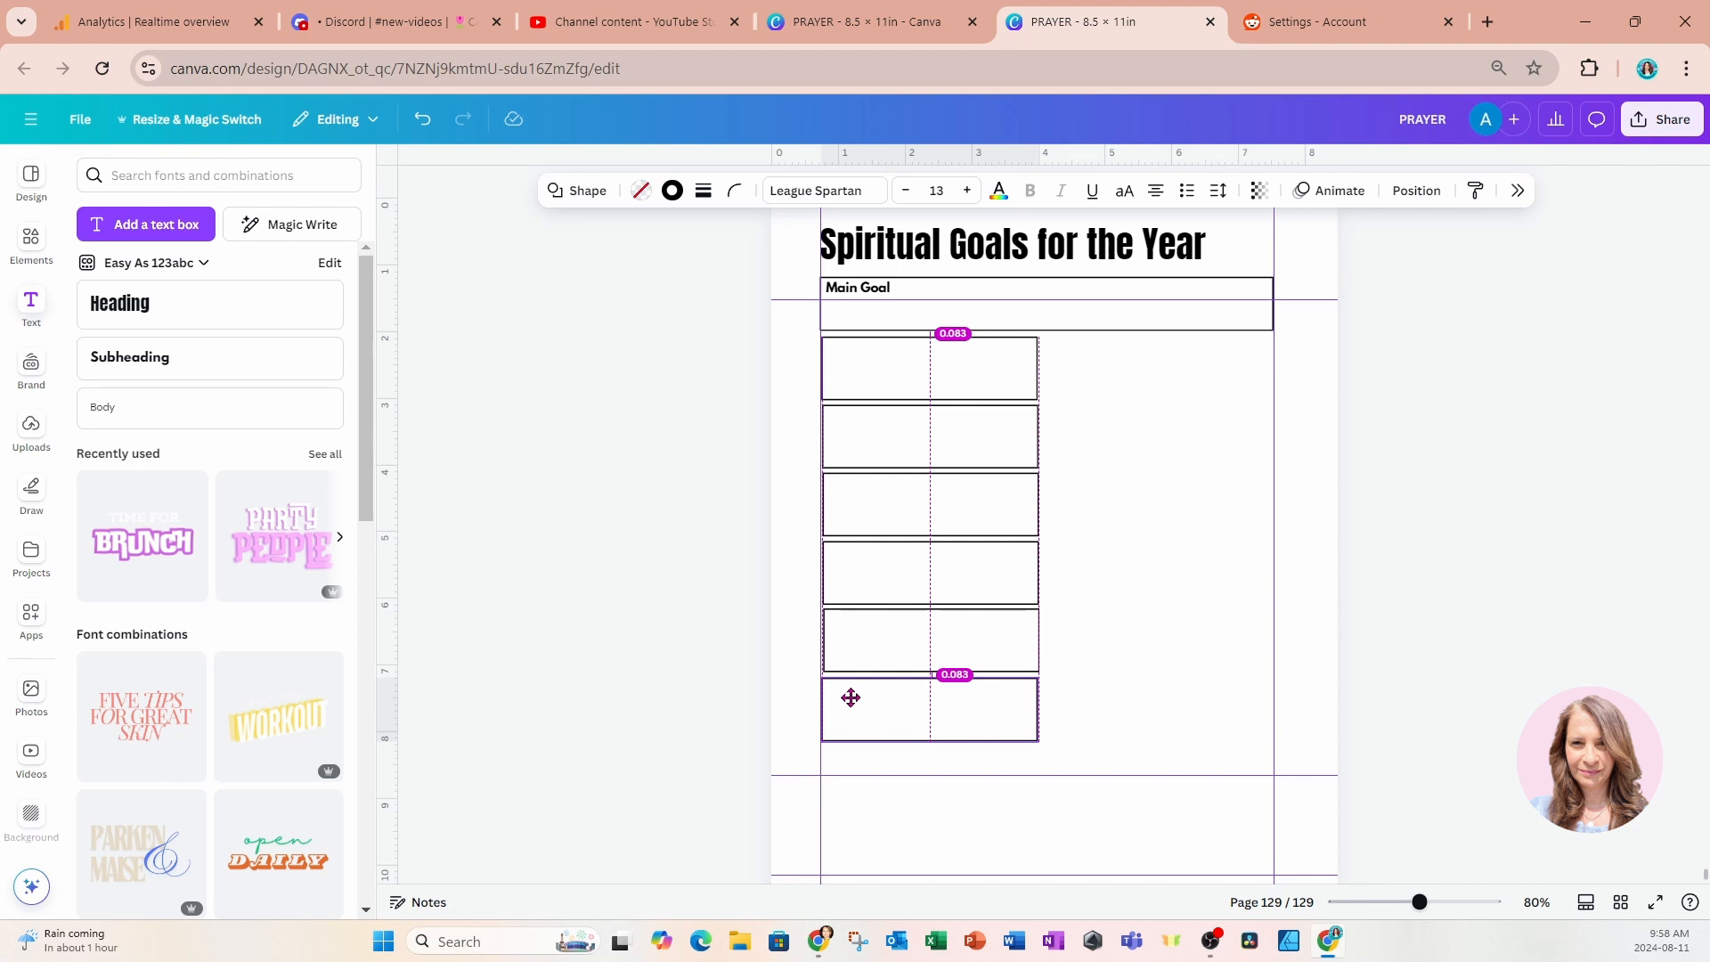
Stretch the six-box column down to the lower horizontal guide and even out its spacing with Tidy up.
{"action": "left_click_drag", "start_coordinate": [850, 697], "coordinate": [851, 696]}
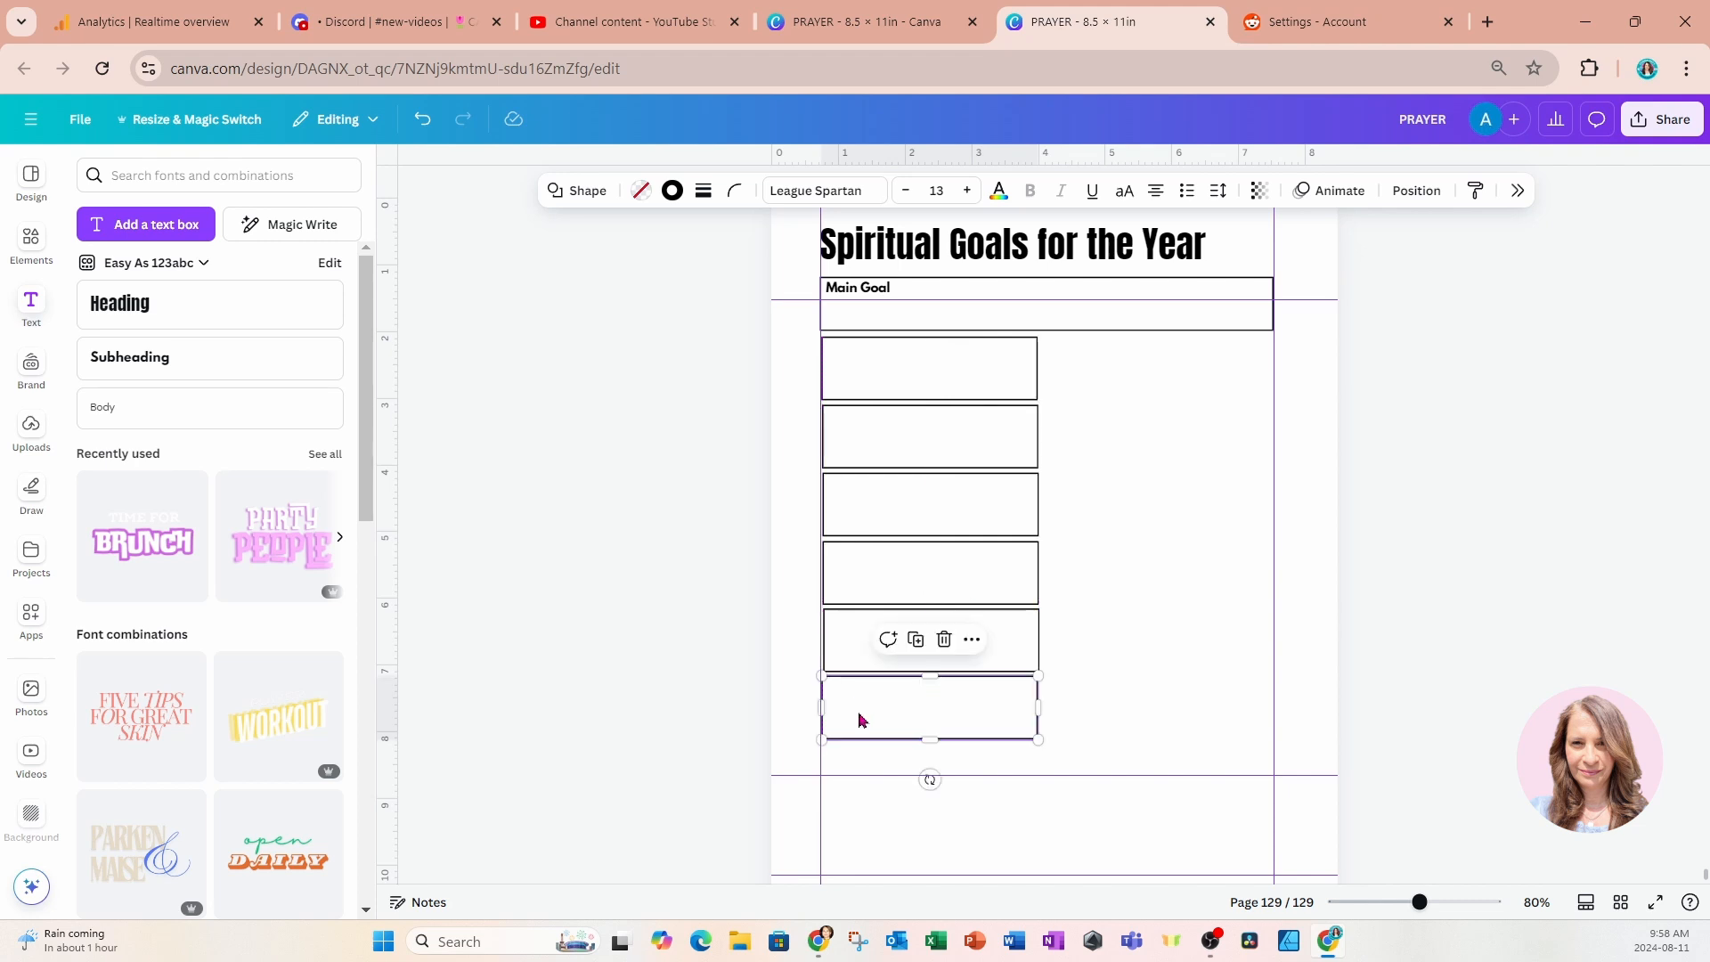
{"action": "left_click_drag", "start_coordinate": [714, 384], "coordinate": [920, 776]}
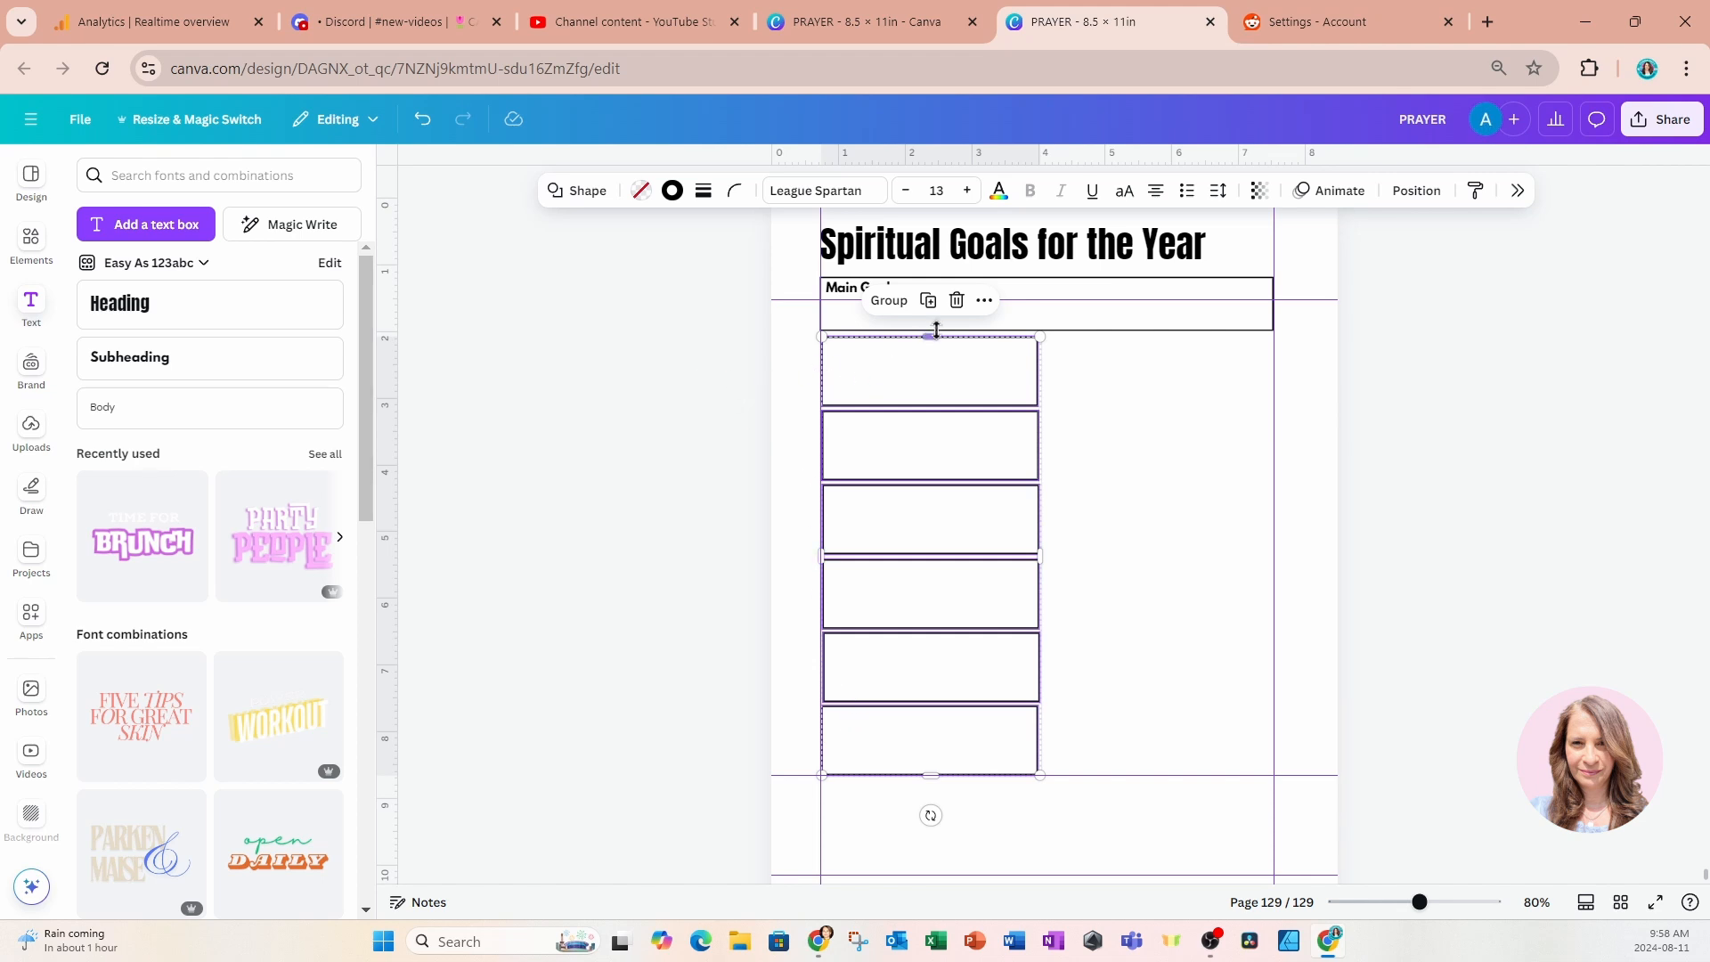
{"action": "left_click", "coordinate": [985, 302]}
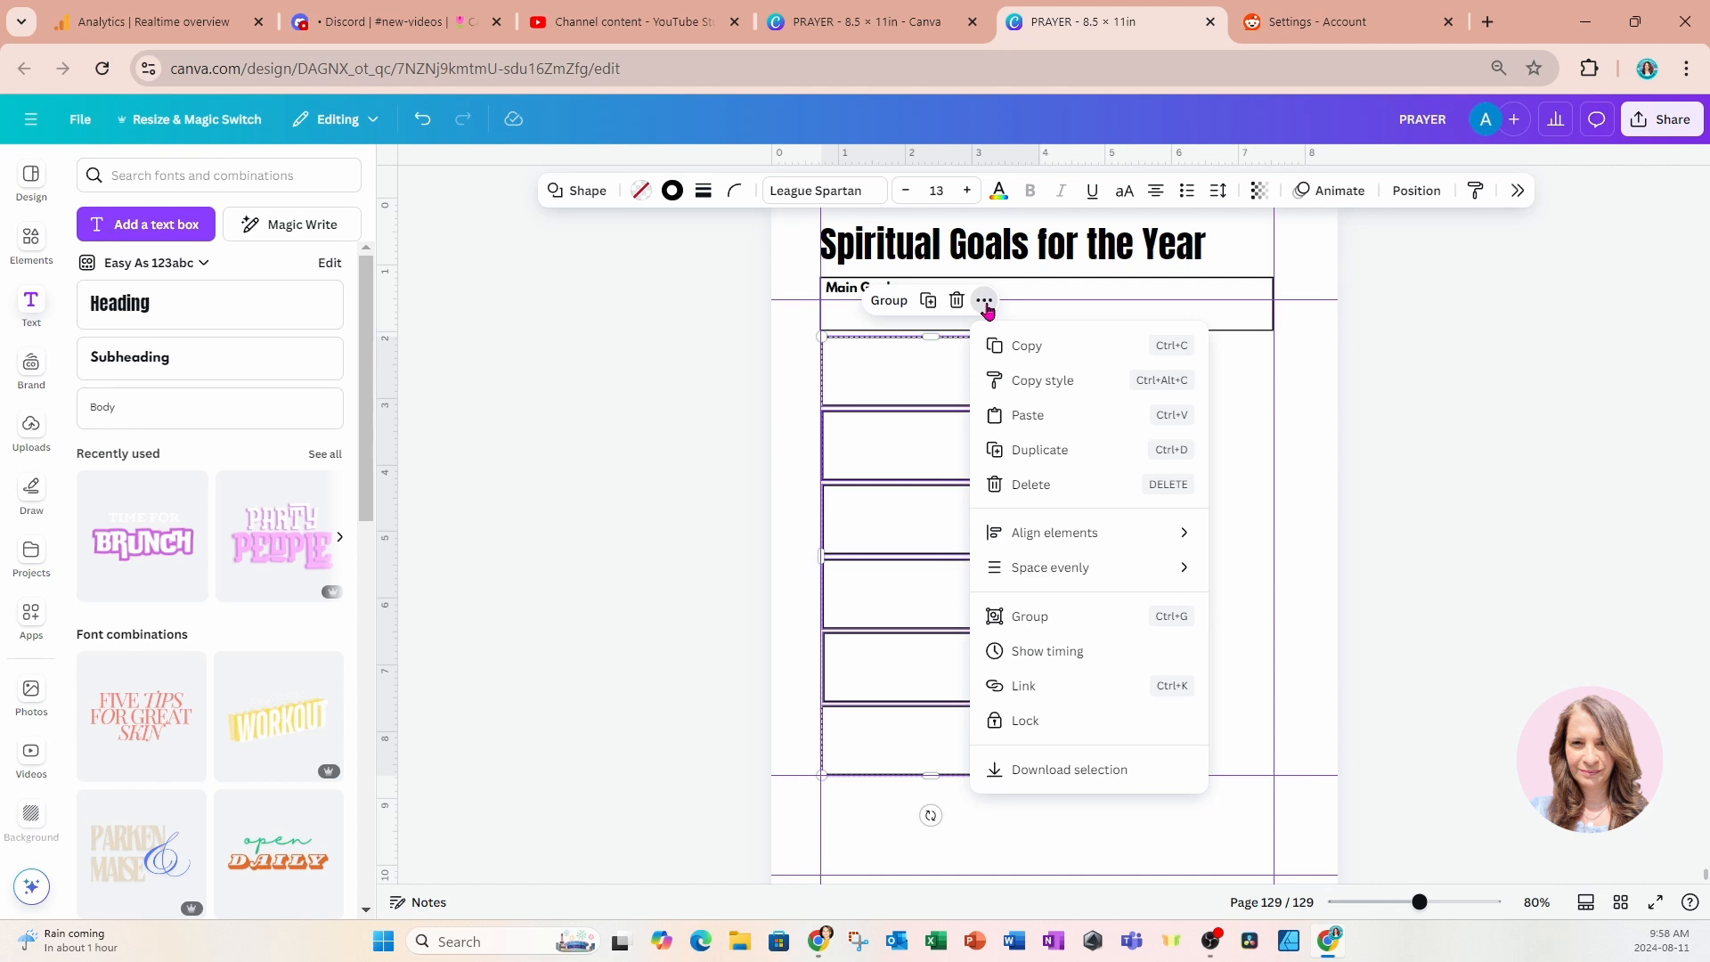
{"action": "mouse_move", "coordinate": [1025, 572]}
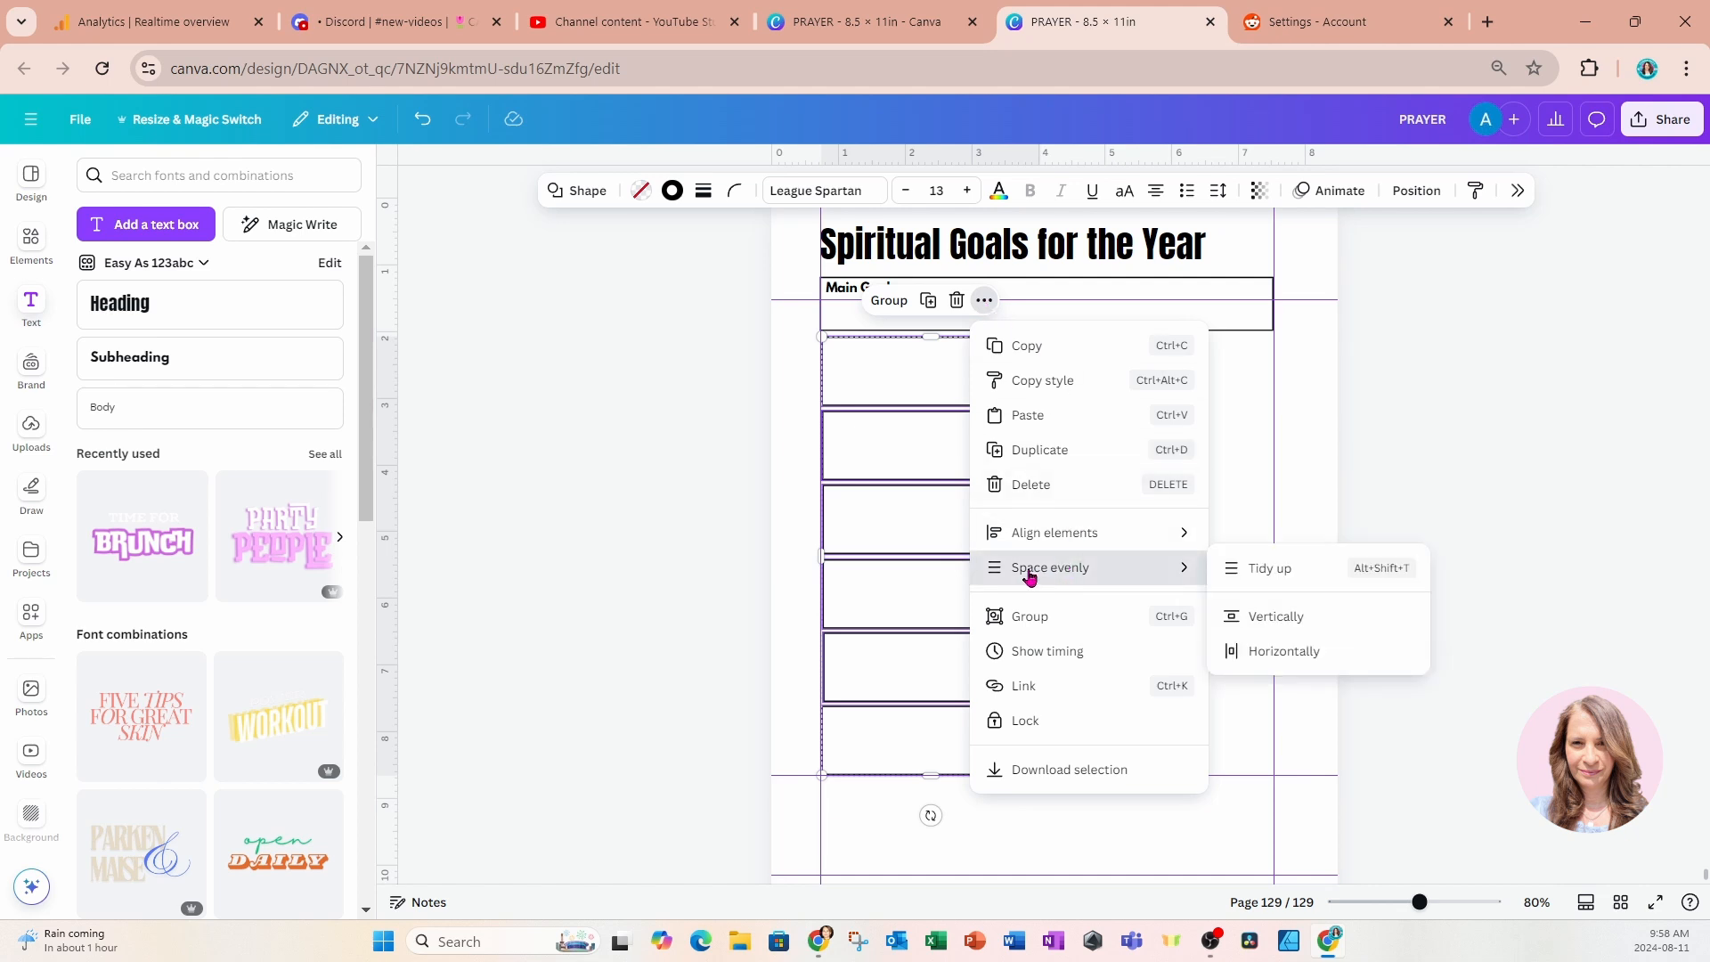
{"action": "left_click", "coordinate": [1251, 578]}
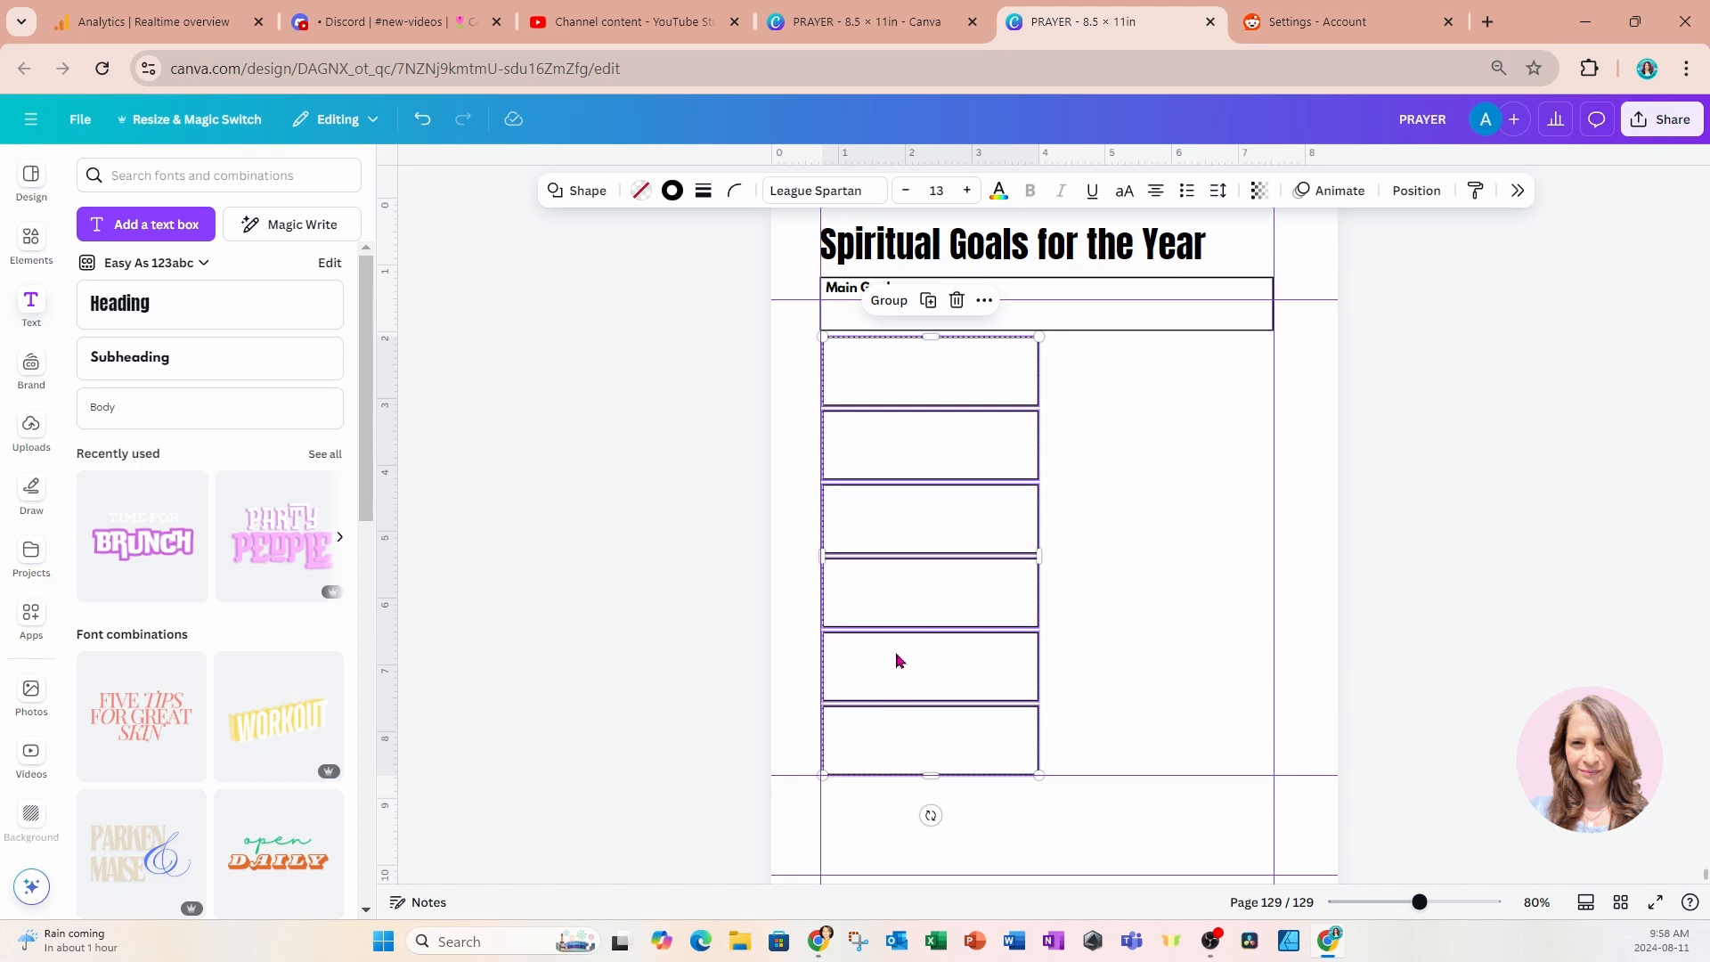
{"action": "left_click", "coordinate": [687, 501]}
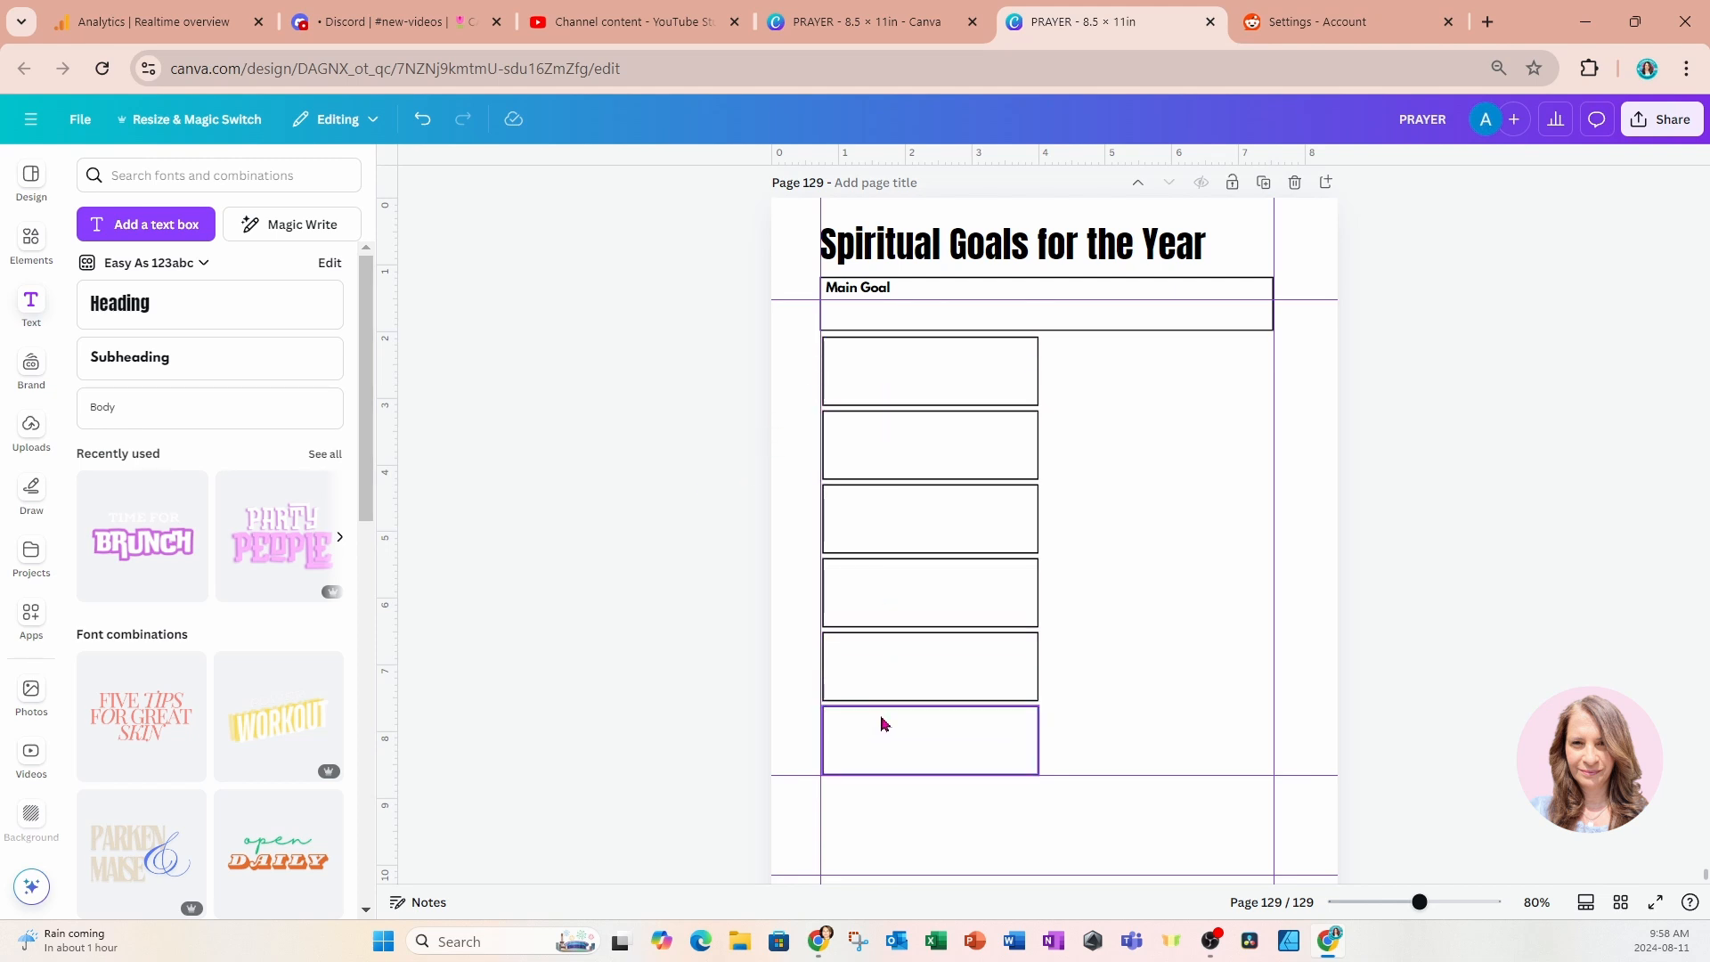
Duplicate the column of six boxes and place the copy beside the original, aligned row by row.
{"action": "left_click_drag", "start_coordinate": [635, 356], "coordinate": [984, 755]}
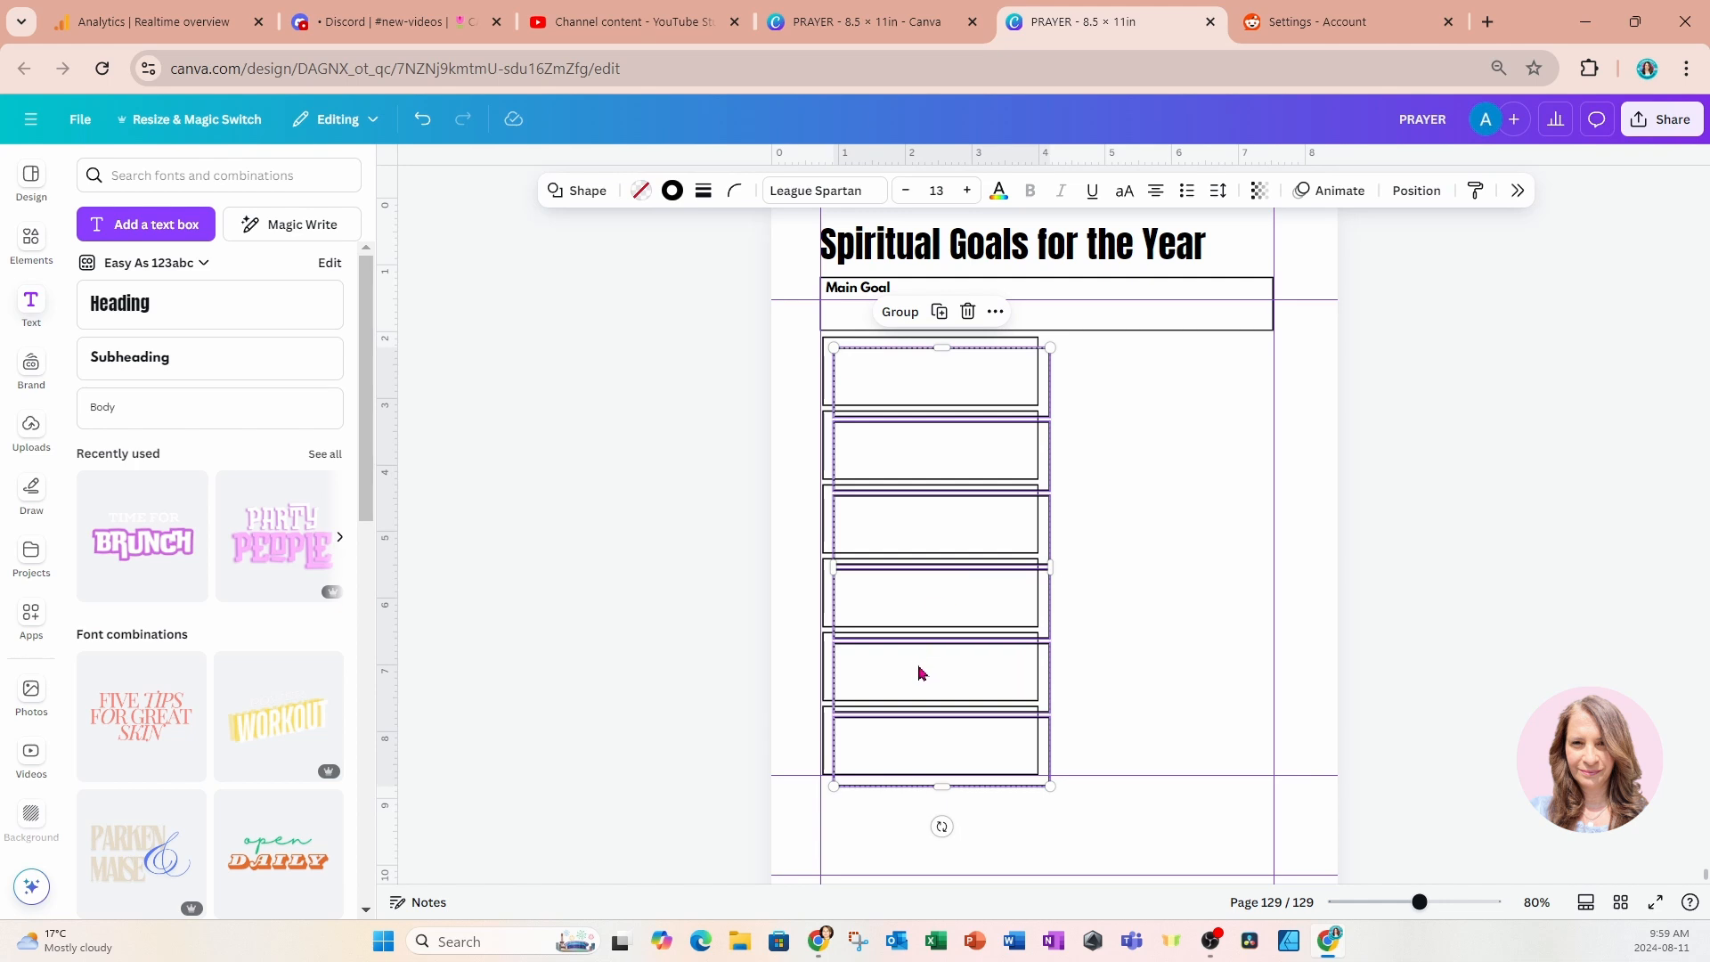
{"action": "left_click_drag", "start_coordinate": [920, 672], "coordinate": [1126, 652]}
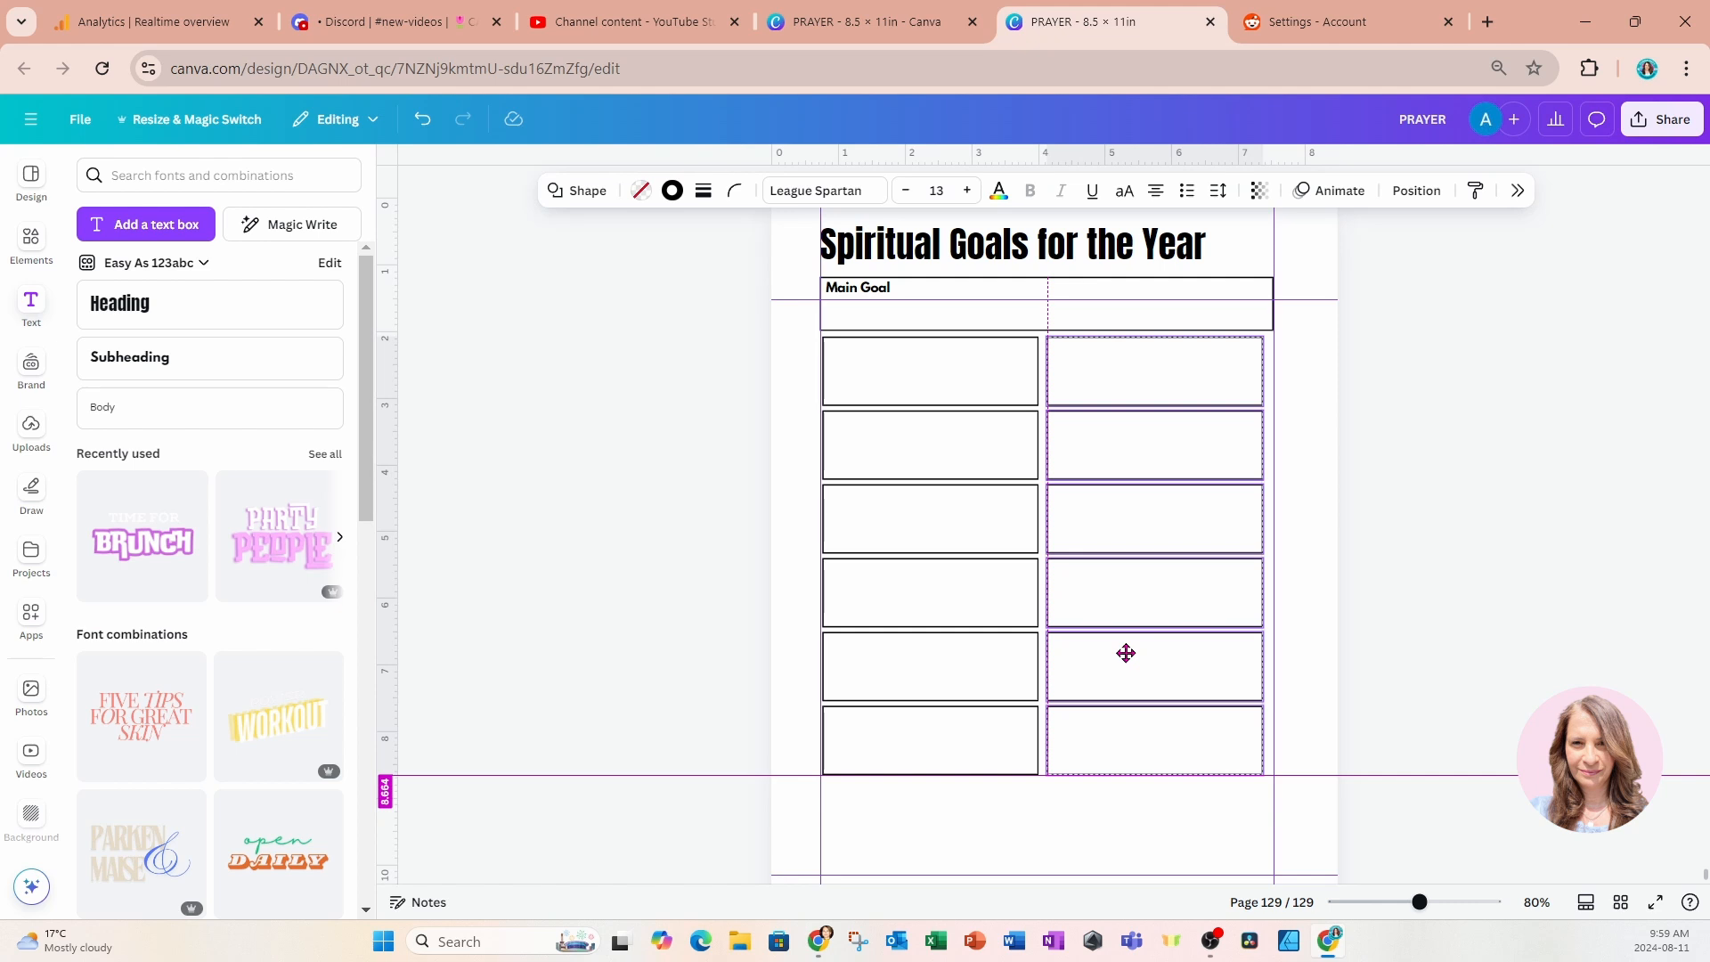
{"action": "left_click_drag", "start_coordinate": [1126, 653], "coordinate": [1126, 654]}
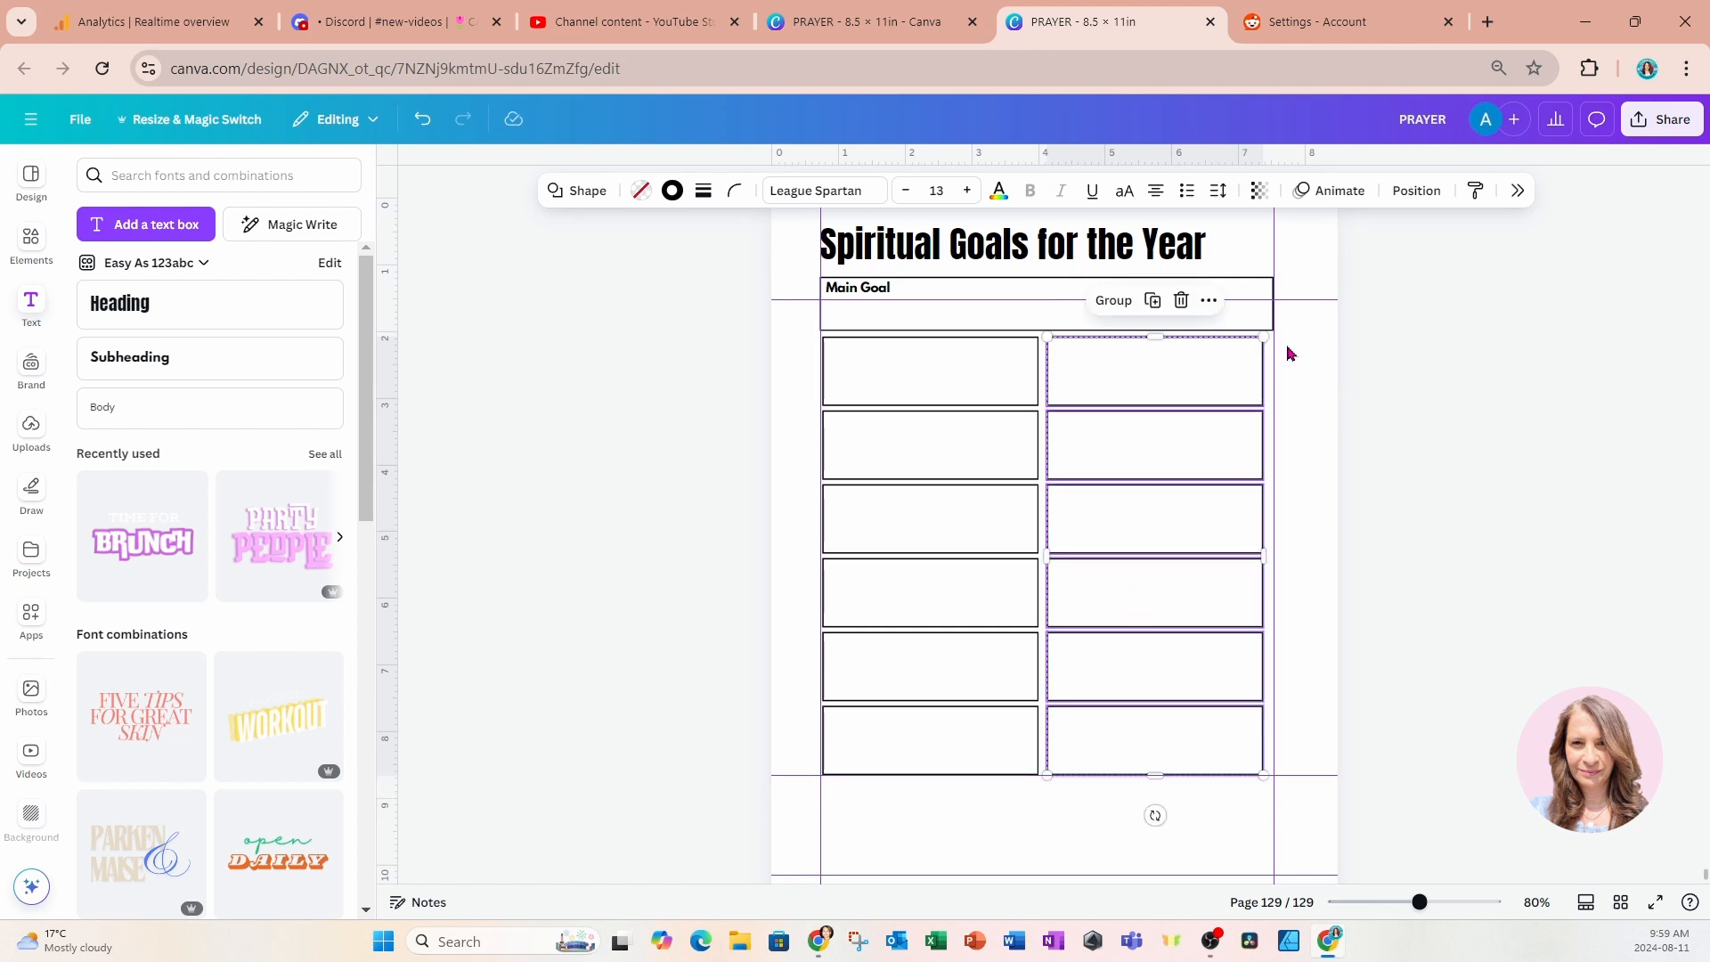
Widen both columns of boxes together so they reach the right margin guide.
{"action": "left_click_drag", "start_coordinate": [1294, 370], "coordinate": [906, 758]}
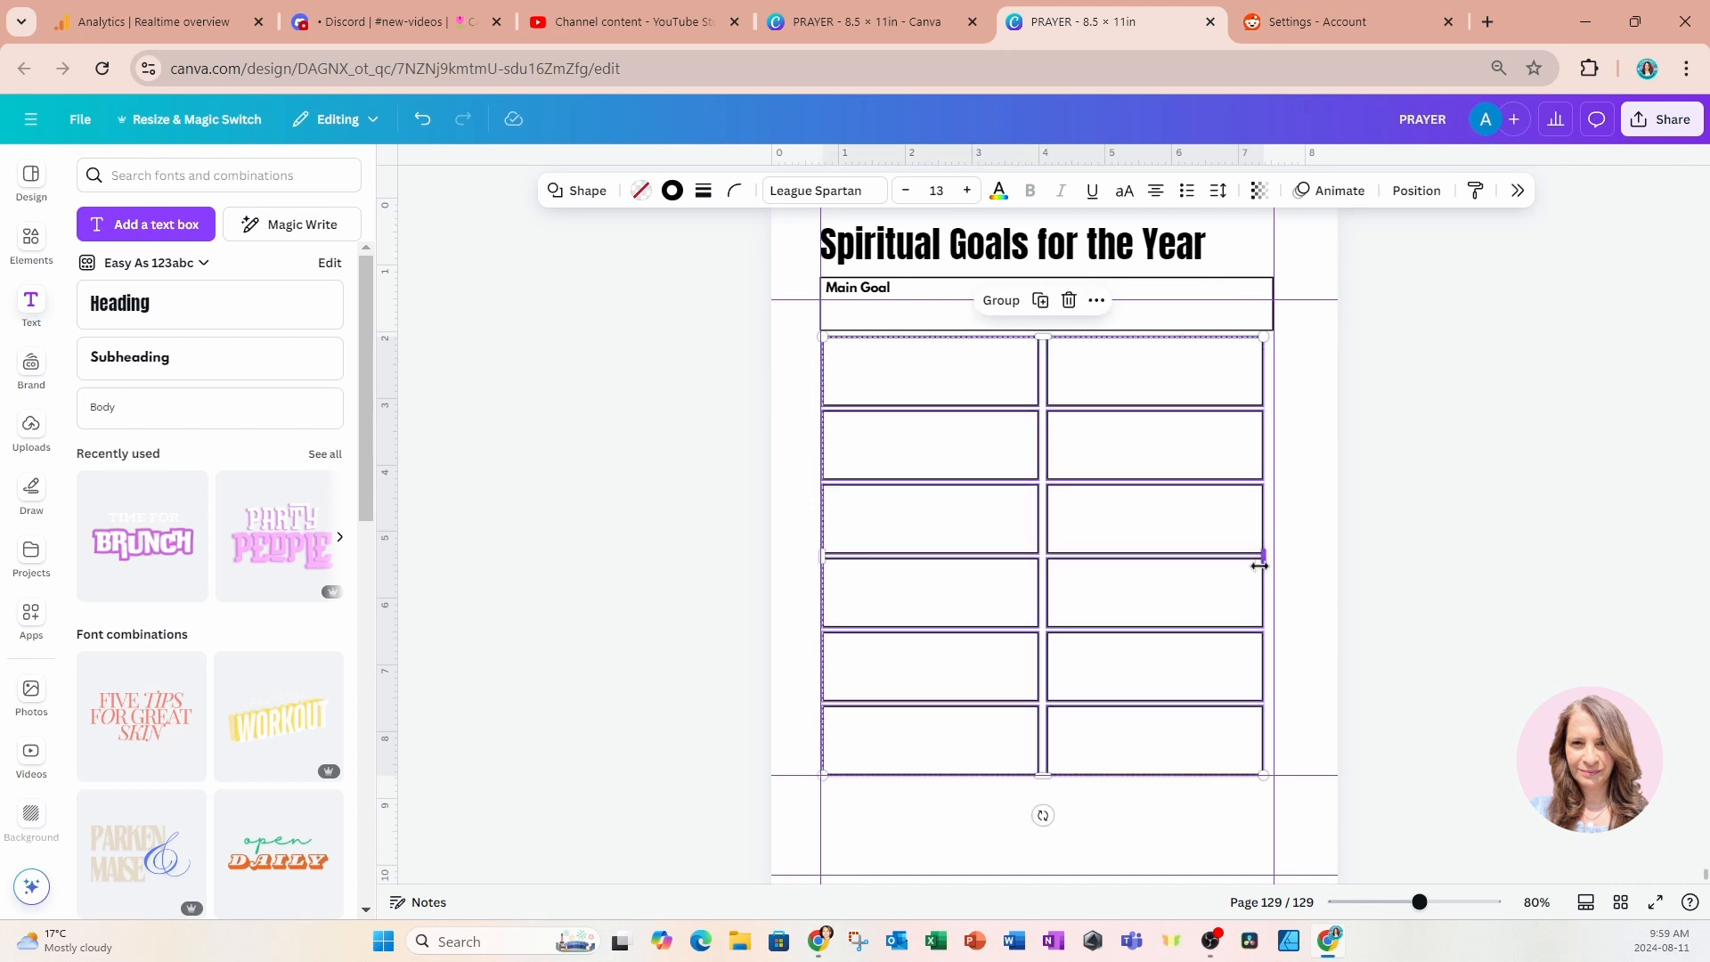
{"action": "left_click_drag", "start_coordinate": [1262, 564], "coordinate": [1271, 575]}
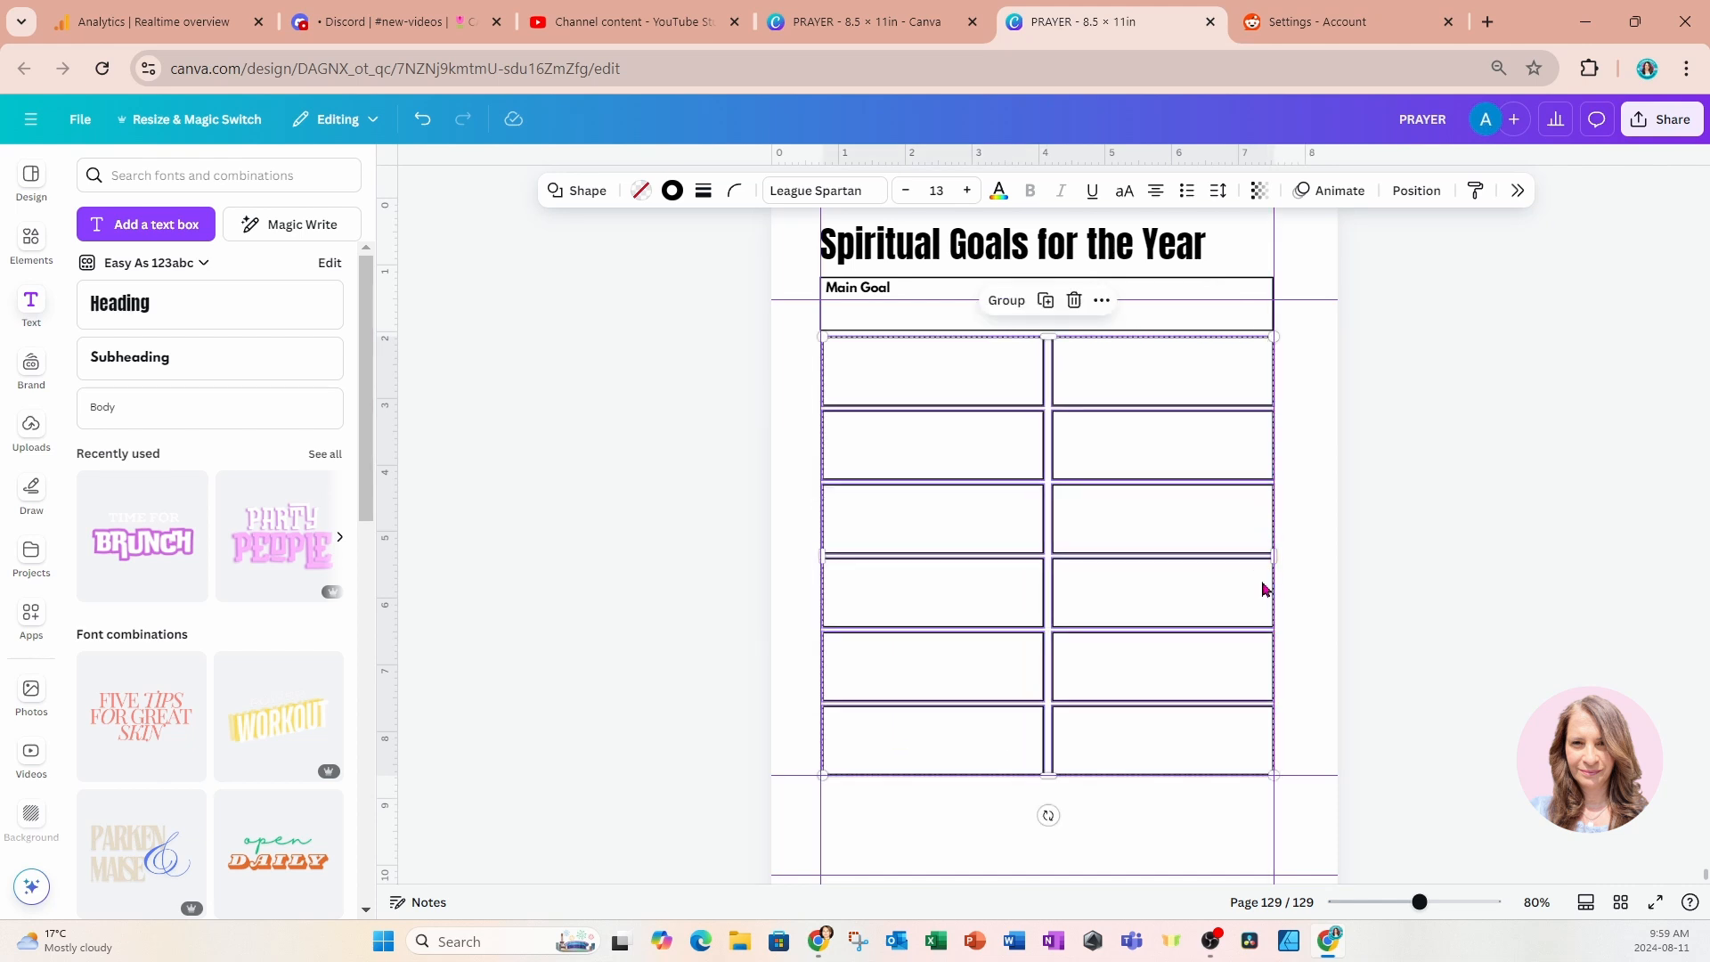
{"action": "left_click", "coordinate": [754, 573]}
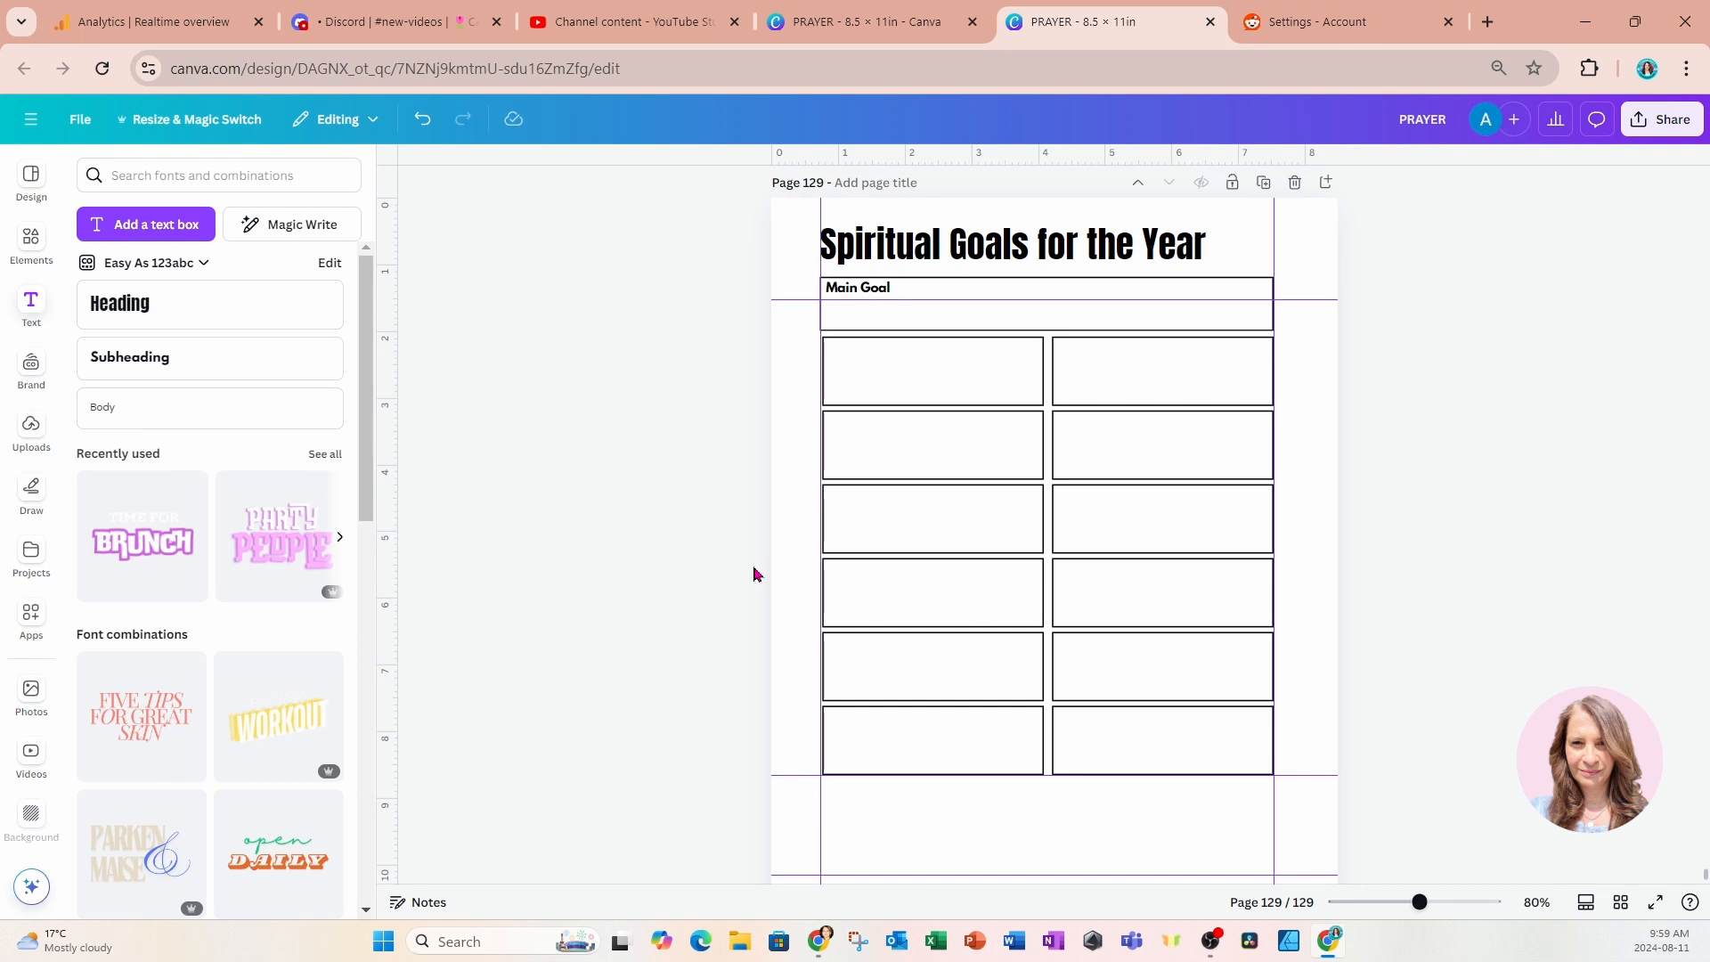
Duplicate the Main Goal label into the first box of the left column and change its text to January.
{"action": "left_click", "coordinate": [857, 299]}
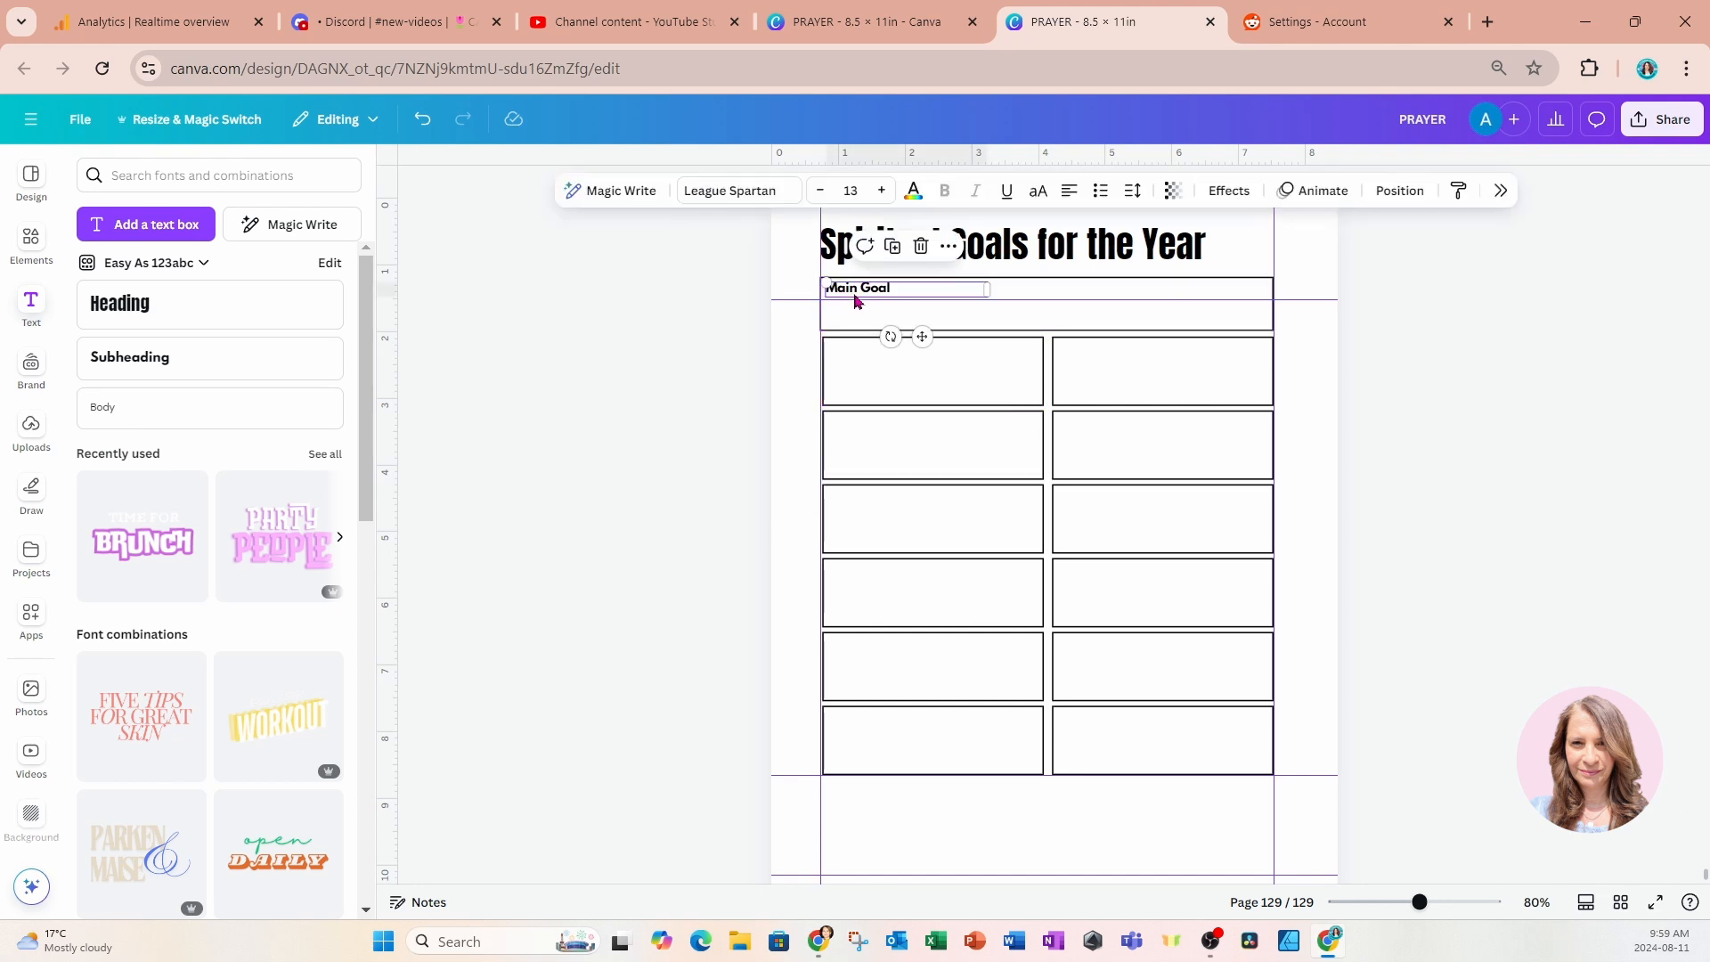
{"action": "left_click", "coordinate": [892, 245]}
{"action": "left_click_drag", "start_coordinate": [927, 347], "coordinate": [922, 400]}
{"action": "double_click", "coordinate": [890, 351]}
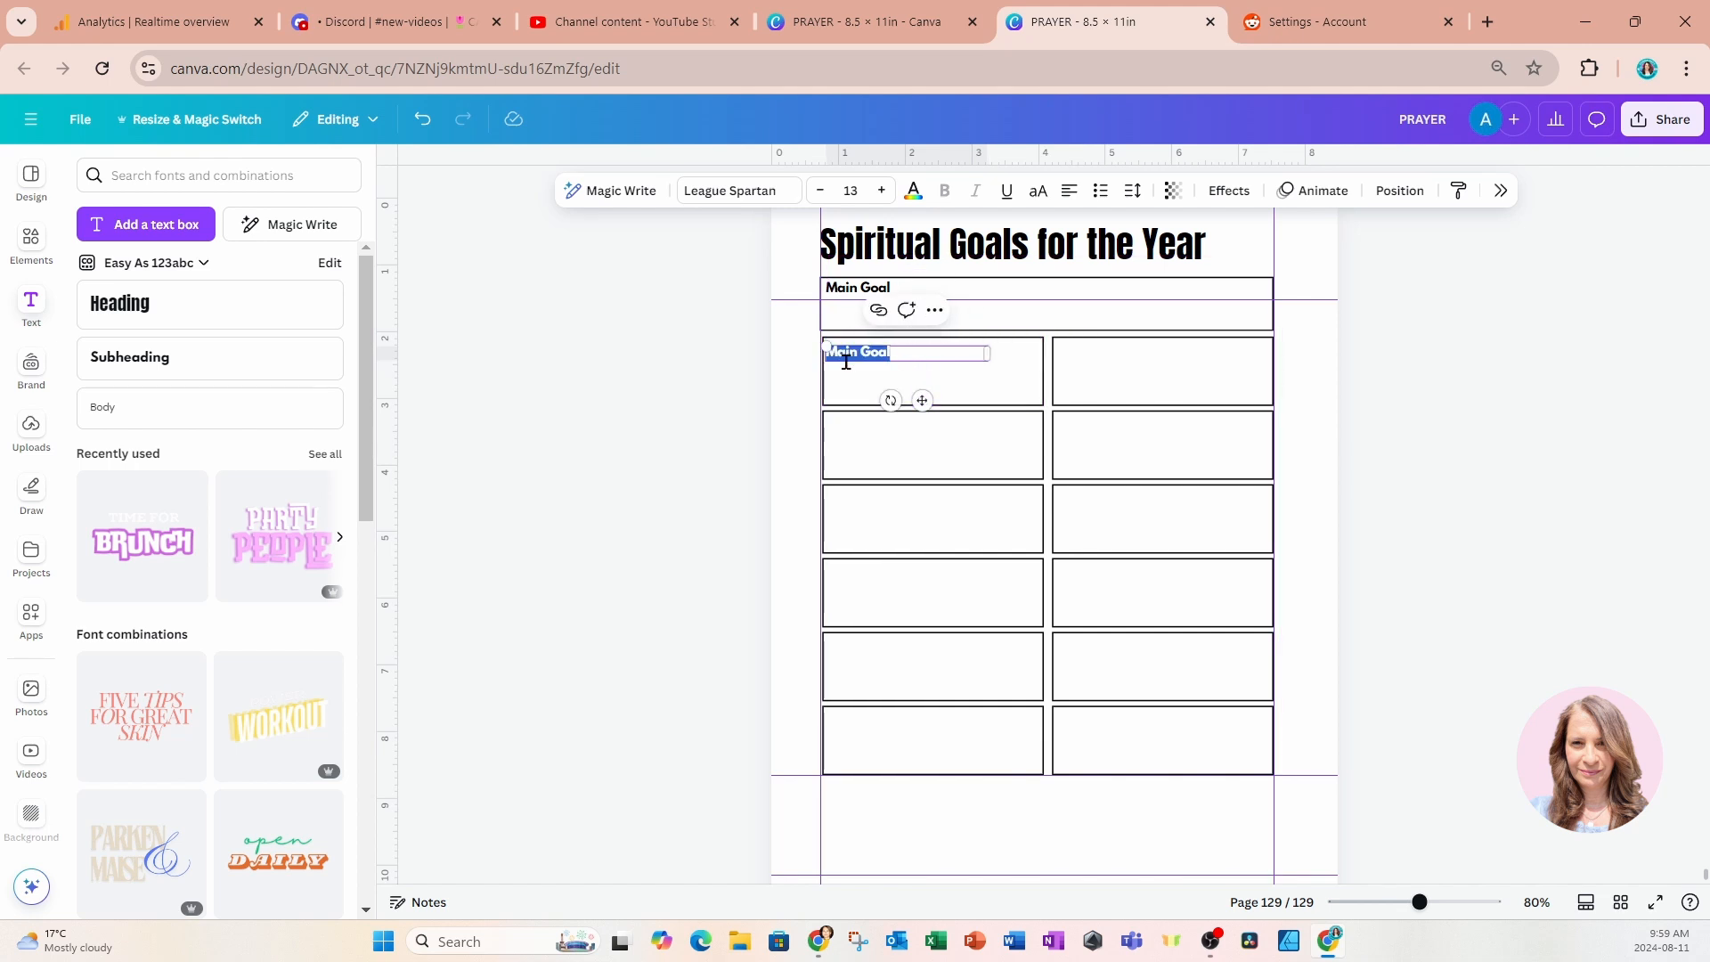
{"action": "key", "text": "BackSpace"}
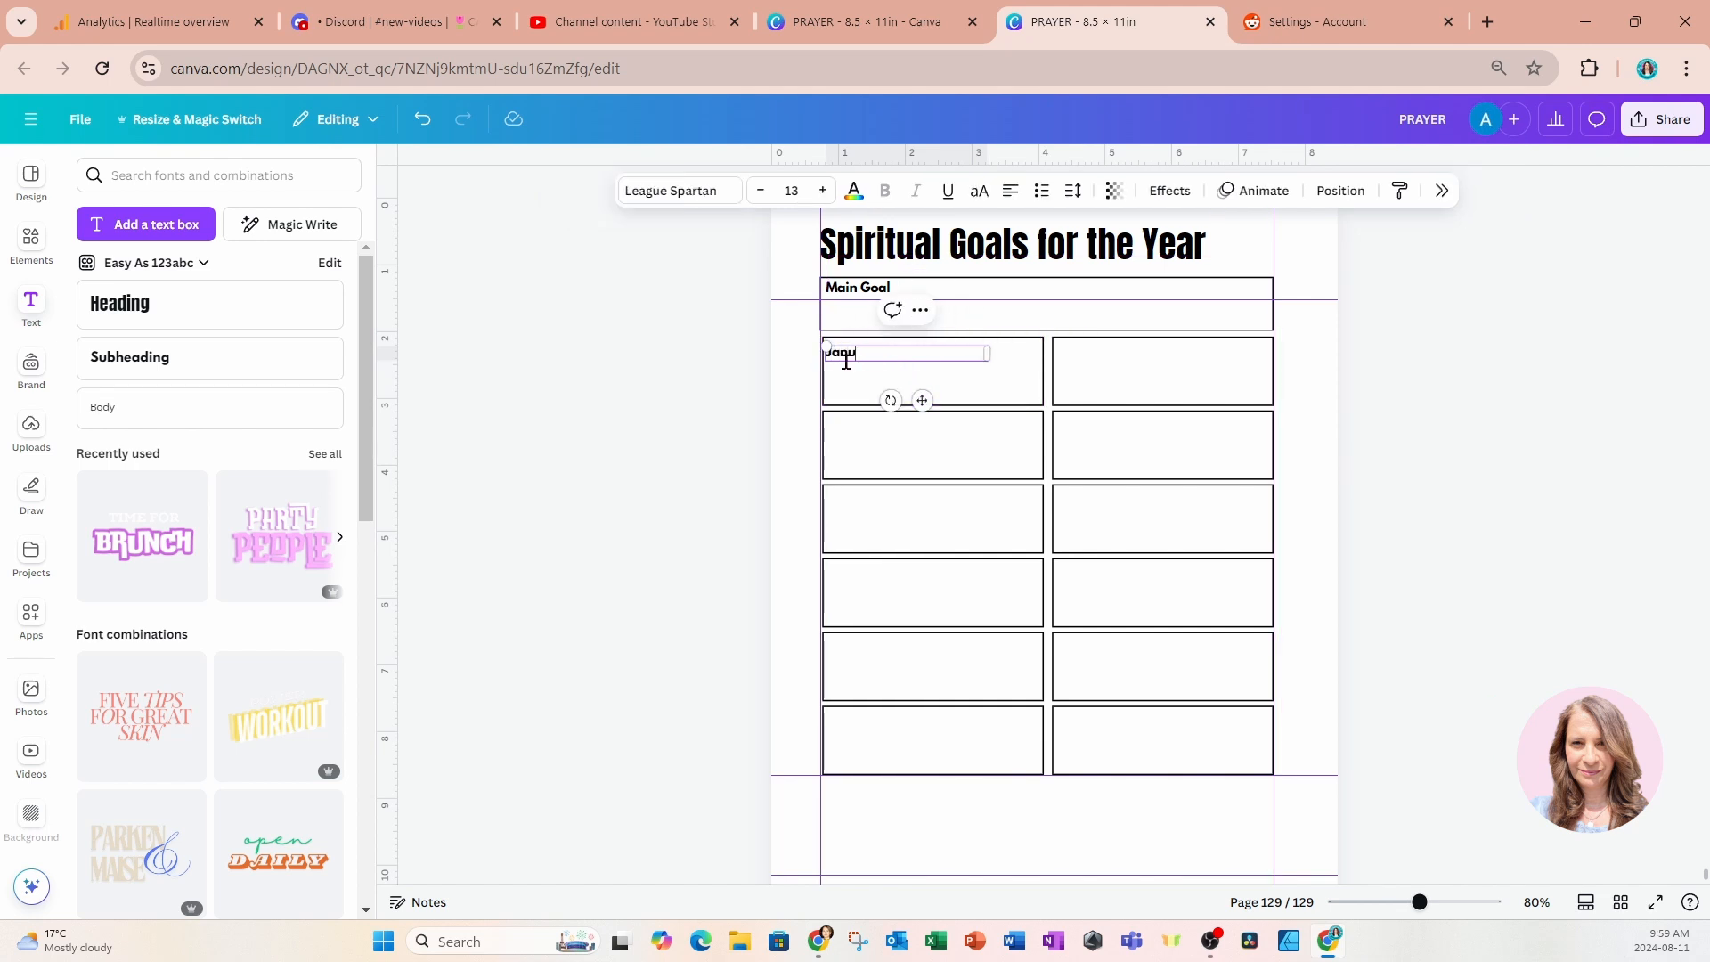
{"action": "left_click", "coordinate": [730, 356]}
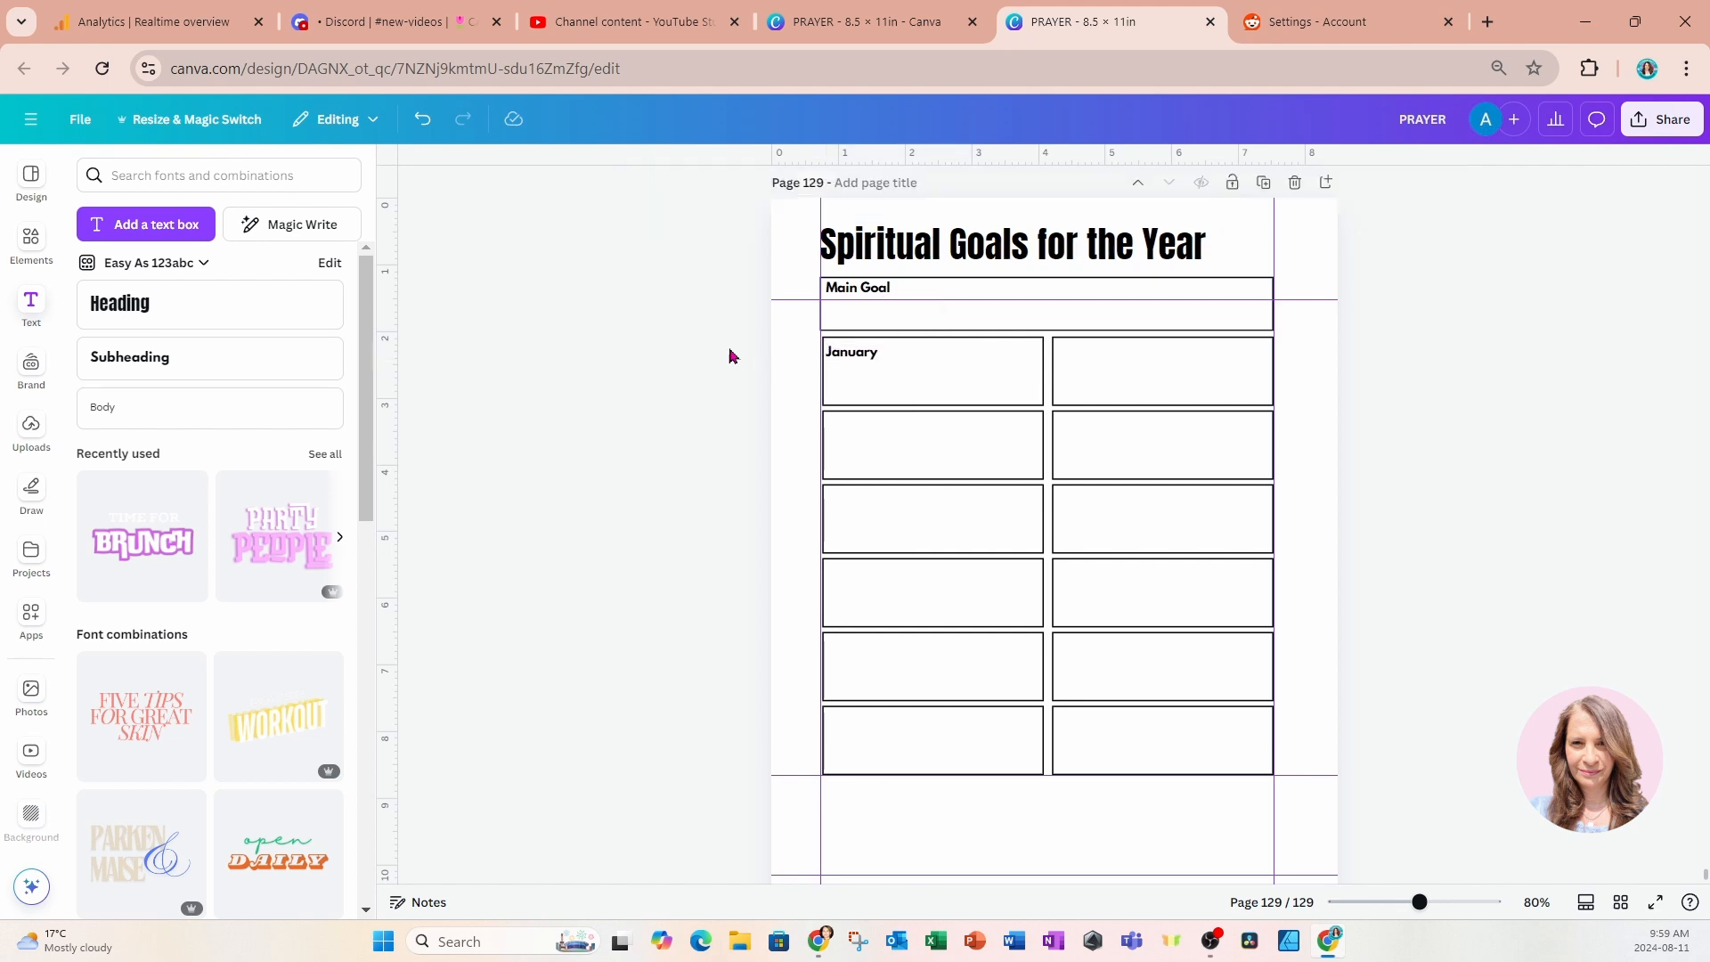
Duplicate the January label down the left column at regular intervals until there are five labels.
{"action": "left_click", "coordinate": [829, 360]}
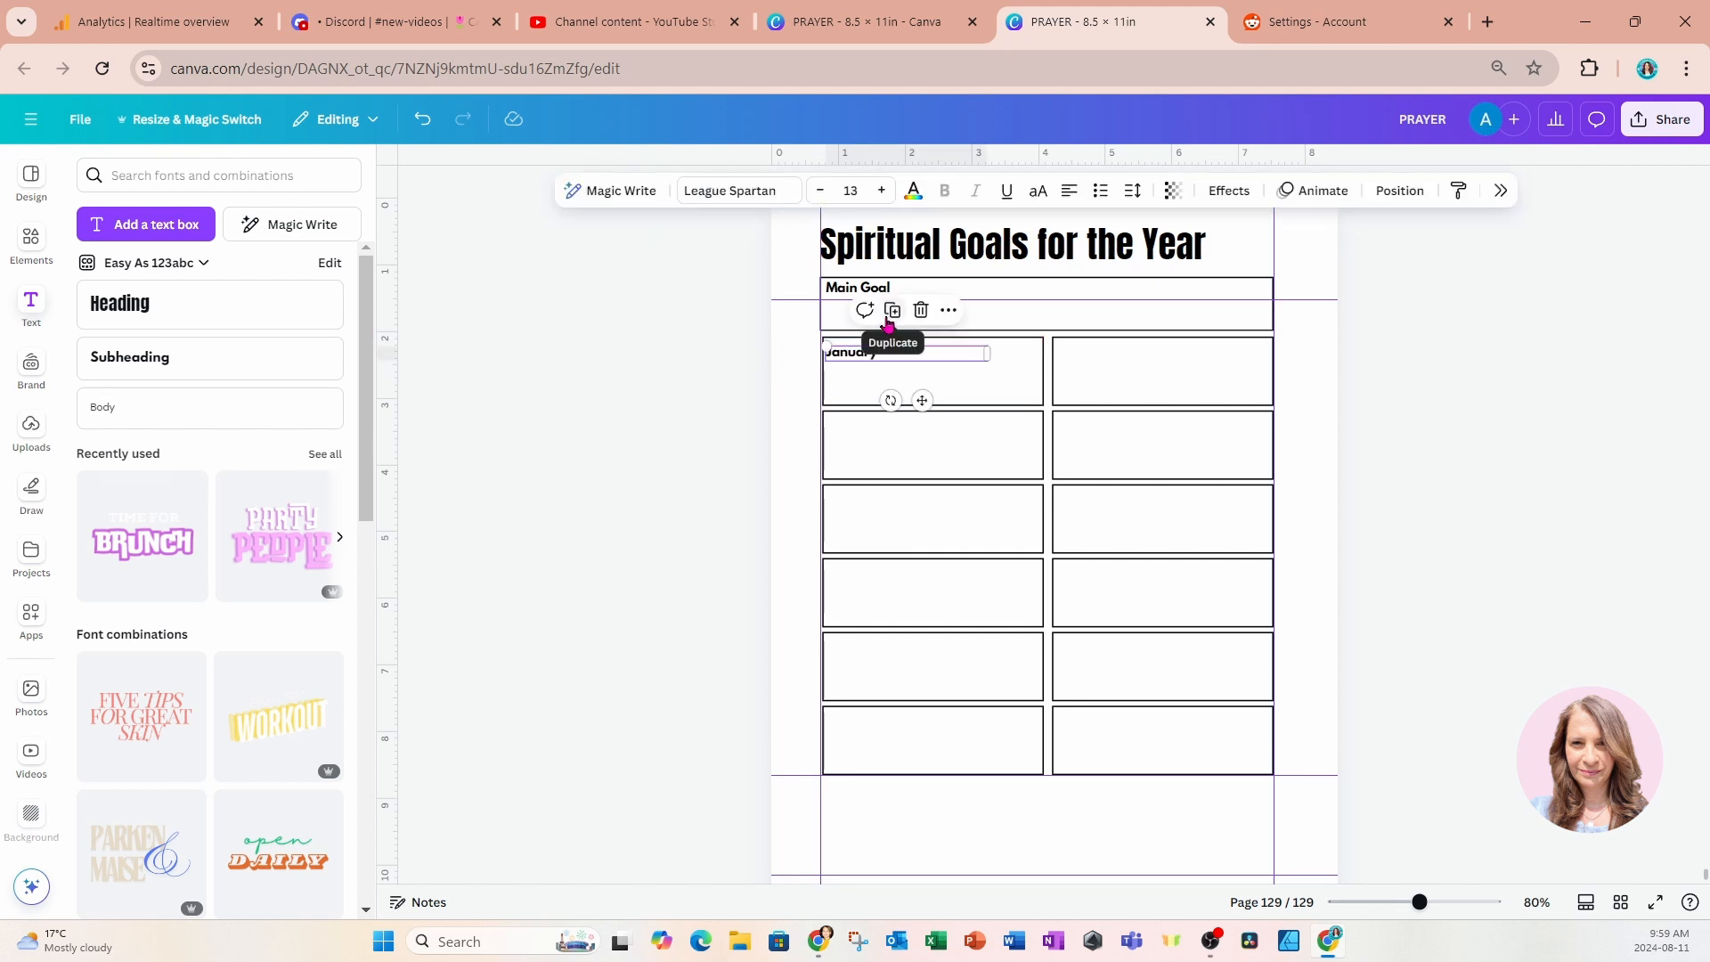
{"action": "left_click", "coordinate": [903, 321]}
{"action": "left_click_drag", "start_coordinate": [931, 411], "coordinate": [918, 469]}
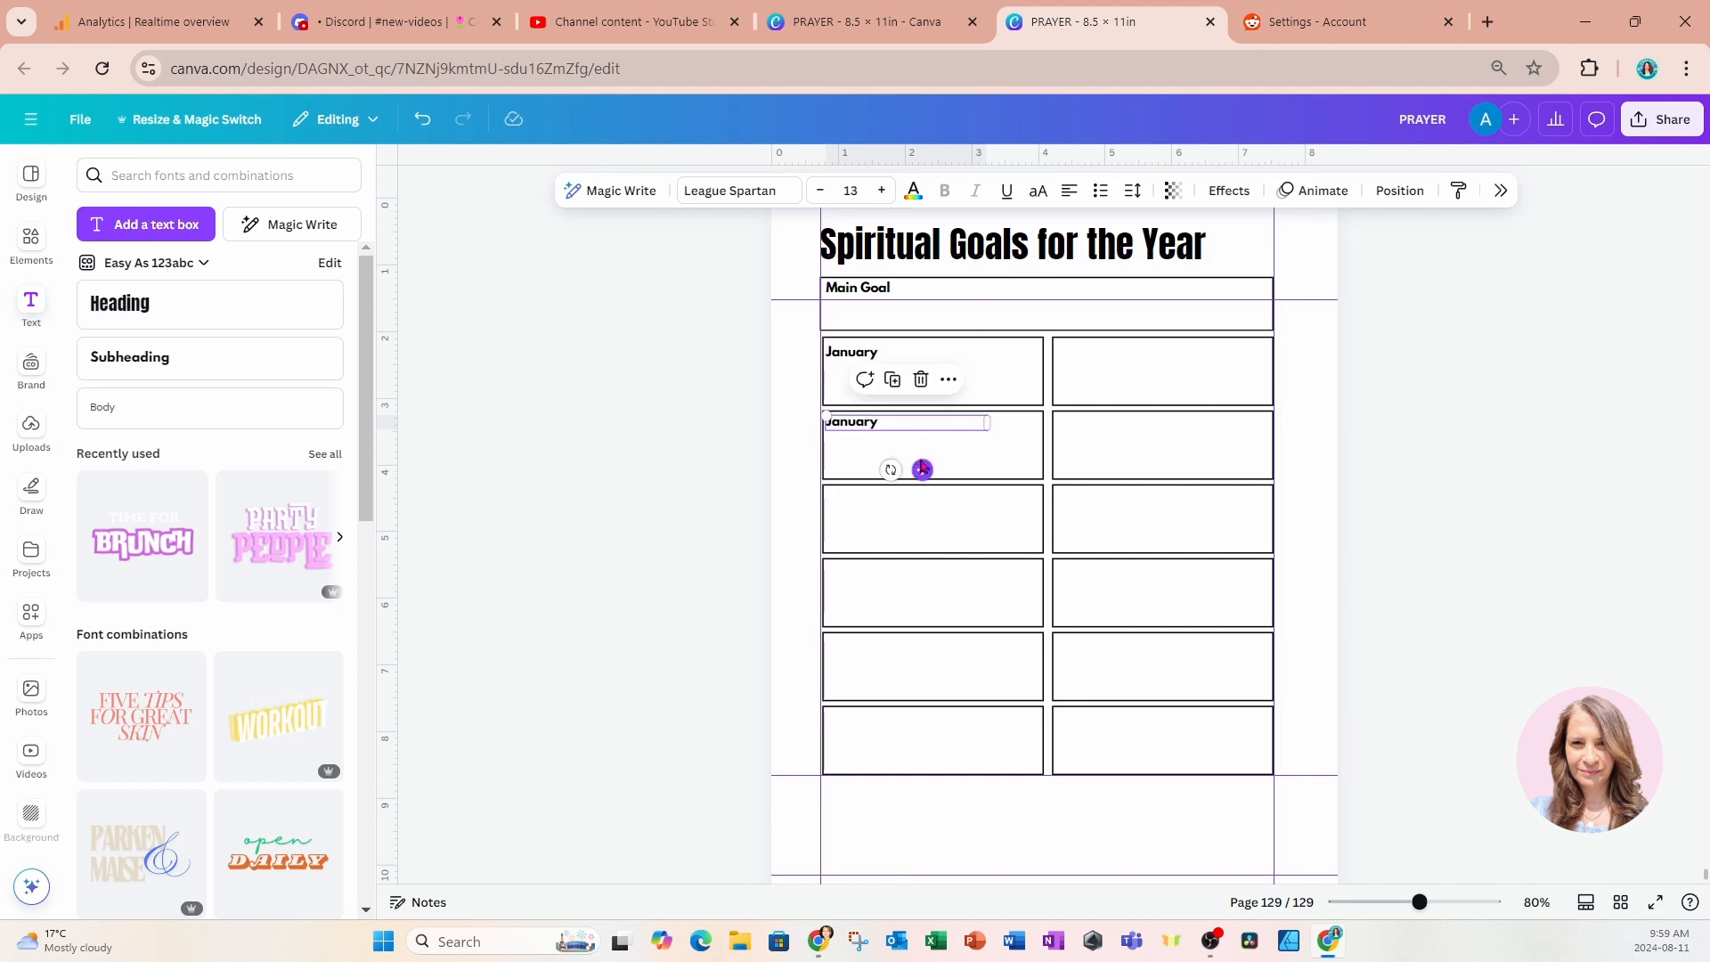
{"action": "left_click", "coordinate": [892, 381]}
{"action": "left_click", "coordinate": [893, 448]}
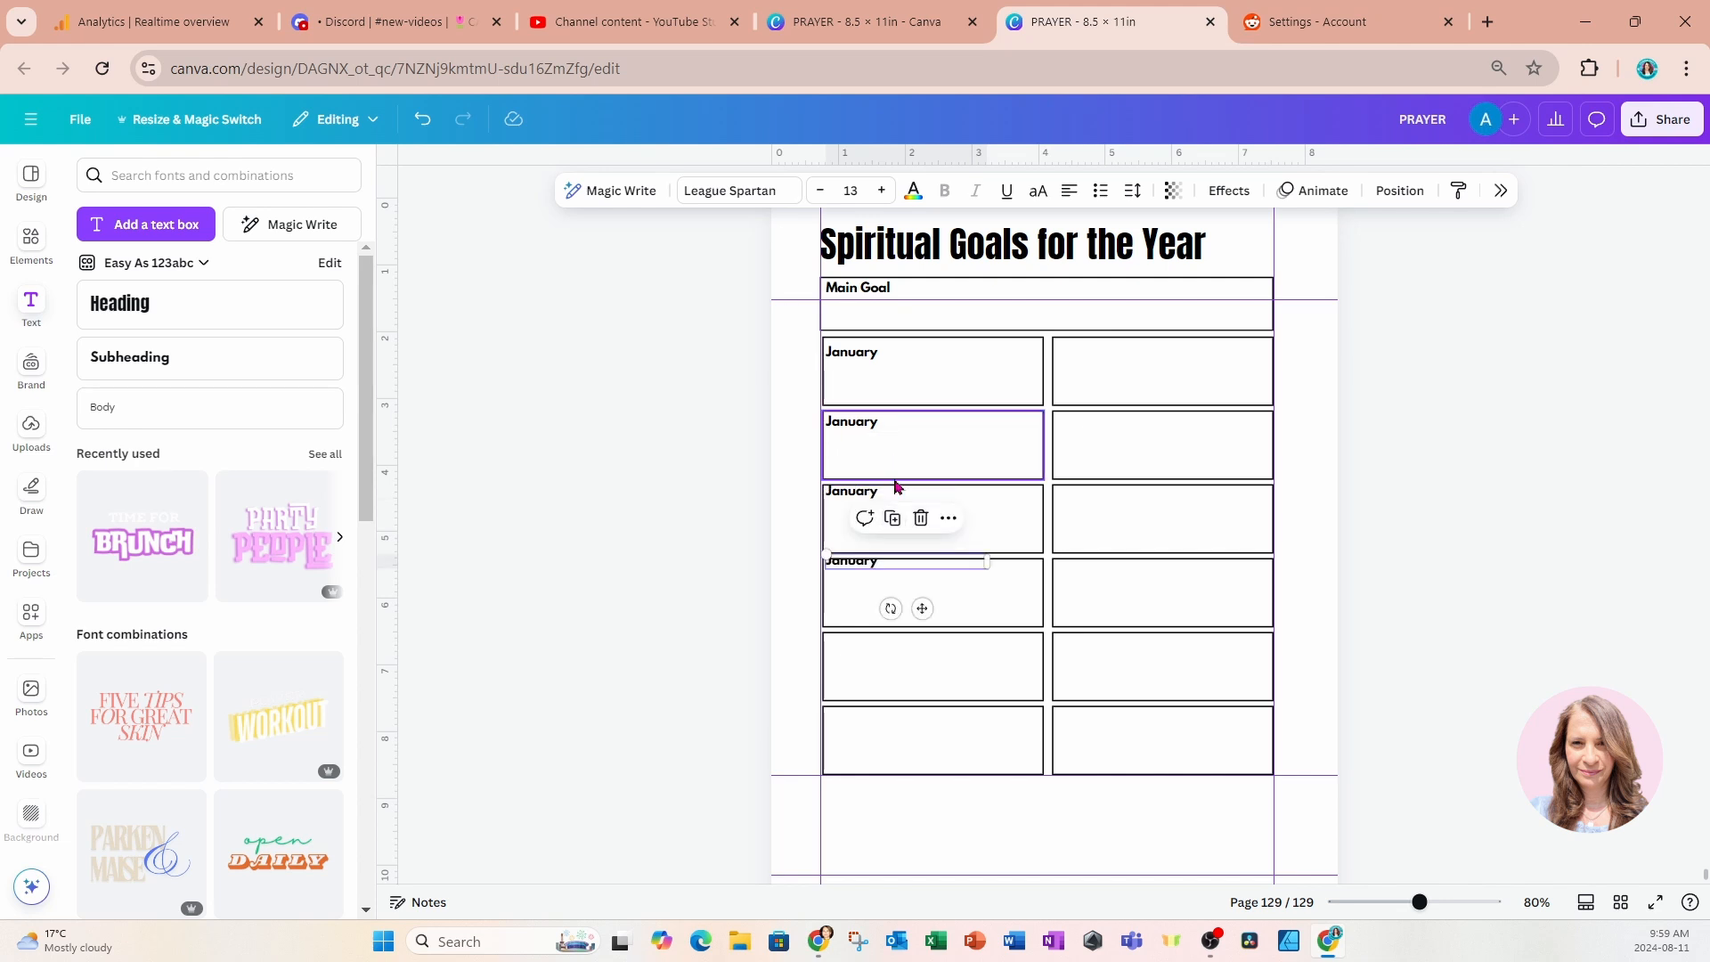
{"action": "left_click", "coordinate": [892, 517]}
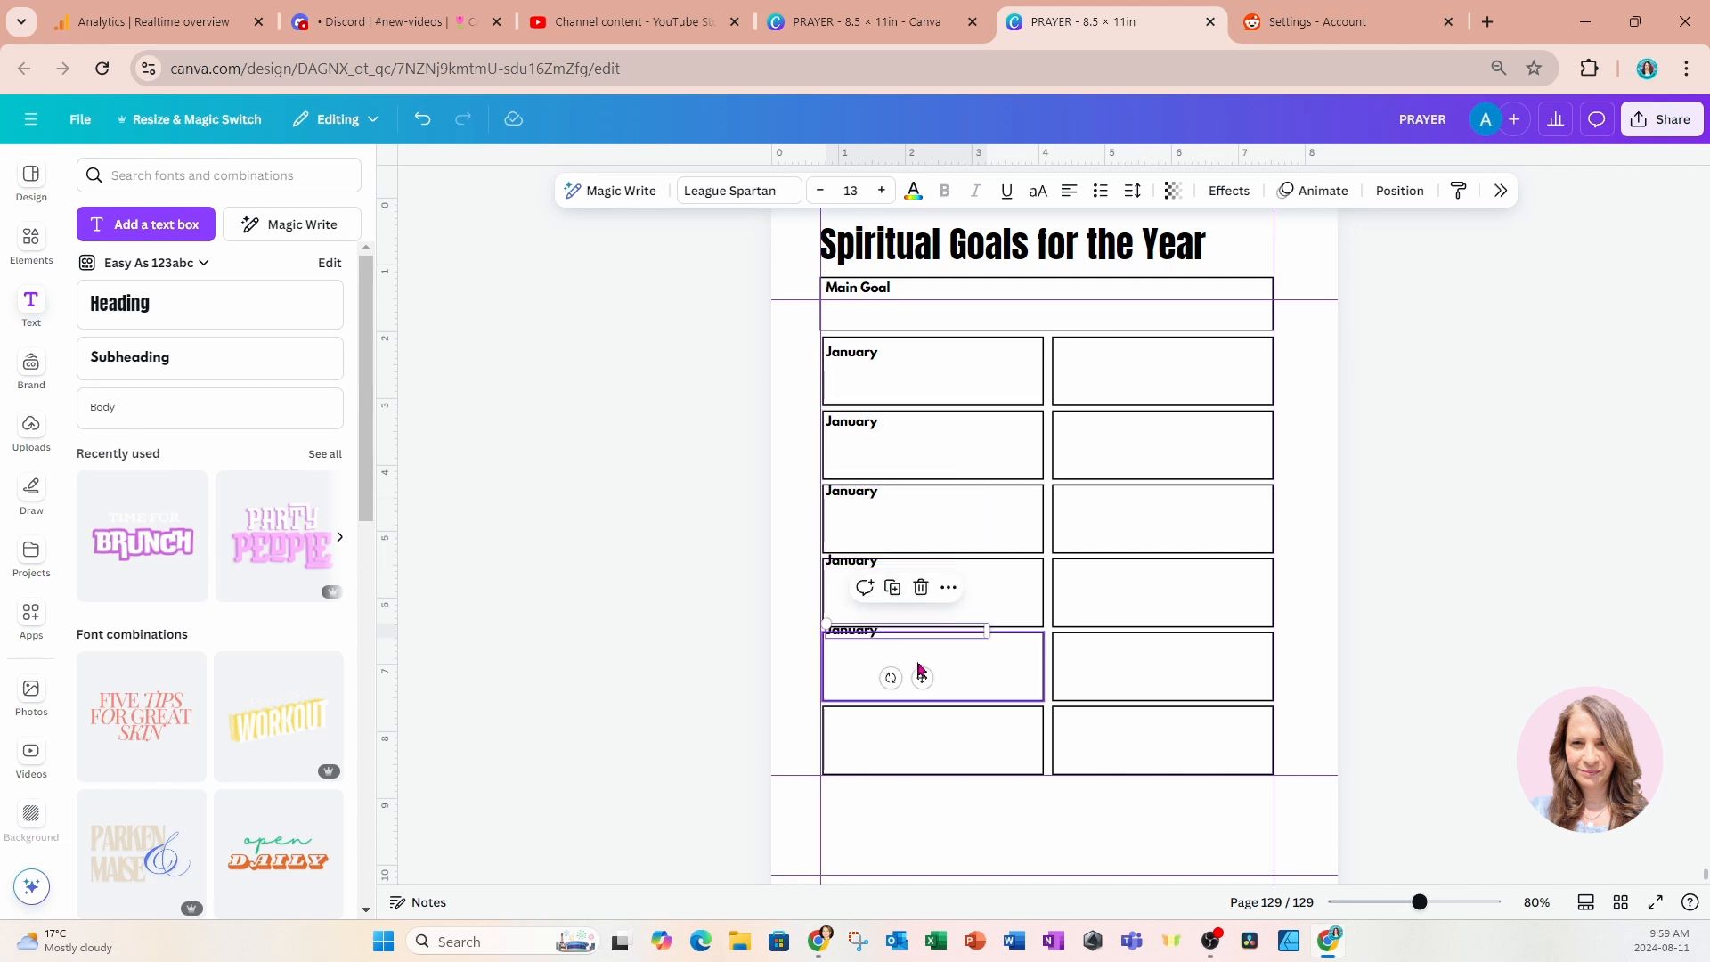
Lower the labels in the fifth, fourth and third left boxes so each sits just inside its box's top edge.
{"action": "left_click_drag", "start_coordinate": [922, 678], "coordinate": [925, 688]}
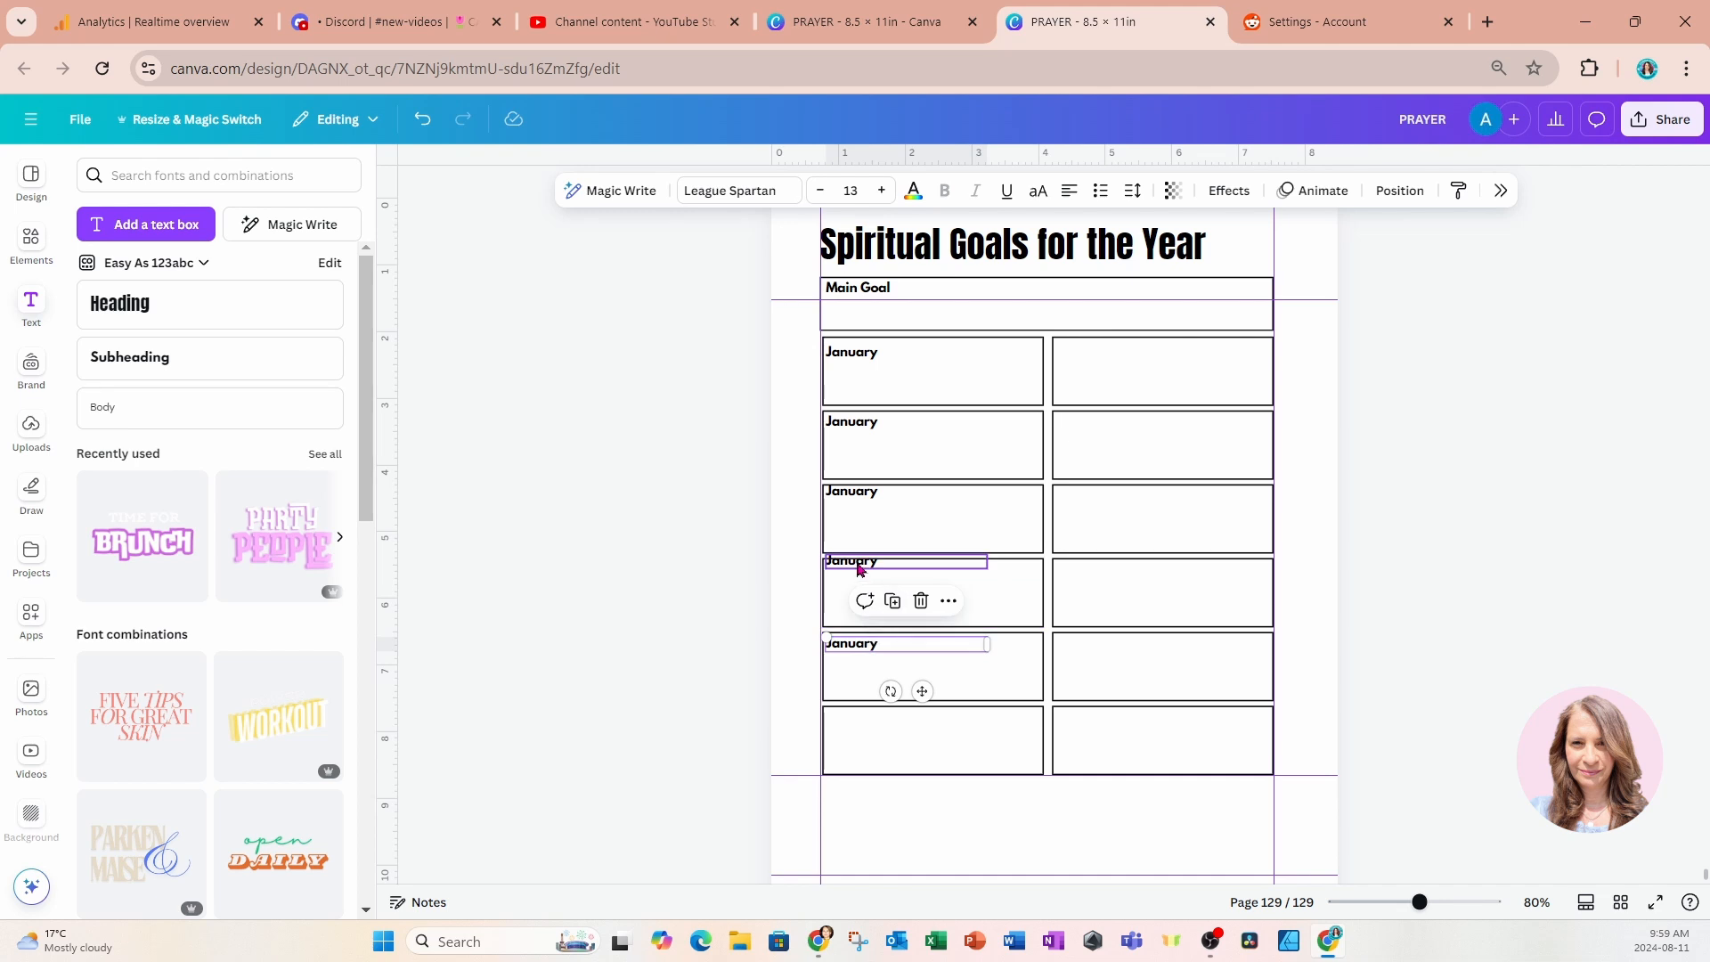
{"action": "left_click", "coordinate": [859, 570]}
{"action": "left_click_drag", "start_coordinate": [922, 609], "coordinate": [923, 619]}
{"action": "left_click", "coordinate": [861, 506]}
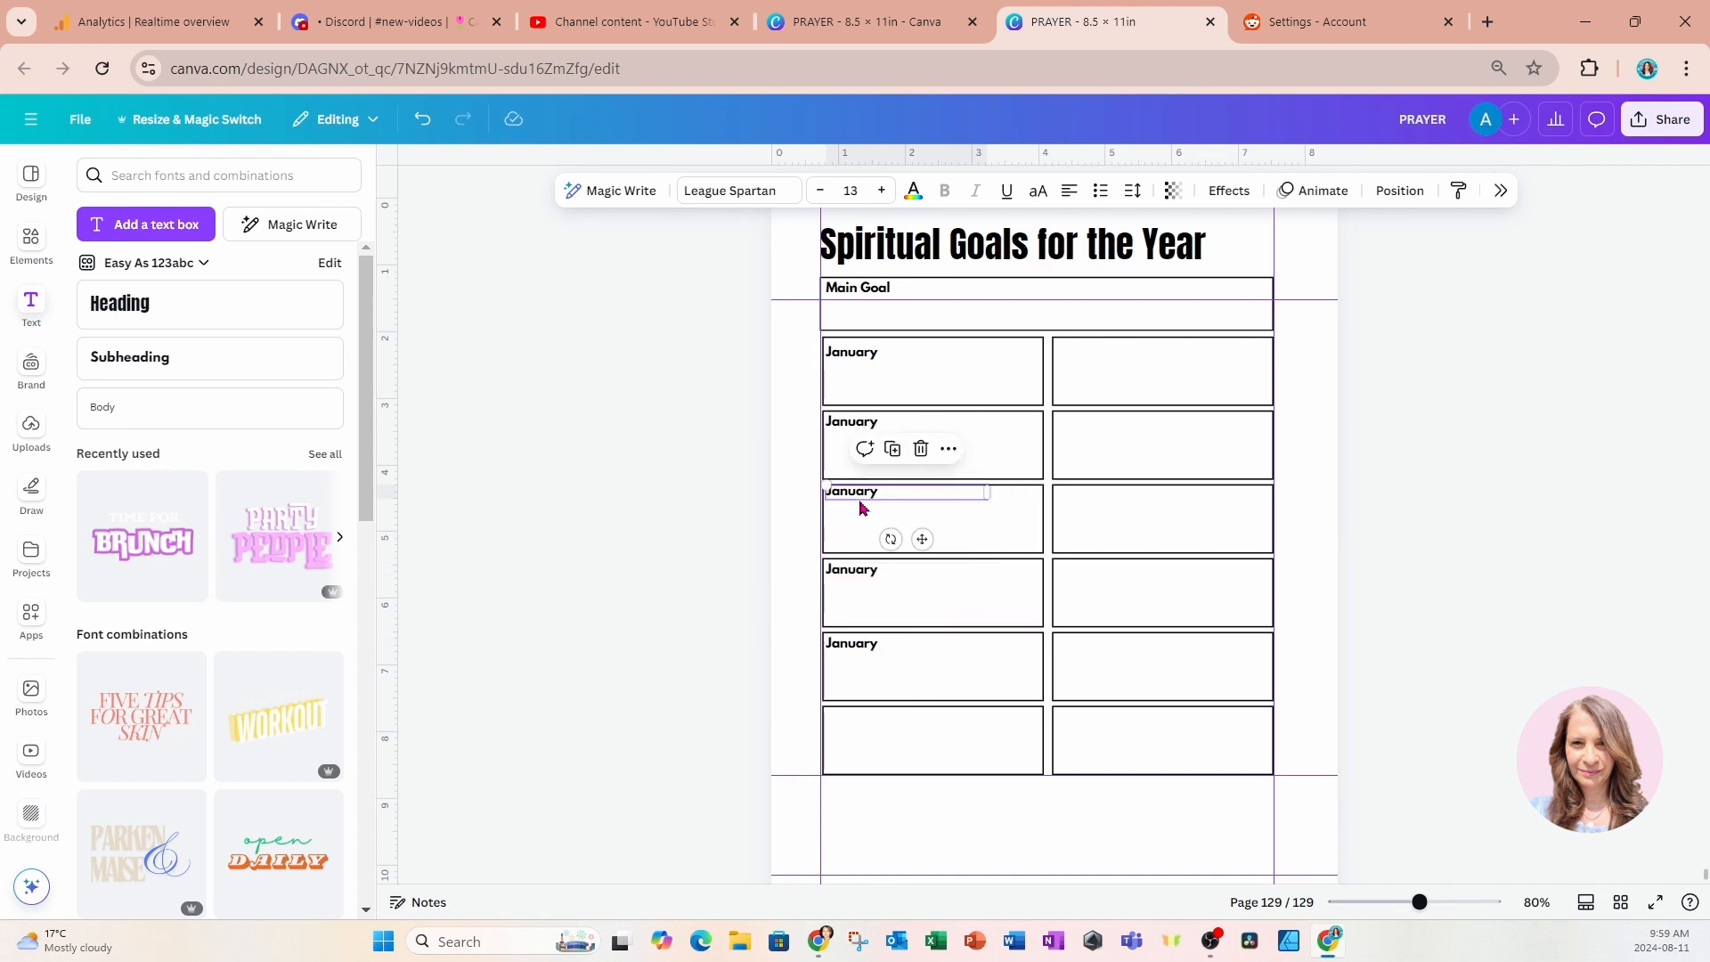
{"action": "left_click_drag", "start_coordinate": [922, 539], "coordinate": [919, 544]}
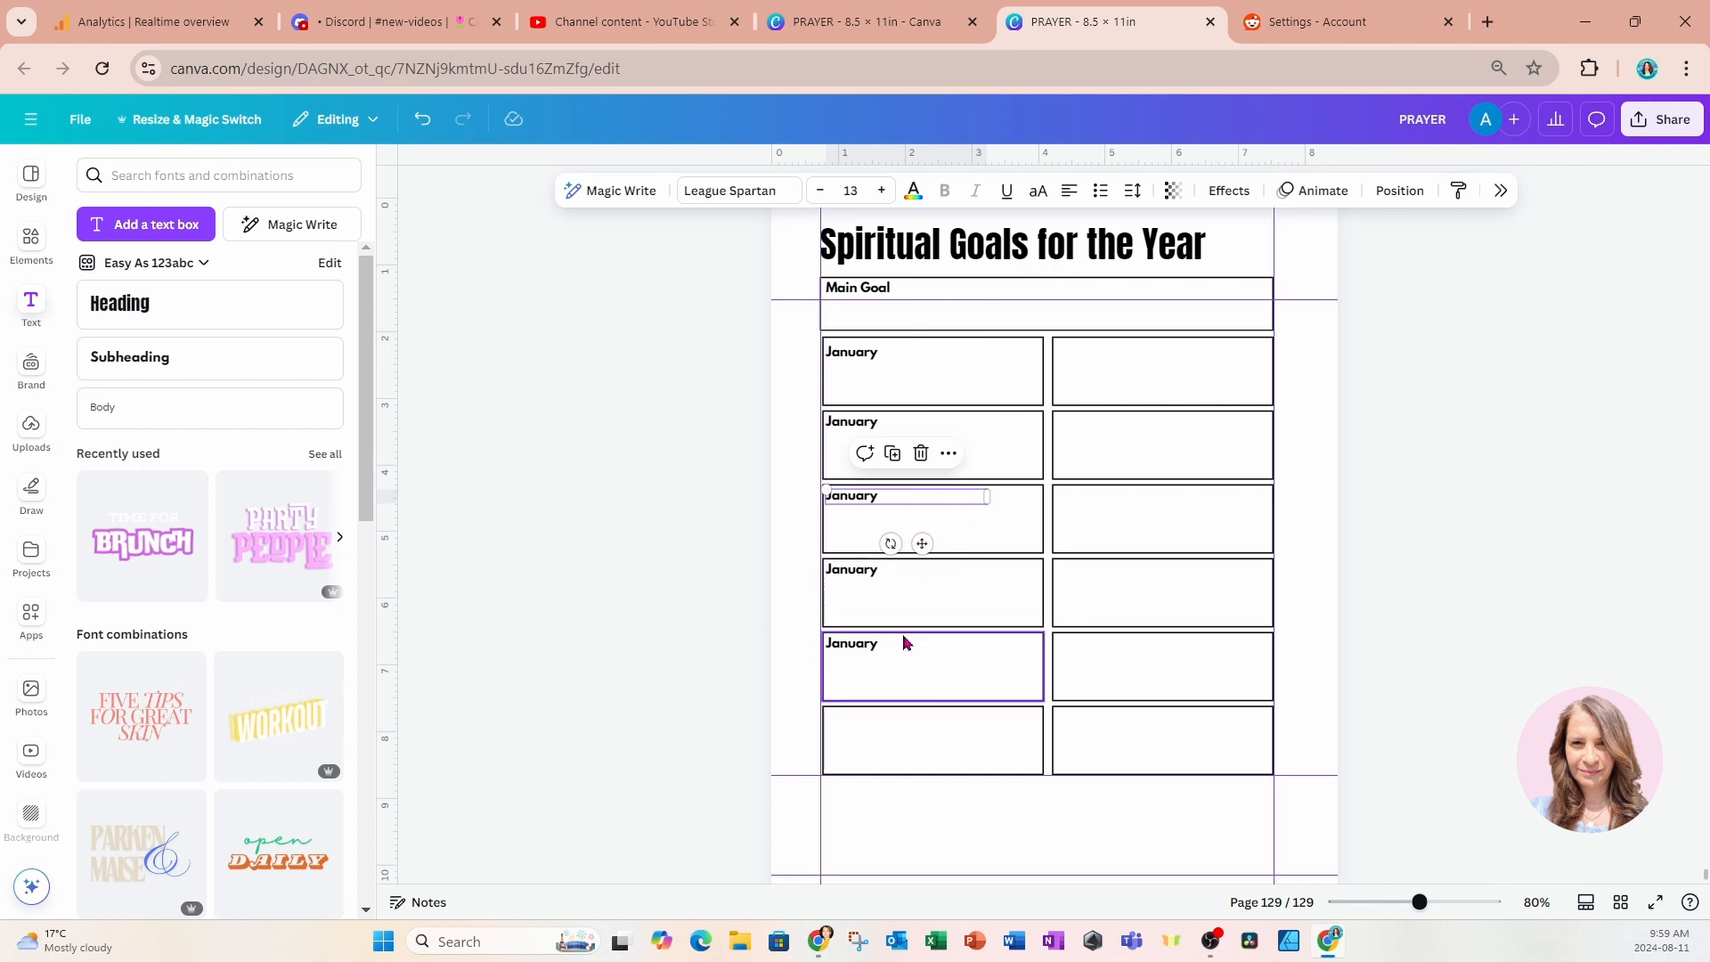
Duplicate the fifth January label and align the copy in the sixth left box, matching the 0.146 in spacing.
{"action": "left_click", "coordinate": [882, 646]}
{"action": "left_click", "coordinate": [895, 611]}
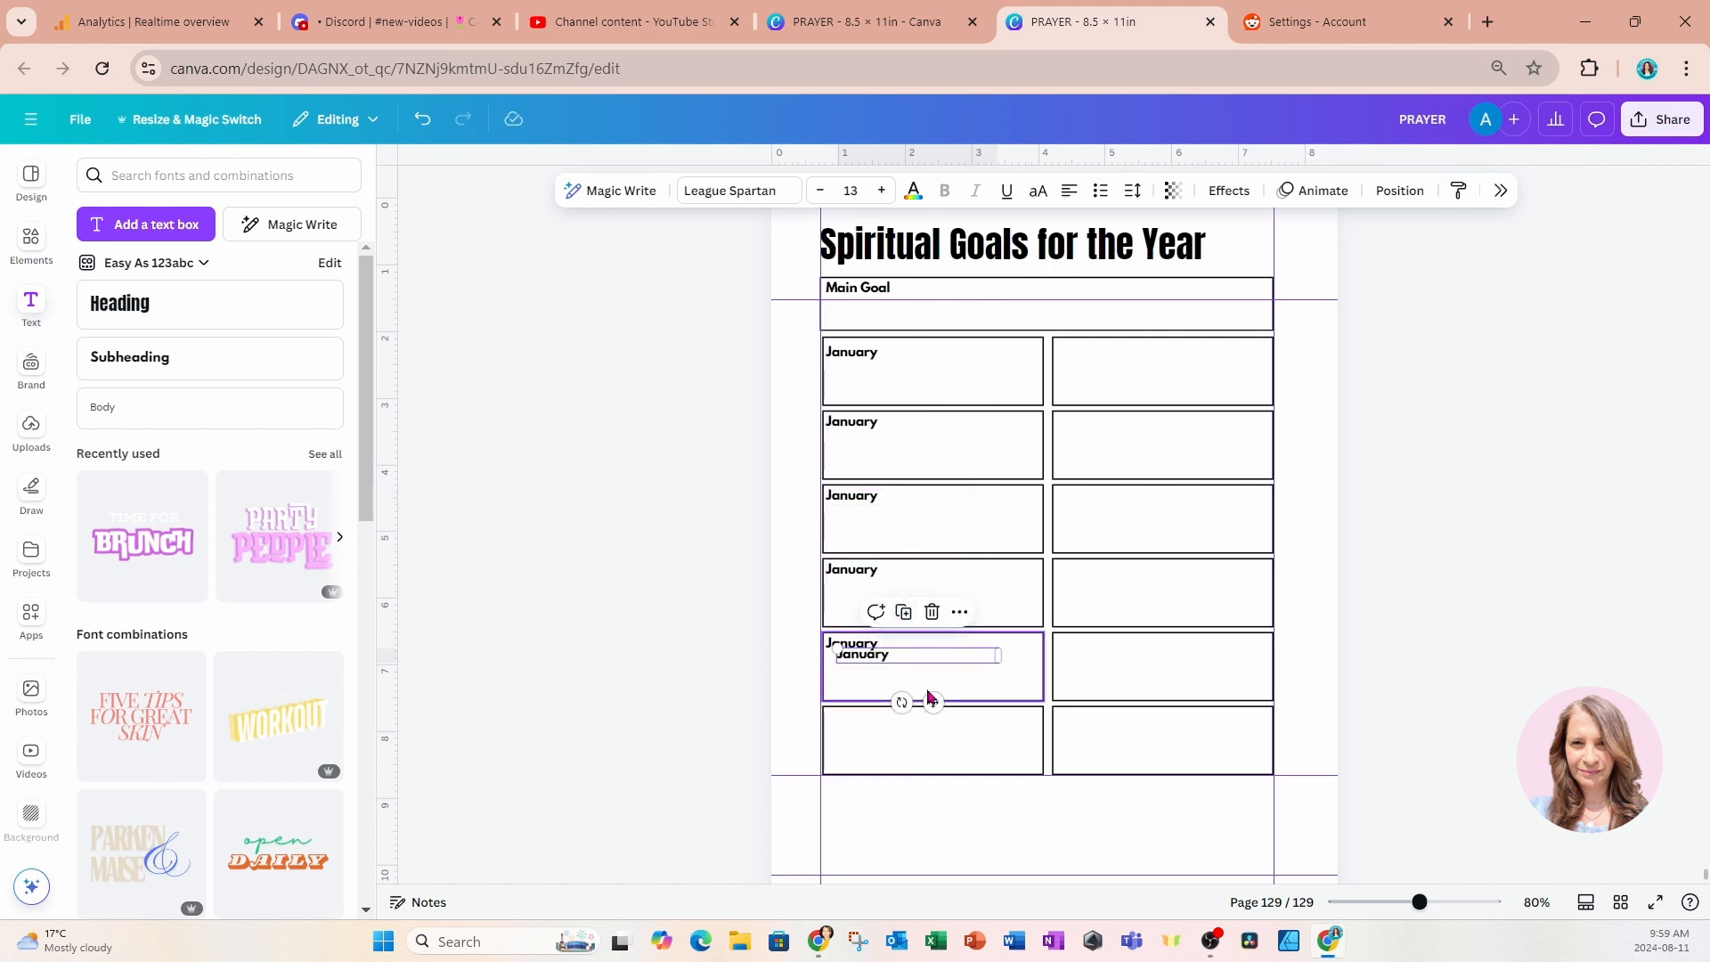
{"action": "left_click_drag", "start_coordinate": [933, 703], "coordinate": [920, 758]}
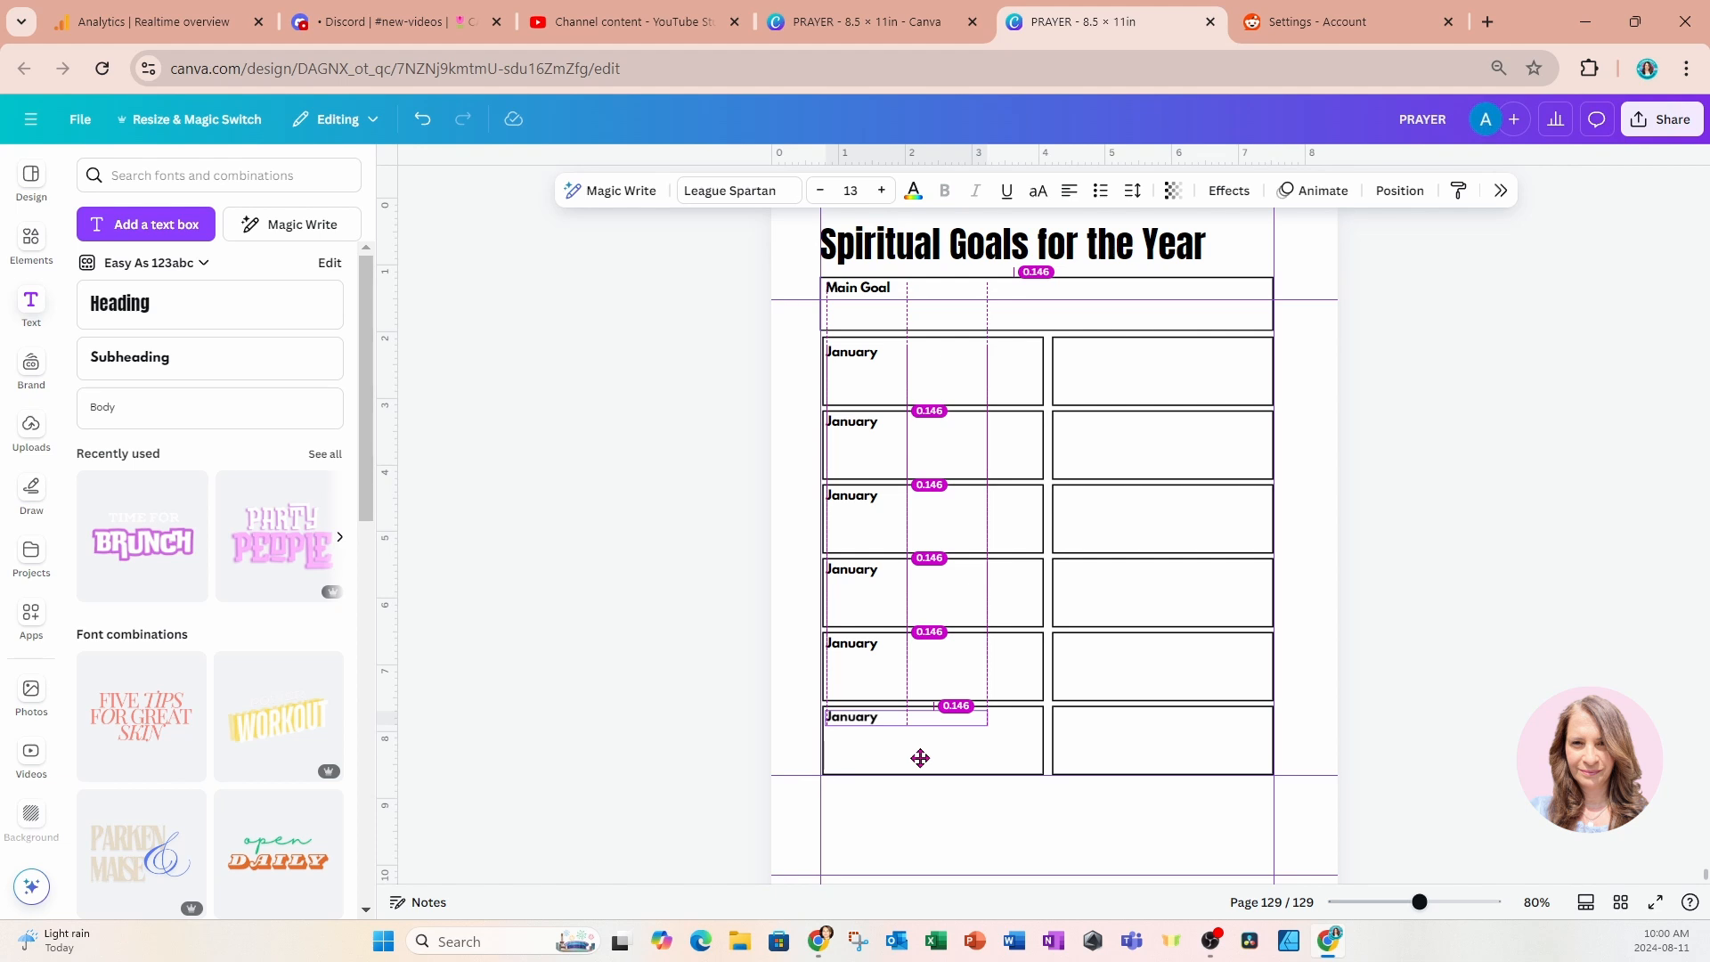
{"action": "left_click_drag", "start_coordinate": [920, 758], "coordinate": [920, 758]}
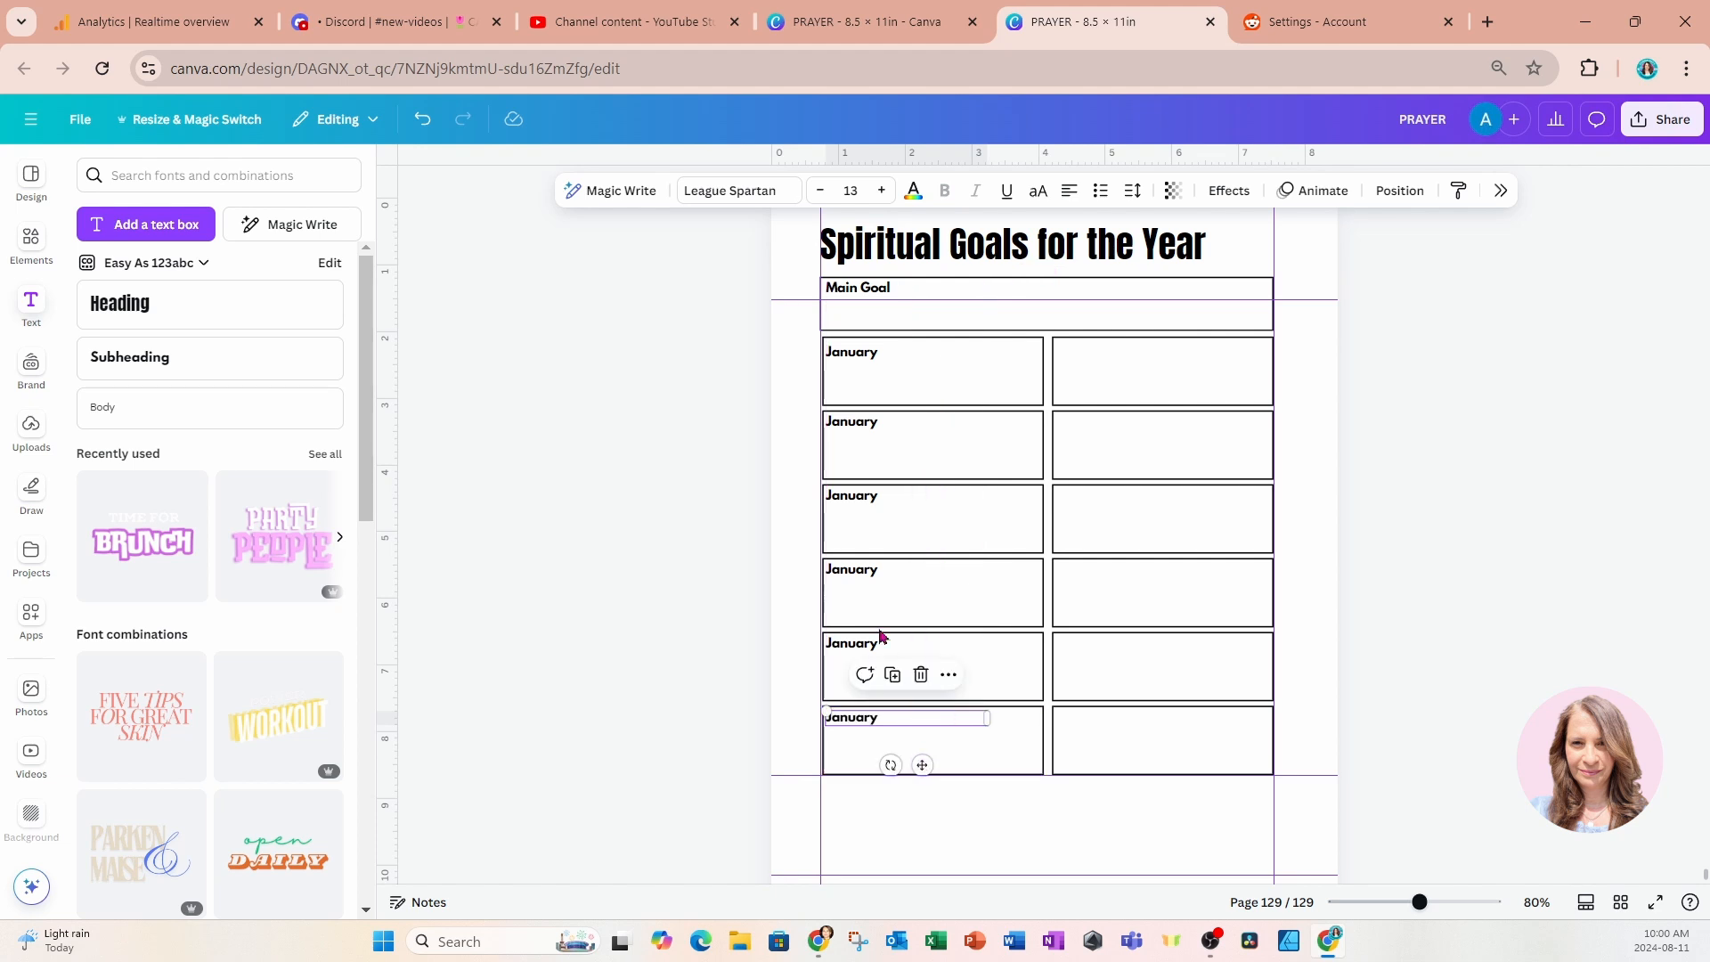
Duplicate all six January labels together and place the copies in the matching boxes of the right column.
{"action": "left_click", "coordinate": [847, 361]}
{"action": "left_click", "coordinate": [847, 424]}
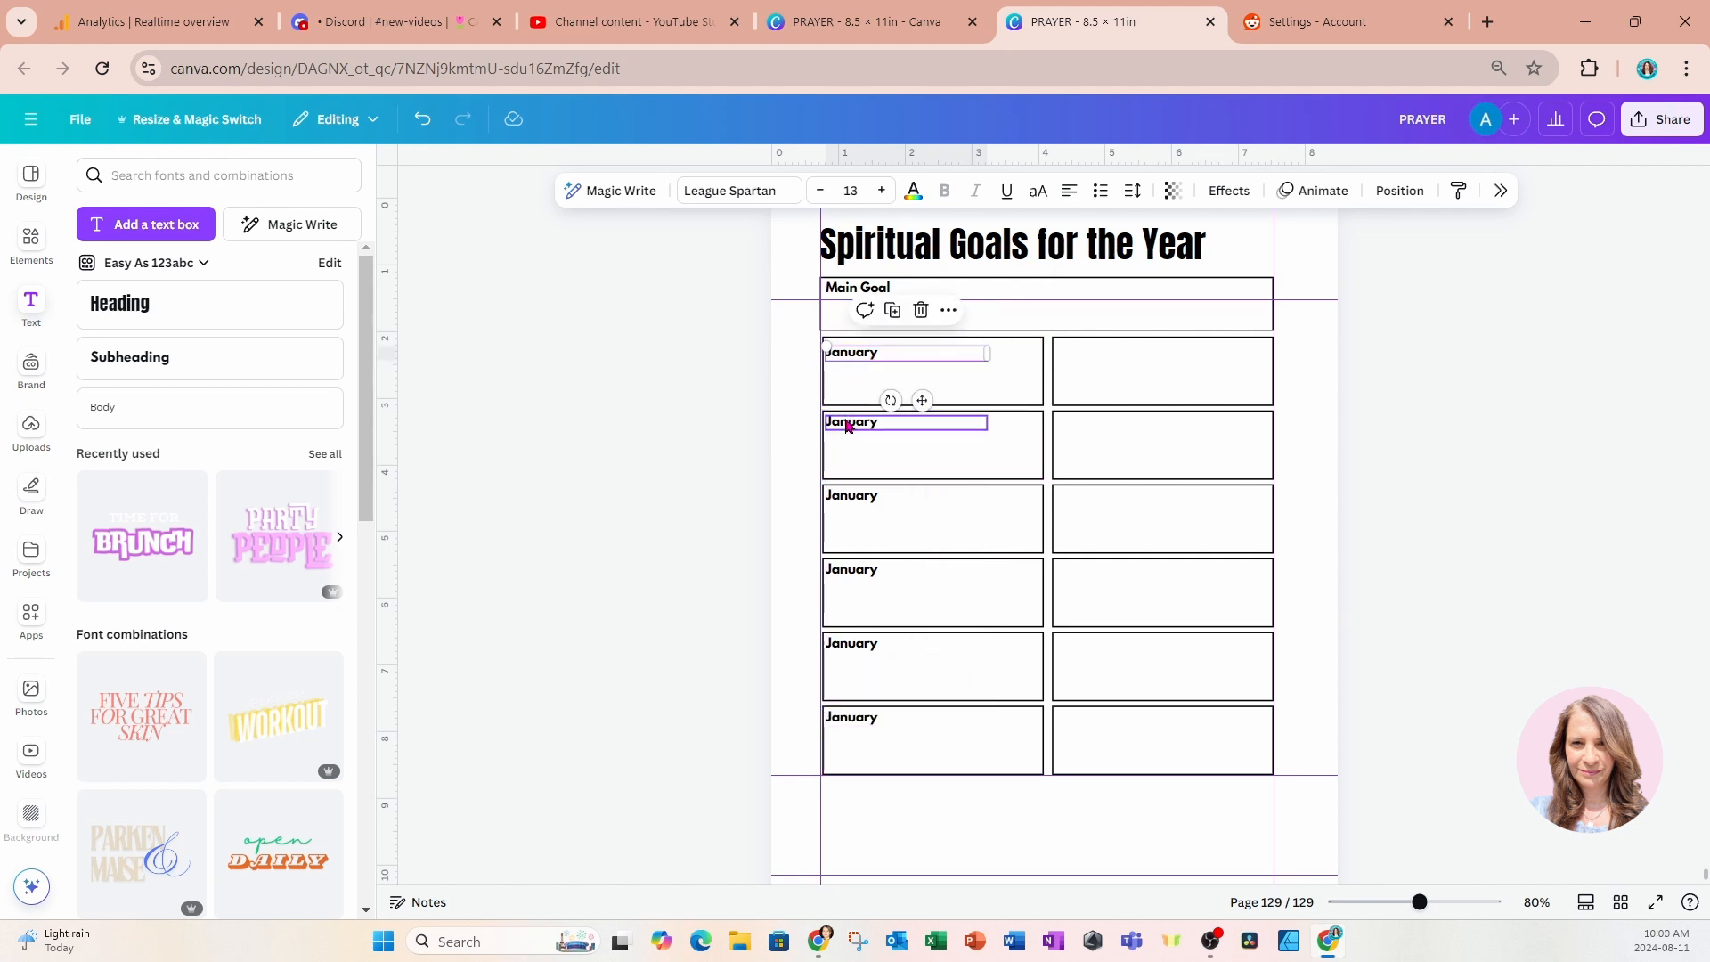
{"action": "left_click", "coordinate": [839, 359]}
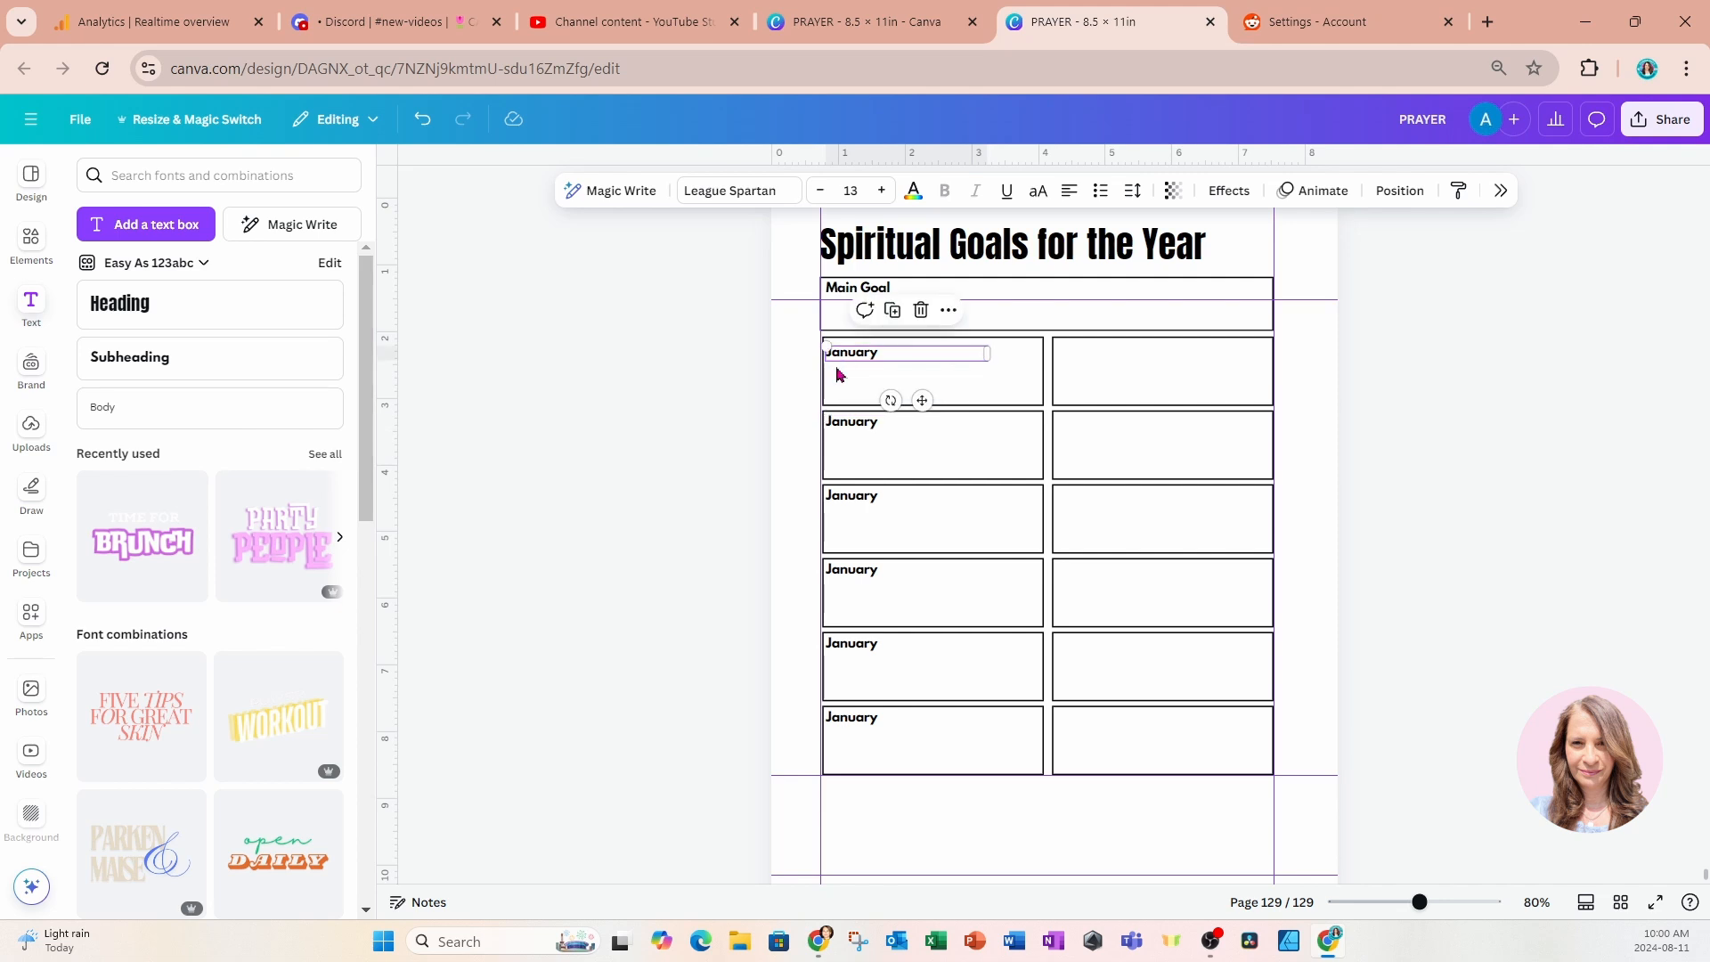
{"action": "left_click", "coordinate": [850, 426], "text": "shift"}
{"action": "left_click", "coordinate": [847, 499], "text": "shift"}
{"action": "left_click", "coordinate": [854, 573], "text": "shift"}
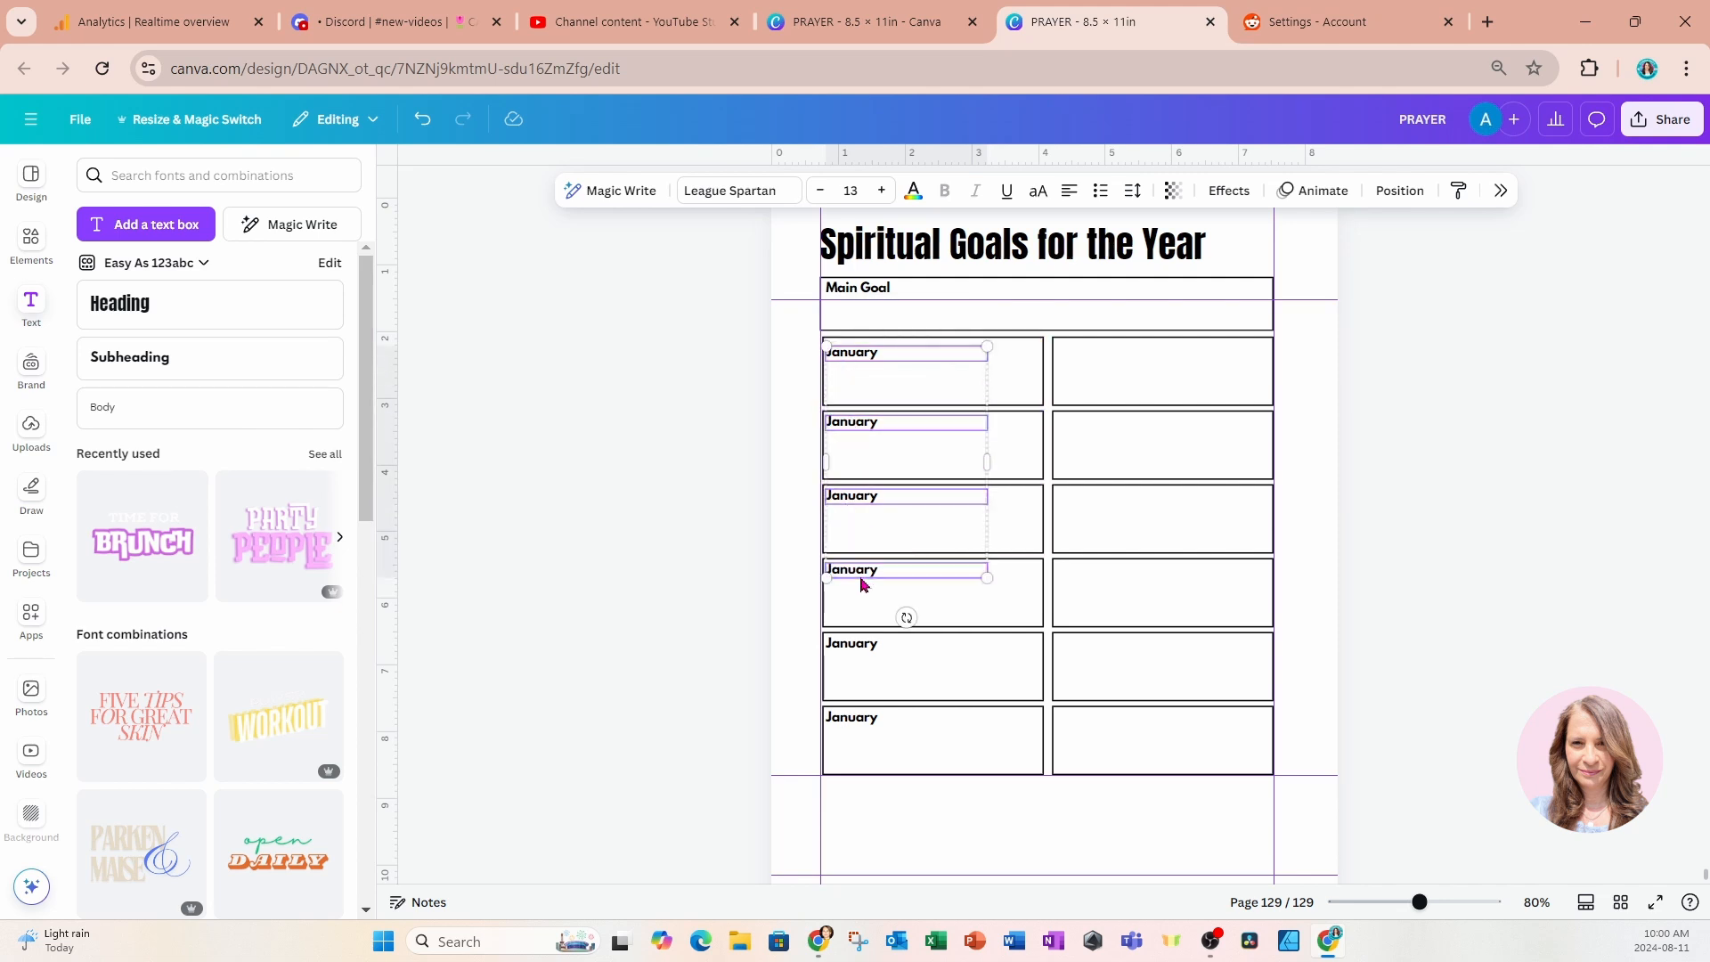
{"action": "left_click", "coordinate": [860, 645], "text": "shift"}
{"action": "left_click", "coordinate": [865, 723], "text": "shift"}
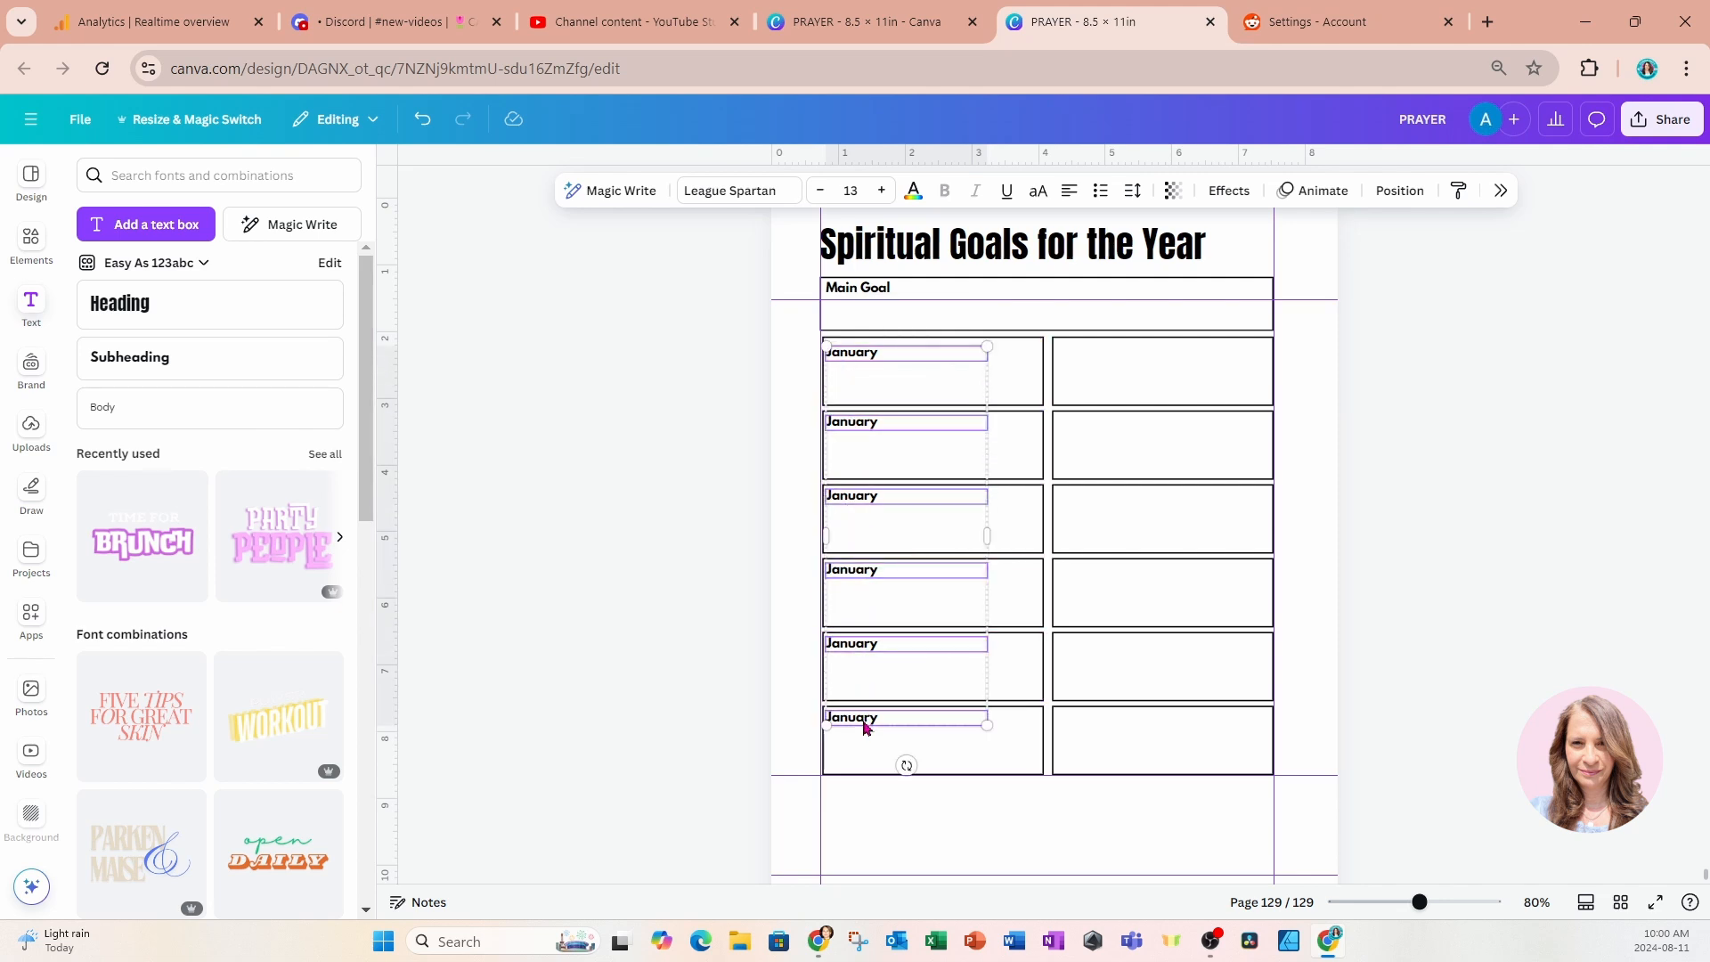
{"action": "left_click", "coordinate": [904, 310]}
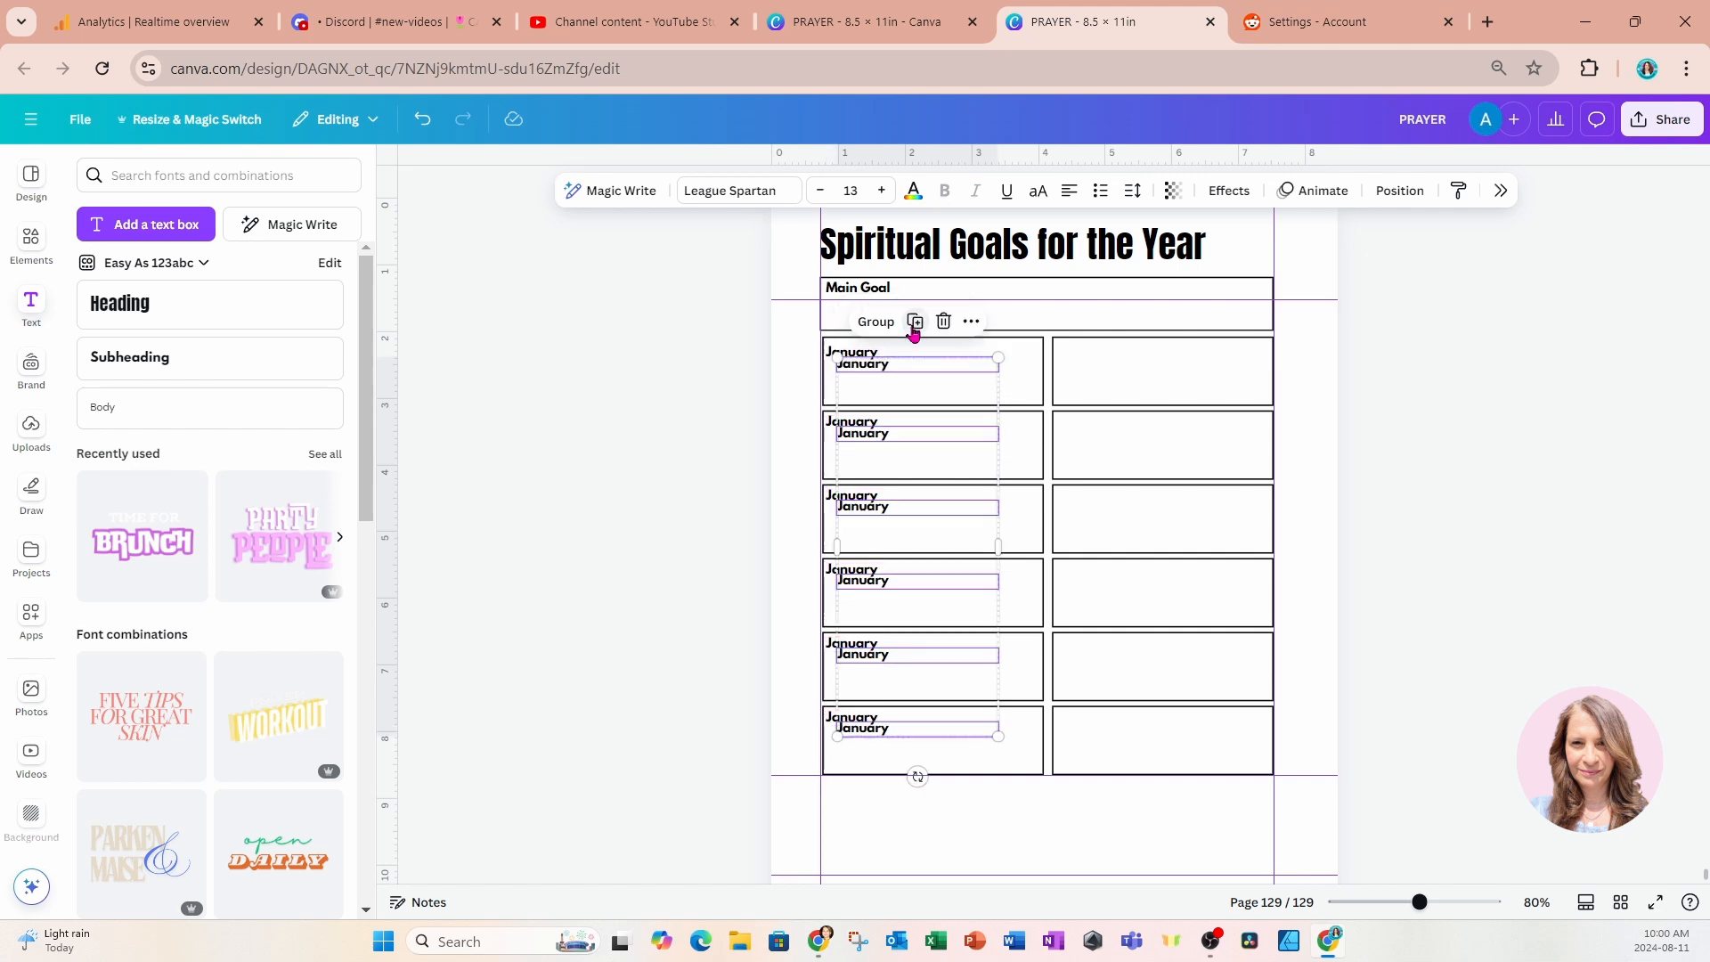
{"action": "left_click_drag", "start_coordinate": [935, 735], "coordinate": [1159, 723]}
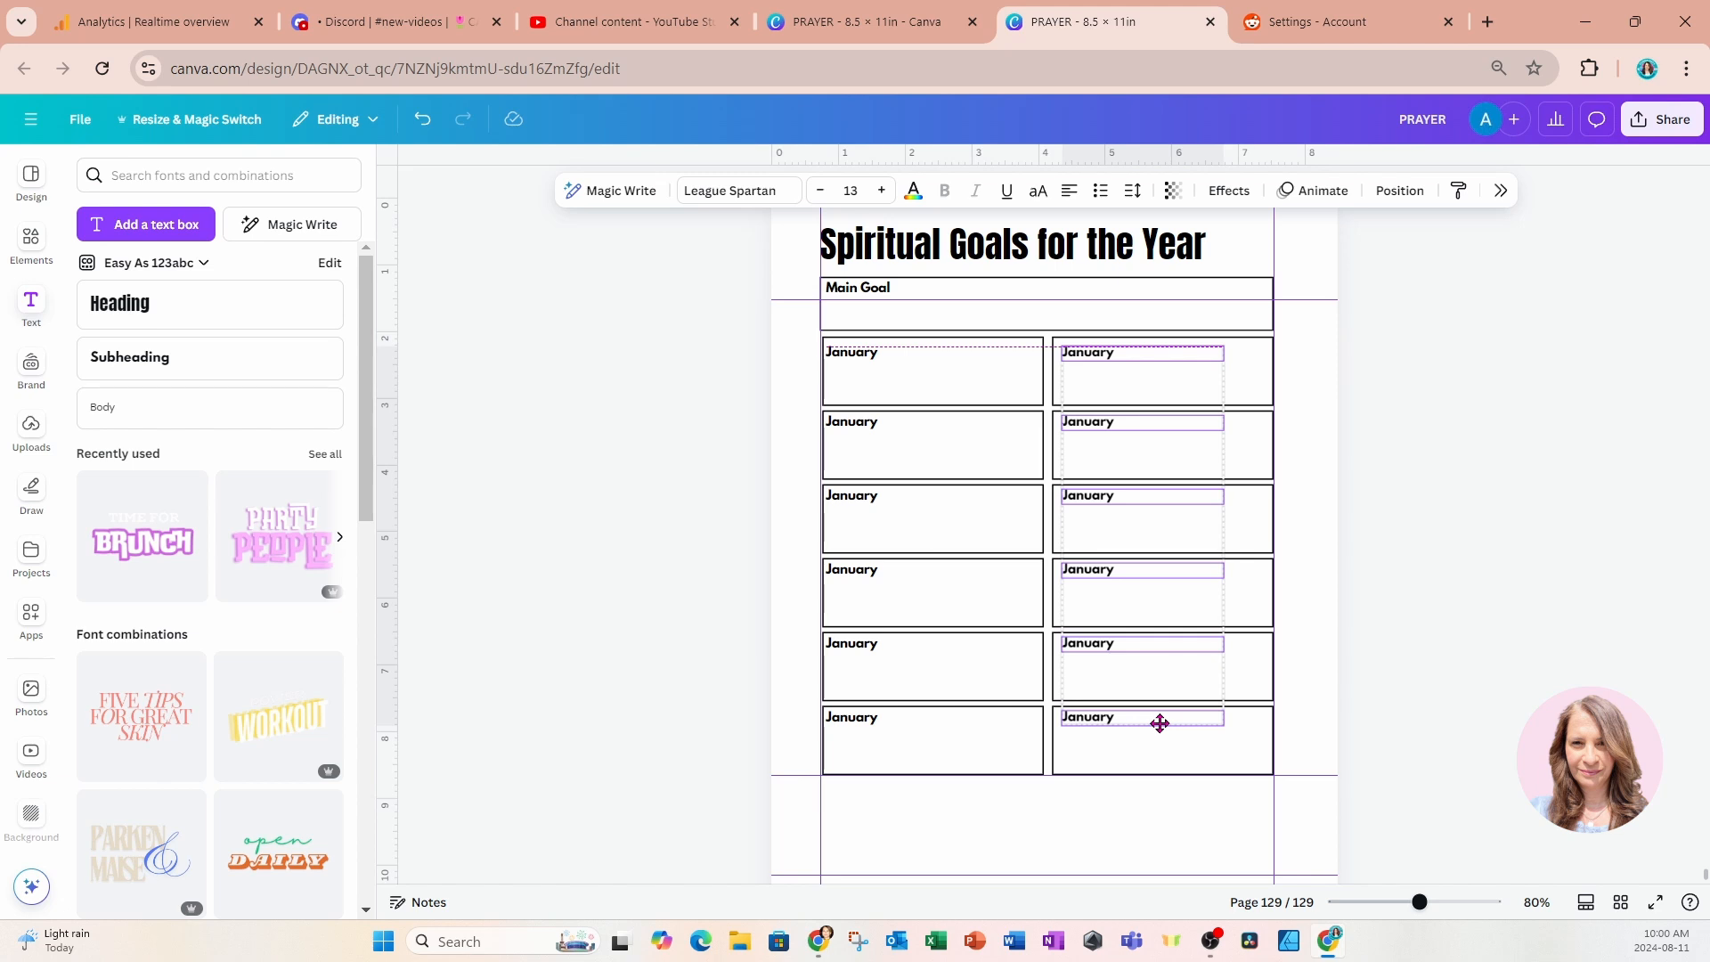
{"action": "left_click_drag", "start_coordinate": [1159, 723], "coordinate": [1162, 726]}
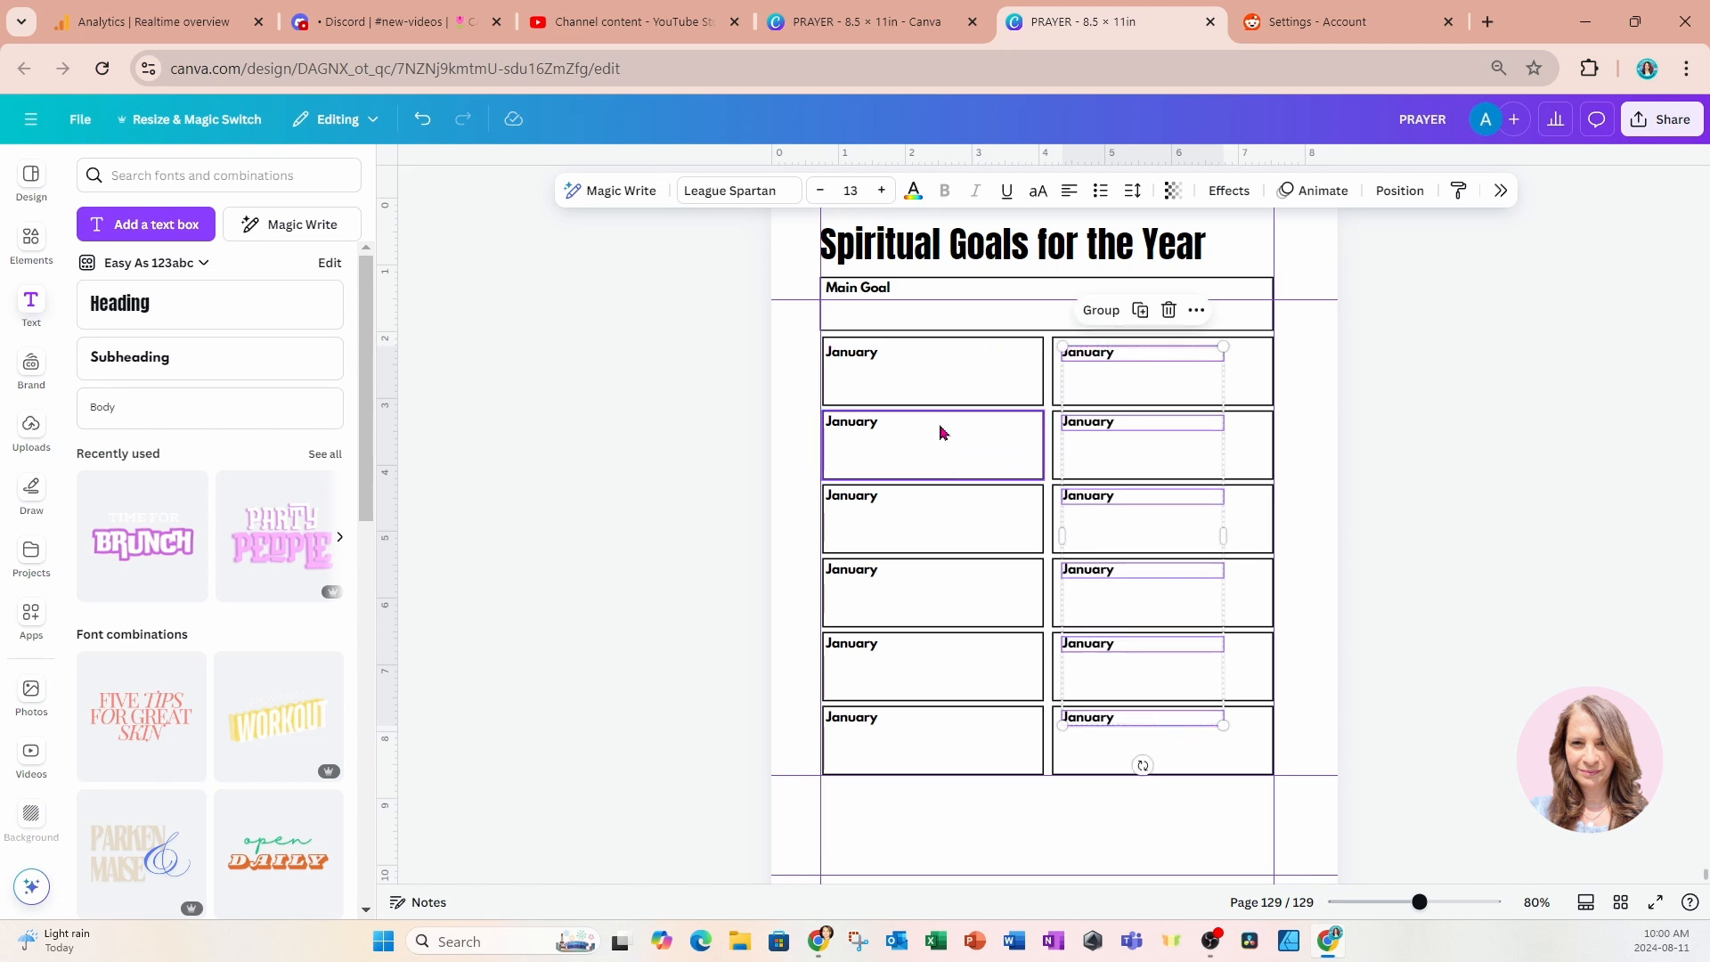
Rename the labels in the second, third and fourth left-column boxes to February, March and April.
{"action": "double_click", "coordinate": [868, 423]}
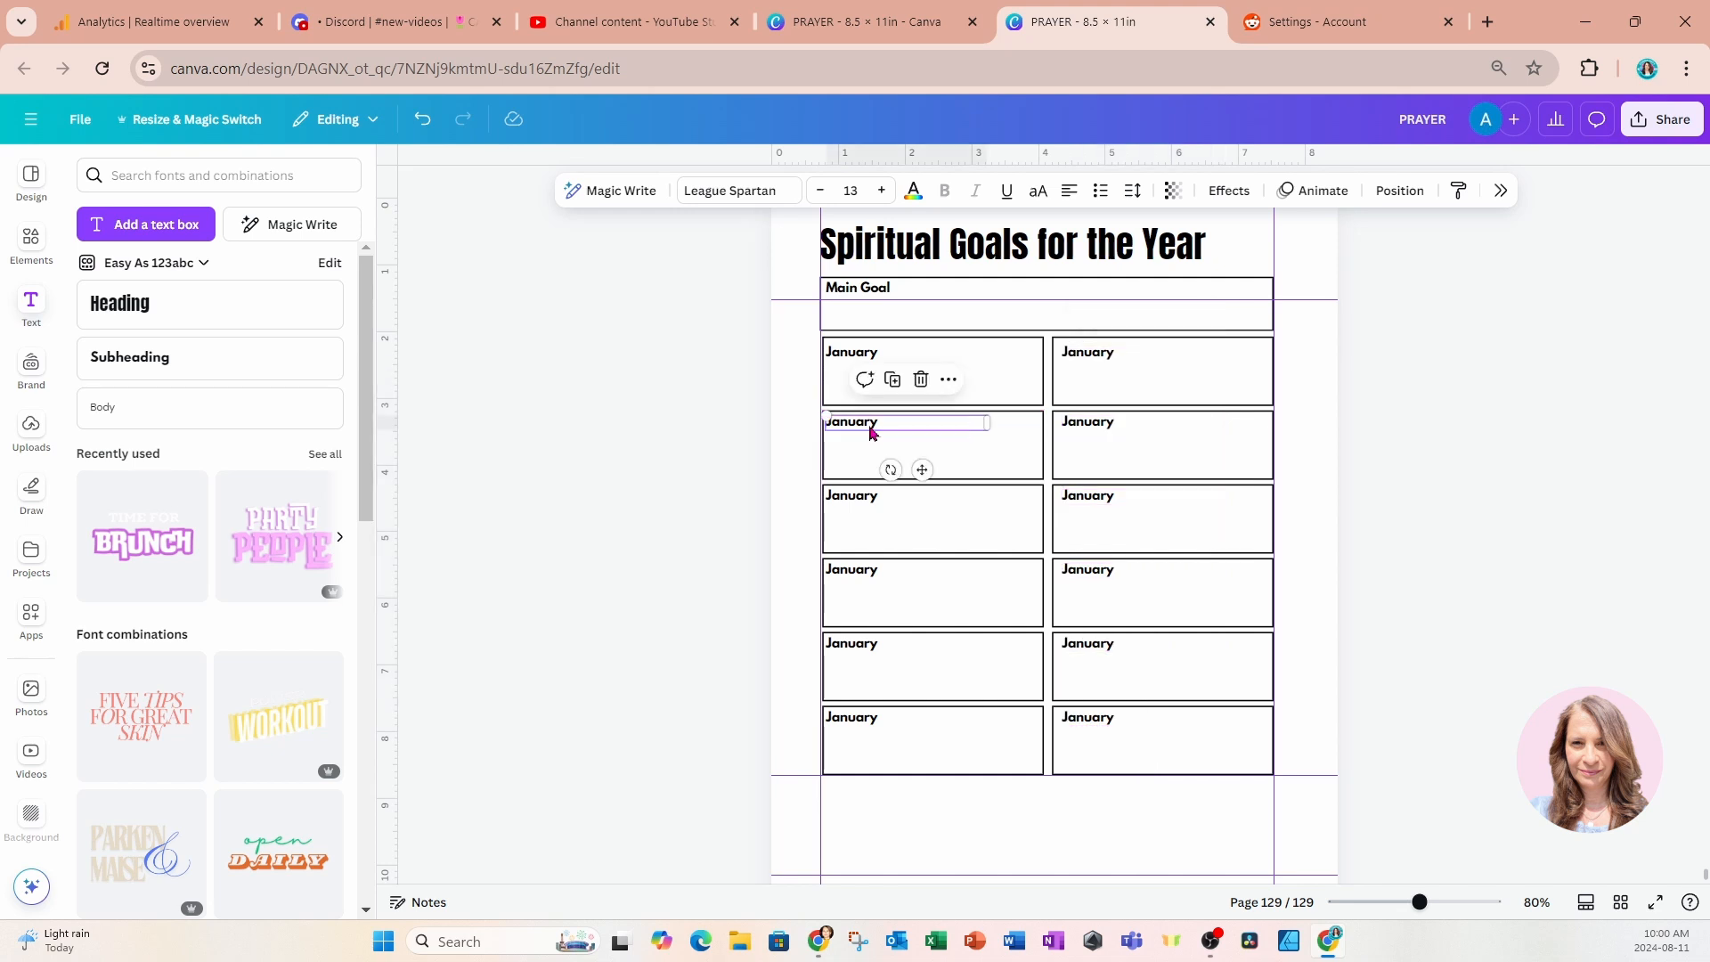
{"action": "type", "text": "re"}
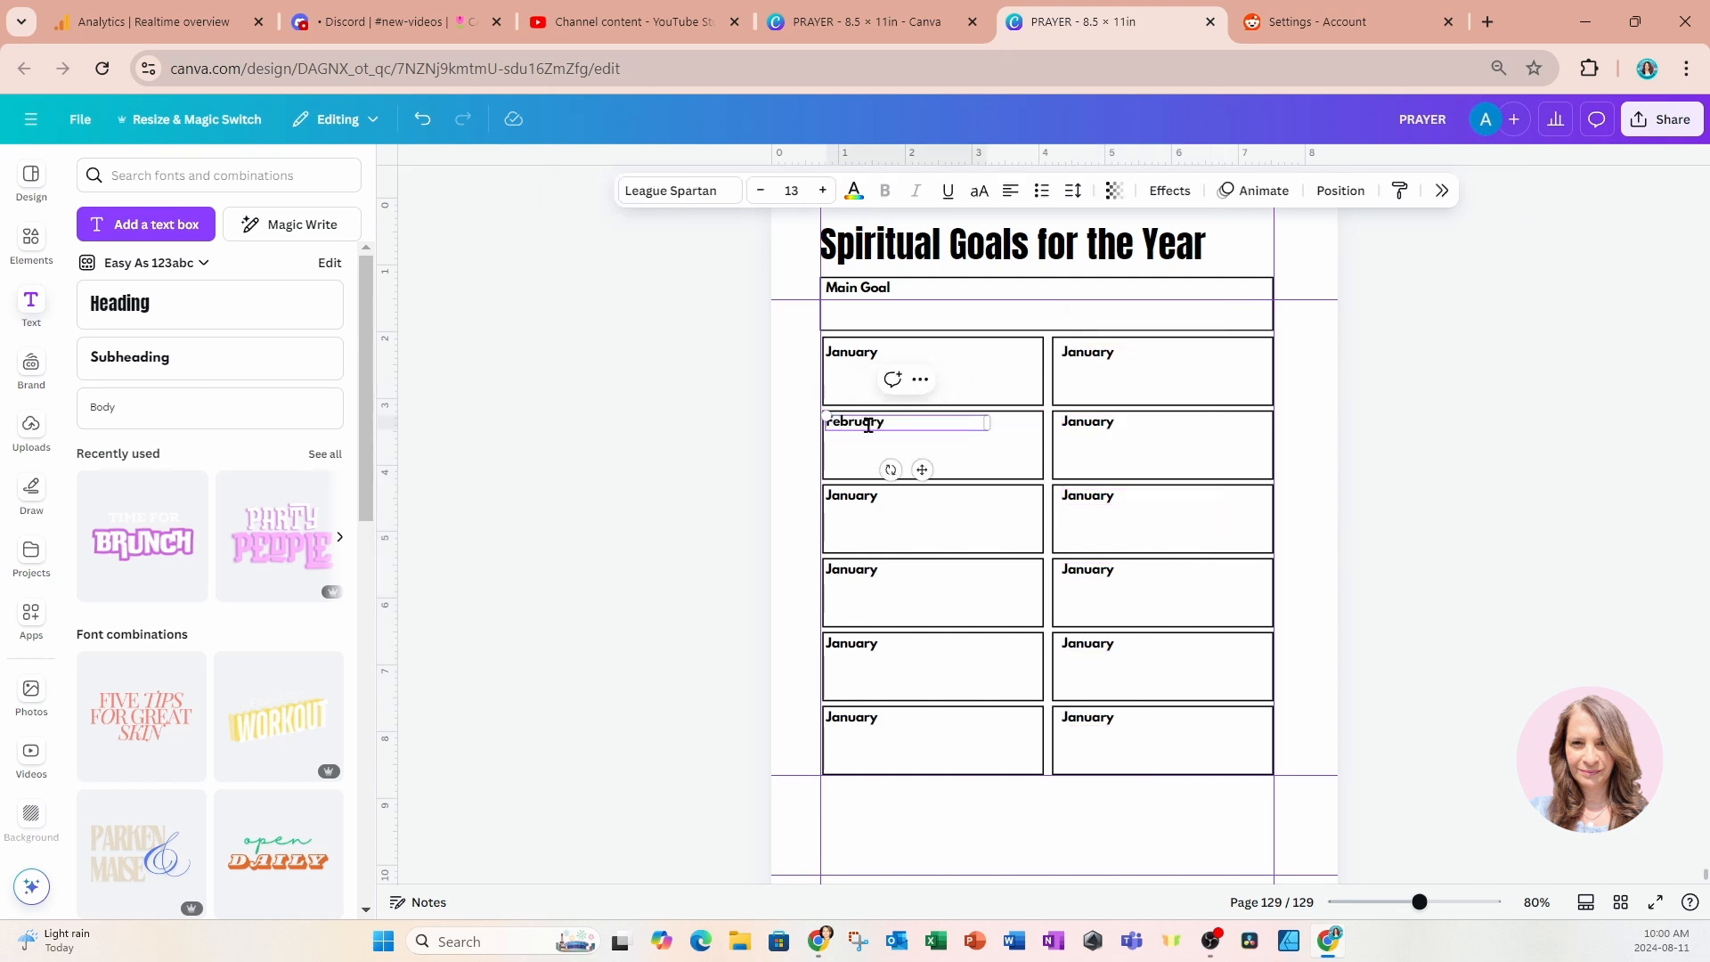
{"action": "double_click", "coordinate": [852, 497]}
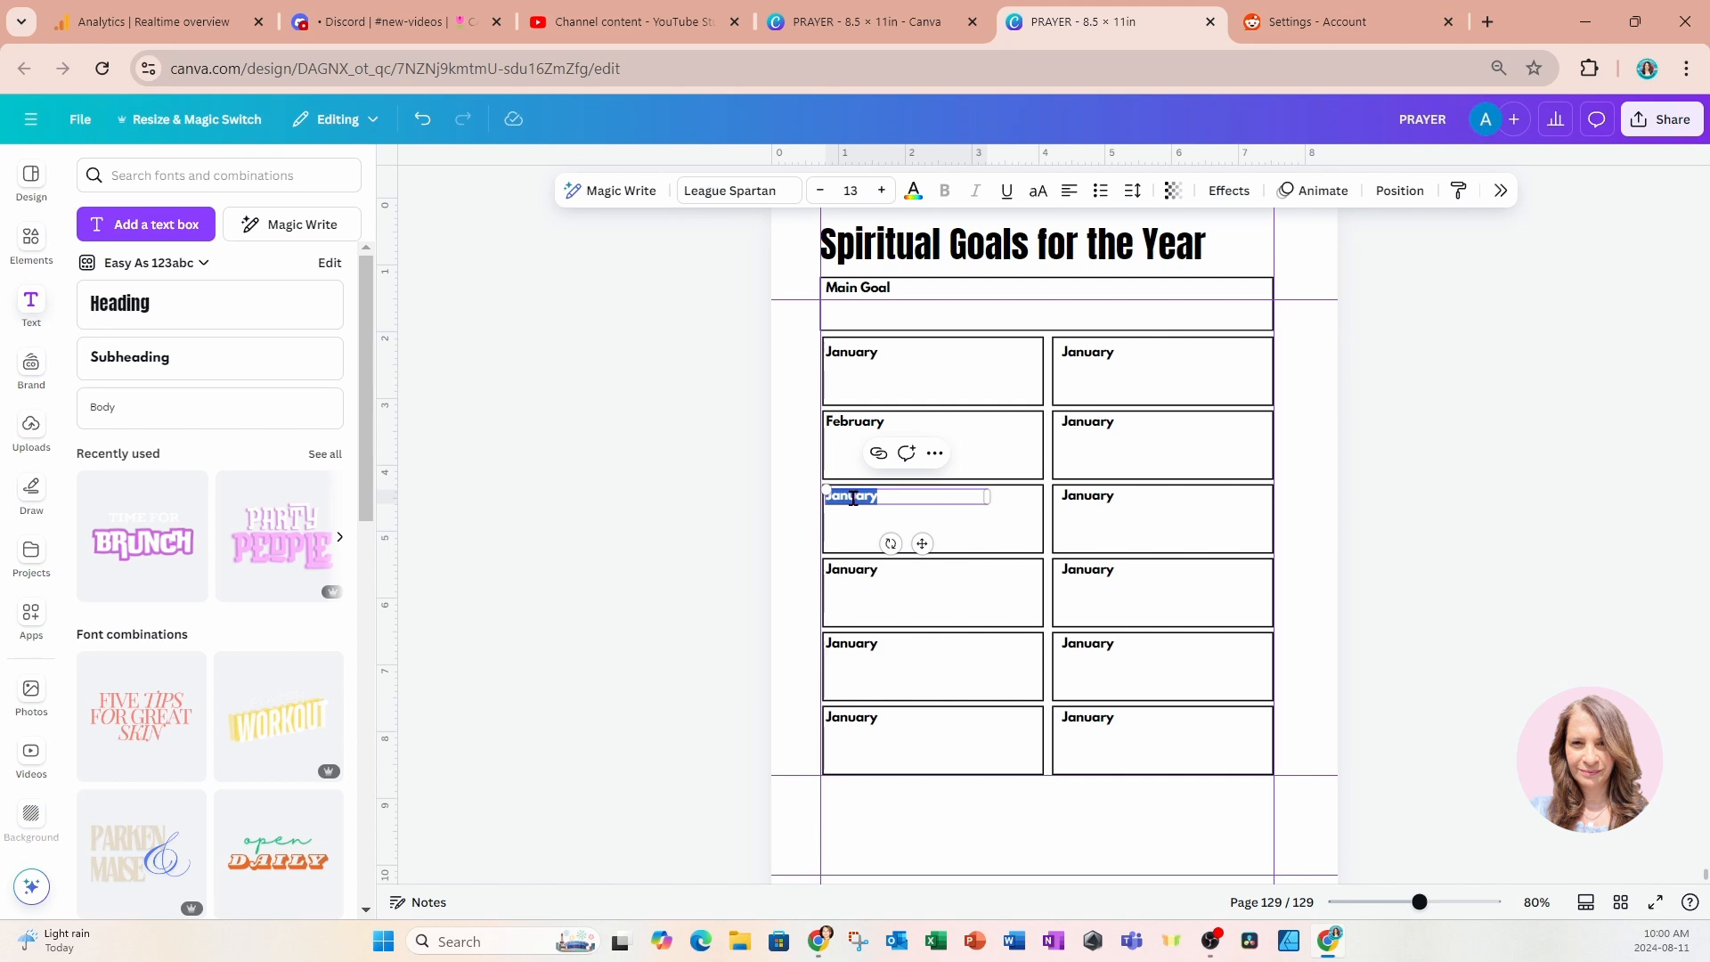
{"action": "type", "text": "March"}
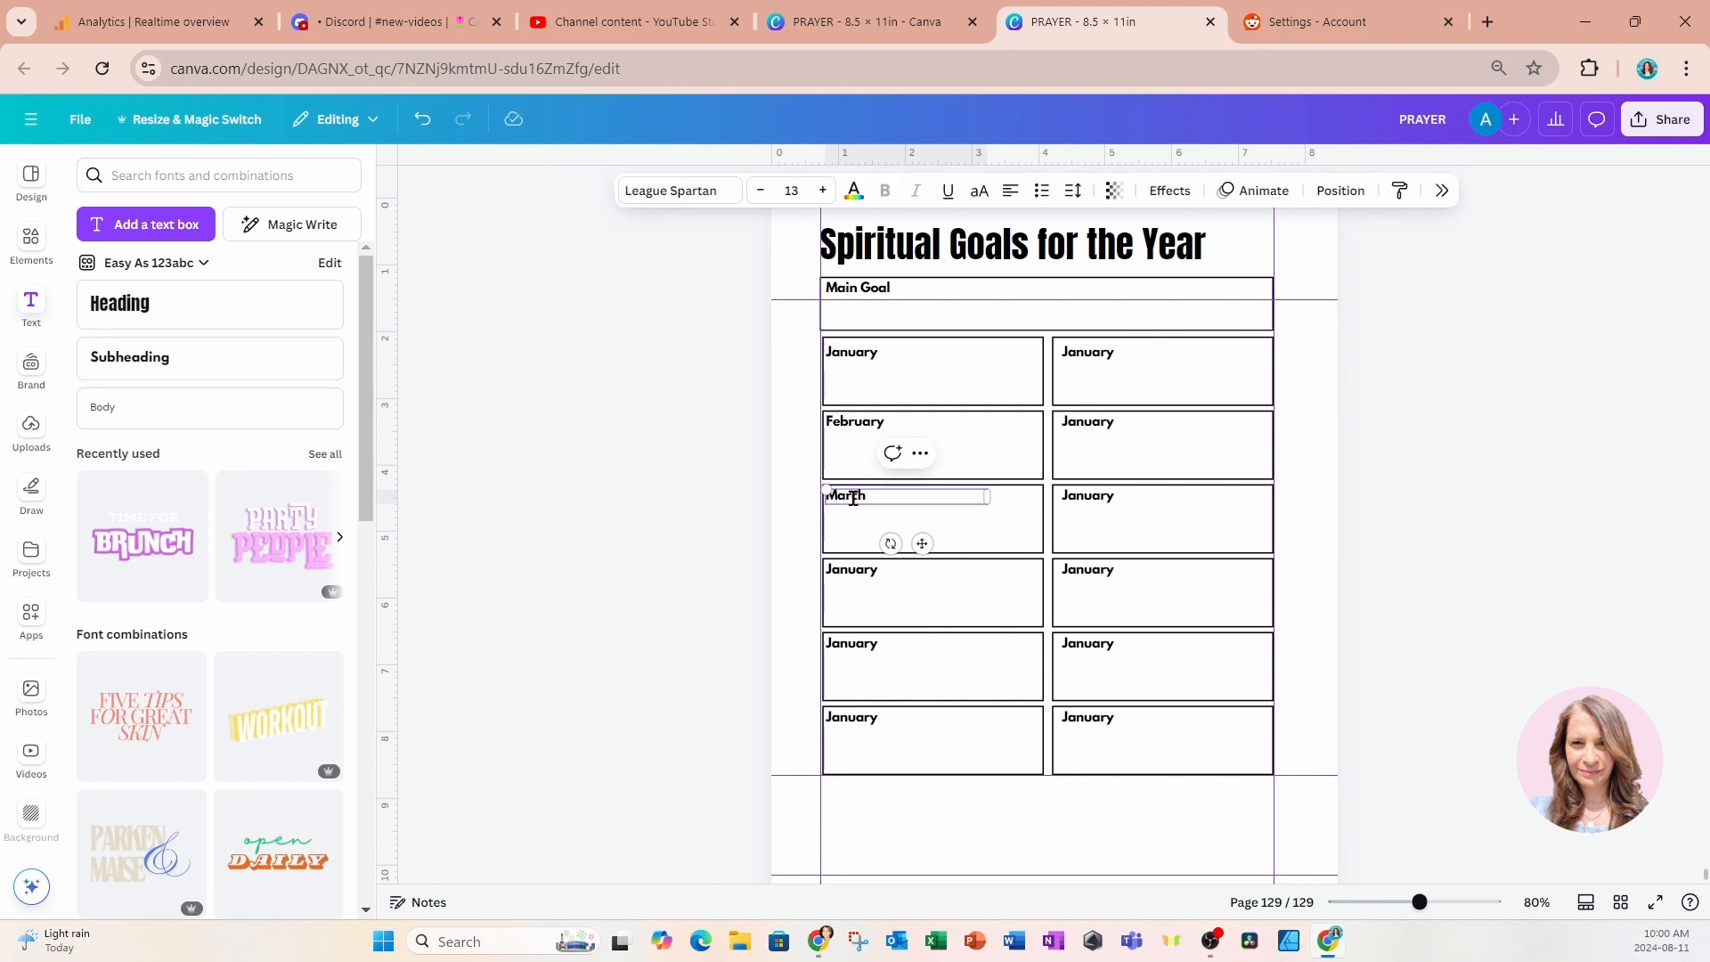
{"action": "double_click", "coordinate": [857, 569]}
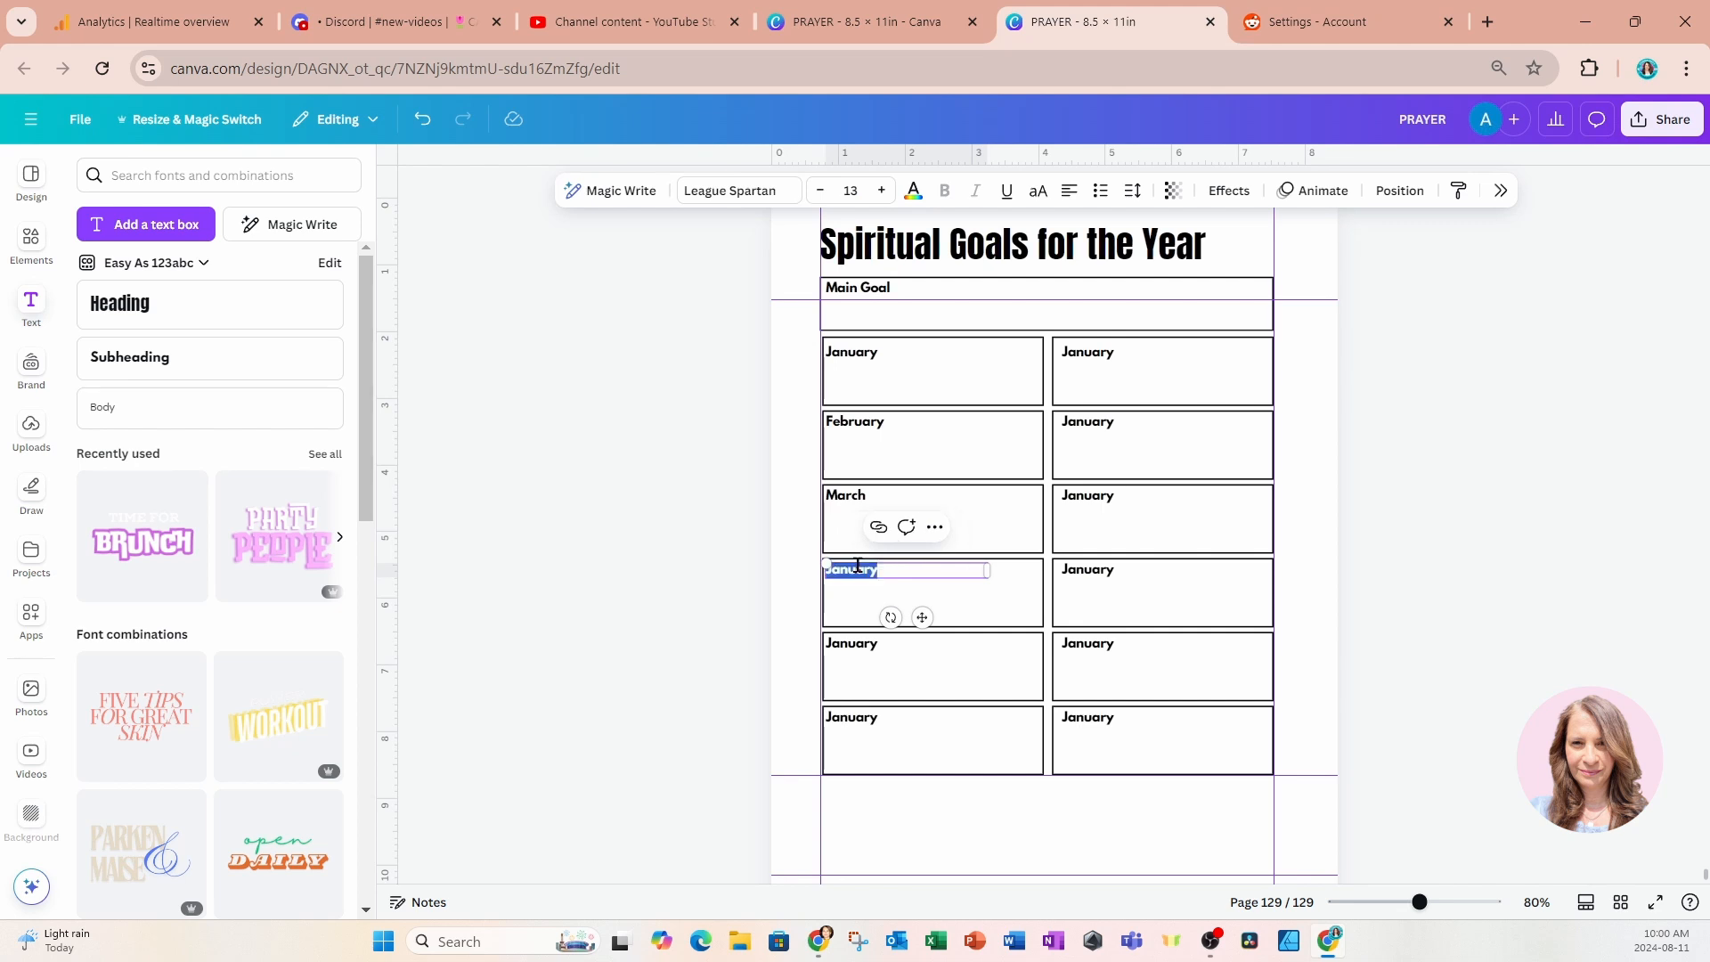
{"action": "type", "text": "April"}
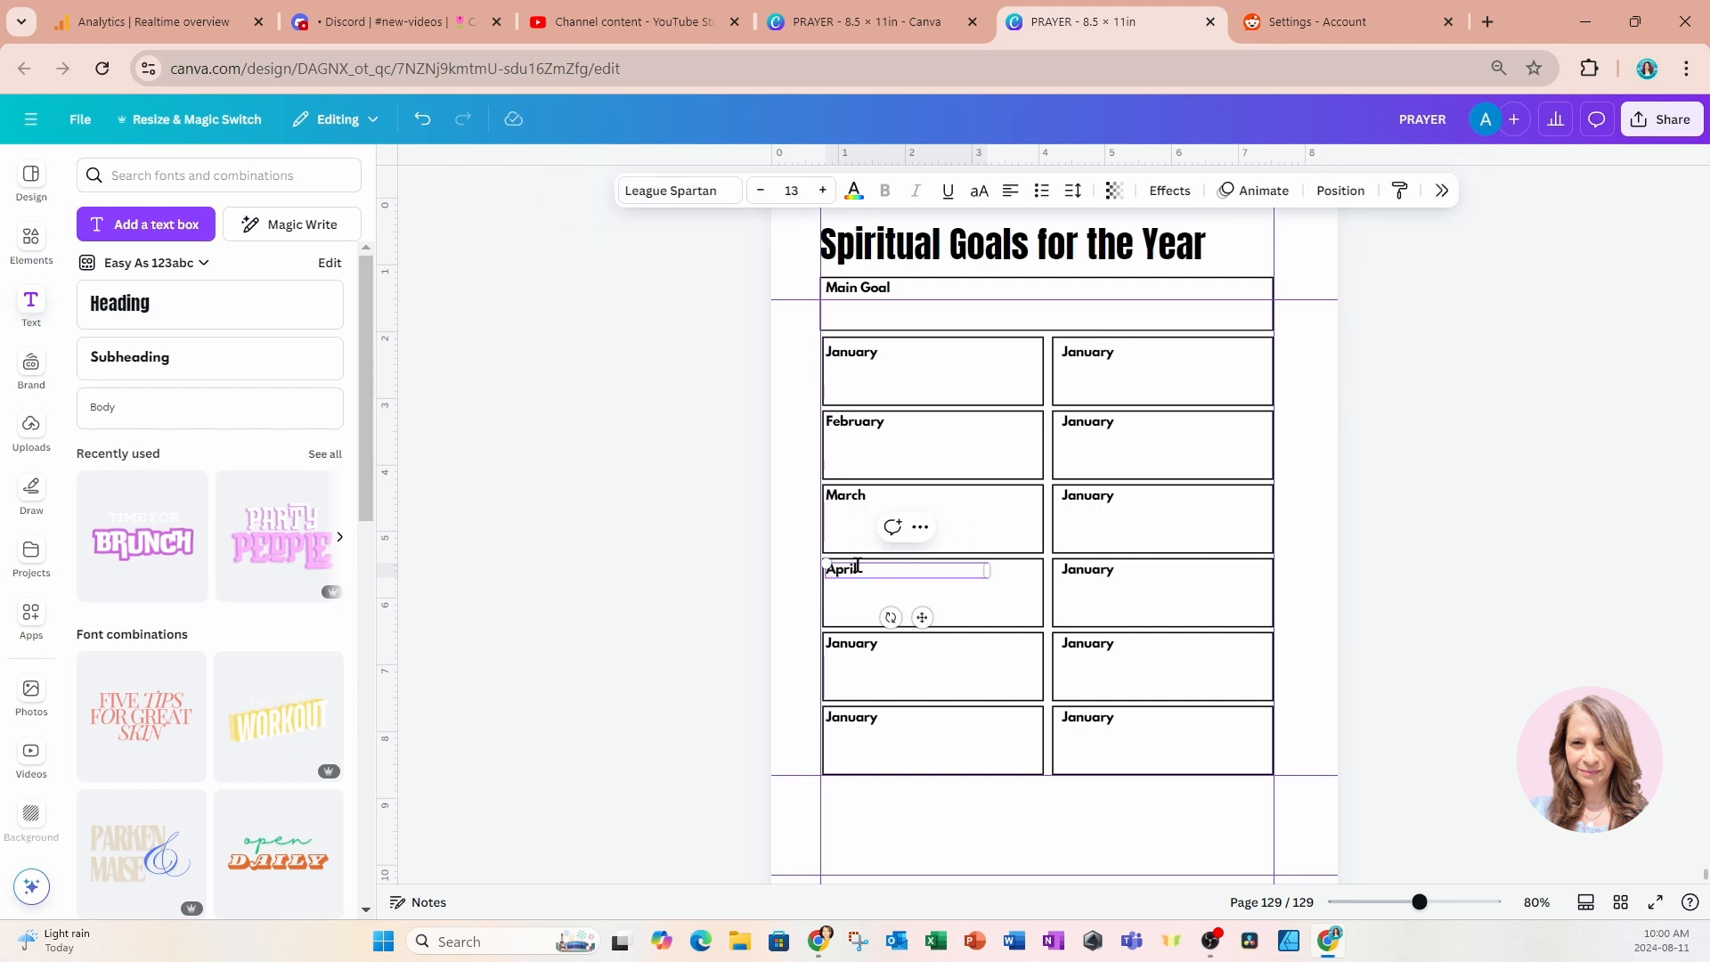
Rename the labels in the fifth and sixth left-column boxes to May and June.
{"action": "left_click", "coordinate": [877, 645]}
{"action": "double_click", "coordinate": [875, 644]}
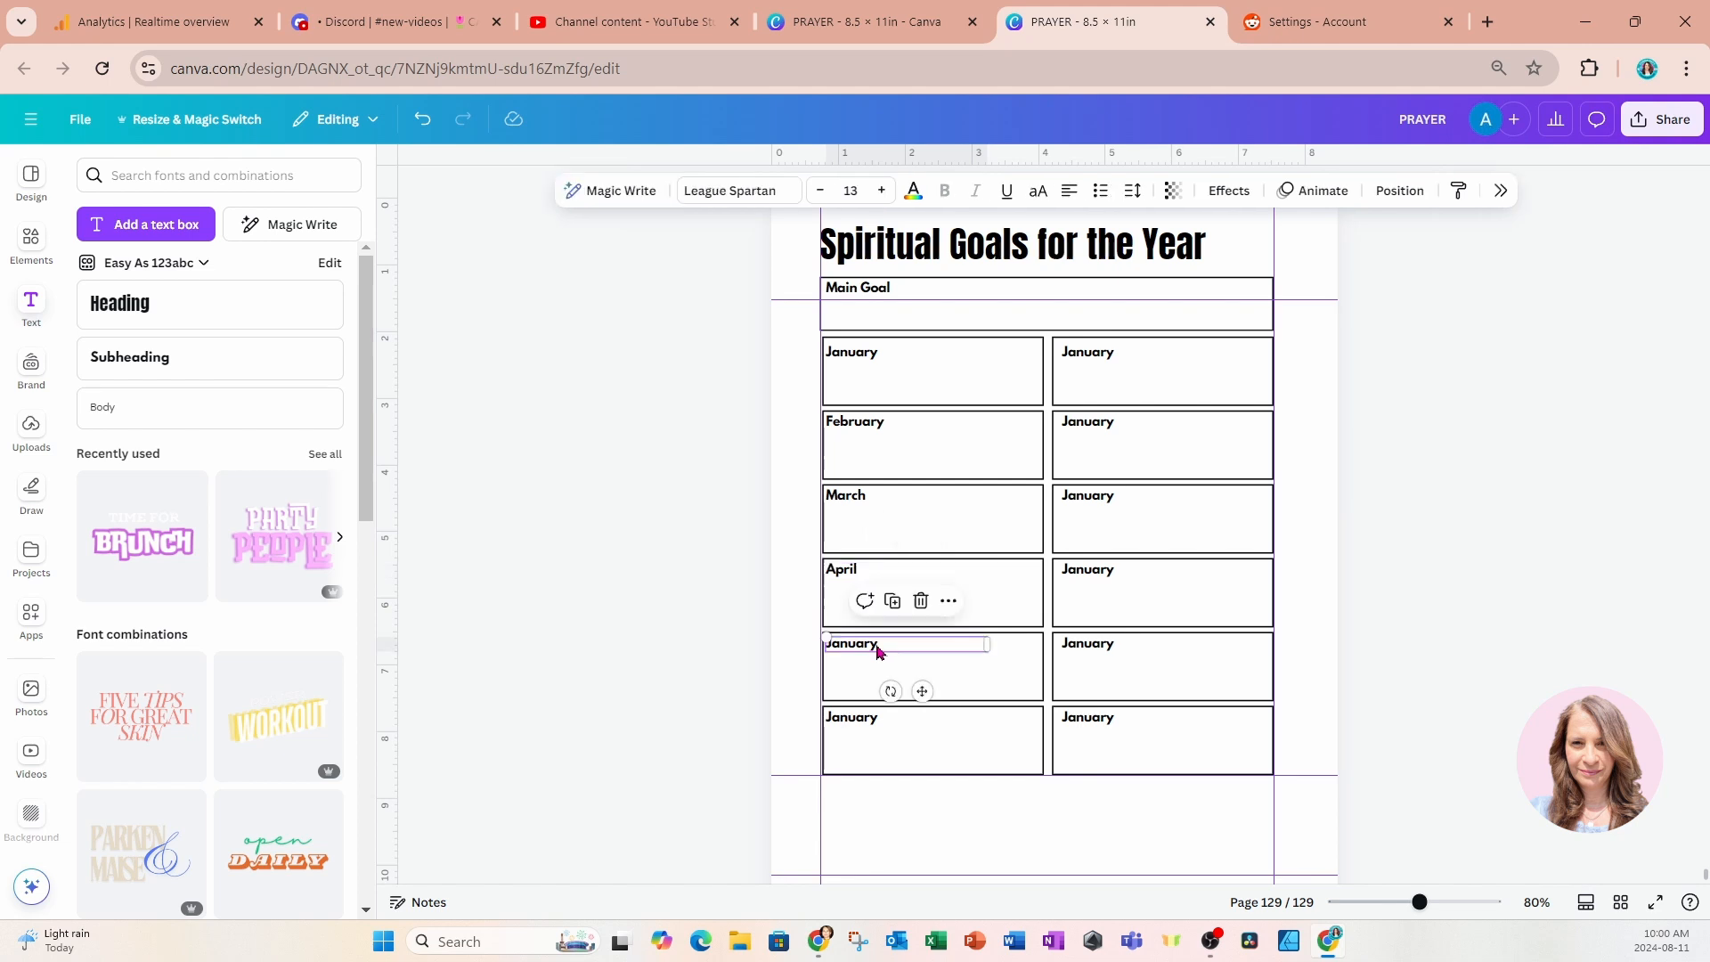
{"action": "type", "text": "M"}
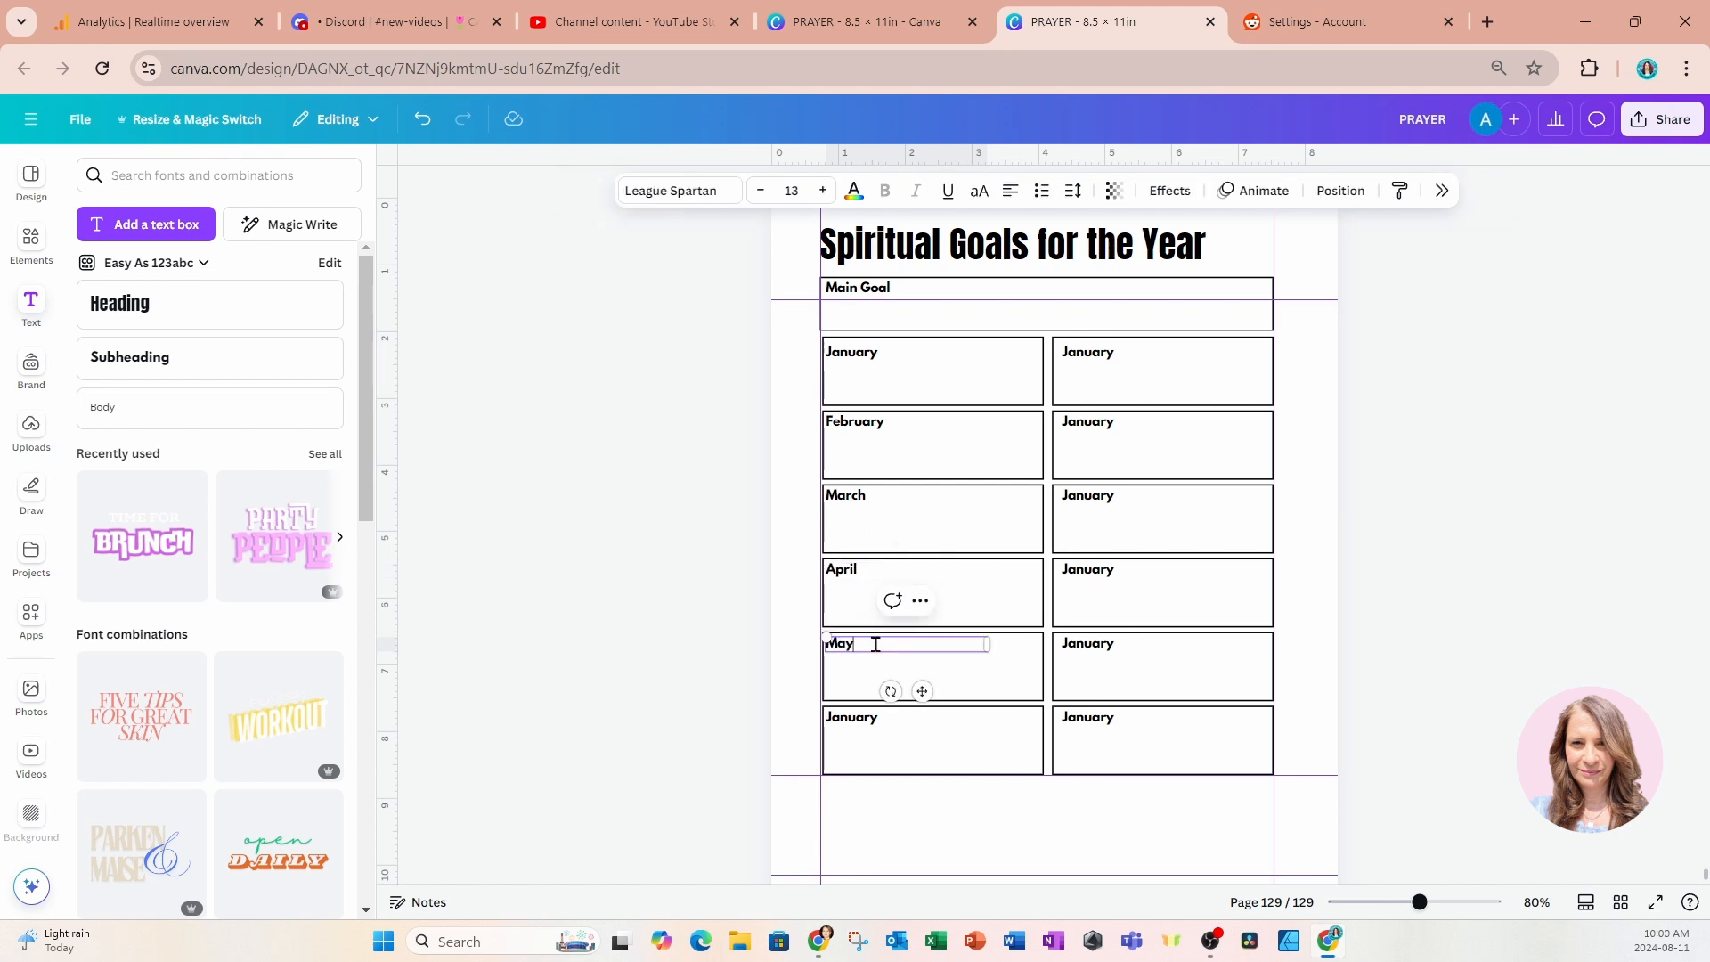
{"action": "type", "text": "ay"}
{"action": "left_click", "coordinate": [855, 717]}
{"action": "double_click", "coordinate": [855, 717]}
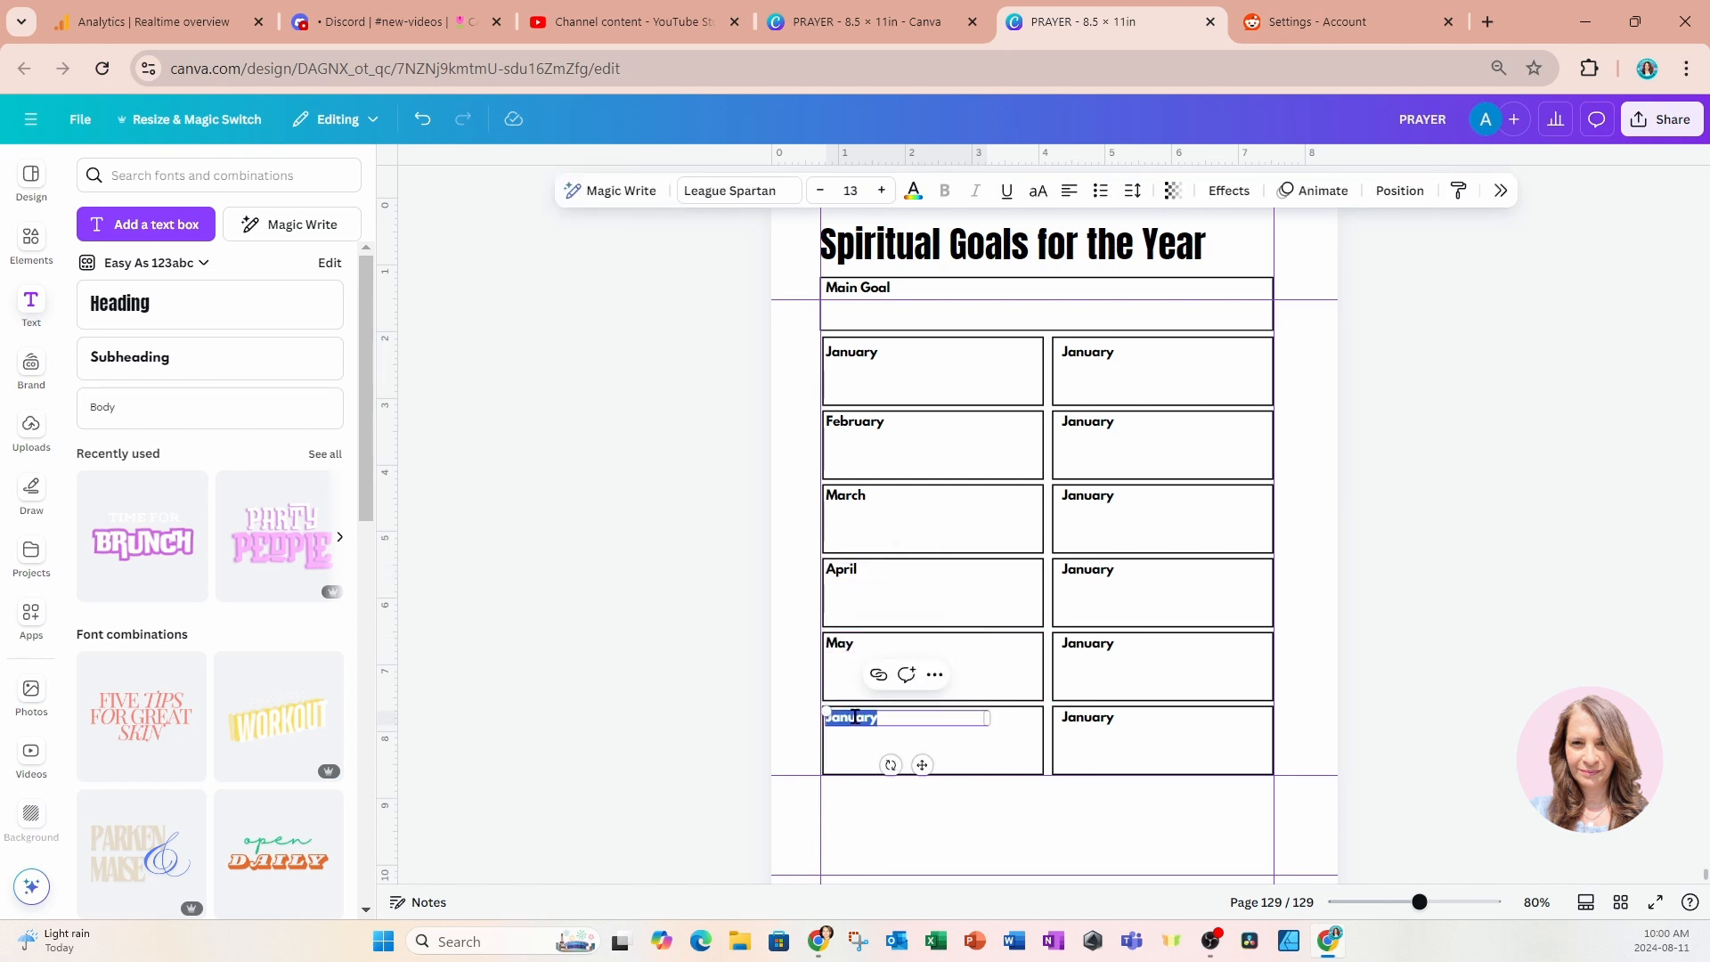
{"action": "type", "text": "June"}
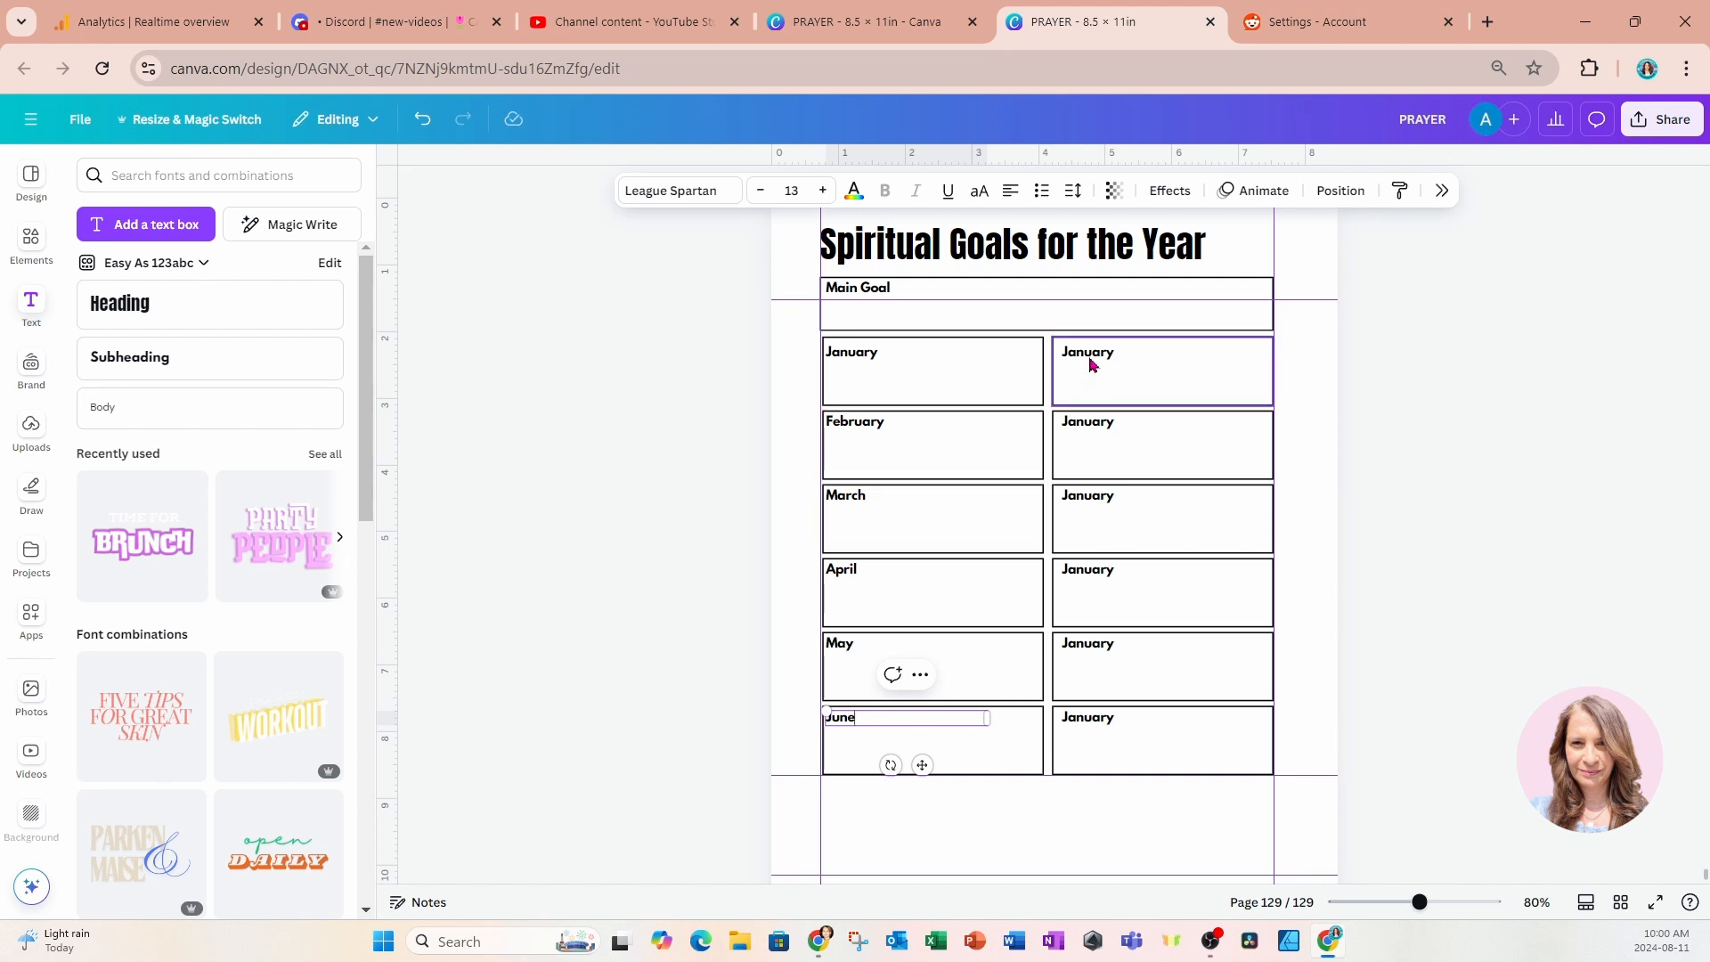
Rename the labels in the first and second right-column boxes to July and August.
{"action": "left_click", "coordinate": [1101, 356]}
{"action": "double_click", "coordinate": [1096, 353]}
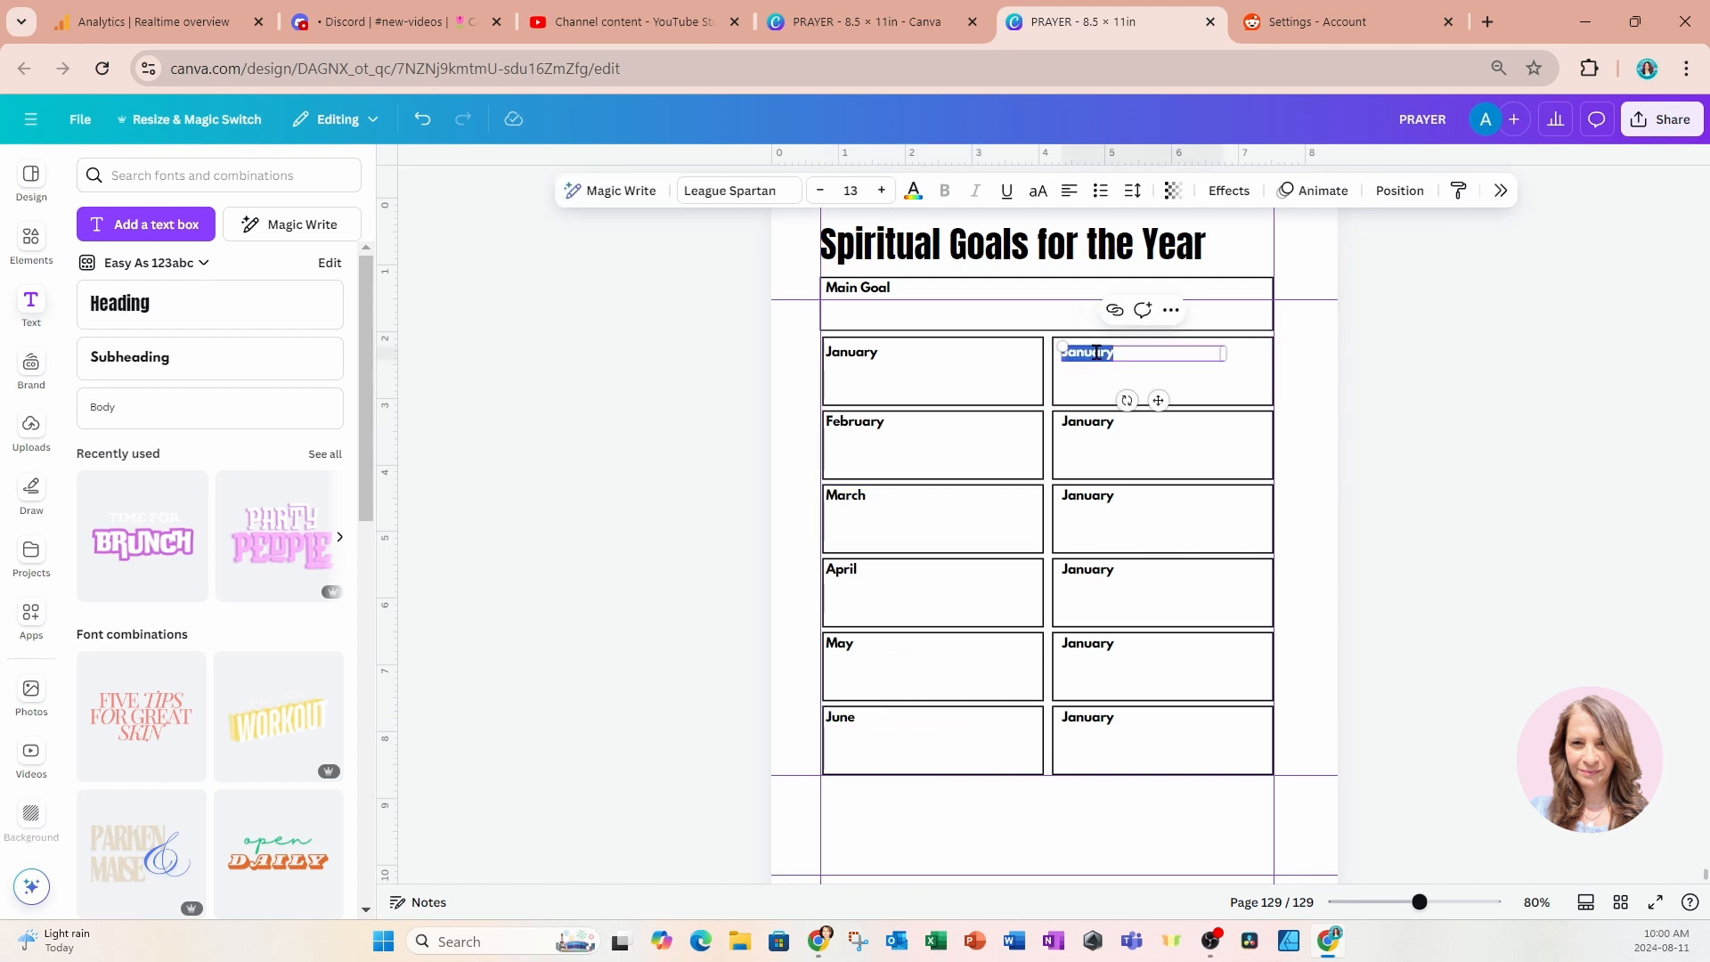
{"action": "type", "text": "July"}
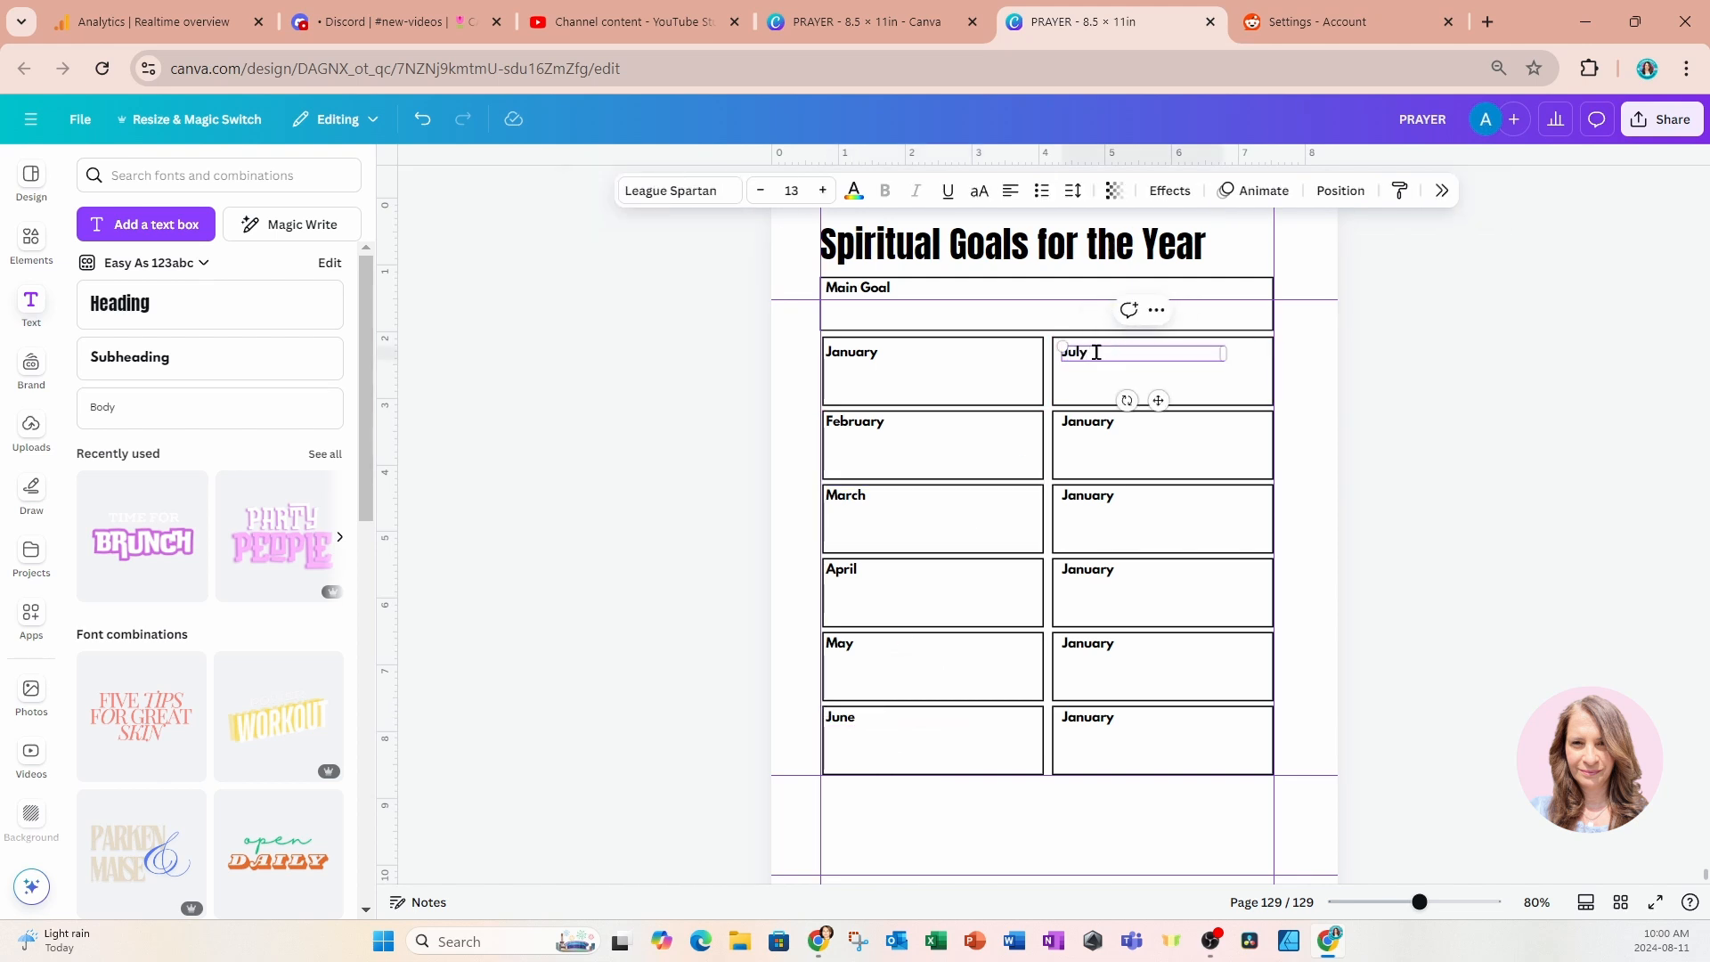
{"action": "double_click", "coordinate": [1102, 419]}
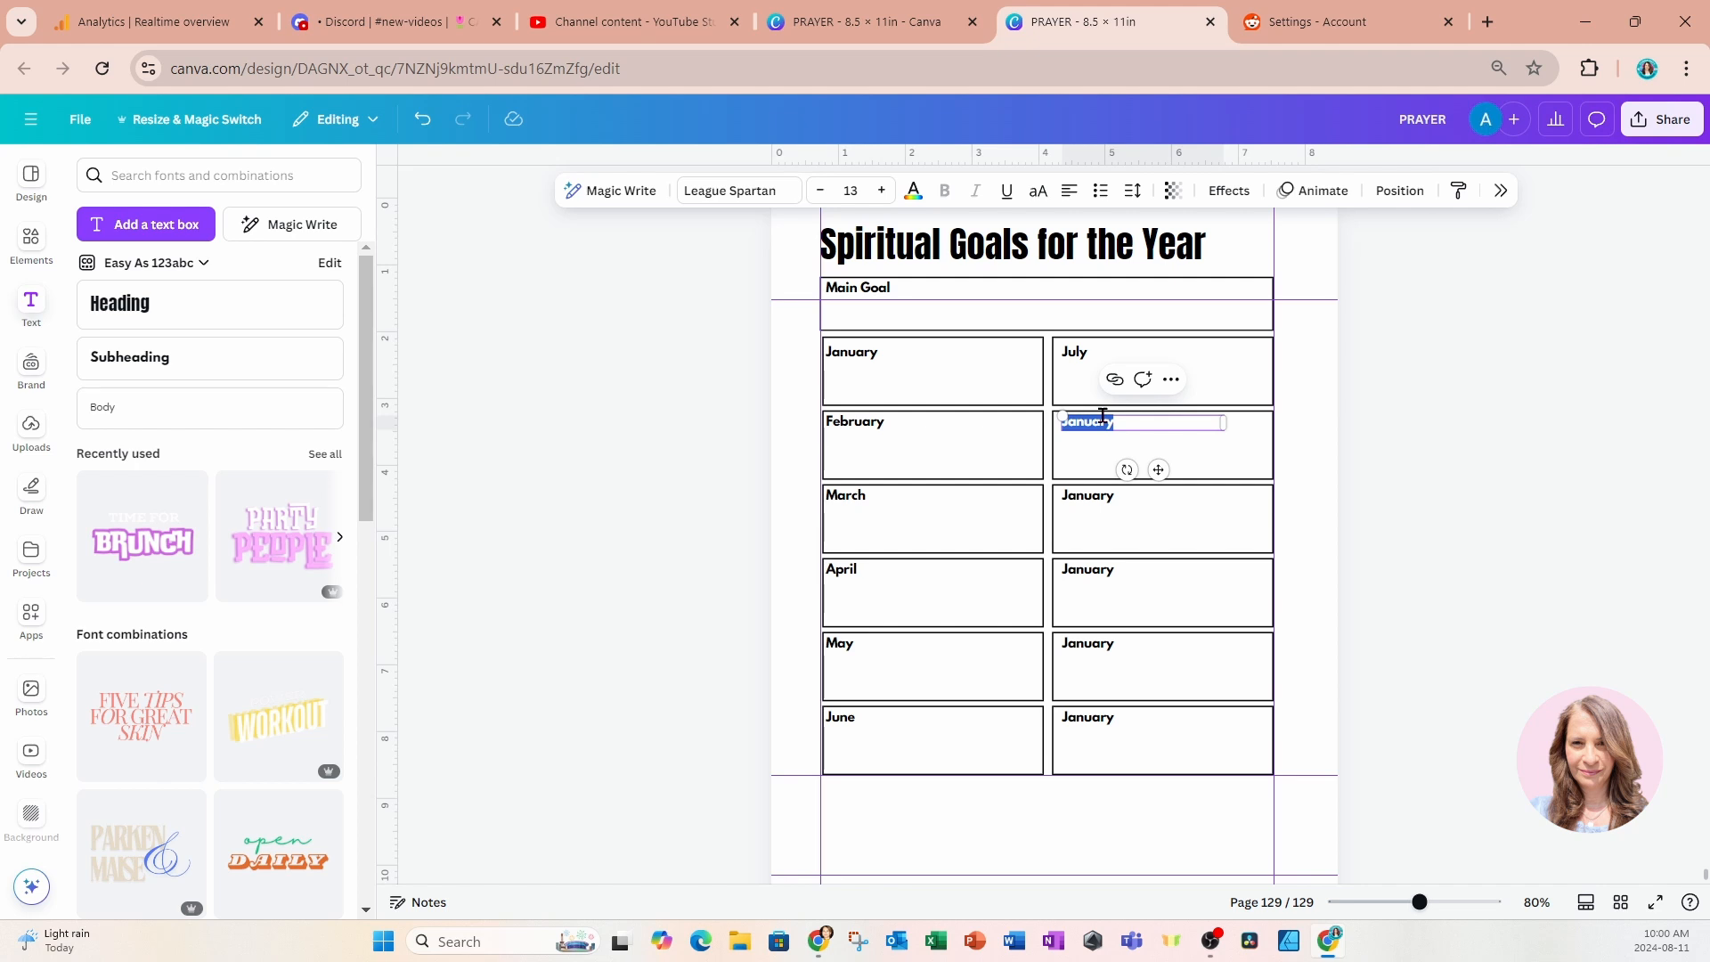
{"action": "type", "text": "August"}
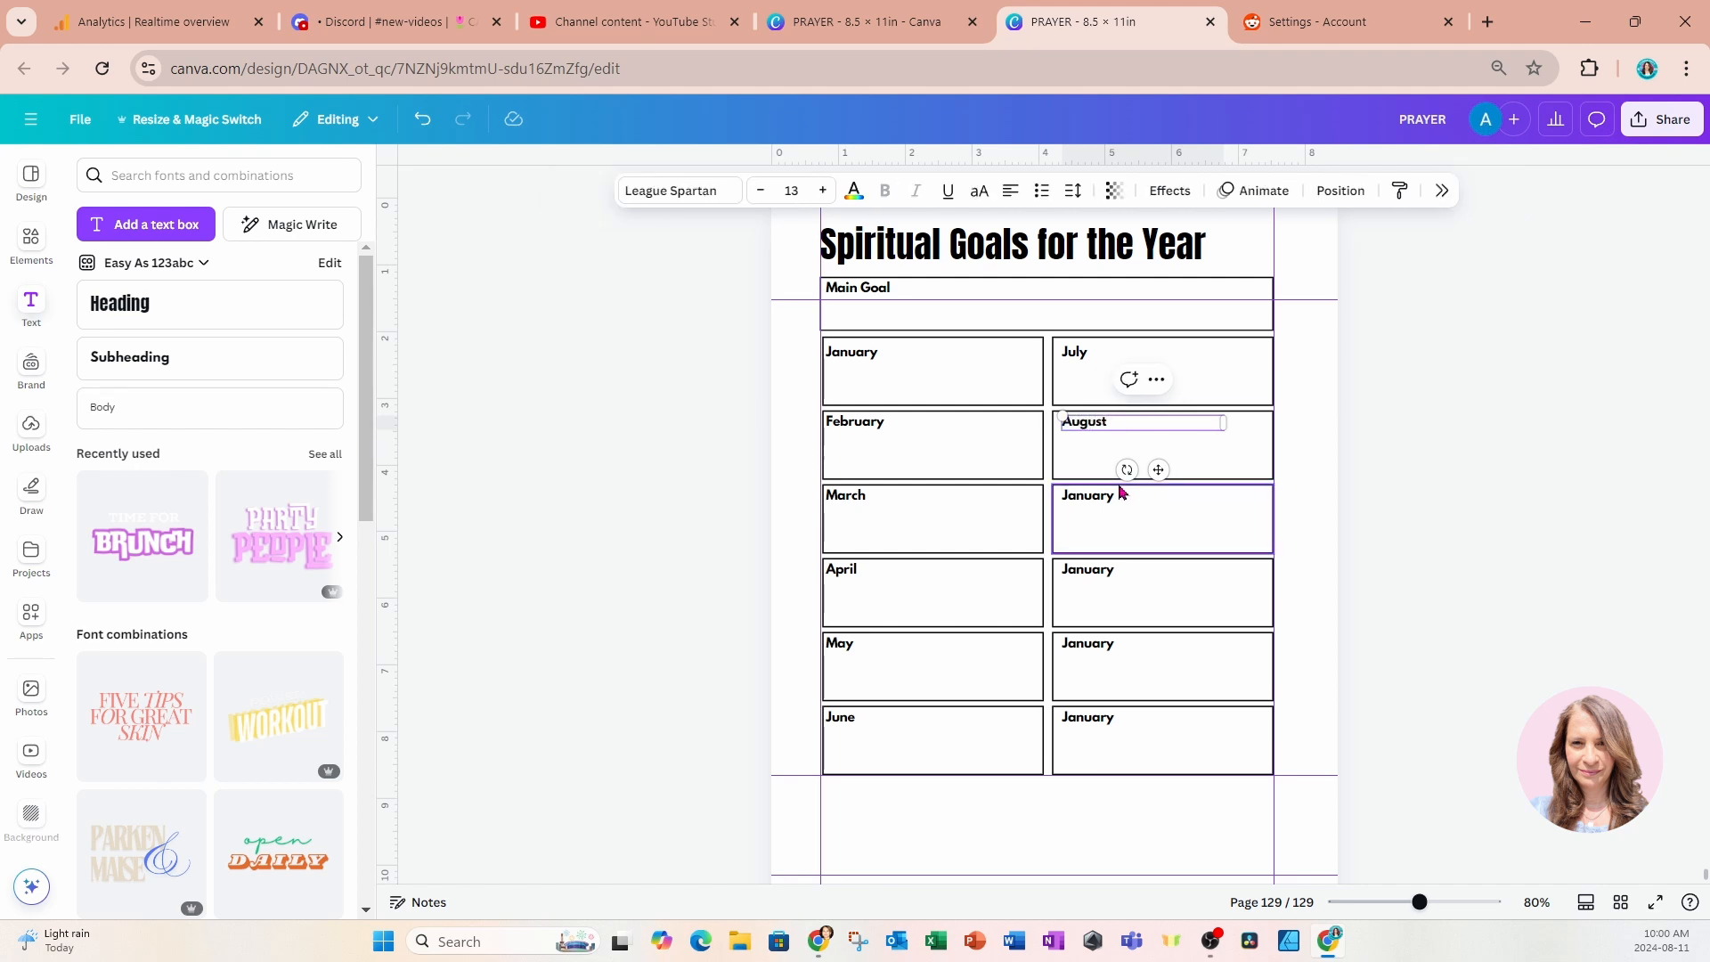
Rename the labels in the remaining four right-column boxes to September, October, November and December.
{"action": "double_click", "coordinate": [1103, 499]}
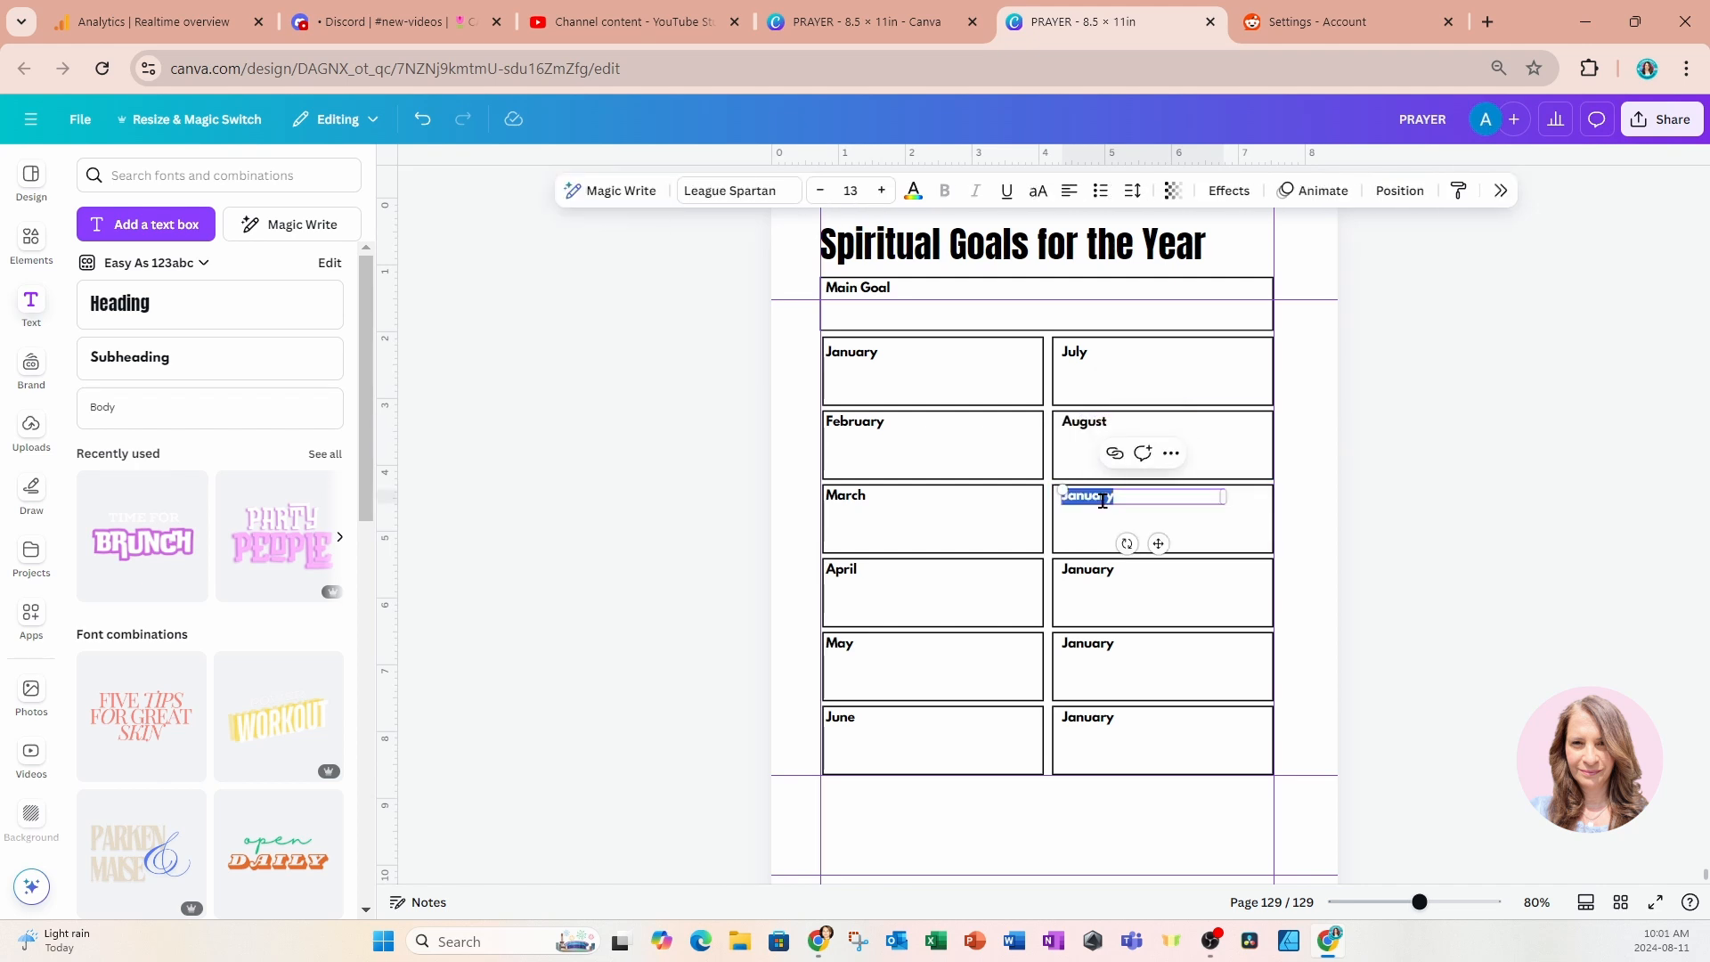
{"action": "type", "text": "September"}
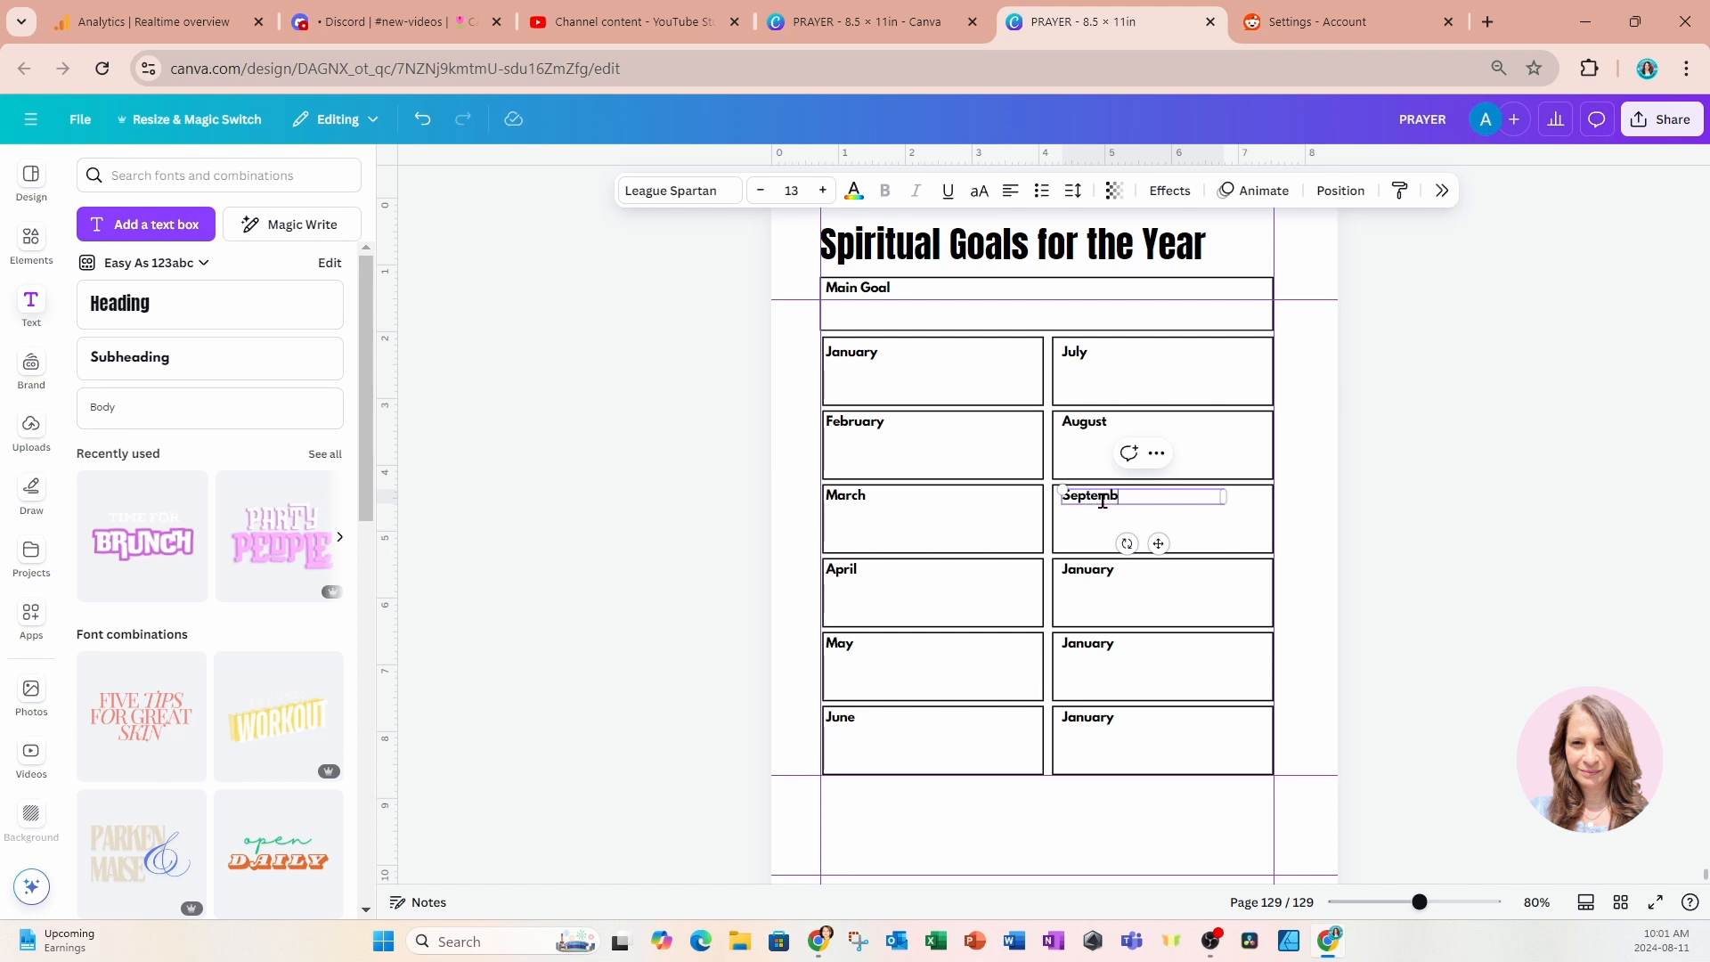
{"action": "double_click", "coordinate": [1086, 573]}
{"action": "type", "text": "October"}
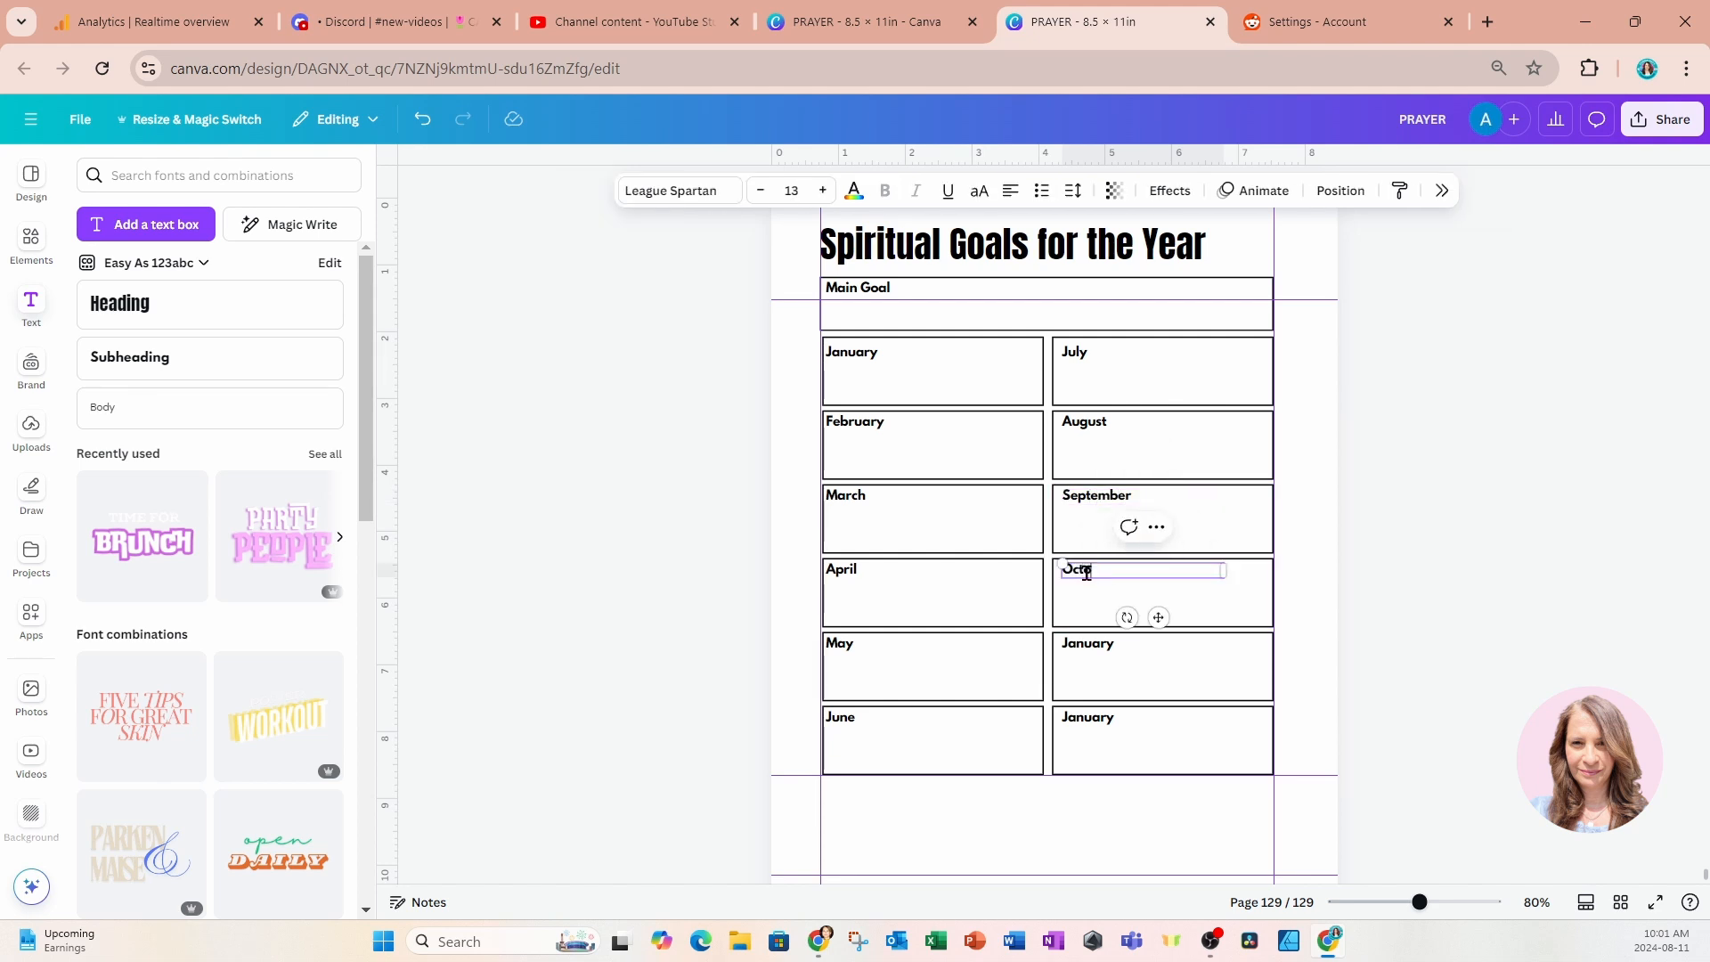
{"action": "double_click", "coordinate": [1101, 653]}
{"action": "type", "text": "November"}
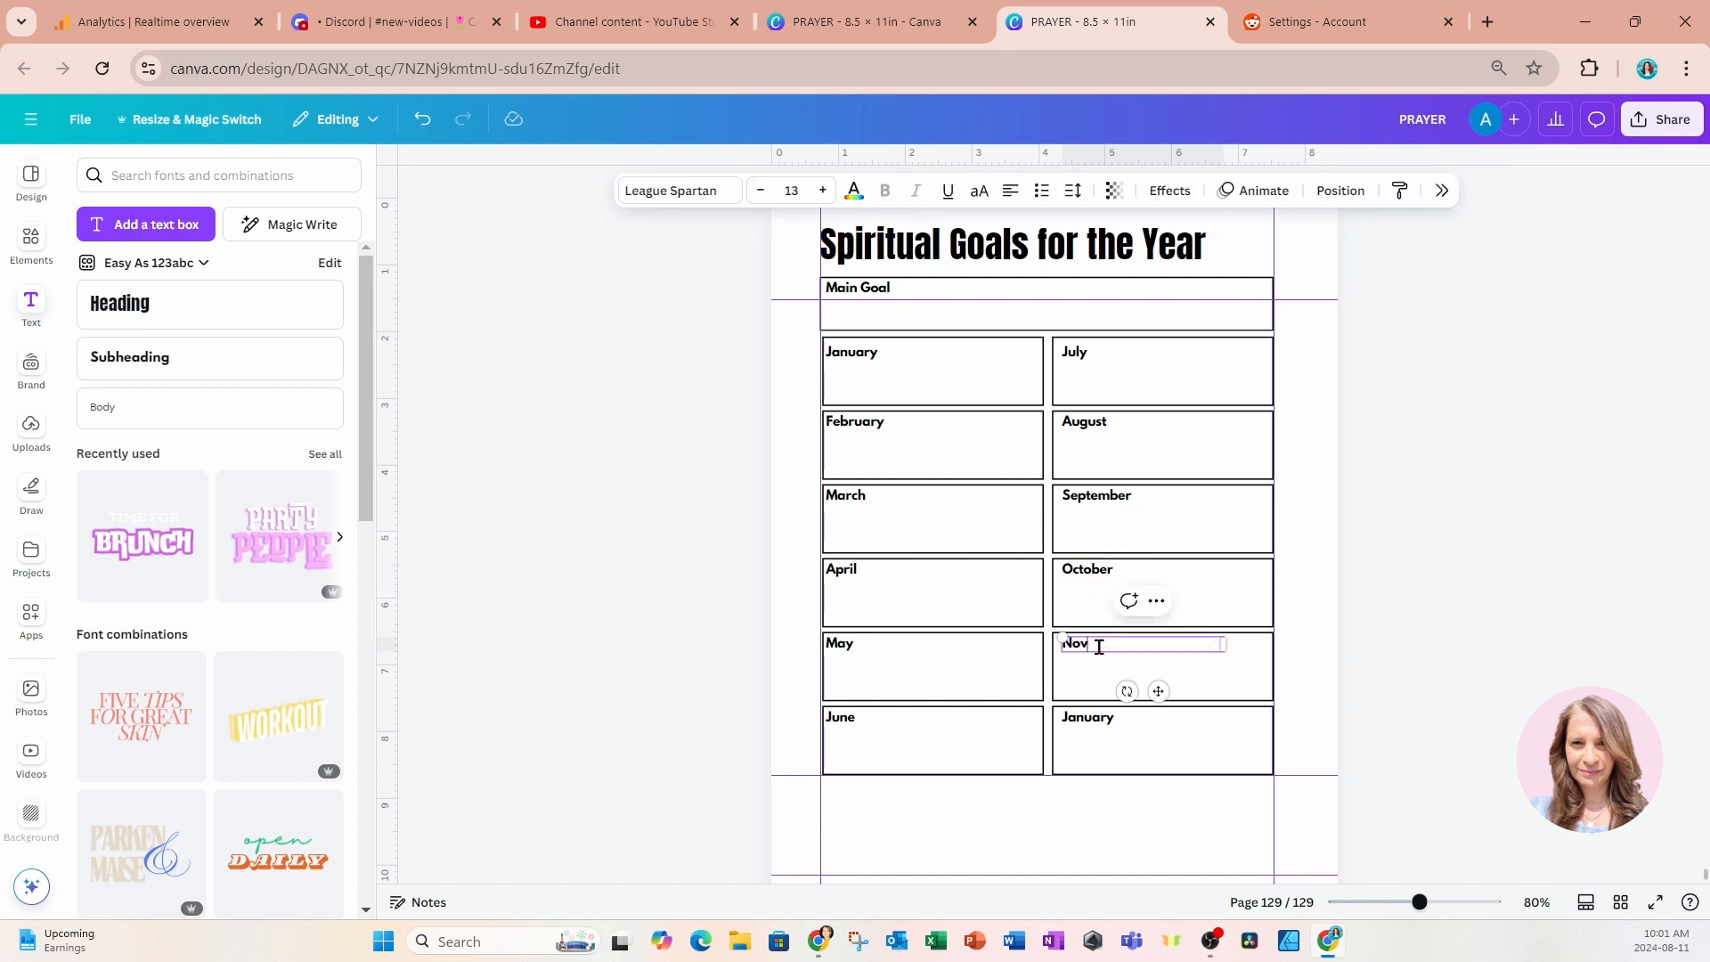
{"action": "double_click", "coordinate": [1088, 717]}
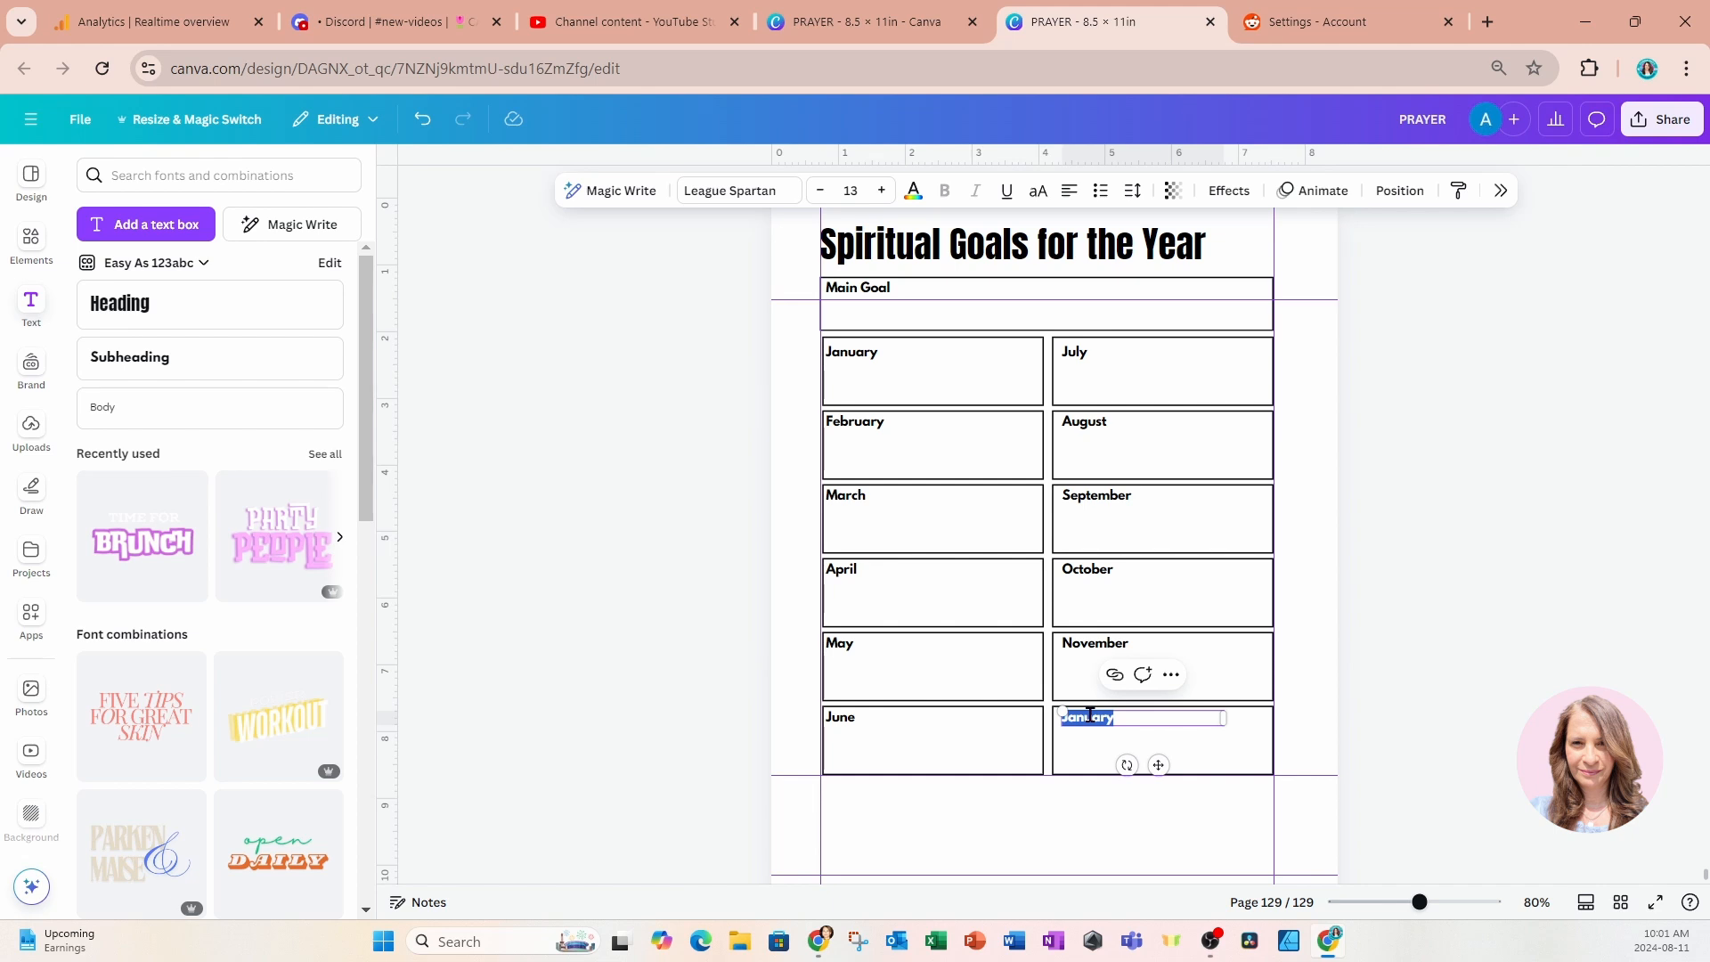
{"action": "type", "text": "December"}
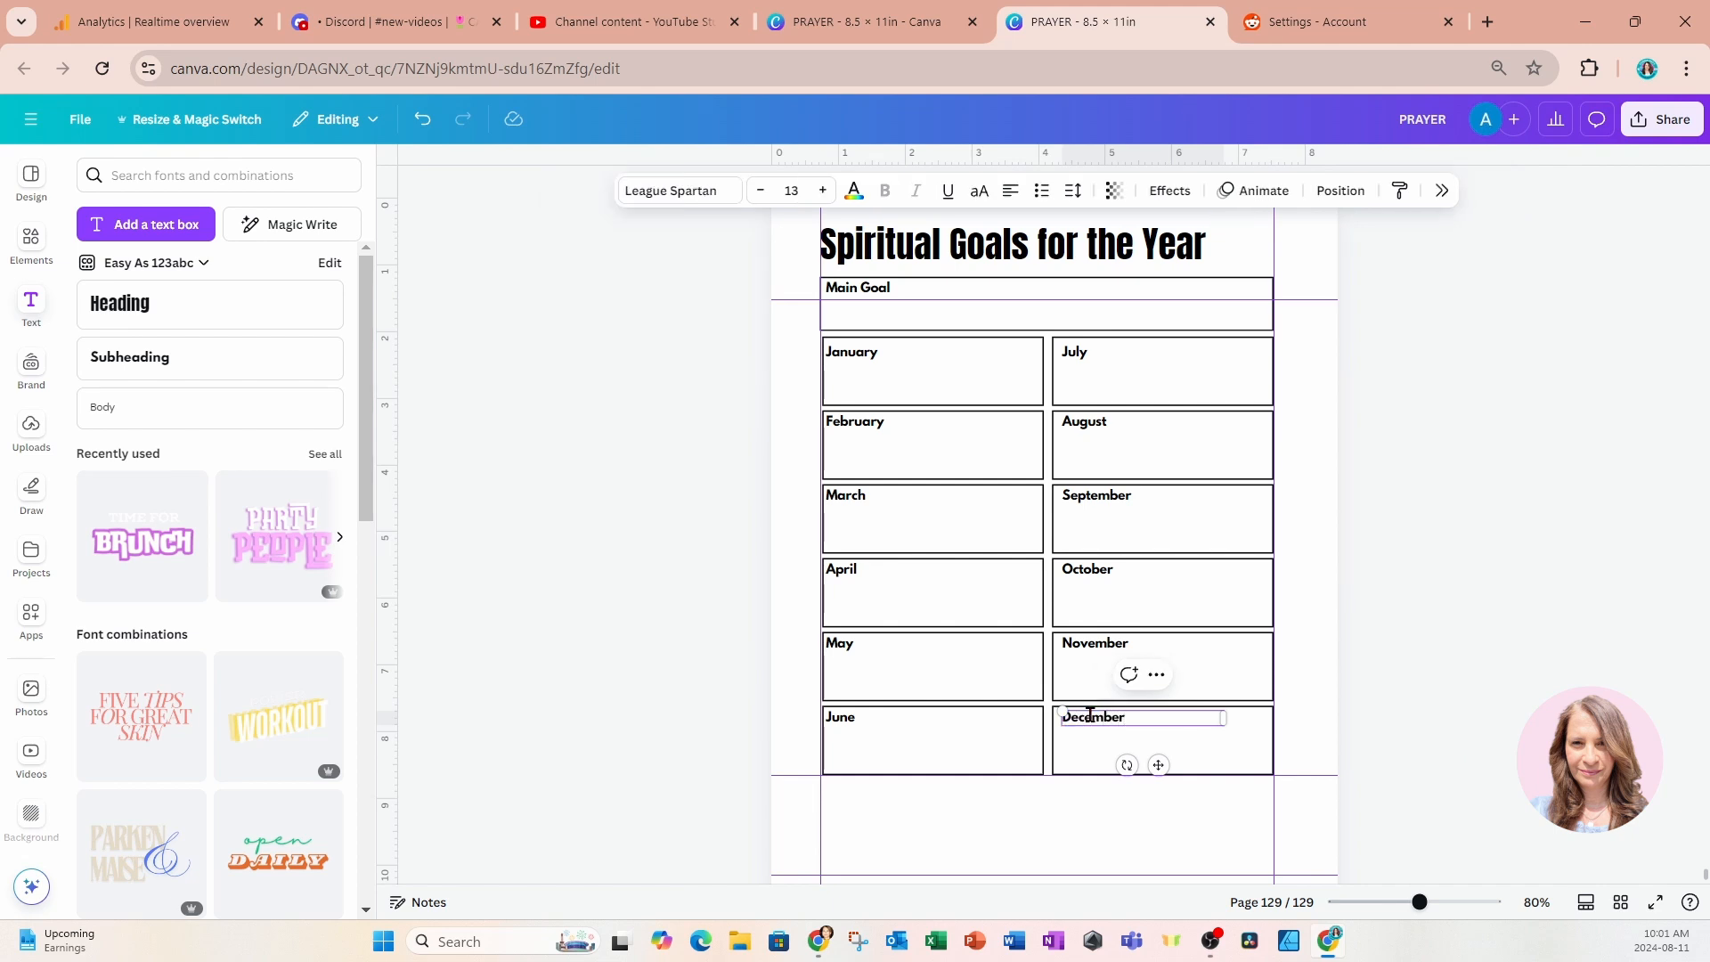
{"action": "left_click", "coordinate": [1418, 532]}
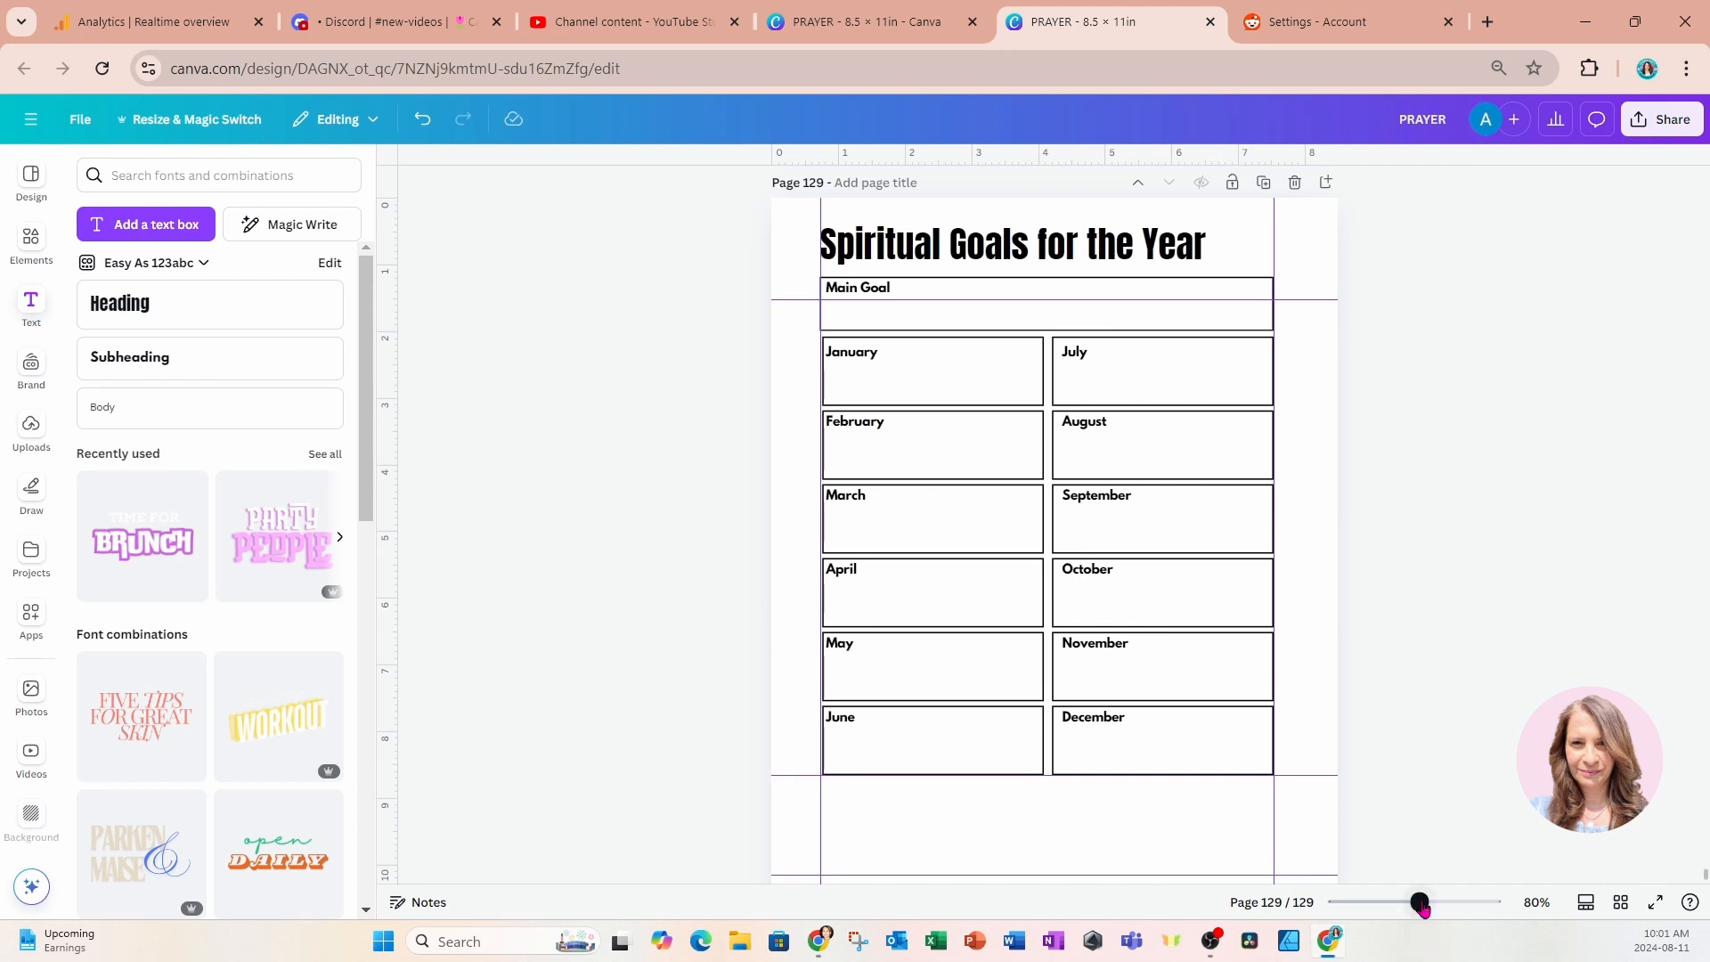
Select all twelve month boxes and stretch them together down to the page's lower margin guide.
{"action": "left_click_drag", "start_coordinate": [1420, 902], "coordinate": [1412, 903]}
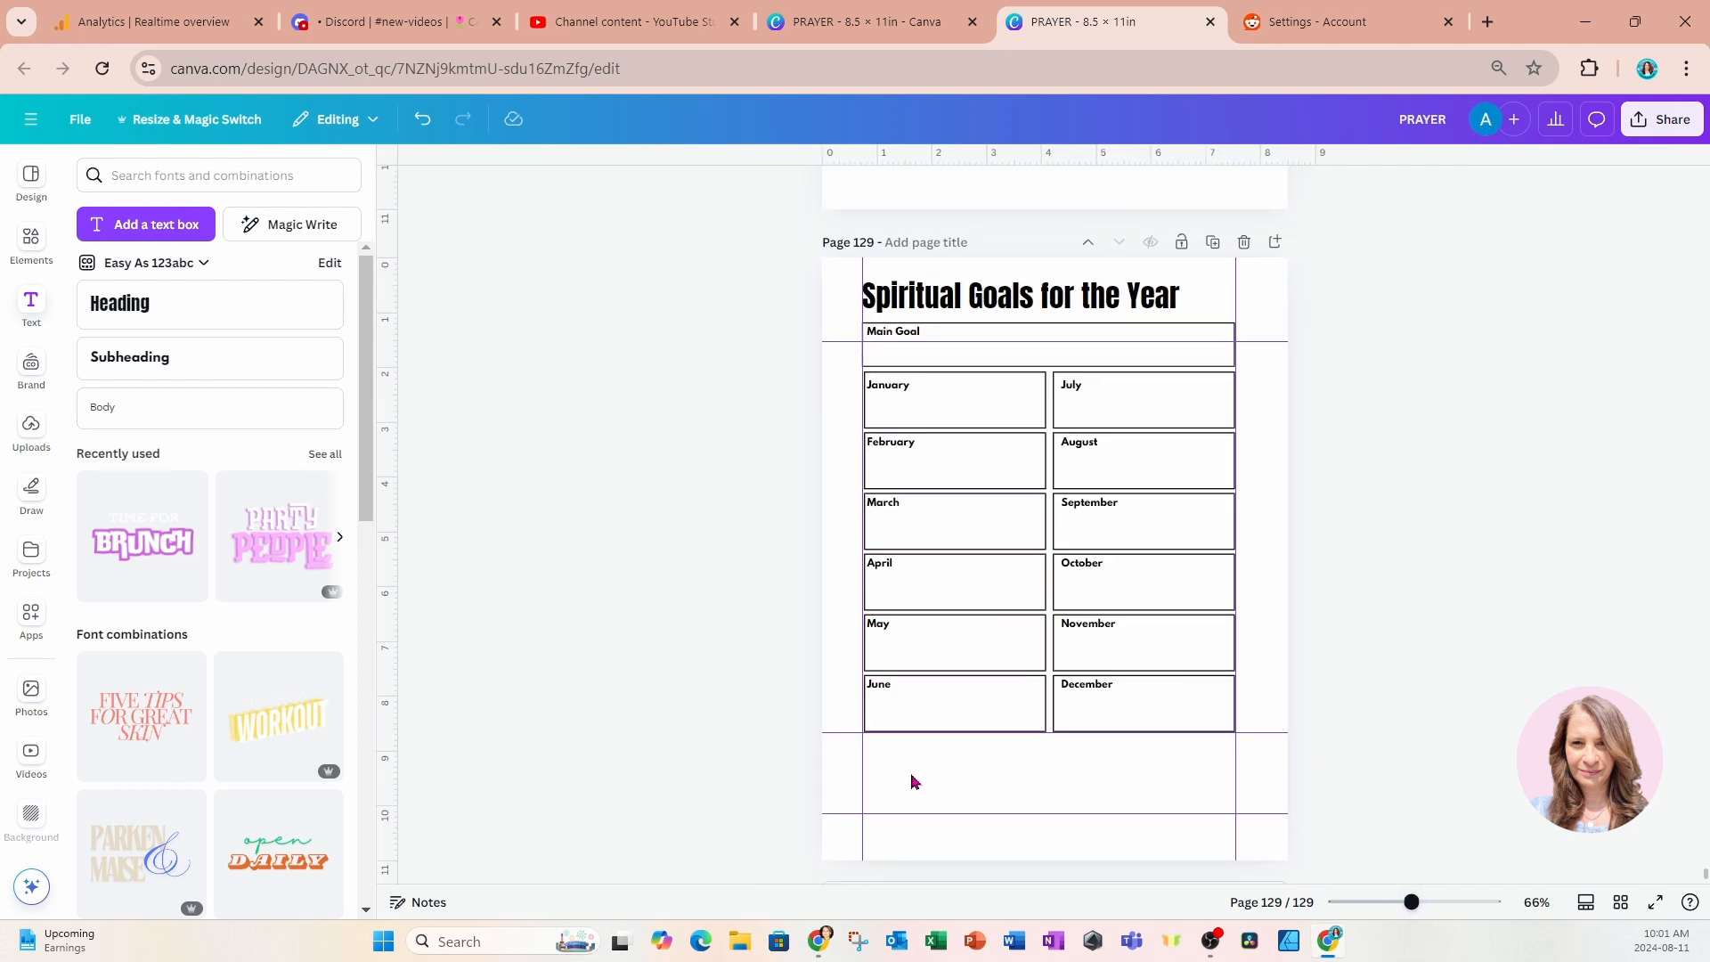
{"action": "left_click", "coordinate": [996, 416]}
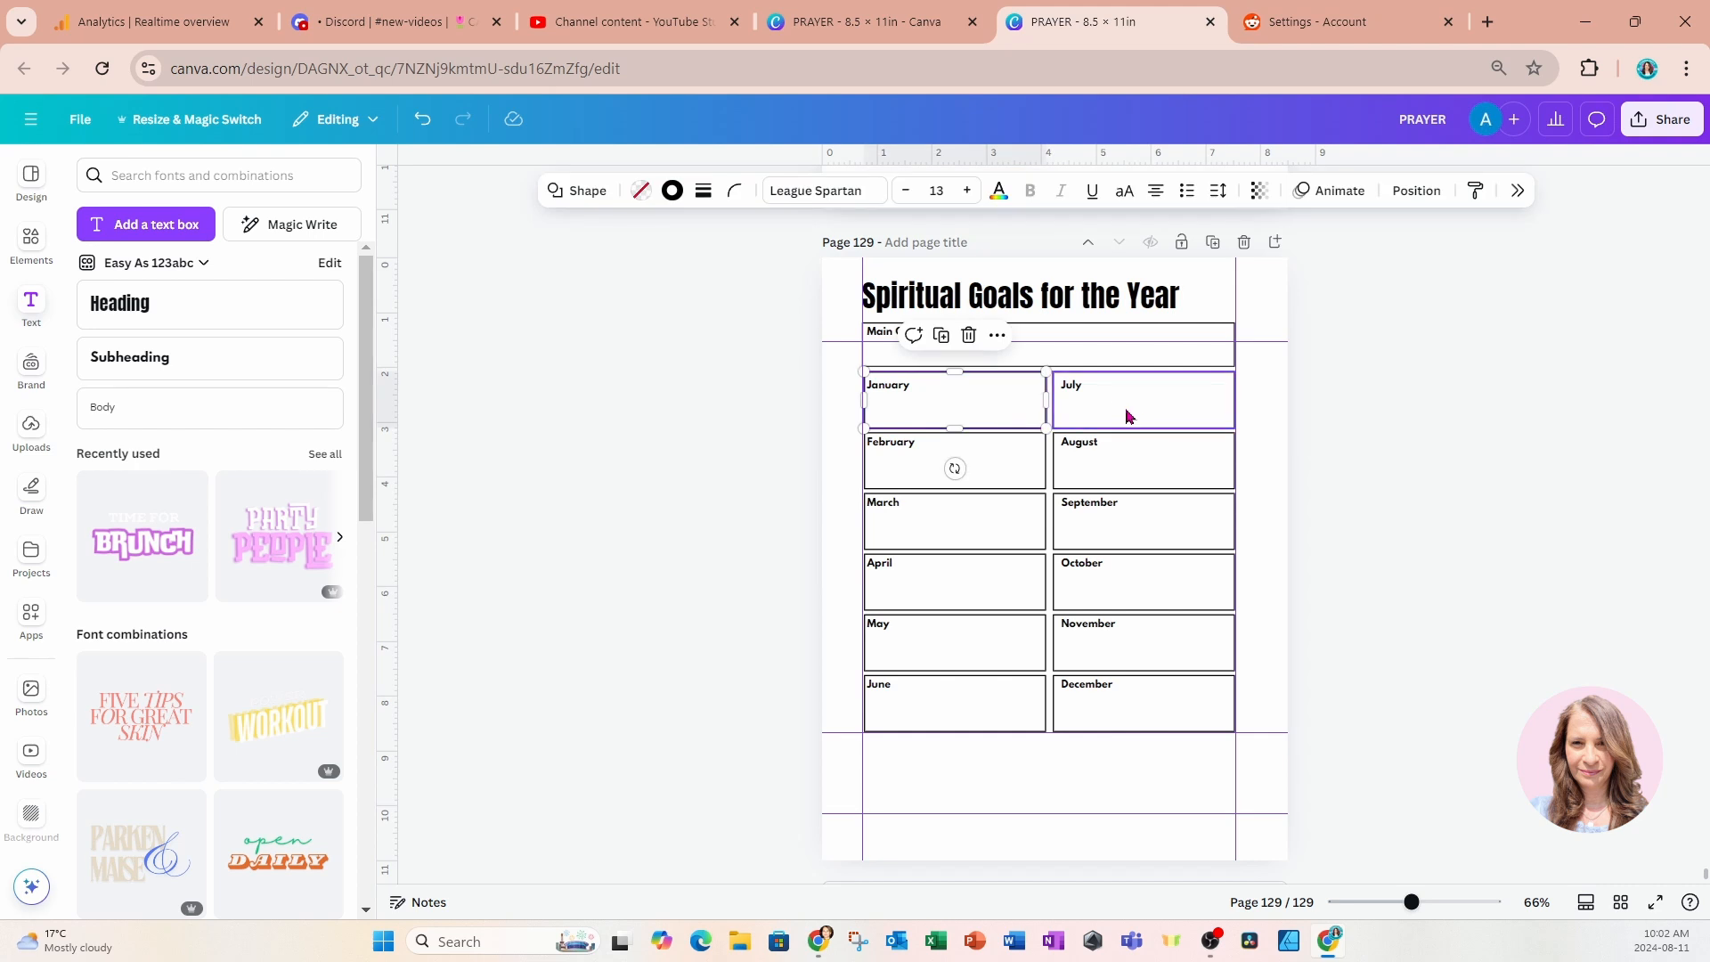
{"action": "left_click", "coordinate": [1195, 421], "text": "shift"}
{"action": "left_click", "coordinate": [1191, 466], "text": "shift"}
{"action": "left_click", "coordinate": [1015, 462], "text": "shift"}
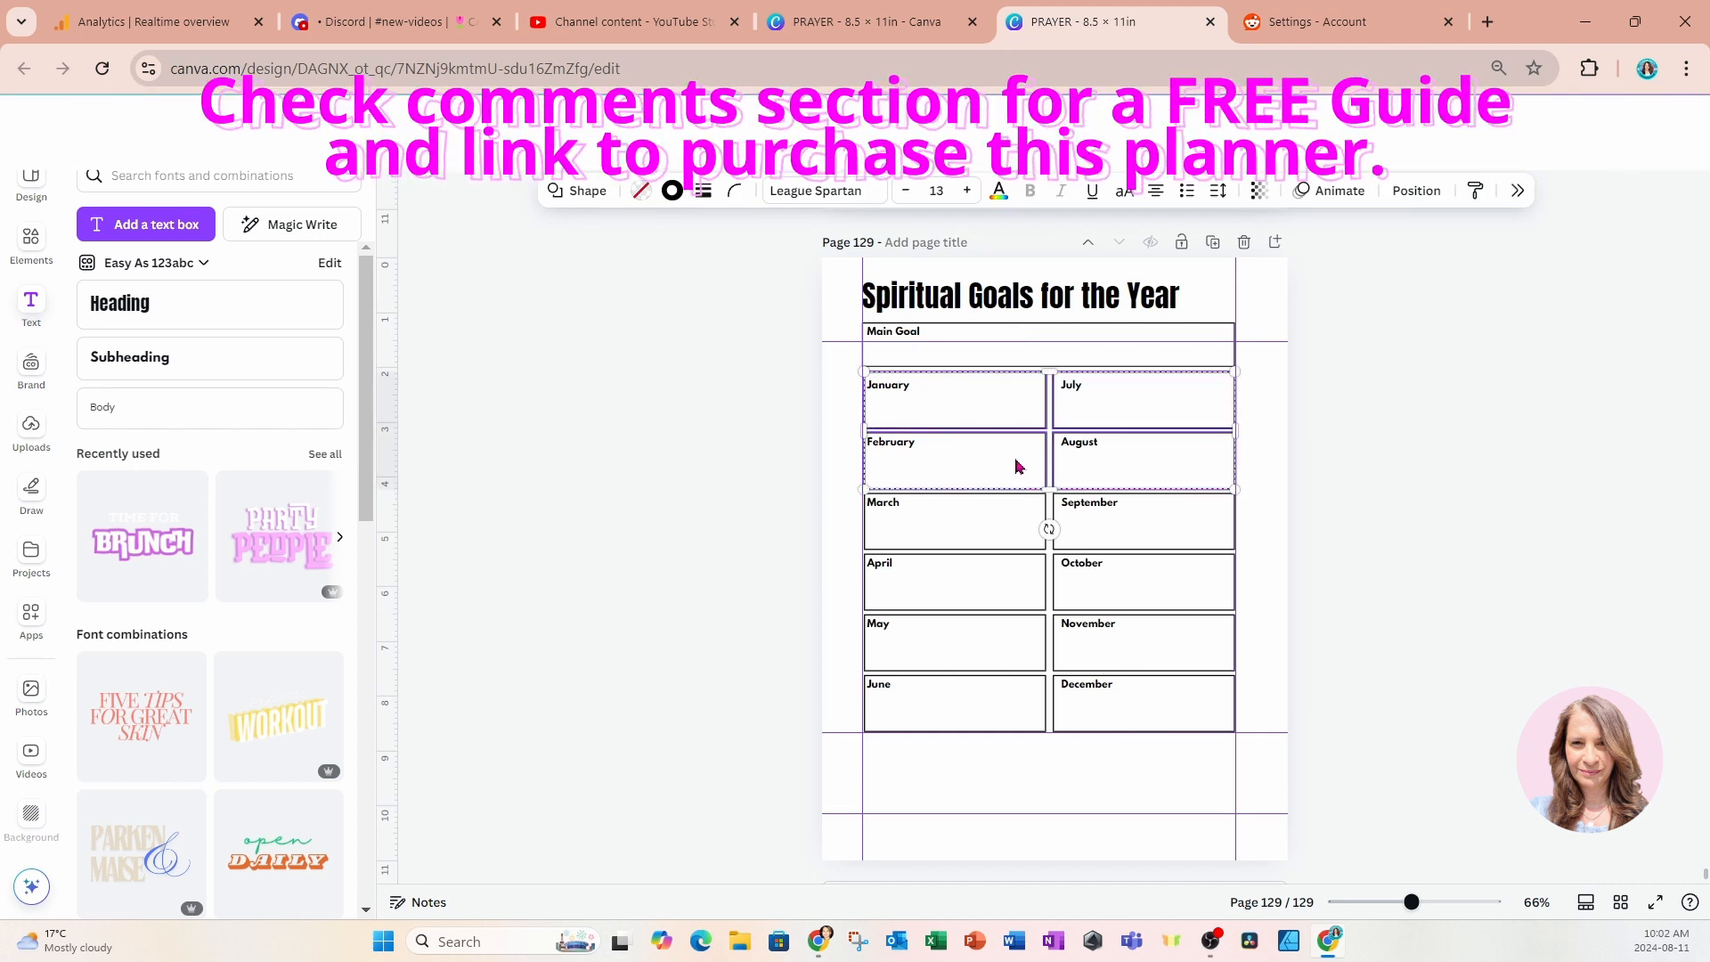
{"action": "left_click", "coordinate": [997, 541], "text": "shift"}
{"action": "left_click", "coordinate": [1160, 570], "text": "shift"}
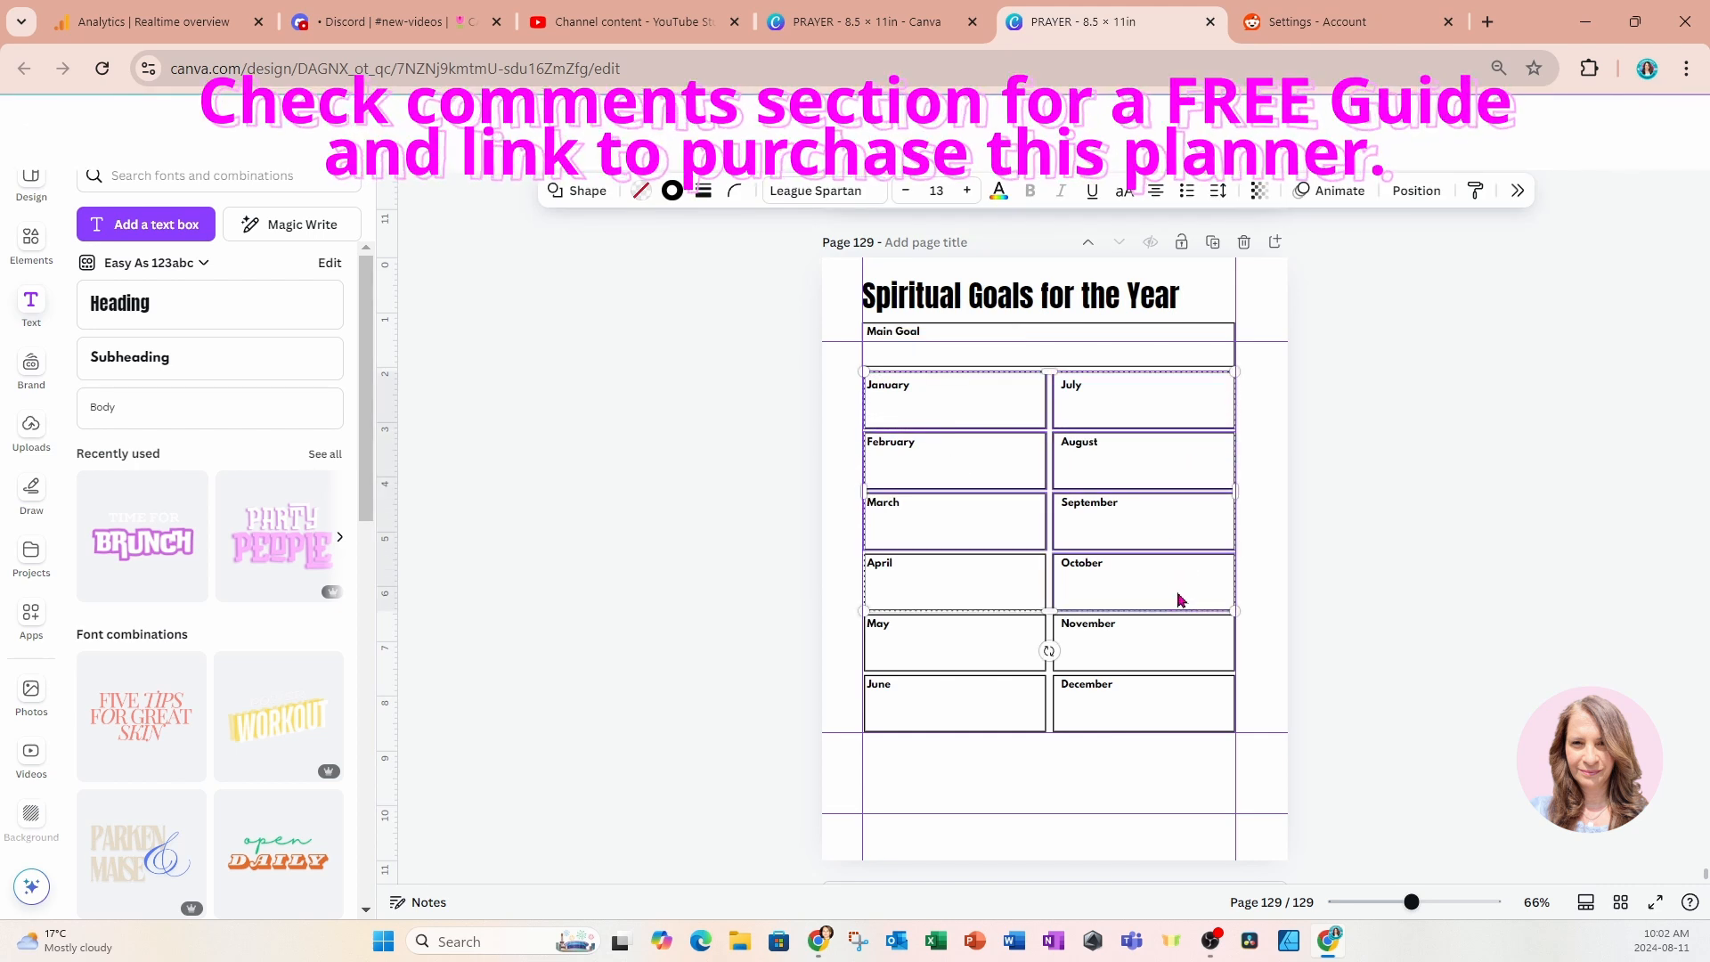
{"action": "left_click", "coordinate": [985, 588], "text": "shift"}
{"action": "left_click", "coordinate": [984, 658], "text": "shift"}
{"action": "left_click", "coordinate": [1149, 657], "text": "shift"}
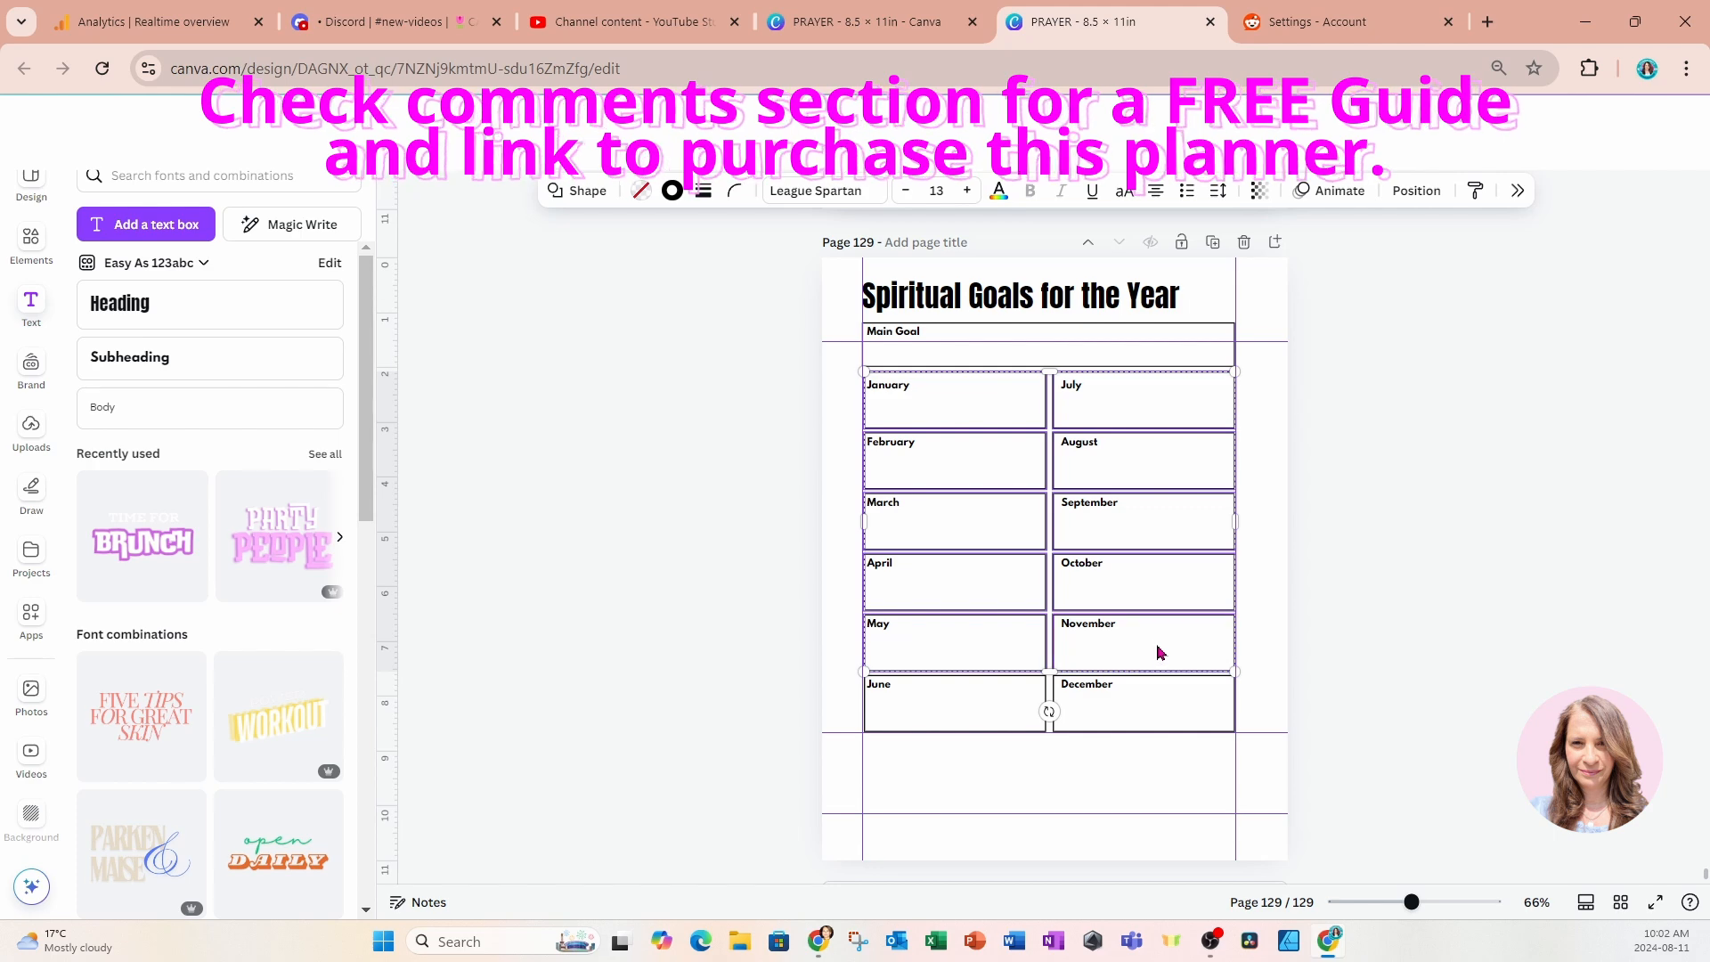
{"action": "left_click", "coordinate": [1157, 718], "text": "shift"}
{"action": "left_click", "coordinate": [923, 704], "text": "shift"}
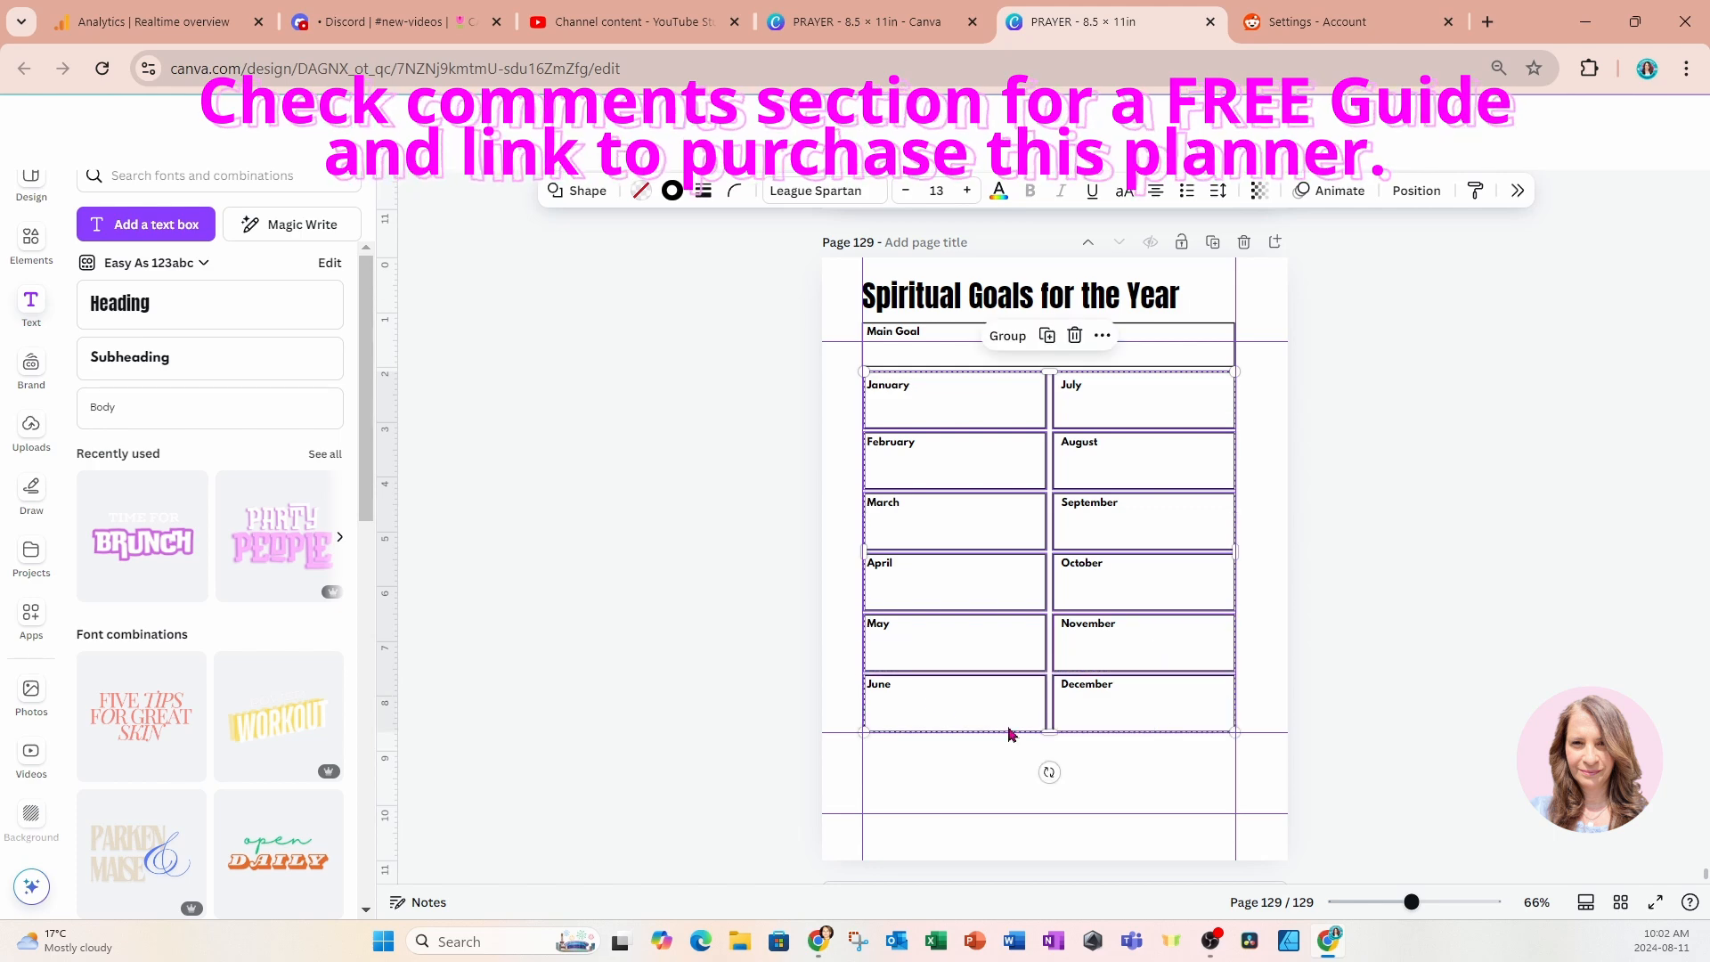
{"action": "left_click_drag", "start_coordinate": [1049, 732], "coordinate": [1051, 813]}
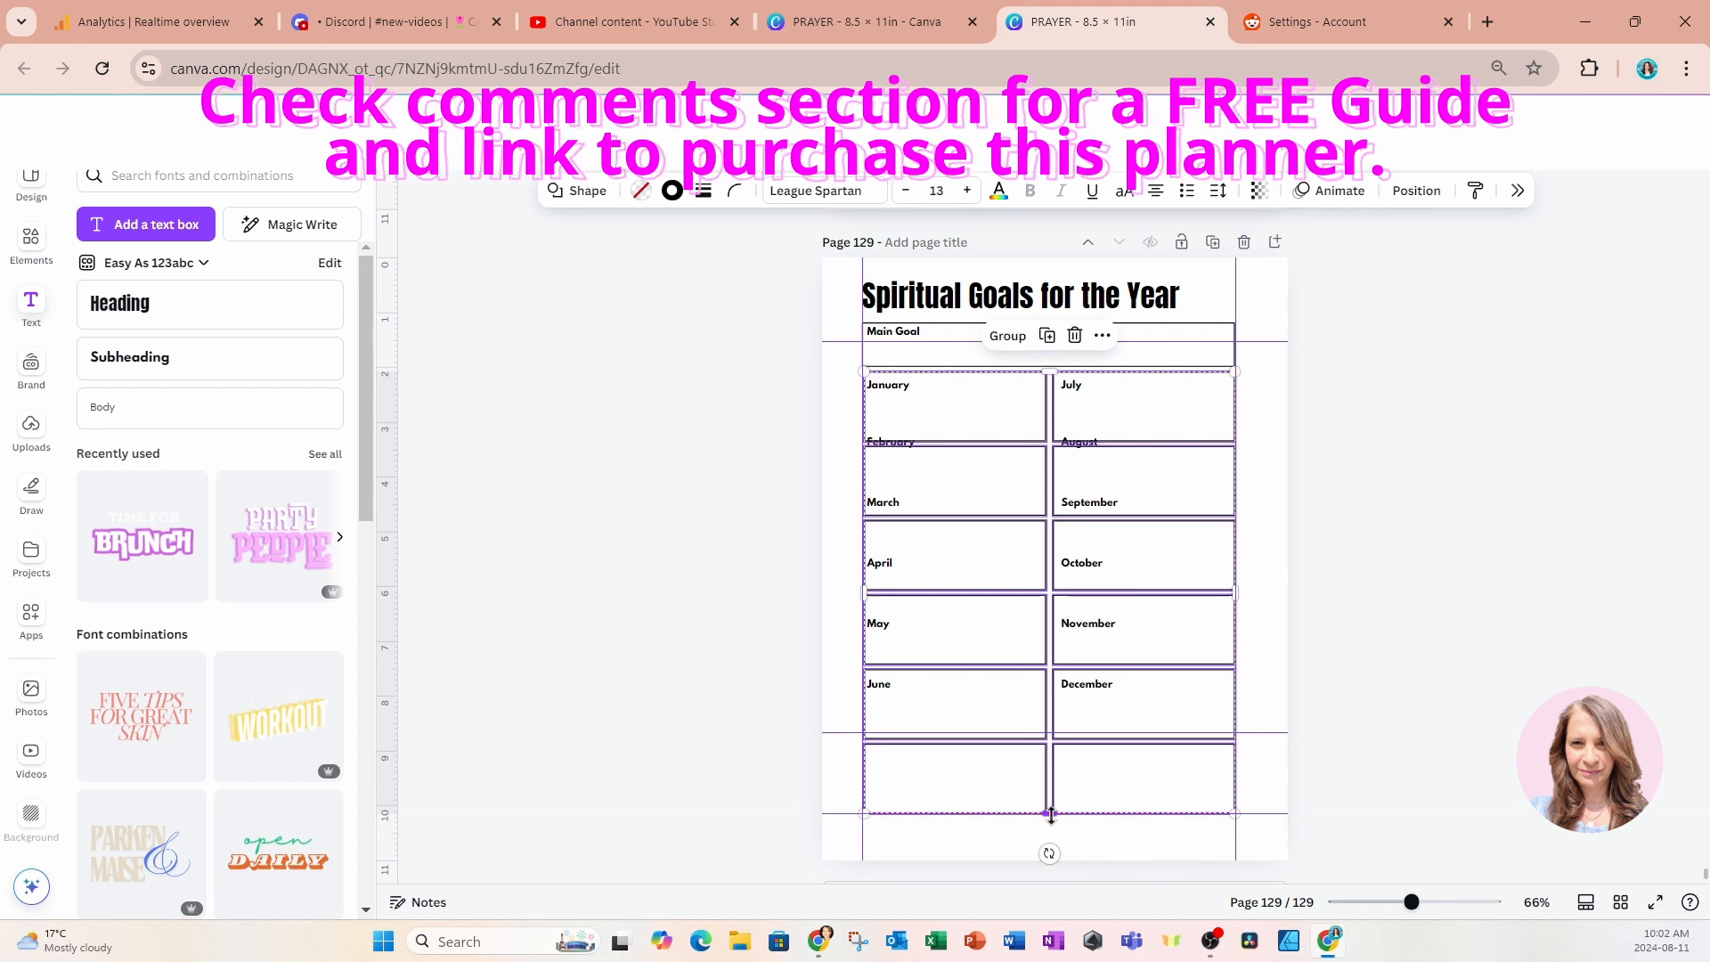
{"action": "left_click", "coordinate": [772, 484]}
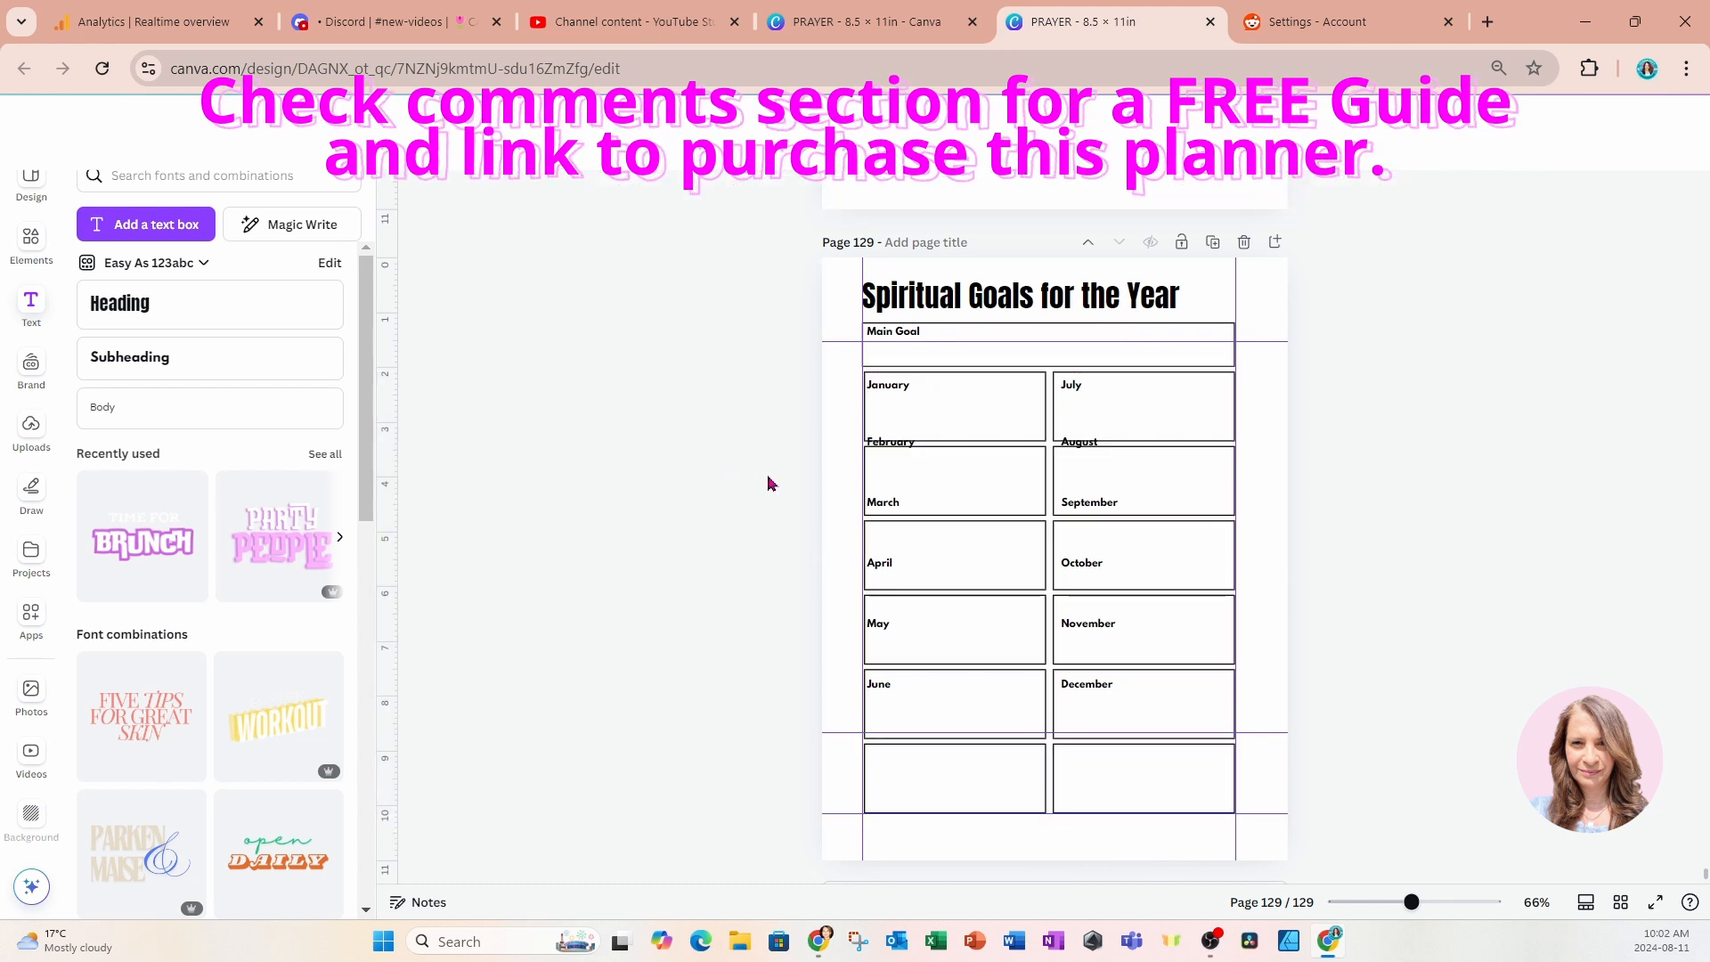
Move the February and August labels down together to just inside the top of the second-row boxes.
{"action": "left_click", "coordinate": [891, 454]}
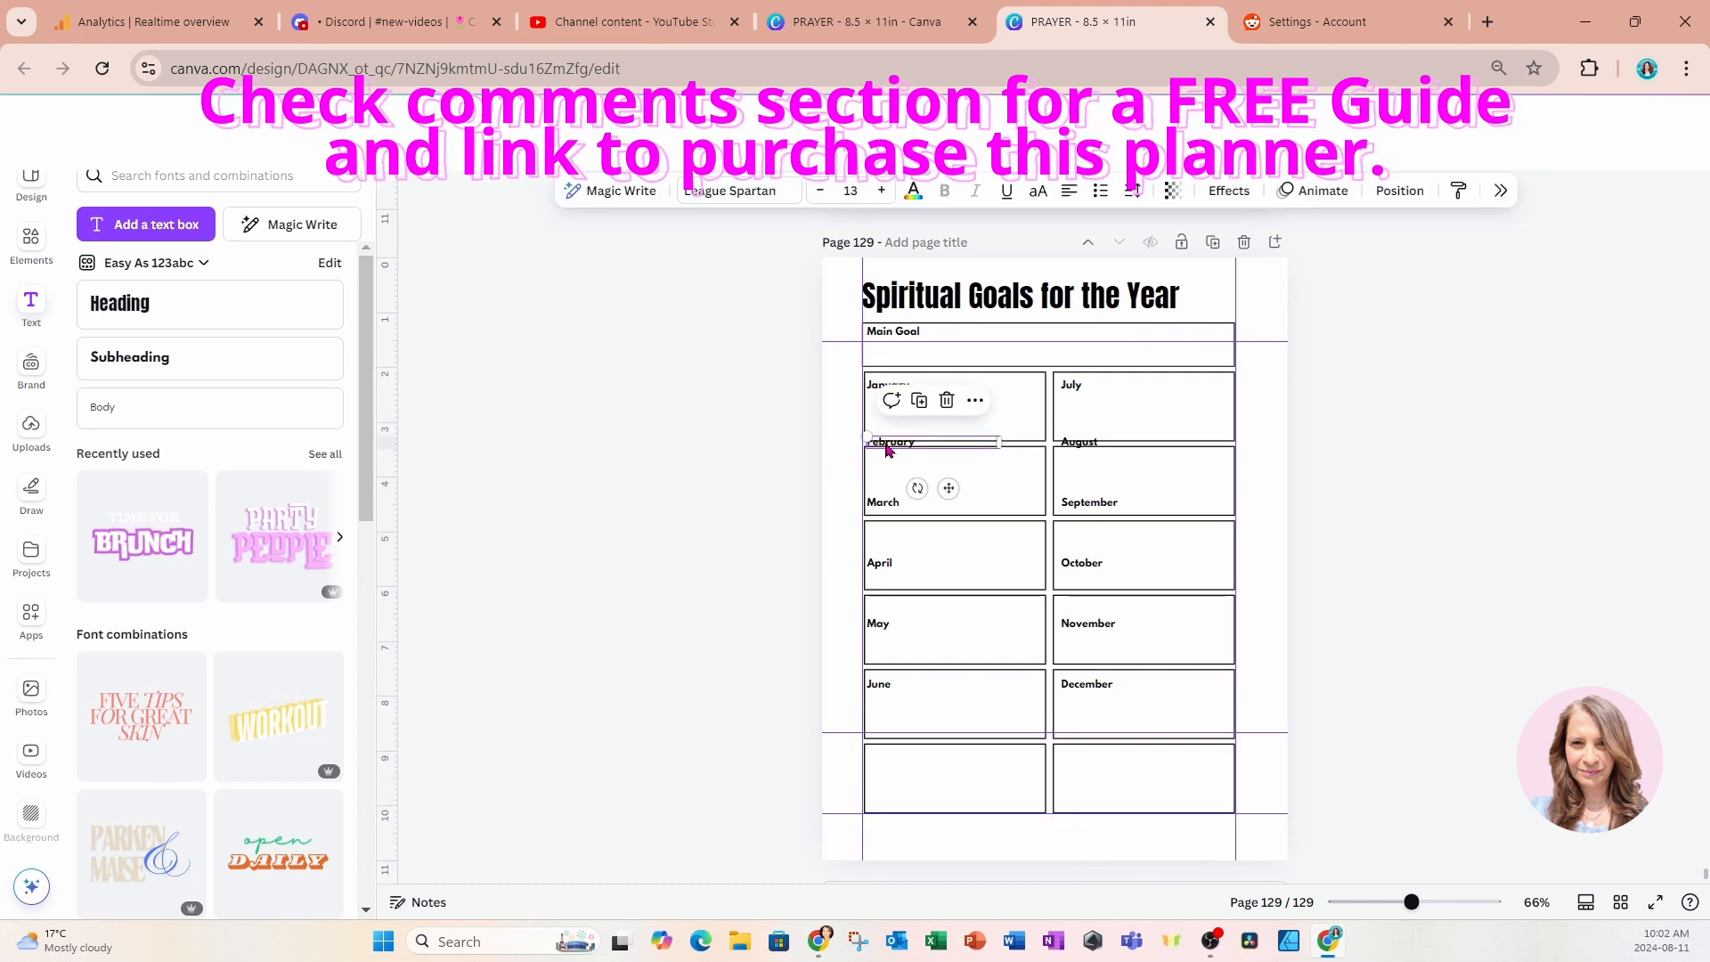
{"action": "left_click", "coordinate": [1070, 450]}
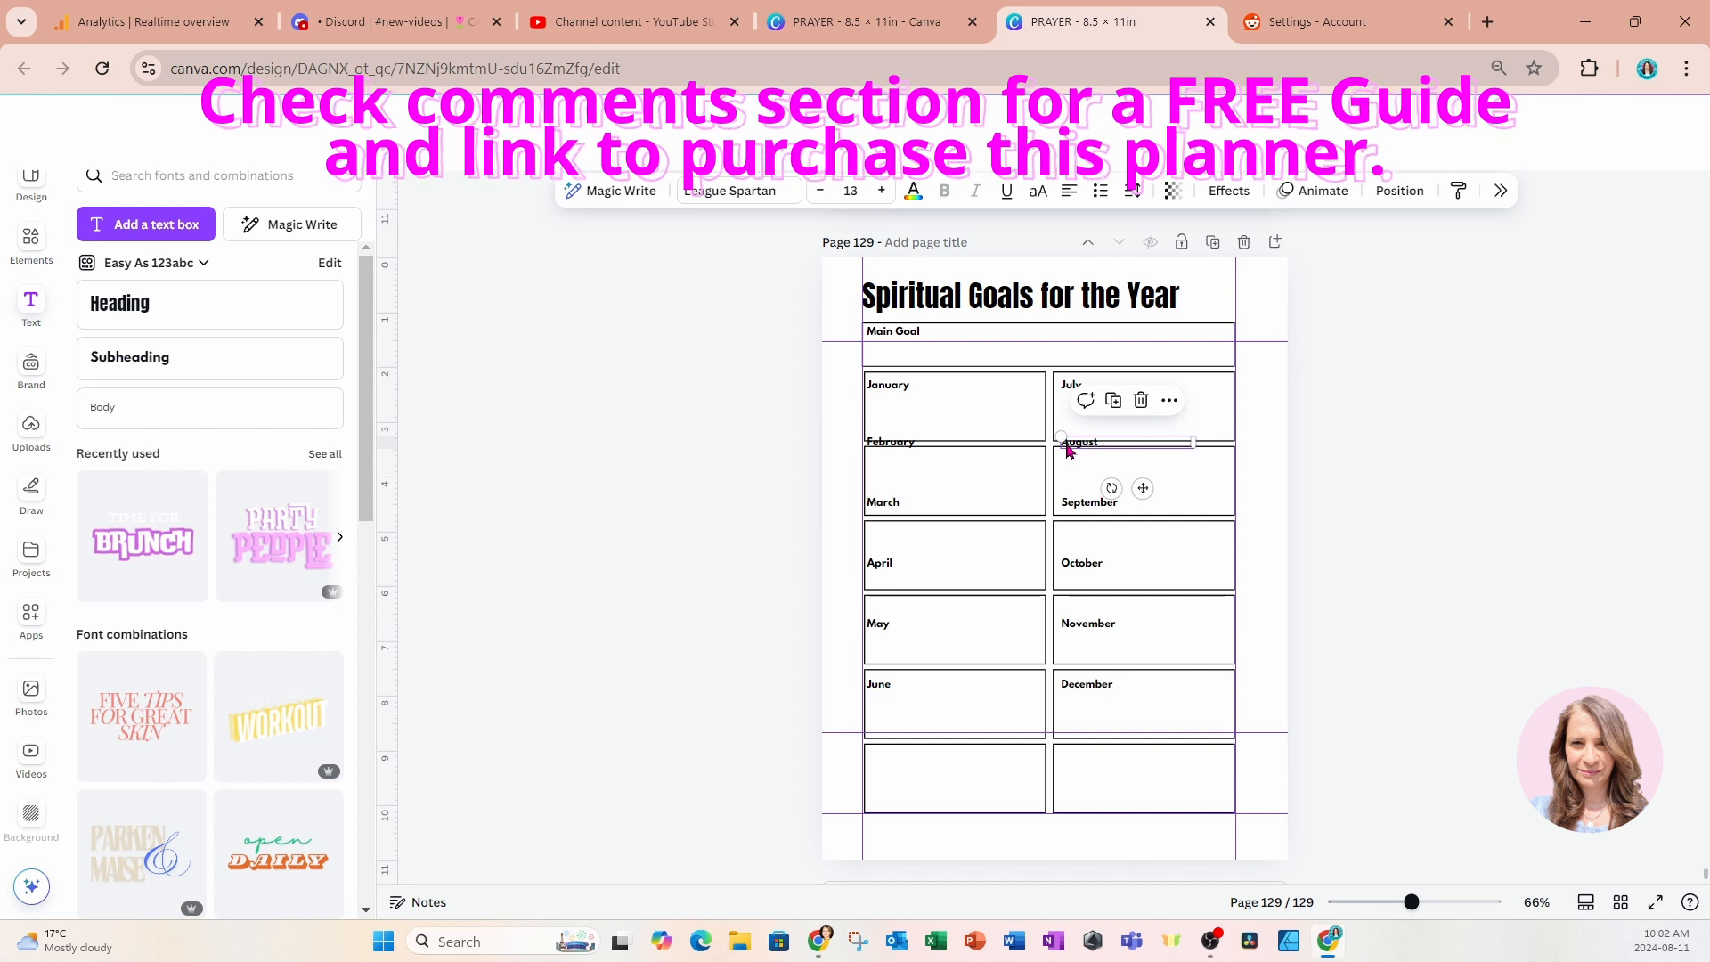
{"action": "left_click", "coordinate": [908, 451]}
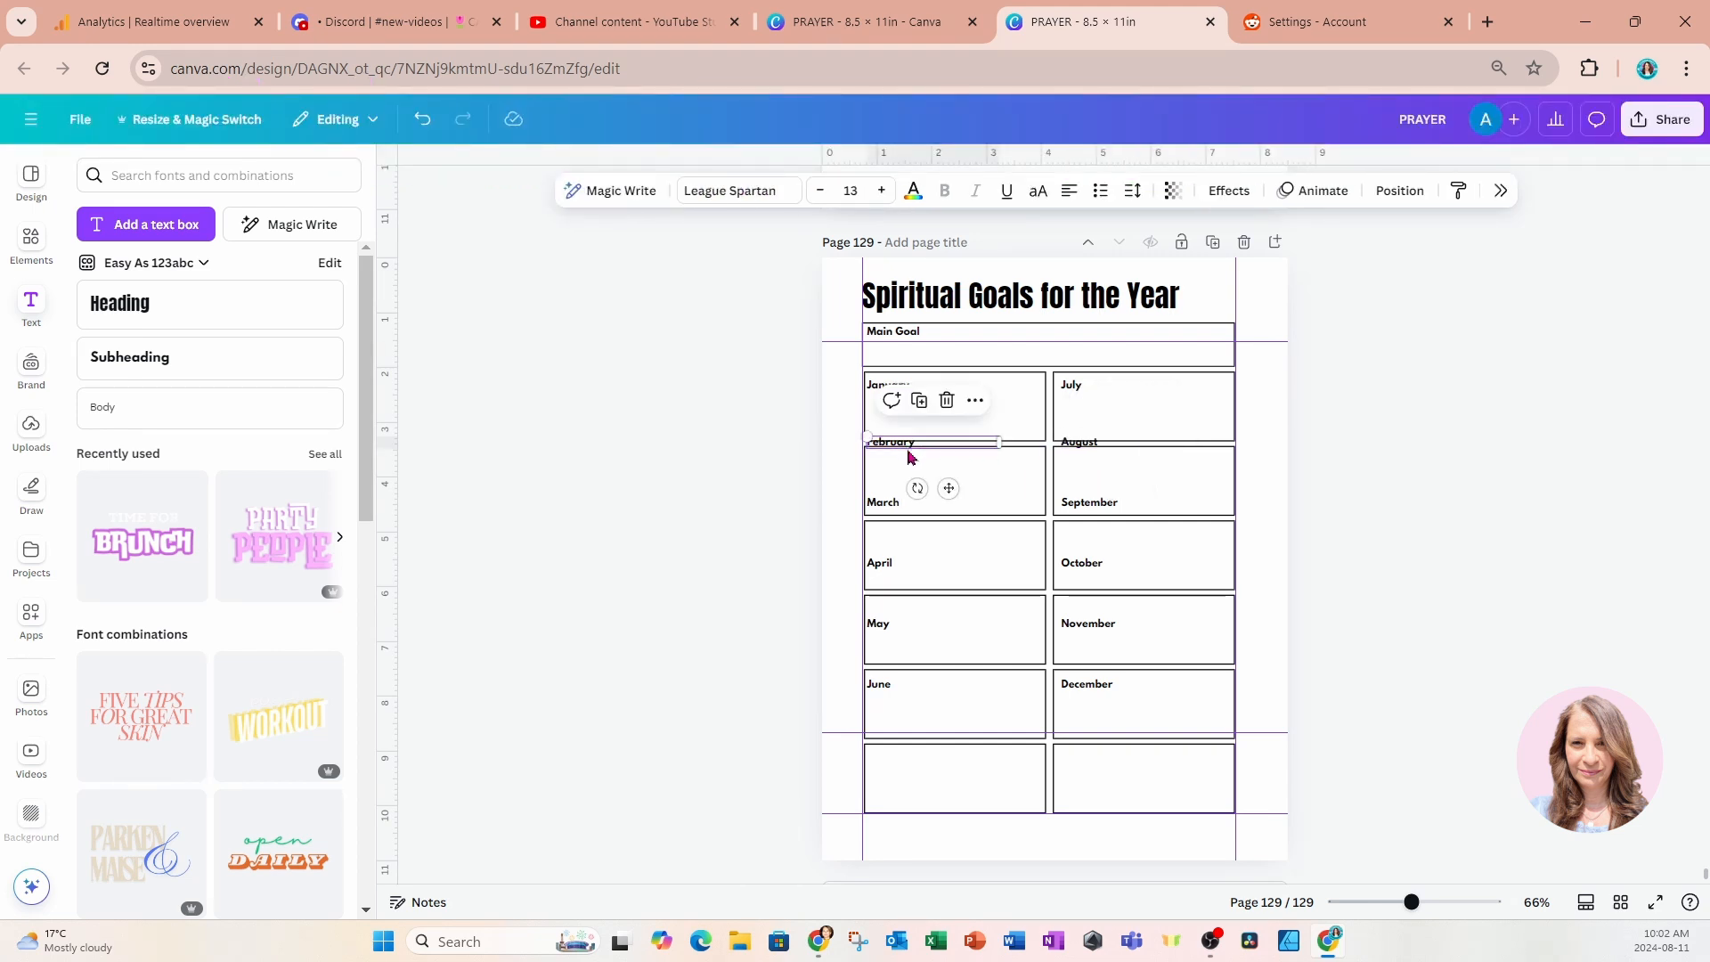
{"action": "left_click", "coordinate": [1077, 448], "text": "shift"}
{"action": "left_click_drag", "start_coordinate": [1045, 489], "coordinate": [1050, 504]}
Move the March and September labels down together to just inside the top of the third-row boxes.
{"action": "left_click", "coordinate": [881, 504]}
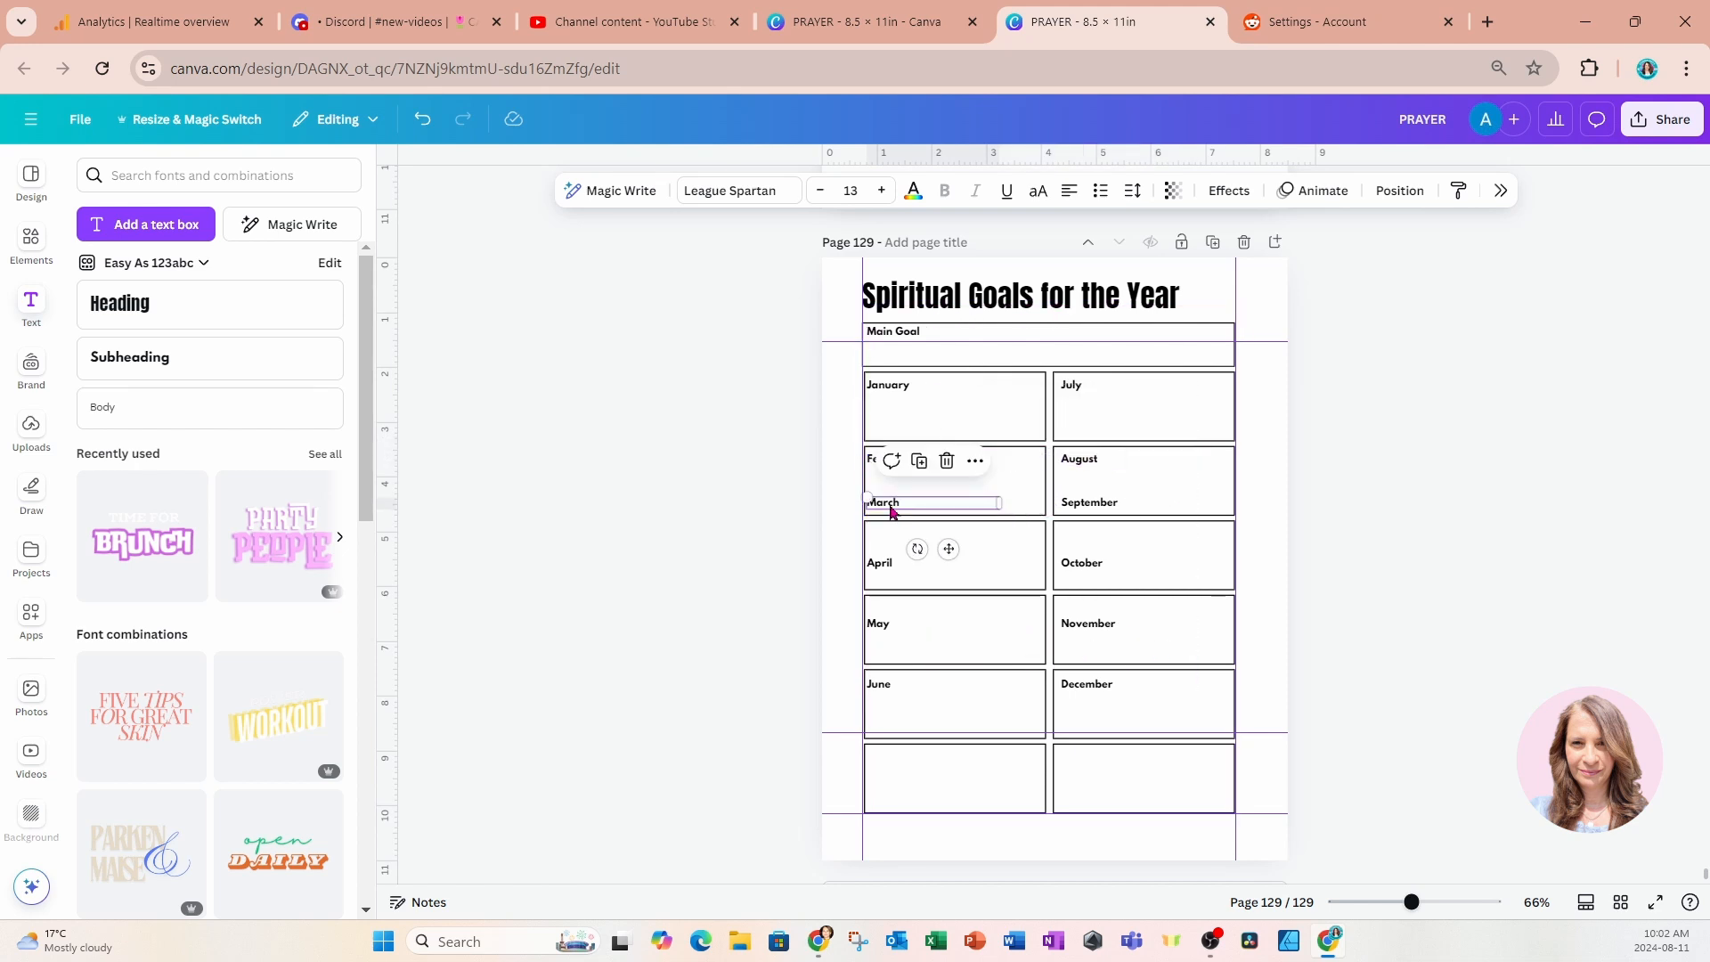
{"action": "left_click", "coordinate": [1091, 506], "text": "shift"}
{"action": "left_click_drag", "start_coordinate": [1046, 549], "coordinate": [1024, 577]}
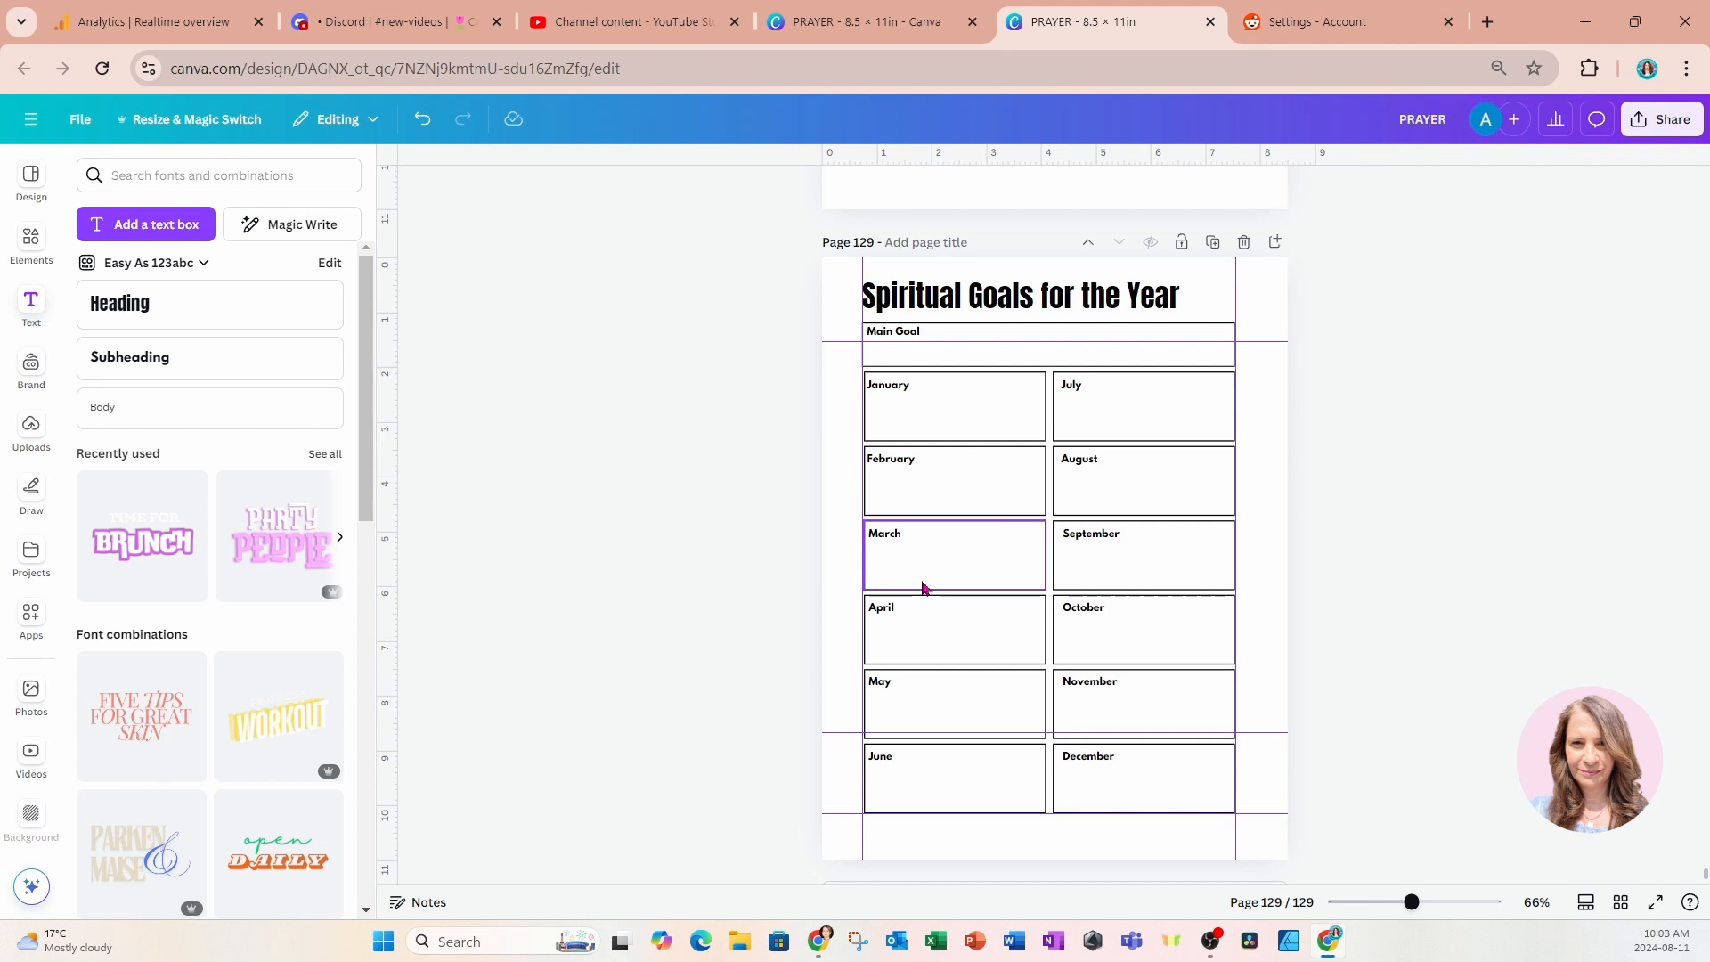
{"action": "scroll", "coordinate": [923, 588], "scroll_direction": "down", "scroll_amount": 1}
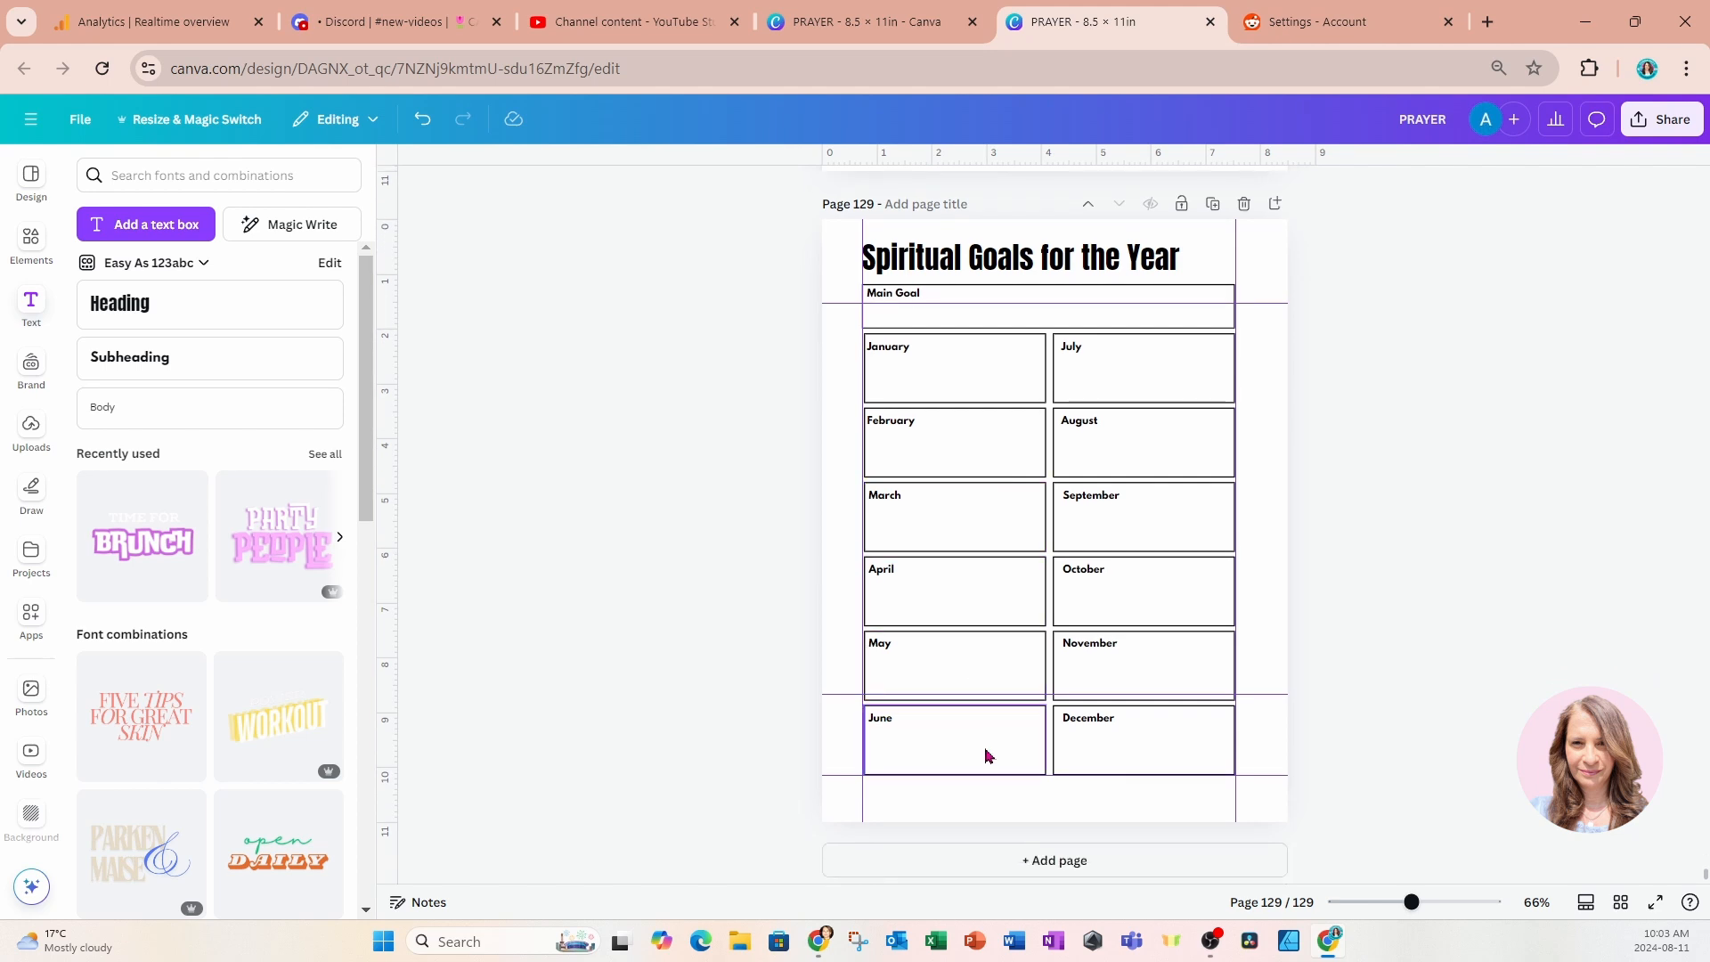
Add a new page after Spiritual Goals for the Year and paste a copy of that page's title onto it.
{"action": "left_click", "coordinate": [979, 869]}
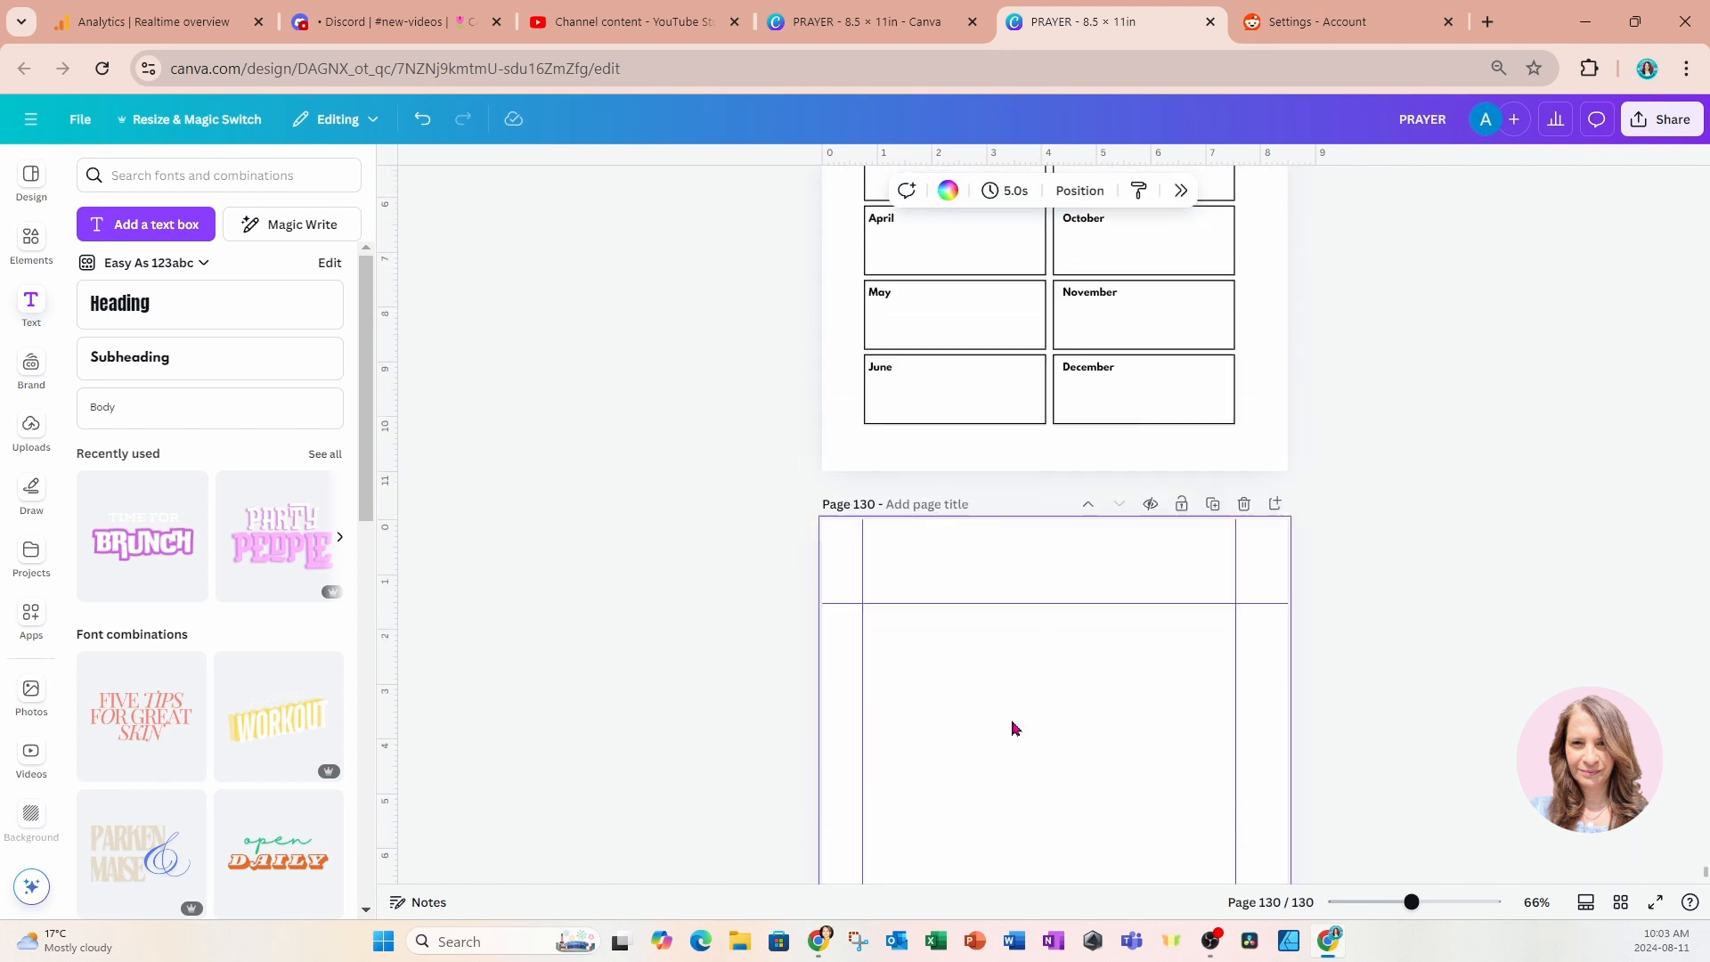
{"action": "scroll", "coordinate": [1013, 729], "scroll_direction": "up", "scroll_amount": 5}
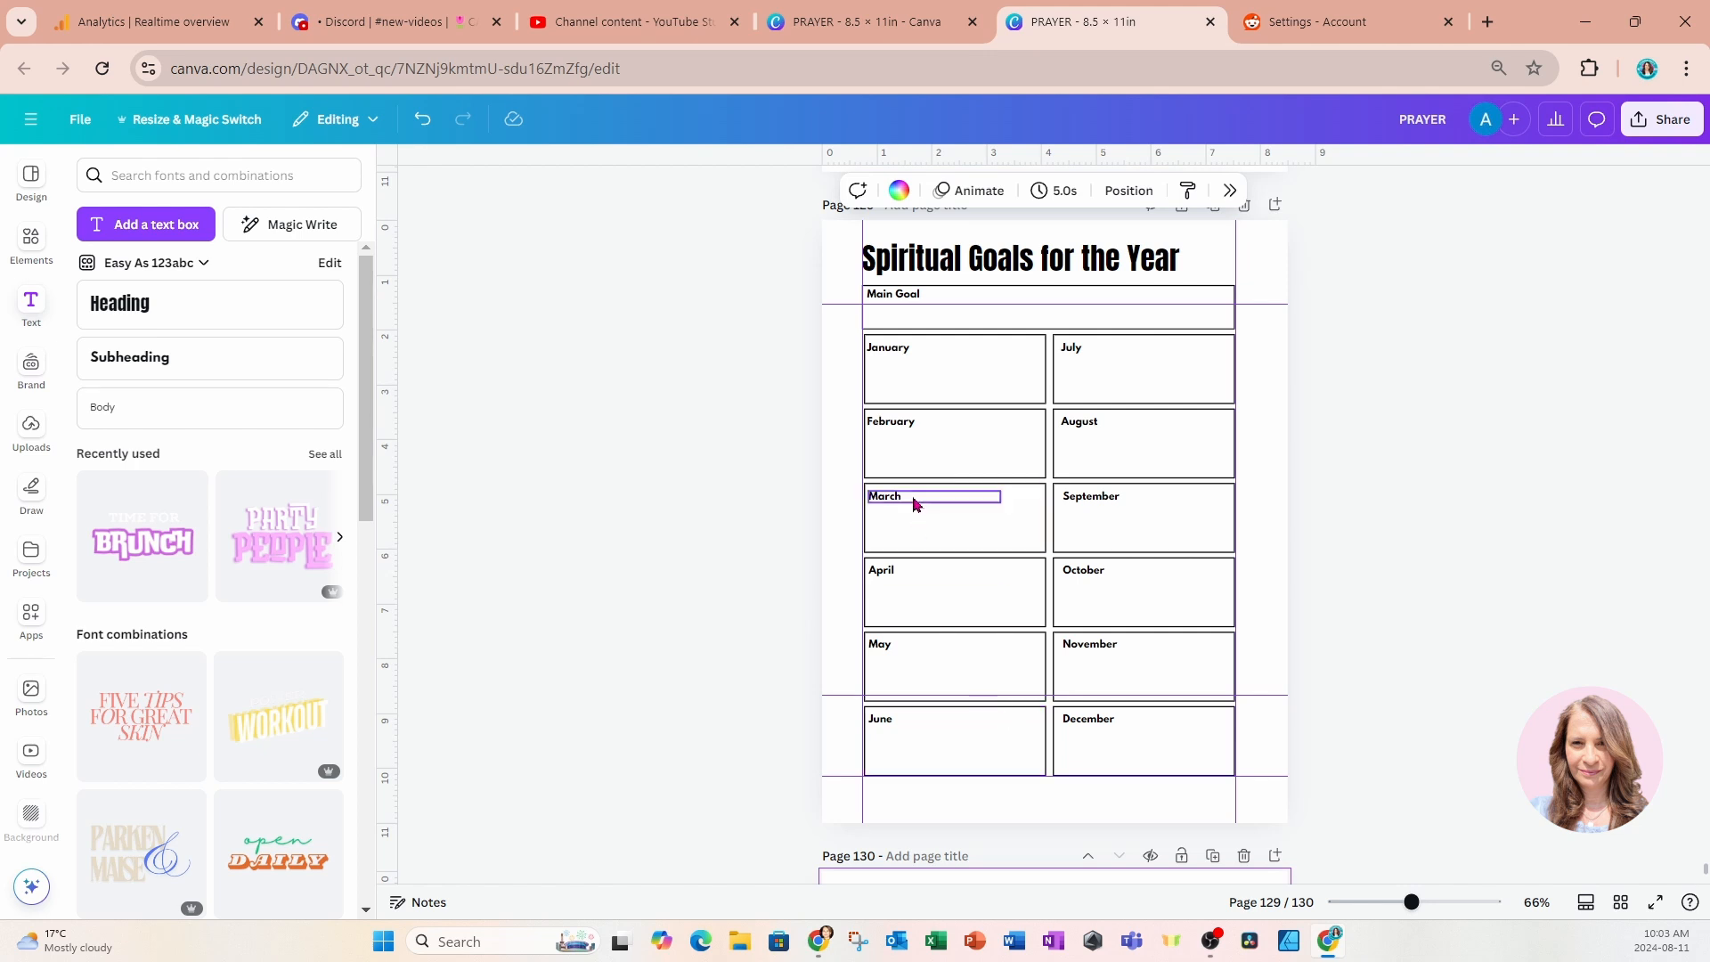
{"action": "left_click_drag", "start_coordinate": [761, 241], "coordinate": [920, 267]}
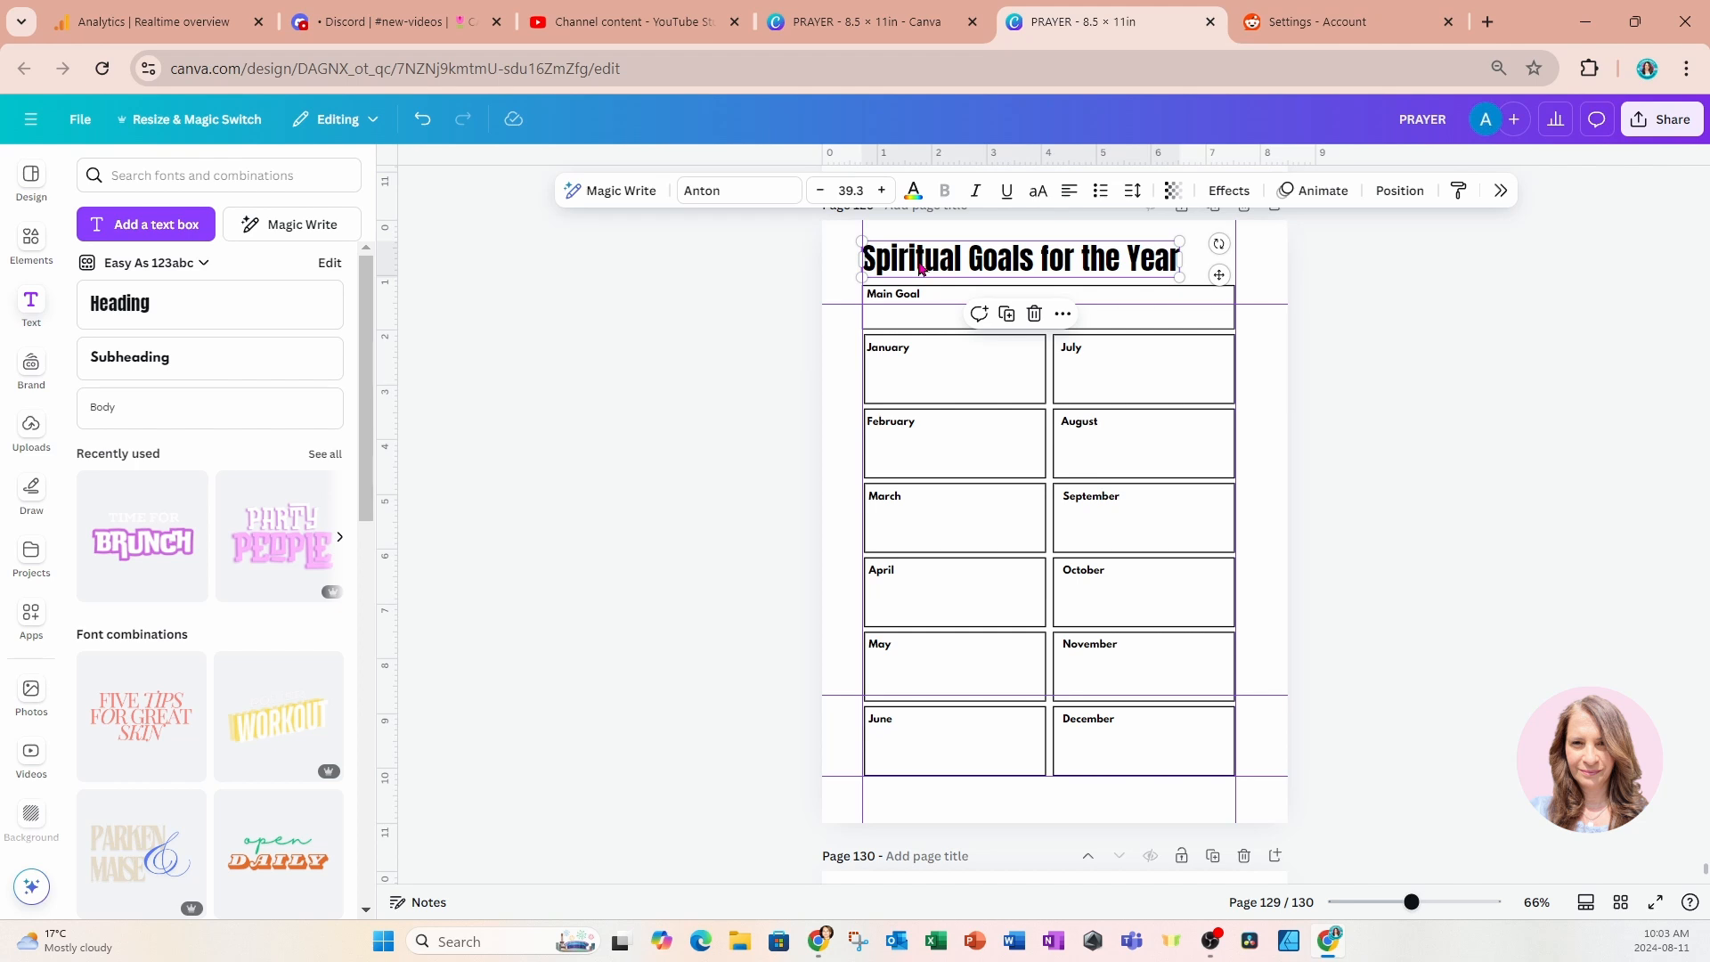
{"action": "scroll", "coordinate": [988, 508], "scroll_direction": "down", "scroll_amount": 6}
{"action": "left_click", "coordinate": [1021, 675]}
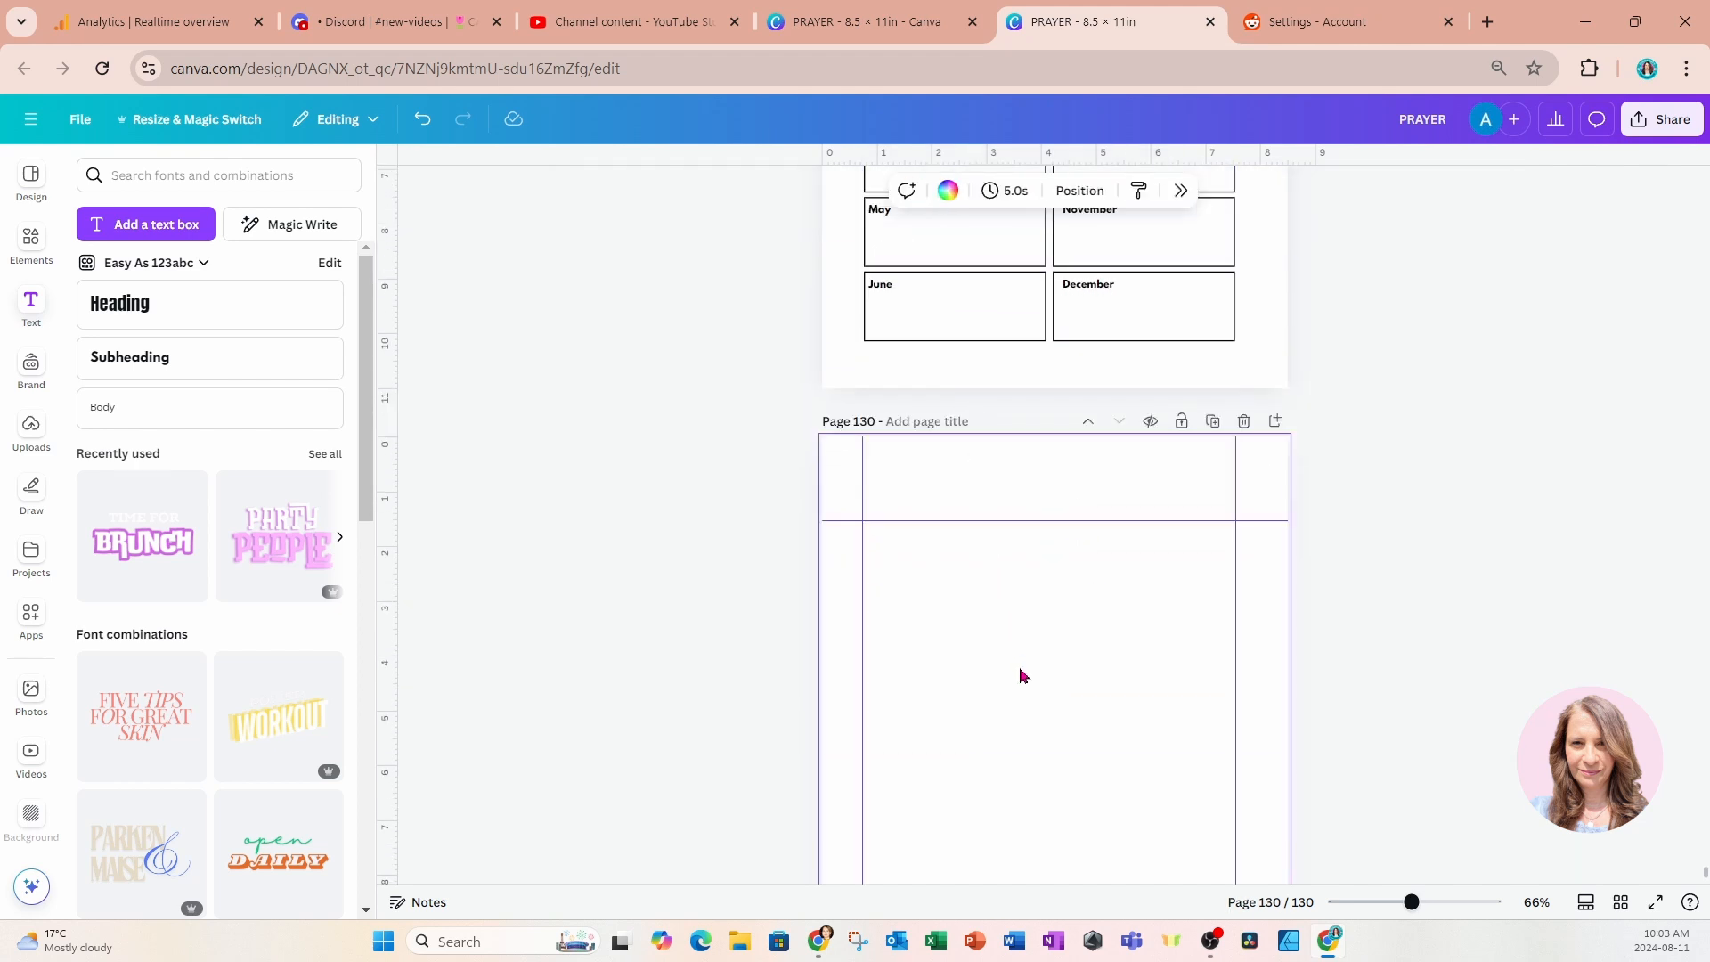
{"action": "type", "text": "Spiritual Goals for the Year"}
Replace the copied title's text on the new page with Accomplishments.
{"action": "double_click", "coordinate": [891, 479]}
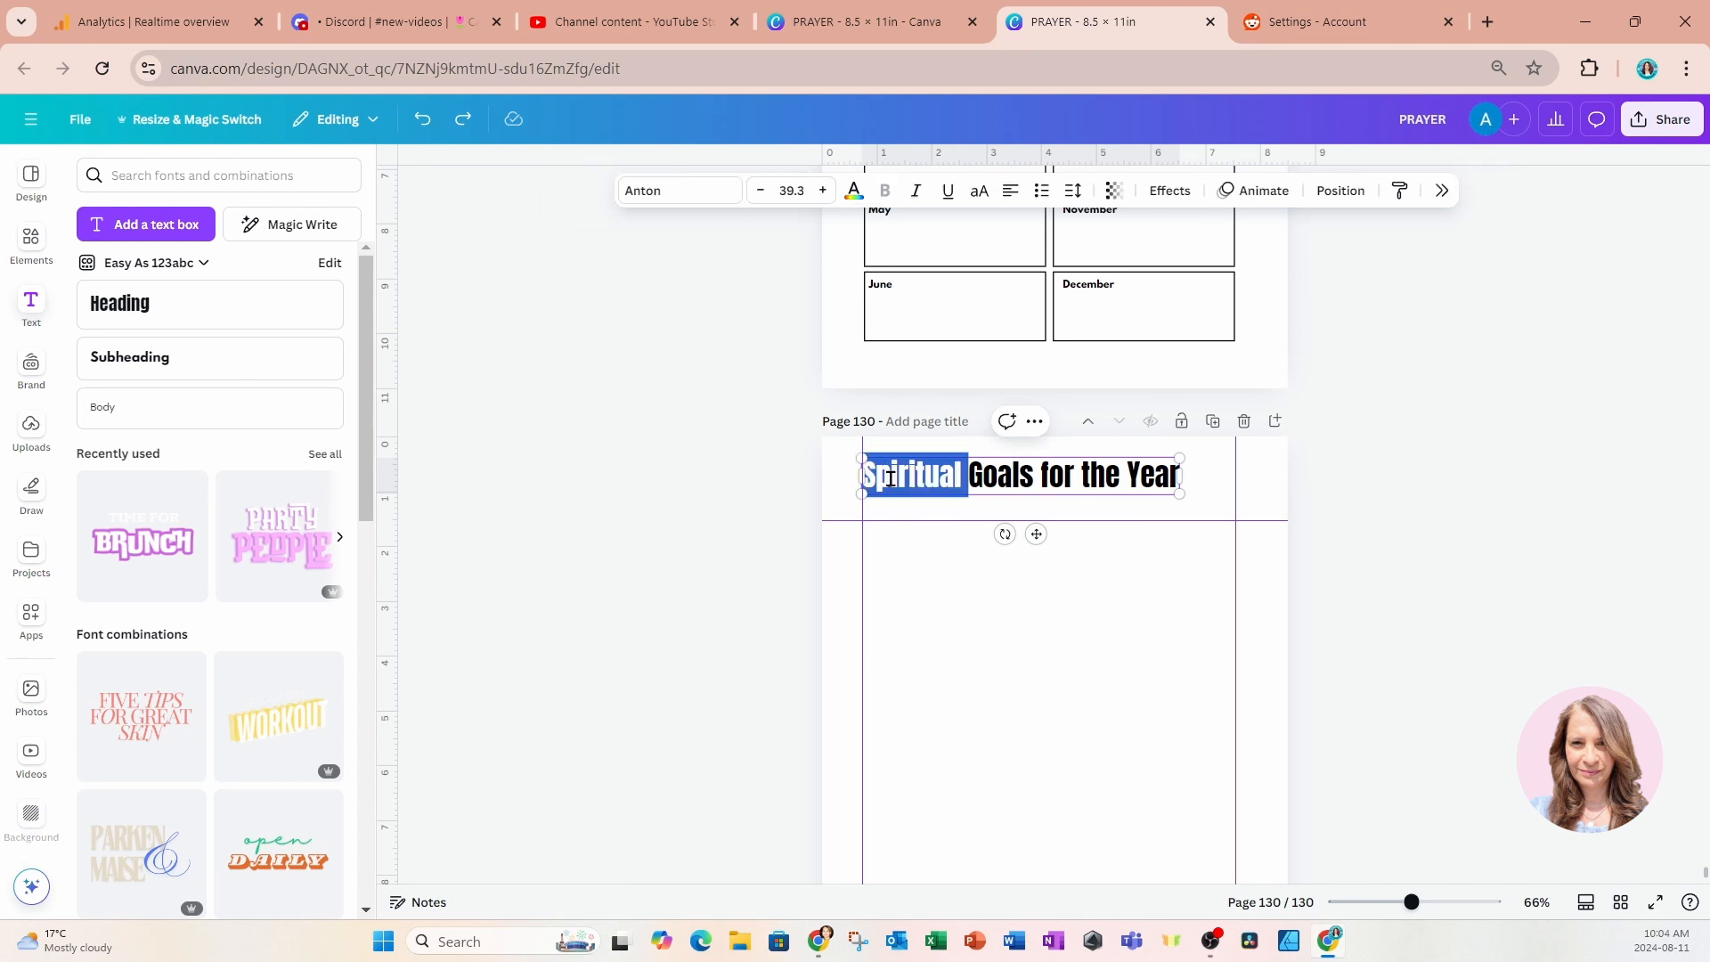
{"action": "triple_click", "coordinate": [891, 478]}
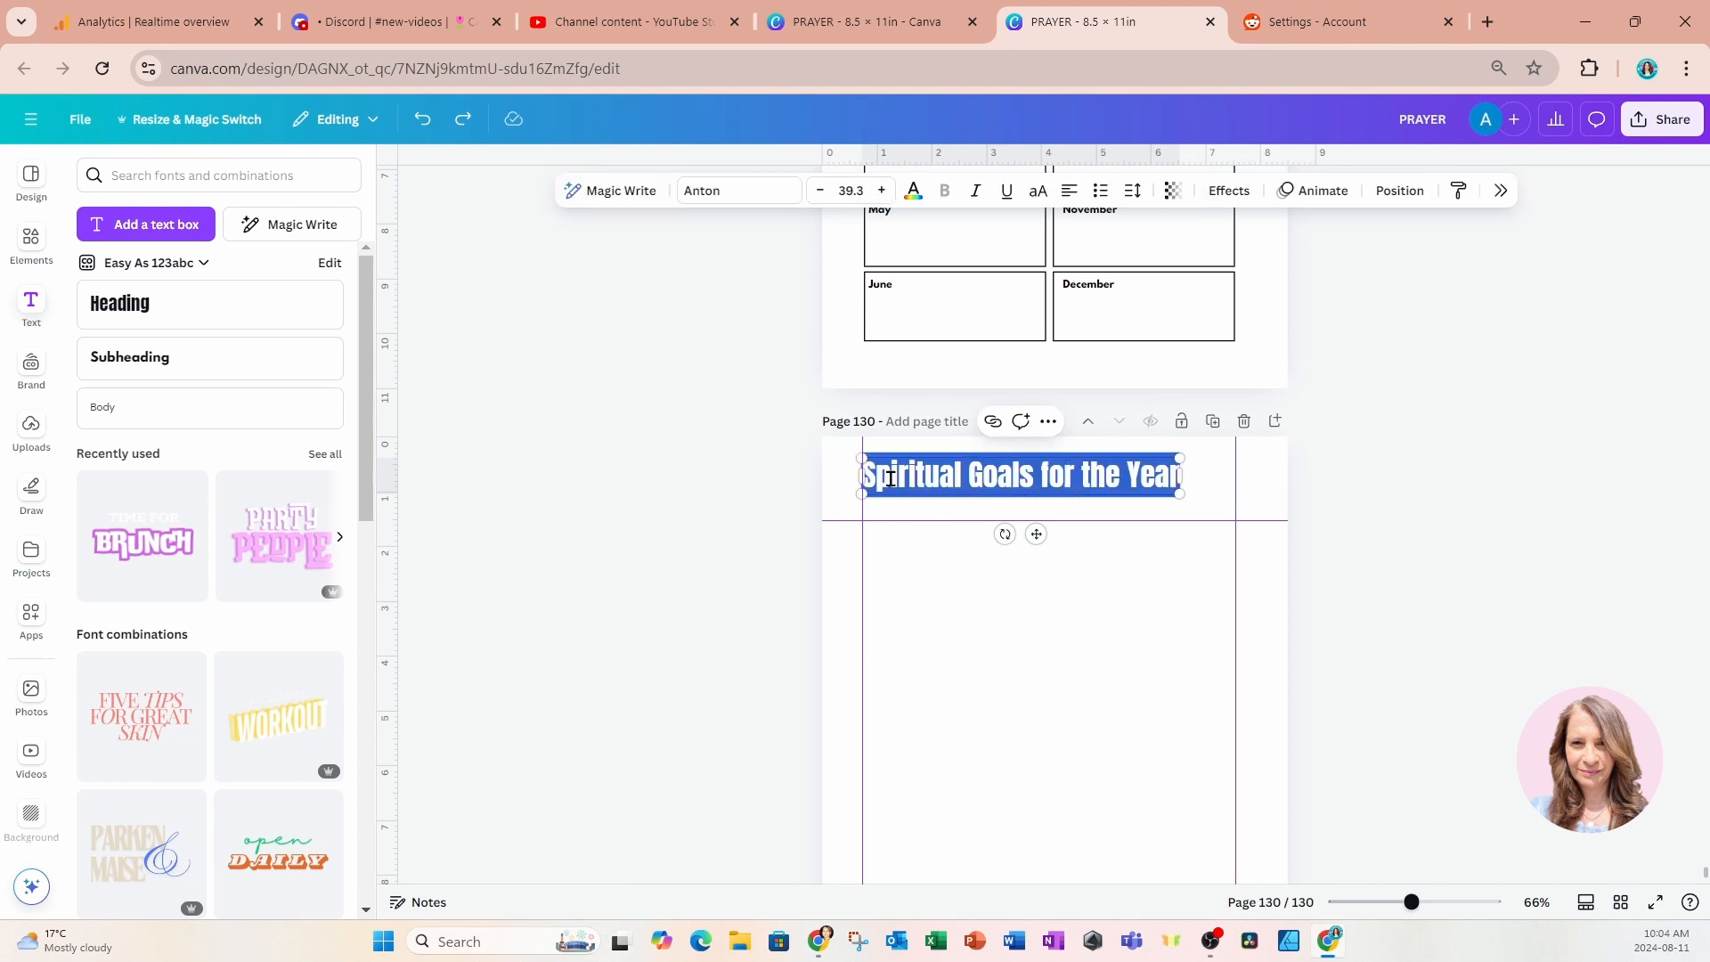
{"action": "type", "text": "Acc"}
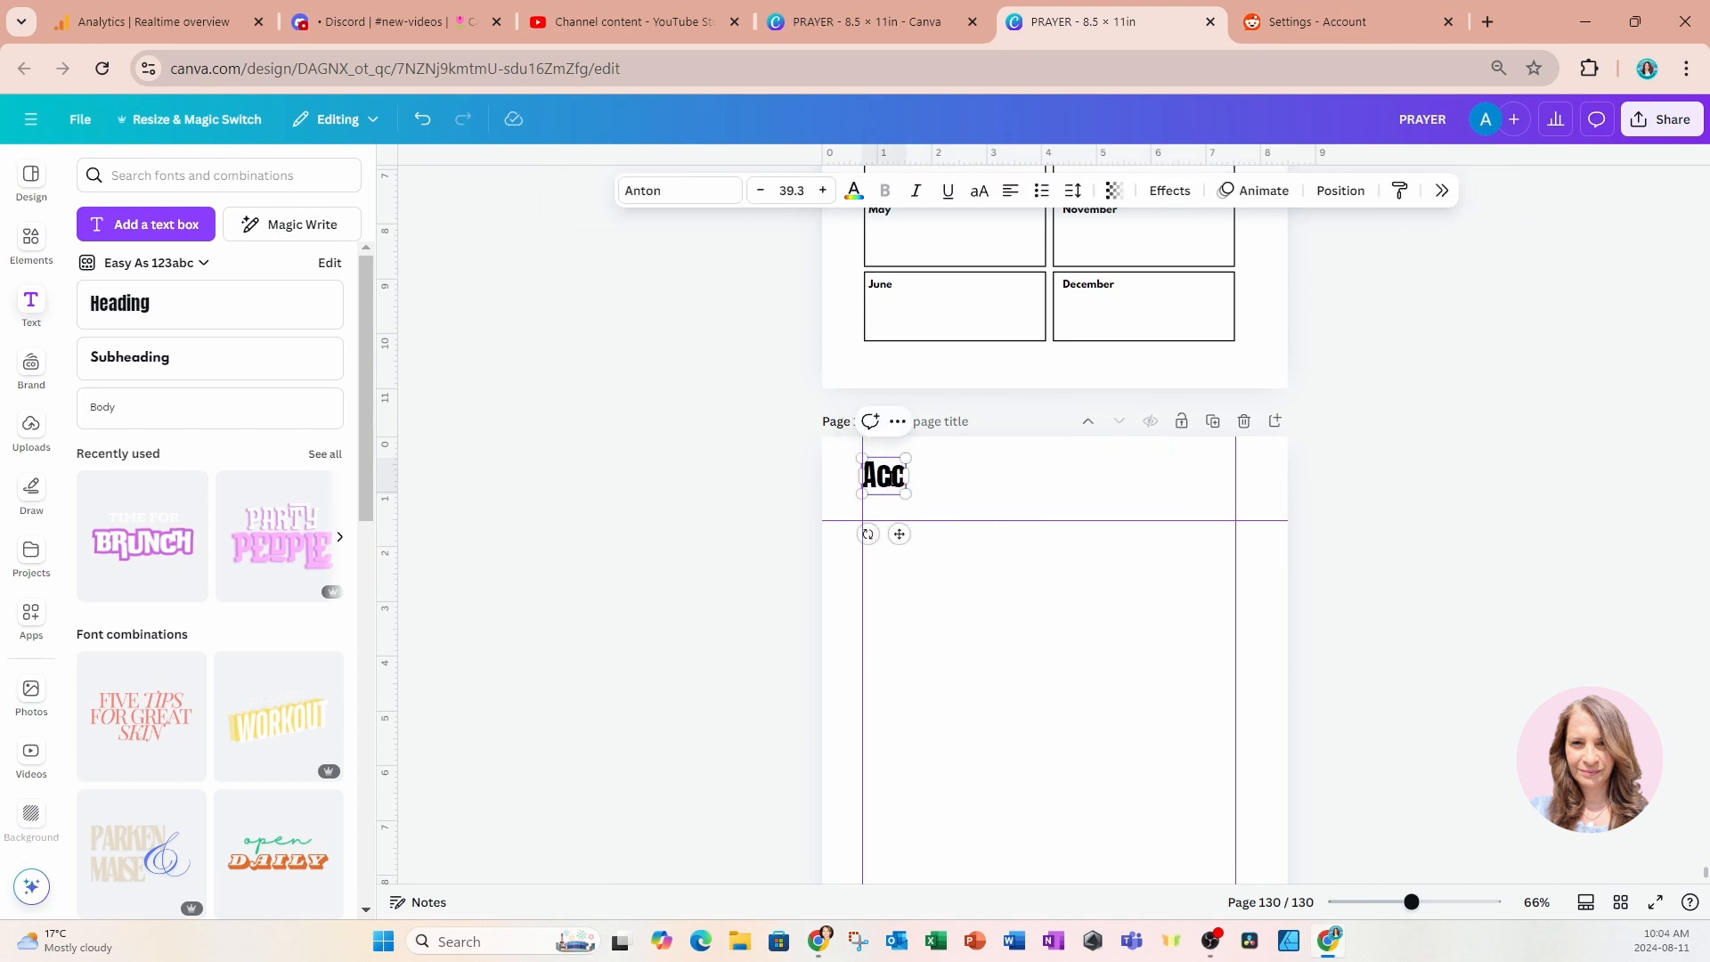
{"action": "type", "text": "omplishments"}
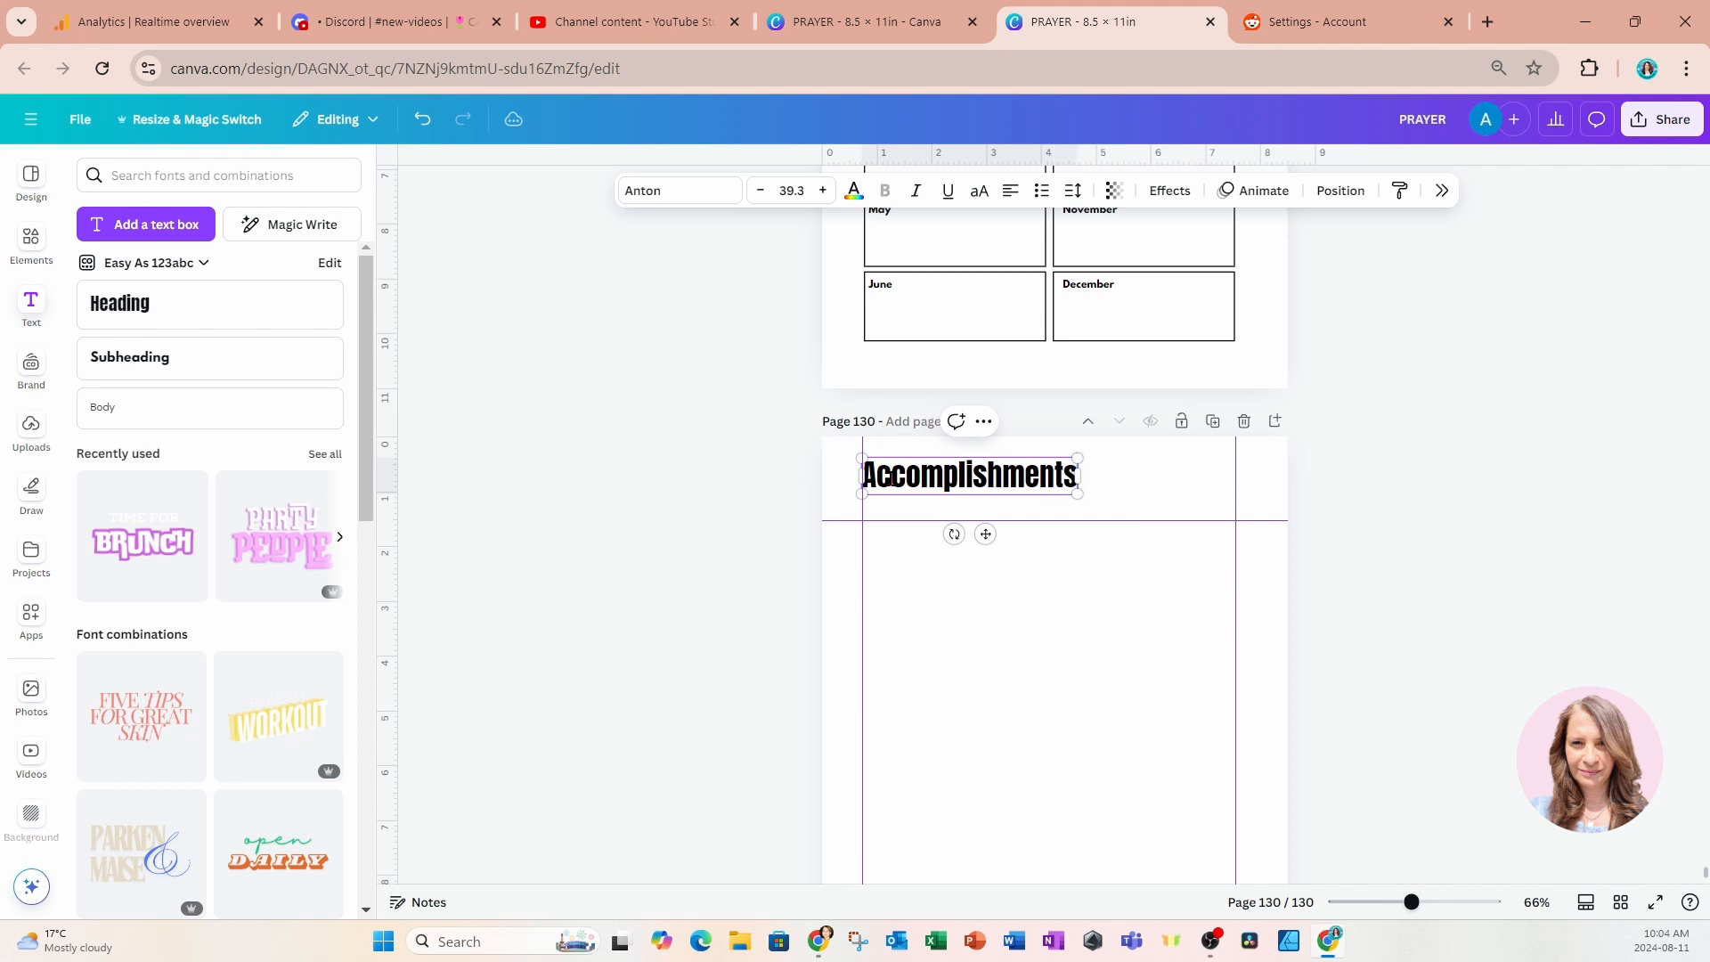
{"action": "left_click", "coordinate": [736, 470]}
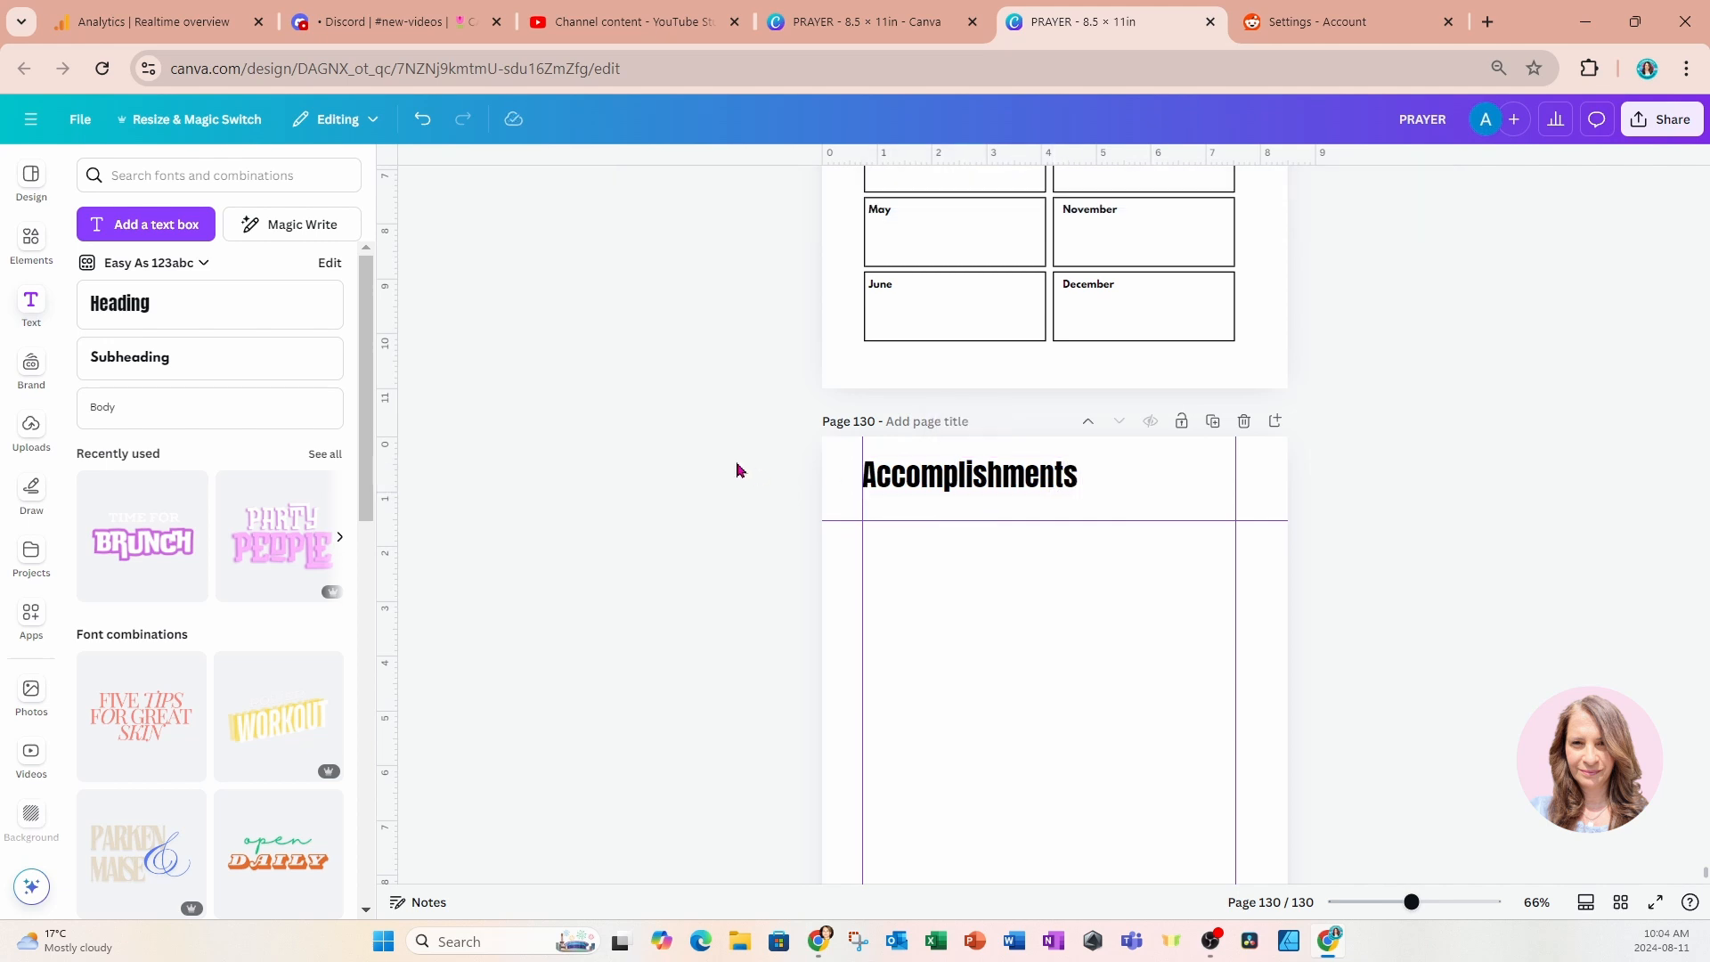
Copy the "& Outcomes" subtitle from the Prayer Requests page and paste it beneath the Accomplishments title.
{"action": "scroll", "coordinate": [736, 470], "scroll_direction": "up", "scroll_amount": 7}
{"action": "scroll", "coordinate": [737, 470], "scroll_direction": "up", "scroll_amount": 5}
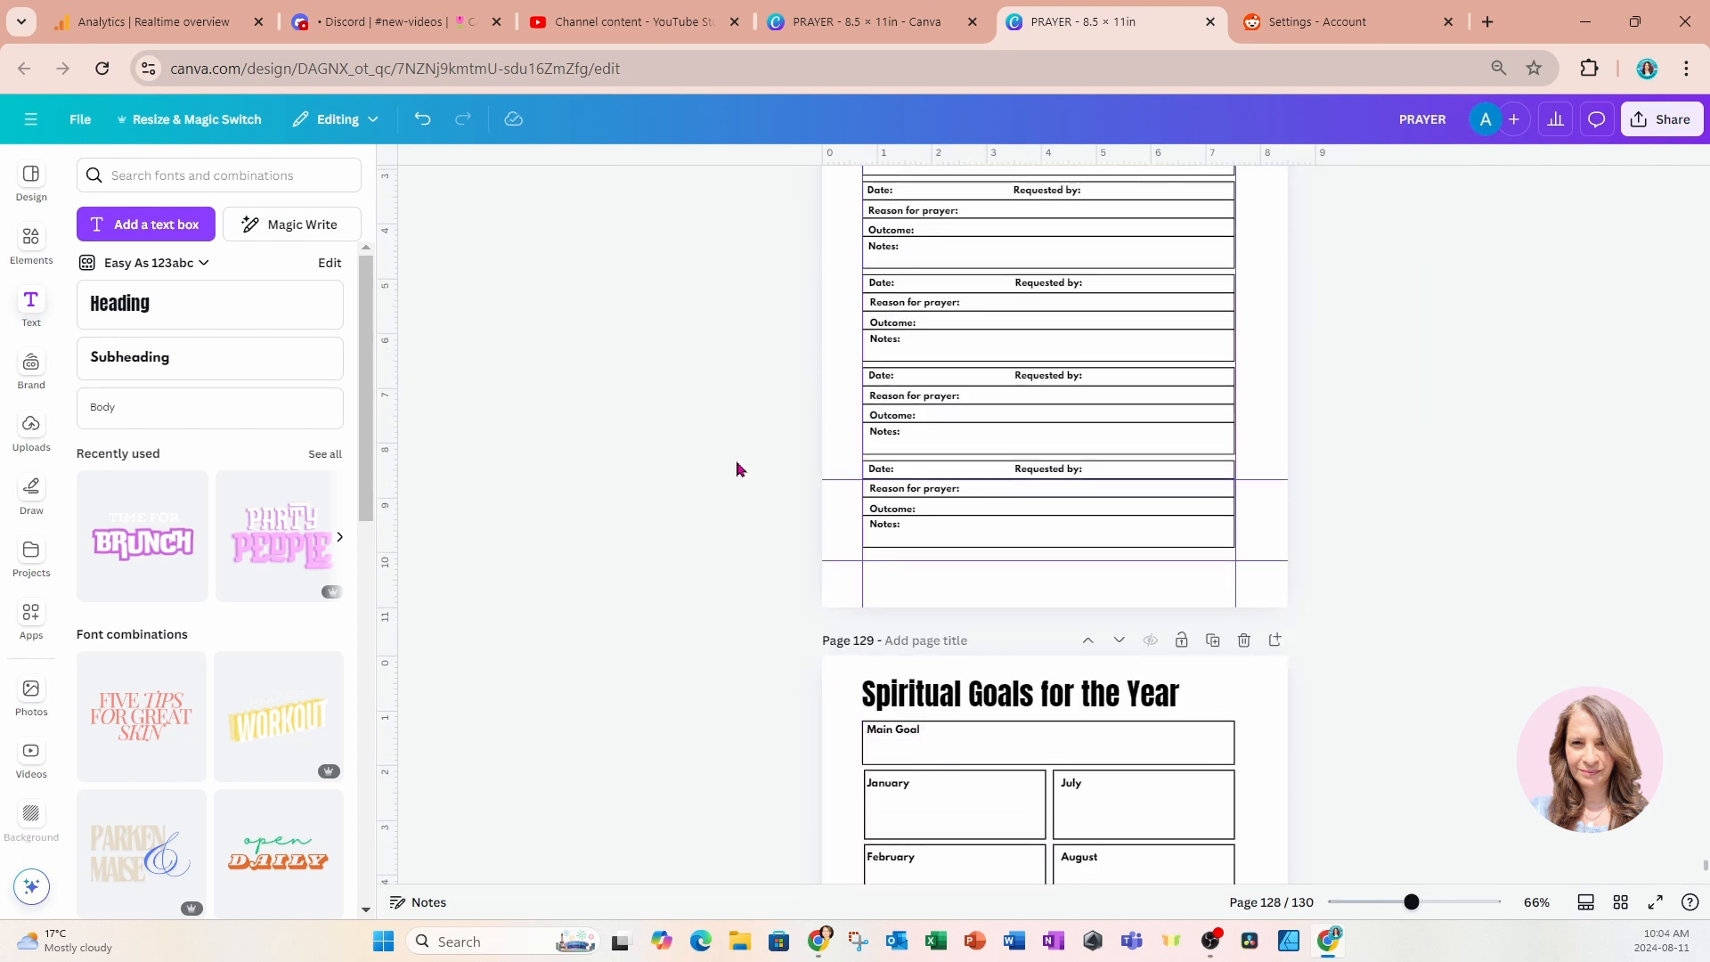
{"action": "left_click", "coordinate": [871, 293]}
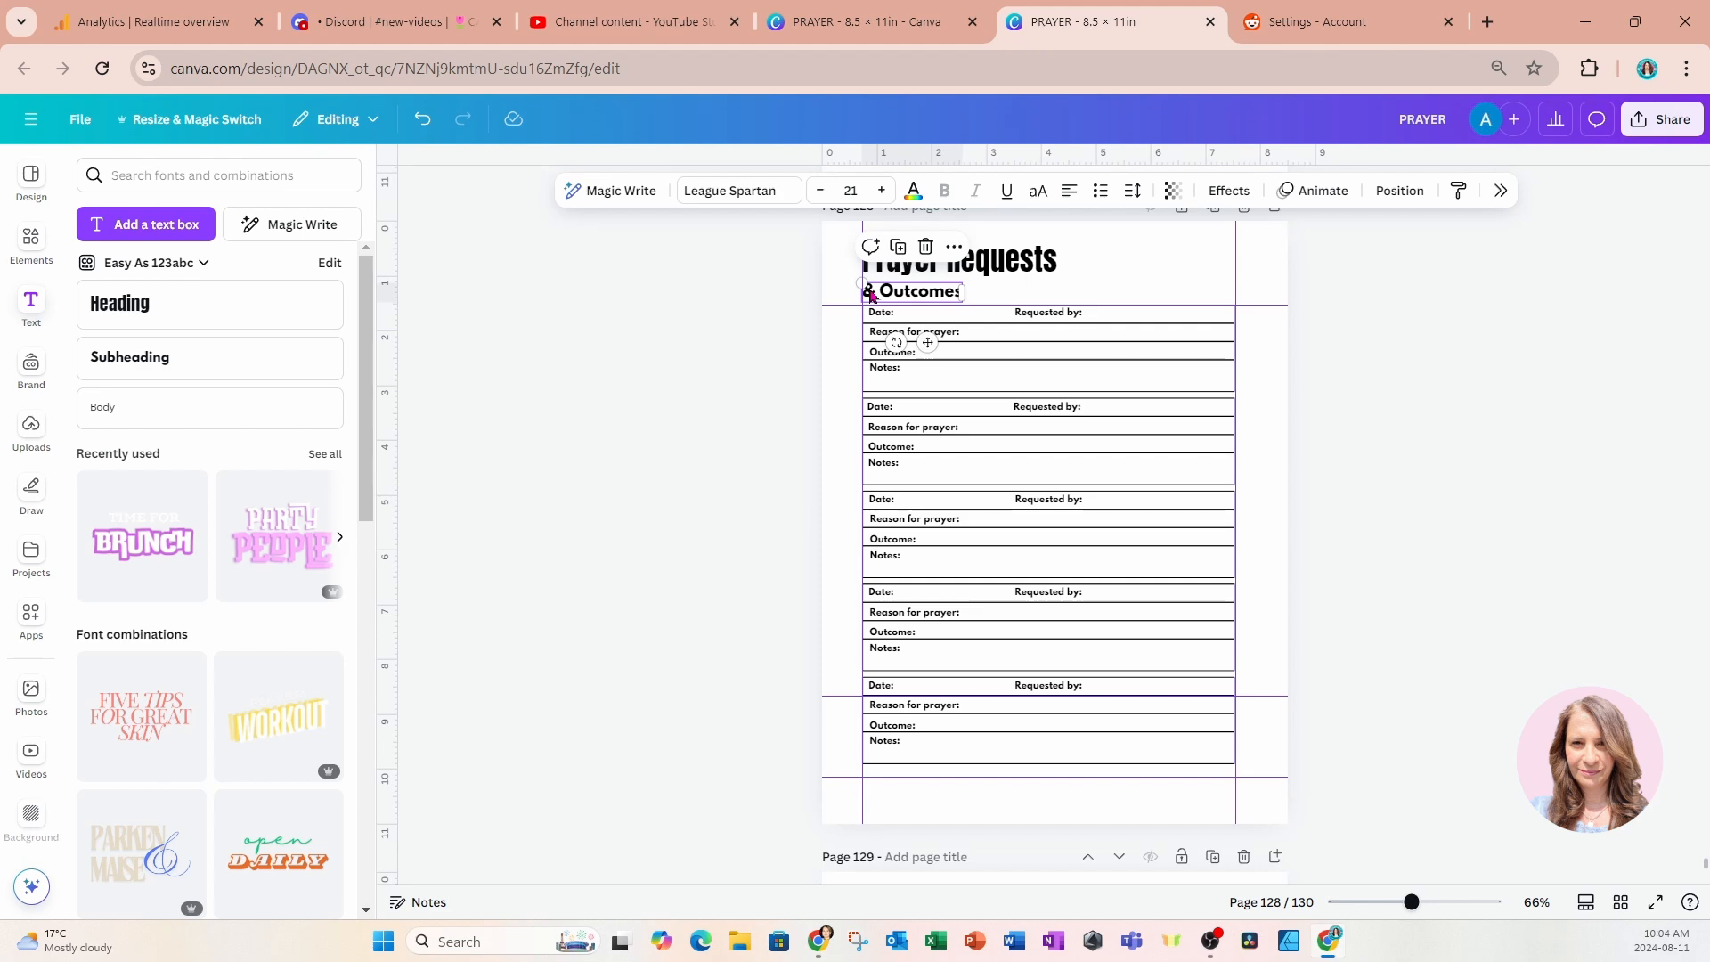
{"action": "scroll", "coordinate": [1074, 351], "scroll_direction": "down", "scroll_amount": 1}
{"action": "scroll", "coordinate": [1034, 618], "scroll_direction": "down", "scroll_amount": 12}
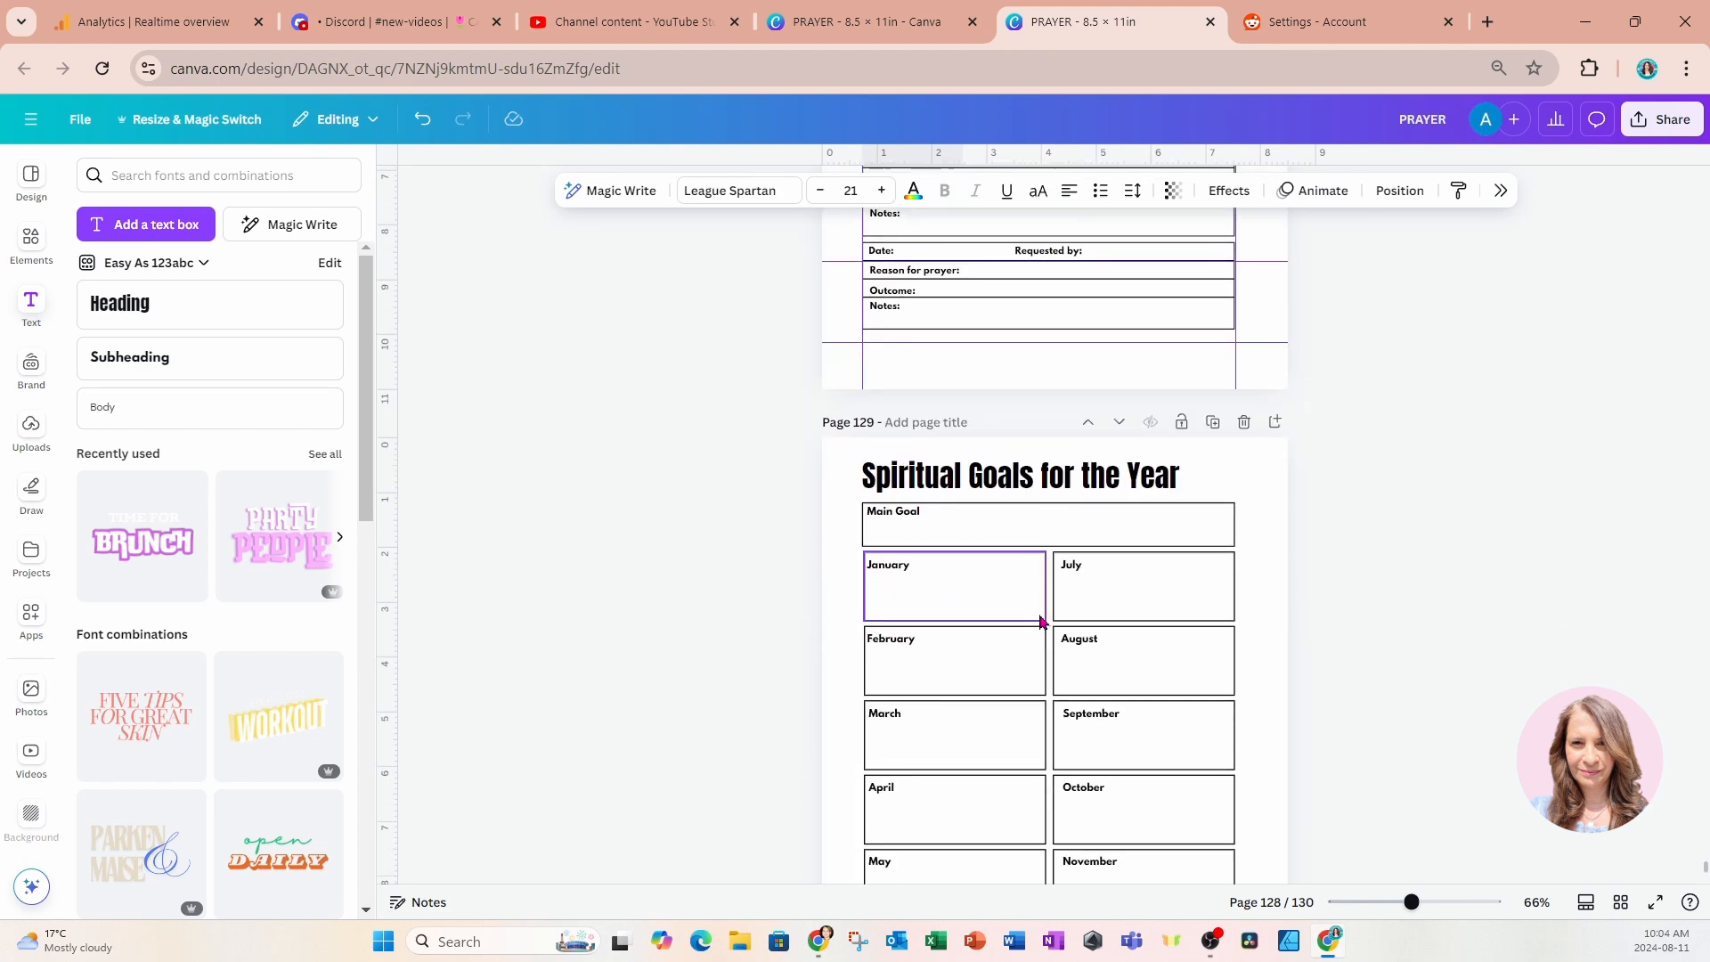
{"action": "left_click", "coordinate": [1032, 614]}
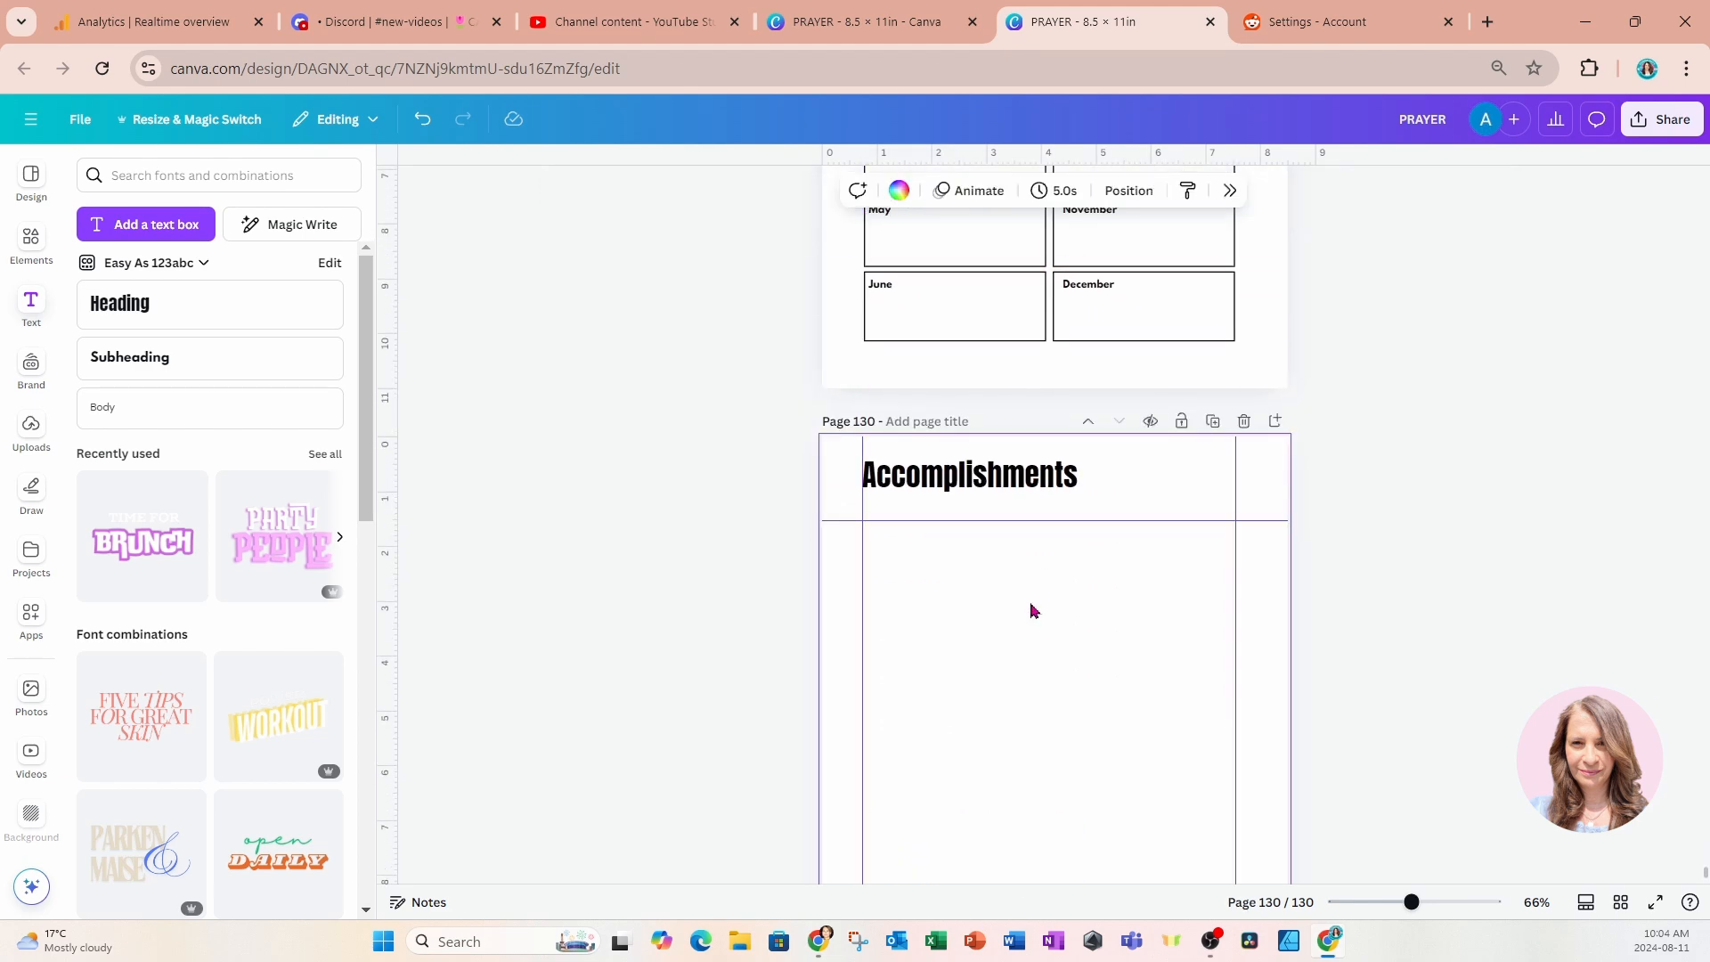
{"action": "type", "text": "& Outcomes"}
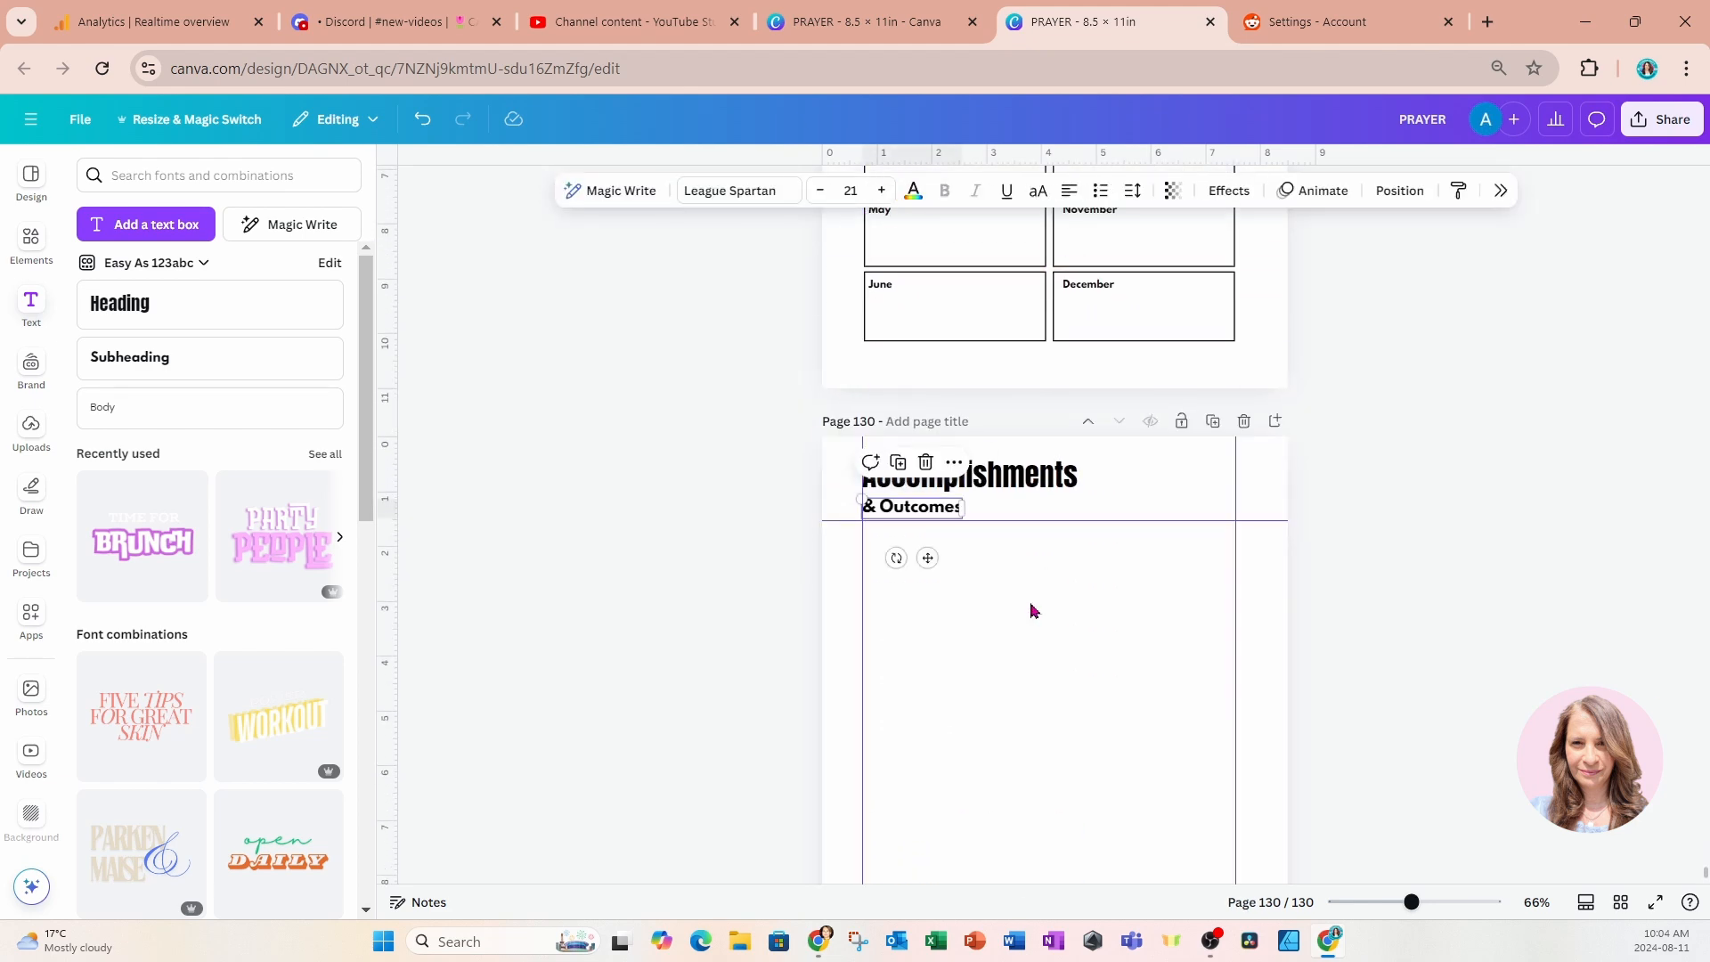
Change the pasted subtitle's text to "Looking Back to 2024".
{"action": "double_click", "coordinate": [939, 505]}
{"action": "type", "text": "Look"}
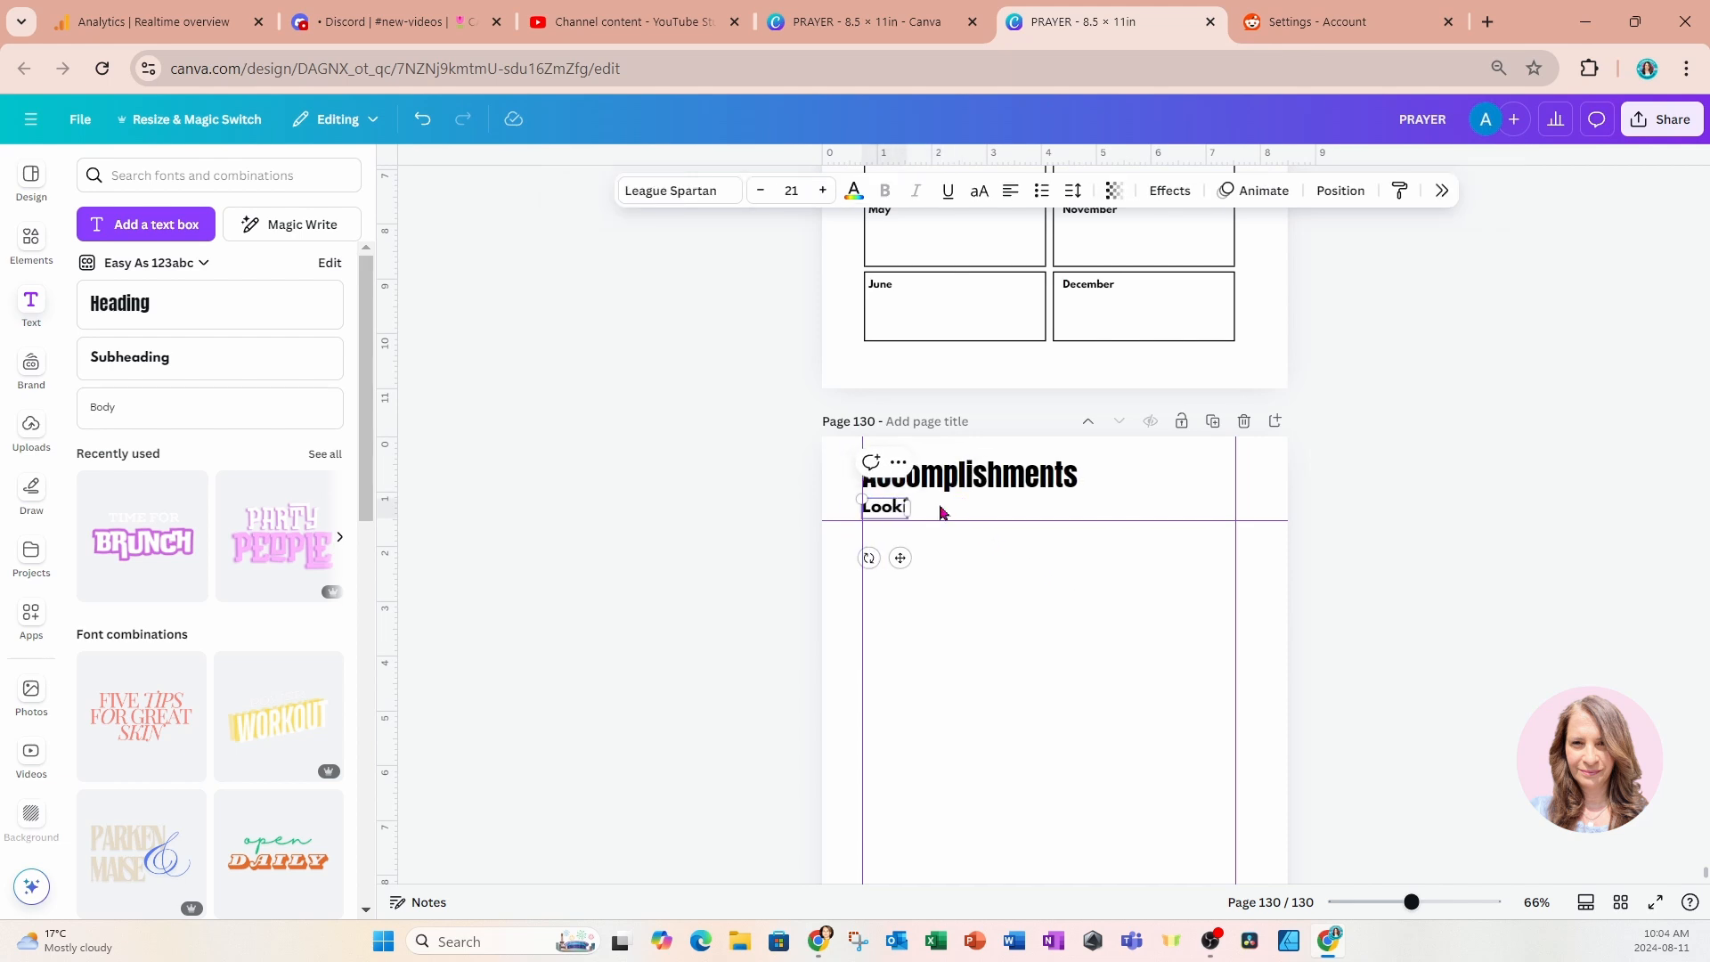
{"action": "type", "text": "ing Fack"}
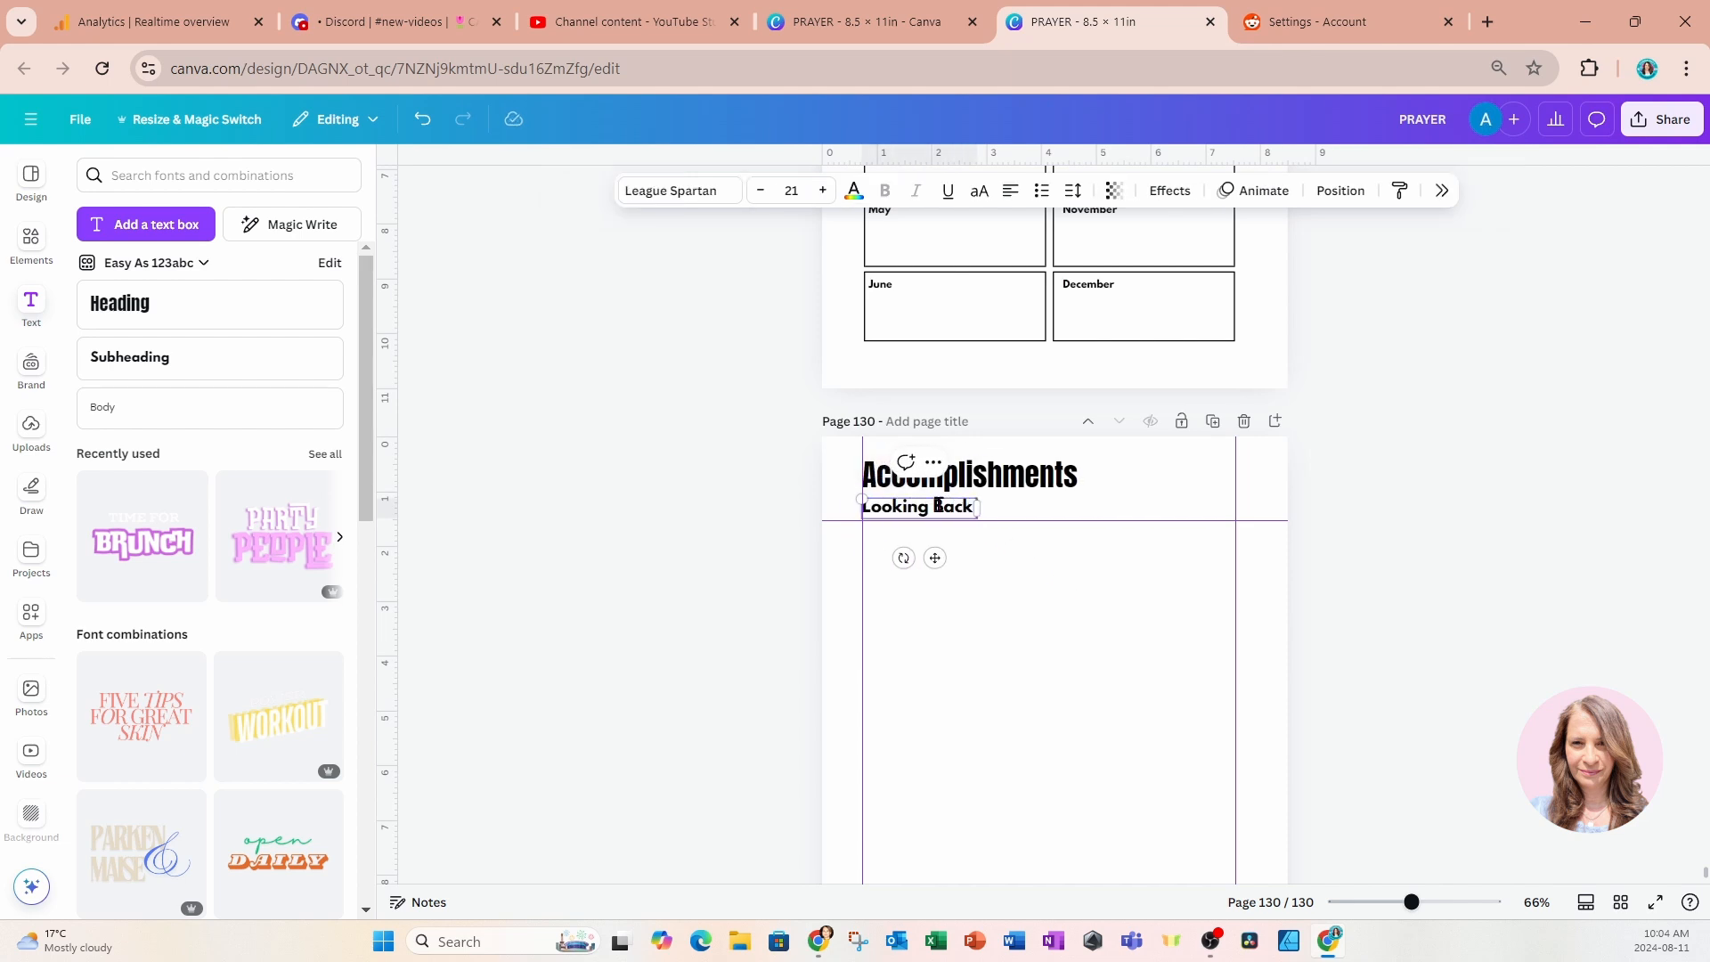
{"action": "type", "text": " to 2024"}
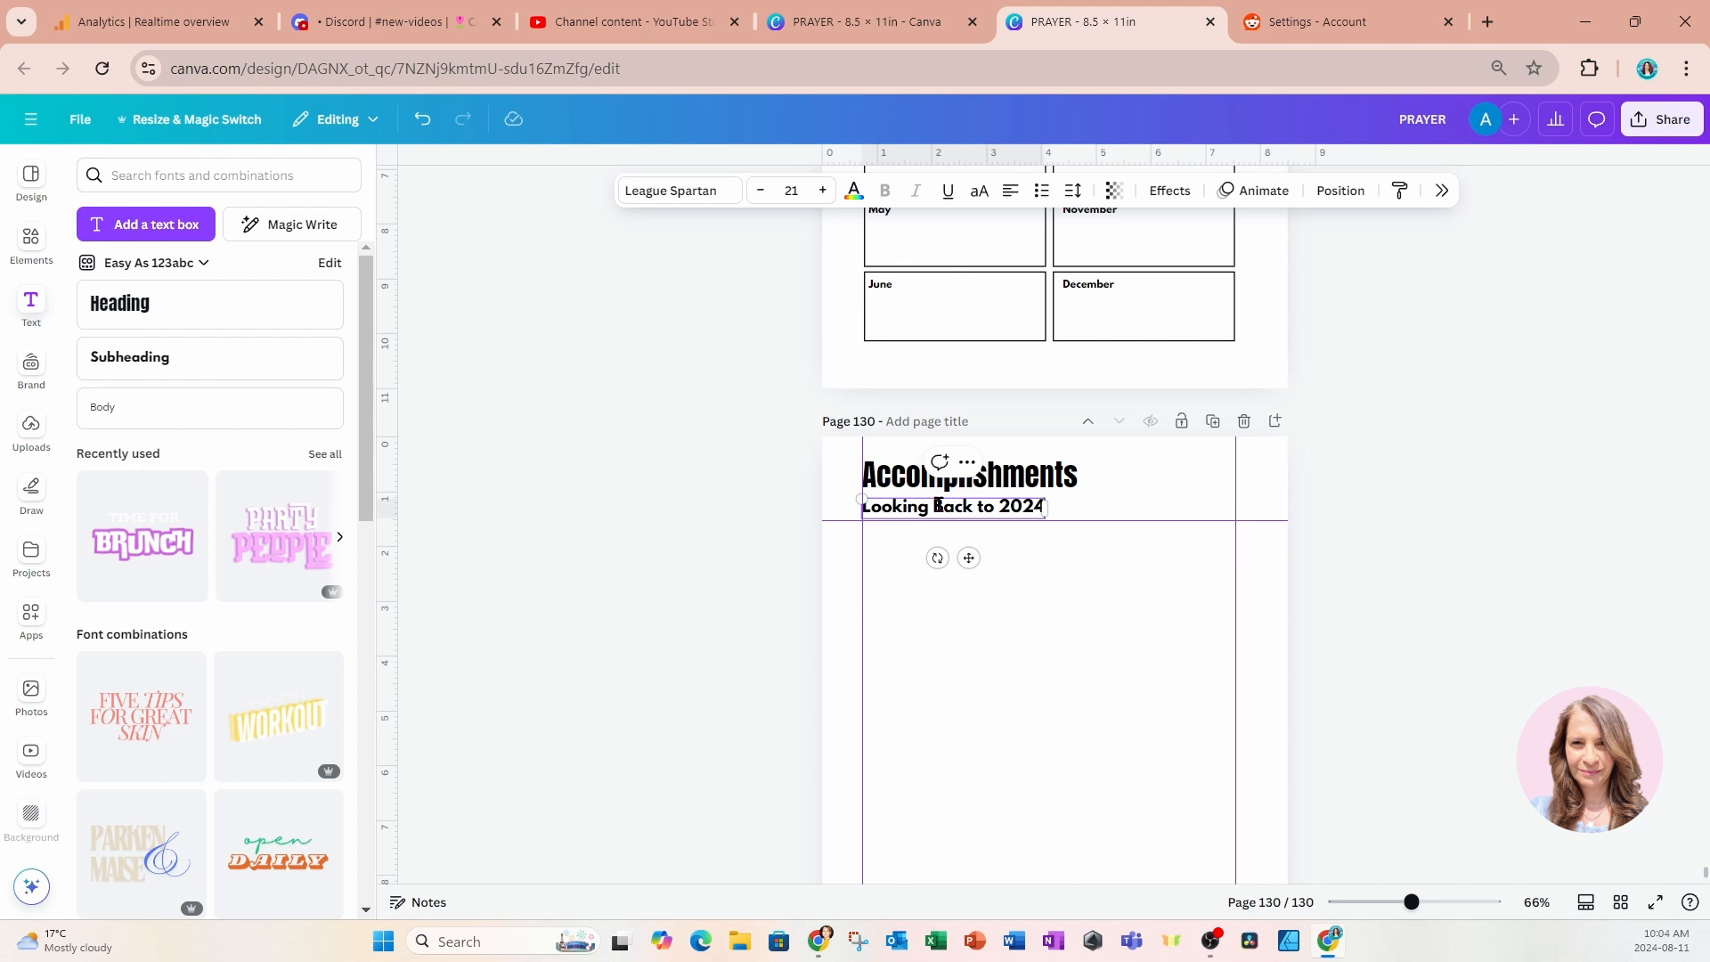
{"action": "left_click", "coordinate": [949, 676]}
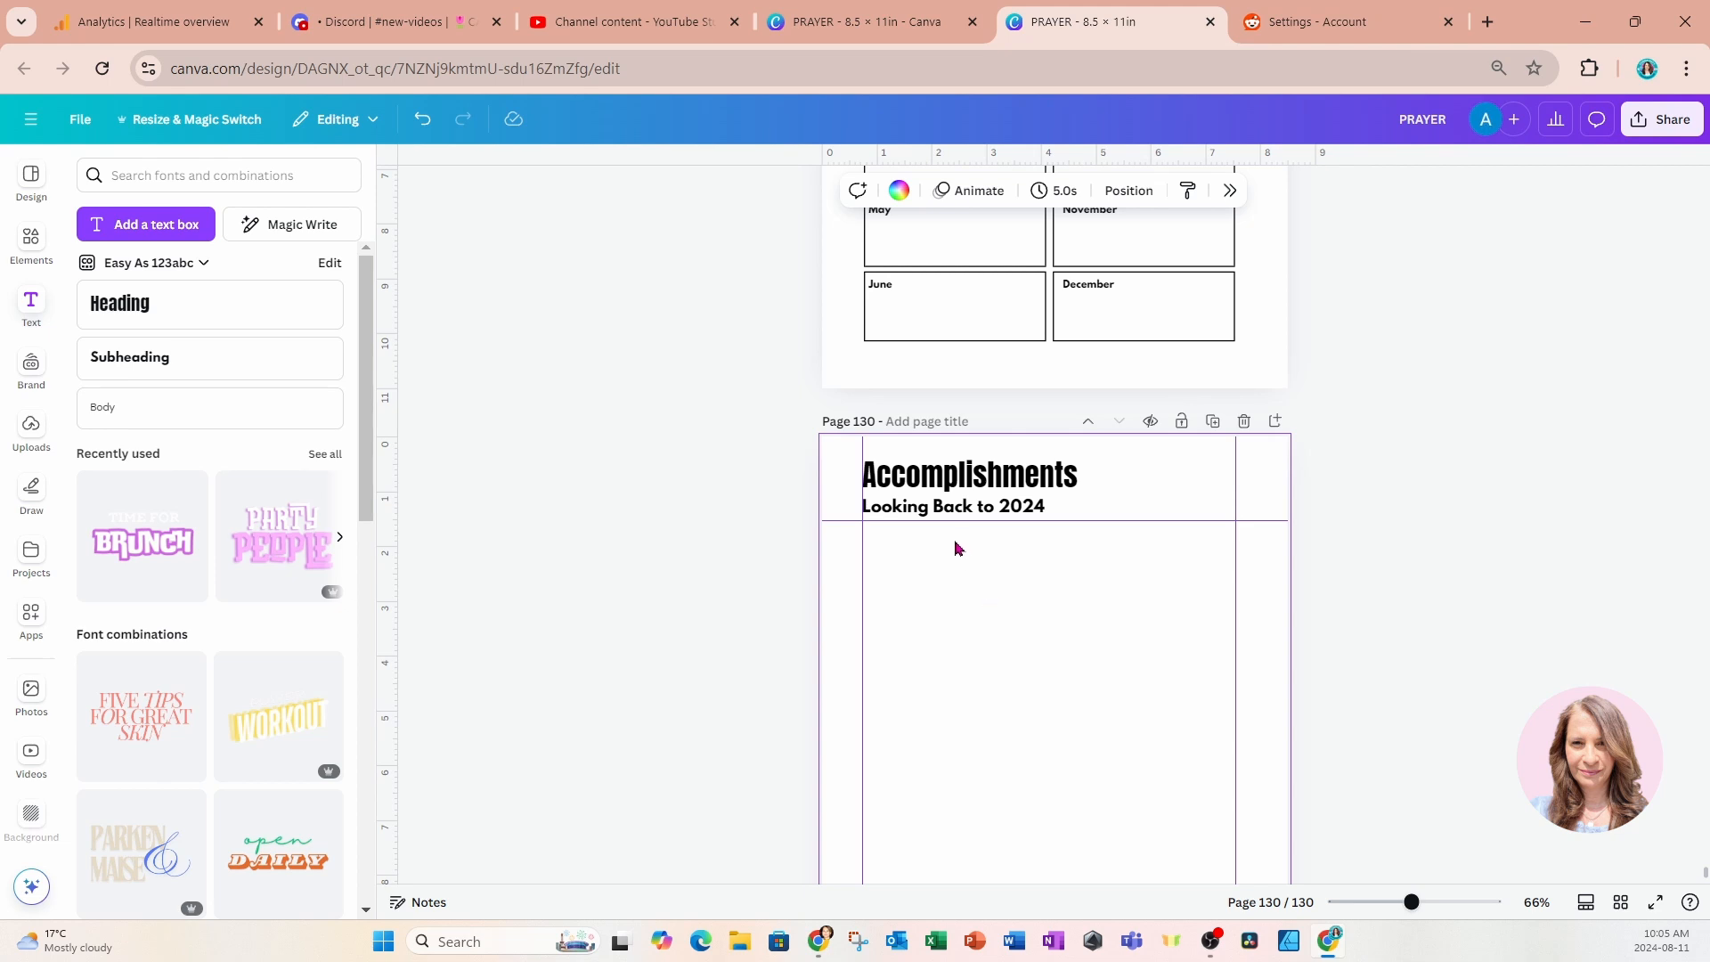
Duplicate the subtitle, place the copy just below the upper horizontal guide at the left margin, and change its text to "My accomplishments last year:".
{"action": "left_click", "coordinate": [951, 510]}
{"action": "left_click", "coordinate": [946, 478]}
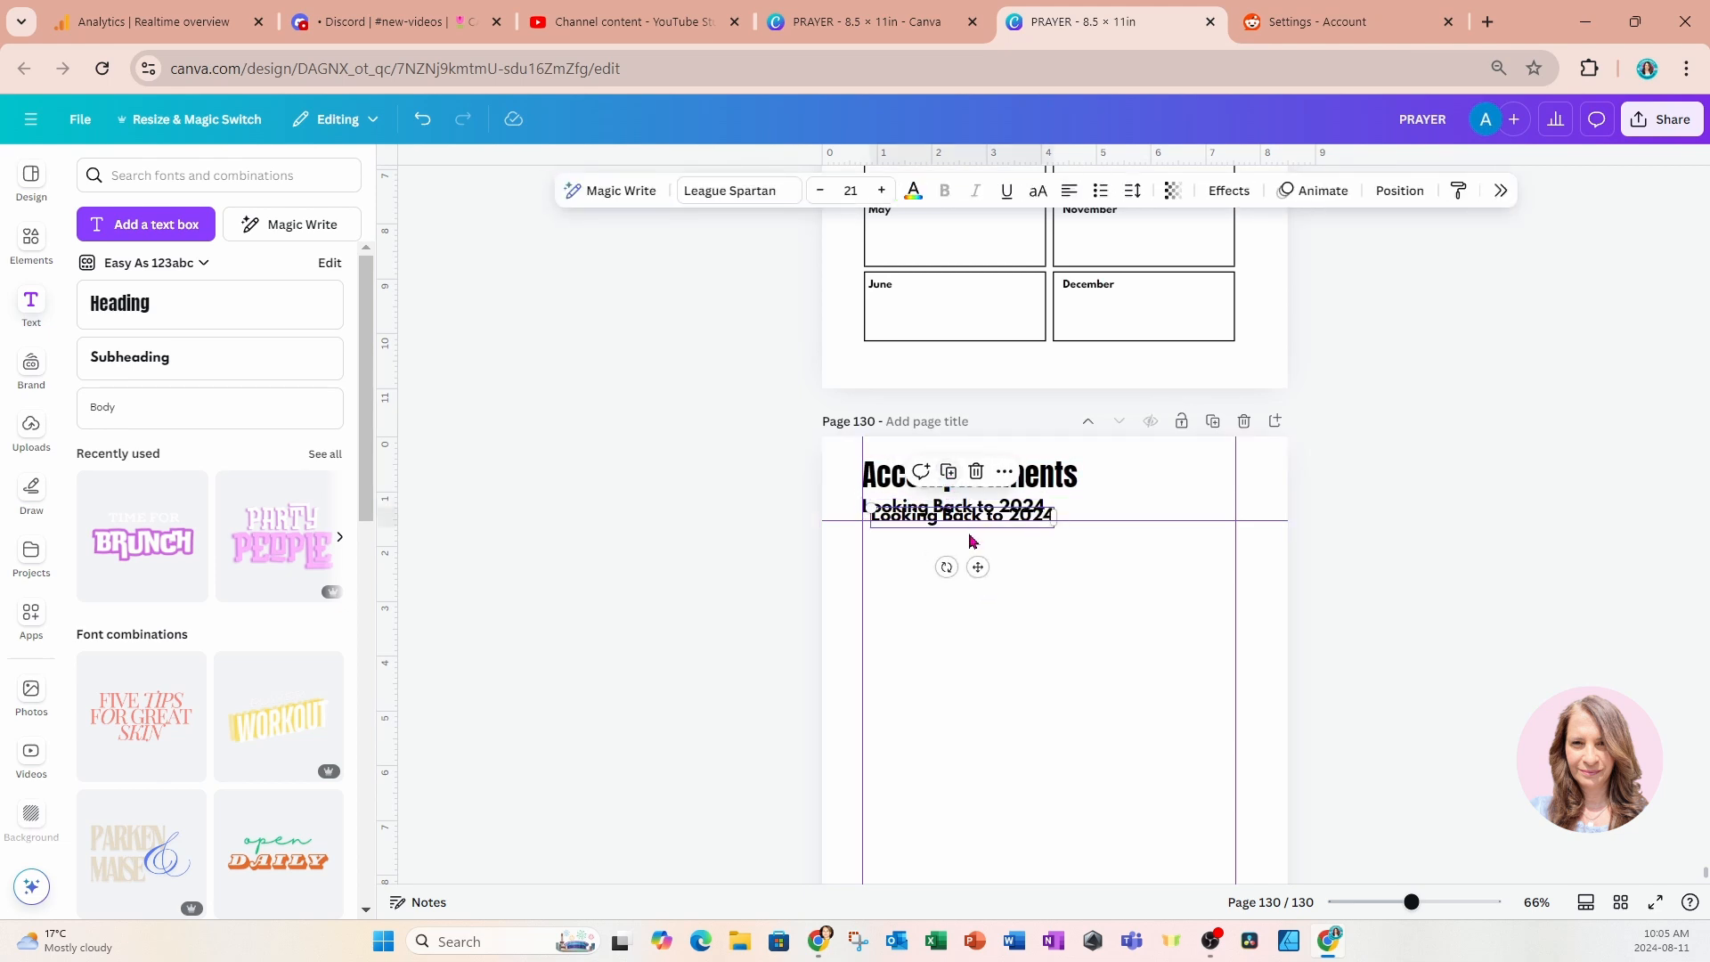
{"action": "left_click_drag", "start_coordinate": [969, 558], "coordinate": [971, 599]}
{"action": "double_click", "coordinate": [941, 546]}
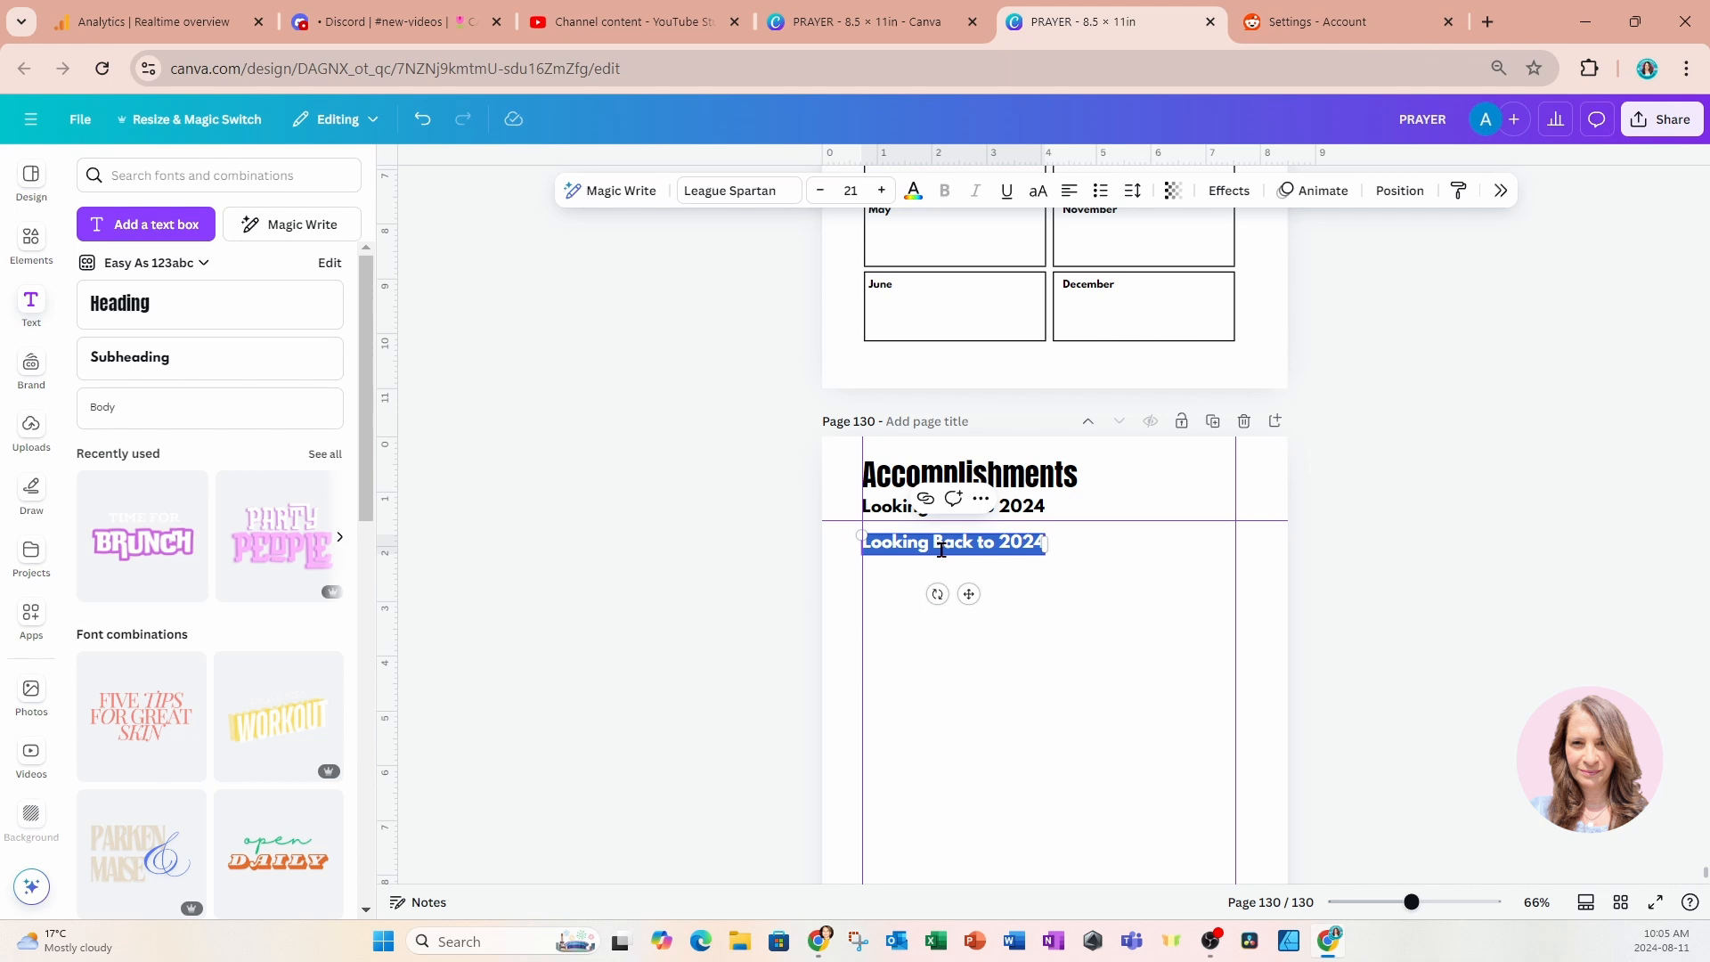
{"action": "type", "text": "My accomp"}
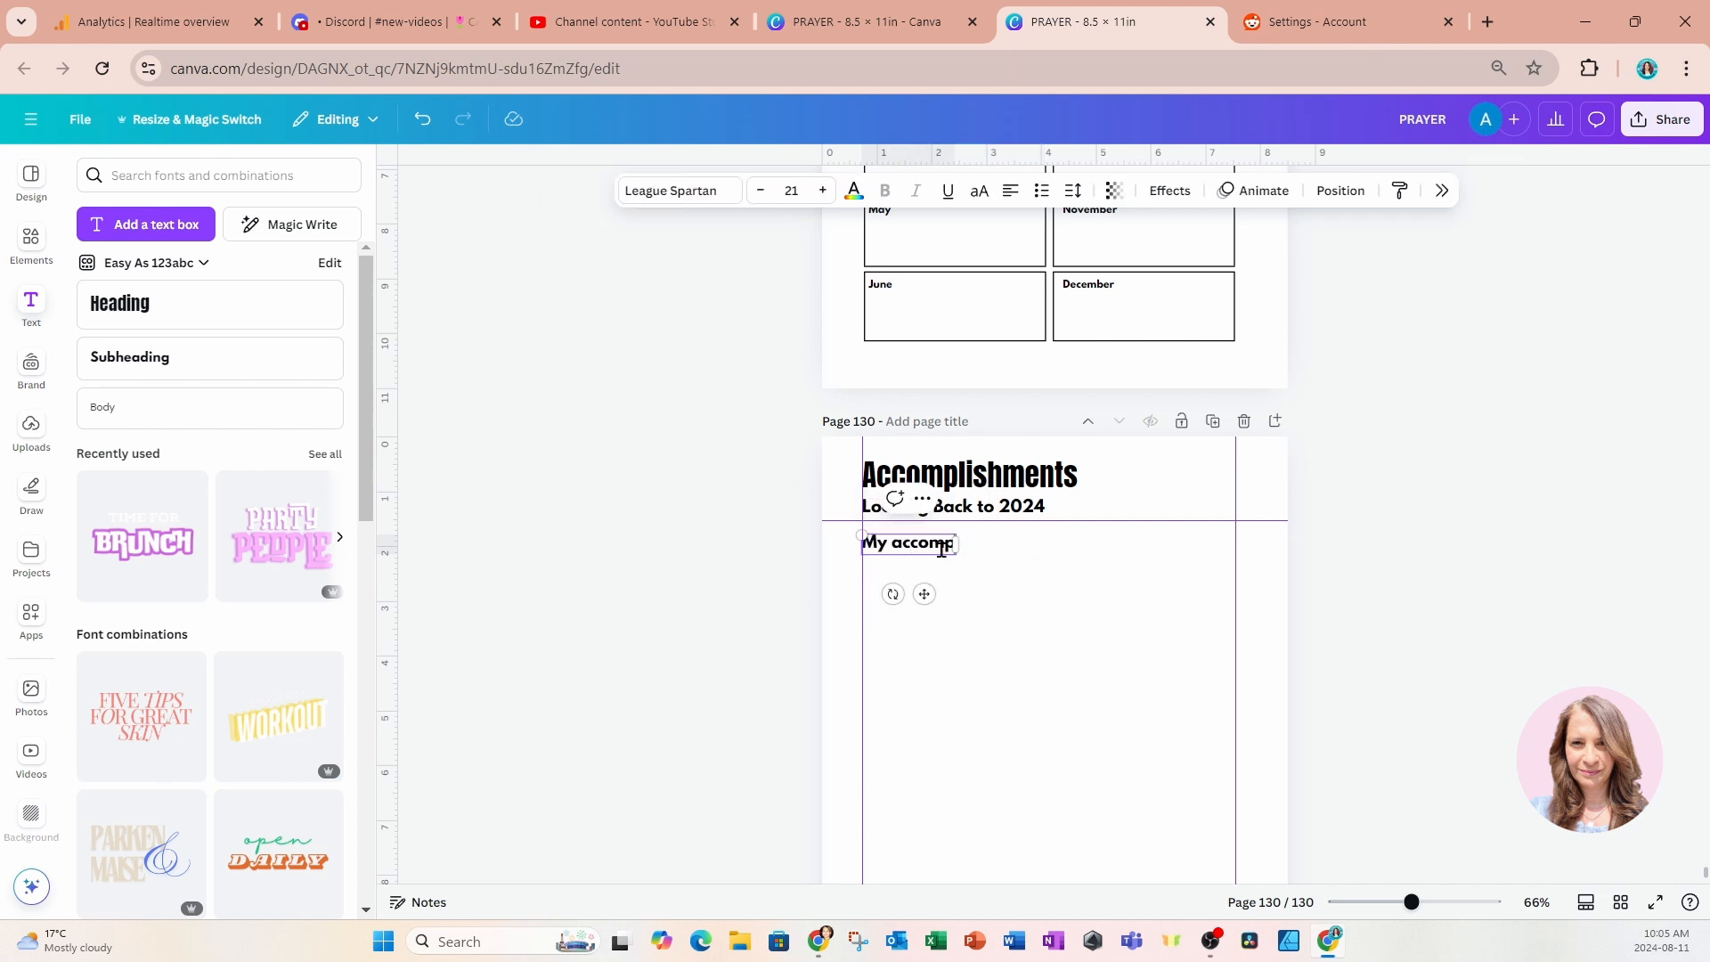
{"action": "type", "text": "lishments las"}
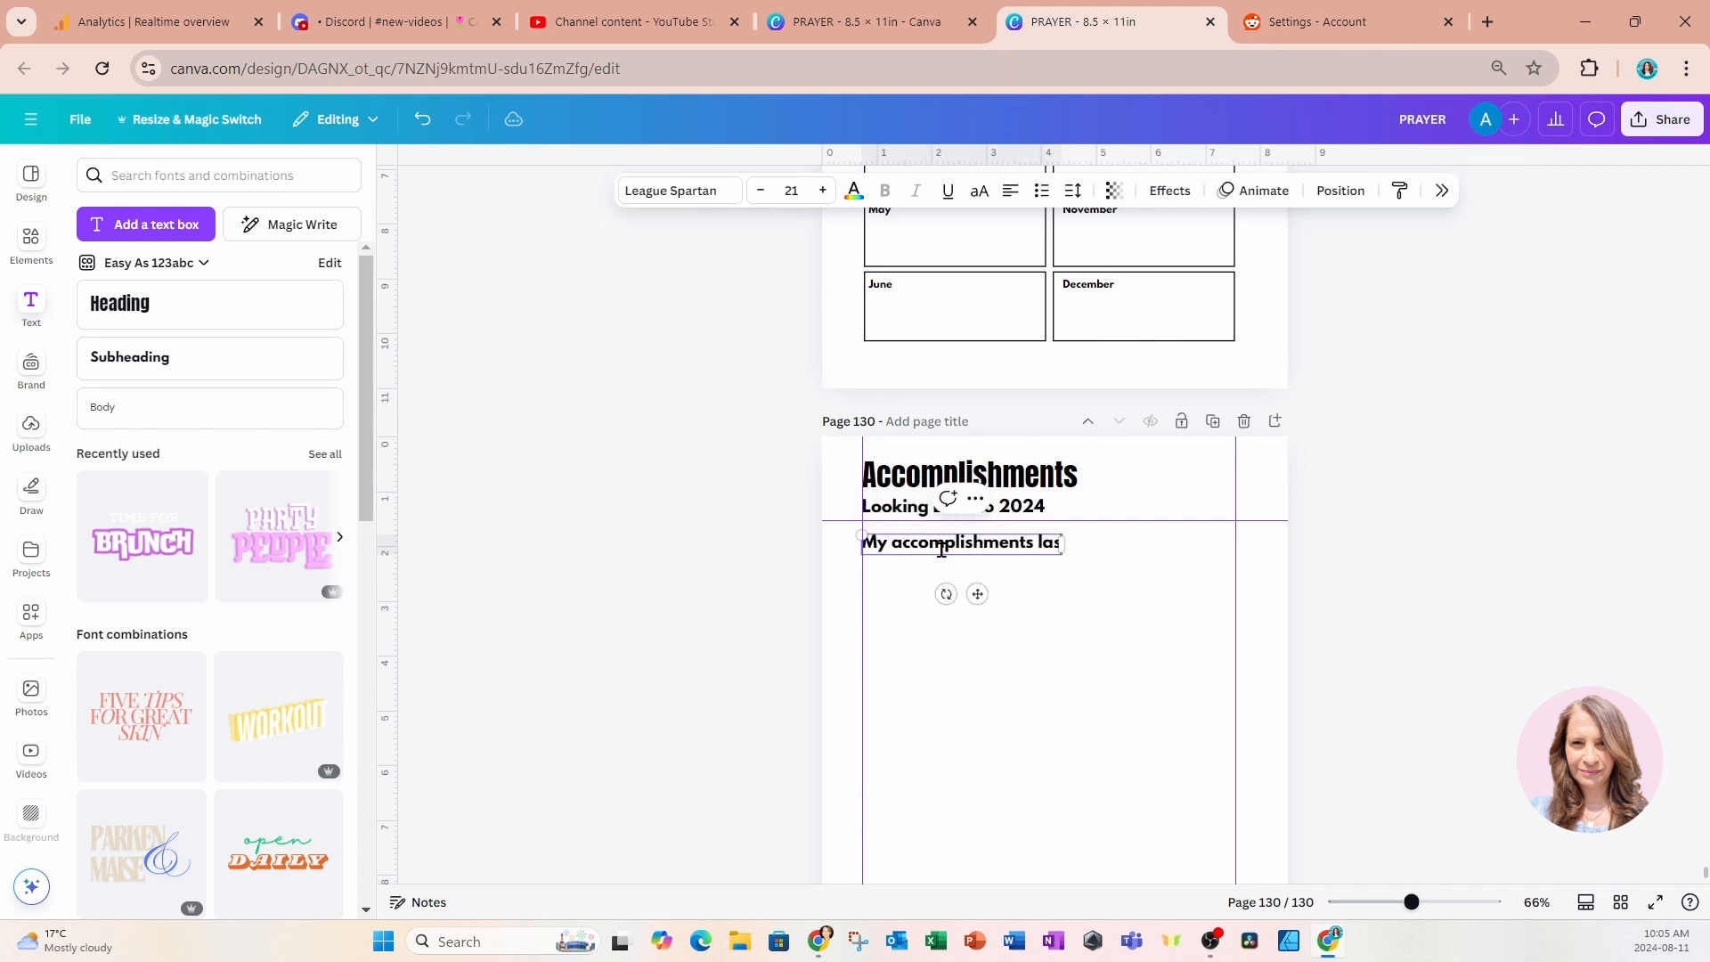
{"action": "type", "text": "t year:"}
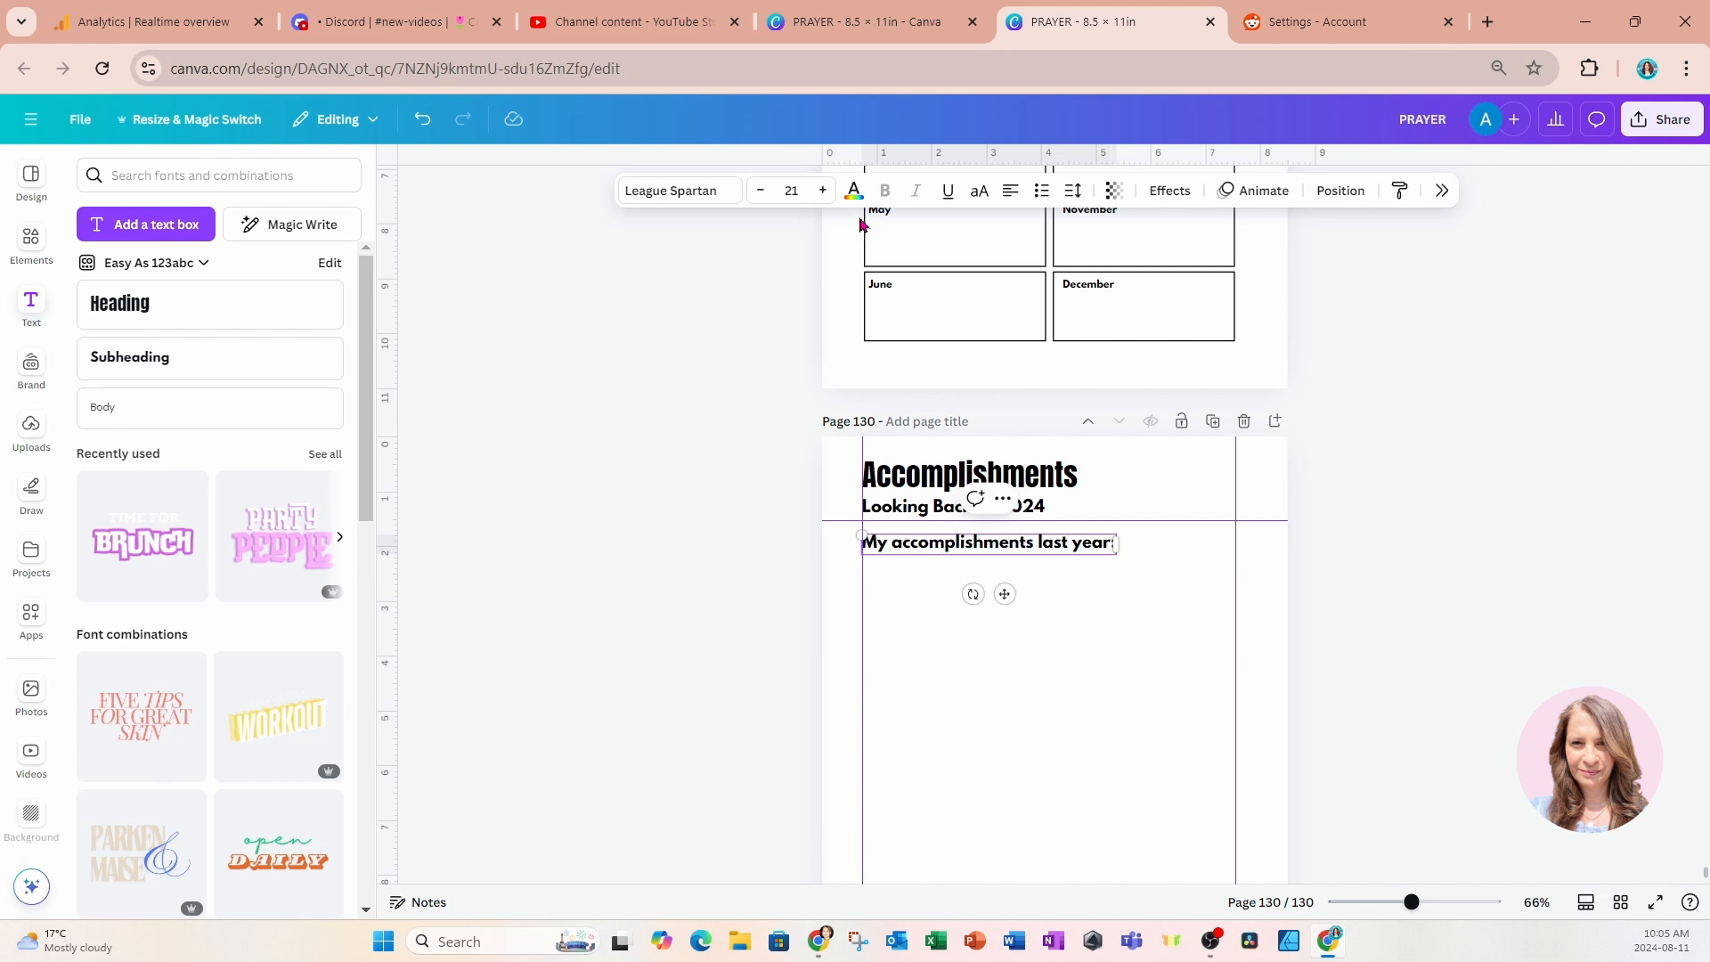
Reduce the "My accomplishments last year:" text to font size 16.
{"action": "left_click", "coordinate": [761, 191]}
{"action": "left_click", "coordinate": [761, 191]}
{"action": "left_click", "coordinate": [761, 191]}
{"action": "left_click", "coordinate": [760, 191]}
{"action": "left_click", "coordinate": [760, 190]}
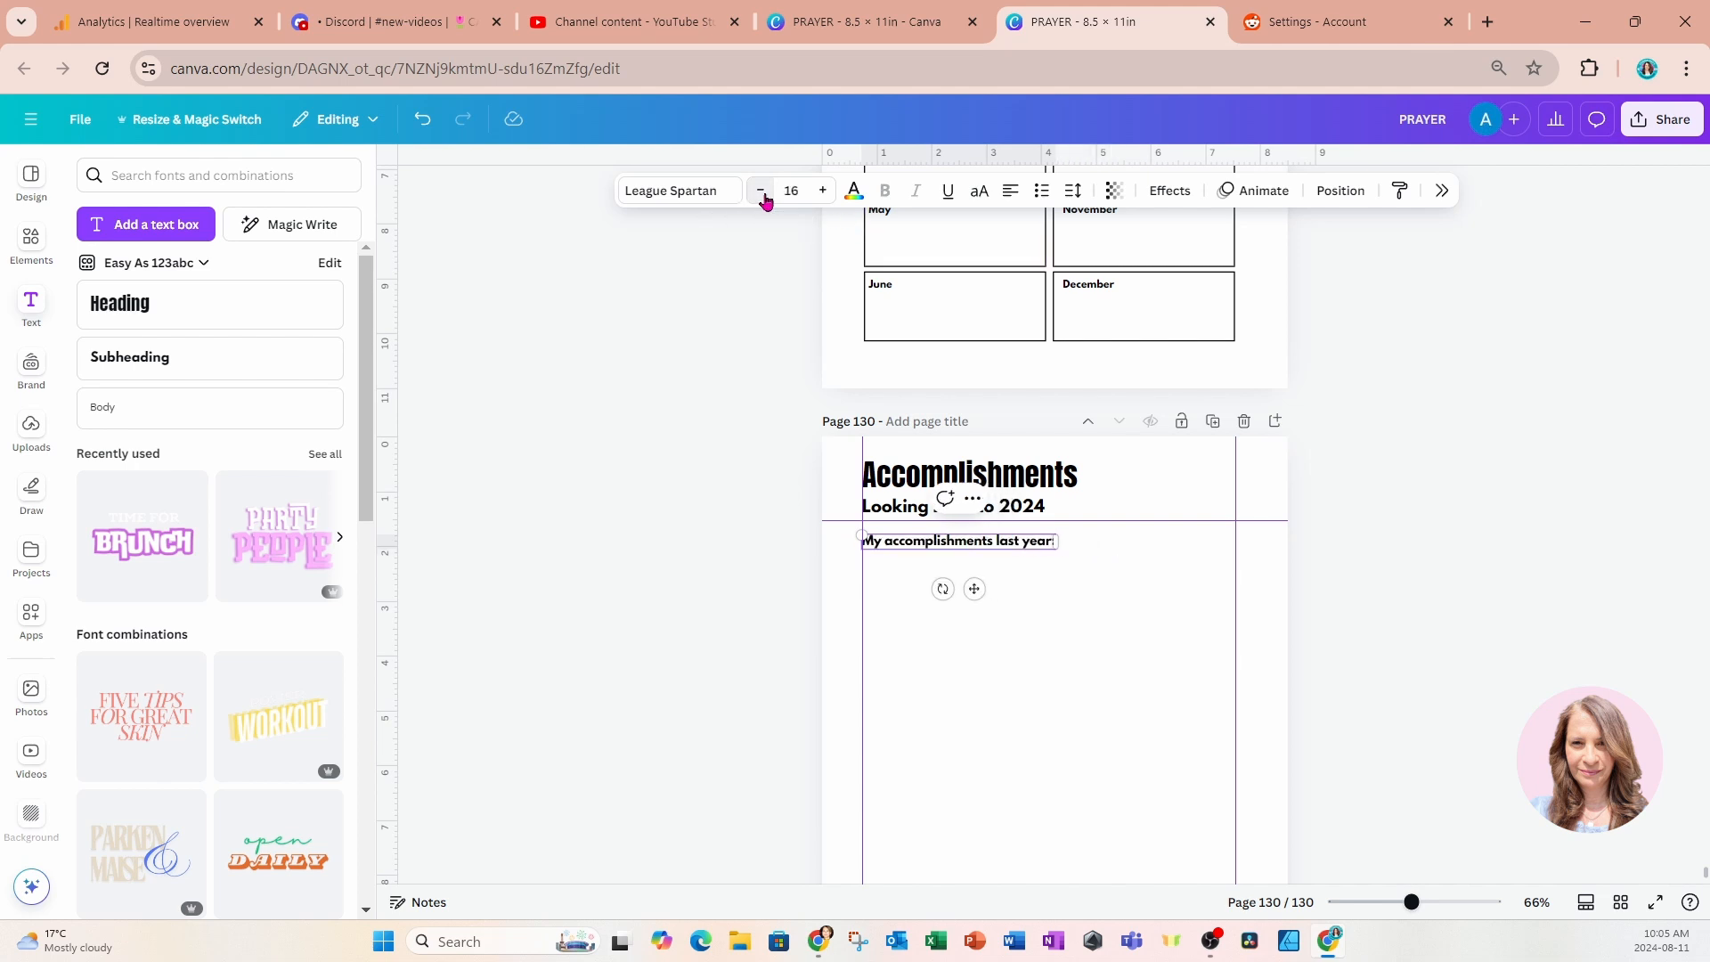
{"action": "left_click", "coordinate": [757, 389]}
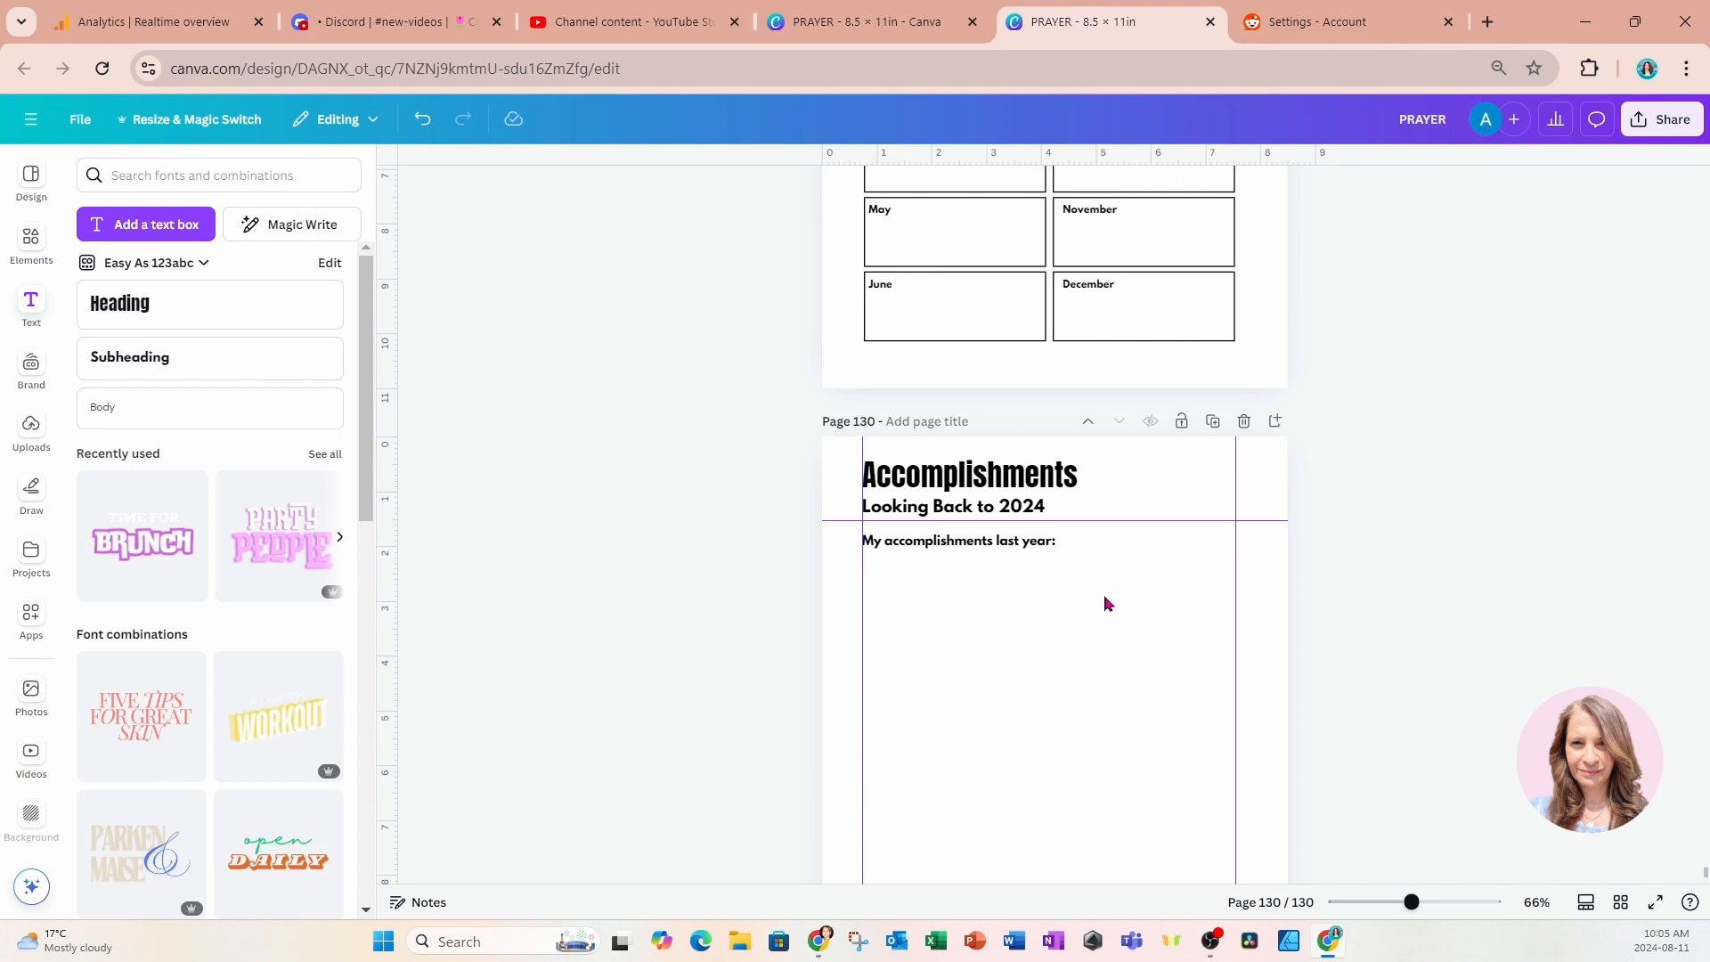
Add a straight line below "My accomplishments last year:" and stretch it from the left margin guide to the right one.
{"action": "scroll", "coordinate": [1104, 603], "scroll_direction": "down", "scroll_amount": 1}
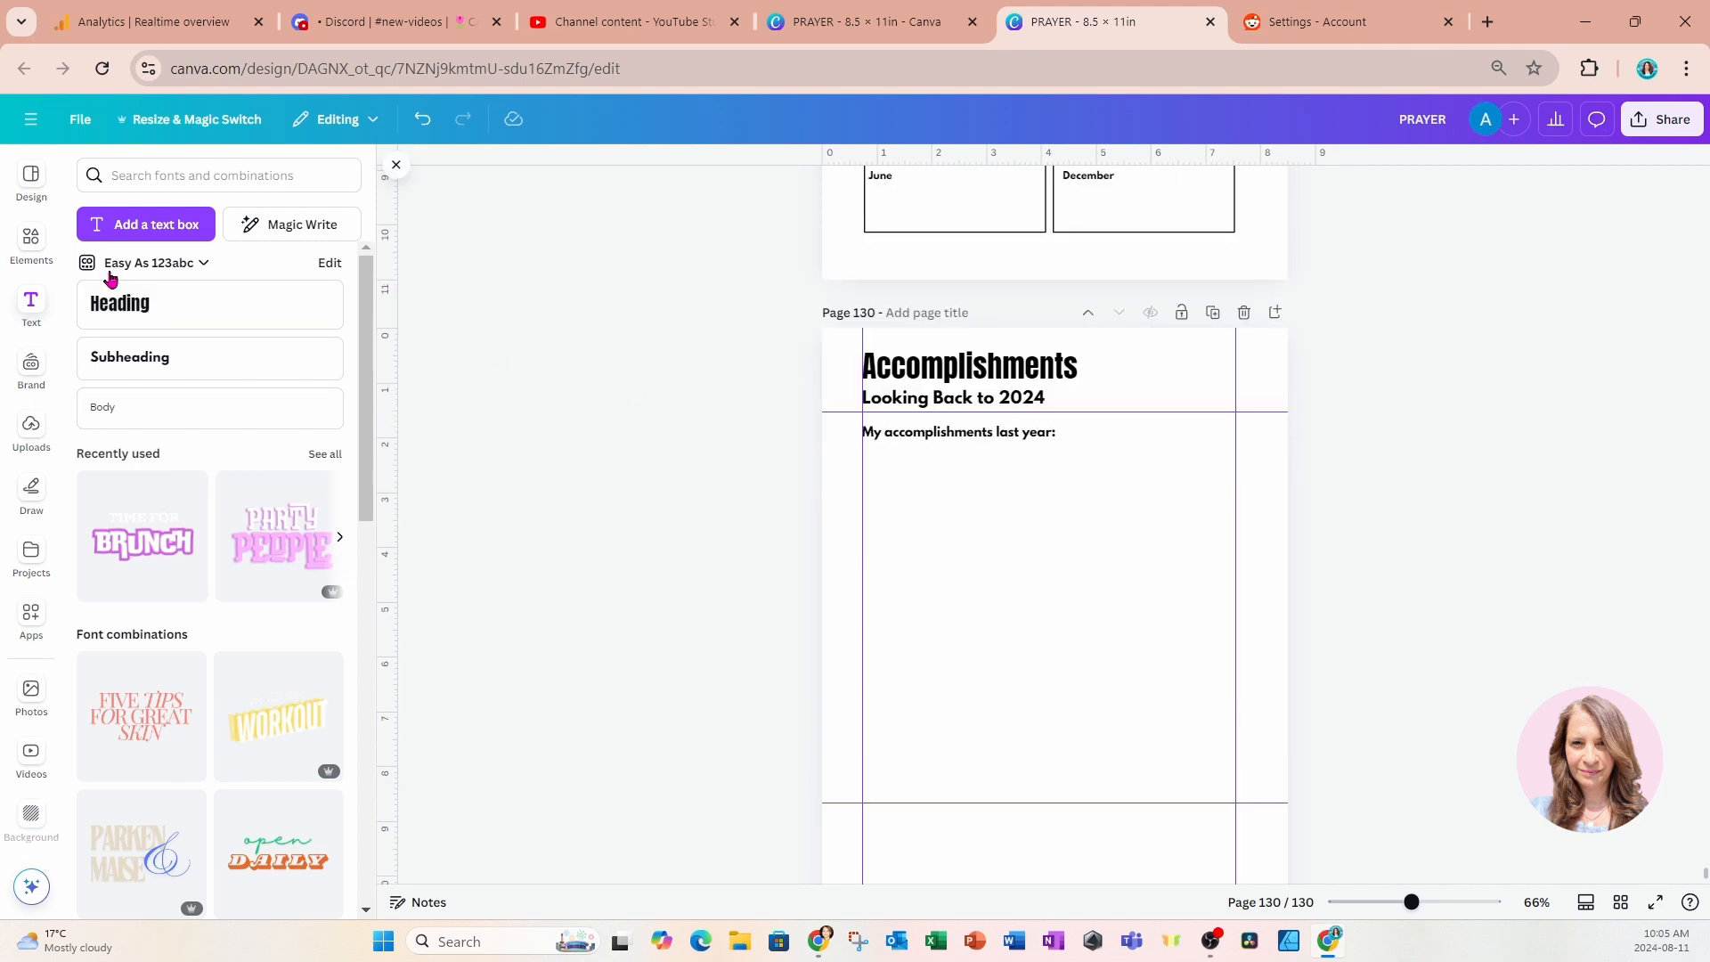
{"action": "left_click", "coordinate": [30, 245]}
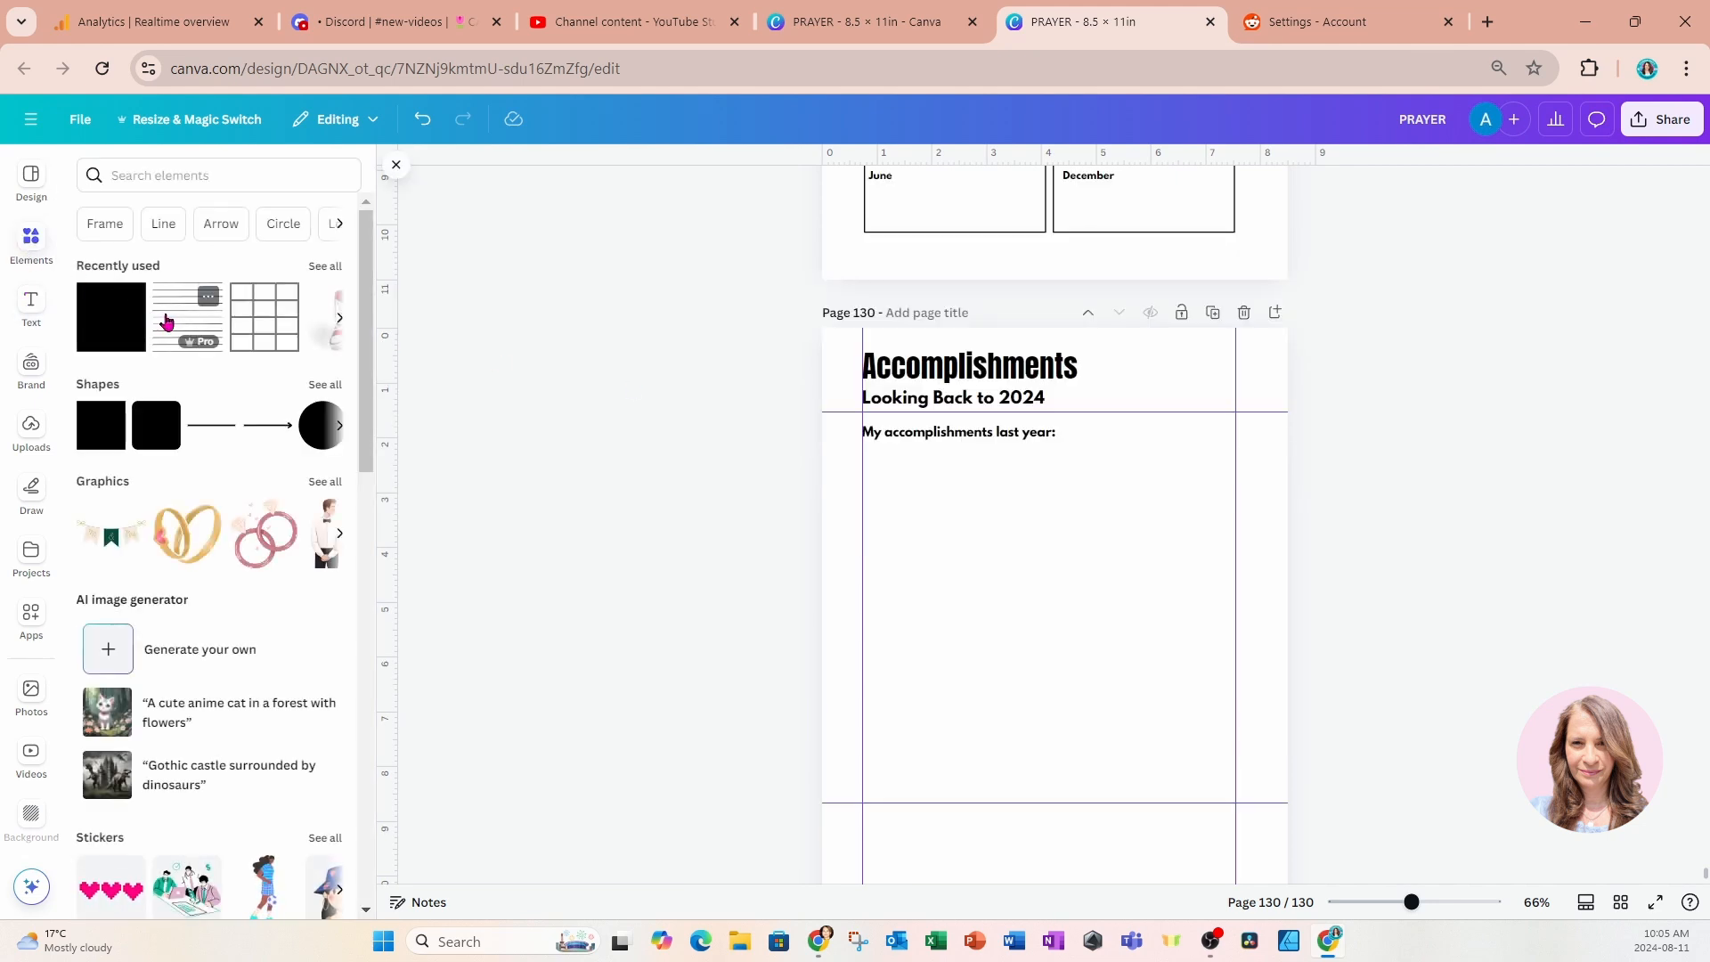
{"action": "left_click", "coordinate": [208, 426]}
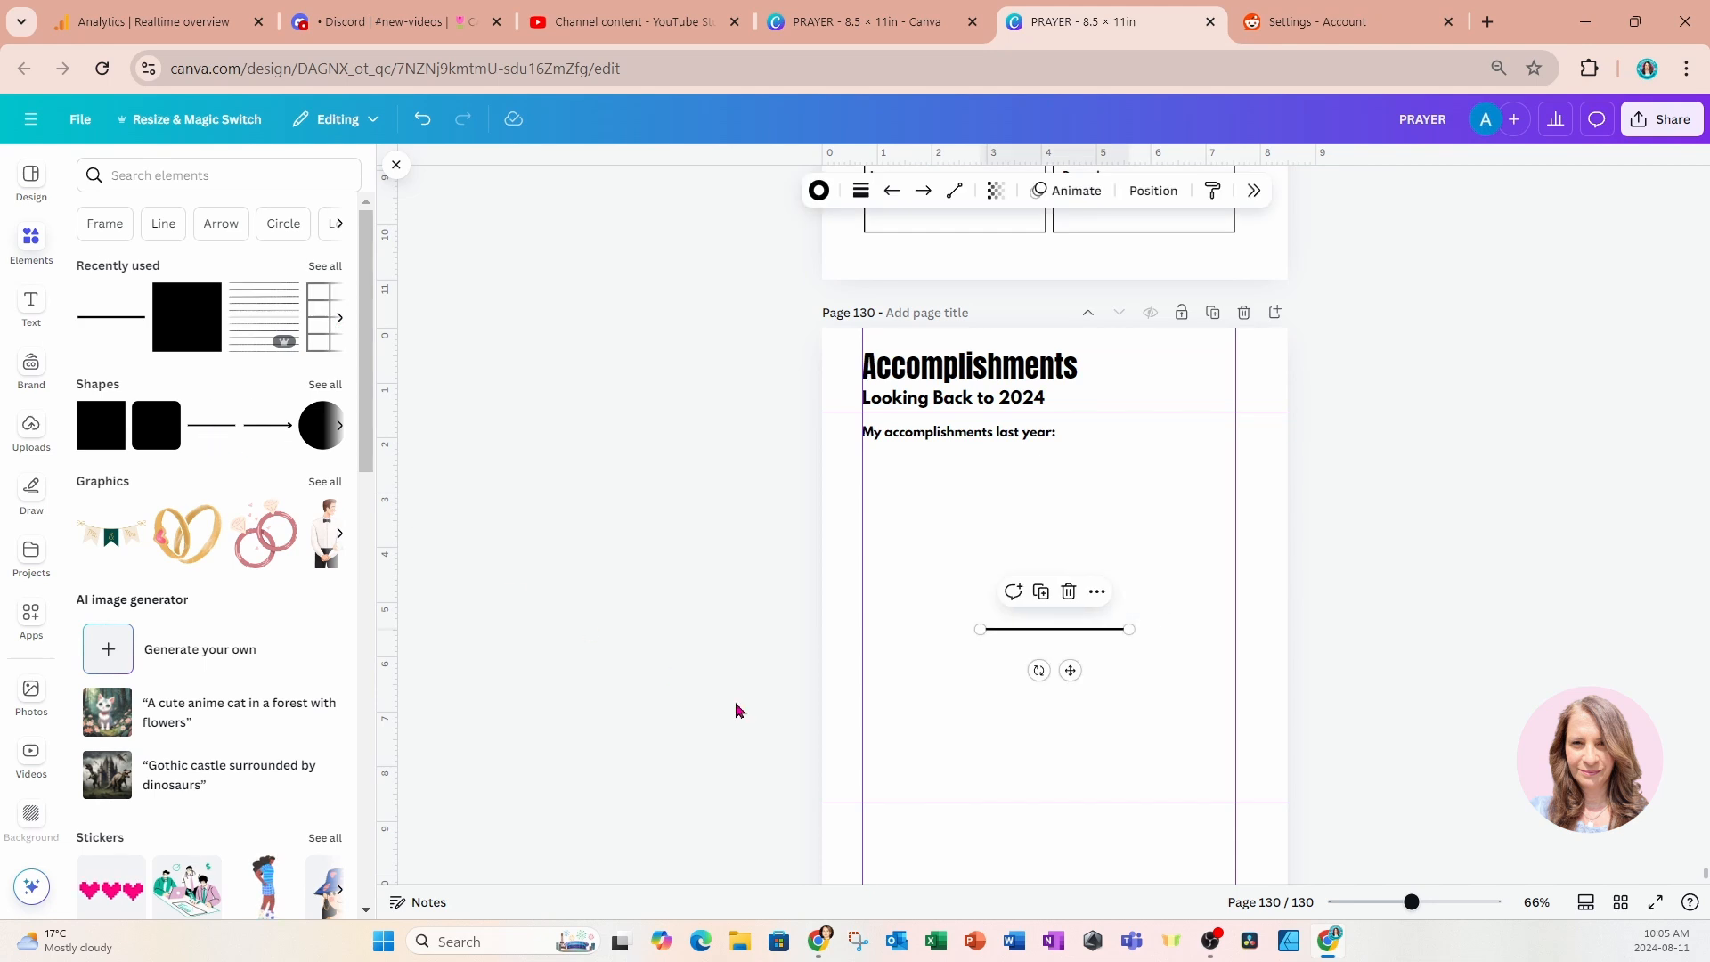
{"action": "left_click_drag", "start_coordinate": [1045, 592], "coordinate": [946, 517]}
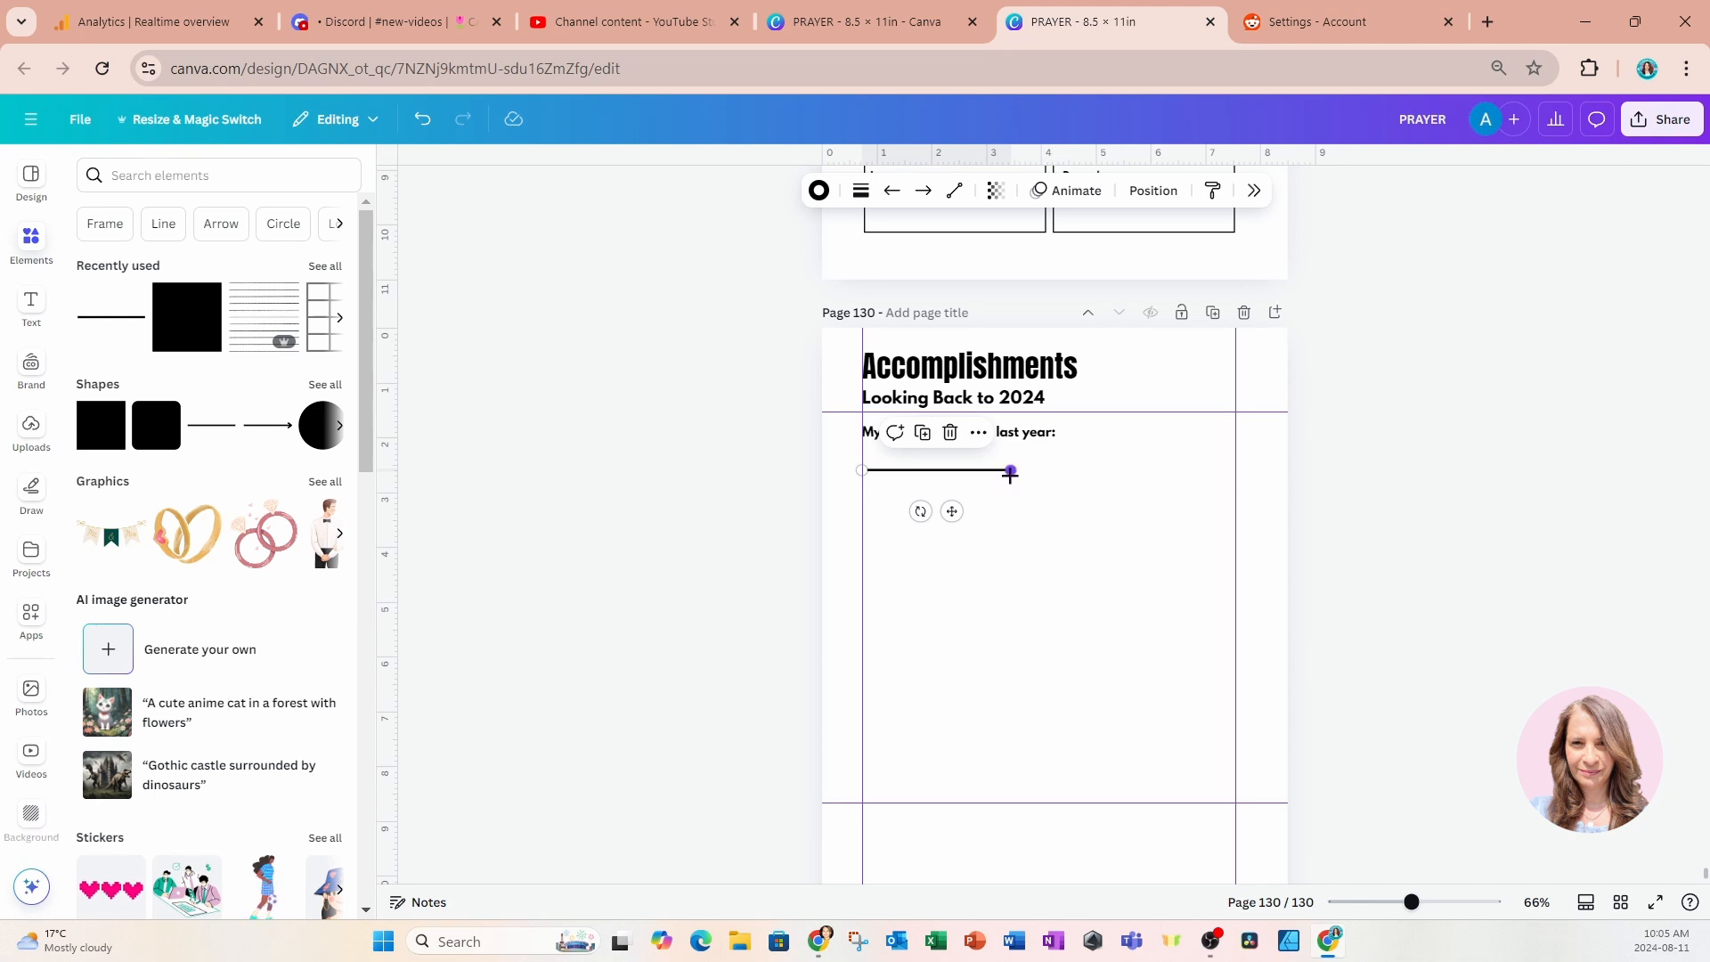
{"action": "left_click_drag", "start_coordinate": [1010, 474], "coordinate": [1235, 471]}
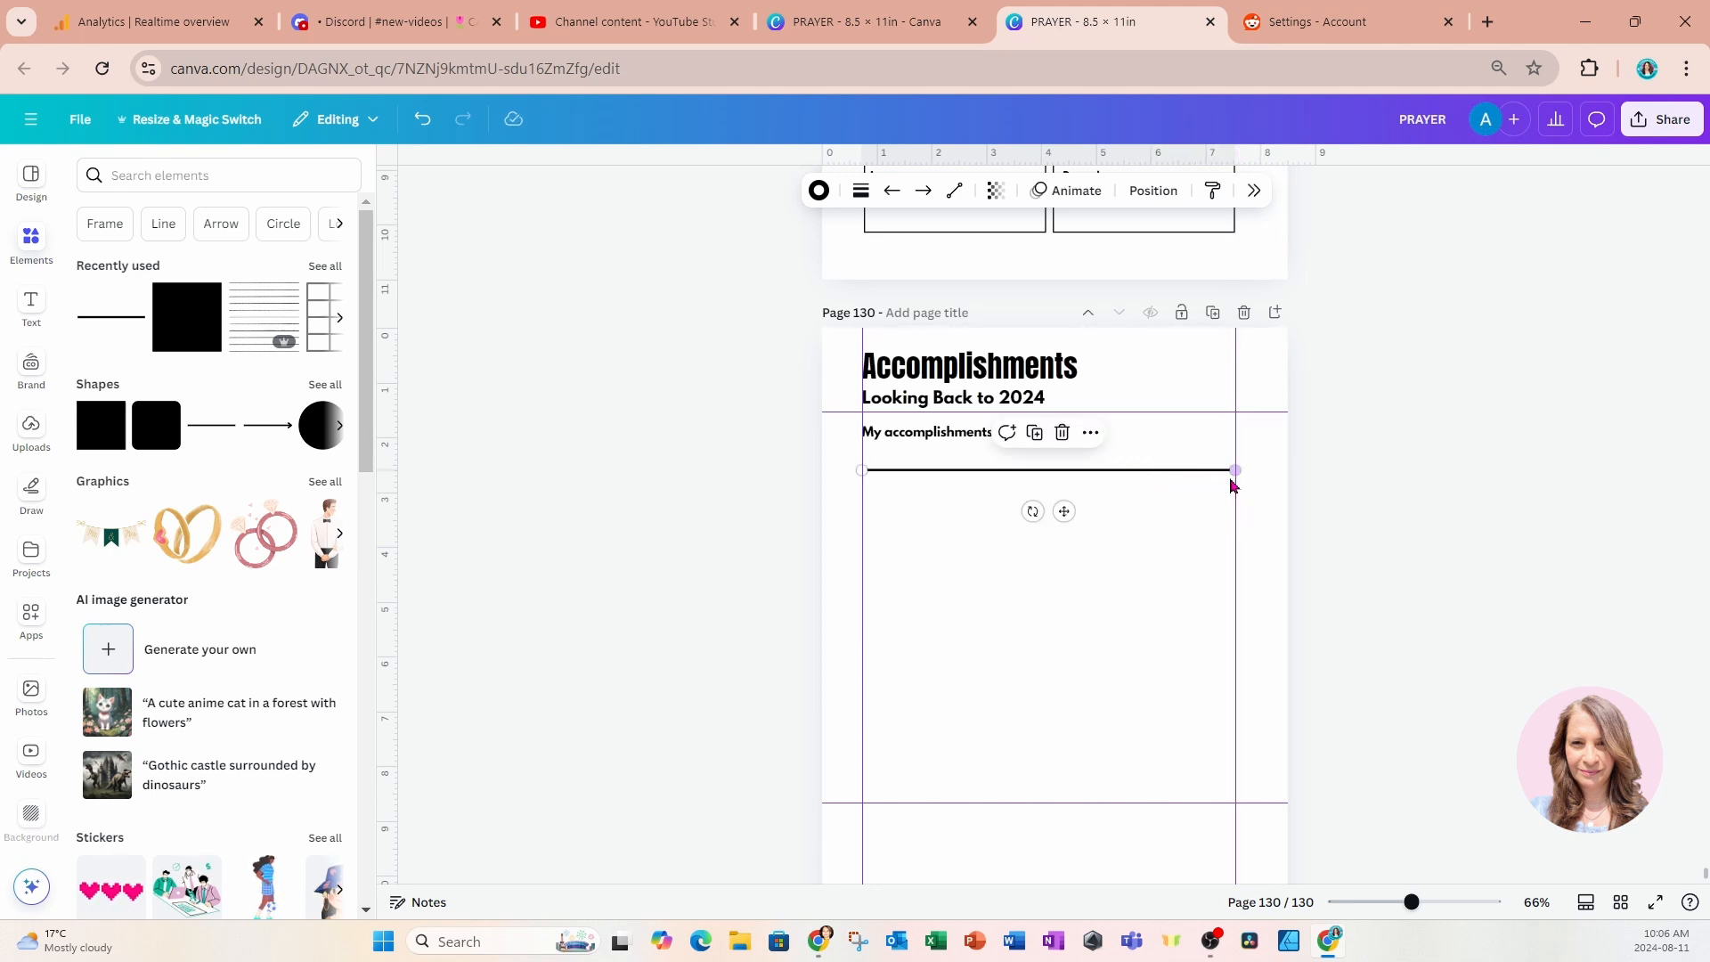
Set the writing line's weight to 1.
{"action": "left_click", "coordinate": [861, 190]}
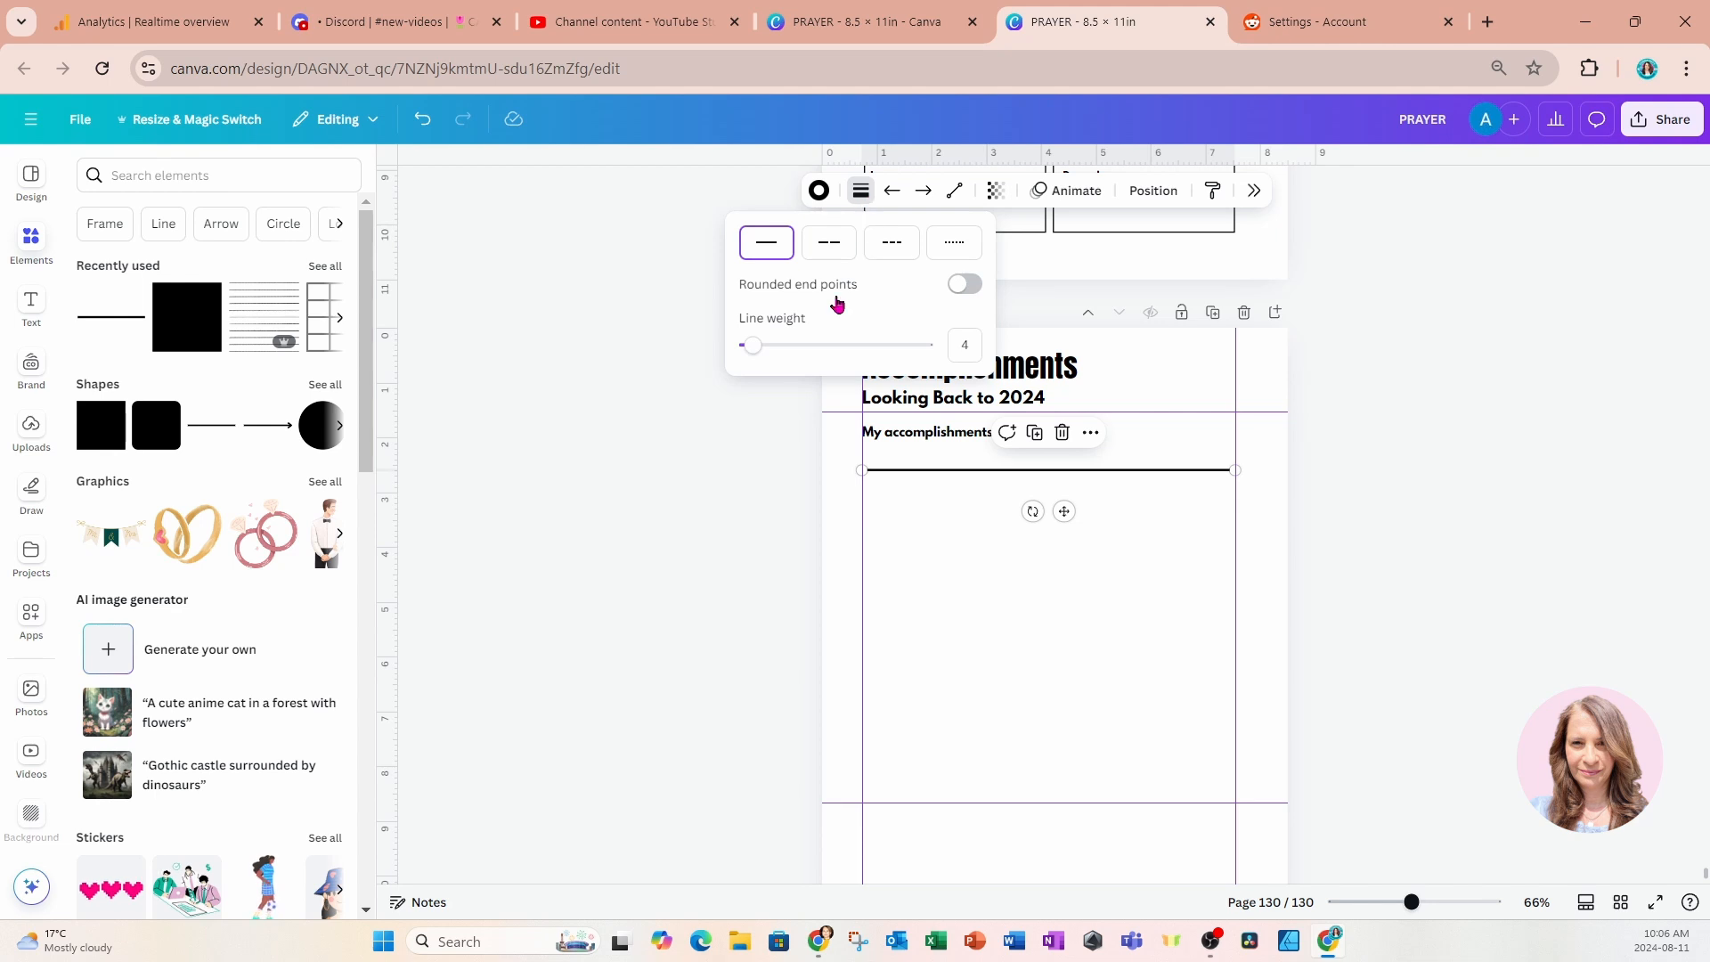
{"action": "left_click_drag", "start_coordinate": [749, 352], "coordinate": [748, 351]}
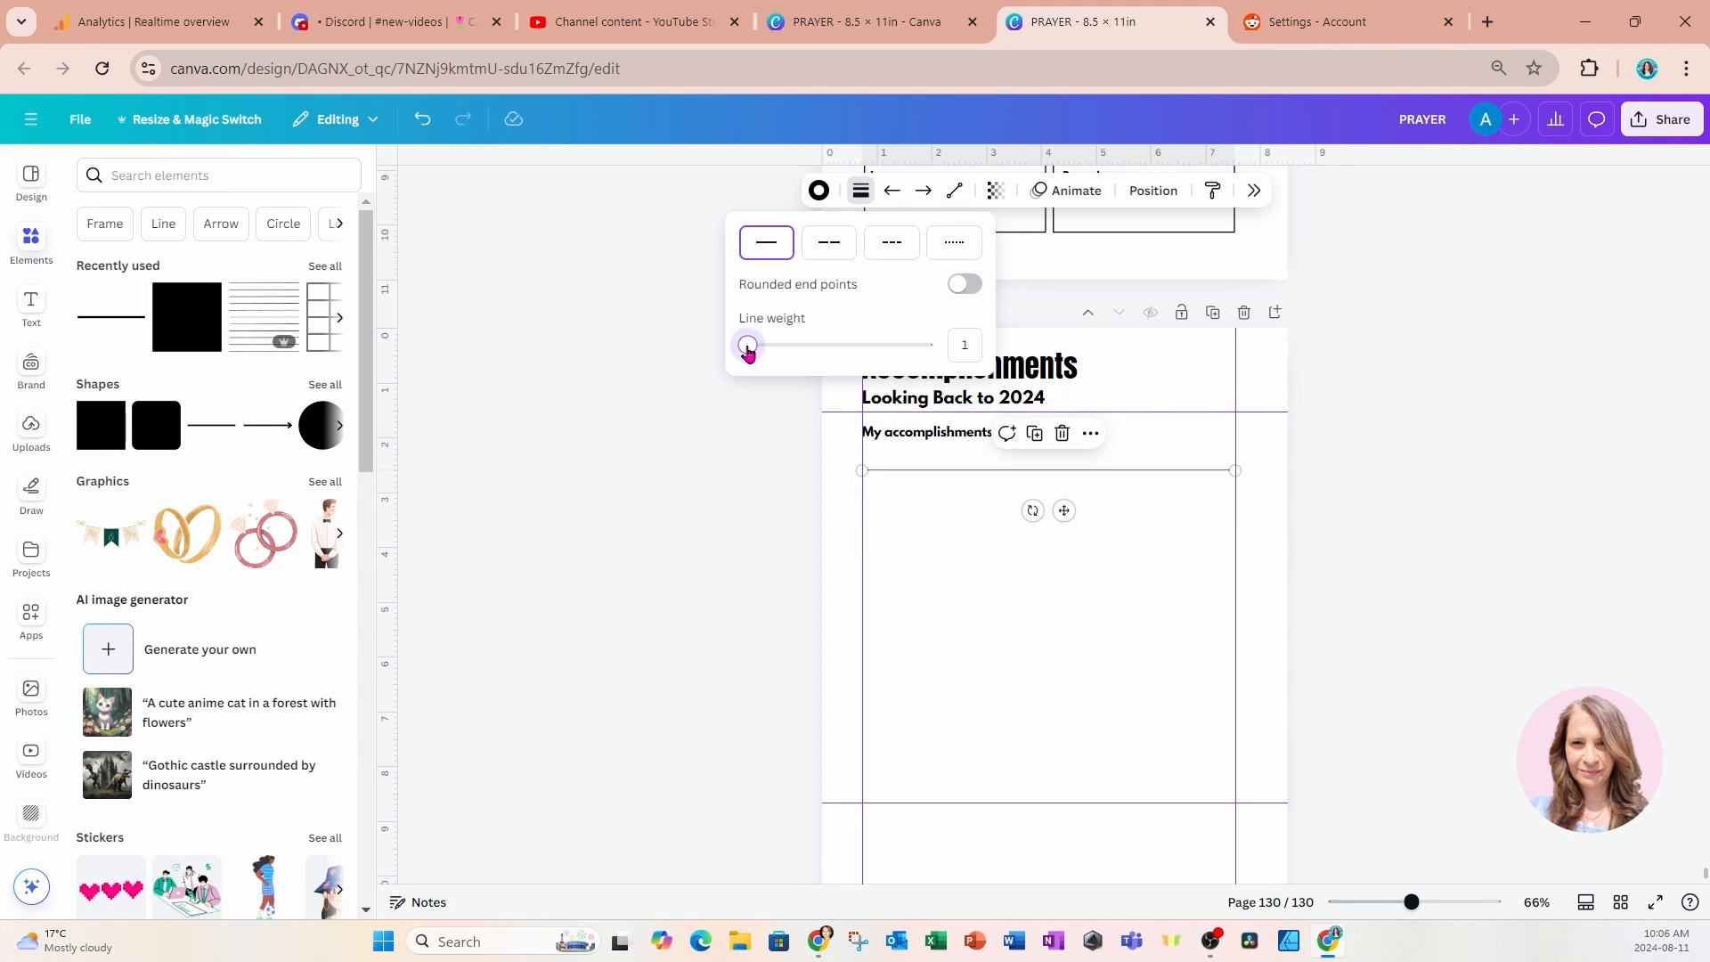
{"action": "left_click", "coordinate": [752, 473]}
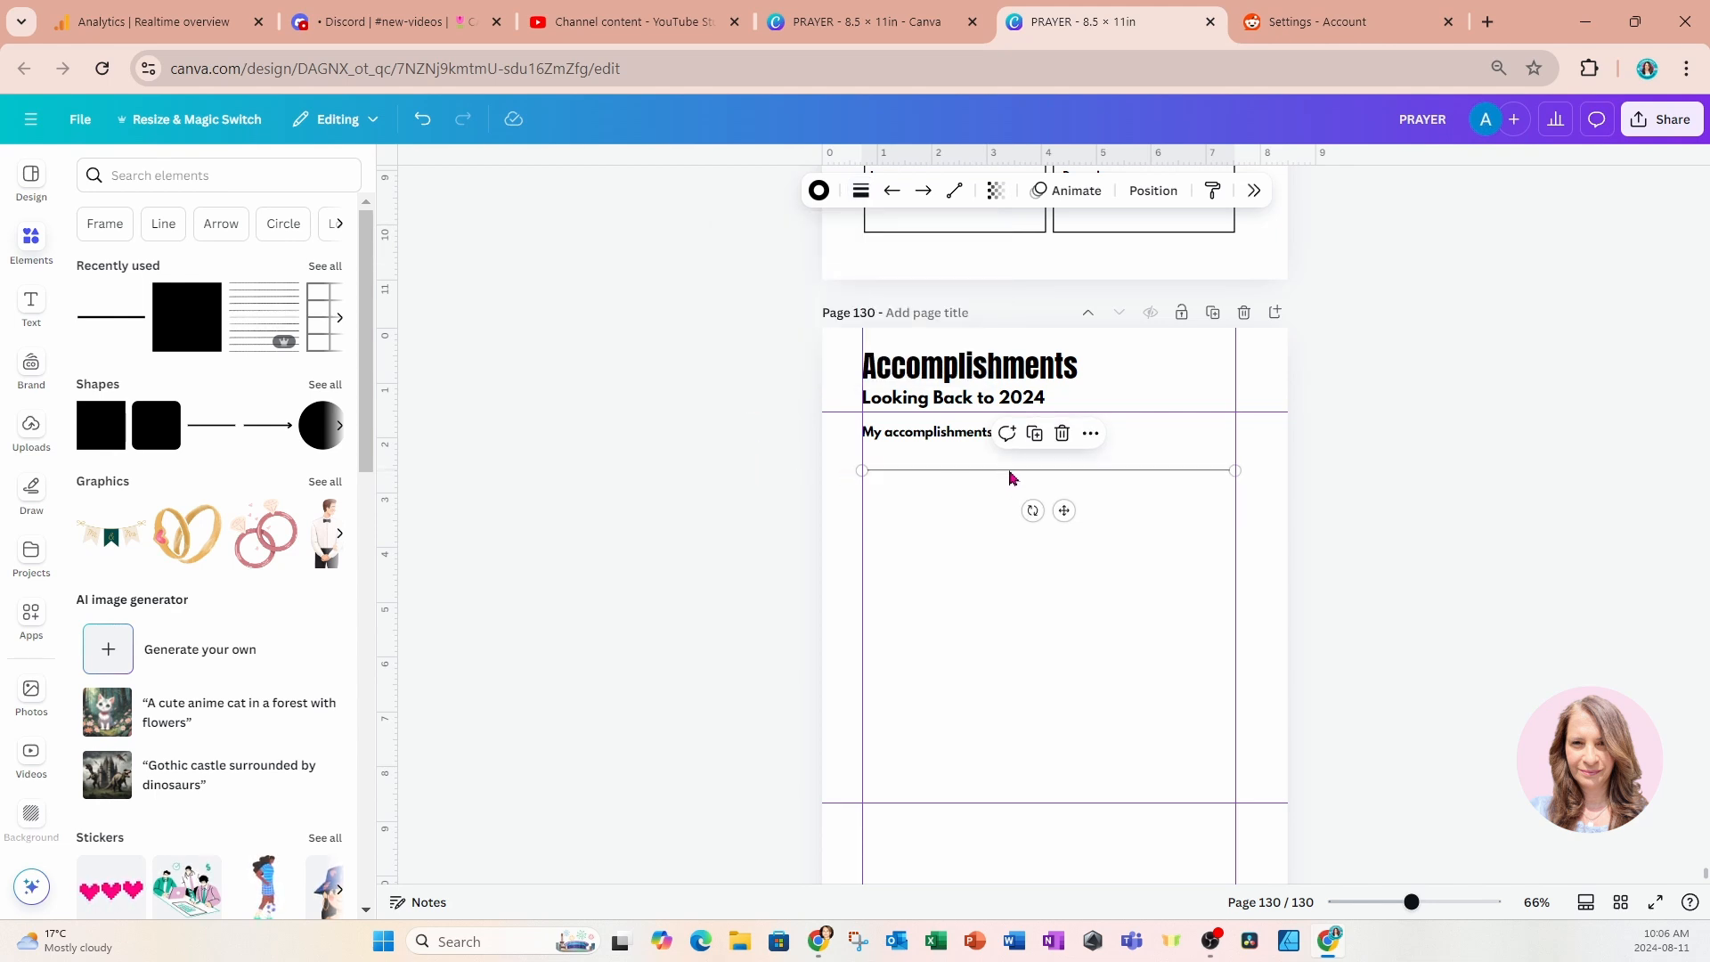
Duplicate the writing line repeatedly at even spacing down the Accomplishments page, stopping above the upper of the two bottom guides.
{"action": "left_click", "coordinate": [1034, 433]}
{"action": "left_click_drag", "start_coordinate": [1066, 526], "coordinate": [1054, 531]}
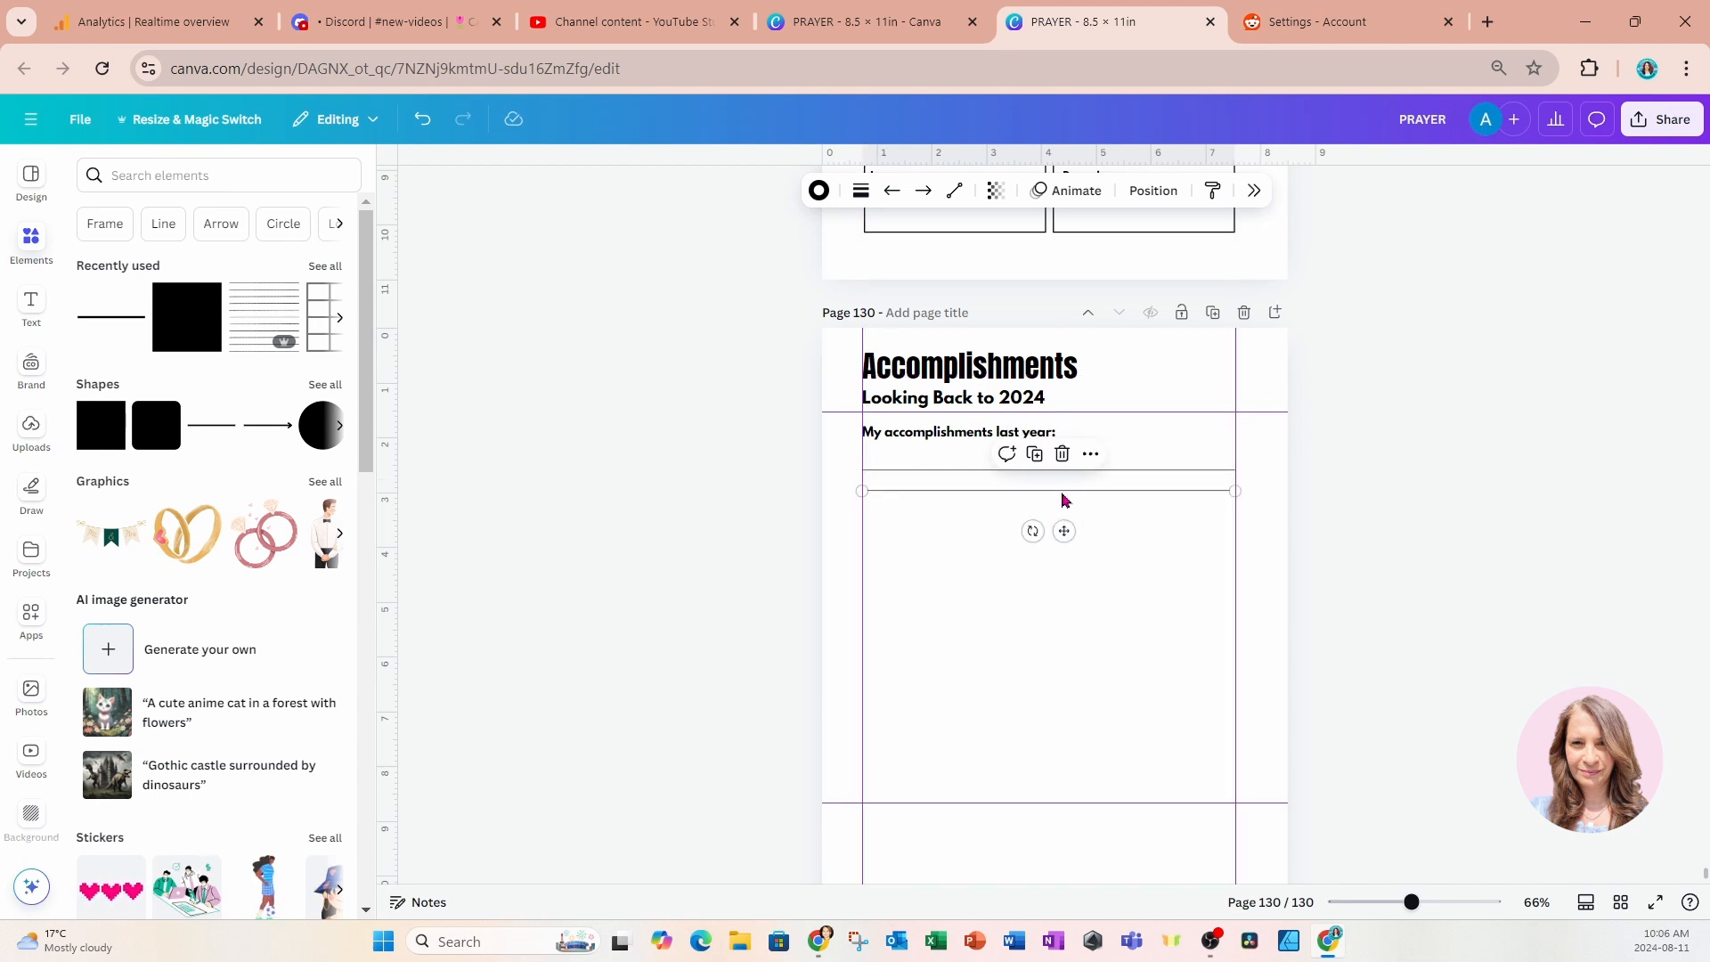
{"action": "left_click", "coordinate": [1034, 456]}
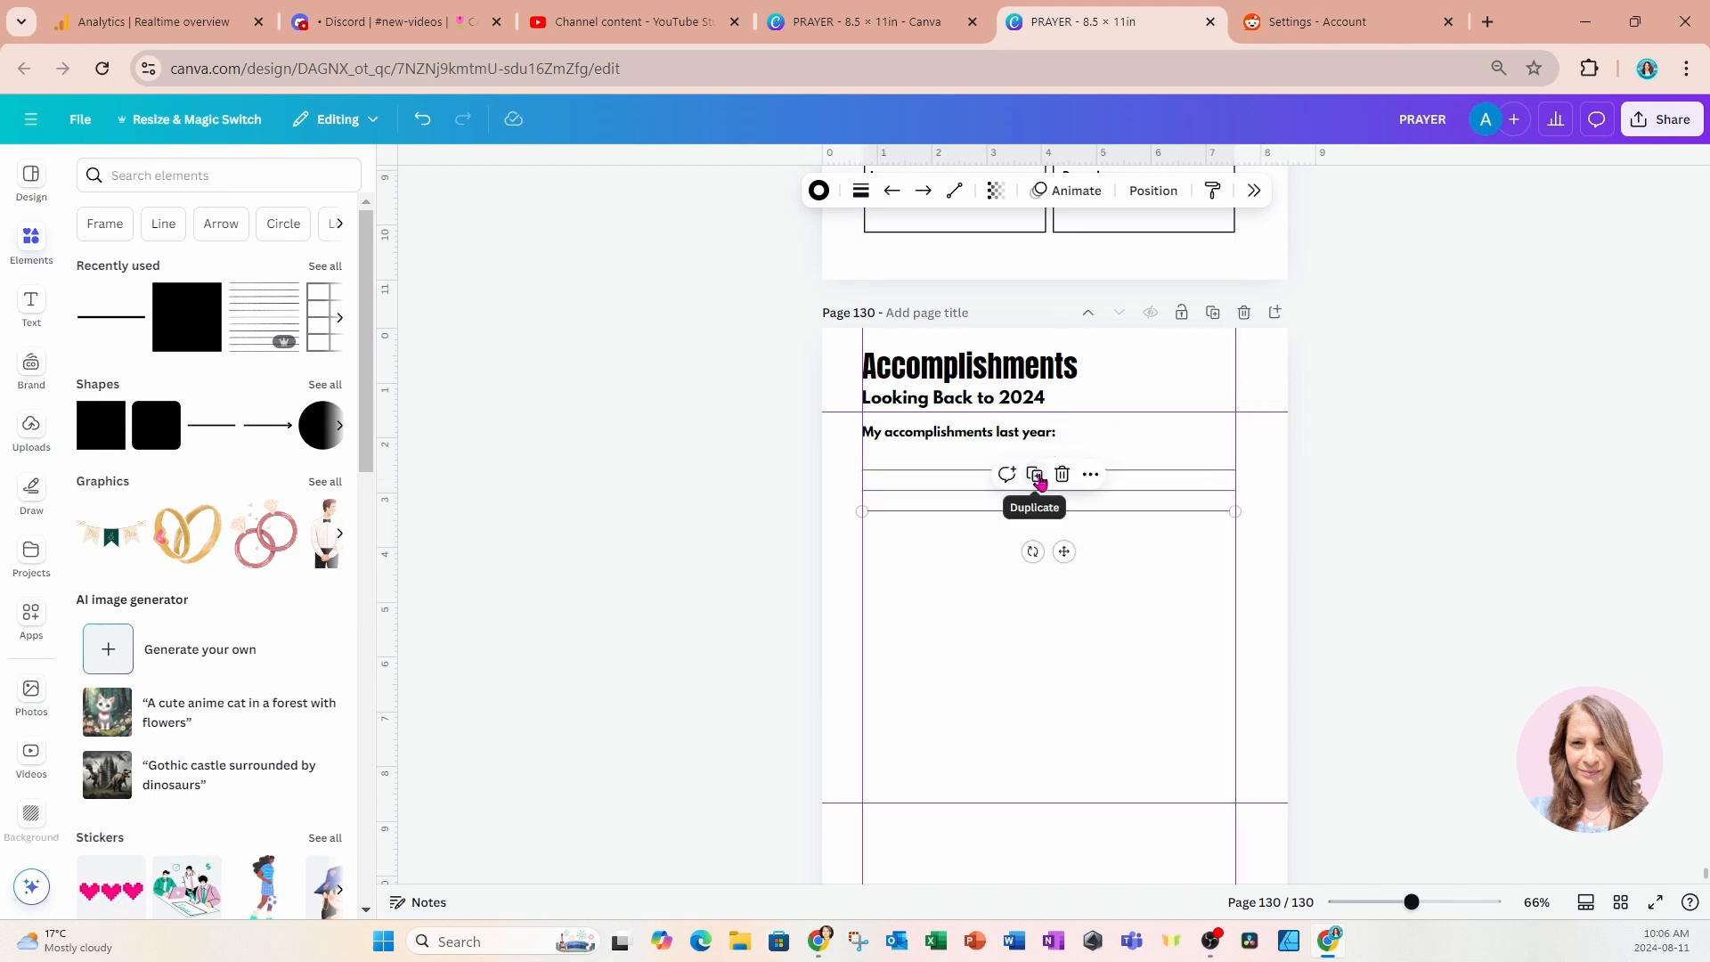
{"action": "left_click", "coordinate": [1034, 474]}
{"action": "left_click", "coordinate": [1034, 494]}
{"action": "left_click", "coordinate": [1035, 515]}
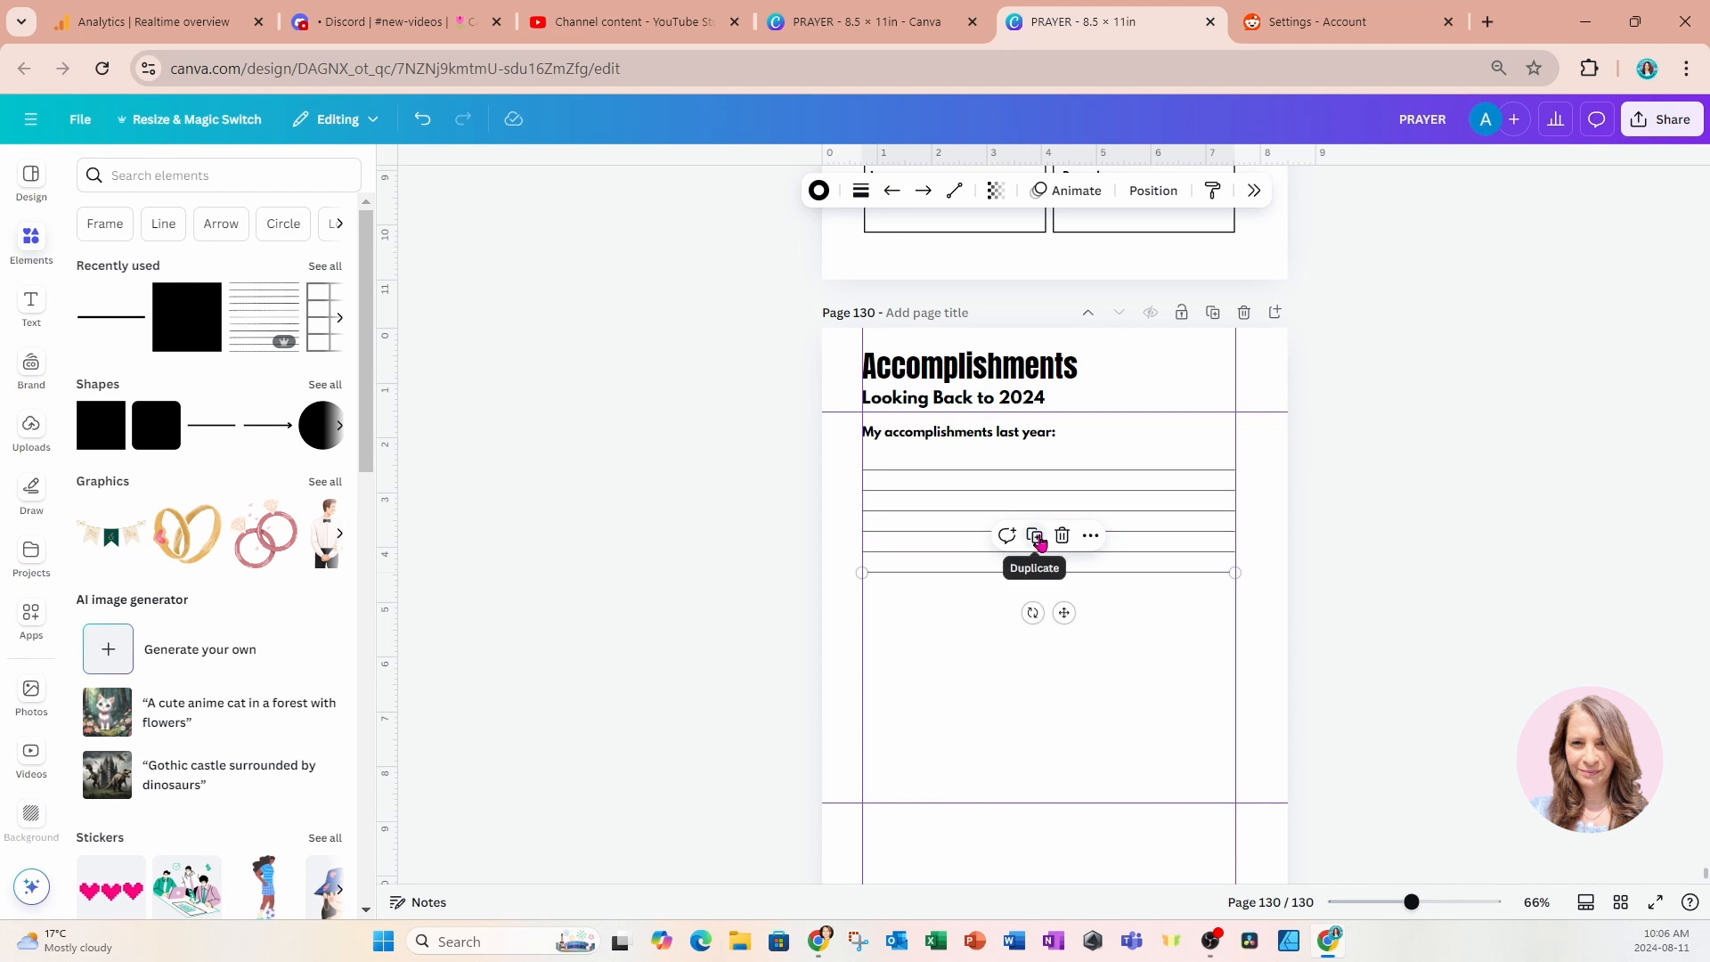
{"action": "left_click", "coordinate": [1034, 535]}
{"action": "left_click", "coordinate": [1035, 555]}
{"action": "left_click", "coordinate": [1036, 577]}
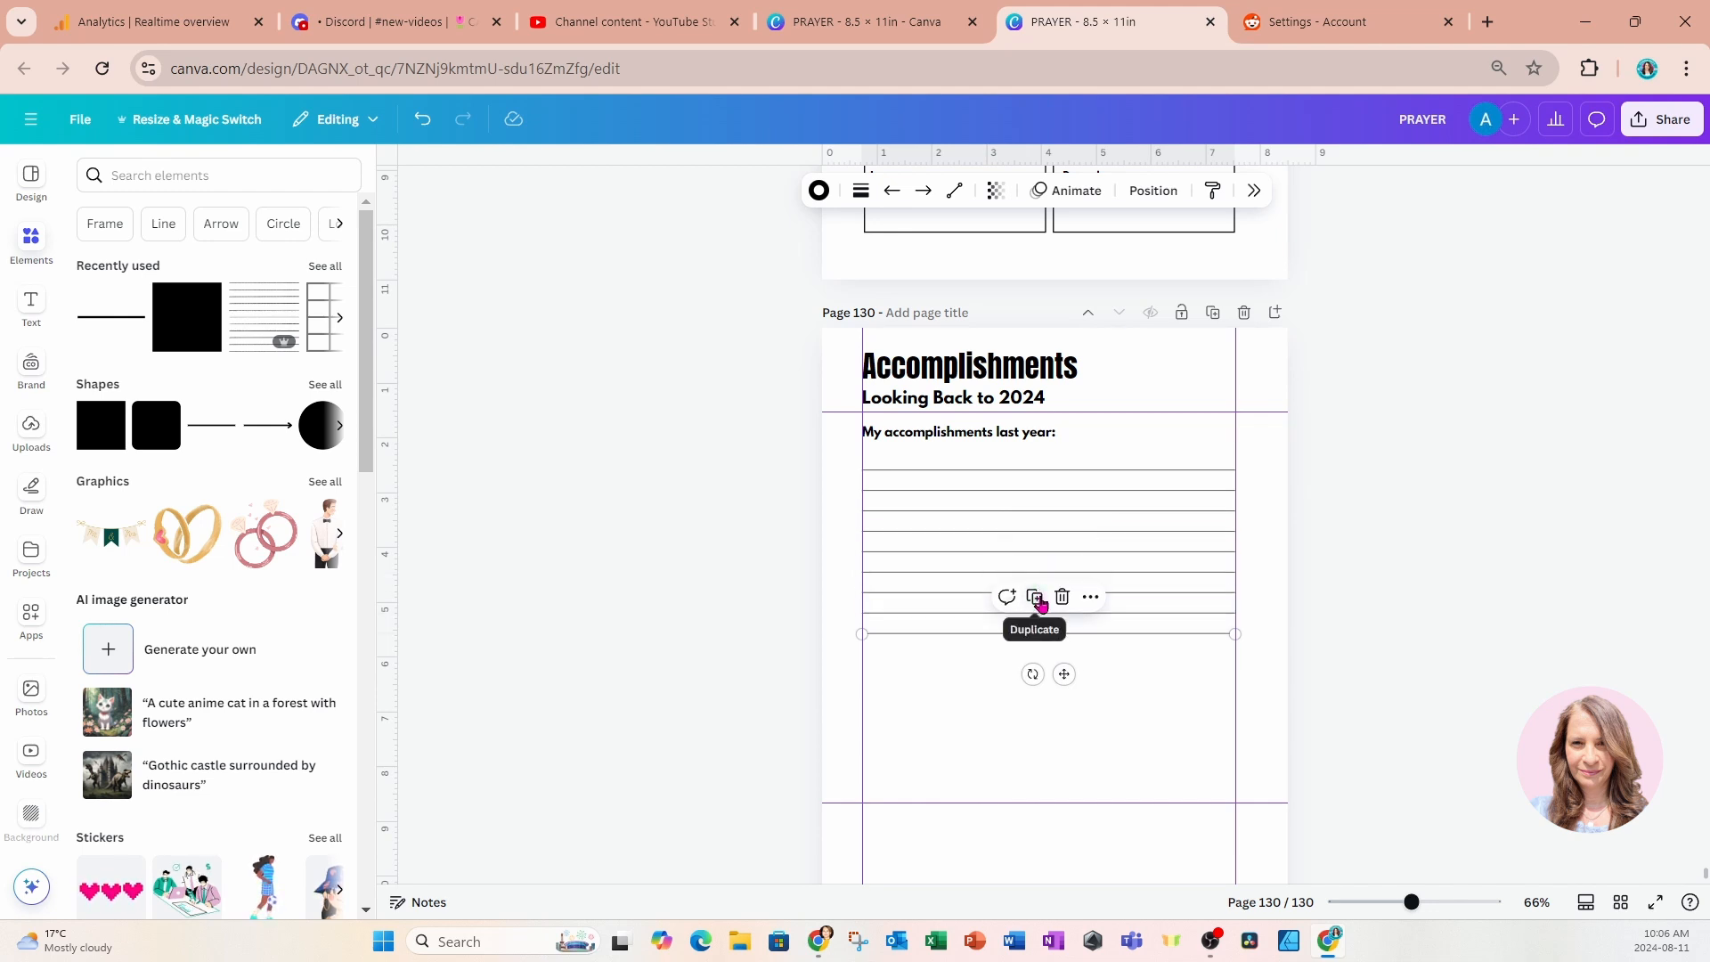
{"action": "left_click", "coordinate": [1036, 597]}
{"action": "left_click", "coordinate": [1036, 619]}
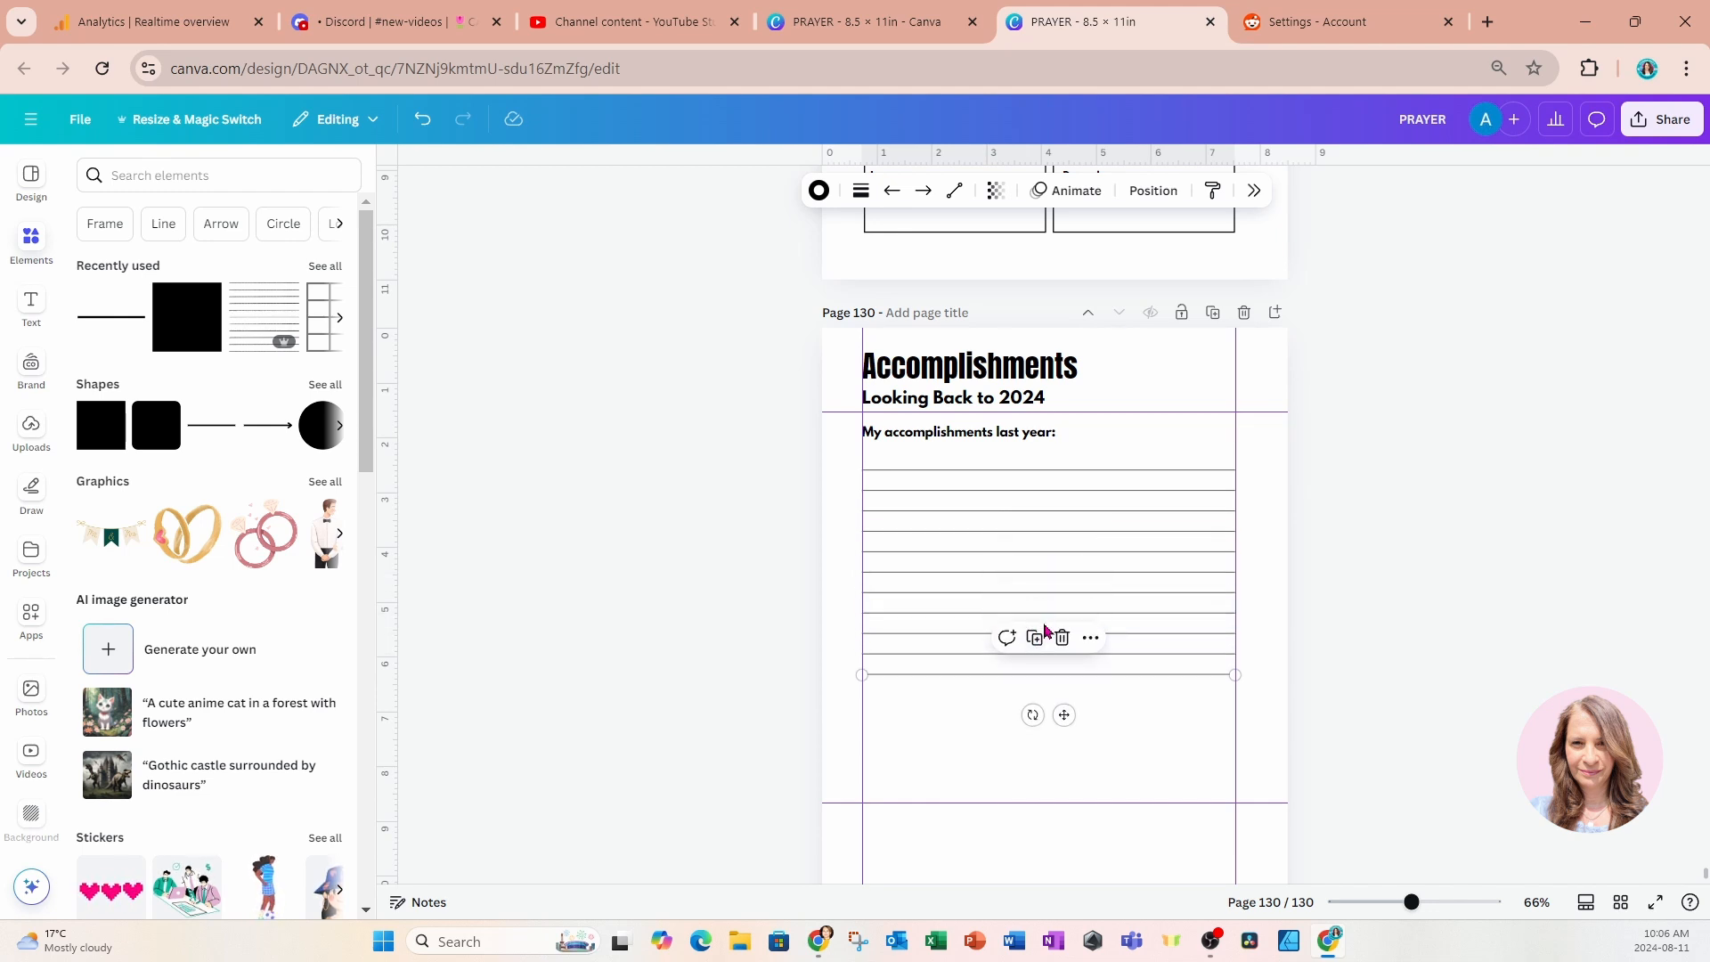
{"action": "left_click", "coordinate": [1034, 638]}
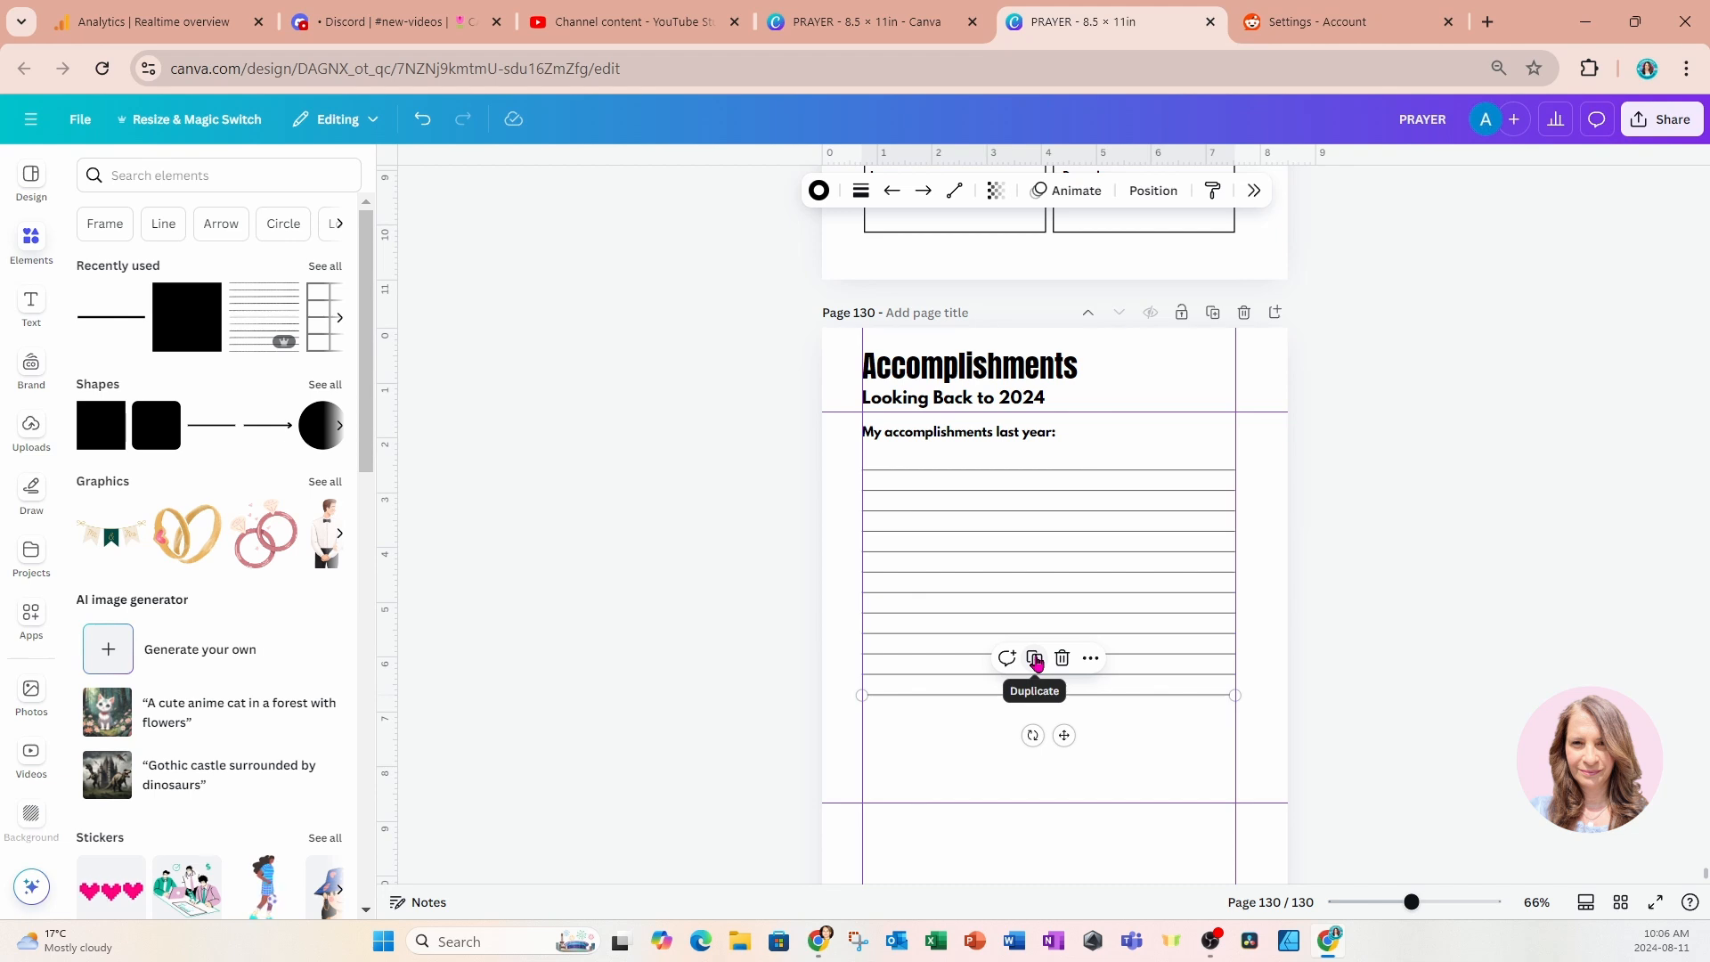
Copy a group of the writing lines below the existing ones to fill the Accomplishments page down to just above the lowest guide.
{"action": "left_click_drag", "start_coordinate": [751, 599], "coordinate": [1023, 764]}
{"action": "left_click", "coordinate": [1048, 584]}
{"action": "scroll", "coordinate": [1297, 664], "scroll_direction": "down", "scroll_amount": 2}
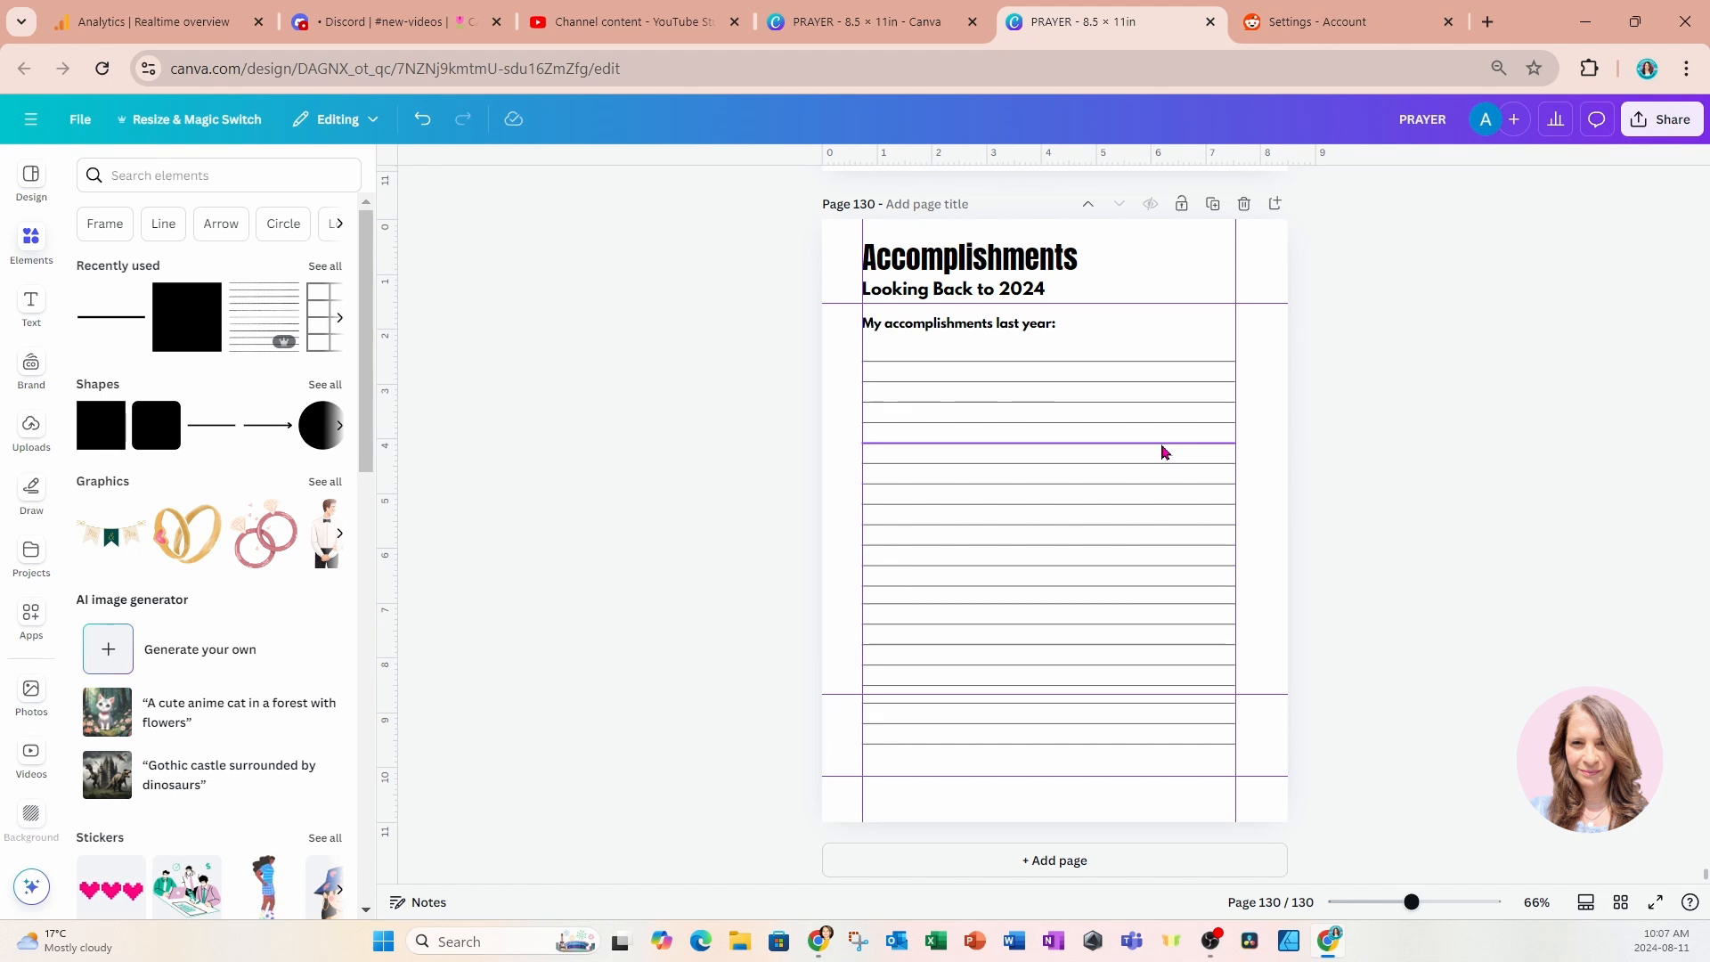
Add a new page after Accomplishments and copy the "Accomplishments" title onto it in the same position.
{"action": "left_click", "coordinate": [953, 857]}
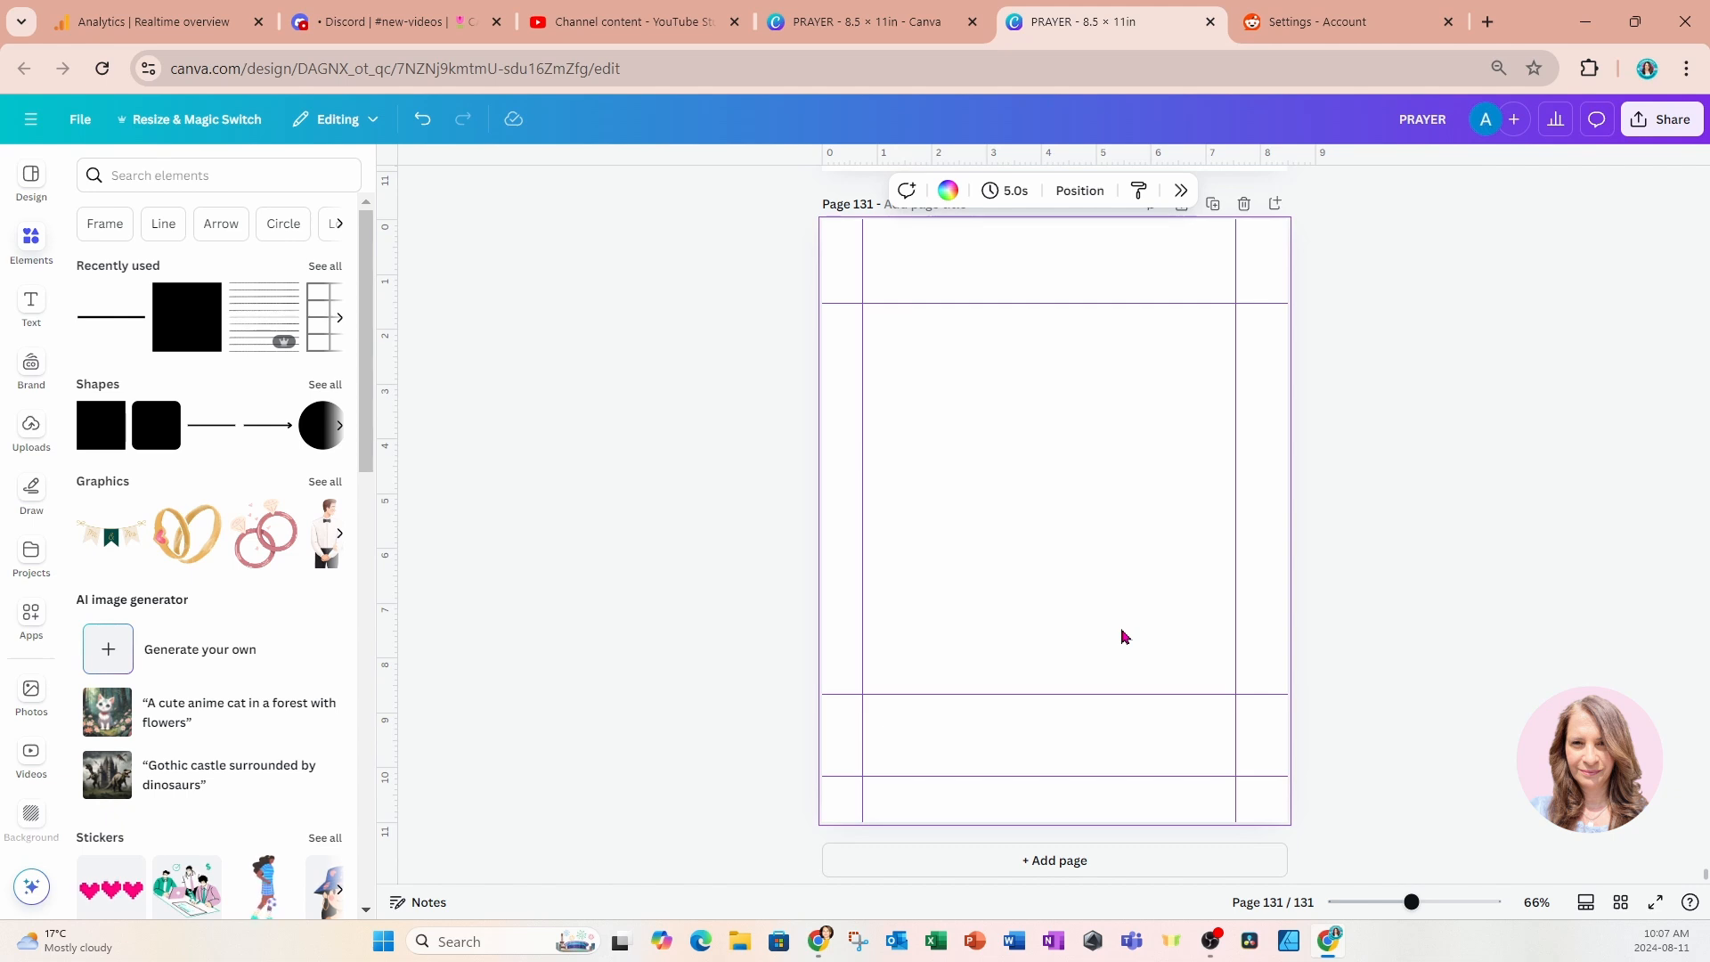
{"action": "scroll", "coordinate": [1123, 633], "scroll_direction": "up", "scroll_amount": 10}
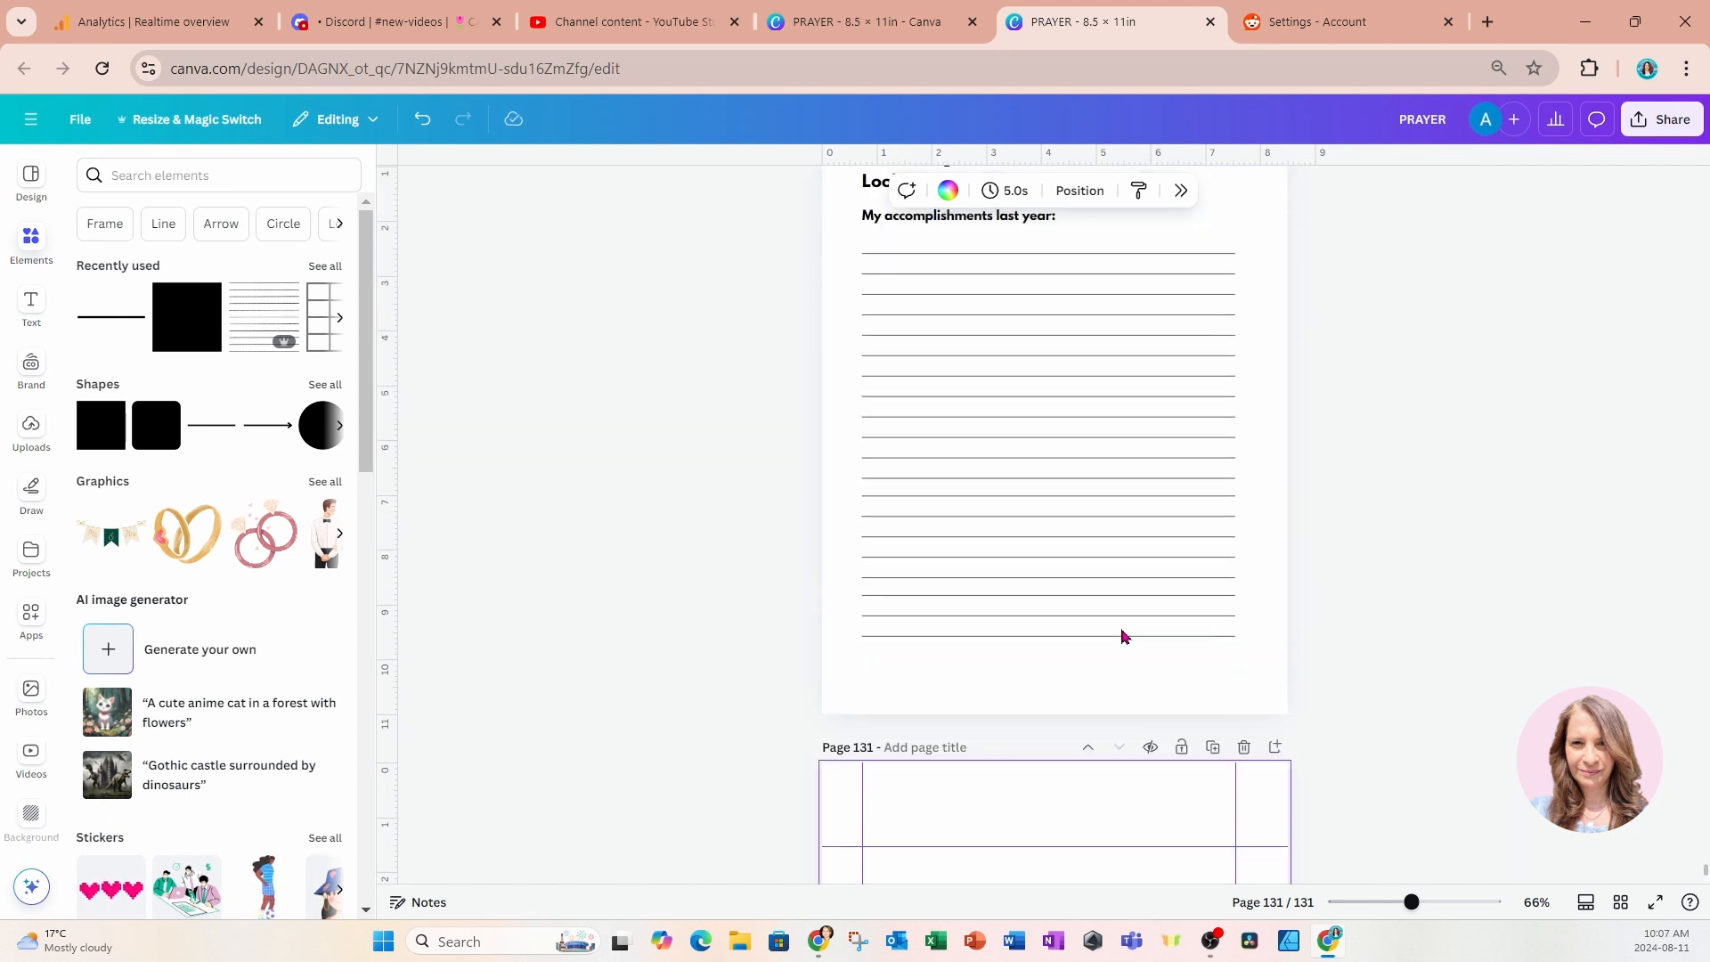
{"action": "left_click_drag", "start_coordinate": [795, 472], "coordinate": [935, 523]}
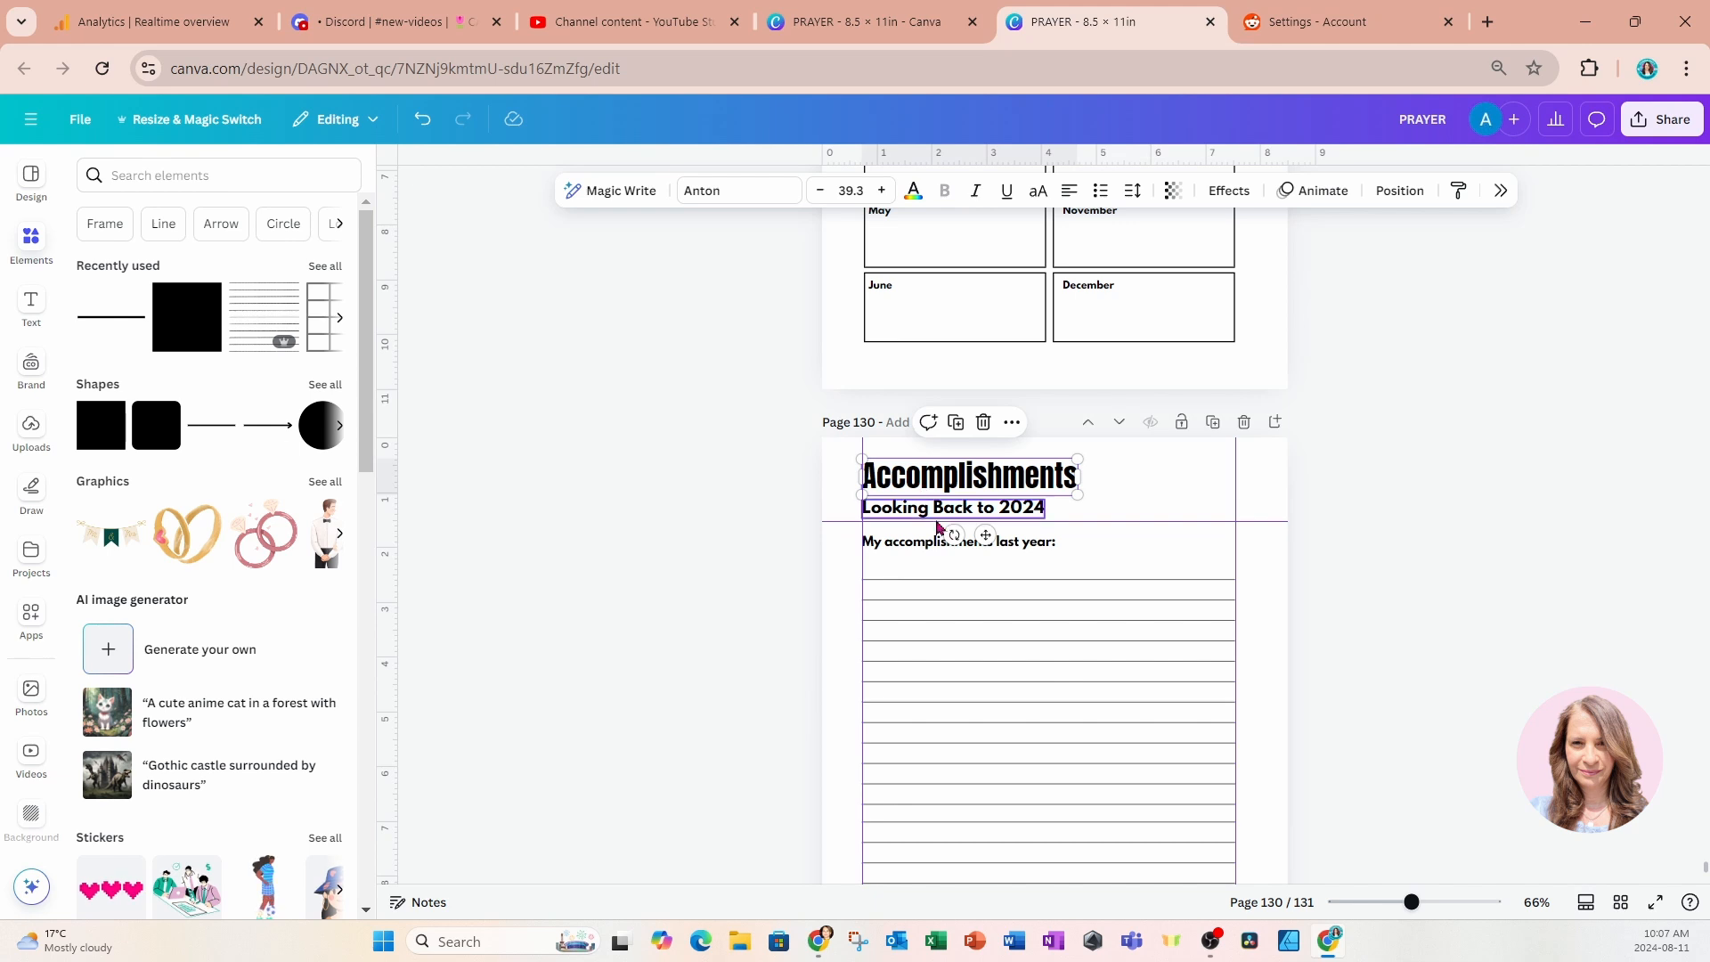
{"action": "scroll", "coordinate": [997, 599], "scroll_direction": "down", "scroll_amount": 8}
{"action": "key", "text": "ctrl+v"}
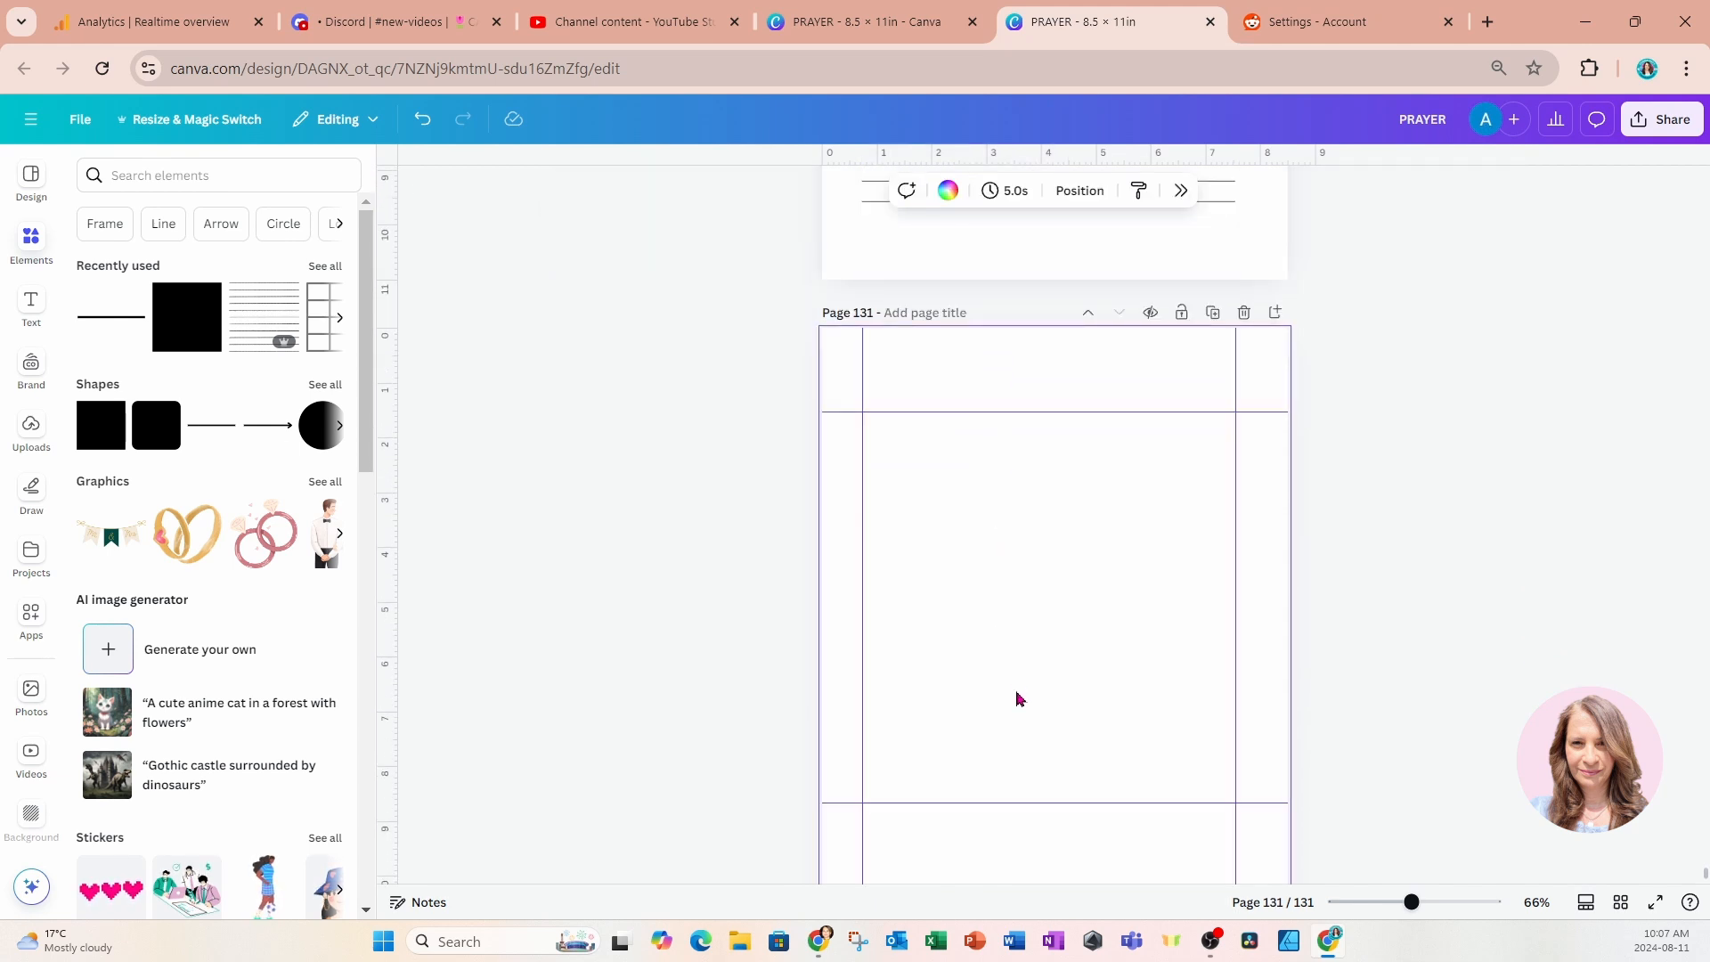
{"action": "type", "text": "Accomplishments"}
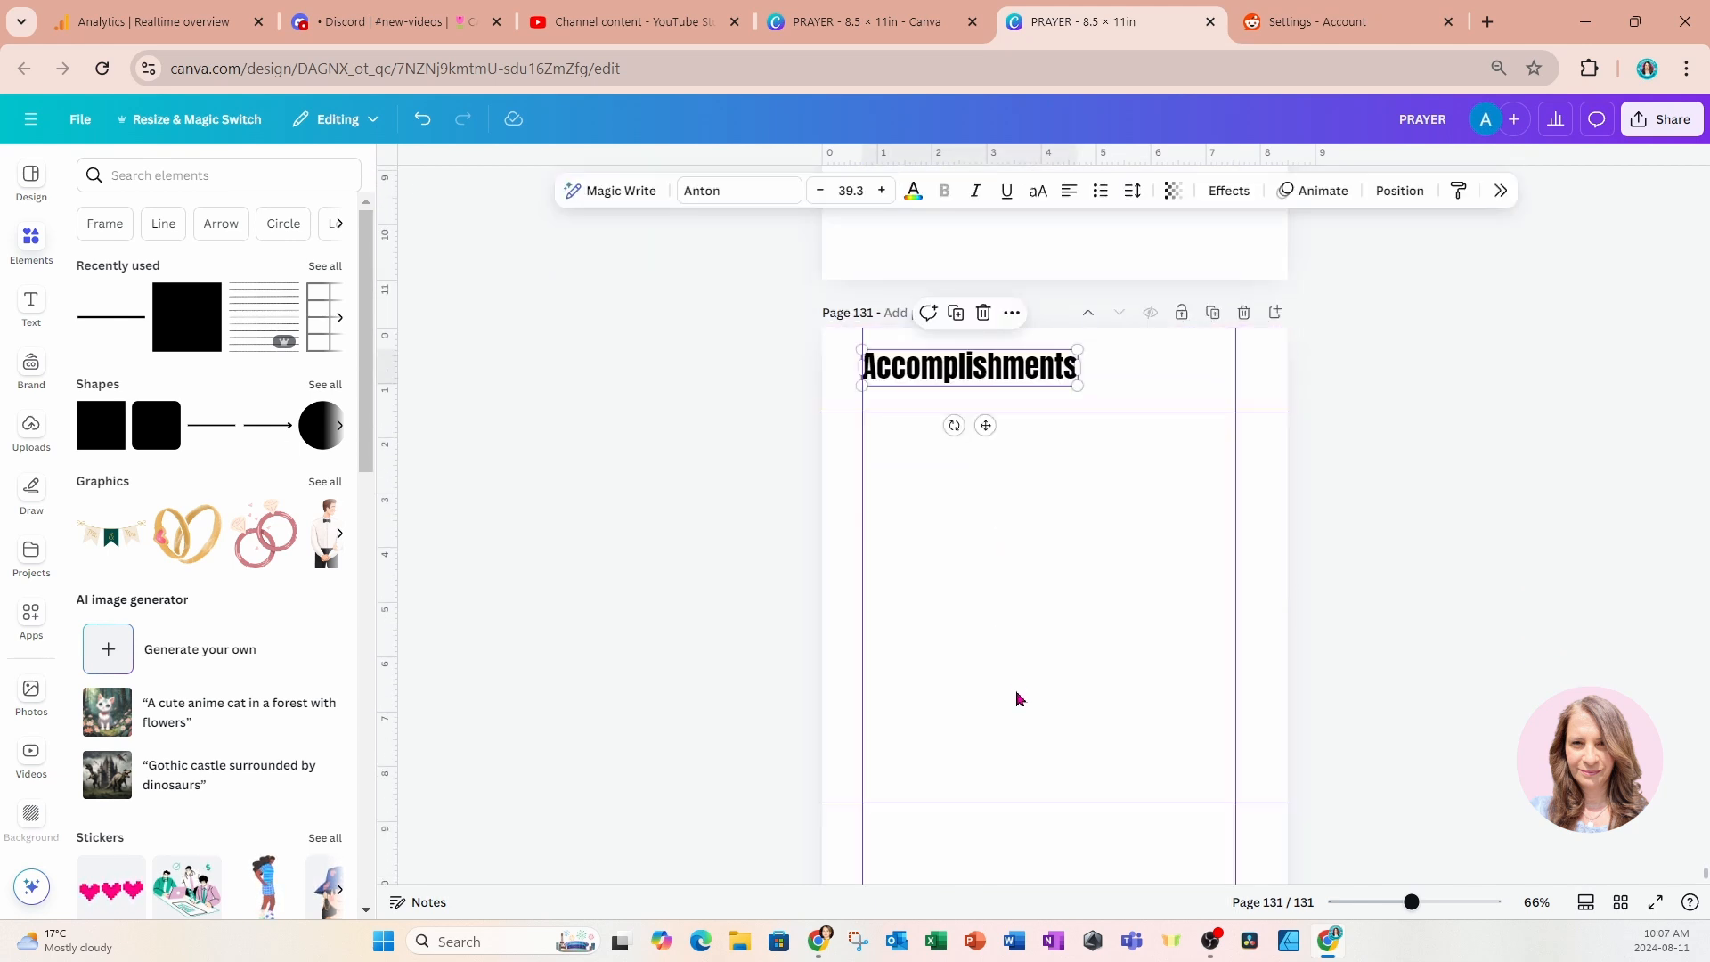
Change the copied title on the new page to "Notes".
{"action": "double_click", "coordinate": [1015, 363]}
{"action": "type", "text": "Notes"}
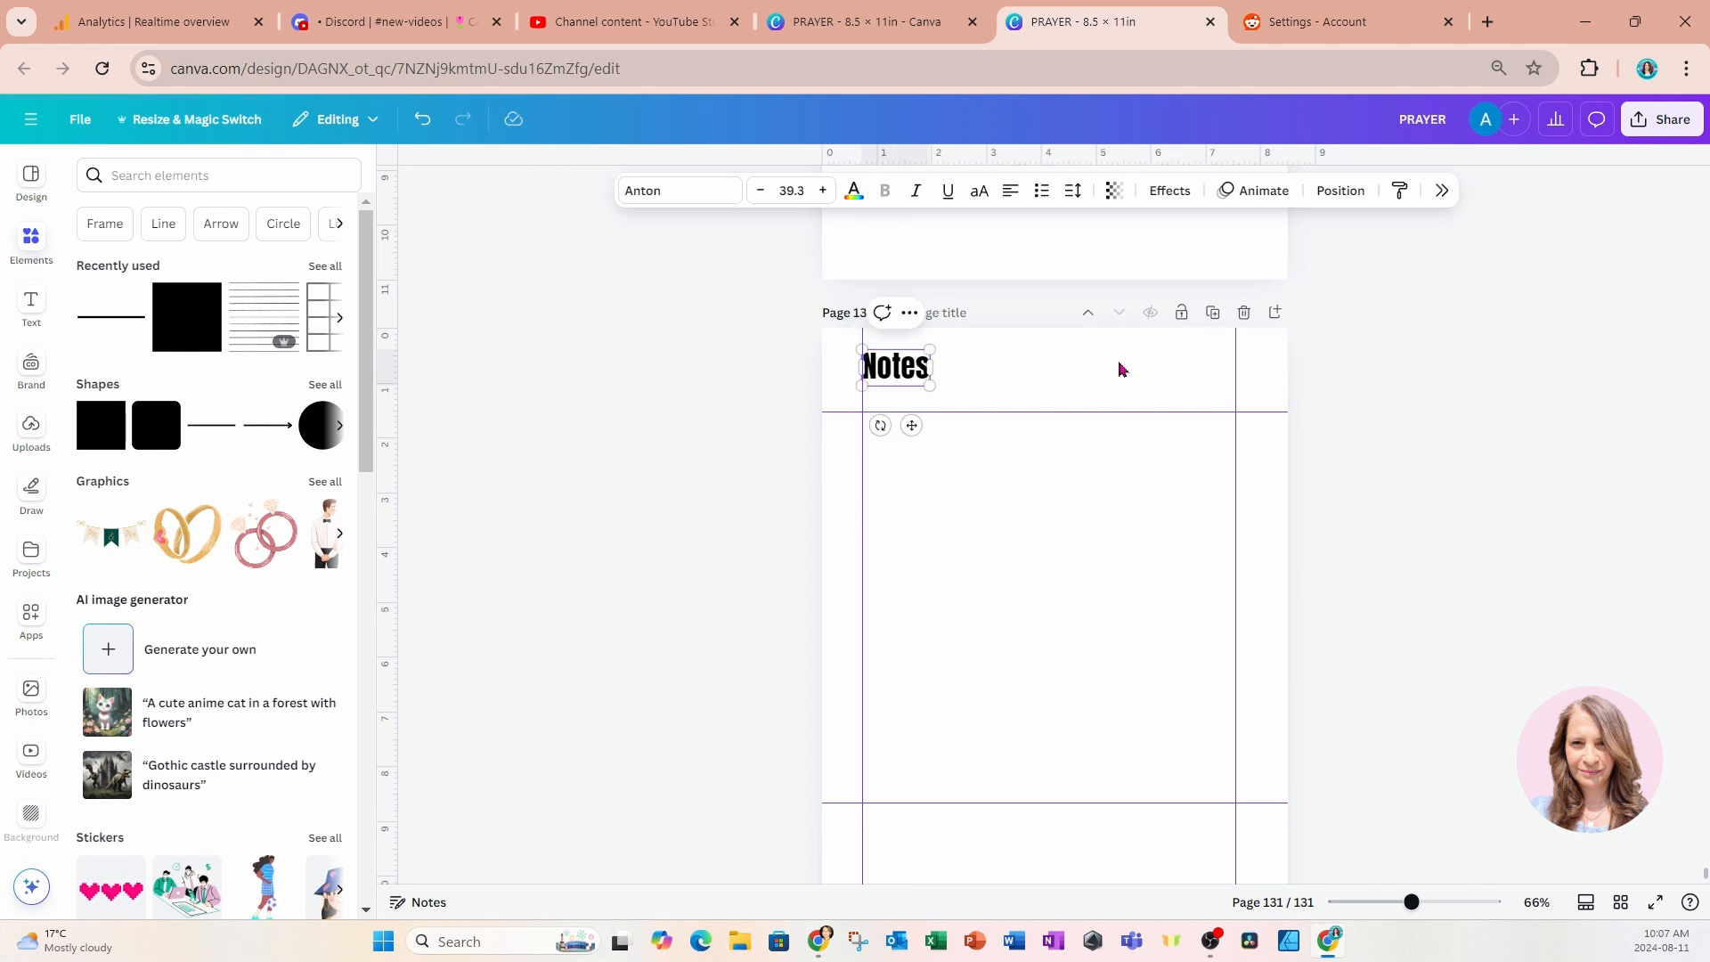
{"action": "left_click", "coordinate": [1403, 416]}
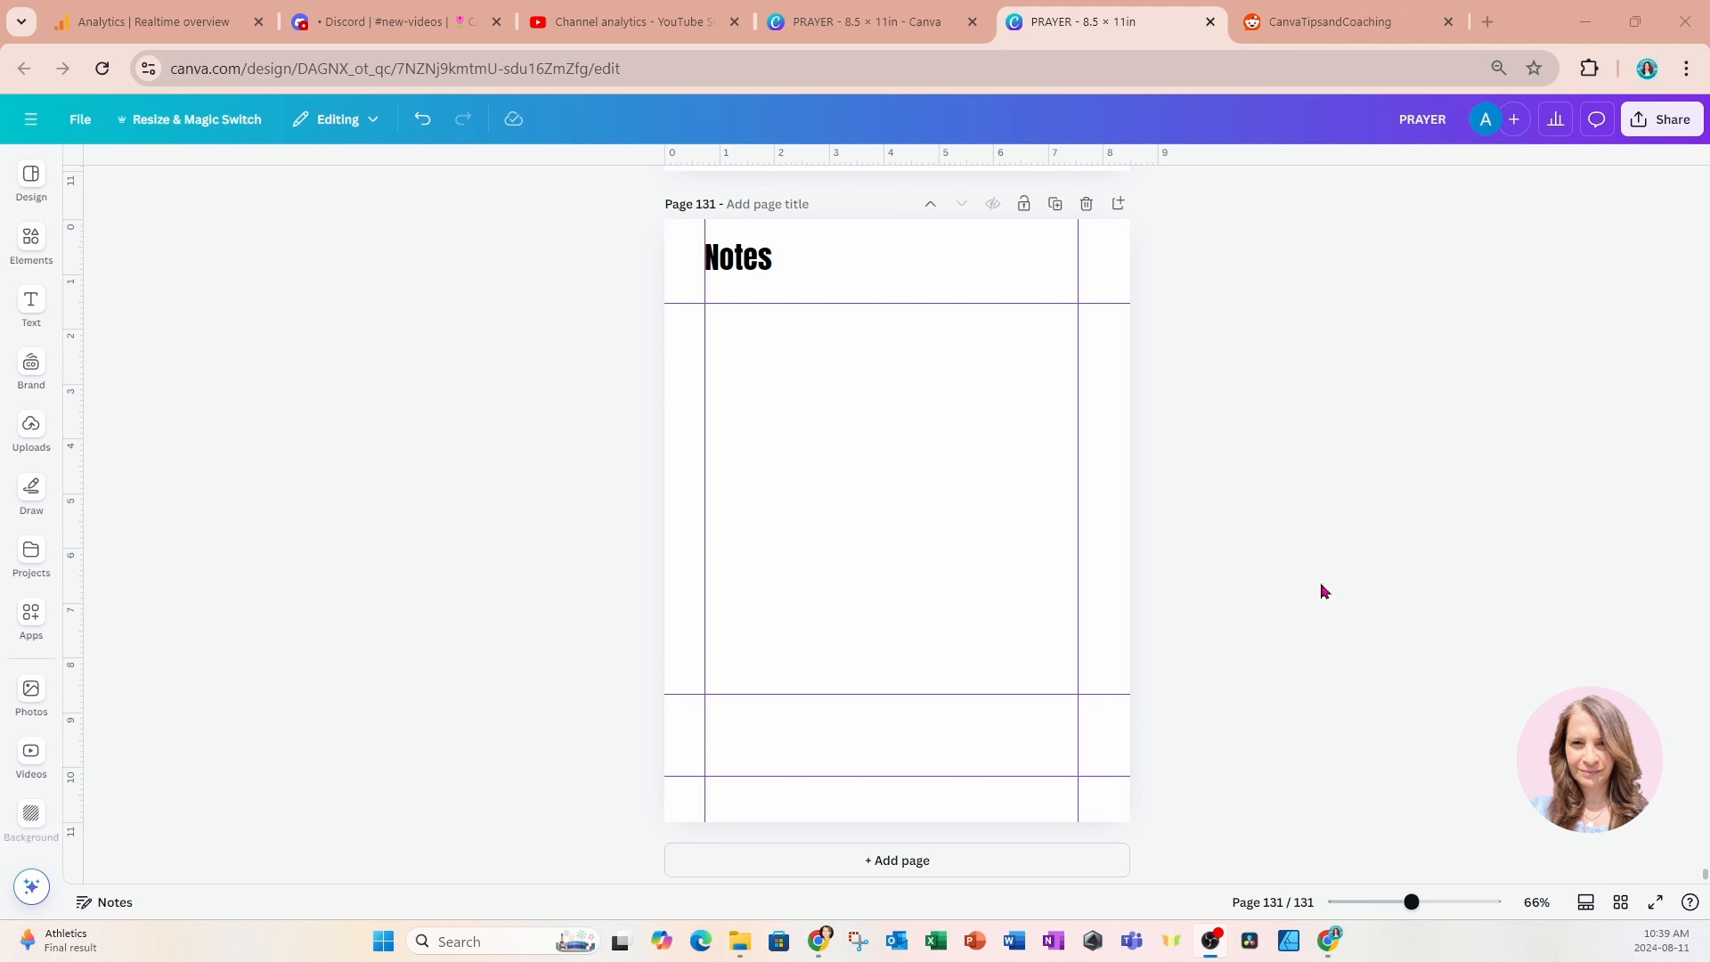
Review the last journal pages and examine the order of all pages in the grid view from the cover onward.
{"action": "scroll", "coordinate": [1327, 597], "scroll_direction": "up", "scroll_amount": 10}
{"action": "scroll", "coordinate": [1321, 591], "scroll_direction": "up", "scroll_amount": 10}
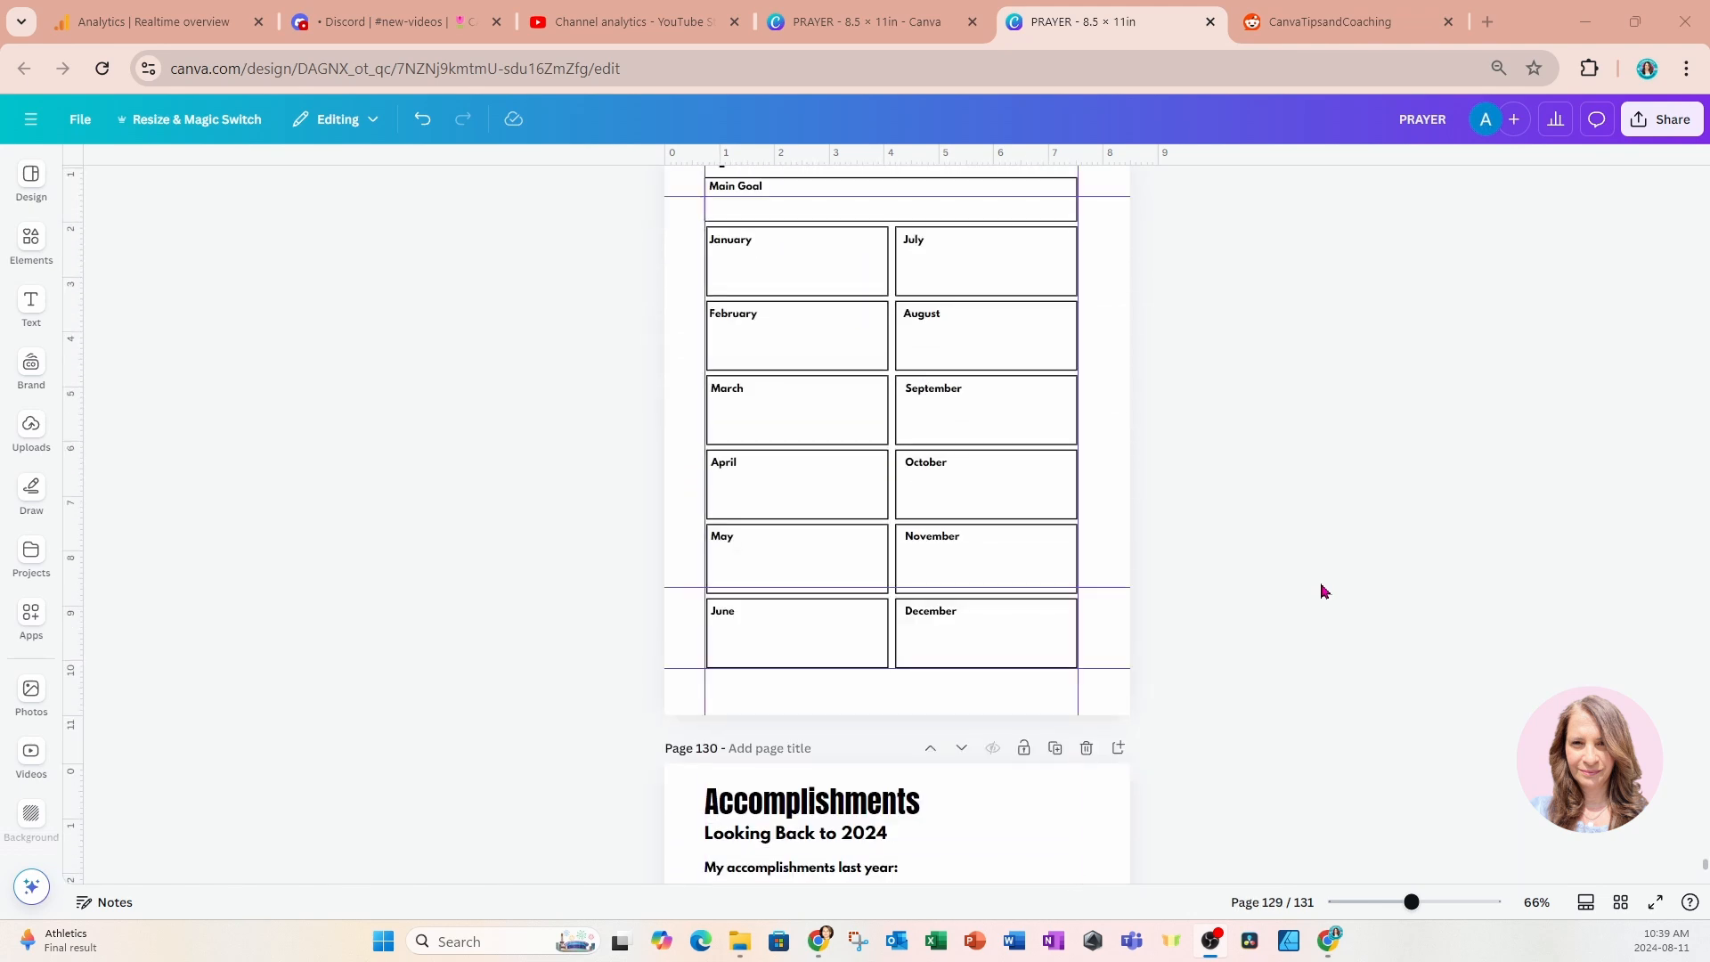
{"action": "scroll", "coordinate": [1321, 591], "scroll_direction": "up", "scroll_amount": 3}
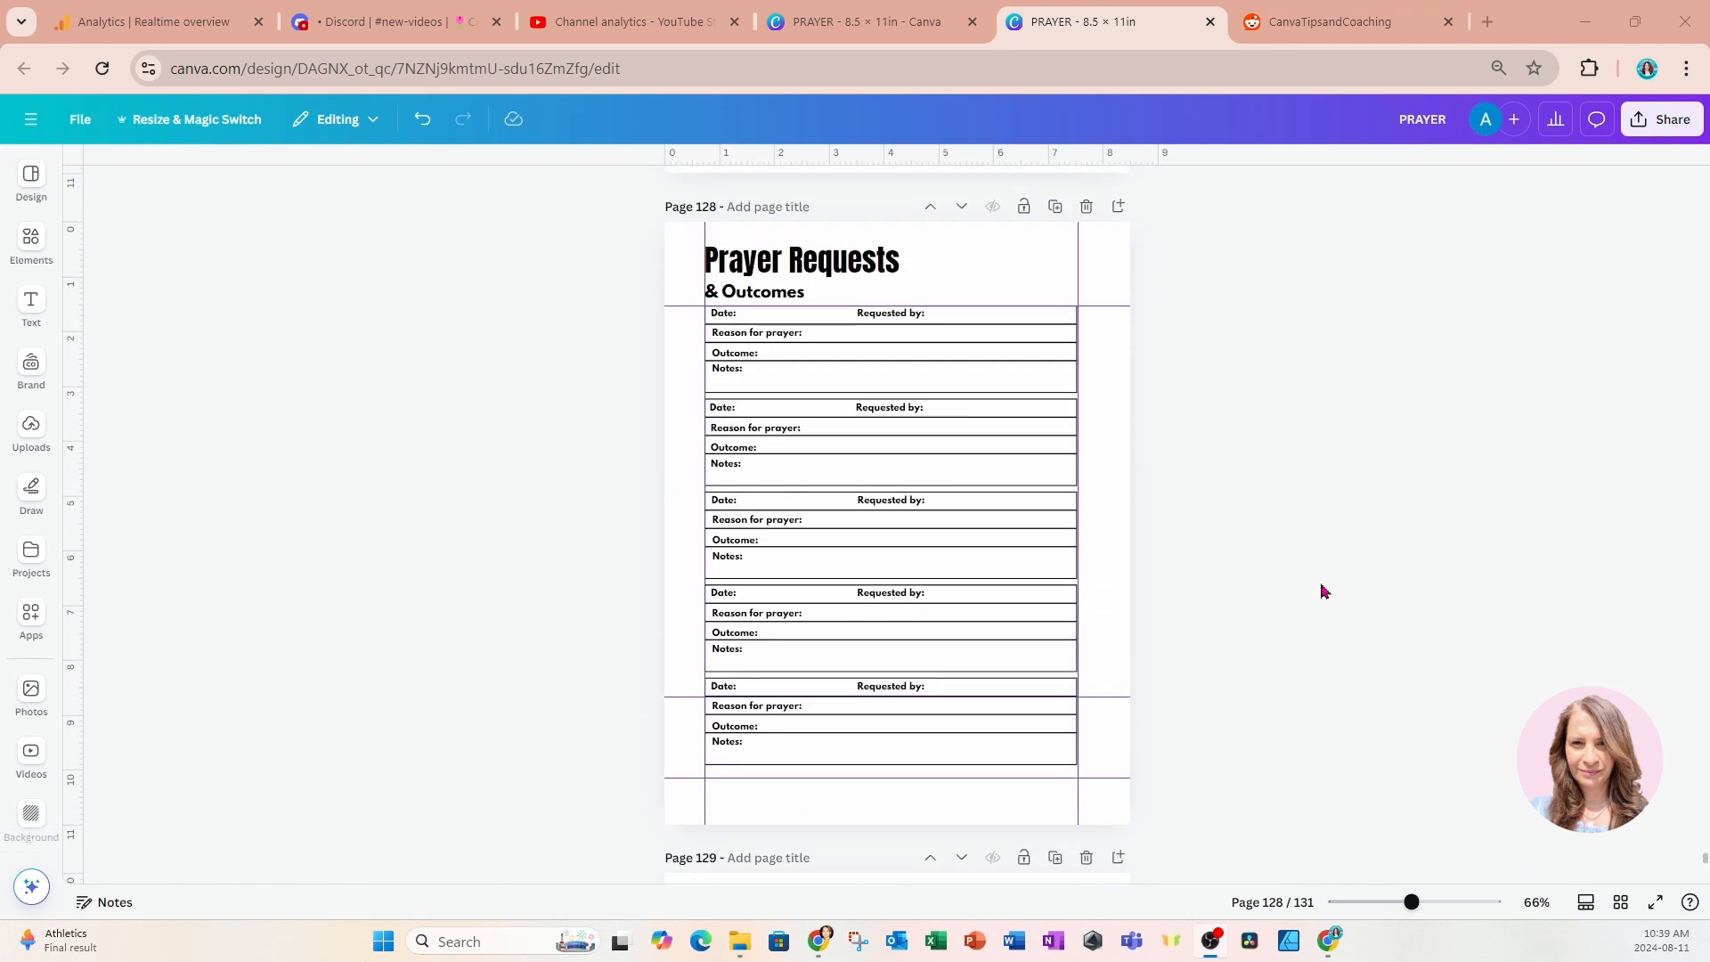
{"action": "scroll", "coordinate": [1321, 588], "scroll_direction": "down", "scroll_amount": 5}
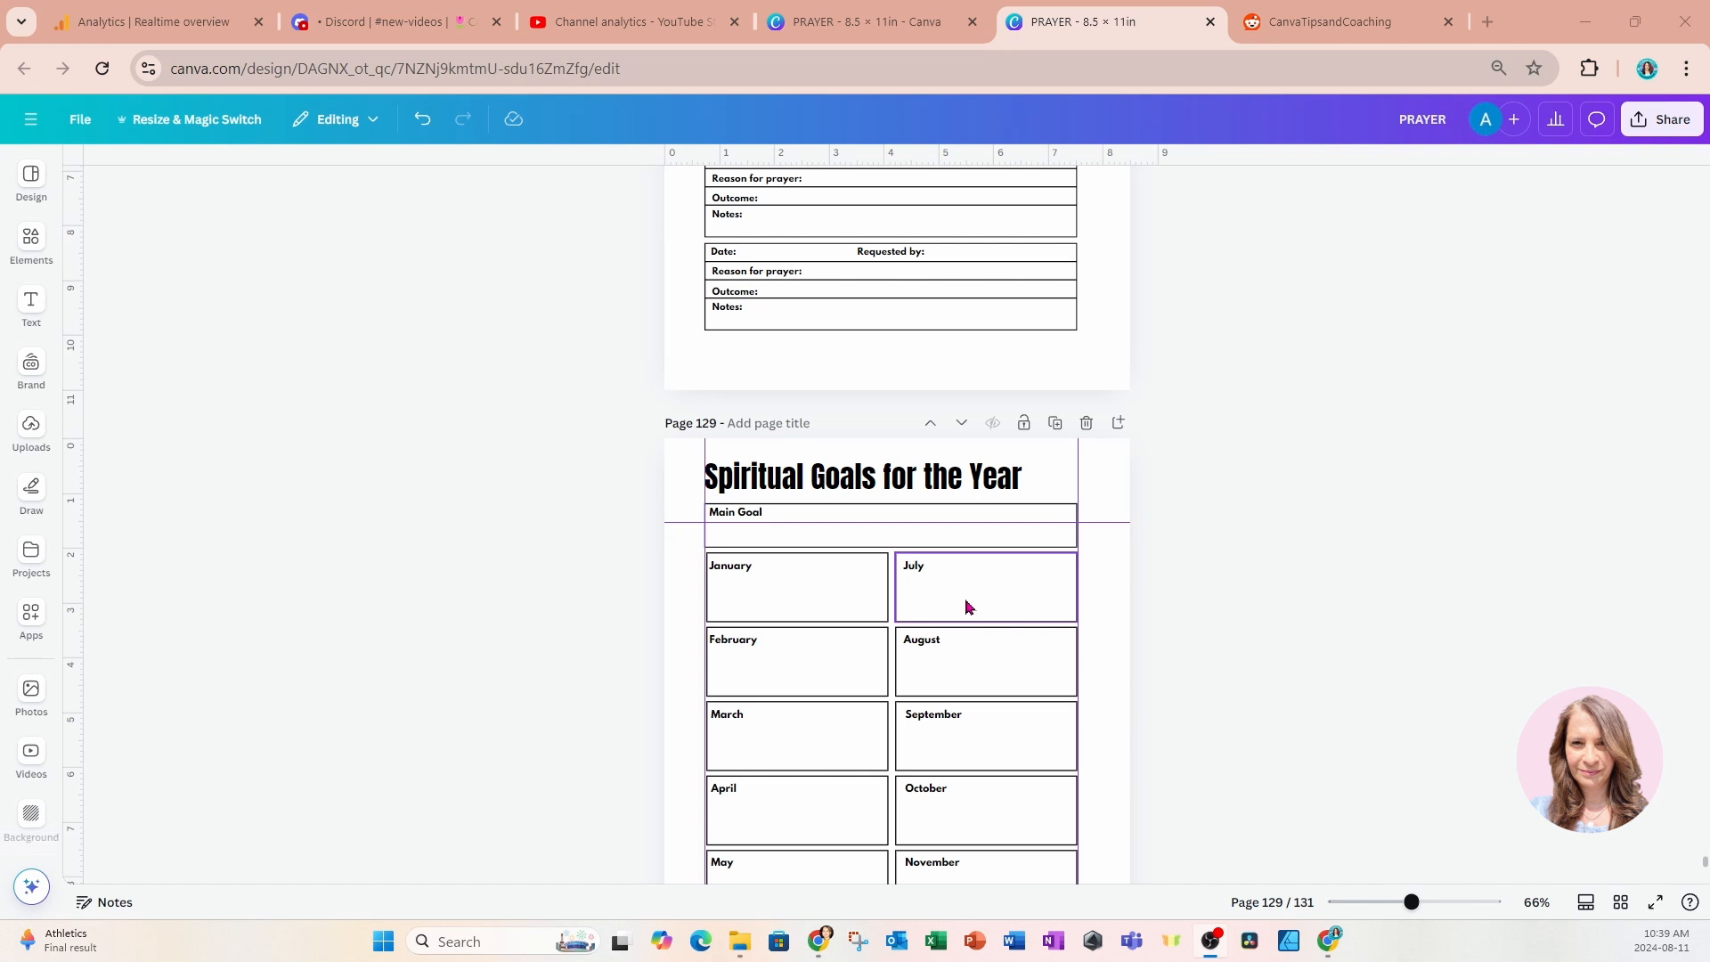
{"action": "scroll", "coordinate": [966, 605], "scroll_direction": "down", "scroll_amount": 5}
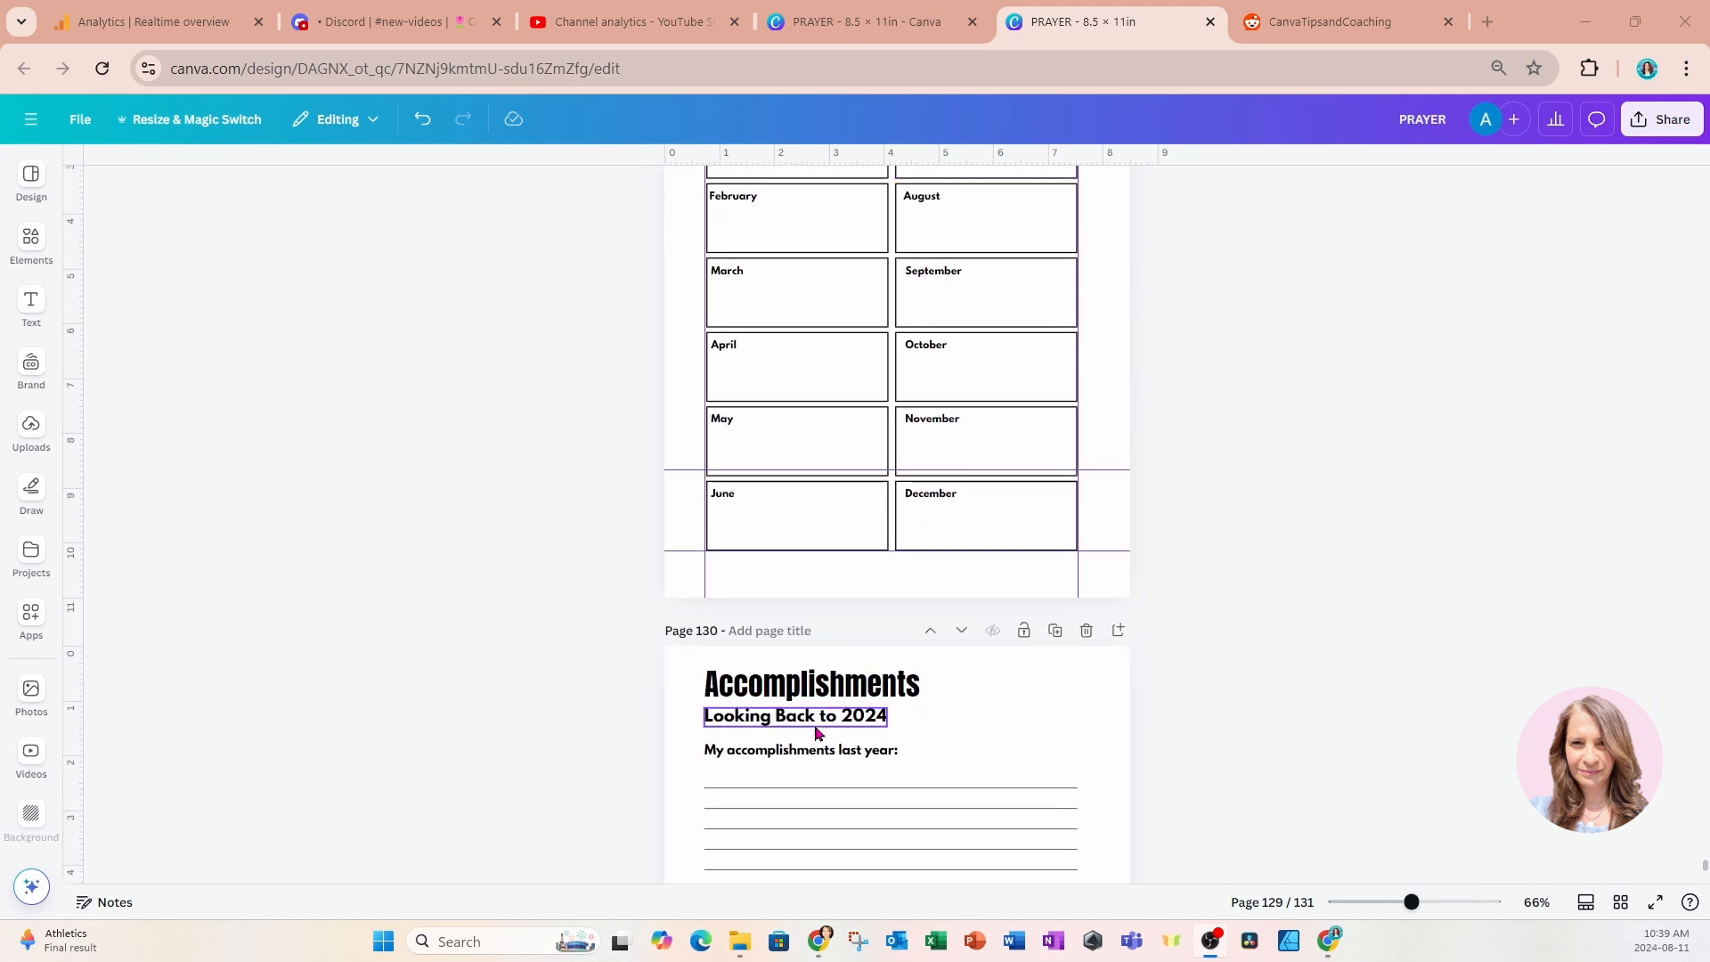
{"action": "scroll", "coordinate": [816, 732], "scroll_direction": "down", "scroll_amount": 1}
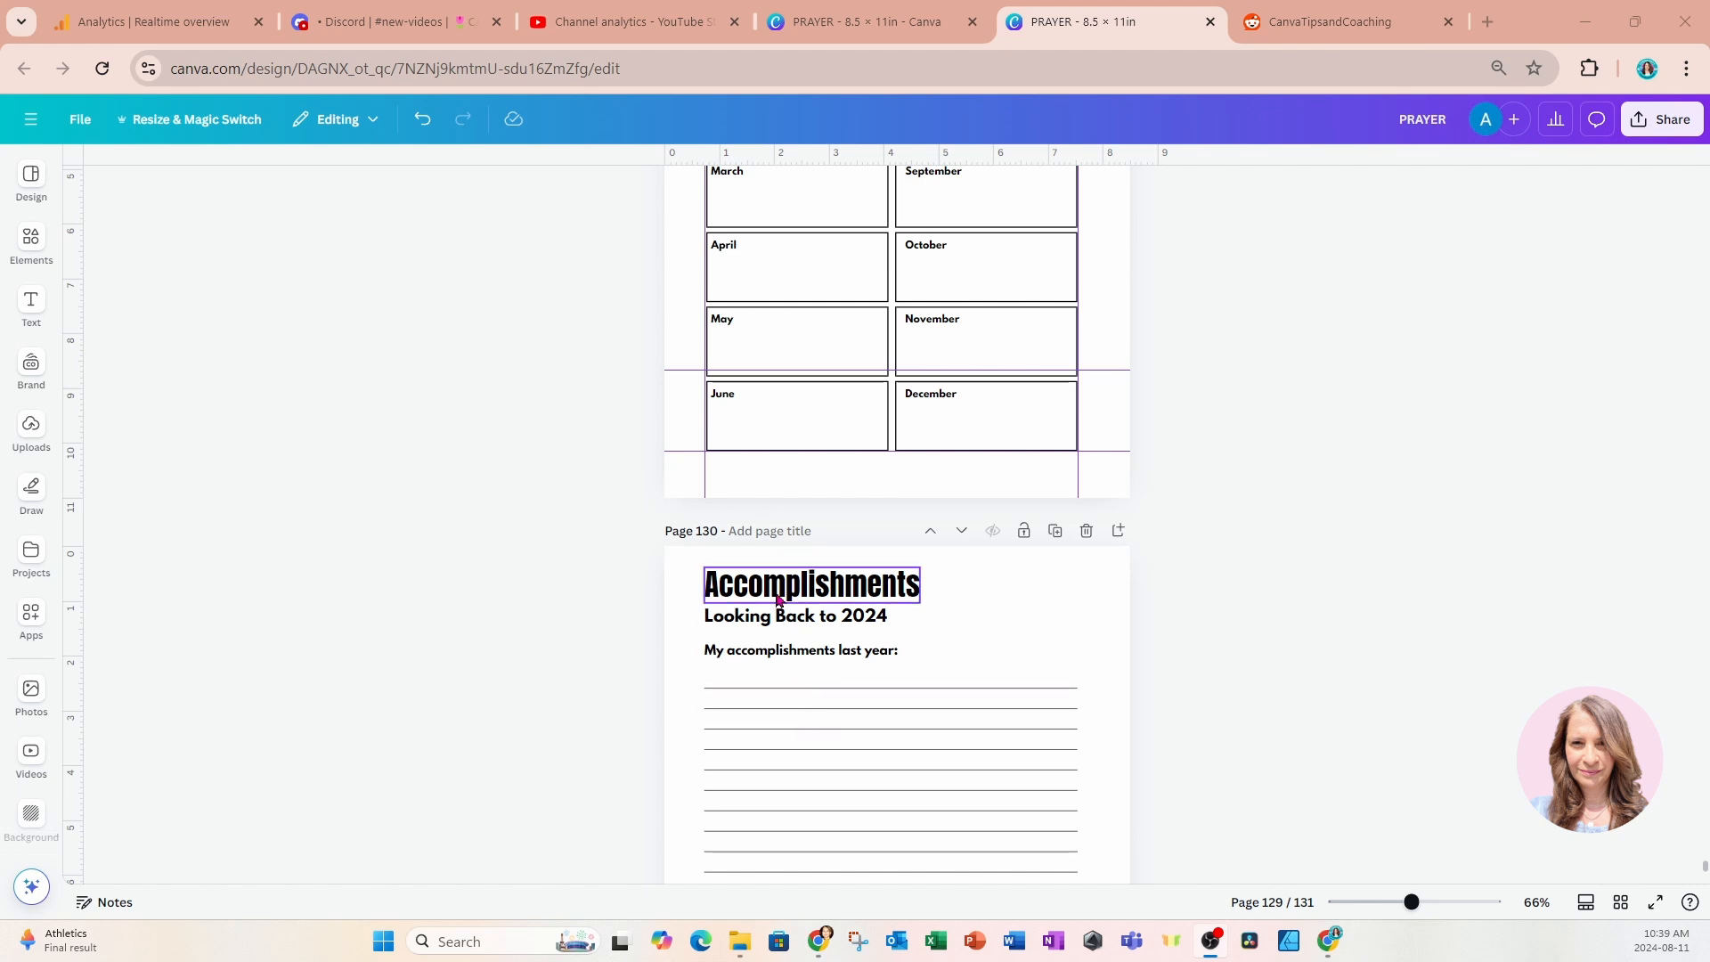
{"action": "left_click", "coordinate": [1620, 903]}
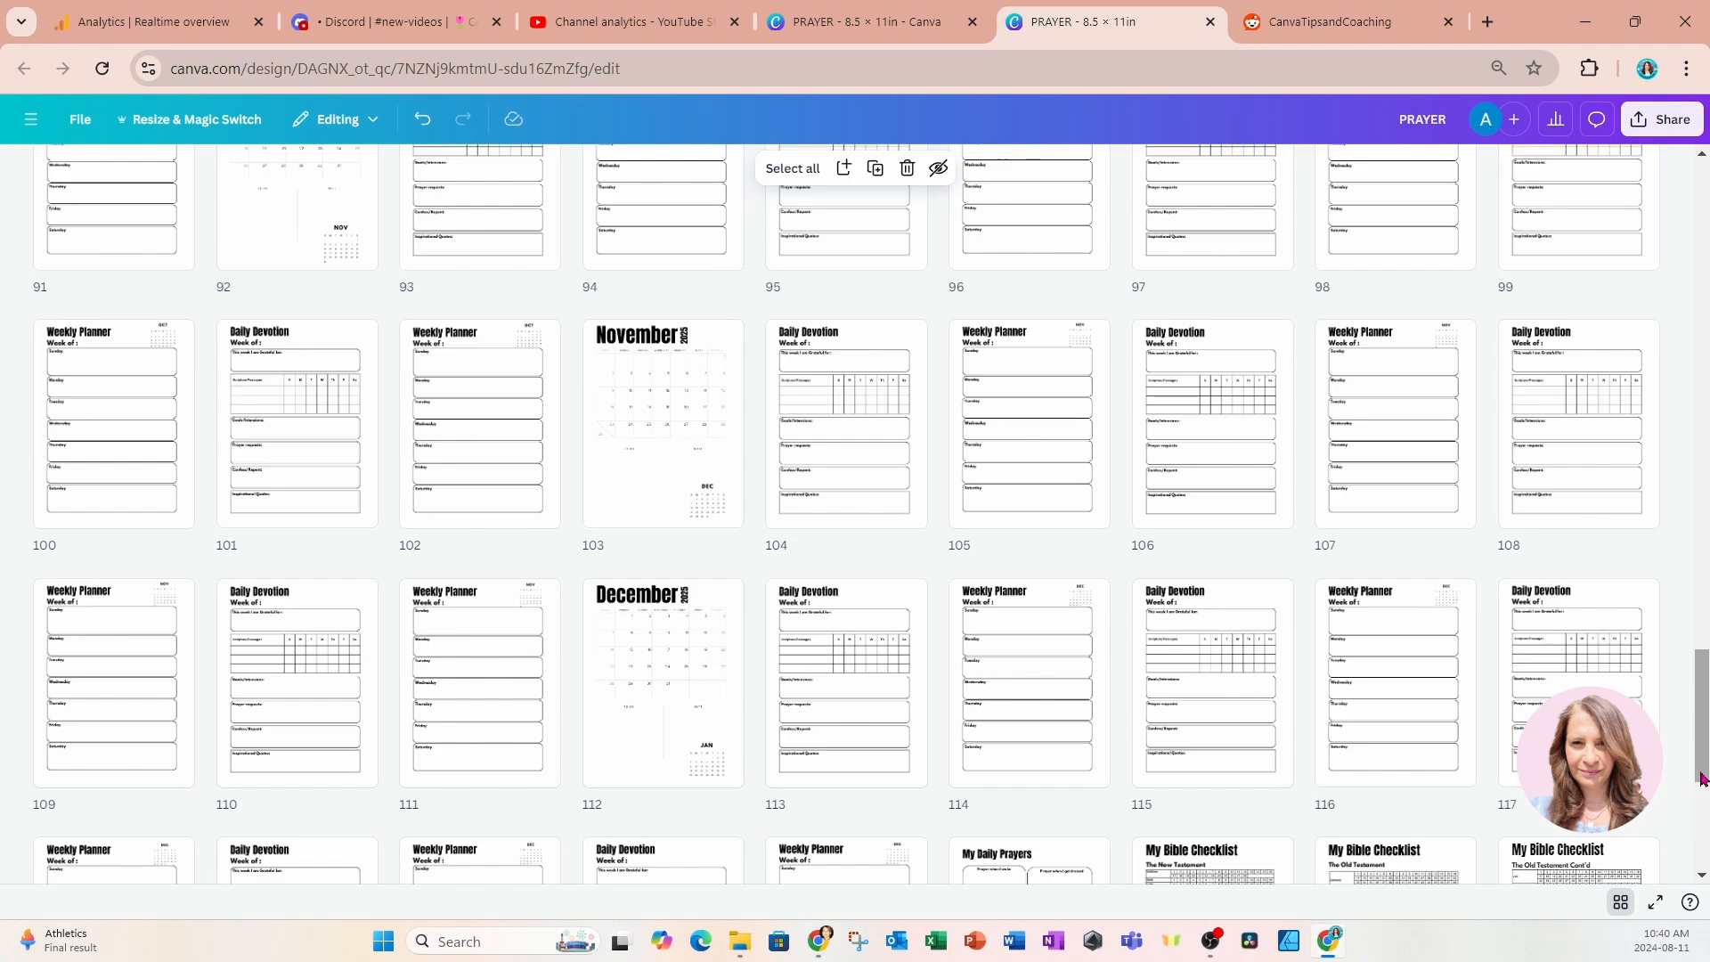
{"action": "left_click_drag", "start_coordinate": [1697, 773], "coordinate": [1656, 276]}
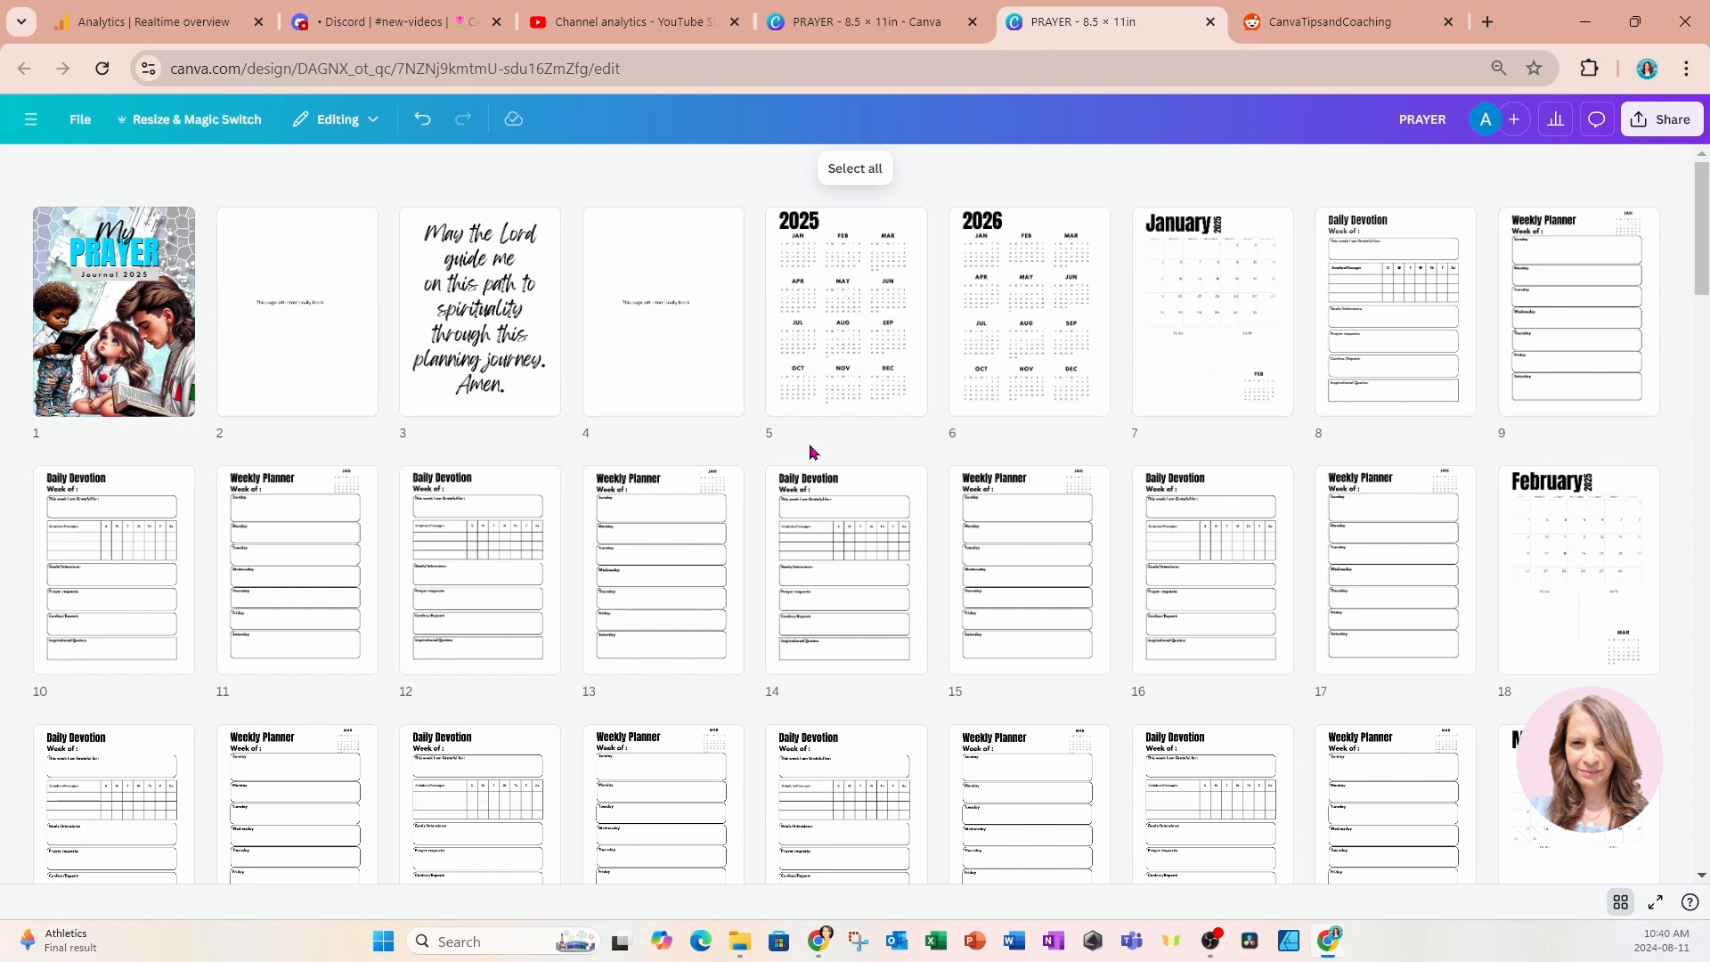
{"action": "mouse_move", "coordinate": [761, 419]}
{"action": "mouse_move", "coordinate": [1493, 322]}
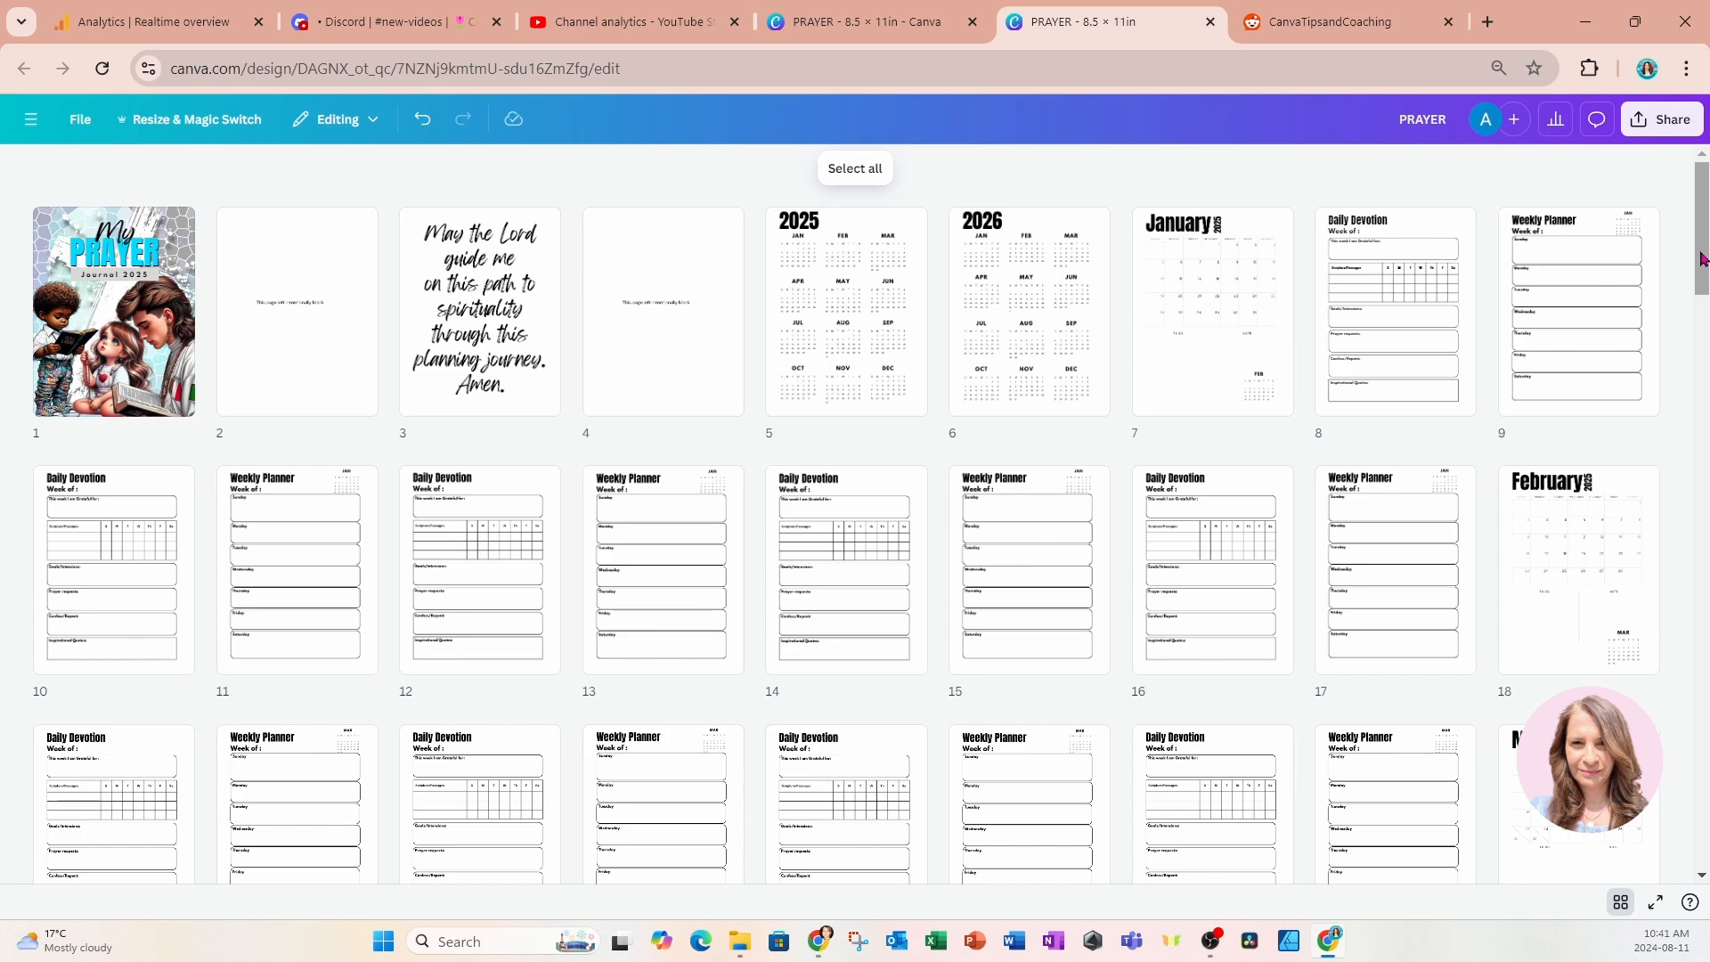
Move the "Spiritual Goals for the Year" page from the end of the journal to directly before the 2025 calendar page.
{"action": "left_click_drag", "start_coordinate": [1701, 259], "coordinate": [1688, 358]}
{"action": "scroll", "coordinate": [835, 778], "scroll_direction": "down", "scroll_amount": 9}
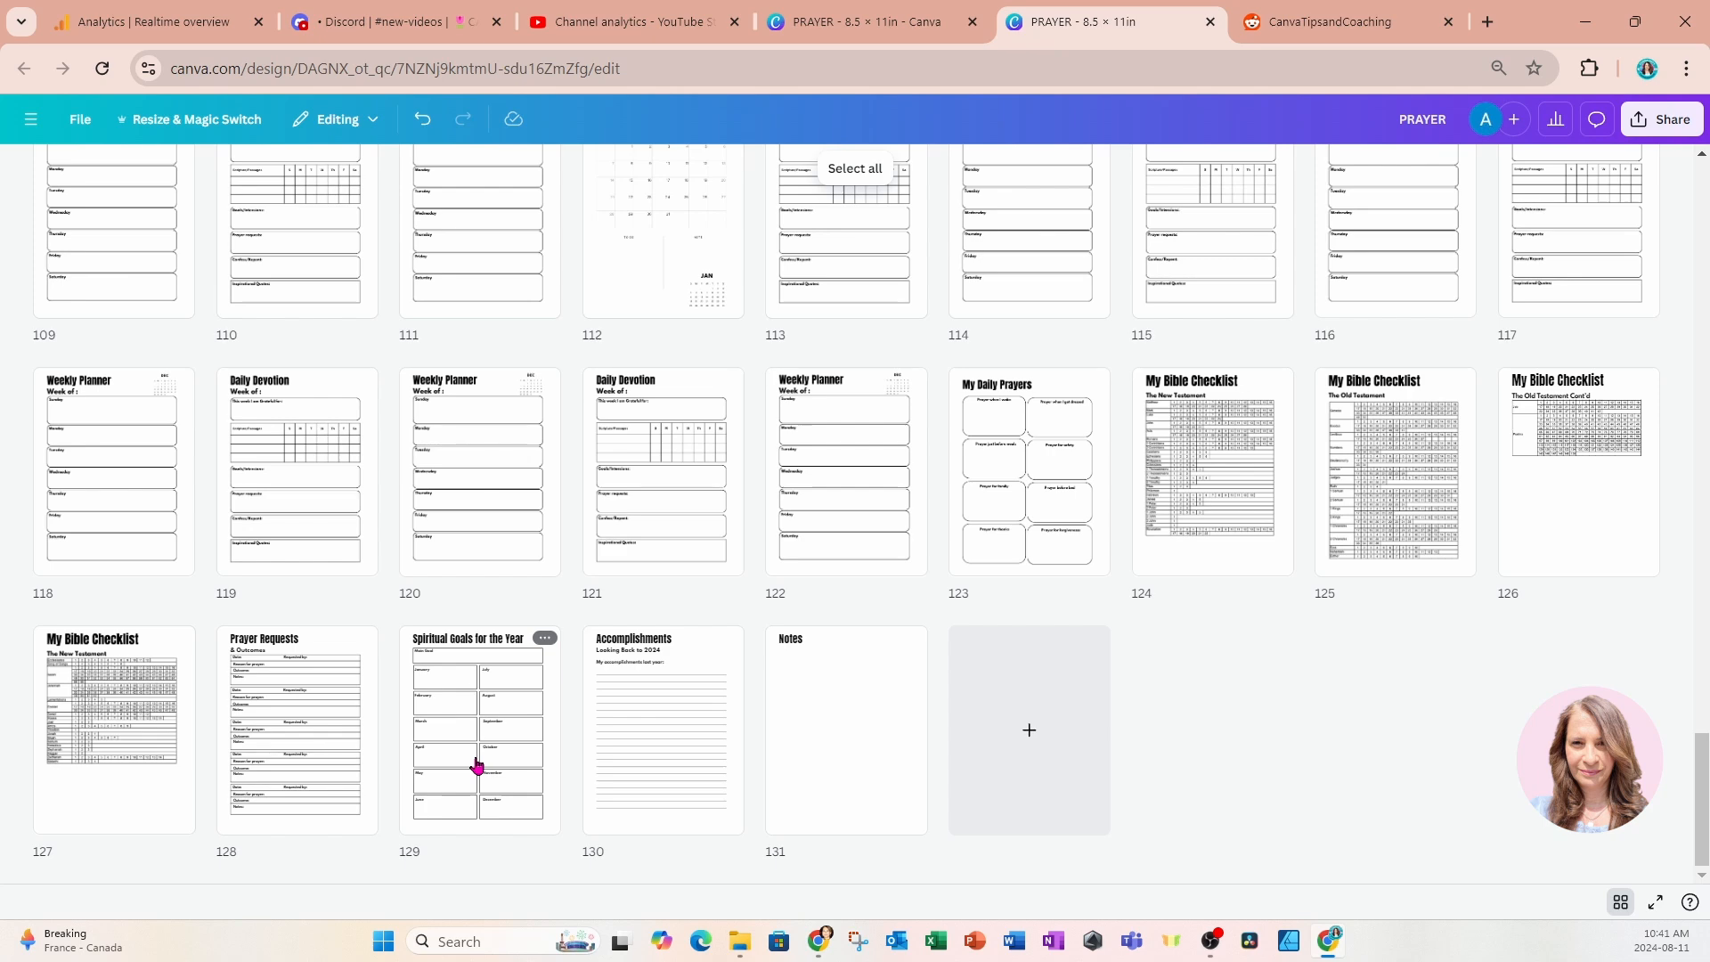
{"action": "mouse_move", "coordinate": [478, 766]}
{"action": "left_mouse_down"}
{"action": "mouse_move", "coordinate": [598, 439]}
{"action": "mouse_move", "coordinate": [617, 220]}
{"action": "mouse_move", "coordinate": [712, 340]}
{"action": "left_mouse_up"}
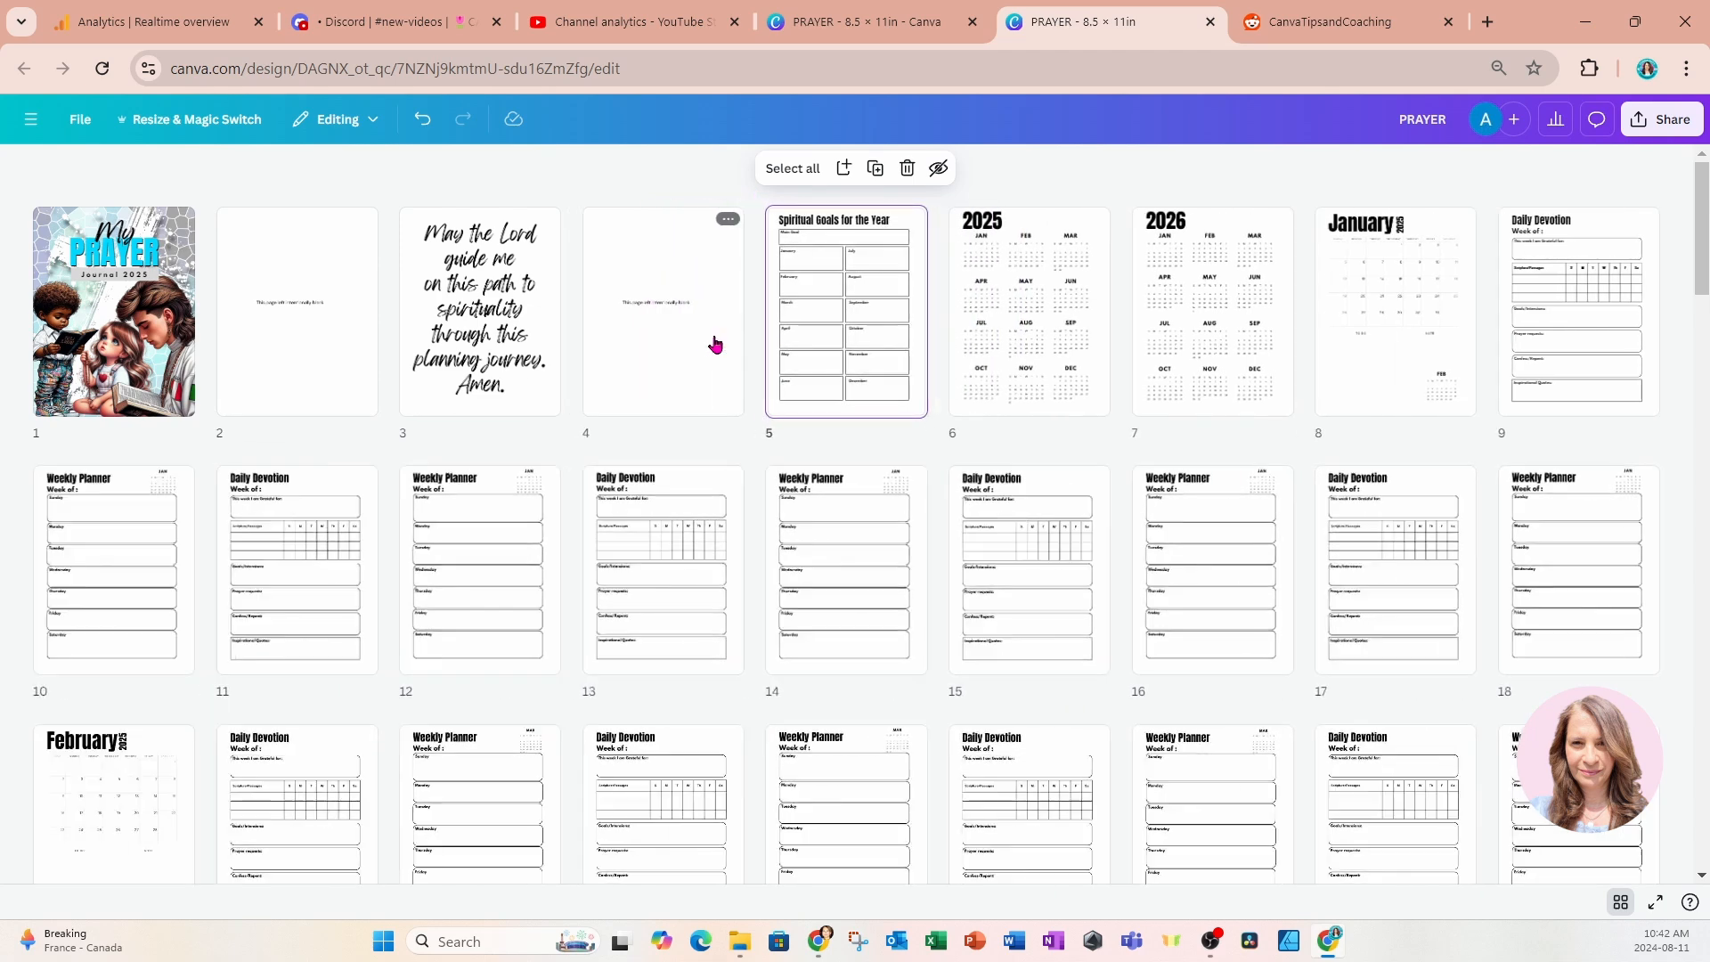
Delete the blank page preceding "Spiritual Goals for the Year" and open the cover page for editing.
{"action": "key", "text": "Delete"}
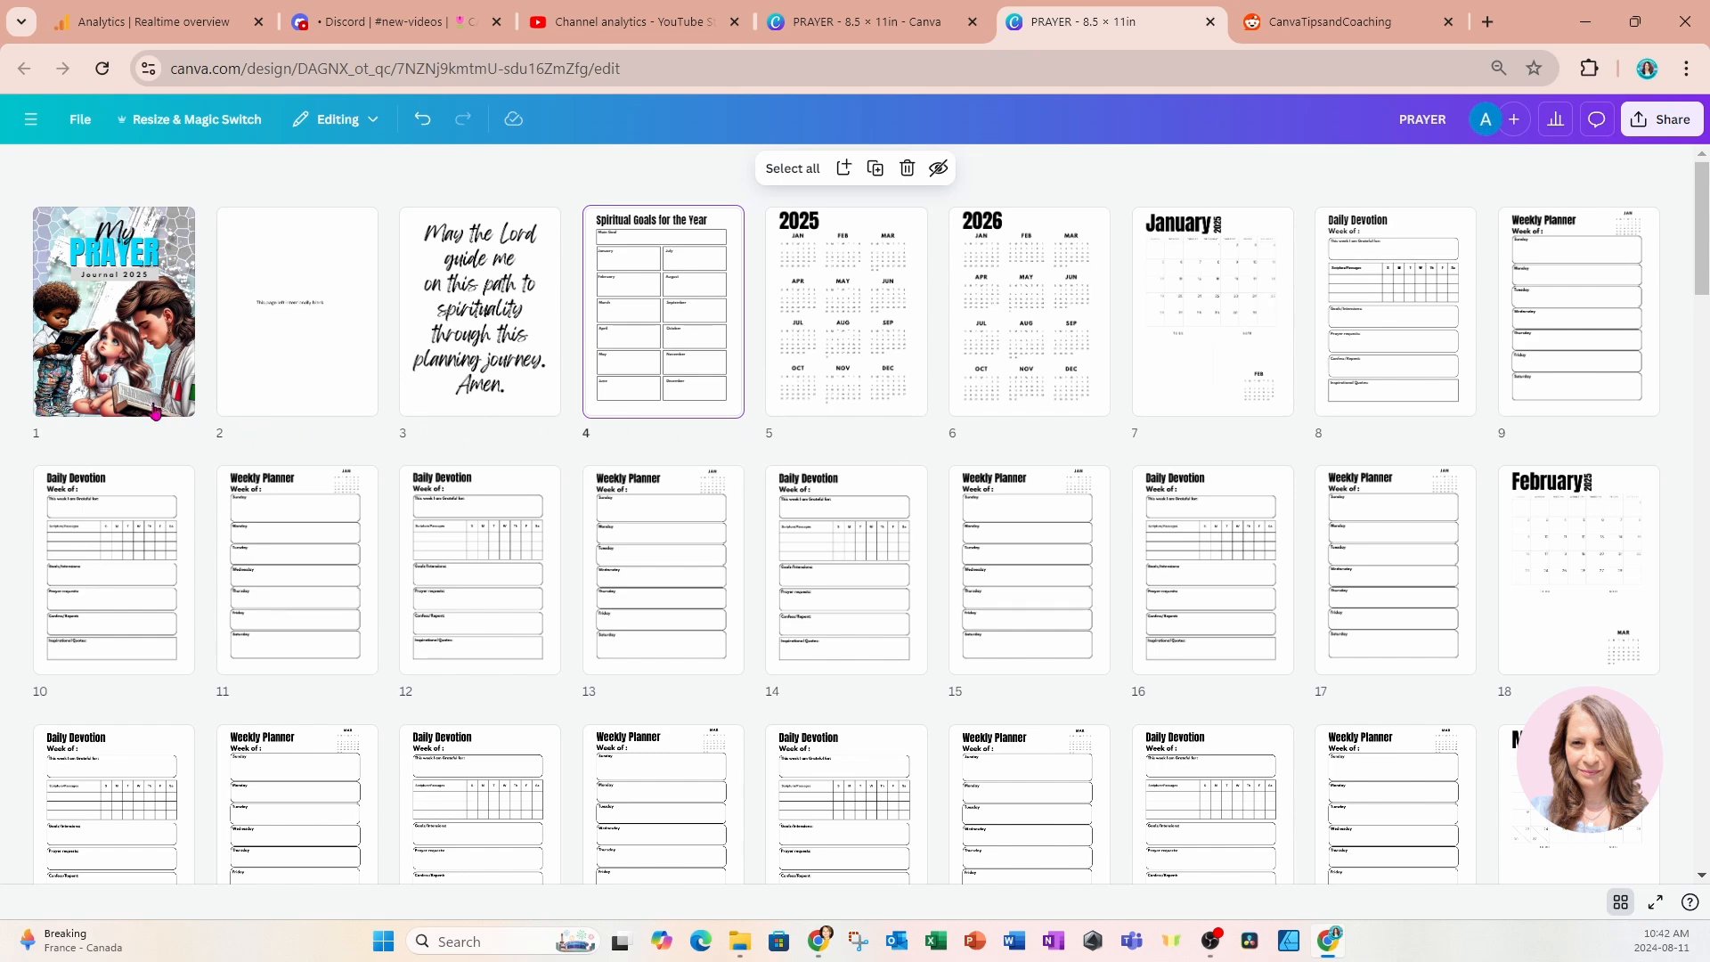
{"action": "double_click", "coordinate": [105, 337]}
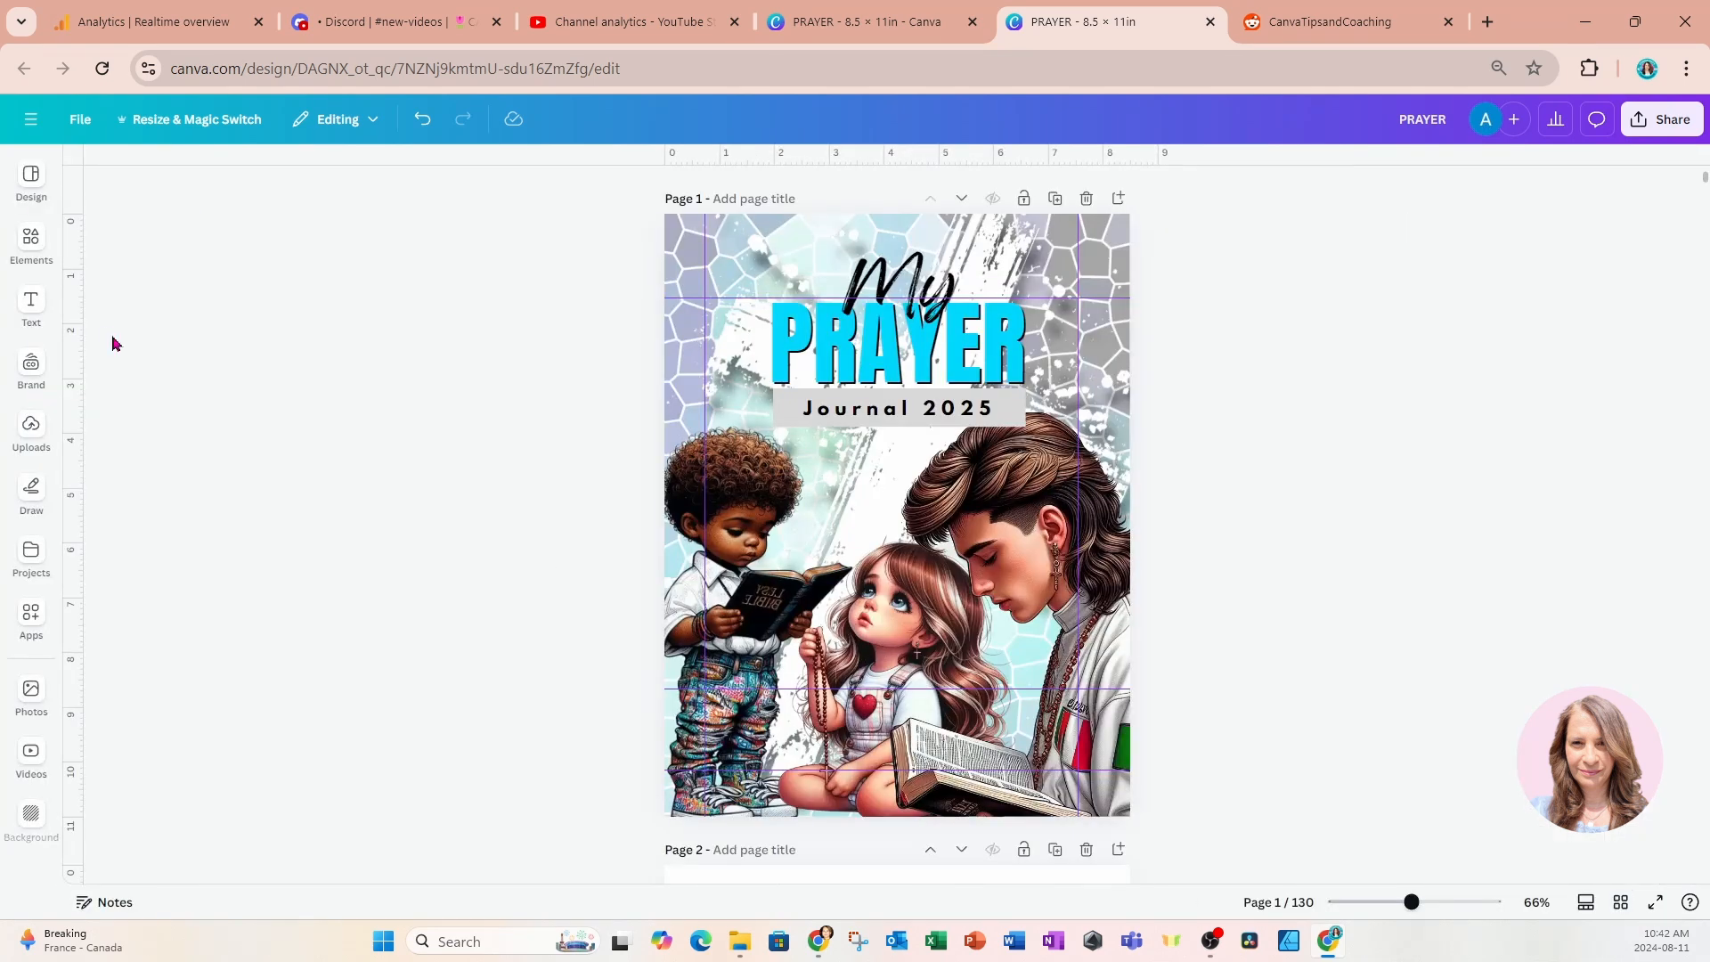
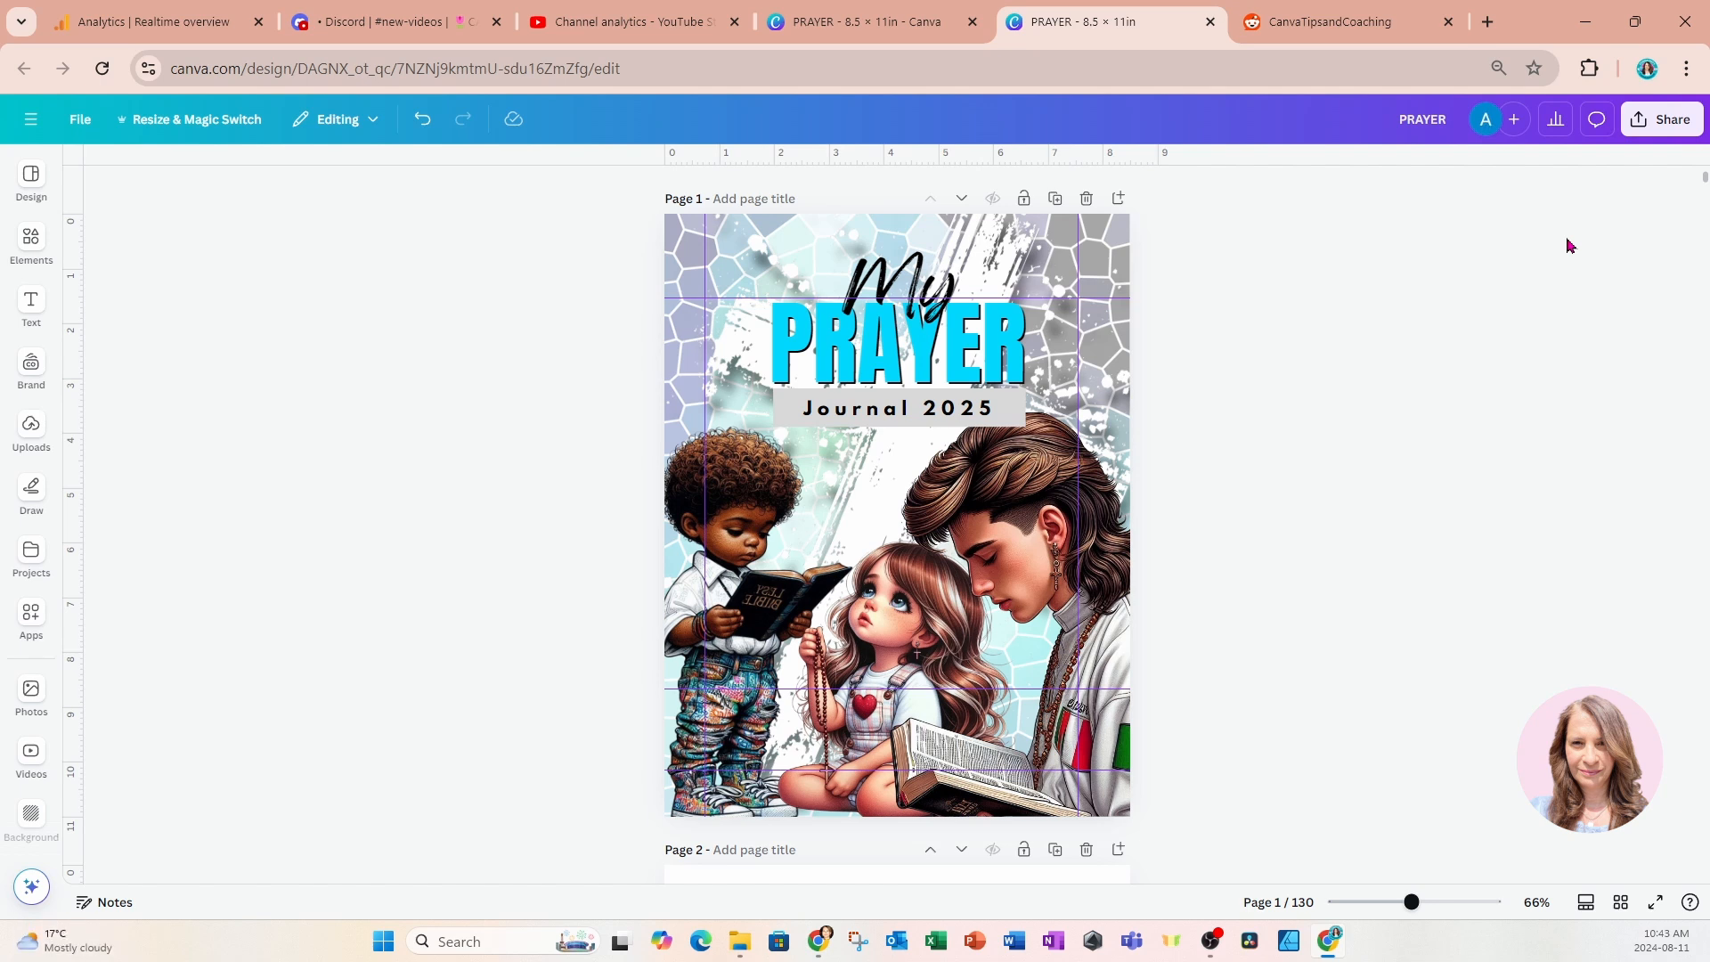
Add a blank page after the journal cover and search the elements library for "spine".
{"action": "left_click", "coordinate": [1119, 199]}
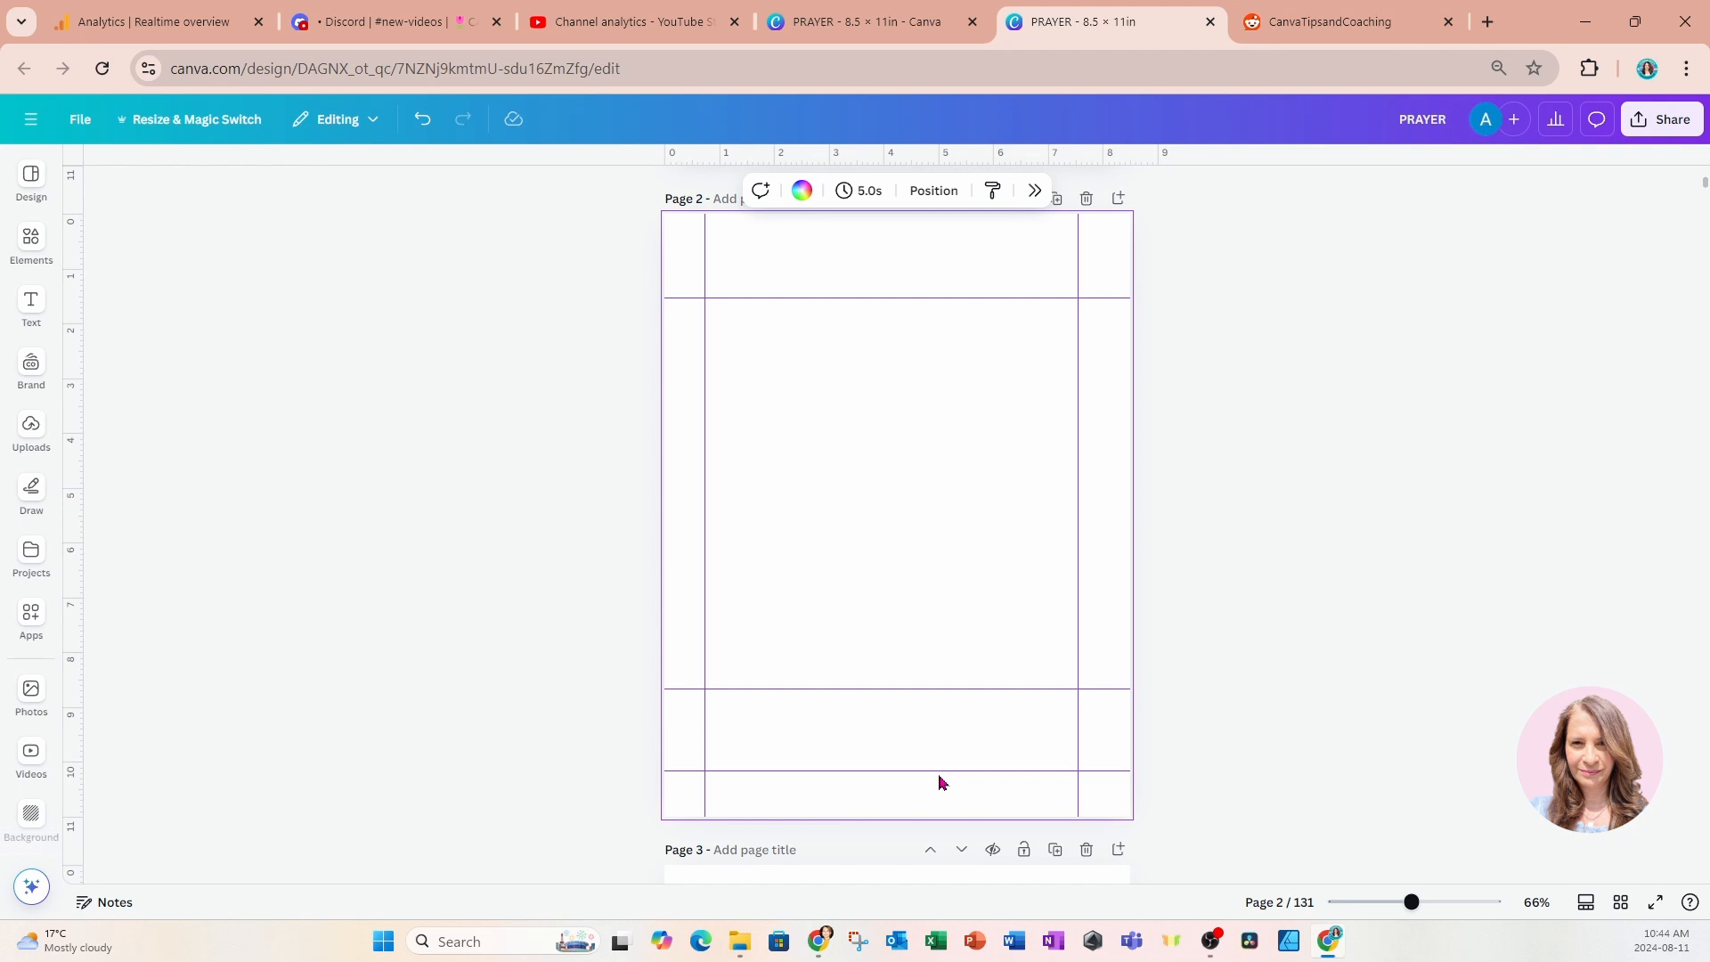
{"action": "left_click", "coordinate": [32, 242]}
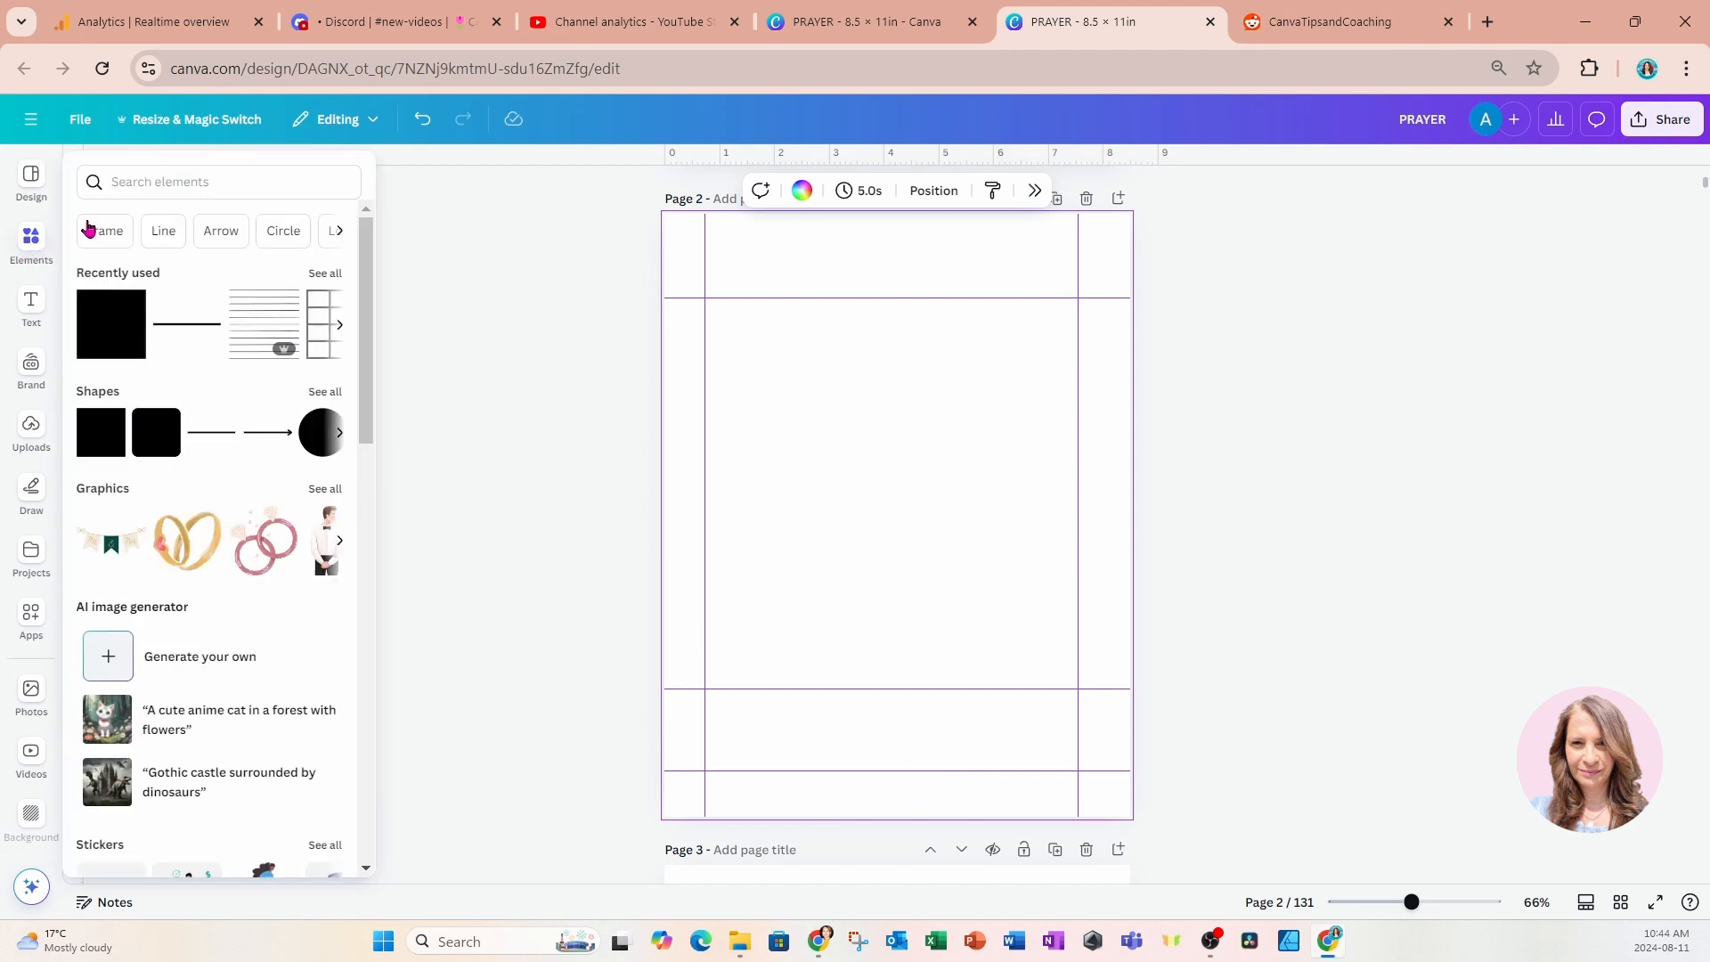
{"action": "left_click", "coordinate": [117, 182]}
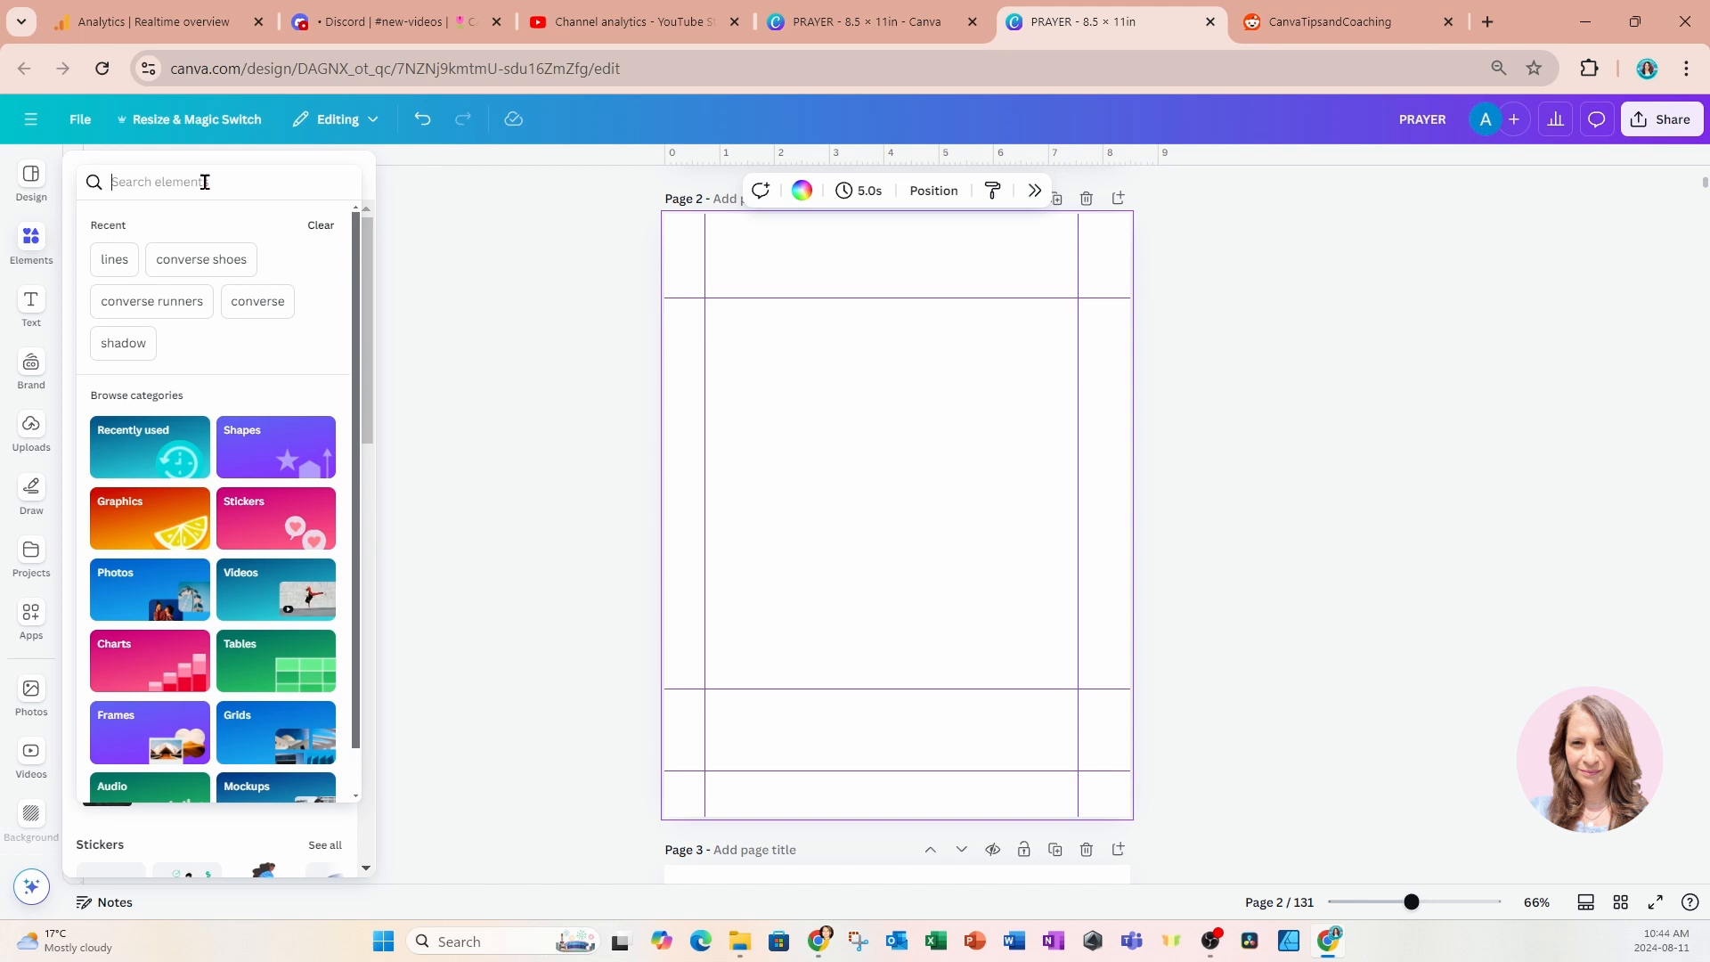
{"action": "type", "text": "spine"}
{"action": "key", "text": "Return"}
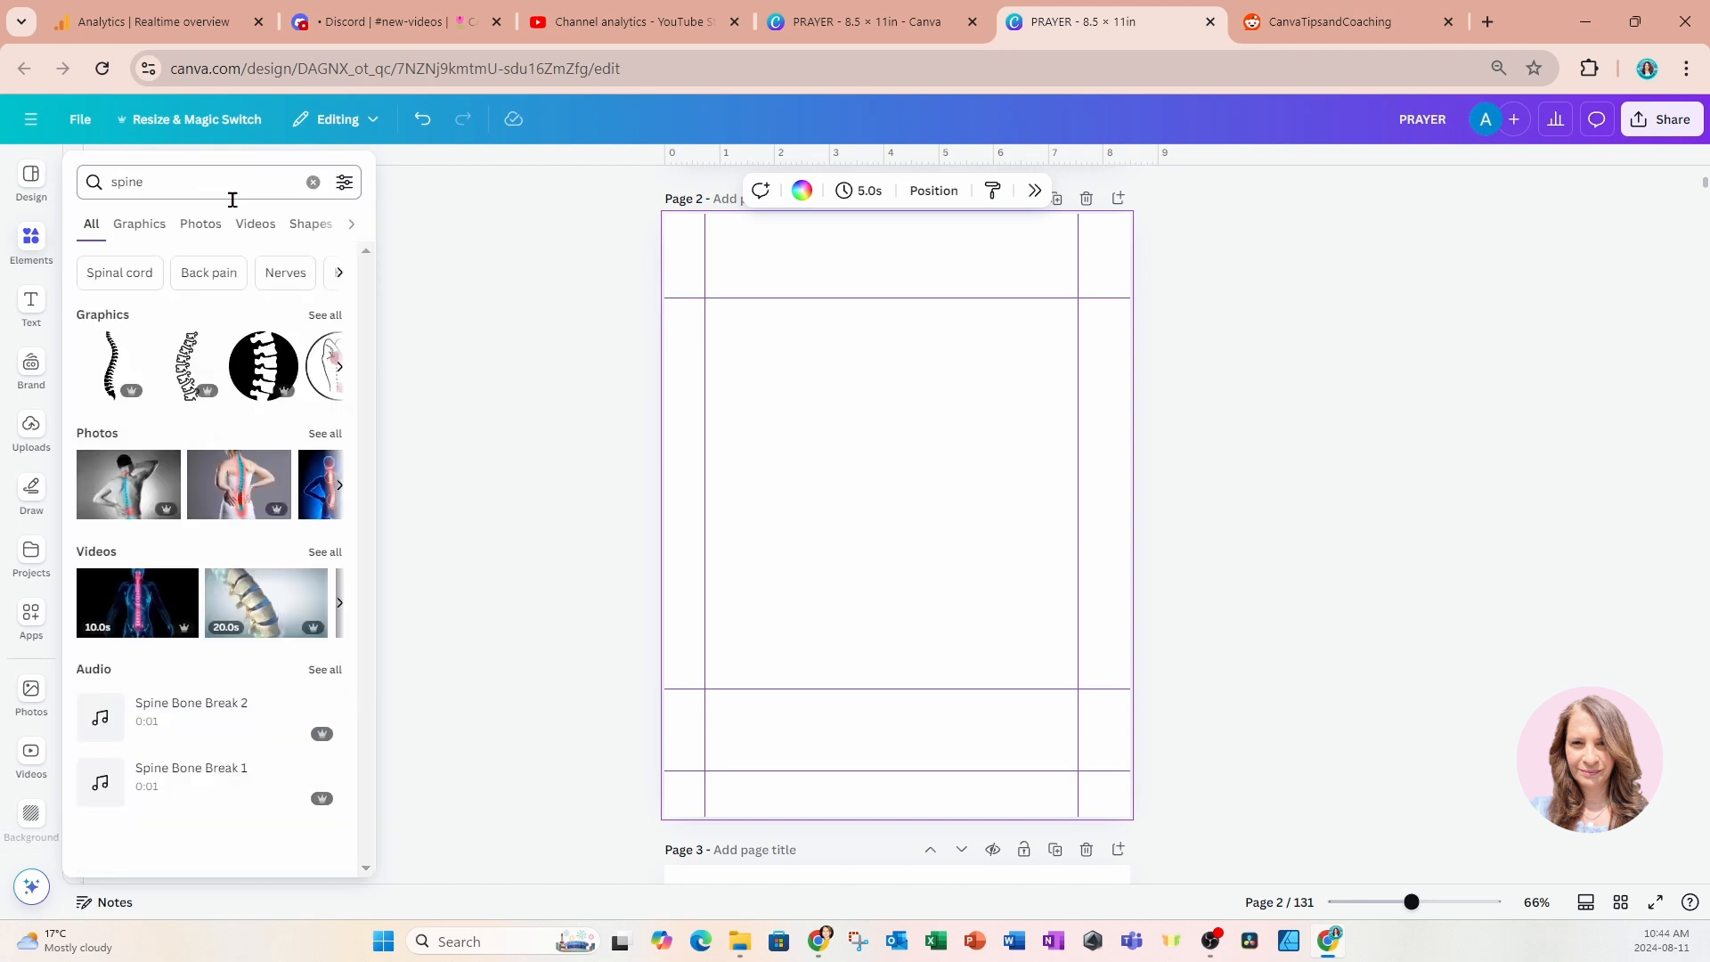
Find a "binder coil" graphic, add the first one to page 2, and enlarge it along the page's left edge, half off the page.
{"action": "left_click_drag", "start_coordinate": [194, 187], "coordinate": [101, 192]}
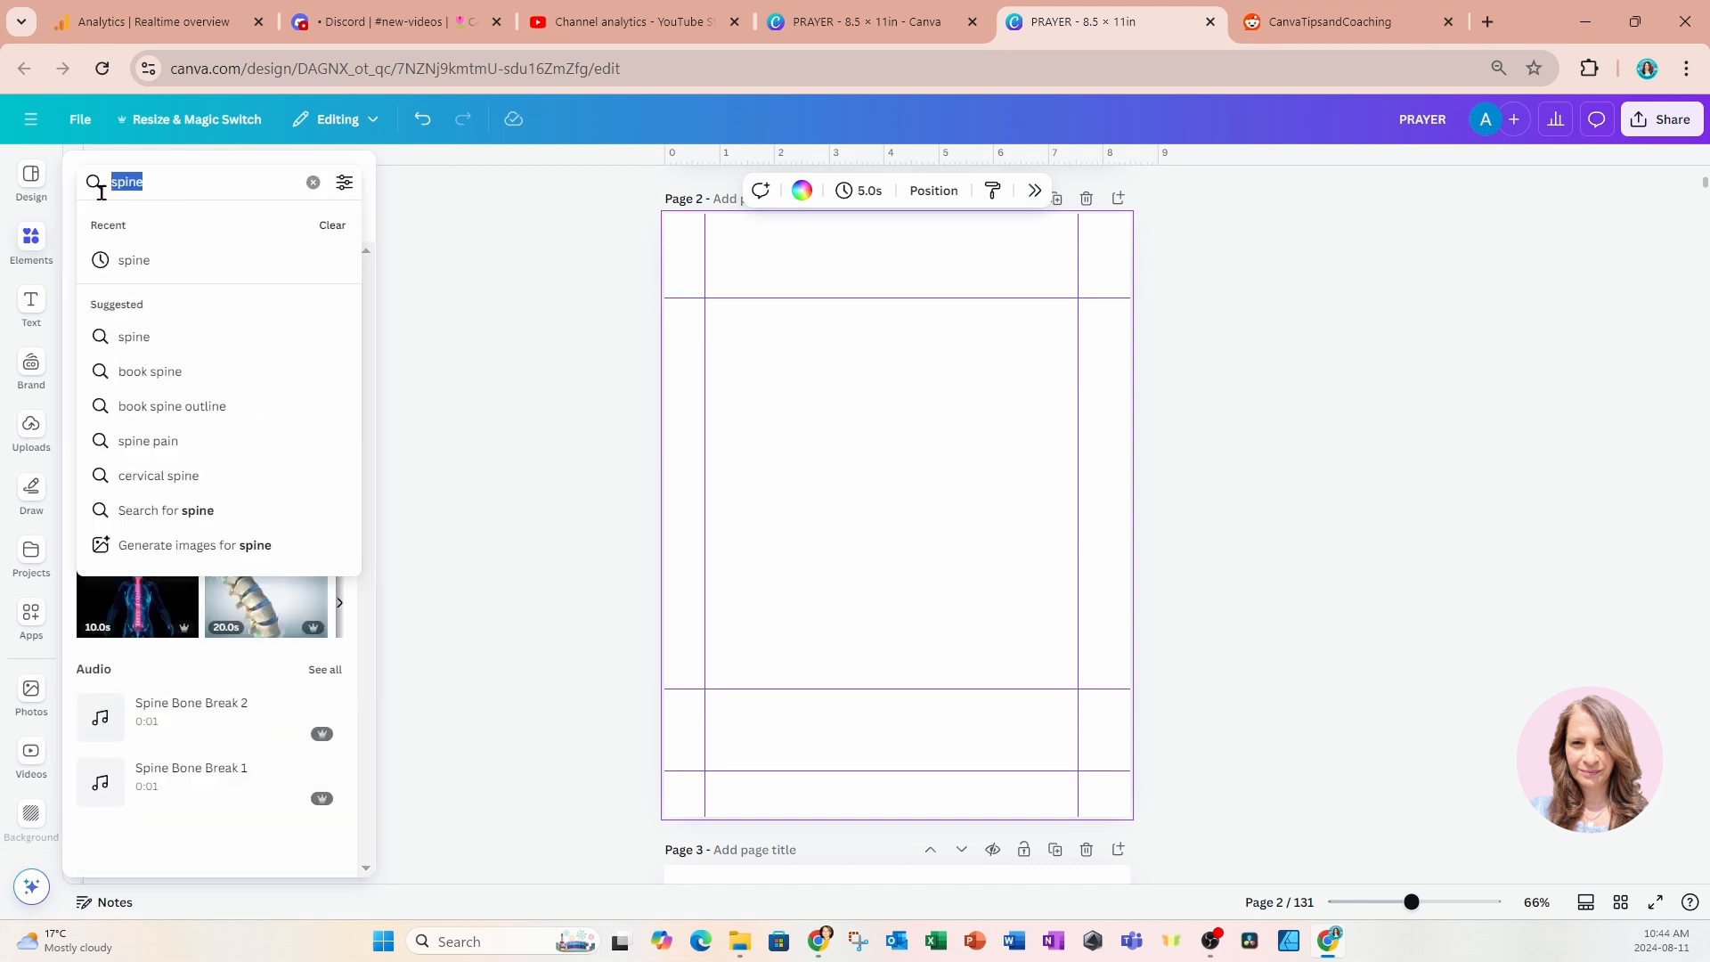
{"action": "type", "text": "binder coil"}
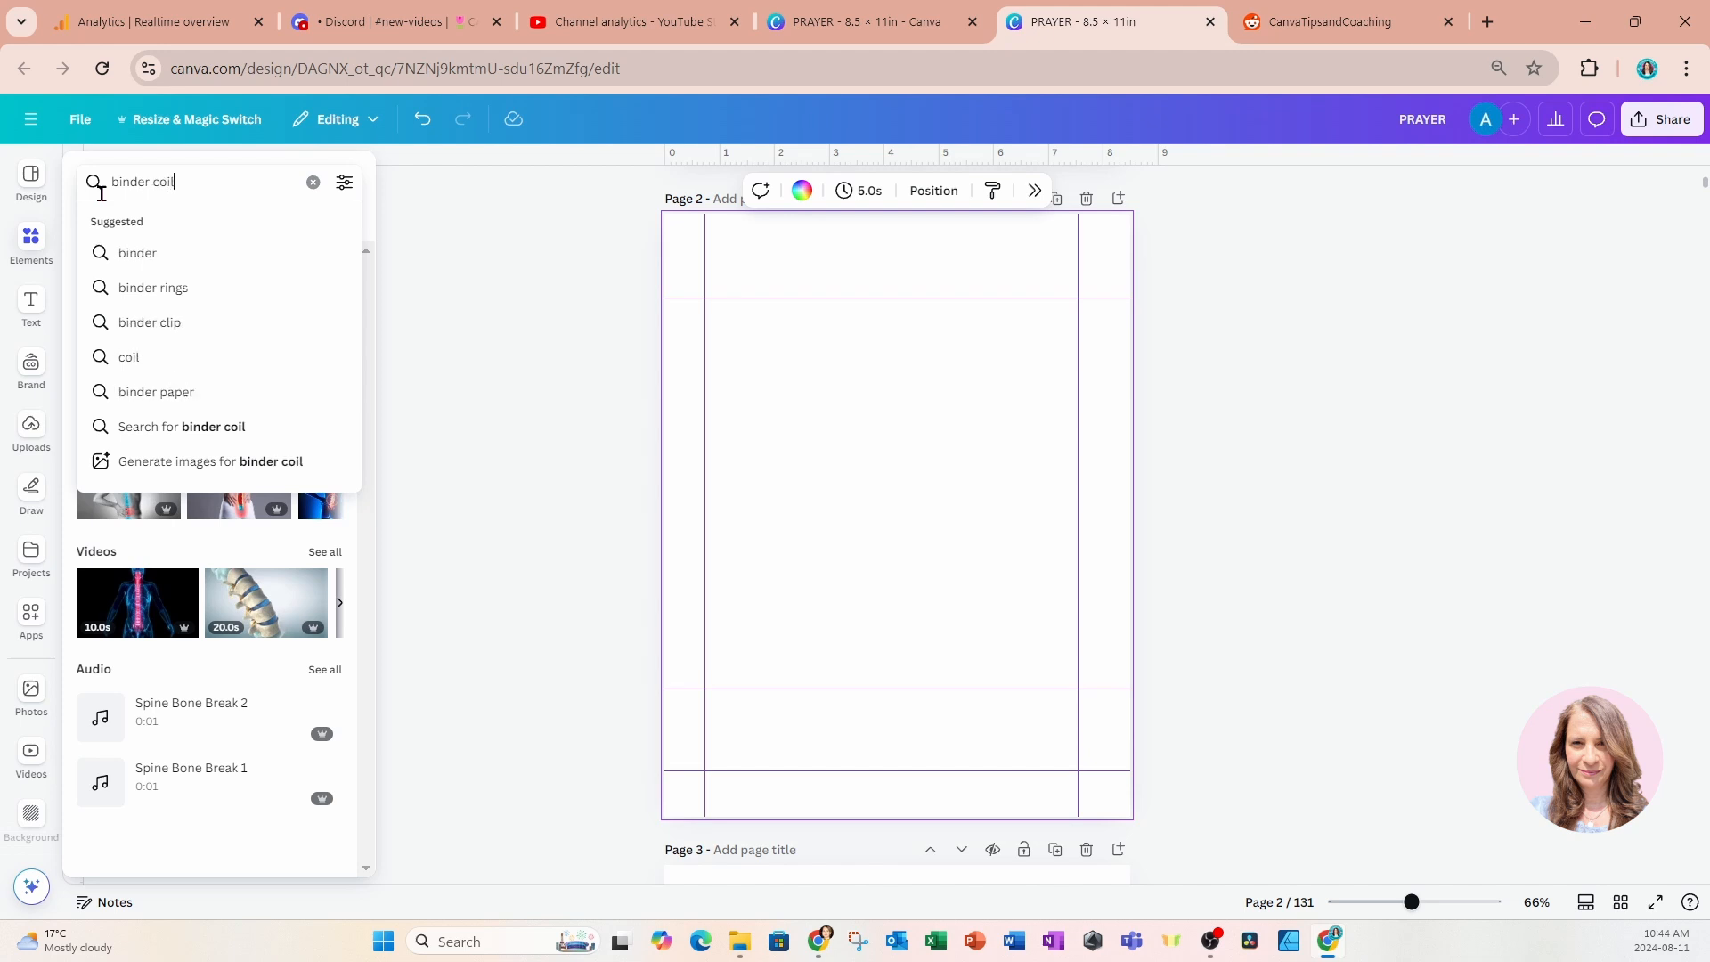
{"action": "key", "text": "Return"}
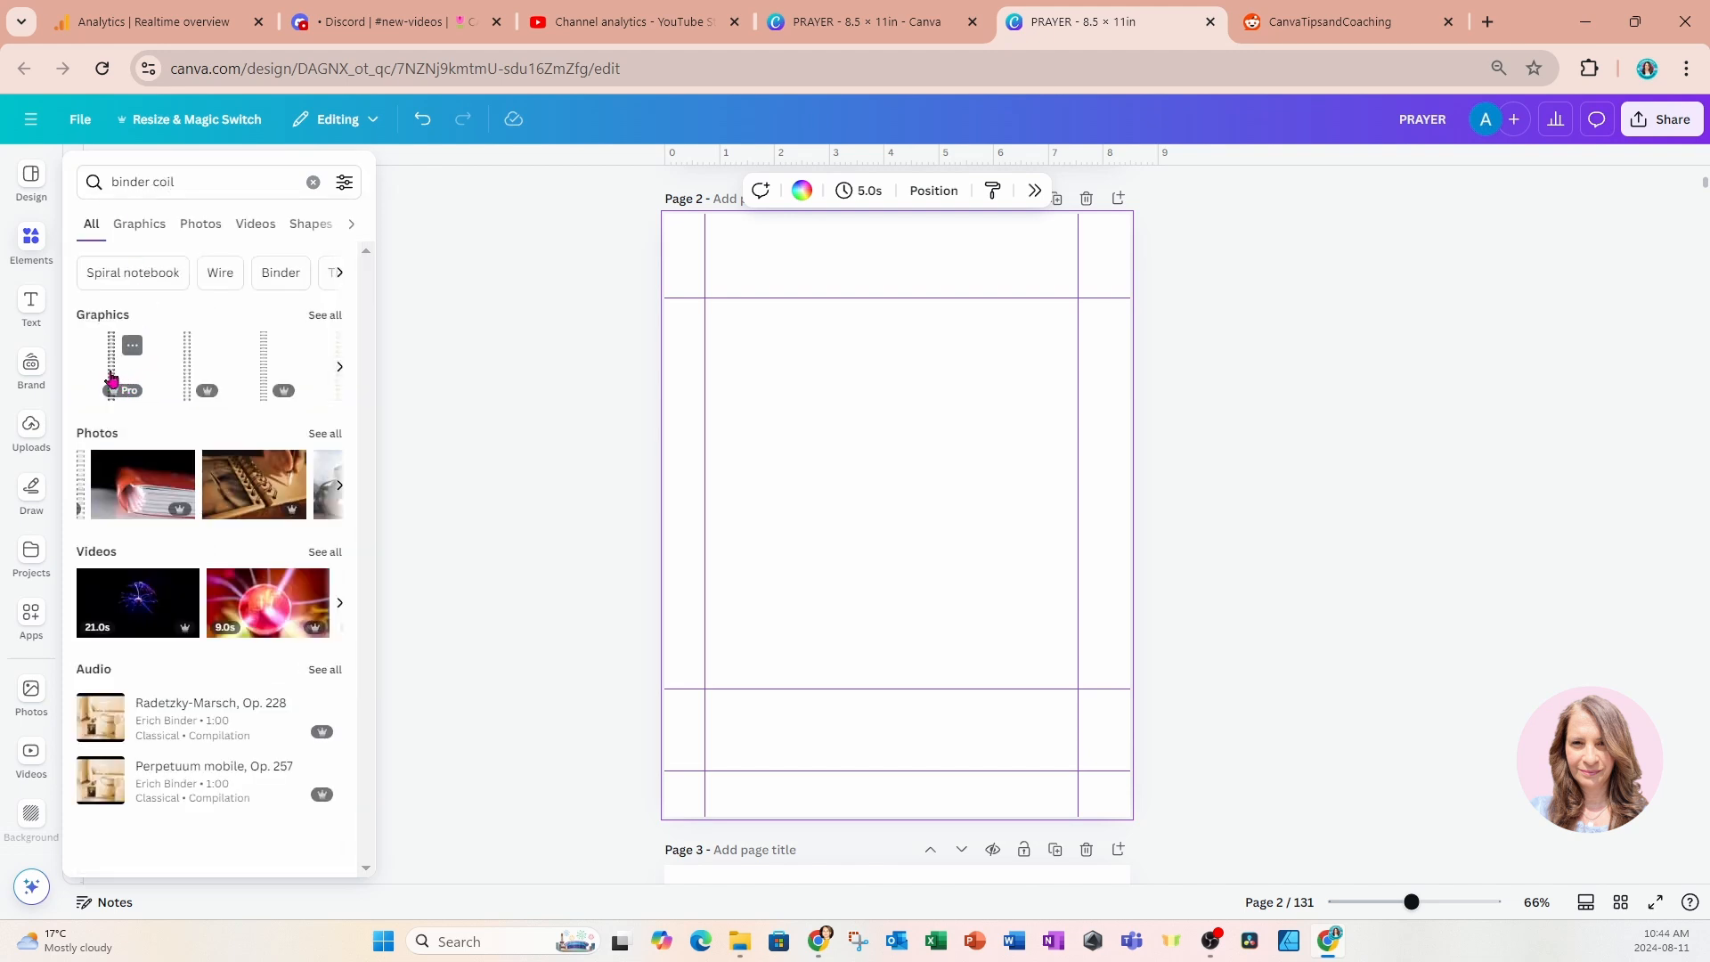
{"action": "left_click", "coordinate": [112, 367]}
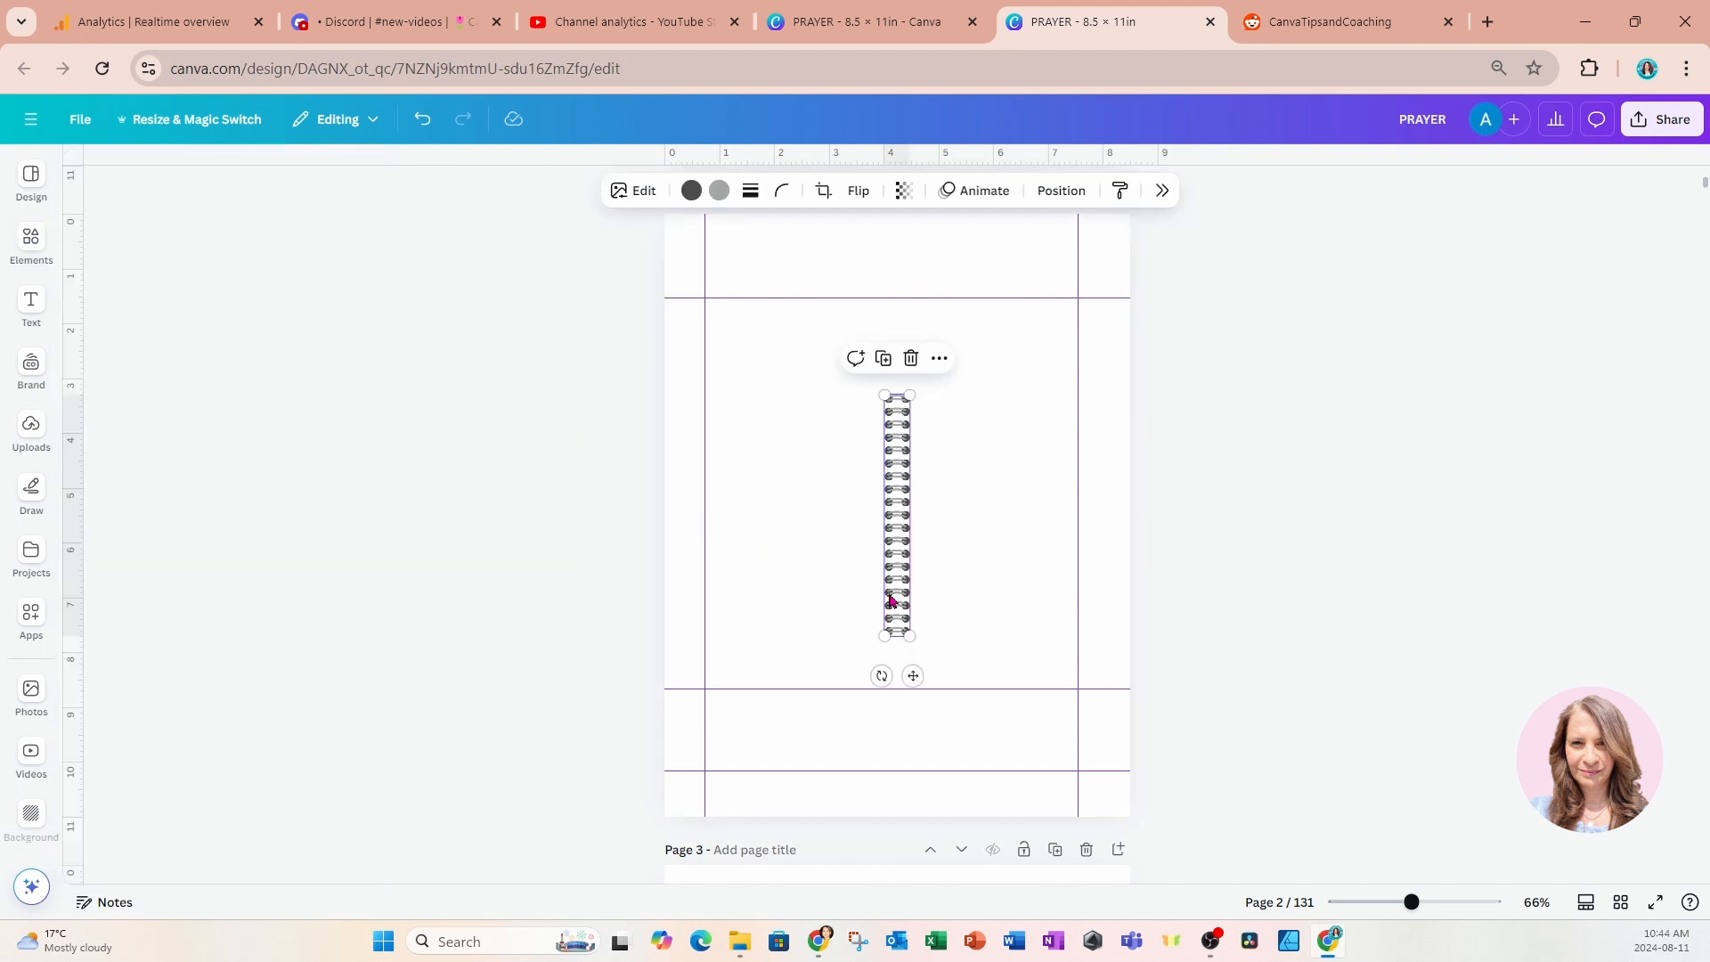
{"action": "left_click_drag", "start_coordinate": [890, 599], "coordinate": [709, 784]}
{"action": "left_click_drag", "start_coordinate": [680, 717], "coordinate": [660, 707]}
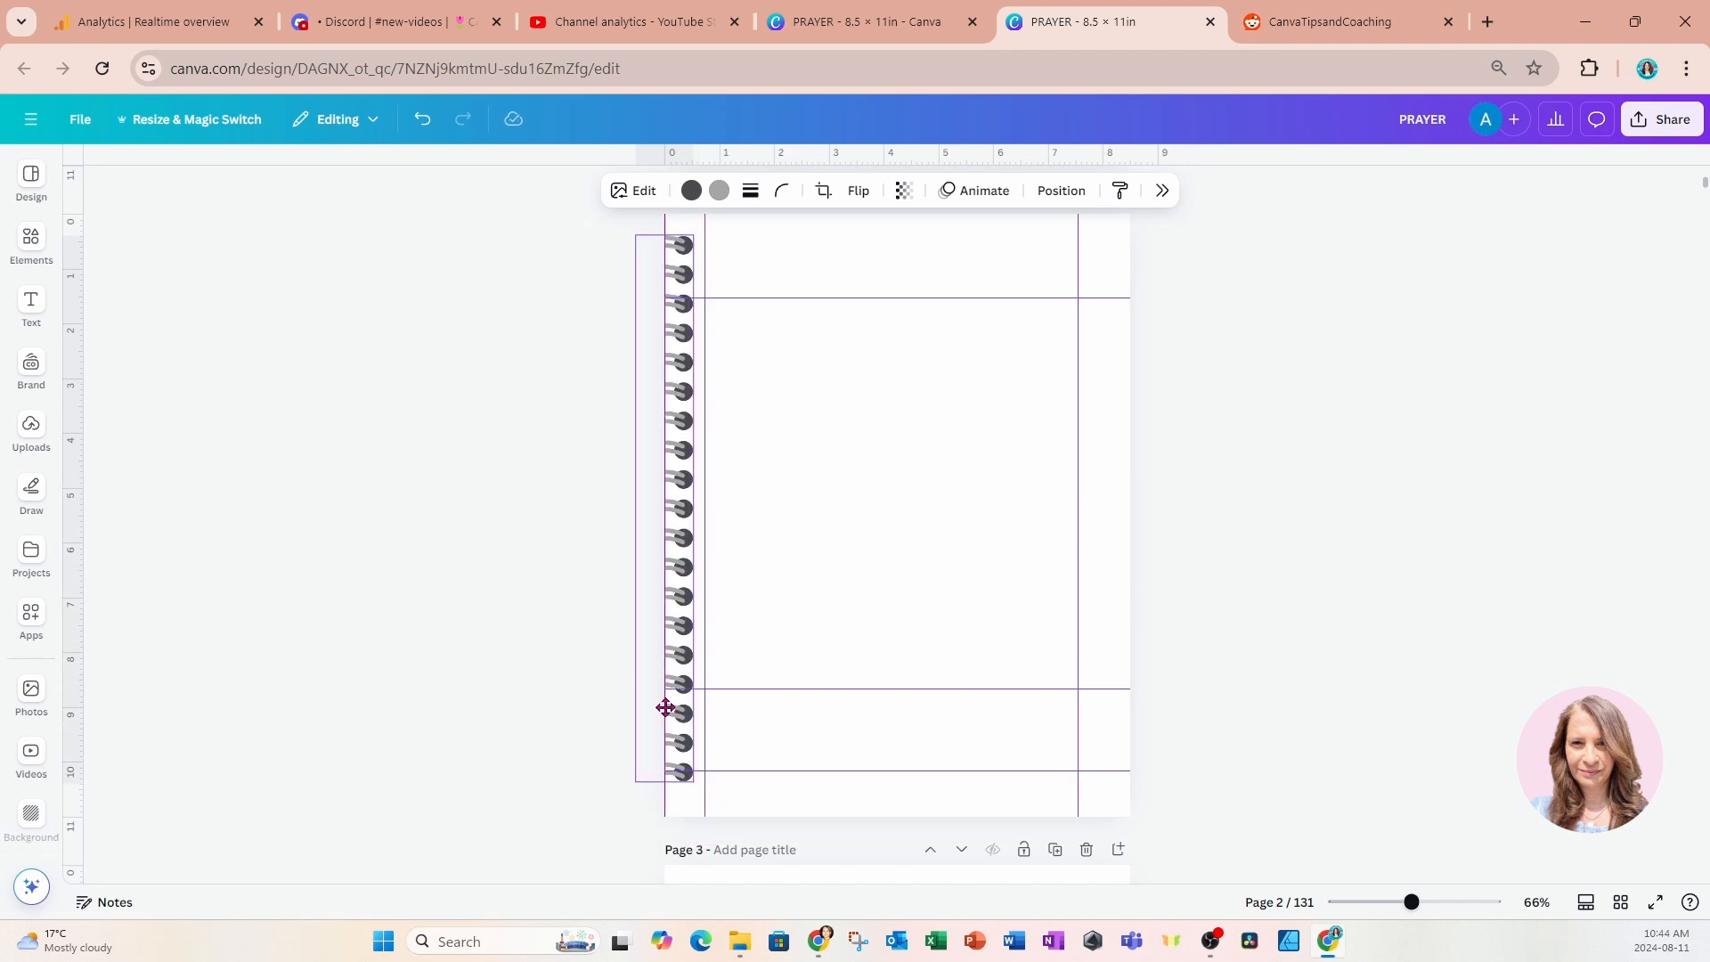
{"action": "left_click", "coordinate": [1559, 642]}
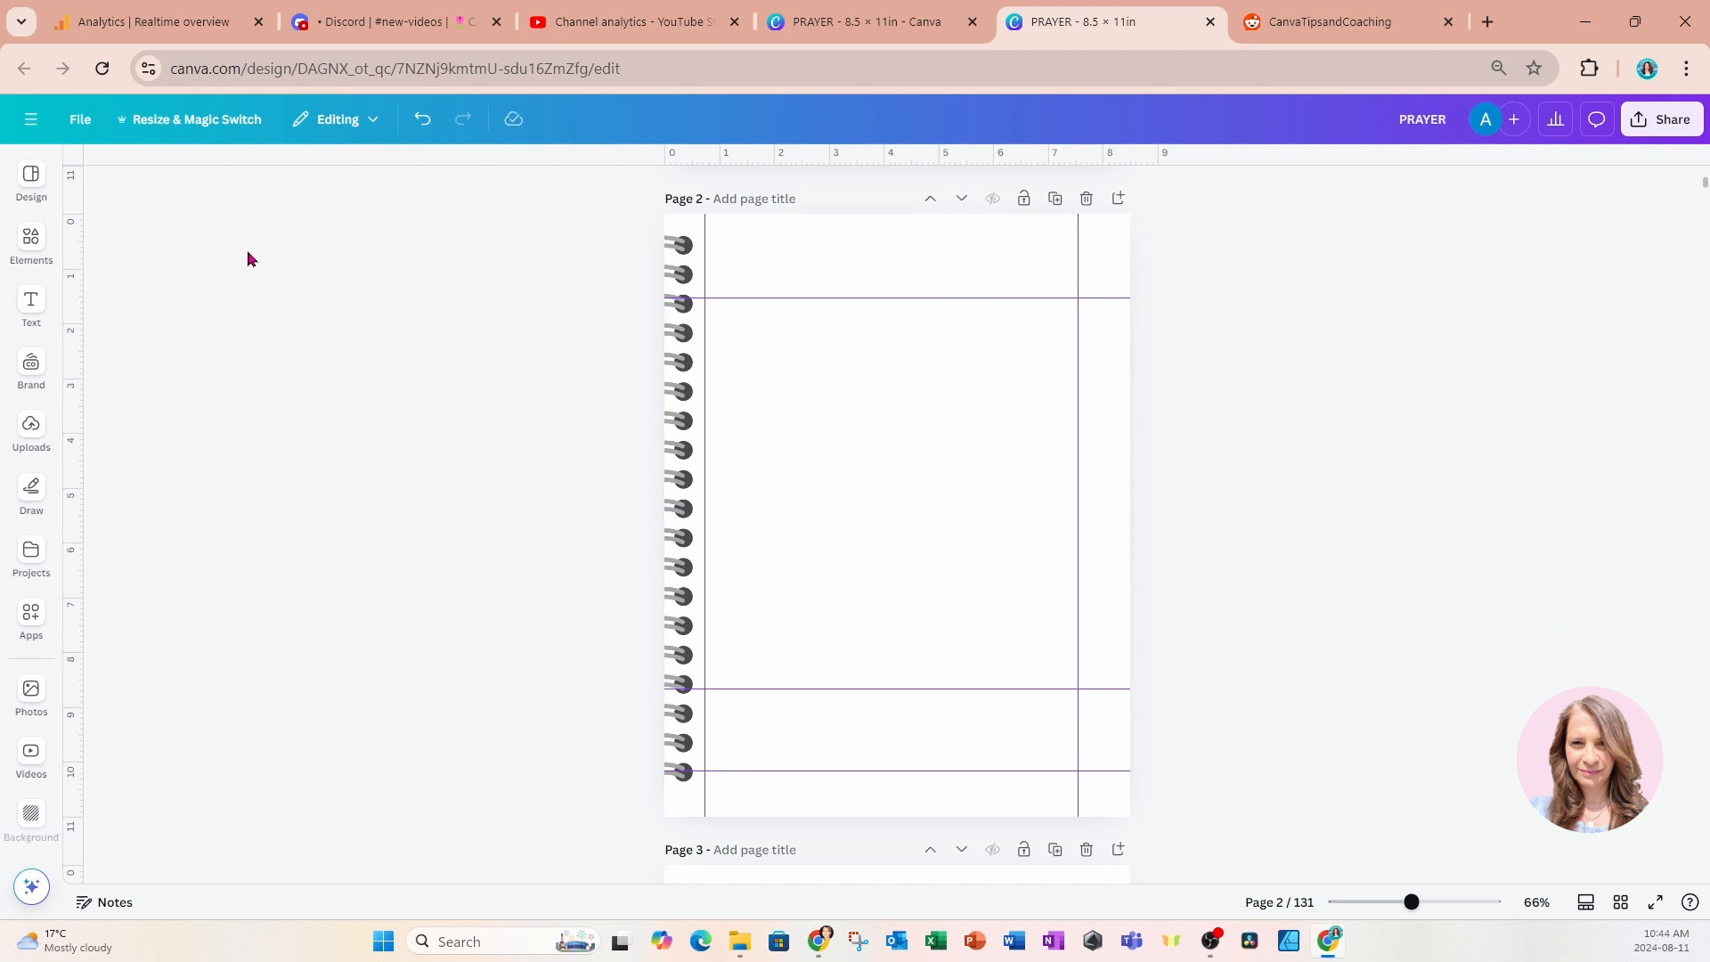
Add a square shape and stretch it into a tall rectangle beside the coil, leaving a narrow border around the page.
{"action": "left_click", "coordinate": [31, 240]}
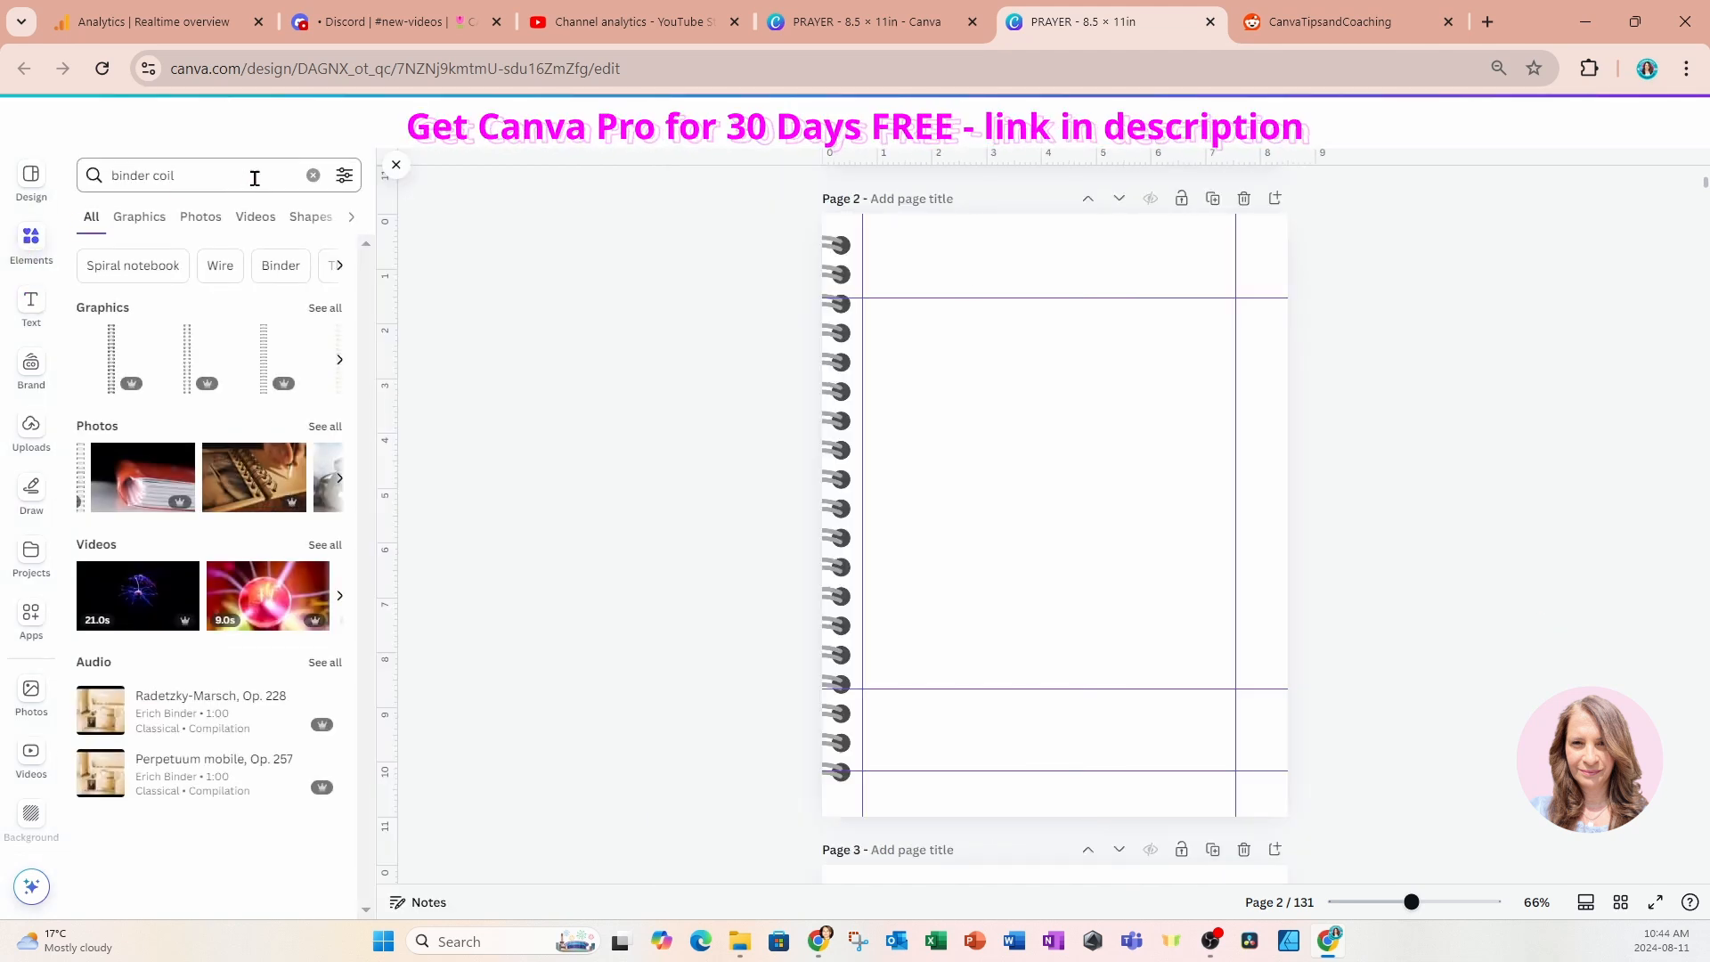
{"action": "left_click", "coordinate": [313, 175]}
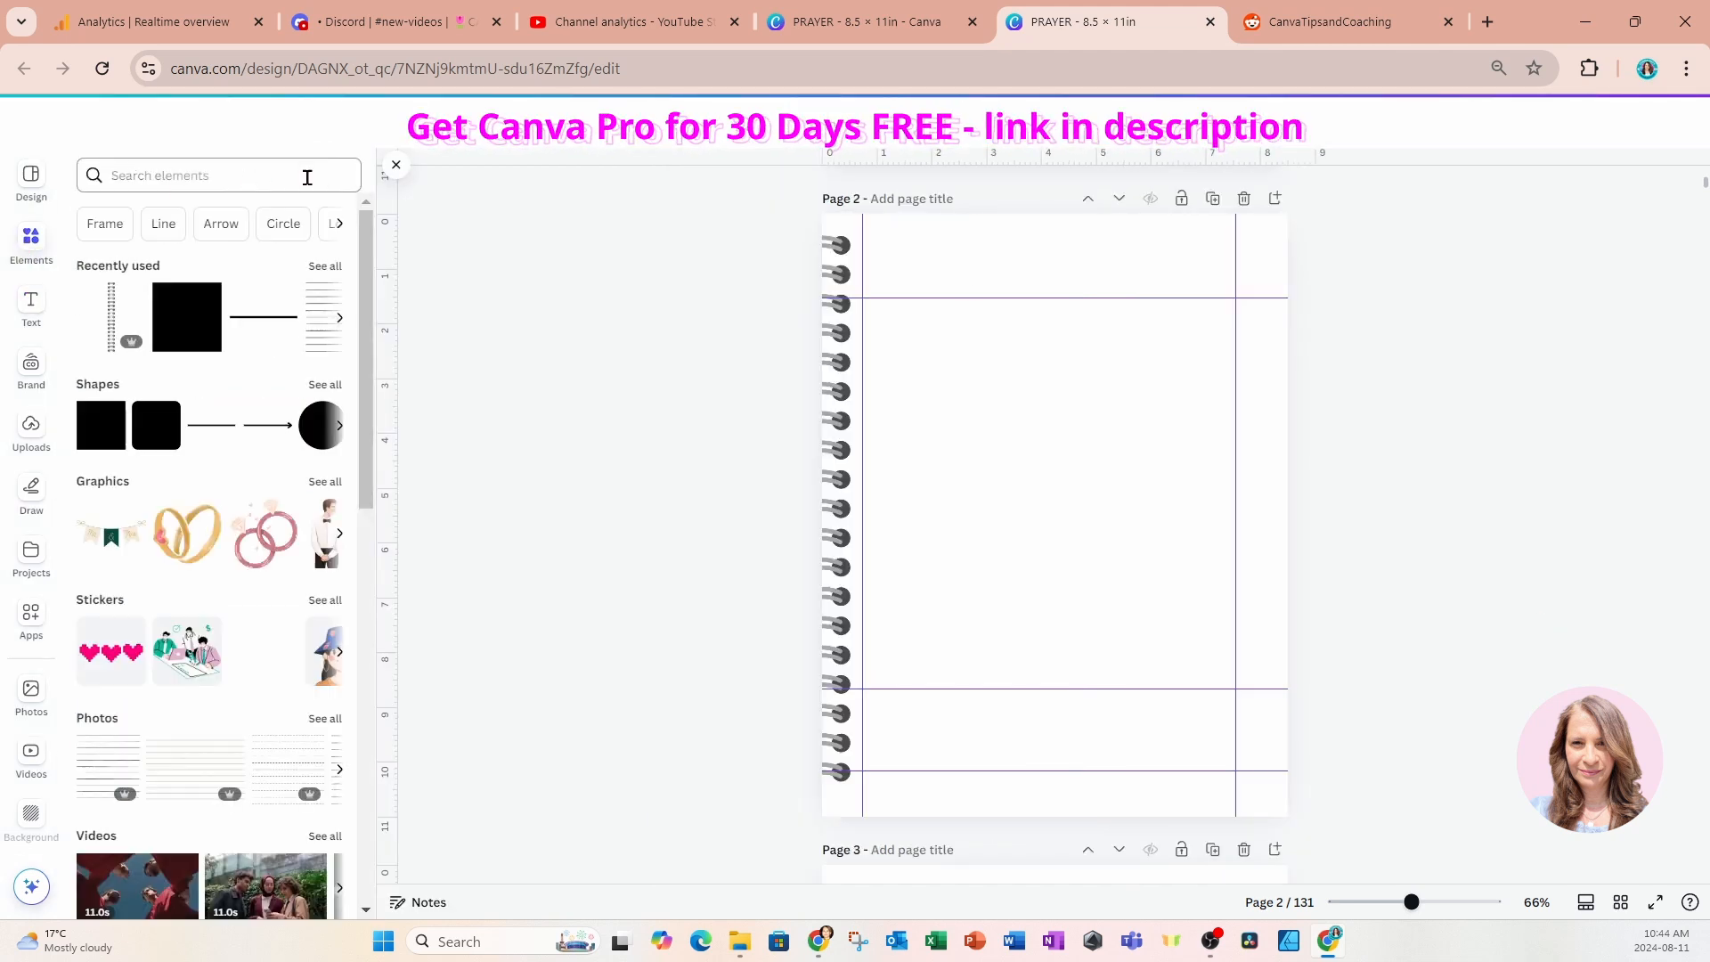
{"action": "left_click", "coordinate": [100, 425]}
{"action": "left_click_drag", "start_coordinate": [1023, 545], "coordinate": [896, 327]}
{"action": "left_click_drag", "start_coordinate": [1001, 375], "coordinate": [1258, 793]}
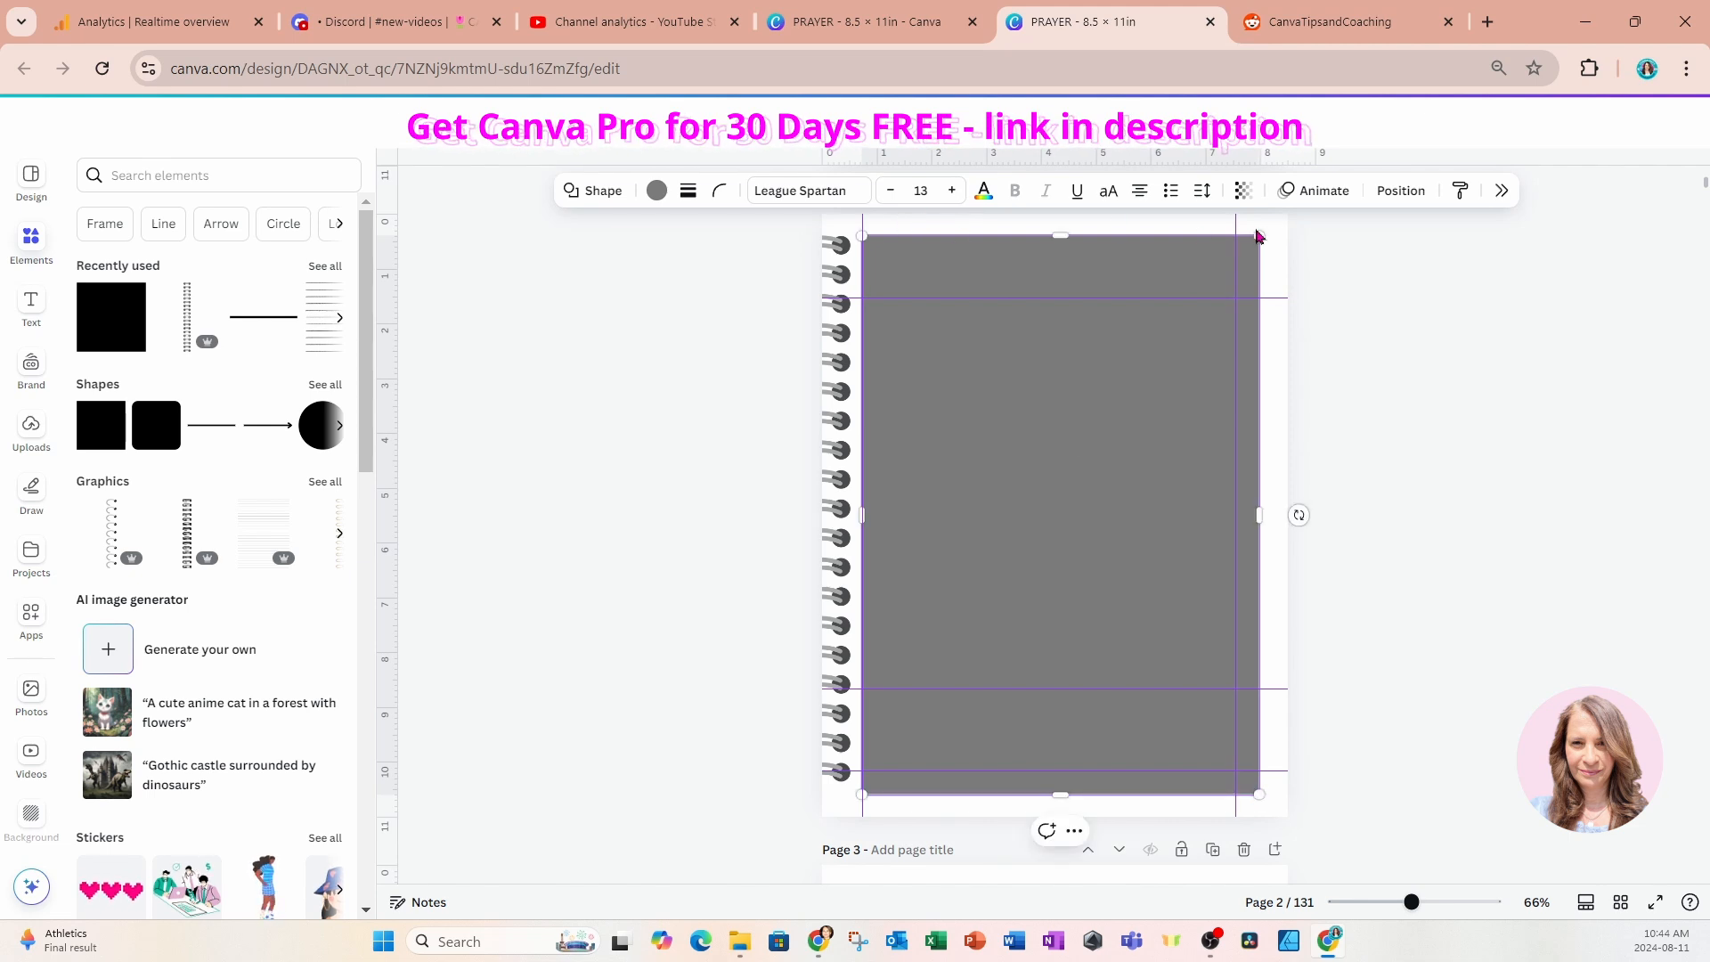
{"action": "left_click", "coordinate": [1276, 586]}
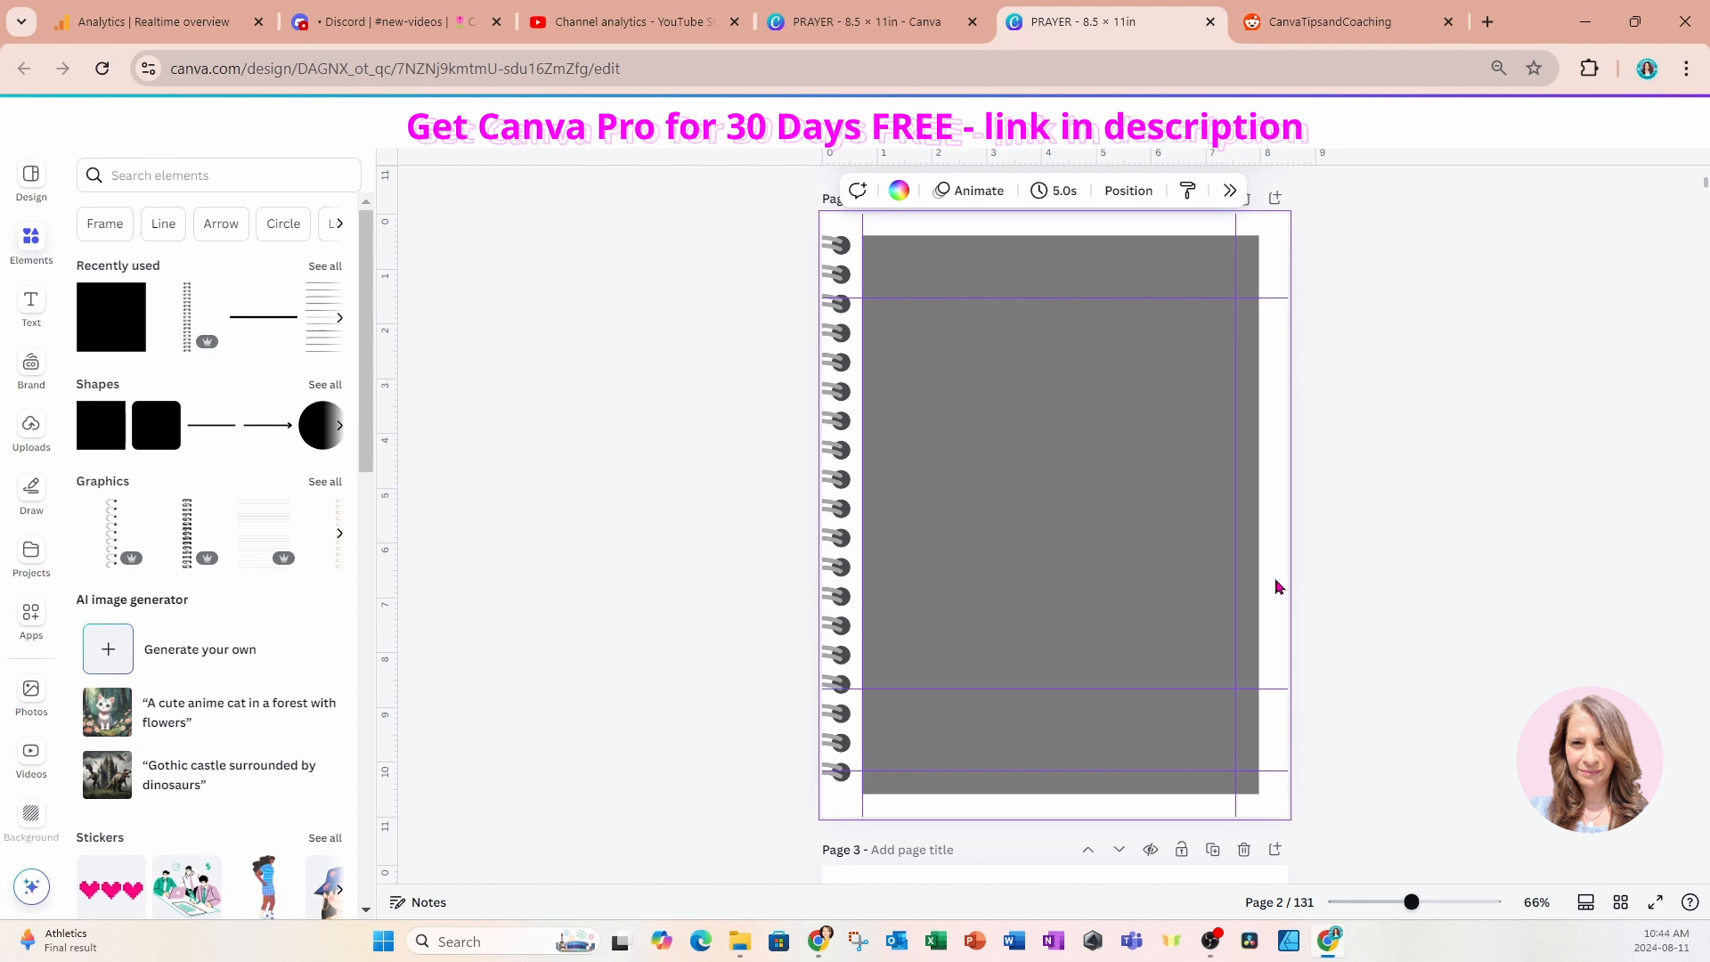
{"action": "left_click", "coordinate": [191, 175]}
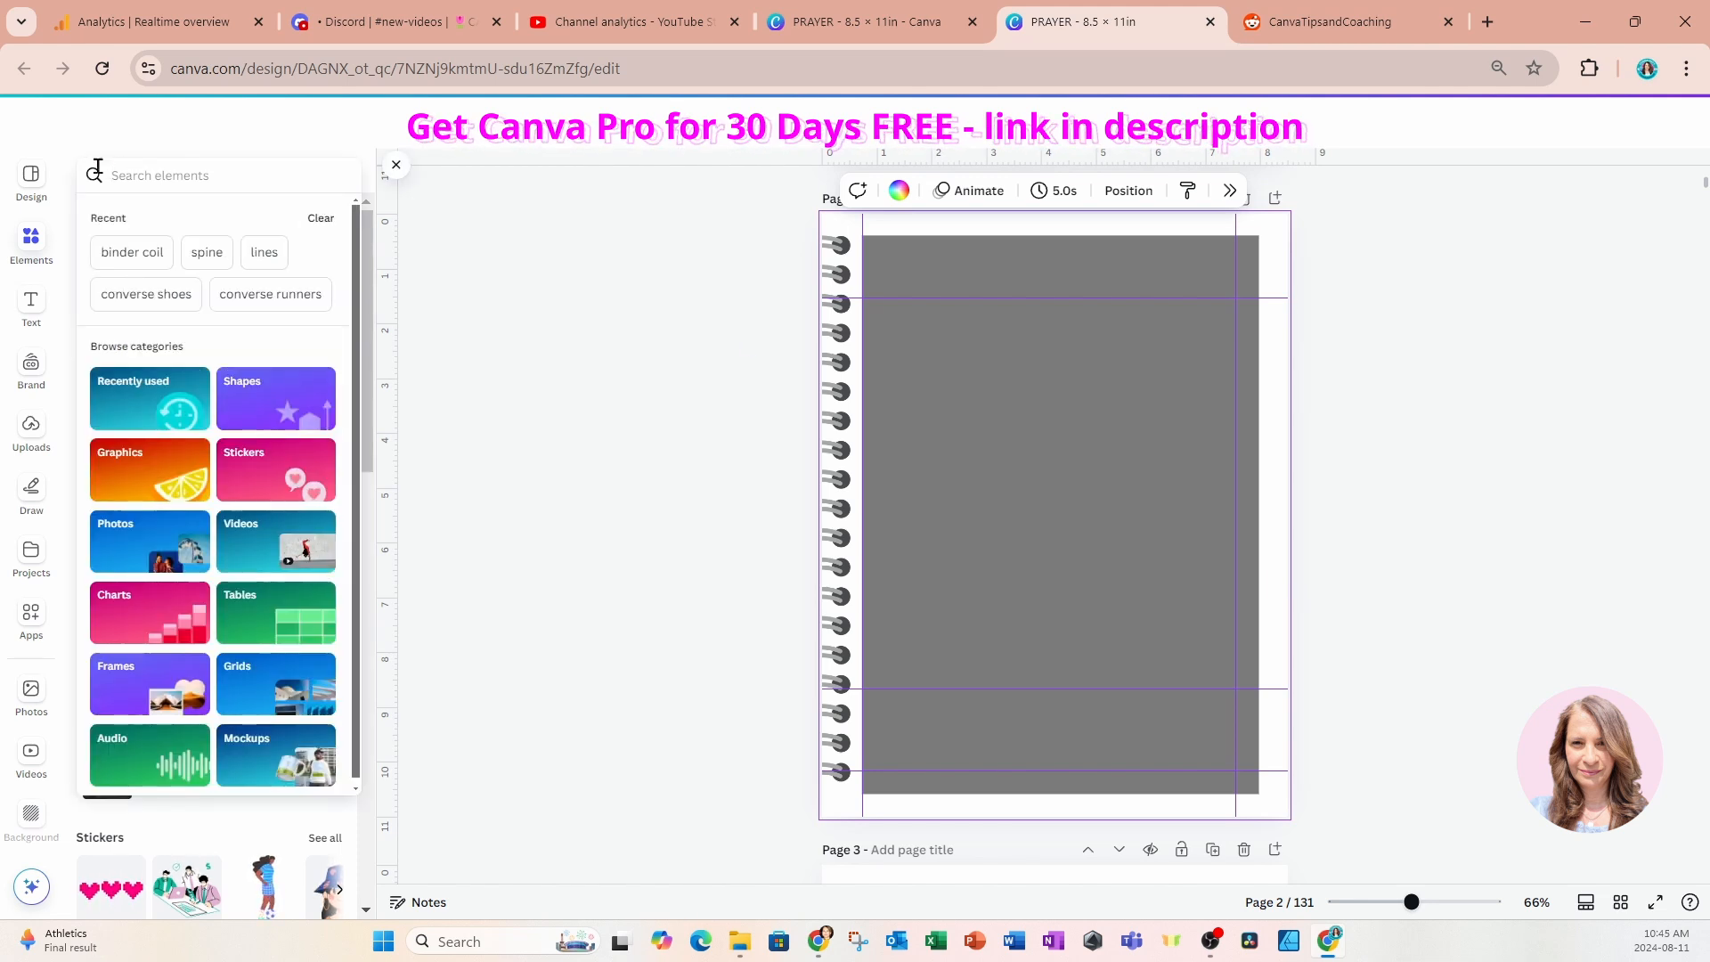
{"action": "type", "text": "purple"}
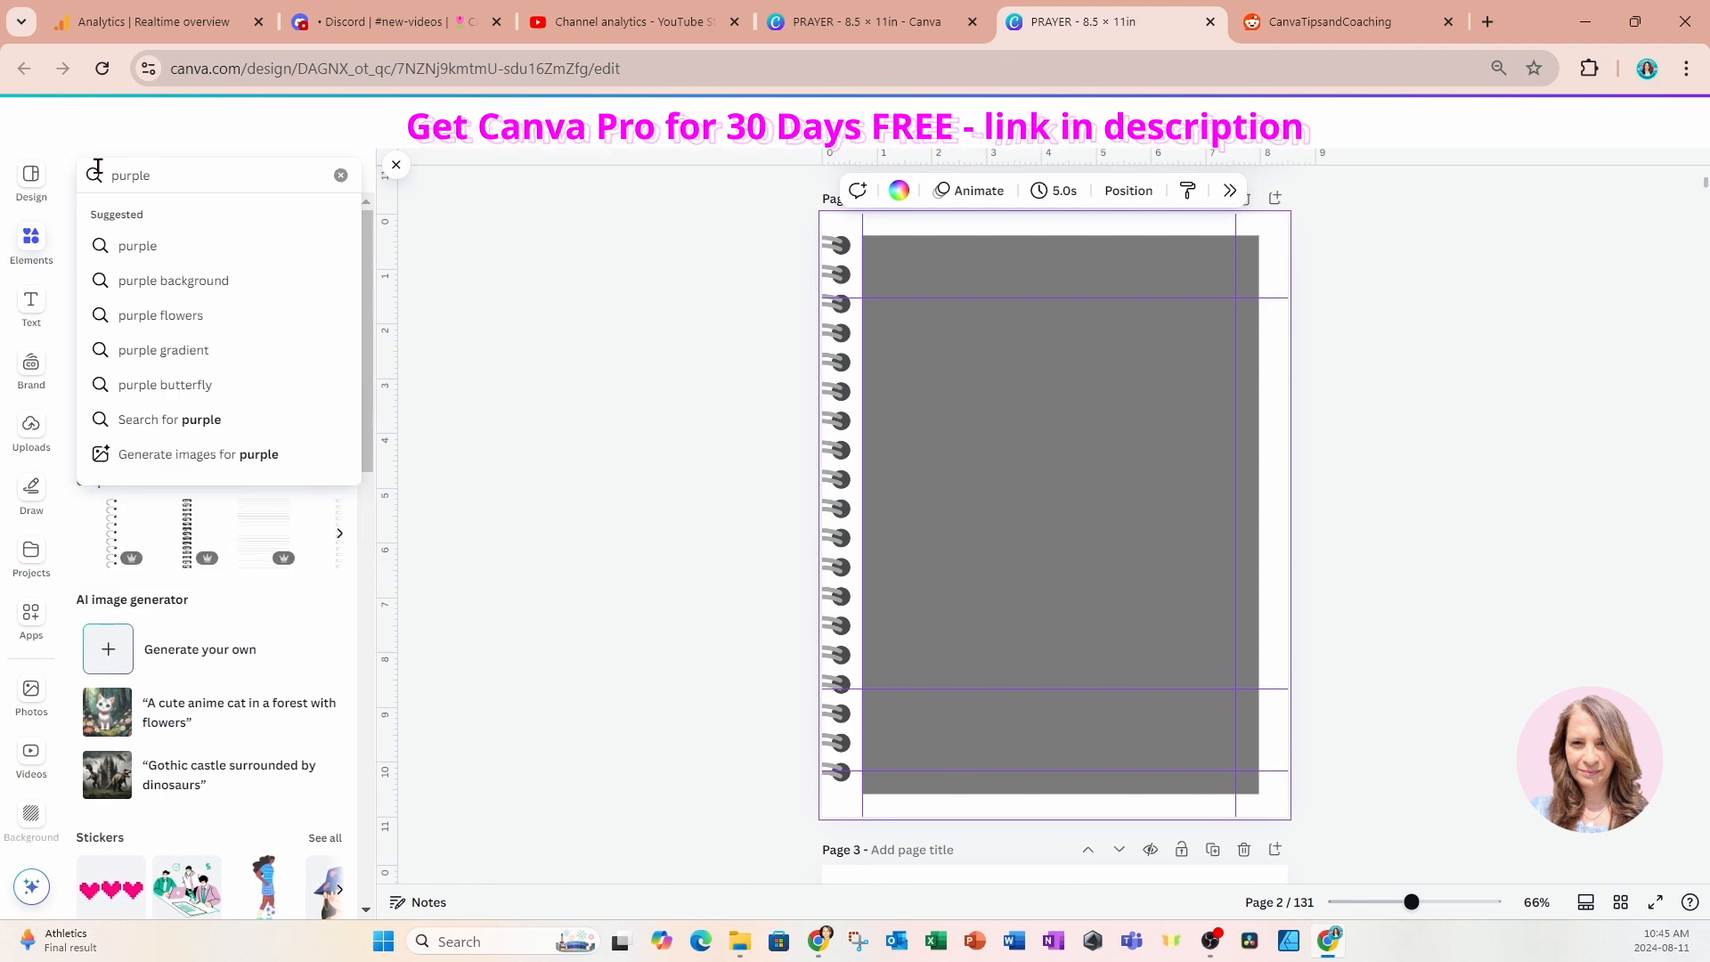
{"action": "left_click", "coordinate": [340, 174]}
Copy the mosaic background image from the cover page and paste it as the background of page 2.
{"action": "scroll", "coordinate": [1503, 417], "scroll_direction": "up", "scroll_amount": 3}
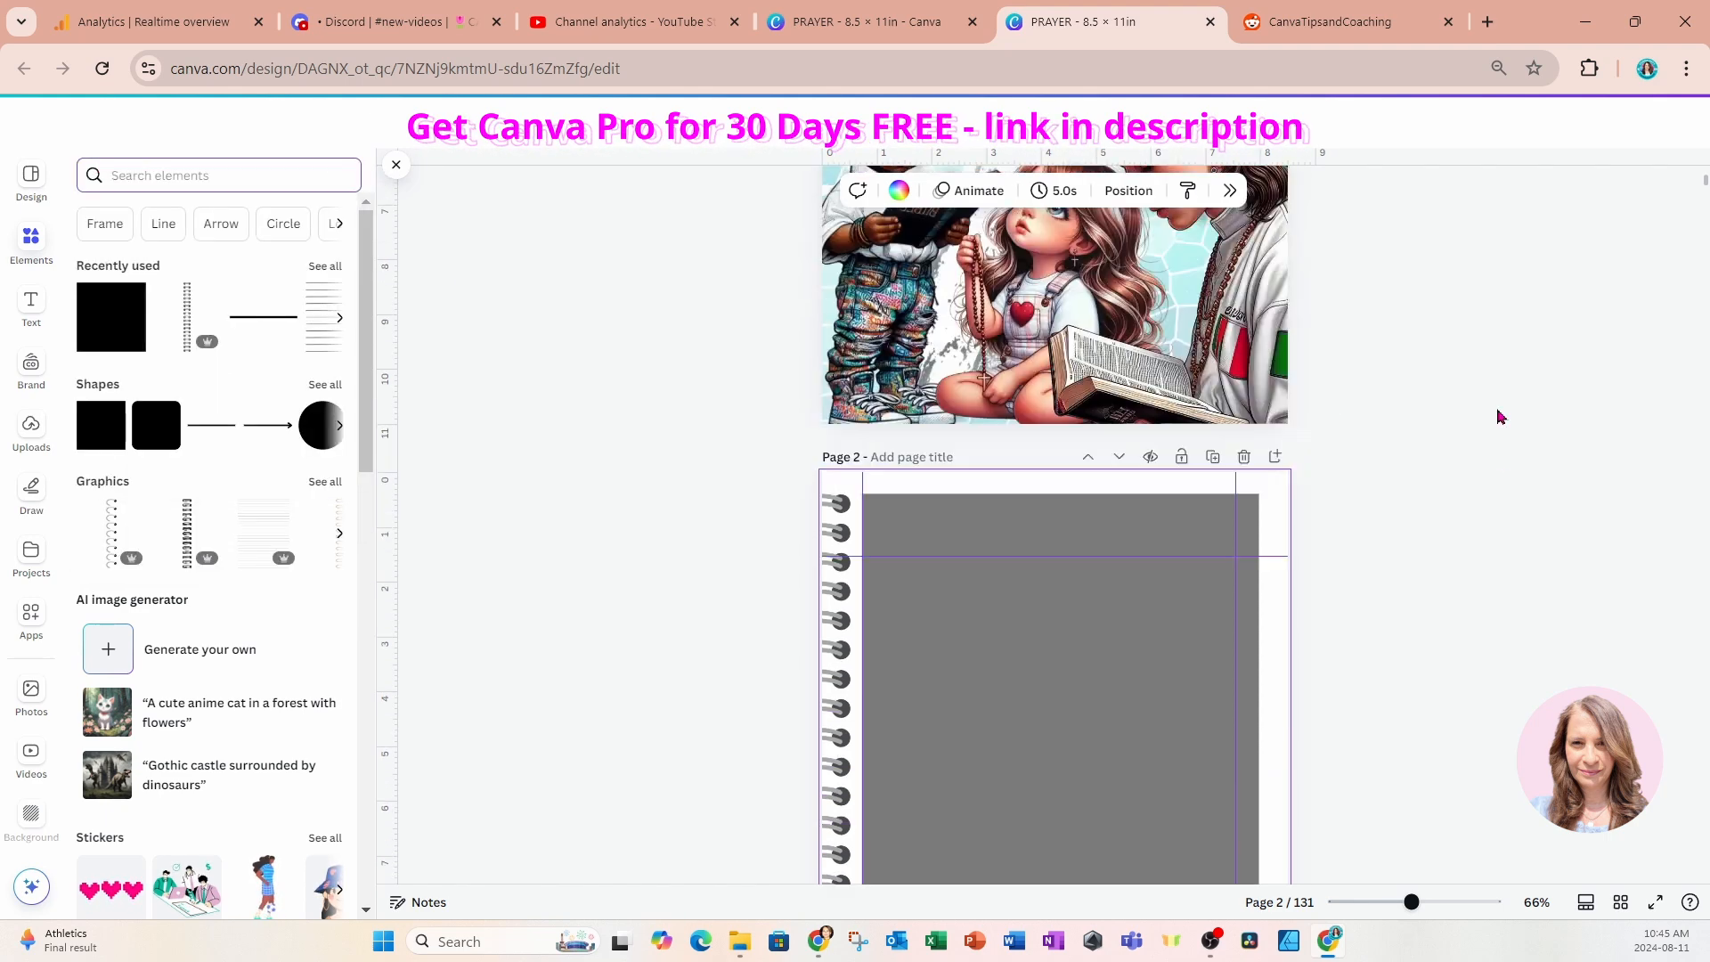
{"action": "scroll", "coordinate": [1488, 405], "scroll_direction": "up", "scroll_amount": 4}
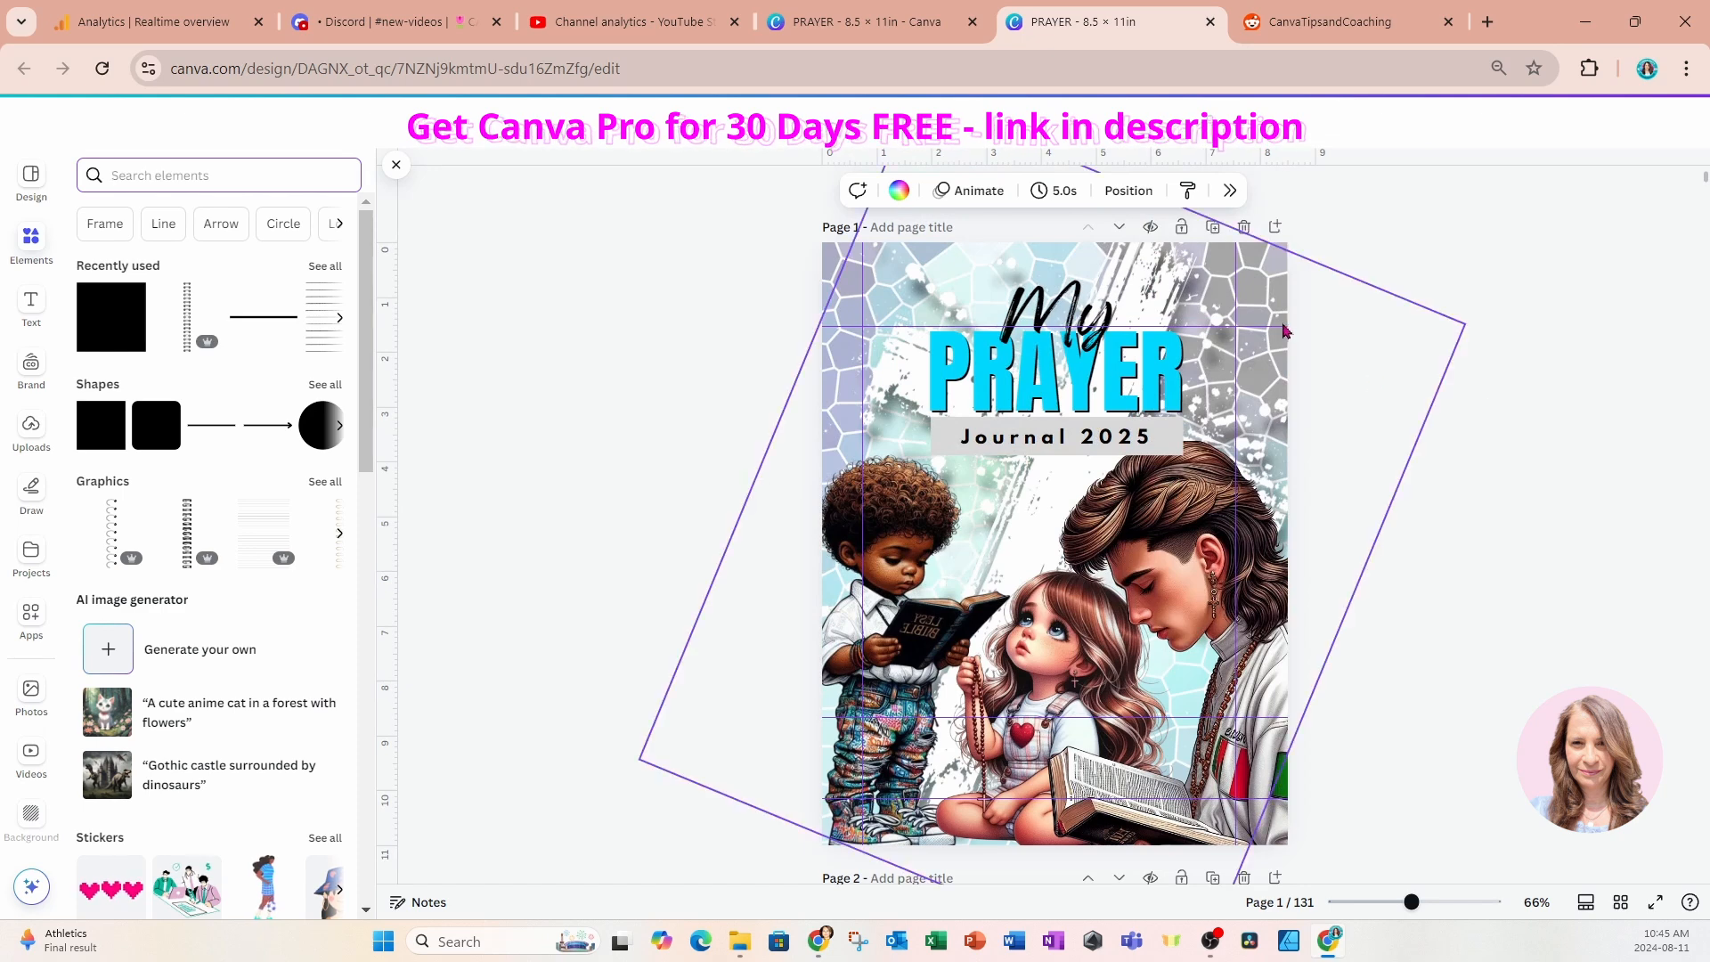
{"action": "left_click", "coordinate": [1264, 284]}
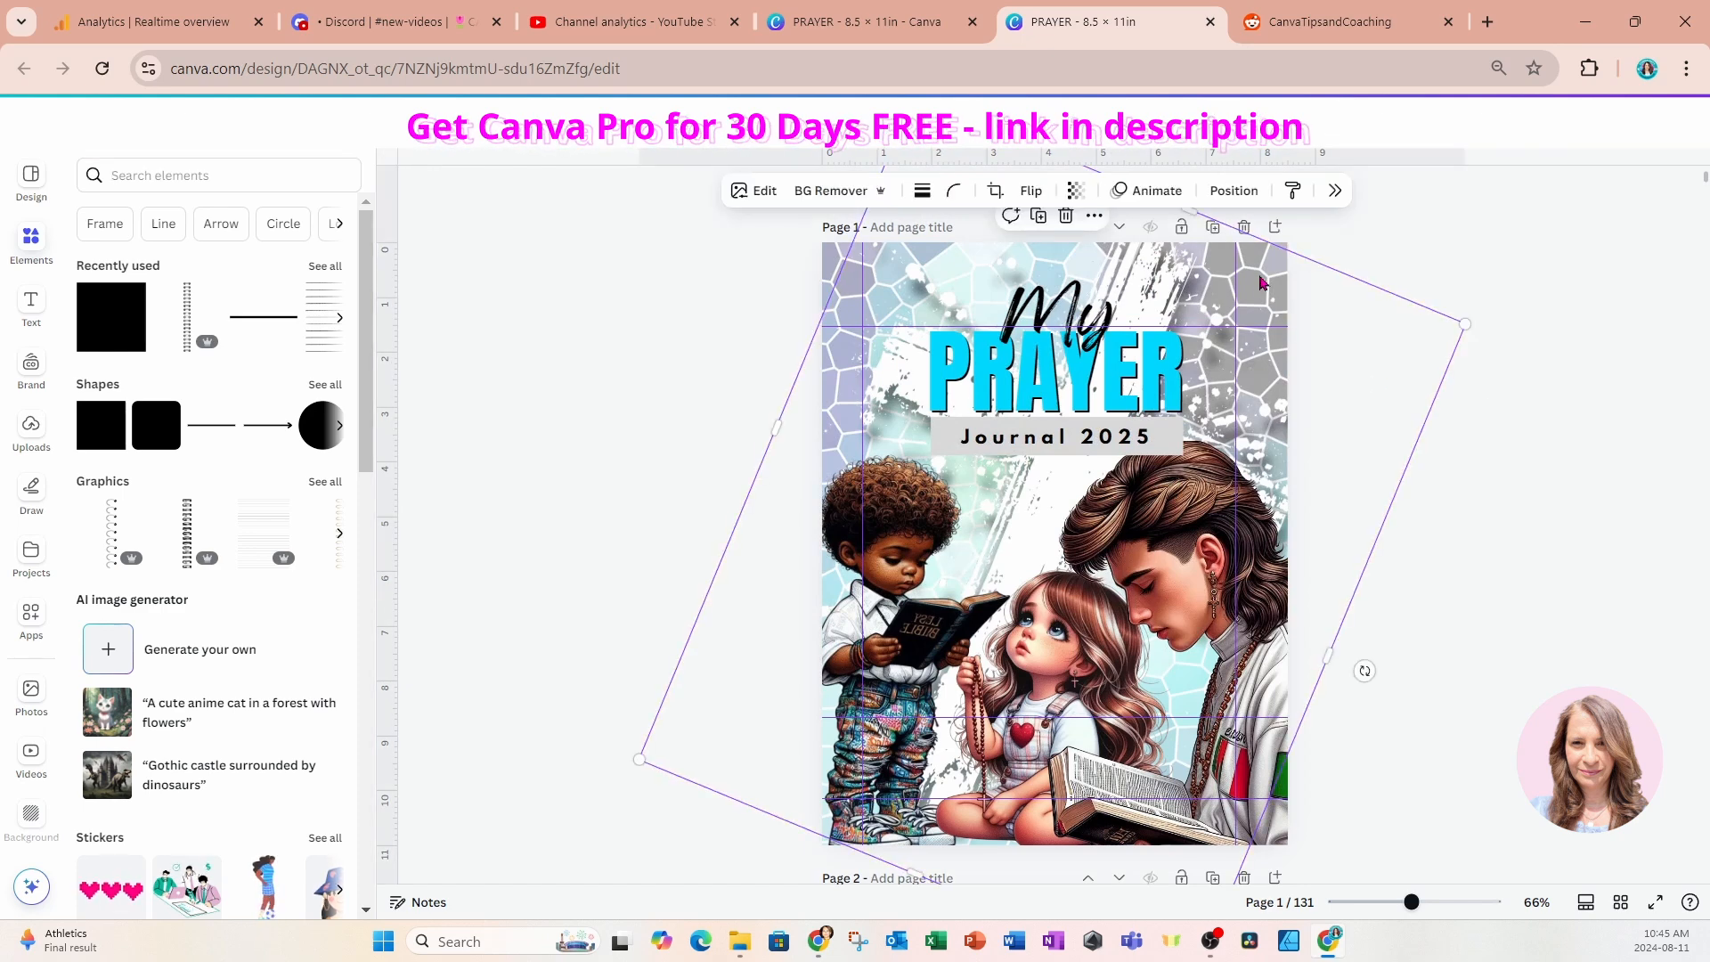
{"action": "left_click", "coordinate": [1245, 203]}
{"action": "left_click", "coordinate": [1478, 755]}
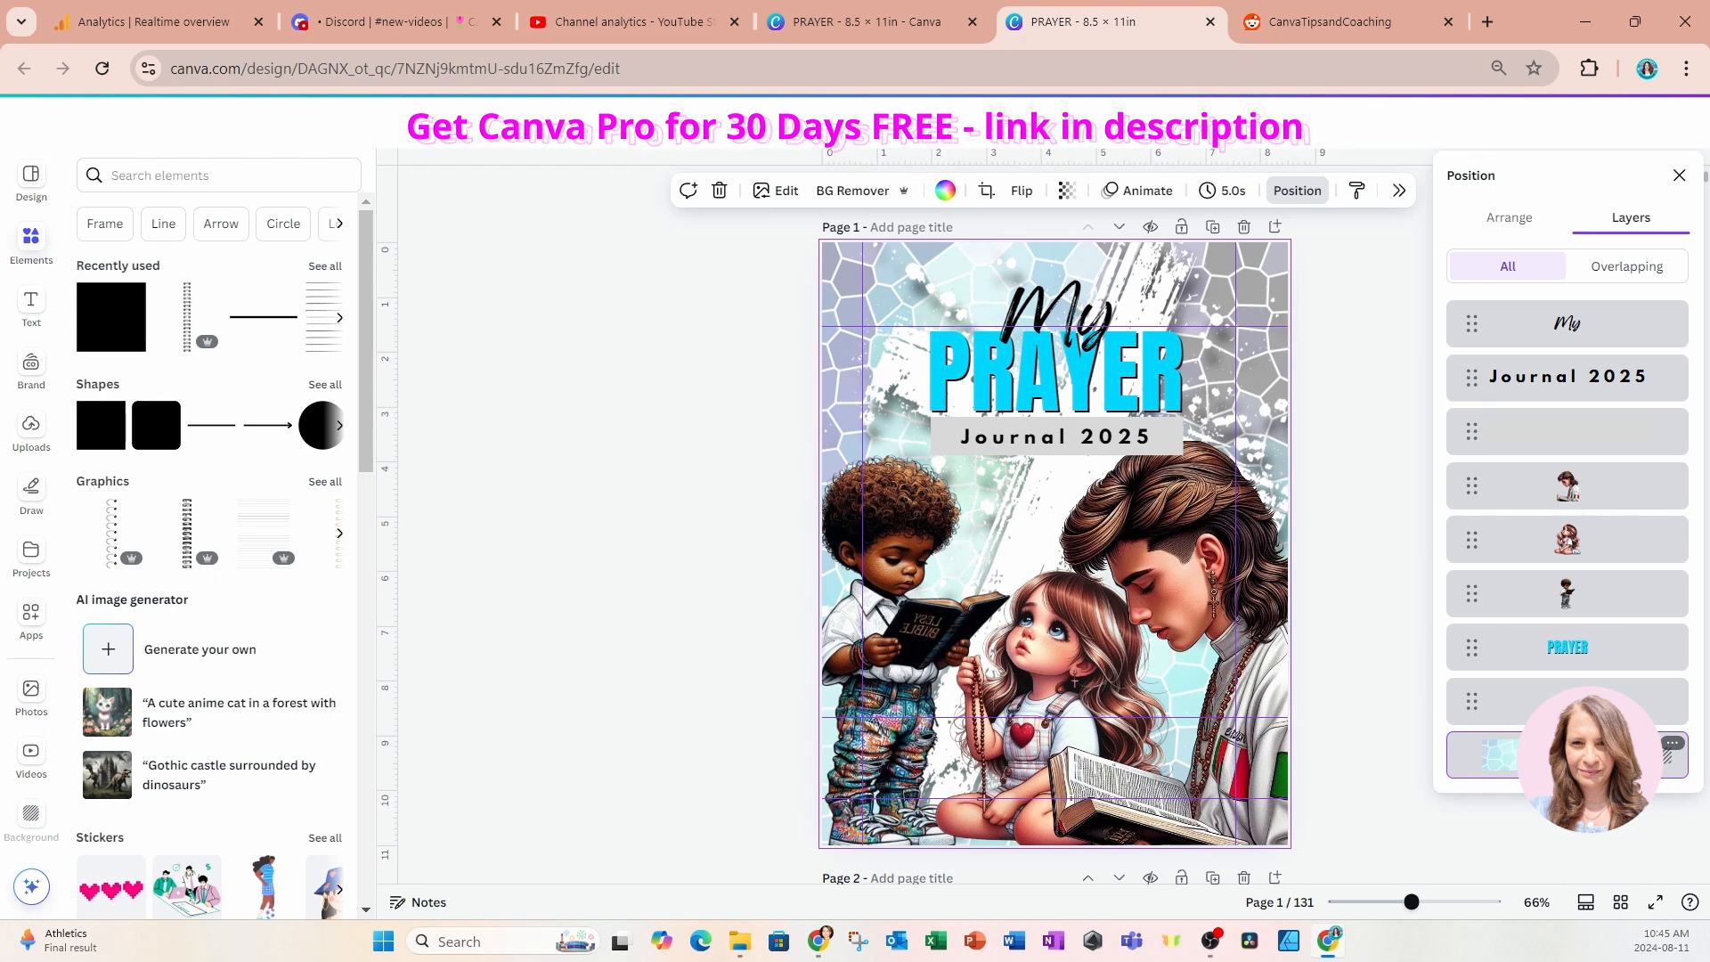
{"action": "scroll", "coordinate": [1369, 808], "scroll_direction": "down", "scroll_amount": 1}
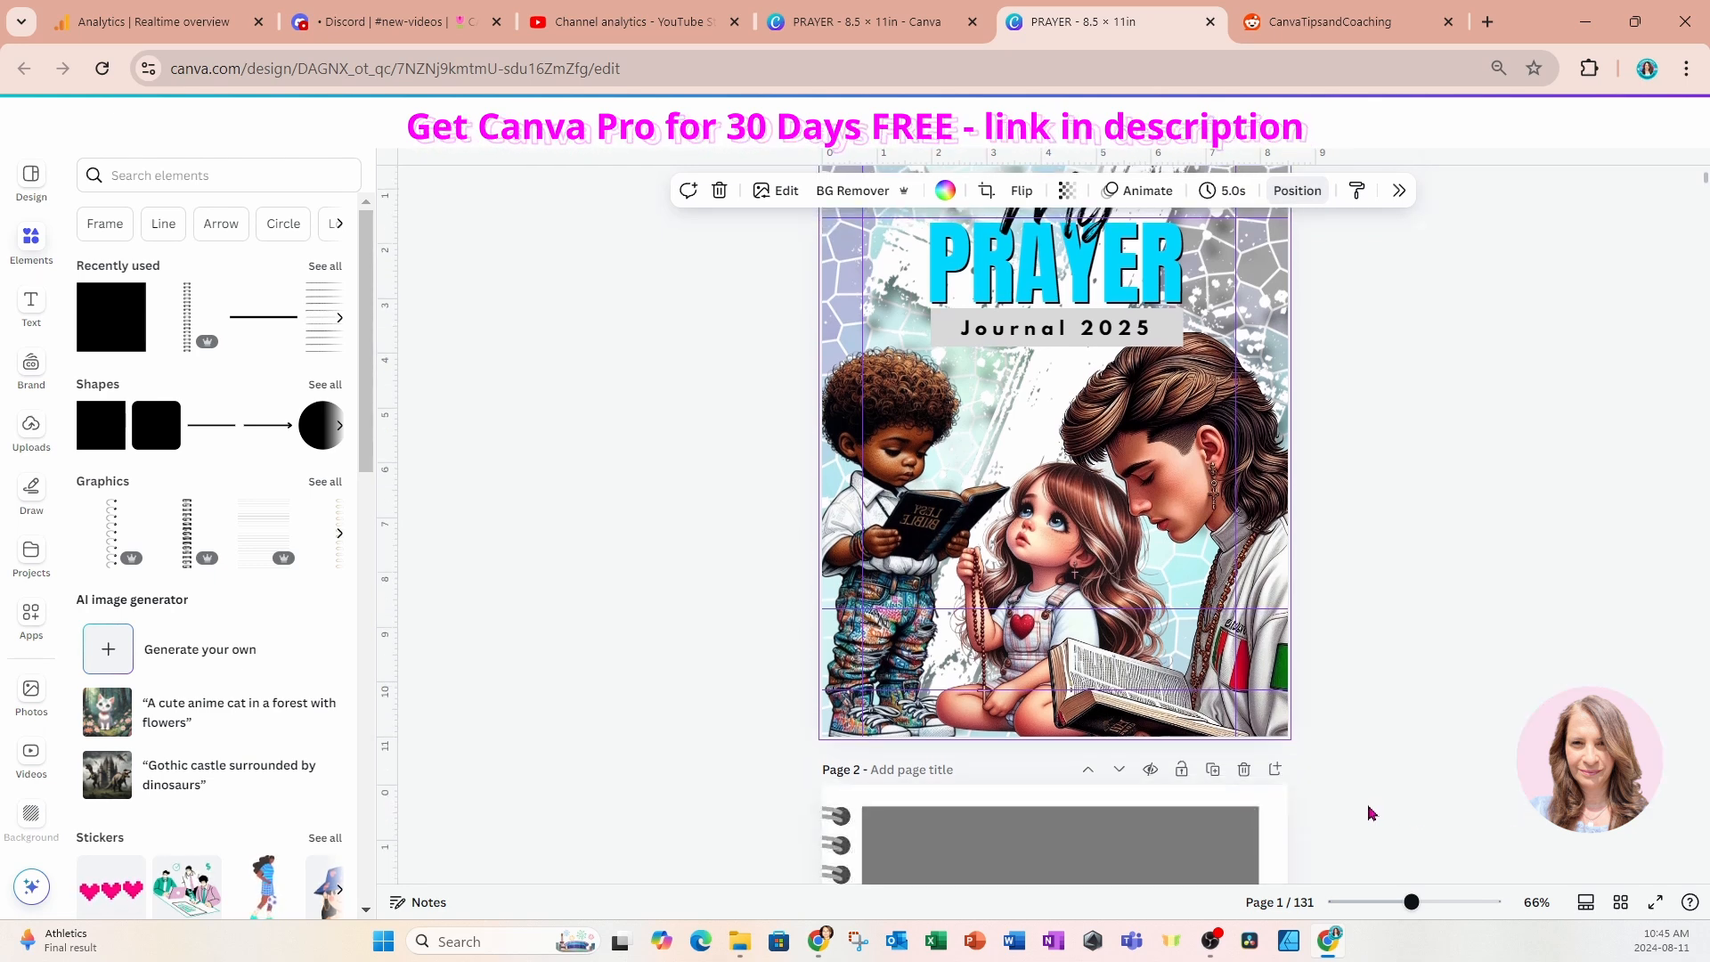
{"action": "left_click", "coordinate": [1271, 808]}
{"action": "scroll", "coordinate": [1271, 801], "scroll_direction": "down", "scroll_amount": 5}
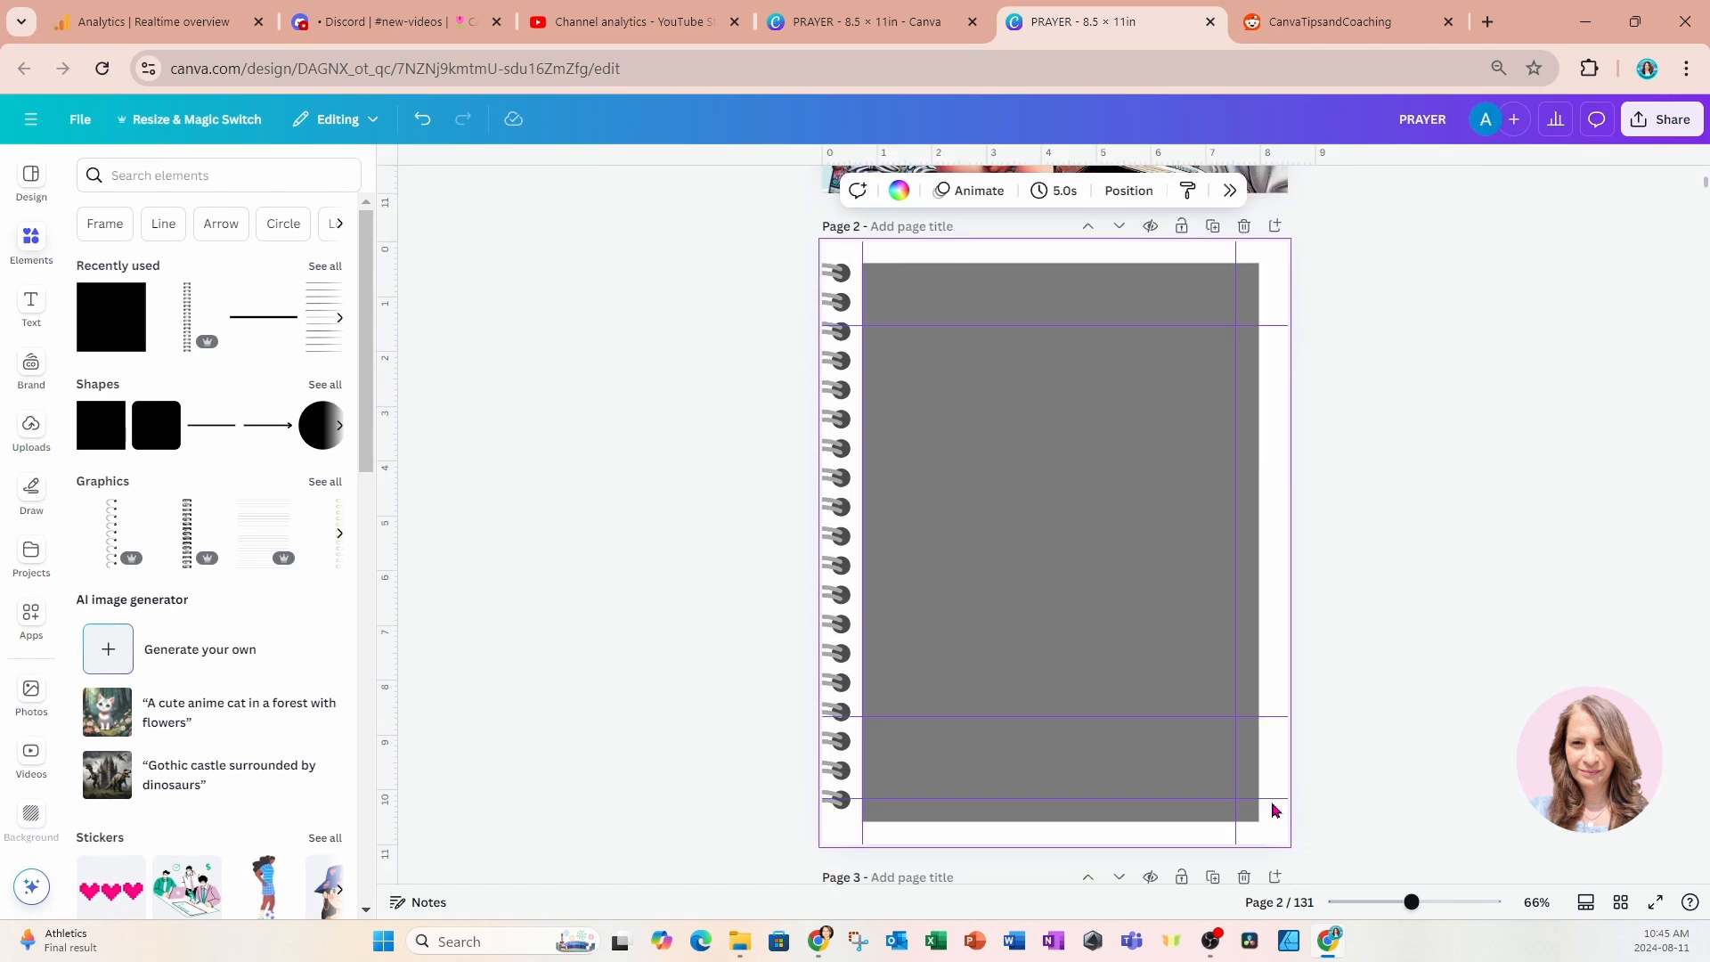
{"action": "left_click", "coordinate": [1279, 663]}
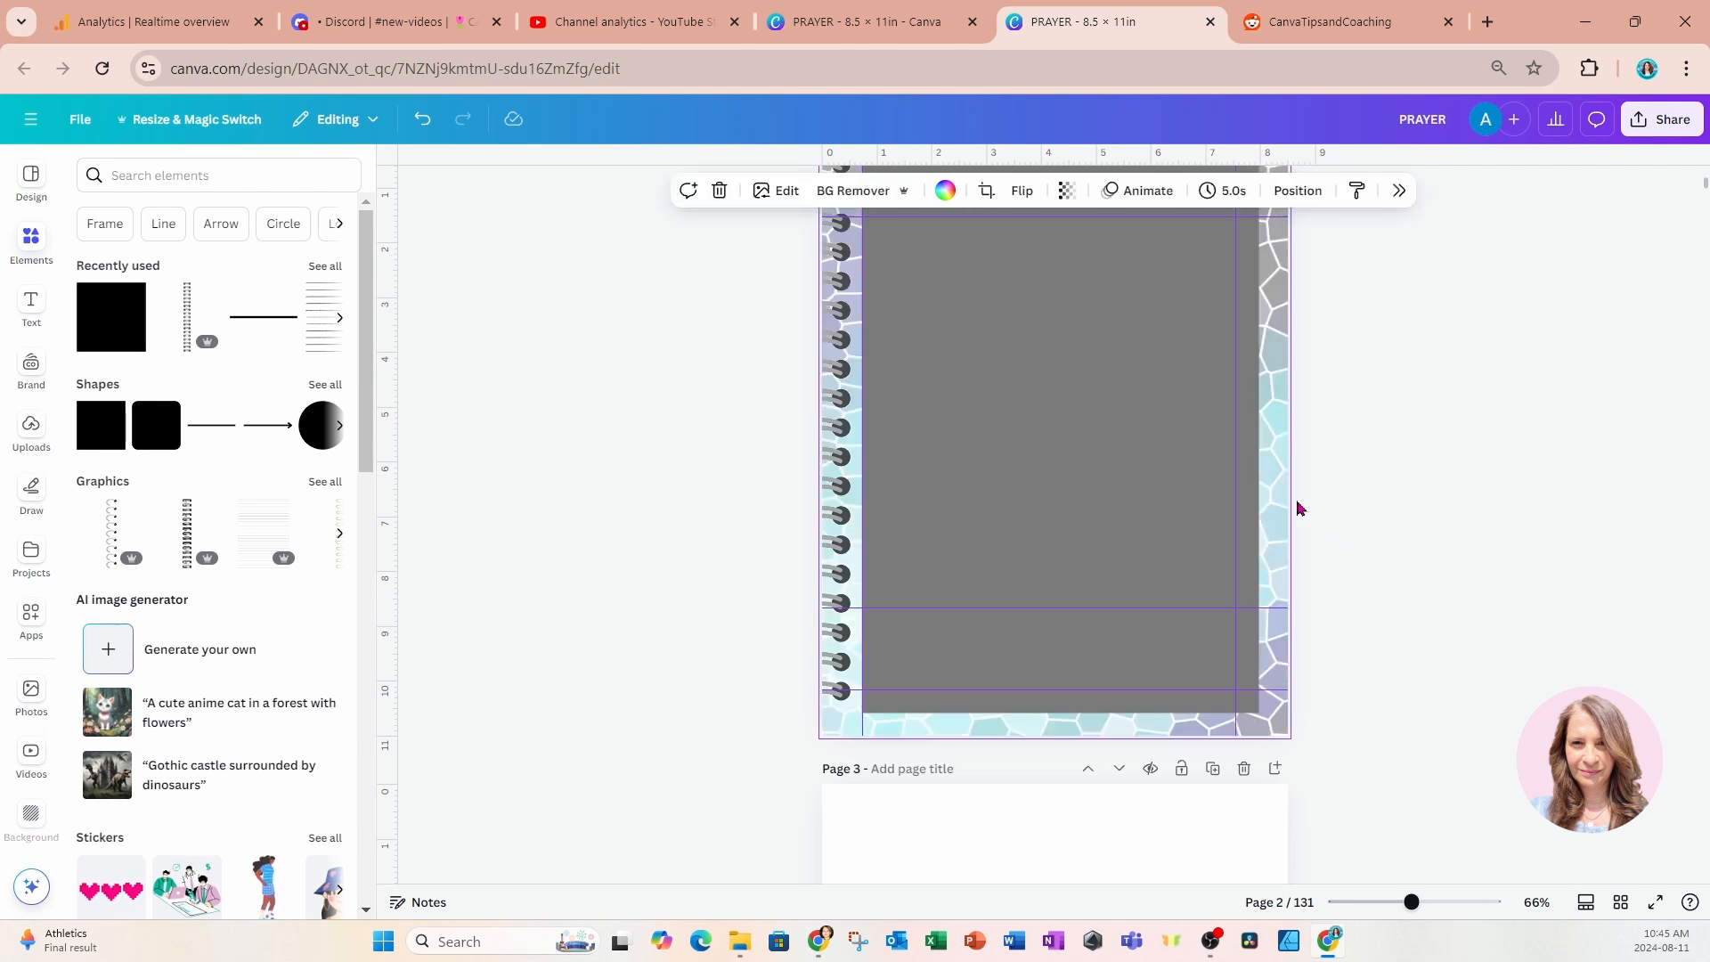
Fill the large gray rectangle on page 2 with white.
{"action": "left_click", "coordinate": [1120, 461]}
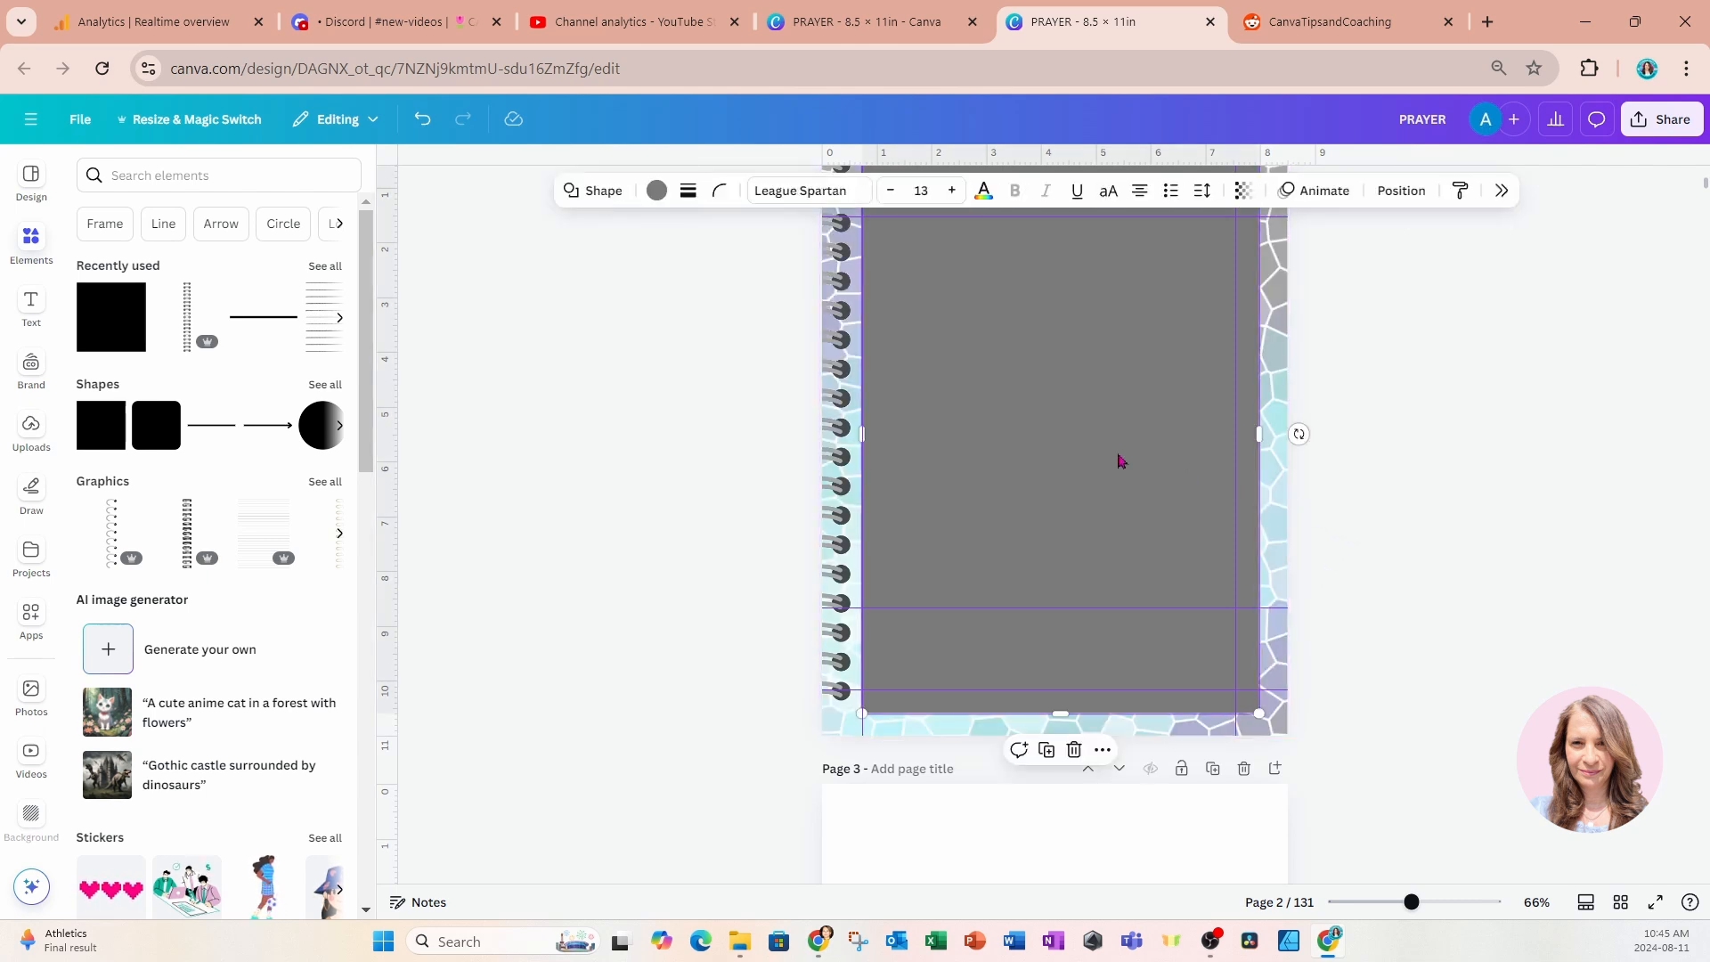
{"action": "left_click", "coordinate": [656, 190]}
{"action": "left_click", "coordinate": [1570, 342]}
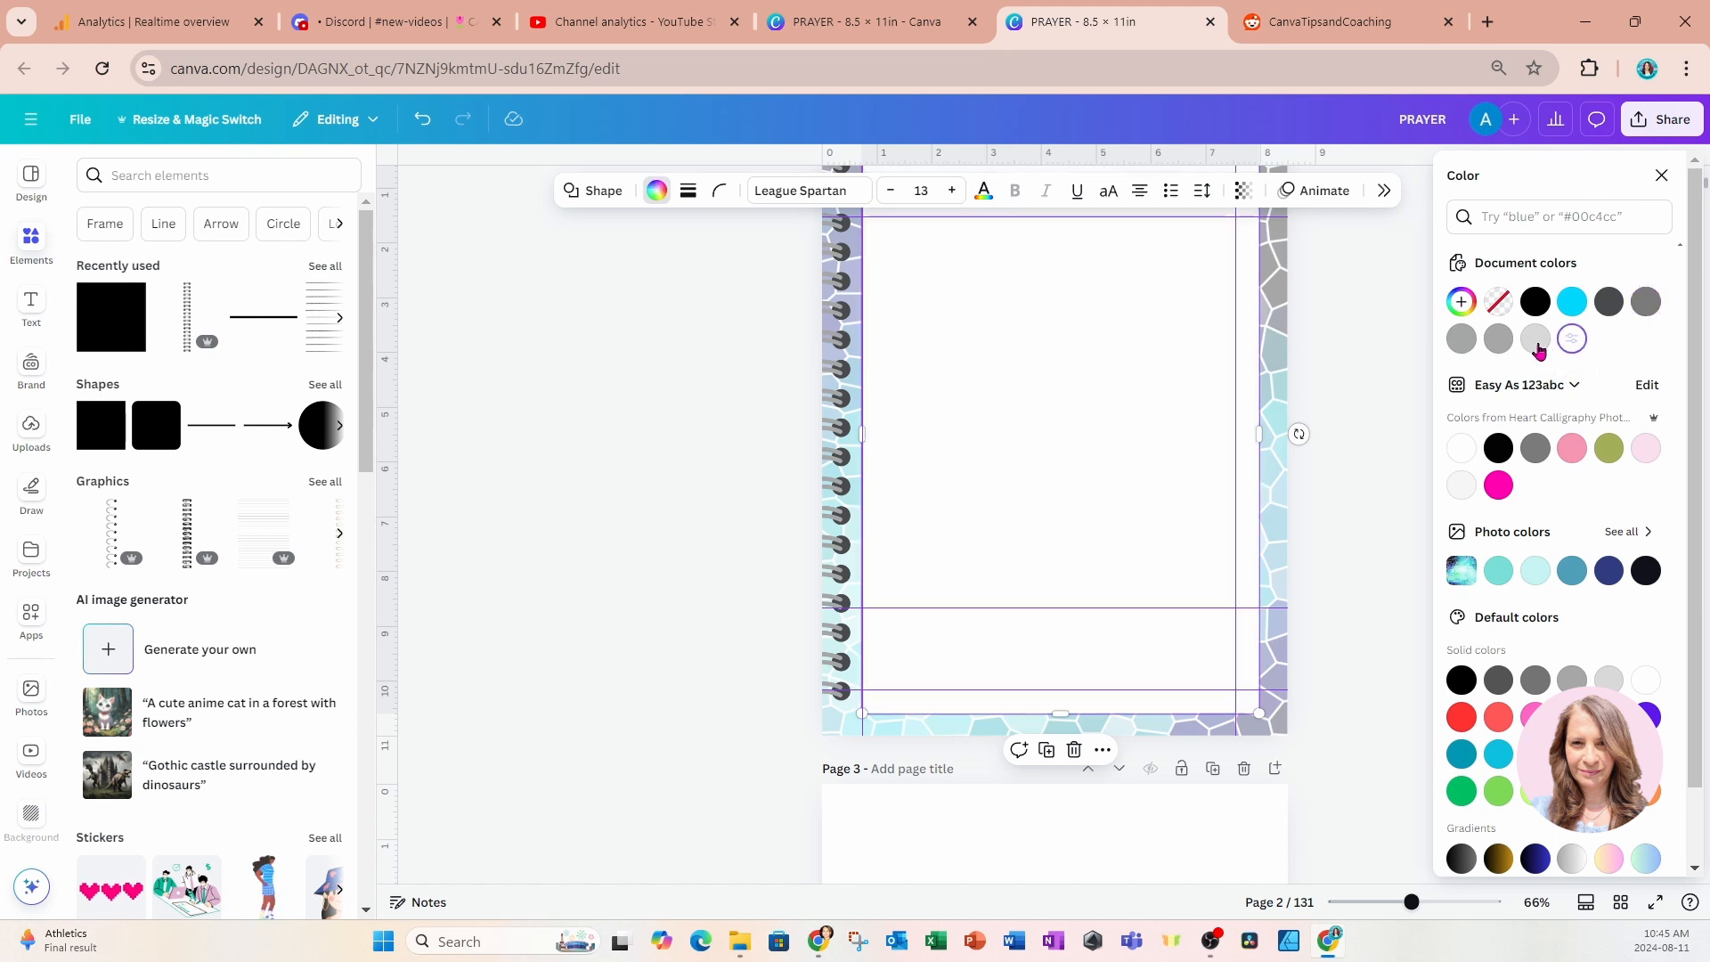
{"action": "key", "text": "Escape"}
{"action": "scroll", "coordinate": [1369, 397], "scroll_direction": "up", "scroll_amount": 3}
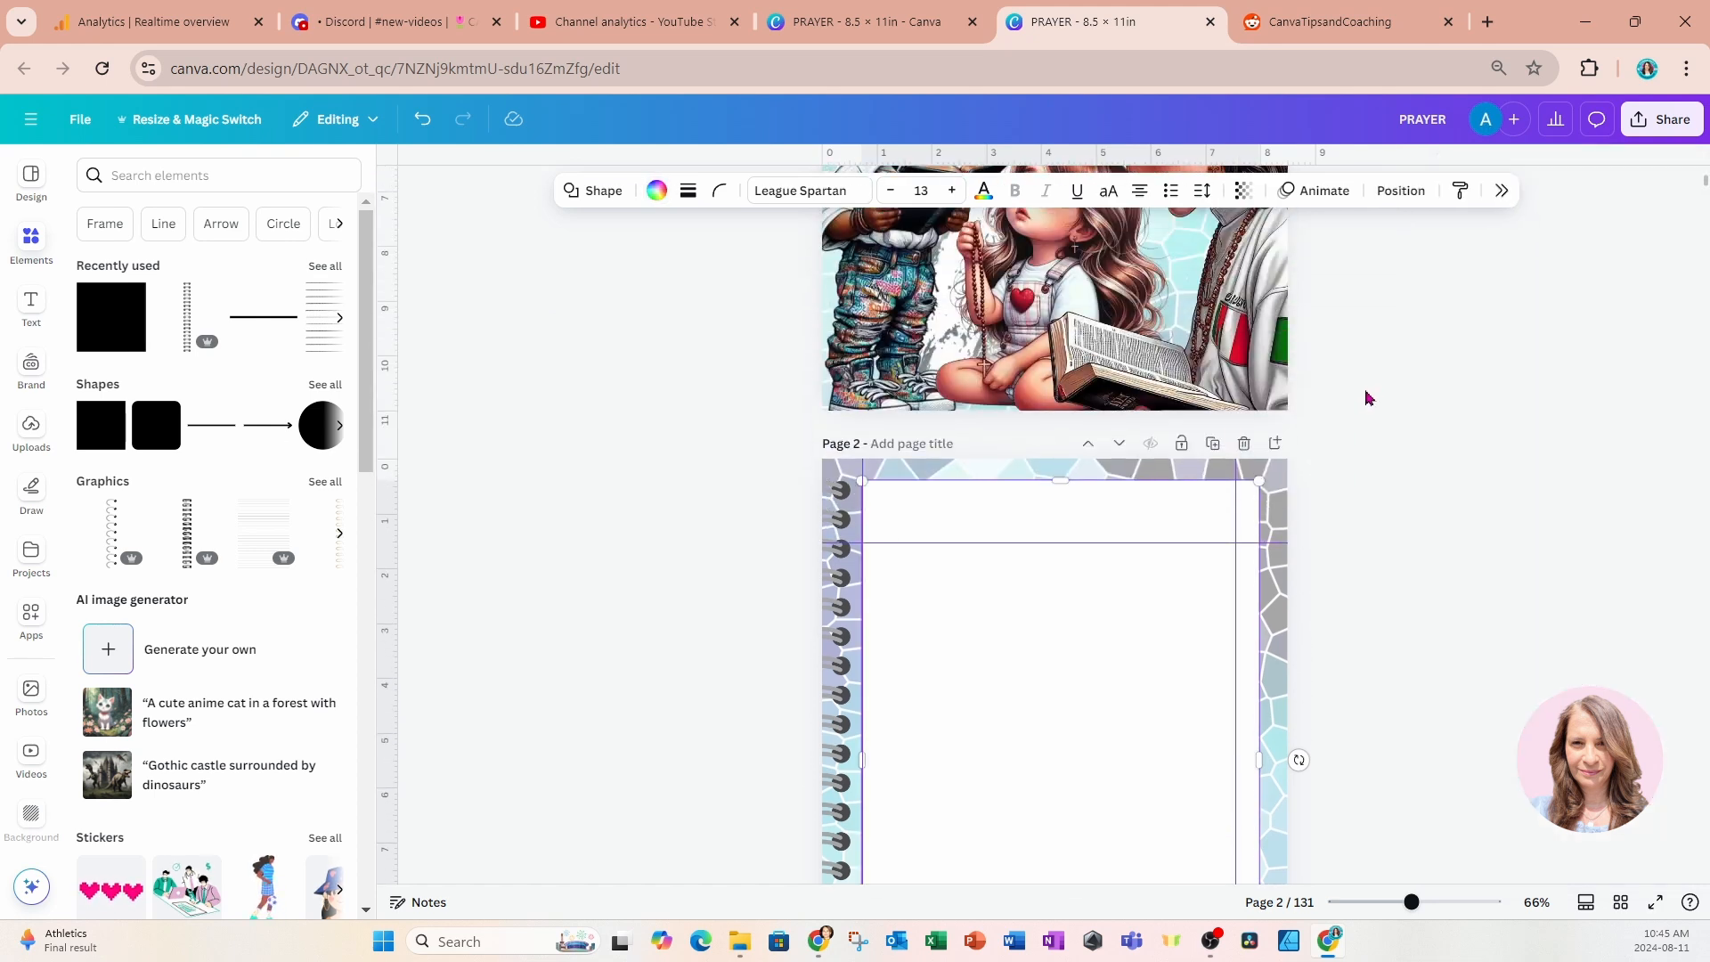
{"action": "left_click", "coordinate": [1332, 507]}
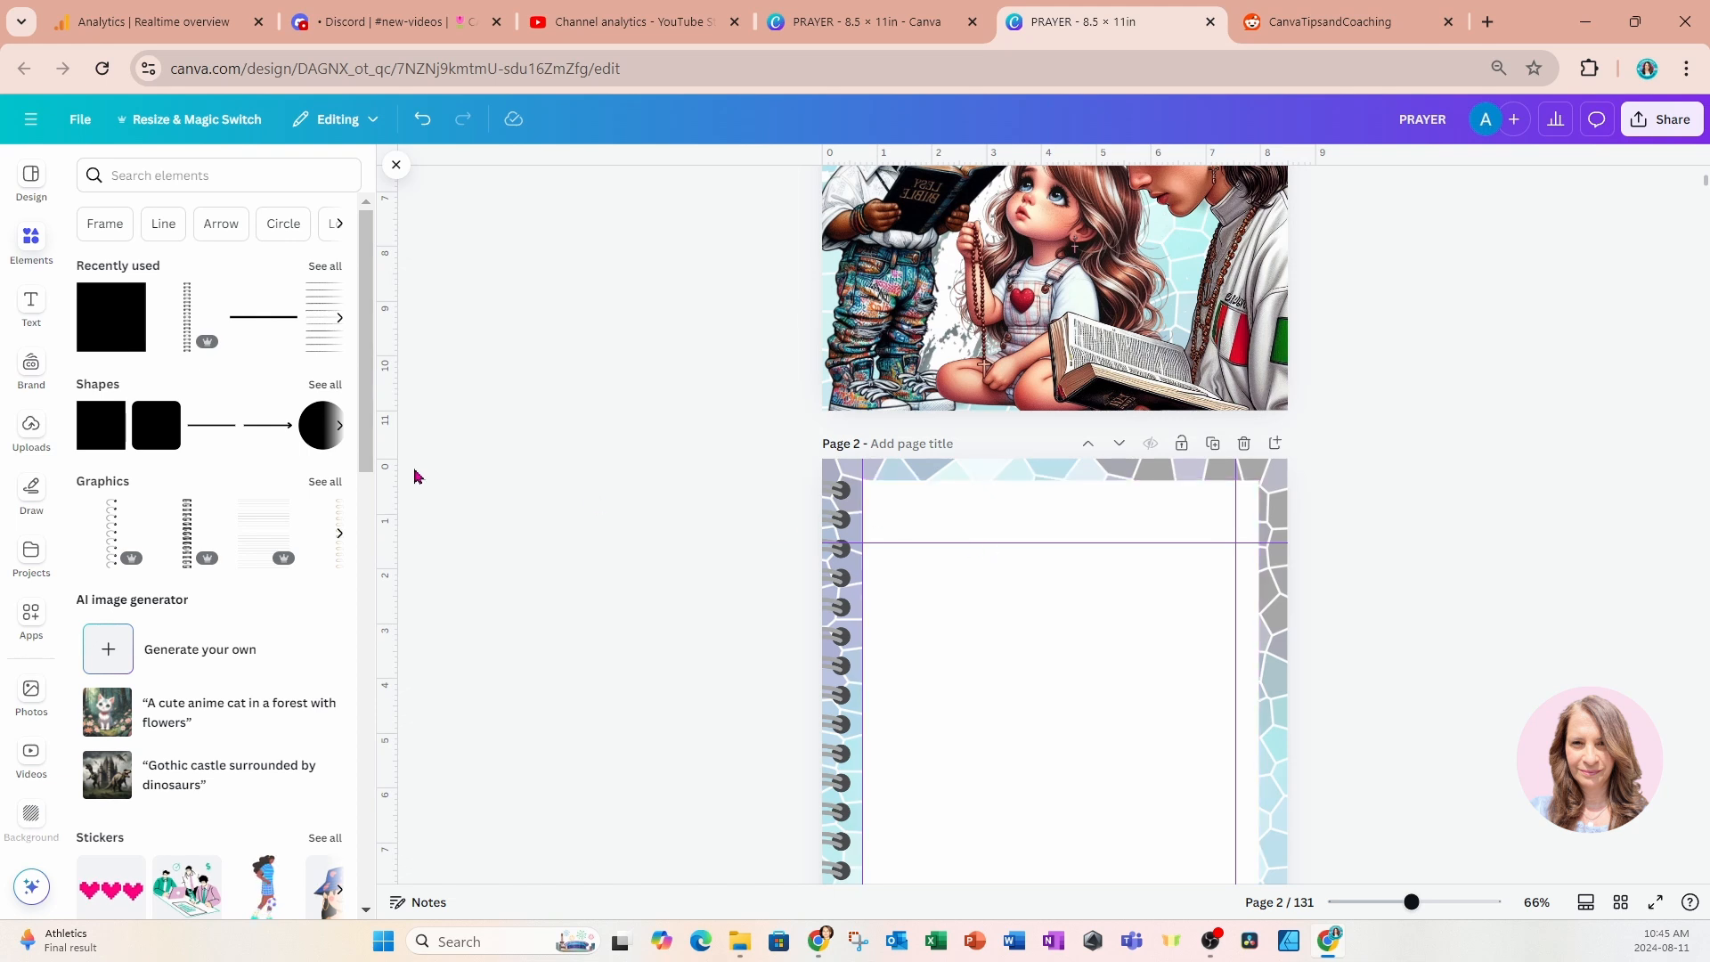
Add a rounded square and shrink it into a small wide tab overlapping the white rectangle's top edge near its left corner.
{"action": "left_click", "coordinate": [156, 425]}
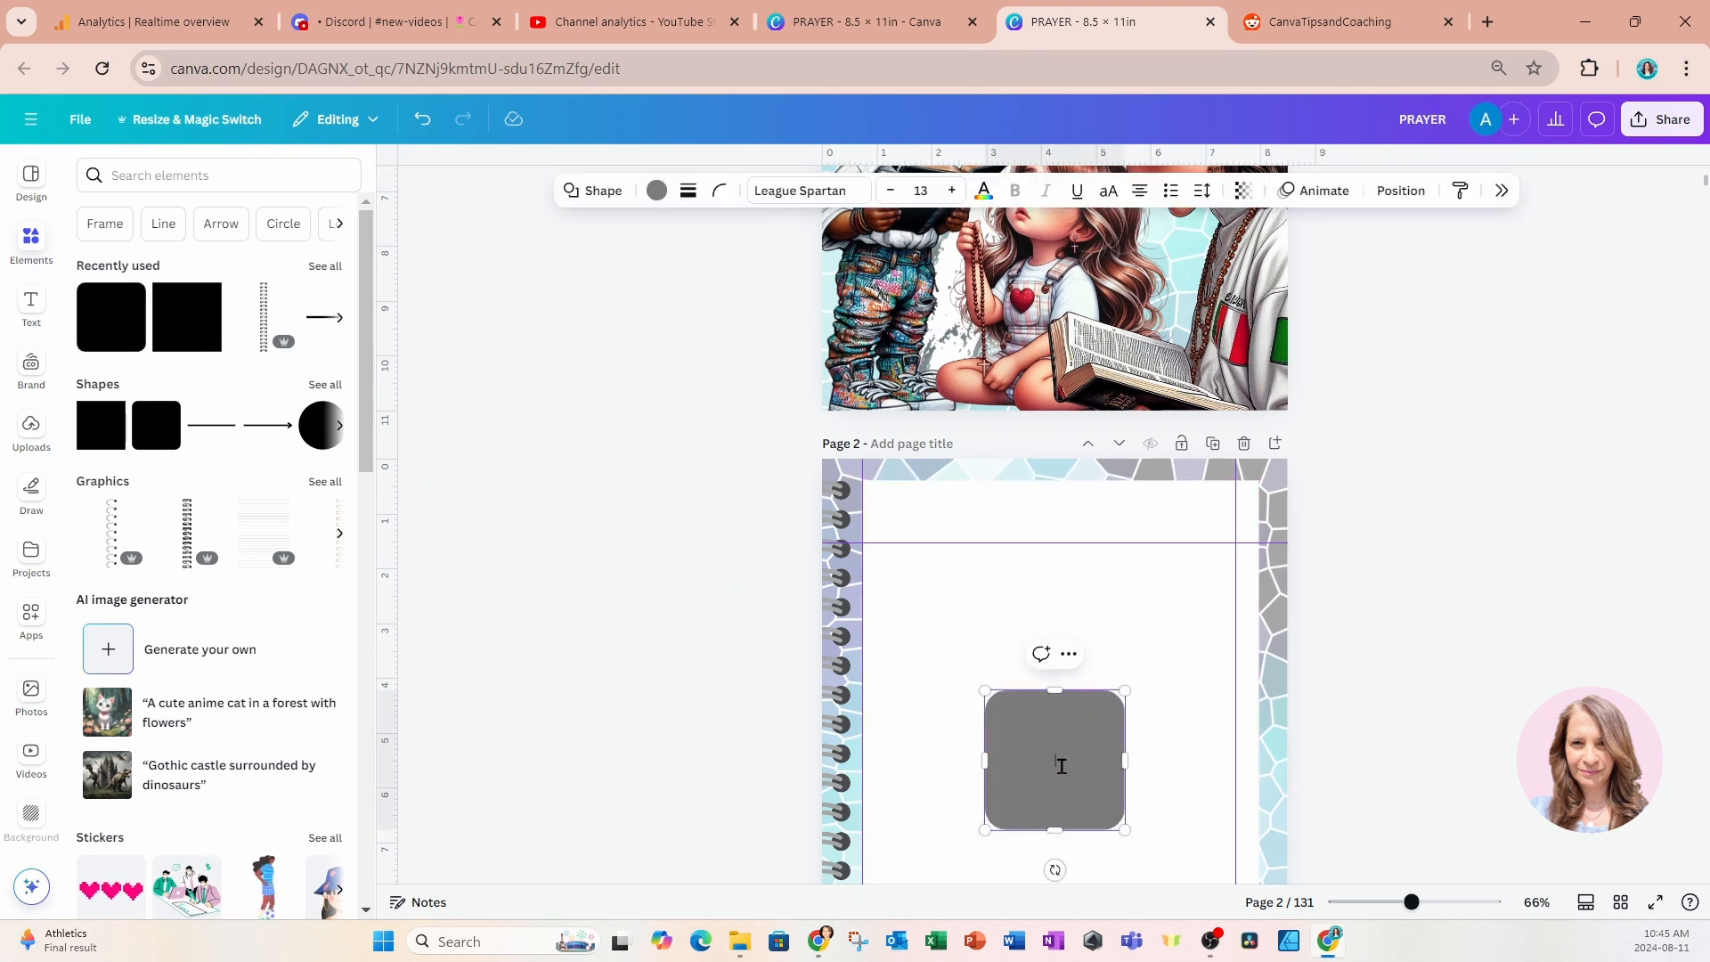
{"action": "left_click", "coordinate": [700, 744]}
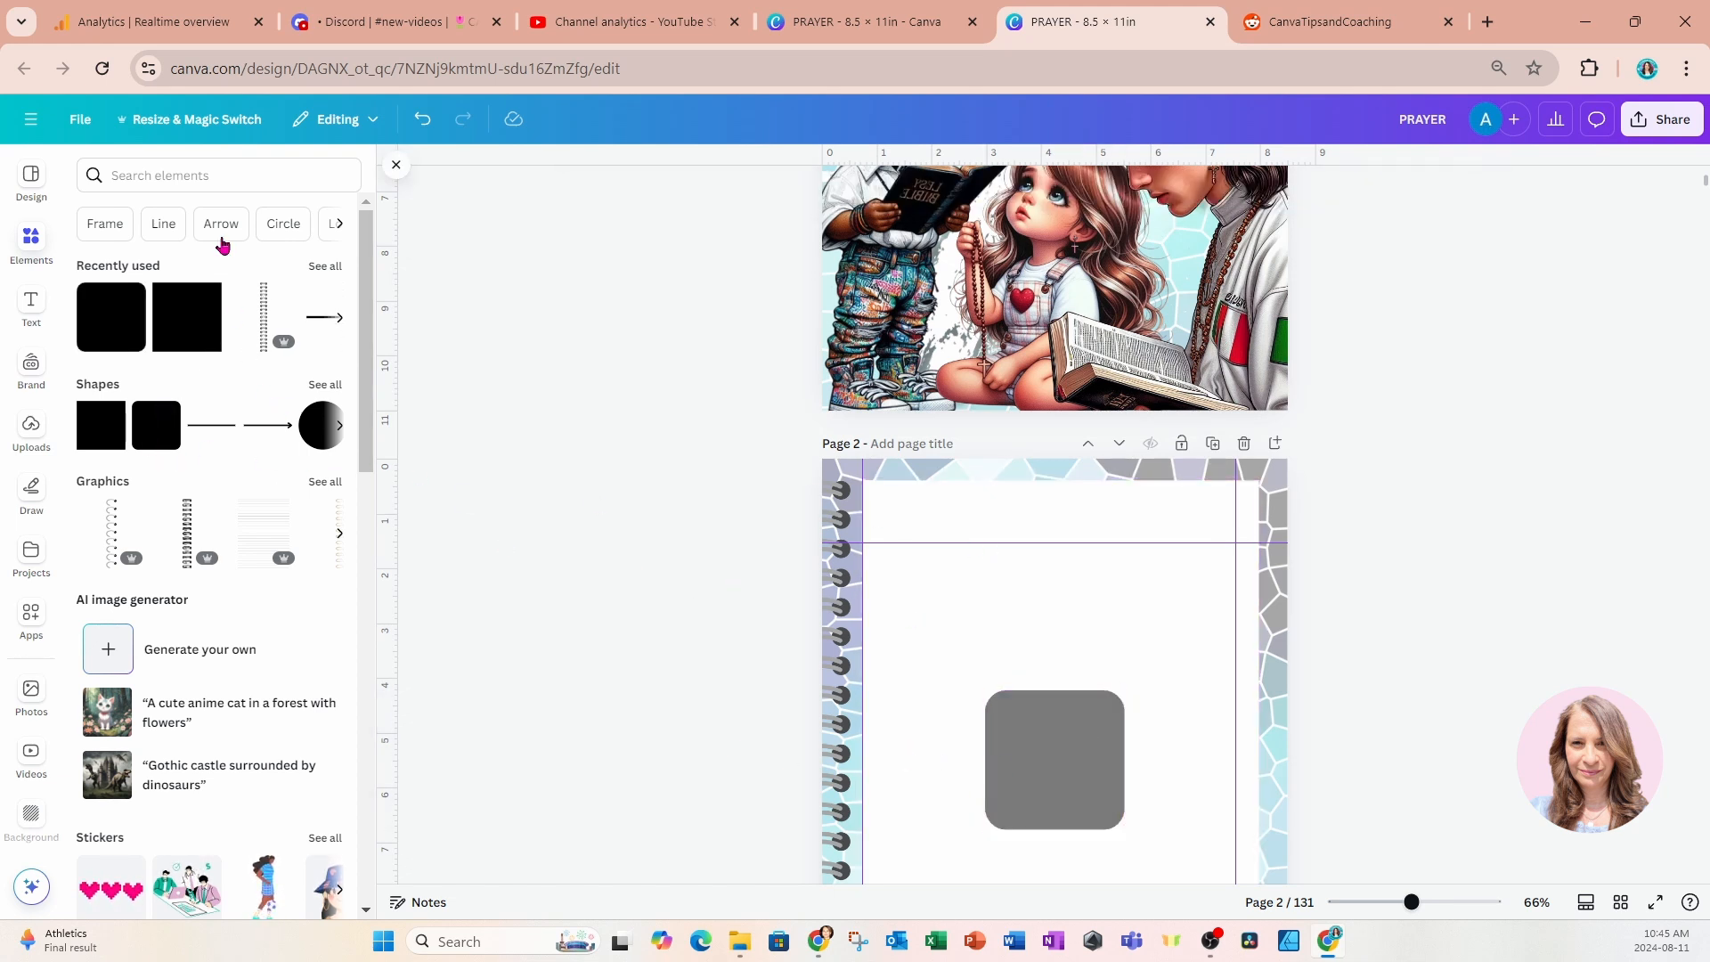
{"action": "left_click_drag", "start_coordinate": [1040, 805], "coordinate": [906, 499]}
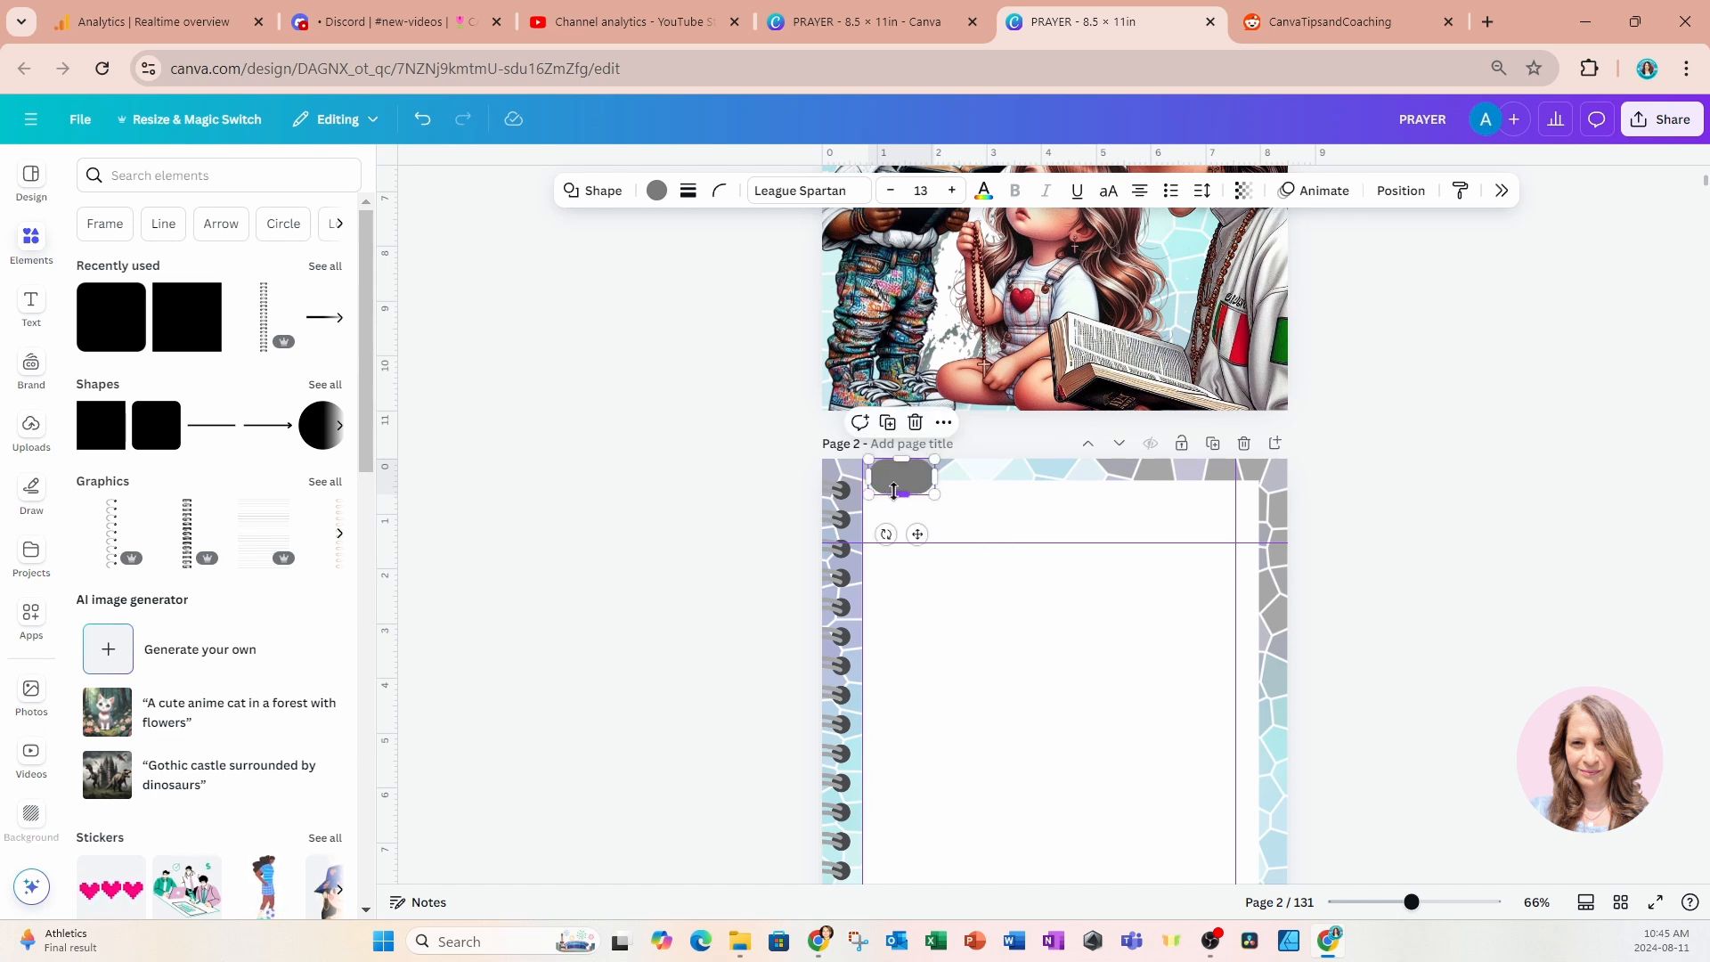
{"action": "left_click_drag", "start_coordinate": [906, 458], "coordinate": [906, 466]}
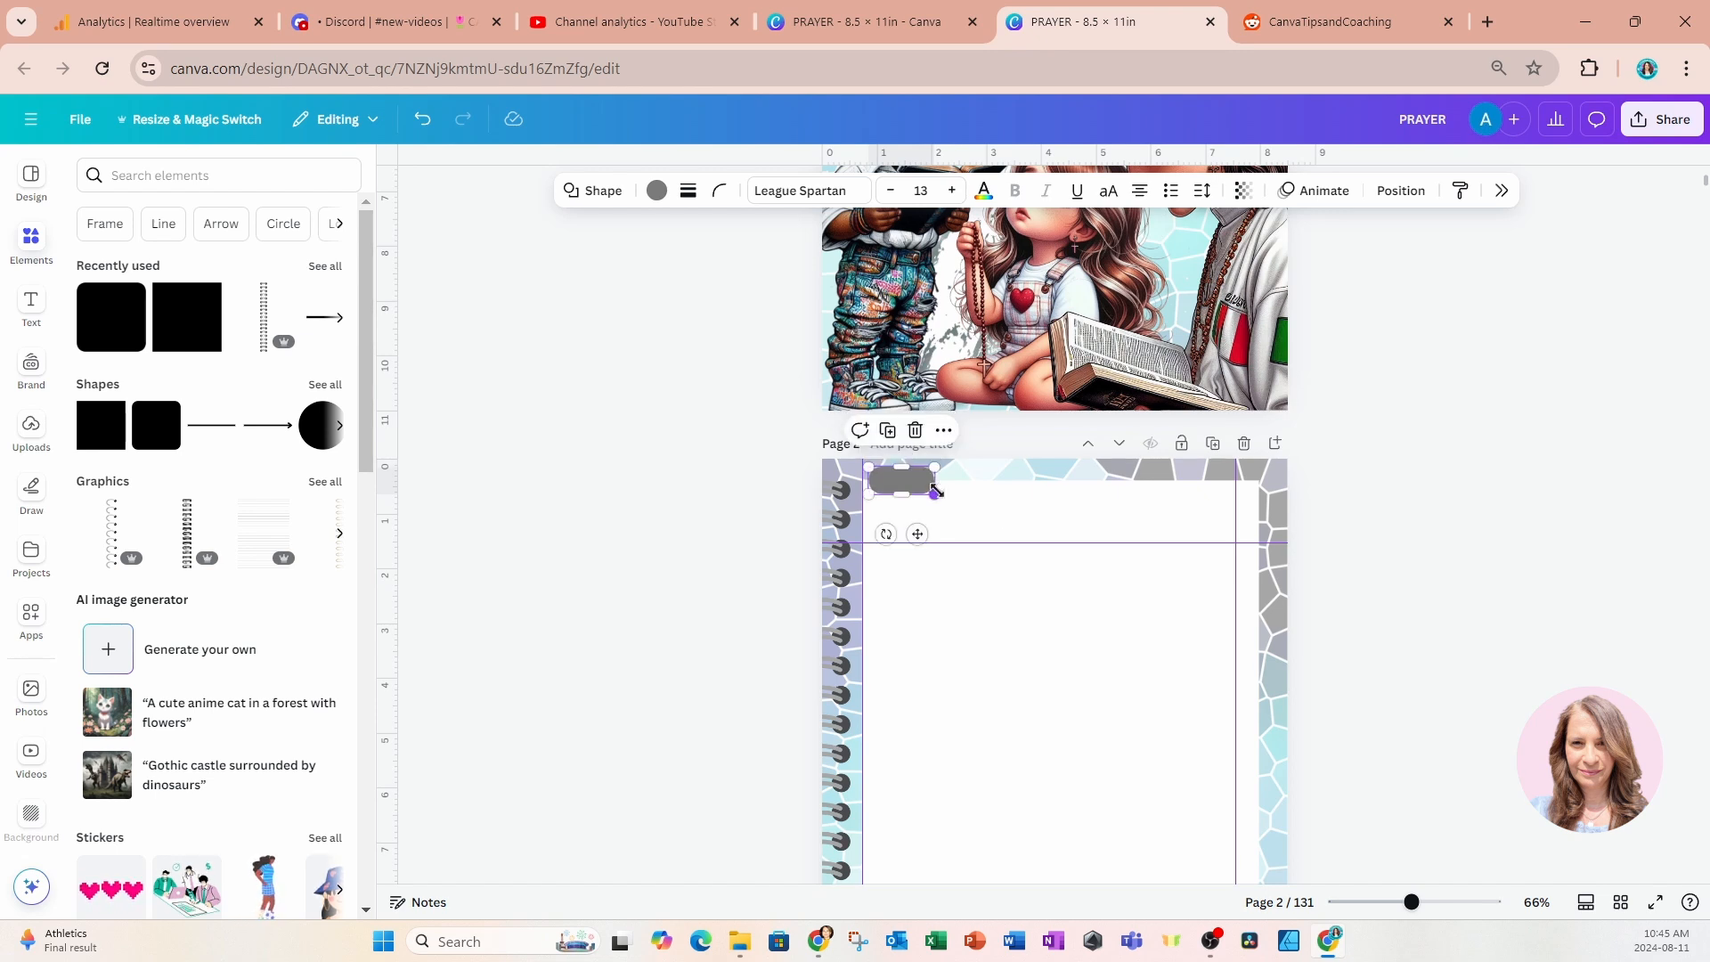
{"action": "left_click", "coordinate": [729, 482]}
{"action": "left_click", "coordinate": [897, 486]}
{"action": "left_click_drag", "start_coordinate": [931, 490], "coordinate": [948, 495]}
Move the rounded tab one layer down so it sits behind the white rectangle.
{"action": "left_click", "coordinate": [1403, 192]}
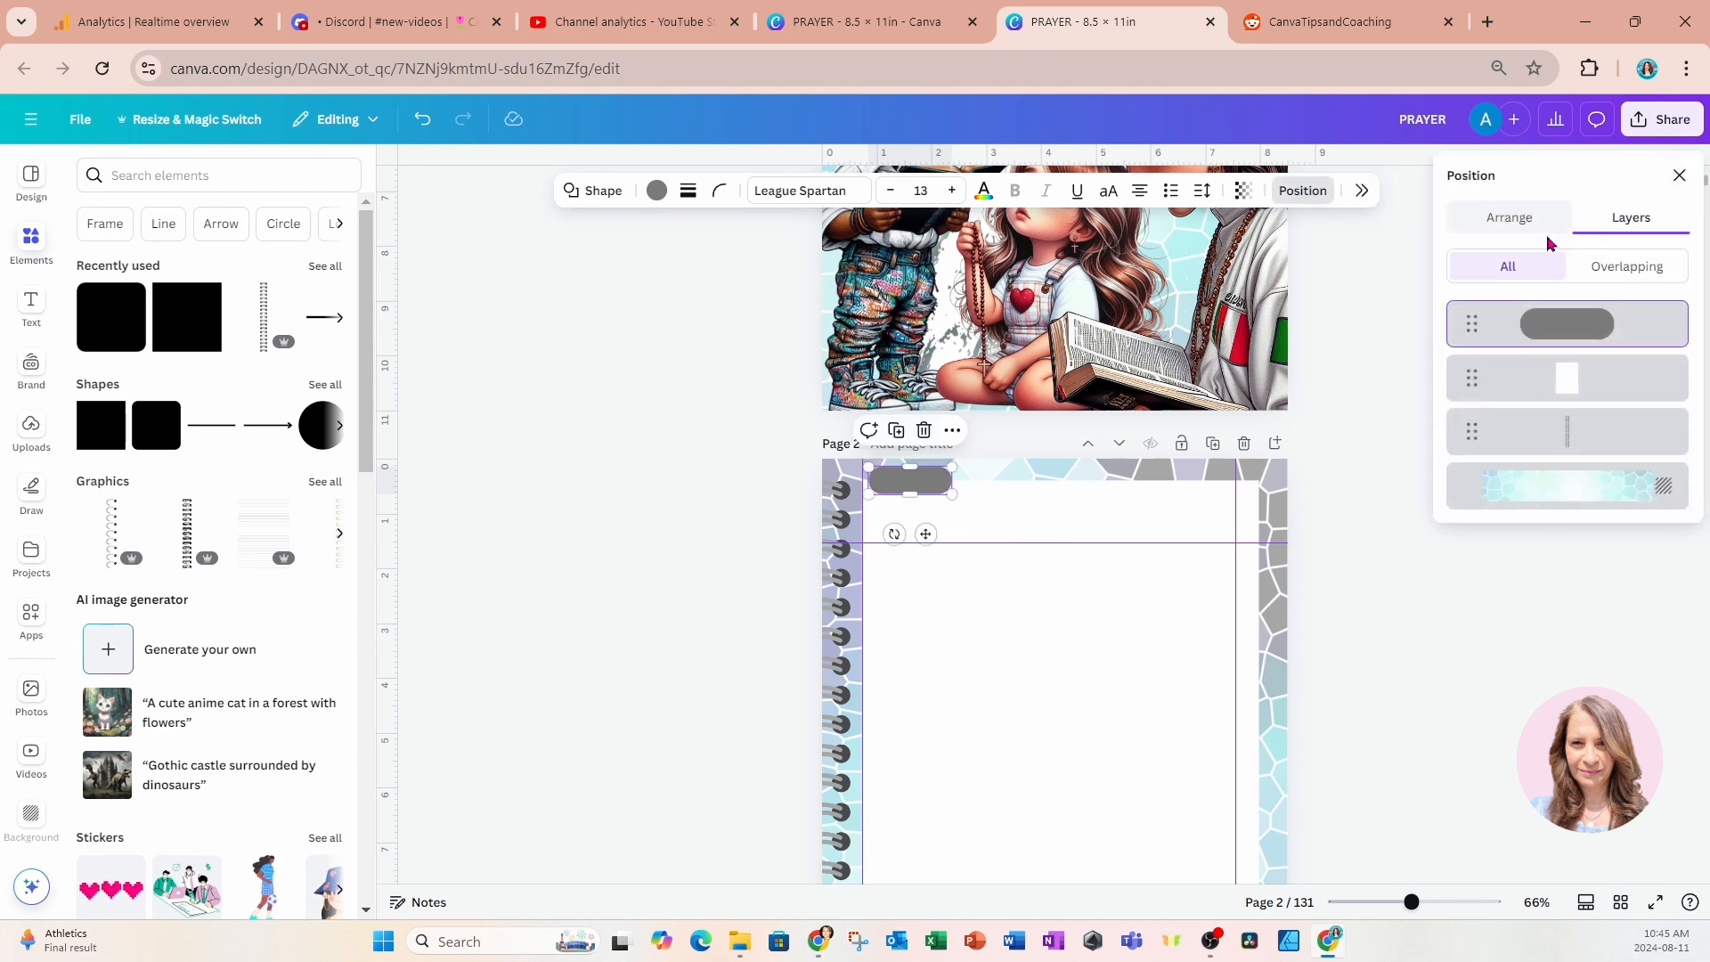
{"action": "left_click_drag", "start_coordinate": [1559, 314], "coordinate": [1562, 383]}
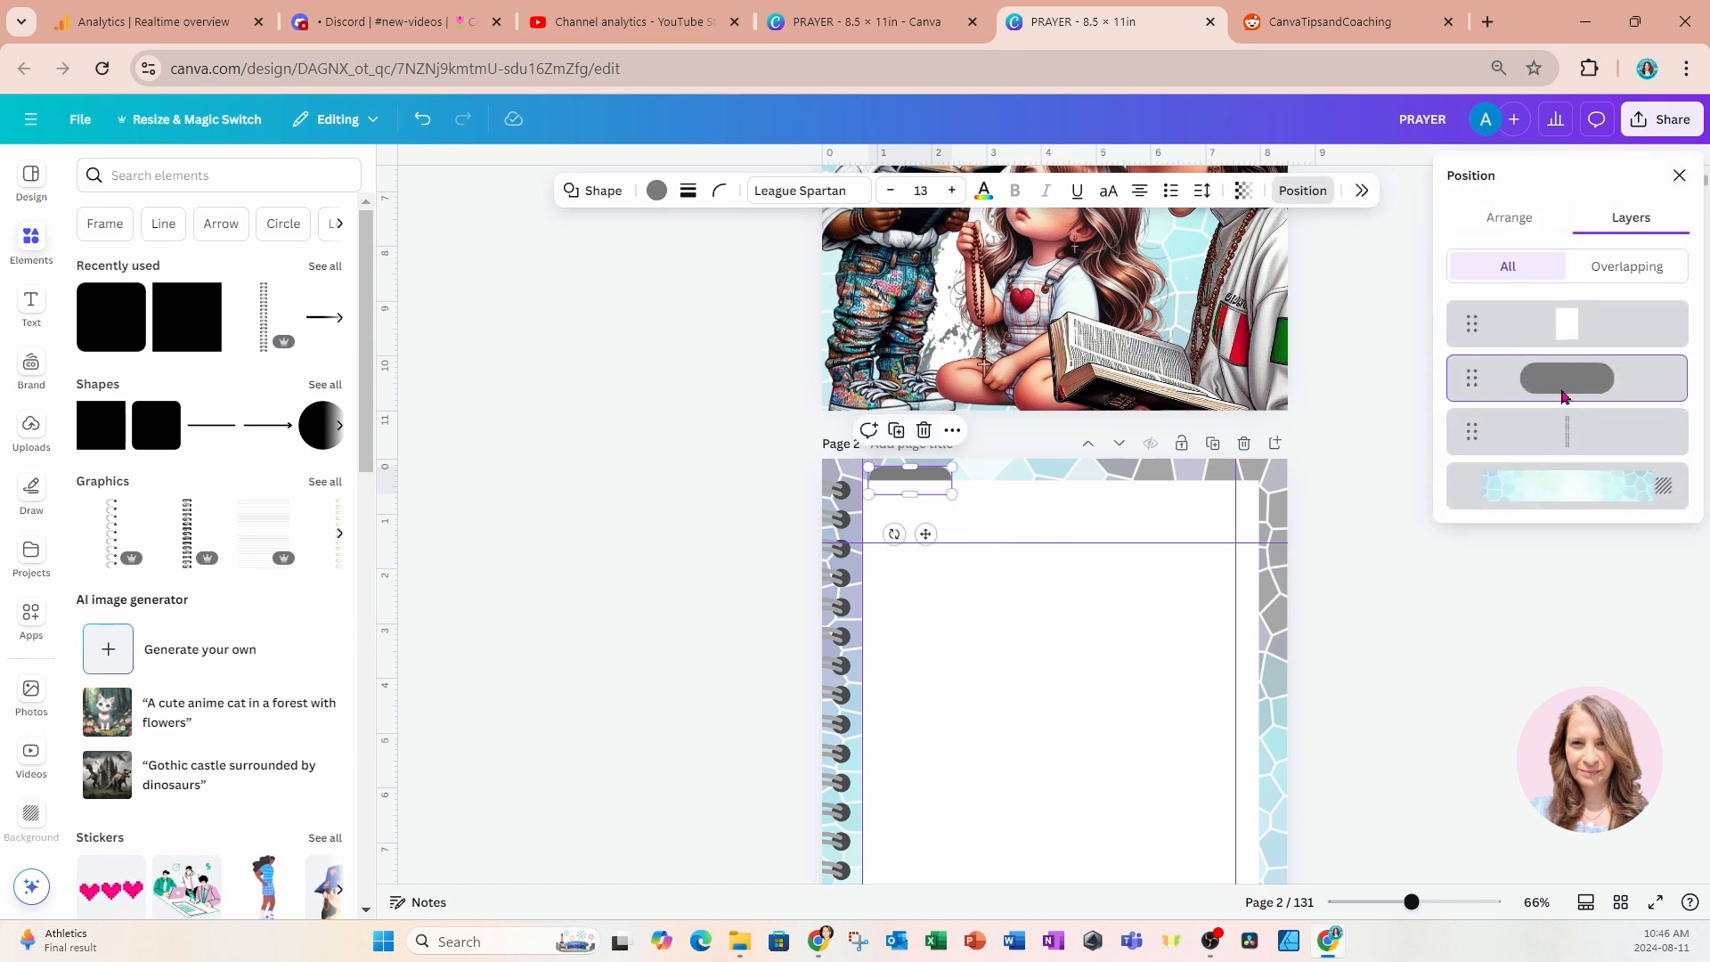
{"action": "left_click", "coordinate": [1412, 583]}
Add a subheading reading "Yearly 2025" on page 2 and place it over the rounded tab.
{"action": "left_click", "coordinate": [1153, 636]}
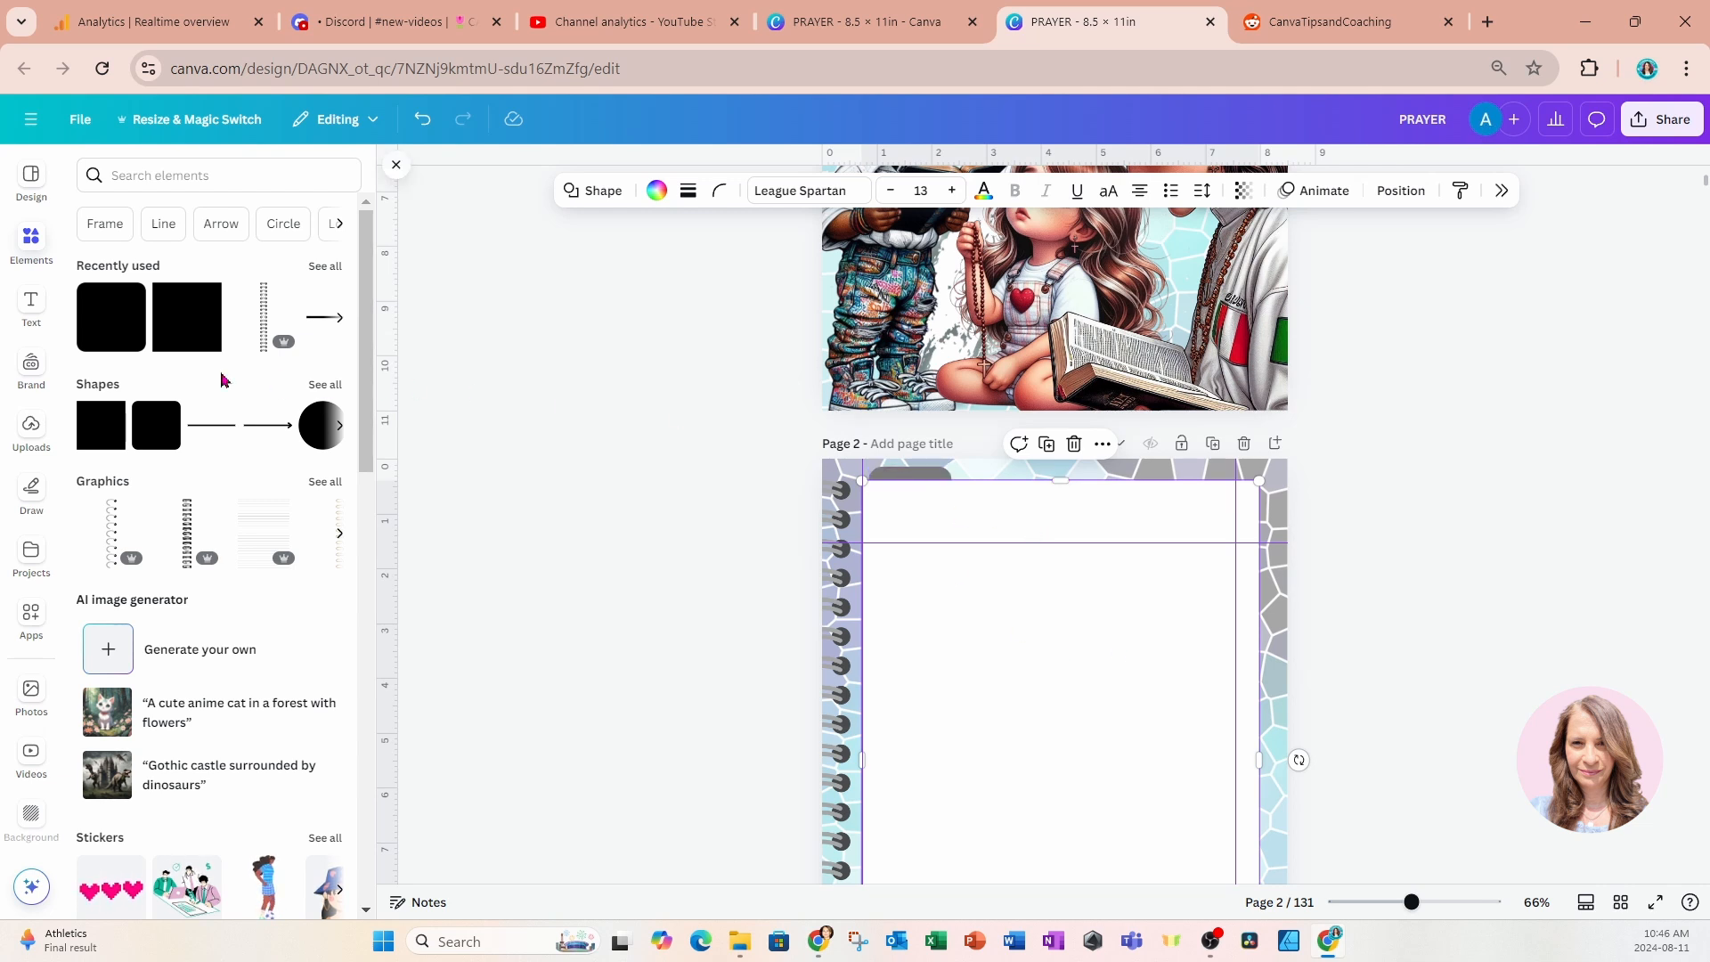
{"action": "left_click", "coordinate": [31, 307]}
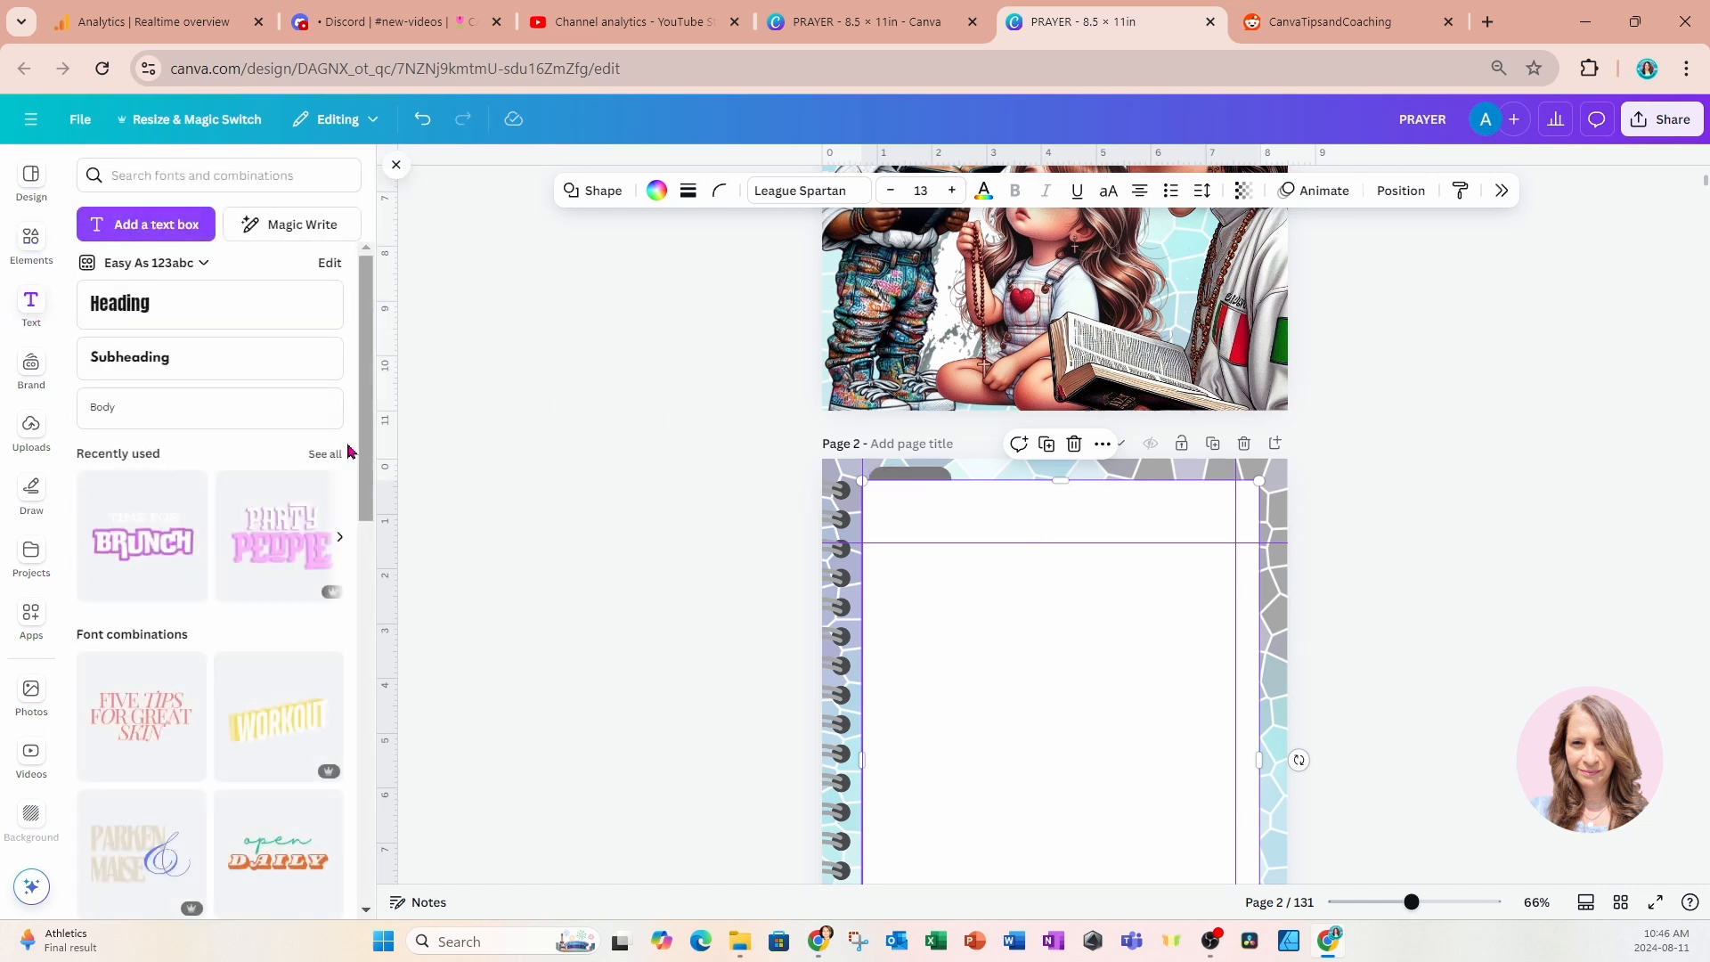
{"action": "left_click", "coordinate": [147, 361]}
{"action": "left_click_drag", "start_coordinate": [1075, 723], "coordinate": [952, 533]}
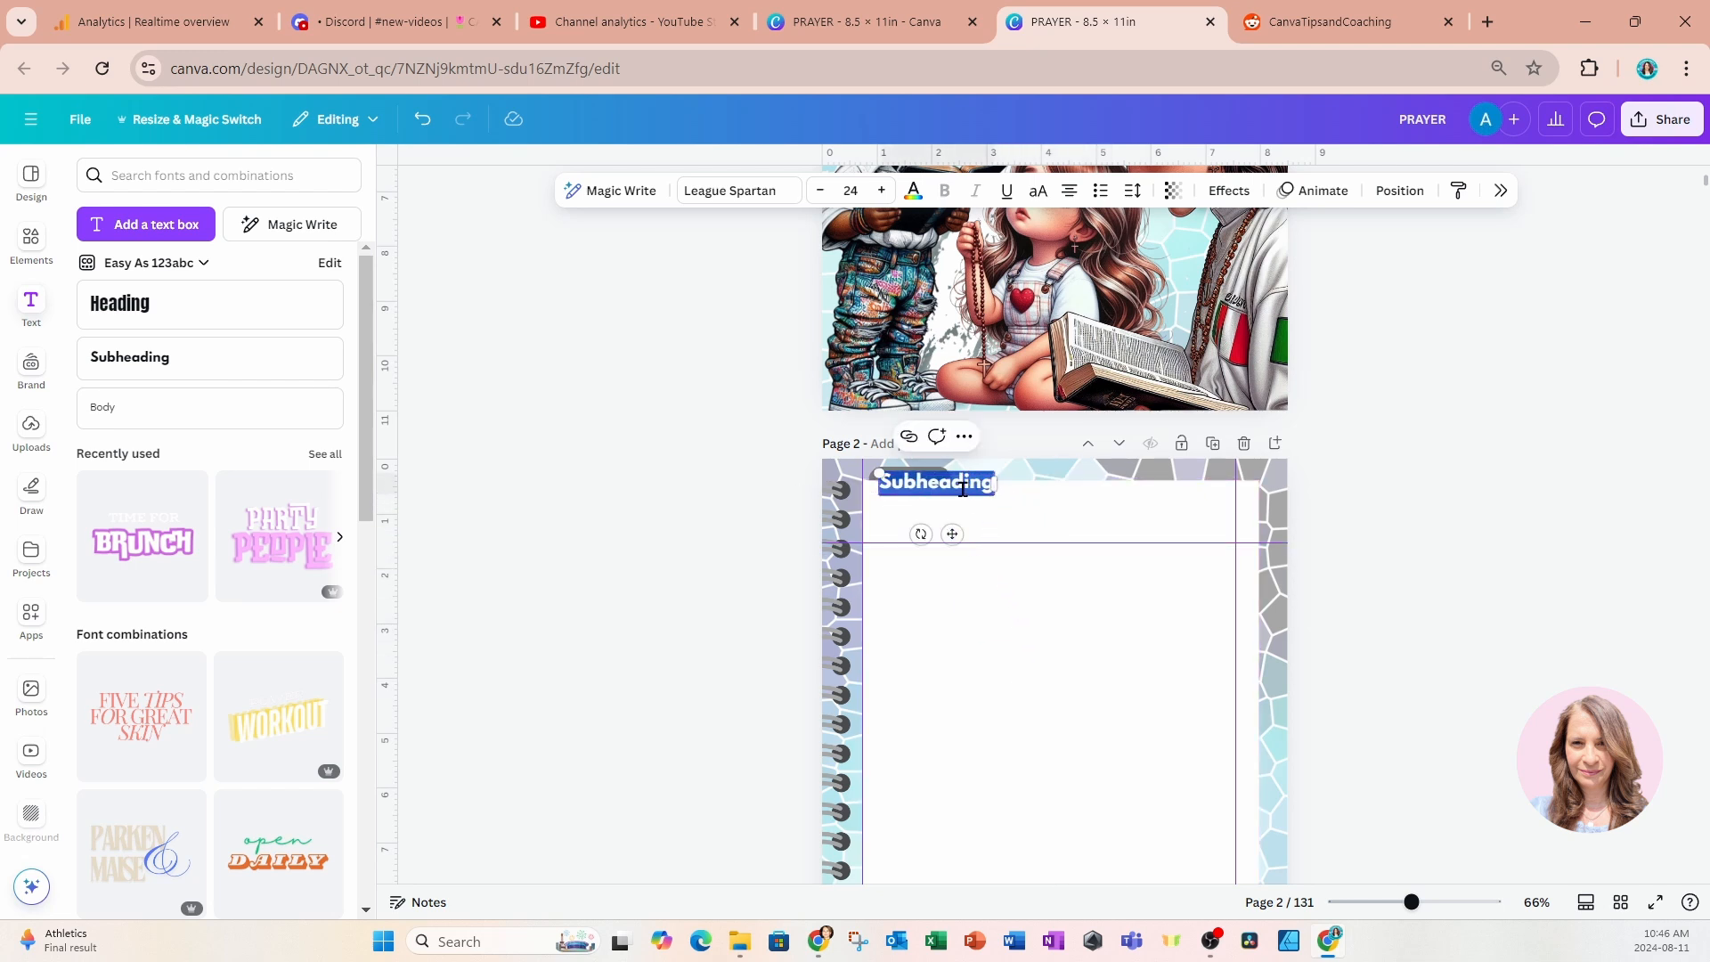
{"action": "left_click", "coordinate": [875, 487]}
{"action": "double_click", "coordinate": [898, 488]}
{"action": "type", "text": "Yearly"}
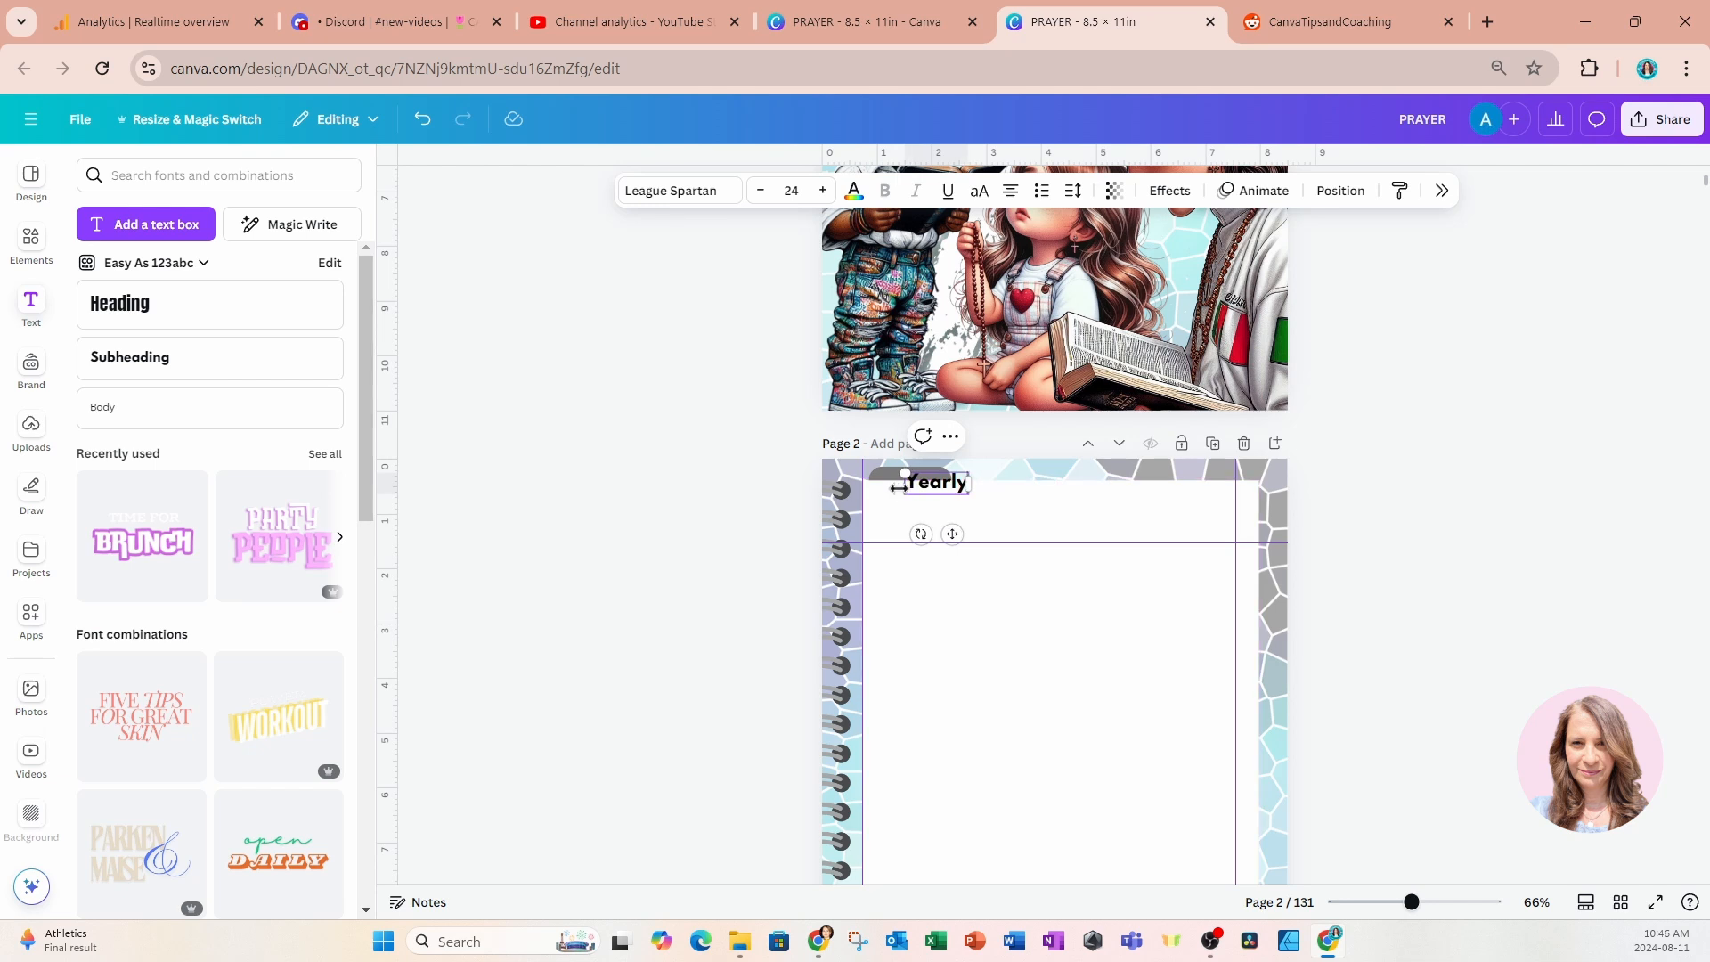
{"action": "type", "text": " 202"}
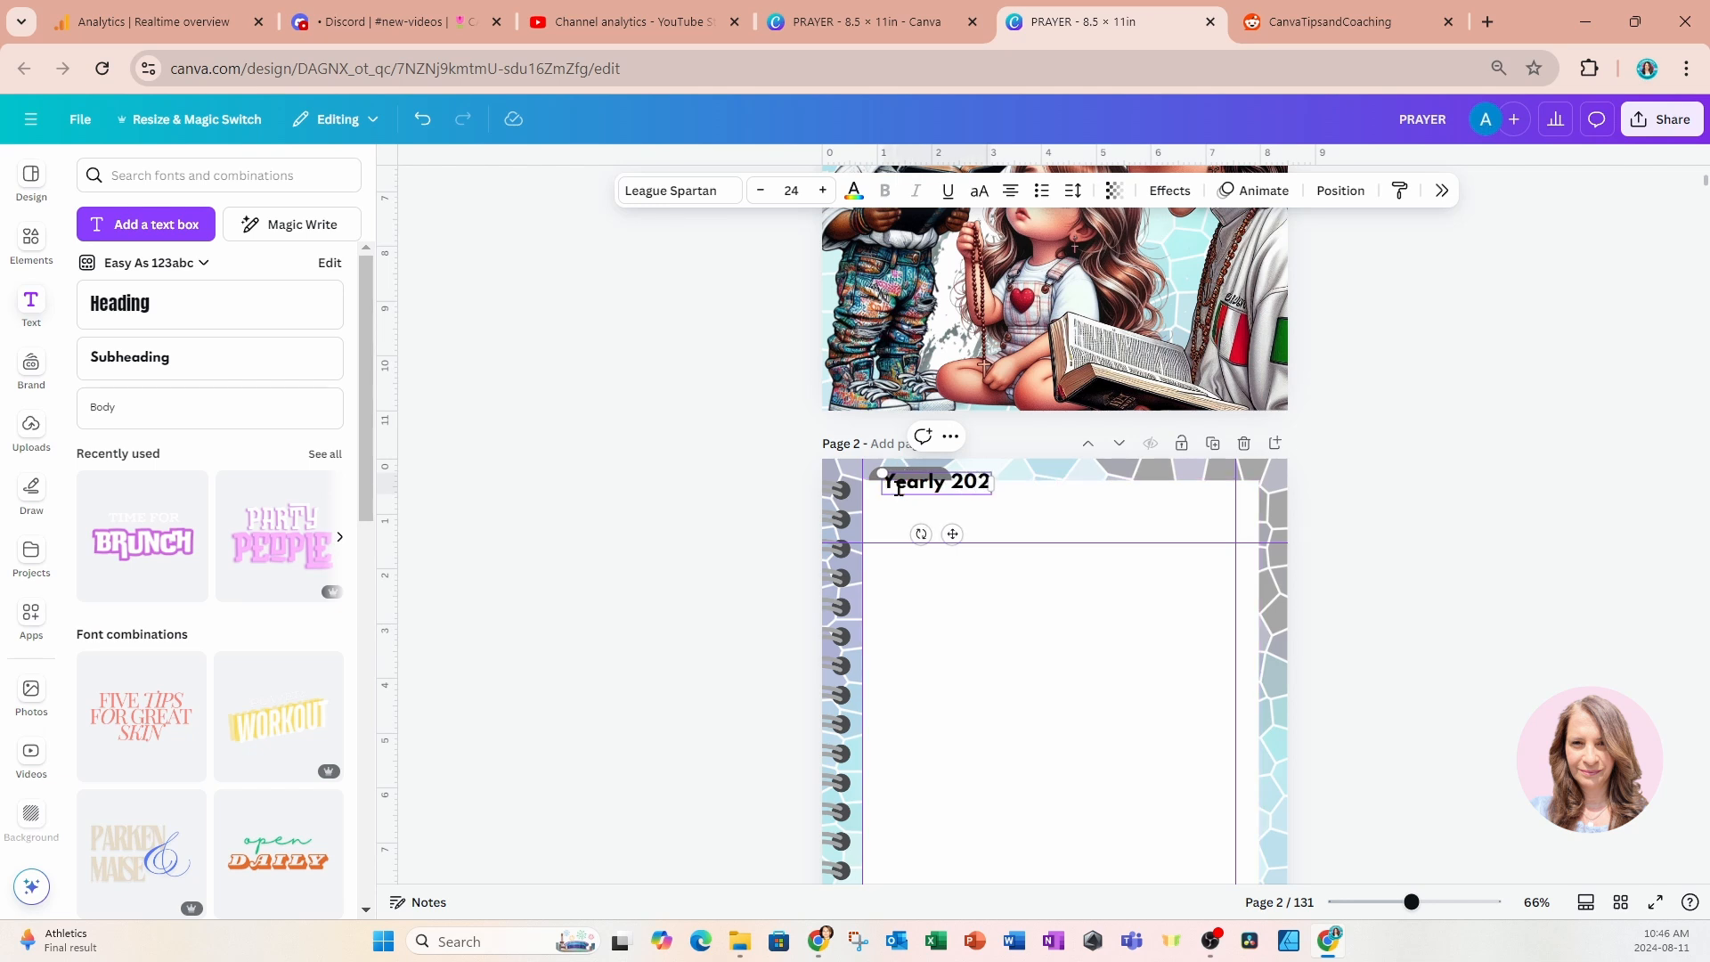
{"action": "type", "text": "5"}
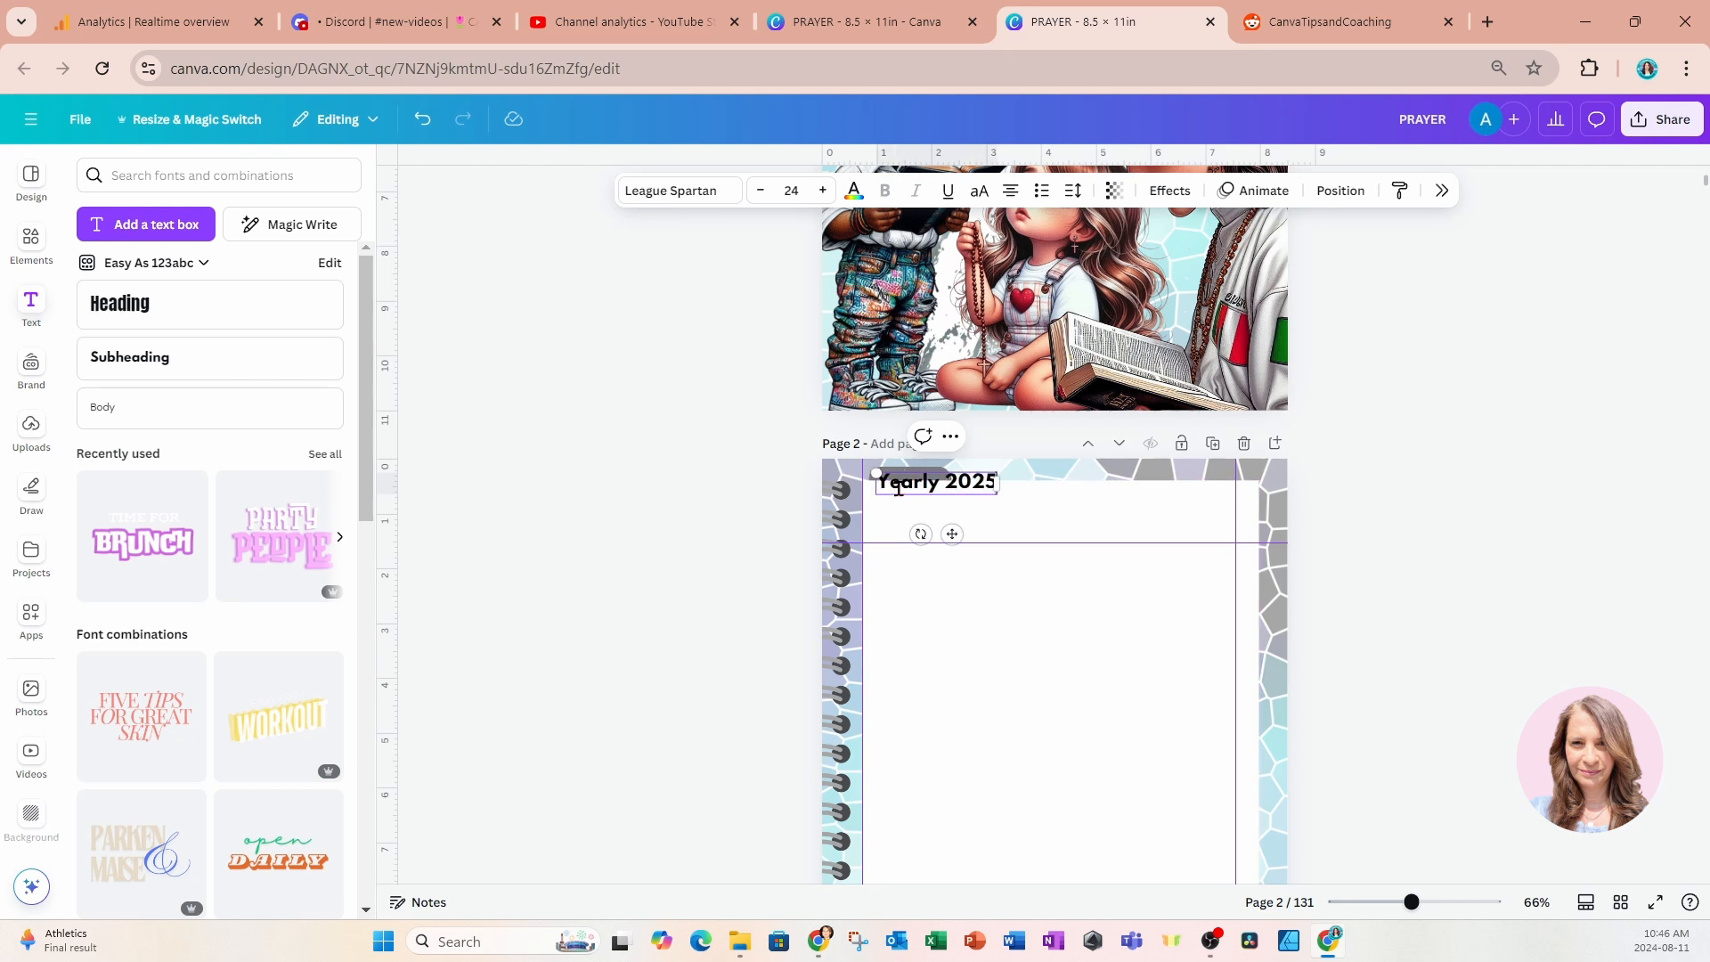
Reduce the "Yearly 2025" text to font size 13 and shift it over the tab's left part.
{"action": "left_click", "coordinate": [820, 193]}
{"action": "left_click", "coordinate": [791, 191]}
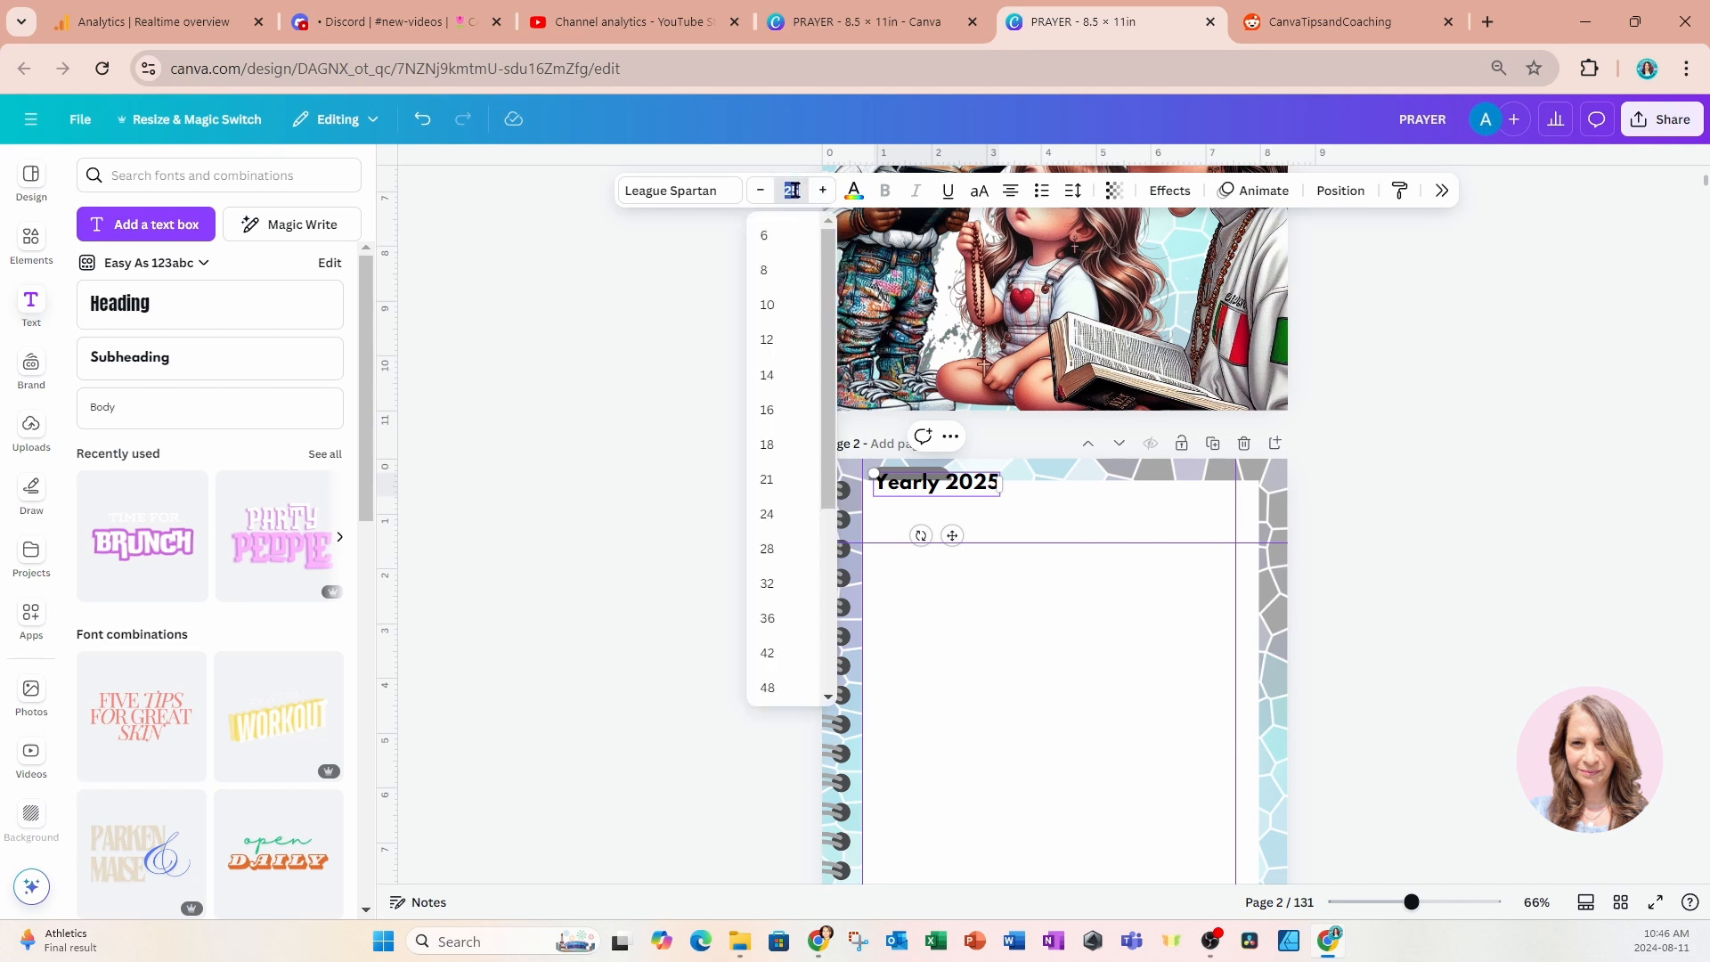
{"action": "left_click", "coordinate": [783, 410]}
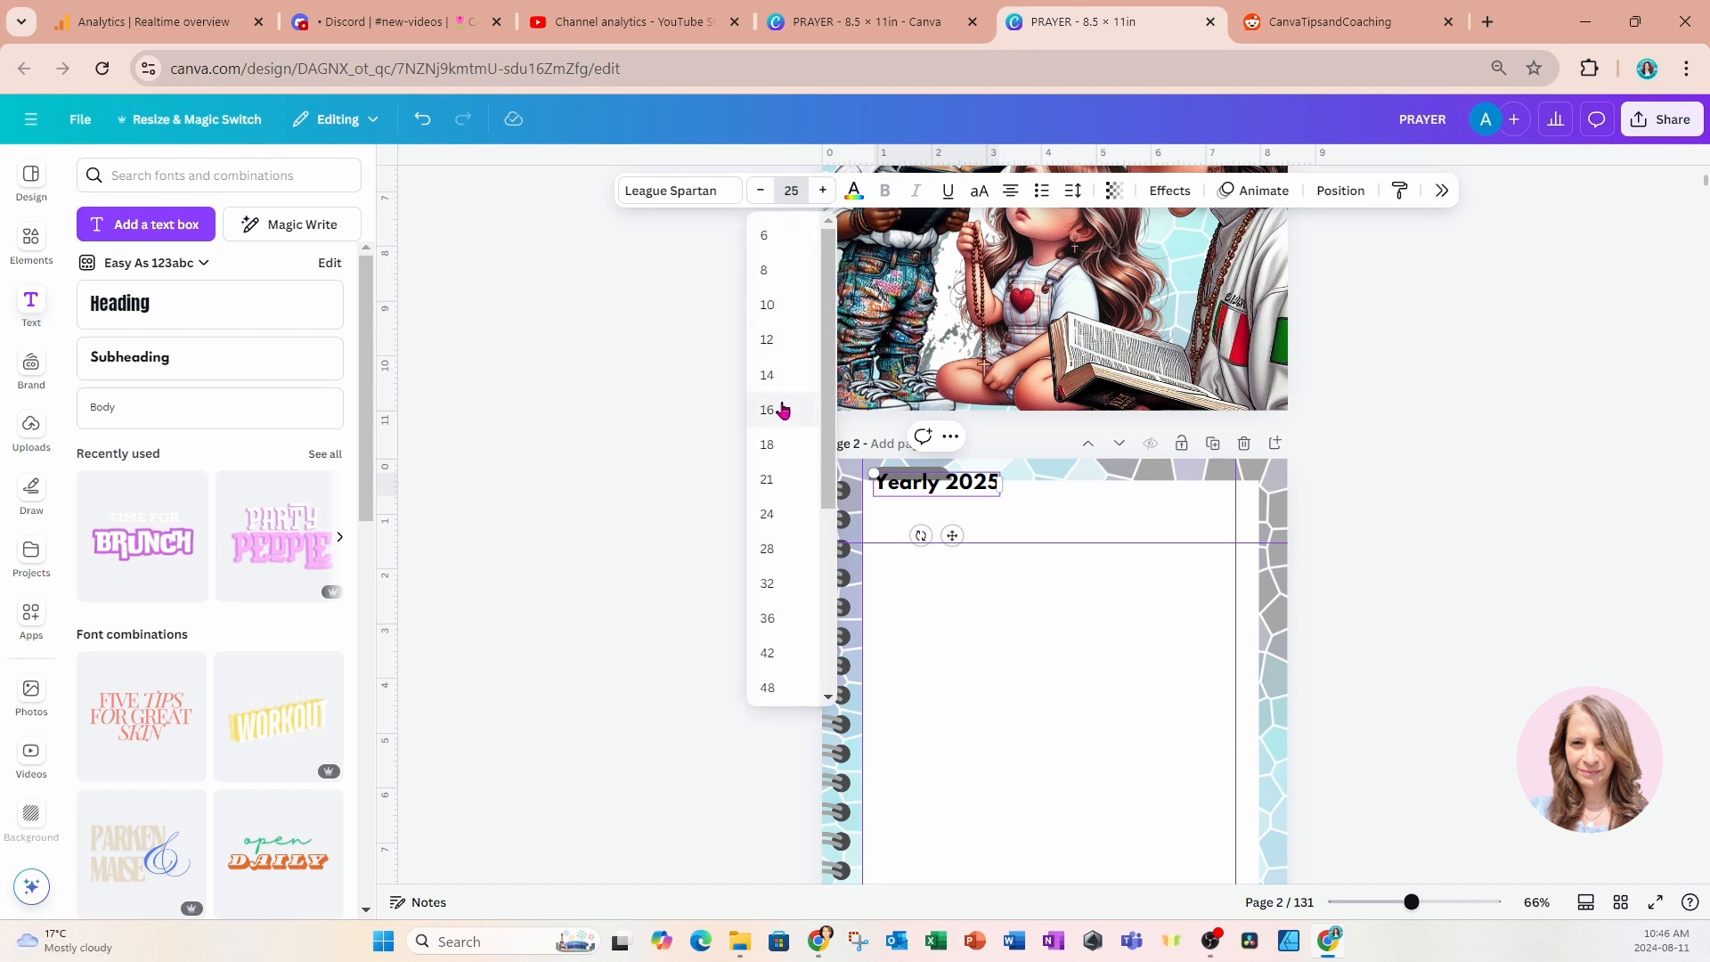
{"action": "left_click_drag", "start_coordinate": [955, 526], "coordinate": [927, 529]}
Widen the gray tab so the label fits, and centre the "Yearly 2025" text on its visible part.
{"action": "left_click", "coordinate": [928, 470]}
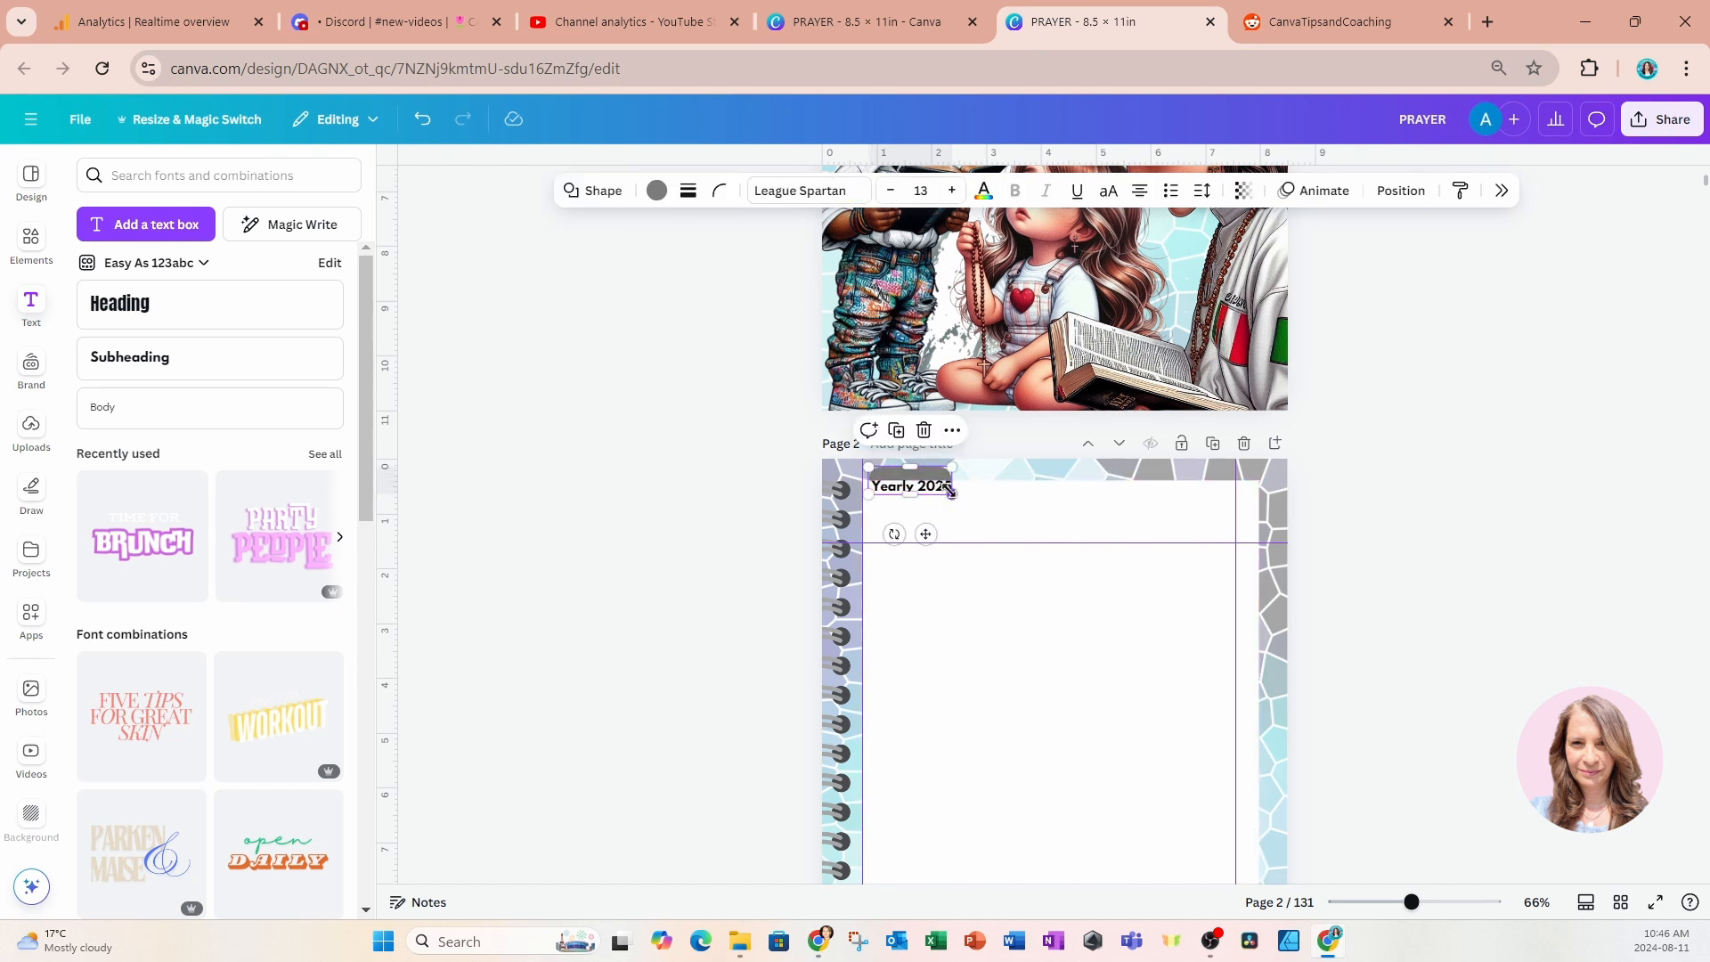
{"action": "left_click_drag", "start_coordinate": [952, 492], "coordinate": [979, 496]}
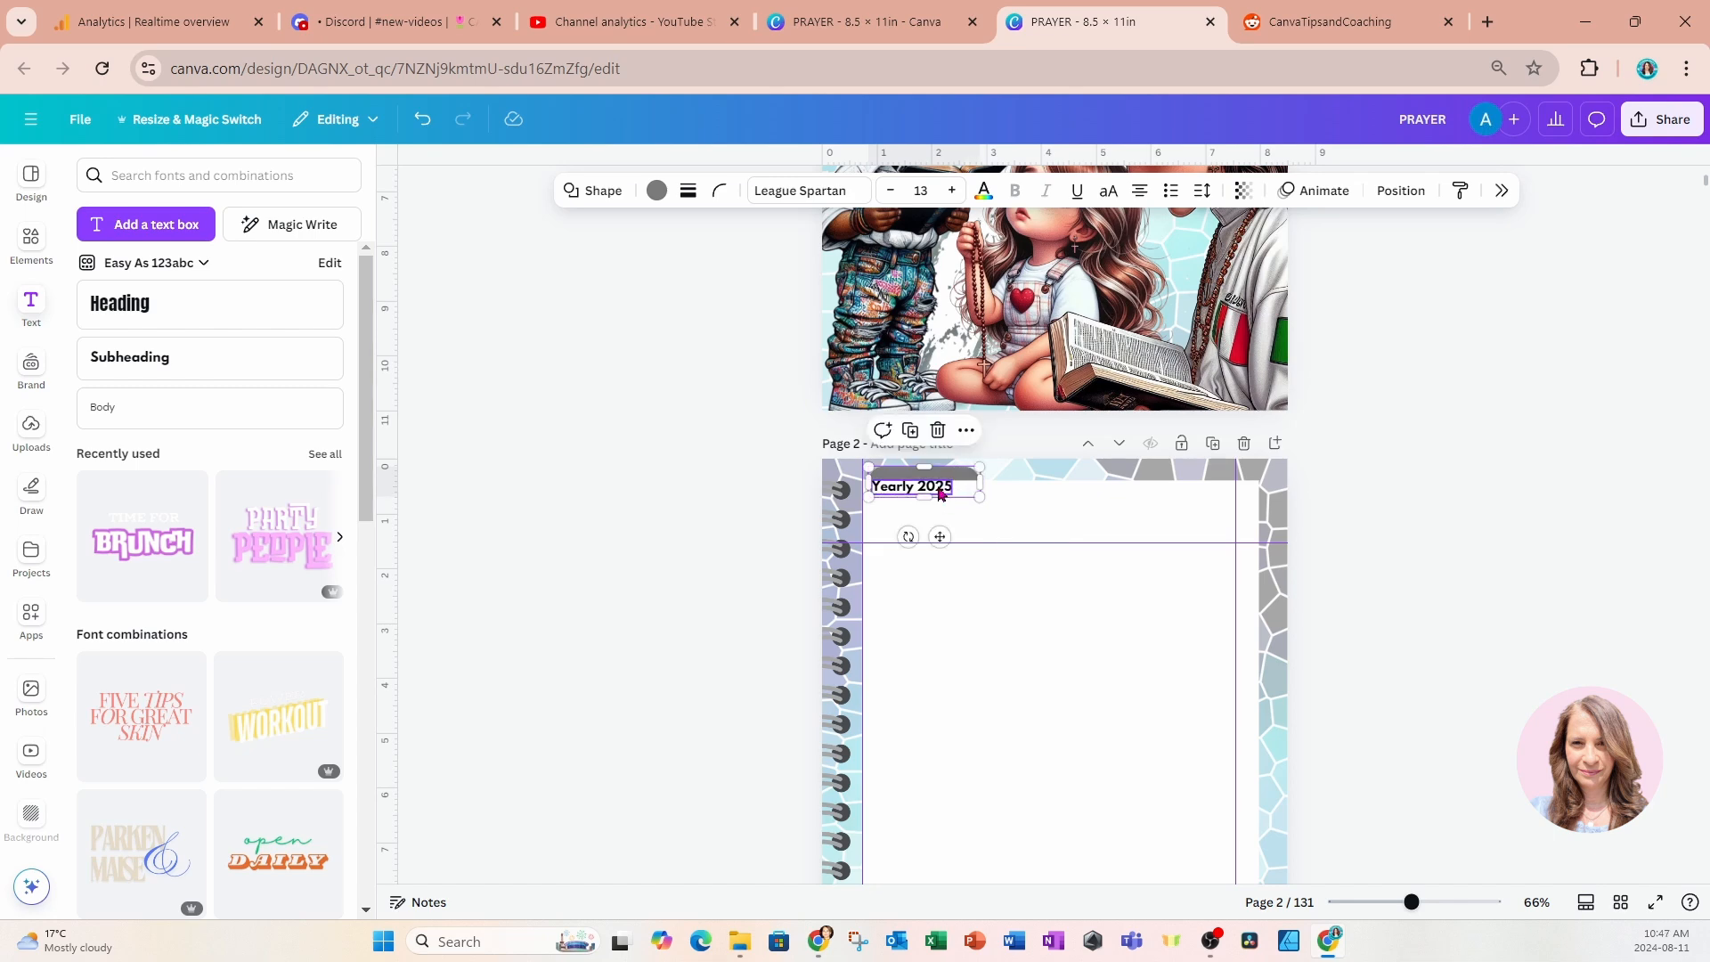
{"action": "double_click", "coordinate": [931, 488]}
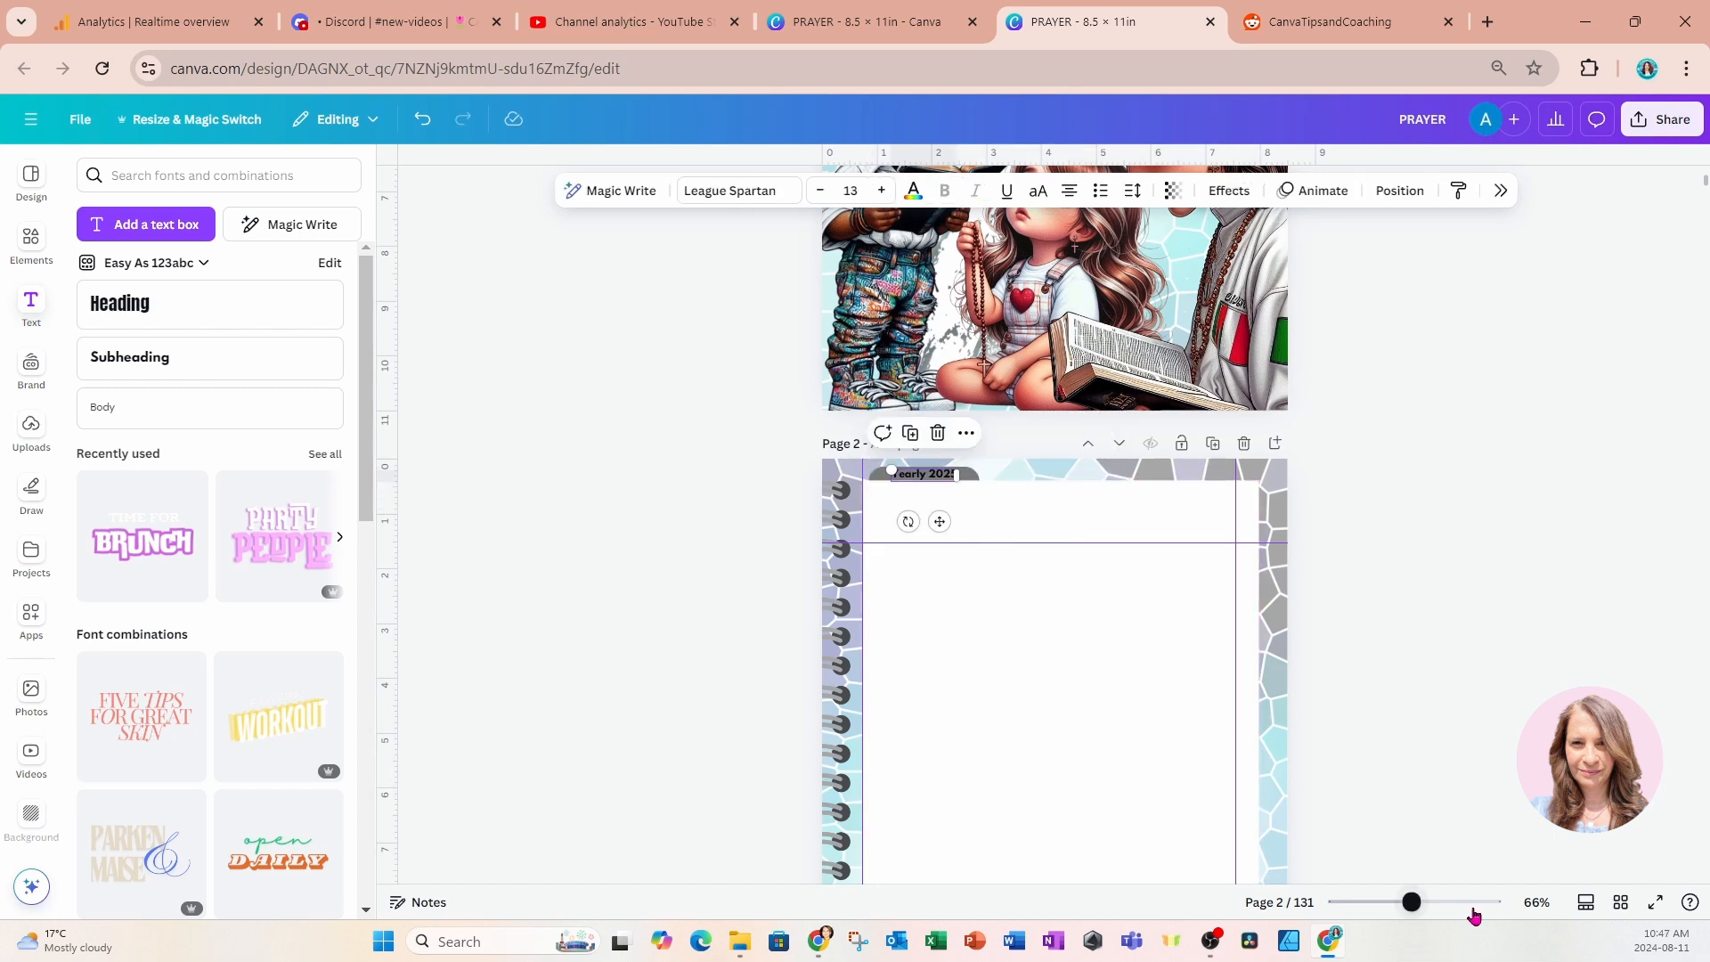
{"action": "left_click_drag", "start_coordinate": [1421, 905], "coordinate": [1440, 902]}
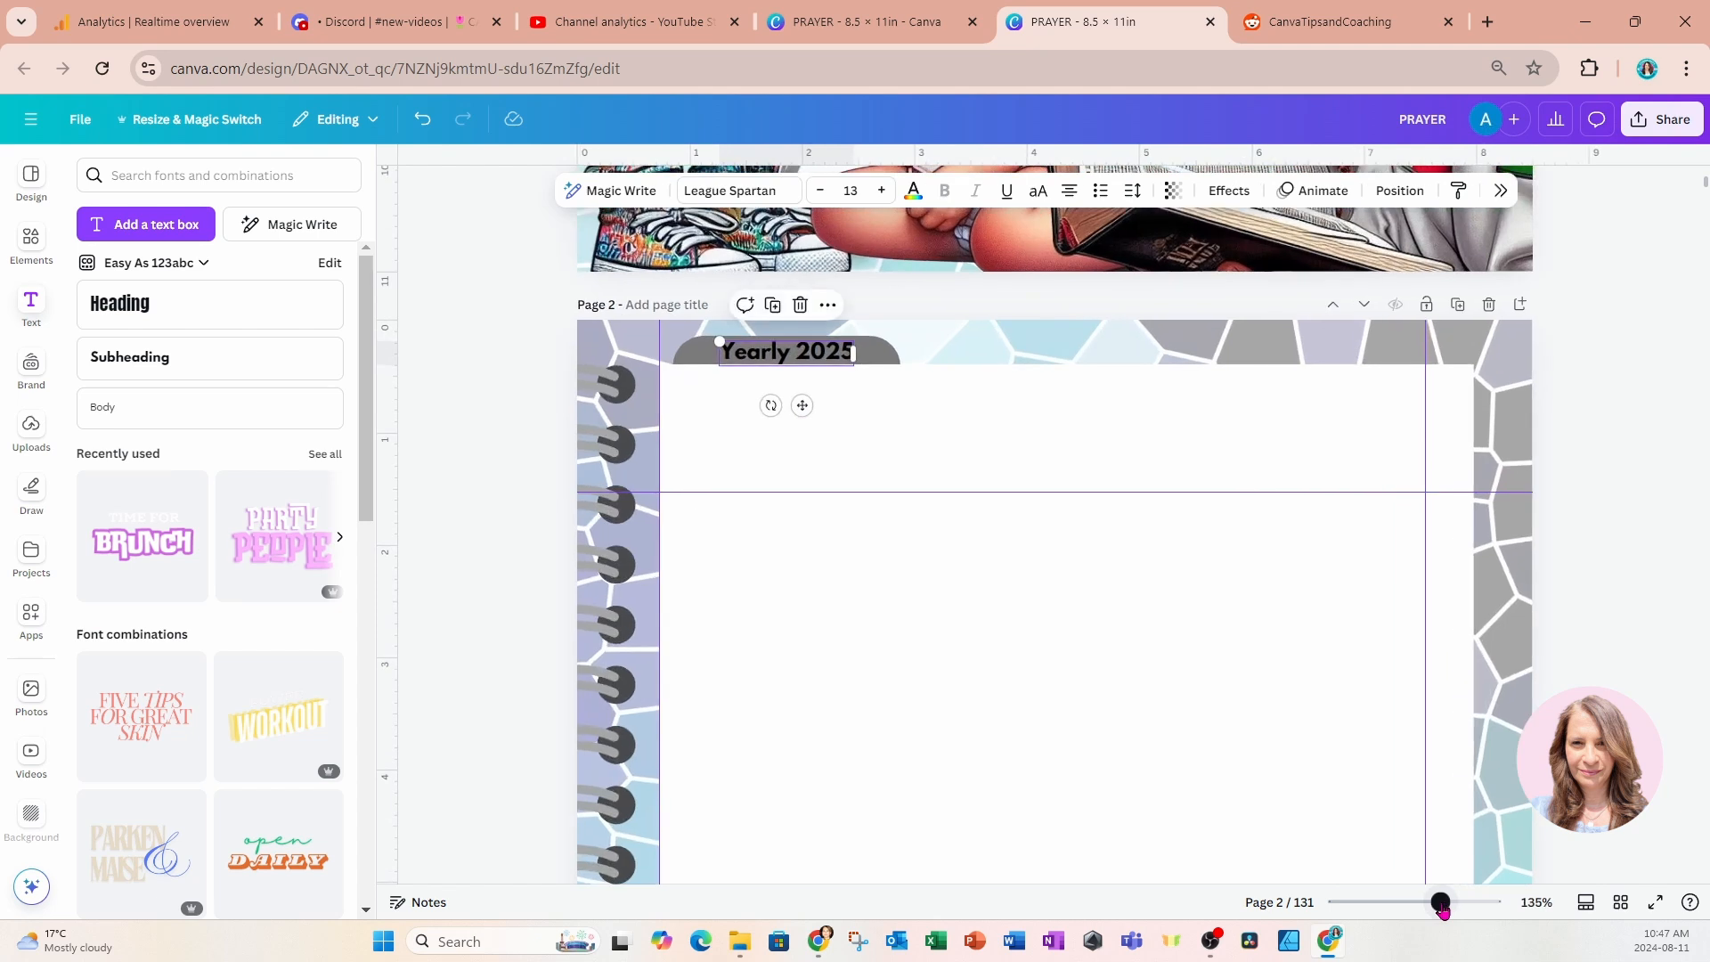
{"action": "left_click", "coordinate": [1223, 698]}
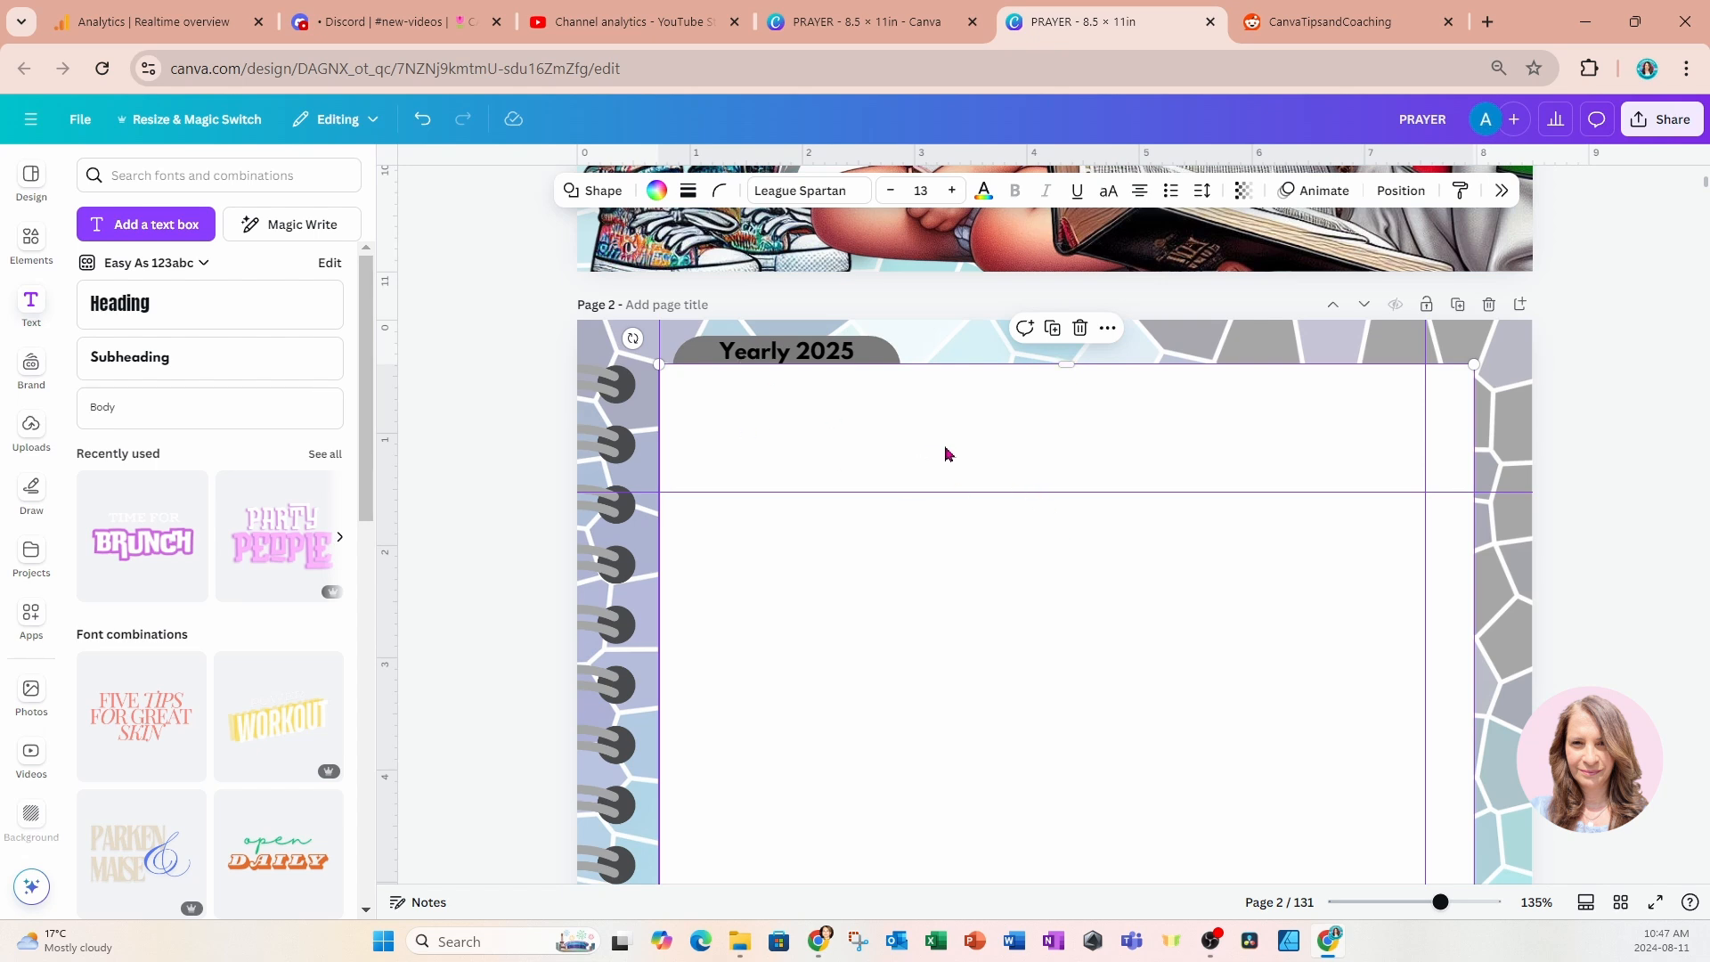
Title page 6, the one with the 2025 calendar, "Yearly 2025".
{"action": "scroll", "coordinate": [946, 450], "scroll_direction": "down", "scroll_amount": 10}
{"action": "scroll", "coordinate": [952, 470], "scroll_direction": "down", "scroll_amount": 15}
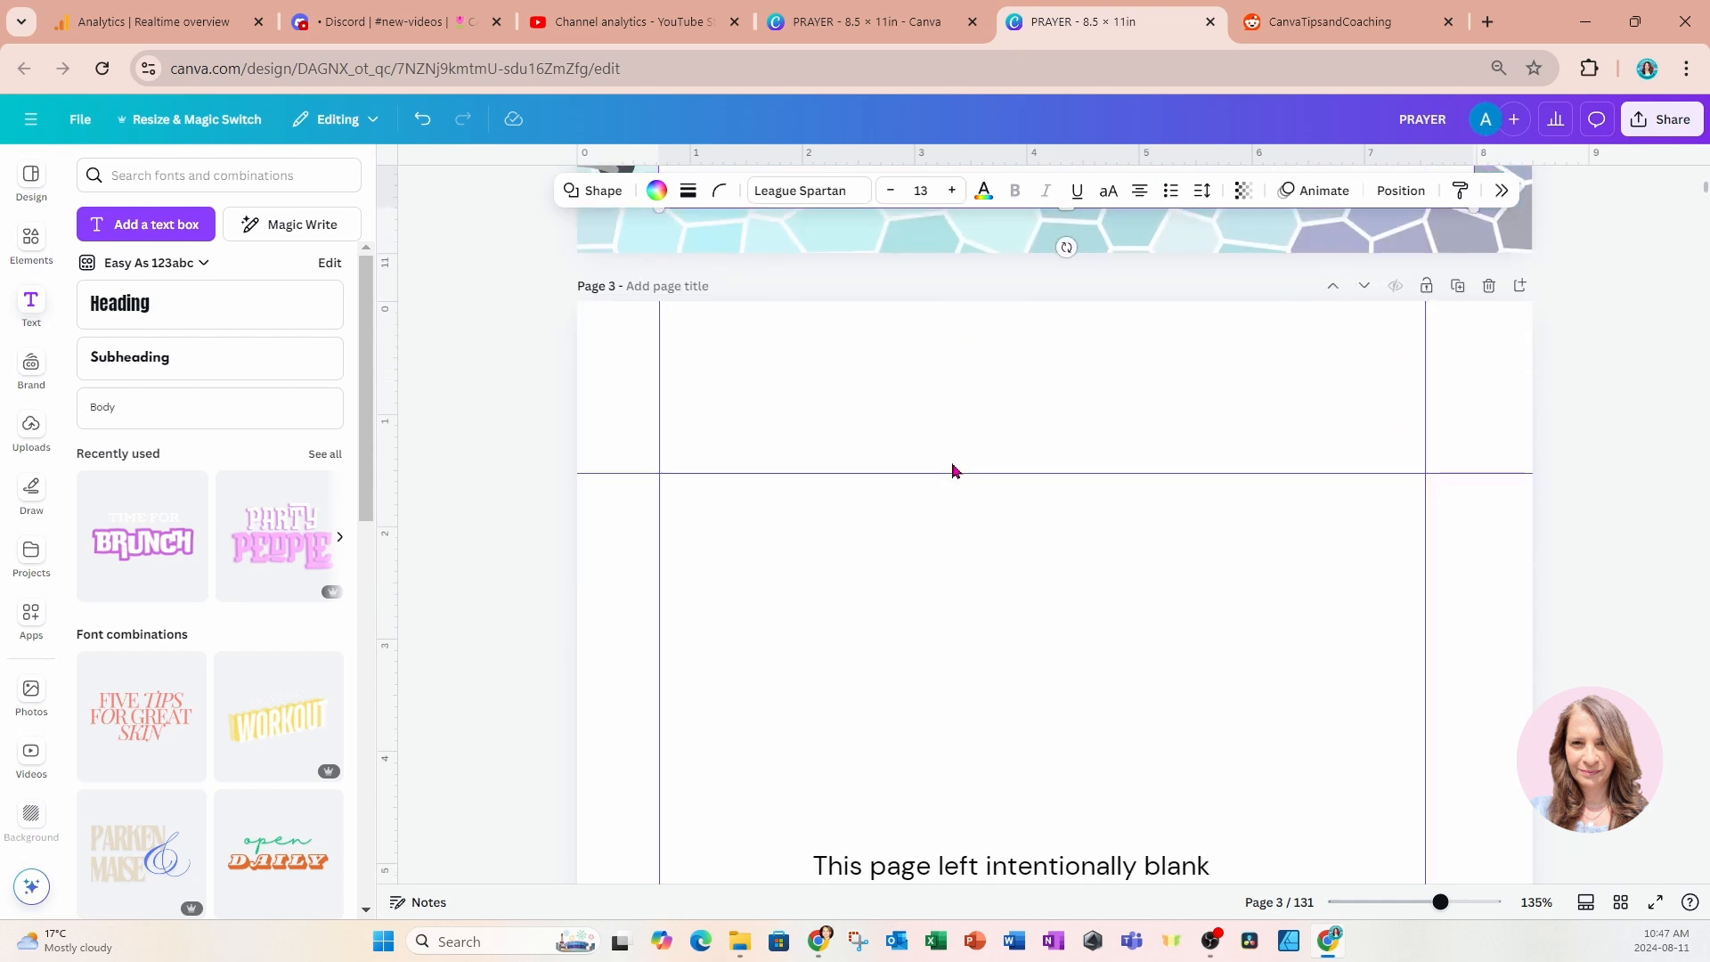
{"action": "scroll", "coordinate": [952, 485], "scroll_direction": "down", "scroll_amount": 15}
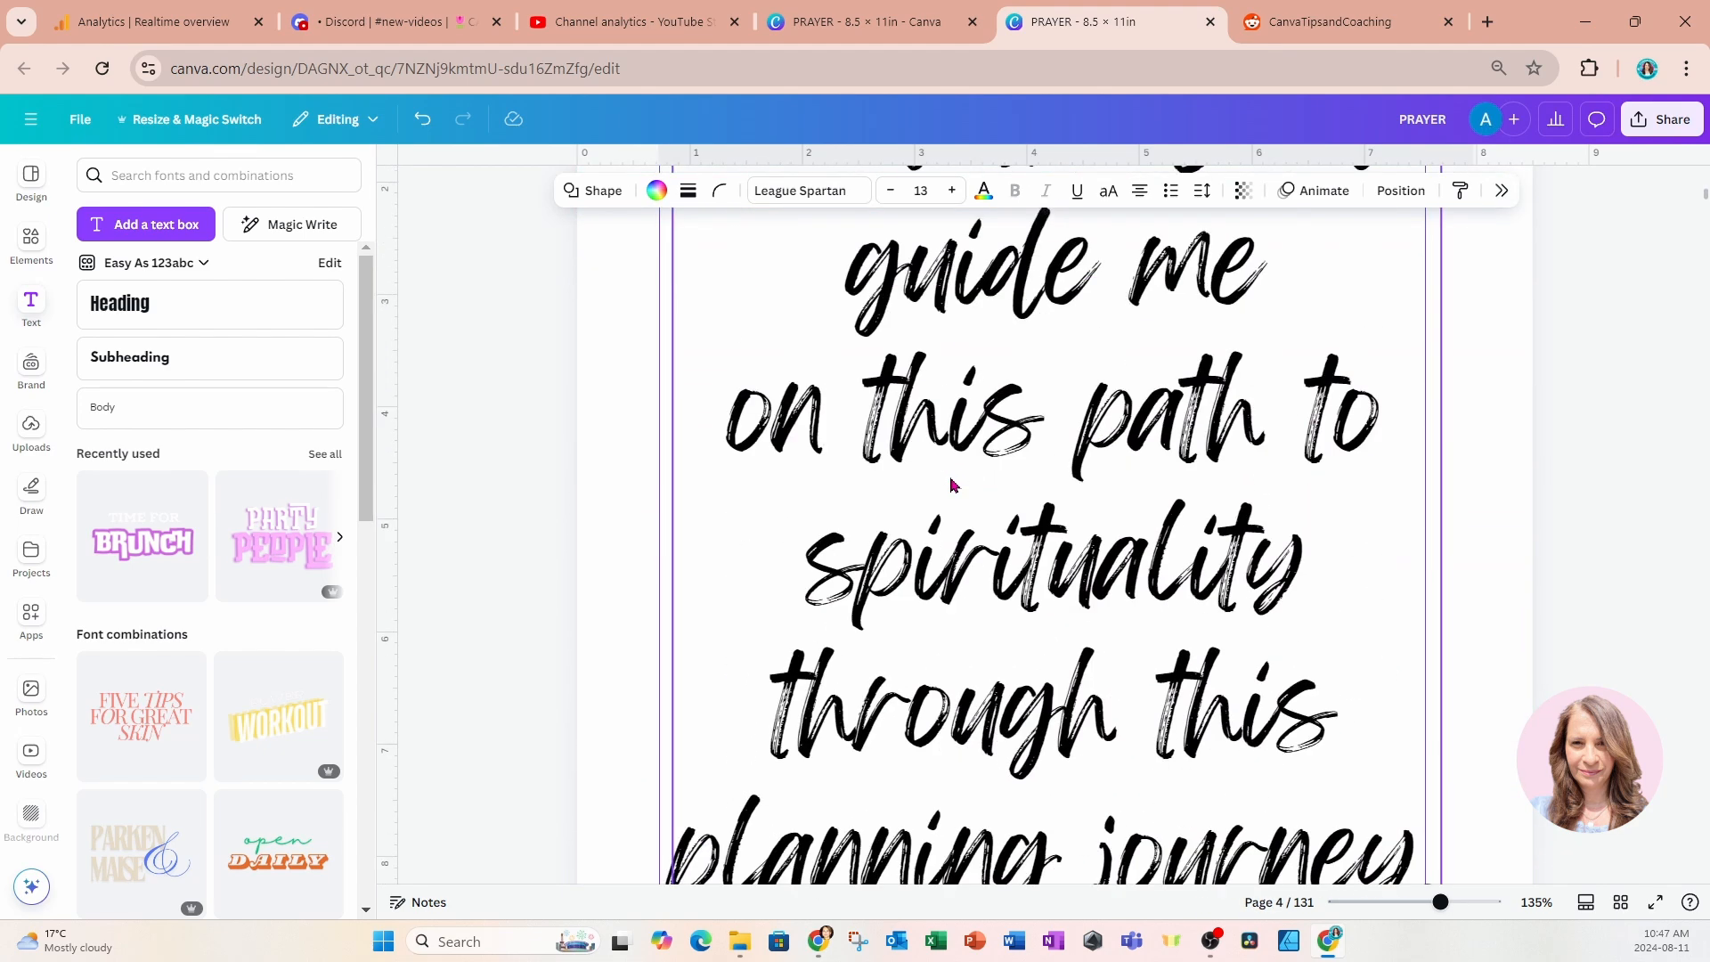
{"action": "scroll", "coordinate": [952, 485], "scroll_direction": "down", "scroll_amount": 10}
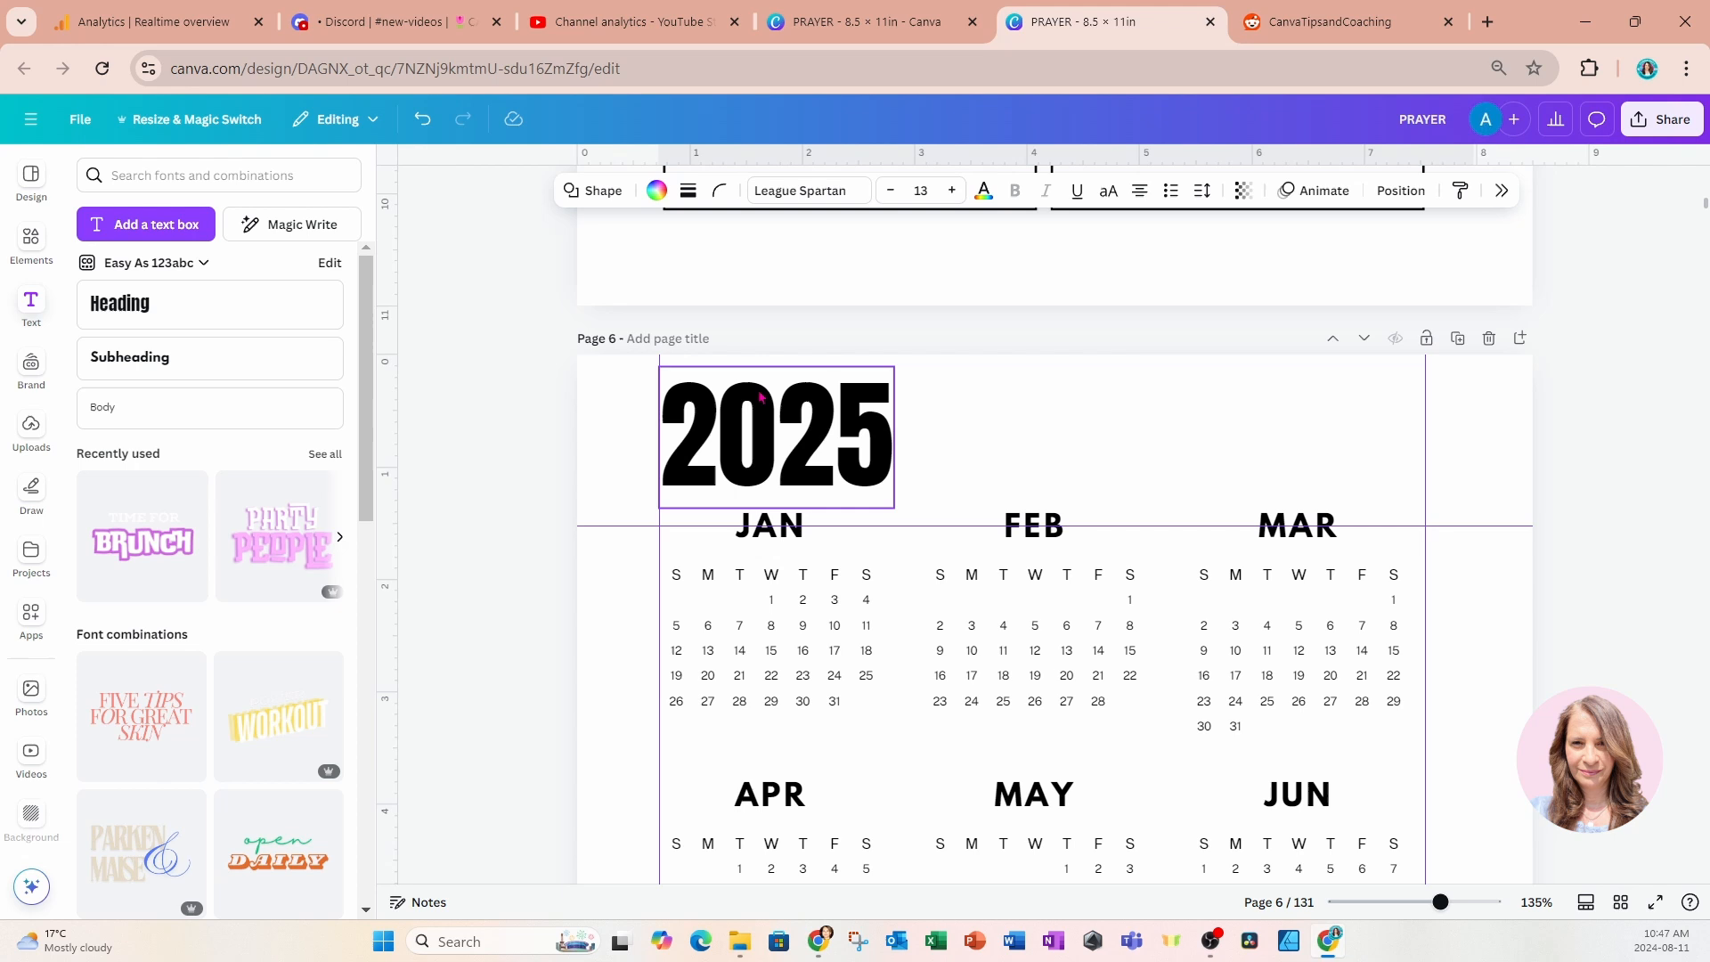
{"action": "left_click", "coordinate": [703, 343]}
{"action": "type", "text": "Yearly 2025"}
{"action": "left_click", "coordinate": [1623, 399]}
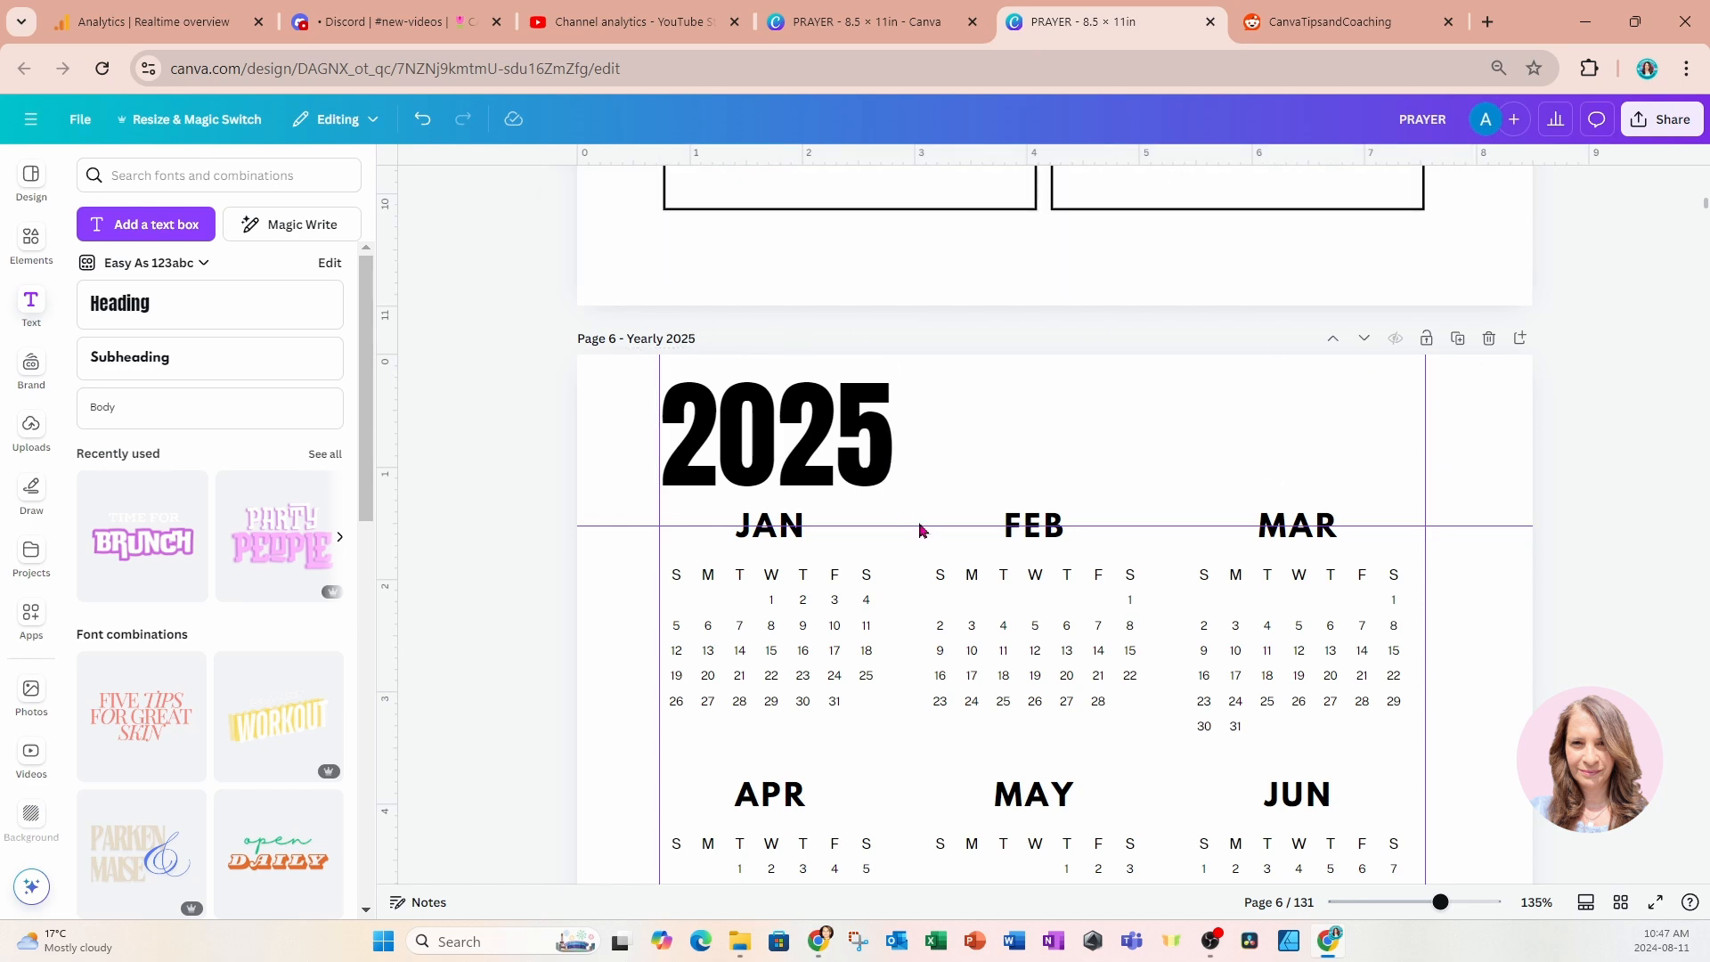
Link the gray tab behind the "Yearly 2025" label on page 2 to the document page "6 - Yearly 2025".
{"action": "scroll", "coordinate": [917, 545], "scroll_direction": "down", "scroll_amount": 7}
{"action": "scroll", "coordinate": [904, 583], "scroll_direction": "down", "scroll_amount": 4}
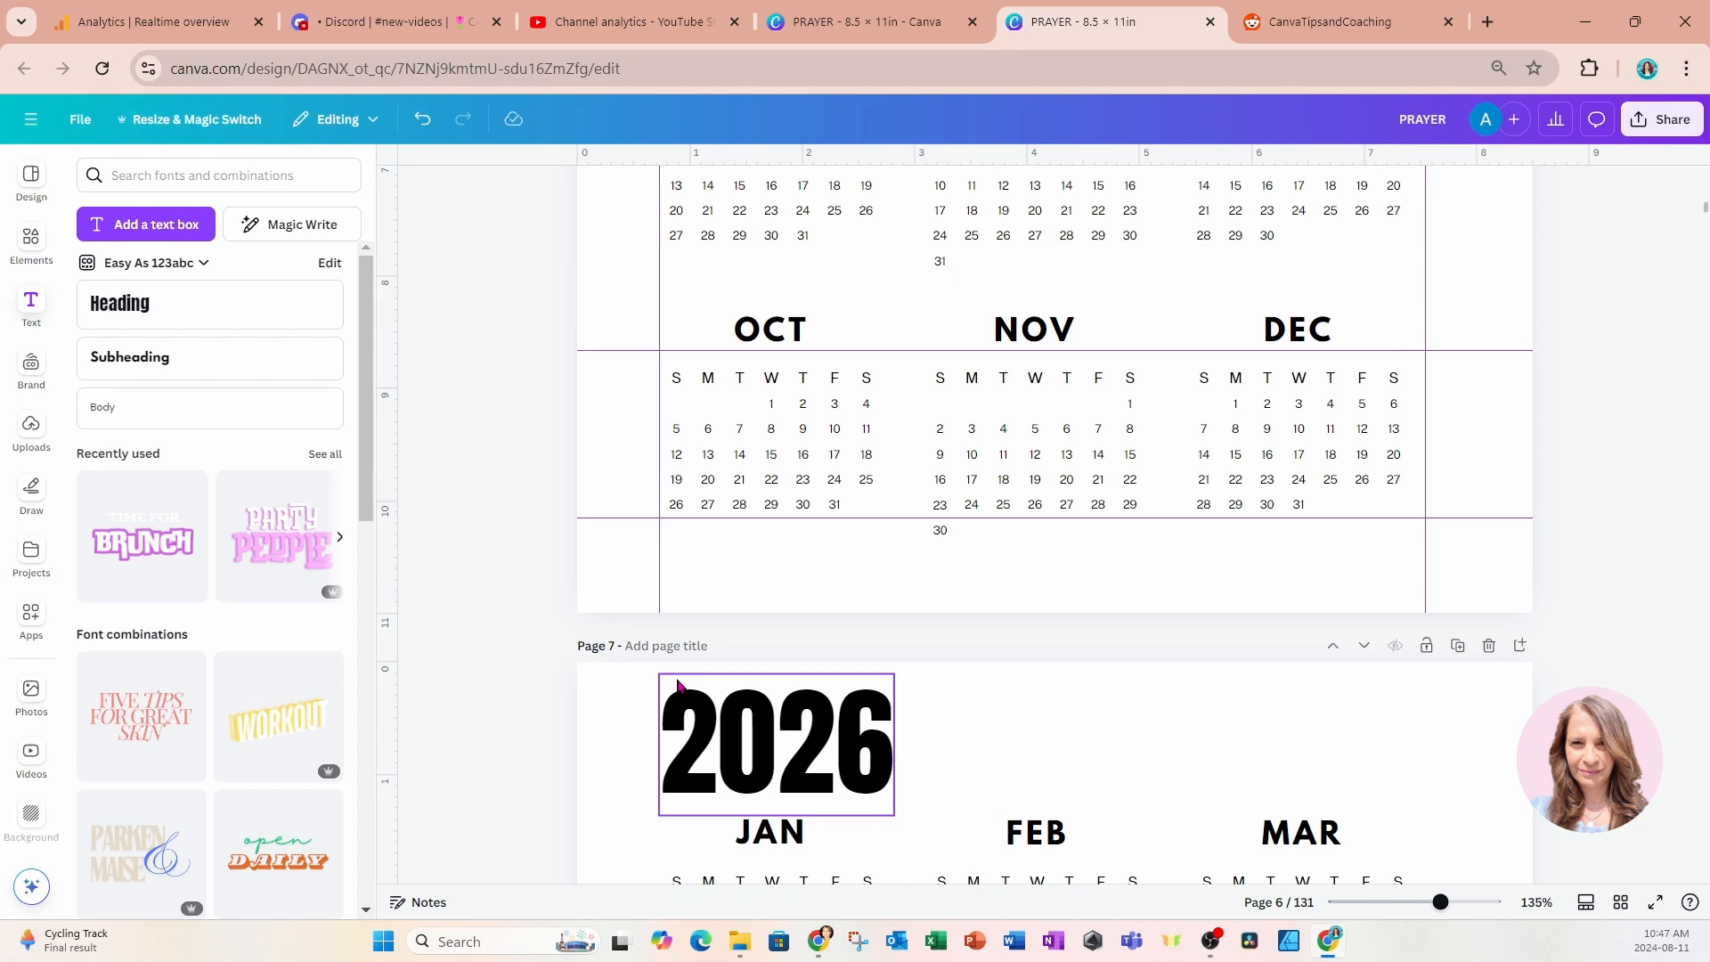
{"action": "scroll", "coordinate": [678, 686], "scroll_direction": "up", "scroll_amount": 10}
{"action": "scroll", "coordinate": [679, 686], "scroll_direction": "up", "scroll_amount": 3}
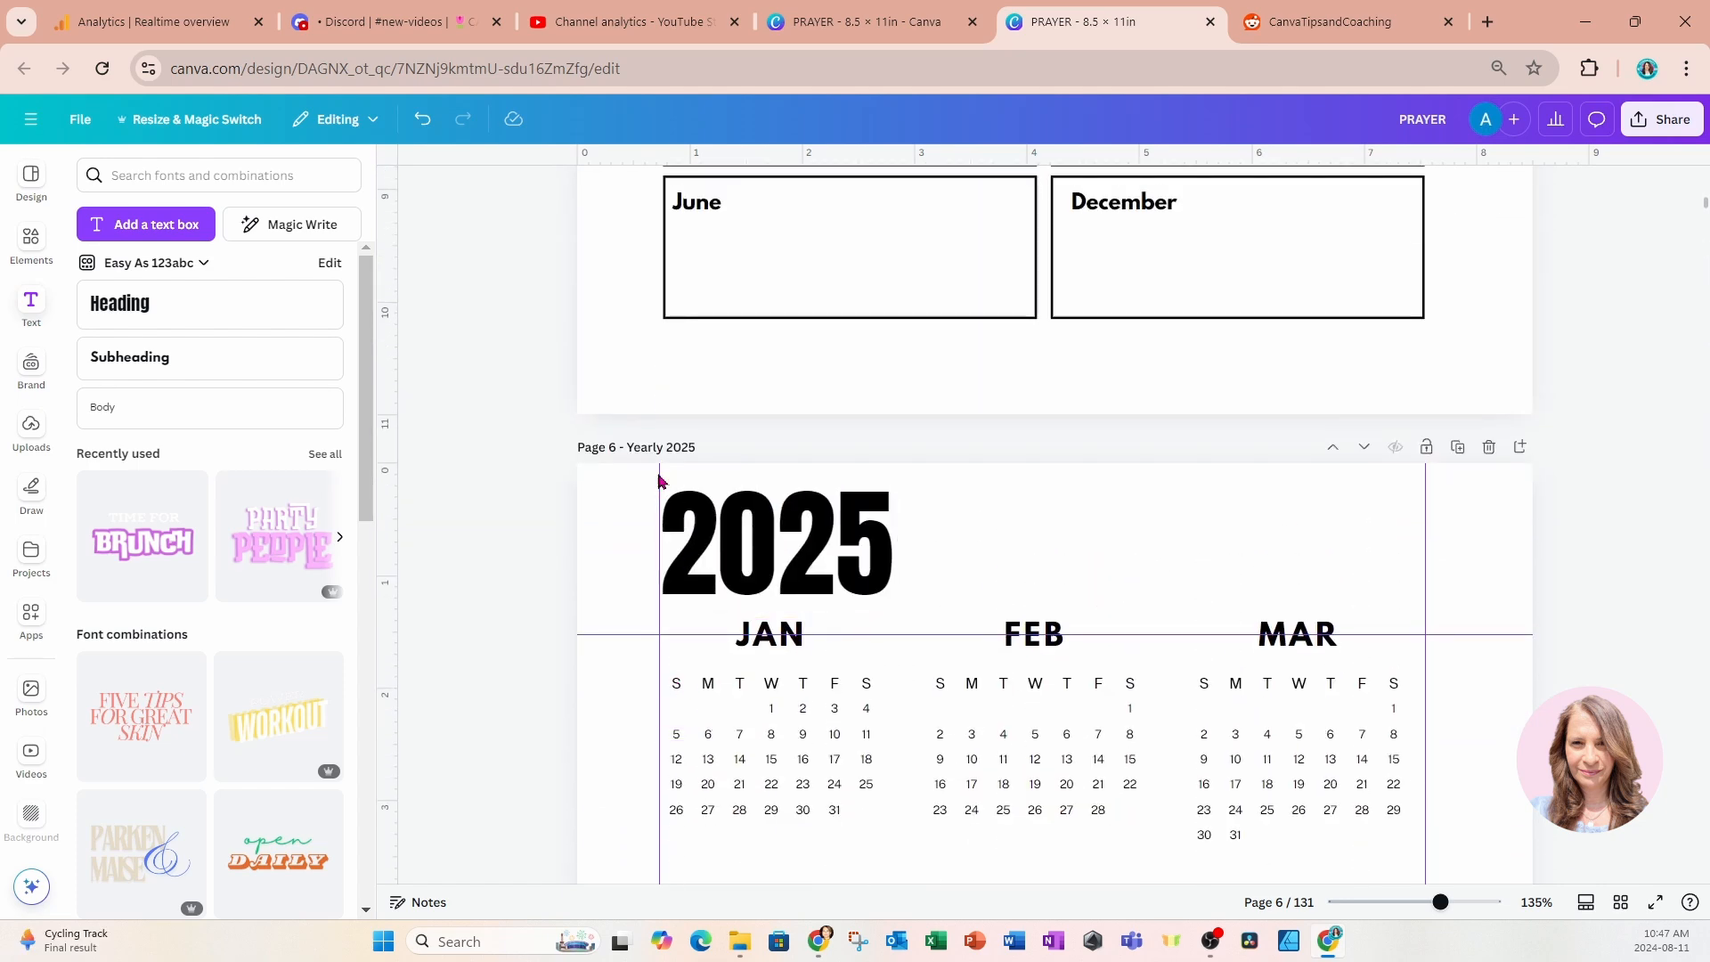
{"action": "scroll", "coordinate": [986, 559], "scroll_direction": "up", "scroll_amount": 12}
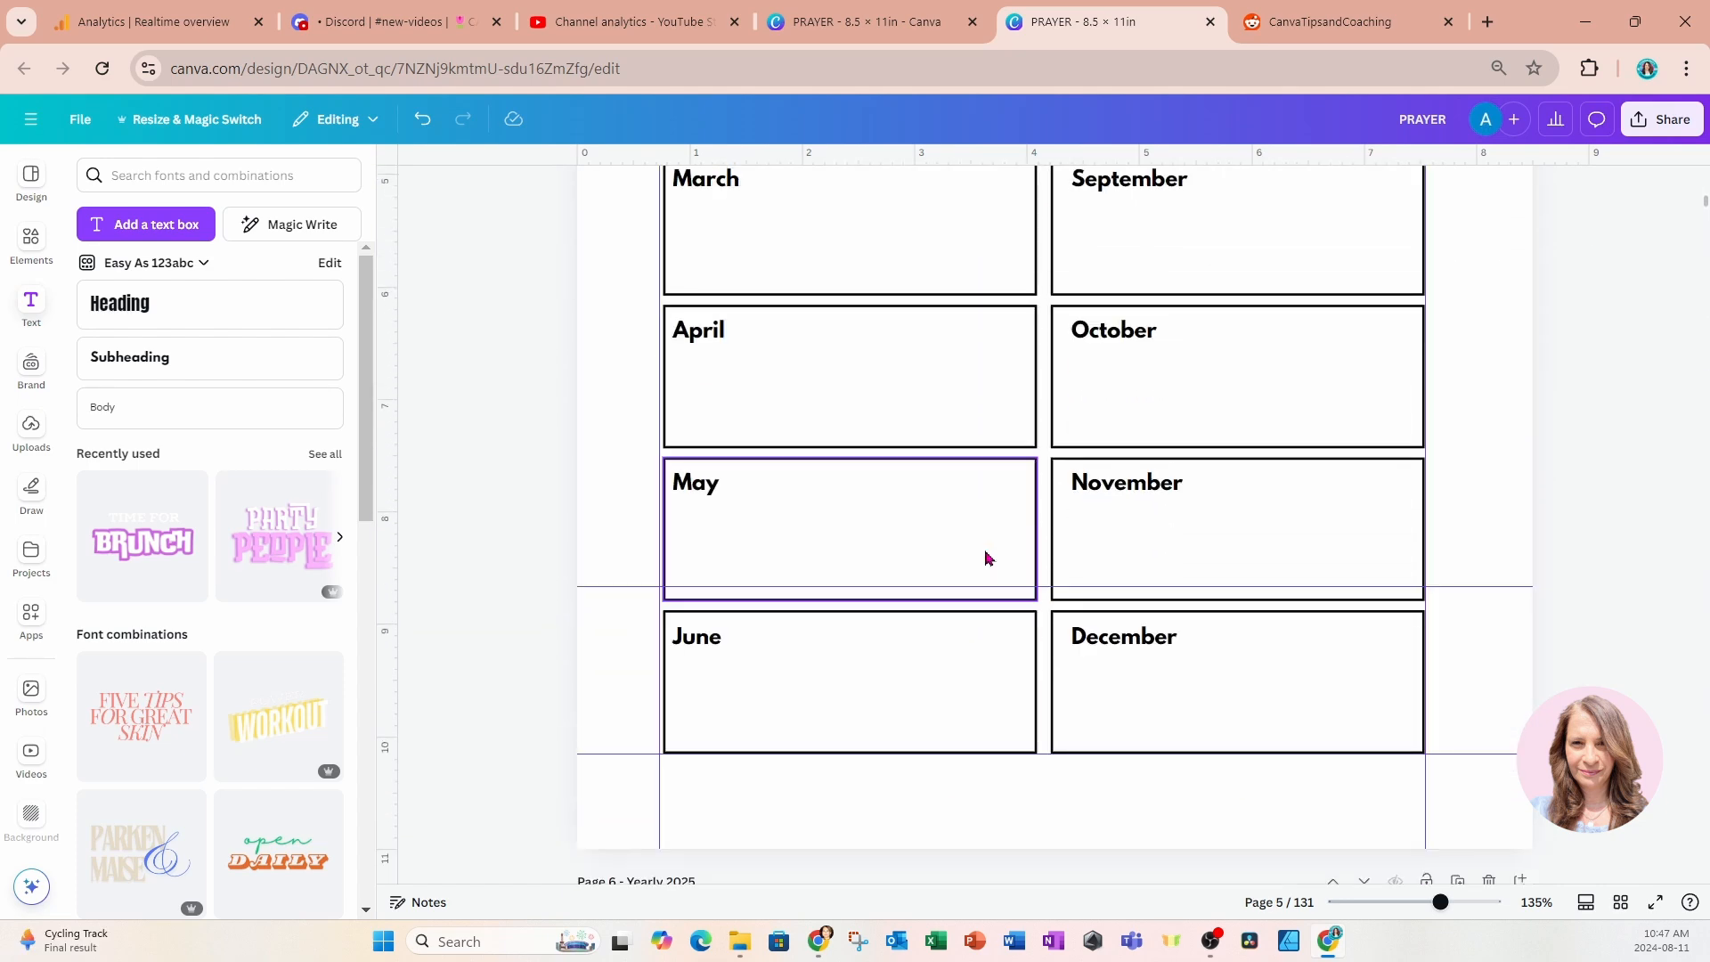
{"action": "scroll", "coordinate": [986, 558], "scroll_direction": "up", "scroll_amount": 15}
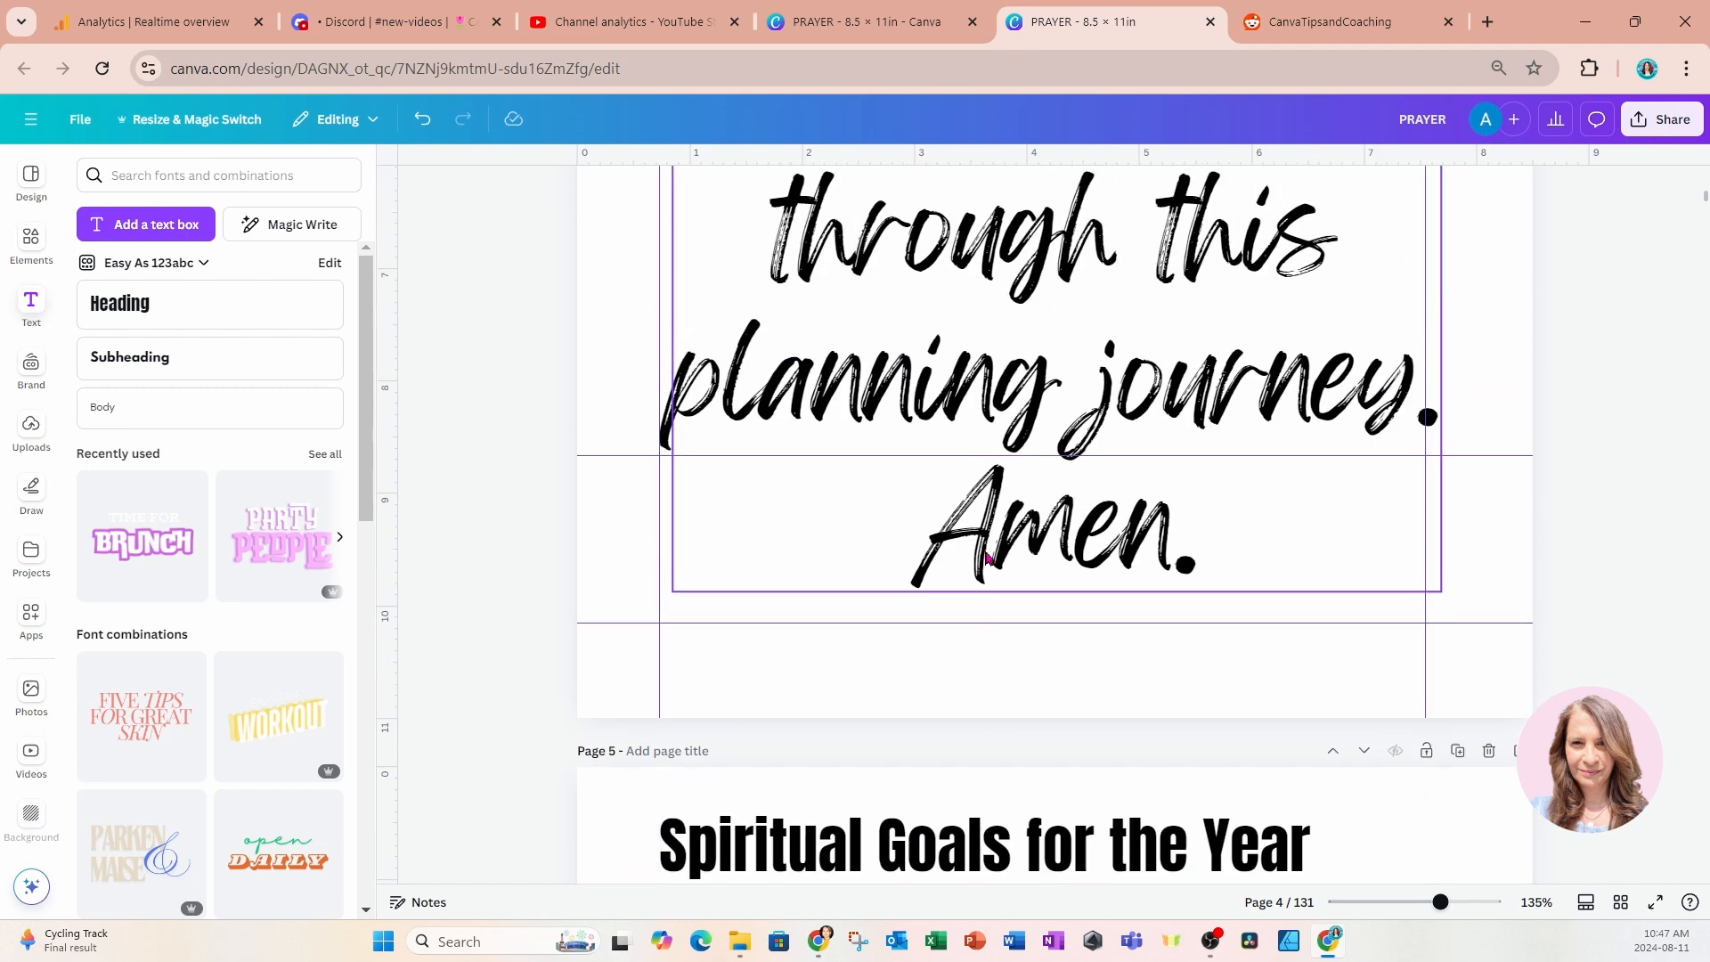
{"action": "scroll", "coordinate": [986, 558], "scroll_direction": "up", "scroll_amount": 20}
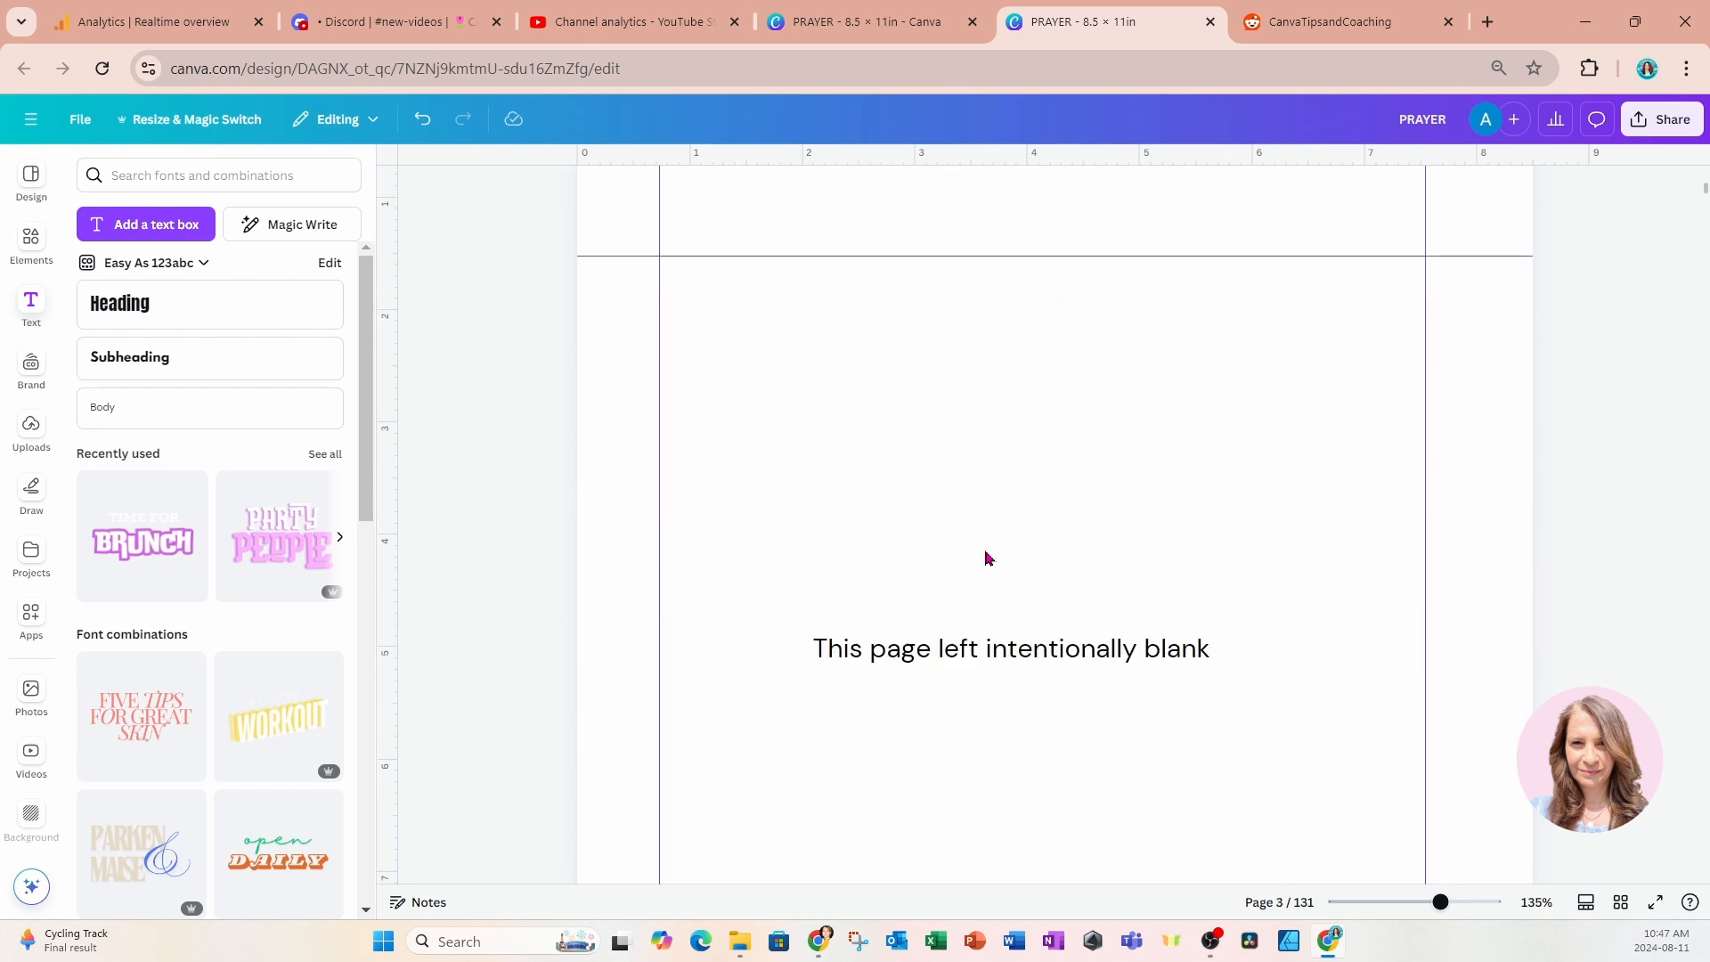
{"action": "scroll", "coordinate": [986, 559], "scroll_direction": "up", "scroll_amount": 7}
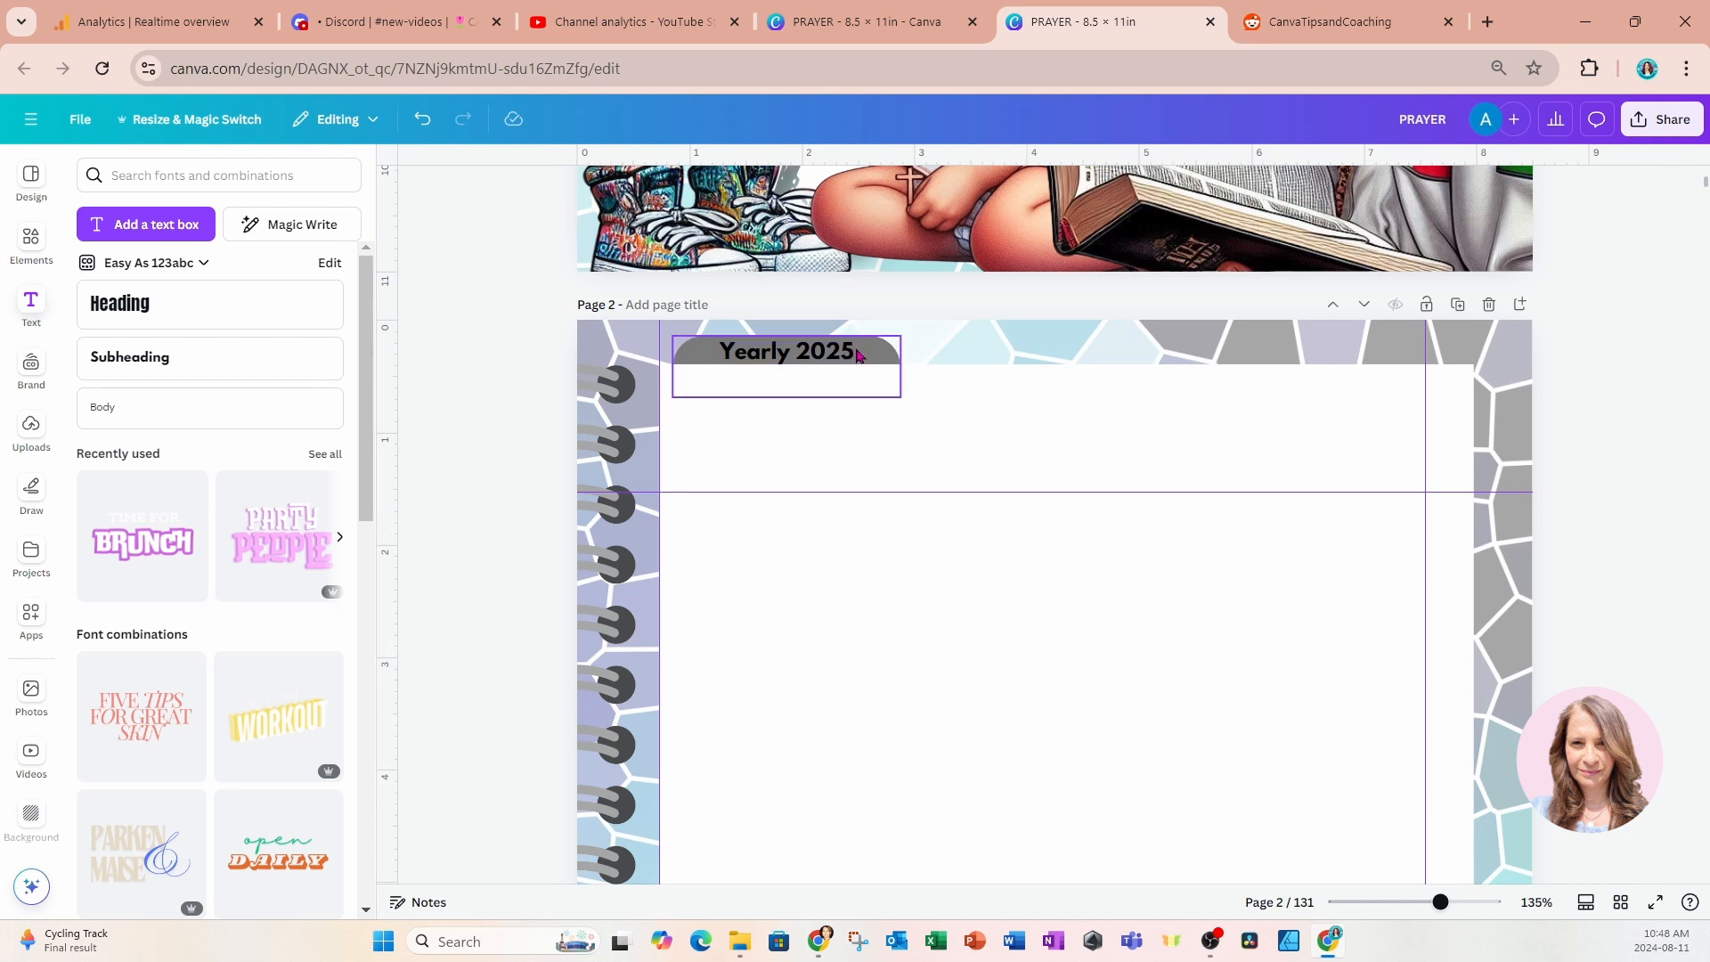
{"action": "left_click", "coordinate": [874, 357]}
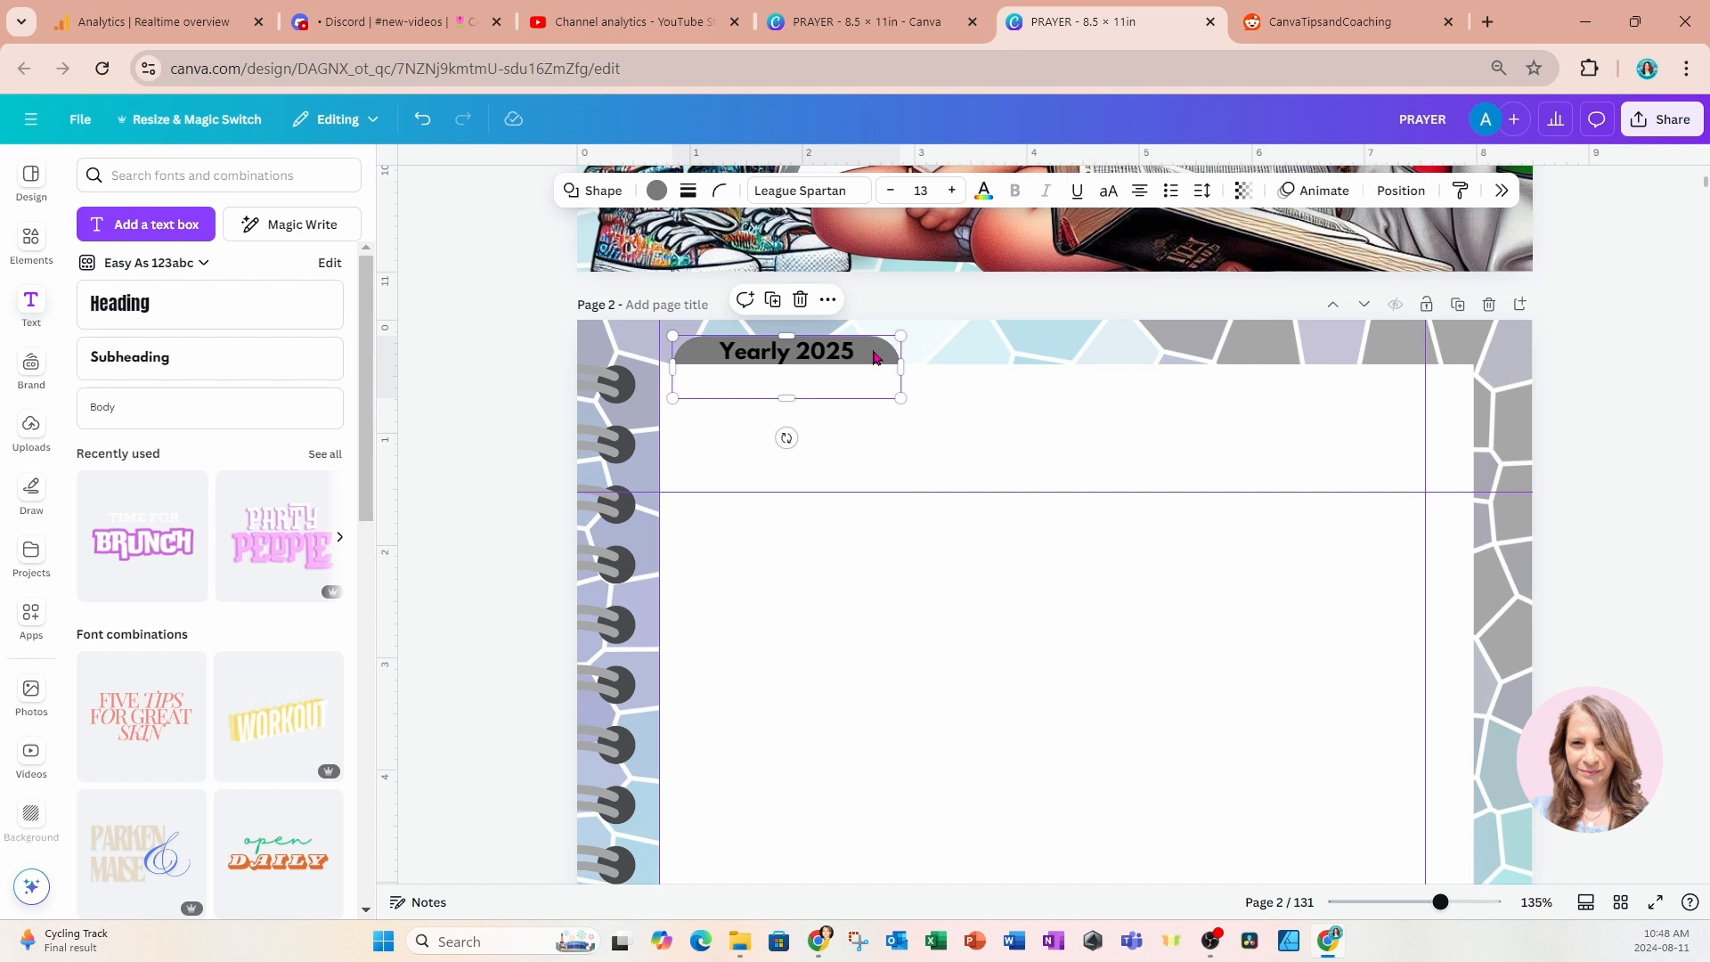
{"action": "left_click", "coordinate": [828, 299]}
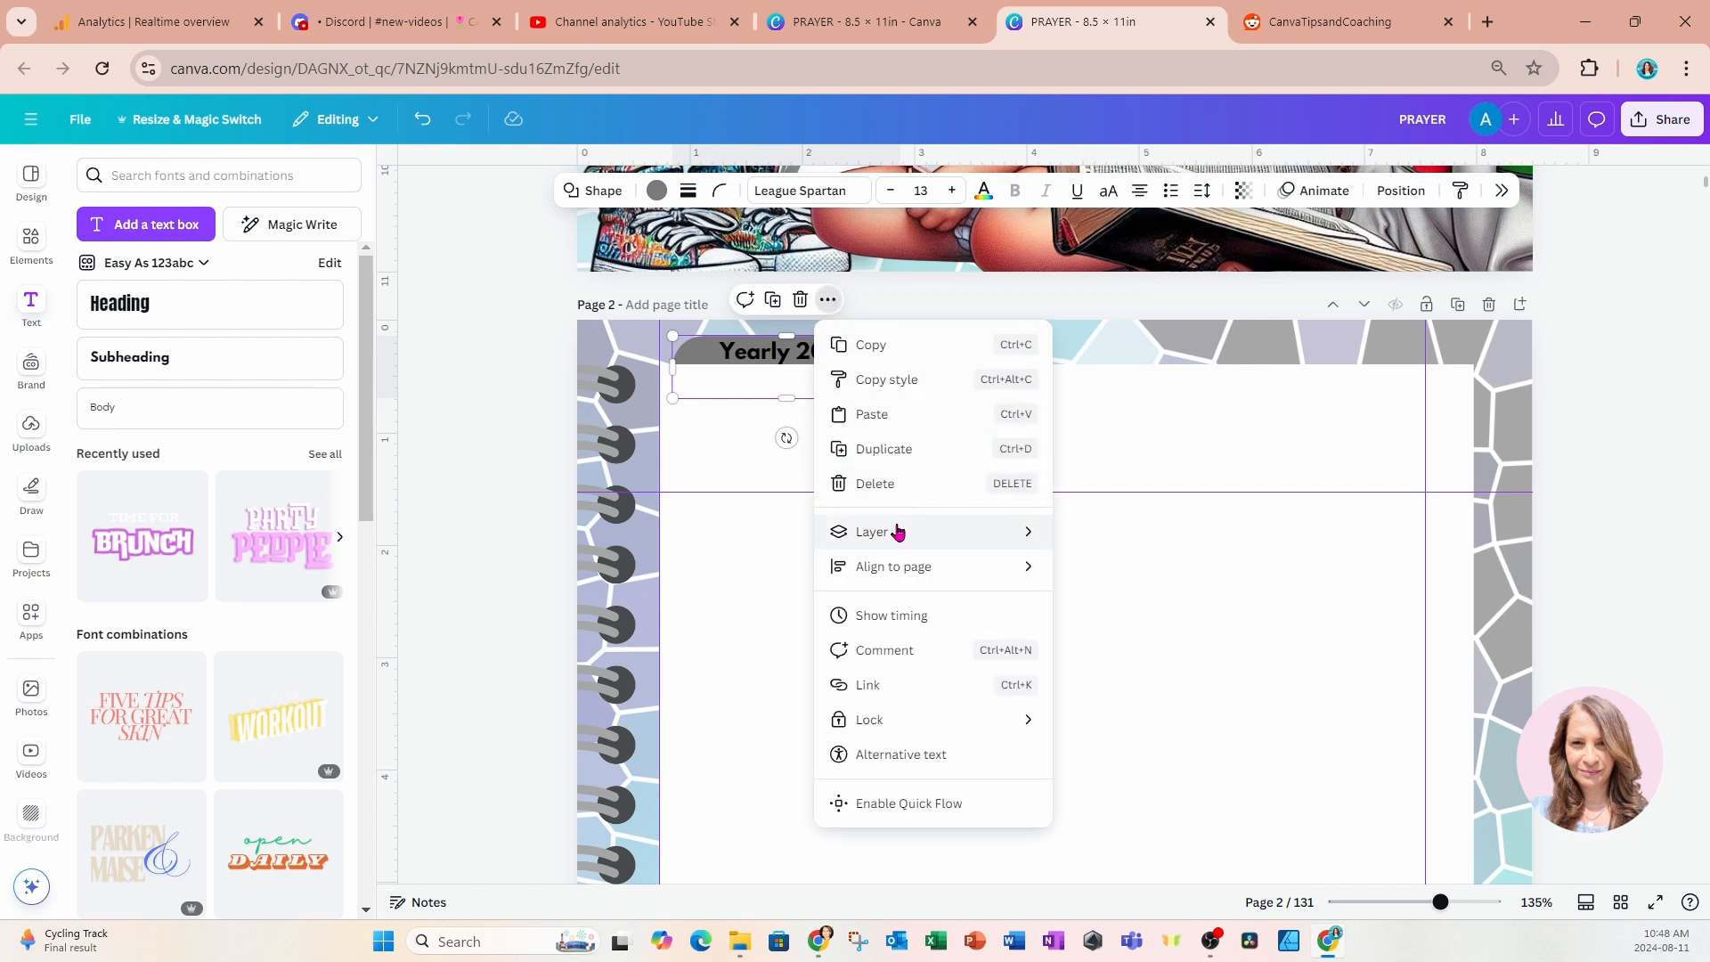
{"action": "left_click", "coordinate": [862, 685]}
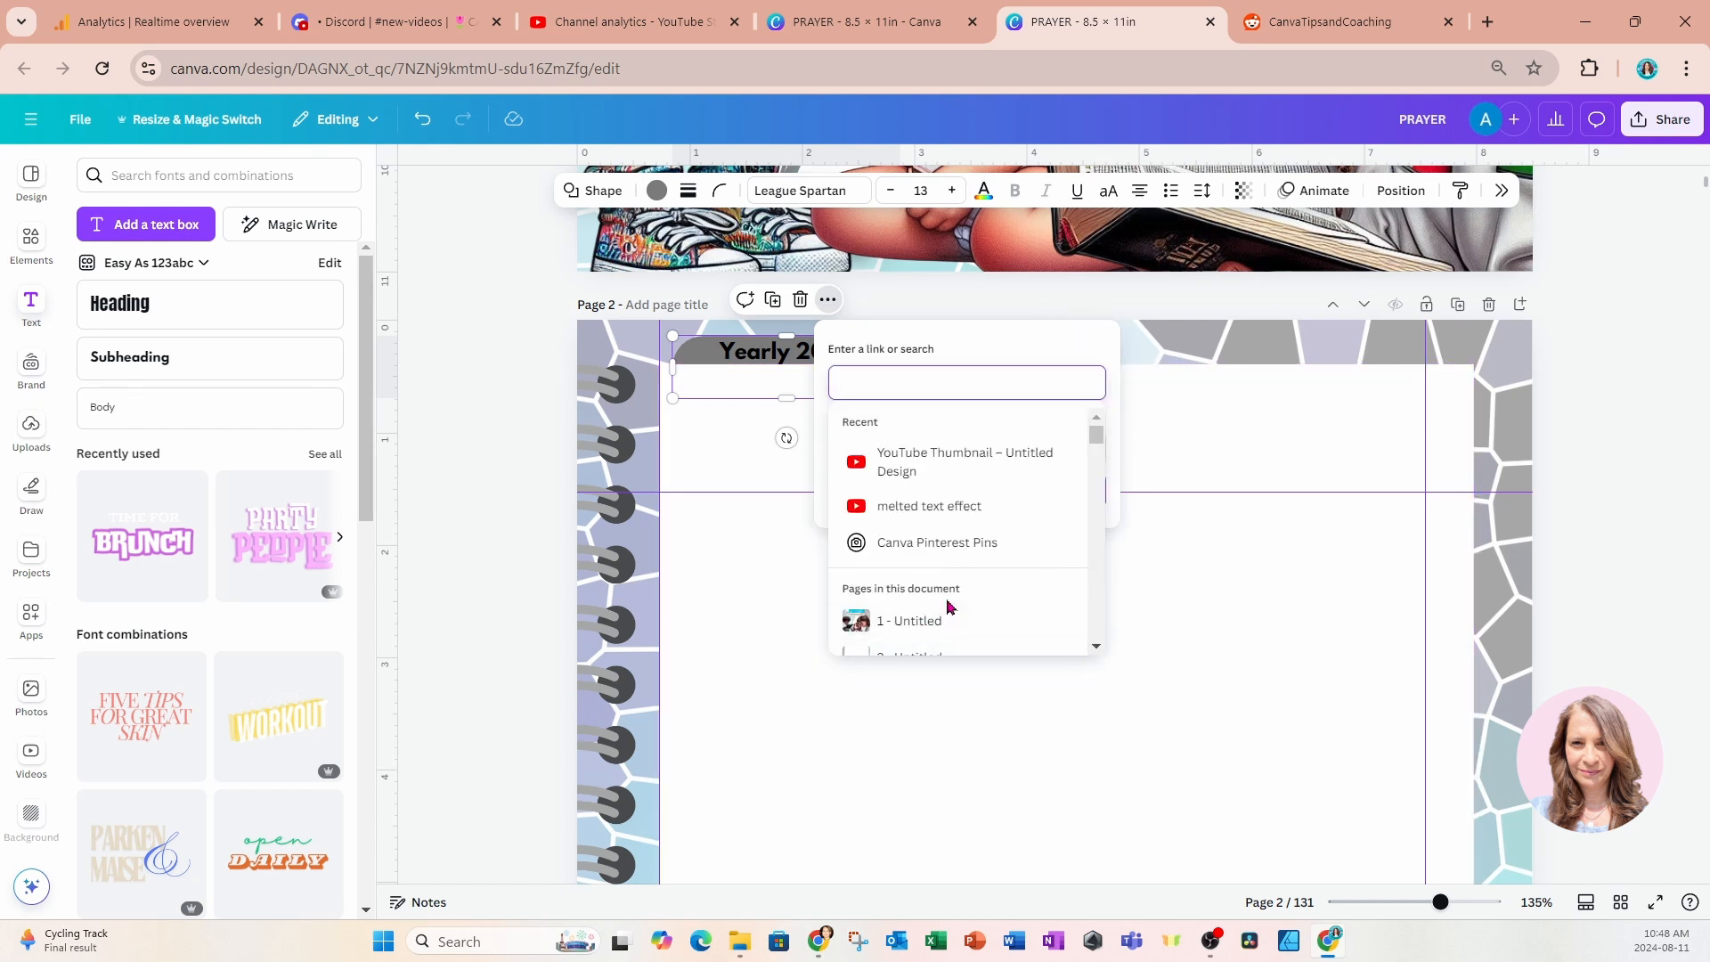
{"action": "scroll", "coordinate": [948, 607], "scroll_direction": "down", "scroll_amount": 3}
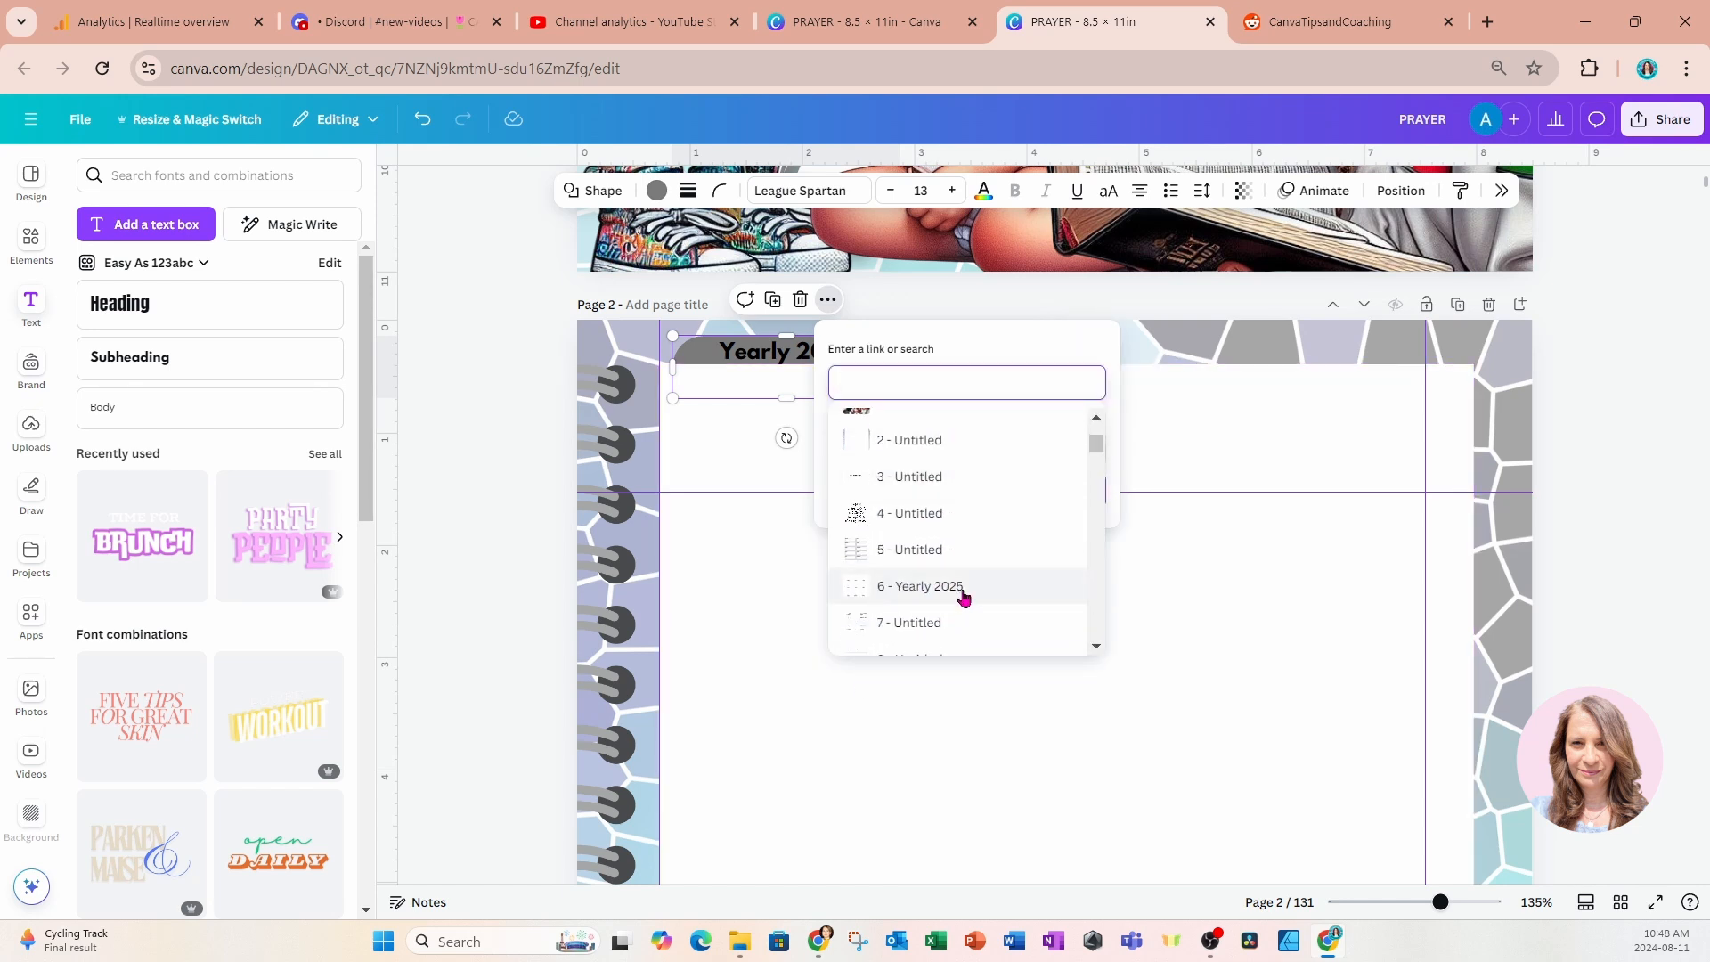
{"action": "left_click", "coordinate": [962, 588]}
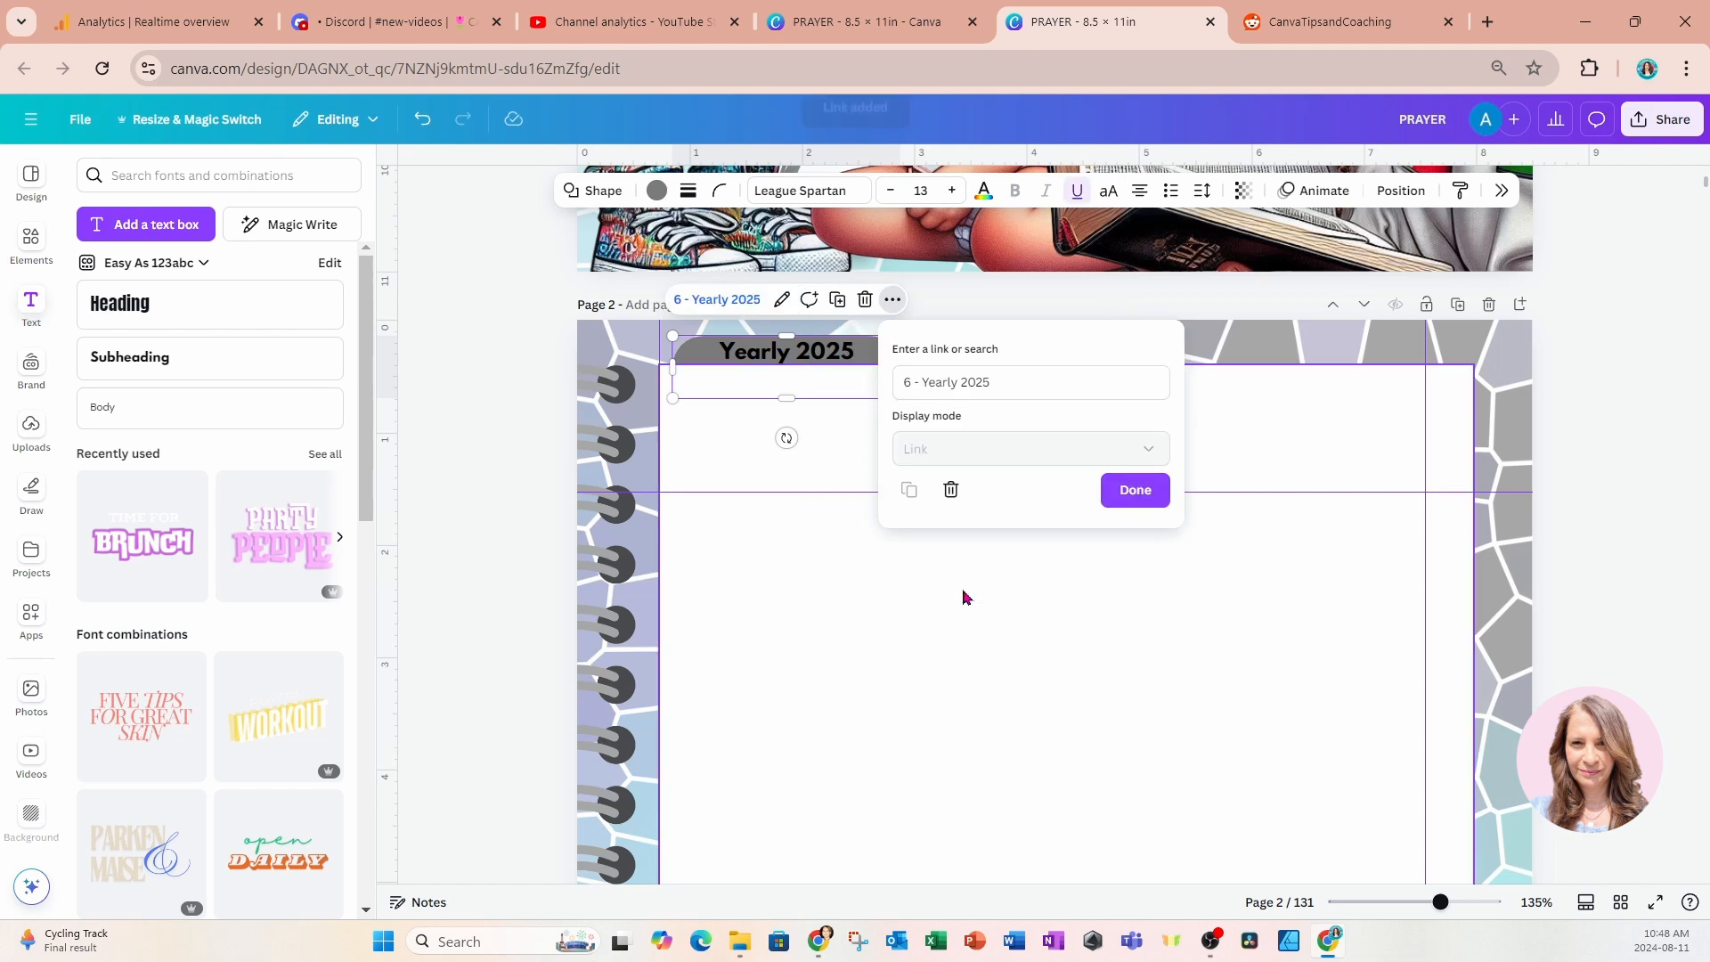
{"action": "left_click", "coordinate": [1105, 506]}
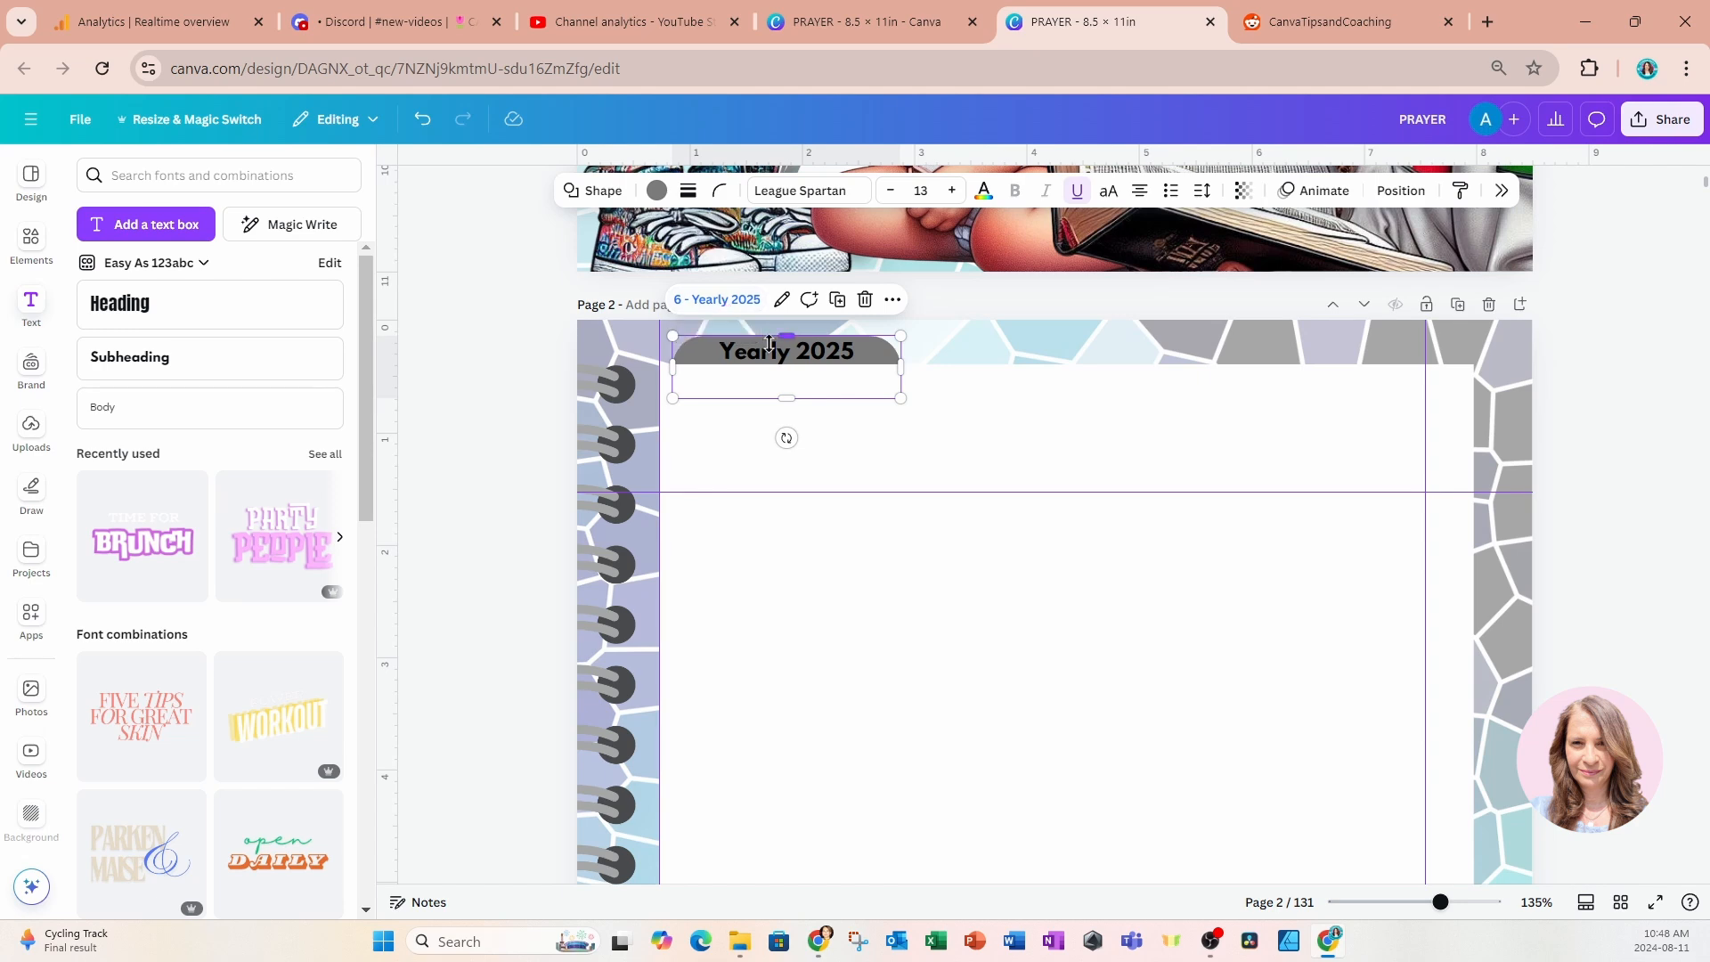
Preview page 2 full screen, test the "Yearly 2025" tab's link, and return to page 2 in the editor.
{"action": "left_click", "coordinate": [1195, 687]}
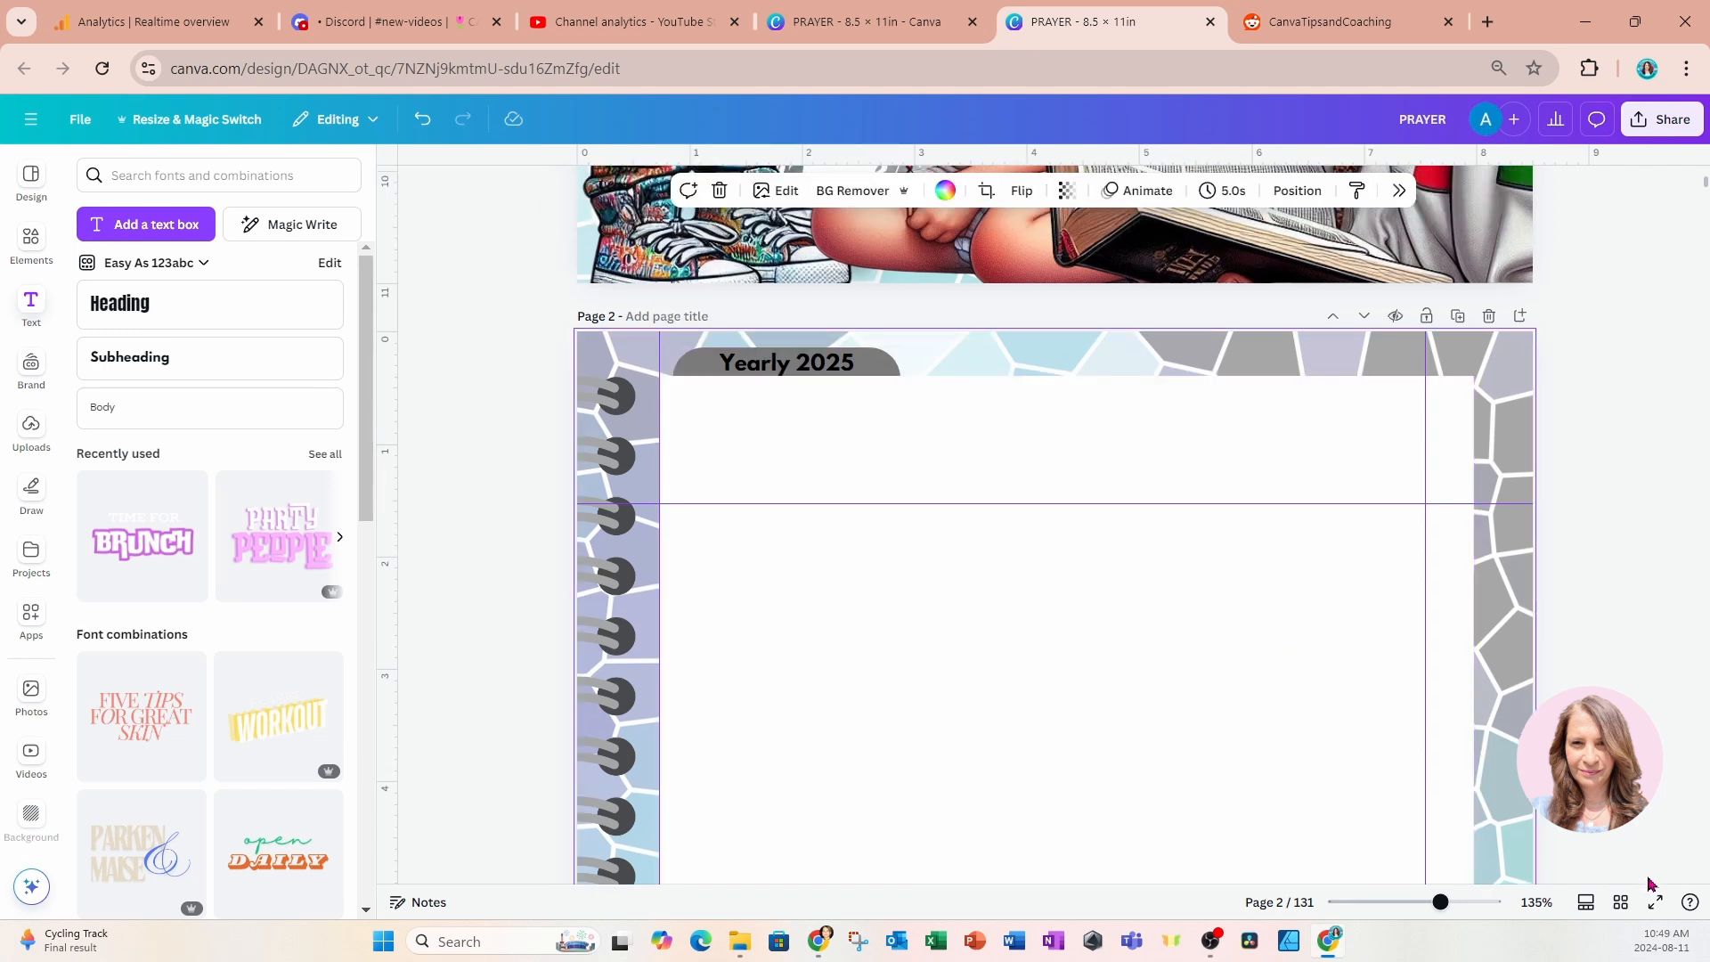
{"action": "left_click", "coordinate": [1653, 905]}
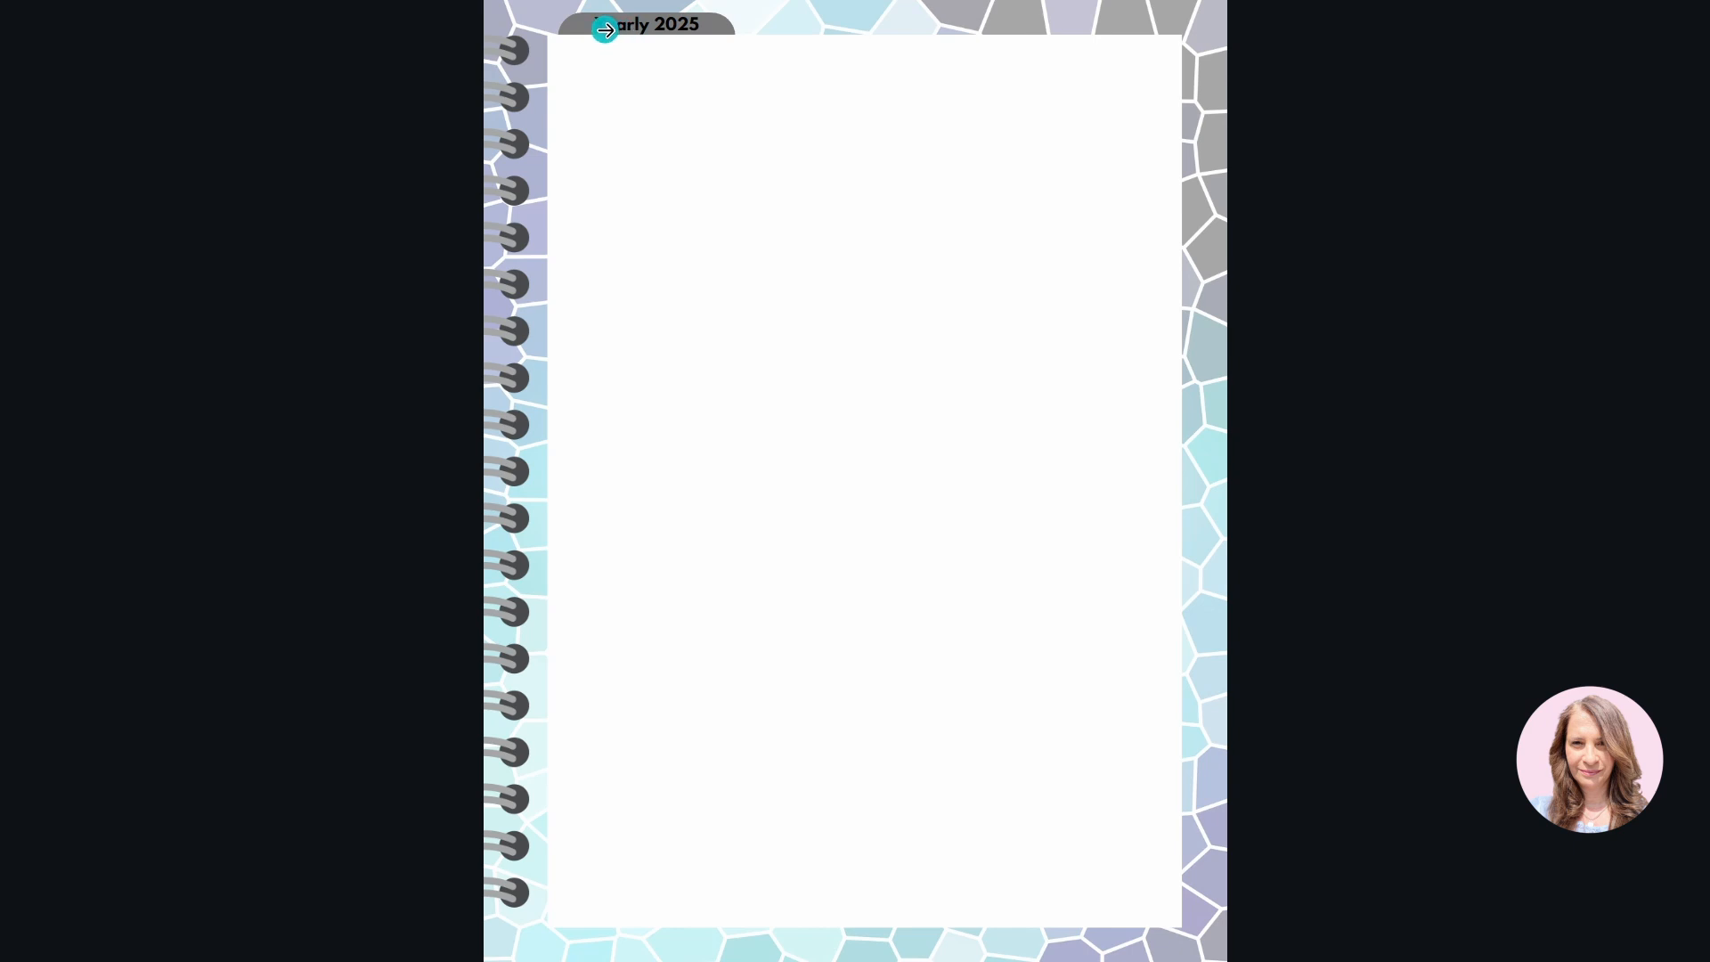
{"action": "left_click", "coordinate": [723, 29]}
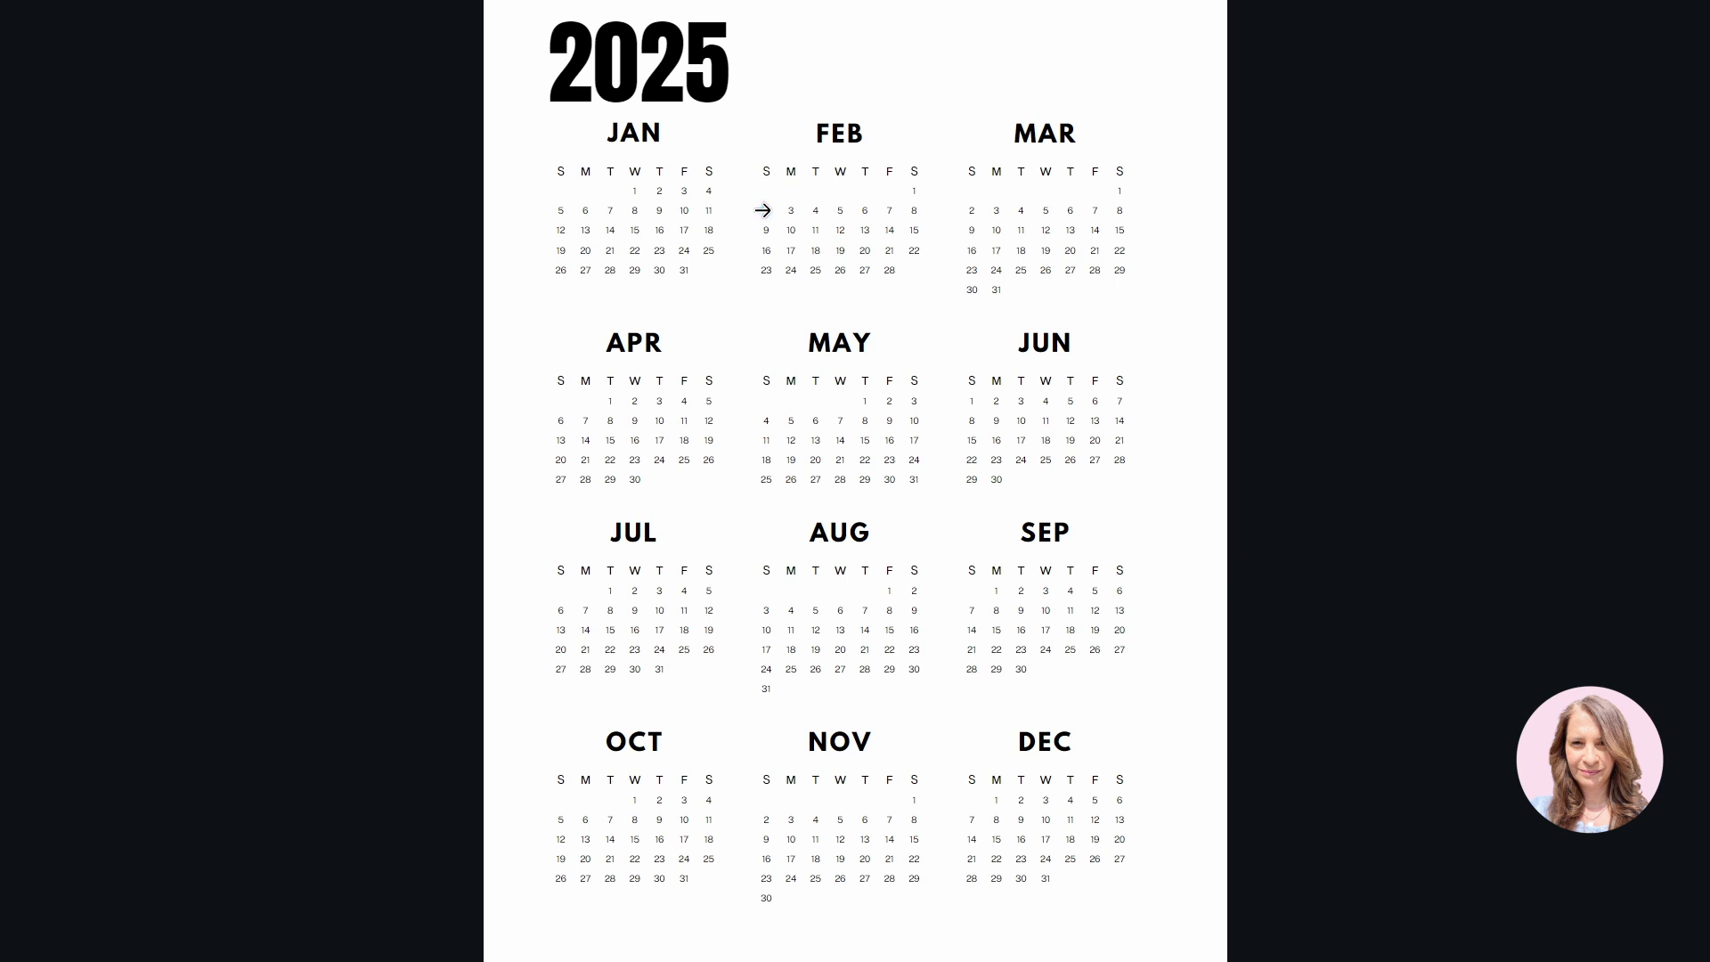
{"action": "key", "text": "Escape"}
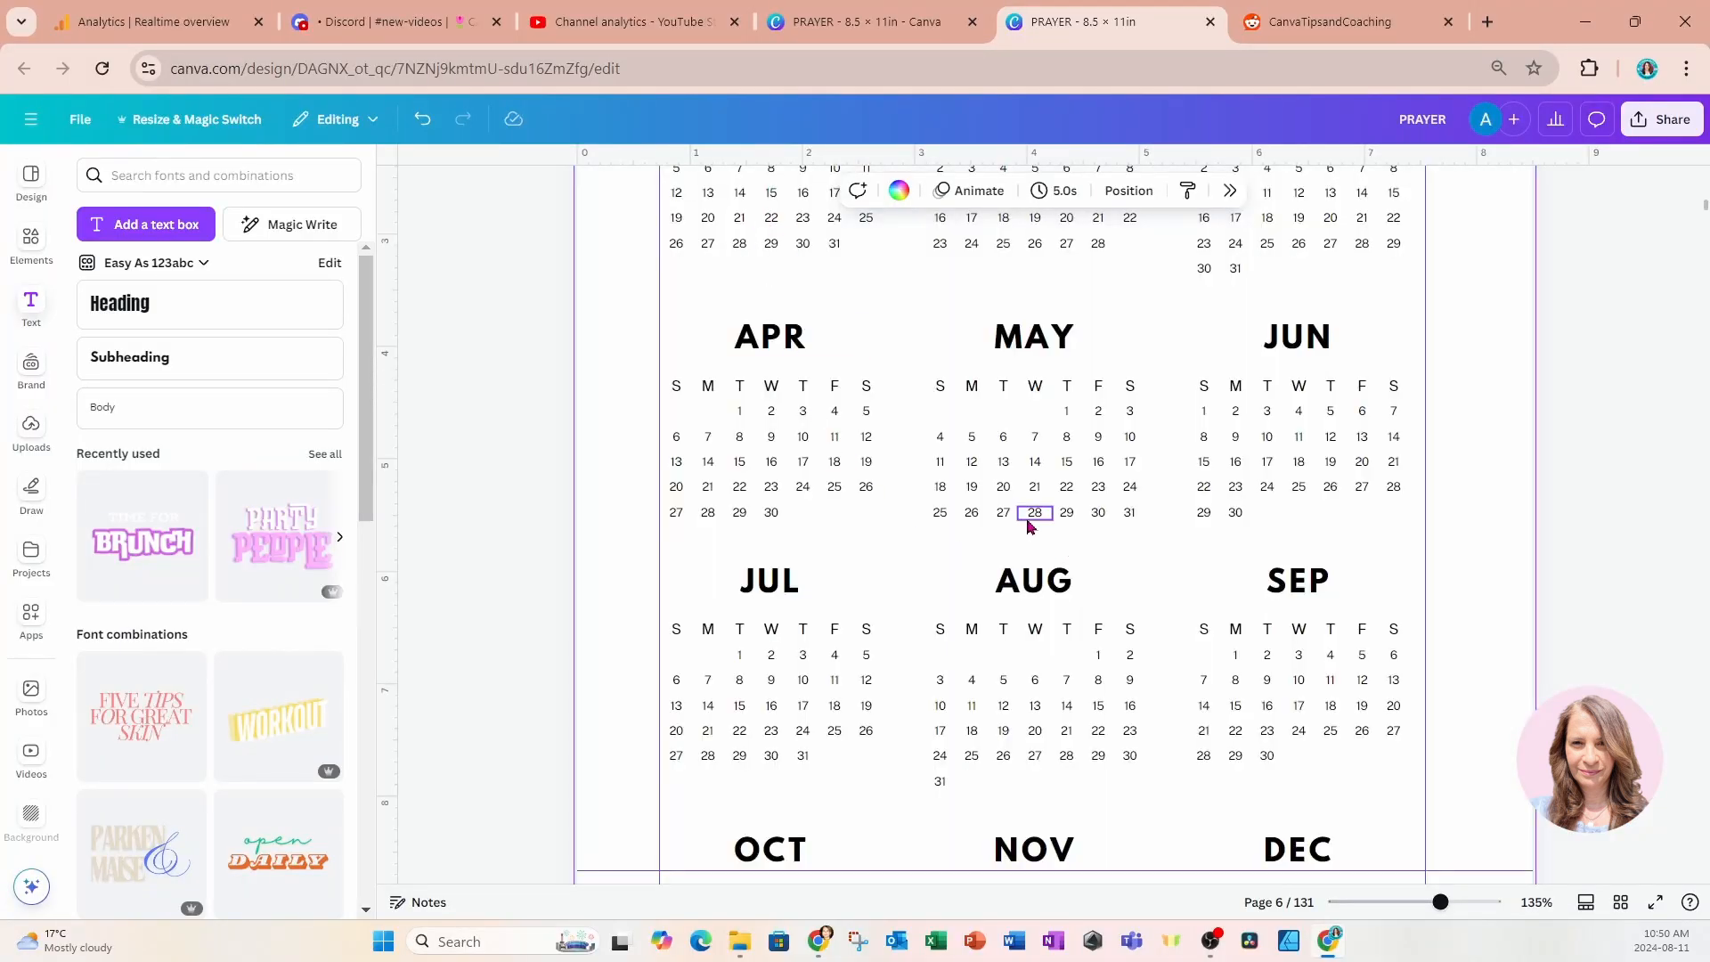
{"action": "scroll", "coordinate": [1023, 510], "scroll_direction": "up", "scroll_amount": 20}
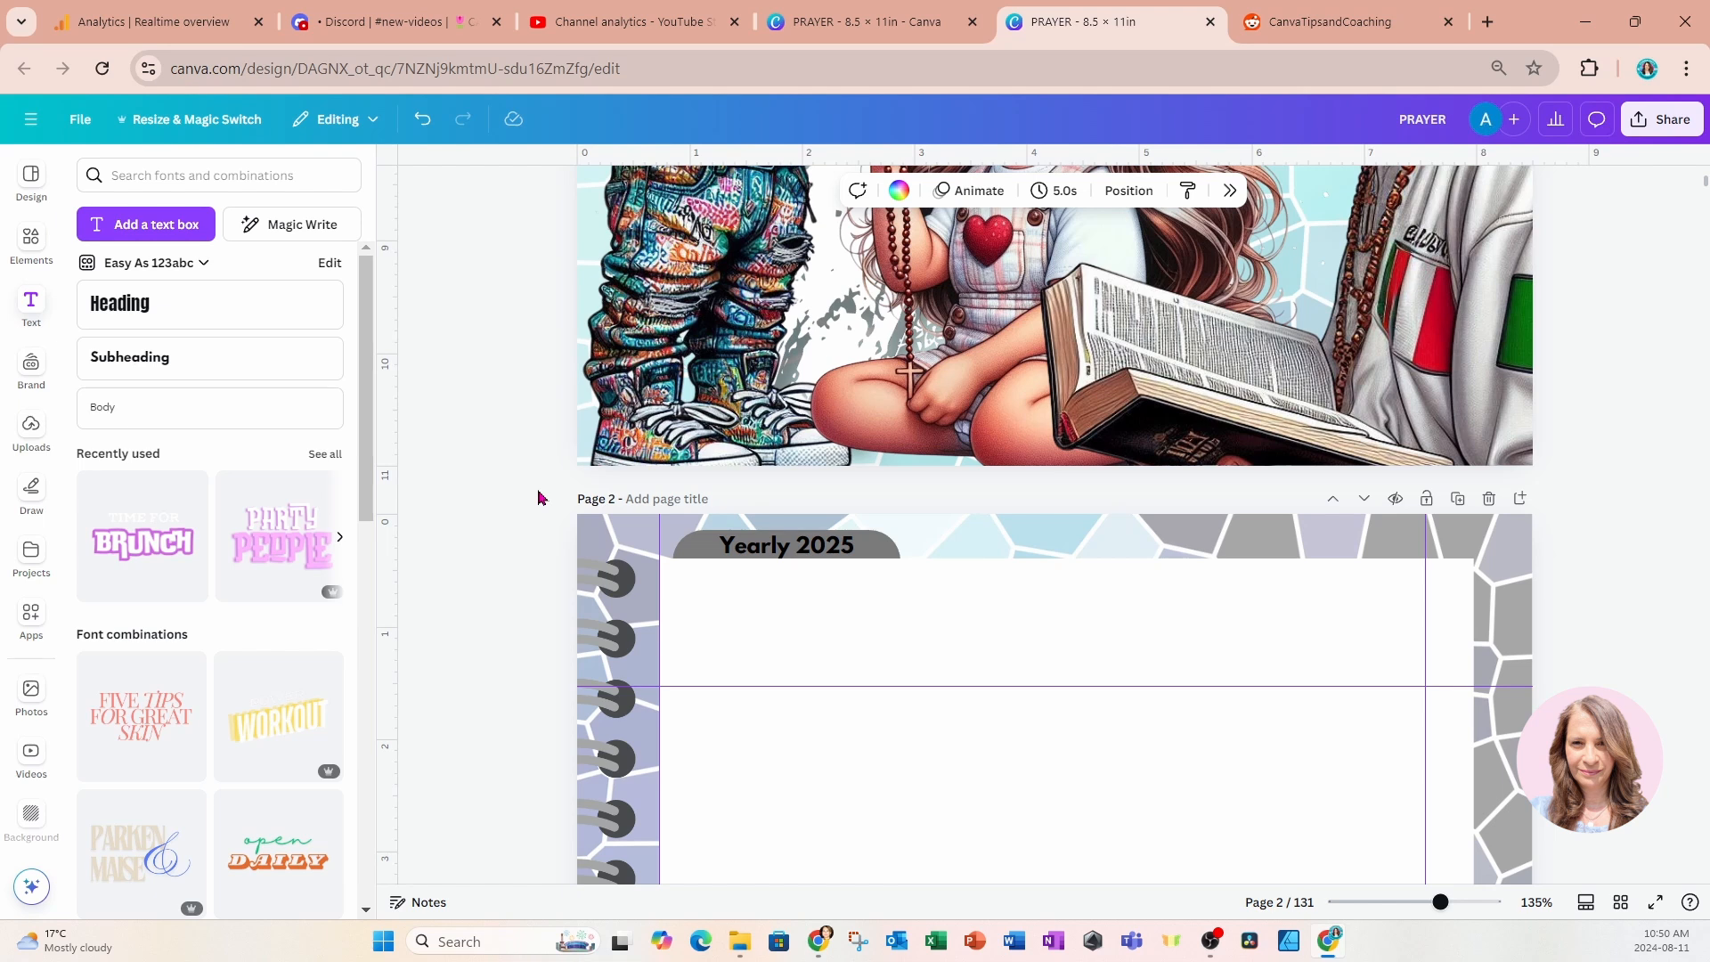
{"action": "left_click_drag", "start_coordinate": [538, 496], "coordinate": [1271, 557]}
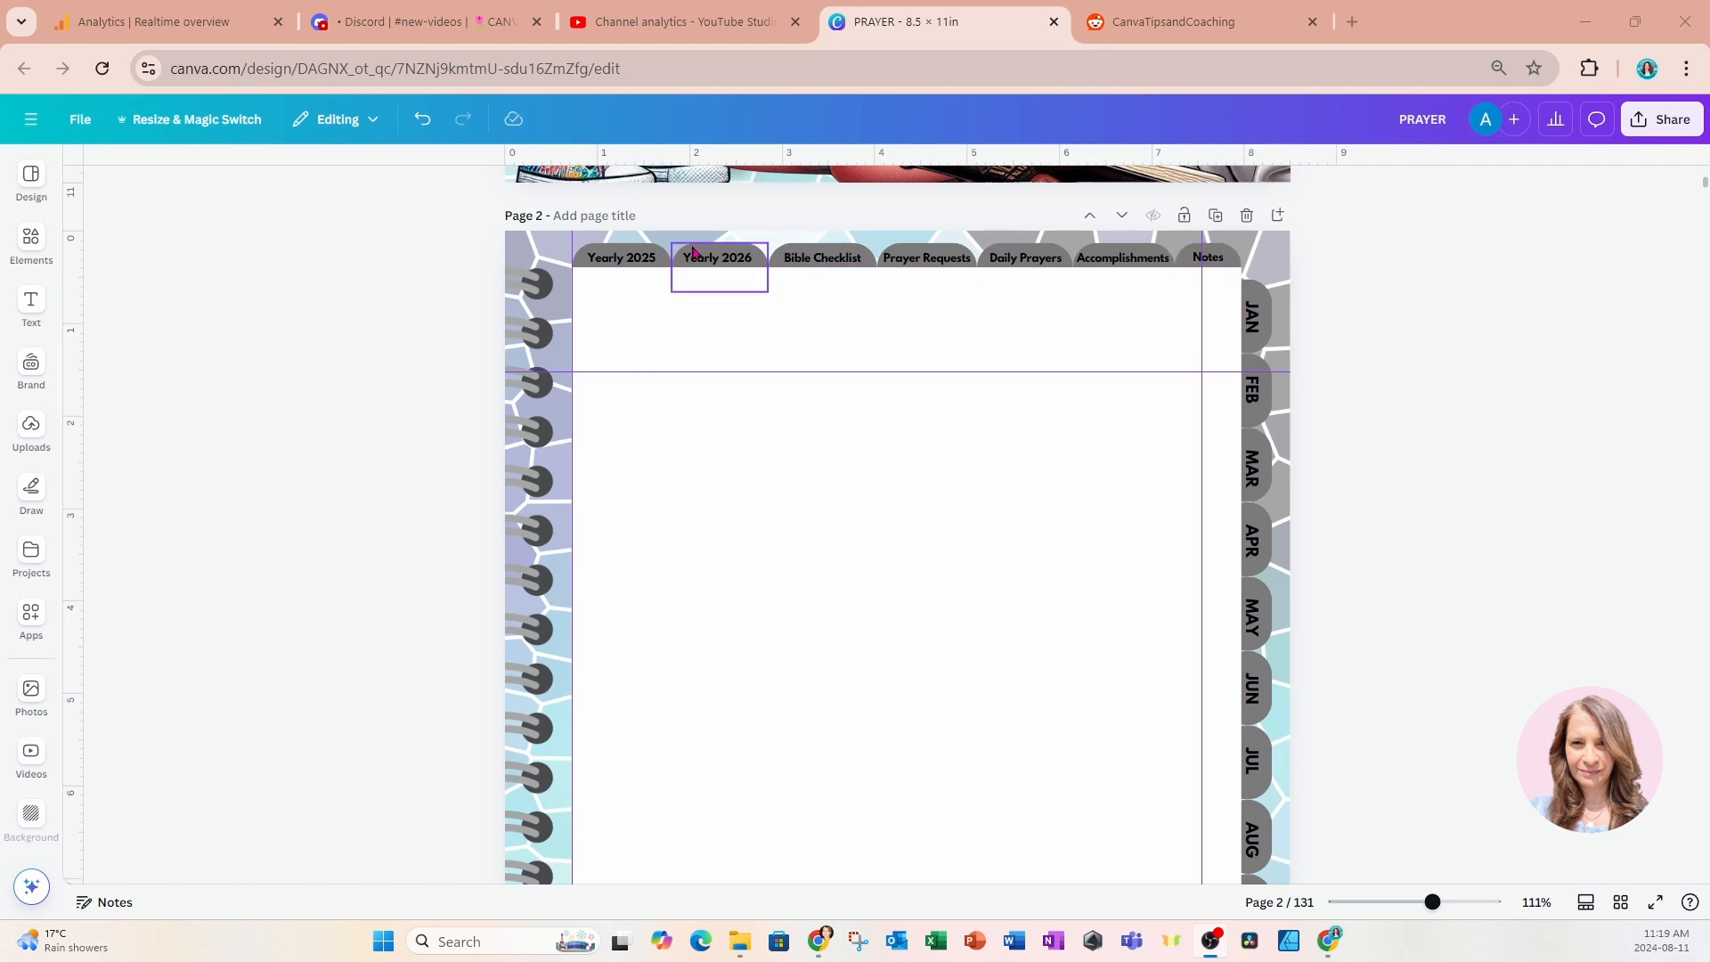
Check the link destinations of all seven top tabs and the JAN and FEB side tabs on page 2.
{"action": "left_click", "coordinate": [658, 248]}
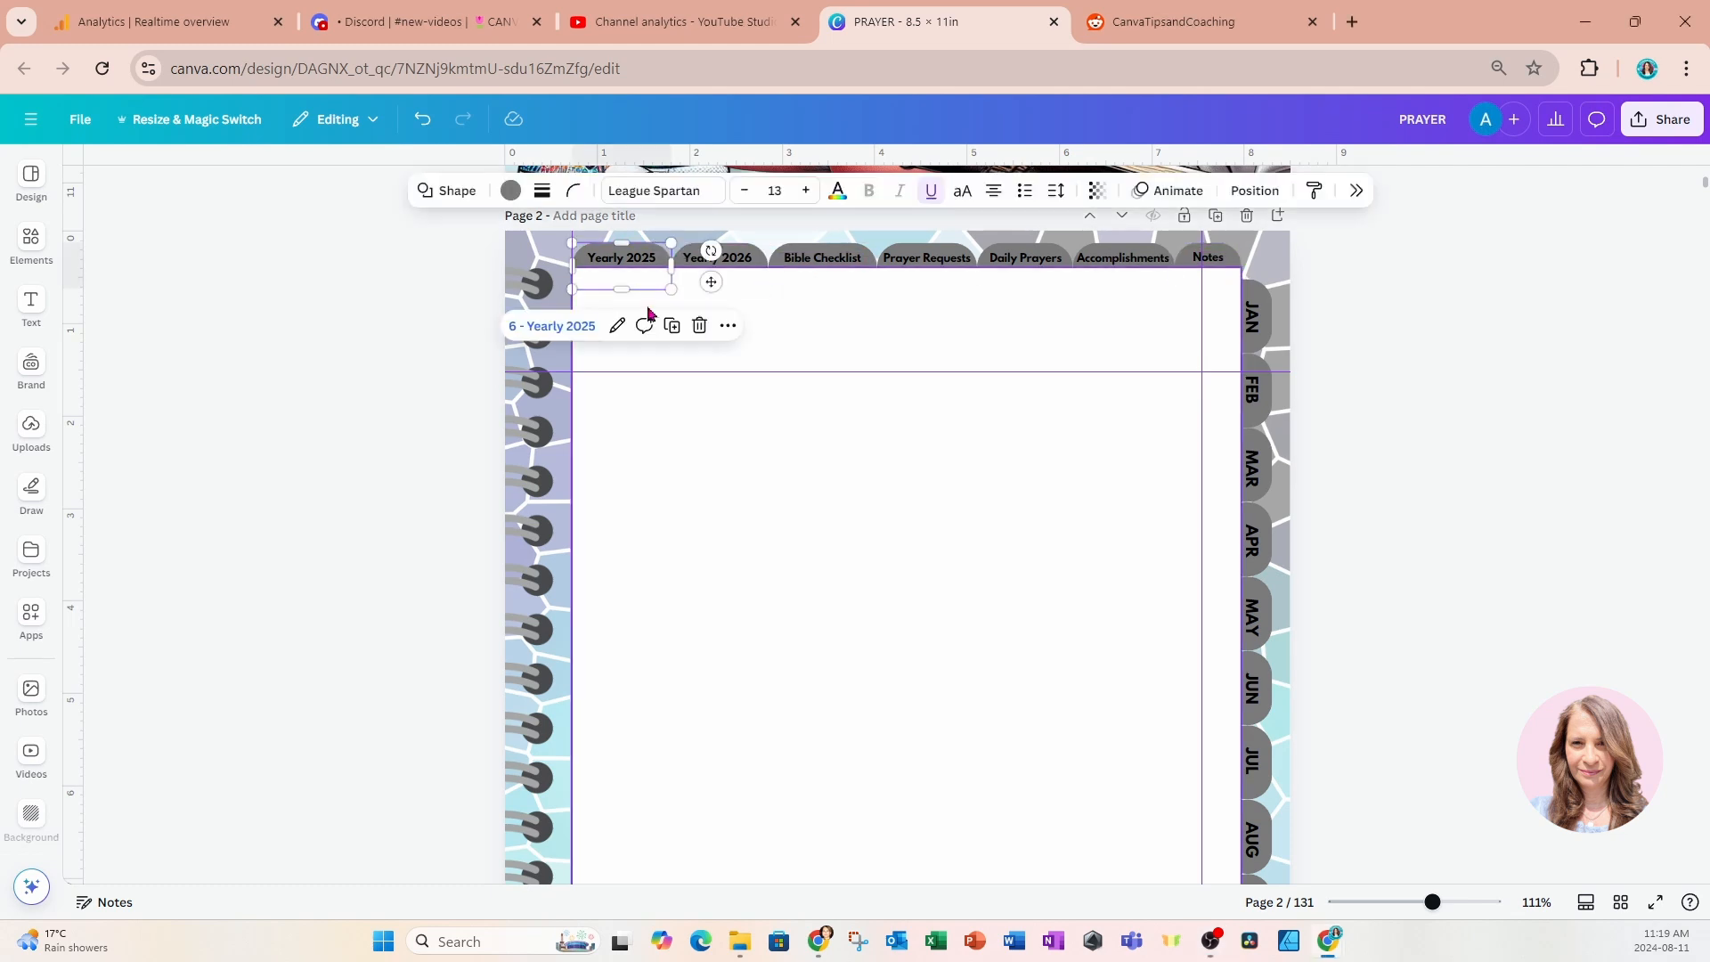
{"action": "left_click", "coordinate": [748, 261]}
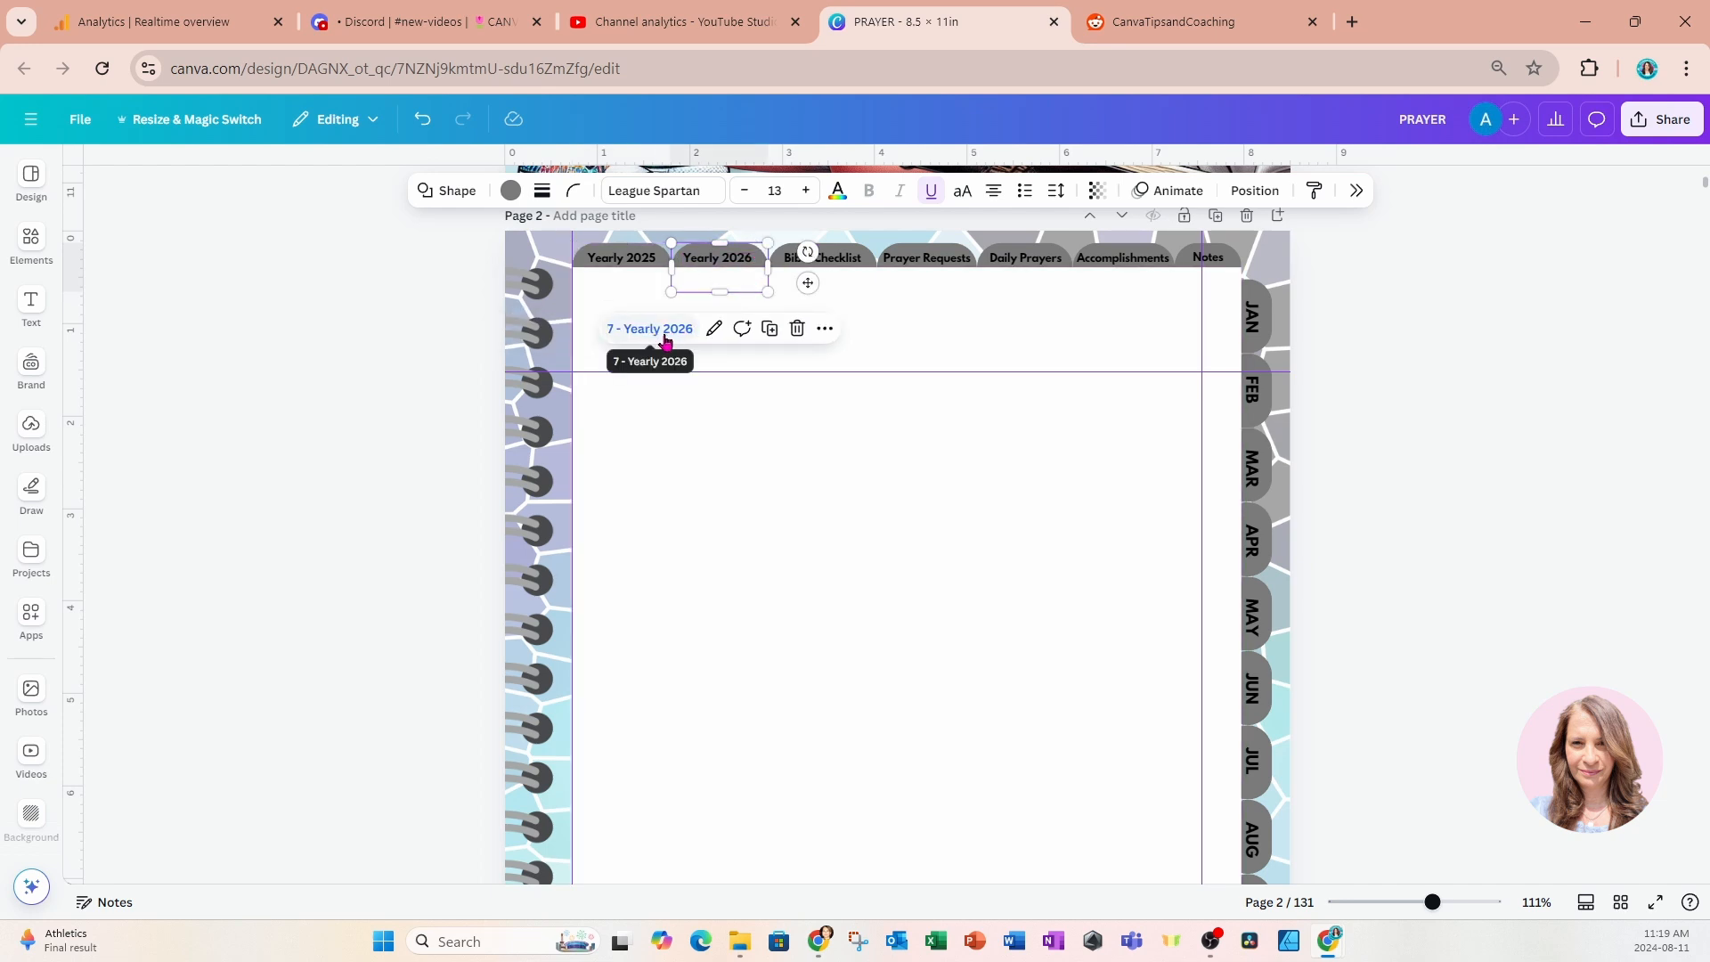
{"action": "left_click", "coordinate": [851, 255]}
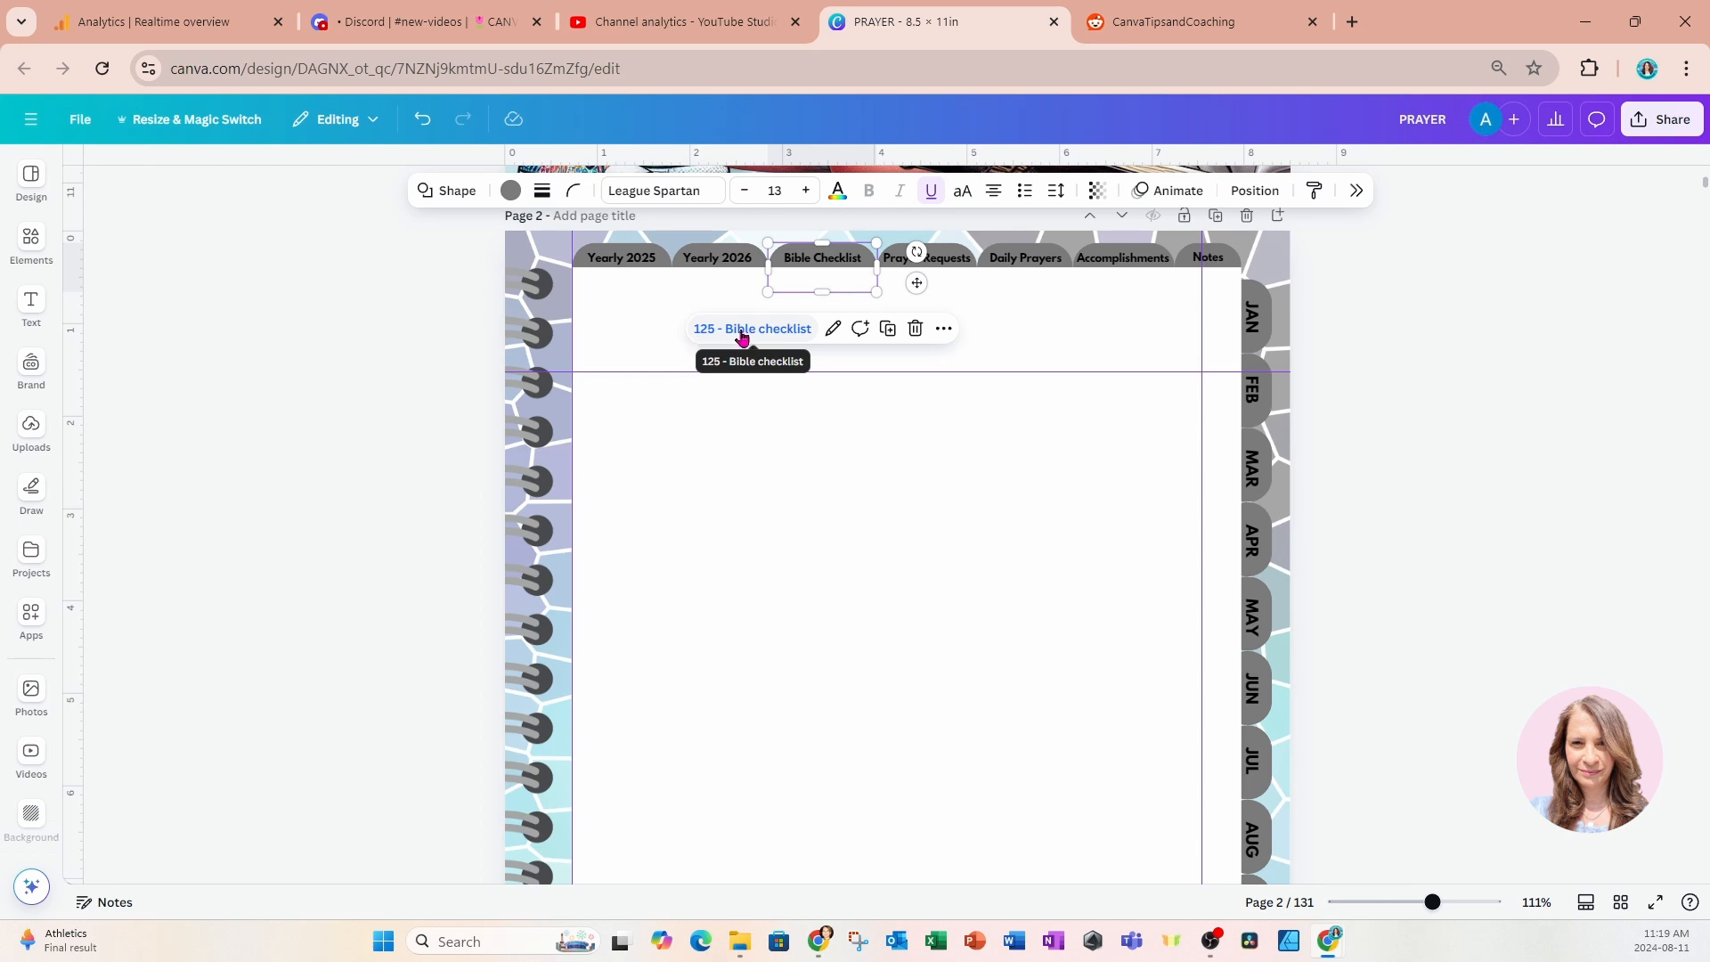
{"action": "left_click", "coordinate": [963, 257]}
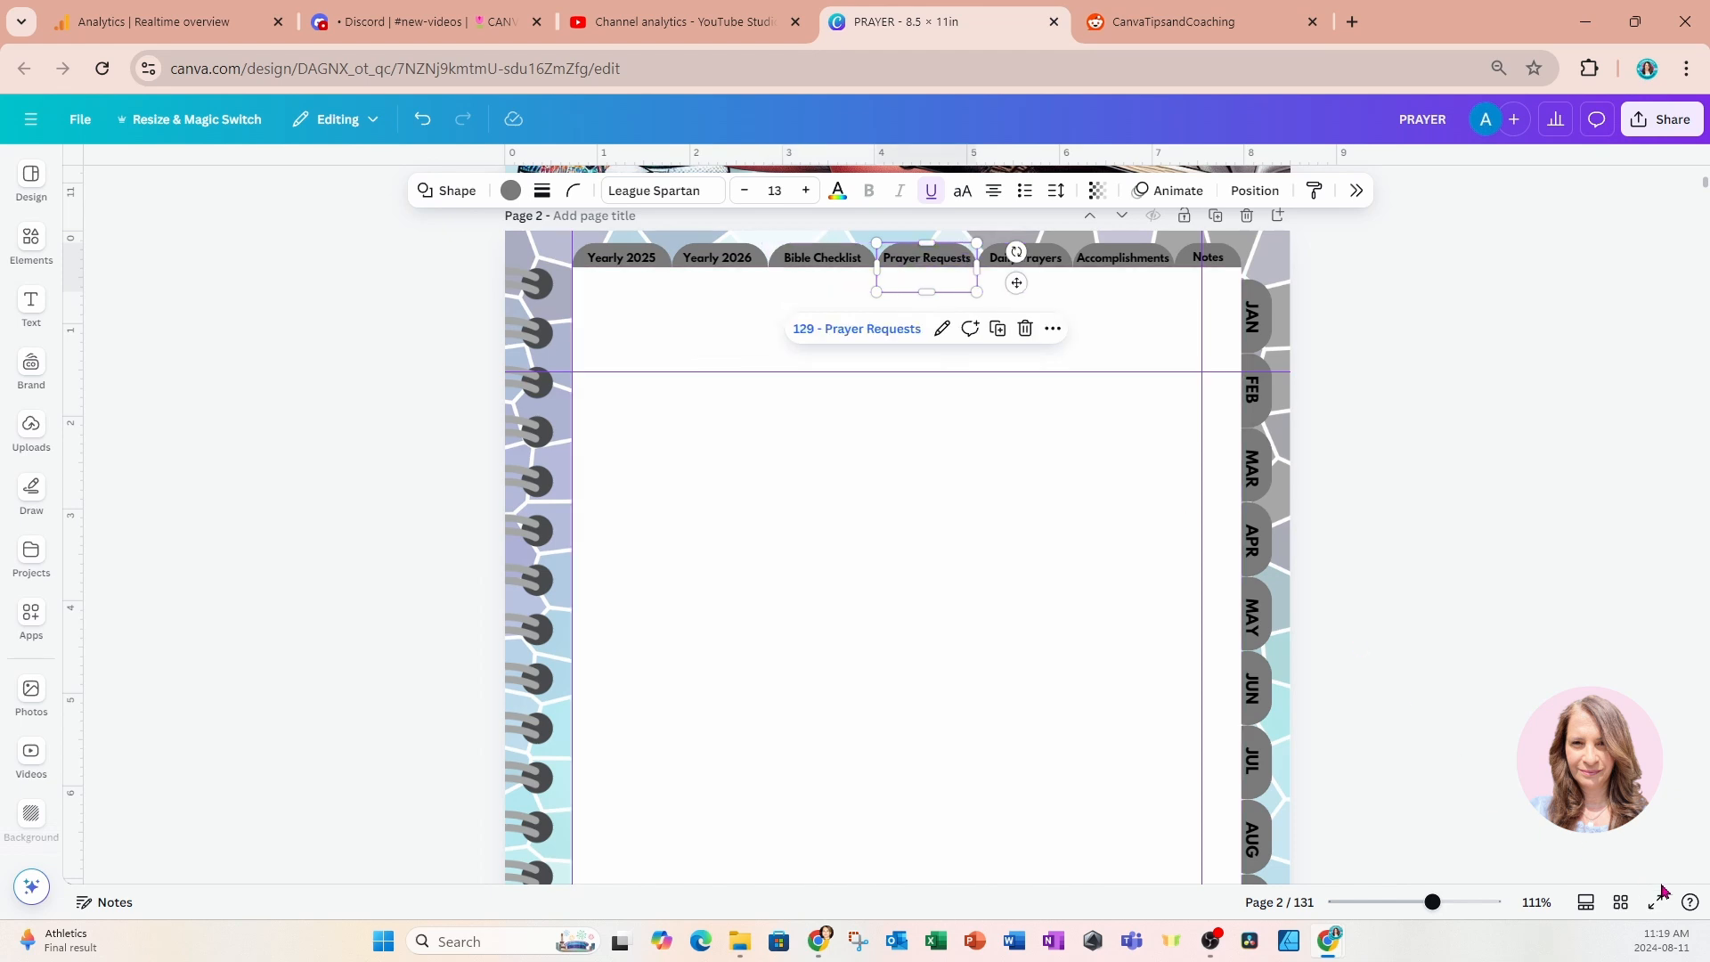
{"action": "left_click", "coordinate": [1048, 246]}
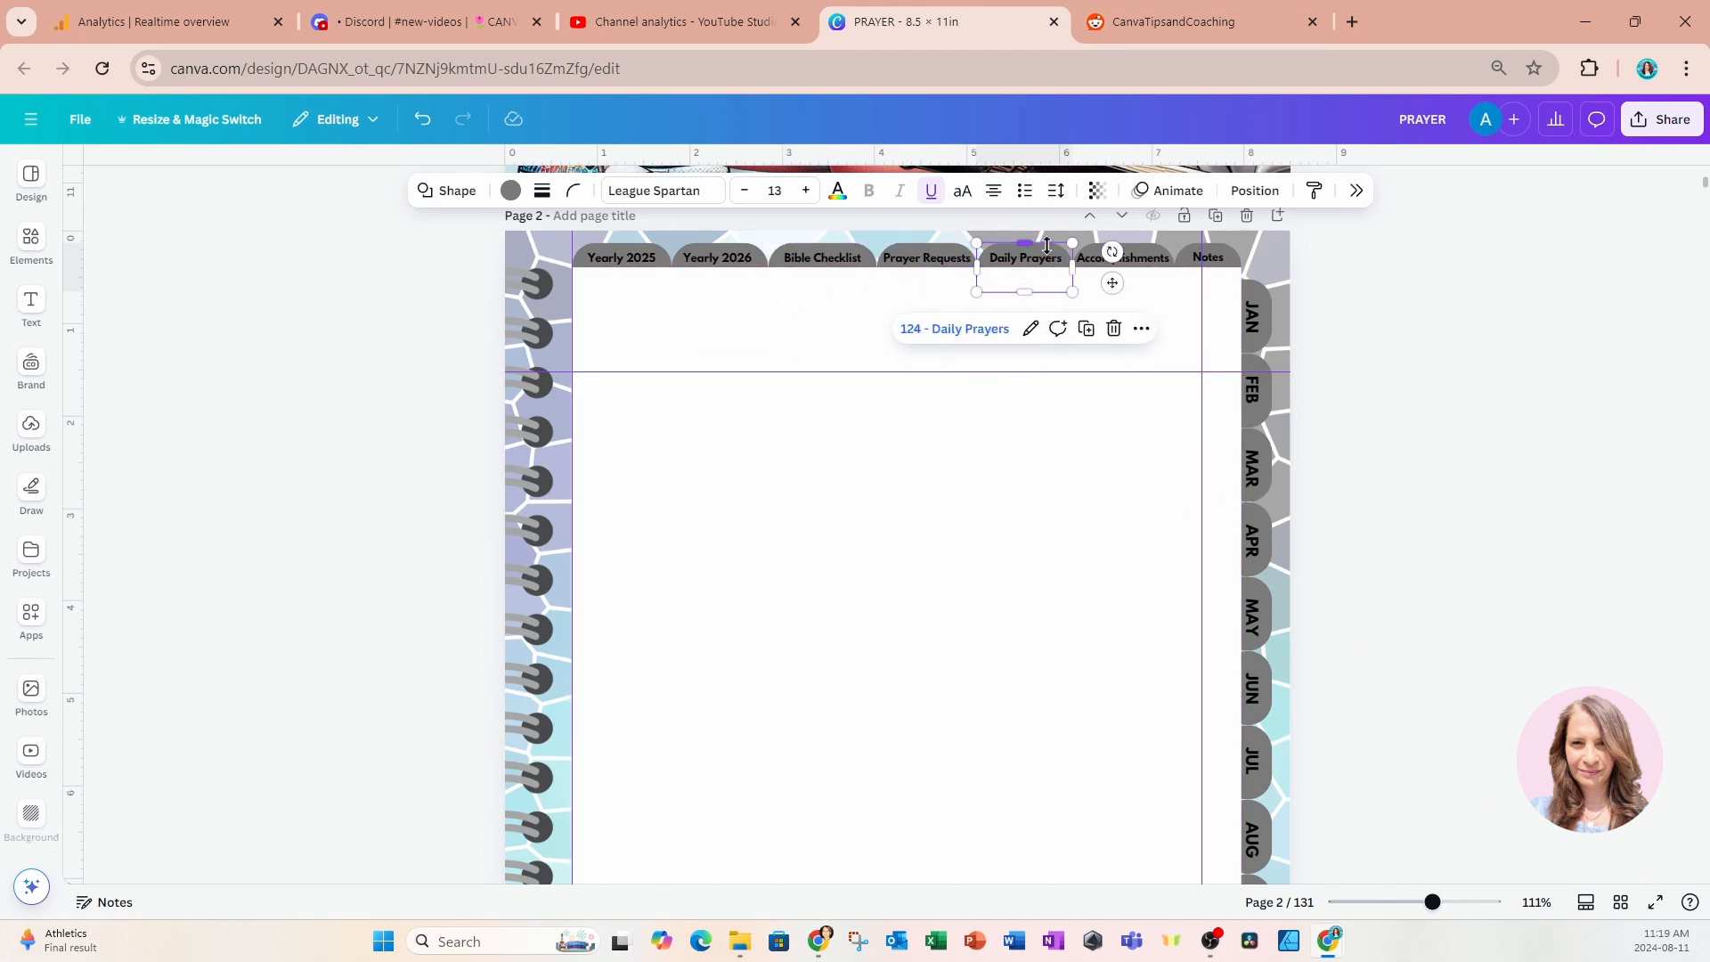
{"action": "left_click", "coordinate": [1136, 248]}
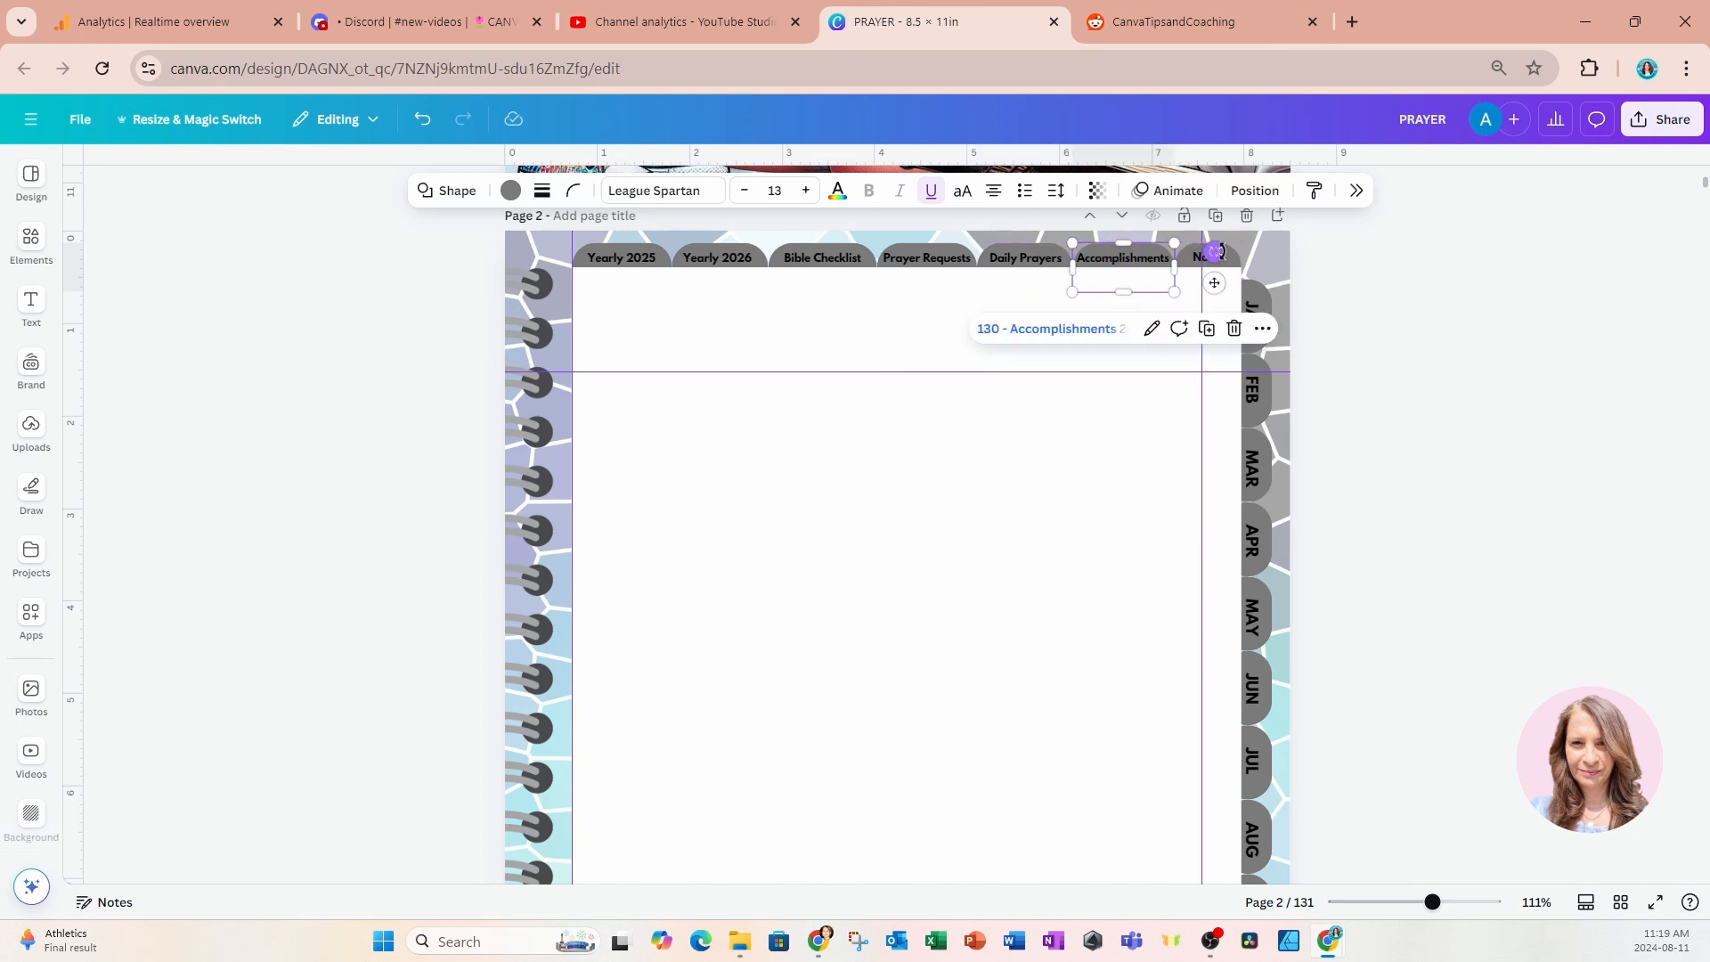
{"action": "left_click", "coordinate": [1208, 260]}
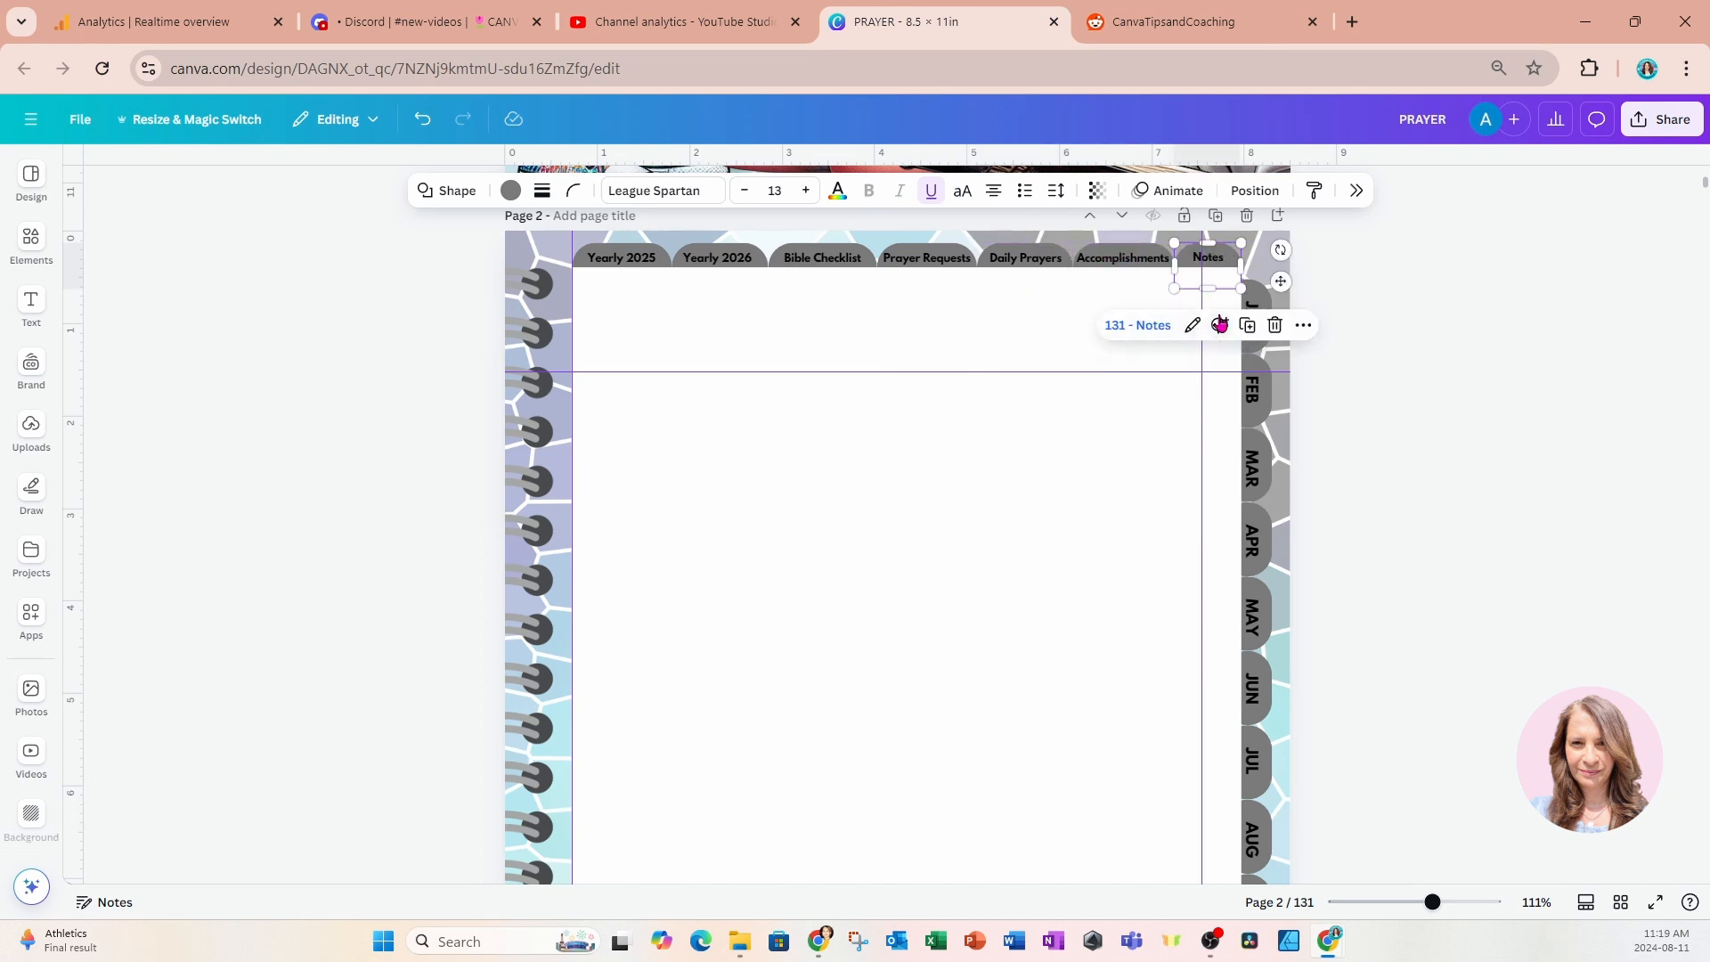
{"action": "left_click", "coordinate": [1251, 331]}
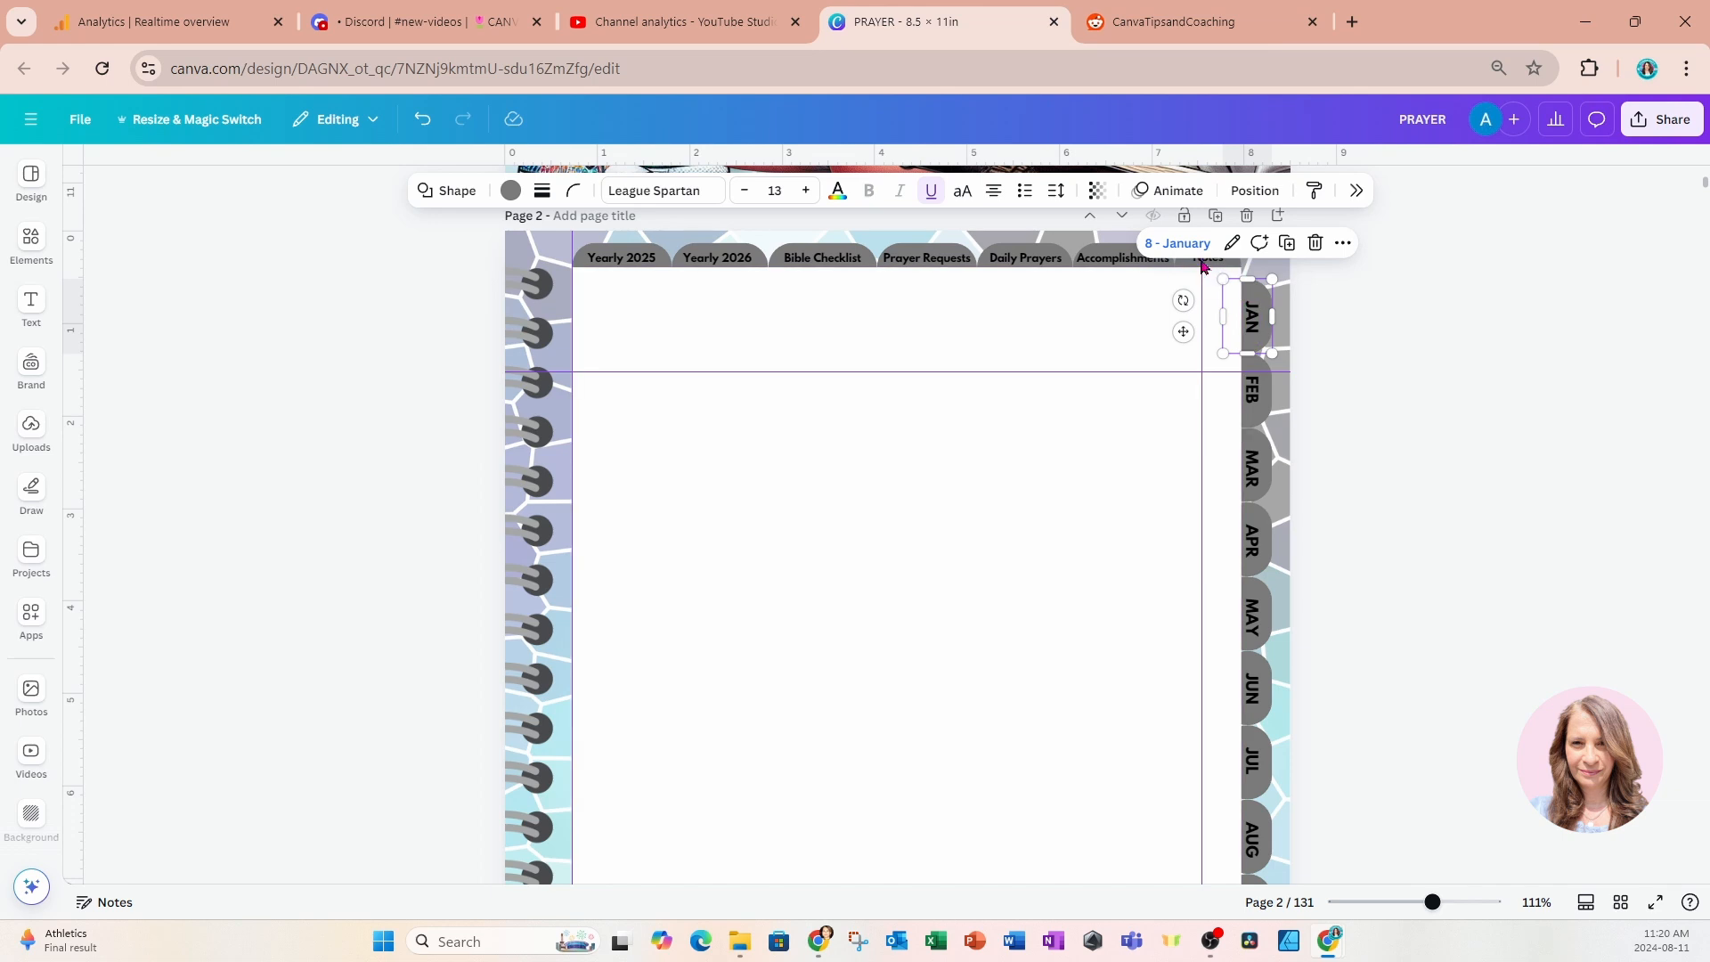
{"action": "left_click", "coordinate": [1263, 391]}
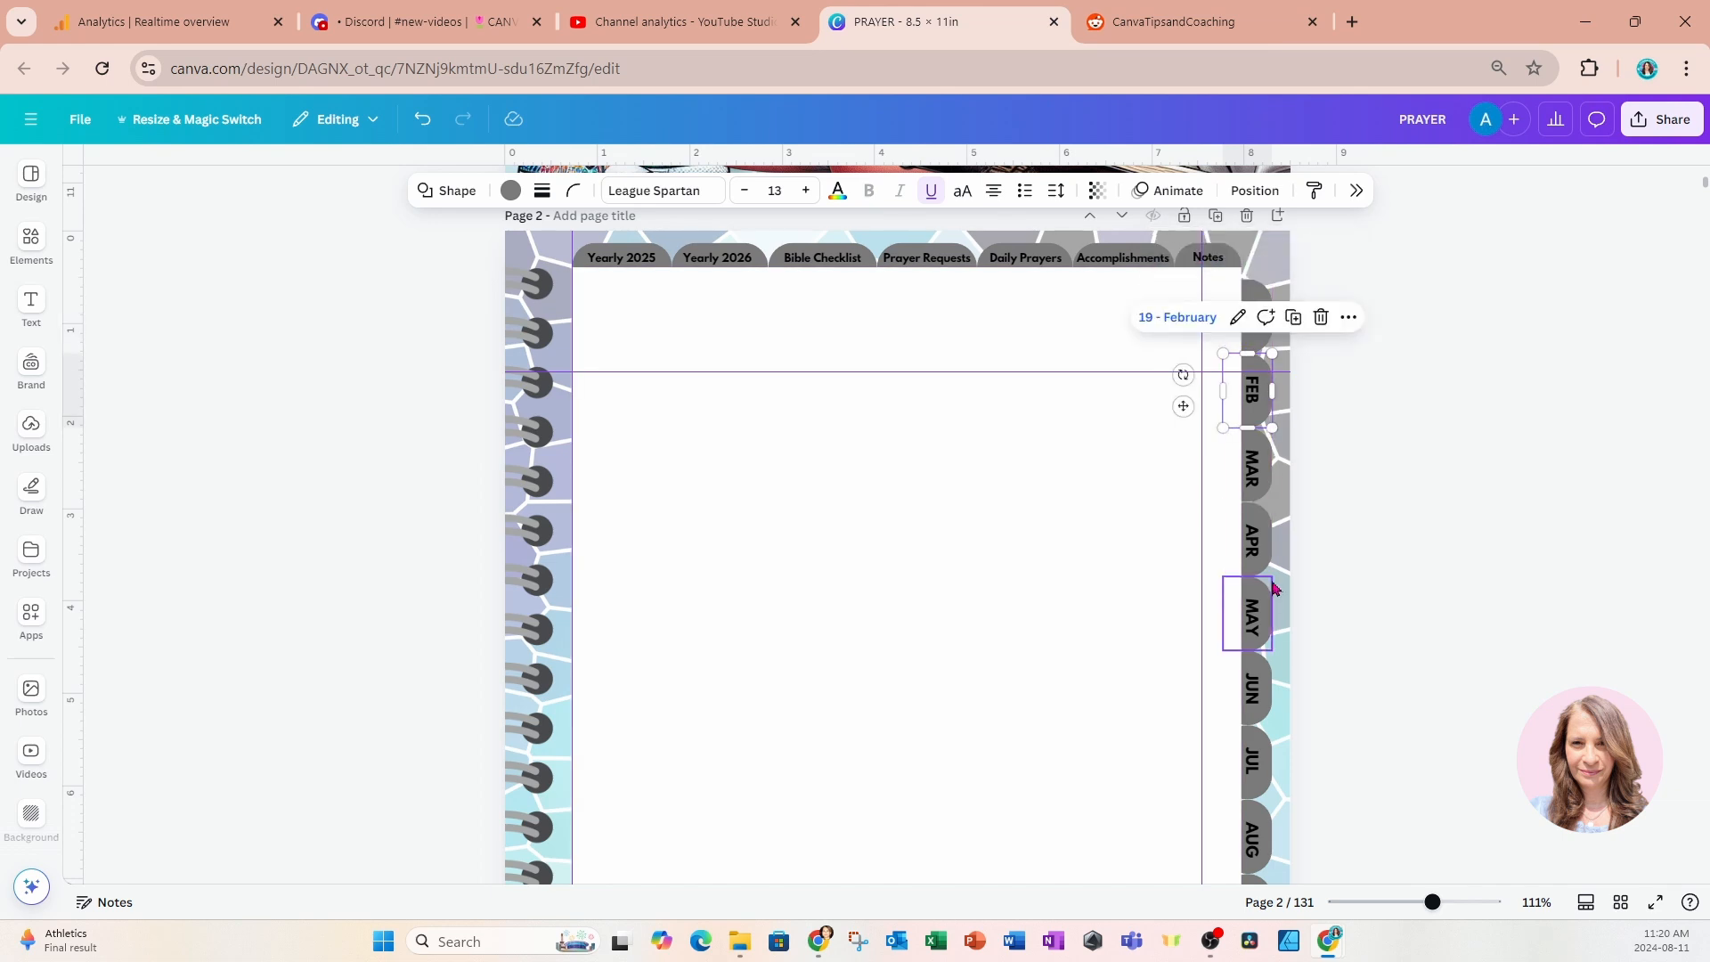
{"action": "scroll", "coordinate": [1269, 593], "scroll_direction": "down", "scroll_amount": 4}
{"action": "scroll", "coordinate": [1372, 572], "scroll_direction": "up", "scroll_amount": 5}
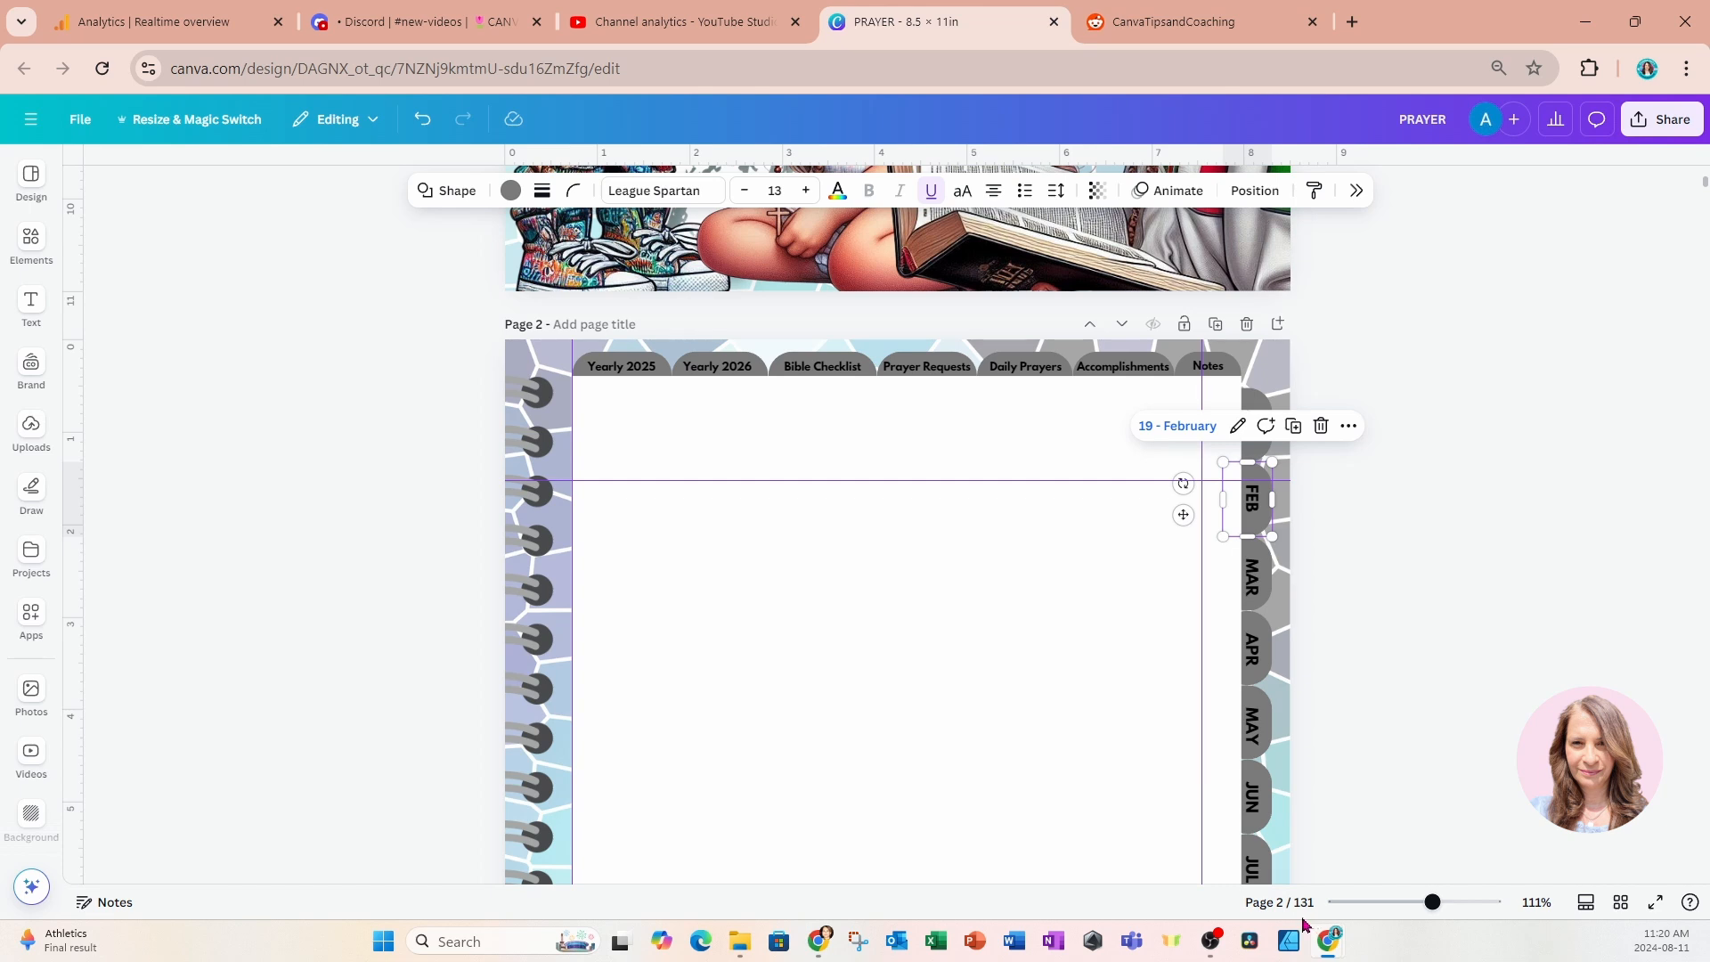
{"action": "scroll", "coordinate": [436, 249], "scroll_direction": "down", "scroll_amount": 1}
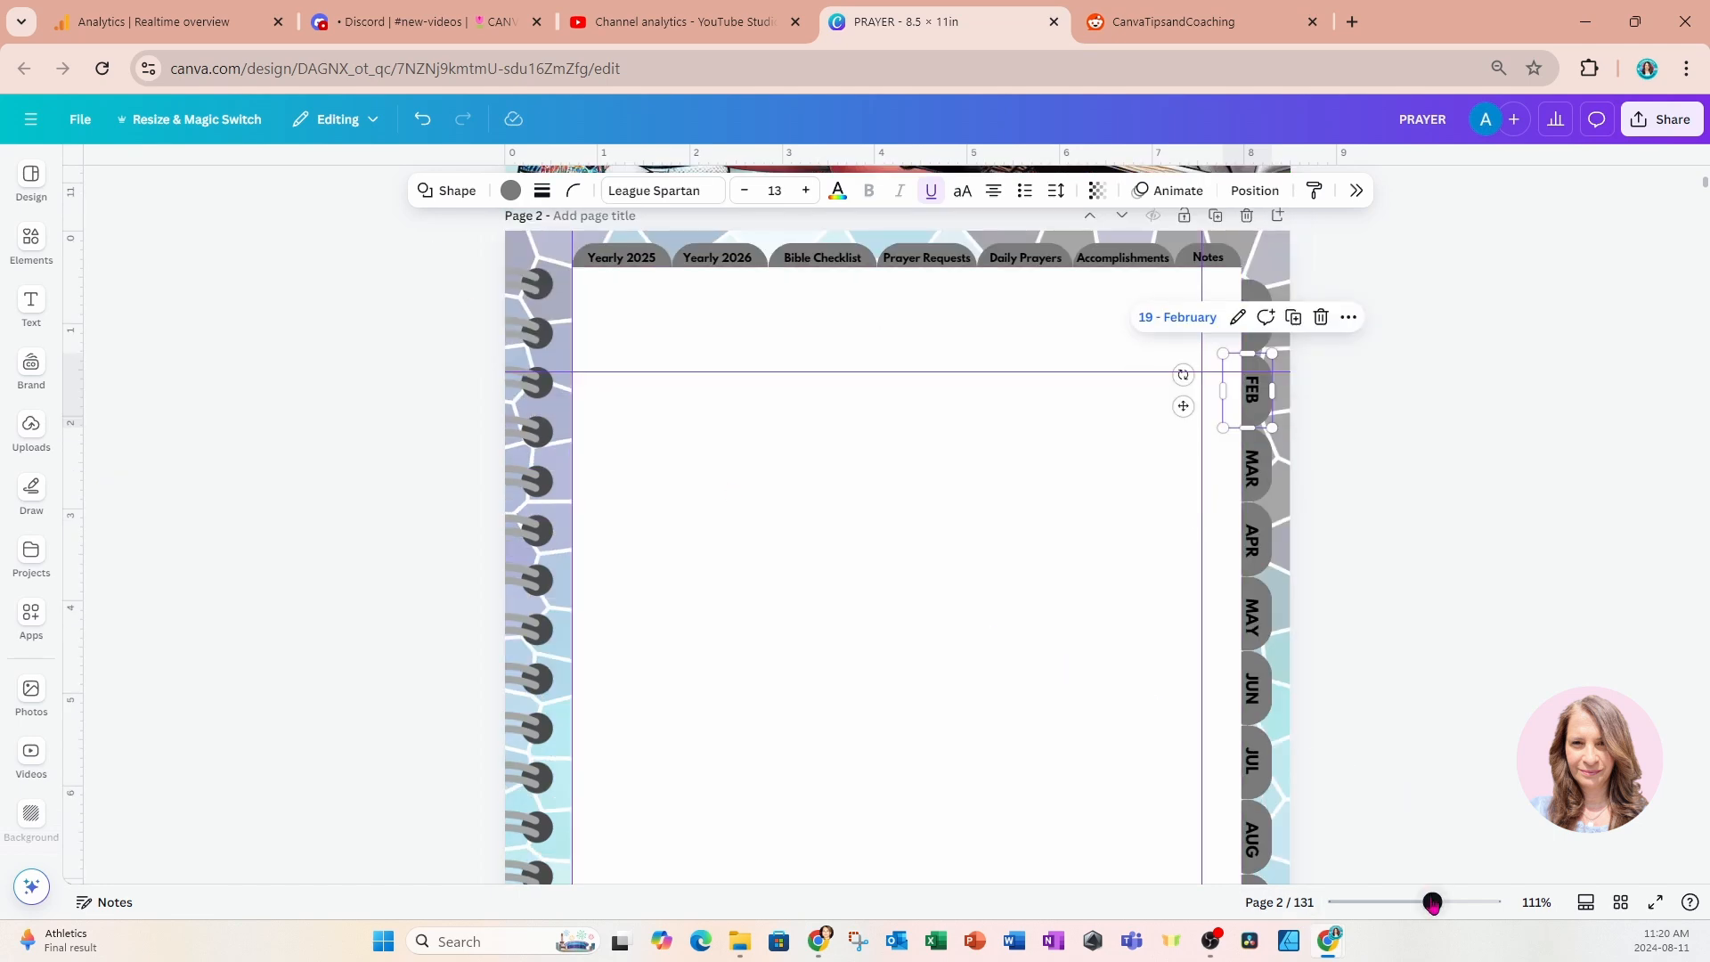
Copy the spiral binding, white page shape and all index tabs from page 2 onto page 5, "Goals for Year".
{"action": "left_click_drag", "start_coordinate": [1432, 902], "coordinate": [1410, 902]}
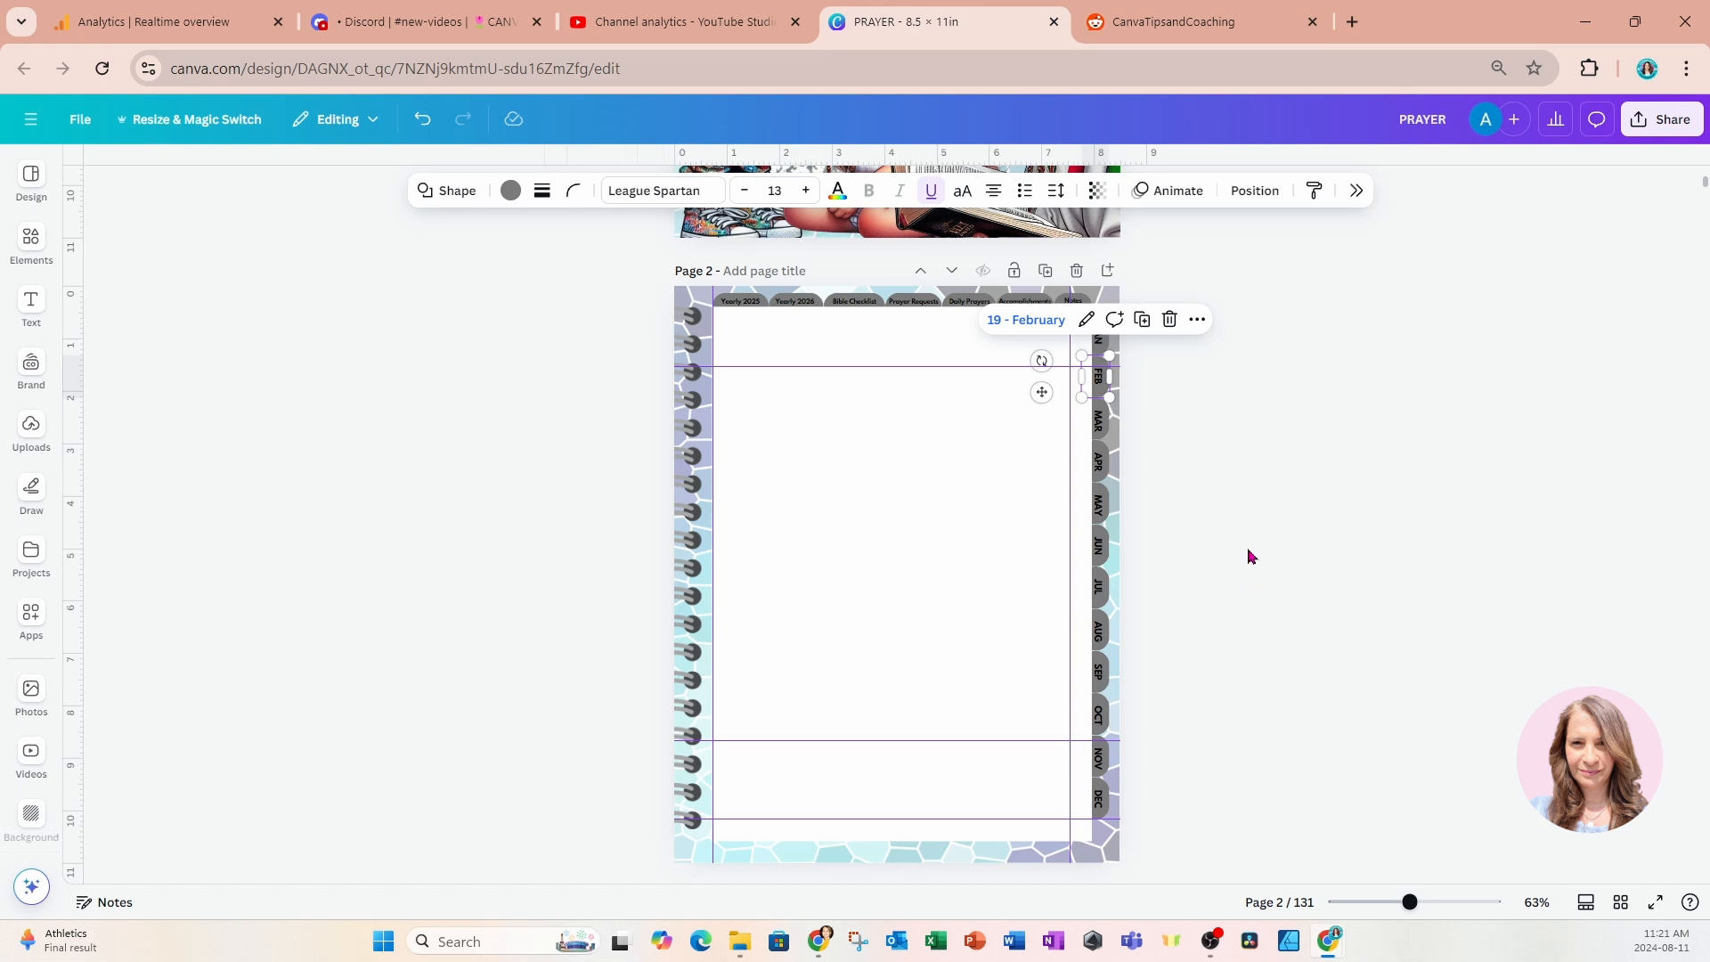
{"action": "left_click", "coordinate": [1249, 548]}
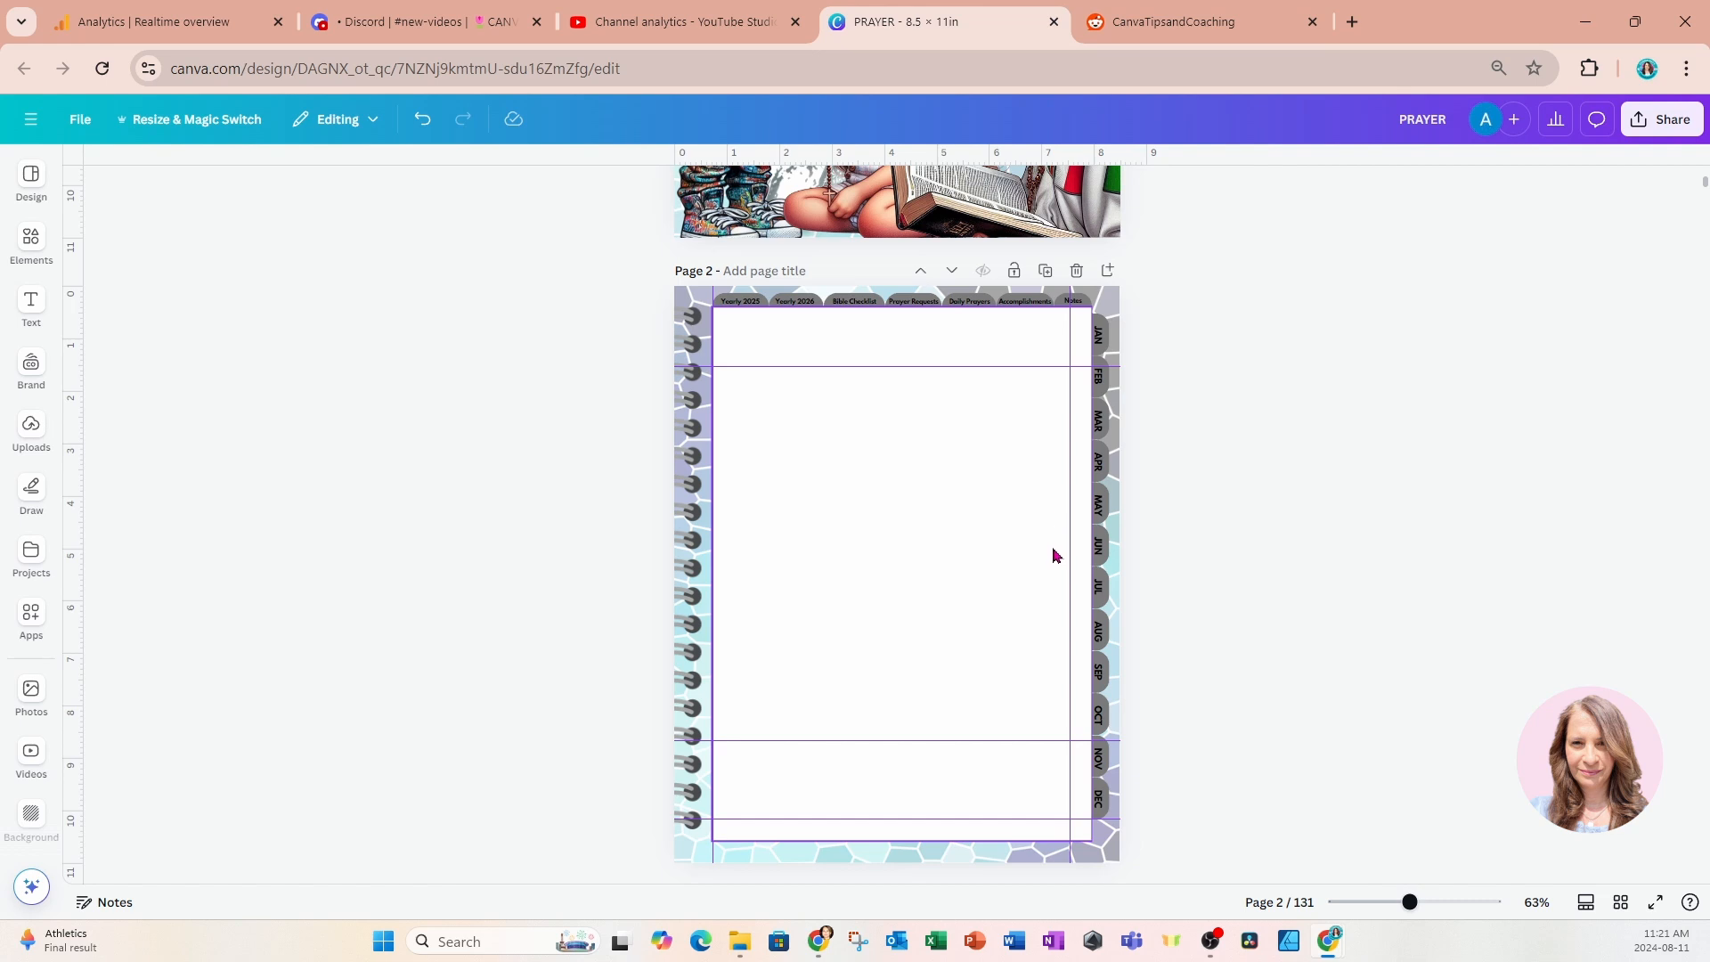
{"action": "left_click_drag", "start_coordinate": [601, 292], "coordinate": [1159, 879]}
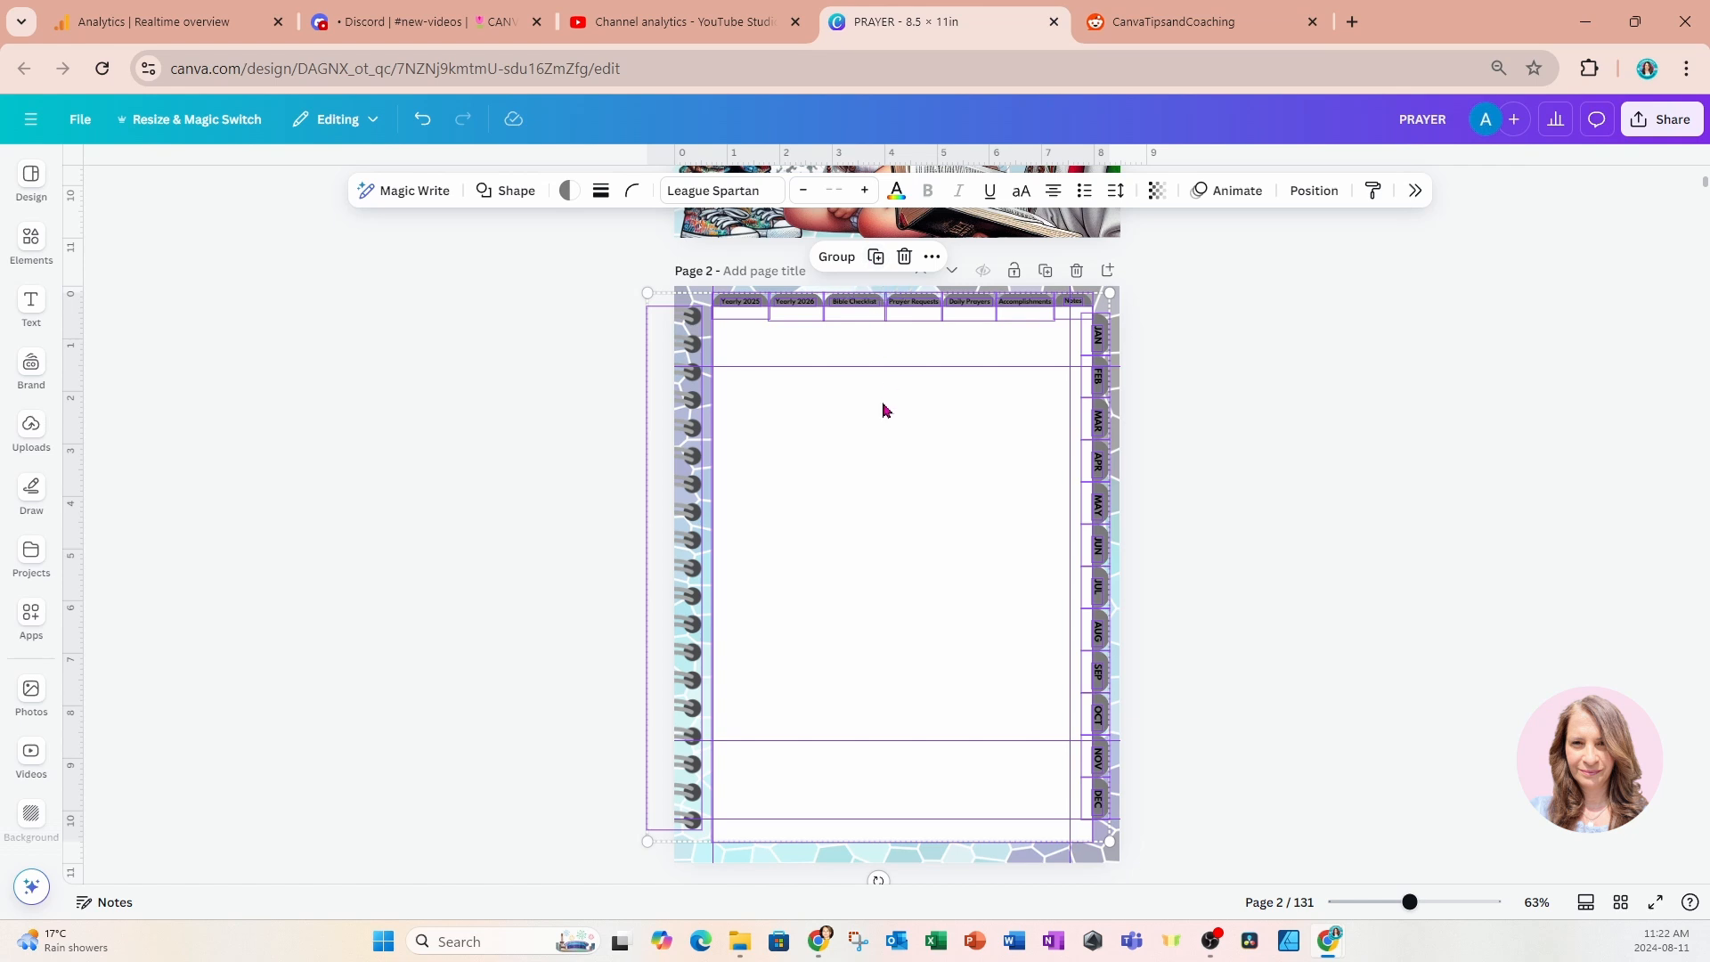
{"action": "scroll", "coordinate": [1519, 663], "scroll_direction": "down", "scroll_amount": 7}
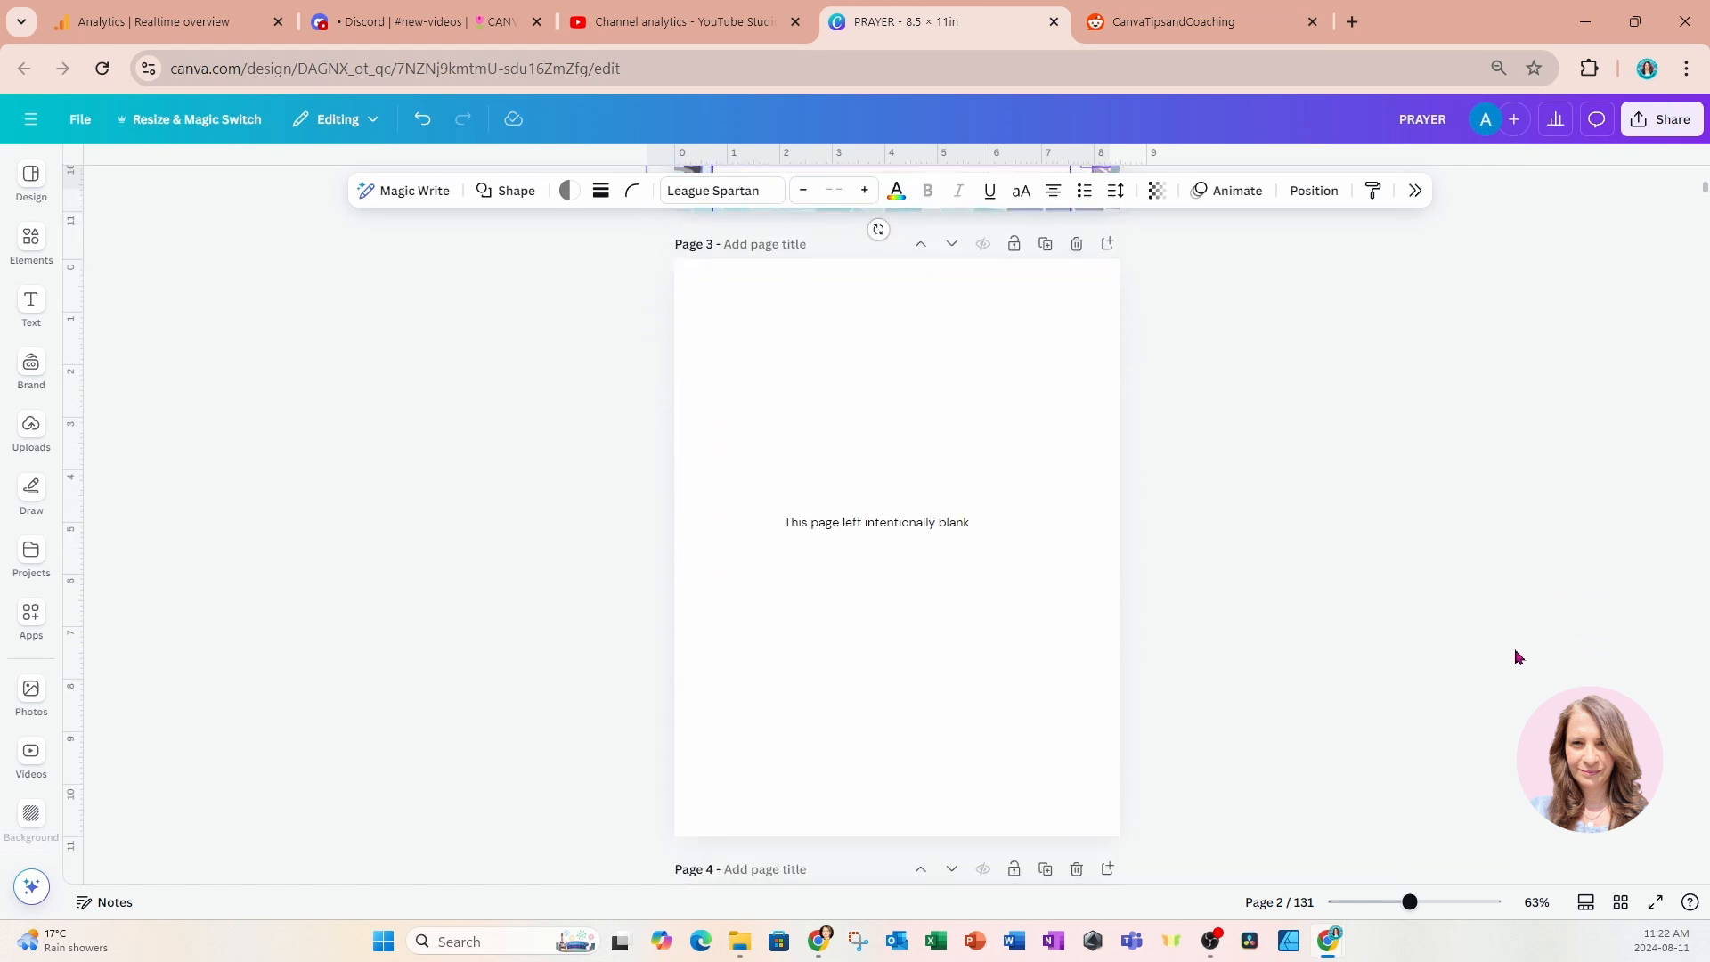
{"action": "scroll", "coordinate": [1451, 656], "scroll_direction": "down", "scroll_amount": 8}
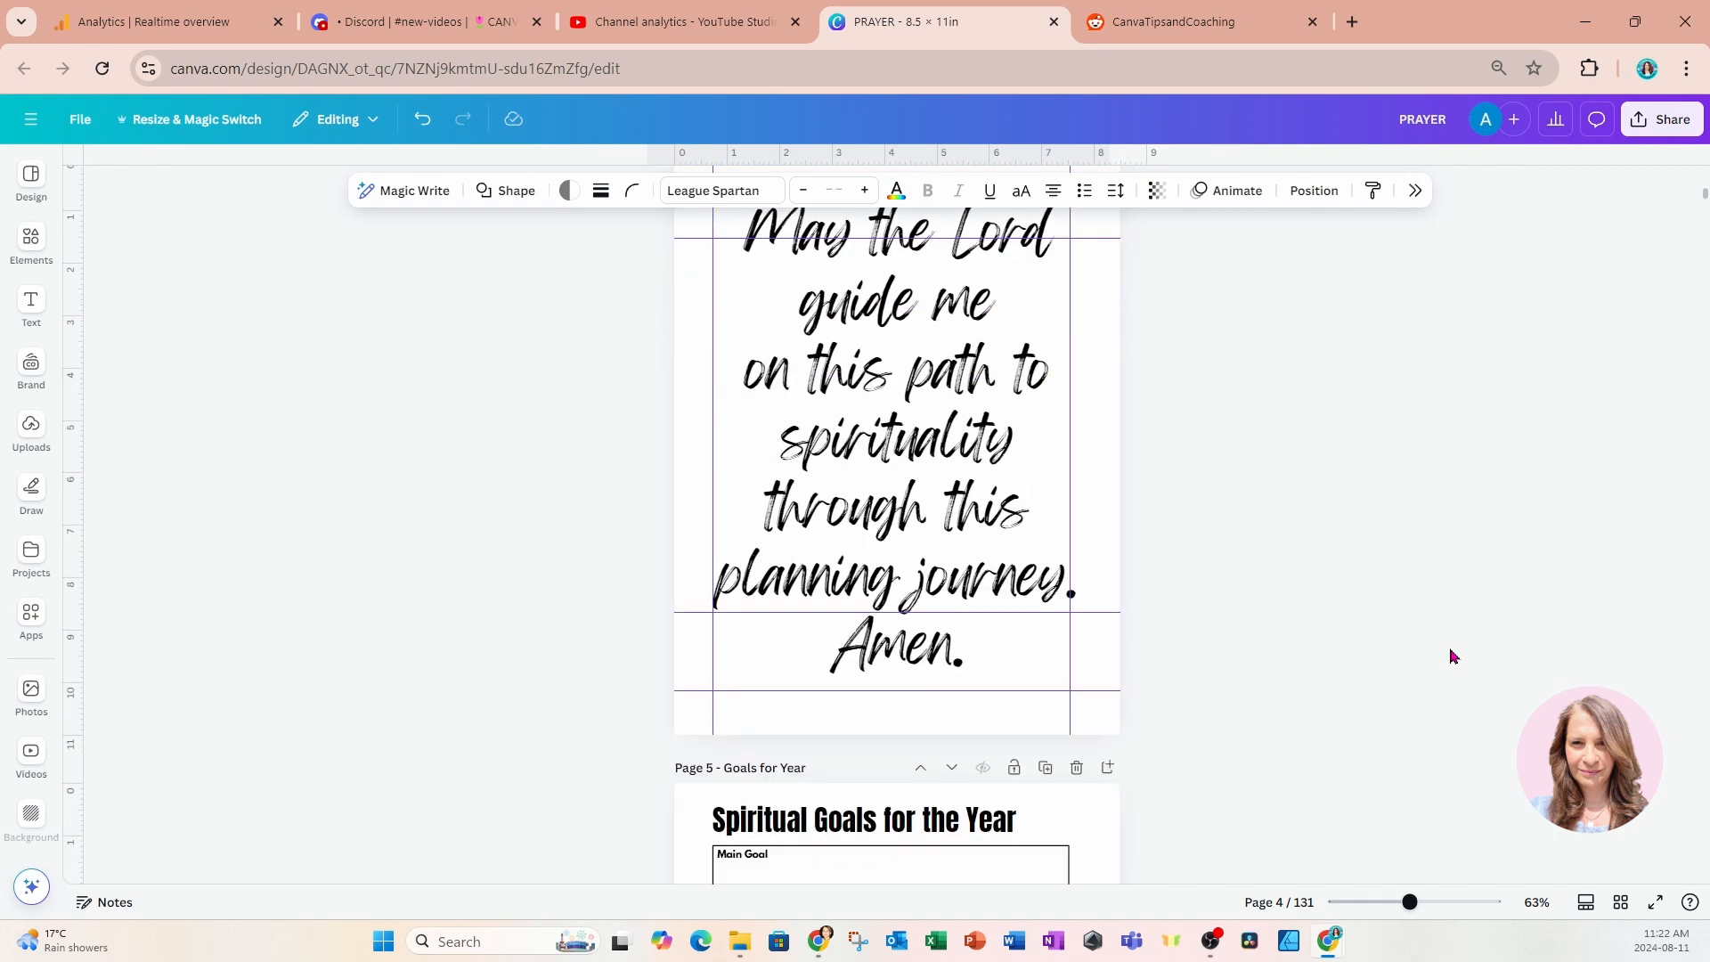
{"action": "scroll", "coordinate": [1452, 656], "scroll_direction": "down", "scroll_amount": 3}
{"action": "scroll", "coordinate": [1184, 413], "scroll_direction": "up", "scroll_amount": 6}
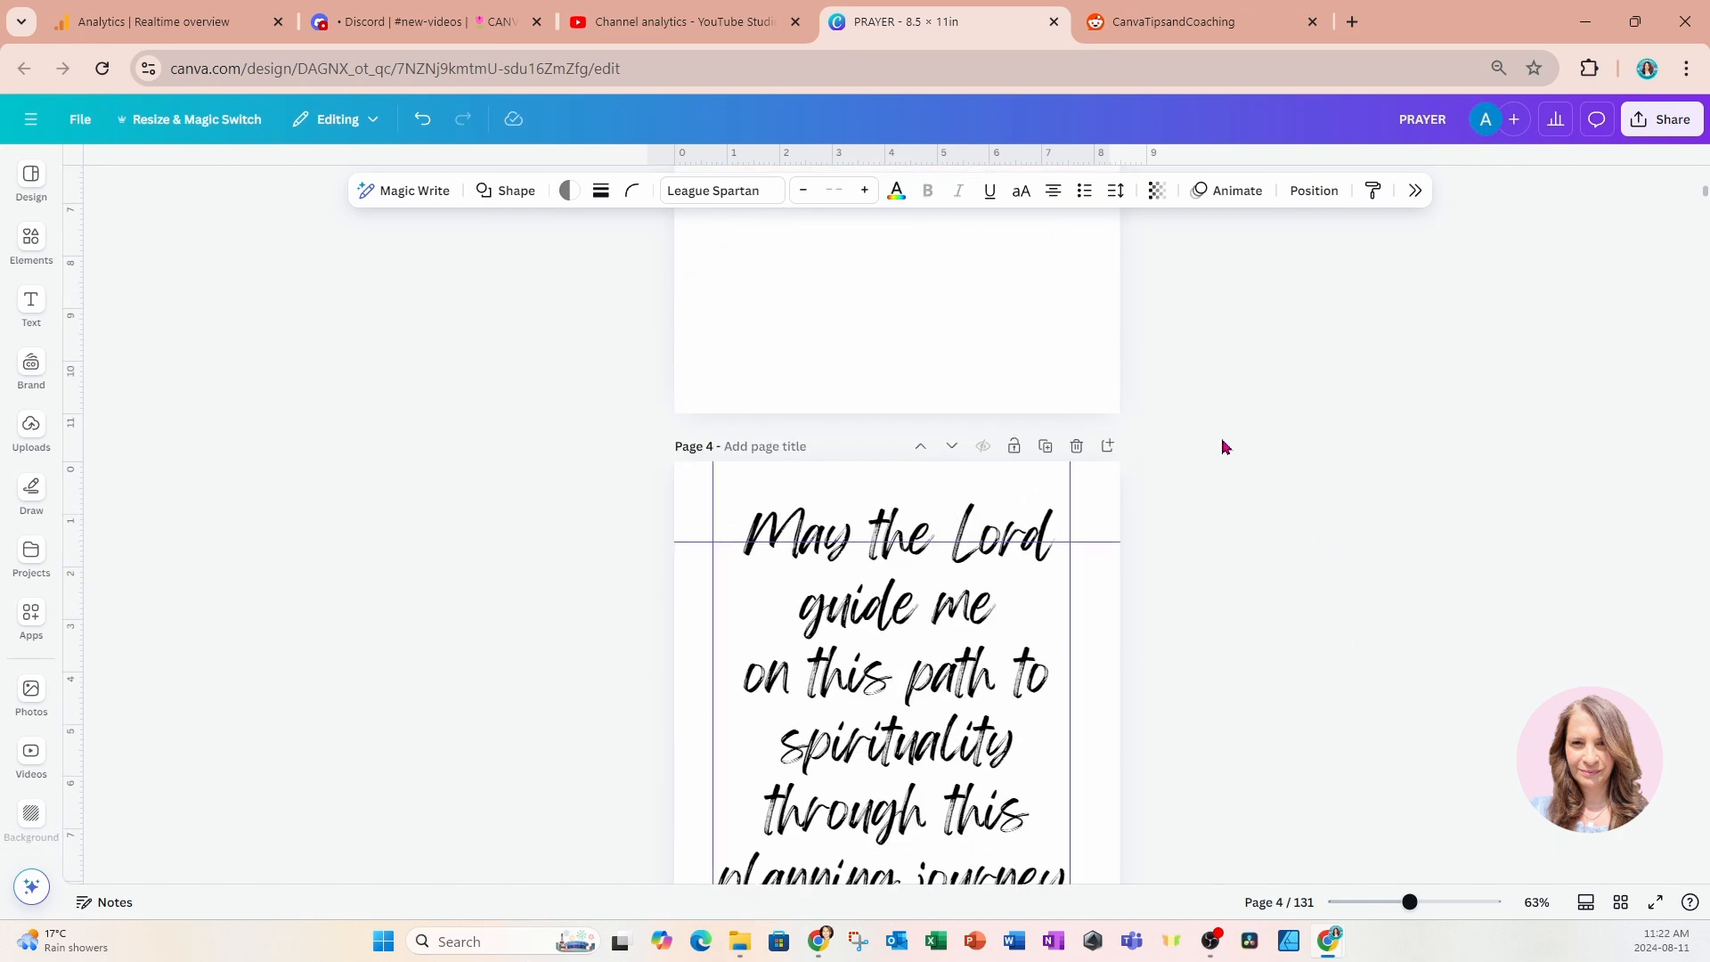
{"action": "scroll", "coordinate": [1092, 328], "scroll_direction": "up", "scroll_amount": 5}
{"action": "scroll", "coordinate": [1069, 649], "scroll_direction": "down", "scroll_amount": 7}
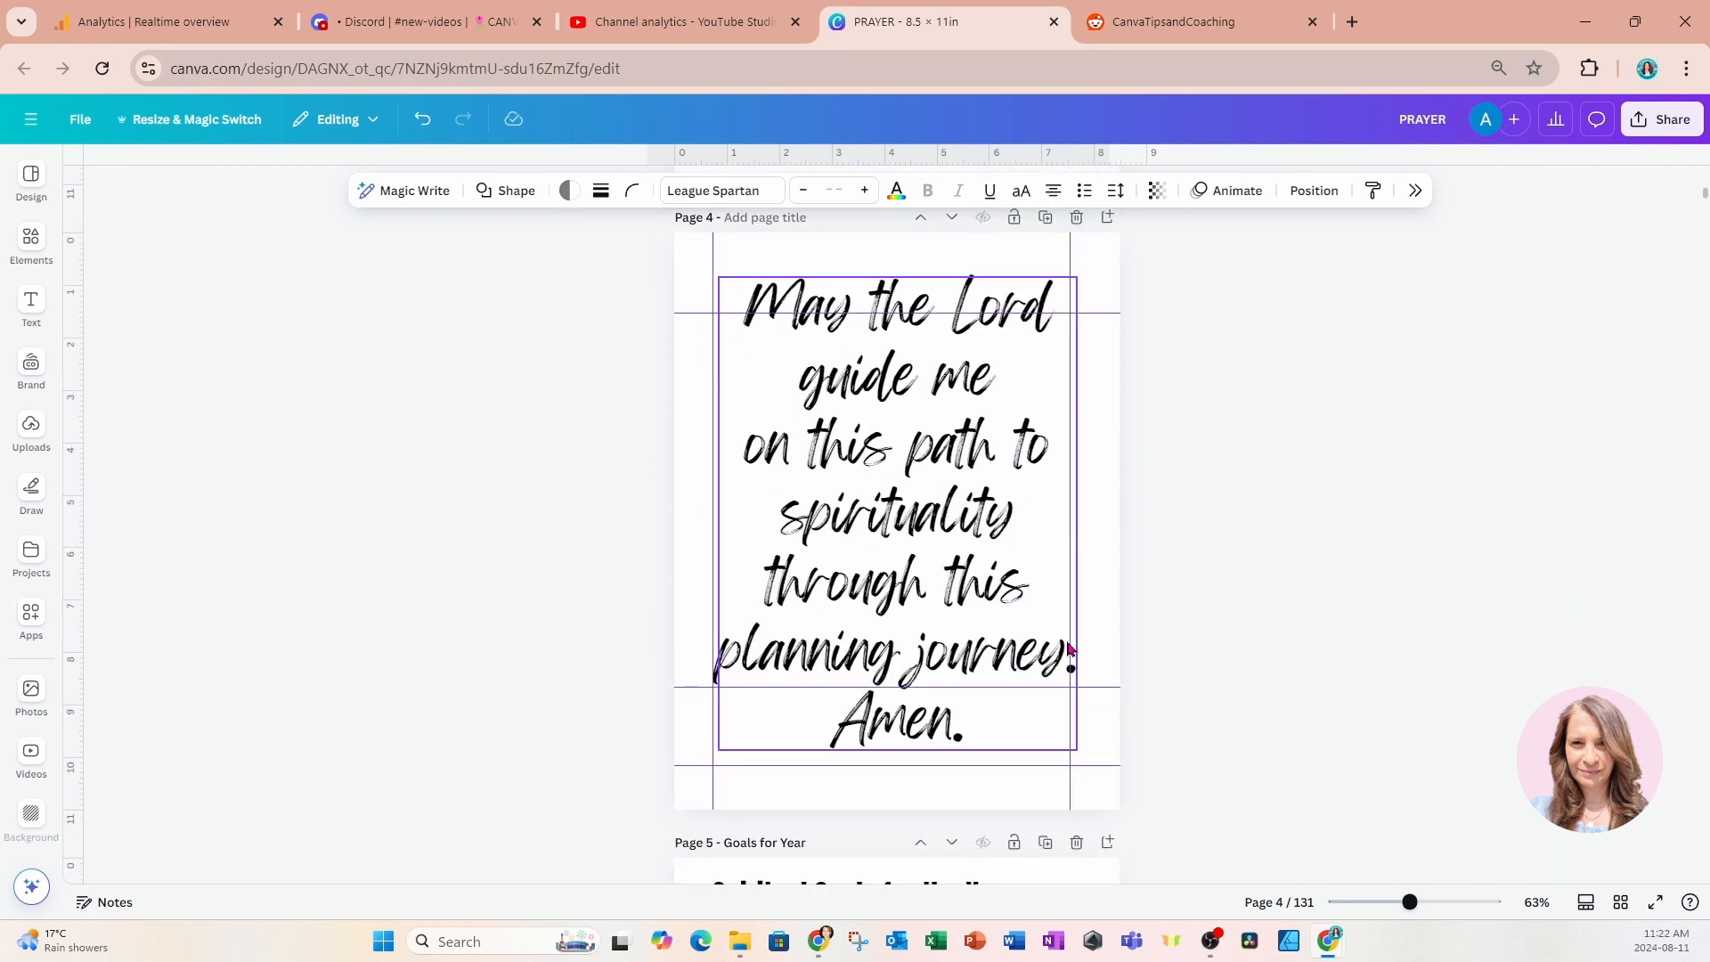
{"action": "scroll", "coordinate": [1068, 649], "scroll_direction": "down", "scroll_amount": 8}
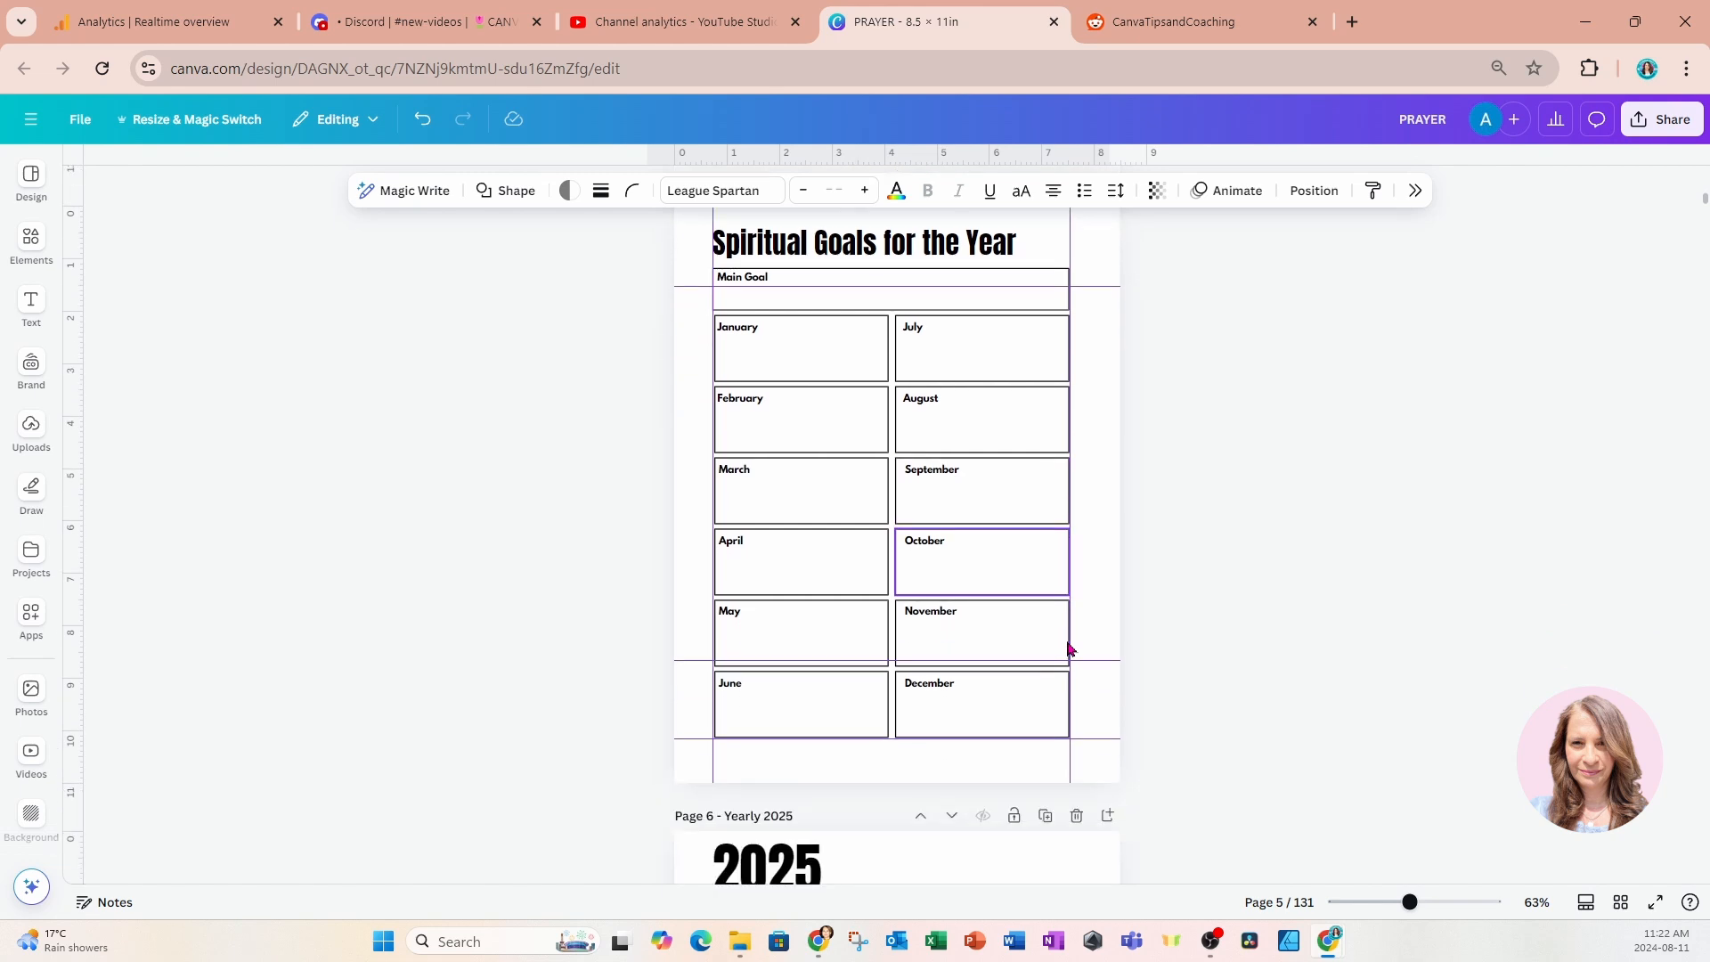
{"action": "left_click", "coordinate": [1011, 761]}
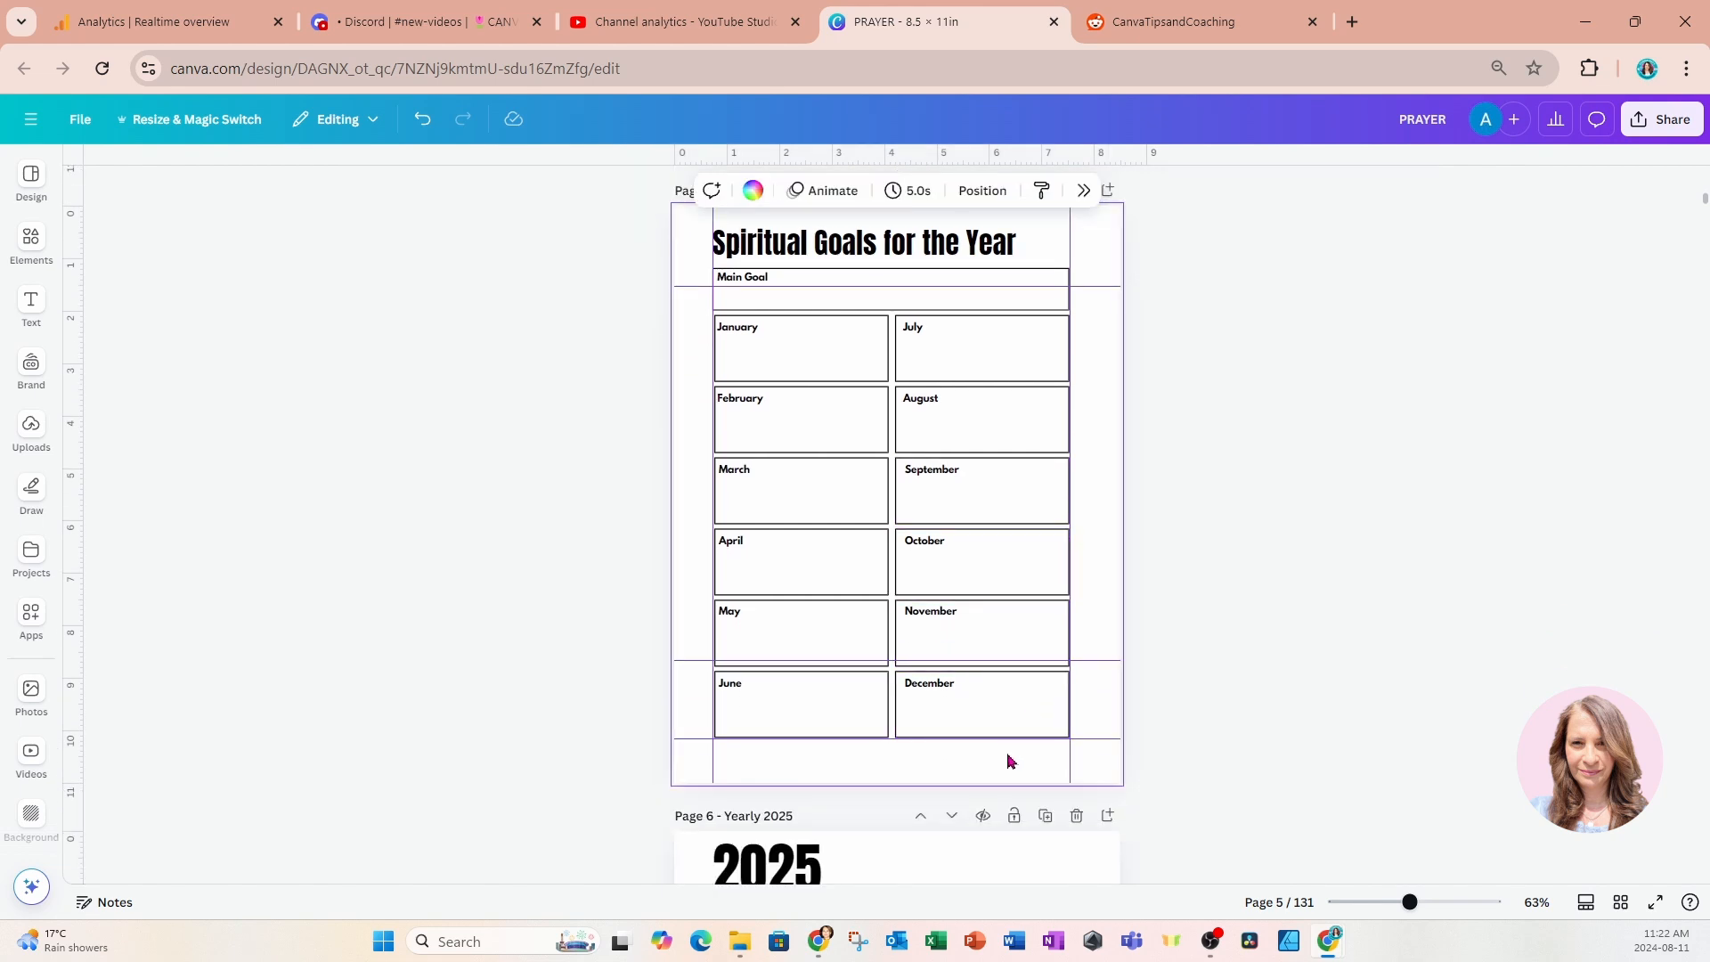
{"action": "key", "text": "ctrl+v"}
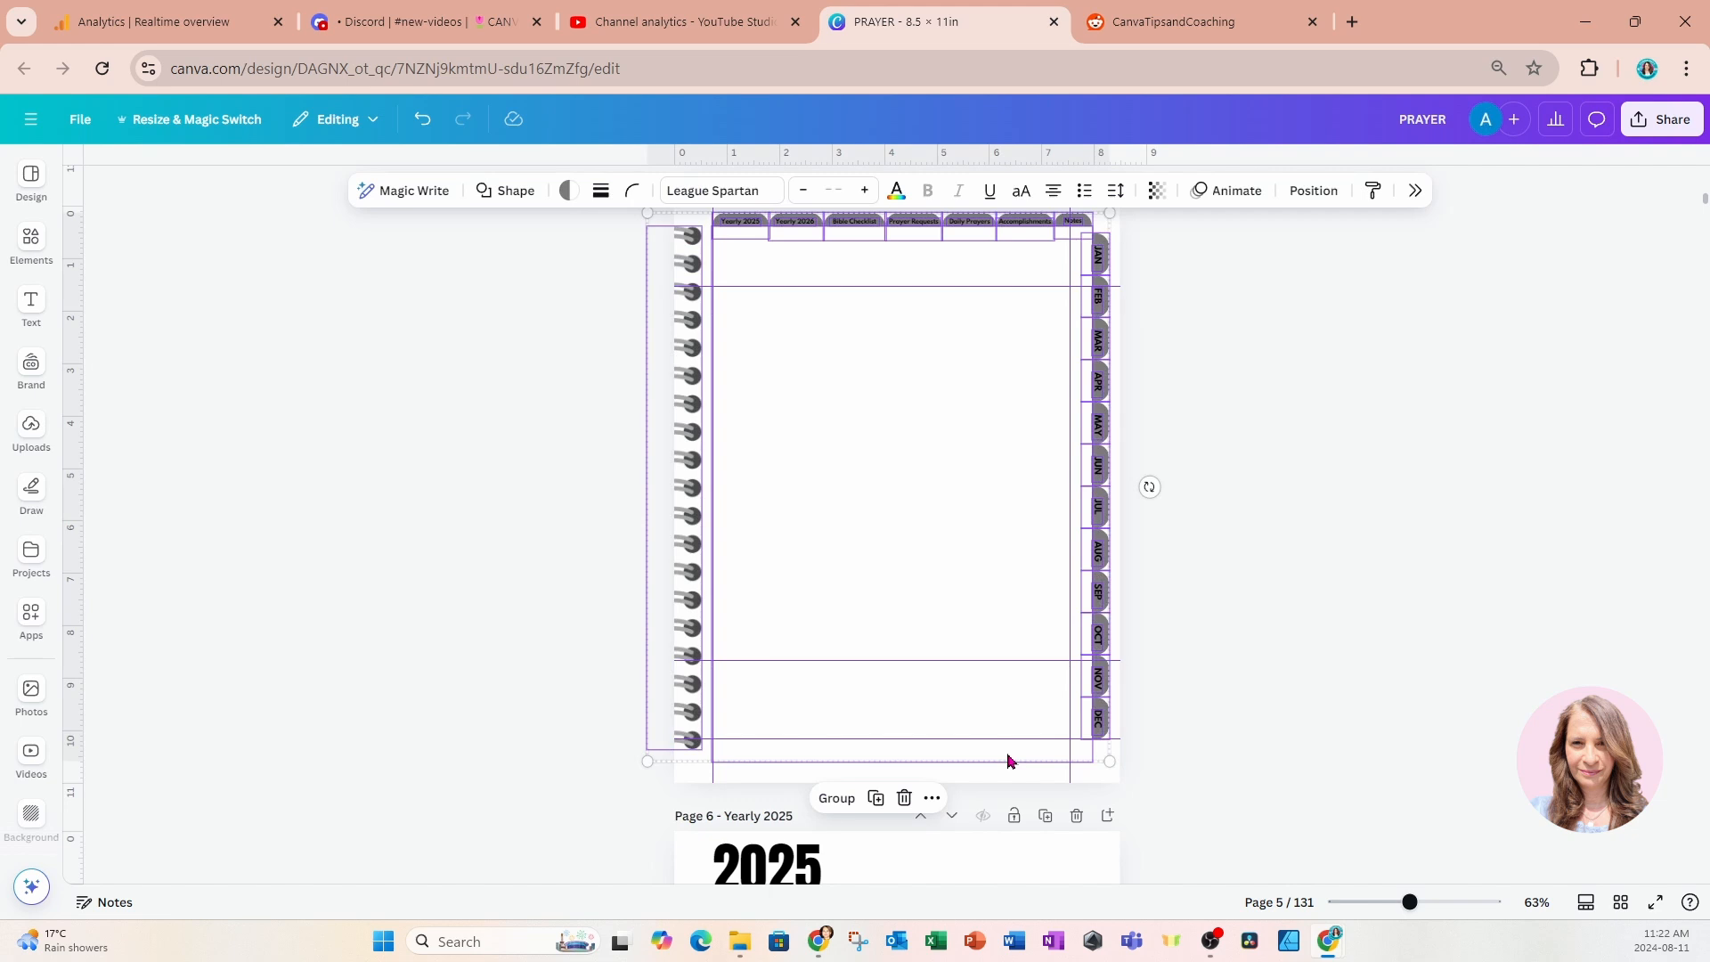
Send the pasted binding, page shape and tabs to the back of page 5, behind the spiritual goals content.
{"action": "scroll", "coordinate": [1024, 659], "scroll_direction": "up", "scroll_amount": 2}
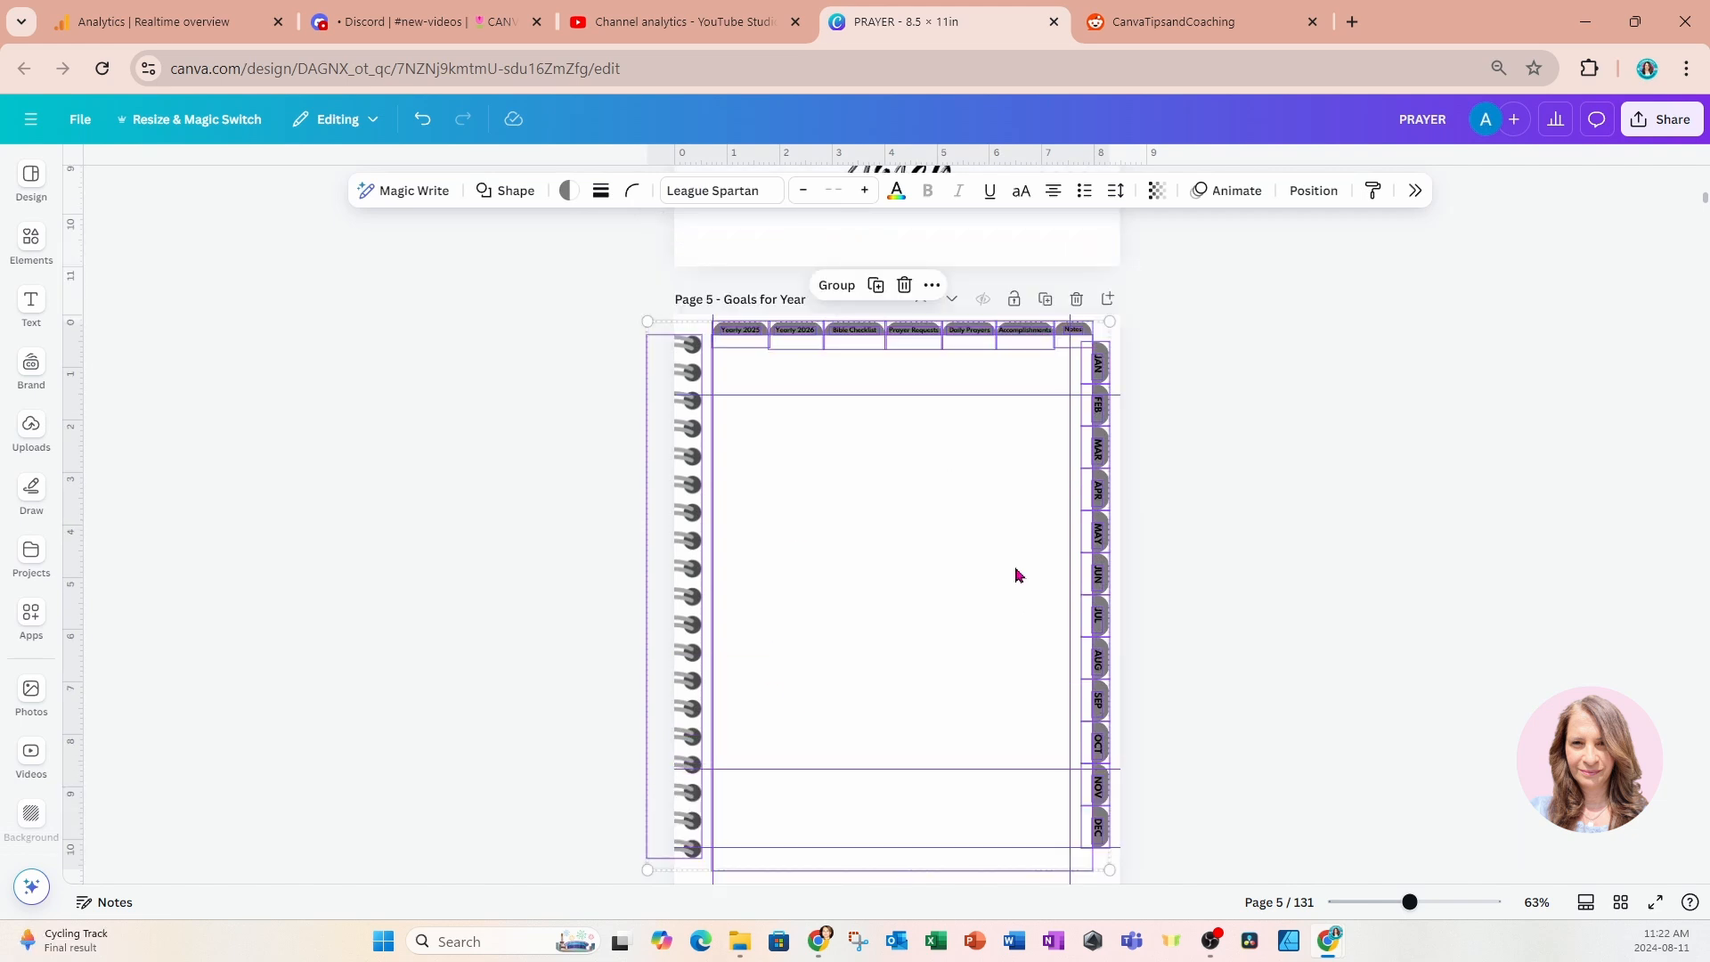
{"action": "left_click", "coordinate": [929, 294]}
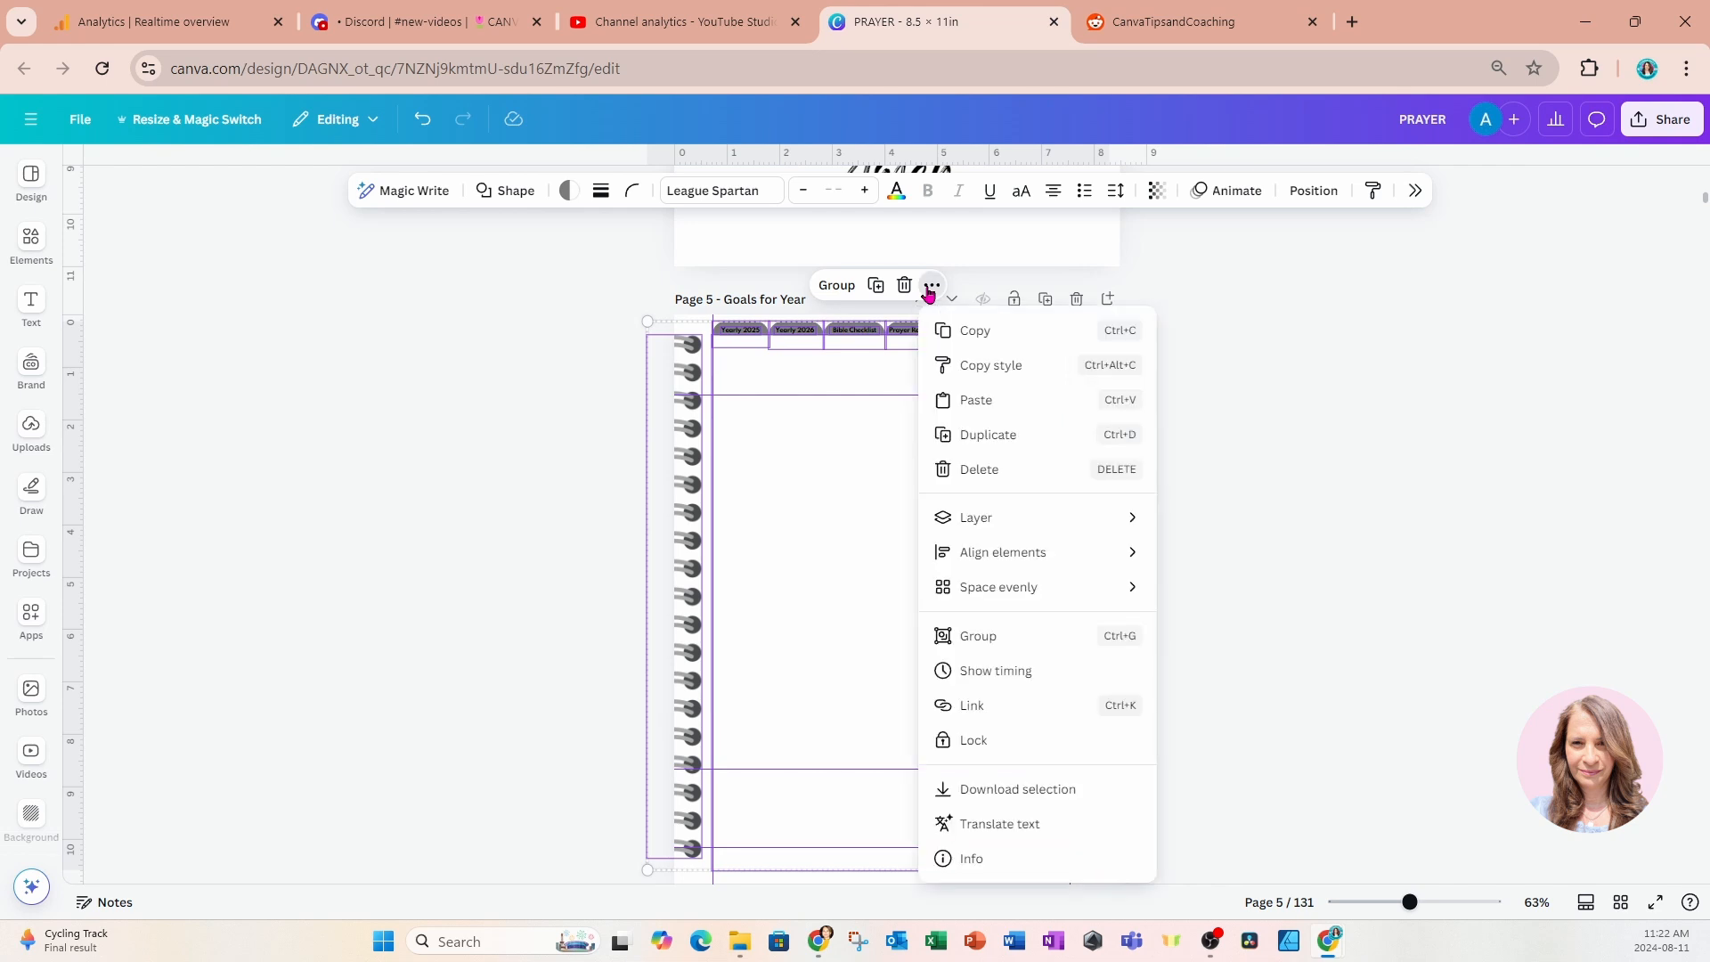
{"action": "mouse_move", "coordinate": [958, 524]}
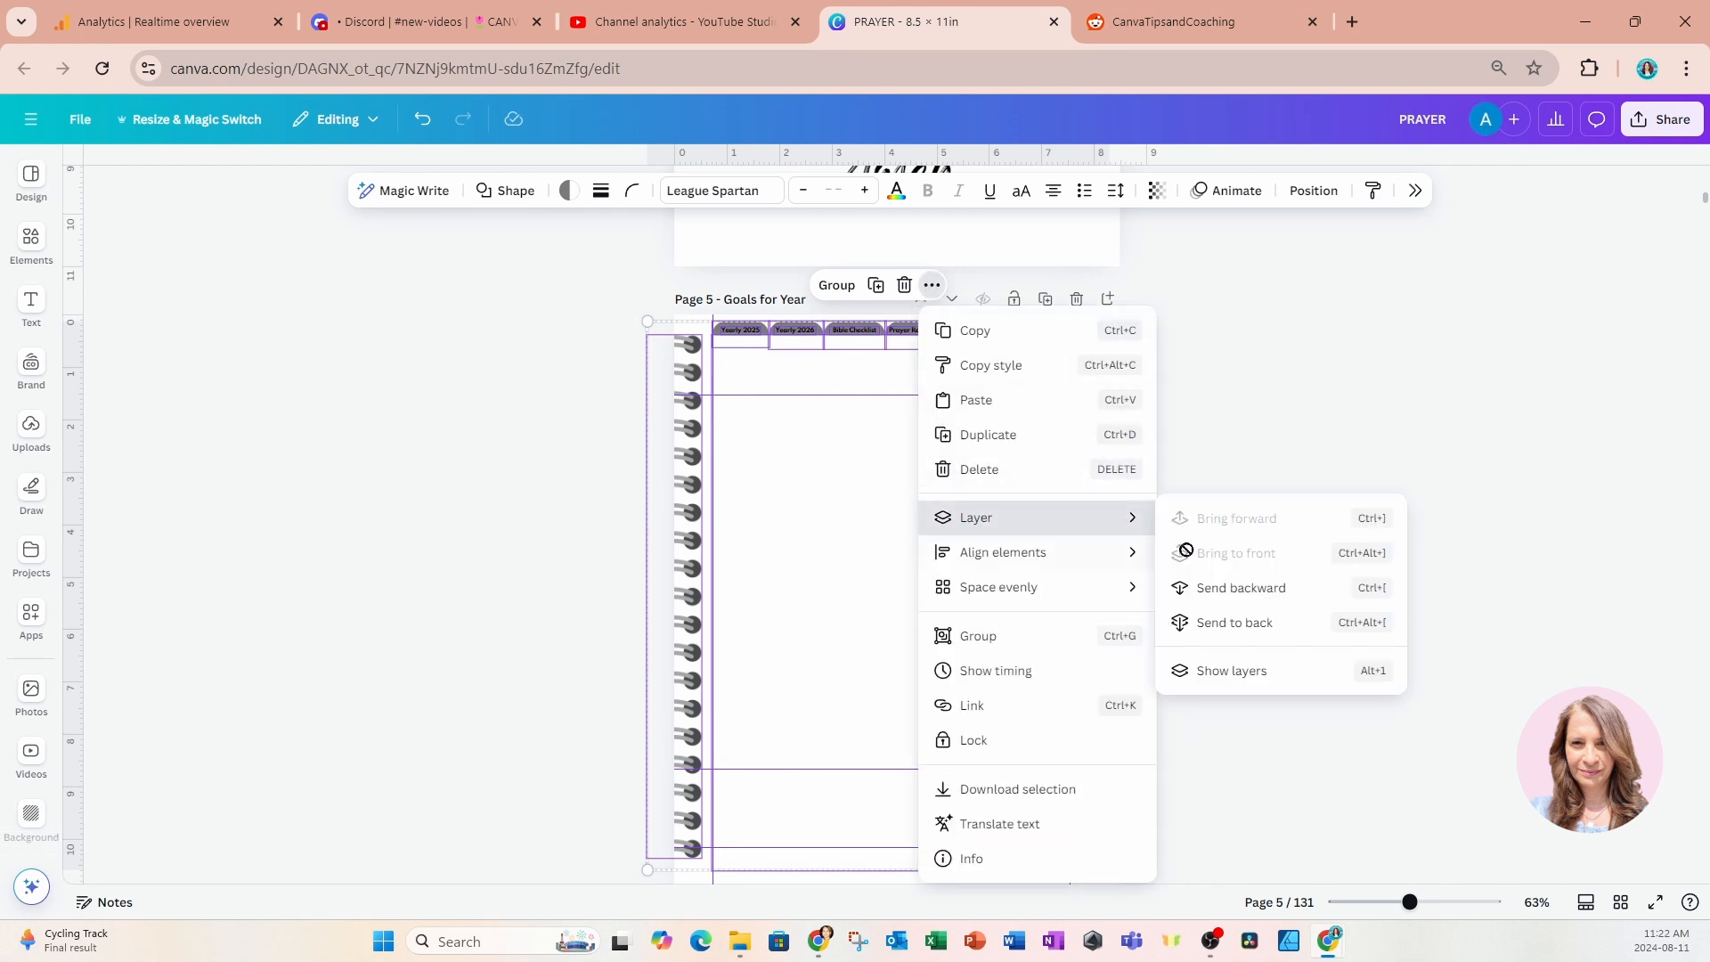
{"action": "left_click", "coordinate": [1204, 628]}
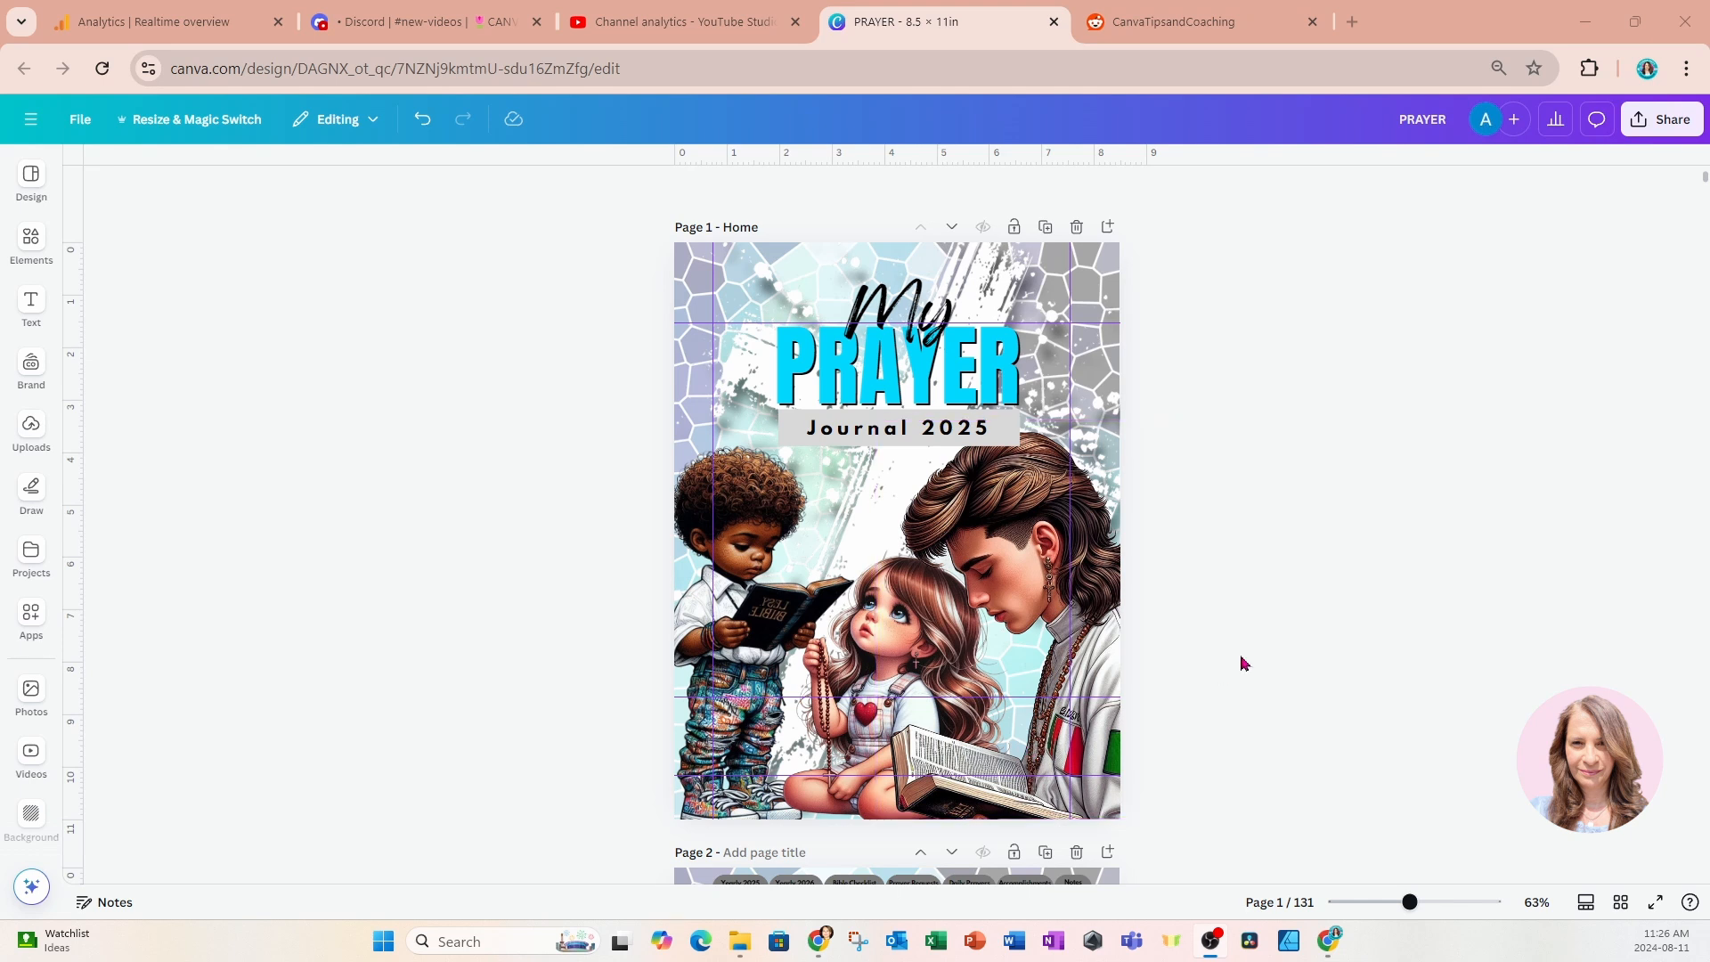
Download all pages of the journal as a PDF Standard file.
{"action": "scroll", "coordinate": [1244, 664], "scroll_direction": "down", "scroll_amount": 1}
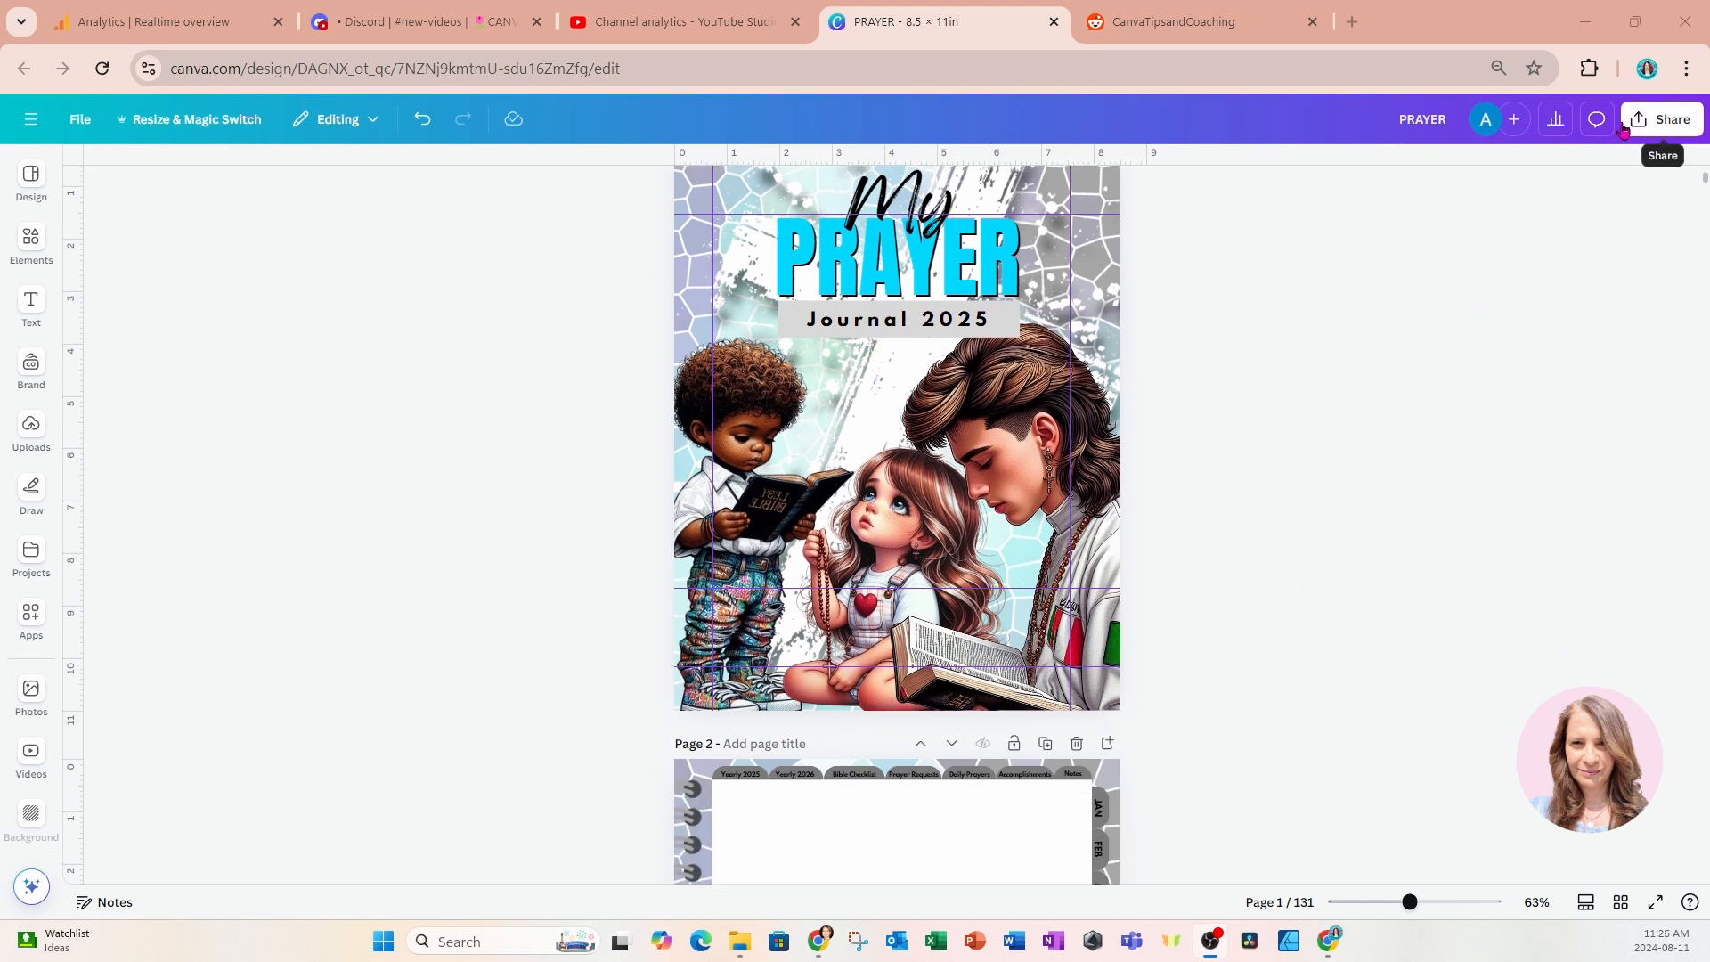
{"action": "left_click", "coordinate": [1671, 123]}
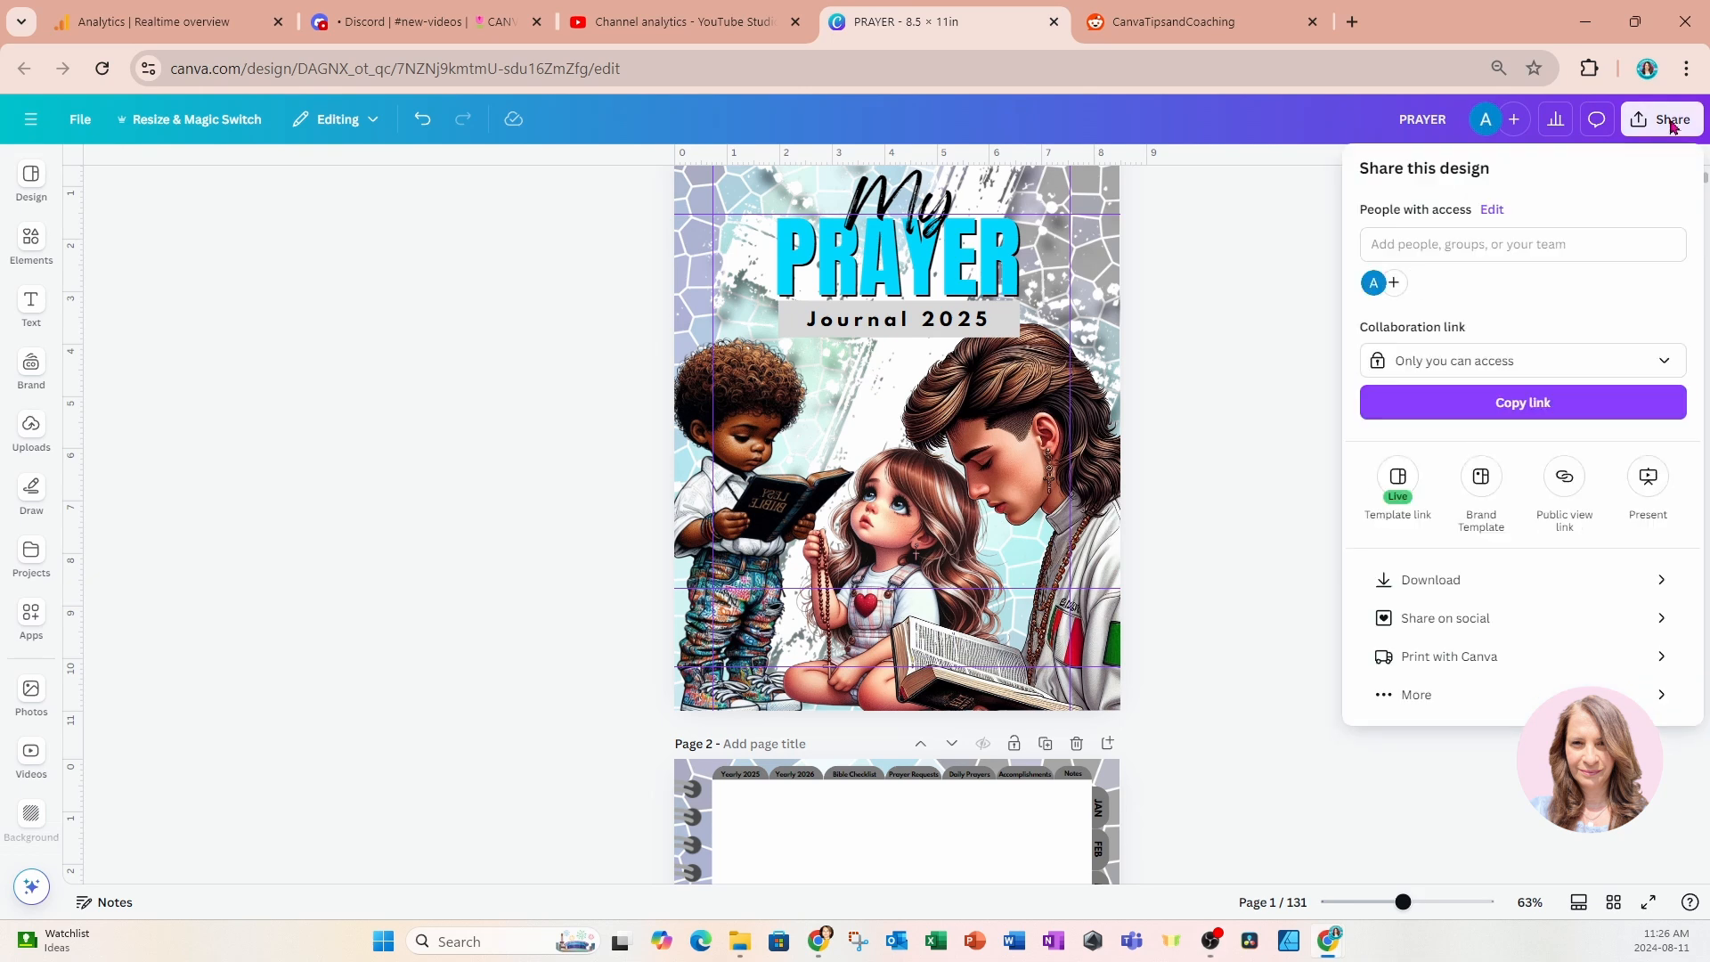
{"action": "left_click", "coordinate": [1395, 582]}
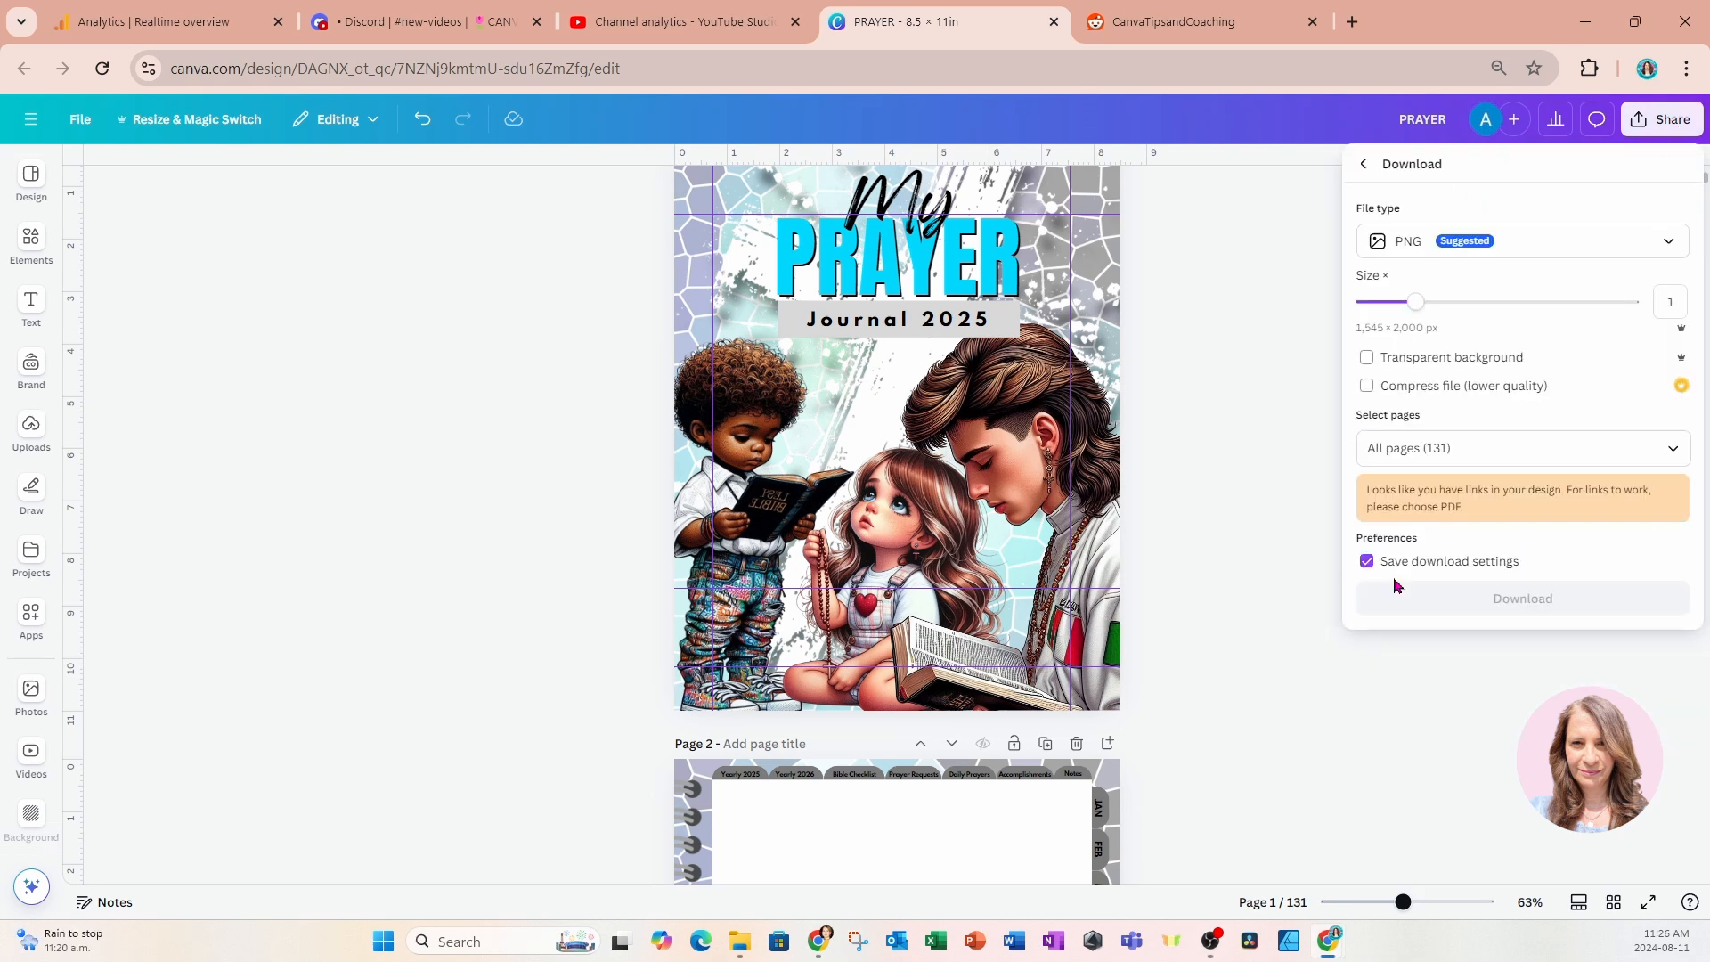
{"action": "left_click", "coordinate": [1435, 259]}
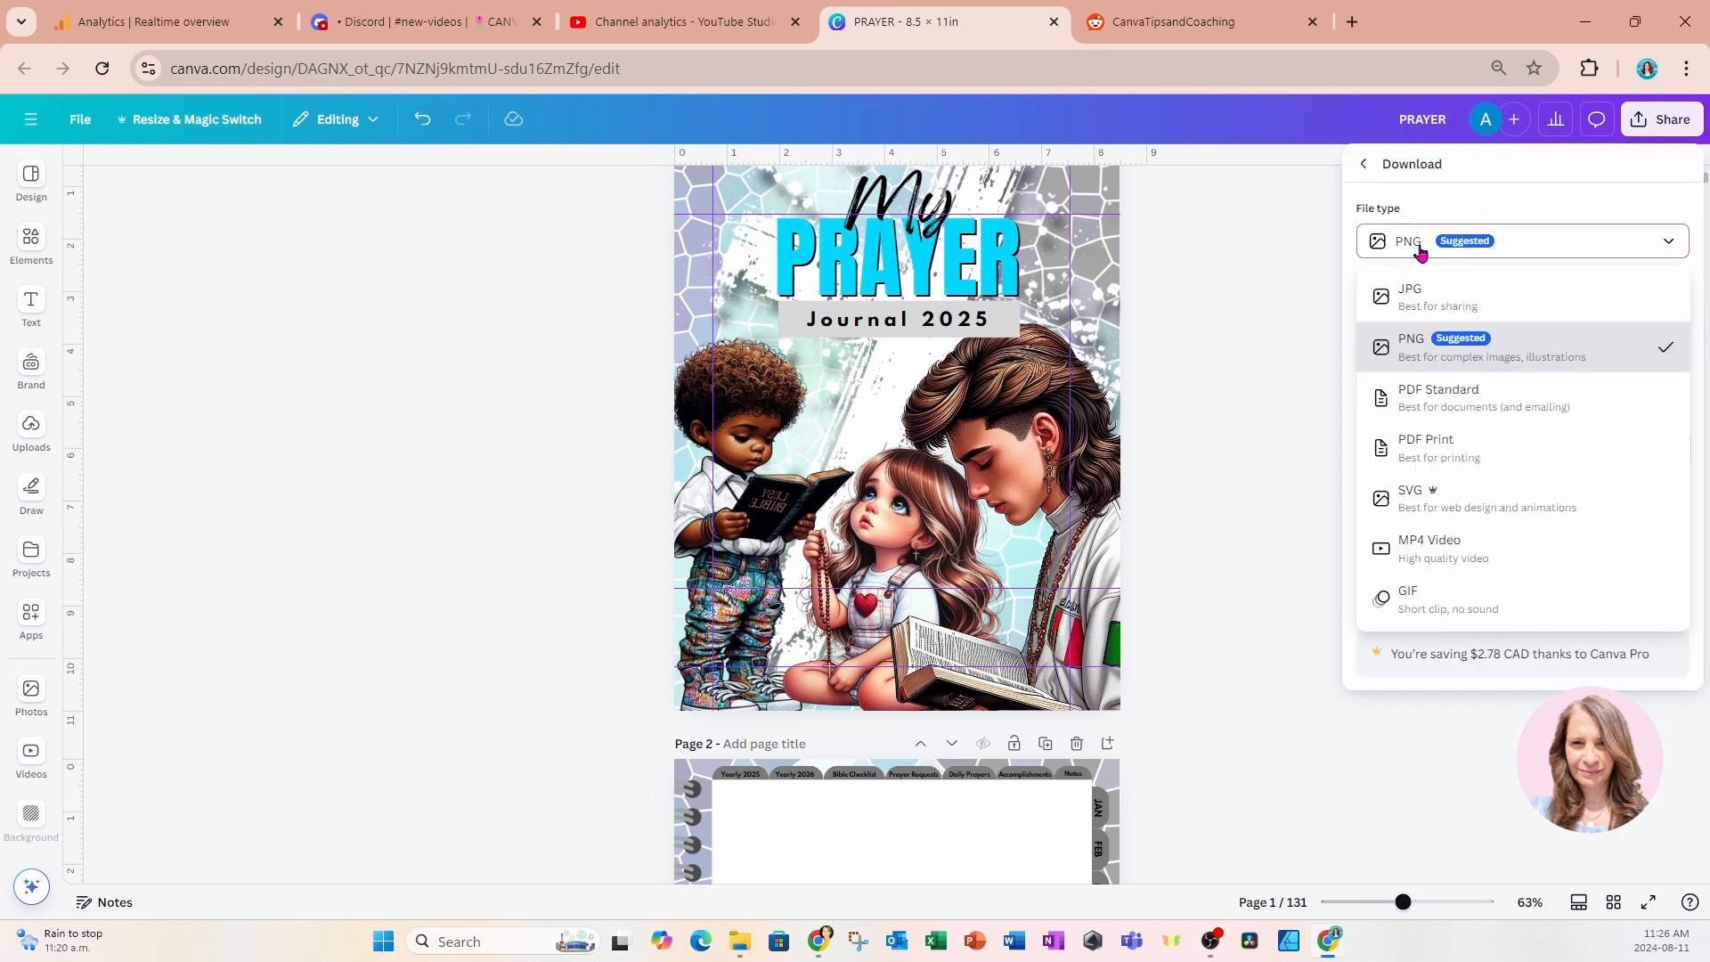
{"action": "left_click", "coordinate": [1484, 413]}
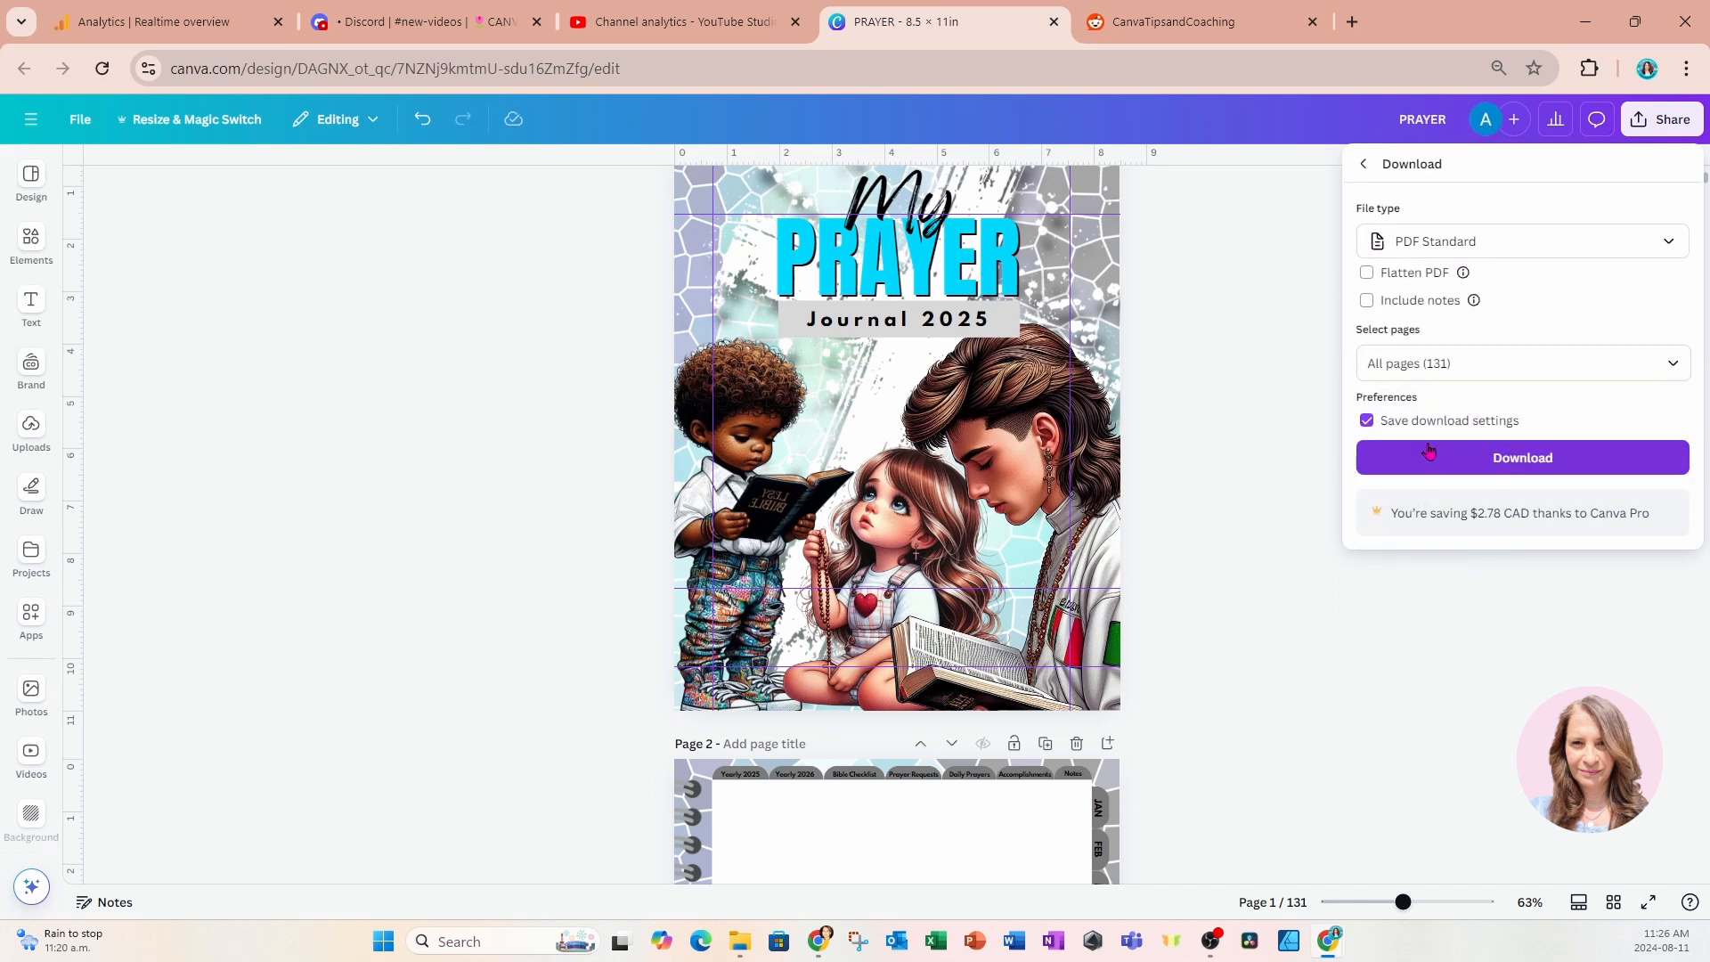
{"action": "left_click", "coordinate": [1461, 458]}
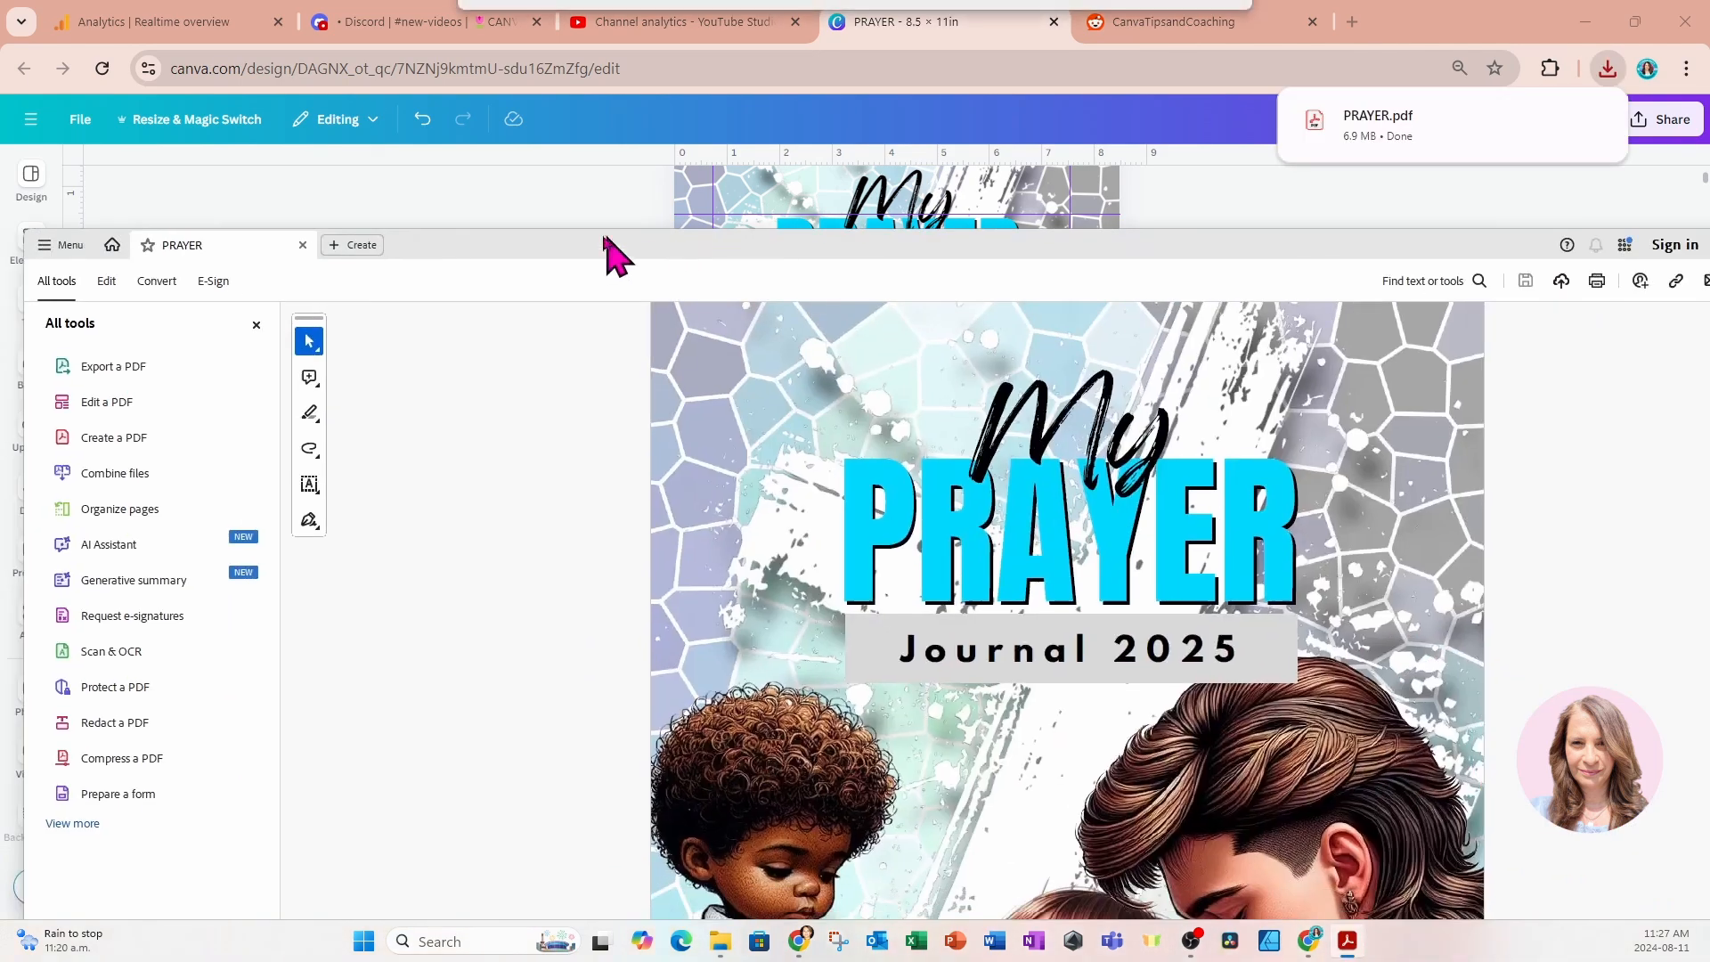
Maximize PRAYER.pdf in Adobe Acrobat and test the link on the "Yearly 2025" tab of page 2.
{"action": "left_click_drag", "start_coordinate": [603, 252], "coordinate": [600, 12]}
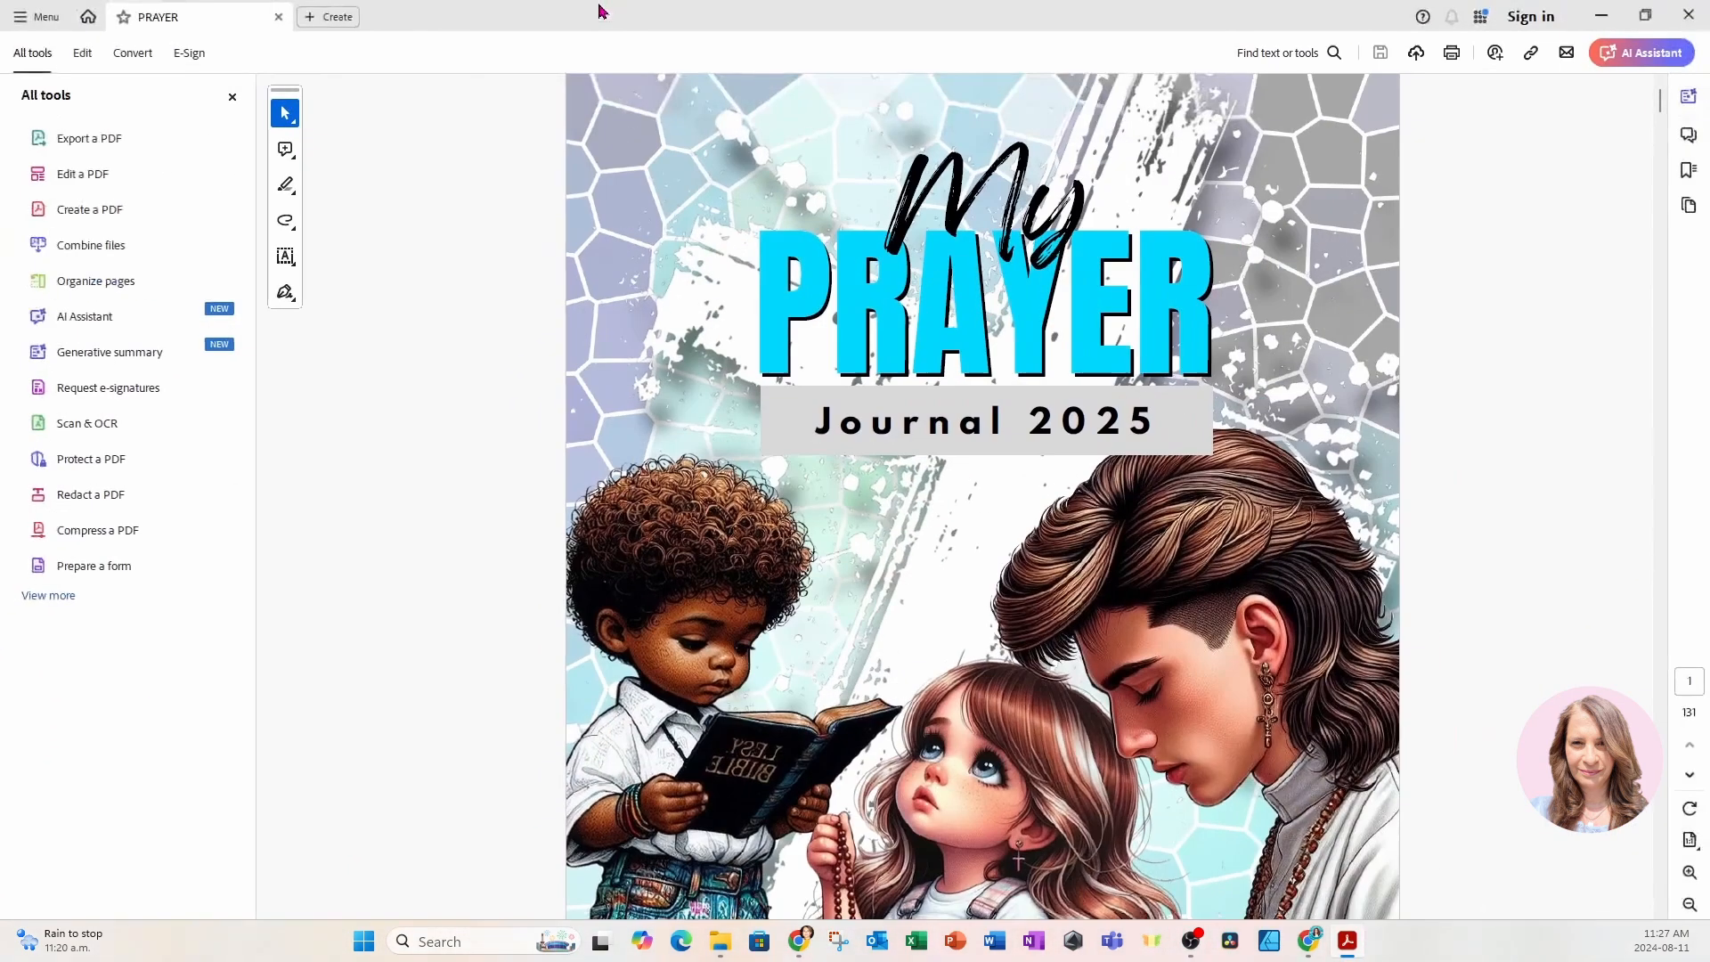
{"action": "scroll", "coordinate": [1177, 509], "scroll_direction": "down", "scroll_amount": 6}
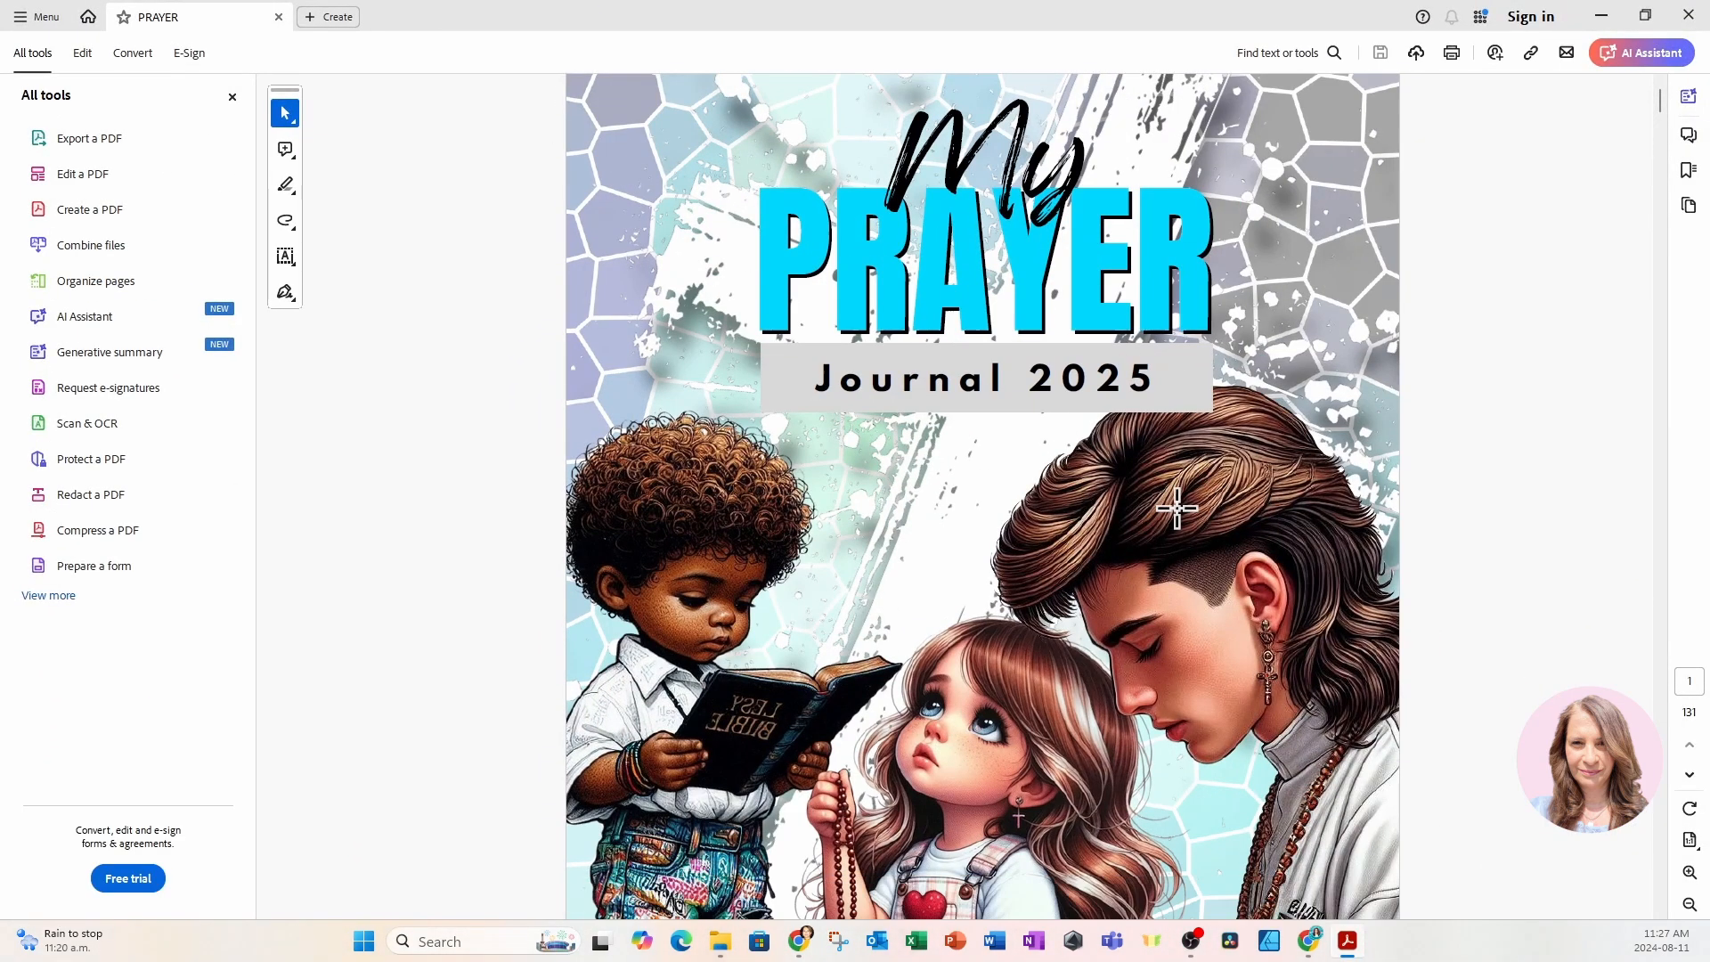
{"action": "scroll", "coordinate": [1177, 509], "scroll_direction": "down", "scroll_amount": 4}
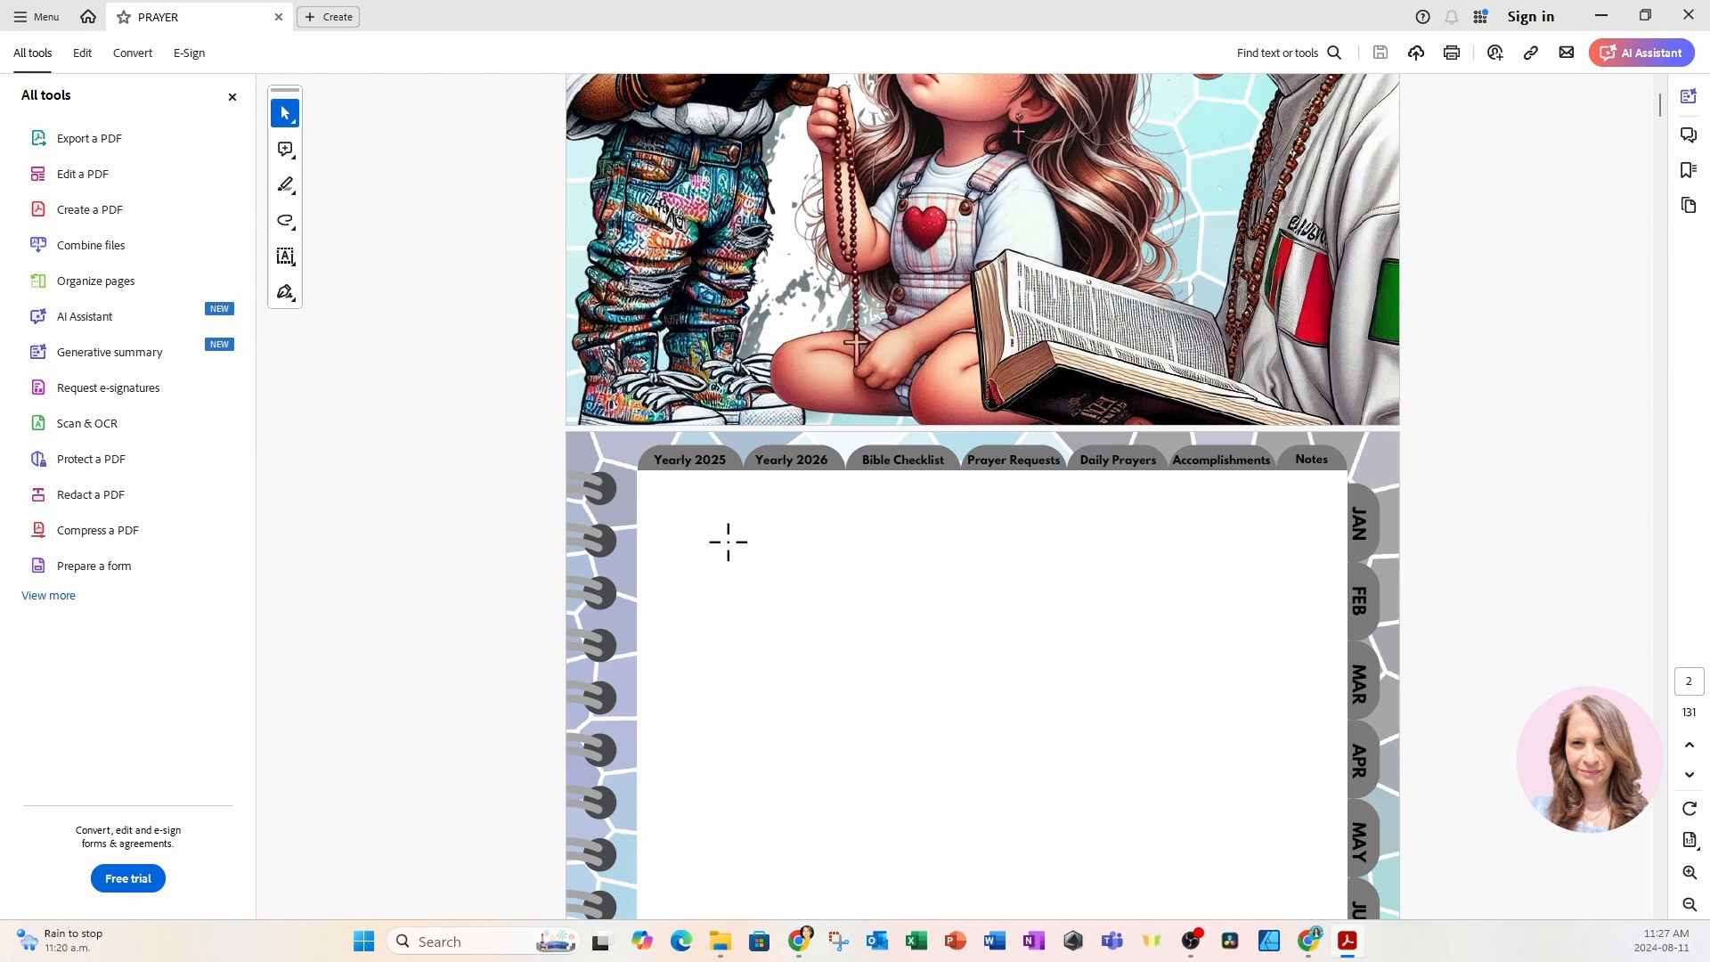
{"action": "left_click", "coordinate": [703, 462]}
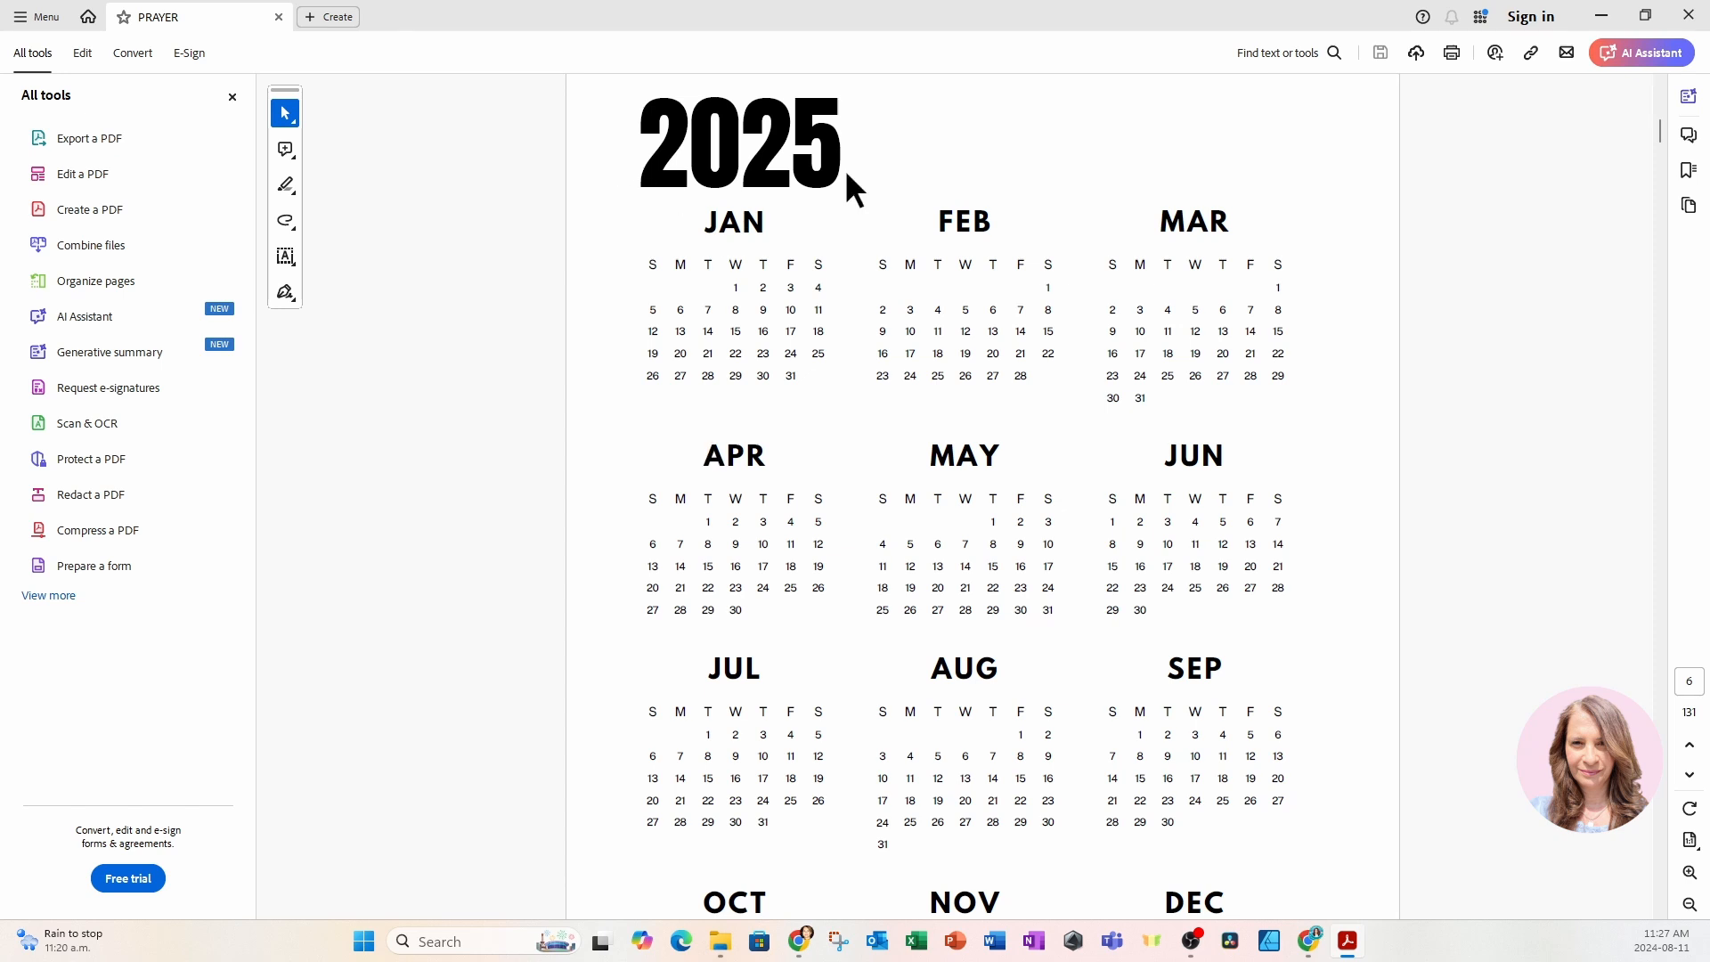
Return to page 5, "Spiritual Goals for the Year", in the PDF and test the link on its JAN tab.
{"action": "scroll", "coordinate": [1021, 398], "scroll_direction": "up", "scroll_amount": 1}
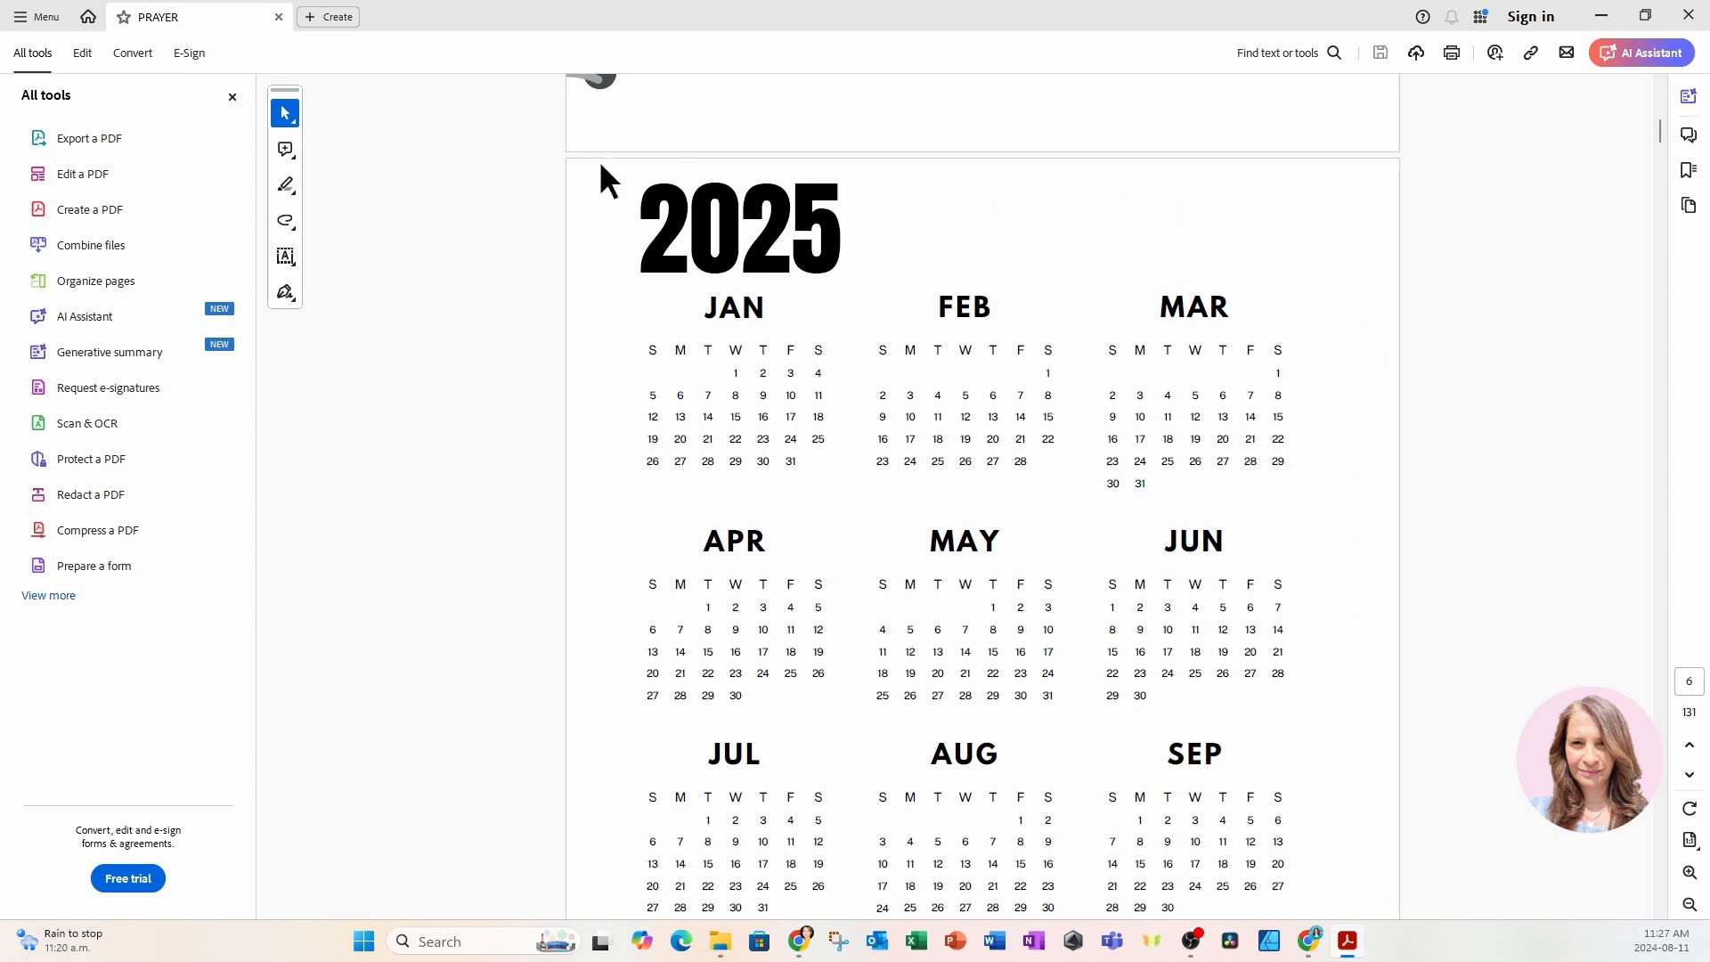
{"action": "scroll", "coordinate": [597, 167], "scroll_direction": "up", "scroll_amount": 10}
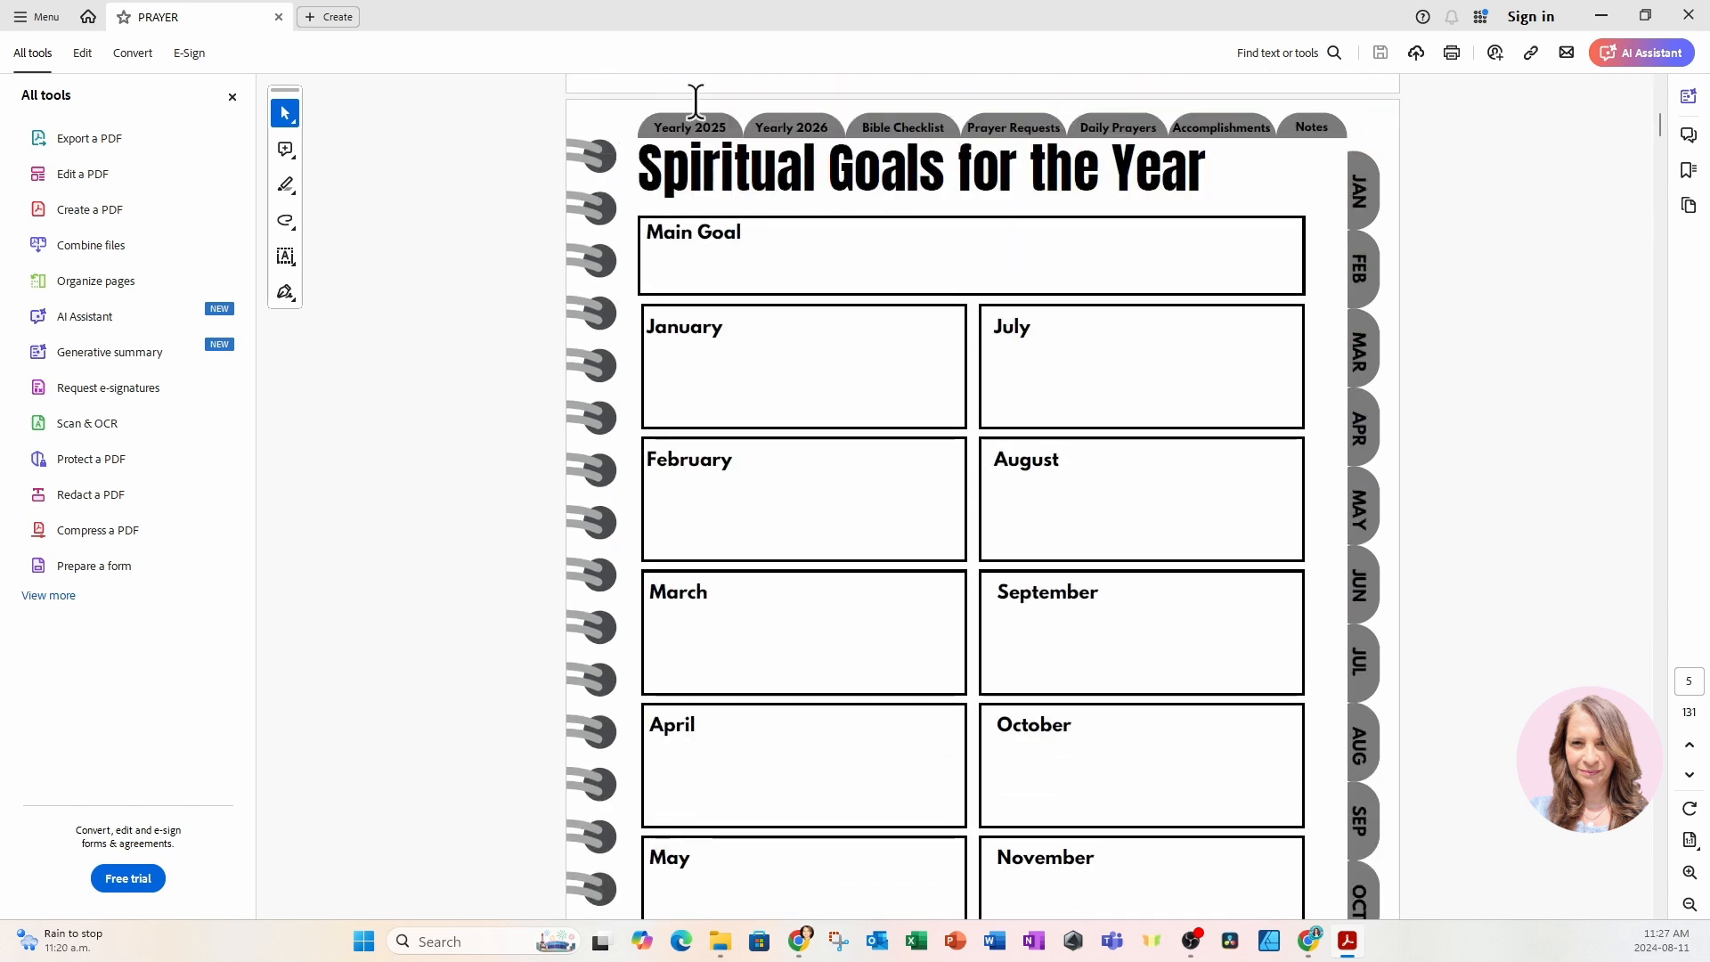
{"action": "left_click", "coordinate": [1379, 217]}
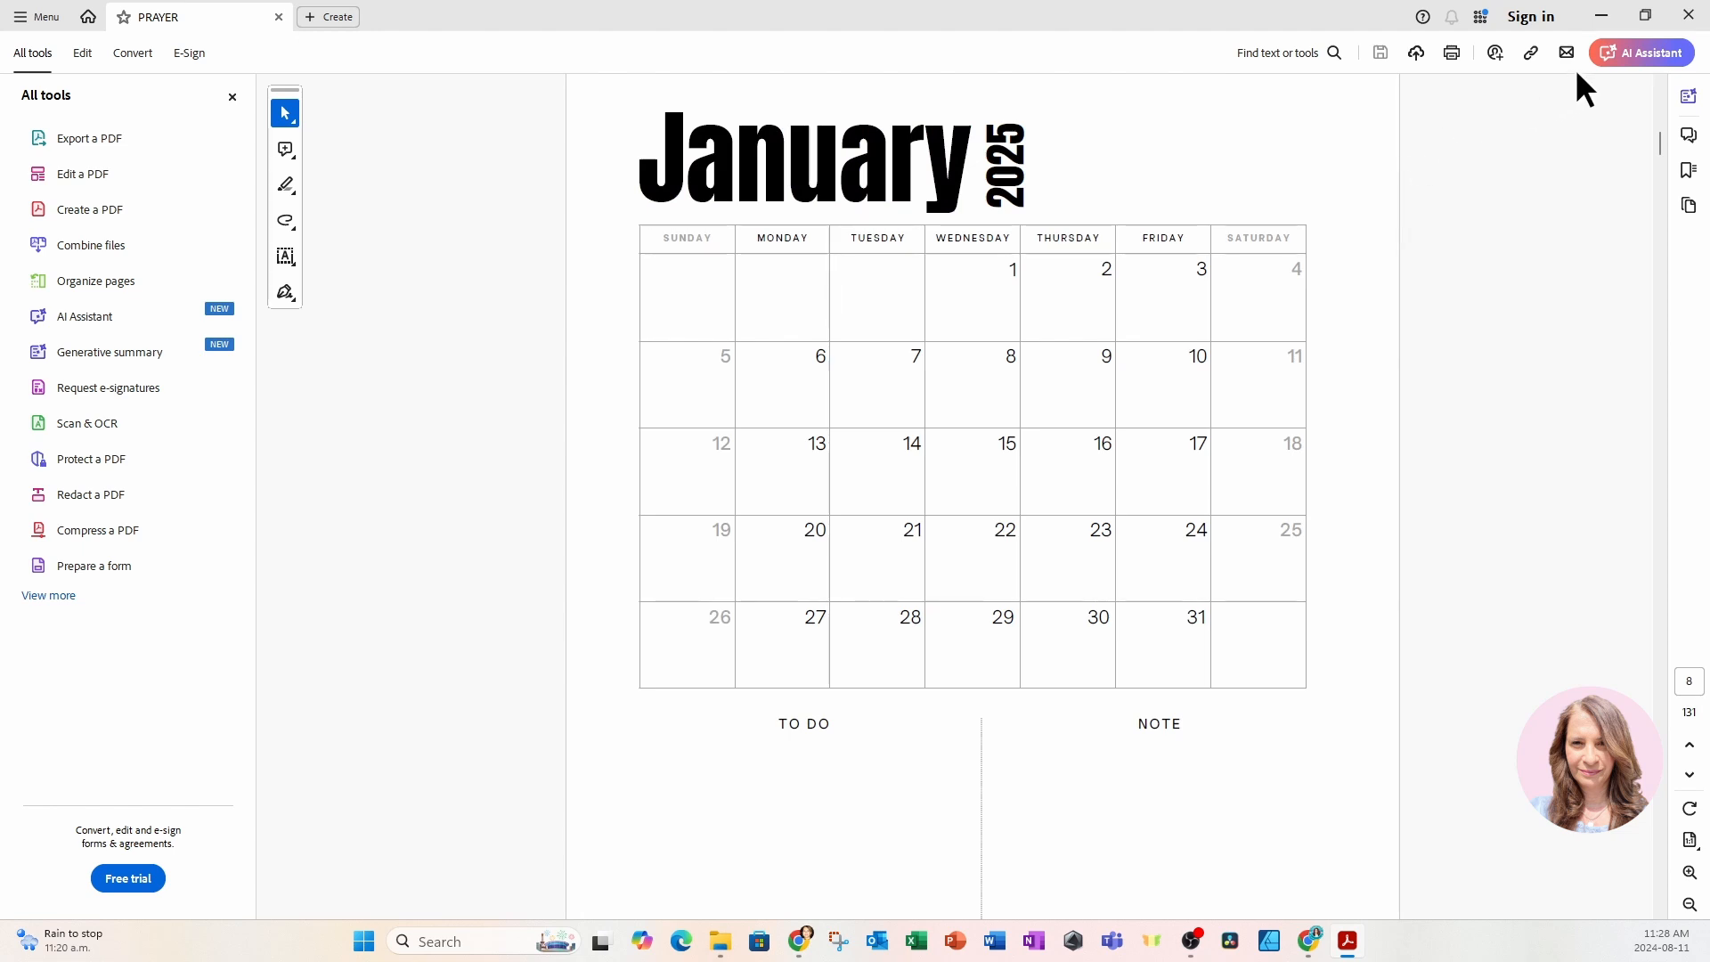
Close the PDF, return to the PRAYER design in Canva, dismiss the download notice and open the design's sharing options.
{"action": "left_click", "coordinate": [1687, 17]}
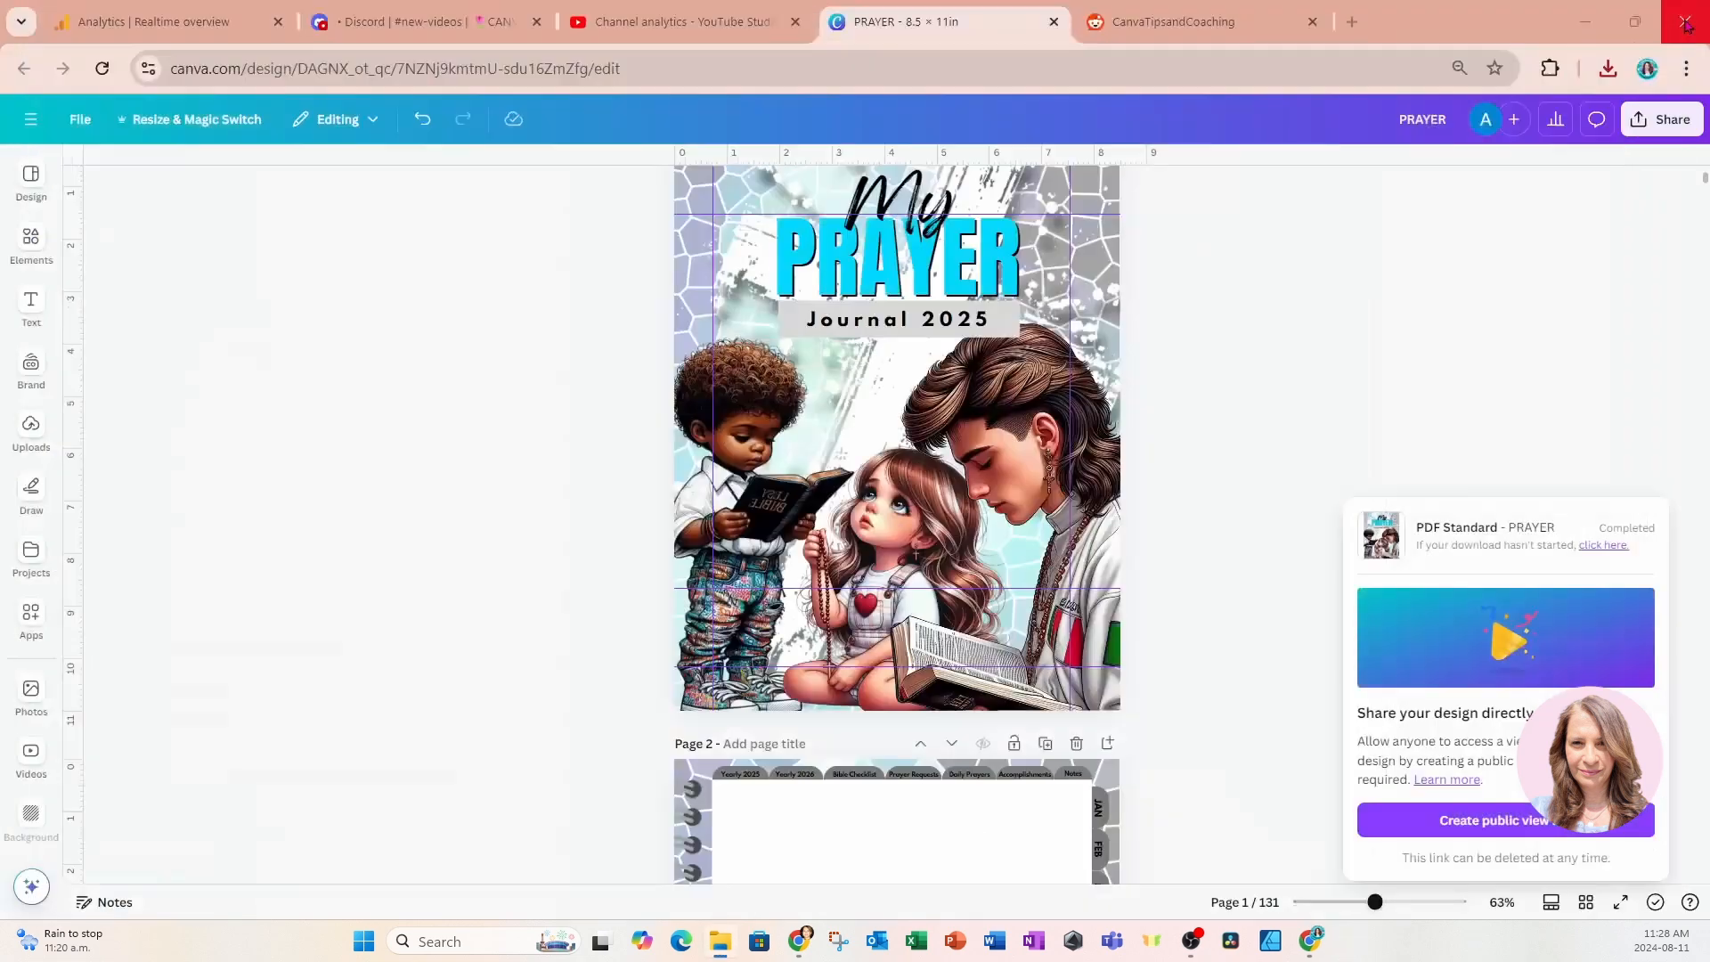
{"action": "left_click", "coordinate": [1385, 378]}
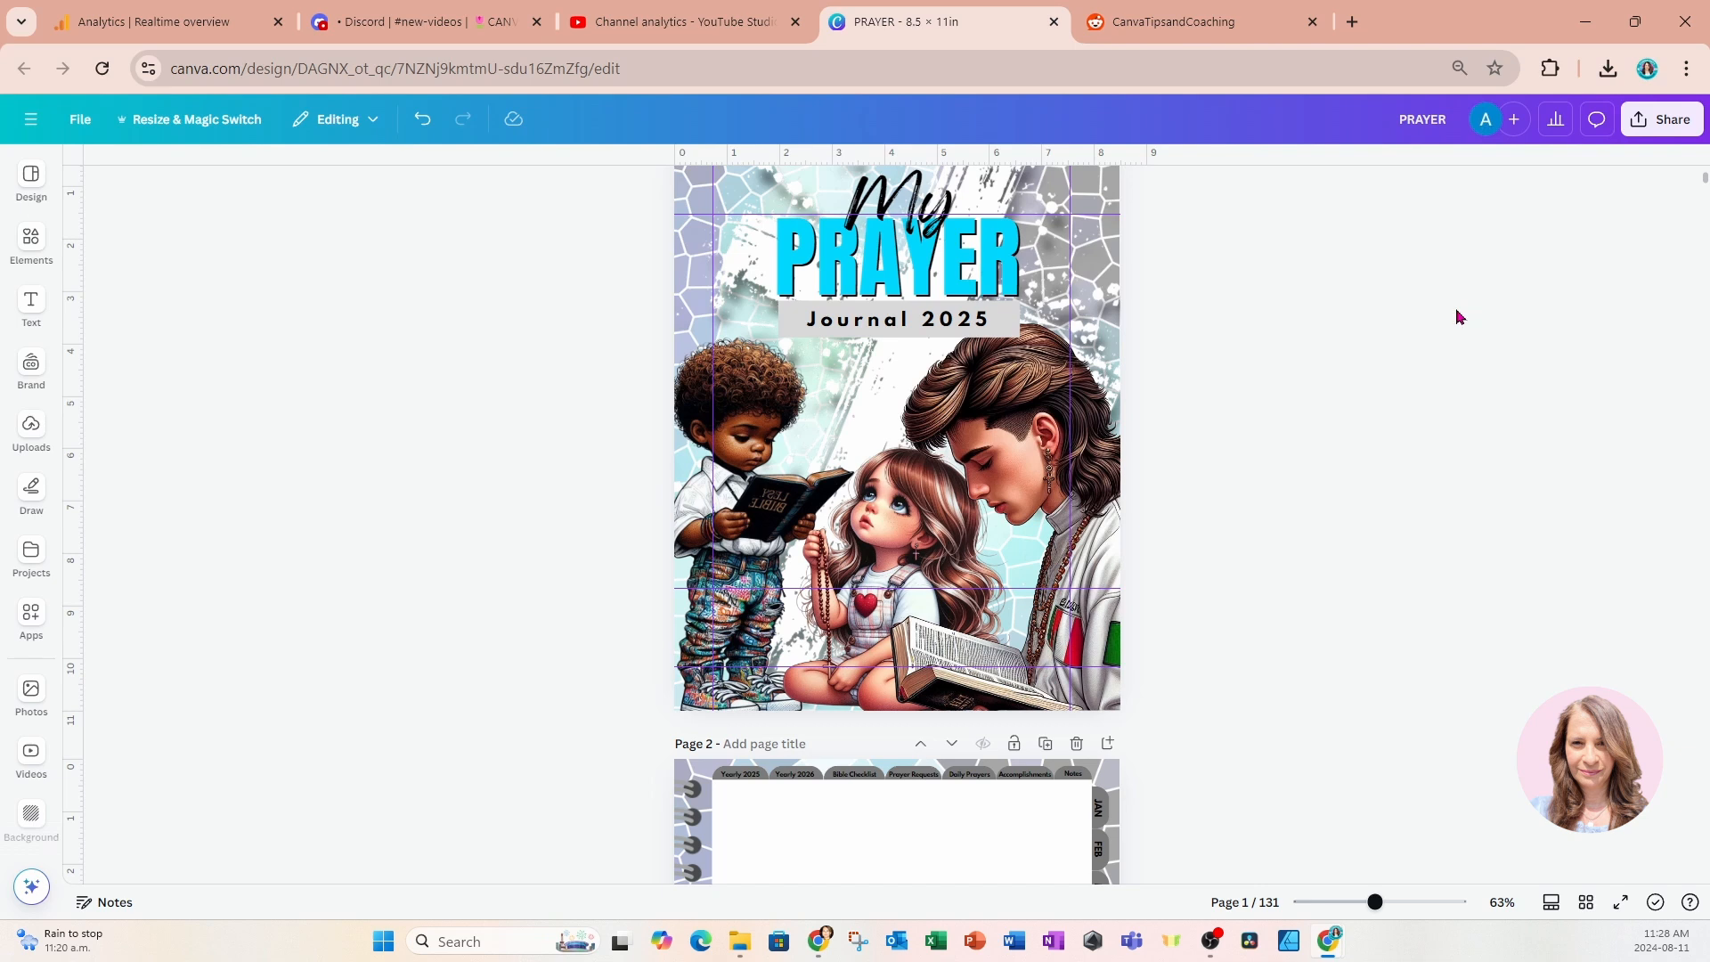
{"action": "left_click", "coordinate": [1649, 128]}
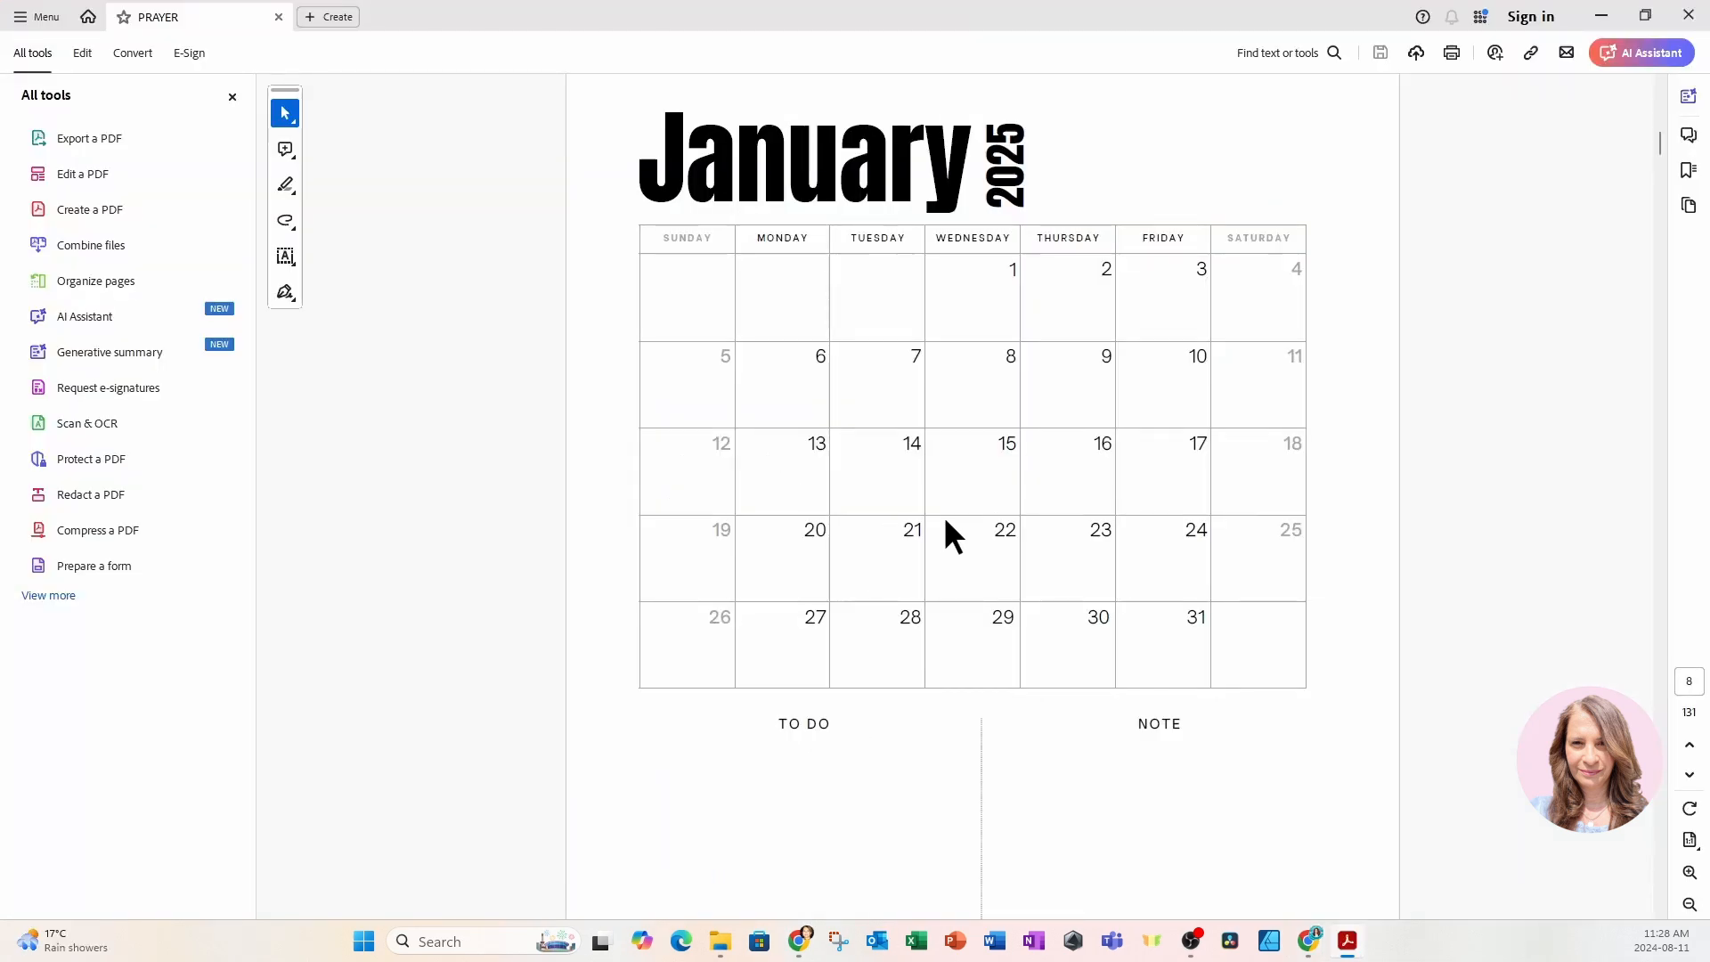
Switch to PRAYER.pdf in Adobe Acrobat and open its print settings.
{"action": "scroll", "coordinate": [1199, 362], "scroll_direction": "up", "scroll_amount": 1}
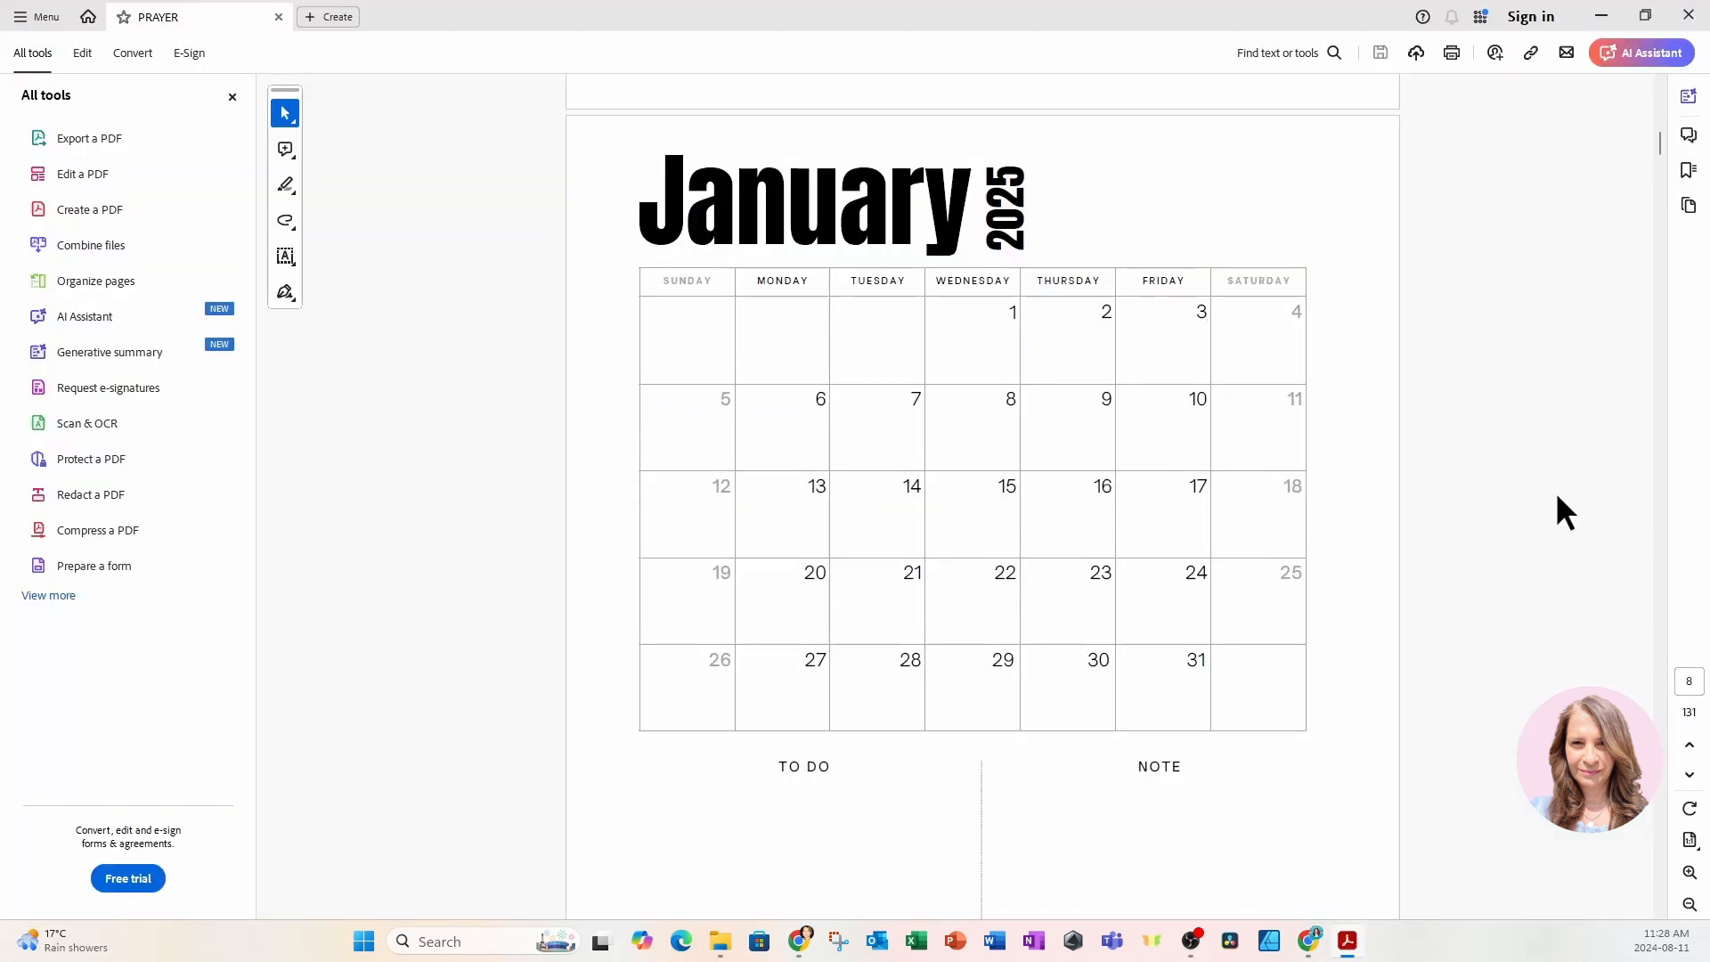
{"action": "left_click", "coordinate": [1450, 52]}
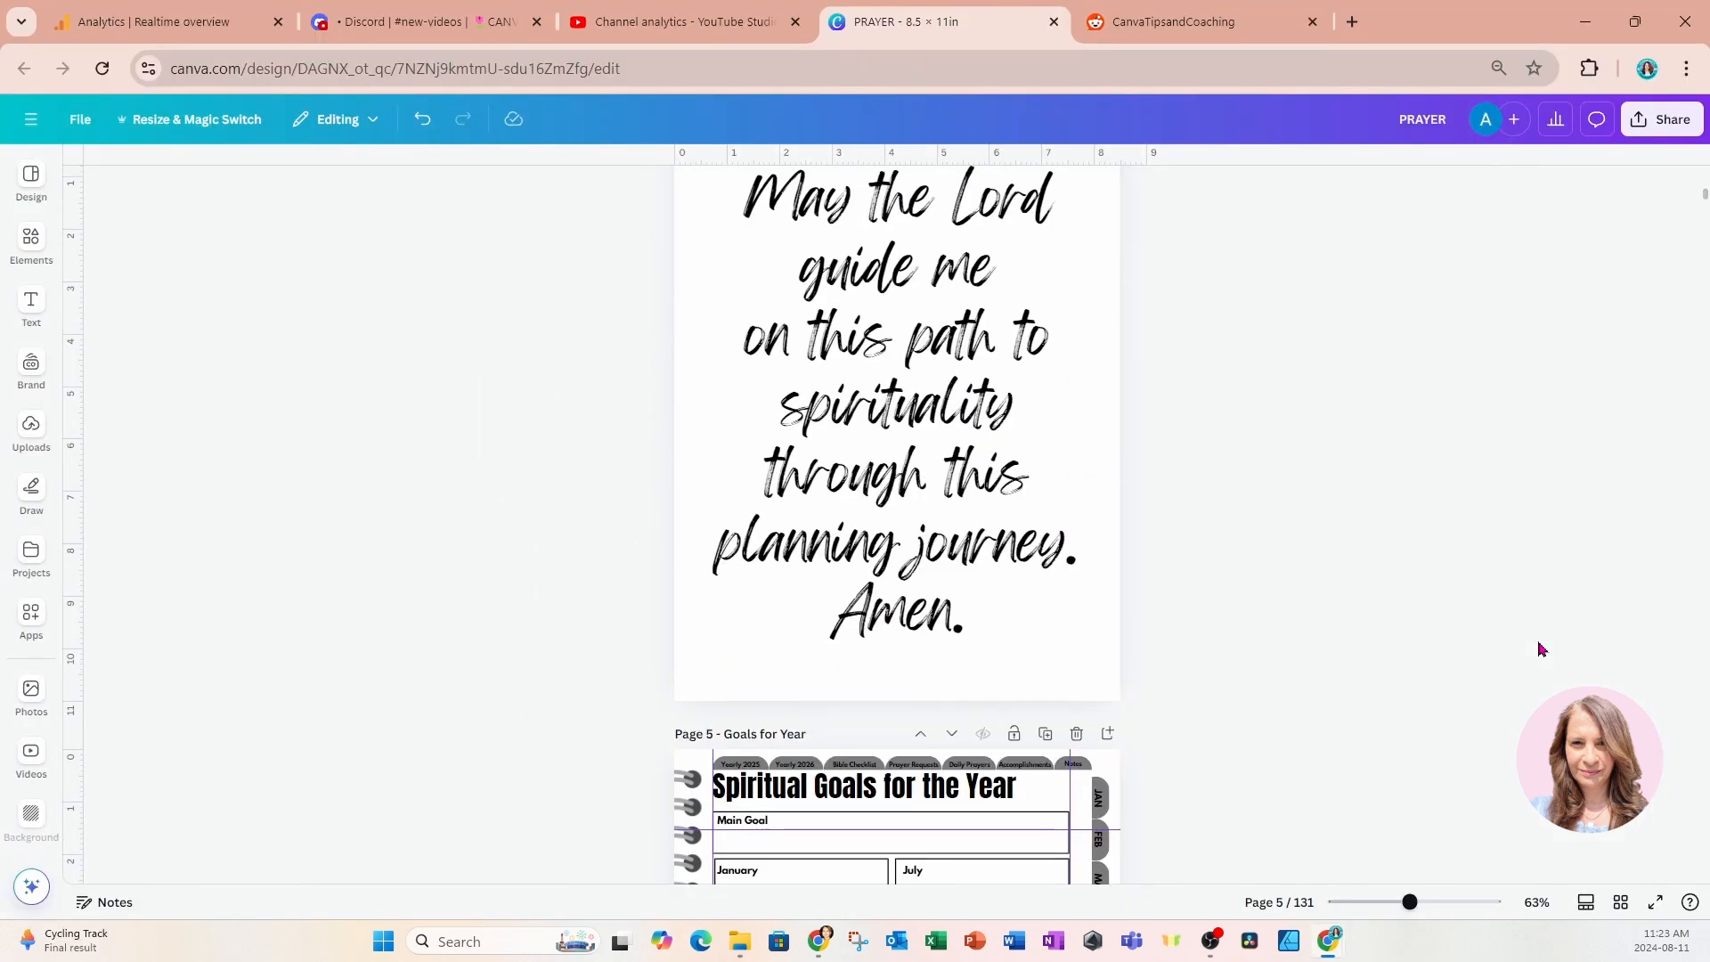
{"action": "scroll", "coordinate": [1542, 648], "scroll_direction": "up", "scroll_amount": 15}
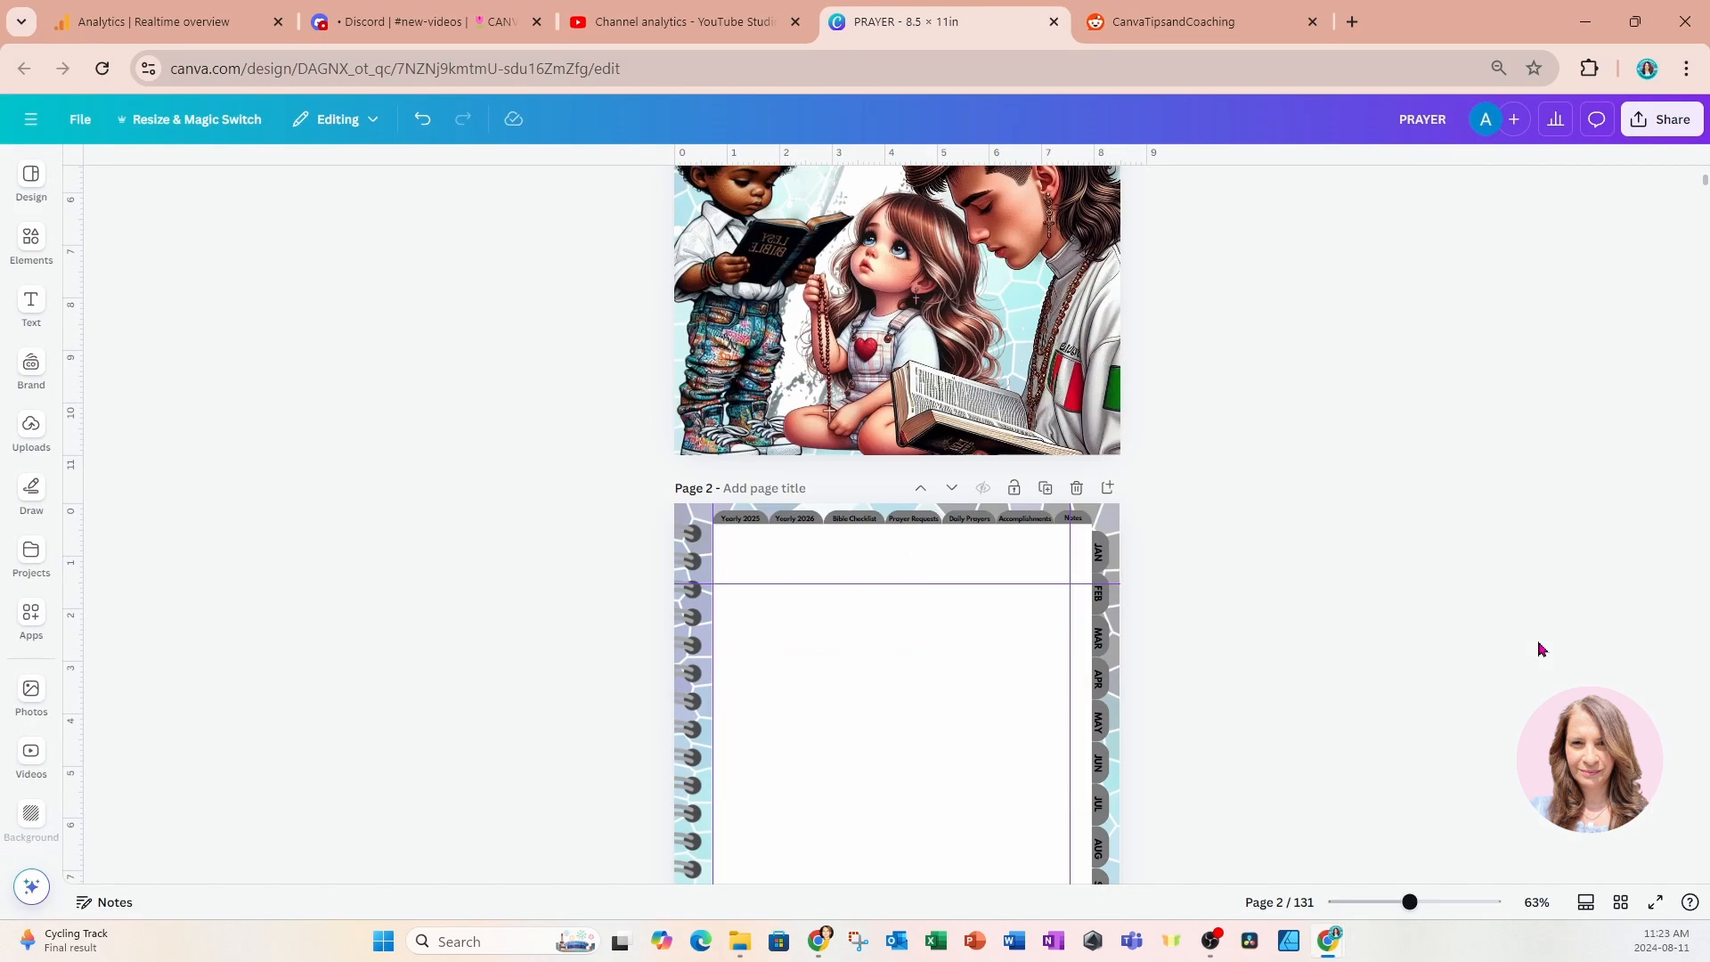
{"action": "scroll", "coordinate": [1542, 648], "scroll_direction": "up", "scroll_amount": 4}
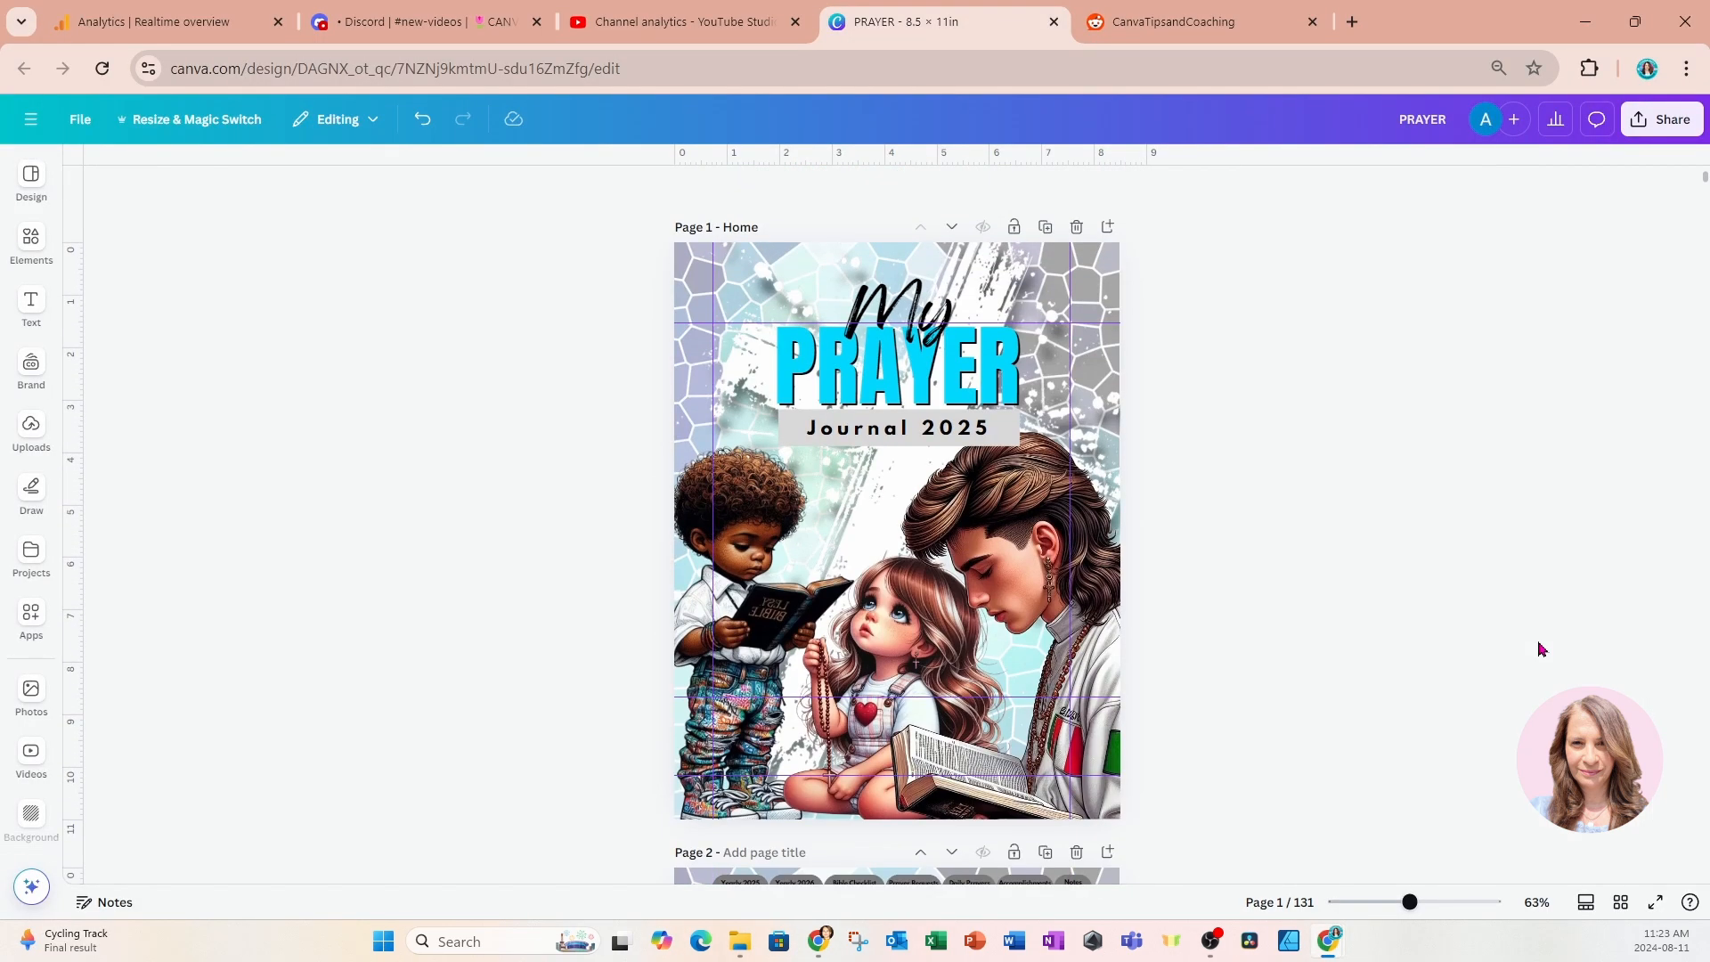